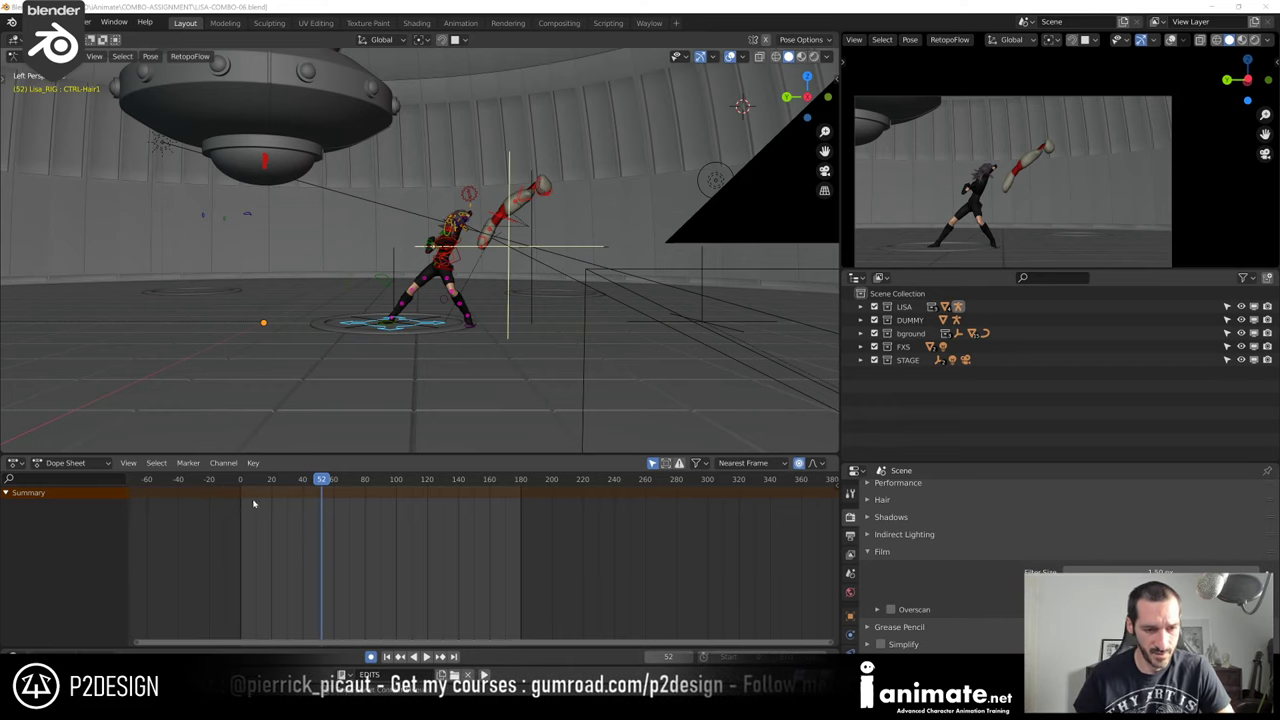
# Preview the animation briefly, return to frame 0, and enlarge the area showing the camera view
pyautogui.press('space')
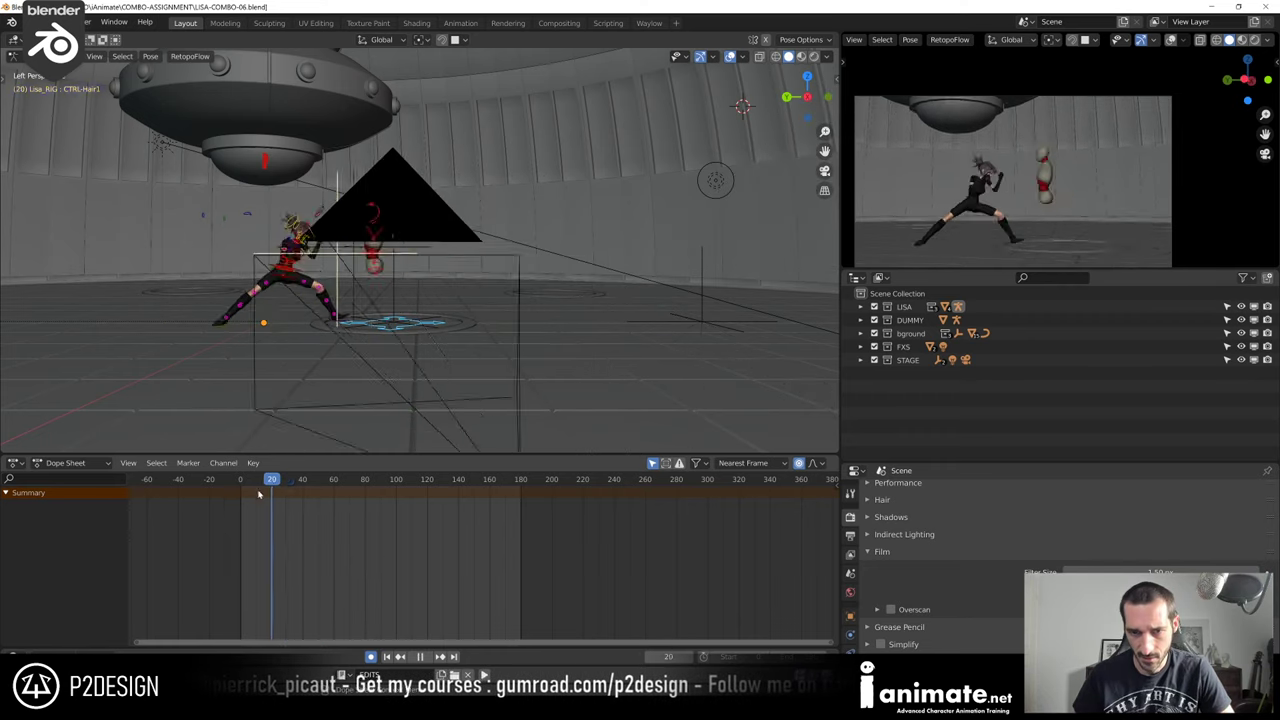
pyautogui.press('space')
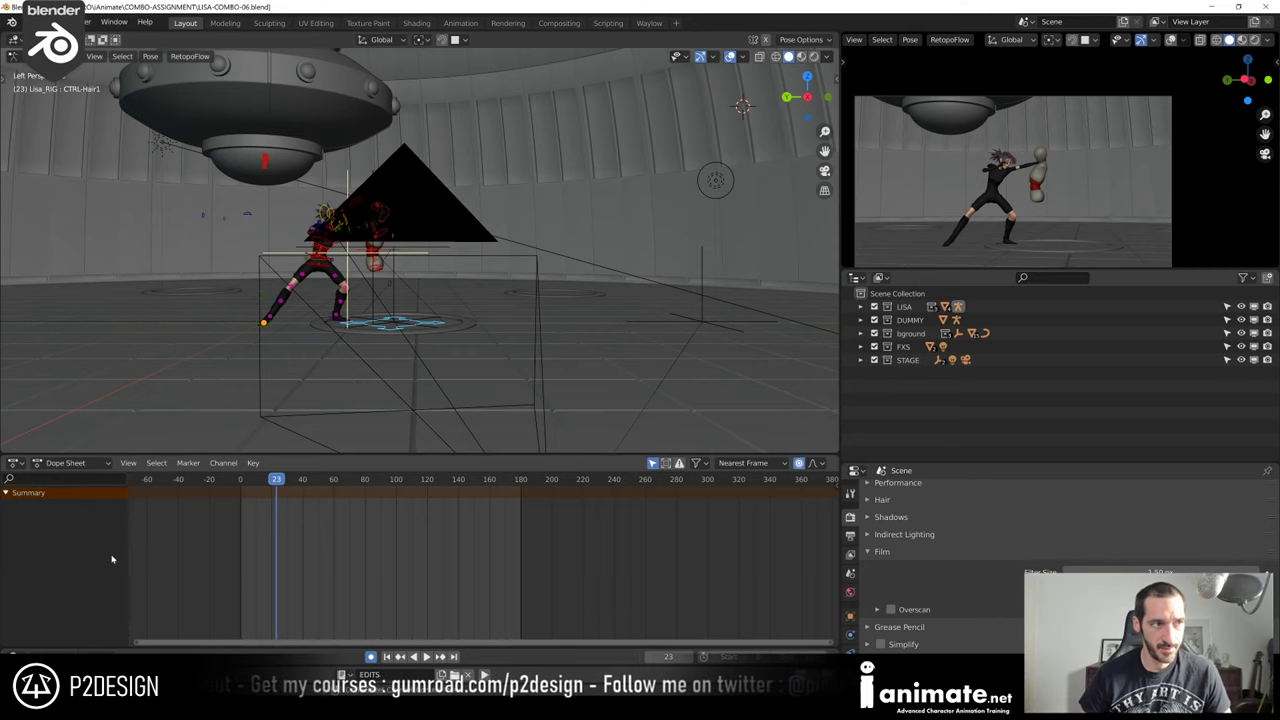
pyautogui.moveTo(276, 483); pyautogui.dragTo(240, 486)
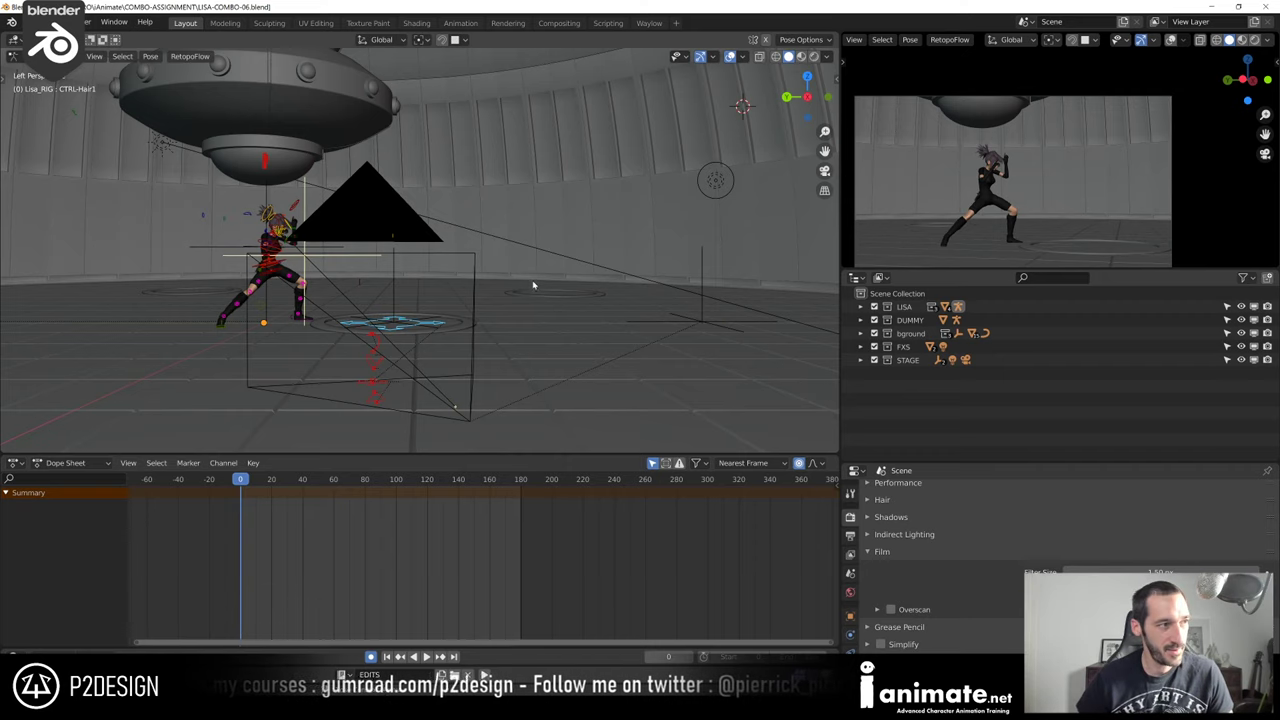
pyautogui.moveTo(997, 272); pyautogui.dragTo(996, 293)
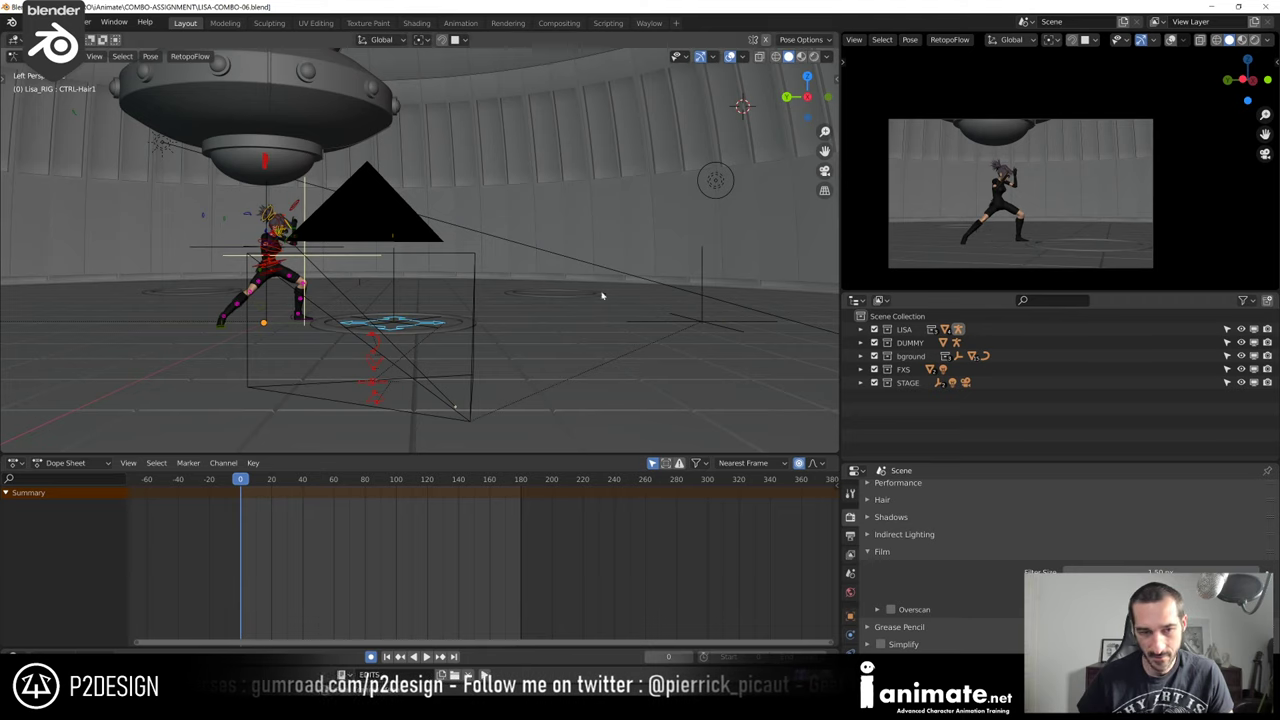
pyautogui.keyDown('shift'); pyautogui.moveTo(985, 238); pyautogui.dragTo(1025, 224, button='middle'); pyautogui.keyUp('shift')
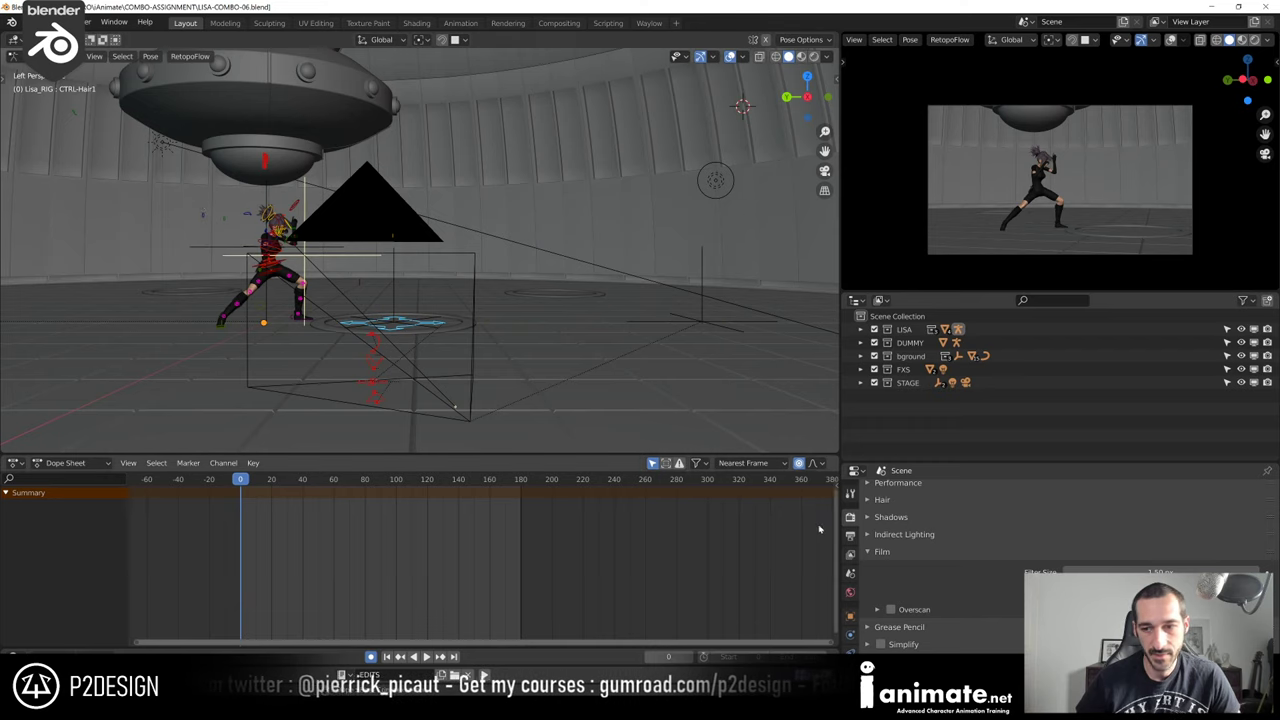
# Enable the Lisa collection inside Lisa_GEO and exclude the Lisa_Ninja collection to switch the character's outfit
pyautogui.click(861, 330)
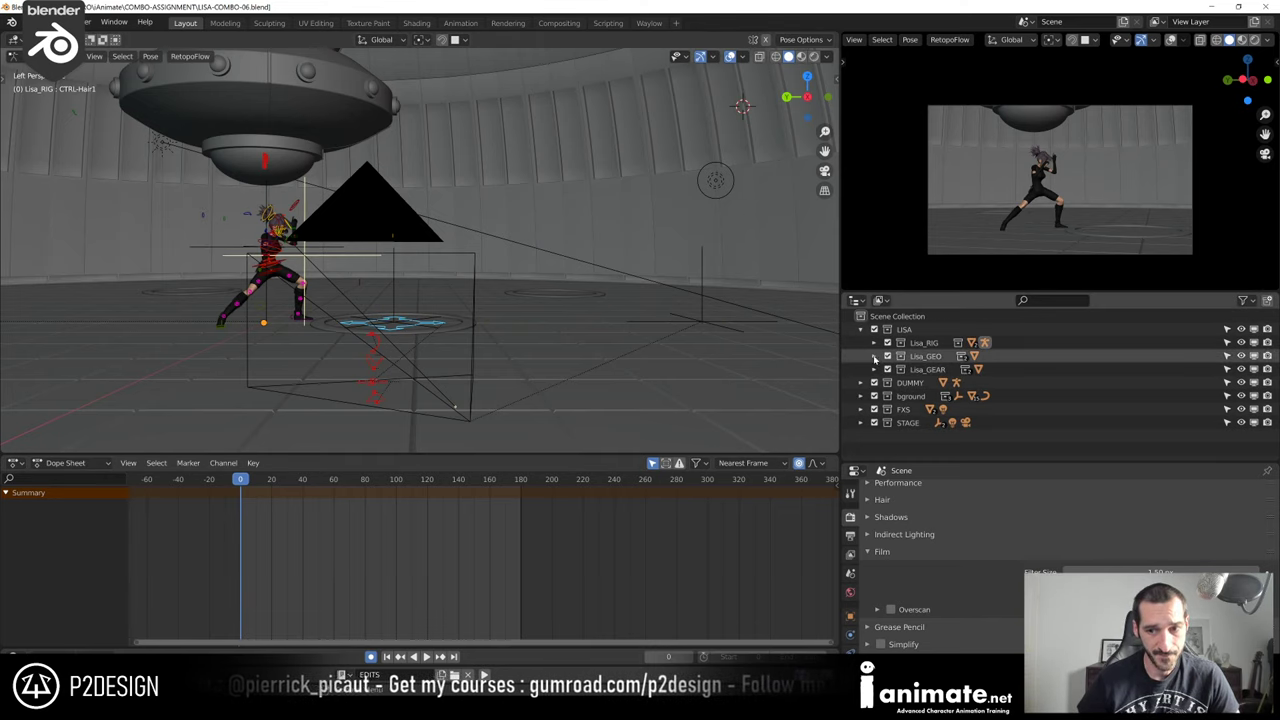
pyautogui.click(874, 356)
pyautogui.click(901, 369)
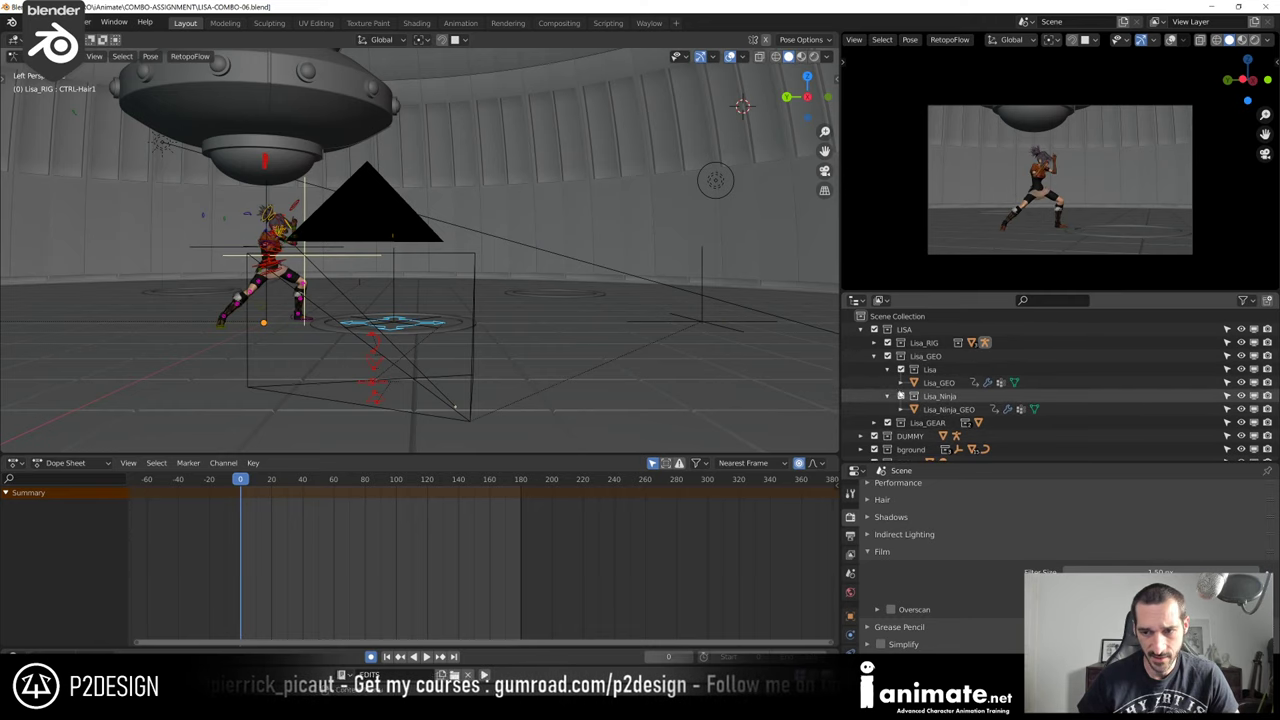
pyautogui.click(901, 396)
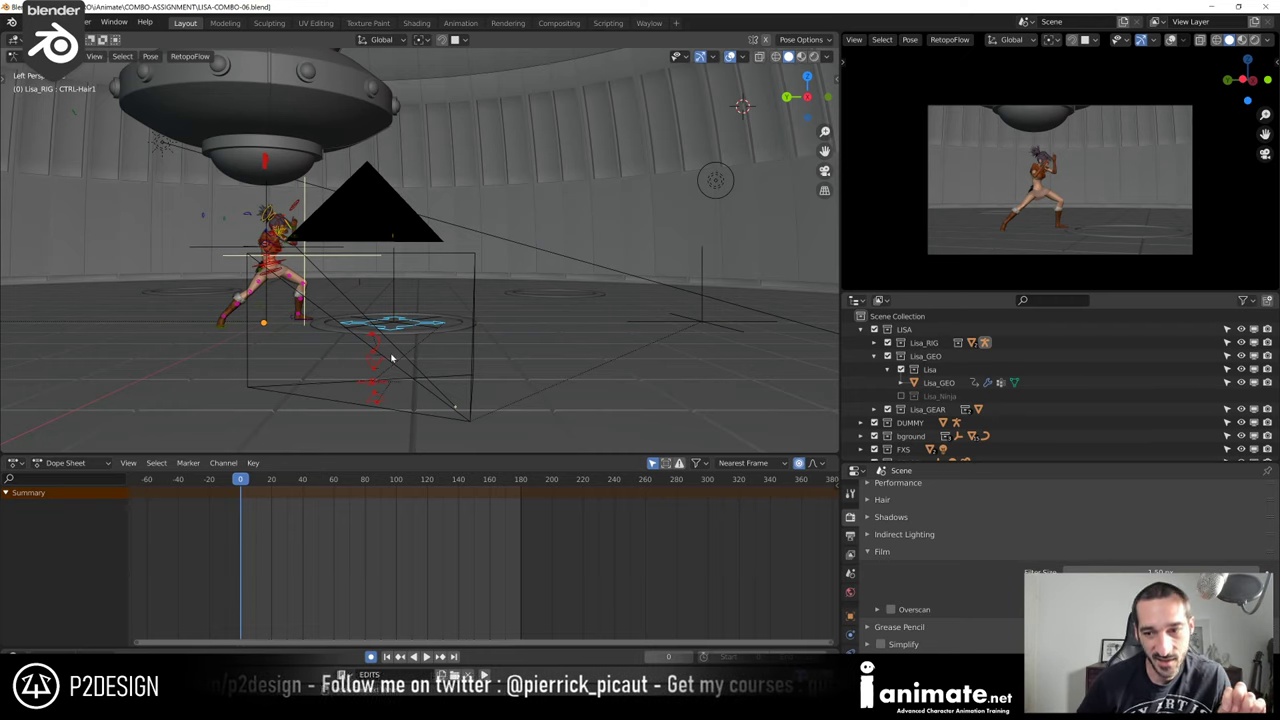
# Play the animation from frame 0 with the character's new outfit
pyautogui.press('space')
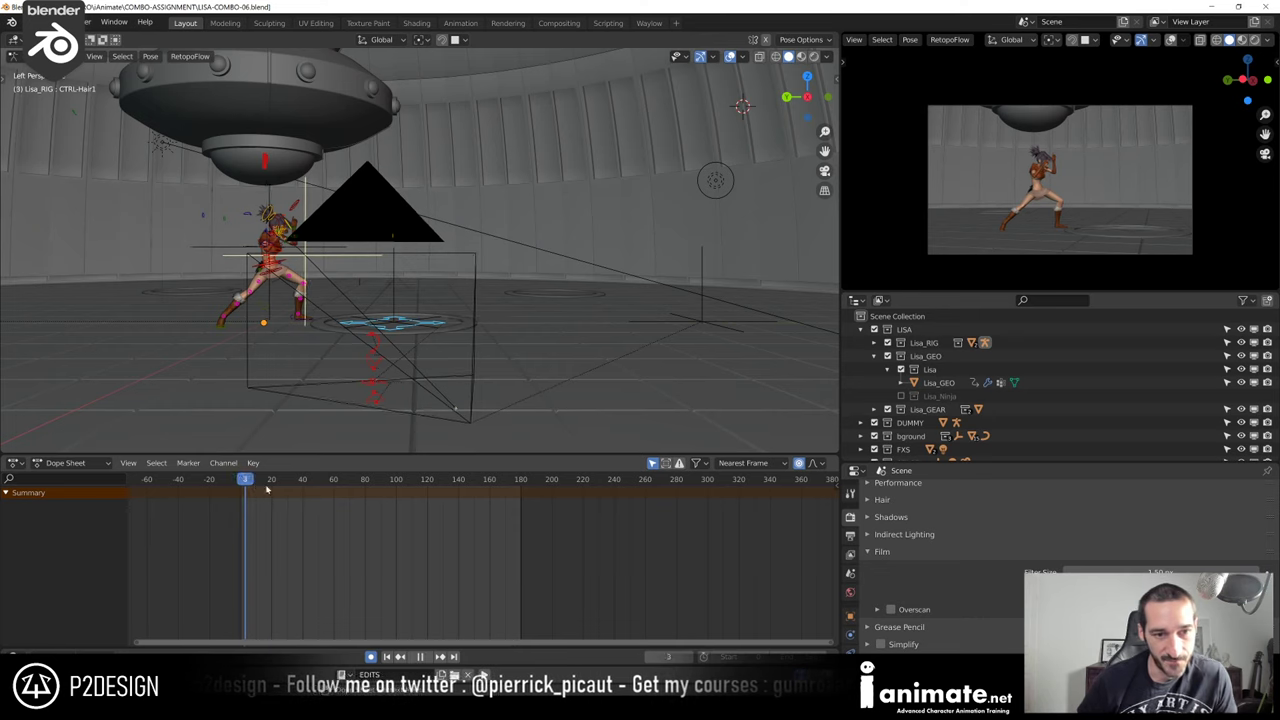
pyautogui.click(239, 484)
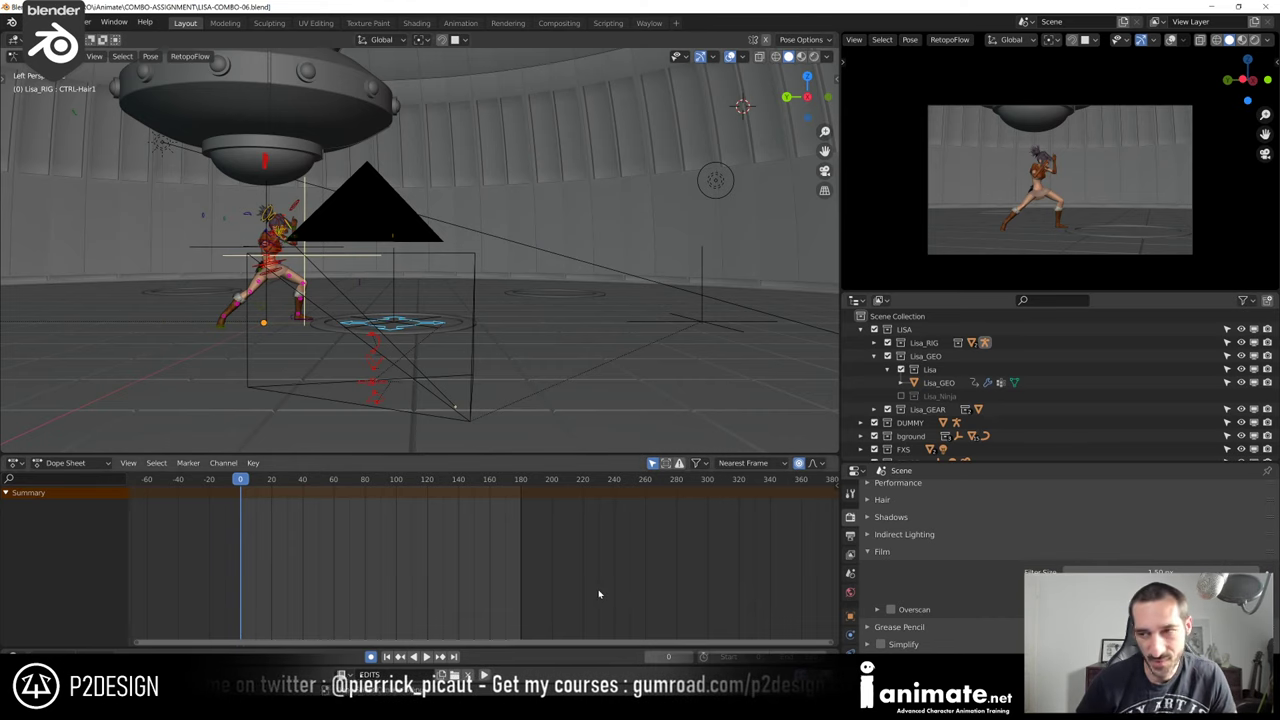
pyautogui.press('space')
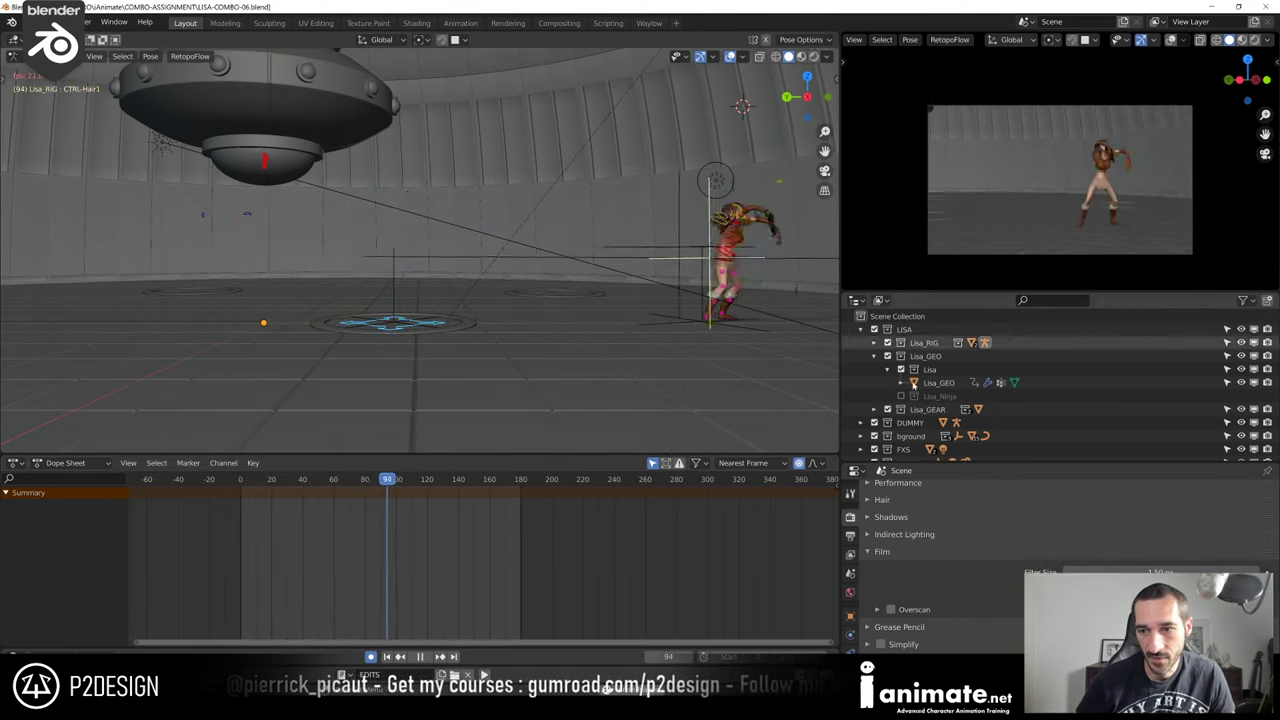
# Exclude the STAGE, FXS and bground collections from the scene, leaving only the character and the dummy
pyautogui.scroll(-3, 1007, 189)
pyautogui.scroll(-1, 898, 422)
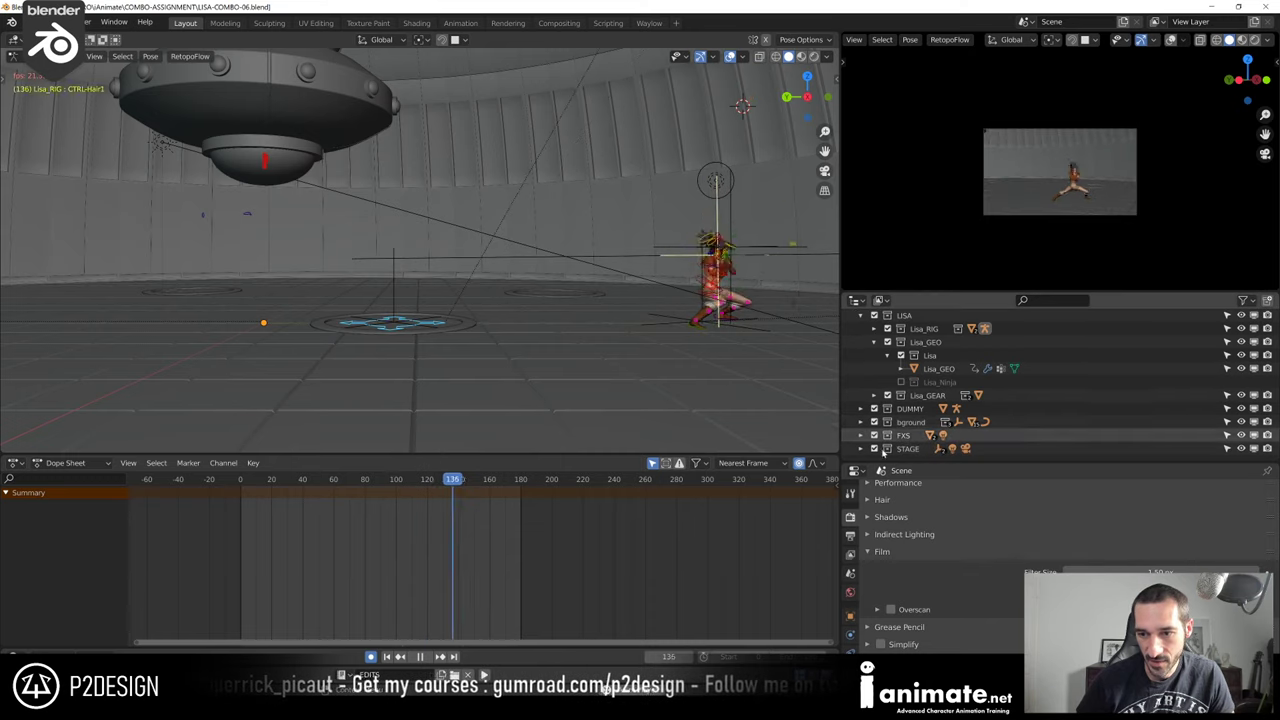
pyautogui.click(875, 449)
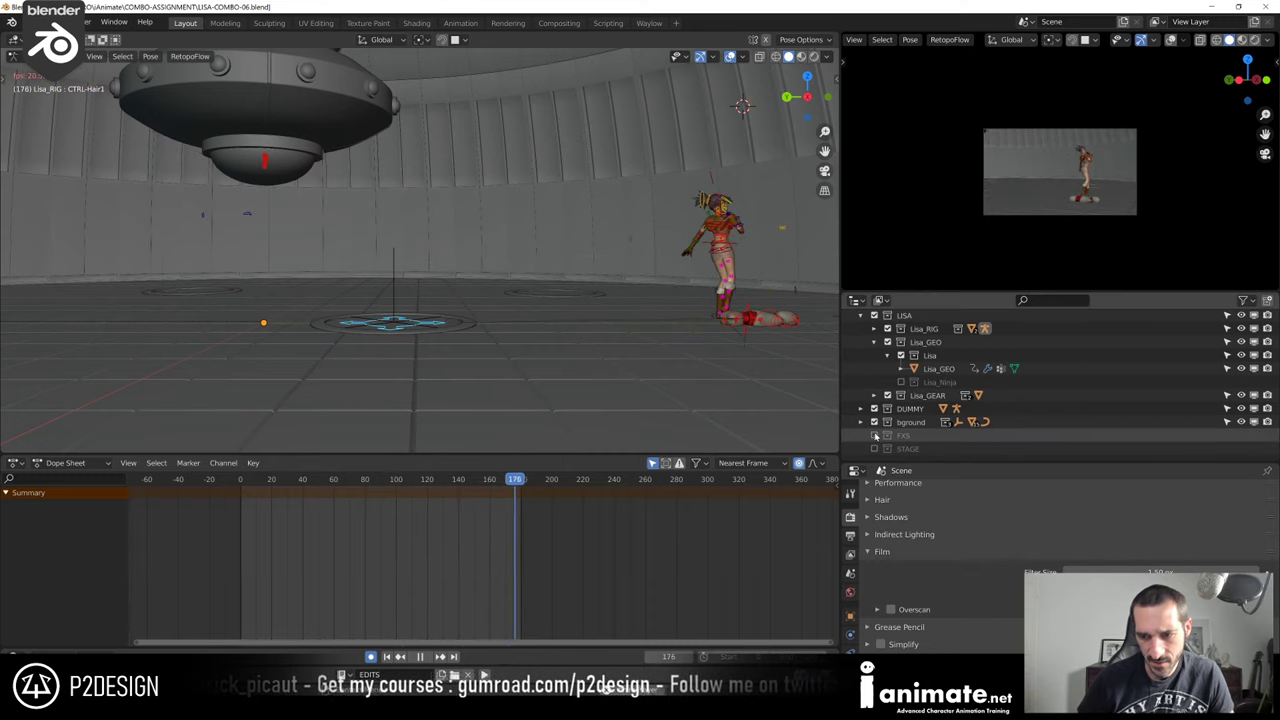
pyautogui.click(875, 435)
pyautogui.click(875, 422)
# Review the animation in a maximized camera view, restore the layout, and scrub back to frame 36
pyautogui.hotkey('ctrl', 'space')
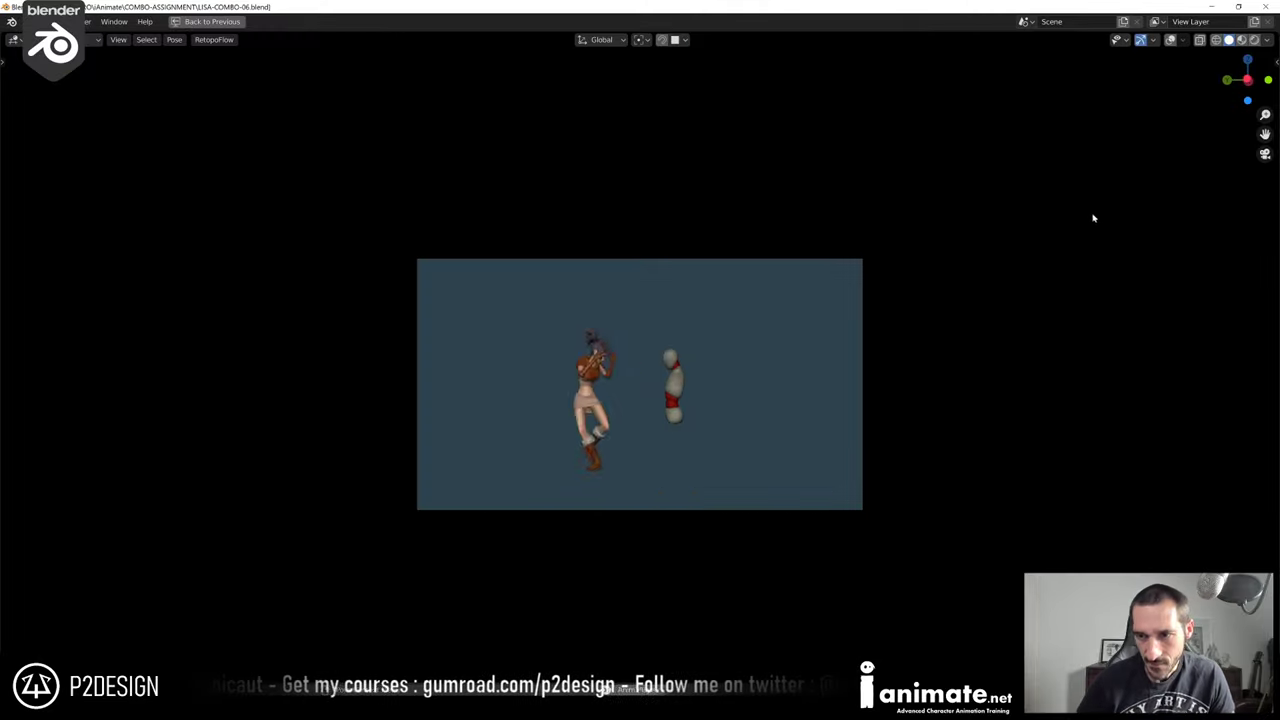
pyautogui.scroll(4, 1003, 489)
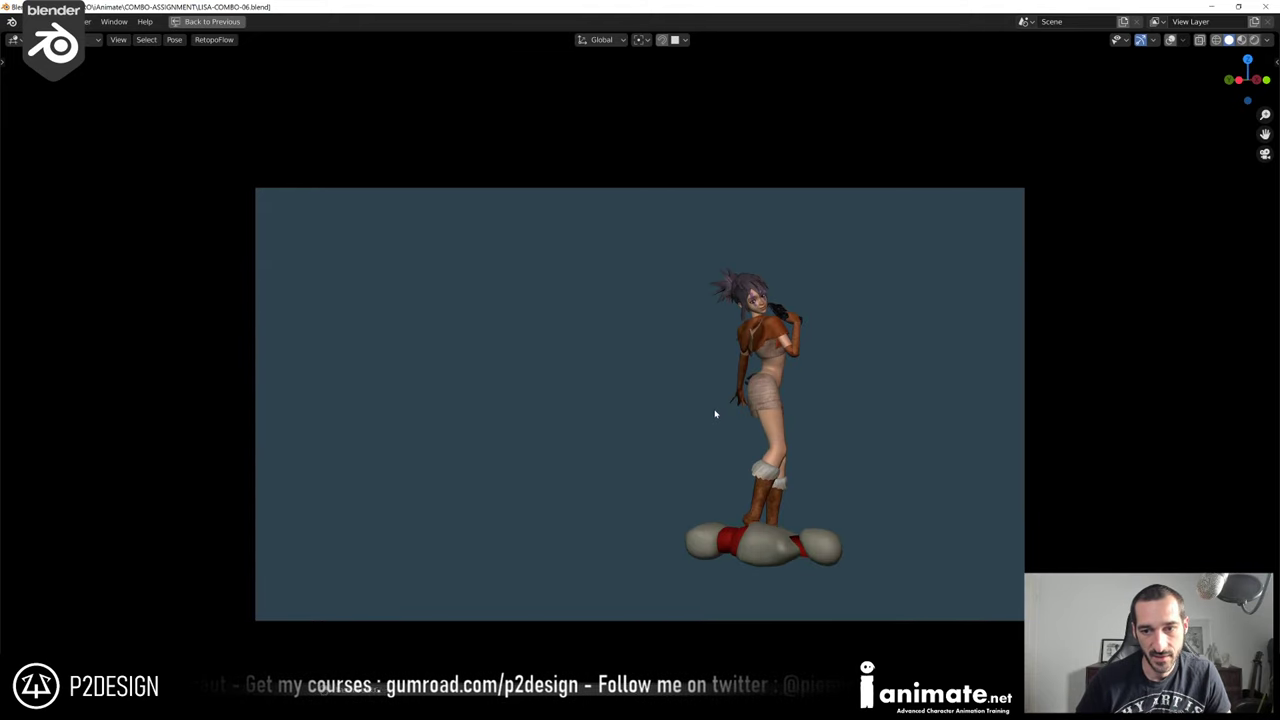
pyautogui.hotkey('ctrl', 'space')
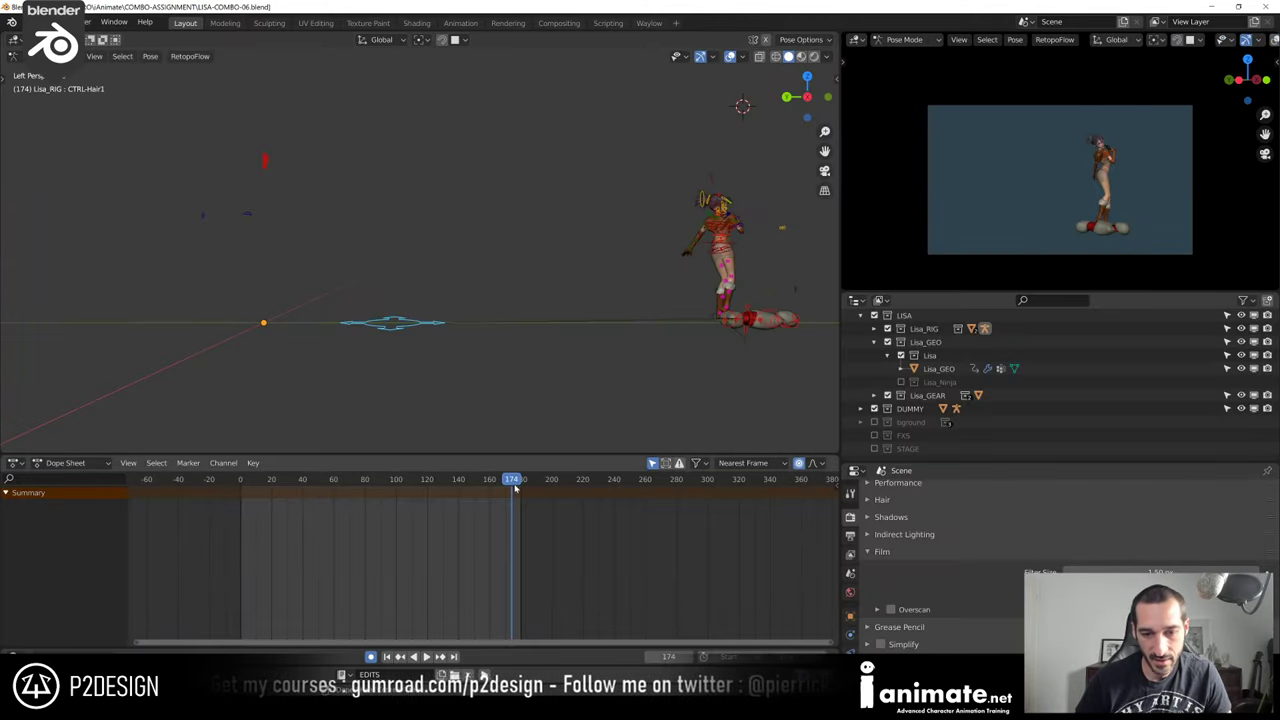
pyautogui.hotkey('shift', 'ctrl', 'space')
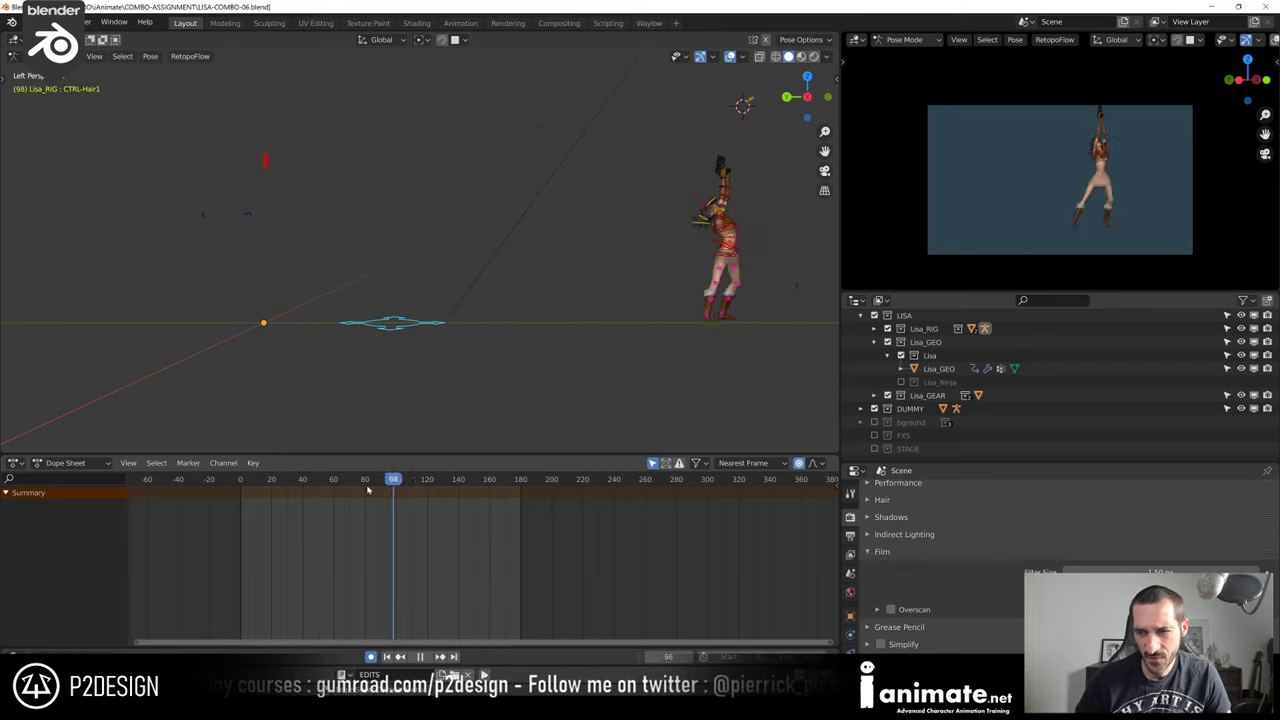
pyautogui.moveTo(367, 489); pyautogui.dragTo(296, 508)
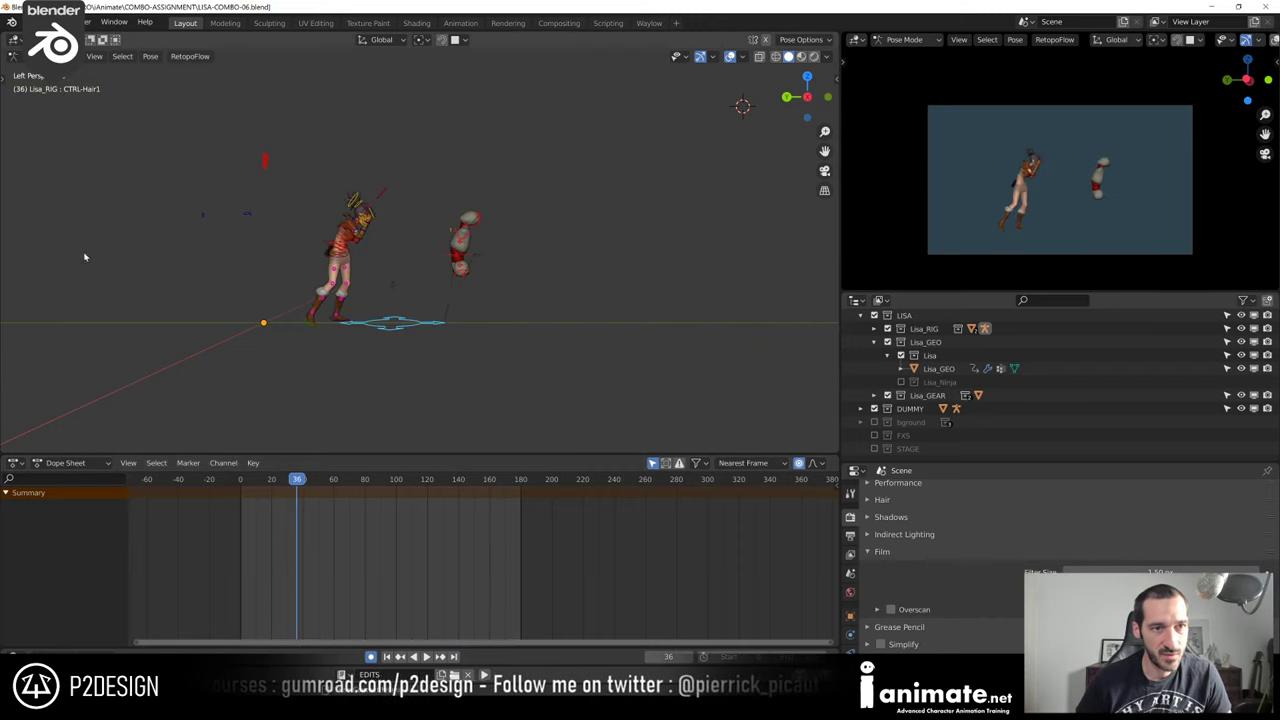
# Save the scene as a new version named LISA-COMBO-07.blend in the COMBO-ASSIGNMENT folder
pyautogui.click(30, 22)
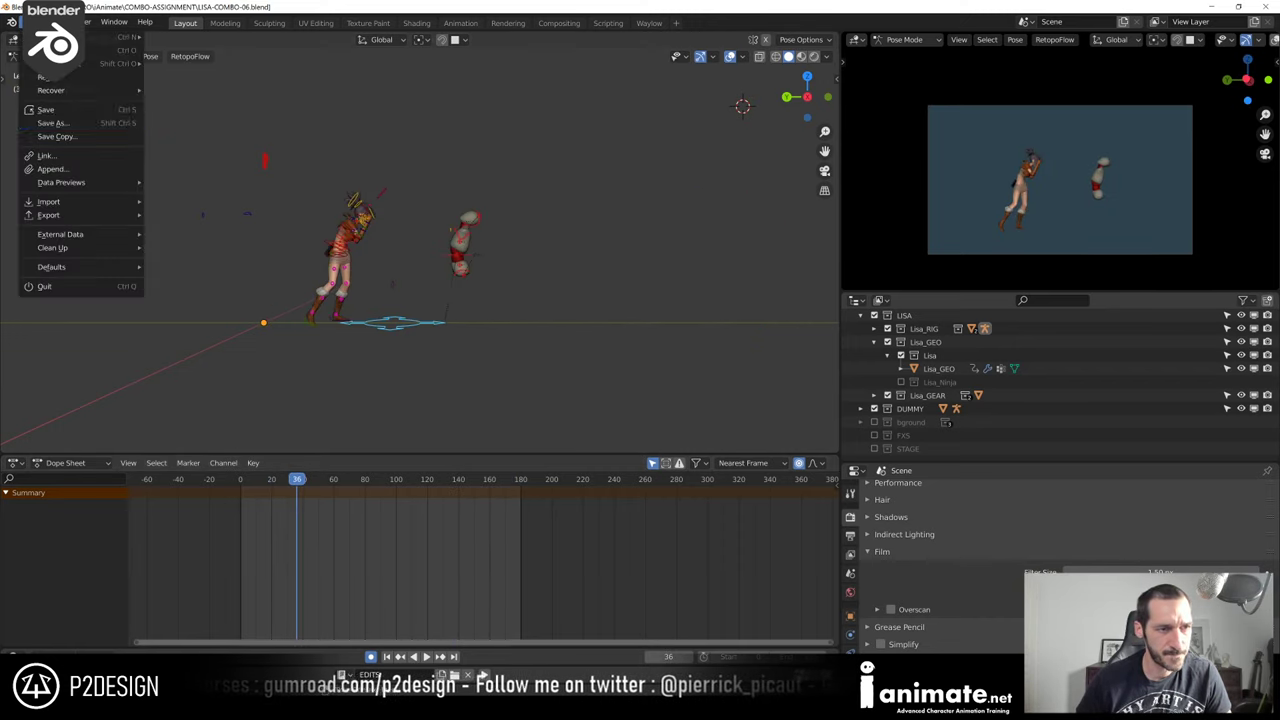
pyautogui.click(50, 122)
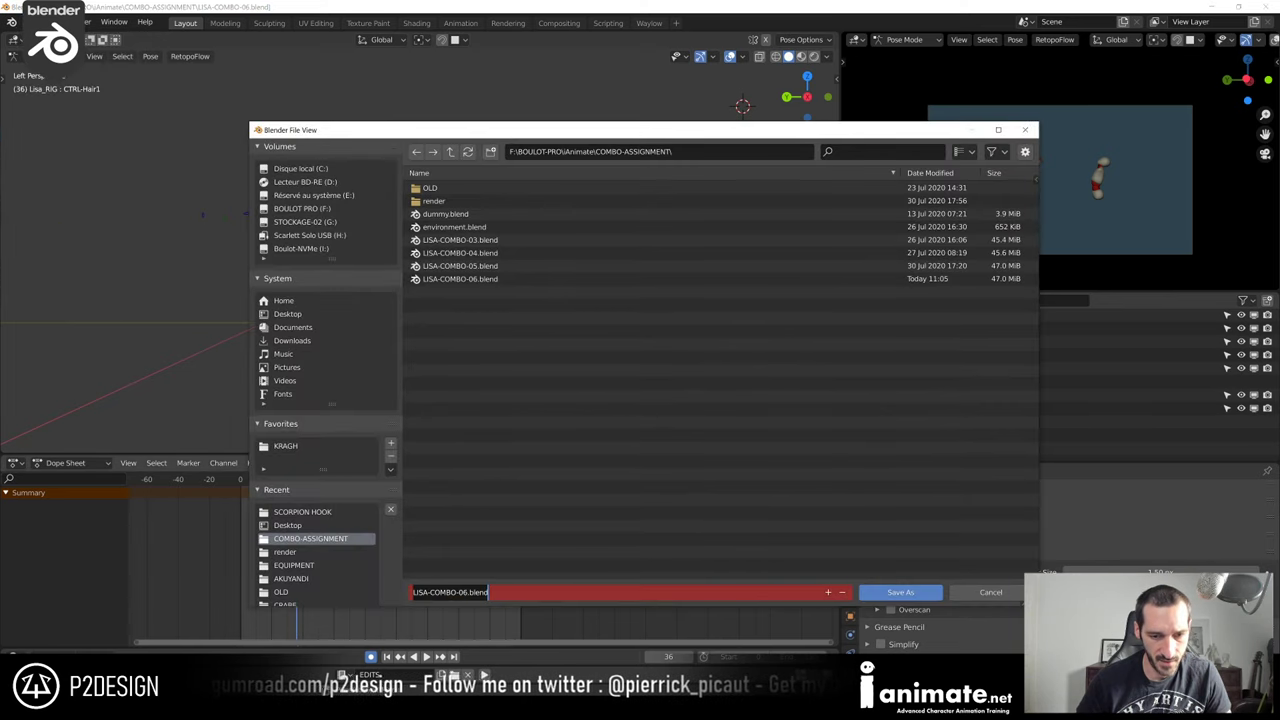
pyautogui.moveTo(463, 592); pyautogui.dragTo(490, 592)
pyautogui.write('7')
pyautogui.press('Return')
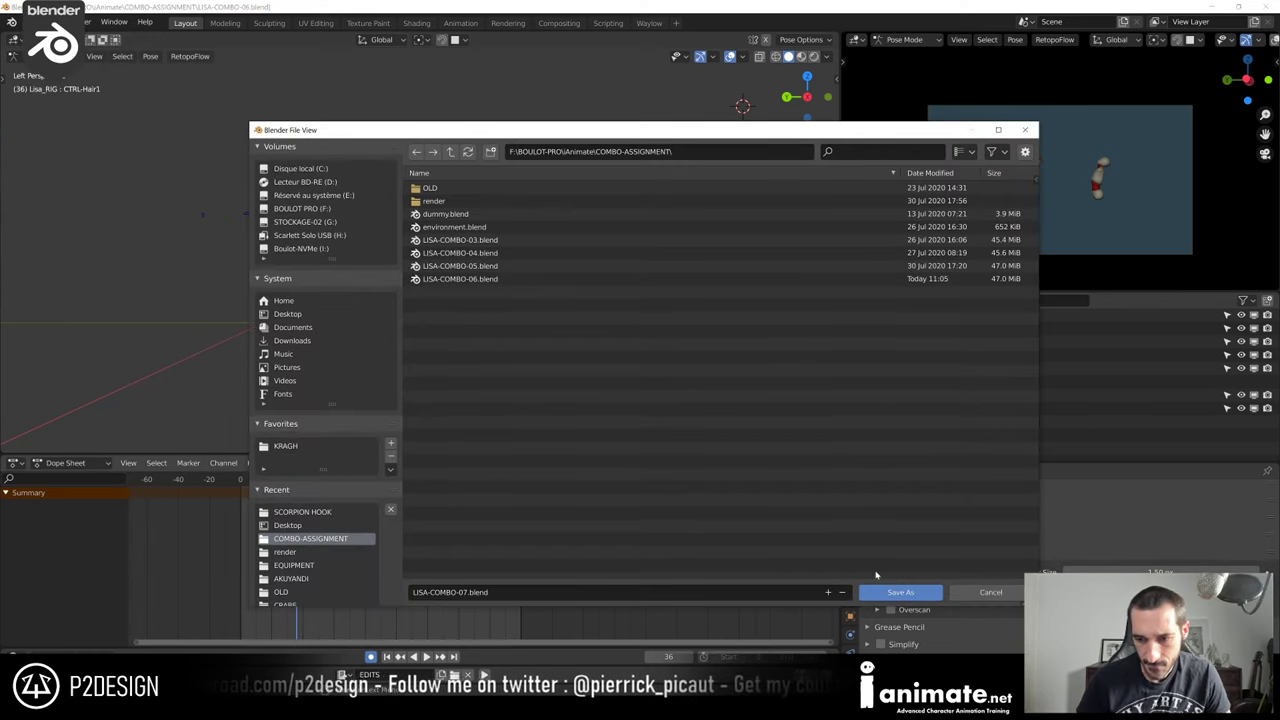
pyautogui.click(900, 592)
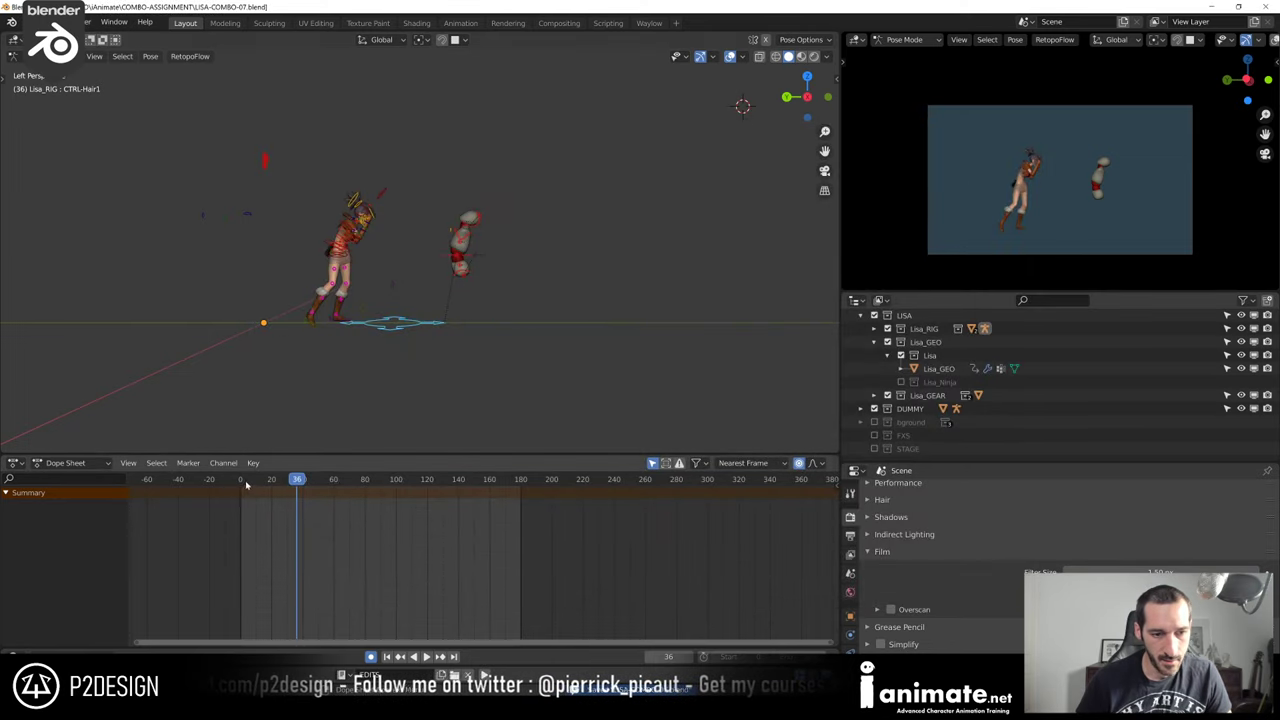
# Open the earlier version LISA-COMBO-03.blend, discarding the unsaved changes to the current file
pyautogui.moveTo(246, 484); pyautogui.dragTo(295, 481)
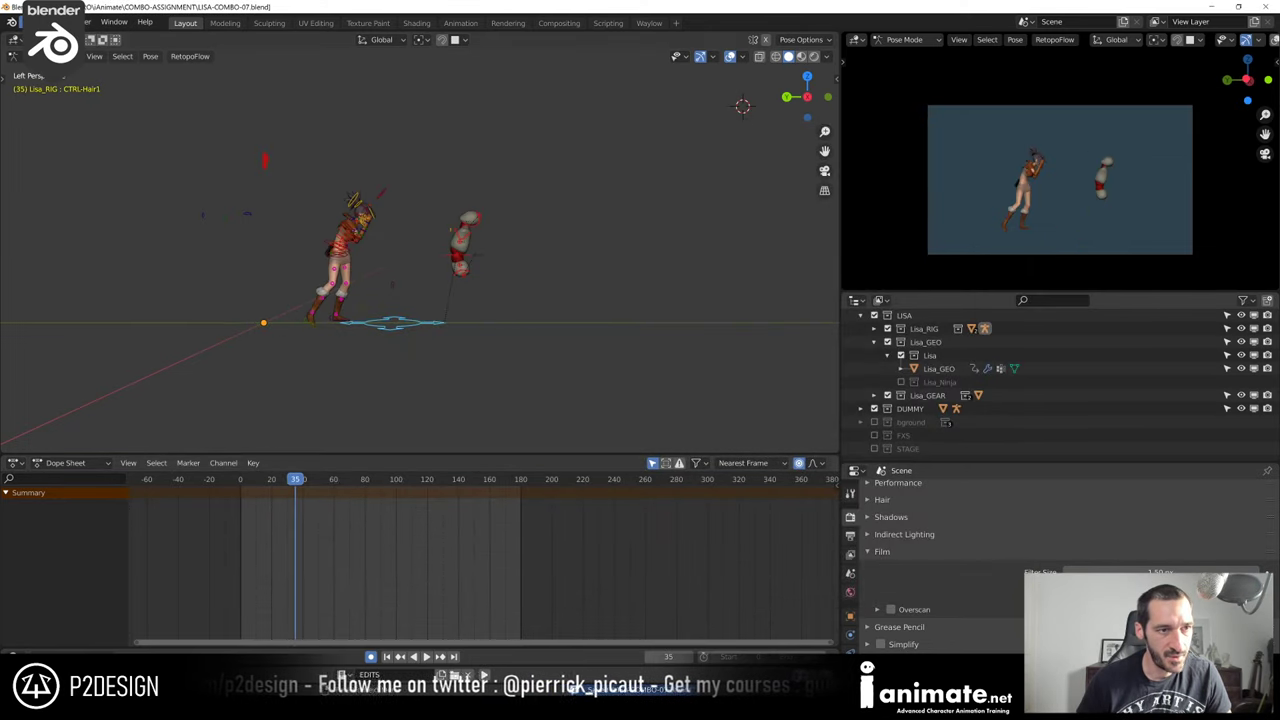
pyautogui.click(29, 22)
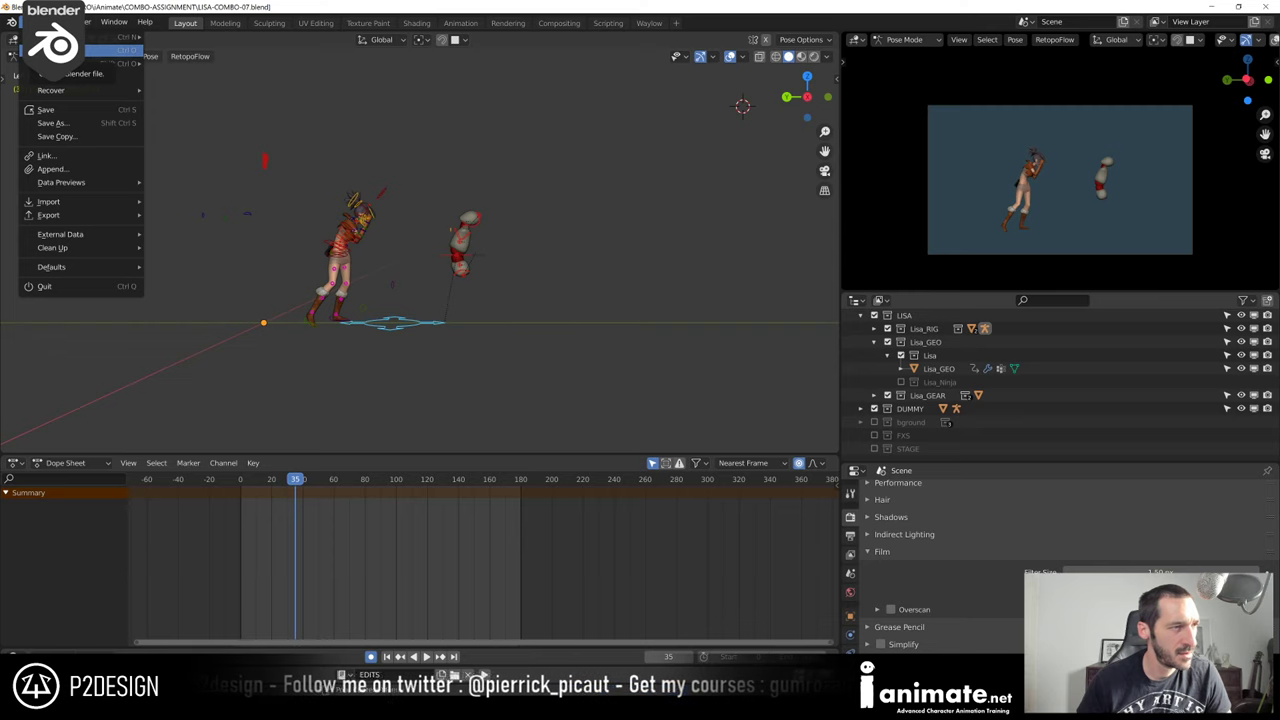
pyautogui.click(80, 50)
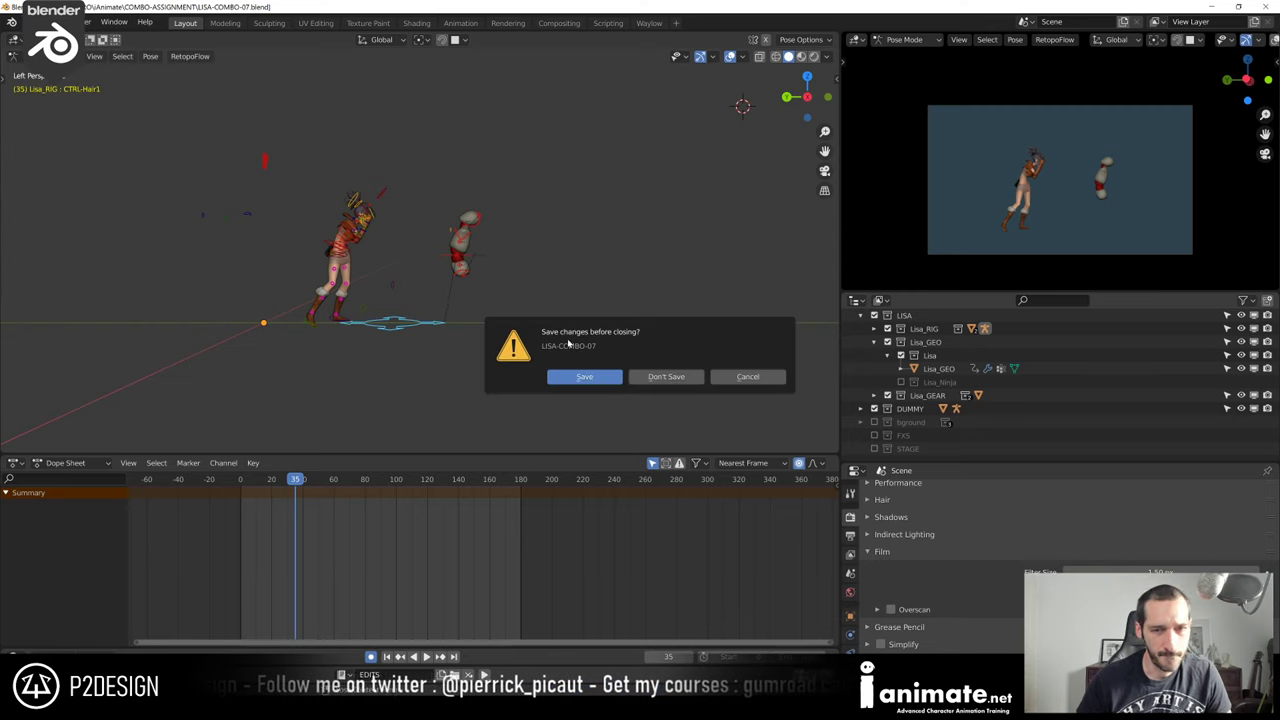
pyautogui.click(667, 377)
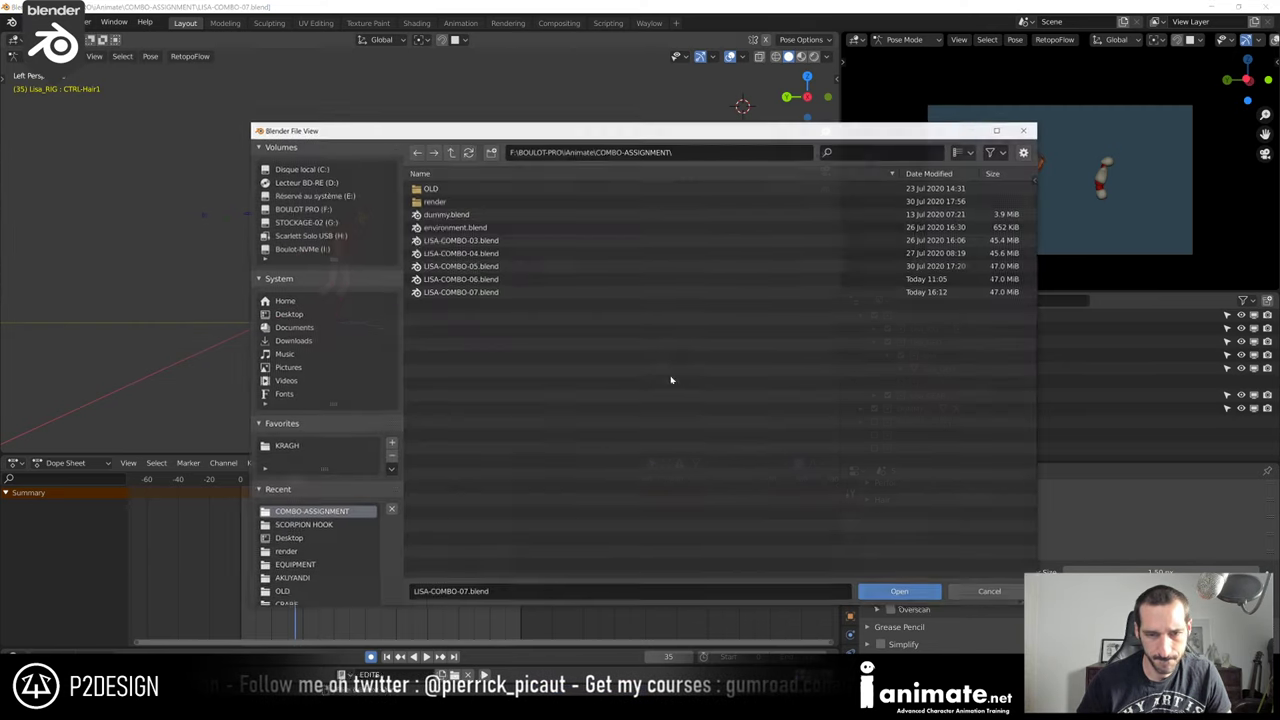
pyautogui.click(475, 265)
pyautogui.click(463, 253)
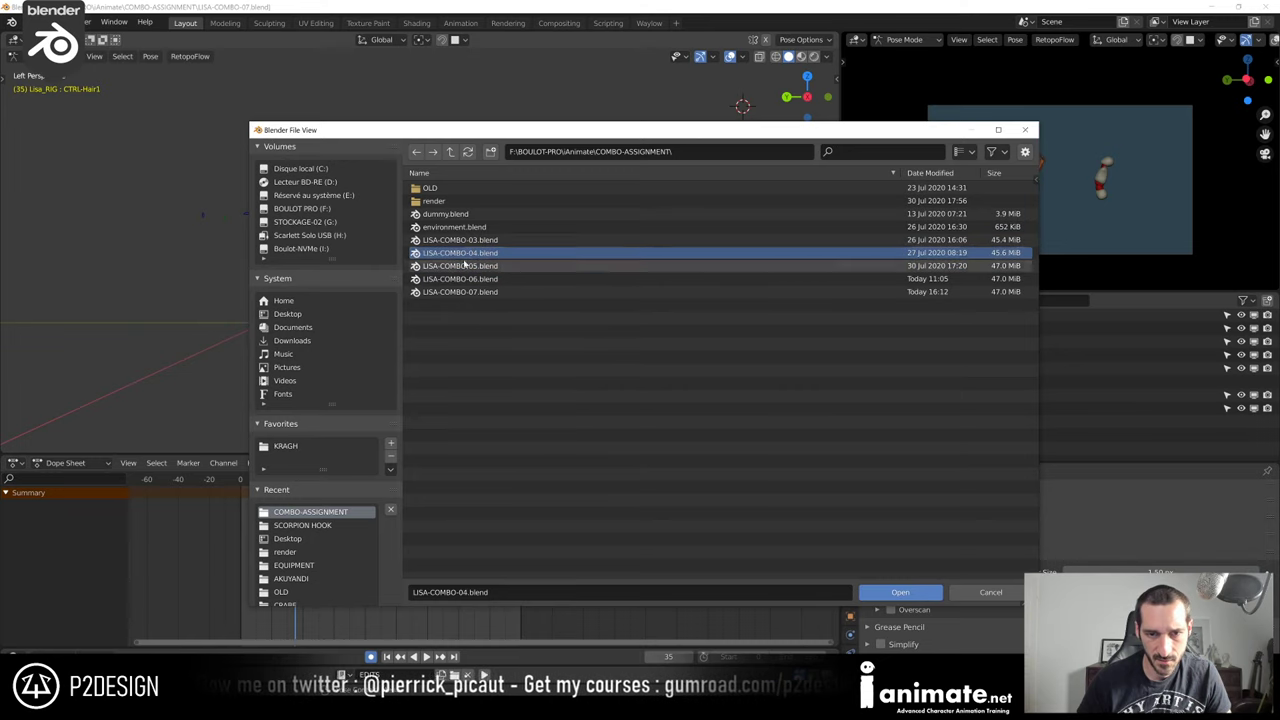
pyautogui.doubleClick(465, 241)
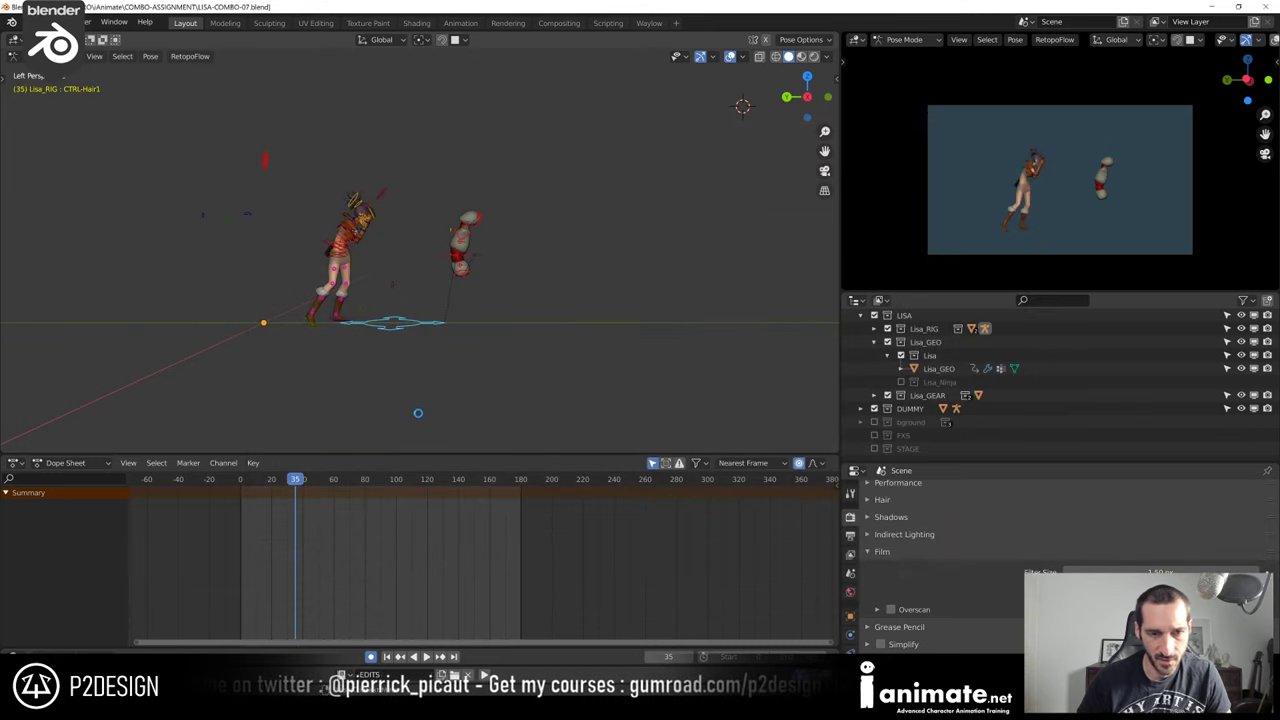
# Play the blocking animation from frame 0 in a maximized camera view
pyautogui.scroll(-4, 188, 497)
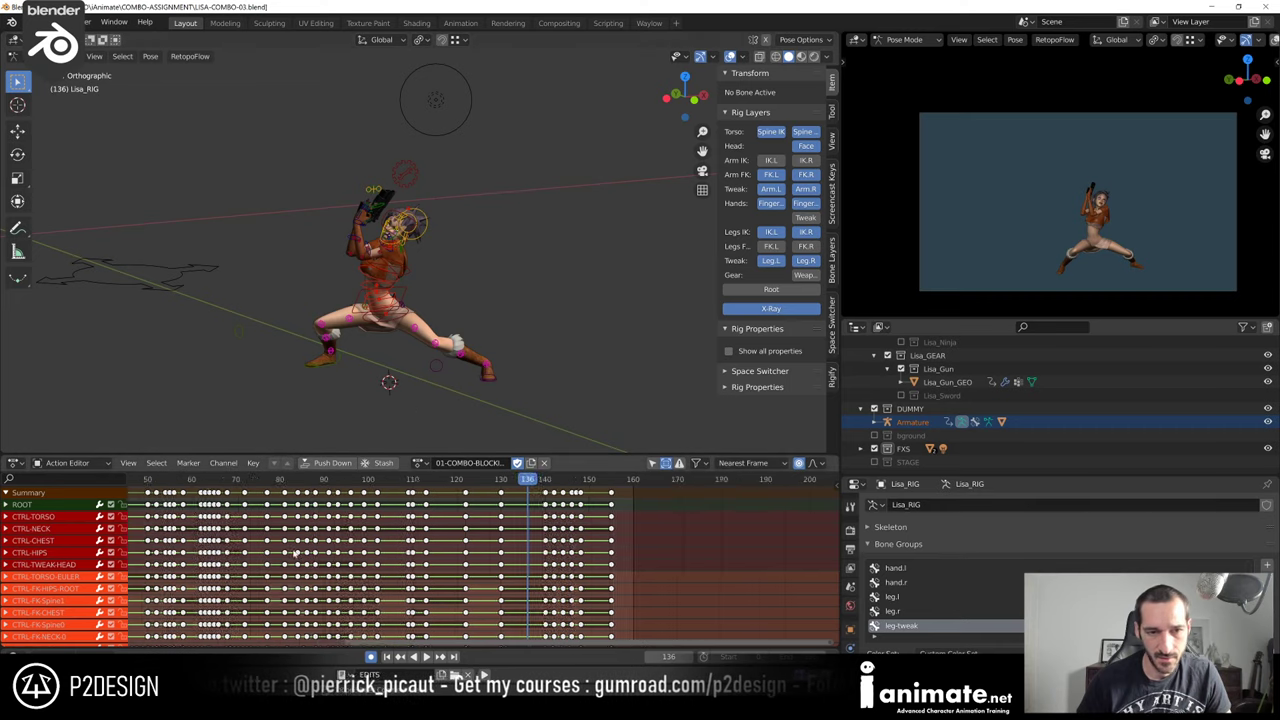
pyautogui.scroll(-4, 179, 482)
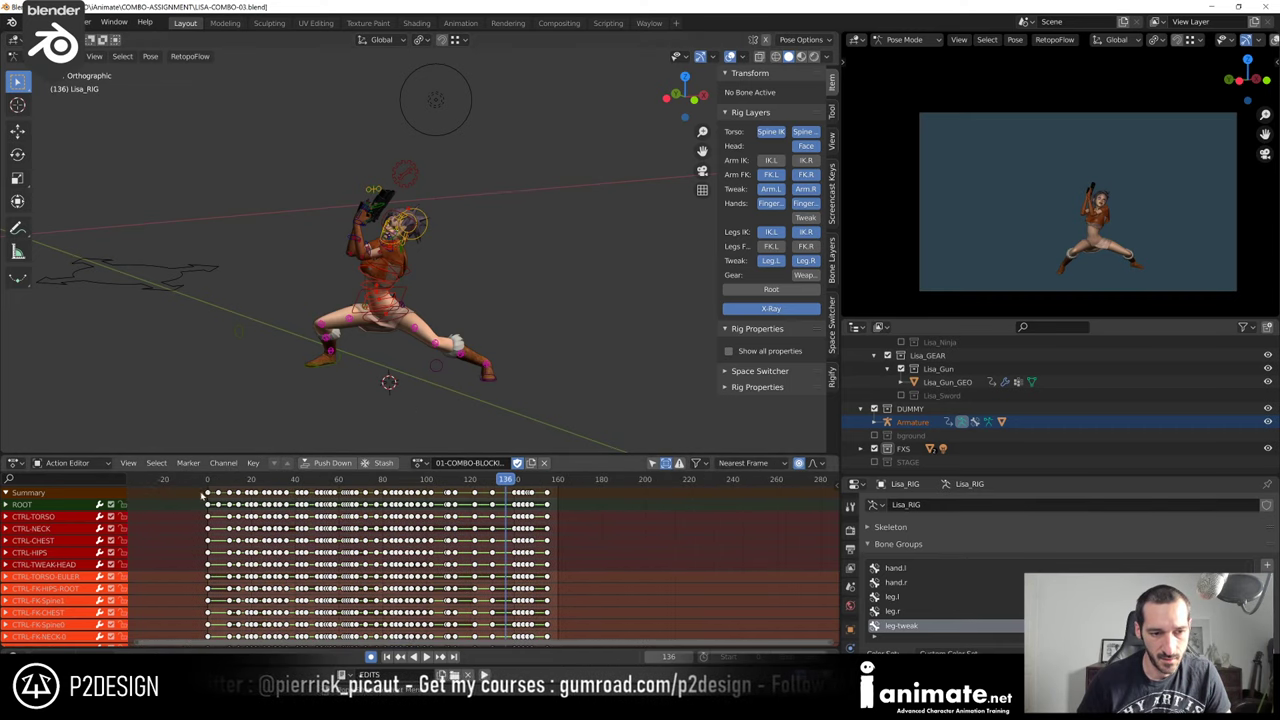
pyautogui.click(206, 480)
pyautogui.hotkey('ctrl', 'space')
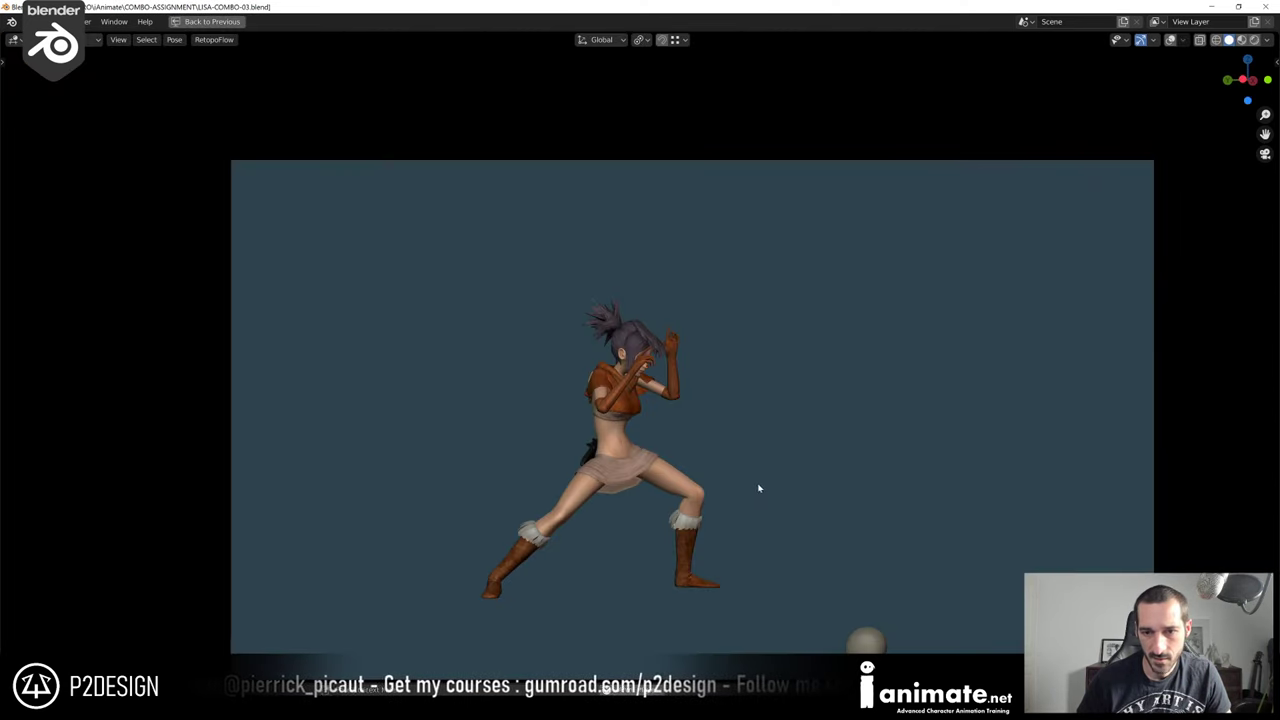
pyautogui.press('space')
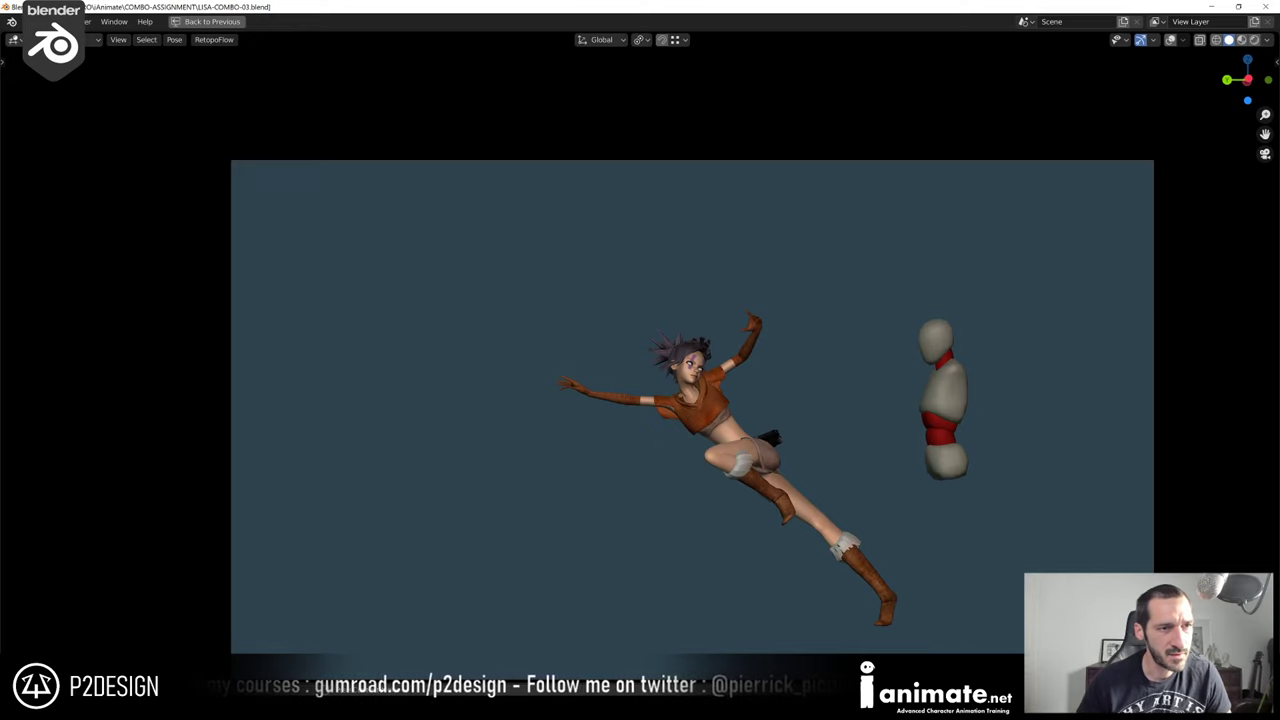
# Open the earlier version LISA-COMBO-02.blend from the OLD folder, discarding the unsaved changes to the current file
pyautogui.click(32, 21)
pyautogui.click(62, 52)
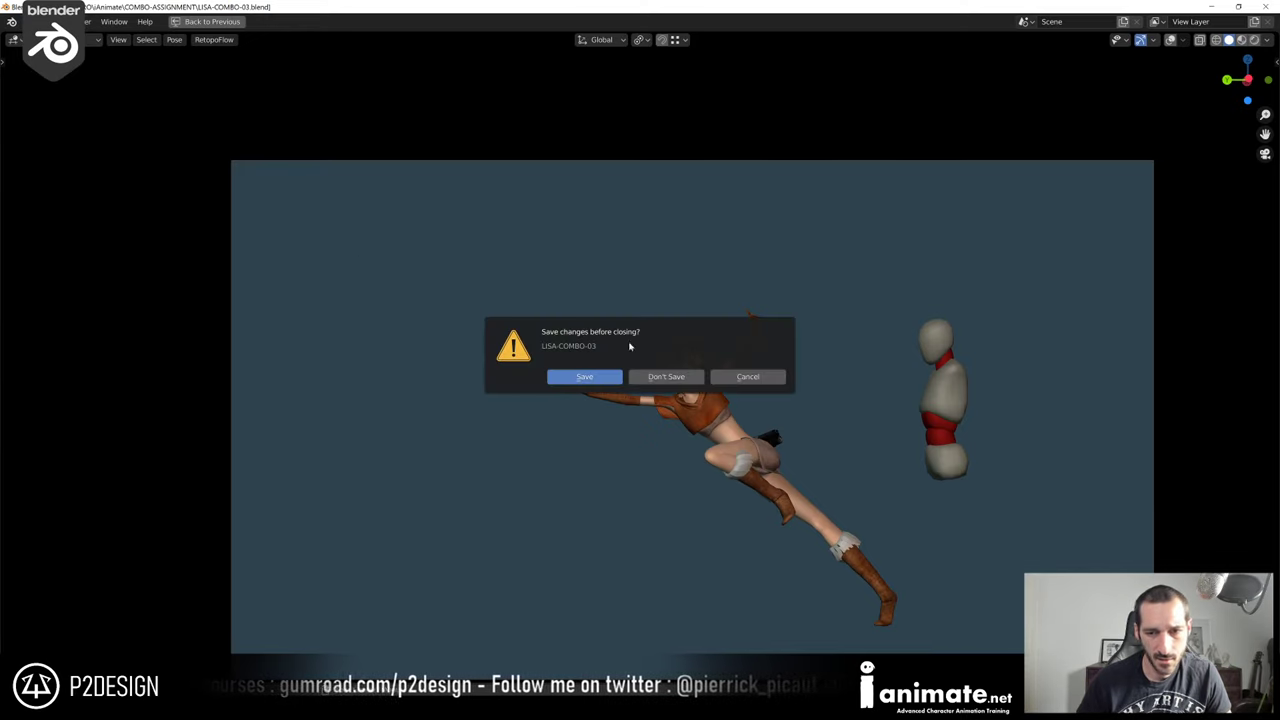
pyautogui.click(666, 377)
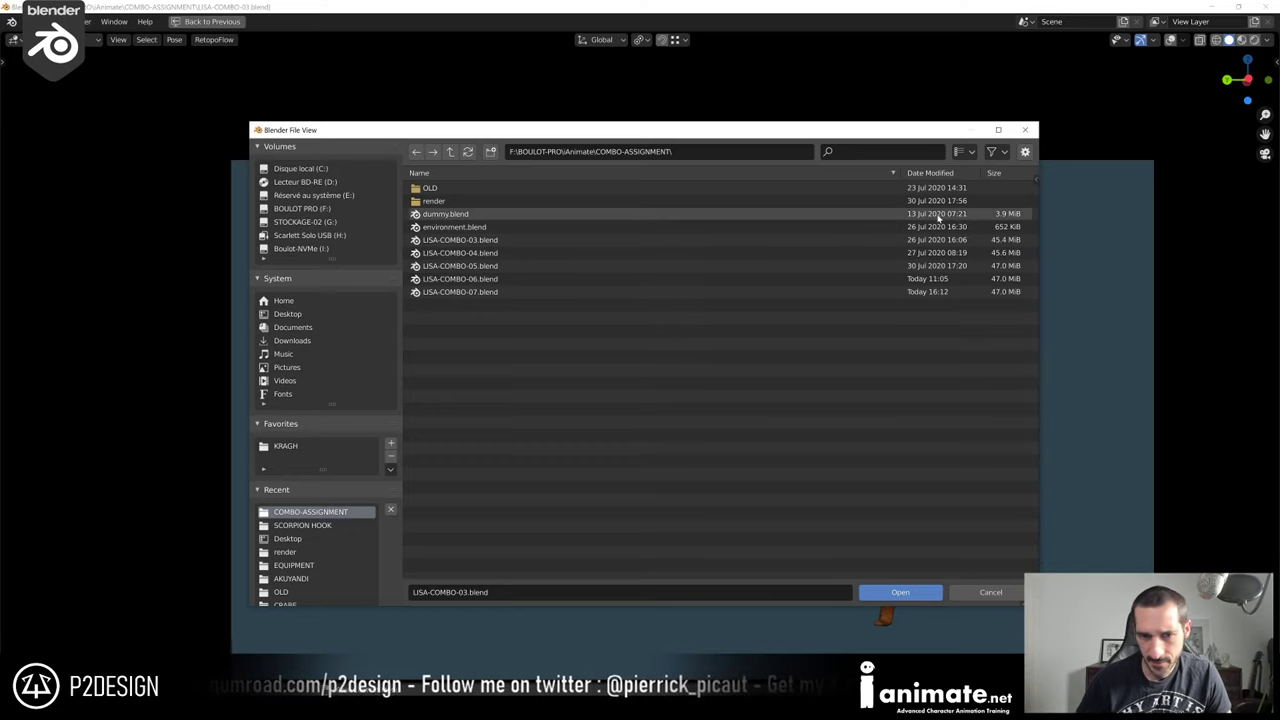
pyautogui.click(743, 213)
pyautogui.doubleClick(434, 188)
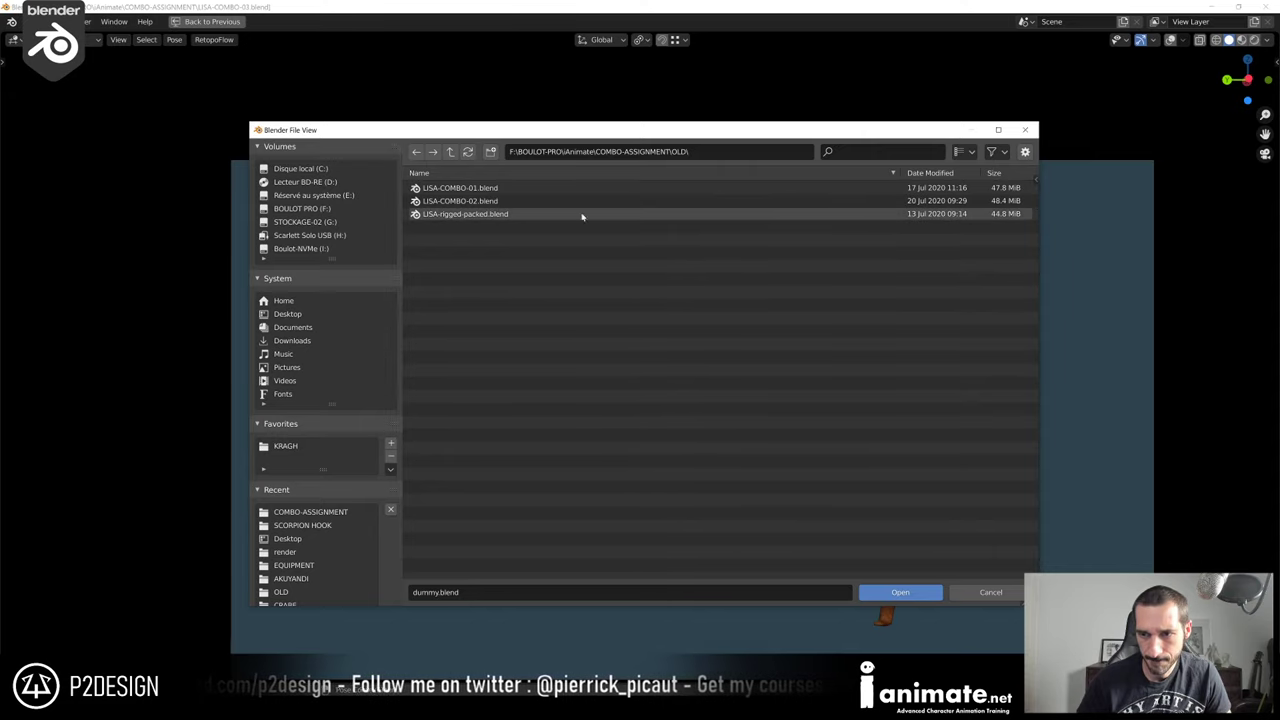
pyautogui.click(470, 201)
pyautogui.doubleClick(470, 201)
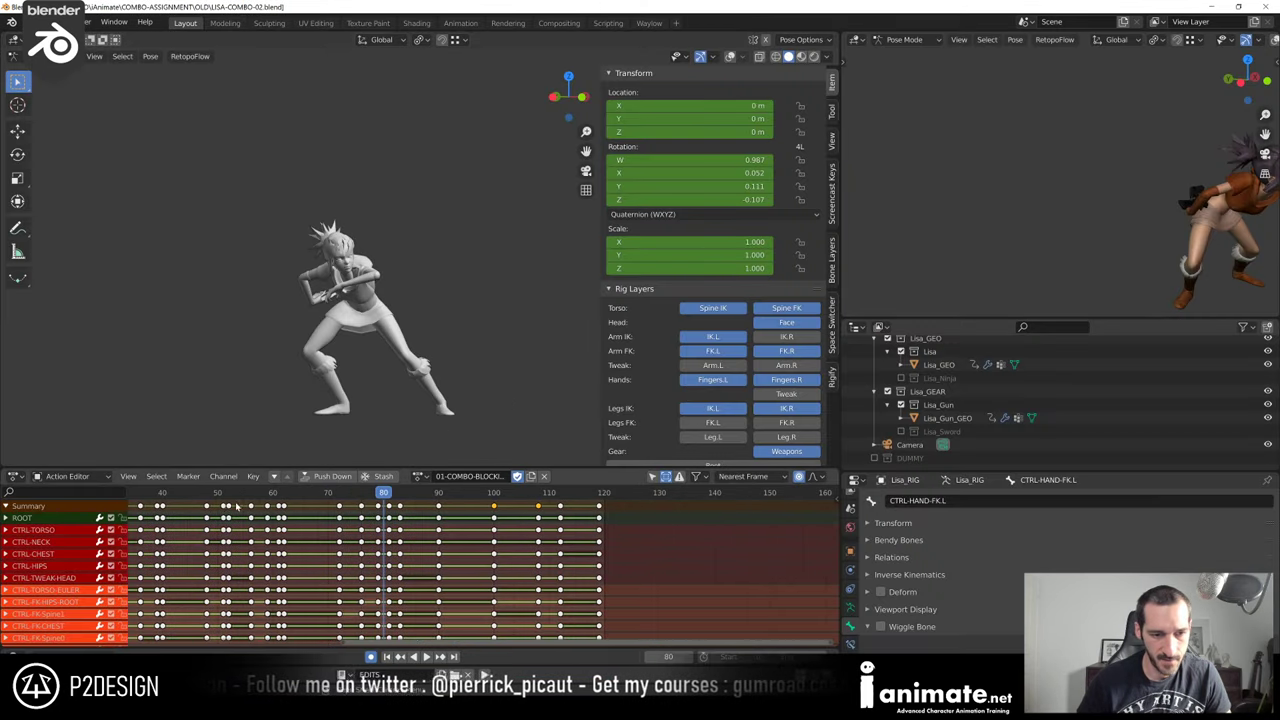
# Play the early blocking animation in a maximized perspective view with the overlays hidden and the character framed
pyautogui.scroll(-5, 1080, 295)
pyautogui.moveTo(1157, 240); pyautogui.dragTo(1105, 234, button='middle')
pyautogui.scroll(-2, 414, 560)
pyautogui.scroll(-3, 350, 370)
pyautogui.keyDown('shift'); pyautogui.moveTo(346, 372); pyautogui.dragTo(361, 331, button='middle'); pyautogui.keyUp('shift')
pyautogui.scroll(2, 413, 329)
pyautogui.scroll(1, 413, 329)
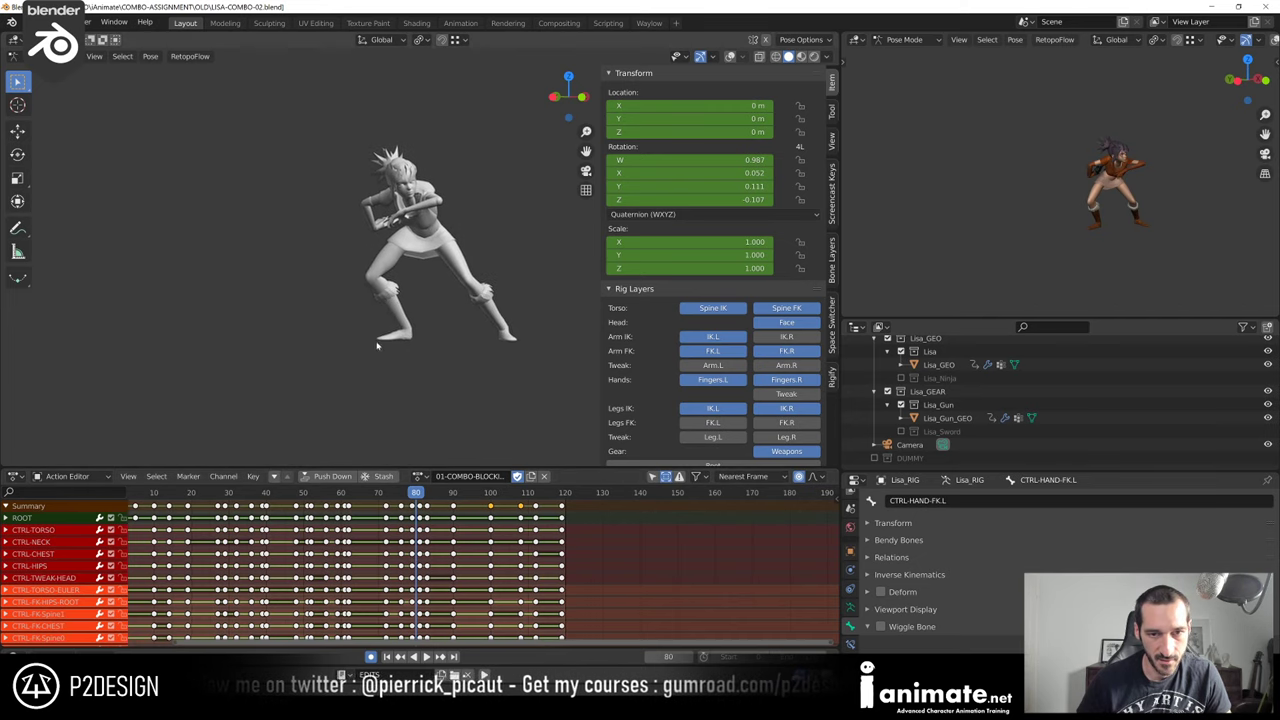
pyautogui.scroll(-3, 437, 560)
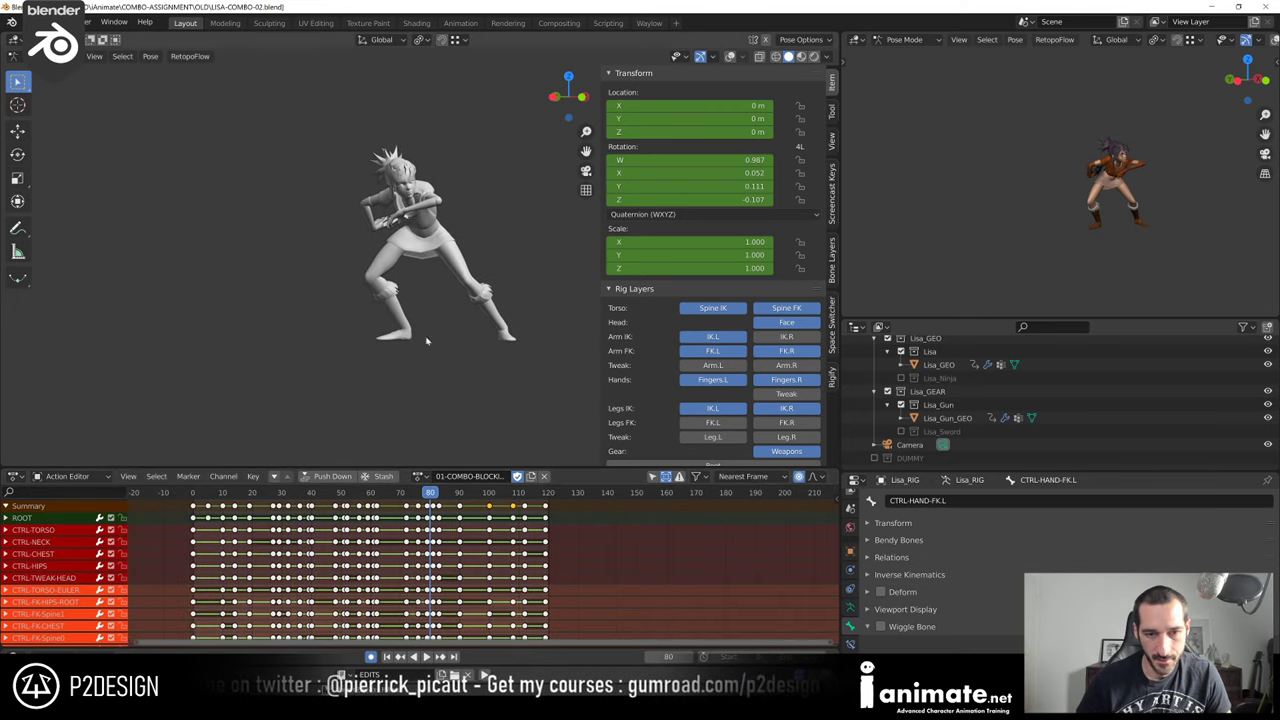
pyautogui.hotkey('alt', 'shift', 'z')
pyautogui.hotkey('alt', 'shift', 'z')
pyautogui.hotkey('ctrl', 'space')
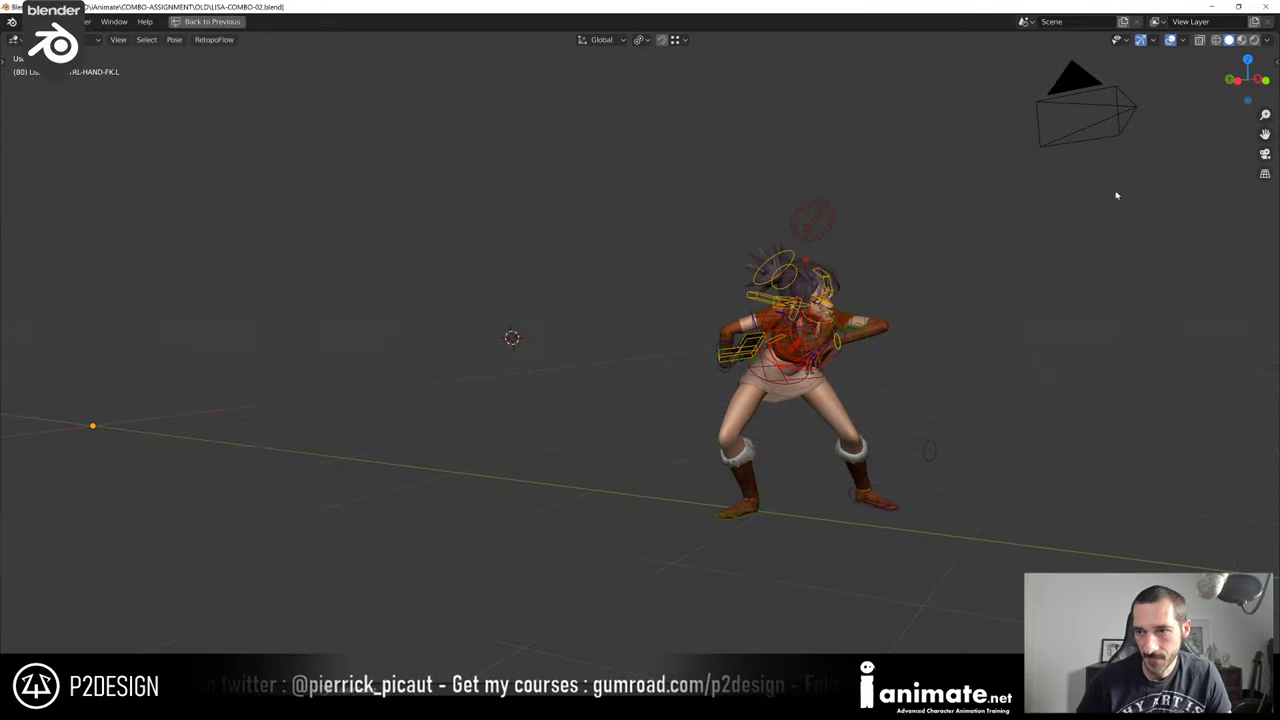
pyautogui.hotkey('alt', 'shift', 'z')
pyautogui.scroll(4, 1039, 427)
pyautogui.scroll(-4, 1000, 424)
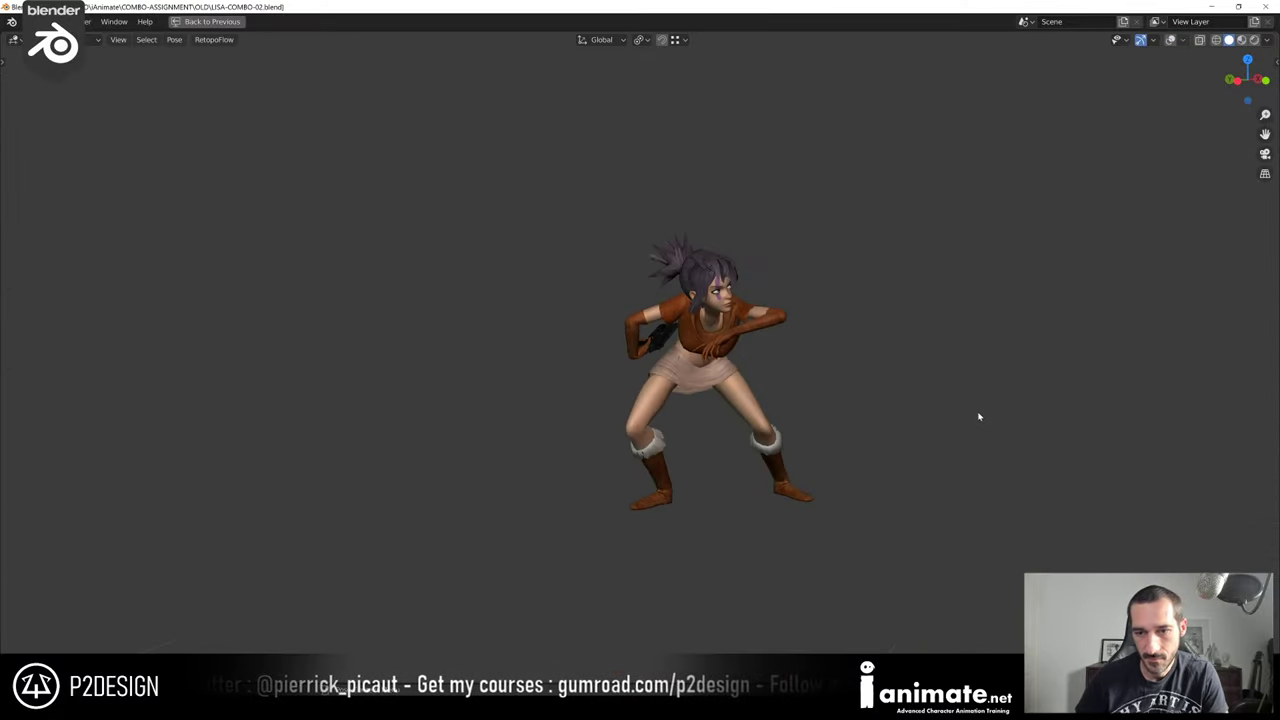
pyautogui.press('space')
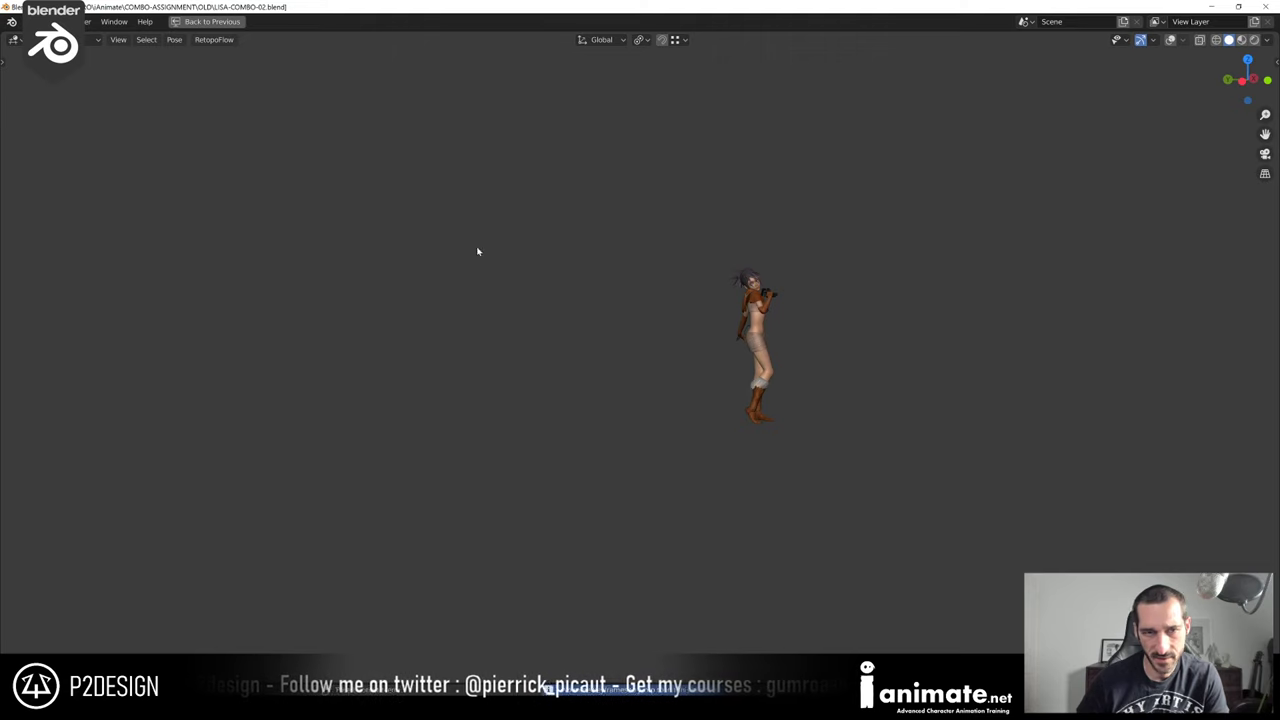
# Open LISA-COMBO-07.blend from the COMBO-ASSIGNMENT folder without saving the changes to the current file
pyautogui.click(21, 21)
pyautogui.click(60, 50)
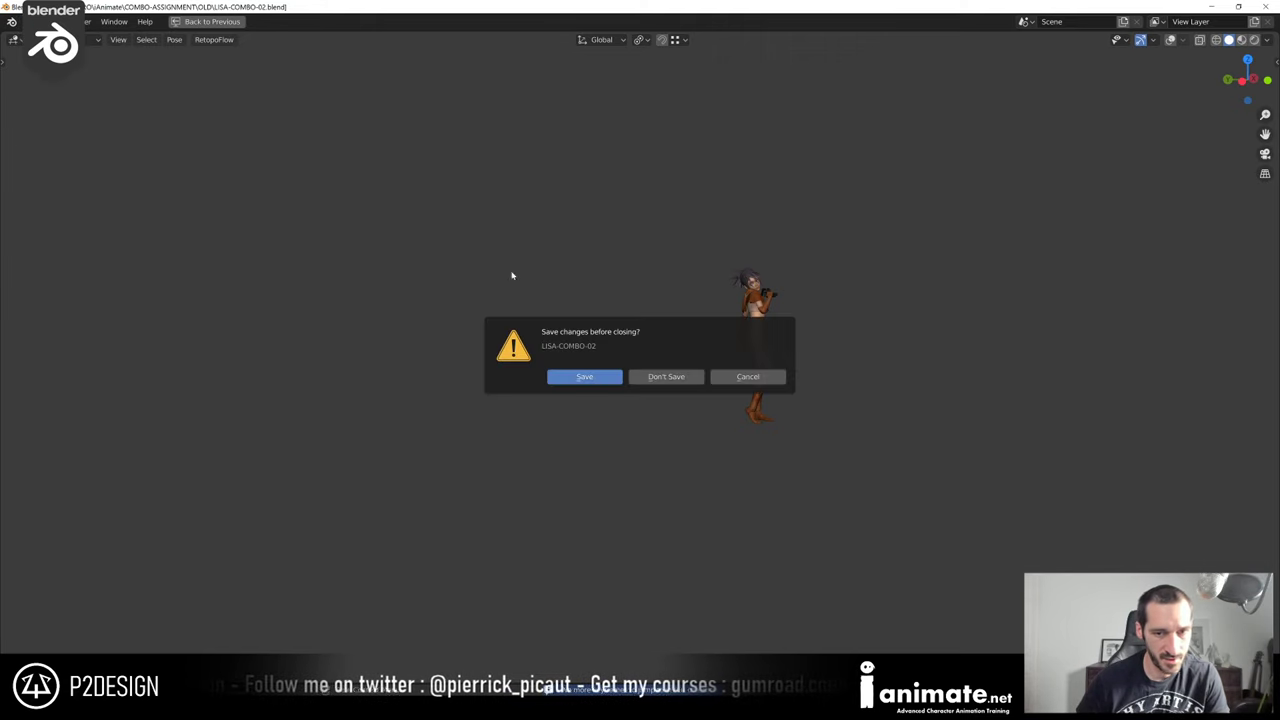
pyautogui.click(665, 377)
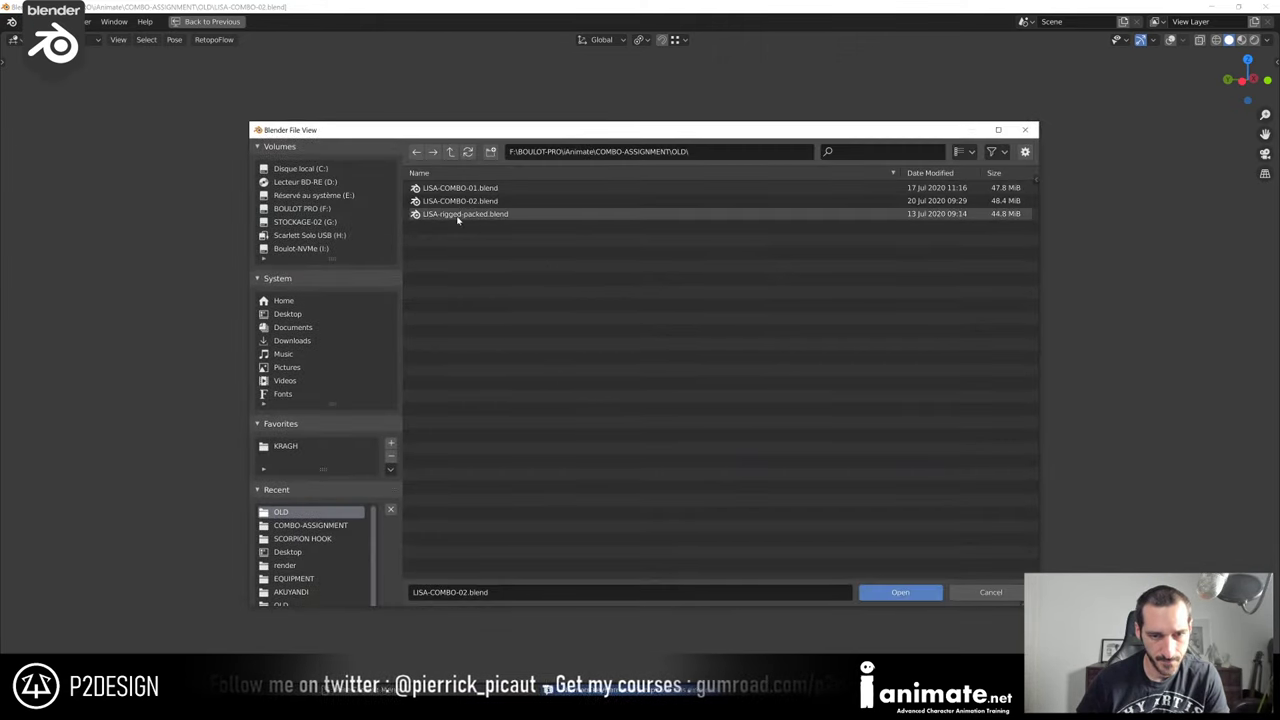
pyautogui.click(450, 151)
pyautogui.click(462, 291)
pyautogui.doubleClick(462, 291)
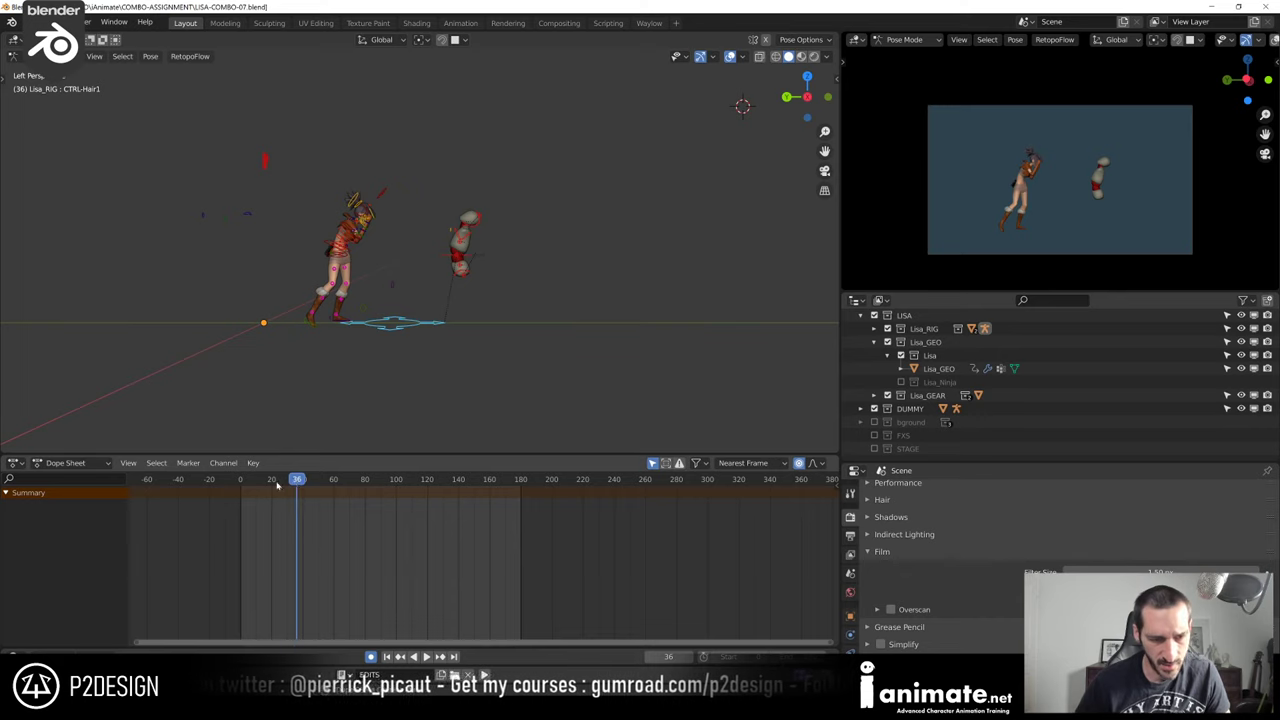
# Return to frame 0 and set up a left orthographic view with the DUMMY collection excluded
pyautogui.moveTo(277, 485); pyautogui.dragTo(240, 485)
pyautogui.press('space')
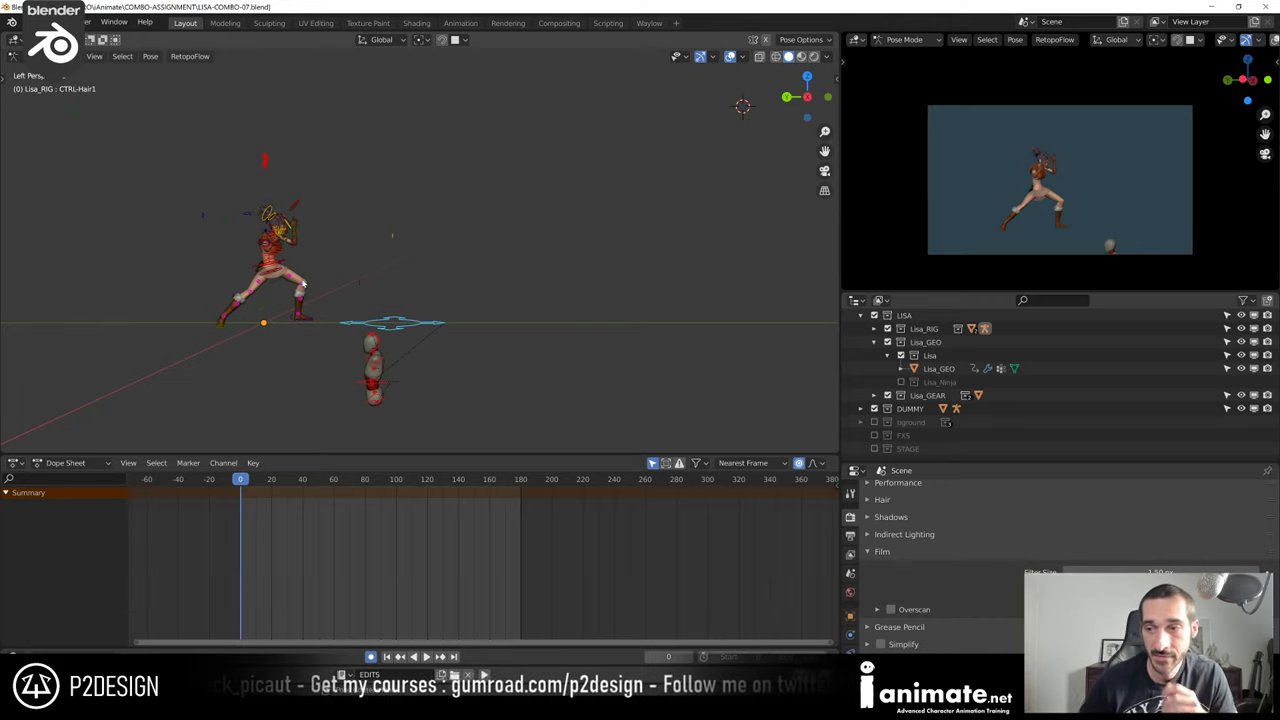
pyautogui.press('KP_3')
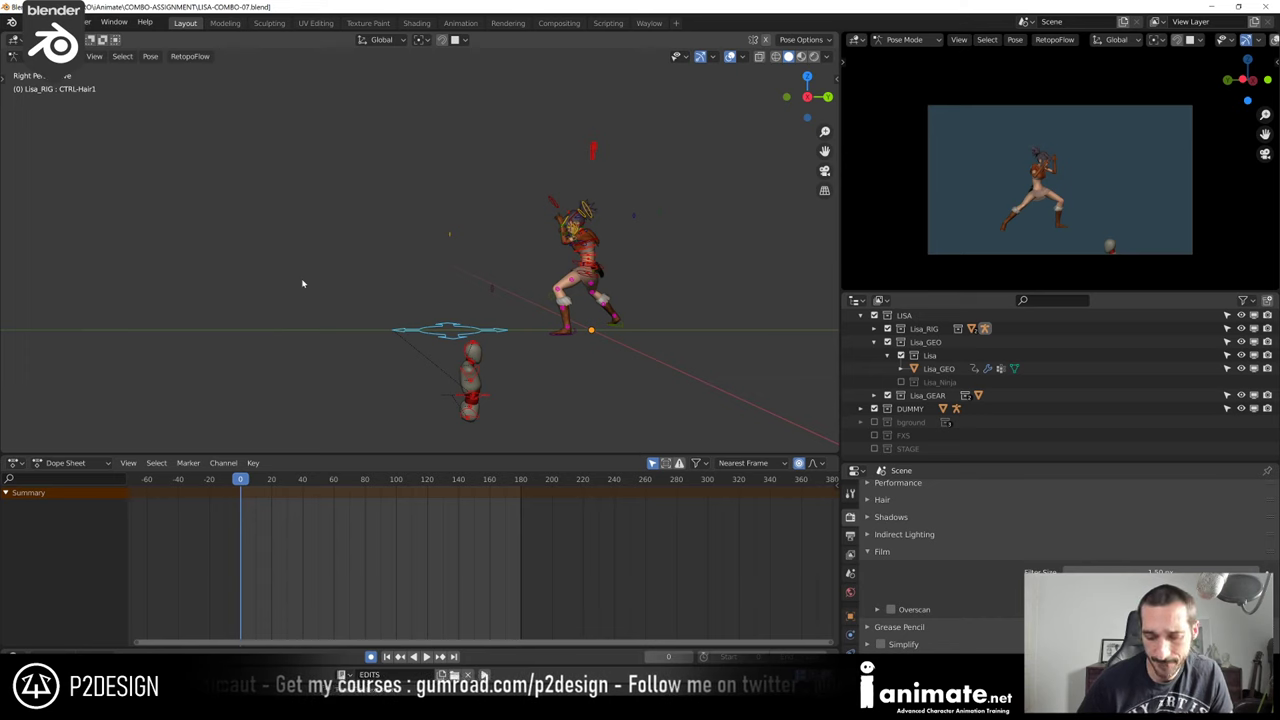
pyautogui.press('ctrl+KP_3')
pyautogui.press('KP_5')
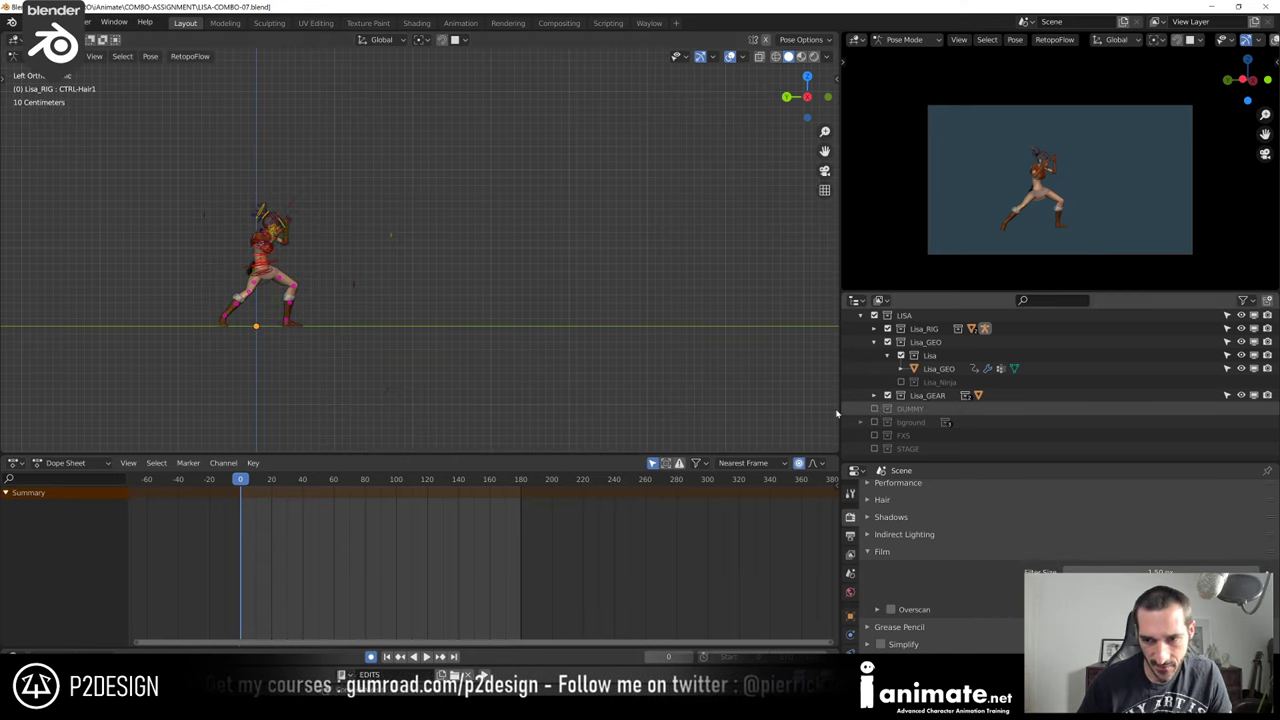
# Review the combo by scrubbing to frame 79 and playing from there, and return to frame 0
pyautogui.moveTo(249, 483); pyautogui.dragTo(363, 509)
pyautogui.keyDown('shift'); pyautogui.moveTo(640, 371); pyautogui.dragTo(477, 371, button='middle'); pyautogui.keyUp('shift')
pyautogui.scroll(1, 553, 367)
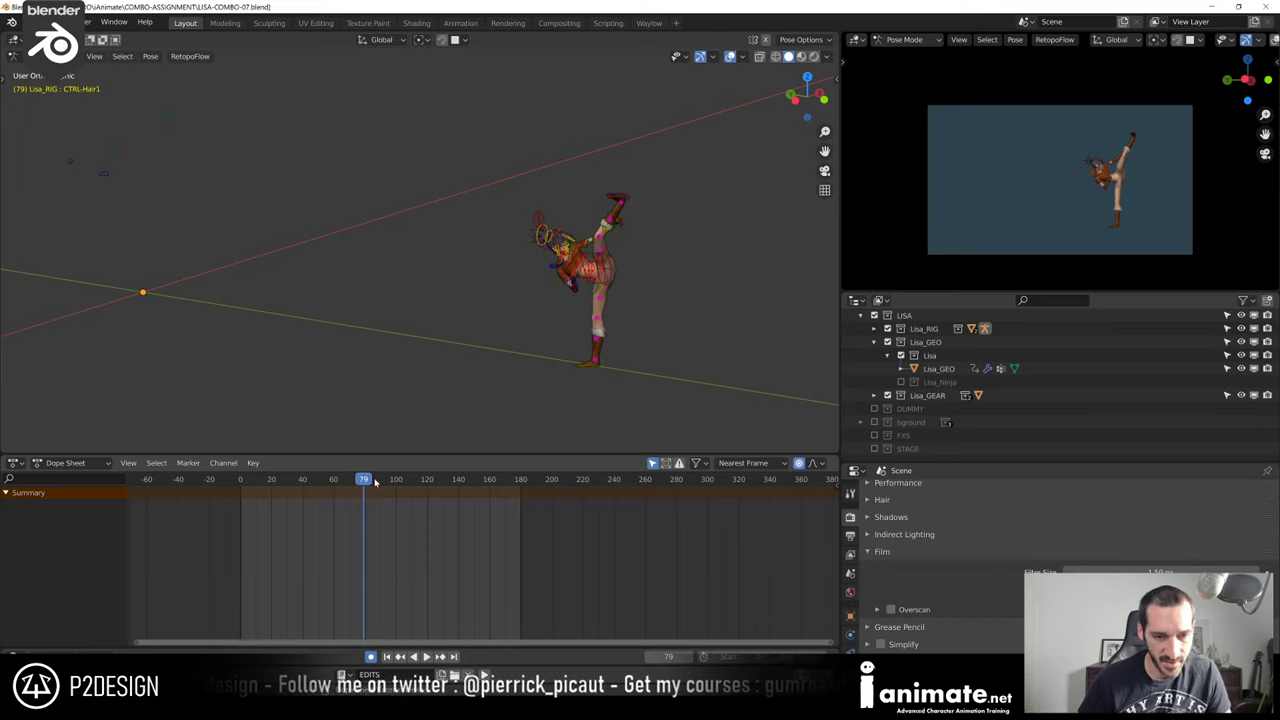
pyautogui.press('space')
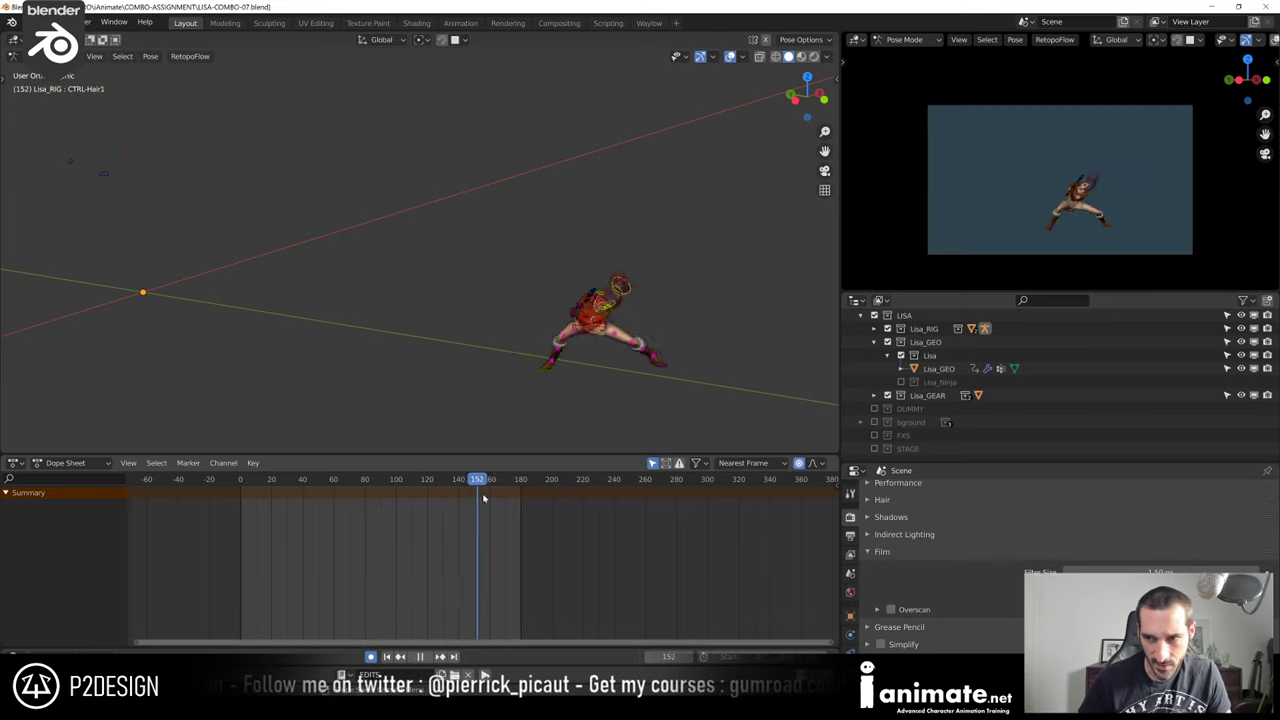
pyautogui.moveTo(483, 497); pyautogui.dragTo(240, 513)
# Show the viewport sidebar and examine the rig layers and rig properties of Lisa's rig
pyautogui.moveTo(149, 285); pyautogui.dragTo(465, 272, button='middle')
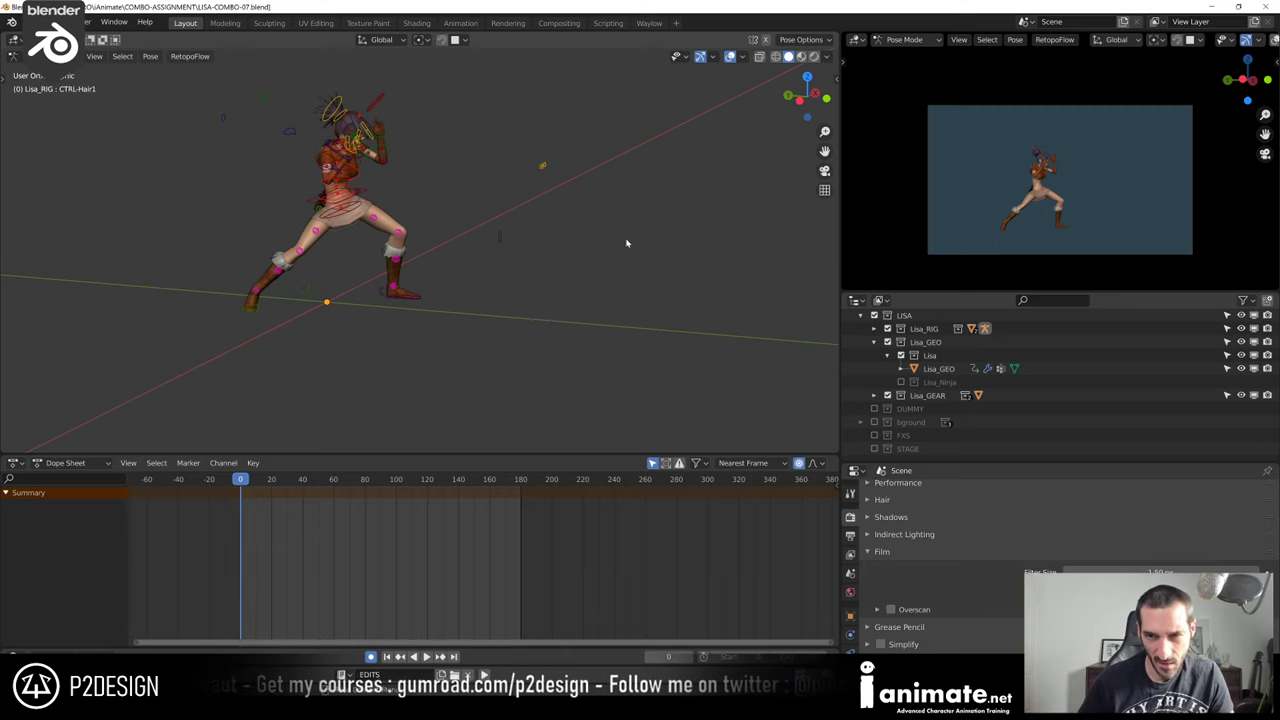
pyautogui.press('n')
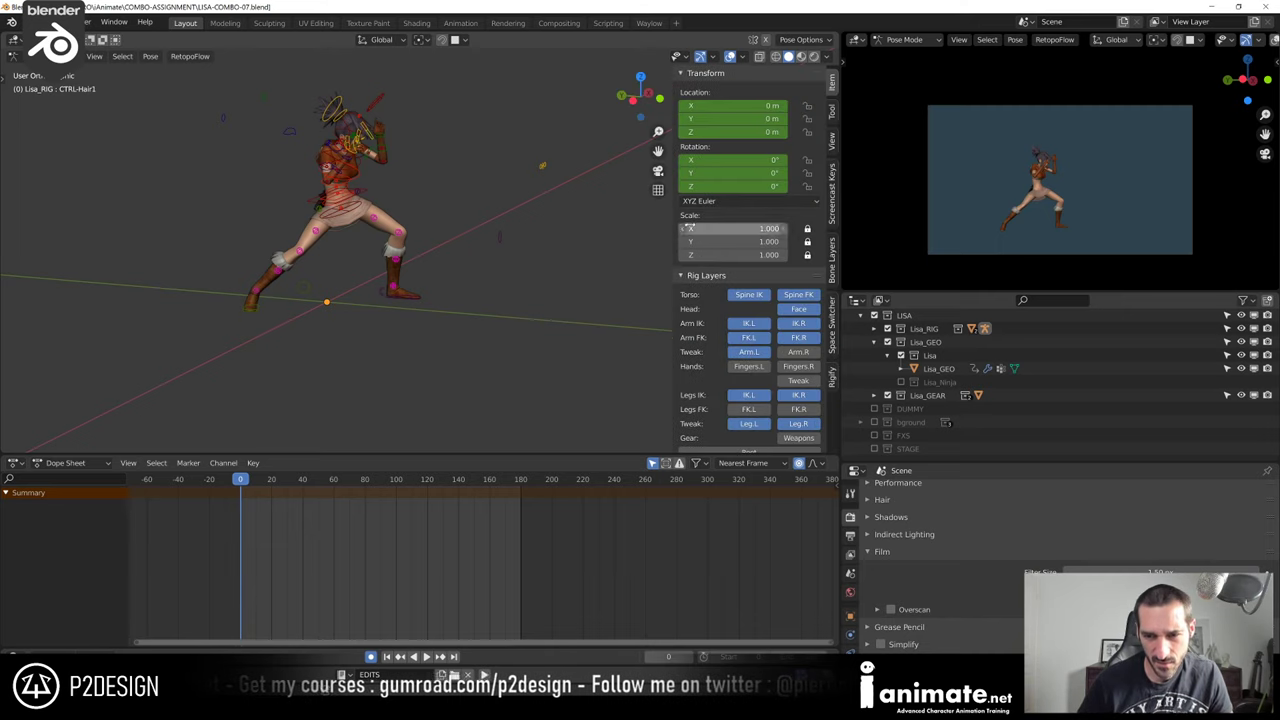
pyautogui.scroll(-5, 740, 300)
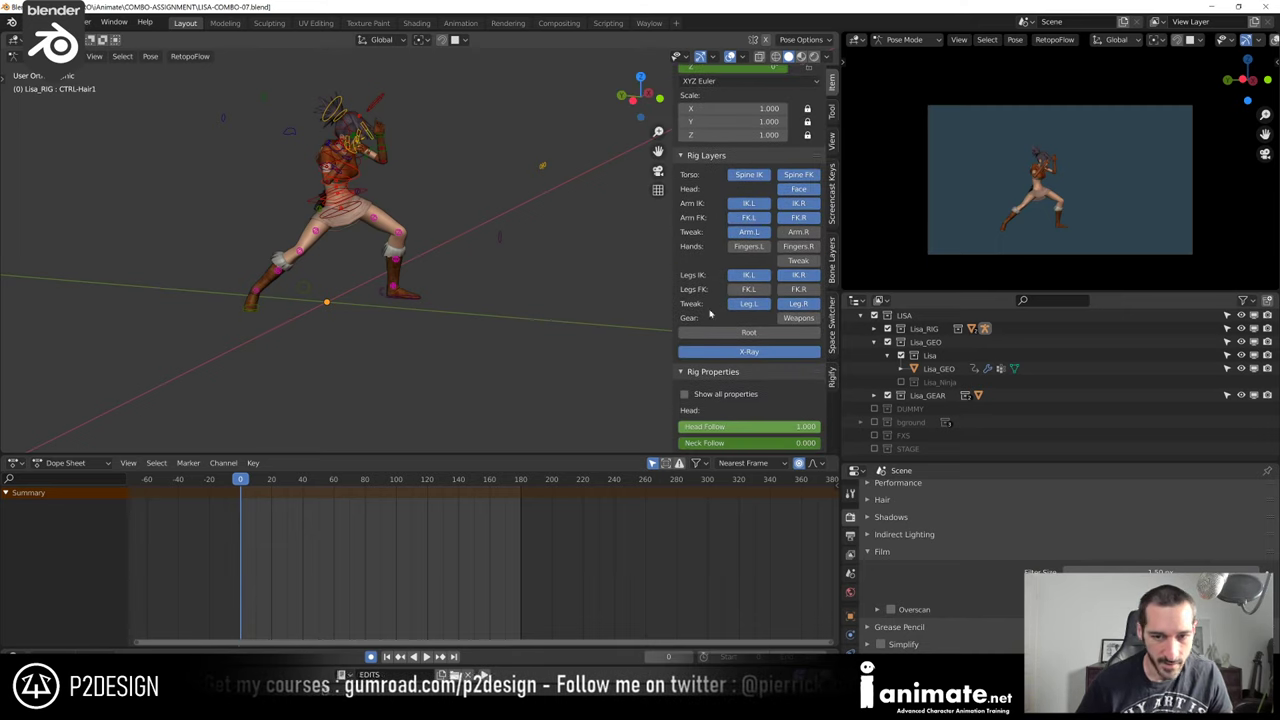
pyautogui.scroll(-4, 725, 350)
pyautogui.scroll(5, 750, 390)
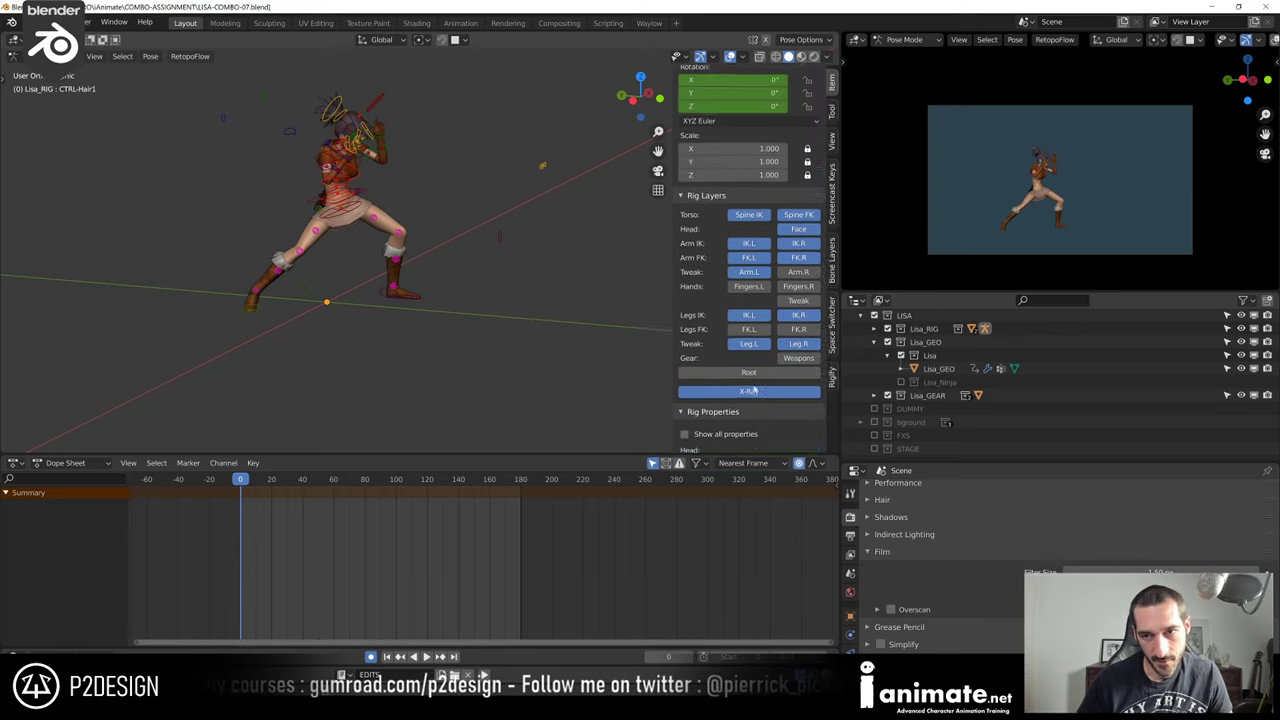
pyautogui.scroll(3, 755, 390)
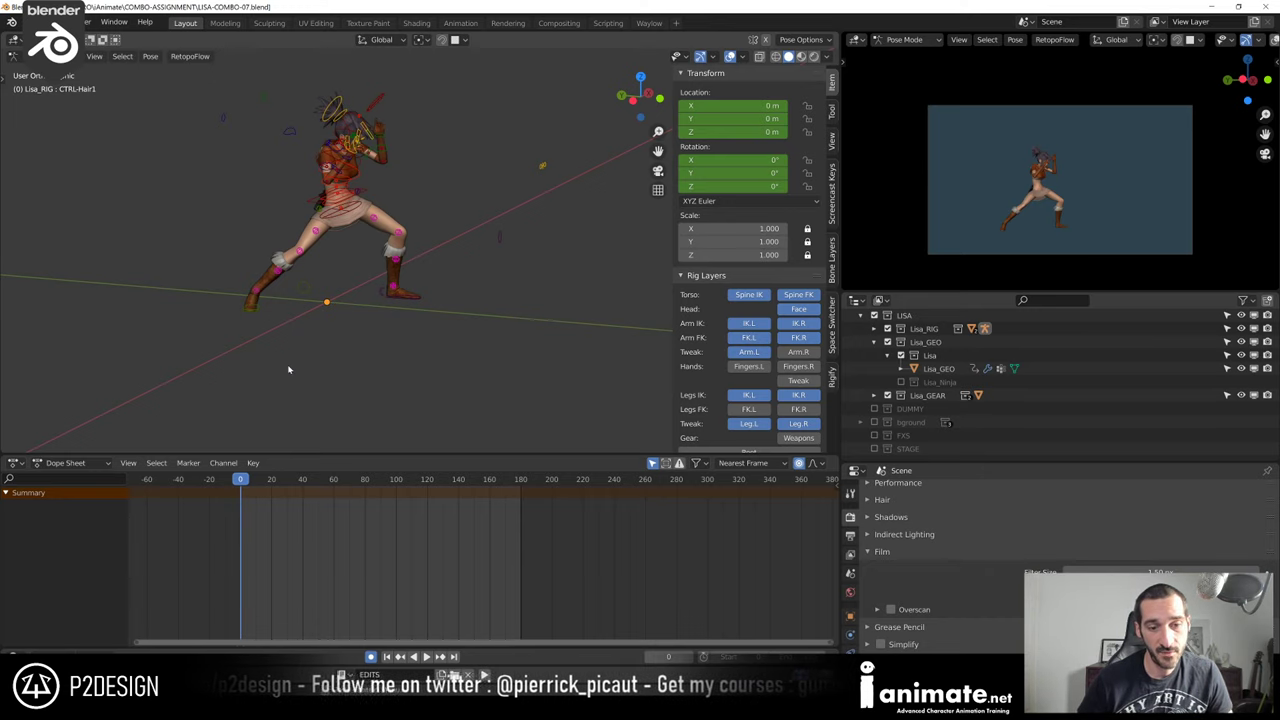
# Frame Lisa closely in left orthographic view and set the current frame to 1
pyautogui.moveTo(287, 364); pyautogui.dragTo(463, 341, button='middle')
pyautogui.press('KP_3')
pyautogui.press('ctrl+KP_3')
pyautogui.scroll(2, 463, 341)
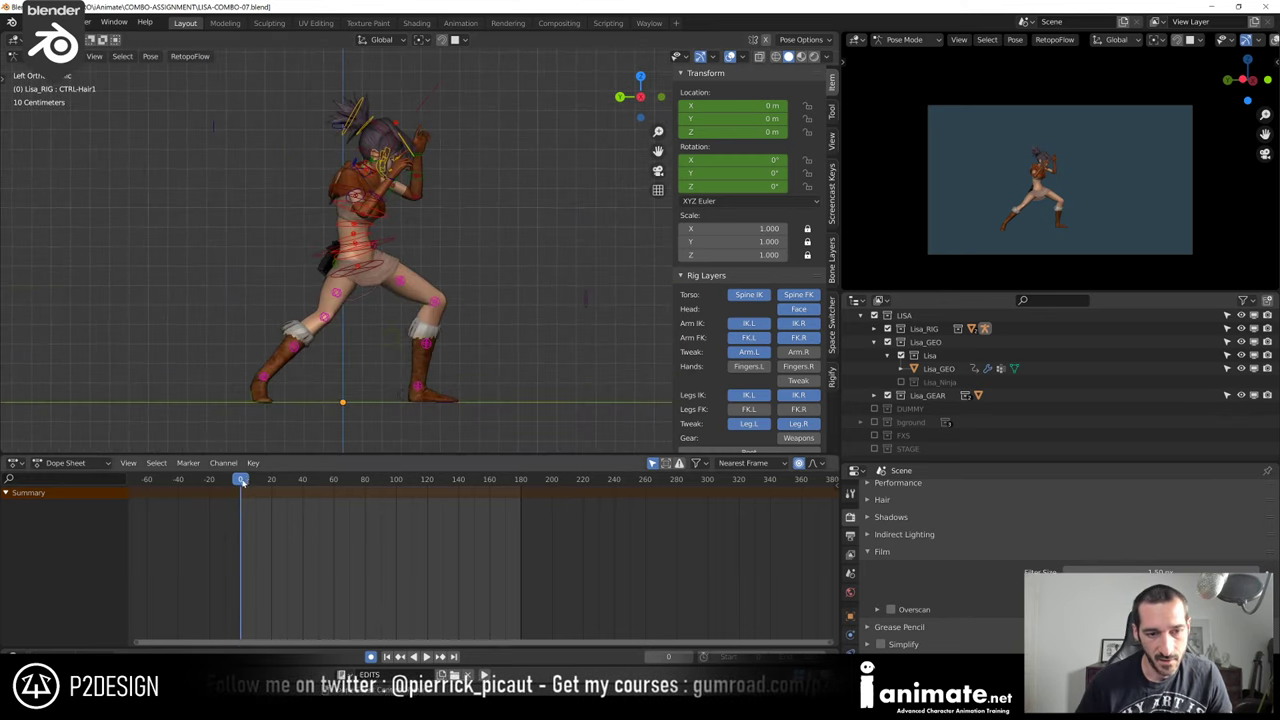
pyautogui.moveTo(244, 487); pyautogui.dragTo(241, 487)
# Look through the rig properties and collapse the Transform section above the rig layers
pyautogui.scroll(-6, 783, 415)
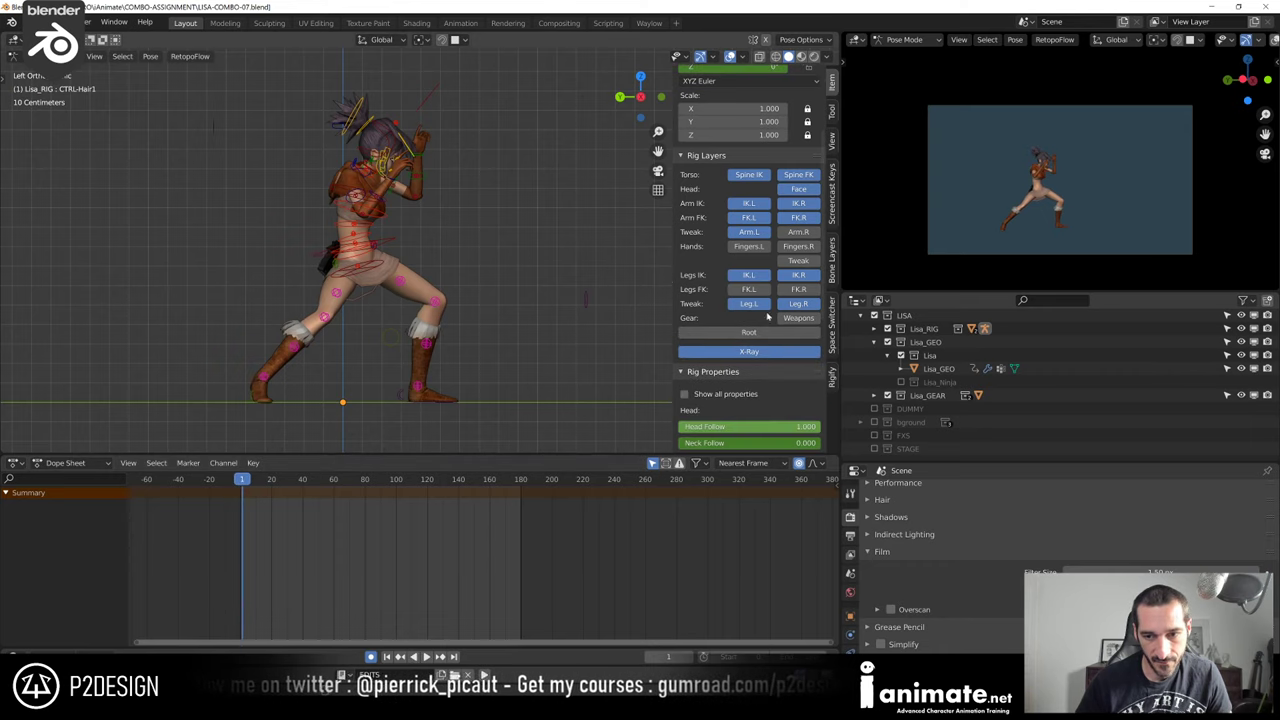
pyautogui.scroll(-1, 749, 424)
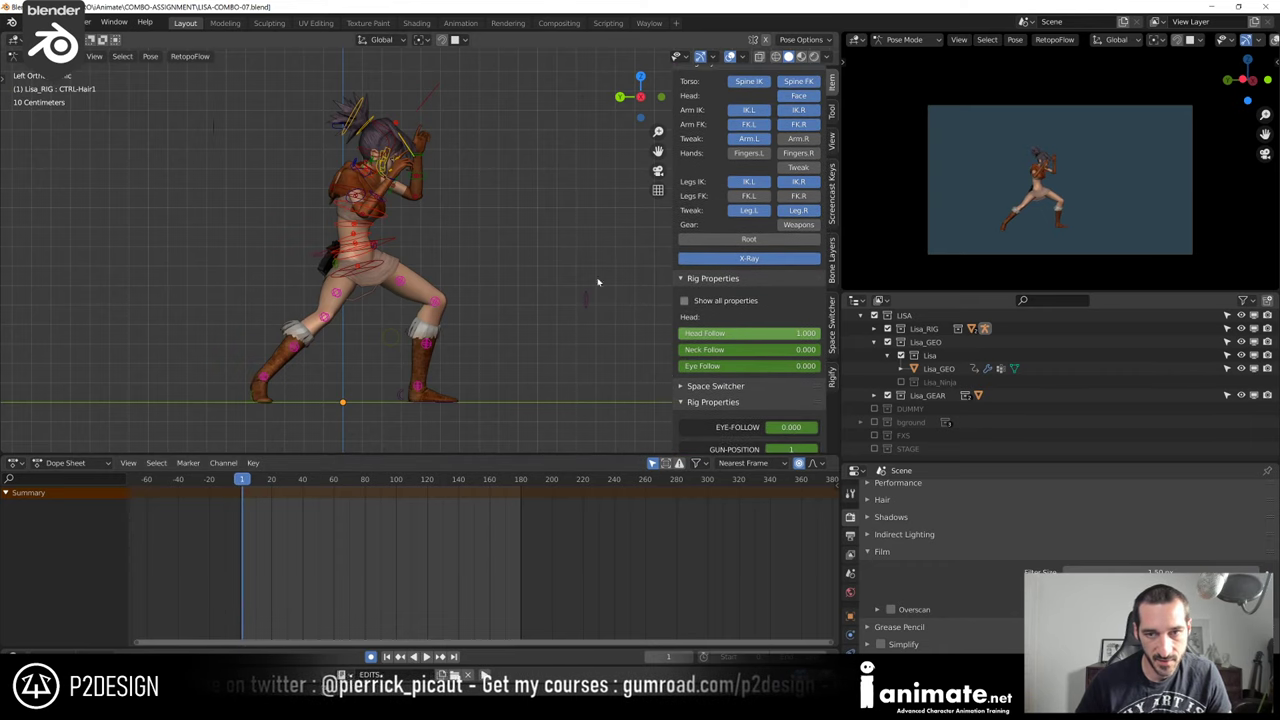
pyautogui.scroll(8, 773, 320)
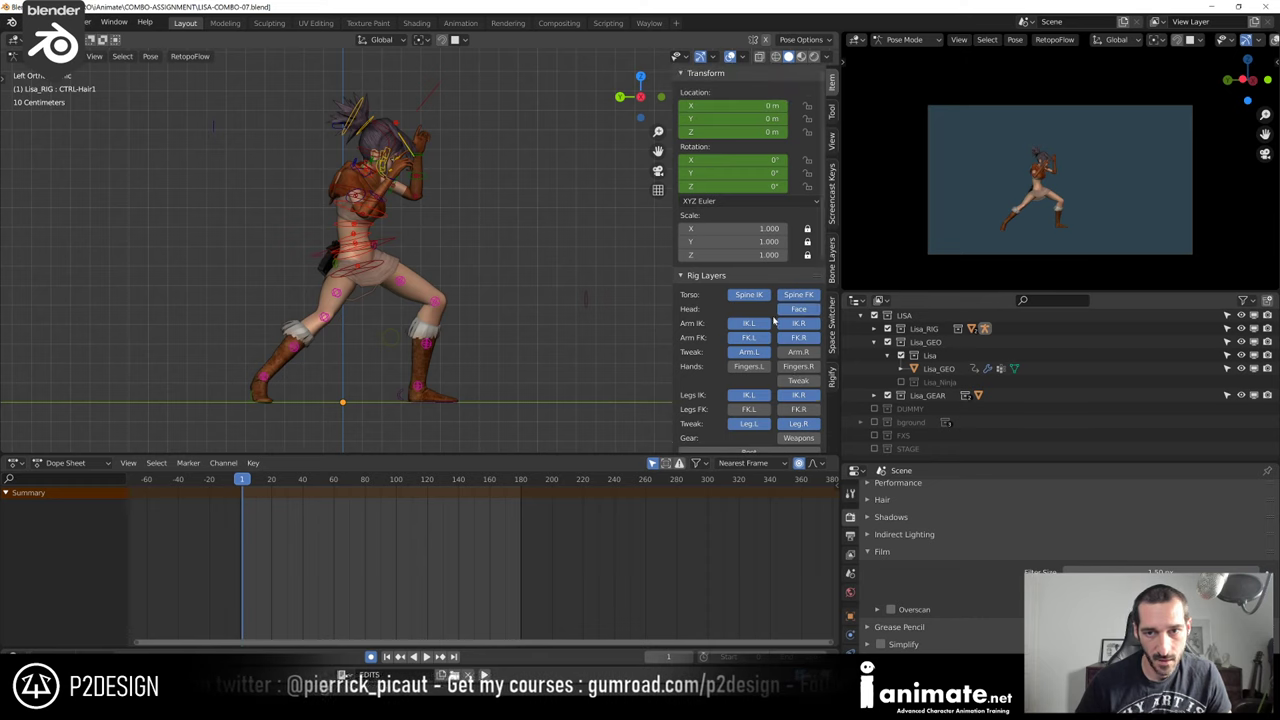
pyautogui.click(682, 84)
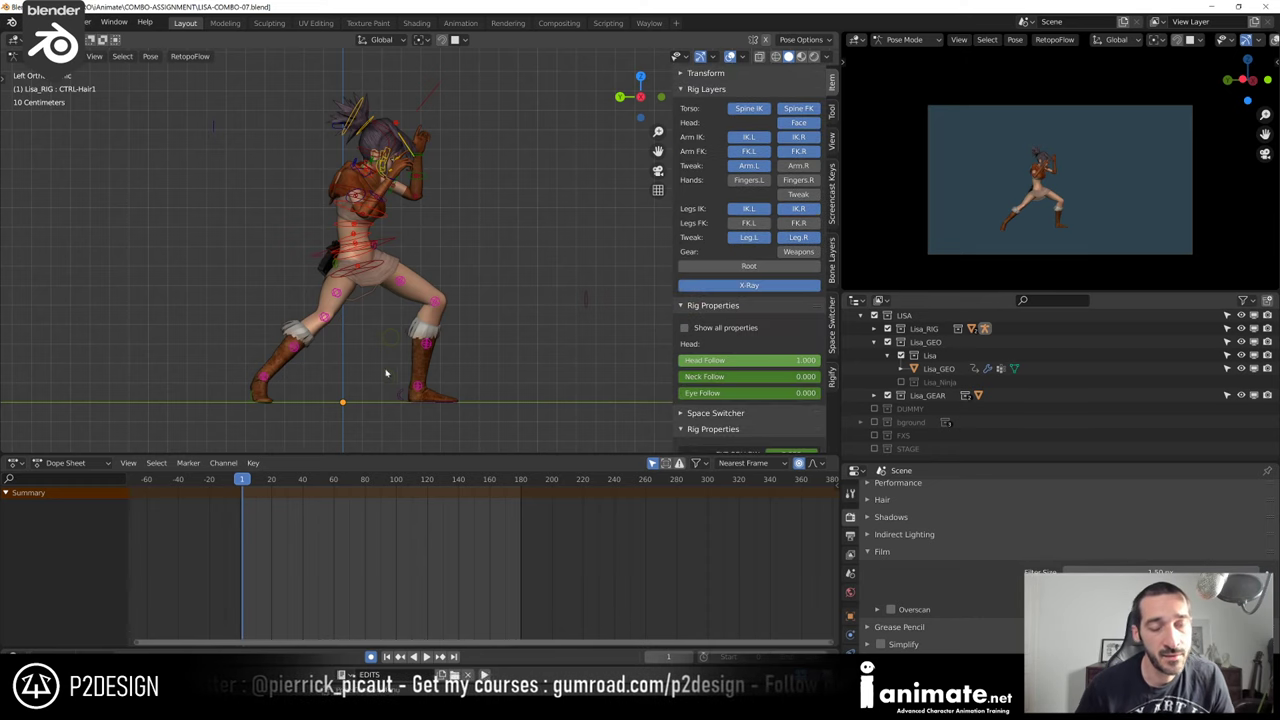
# Scrub the animation to frame 71 and center the view on Lisa's selected control
pyautogui.moveTo(258, 487); pyautogui.dragTo(333, 536)
pyautogui.scroll(-3, 380, 434)
pyautogui.keyDown('shift'); pyautogui.moveTo(464, 391); pyautogui.dragTo(200, 406, button='middle'); pyautogui.keyUp('shift')
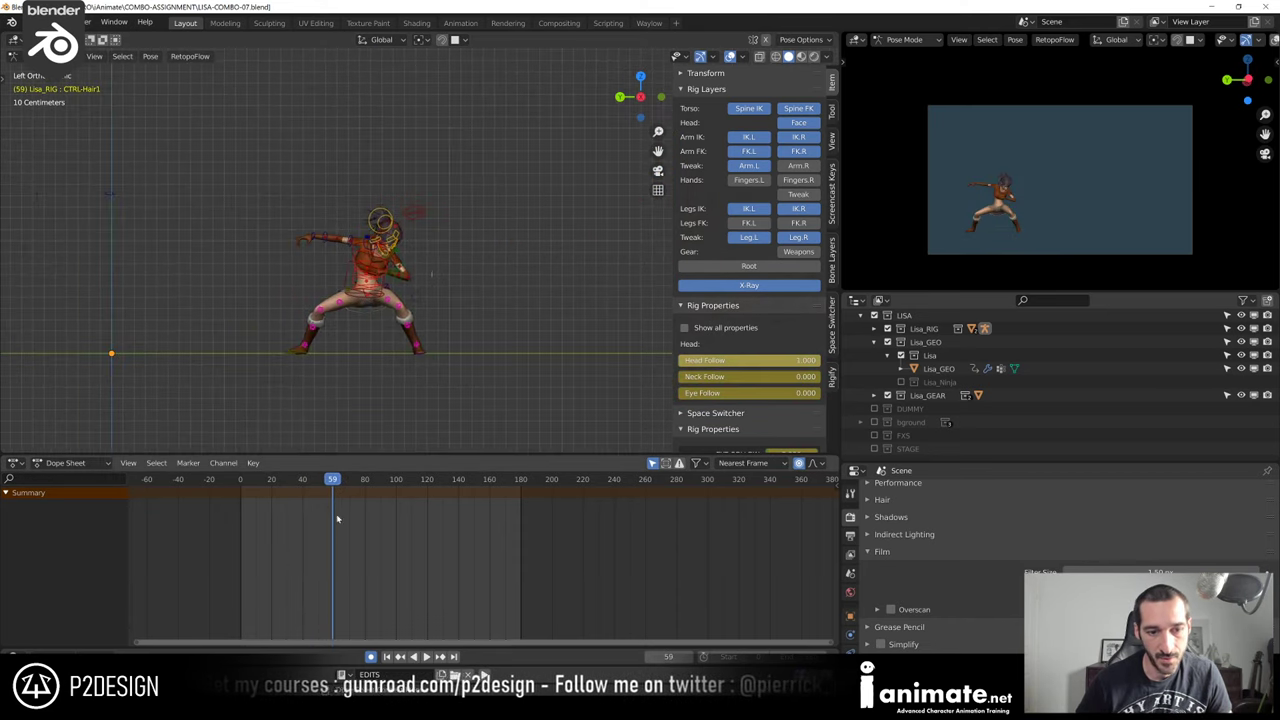
pyautogui.moveTo(340, 481); pyautogui.dragTo(351, 496)
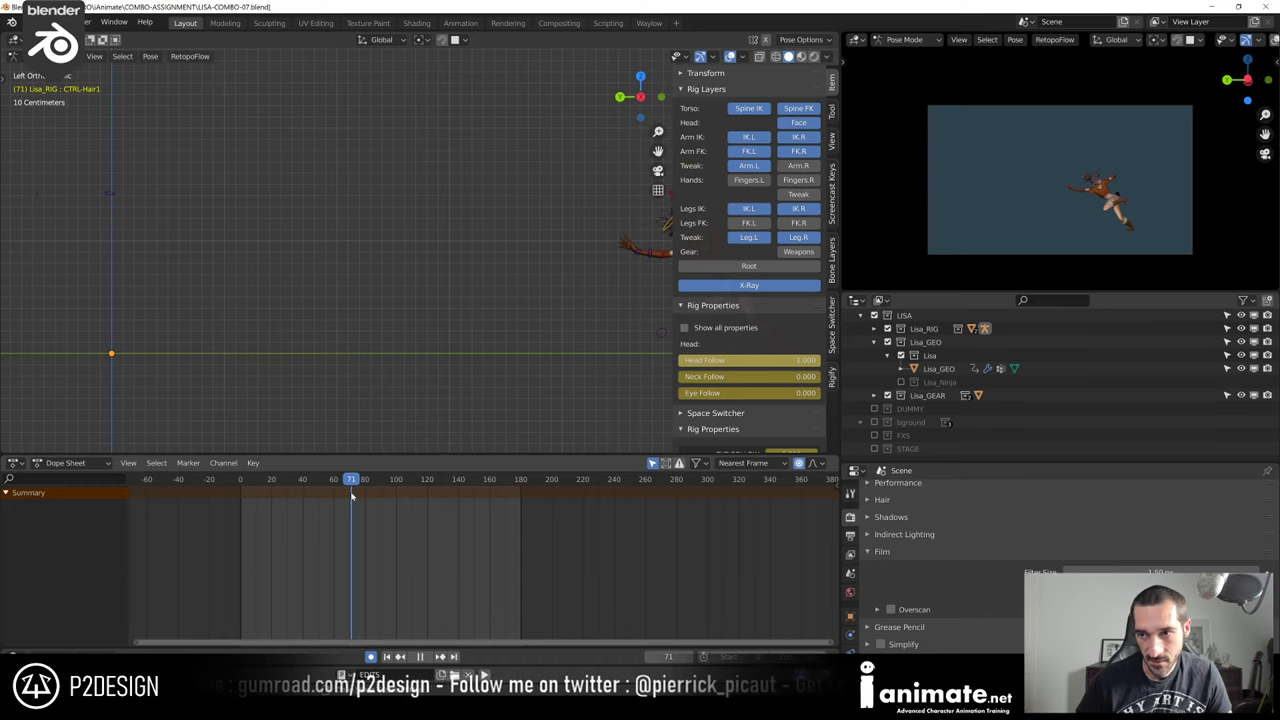
pyautogui.press('KP_Decimal')
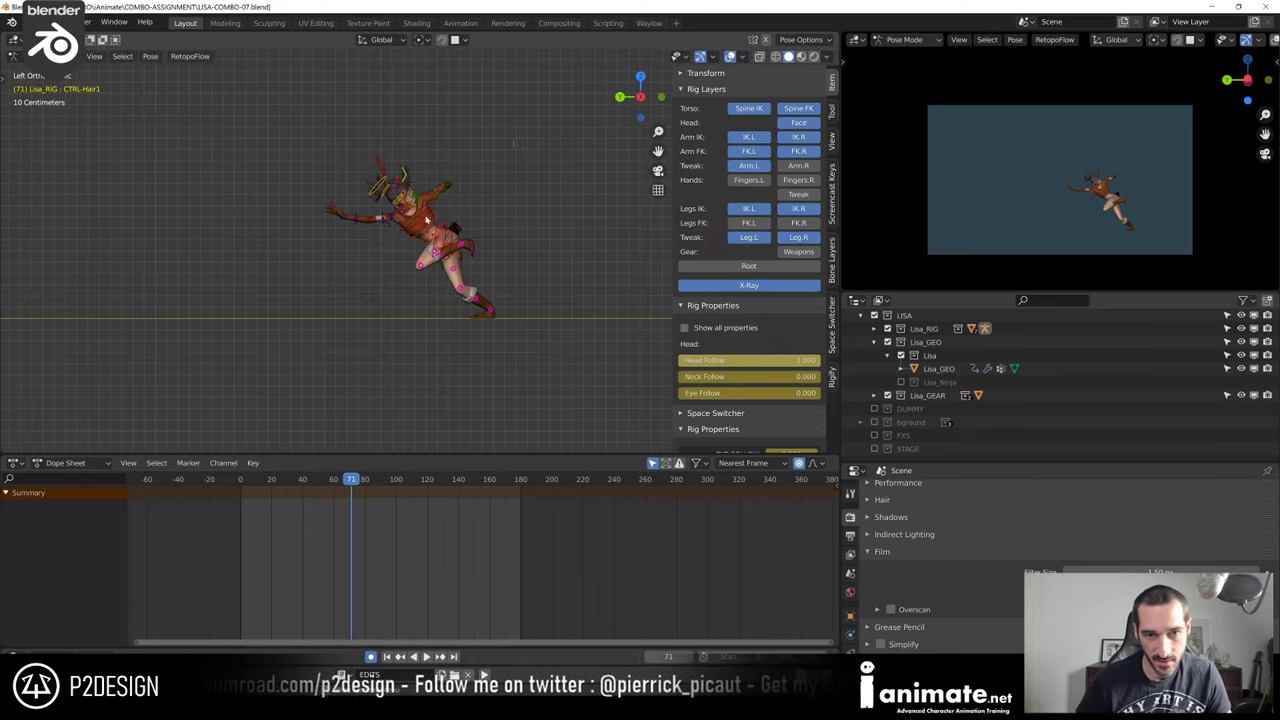
# Select the control CTRL-PonyTail0 and step back and forth between frames 63 and 75 to examine the poses around the kick
pyautogui.click(378, 190)
pyautogui.press('Right')
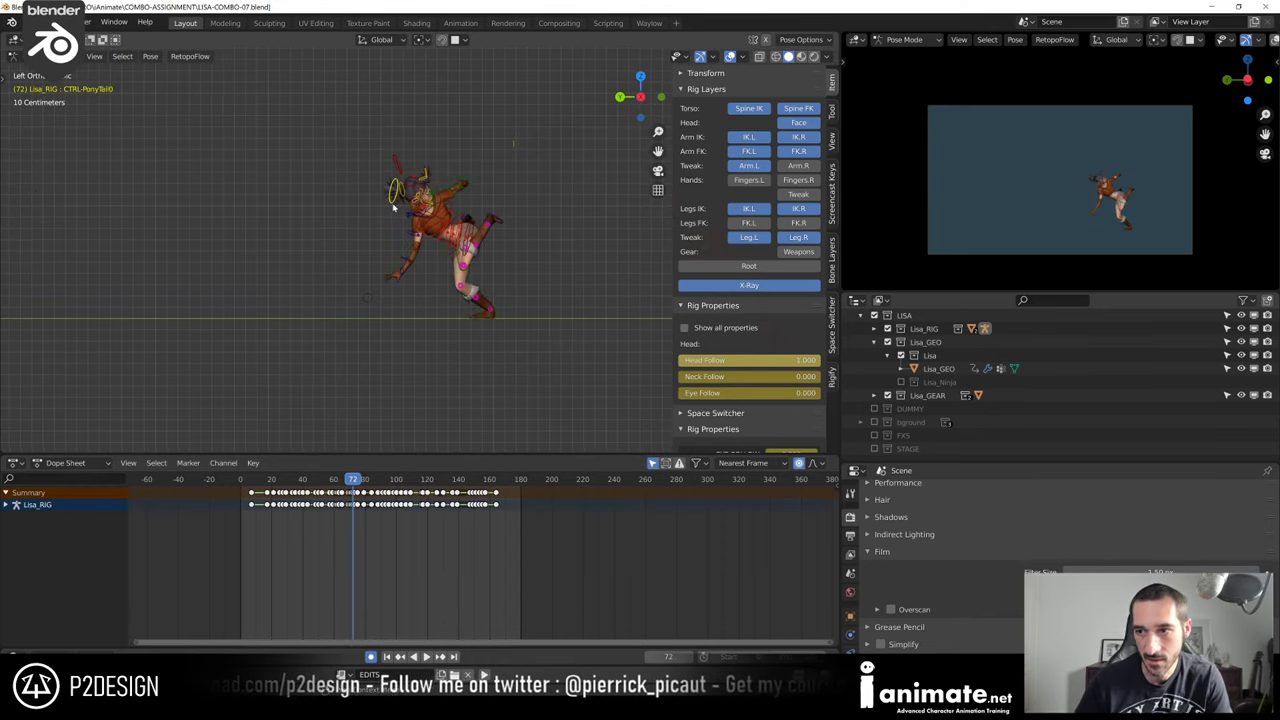
pyautogui.press('Left')
pyautogui.press('Left')
pyautogui.press('Down')
pyautogui.press('Down')
pyautogui.press('Down')
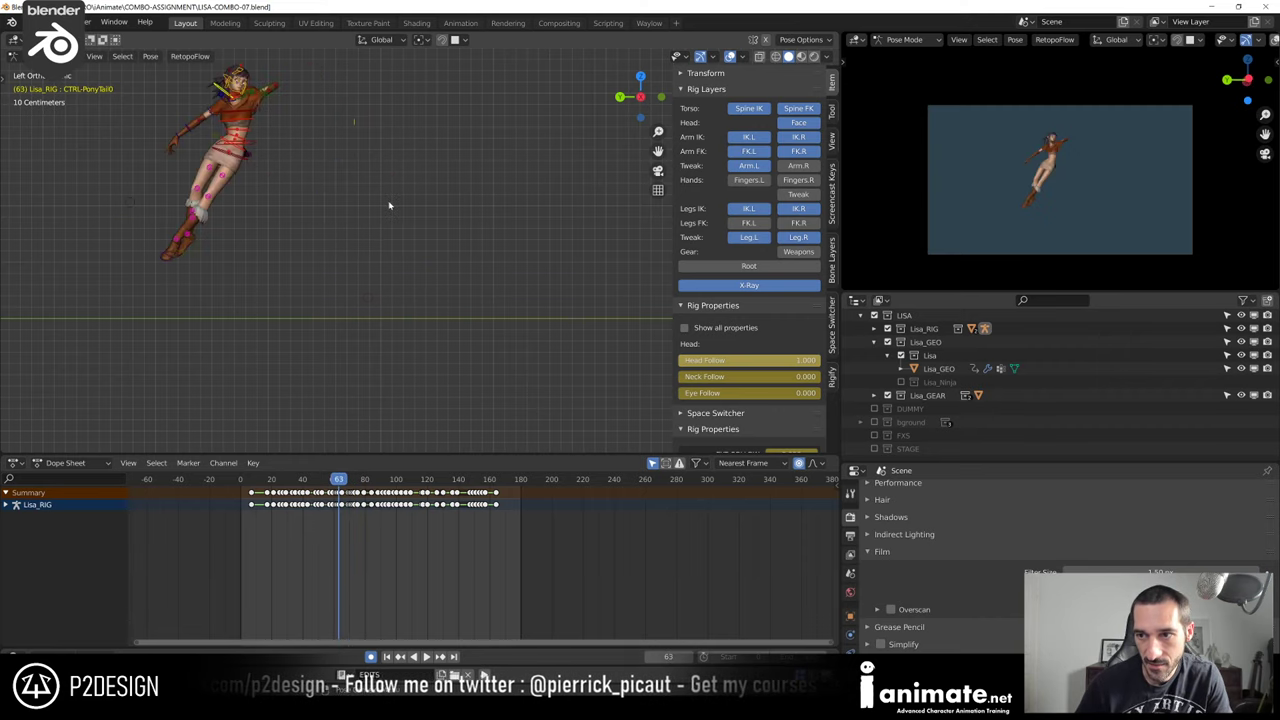
pyautogui.press('Up')
pyautogui.press('Up')
pyautogui.press('Up')
pyautogui.press('Right')
pyautogui.press('Right')
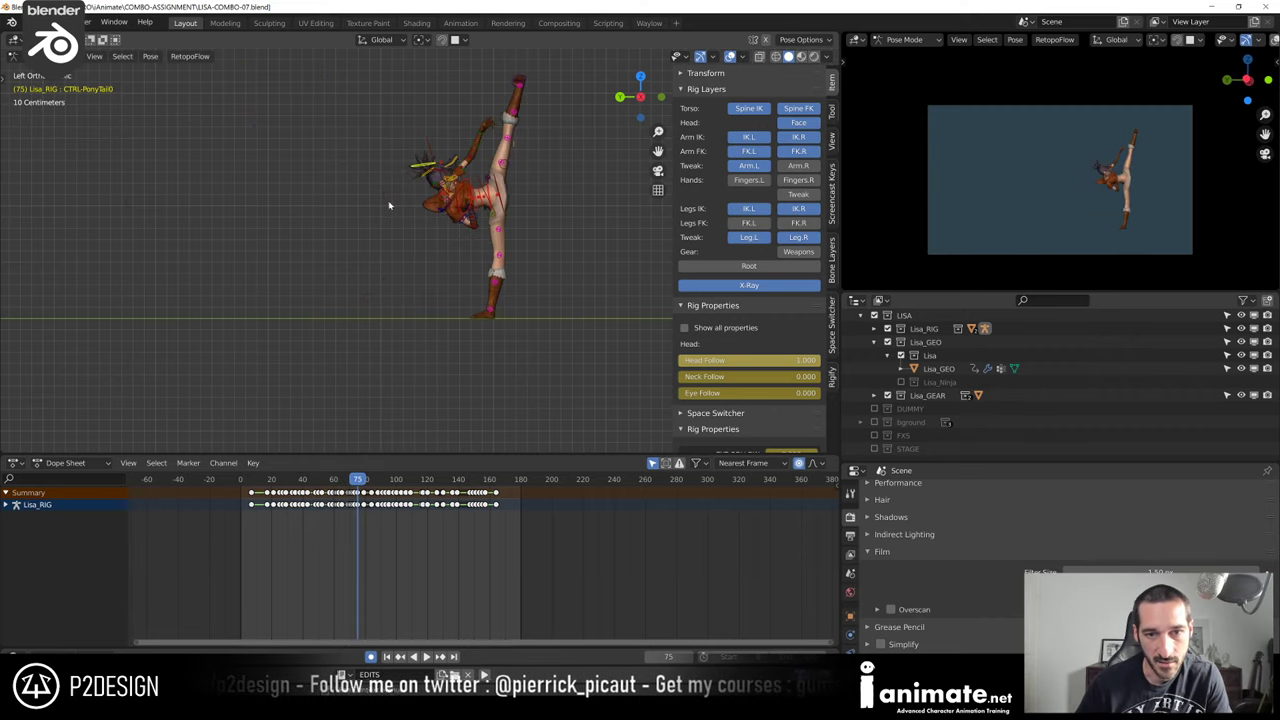
pyautogui.press('Left')
pyautogui.press('Left')
# Step forward keyframe by keyframe from frame 73 to the ponytail control's last key at frame 164
pyautogui.press('Up')
pyautogui.press('Up')
pyautogui.press('Up')
pyautogui.press('Up')
pyautogui.press('Up')
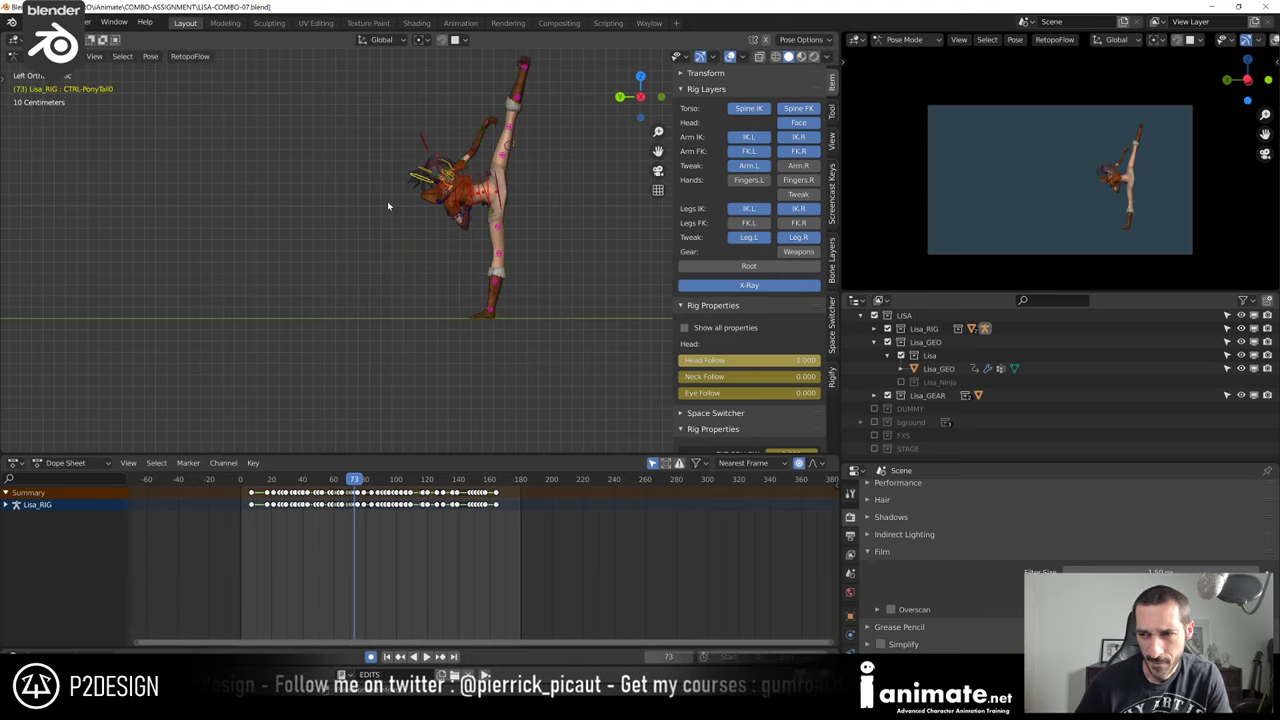
pyautogui.press('Up')
pyautogui.press('Up')
pyautogui.press('Up')
pyautogui.press('Up')
pyautogui.press('Up')
pyautogui.press('Up')
pyautogui.press('Up')
pyautogui.press('Up')
pyautogui.press('Up')
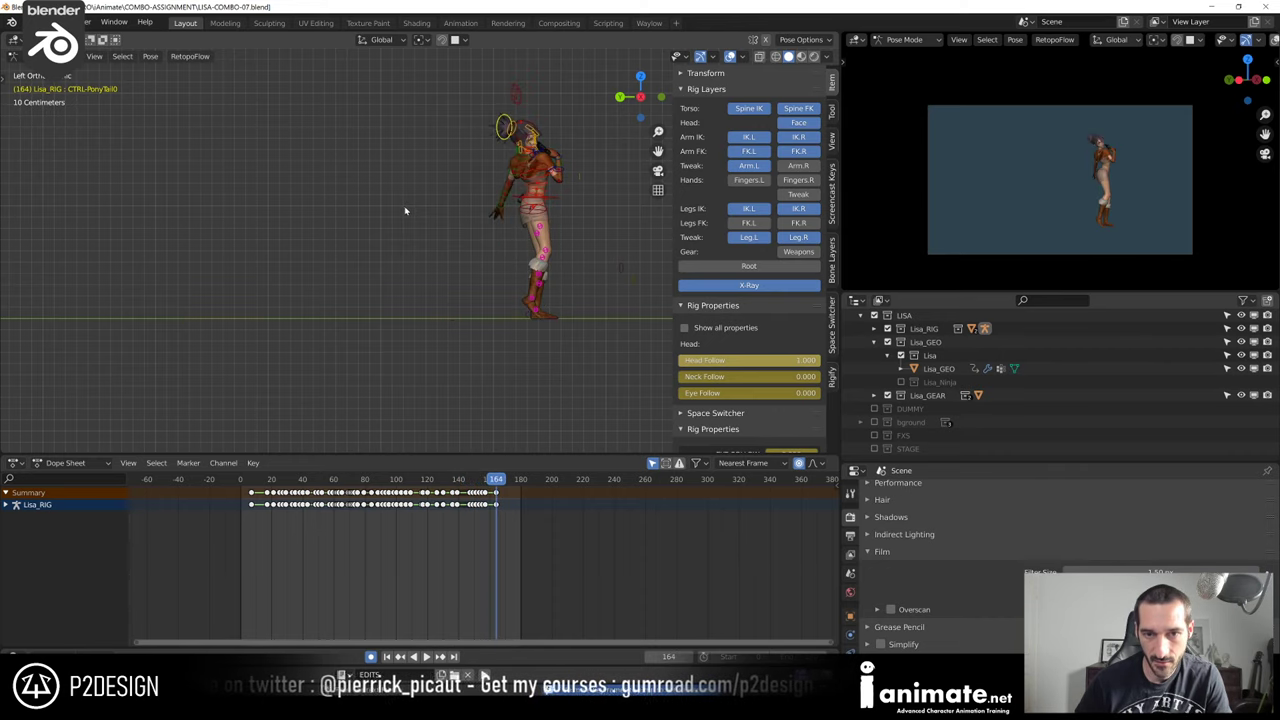
# Step back through the keys from frame 164 to the first key at frame 7 and frame Lisa there
pyautogui.press('Down')
pyautogui.press('Down')
pyautogui.press('Down')
pyautogui.press('Down')
pyautogui.press('Down')
pyautogui.press('Down')
pyautogui.press('Down')
pyautogui.press('Down')
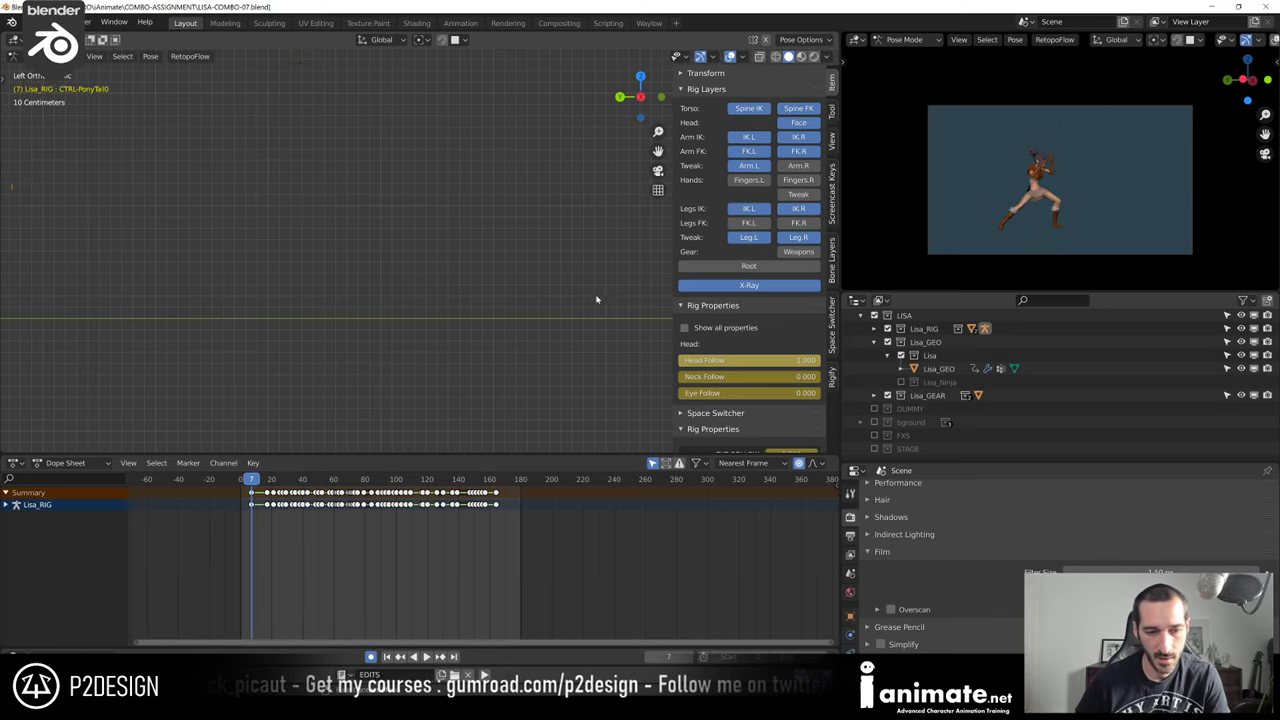
pyautogui.scroll(-3, 596, 296)
pyautogui.keyDown('shift'); pyautogui.moveTo(138, 302); pyautogui.dragTo(403, 302, button='middle'); pyautogui.keyUp('shift')
pyautogui.scroll(5, 445, 317)
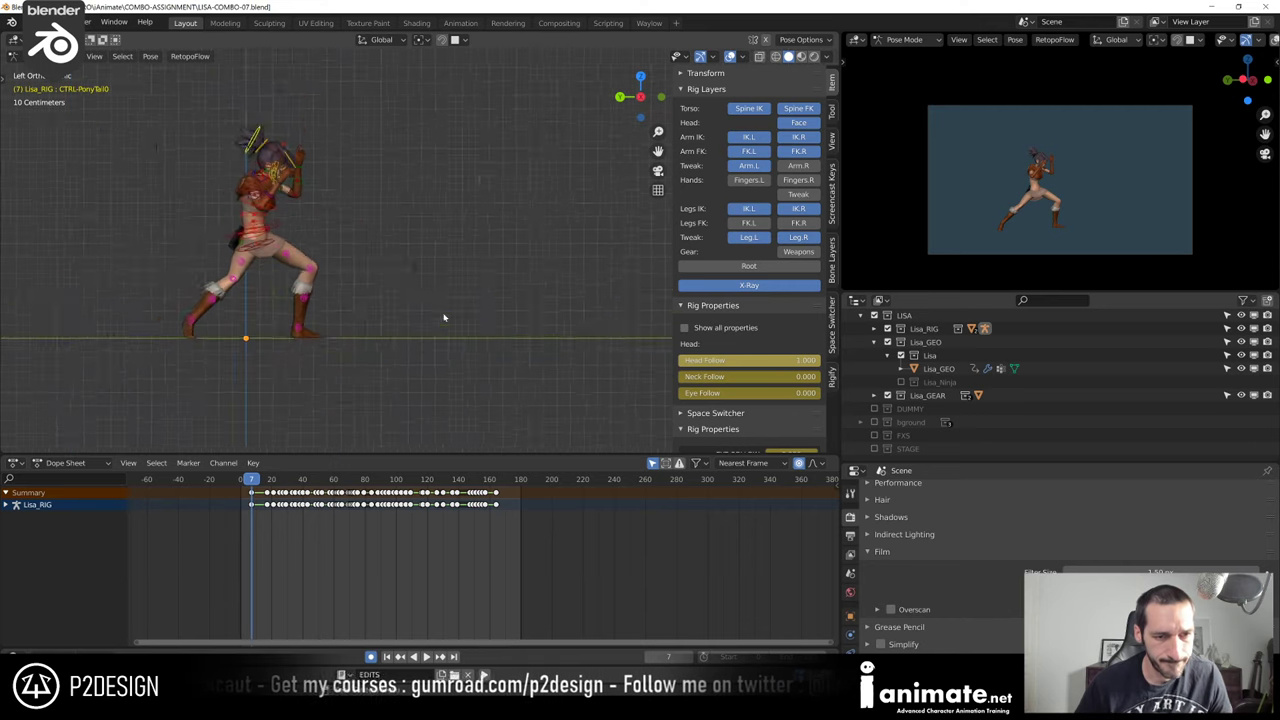
# Flip repeatedly between the keyed poses at frames 7 and 17 to compare Lisa's starting stance with the wind-up
pyautogui.press('Up')
pyautogui.press('Down')
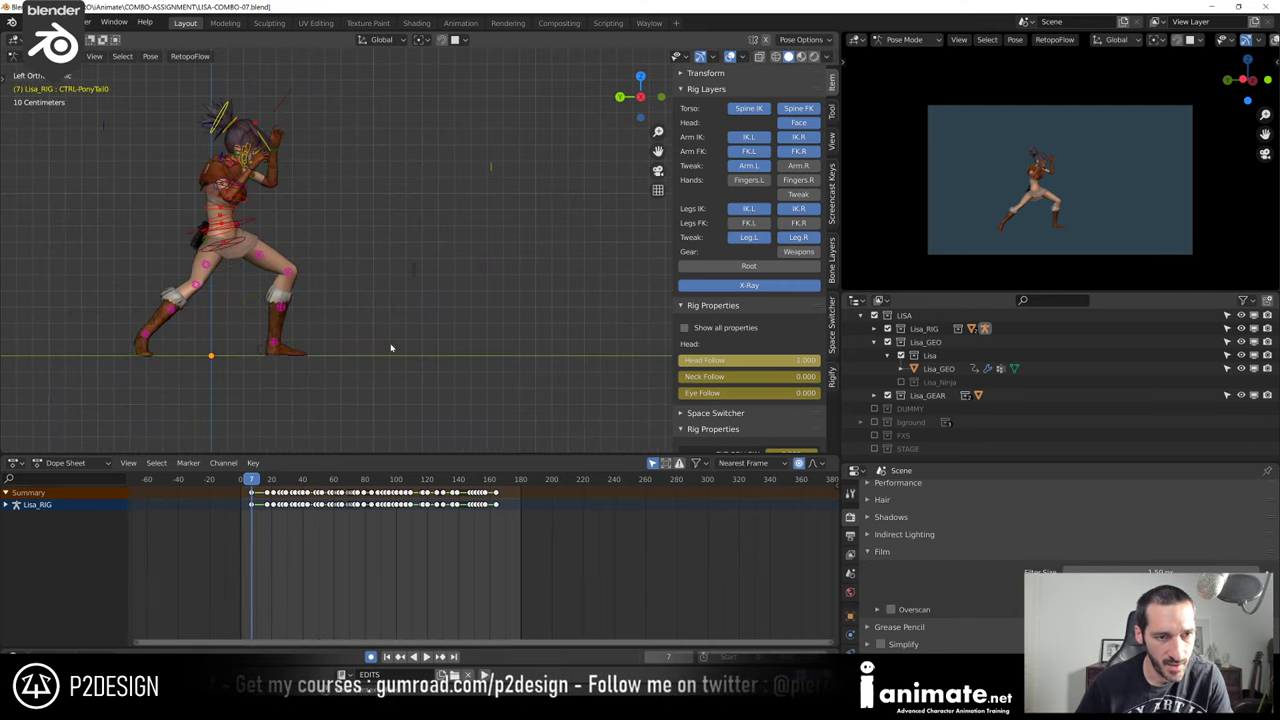
pyautogui.press('Up')
pyautogui.press('Down')
pyautogui.press('Up')
pyautogui.press('Down')
pyautogui.press('Up')
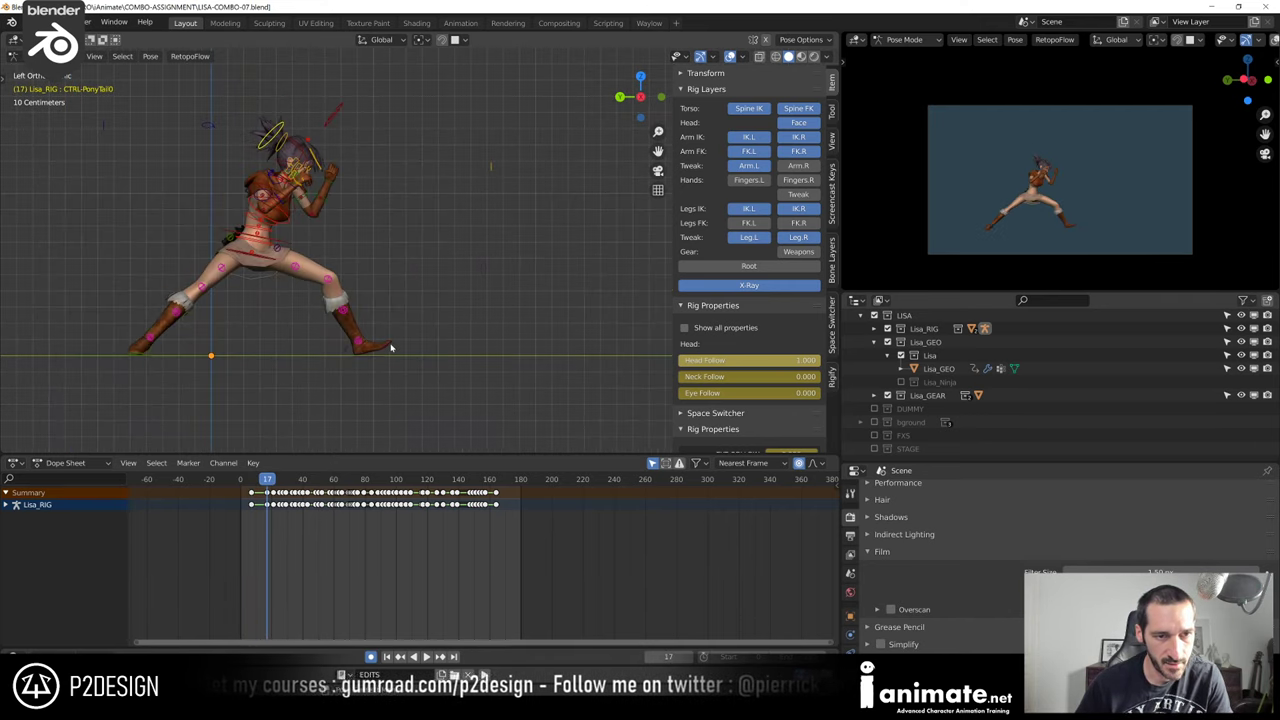
pyautogui.press('Down')
pyautogui.press('Up')
pyautogui.press('Down')
pyautogui.press('Up')
pyautogui.press('Down')
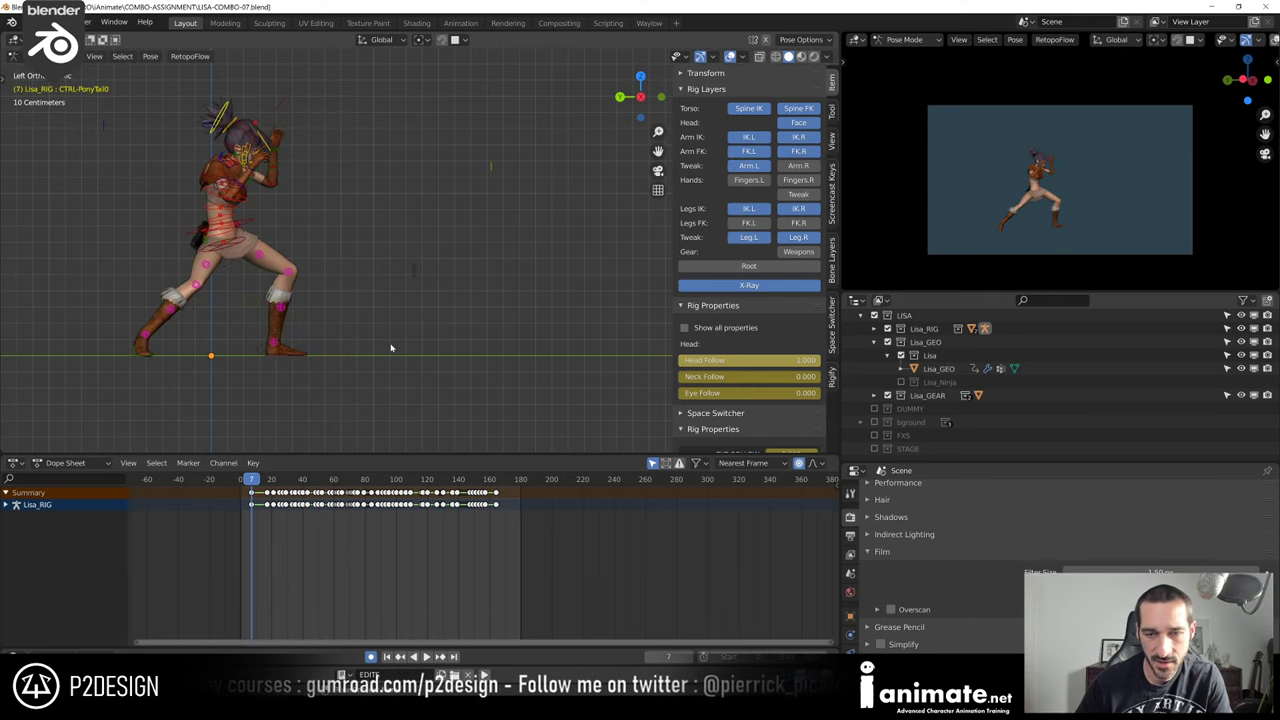
# Step forward keyframe by keyframe from frame 7 to frame 35 to examine the first punch and recovery
pyautogui.press('Up')
pyautogui.press('Up')
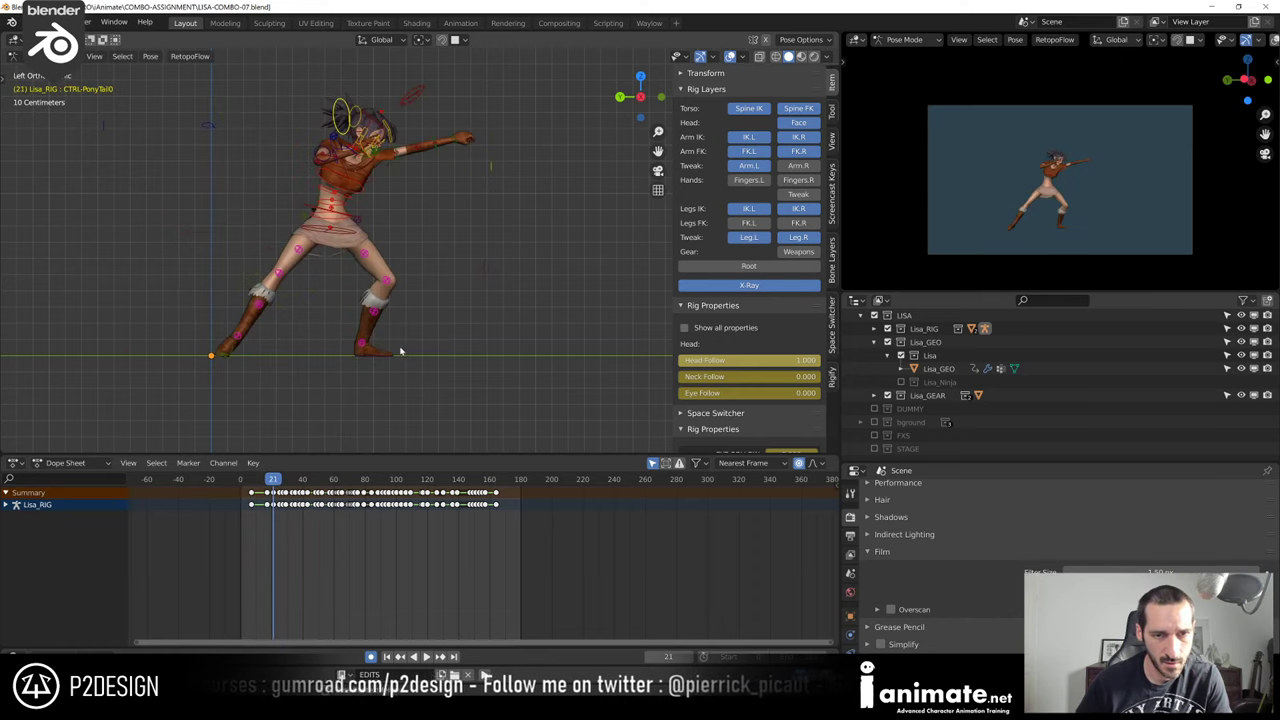
pyautogui.press('Up')
pyautogui.press('Up')
pyautogui.press('Up')
pyautogui.press('Up')
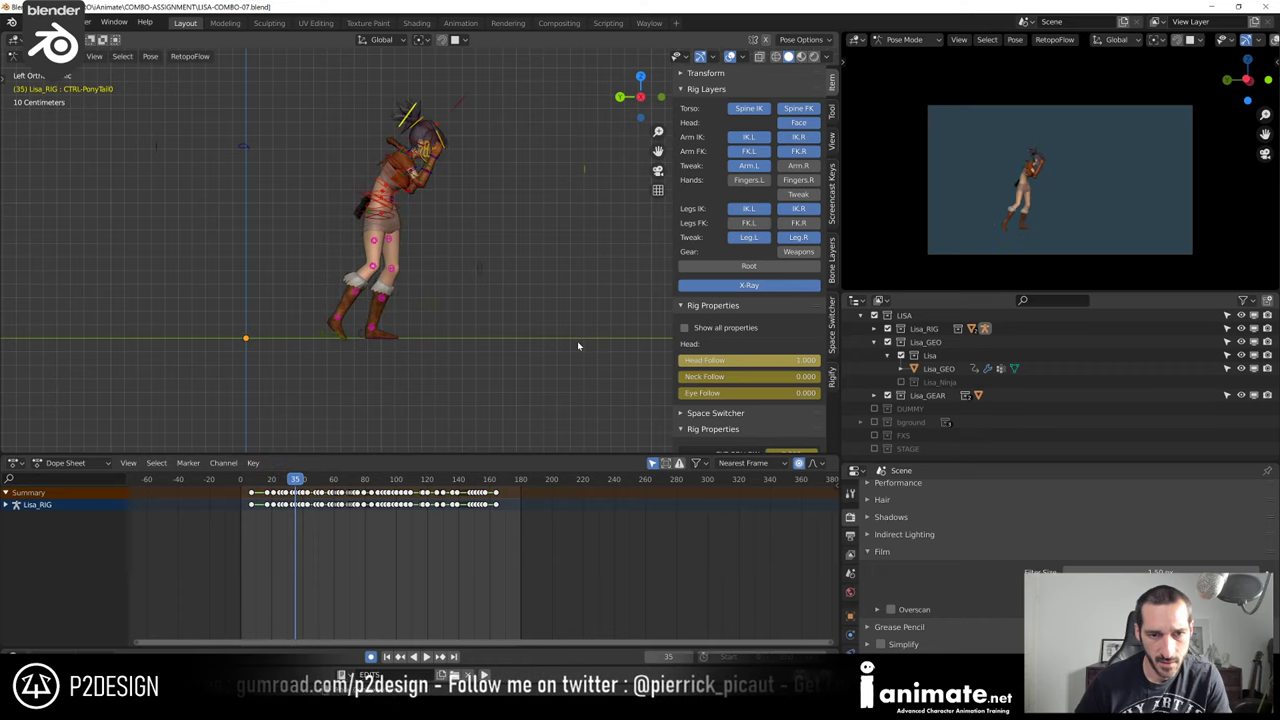
# Step back and forth through the keyed poses from frame 35 up to frame 48 to examine the turning step
pyautogui.press('Up')
pyautogui.press('Down')
pyautogui.press('Up')
pyautogui.press('Up')
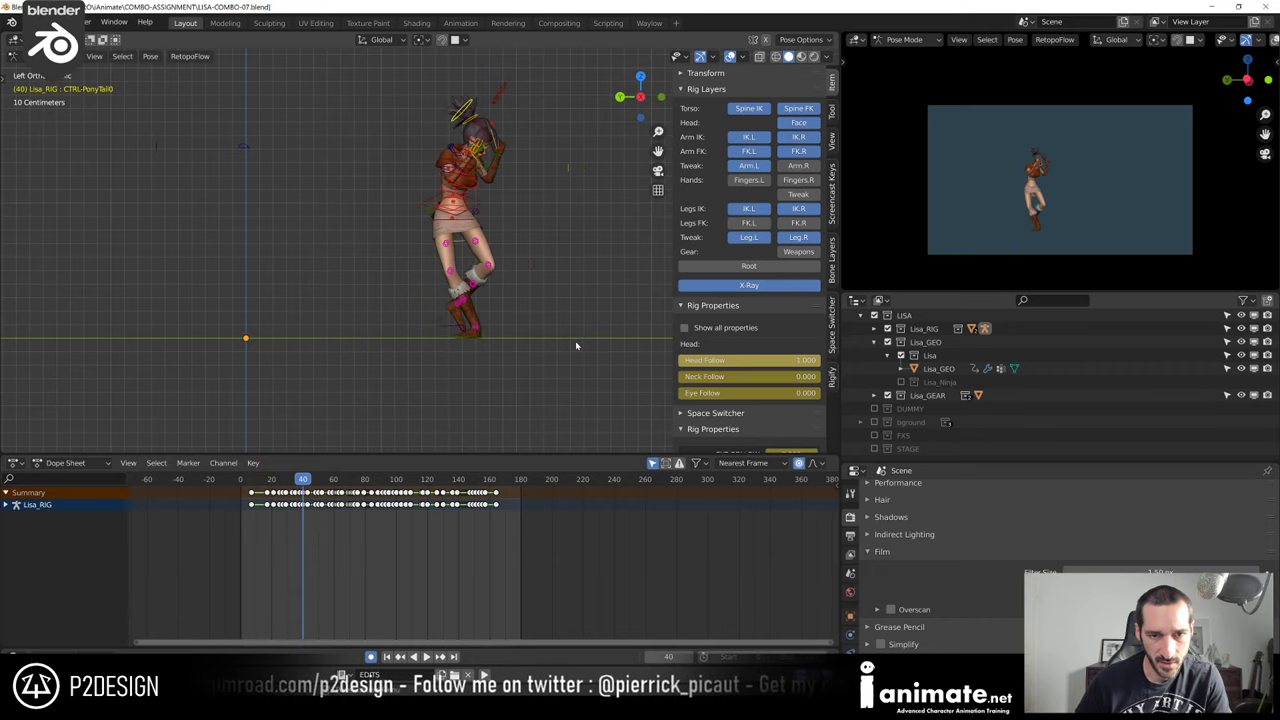
pyautogui.press('Down')
pyautogui.press('Up')
pyautogui.press('Up')
pyautogui.press('Down')
pyautogui.press('Down')
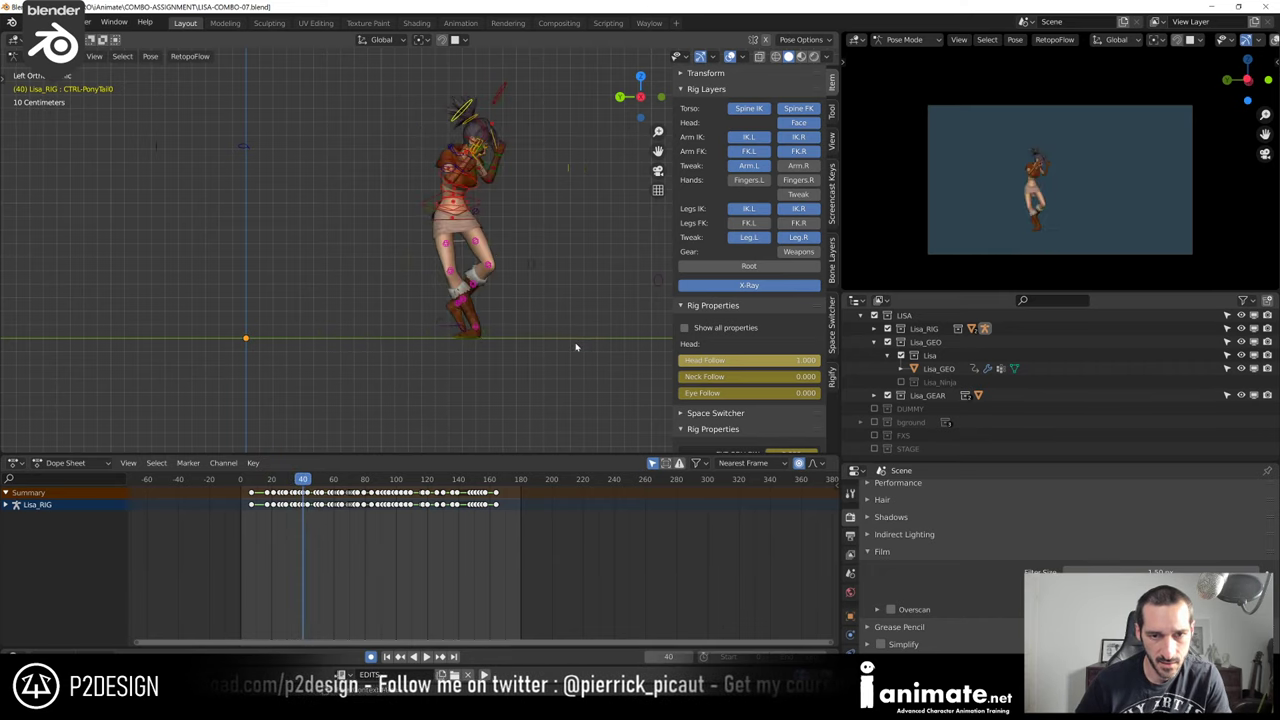
pyautogui.press('Up')
pyautogui.press('Right')
pyautogui.press('Right')
pyautogui.press('Right')
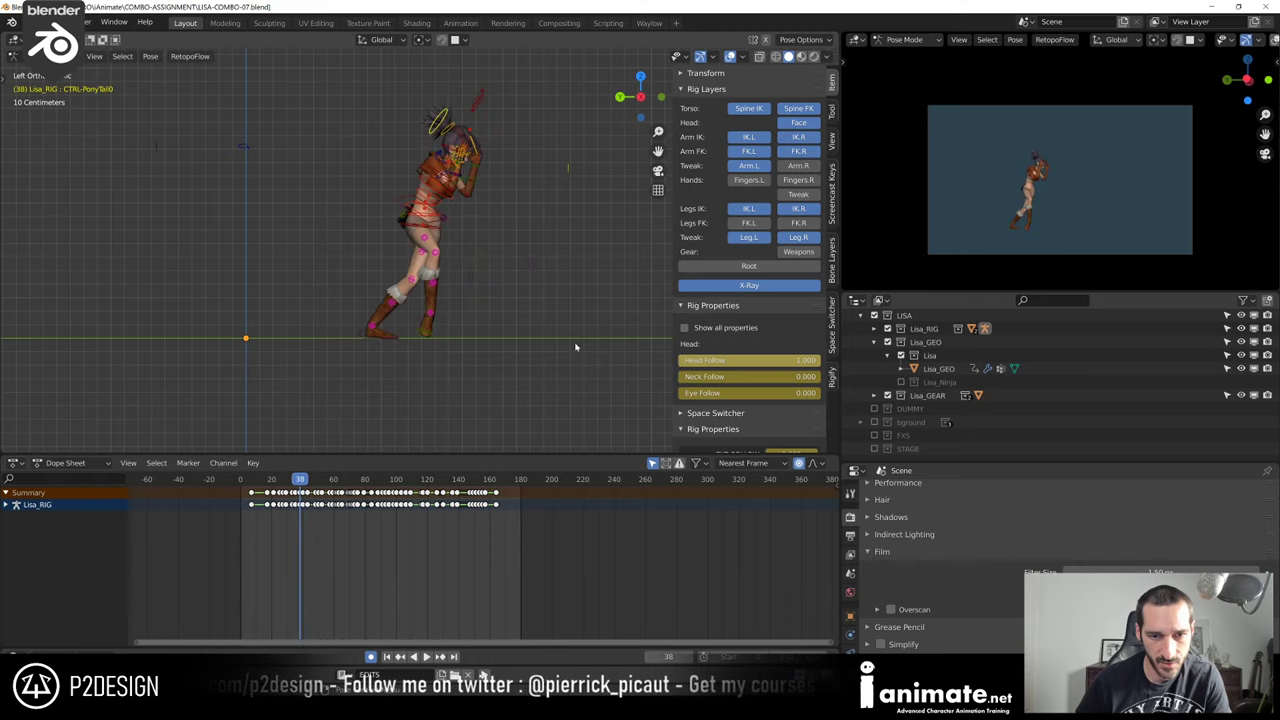
pyautogui.press('Up')
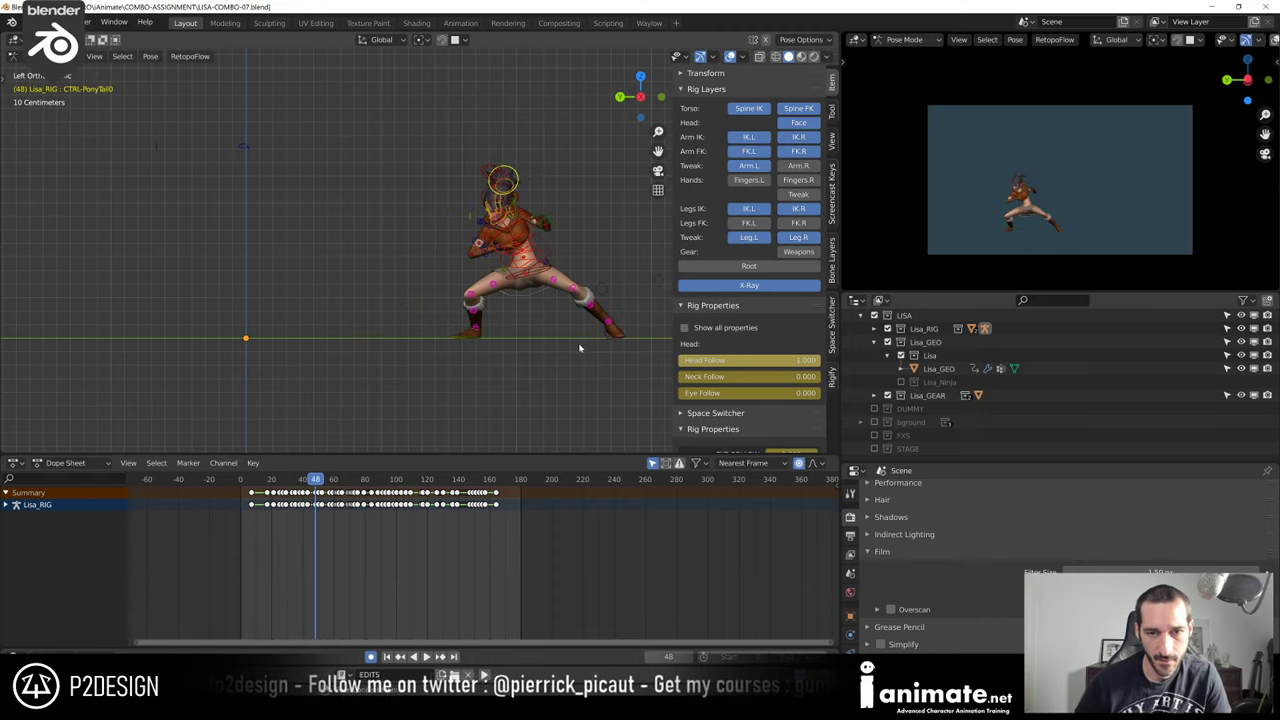
# Hide the viewport overlays, view Lisa from a slight angle and advance from frame 48 to frame 50
pyautogui.moveTo(624, 297); pyautogui.dragTo(471, 320, button='middle')
pyautogui.hotkey('shift', 'alt', 'z')
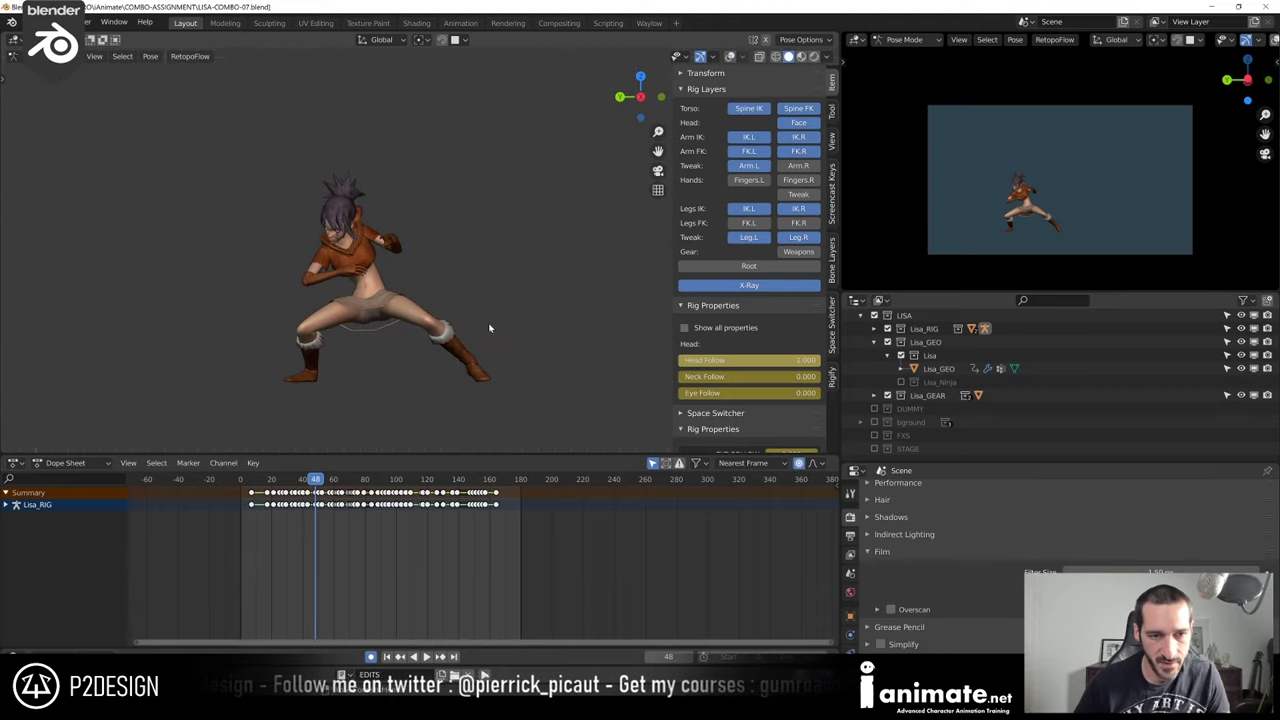
pyautogui.press('Right')
pyautogui.press('Right')
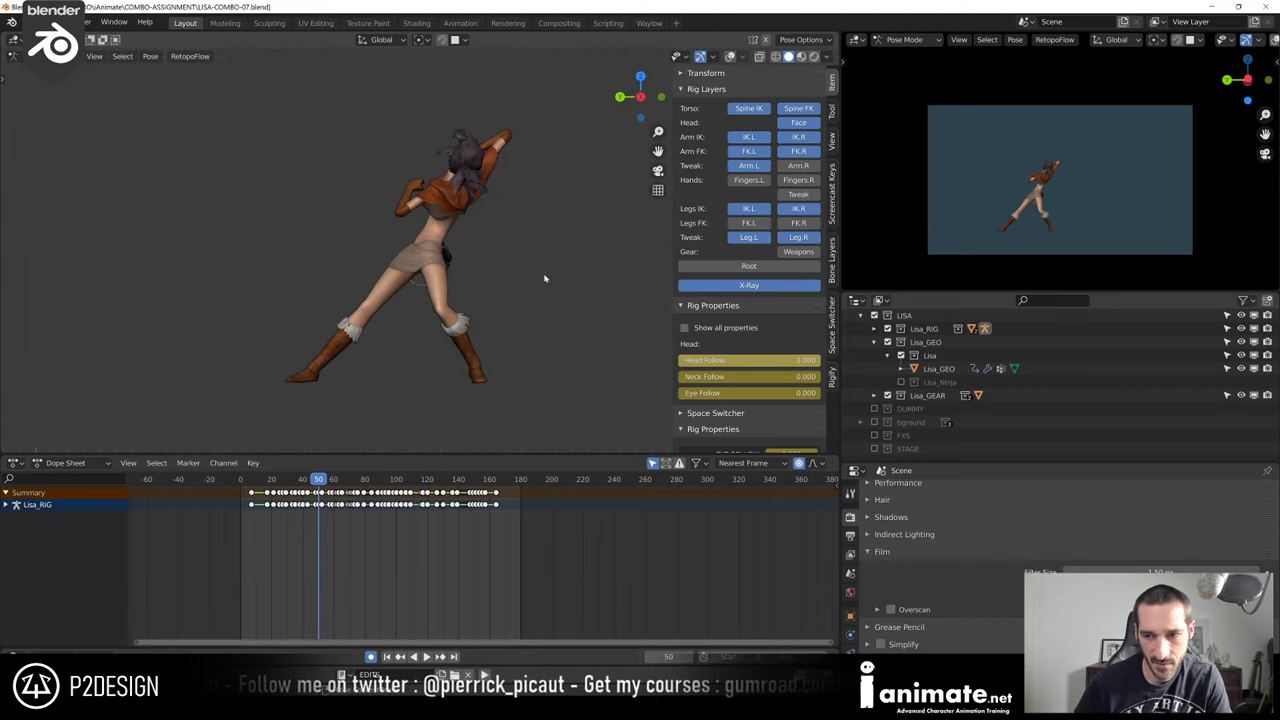
# Enable the DUMMY collection and compare frames 48 and 50 to check the punch against the dummy
pyautogui.click(874, 408)
pyautogui.press('Left')
pyautogui.press('Left')
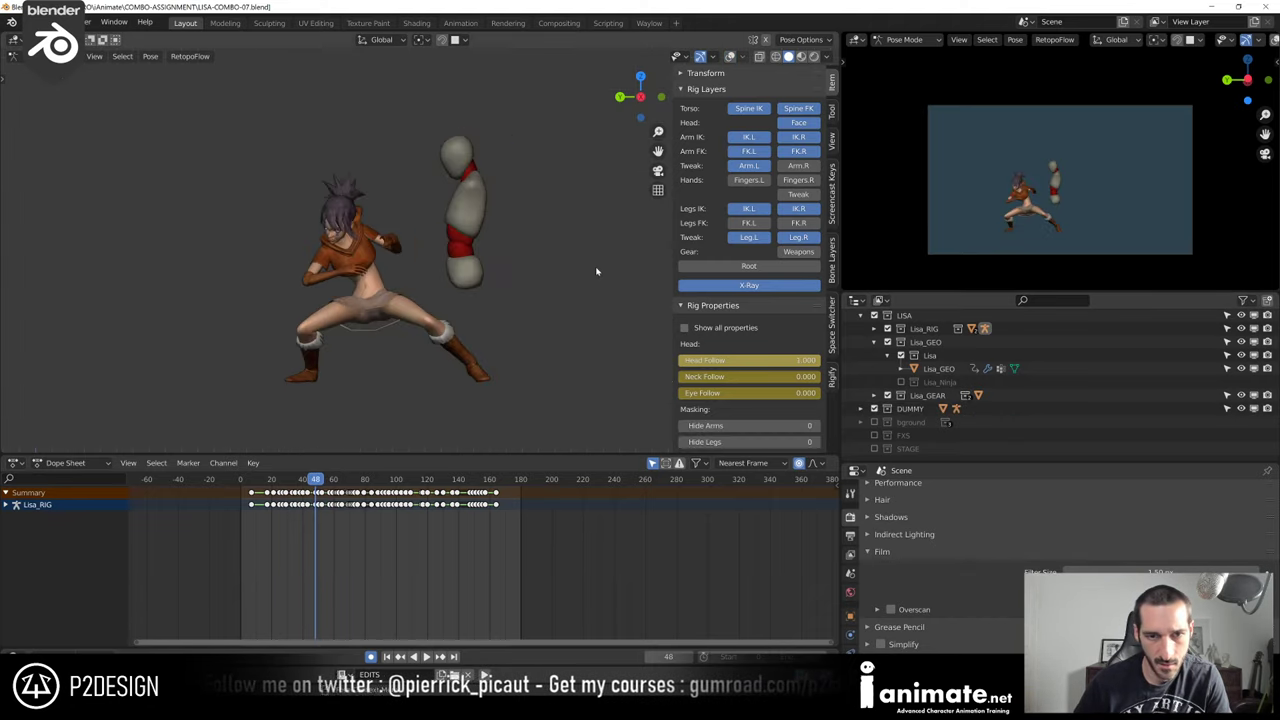
pyautogui.press('Right')
pyautogui.press('Right')
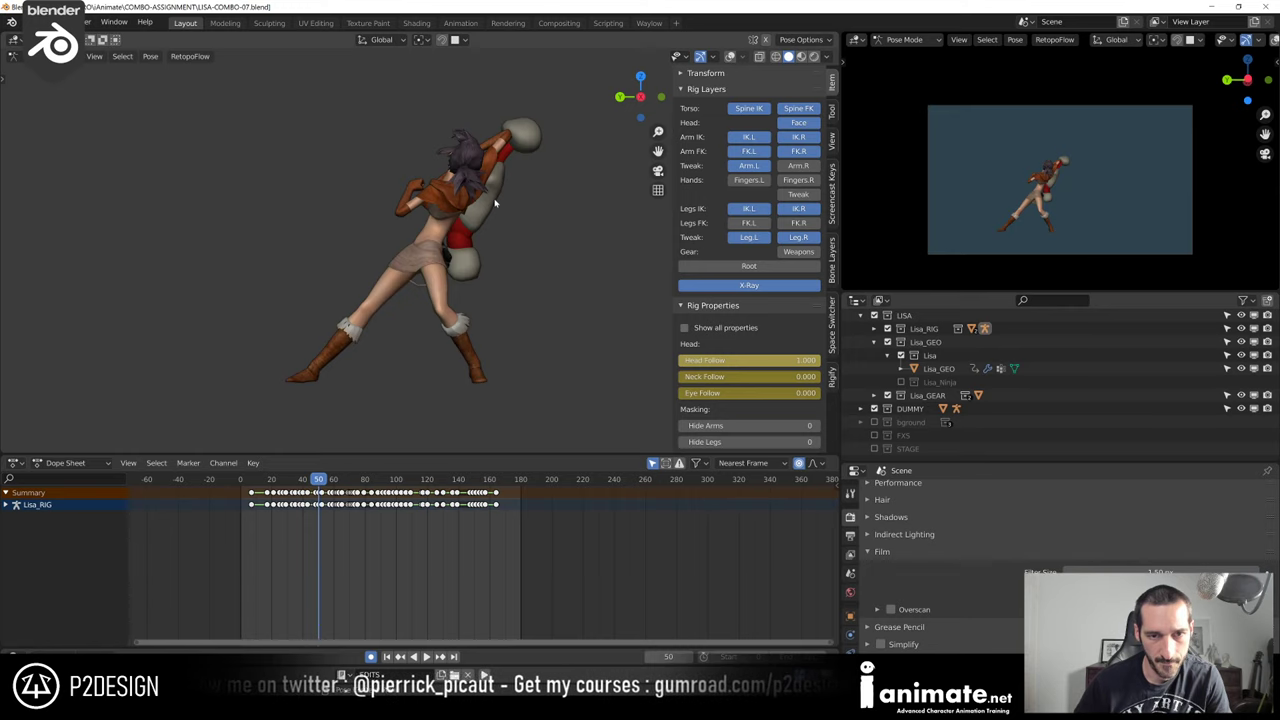
# Step frame by frame from frame 50 to frame 62 to examine the follow-through after the dummy is hit
pyautogui.press('Right')
pyautogui.press('Right')
pyautogui.press('Right')
pyautogui.press('Right')
pyautogui.press('Right')
pyautogui.press('Right')
pyautogui.press('Right')
pyautogui.press('Right')
pyautogui.press('Right')
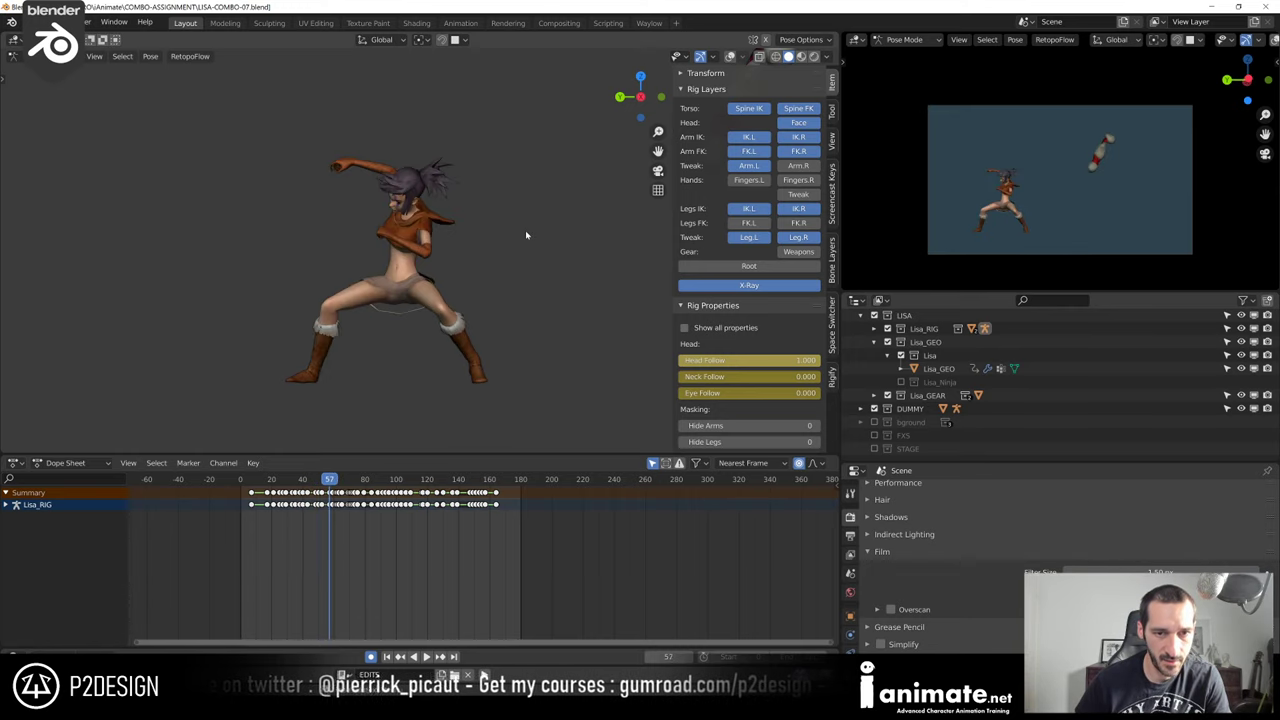
pyautogui.press('Right')
pyautogui.press('Right')
pyautogui.press('Right')
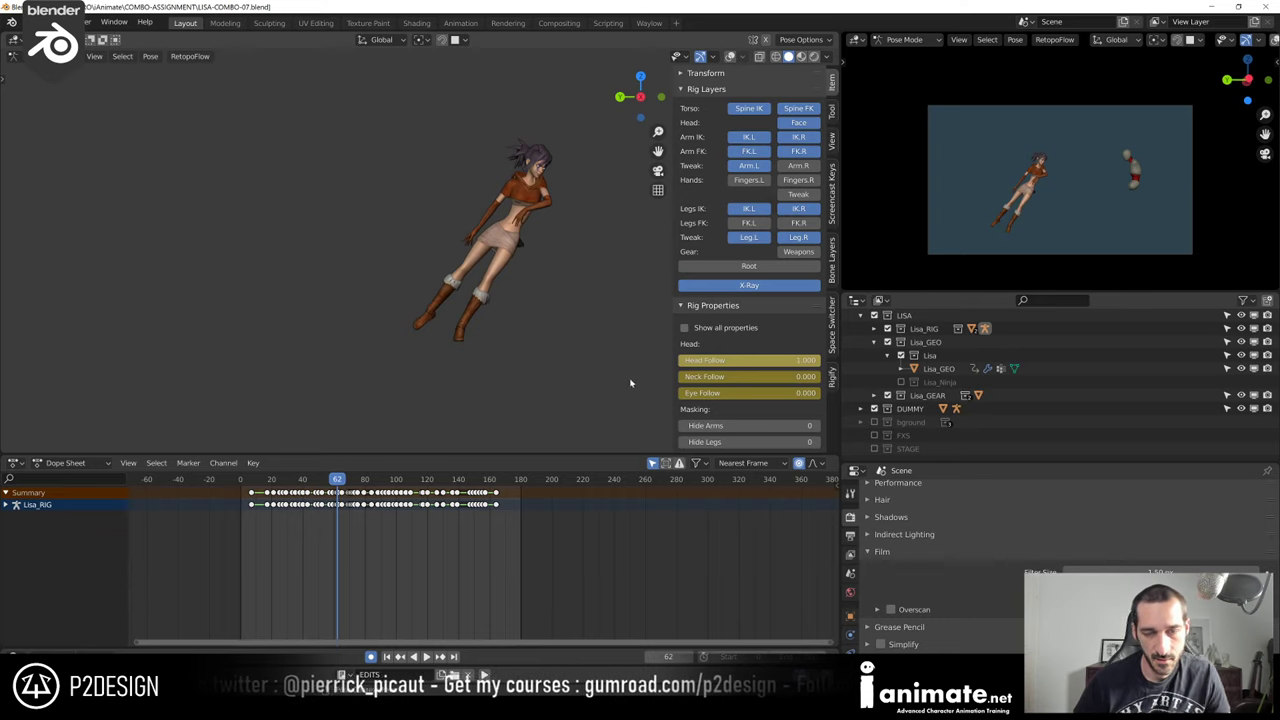
# Step frame by frame from frame 62 to frame 72 to examine the jump and landing before the kick
pyautogui.press('Right')
pyautogui.press('Right')
pyautogui.press('Right')
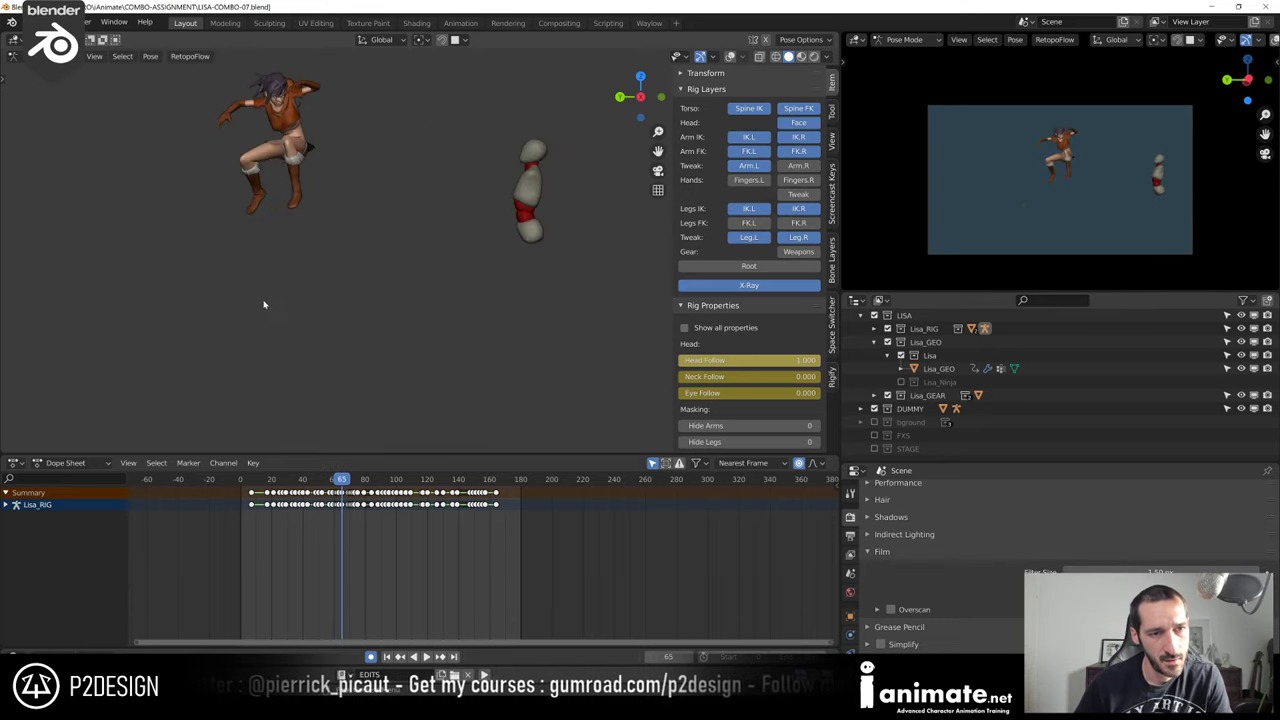
pyautogui.press('Right')
pyautogui.press('Right')
pyautogui.press('Right')
pyautogui.press('Right')
pyautogui.press('Right')
pyautogui.press('Right')
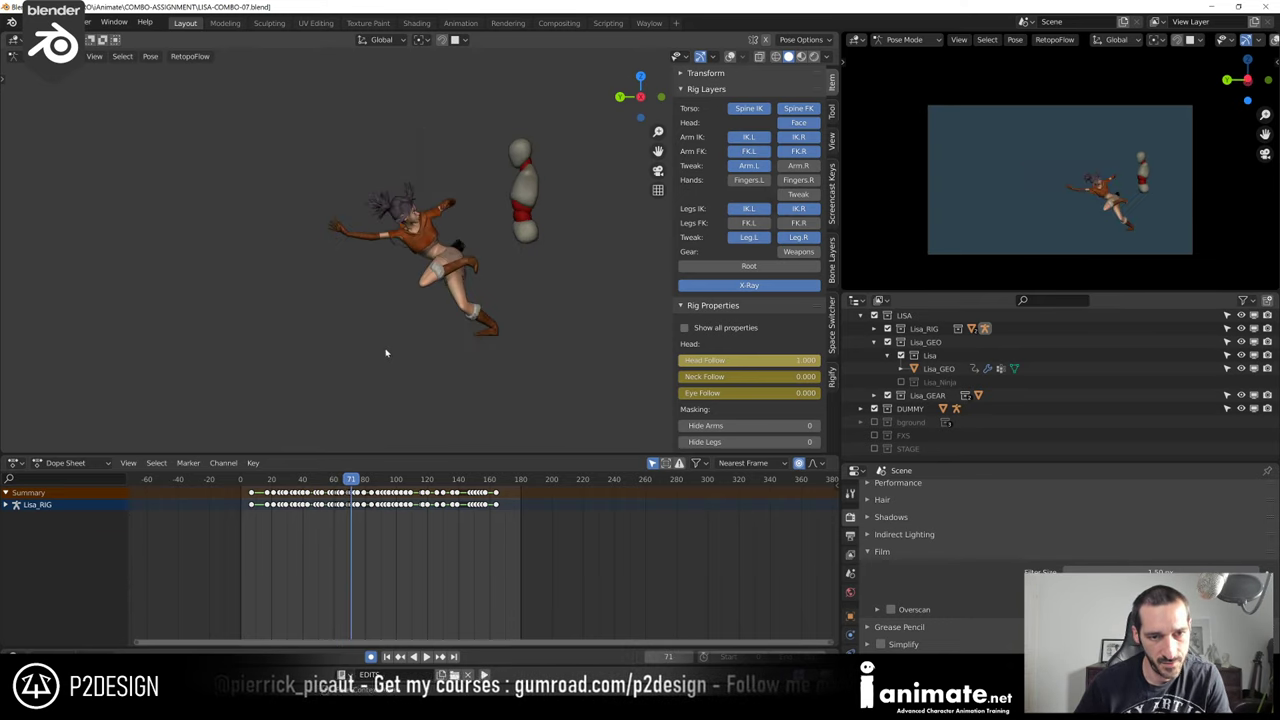
pyautogui.press('Right')
# Zoom in on the Dope Sheet keys around frame 72 and compare the poses at frames 71 to 73
pyautogui.scroll(5, 314, 586)
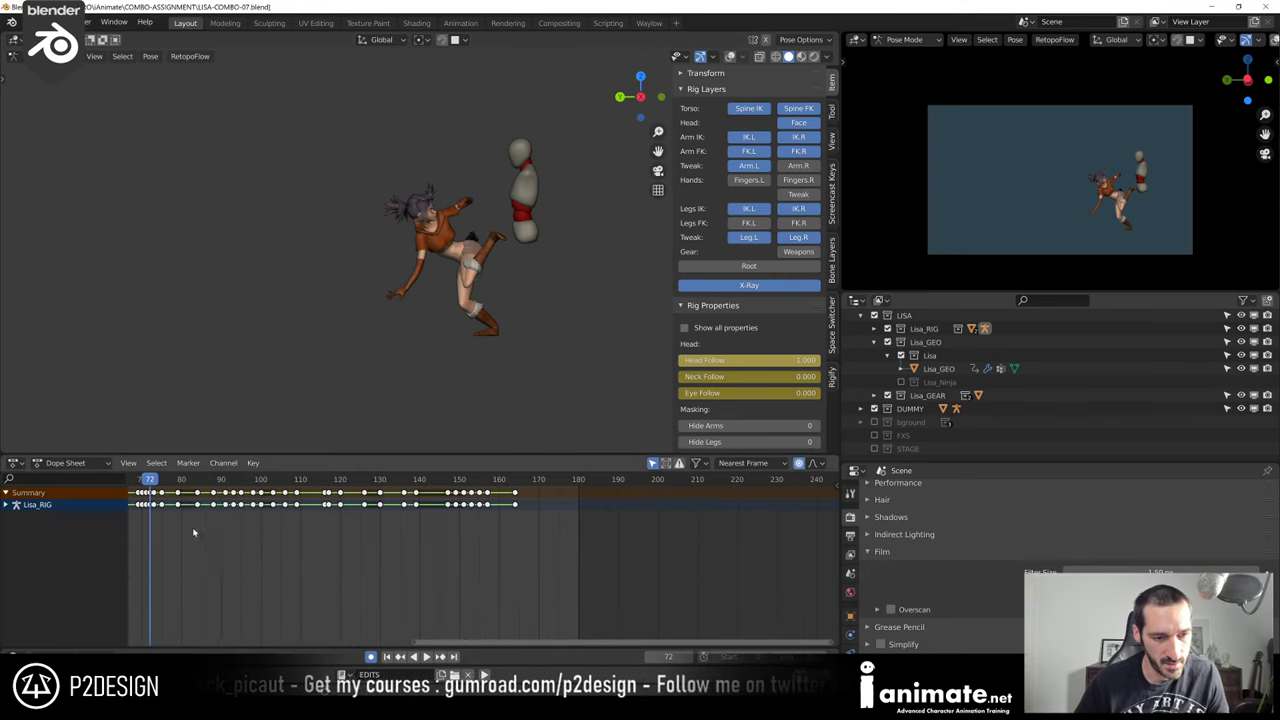
pyautogui.scroll(4, 417, 561)
pyautogui.moveTo(263, 485); pyautogui.dragTo(270, 493)
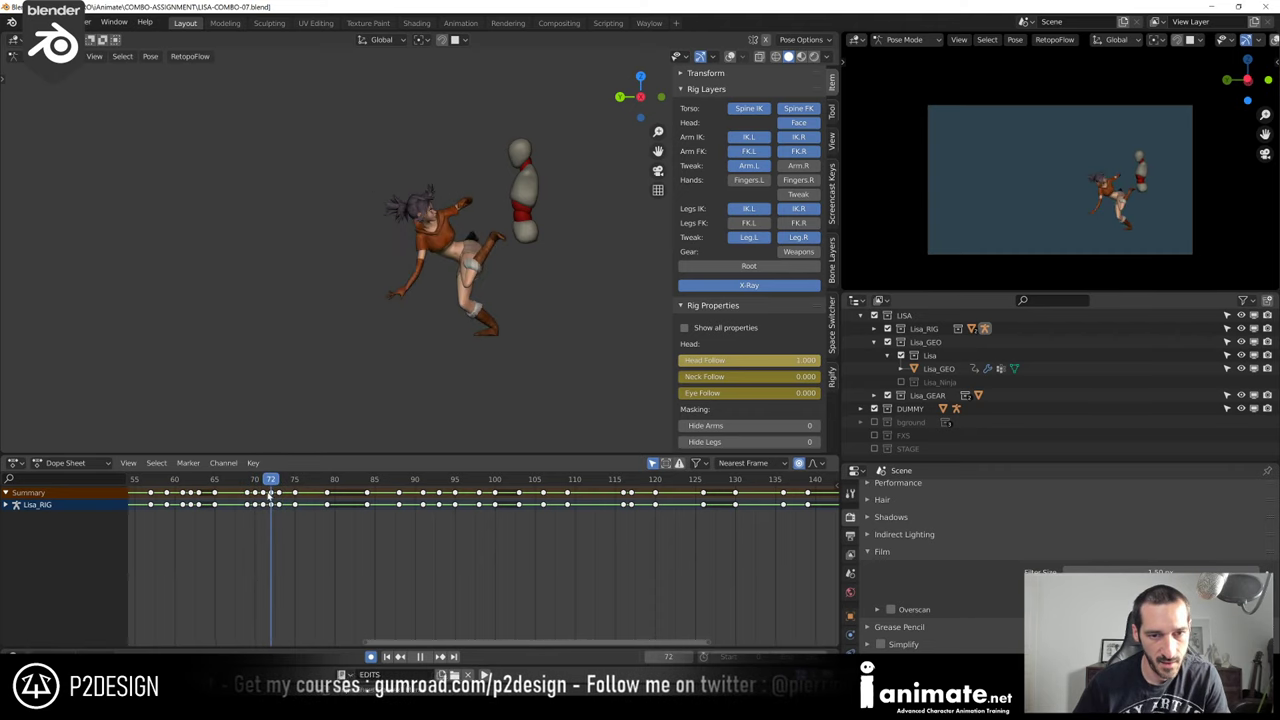
pyautogui.press('Left')
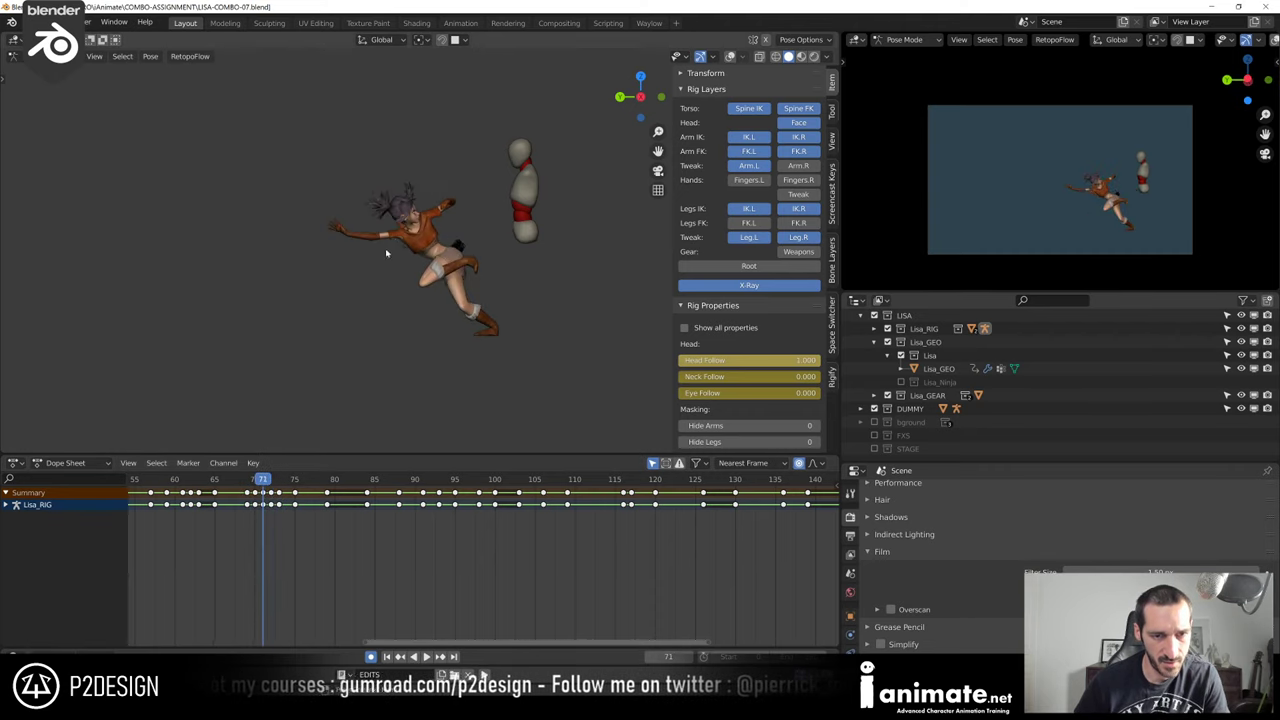
pyautogui.press('Right')
pyautogui.press('Right')
pyautogui.press('Left')
# Scrub forward from frame 72 to frame 109 to examine the kick and the raised-arm poses
pyautogui.keyDown('alt'); pyautogui.scroll(-5, 378, 284); pyautogui.keyUp('alt')
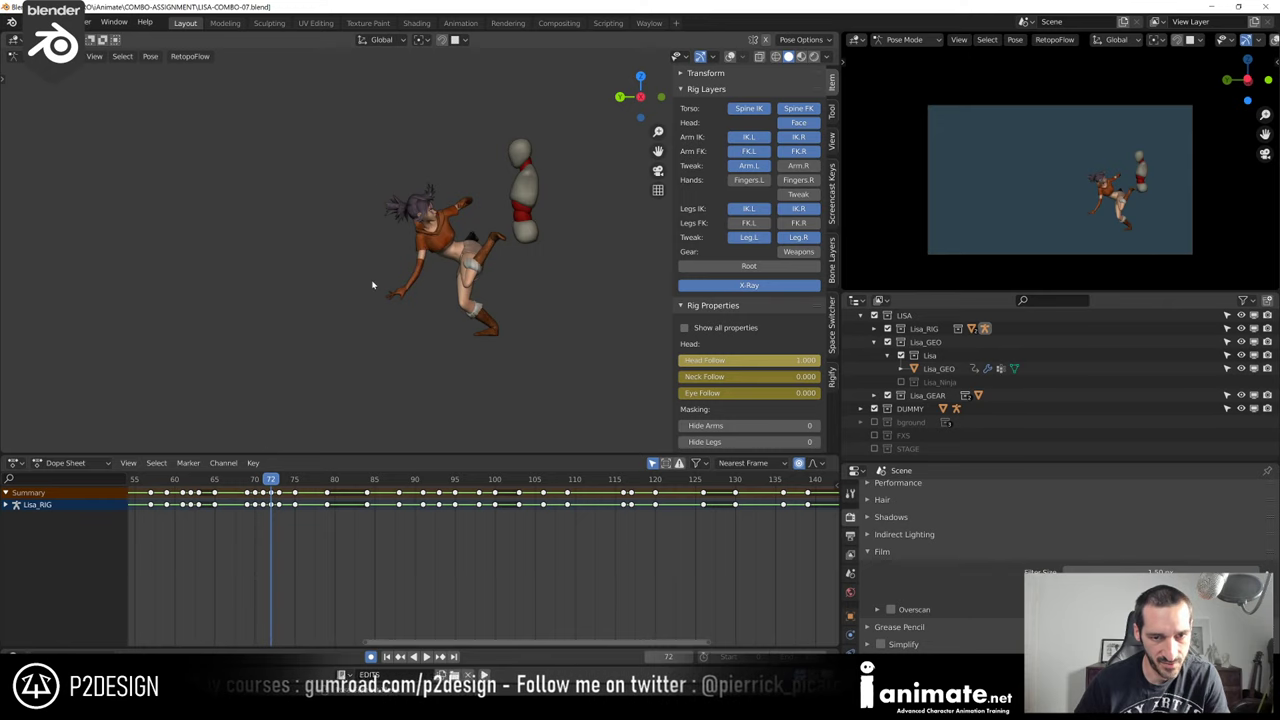
pyautogui.keyDown('alt'); pyautogui.scroll(-10, 478, 306); pyautogui.keyUp('alt')
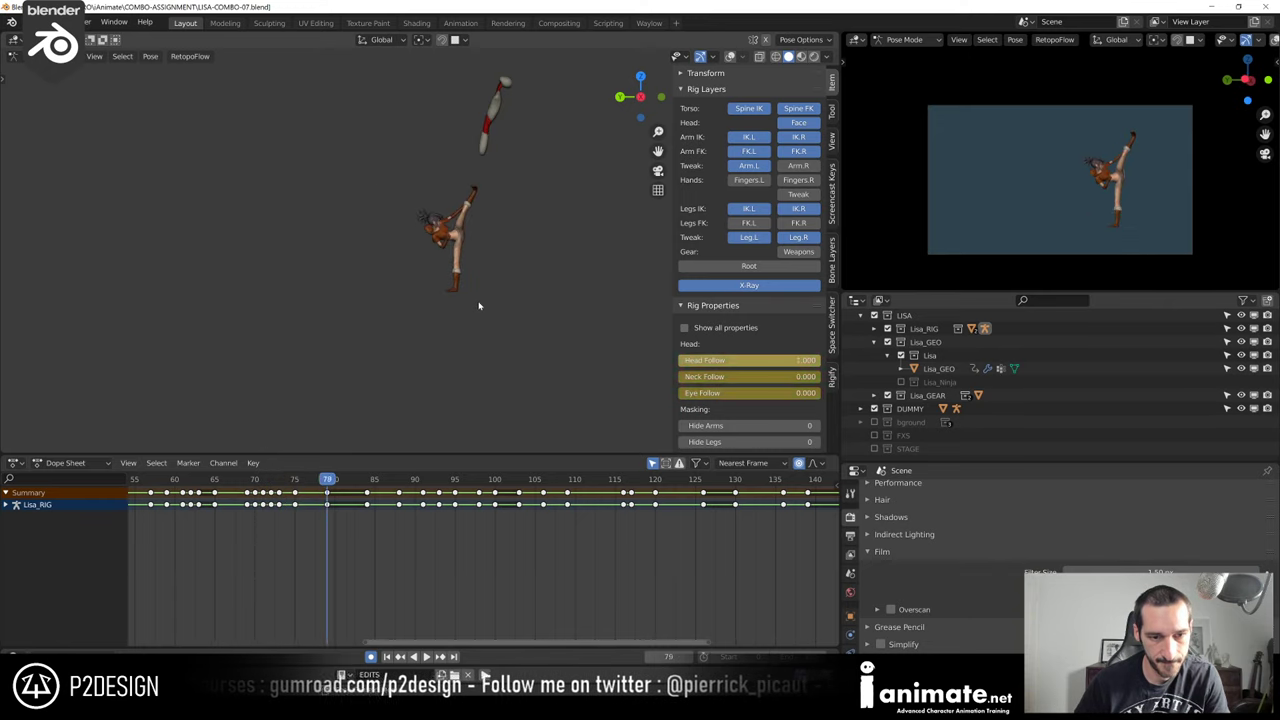
pyautogui.keyDown('alt'); pyautogui.scroll(-8, 478, 310); pyautogui.keyUp('alt')
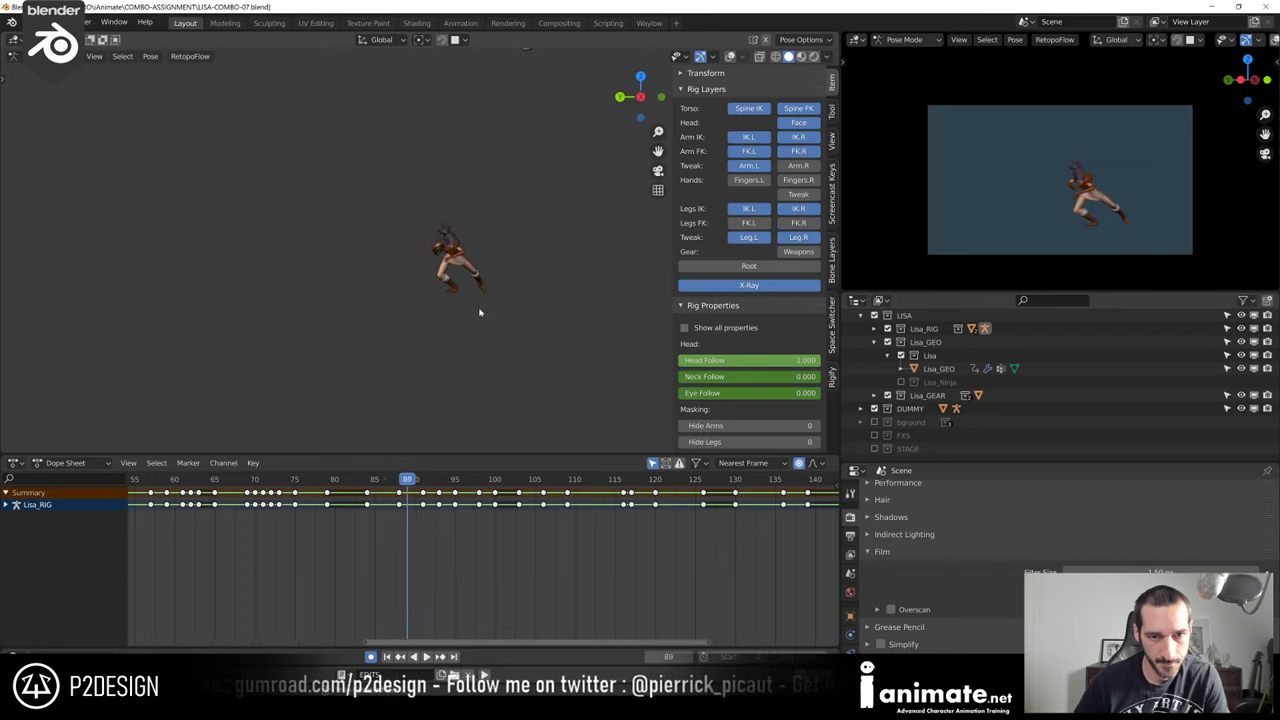
pyautogui.keyDown('alt'); pyautogui.scroll(-12, 480, 314); pyautogui.keyUp('alt')
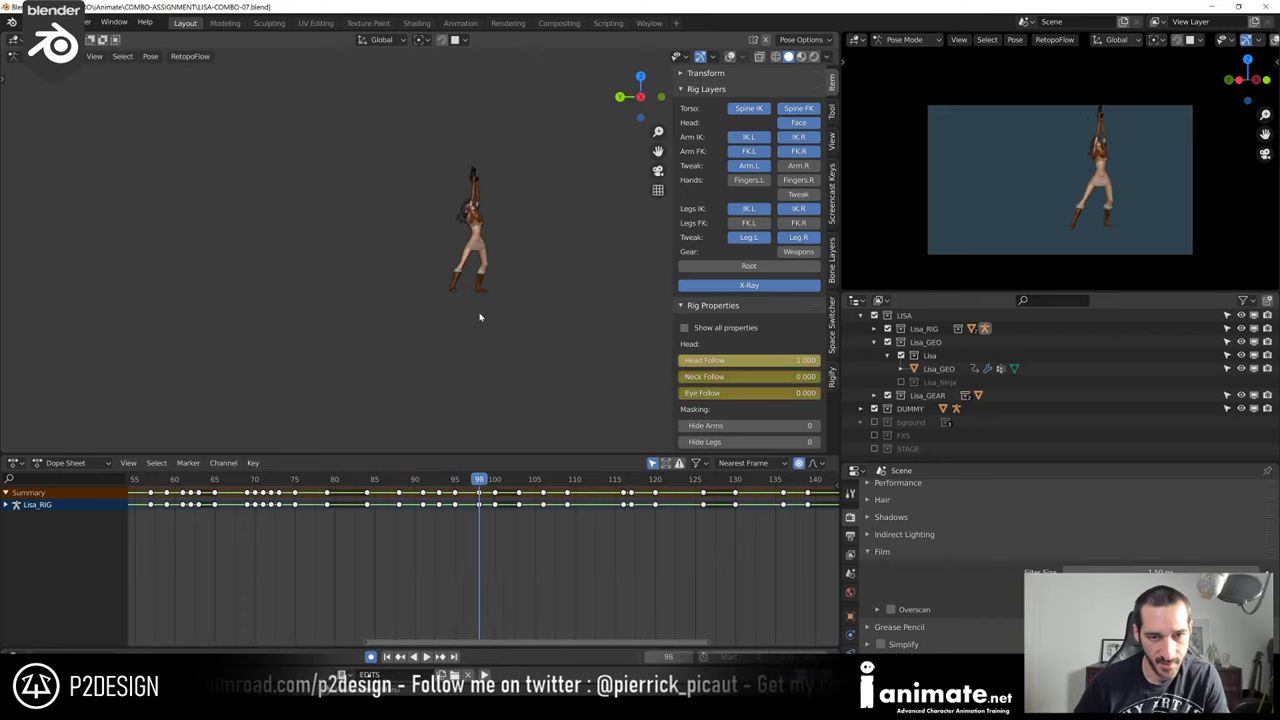
pyautogui.keyDown('alt'); pyautogui.scroll(-8, 543, 409); pyautogui.keyUp('alt')
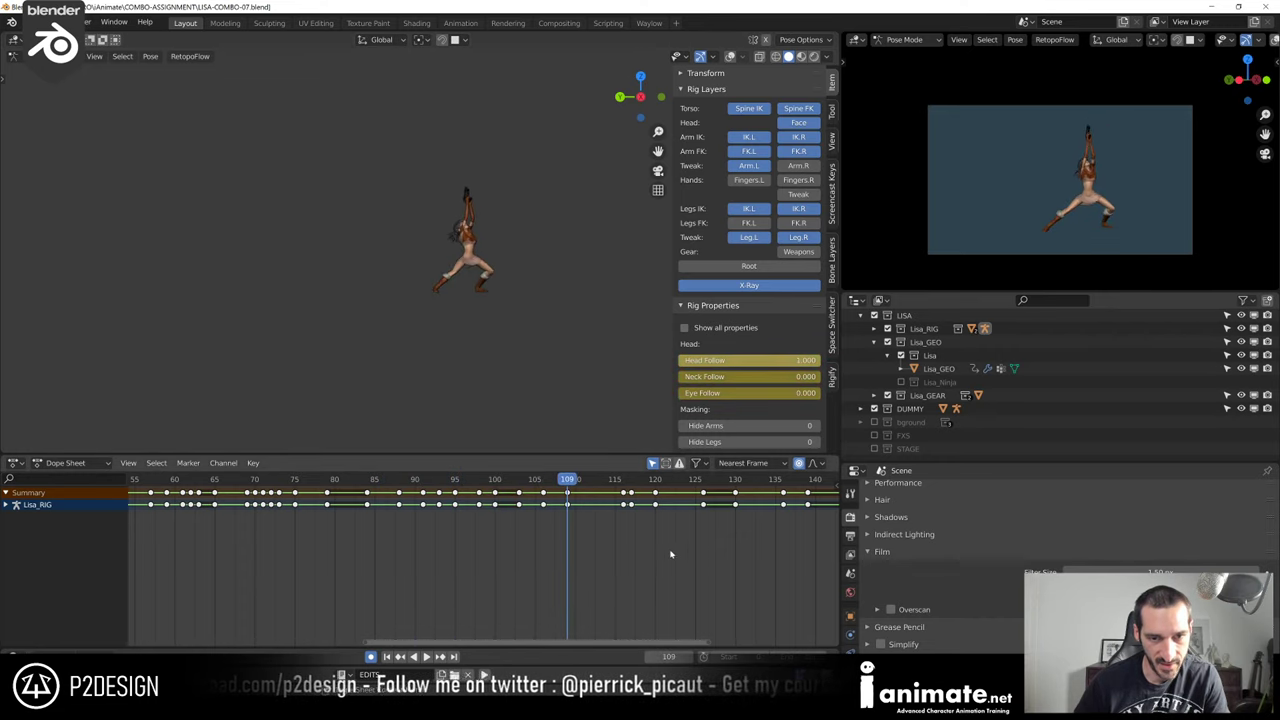
# Orbit around Lisa and jump between the keys at frames 106 and 116 to compare the arm poses
pyautogui.scroll(3, 547, 396)
pyautogui.moveTo(547, 396); pyautogui.dragTo(449, 359, button='middle')
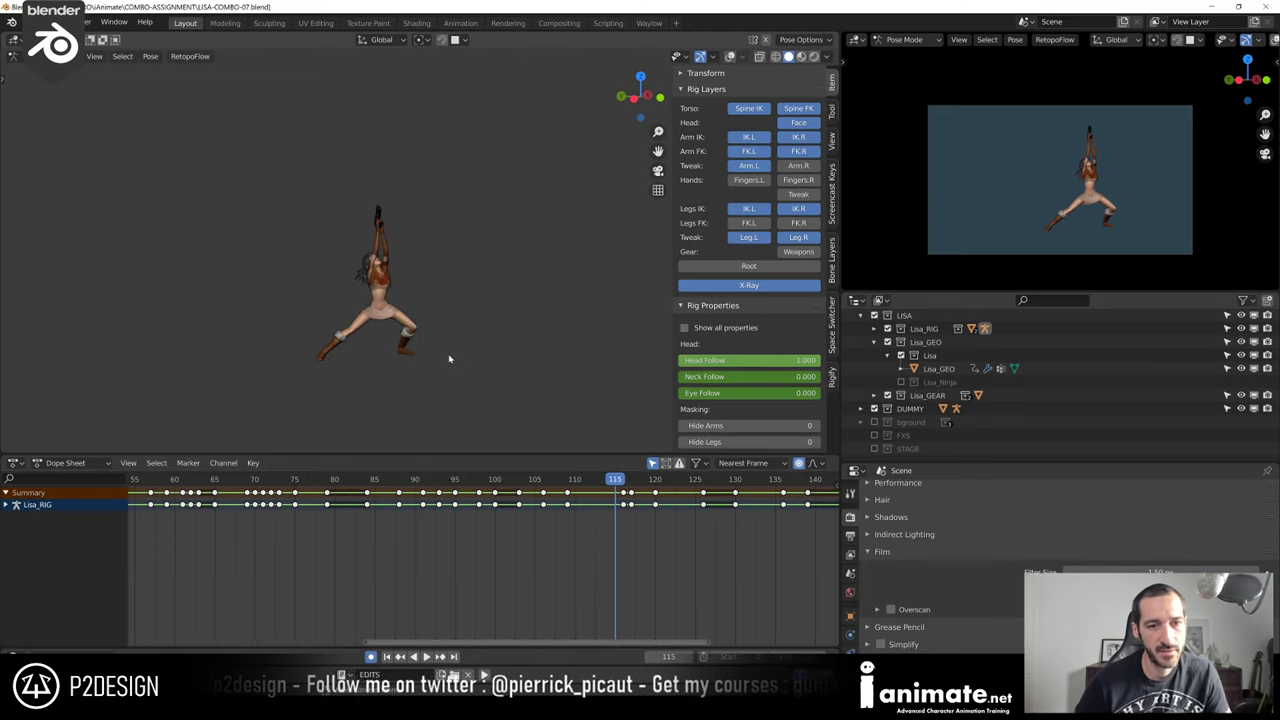
pyautogui.press('Up')
pyautogui.press('Up')
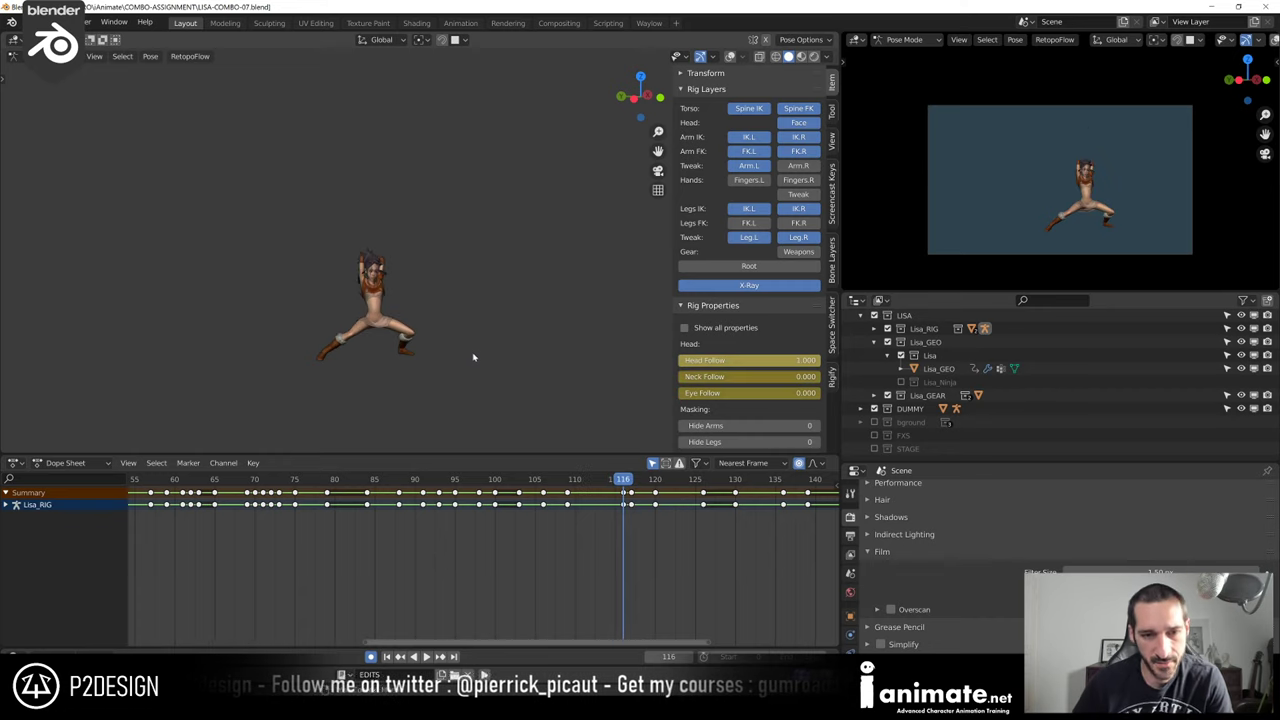
pyautogui.press('Down')
pyautogui.press('Down')
pyautogui.press('Down')
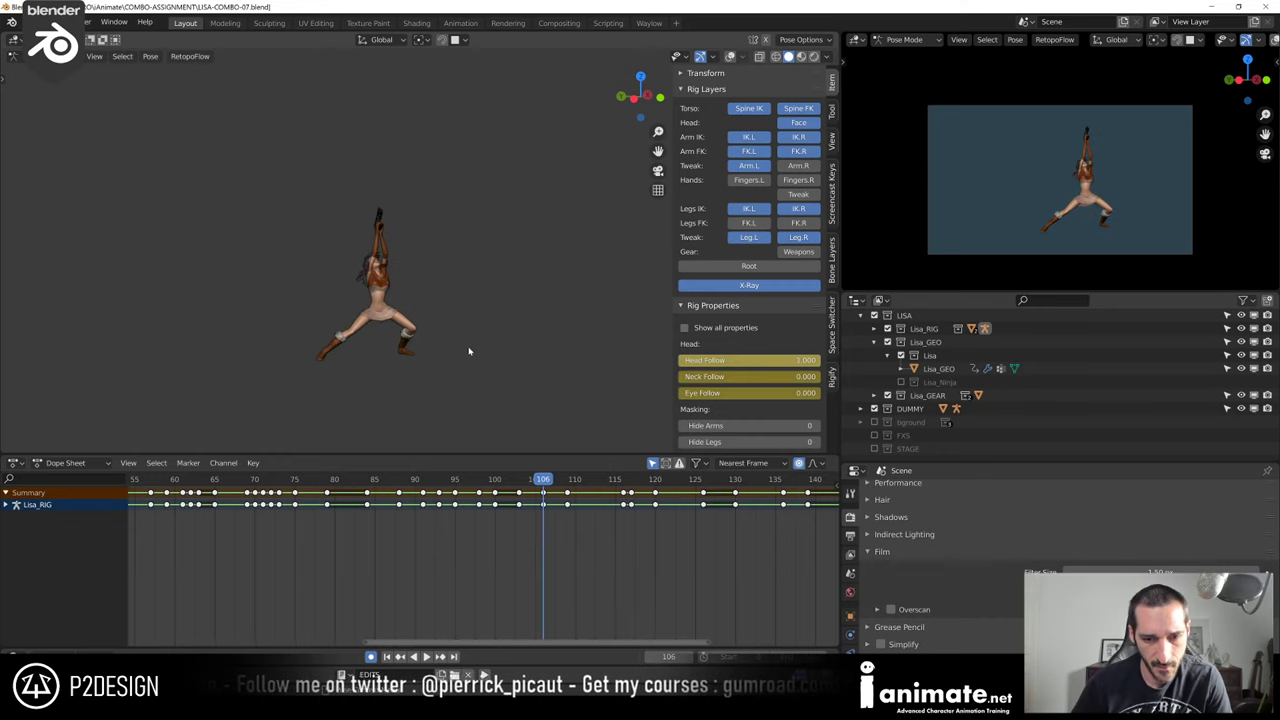
# Scrub forward from frame 106 to the key at frame 139 to examine the remaining arm poses
pyautogui.keyDown('alt'); pyautogui.scroll(-11, 468, 351); pyautogui.keyUp('alt')
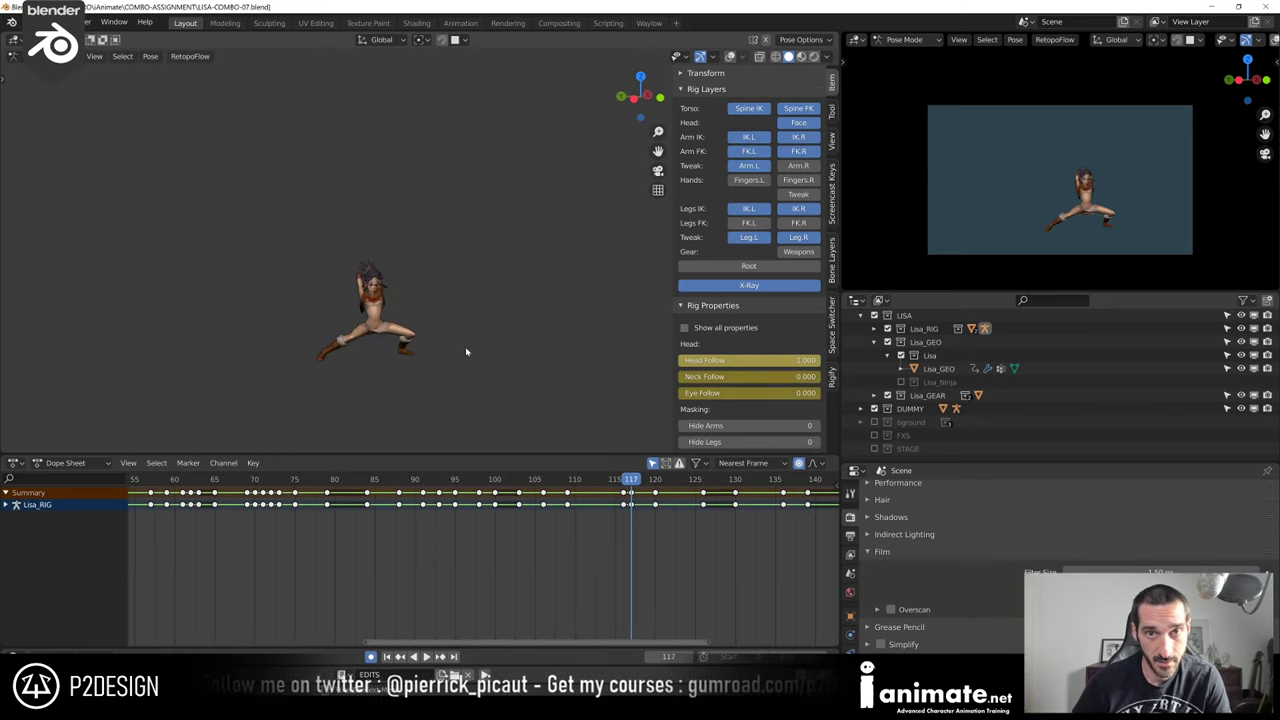
pyautogui.keyDown('alt'); pyautogui.scroll(-9, 466, 351); pyautogui.keyUp('alt')
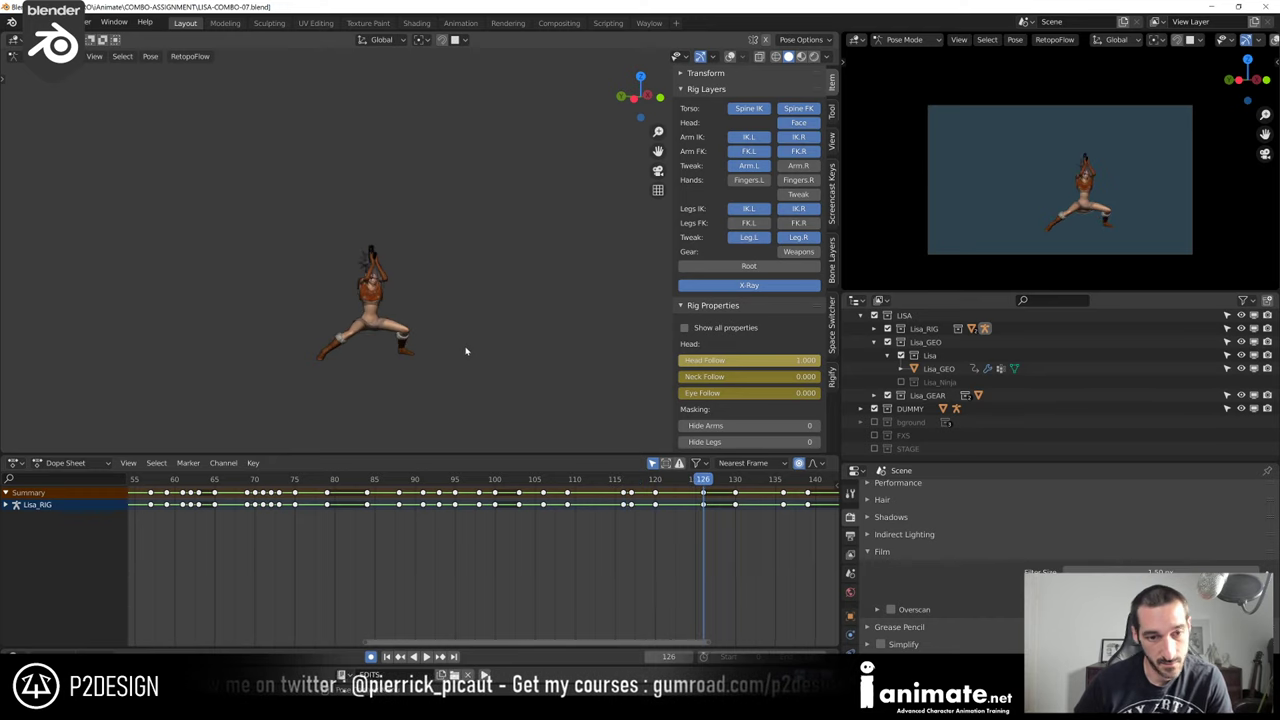
pyautogui.keyDown('alt'); pyautogui.scroll(-10, 466, 351); pyautogui.keyUp('alt')
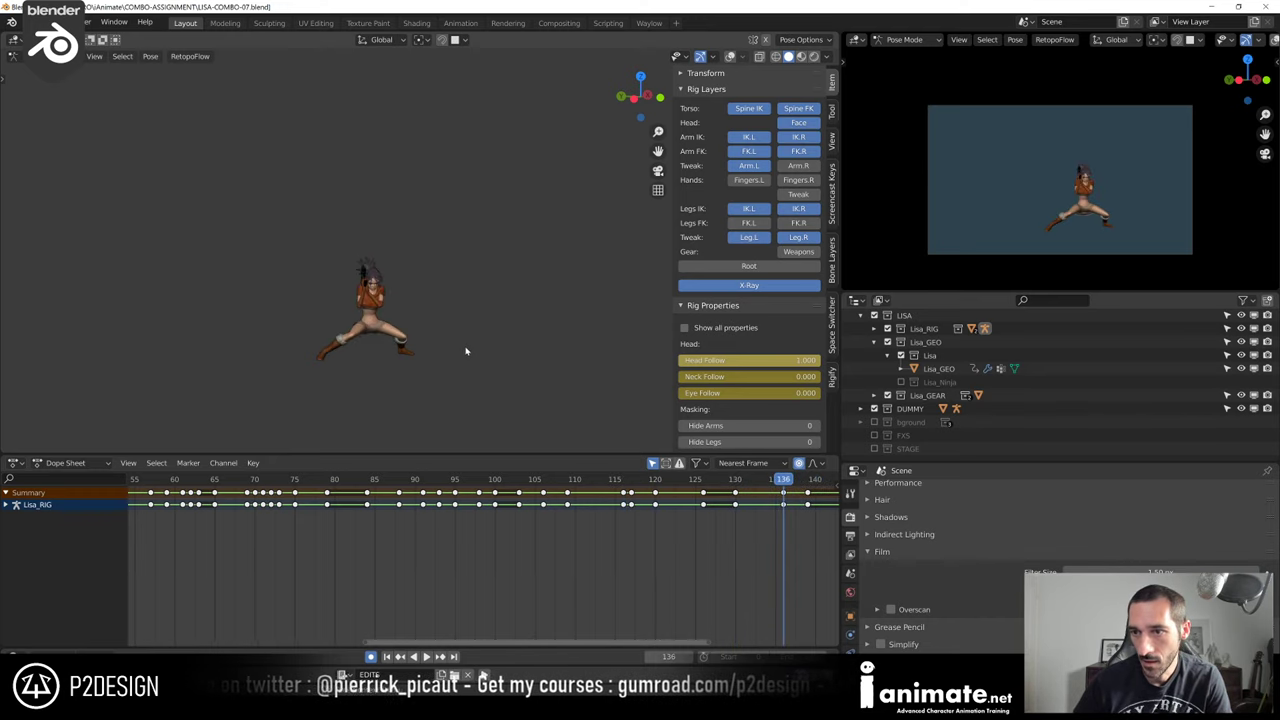
pyautogui.keyDown('alt'); pyautogui.scroll(-3, 466, 351); pyautogui.keyUp('alt')
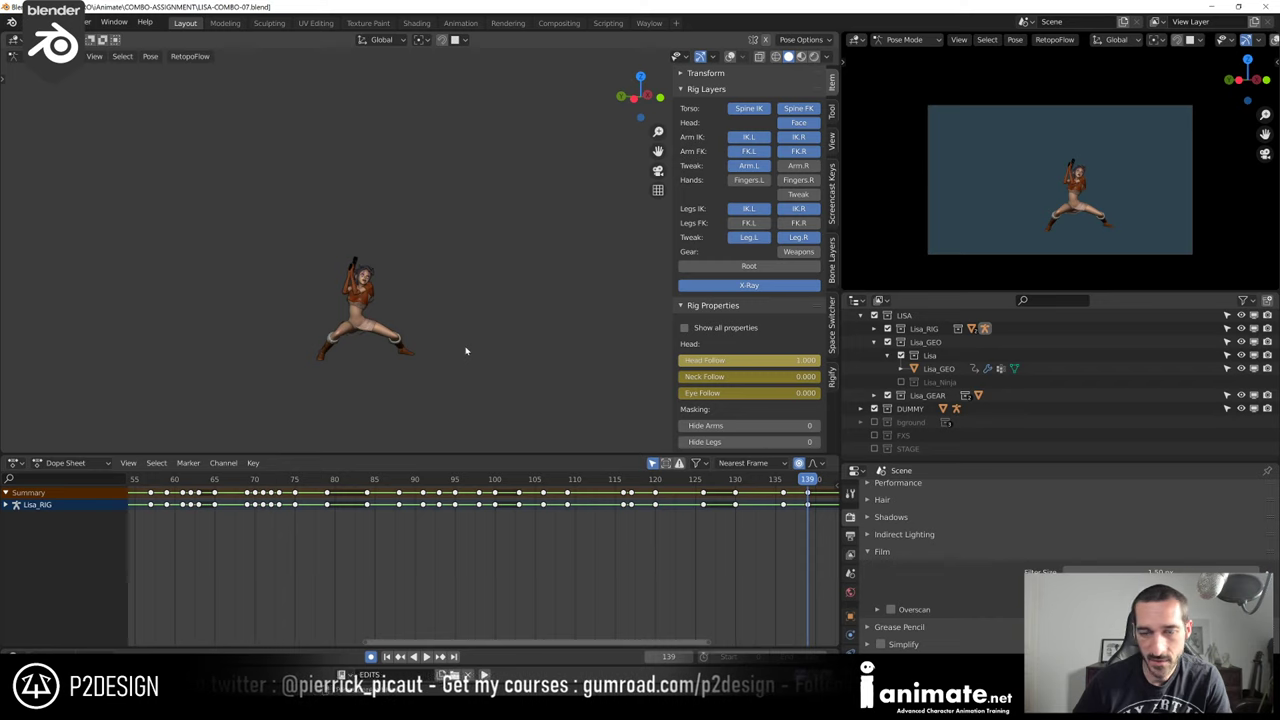
pyautogui.press('Down')
pyautogui.press('Up')
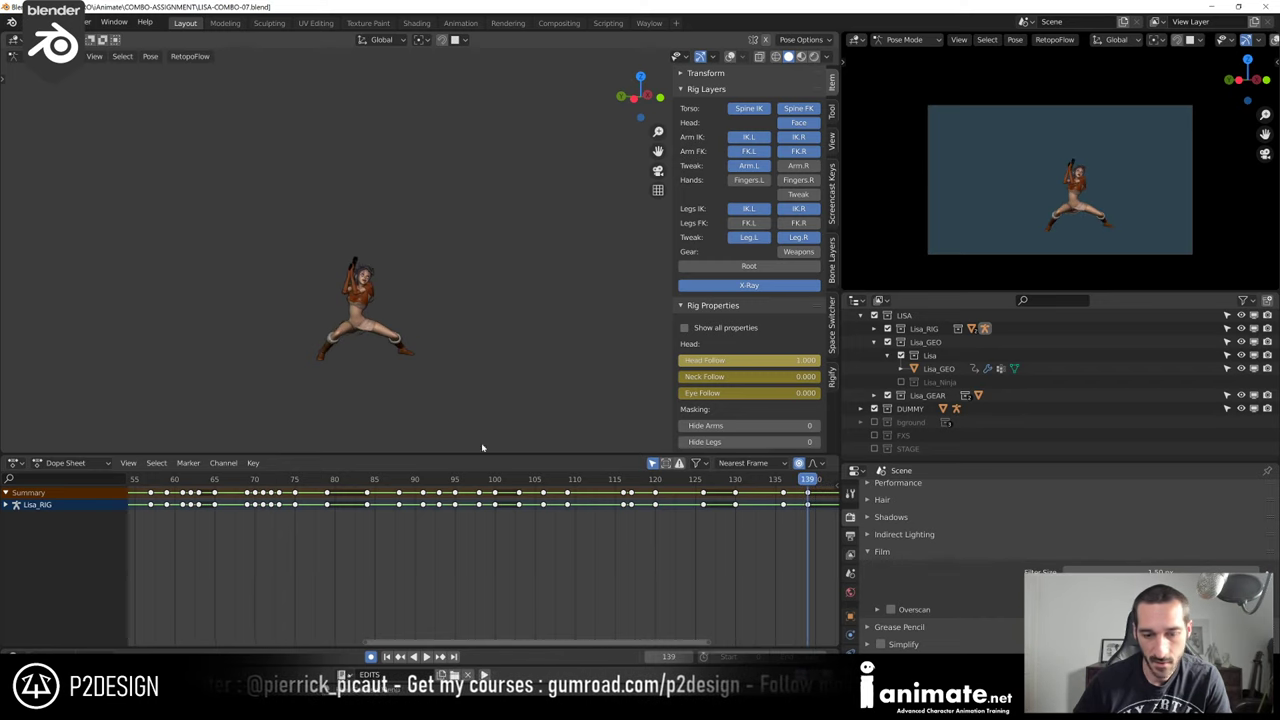
# Step through the keys from frame 139 to 155, going back and forth to examine the wind-up and the final strike poses
pyautogui.moveTo(531, 645); pyautogui.dragTo(739, 659)
pyautogui.press('Up')
pyautogui.press('Up')
pyautogui.press('Up')
pyautogui.press('Up')
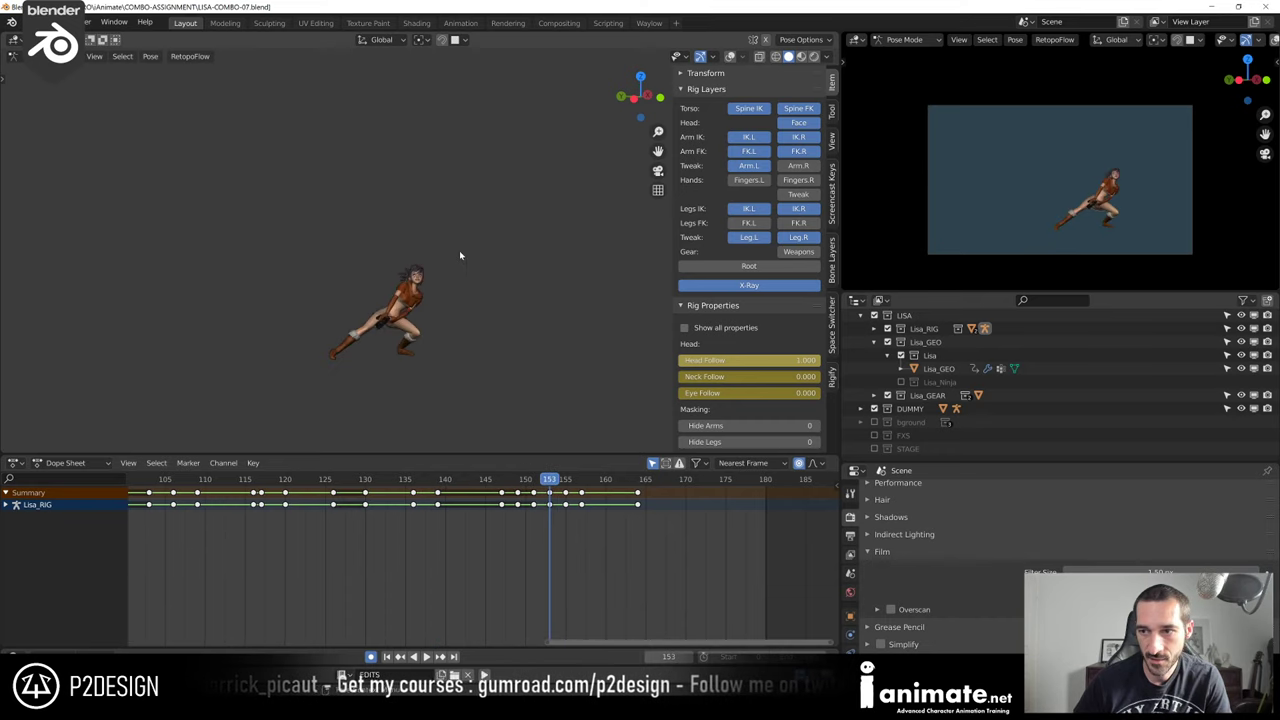
pyautogui.keyDown('alt'); pyautogui.scroll(-4, 459, 250); pyautogui.keyUp('alt')
pyautogui.keyDown('alt'); pyautogui.scroll(10, 459, 250); pyautogui.keyUp('alt')
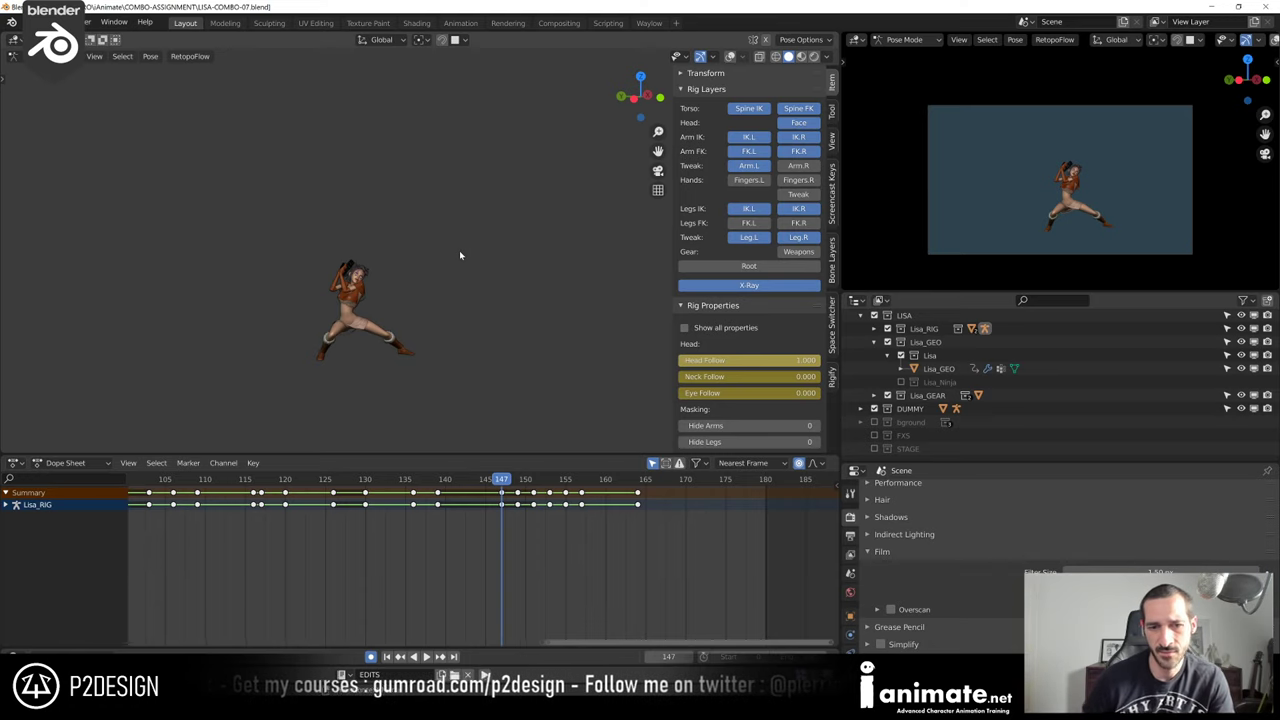
pyautogui.keyDown('alt'); pyautogui.scroll(-8, 474, 257); pyautogui.keyUp('alt')
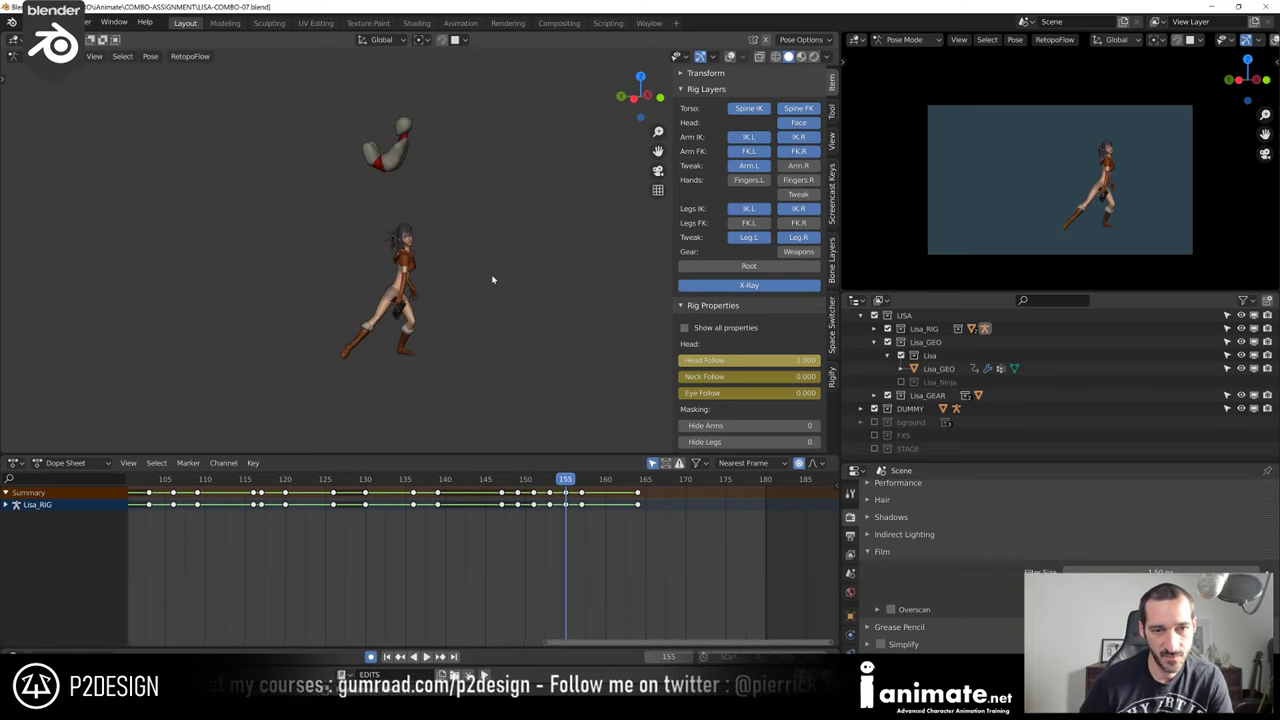
pyautogui.keyDown('alt'); pyautogui.scroll(-9, 492, 279); pyautogui.keyUp('alt')
pyautogui.keyDown('alt'); pyautogui.scroll(13, 492, 279); pyautogui.keyUp('alt')
pyautogui.keyDown('alt'); pyautogui.scroll(-2, 492, 279); pyautogui.keyUp('alt')
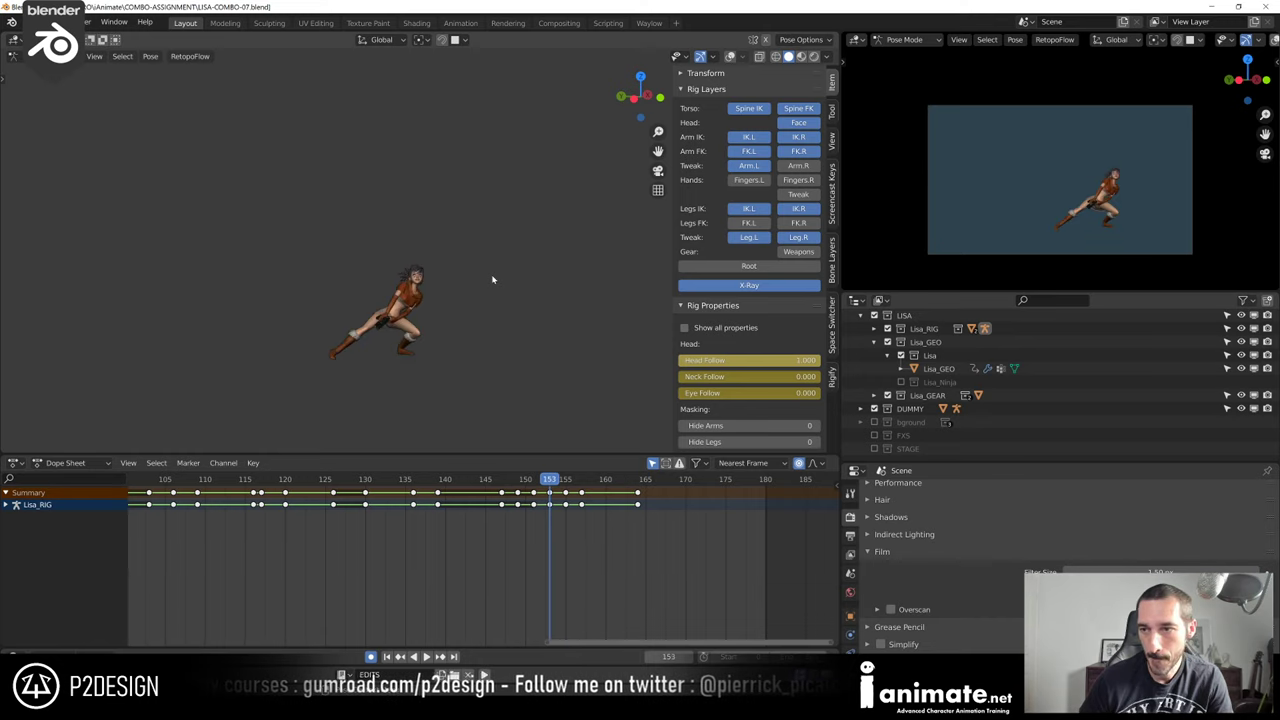
# Jump between the keys around frame 153 and scrub back through frames 151 and 139 to compare the strike with its anticipation
pyautogui.press('Up')
pyautogui.press('Up')
pyautogui.press('Up')
pyautogui.press('Down')
pyautogui.press('Down')
pyautogui.press('Down')
pyautogui.press('Down')
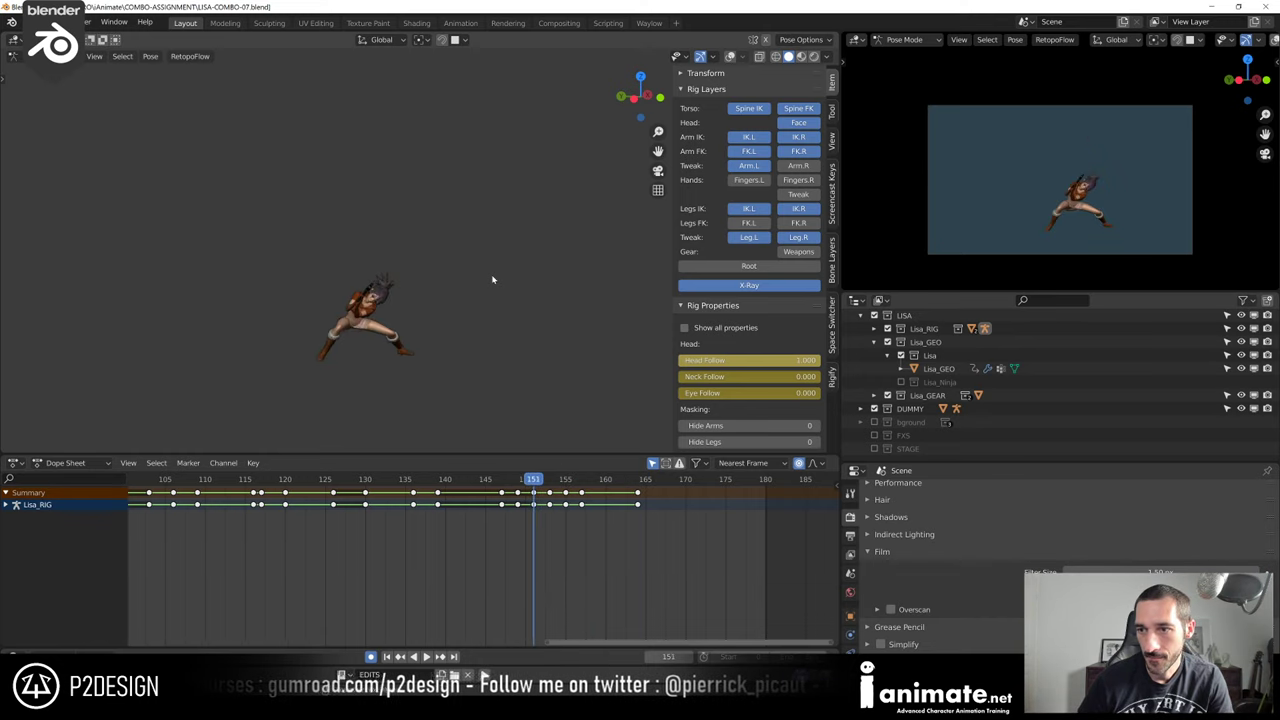
pyautogui.keyDown('alt'); pyautogui.scroll(20, 492, 279); pyautogui.keyUp('alt')
pyautogui.keyDown('alt'); pyautogui.scroll(-9, 492, 279); pyautogui.keyUp('alt')
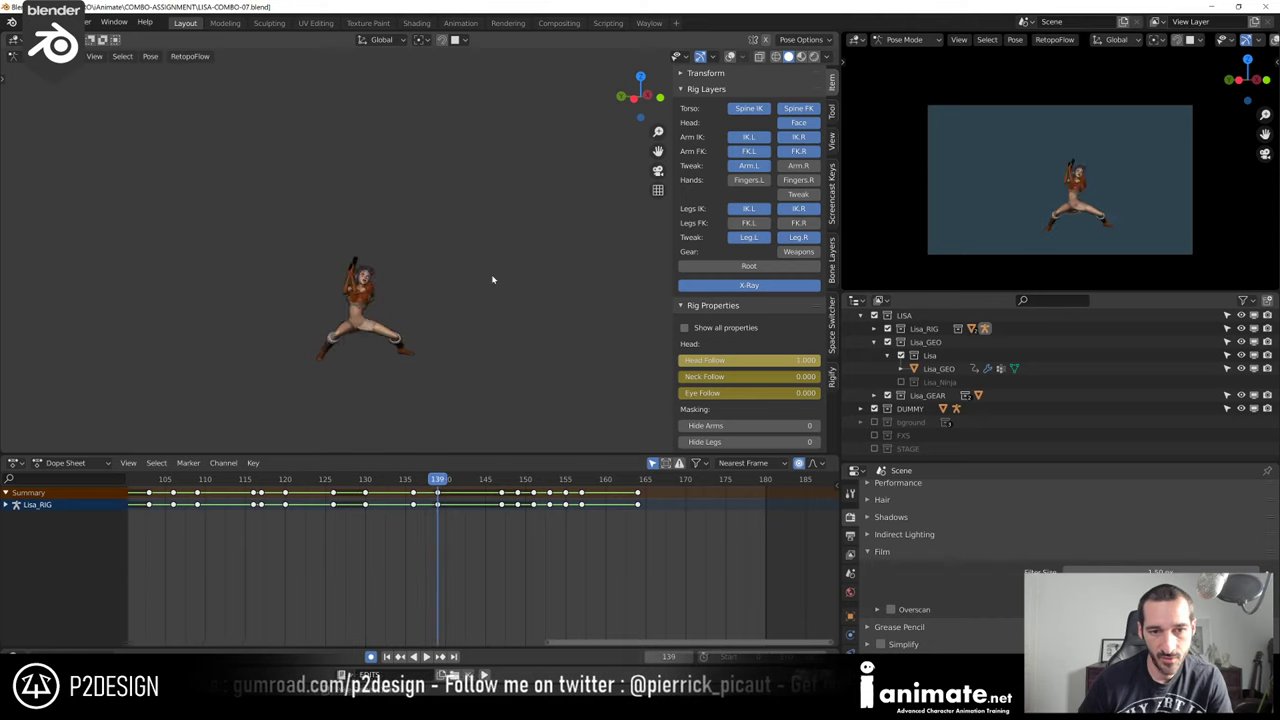
pyautogui.keyDown('alt'); pyautogui.scroll(-10, 492, 279); pyautogui.keyUp('alt')
pyautogui.keyDown('alt'); pyautogui.scroll(-2, 492, 279); pyautogui.keyUp('alt')
pyautogui.keyDown('alt'); pyautogui.scroll(12, 481, 310); pyautogui.keyUp('alt')
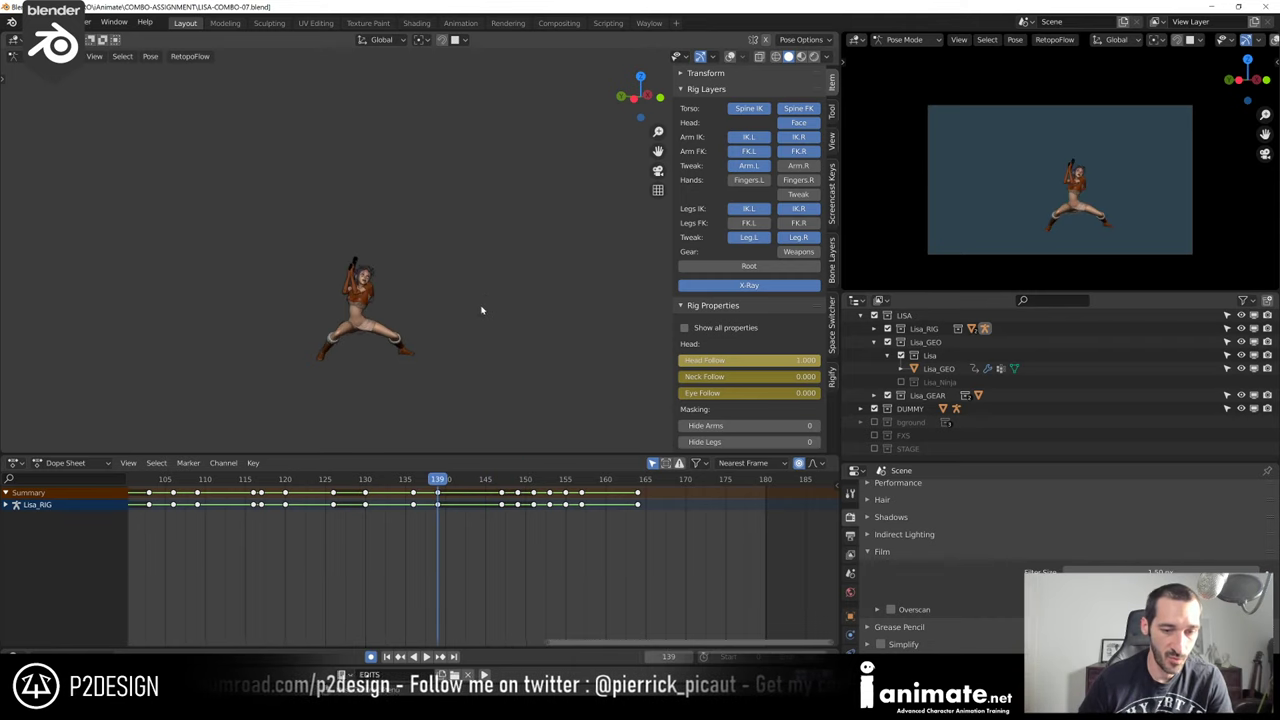
pyautogui.keyDown('alt'); pyautogui.scroll(20, 481, 310); pyautogui.keyUp('alt')
# Play the animation twice from its first keys to review the opening attacks, stopping playback at frame 48
pyautogui.moveTo(575, 641); pyautogui.dragTo(136, 647)
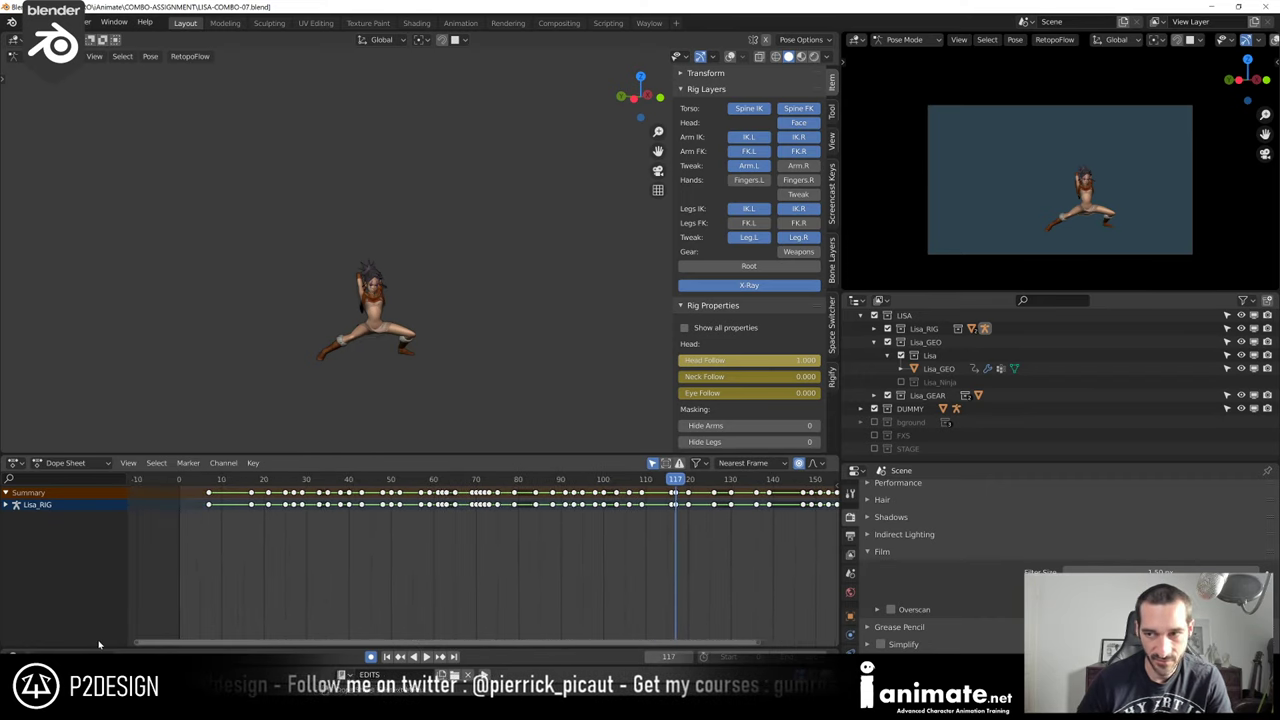
pyautogui.click(210, 485)
pyautogui.press('space')
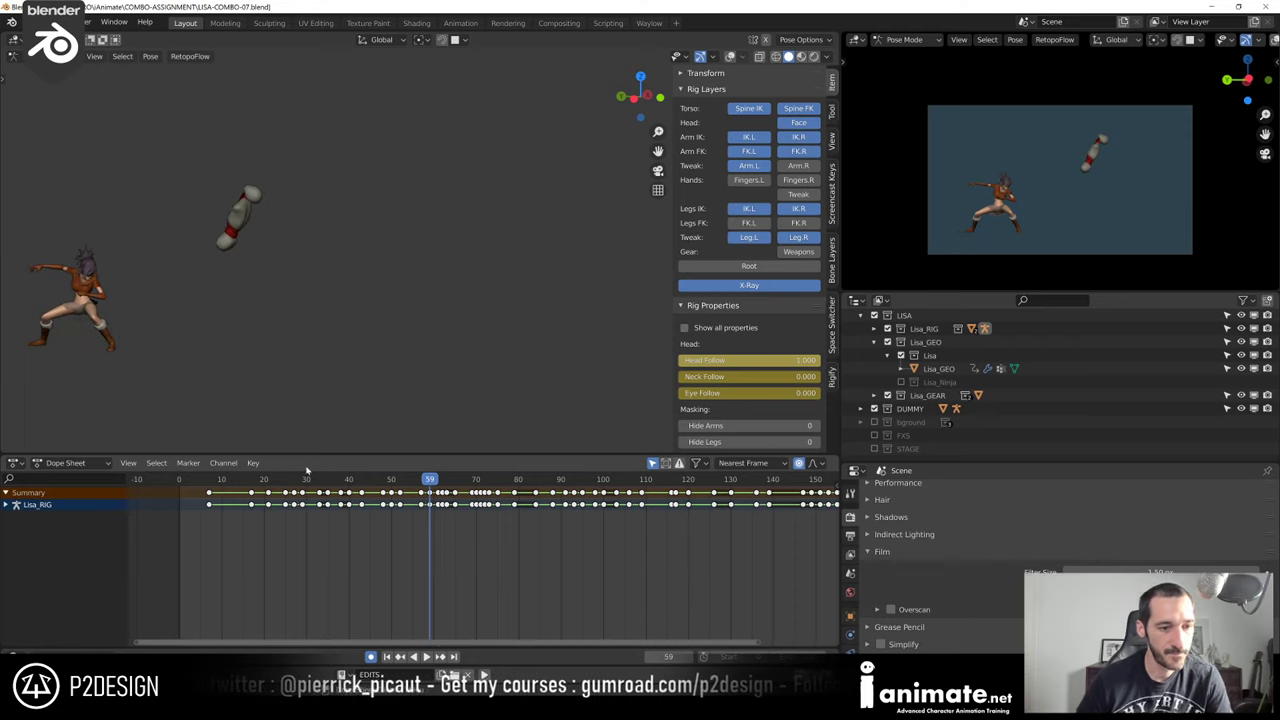
pyautogui.click(218, 481)
pyautogui.press('space')
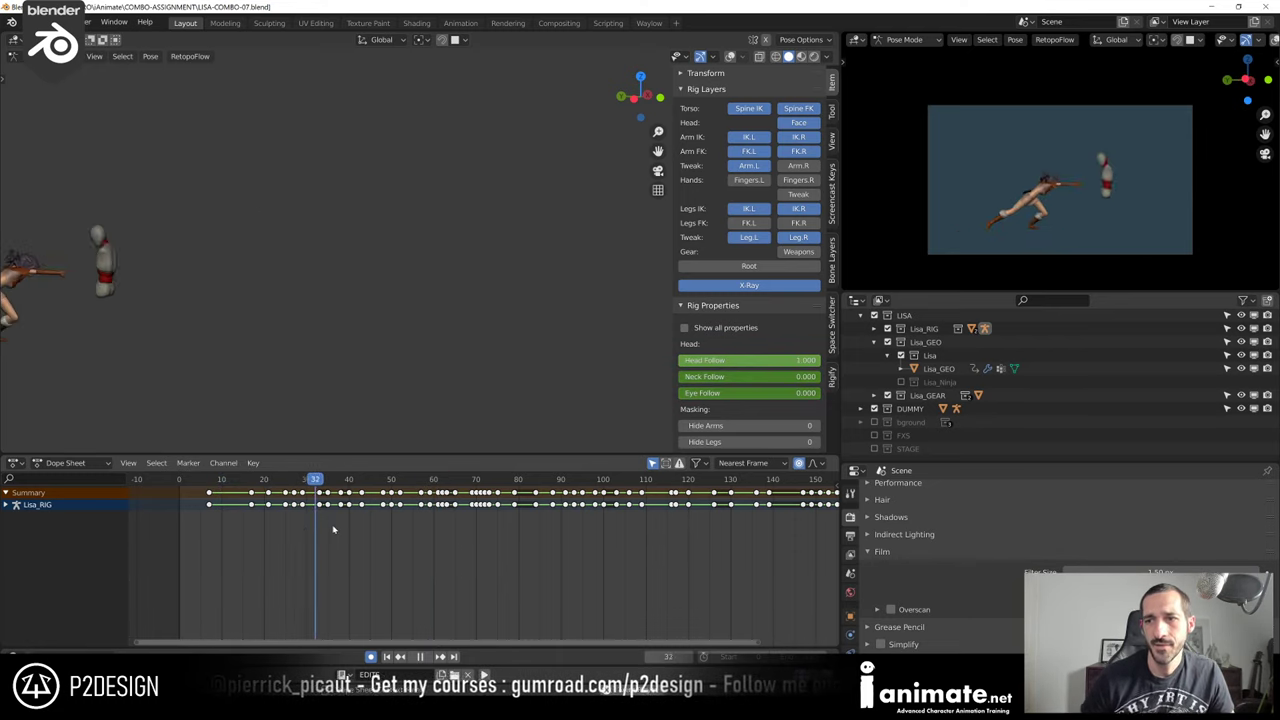
pyautogui.press('space')
# Turn on the viewport overlays to show the rig controls and frame Lisa together with the dummy
pyautogui.keyDown('shift'); pyautogui.moveTo(232, 365); pyautogui.dragTo(300, 348, button='middle'); pyautogui.keyUp('shift')
pyautogui.scroll(2, 280, 346)
pyautogui.hotkey('shift', 'alt', 'z')
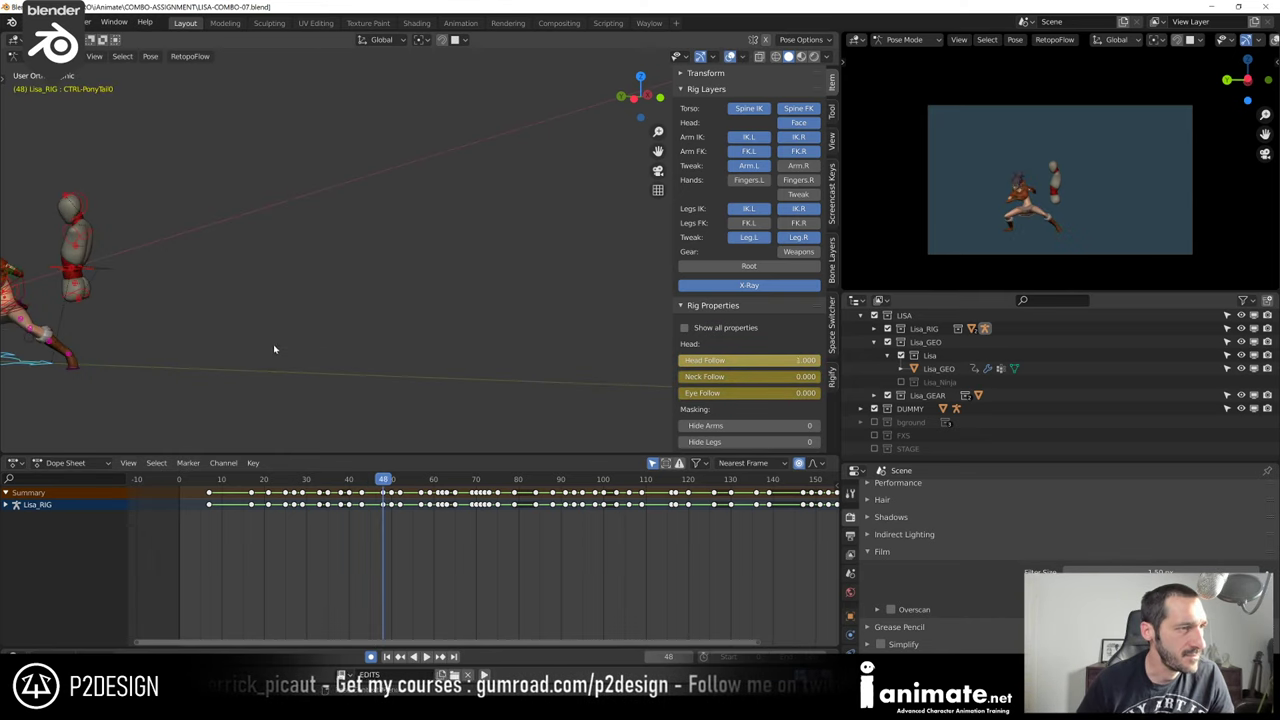
pyautogui.keyDown('shift'); pyautogui.moveTo(217, 322); pyautogui.dragTo(372, 323, button='middle'); pyautogui.keyUp('shift')
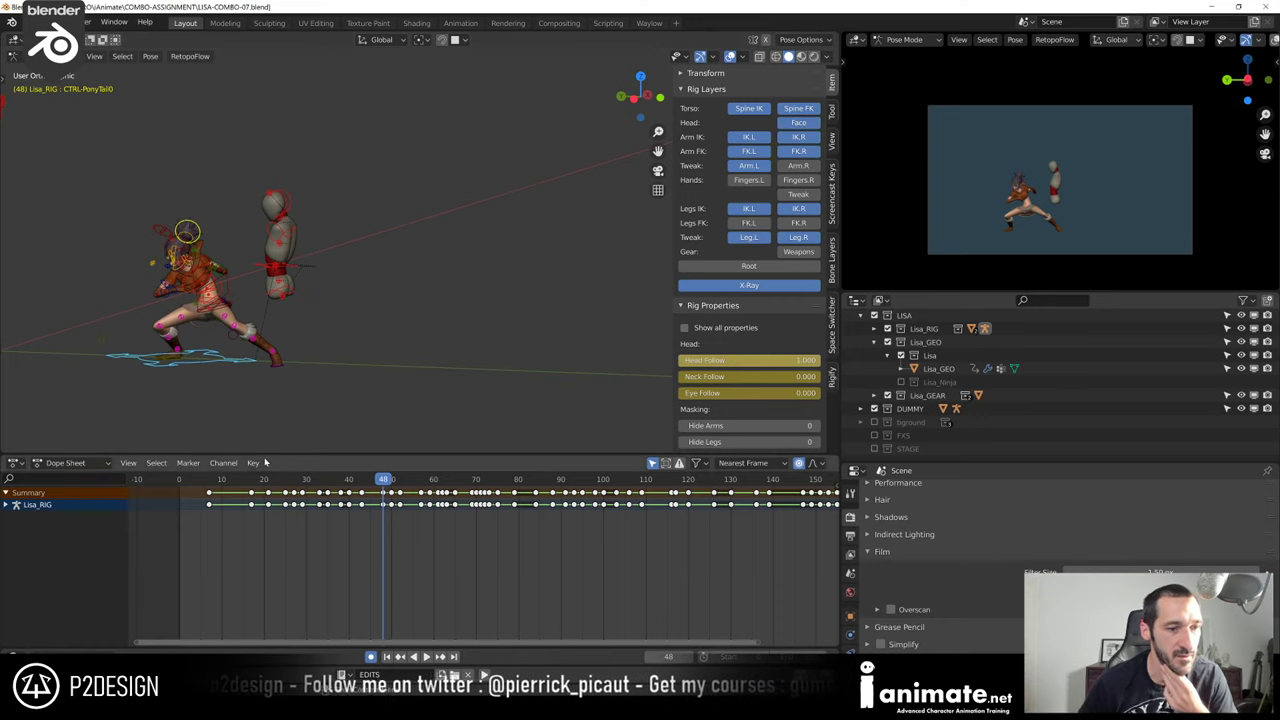
# Replay the opening from about frame 7 and scrub back to frame 12 to examine the pose before the first punch
pyautogui.click(213, 486)
pyautogui.press('space')
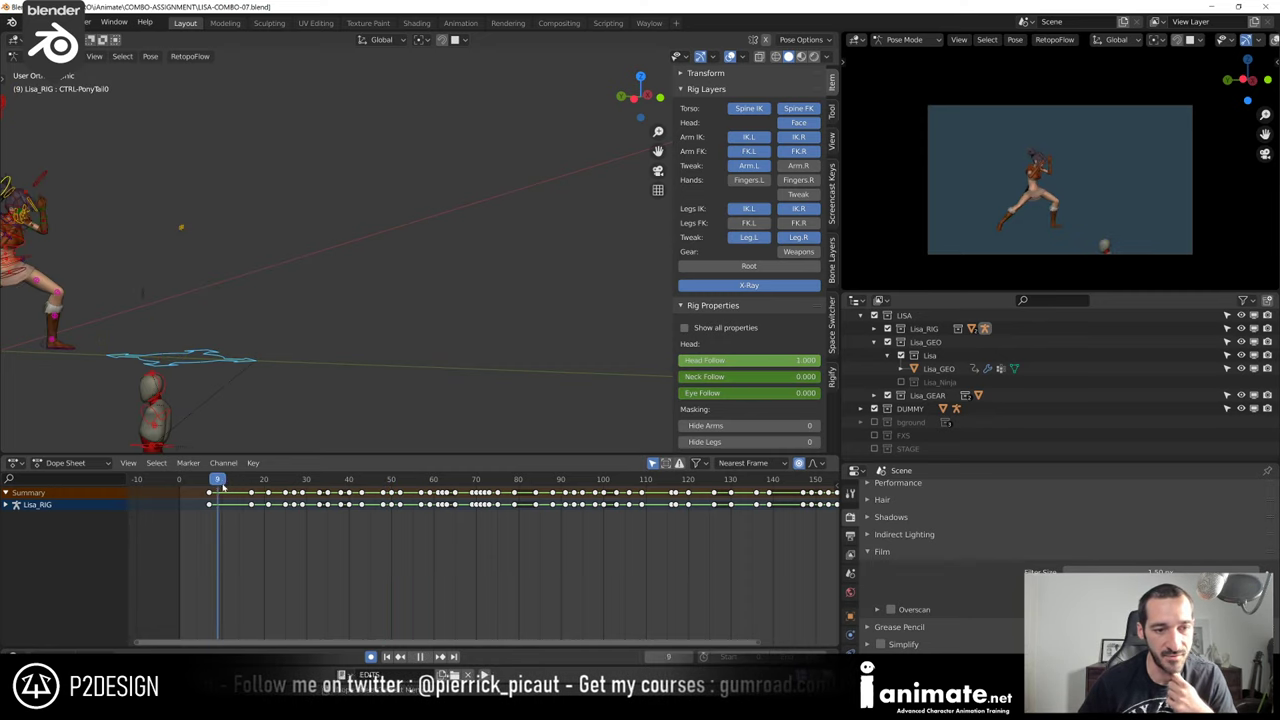
pyautogui.moveTo(275, 498); pyautogui.dragTo(230, 500)
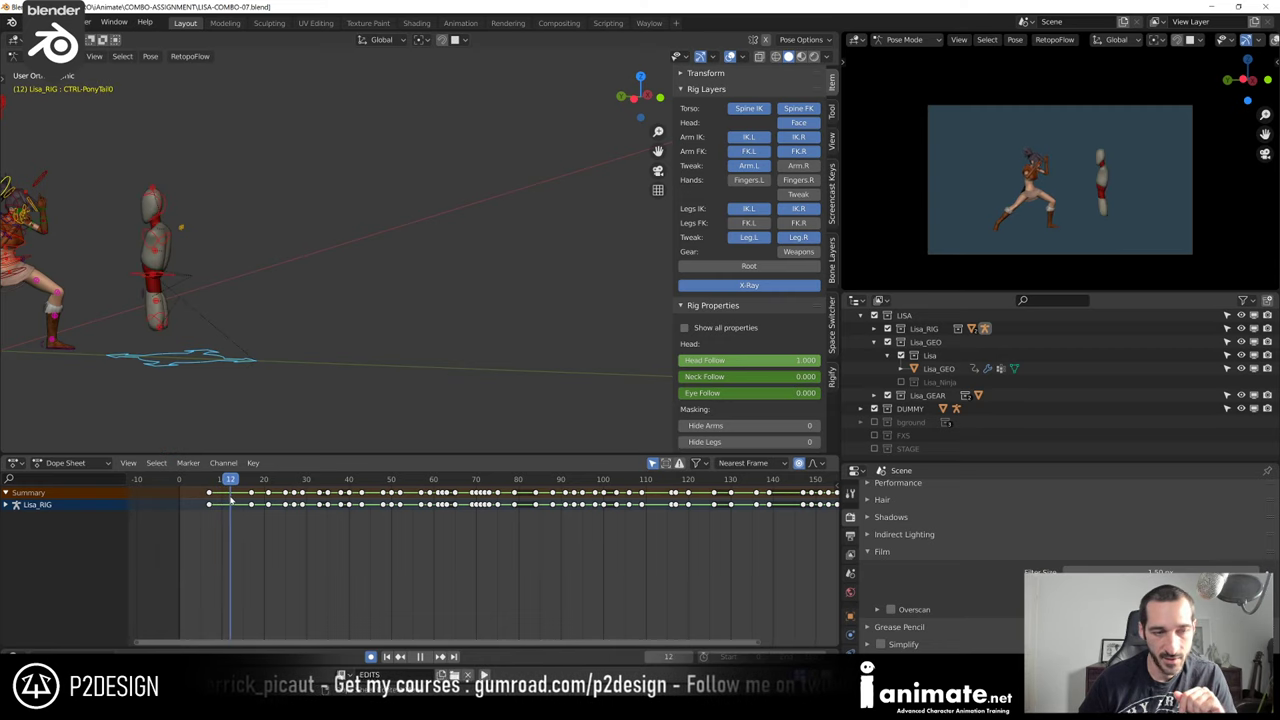
# Switch the viewport to the left orthographic view and frame Lisa's full body beside the dummy
pyautogui.press('KP_3')
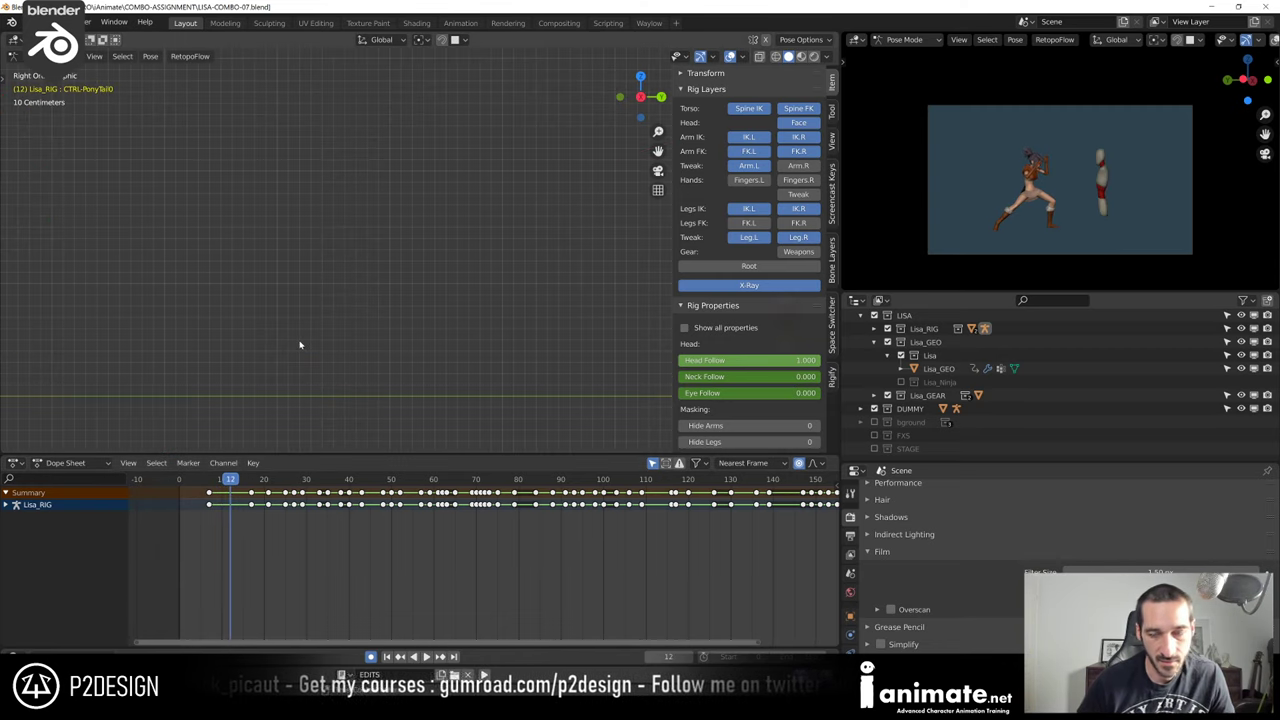
pyautogui.press('ctrl+KP_3')
pyautogui.scroll(-5, 300, 345)
pyautogui.keyDown('shift'); pyautogui.moveTo(171, 334); pyautogui.dragTo(414, 280, button='middle'); pyautogui.keyUp('shift')
pyautogui.scroll(7, 414, 280)
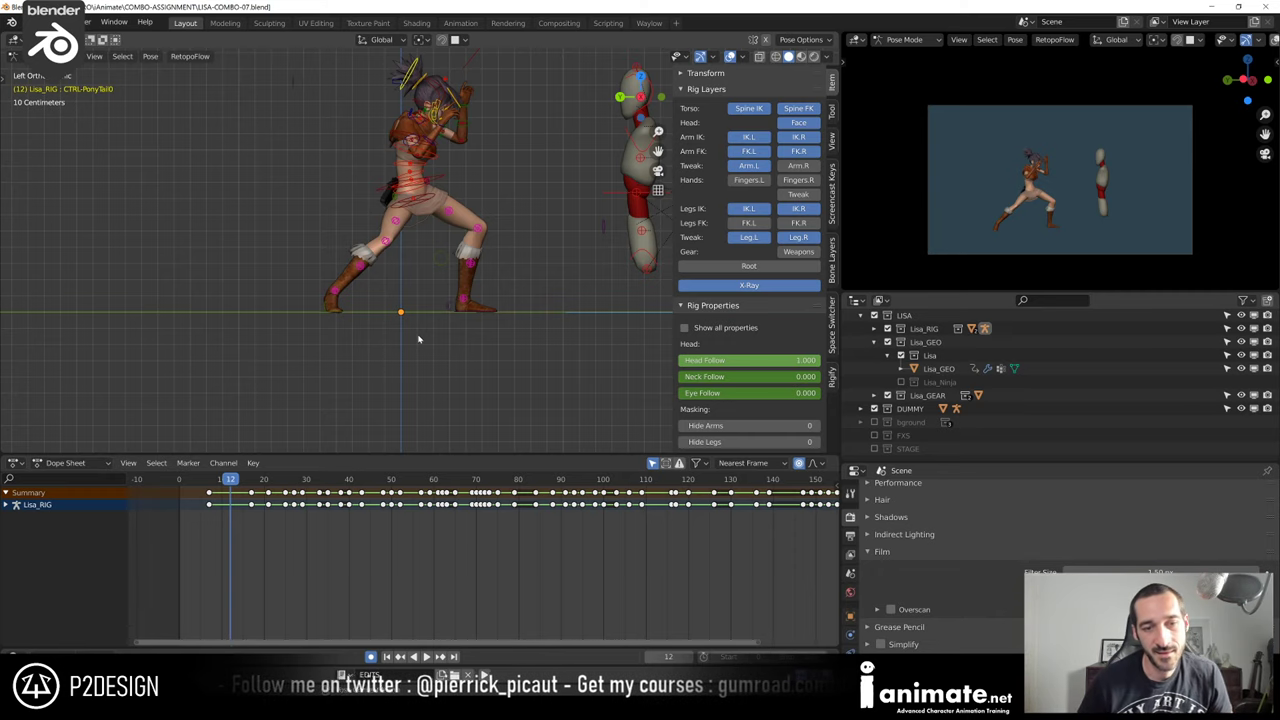
pyautogui.scroll(2, 485, 292)
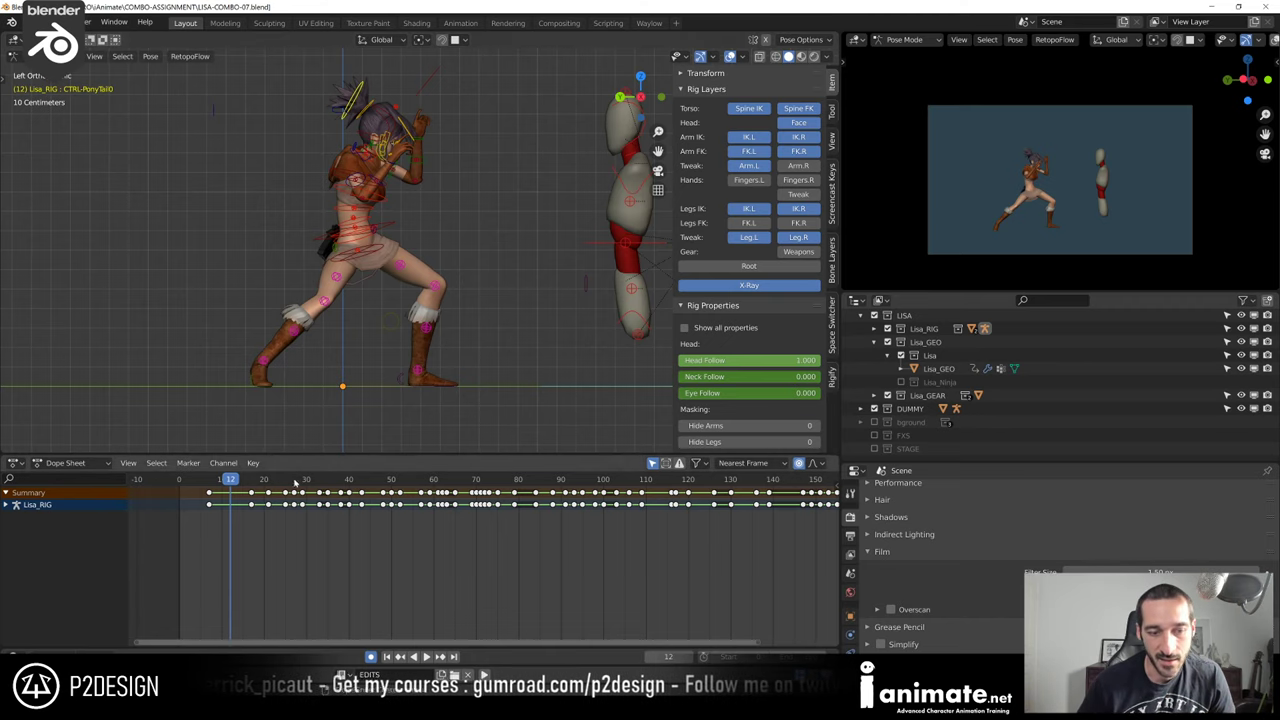
# Scrub and play the frames leading into the first punch at frame 21 in side view, returning to frame 13
pyautogui.moveTo(200, 483); pyautogui.dragTo(246, 488)
pyautogui.moveTo(251, 500)
pyautogui.mouseDown()
pyautogui.moveTo(222, 510)
pyautogui.moveTo(242, 517)
pyautogui.mouseUp()
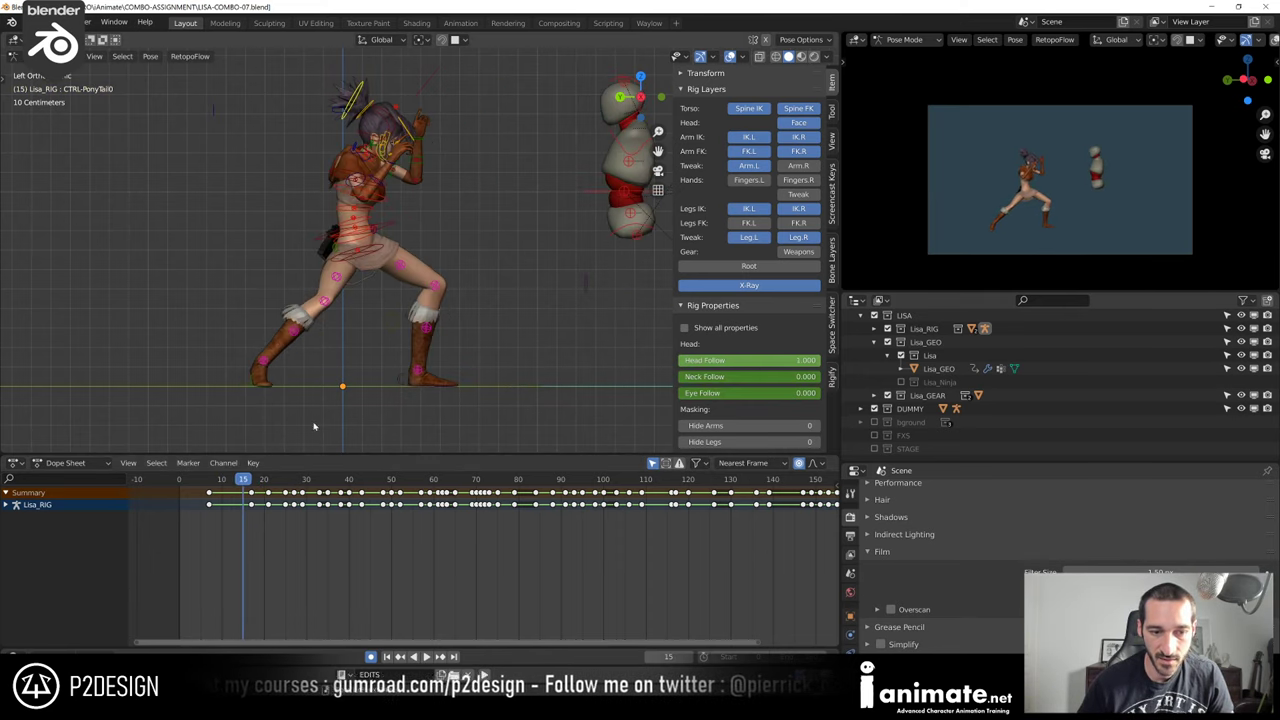
pyautogui.scroll(5, 390, 519)
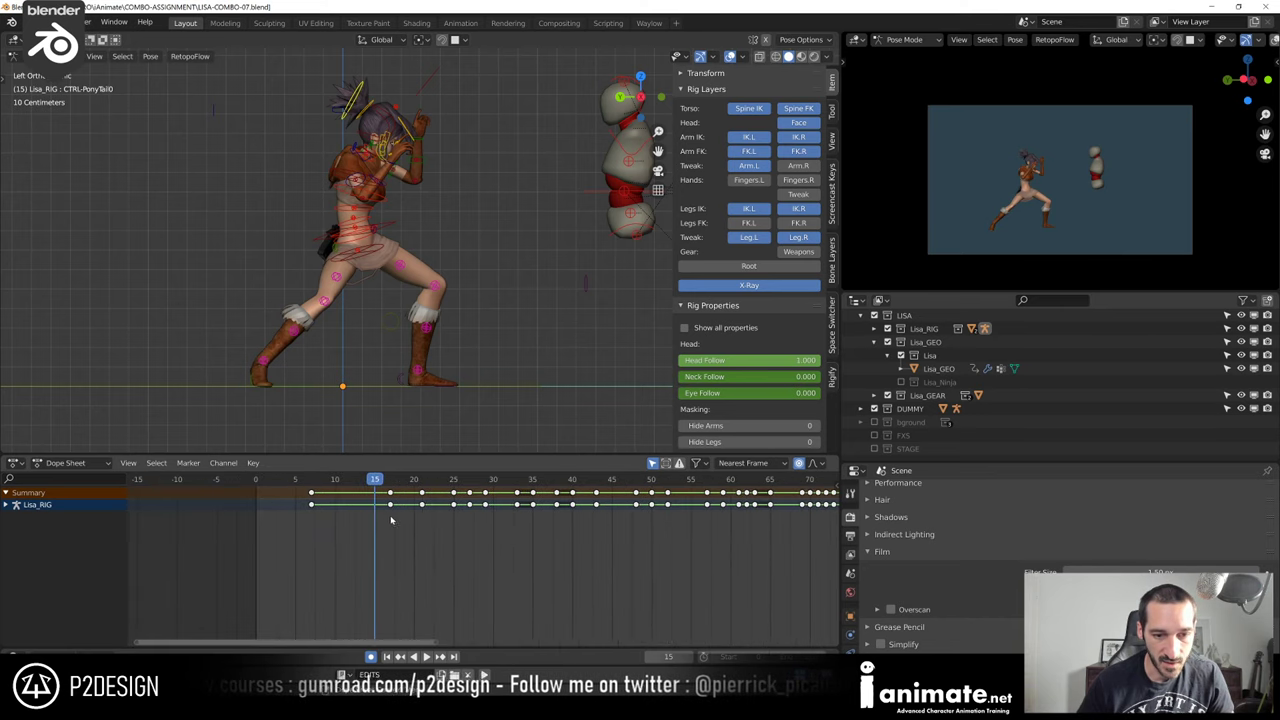
pyautogui.press('space')
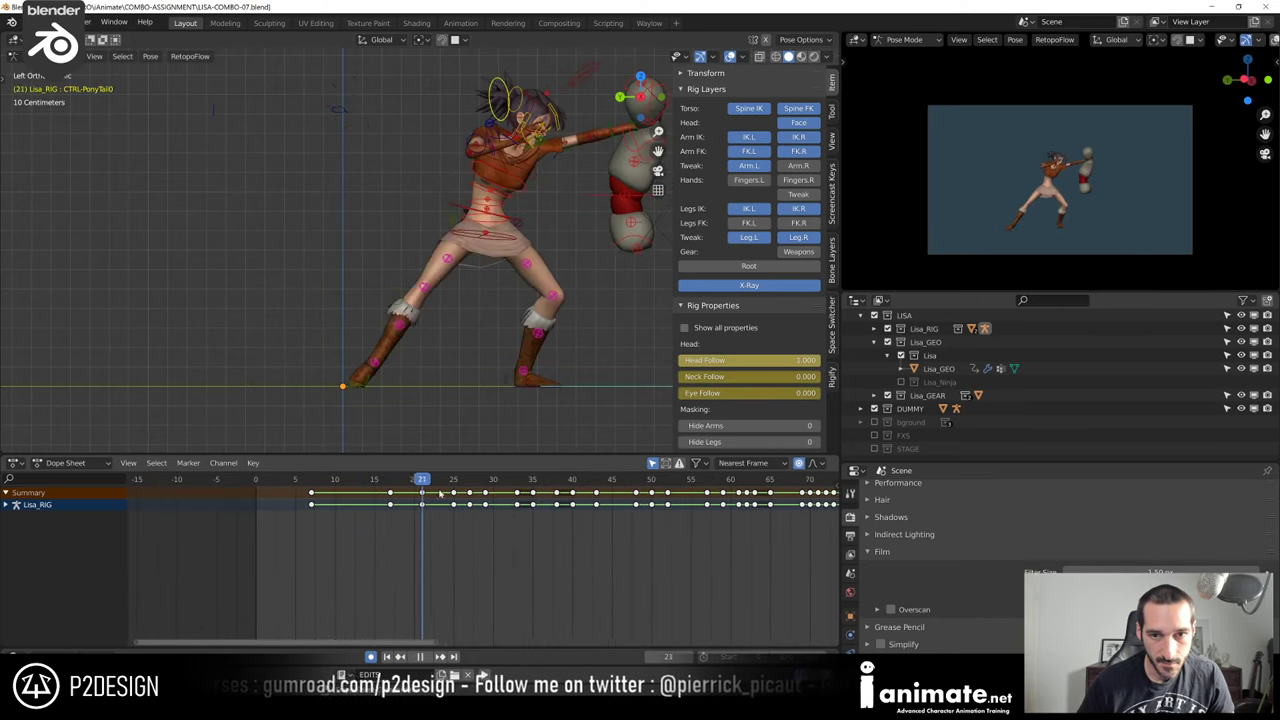
pyautogui.click(357, 502)
pyautogui.press('space')
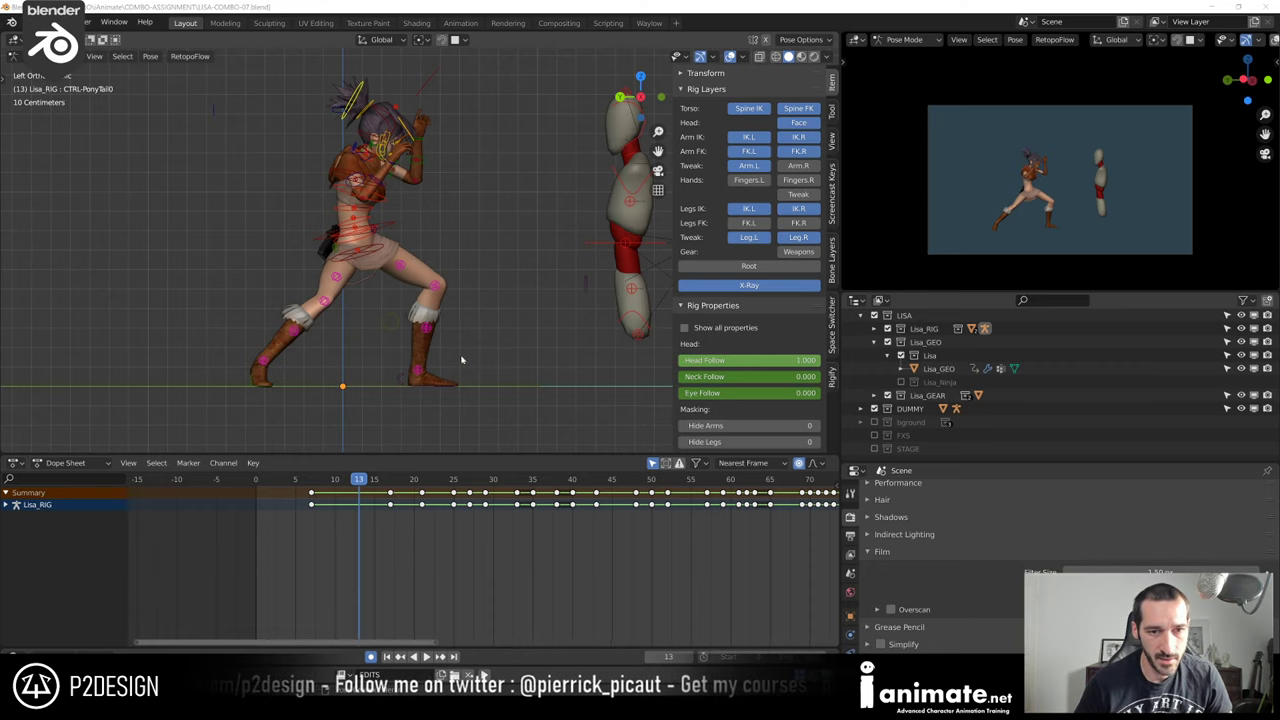
# Select Lisa's torso control and rotate it about 13.3° at frame 13 to lean her towards the dummy
pyautogui.click(391, 224)
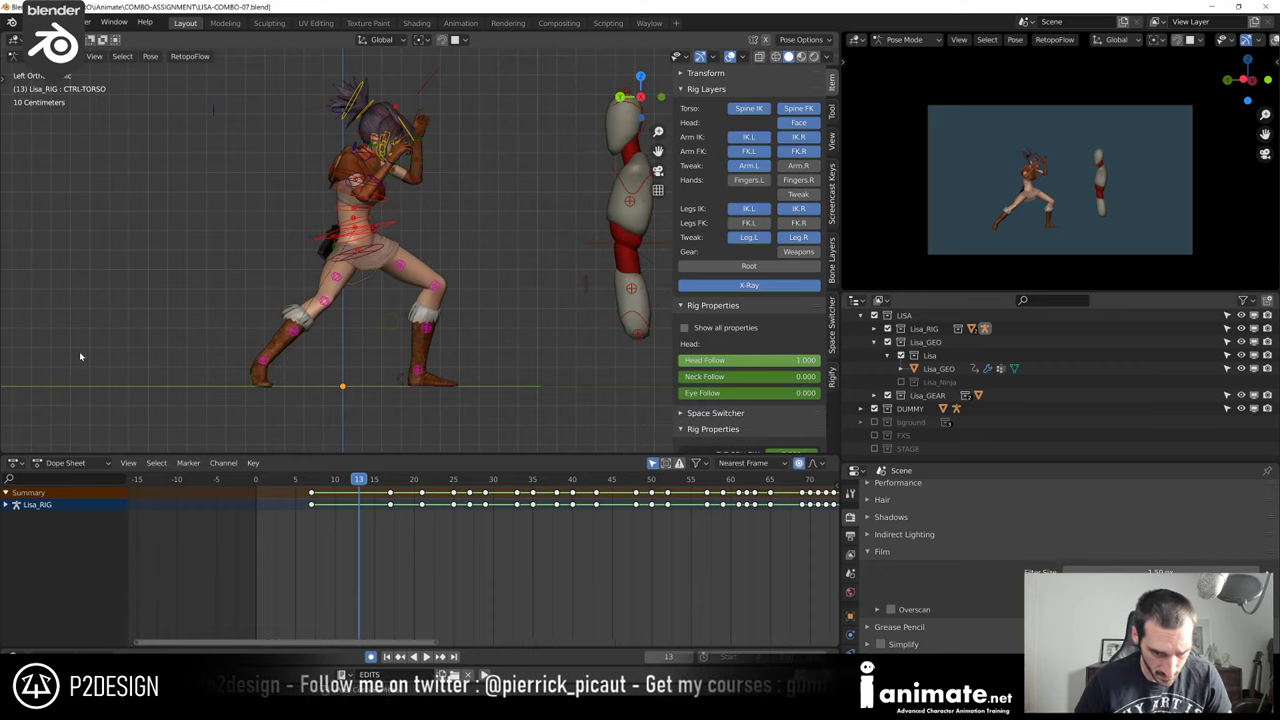
pyautogui.moveTo(315, 486); pyautogui.dragTo(373, 501)
pyautogui.press('Escape')
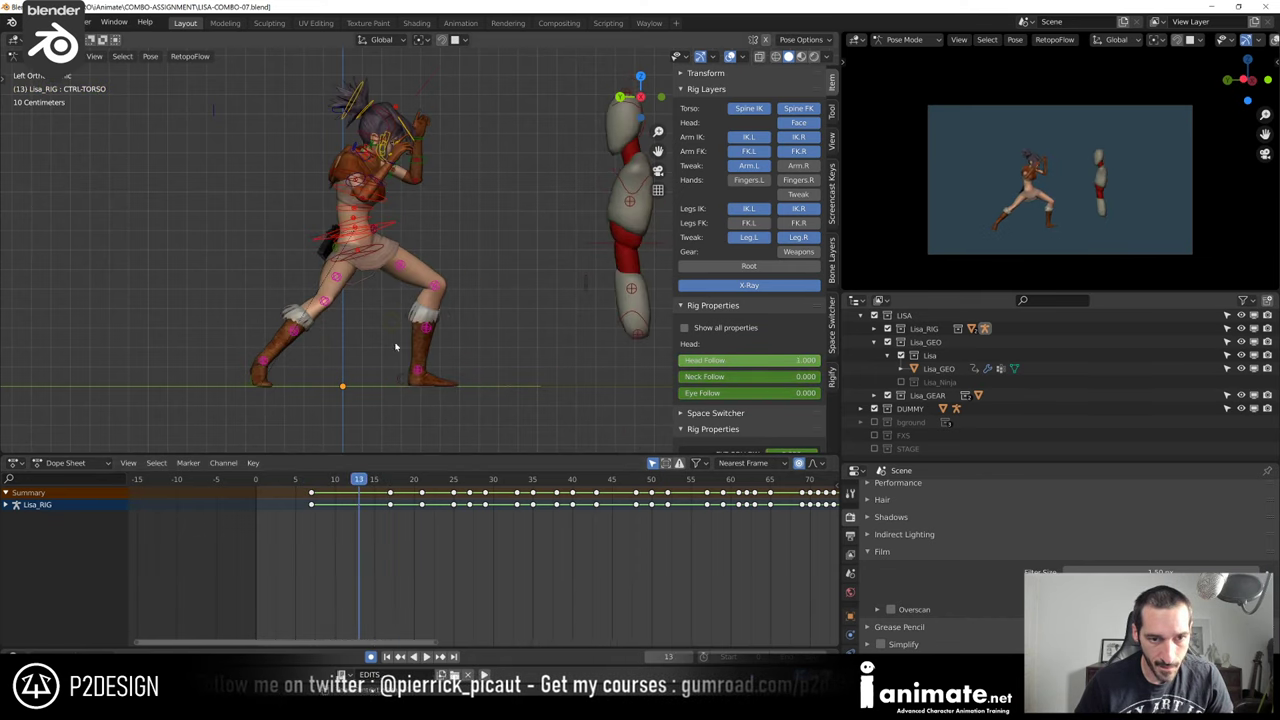
pyautogui.press('g')
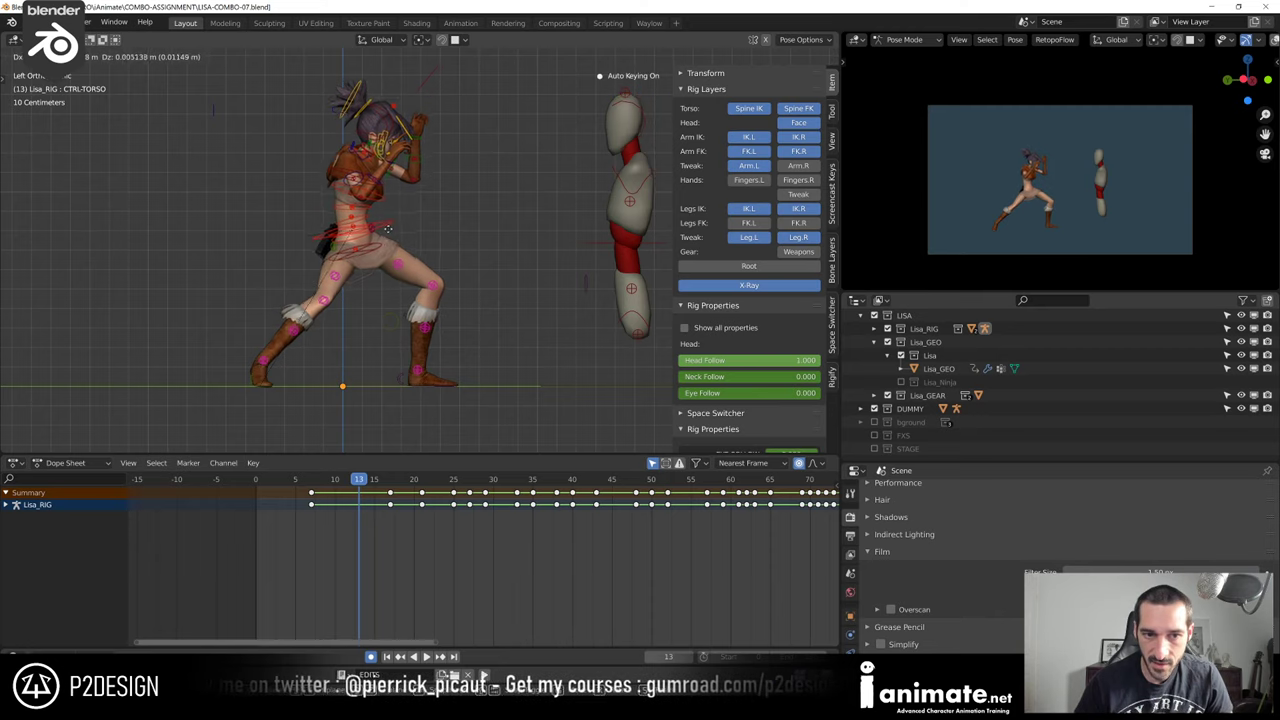
pyautogui.rightClick(395, 235)
pyautogui.scroll(2, 414, 252)
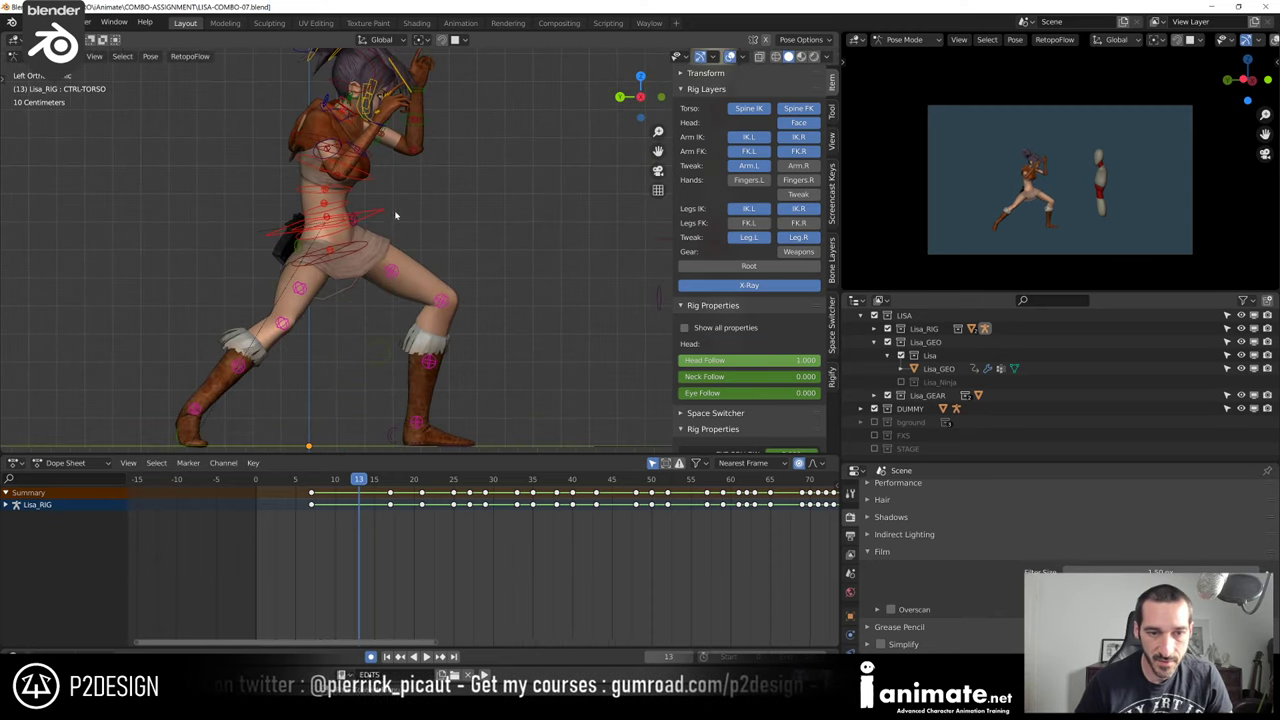
pyautogui.scroll(-2, 398, 220)
pyautogui.press('r')
pyautogui.click(424, 233)
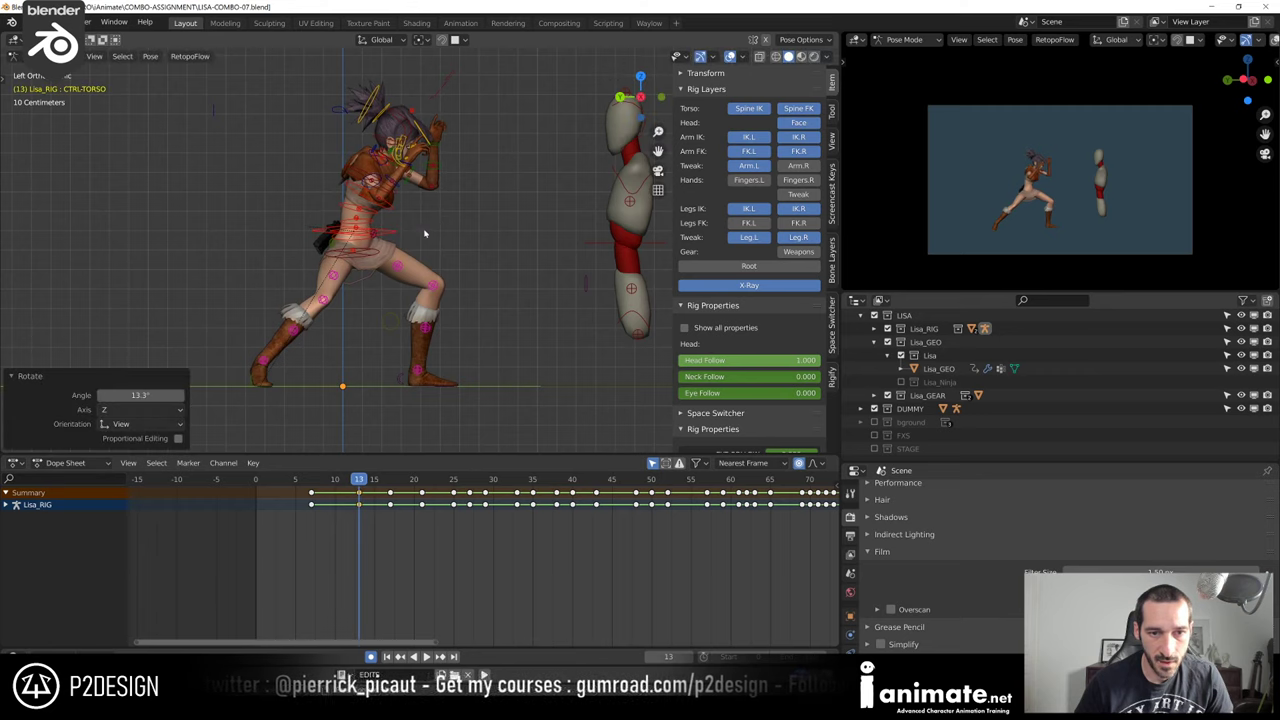
# Move the torso control about -0.061 m in Y and -0.019 m in Z, and rotate it about 2.18° more
pyautogui.press('g')
pyautogui.click(486, 240)
pyautogui.press('r')
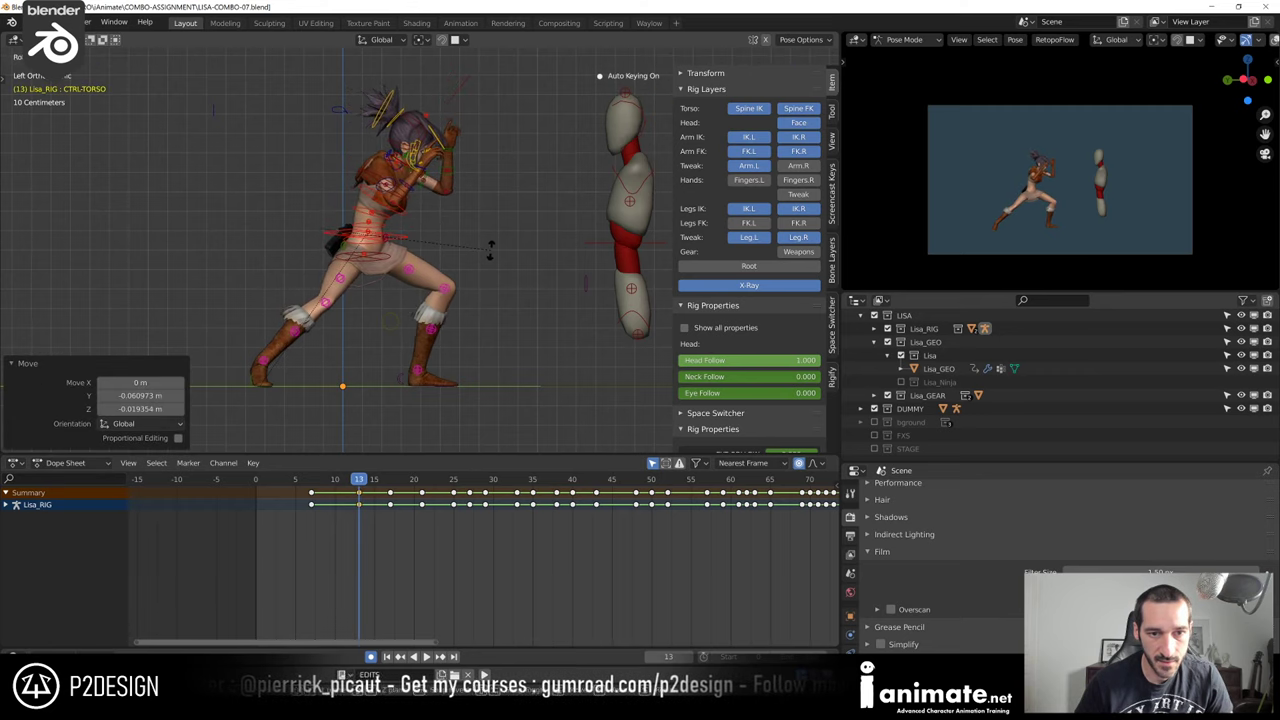
pyautogui.click(490, 250)
# Scrub between frames 13 and 15 to check the lean, and nudge the torso control slightly further towards the dummy at frame 13
pyautogui.press('space')
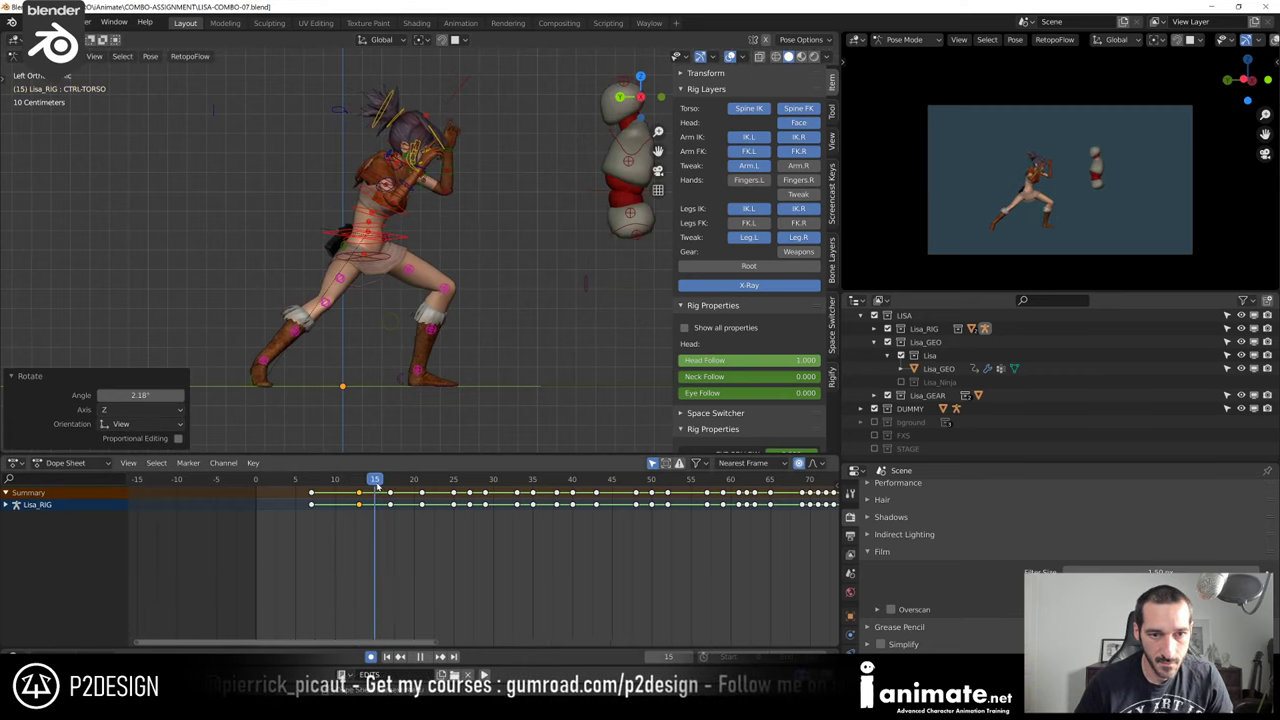
pyautogui.moveTo(377, 486)
pyautogui.mouseDown()
pyautogui.moveTo(332, 491)
pyautogui.moveTo(358, 490)
pyautogui.mouseUp()
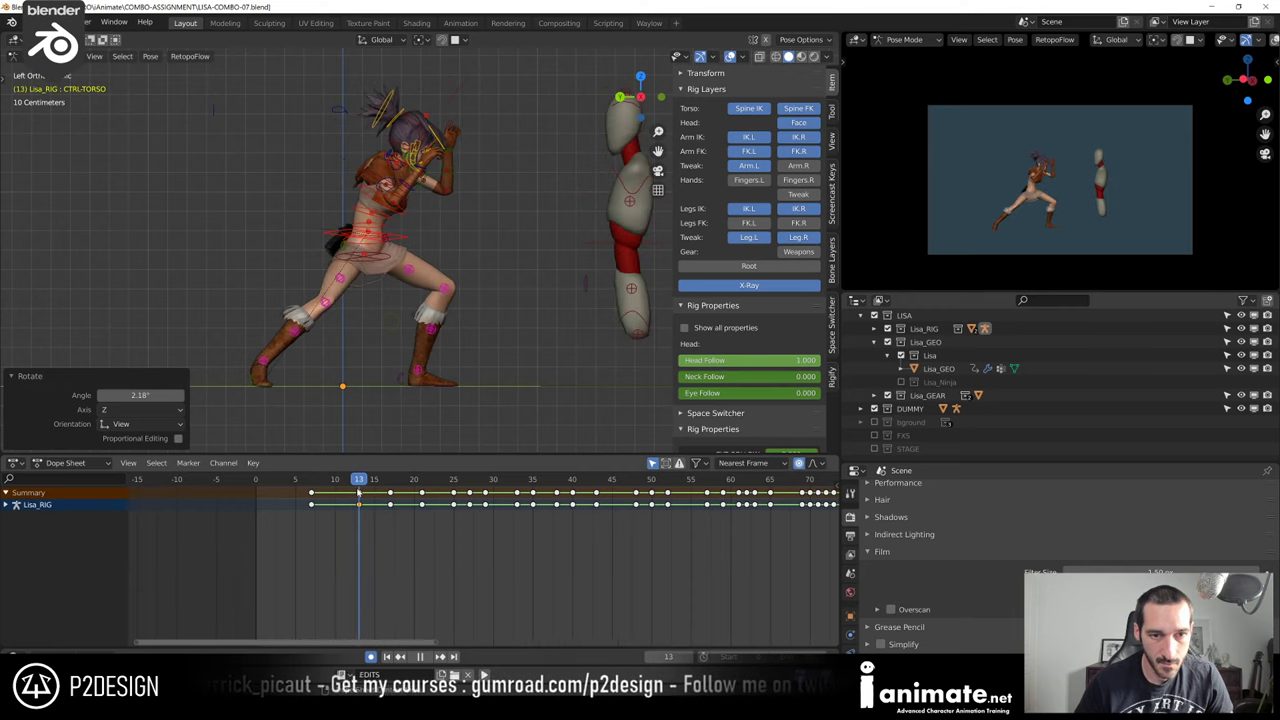
pyautogui.press('g')
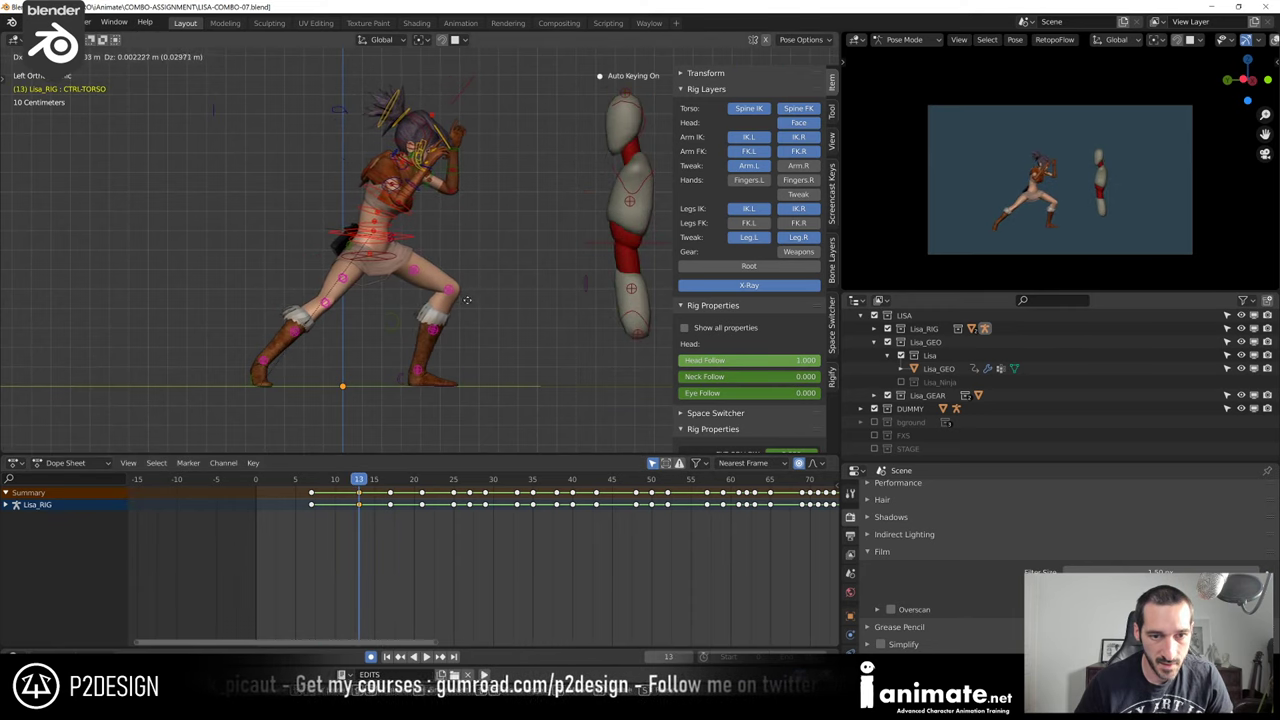
pyautogui.click(472, 302)
pyautogui.moveTo(360, 487)
pyautogui.mouseDown()
pyautogui.moveTo(393, 487)
pyautogui.moveTo(359, 489)
pyautogui.mouseUp()
# Rotate the right foot roll control about 6.23° around its local X axis to adjust the back heel's lift
pyautogui.moveTo(310, 370); pyautogui.dragTo(226, 363, button='middle')
pyautogui.scroll(5, 311, 350)
pyautogui.click(230, 368)
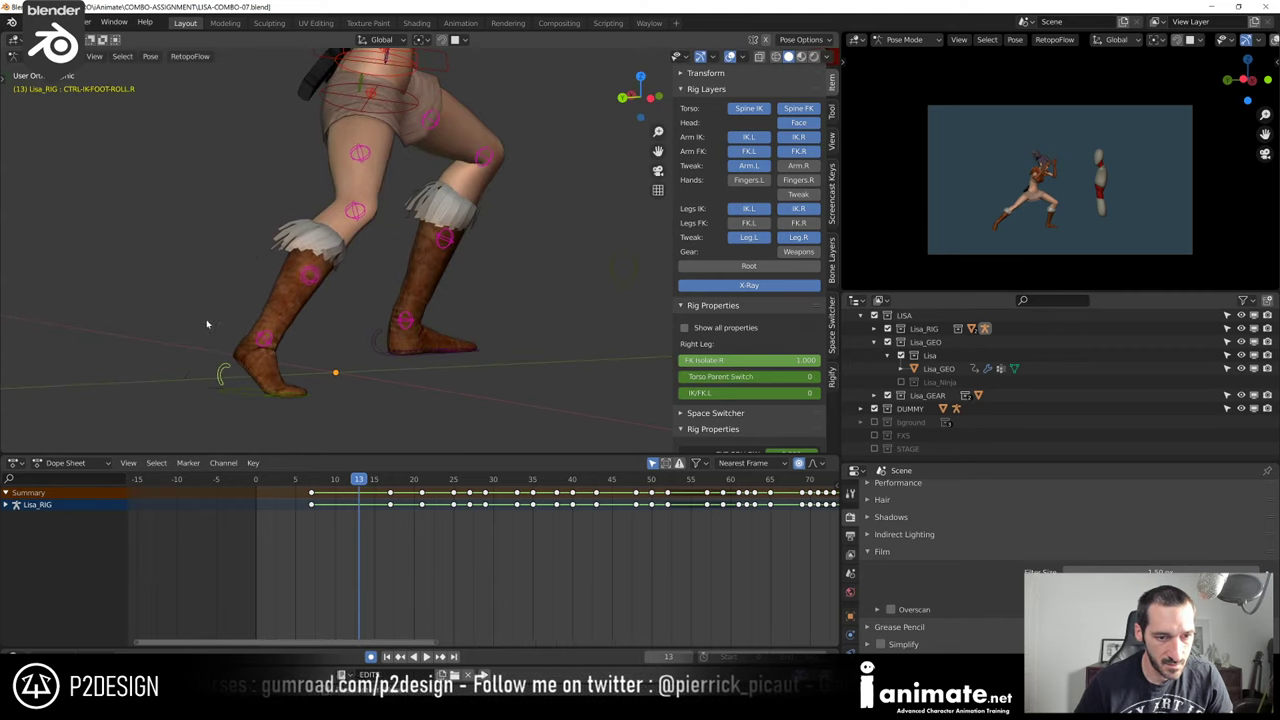
pyautogui.press('r')
pyautogui.press('x')
pyautogui.press('x')
pyautogui.click(208, 322)
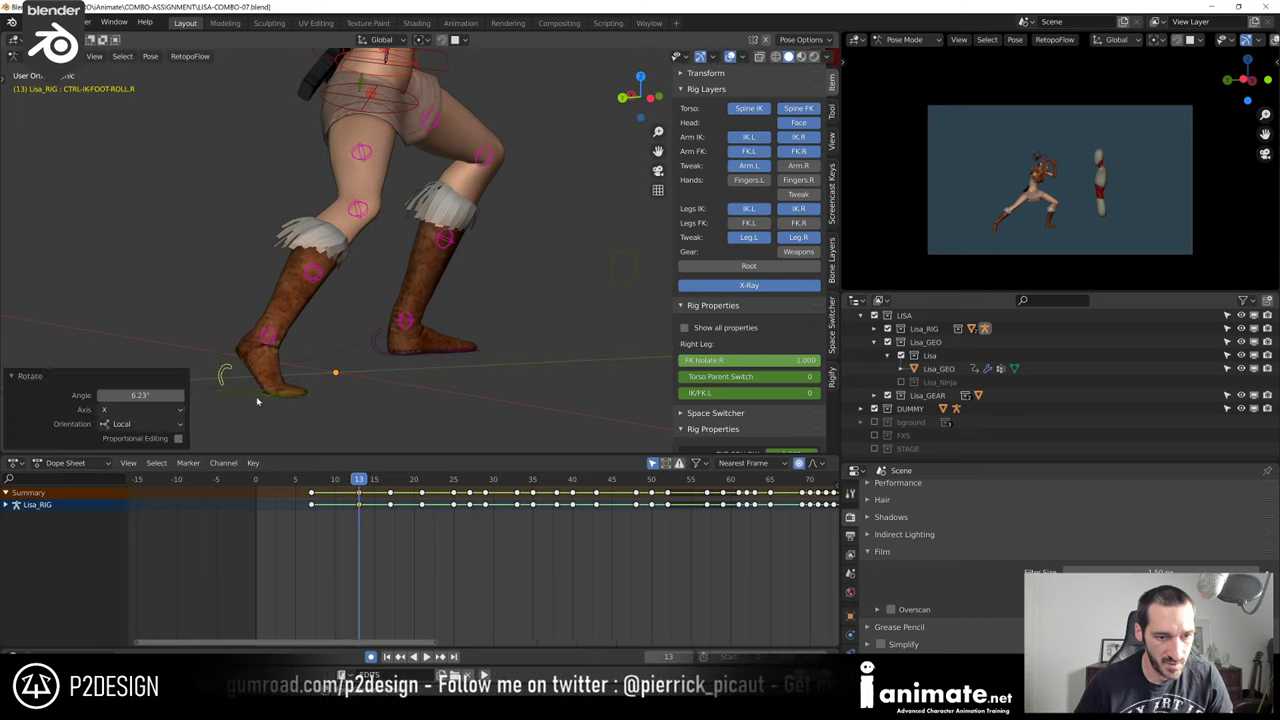
# Select the right foot IK control and adjust its orientation, finishing with a rotation of about 1.67° in the view plane
pyautogui.click(258, 398)
pyautogui.scroll(-2, 364, 393)
pyautogui.moveTo(364, 393); pyautogui.dragTo(414, 386, button='middle')
pyautogui.keyDown('shift'); pyautogui.moveTo(568, 397); pyautogui.dragTo(378, 389, button='middle'); pyautogui.keyUp('shift')
pyautogui.press('r')
pyautogui.press('r')
pyautogui.press('z')
pyautogui.click(443, 365)
pyautogui.moveTo(443, 365); pyautogui.dragTo(352, 383, button='middle')
pyautogui.press('r')
pyautogui.click(341, 321)
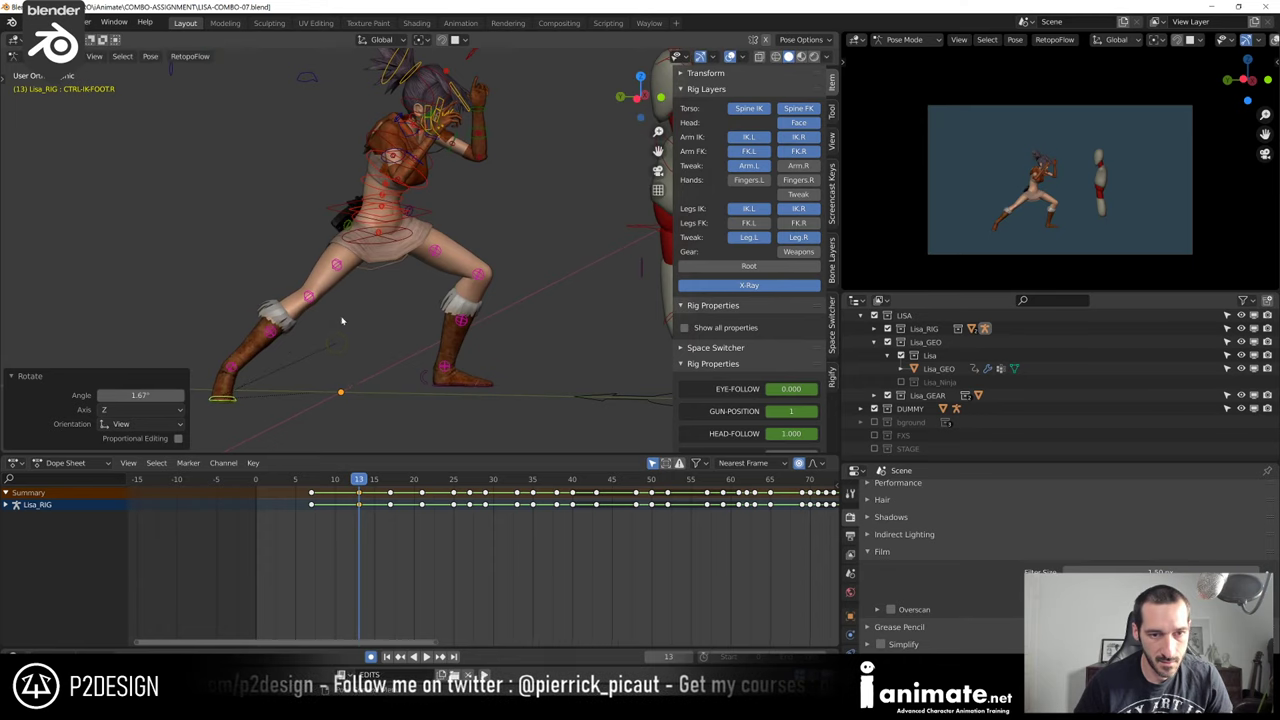
# Select the hips control and scrub from frame 13 to 14 to check the leaning pose
pyautogui.click(414, 214)
pyautogui.moveTo(450, 226)
pyautogui.mouseDown(button='middle')
pyautogui.moveTo(429, 231)
pyautogui.moveTo(443, 236)
pyautogui.mouseUp(button='middle')
pyautogui.click(429, 231)
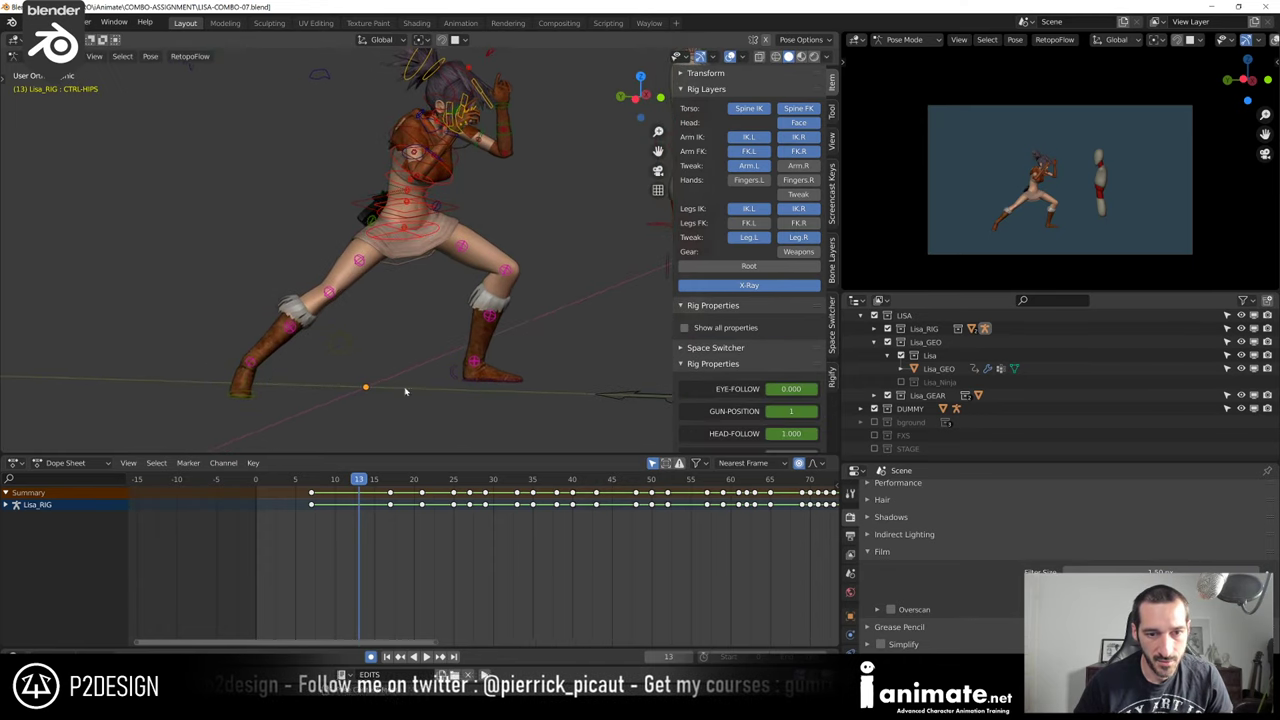
pyautogui.moveTo(360, 481); pyautogui.dragTo(367, 481)
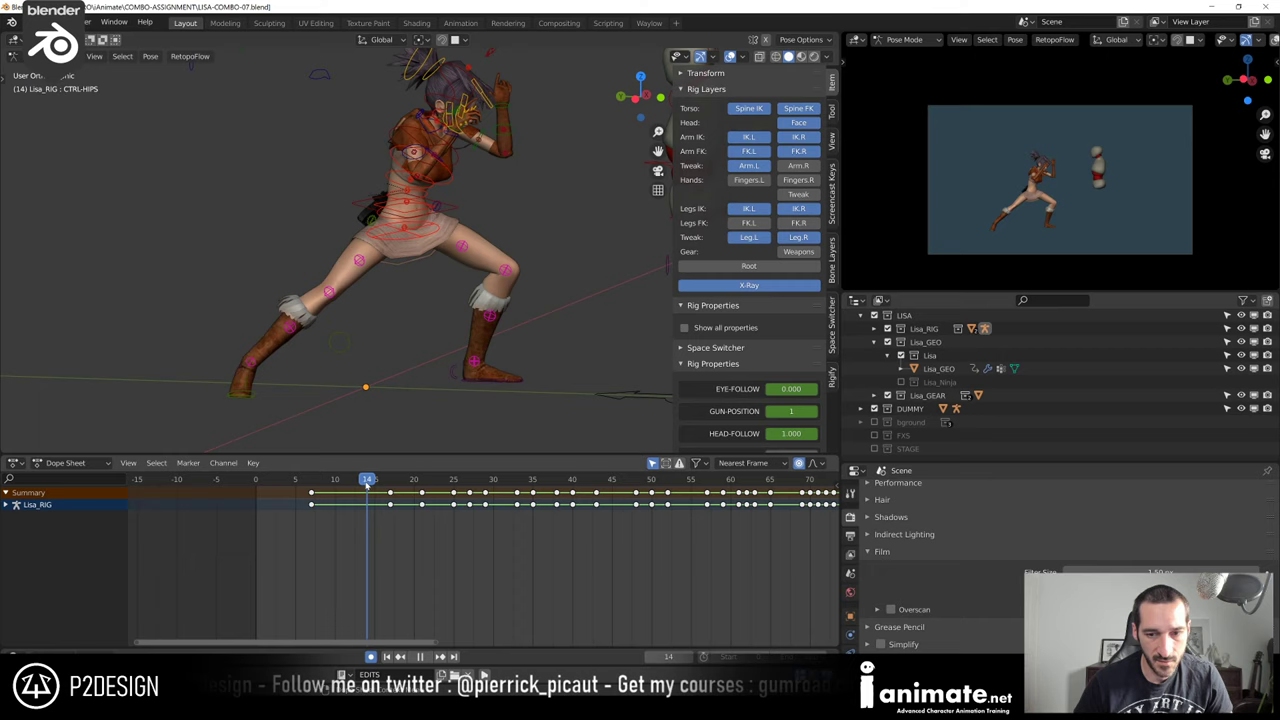
# Show keys of unselected and hidden items instead of only selected ones, and switch the Dope Sheet to Action Editor mode
pyautogui.click(665, 463)
pyautogui.click(652, 463)
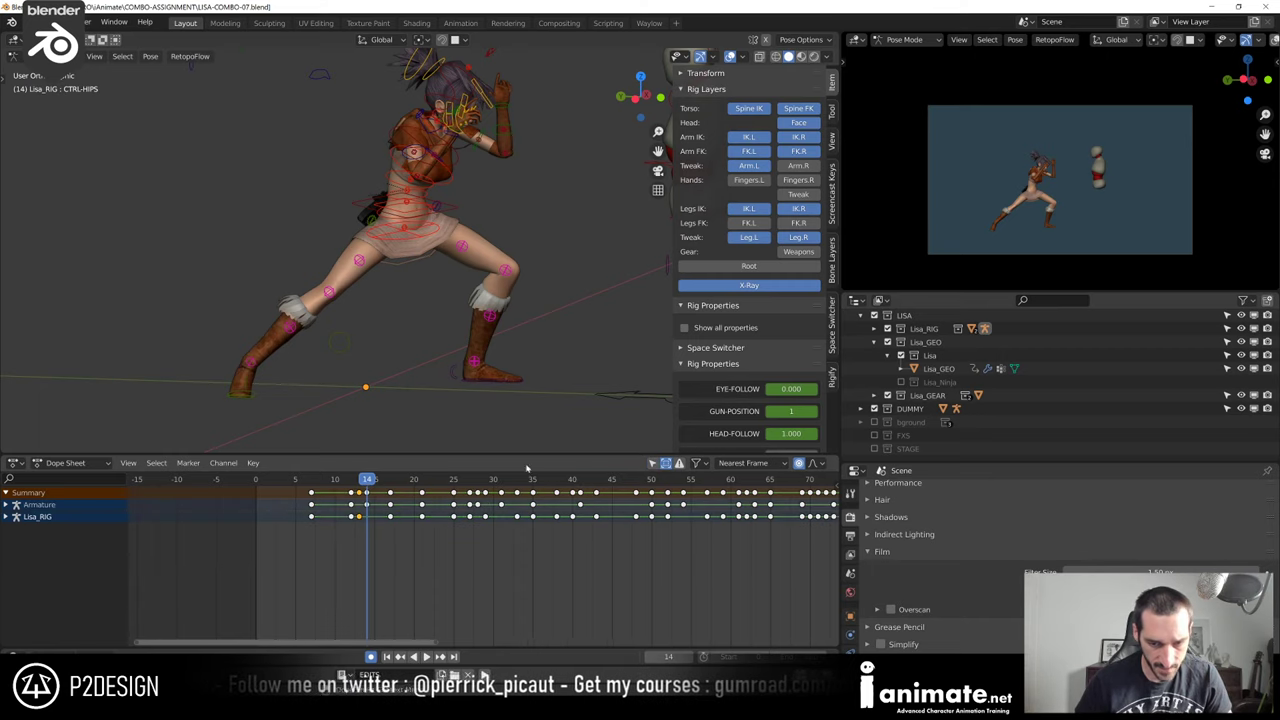
pyautogui.click(68, 463)
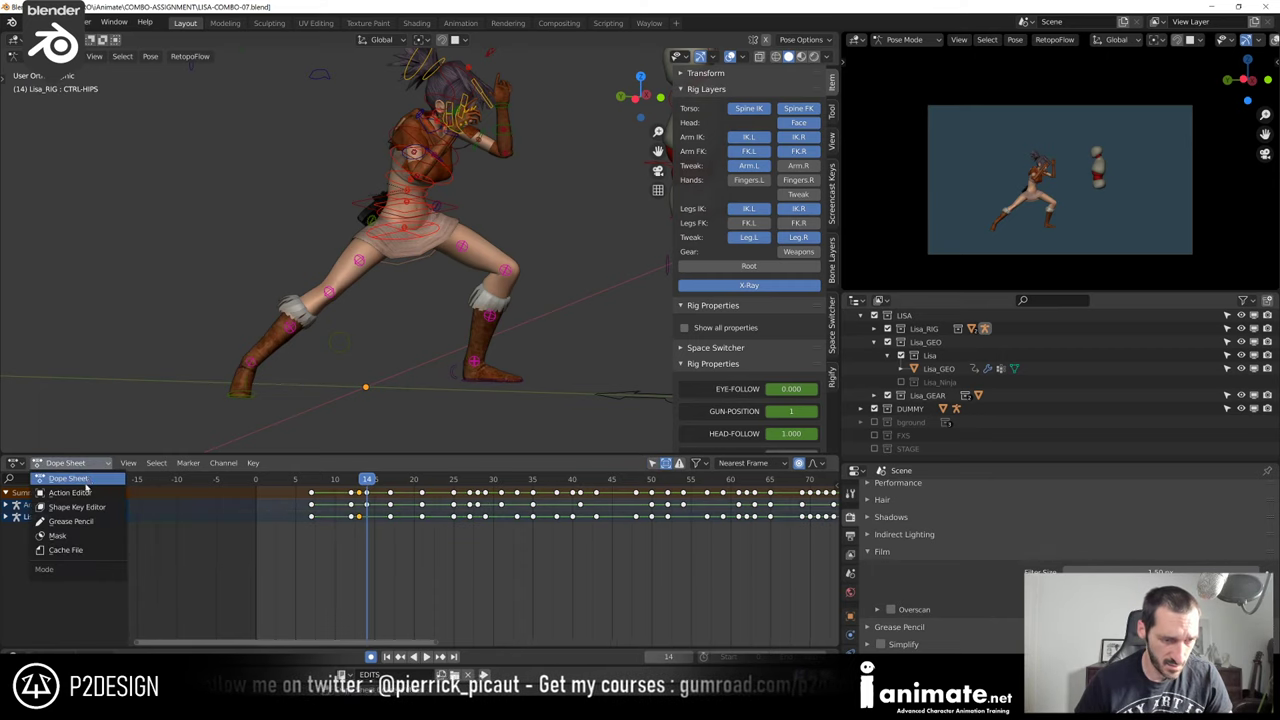
pyautogui.click(75, 492)
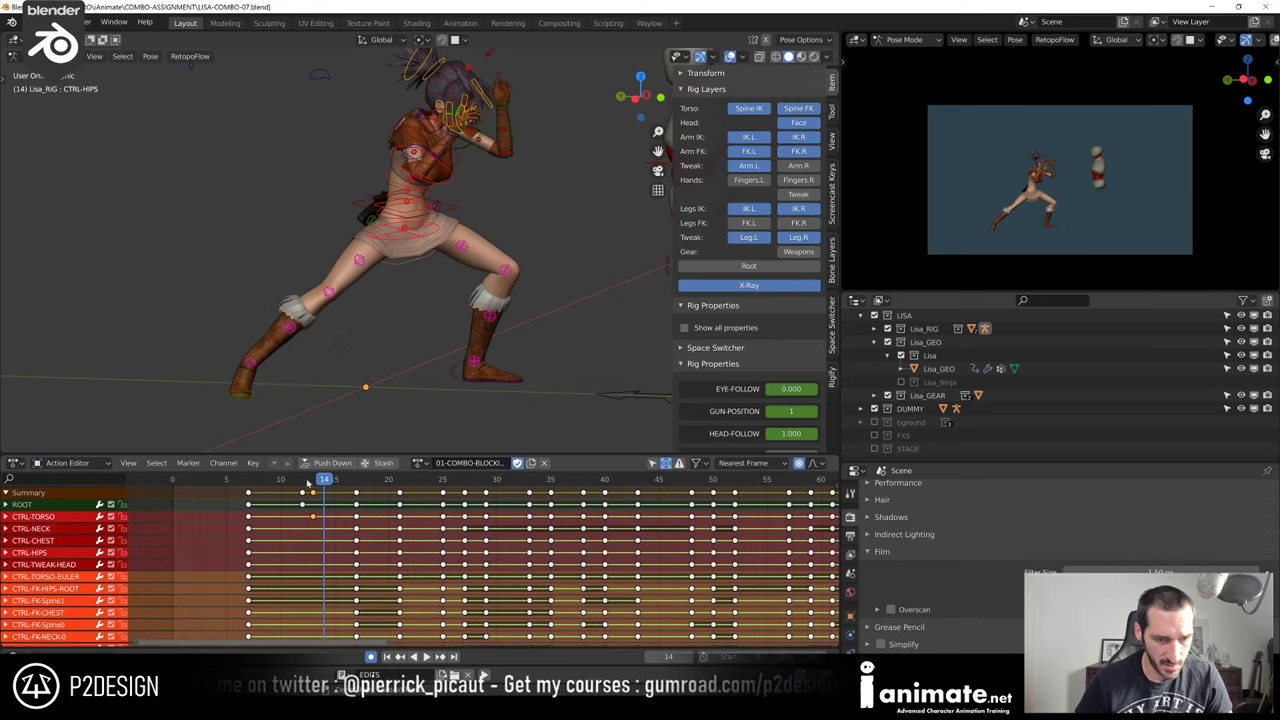
# Shift the torso's anticipation key from frame 13 to frame 12 and insert keyframes on all channels there
pyautogui.moveTo(308, 483); pyautogui.dragTo(301, 484)
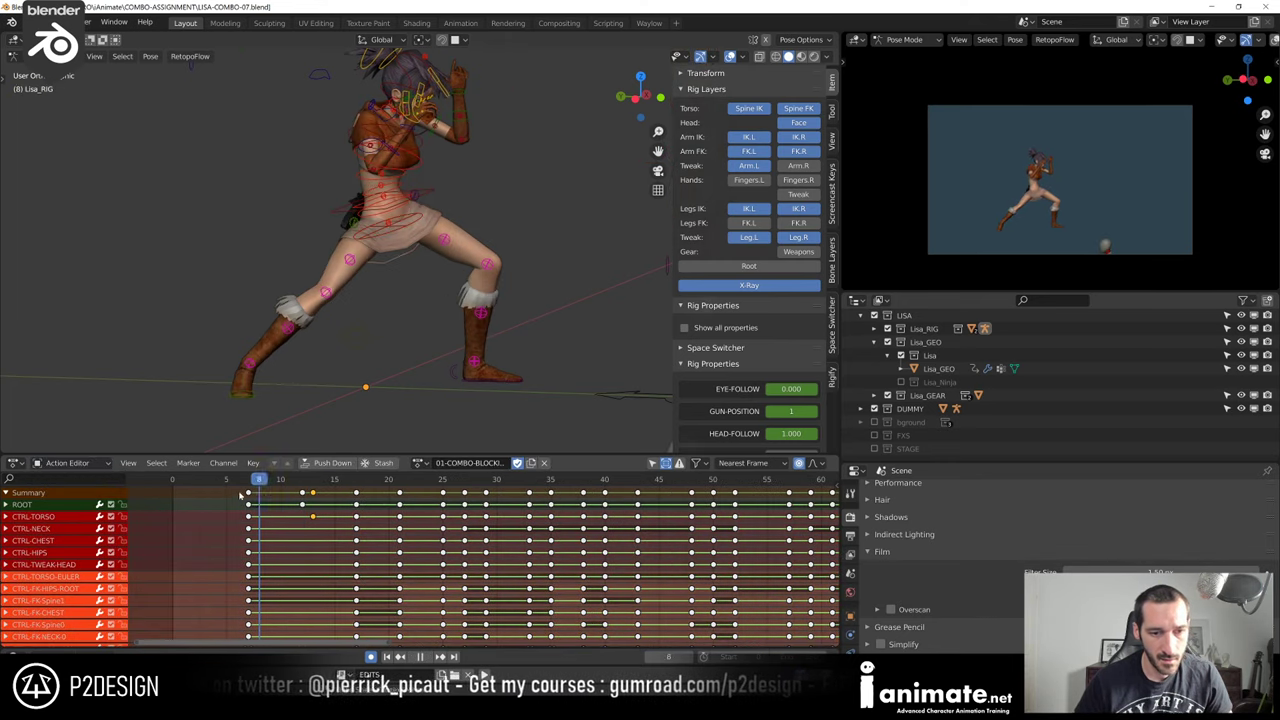
pyautogui.press('space')
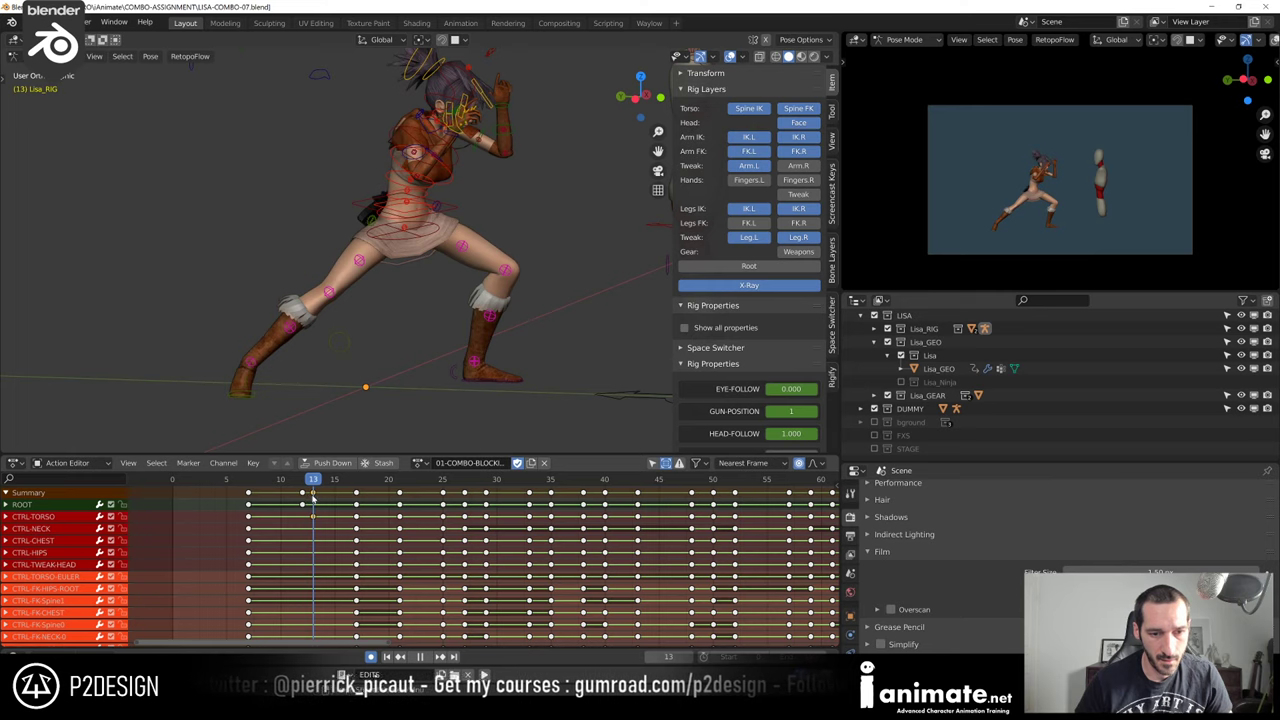
pyautogui.moveTo(313, 494); pyautogui.dragTo(304, 496)
pyautogui.keyDown('shift'); pyautogui.moveTo(304, 496); pyautogui.dragTo(306, 497, button='right'); pyautogui.keyUp('shift')
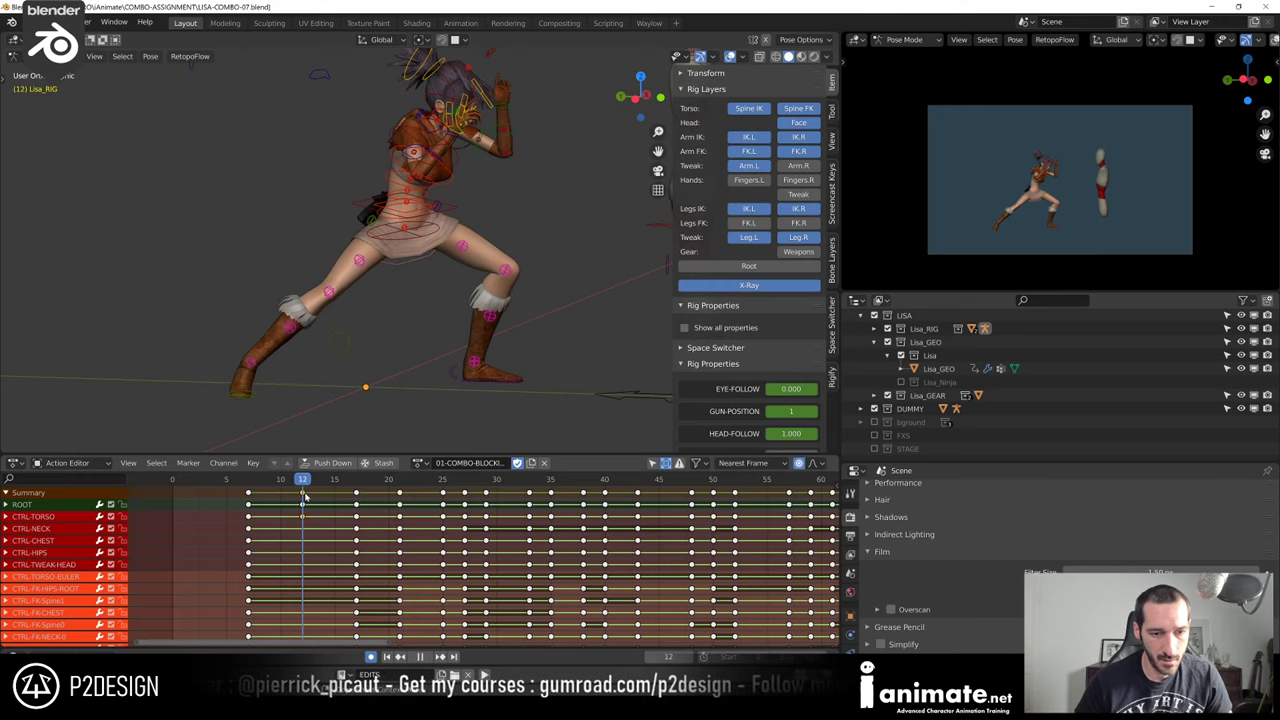
pyautogui.press('i')
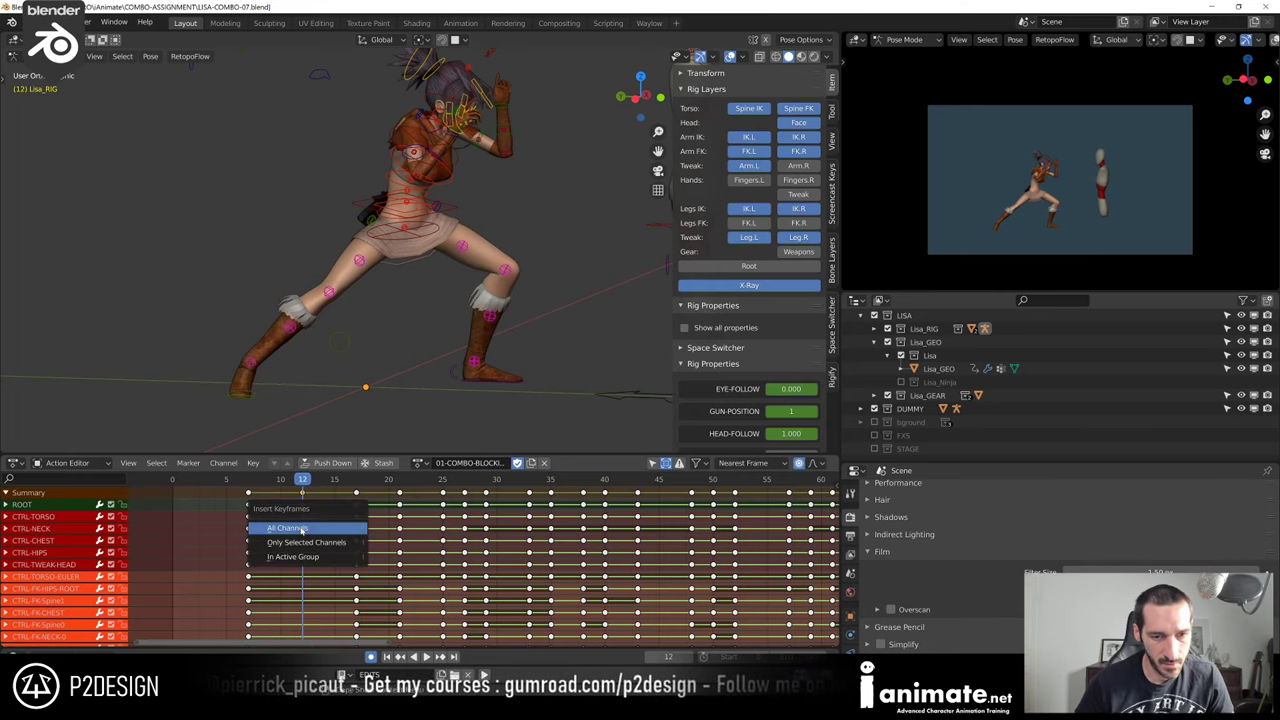
pyautogui.click(301, 528)
# Examine the anticipation around frames 12 and 13 in the left orthographic view, playing it back
pyautogui.scroll(-2, 325, 340)
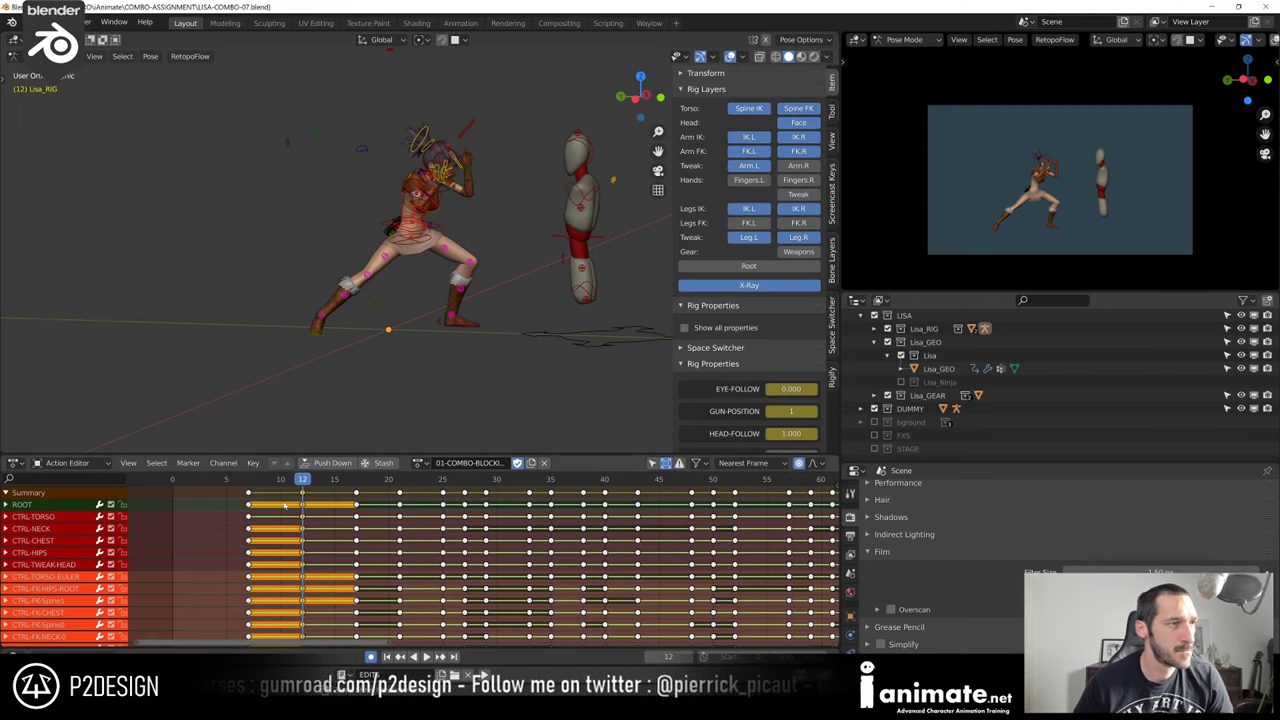
pyautogui.scroll(1, 316, 352)
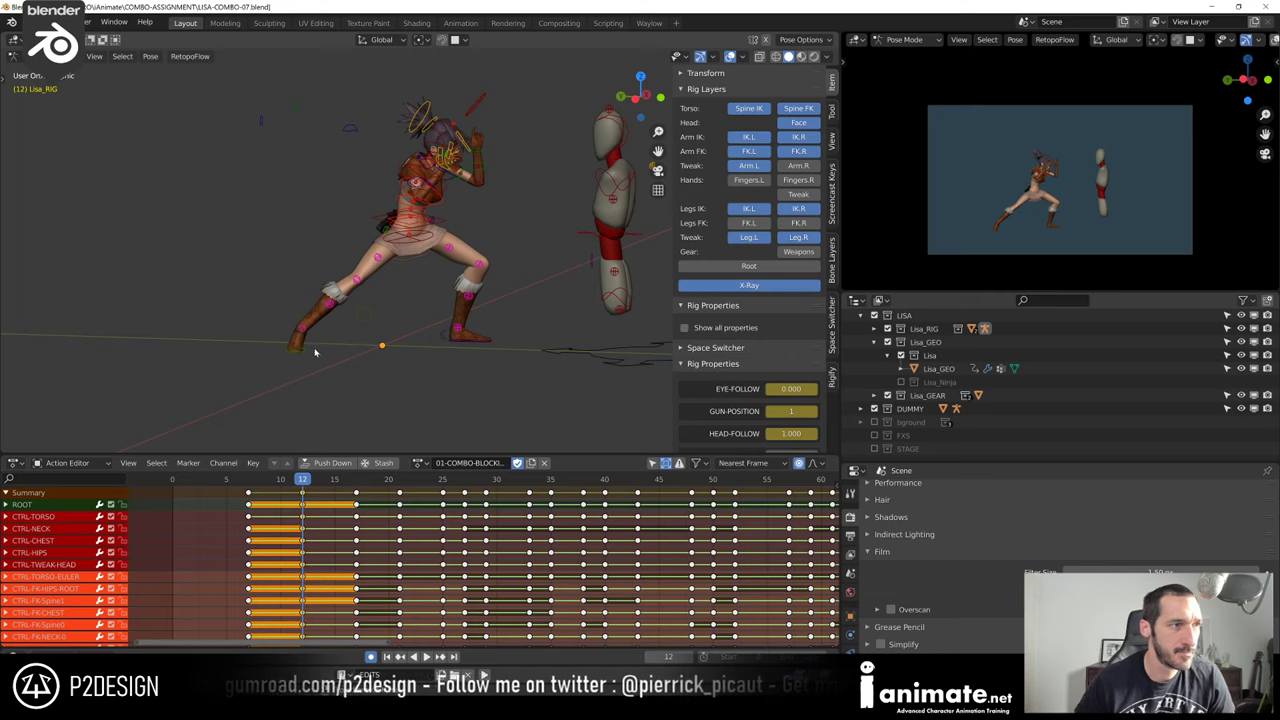
pyautogui.scroll(2, 304, 324)
pyautogui.moveTo(302, 320); pyautogui.dragTo(334, 320, button='middle')
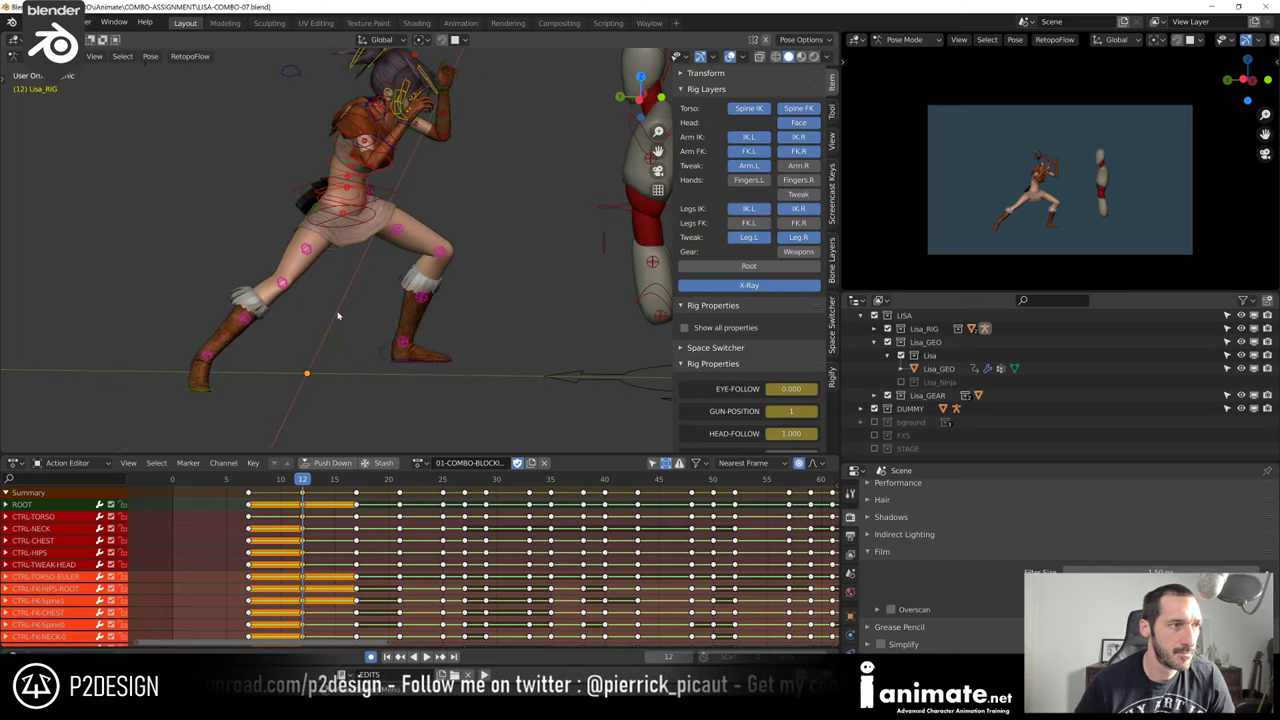
pyautogui.press('KP_3')
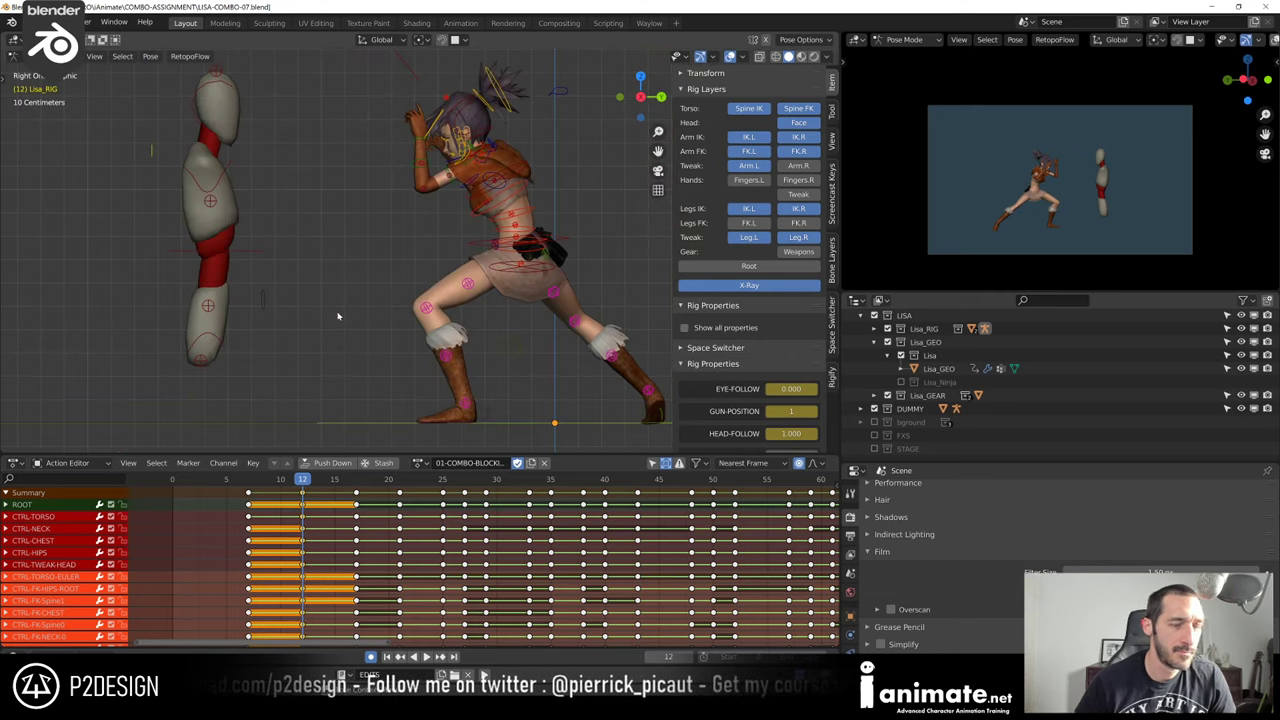
pyautogui.press('ctrl+KP_3')
pyautogui.press('space')
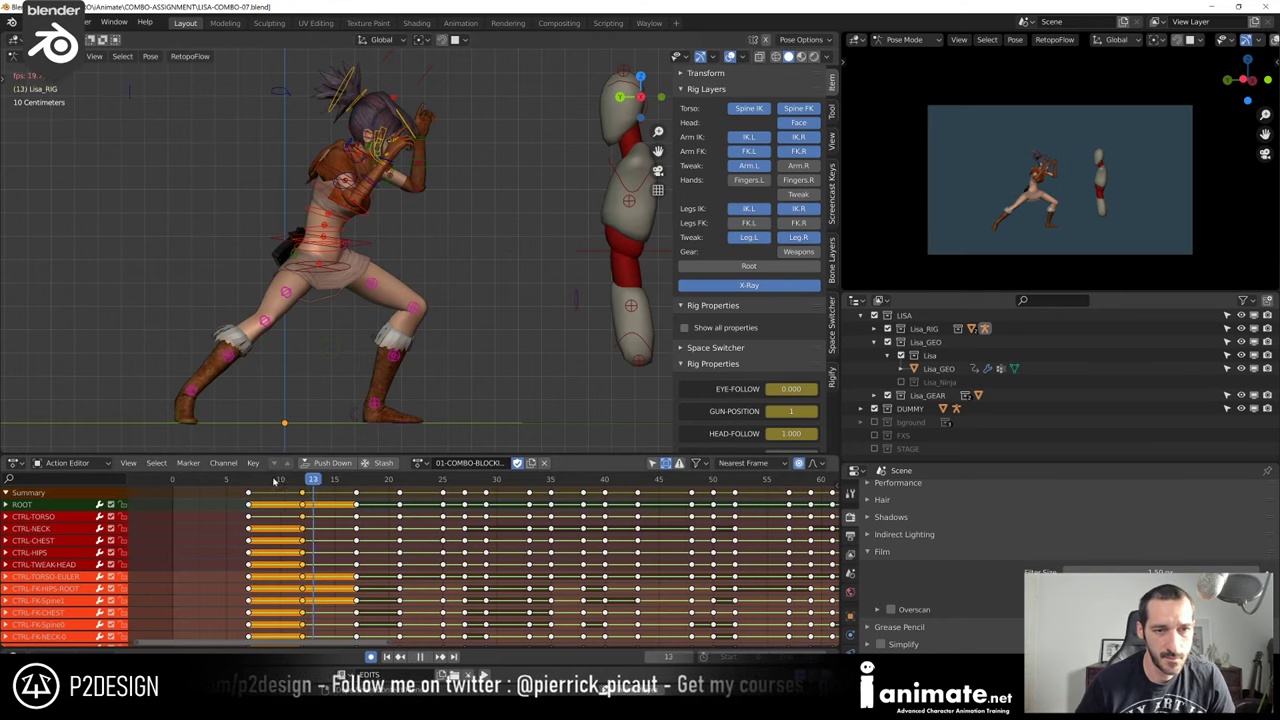
pyautogui.press('space')
pyautogui.press('space')
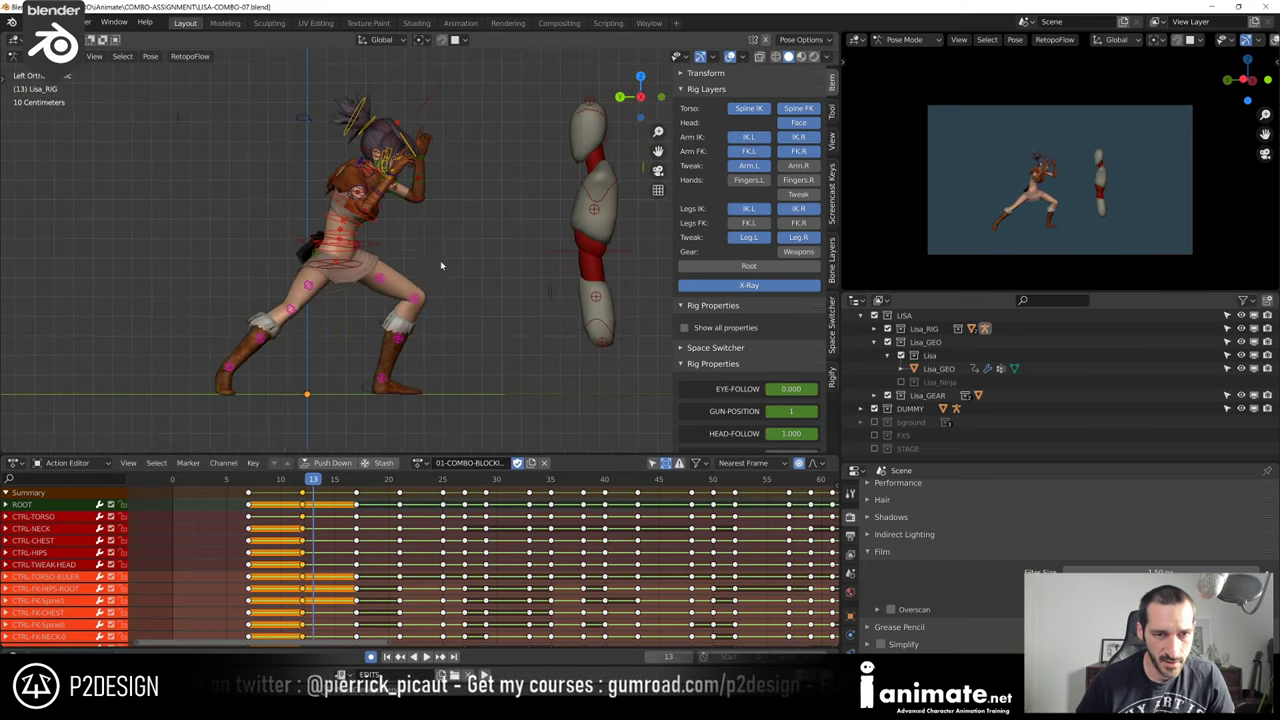
pyautogui.keyDown('shift'); pyautogui.moveTo(441, 265); pyautogui.dragTo(389, 275, button='middle'); pyautogui.keyUp('shift')
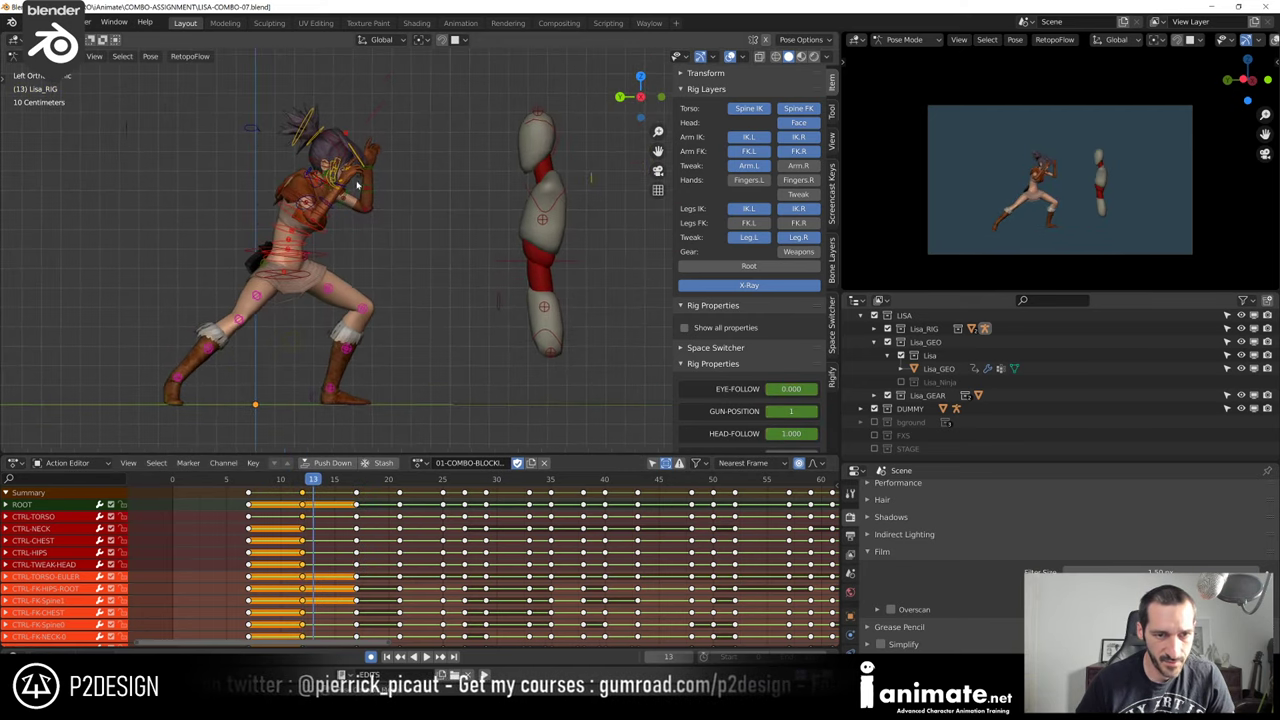
# Go to the starting pose at frame 7 and select the FK chest control to inspect the torso line
pyautogui.click(252, 480)
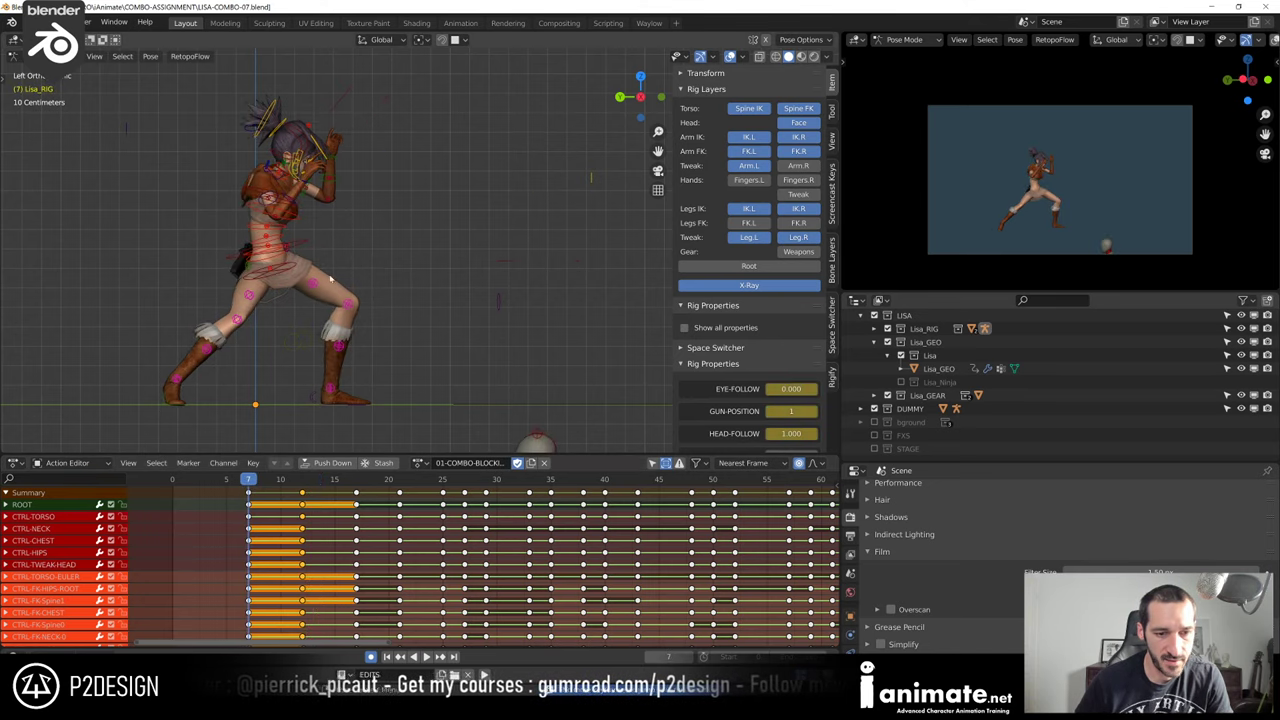
pyautogui.click(299, 277)
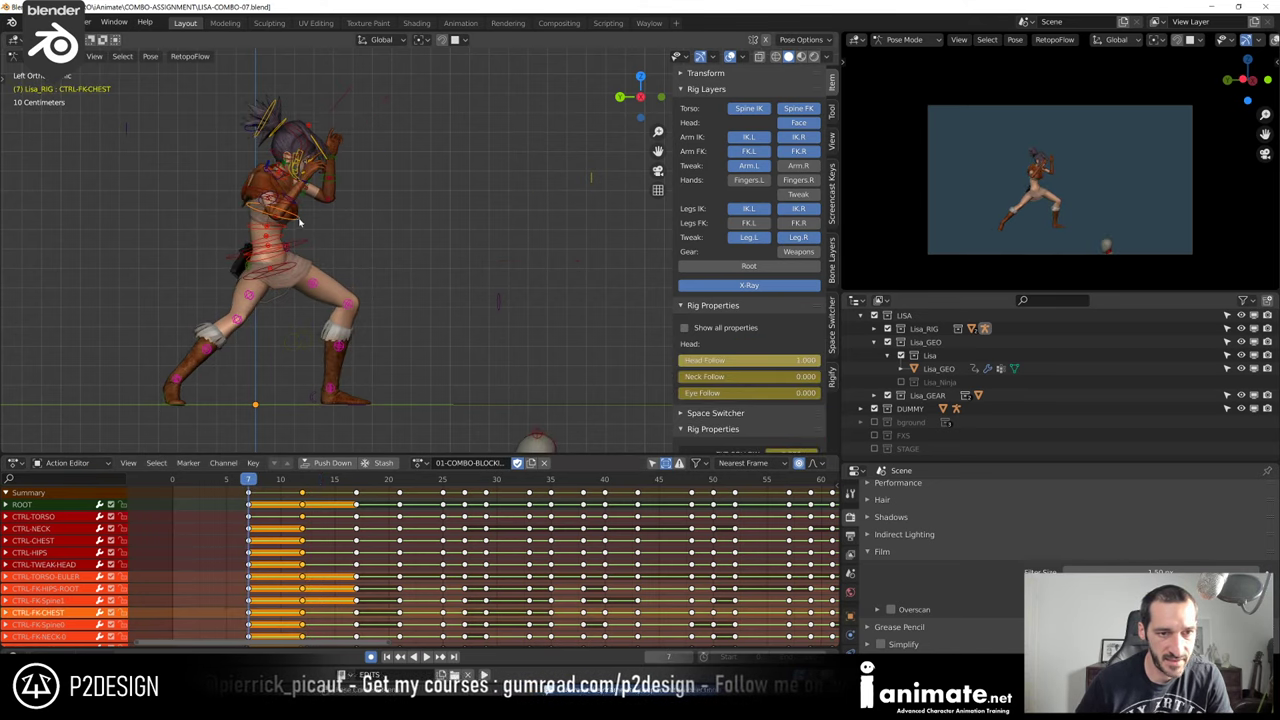
pyautogui.press('Up')
pyautogui.press('Down')
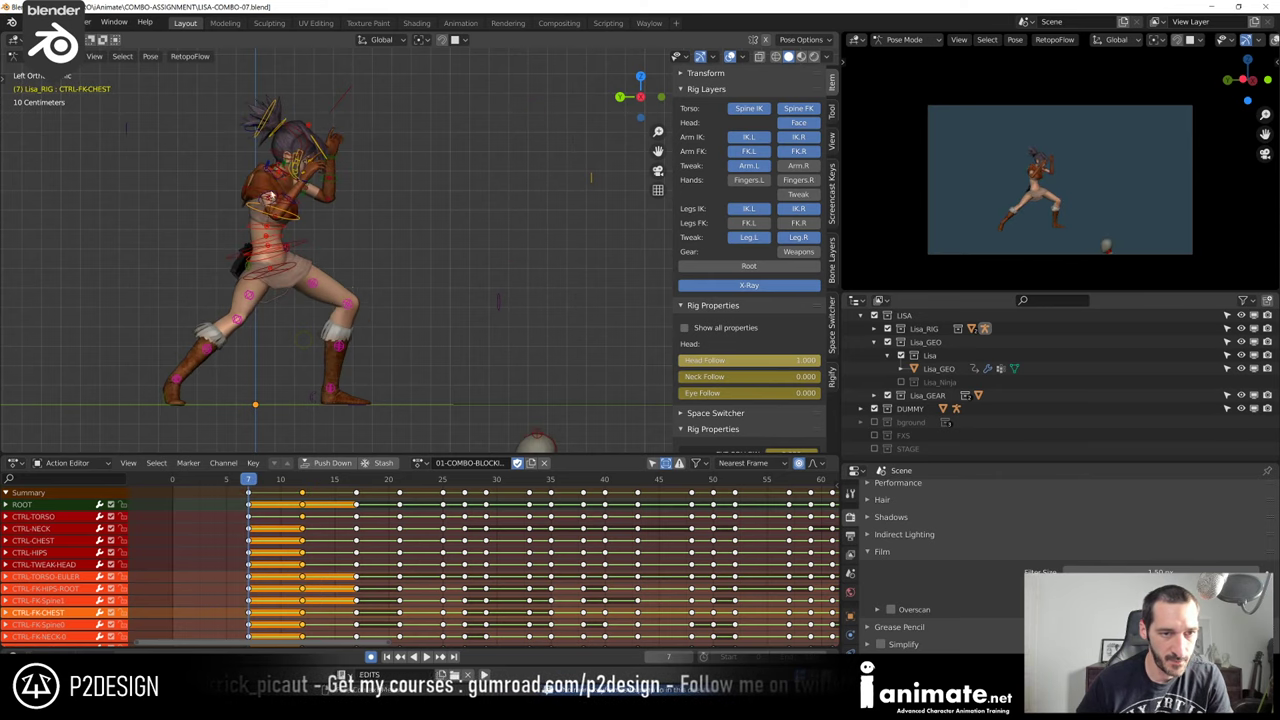
pyautogui.press('KP_1')
pyautogui.press('KP_3')
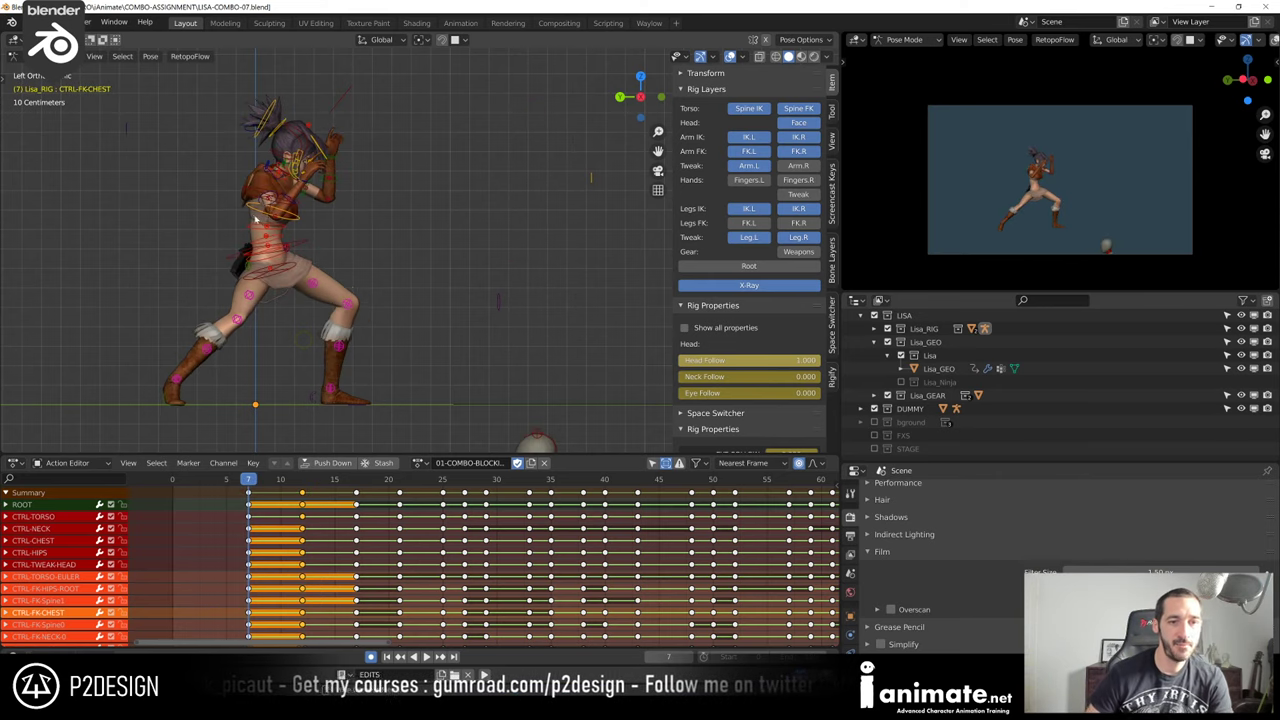
# Step between the key poses at frames 7, 12 and 17 to compare the spine and hip positions
pyautogui.press('Up')
pyautogui.press('Up')
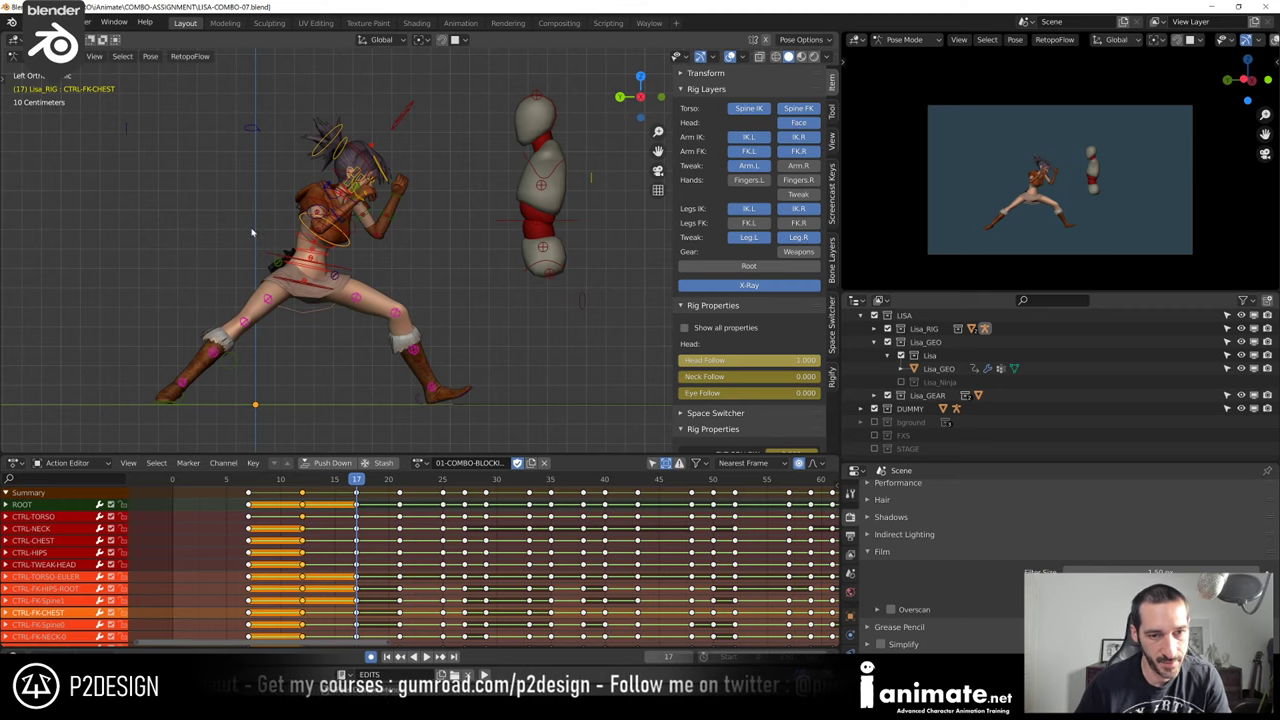
pyautogui.press('Down')
pyautogui.press('Down')
pyautogui.press('Up')
pyautogui.press('Up')
pyautogui.press('Up')
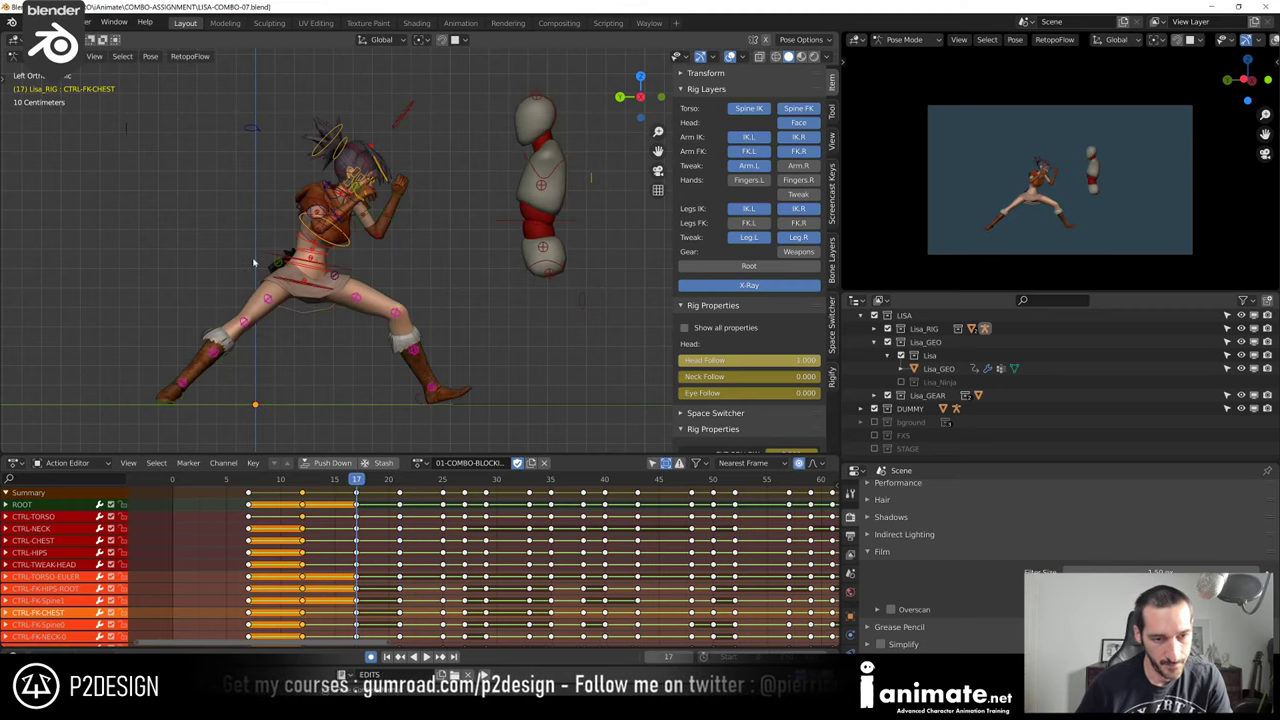
pyautogui.press('Down')
pyautogui.press('Down')
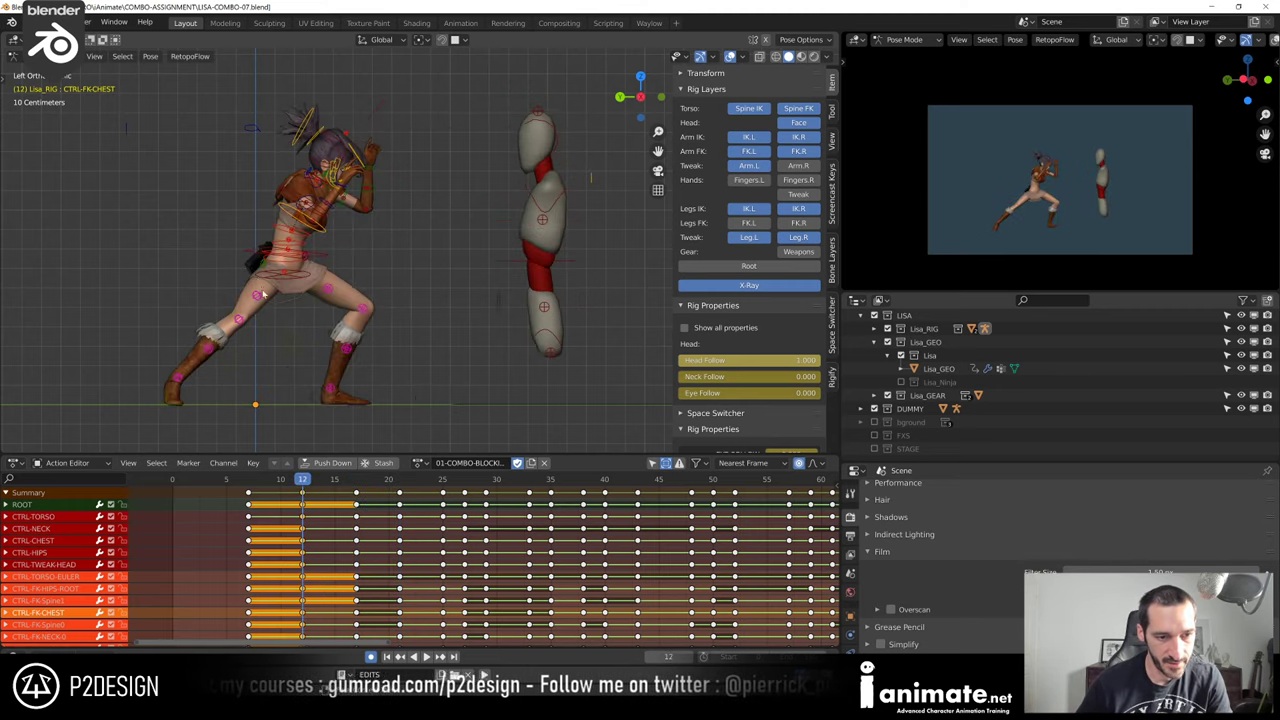
pyautogui.press('Up')
pyautogui.press('Down')
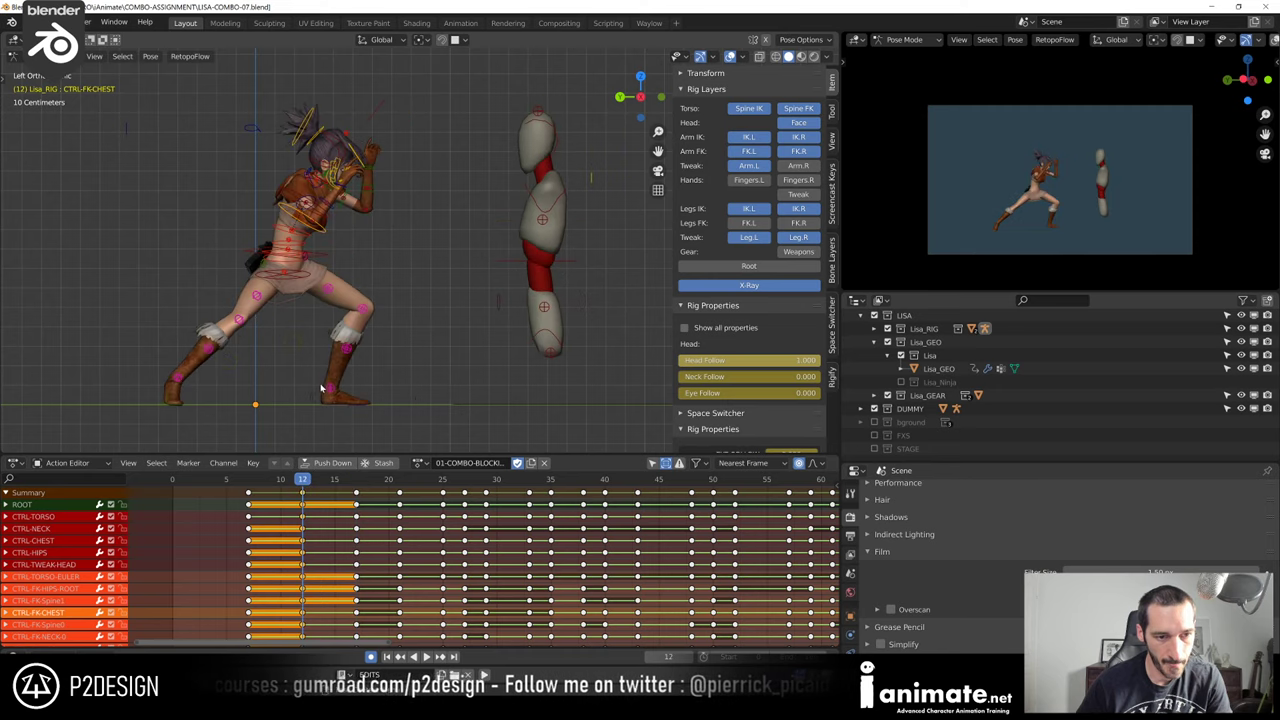
pyautogui.press('Down')
pyautogui.press('Up')
pyautogui.press('Up')
pyautogui.press('Up')
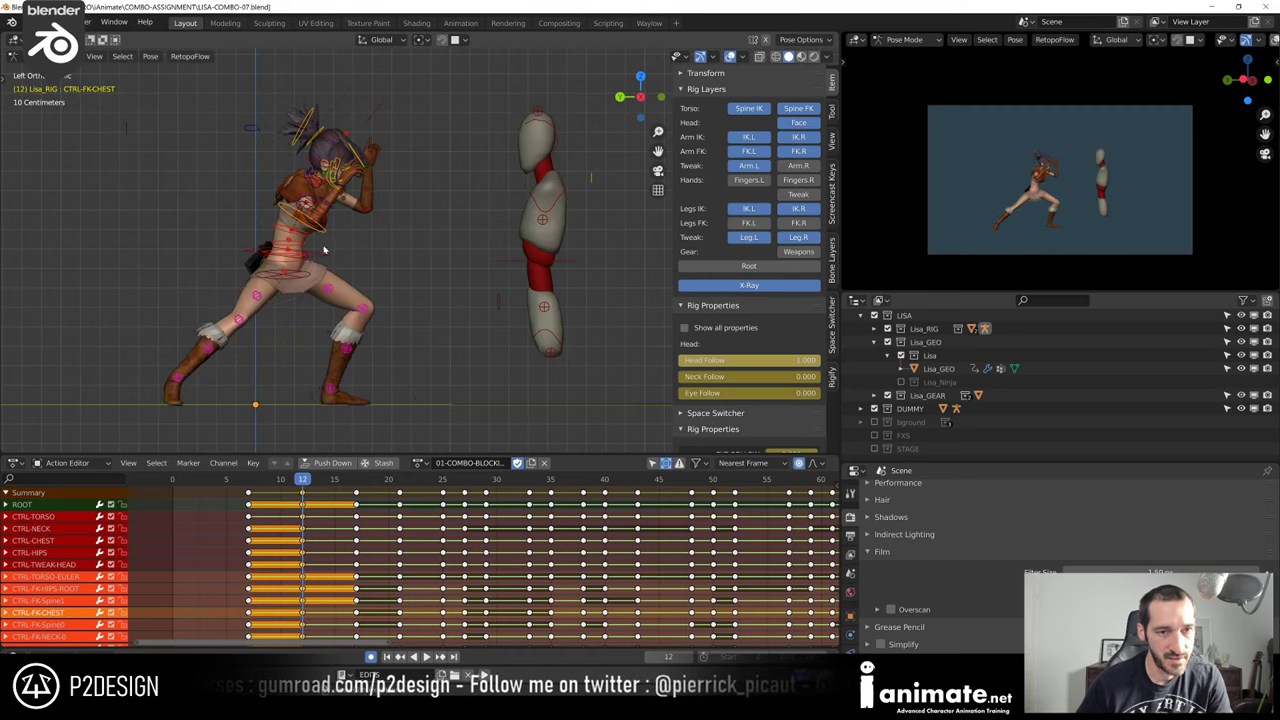
pyautogui.press('Down')
pyautogui.press('Down')
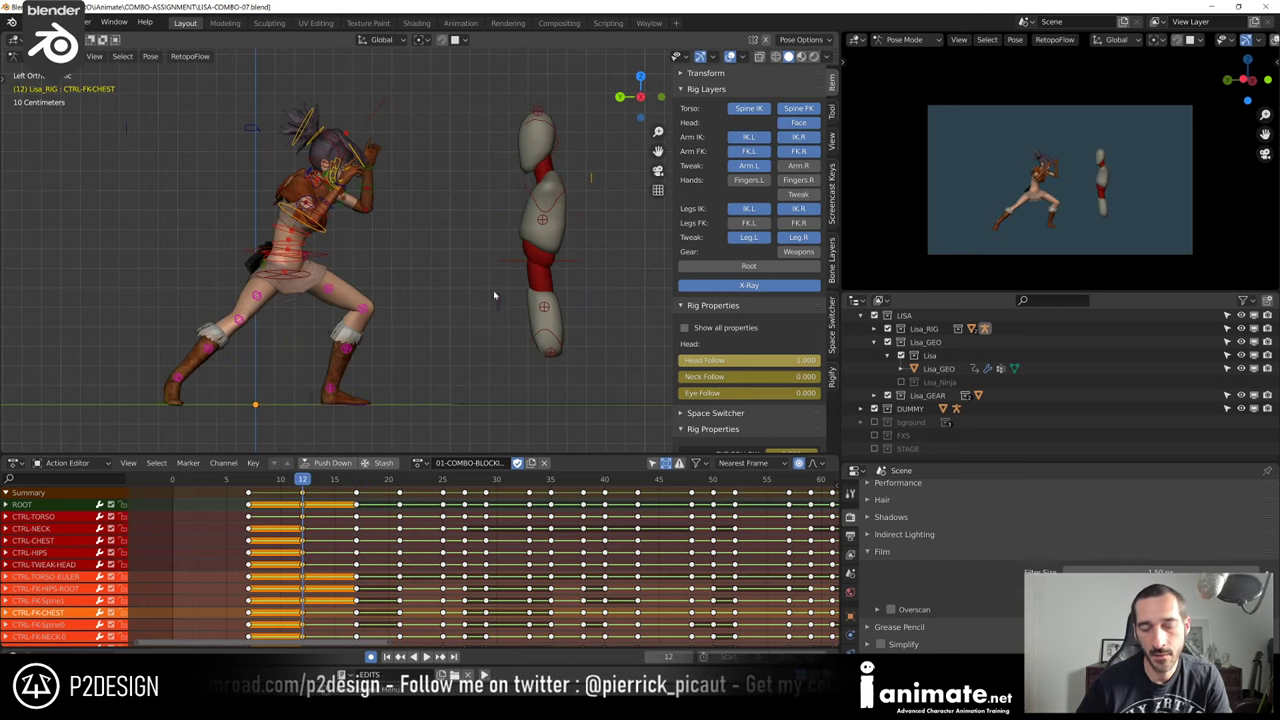
# Compare the wind-up pose at frame 17 with the punch at frame 21, and return to frame 12
pyautogui.press('Up')
pyautogui.press('Up')
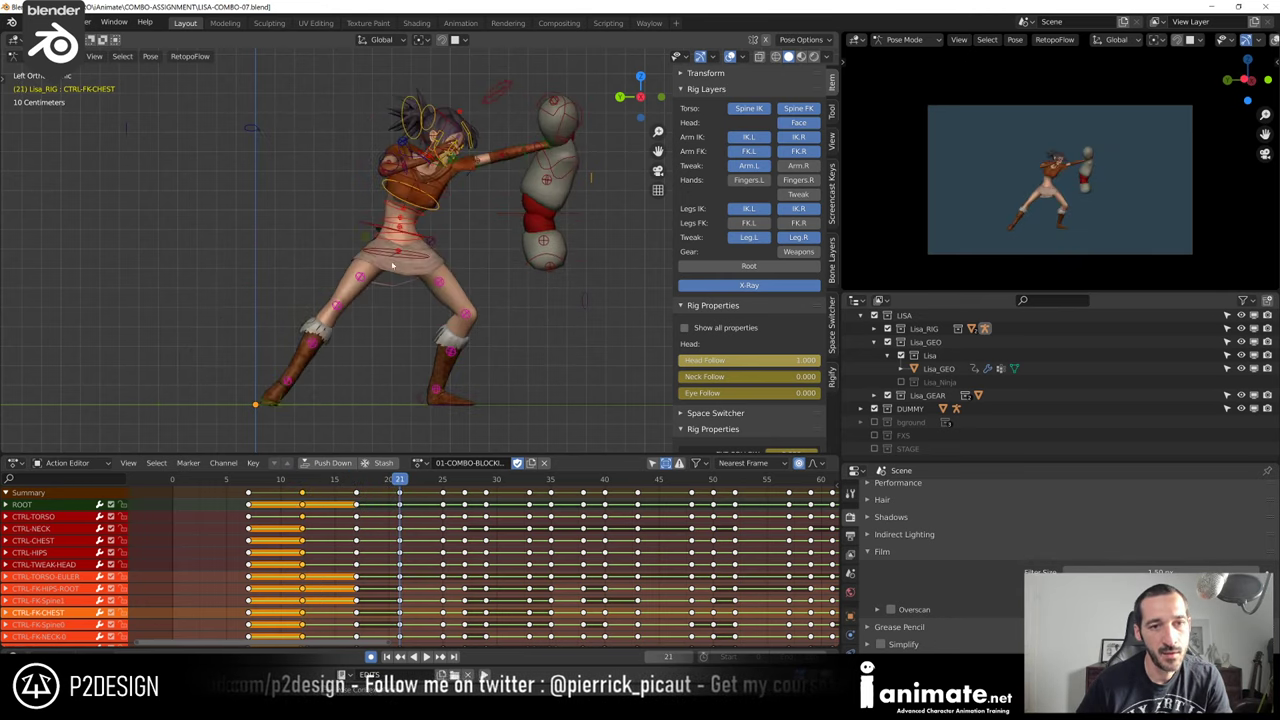
pyautogui.press('Down')
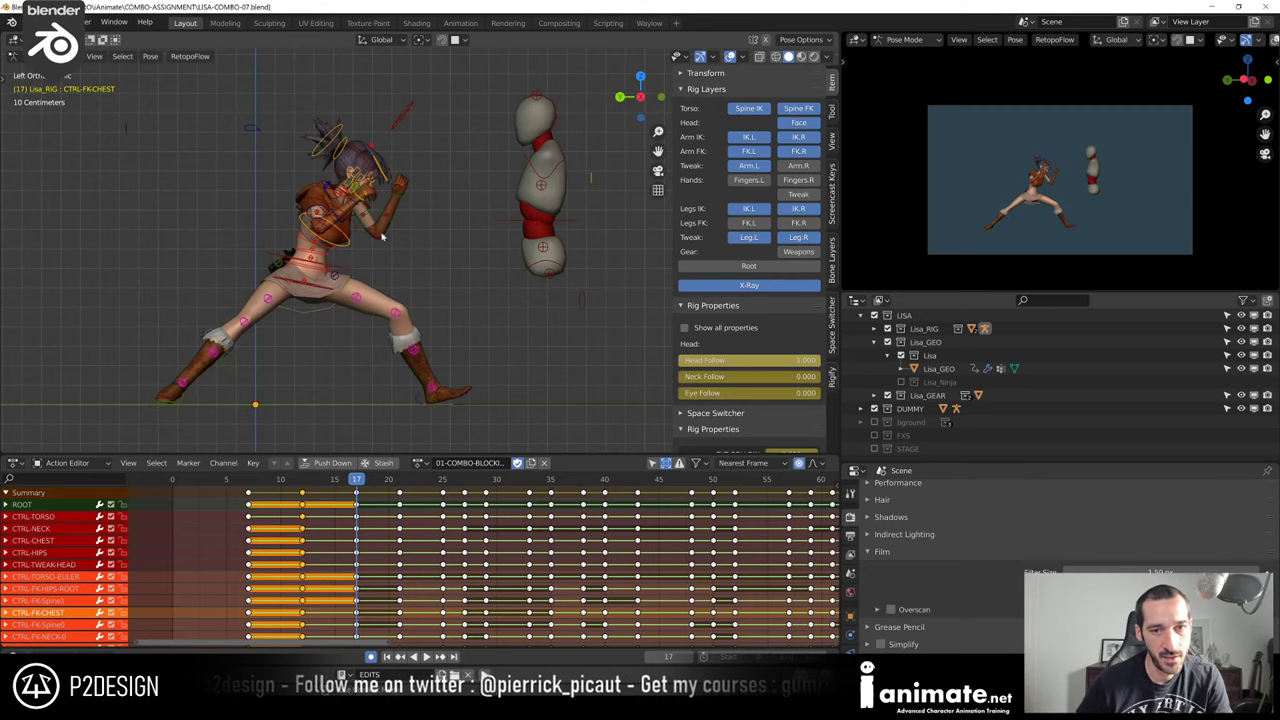
pyautogui.press('Up')
pyautogui.press('Down')
pyautogui.press('Up')
pyautogui.press('Down')
pyautogui.press('Down')
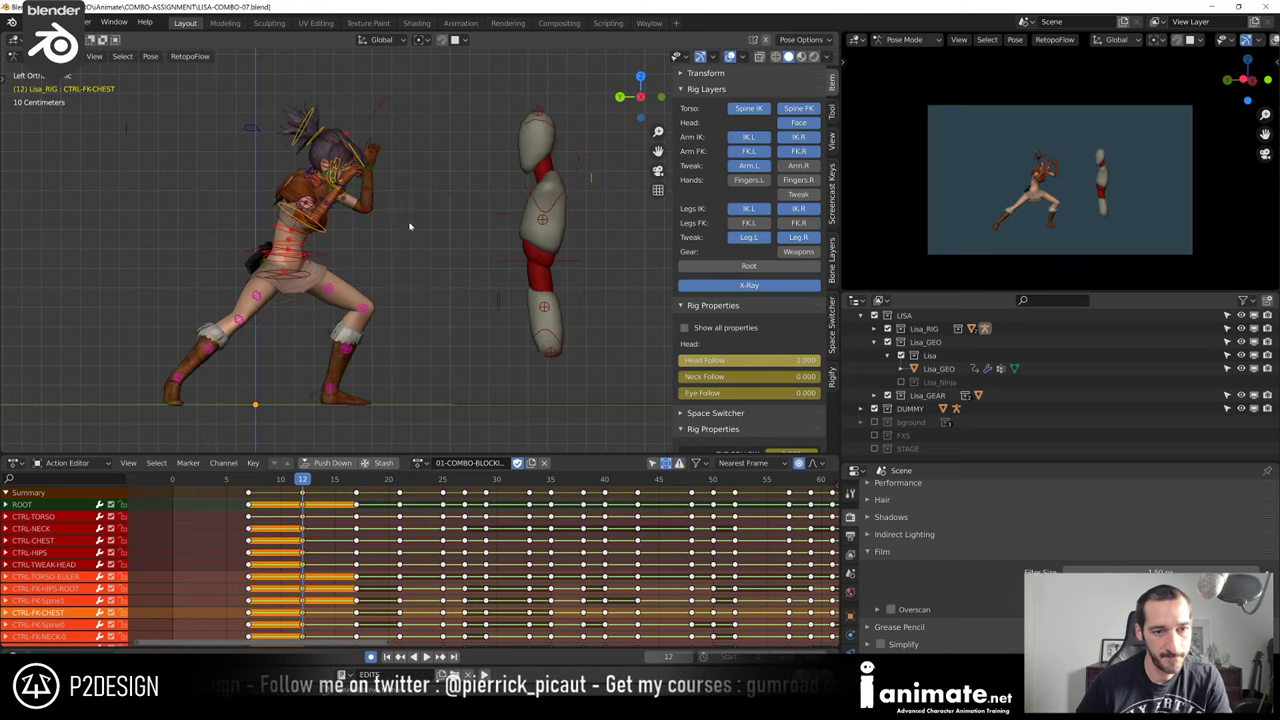
# Review the flow of the key poses from frame 7 to frame 21, focusing on the anticipation at frame 12
pyautogui.press('Up')
pyautogui.press('Down')
pyautogui.press('Down')
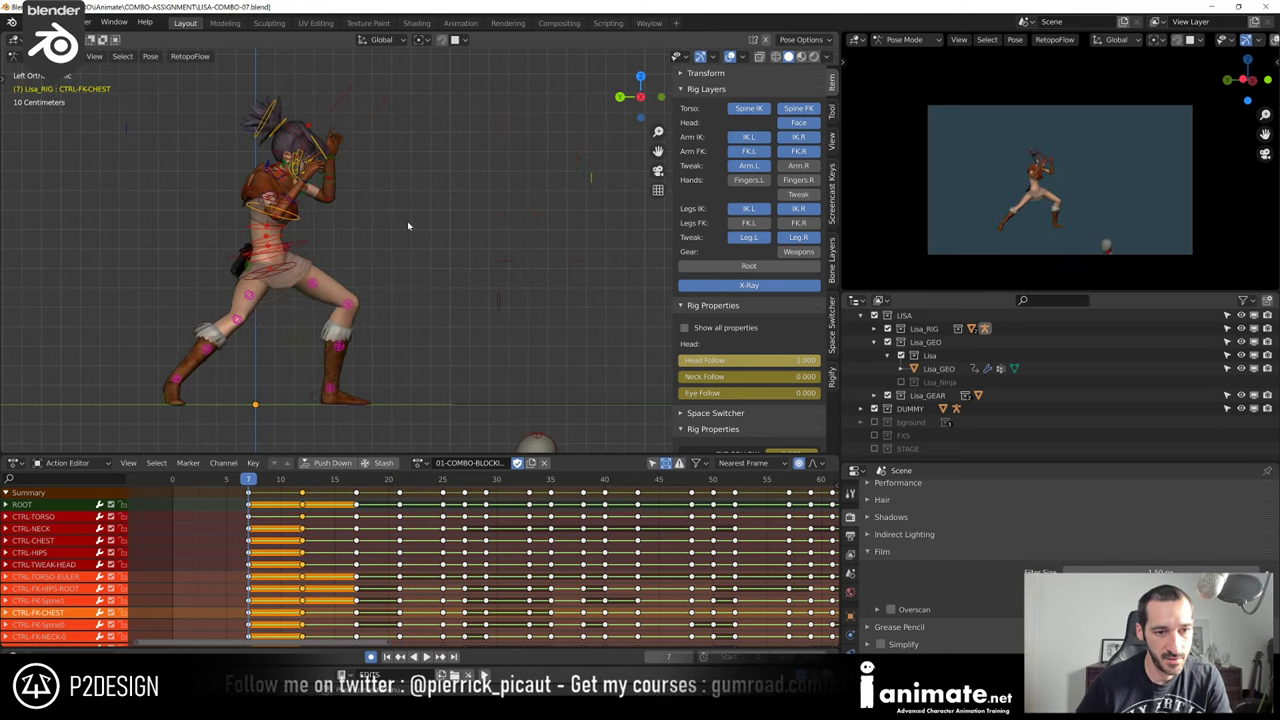
pyautogui.press('Up')
pyautogui.press('Up')
pyautogui.press('Up')
pyautogui.press('Down')
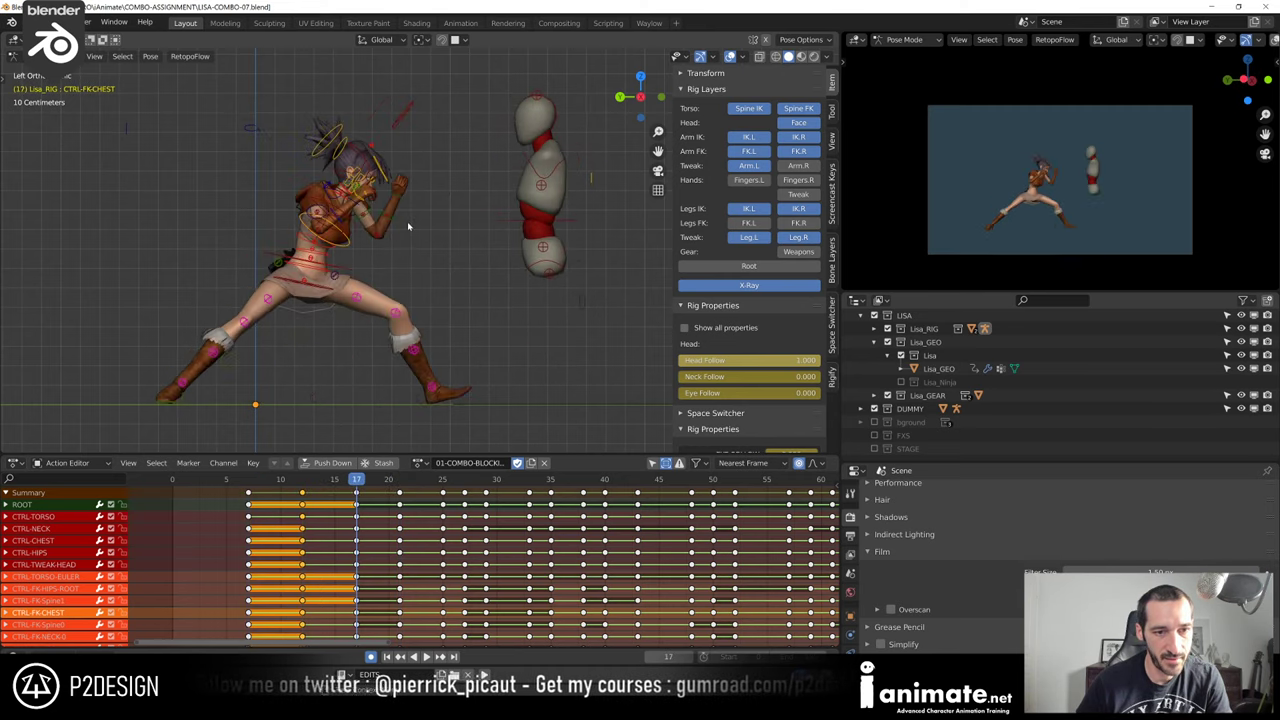
pyautogui.press('Down')
pyautogui.press('Down')
pyautogui.press('Up')
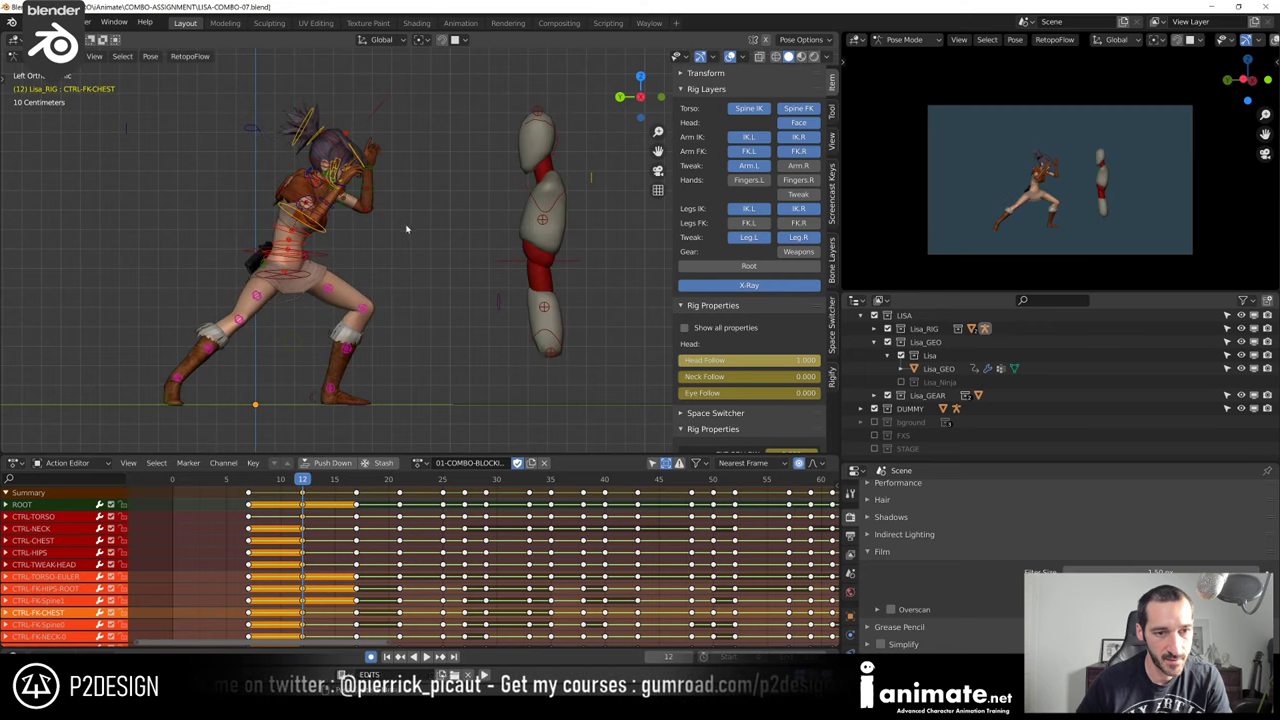
pyautogui.press('Up')
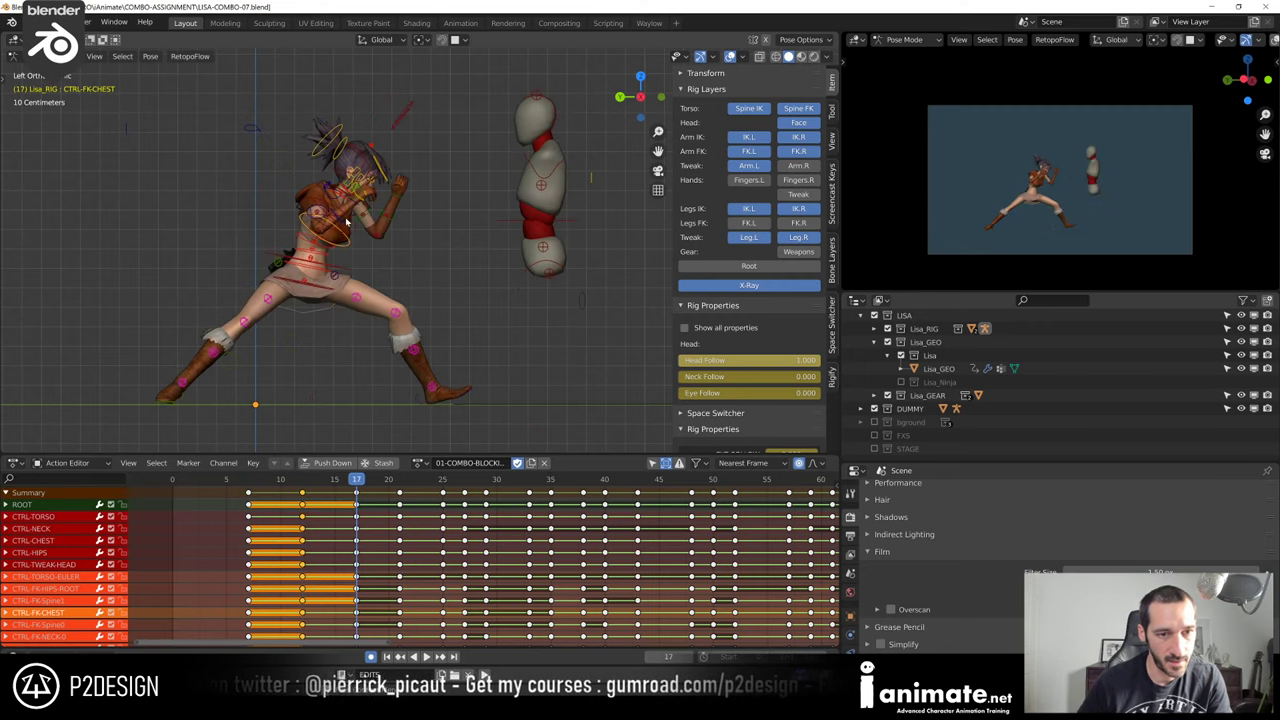
# Go to the anticipation pose at frame 12, select the chest control and rotate it to adjust the torso lean
pyautogui.press('Down')
pyautogui.click(366, 213)
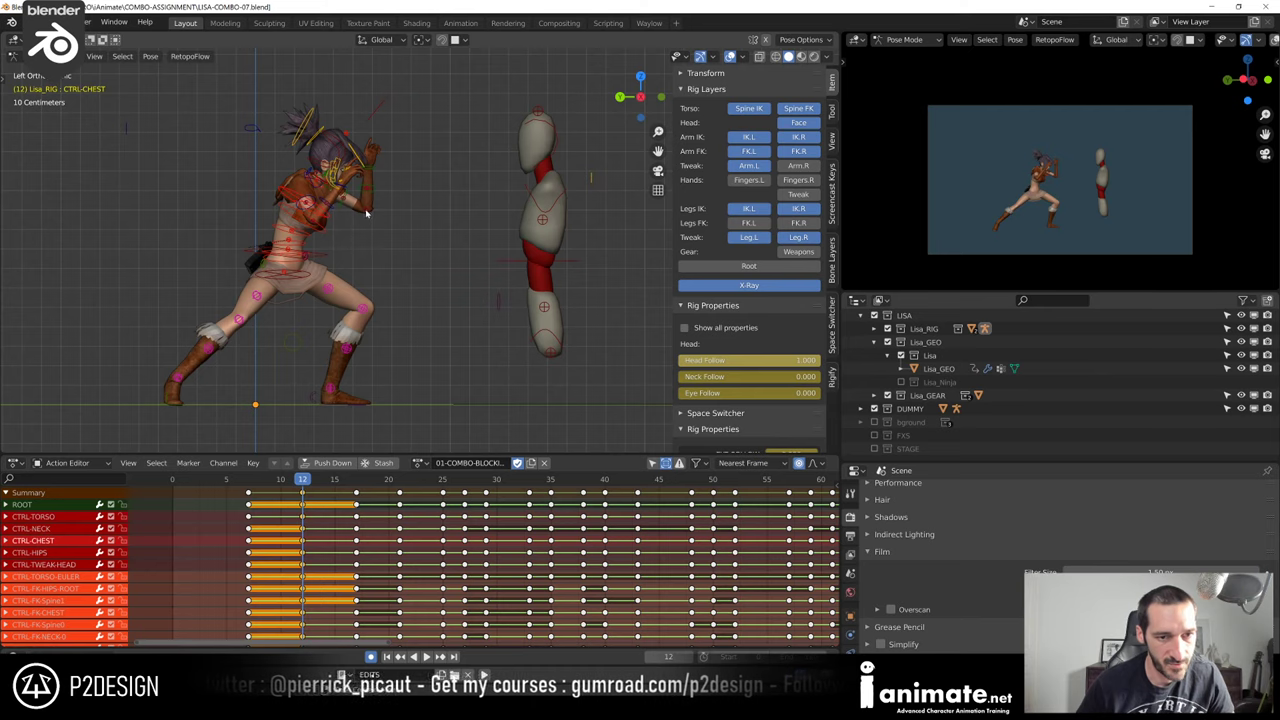
pyautogui.press('r')
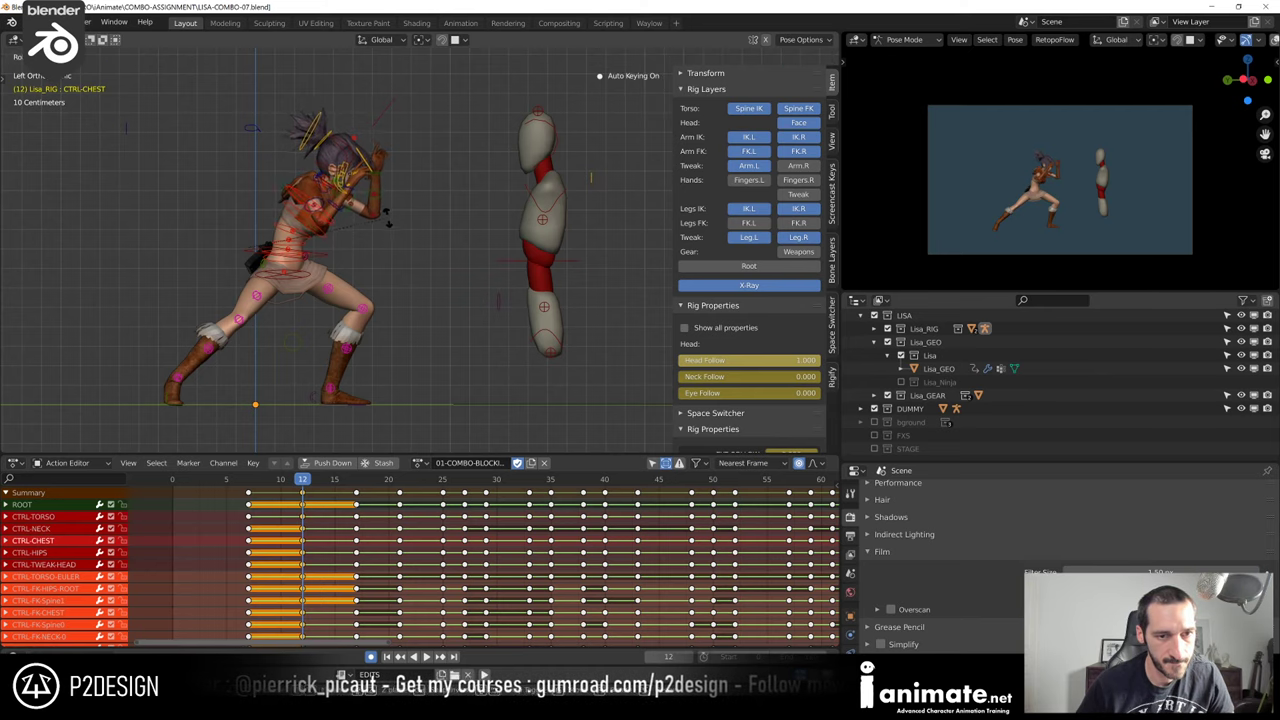
pyautogui.click(389, 220)
pyautogui.moveTo(389, 220); pyautogui.dragTo(386, 209, button='middle')
pyautogui.press('r')
pyautogui.click(336, 250)
pyautogui.keyDown('shift'); pyautogui.moveTo(336, 250); pyautogui.dragTo(491, 249, button='middle'); pyautogui.keyUp('shift')
# Fine-tune the chest control's rotation at frame 12 by about 4° in the view plane and check the silhouette
pyautogui.press('r')
pyautogui.click(520, 226)
pyautogui.press('r')
pyautogui.click(504, 264)
pyautogui.press('KP_3')
pyautogui.press('ctrl+KP_3')
pyautogui.hotkey('shift', 'alt', 'z')
pyautogui.hotkey('shift', 'alt', 'z')
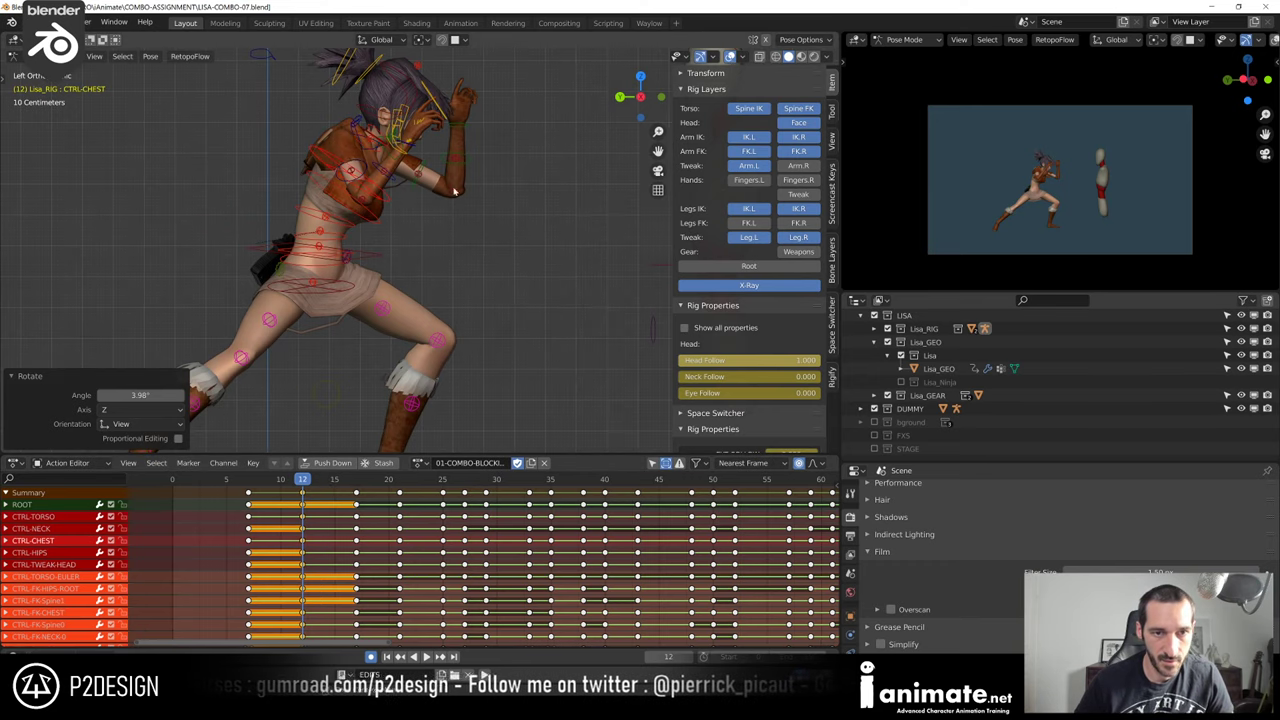
# Play and scrub around the anticipation, then rotate the hips control at frame 12, finishing with about 2° in the view plane
pyautogui.press('space')
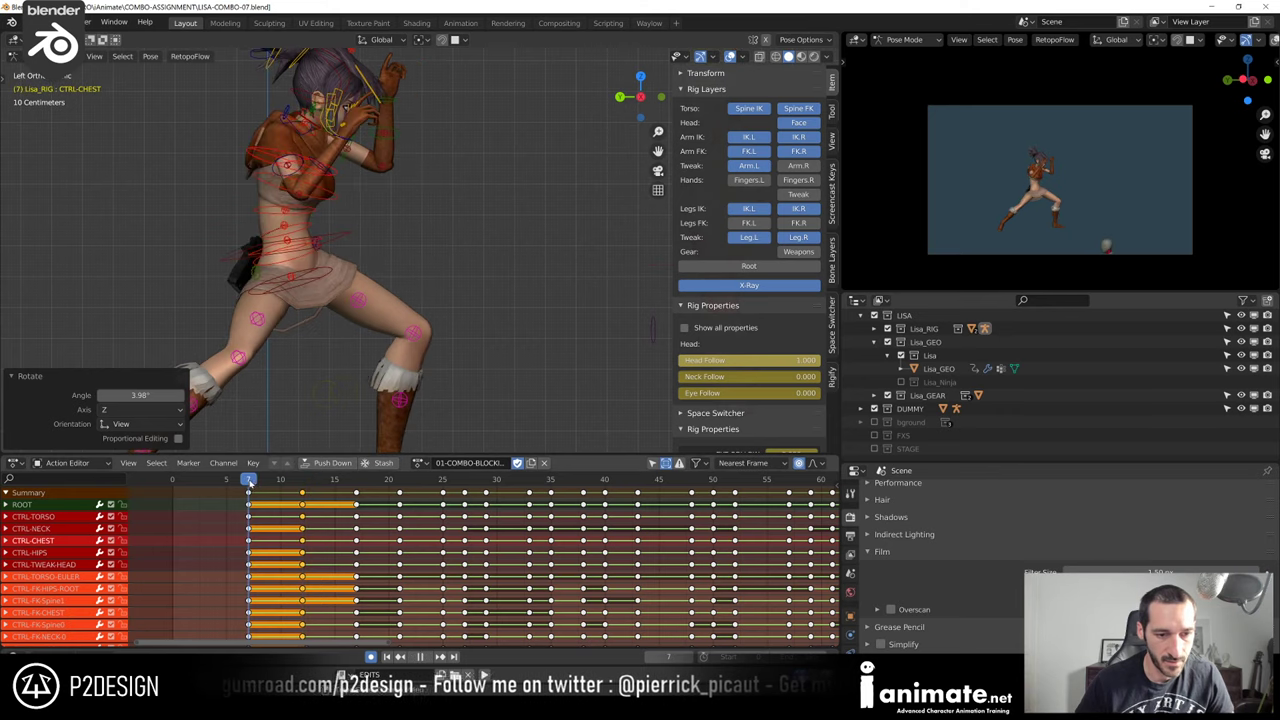
pyautogui.moveTo(298, 505)
pyautogui.mouseDown()
pyautogui.moveTo(358, 518)
pyautogui.moveTo(312, 516)
pyautogui.mouseUp()
pyautogui.click(351, 291)
pyautogui.moveTo(351, 291); pyautogui.dragTo(480, 297, button='middle')
pyautogui.press('r')
pyautogui.click(372, 300)
pyautogui.press('r')
pyautogui.click(391, 305)
pyautogui.press('r')
pyautogui.click(402, 305)
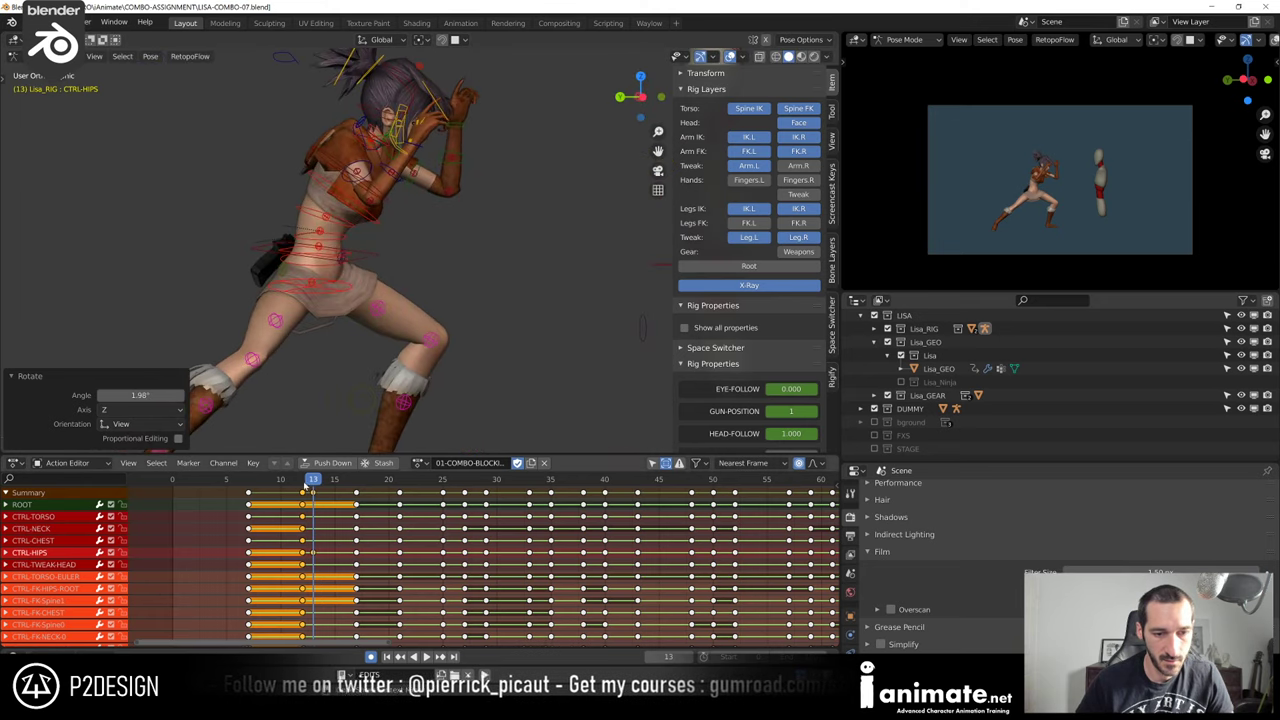
# Select the torso control and compare the anticipation pose at frame 12 with the wind-up at frame 17
pyautogui.click(314, 497)
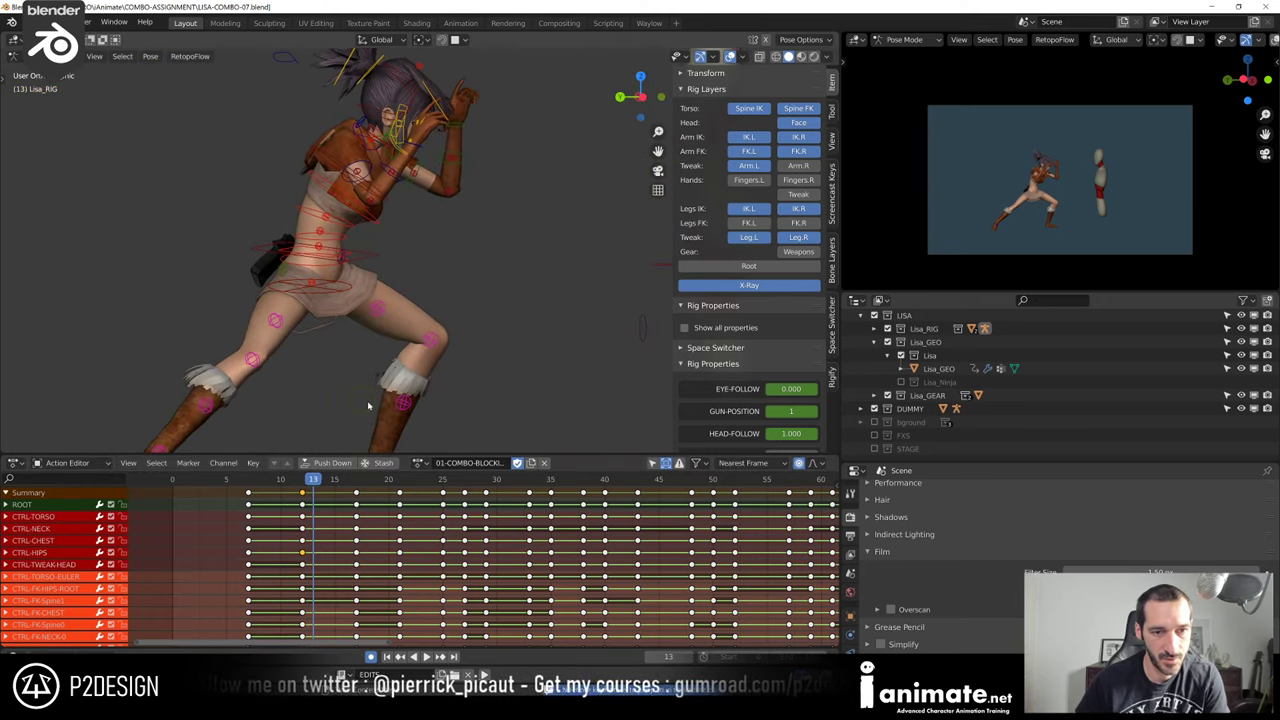
pyautogui.click(362, 263)
pyautogui.press('Up')
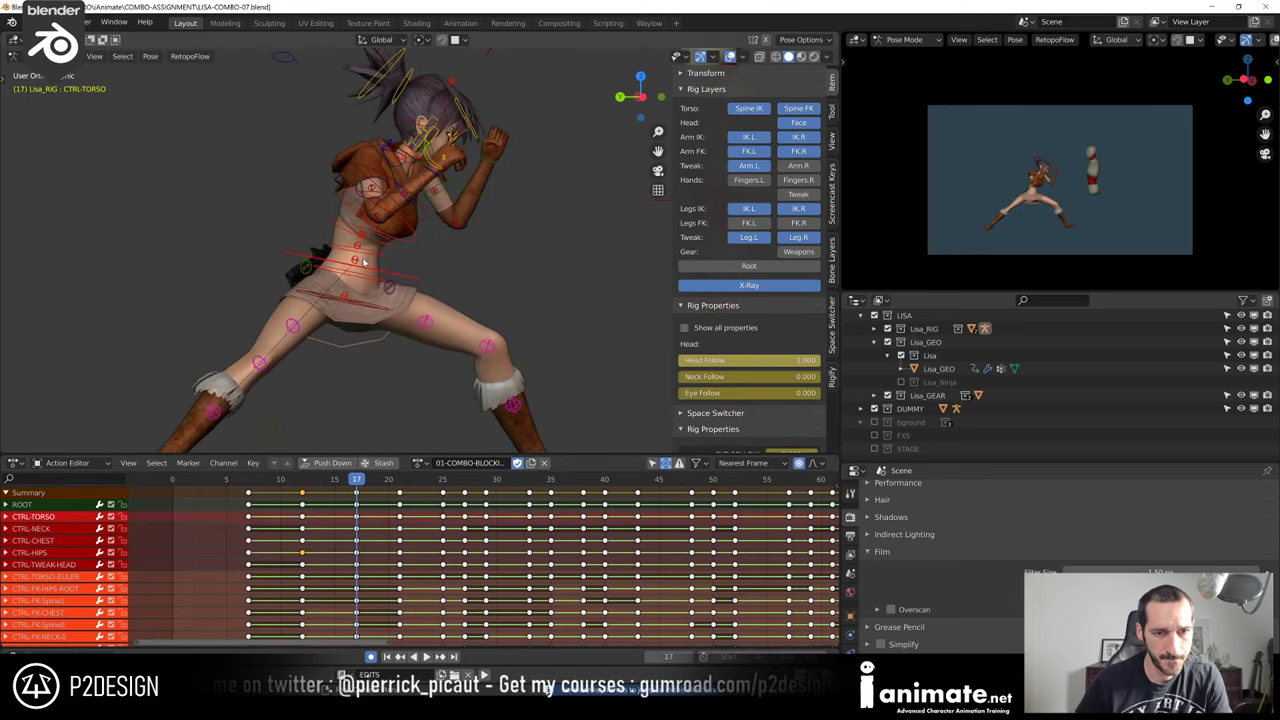
pyautogui.press('Down')
pyautogui.press('Up')
pyautogui.press('Left')
pyautogui.press('Left')
pyautogui.press('Left')
pyautogui.press('Left')
pyautogui.press('Left')
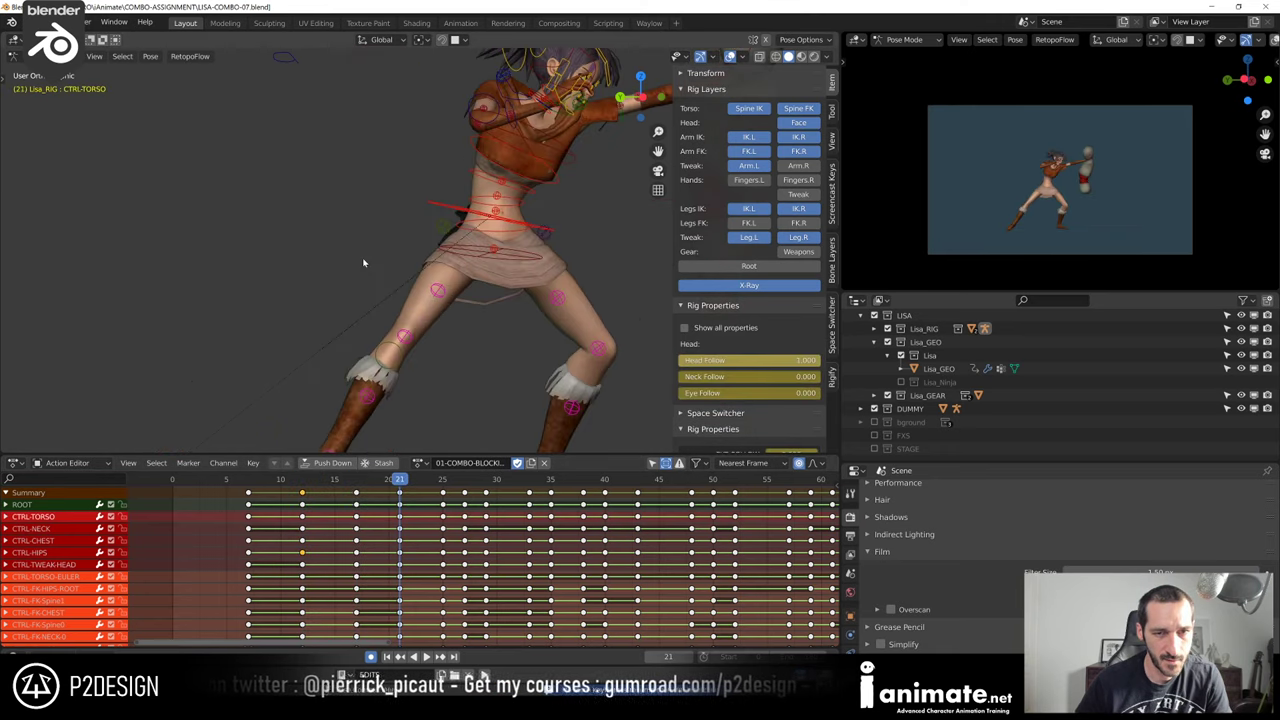
# Step between frames 12, 17 and 21 to examine how the torso and right arm lead into the punch
pyautogui.press('Up')
pyautogui.press('Up')
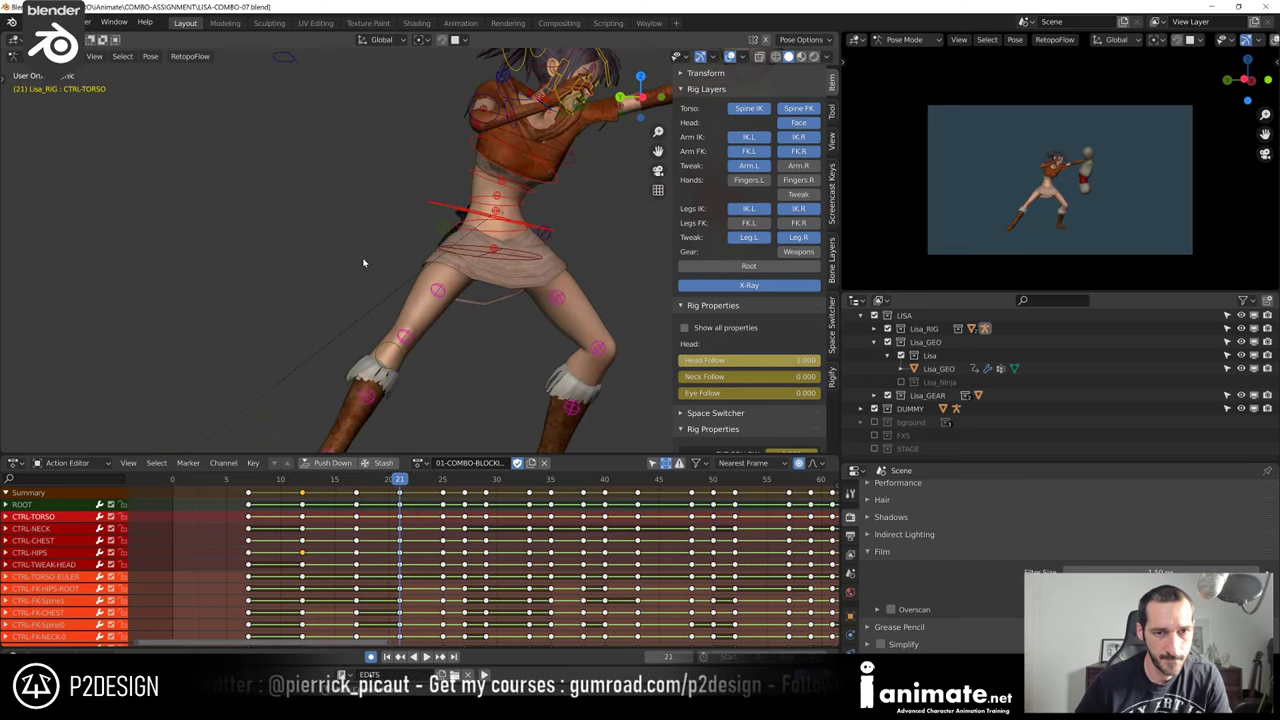
pyautogui.press('Down')
pyautogui.press('Down')
pyautogui.press('Up')
pyautogui.press('Down')
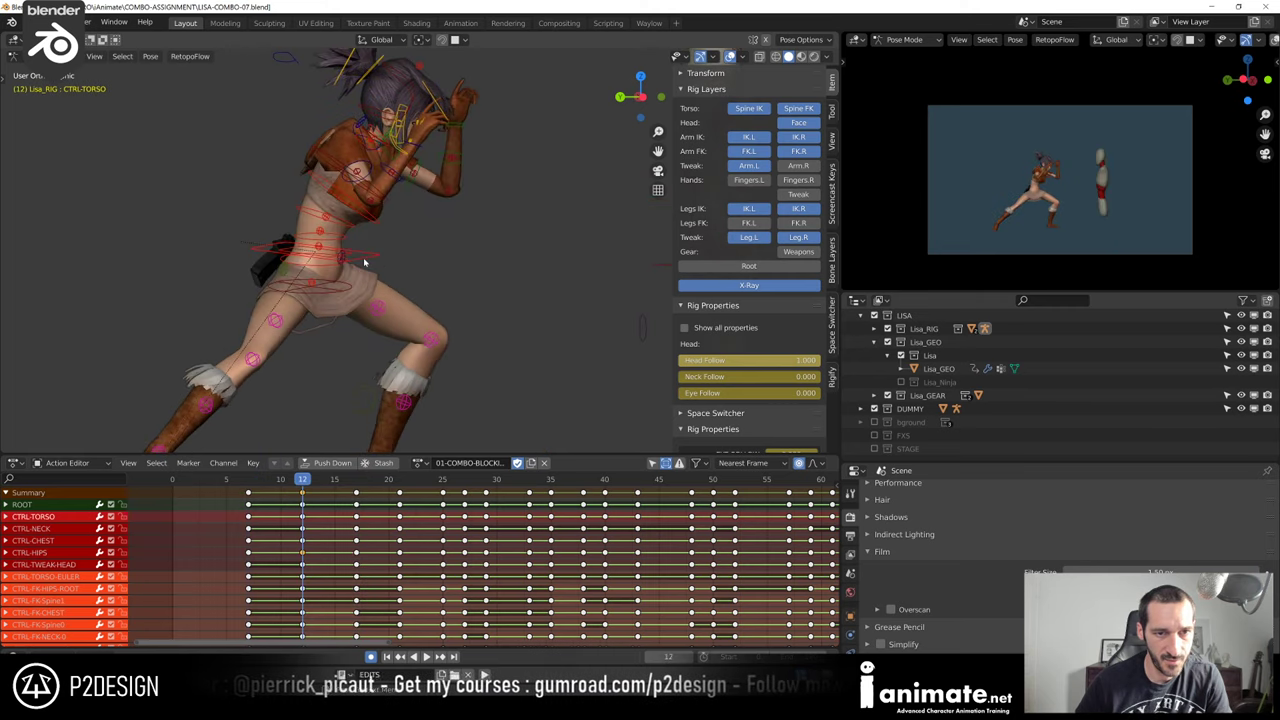
pyautogui.press('Up')
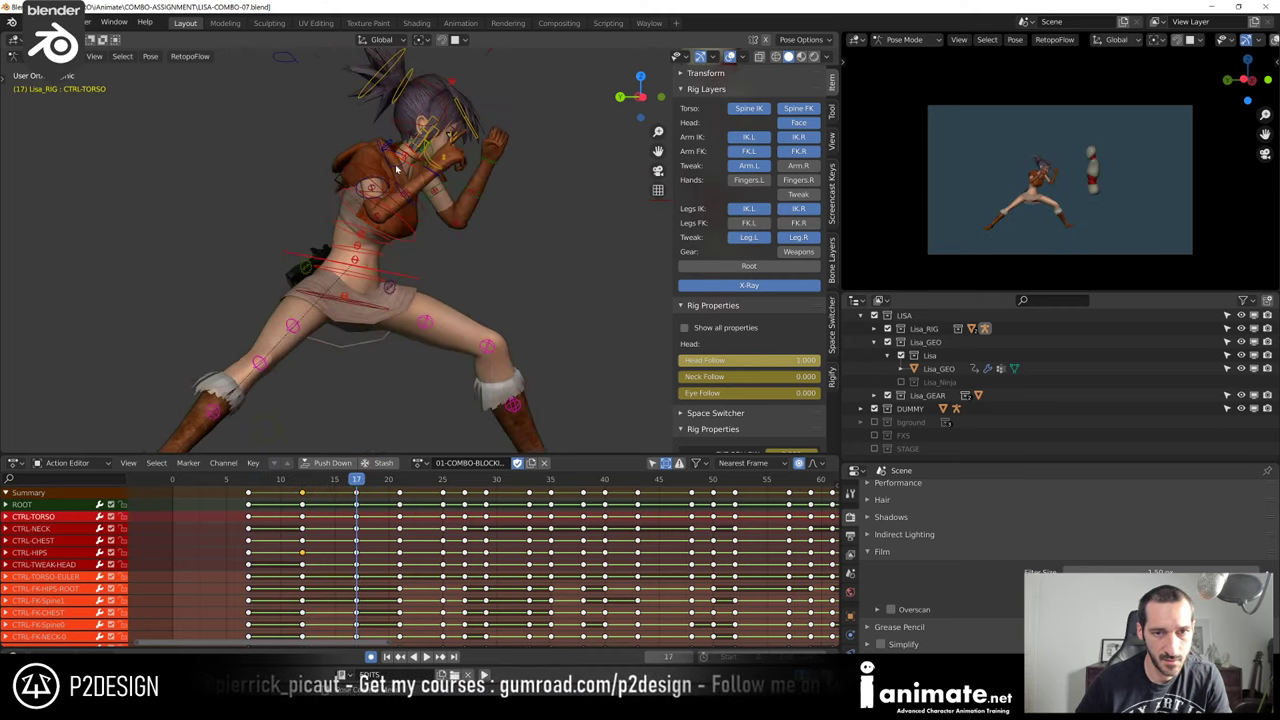
pyautogui.press('Down')
pyautogui.press('Up')
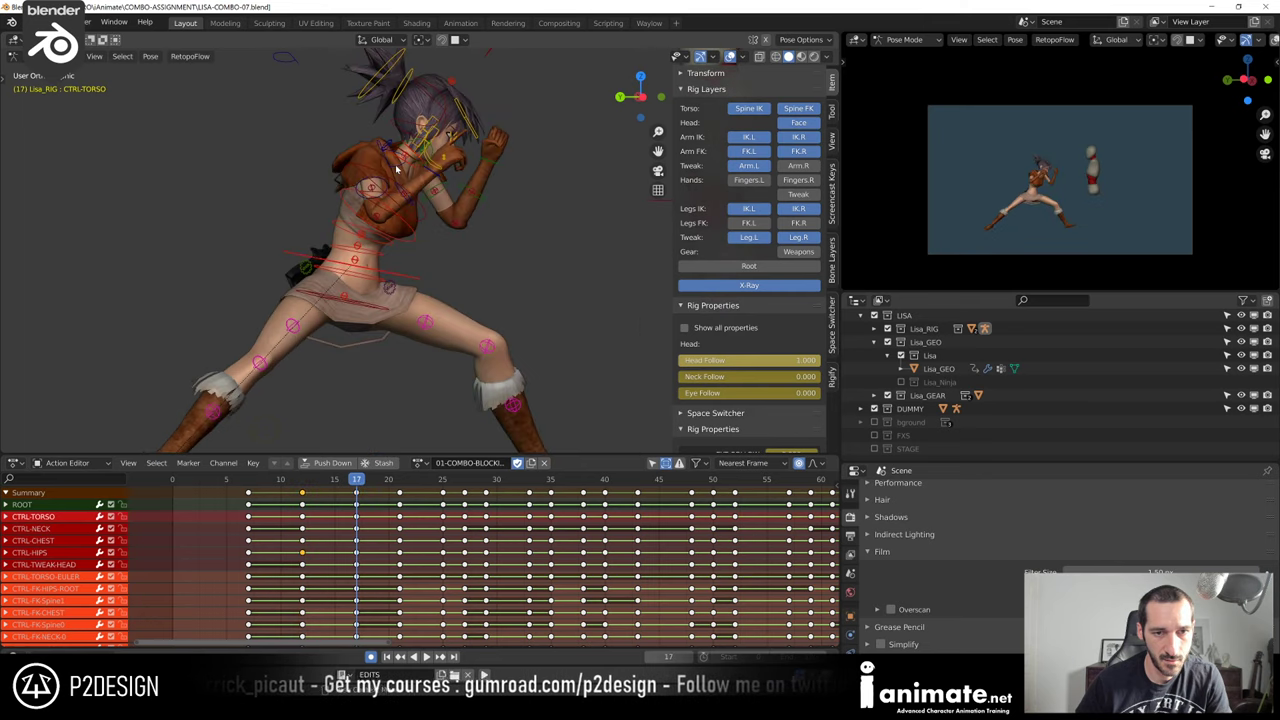
pyautogui.click(402, 191)
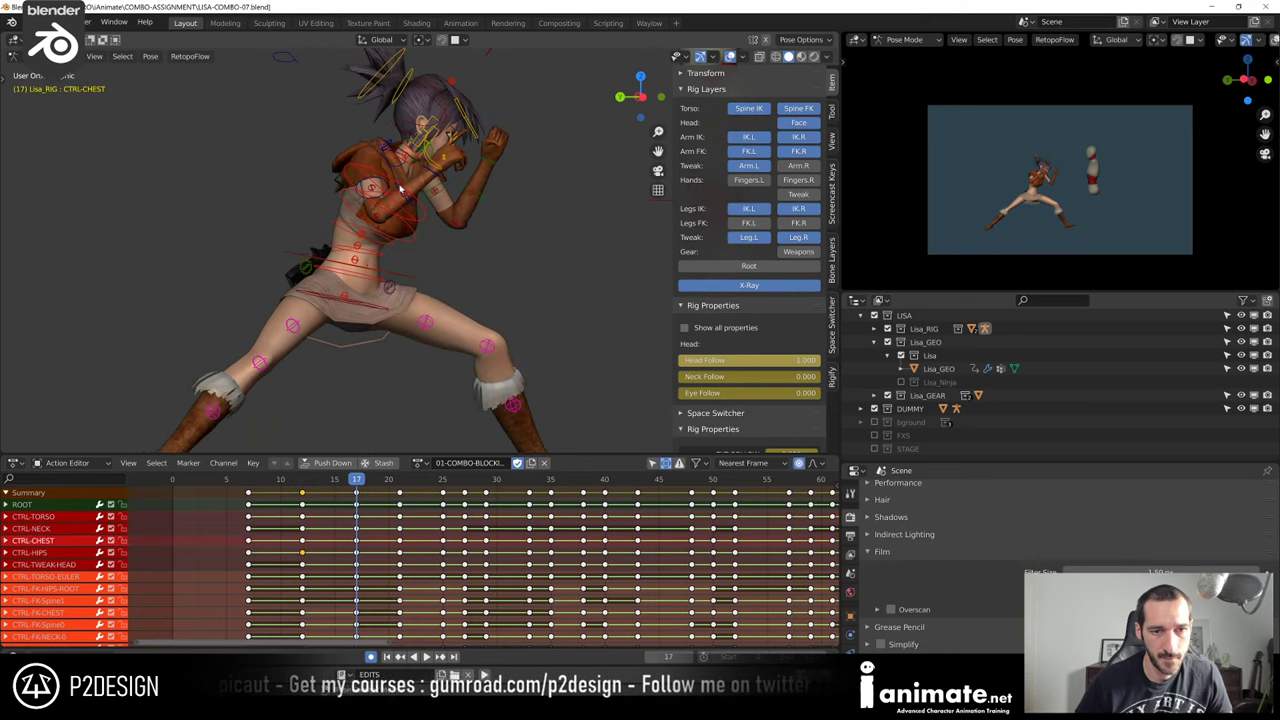
pyautogui.press('Up')
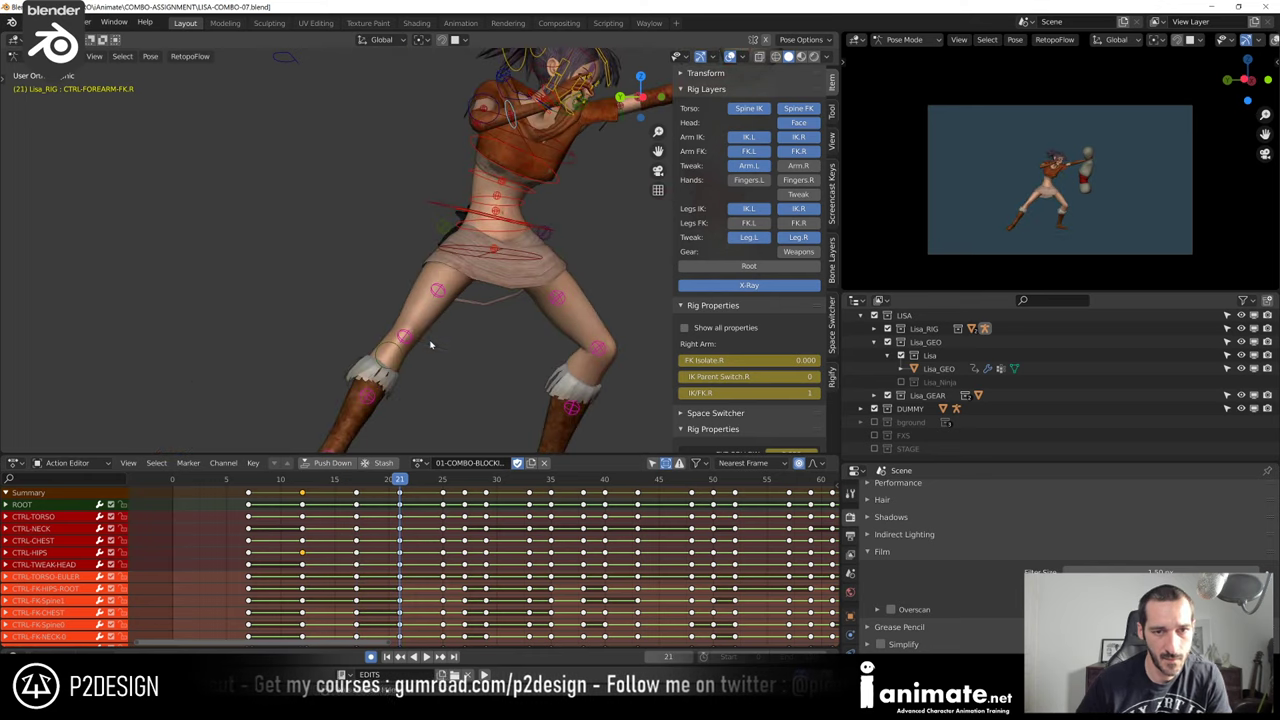
pyautogui.press('Down')
pyautogui.press('Down')
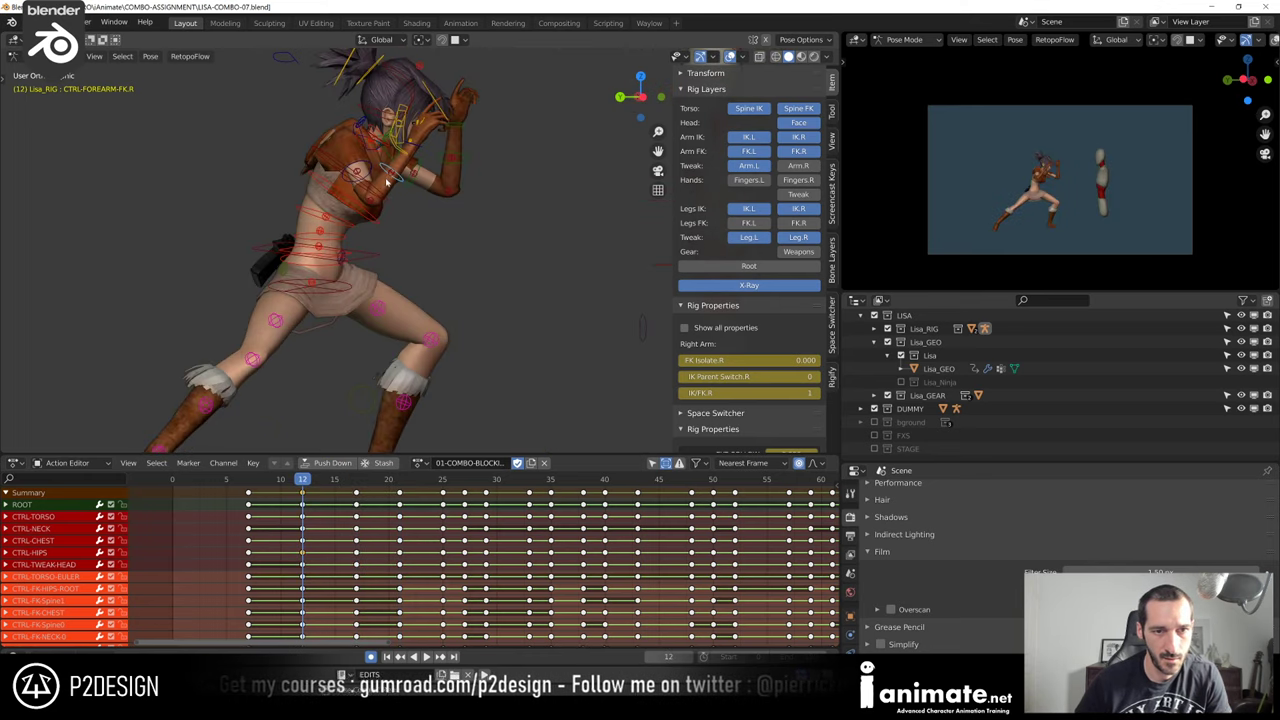
# Rotate the right shoulder control at frame 12 from several viewing angles, finishing with about 1.4° in the view plane
pyautogui.click(364, 138)
pyautogui.moveTo(364, 138); pyautogui.dragTo(280, 126, button='middle')
pyautogui.press('r')
pyautogui.click(508, 166)
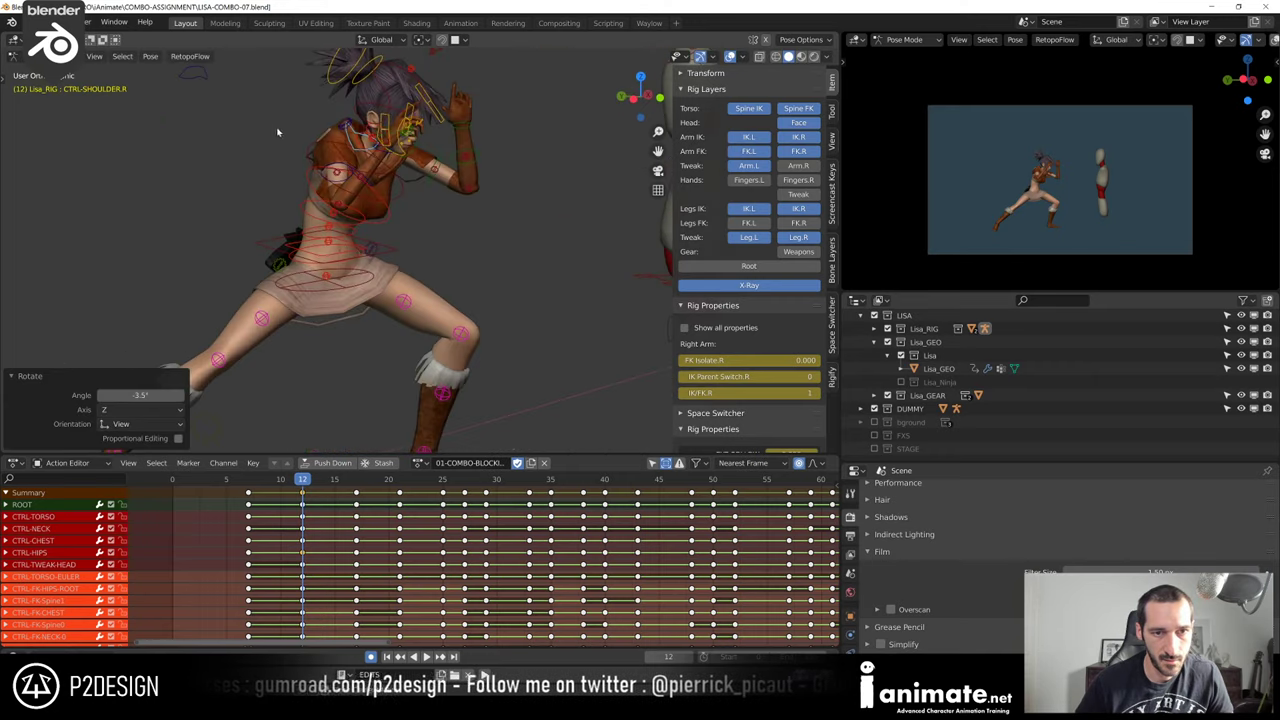
pyautogui.moveTo(306, 181); pyautogui.dragTo(425, 185, button='middle')
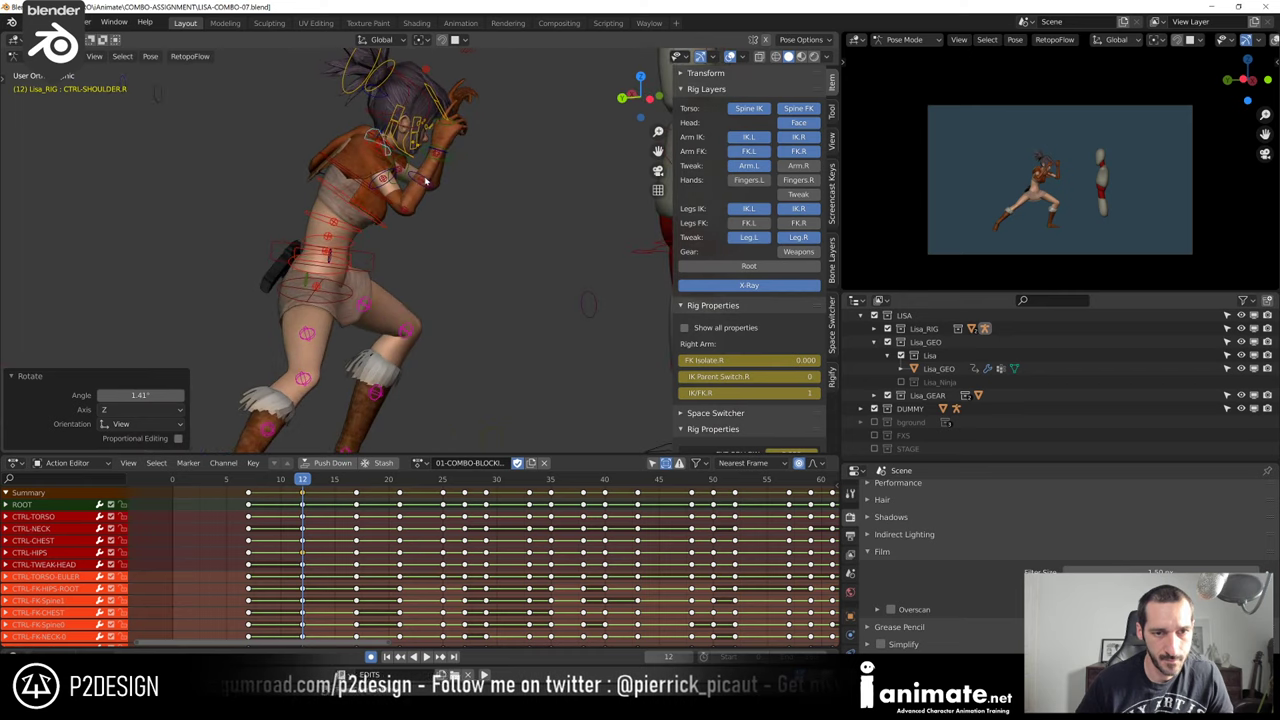
# Rotate the right FK forearm control about 1° around its local Z axis at frame 12
pyautogui.click(440, 183)
pyautogui.click(457, 183)
pyautogui.press('r')
pyautogui.press('z')
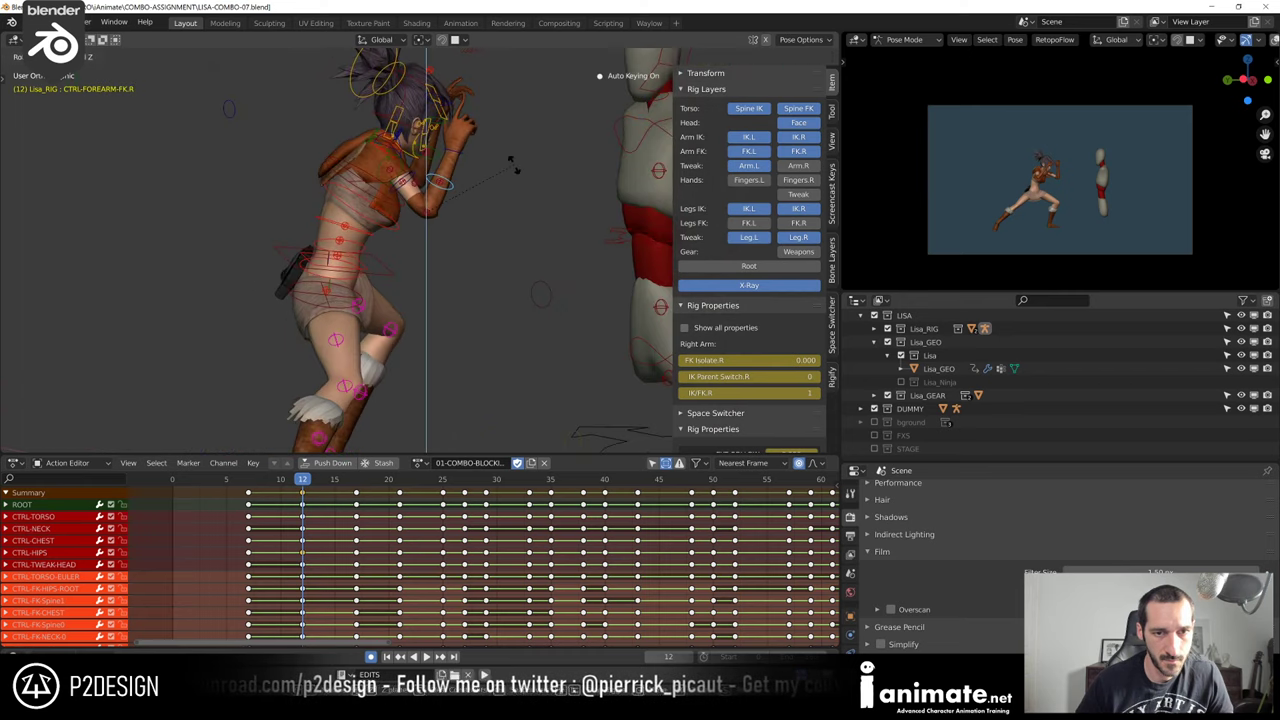
pyautogui.press('z')
pyautogui.click(508, 170)
pyautogui.keyDown('shift'); pyautogui.moveTo(504, 179); pyautogui.dragTo(685, 231, button='middle'); pyautogui.keyUp('shift')
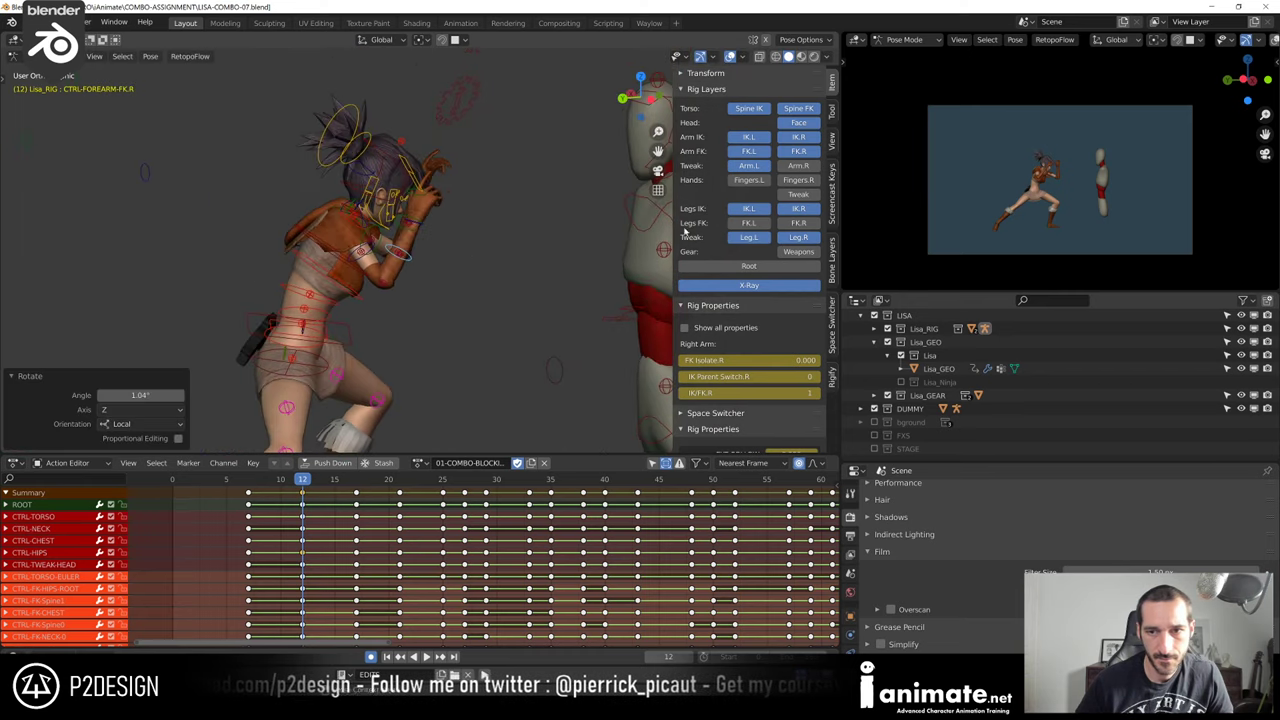
# Show the right-hand finger controls and frame the right hand close up
pyautogui.click(749, 180)
pyautogui.moveTo(613, 212); pyautogui.dragTo(594, 211, button='middle')
pyautogui.click(750, 180)
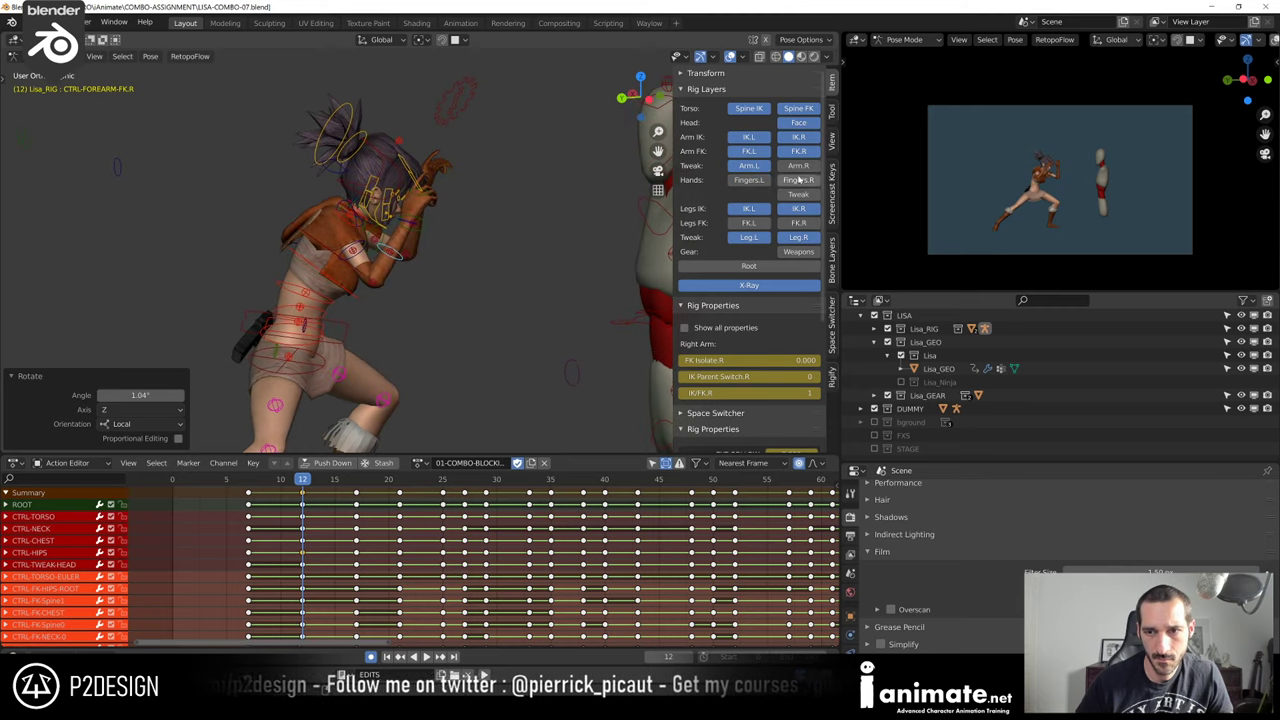
pyautogui.click(799, 179)
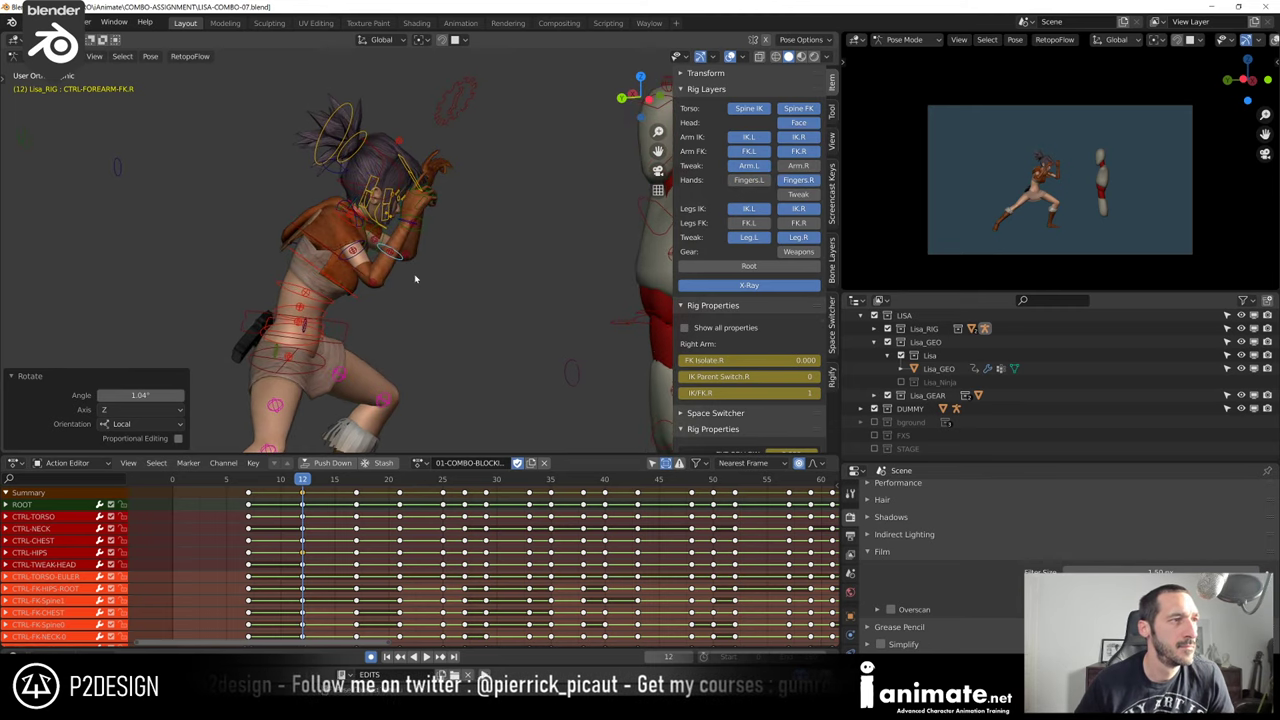
pyautogui.moveTo(418, 279); pyautogui.dragTo(377, 323, button='middle')
pyautogui.scroll(4, 372, 315)
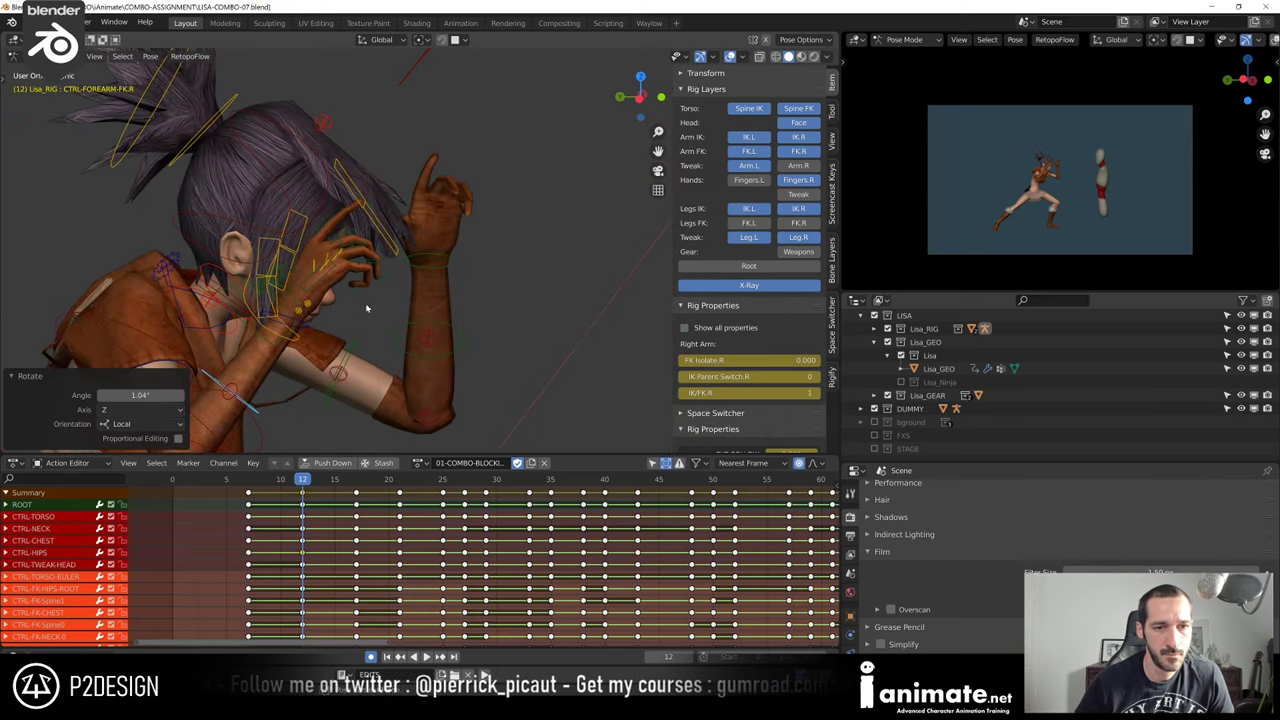
# Adjust the right index finger at frame 12 by rotating its main control around local X and its base rotation control
pyautogui.click(334, 220)
pyautogui.moveTo(334, 220); pyautogui.dragTo(300, 198, button='middle')
pyautogui.press('r')
pyautogui.press('x')
pyautogui.press('x')
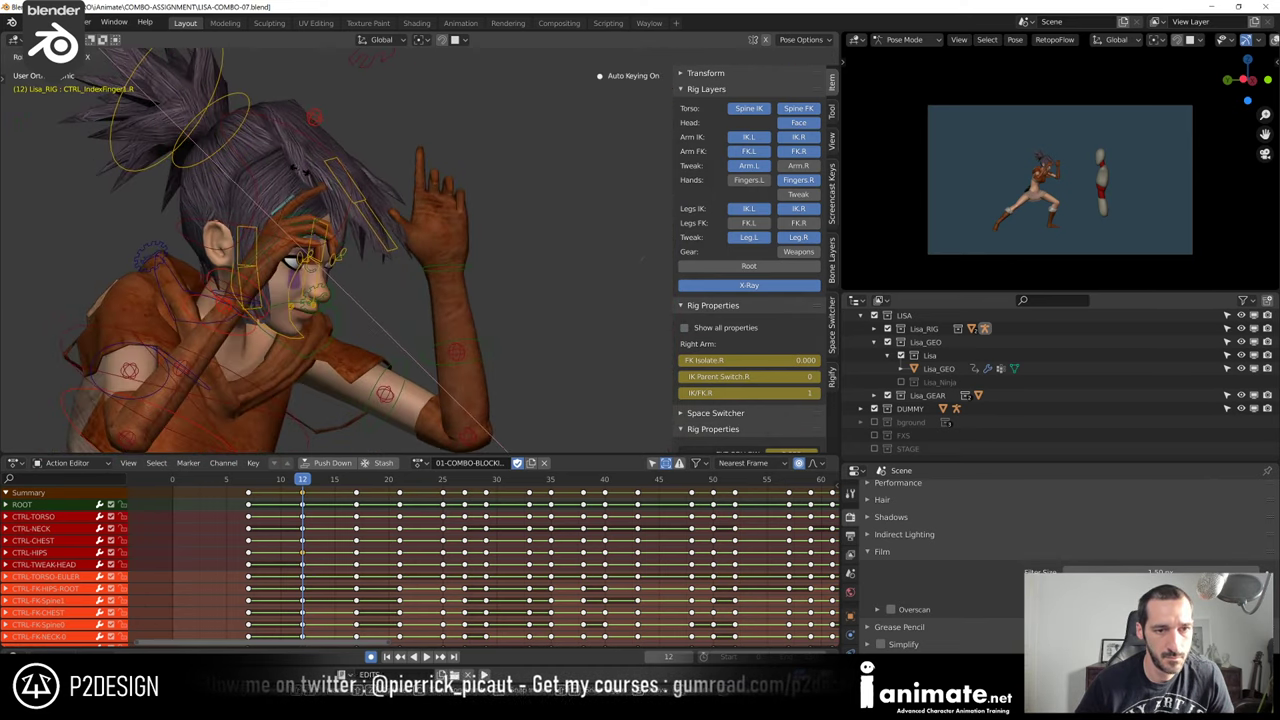
pyautogui.click(307, 178)
pyautogui.click(345, 200)
pyautogui.press('r')
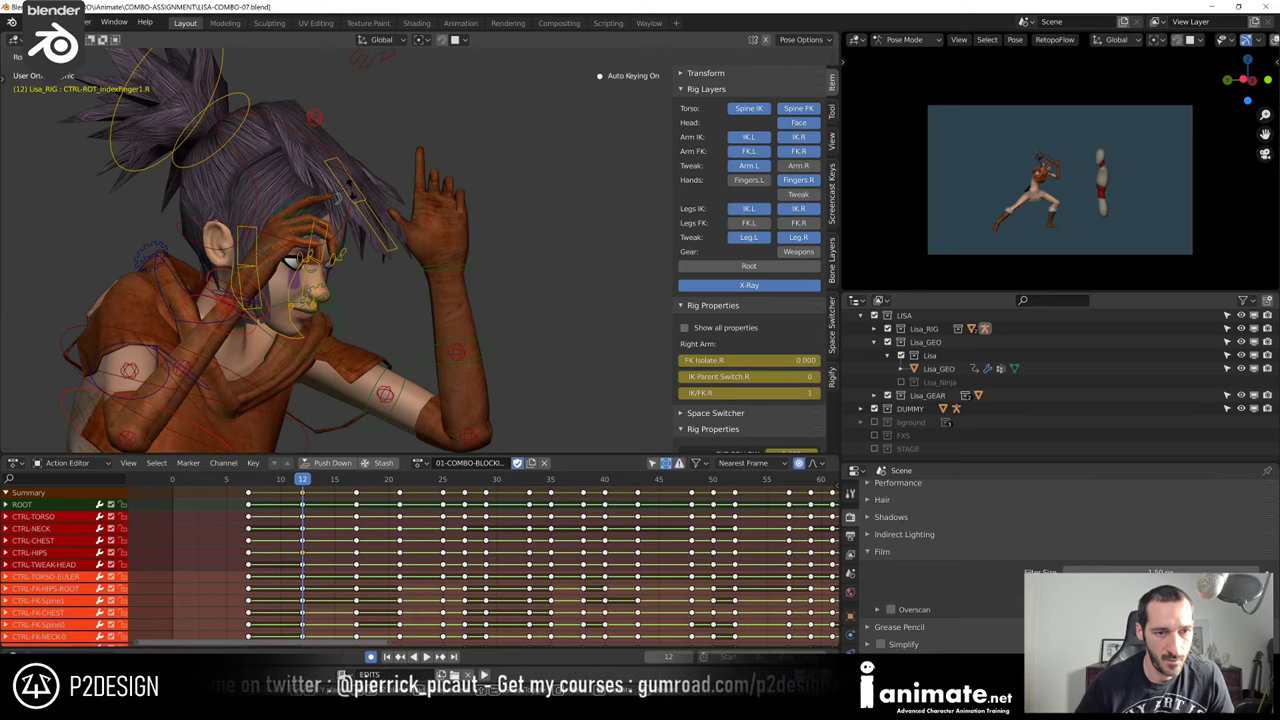
pyautogui.click(295, 200)
pyautogui.click(295, 200)
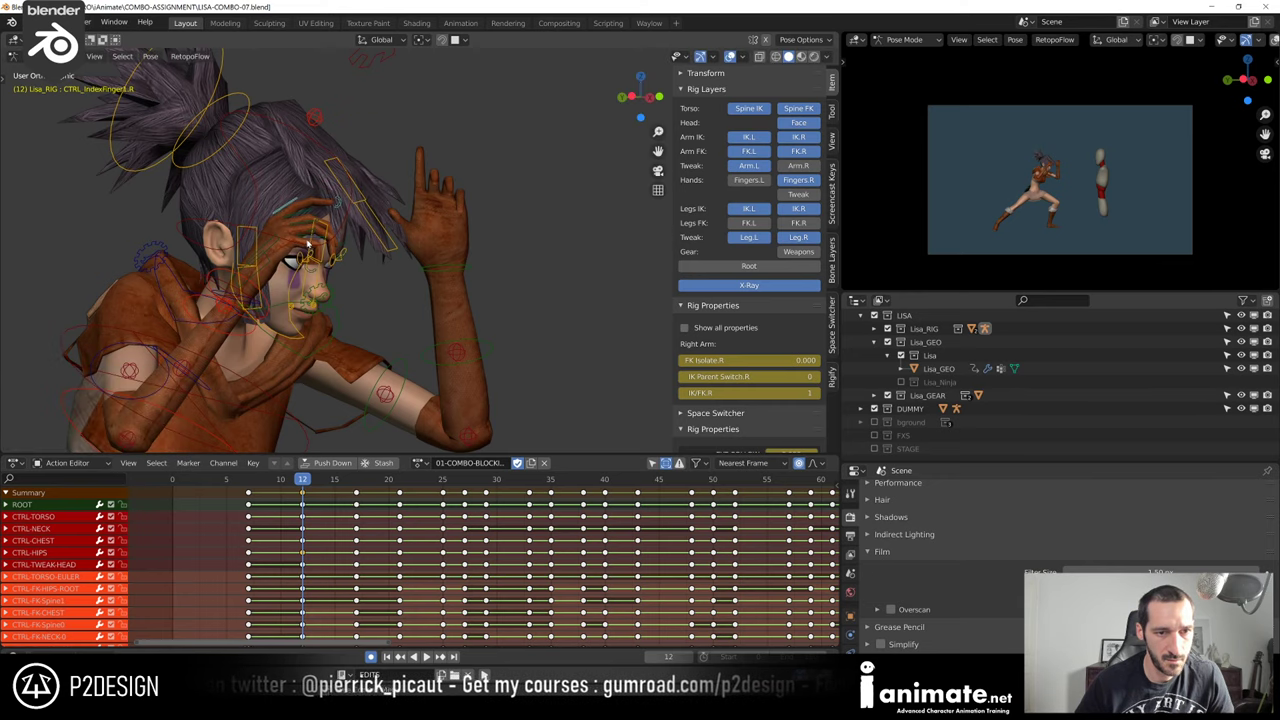
# Rotate the right pinky finger -14.2° around its local X axis and adjust the right middle finger around the same axis
pyautogui.press('r')
pyautogui.press('x')
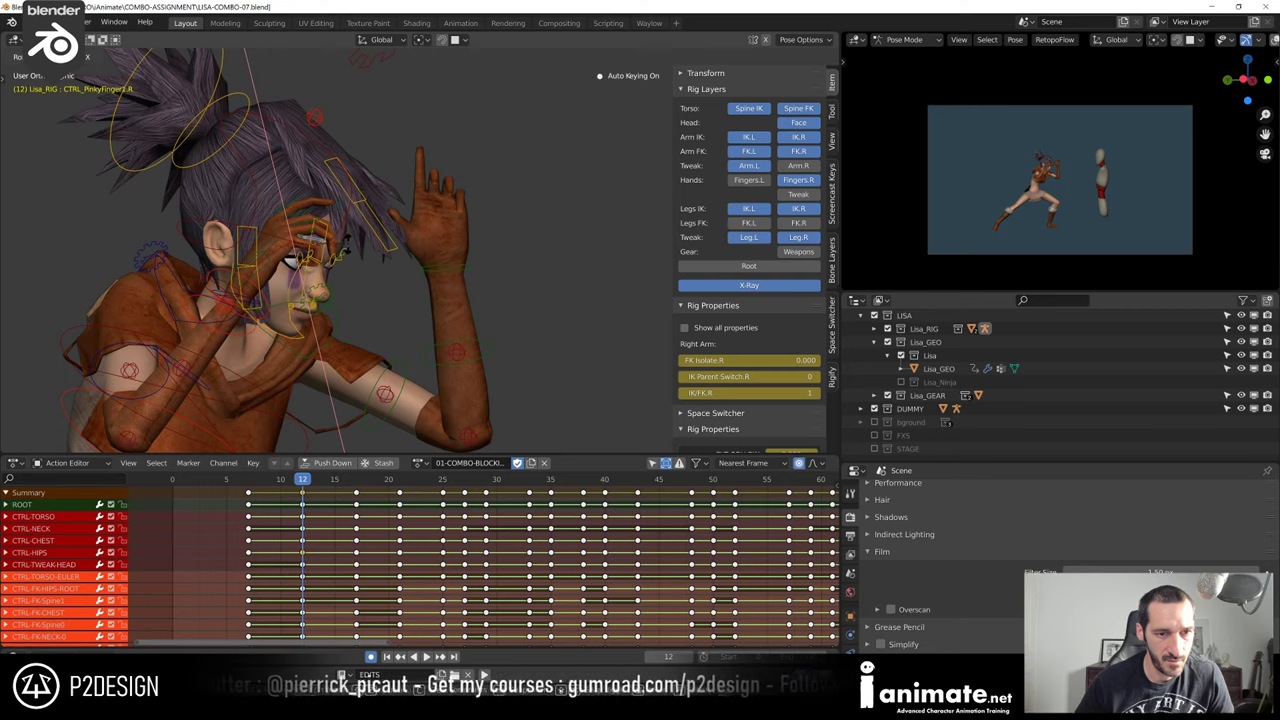
pyautogui.click(318, 245)
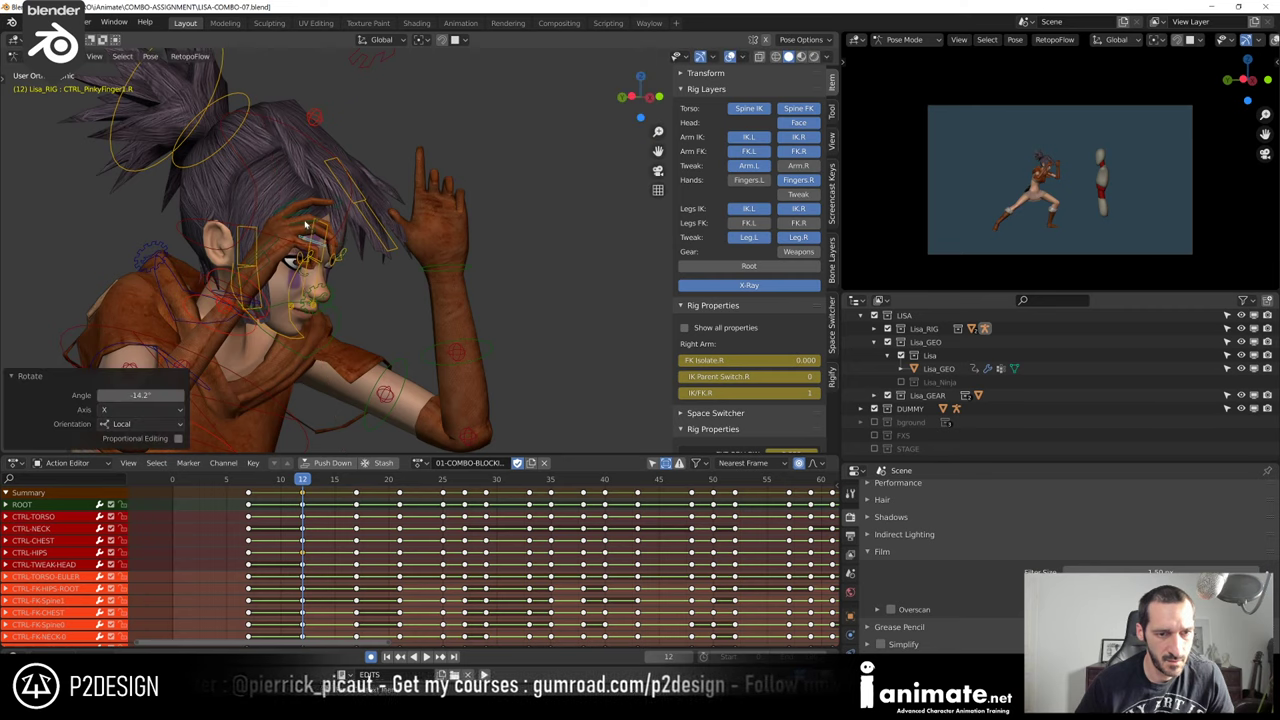
pyautogui.click(303, 222)
pyautogui.press('r')
pyautogui.press('x')
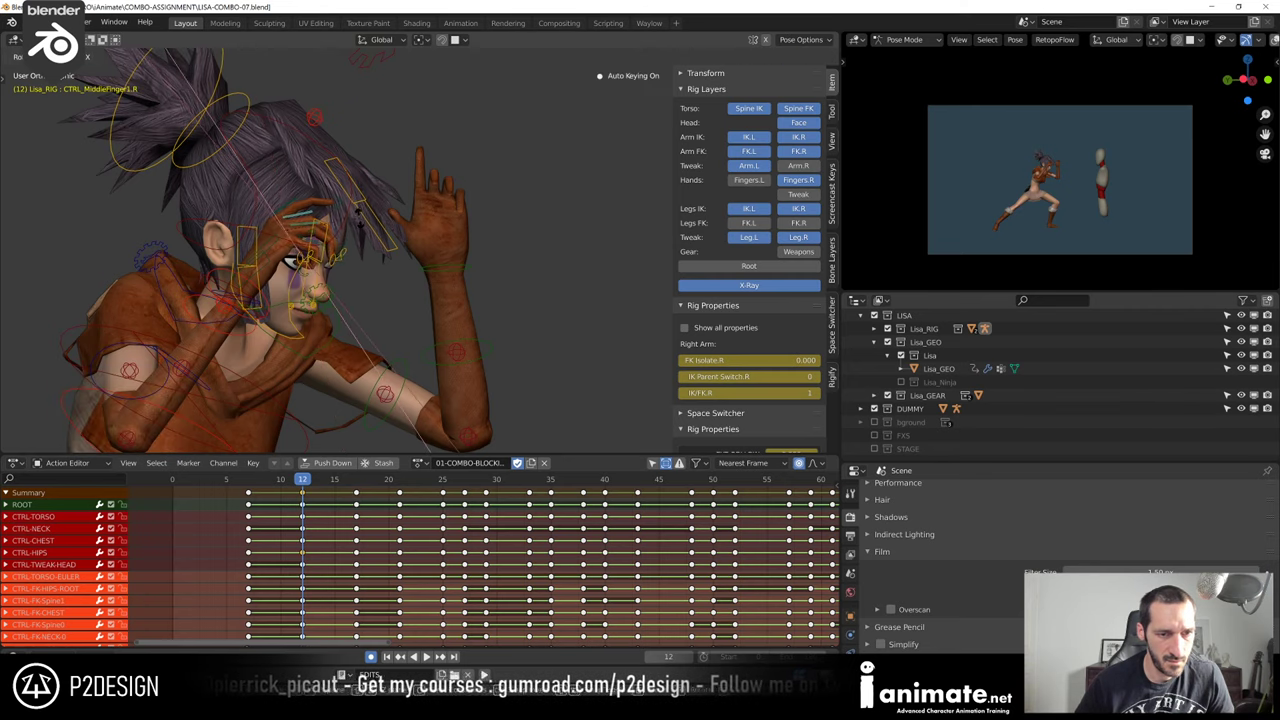
pyautogui.click(339, 248)
# Select the right-hand finger controls at frame 12 and paste their copied pose at frame 17
pyautogui.click(300, 226)
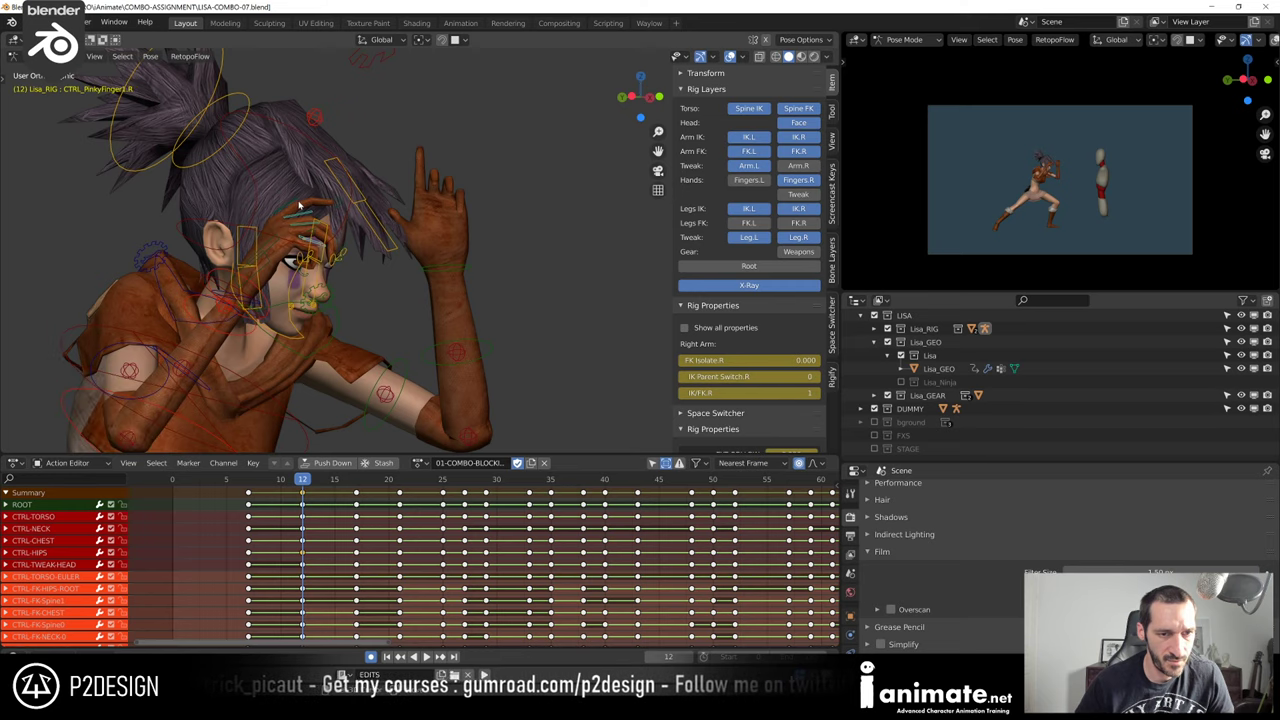
pyautogui.click(297, 204)
pyautogui.click(338, 204)
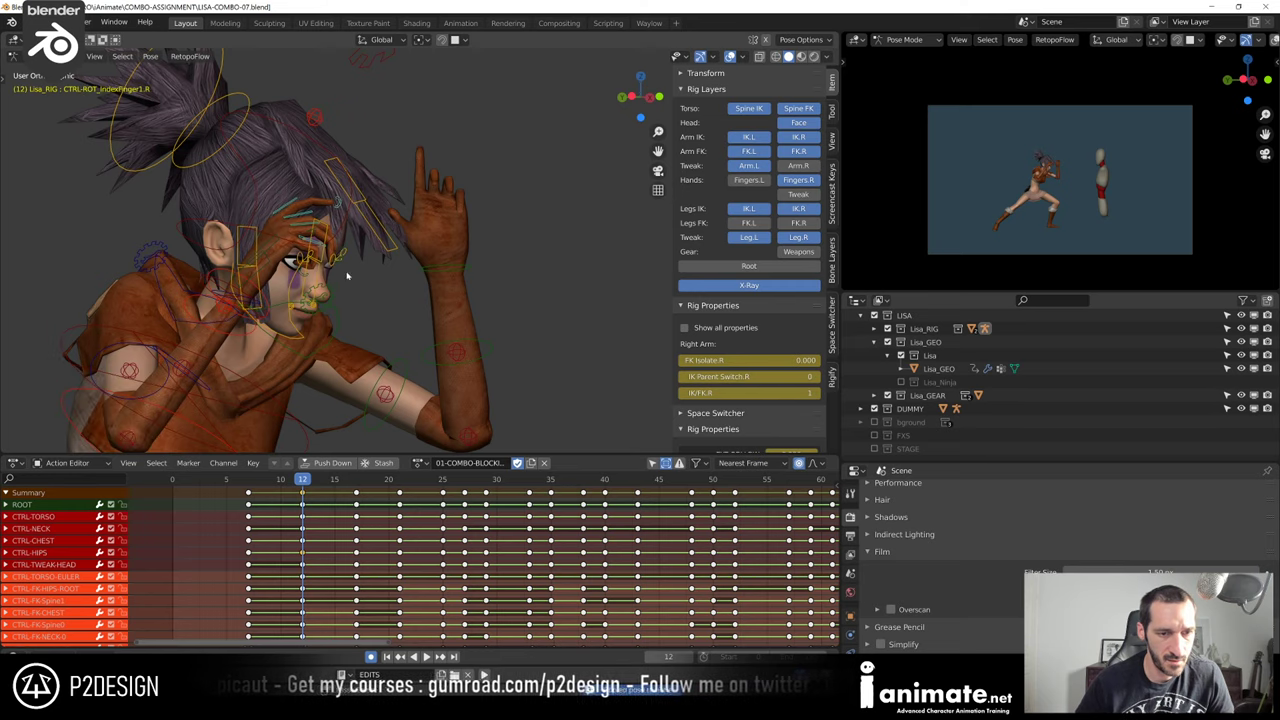
pyautogui.press('Up')
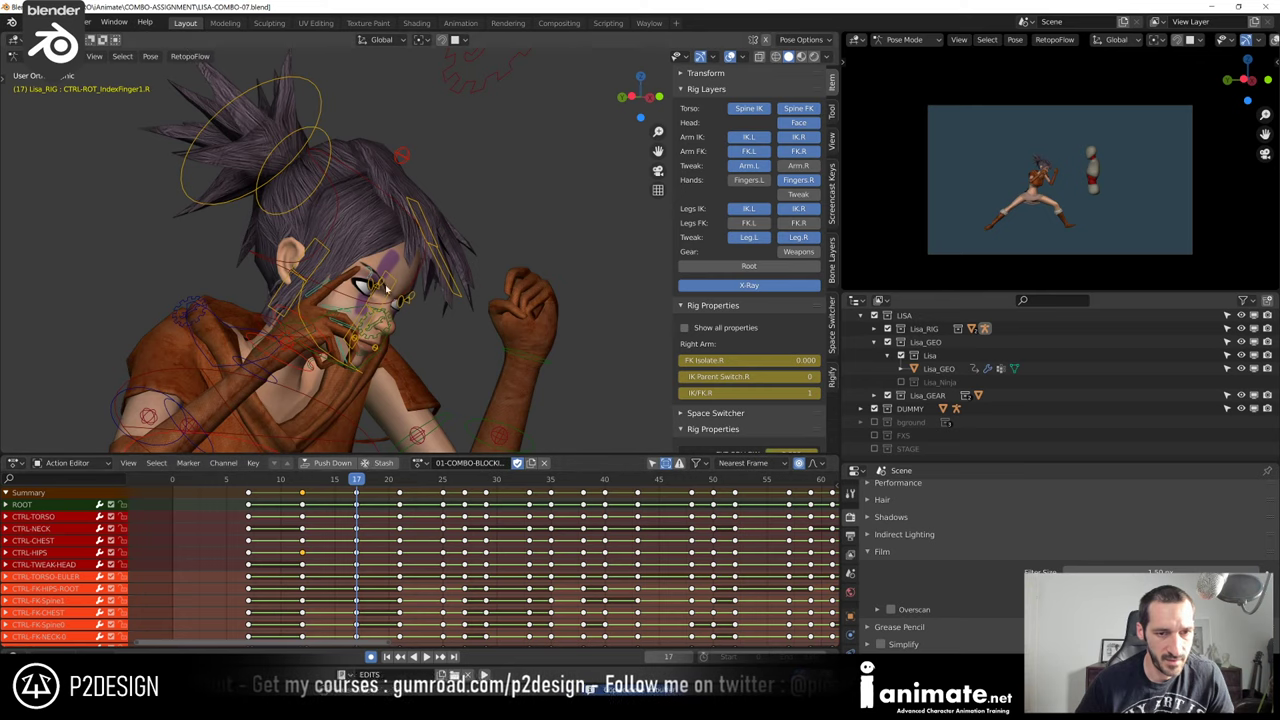
pyautogui.hotkey('ctrl', 'v')
pyautogui.press('Down')
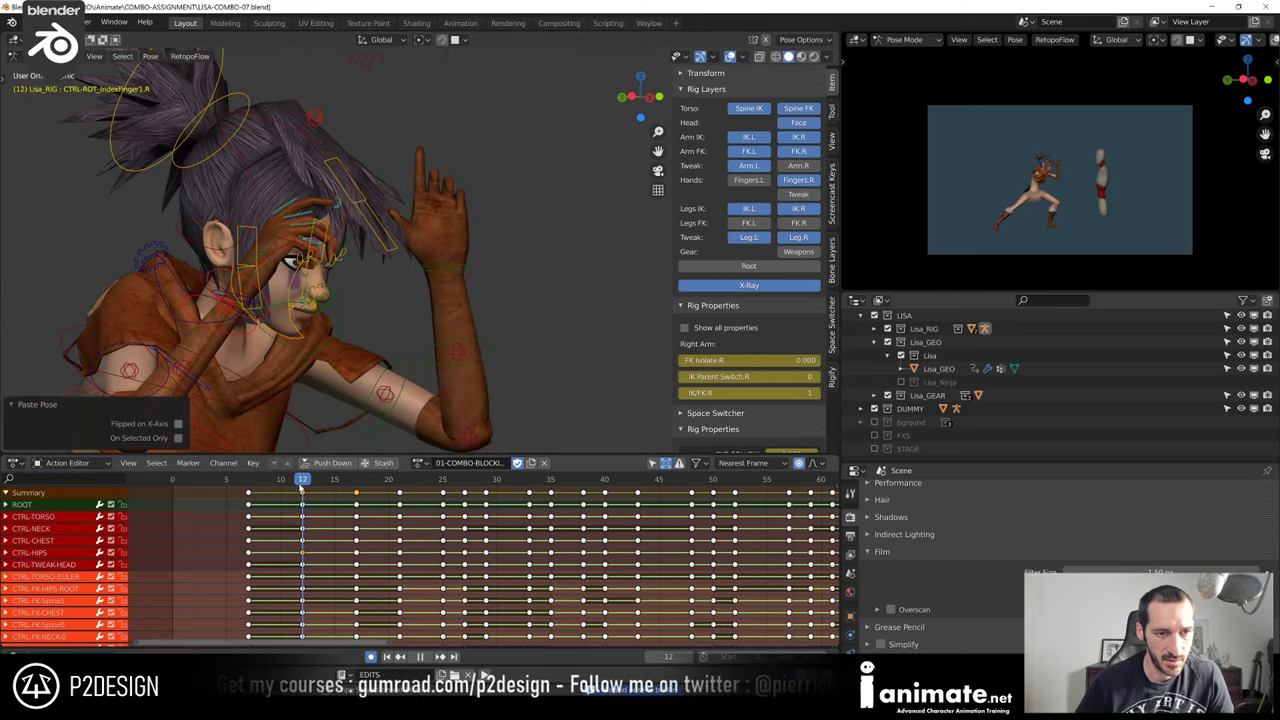
# Hide the overlays and review the hand and full-body poses from frame 12 to the punch at frame 21
pyautogui.moveTo(302, 488)
pyautogui.mouseDown()
pyautogui.moveTo(229, 488)
pyautogui.moveTo(294, 491)
pyautogui.mouseUp()
pyautogui.scroll(-1, 294, 370)
pyautogui.moveTo(293, 367); pyautogui.dragTo(350, 367, button='middle')
pyautogui.click(302, 485)
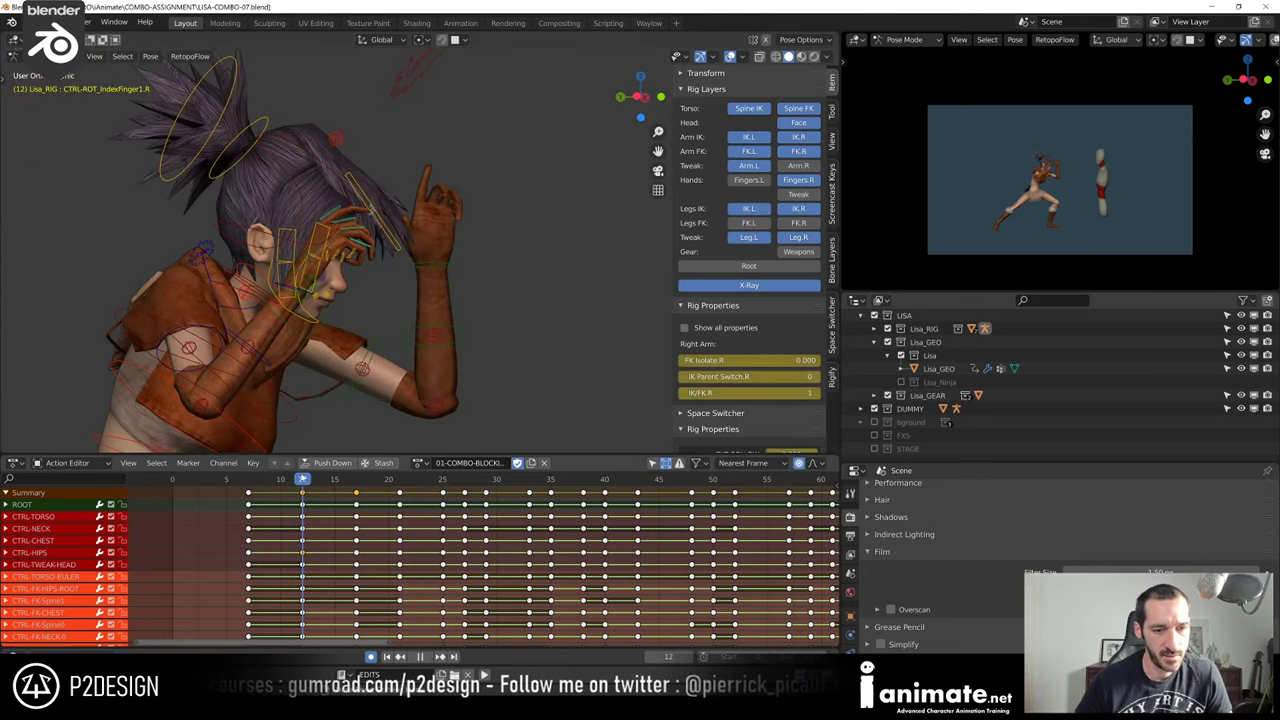
pyautogui.hotkey('alt', 'shift', 'z')
pyautogui.press('Up')
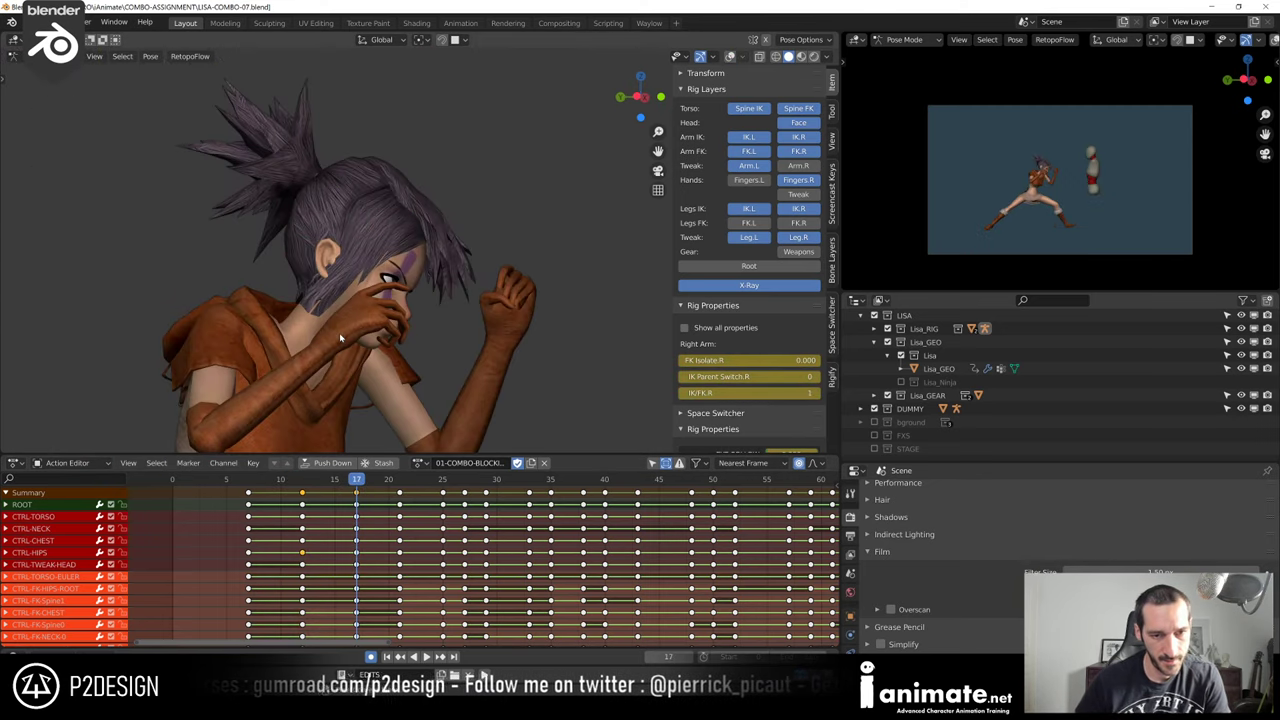
pyautogui.press('Right')
pyautogui.press('Right')
pyautogui.press('Right')
pyautogui.press('Right')
pyautogui.keyDown('shift'); pyautogui.moveTo(583, 295); pyautogui.dragTo(396, 219, button='middle'); pyautogui.keyUp('shift')
pyautogui.scroll(-3, 343, 300)
pyautogui.scroll(-2, 366, 307)
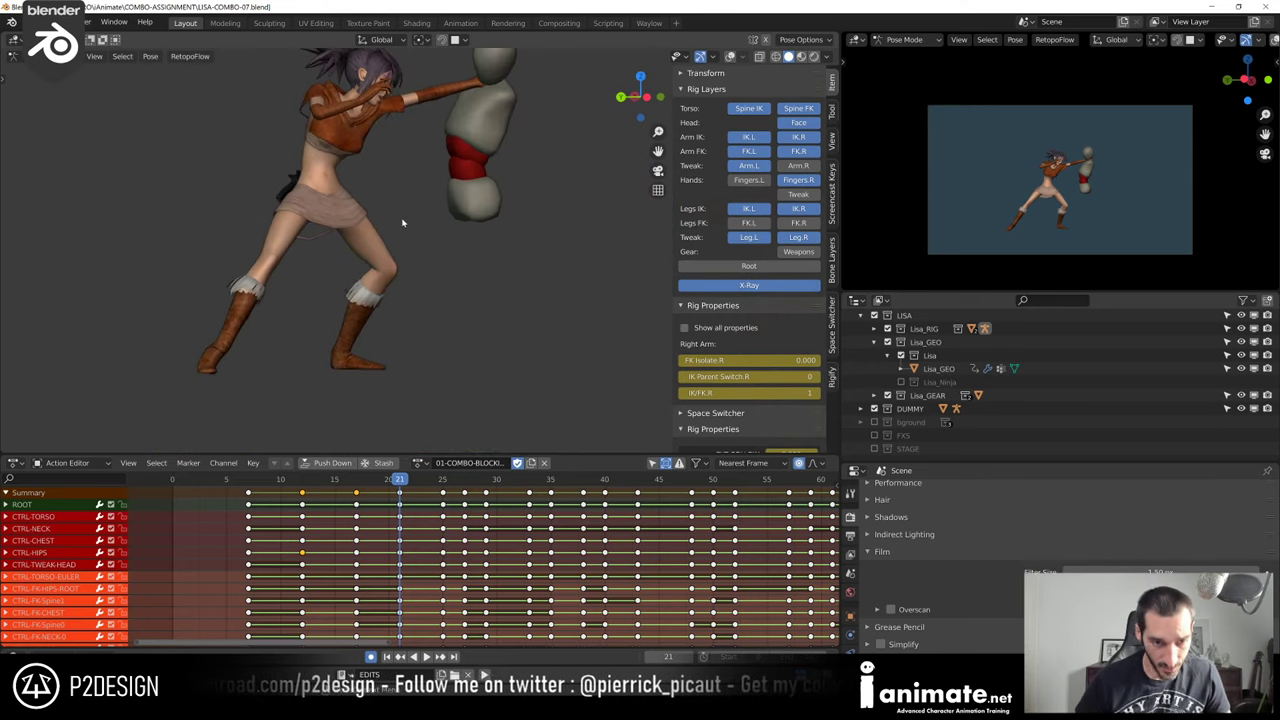
# Play the animation from frame 7 and step through the key poses around frame 17
pyautogui.click(249, 481)
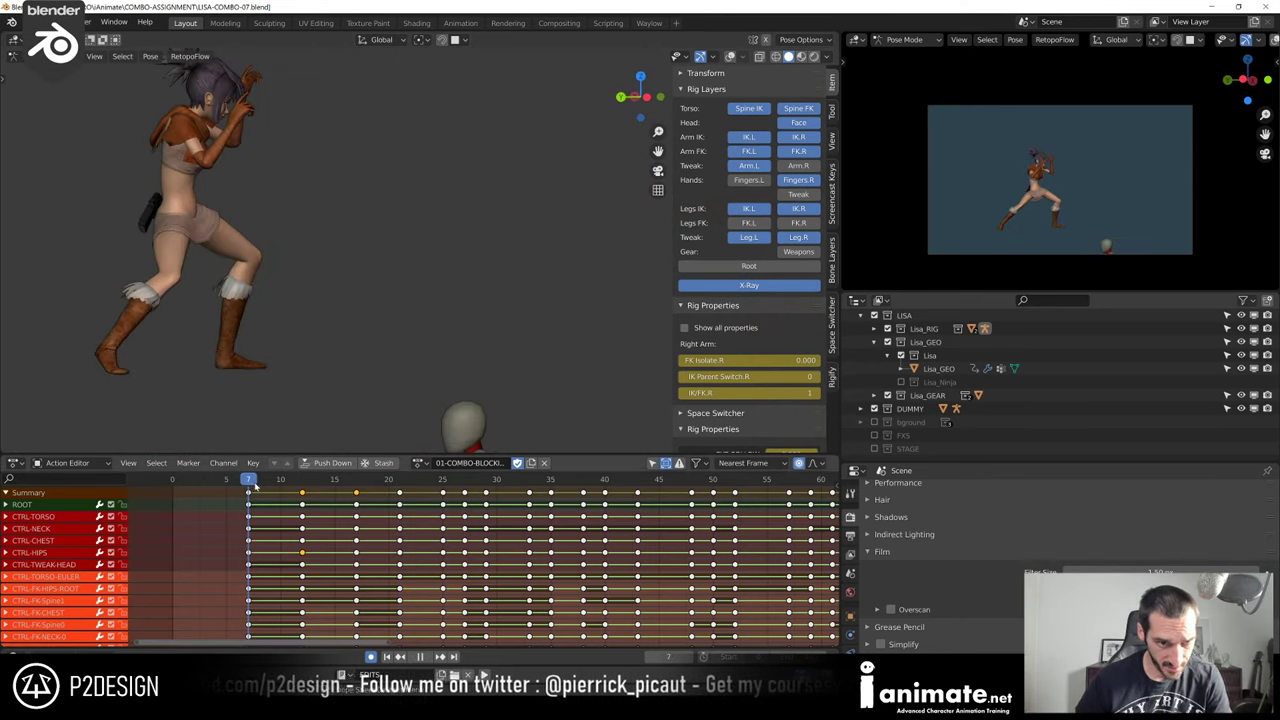
pyautogui.press('Up')
pyautogui.press('Up')
pyautogui.press('Up')
pyautogui.press('Down')
pyautogui.press('Down')
pyautogui.press('Down')
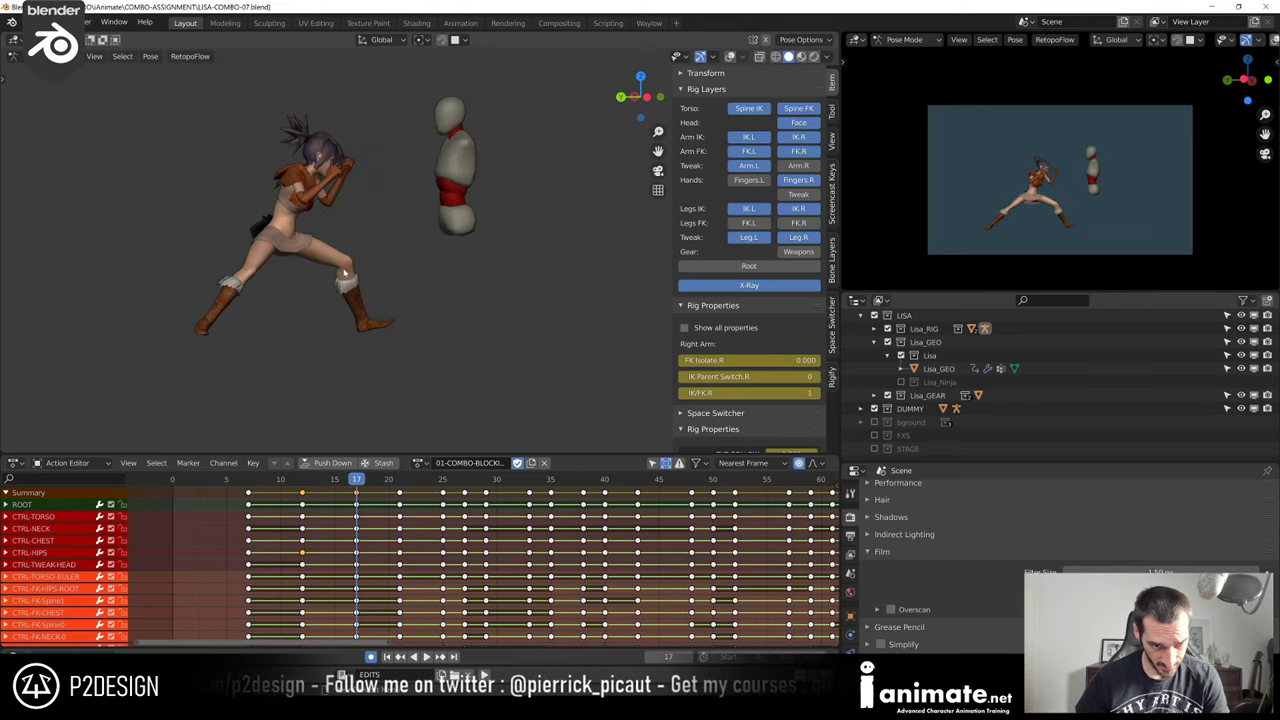
pyautogui.press('Up')
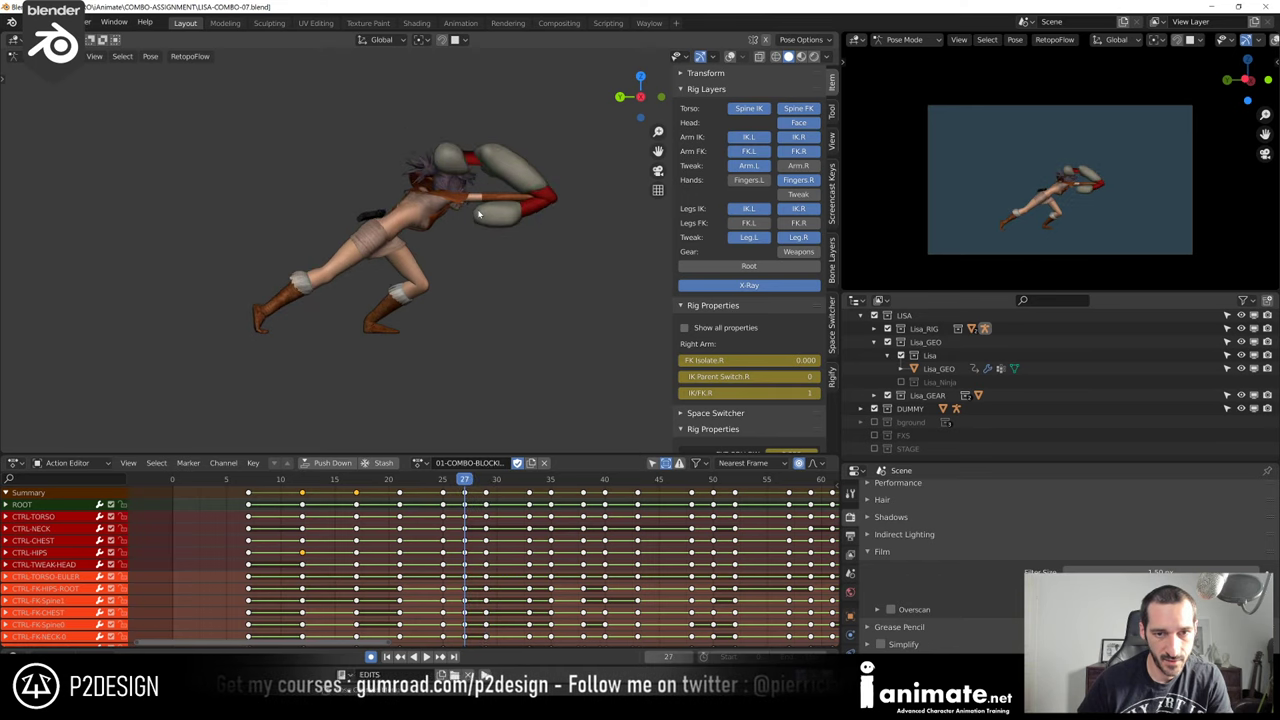
# Examine the frame 27 punch from the opposite side and back, and step through the neighbouring key poses up to frame 33
pyautogui.press('KP_9')
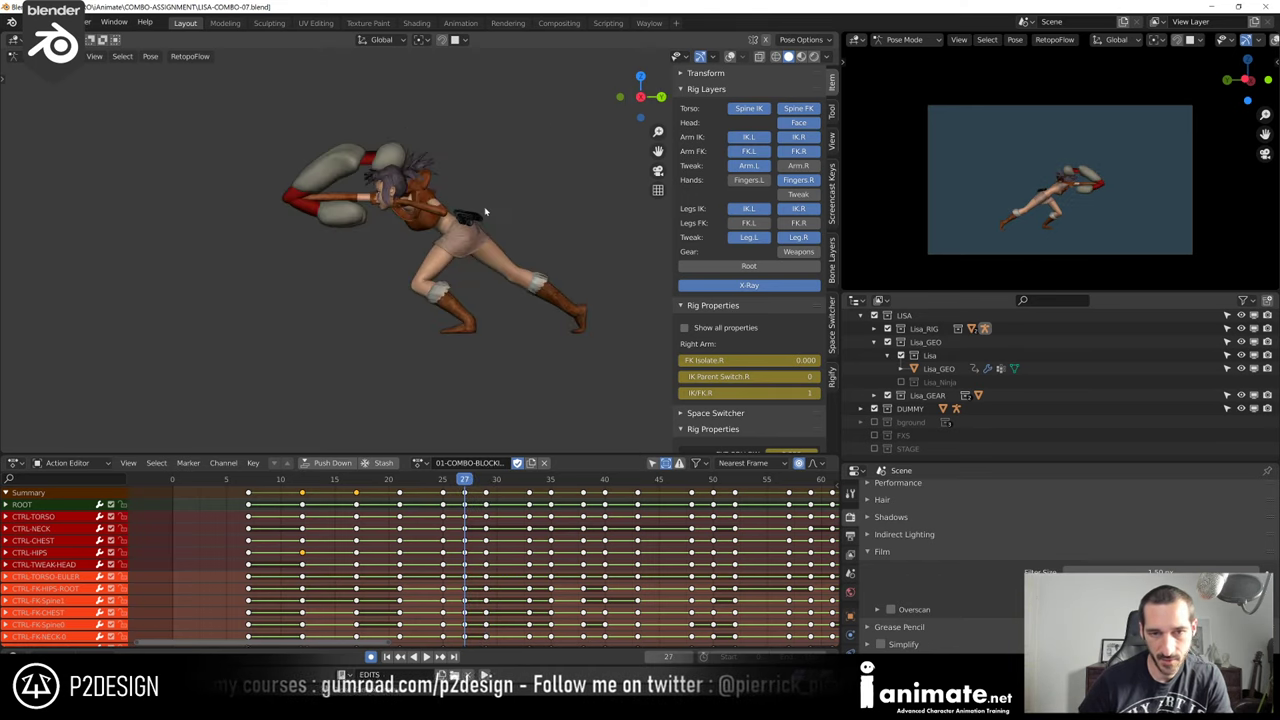
pyautogui.press('KP_9')
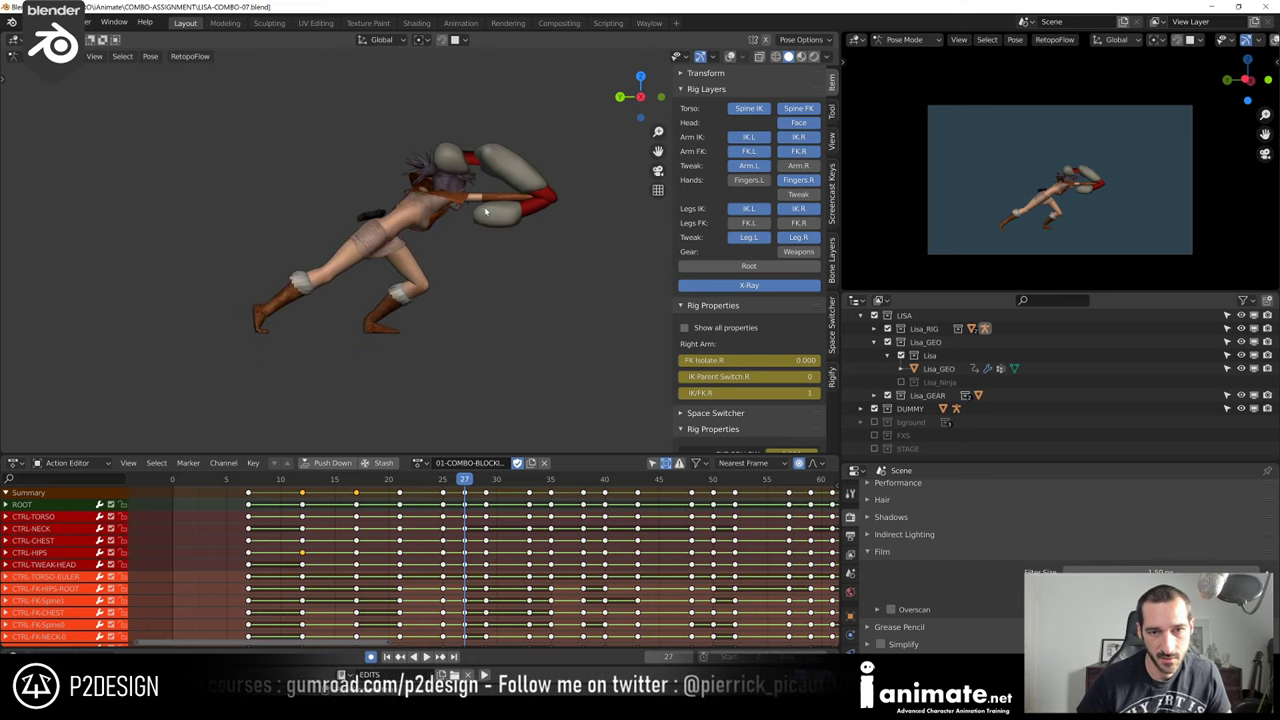
pyautogui.press('Right')
pyautogui.press('Right')
pyautogui.press('Down')
pyautogui.press('Down')
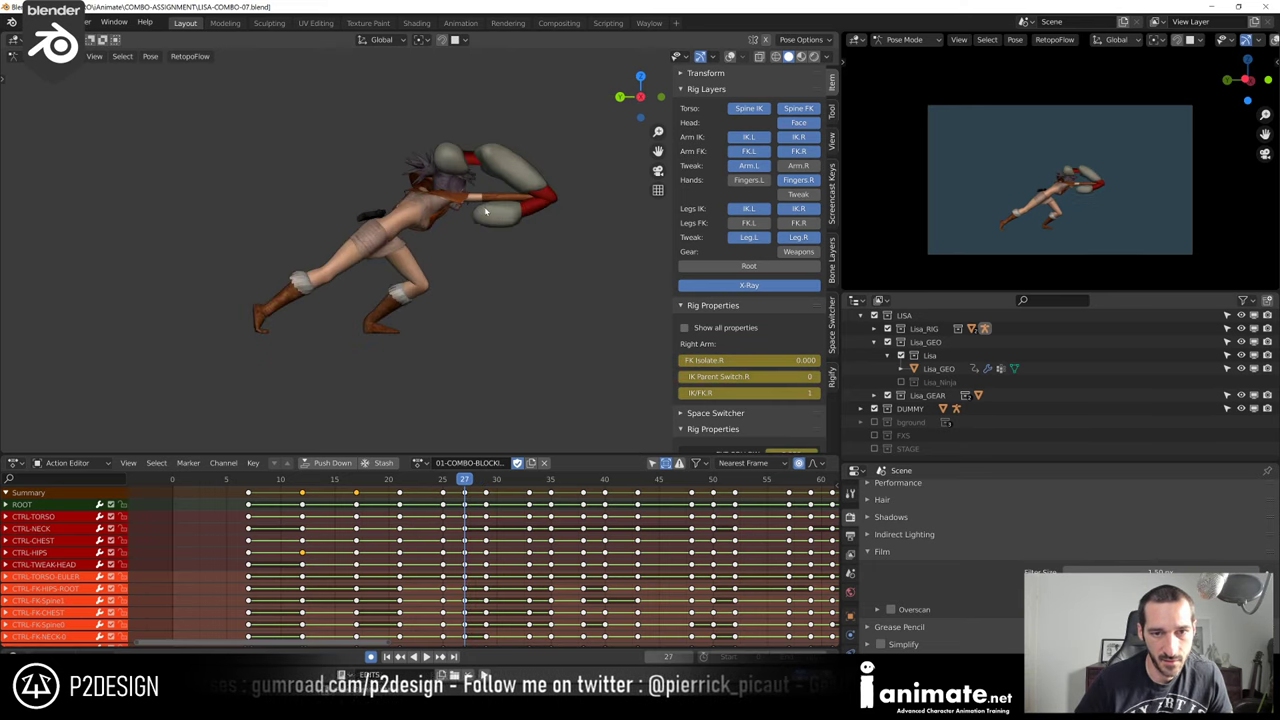
pyautogui.press('Up')
pyautogui.press('Up')
pyautogui.press('Up')
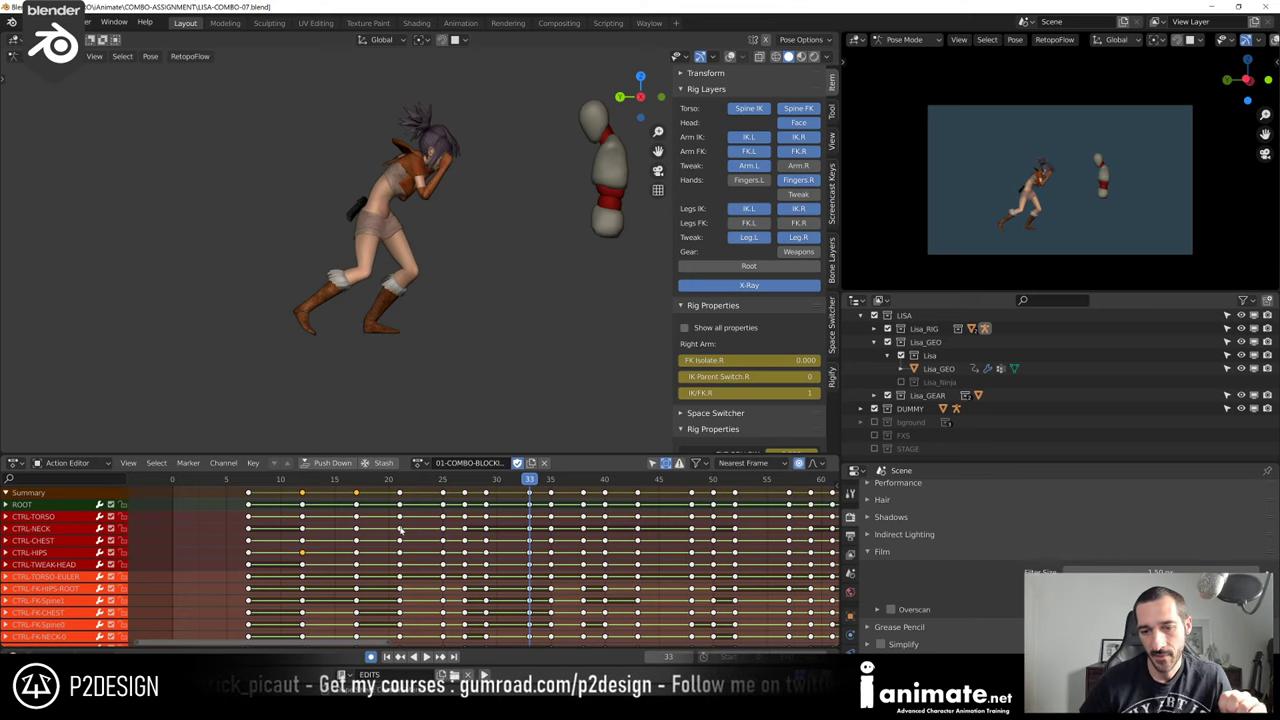
# Show the action's full key range in the timeline and check the final pose at frame 164
pyautogui.scroll(-5, 490, 541)
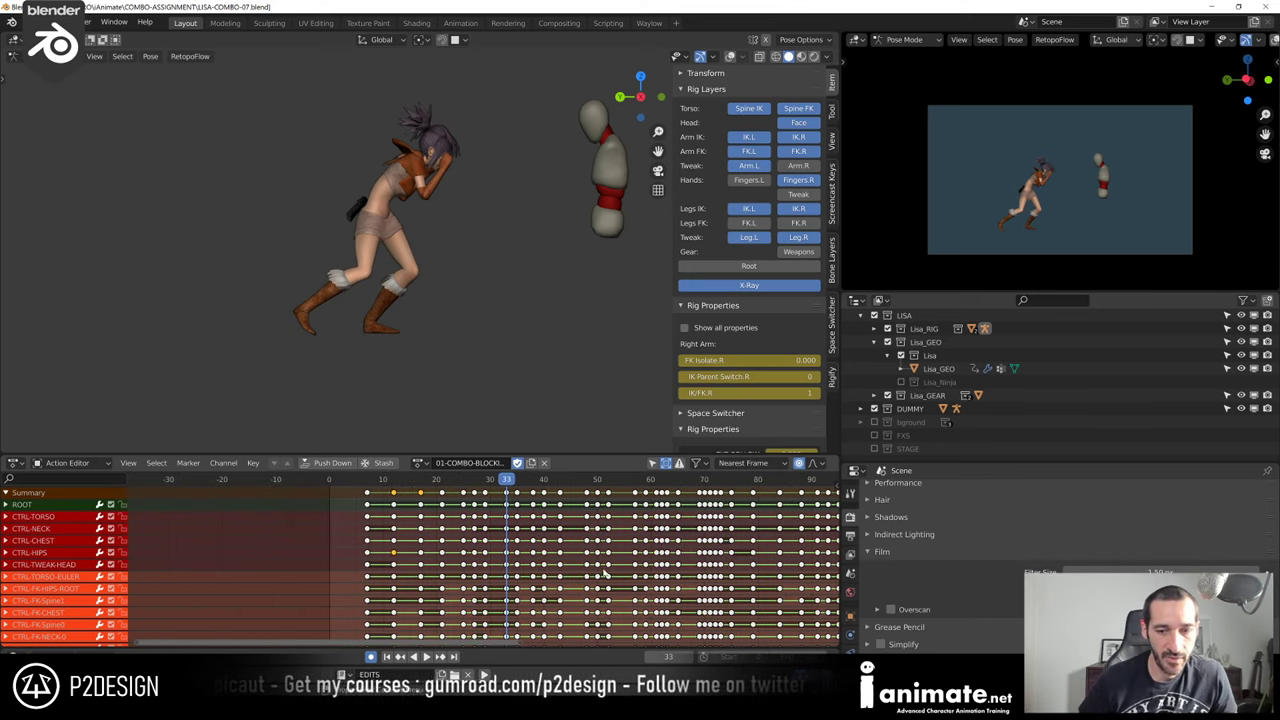
pyautogui.scroll(-6, 636, 553)
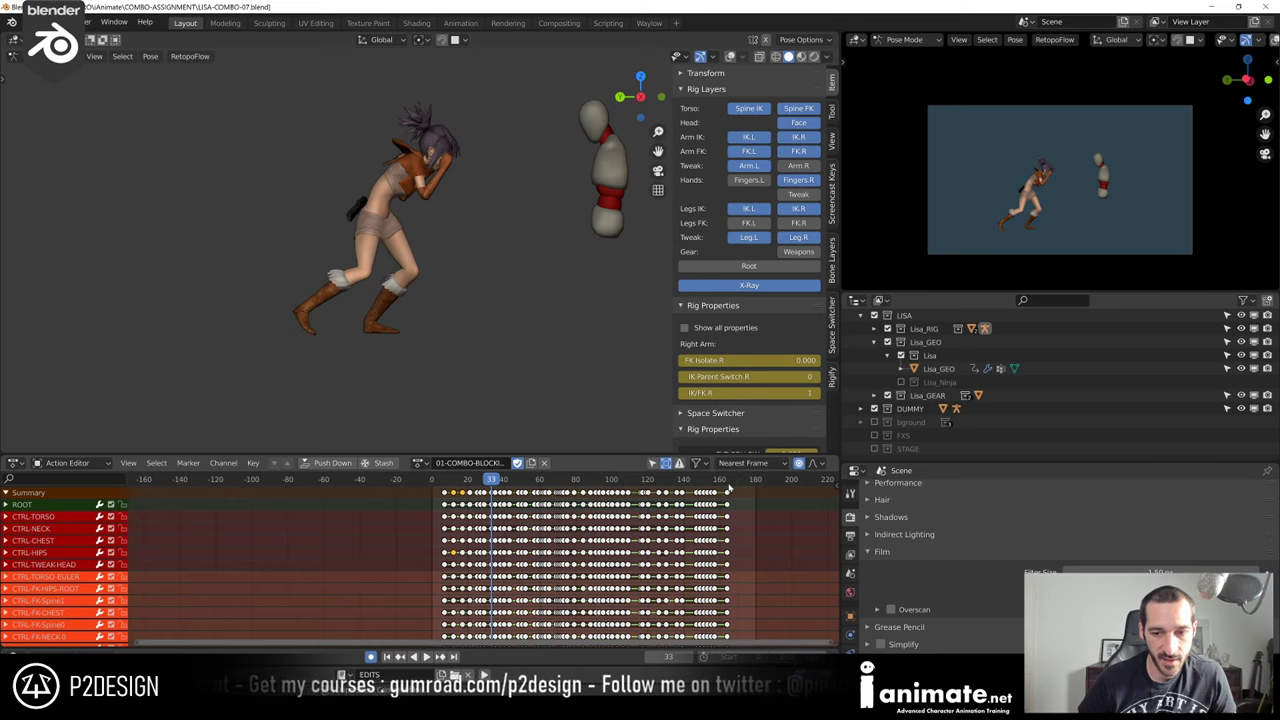
pyautogui.click(728, 485)
pyautogui.press('space')
pyautogui.press('space')
pyautogui.scroll(5, 480, 512)
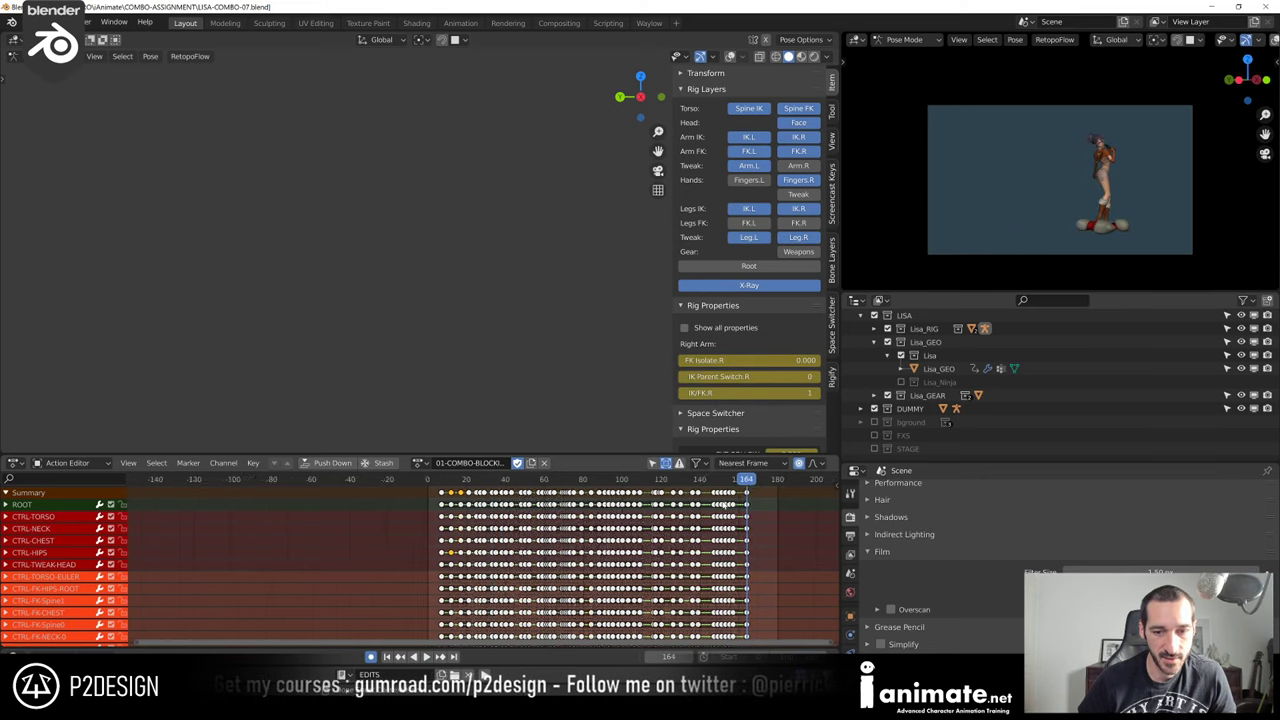
# Scrub through the combo from frame 17 to frame 52, inspect the frame 48 pose, and continue reviewing the rest of the action
pyautogui.moveTo(414, 488); pyautogui.dragTo(434, 492)
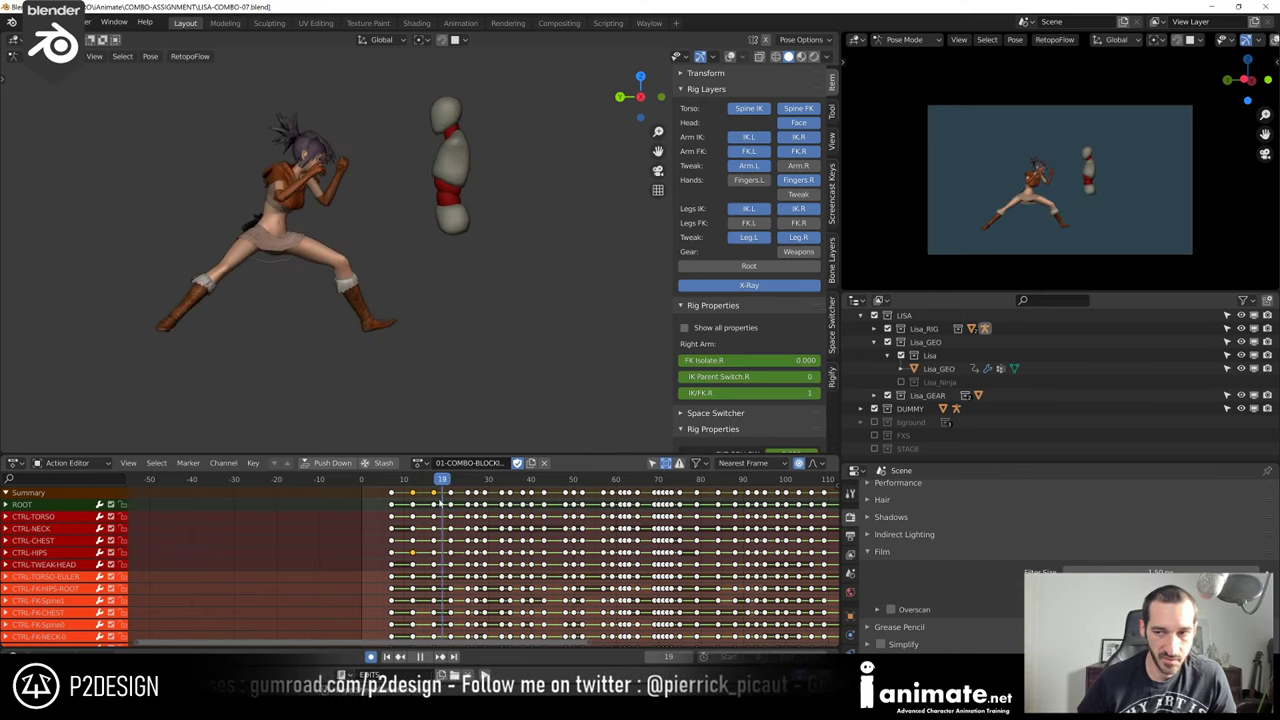
pyautogui.moveTo(452, 506)
pyautogui.mouseDown()
pyautogui.moveTo(434, 510)
pyautogui.moveTo(414, 484)
pyautogui.moveTo(435, 487)
pyautogui.mouseUp()
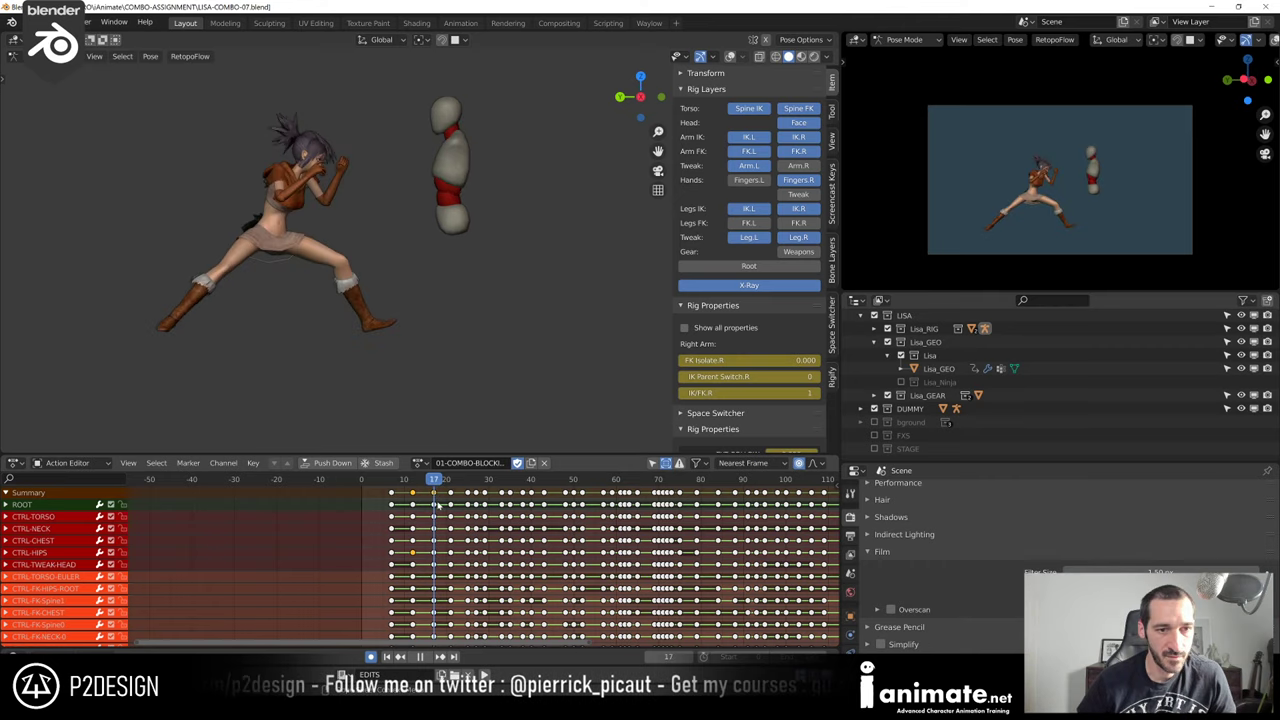
pyautogui.moveTo(437, 504); pyautogui.dragTo(582, 491)
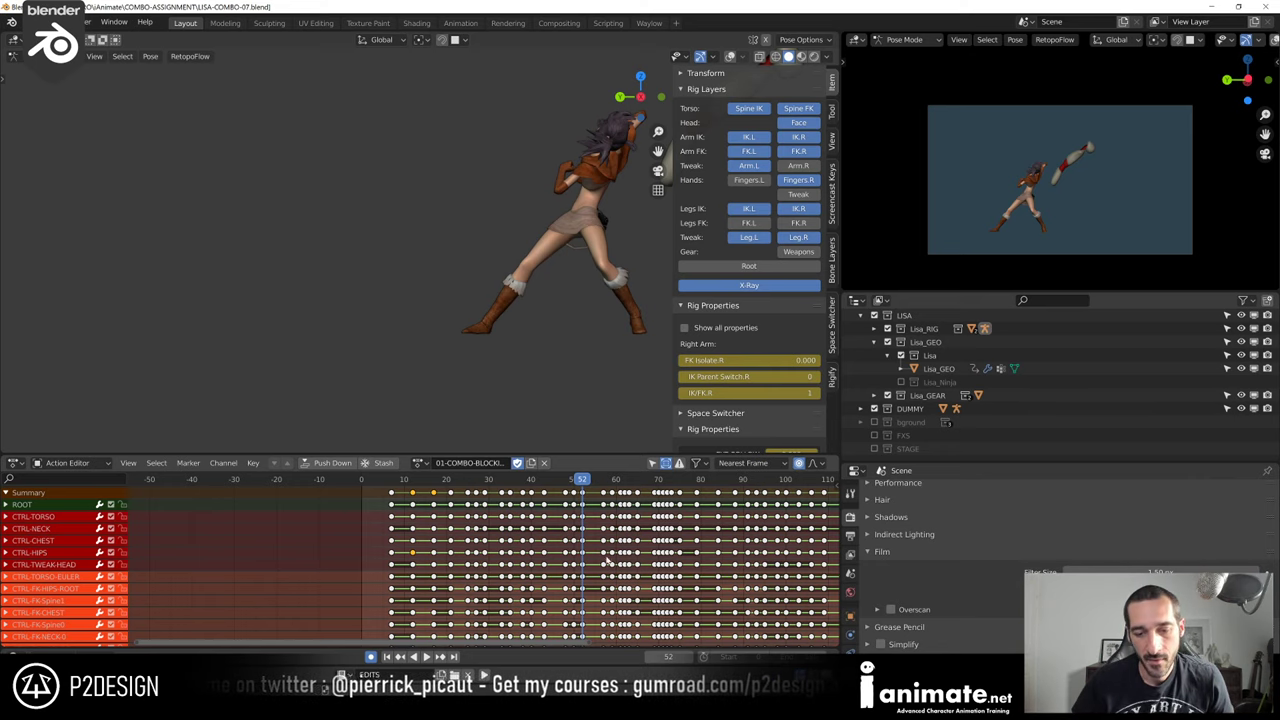
pyautogui.moveTo(590, 576); pyautogui.dragTo(371, 566, button='middle')
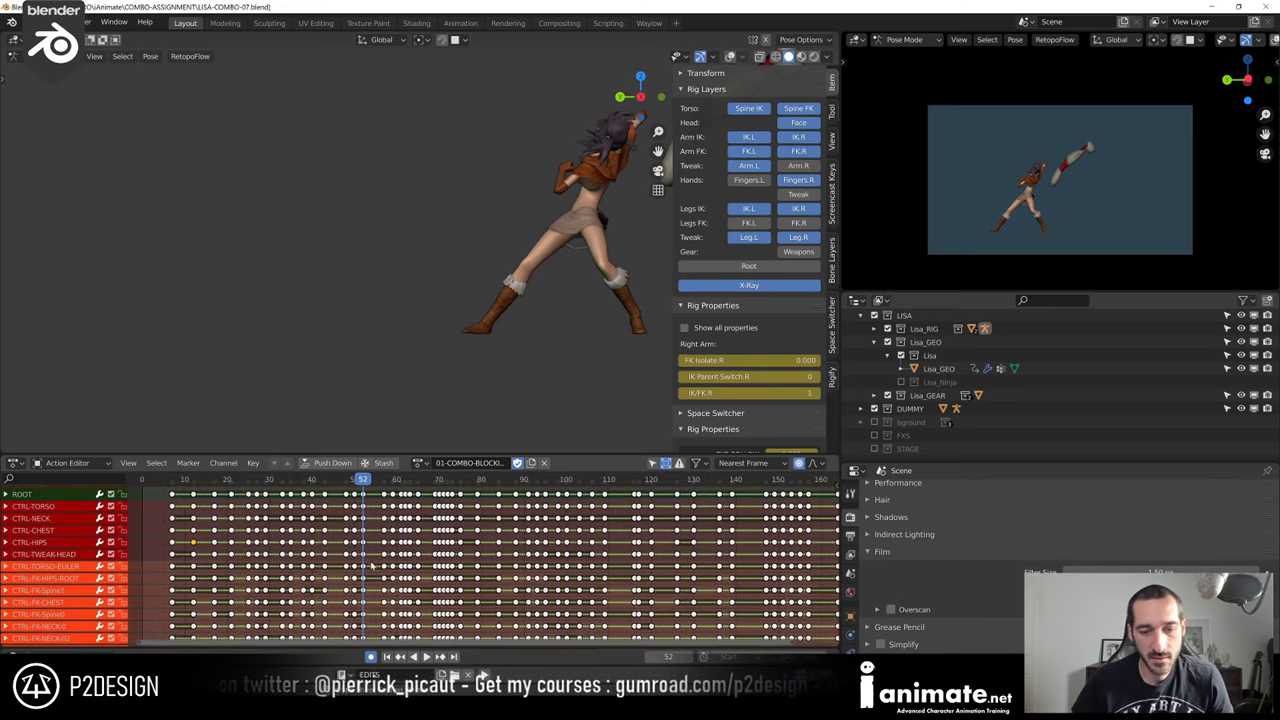
pyautogui.click(347, 481)
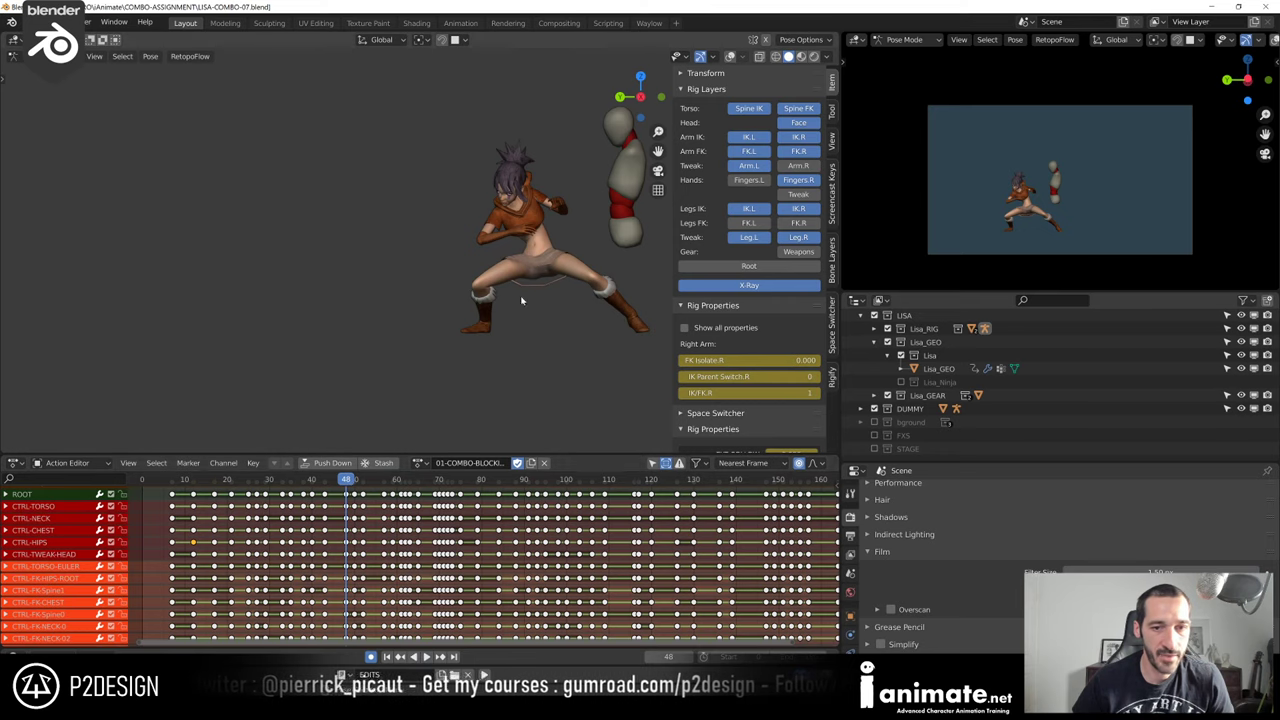
pyautogui.scroll(1, 380, 485)
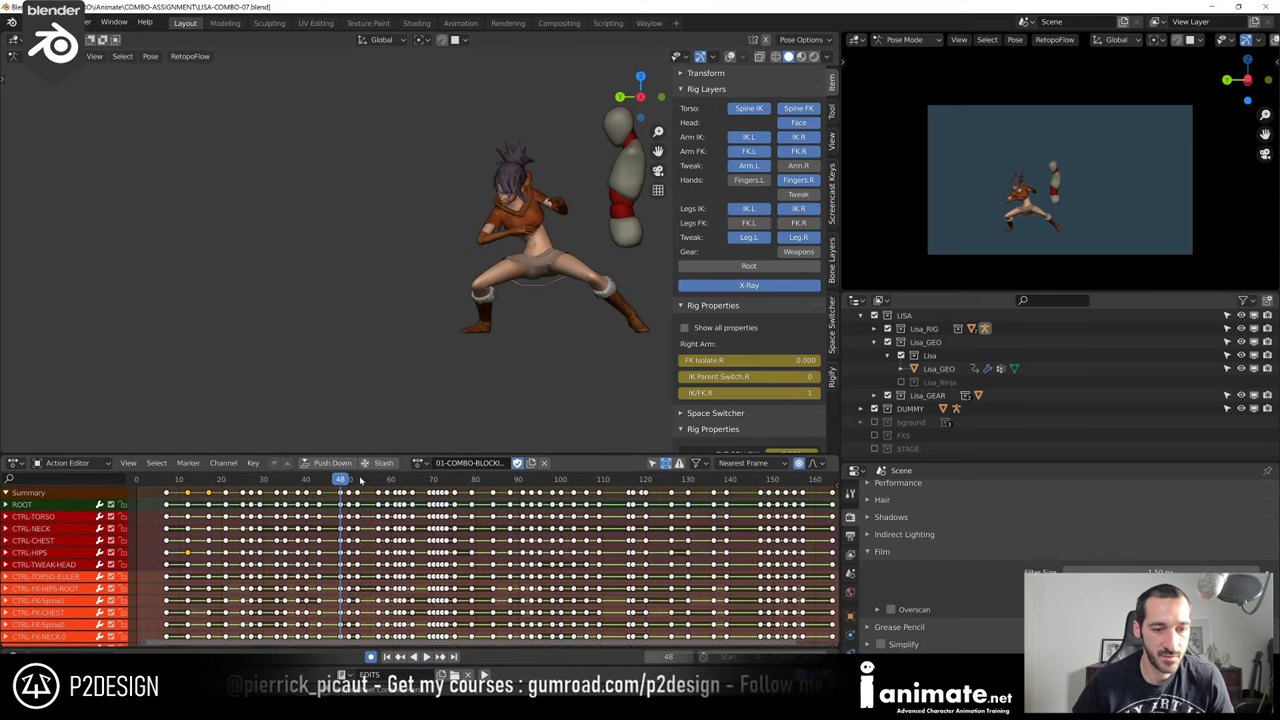
pyautogui.moveTo(361, 483); pyautogui.dragTo(378, 506)
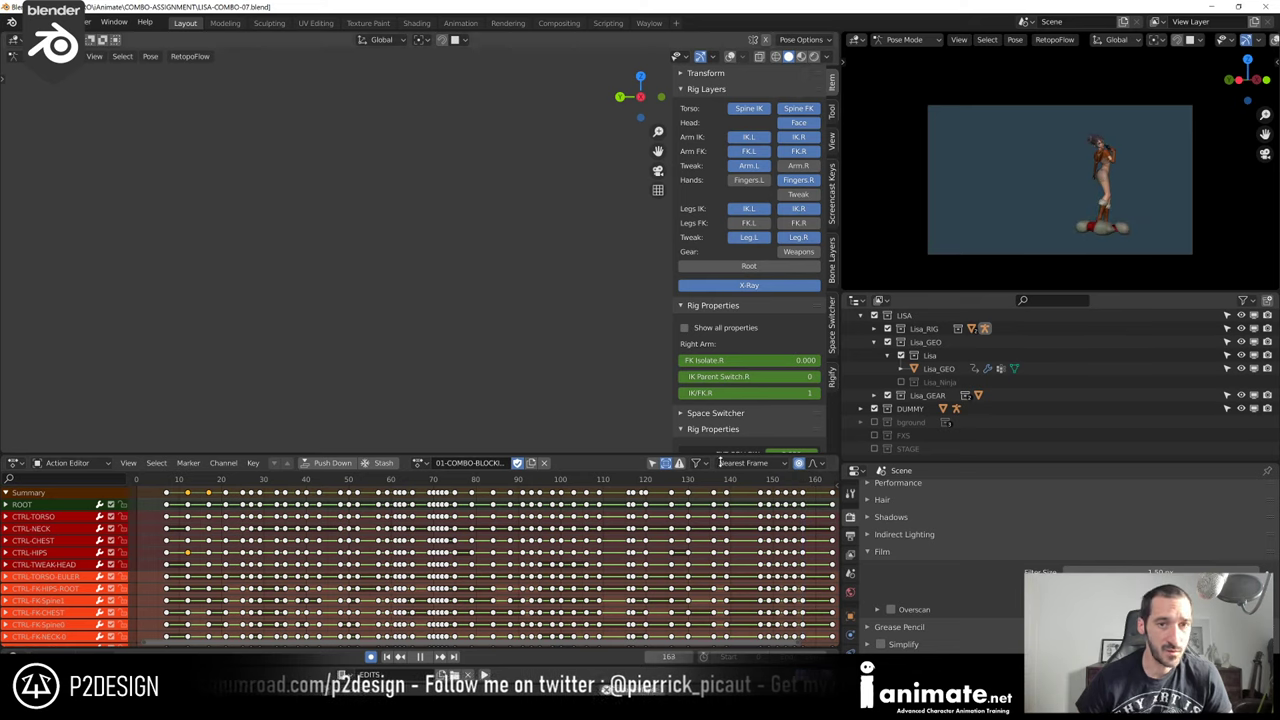
# Stop the playback and examine the second punch by scrubbing from frame 18 and stepping through the key poses between frames 25 and 29
pyautogui.press('space')
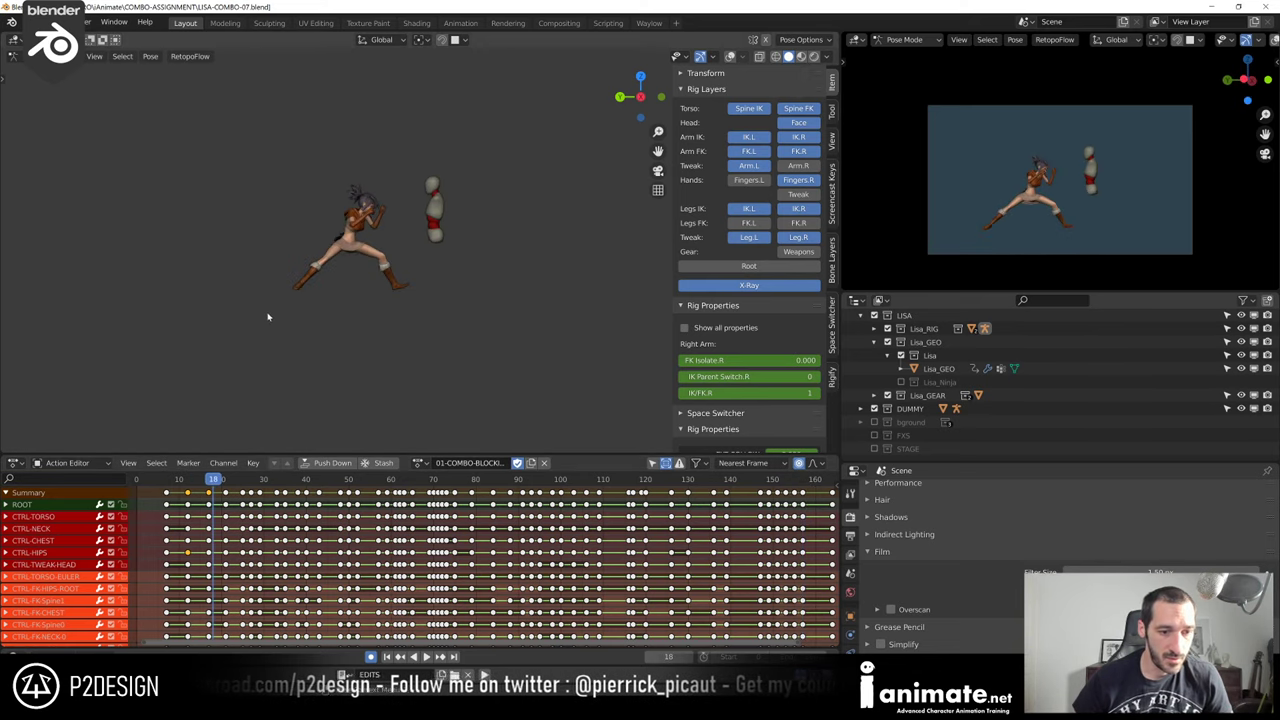
pyautogui.scroll(2, 285, 320)
pyautogui.scroll(-3, 288, 328)
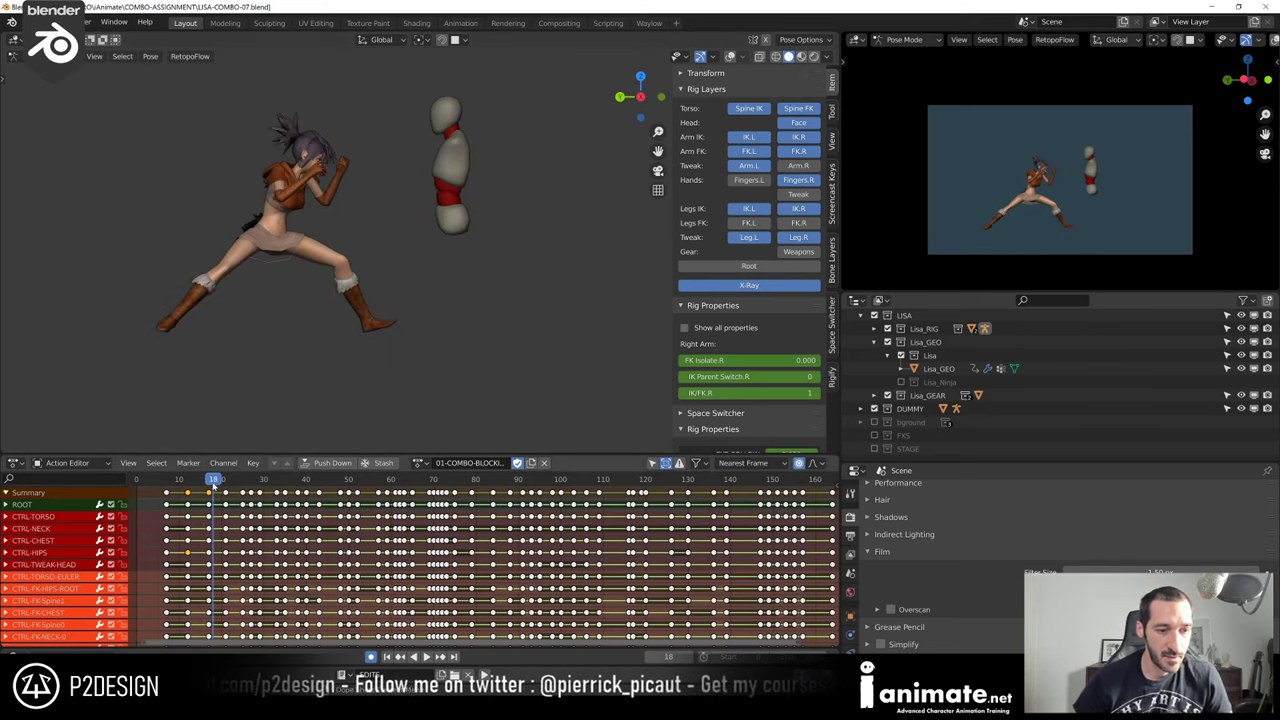
pyautogui.moveTo(214, 485); pyautogui.dragTo(255, 500)
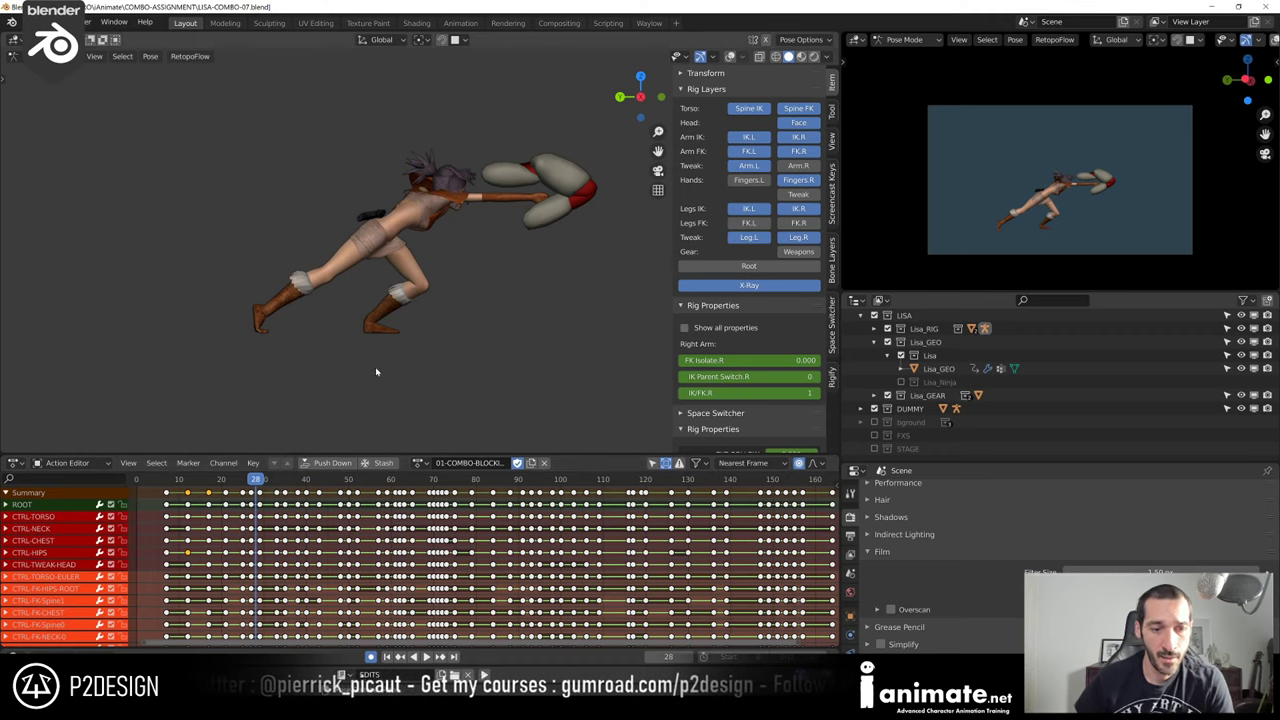
pyautogui.press('Left')
pyautogui.press('Left')
pyautogui.press('Left')
pyautogui.press('Up')
pyautogui.press('Up')
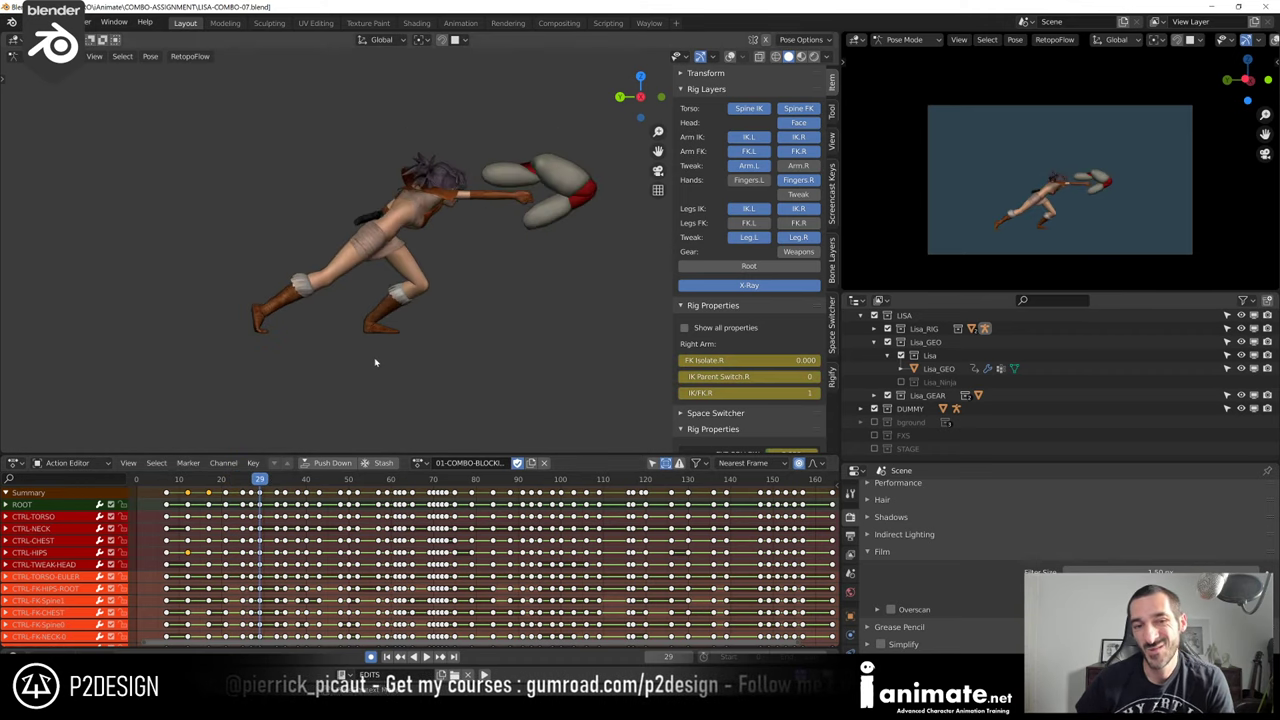
pyautogui.press('Down')
pyautogui.press('Down')
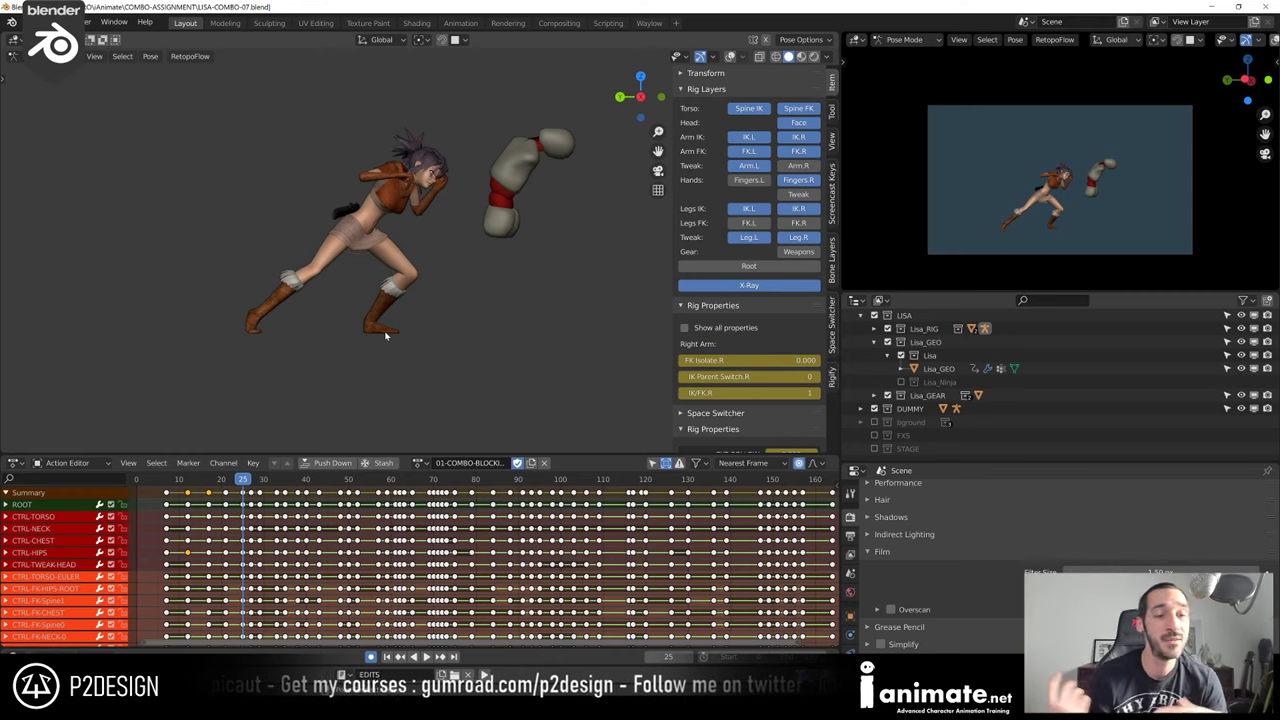
# Replay the opening and inspect the frame 13 pose from the front and from the side
pyautogui.press('space')
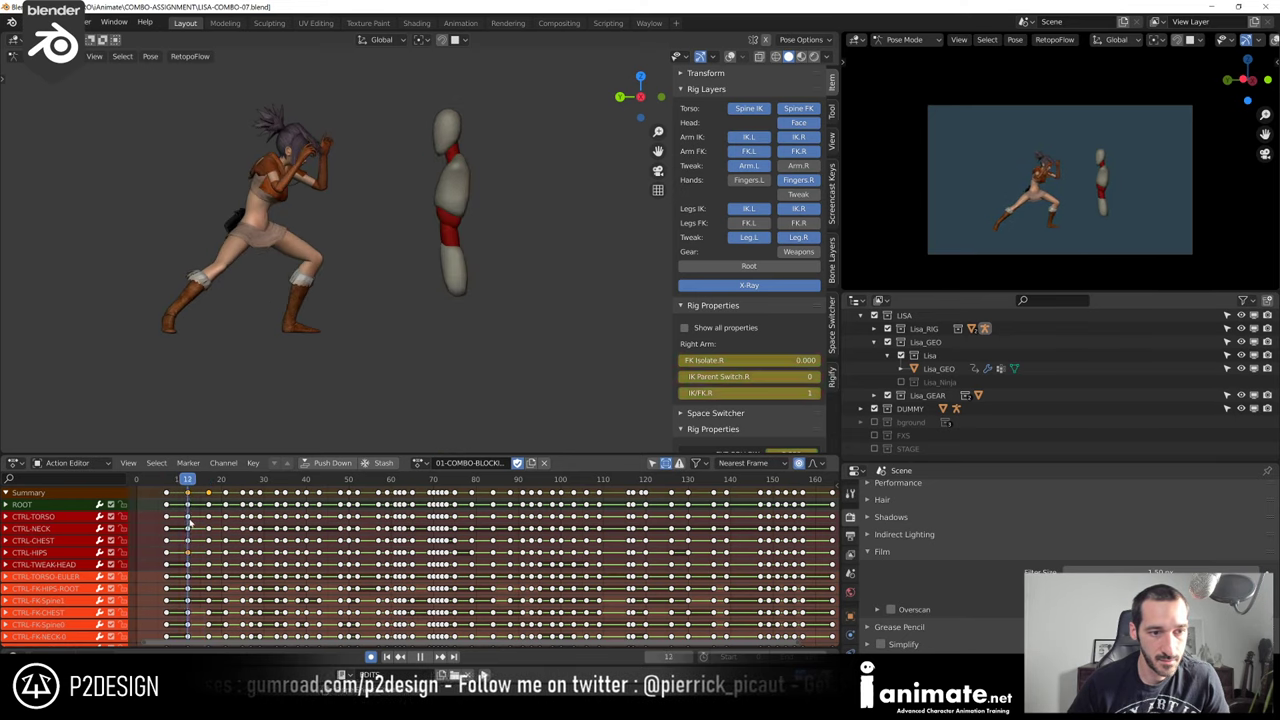
pyautogui.press('space')
pyautogui.press('KP_3')
pyautogui.press('KP_1')
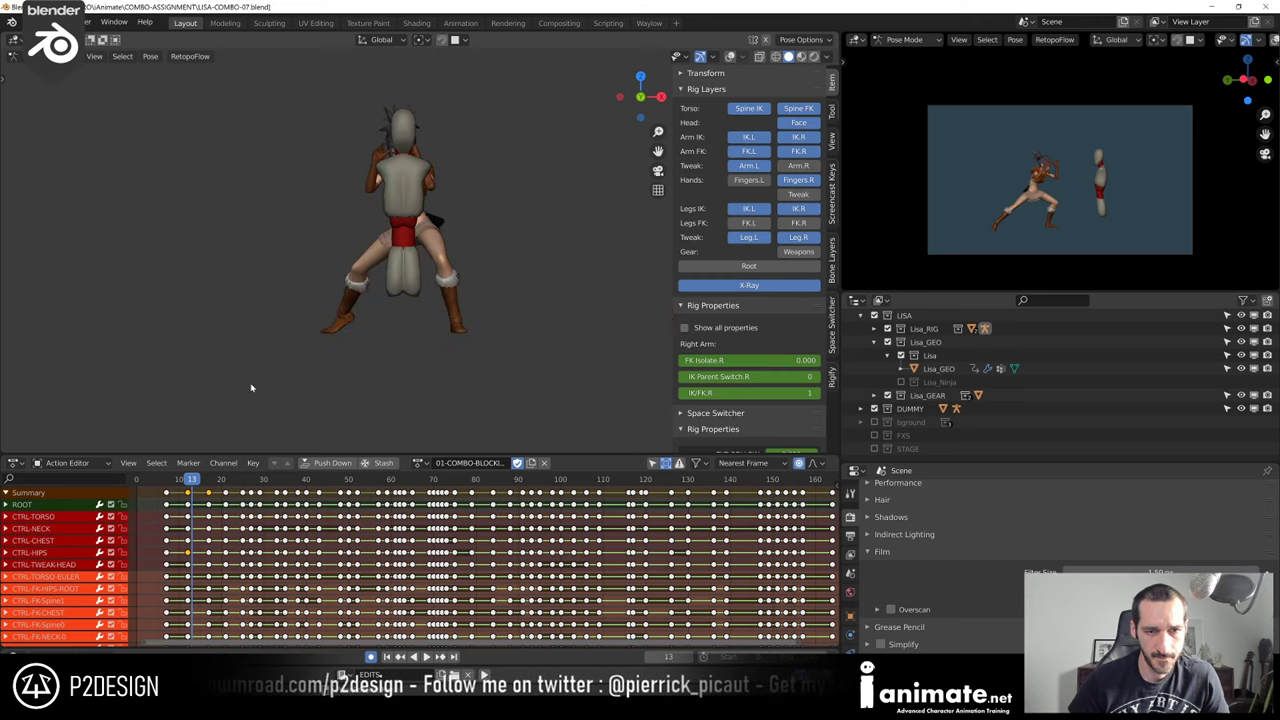
pyautogui.press('ctrl+KP_3')
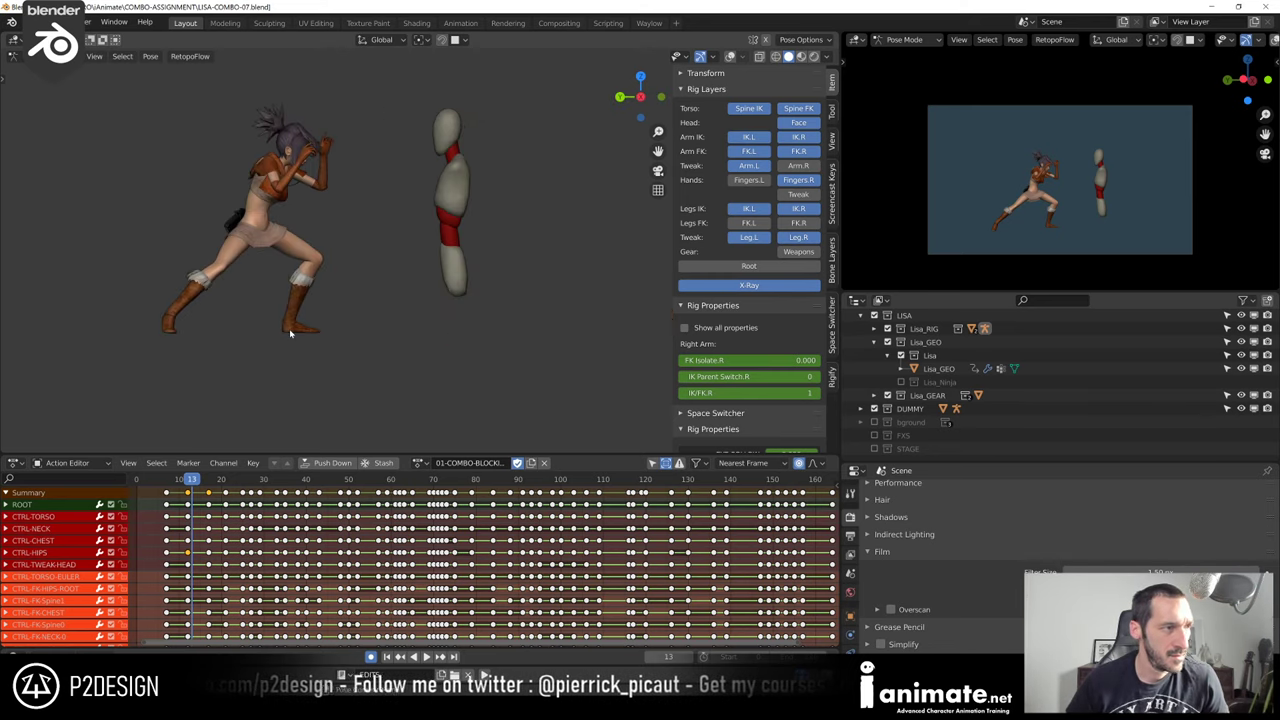
# Examine the scene's output path, file format, dimensions and frame range settings
pyautogui.click(850, 534)
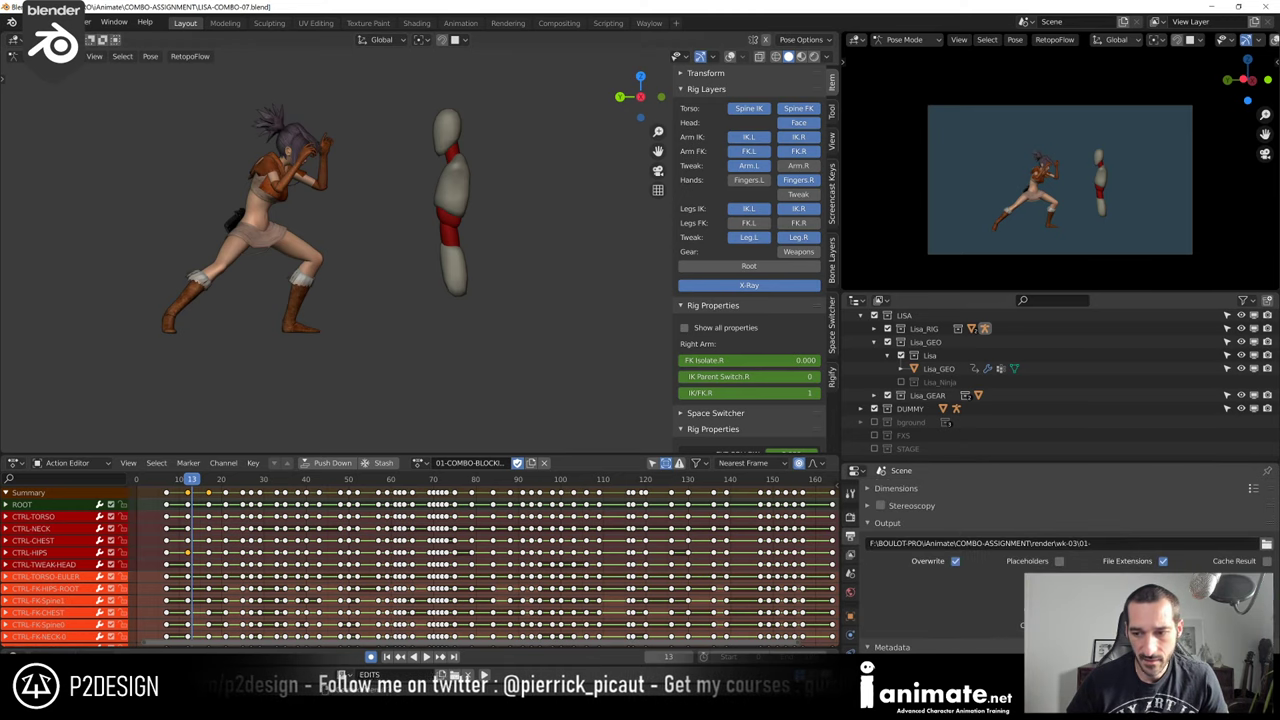
pyautogui.scroll(-6, 1060, 560)
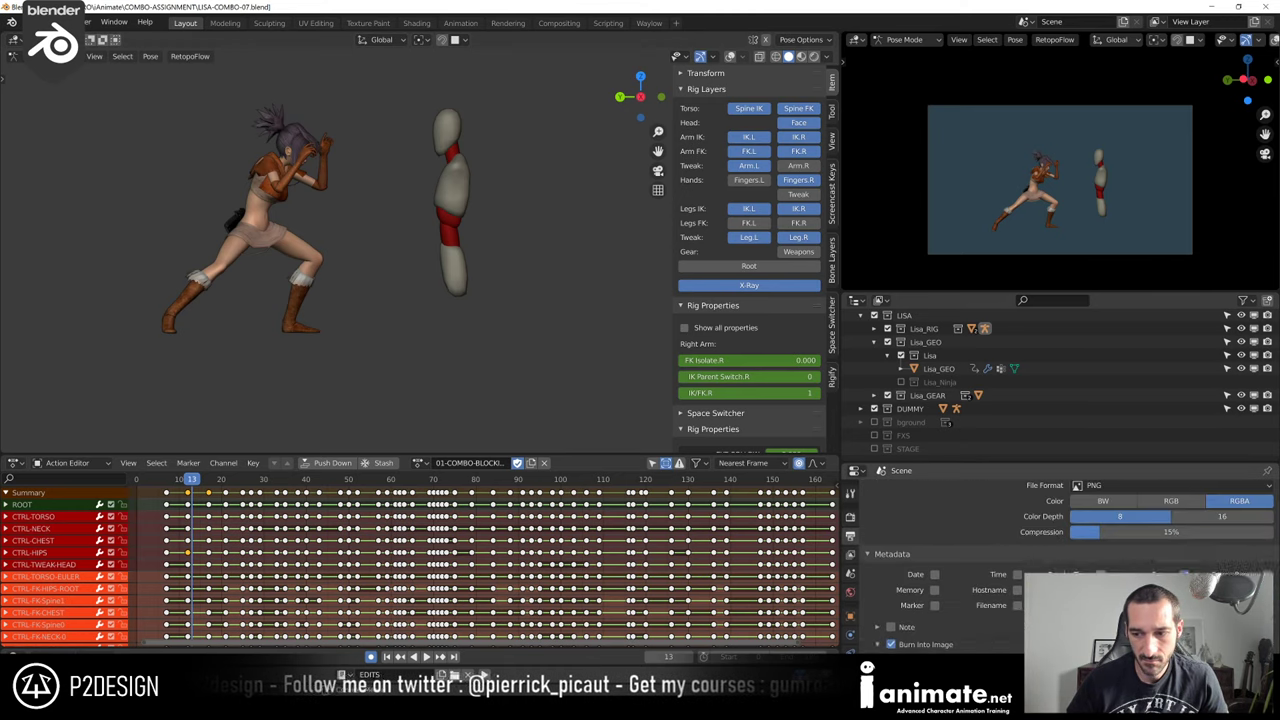
pyautogui.scroll(5, 1077, 561)
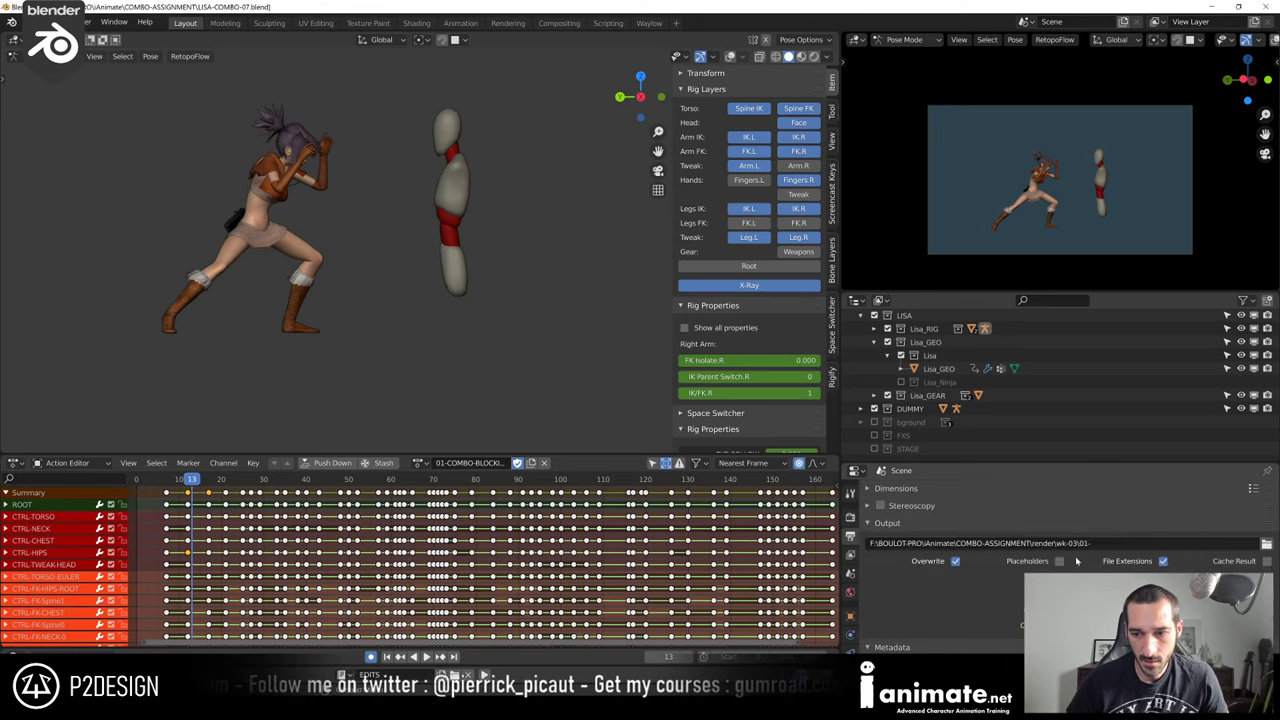
pyautogui.click(850, 516)
pyautogui.click(851, 534)
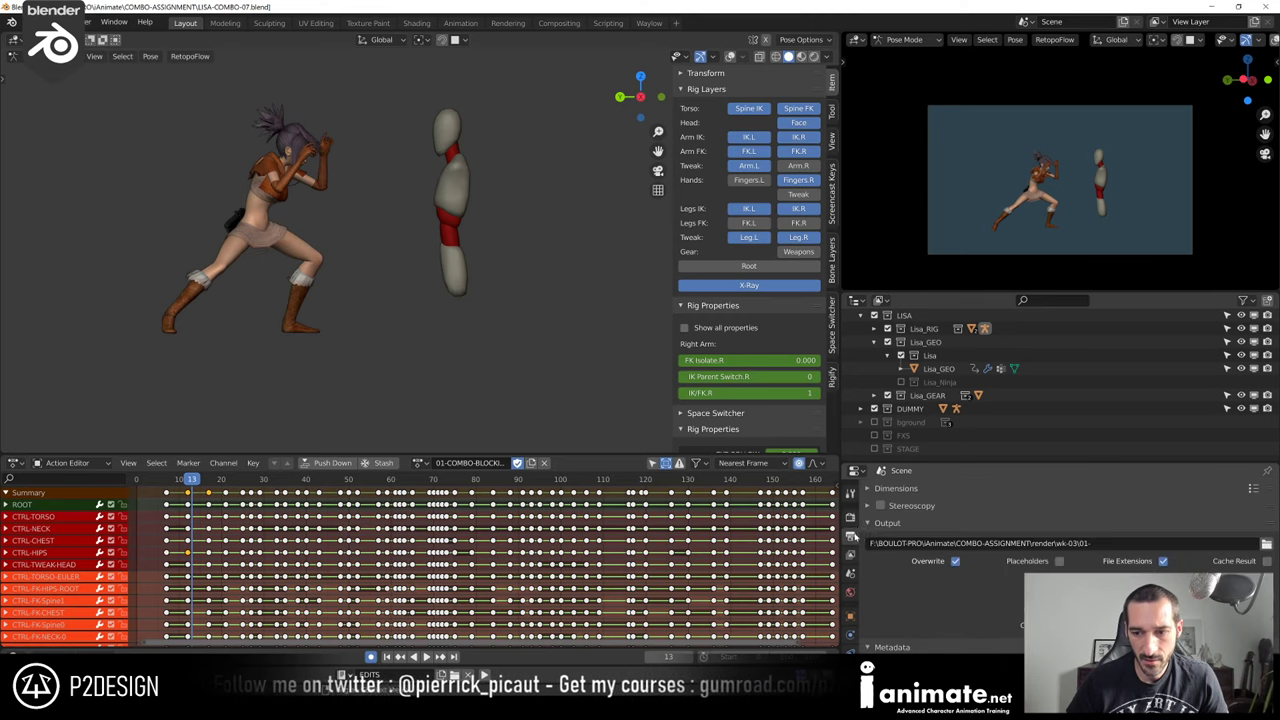
pyautogui.click(869, 523)
pyautogui.click(870, 489)
pyautogui.scroll(-2, 1060, 550)
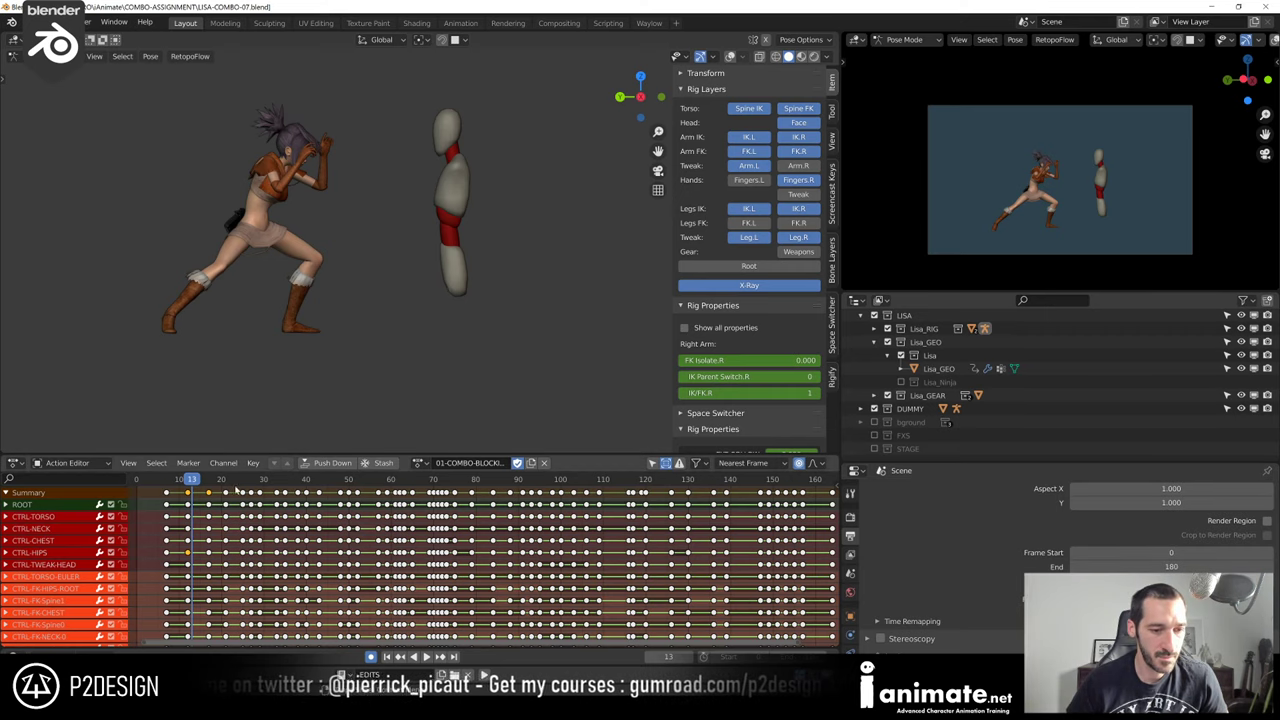
# Play and scrub through the first two punches between frames 13 and 31, and return to frame 18
pyautogui.press('space')
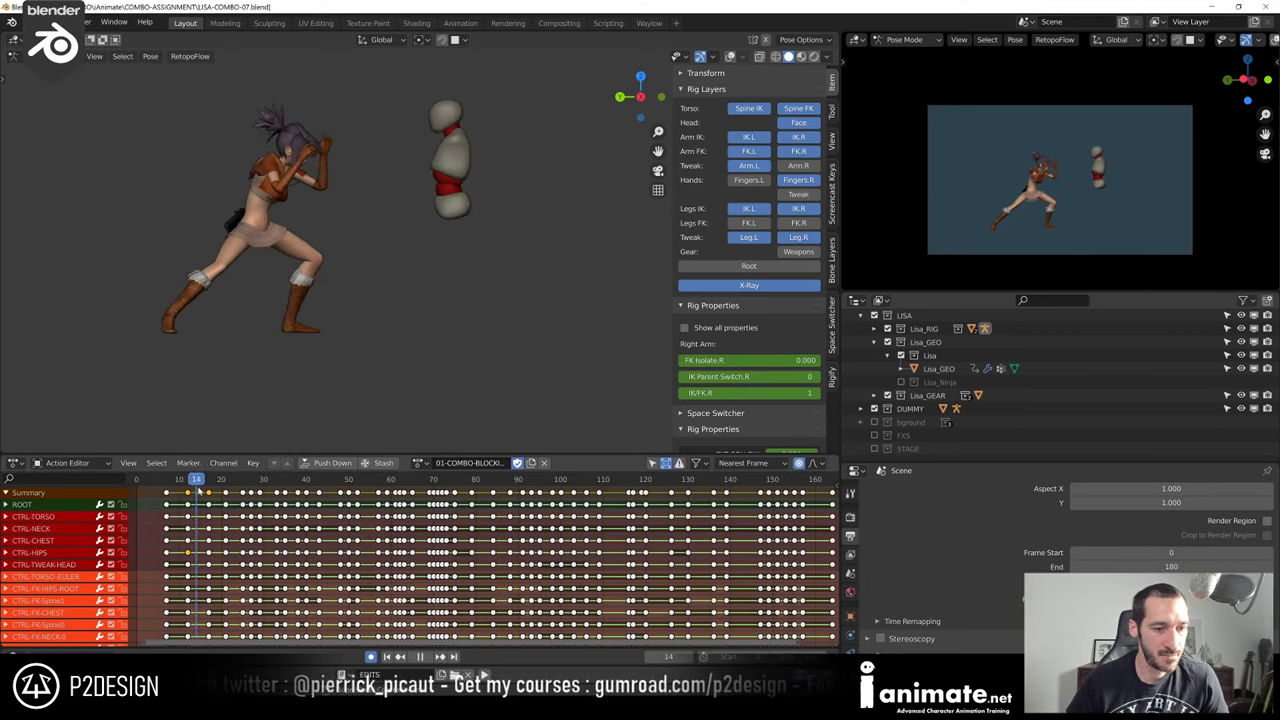
pyautogui.press('space')
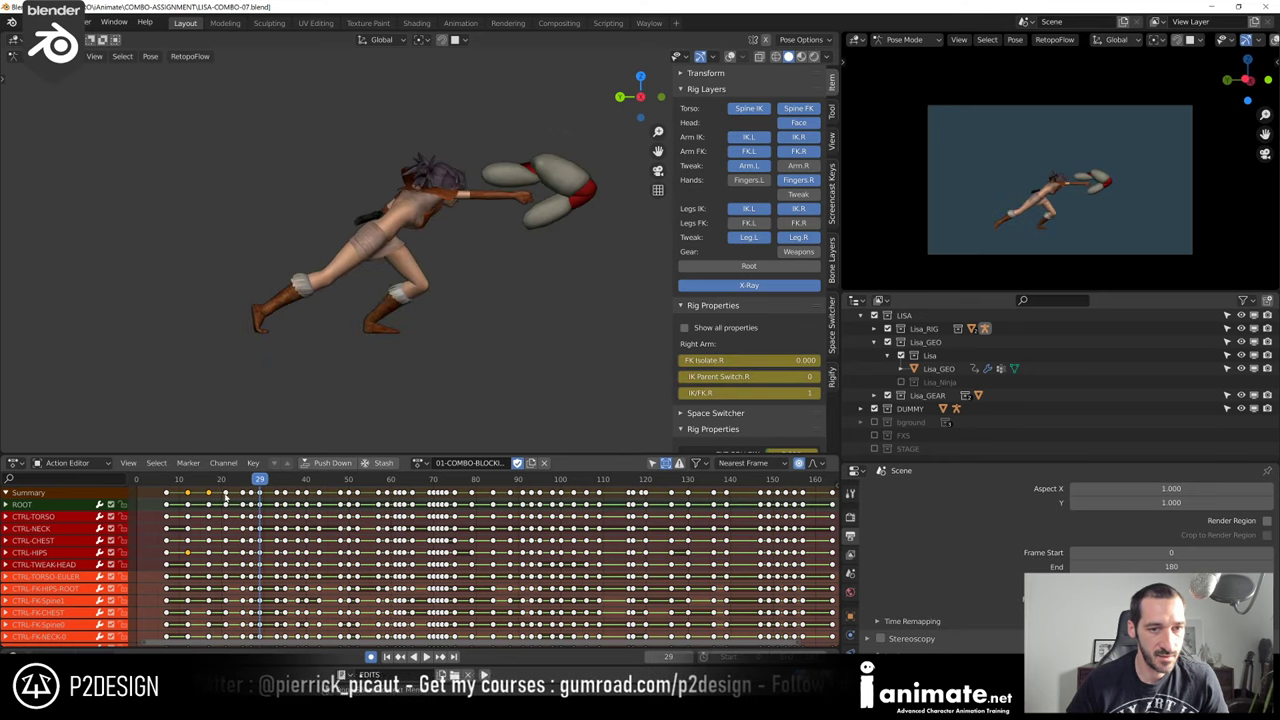
pyautogui.click(227, 484)
pyautogui.press('space')
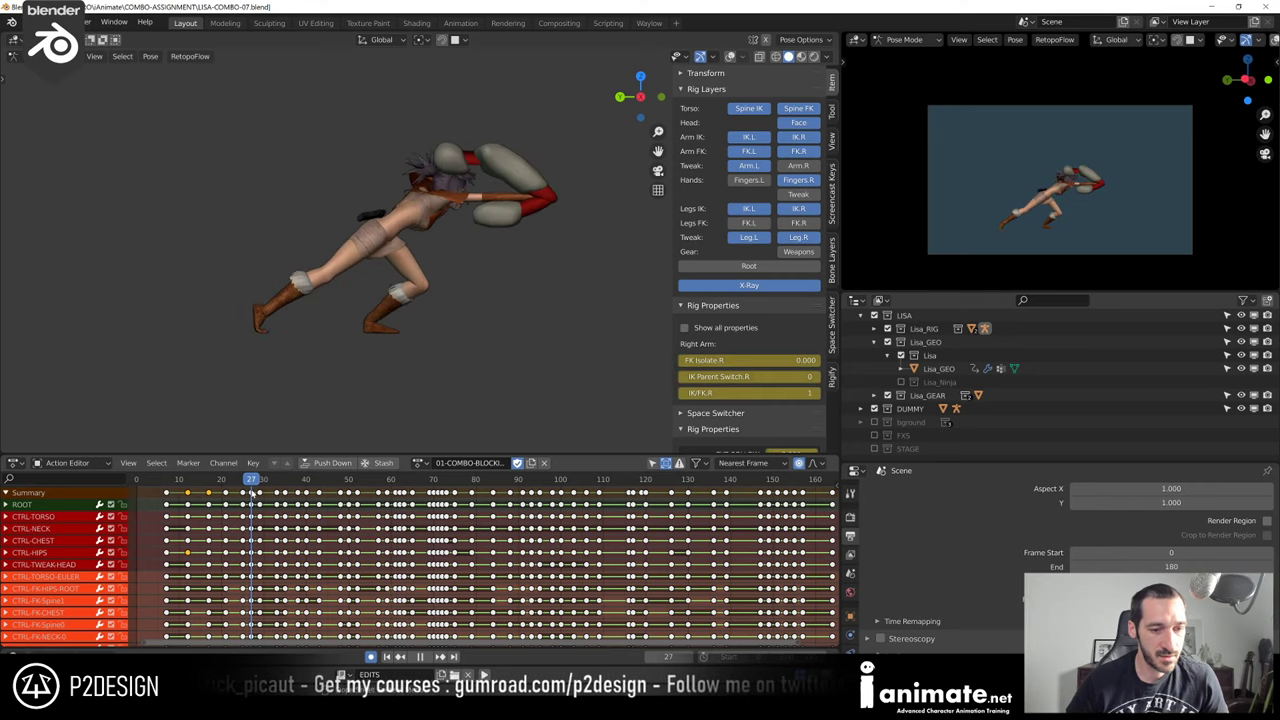
pyautogui.moveTo(256, 496); pyautogui.dragTo(268, 503)
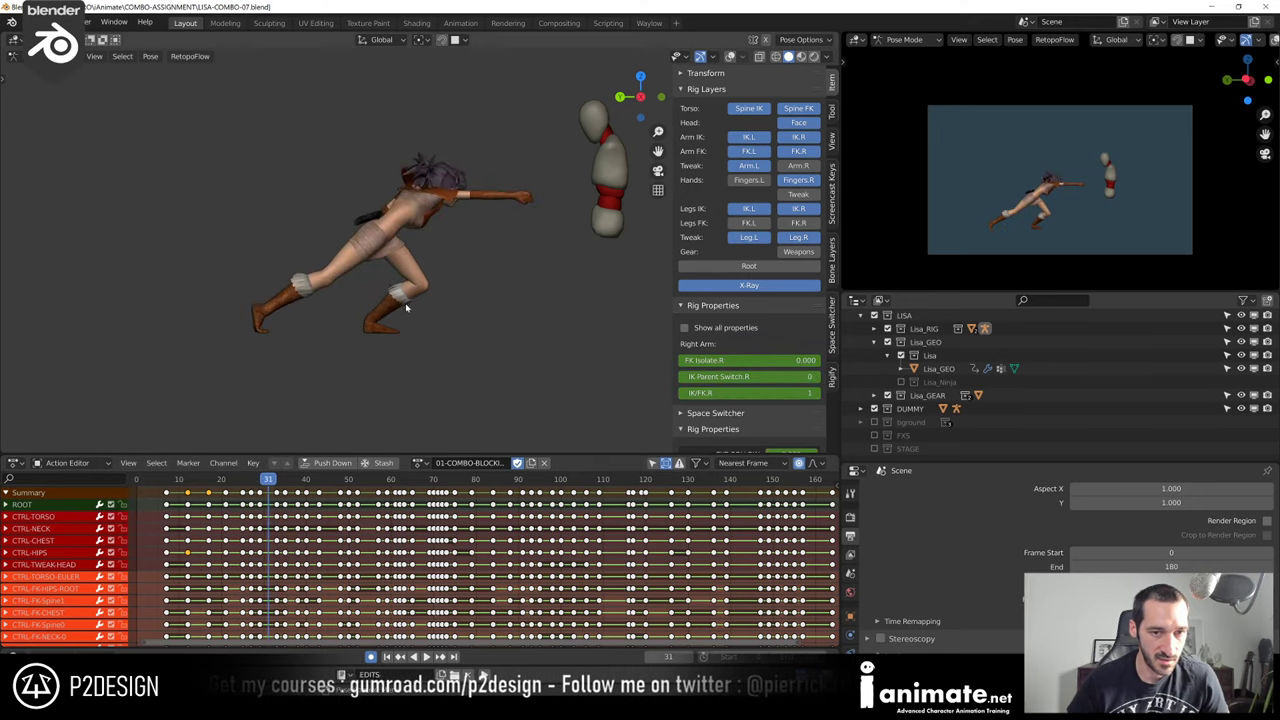
pyautogui.click(213, 480)
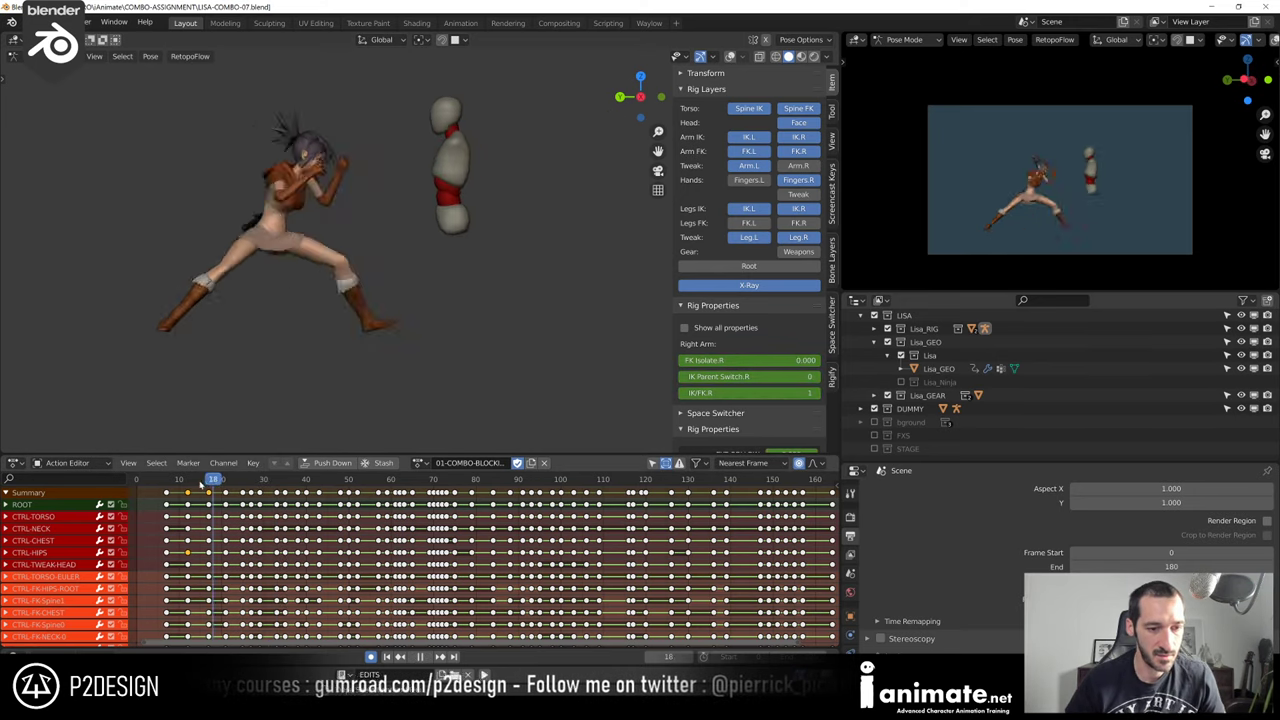
# Play and scrub through the opening, concentrating on the pose transition between frames 12 and 16
pyautogui.press('space')
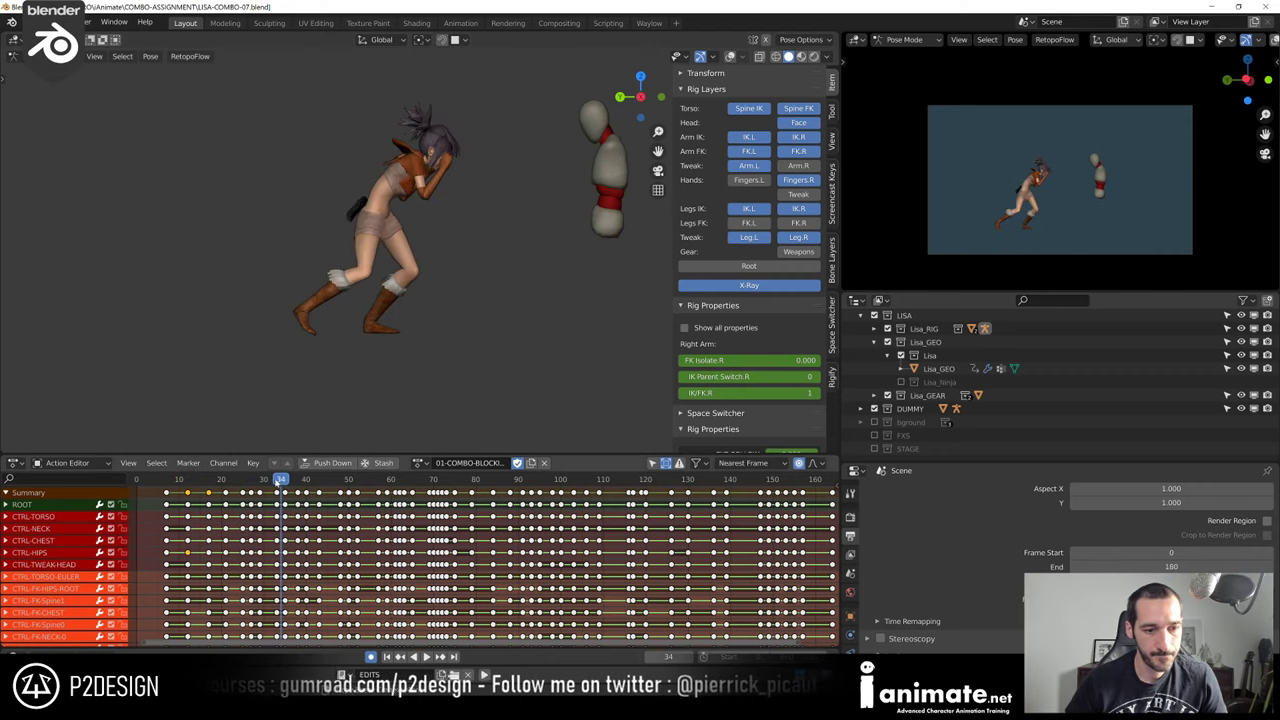
pyautogui.press('space')
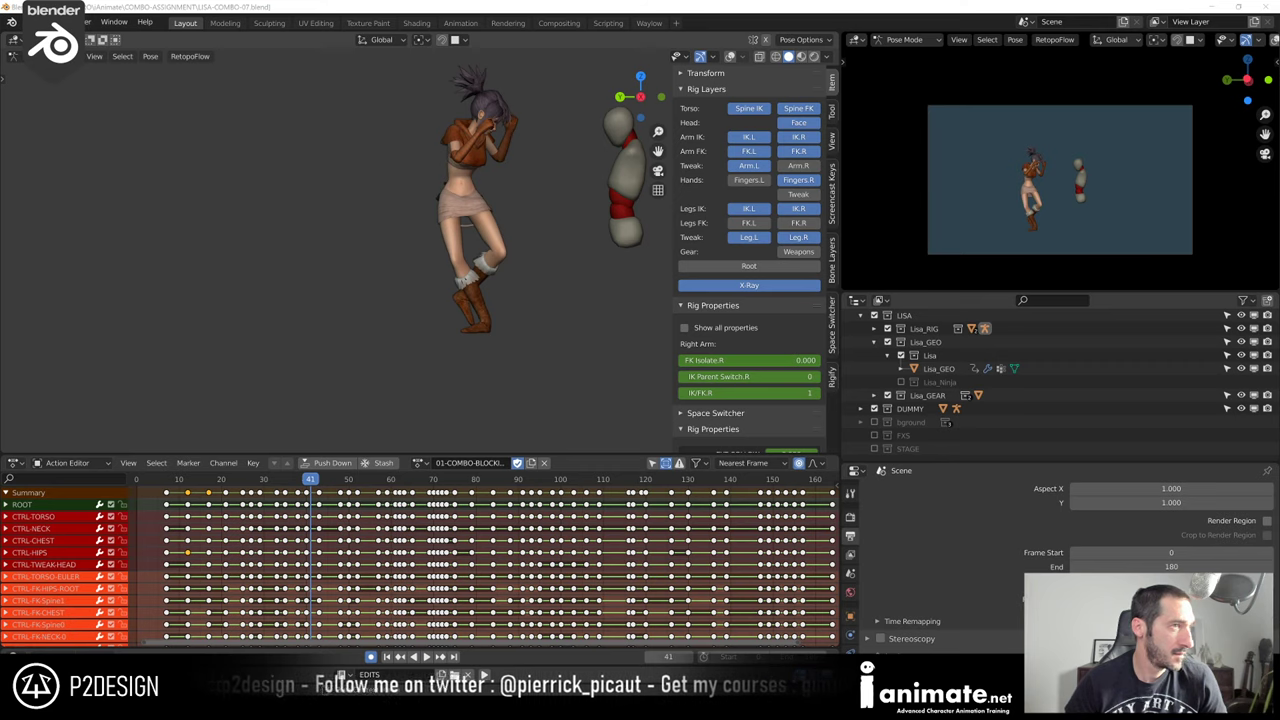
pyautogui.click(189, 484)
pyautogui.press('space')
pyautogui.moveTo(191, 487)
pyautogui.mouseDown()
pyautogui.moveTo(230, 490)
pyautogui.moveTo(205, 497)
pyautogui.mouseUp()
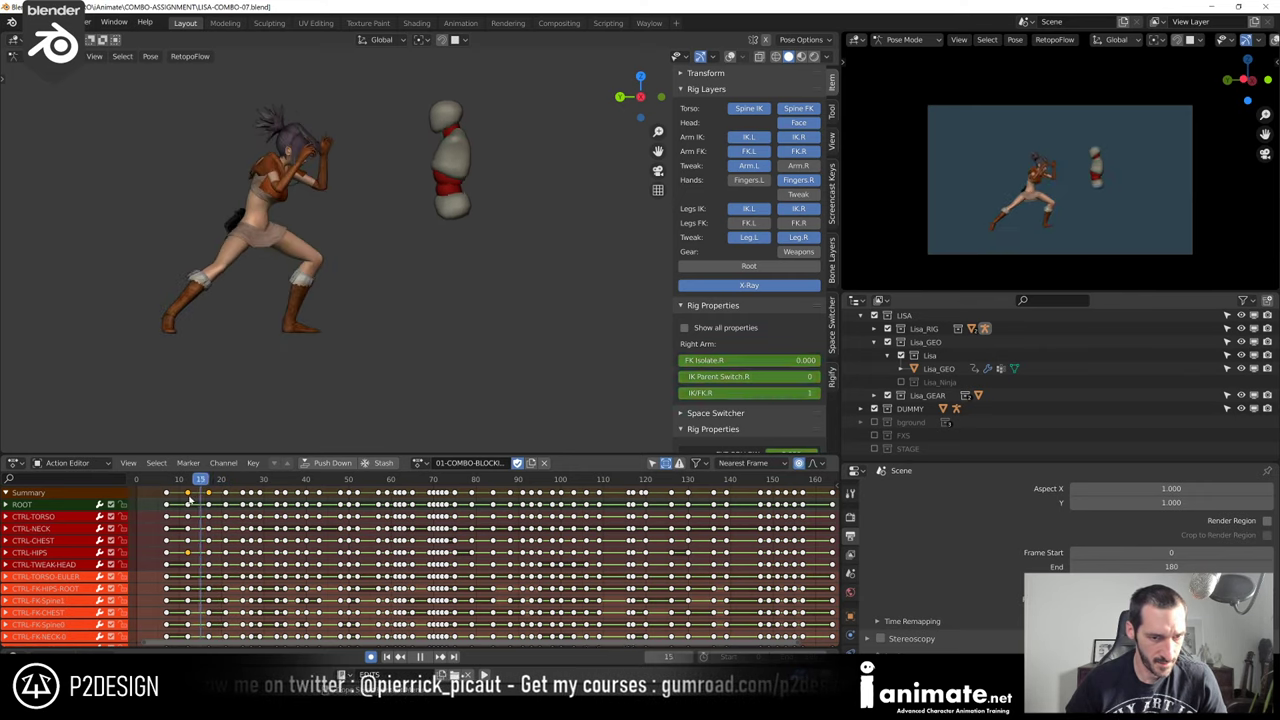
# In the side view at frame 12, rotate the left foot roll control to adjust the front foot
pyautogui.press('Escape')
pyautogui.press('KP_3')
pyautogui.scroll(5, 257, 371)
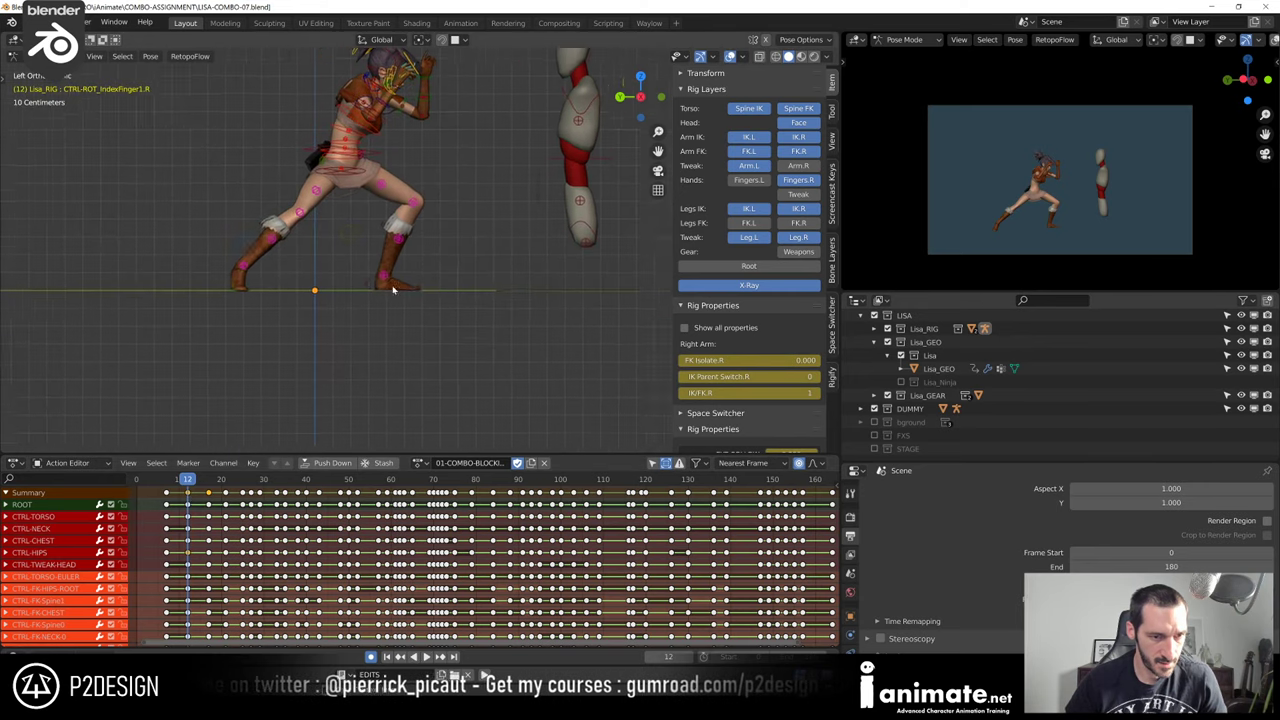
pyautogui.press('r')
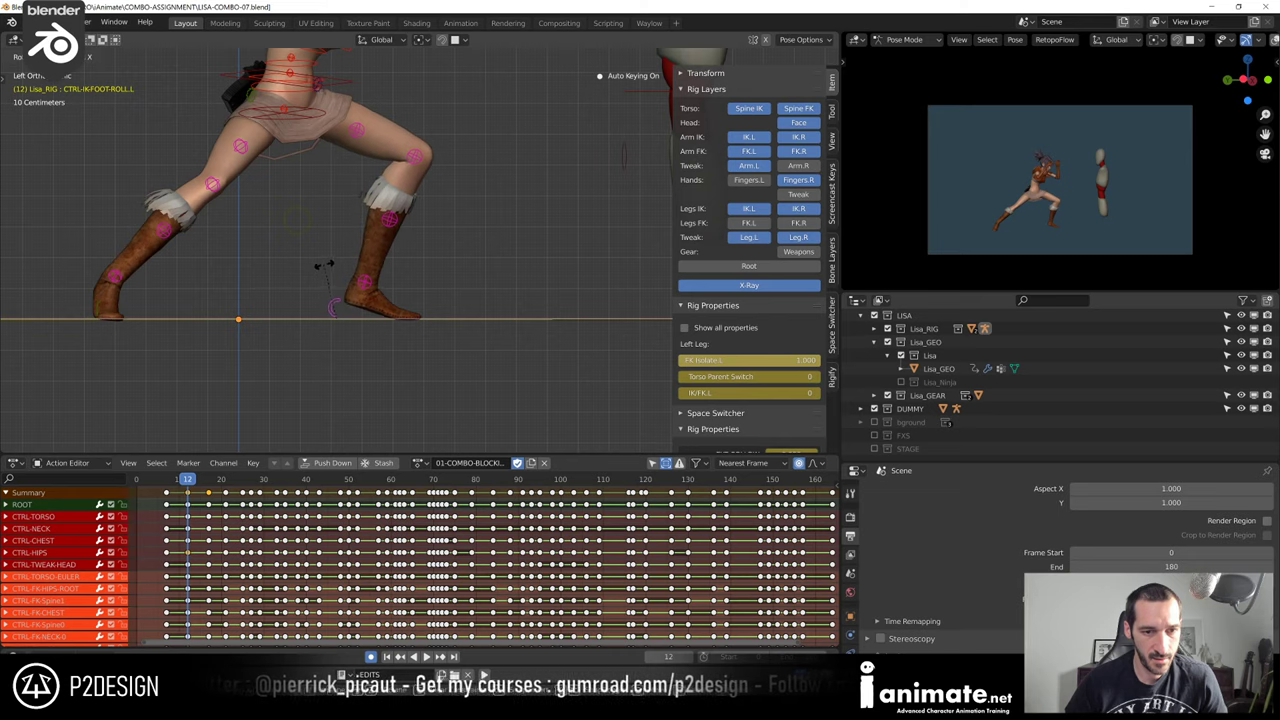
pyautogui.click(322, 268)
# Shift the torso control slightly in the frame 12 pose
pyautogui.scroll(-3, 364, 195)
pyautogui.click(370, 162)
pyautogui.press('g')
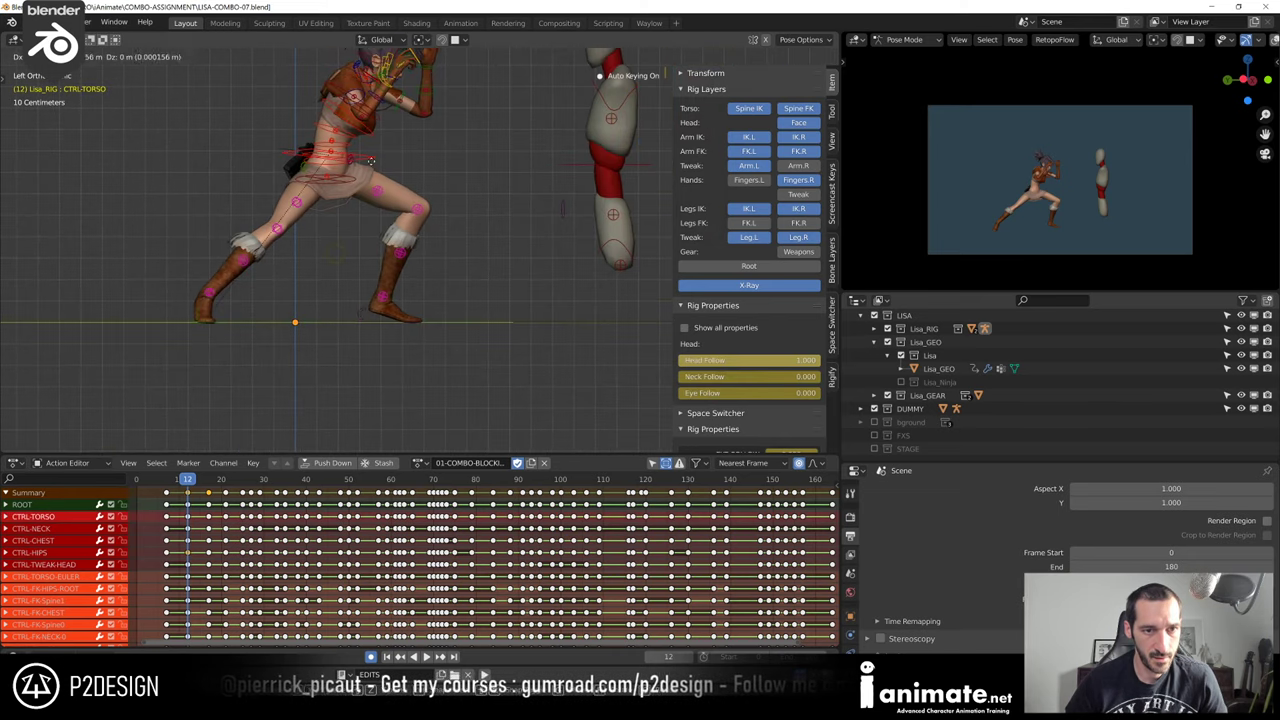
pyautogui.click(372, 165)
# Rotate the left FK forearm control by -6.17° in the frame 12 pose
pyautogui.scroll(3, 410, 218)
pyautogui.click(410, 218)
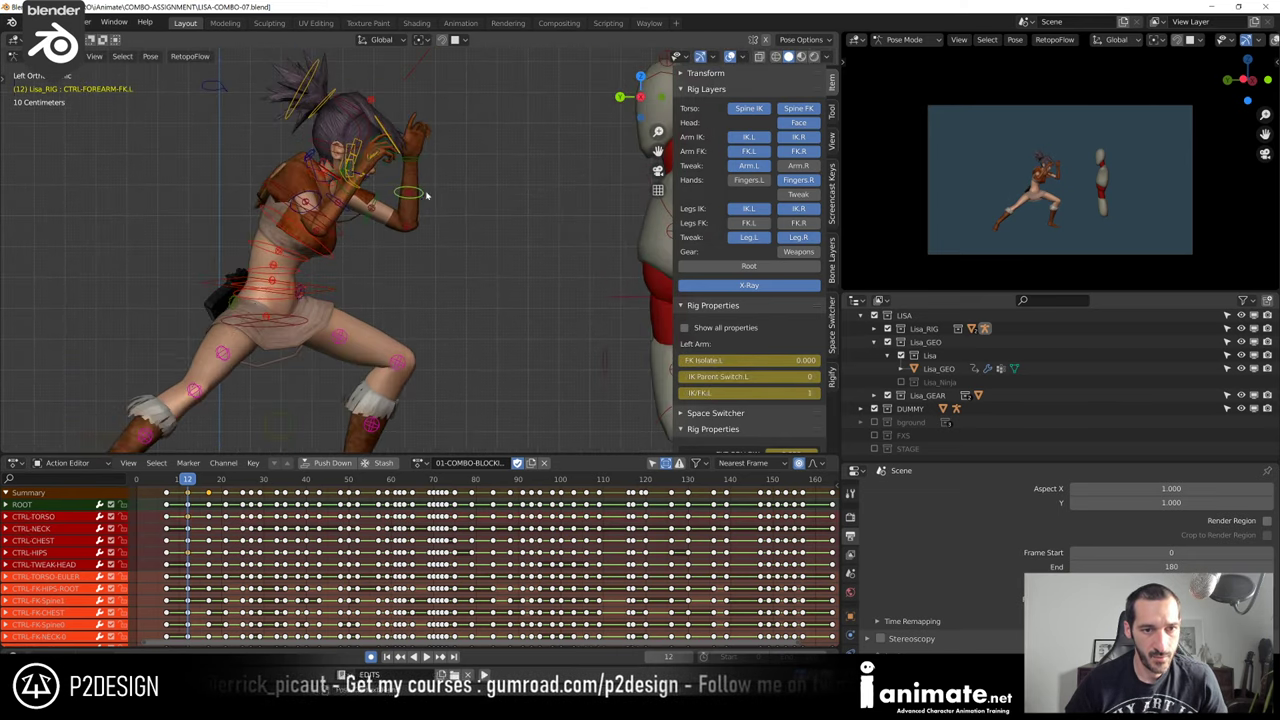
pyautogui.press('r')
pyautogui.click(428, 192)
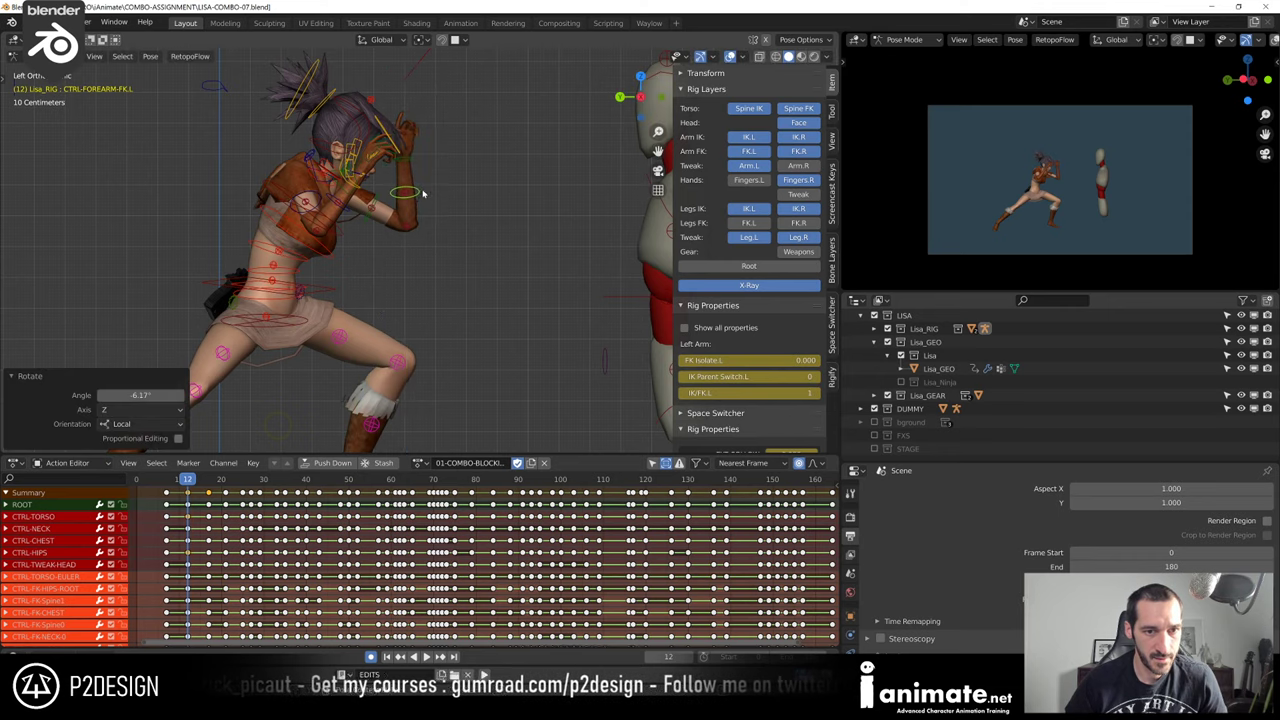
# At frame 17, rotate the left FK forearm to bring the raised hand closer to the head
pyautogui.click(209, 482)
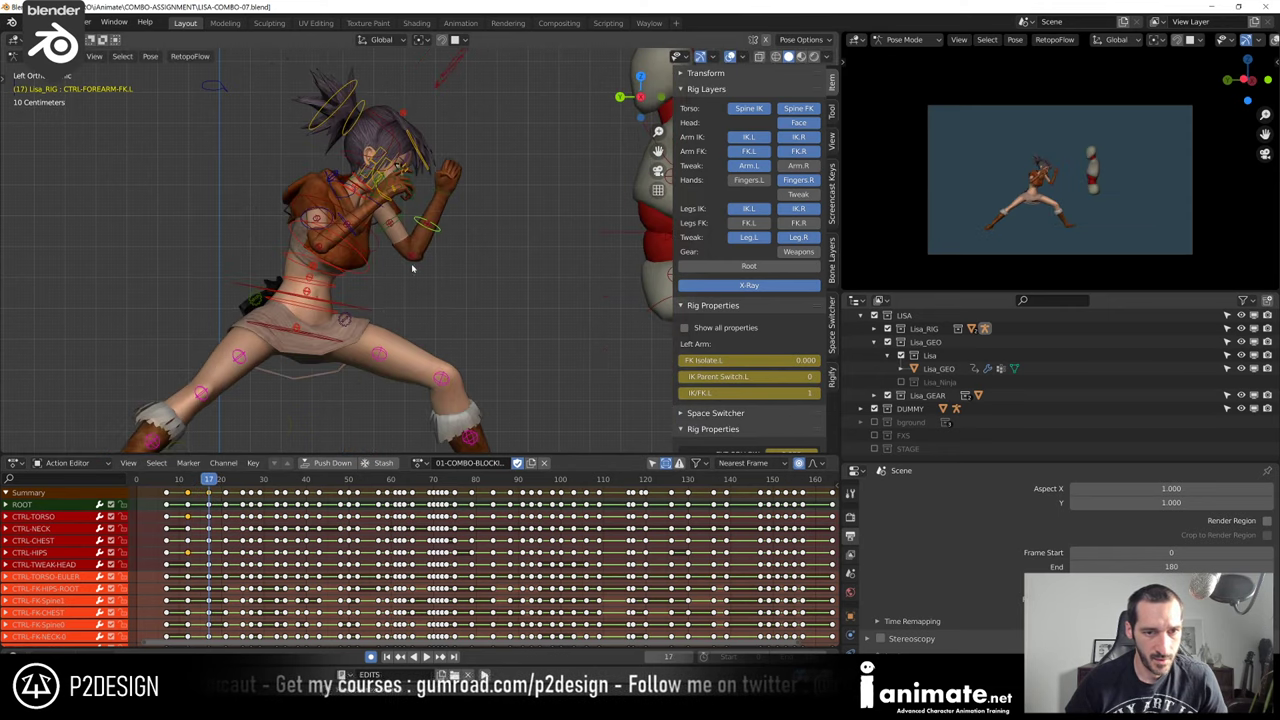
pyautogui.press('r')
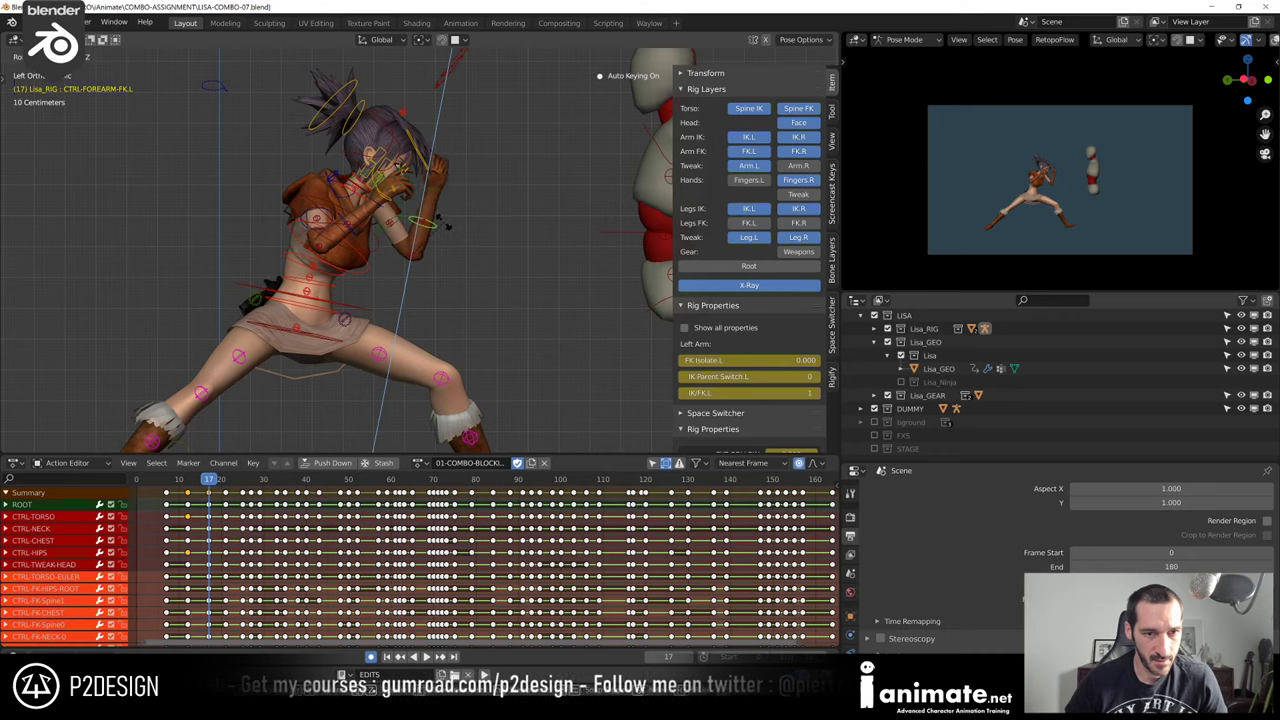
pyautogui.click(448, 226)
# Rotate the arm controls at frame 17 to tighten the raised guard in front of the face
pyautogui.moveTo(448, 226)
pyautogui.mouseDown(button='middle')
pyautogui.moveTo(381, 245)
pyautogui.moveTo(454, 300)
pyautogui.moveTo(350, 255)
pyautogui.moveTo(254, 241)
pyautogui.moveTo(350, 290)
pyautogui.moveTo(402, 134)
pyautogui.moveTo(400, 175)
pyautogui.moveTo(452, 201)
pyautogui.mouseUp(button='middle')
pyautogui.click(368, 245)
pyautogui.press('r')
pyautogui.click(438, 270)
pyautogui.click(427, 252)
pyautogui.press('r')
pyautogui.press('z')
pyautogui.click(452, 268)
pyautogui.press('r')
pyautogui.click(347, 148)
# Rotate the right arm at frame 17 and move the right shoulder control by about 0.0003, -0.0016 and 0.004 m in X, Y and Z
pyautogui.click(363, 236)
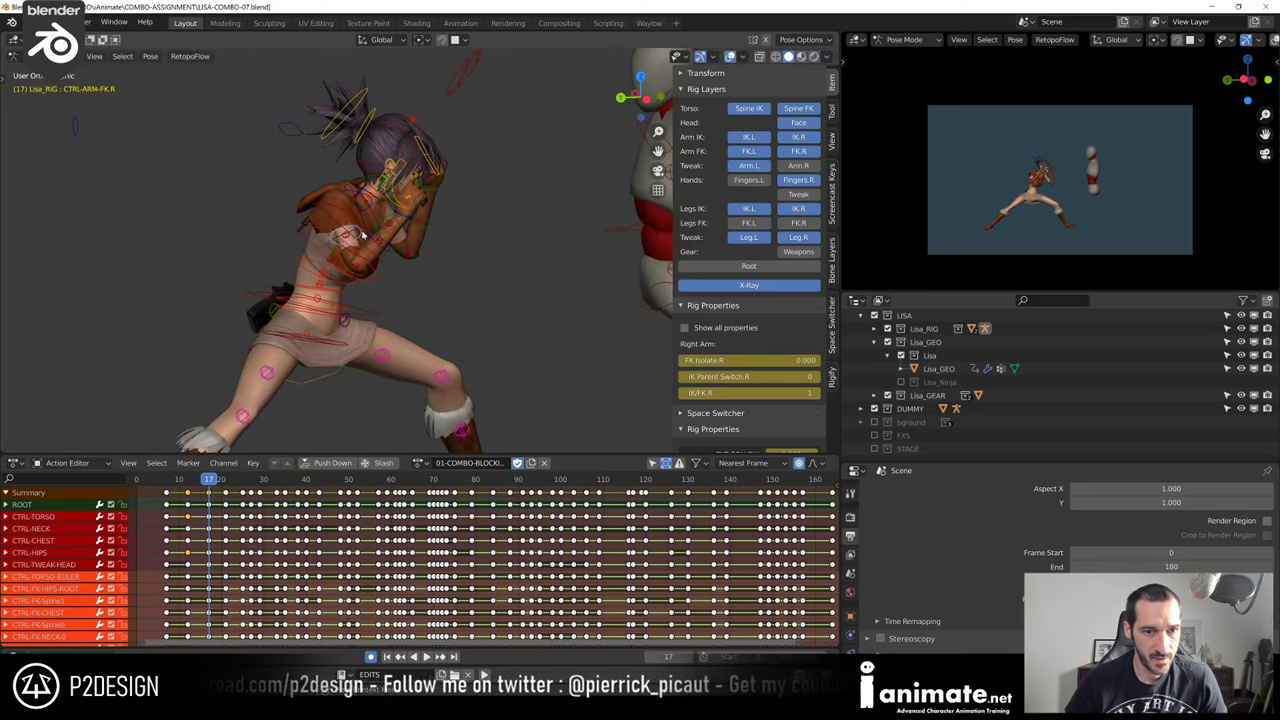
pyautogui.moveTo(363, 236); pyautogui.dragTo(456, 176, button='middle')
pyautogui.click(495, 263)
pyautogui.press('r')
pyautogui.click(285, 212)
pyautogui.click(456, 176)
pyautogui.press('g')
pyautogui.click(456, 176)
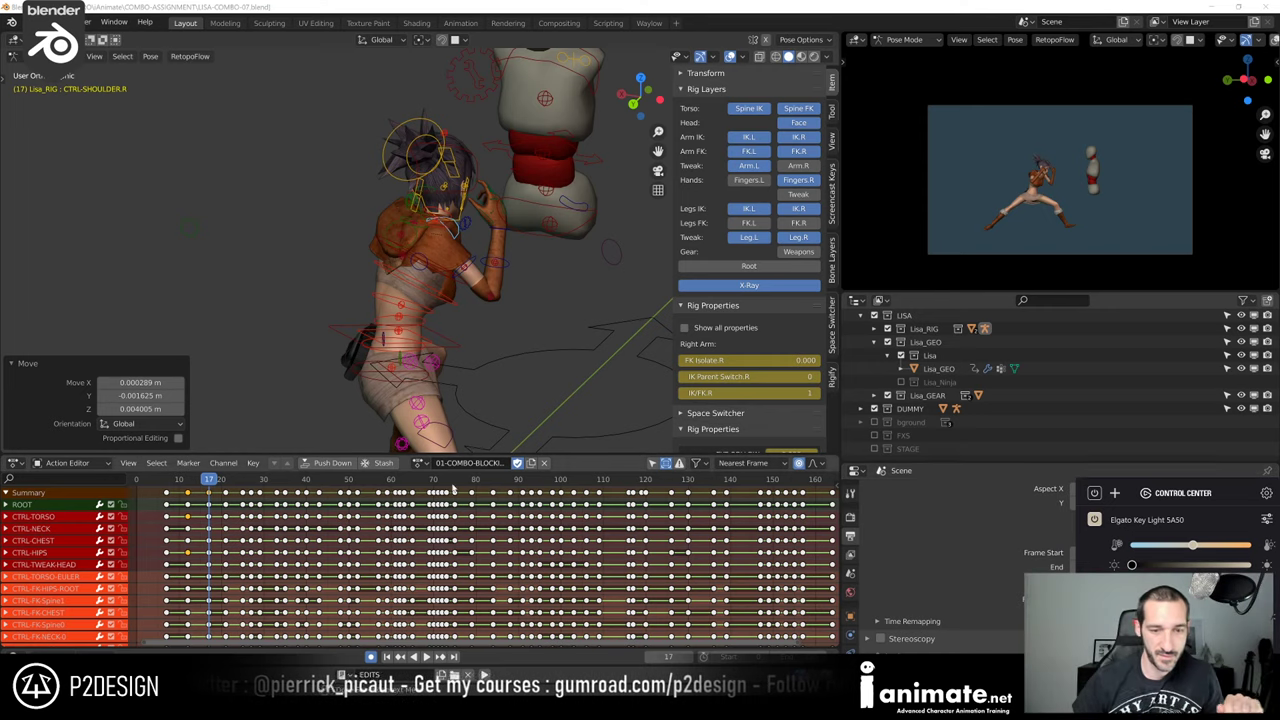
# Scrub between frames 16 and 13 to check the pose change, and return to frame 12
pyautogui.click(205, 481)
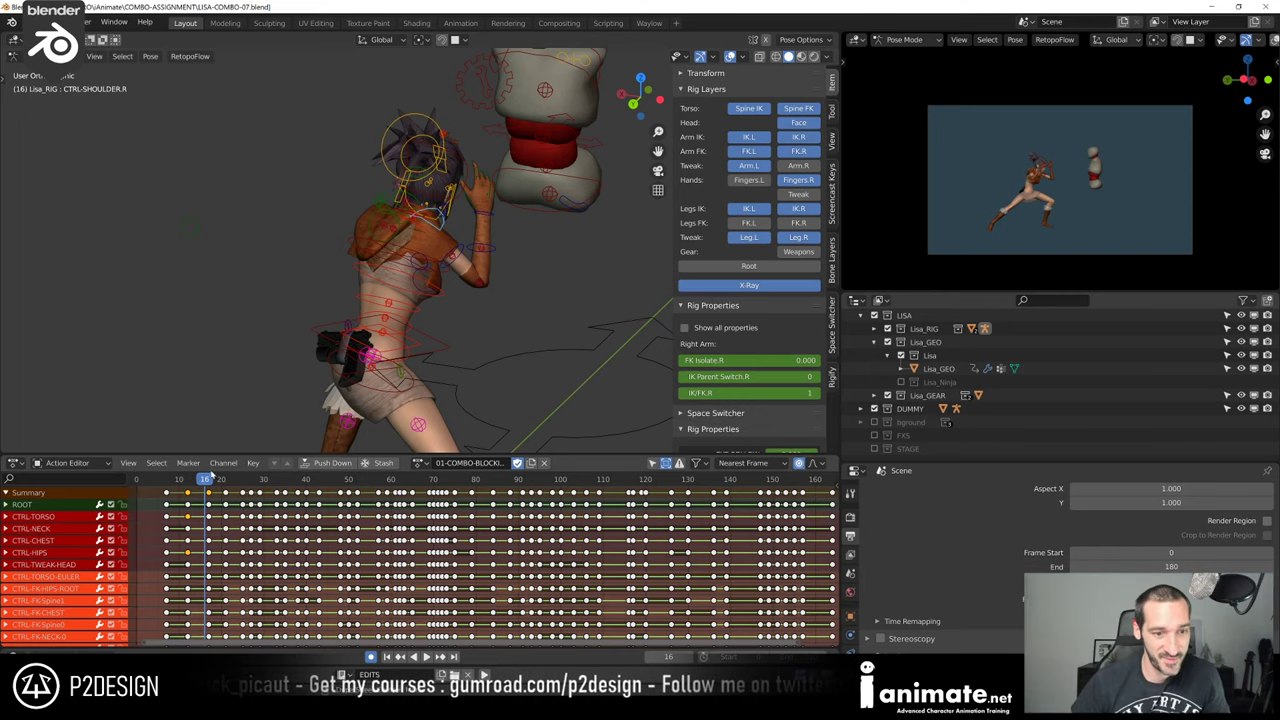
pyautogui.click(212, 467)
pyautogui.moveTo(196, 484); pyautogui.dragTo(191, 485)
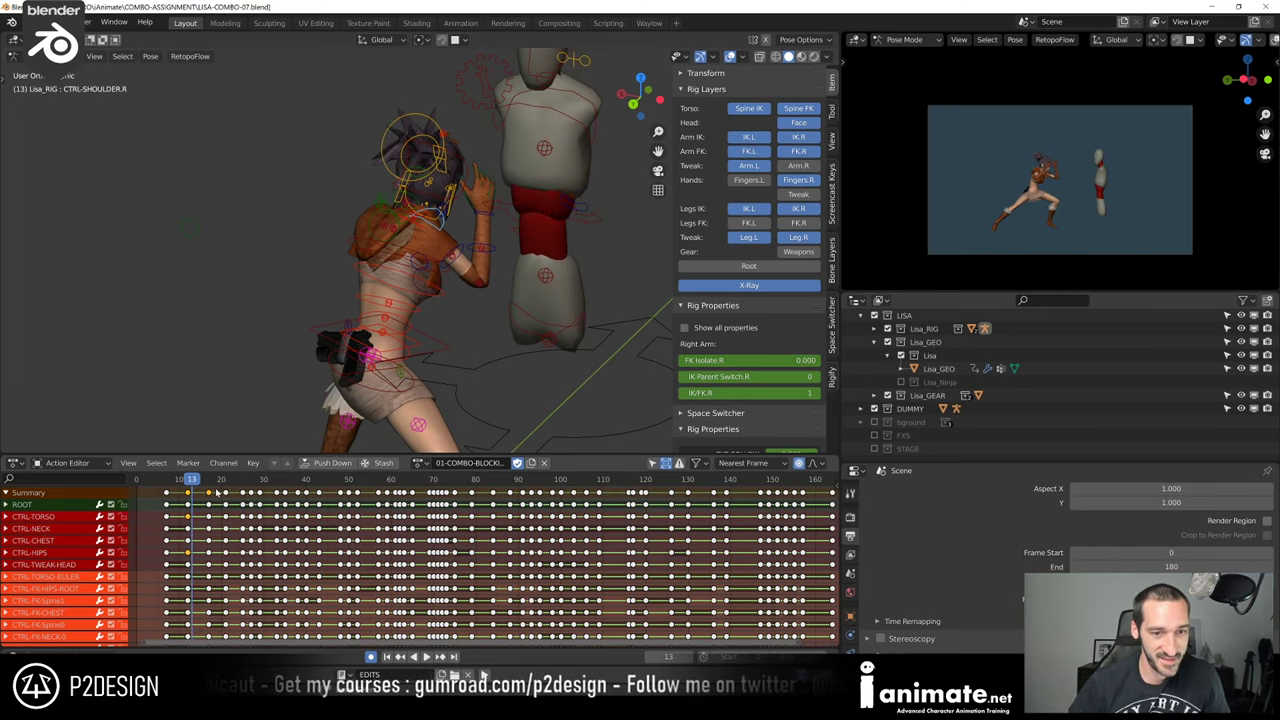
pyautogui.press('Escape')
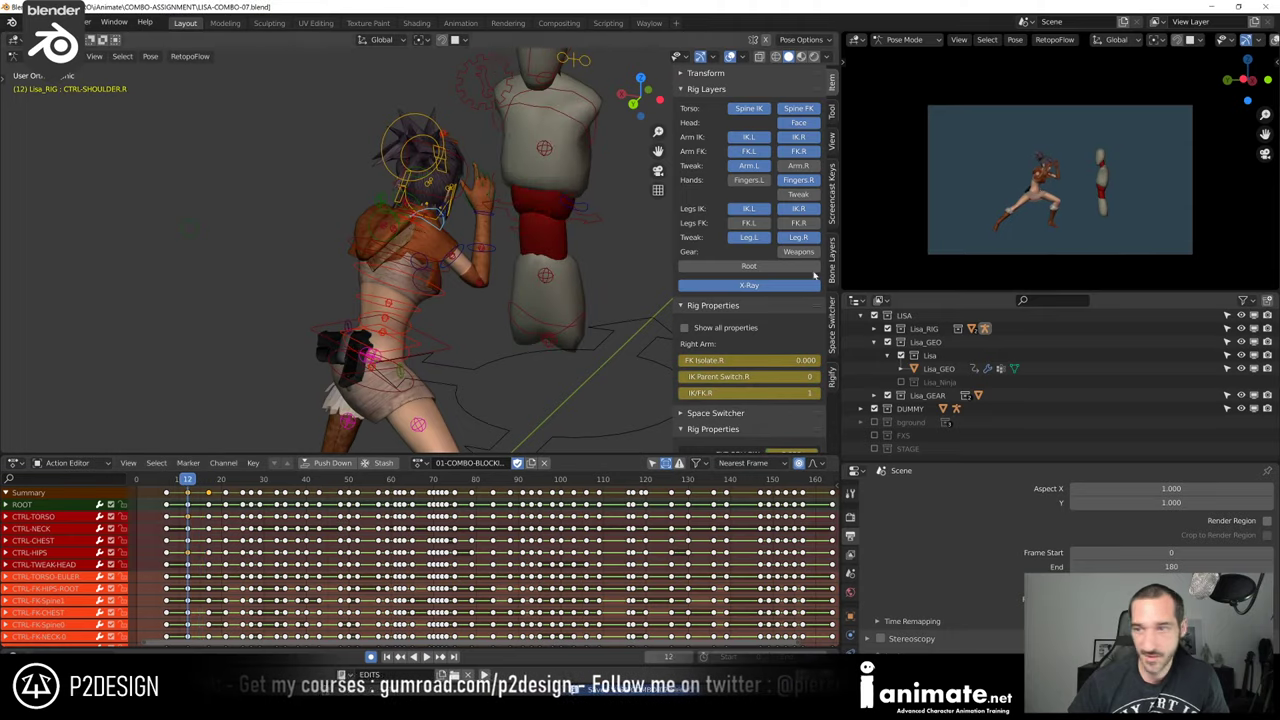
# Play the animation in the maximized camera view, and replay the opening from frames 5 and 9 in the regular layout
pyautogui.hotkey('ctrl', 'alt', 'space')
pyautogui.press('space')
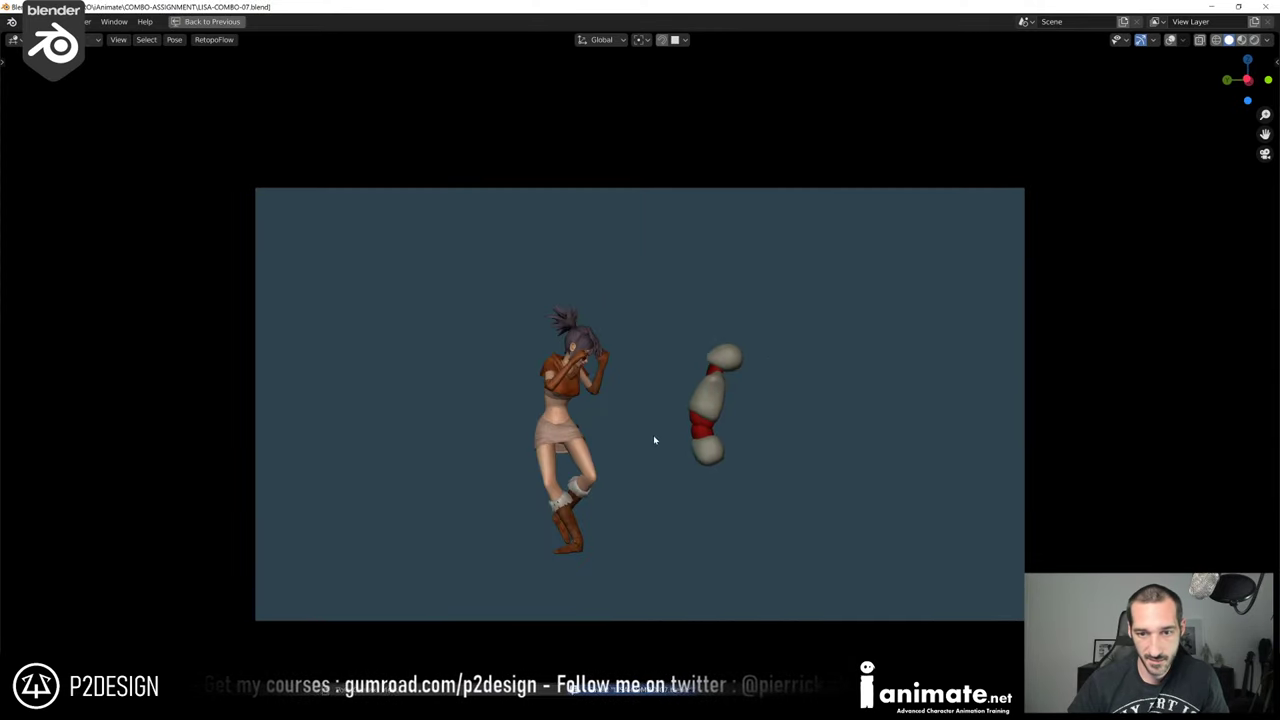
pyautogui.hotkey('ctrl', 'alt', 'space')
pyautogui.click(157, 480)
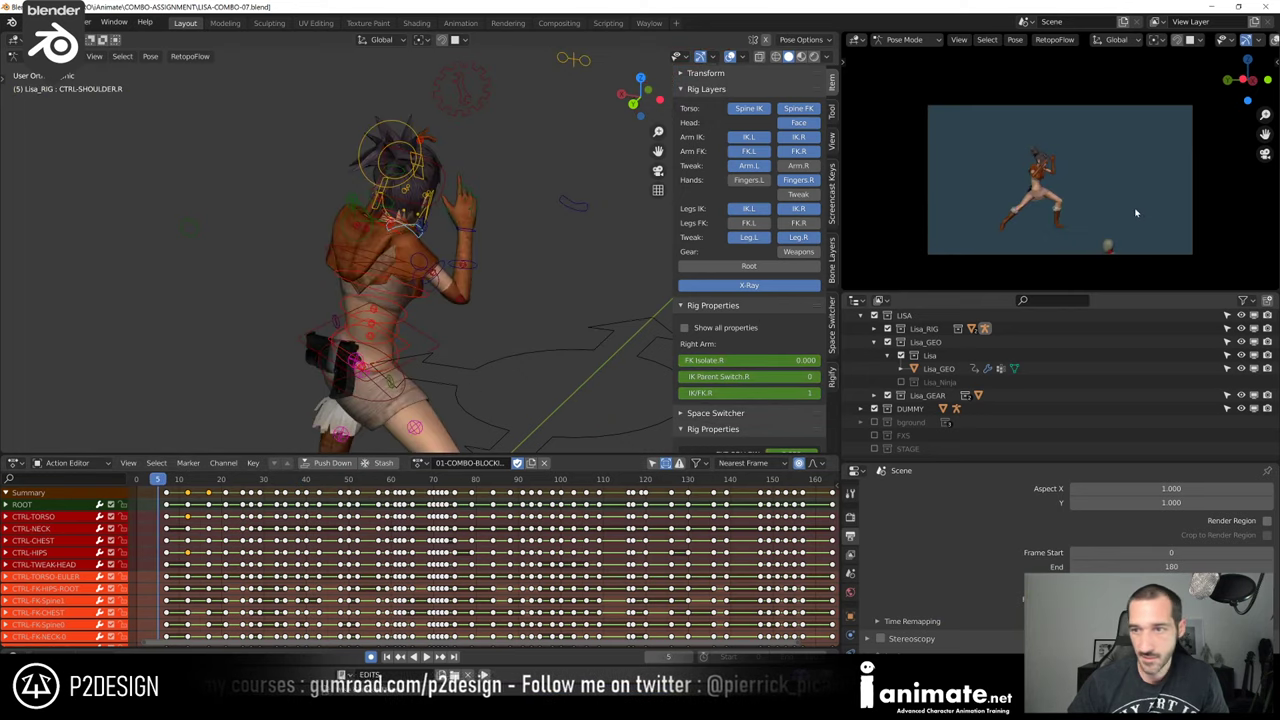
pyautogui.press('space')
pyautogui.press('space')
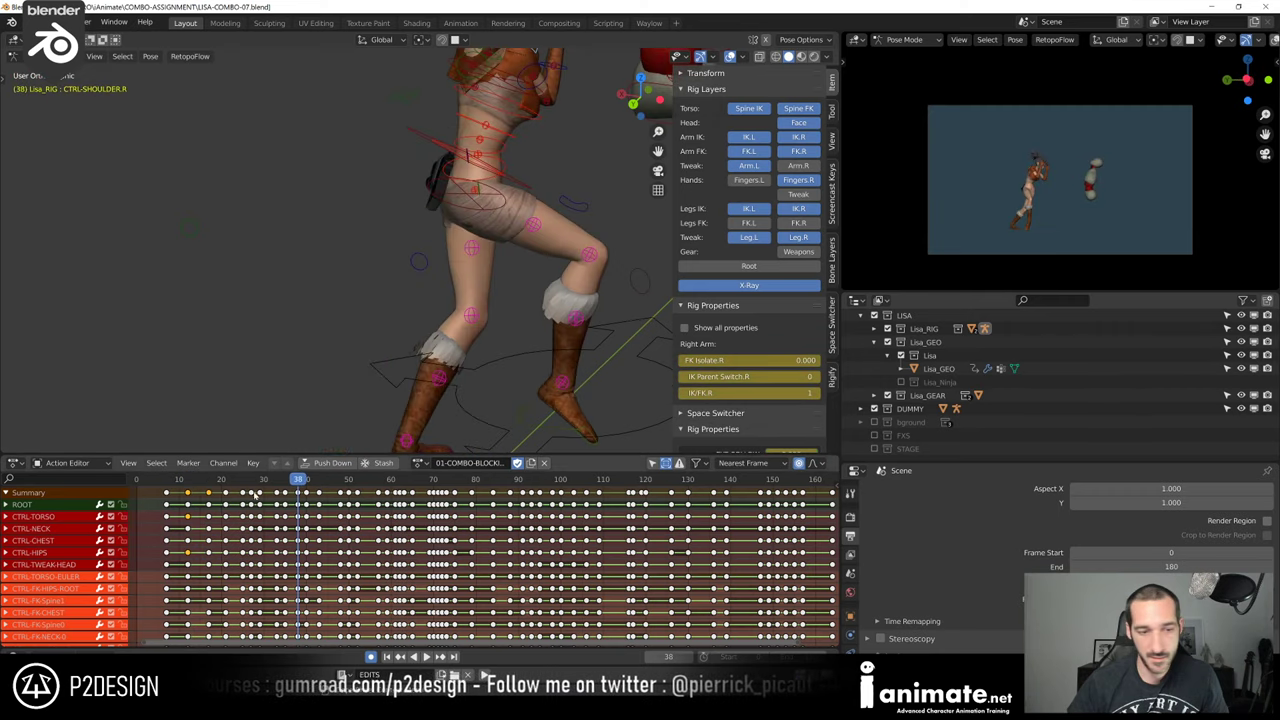
pyautogui.click(175, 483)
pyautogui.press('space')
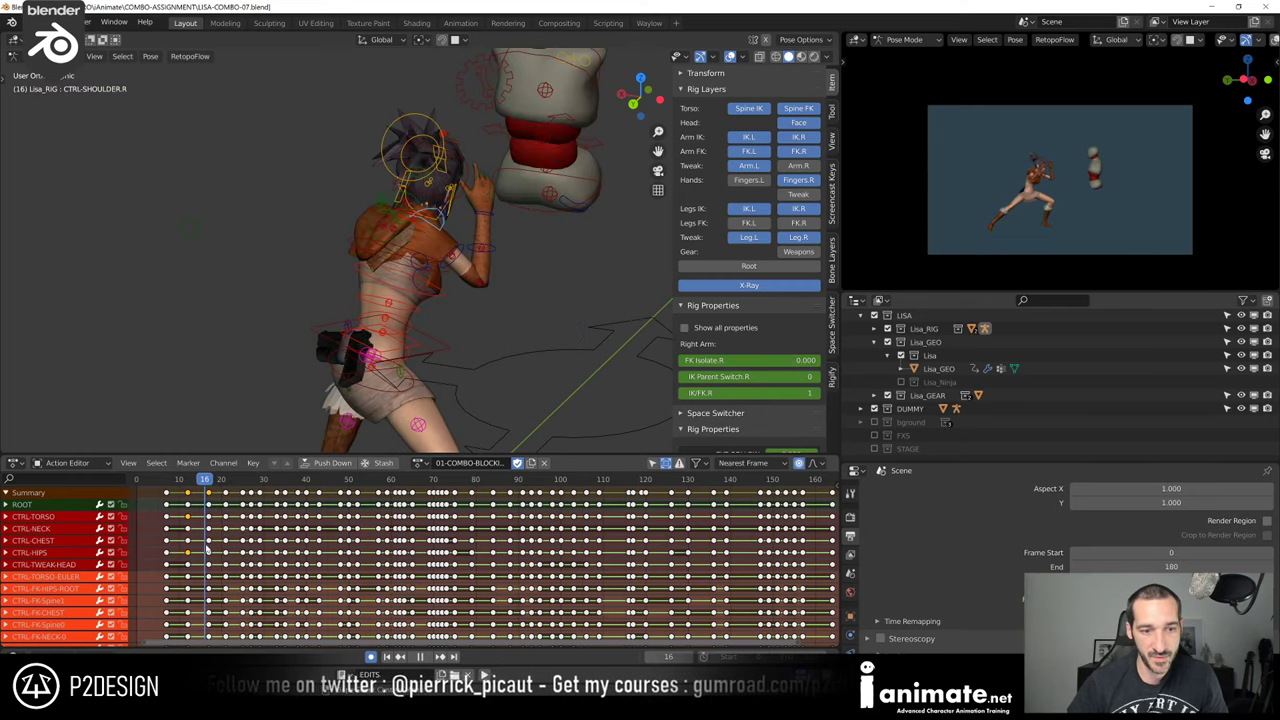
# Move all keyframes of the frame 12 pose to frame 14
pyautogui.click(188, 493)
pyautogui.press('g')
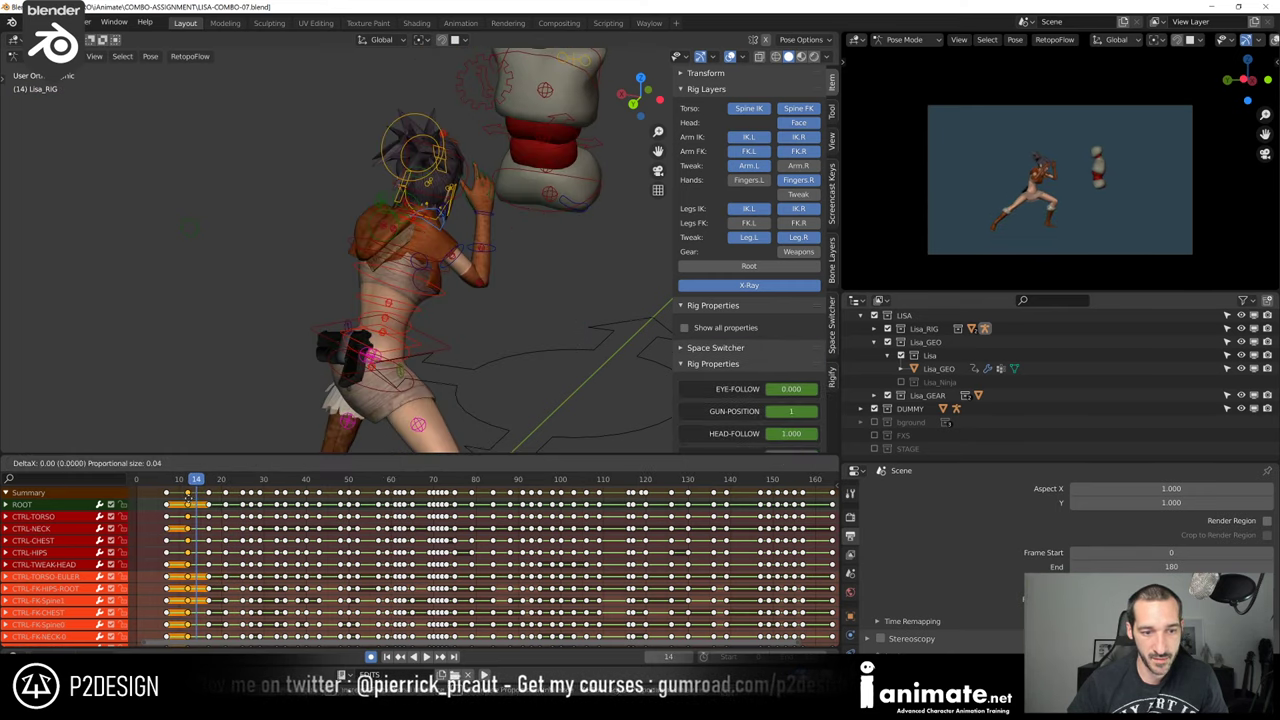
pyautogui.click(195, 499)
# Play and scrub the retimed opening around frames 12 to 18, continue playing to frame 58, and scrub back to frame 46
pyautogui.press('space')
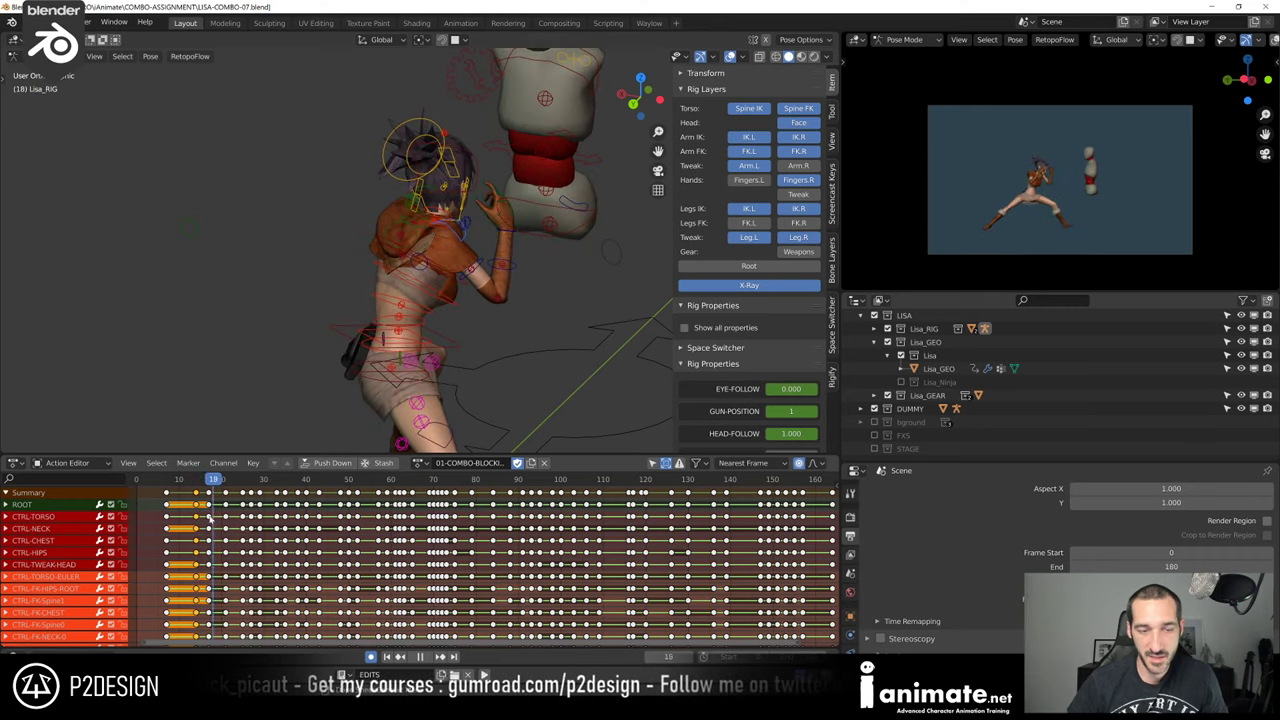
pyautogui.moveTo(214, 525)
pyautogui.mouseDown()
pyautogui.moveTo(197, 527)
pyautogui.moveTo(209, 530)
pyautogui.mouseUp()
pyautogui.moveTo(202, 525); pyautogui.dragTo(209, 525)
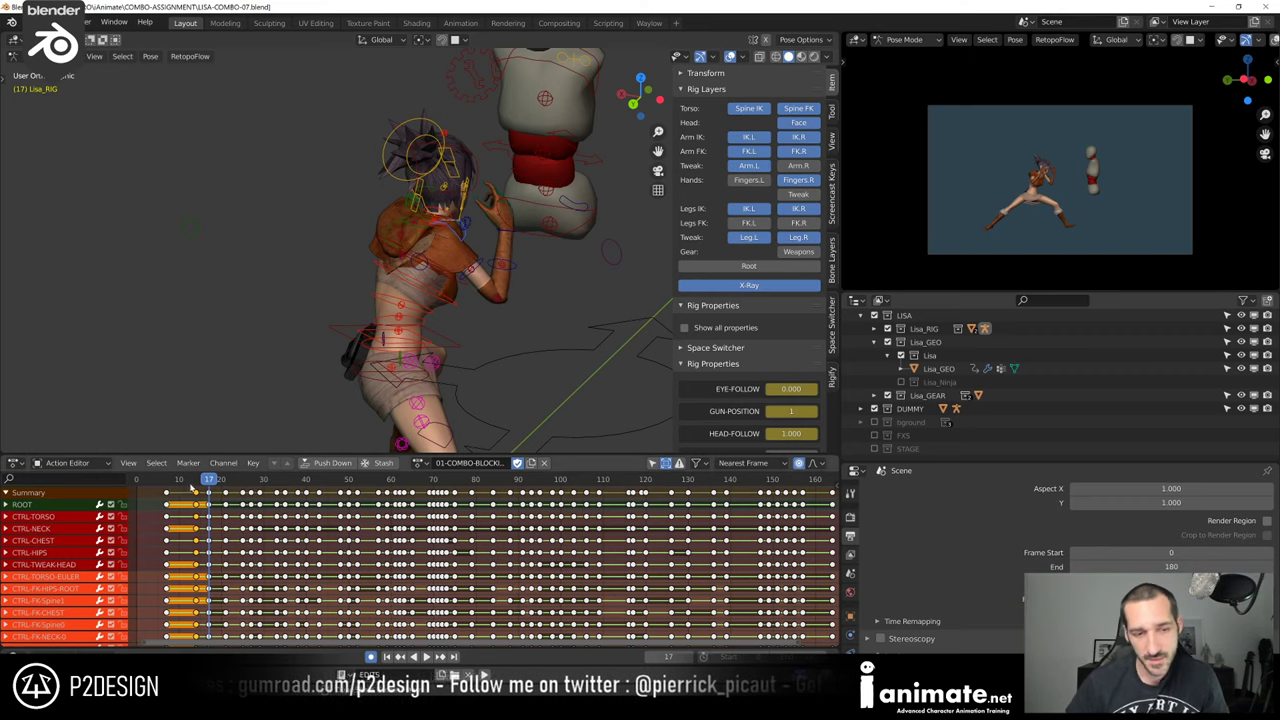
pyautogui.moveTo(188, 485); pyautogui.dragTo(193, 489)
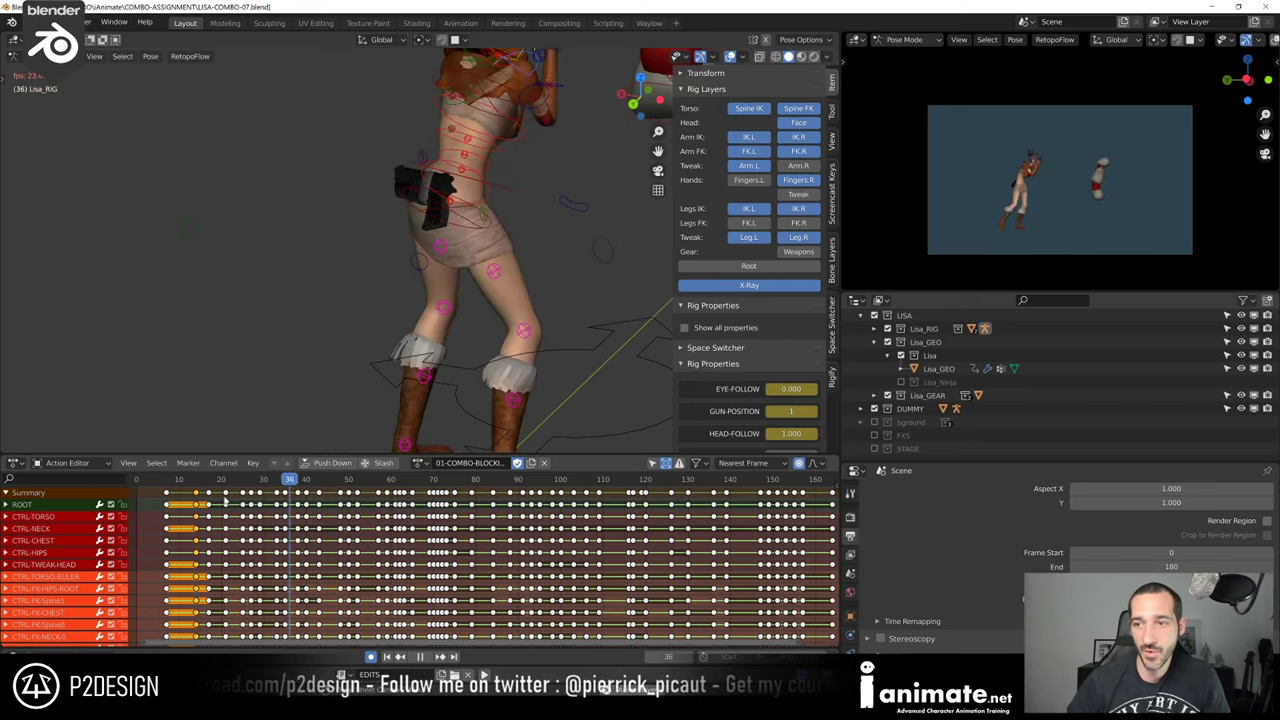
pyautogui.press('space')
pyautogui.press('space')
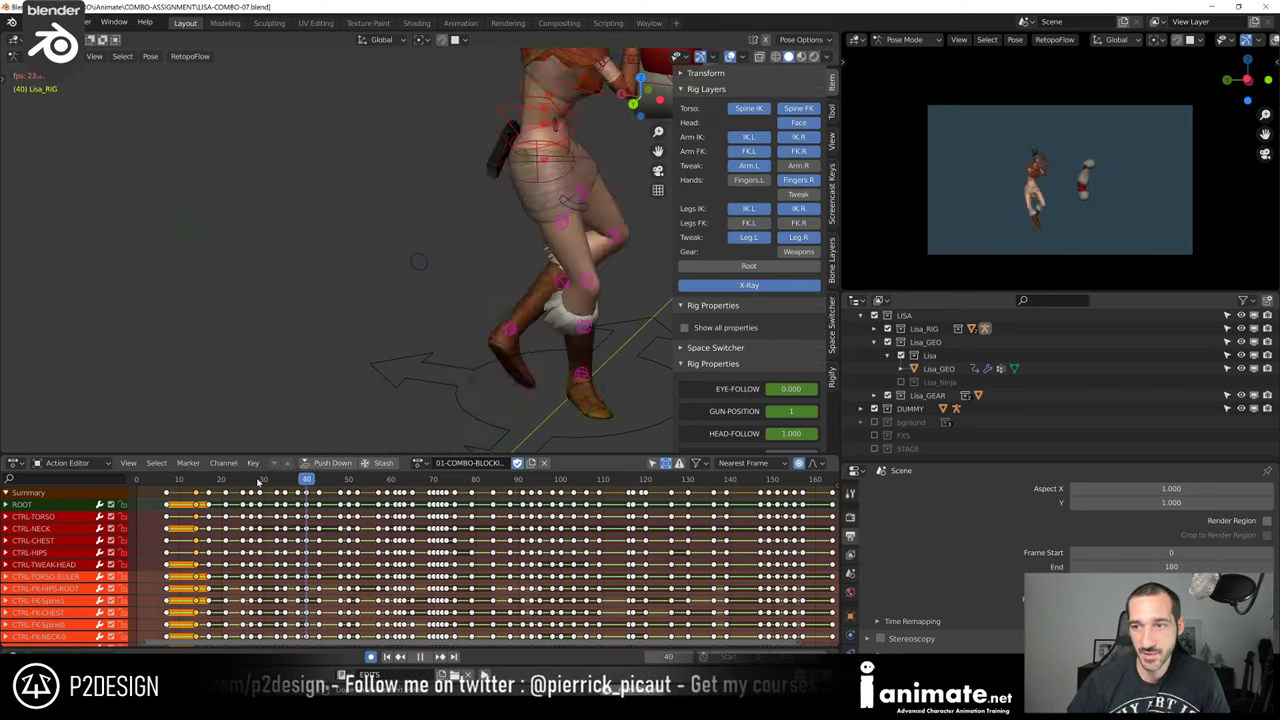
pyautogui.press('space')
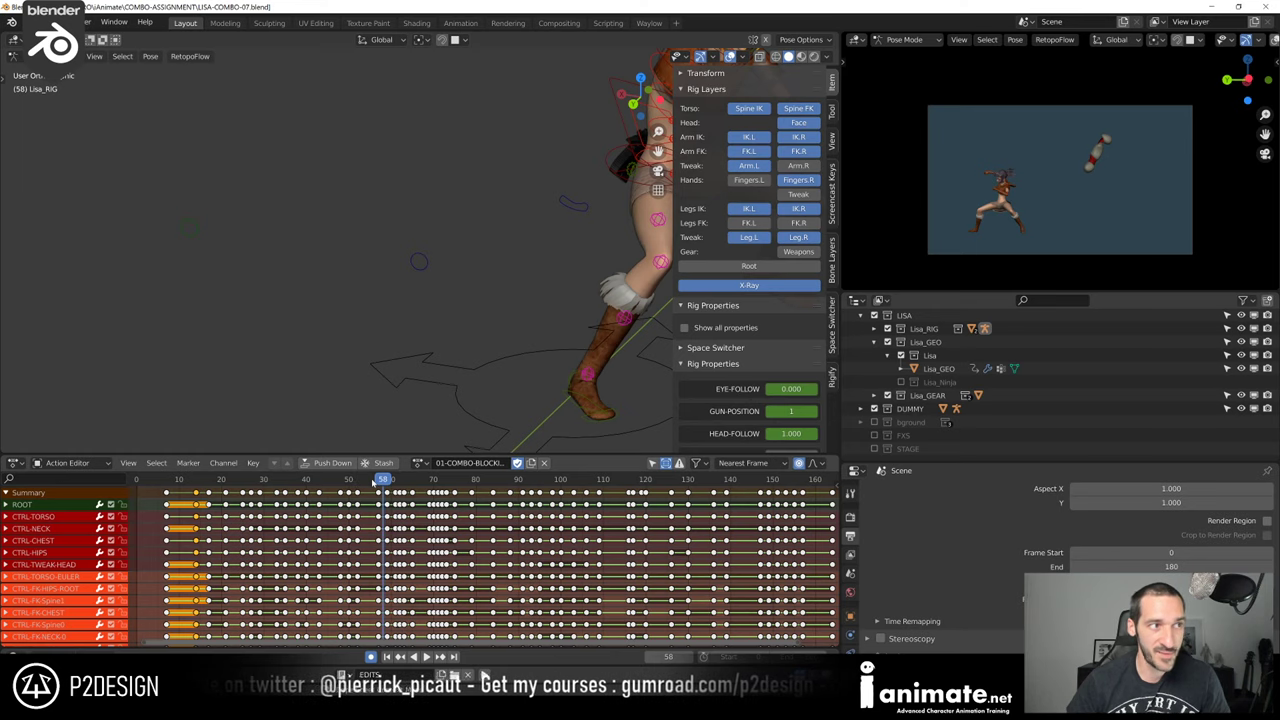
pyautogui.moveTo(381, 483); pyautogui.dragTo(334, 510)
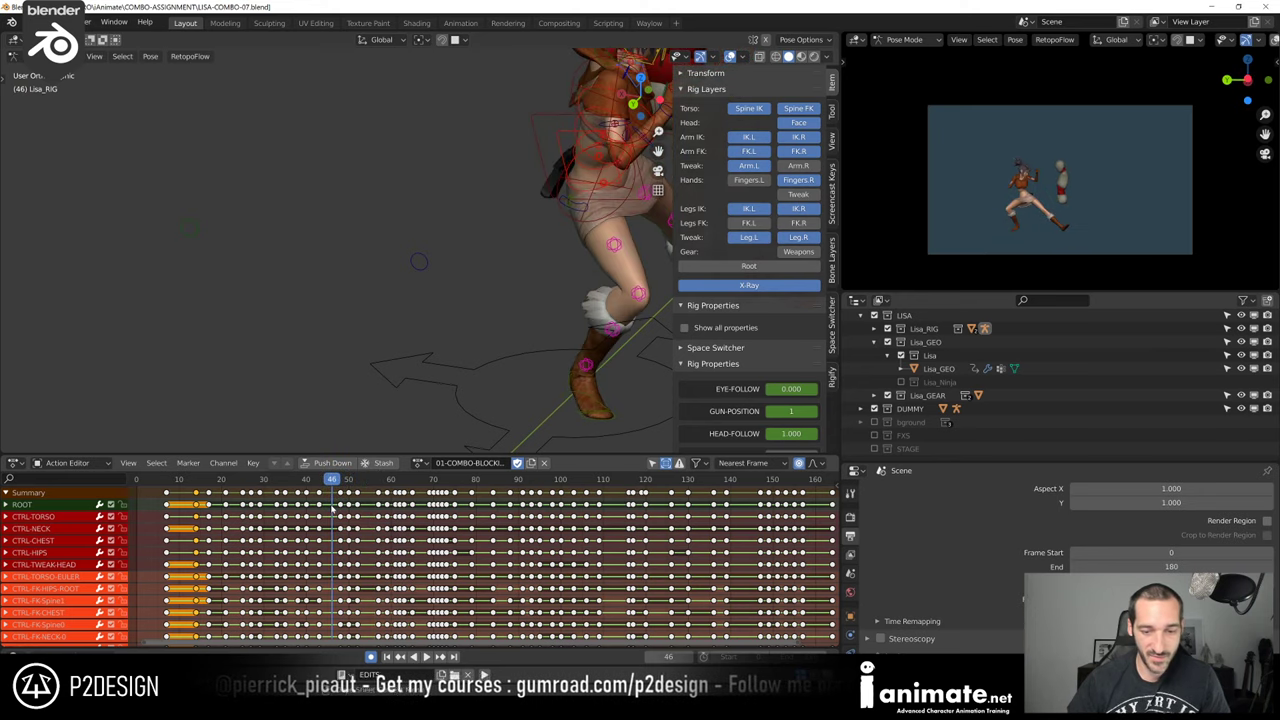
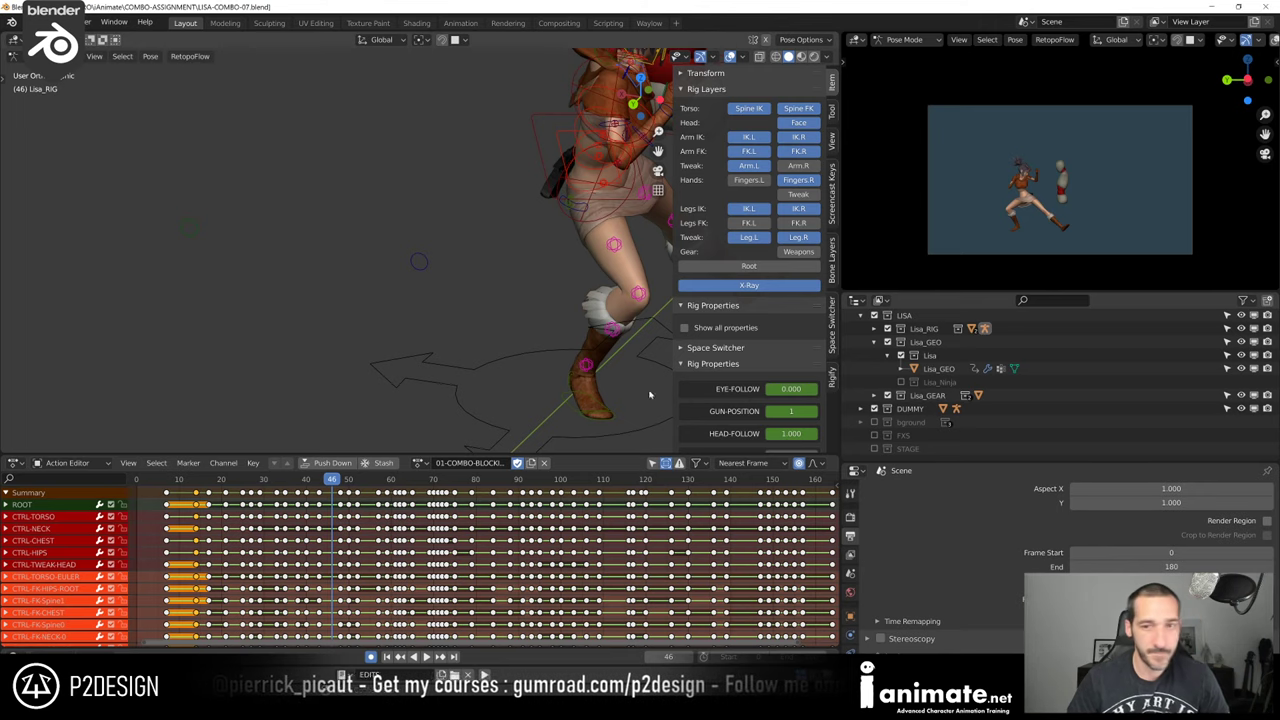
# Compare the frame 15 and frame 17 poses in the side view, and return to frame 17
pyautogui.click(213, 483)
pyautogui.press('space')
pyautogui.press('Escape')
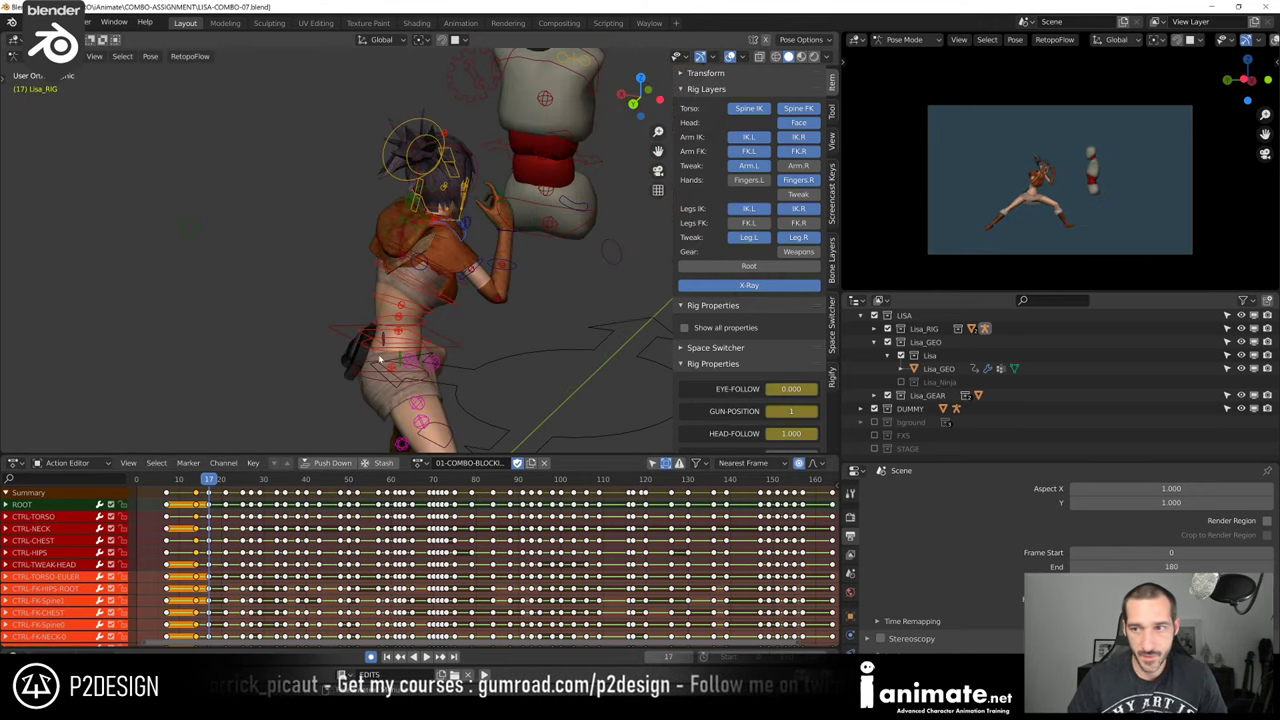
pyautogui.press('KP_3')
pyautogui.scroll(-4, 408, 336)
pyautogui.press('ctrl+KP_3')
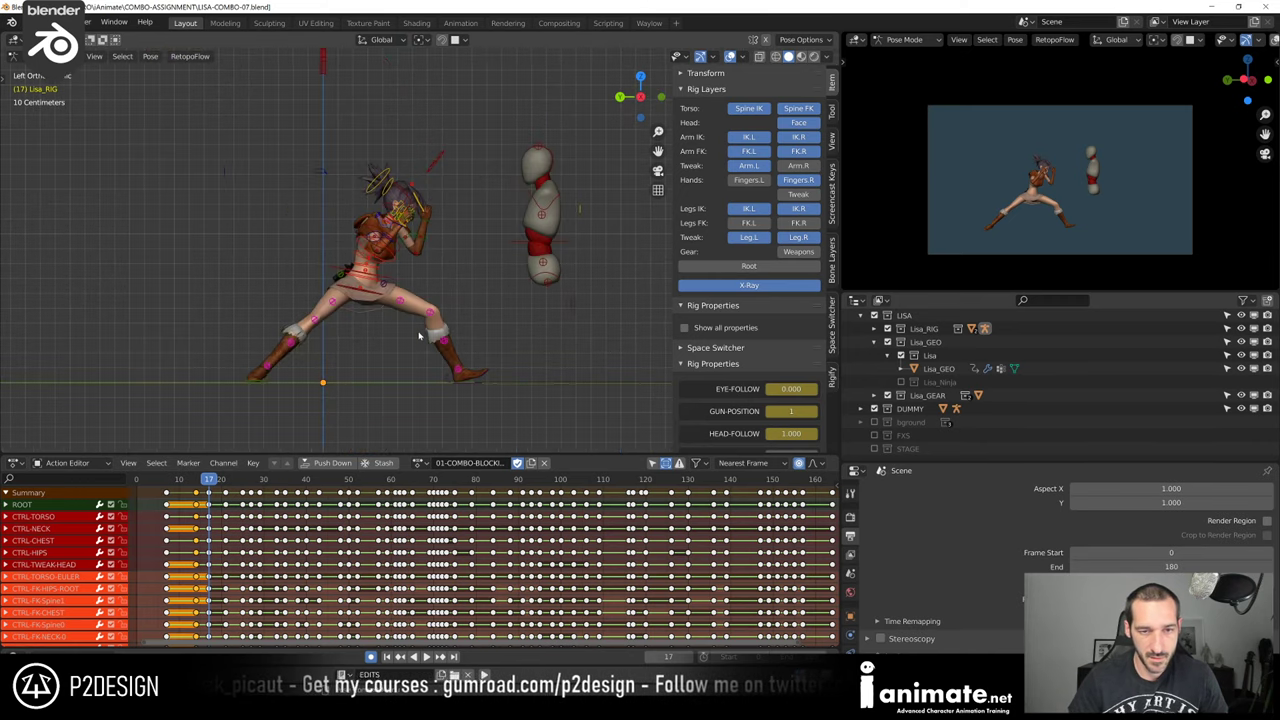
pyautogui.scroll(3, 460, 292)
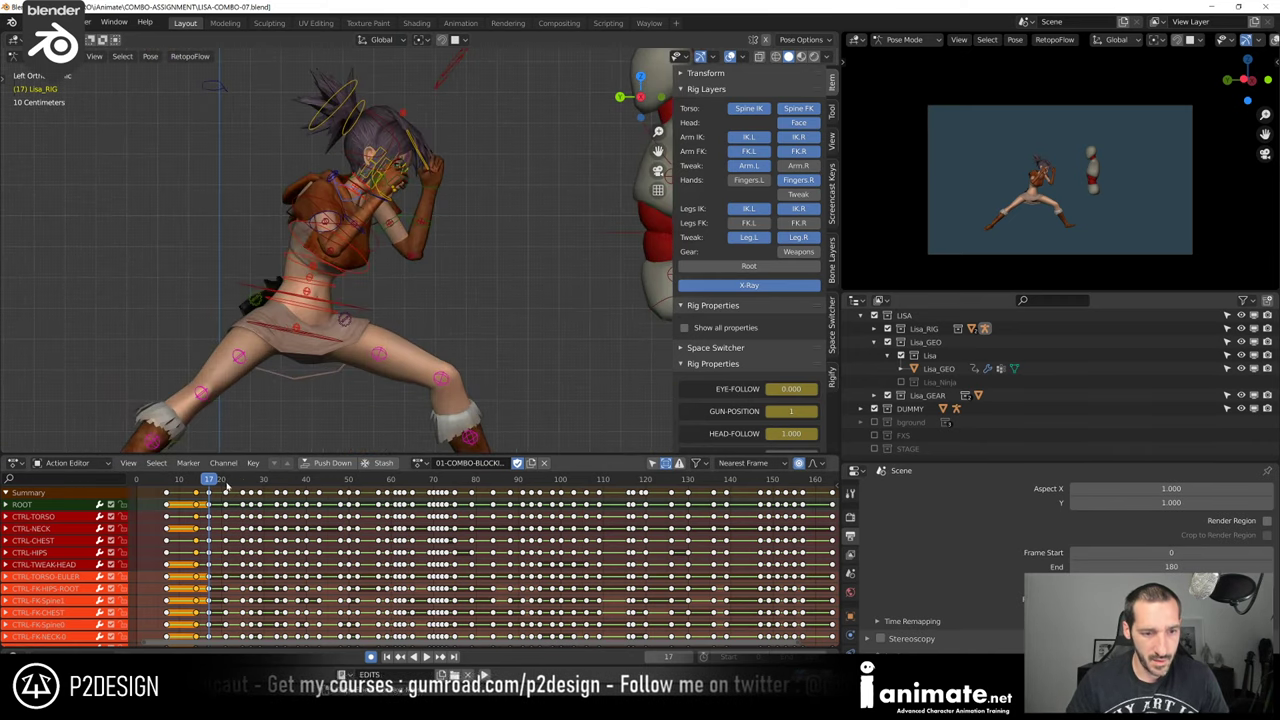
pyautogui.press('space')
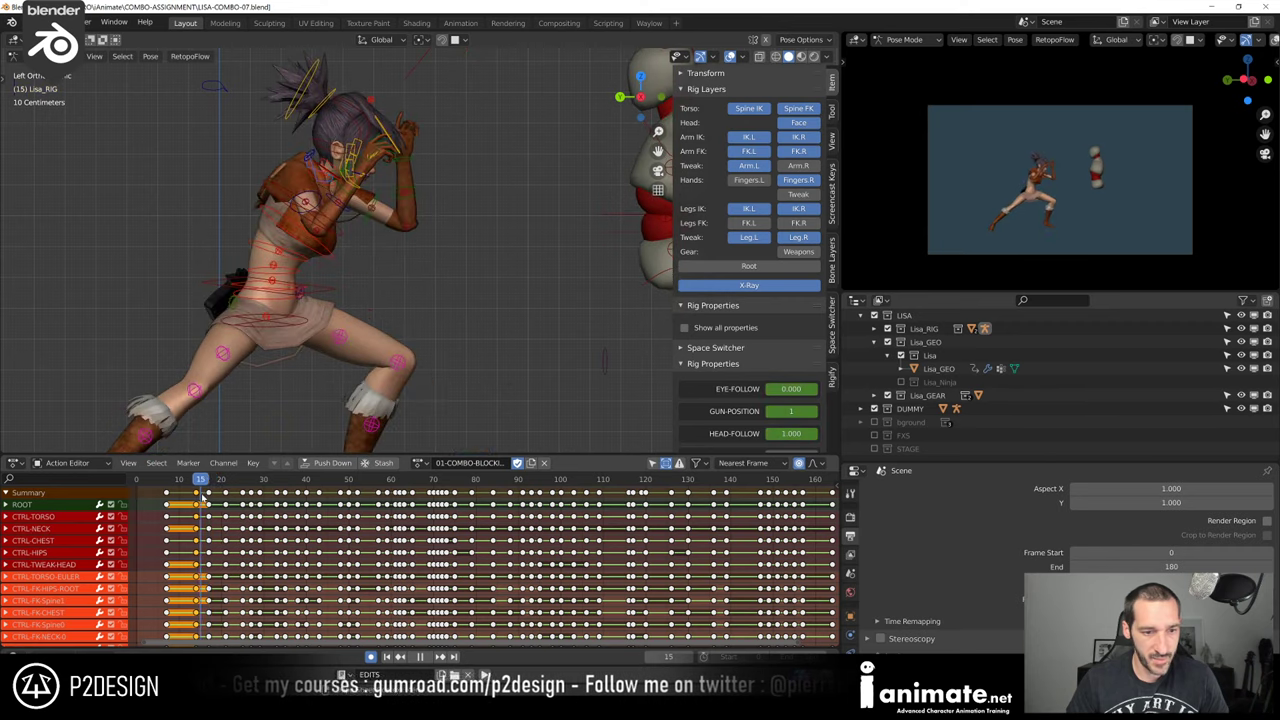
pyautogui.press('Escape')
# Rotate the left FK upper arm at frame 17, first from the front and again about the Z axis
pyautogui.click(385, 241)
pyautogui.scroll(-2, 437, 260)
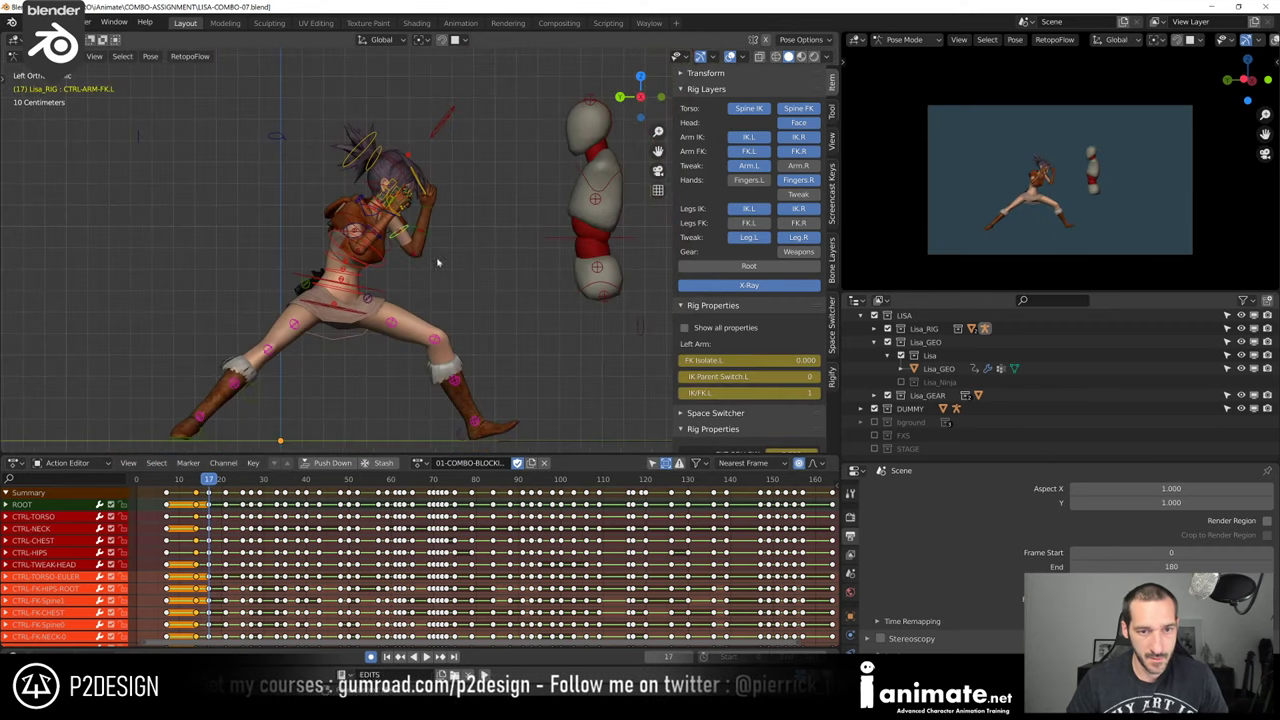
pyautogui.moveTo(525, 275); pyautogui.dragTo(380, 304, button='middle')
pyautogui.press('r')
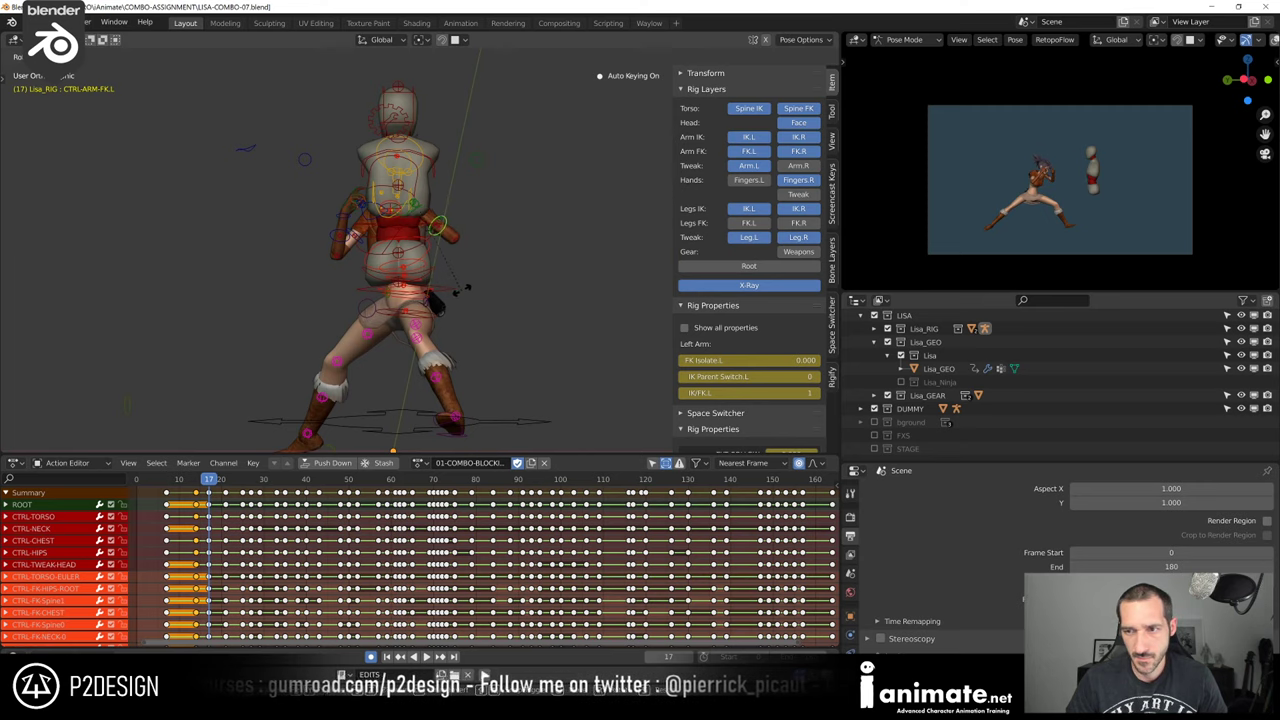
pyautogui.click(460, 288)
pyautogui.moveTo(420, 280); pyautogui.dragTo(510, 385, button='middle')
pyautogui.scroll(1, 459, 259)
pyautogui.press('r')
pyautogui.press('z')
pyautogui.click(463, 243)
# Rotate the left shoulder control 4.22° about the global Z axis at frame 17
pyautogui.moveTo(405, 250); pyautogui.dragTo(389, 297, button='middle')
pyautogui.moveTo(380, 346); pyautogui.dragTo(376, 238, button='middle')
pyautogui.click(383, 296)
pyautogui.click(338, 236)
pyautogui.click(345, 244)
pyautogui.press('r')
pyautogui.press('z')
pyautogui.click(440, 327)
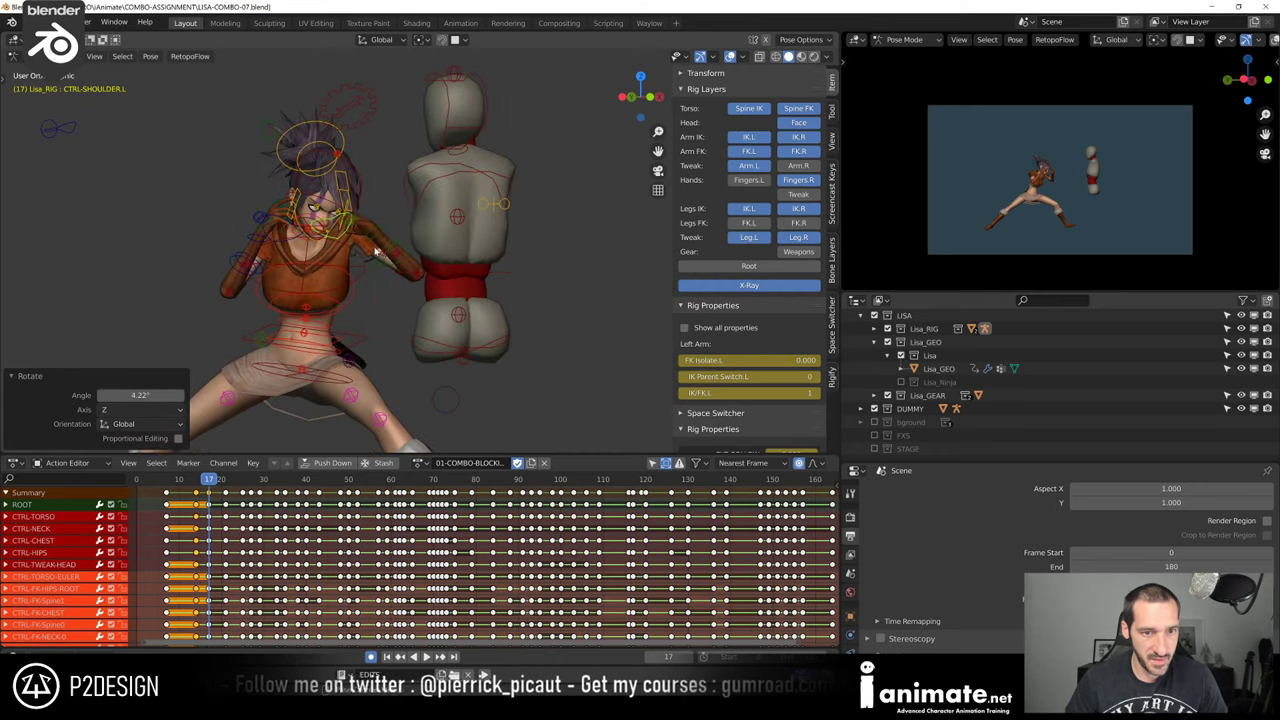
# Fine-tune the left shoulder's rotation and move it about 0.001, -0.0005 and 0.0027 m in X, Y and Z
pyautogui.press('r')
pyautogui.click(378, 239)
pyautogui.press('g')
pyautogui.click(380, 250)
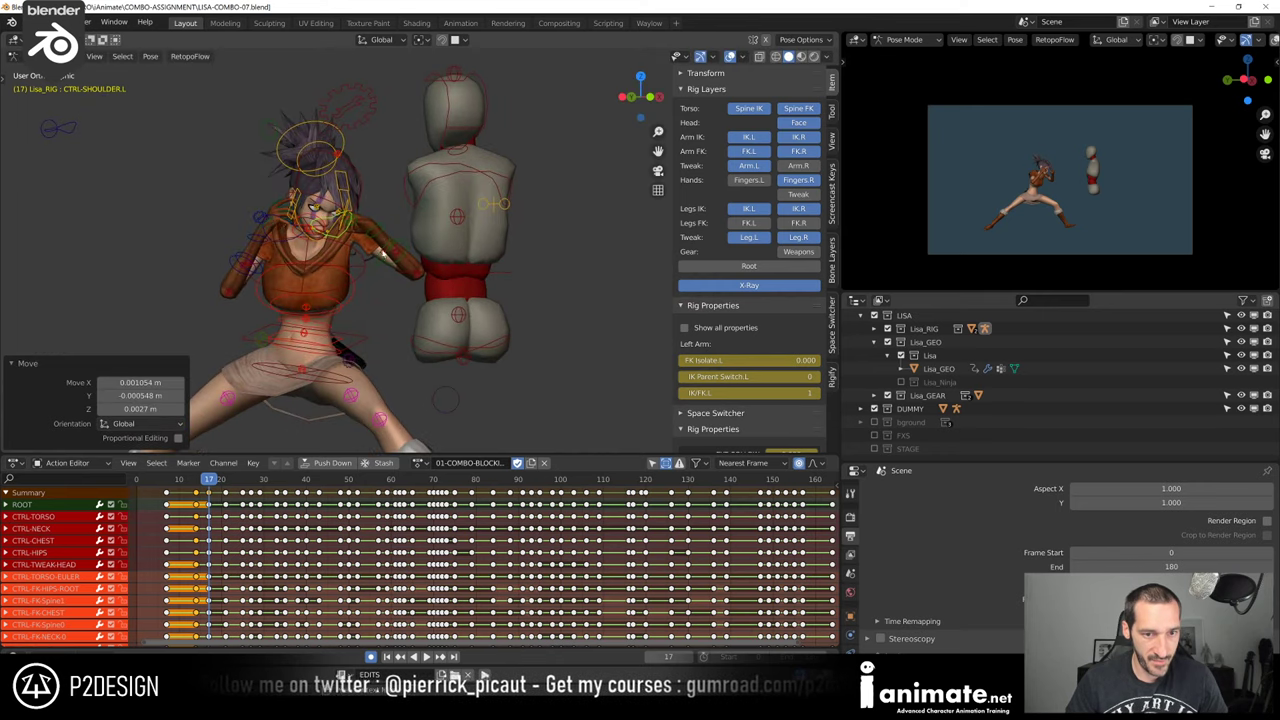
# Refine the left arm and shoulder rotations at frame 17, finishing by rotating the left shoulder control -3.92° about the view axis
pyautogui.click(382, 260)
pyautogui.moveTo(382, 260); pyautogui.dragTo(340, 237, button='middle')
pyautogui.press('r')
pyautogui.press('z')
pyautogui.click(456, 326)
pyautogui.click(496, 232)
pyautogui.press('r')
pyautogui.click(469, 268)
pyautogui.click(340, 238)
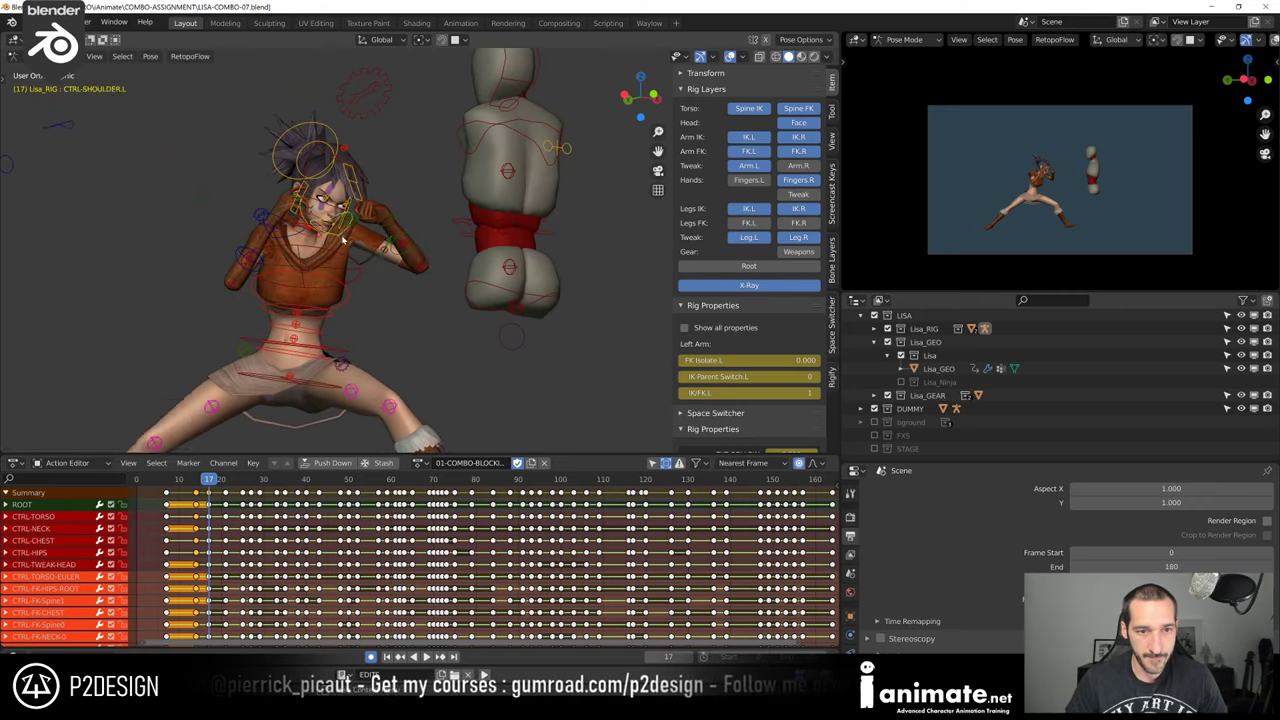
pyautogui.press('r')
pyautogui.click(417, 246)
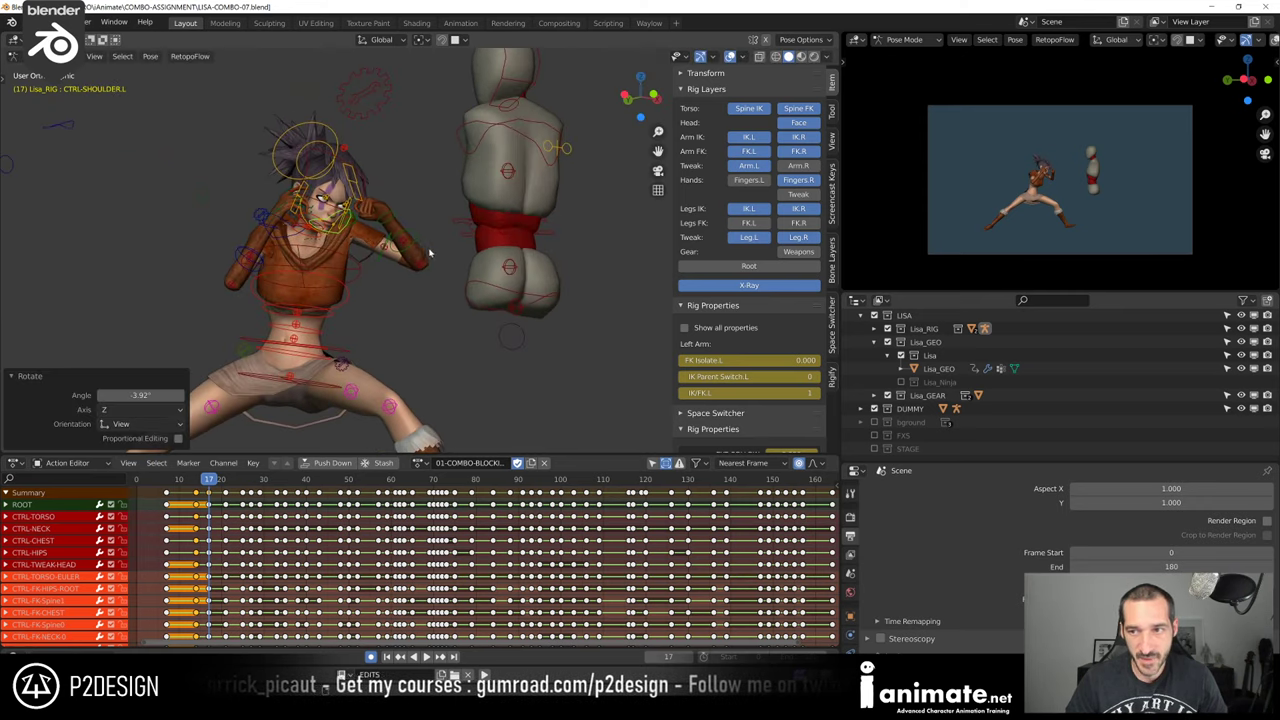
# Rotate the left FK upper arm 3.03° about the global Z axis at frame 17 and check the pose from the side
pyautogui.moveTo(430, 254); pyautogui.dragTo(397, 240, button='middle')
pyautogui.click(437, 223)
pyautogui.press('r')
pyautogui.press('z')
pyautogui.click(456, 230)
pyautogui.scroll(3, 372, 208)
pyautogui.scroll(-5, 405, 280)
pyautogui.moveTo(406, 289); pyautogui.dragTo(473, 310, button='middle')
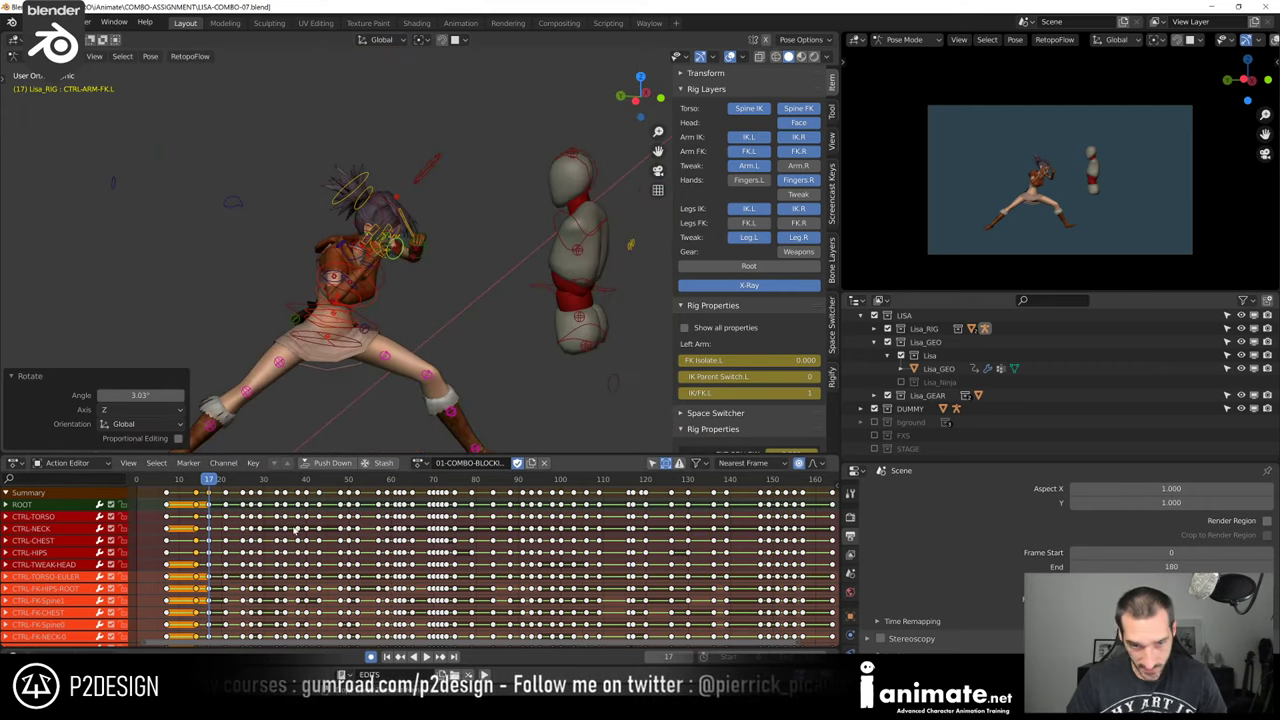
# Move the frame 17 pose keys one frame back in time to frame 18 and return to frame 14
pyautogui.click(195, 489)
pyautogui.moveTo(195, 484); pyautogui.dragTo(213, 506)
pyautogui.click(207, 493)
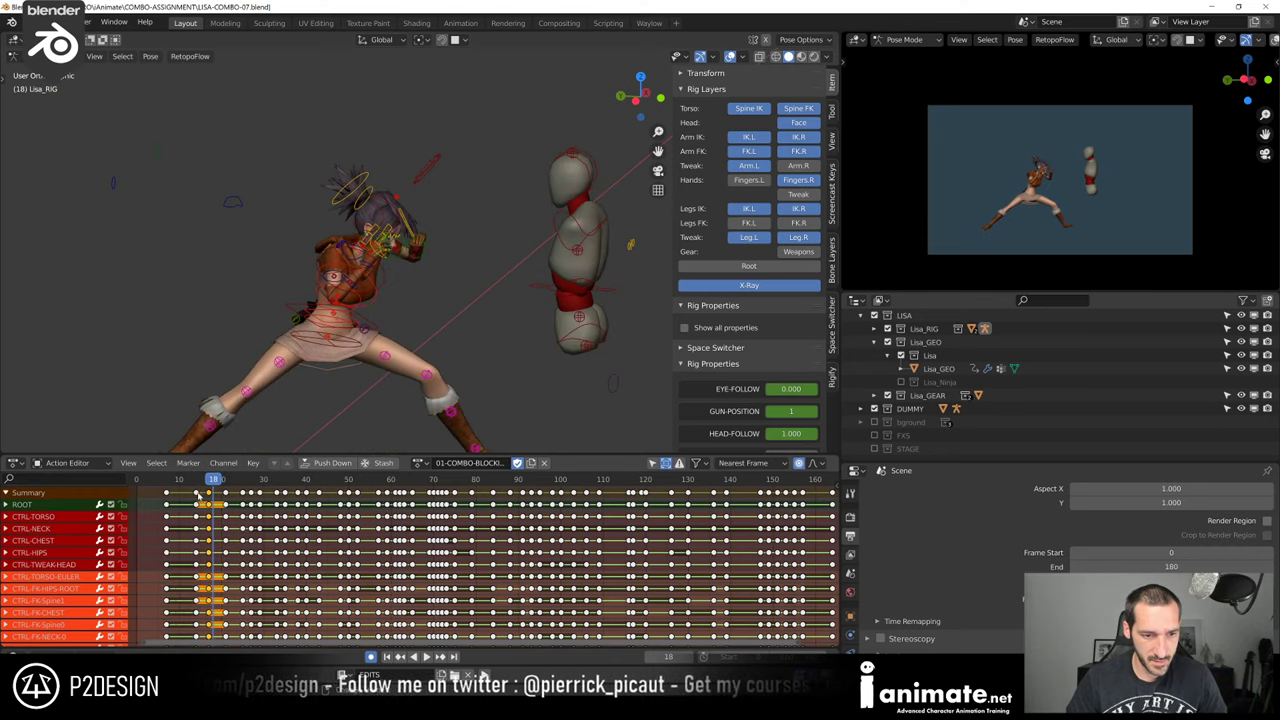
pyautogui.press('g')
pyautogui.click(199, 491)
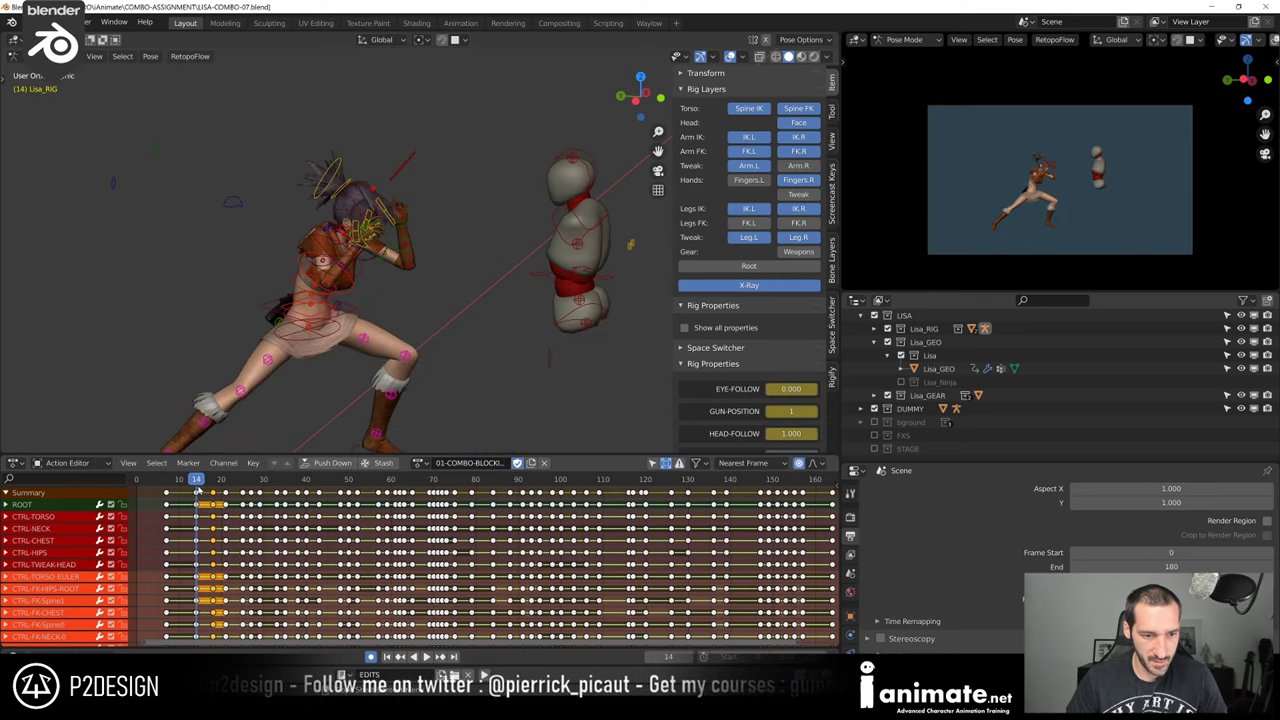
# Play back the opening anticipation and first punches repeatedly up to about frame 40 to judge the new timing
pyautogui.press('space')
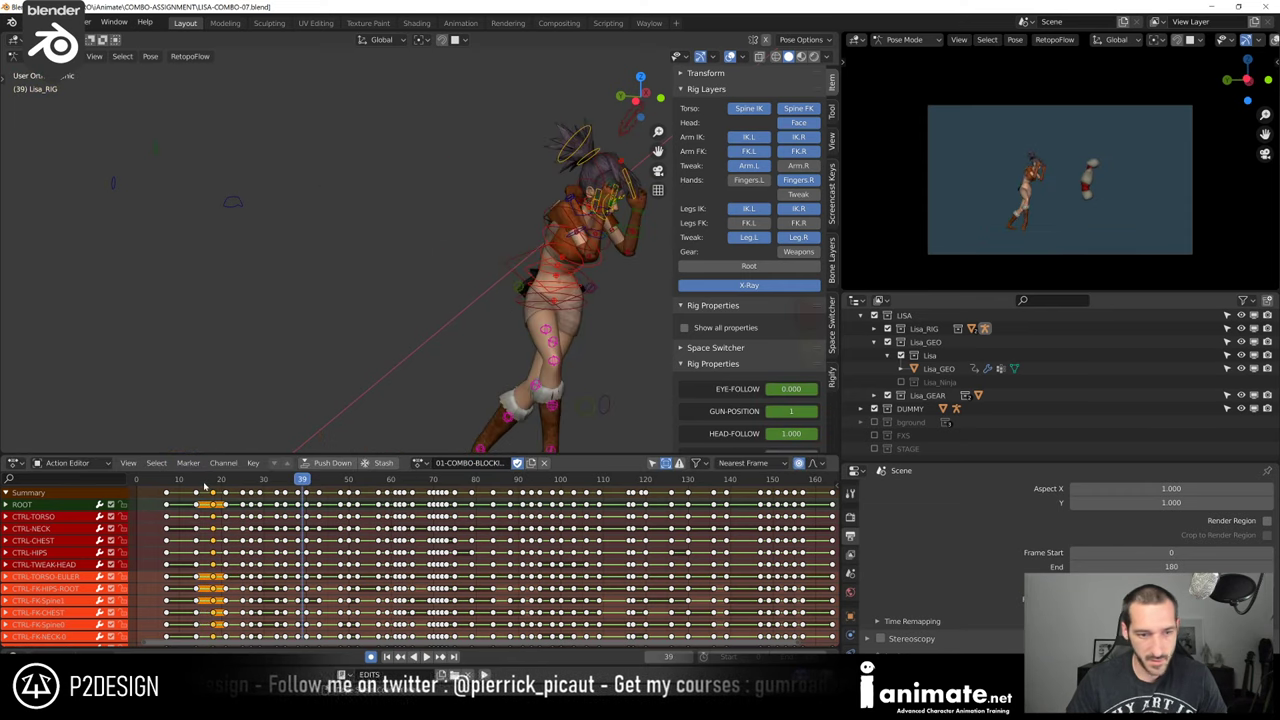
pyautogui.press('space')
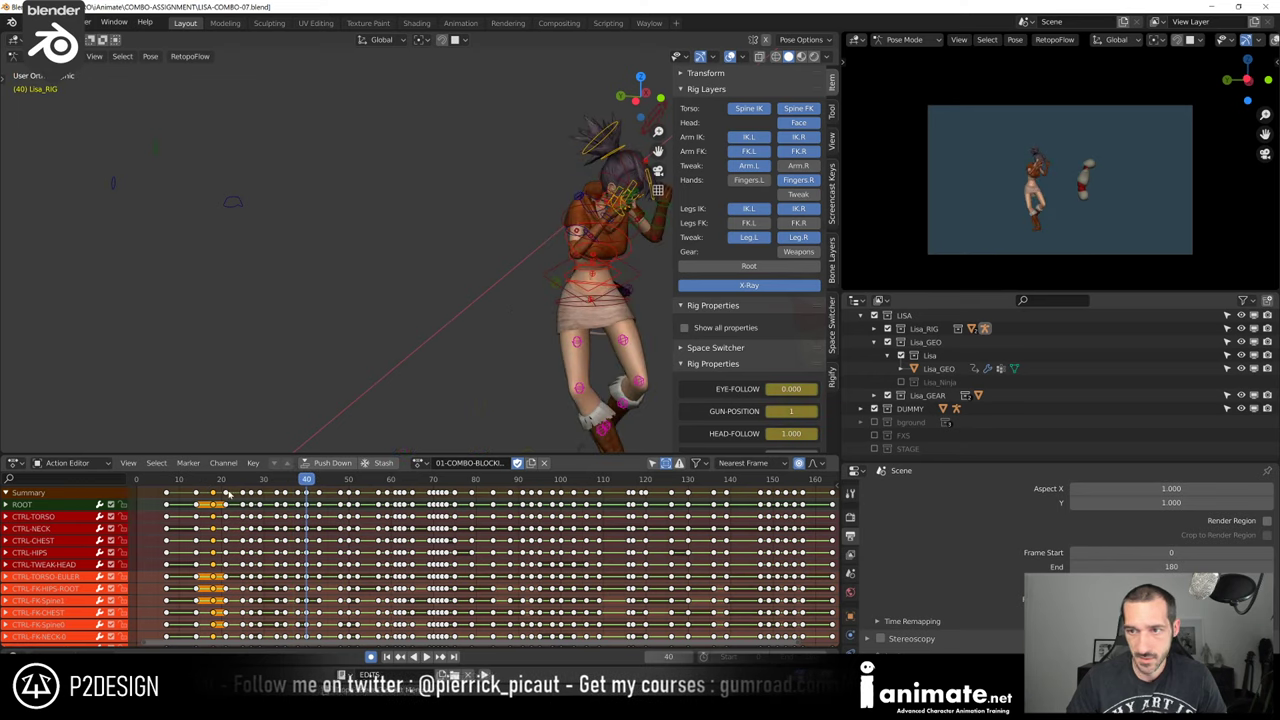
pyautogui.press('space')
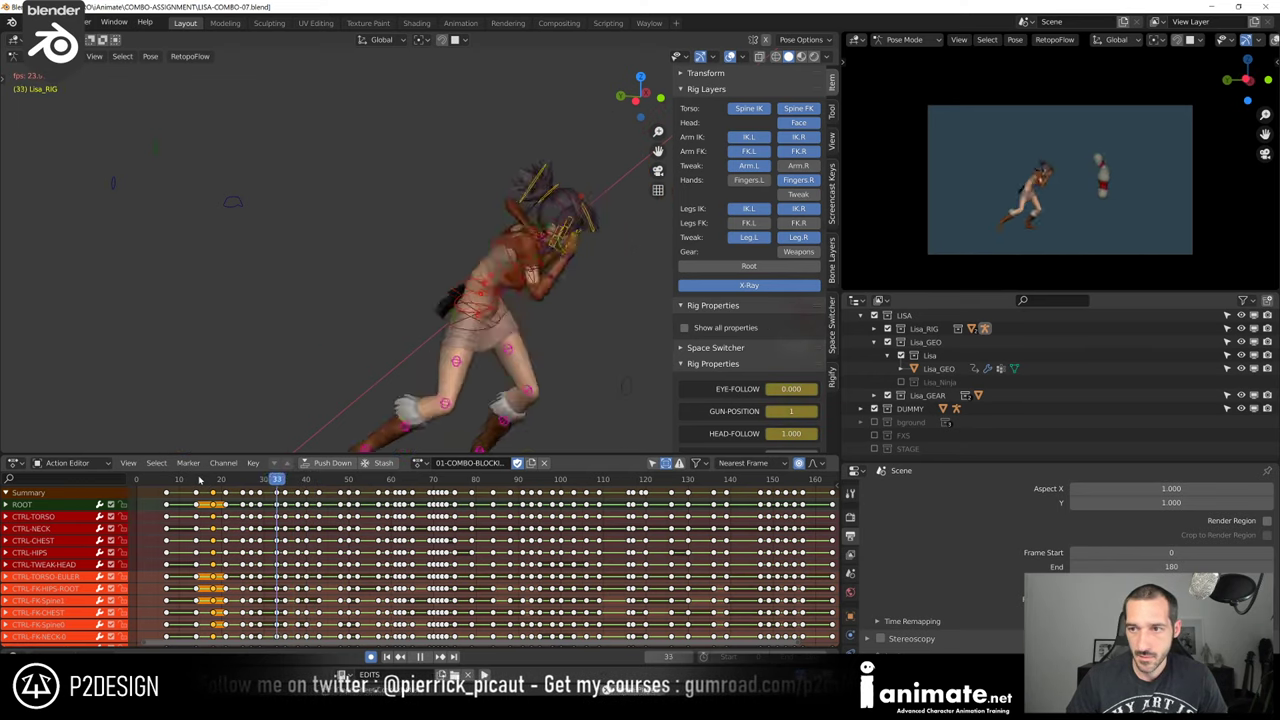
pyautogui.press('space')
pyautogui.click(188, 479)
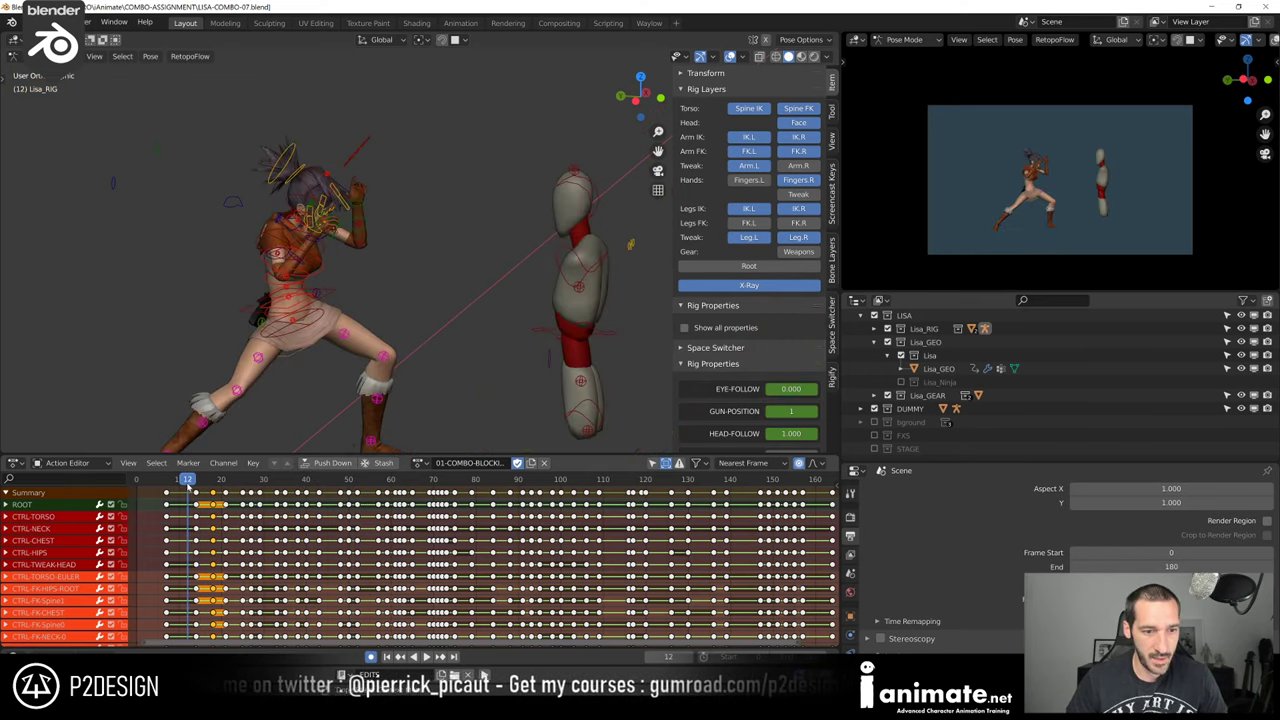
pyautogui.press('space')
pyautogui.press('space')
# Play back the opening moves in the left orthographic view with the whole action in frame
pyautogui.scroll(-4, 395, 307)
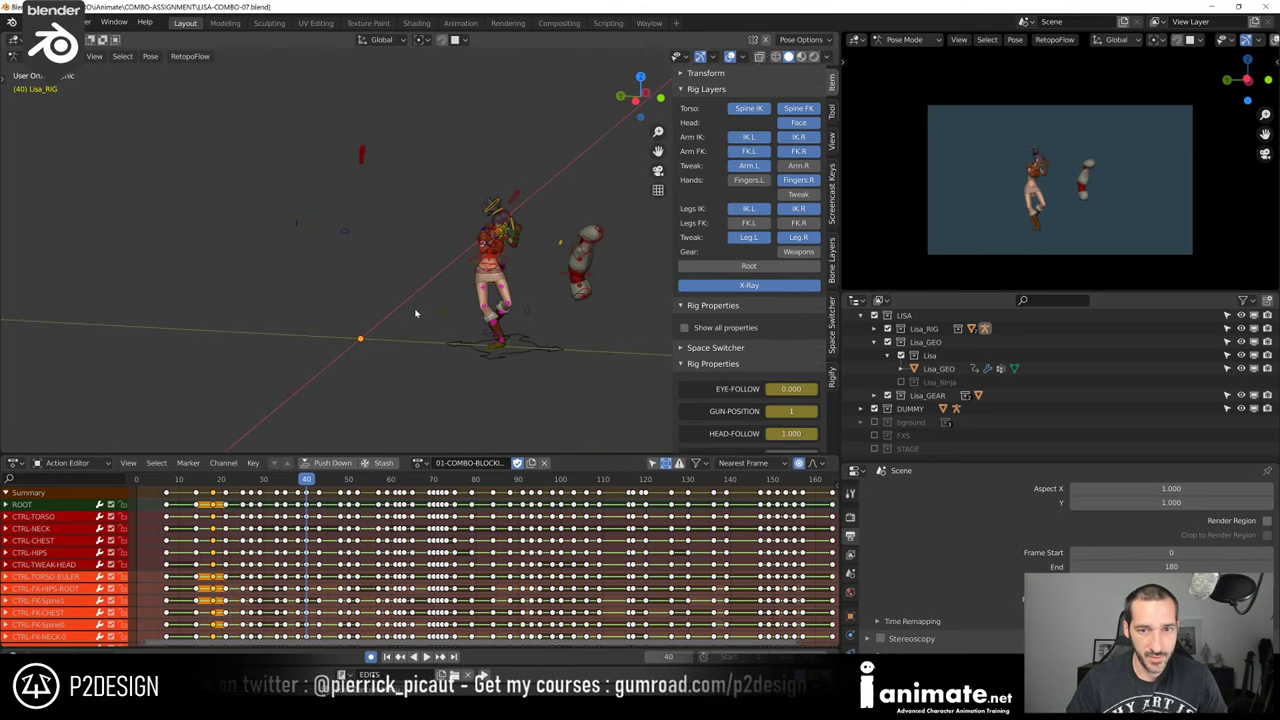
pyautogui.press('KP_3')
pyautogui.press('ctrl+KP_3')
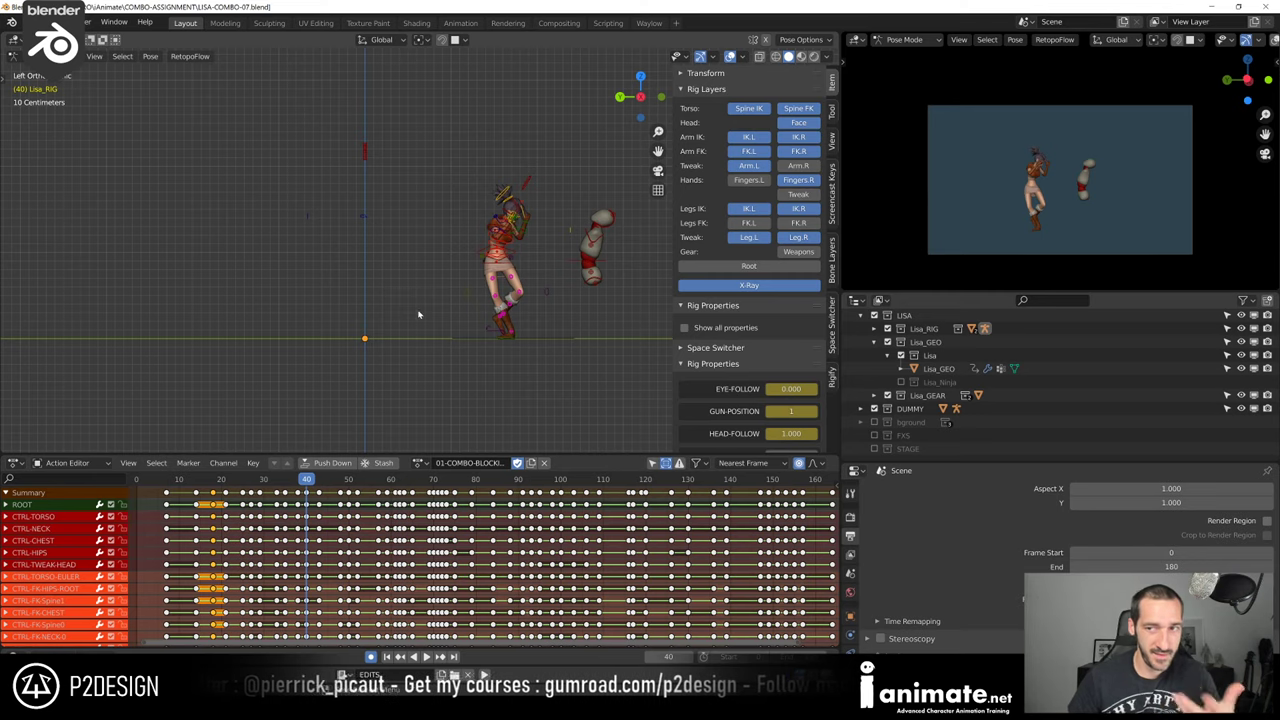
pyautogui.moveTo(206, 483); pyautogui.dragTo(202, 484)
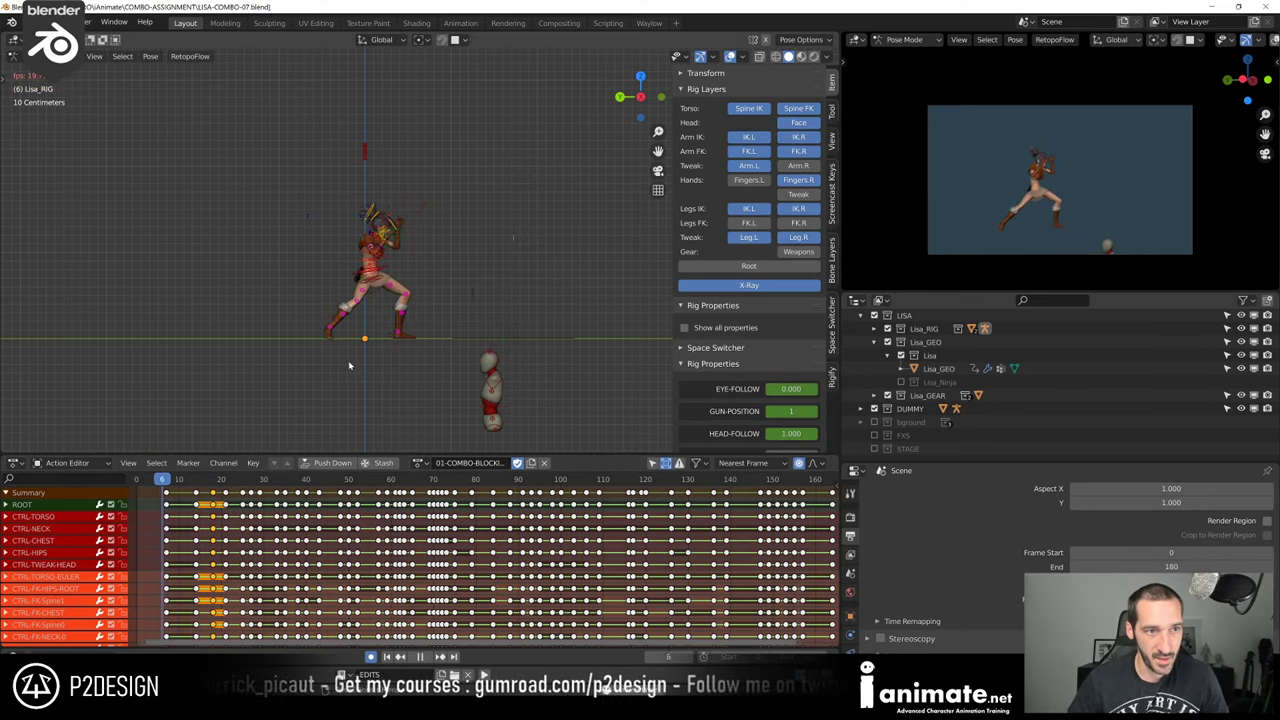
pyautogui.press('space')
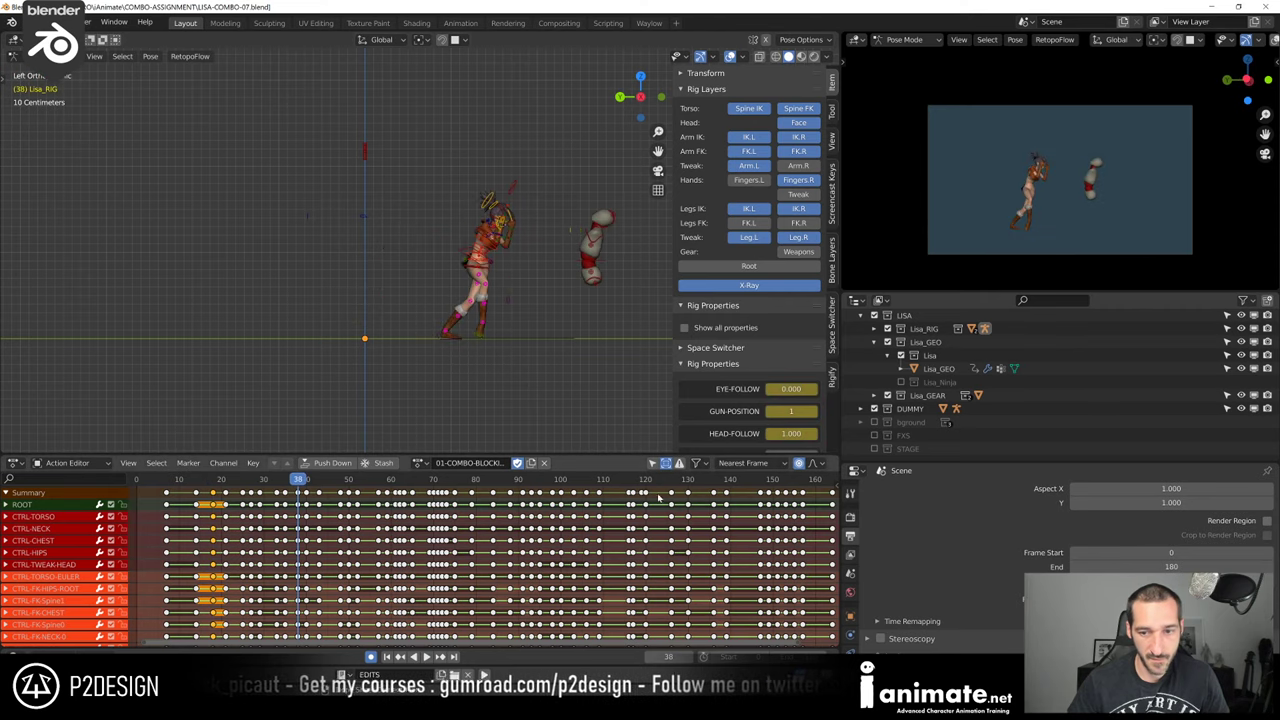
# Restrict the Action Editor to the selected bones' channels and play the whole combo from frame 1
pyautogui.click(652, 462)
pyautogui.press('space')
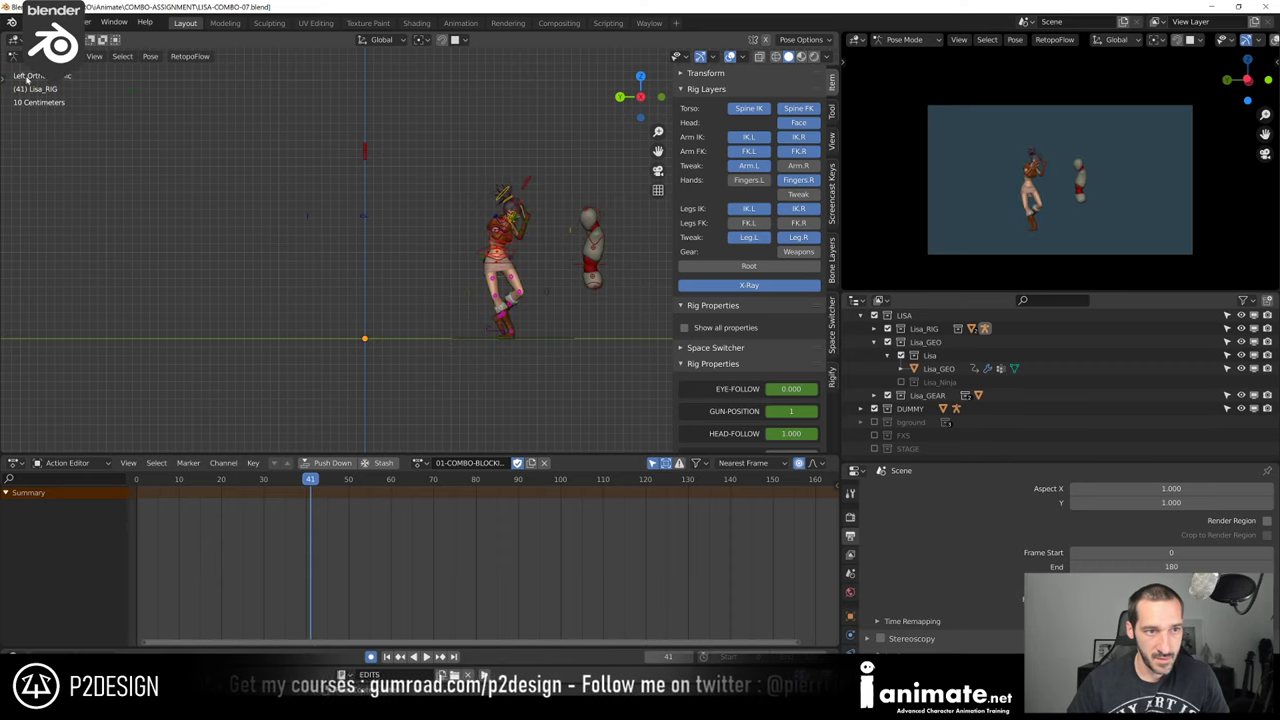
pyautogui.click(148, 480)
pyautogui.moveTo(148, 480); pyautogui.dragTo(144, 480)
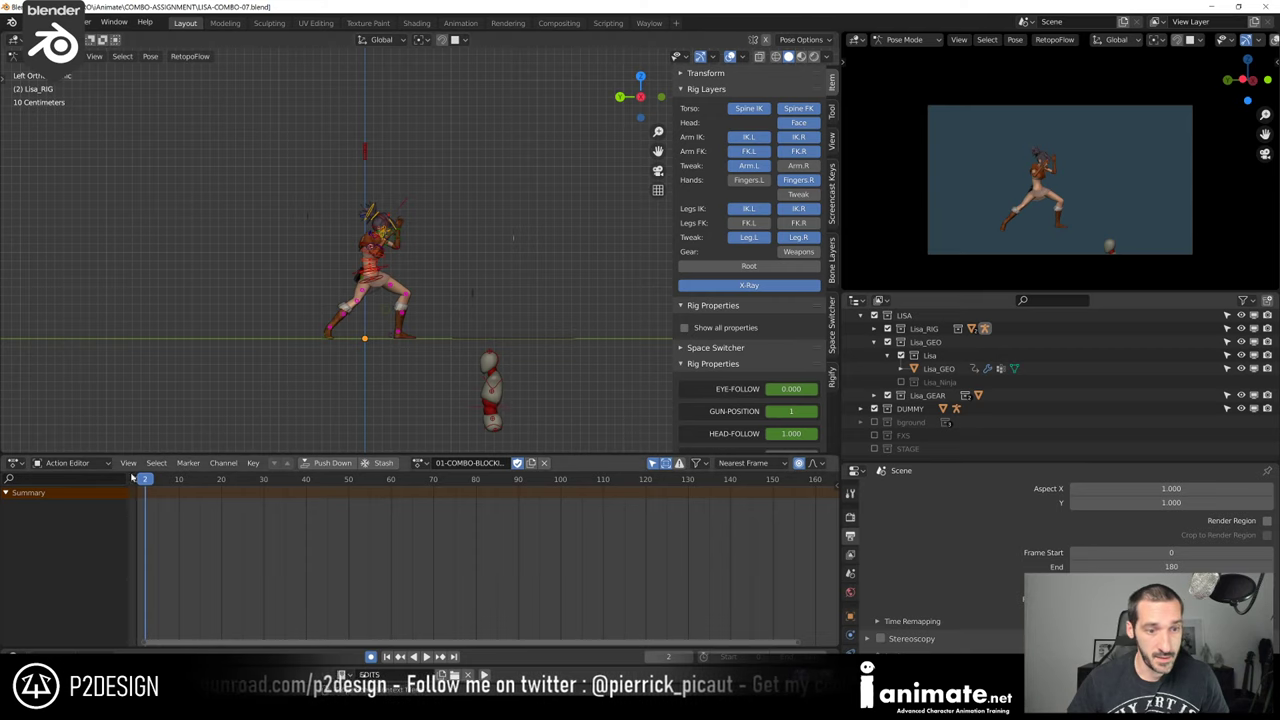
pyautogui.press('Left')
pyautogui.press('space')
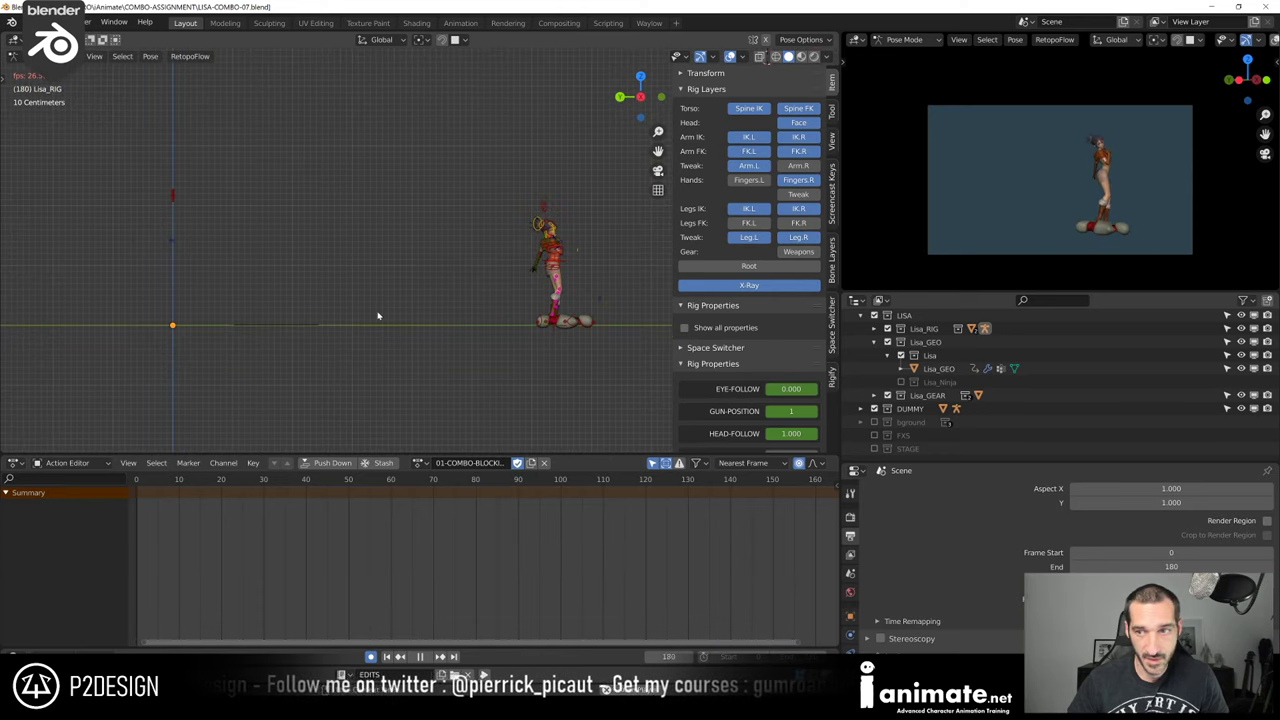
pyautogui.press('space')
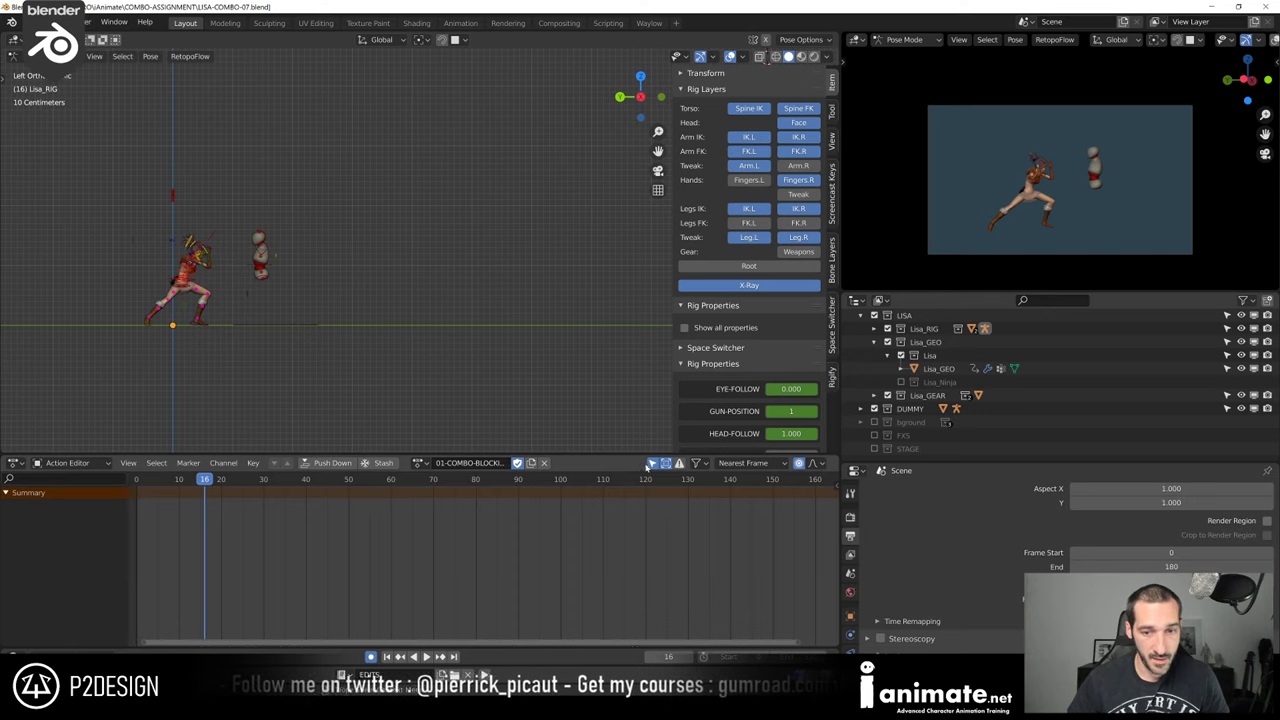
# Show all bone channels again and play the combo to compare the playback speed
pyautogui.click(651, 463)
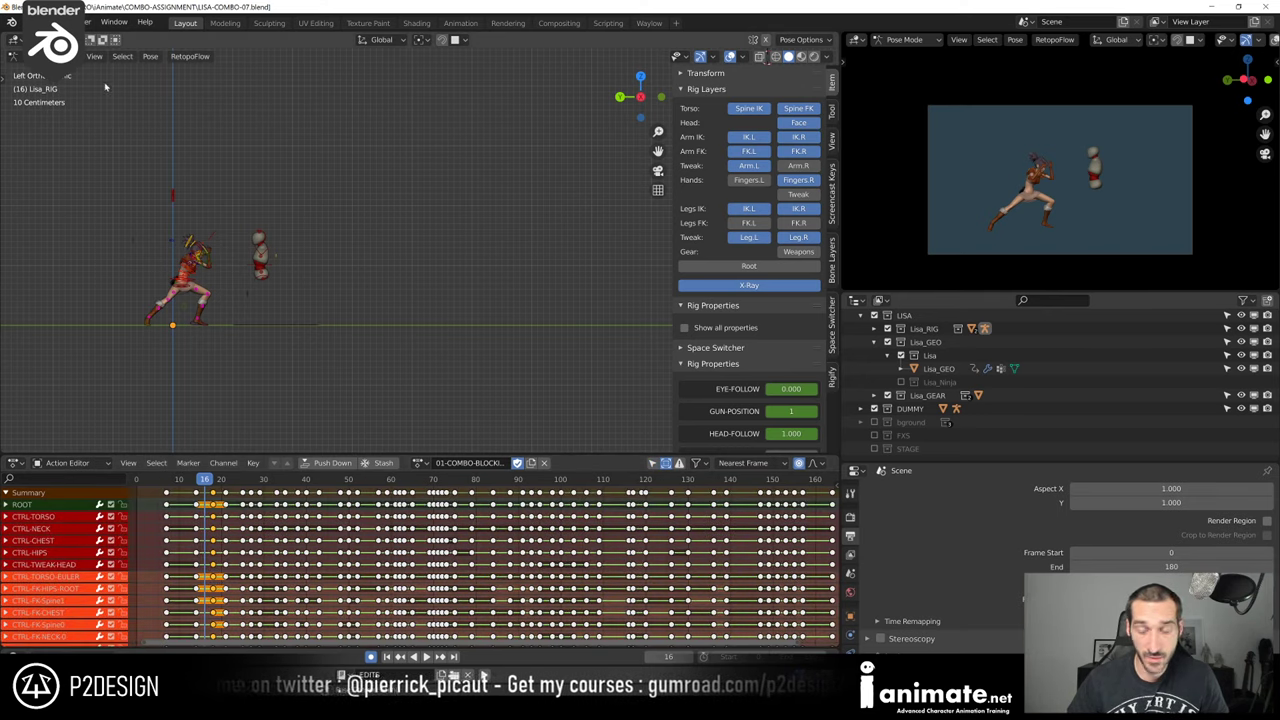
pyautogui.press('space')
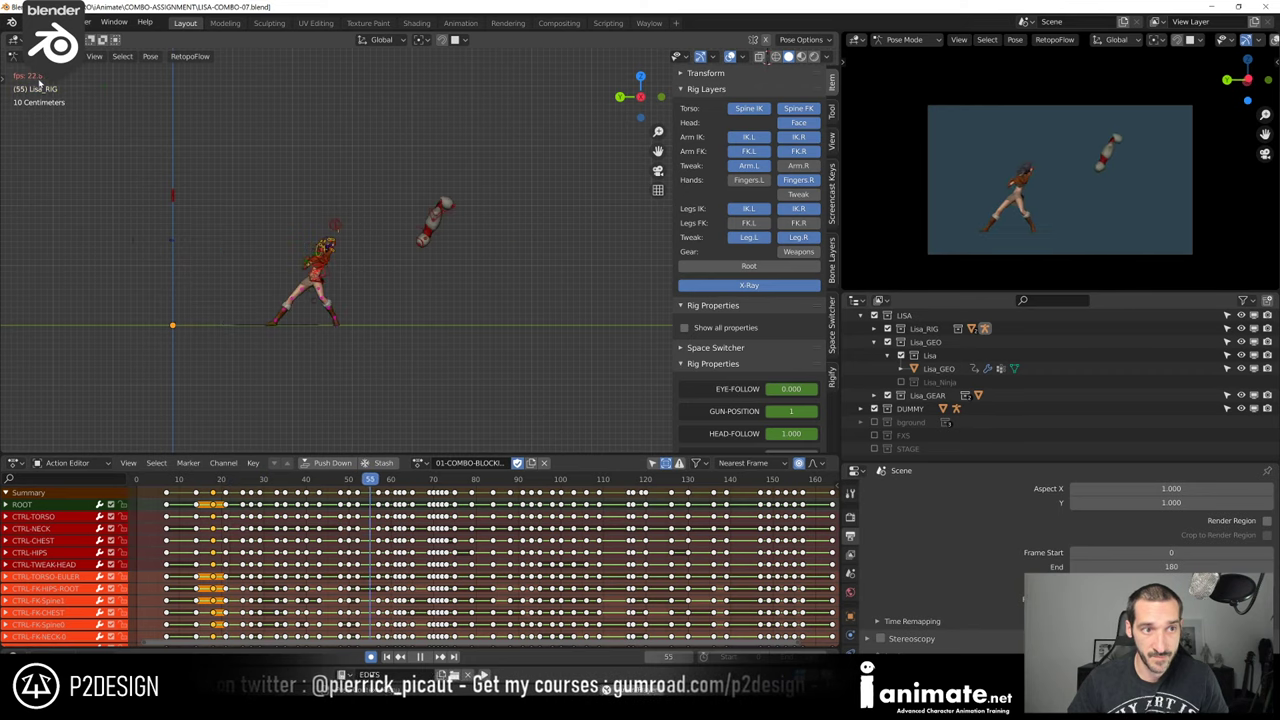
pyautogui.press('Escape')
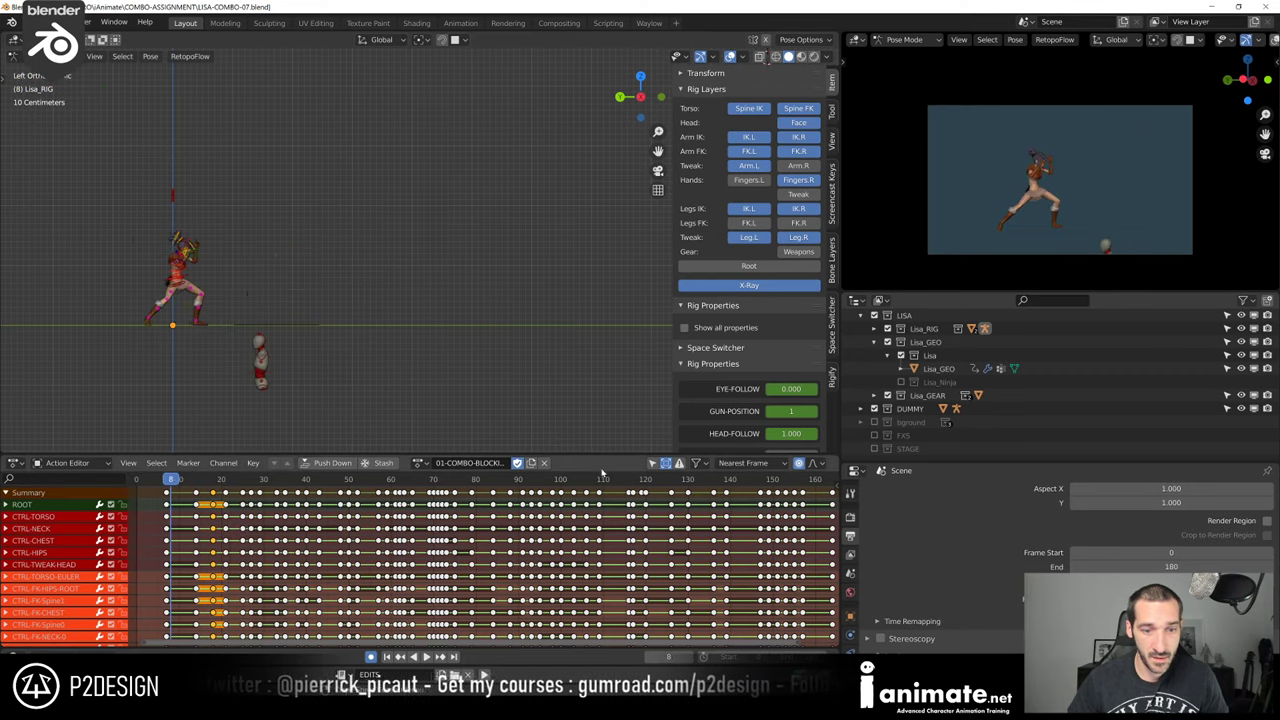
# Limit the Action Editor to selected bones' channels again, replay the combo, and stop at frame 13
pyautogui.click(652, 463)
pyautogui.press('space')
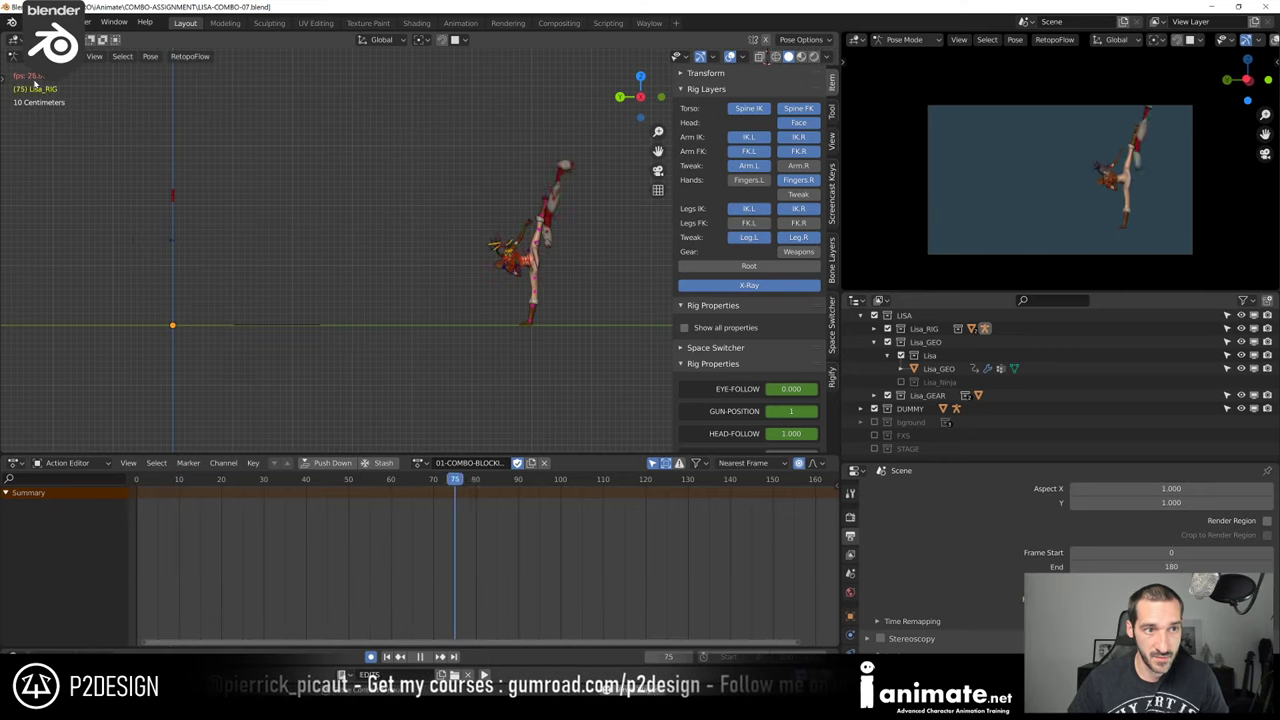
pyautogui.press('space')
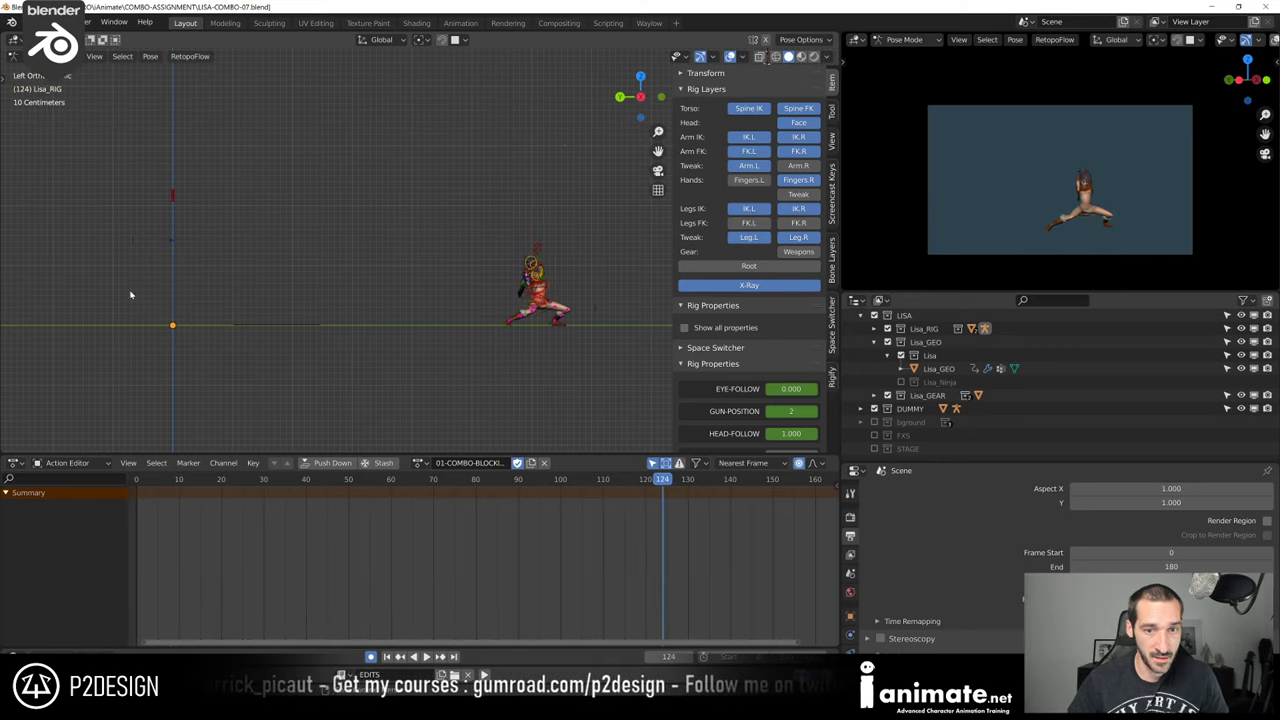
pyautogui.press('space')
pyautogui.moveTo(172, 480); pyautogui.dragTo(191, 482)
pyautogui.press('space')
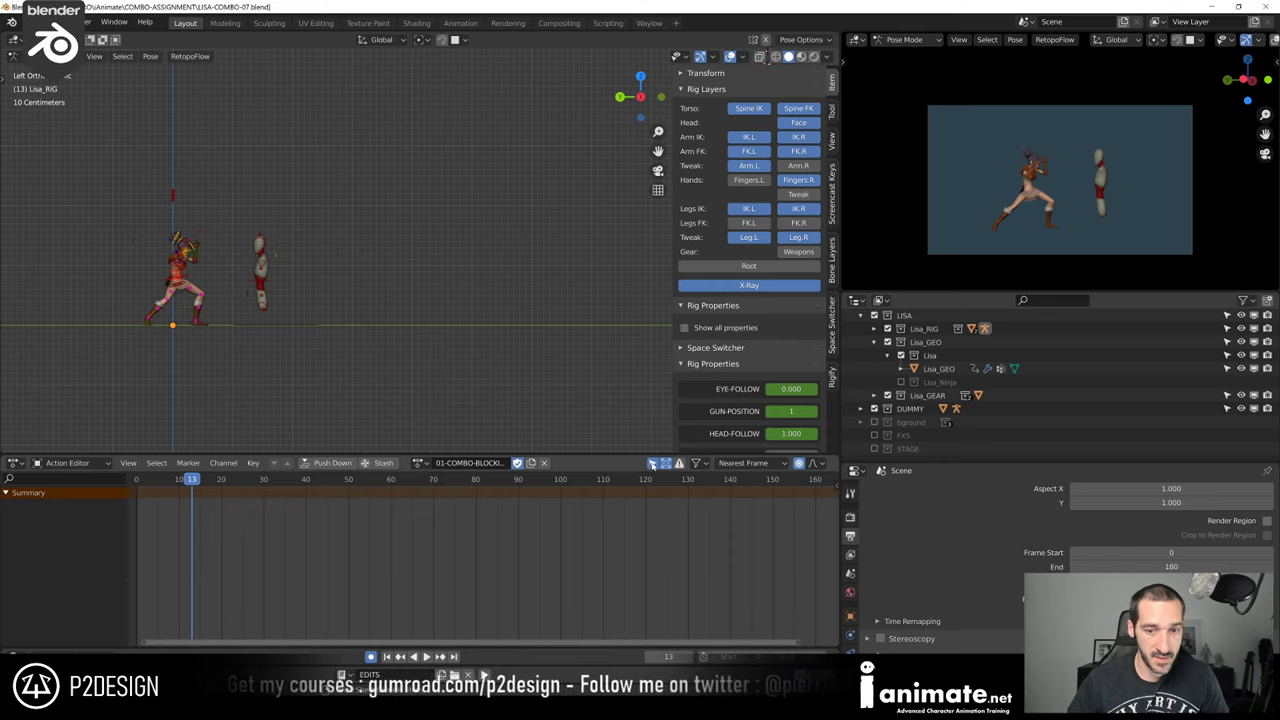
# Select Lisa's chest control at frame 13, with the character and dummy framed closer in the left view
pyautogui.click(174, 197)
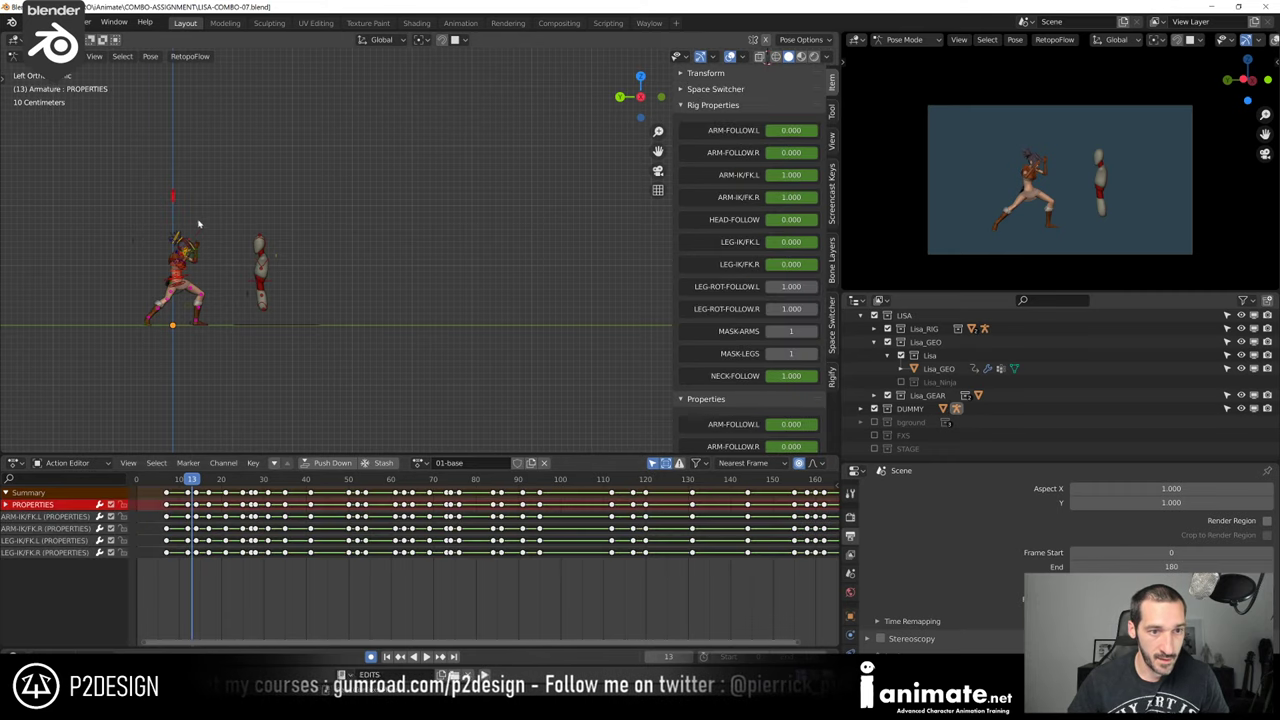
pyautogui.click(202, 231)
pyautogui.click(222, 354)
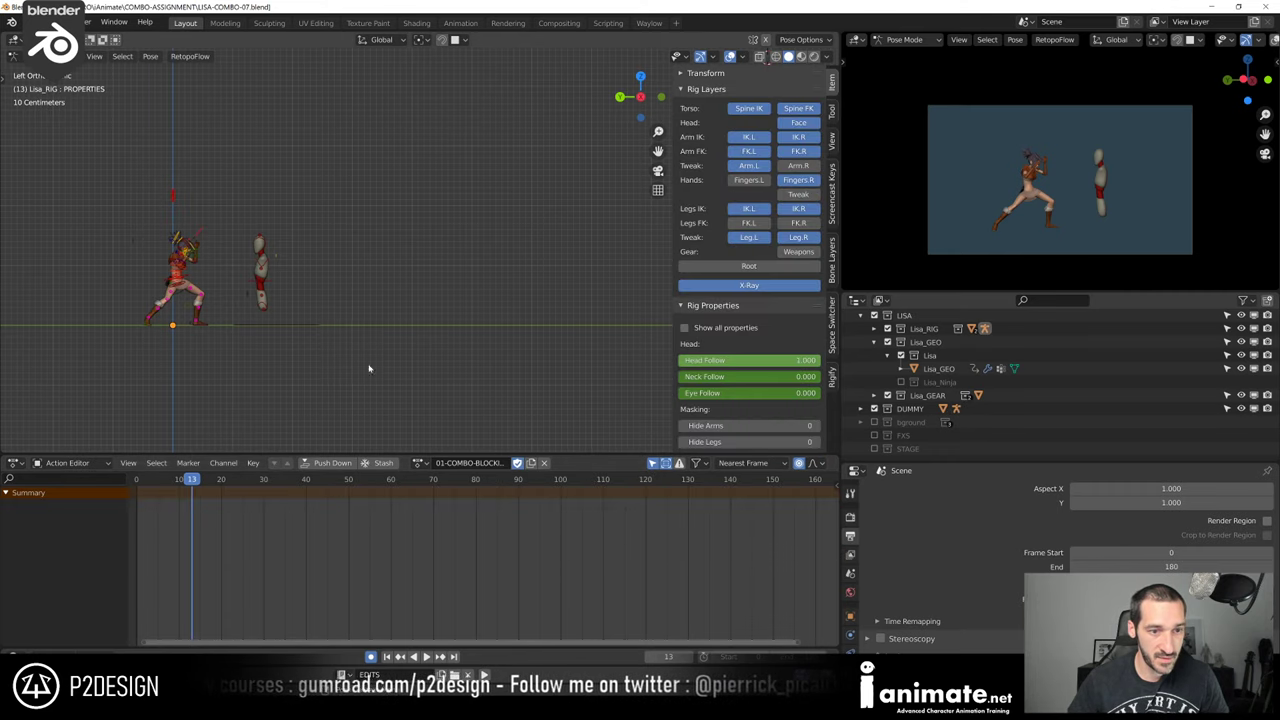
pyautogui.scroll(2, 314, 337)
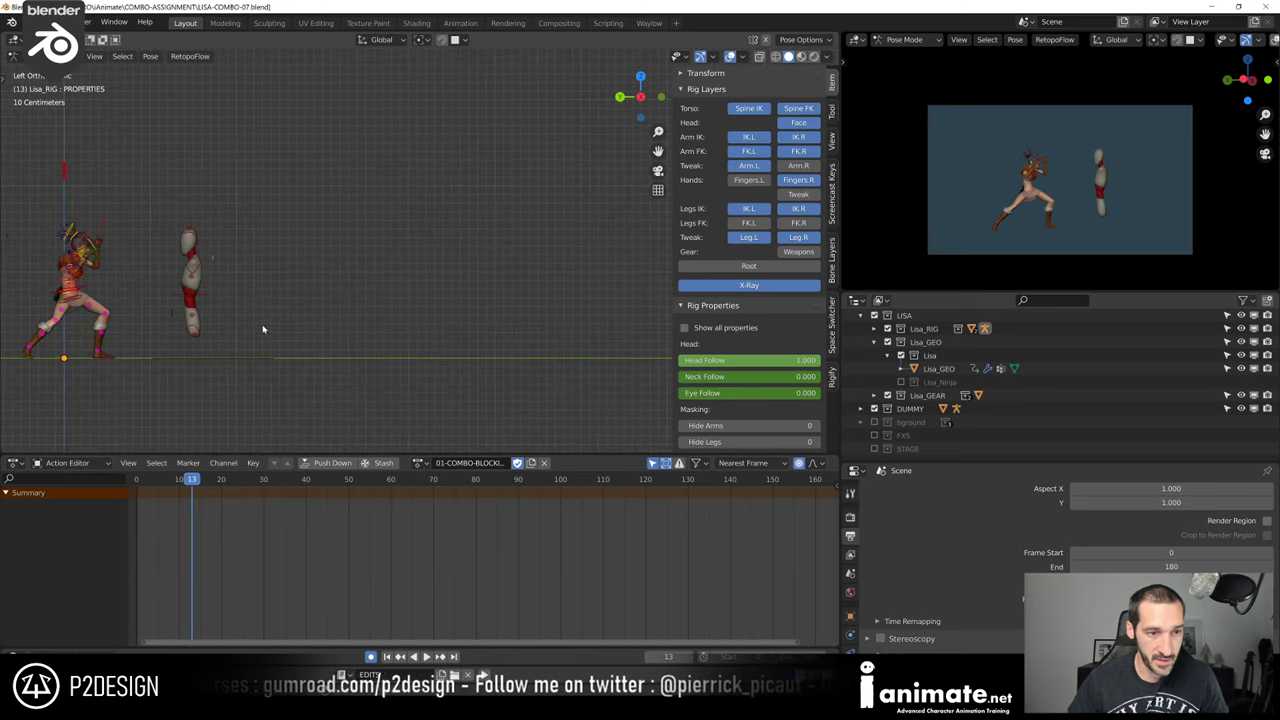
pyautogui.keyDown('shift'); pyautogui.moveTo(97, 247); pyautogui.dragTo(417, 206, button='middle'); pyautogui.keyUp('shift')
pyautogui.scroll(4, 417, 206)
pyautogui.click(393, 208)
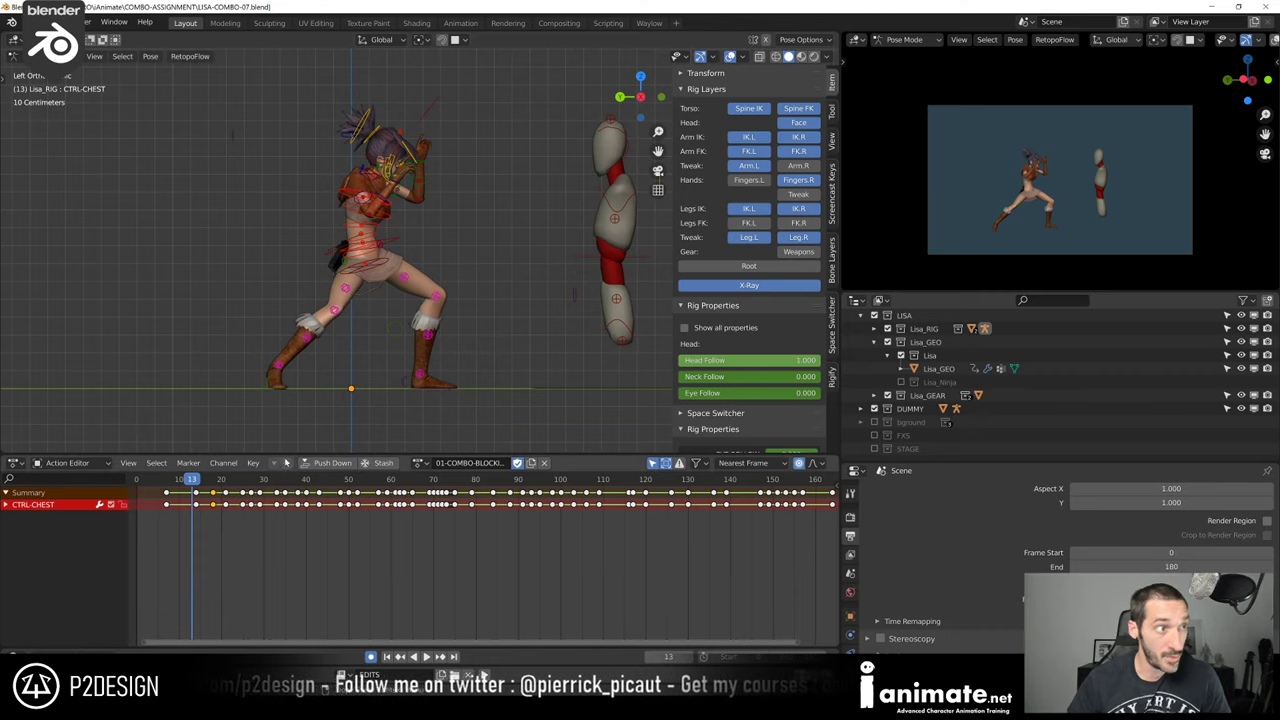
pyautogui.scroll(-1, 454, 283)
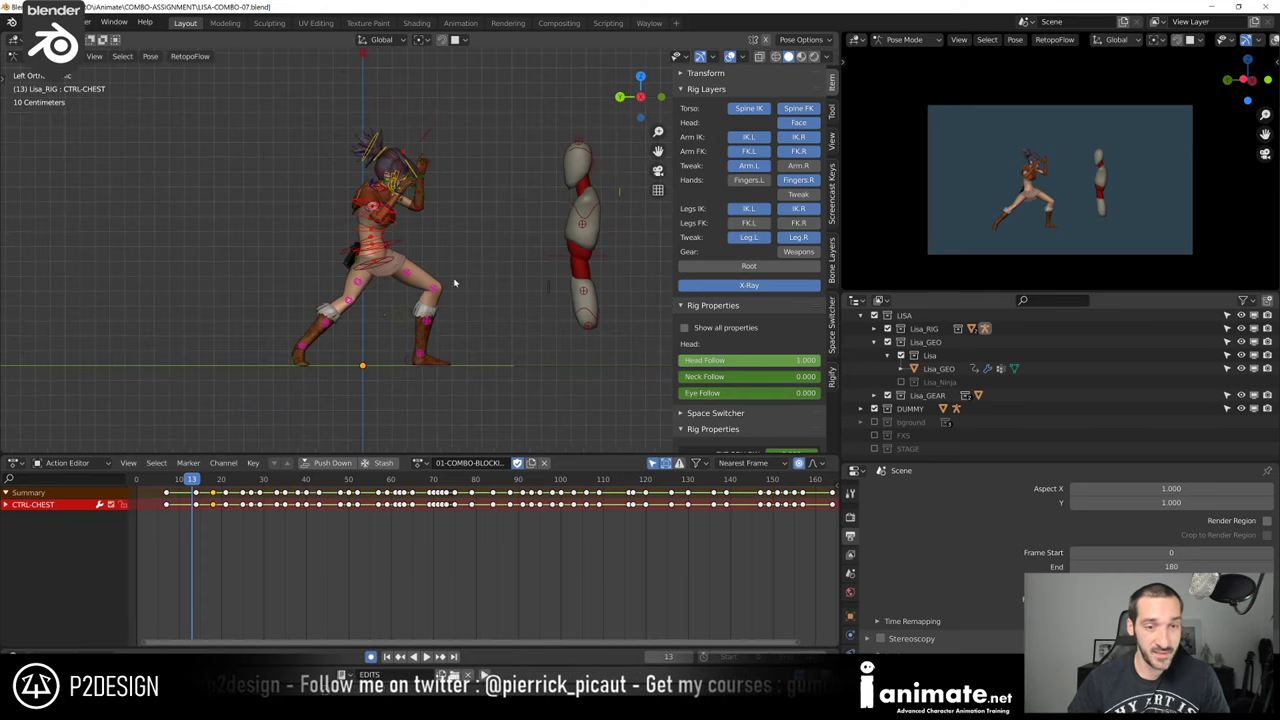
pyautogui.keyDown('shift'); pyautogui.moveTo(412, 287); pyautogui.dragTo(302, 328, button='middle'); pyautogui.keyUp('shift')
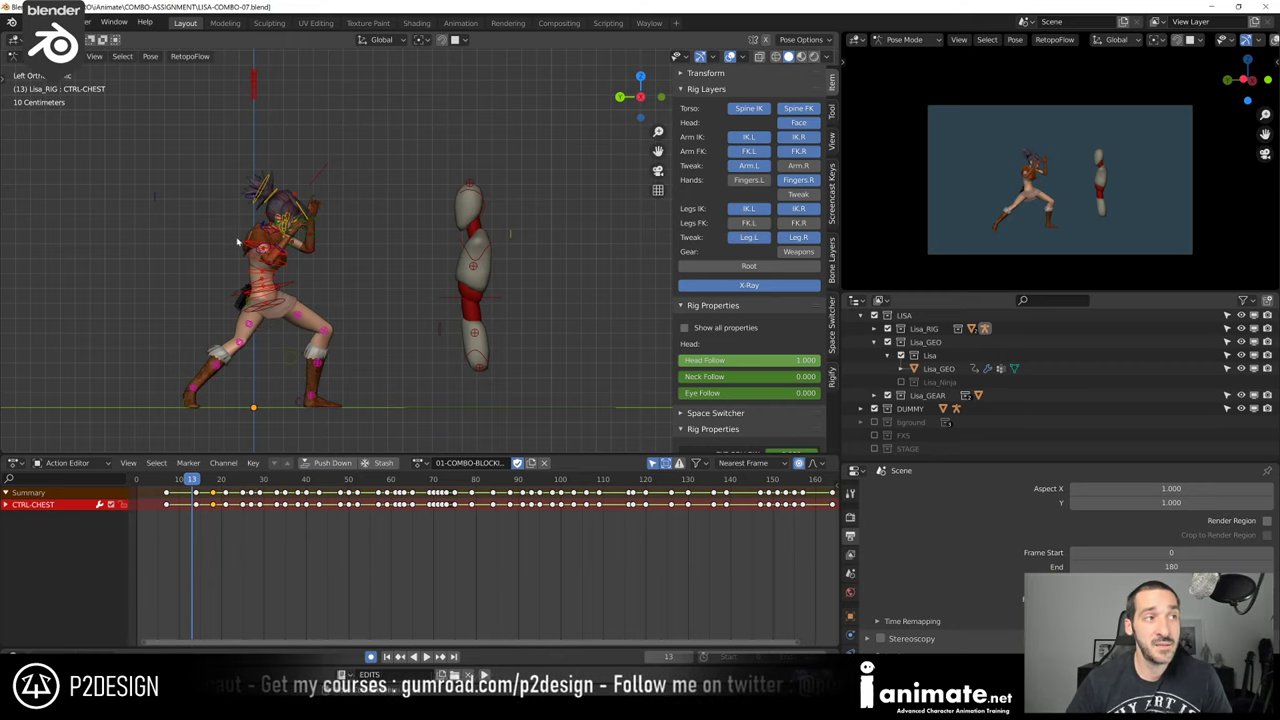
# Switch the Action Editor to the Graph Editor, set the displayed keyframes' interpolation to Constant, and play the animation
pyautogui.click(16, 463)
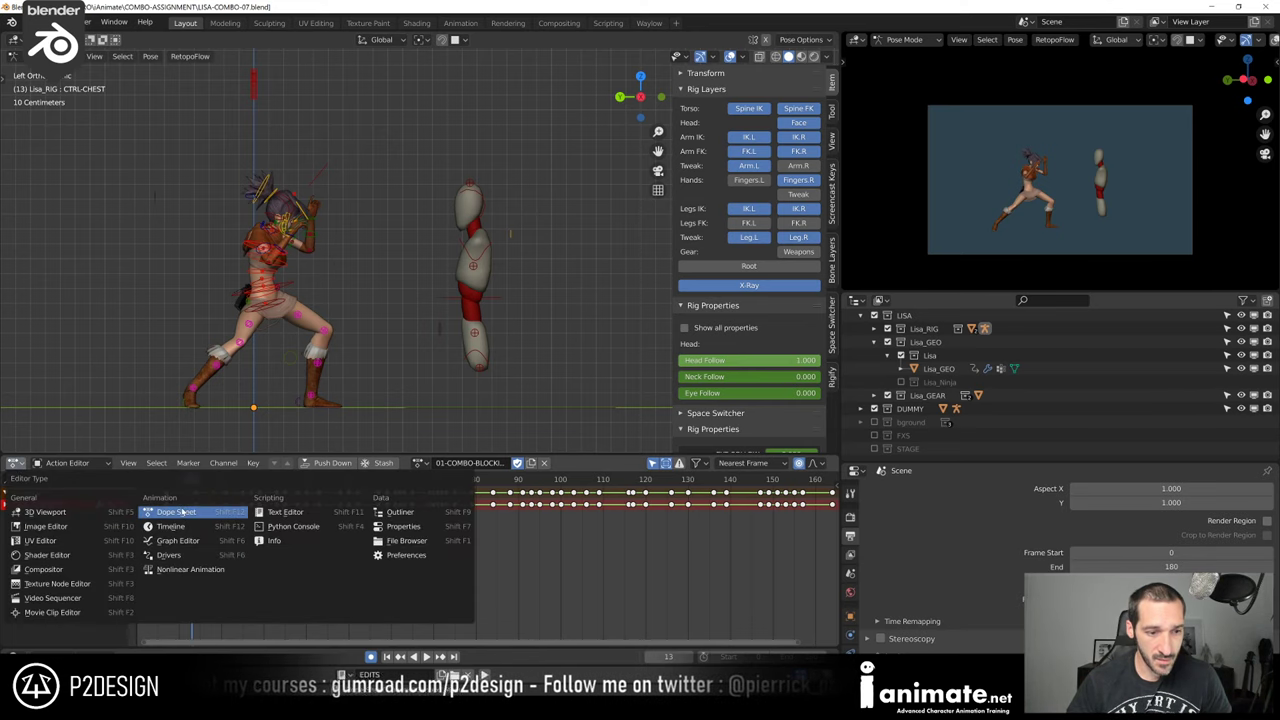
pyautogui.click(178, 540)
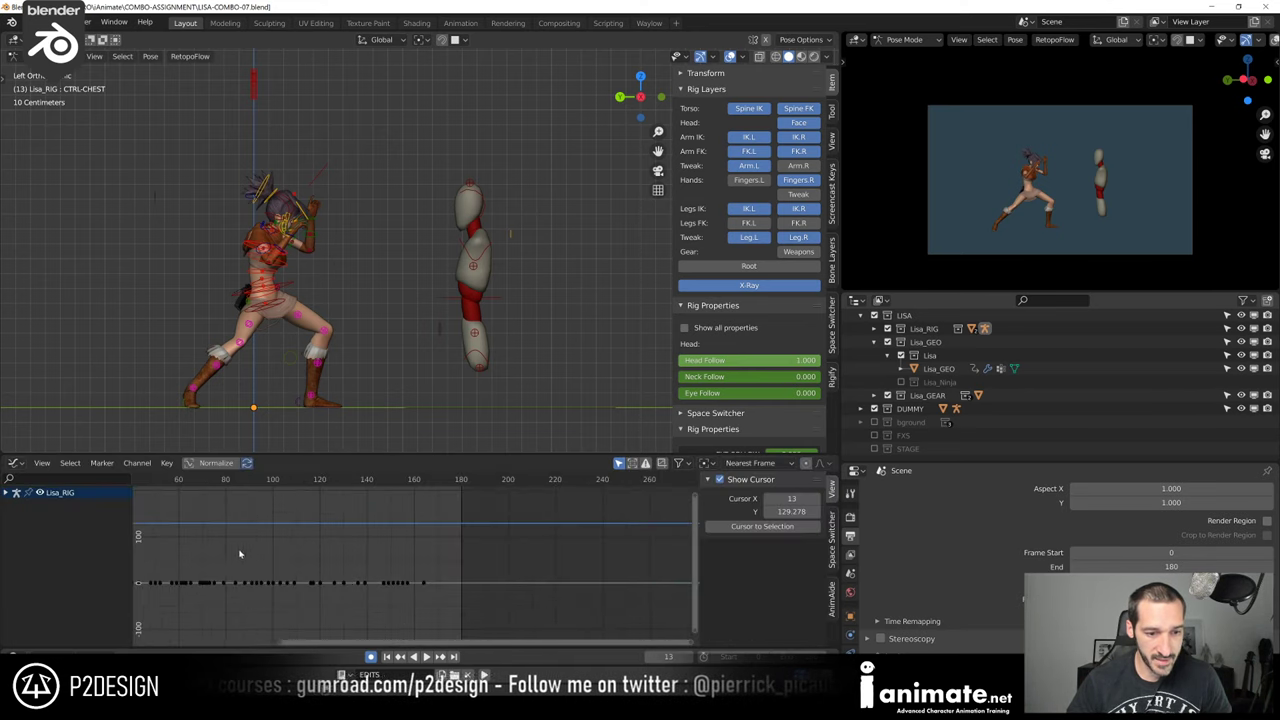
pyautogui.press('Home')
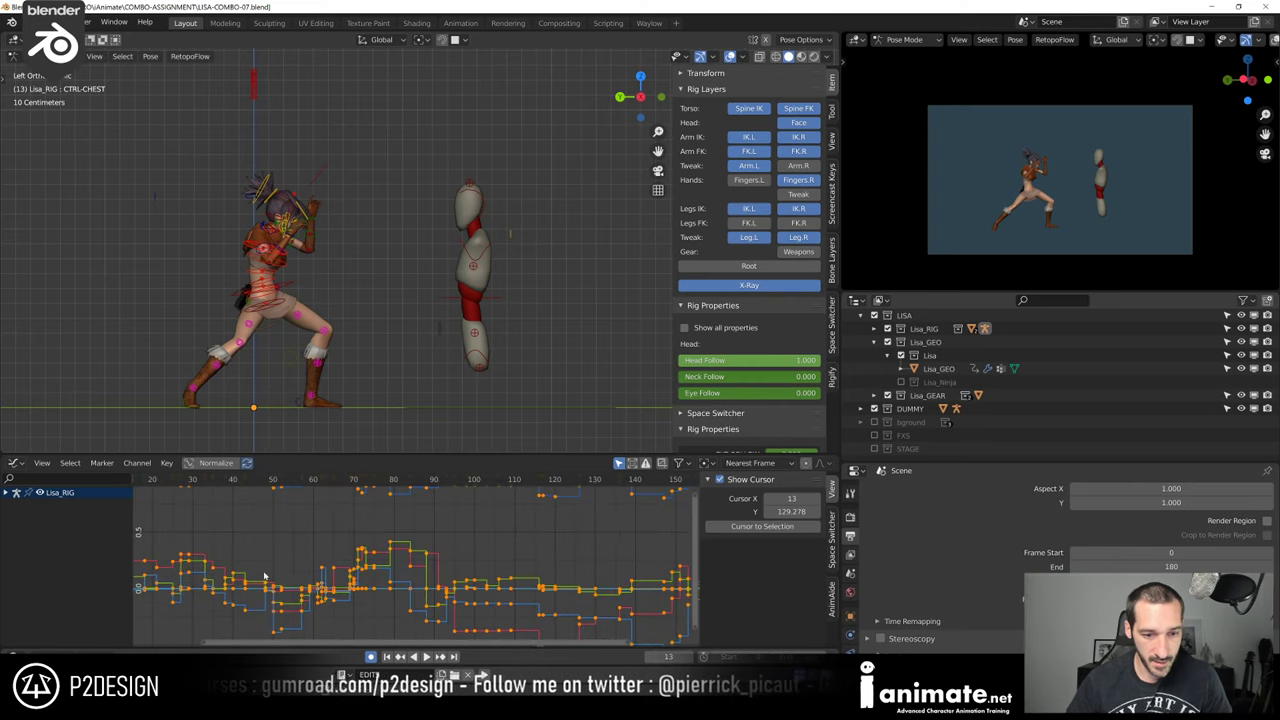
pyautogui.moveTo(264, 576); pyautogui.dragTo(546, 557, button='middle')
pyautogui.scroll(2, 449, 540)
pyautogui.press('t')
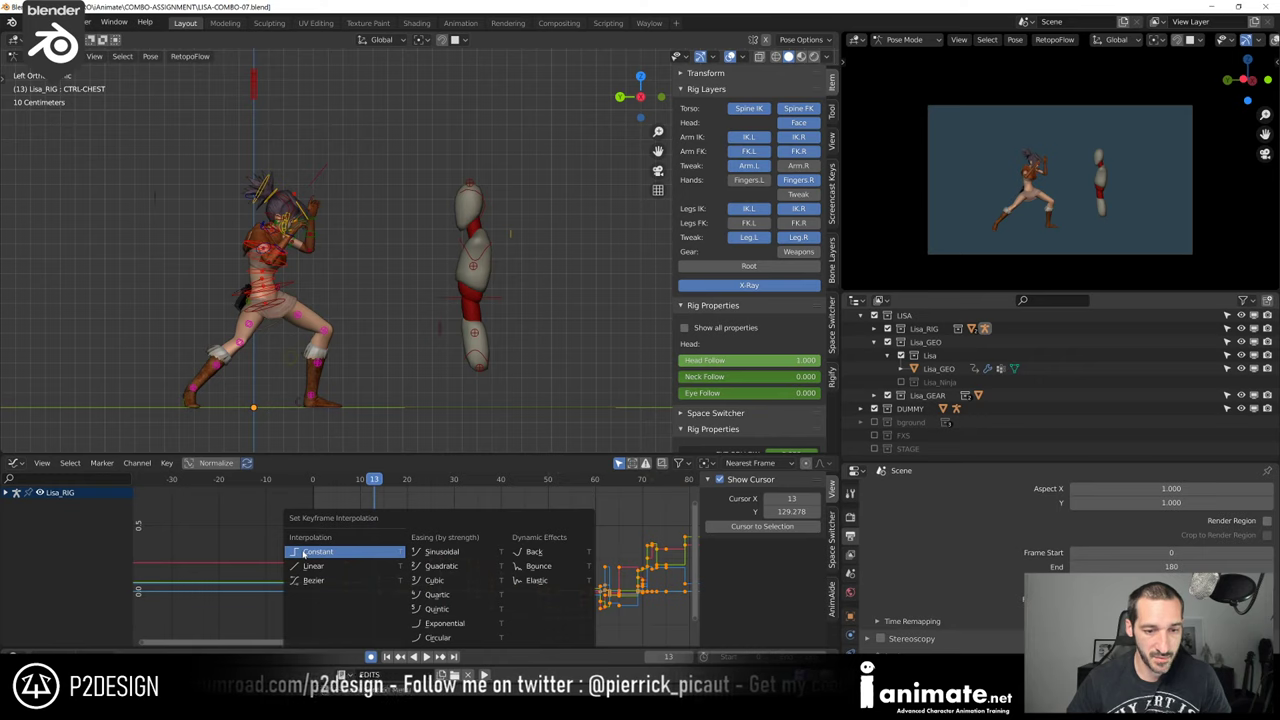
pyautogui.click(318, 551)
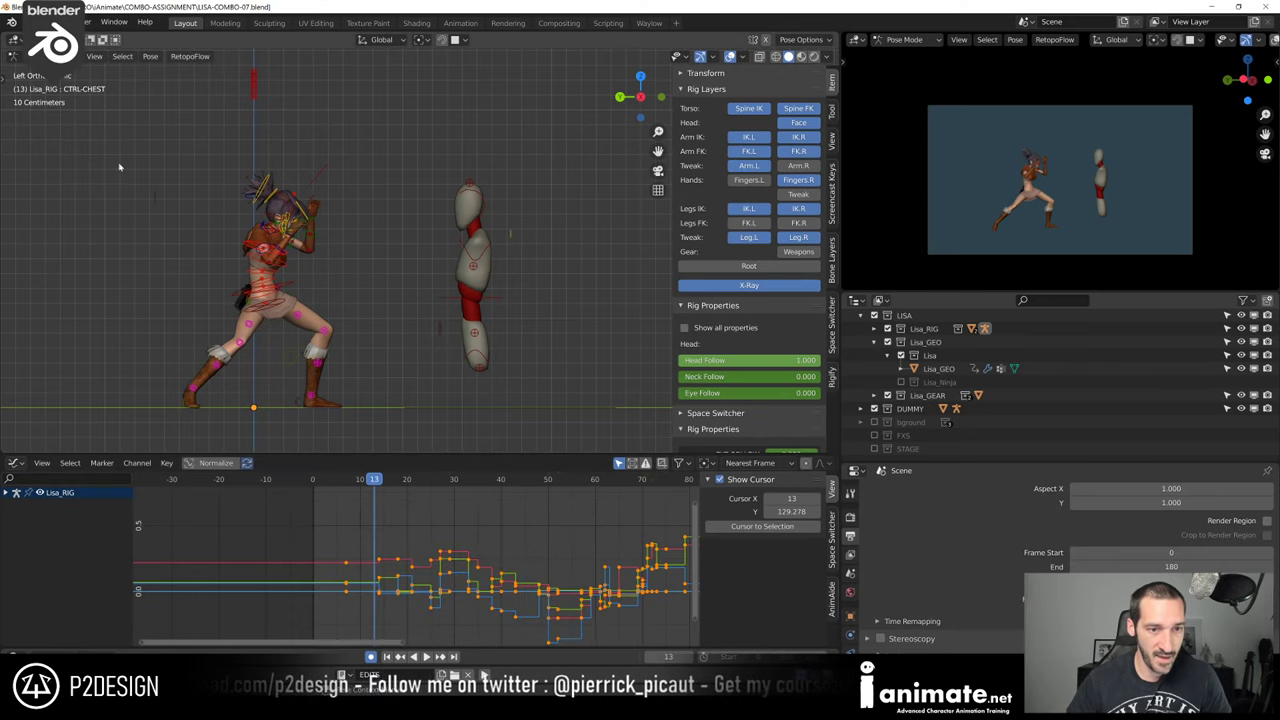
pyautogui.press('space')
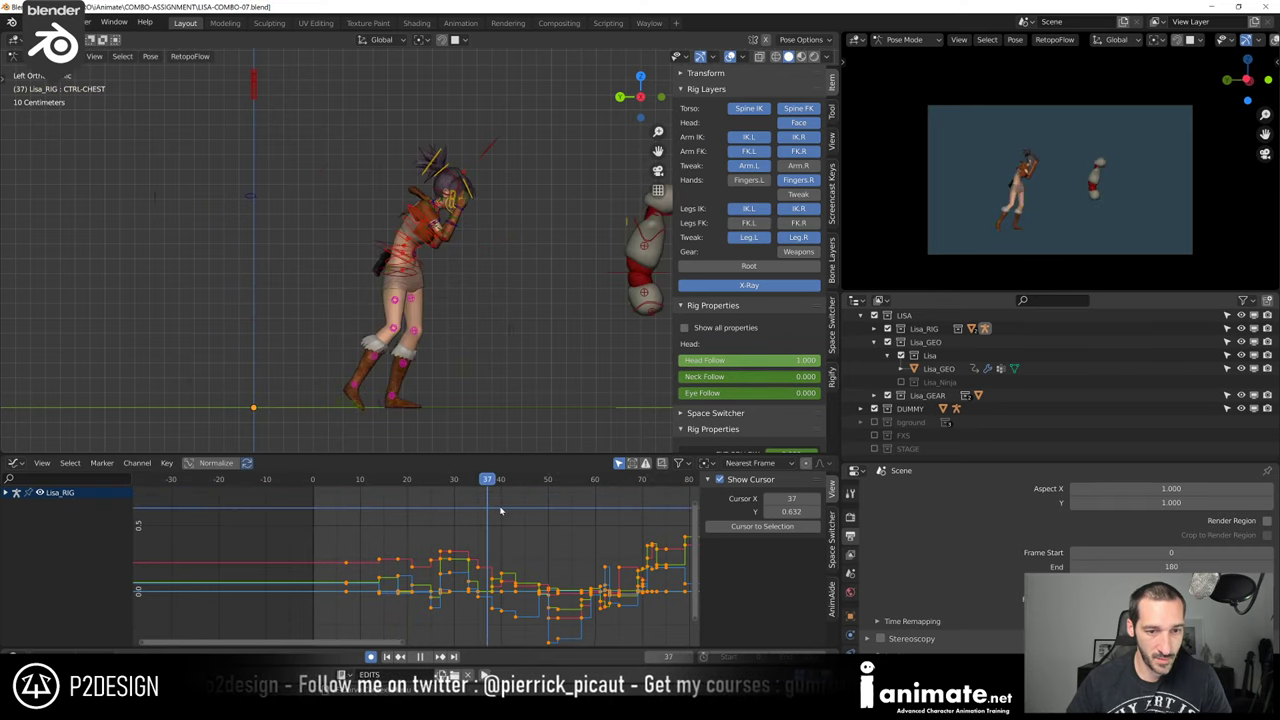
# Go to frame 14 and switch the Graph Editor back to the Action Editor
pyautogui.click(378, 511)
pyautogui.click(13, 462)
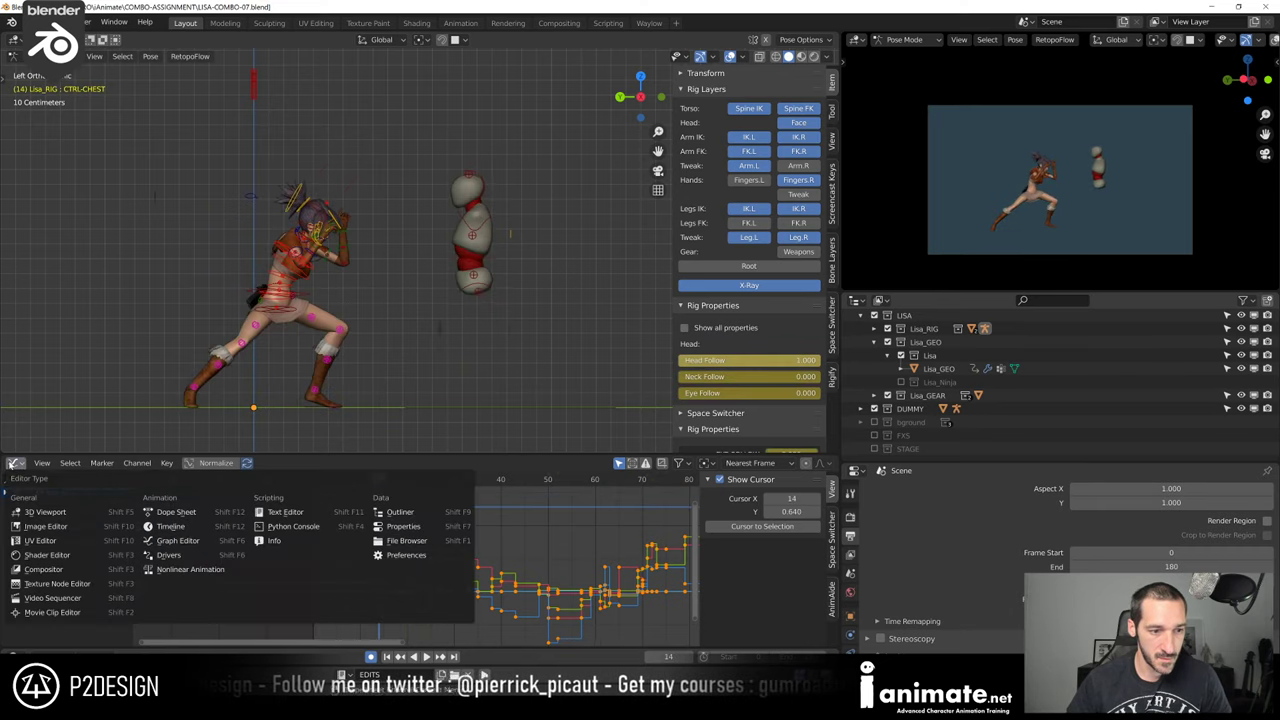
pyautogui.click(185, 513)
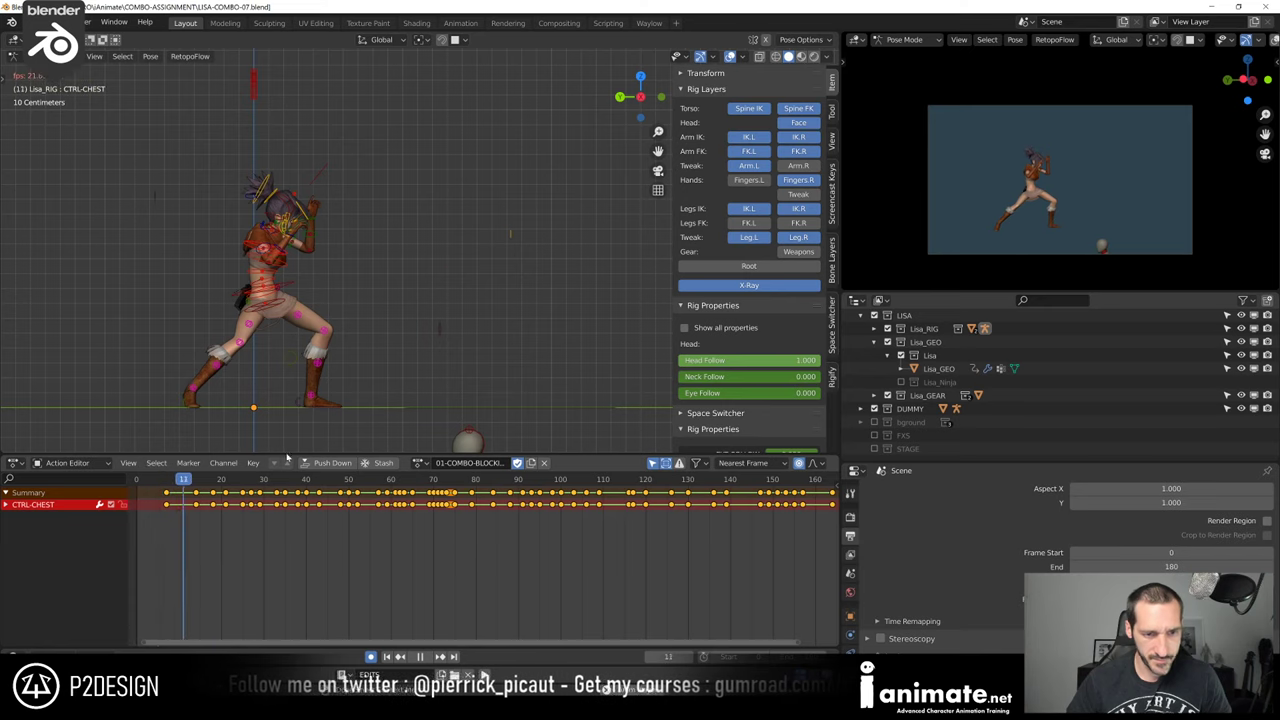
# Play the combo from its opening frames to review the motion, stopping at frame 55
pyautogui.press('space')
pyautogui.press('space')
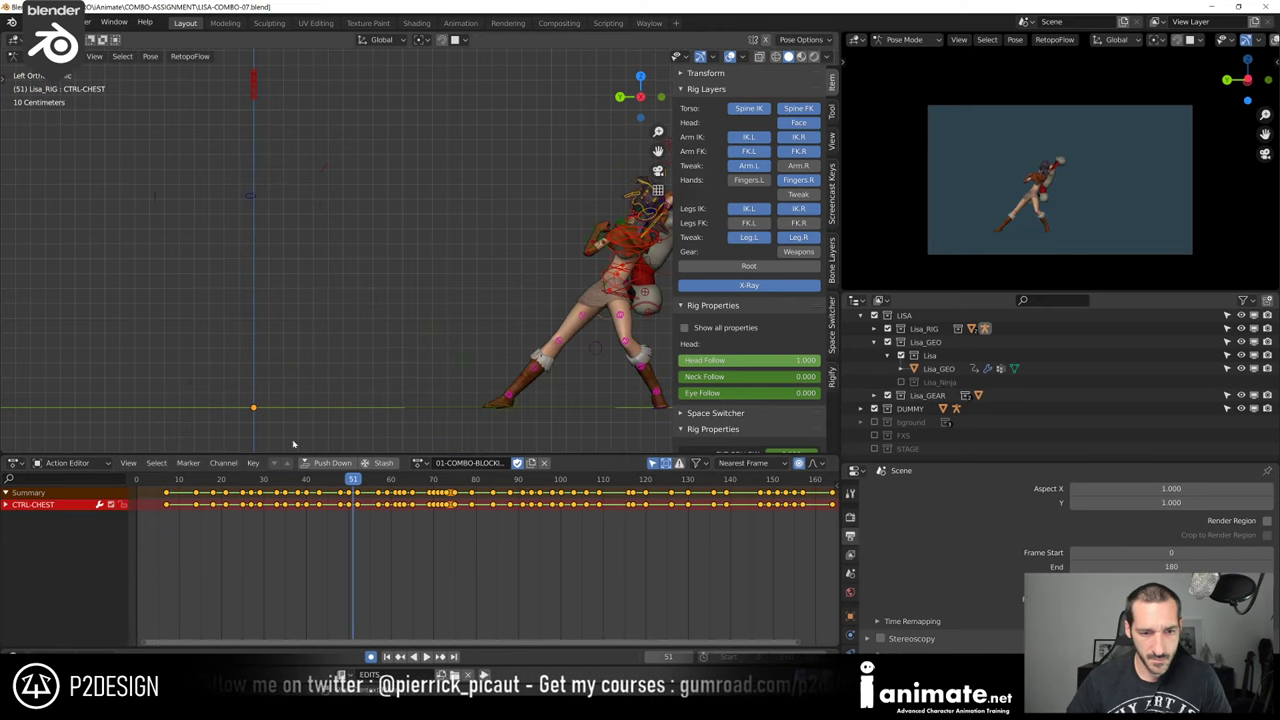
pyautogui.click(195, 481)
pyautogui.press('space')
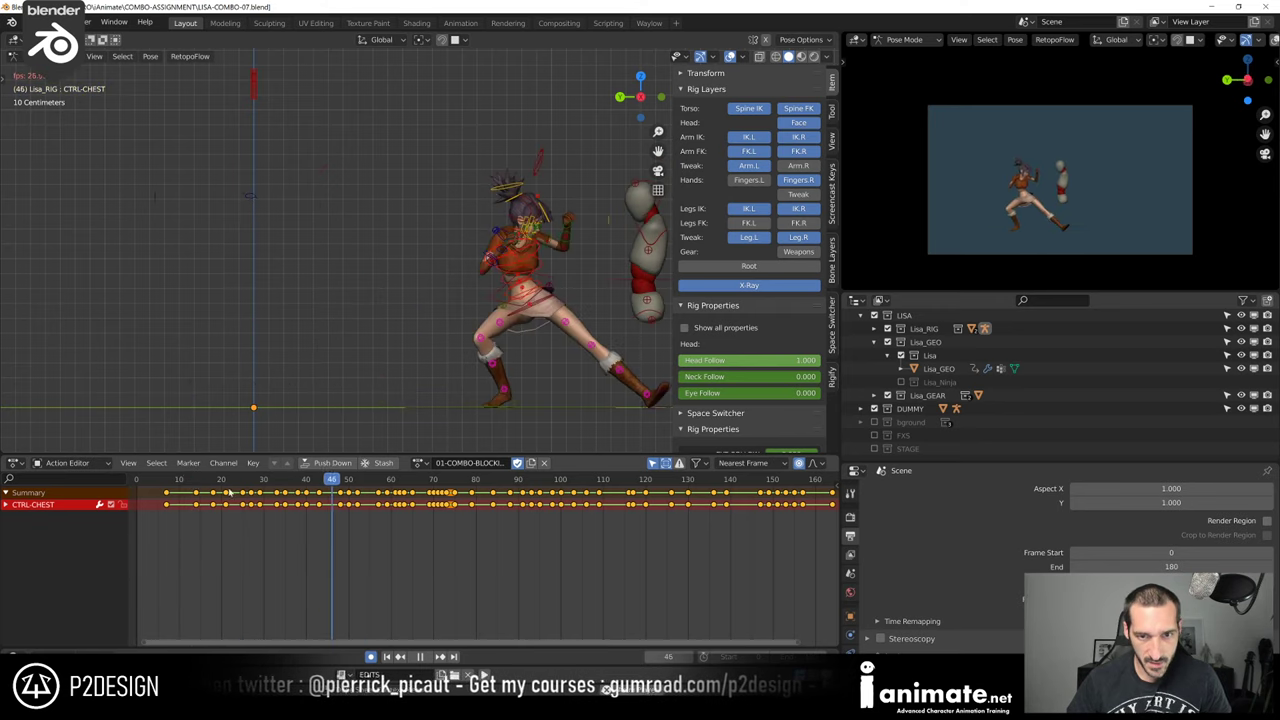
pyautogui.press('space')
pyautogui.keyDown('shift'); pyautogui.moveTo(420, 300); pyautogui.dragTo(341, 296, button='middle'); pyautogui.keyUp('shift')
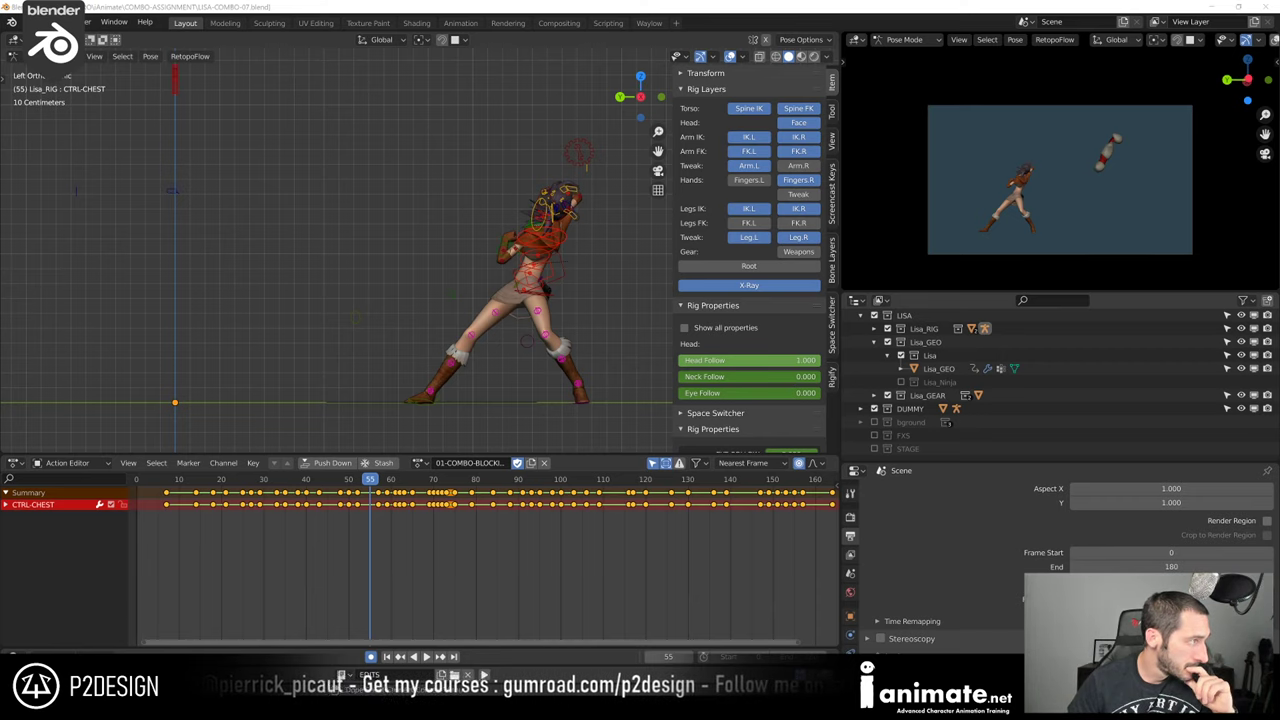
# At frame 25, frame Lisa's head and rotate her lower neck control by about -2.2° in the view plane
pyautogui.click(214, 484)
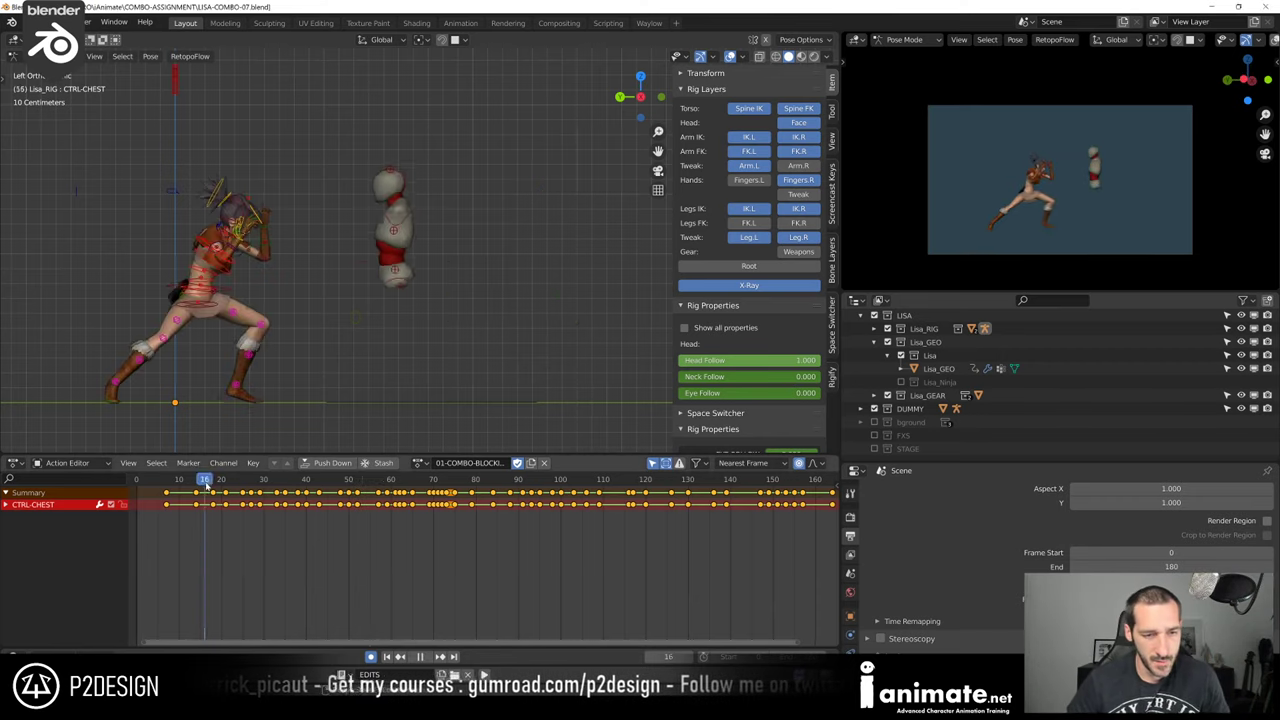
pyautogui.moveTo(214, 484); pyautogui.dragTo(243, 513)
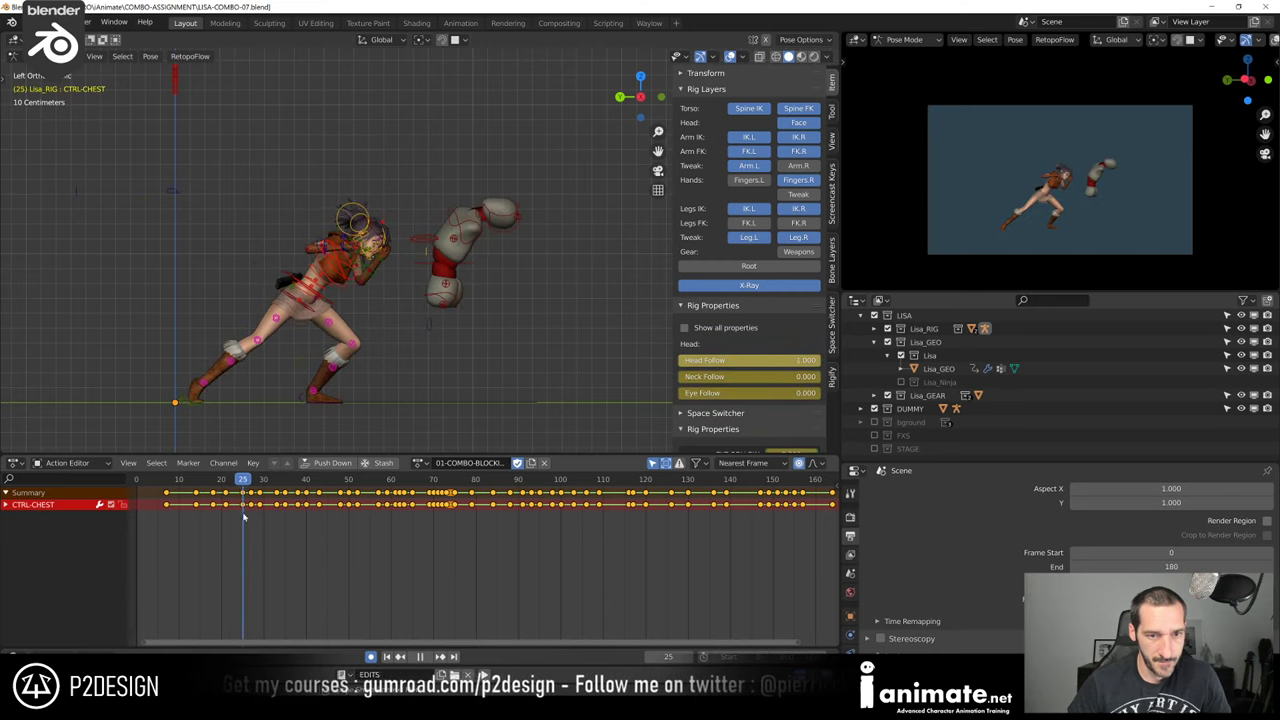
pyautogui.keyDown('shift'); pyautogui.moveTo(391, 284); pyautogui.dragTo(513, 338, button='middle'); pyautogui.keyUp('shift')
pyautogui.scroll(6, 445, 290)
pyautogui.hotkey('alt', 'shift', 'z')
pyautogui.scroll(1, 423, 290)
pyautogui.hotkey('alt', 'shift', 'z')
pyautogui.click(428, 314)
pyautogui.press('r')
pyautogui.click(503, 322)
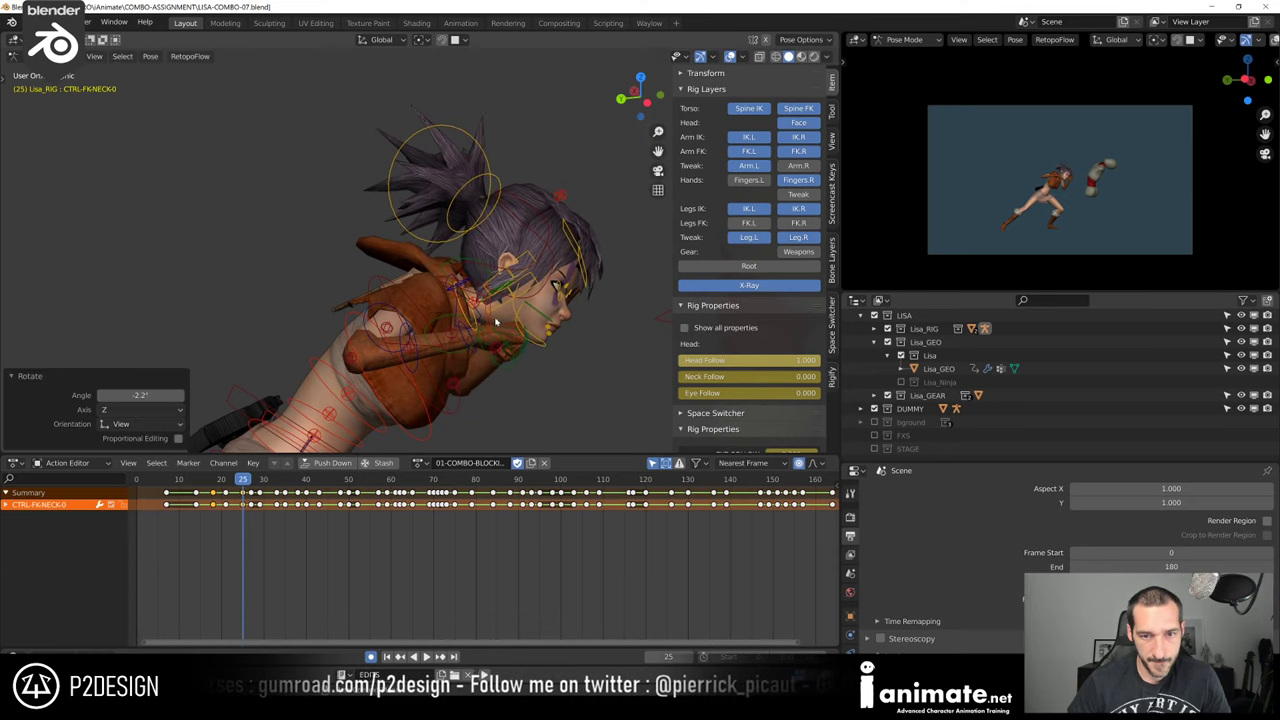
# Rotate Lisa's upper neck control by about -7.1° and her lower neck control by about -3.5° at frame 25
pyautogui.click(490, 320)
pyautogui.press('r')
pyautogui.click(472, 324)
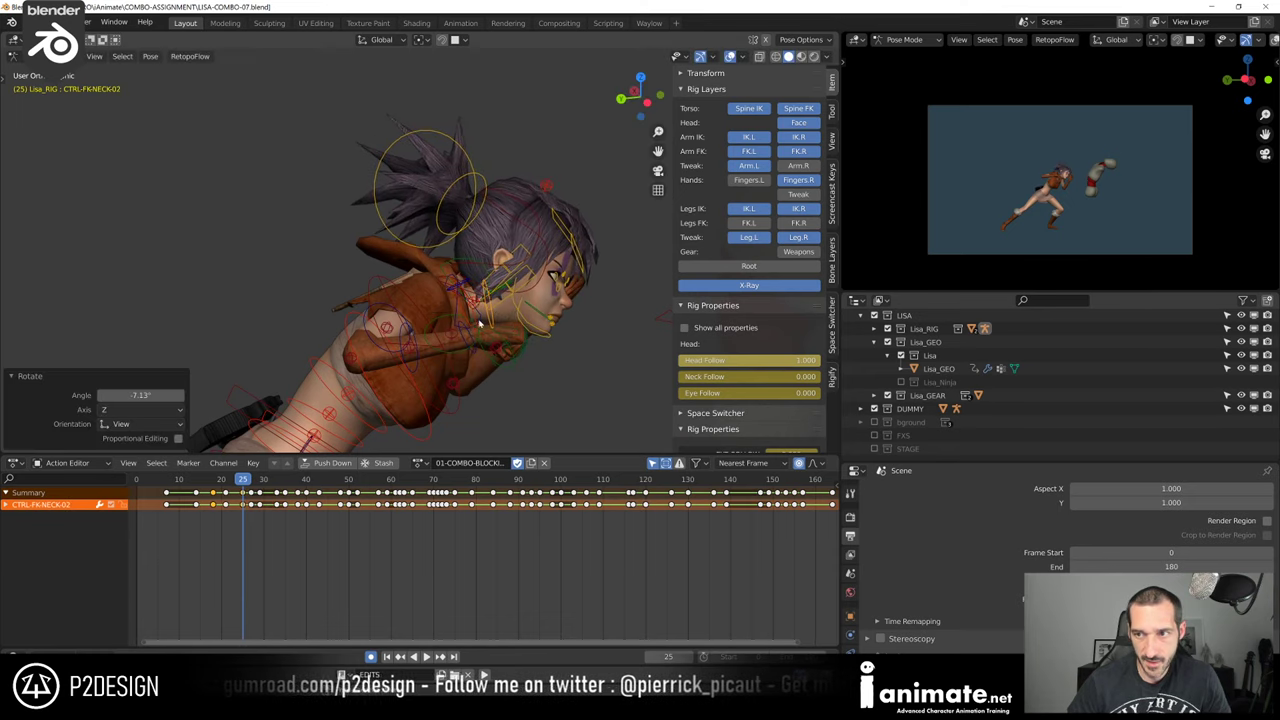
pyautogui.click(470, 323)
pyautogui.press('r')
pyautogui.click(489, 318)
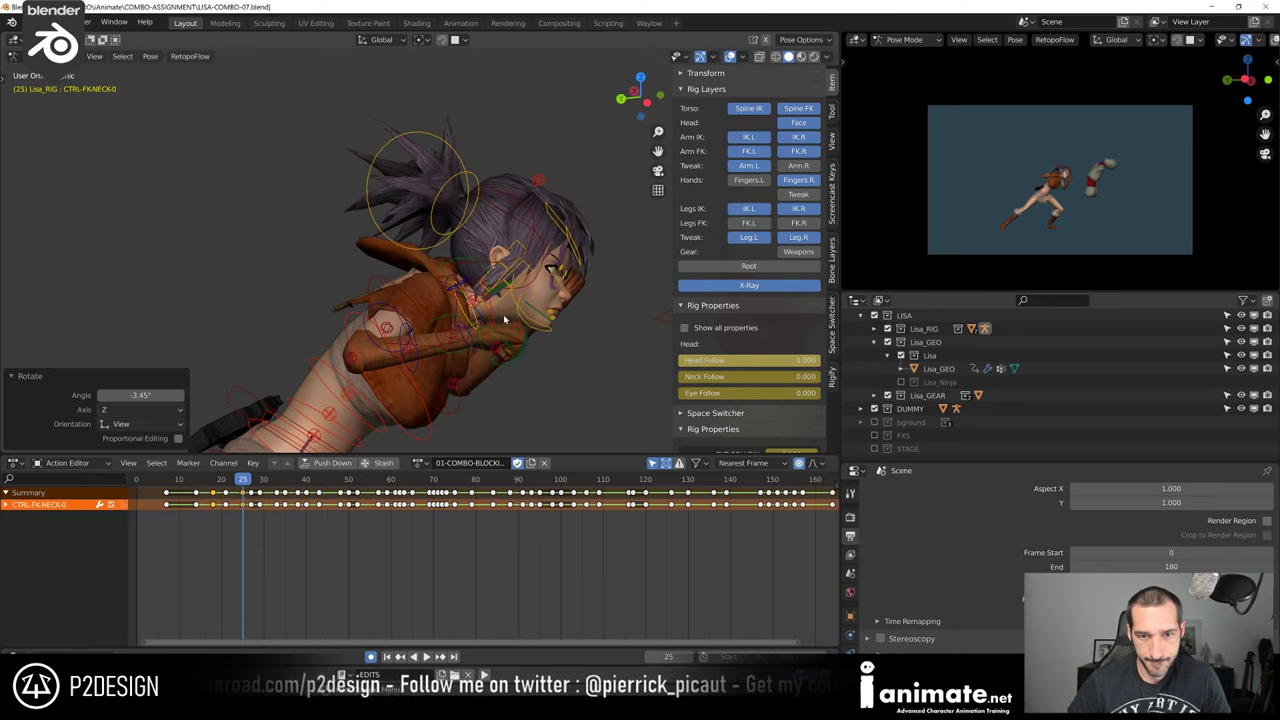
# Rotate the upper neck control by about -0.8° more and nudge both neck controls slightly to refine the neck pose
pyautogui.click(491, 316)
pyautogui.press('r')
pyautogui.click(488, 318)
pyautogui.press('g')
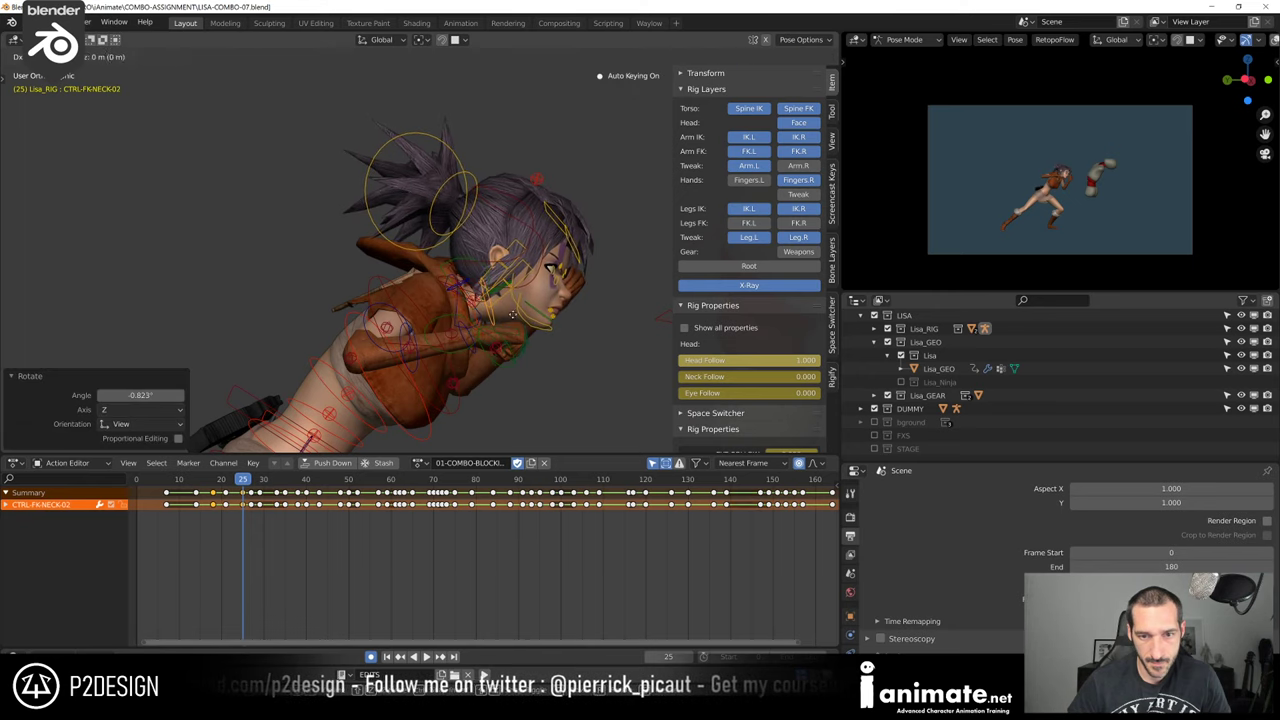
pyautogui.click(483, 318)
pyautogui.click(469, 320)
pyautogui.press('g')
pyautogui.click(466, 308)
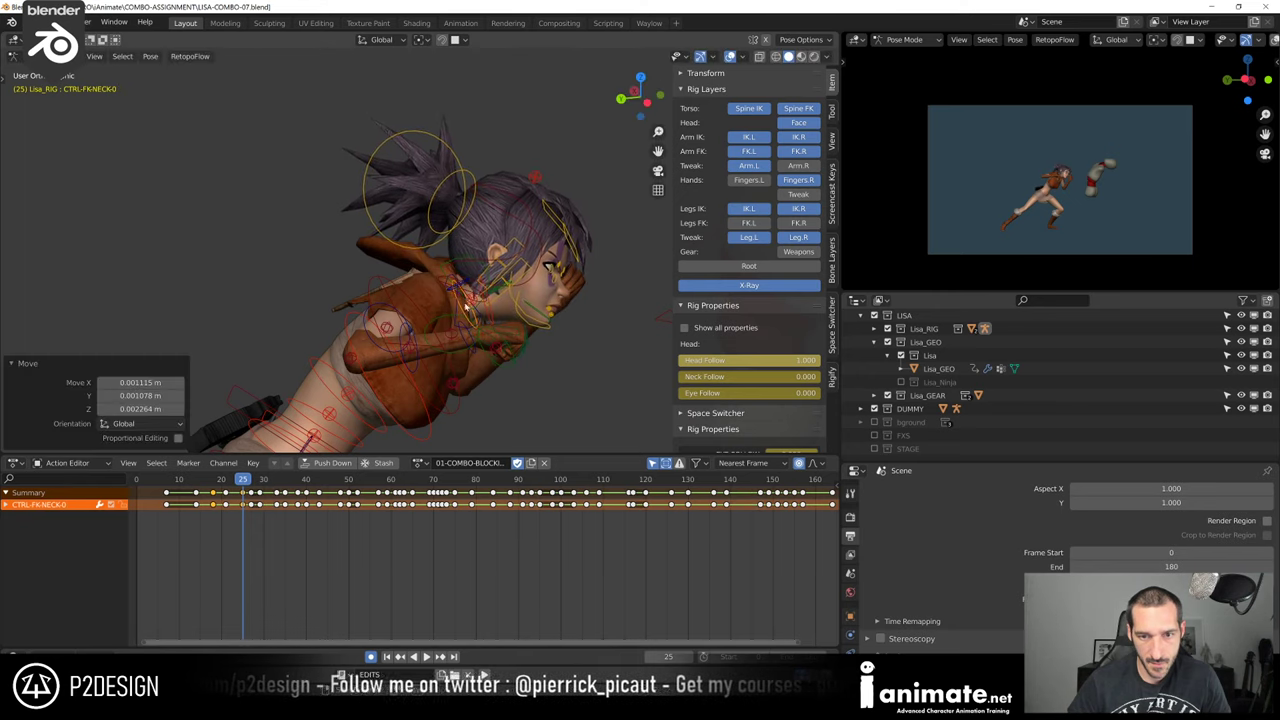
# Move Lisa's head tweak control up about 0.005 m and rotate it by about -2.6° at frame 25
pyautogui.click(528, 283)
pyautogui.press('g')
pyautogui.click(542, 266)
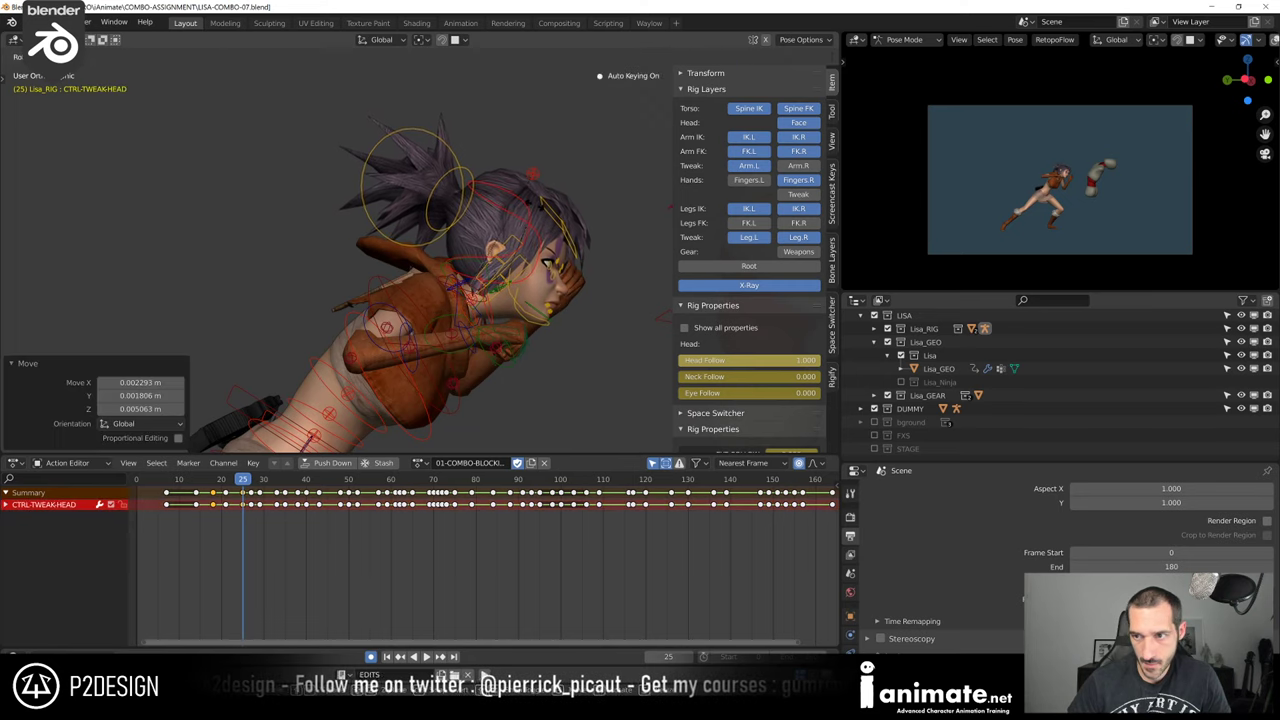
pyautogui.click(529, 203)
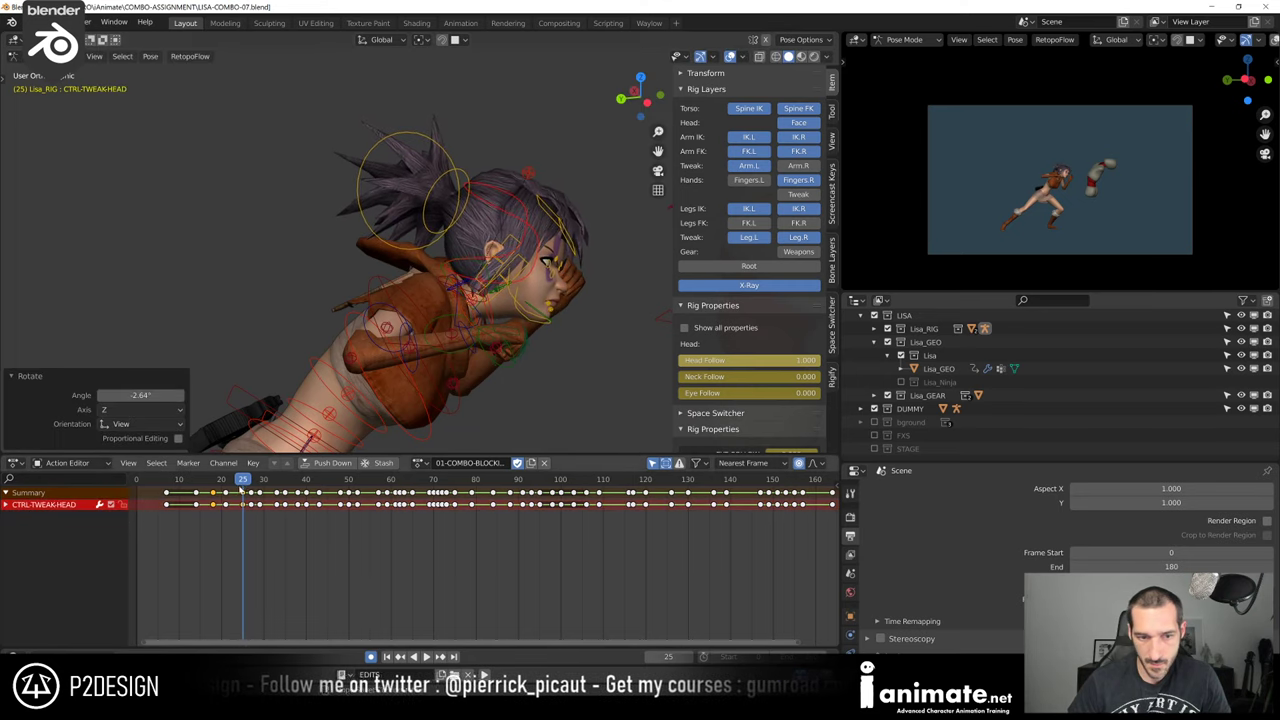
# Examine the punch pose at frame 21 and the preceding pose at frame 18 in the left view
pyautogui.moveTo(242, 485); pyautogui.dragTo(225, 513)
pyautogui.scroll(-4, 356, 321)
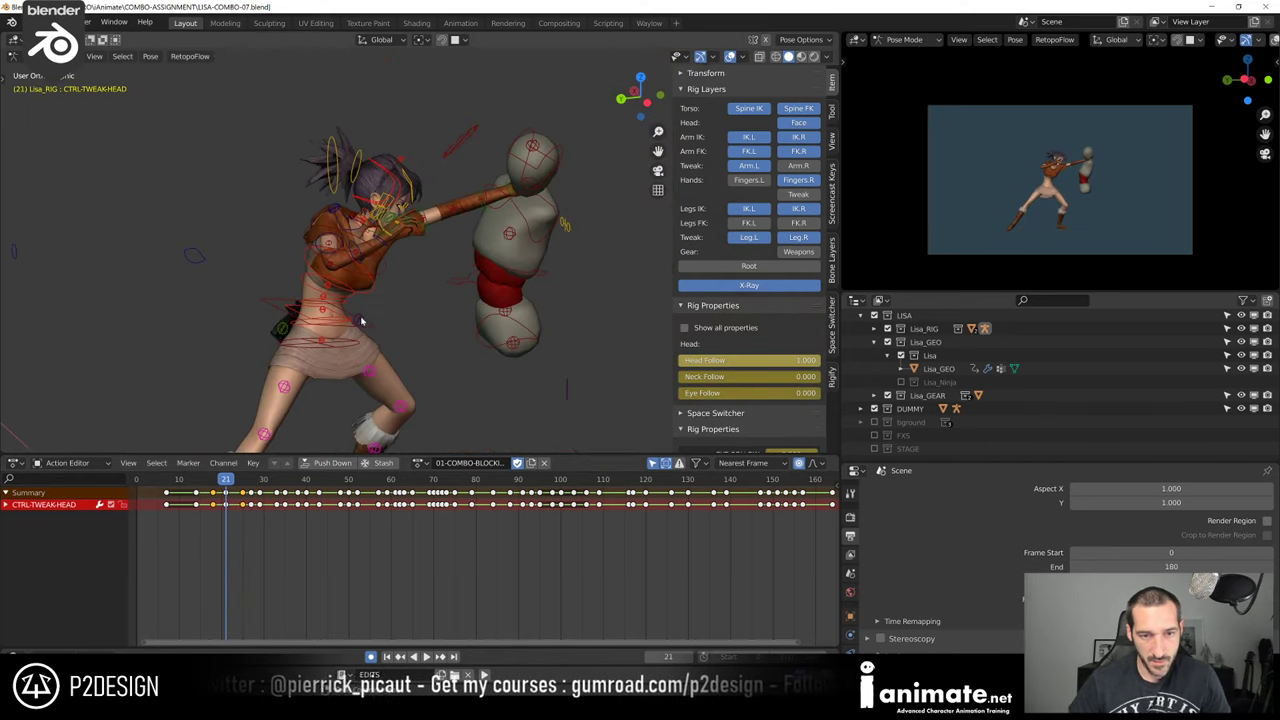
pyautogui.press('KP_3')
pyautogui.press('ctrl+KP_3')
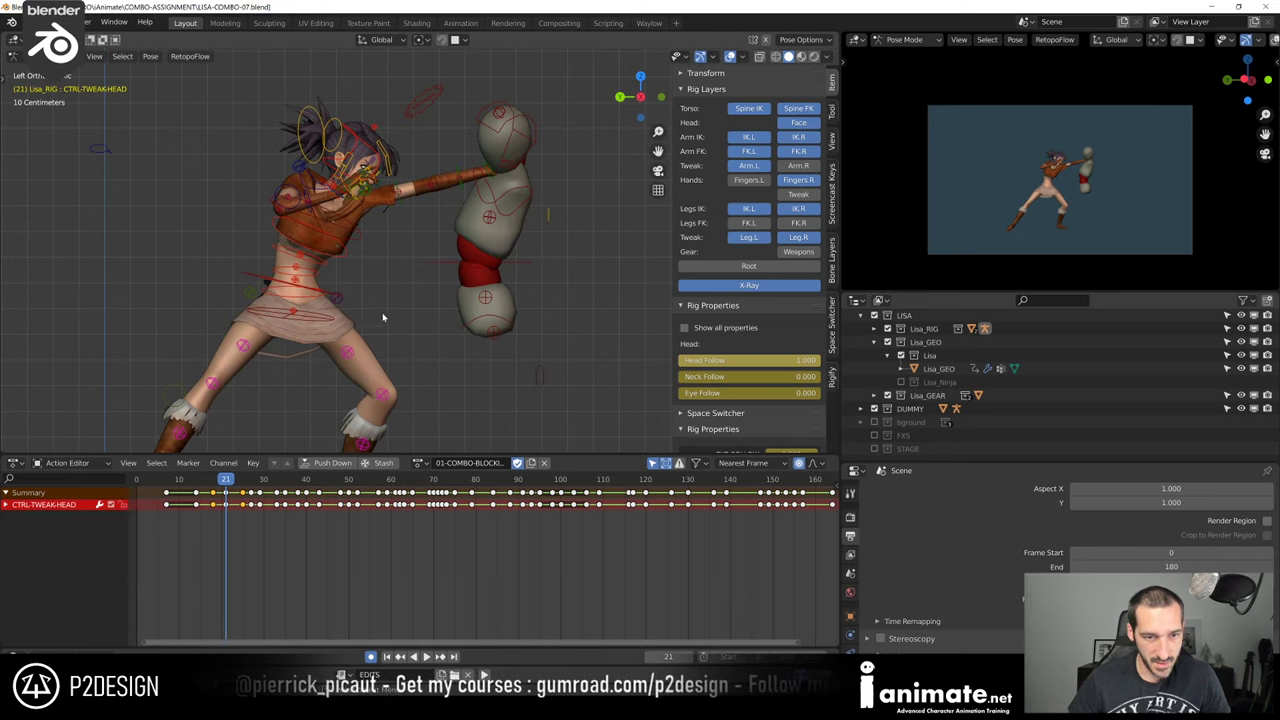
pyautogui.scroll(-3, 382, 318)
pyautogui.click(213, 488)
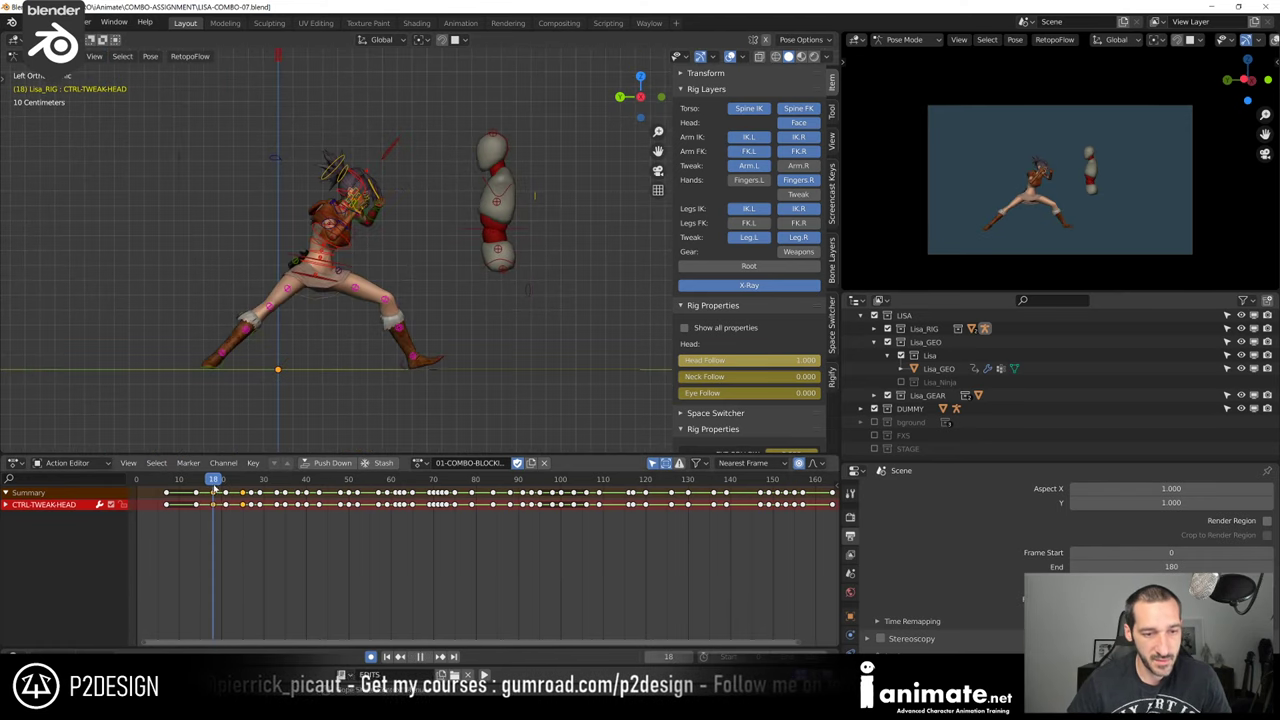
# Inspect Lisa's poses at frames 147 and 149, play the combo's ending, and return to frame 149
pyautogui.scroll(-5, 694, 526)
pyautogui.moveTo(694, 526); pyautogui.dragTo(484, 508, button='middle')
pyautogui.click(460, 489)
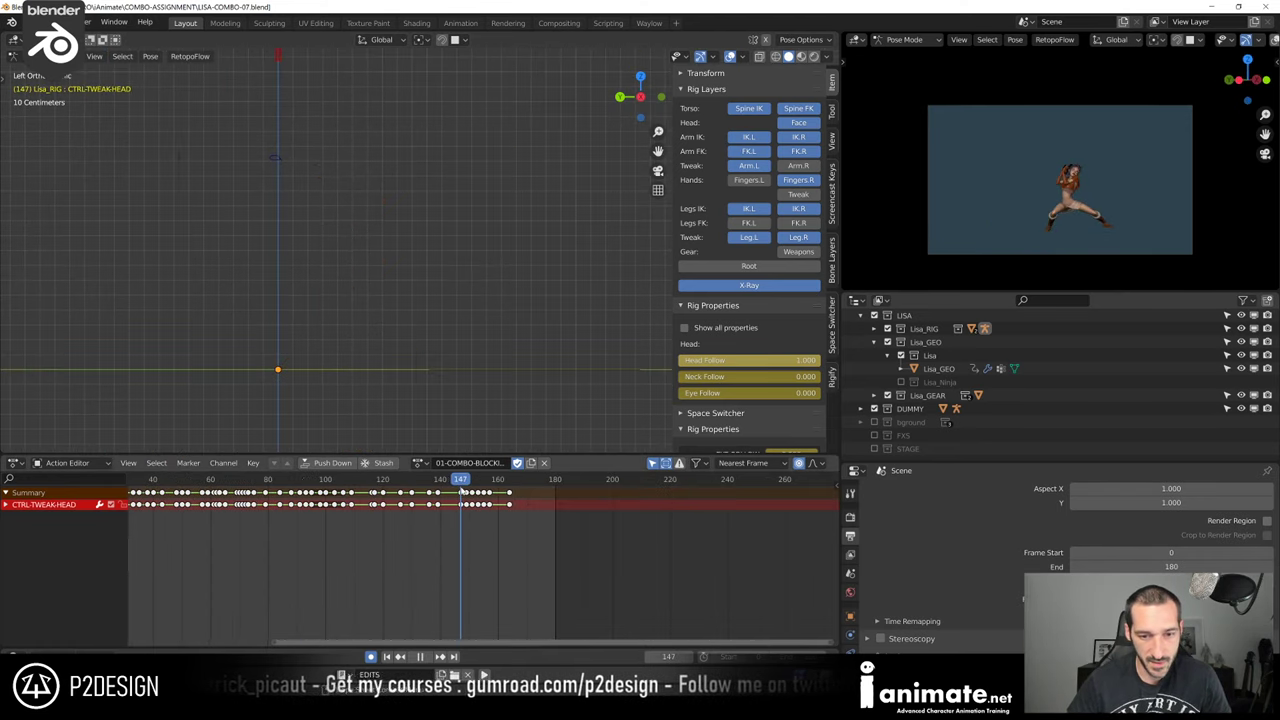
pyautogui.scroll(-4, 574, 345)
pyautogui.keyDown('shift'); pyautogui.moveTo(574, 345); pyautogui.dragTo(136, 400, button='middle'); pyautogui.keyUp('shift')
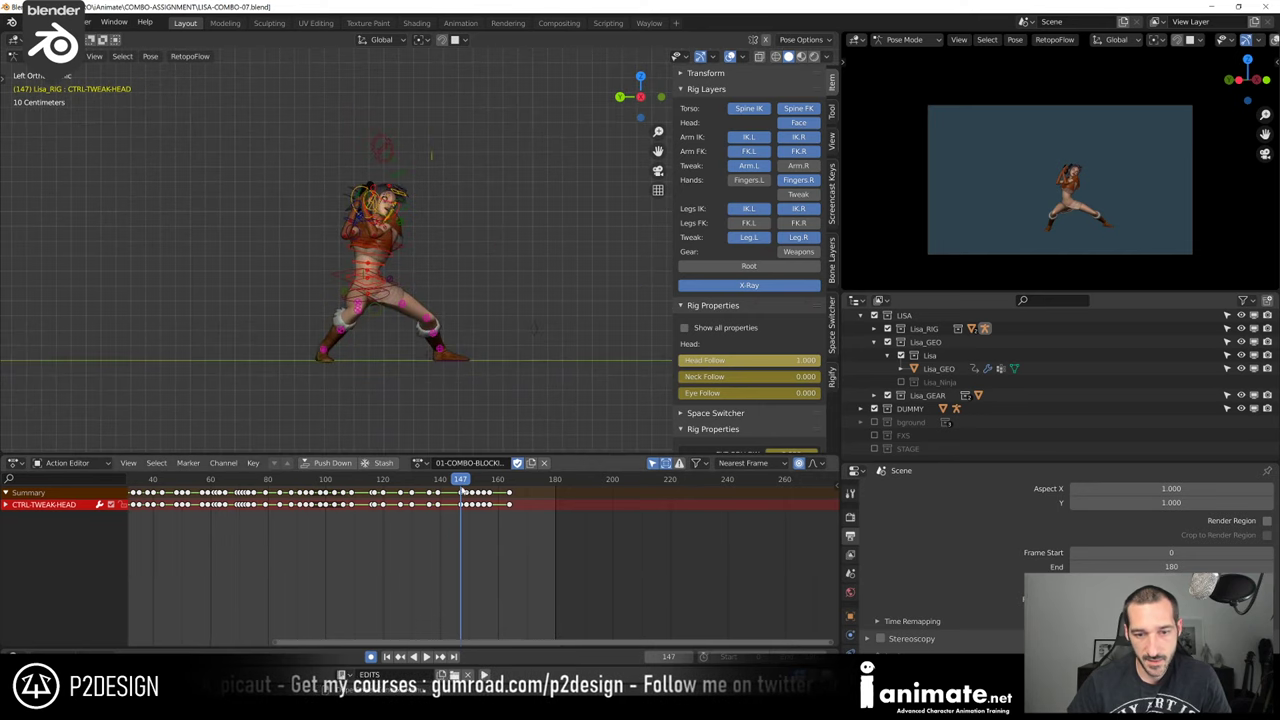
pyautogui.click(466, 480)
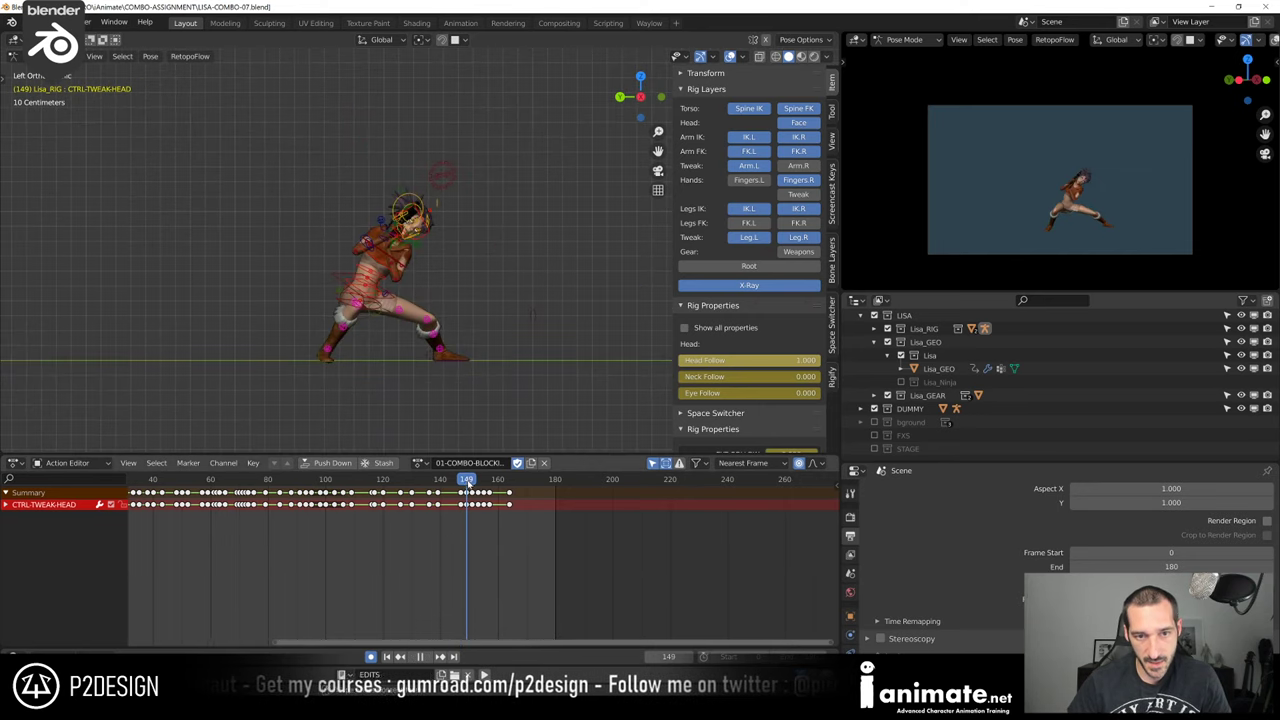
pyautogui.click(469, 480)
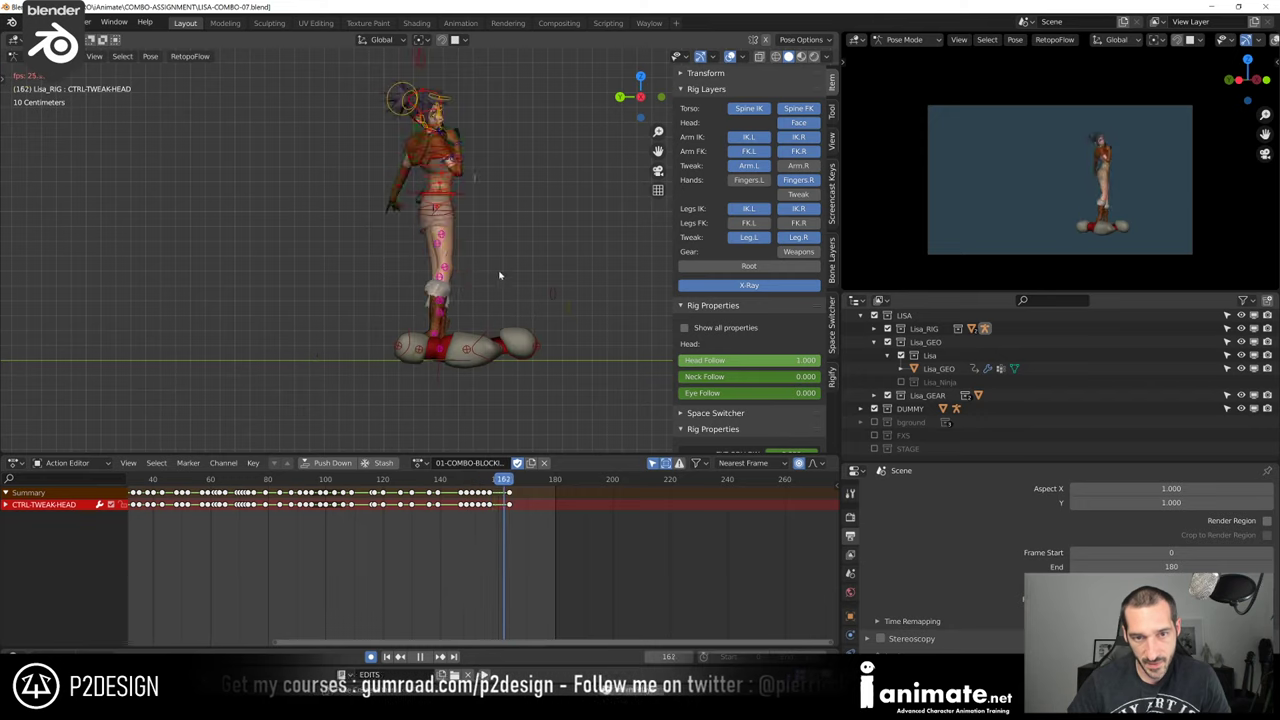
pyautogui.press('space')
pyautogui.moveTo(488, 482); pyautogui.dragTo(466, 492)
# Replay the opening punch from frame 18 and stop at frame 26
pyautogui.scroll(-3, 320, 560)
pyautogui.moveTo(232, 555); pyautogui.dragTo(349, 483, button='middle')
pyautogui.scroll(2, 348, 483)
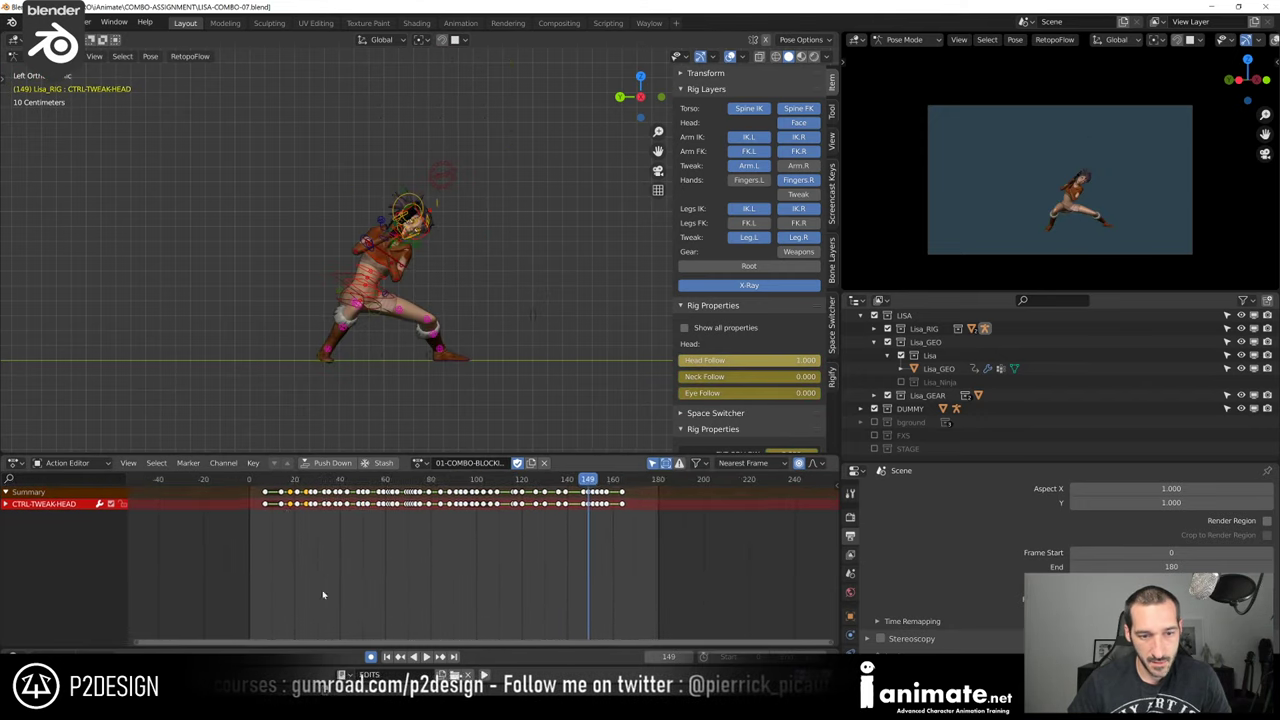
pyautogui.click(287, 481)
pyautogui.press('space')
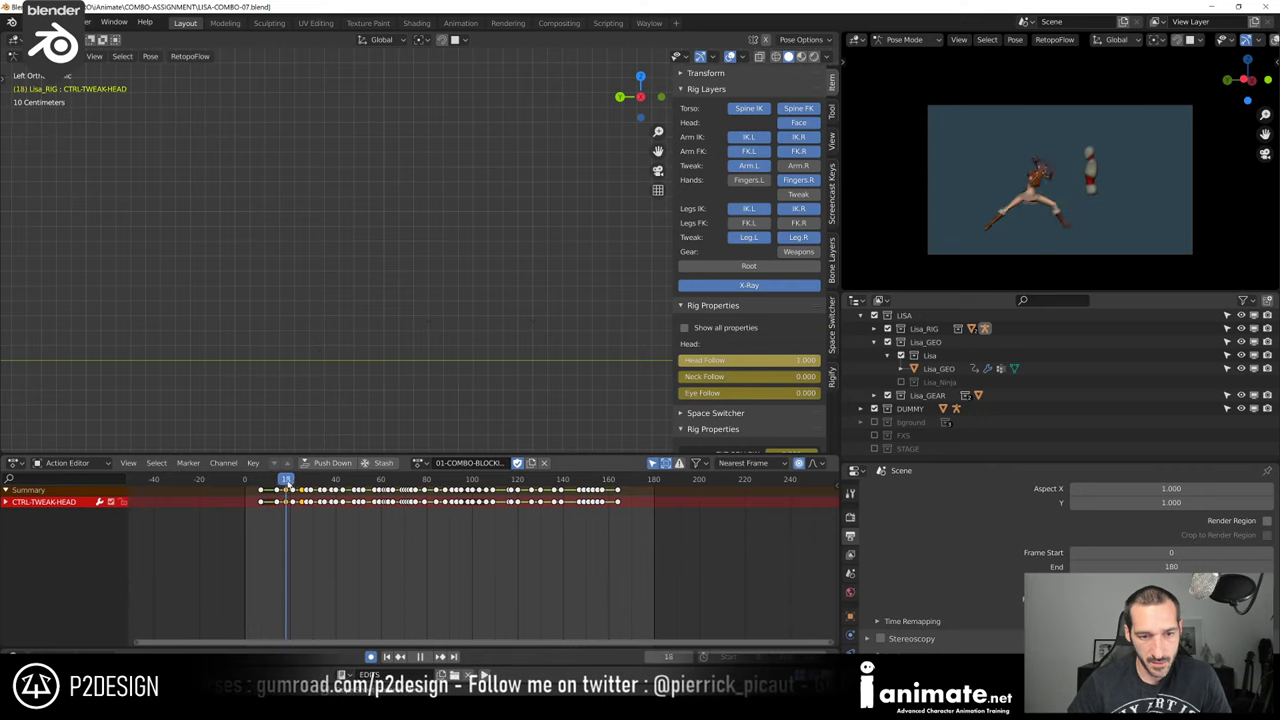
pyautogui.moveTo(306, 491); pyautogui.dragTo(300, 496)
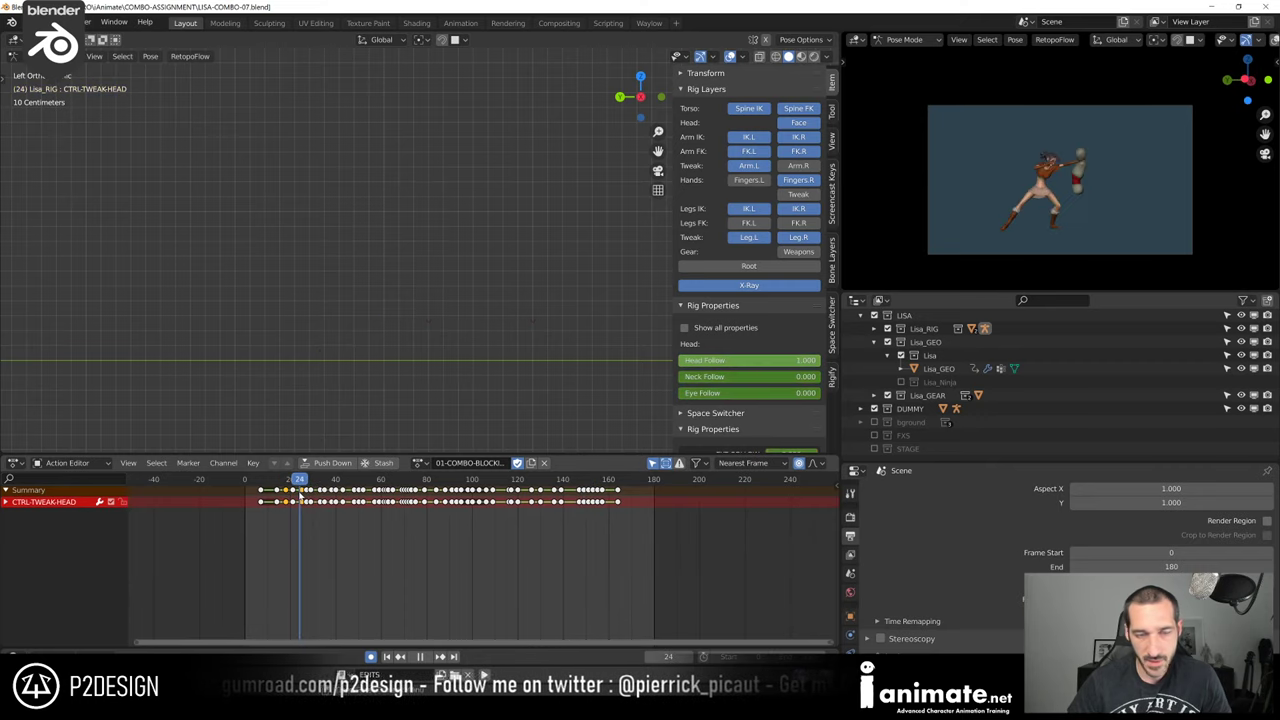
pyautogui.press('space')
# Frame Lisa and the dummy closely in the left view, enlarge the timeline's opening range, and step back to frame 25
pyautogui.scroll(-5, 534, 320)
pyautogui.keyDown('shift'); pyautogui.moveTo(186, 299); pyautogui.dragTo(219, 296, button='middle'); pyautogui.keyUp('shift')
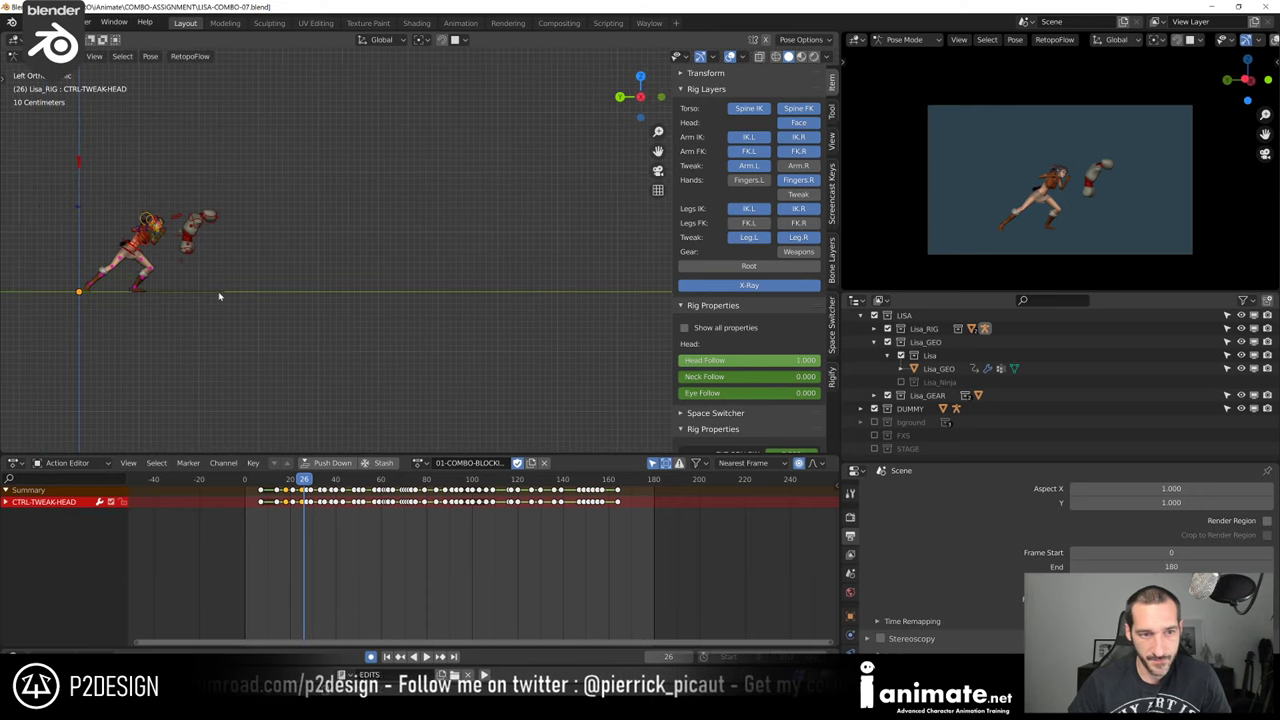
pyautogui.press('KP_Decimal')
pyautogui.scroll(-7, 236, 301)
pyautogui.keyDown('shift'); pyautogui.moveTo(257, 357); pyautogui.dragTo(334, 291, button='middle'); pyautogui.keyUp('shift')
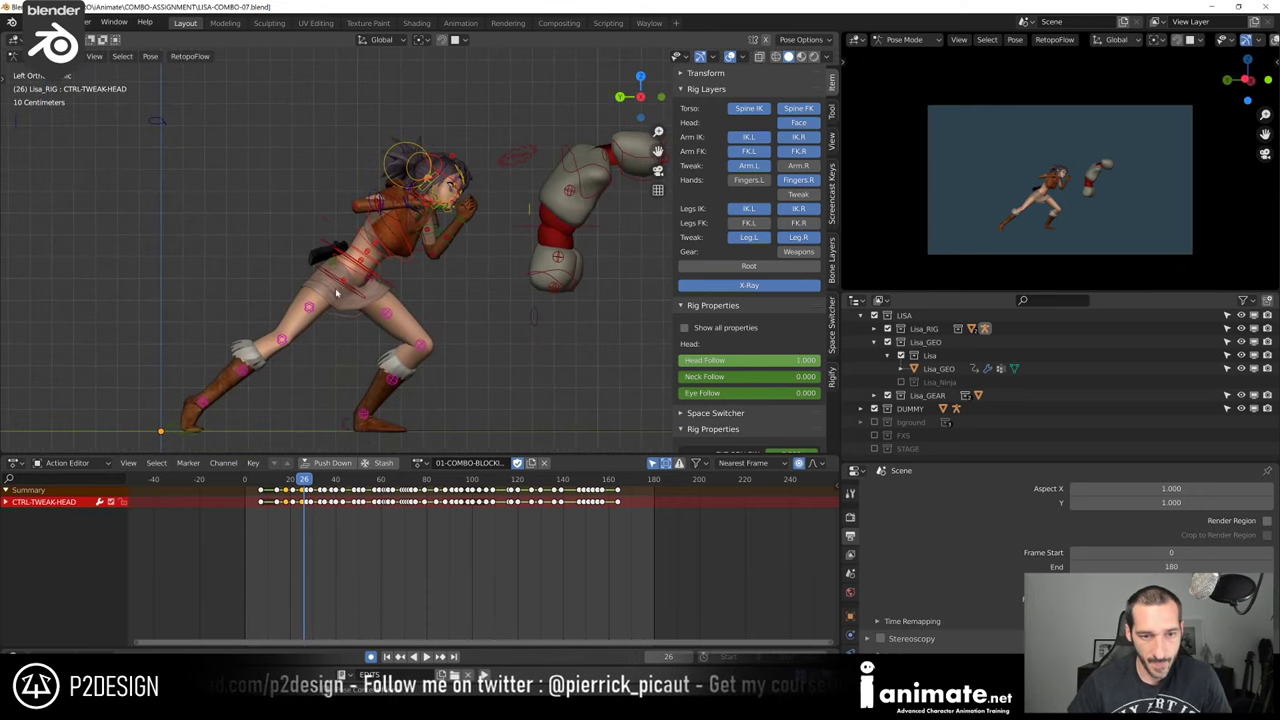
pyautogui.scroll(1, 334, 291)
pyautogui.scroll(2, 313, 492)
pyautogui.scroll(5, 217, 529)
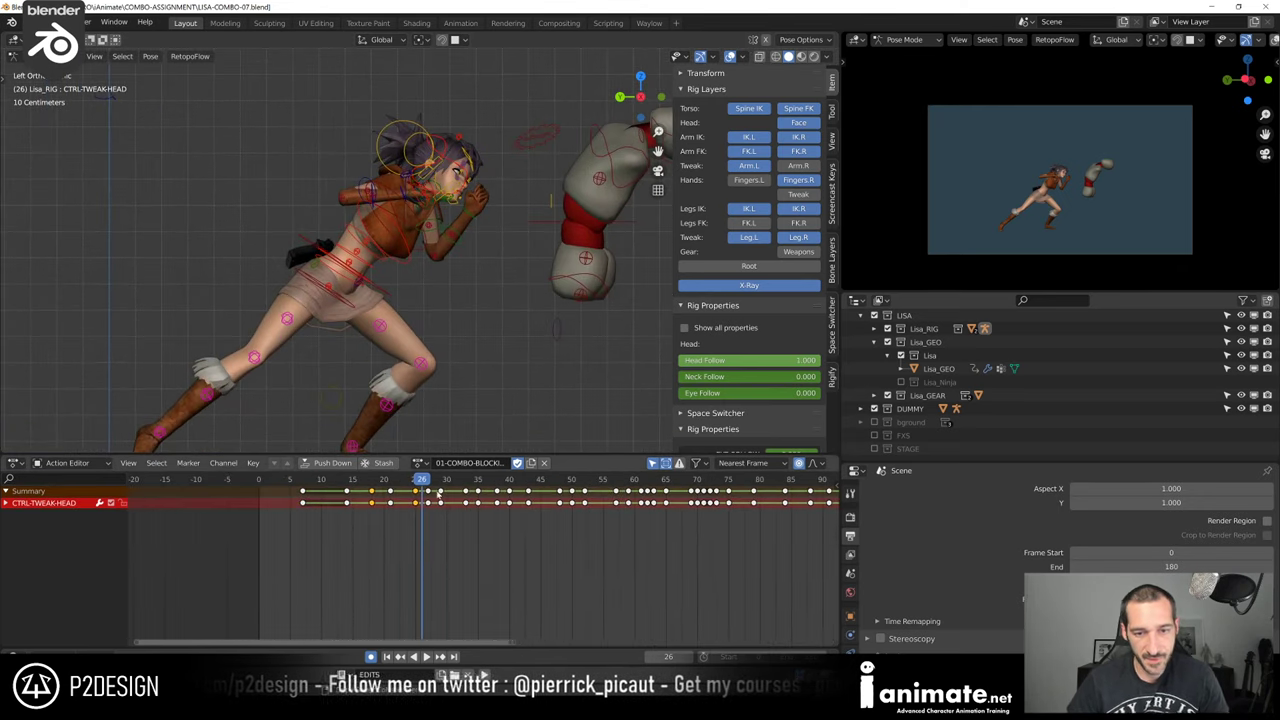
pyautogui.press('Left')
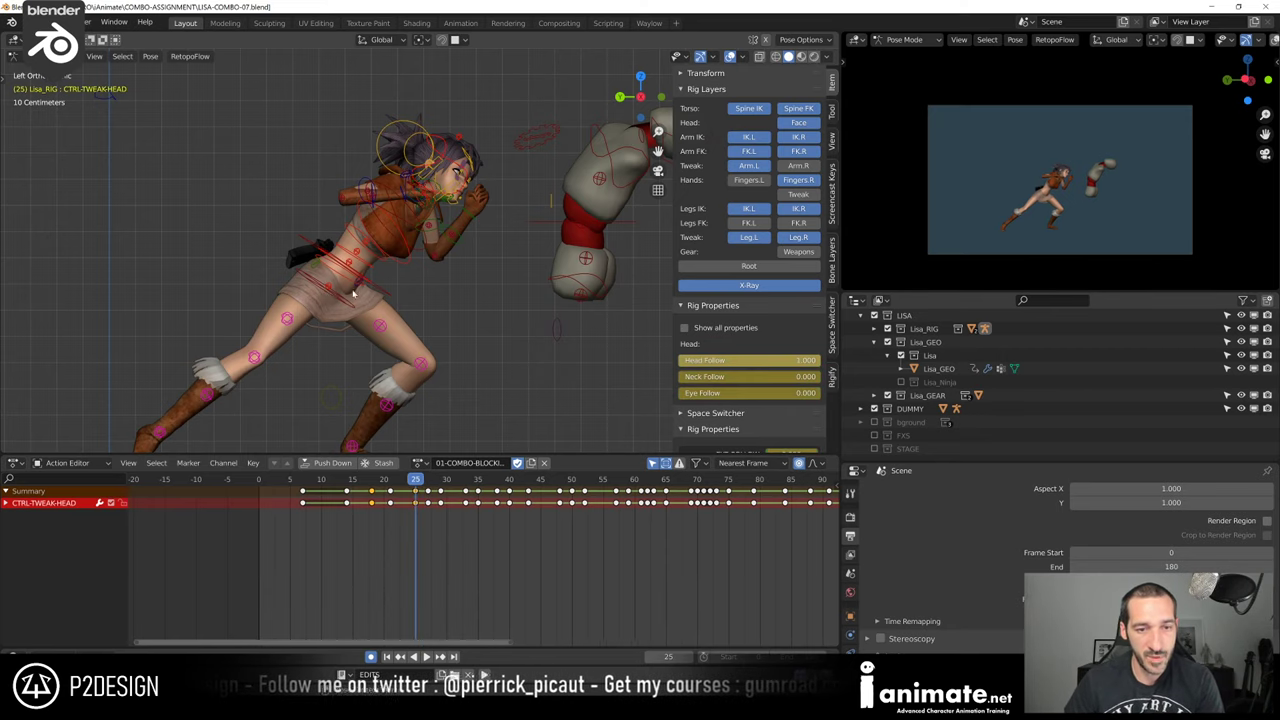
# Step back and forth through the key poses around frames 25, 27 and 29 to compare the punch
pyautogui.press('Right')
pyautogui.press('Left')
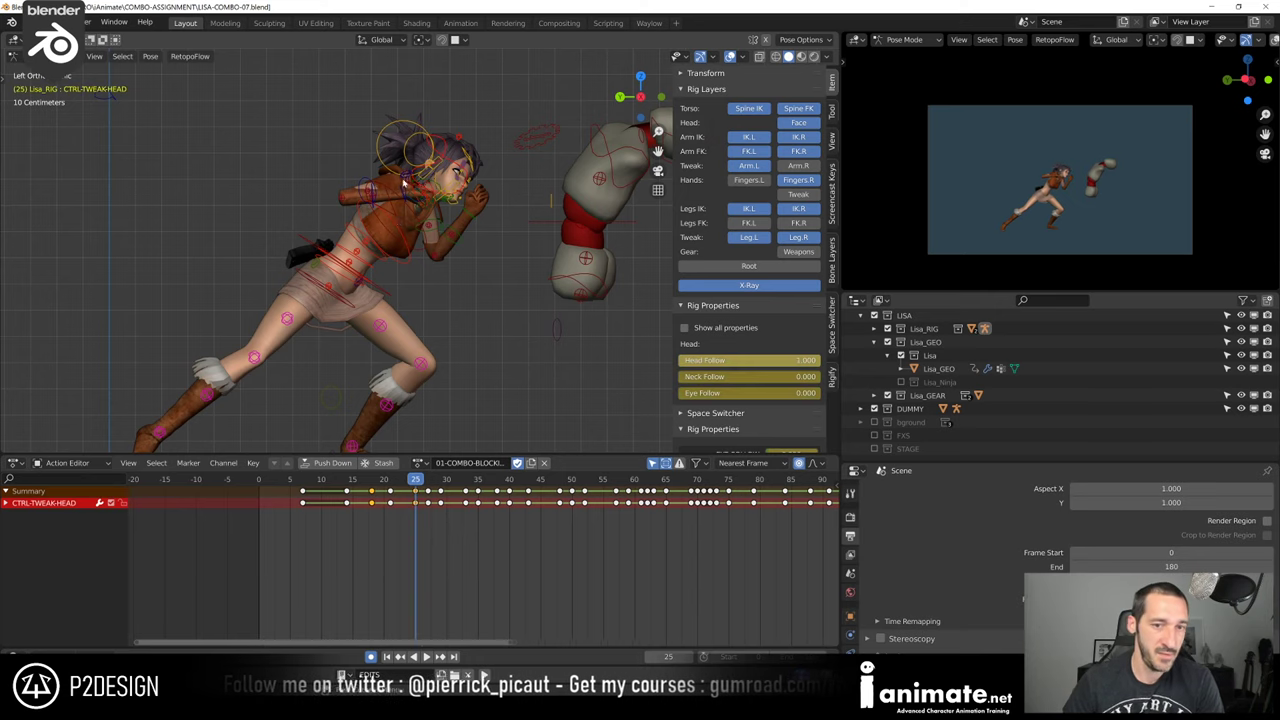
pyautogui.press('Left')
pyautogui.press('Right')
pyautogui.press('Up')
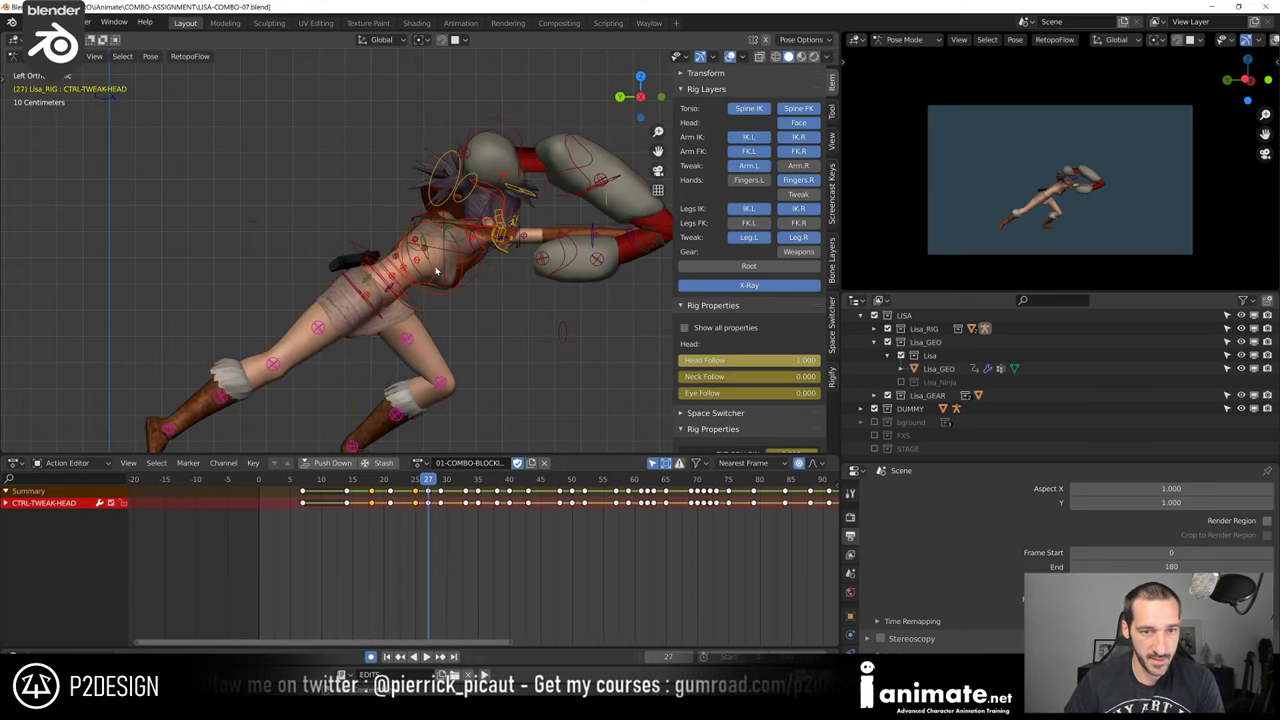
pyautogui.press('Down')
pyautogui.press('Down')
pyautogui.press('Up')
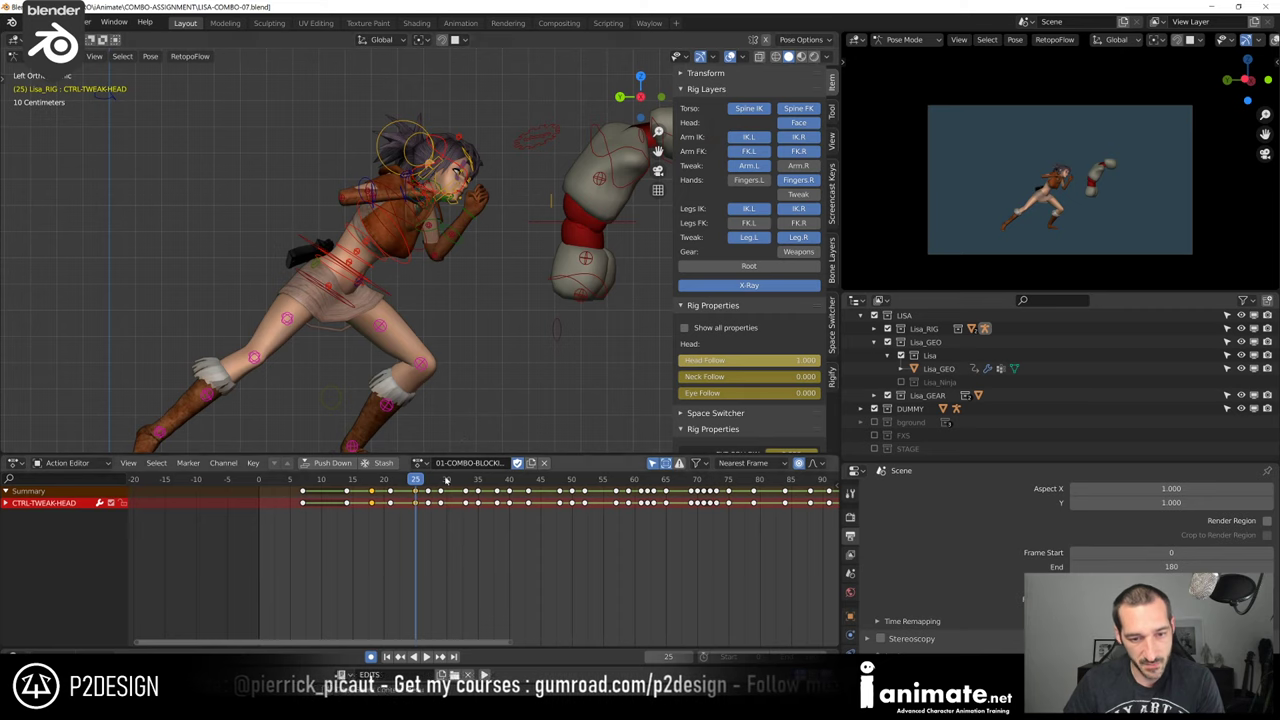
pyautogui.press('Down')
pyautogui.press('Up')
pyautogui.press('Up')
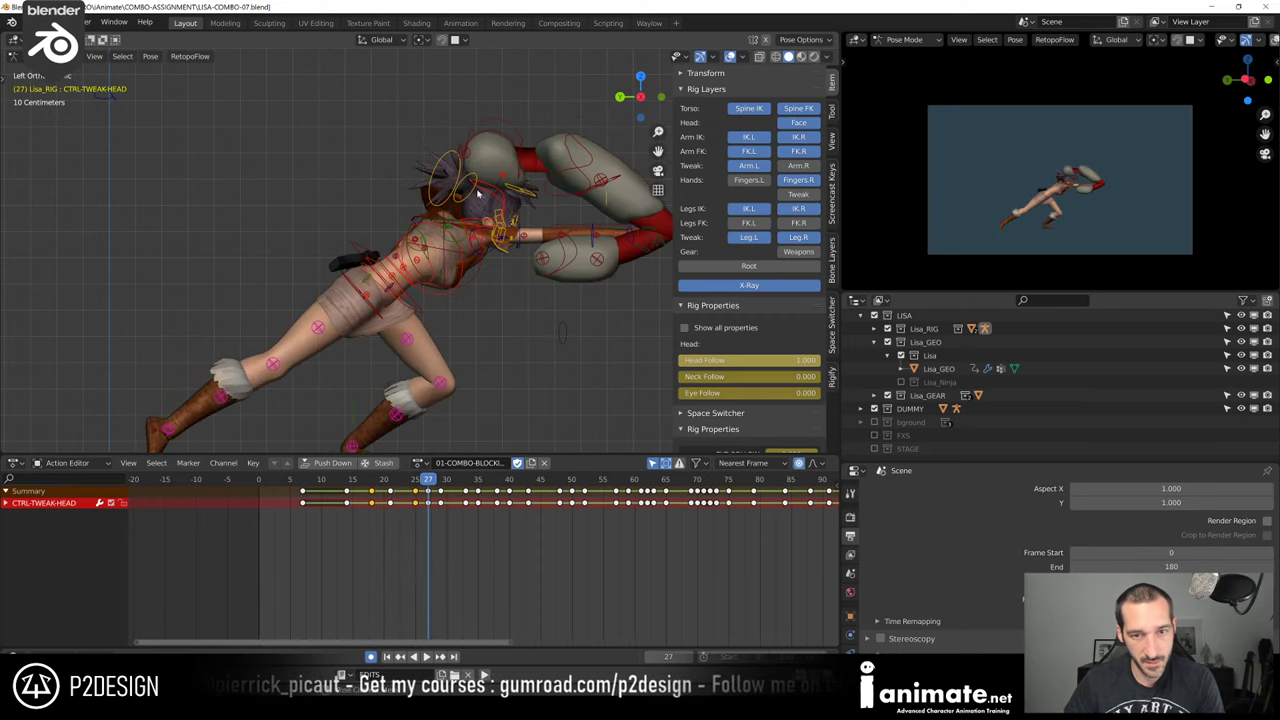
pyautogui.press('Up')
pyautogui.press('Down')
pyautogui.press('Down')
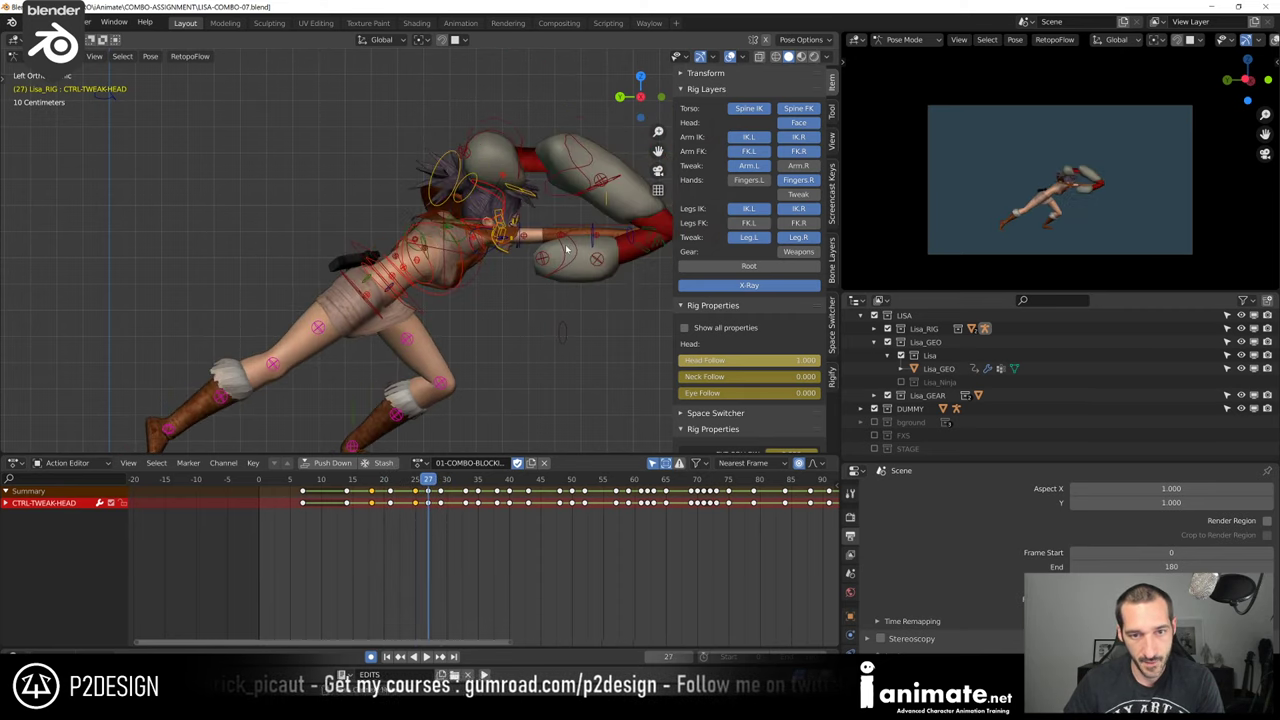
pyautogui.press('Up')
pyautogui.press('Up')
pyautogui.press('Down')
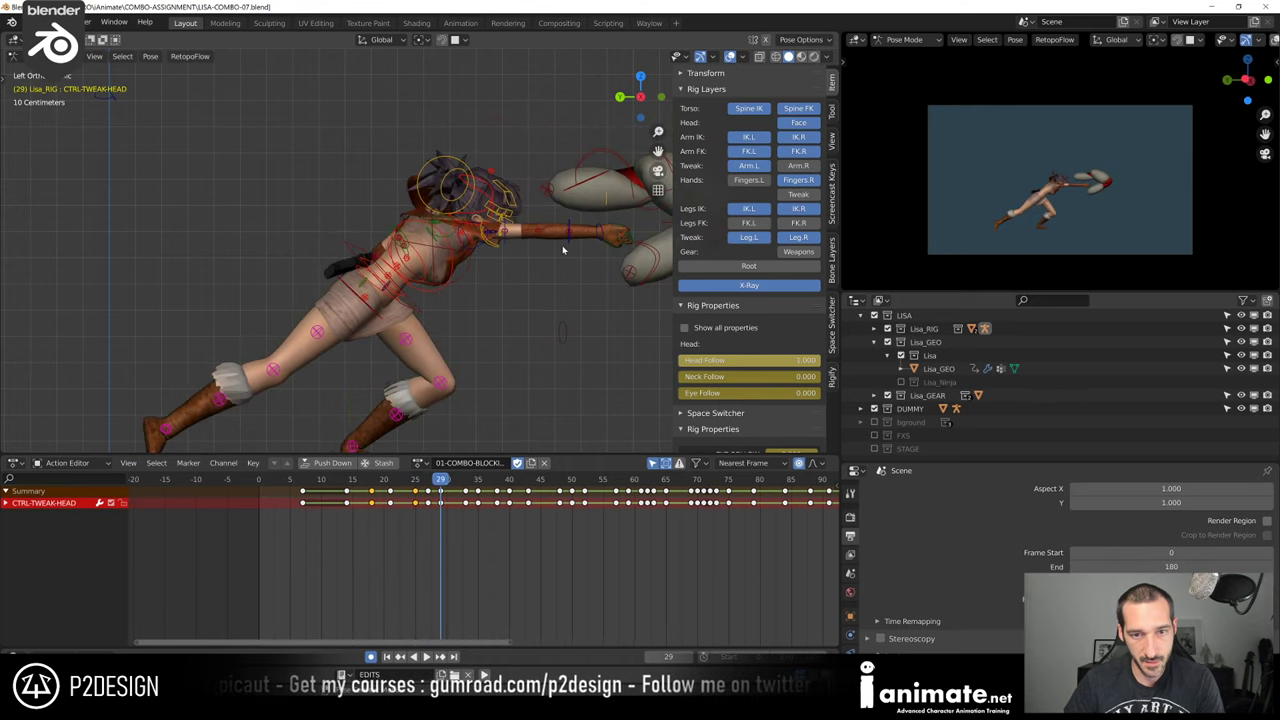
pyautogui.press('Down')
pyautogui.press('Up')
pyautogui.press('Down')
pyautogui.press('Down')
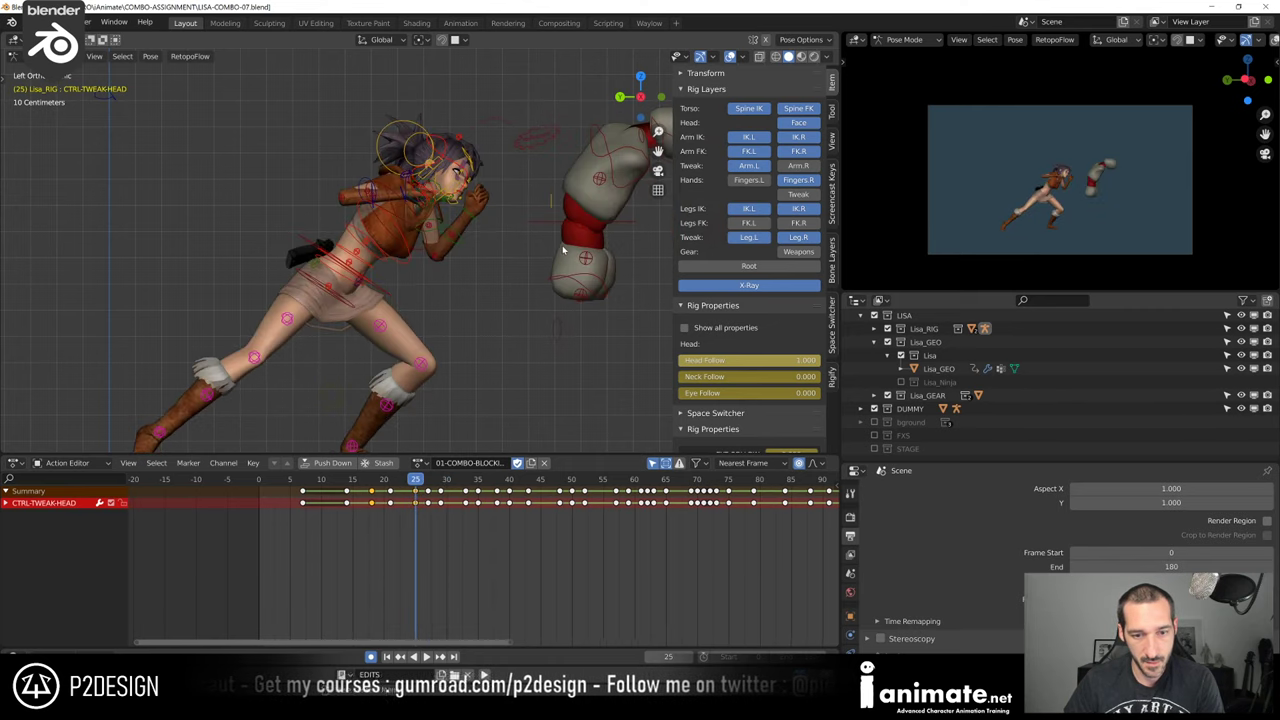
# At frame 29, slightly rotate both neck FK controls, the upper one by about 0.85°, and rotate the head tweak control by about -1.5°
pyautogui.press('Up')
pyautogui.scroll(4, 563, 250)
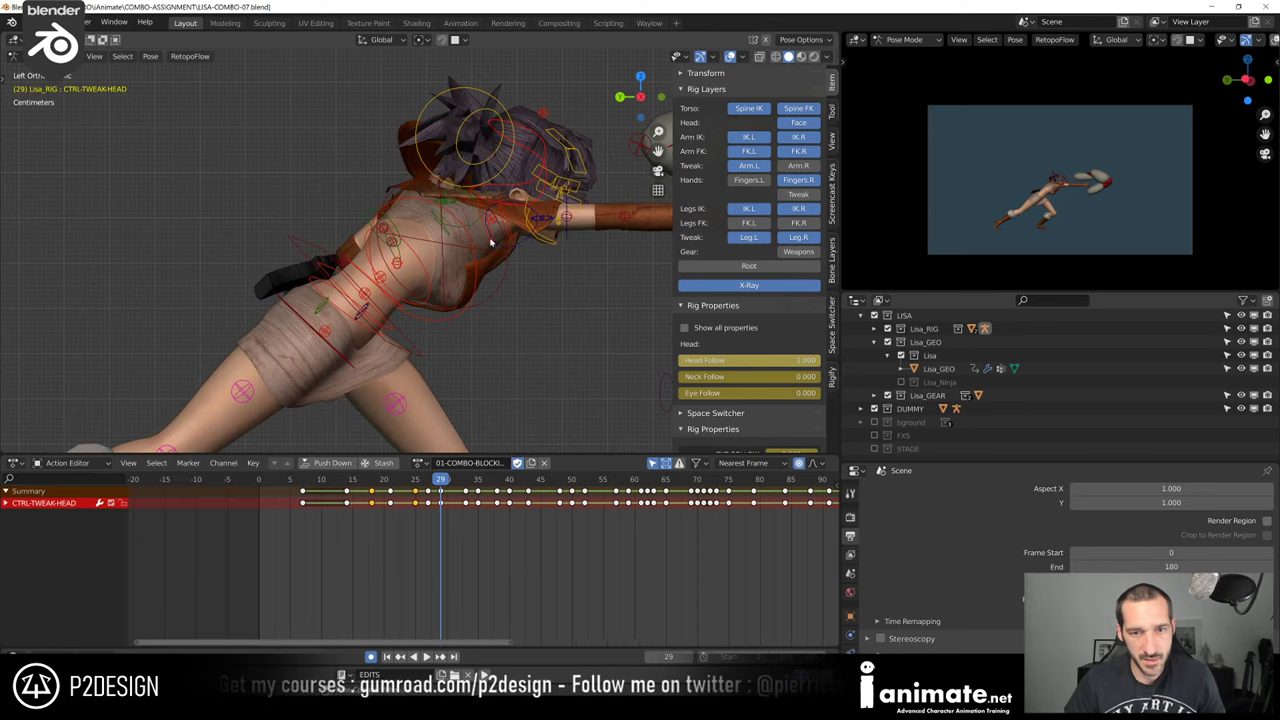
pyautogui.click(487, 207)
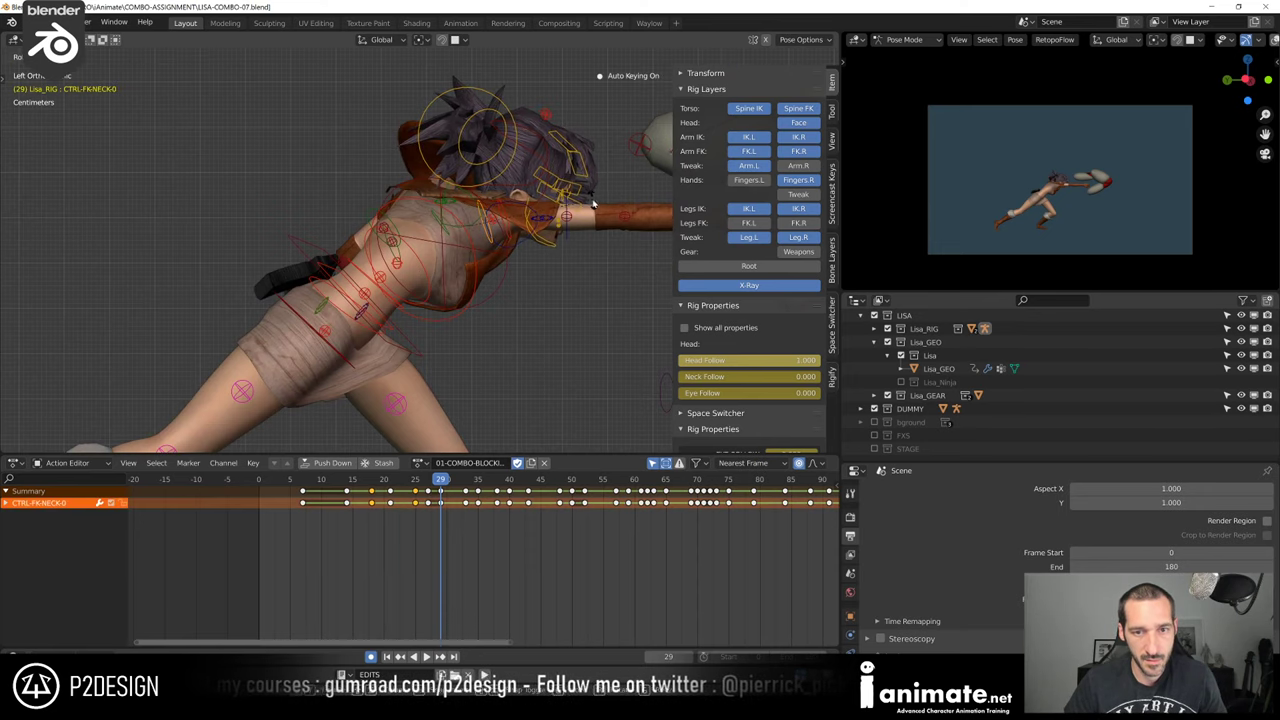
pyautogui.click(593, 203)
pyautogui.click(509, 235)
pyautogui.press('r')
pyautogui.click(549, 193)
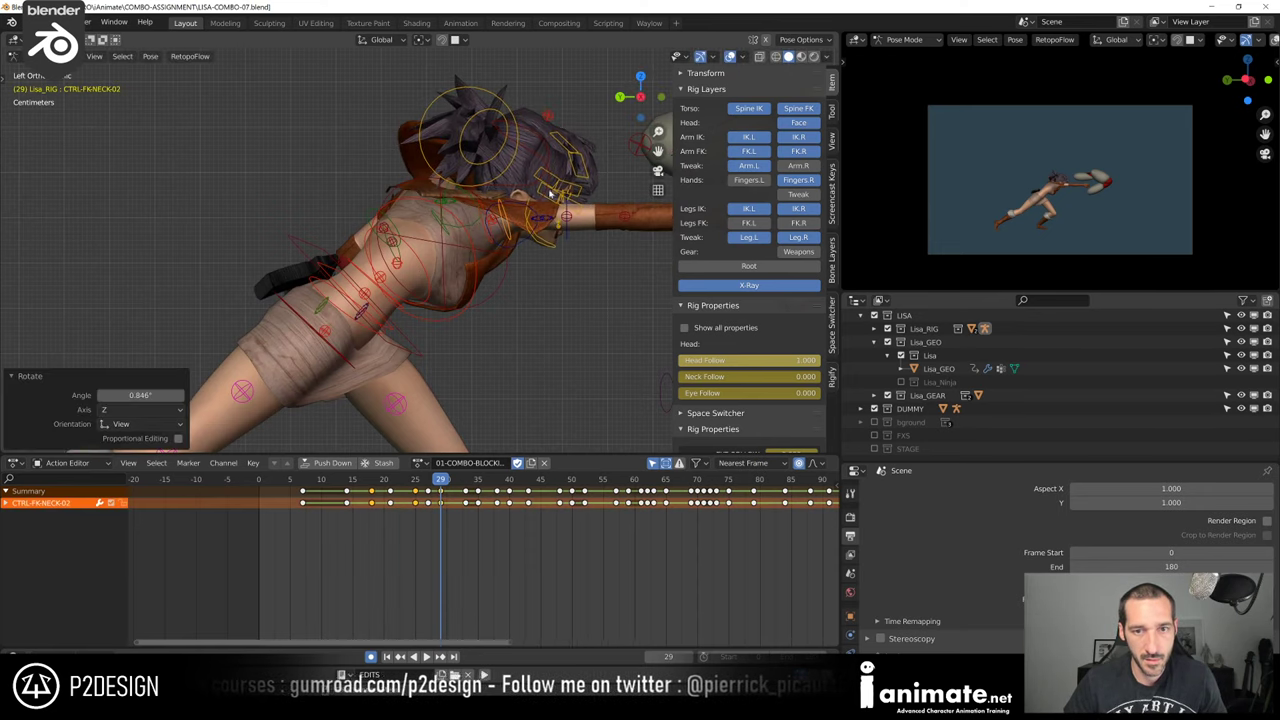
pyautogui.click(551, 163)
pyautogui.press('r')
pyautogui.click(565, 187)
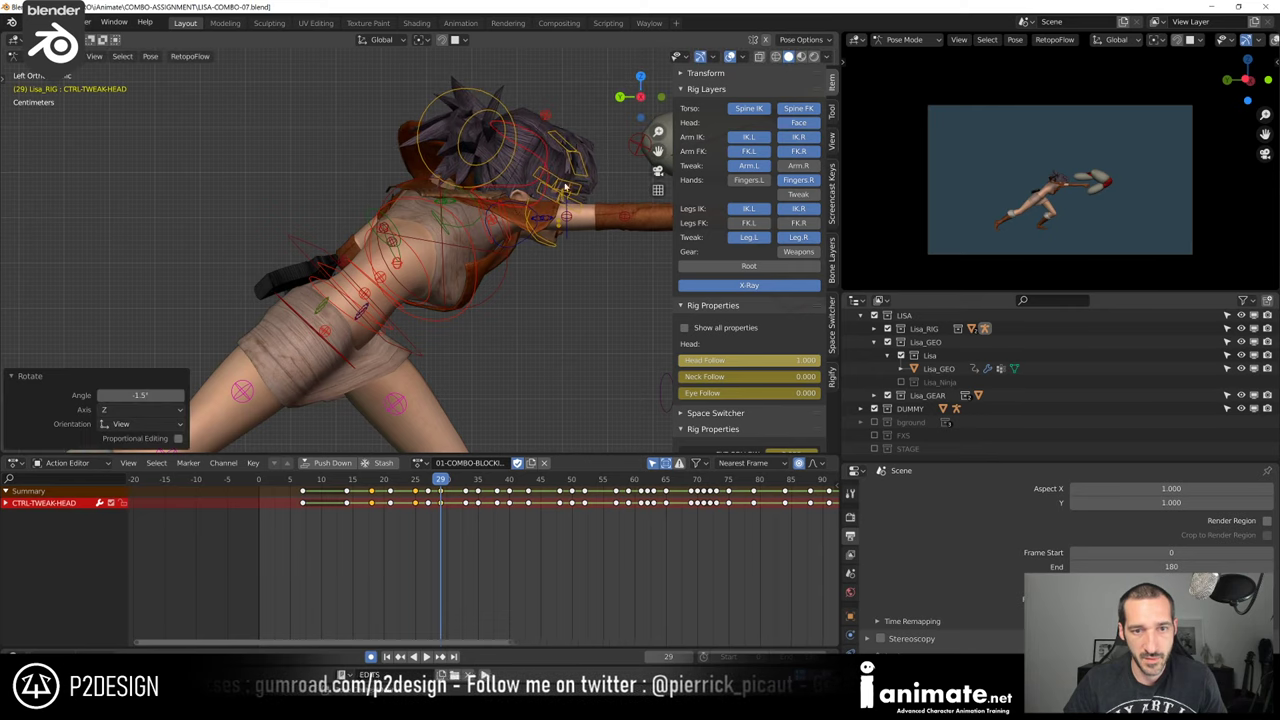
# Scrub between frames 33 and 40 to examine how the character moves from the punch recovery into the next step
pyautogui.scroll(-5, 565, 187)
pyautogui.keyDown('shift'); pyautogui.moveTo(449, 395); pyautogui.dragTo(435, 391, button='middle'); pyautogui.keyUp('shift')
pyautogui.moveTo(414, 484); pyautogui.dragTo(509, 520)
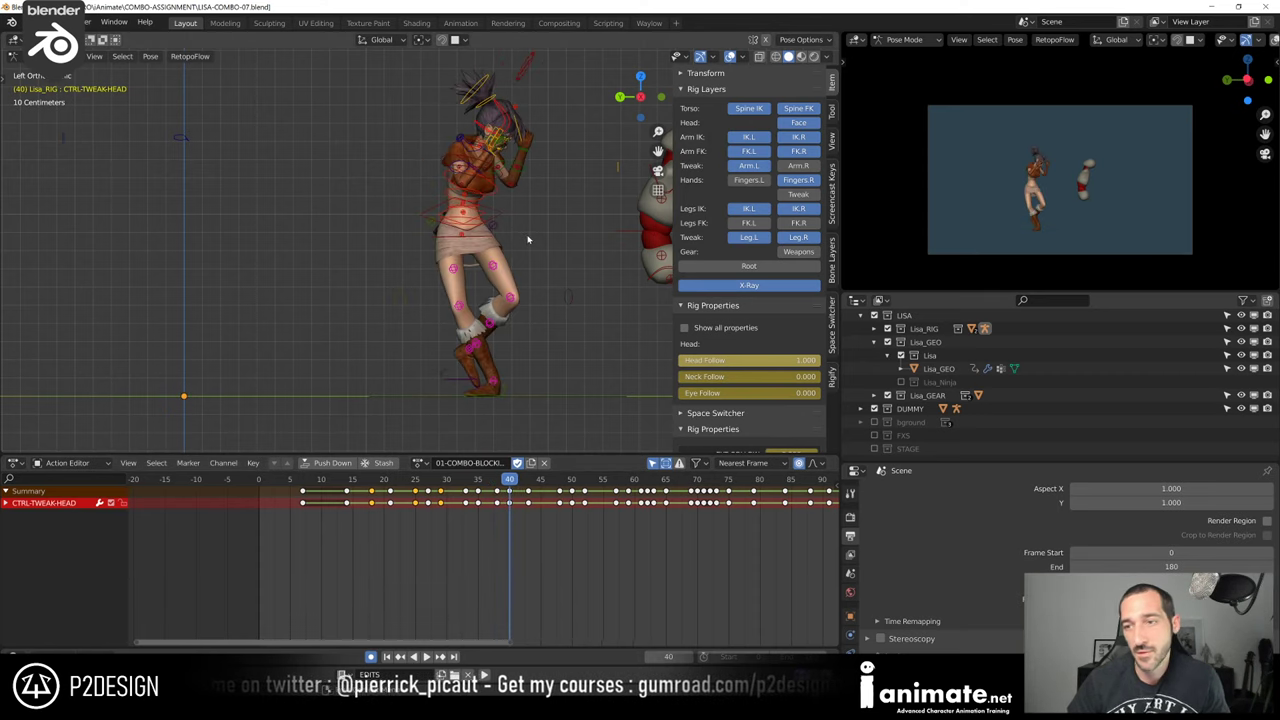
pyautogui.keyDown('shift'); pyautogui.moveTo(511, 289); pyautogui.dragTo(349, 303, button='middle'); pyautogui.keyUp('shift')
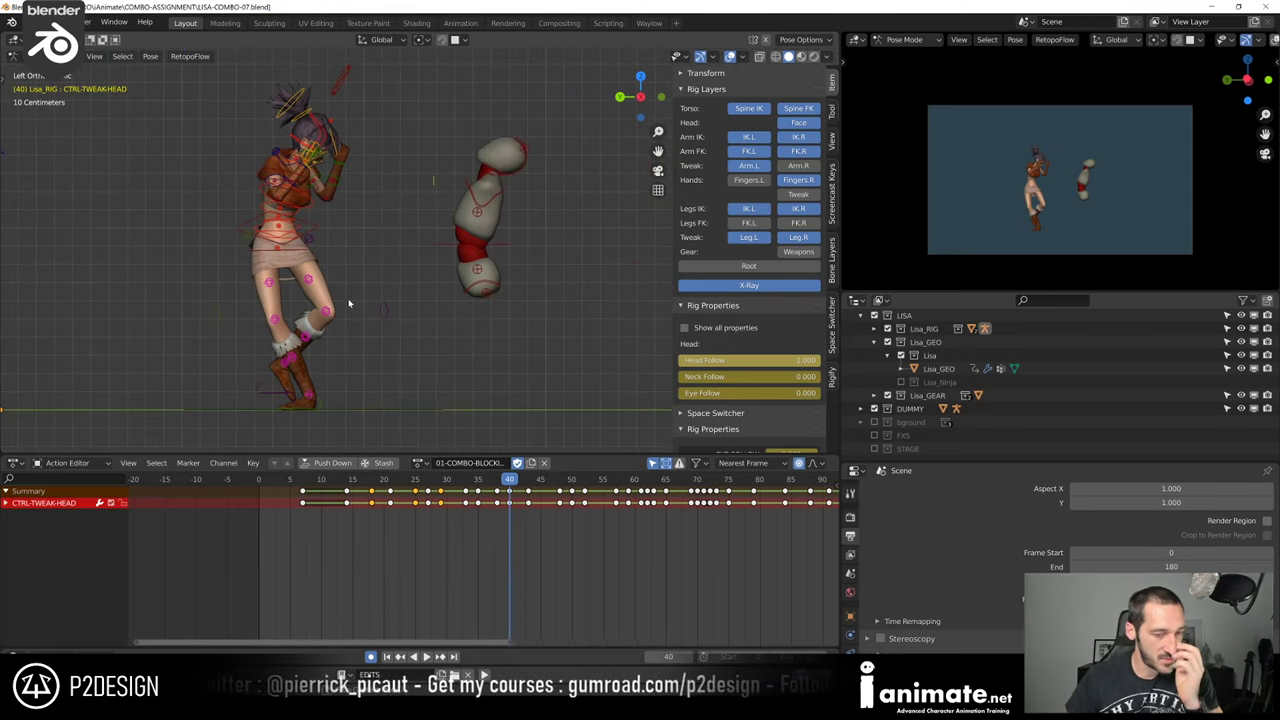
pyautogui.click(467, 481)
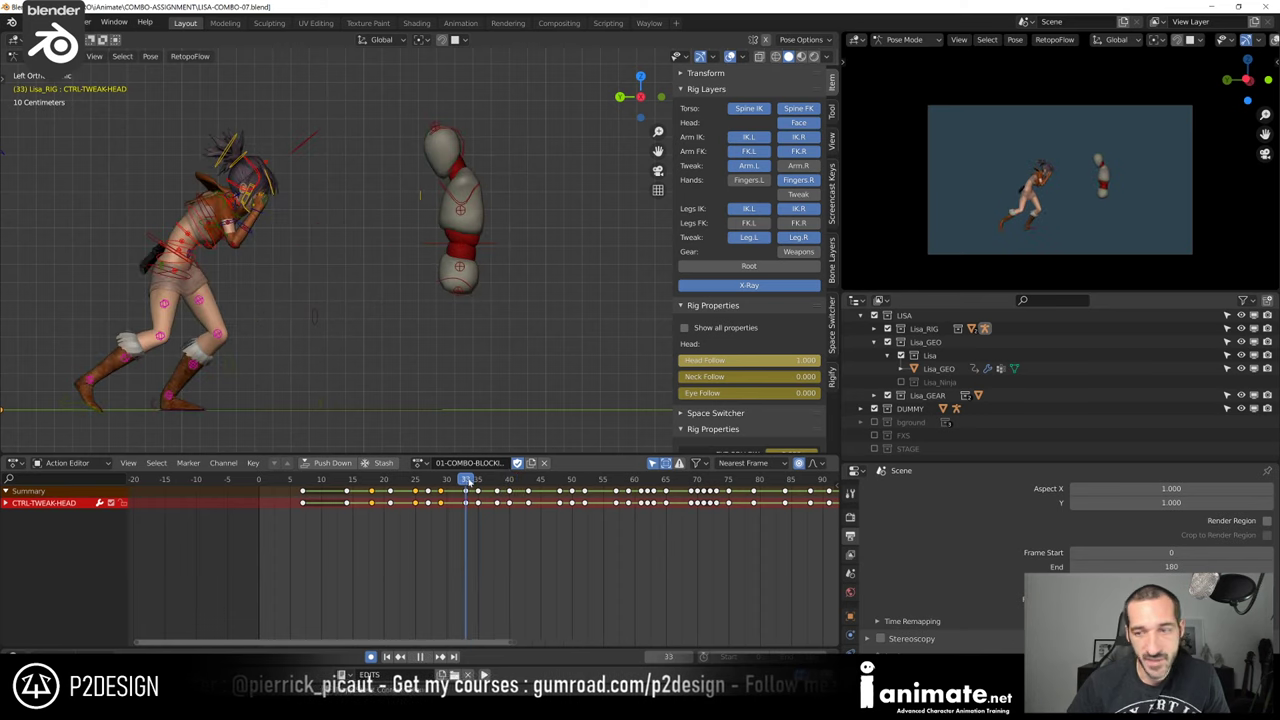
pyautogui.moveTo(467, 481); pyautogui.dragTo(512, 519)
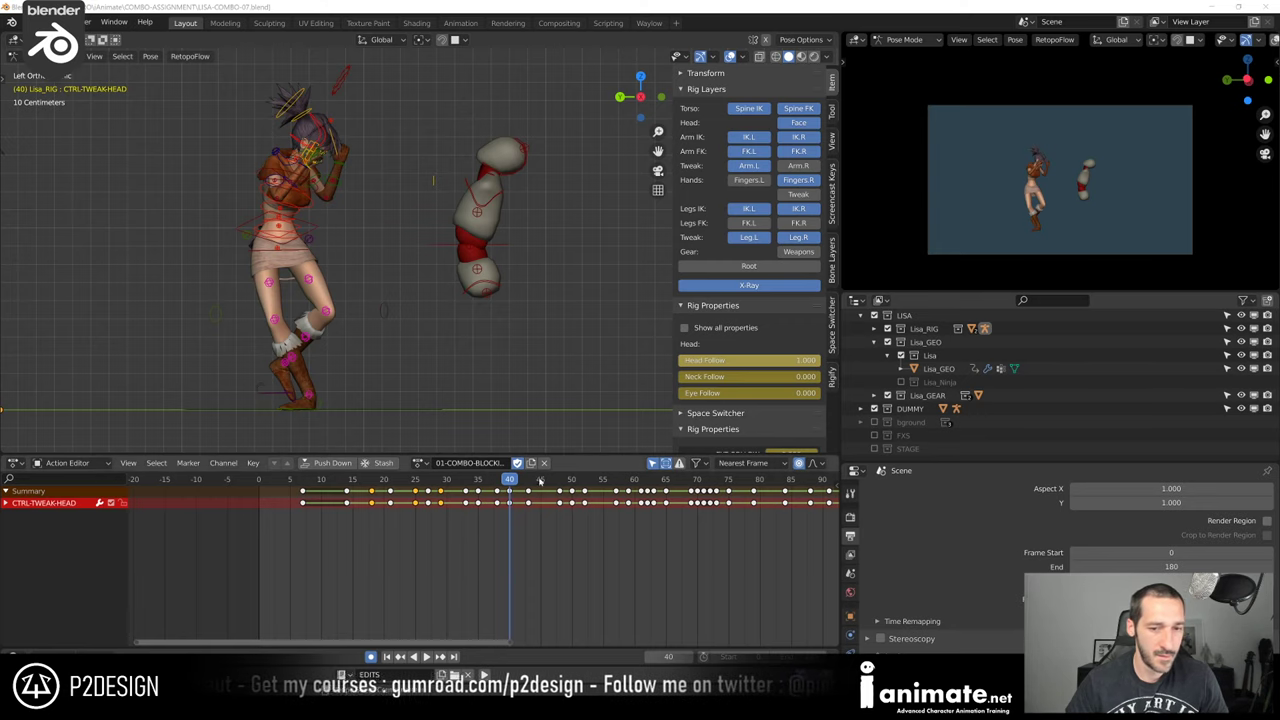
pyautogui.click(486, 483)
pyautogui.moveTo(486, 483); pyautogui.dragTo(492, 494)
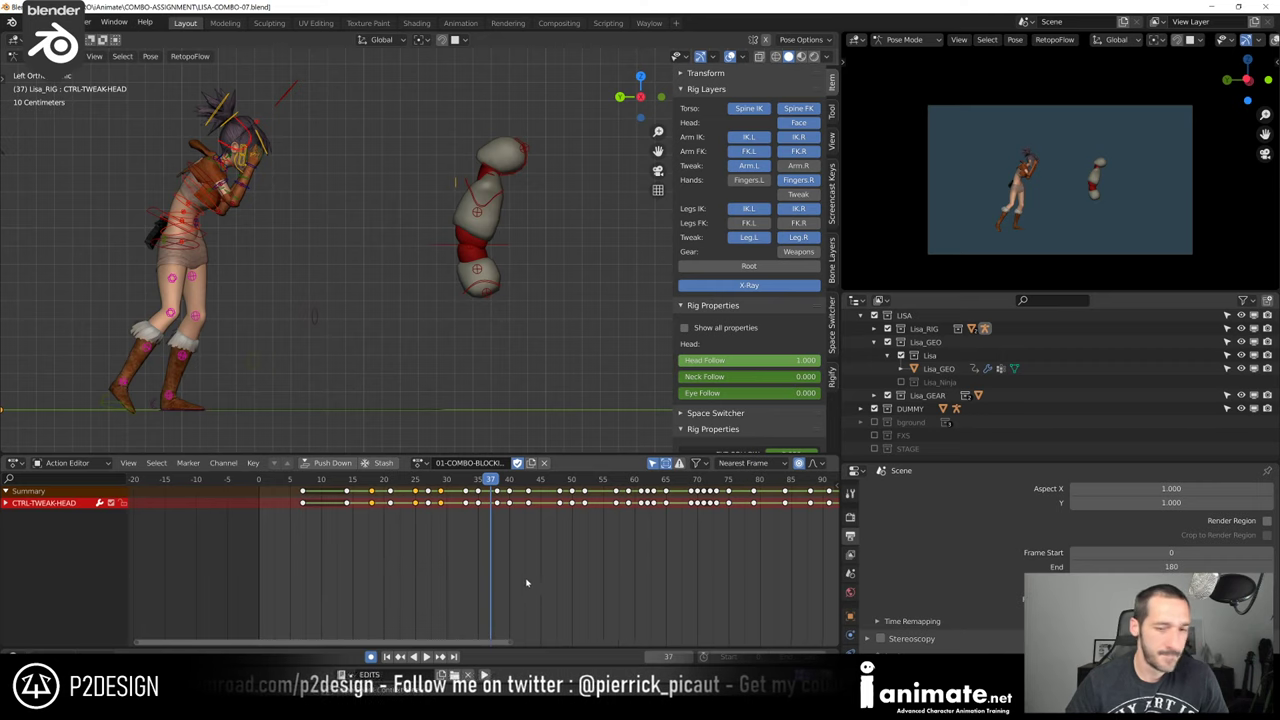
pyautogui.scroll(3, 485, 560)
pyautogui.click(510, 483)
pyautogui.moveTo(510, 484); pyautogui.dragTo(526, 496)
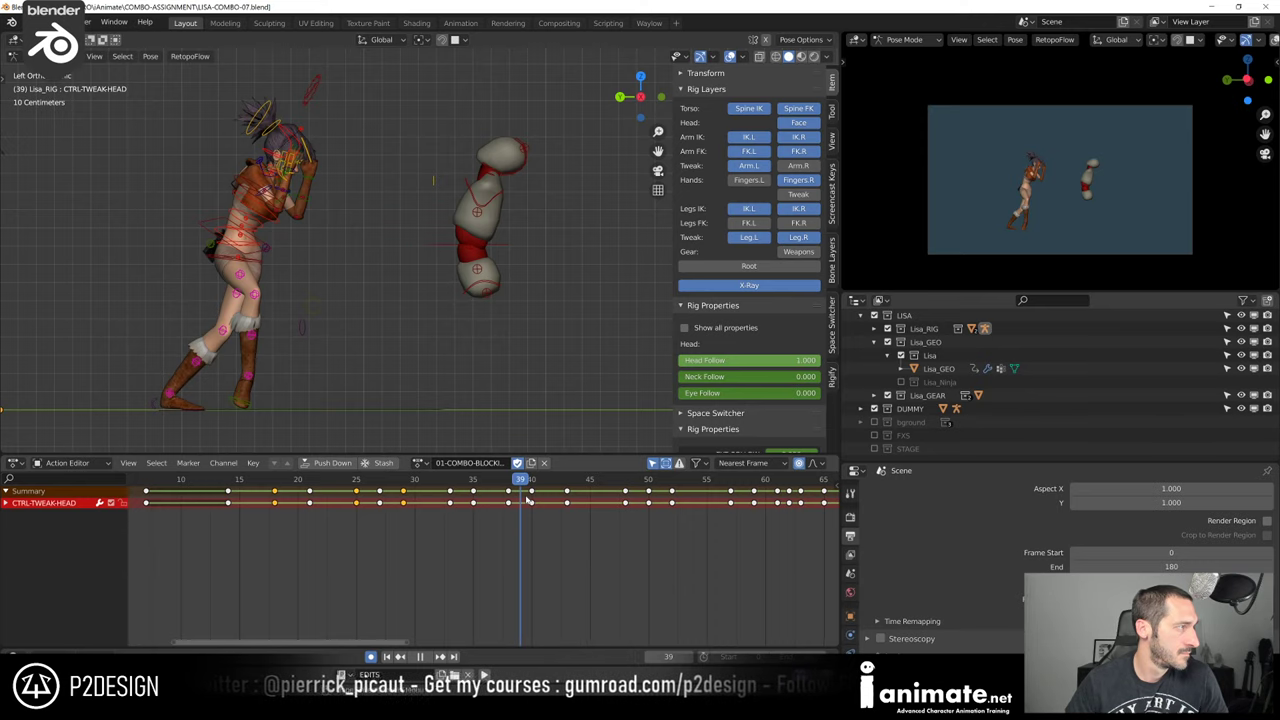
pyautogui.moveTo(527, 499); pyautogui.dragTo(477, 505)
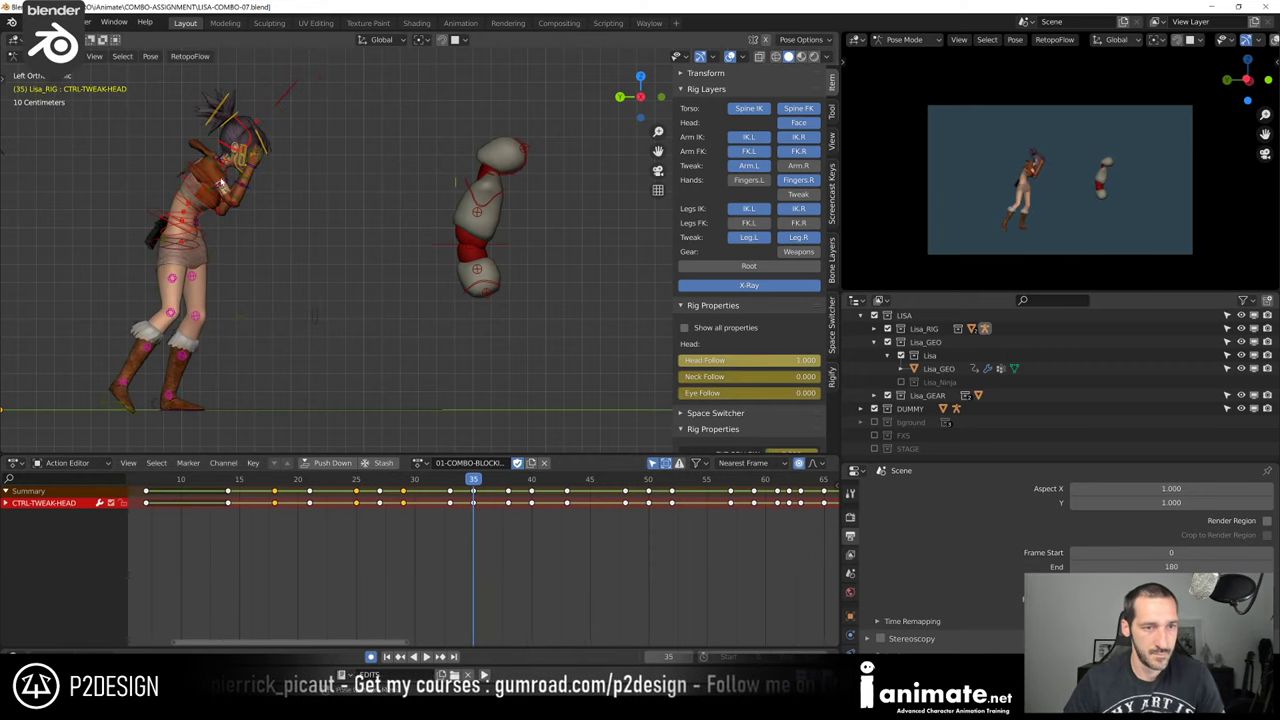
# Select the chest control and compare the poses from frame 35 through frame 38, frame by frame and key by key
pyautogui.click(200, 196)
pyautogui.press('Right')
pyautogui.press('Right')
pyautogui.press('Right')
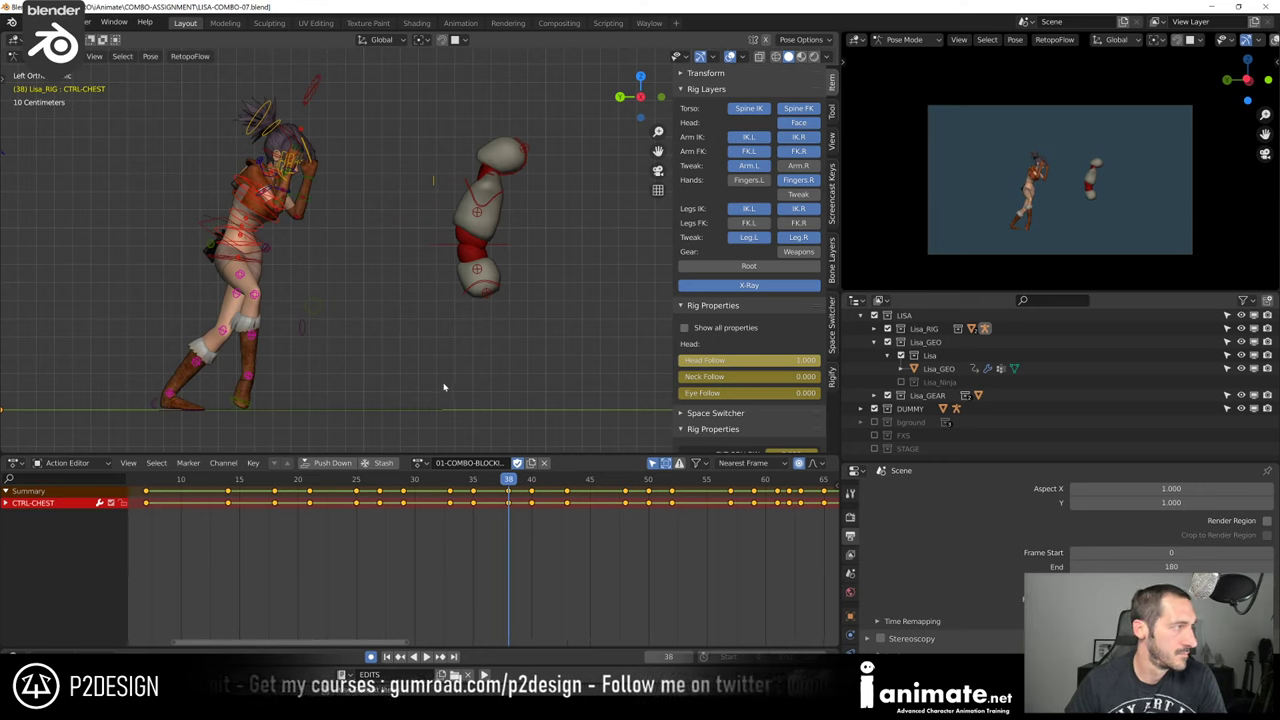
pyautogui.press('Left')
pyautogui.press('Left')
pyautogui.press('Left')
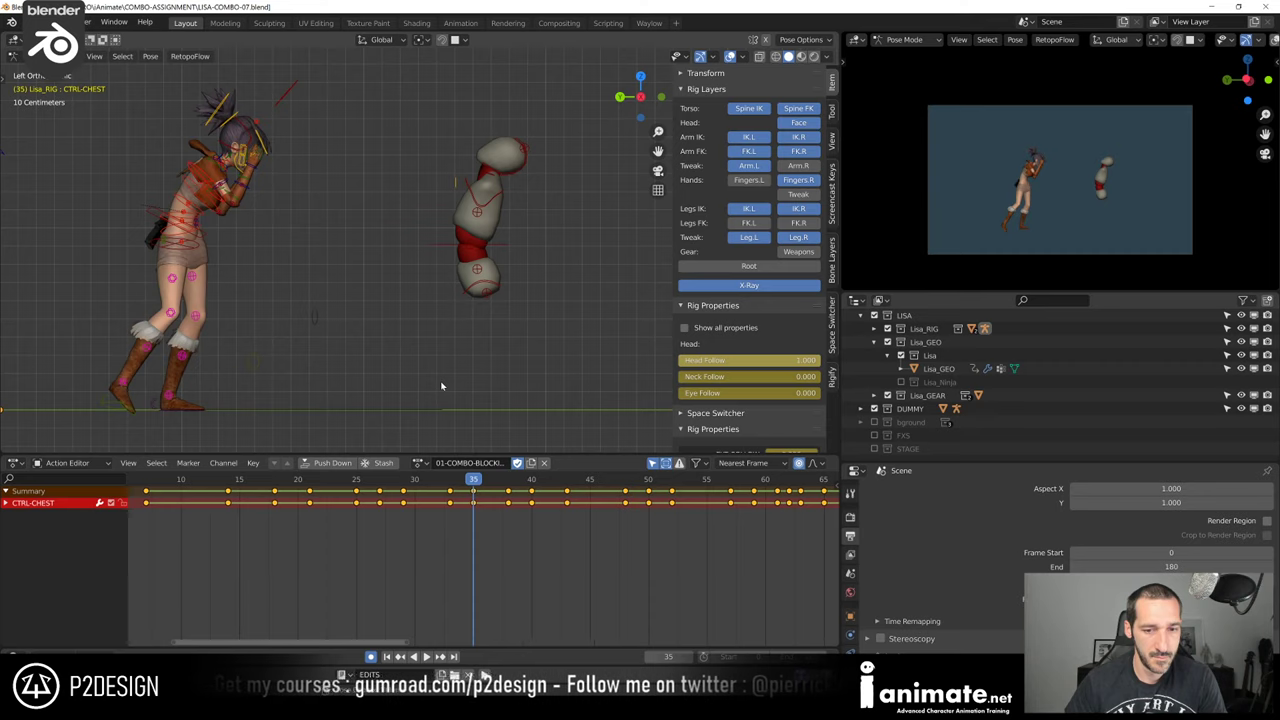
pyautogui.press('Right')
pyautogui.press('Right')
pyautogui.press('Left')
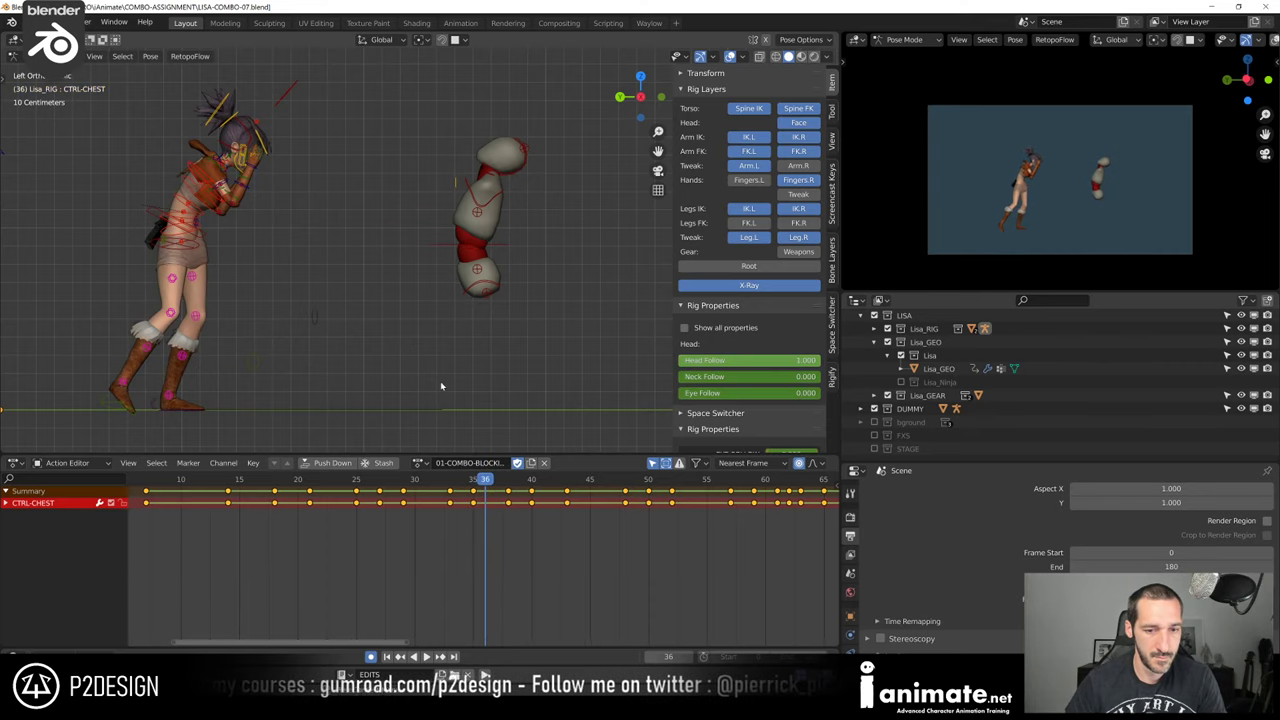
pyautogui.press('Right')
pyautogui.press('Right')
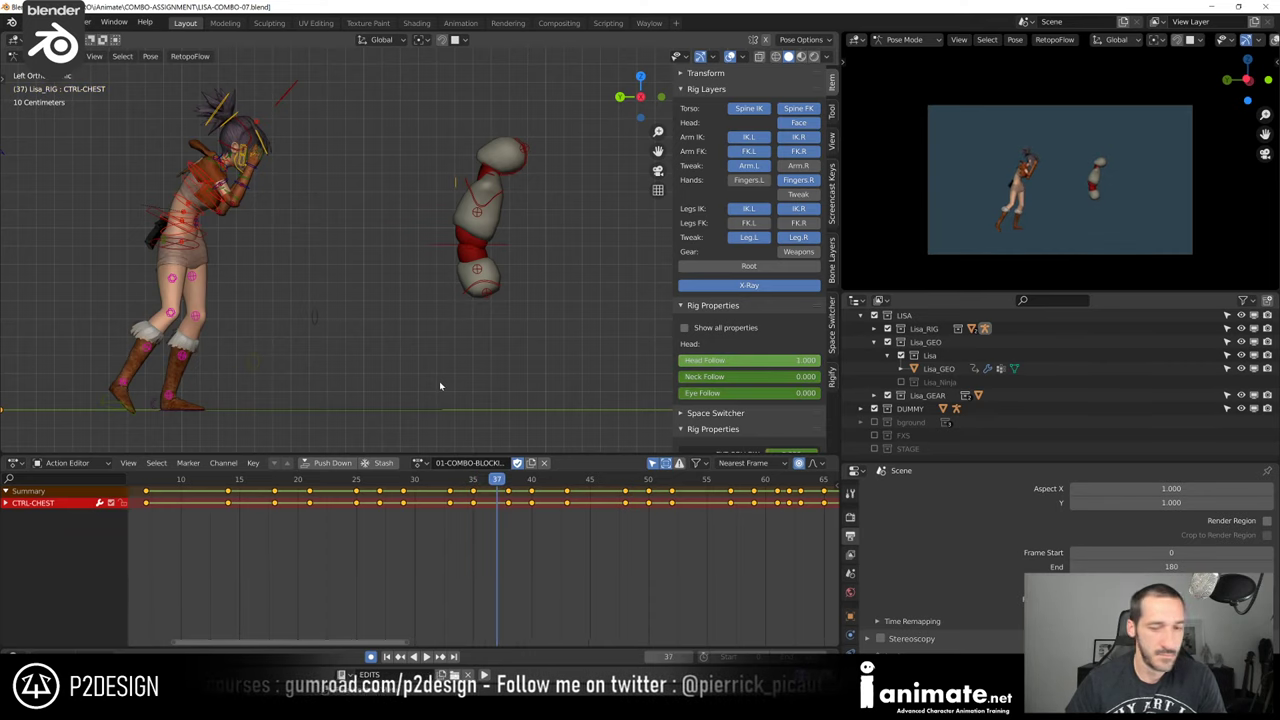
pyautogui.press('Right')
pyautogui.press('Right')
pyautogui.press('Down')
pyautogui.press('Down')
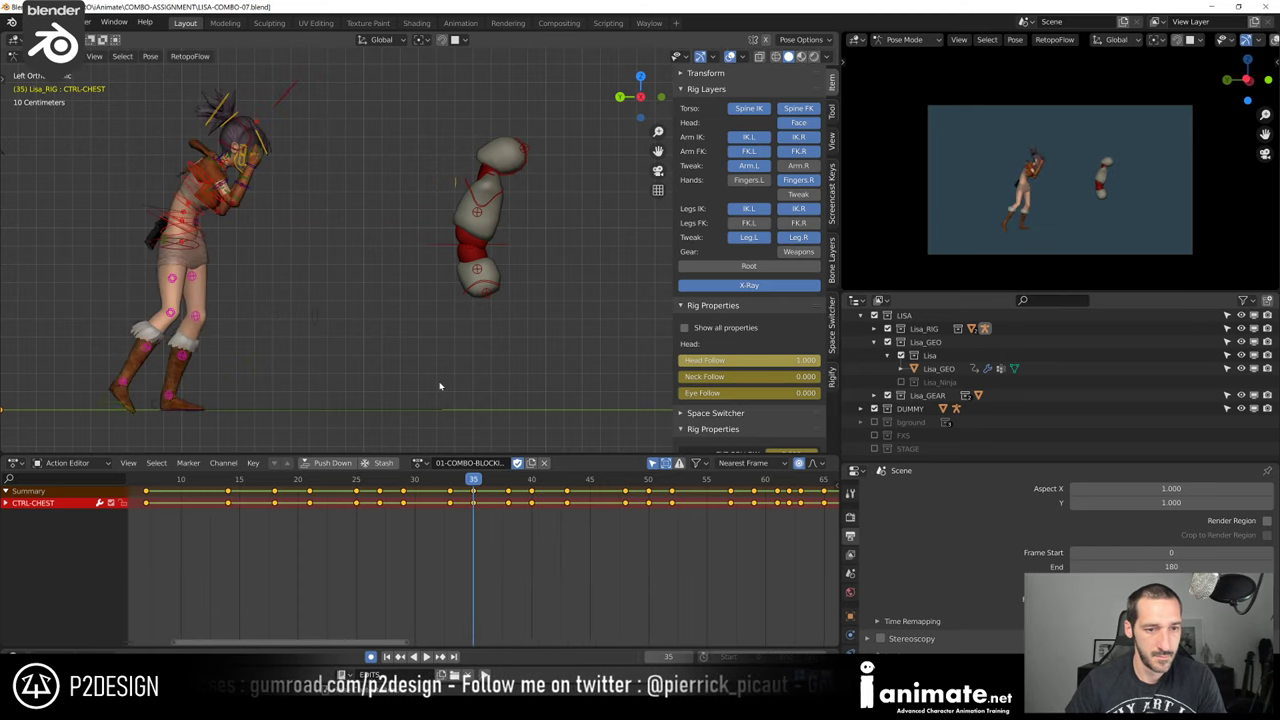
pyautogui.press('Up')
pyautogui.press('Up')
pyautogui.press('Down')
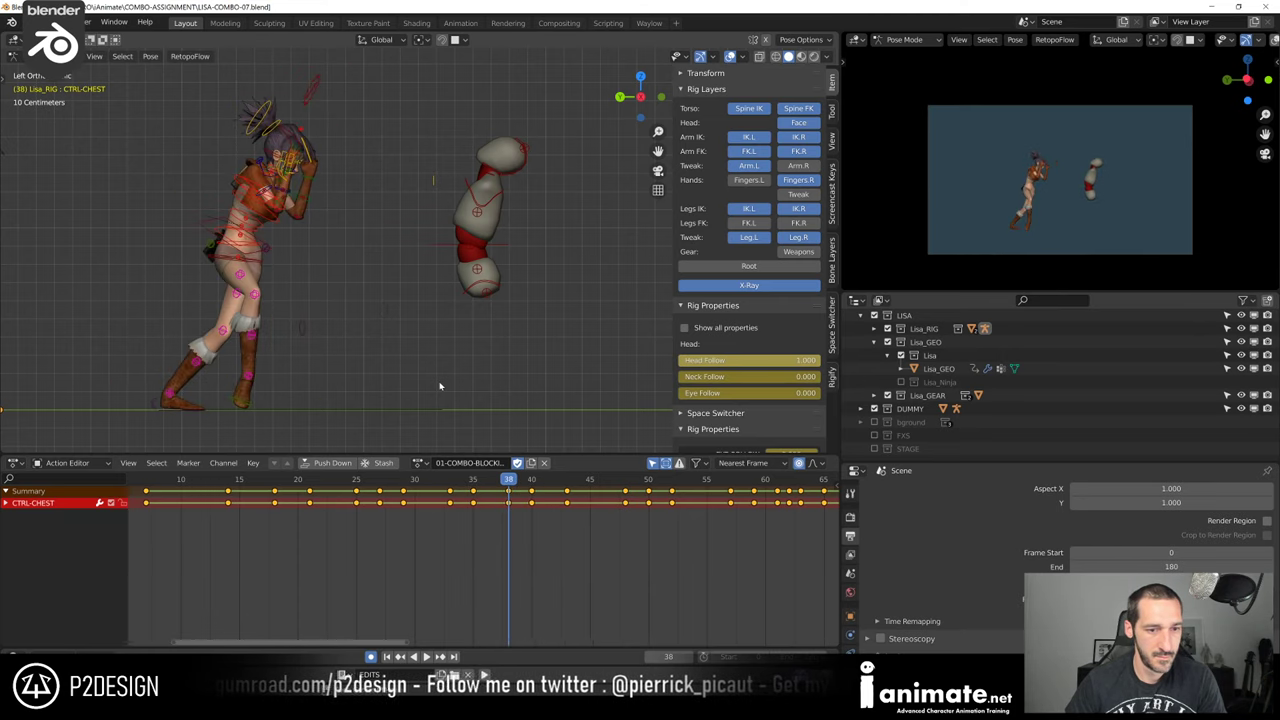
pyautogui.press('Down')
pyautogui.press('Up')
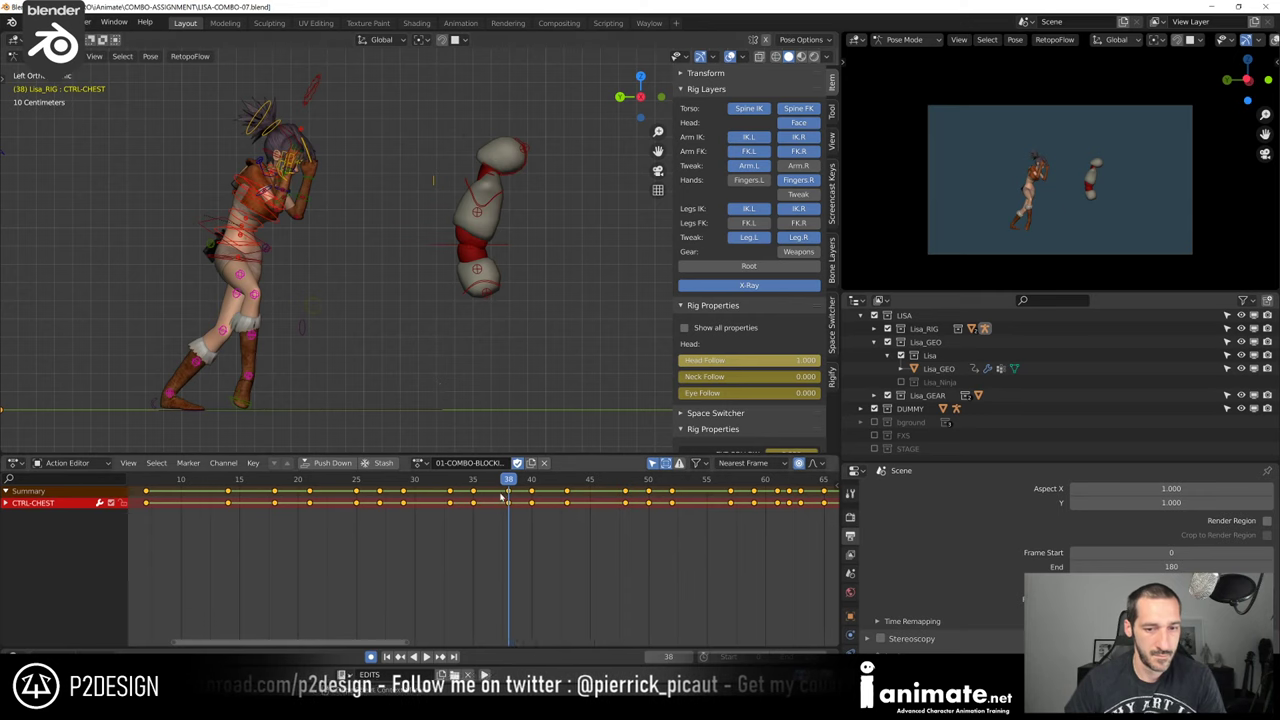
pyautogui.press('Left')
# Select the right foot IK control and play the combo from frame 11, reviewing the motion up to frame 36
pyautogui.click(111, 411)
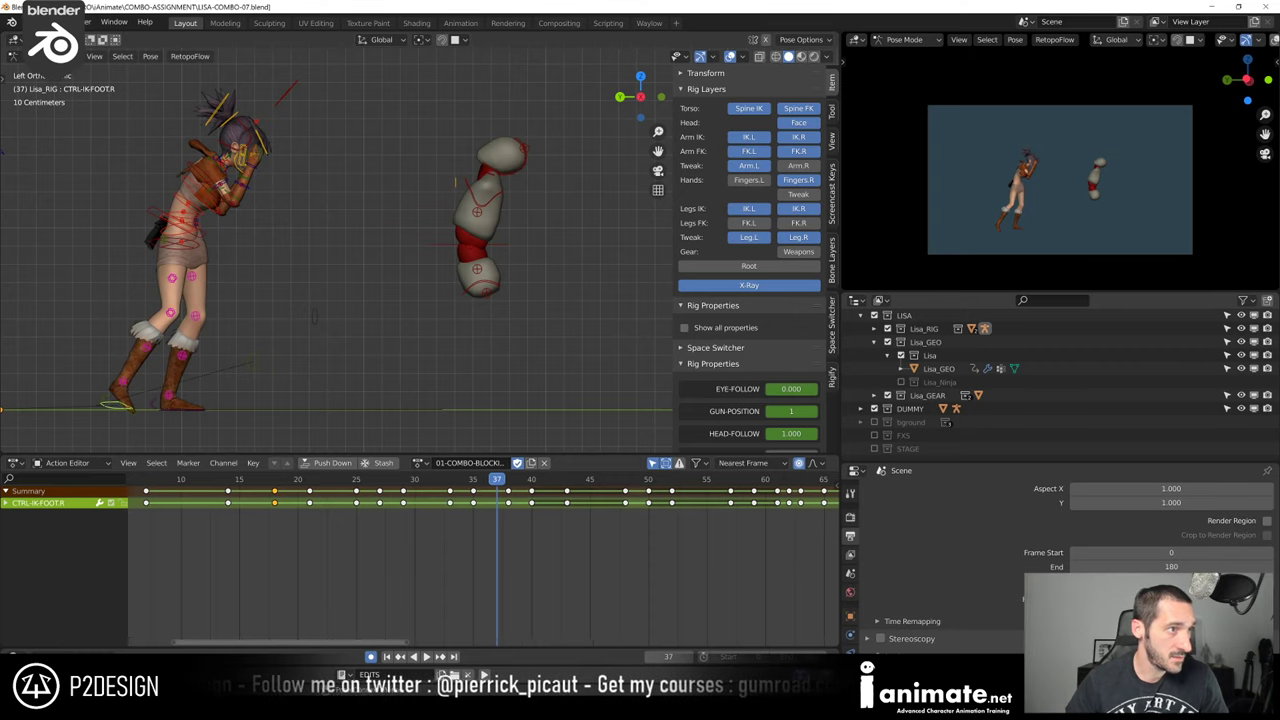
pyautogui.click(193, 481)
pyautogui.scroll(-4, 276, 325)
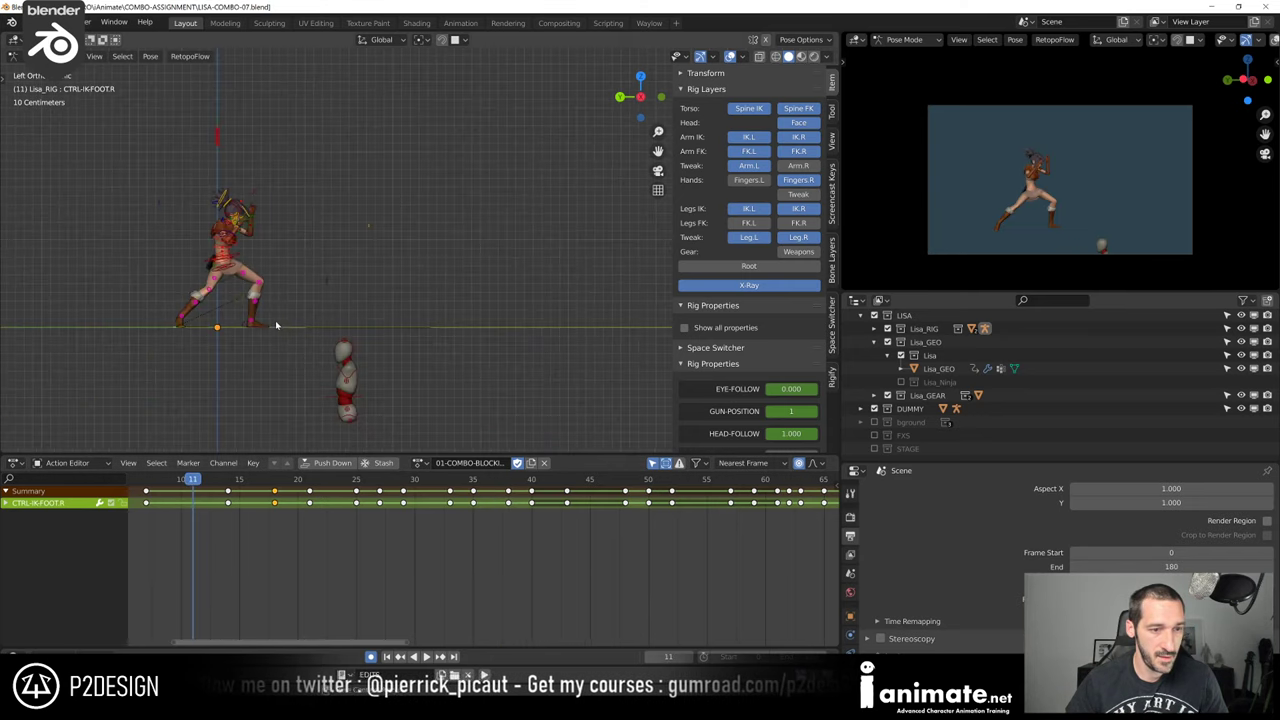
pyautogui.press('space')
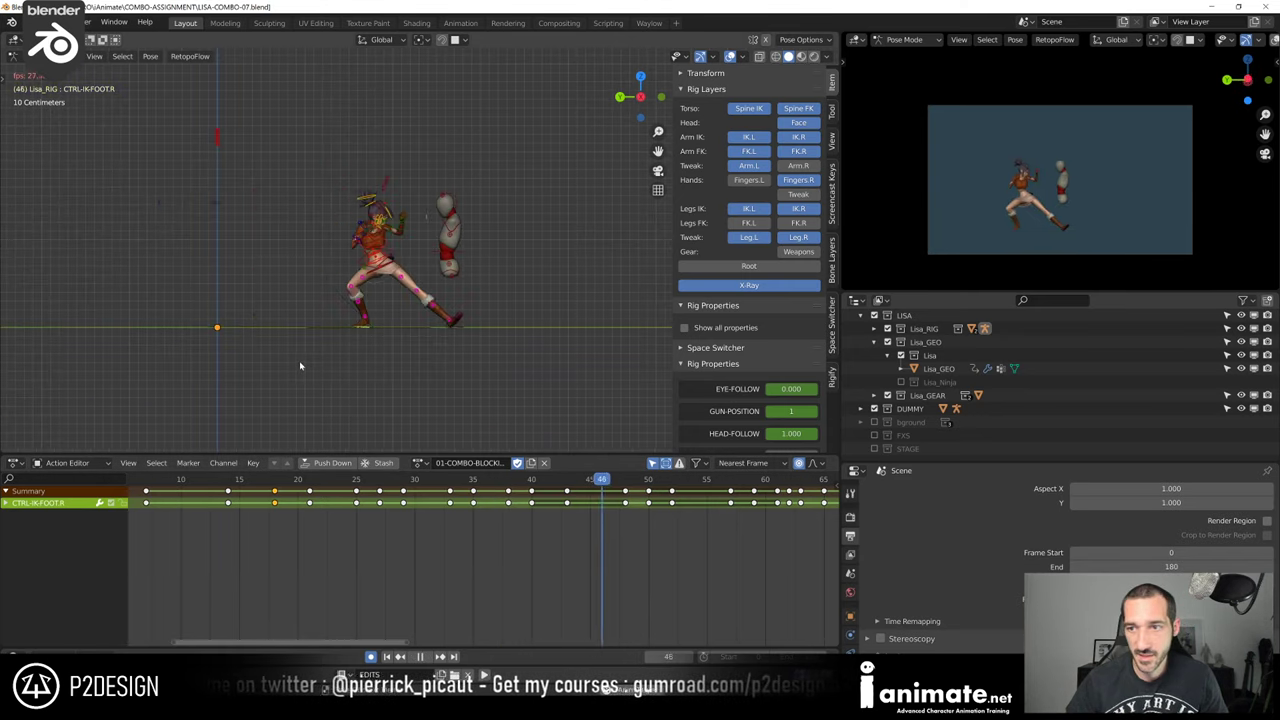
pyautogui.scroll(2, 1068, 230)
pyautogui.scroll(-1, 1068, 231)
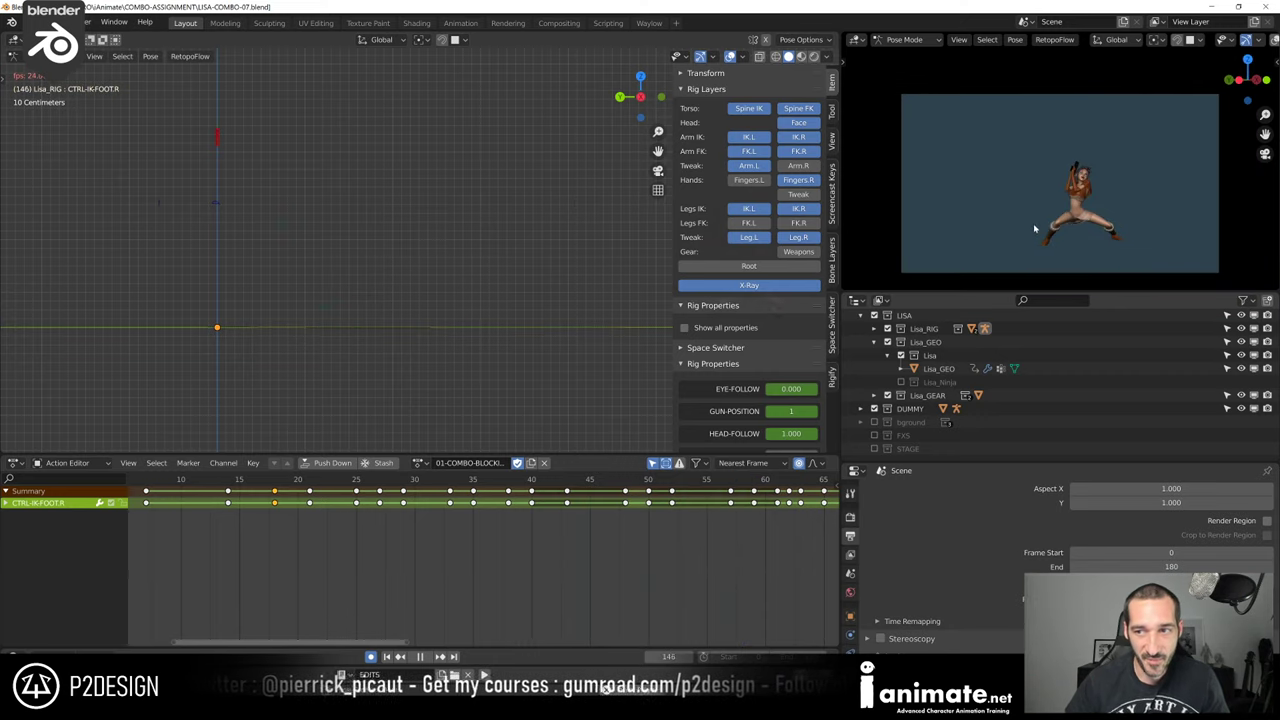
pyautogui.click(323, 484)
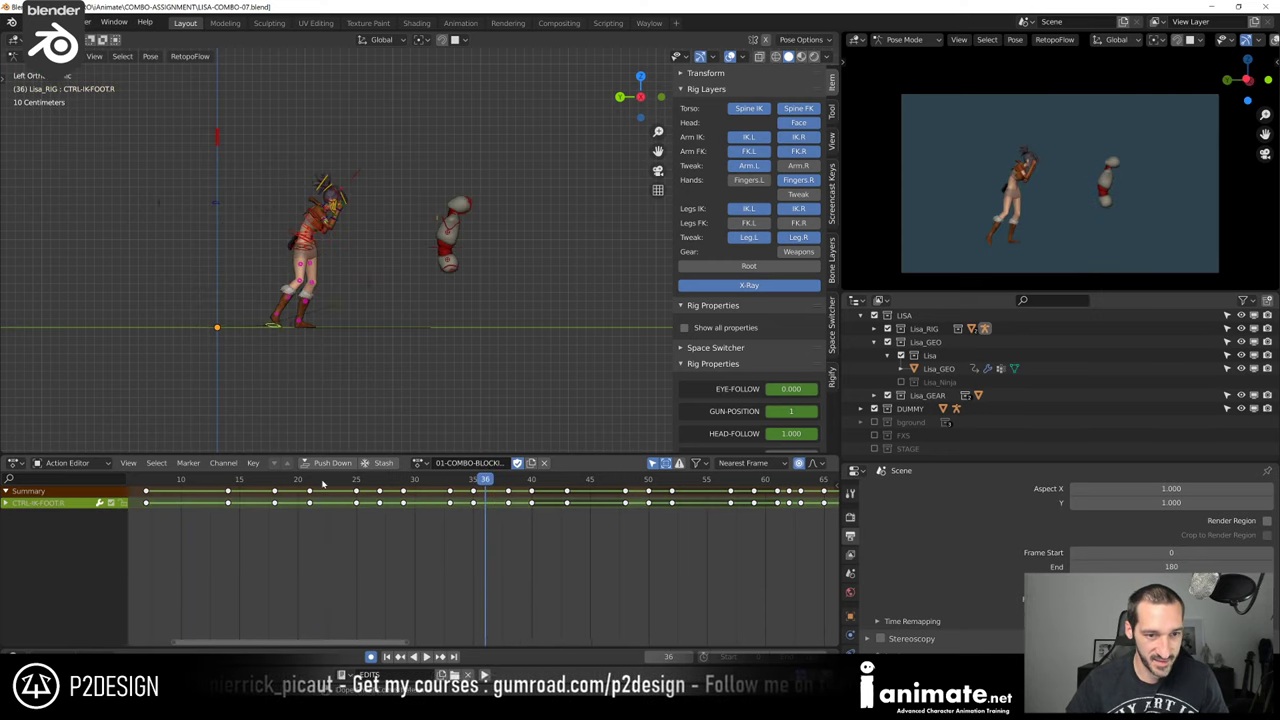
pyautogui.moveTo(323, 484); pyautogui.dragTo(494, 519)
pyautogui.press('space')
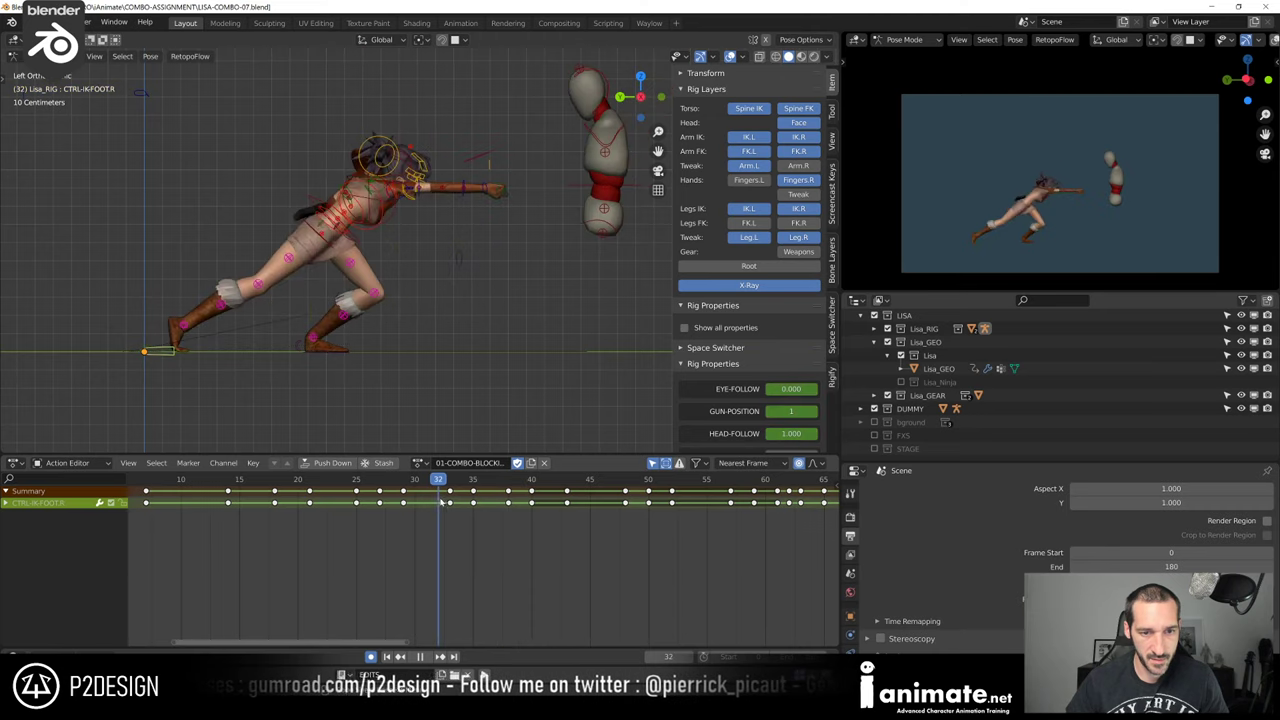
# At frame 36, create a breakdown pose for the right foot IK control that brings the foot forward beside the left foot
pyautogui.moveTo(501, 504)
pyautogui.mouseDown()
pyautogui.moveTo(452, 505)
pyautogui.moveTo(542, 512)
pyautogui.moveTo(491, 507)
pyautogui.mouseUp()
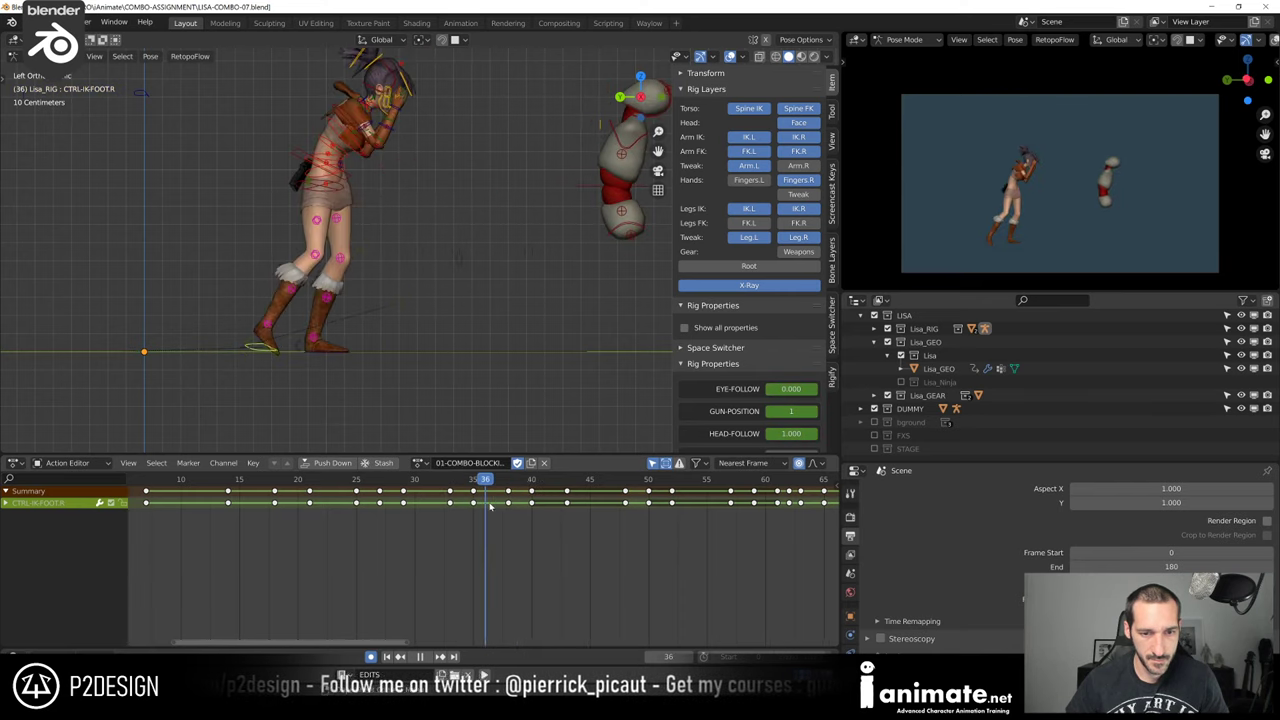
pyautogui.hotkey('shift', 'e')
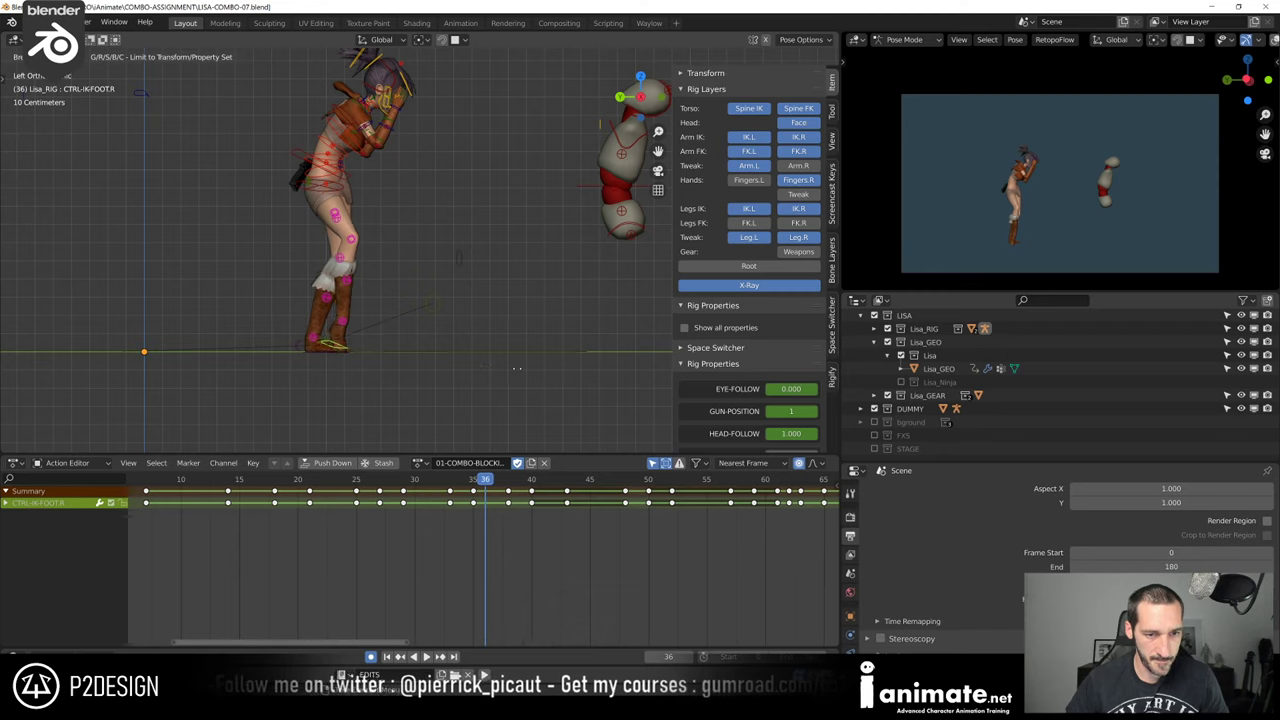
pyautogui.click(516, 367)
# Create a breakdown pose for the torso control at frame 36, halfway between the keys at frames 35 and 38
pyautogui.click(352, 179)
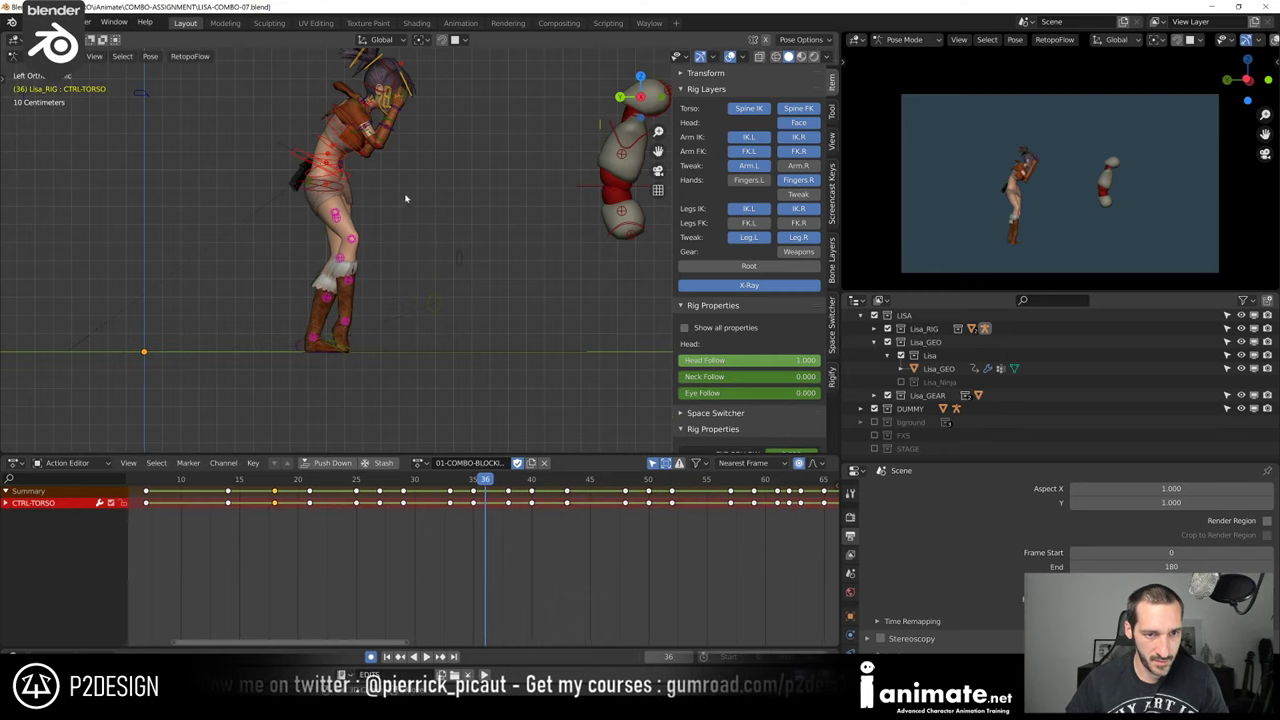
pyautogui.hotkey('shift', 'e')
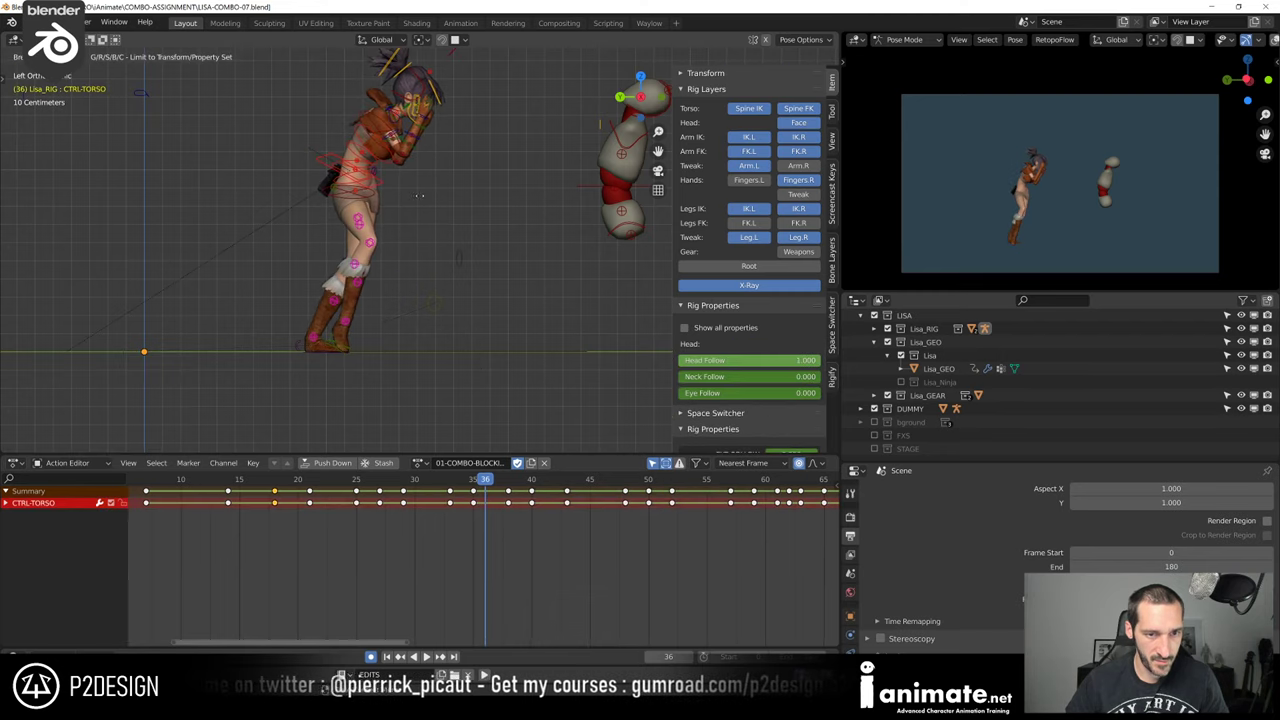
pyautogui.click(484, 524)
# Scrub and step between frames 32 and 36 to examine how the body rises out of the punch recovery
pyautogui.click(473, 481)
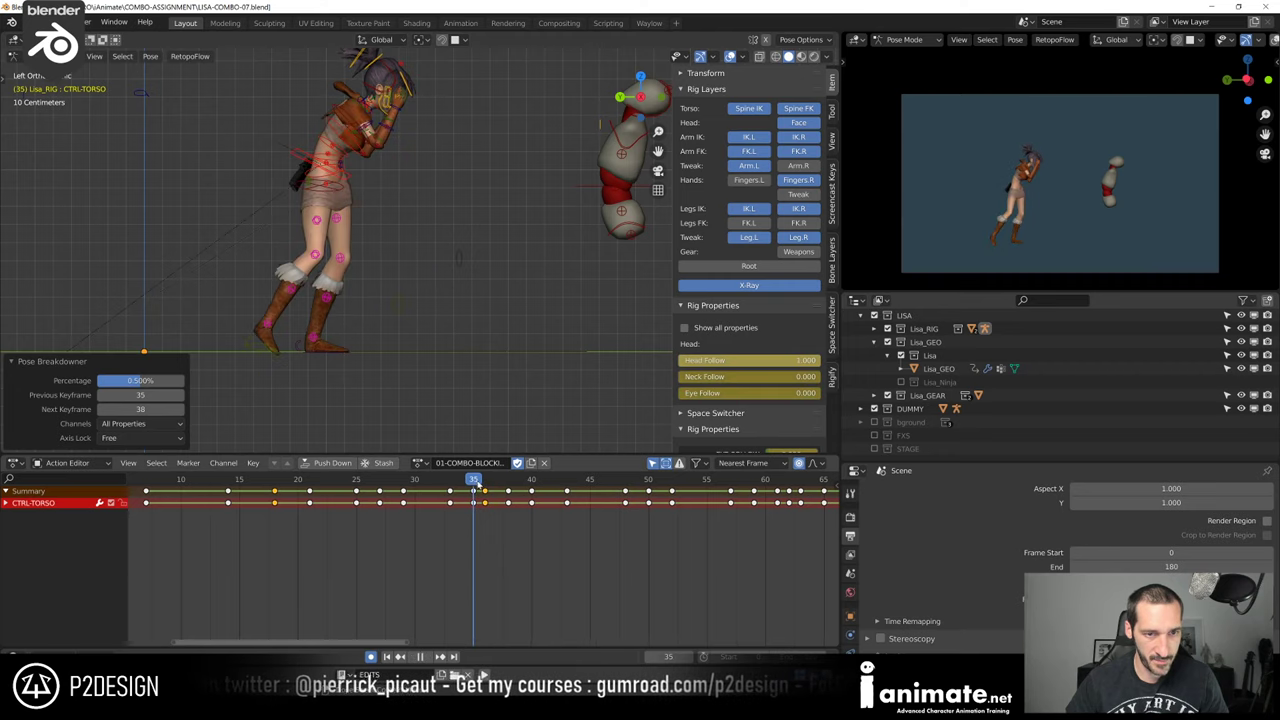
pyautogui.moveTo(477, 483)
pyautogui.mouseDown()
pyautogui.moveTo(522, 502)
pyautogui.moveTo(462, 495)
pyautogui.mouseUp()
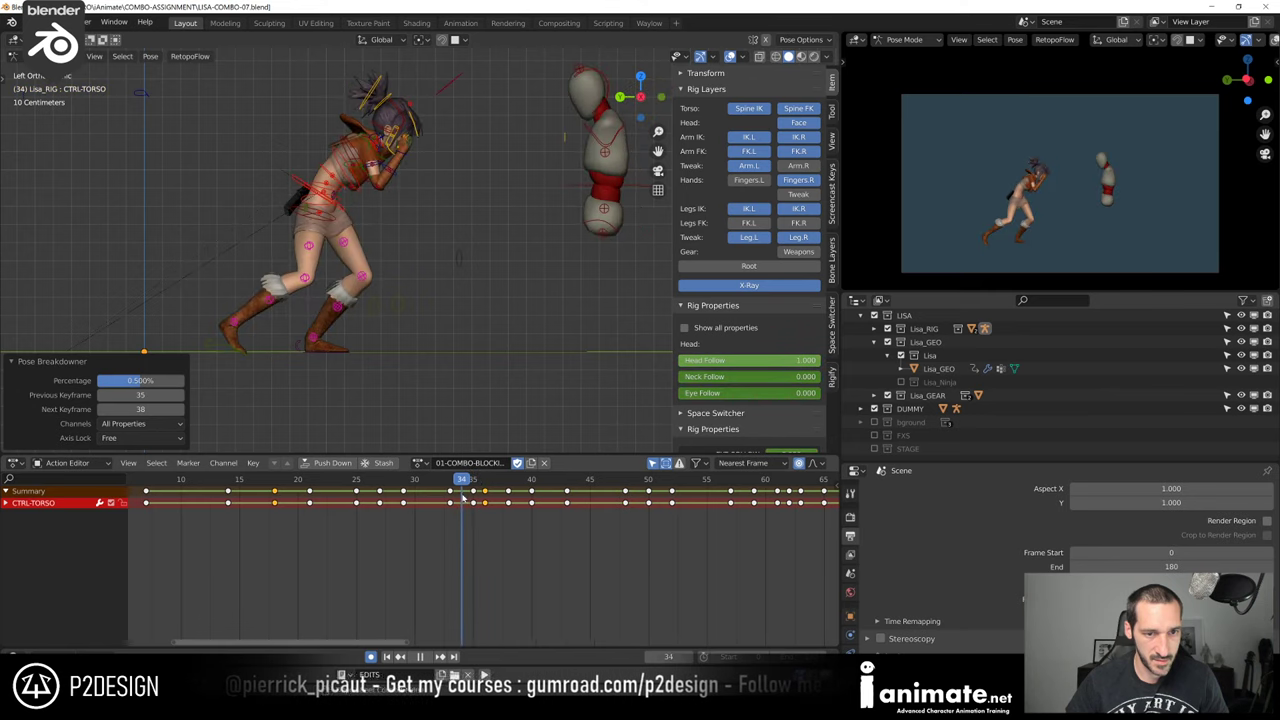
pyautogui.press('Right')
pyautogui.press('Right')
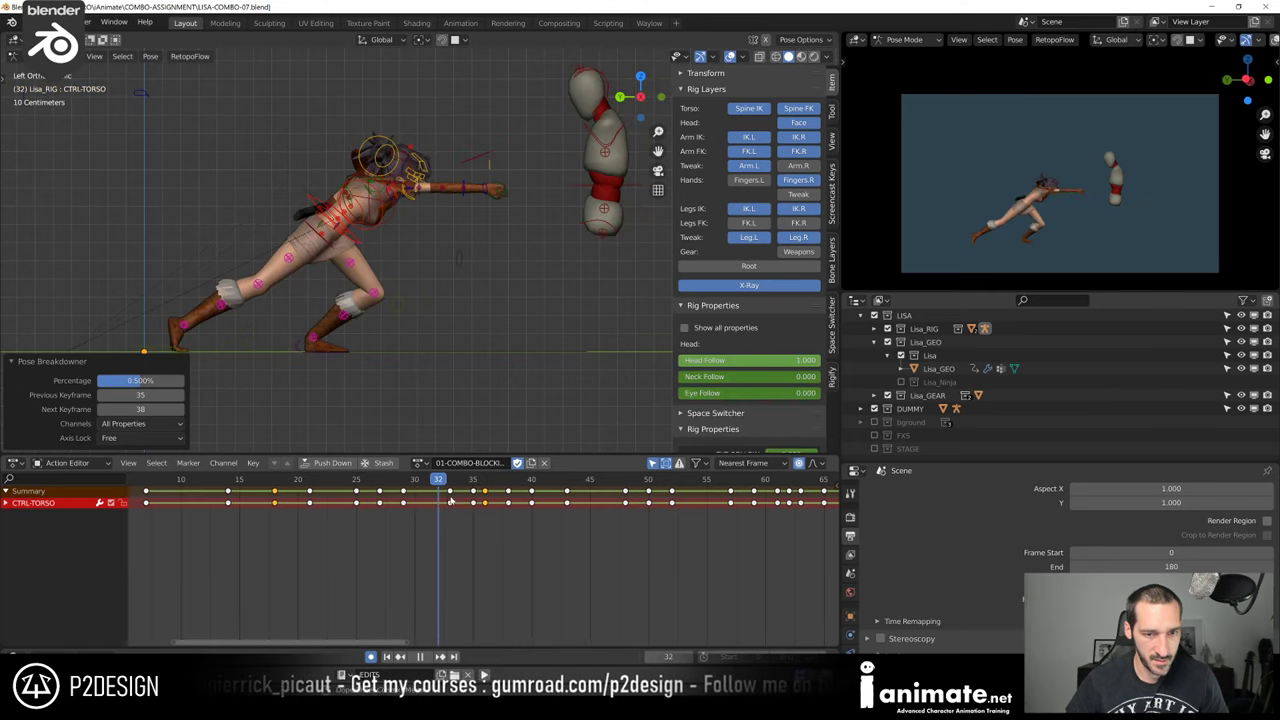
pyautogui.press('Left')
pyautogui.press('Left')
pyautogui.press('Right')
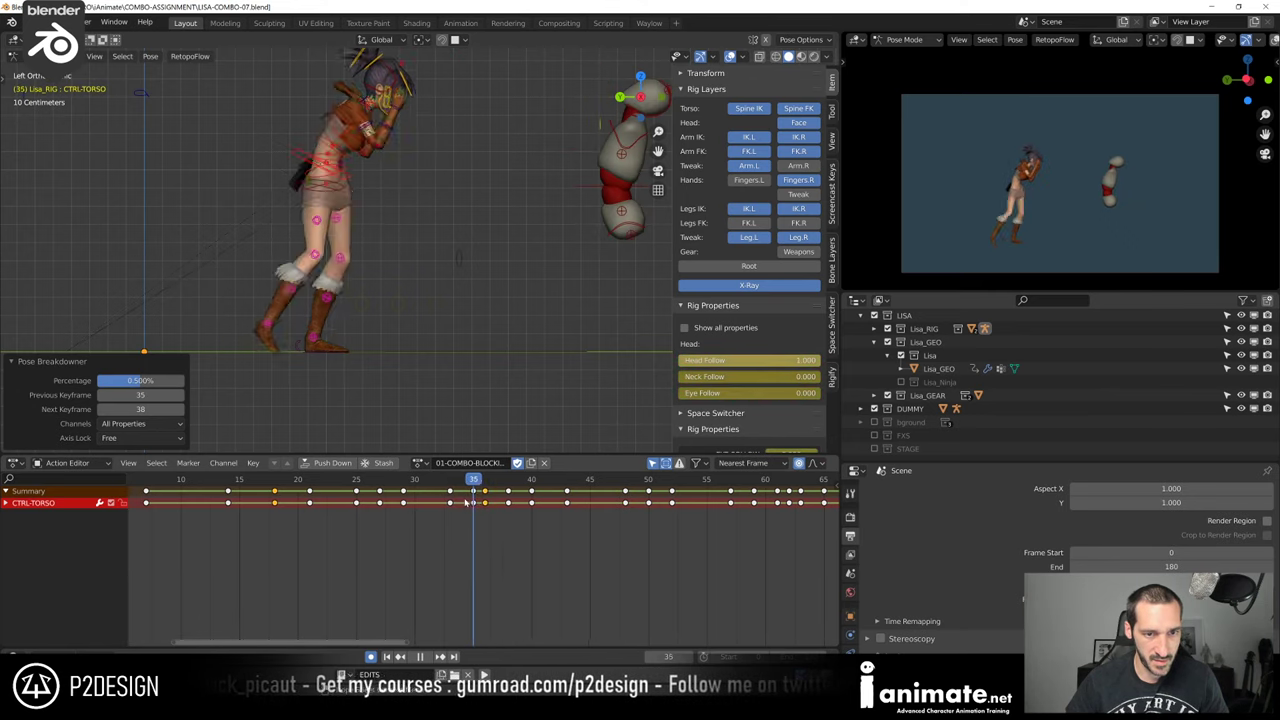
pyautogui.press('Right')
pyautogui.press('Right')
# At frame 35, move the torso control about 0.009 m along Y and -0.02 m along Z
pyautogui.moveTo(505, 497); pyautogui.dragTo(476, 500)
pyautogui.press('g')
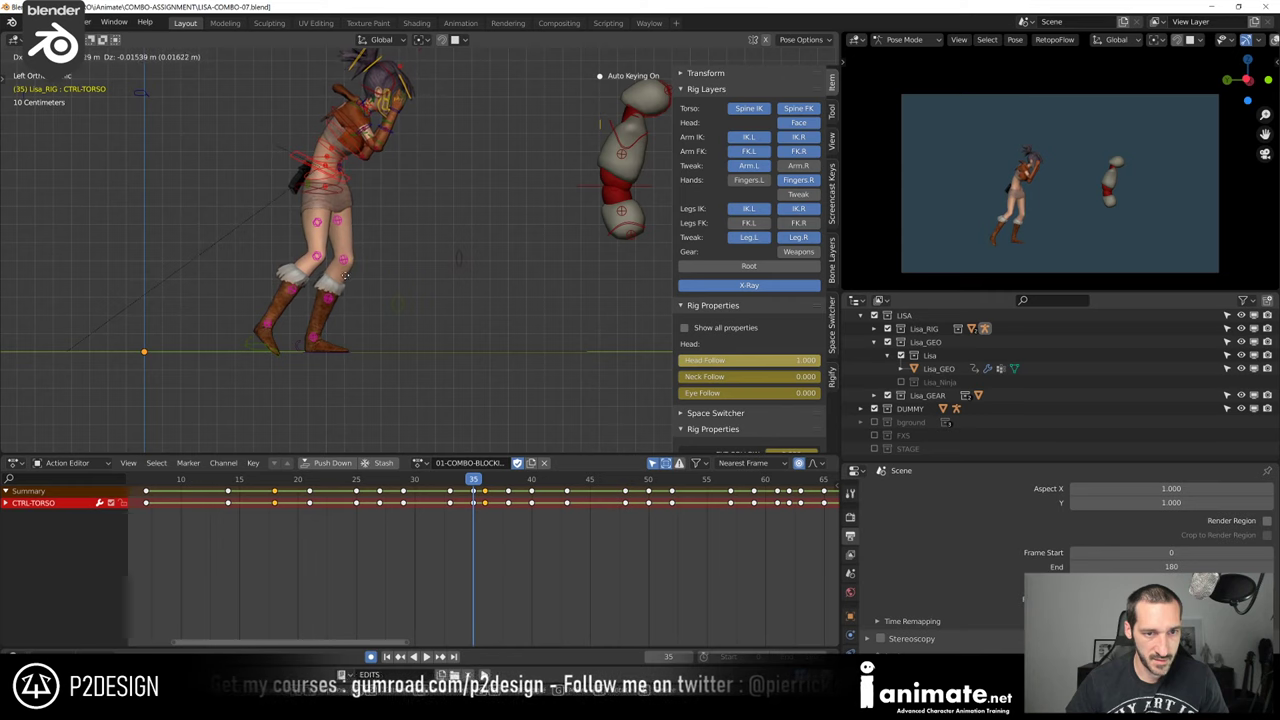
pyautogui.click(340, 288)
pyautogui.press('space')
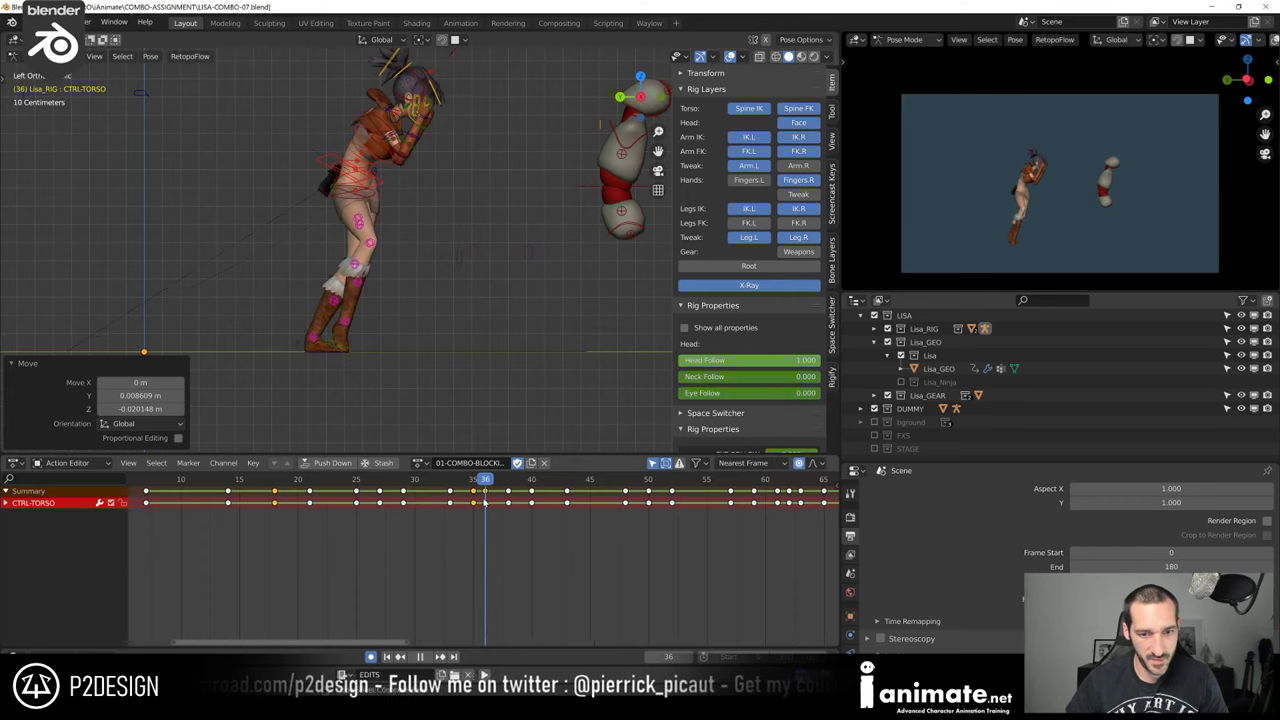
# At frame 36, move the torso control about 0.045 m along Y and 0.008 m along Z, and check it against frame 35
pyautogui.press('space')
pyautogui.press('g')
pyautogui.press('z')
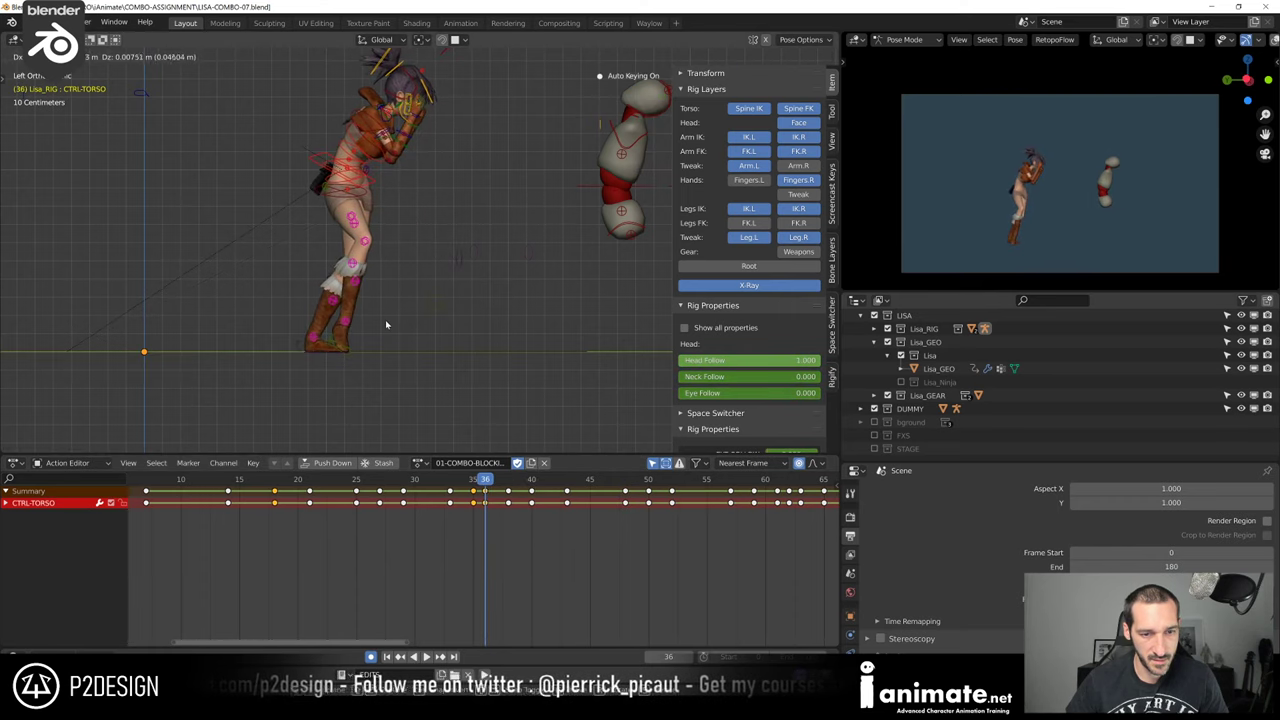
pyautogui.click(386, 324)
pyautogui.press('space')
pyautogui.moveTo(474, 485)
pyautogui.mouseDown()
pyautogui.moveTo(510, 490)
pyautogui.moveTo(458, 490)
pyautogui.moveTo(486, 490)
pyautogui.mouseUp()
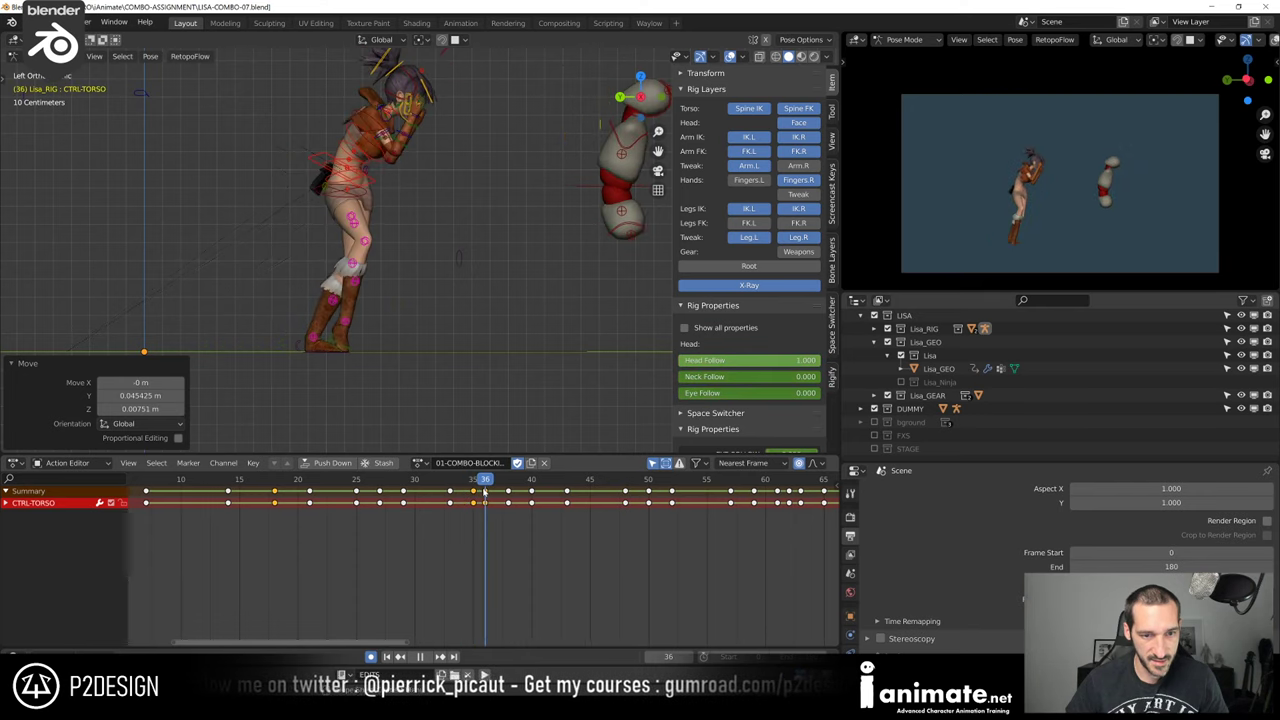
# At frame 36, set a new breakdown pose for the right foot IK control about midway between frames 35 and 38
pyautogui.click(343, 348)
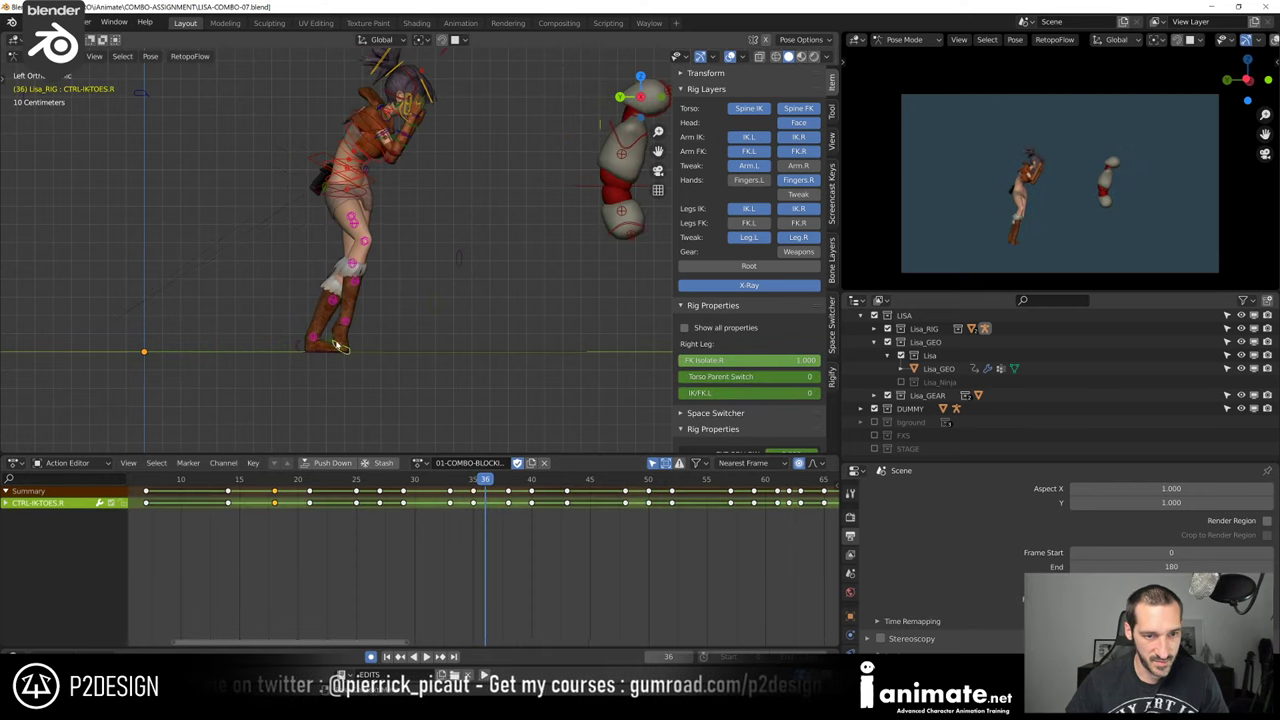
pyautogui.click(333, 346)
pyautogui.hotkey('shift', 'e')
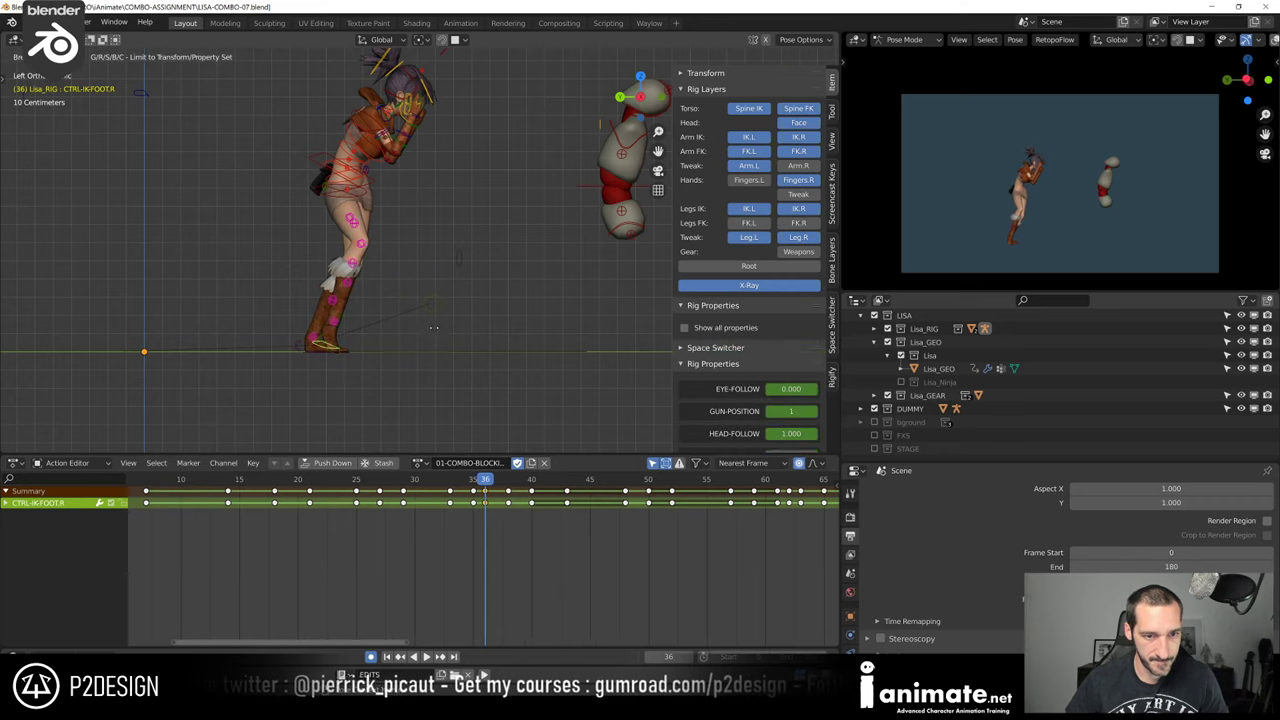
pyautogui.click(427, 328)
pyautogui.keyDown('shift'); pyautogui.moveTo(345, 201); pyautogui.dragTo(364, 233, button='middle'); pyautogui.keyUp('shift')
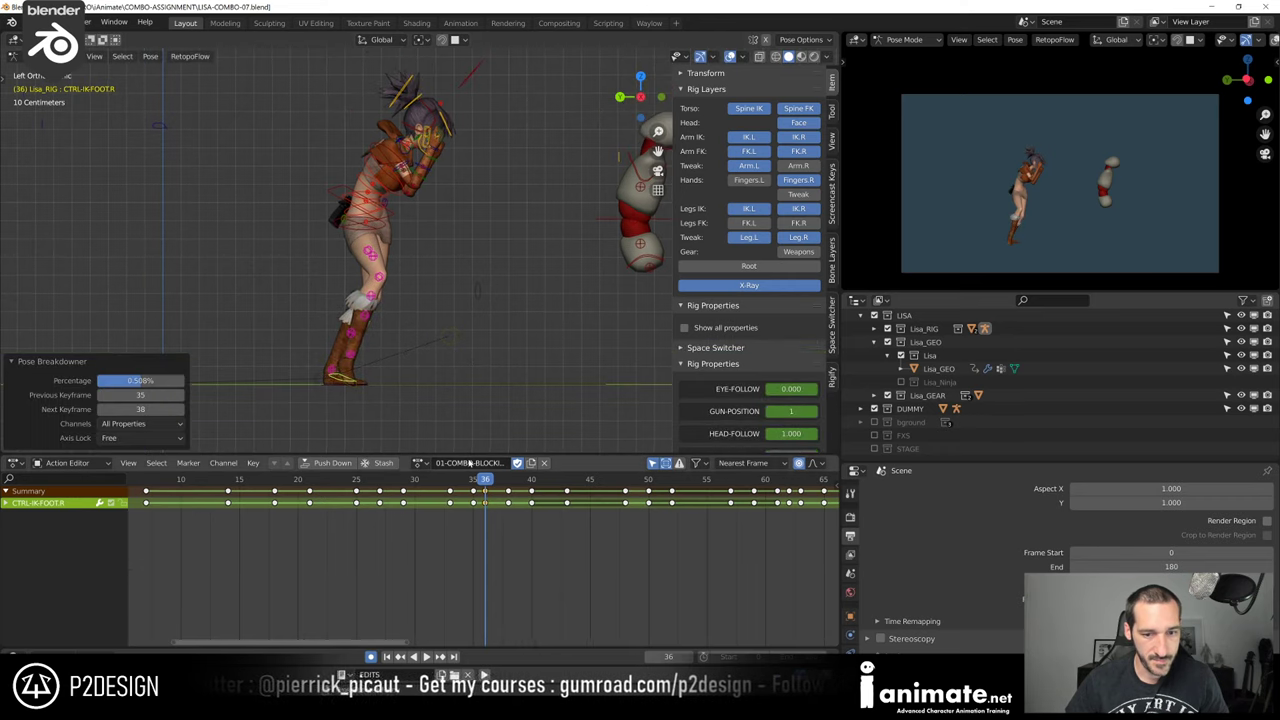
pyautogui.click(474, 481)
pyautogui.moveTo(474, 481)
pyautogui.mouseDown()
pyautogui.moveTo(508, 481)
pyautogui.moveTo(475, 488)
pyautogui.moveTo(486, 488)
pyautogui.mouseUp()
# At frame 36, create a chest breakdown pose about 41% between frames 35 and 38, and rotate the chest about -2.45° in the view
pyautogui.click(393, 156)
pyautogui.moveTo(393, 156); pyautogui.dragTo(440, 231, button='middle')
pyautogui.hotkey('shift', 'e')
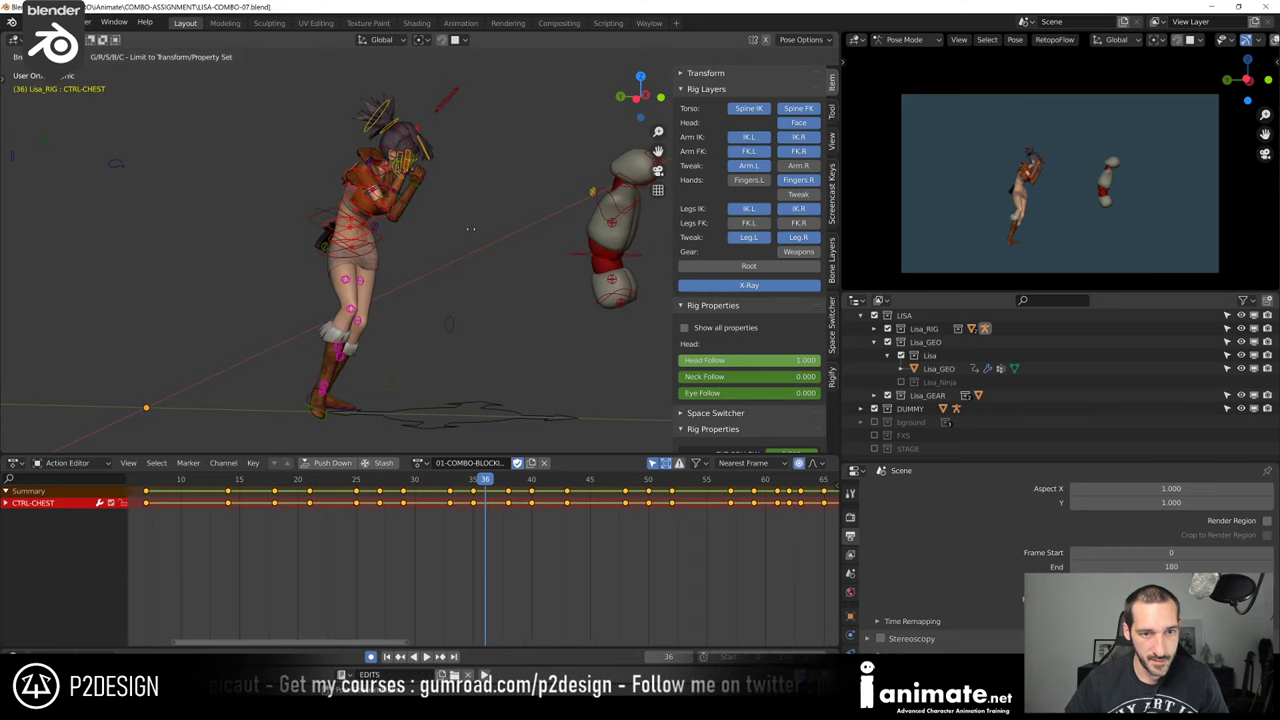
pyautogui.click(340, 185)
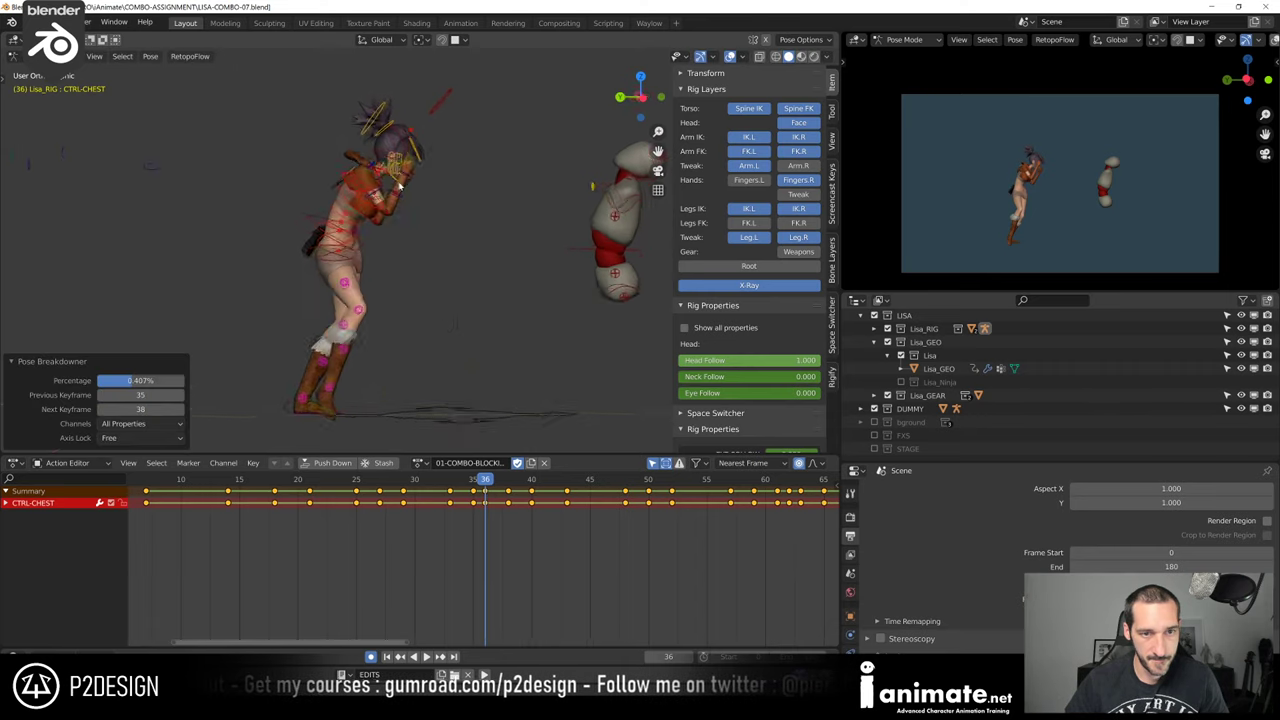
pyautogui.press('r')
pyautogui.click(412, 181)
pyautogui.press('space')
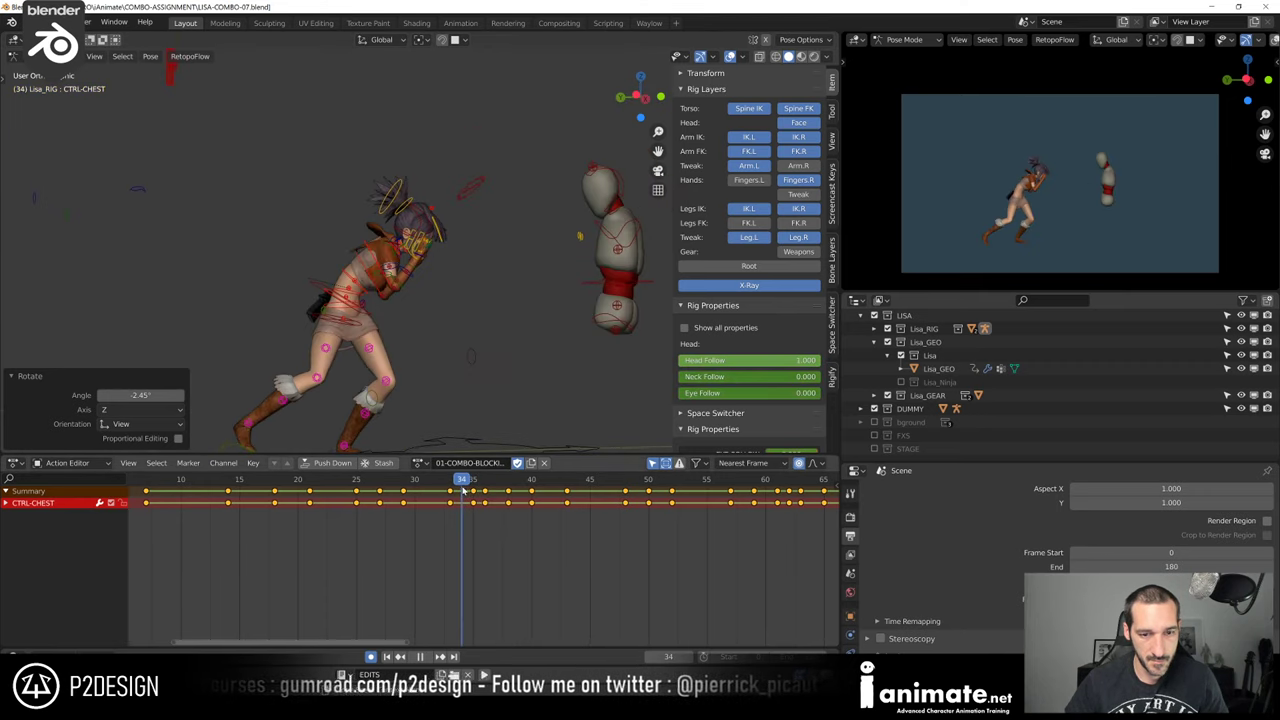
pyautogui.moveTo(463, 490)
pyautogui.mouseDown()
pyautogui.moveTo(449, 493)
pyautogui.moveTo(476, 499)
pyautogui.mouseUp()
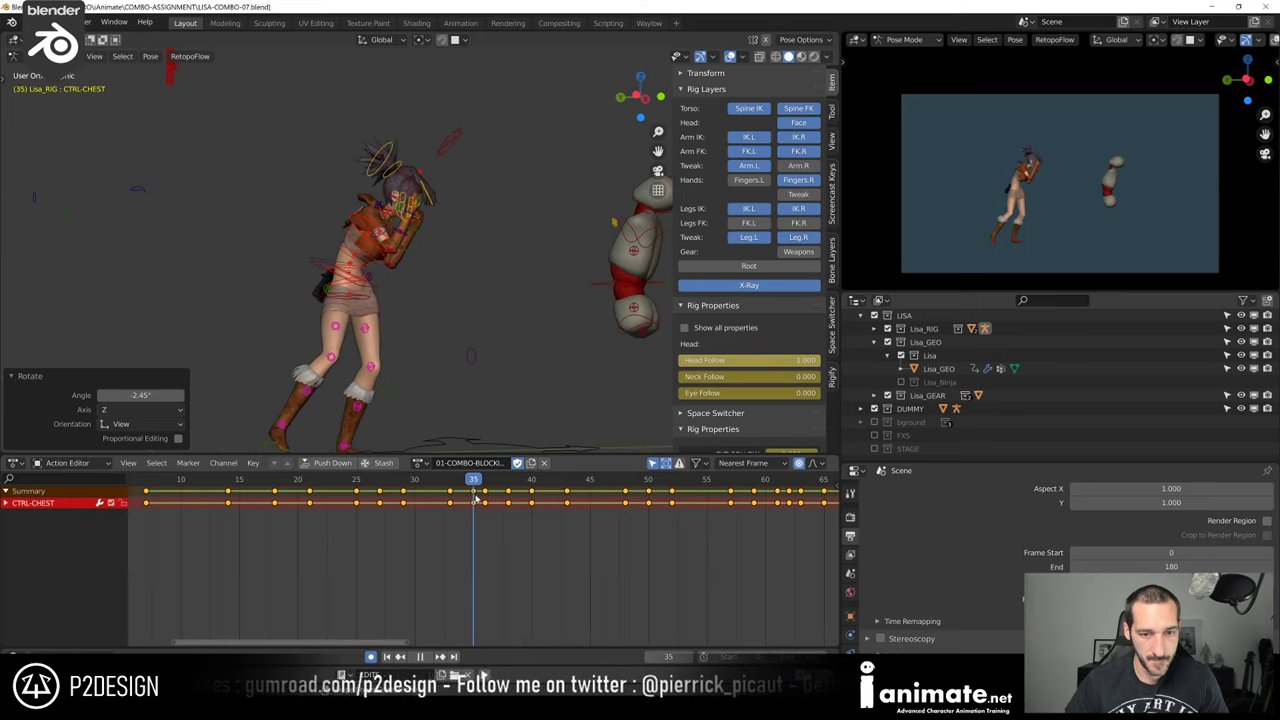
# At frame 35, slightly rotate the neck controls and rotate the head tweak control about -1° to adjust the head's tilt
pyautogui.moveTo(394, 250); pyautogui.dragTo(366, 220, button='middle')
pyautogui.scroll(3, 366, 218)
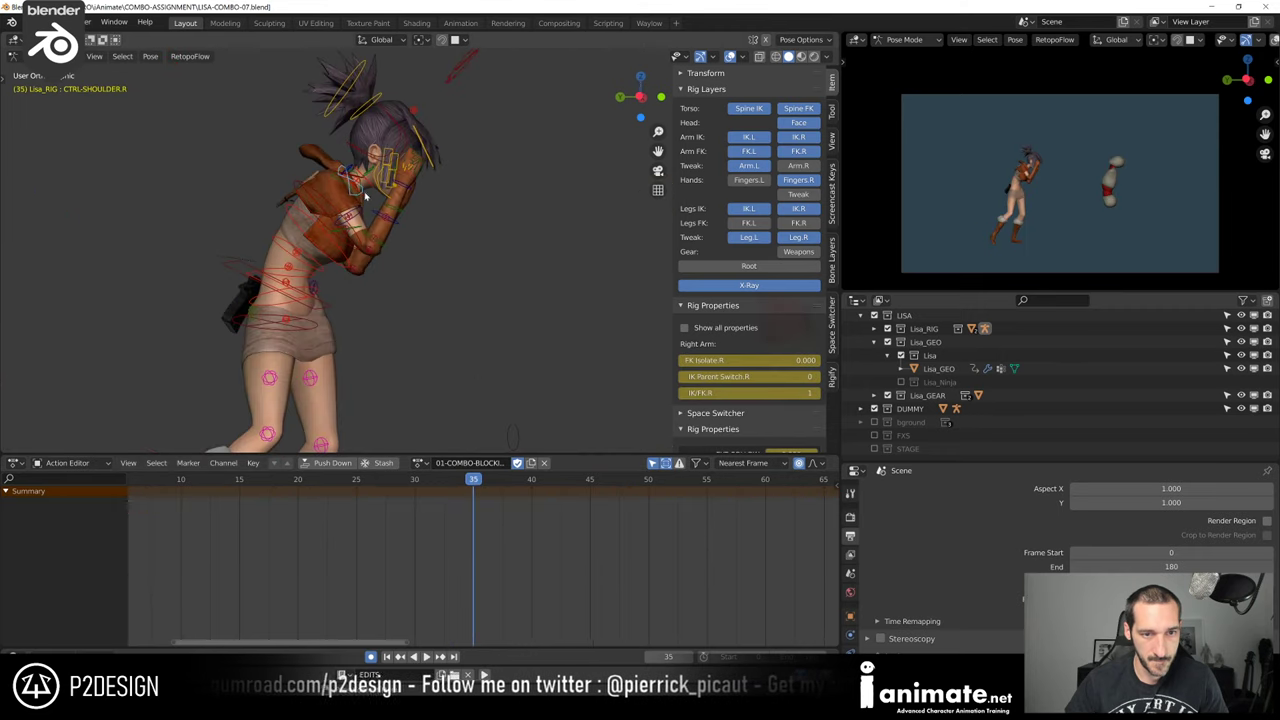
pyautogui.click(370, 198)
pyautogui.press('r')
pyautogui.click(376, 200)
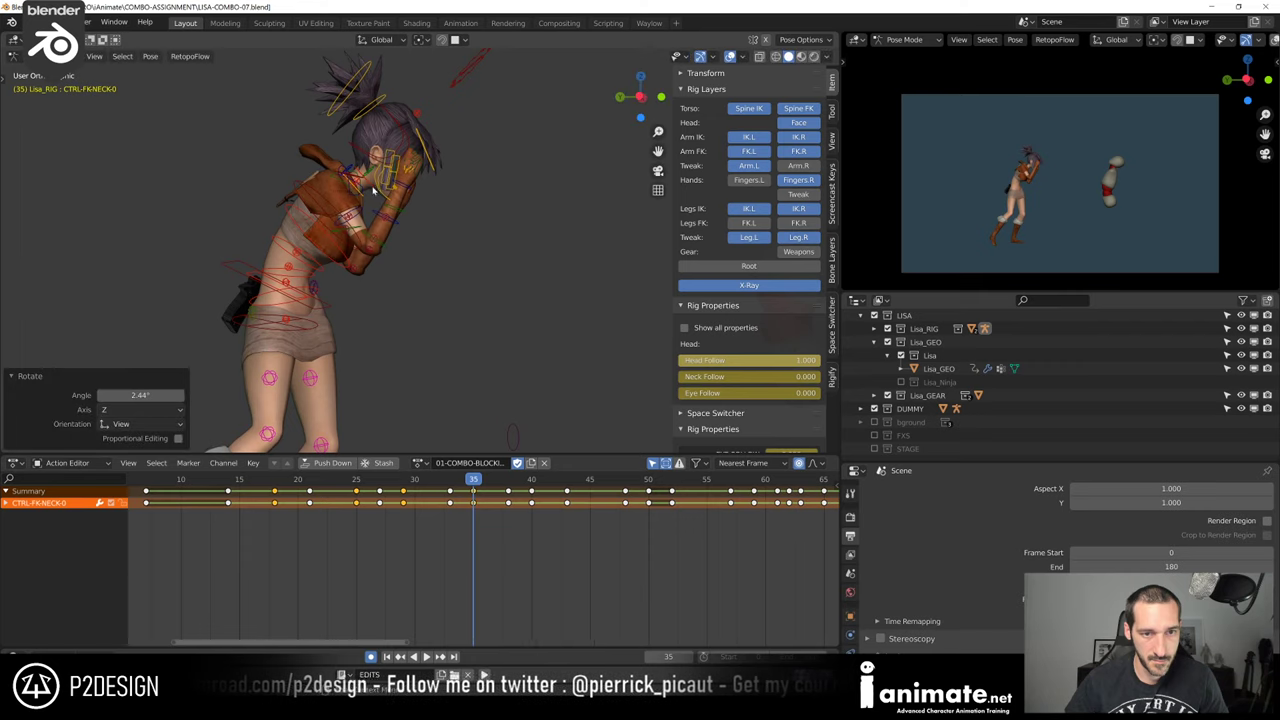
pyautogui.press('r')
pyautogui.click(388, 186)
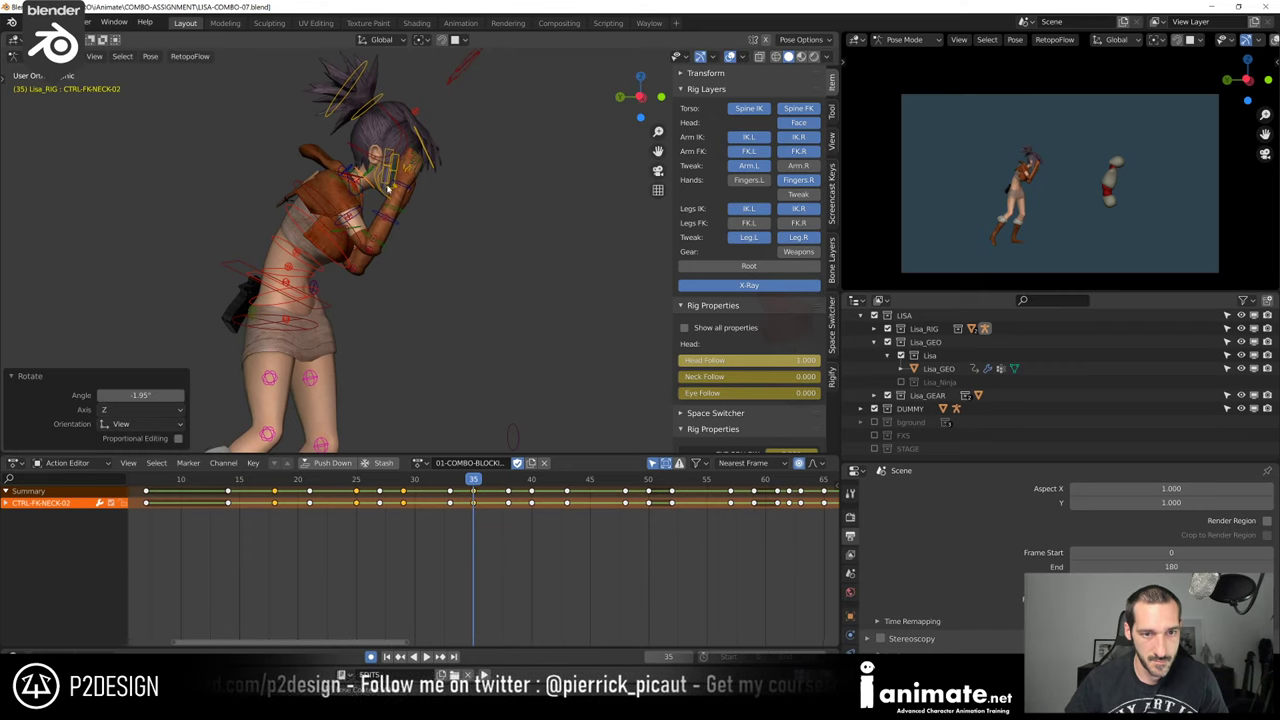
pyautogui.click(414, 114)
pyautogui.press('r')
pyautogui.click(441, 105)
pyautogui.moveTo(438, 483); pyautogui.dragTo(448, 486)
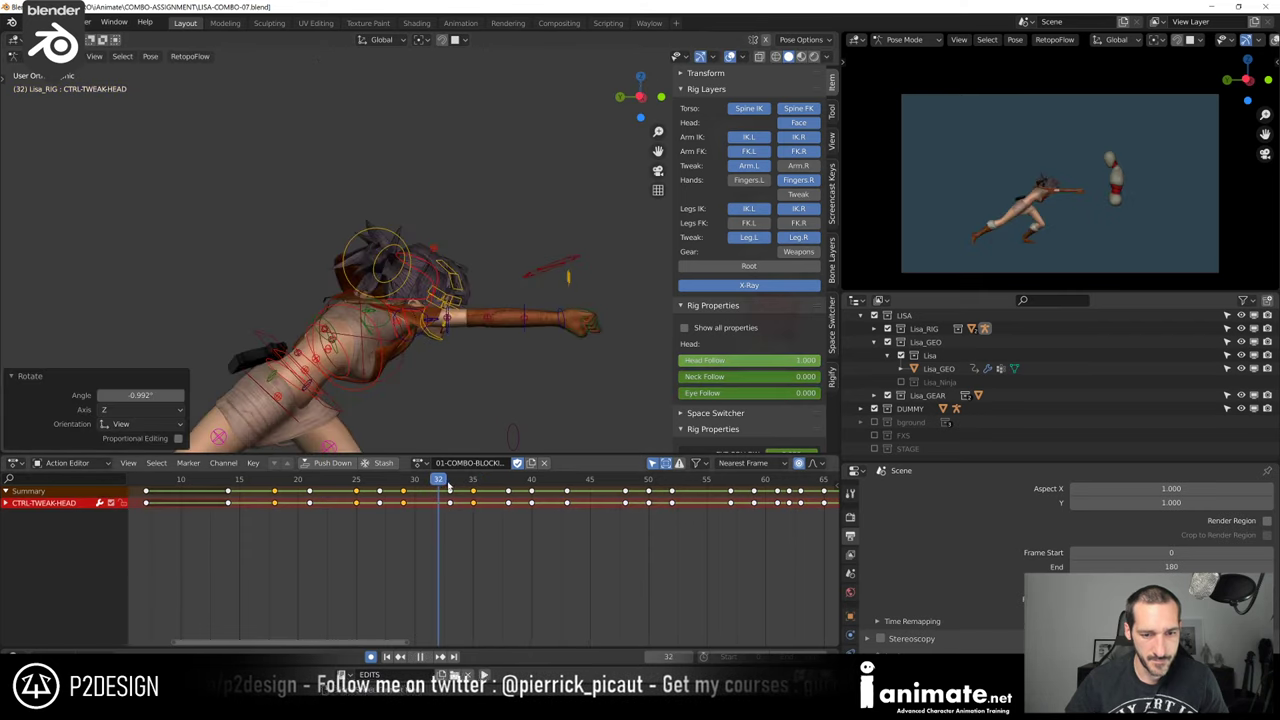
pyautogui.press('space')
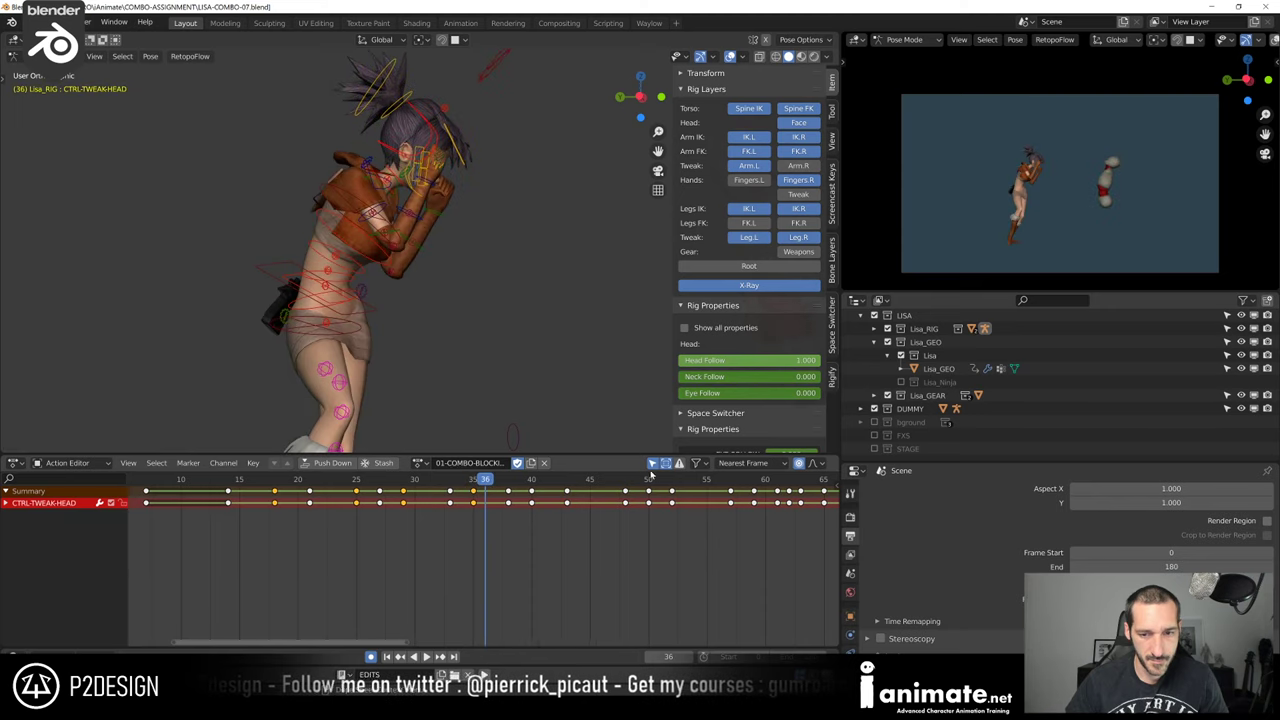
# Display the keyframes of all rig controls in the action editor and return to frame 35
pyautogui.click(652, 463)
pyautogui.click(474, 481)
pyautogui.press('space')
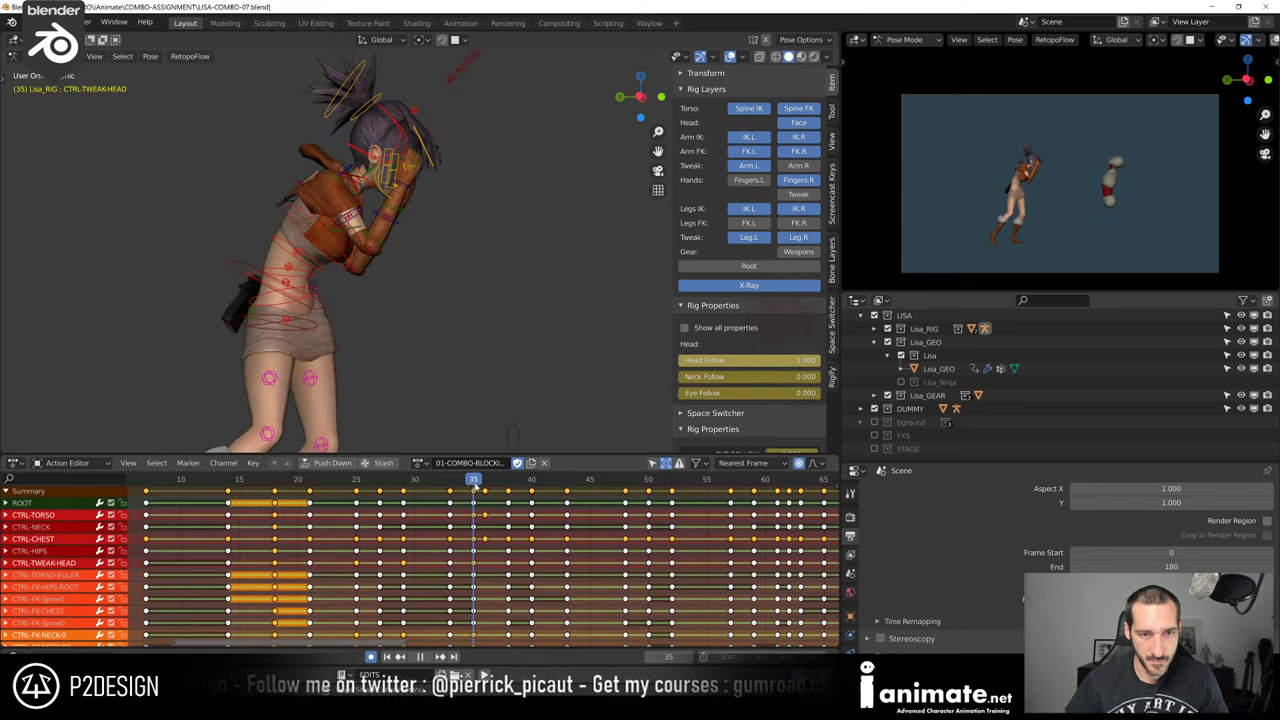
pyautogui.moveTo(474, 482)
pyautogui.mouseDown()
pyautogui.moveTo(529, 495)
pyautogui.moveTo(450, 507)
pyautogui.moveTo(473, 507)
pyautogui.mouseUp()
# At frame 35, rotate the left upper arm FK control about -3.86° and the left forearm FK control around its local Z axis
pyautogui.moveTo(610, 290); pyautogui.dragTo(468, 256, button='middle')
pyautogui.click(449, 270)
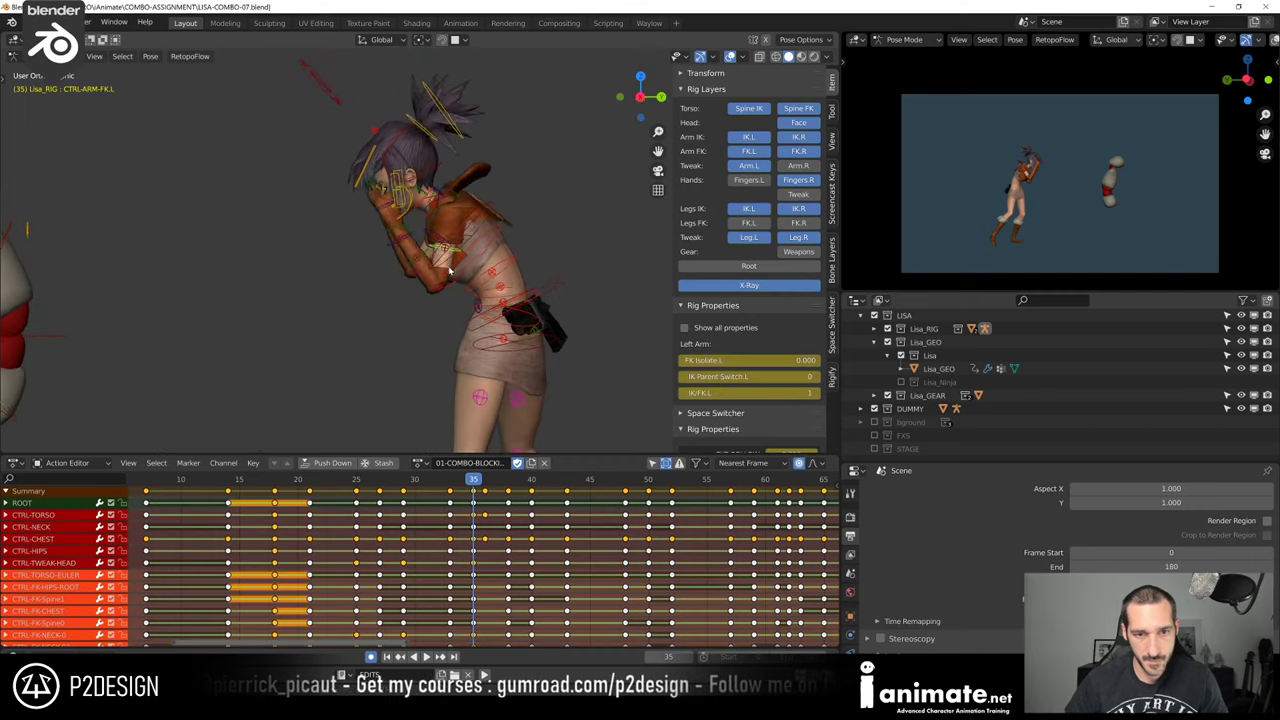
pyautogui.press('r')
pyautogui.click(481, 308)
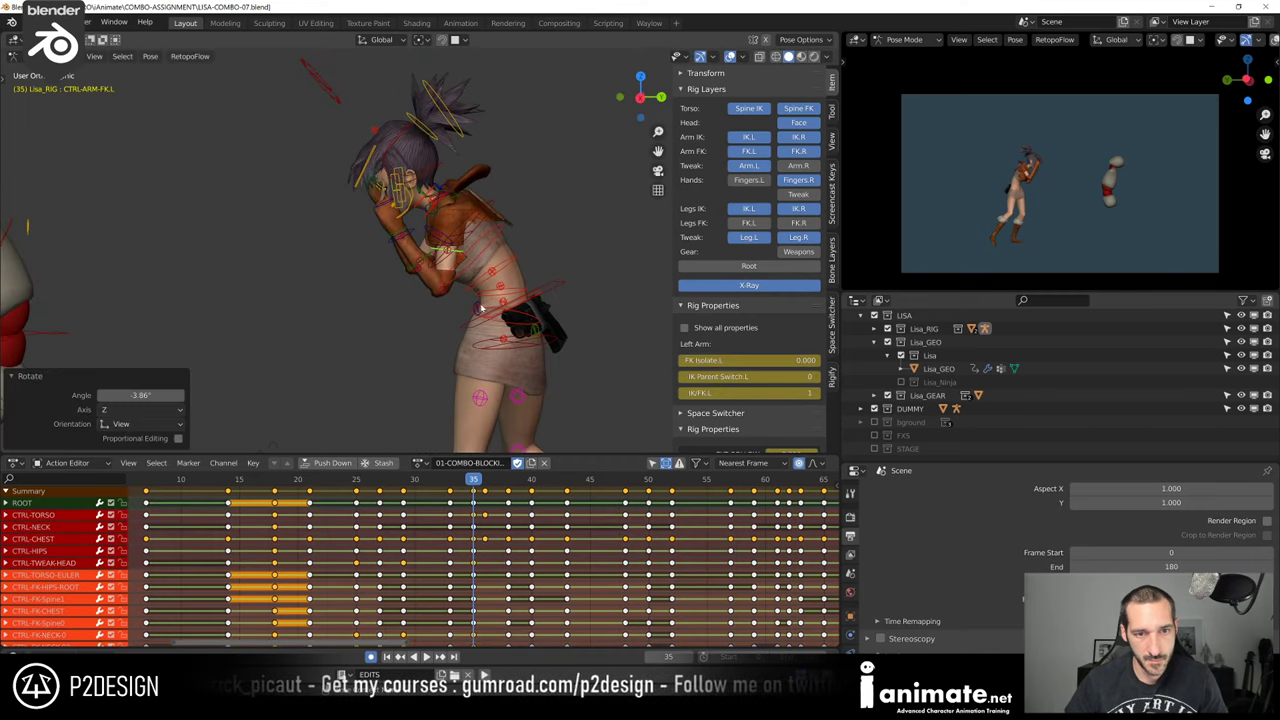
pyautogui.click(428, 256)
pyautogui.press('r')
pyautogui.press('z')
pyautogui.press('z')
pyautogui.click(343, 211)
# From the left orthographic view, rotate the right upper arm FK control about 5.7° at frame 35
pyautogui.moveTo(343, 211); pyautogui.dragTo(460, 423, button='middle')
pyautogui.press('ctrl+KP_3')
pyautogui.moveTo(474, 484)
pyautogui.mouseDown()
pyautogui.moveTo(455, 485)
pyautogui.moveTo(473, 482)
pyautogui.mouseUp()
pyautogui.scroll(3, 446, 300)
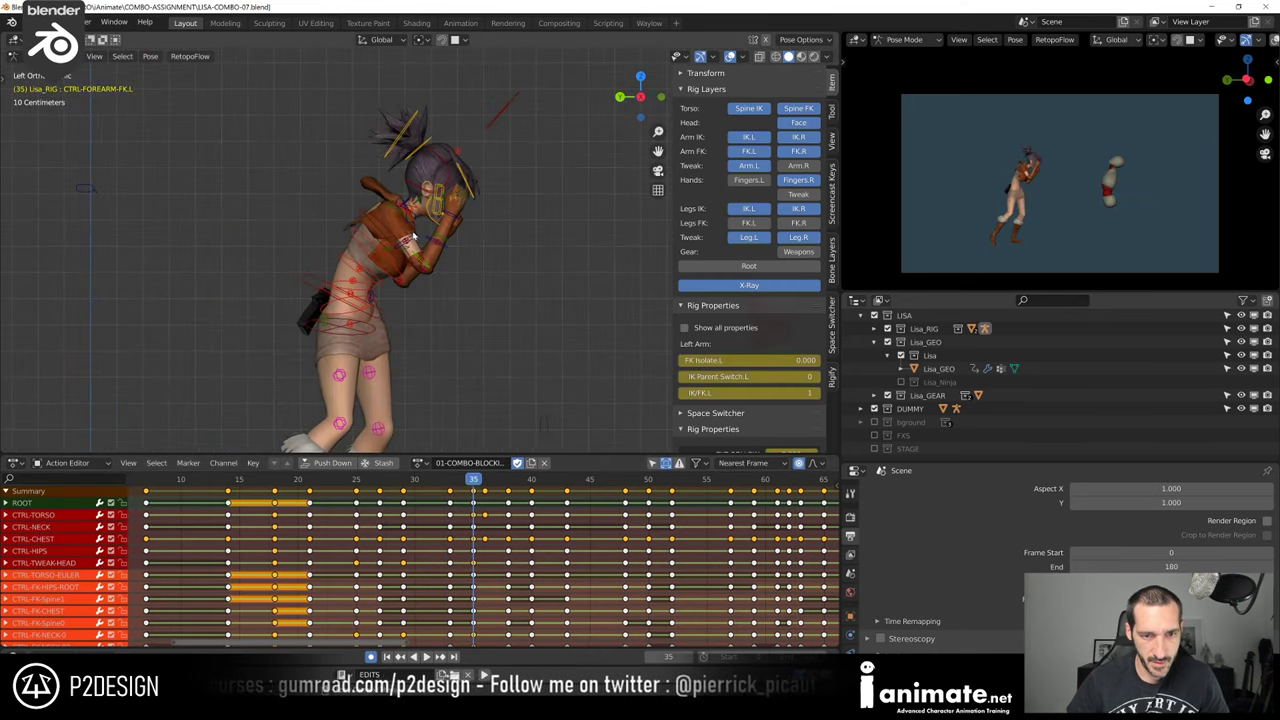
pyautogui.press('r')
pyautogui.click(478, 250)
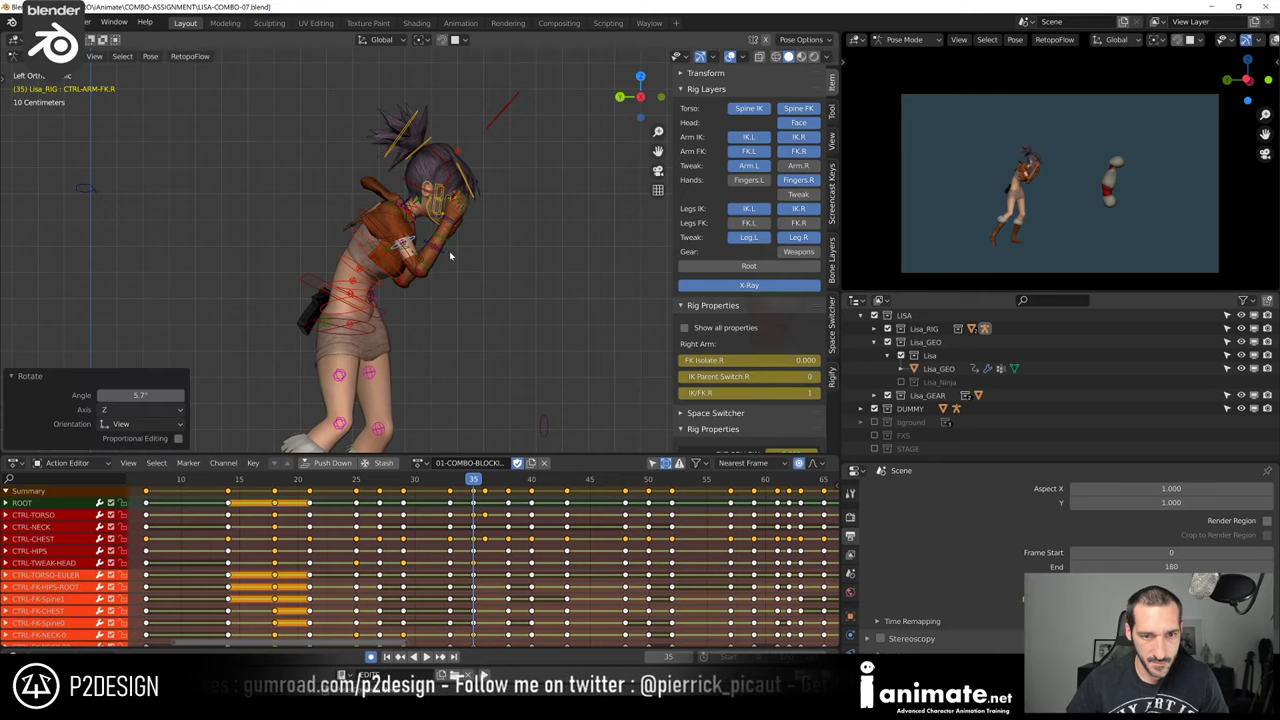
# At frame 35, rotate the right forearm FK control and rotate the right hand FK control about -5.99°
pyautogui.press('r')
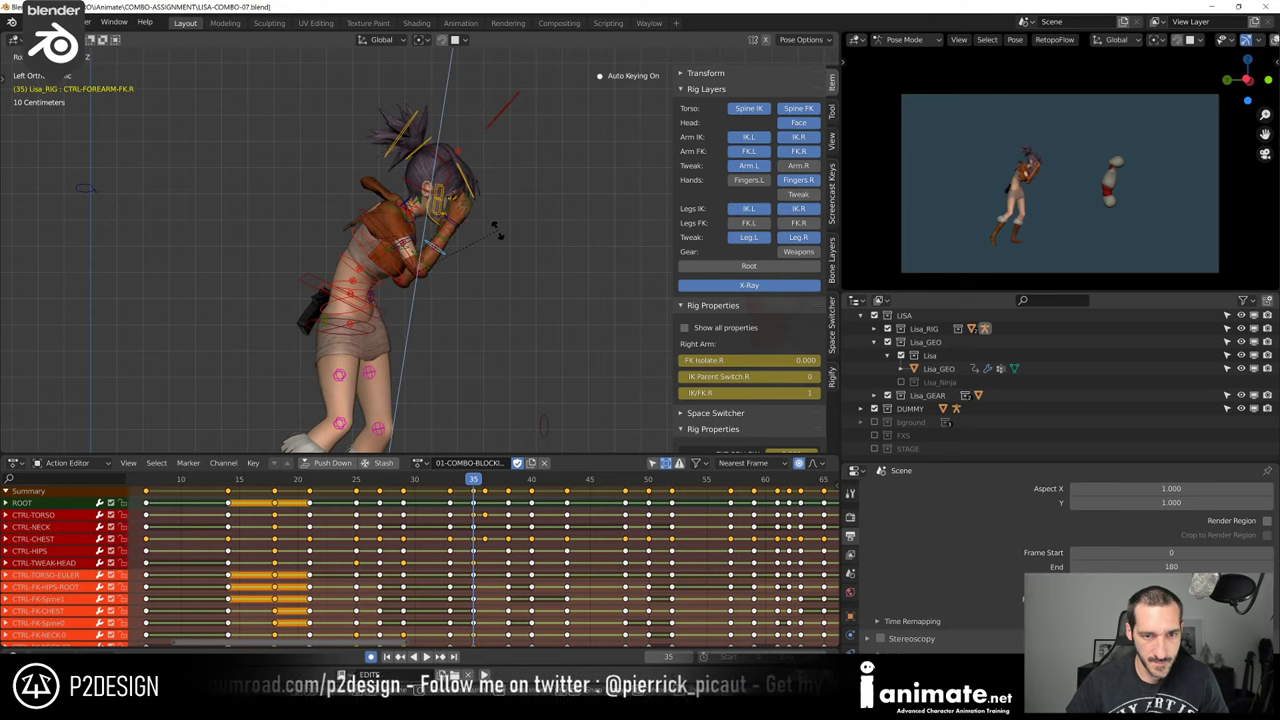
pyautogui.click(496, 230)
pyautogui.click(459, 227)
pyautogui.press('r')
pyautogui.click(480, 232)
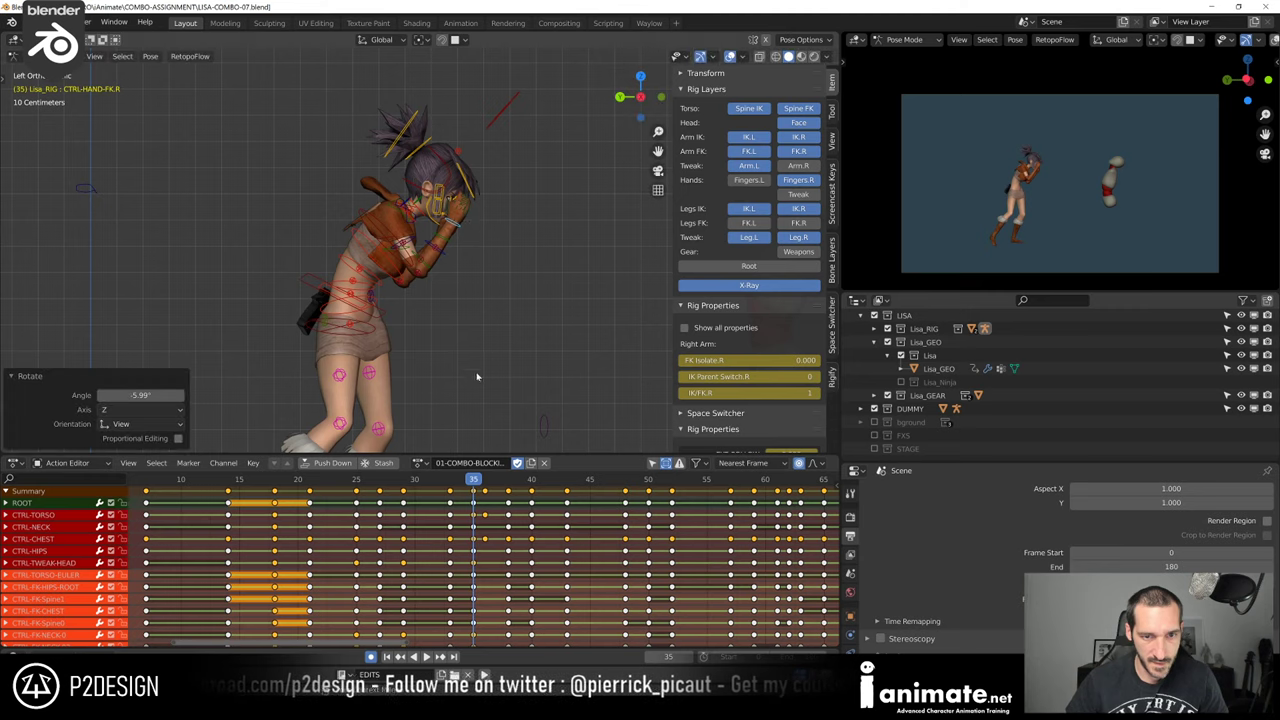
pyautogui.press('space')
pyautogui.click(474, 481)
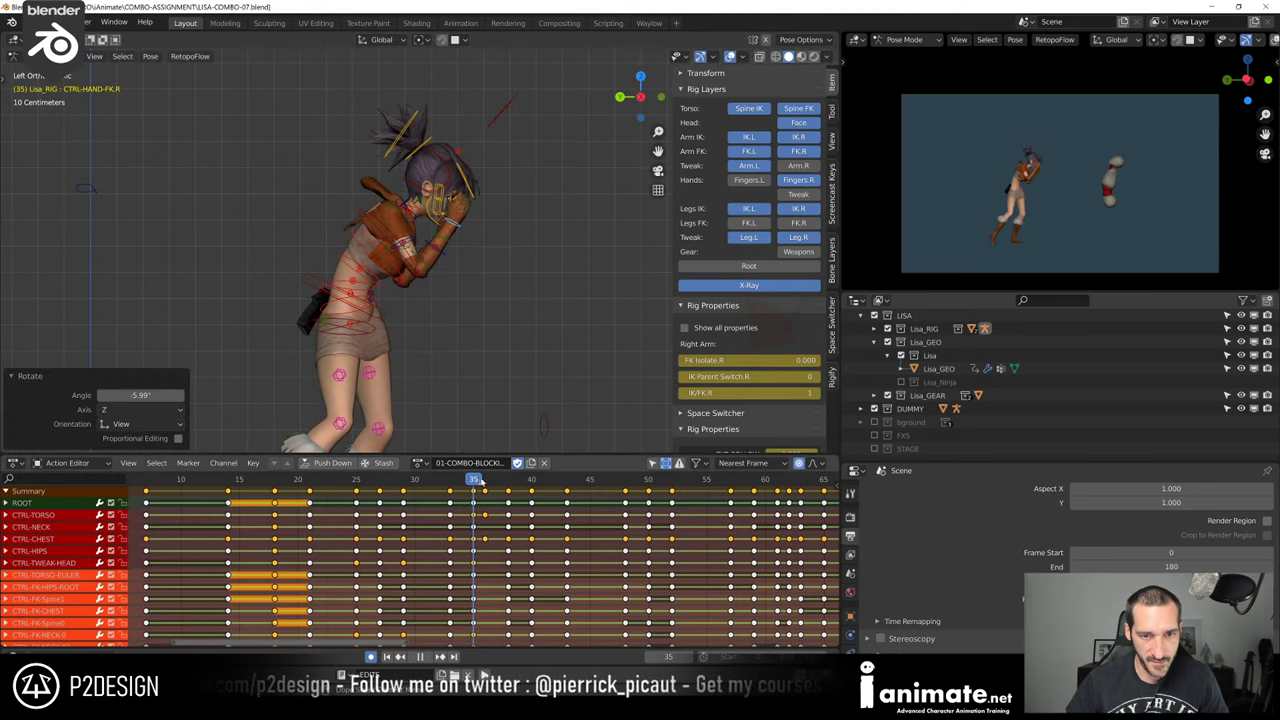
# At frame 36, create breakdown poses for the right forearm and right upper arm FK controls
pyautogui.moveTo(480, 481)
pyautogui.mouseDown()
pyautogui.moveTo(455, 488)
pyautogui.moveTo(484, 484)
pyautogui.mouseUp()
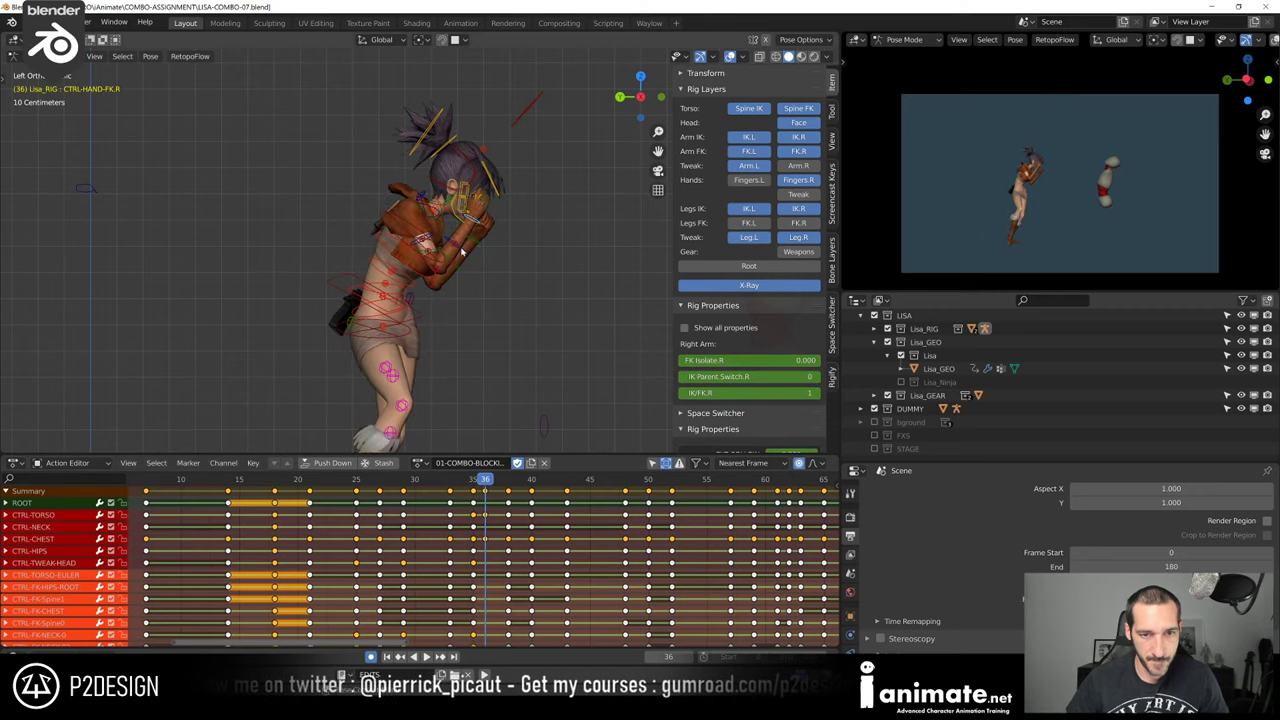
pyautogui.scroll(3, 481, 285)
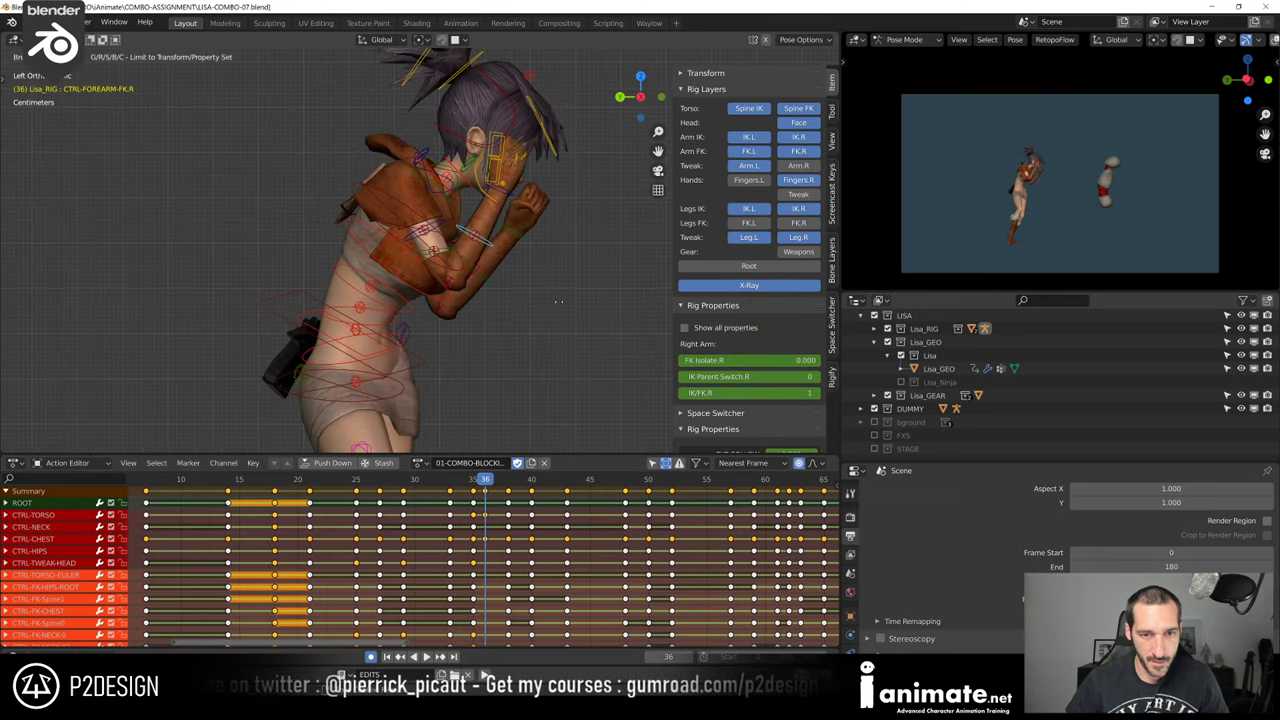
pyautogui.click(462, 236)
pyautogui.click(447, 228)
pyautogui.hotkey('shift', 'e')
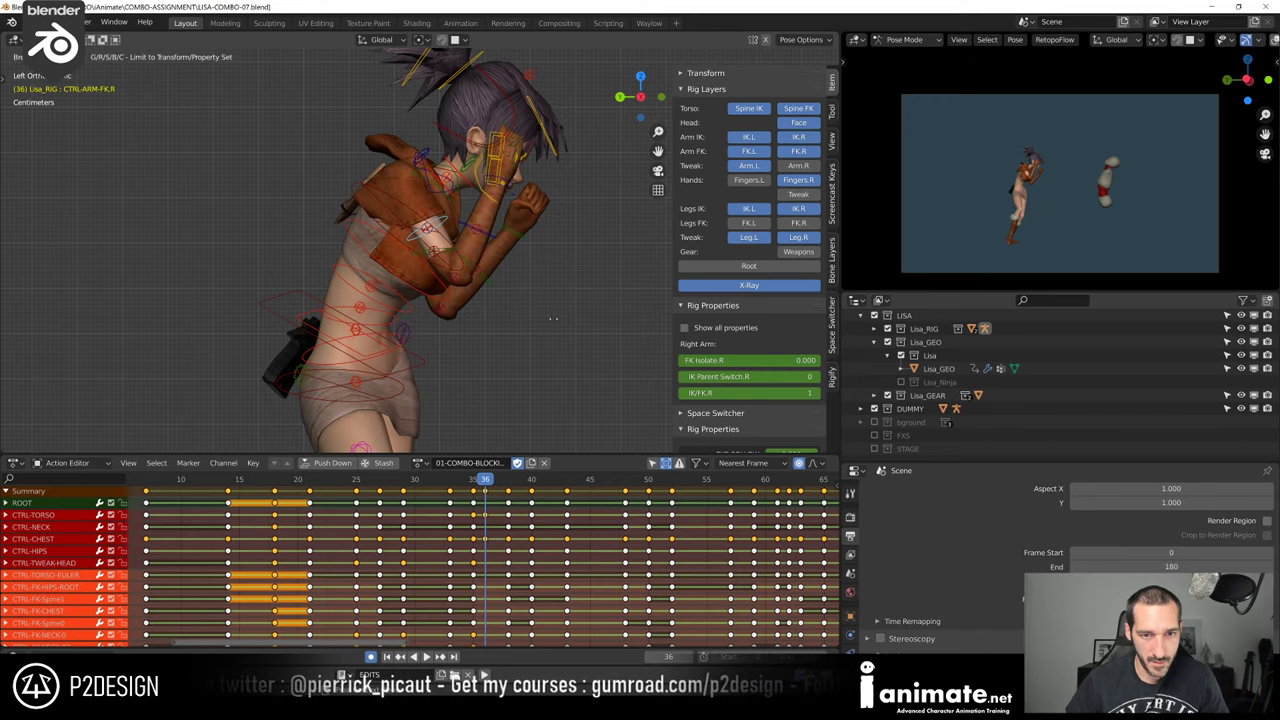
pyautogui.click(547, 318)
# At frame 36, create a breakdown pose for the left forearm FK control about 66% between frames 35 and 38
pyautogui.moveTo(543, 317); pyautogui.dragTo(511, 297, button='middle')
pyautogui.click(507, 289)
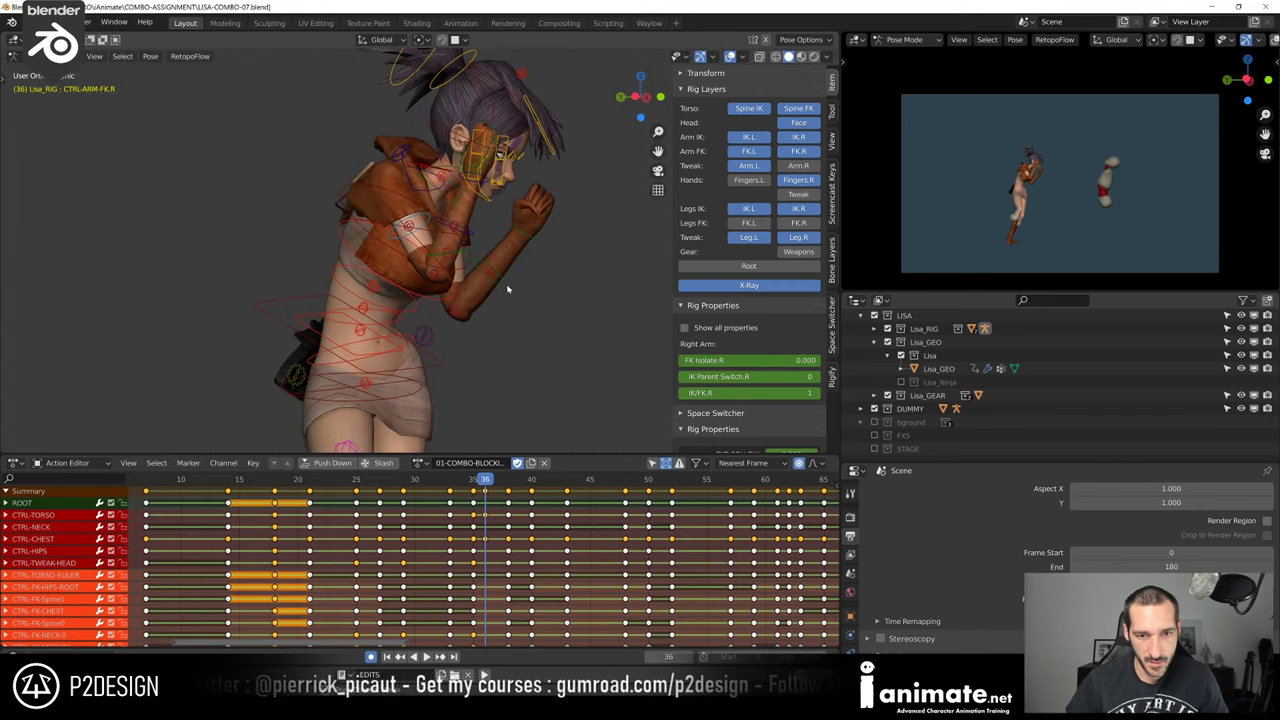
pyautogui.hotkey('shift', 'e')
pyautogui.click(484, 289)
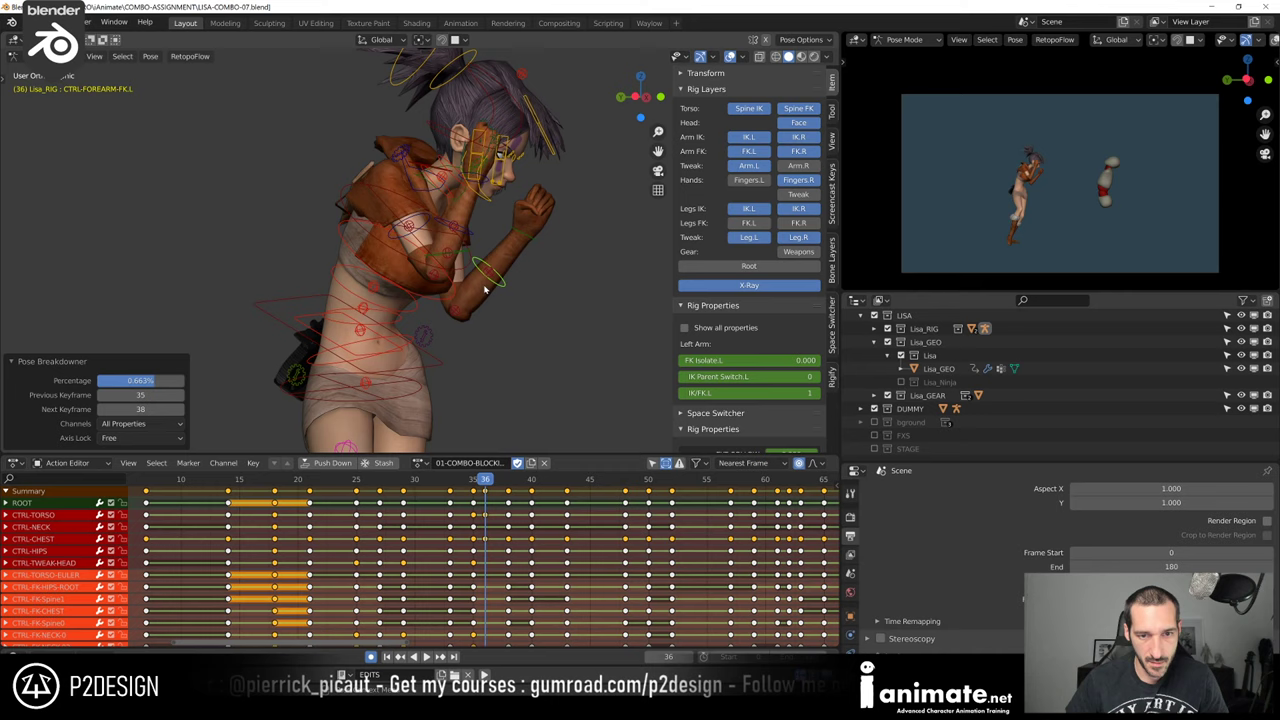
# At frame 36, create breakdown poses for the chest control and the left upper arm FK control, the arm about 34% between frames 35 and 38
pyautogui.click(475, 230)
pyautogui.hotkey('shift', 'e')
pyautogui.click(505, 274)
pyautogui.moveTo(505, 274); pyautogui.dragTo(462, 263, button='middle')
pyautogui.click(460, 256)
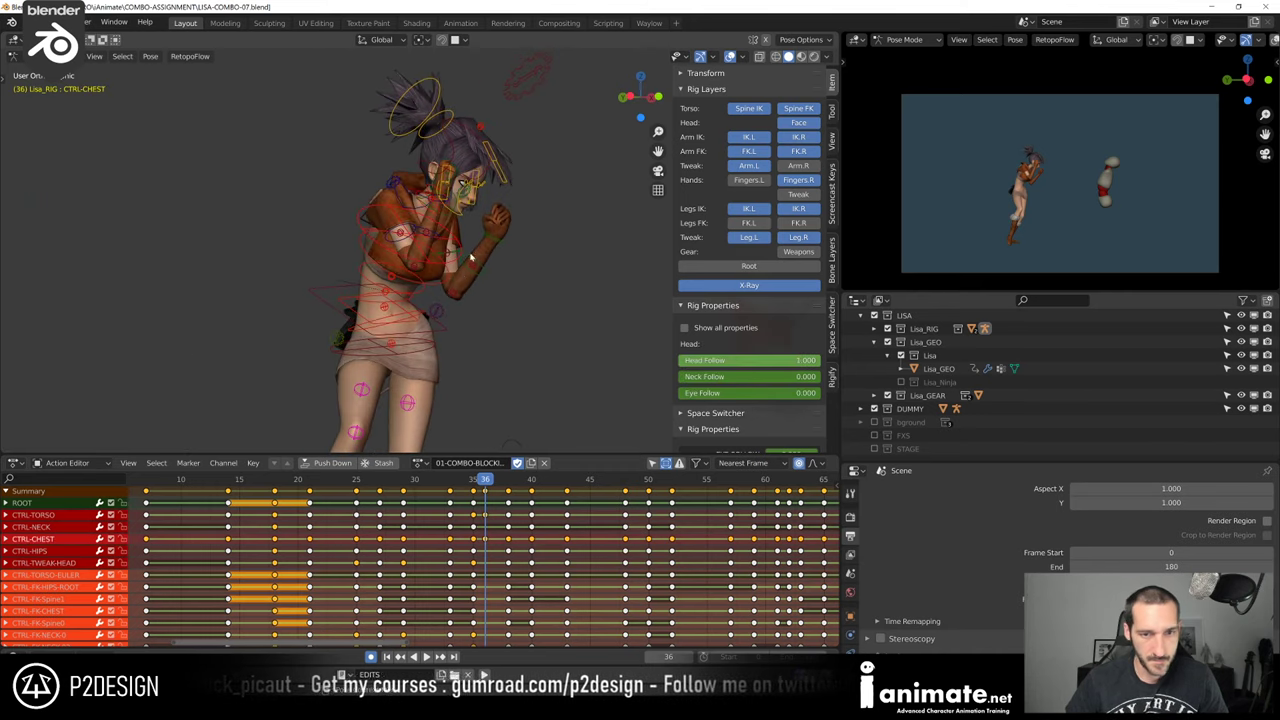
pyautogui.hotkey('shift', 'e')
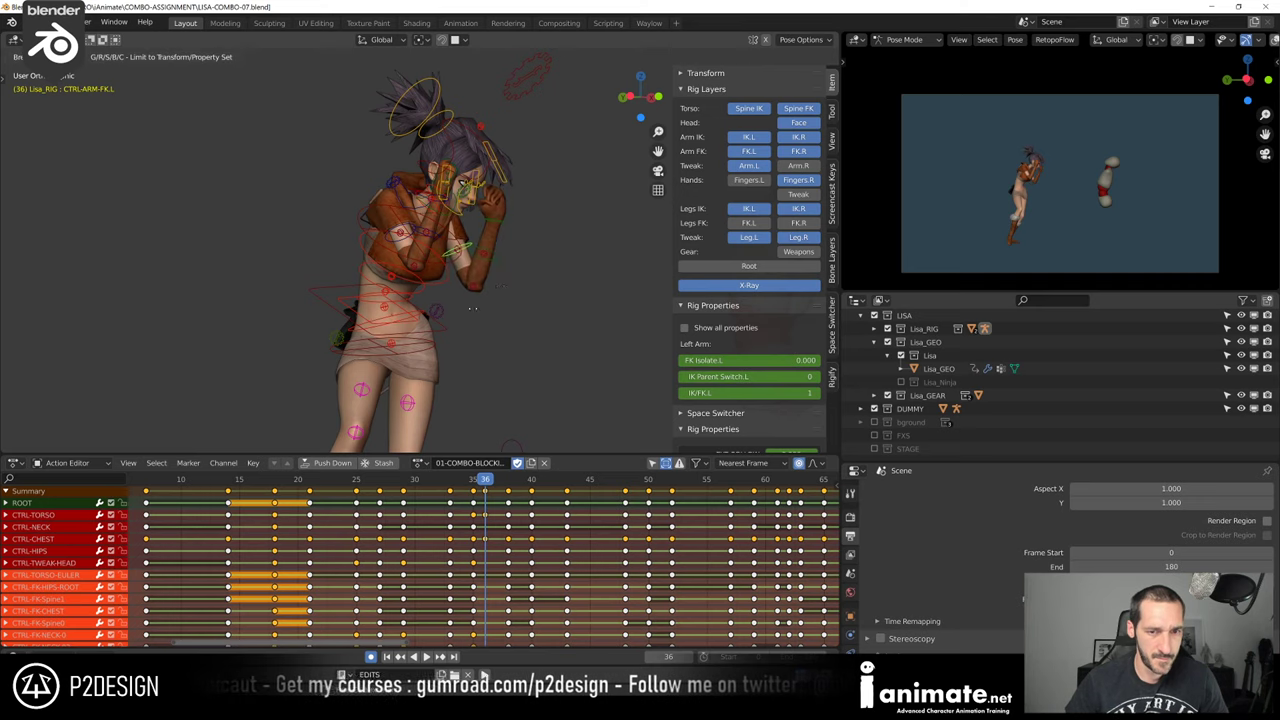
pyautogui.click(287, 346)
pyautogui.scroll(-3, 317, 351)
pyautogui.moveTo(317, 351); pyautogui.dragTo(443, 420, button='middle')
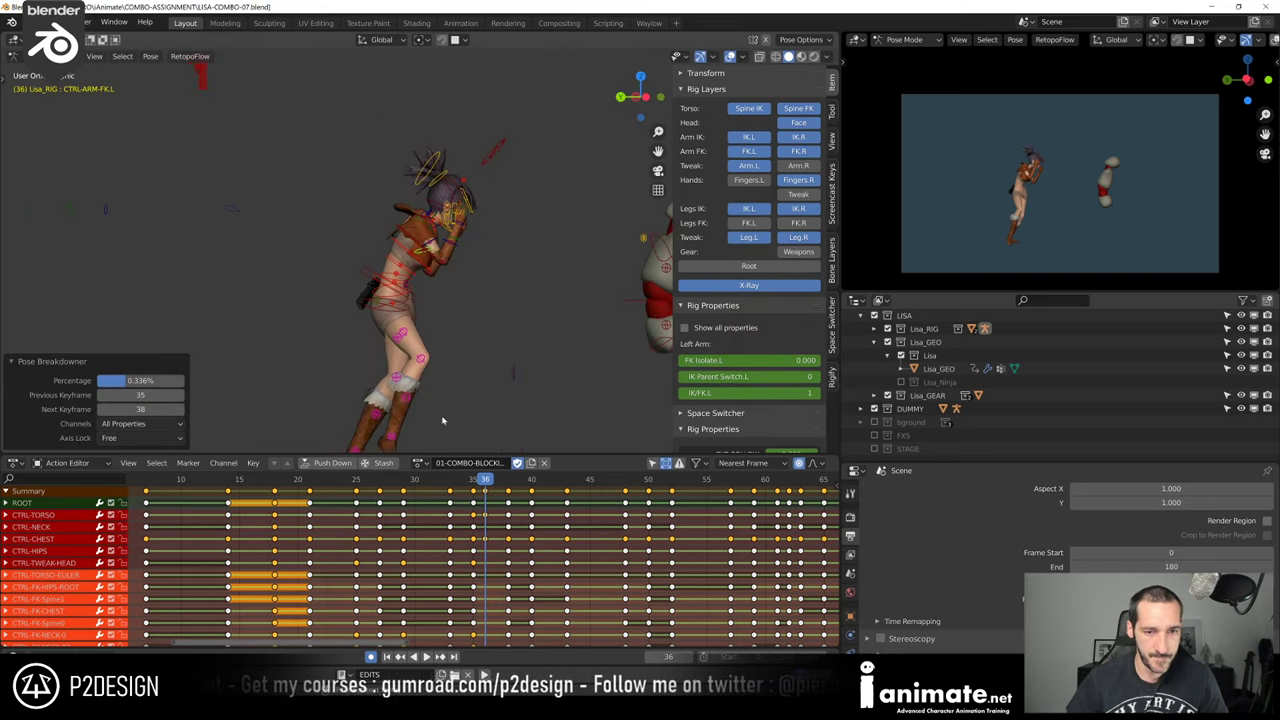
# Play the combo animation from frame 32 and review it in the side viewport and in the maximized camera view
pyautogui.moveTo(469, 480); pyautogui.dragTo(445, 486)
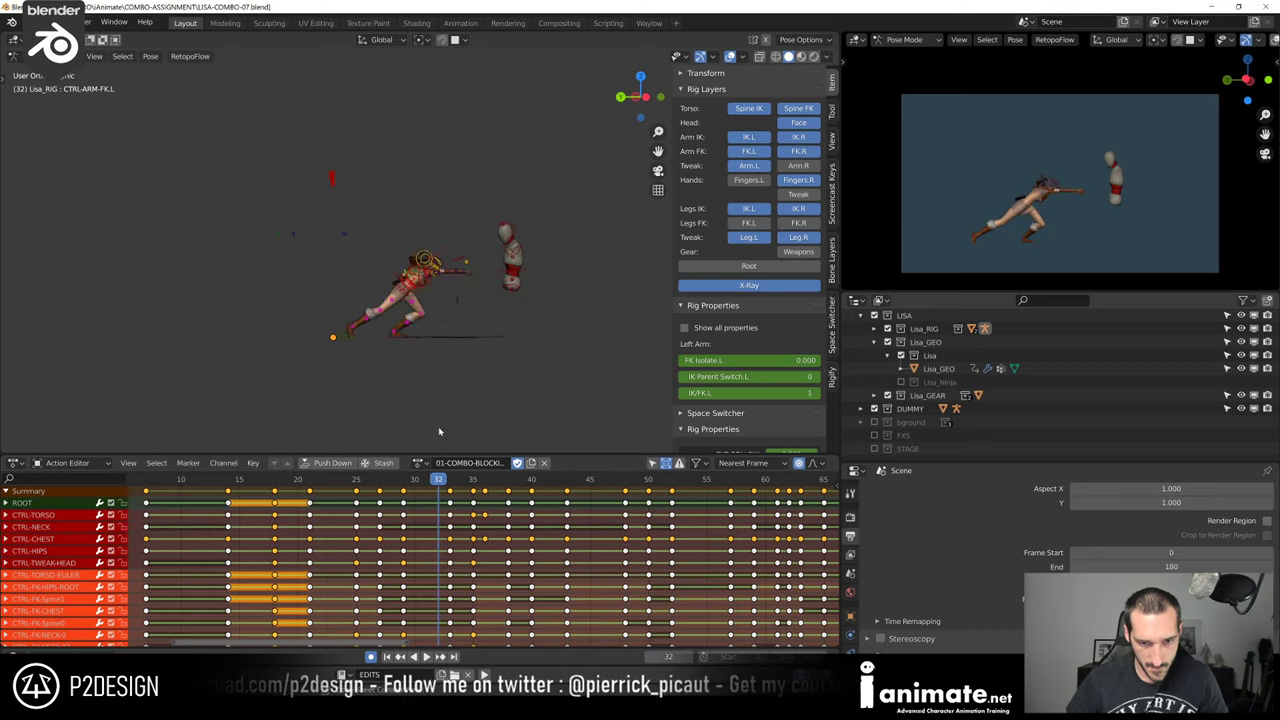
pyautogui.scroll(5, 444, 349)
pyautogui.scroll(-7, 444, 349)
pyautogui.press('space')
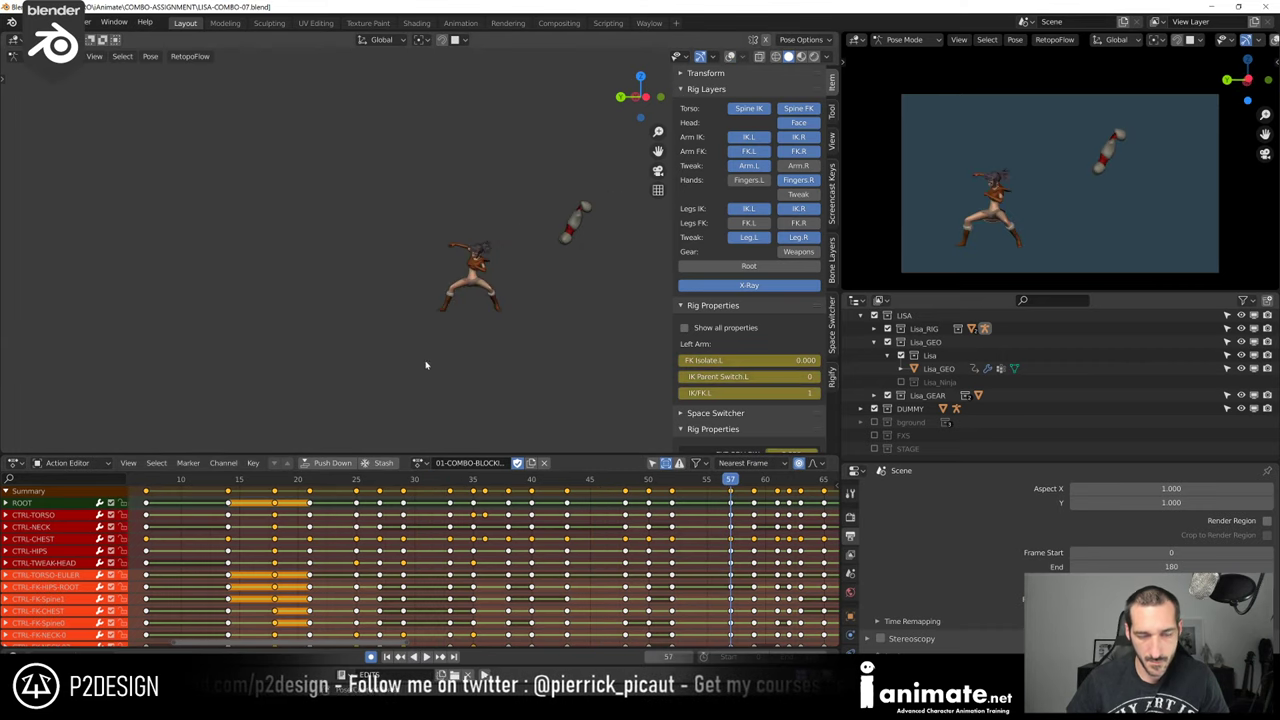
pyautogui.press('space')
pyautogui.hotkey('ctrl', 'space')
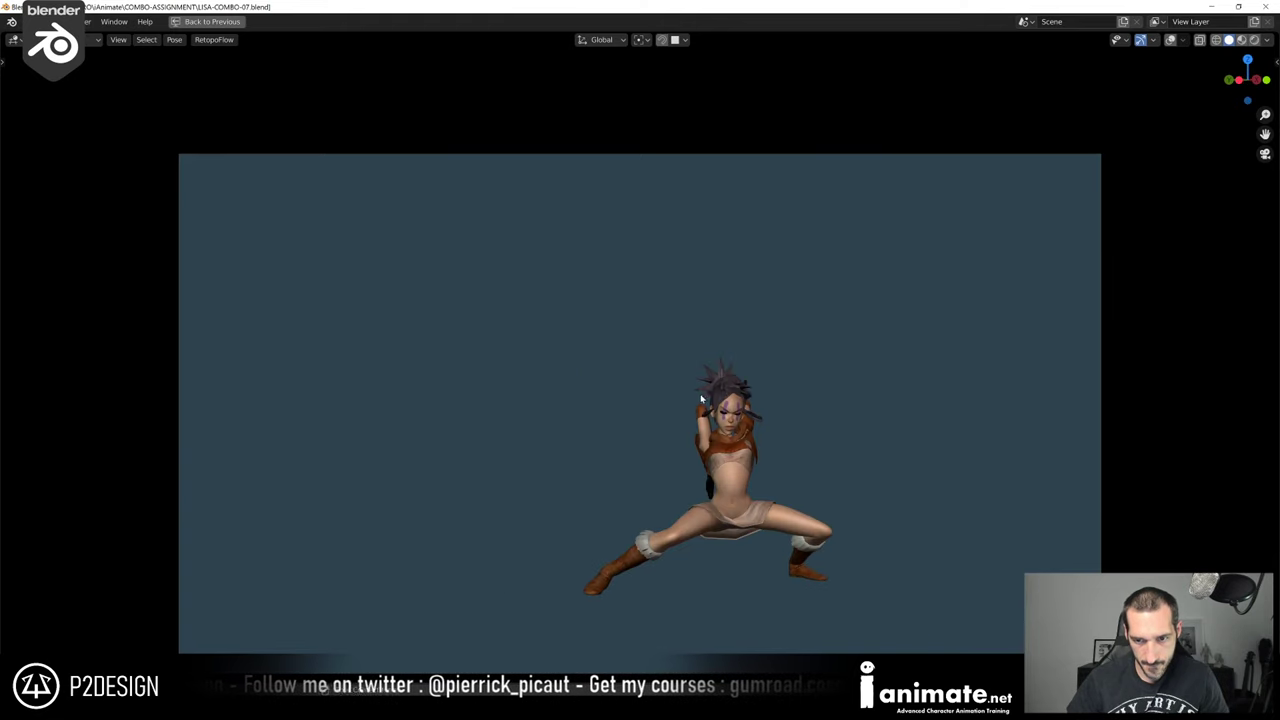
pyautogui.hotkey('ctrl', 'space')
pyautogui.hotkey('ctrl', 'space')
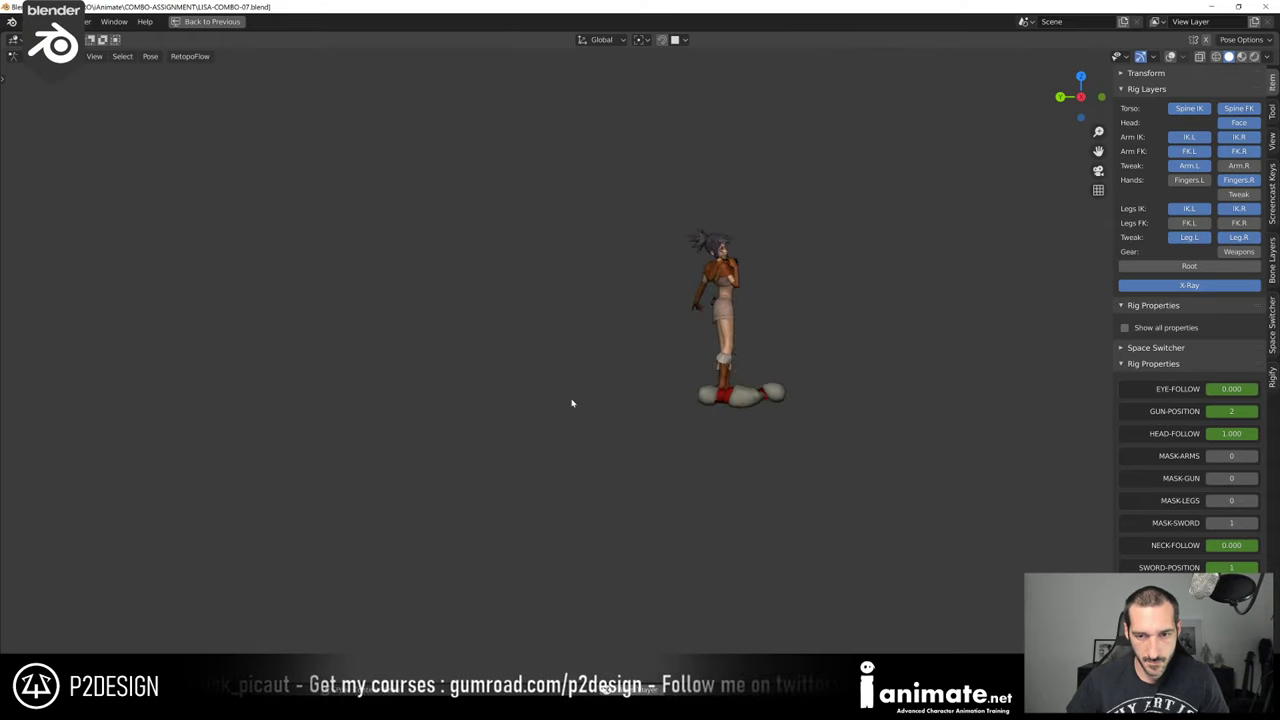
pyautogui.hotkey('ctrl', 'space')
pyautogui.press('space')
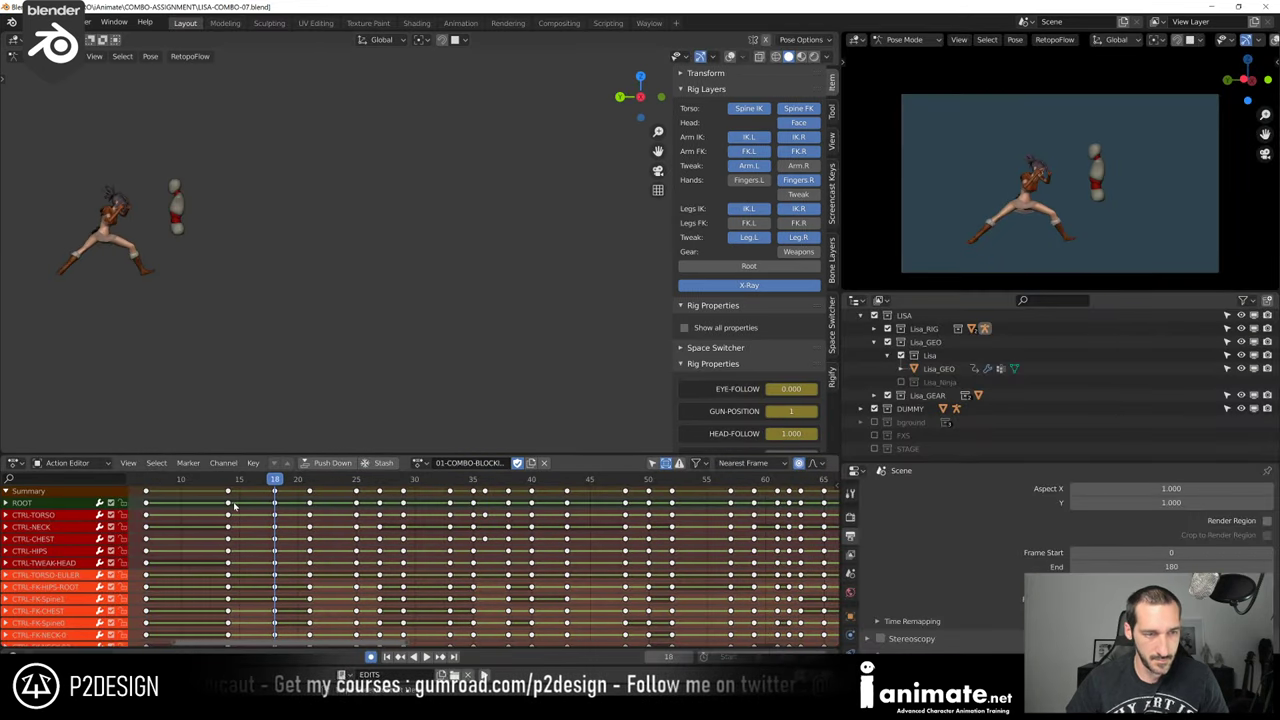
pyautogui.press('space')
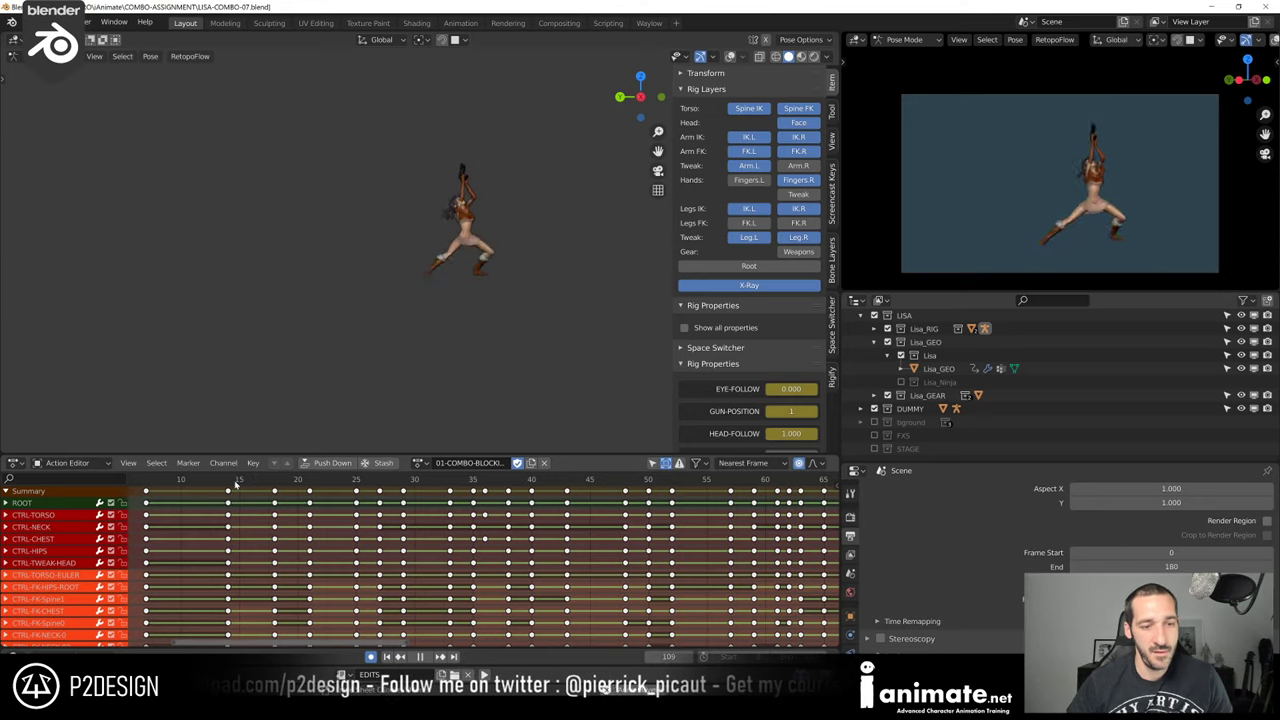
pyautogui.press('Escape')
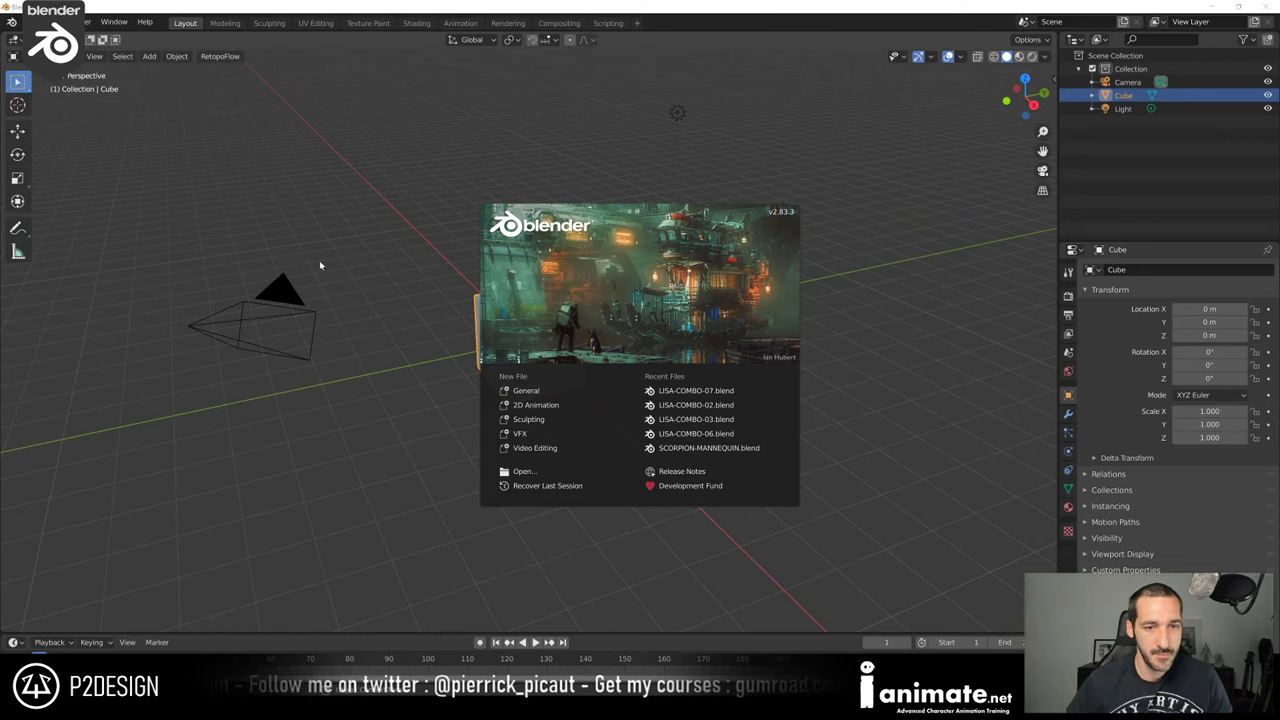
# In the new Blender session, dismiss the splash screen and delete all default objects from the scene
pyautogui.click(318, 262)
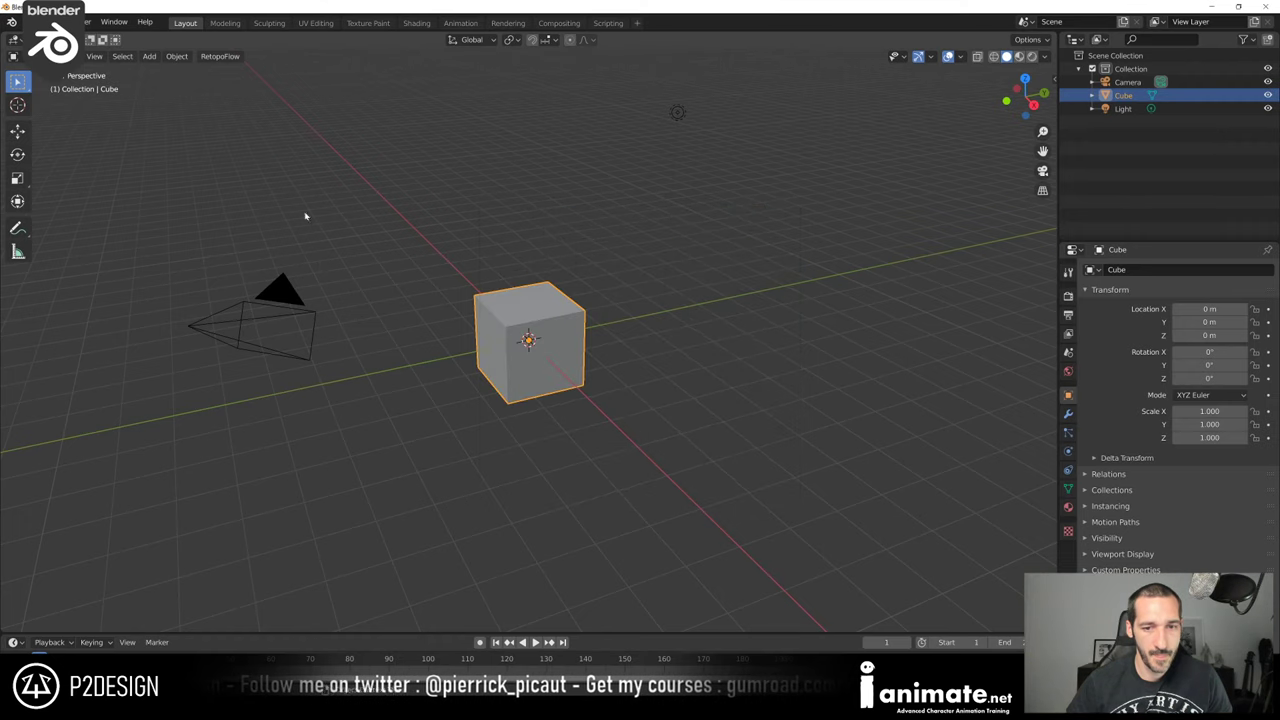
pyautogui.press('a')
pyautogui.press('Delete')
pyautogui.click(38, 22)
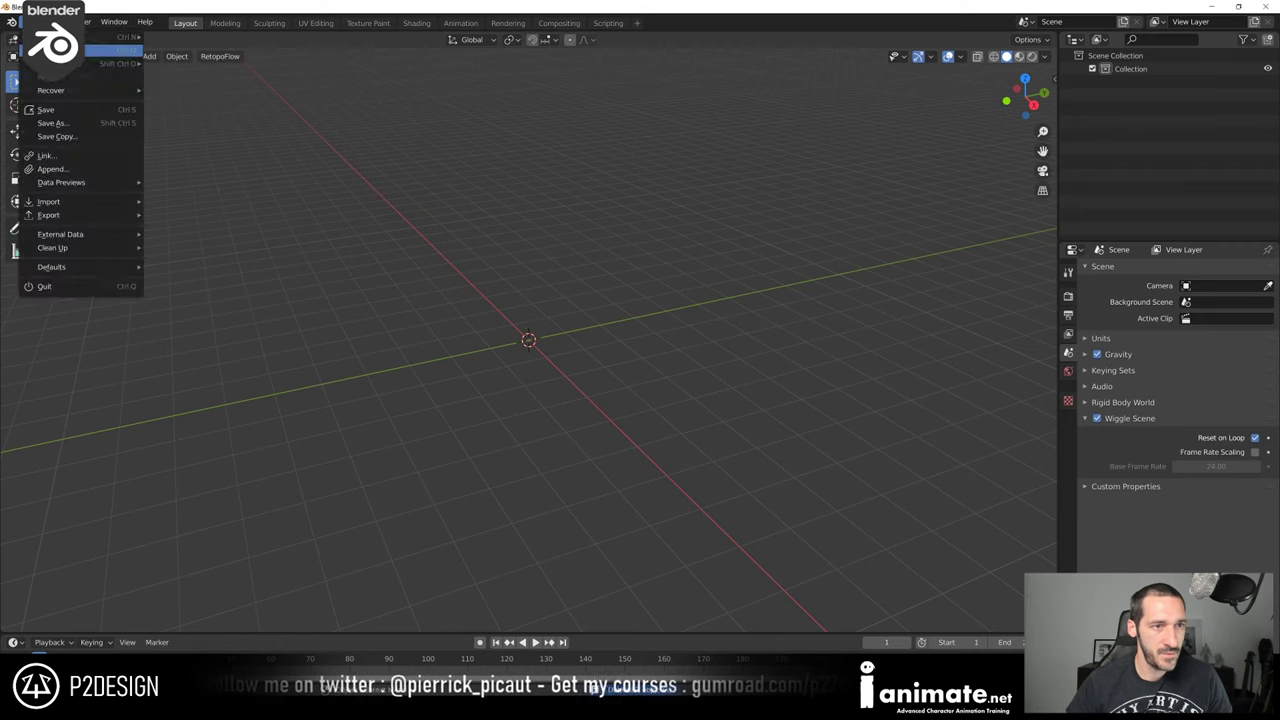
pyautogui.click(70, 50)
pyautogui.click(666, 377)
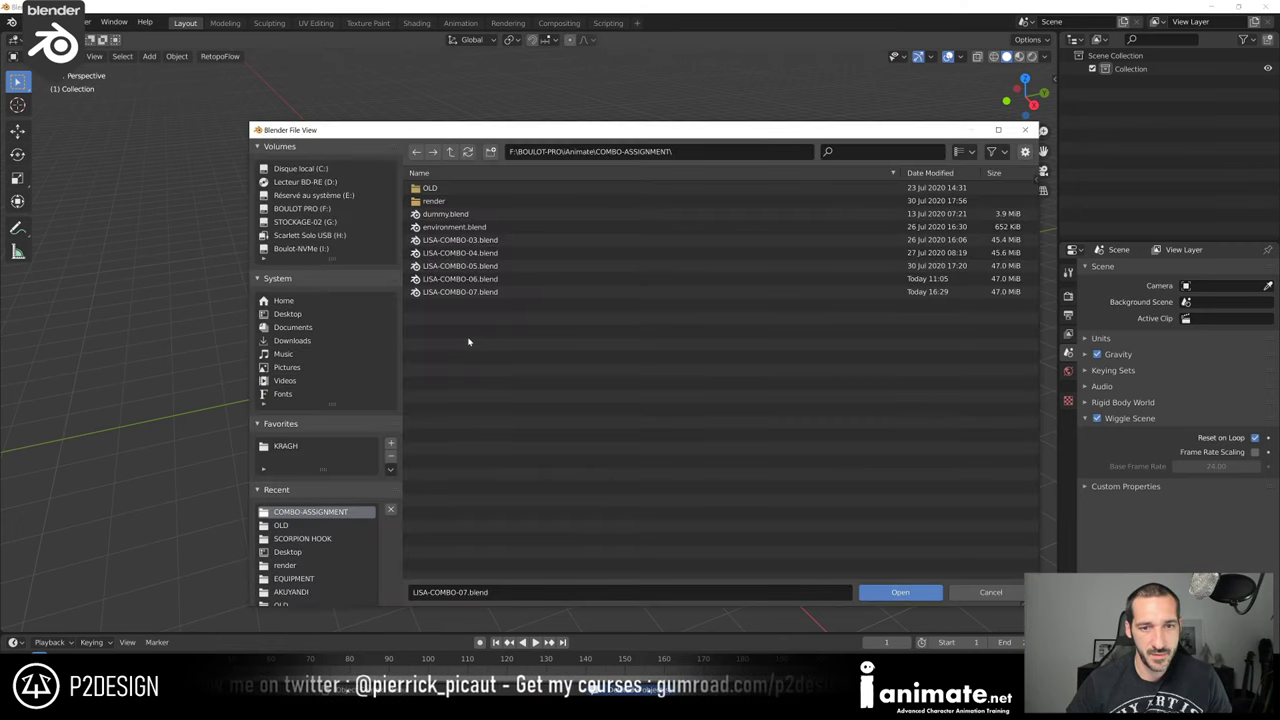
pyautogui.click(441, 189)
pyautogui.doubleClick(443, 191)
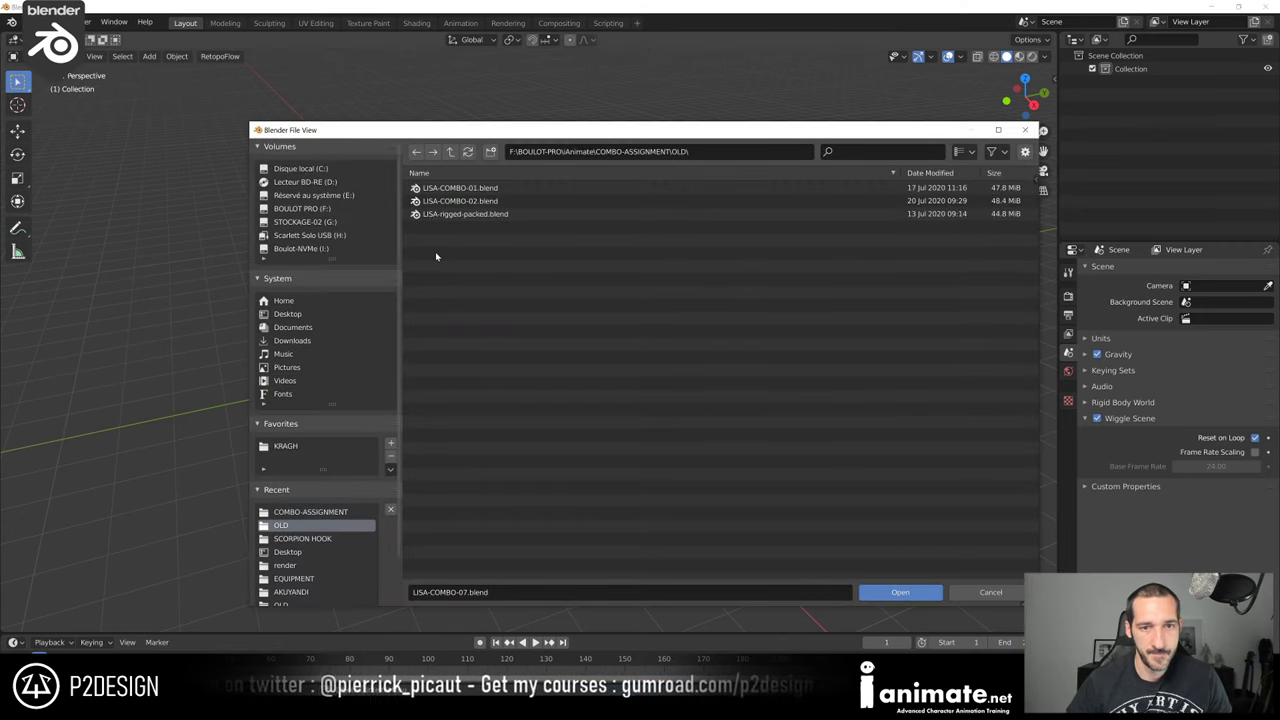
pyautogui.click(455, 214)
pyautogui.click(451, 152)
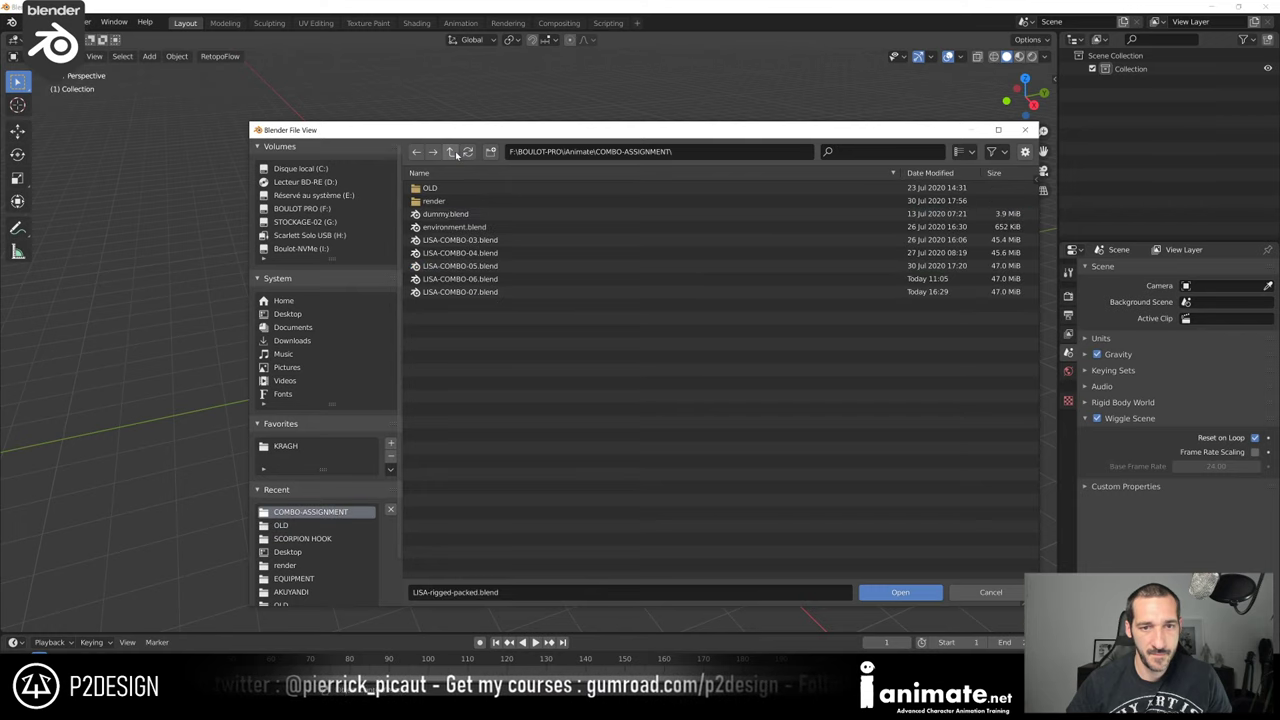
pyautogui.click(451, 152)
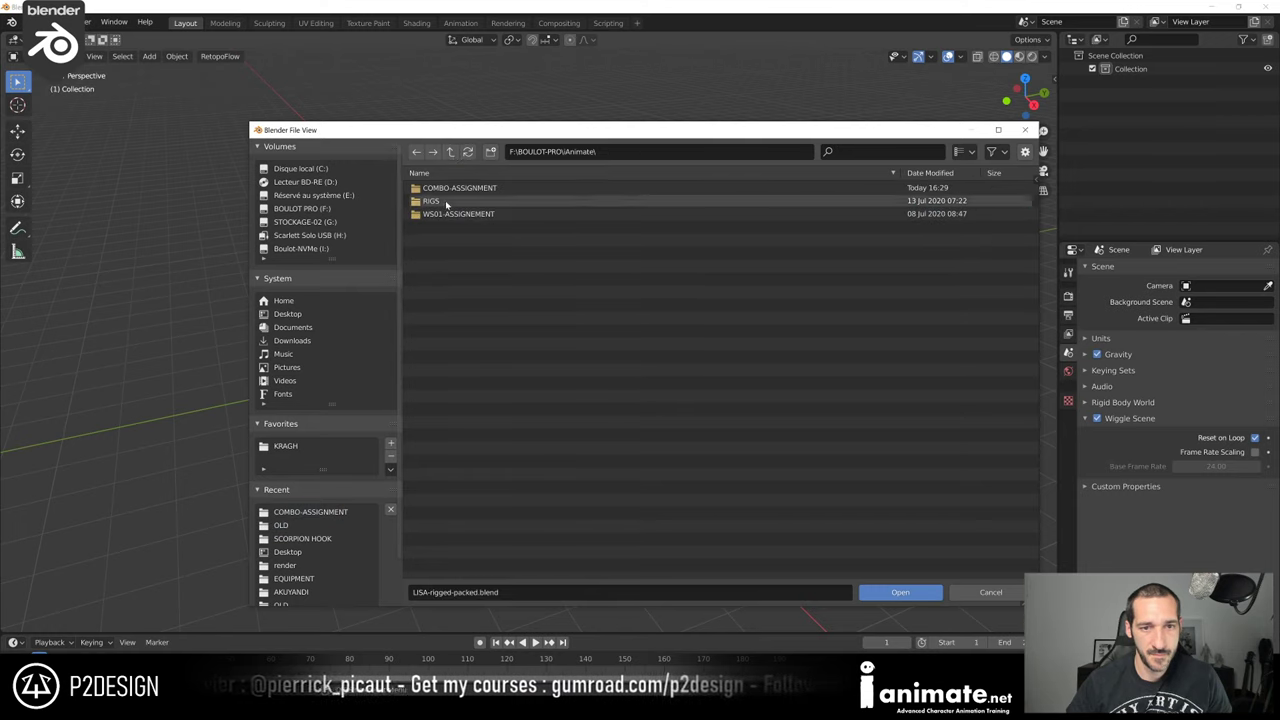
pyautogui.doubleClick(444, 202)
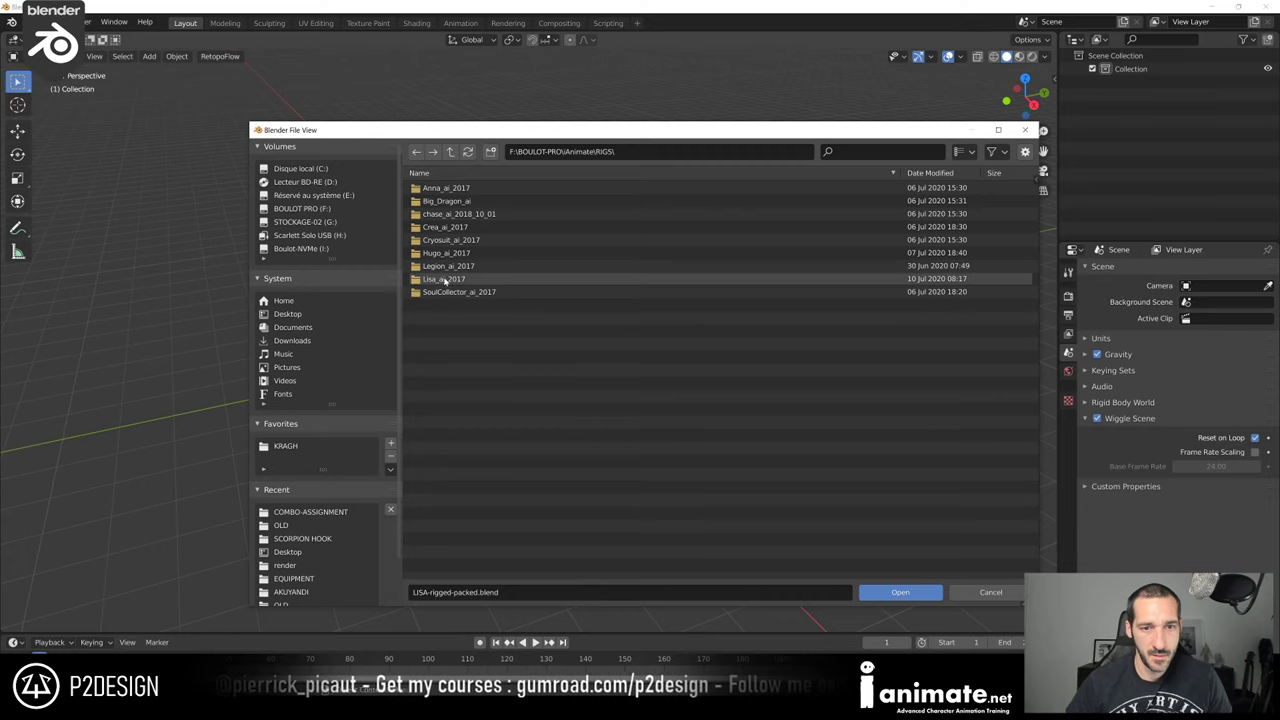
pyautogui.click(445, 278)
pyautogui.click(988, 592)
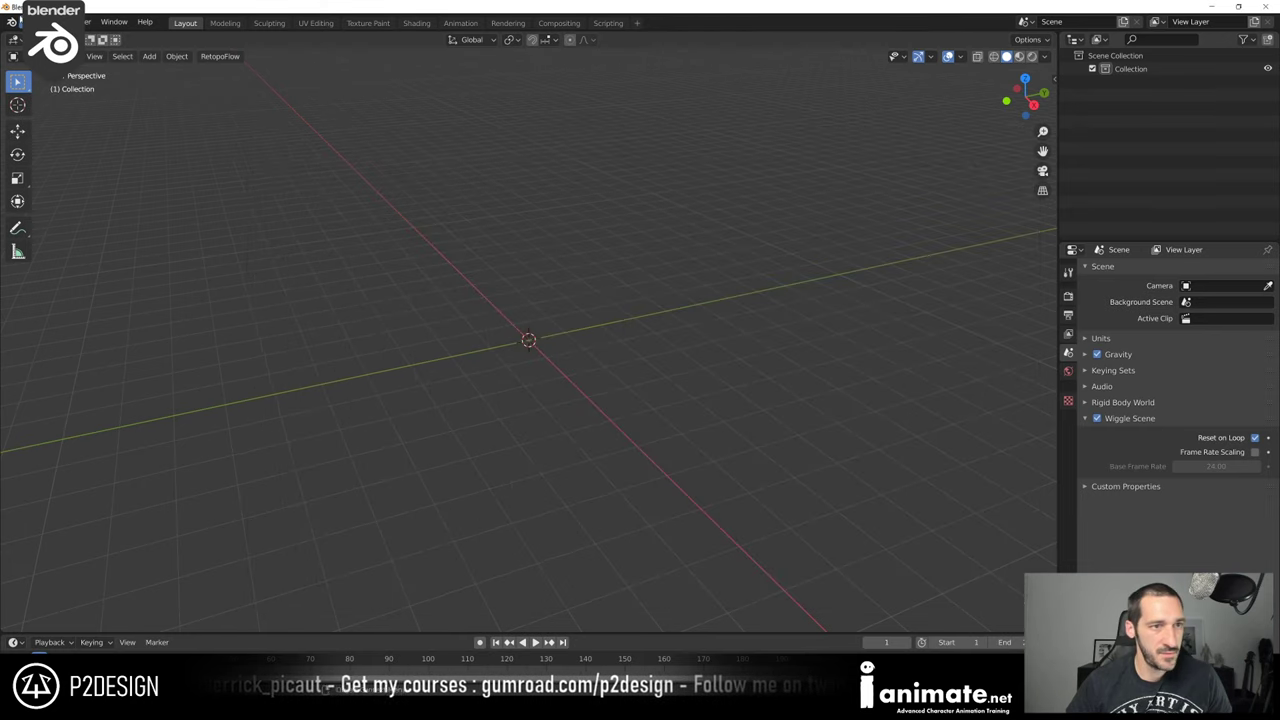
# Import LISA.fbx from the F:\BOULOT-PRO\iAnimate\RIGS folder into the empty scene
pyautogui.click(36, 22)
pyautogui.moveTo(80, 201)
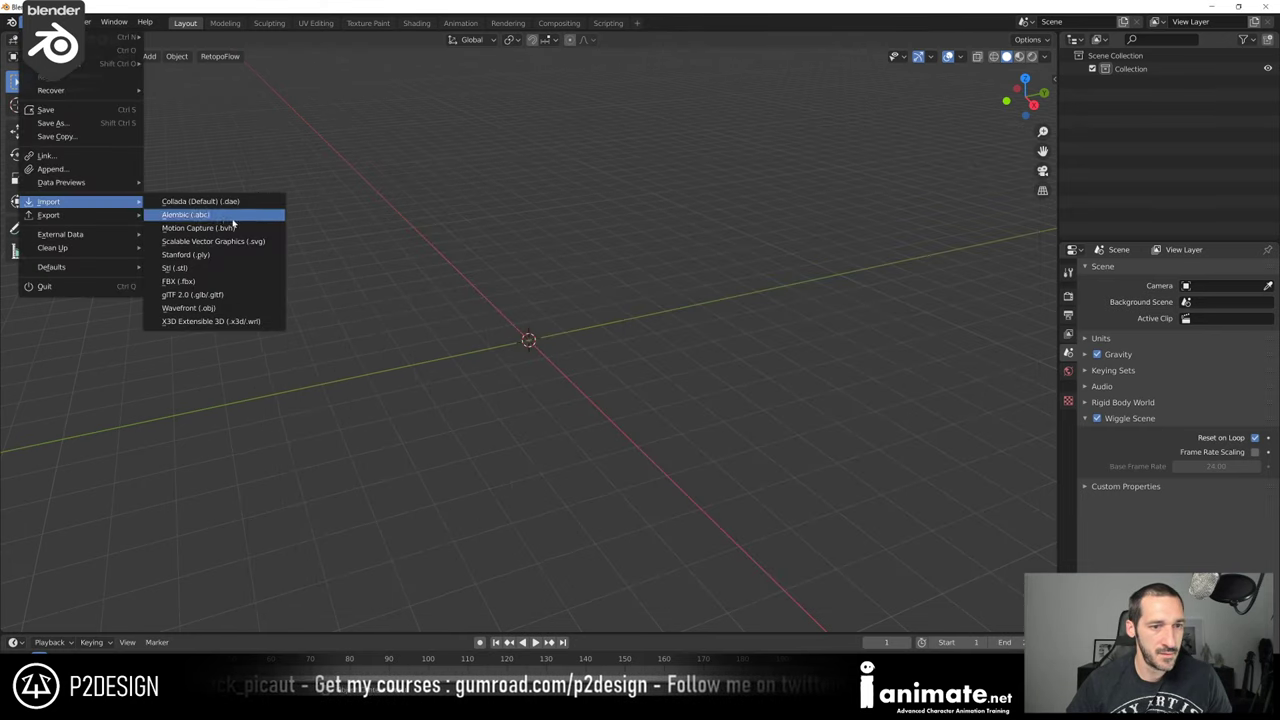
pyautogui.click(200, 281)
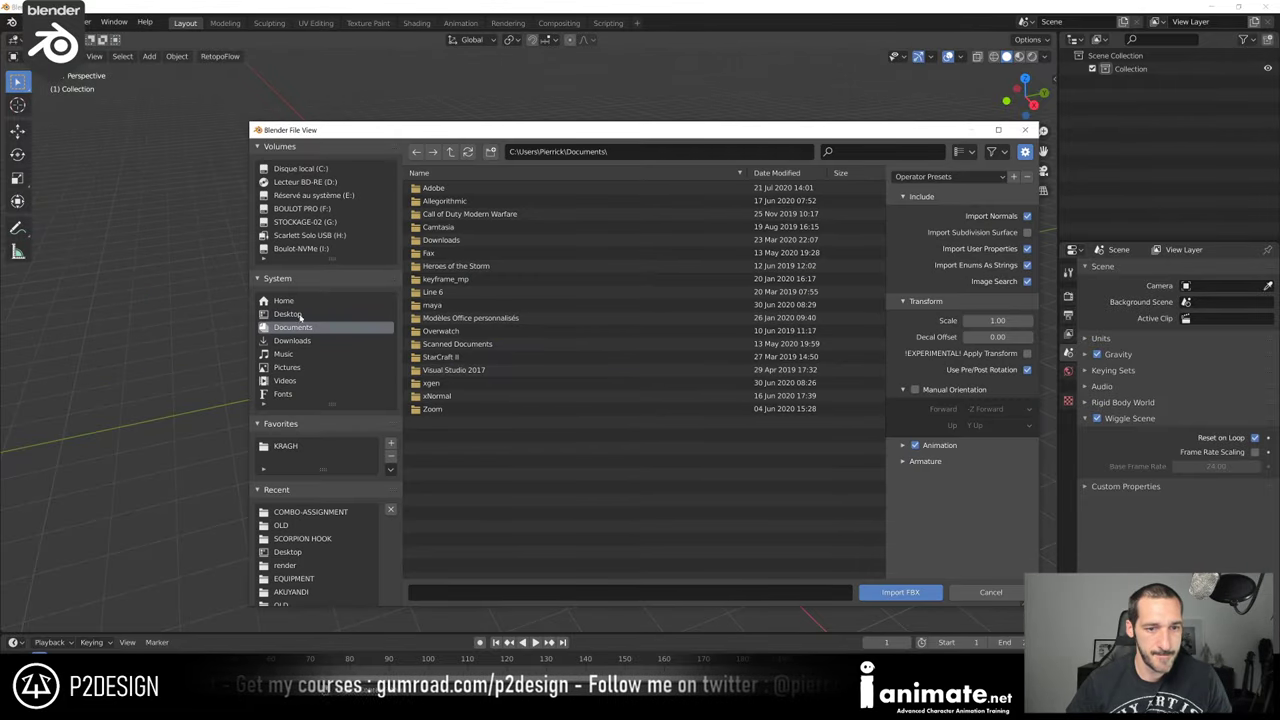
pyautogui.click(310, 210)
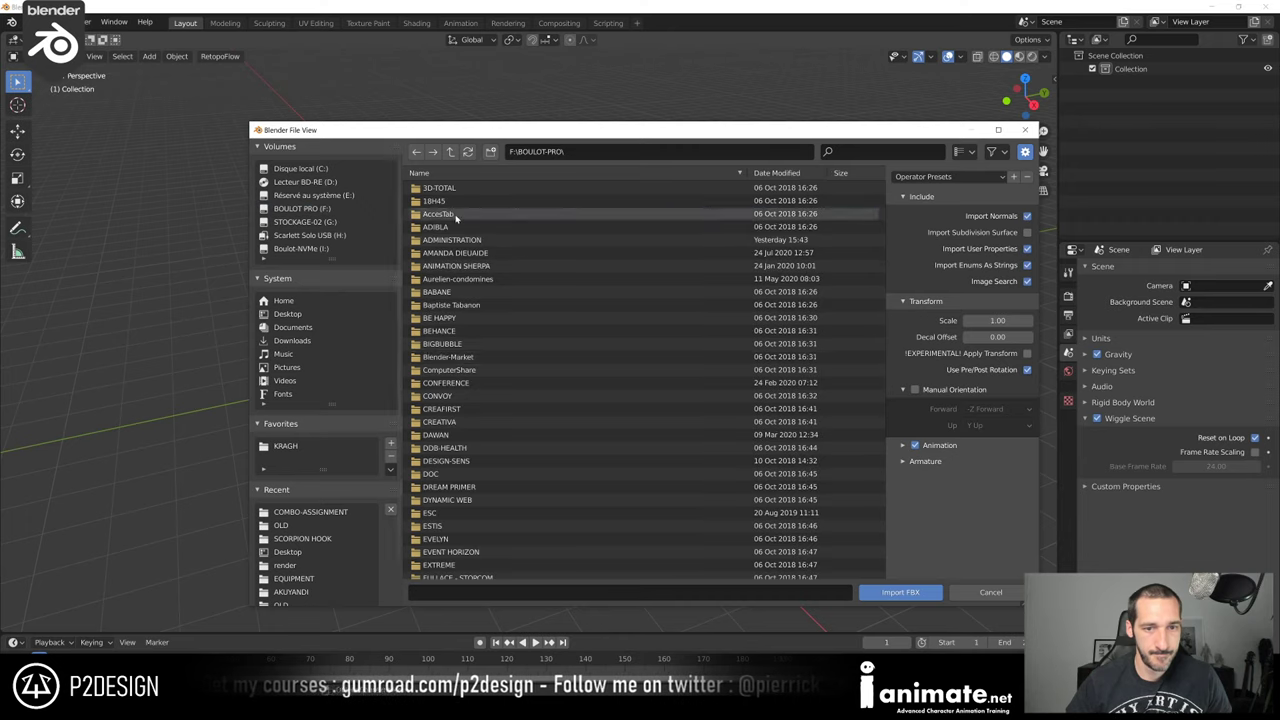
pyautogui.scroll(-5, 505, 514)
pyautogui.doubleClick(470, 480)
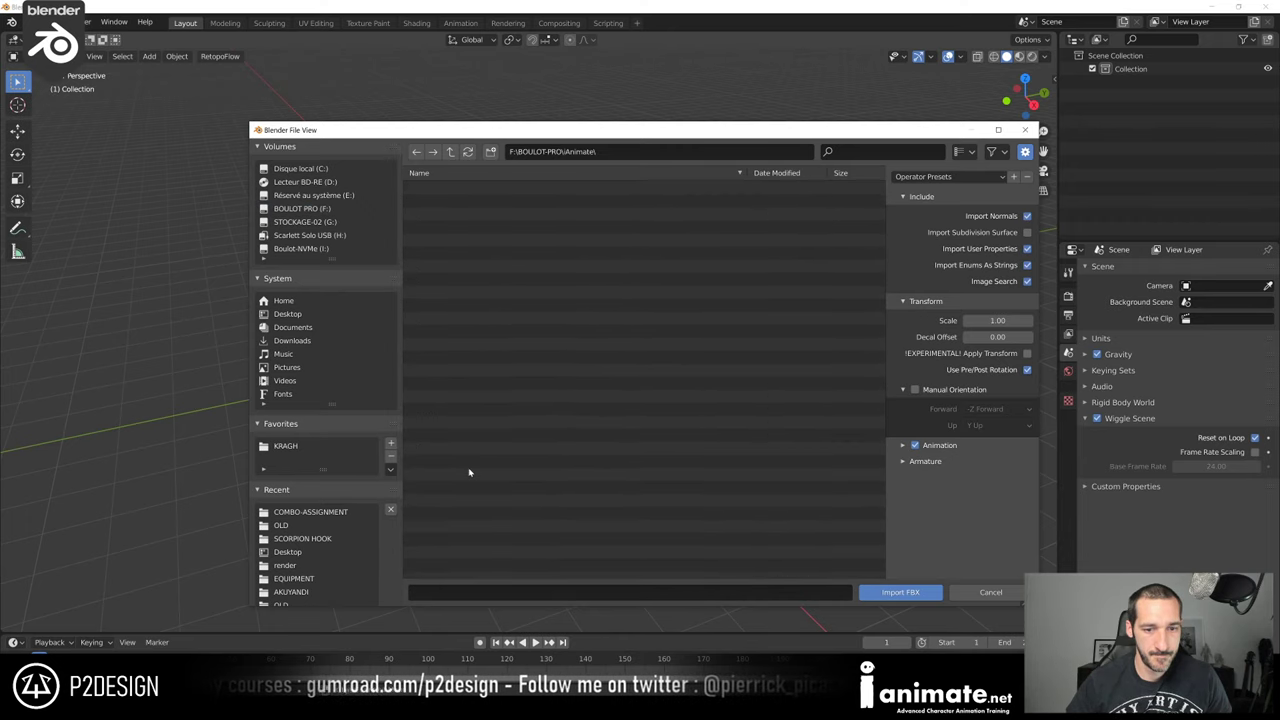
pyautogui.doubleClick(436, 201)
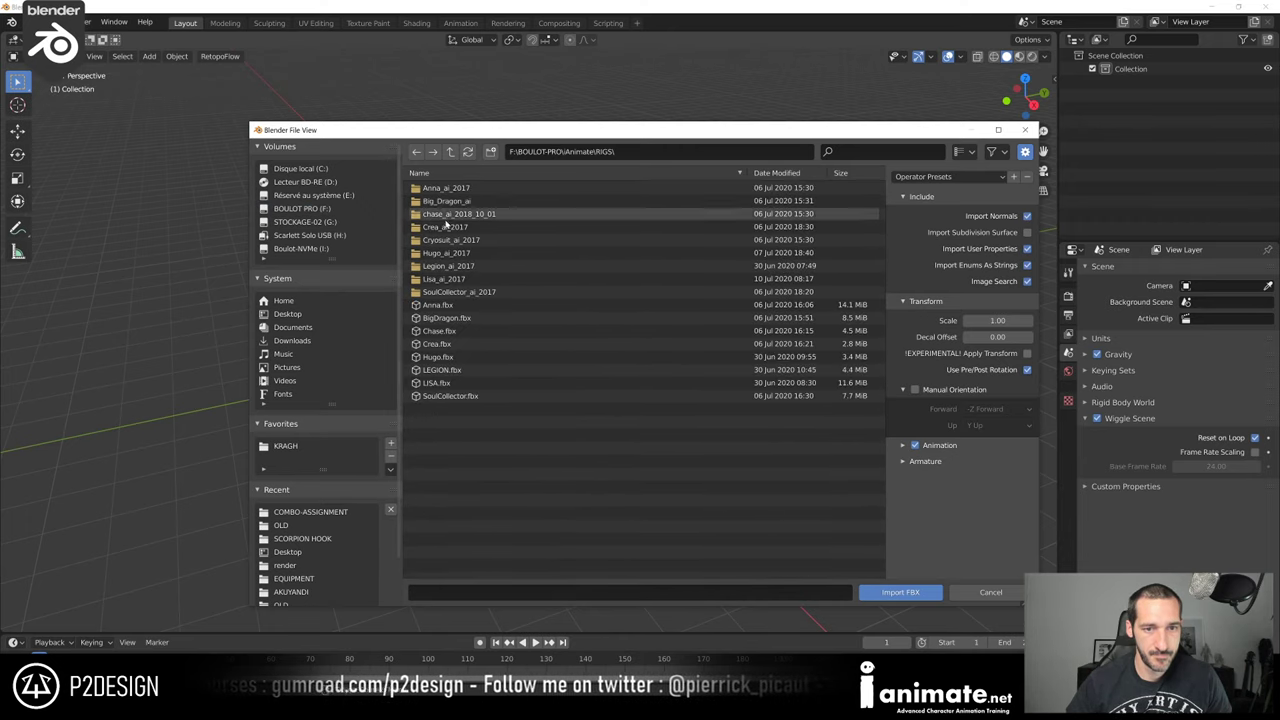
pyautogui.doubleClick(439, 383)
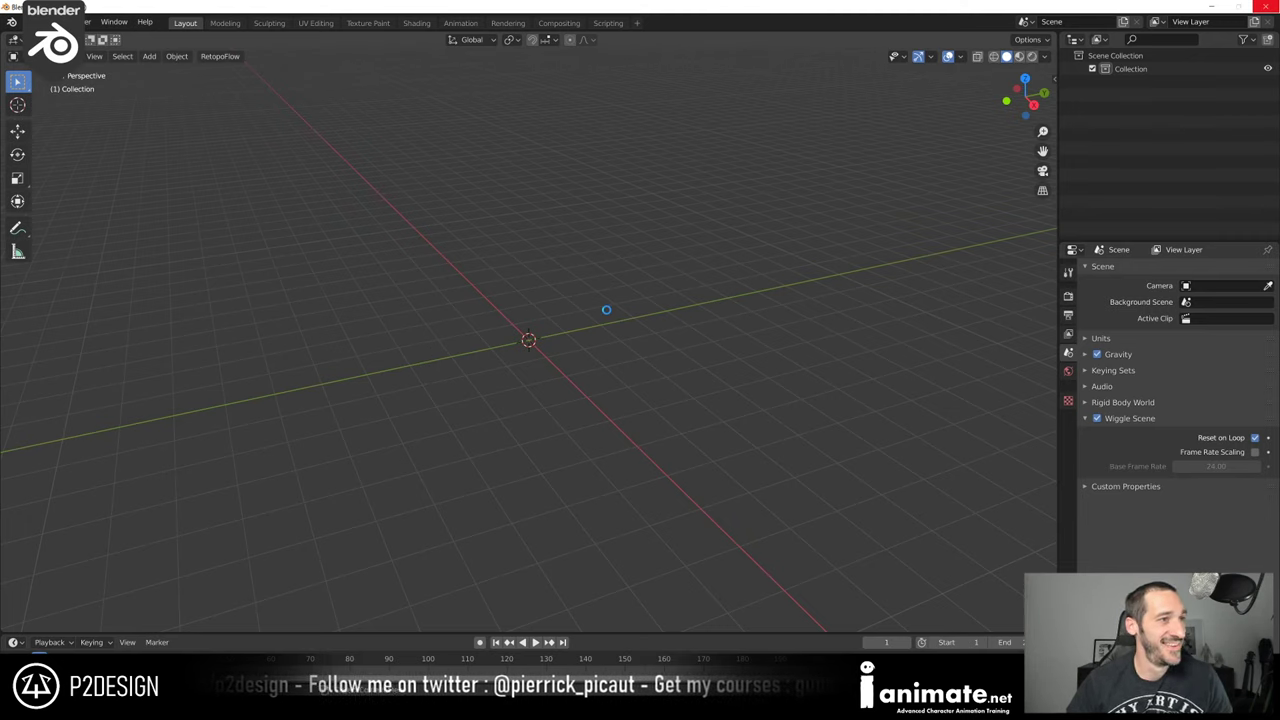
# Inspect the imported character rig and hide the GRP_SkeletonAndMeshes armature
pyautogui.scroll(8, 607, 314)
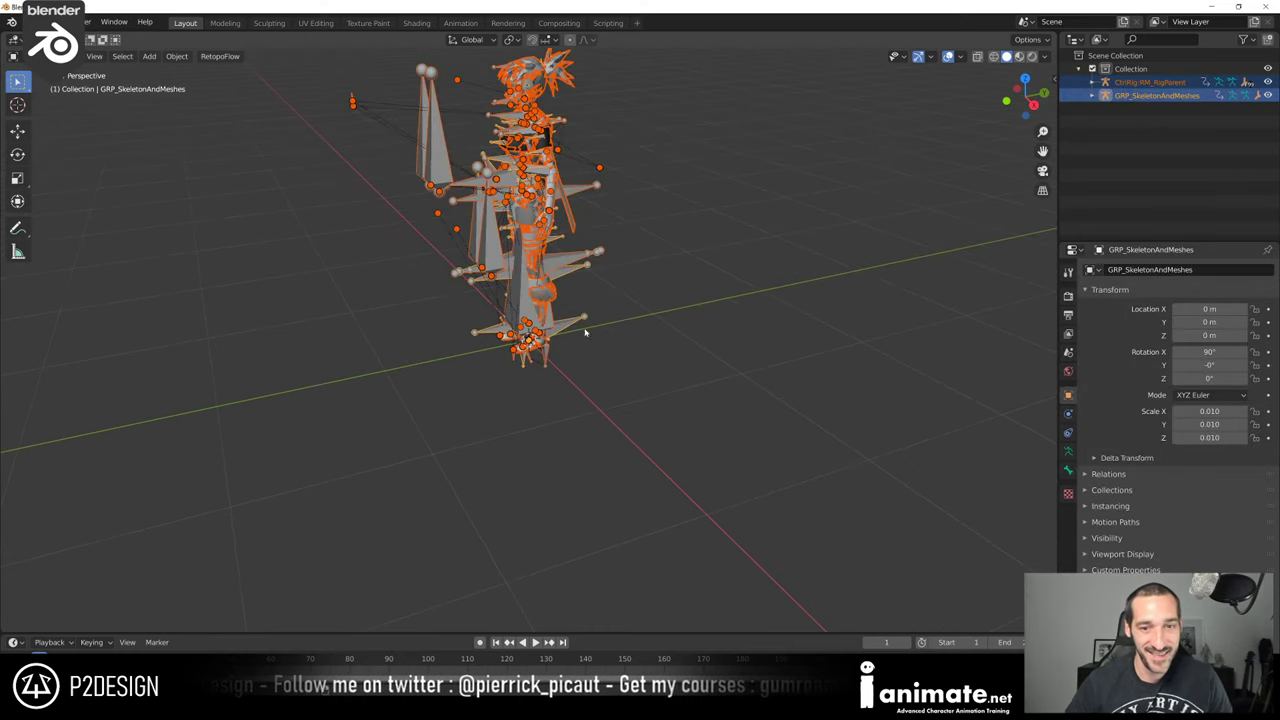
pyautogui.moveTo(586, 331); pyautogui.dragTo(480, 220, button='middle')
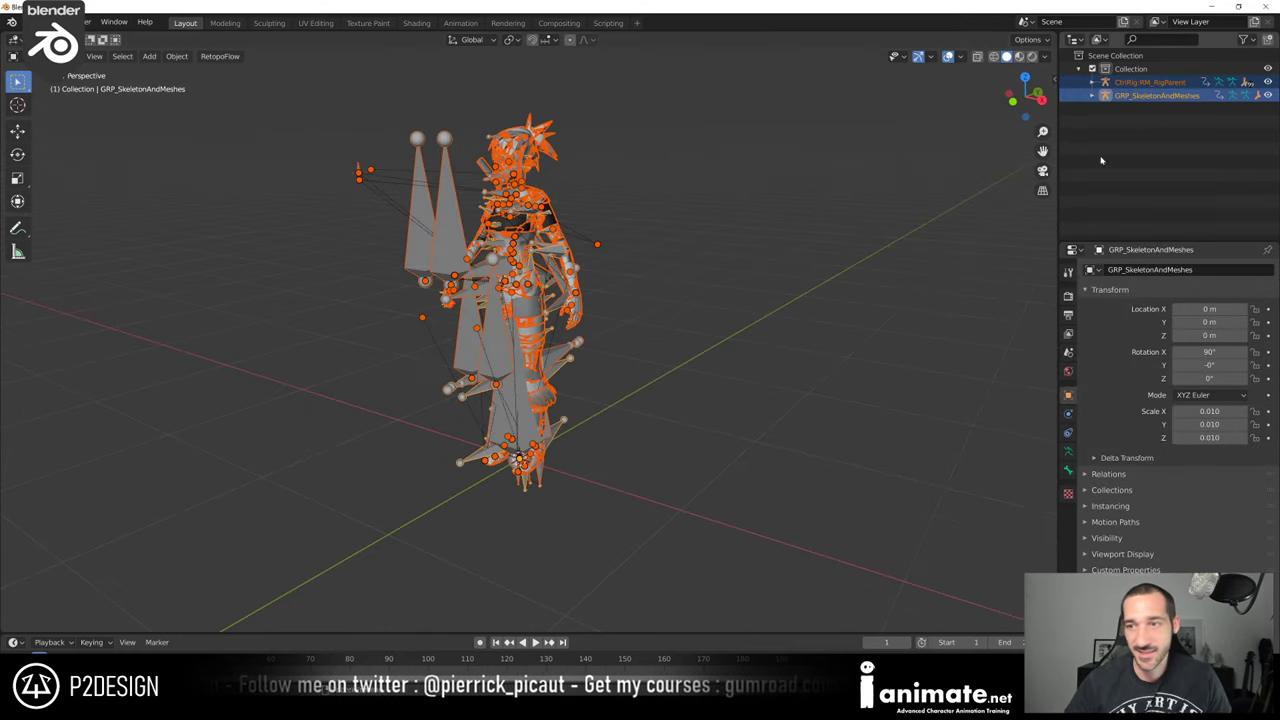
pyautogui.click(1108, 95)
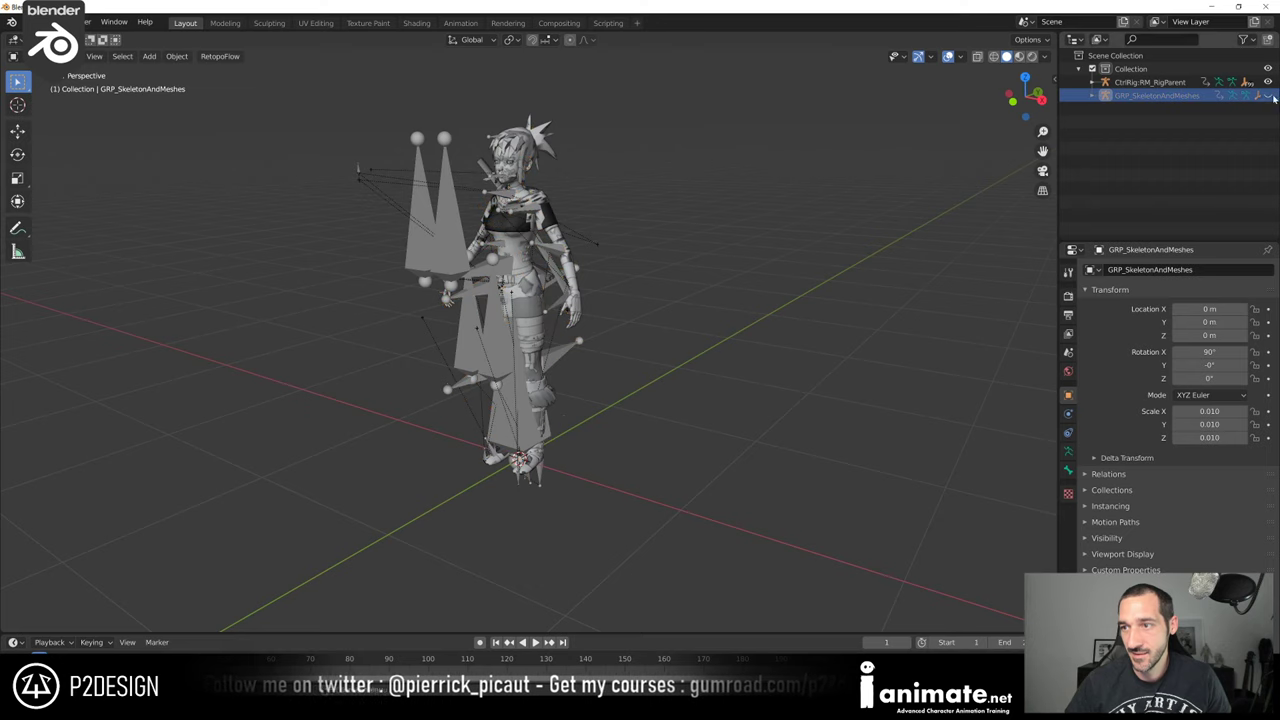
pyautogui.scroll(3, 633, 281)
# Select the CtrlRig:RM_RigParent armature and enter Pose Mode
pyautogui.click(543, 187)
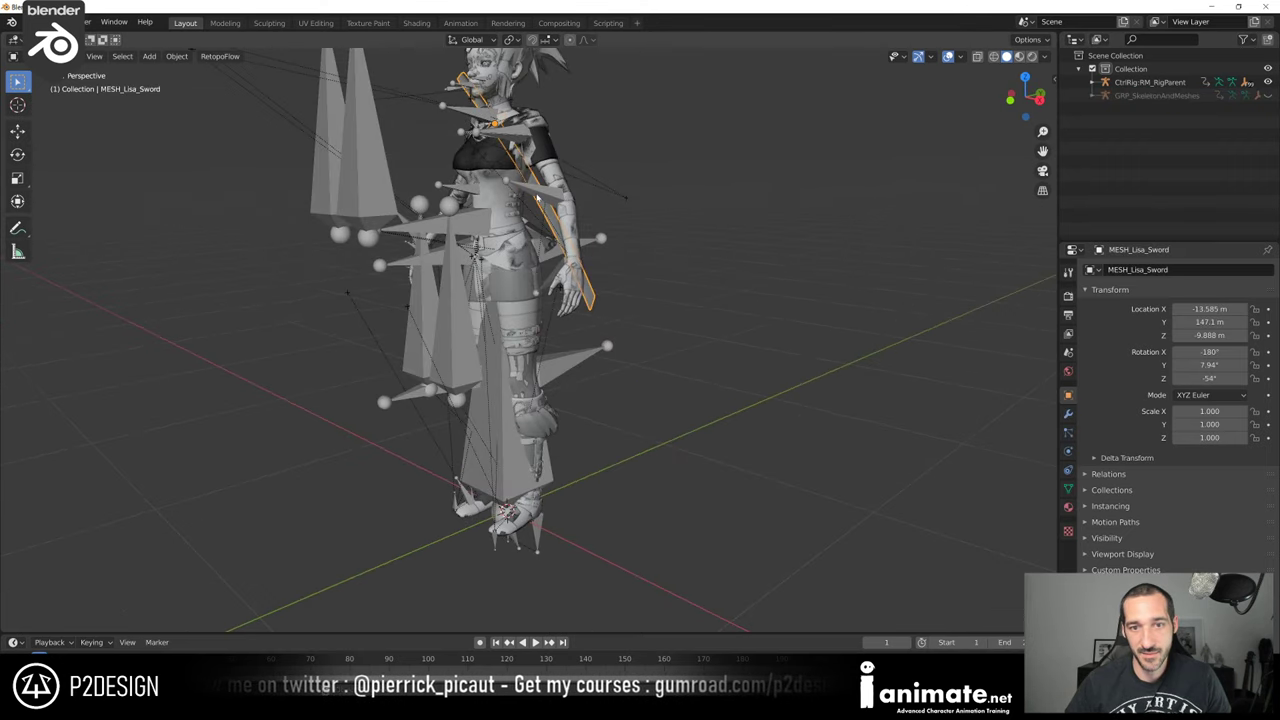
pyautogui.moveTo(543, 187); pyautogui.dragTo(491, 220, button='middle')
pyautogui.click(531, 201)
pyautogui.hotkey('ctrl', 'Tab')
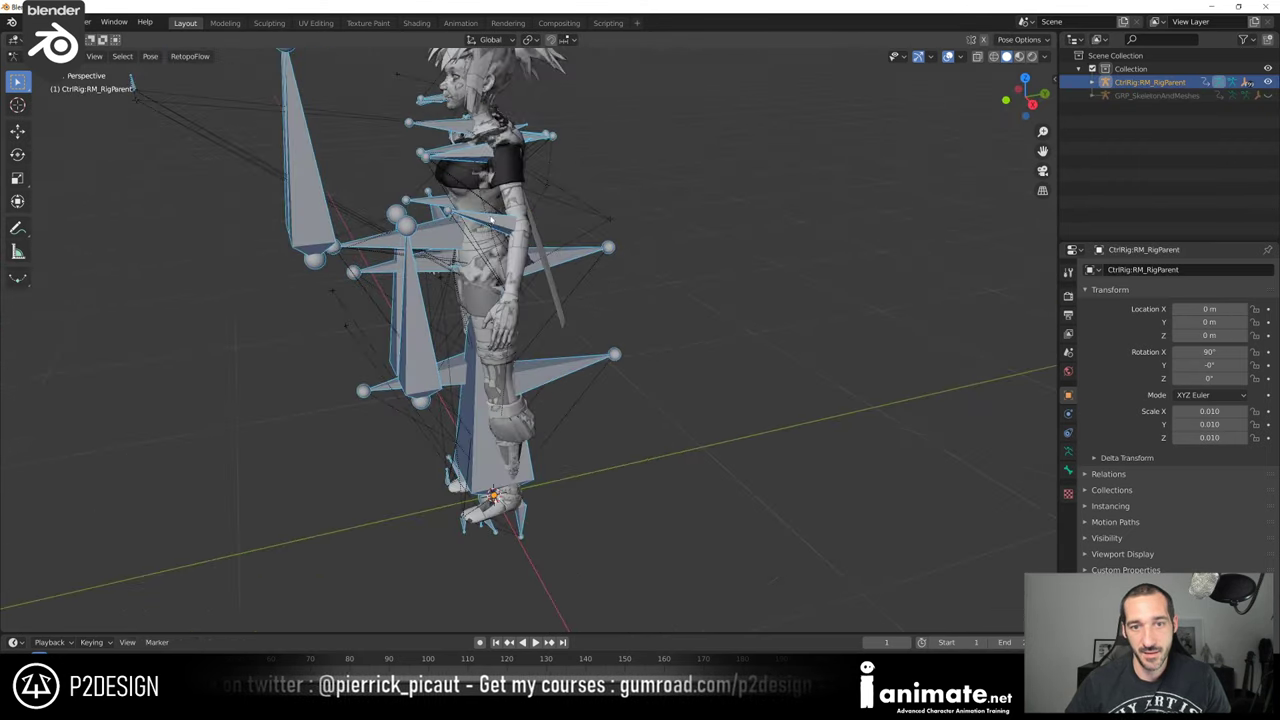
# Test the control rig by moving the left forearm IK and FK bones out in front of the body
pyautogui.click(479, 226)
pyautogui.press('g')
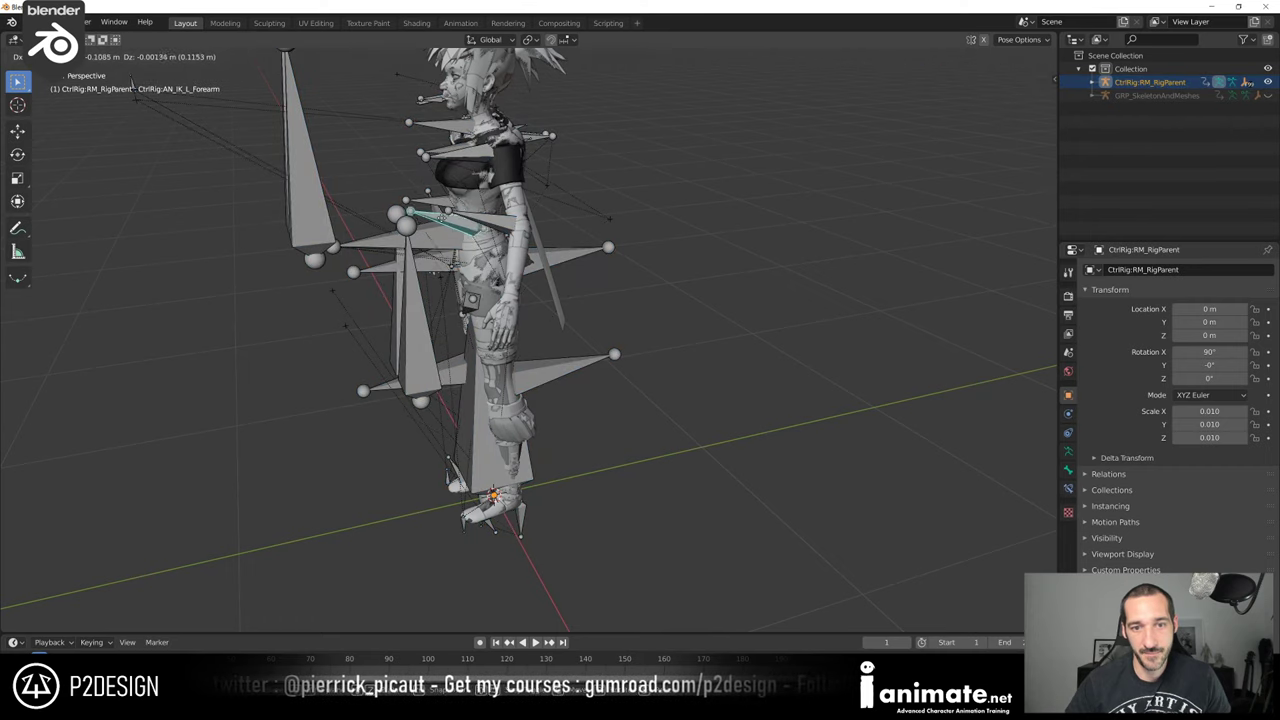
pyautogui.click(459, 230)
pyautogui.click(440, 250)
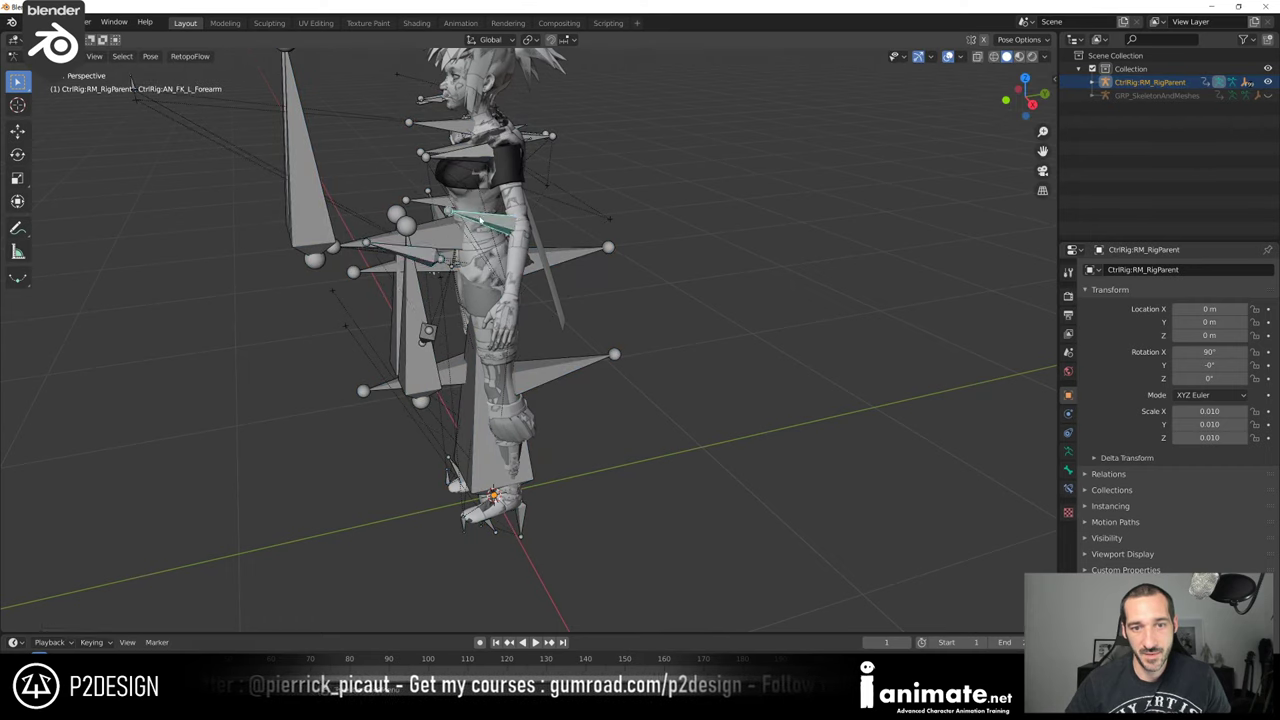
pyautogui.press('g')
pyautogui.click(426, 258)
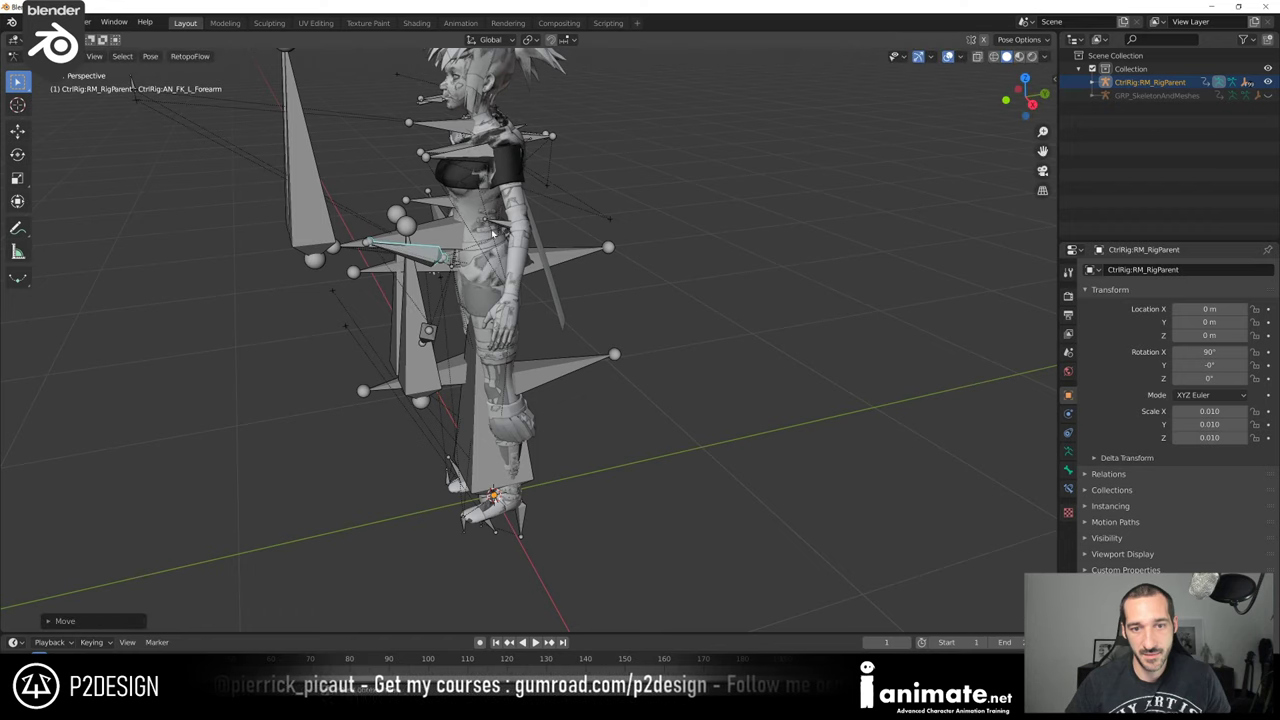
# Try to move the left upper arm FK bone, AN_FK_L_UpperArm, of the control rig
pyautogui.click(493, 227)
pyautogui.press('g')
pyautogui.rightClick(457, 219)
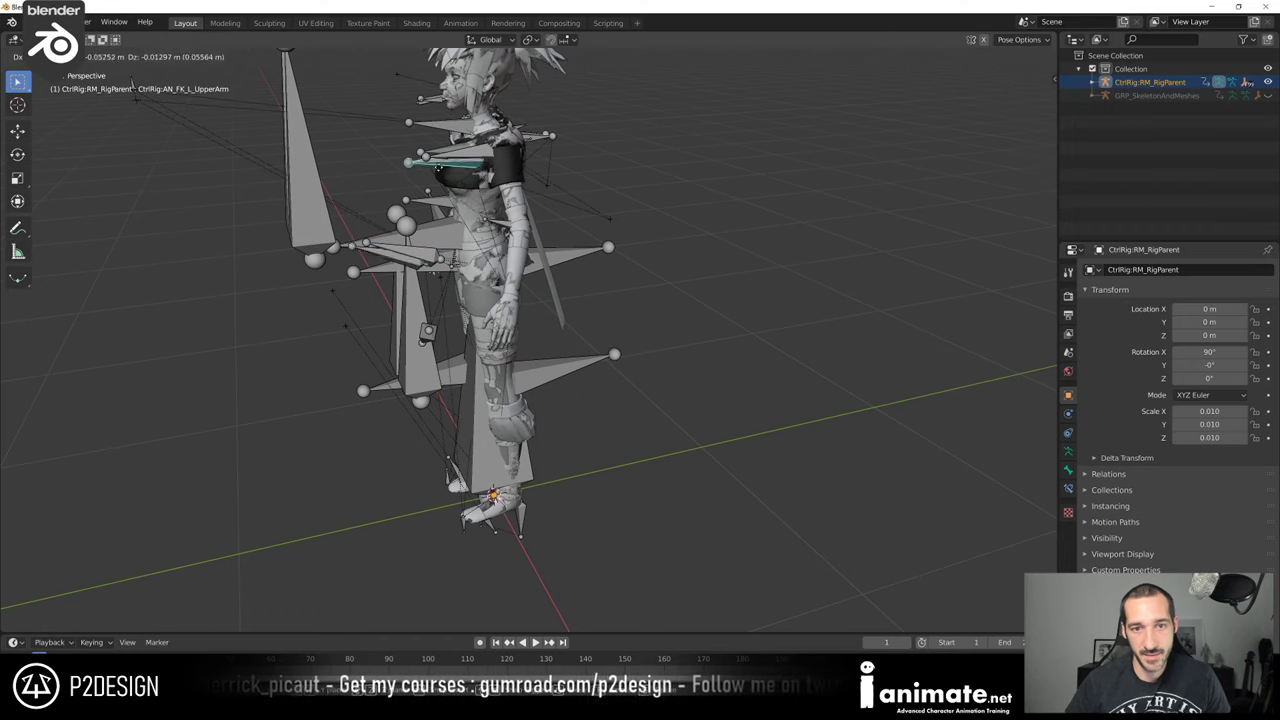
pyautogui.click(468, 162)
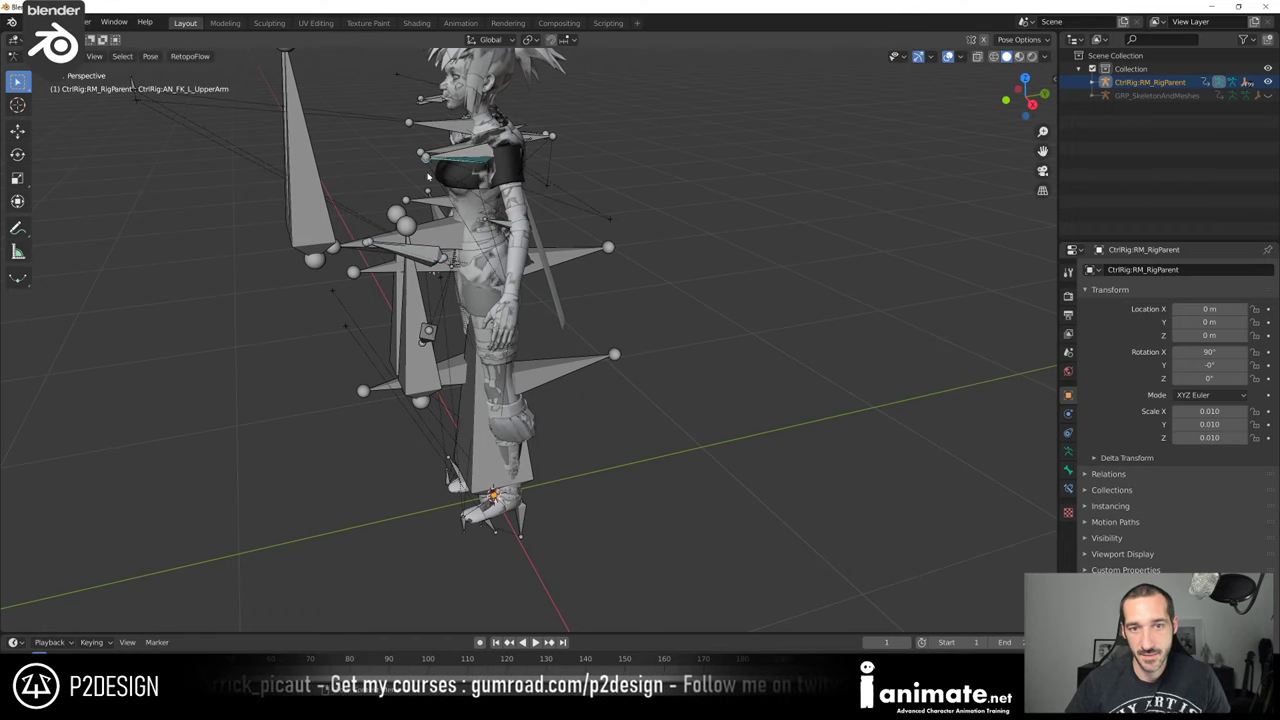
# Hide the CtrlRig:RM_RigParent armature, show GRP_SkeletonAndMeshes again and select it
pyautogui.click(1267, 82)
pyautogui.click(1267, 95)
pyautogui.moveTo(505, 243); pyautogui.dragTo(562, 241, button='middle')
pyautogui.click(563, 241)
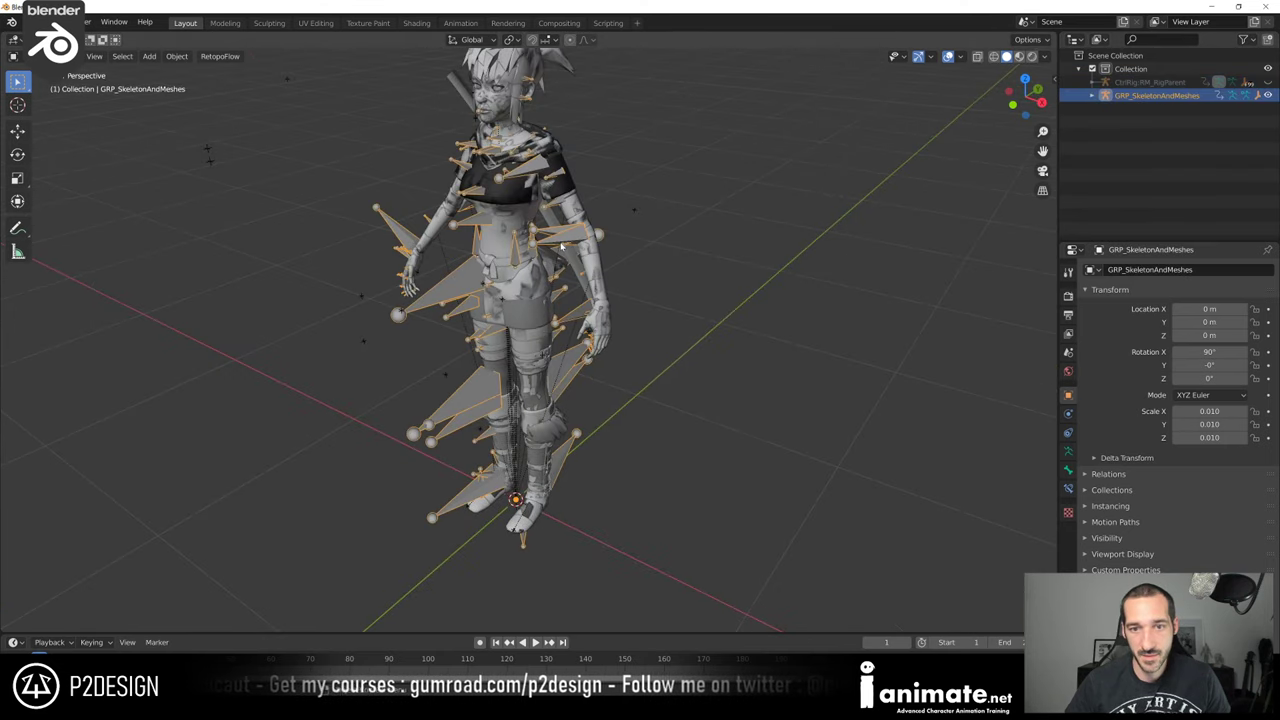
# Enter Pose Mode on GRP_SkeletonAndMeshes and try to move the left elbow hinge and forearm bones
pyautogui.hotkey('ctrl', 'Tab')
pyautogui.press('g')
pyautogui.rightClick(530, 269)
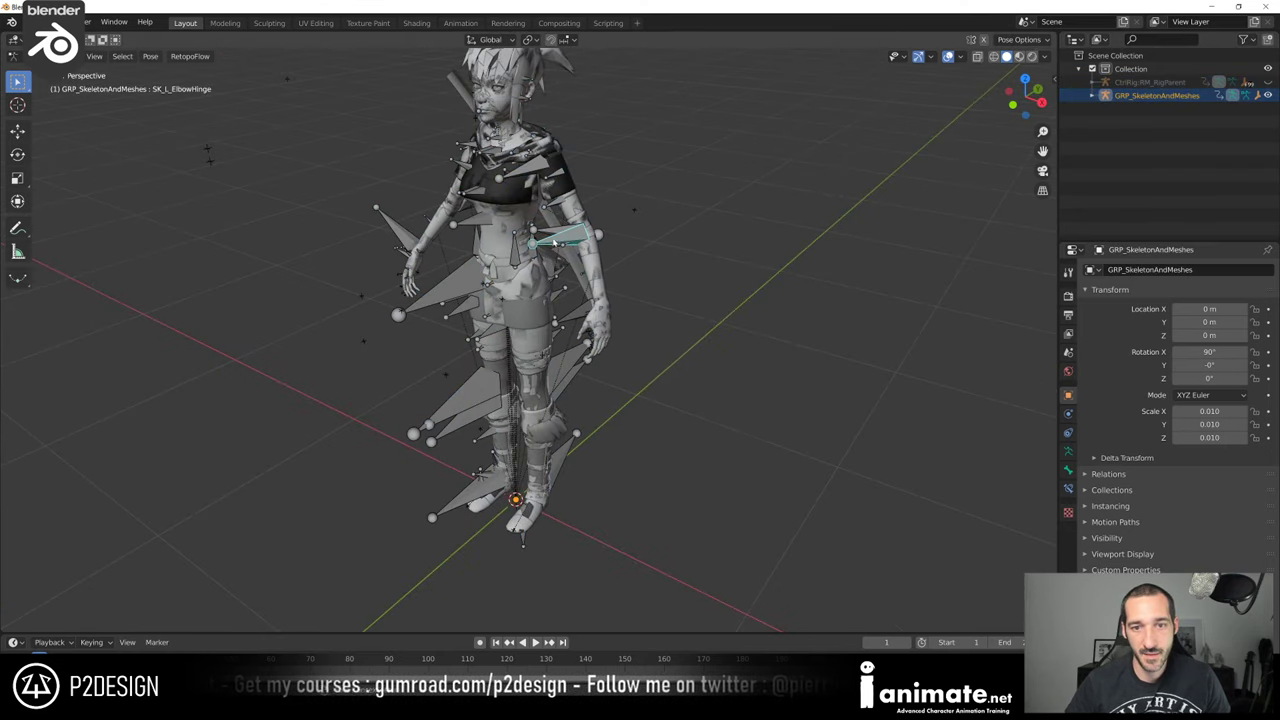
pyautogui.press('g')
pyautogui.rightClick(556, 230)
pyautogui.keyDown('shift'); pyautogui.moveTo(556, 230); pyautogui.dragTo(536, 328, button='middle'); pyautogui.keyUp('shift')
pyautogui.scroll(6, 536, 328)
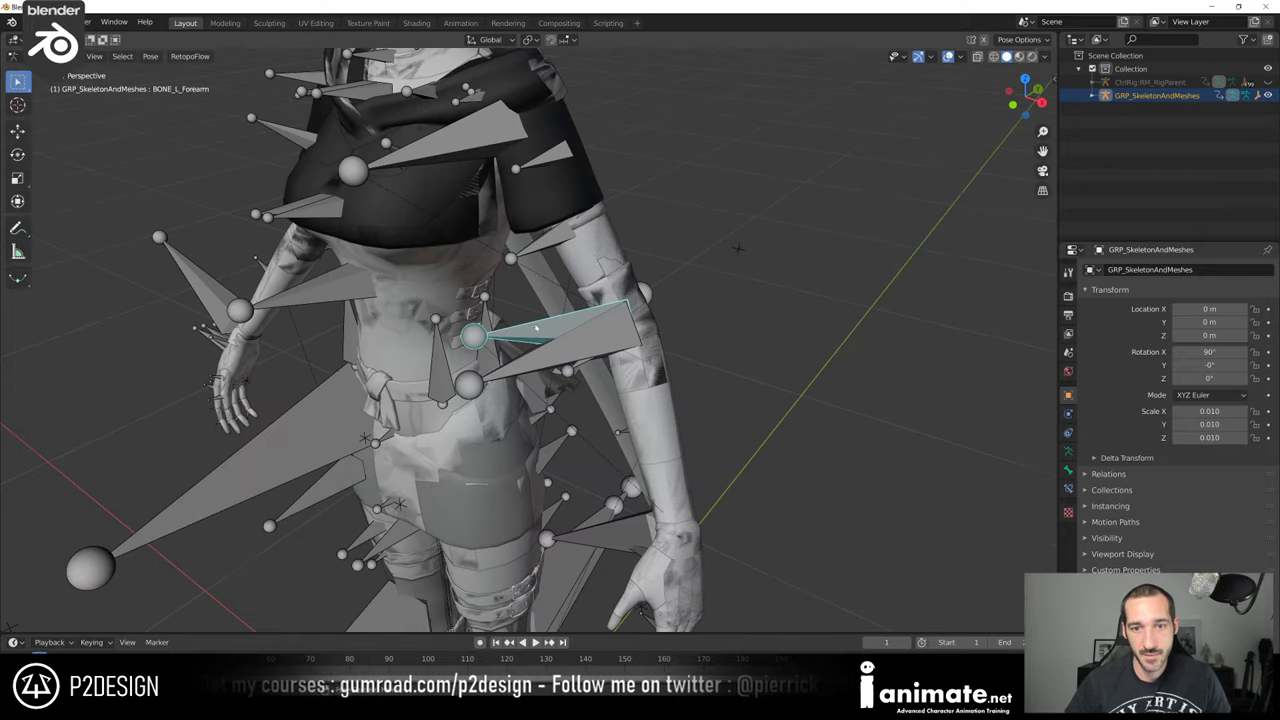
# Move the SK_L_UpperArm1 and HP_L_M_DeltoidEnd bones outward, away from the body, to test how the left arm mesh deforms
pyautogui.click(546, 249)
pyautogui.press('g')
pyautogui.click(672, 200)
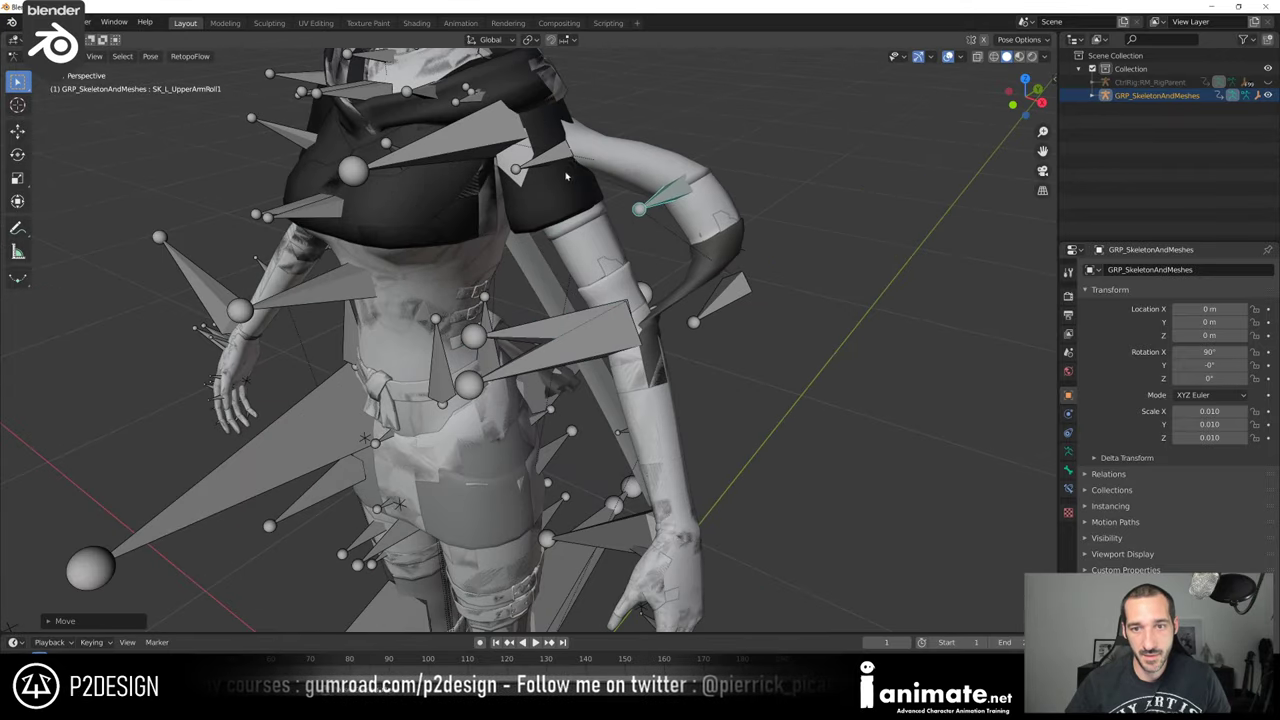
pyautogui.click(557, 159)
pyautogui.scroll(-8, 558, 160)
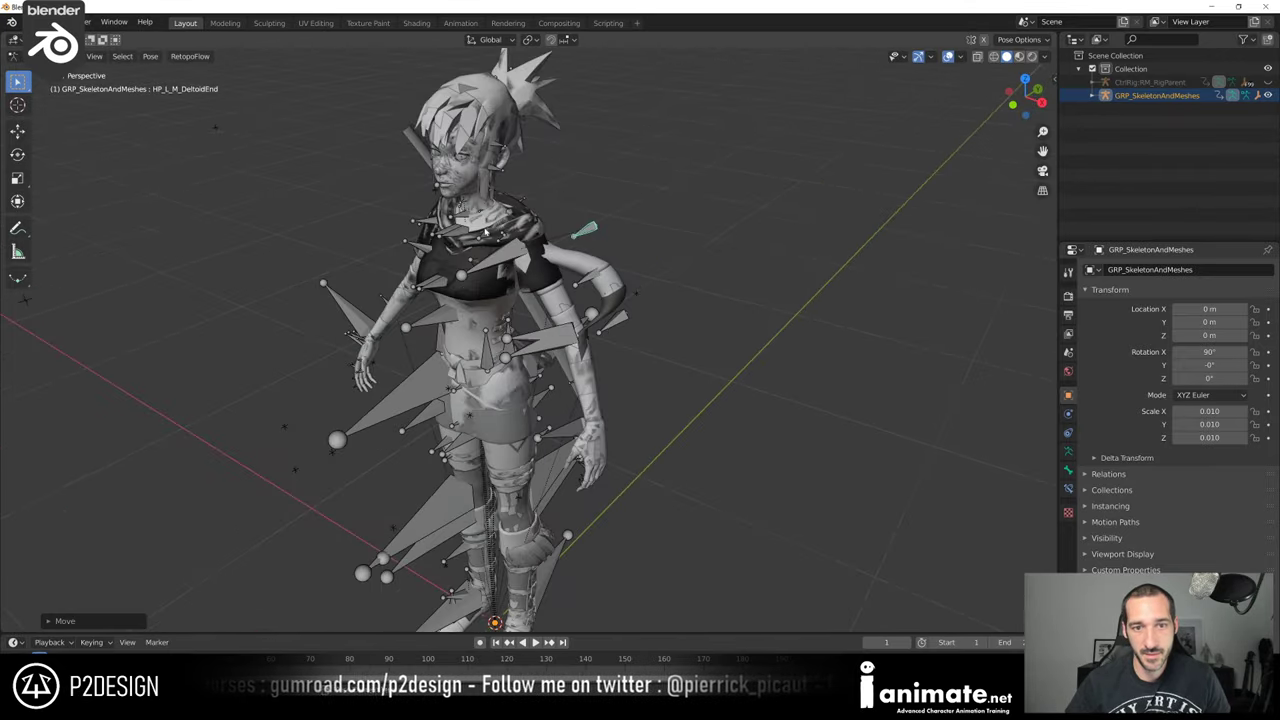
pyautogui.moveTo(508, 330)
pyautogui.mouseDown(button='middle')
pyautogui.moveTo(462, 359)
pyautogui.moveTo(461, 326)
pyautogui.moveTo(495, 317)
pyautogui.mouseUp(button='middle')
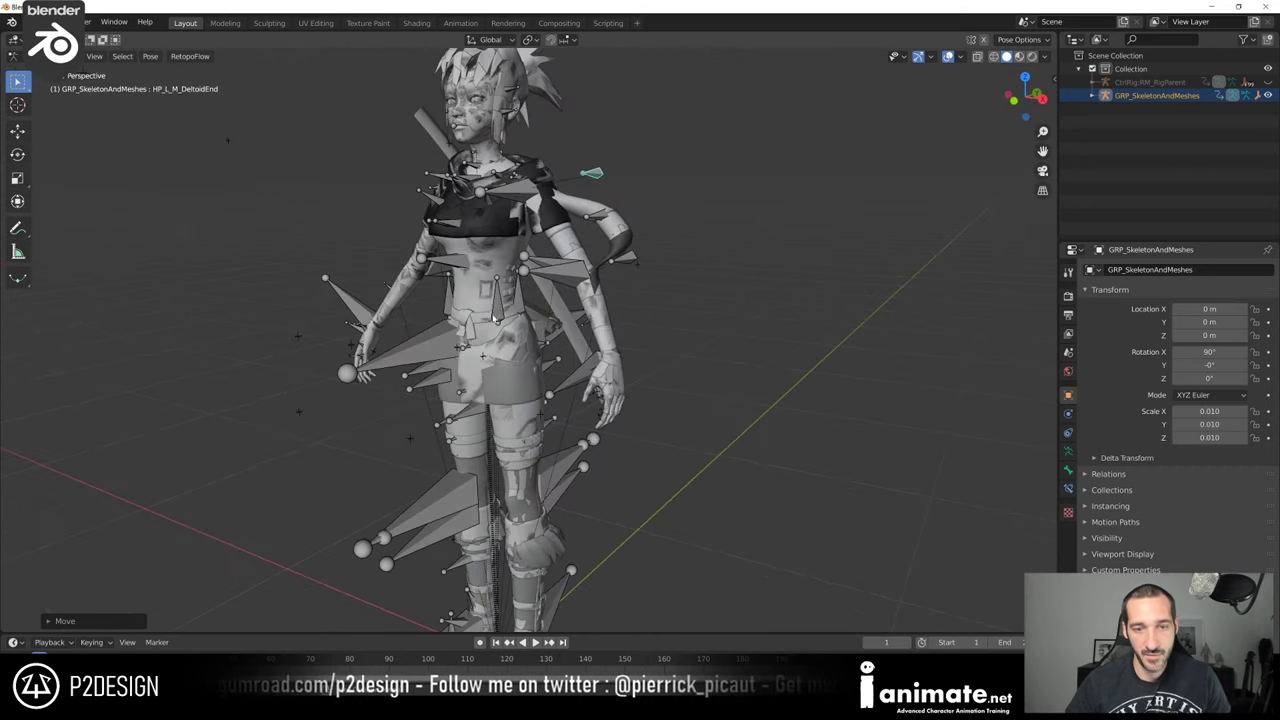
# Set the GRP_SkeletonAndMeshes armature to display in front of the meshes
pyautogui.click(1068, 450)
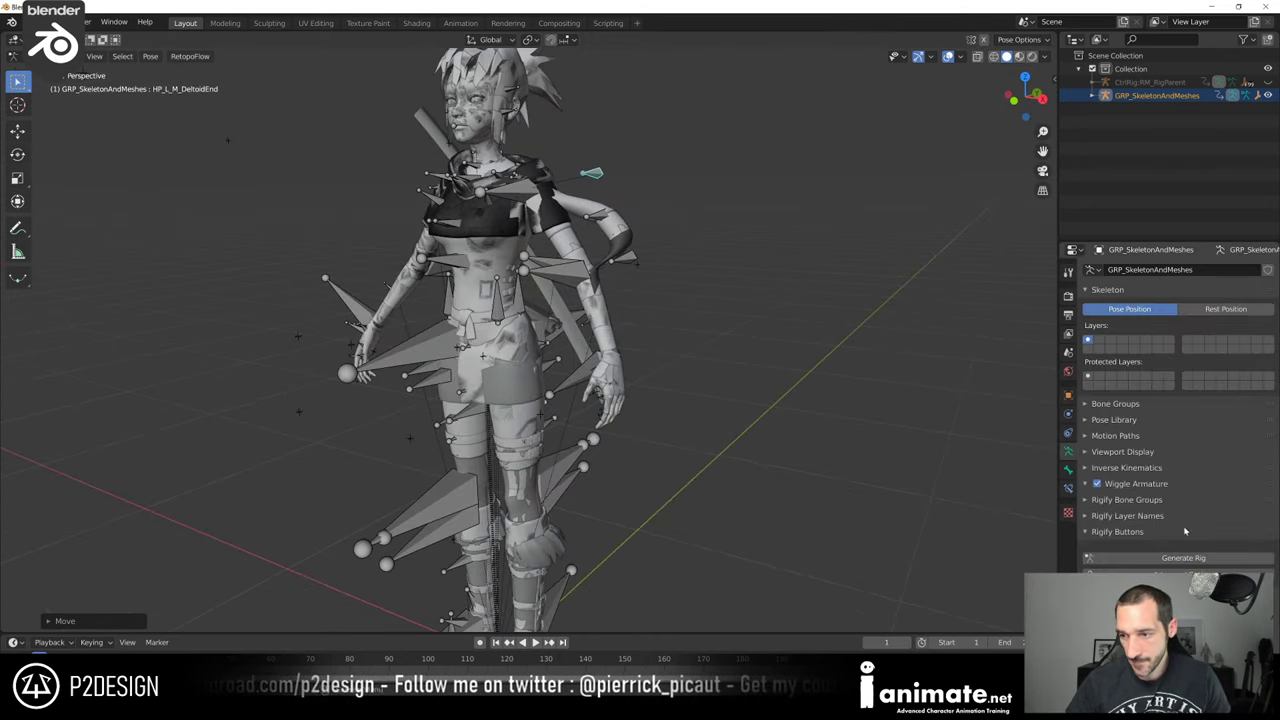
pyautogui.click(1089, 452)
pyautogui.click(1255, 487)
# Examine the imported skeleton's bone structure from the front and the side, from legs to head
pyautogui.moveTo(600, 440)
pyautogui.mouseDown(button='middle')
pyautogui.moveTo(585, 440)
pyautogui.moveTo(620, 438)
pyautogui.moveTo(529, 437)
pyautogui.moveTo(640, 430)
pyautogui.moveTo(590, 428)
pyautogui.moveTo(623, 421)
pyautogui.mouseUp(button='middle')
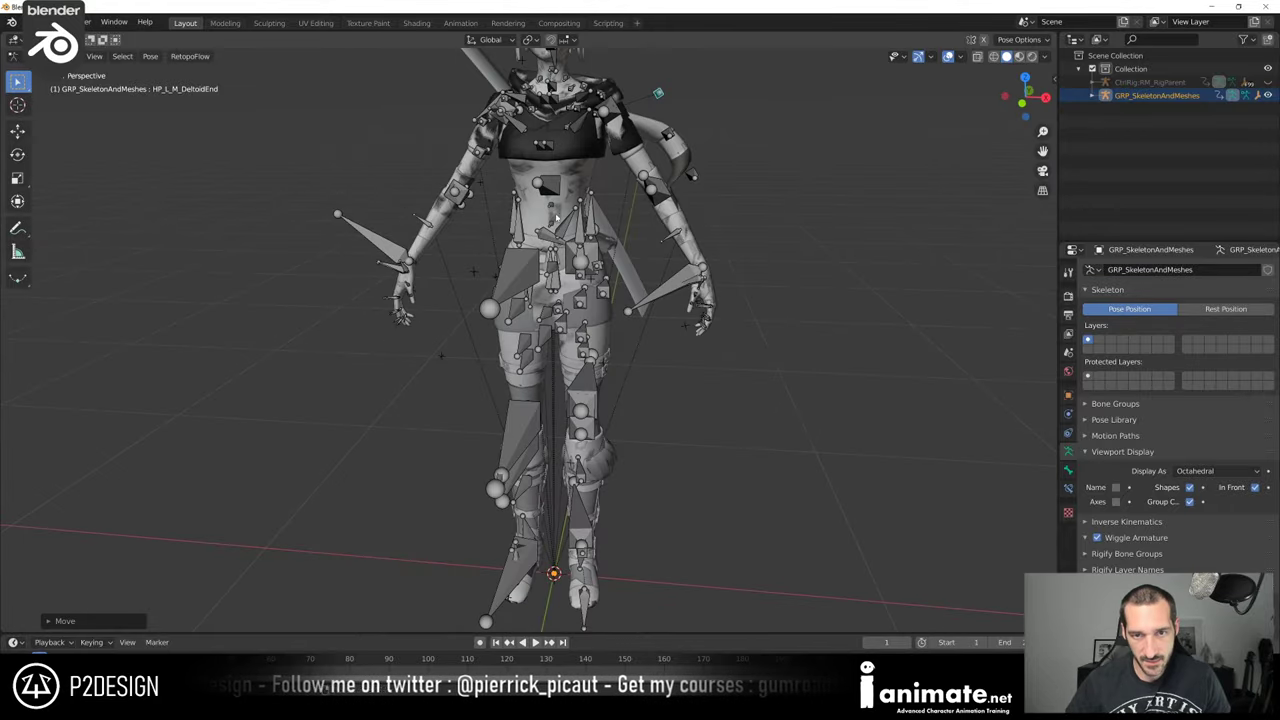
pyautogui.moveTo(557, 217)
pyautogui.mouseDown(button='middle')
pyautogui.moveTo(650, 222)
pyautogui.moveTo(565, 220)
pyautogui.mouseUp(button='middle')
pyautogui.keyDown('shift'); pyautogui.moveTo(565, 220); pyautogui.dragTo(557, 400, button='middle'); pyautogui.keyUp('shift')
pyautogui.scroll(2, 557, 357)
pyautogui.moveTo(660, 355); pyautogui.dragTo(685, 387, button='middle')
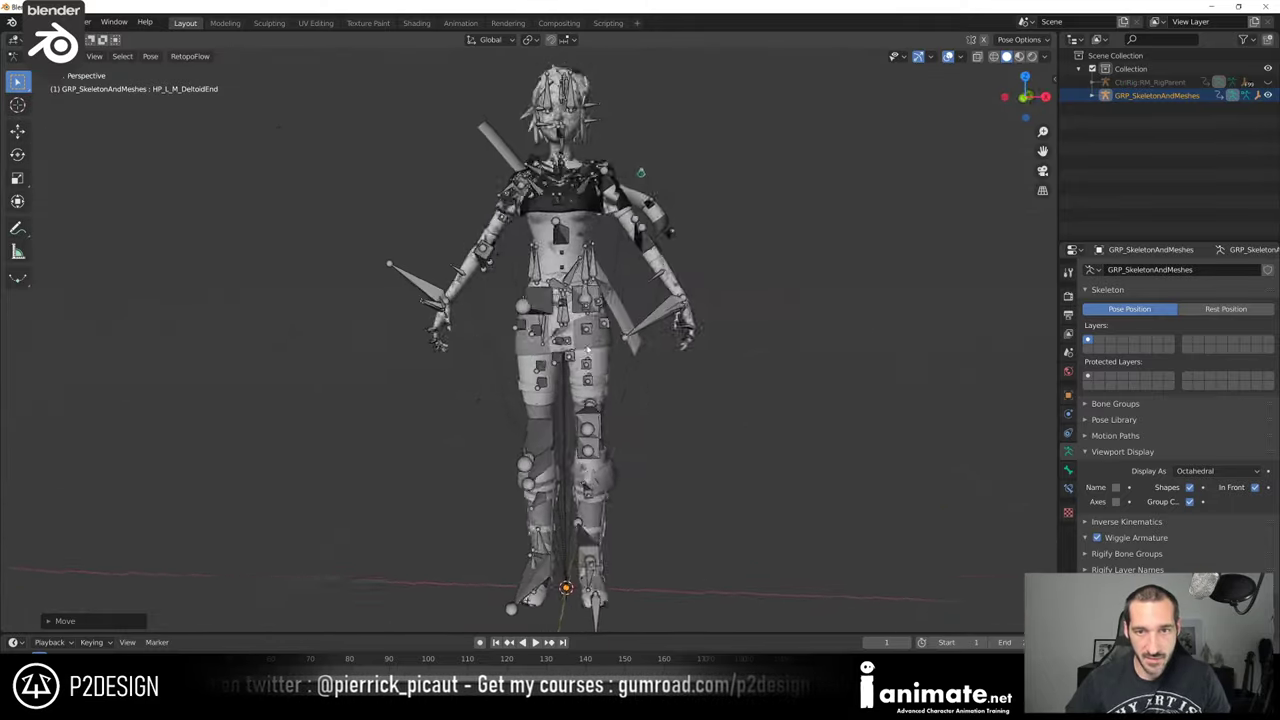
pyautogui.moveTo(588, 349); pyautogui.dragTo(572, 370, button='middle')
pyautogui.scroll(3, 494, 212)
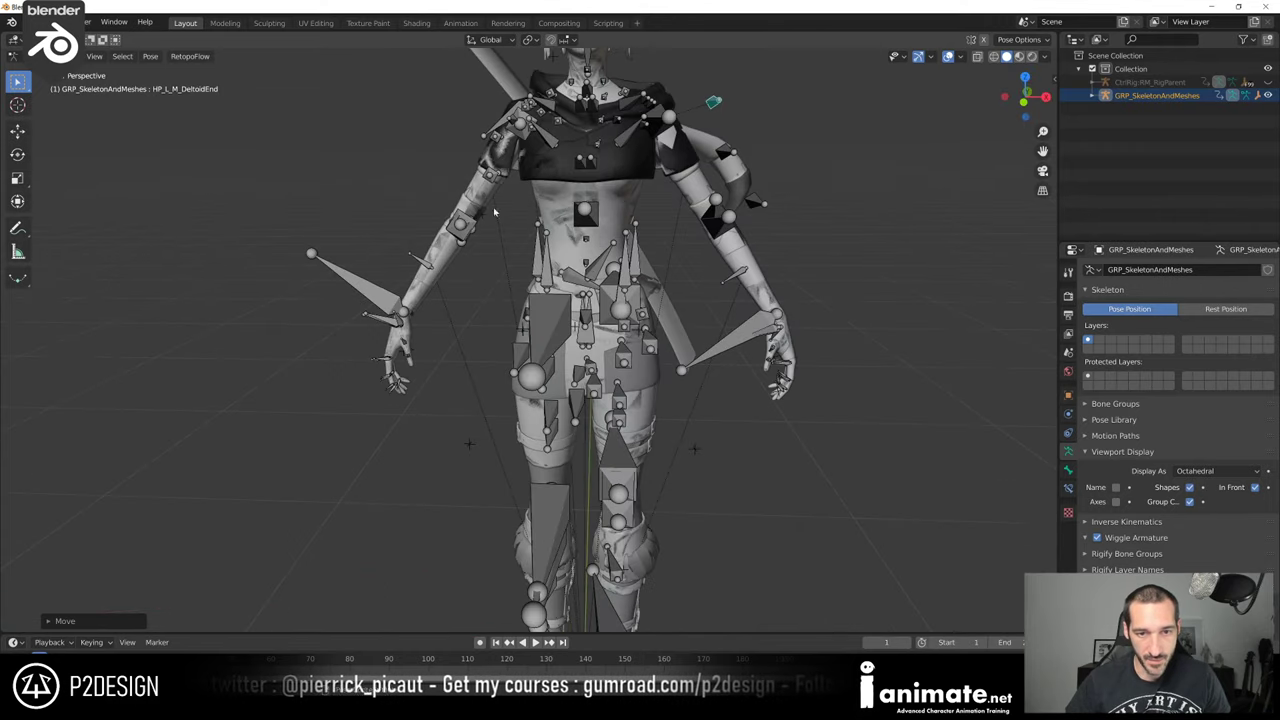
pyautogui.moveTo(622, 213); pyautogui.dragTo(616, 374, button='middle')
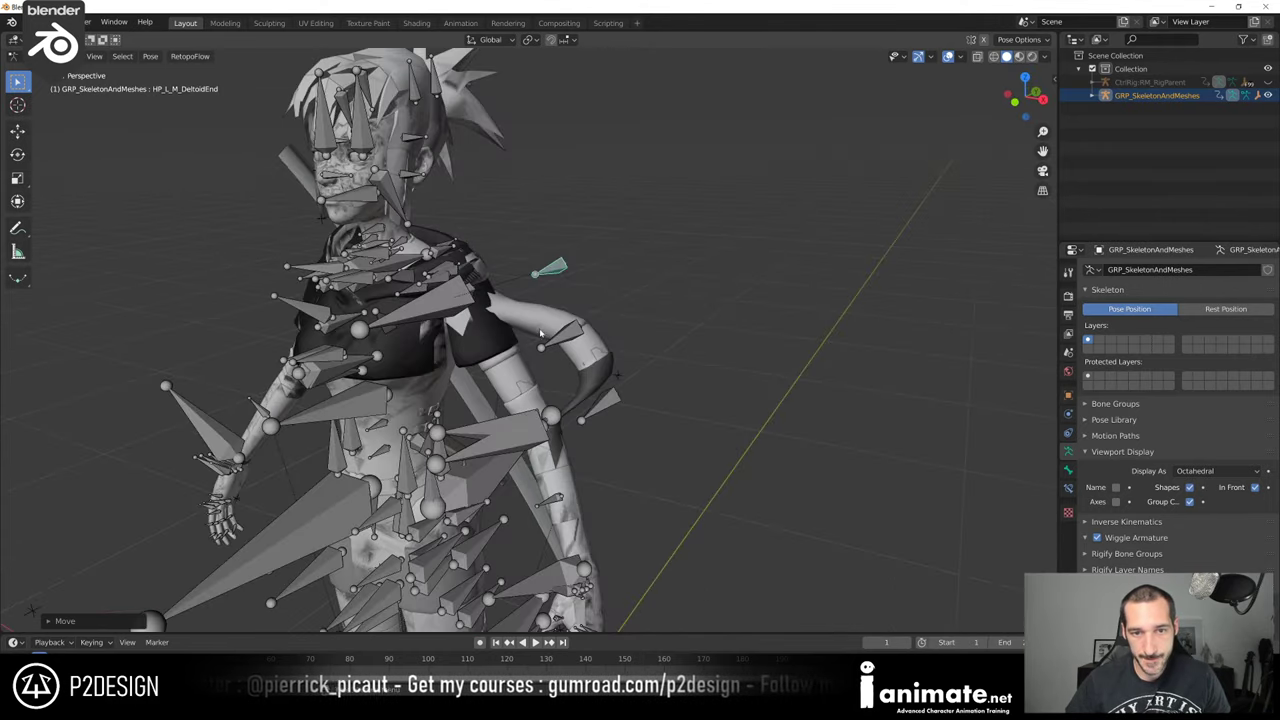
# Close the import test scene, return to LISA-COMBO-07.blend and show the viewport overlays around the Lisa character
pyautogui.click(1266, 6)
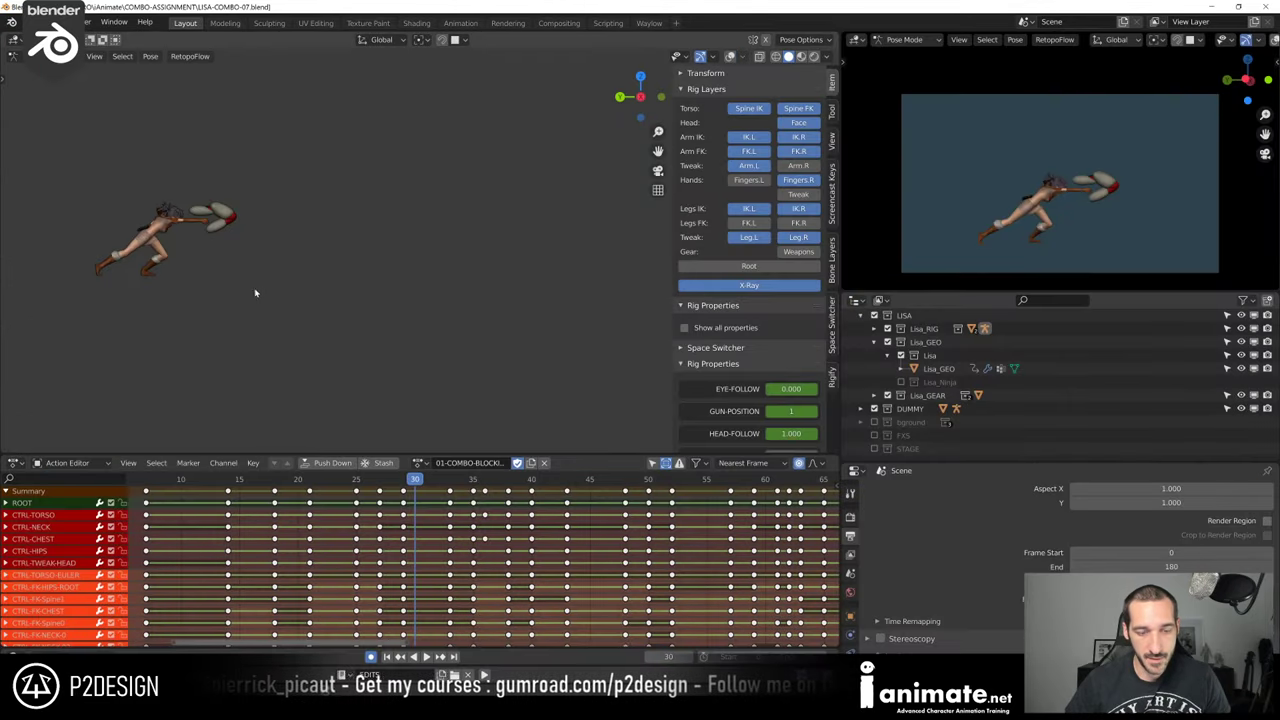
pyautogui.scroll(4, 500, 336)
pyautogui.keyDown('shift'); pyautogui.moveTo(255, 293); pyautogui.dragTo(490, 338, button='middle'); pyautogui.keyUp('shift')
pyautogui.hotkey('alt', 'shift', 'z')
# Show Lisa_RIG's hidden bone layers, including POSI, DEF, TGT, MCH, CORR, the remaining arm and hand layers, and GEAR
pyautogui.click(831, 264)
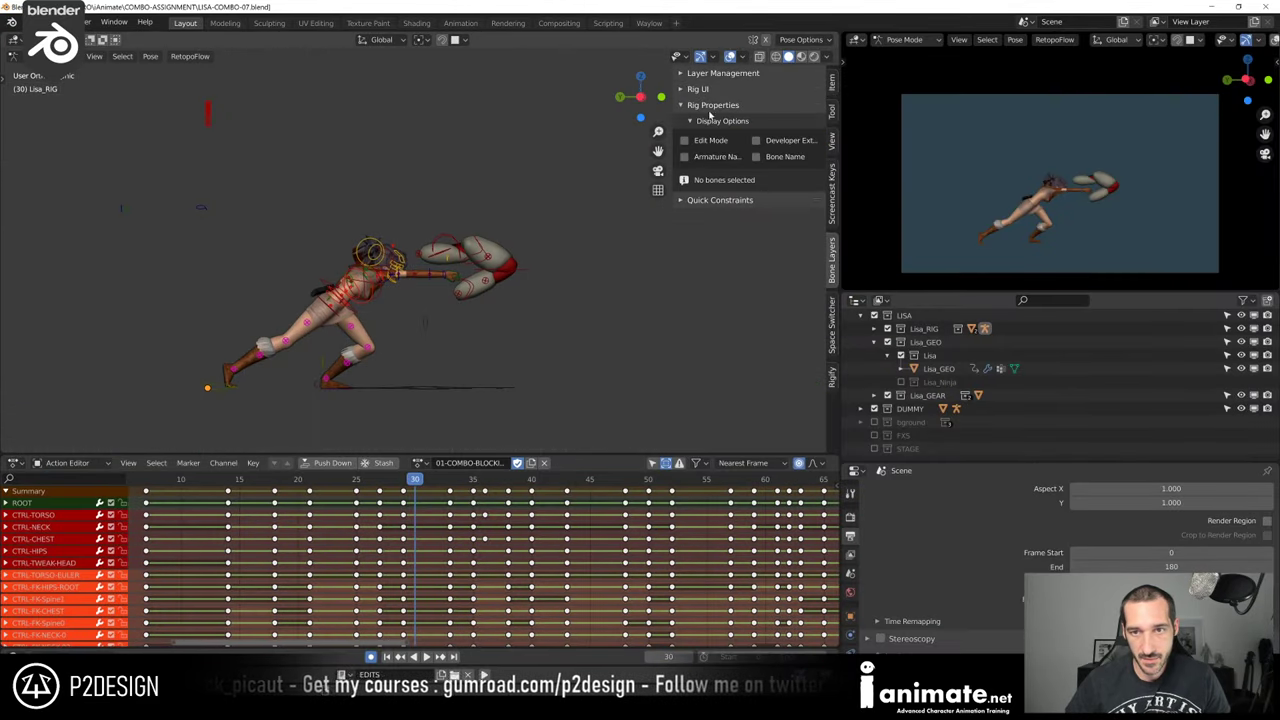
pyautogui.click(680, 73)
pyautogui.moveTo(684, 227); pyautogui.dragTo(684, 267)
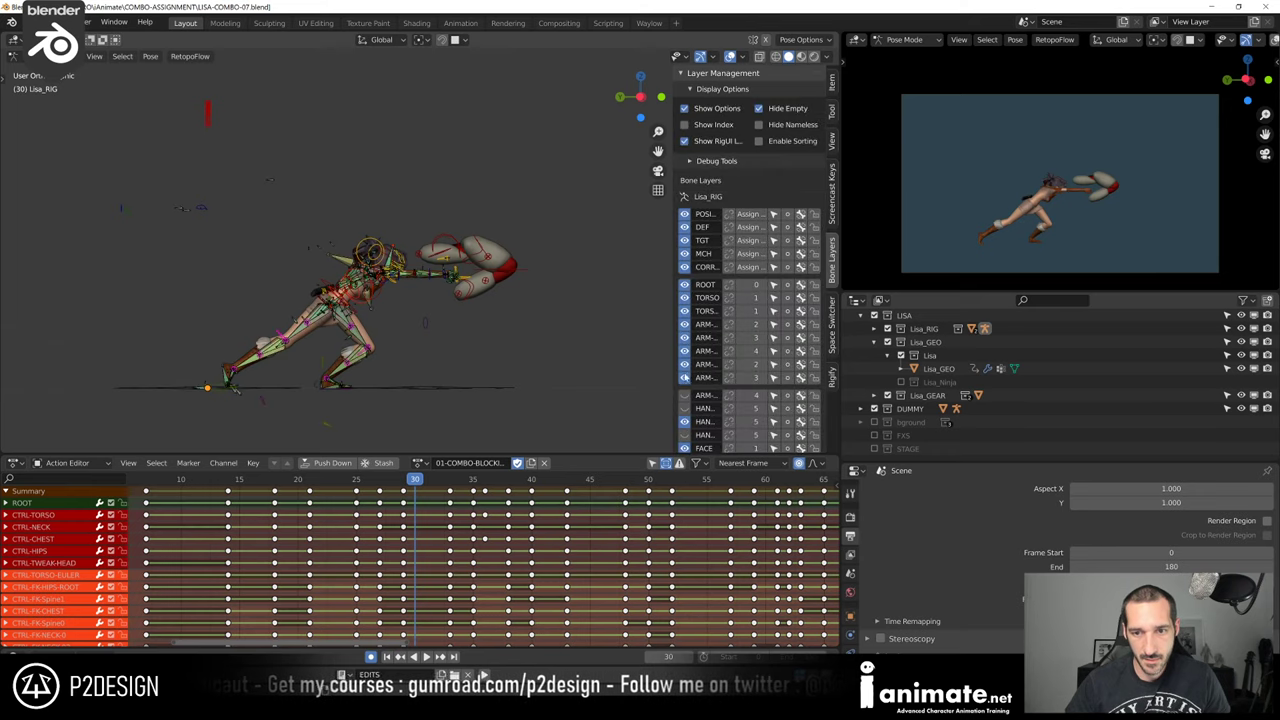
pyautogui.scroll(-3, 684, 400)
pyautogui.scroll(-2, 684, 451)
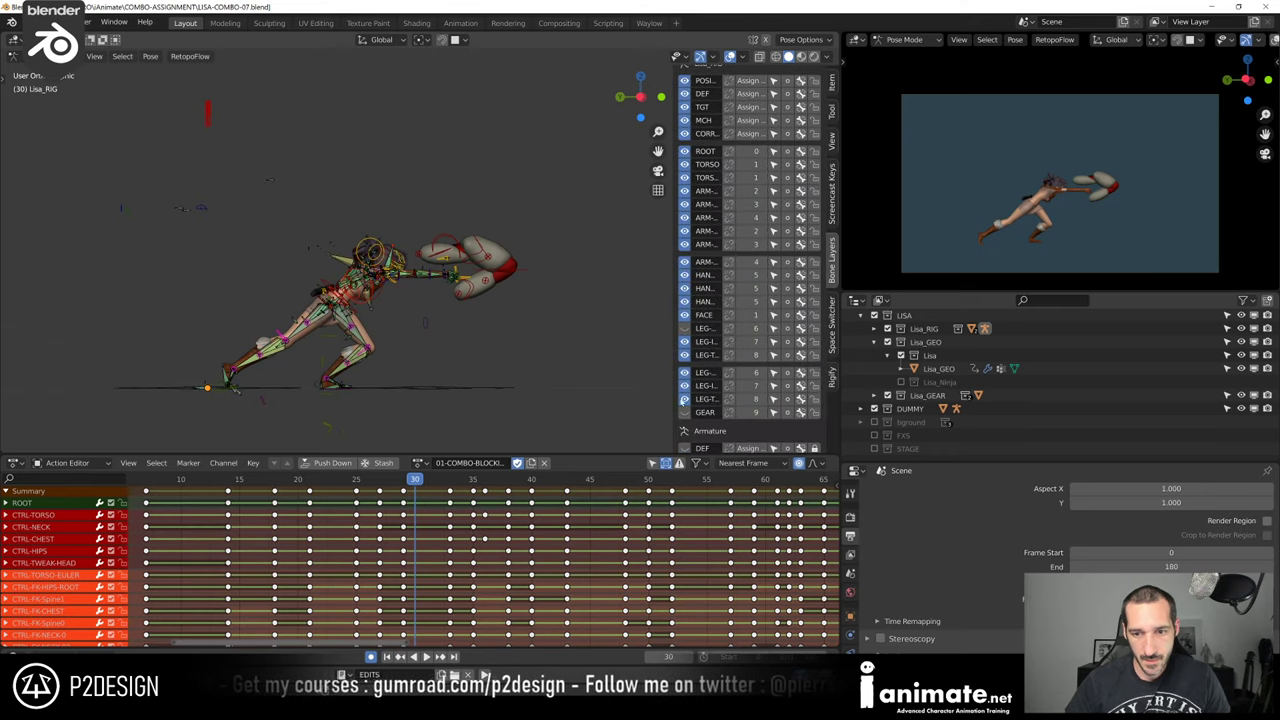
# Isolate Lisa_RIG in local view and inspect its full set of bones up close
pyautogui.press('/')
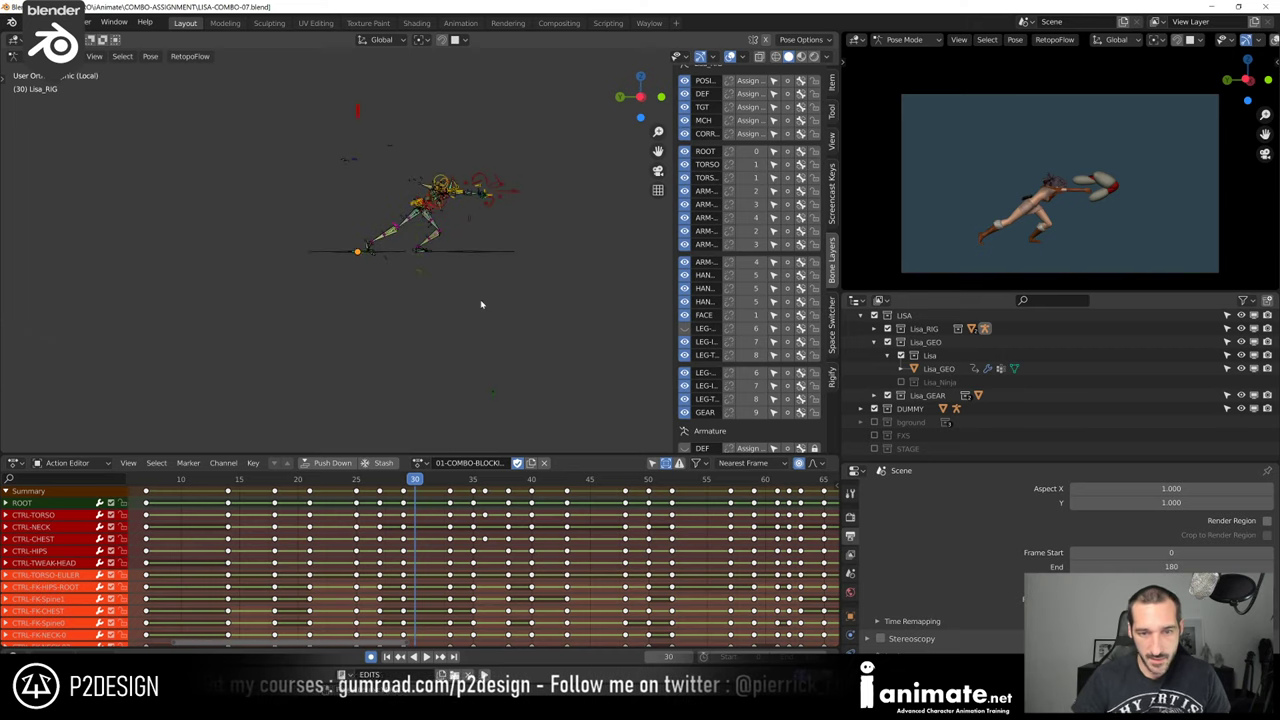
pyautogui.scroll(3, 480, 300)
pyautogui.keyDown('shift'); pyautogui.moveTo(497, 224); pyautogui.dragTo(554, 283, button='middle'); pyautogui.keyUp('shift')
pyautogui.scroll(4, 477, 272)
pyautogui.scroll(-6, 489, 257)
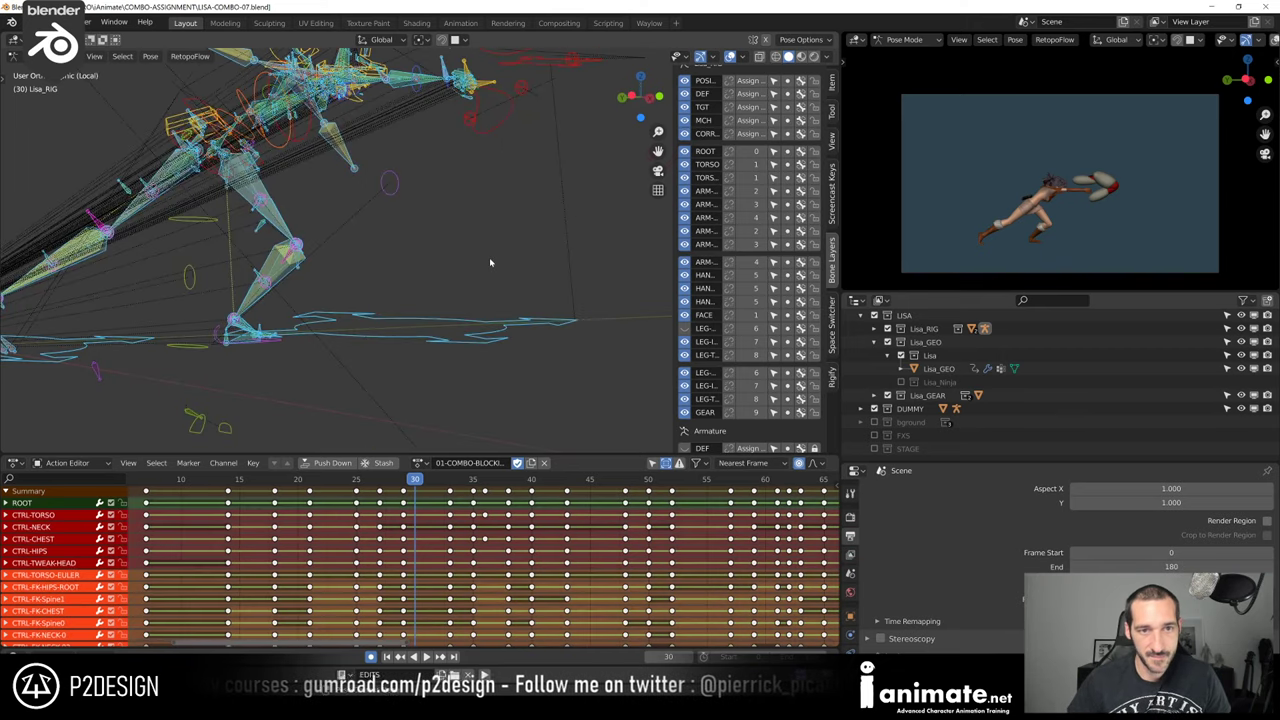
# Play the combo animation on the isolated rig in a maximized viewport, stop at frame 62 and restore the layout
pyautogui.hotkey('ctrl', 'space')
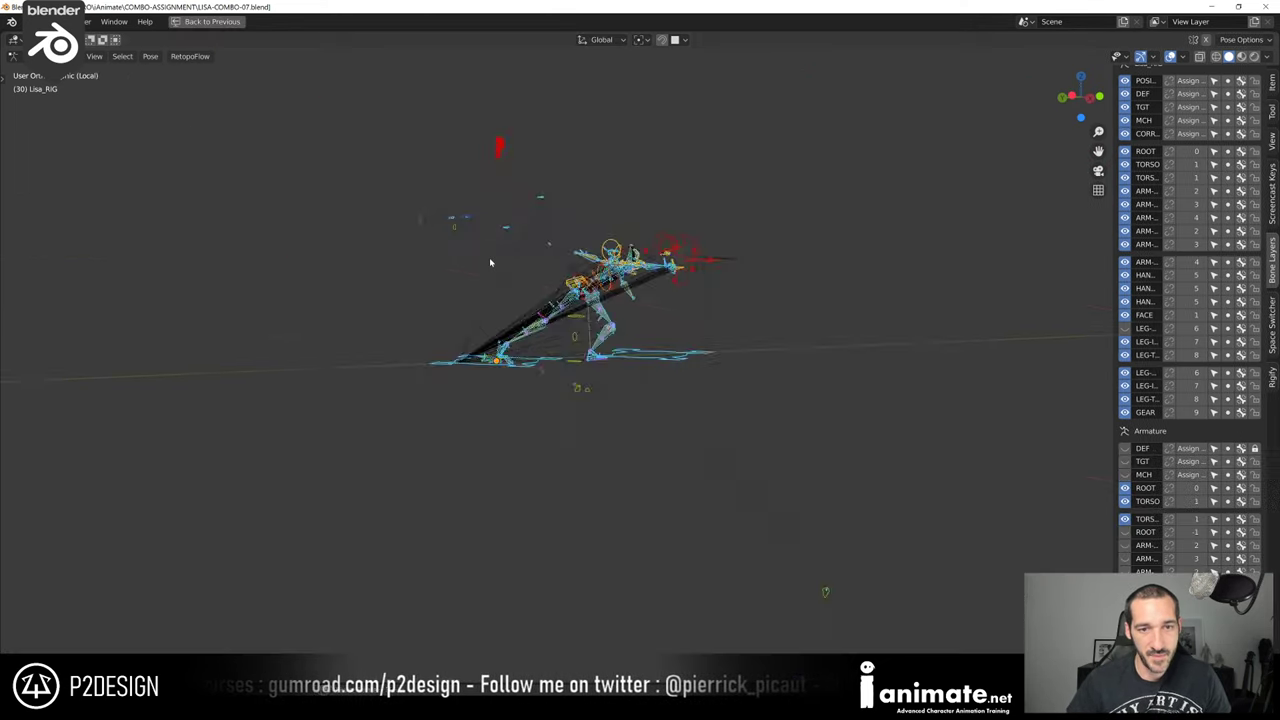
pyautogui.scroll(6, 489, 262)
pyautogui.press('space')
pyautogui.moveTo(551, 363); pyautogui.dragTo(663, 372, button='middle')
pyautogui.press('space')
pyautogui.hotkey('ctrl', 'space')
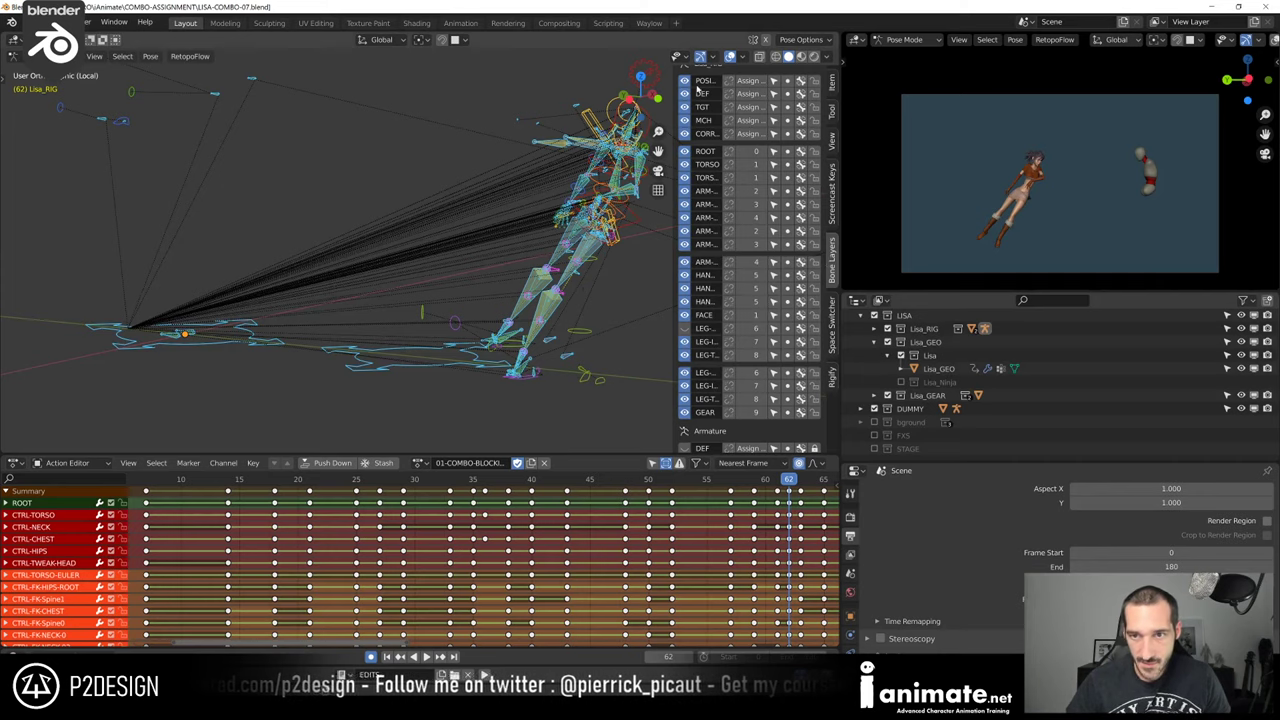
# Hide the POSI, DEF, TGT, MCH and CORR layers plus the root, torso, arm, hand, face and left leg control layers
pyautogui.moveTo(684, 120); pyautogui.dragTo(684, 93)
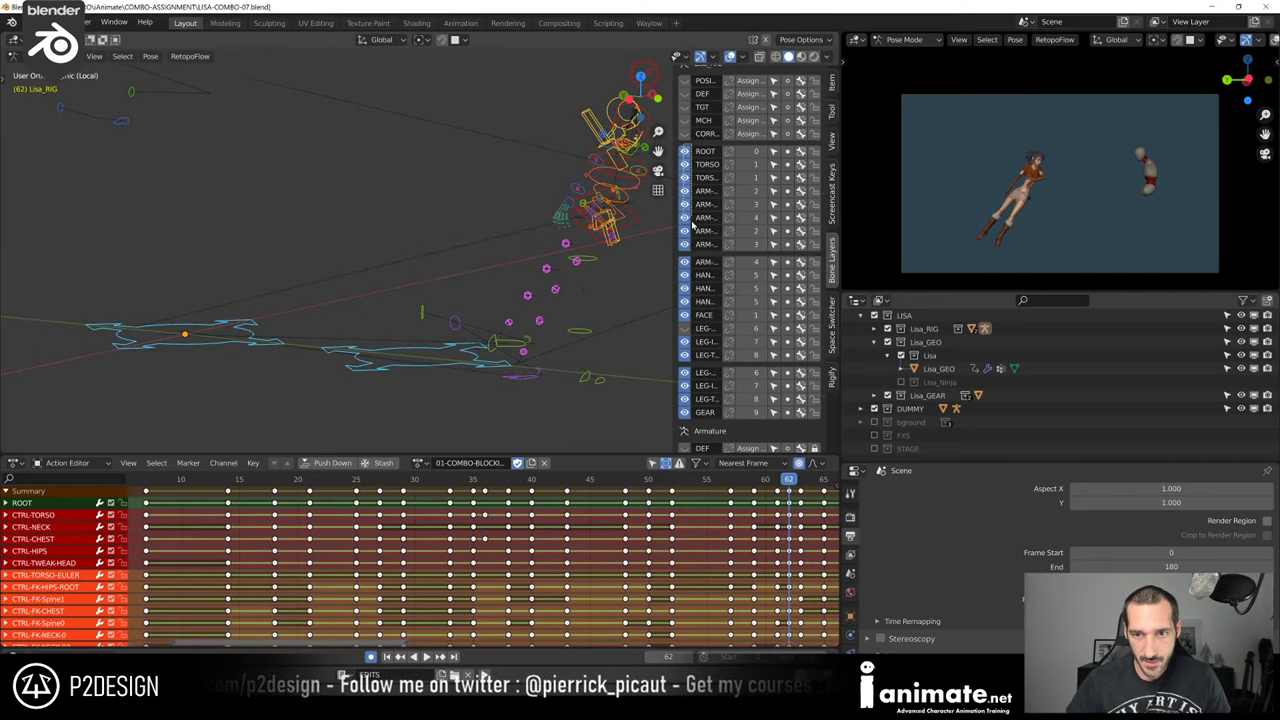
pyautogui.moveTo(692, 225); pyautogui.dragTo(691, 219)
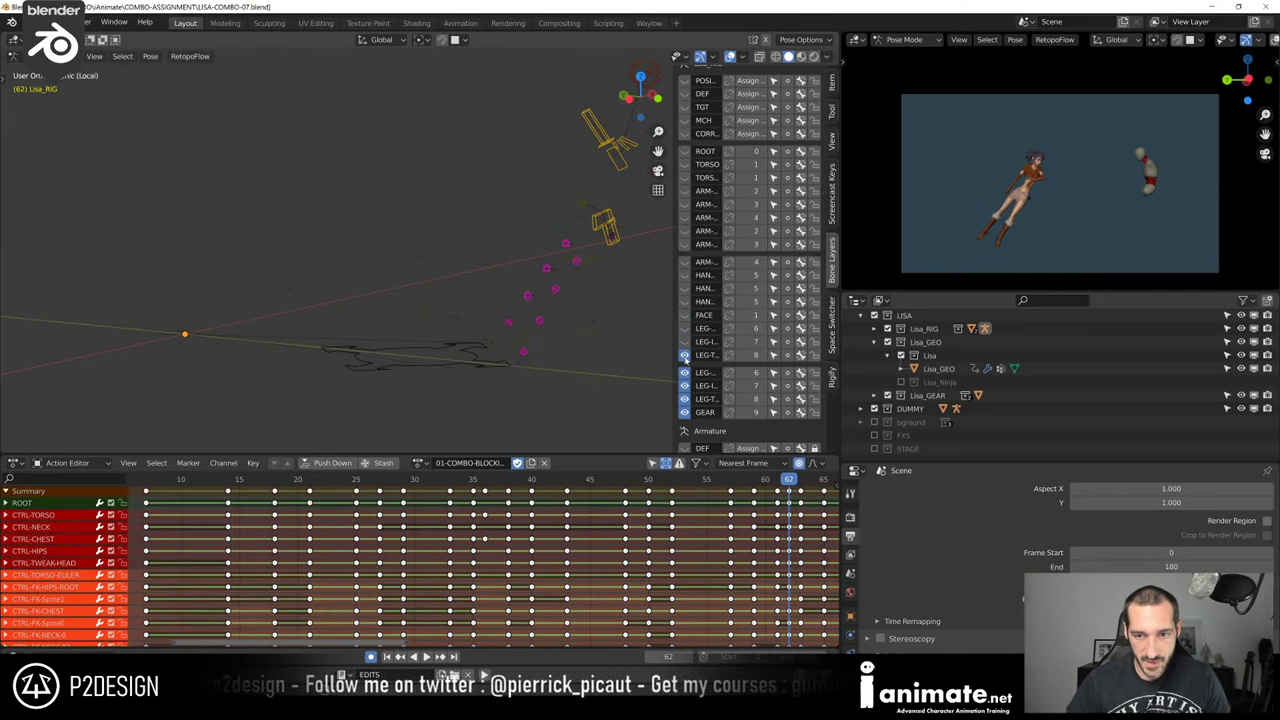
pyautogui.moveTo(550, 325); pyautogui.dragTo(374, 313, button='middle')
pyautogui.scroll(4, 725, 297)
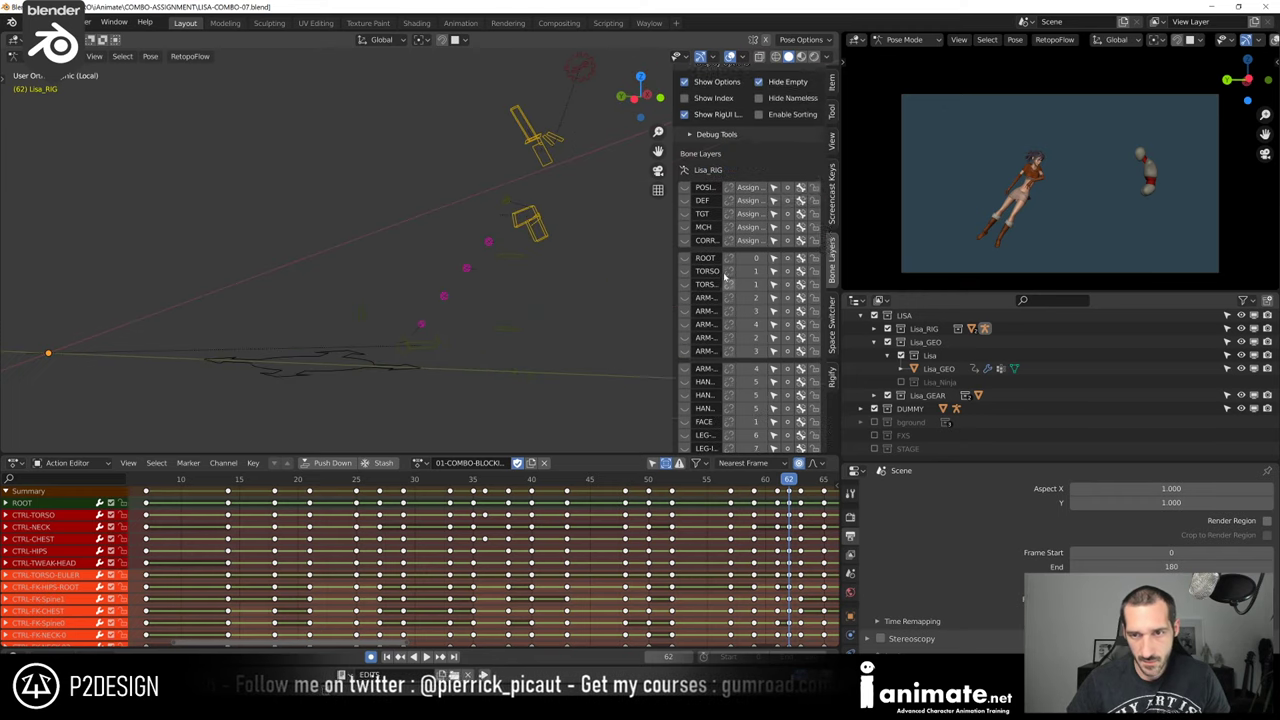
pyautogui.click(682, 74)
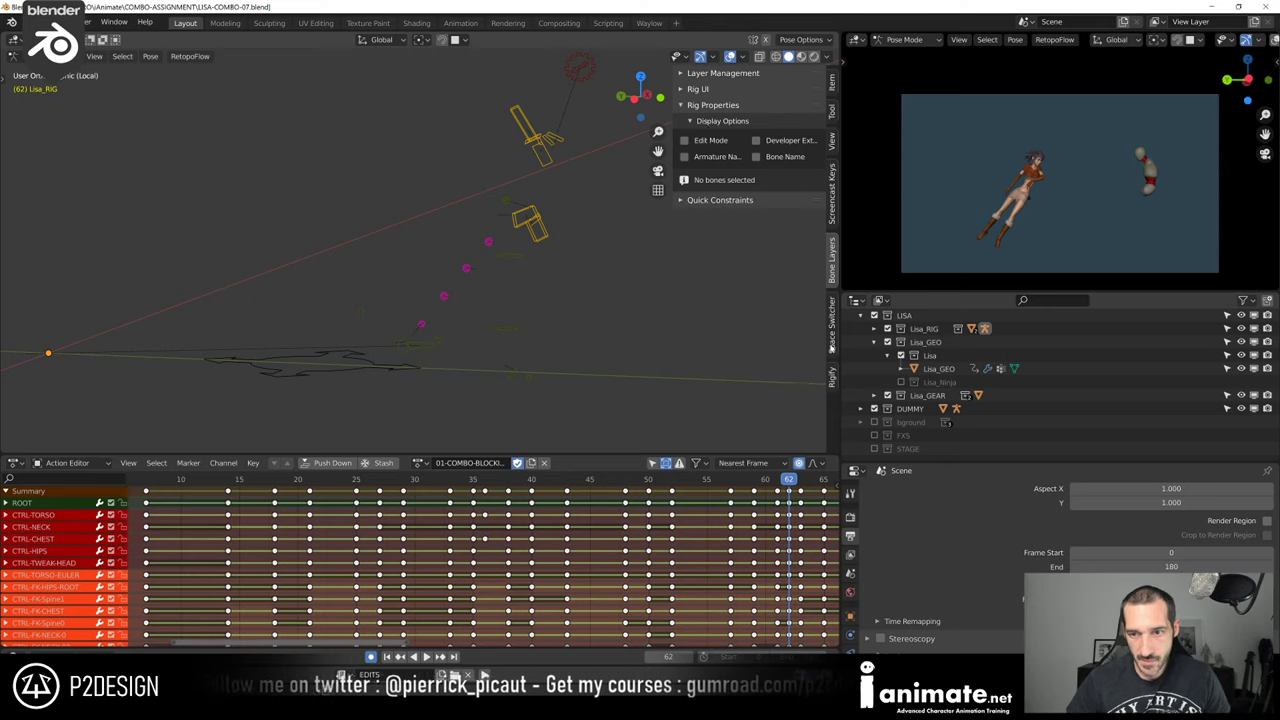
# Select the rig's PROPERTIES bone and display its Rig Layers and Rig Properties
pyautogui.click(831, 346)
pyautogui.click(832, 372)
pyautogui.click(833, 342)
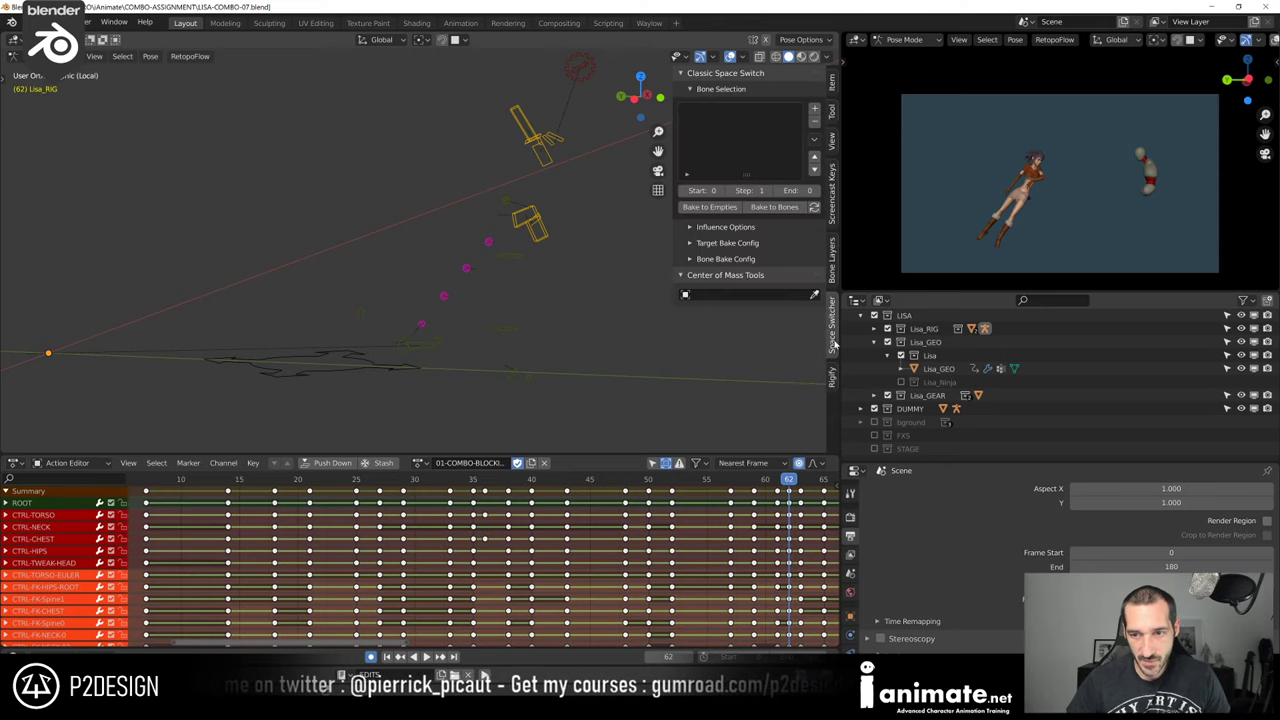
pyautogui.click(832, 266)
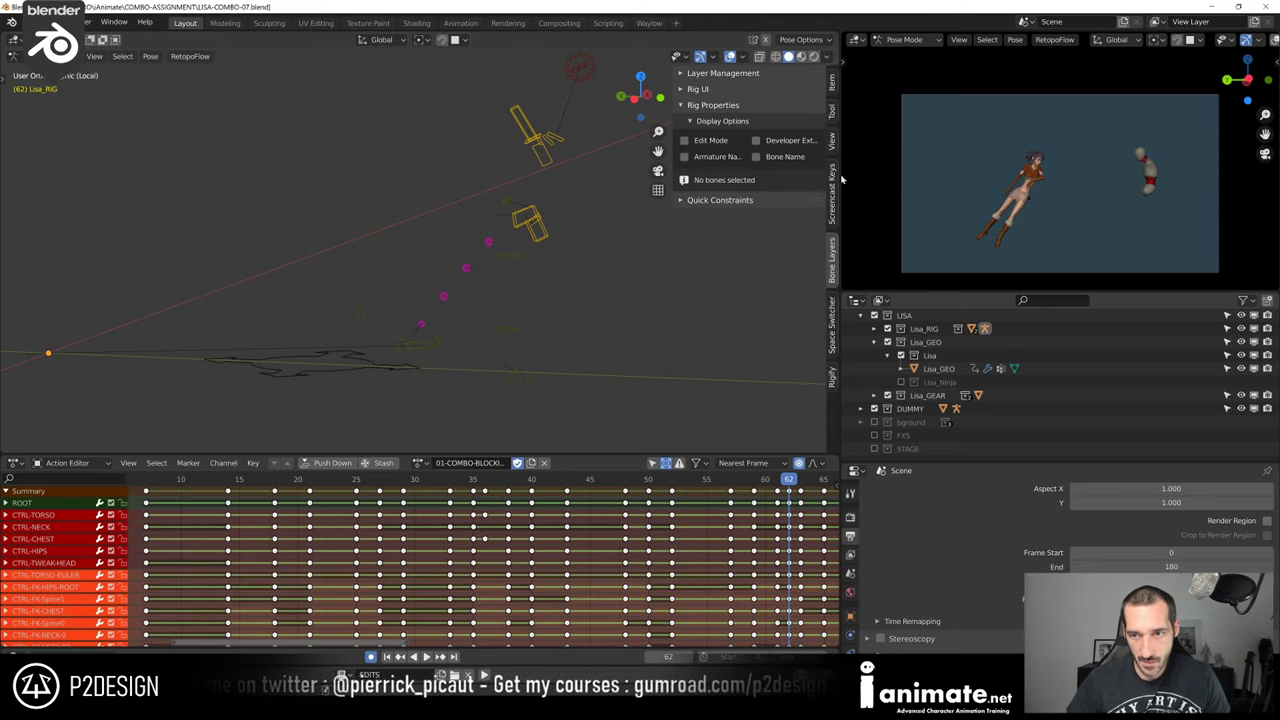
pyautogui.click(580, 72)
pyautogui.click(831, 375)
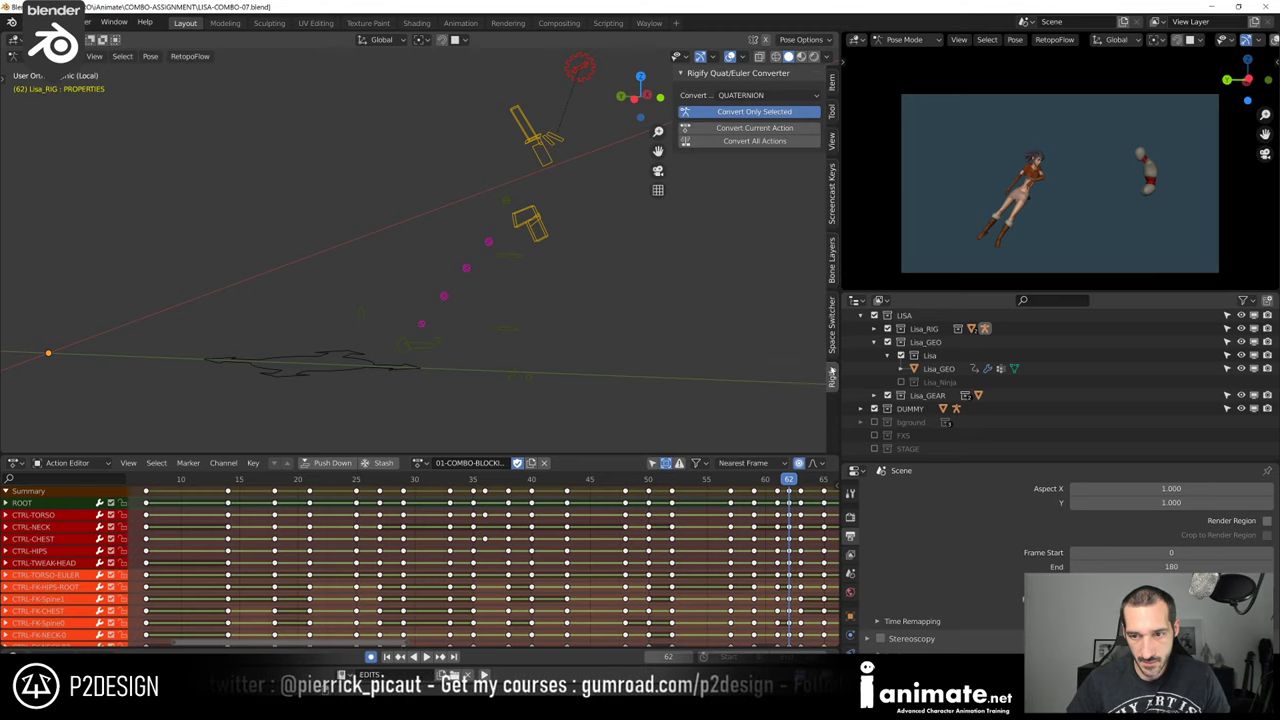
pyautogui.click(832, 80)
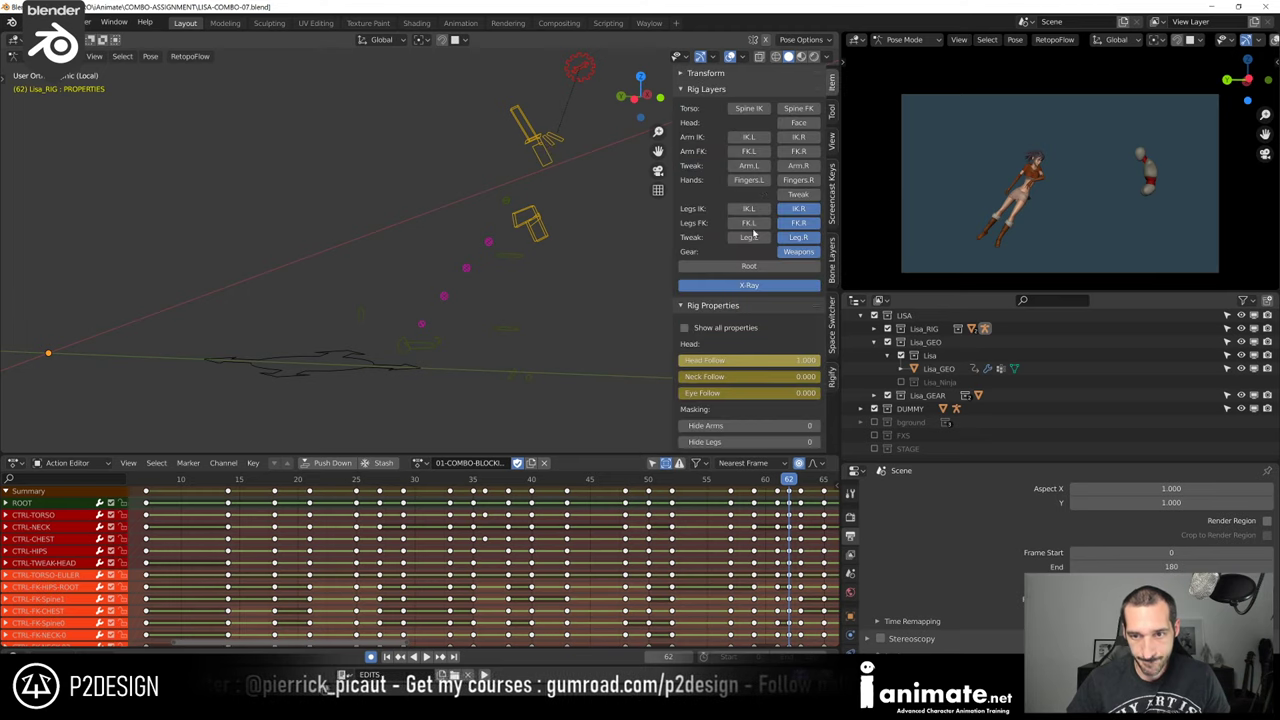
# Leave local view and show only the spine, face, arm FK and leg IK controls, hiding leg FK, leg tweak and weapon layers
pyautogui.press('KP_Divide')
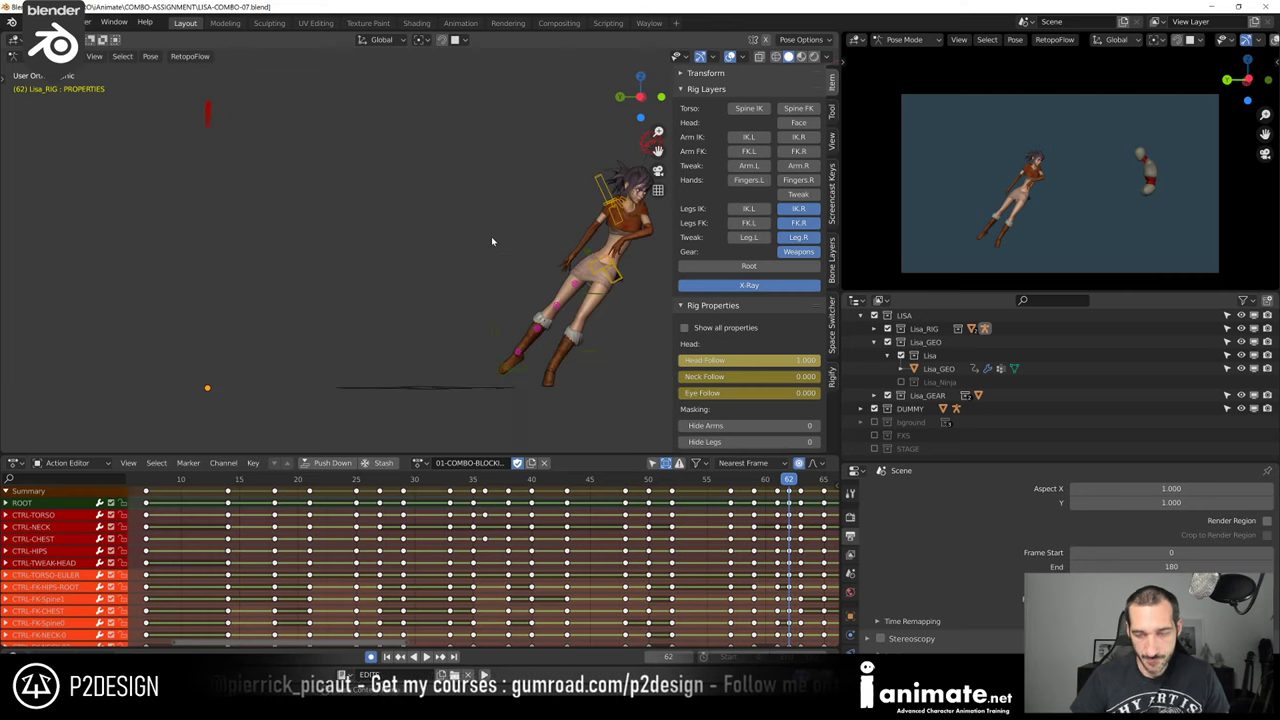
pyautogui.keyDown('shift'); pyautogui.moveTo(491, 236); pyautogui.dragTo(433, 236, button='middle'); pyautogui.keyUp('shift')
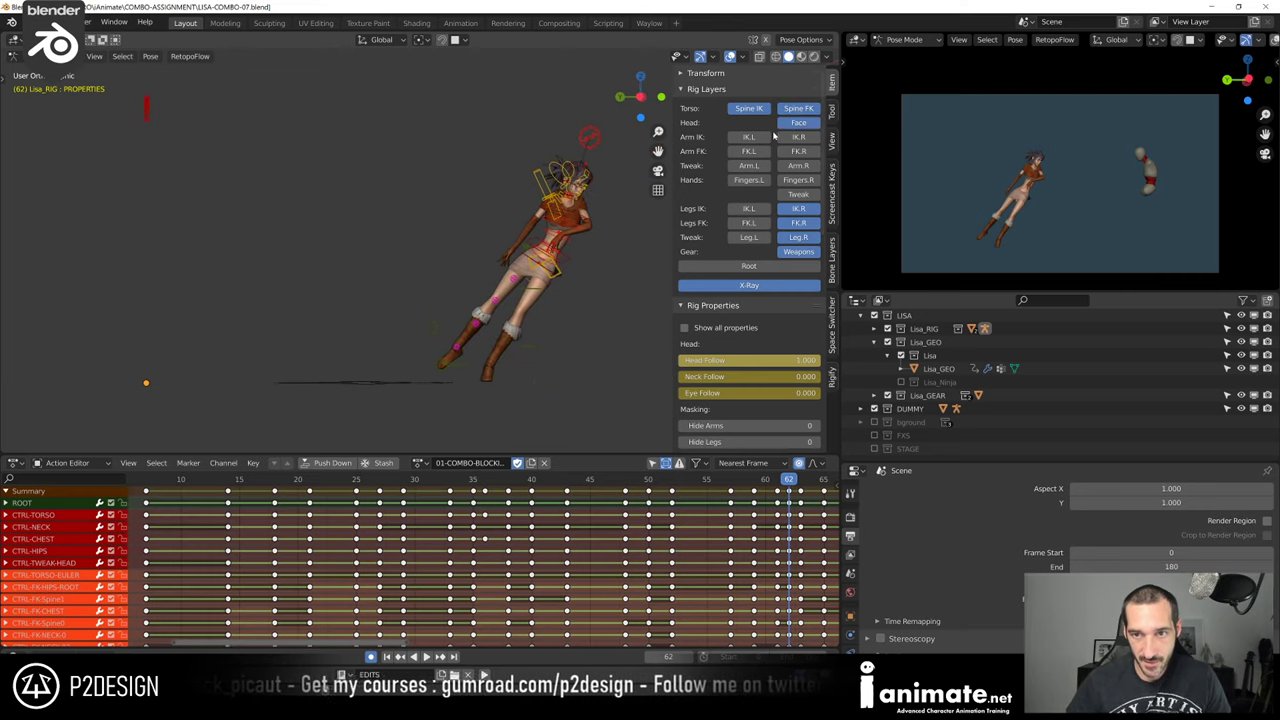
pyautogui.click(806, 153)
pyautogui.moveTo(620, 225); pyautogui.dragTo(565, 263, button='middle')
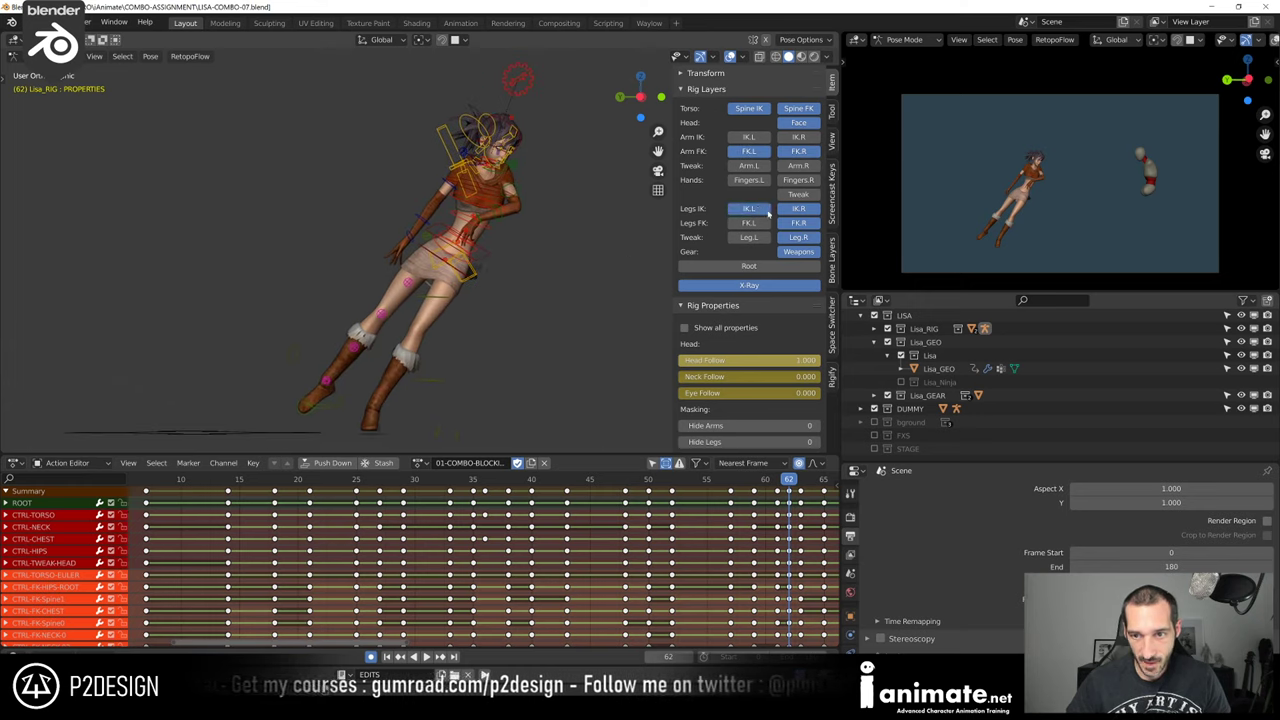
pyautogui.click(797, 237)
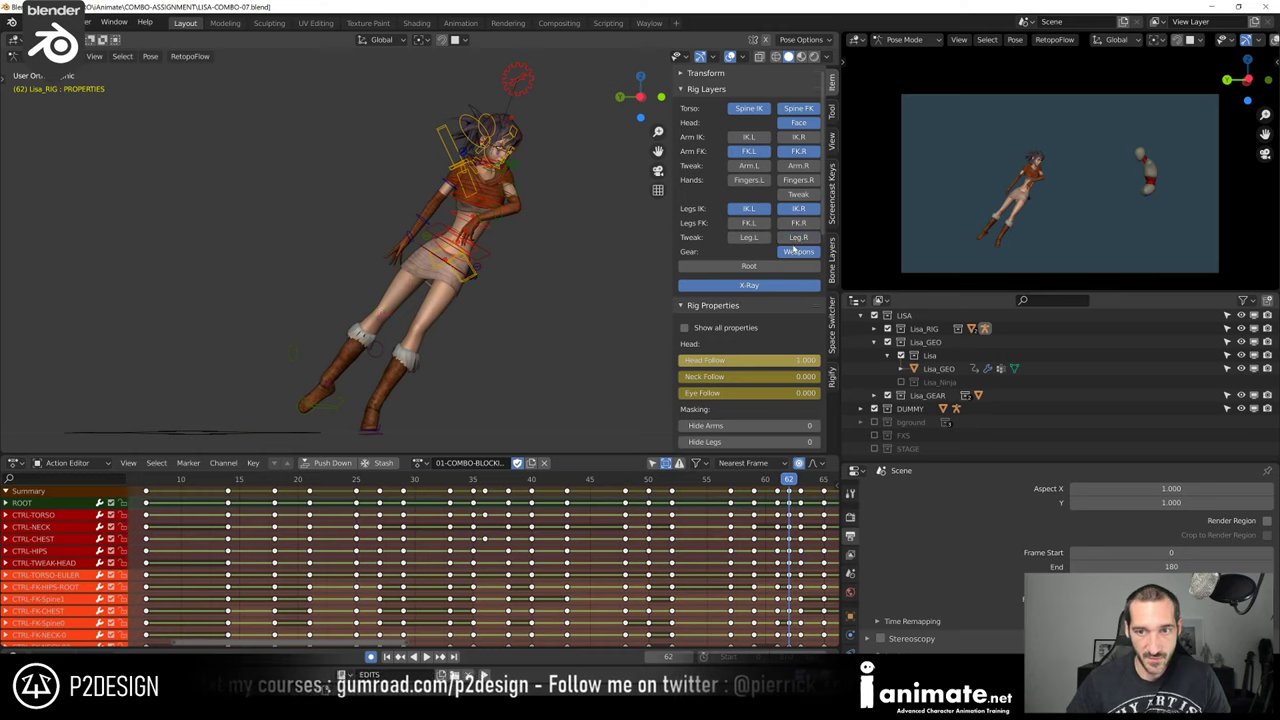
pyautogui.click(786, 253)
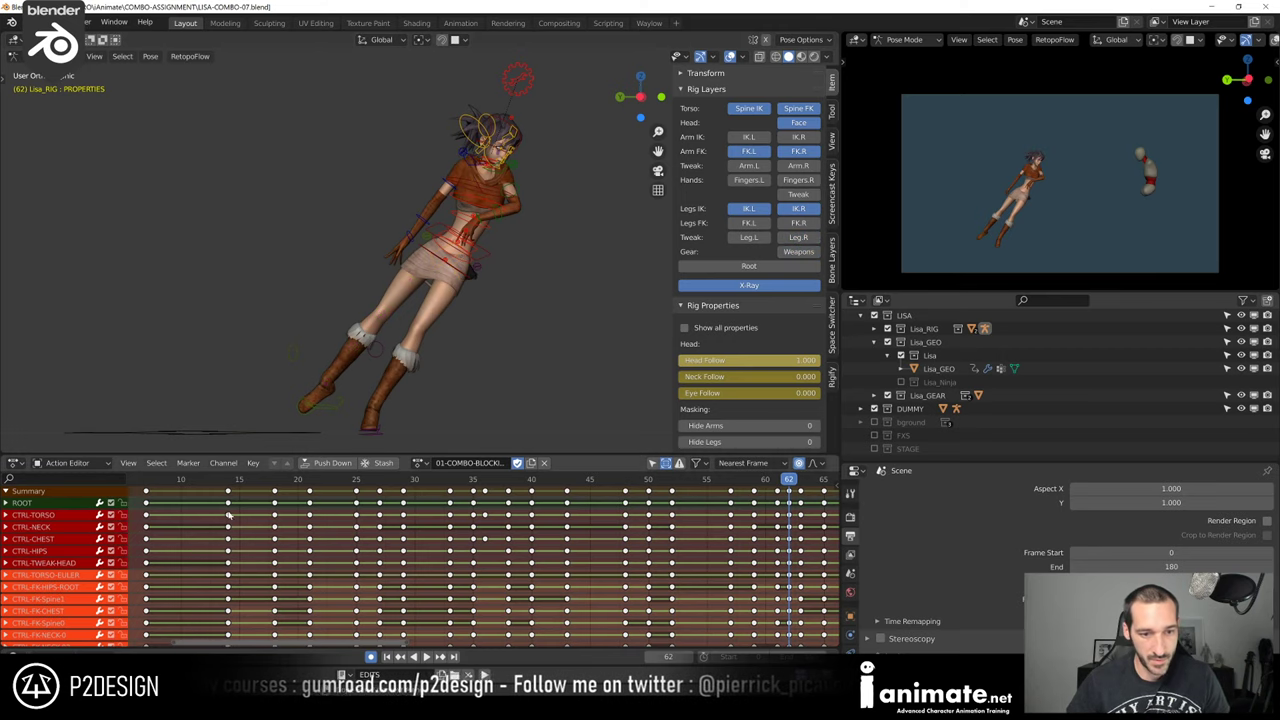
# Go to frame 19, play back the combo animation and stop at frame 37 with the rig overlays shown
pyautogui.moveTo(229, 486); pyautogui.dragTo(286, 484)
pyautogui.scroll(-4, 291, 357)
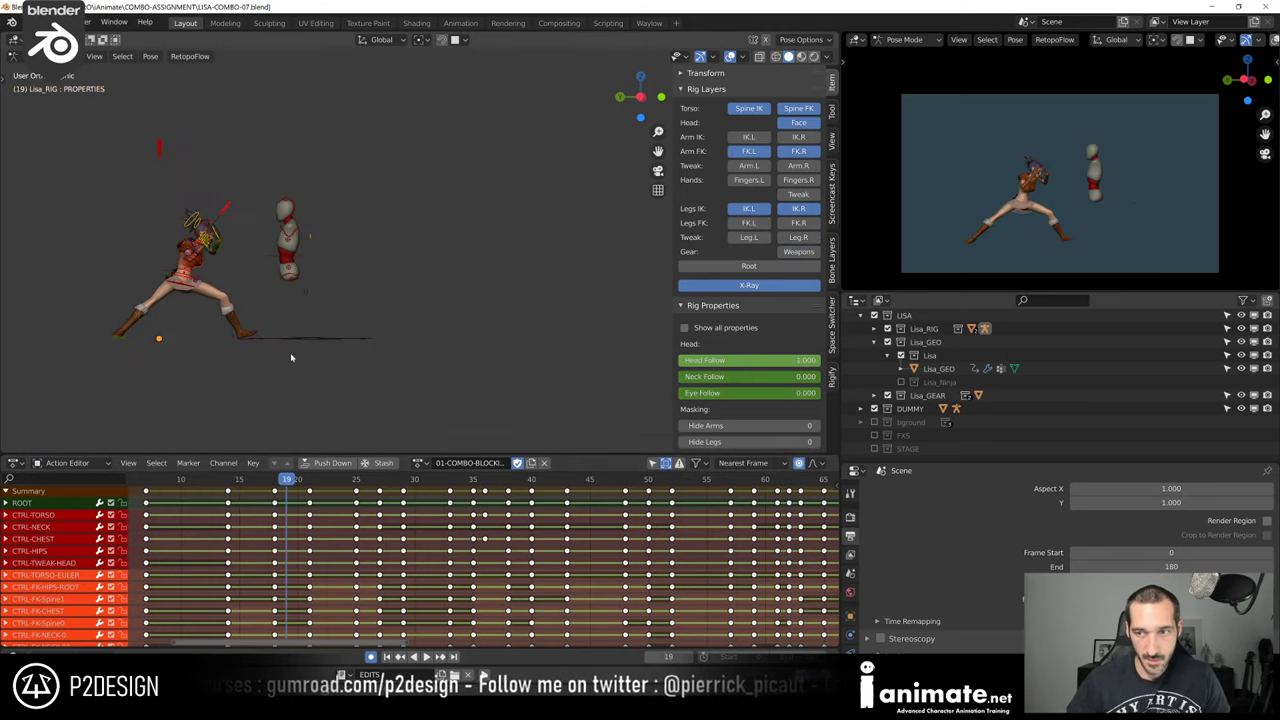
pyautogui.keyDown('shift'); pyautogui.moveTo(268, 393); pyautogui.dragTo(369, 408, button='middle'); pyautogui.keyUp('shift')
pyautogui.press('Left')
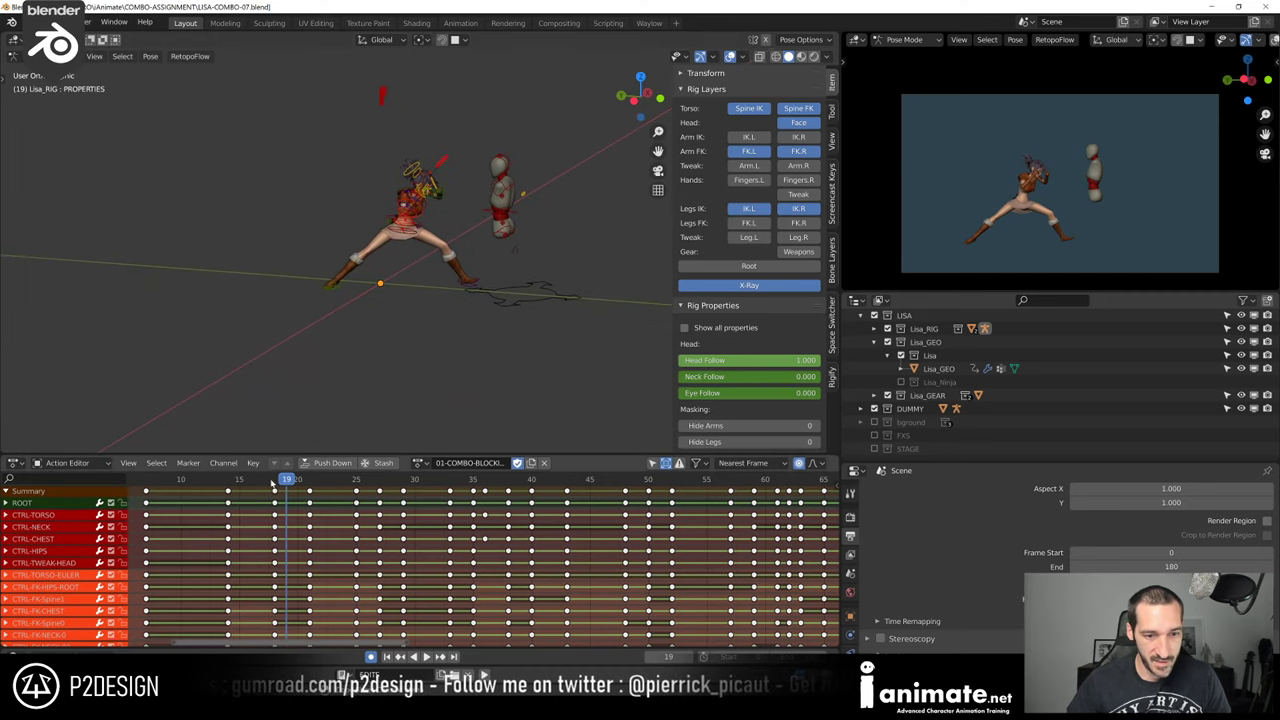
pyautogui.press('space')
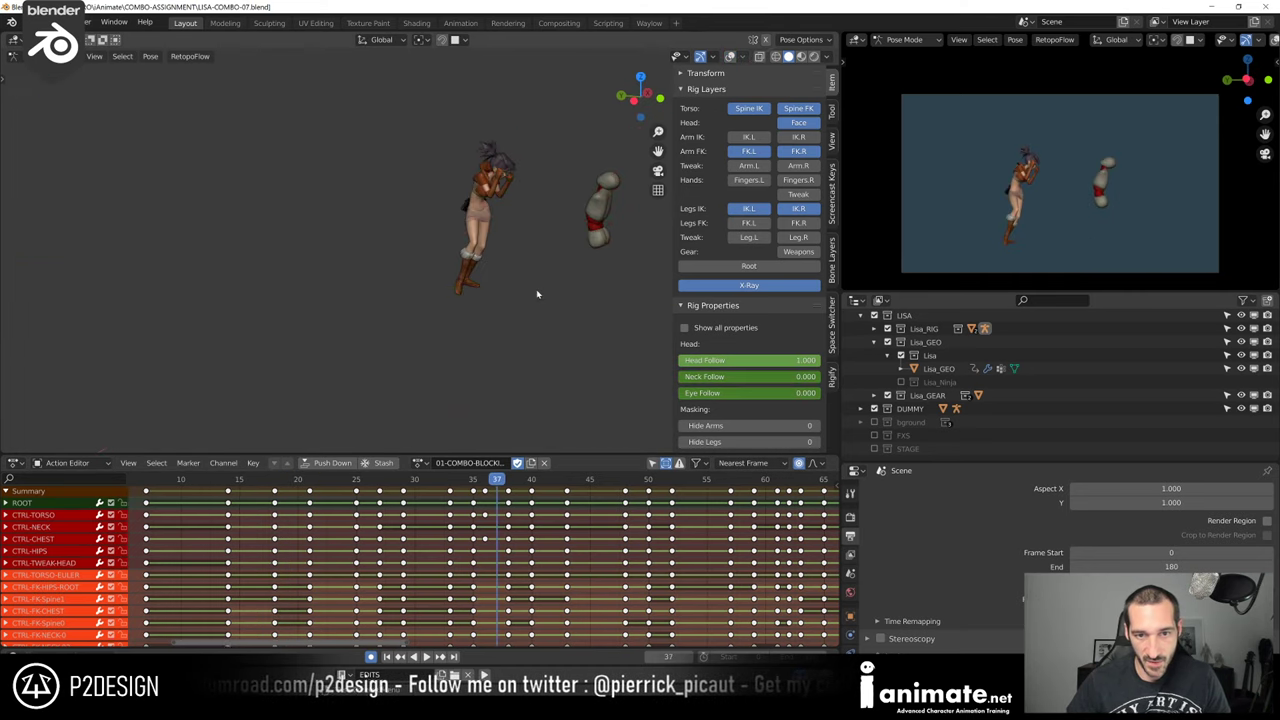
pyautogui.hotkey('shift', 'alt', 'z')
pyautogui.moveTo(589, 287); pyautogui.dragTo(530, 350, button='middle')
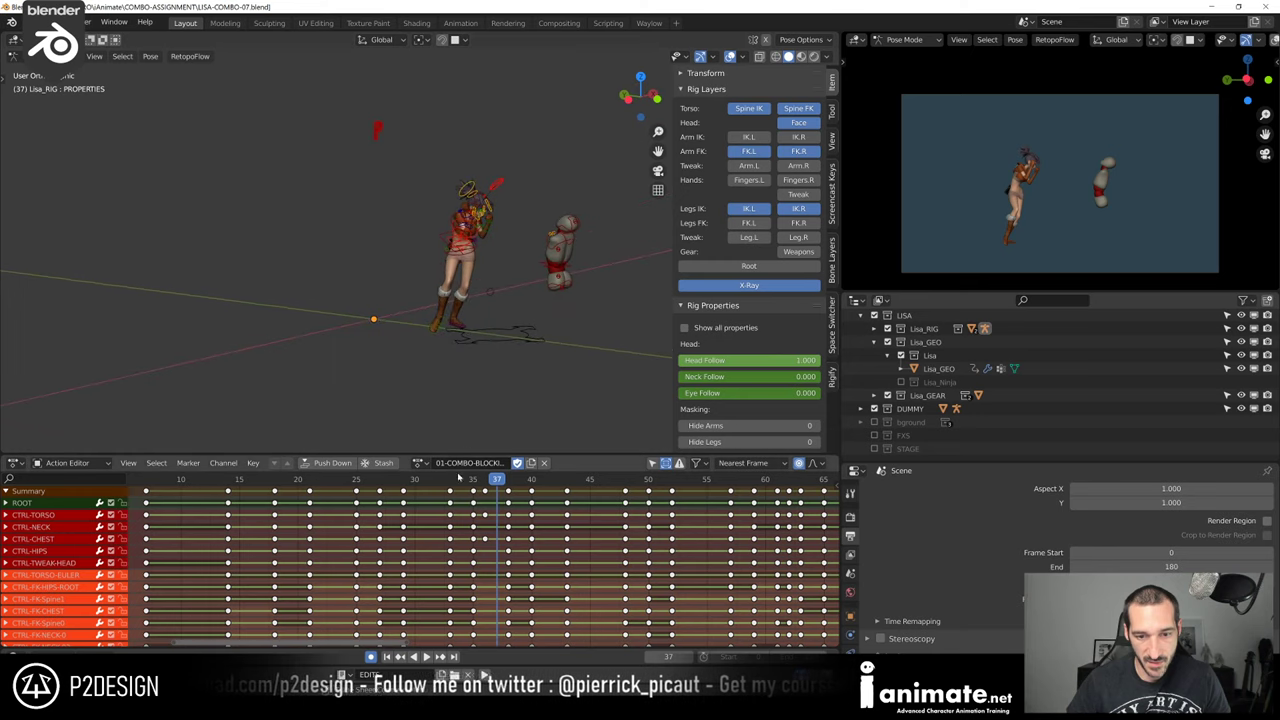
# Insert keyframes on all channels of the combo blocking action at frame 36
pyautogui.moveTo(460, 481); pyautogui.dragTo(484, 500)
pyautogui.press('i')
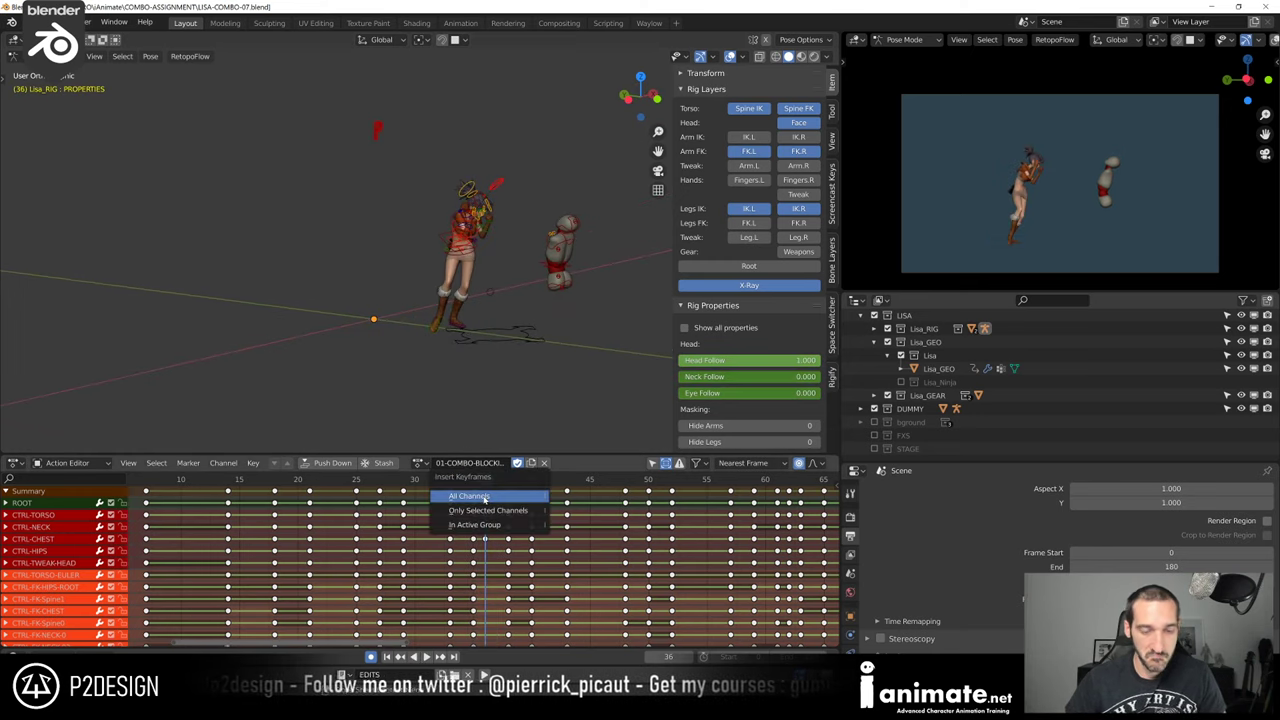
pyautogui.click(484, 497)
# Play back the combo animation and review the poses around frame 48
pyautogui.moveTo(472, 481); pyautogui.dragTo(470, 483)
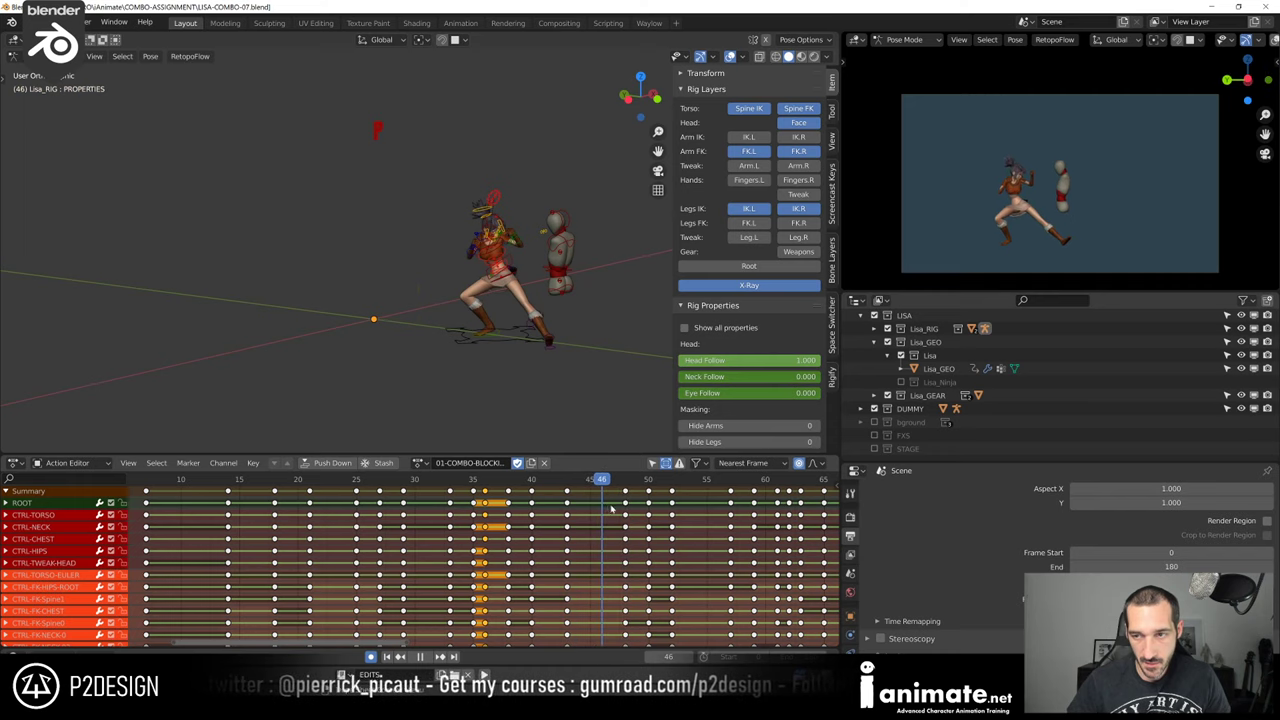
pyautogui.moveTo(649, 511); pyautogui.dragTo(625, 508)
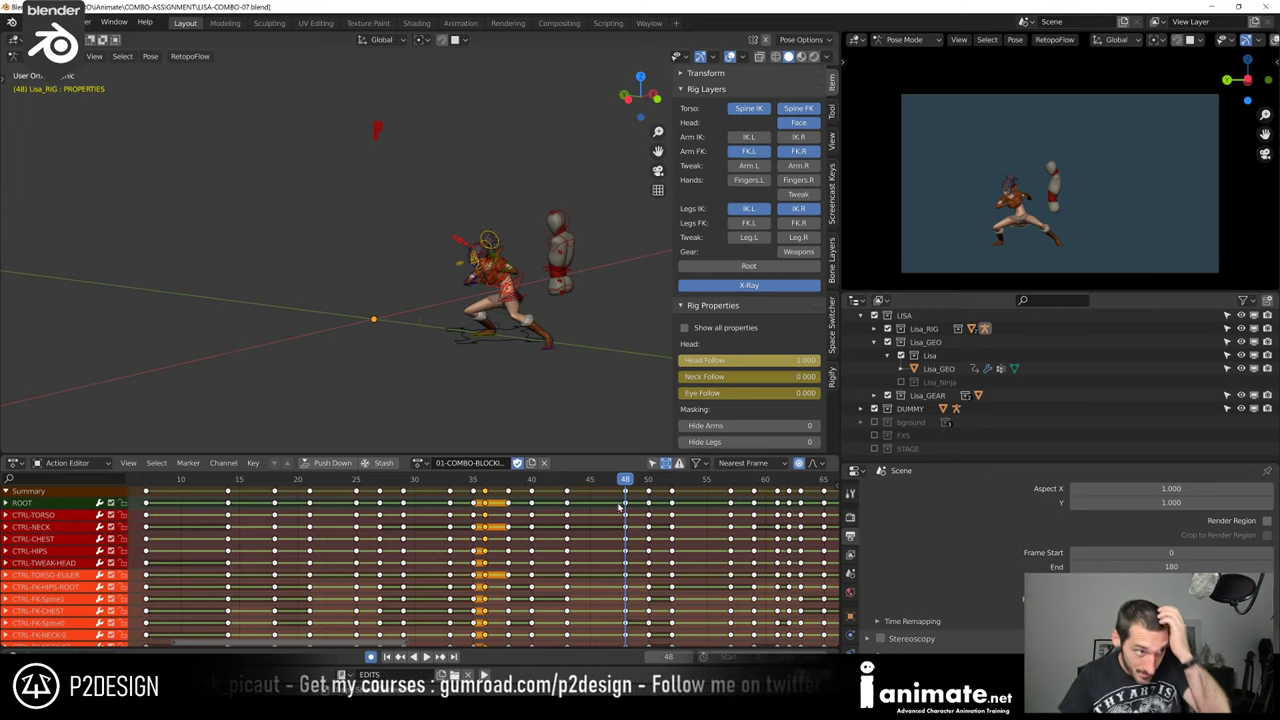
pyautogui.press('space')
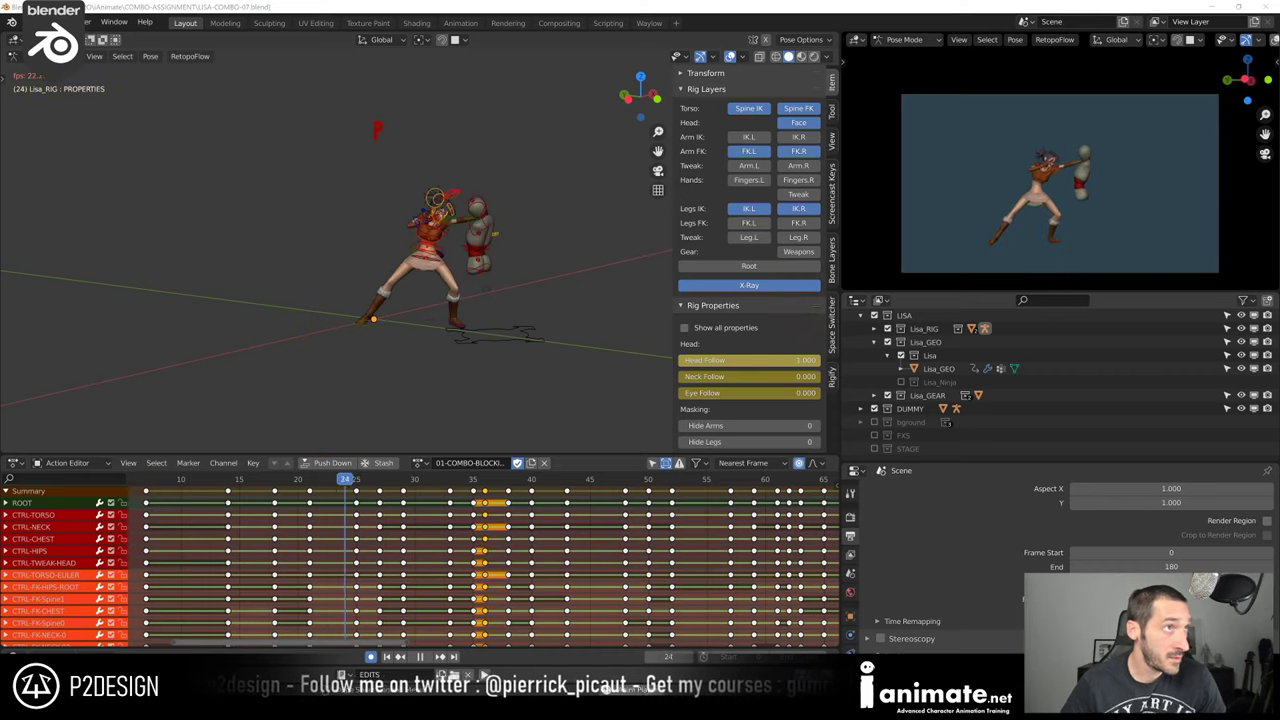
pyautogui.click(395, 480)
pyautogui.press('space')
# Review the attack in the left orthographic view and examine the character and punching bag closely at frame 49
pyautogui.moveTo(500, 380); pyautogui.dragTo(523, 372, button='middle')
pyautogui.press('ctrl+KP_3')
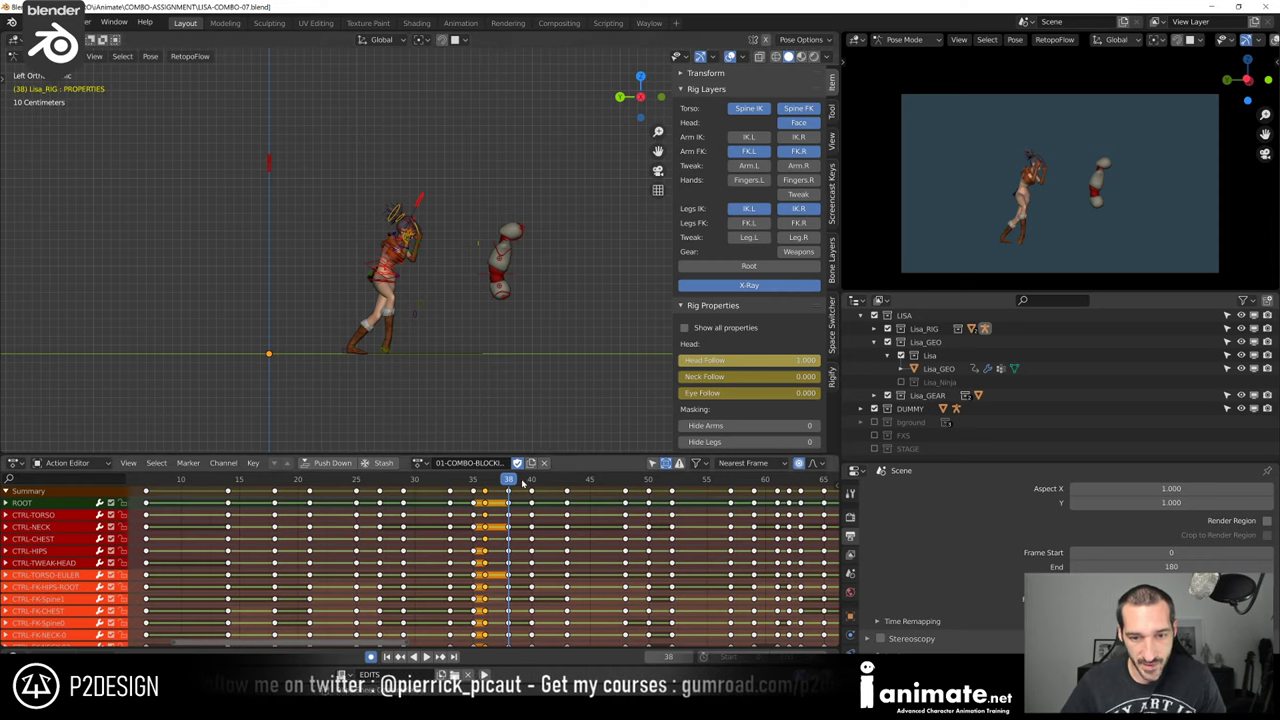
pyautogui.press('space')
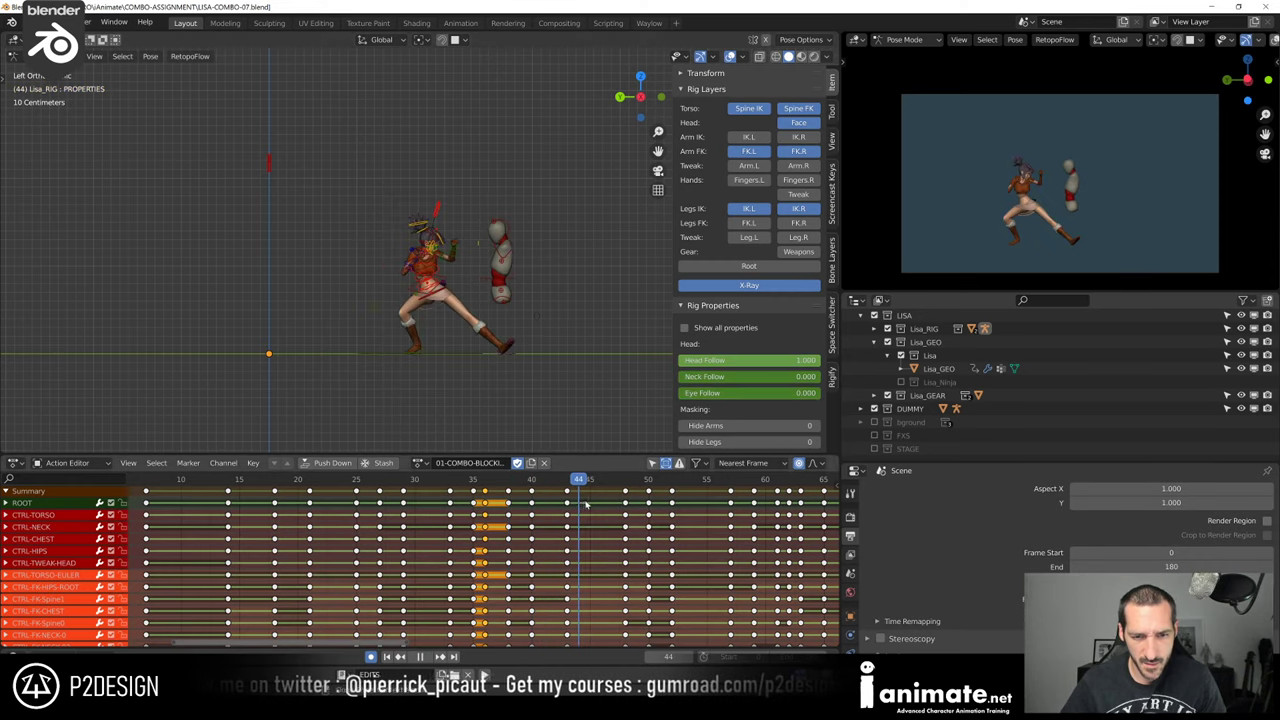
pyautogui.moveTo(639, 505)
pyautogui.mouseDown()
pyautogui.moveTo(650, 506)
pyautogui.moveTo(636, 508)
pyautogui.mouseUp()
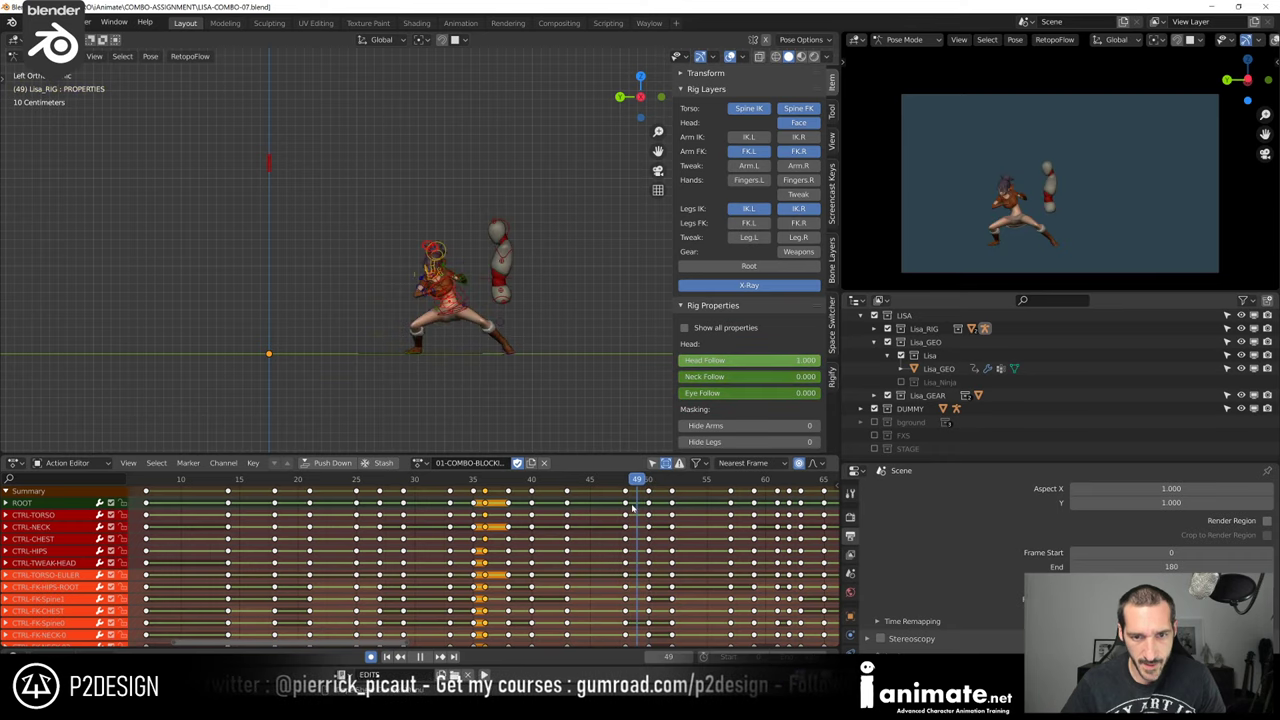
pyautogui.keyDown('shift'); pyautogui.moveTo(556, 362); pyautogui.dragTo(525, 343, button='middle'); pyautogui.keyUp('shift')
pyautogui.scroll(4, 521, 350)
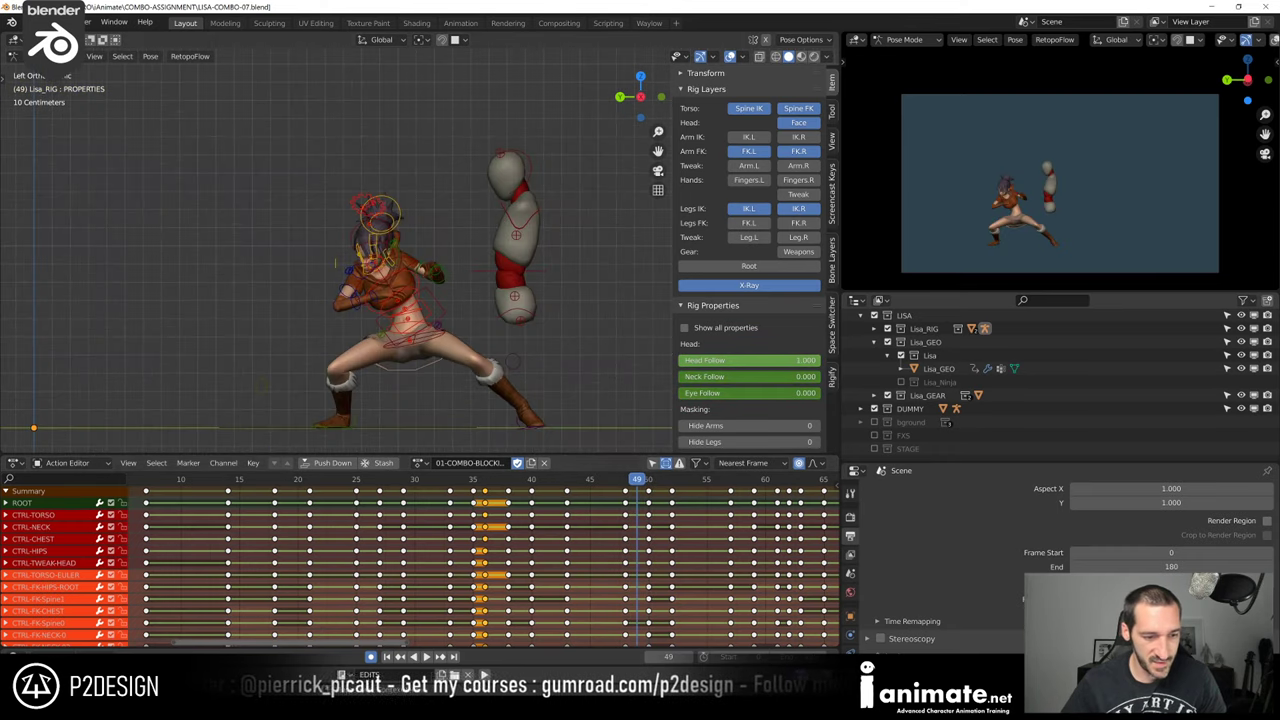
# Switch to File Explorer and look through the COMBO-ASSIGNMENT folder and its OLD subfolder for the combo reference
pyautogui.press('super+e')
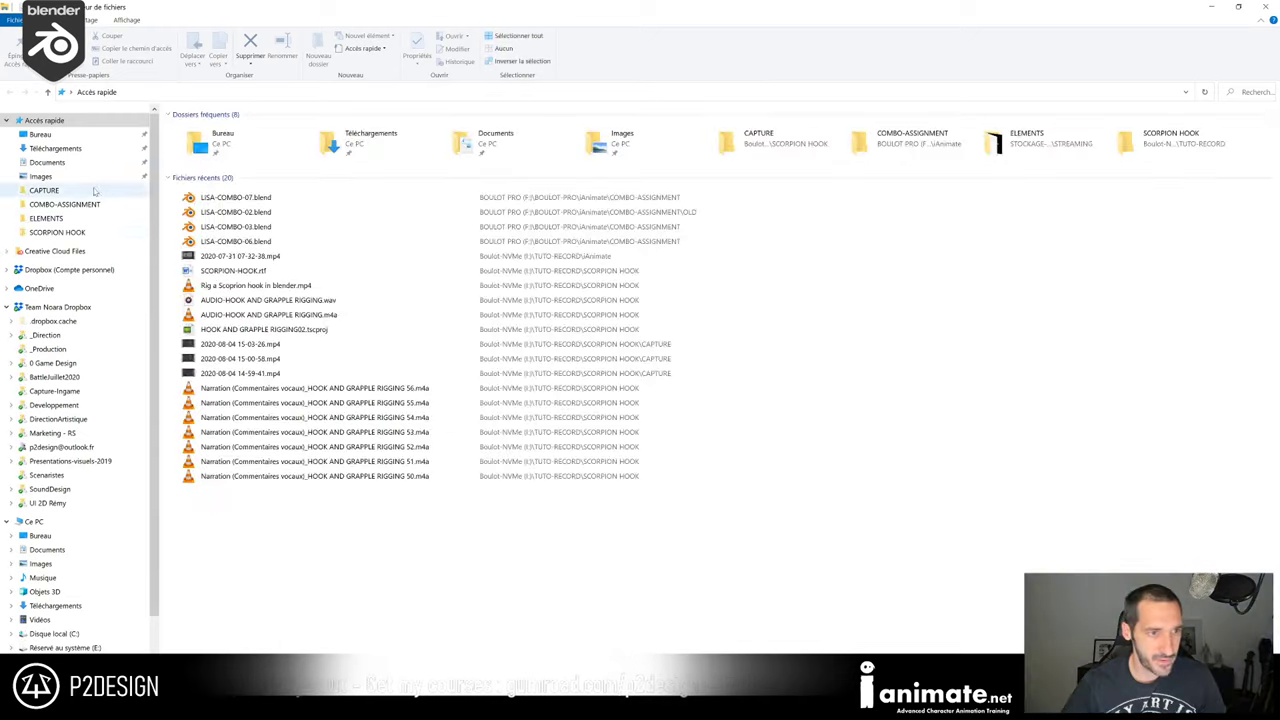
pyautogui.click(60, 204)
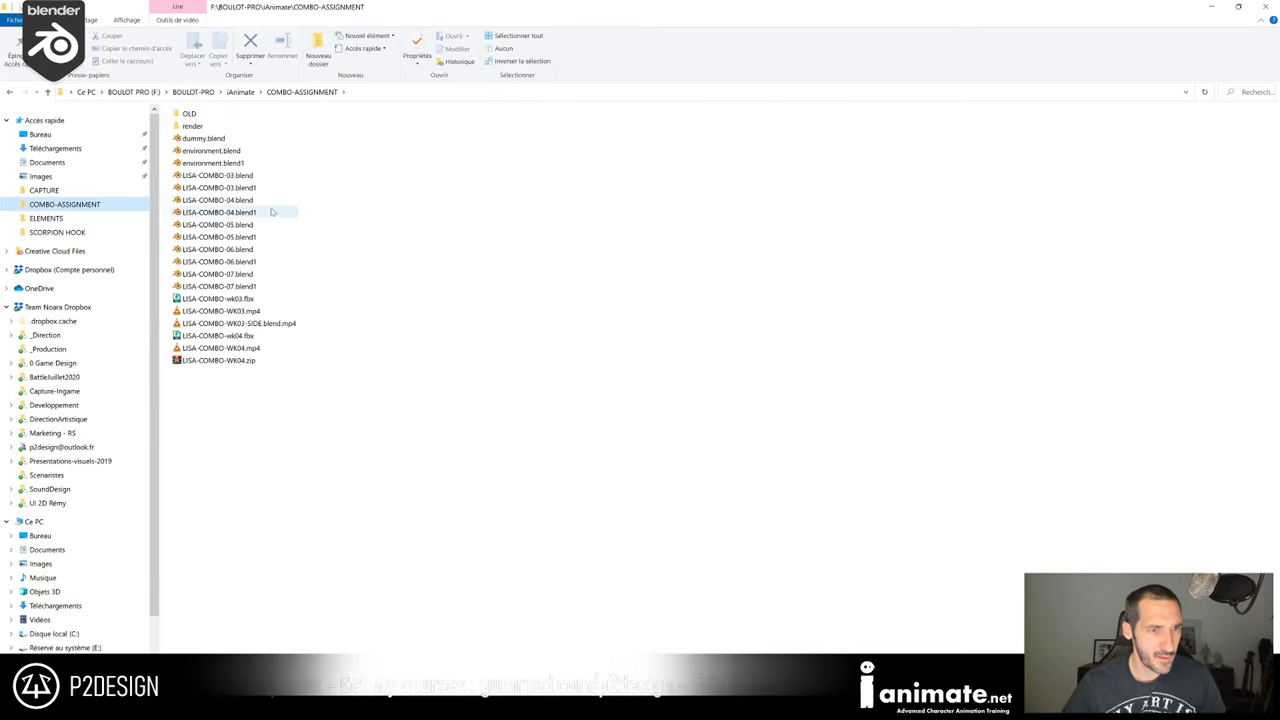
pyautogui.doubleClick(241, 115)
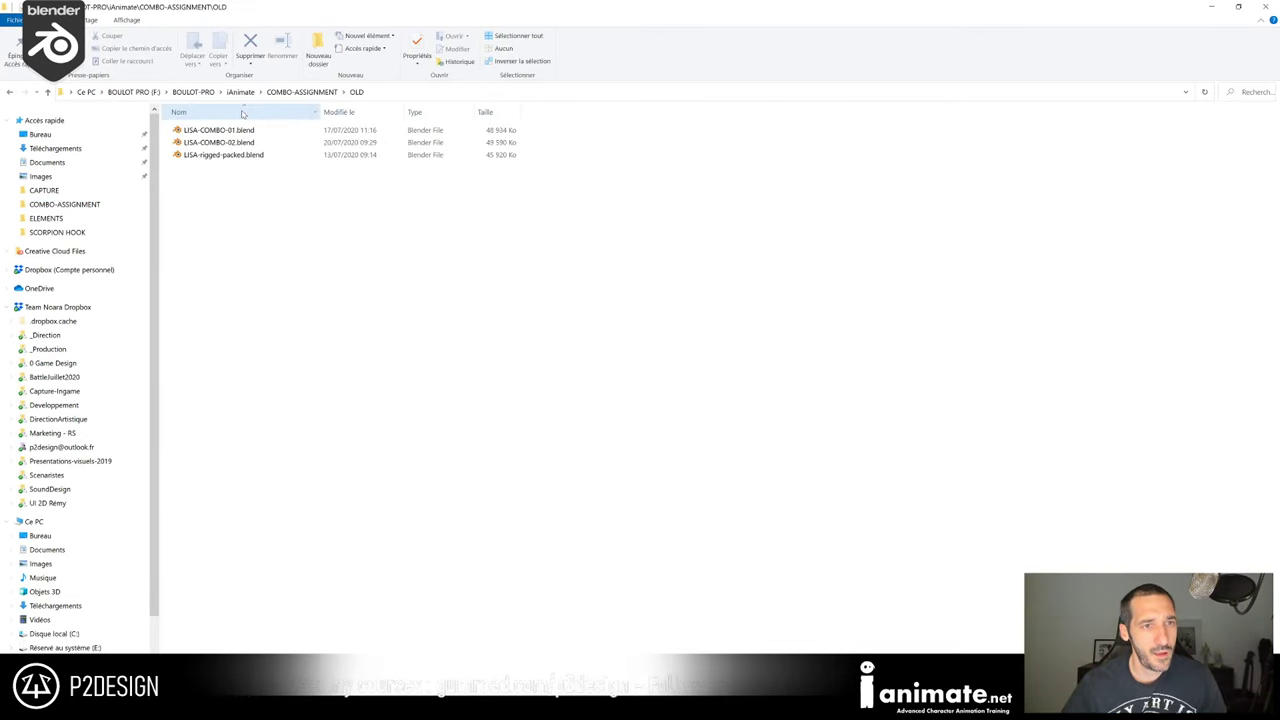
pyautogui.click(12, 92)
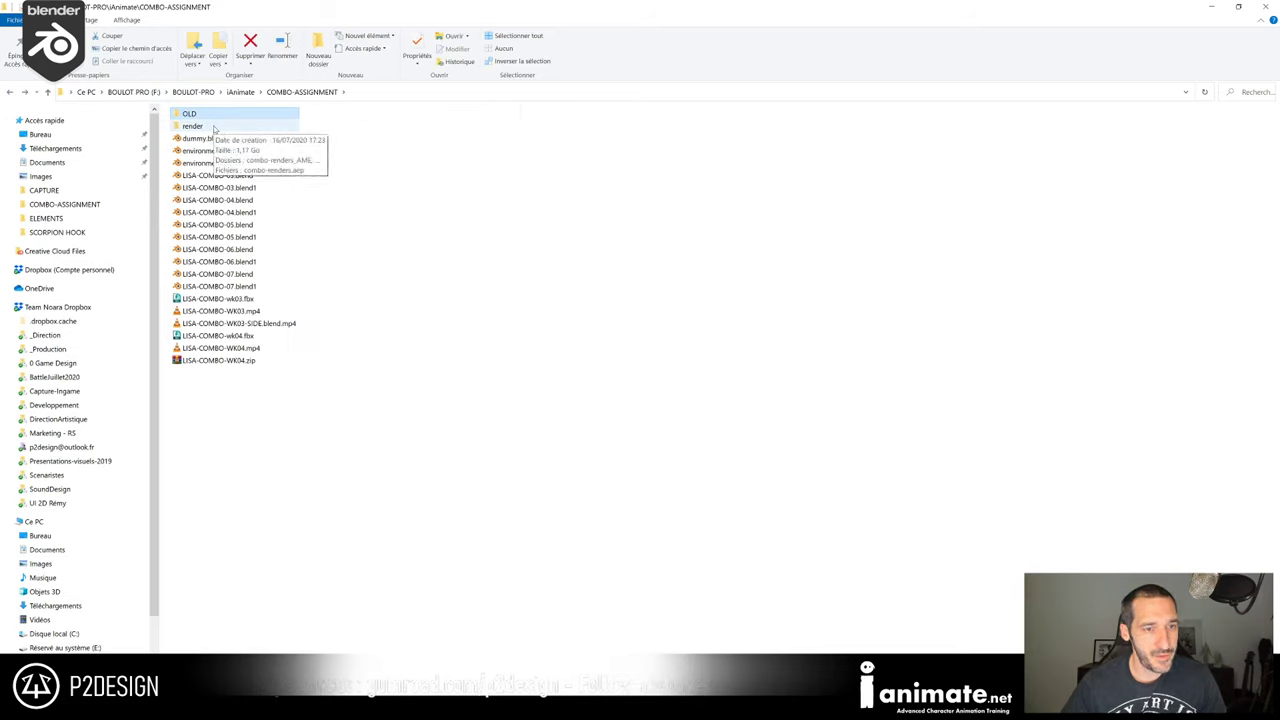
pyautogui.click(229, 350)
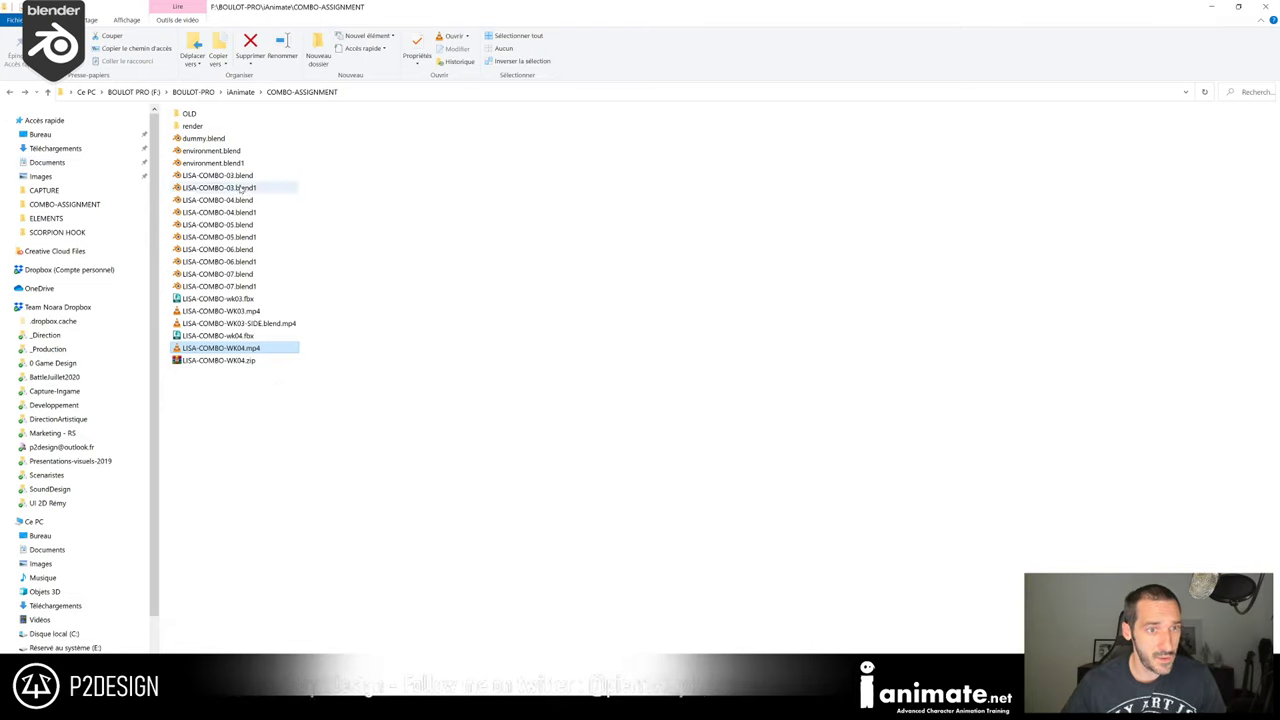
pyautogui.moveTo(214, 128); pyautogui.dragTo(208, 118)
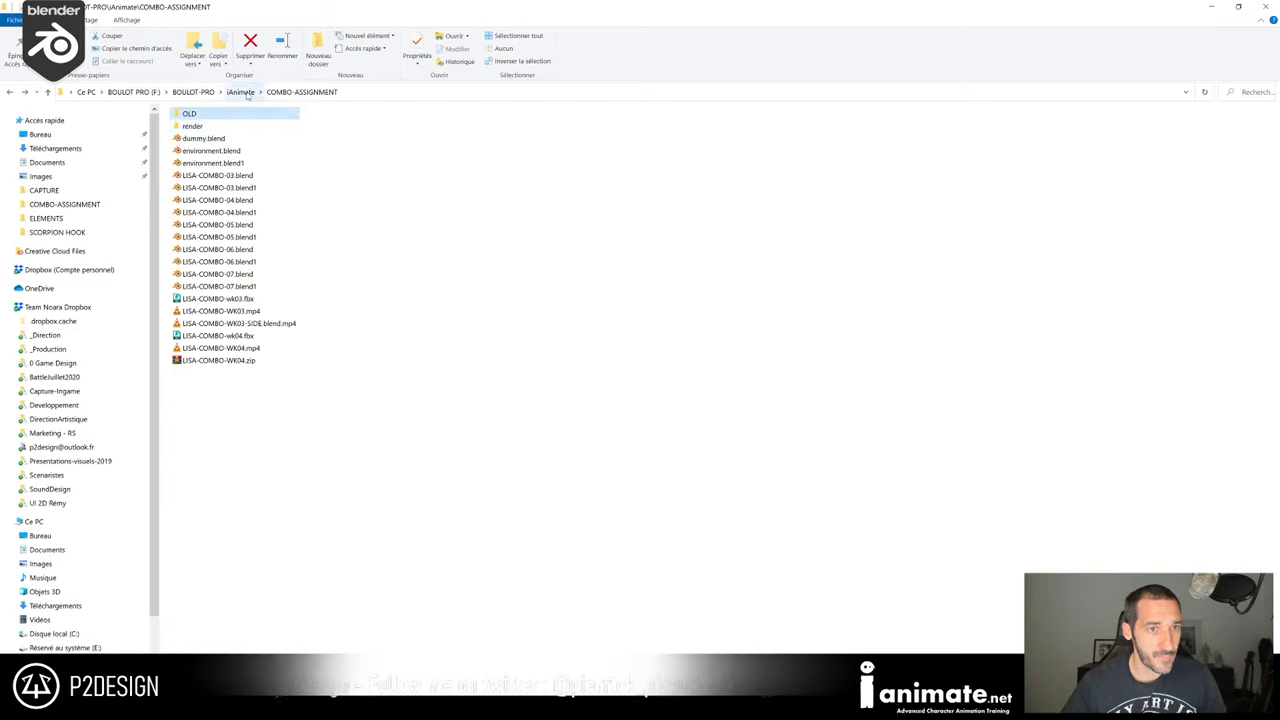
# Open the combo-references folder inside WEEK-1 of the WS01-ASSIGNEMENT folder
pyautogui.click(240, 91)
pyautogui.doubleClick(197, 158)
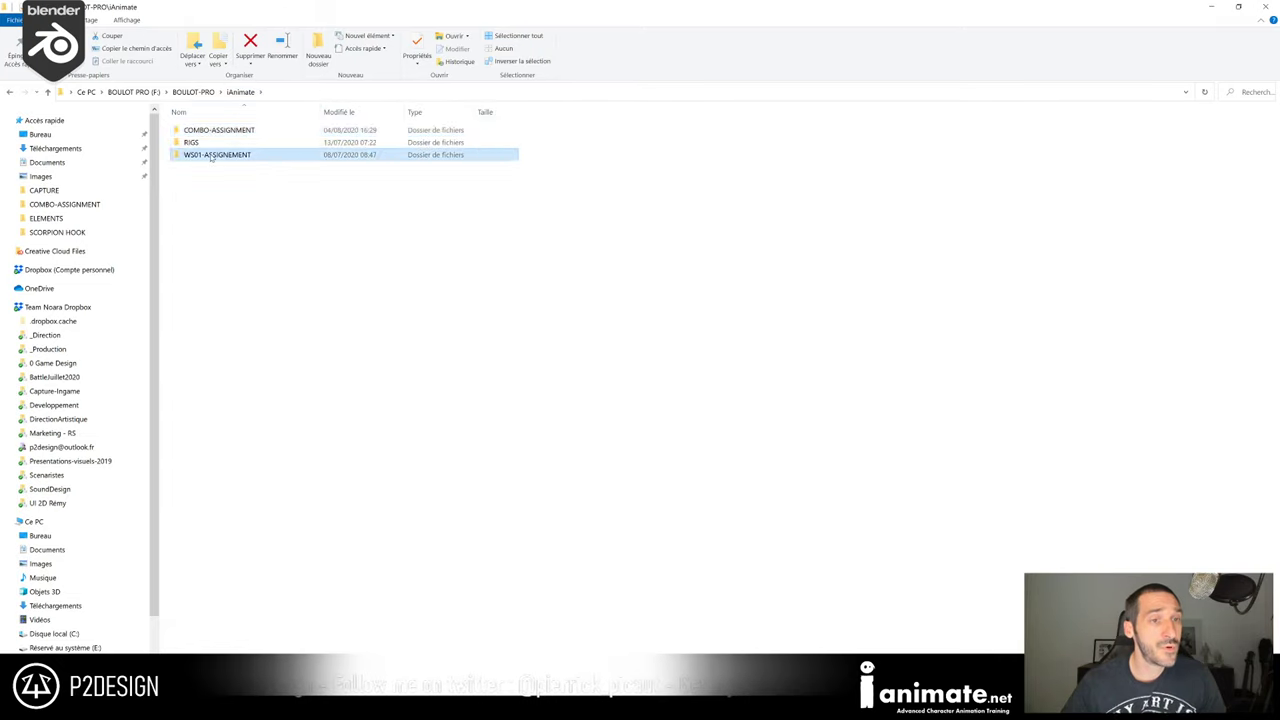
pyautogui.doubleClick(209, 132)
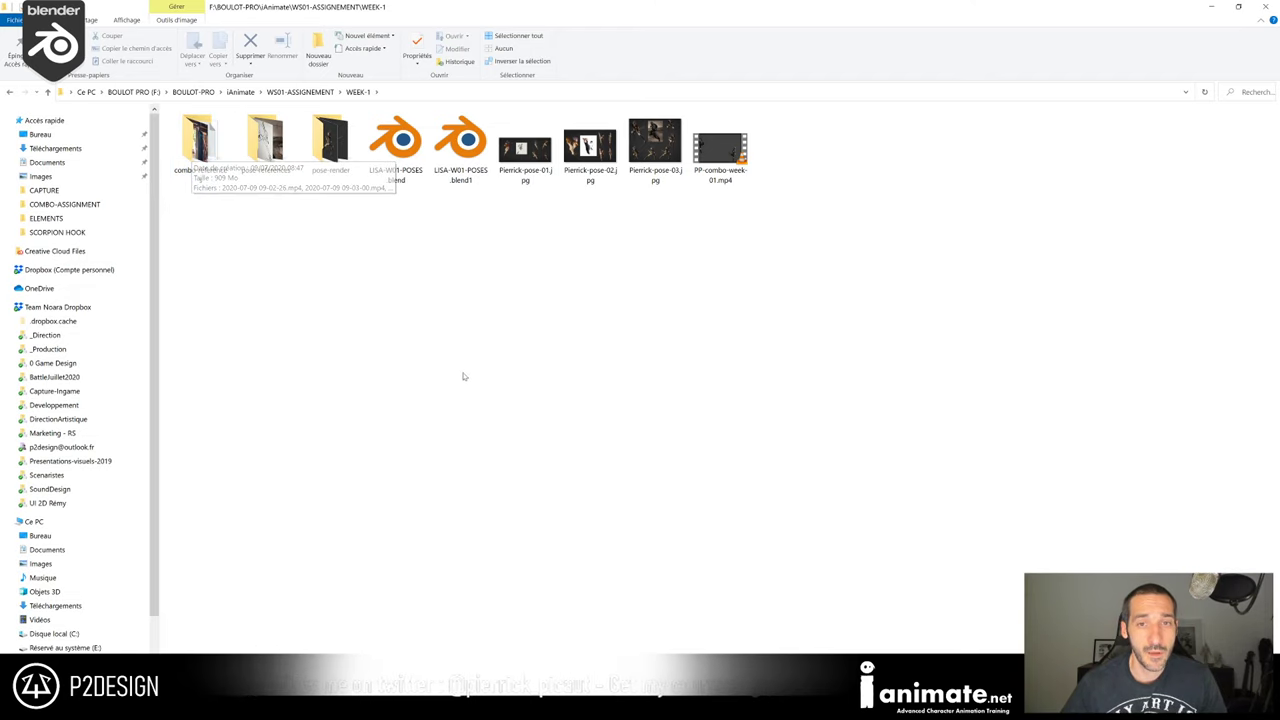
pyautogui.click(652, 150)
pyautogui.click(326, 156)
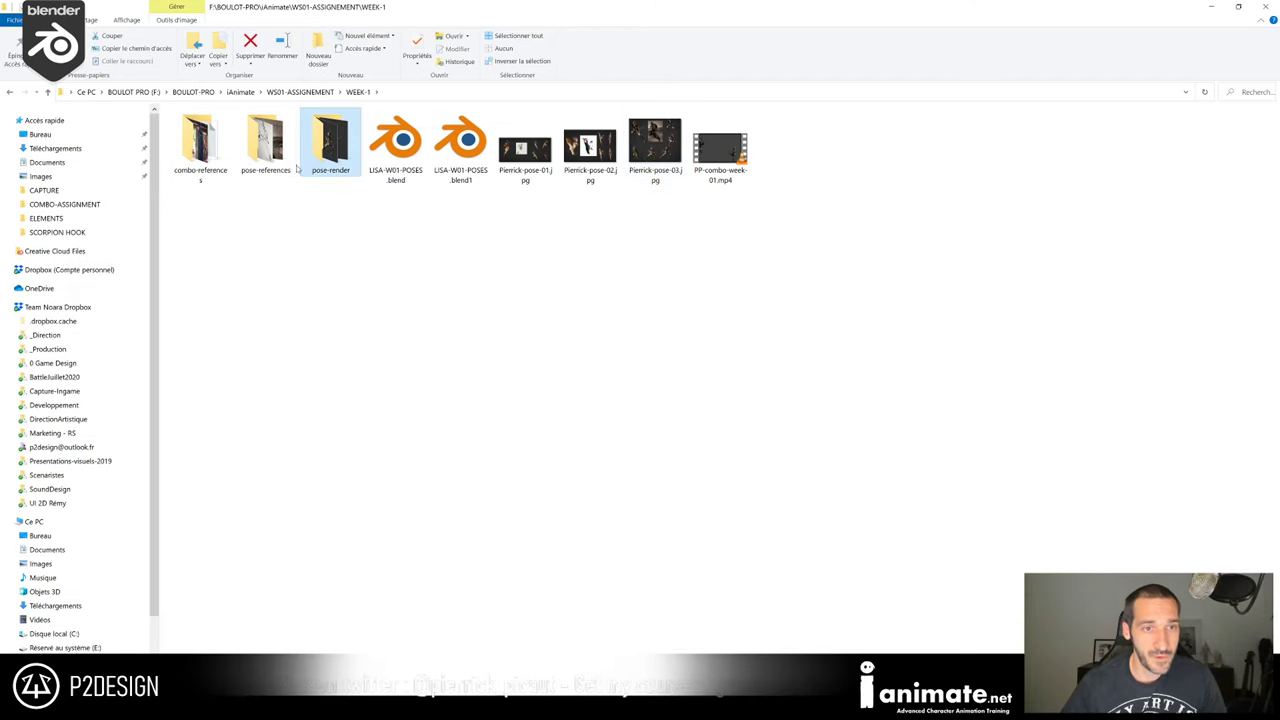
pyautogui.click(266, 150)
pyautogui.click(203, 148)
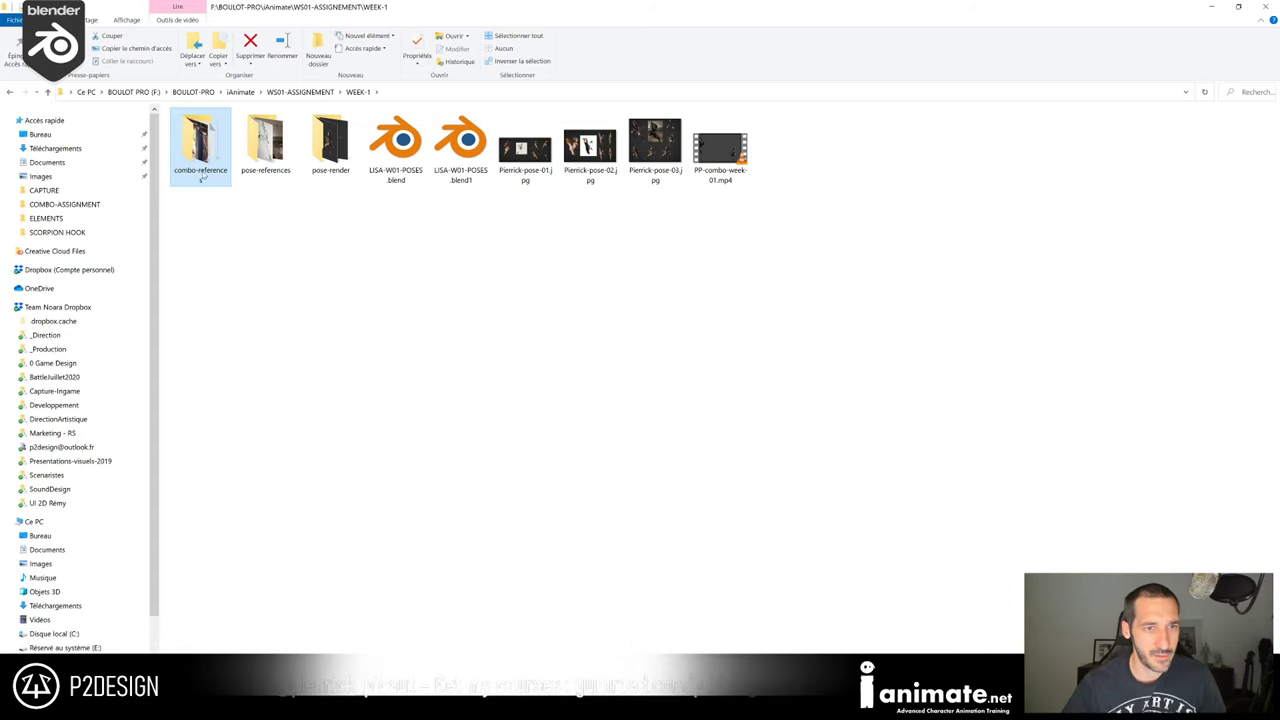
pyautogui.click(265, 145)
pyautogui.doubleClick(219, 140)
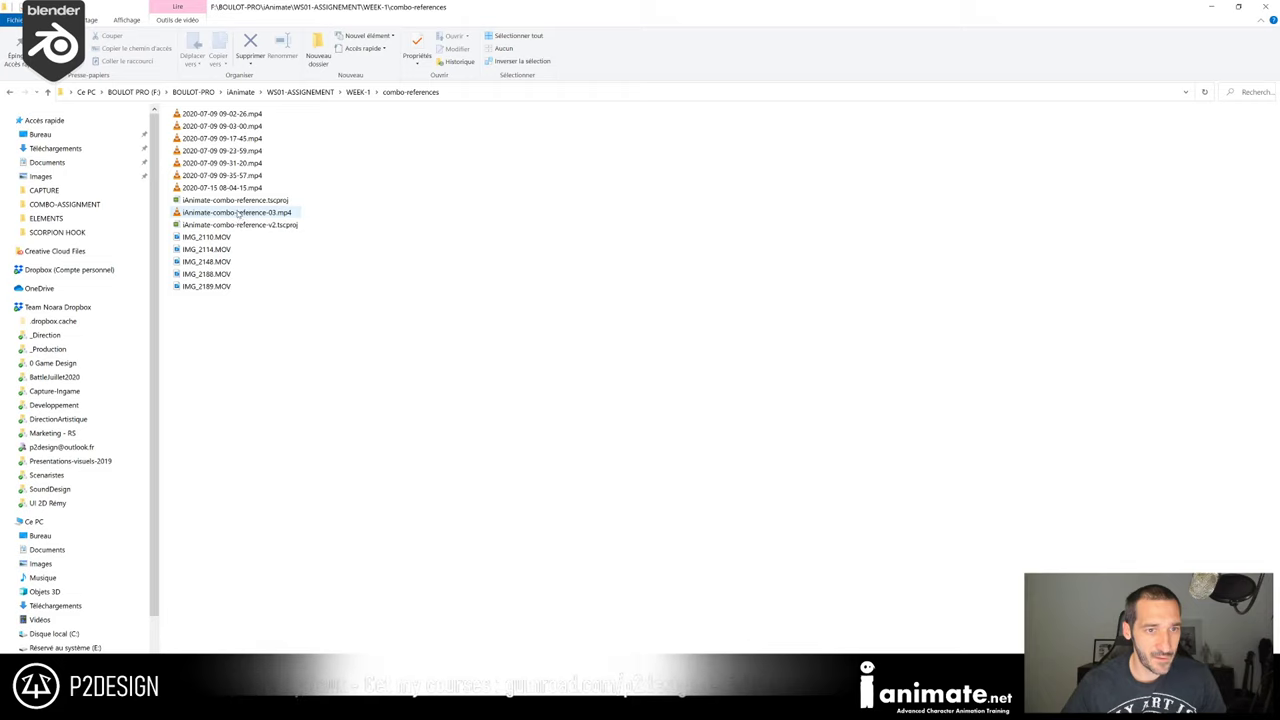
# Watch iAnimate-combo-reference-03.mp4 in a maximized VLC window and close the player
pyautogui.click(237, 213)
pyautogui.doubleClick(236, 212)
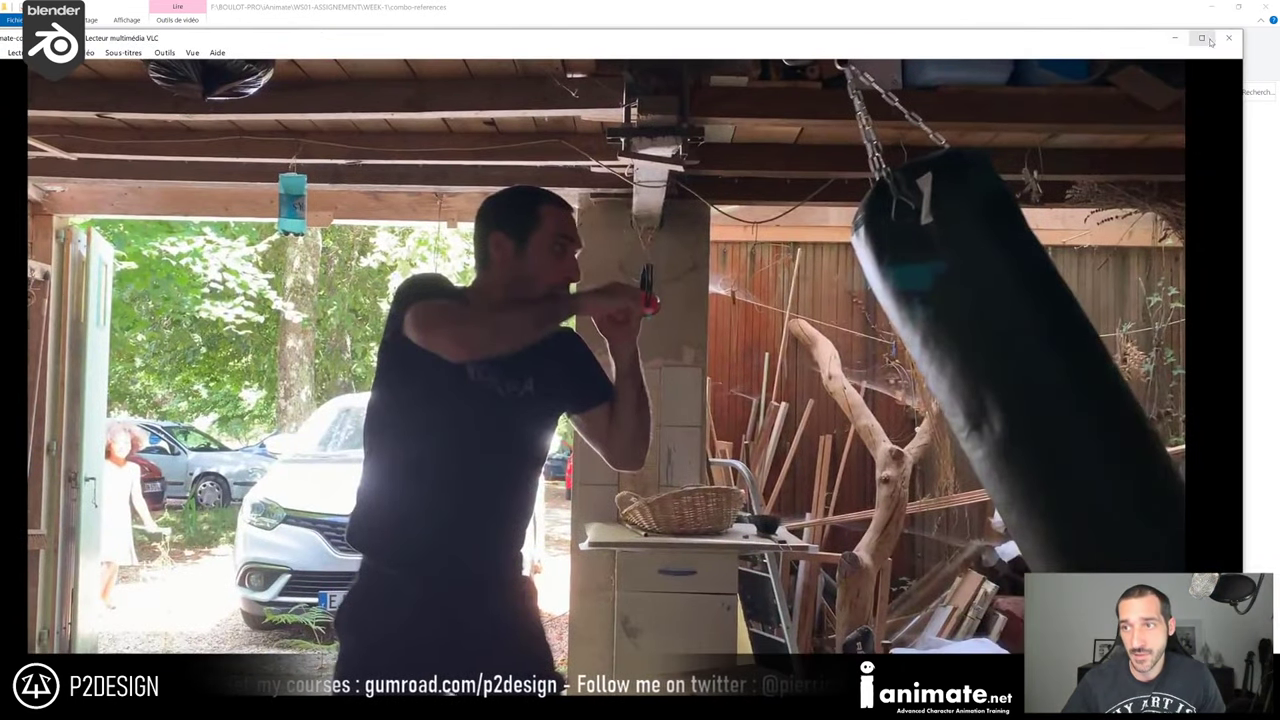
pyautogui.click(1206, 39)
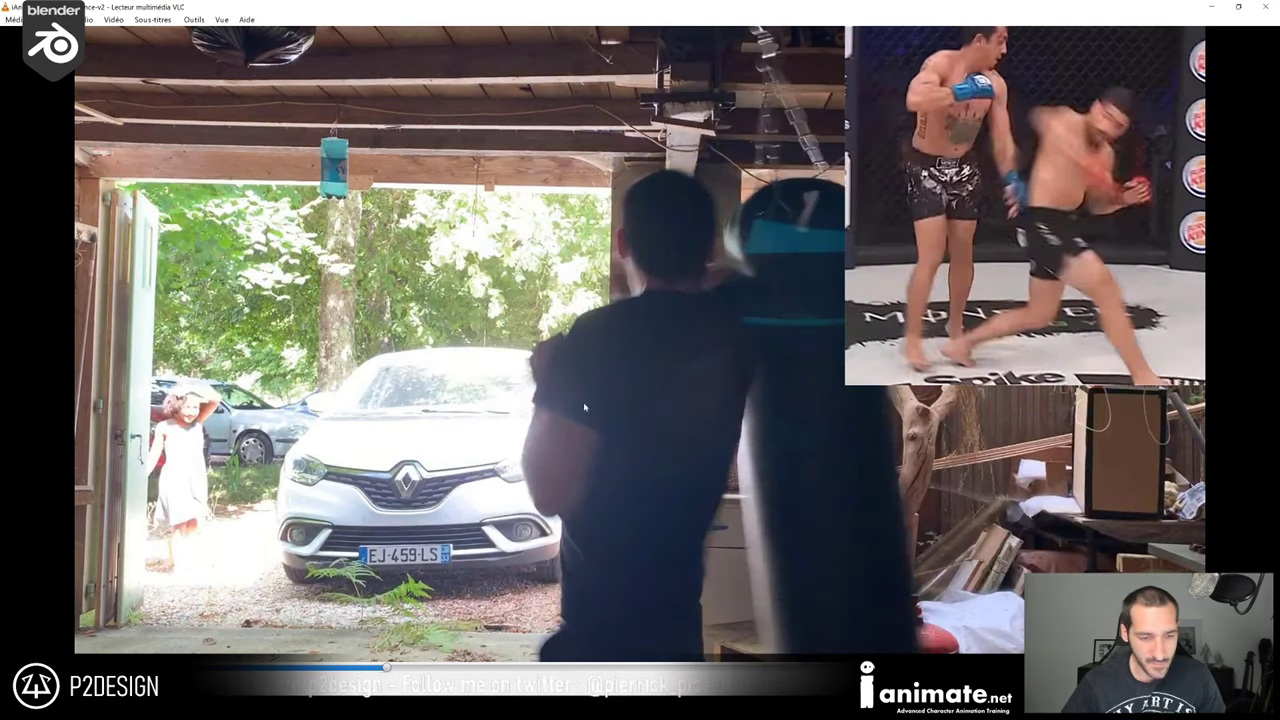
pyautogui.click(1265, 9)
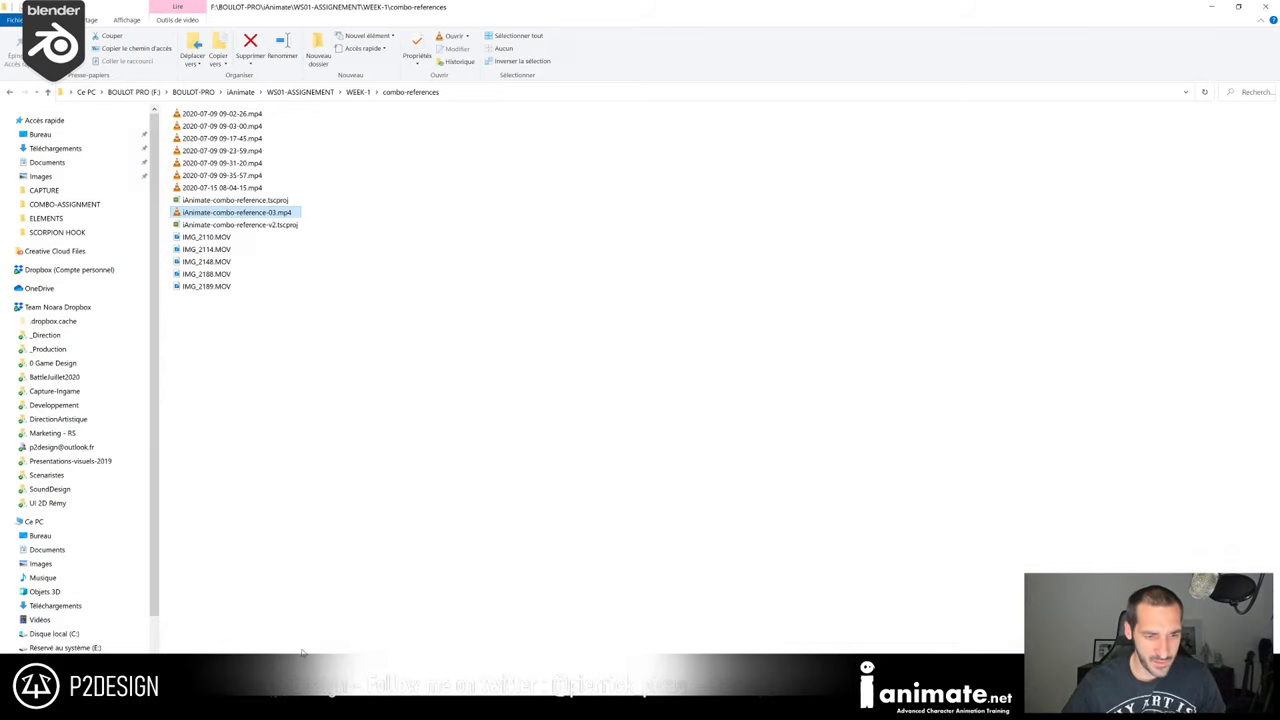
# Switch to Keyframe MP and load iAnimate-combo-reference-03.mp4 from the combo-references folder
pyautogui.click(629, 689)
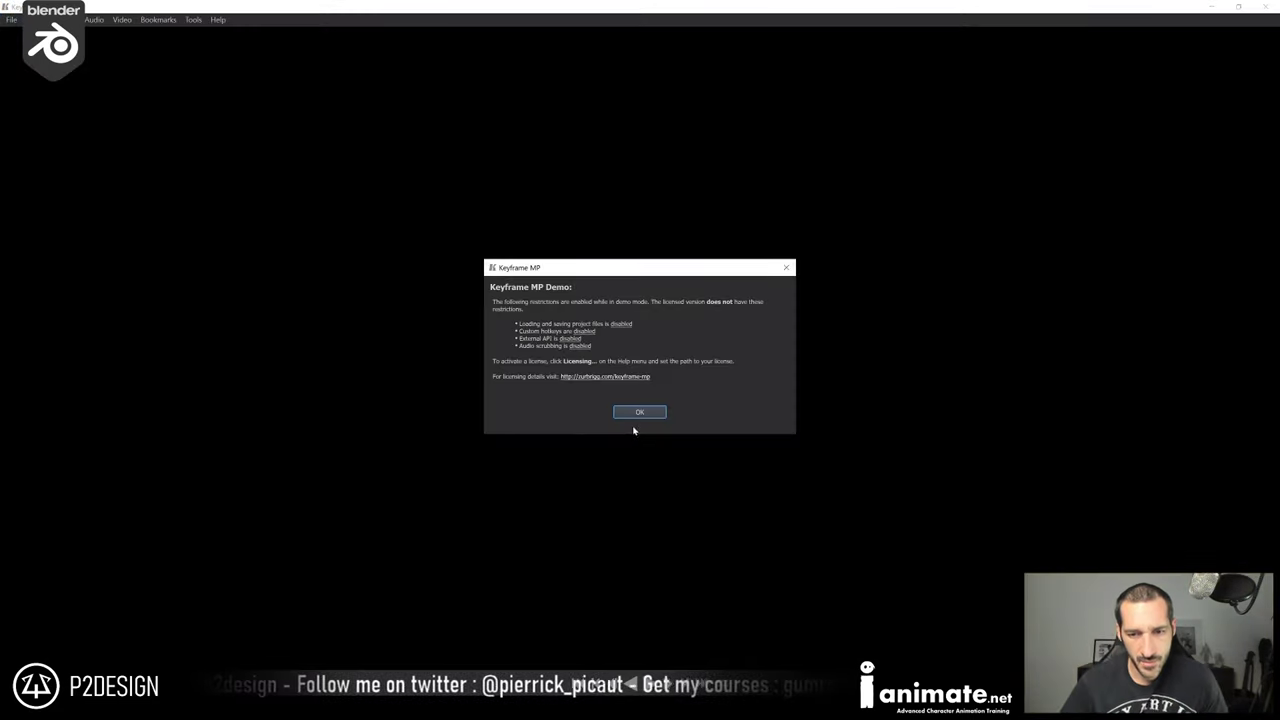
pyautogui.click(637, 409)
pyautogui.click(11, 19)
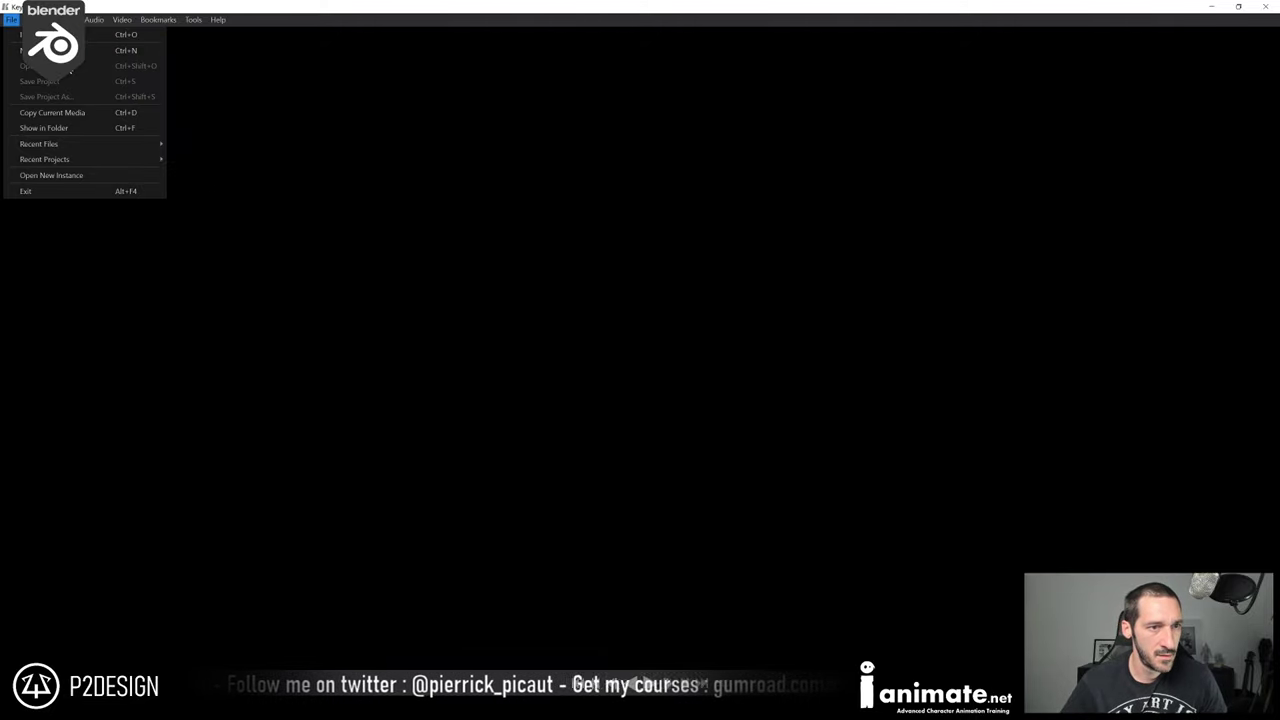
pyautogui.click(50, 34)
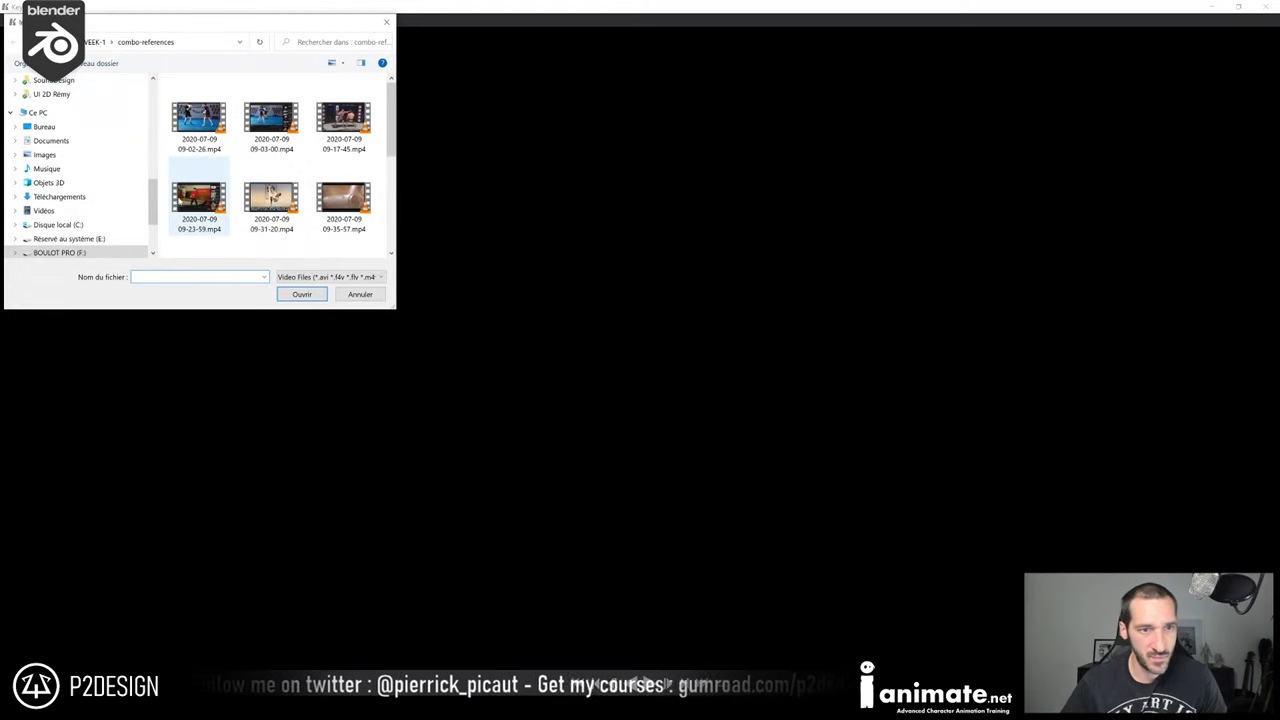
pyautogui.scroll(-5, 290, 215)
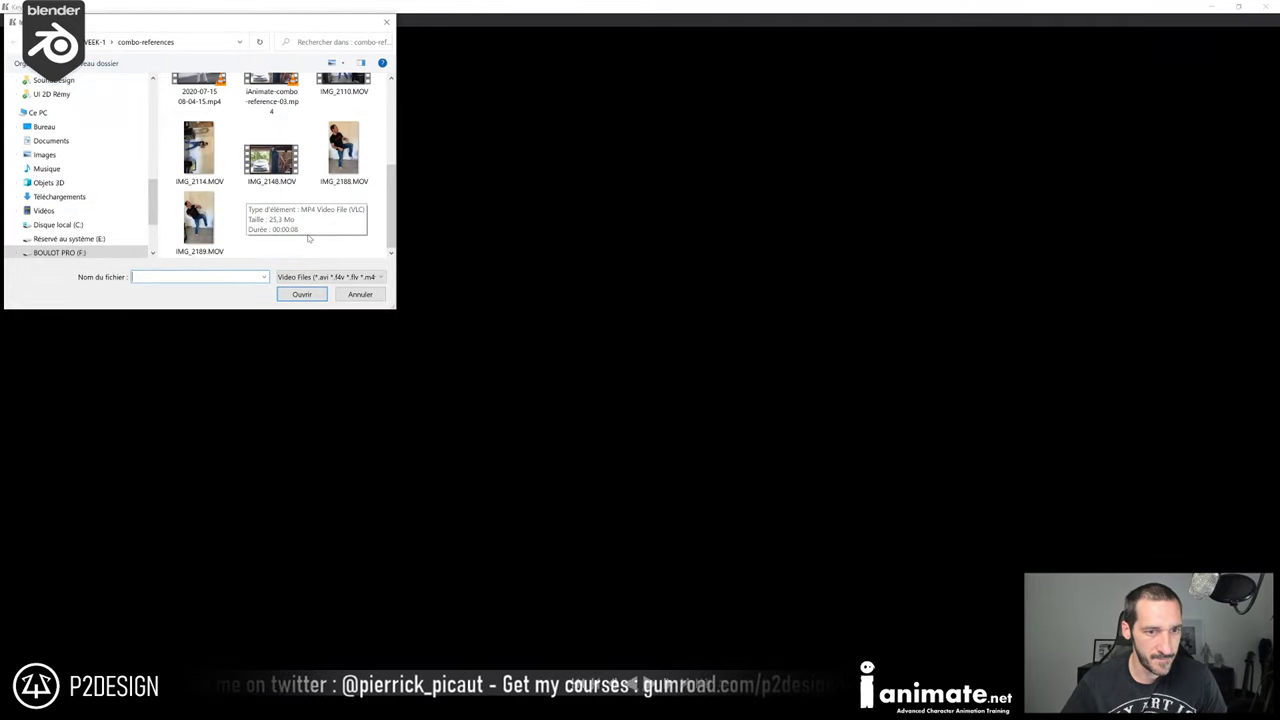
pyautogui.rightClick(310, 232)
pyautogui.moveTo(290, 237)
pyautogui.click(340, 292)
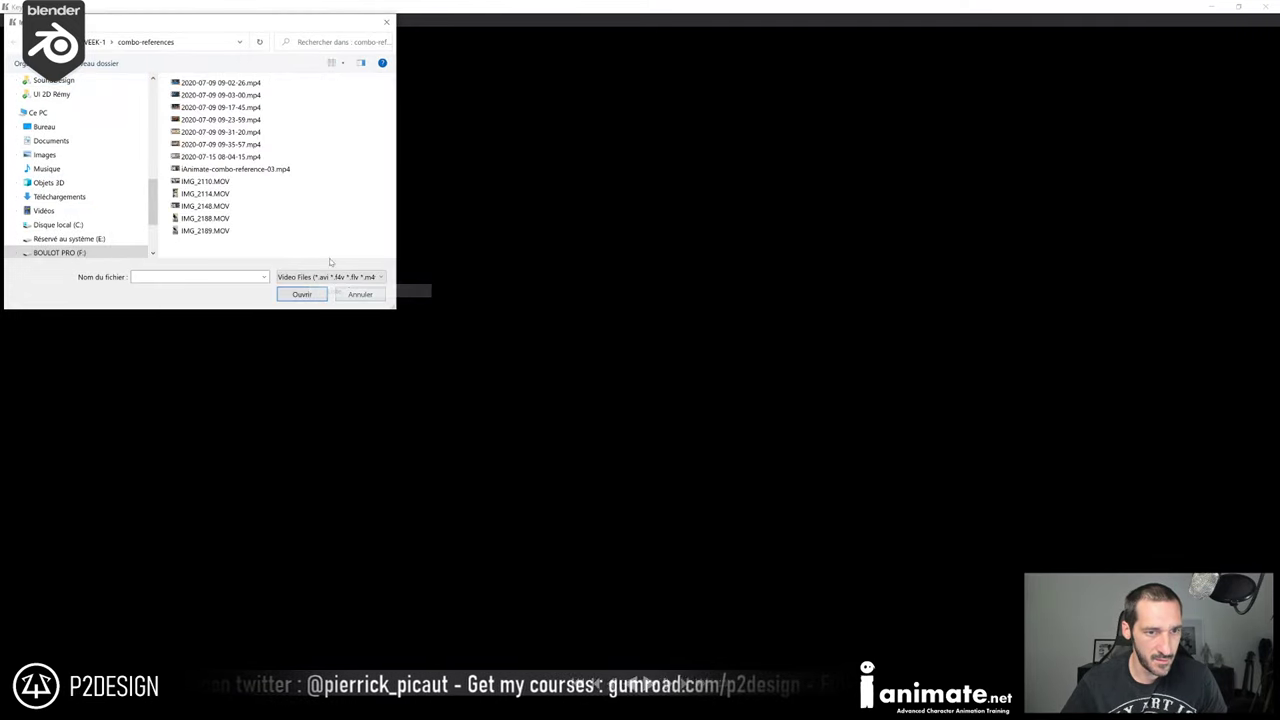
pyautogui.doubleClick(257, 170)
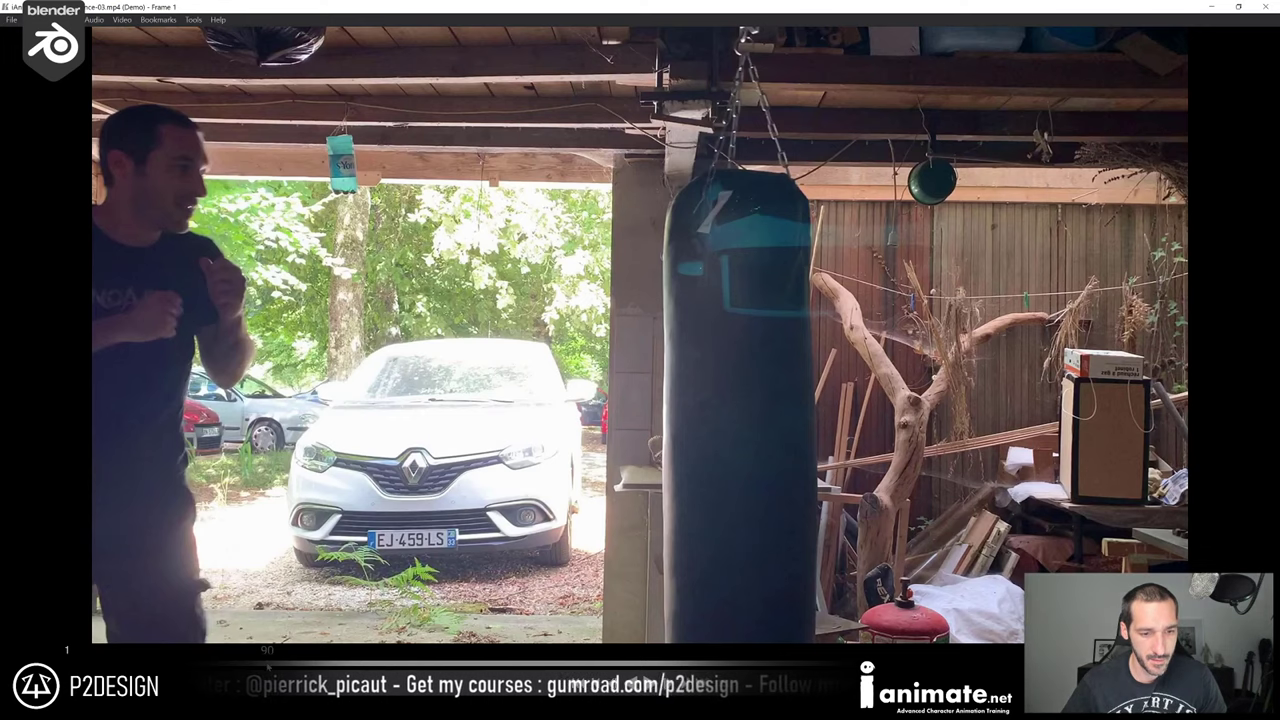
# Advance the reference video to the spinning strike and compare both fighters' poses from frame 147 to 150
pyautogui.click(267, 664)
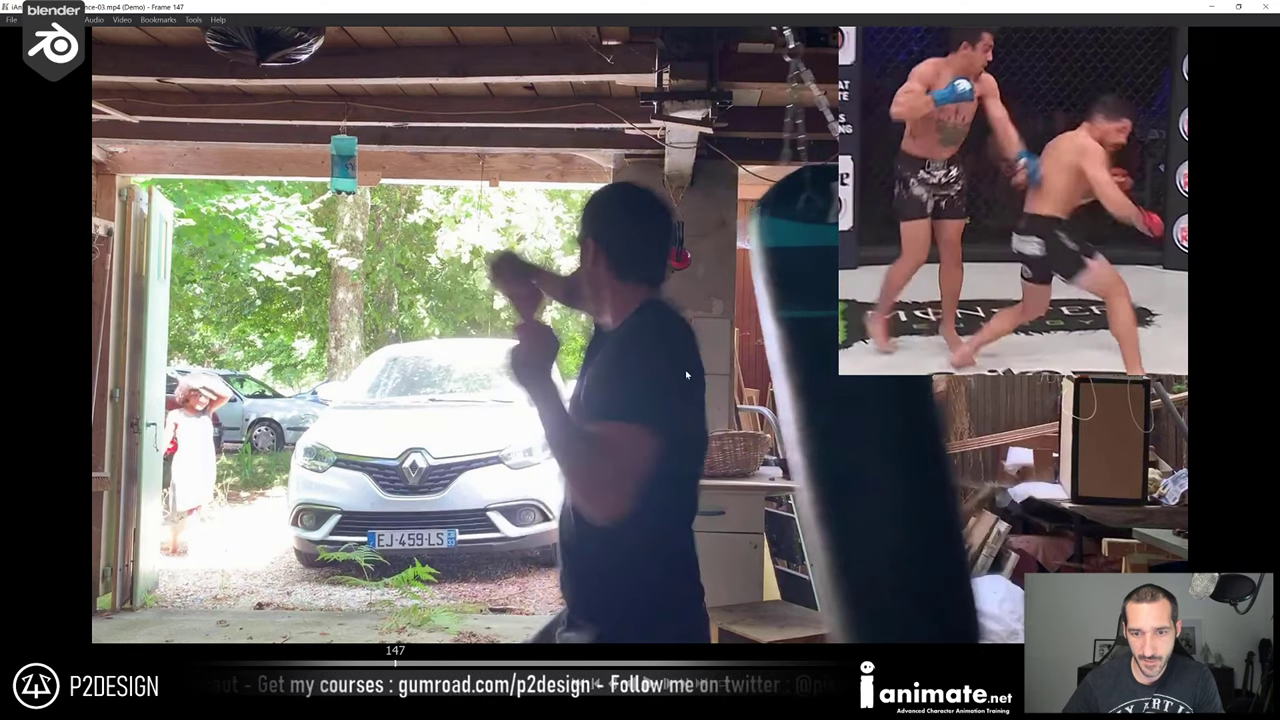
pyautogui.press('Left')
pyautogui.press('Left')
pyautogui.moveTo(1004, 271); pyautogui.dragTo(1043, 239)
pyautogui.press('Right')
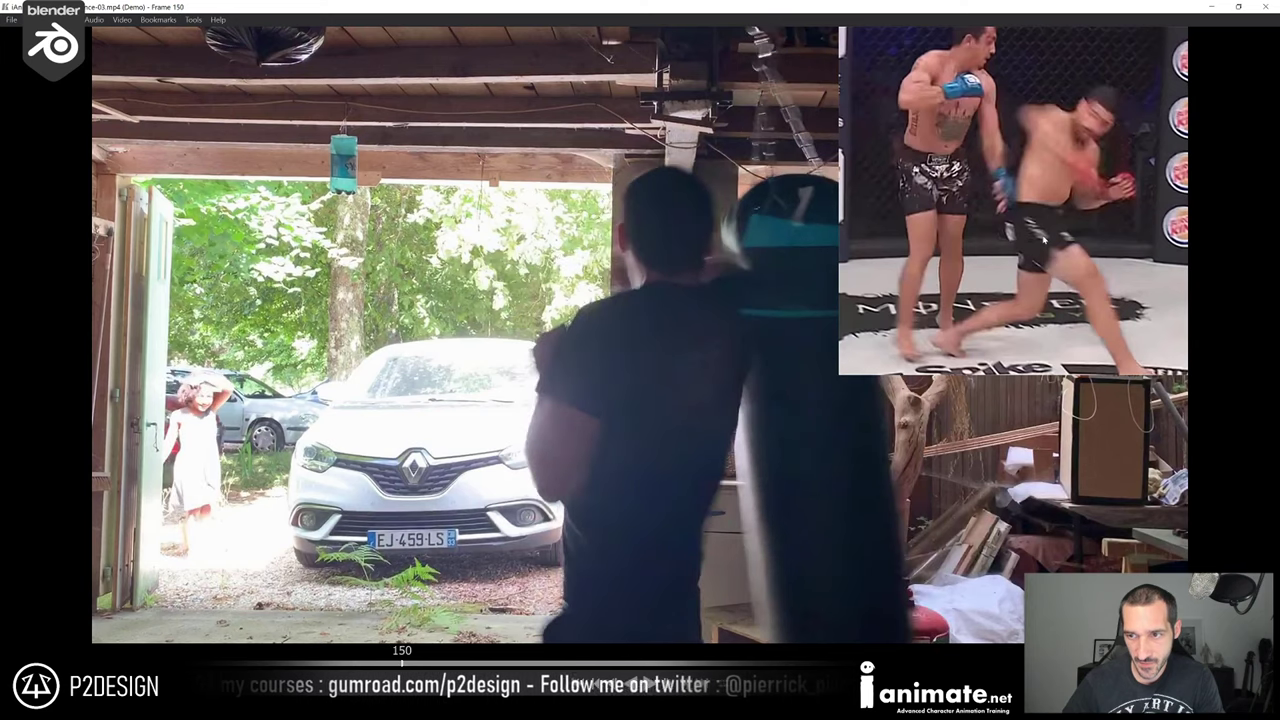
# Go back and forth frame by frame between frames 146 and 152 to study the body rotation of the spinning strike
pyautogui.press('Left')
pyautogui.press('Left')
pyautogui.press('Left')
pyautogui.press('Right')
pyautogui.press('Right')
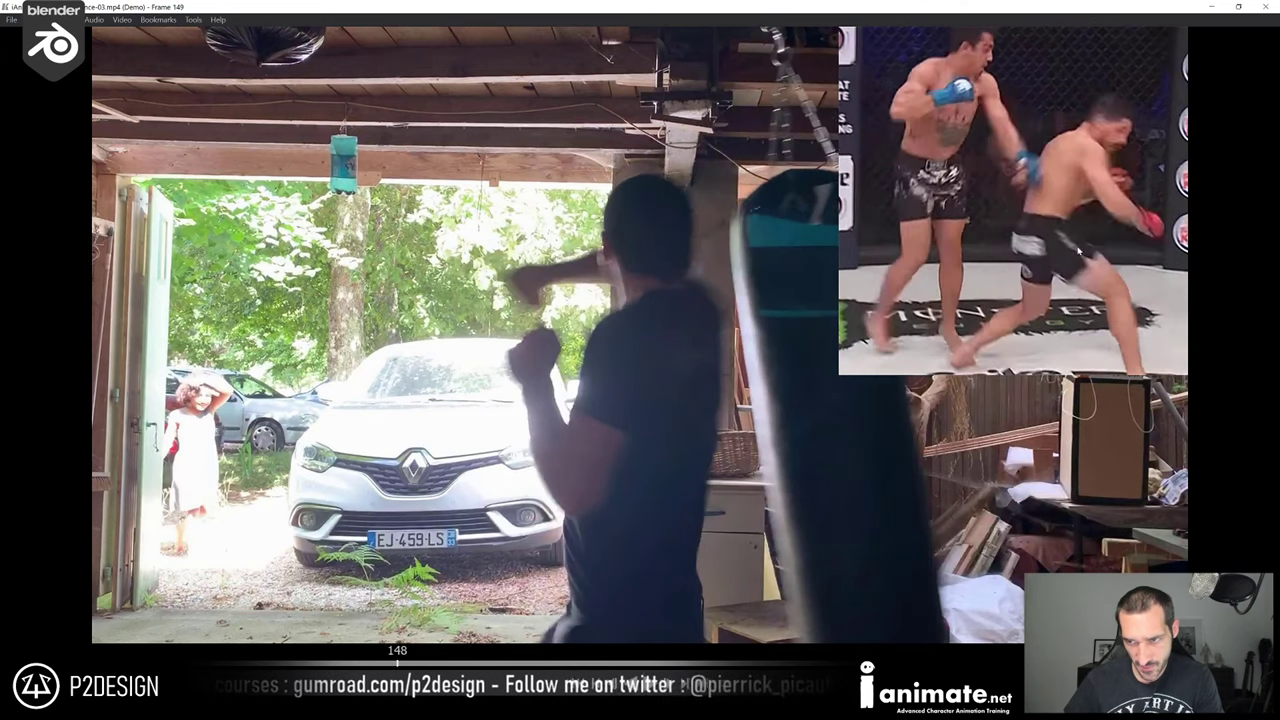
pyautogui.press('Right')
pyautogui.press('Left')
pyautogui.press('Left')
pyautogui.press('Left')
pyautogui.press('Left')
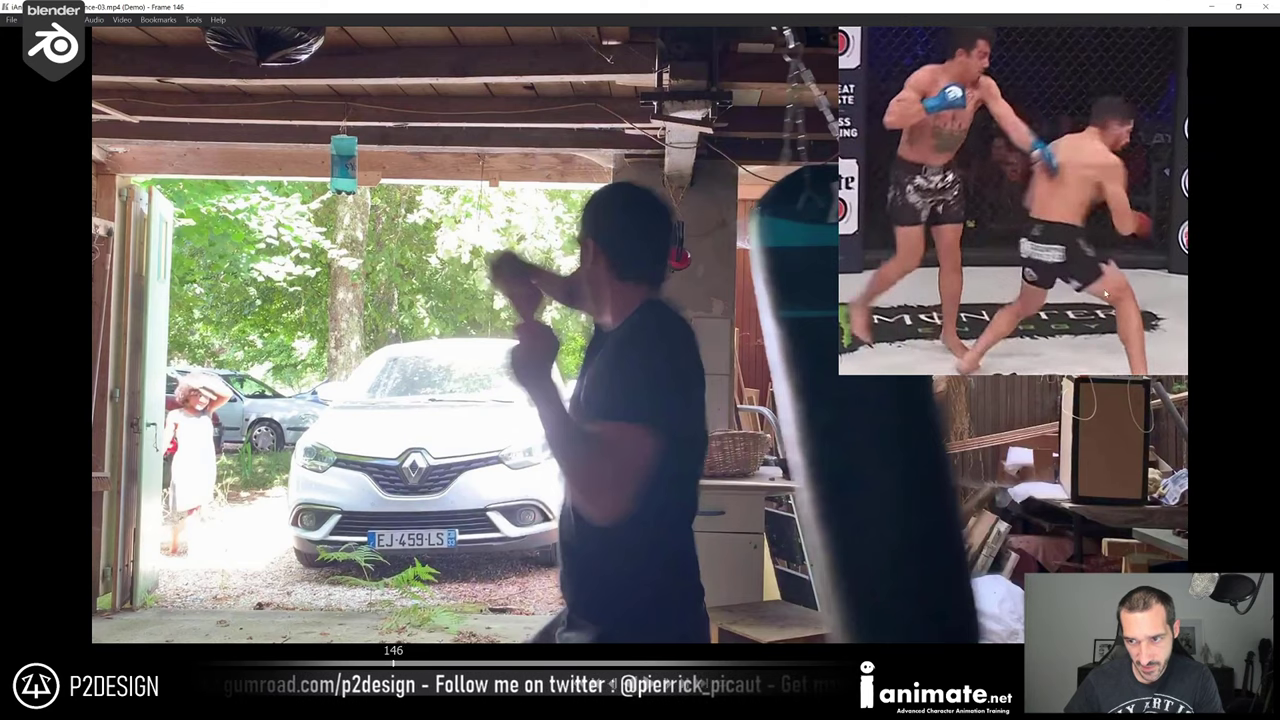
pyautogui.press('Right')
pyautogui.press('Right')
pyautogui.press('Right')
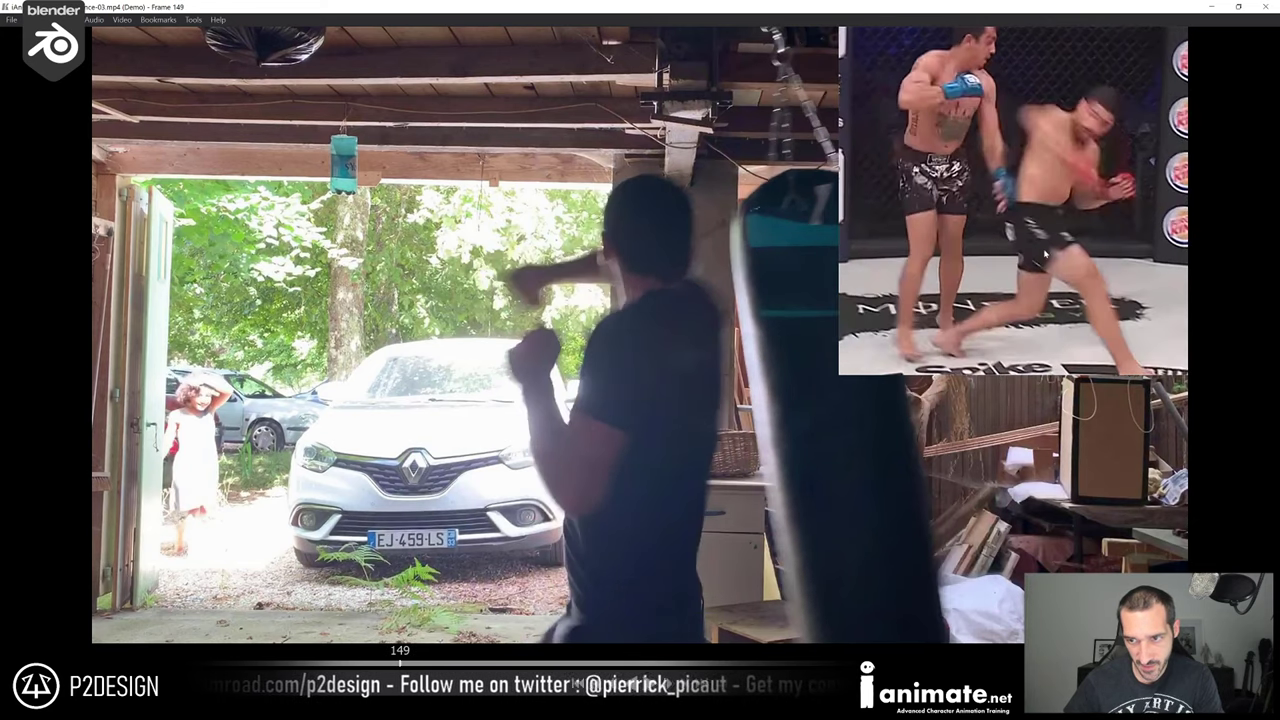
pyautogui.press('Right')
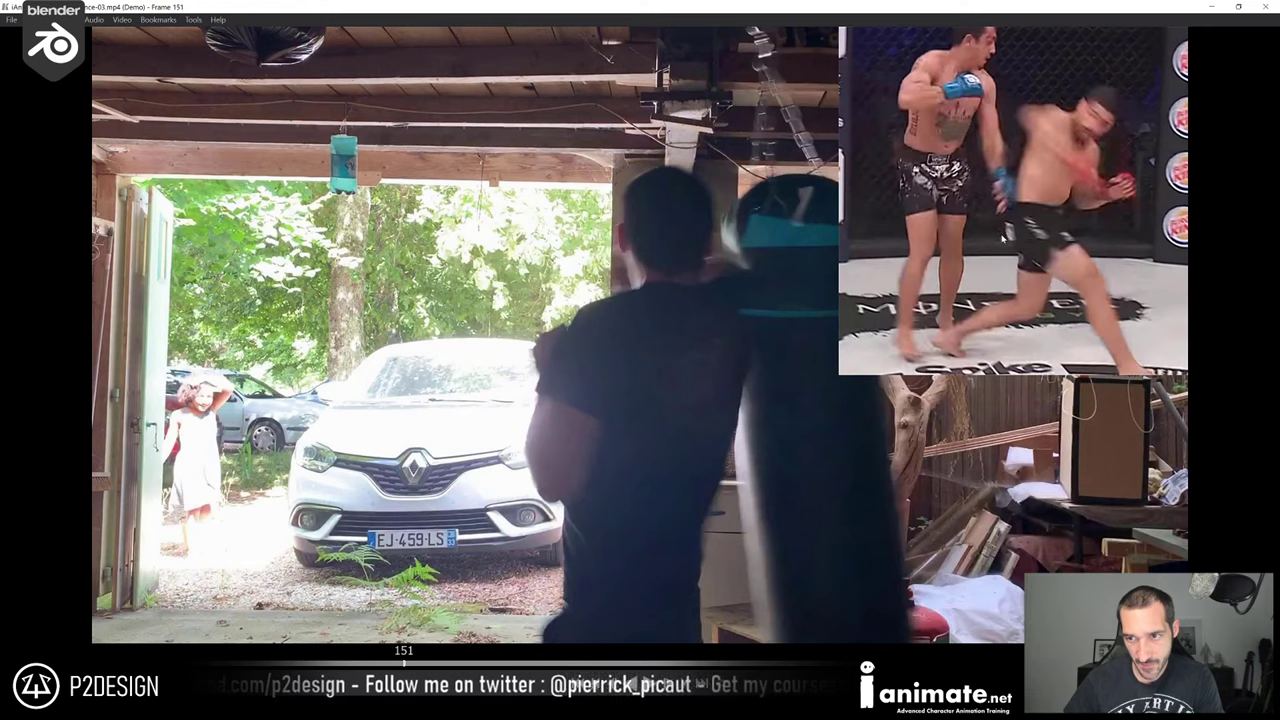
pyautogui.press('Right')
pyautogui.press('Right')
pyautogui.press('Left')
pyautogui.press('Left')
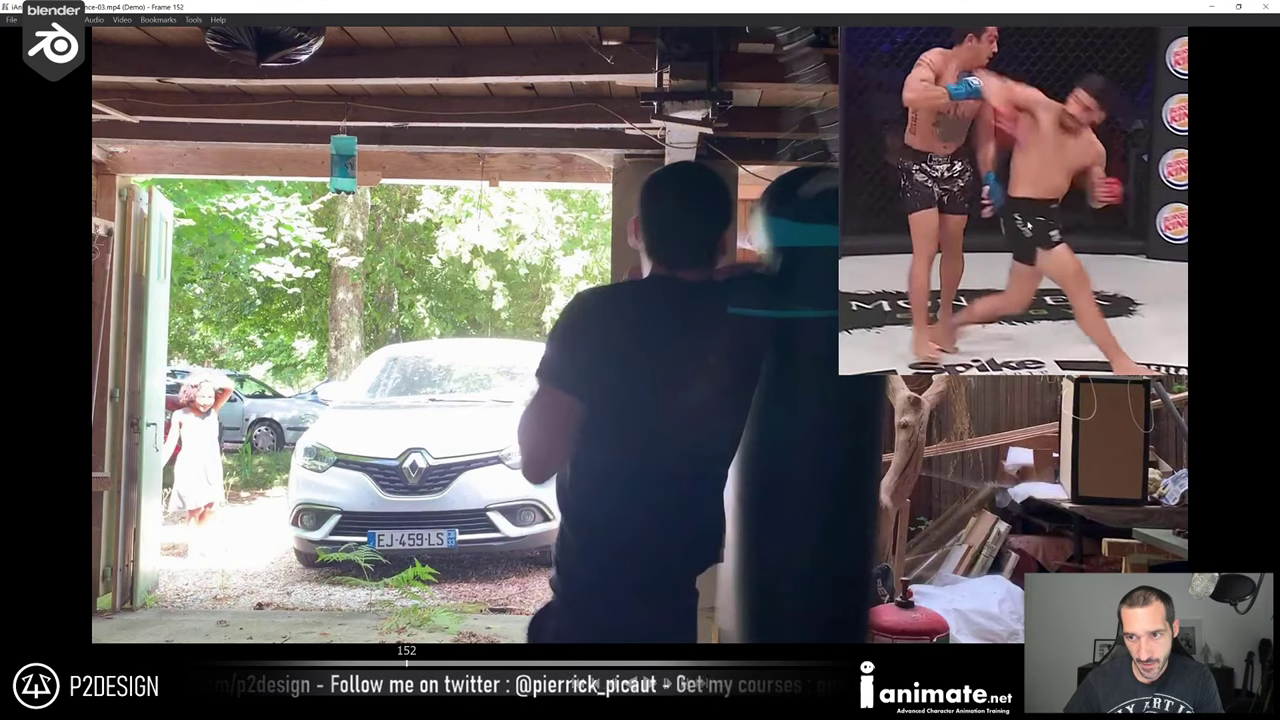
# Go back and forth between frames 151 and 154 of the reference to compare both fighters' arm and torso at impact
pyautogui.press('Right')
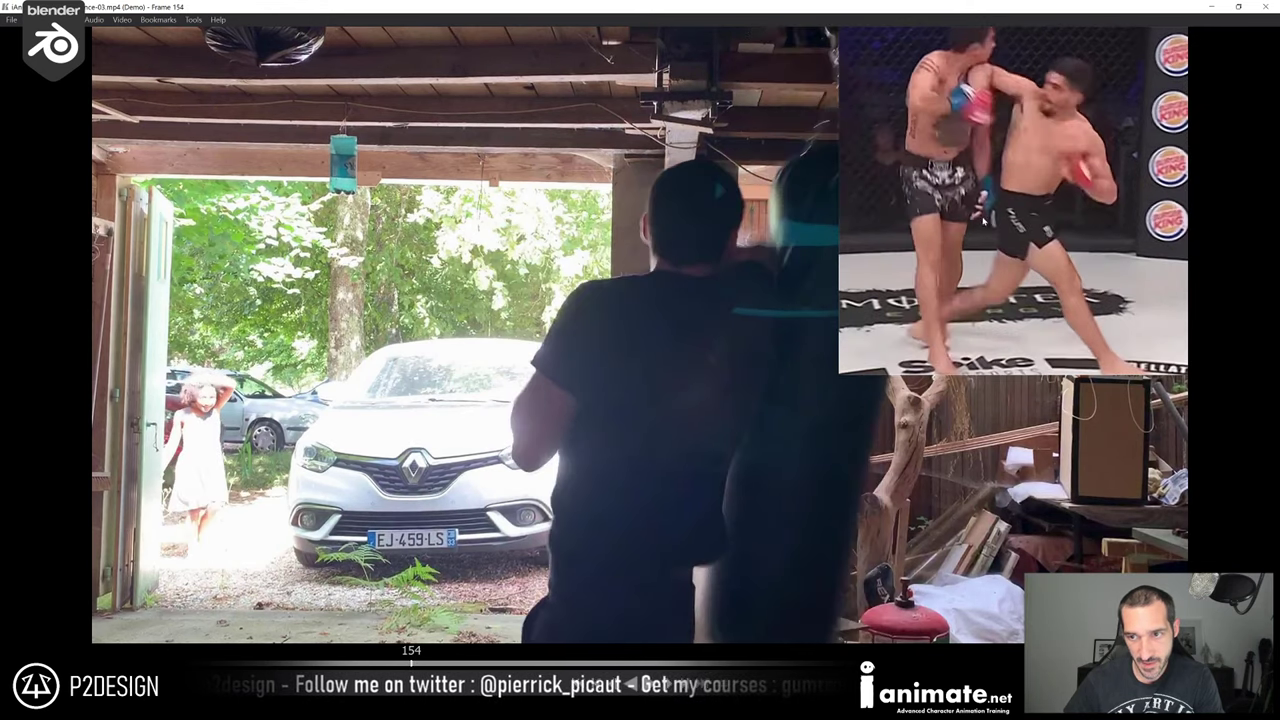
pyautogui.press('Left')
pyautogui.press('Left')
pyautogui.press('Left')
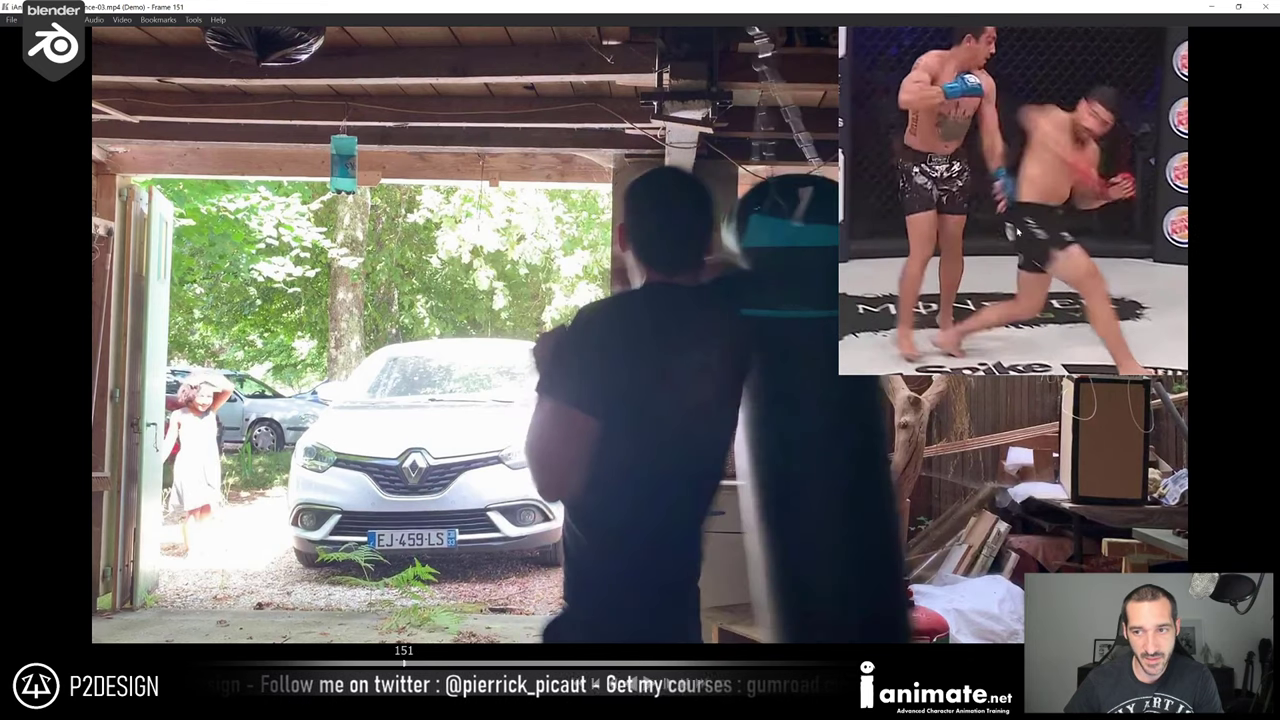
pyautogui.press('Right')
pyautogui.press('Right')
pyautogui.press('Left')
pyautogui.press('Left')
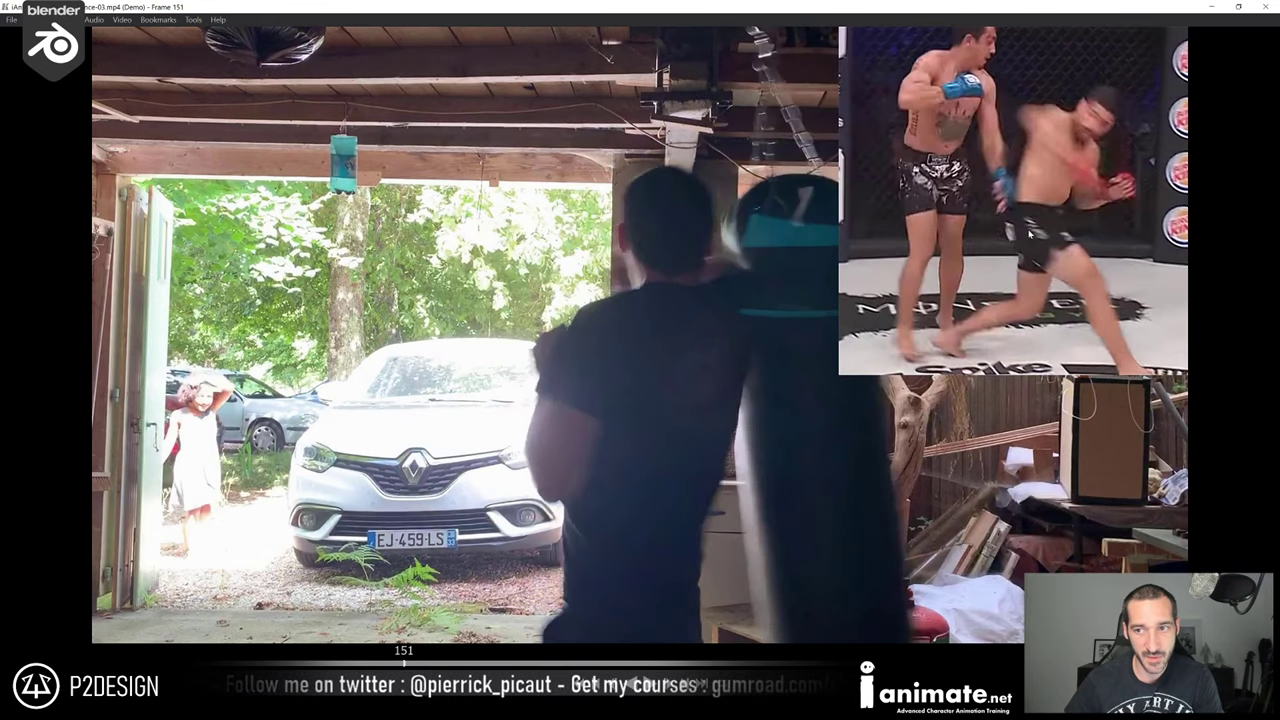
pyautogui.press('Right')
pyautogui.press('Right')
pyautogui.press('Right')
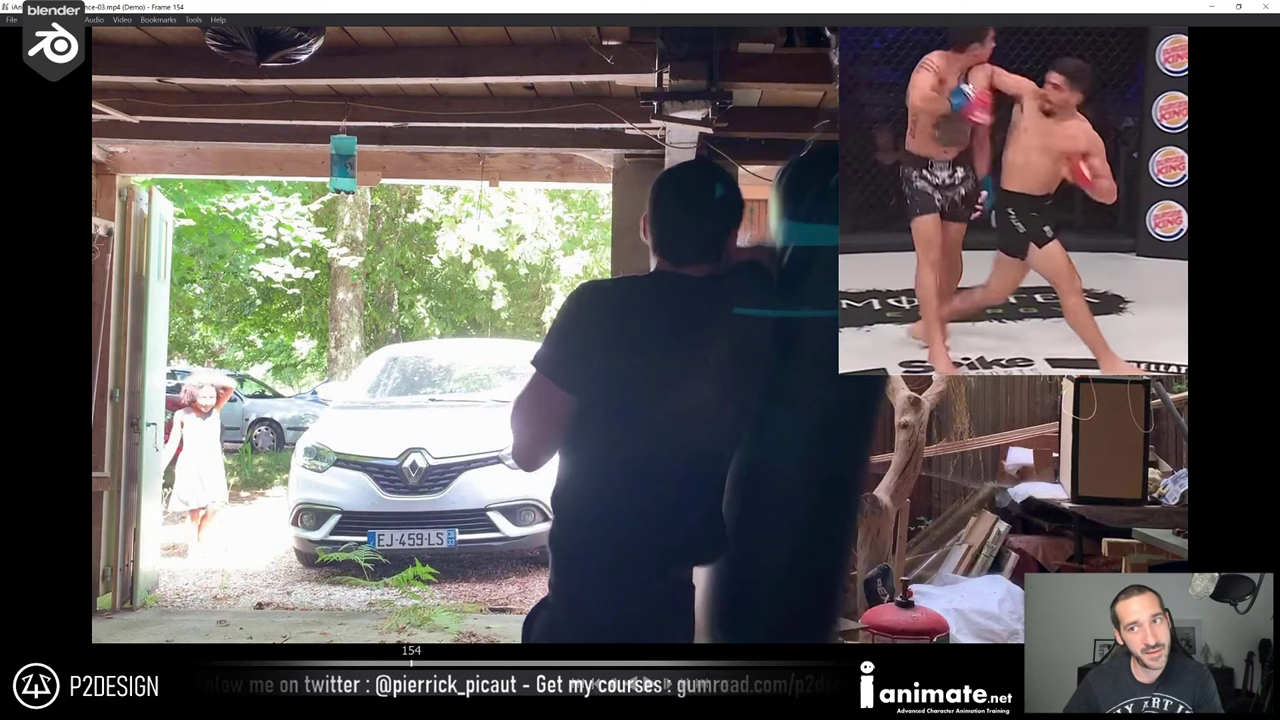
# Go back to the frames just before impact and advance to frame 152 to study how the body opens up
pyautogui.press('Left')
pyautogui.press('Left')
pyautogui.press('Left')
pyautogui.press('Left')
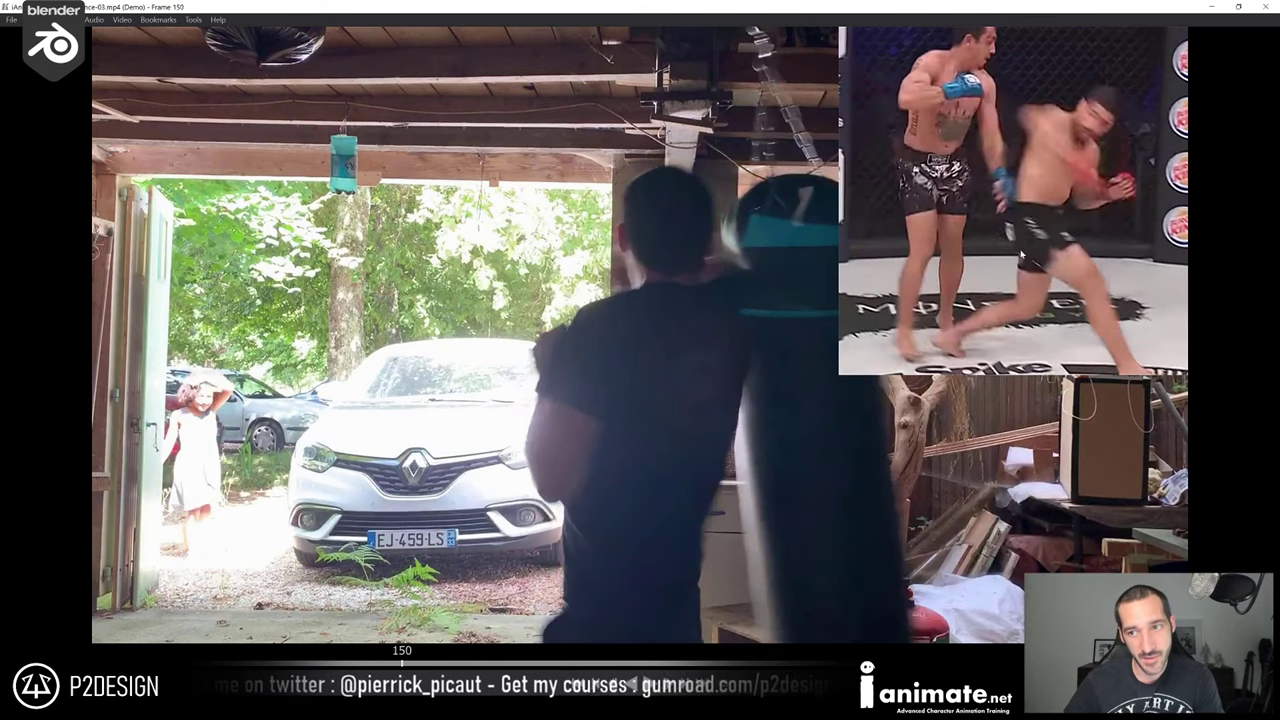
pyautogui.press('Left')
pyautogui.press('Left')
pyautogui.press('Right')
pyautogui.press('Right')
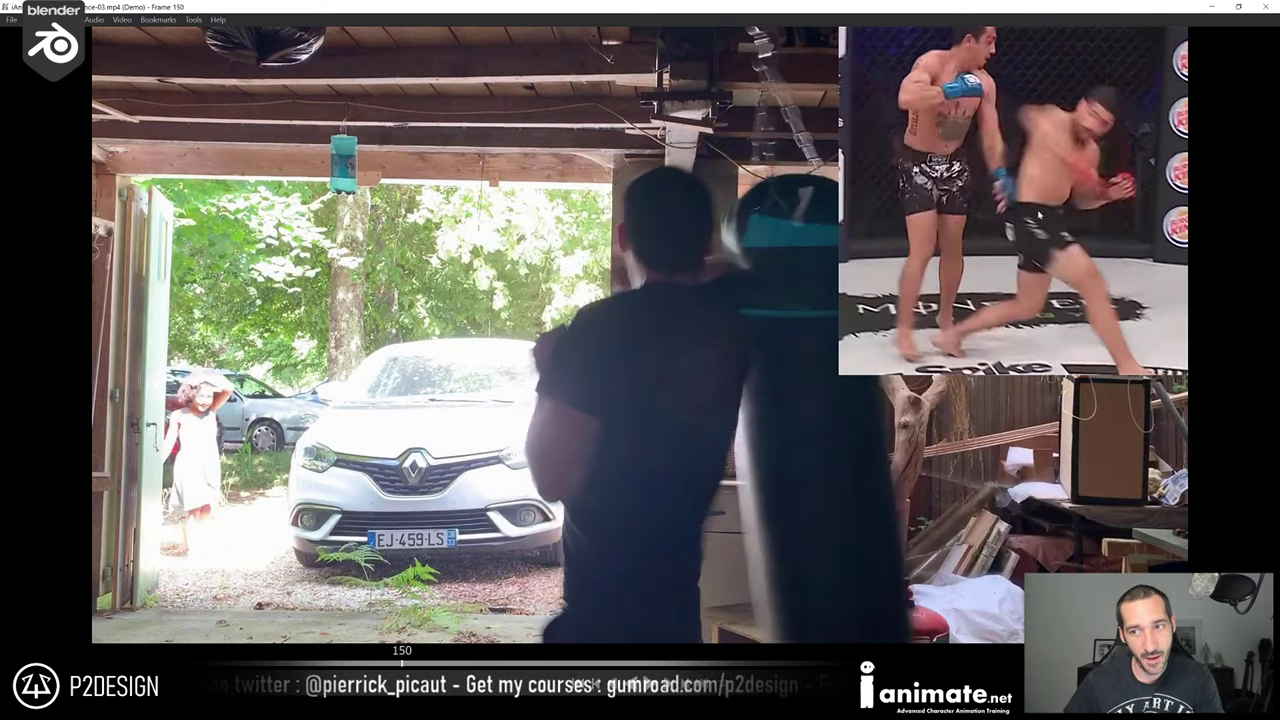
pyautogui.press('Right')
pyautogui.press('Left')
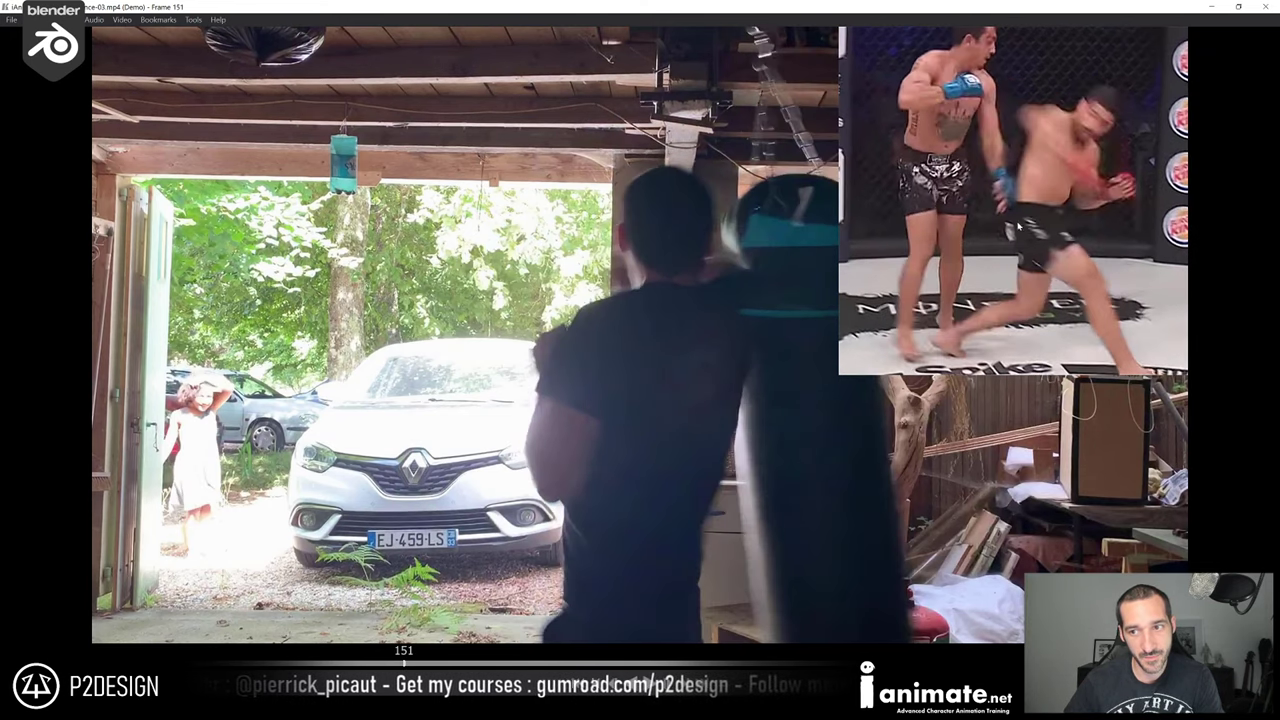
pyautogui.press('Right')
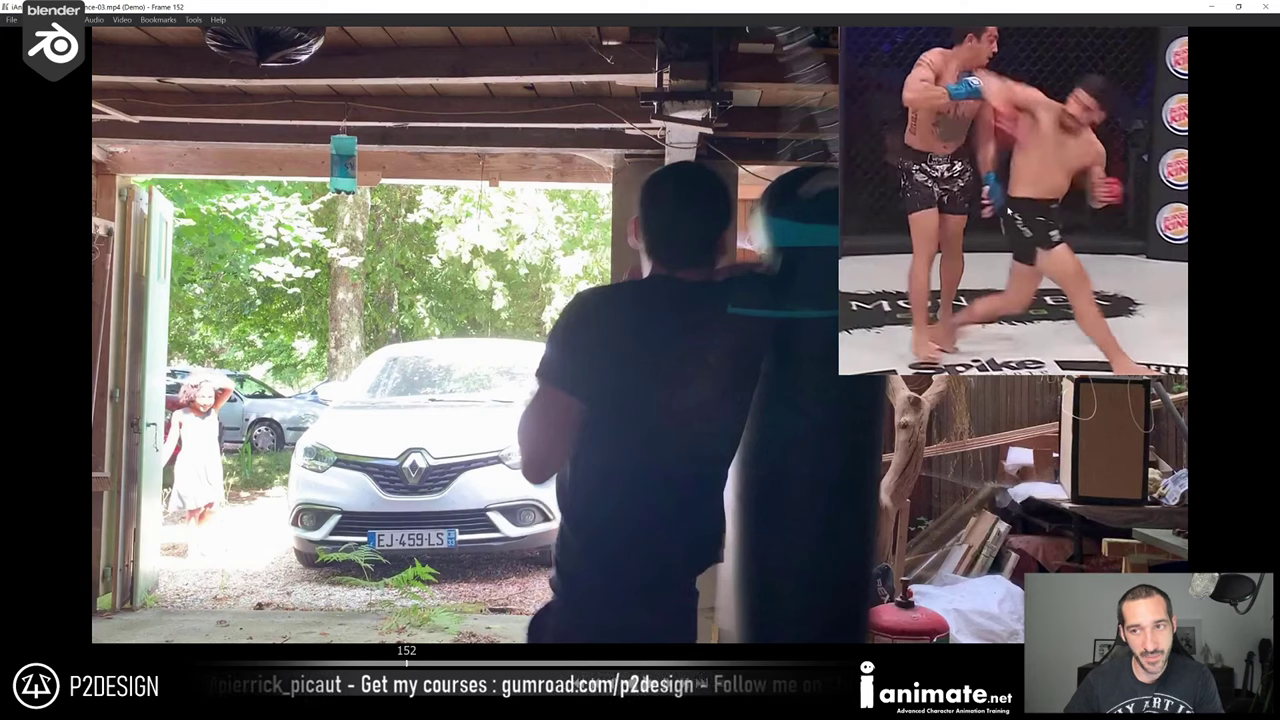
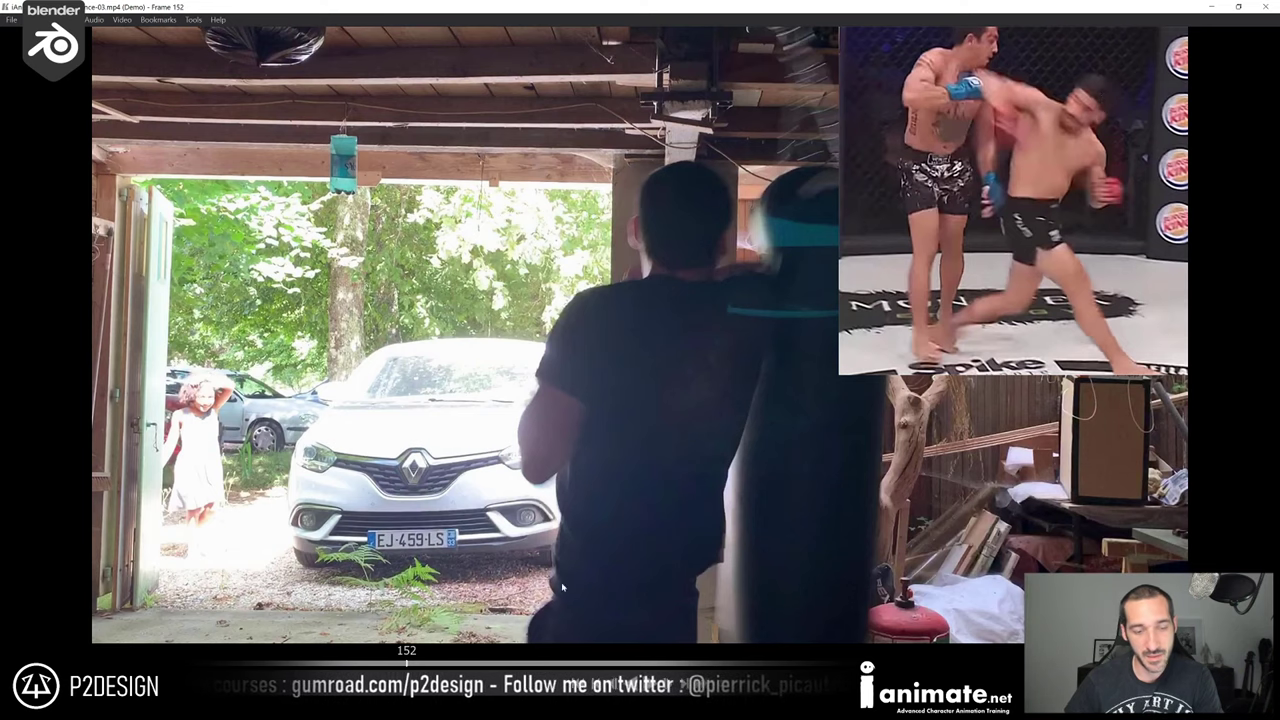
# Switch back to Blender and review the character's strike poses around frames 49 and 50
pyautogui.hotkey('alt', 'Tab')
pyautogui.press('Right')
pyautogui.press('Right')
pyautogui.press('Right')
pyautogui.press('Right')
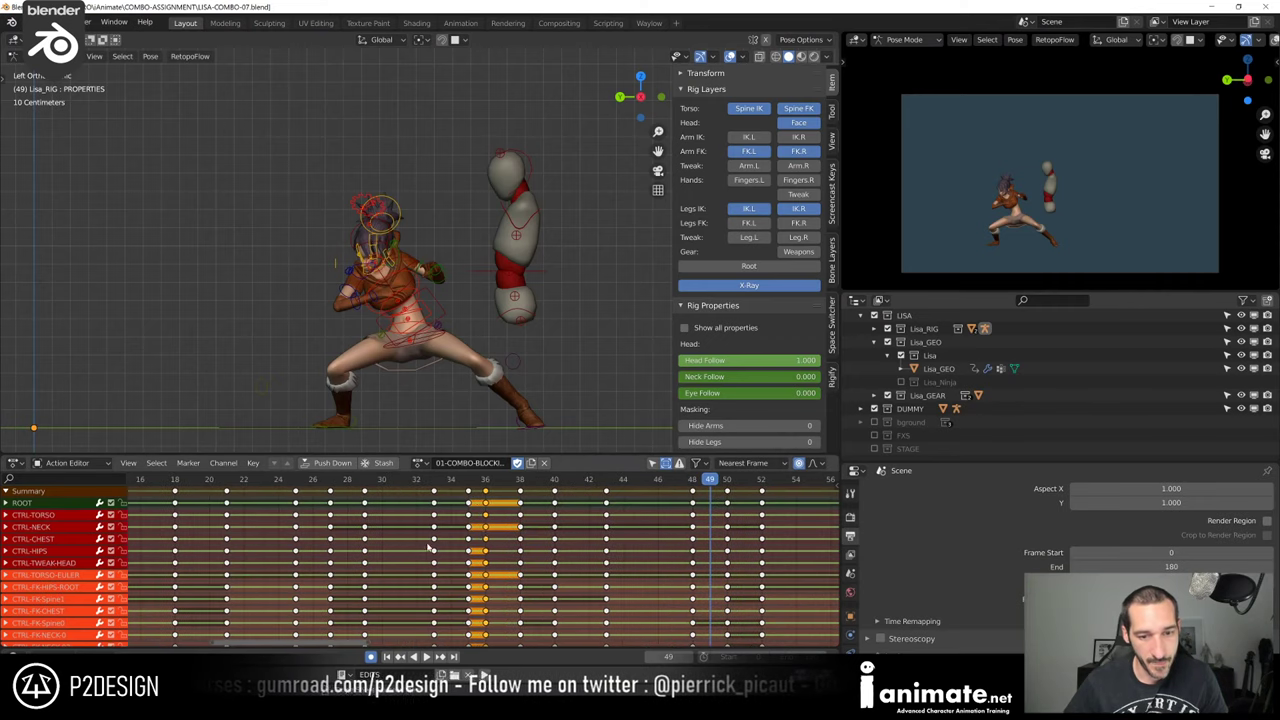
pyautogui.press('space')
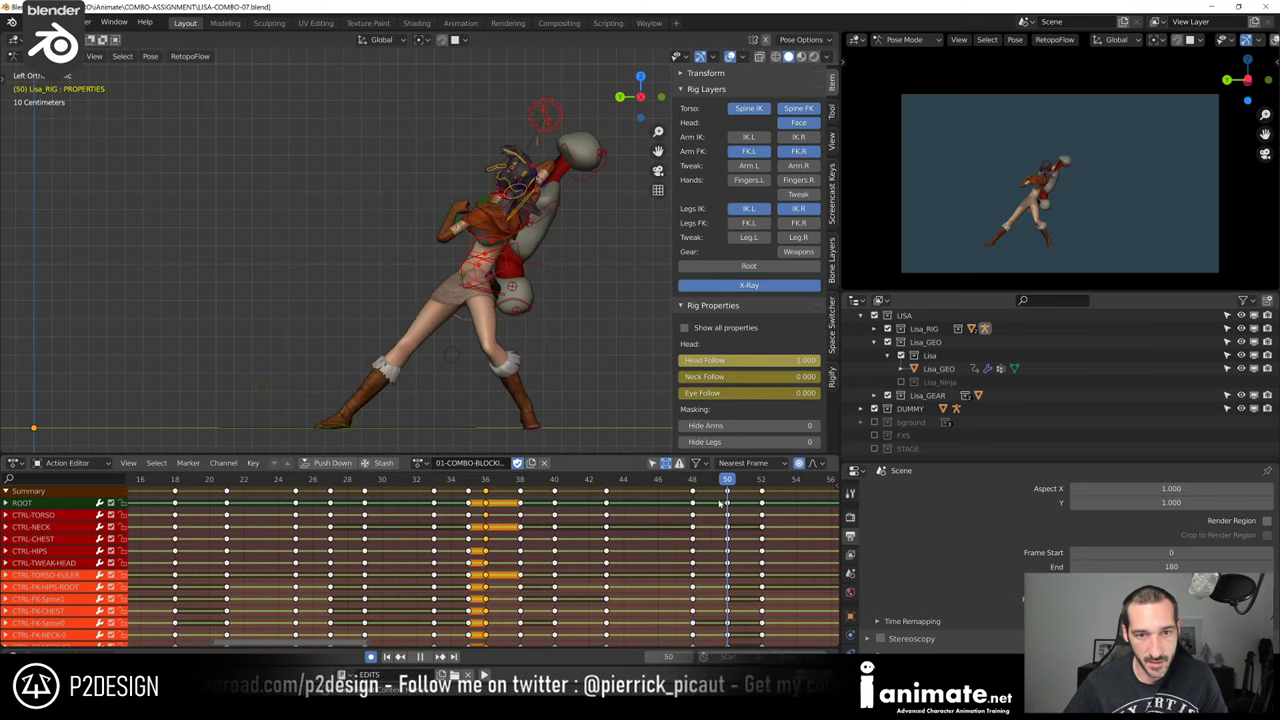
pyautogui.press('Escape')
# Try a pose breakdown on the CTRL-TORSO control at frame 49
pyautogui.click(437, 303)
pyautogui.hotkey('shift', 'e')
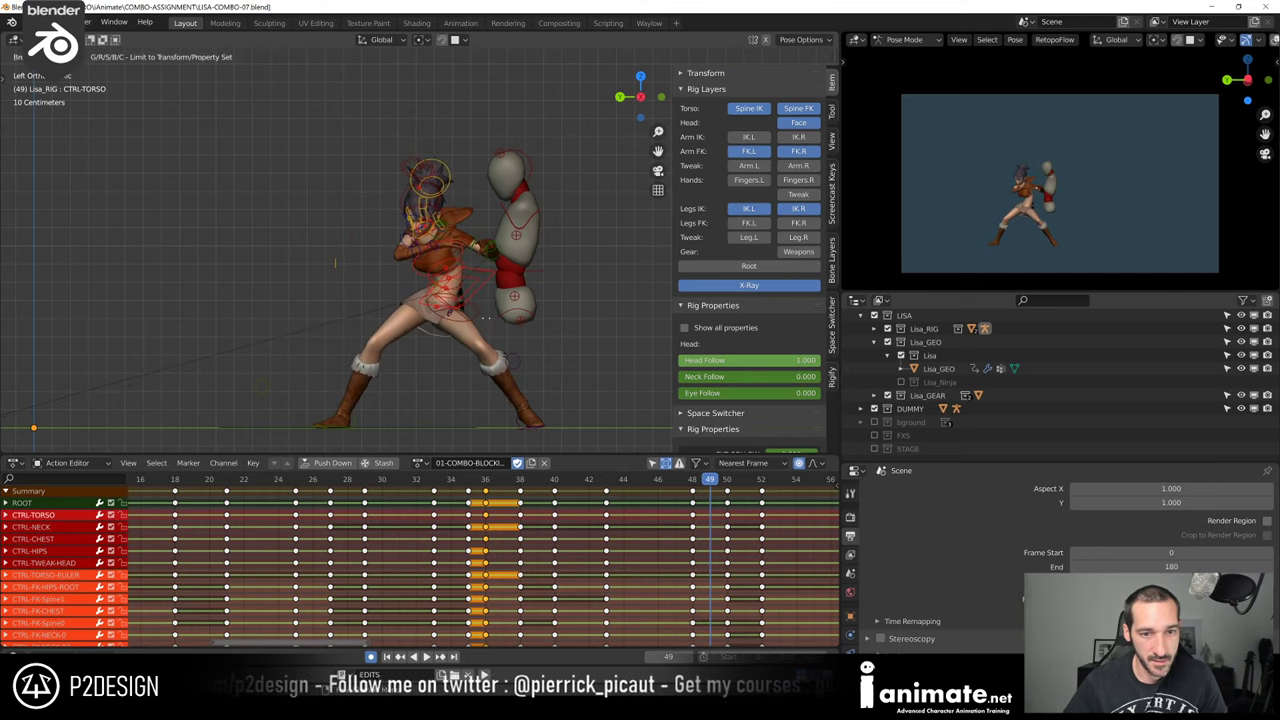
pyautogui.click(461, 338)
pyautogui.press('r')
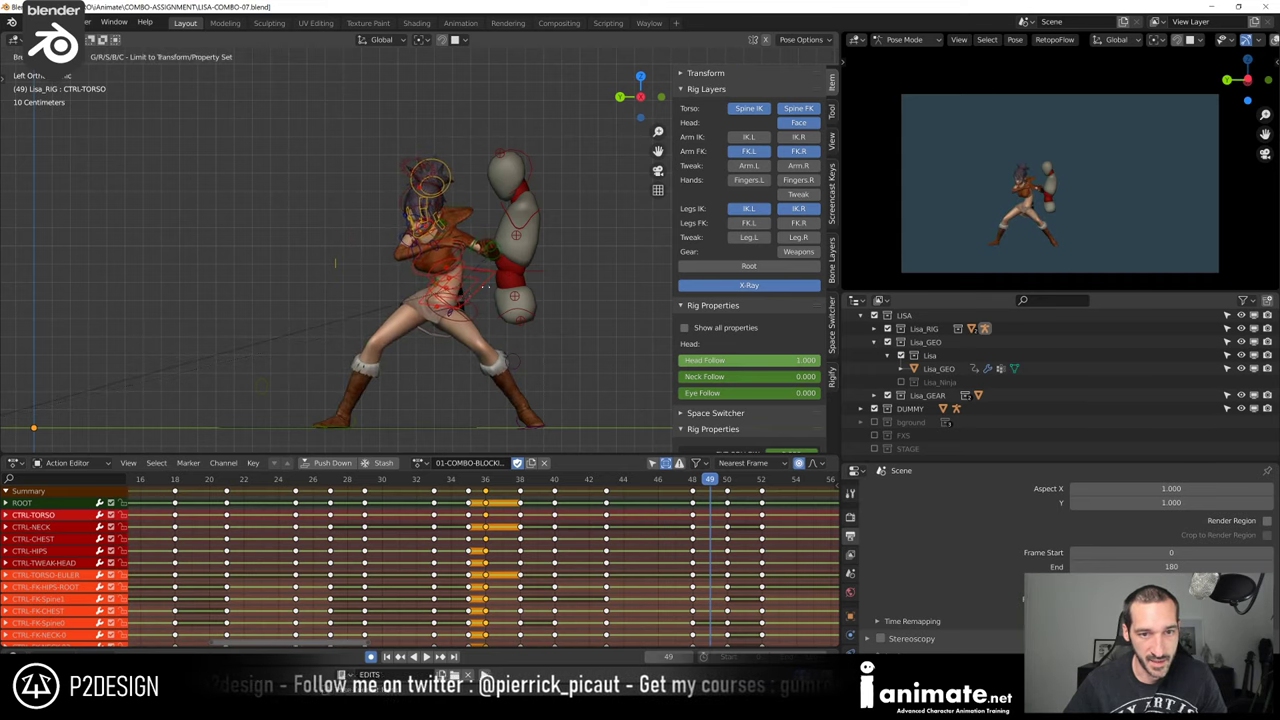
pyautogui.click(474, 296)
pyautogui.press('Right')
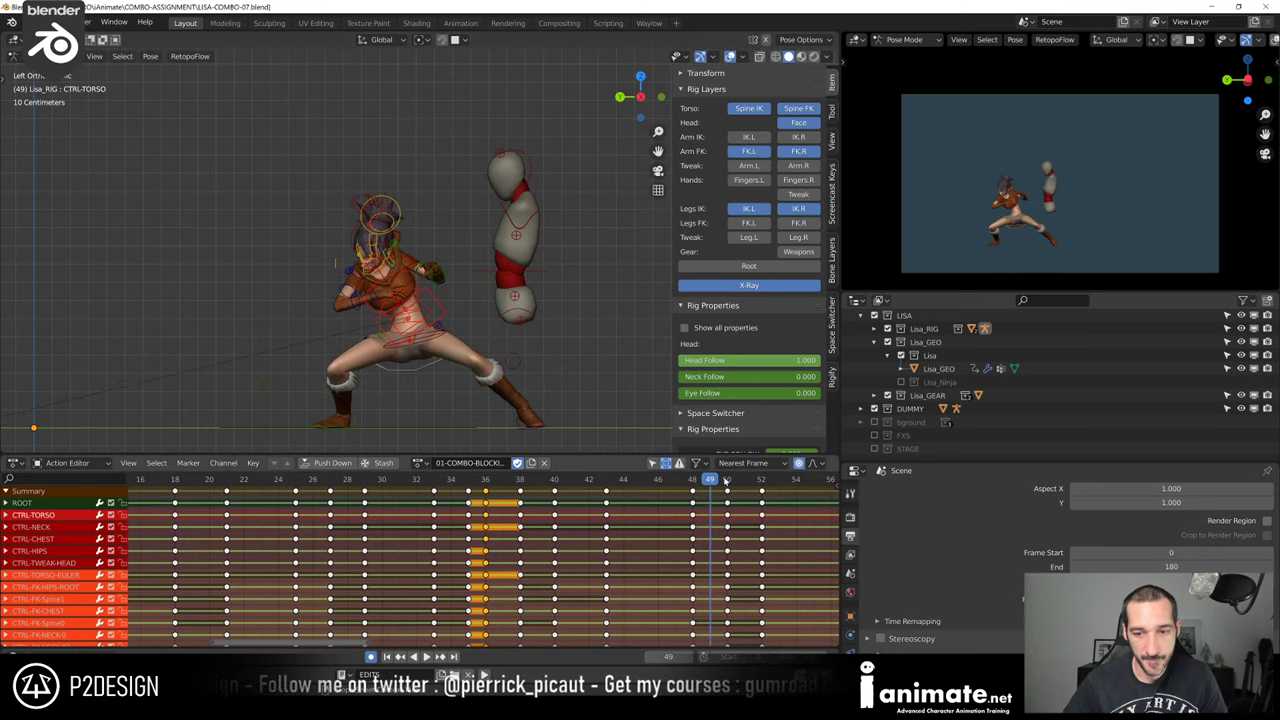
# Break down the torso control's pose at frame 49 with a Percentage of about 0.33 between keyframes 48 and 50
pyautogui.moveTo(727, 481); pyautogui.dragTo(692, 496)
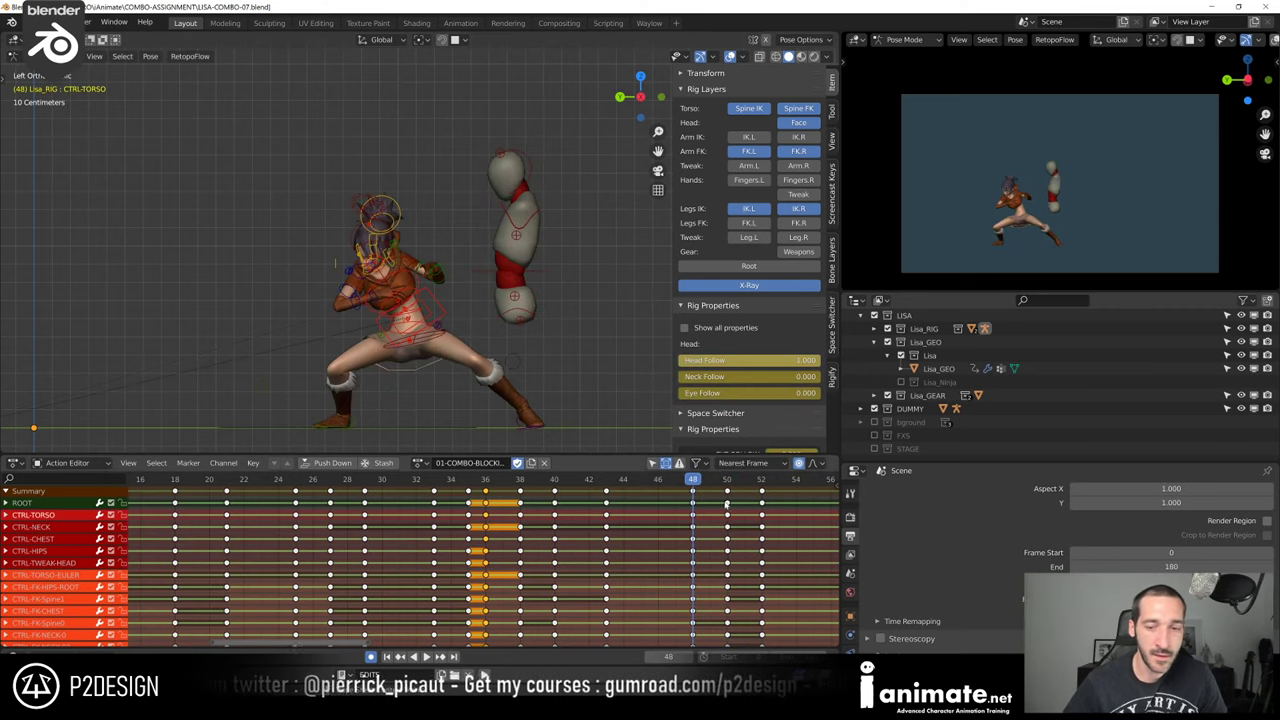
pyautogui.moveTo(703, 485)
pyautogui.mouseDown()
pyautogui.moveTo(729, 486)
pyautogui.moveTo(695, 486)
pyautogui.moveTo(711, 484)
pyautogui.mouseUp()
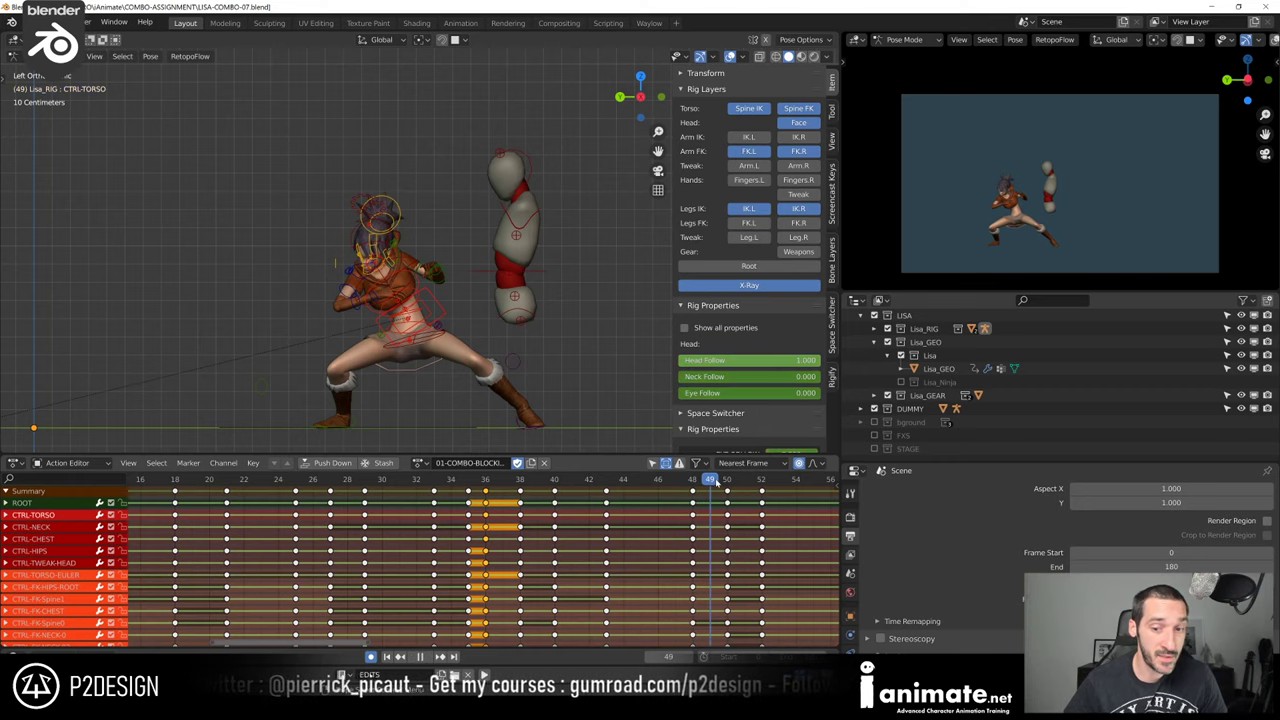
pyautogui.hotkey('shift', 'e')
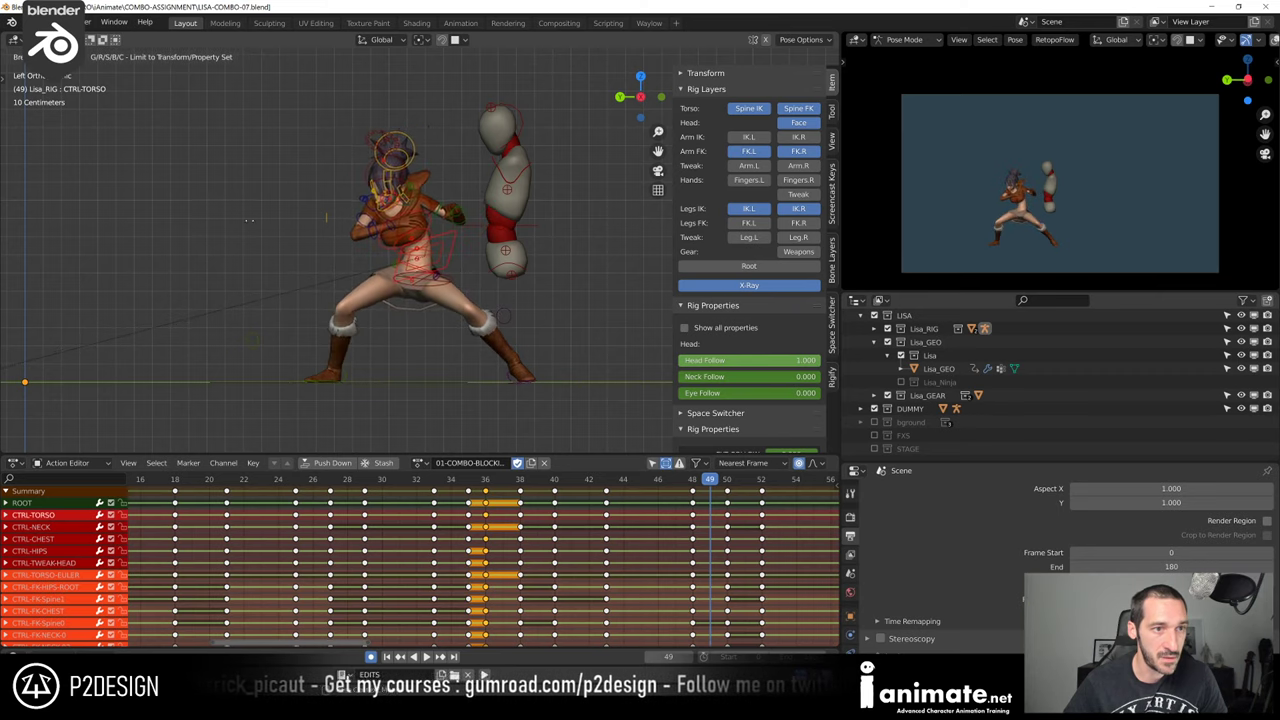
pyautogui.click(276, 291)
# Rotate the torso control around the Z axis at frame 49
pyautogui.moveTo(276, 291); pyautogui.dragTo(457, 336, button='middle')
pyautogui.press('r')
pyautogui.press('z')
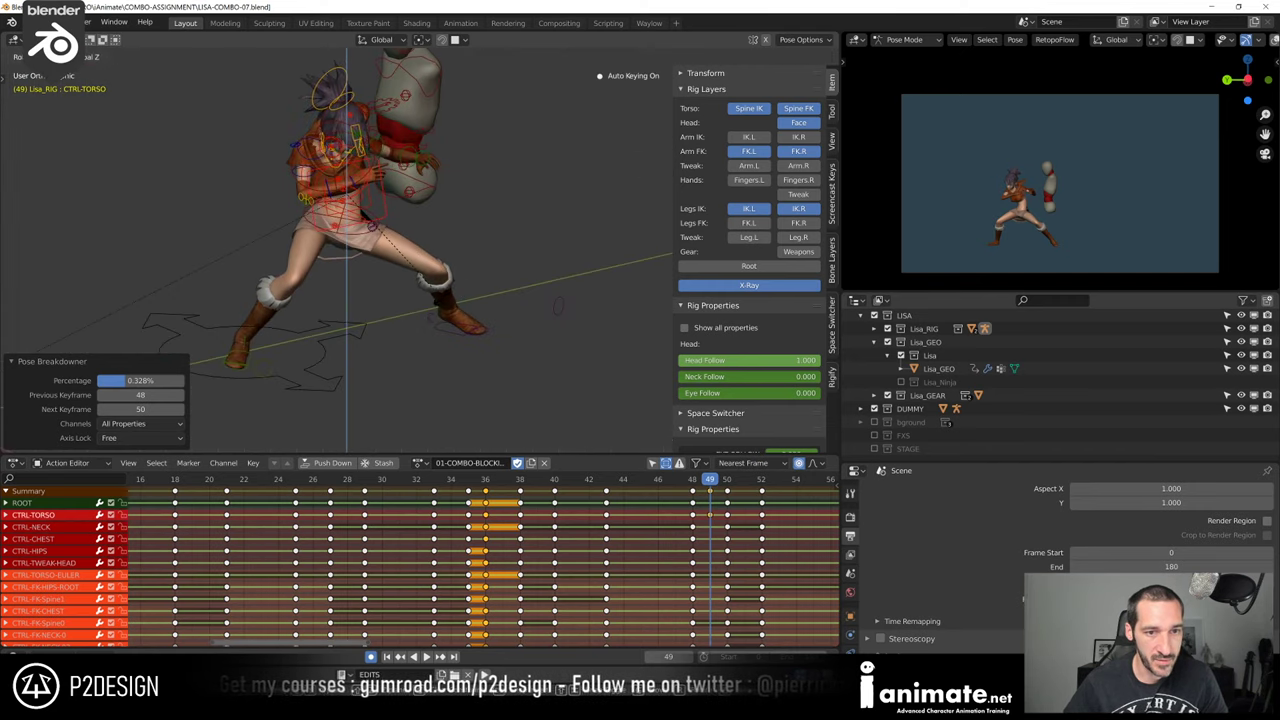
pyautogui.click(416, 270)
# Rotate the CTRL-CHEST control at frame 49 to turn the upper body
pyautogui.moveTo(416, 270); pyautogui.dragTo(457, 285, button='middle')
pyautogui.scroll(2, 457, 285)
pyautogui.click(563, 305)
pyautogui.moveTo(563, 305); pyautogui.dragTo(262, 255, button='middle')
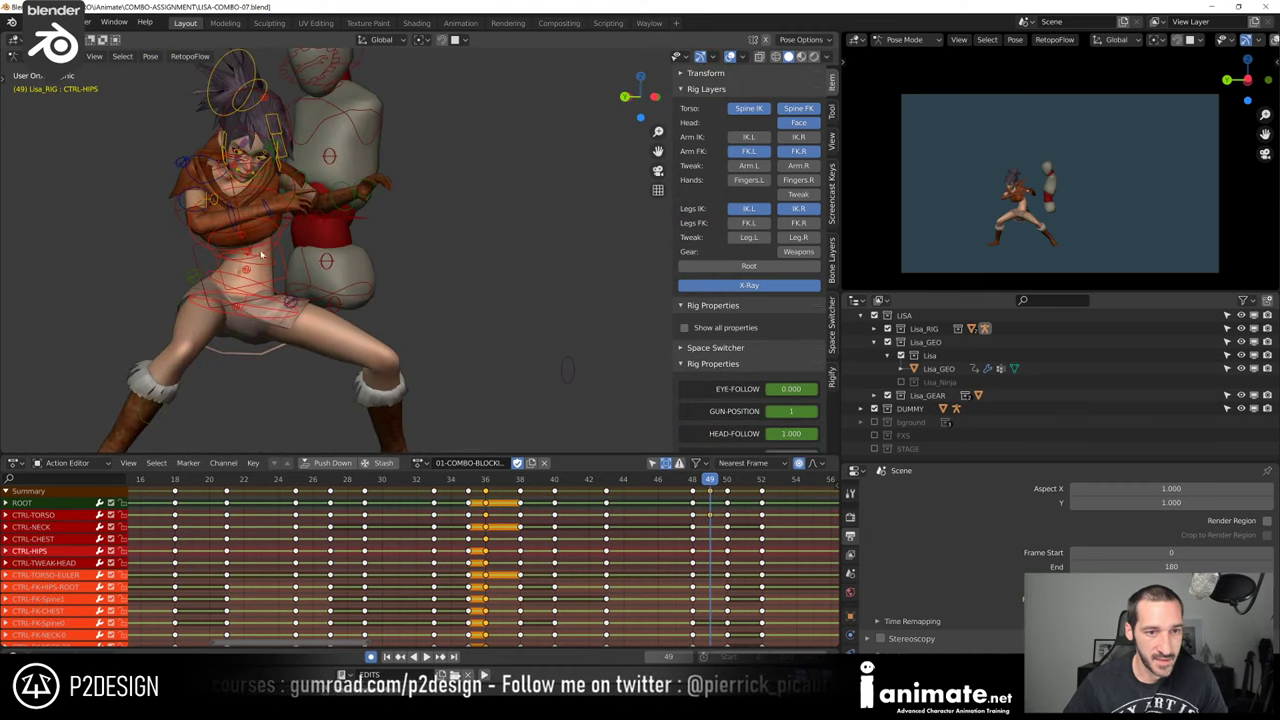
pyautogui.click(268, 224)
pyautogui.press('r')
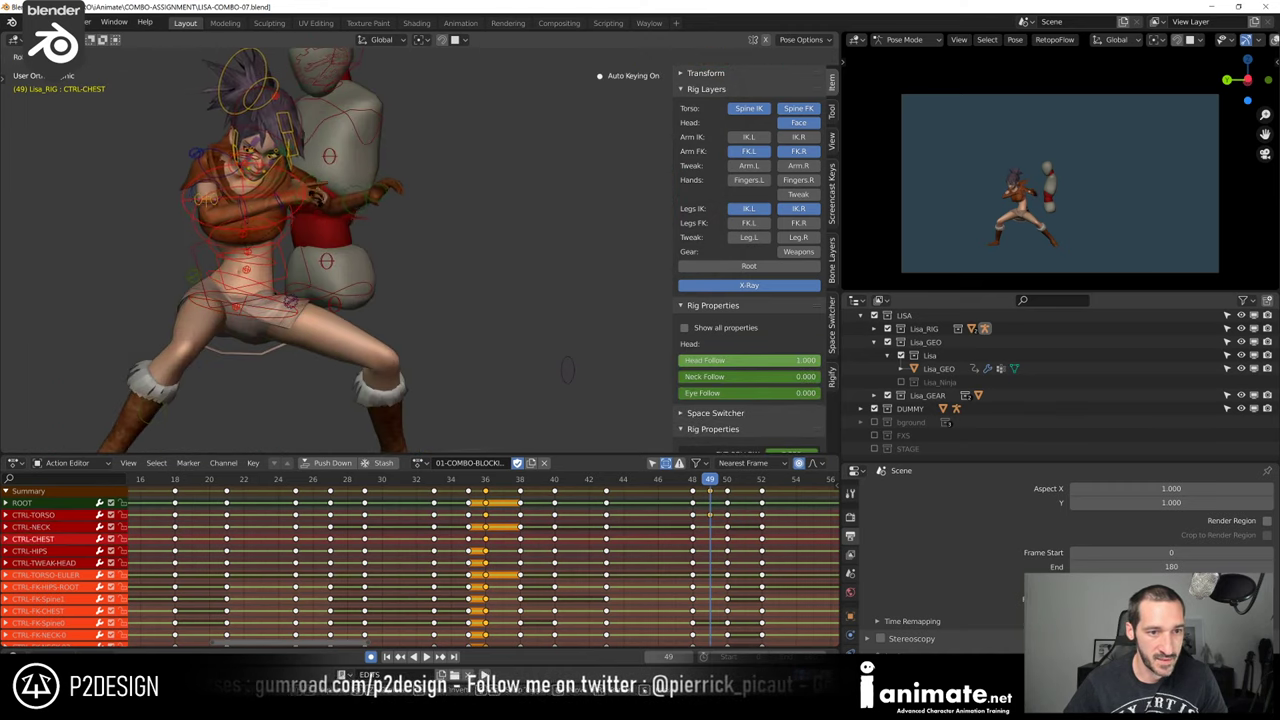
pyautogui.click(268, 300)
# Rotate the CTRL-HIPS control by -10.3° at frame 49 and check the pose up close in the camera preview
pyautogui.click(270, 314)
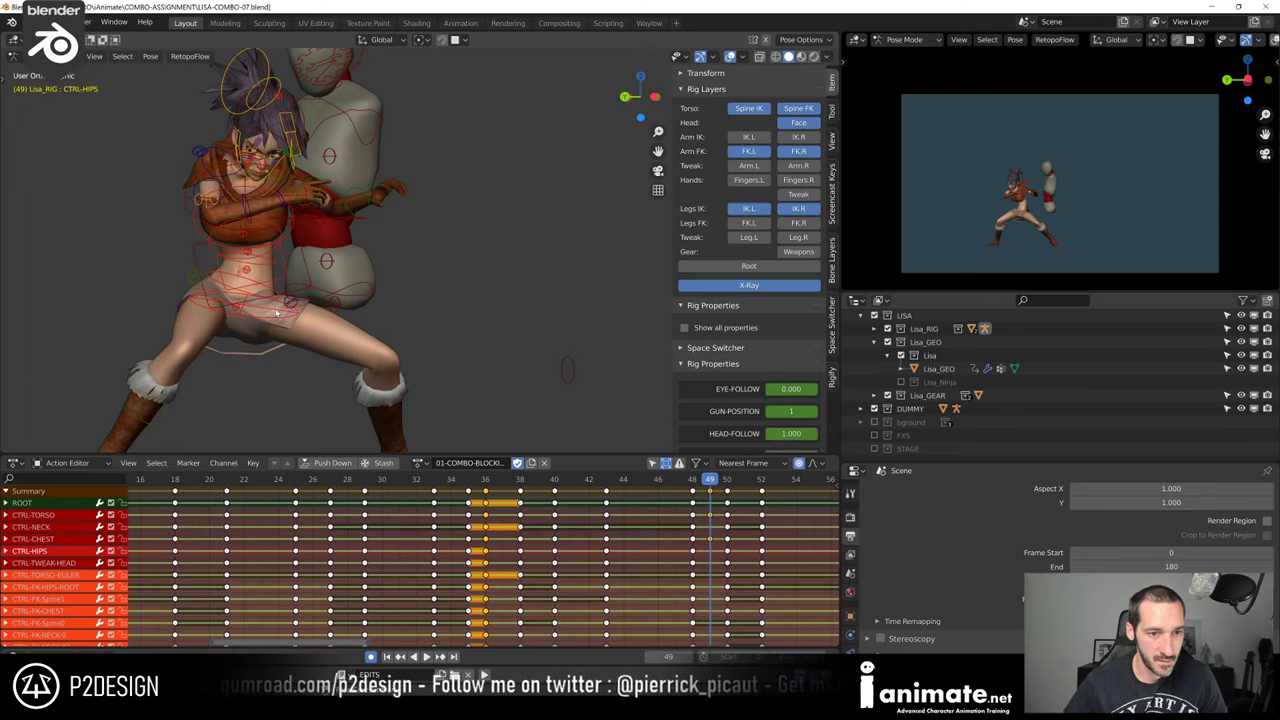
pyautogui.press('r')
pyautogui.click(400, 294)
pyautogui.scroll(-2, 403, 293)
pyautogui.moveTo(403, 293); pyautogui.dragTo(322, 289, button='middle')
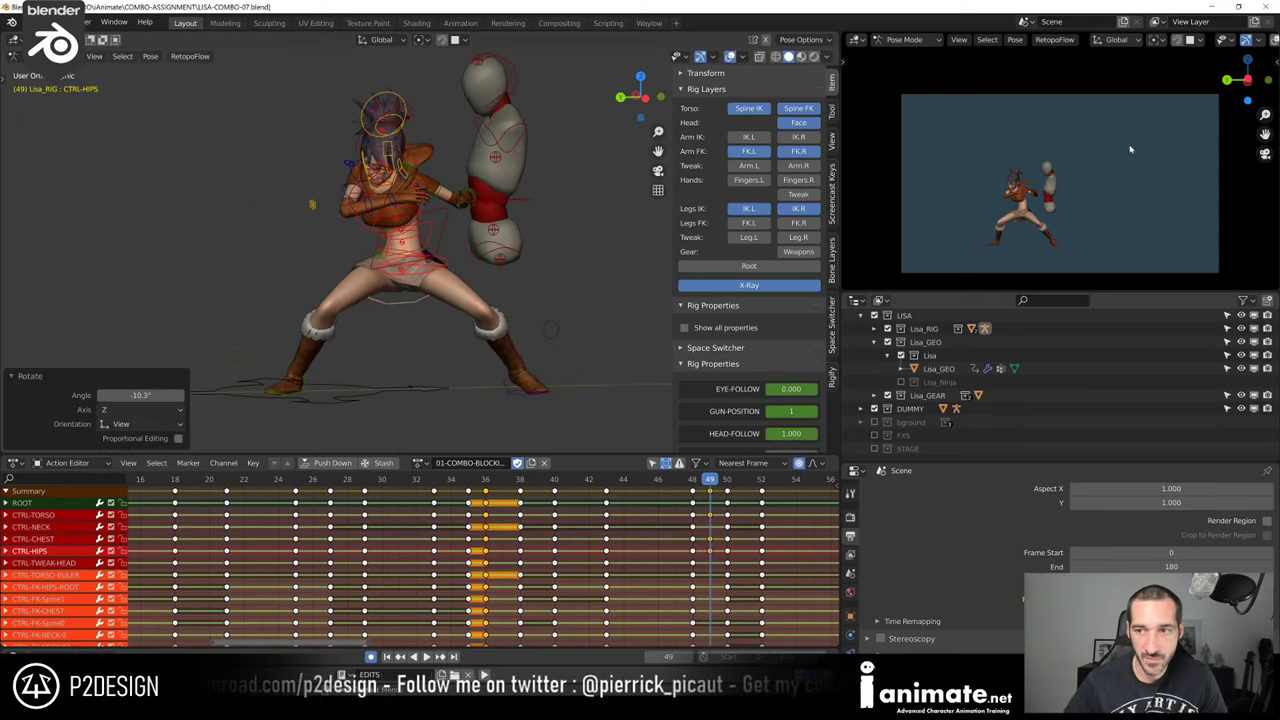
pyautogui.scroll(6, 1129, 149)
pyautogui.keyDown('shift'); pyautogui.moveTo(985, 285); pyautogui.dragTo(1023, 189, button='middle'); pyautogui.keyUp('shift')
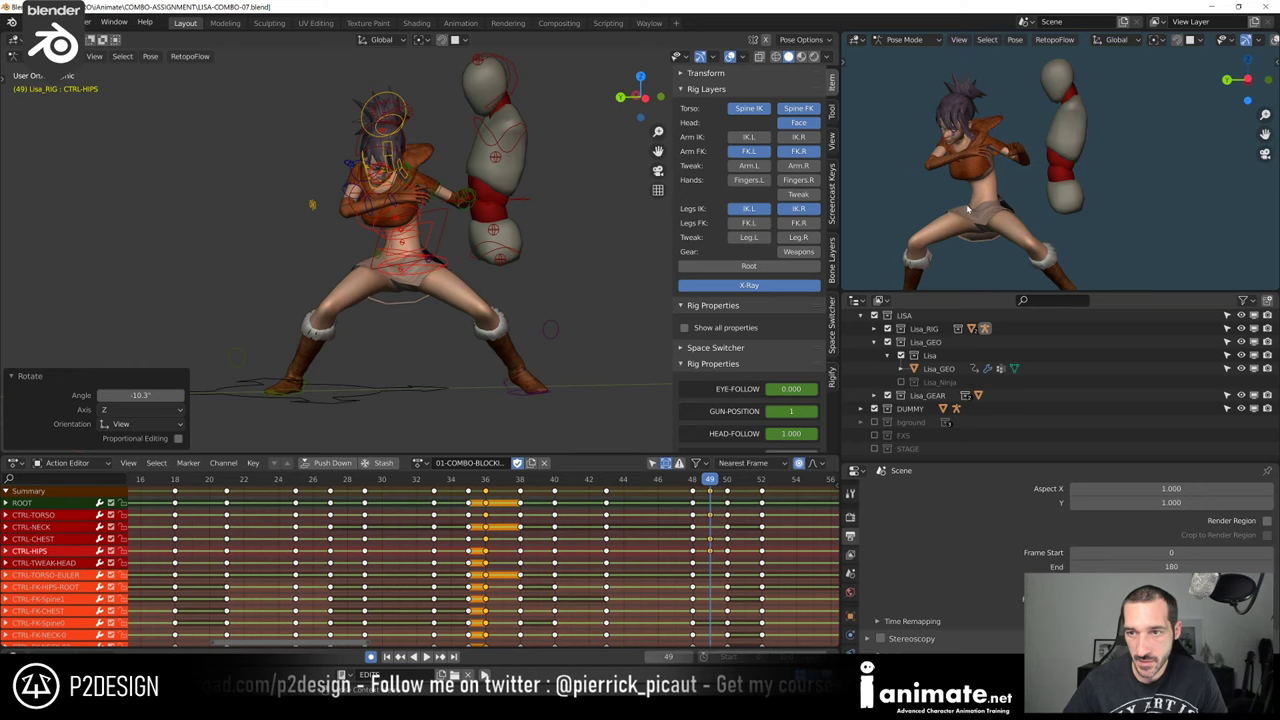
pyautogui.scroll(-3, 940, 215)
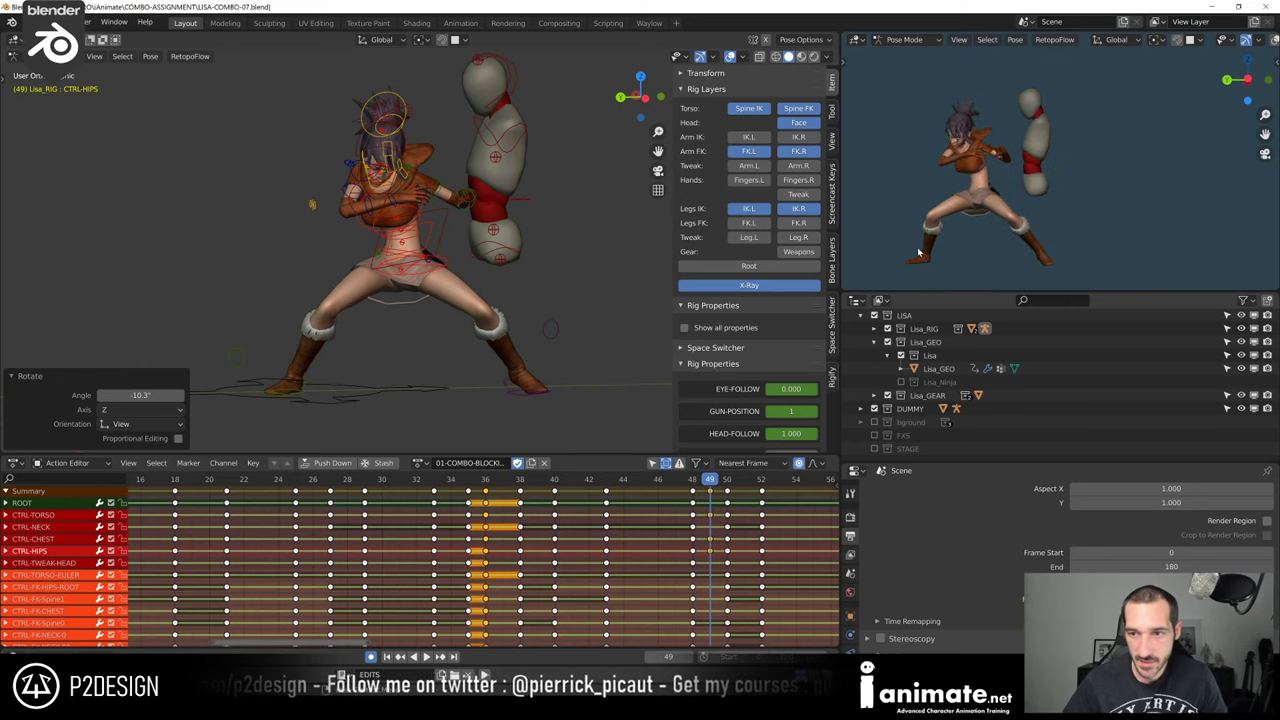
# Sketch annotation strokes in camera view marking the line of action from head to back foot and the strike's path towards the dummy
pyautogui.press('KP_3')
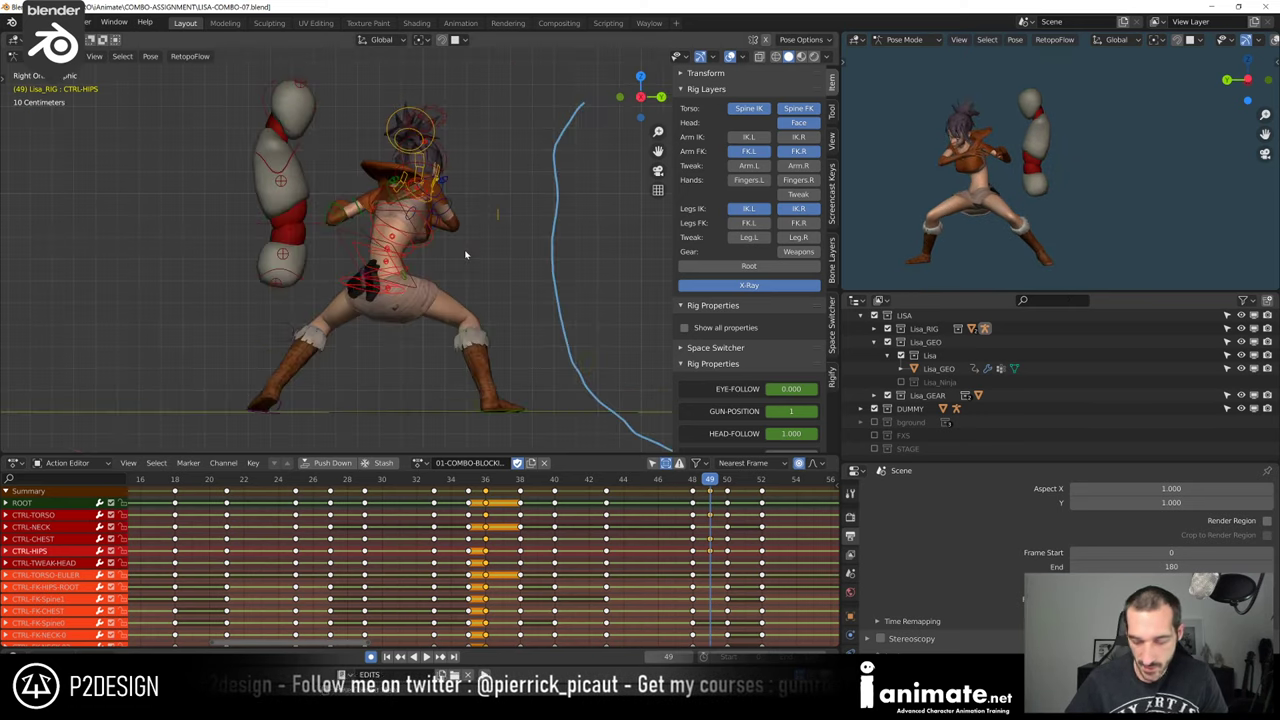
pyautogui.press('KP_0')
pyautogui.scroll(-3, 410, 251)
pyautogui.scroll(-6, 410, 251)
pyautogui.scroll(6, 541, 140)
pyautogui.moveTo(371, 300)
pyautogui.keyDown('shift'); pyautogui.mouseDown(button='middle')
pyautogui.moveTo(541, 140)
pyautogui.moveTo(461, 276)
pyautogui.moveTo(472, 274)
pyautogui.mouseUp(button='middle'); pyautogui.keyUp('shift')
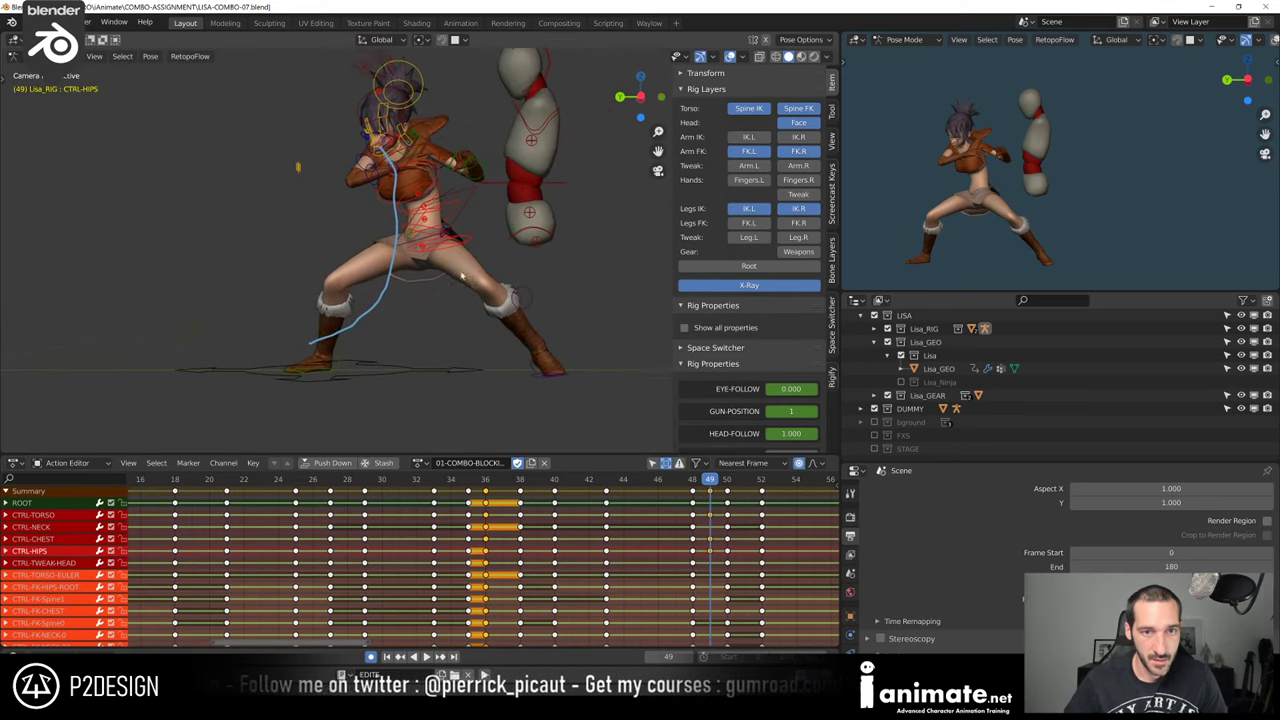
pyautogui.moveTo(285, 381)
pyautogui.mouseDown()
pyautogui.moveTo(417, 155)
pyautogui.moveTo(332, 48)
pyautogui.mouseUp()
pyautogui.moveTo(338, 143)
pyautogui.mouseDown()
pyautogui.moveTo(288, 153)
pyautogui.moveTo(694, 22)
pyautogui.mouseUp()
pyautogui.scroll(-3, 578, 203)
pyautogui.keyDown('shift'); pyautogui.moveTo(578, 203); pyautogui.dragTo(569, 219, button='middle'); pyautogui.keyUp('shift')
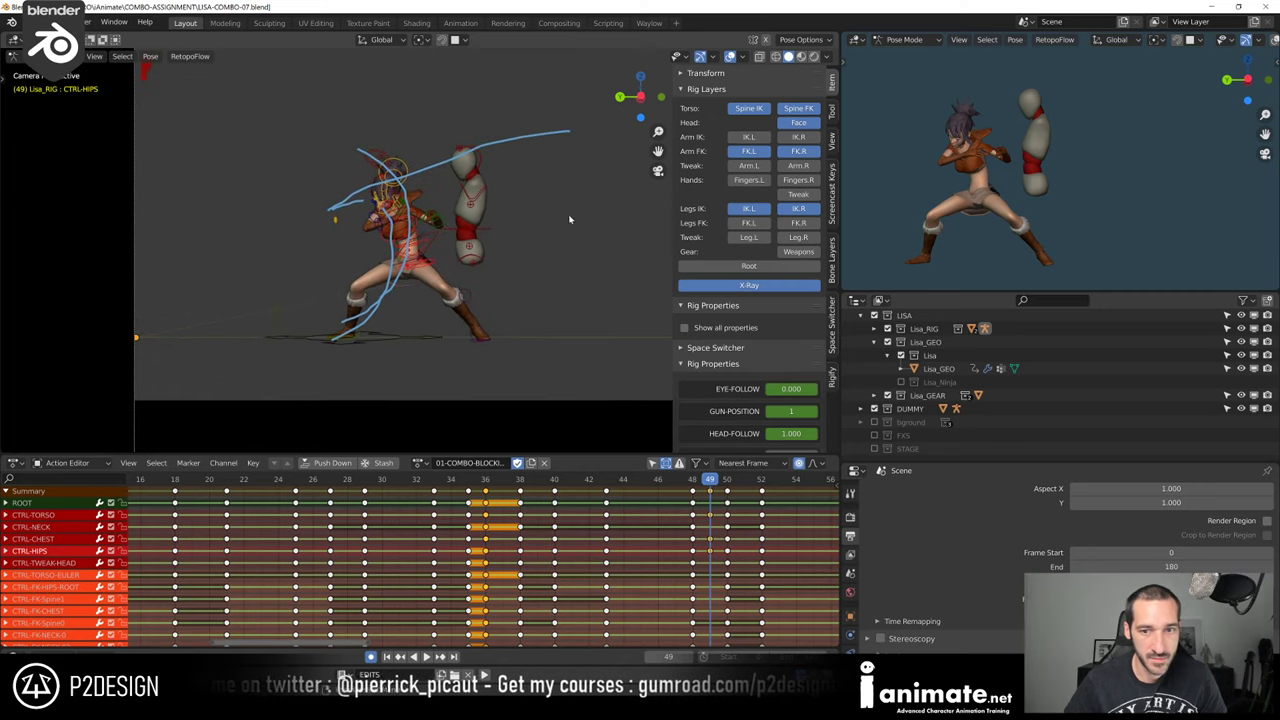
# Delete the Note annotation layer to clear the sketched strokes
pyautogui.scroll(-2, 762, 325)
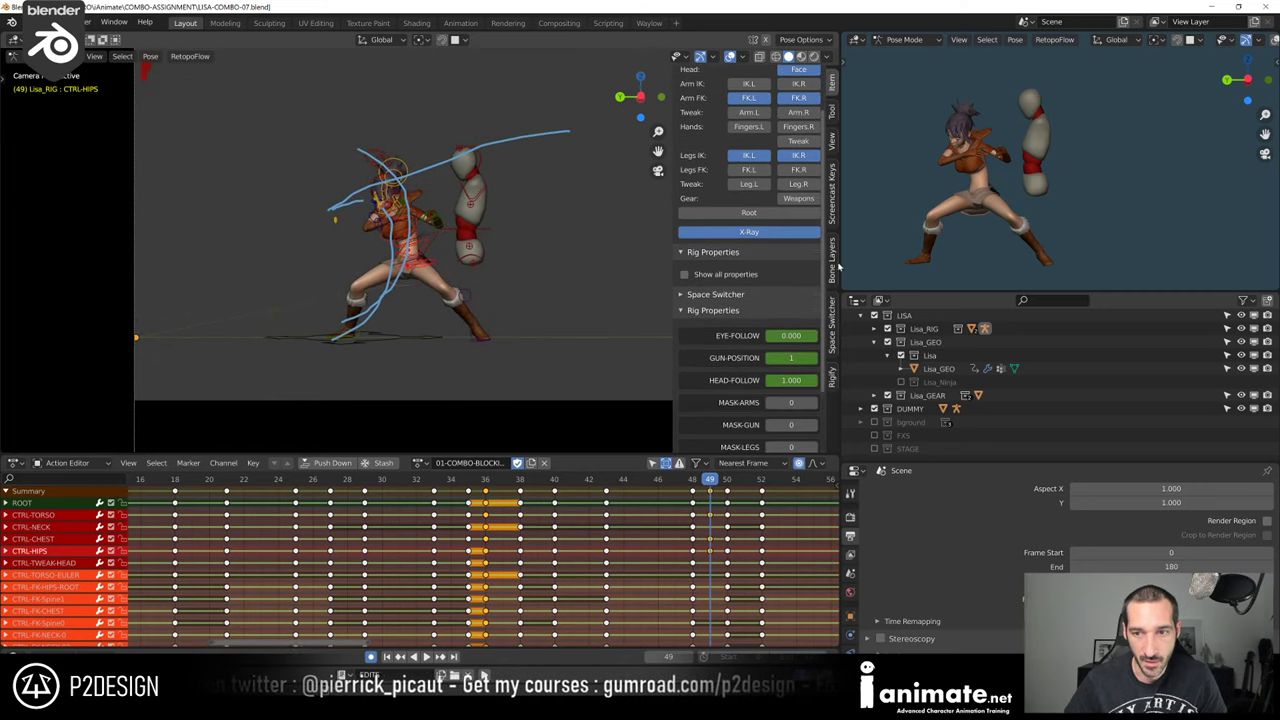
pyautogui.click(832, 140)
pyautogui.scroll(-4, 800, 290)
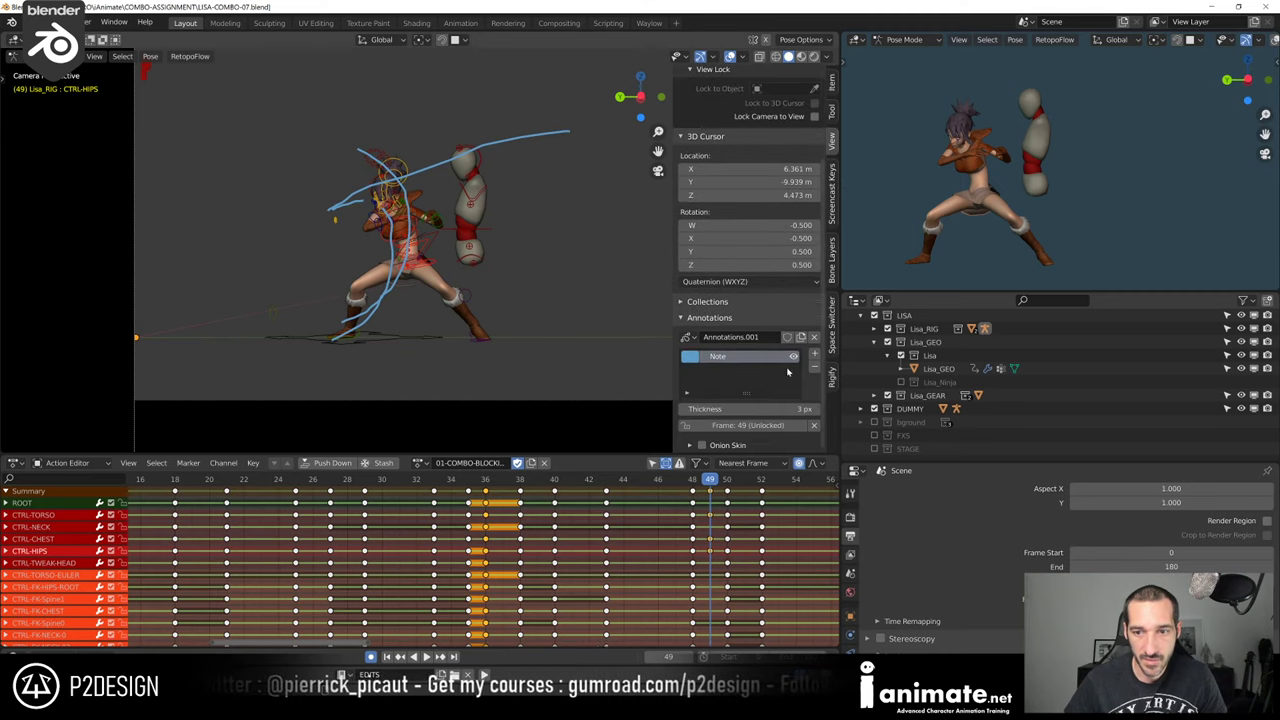
pyautogui.click(814, 369)
# Review the poses around frames 35 to 38, and compare frames 48 and 49 closely in camera view
pyautogui.scroll(2, 468, 501)
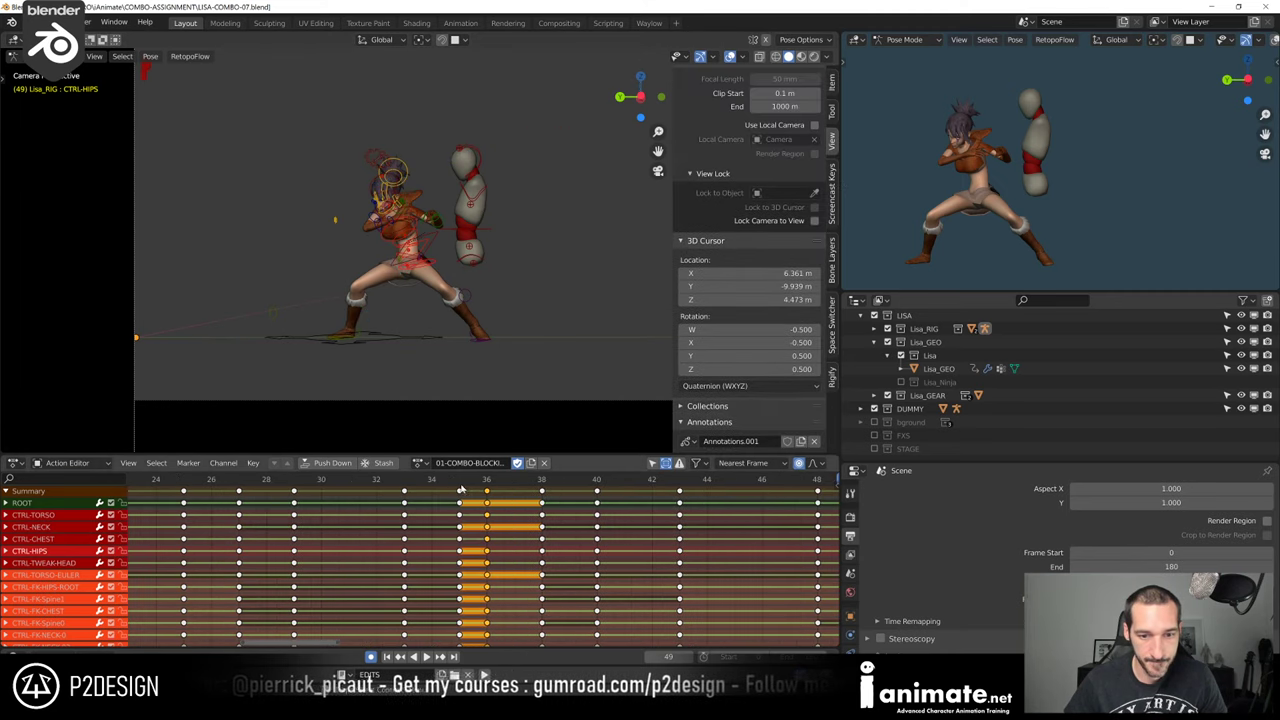
pyautogui.moveTo(461, 485); pyautogui.dragTo(542, 490)
pyautogui.scroll(-4, 725, 535)
pyautogui.moveTo(728, 530); pyautogui.dragTo(563, 510, button='middle')
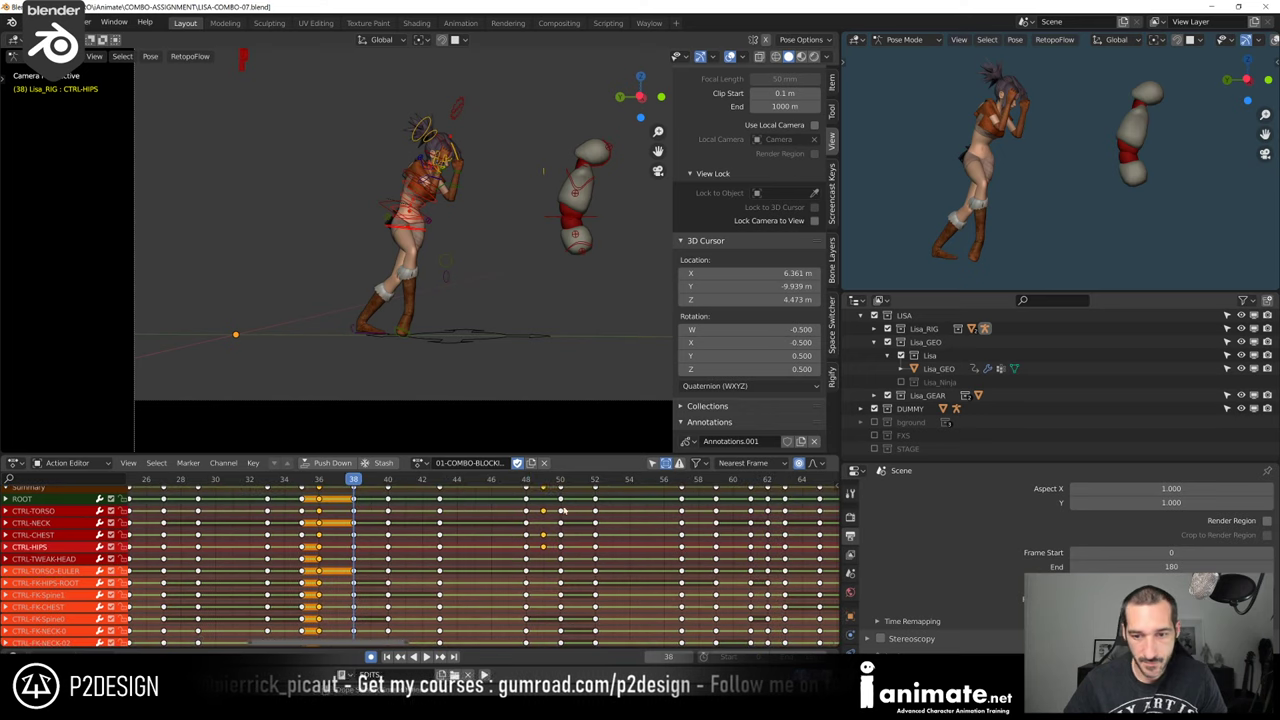
pyautogui.click(527, 481)
pyautogui.press('Right')
pyautogui.scroll(3, 457, 297)
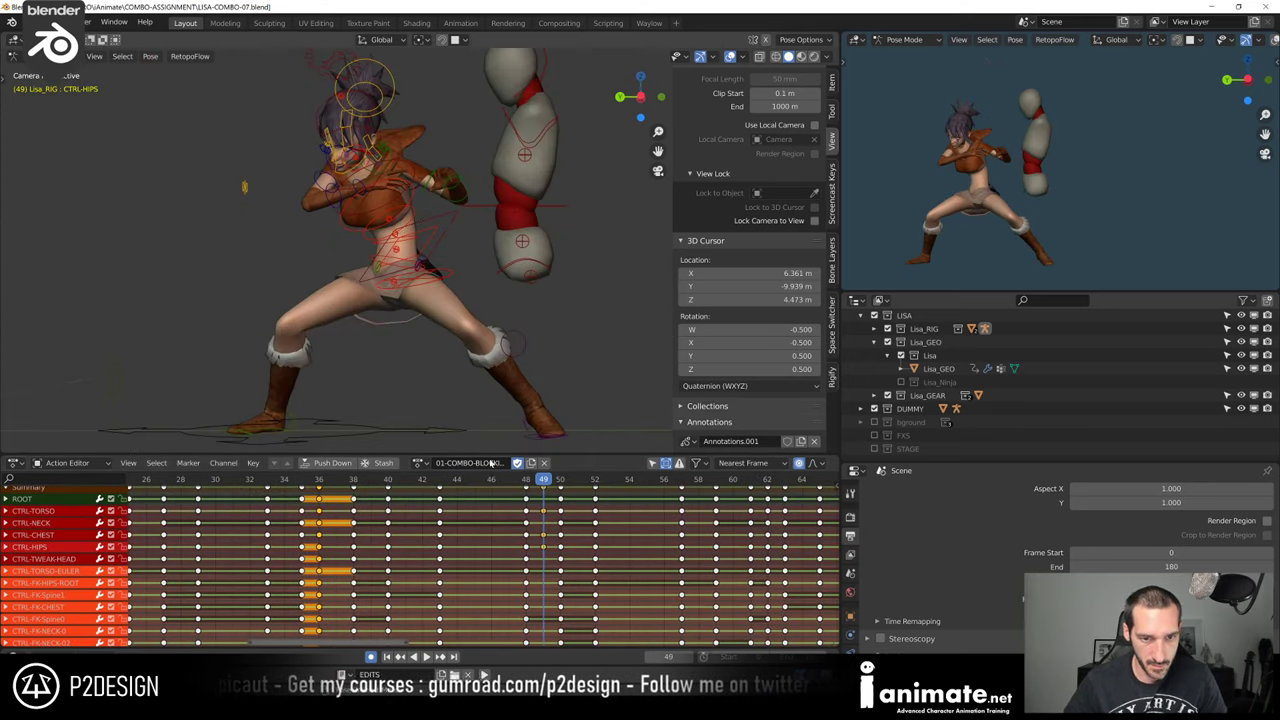
pyautogui.press('space')
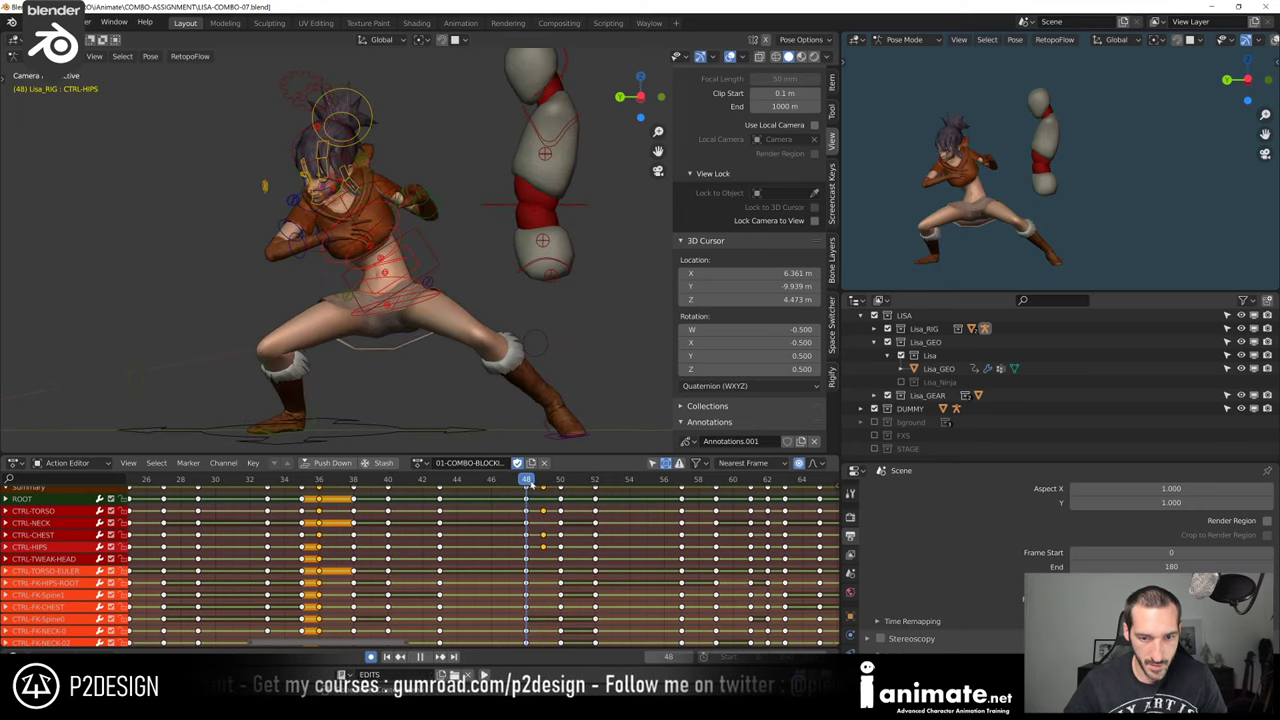
pyautogui.moveTo(530, 484); pyautogui.dragTo(543, 483)
# Rotate the hips control by 5.4° in camera view at frame 49
pyautogui.click(456, 273)
pyautogui.press('r')
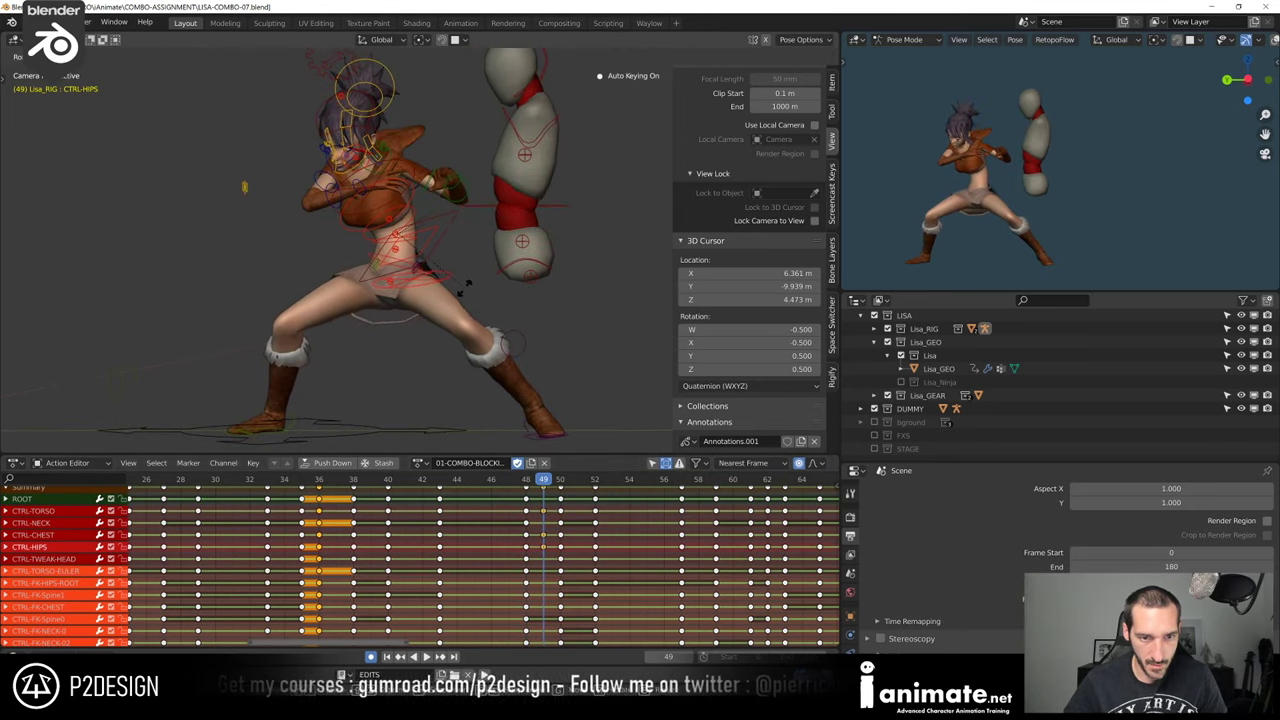
pyautogui.click(454, 287)
pyautogui.moveTo(446, 290); pyautogui.dragTo(400, 352, button='middle')
pyautogui.scroll(3, 494, 308)
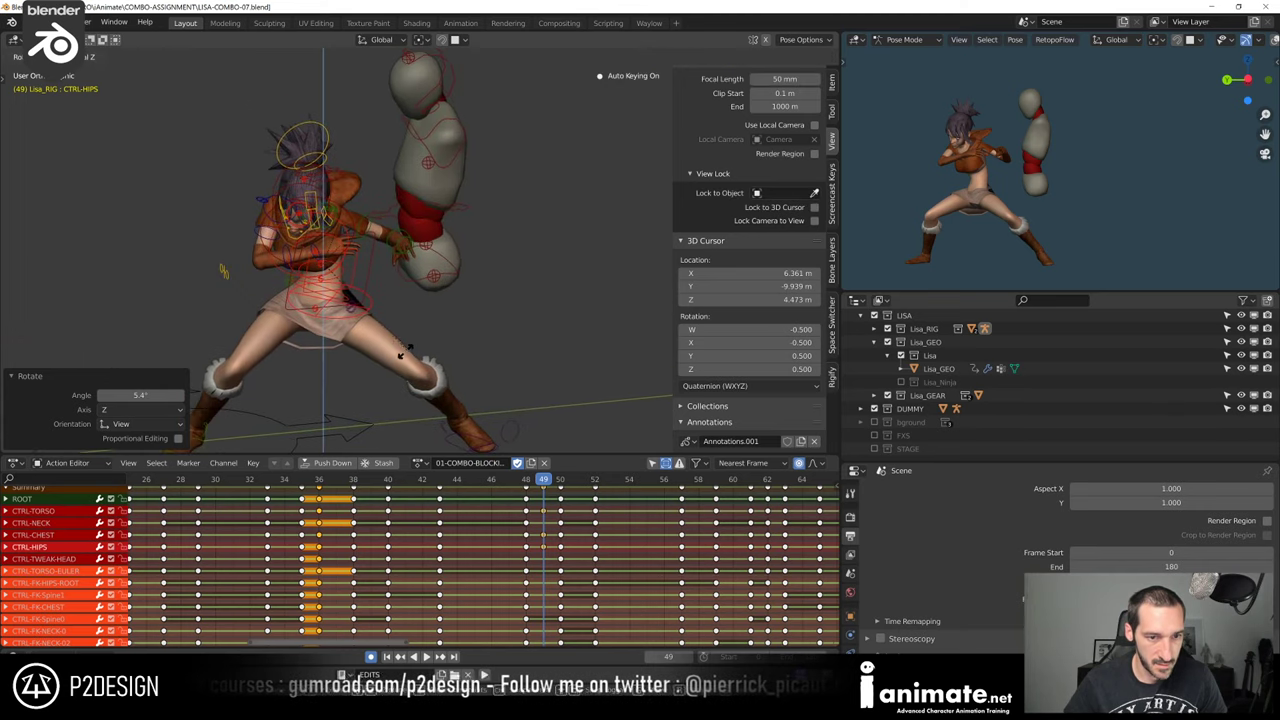
# Finish turning the hips about global Z, and rotate the chest control -12.9° about global Z and 6.88° in the view plane
pyautogui.click(401, 359)
pyautogui.click(353, 224)
pyautogui.press('r')
pyautogui.press('z')
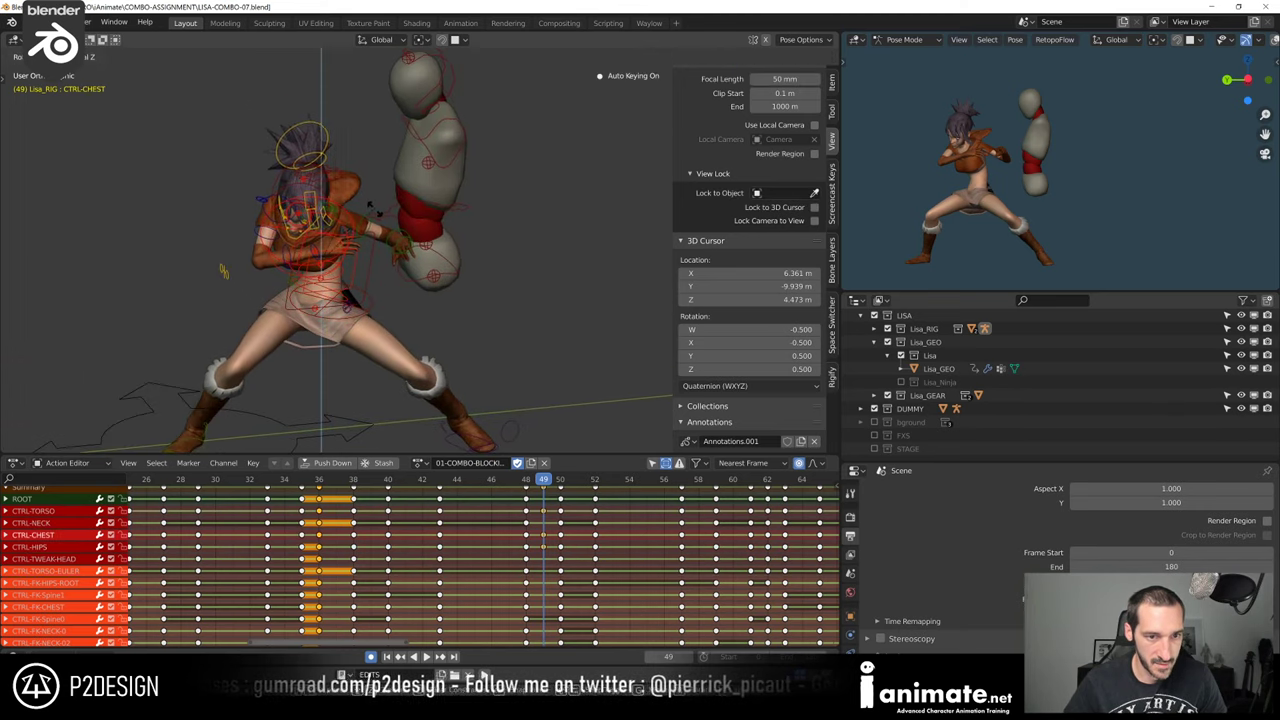
pyautogui.click(224, 270)
pyautogui.moveTo(224, 270); pyautogui.dragTo(486, 289, button='middle')
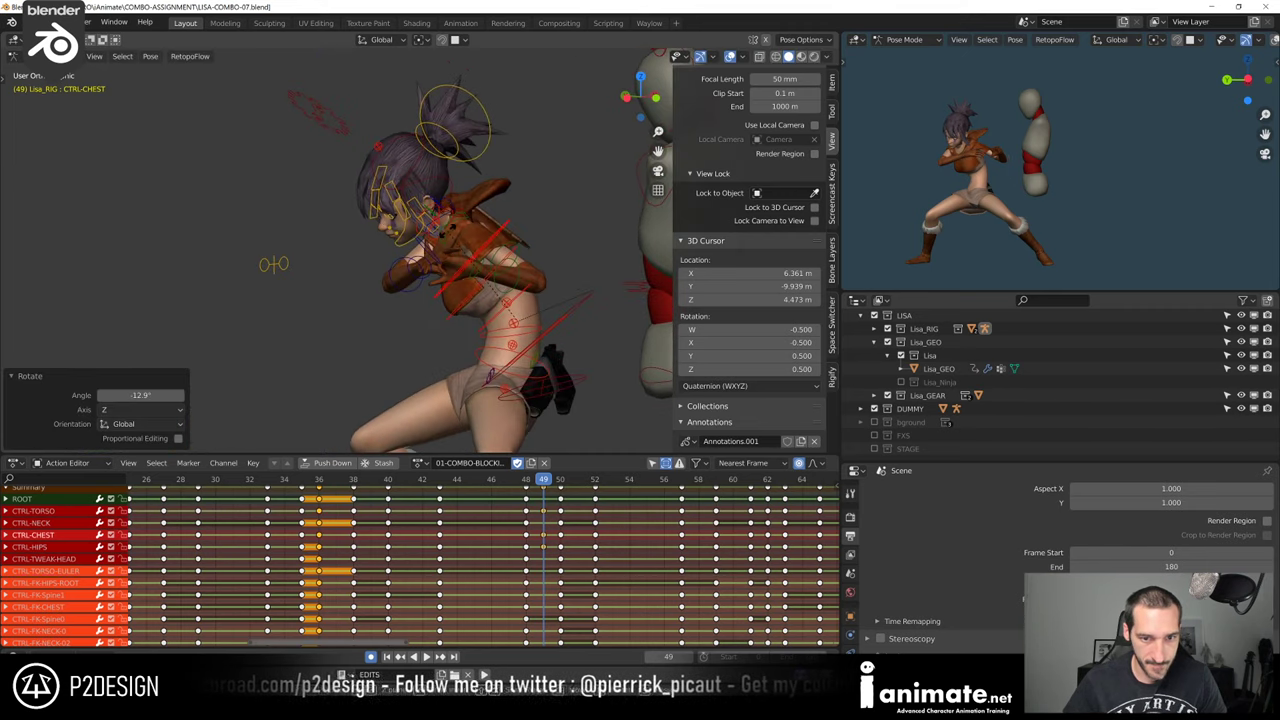
pyautogui.press('r')
pyautogui.click(500, 253)
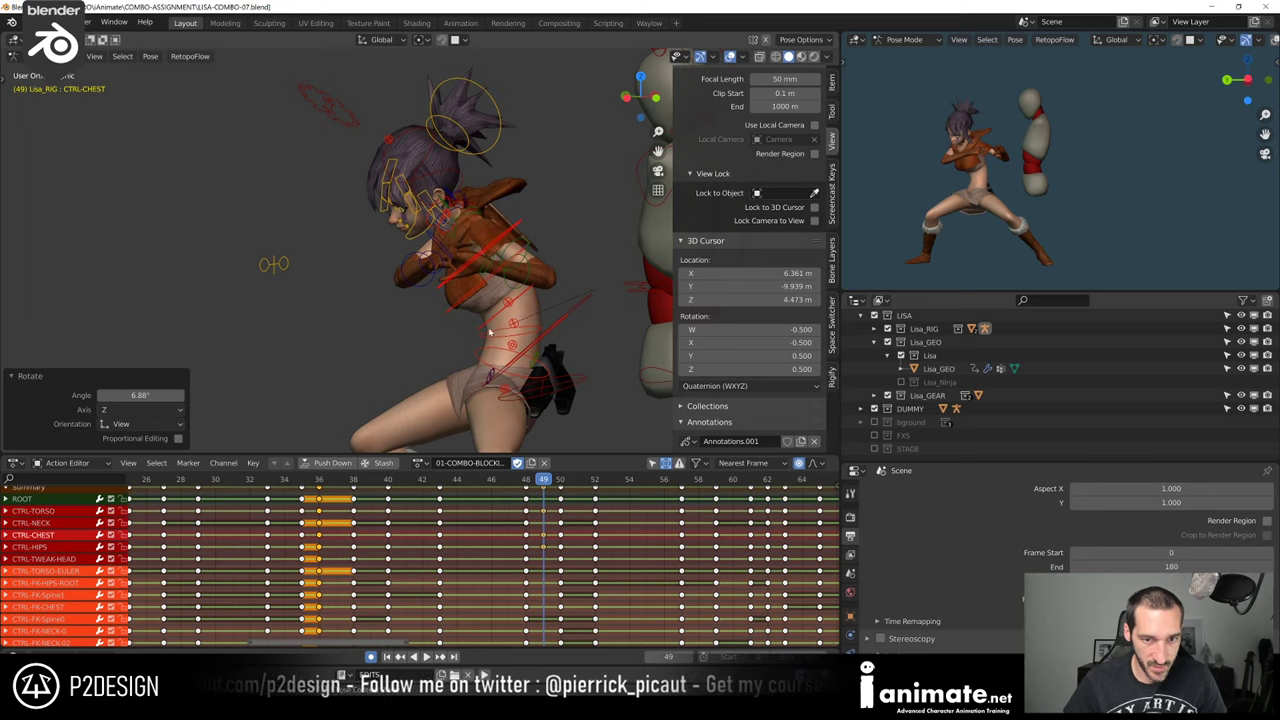
# Tilt the hips control from the side by 1.78° and a further 0.722° in the view plane at frame 49
pyautogui.click(529, 393)
pyautogui.scroll(-1, 529, 398)
pyautogui.keyDown('shift'); pyautogui.moveTo(529, 398); pyautogui.dragTo(523, 348, button='middle'); pyautogui.keyUp('shift')
pyautogui.moveTo(523, 348); pyautogui.dragTo(540, 334, button='middle')
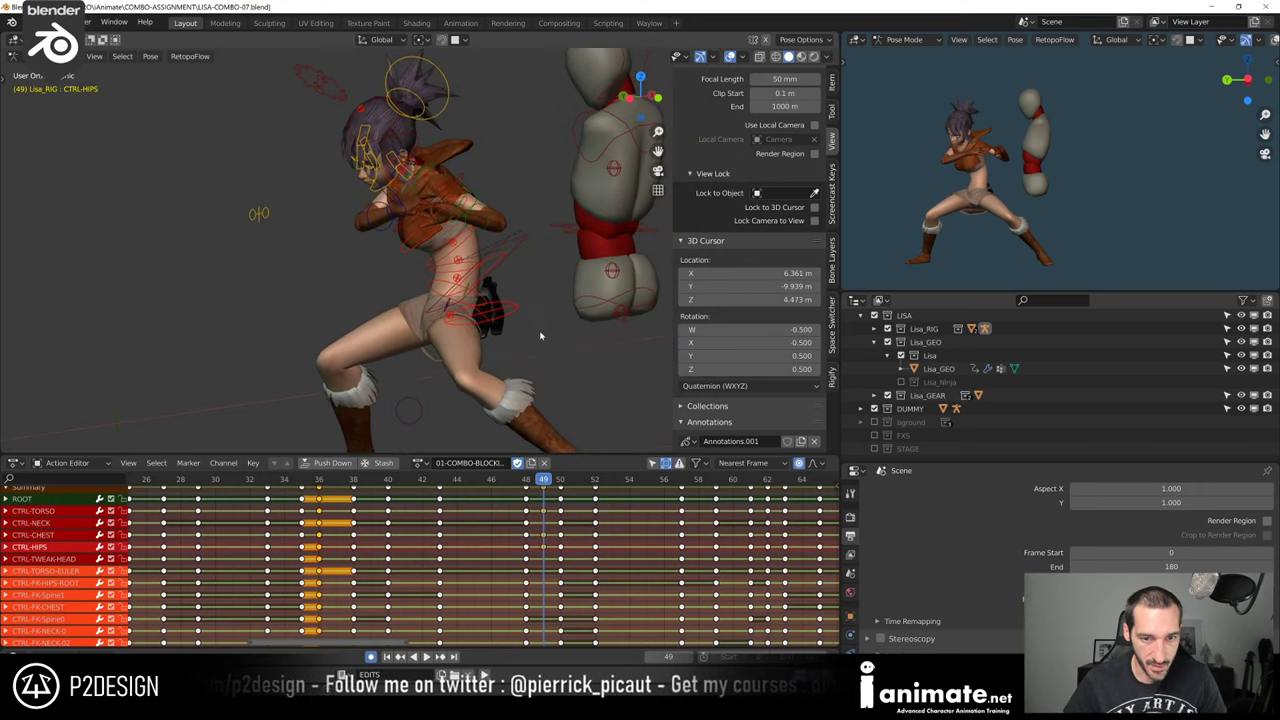
pyautogui.press('r')
pyautogui.click(518, 336)
pyautogui.press('g')
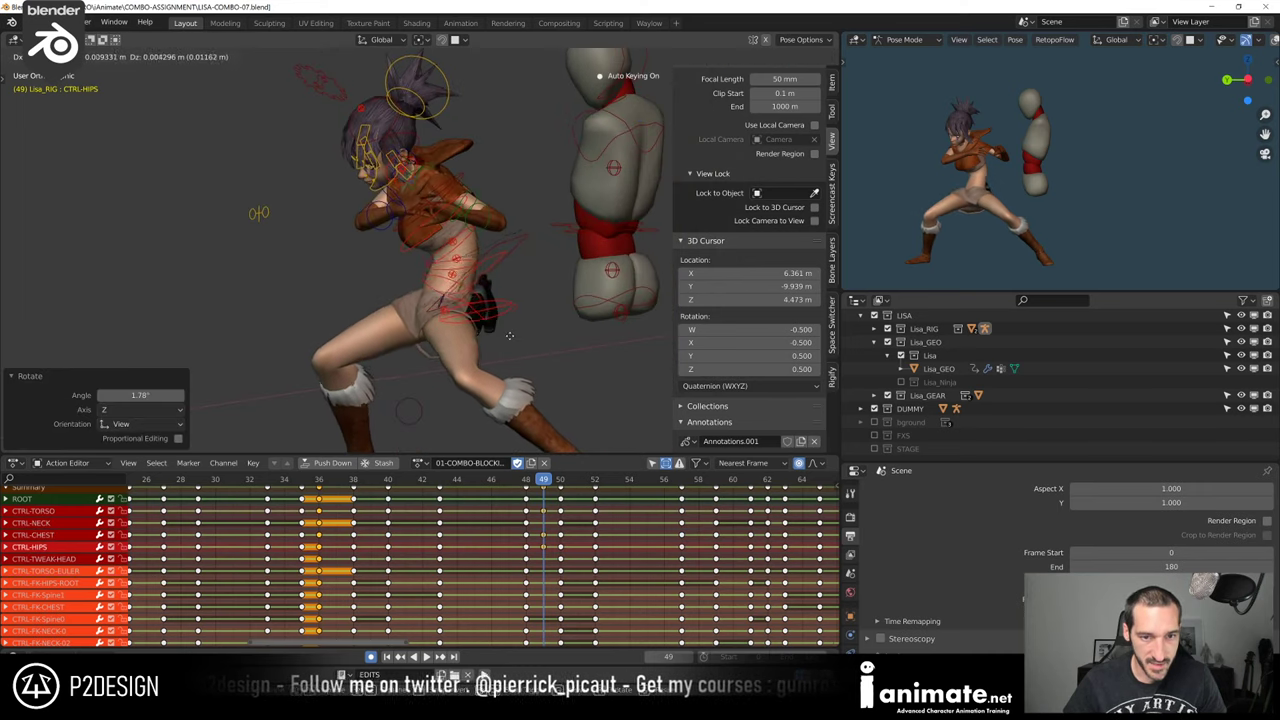
pyautogui.rightClick(522, 343)
pyautogui.press('r')
pyautogui.click(520, 350)
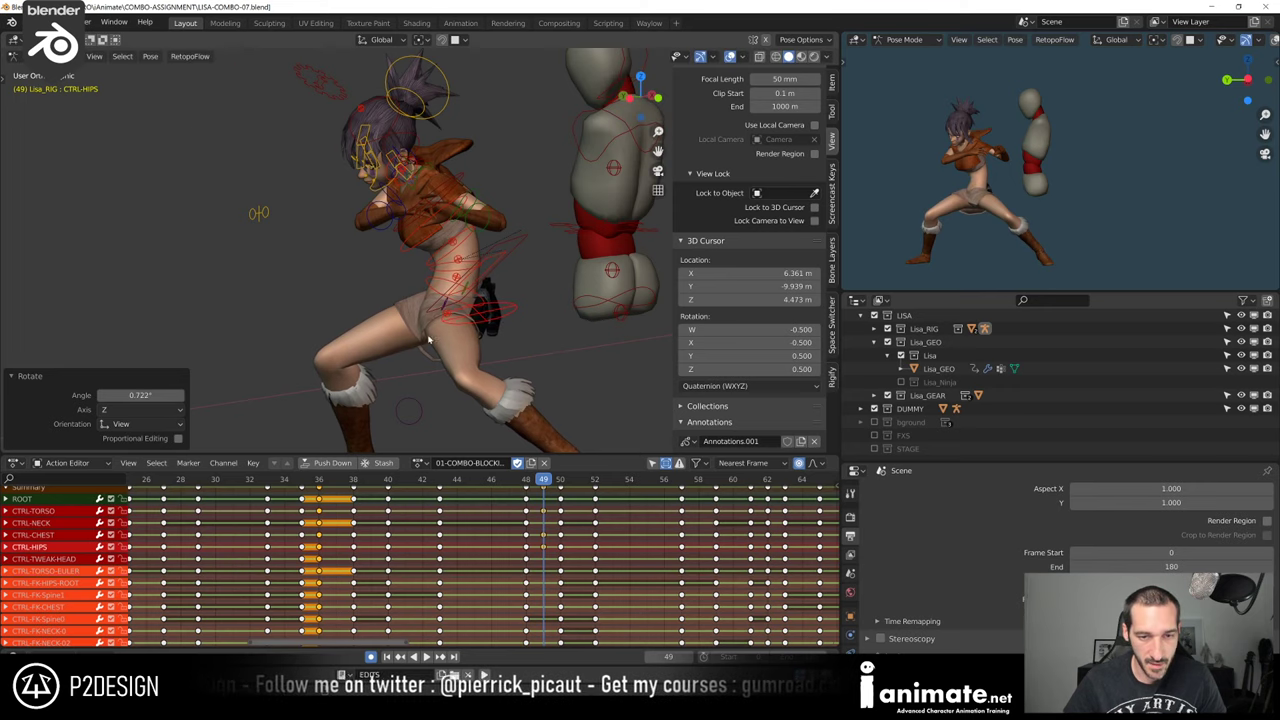
# Try clearing the rotation and location of the FK hips root control at frame 49
pyautogui.moveTo(520, 350); pyautogui.dragTo(373, 311, button='middle')
pyautogui.click(370, 310)
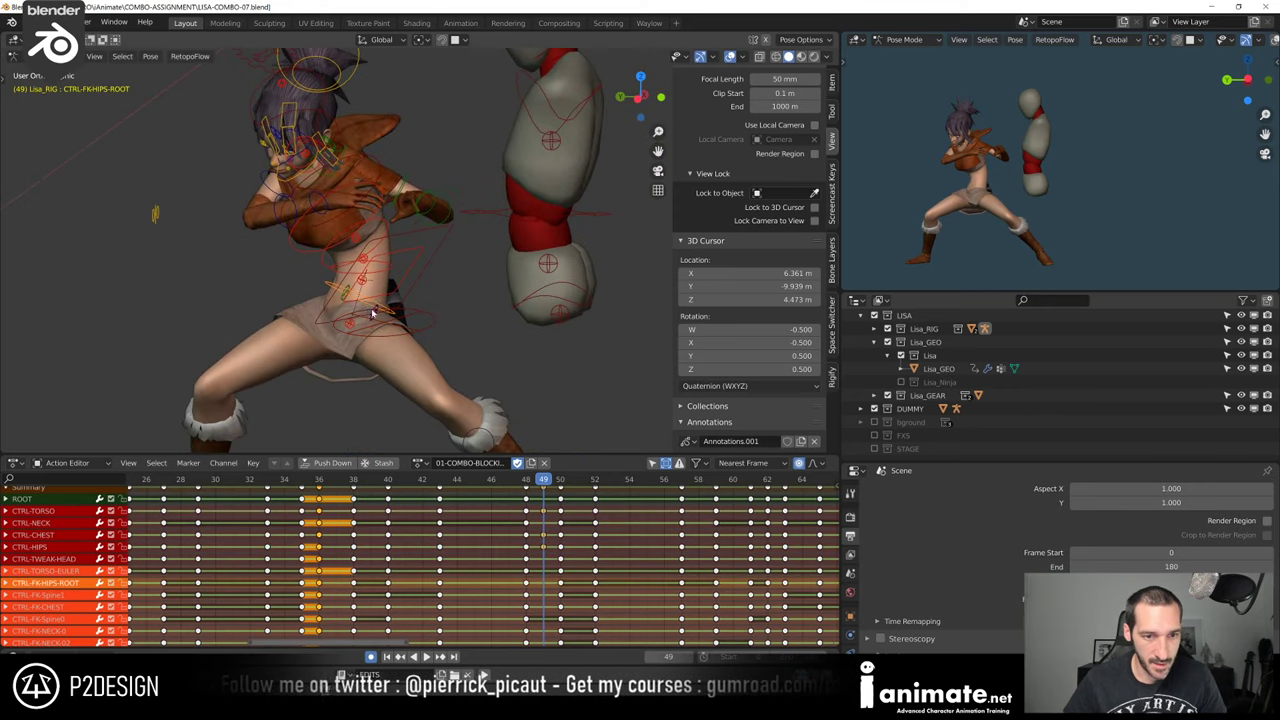
pyautogui.hotkey('alt', 'r')
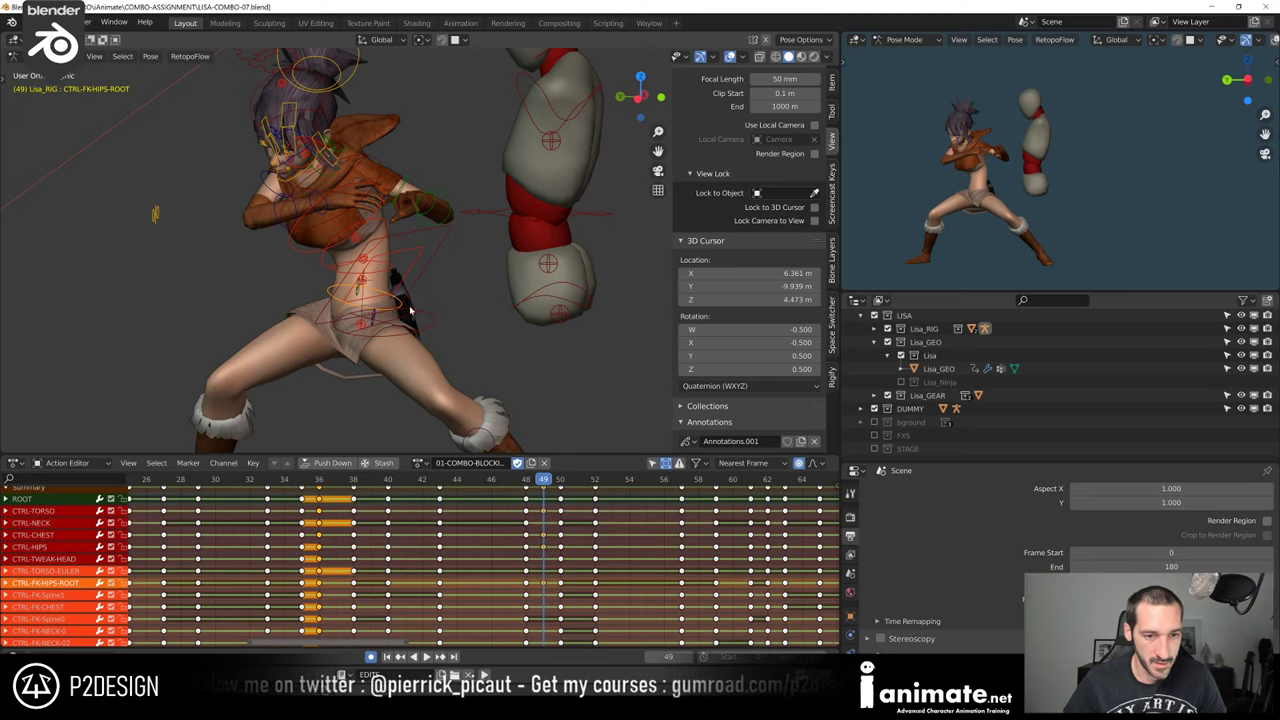
pyautogui.hotkey('alt', 'g')
pyautogui.press('space')
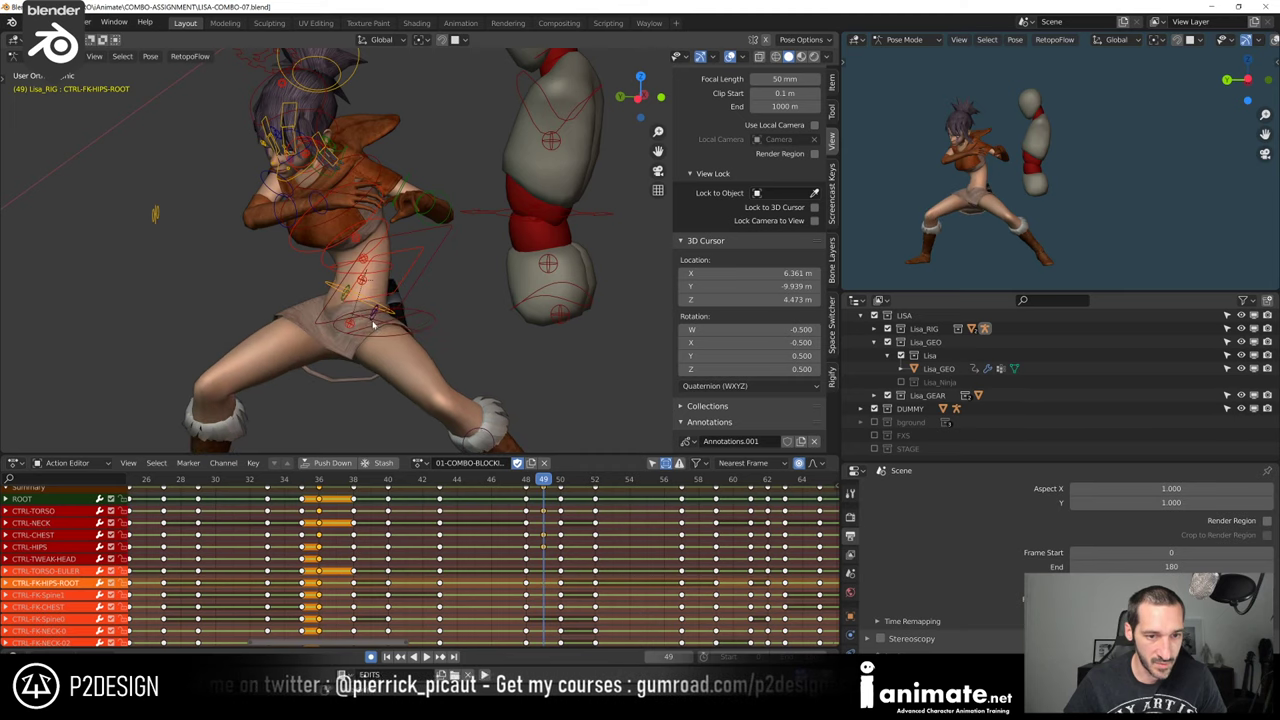
pyautogui.press('Escape')
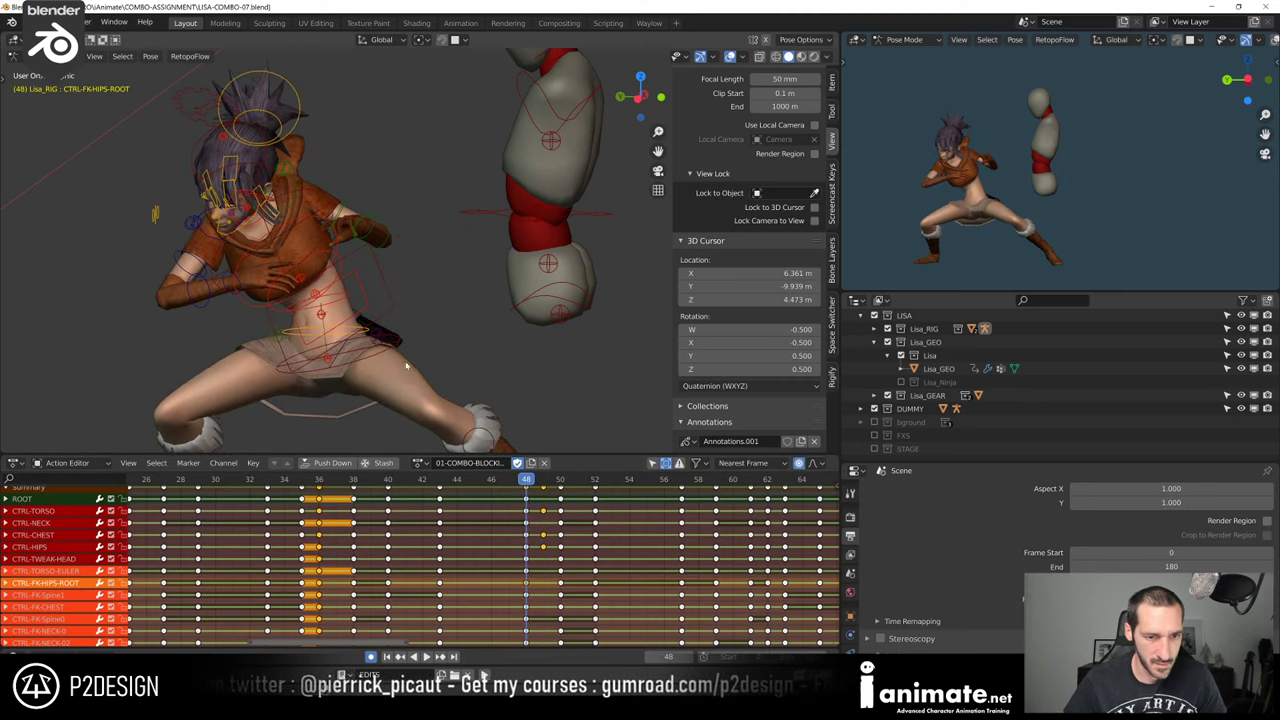
# At frame 48, adjust the hips control's rotation and clear the rotation of the FK hips root control
pyautogui.click(383, 356)
pyautogui.moveTo(460, 362); pyautogui.dragTo(391, 374, button='middle')
pyautogui.press('r')
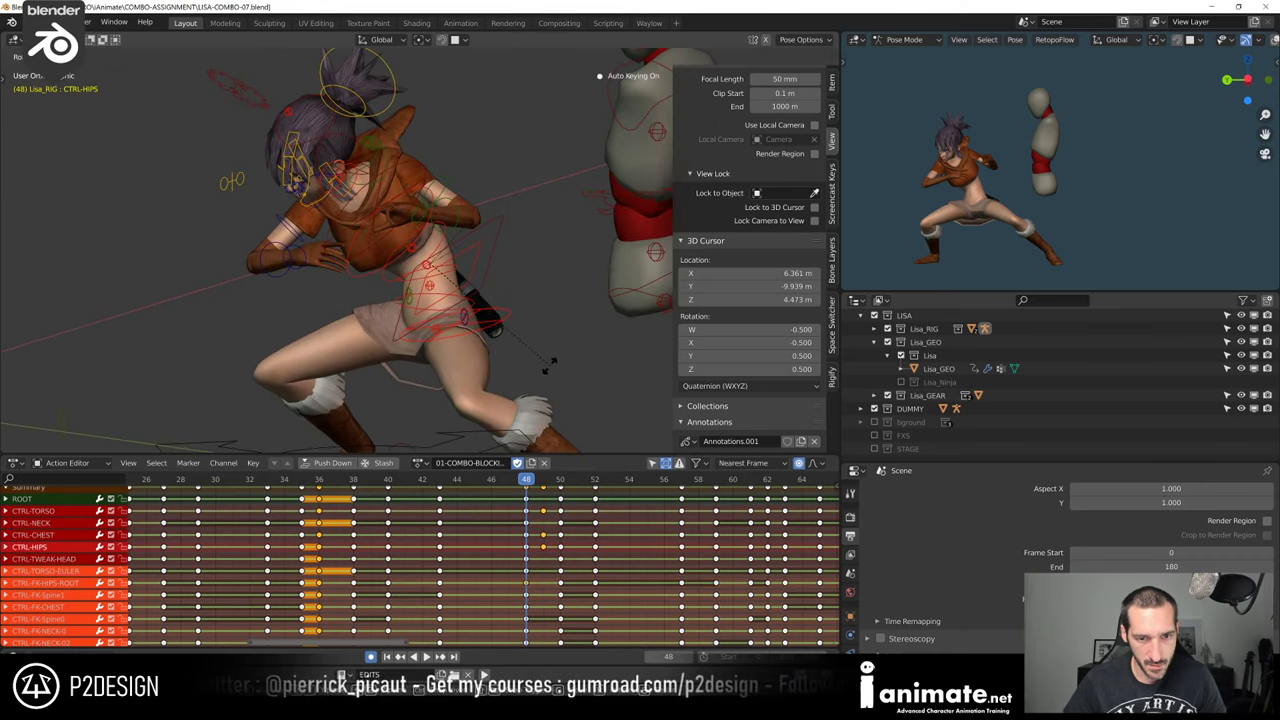
pyautogui.click(484, 331)
pyautogui.click(450, 316)
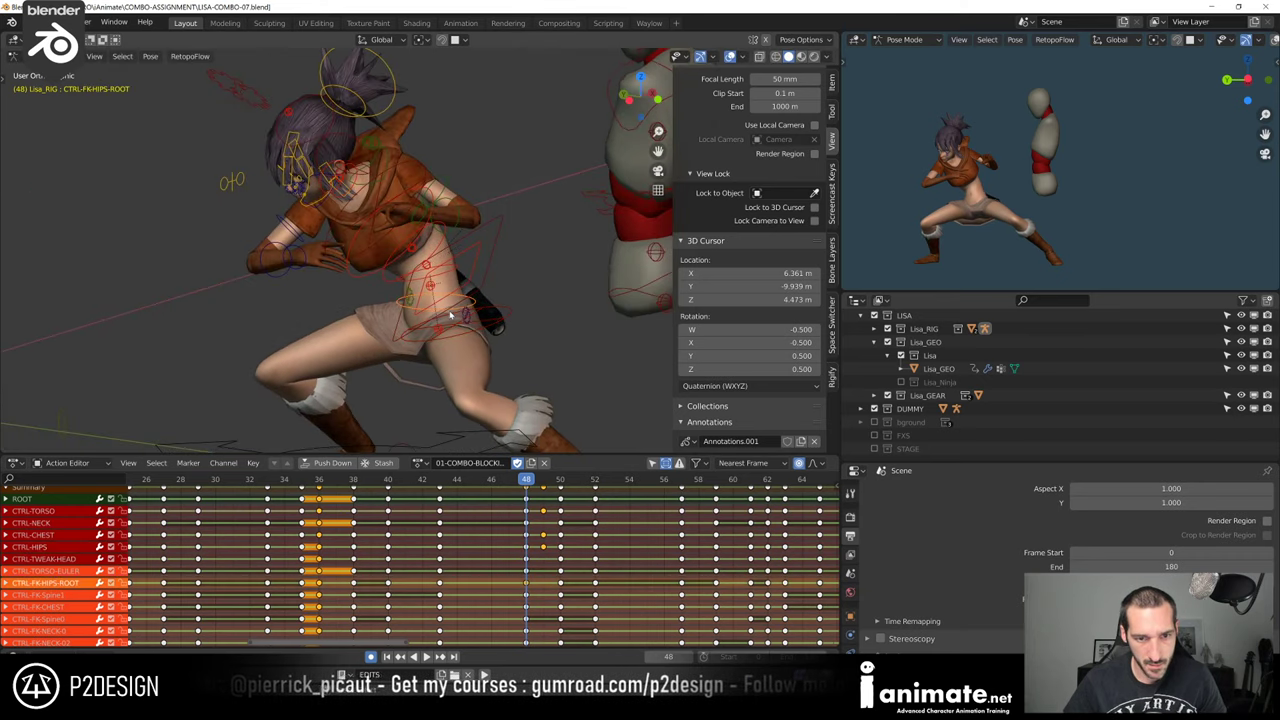
pyautogui.hotkey('alt', 'r')
# At frame 49, turn the hips control about global Z and refine its view-plane tilt by 1.22°, -2.49° and 2.1°
pyautogui.click(543, 480)
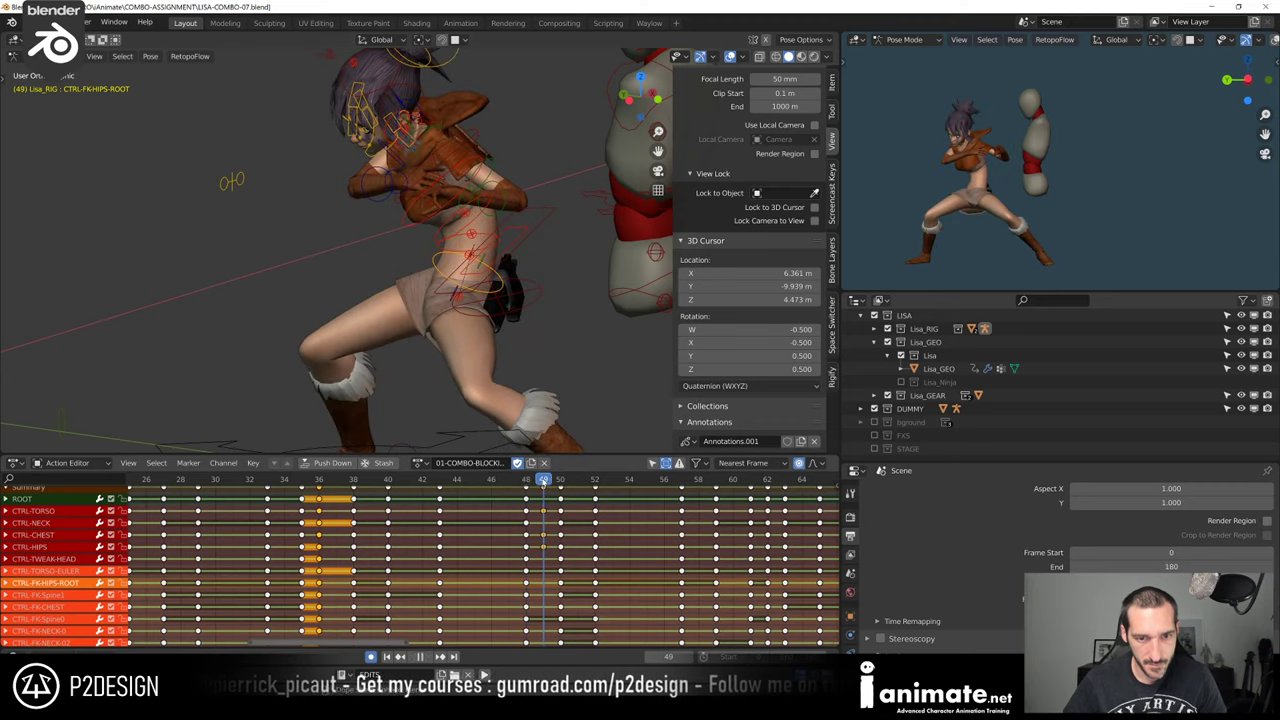
pyautogui.moveTo(492, 296); pyautogui.dragTo(510, 356, button='middle')
pyautogui.click(371, 333)
pyautogui.press('r')
pyautogui.press('z')
pyautogui.click(416, 352)
pyautogui.press('r')
pyautogui.click(497, 355)
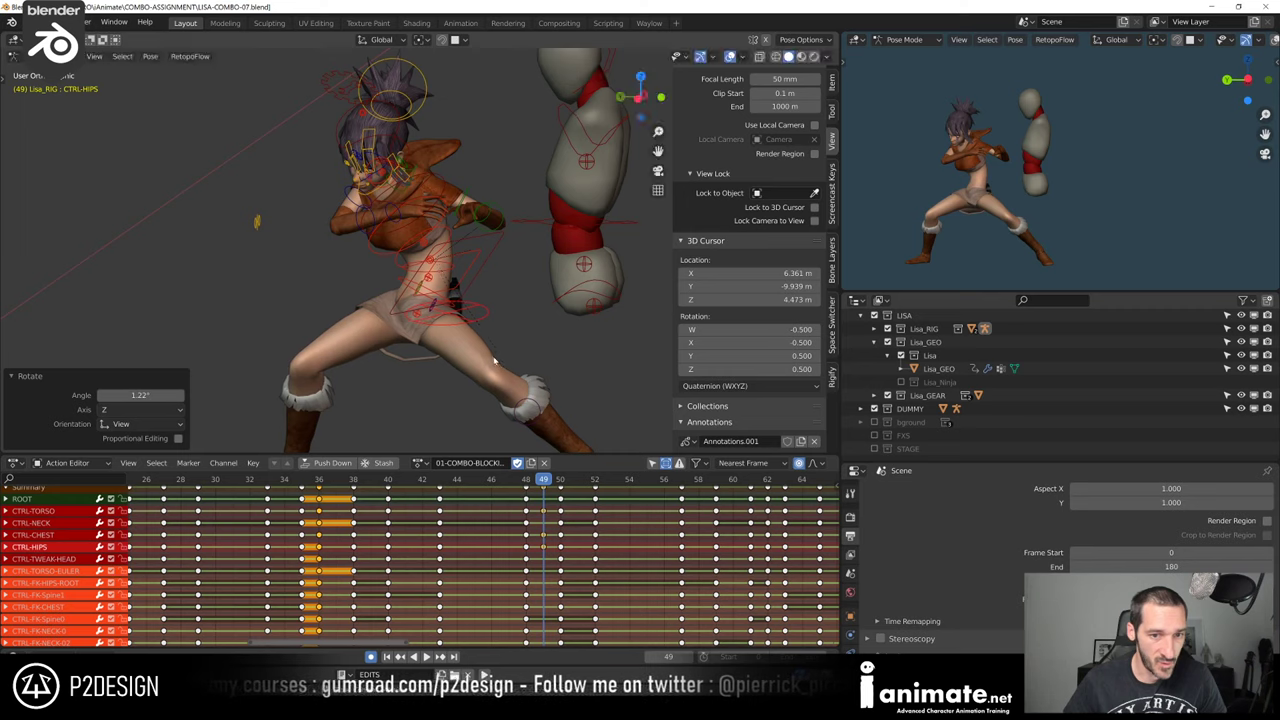
pyautogui.press('r')
pyautogui.click(480, 350)
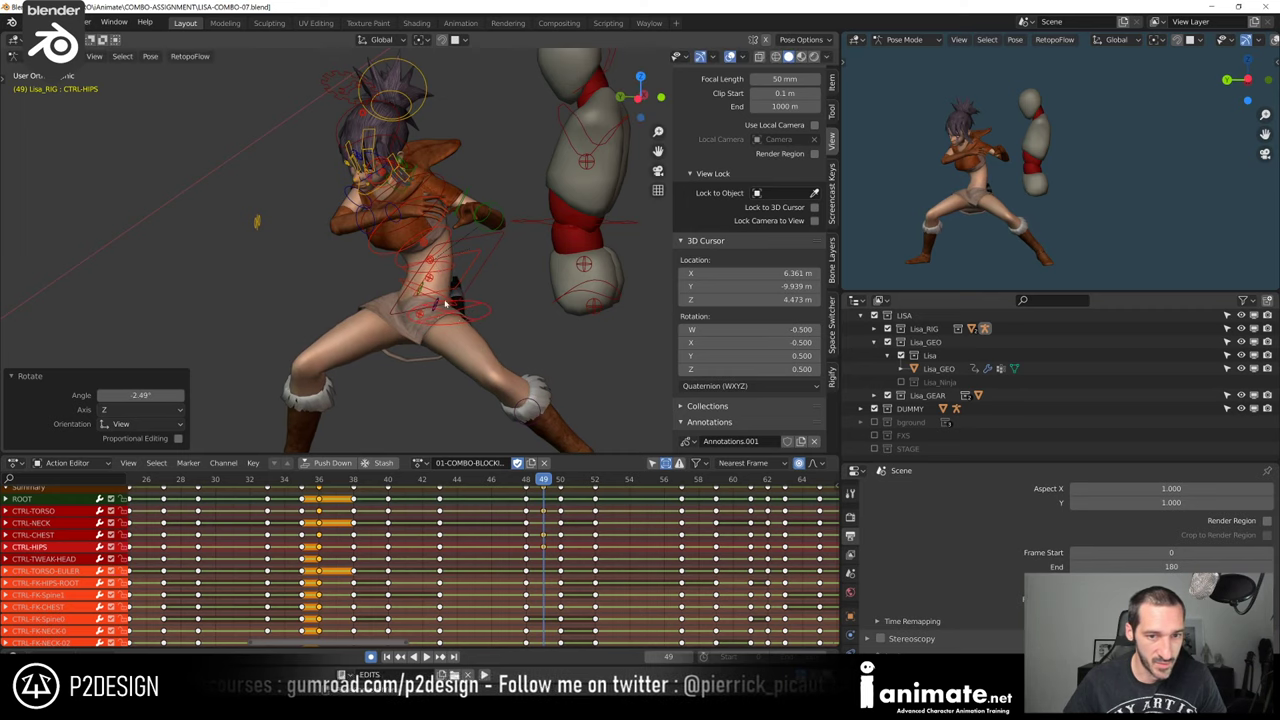
pyautogui.press('r')
pyautogui.click(487, 345)
pyautogui.moveTo(487, 345); pyautogui.dragTo(471, 229, button='middle')
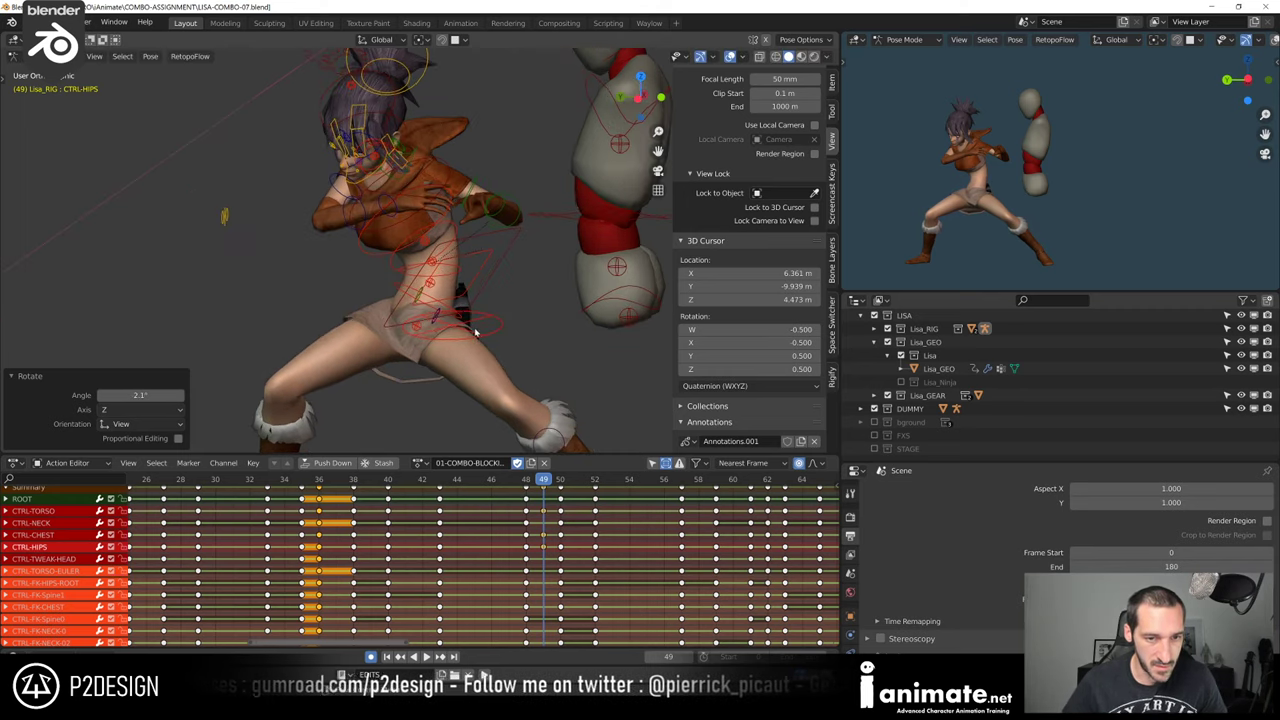
# Rotate the chest control -1.23° about global Z and 1.14° in the view plane
pyautogui.click(450, 162)
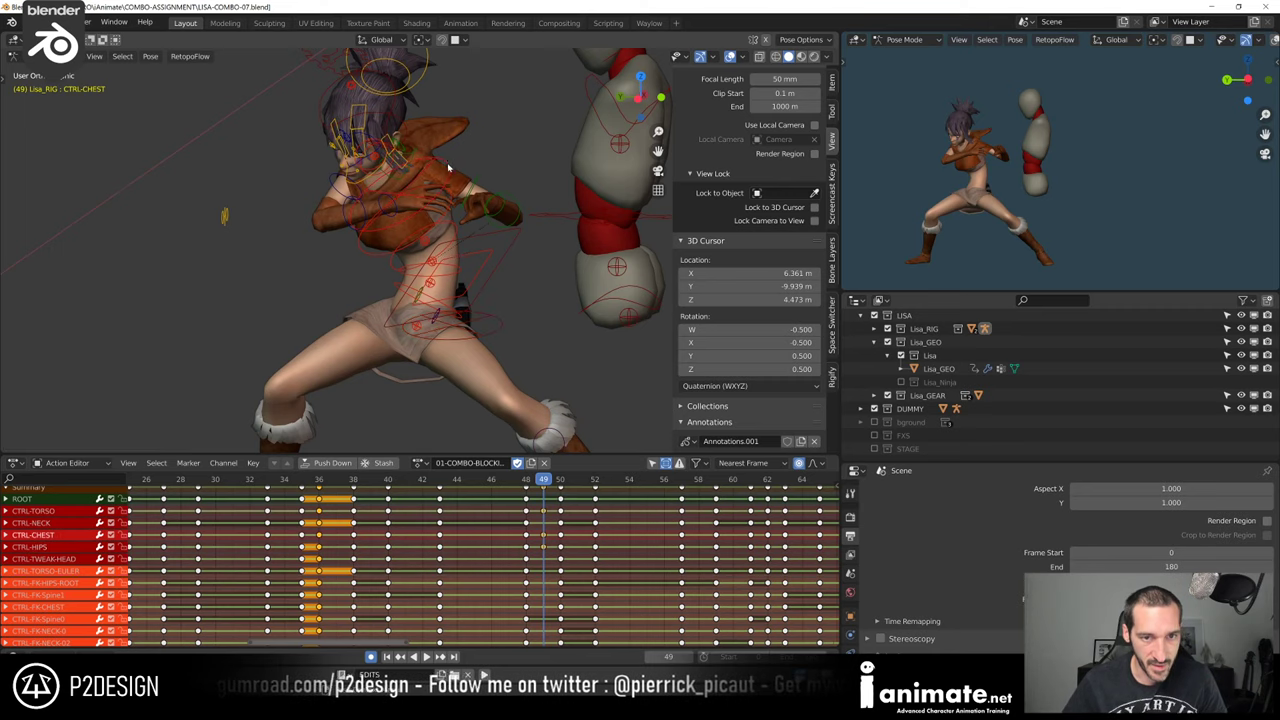
pyautogui.moveTo(450, 162); pyautogui.dragTo(447, 247, button='middle')
pyautogui.press('r')
pyautogui.click(540, 300)
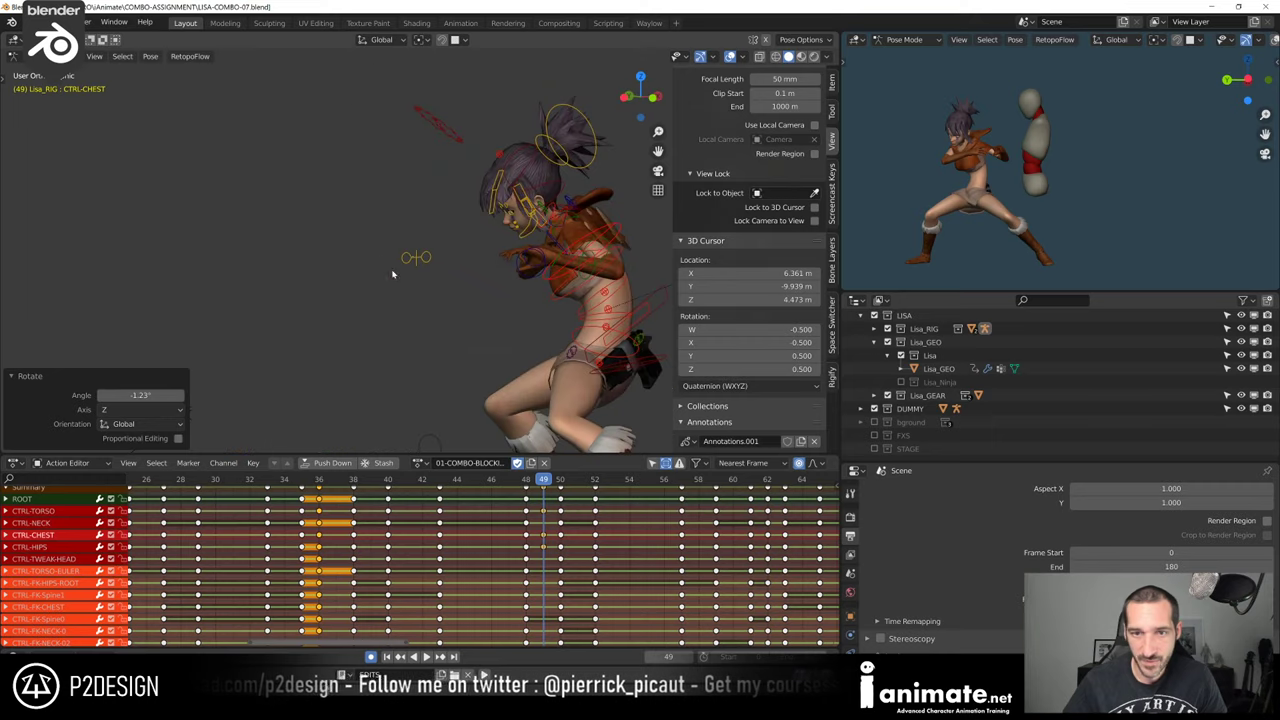
# Rotate the lower FK neck control -15.4° in the view plane and -27.5° about global Z
pyautogui.scroll(3, 447, 248)
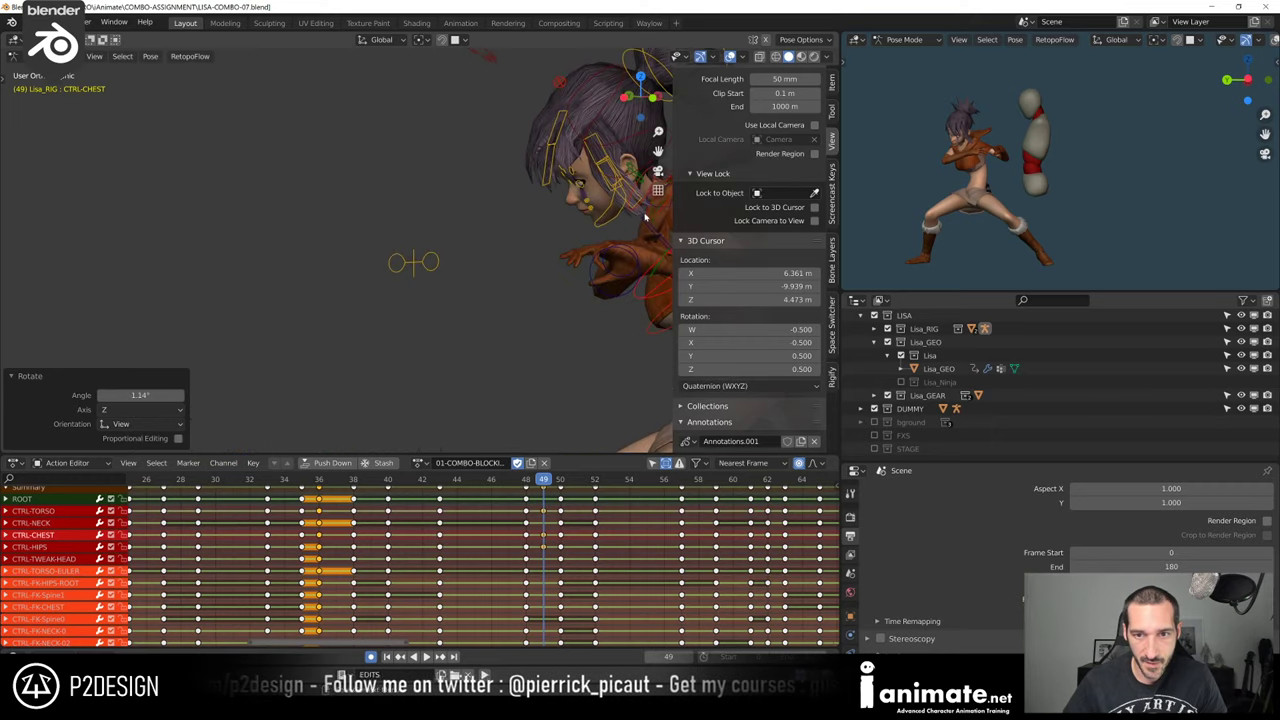
pyautogui.click(645, 215)
pyautogui.moveTo(645, 215); pyautogui.dragTo(470, 300, button='middle')
pyautogui.press('r')
pyautogui.click(378, 363)
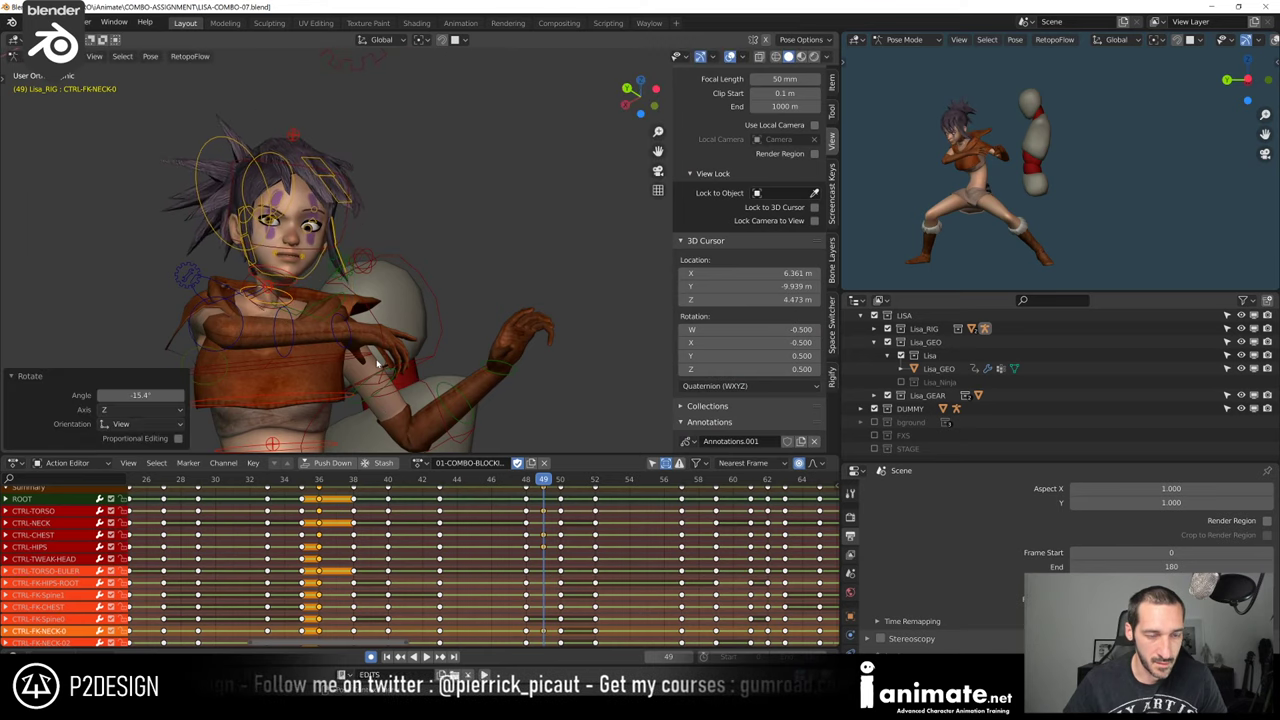
pyautogui.moveTo(378, 363); pyautogui.dragTo(380, 432, button='middle')
pyautogui.press('r')
pyautogui.press('z')
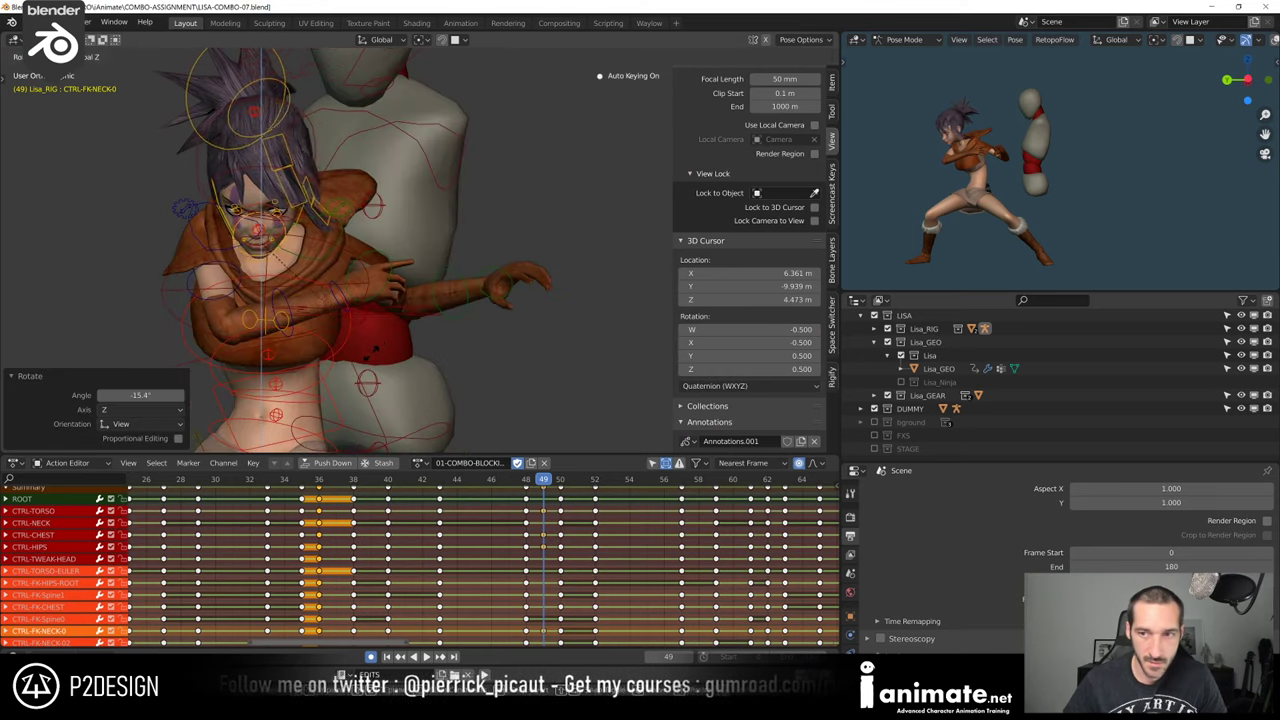
pyautogui.click(374, 346)
pyautogui.moveTo(374, 346); pyautogui.dragTo(379, 311, button='middle')
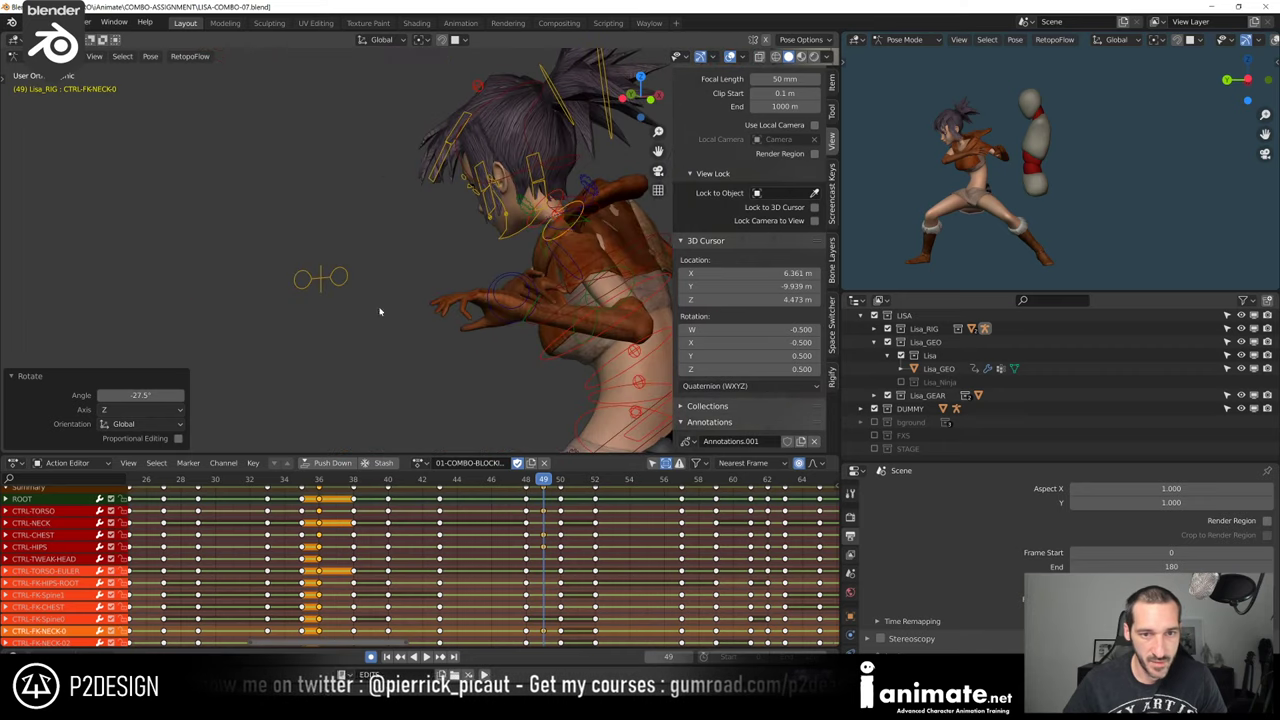
# Adjust the head's tilt with view-plane neck rotations and a turn about global Z
pyautogui.press('r')
pyautogui.click(569, 195)
pyautogui.click(568, 195)
pyautogui.press('r')
pyautogui.moveTo(568, 195)
pyautogui.mouseDown(button='middle')
pyautogui.moveTo(400, 255)
pyautogui.moveTo(320, 255)
pyautogui.moveTo(264, 210)
pyautogui.moveTo(402, 190)
pyautogui.moveTo(385, 200)
pyautogui.moveTo(395, 241)
pyautogui.moveTo(429, 269)
pyautogui.moveTo(411, 233)
pyautogui.mouseUp(button='middle')
pyautogui.click(547, 198)
pyautogui.press('r')
pyautogui.press('z')
pyautogui.click(375, 285)
pyautogui.click(377, 190)
# Clear the lower FK neck control's rotation, and turn it -111° about global Z with a tilt in side view
pyautogui.click(395, 241)
pyautogui.hotkey('alt', 'r')
pyautogui.press('r')
pyautogui.press('z')
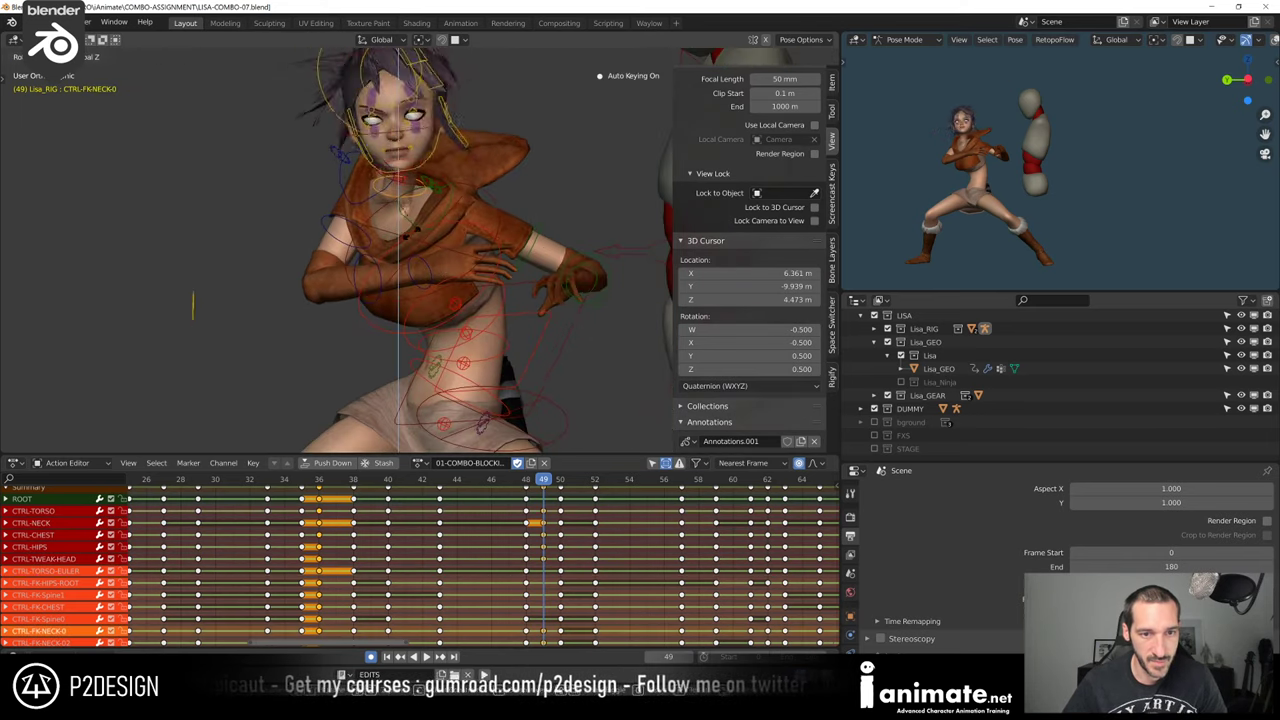
pyautogui.click(193, 305)
pyautogui.moveTo(193, 305); pyautogui.dragTo(472, 237, button='middle')
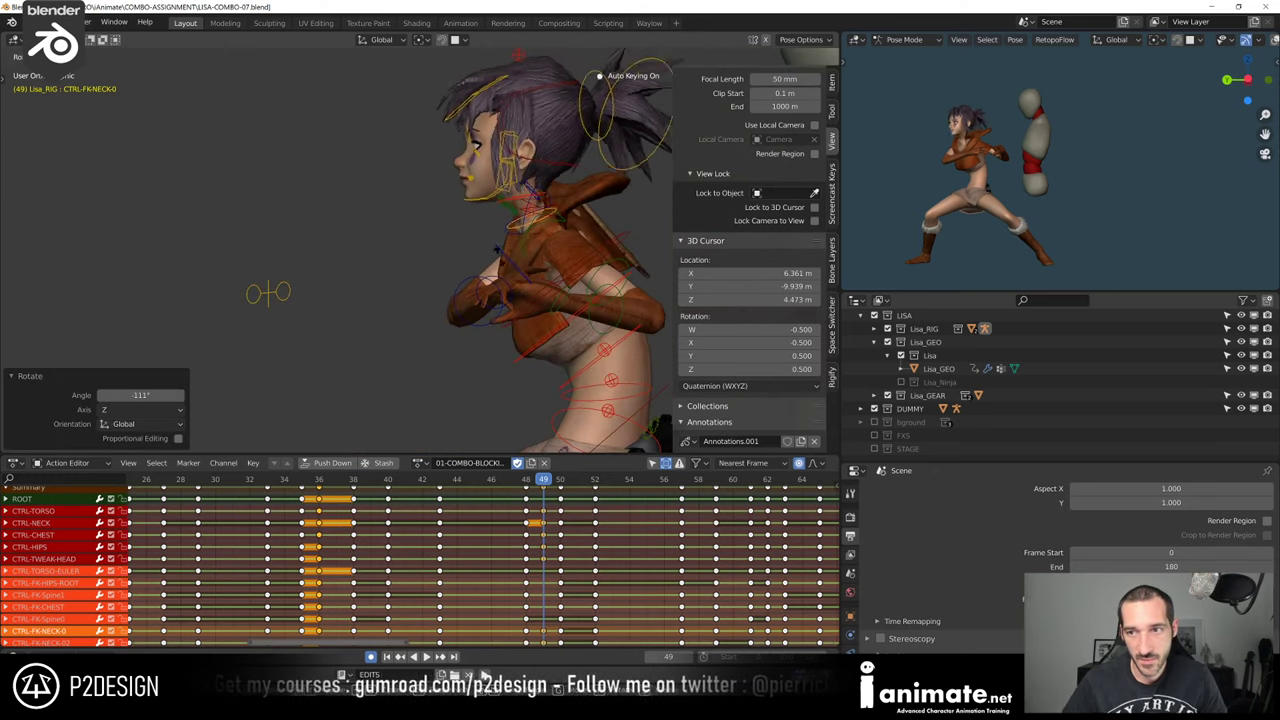
pyautogui.click(512, 228)
# Turn the upper FK neck control -26.2° about global Z and tilt it in the view plane from the side
pyautogui.moveTo(501, 217); pyautogui.dragTo(420, 262, button='middle')
pyautogui.click(467, 224)
pyautogui.press('r')
pyautogui.press('z')
pyautogui.click(534, 270)
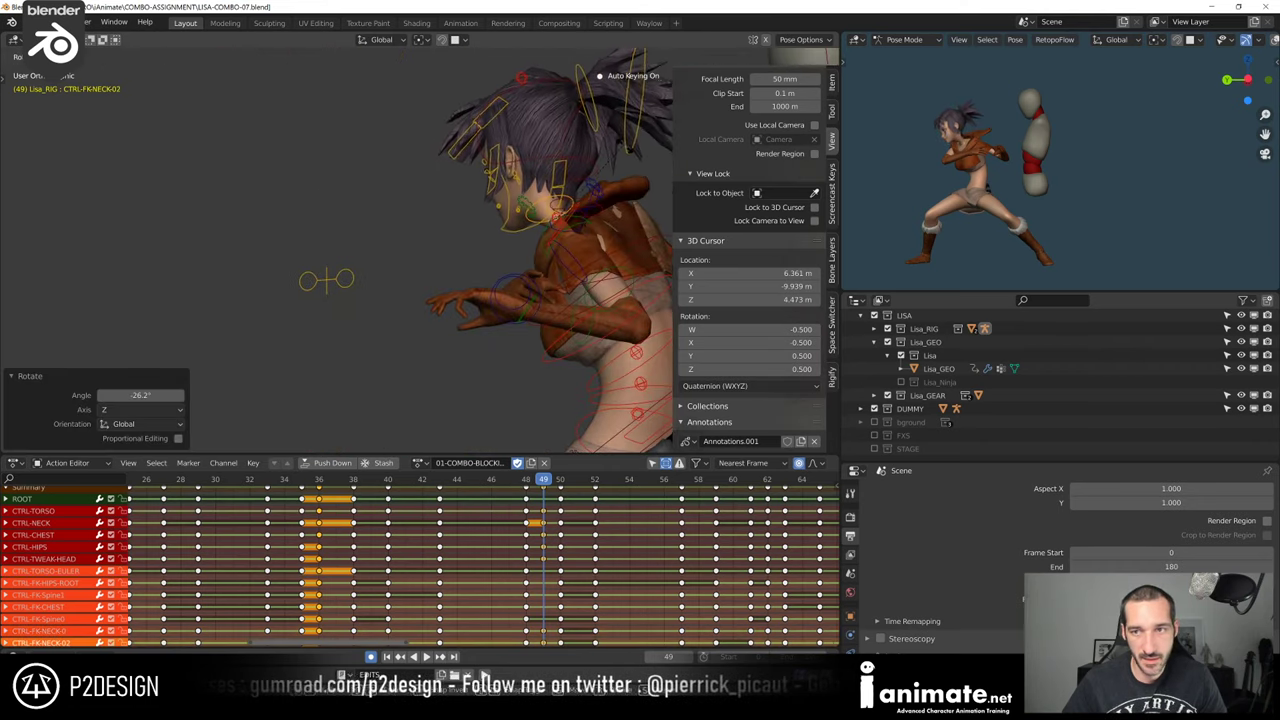
pyautogui.click(587, 195)
# Tilt the lower FK neck control 21.8° in the view plane and try turning it about global Z
pyautogui.moveTo(563, 229); pyautogui.dragTo(492, 227, button='middle')
pyautogui.click(535, 229)
pyautogui.click(521, 229)
pyautogui.press('r')
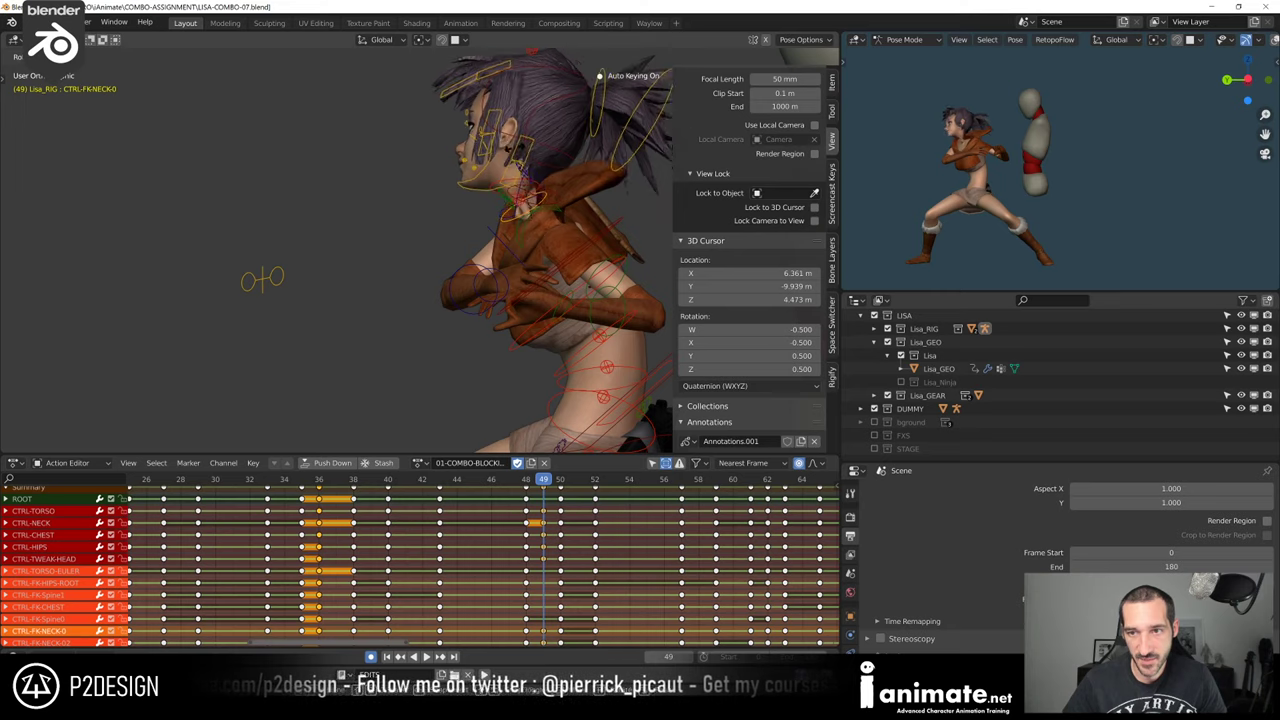
pyautogui.click(528, 211)
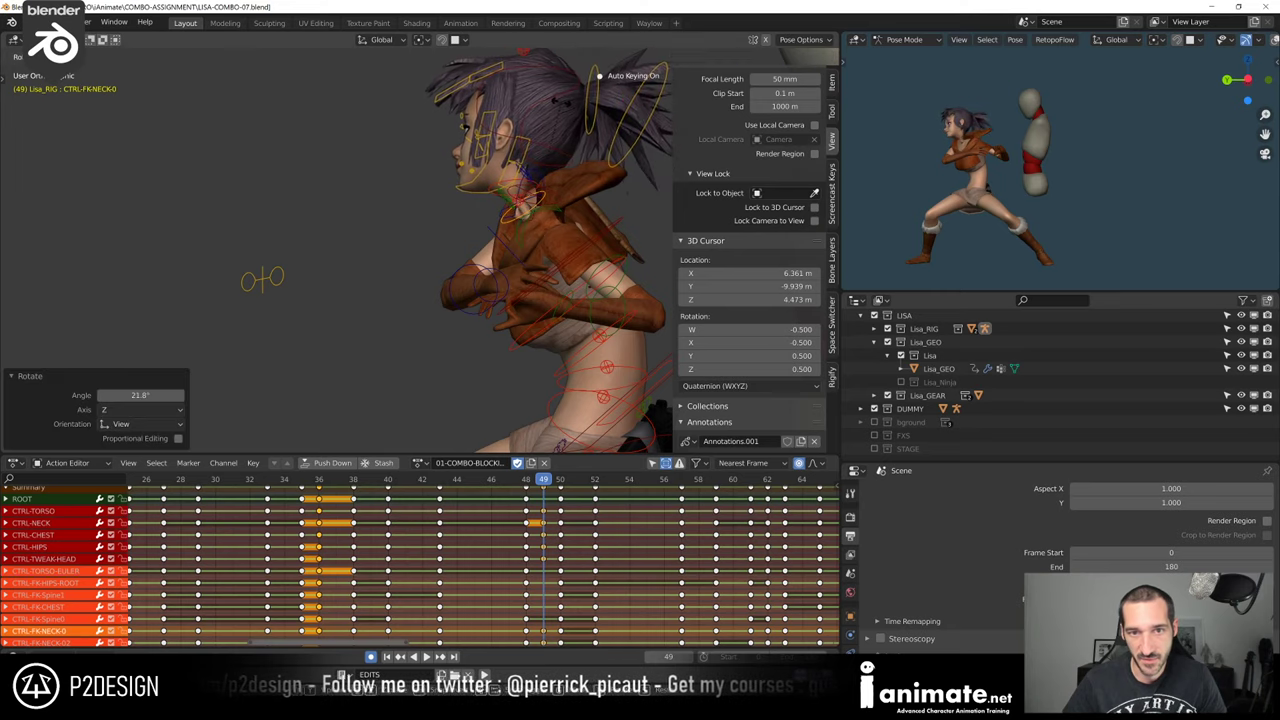
pyautogui.click(550, 152)
pyautogui.moveTo(549, 165); pyautogui.dragTo(493, 209, button='middle')
pyautogui.press('r')
pyautogui.press('z')
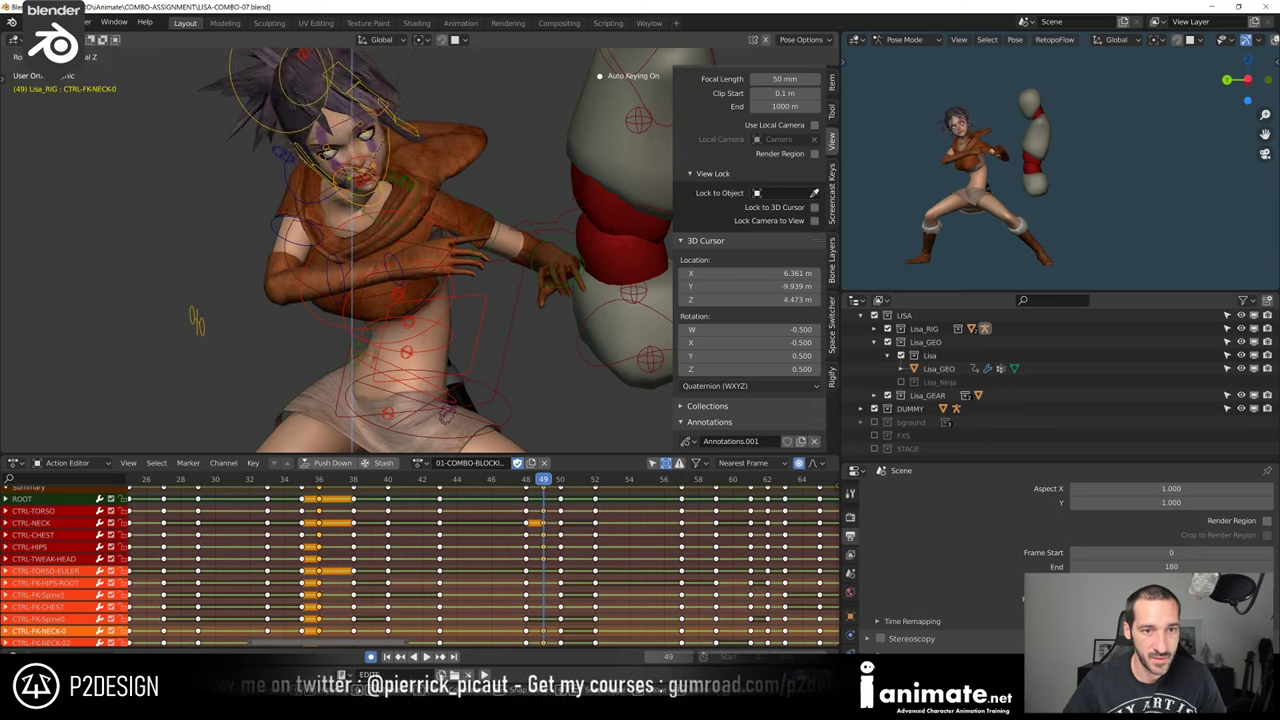
pyautogui.rightClick(435, 411)
# Clear the rotation of the lower FK neck control at frame 49
pyautogui.hotkey('alt', 'r')
pyautogui.moveTo(408, 320); pyautogui.dragTo(368, 272, button='middle')
pyautogui.press('r')
pyautogui.press('z')
pyautogui.rightClick(360, 300)
# Turn the main neck control -49.8° about global Z
pyautogui.click(389, 208)
pyautogui.press('r')
pyautogui.press('z')
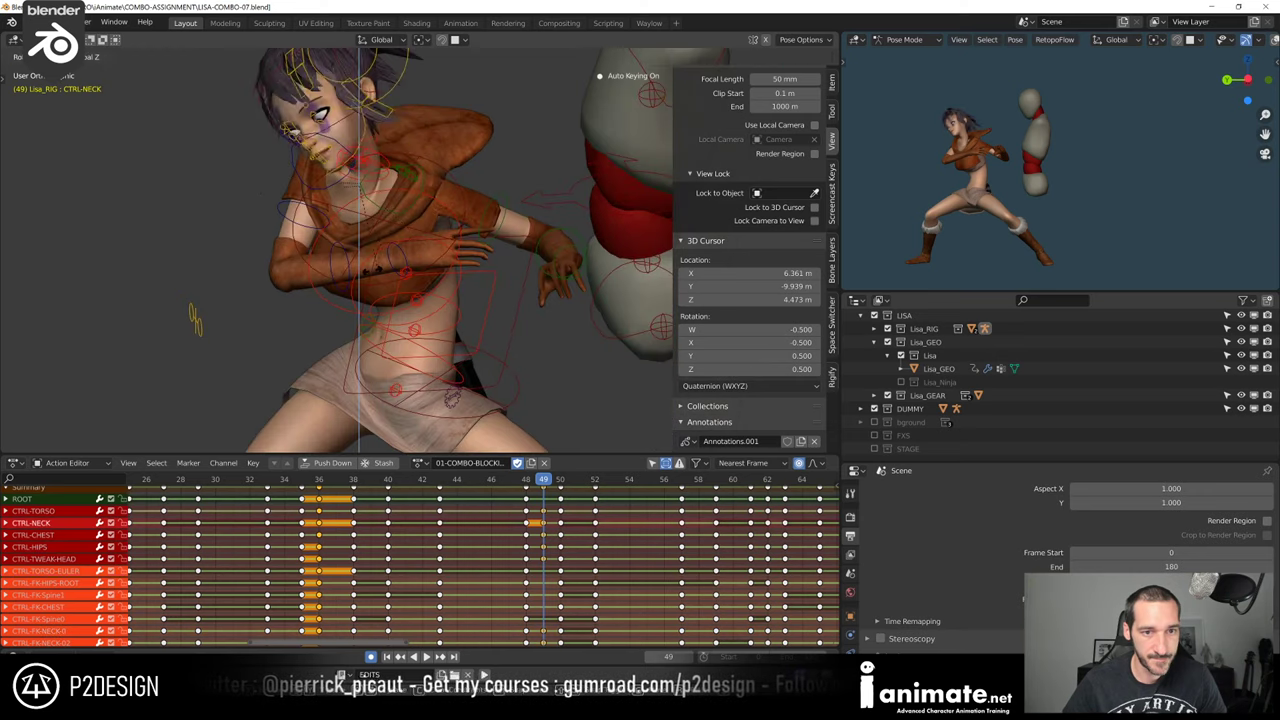
pyautogui.click(368, 270)
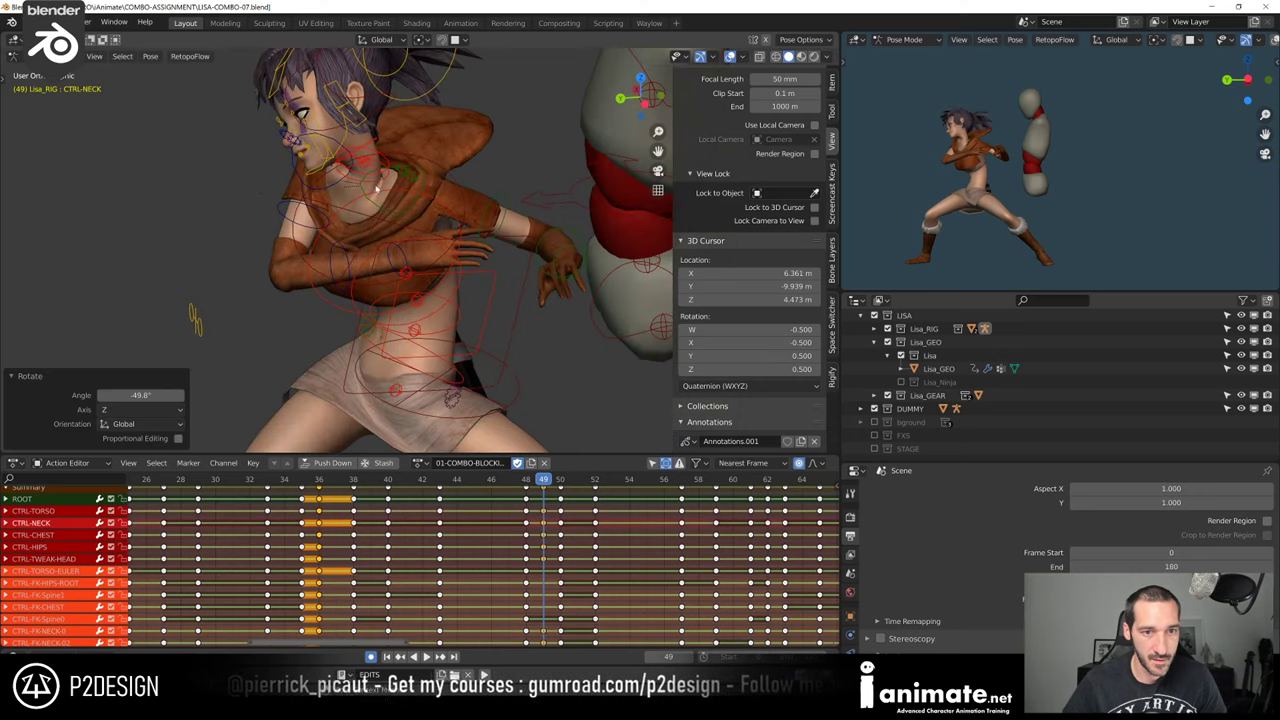
# Undo the last selection changes to return to the main neck control, and rotate it again about global Z
pyautogui.click(376, 188)
pyautogui.moveTo(376, 188); pyautogui.dragTo(400, 155, button='middle')
pyautogui.click(384, 243)
pyautogui.hotkey('ctrl', 'z')
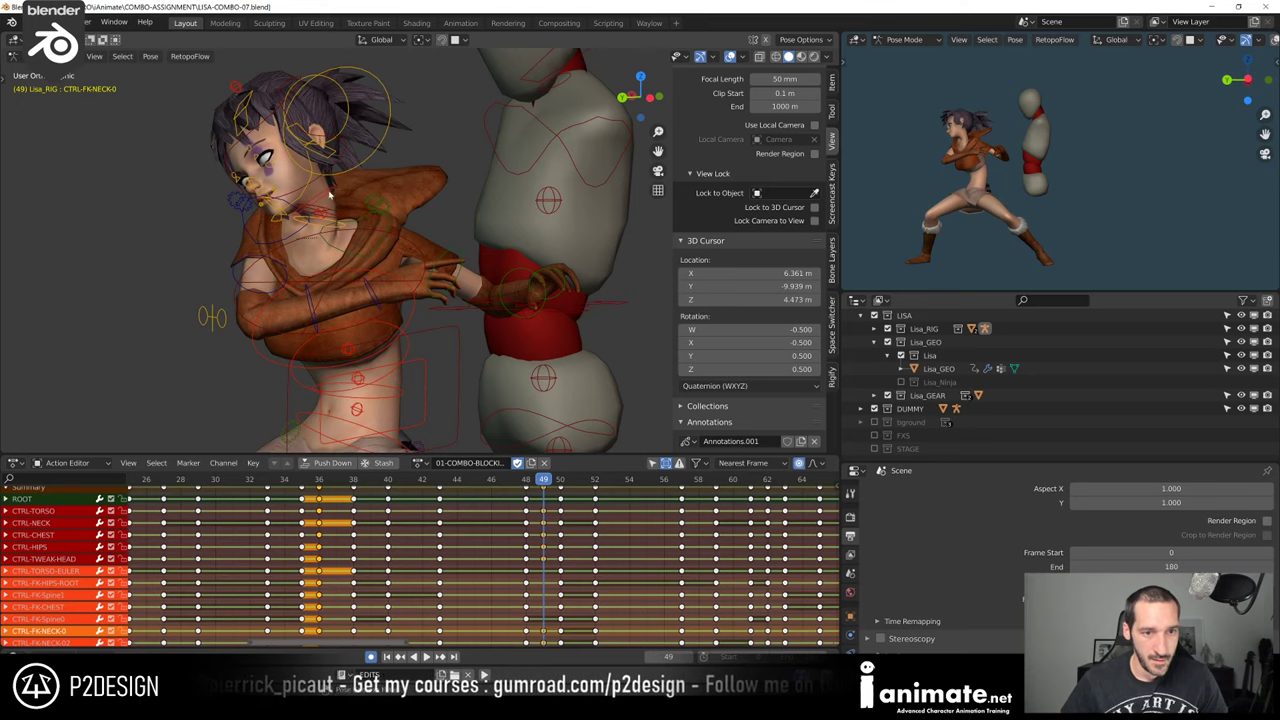
pyautogui.hotkey('ctrl', 'z')
pyautogui.press('r')
pyautogui.press('z')
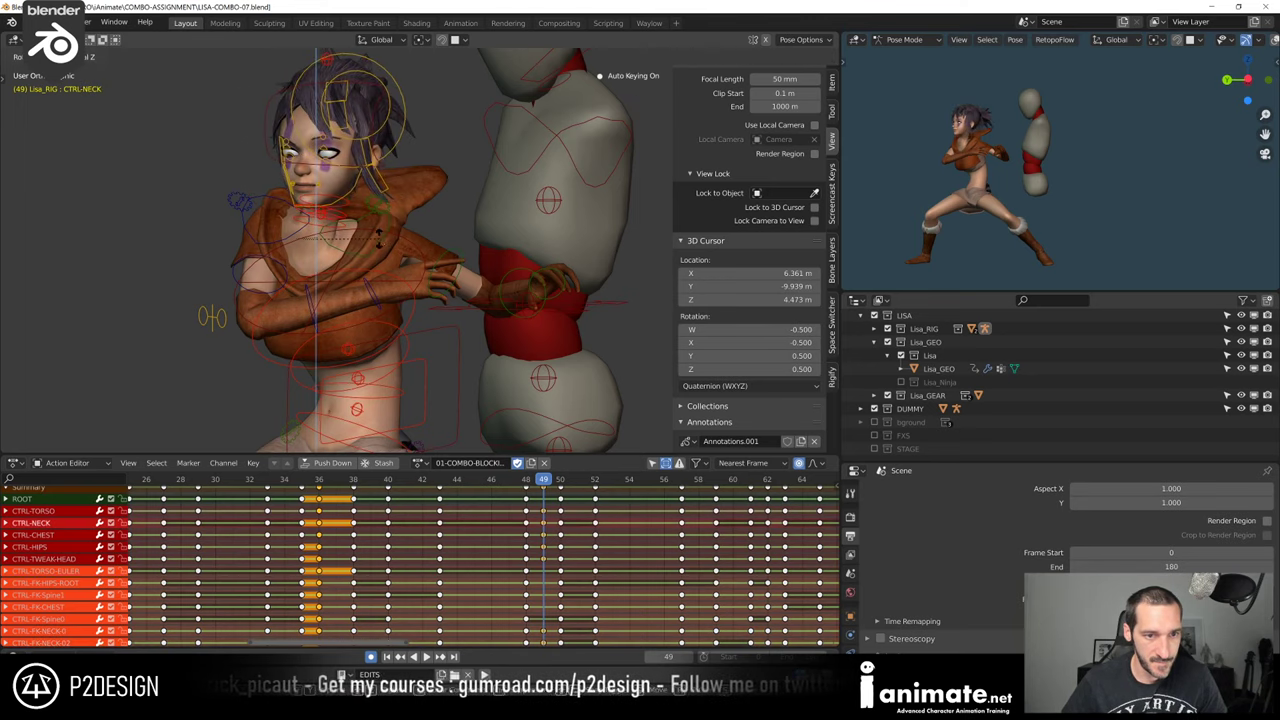
pyautogui.press('Return')
# Tilt the lower FK neck control by -6.56° in the view plane
pyautogui.moveTo(340, 232); pyautogui.dragTo(516, 248, button='middle')
pyautogui.click(414, 246)
pyautogui.press('g')
pyautogui.rightClick(436, 263)
pyautogui.press('g')
pyautogui.click(443, 246)
pyautogui.click(338, 235)
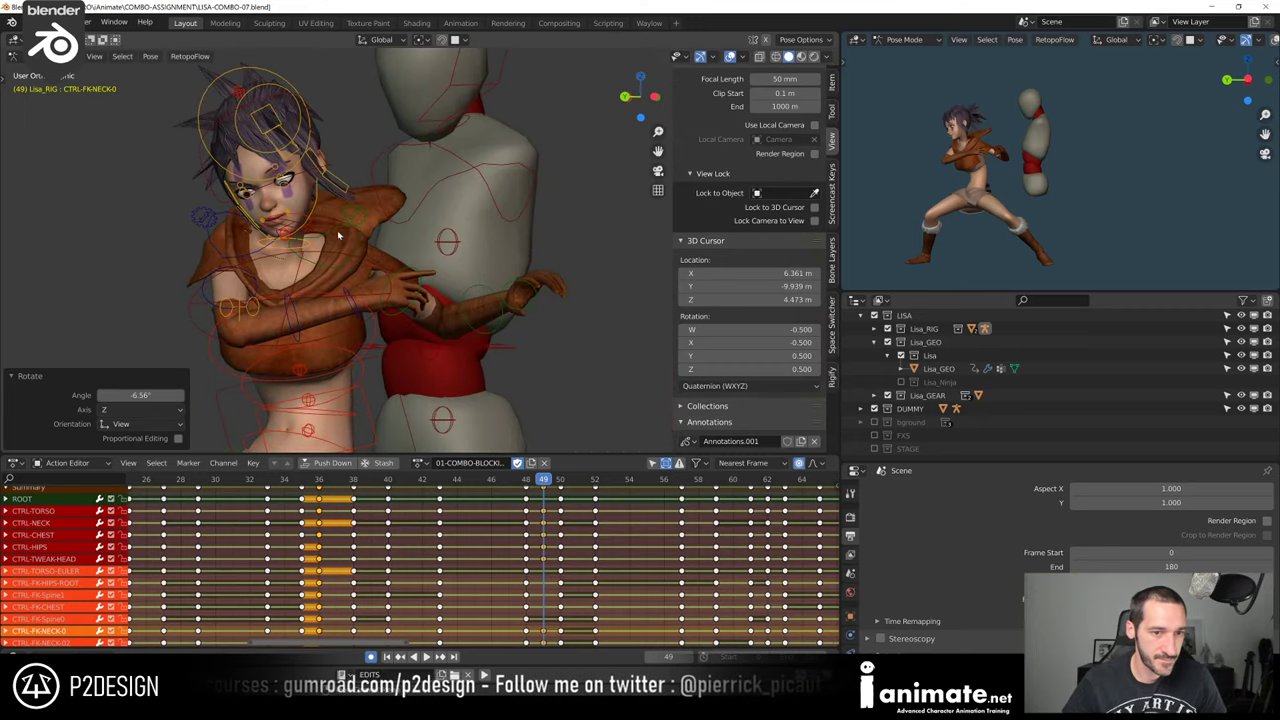
# Tilt the main neck control in the view plane and select the upper FK neck control
pyautogui.click(323, 239)
pyautogui.press('r')
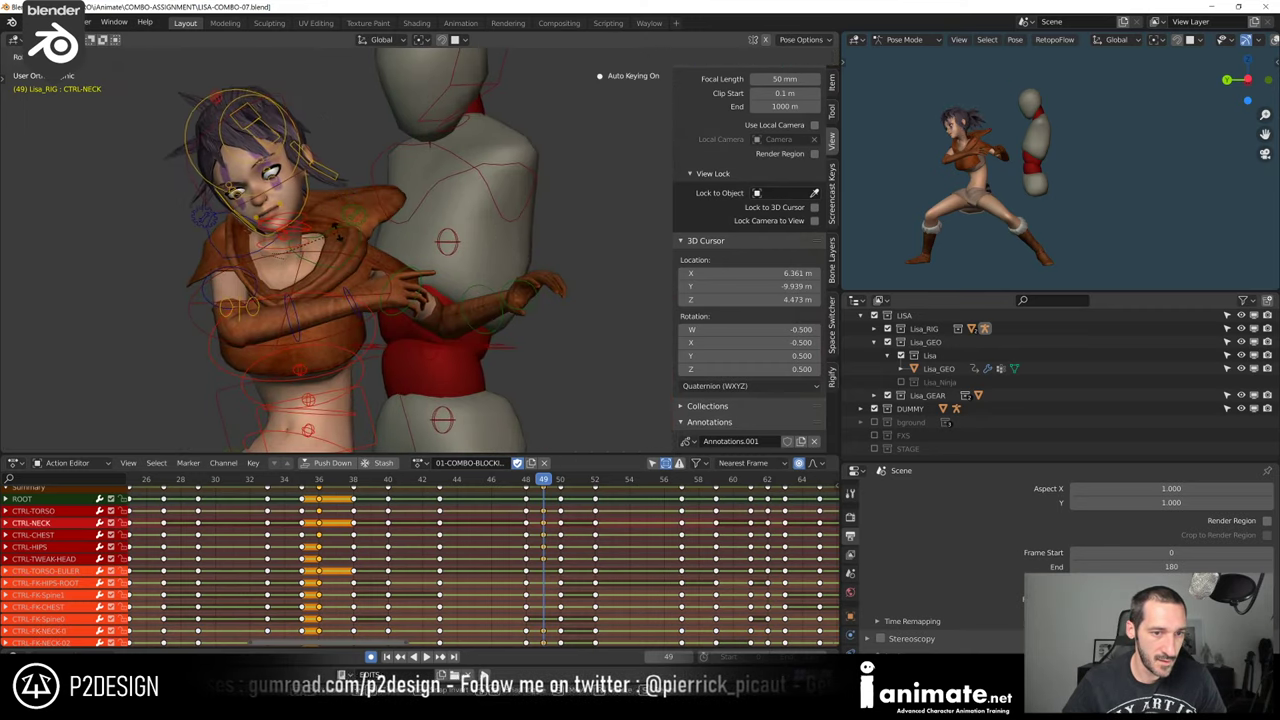
pyautogui.click(337, 235)
pyautogui.click(310, 222)
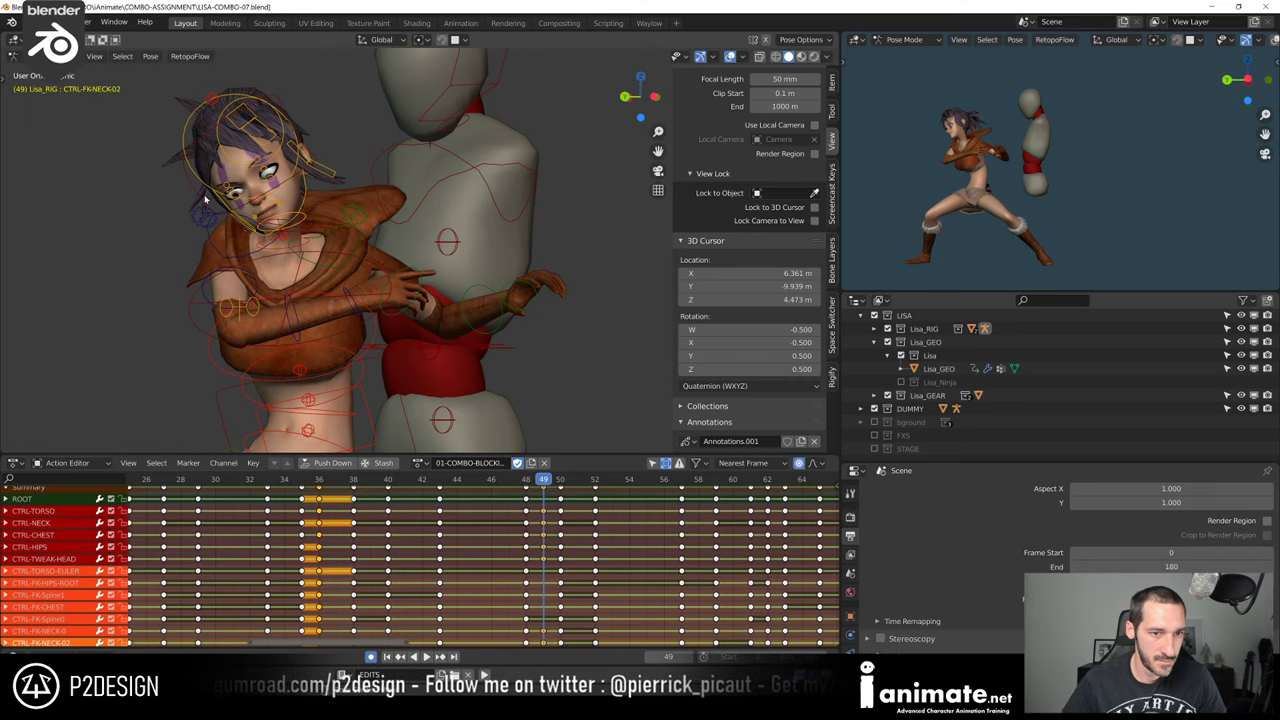
# Tilt the head tweak control in the view plane, followed by the main neck control
pyautogui.press('r')
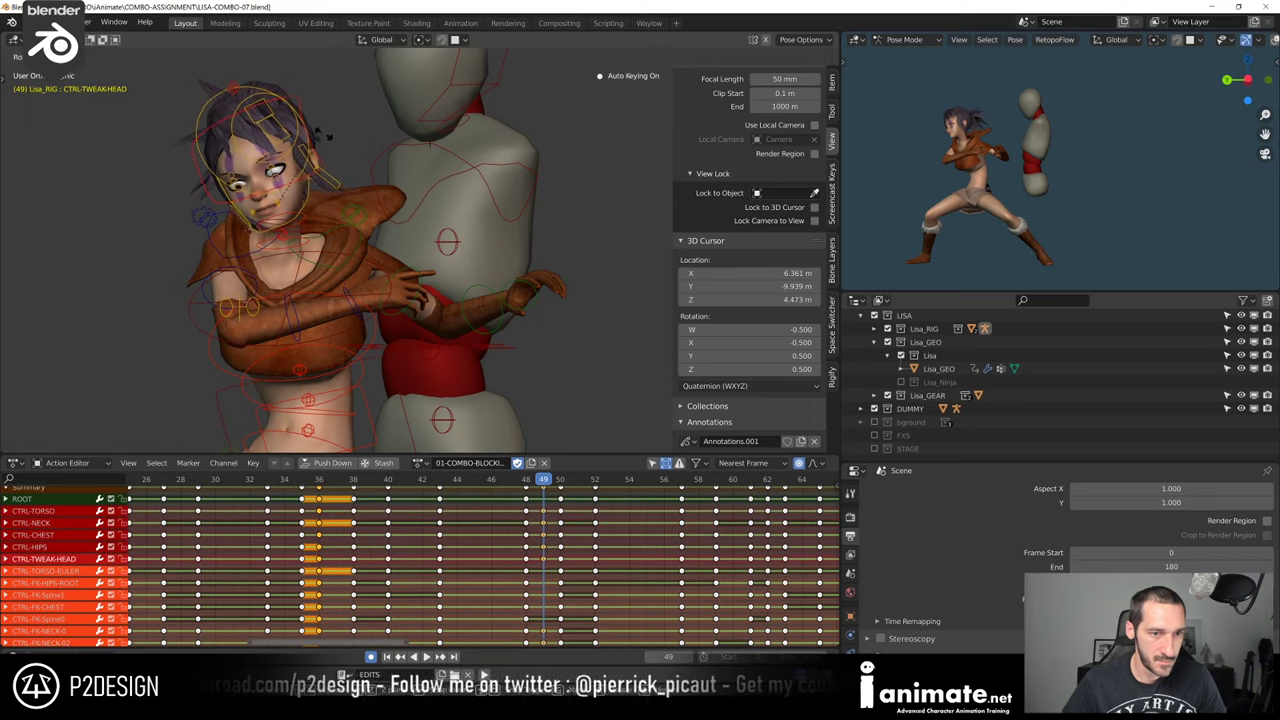
pyautogui.click(321, 171)
pyautogui.click(306, 217)
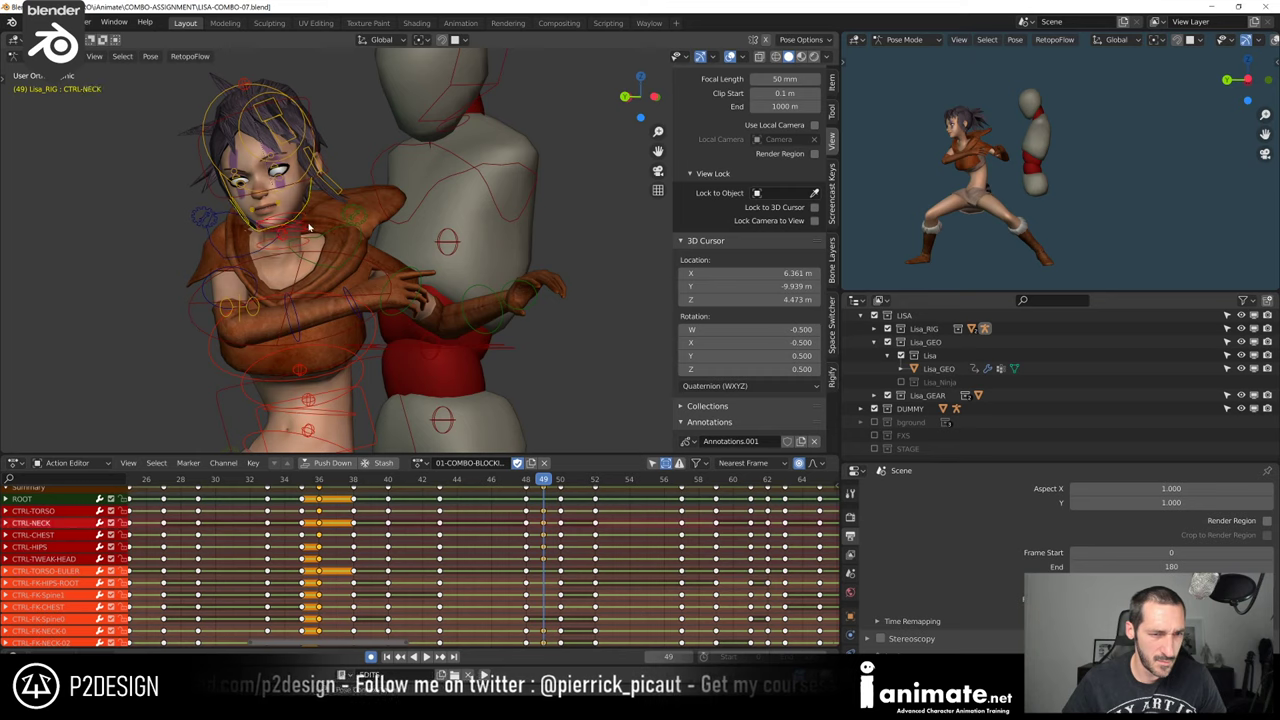
pyautogui.press('r')
pyautogui.click(327, 229)
# Turn the main neck control -74.2° about global Z and tilt it in the view plane
pyautogui.press('r')
pyautogui.press('z')
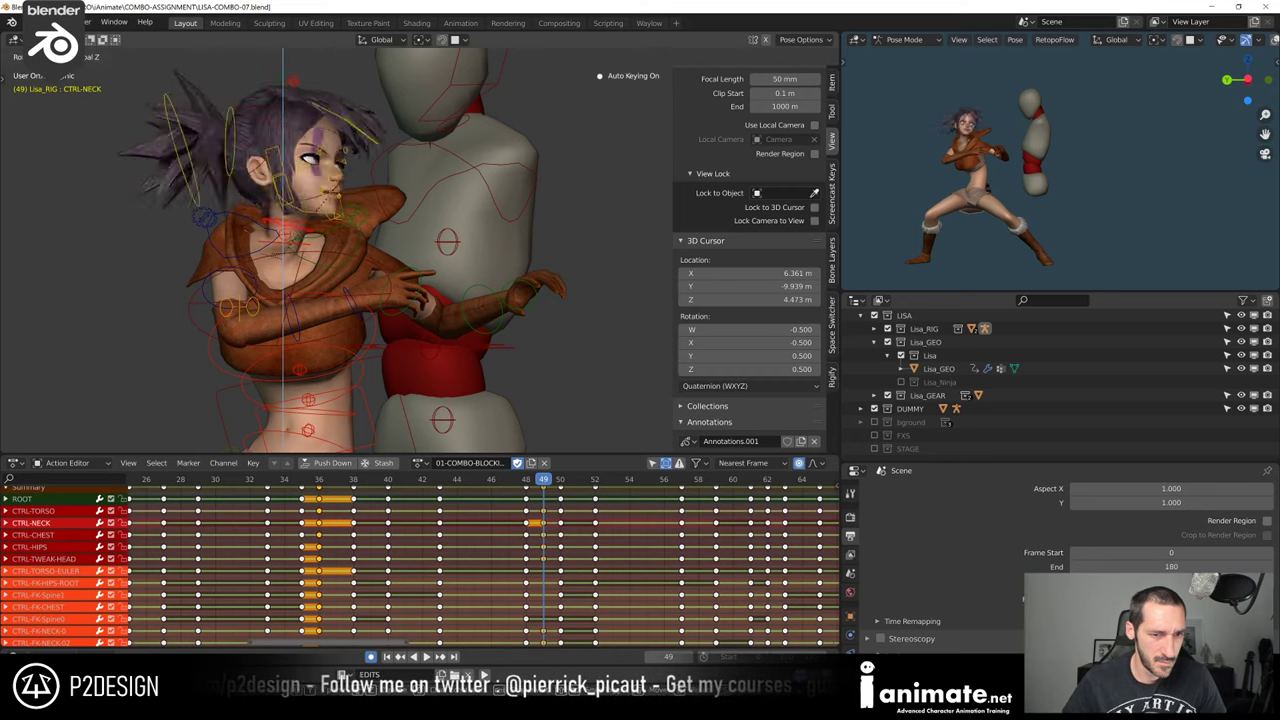
pyautogui.click(281, 150)
pyautogui.press('r')
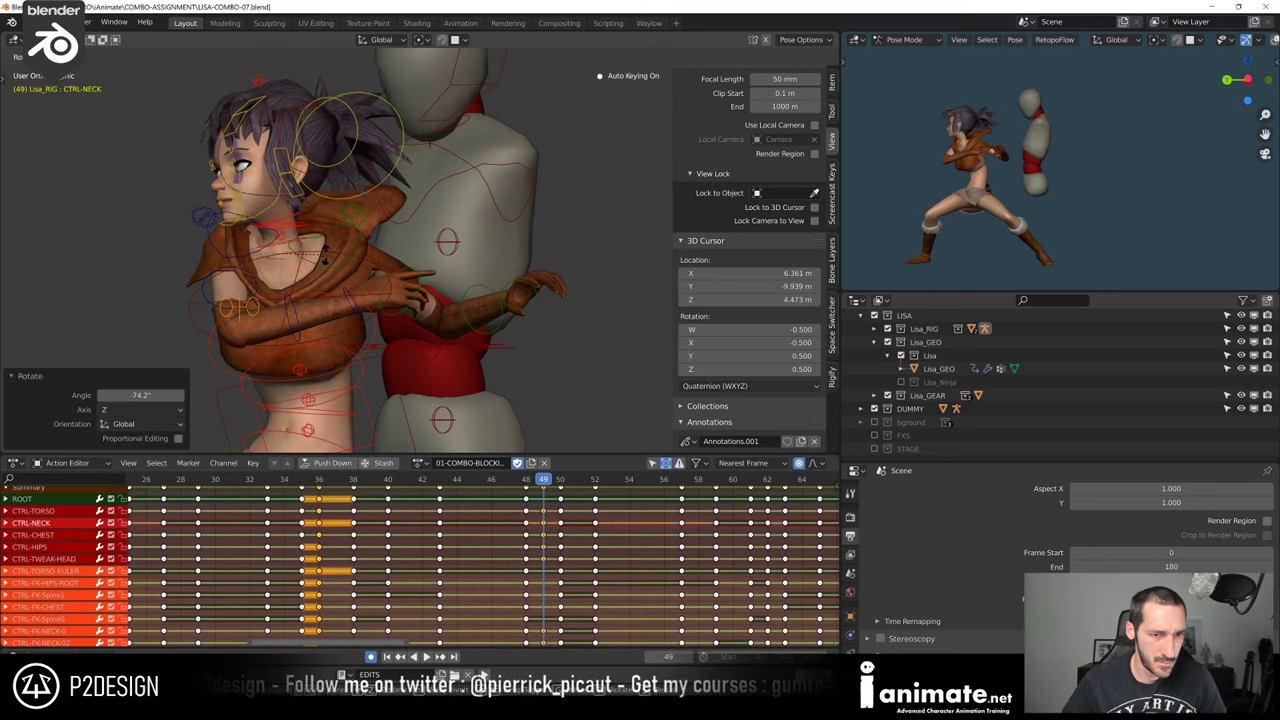
pyautogui.click(328, 260)
# Select the lower FK neck control and rotate it -4.58° about global Z
pyautogui.click(286, 247)
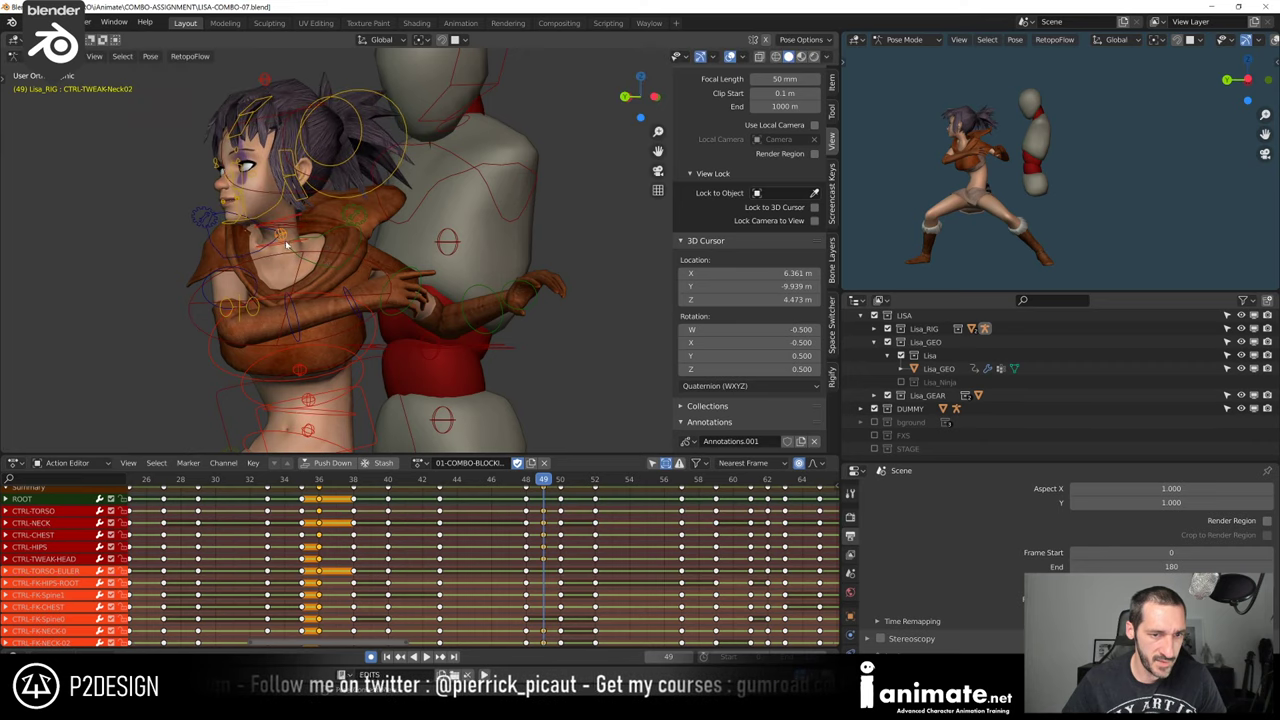
pyautogui.click(281, 247)
pyautogui.moveTo(281, 247); pyautogui.dragTo(304, 272, button='middle')
pyautogui.press('r')
pyautogui.press('z')
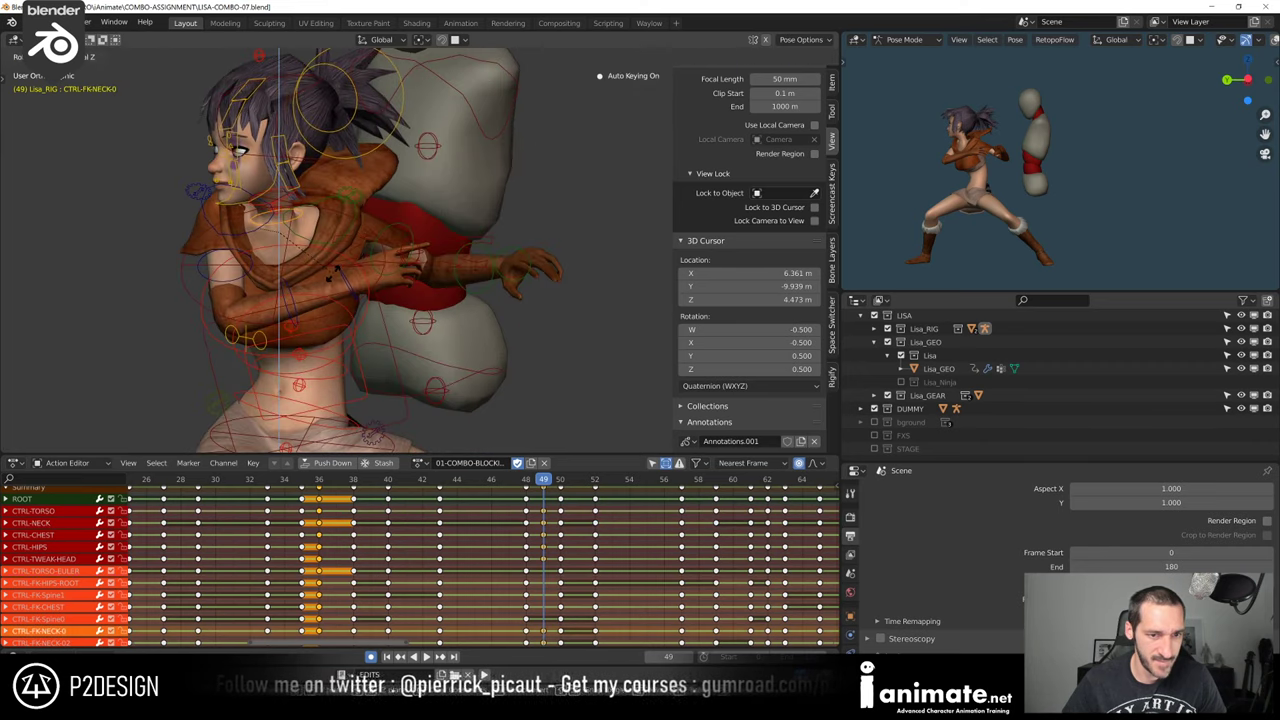
pyautogui.click(334, 278)
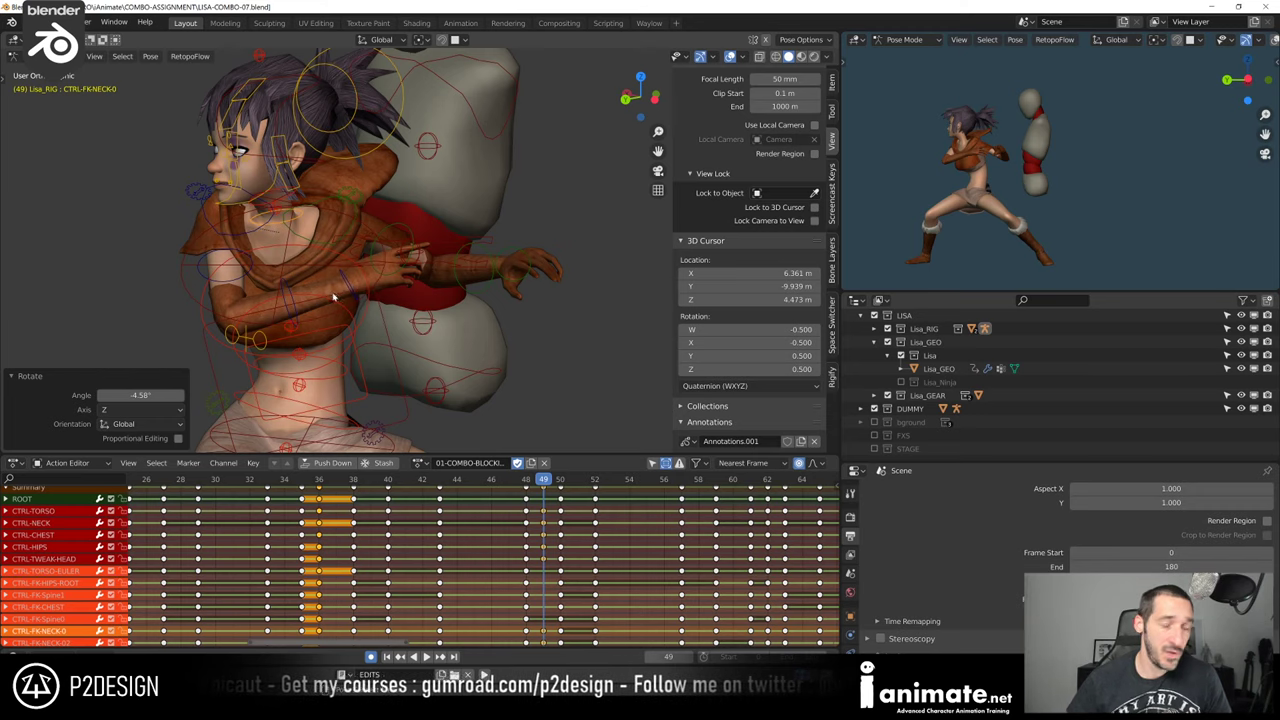
# Nudge the lower FK neck control by 0.002596, 0.001921 and -0.000663 m in X, Y and Z, and rotate it about global Z
pyautogui.scroll(-3, 355, 248)
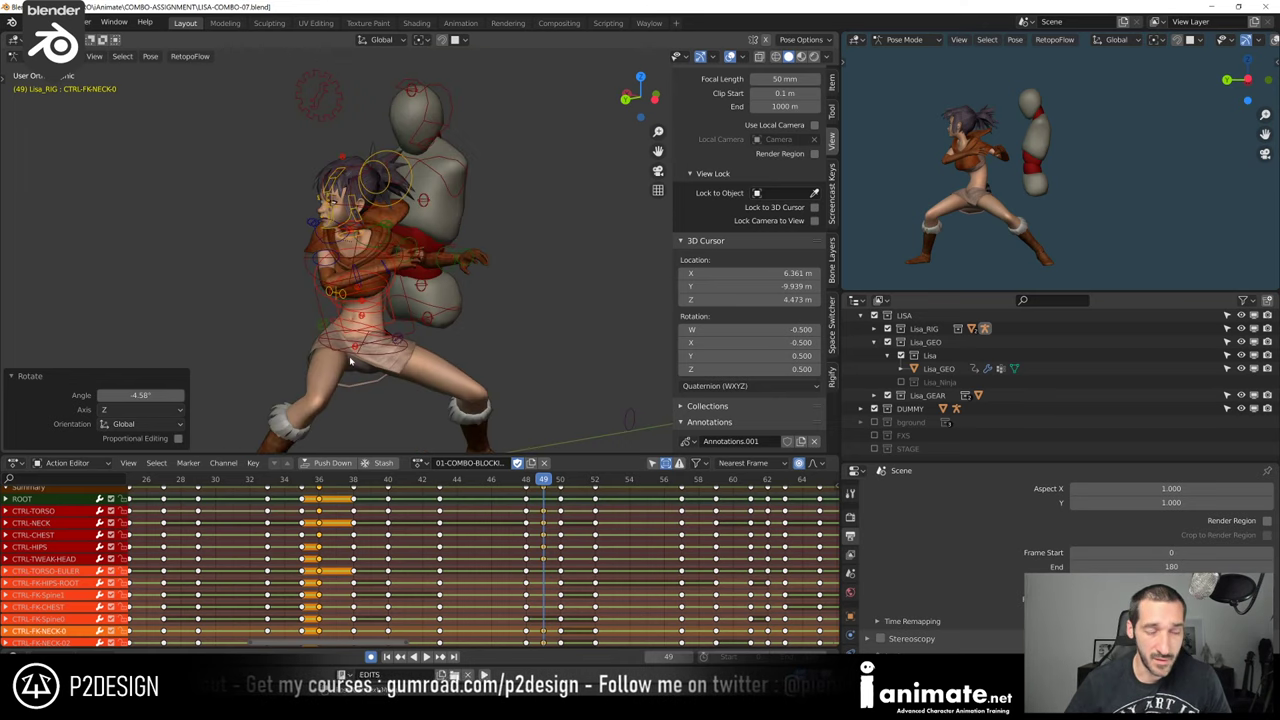
pyautogui.scroll(4, 340, 326)
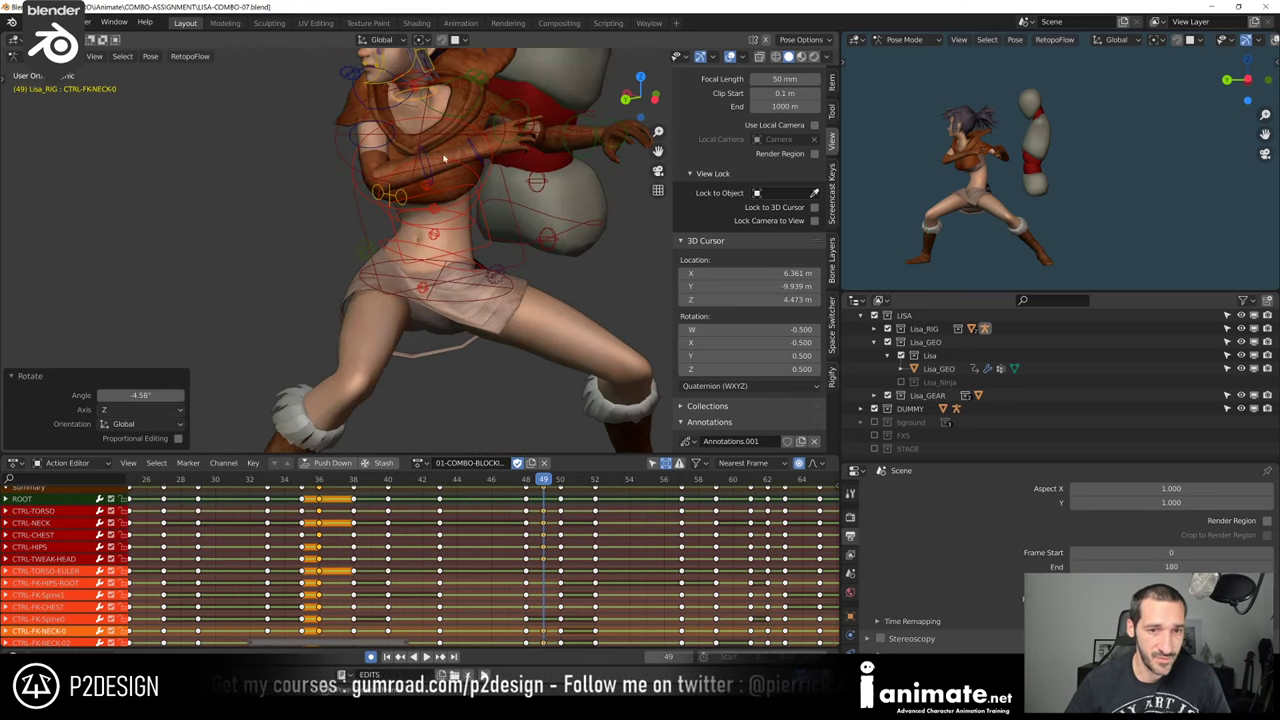
pyautogui.keyDown('shift'); pyautogui.moveTo(415, 105); pyautogui.dragTo(438, 281, button='middle'); pyautogui.keyUp('shift')
pyautogui.scroll(2, 464, 286)
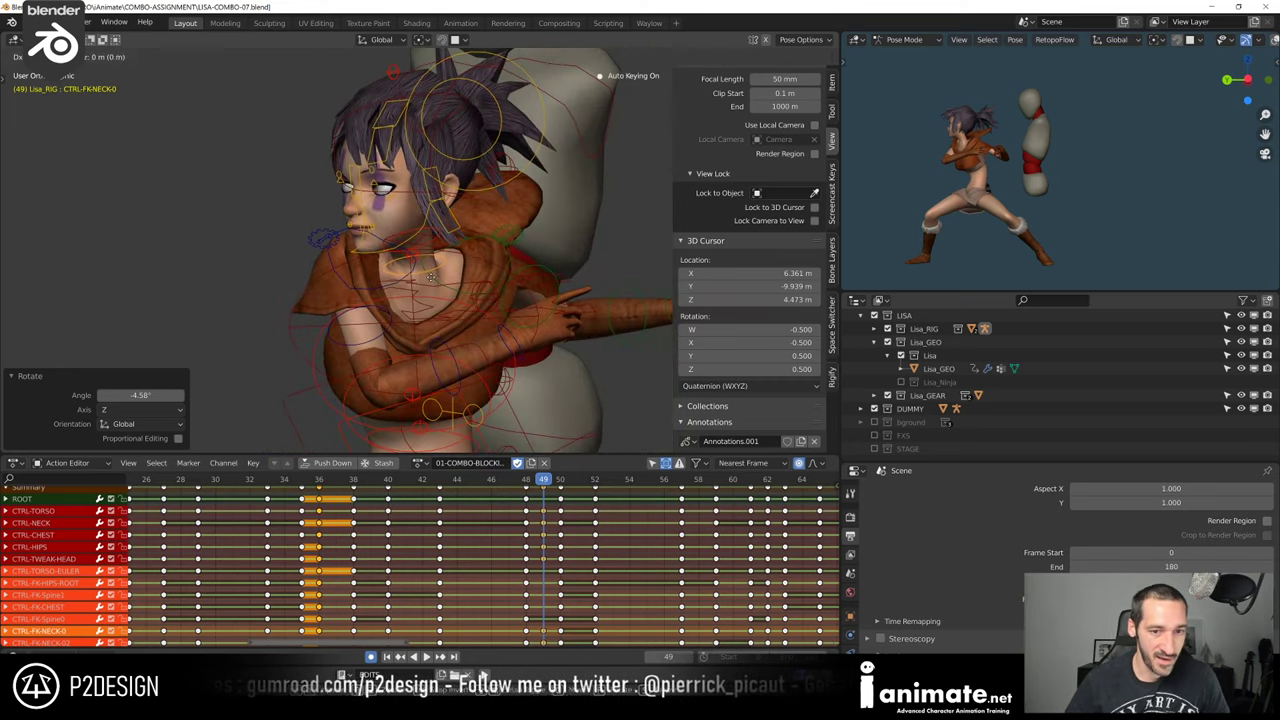
pyautogui.click(422, 285)
pyautogui.press('r')
pyautogui.press('z')
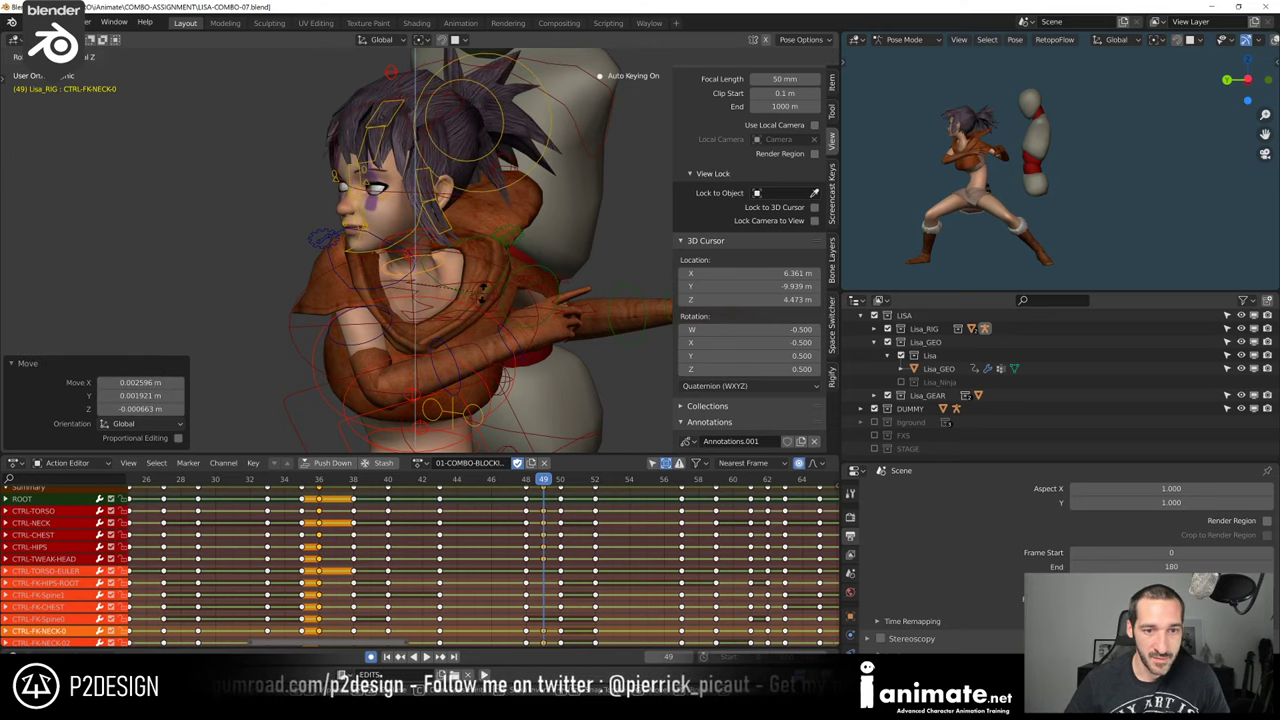
pyautogui.click(474, 307)
# Turn the head tweak control -3.56° about global Z
pyautogui.moveTo(485, 270); pyautogui.dragTo(381, 326, button='middle')
pyautogui.press('g')
pyautogui.click(564, 266)
pyautogui.press('r')
pyautogui.press('z')
pyautogui.click(630, 262)
pyautogui.click(522, 232)
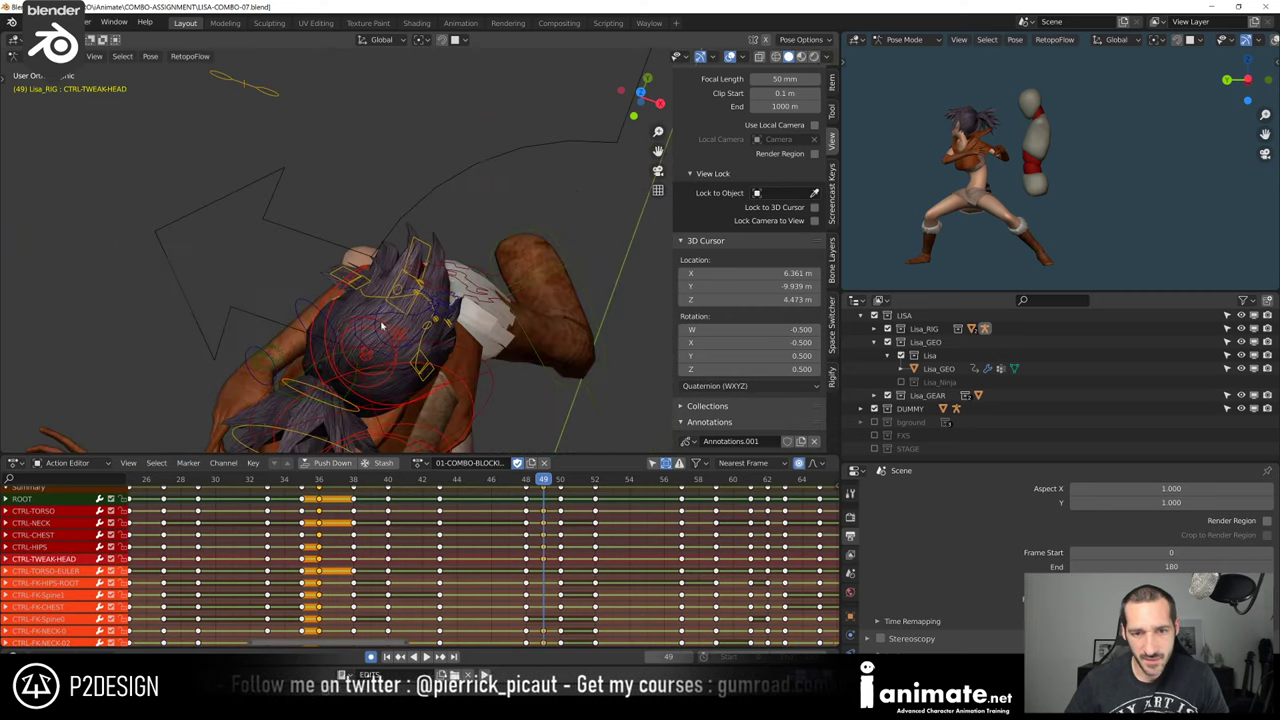
pyautogui.click(452, 200)
pyautogui.moveTo(452, 200); pyautogui.dragTo(392, 118, button='middle')
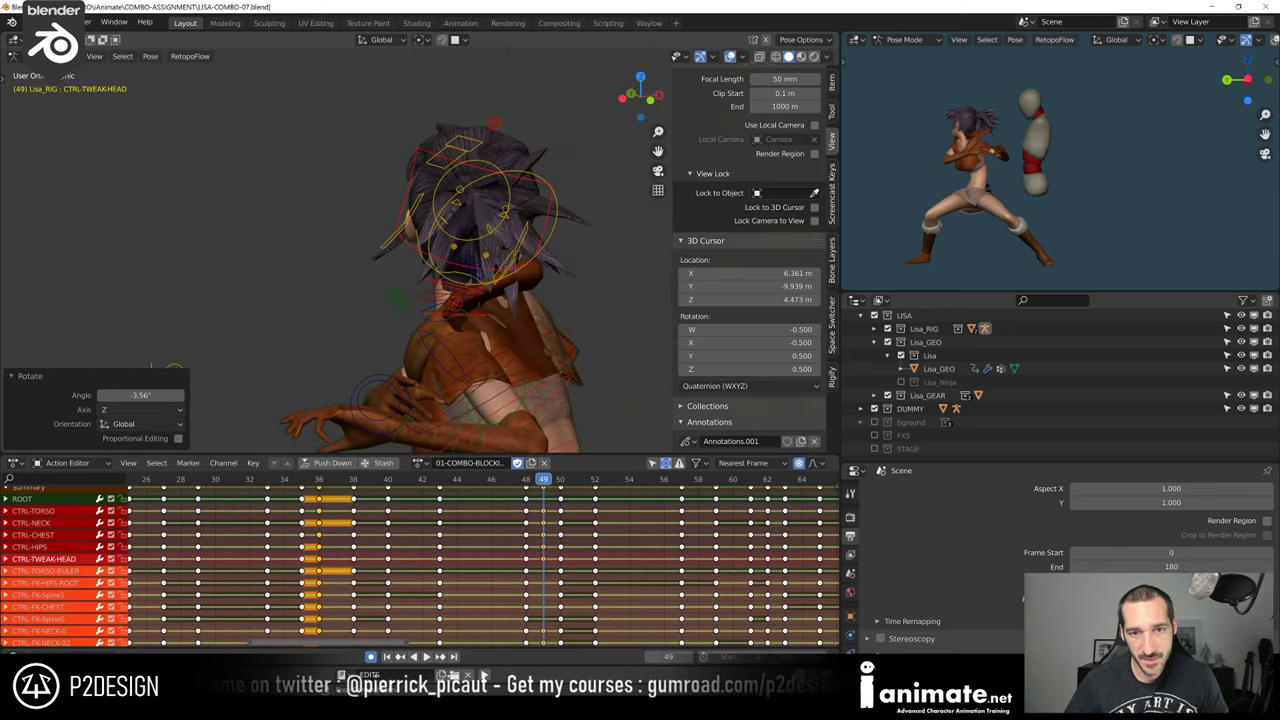
# Tilt the head tweak control 2.43° in the view plane and turn it about global Z
pyautogui.click(509, 144)
pyautogui.moveTo(509, 144); pyautogui.dragTo(351, 208, button='middle')
pyautogui.press('r')
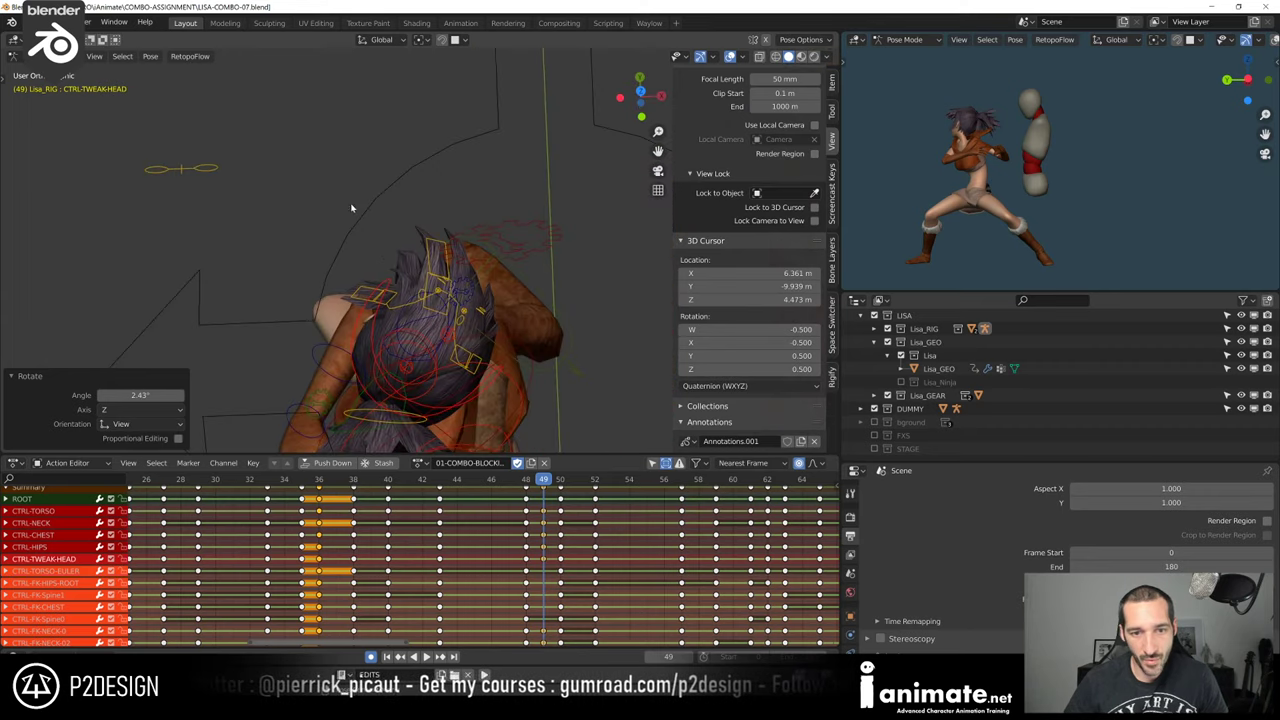
pyautogui.press('r')
pyautogui.press('z')
pyautogui.click(362, 200)
# Move the eye target control to redirect the character's gaze
pyautogui.click(205, 174)
pyautogui.scroll(-4, 208, 178)
pyautogui.press('g')
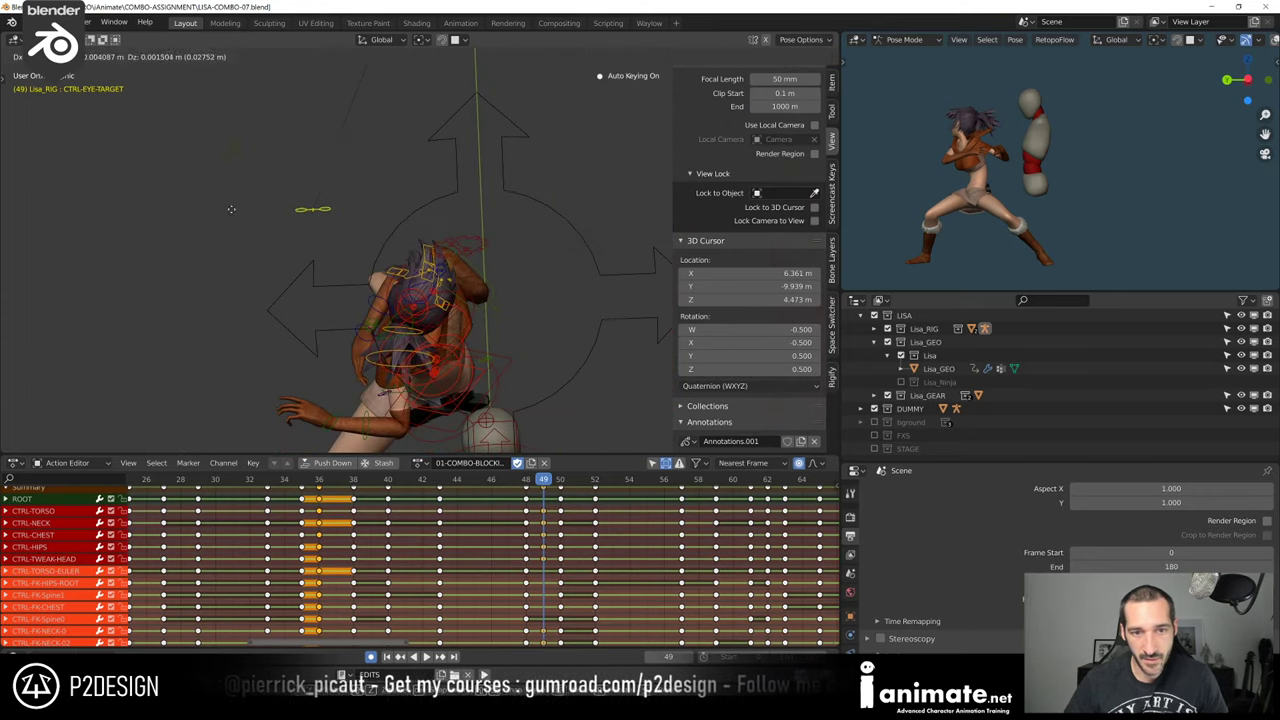
pyautogui.click(380, 200)
# Tilt the torso control in the view plane by 12.3° and by another 4.23°
pyautogui.moveTo(372, 205); pyautogui.dragTo(500, 245, button='middle')
pyautogui.click(424, 298)
pyautogui.press('r')
pyautogui.click(452, 295)
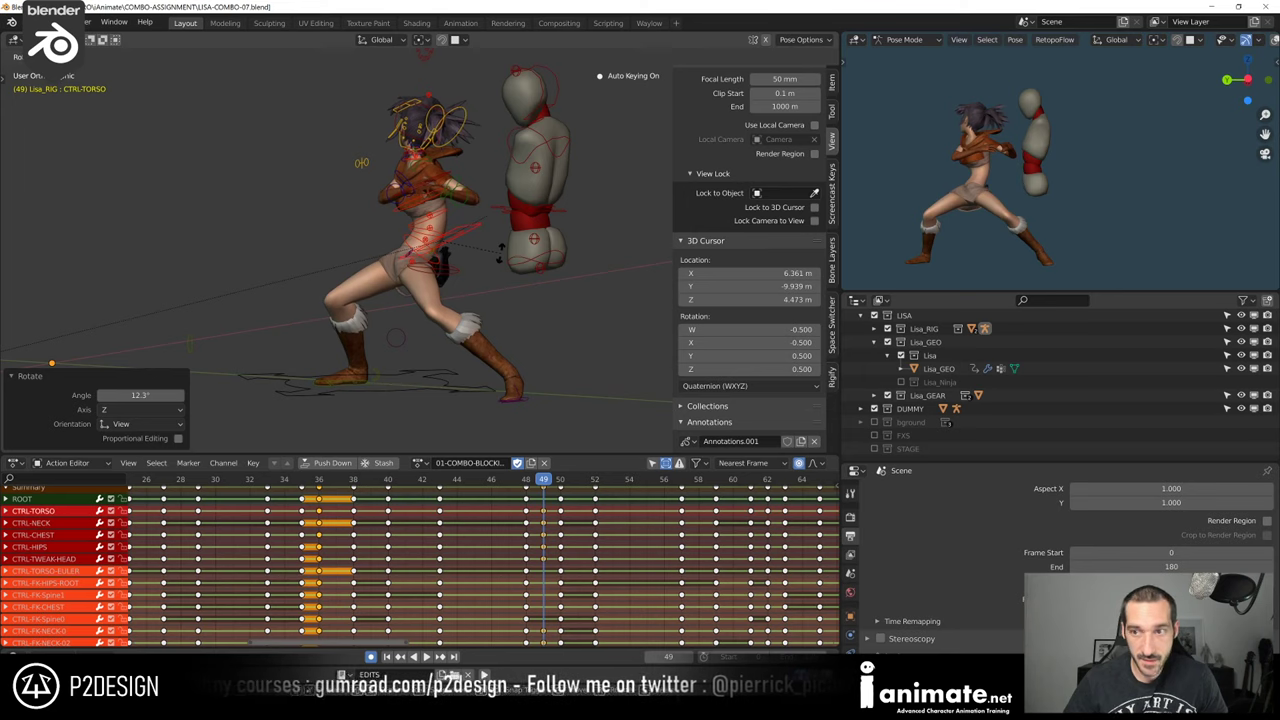
# Rotate the right shoulder control -9.01° in the view plane
pyautogui.moveTo(468, 247); pyautogui.dragTo(417, 194, button='middle')
pyautogui.scroll(4, 417, 194)
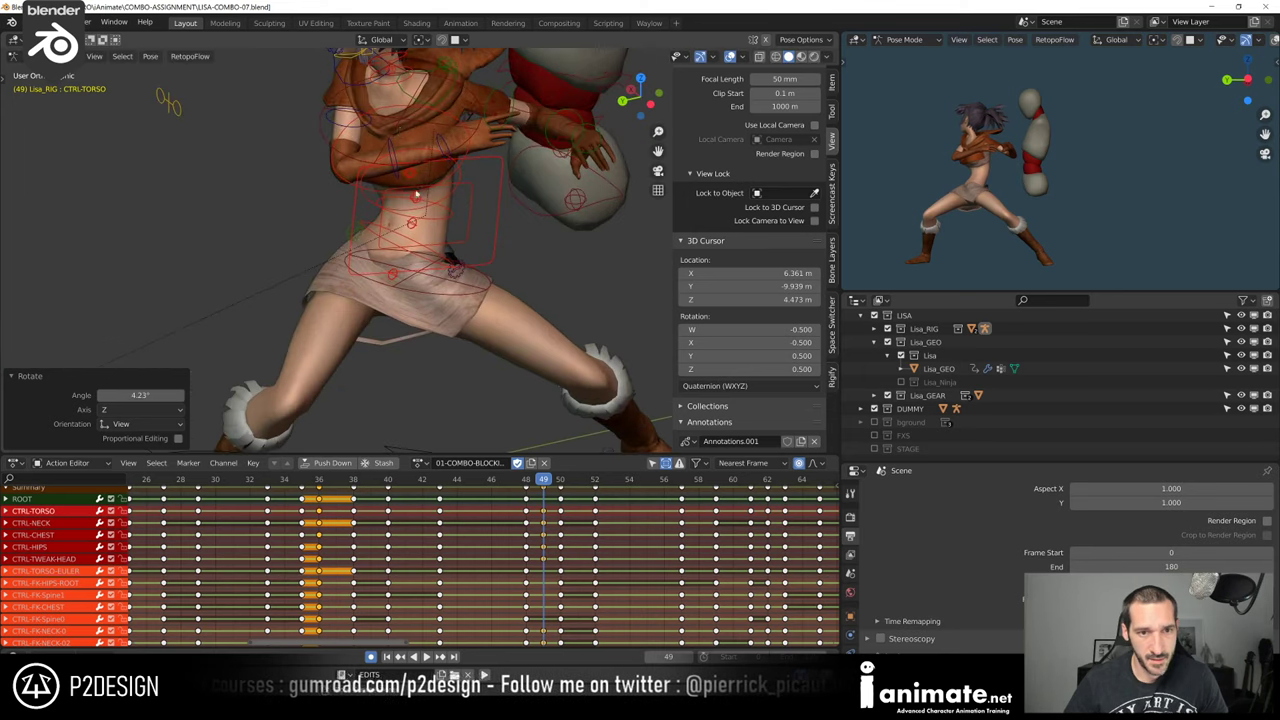
pyautogui.click(362, 89)
pyautogui.moveTo(362, 89); pyautogui.dragTo(310, 68, button='middle')
pyautogui.click(348, 126)
pyautogui.click(345, 88)
pyautogui.click(345, 88)
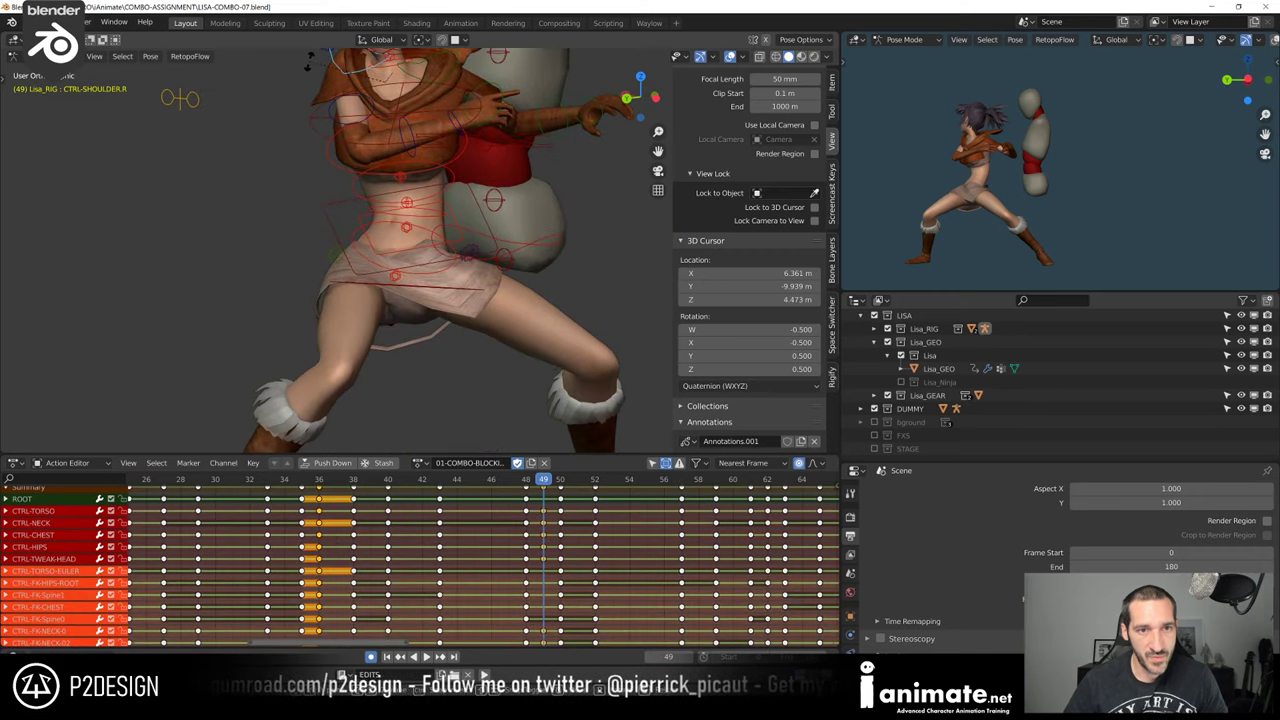
pyautogui.click(318, 92)
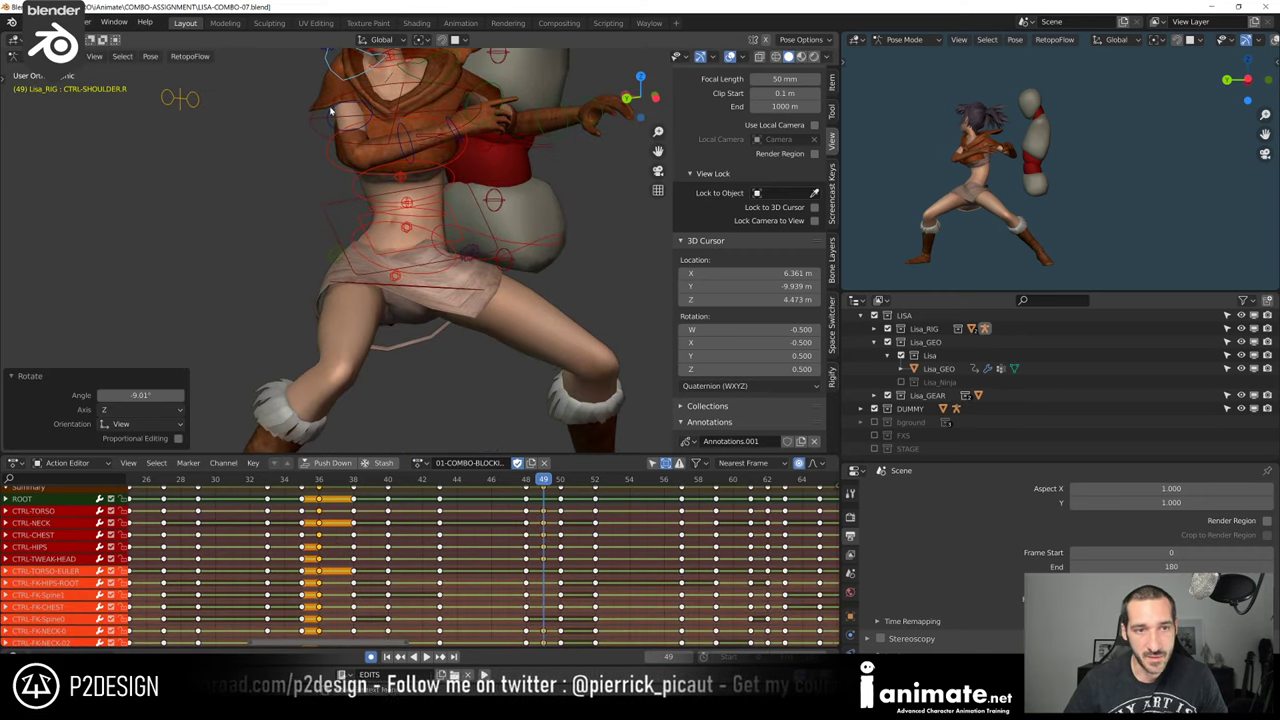
# Rotate the right FK upper arm control about global Z, 24.1° in the view plane, and freely with trackball rotation
pyautogui.click(332, 112)
pyautogui.moveTo(332, 112); pyautogui.dragTo(439, 240, button='middle')
pyautogui.press('r')
pyautogui.press('z')
pyautogui.click(277, 234)
pyautogui.press('r')
pyautogui.click(273, 165)
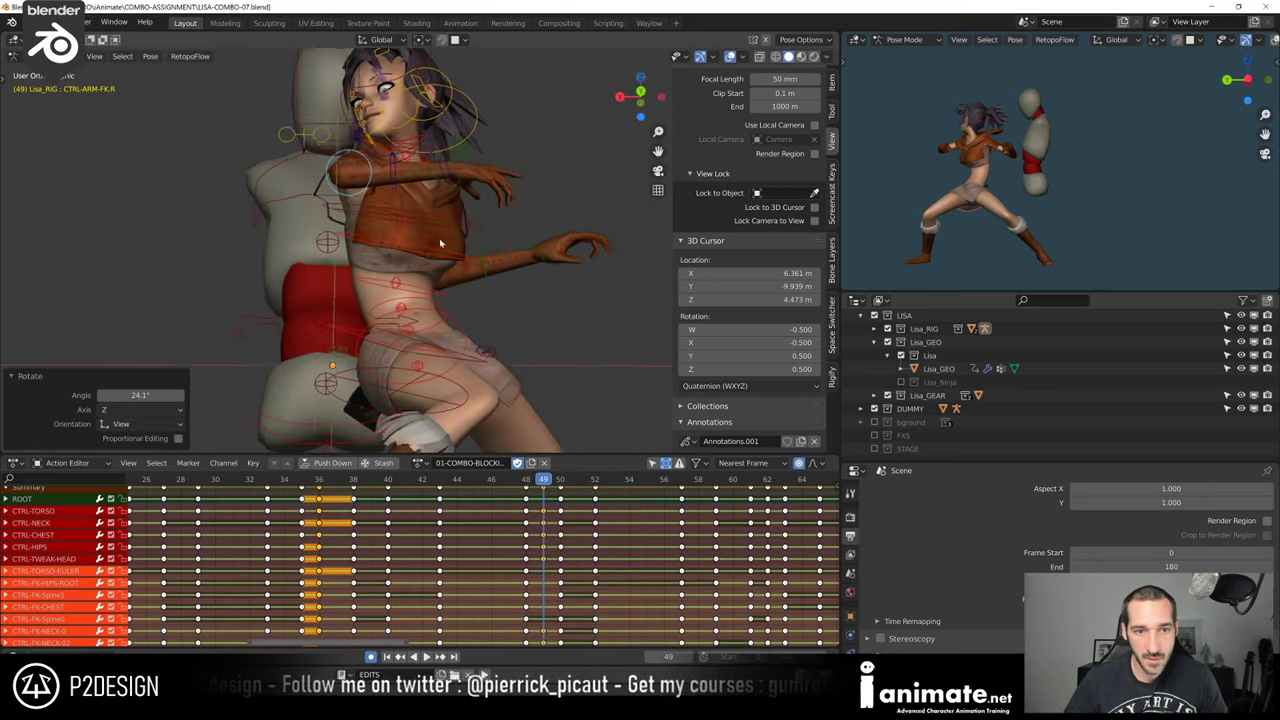
pyautogui.press('r')
pyautogui.press('r')
pyautogui.moveTo(433, 158); pyautogui.dragTo(450, 245, button='middle')
# Nudge the right shoulder control by 0.000463 m in X, -0.002886 m in Y and 0.001461 m in Z
pyautogui.click(410, 190)
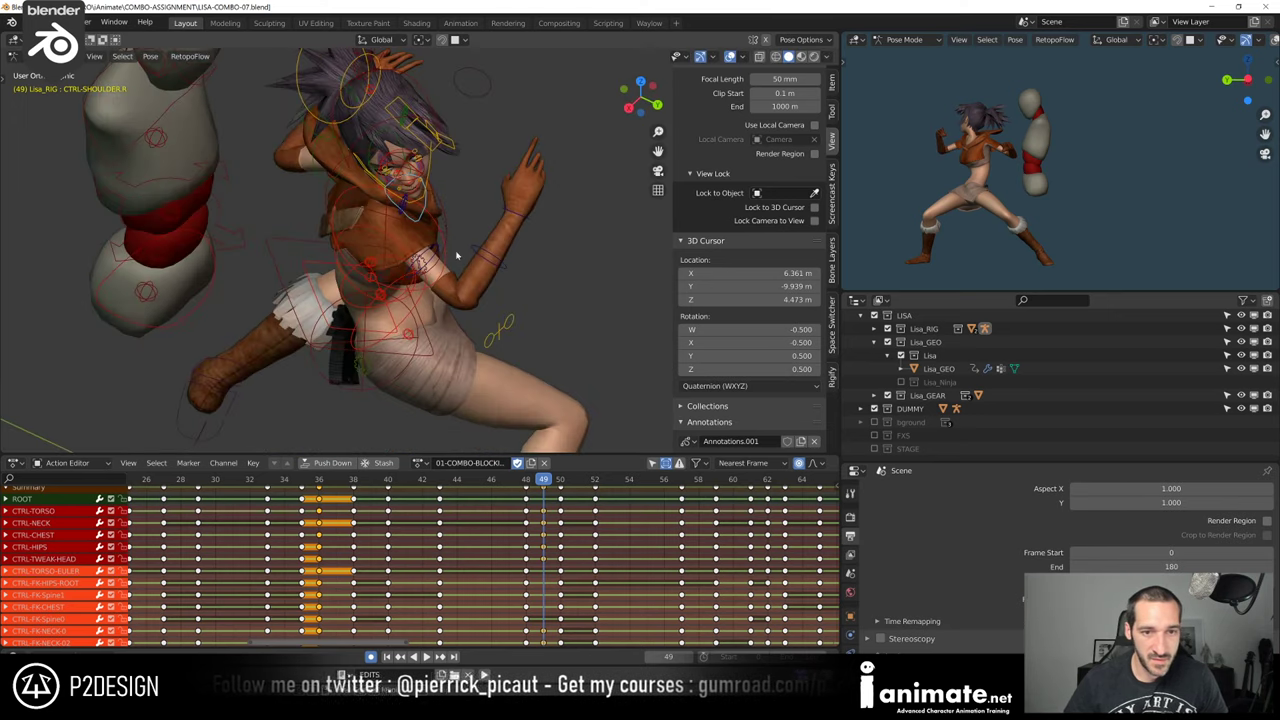
pyautogui.press('r')
pyautogui.click(452, 255)
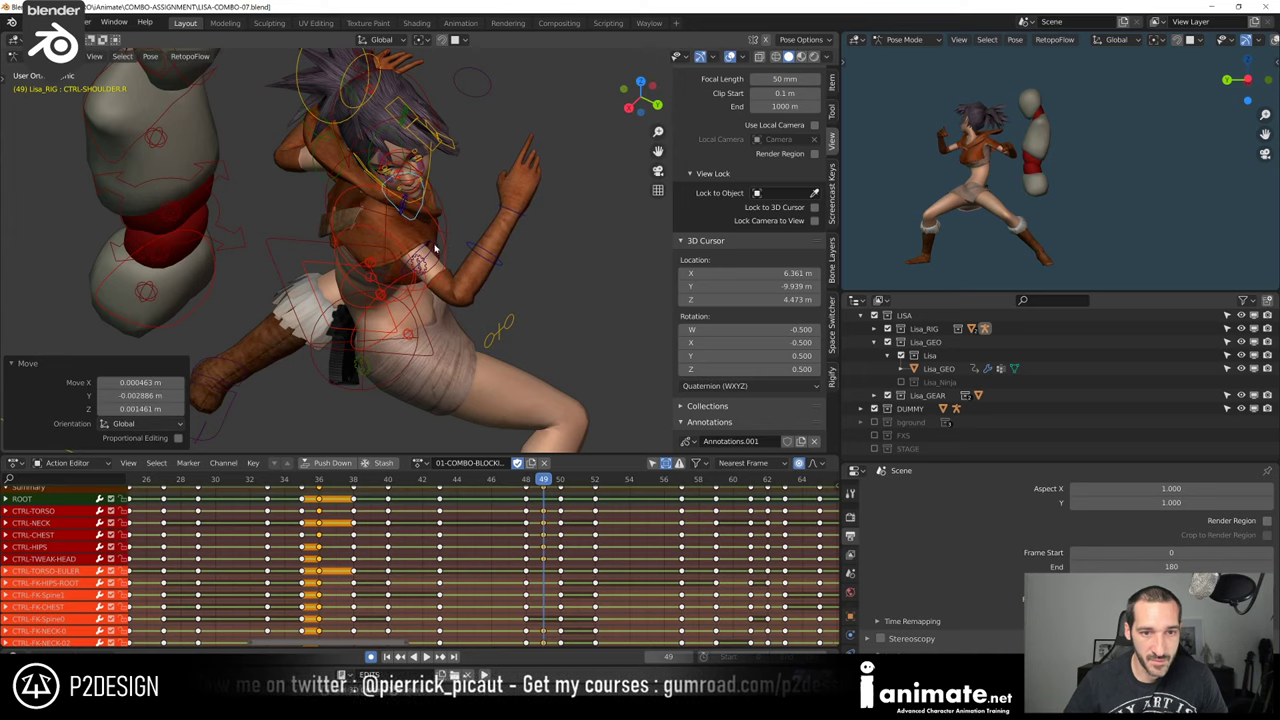
# Rotate the right FK upper arm control -24.8° about global Z, plus 49.6° and 1.89° in the view plane
pyautogui.click(430, 252)
pyautogui.press('r')
pyautogui.click(468, 292)
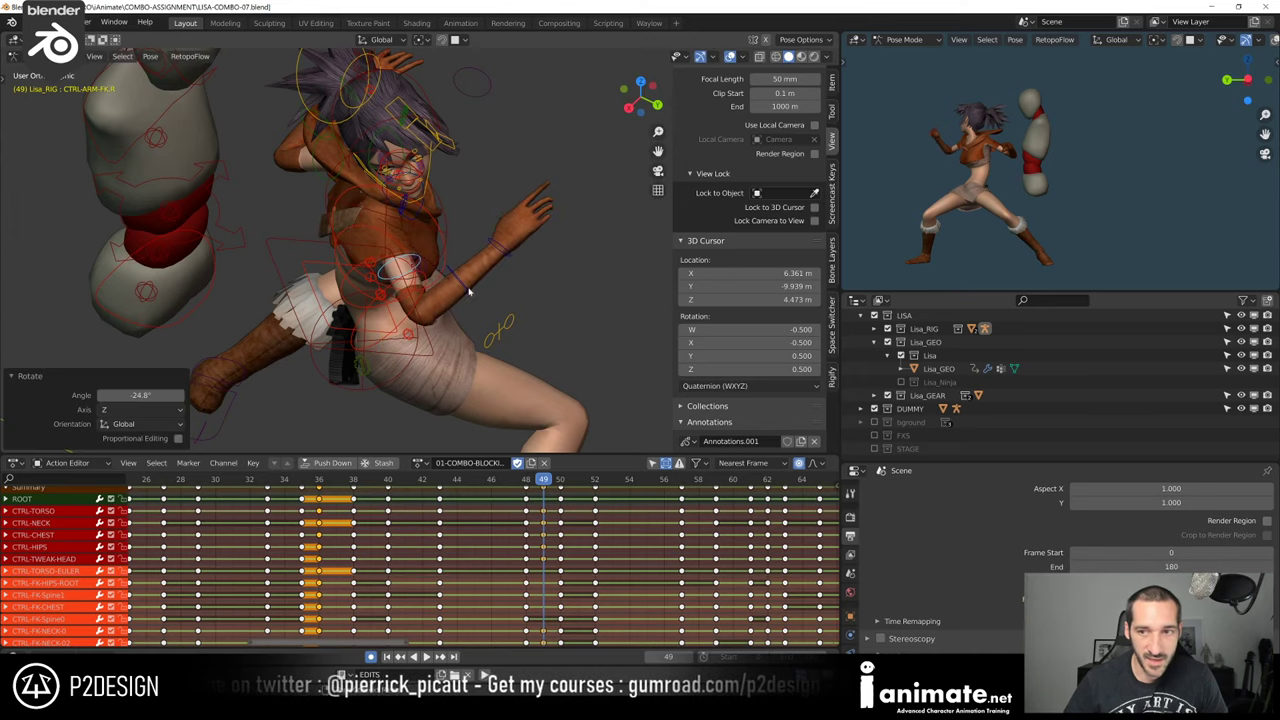
pyautogui.moveTo(432, 255); pyautogui.dragTo(262, 216, button='middle')
pyautogui.press('r')
pyautogui.click(465, 218)
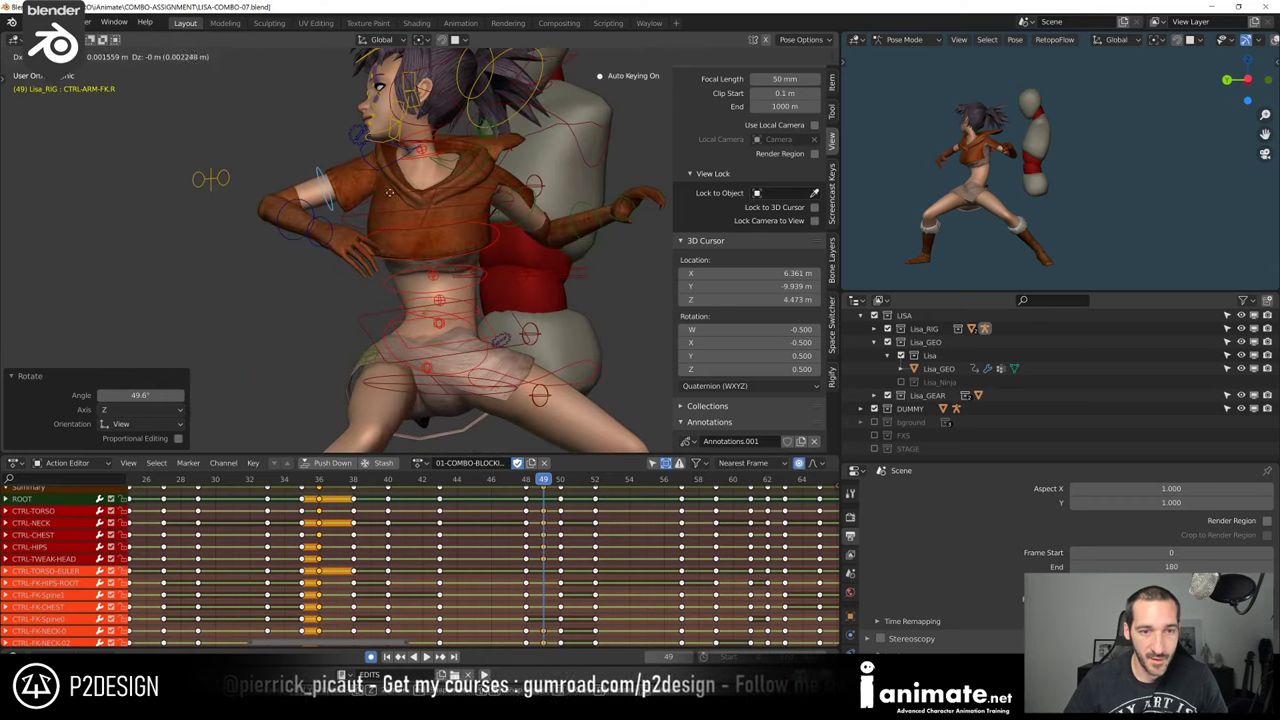
pyautogui.click(405, 172)
pyautogui.click(411, 158)
pyautogui.moveTo(411, 158); pyautogui.dragTo(251, 189, button='middle')
# Select the chest control and turn it about global Z
pyautogui.click(480, 241)
pyautogui.press('r')
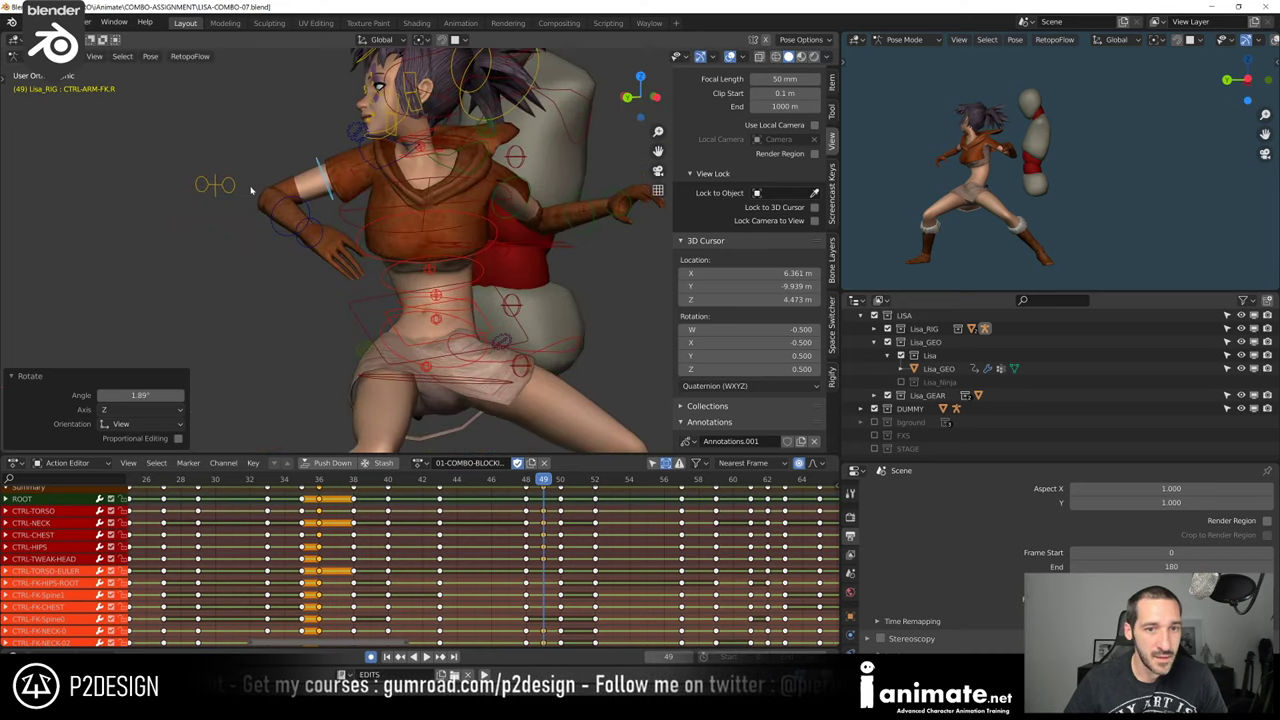
pyautogui.click(468, 214)
pyautogui.moveTo(480, 215); pyautogui.dragTo(520, 260, button='middle')
pyautogui.press('r')
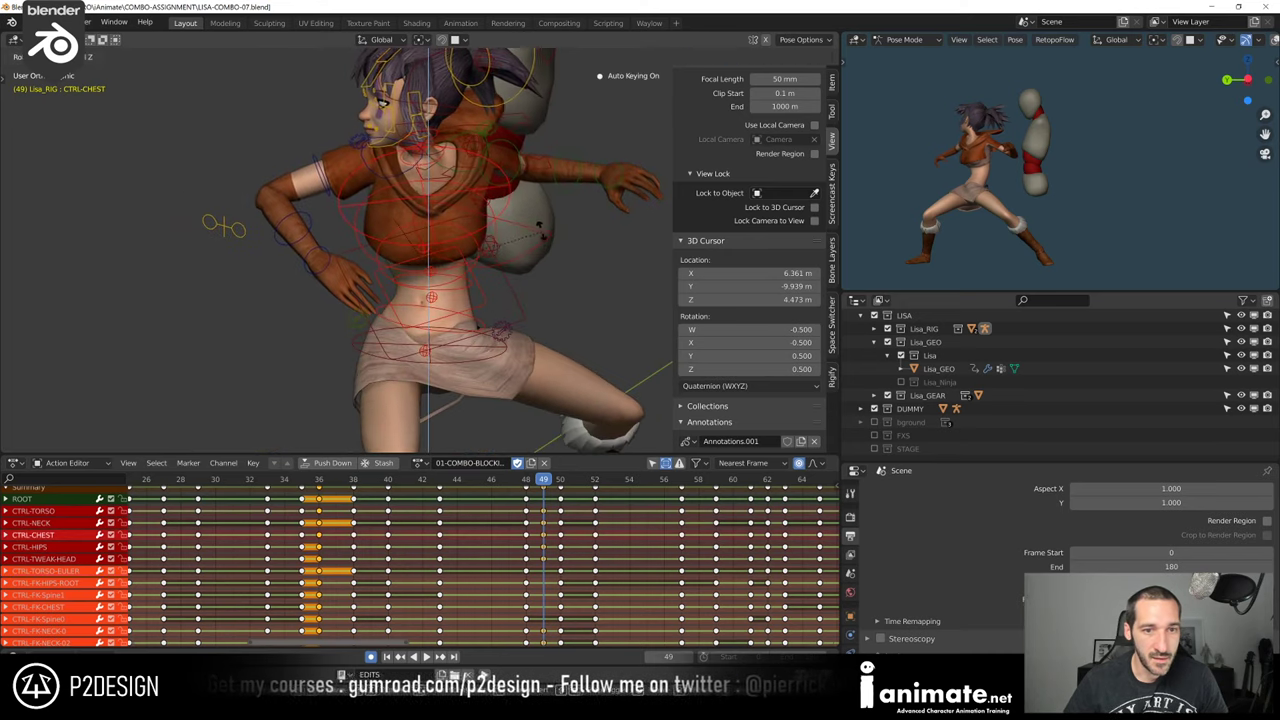
pyautogui.rightClick(543, 229)
pyautogui.moveTo(549, 160); pyautogui.dragTo(558, 227, button='middle')
pyautogui.press('r')
pyautogui.press('z')
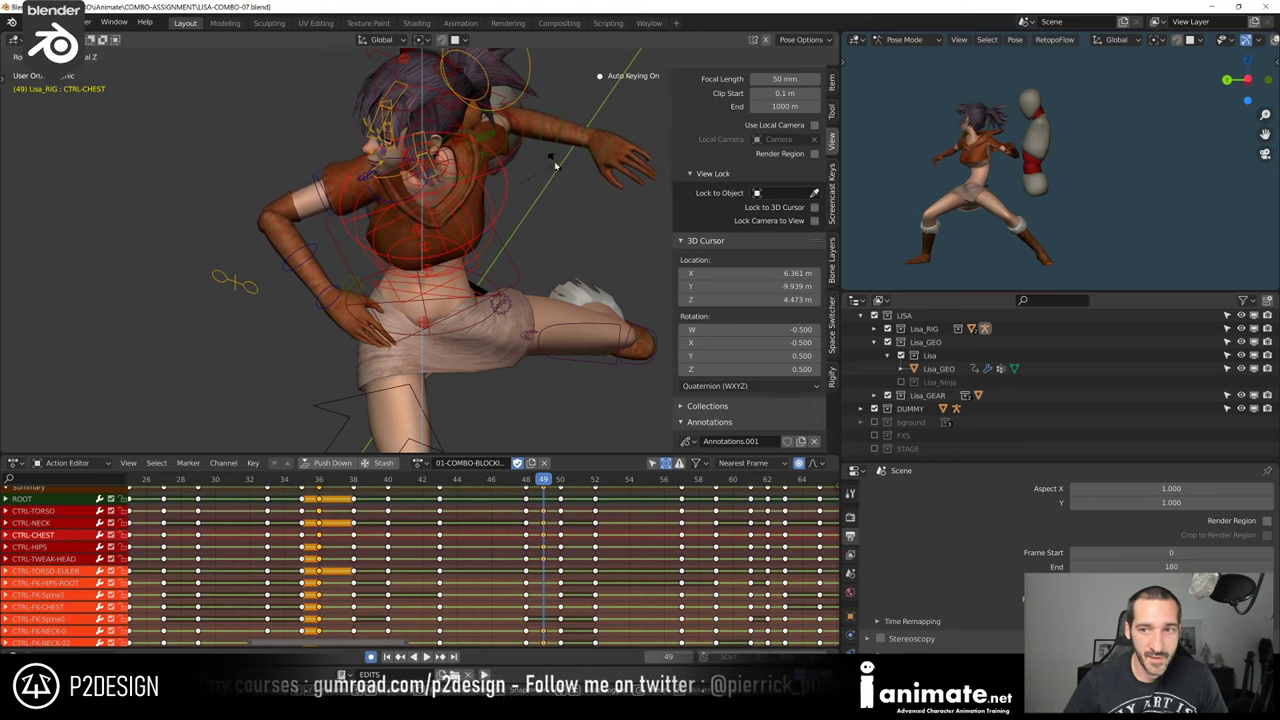
pyautogui.click(554, 160)
# Refine the chest control with a -3.16° tilt in the view plane and further turns about global Z
pyautogui.moveTo(554, 160); pyautogui.dragTo(496, 132, button='middle')
pyautogui.press('r')
pyautogui.press('z')
pyautogui.click(523, 163)
pyautogui.press('r')
pyautogui.click(418, 106)
pyautogui.press('r')
pyautogui.press('z')
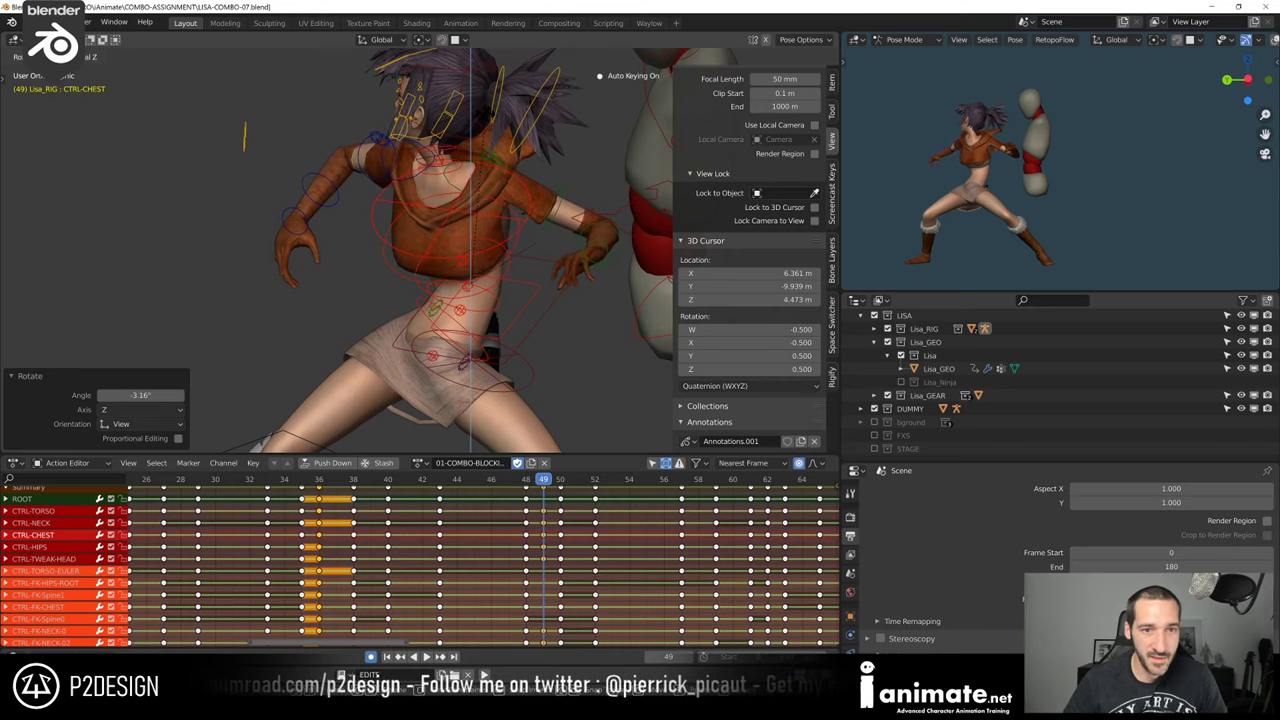
pyautogui.click(485, 117)
# Adjust the rotation of the right FK upper arm control
pyautogui.moveTo(298, 142); pyautogui.dragTo(320, 250, button='middle')
pyautogui.click(313, 255)
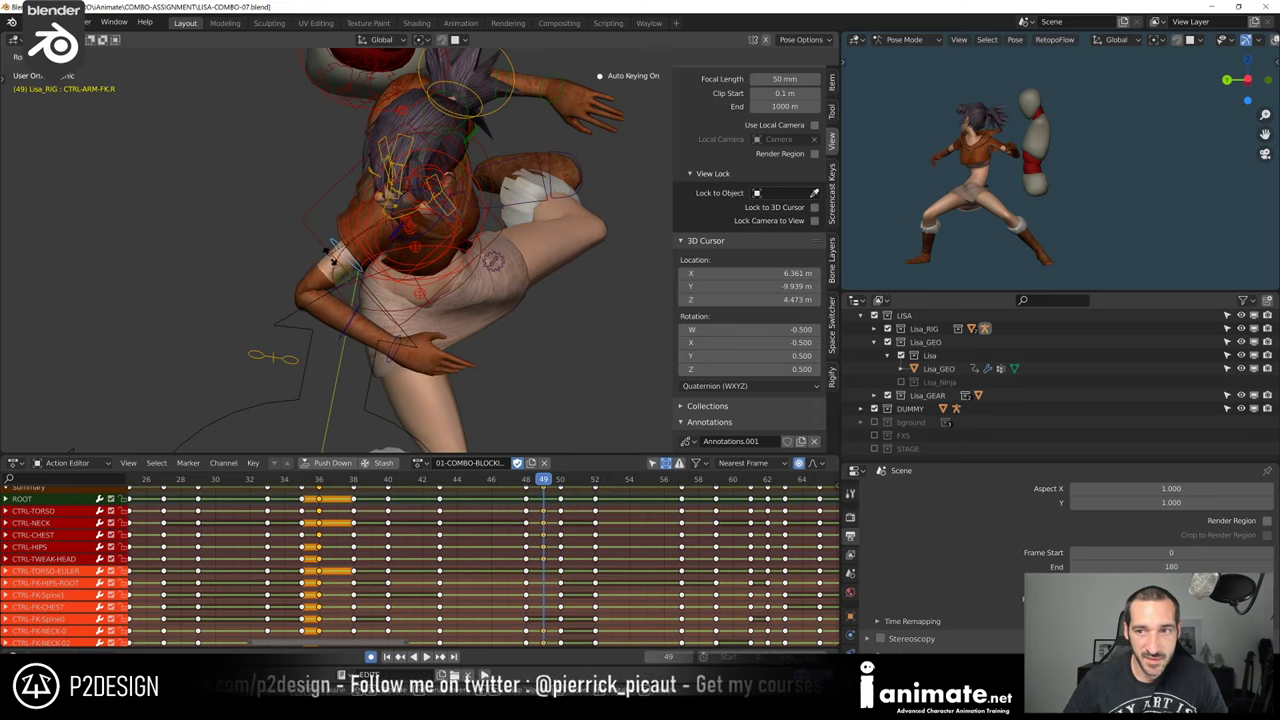
pyautogui.moveTo(336, 257); pyautogui.dragTo(339, 266)
pyautogui.moveTo(339, 266); pyautogui.dragTo(265, 190, button='middle')
# Bend the right FK forearm control -10.8° about its local Z axis
pyautogui.click(322, 240)
pyautogui.moveTo(322, 240); pyautogui.dragTo(370, 262, button='middle')
pyautogui.moveTo(370, 263); pyautogui.dragTo(361, 284)
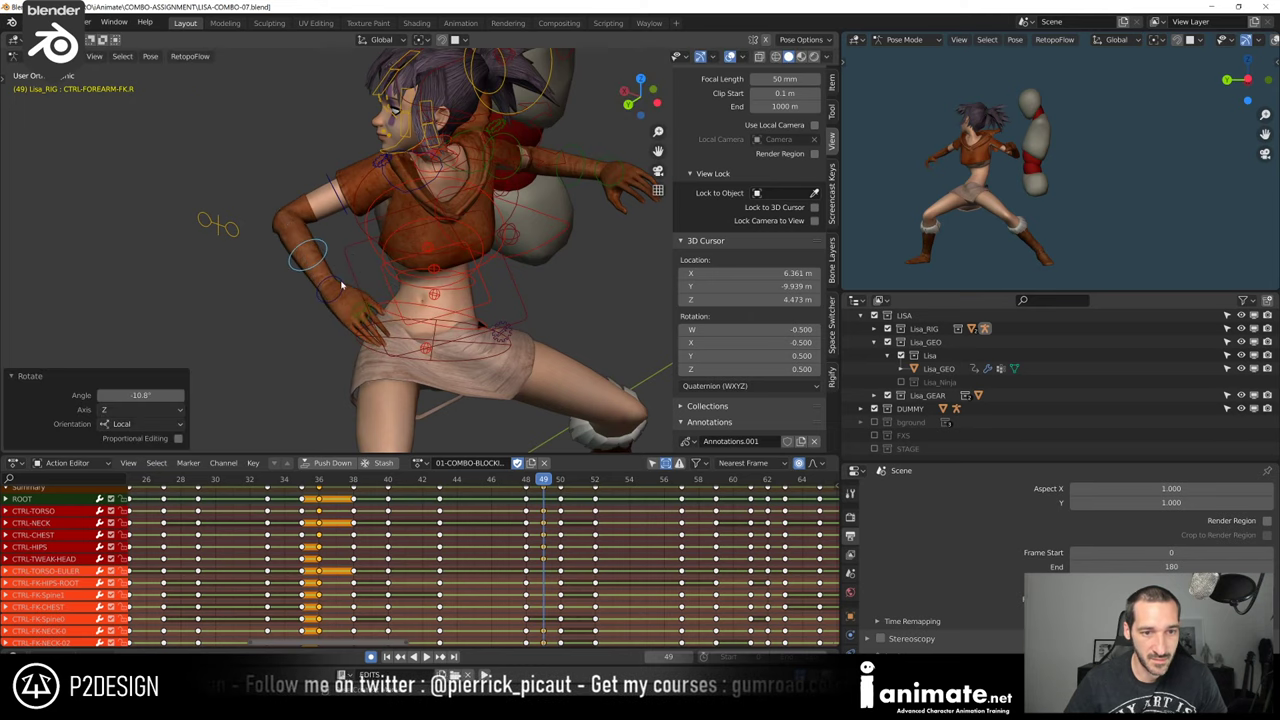
# Rotate the right FK hand control 9.1° in the view plane
pyautogui.click(341, 285)
pyautogui.moveTo(341, 285); pyautogui.dragTo(343, 333, button='middle')
pyautogui.press('r')
pyautogui.click(502, 238)
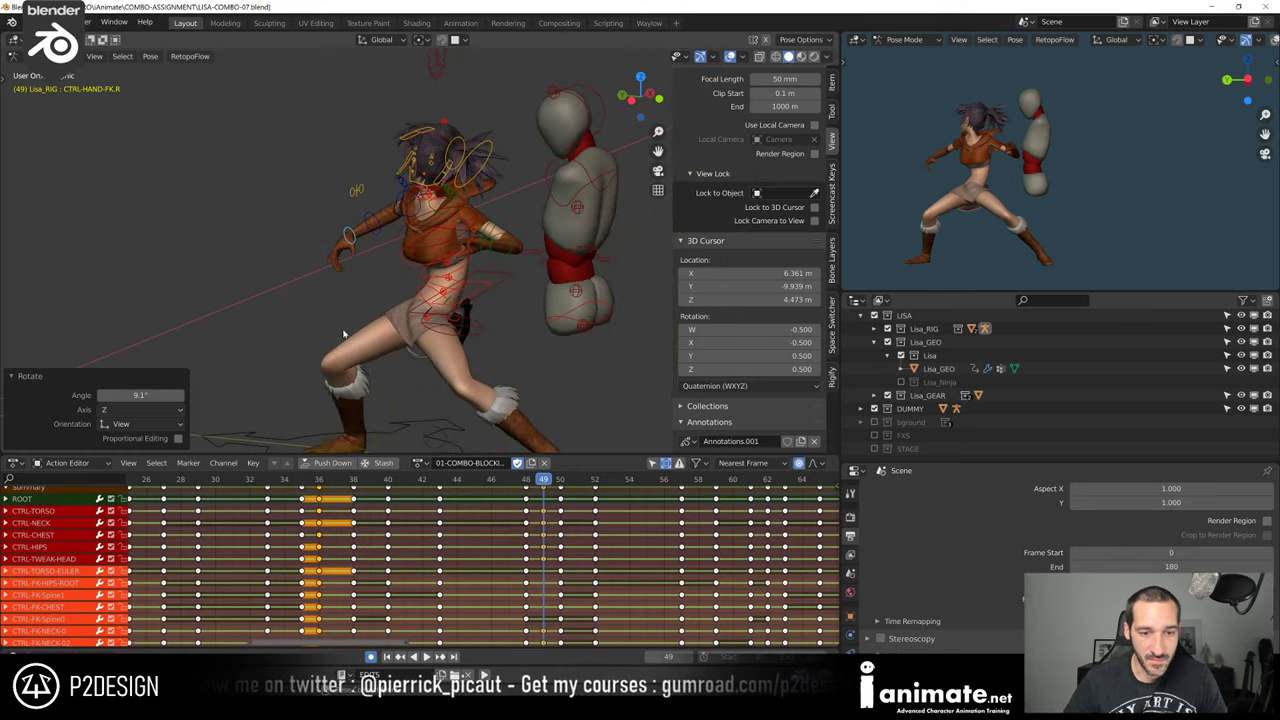
# Scrub between frames 48 and 49 to compare the poses
pyautogui.click(525, 480)
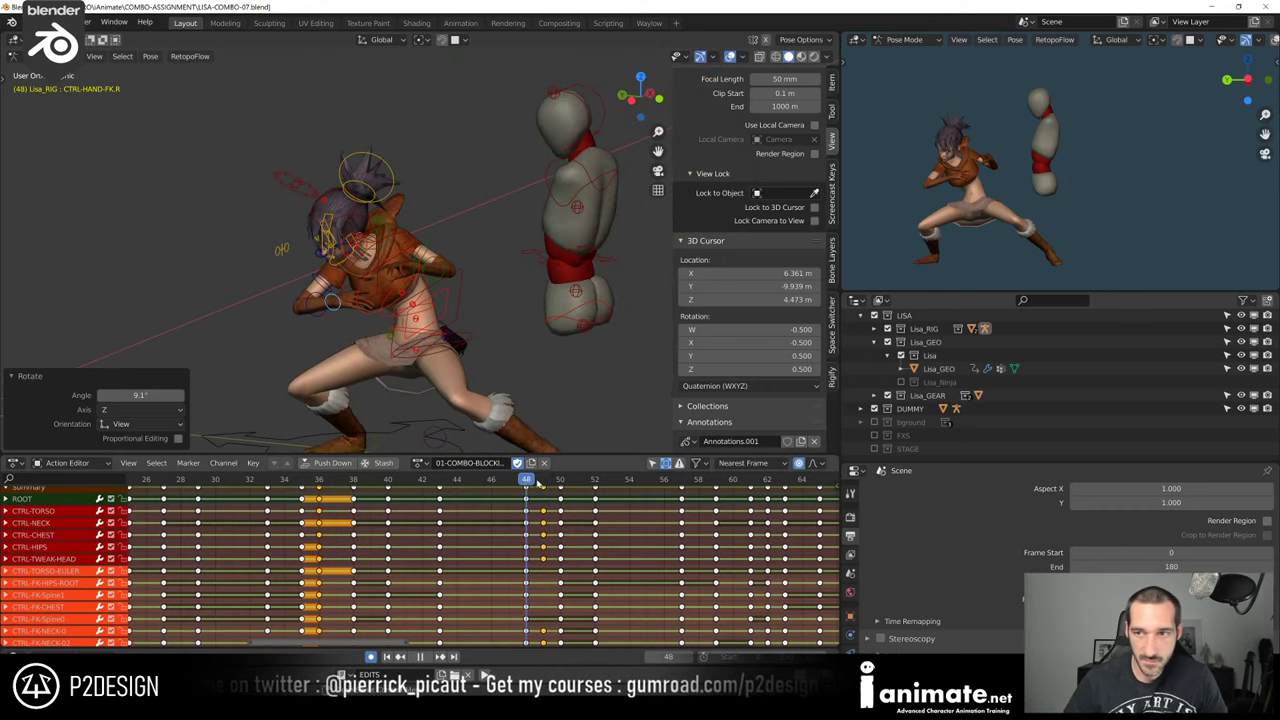
pyautogui.moveTo(538, 482)
pyautogui.mouseDown()
pyautogui.moveTo(516, 491)
pyautogui.moveTo(543, 494)
pyautogui.mouseUp()
pyautogui.click(537, 484)
pyautogui.keyDown('shift'); pyautogui.moveTo(474, 347); pyautogui.dragTo(477, 329, button='middle'); pyautogui.keyUp('shift')
# Apply a pose breakdown of 0.627% to the torso control at frame 49, between keyframes 48 and 50
pyautogui.click(484, 287)
pyautogui.moveTo(548, 484)
pyautogui.mouseDown()
pyautogui.moveTo(520, 490)
pyautogui.moveTo(543, 490)
pyautogui.mouseUp()
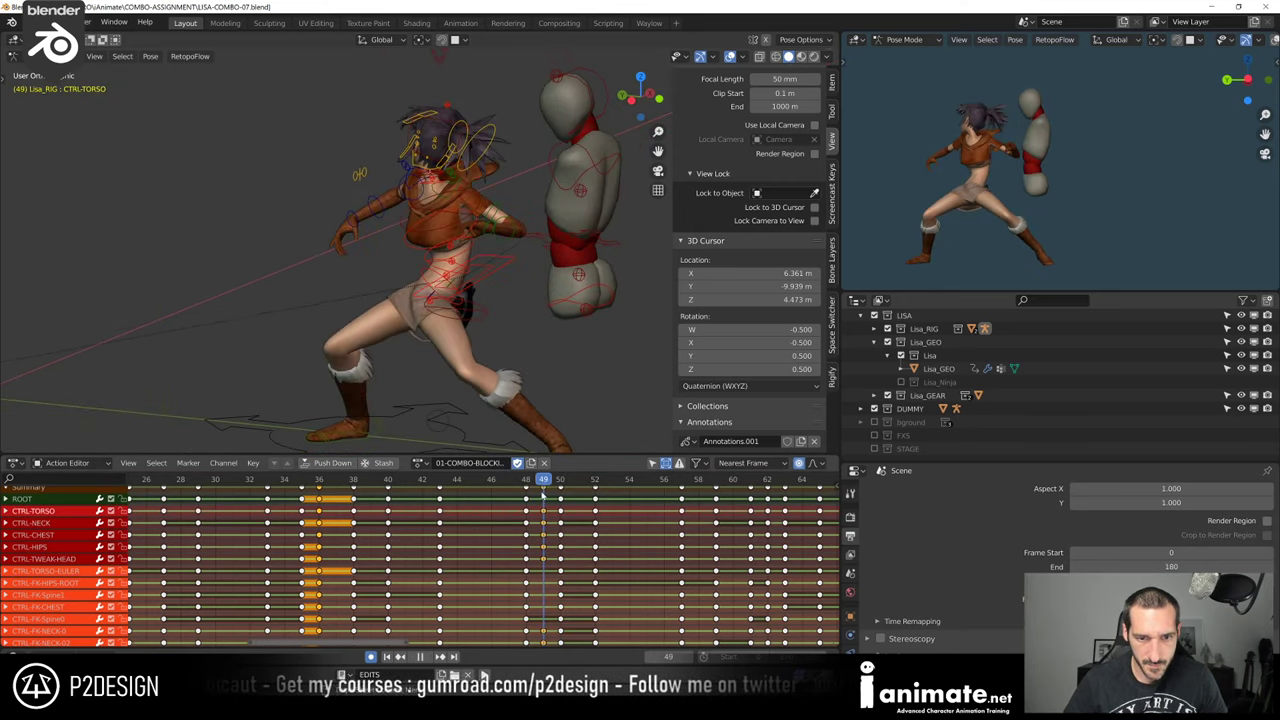
pyautogui.moveTo(512, 302); pyautogui.dragTo(541, 317, button='middle')
pyautogui.hotkey('shift', 'e')
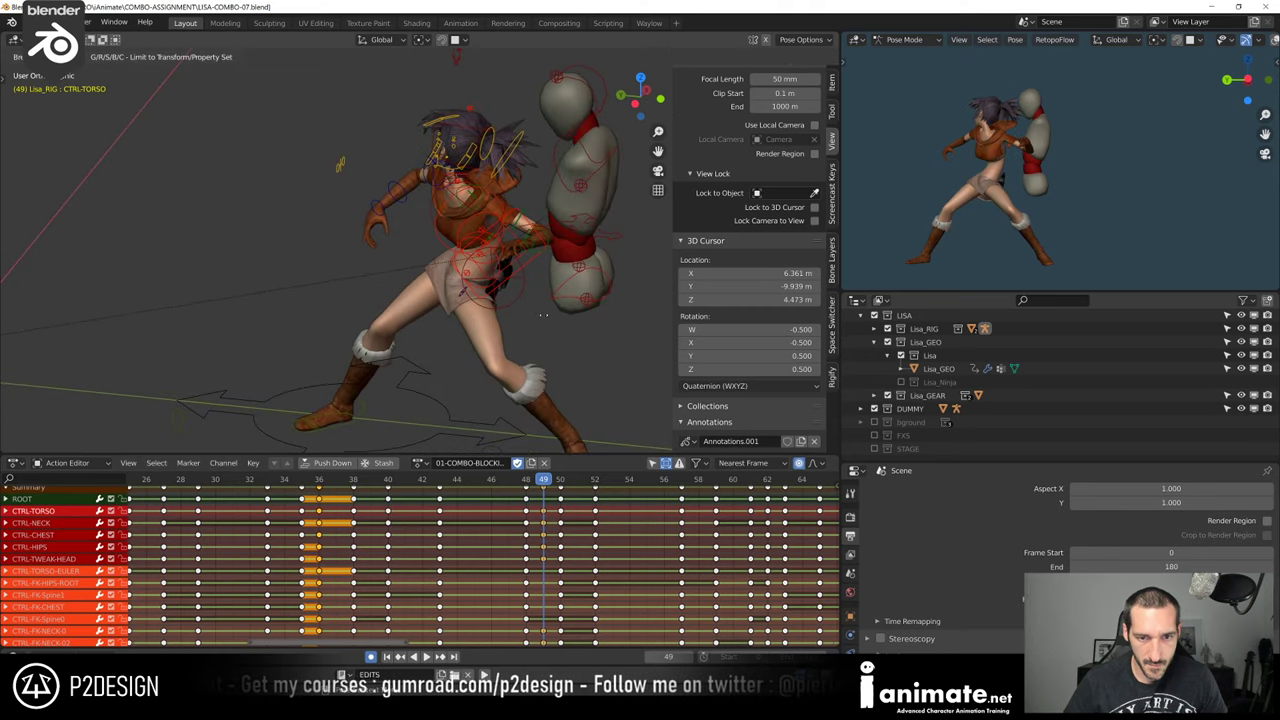
pyautogui.click(535, 308)
# Move the torso control about -0.038, 0.078 and -0.041 m in X, Y and Z, and rotate it -0.716° about global Z
pyautogui.press('g')
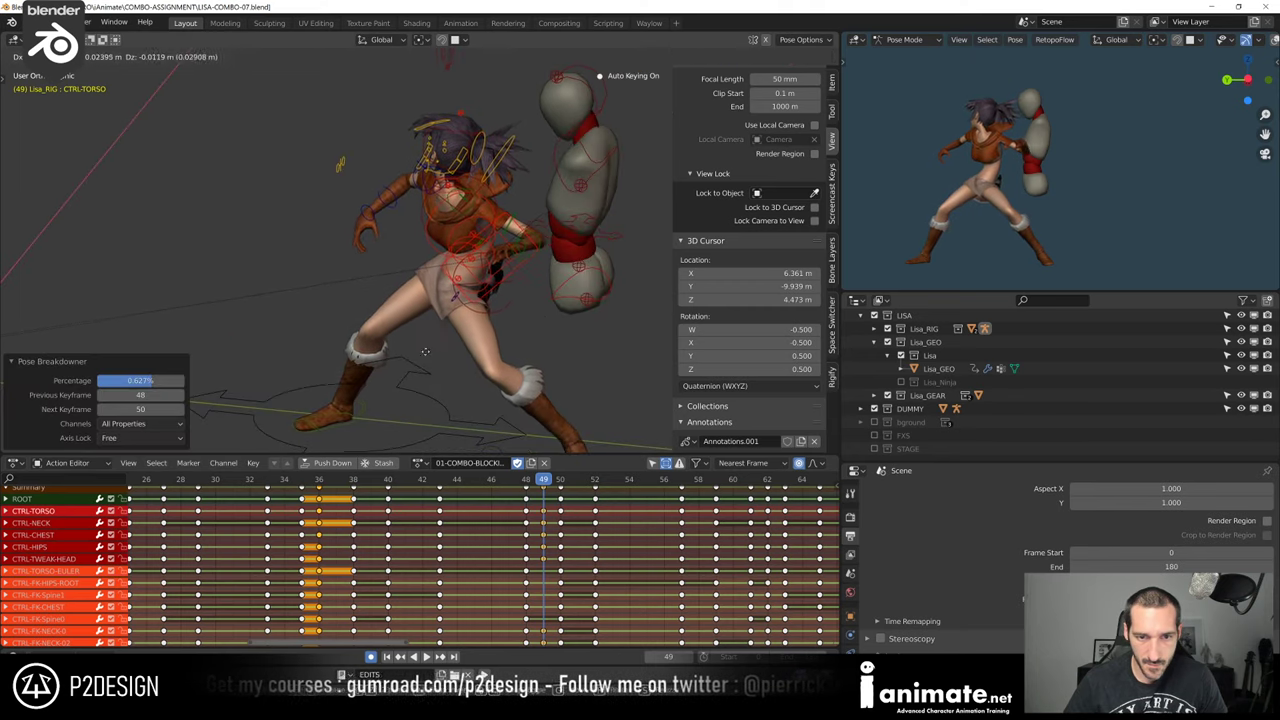
pyautogui.click(392, 389)
pyautogui.press('r')
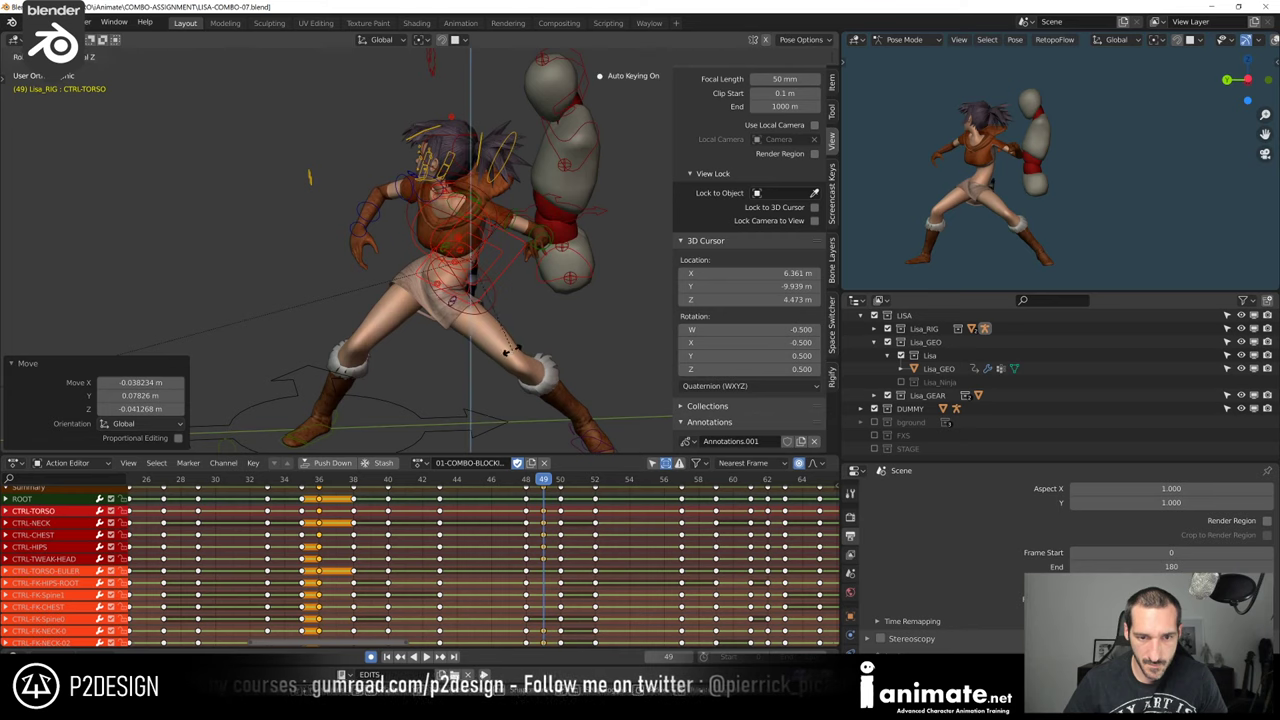
pyautogui.click(512, 353)
pyautogui.moveTo(512, 353); pyautogui.dragTo(536, 372, button='middle')
pyautogui.scroll(-3, 499, 373)
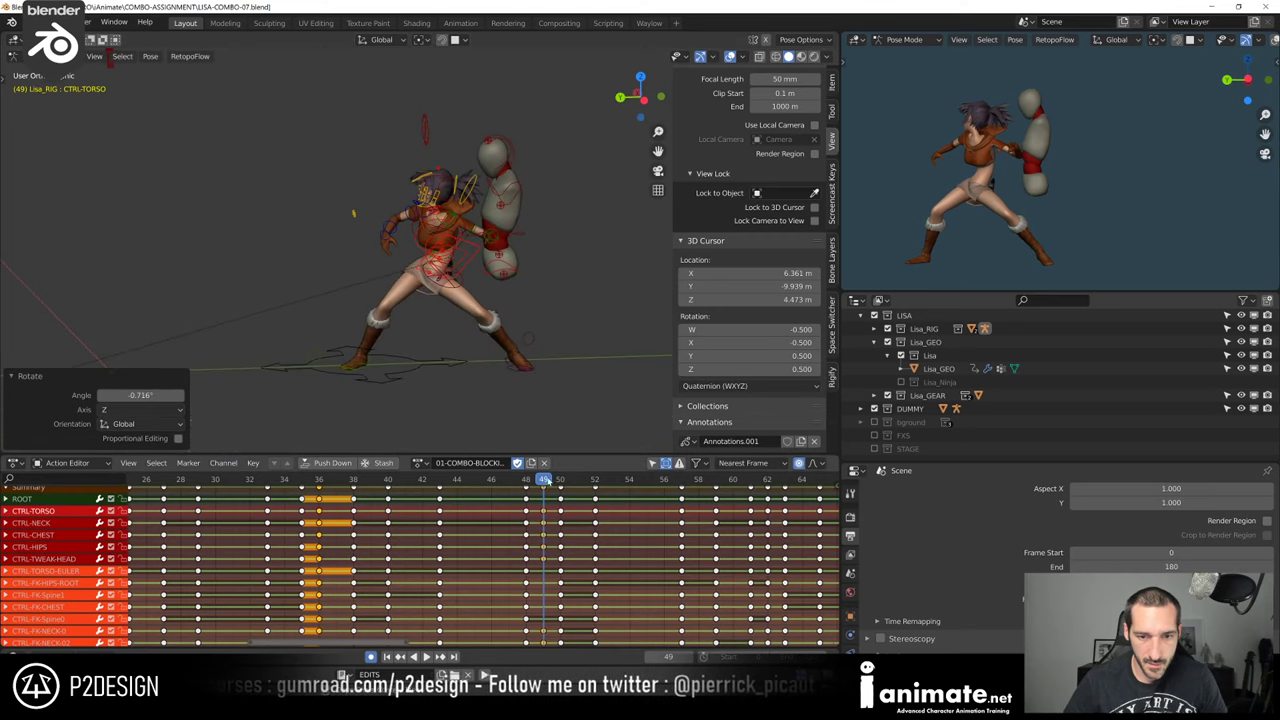
pyautogui.moveTo(543, 480)
pyautogui.mouseDown()
pyautogui.moveTo(560, 479)
pyautogui.moveTo(543, 486)
pyautogui.mouseUp()
# Rotate the torso control slightly in the view plane at frame 49
pyautogui.scroll(3, 477, 349)
pyautogui.moveTo(476, 316)
pyautogui.mouseDown(button='middle')
pyautogui.moveTo(500, 320)
pyautogui.moveTo(489, 325)
pyautogui.mouseUp(button='middle')
pyautogui.press('r')
pyautogui.click(512, 326)
# Rotate the chest control in the side view and 3.58° about global Z, checking it against frame 48
pyautogui.click(463, 190)
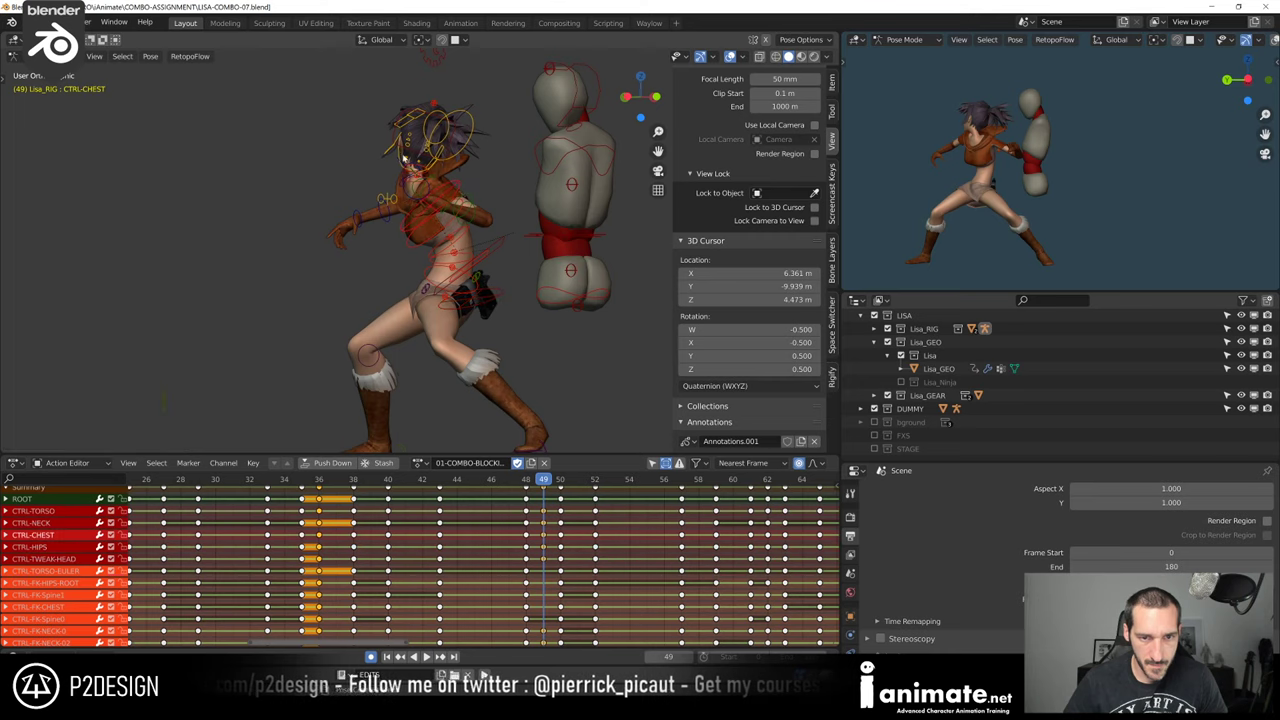
pyautogui.press('r')
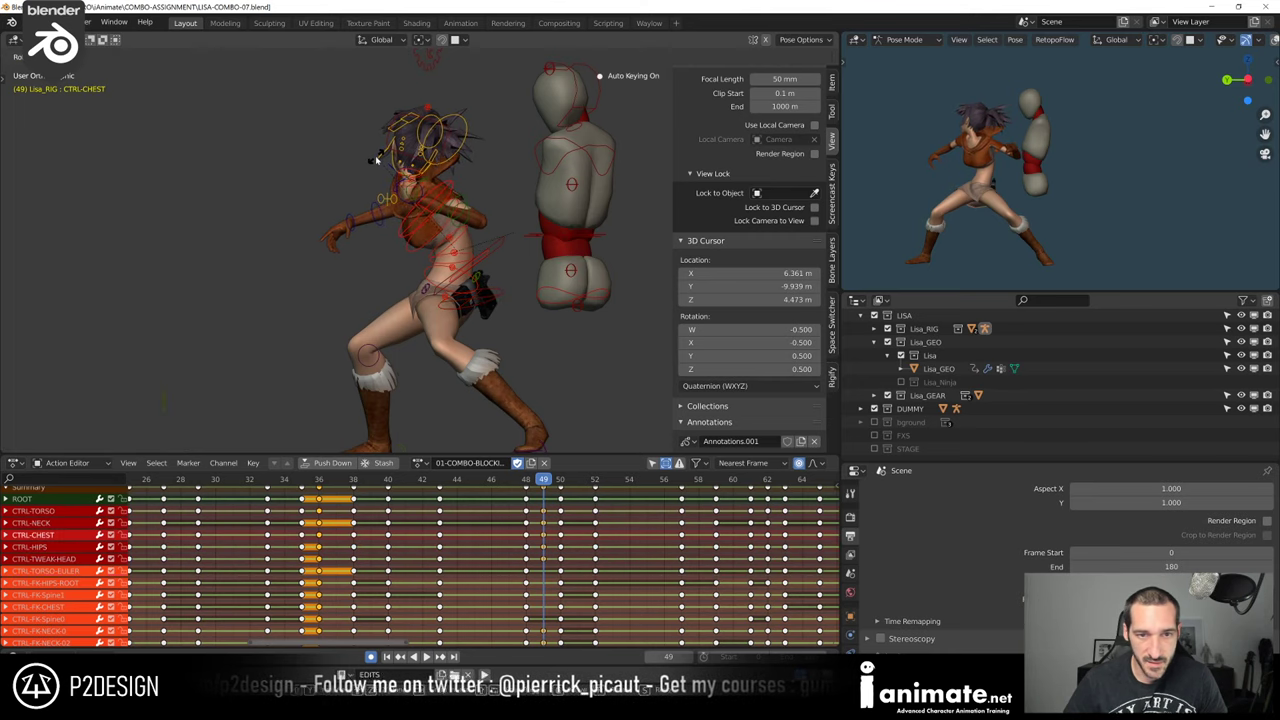
pyautogui.click(376, 160)
pyautogui.moveTo(376, 160); pyautogui.dragTo(555, 240, button='middle')
pyautogui.press('r')
pyautogui.press('z')
pyautogui.click(570, 372)
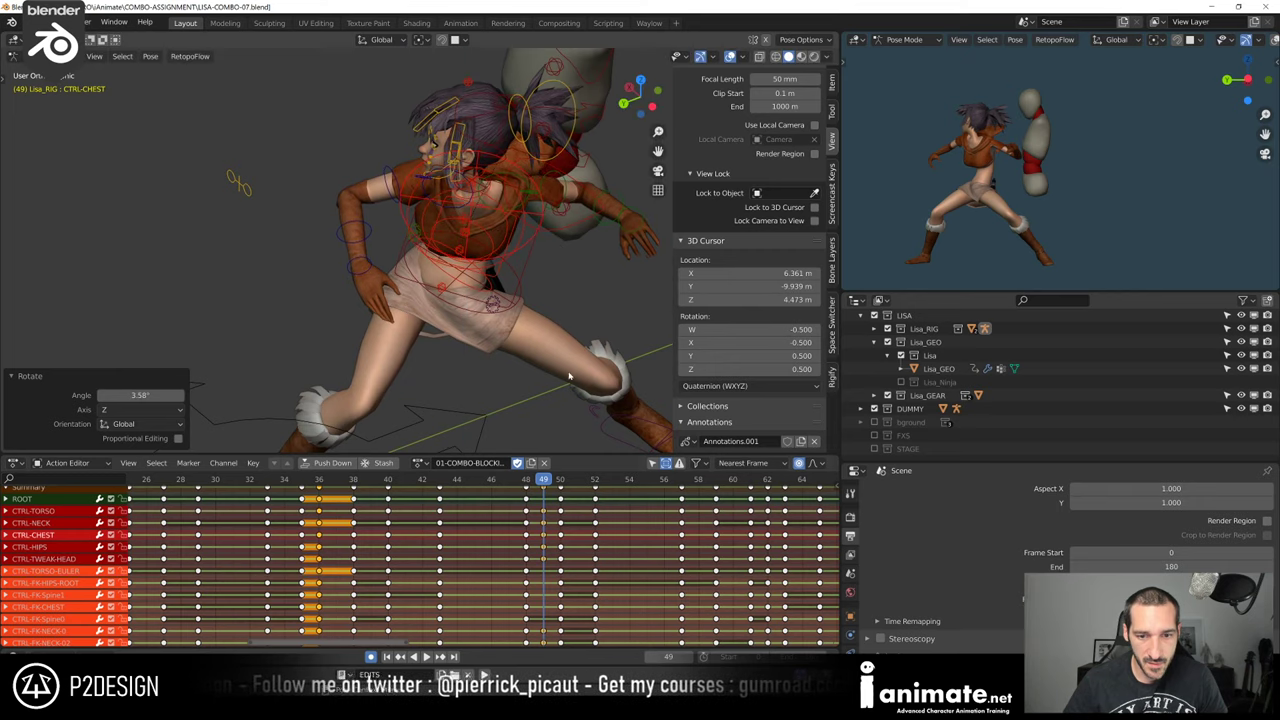
pyautogui.click(525, 479)
pyautogui.moveTo(535, 483); pyautogui.dragTo(543, 483)
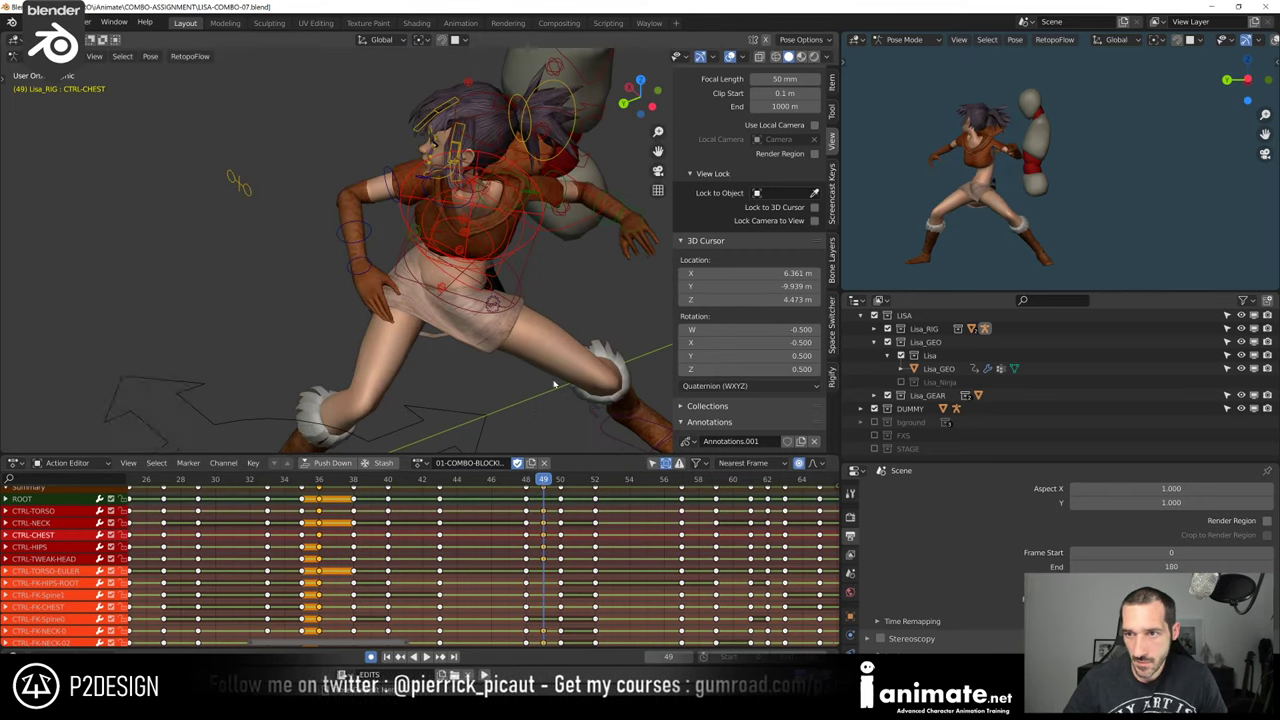
# Rotate the lower FK neck control in several view-plane adjustments, ending with a -7.47° rotation
pyautogui.moveTo(554, 383); pyautogui.dragTo(460, 260, button='middle')
pyautogui.scroll(3, 516, 300)
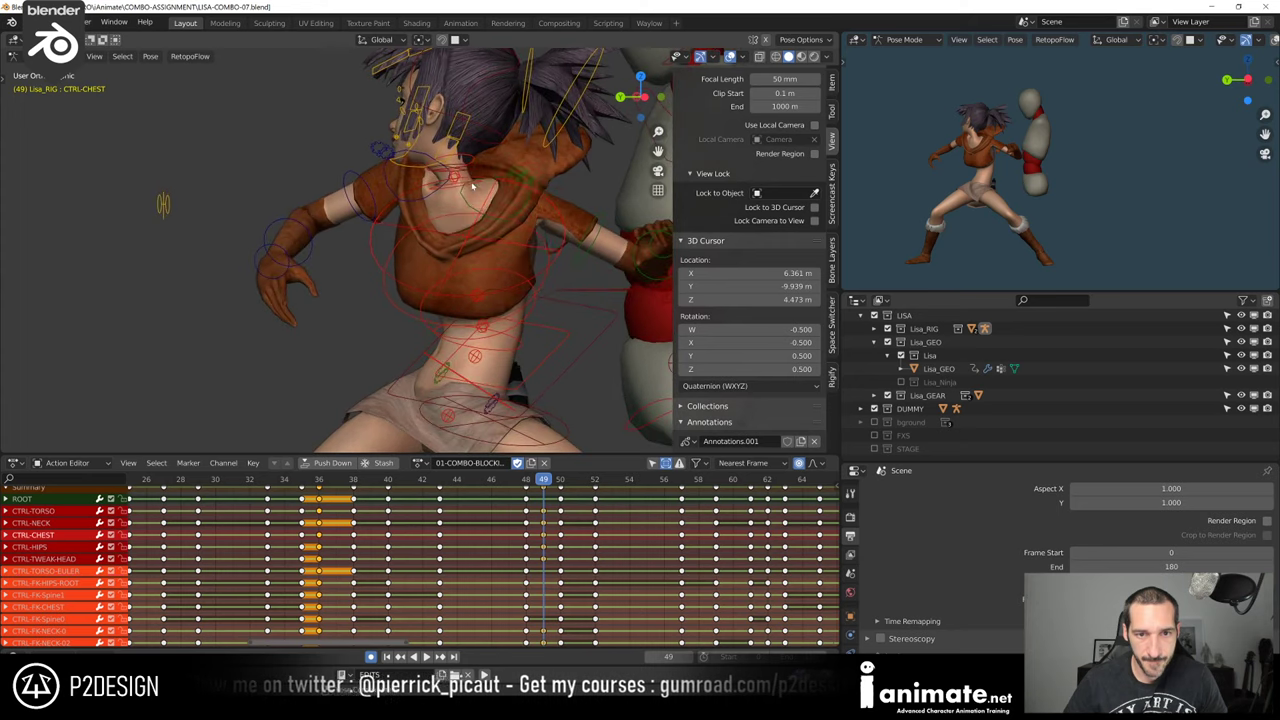
pyautogui.click(472, 187)
pyautogui.moveTo(472, 187); pyautogui.dragTo(335, 182, button='middle')
pyautogui.click(489, 188)
pyautogui.click(322, 170)
pyautogui.press('r')
pyautogui.click(279, 166)
pyautogui.press('r')
pyautogui.click(247, 174)
pyautogui.press('r')
pyautogui.click(259, 174)
pyautogui.press('r')
pyautogui.click(543, 172)
pyautogui.press('r')
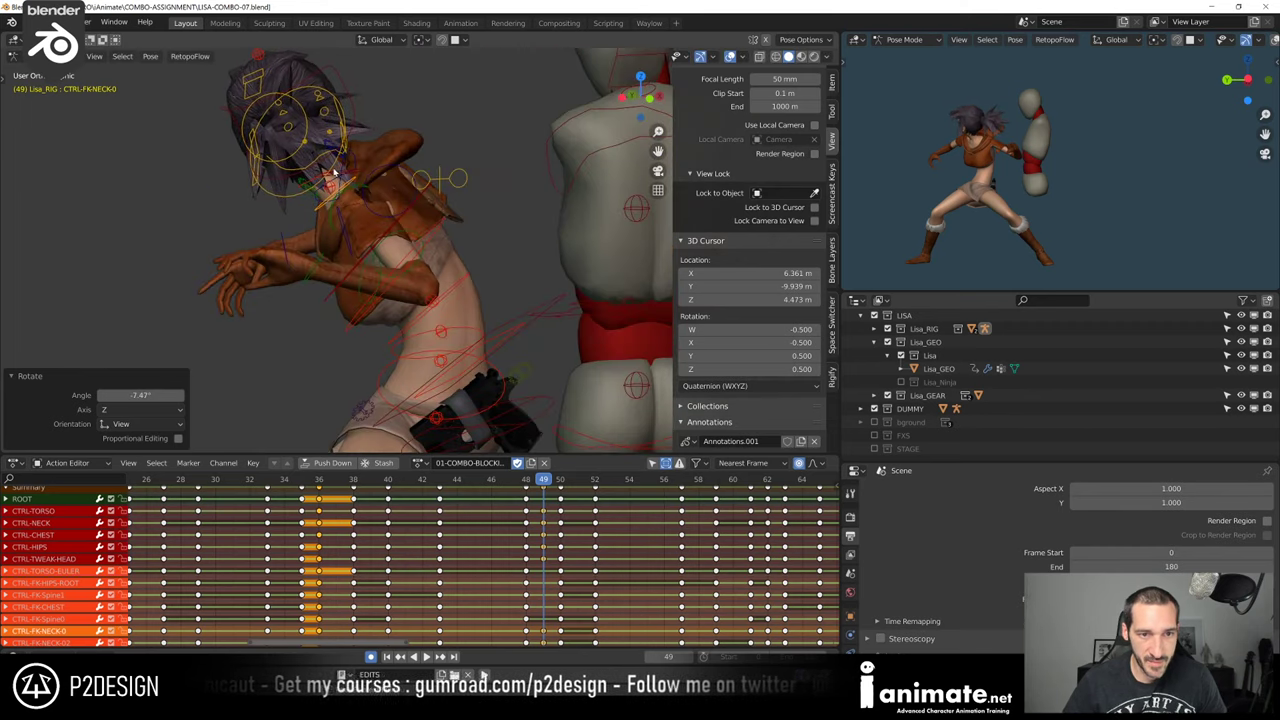
# Rotate the upper FK neck control in the view plane and 7.38° about global Z
pyautogui.click(341, 167)
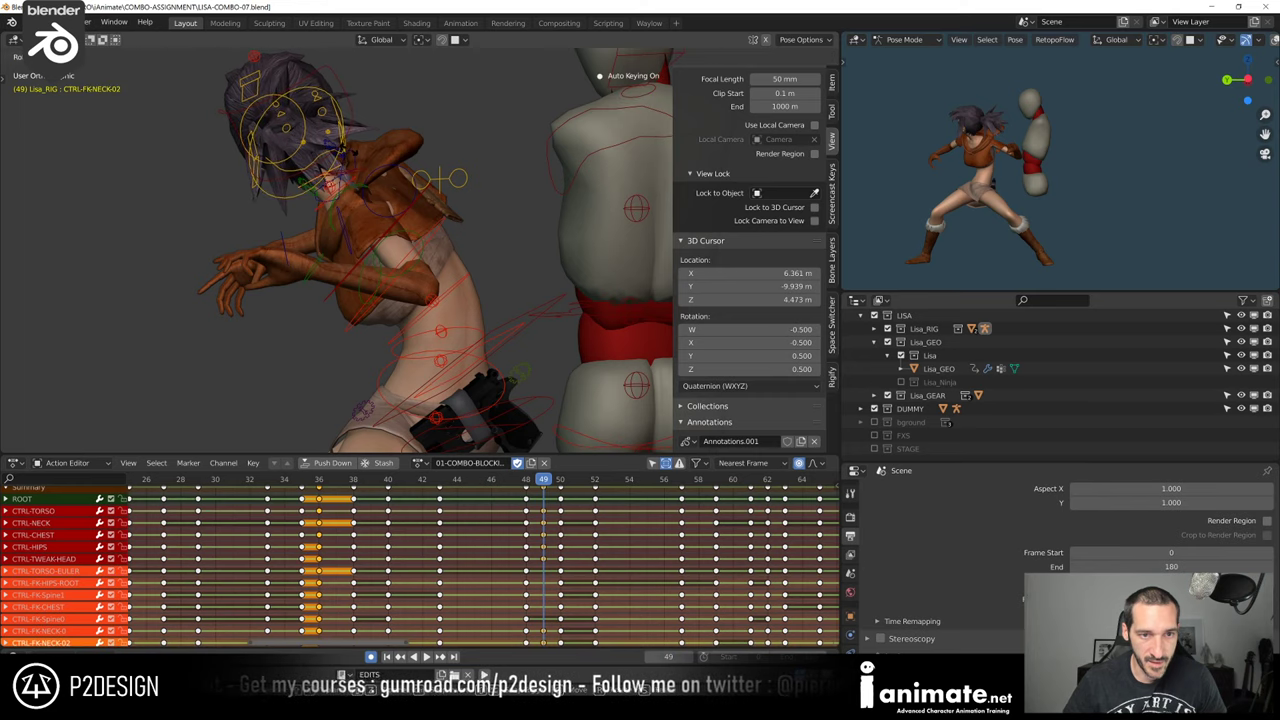
pyautogui.click(353, 127)
pyautogui.moveTo(353, 127); pyautogui.dragTo(615, 231, button='middle')
pyautogui.press('r')
pyautogui.click(372, 105)
pyautogui.click(454, 133)
pyautogui.click(497, 143)
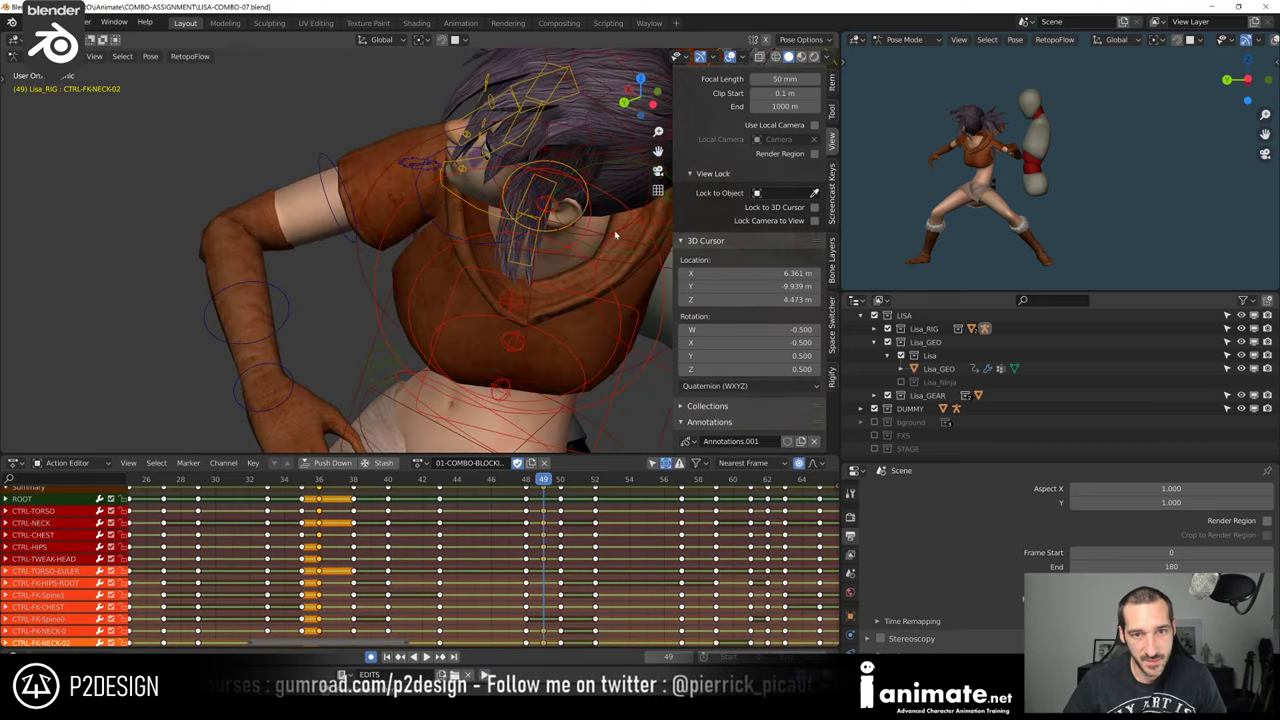
pyautogui.press('r')
pyautogui.press('z')
pyautogui.click(606, 182)
# Tilt the head tweak control -2.75° in the view plane
pyautogui.moveTo(606, 182); pyautogui.dragTo(531, 155, button='middle')
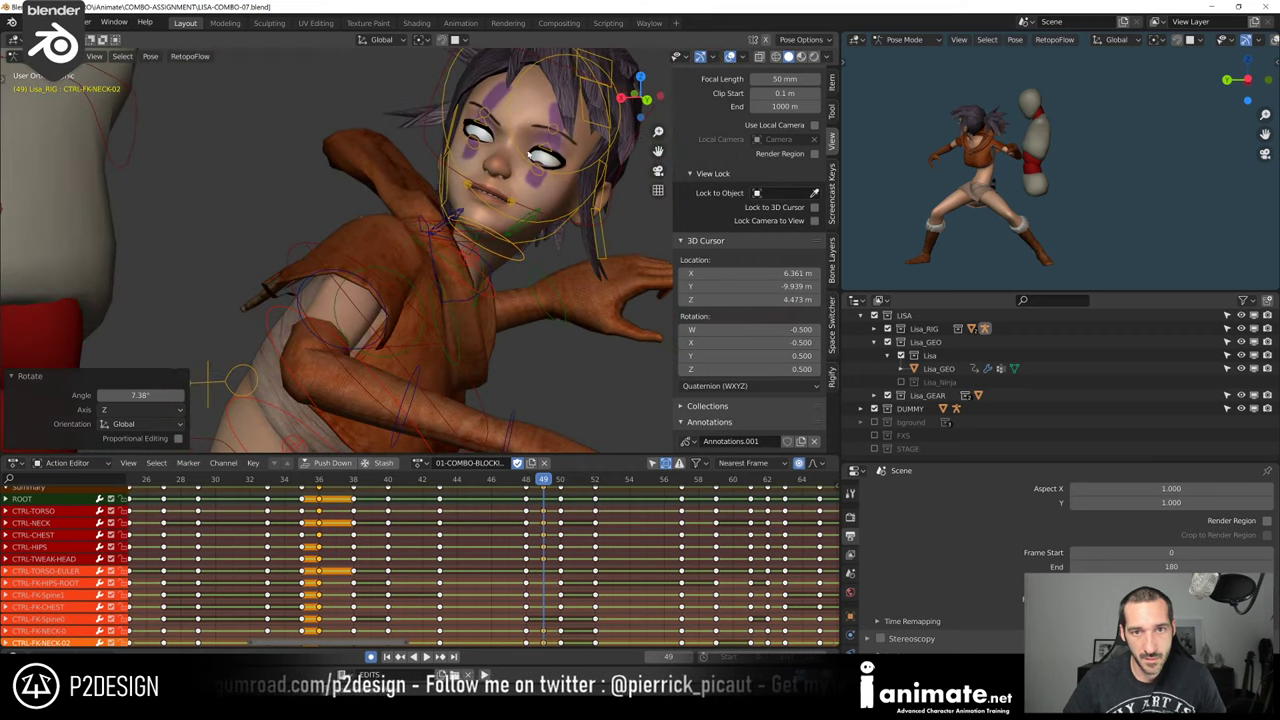
pyautogui.click(535, 53)
pyautogui.press('r')
pyautogui.click(540, 57)
pyautogui.scroll(-3, 359, 308)
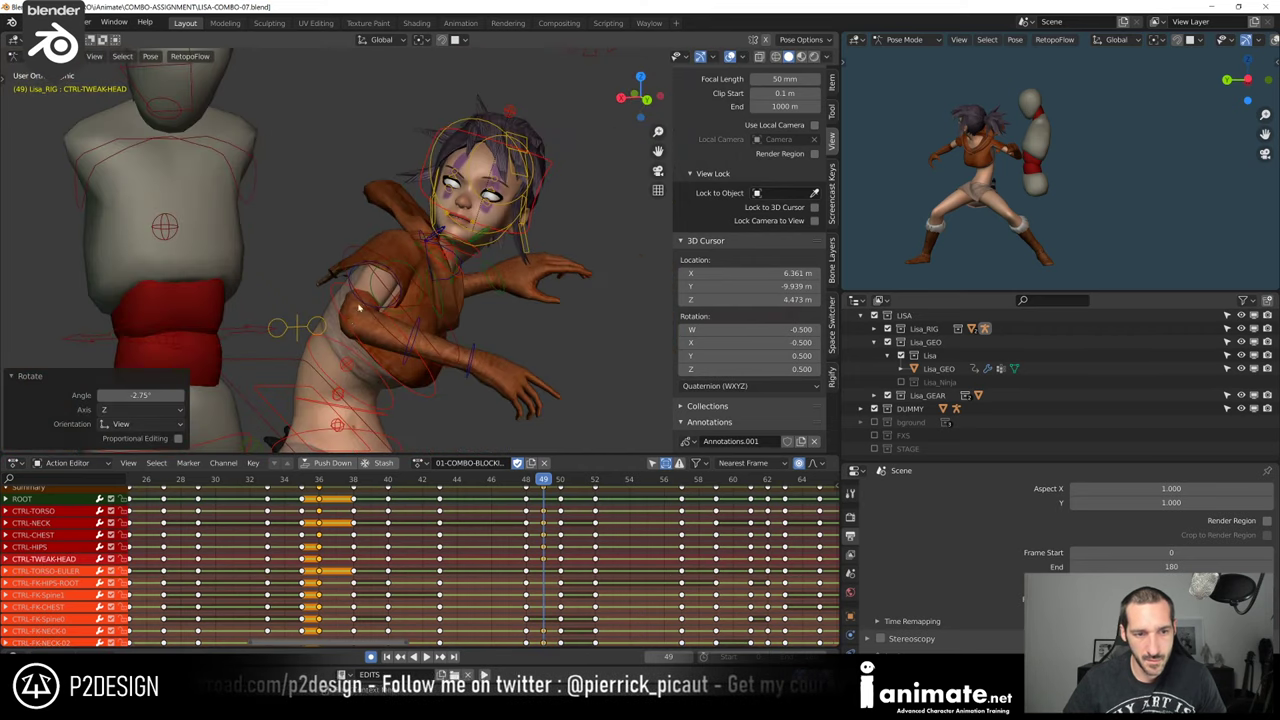
# Raise the eye target control about 0.38 m and shift it about -0.16 m further in Y to redirect the gaze
pyautogui.click(318, 327)
pyautogui.moveTo(318, 327); pyautogui.dragTo(344, 335, button='middle')
pyautogui.press('g')
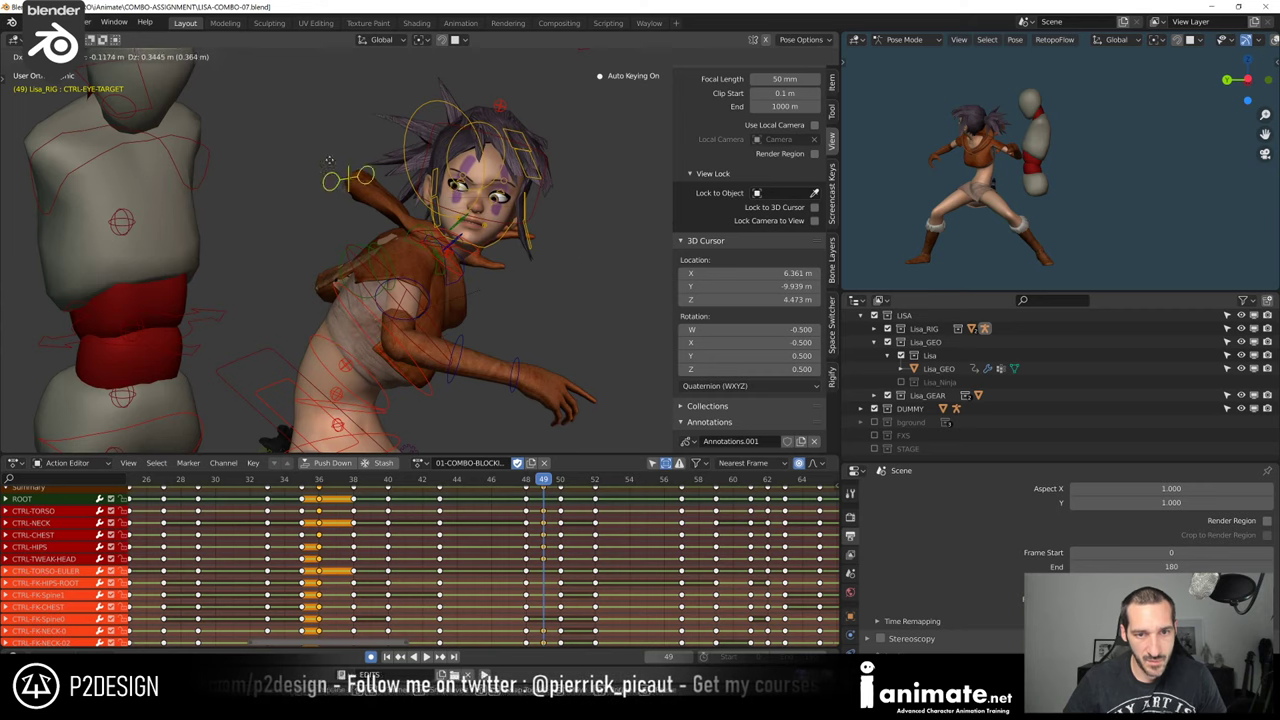
pyautogui.click(329, 160)
pyautogui.moveTo(329, 160); pyautogui.dragTo(363, 207, button='middle')
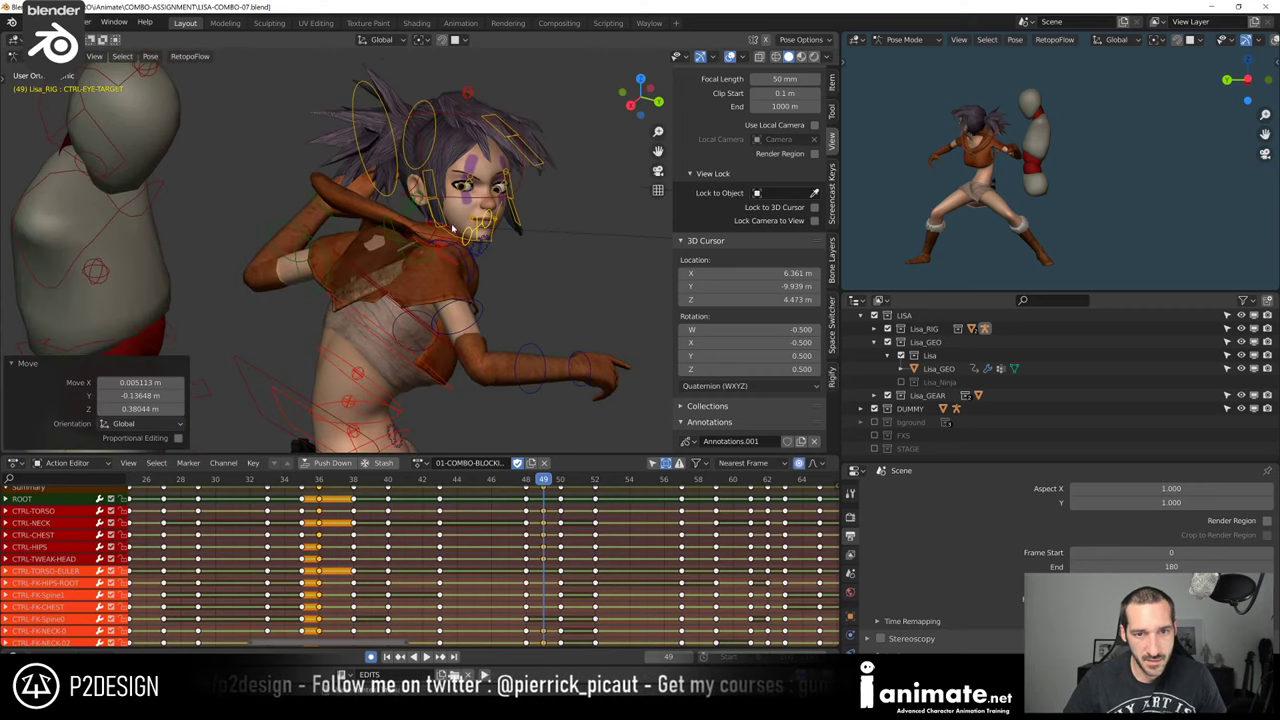
pyautogui.press('g')
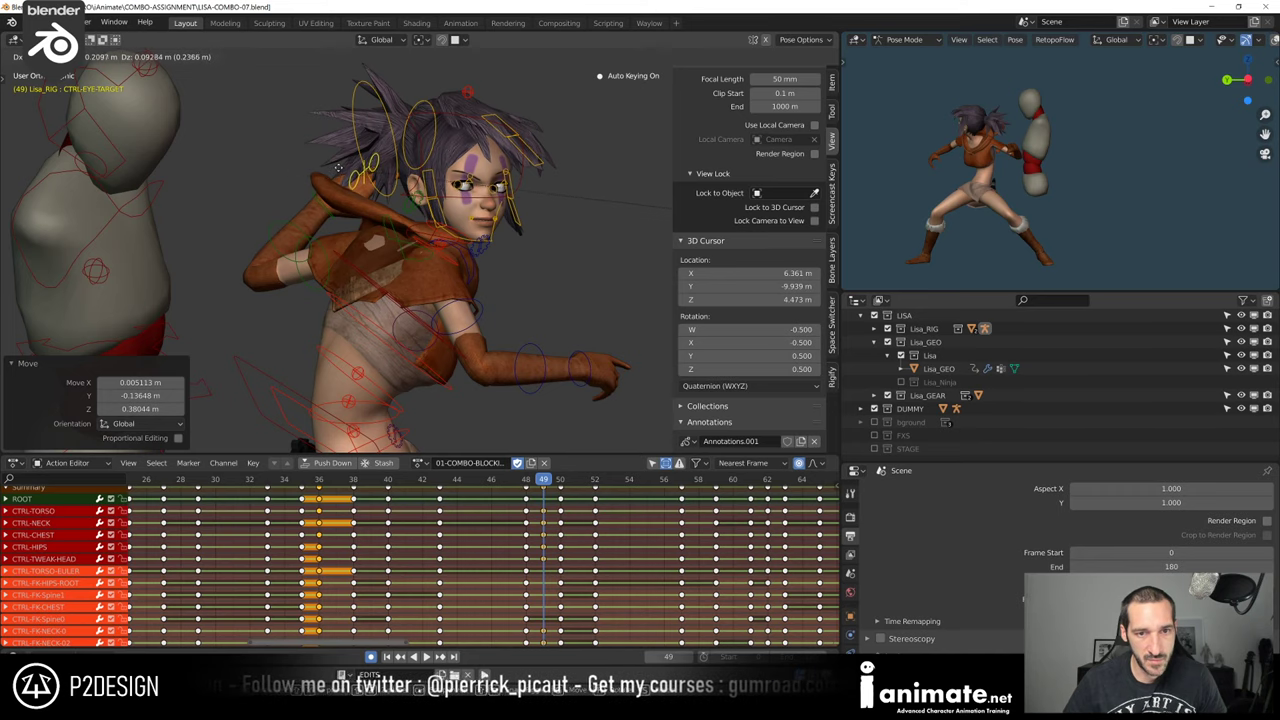
pyautogui.click(369, 178)
# Fine-tune the eye target position, finishing with a move of about -0.065 m in X and 0.074 m in Y
pyautogui.scroll(2, 460, 190)
pyautogui.moveTo(460, 190); pyautogui.dragTo(535, 200, button='middle')
pyautogui.press('g')
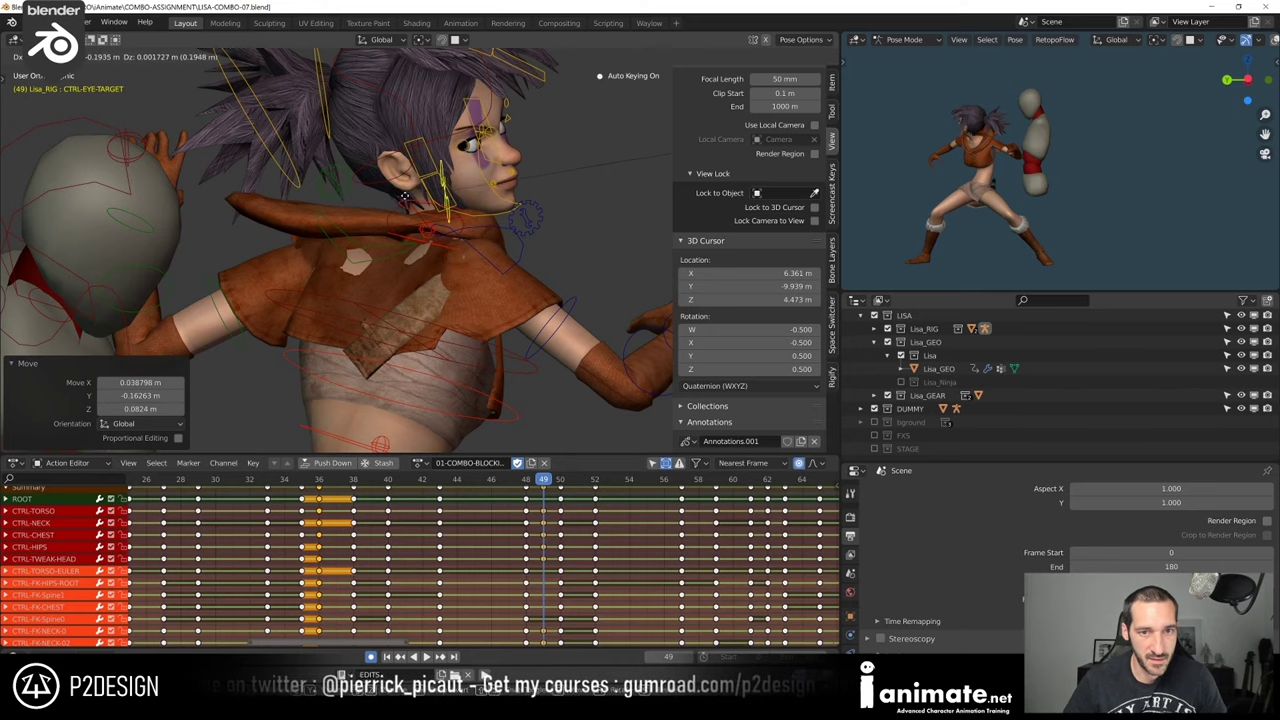
pyautogui.moveTo(458, 198); pyautogui.dragTo(491, 210, button='middle')
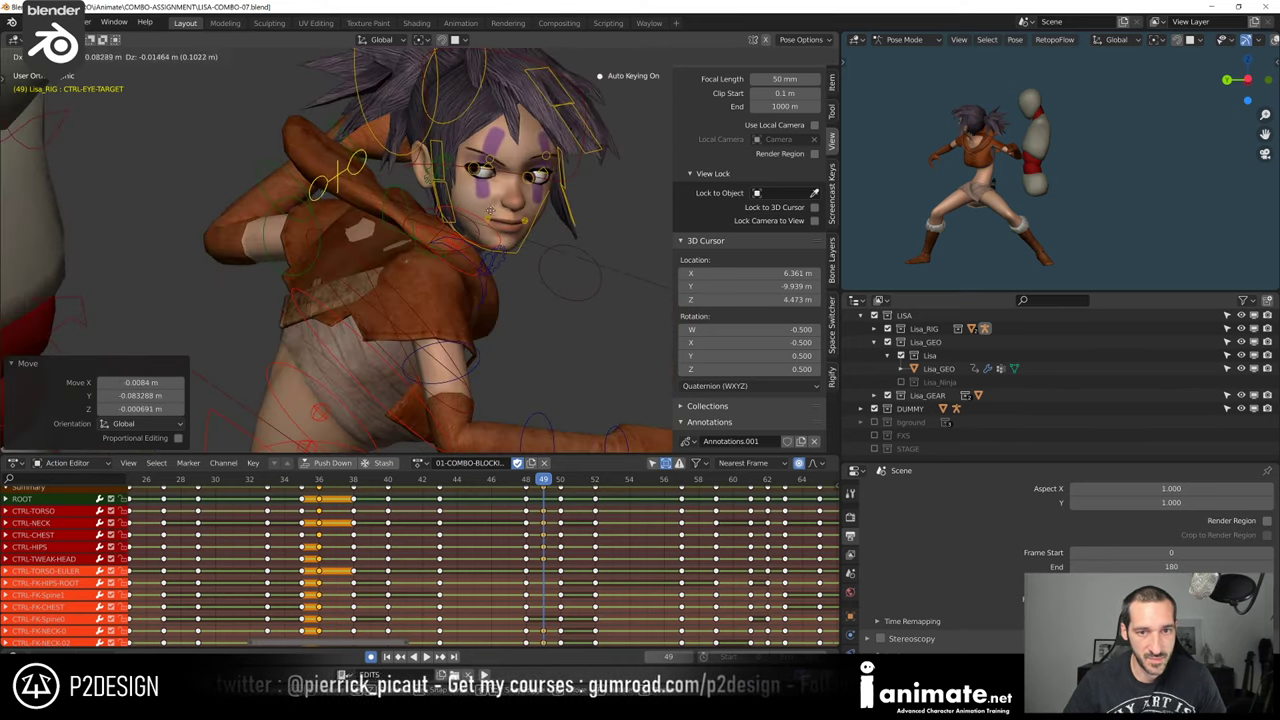
pyautogui.click(489, 201)
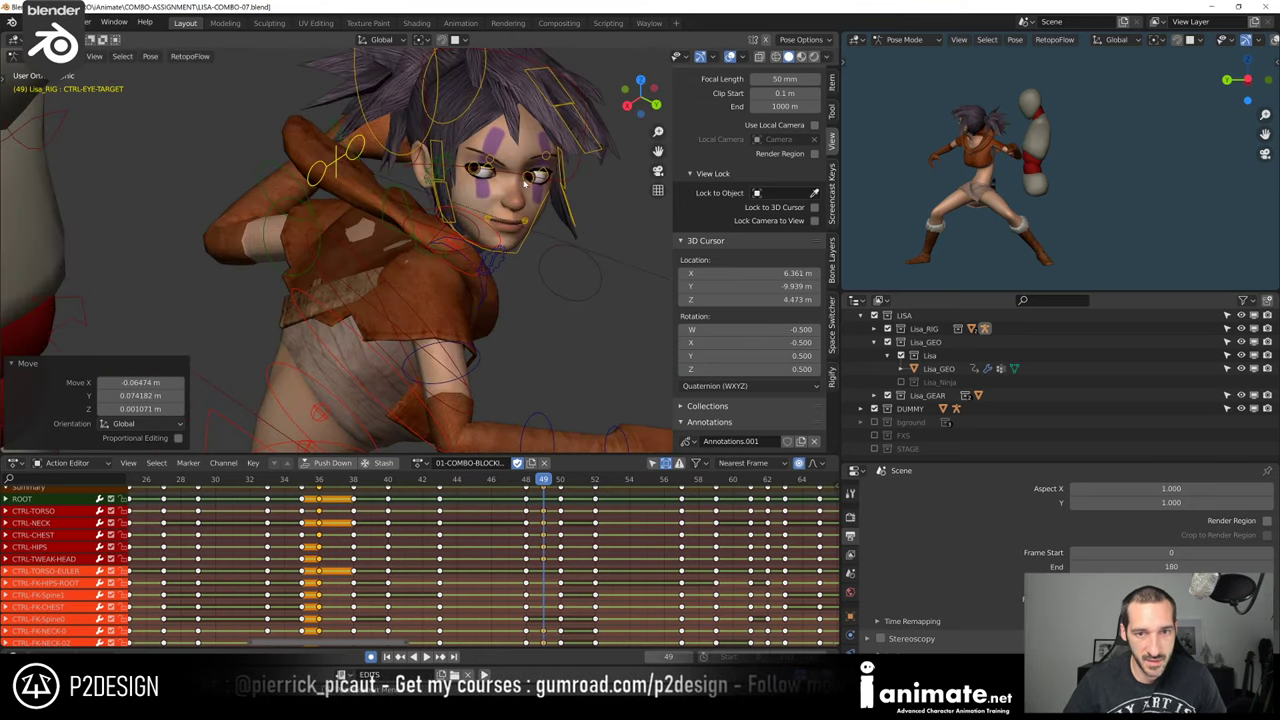
# Examine the frame 49 head and upper-body pose from several angles with the rig overlays hidden
pyautogui.click(527, 182)
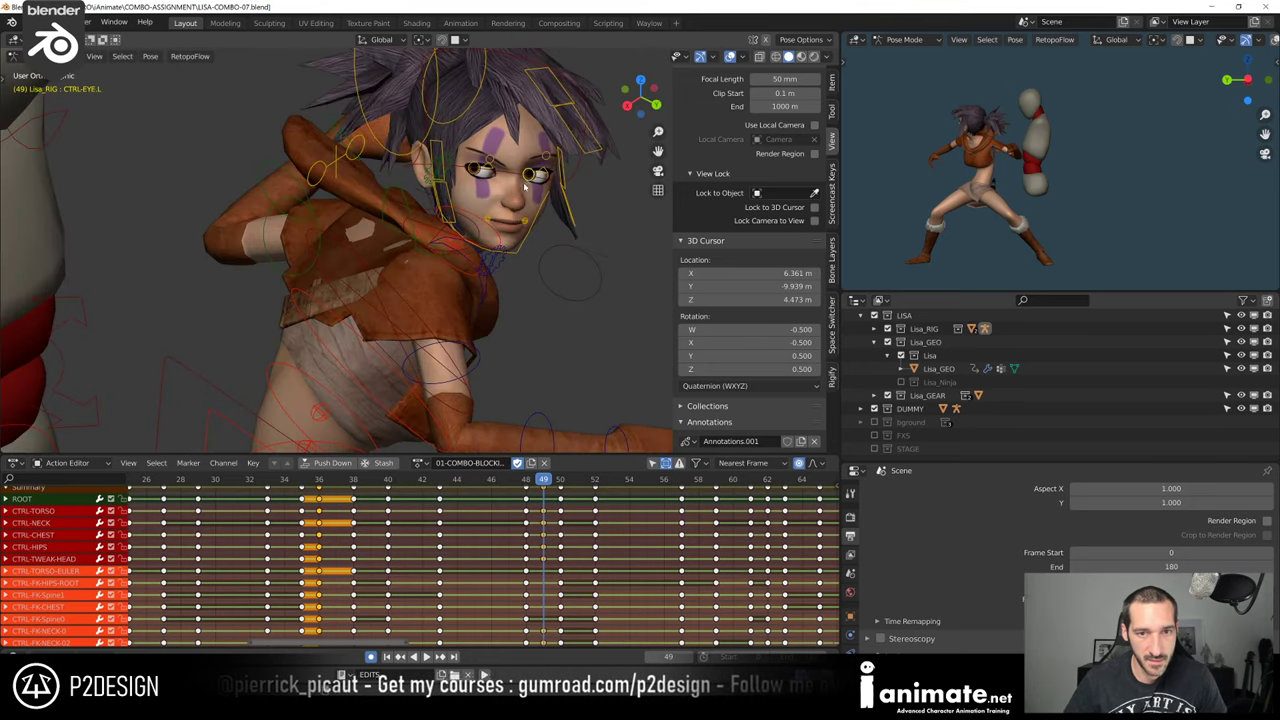
pyautogui.moveTo(524, 186); pyautogui.dragTo(430, 200, button='middle')
pyautogui.hotkey('alt', 'shift', 'z')
pyautogui.scroll(-4, 420, 220)
pyautogui.moveTo(350, 250); pyautogui.dragTo(387, 241, button='middle')
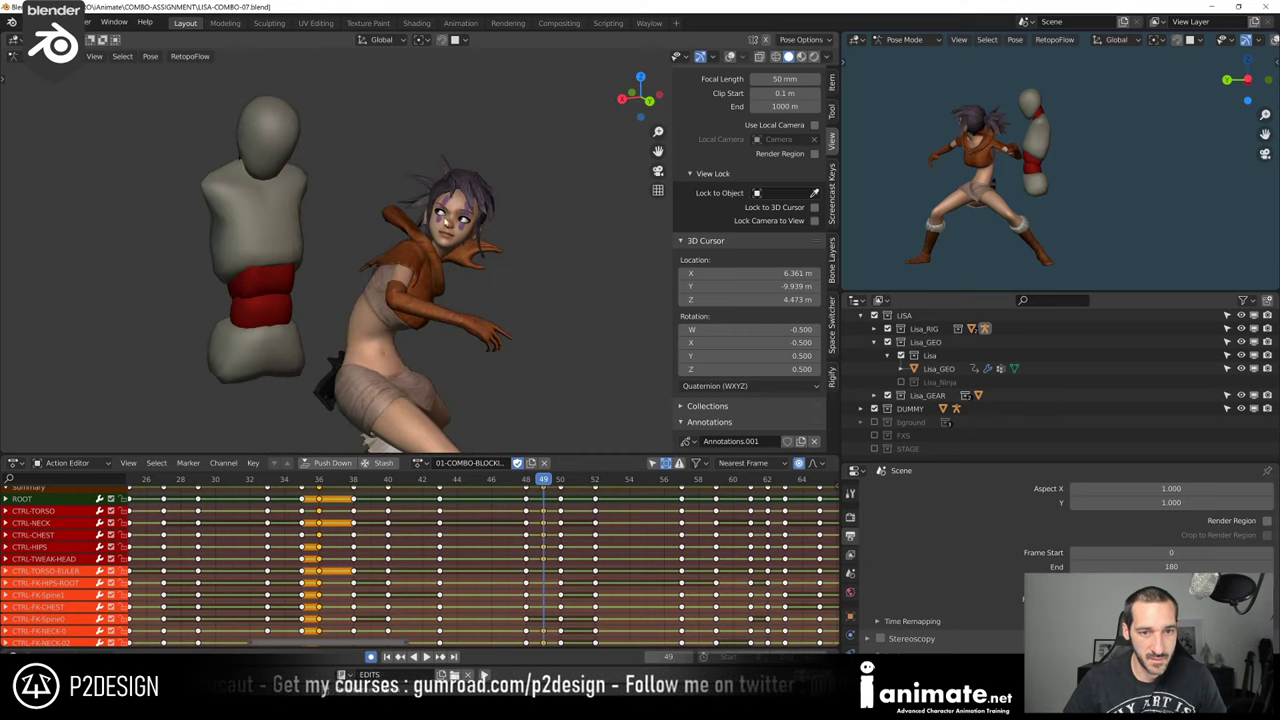
pyautogui.scroll(1, 462, 280)
pyautogui.moveTo(469, 303); pyautogui.dragTo(370, 312, button='middle')
pyautogui.moveTo(543, 484)
pyautogui.mouseDown()
pyautogui.moveTo(526, 486)
pyautogui.moveTo(566, 489)
pyautogui.moveTo(528, 488)
pyautogui.moveTo(542, 491)
pyautogui.mouseUp()
pyautogui.moveTo(370, 262); pyautogui.dragTo(414, 279, button='middle')
pyautogui.hotkey('alt', 'shift', 'z')
pyautogui.scroll(1, 398, 278)
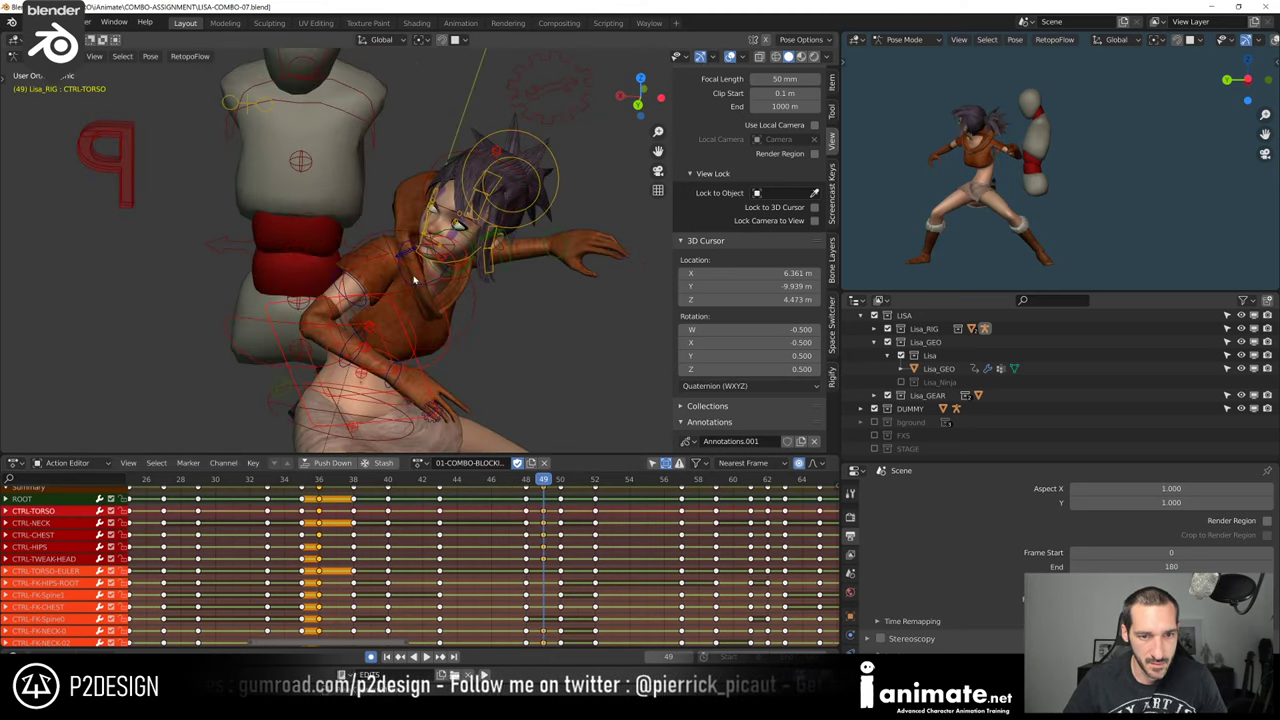
# Reposition the right shoulder control with two small moves of under 1 cm each and a slight rotation
pyautogui.click(402, 276)
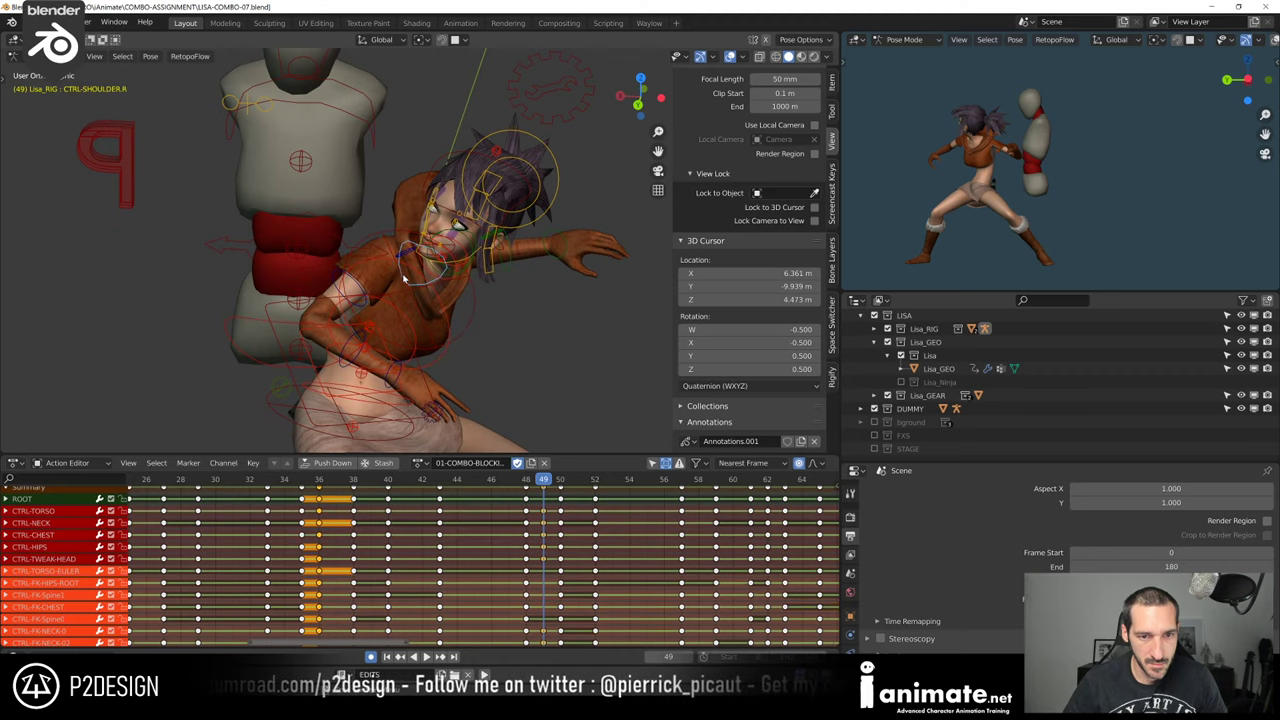
pyautogui.press('g')
pyautogui.click(398, 271)
pyautogui.moveTo(396, 262); pyautogui.dragTo(350, 298, button='middle')
pyautogui.press('r')
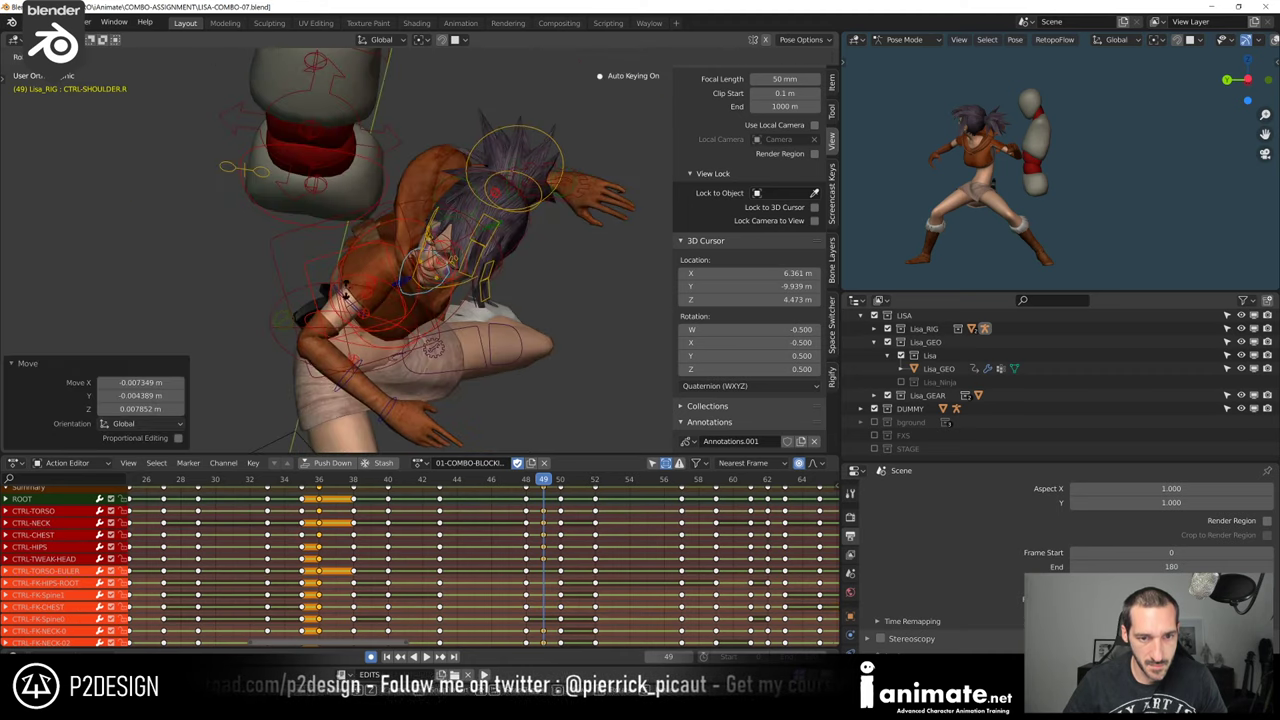
pyautogui.press('z')
pyautogui.click(371, 303)
pyautogui.press('g')
pyautogui.click(399, 318)
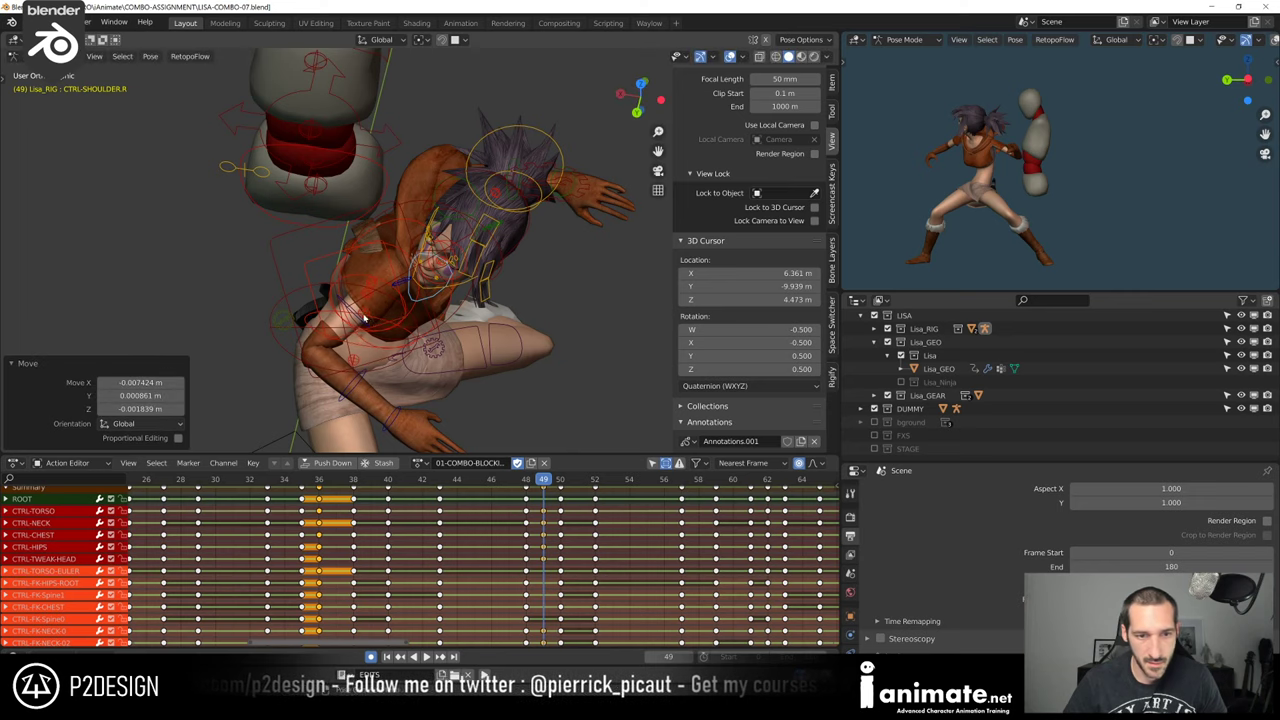
# Rotate the right FK upper arm control in the view plane and about global Z, finishing with 1.52°, and compare adjacent frames
pyautogui.click(358, 316)
pyautogui.press('r')
pyautogui.press('z')
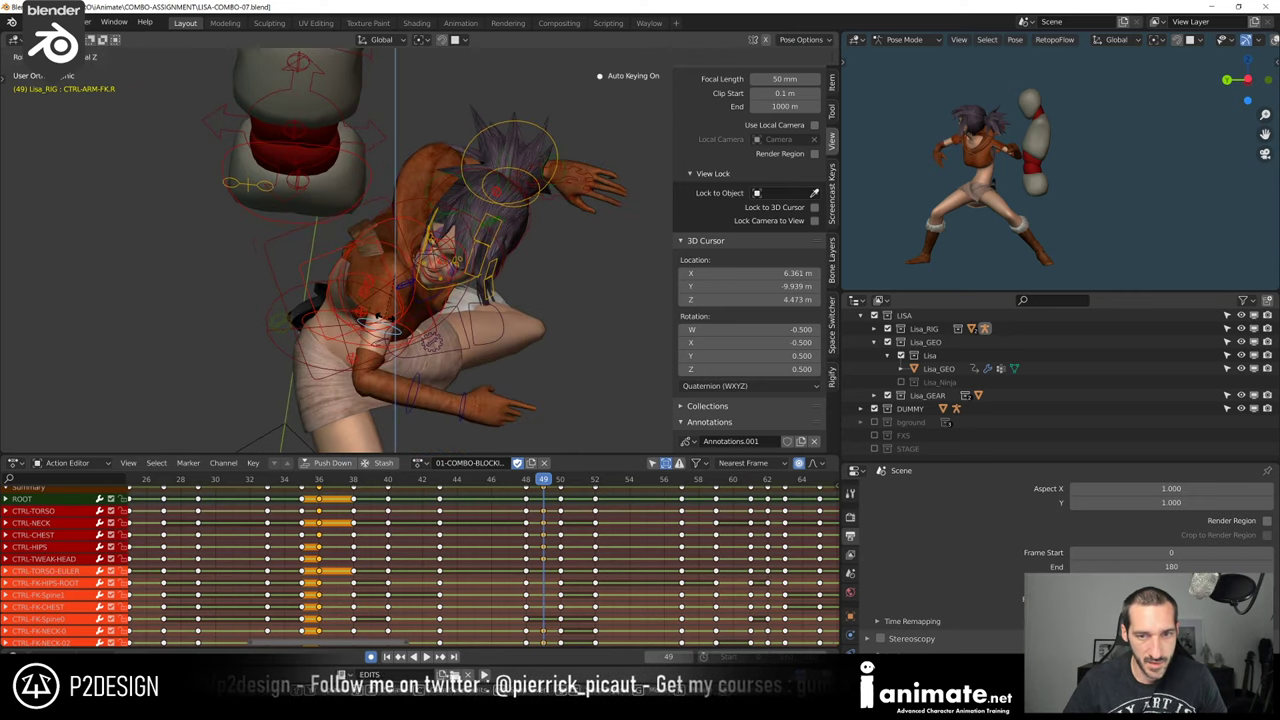
pyautogui.click(372, 332)
pyautogui.moveTo(372, 330); pyautogui.dragTo(285, 292, button='middle')
pyautogui.press('r')
pyautogui.click(213, 271)
pyautogui.press('r')
pyautogui.press('z')
pyautogui.click(284, 294)
pyautogui.moveTo(552, 485)
pyautogui.mouseDown()
pyautogui.moveTo(527, 488)
pyautogui.moveTo(545, 490)
pyautogui.mouseUp()
pyautogui.click(543, 482)
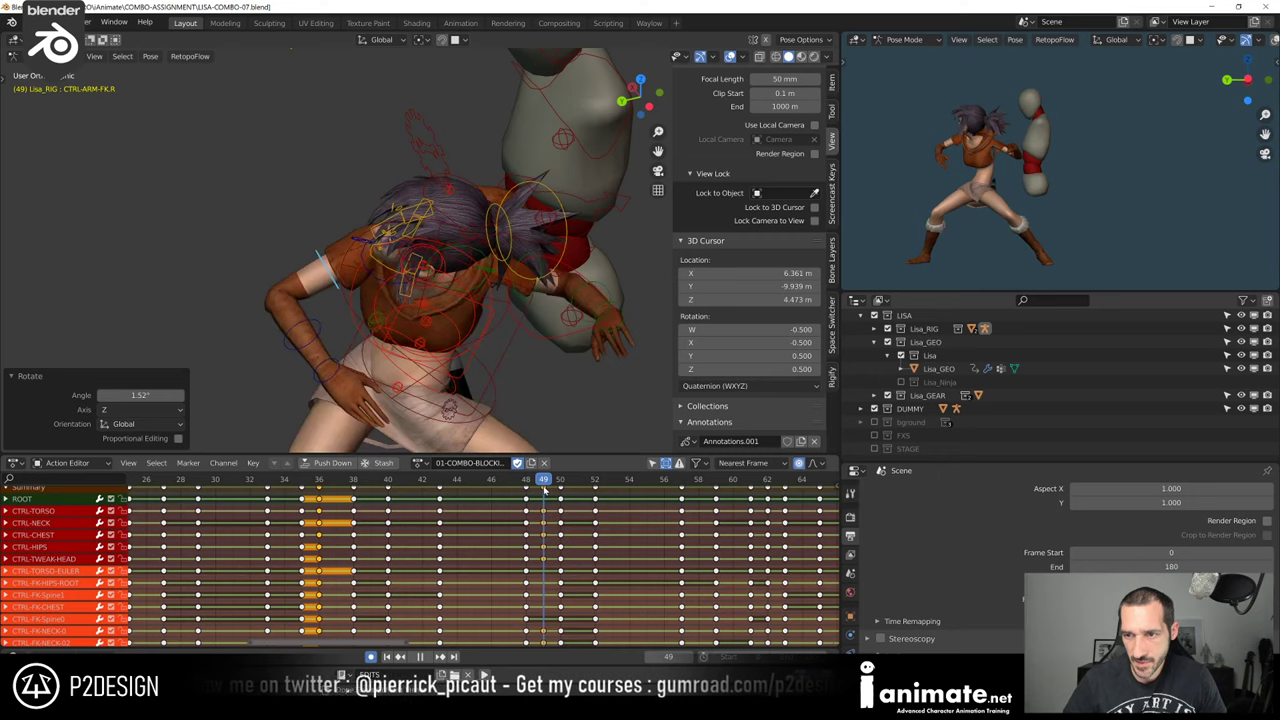
# Rotate the FK hips root control 1.26° in the view plane
pyautogui.scroll(-2, 534, 337)
pyautogui.moveTo(534, 337); pyautogui.dragTo(516, 358, button='middle')
pyautogui.scroll(2, 480, 337)
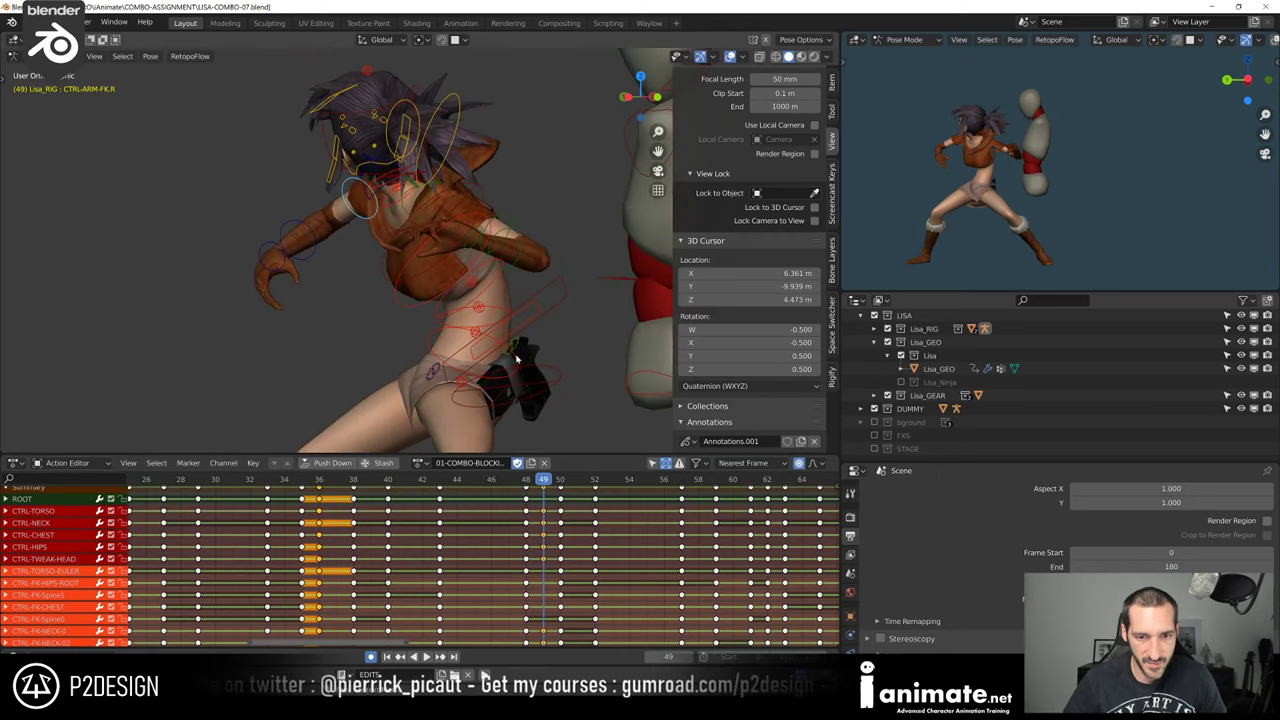
pyautogui.click(517, 357)
pyautogui.press('r')
pyautogui.click(524, 368)
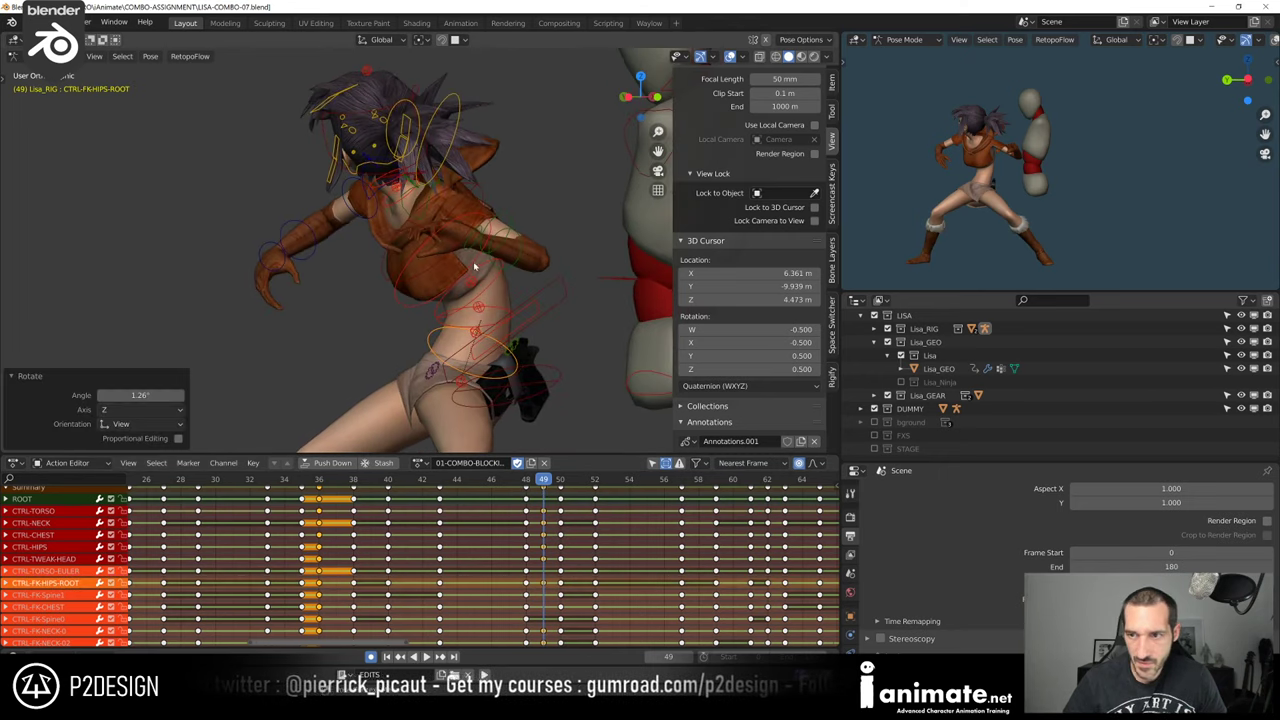
# Rotate the FK chest control -4.75° in the view plane to lean the upper body forward
pyautogui.click(420, 256)
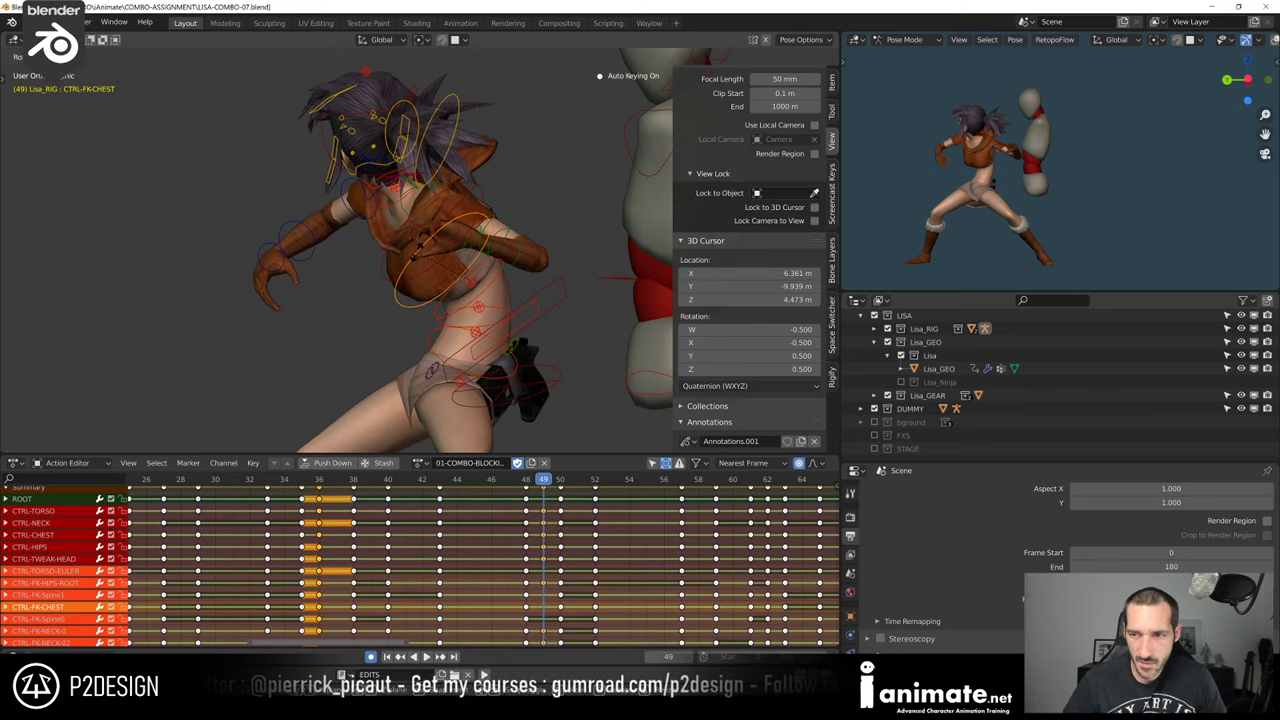
pyautogui.press('g')
pyautogui.click(395, 257)
pyautogui.press('r')
pyautogui.click(382, 246)
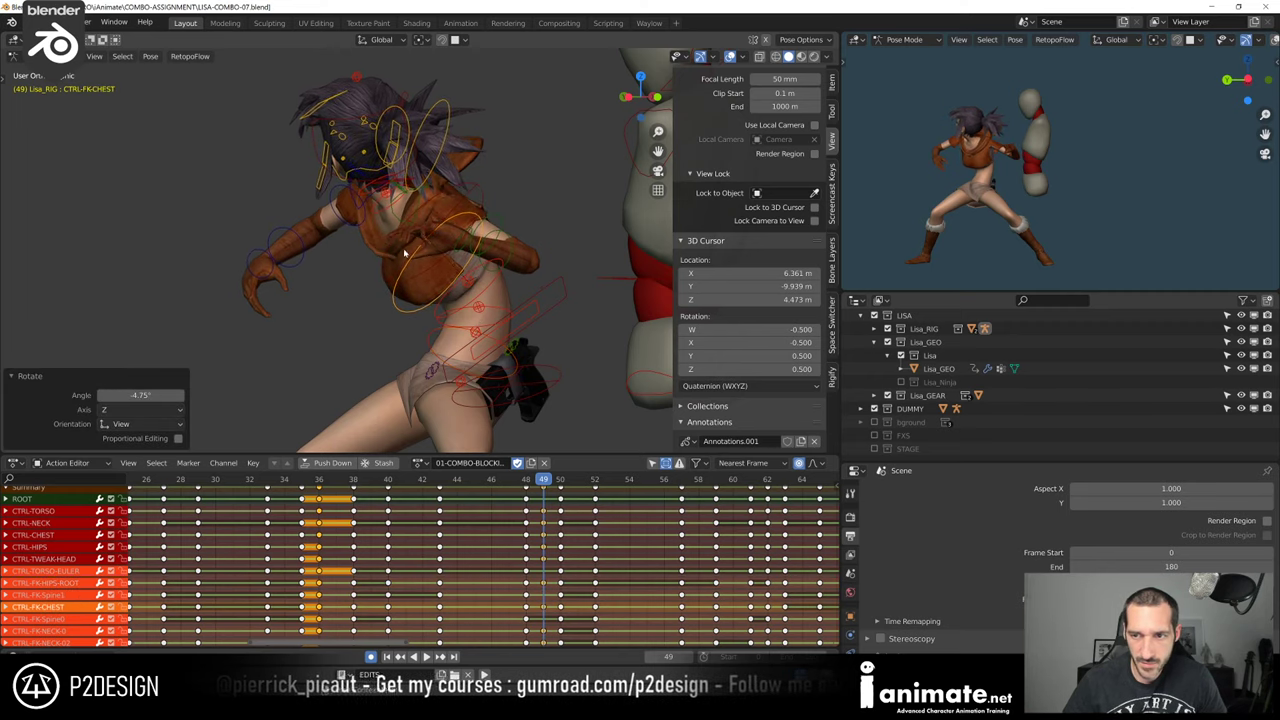
# Scrub between frames 48 and 49 to compare the full-body poses
pyautogui.scroll(-4, 382, 246)
pyautogui.keyDown('shift'); pyautogui.moveTo(382, 246); pyautogui.dragTo(396, 208, button='middle'); pyautogui.keyUp('shift')
pyautogui.click(525, 481)
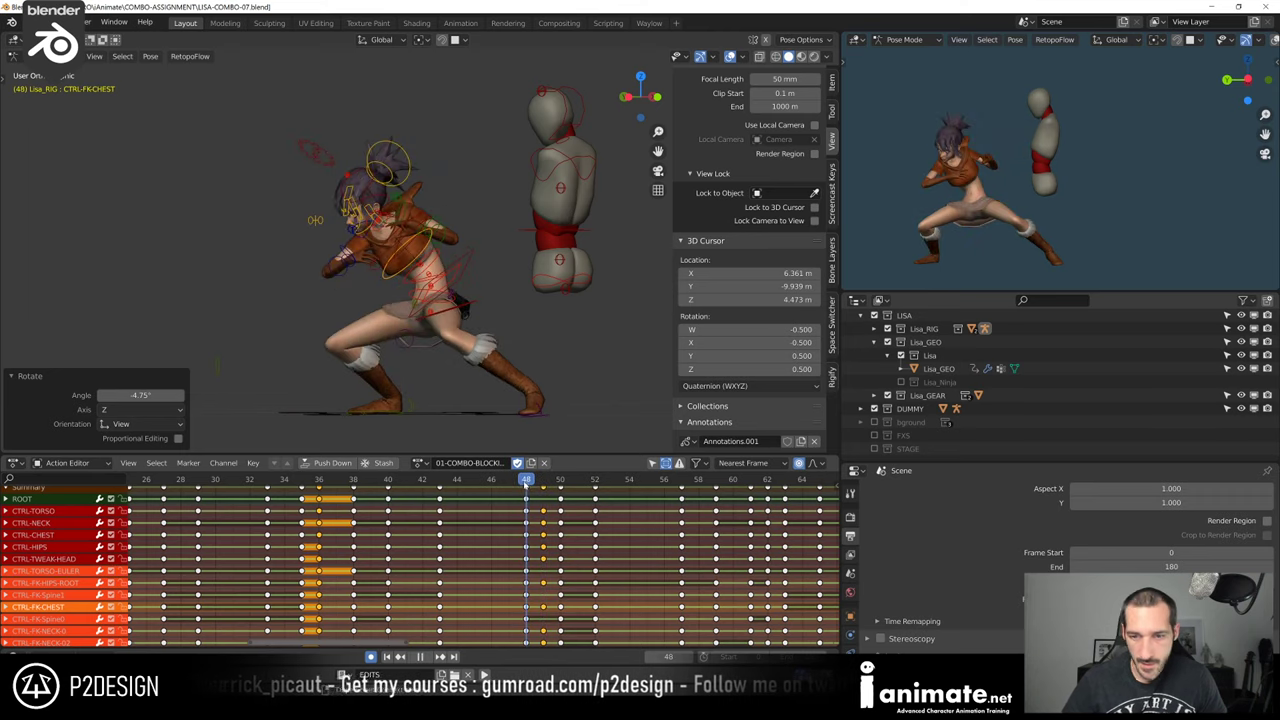
pyautogui.moveTo(538, 484)
pyautogui.mouseDown()
pyautogui.moveTo(563, 485)
pyautogui.moveTo(527, 487)
pyautogui.moveTo(561, 493)
pyautogui.moveTo(546, 504)
pyautogui.mouseUp()
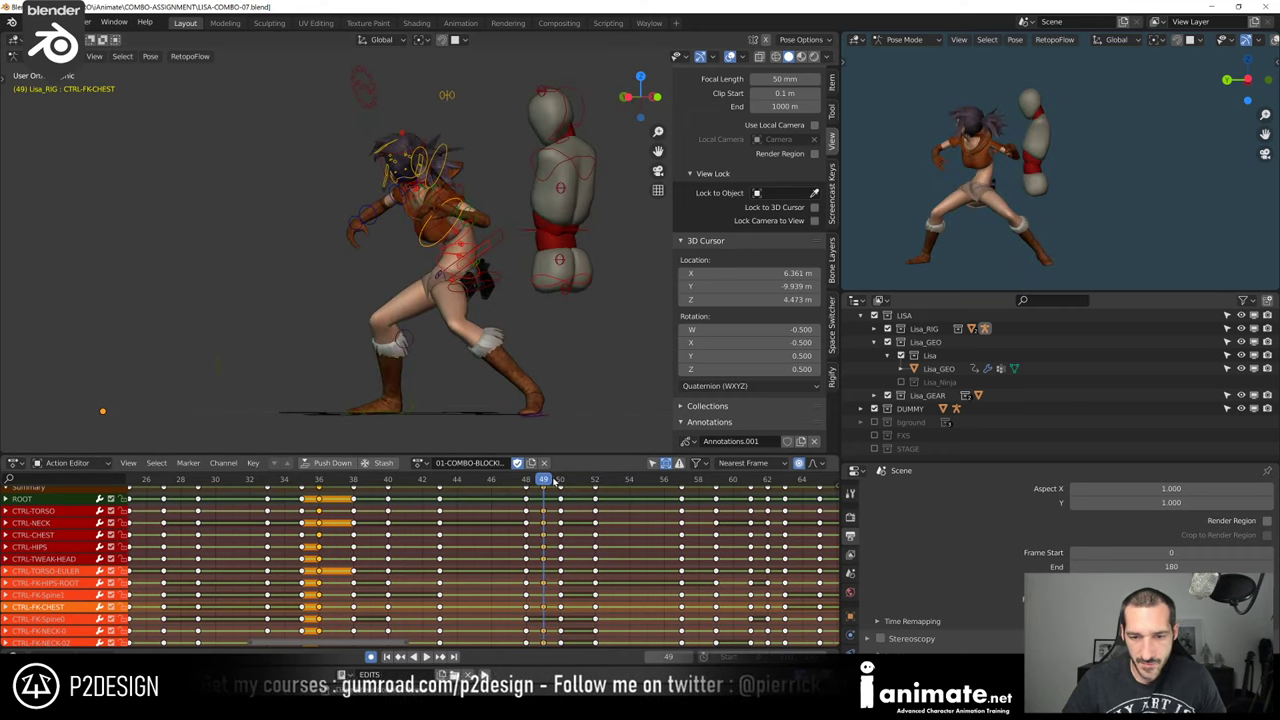
# Rotate the right FK upper arm control 0.702° about global Z on frame 49
pyautogui.click(559, 483)
pyautogui.moveTo(560, 485)
pyautogui.mouseDown()
pyautogui.moveTo(521, 493)
pyautogui.moveTo(538, 497)
pyautogui.mouseUp()
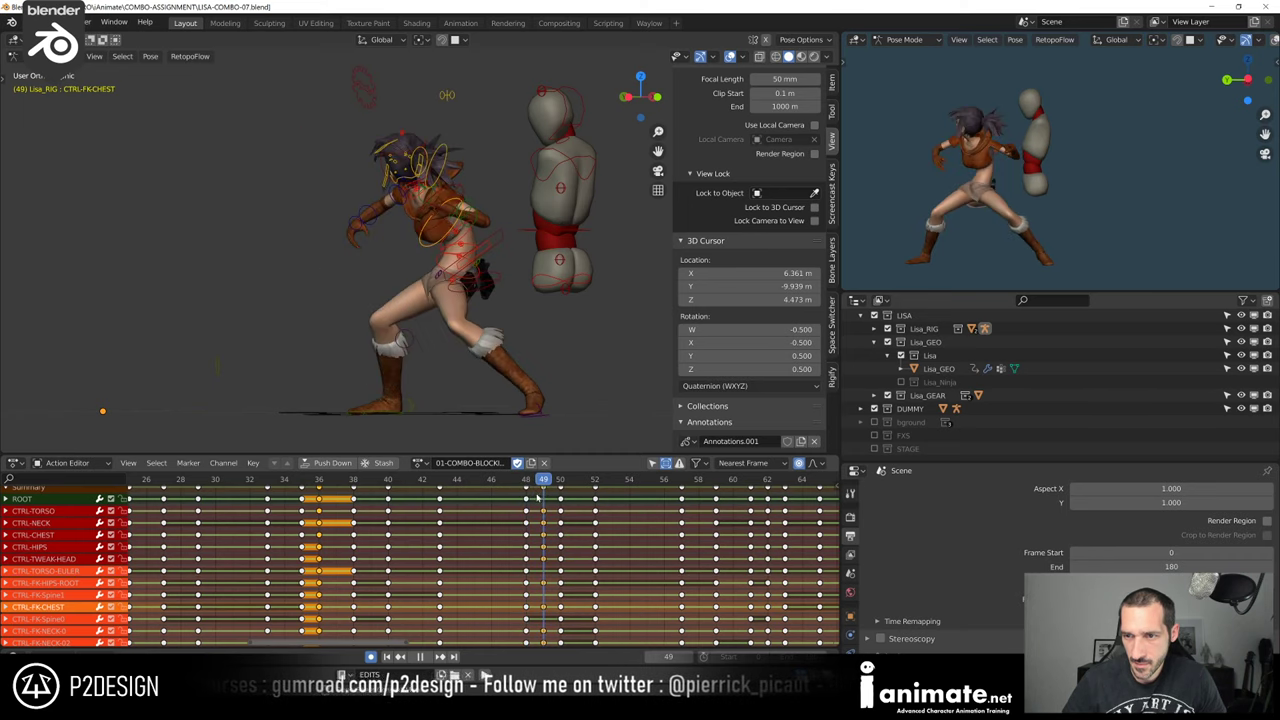
pyautogui.scroll(2, 498, 212)
pyautogui.click(392, 188)
pyautogui.moveTo(392, 188); pyautogui.dragTo(552, 161, button='middle')
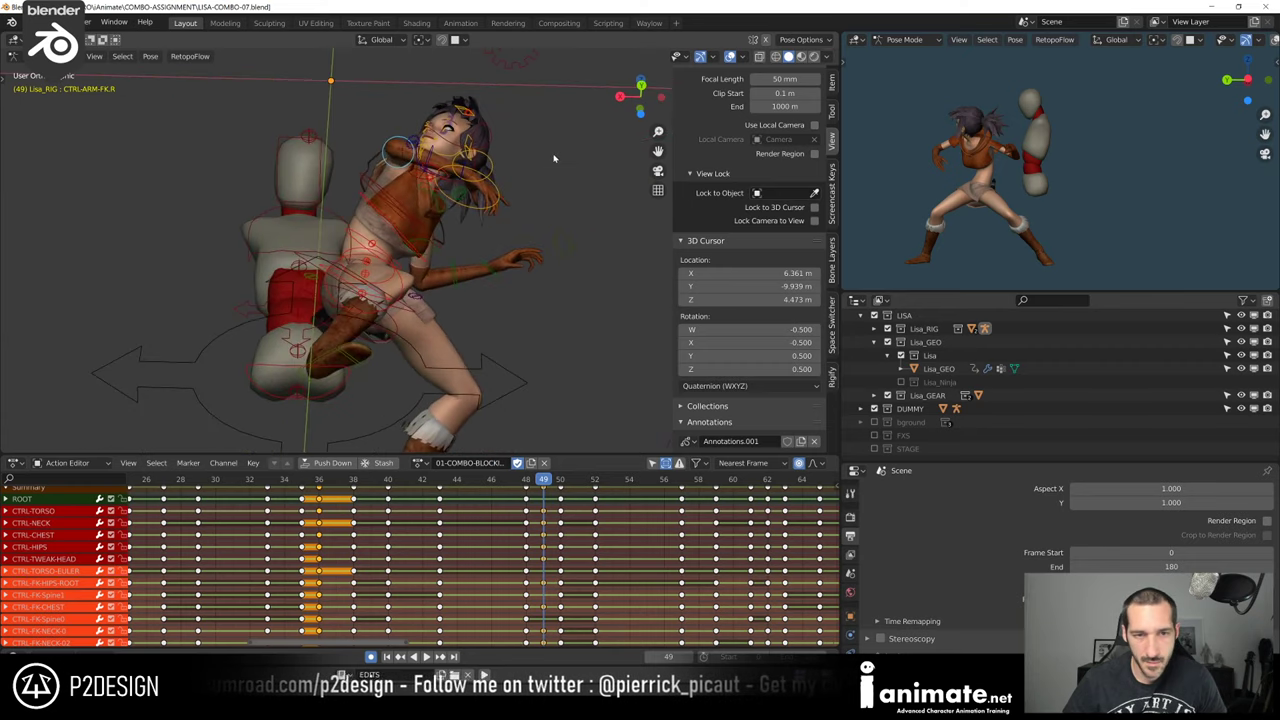
pyautogui.press('r')
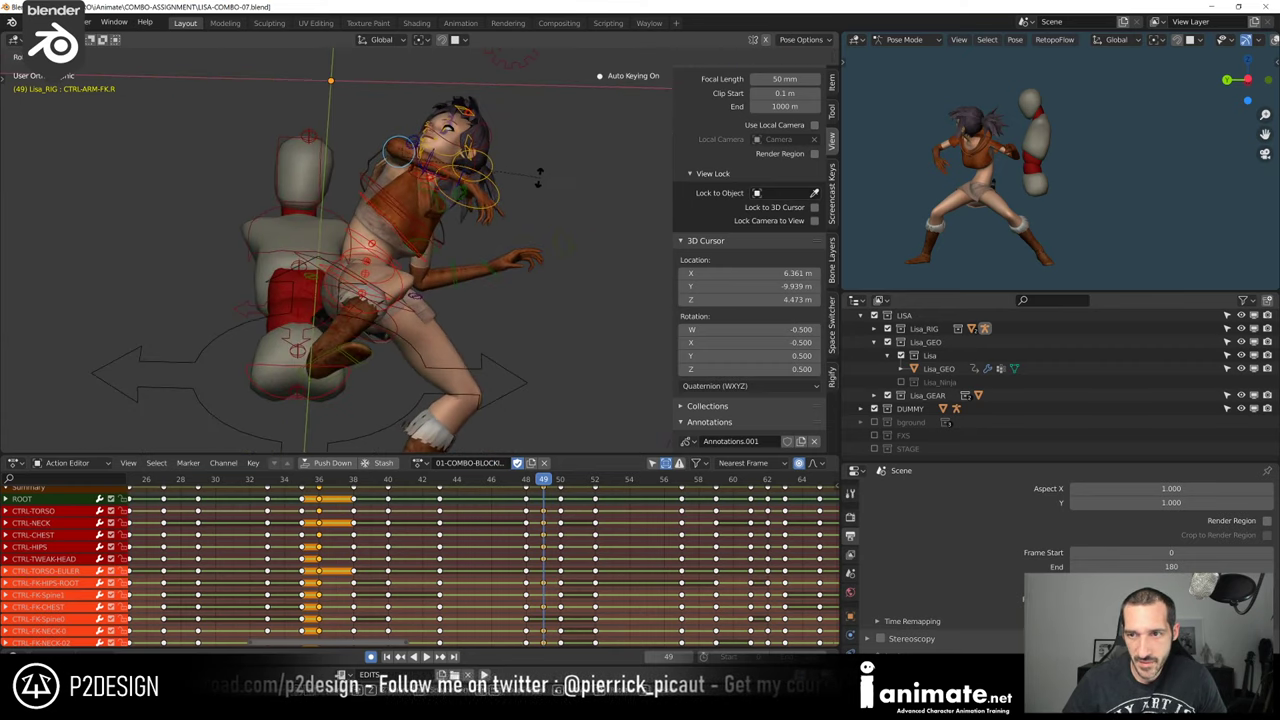
pyautogui.click(546, 162)
pyautogui.moveTo(546, 162); pyautogui.dragTo(650, 340, button='middle')
pyautogui.rightClick(507, 233)
pyautogui.moveTo(507, 233); pyautogui.dragTo(340, 220, button='middle')
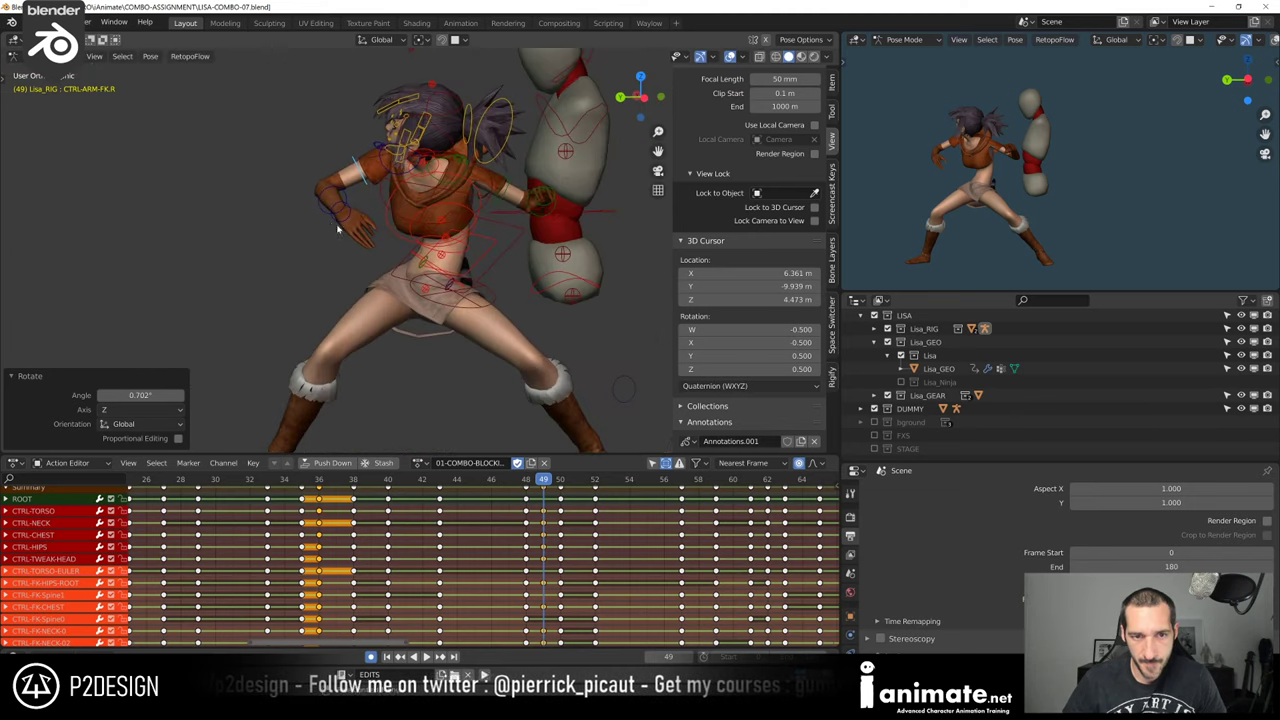
pyautogui.press('r')
pyautogui.click(340, 218)
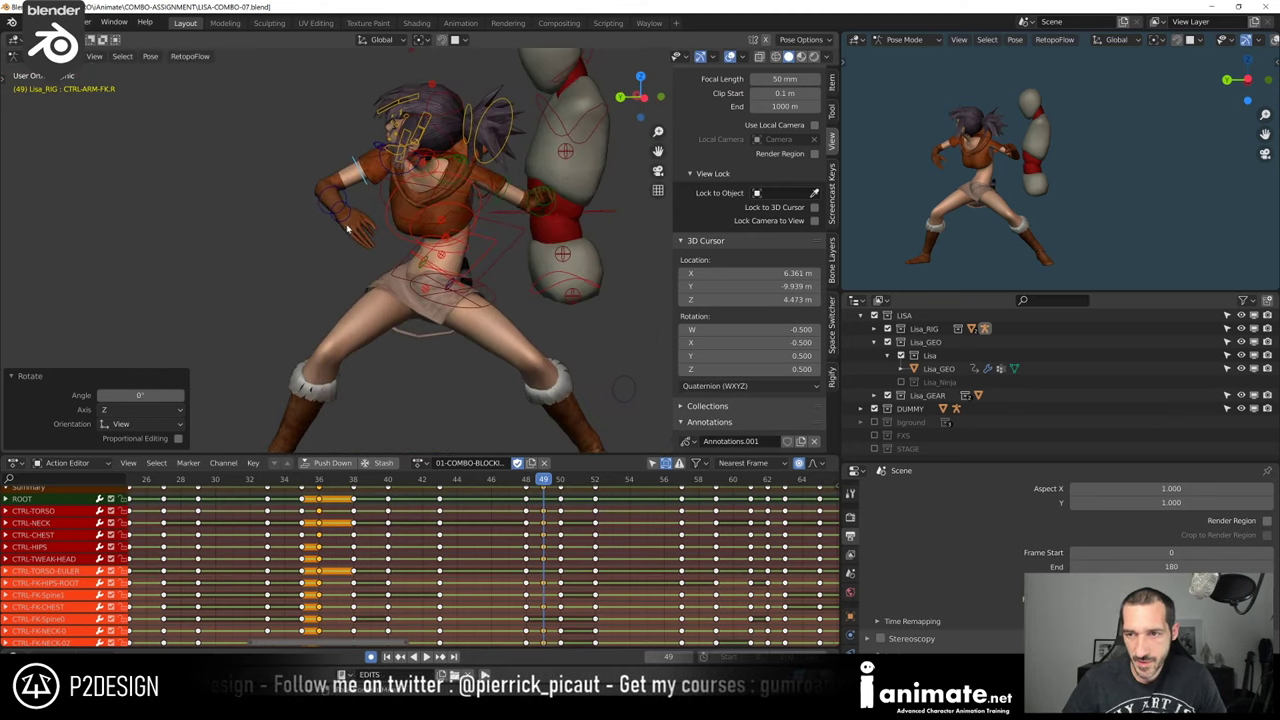
# Play and scrub between frames 48 and 49 to check the right arm's motion
pyautogui.moveTo(389, 243); pyautogui.dragTo(440, 360, button='middle')
pyautogui.moveTo(518, 482); pyautogui.dragTo(538, 484)
pyautogui.press('space')
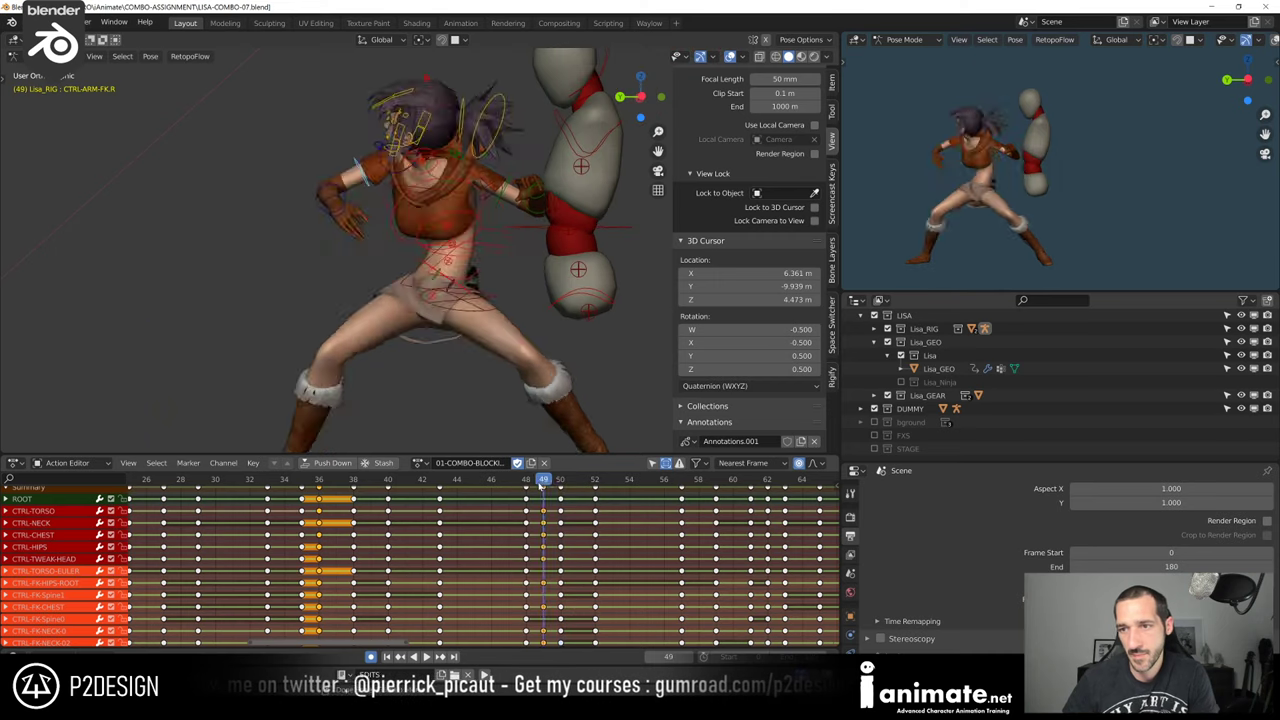
pyautogui.press('Escape')
pyautogui.press('space')
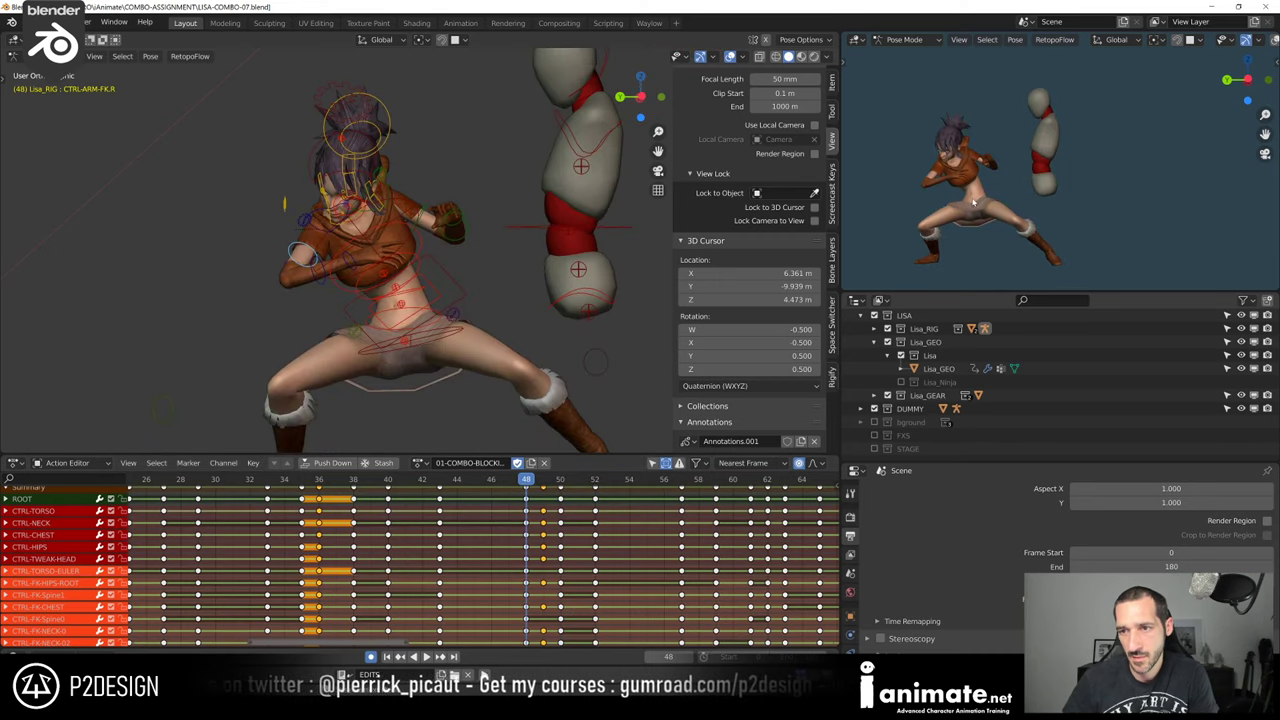
pyautogui.press('Escape')
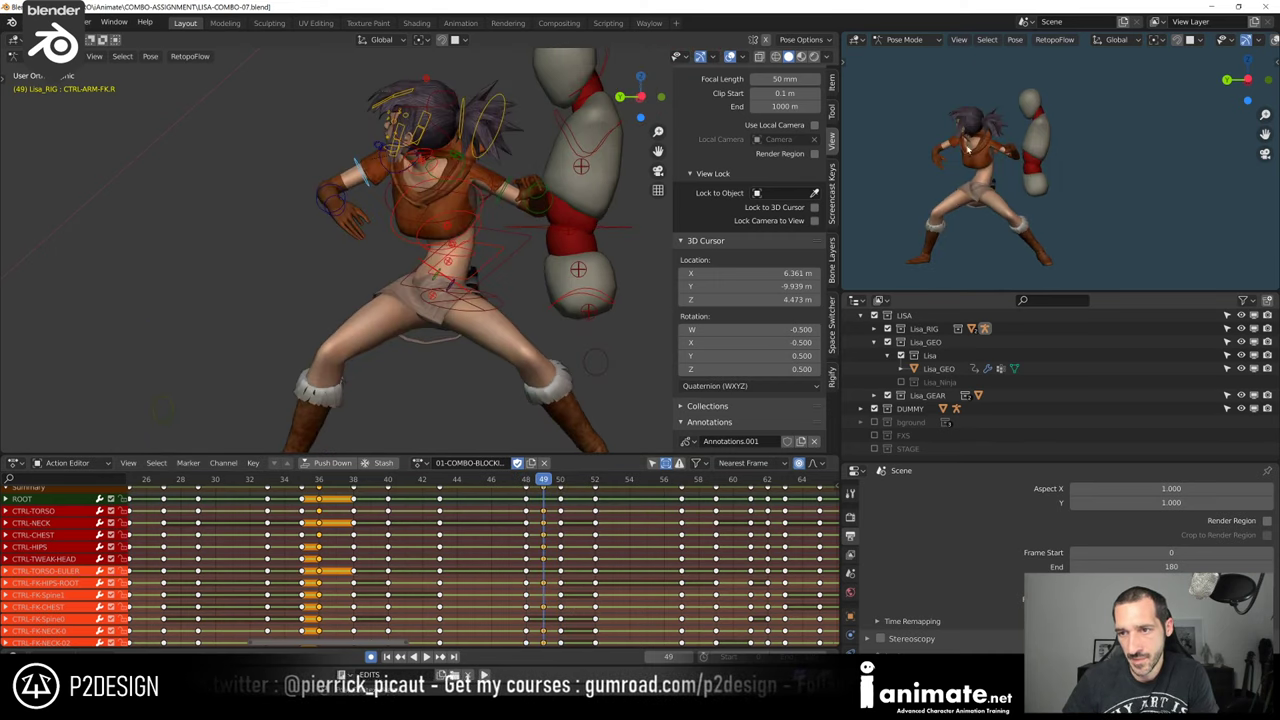
pyautogui.scroll(3, 982, 197)
pyautogui.scroll(2, 443, 312)
pyautogui.moveTo(443, 312); pyautogui.dragTo(550, 336, button='middle')
pyautogui.scroll(2, 520, 329)
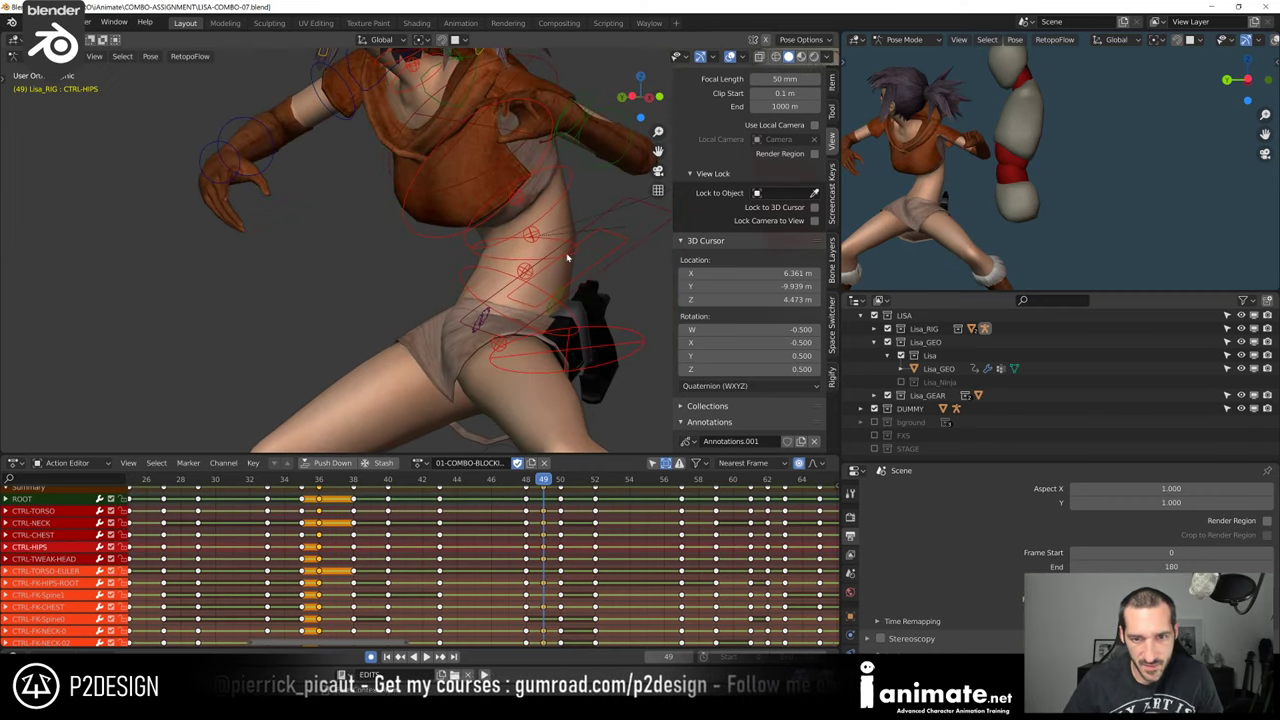
pyautogui.click(533, 272)
pyautogui.press('g')
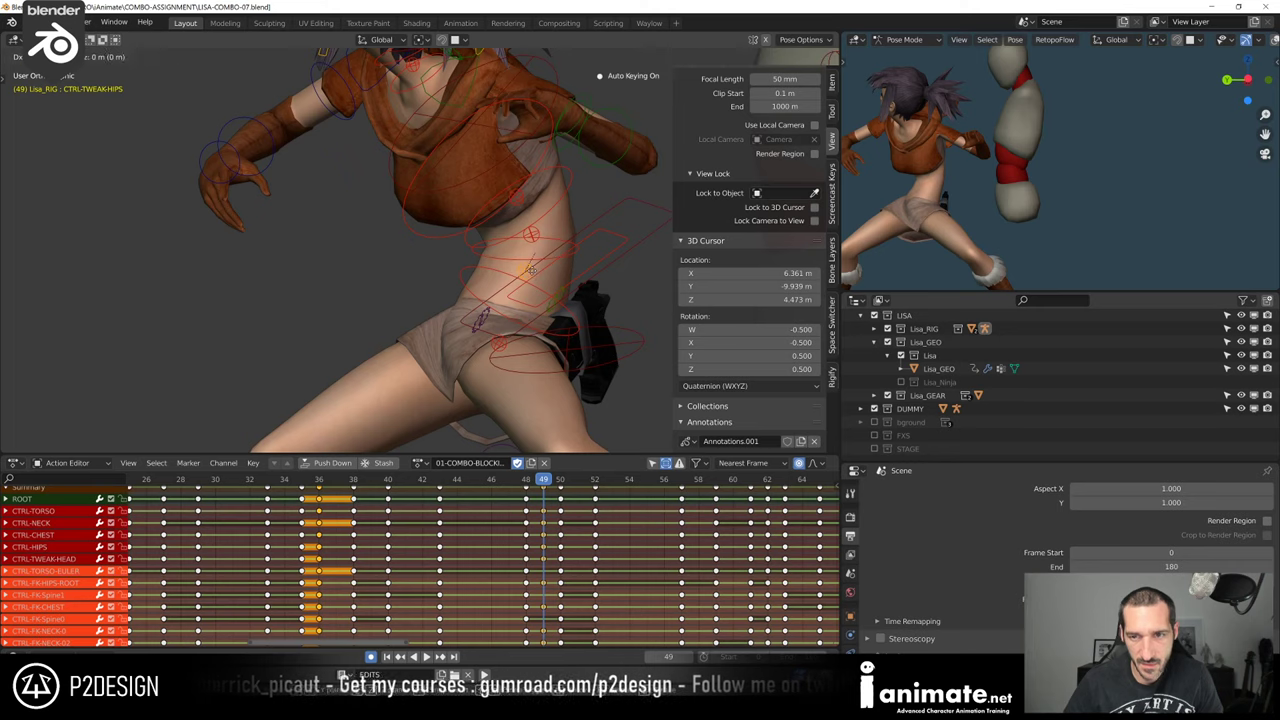
pyautogui.rightClick(564, 275)
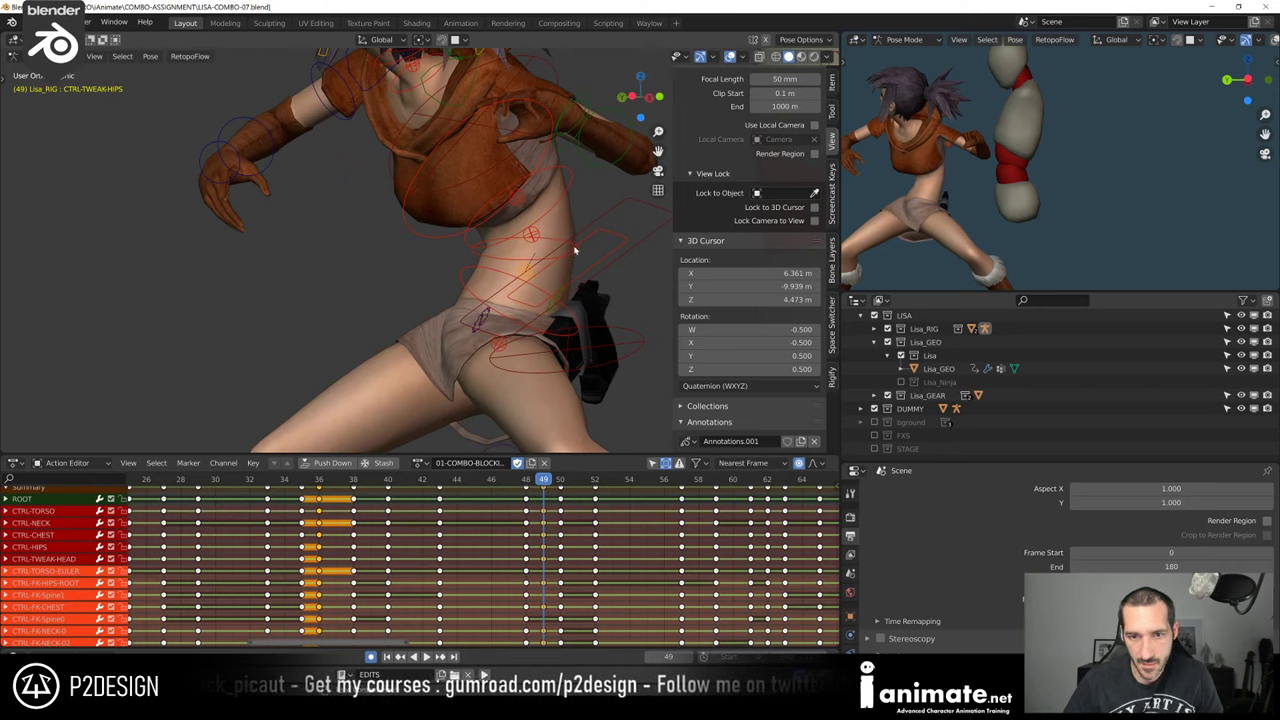
# Move the Spine0 FK control by X -0.001923, Y 0.004329, Z -0.001091 m and the Spine1 FK control about 0.003 m in the same backward direction
pyautogui.click(575, 250)
pyautogui.press('g')
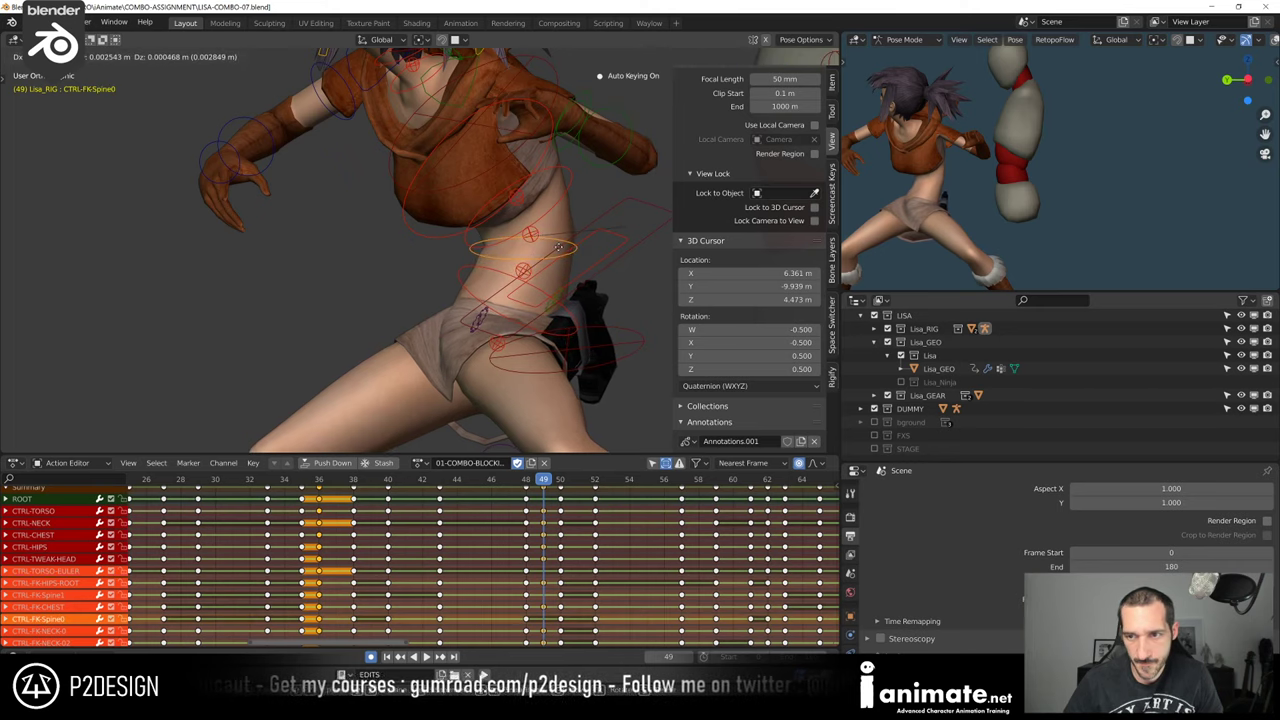
pyautogui.click(548, 260)
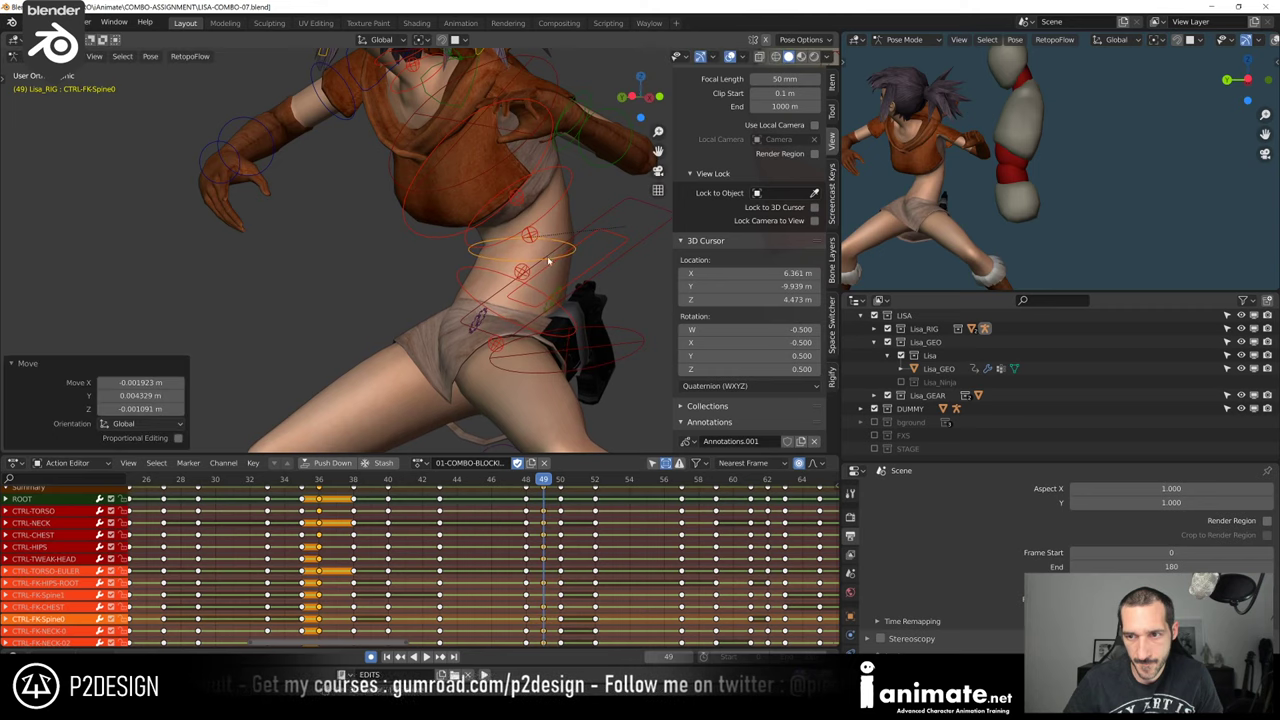
pyautogui.click(560, 168)
pyautogui.press('g')
pyautogui.click(556, 172)
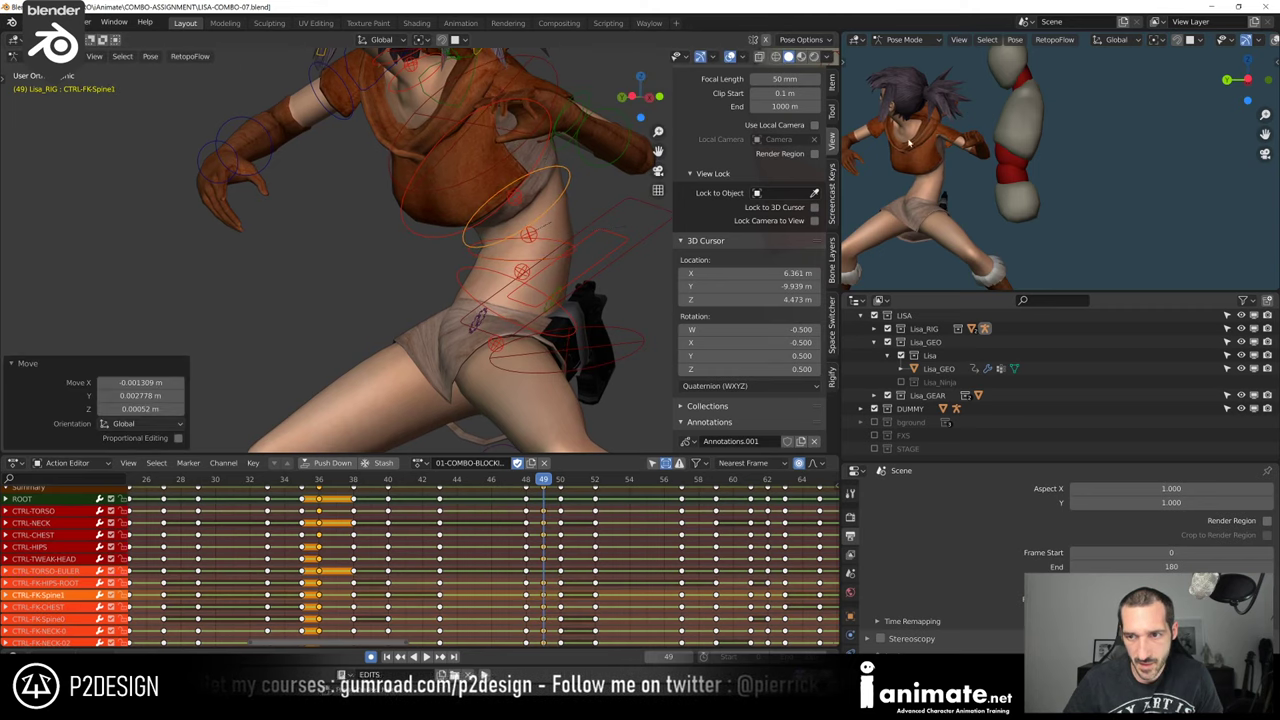
# Move the FK chest control 0.001478 m along Y and 0.003534 m along Z, and play back adjacent frames
pyautogui.click(548, 150)
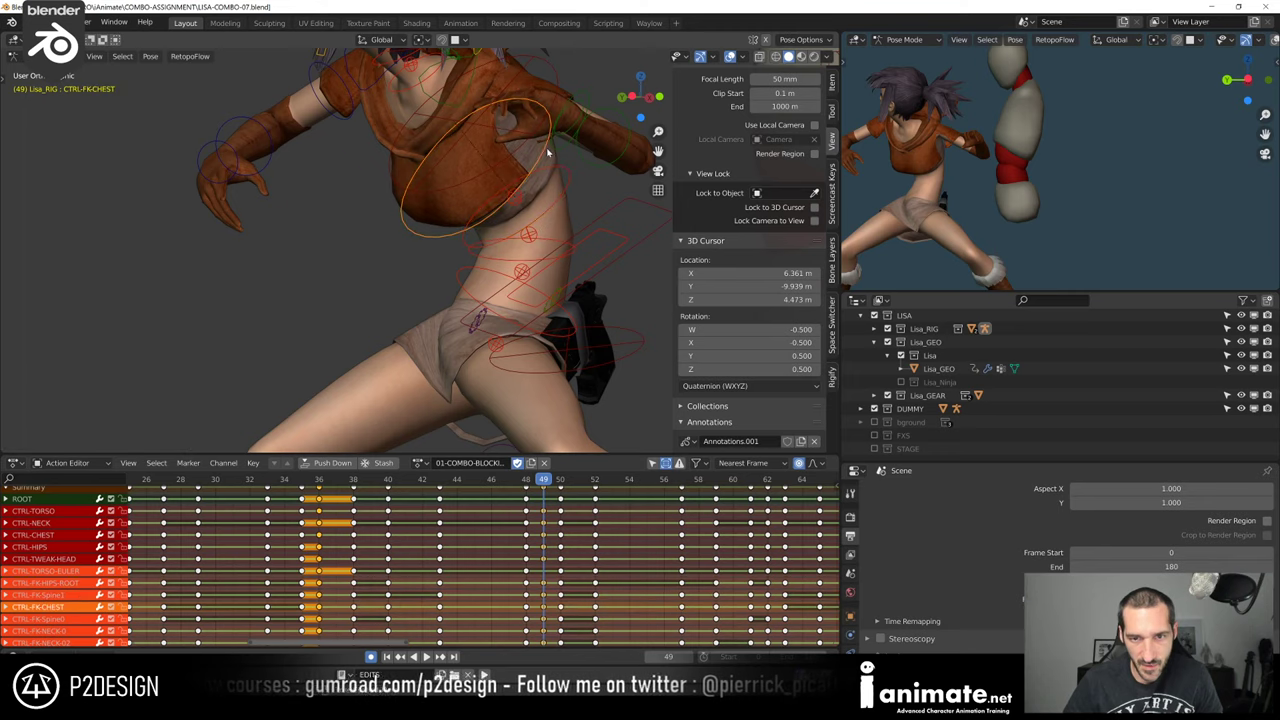
pyautogui.press('g')
pyautogui.click(533, 122)
pyautogui.scroll(-2, 479, 116)
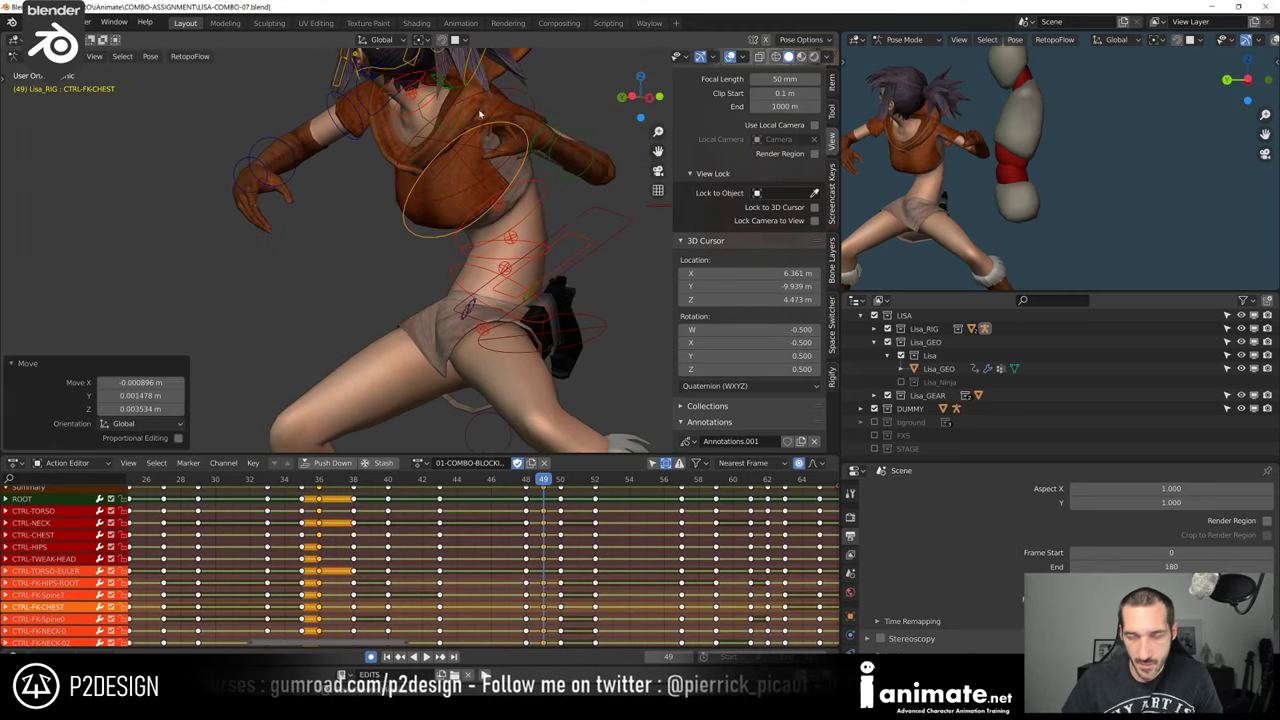
pyautogui.press('space')
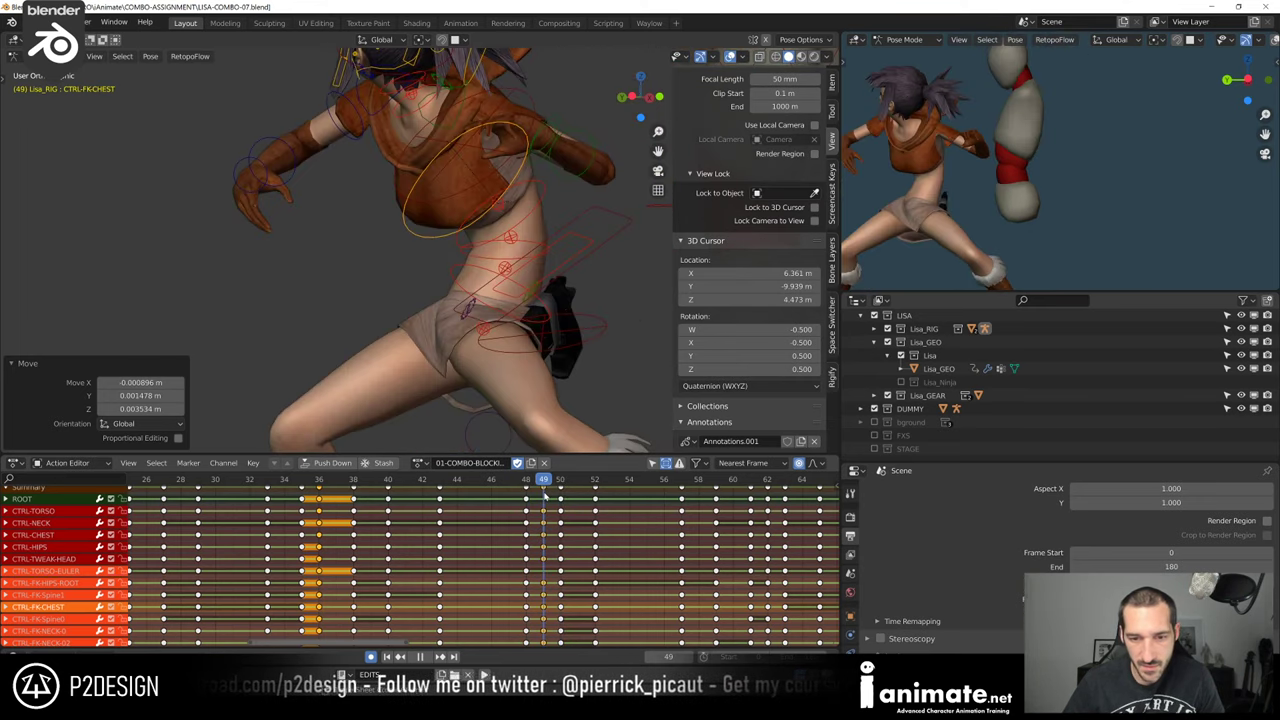
pyautogui.press('space')
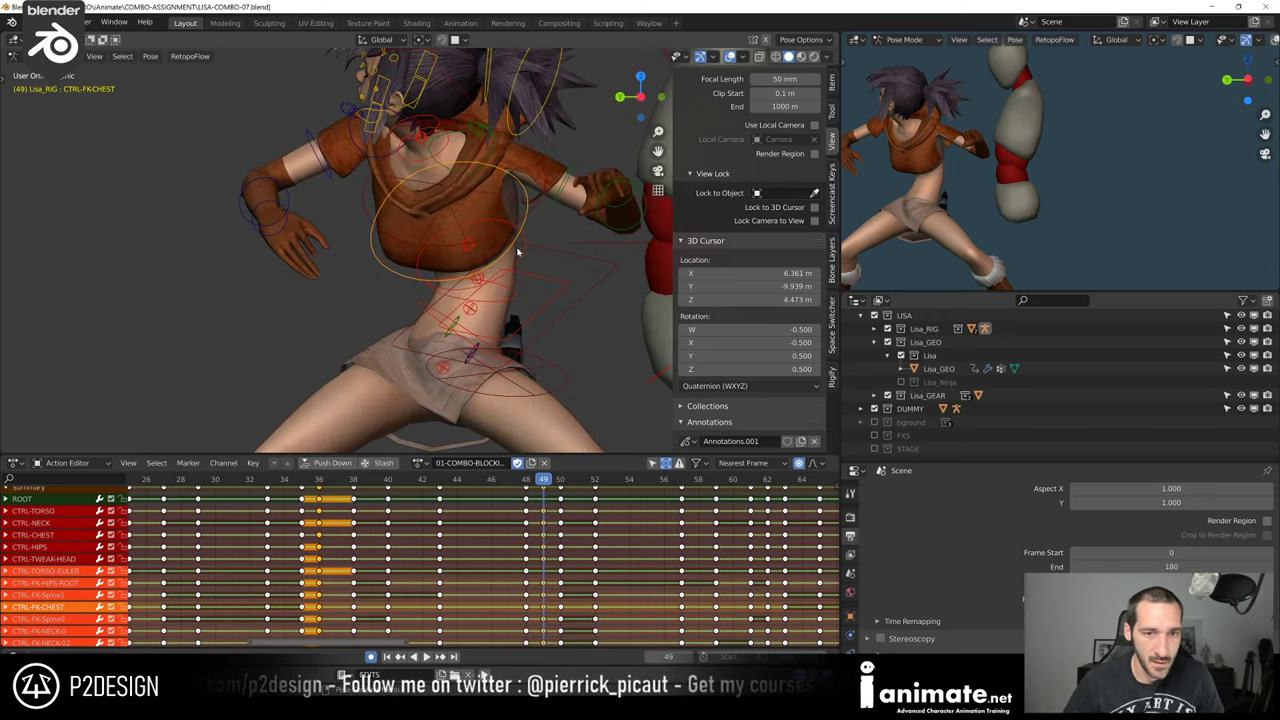
# Rotate the left shoulder control about global Z and adjust its angle in the view plane
pyautogui.click(494, 153)
pyautogui.press('r')
pyautogui.press('z')
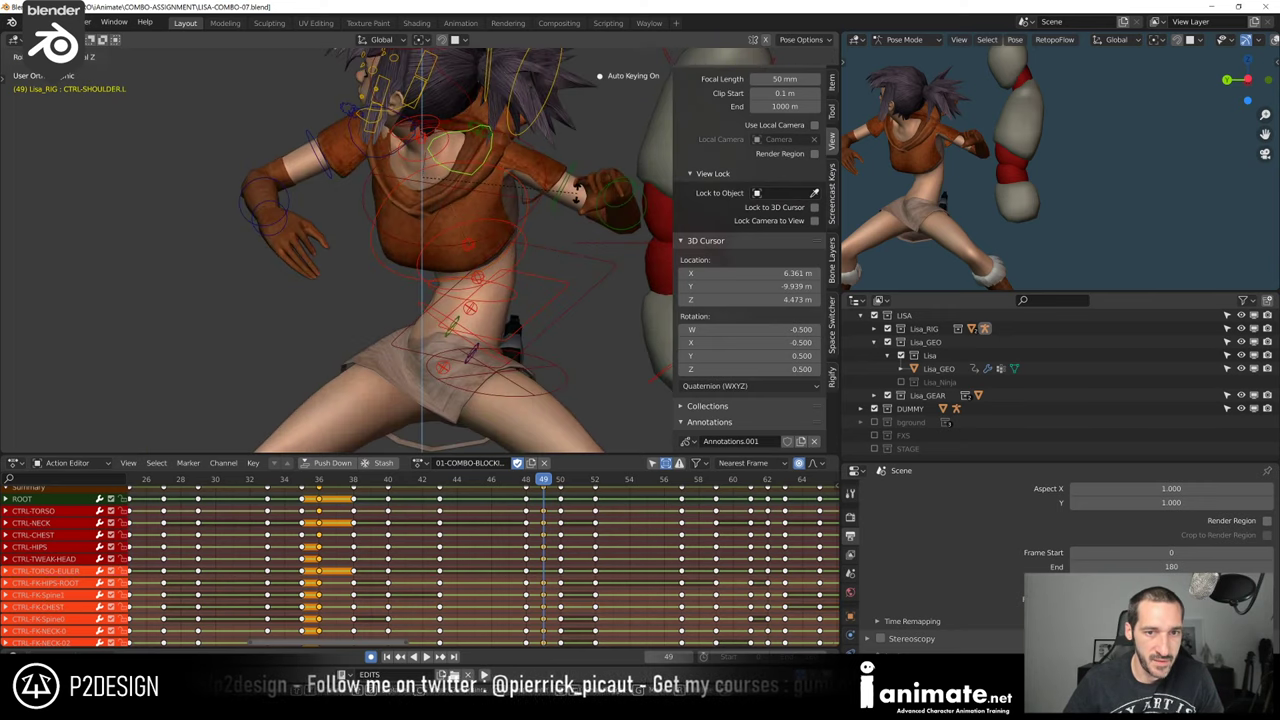
pyautogui.click(577, 193)
pyautogui.moveTo(577, 193); pyautogui.dragTo(470, 175, button='middle')
pyautogui.press('r')
pyautogui.click(494, 197)
# Rotate the left FK upper arm control -6.69° in the view plane, and adjust it further about Z and from a second angle
pyautogui.press('r')
pyautogui.click(549, 220)
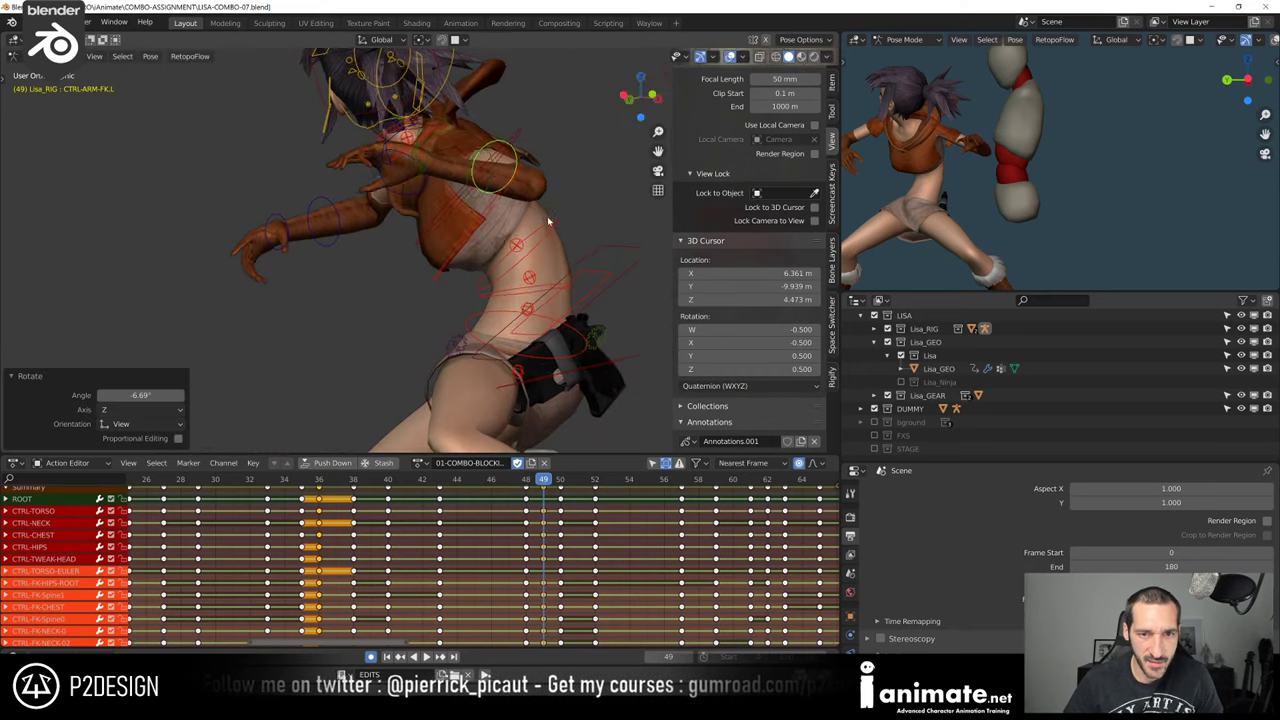
pyautogui.moveTo(549, 220); pyautogui.dragTo(525, 262, button='middle')
pyautogui.press('r')
pyautogui.press('z')
pyautogui.click(532, 292)
pyautogui.press('r')
pyautogui.press('r')
pyautogui.press('z')
pyautogui.click(572, 240)
pyautogui.press('r')
pyautogui.click(551, 208)
# Refine the left arm's lowered pose with rotations about global Z and in the view plane
pyautogui.moveTo(548, 210); pyautogui.dragTo(472, 314, button='middle')
pyautogui.click(500, 120)
pyautogui.press('r')
pyautogui.press('z')
pyautogui.click(543, 208)
pyautogui.press('r')
pyautogui.click(480, 313)
# Rotate the left FK forearm control 5.76° about local Z and compare the pose with frame 48
pyautogui.click(479, 313)
pyautogui.press('r')
pyautogui.press('z')
pyautogui.press('z')
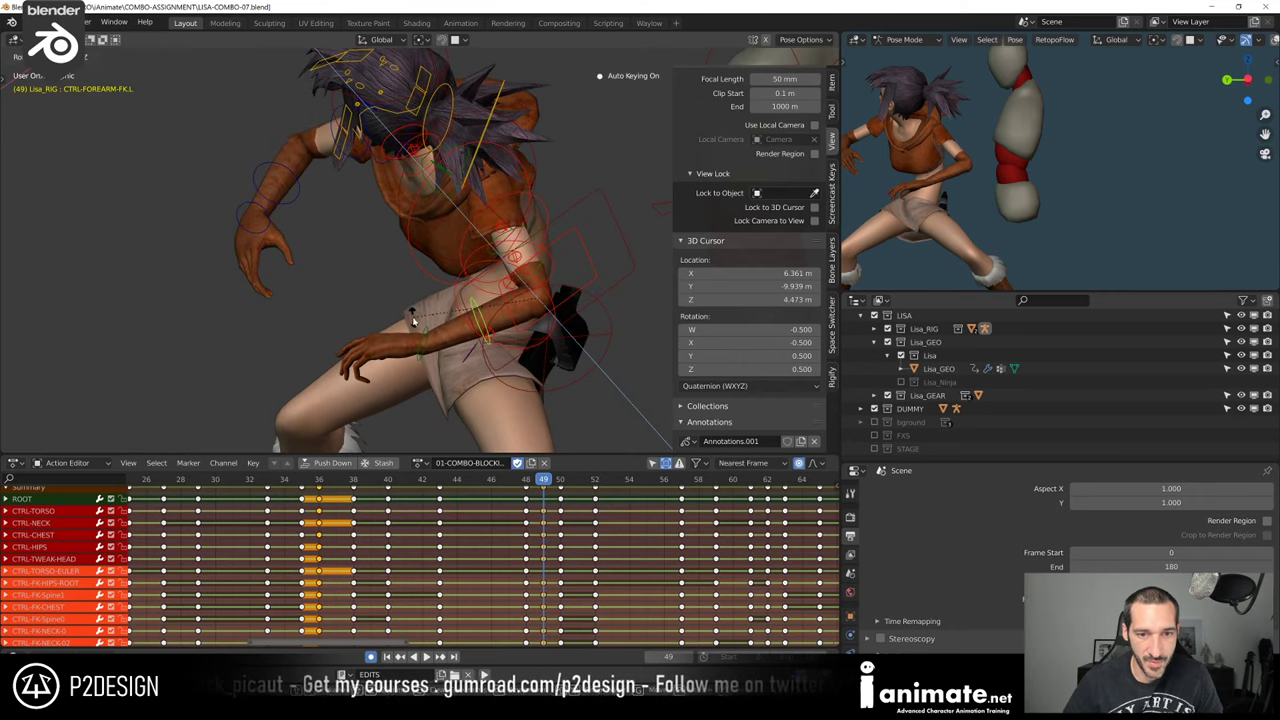
pyautogui.click(413, 320)
pyautogui.press('space')
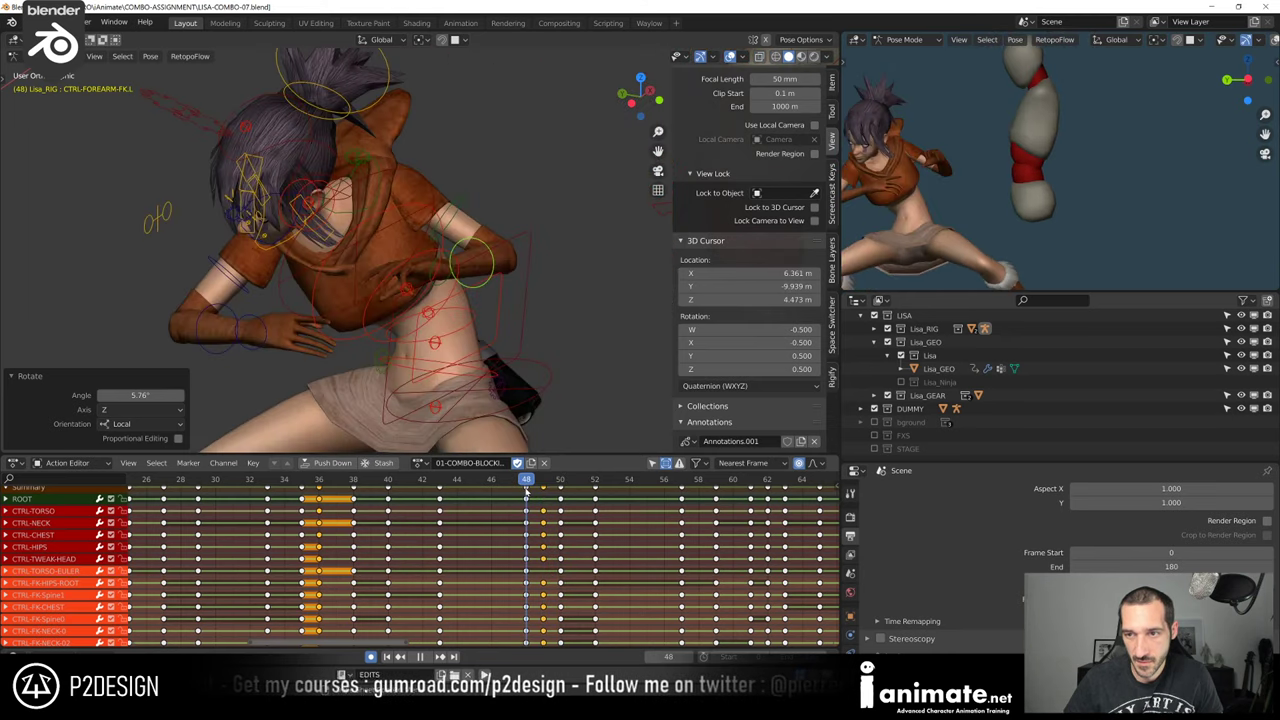
pyautogui.moveTo(545, 489); pyautogui.dragTo(545, 489)
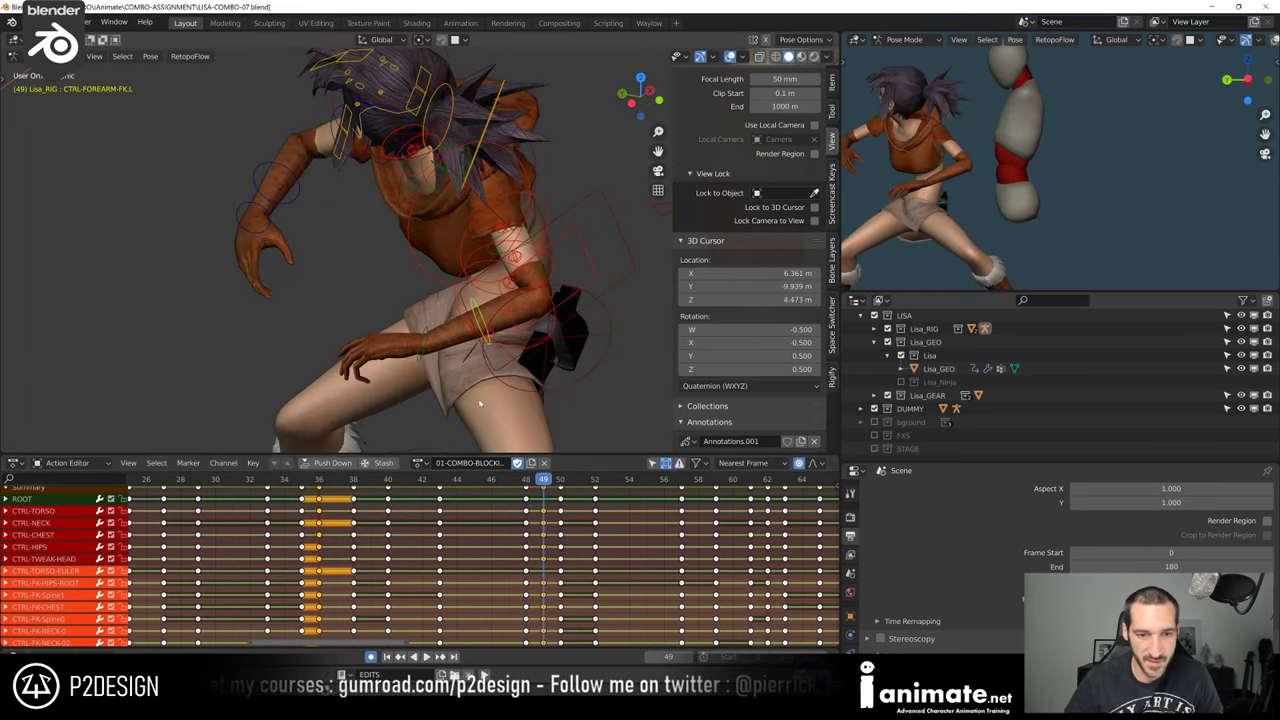
# Rotate the left FK hand control 7.1° about global Z
pyautogui.keyDown('shift'); pyautogui.moveTo(429, 345); pyautogui.dragTo(466, 305, button='middle'); pyautogui.keyUp('shift')
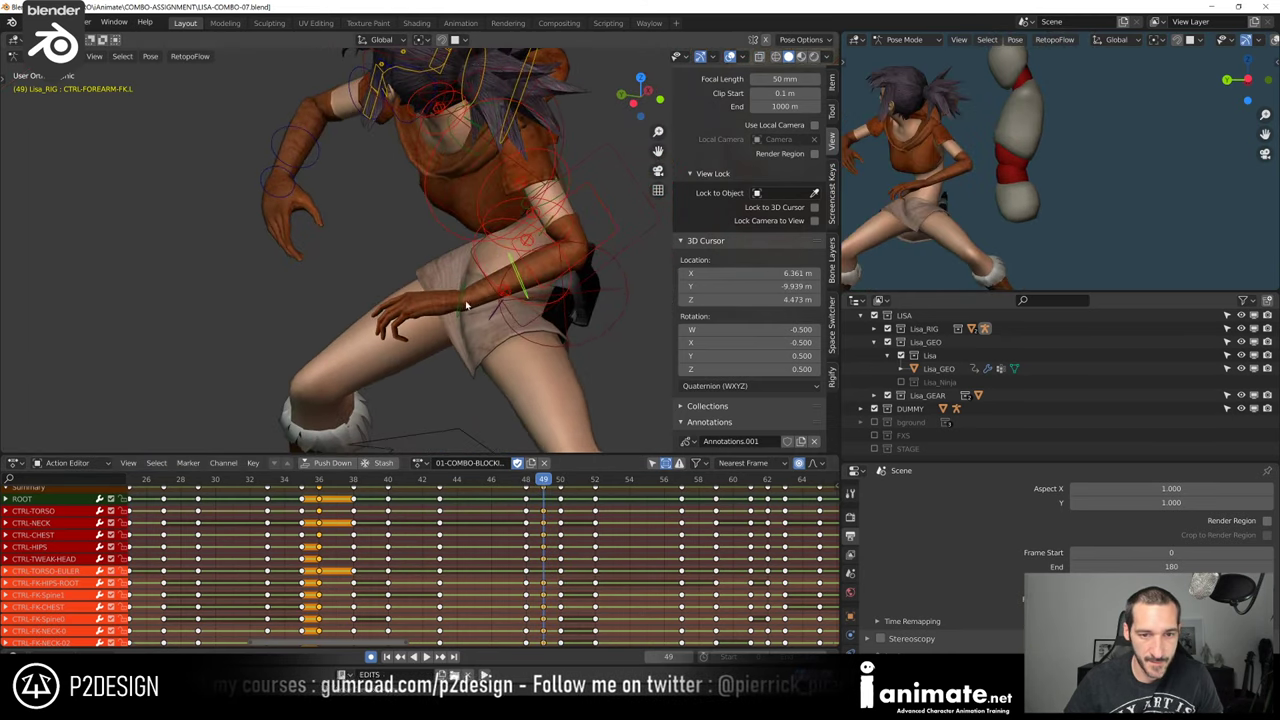
pyautogui.click(418, 280)
pyautogui.moveTo(418, 280); pyautogui.dragTo(426, 336, button='middle')
pyautogui.click(431, 345)
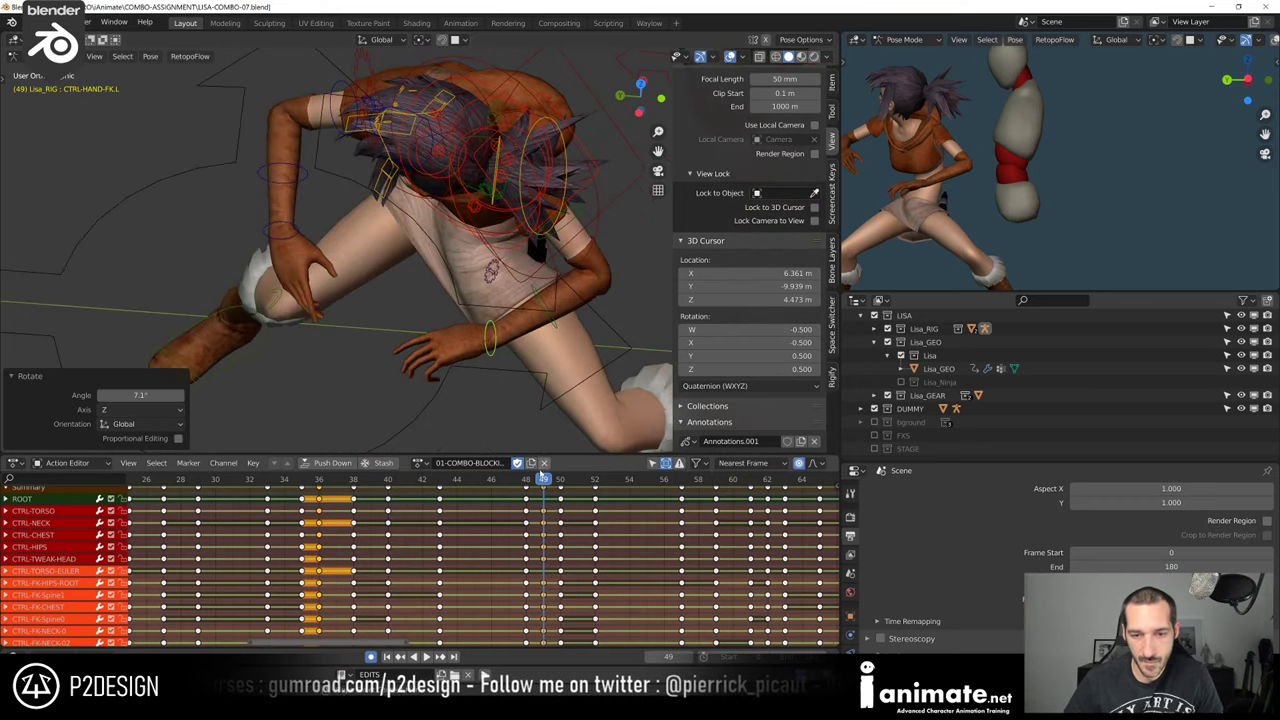
# Scrub between frames 46 and 50 to review the full-body motion through the new breakdown pose
pyautogui.press('space')
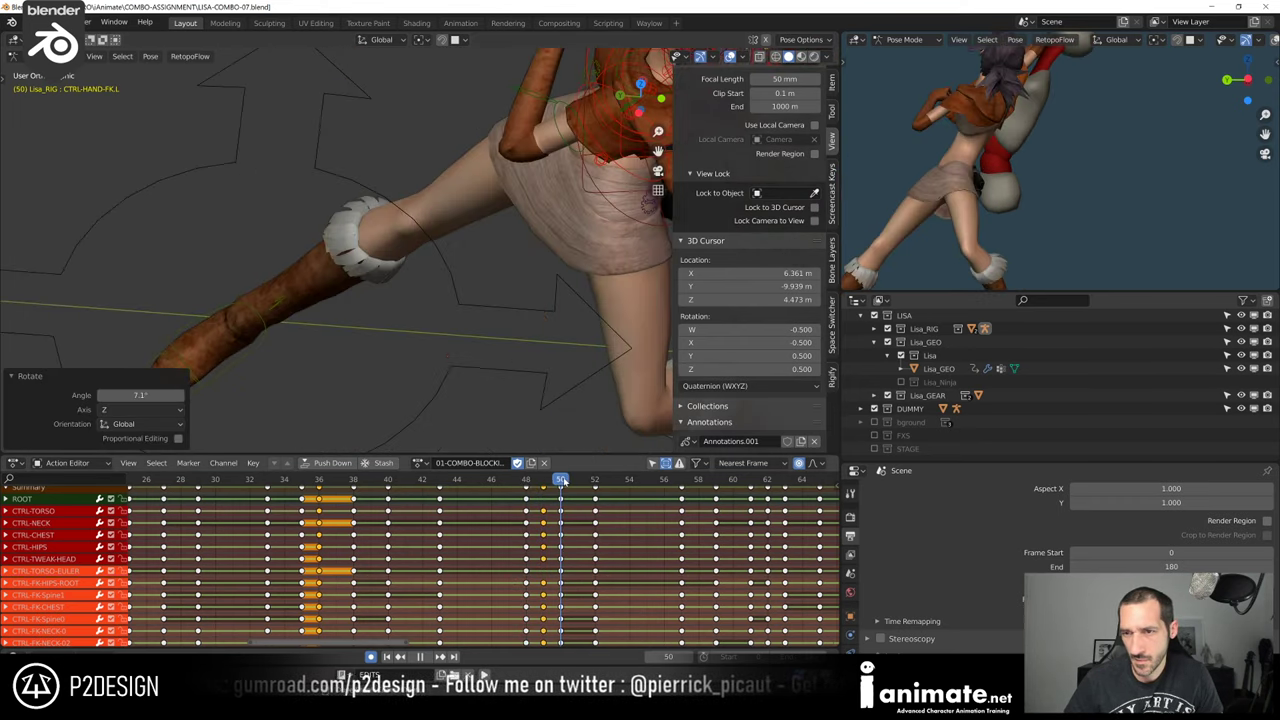
pyautogui.moveTo(564, 482); pyautogui.dragTo(543, 482)
pyautogui.scroll(-5, 930, 230)
pyautogui.click(492, 484)
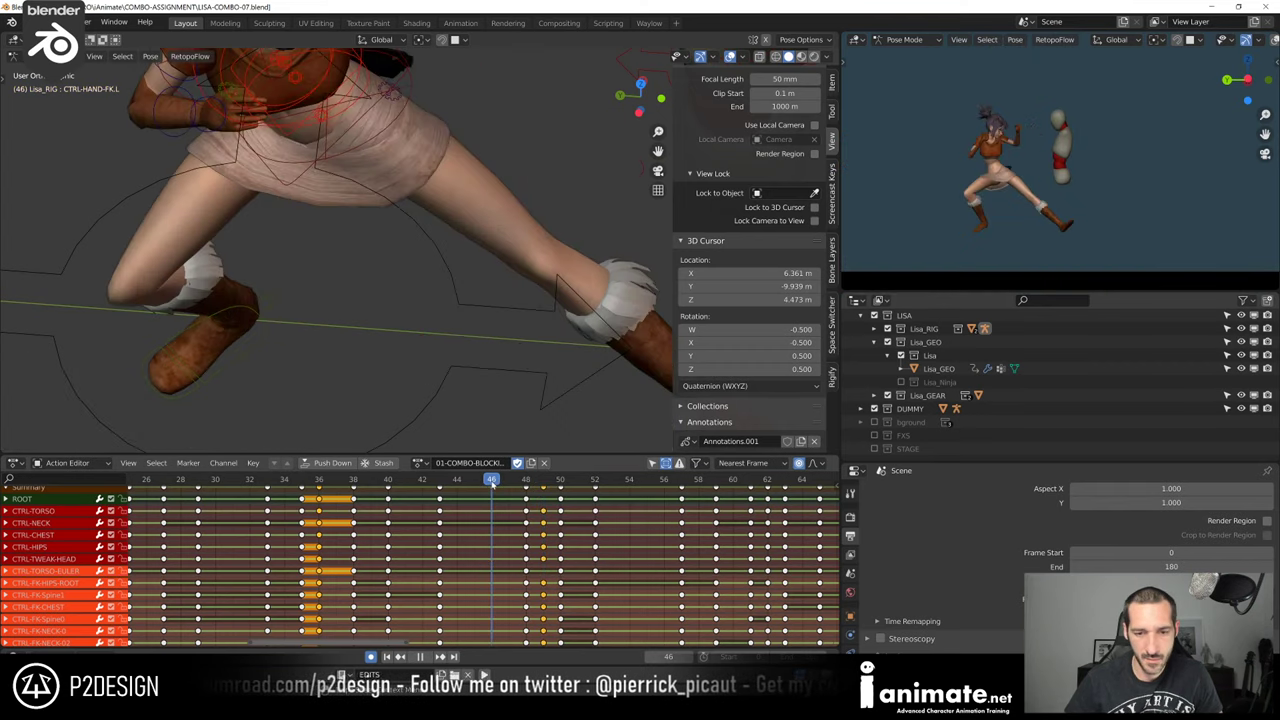
# Play back and scrub the combo around frames 36 to 63 to examine how the body and hair move through the strike
pyautogui.press('space')
pyautogui.click(497, 483)
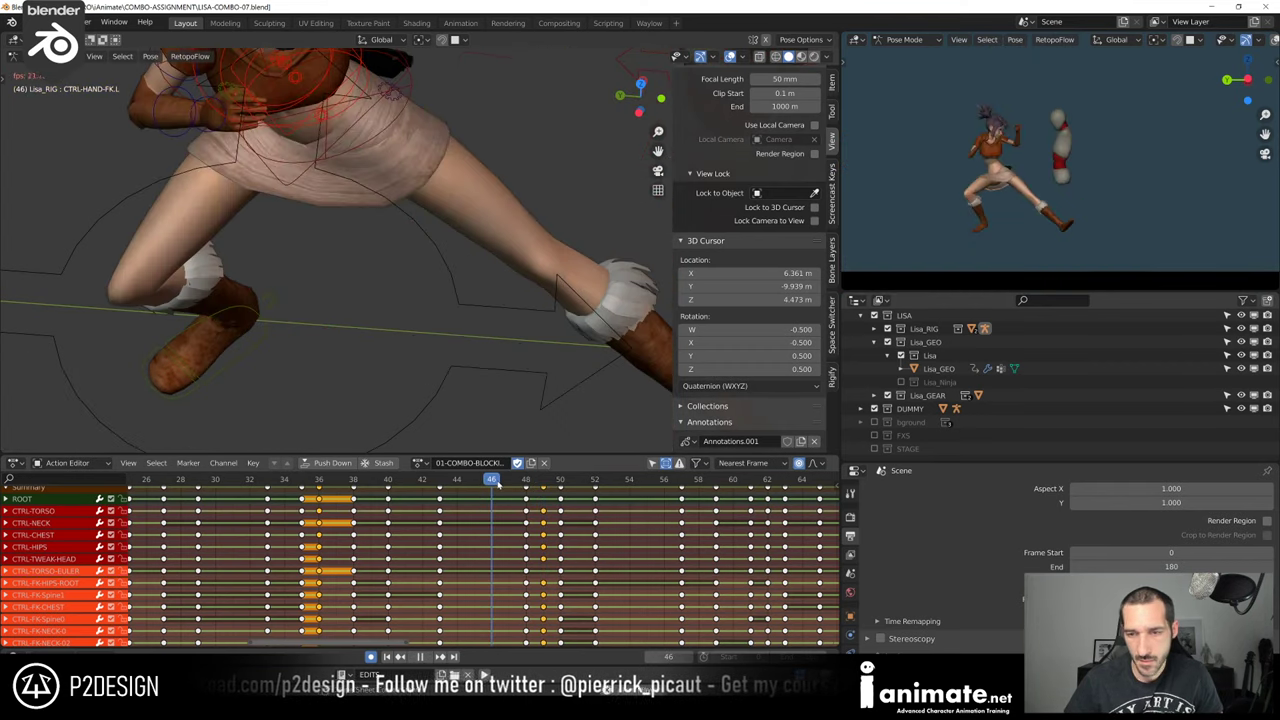
pyautogui.moveTo(497, 483); pyautogui.dragTo(319, 505)
pyautogui.press('space')
pyautogui.press('space')
pyautogui.scroll(-1, 355, 498)
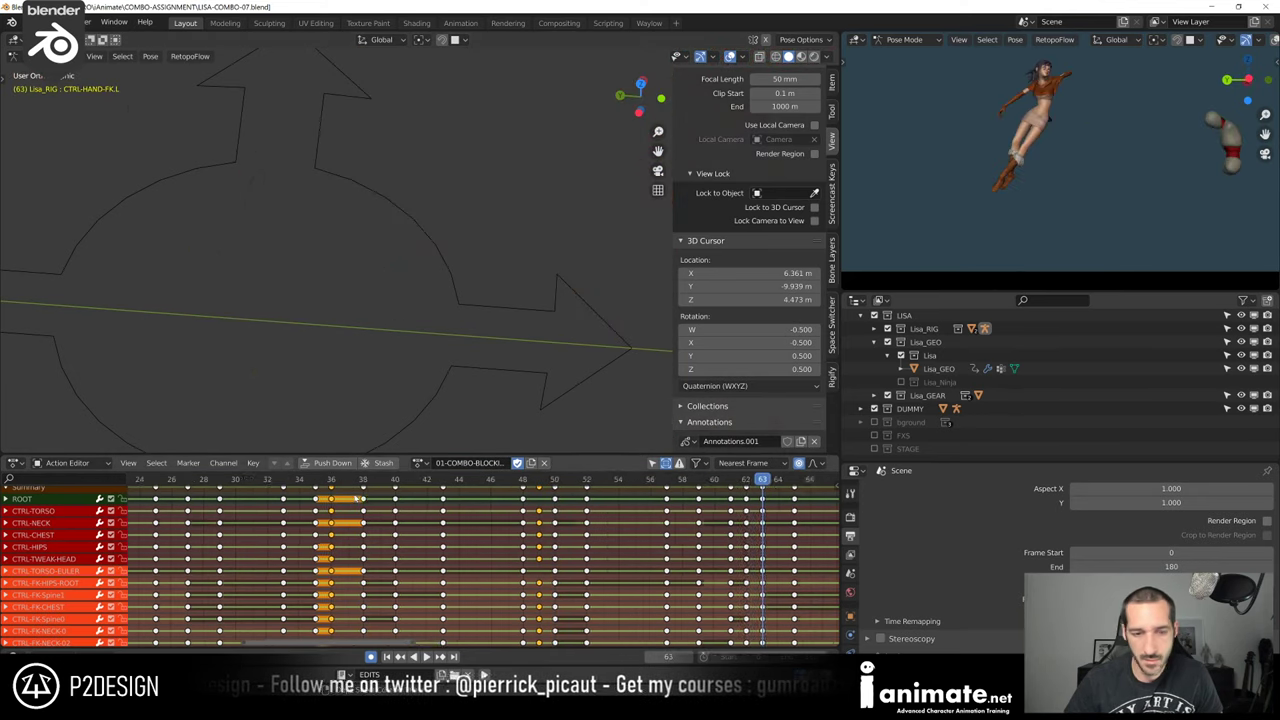
pyautogui.scroll(-2, 356, 498)
pyautogui.press('space')
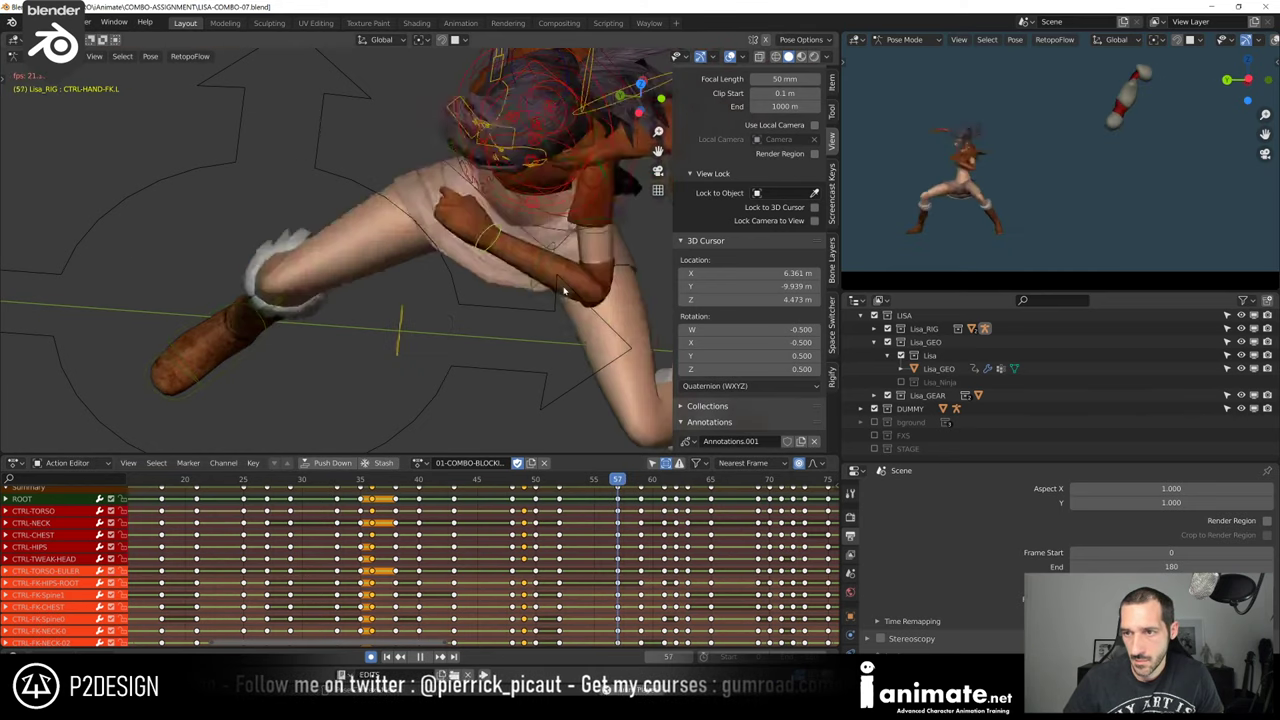
pyautogui.press('space')
pyautogui.moveTo(566, 483); pyautogui.dragTo(531, 493)
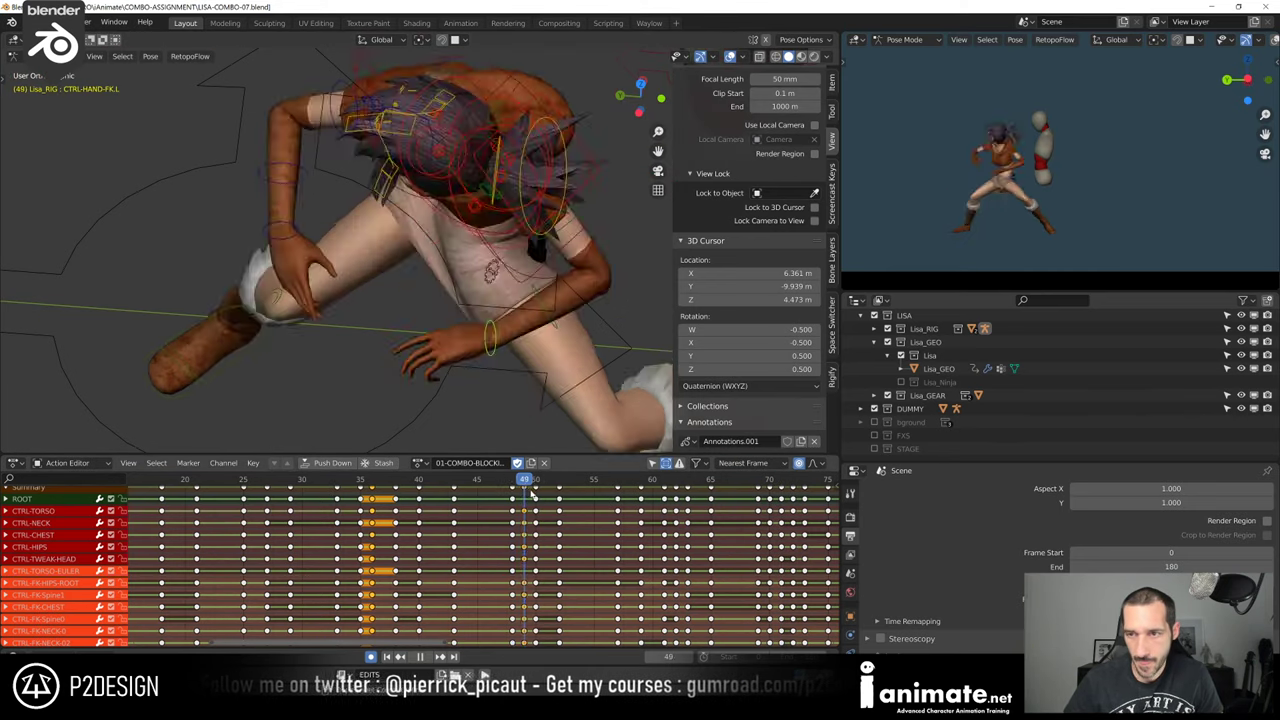
pyautogui.press('space')
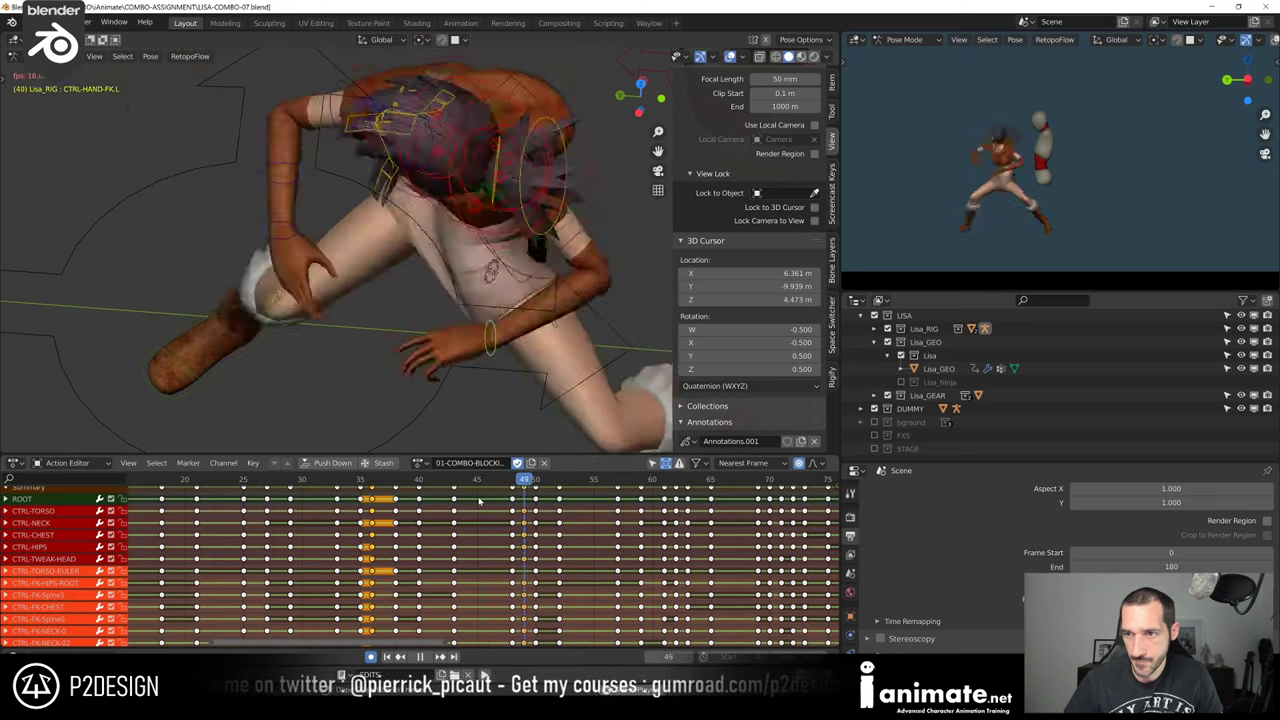
pyautogui.press('space')
pyautogui.press('space')
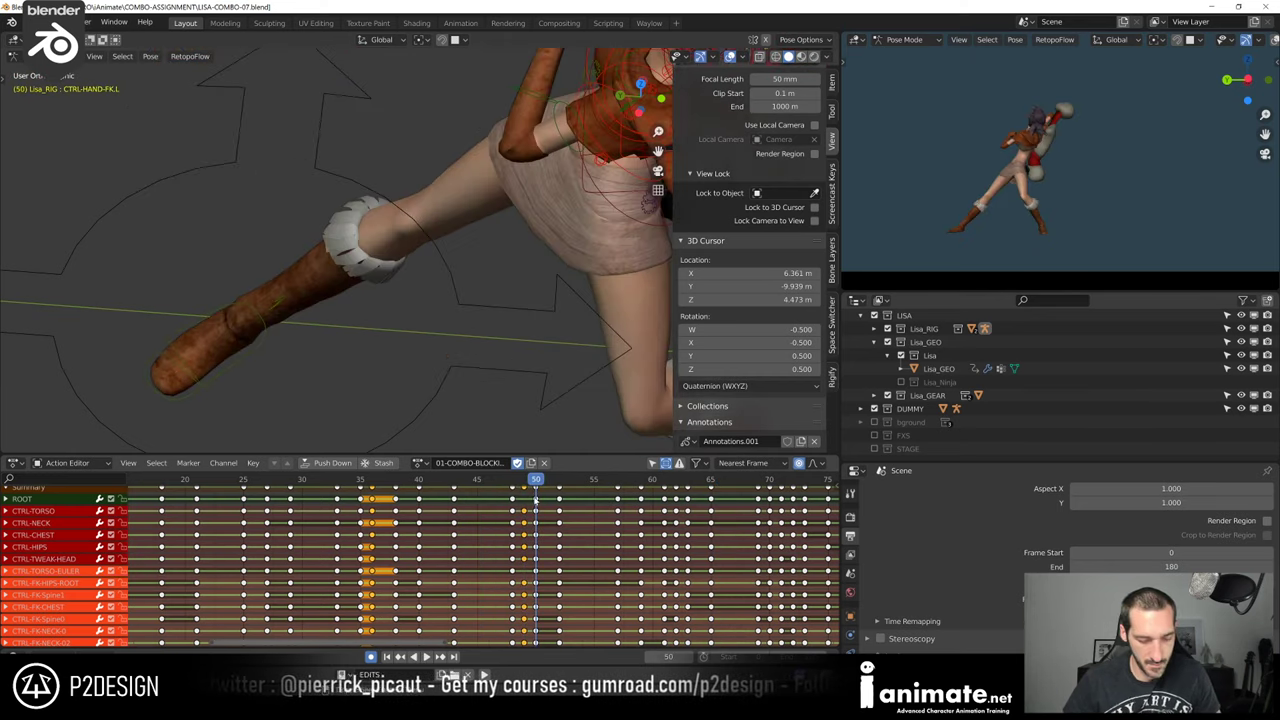
# Insert a keyframe for the character rig's full pose at frame 49
pyautogui.scroll(4, 536, 500)
pyautogui.moveTo(536, 487)
pyautogui.mouseDown()
pyautogui.moveTo(523, 487)
pyautogui.moveTo(554, 489)
pyautogui.moveTo(443, 498)
pyautogui.moveTo(538, 508)
pyautogui.mouseUp()
pyautogui.press('i')
pyautogui.click(537, 492)
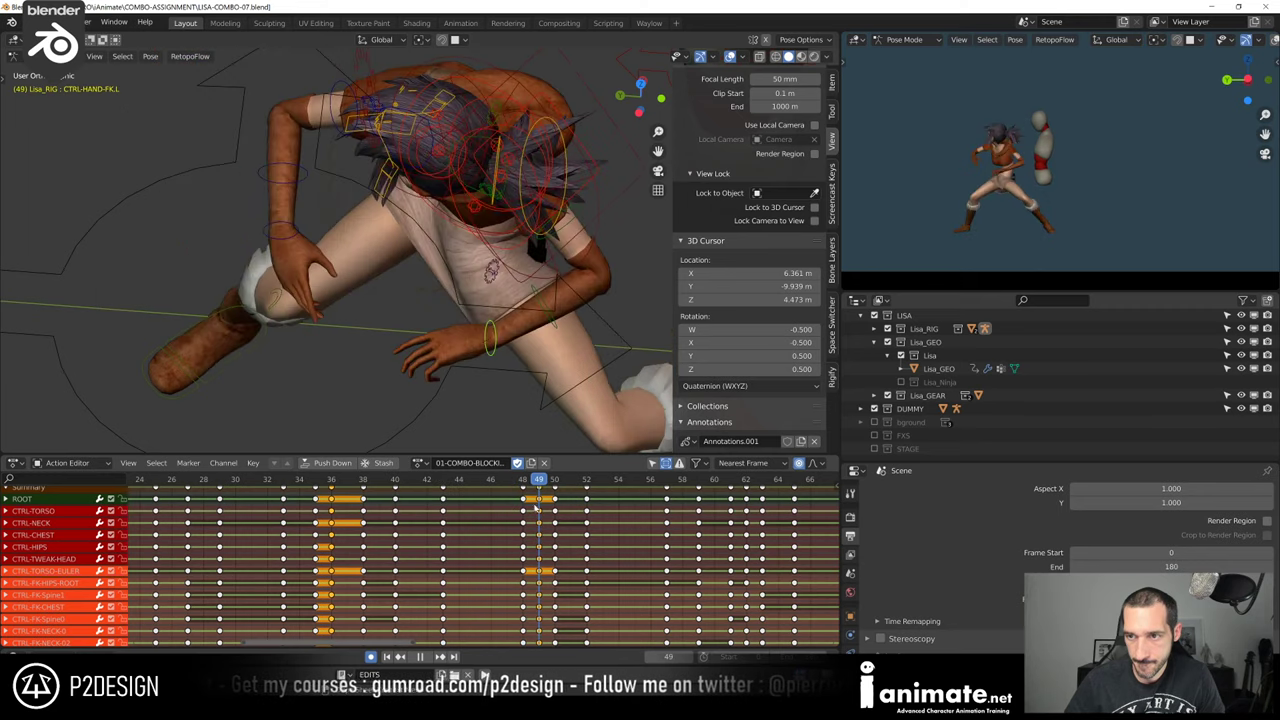
# At frame 49, move and rotate CTRL-PonyTail1 and rotate CTRL-PonyTail0 to swing the ponytail toward the character's back
pyautogui.moveTo(540, 430); pyautogui.dragTo(525, 370, button='middle')
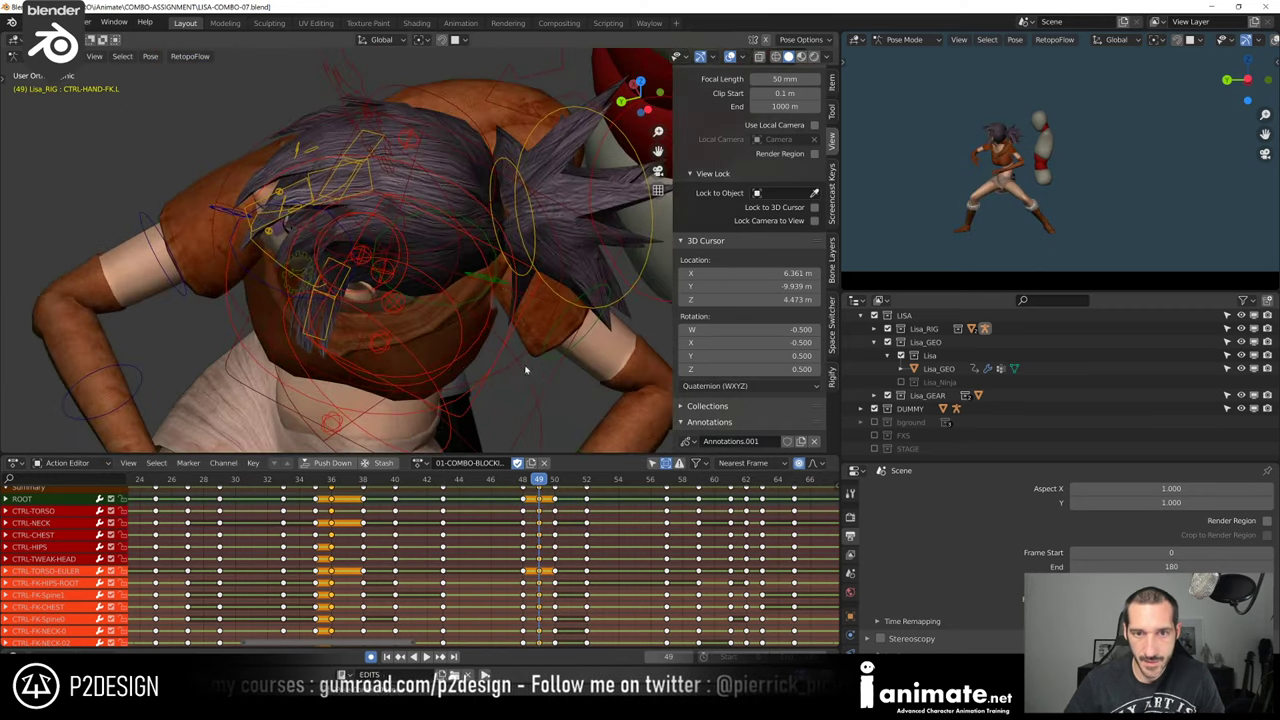
pyautogui.moveTo(520, 282); pyautogui.dragTo(528, 335, button='middle')
pyautogui.press('g')
pyautogui.click(543, 270)
pyautogui.press('r')
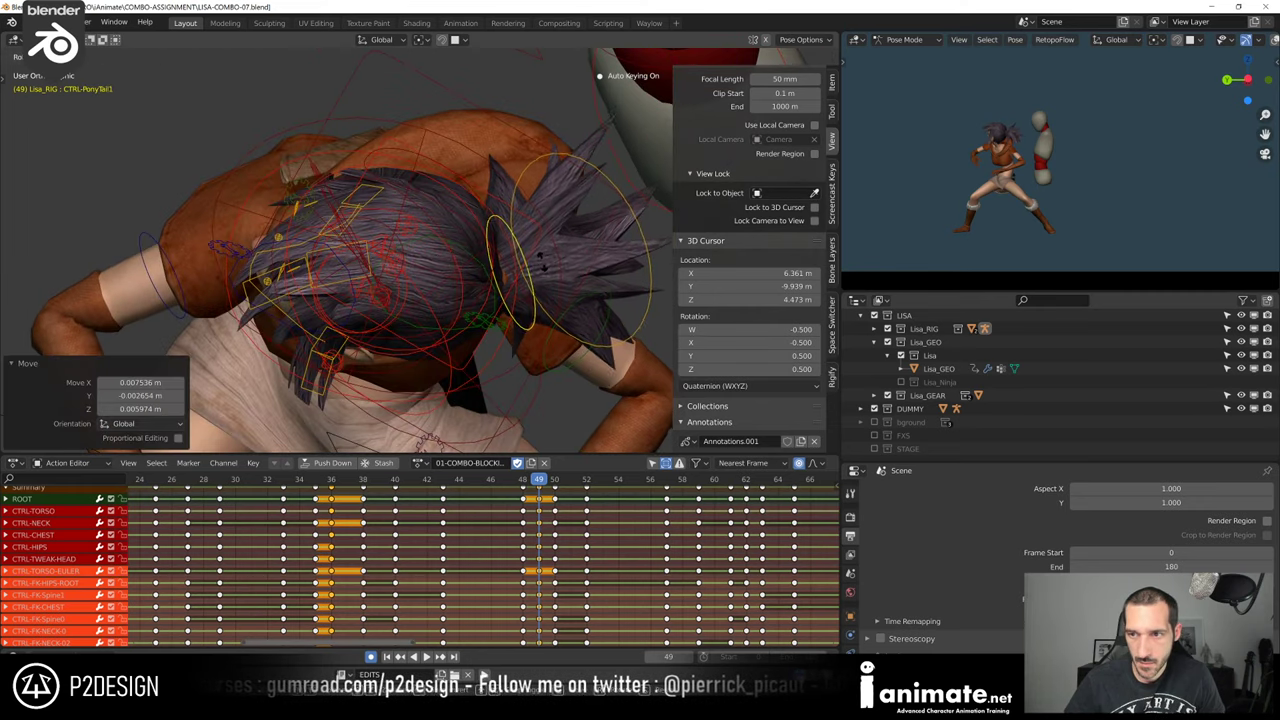
pyautogui.click(527, 172)
pyautogui.click(514, 147)
pyautogui.press('r')
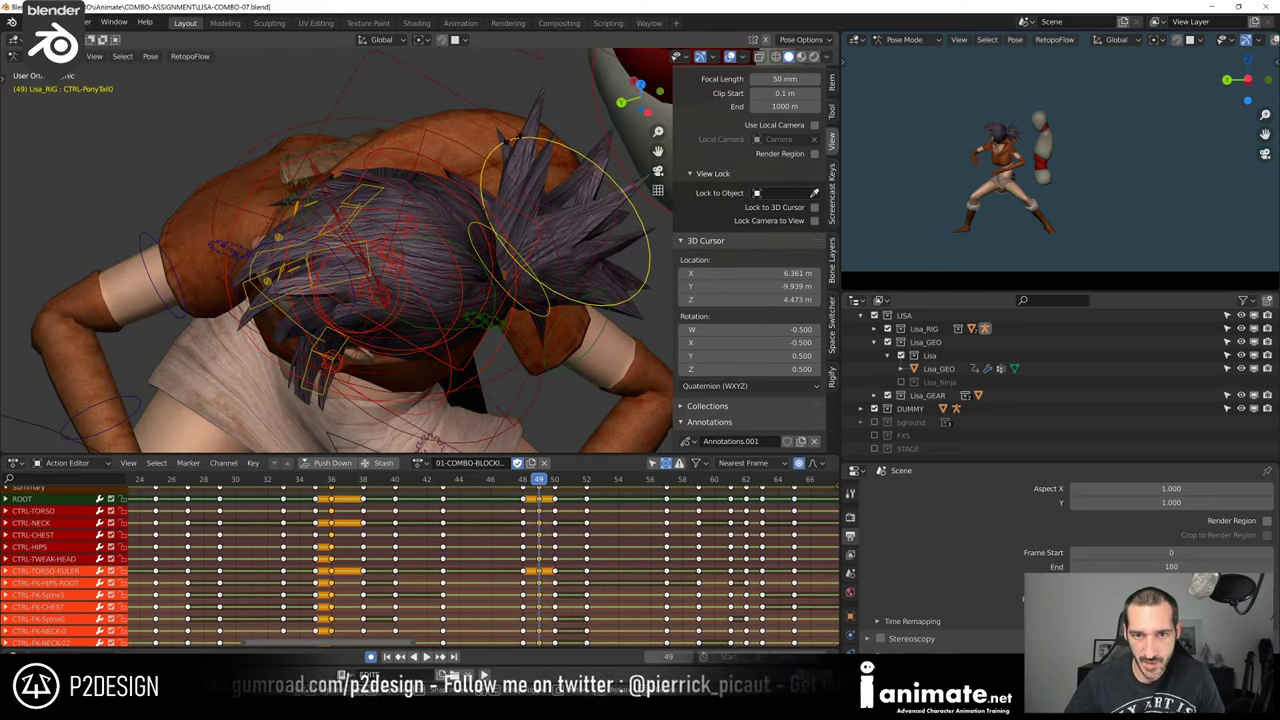
pyautogui.click(493, 161)
pyautogui.moveTo(493, 161); pyautogui.dragTo(500, 232, button='middle')
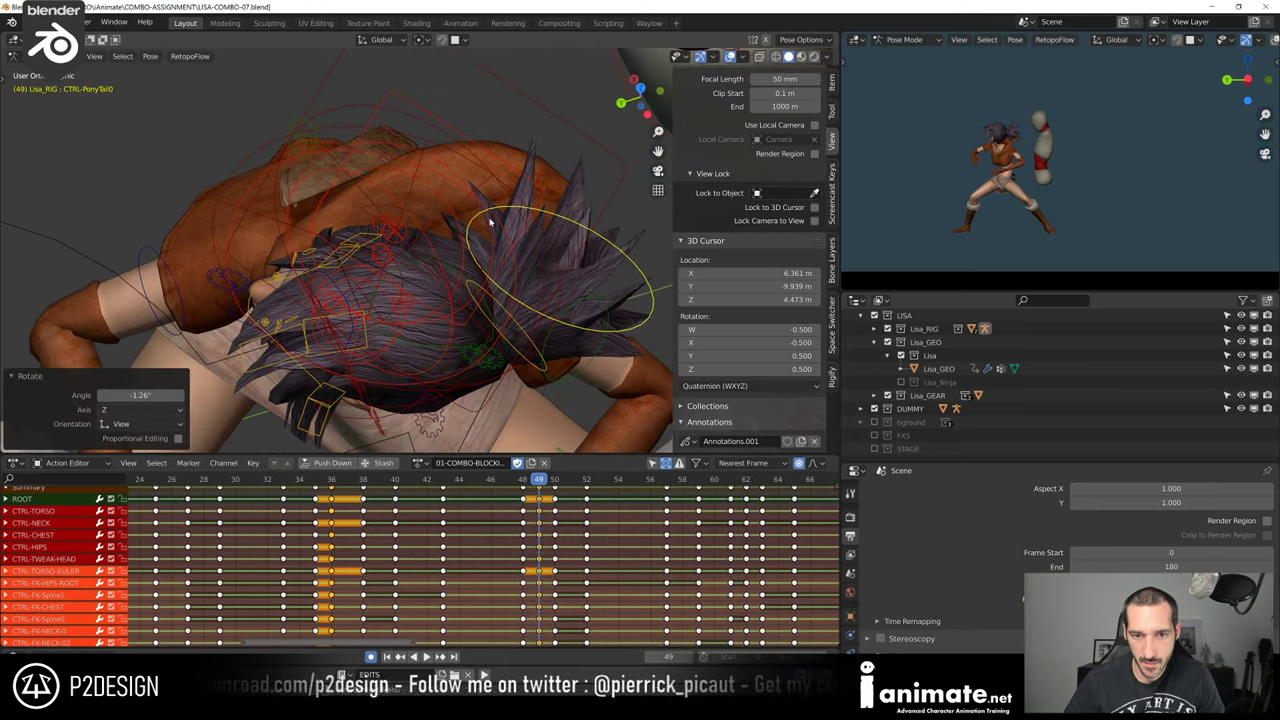
# Refine the ponytail from several angles by rotating and moving its controls so that it trails behind the head at frame 49
pyautogui.click(520, 327)
pyautogui.moveTo(520, 327); pyautogui.dragTo(542, 250, button='middle')
pyautogui.press('r')
pyautogui.click(516, 262)
pyautogui.press('g')
pyautogui.click(534, 212)
pyautogui.click(550, 241)
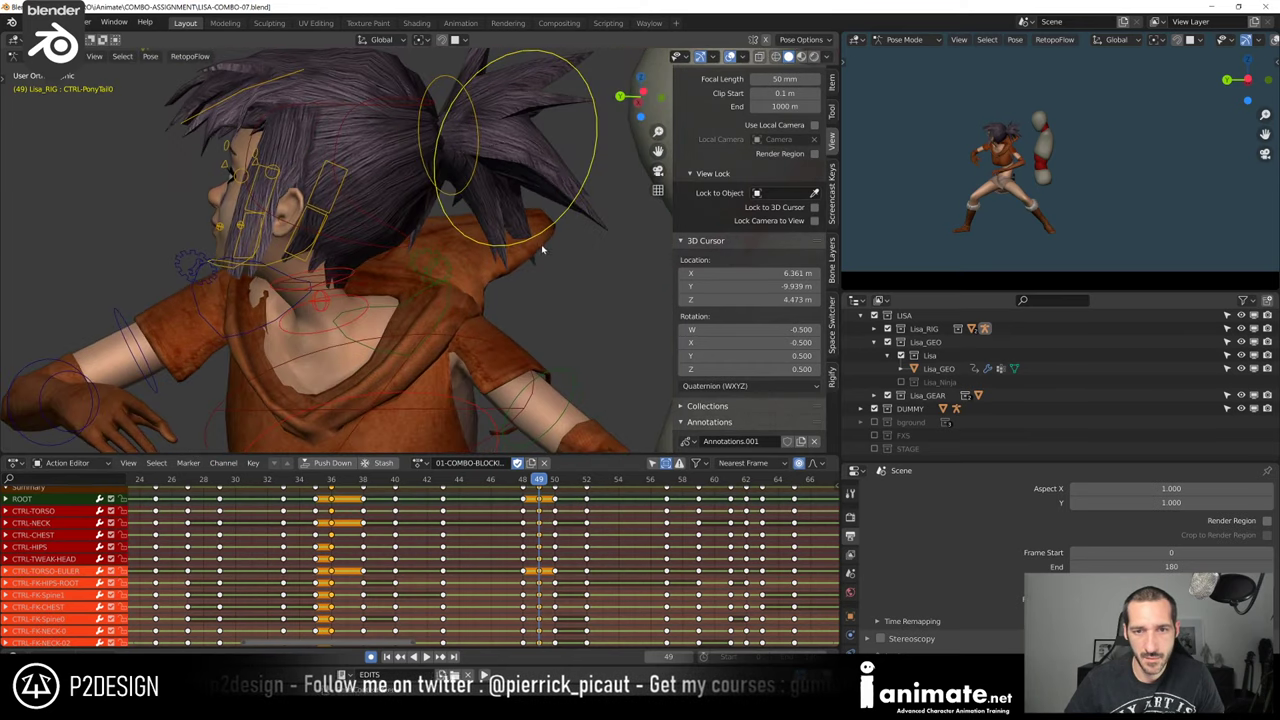
pyautogui.click(563, 177)
pyautogui.moveTo(563, 177); pyautogui.dragTo(536, 287, button='middle')
pyautogui.press('r')
pyautogui.click(451, 239)
# Rotate the front hair lock with its CTRL-Hair1 control at frame 49
pyautogui.moveTo(456, 255); pyautogui.dragTo(477, 366, button='middle')
pyautogui.click(478, 371)
pyautogui.press('r')
pyautogui.click(487, 432)
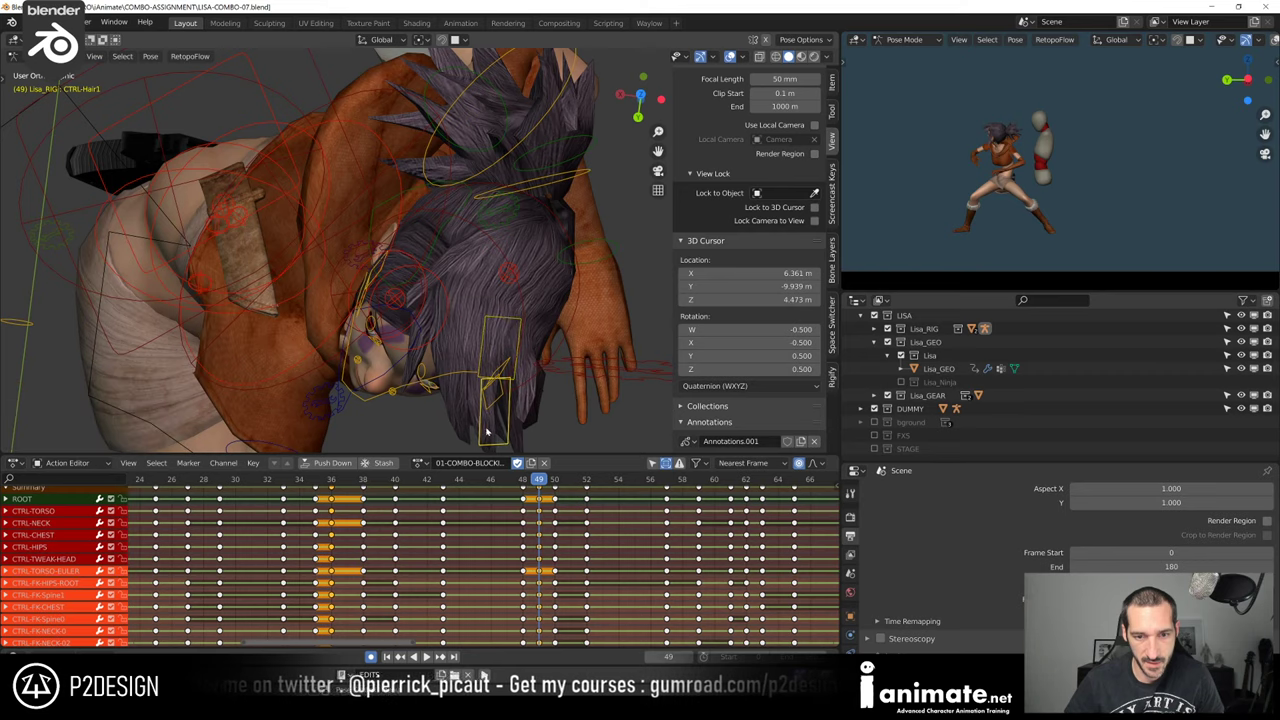
# Rotate CTRL-Hair0.L and CTRL-Hair1.L to bend the character's left side hair lock at frame 49
pyautogui.moveTo(523, 423); pyautogui.dragTo(422, 276, button='middle')
pyautogui.click(467, 313)
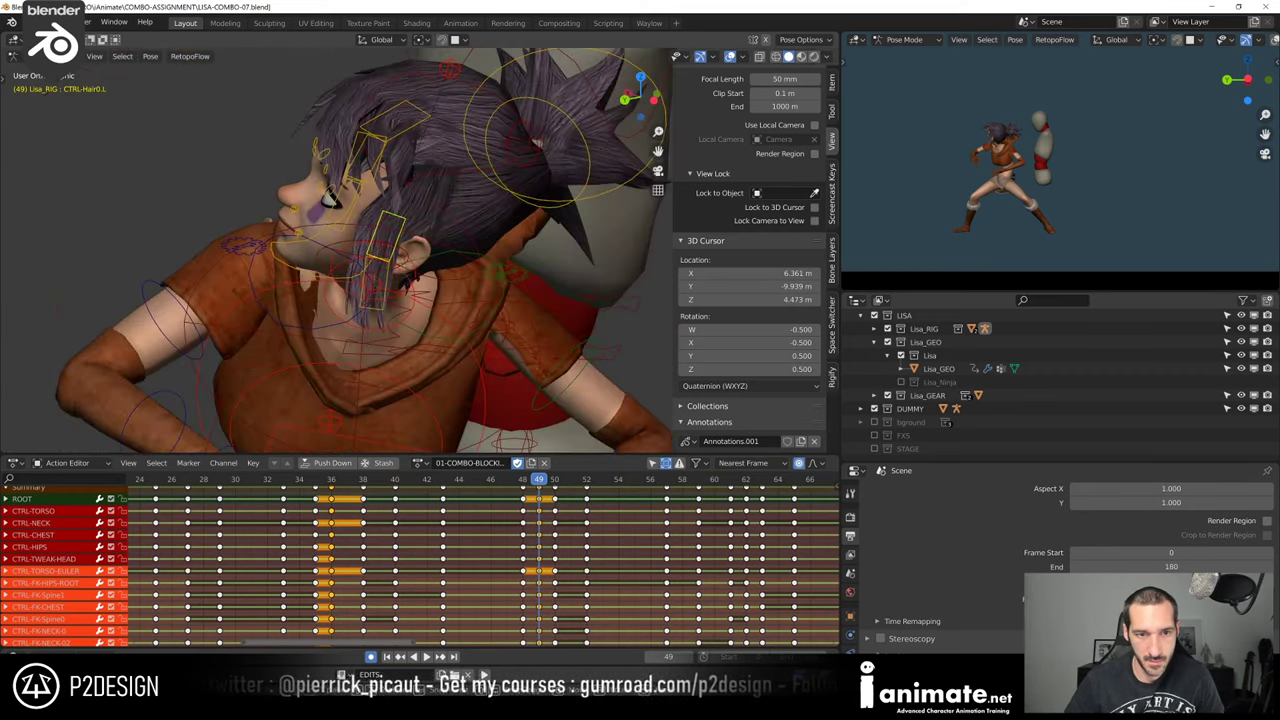
pyautogui.press('r')
pyautogui.click(424, 310)
pyautogui.click(424, 312)
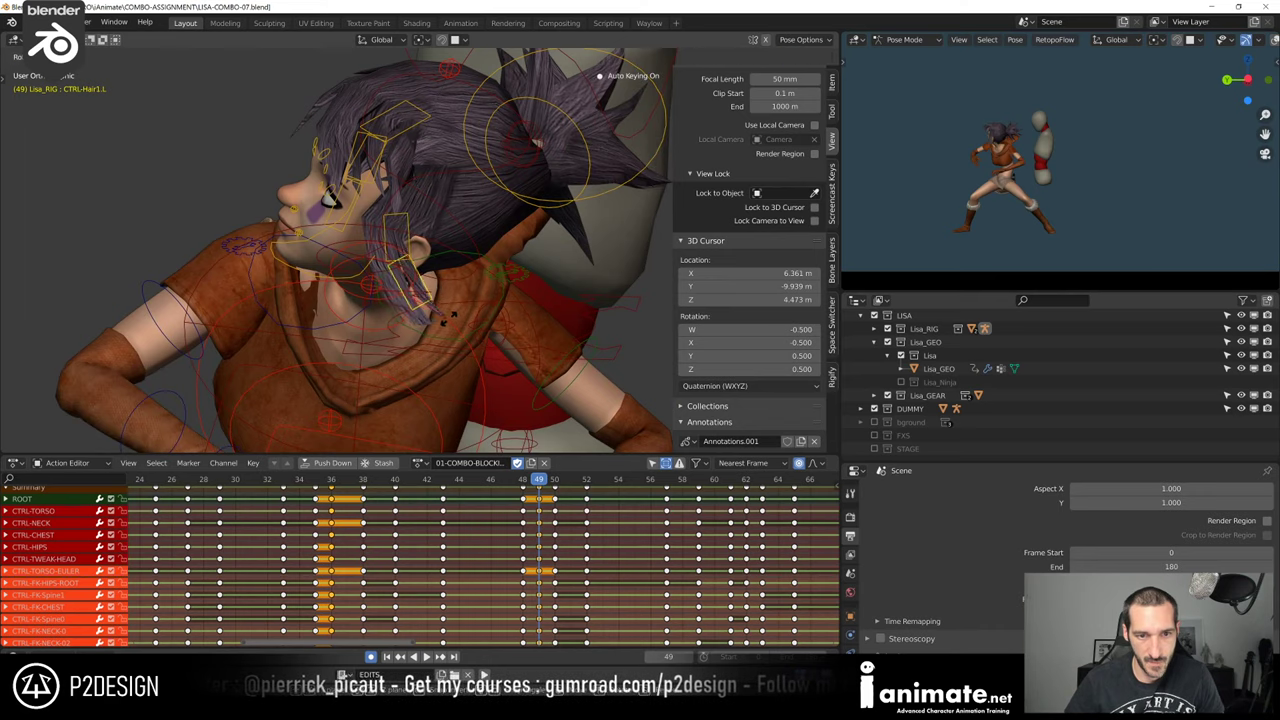
pyautogui.press('r')
pyautogui.click(440, 320)
pyautogui.moveTo(440, 320); pyautogui.dragTo(547, 212, button='middle')
pyautogui.click(352, 228)
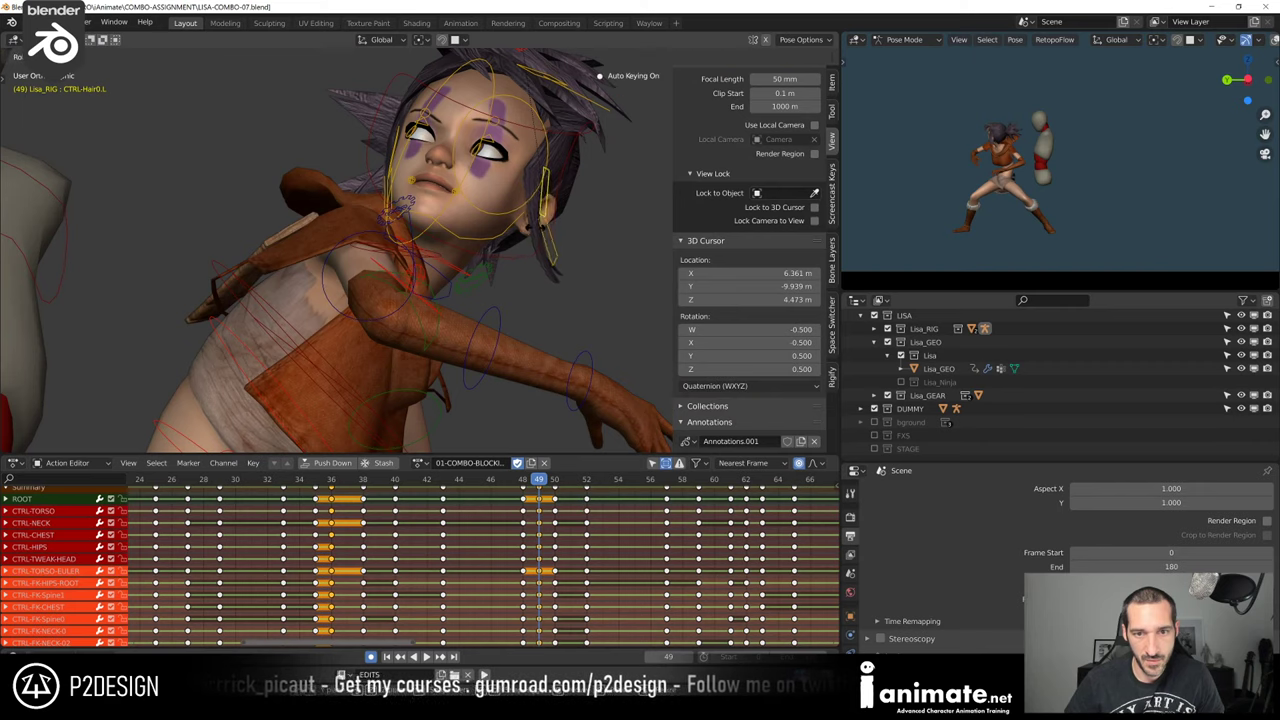
pyautogui.click(532, 268)
# Rotate the character's right side hair lock controls, including CTRL-Hair0.R, to pose the lock across the cheek at frame 49
pyautogui.moveTo(532, 268); pyautogui.dragTo(501, 244, button='middle')
pyautogui.press('r')
pyautogui.click(446, 238)
pyautogui.click(427, 208)
pyautogui.click(362, 224)
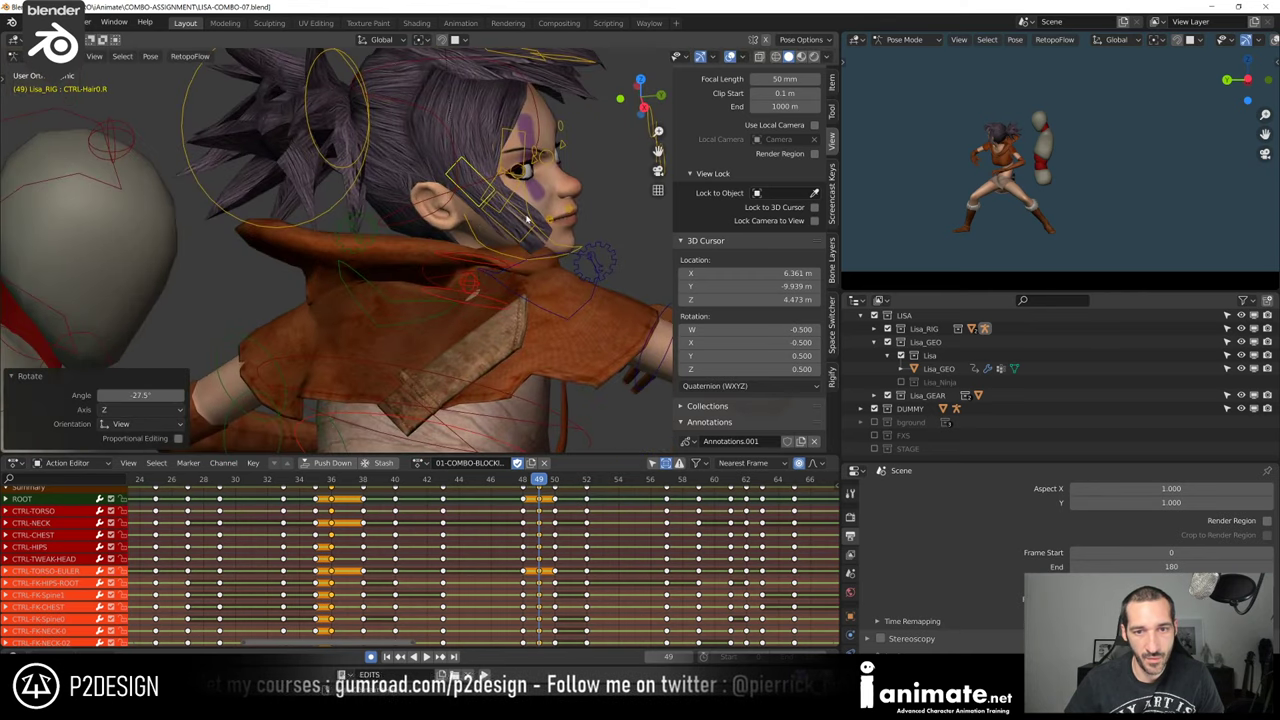
pyautogui.click(527, 219)
pyautogui.click(545, 196)
pyautogui.moveTo(545, 196); pyautogui.dragTo(449, 225, button='middle')
pyautogui.click(464, 212)
pyautogui.click(497, 178)
# Play back the animation to check the hair pose, and limit the Action Editor to the selected control's channels
pyautogui.scroll(-2, 497, 178)
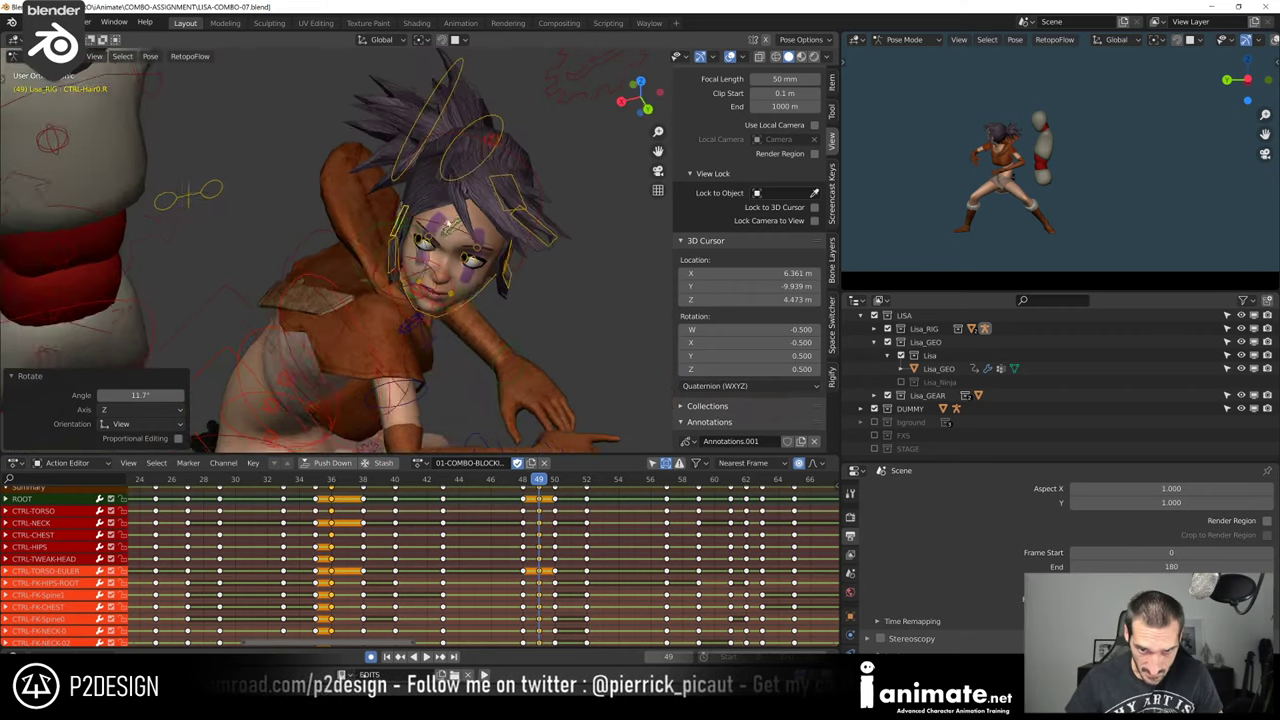
pyautogui.moveTo(466, 176); pyautogui.dragTo(330, 240, button='middle')
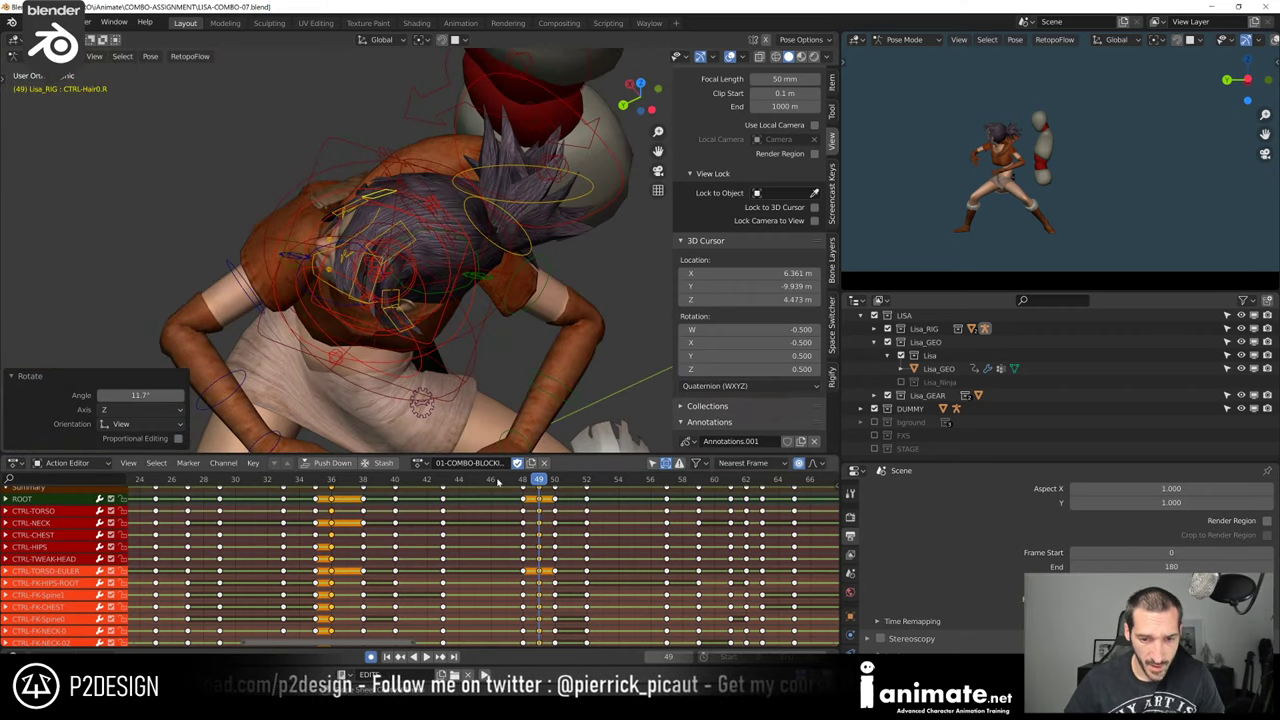
pyautogui.press('space')
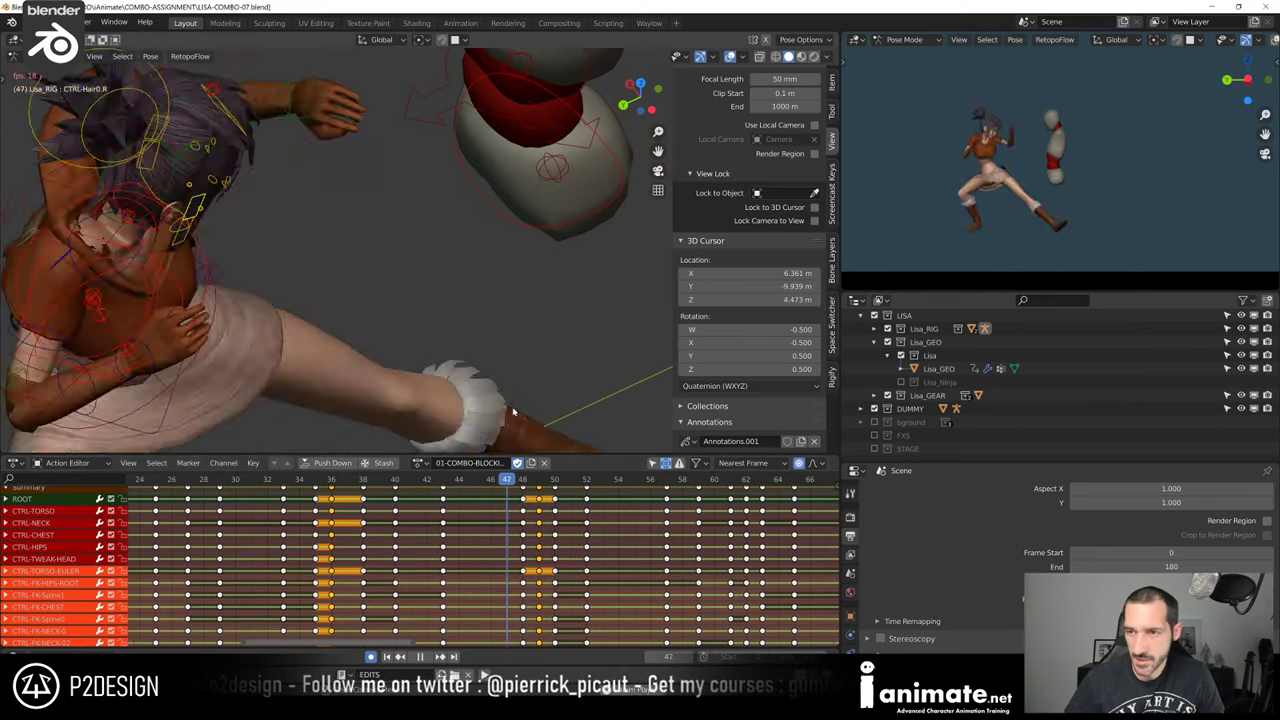
pyautogui.press('space')
pyautogui.press('Home')
pyautogui.press('space')
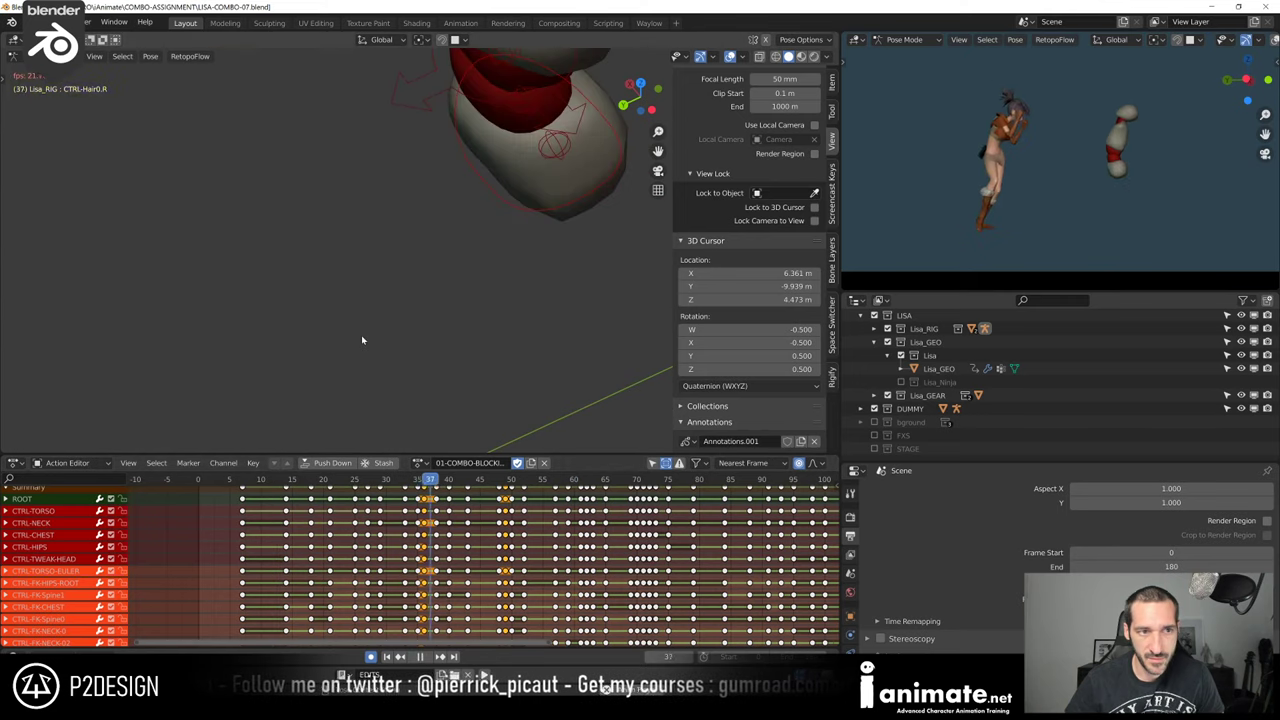
pyautogui.press('space')
pyautogui.click(651, 464)
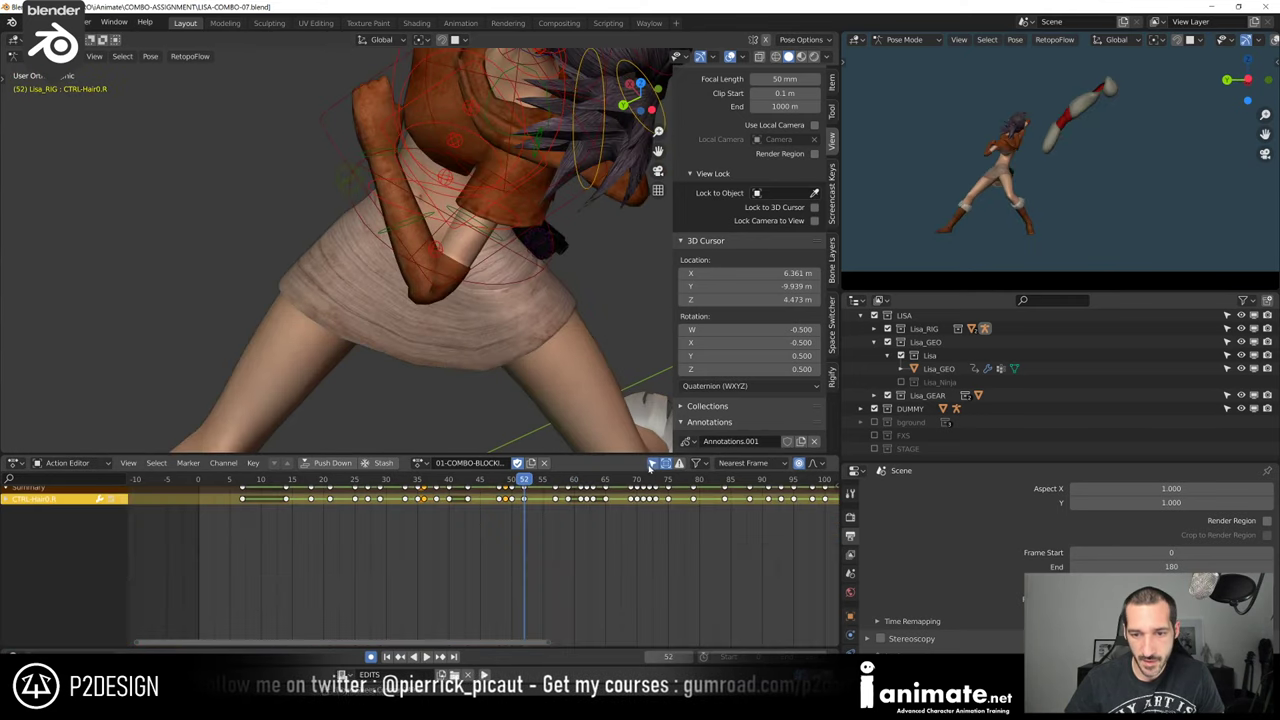
# Play back the whole combo in the camera view and scrub around frame 67 to examine the hair and body motion
pyautogui.press('space')
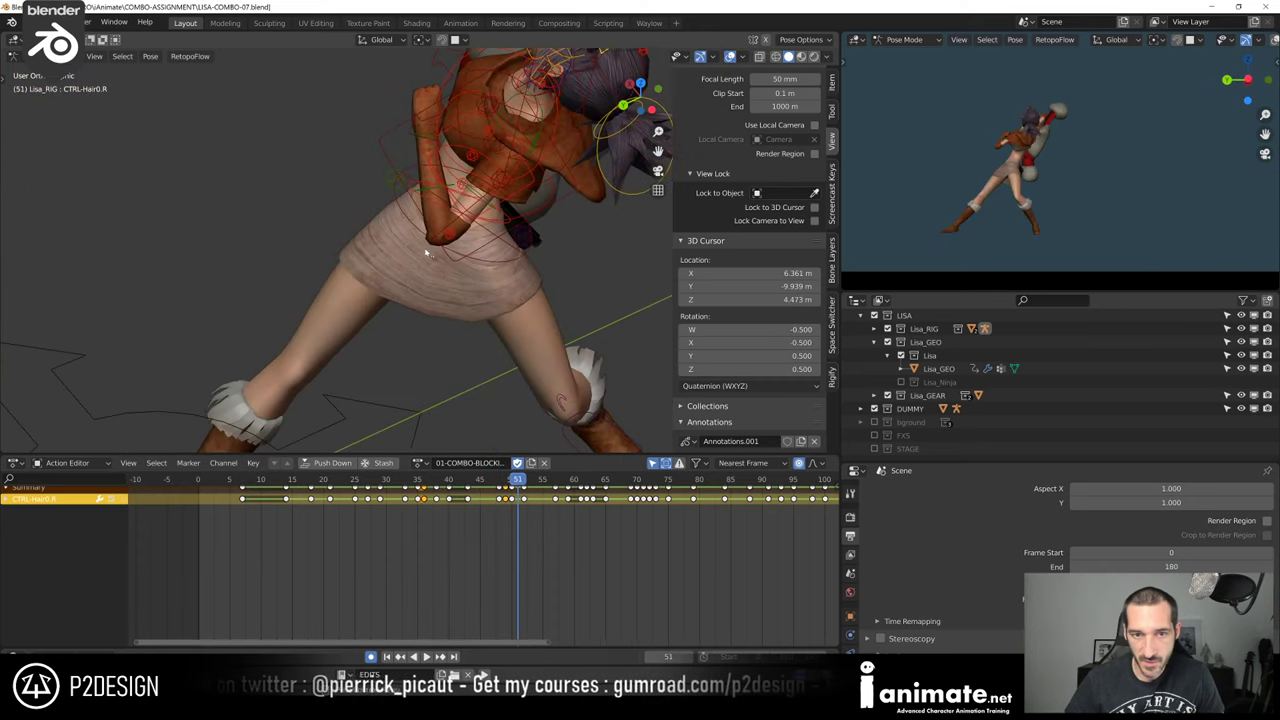
pyautogui.press('space')
pyautogui.press('space')
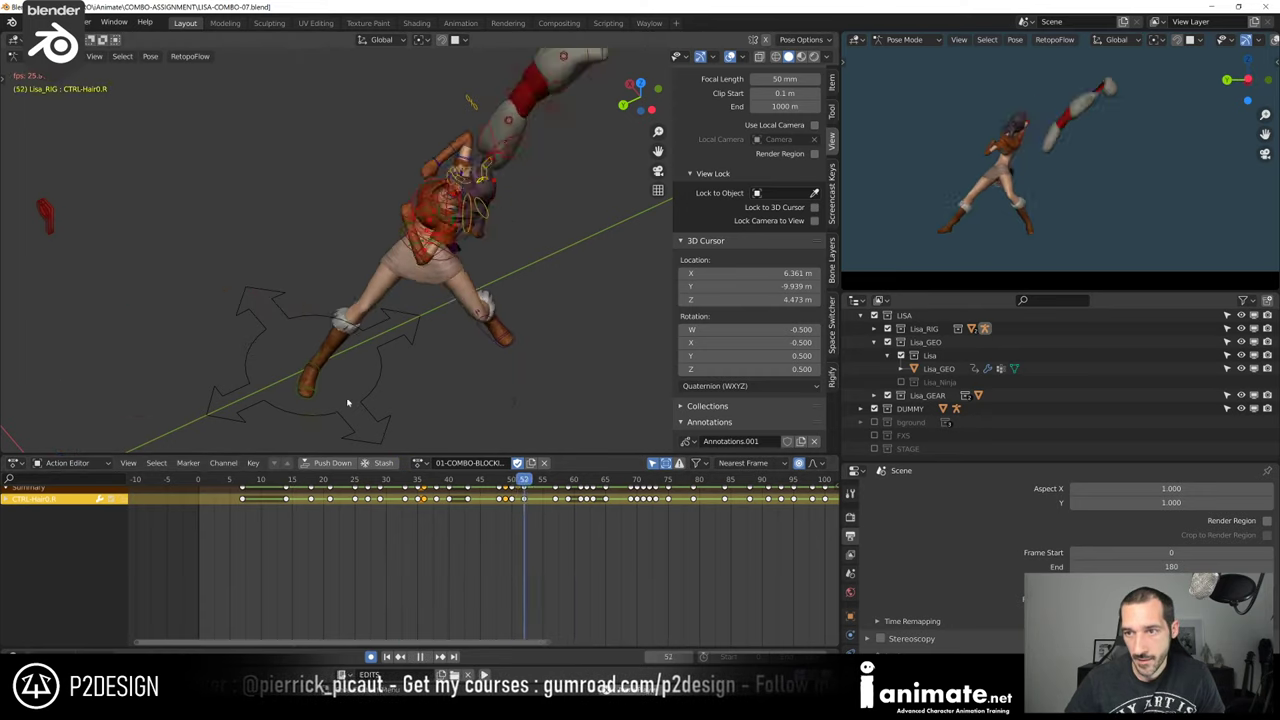
pyautogui.press('space')
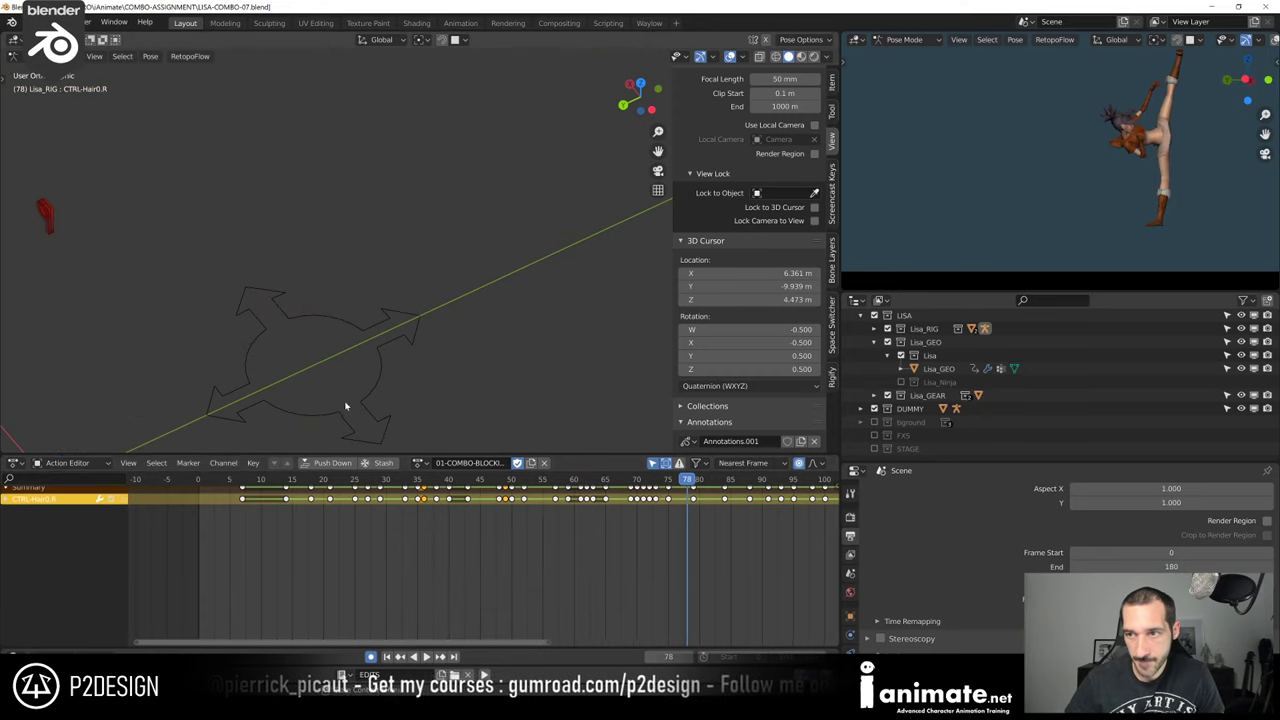
pyautogui.scroll(-2, 557, 549)
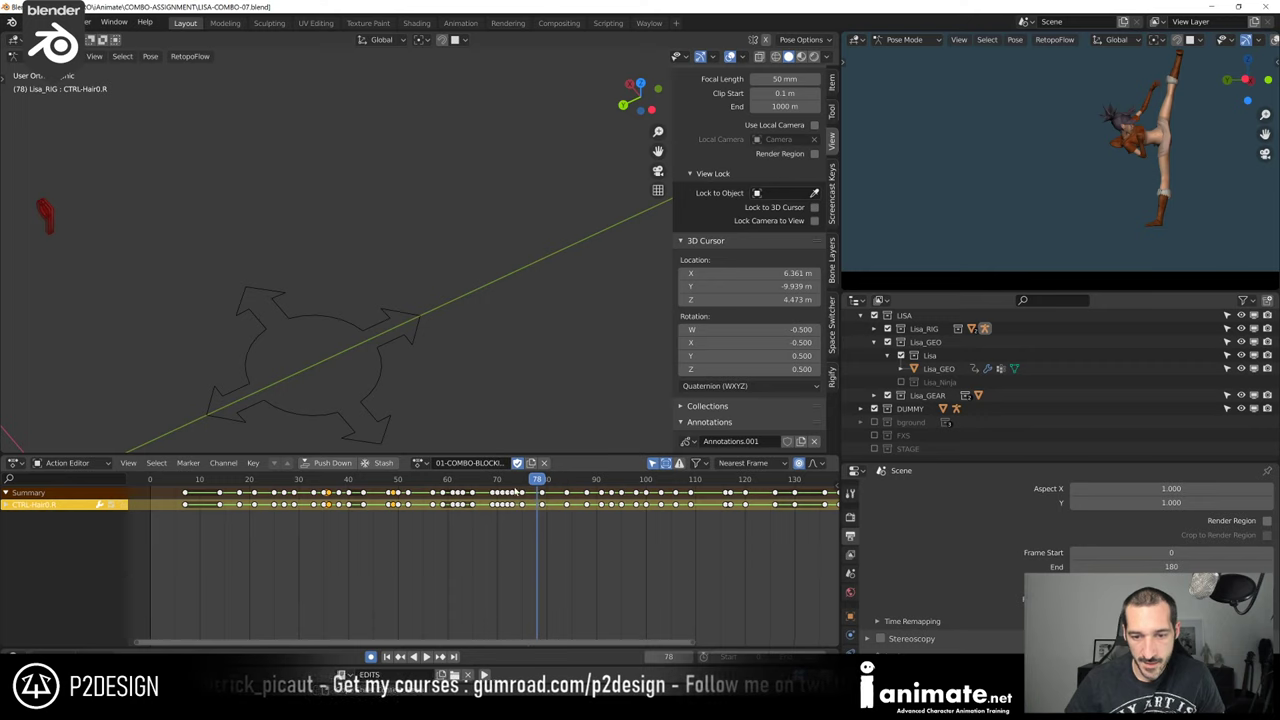
pyautogui.click(499, 480)
pyautogui.press('space')
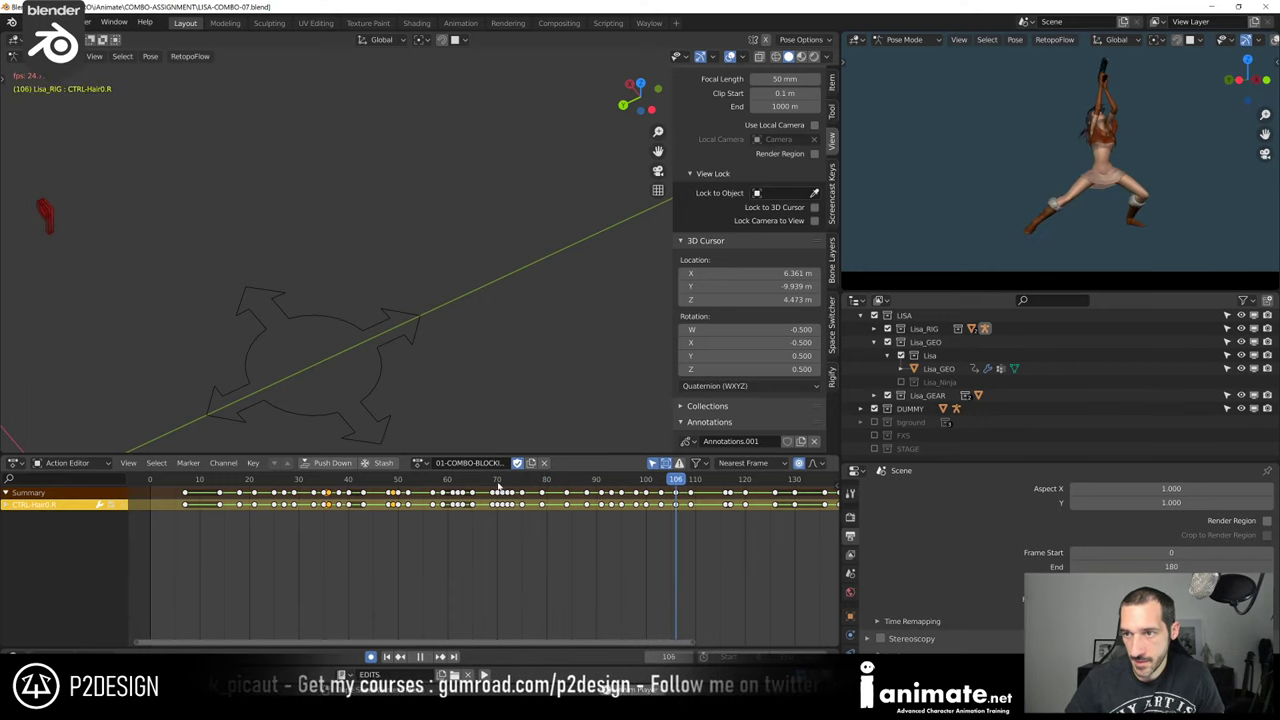
pyautogui.scroll(-4, 1124, 209)
pyautogui.keyDown('shift'); pyautogui.moveTo(1124, 209); pyautogui.dragTo(1086, 229, button='middle'); pyautogui.keyUp('shift')
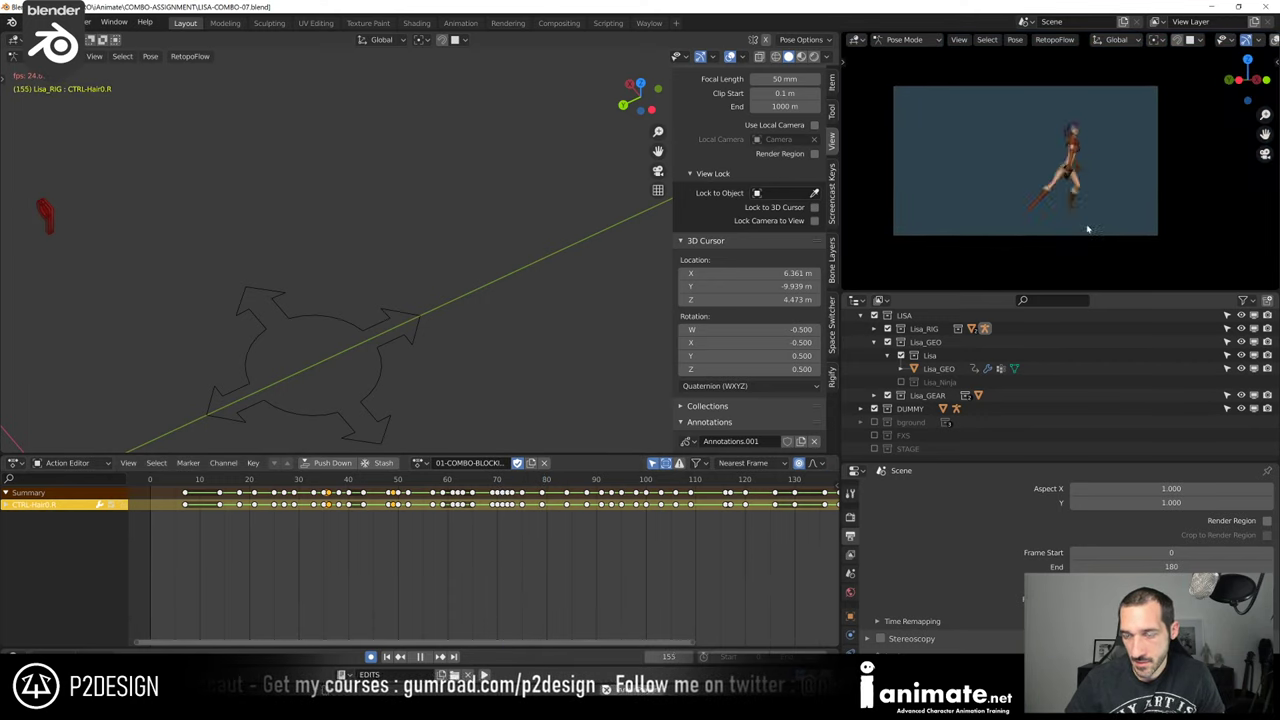
pyautogui.scroll(2, 1087, 229)
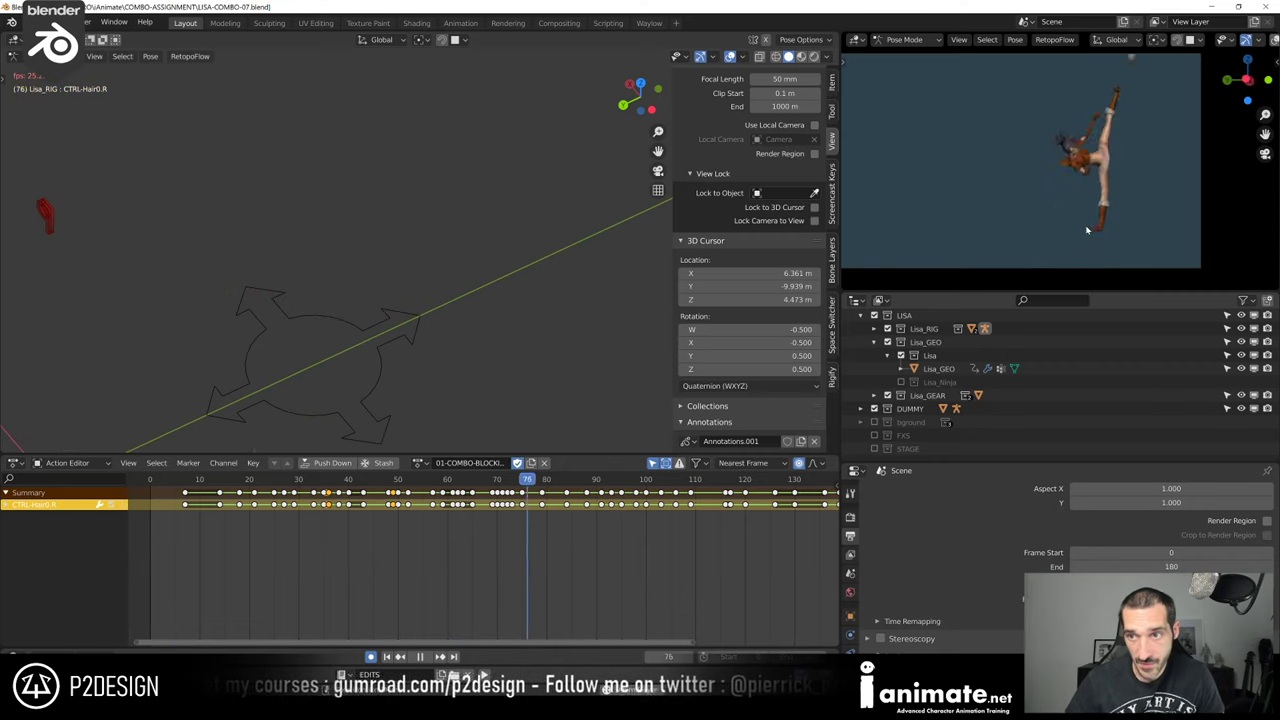
pyautogui.press('space')
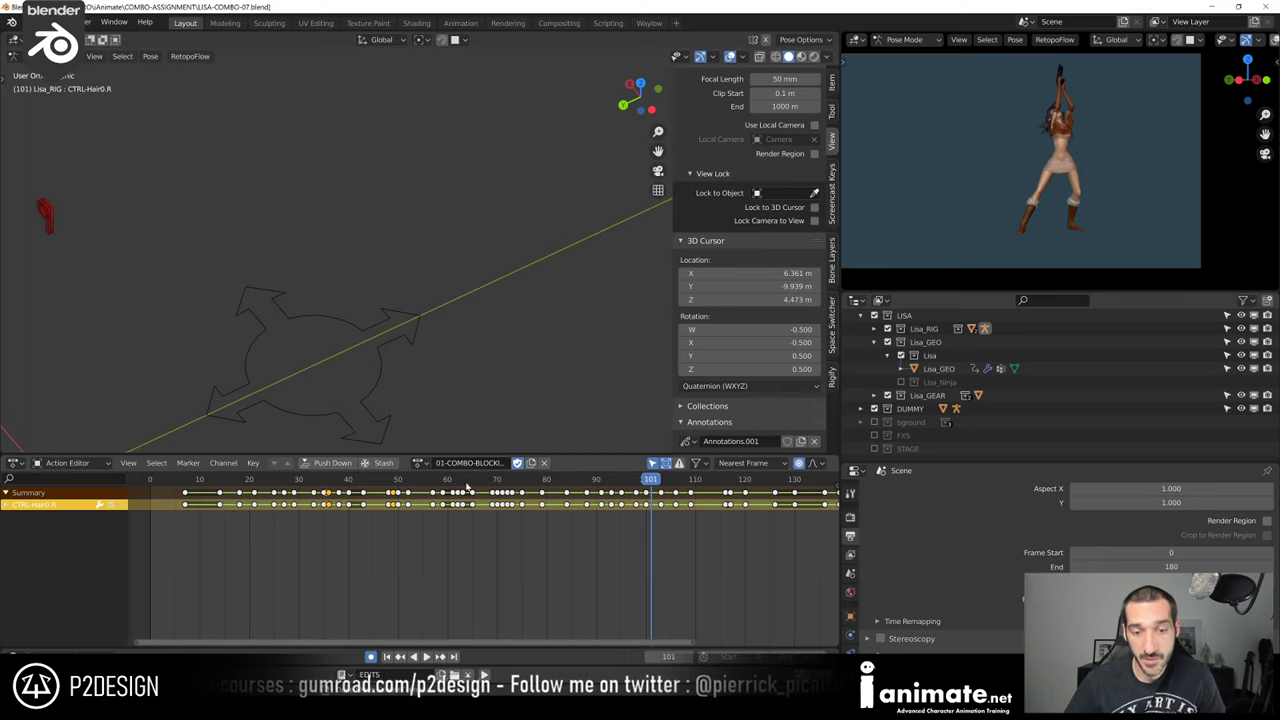
pyautogui.hotkey('shift', 'Left')
pyautogui.press('space')
pyautogui.moveTo(449, 491); pyautogui.dragTo(476, 509)
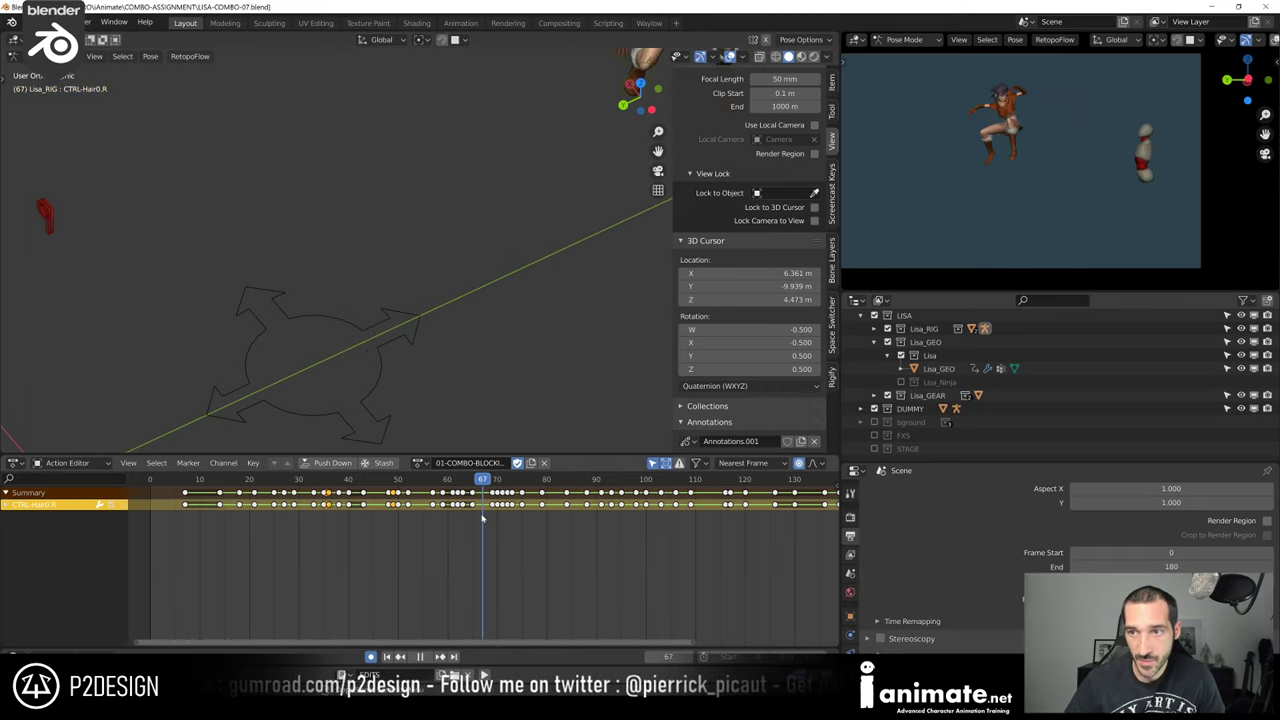
# At frame 49, move CTRL-PonyTail1 about 0.01 m in X and Z, rotate it, and move CTRL-PonyTail0 about 0.004 m in X and Z
pyautogui.moveTo(506, 522); pyautogui.dragTo(393, 517)
pyautogui.press('KP_Decimal')
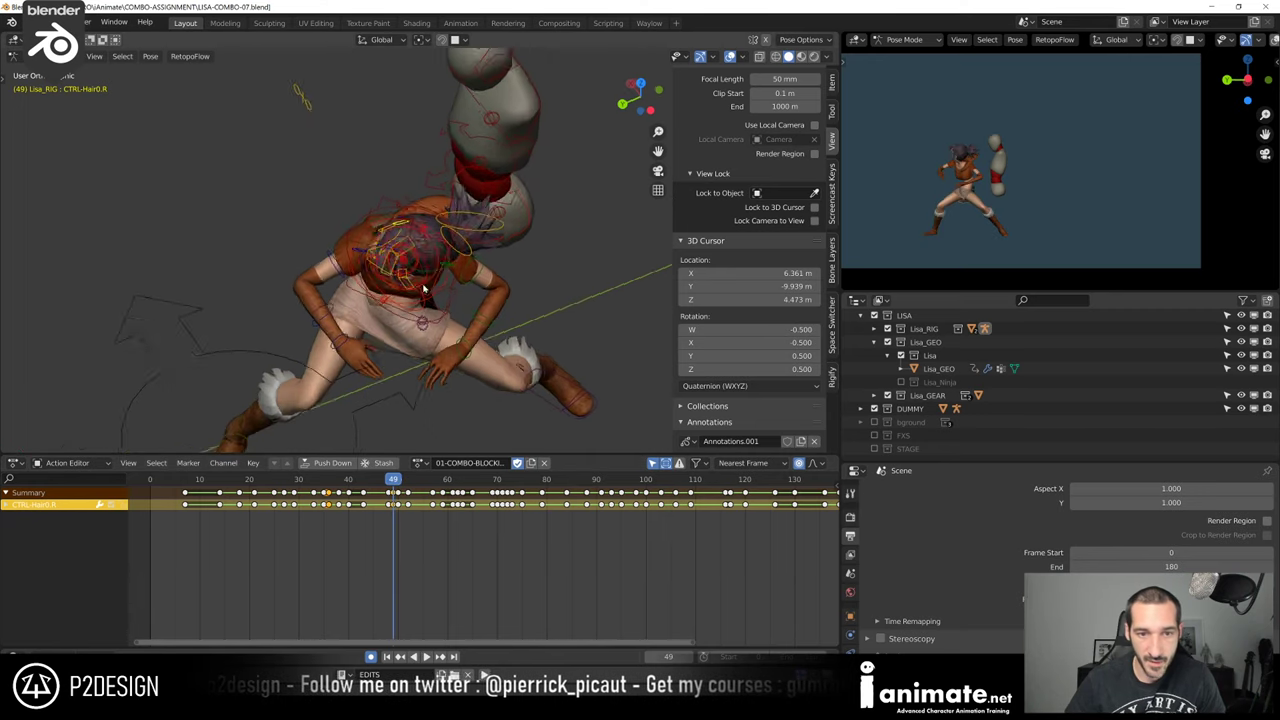
pyautogui.click(498, 269)
pyautogui.click(505, 271)
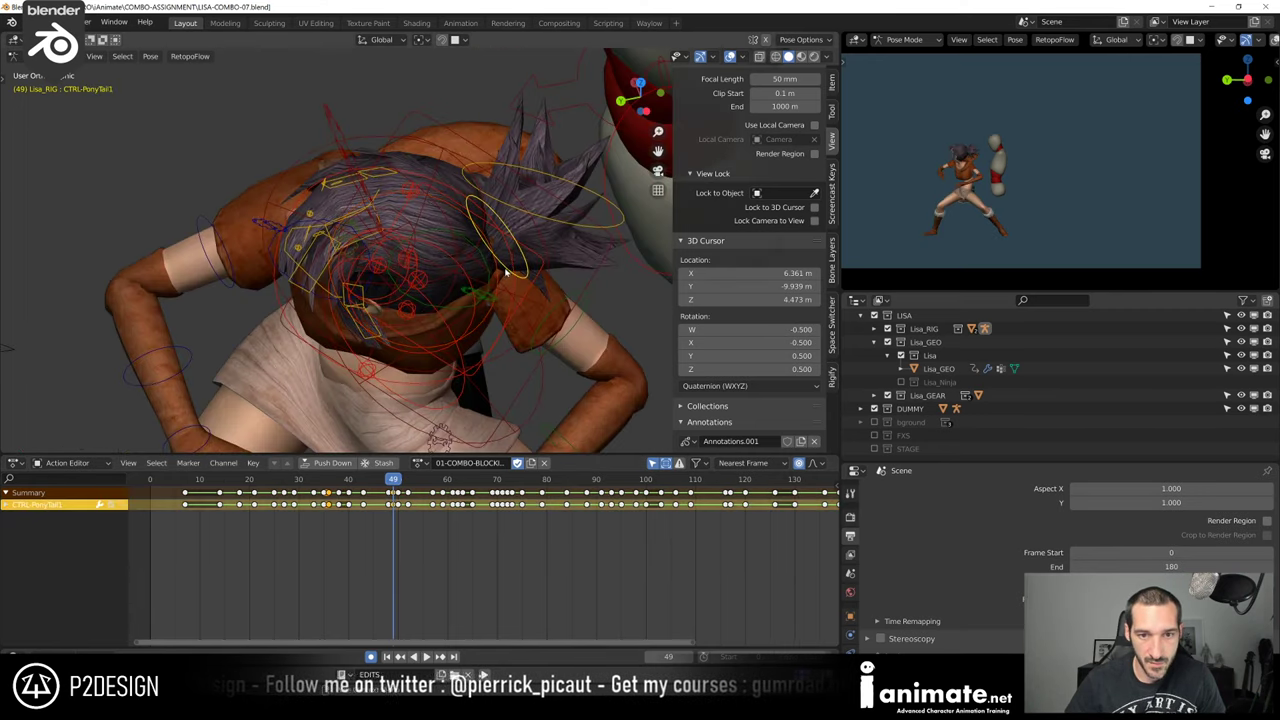
pyautogui.click(505, 182)
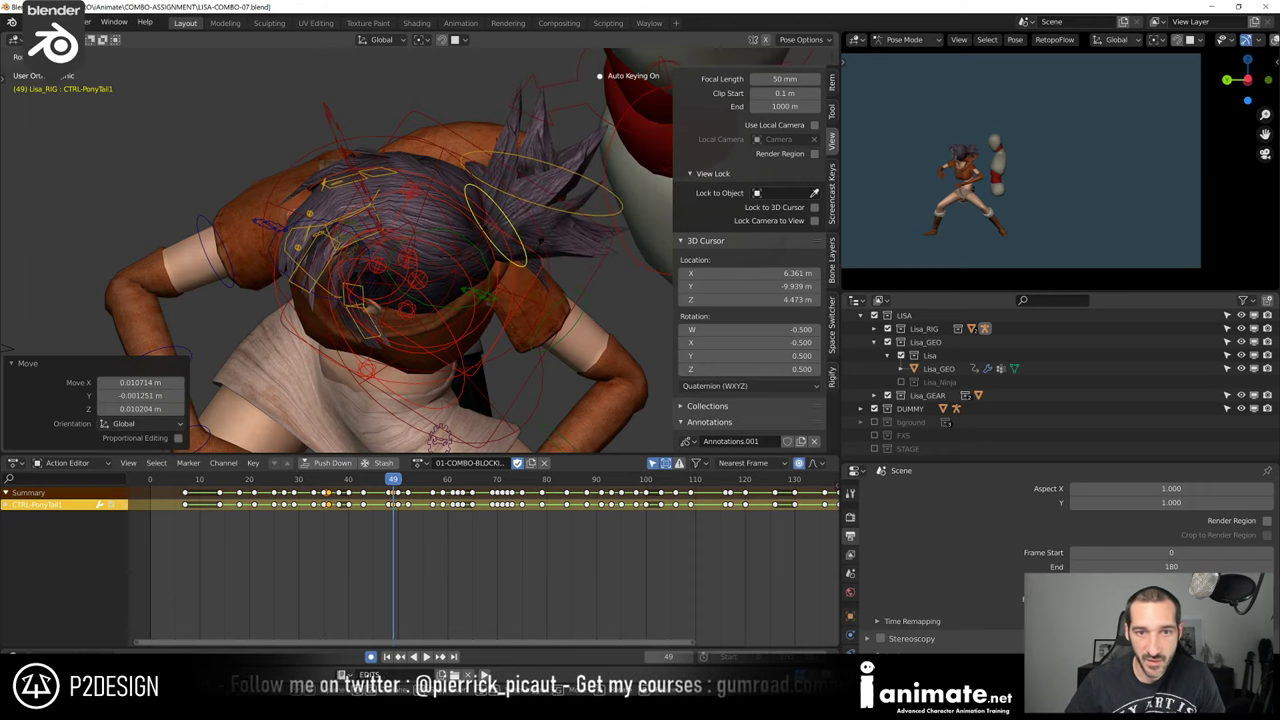
pyautogui.press('r')
pyautogui.click(544, 242)
pyautogui.click(555, 206)
pyautogui.press('g')
pyautogui.click(587, 295)
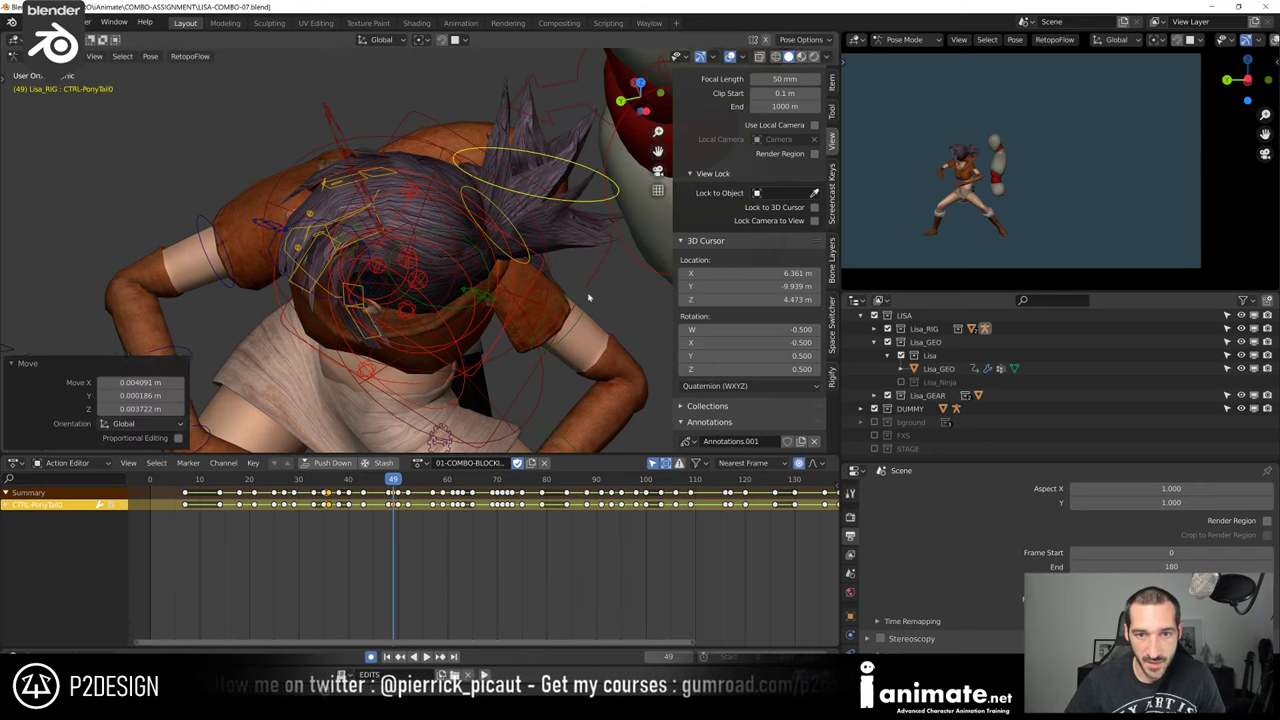
# Rotate the ponytail controls, including CTRL-PonyTail1, from two viewing angles to refine the ponytail pose at frame 49
pyautogui.moveTo(589, 297); pyautogui.dragTo(517, 205, button='middle')
pyautogui.click(489, 198)
pyautogui.press('r')
pyautogui.click(527, 203)
pyautogui.moveTo(428, 160); pyautogui.dragTo(555, 280, button='middle')
pyautogui.press('r')
pyautogui.click(491, 211)
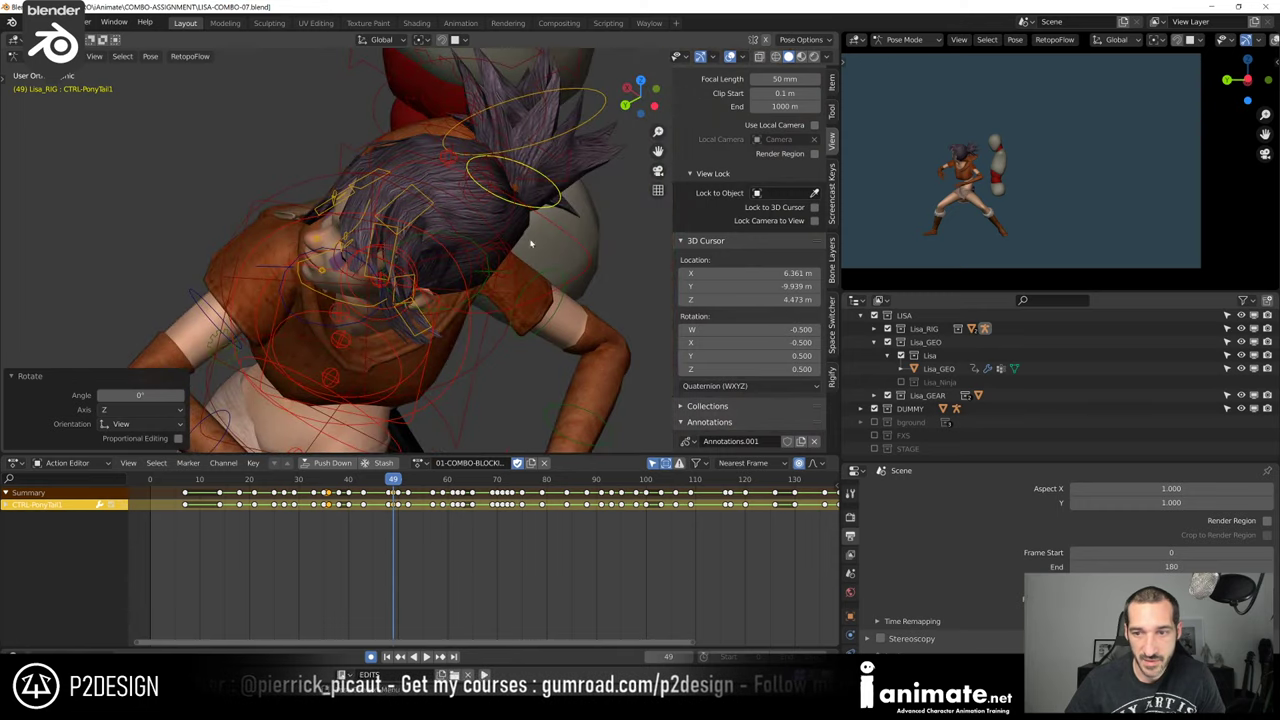
# Swap the Lisa collection for Lisa_Ninja, examine the body pose around frames 48 and 49, and bring back the Lisa collection
pyautogui.click(900, 382)
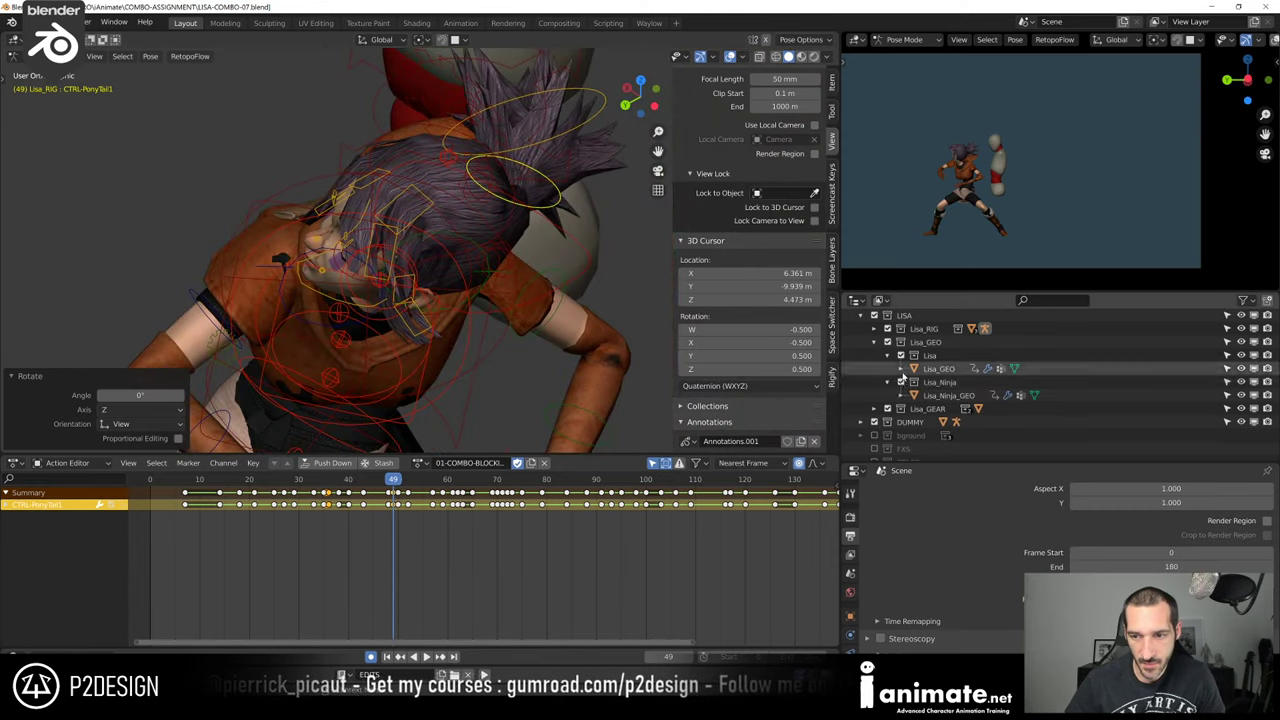
pyautogui.click(900, 355)
pyautogui.scroll(-3, 534, 329)
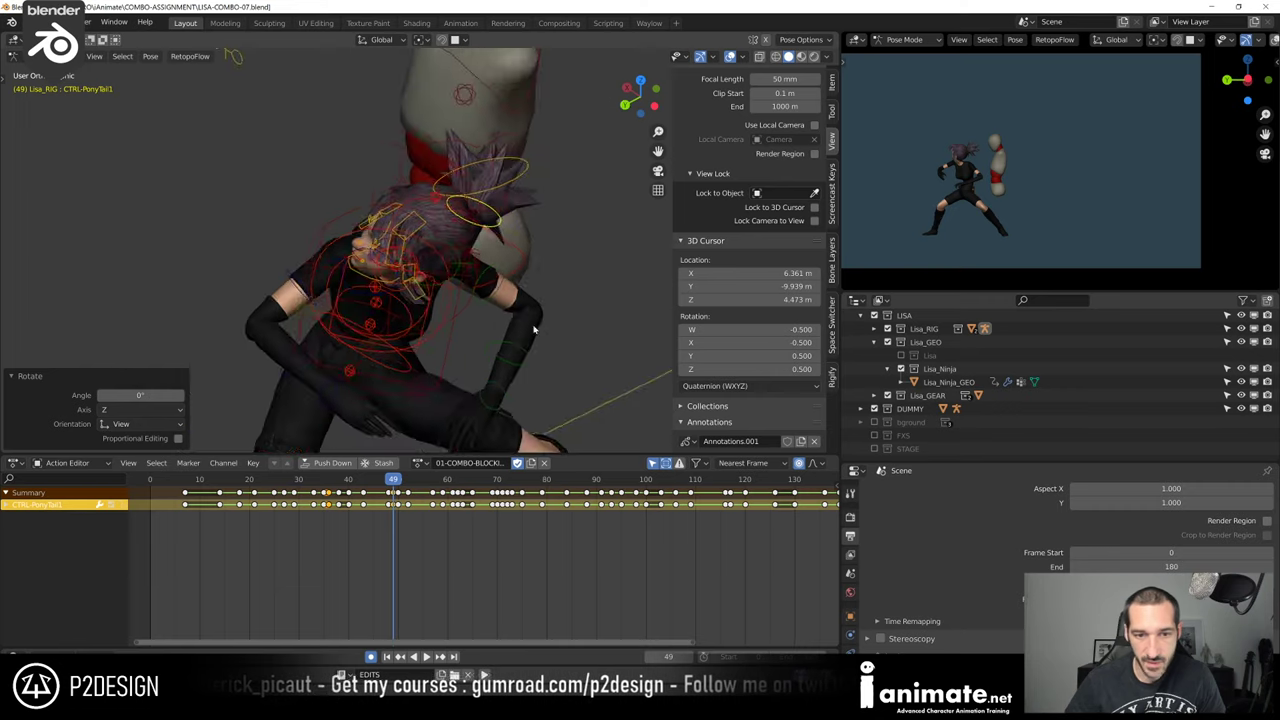
pyautogui.moveTo(534, 329); pyautogui.dragTo(449, 269, button='middle')
pyautogui.keyDown('shift'); pyautogui.moveTo(505, 420); pyautogui.dragTo(543, 370, button='middle'); pyautogui.keyUp('shift')
pyautogui.moveTo(386, 485); pyautogui.dragTo(387, 483)
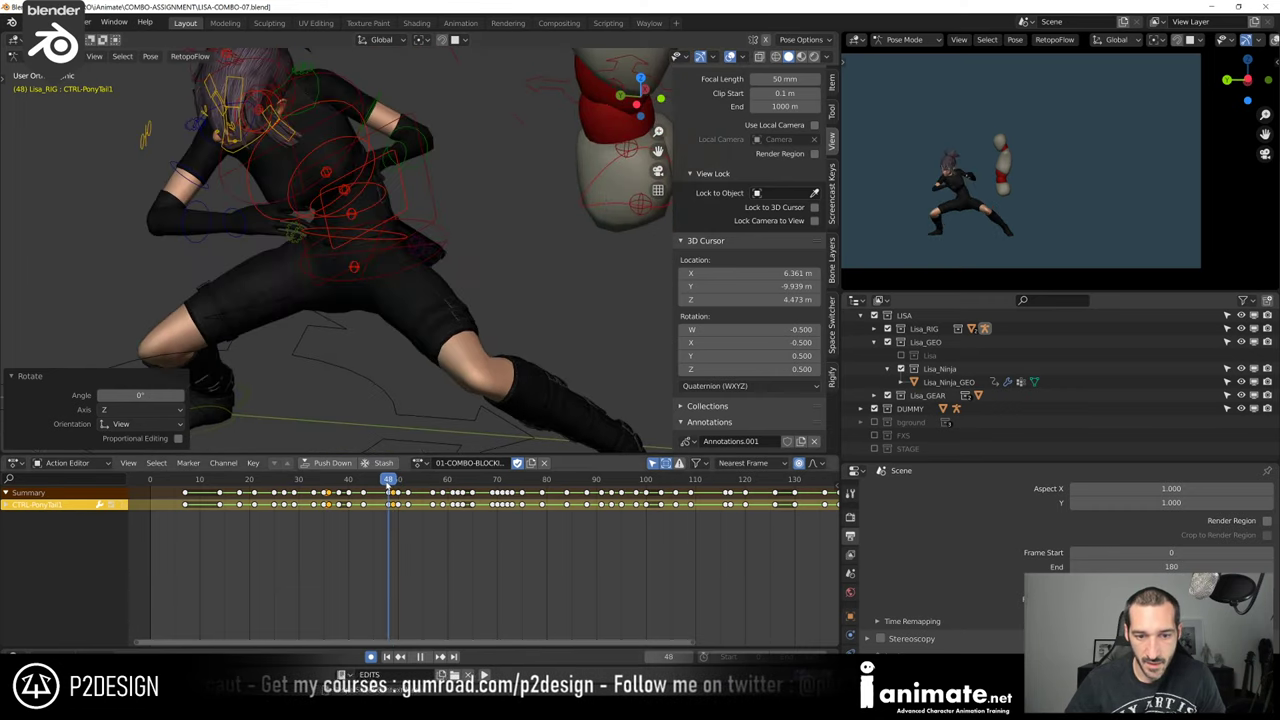
pyautogui.press('space')
pyautogui.click(900, 355)
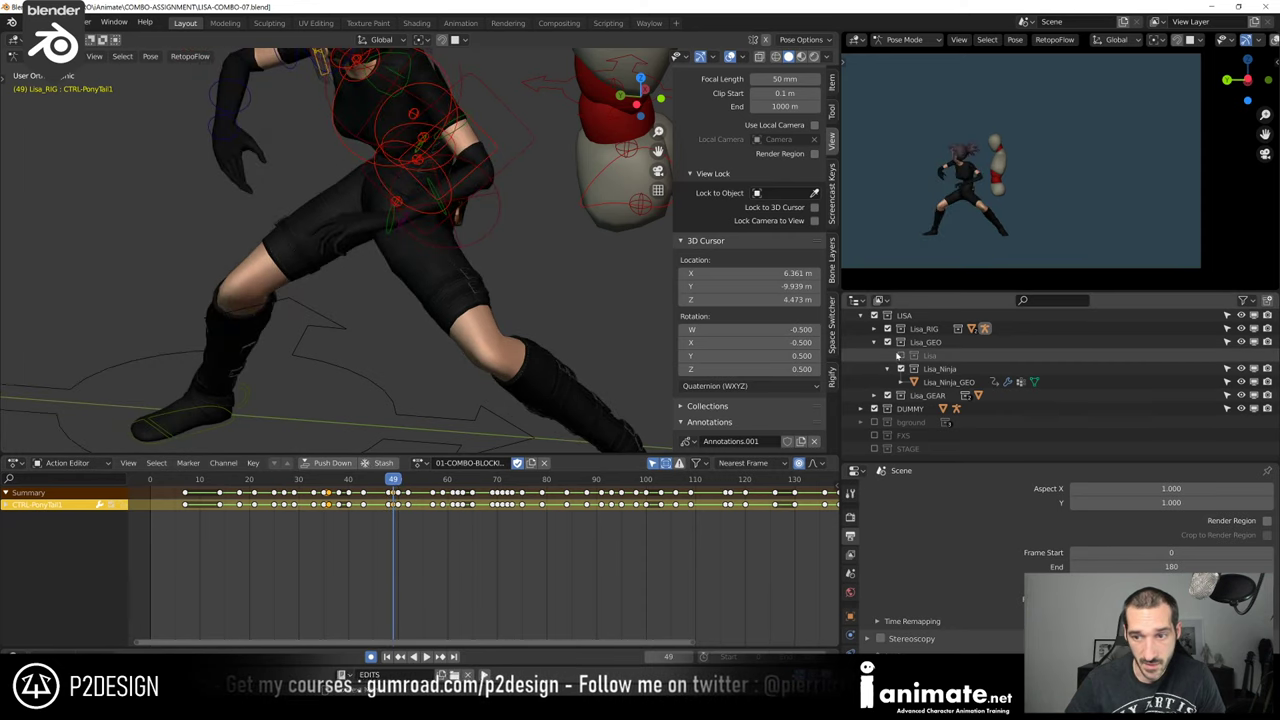
pyautogui.click(900, 382)
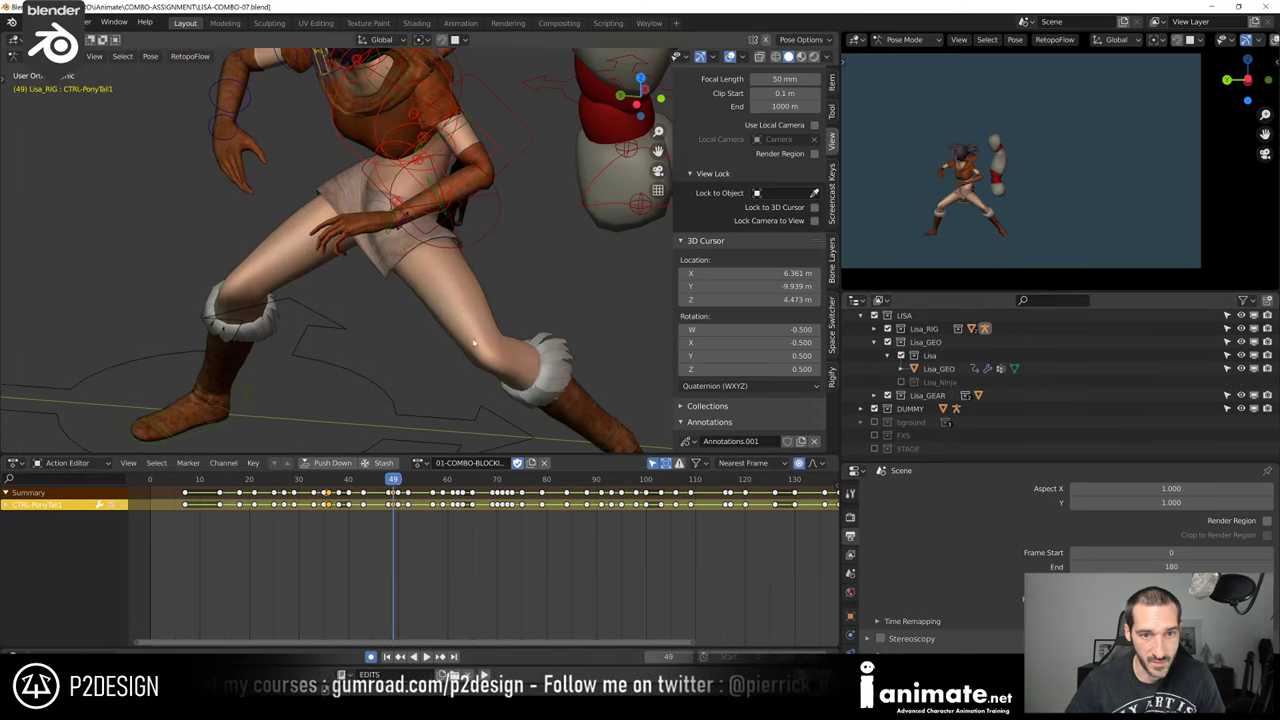
# Move the left knee pole control CTRL-POLE-LEG.L about 0.31 m in Y and -0.18 m in Z at frame 49
pyautogui.moveTo(500, 300); pyautogui.dragTo(539, 333, button='middle')
pyautogui.hotkey('shift', 'alt', 'z')
pyautogui.scroll(-3, 486, 347)
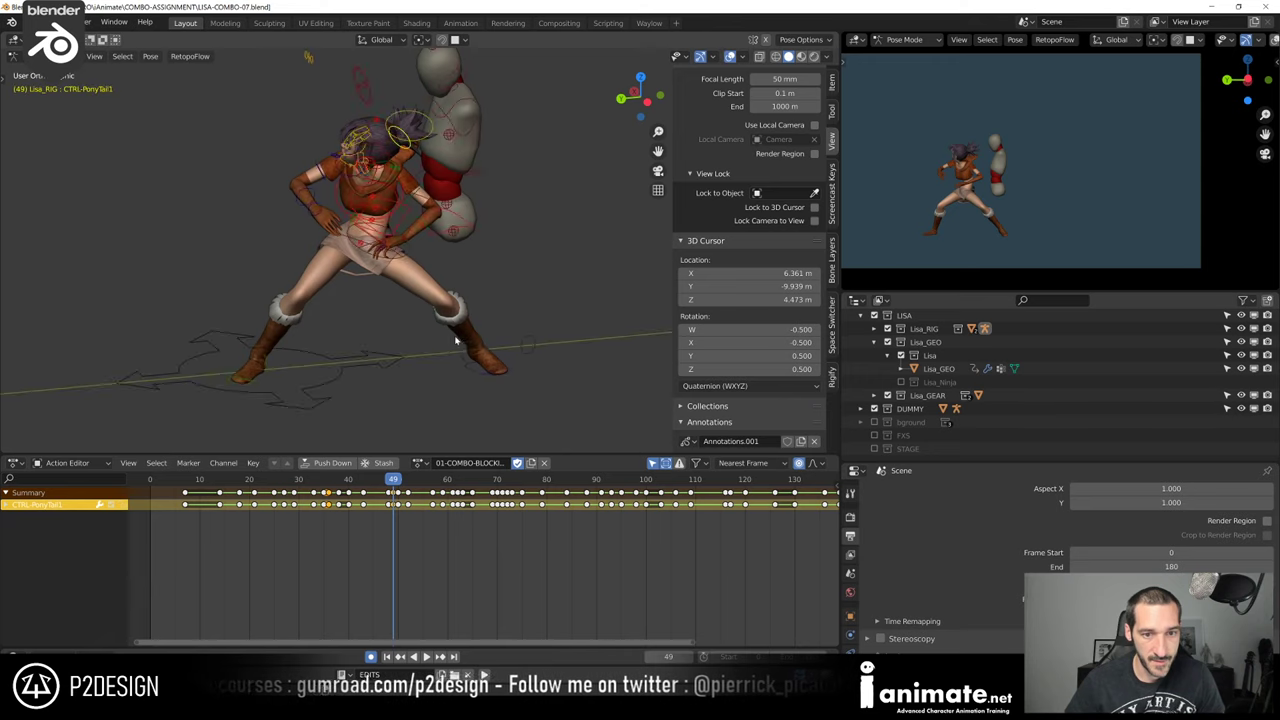
pyautogui.moveTo(455, 340); pyautogui.dragTo(397, 331, button='middle')
pyautogui.click(475, 349)
pyautogui.press('g')
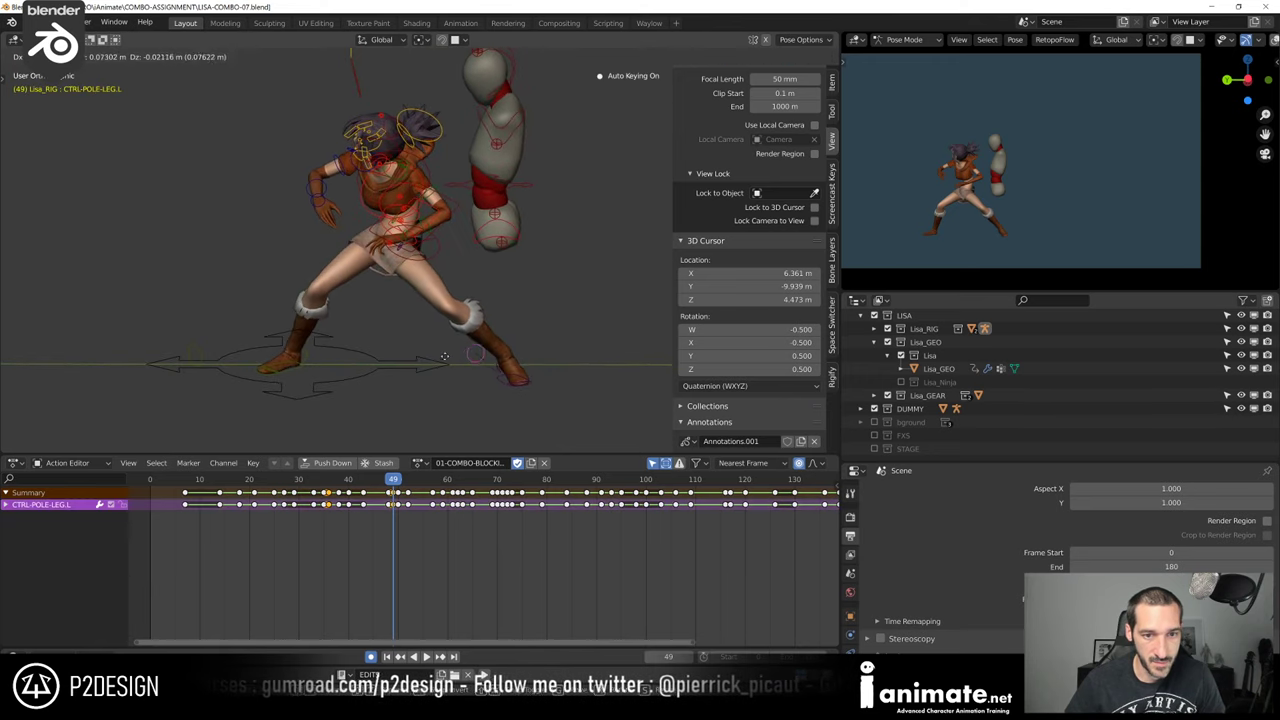
pyautogui.click(401, 392)
pyautogui.scroll(4, 440, 380)
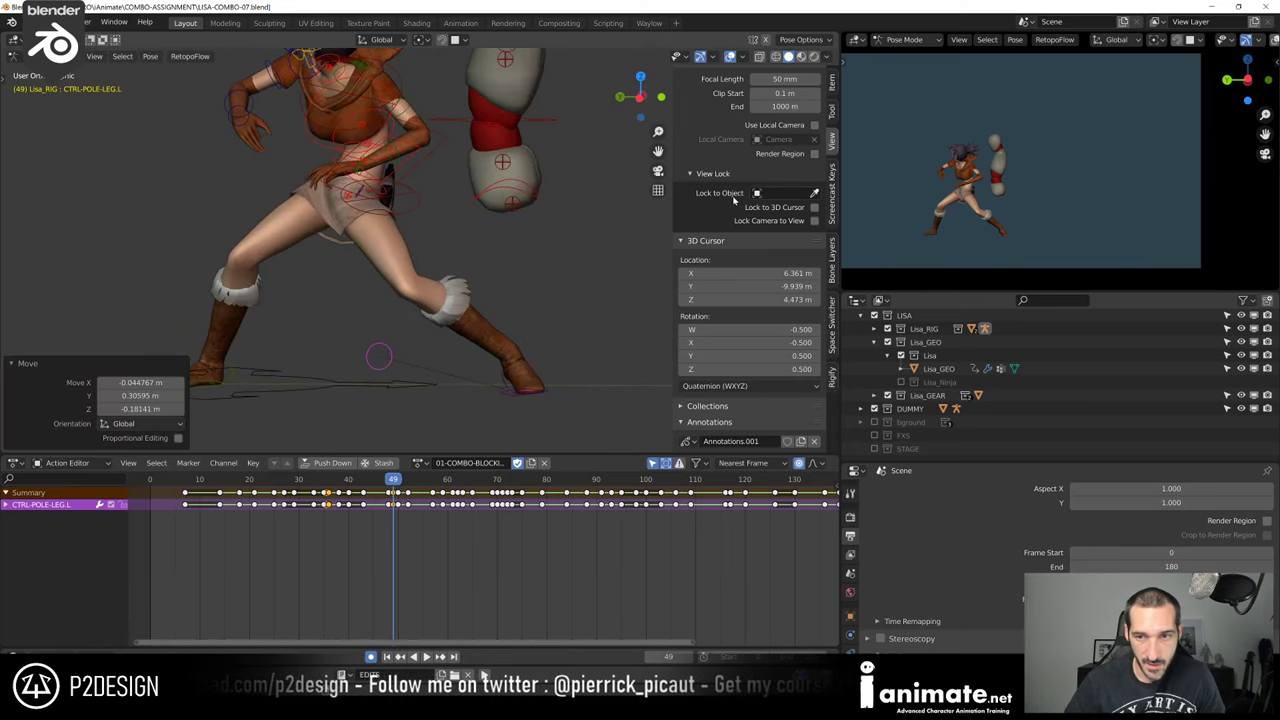
# Scrub around frames 41 to 49 to check the left leg, and play back the combo from frame 9, switching to the right view
pyautogui.moveTo(560, 330); pyautogui.dragTo(625, 347, button='middle')
pyautogui.press('space')
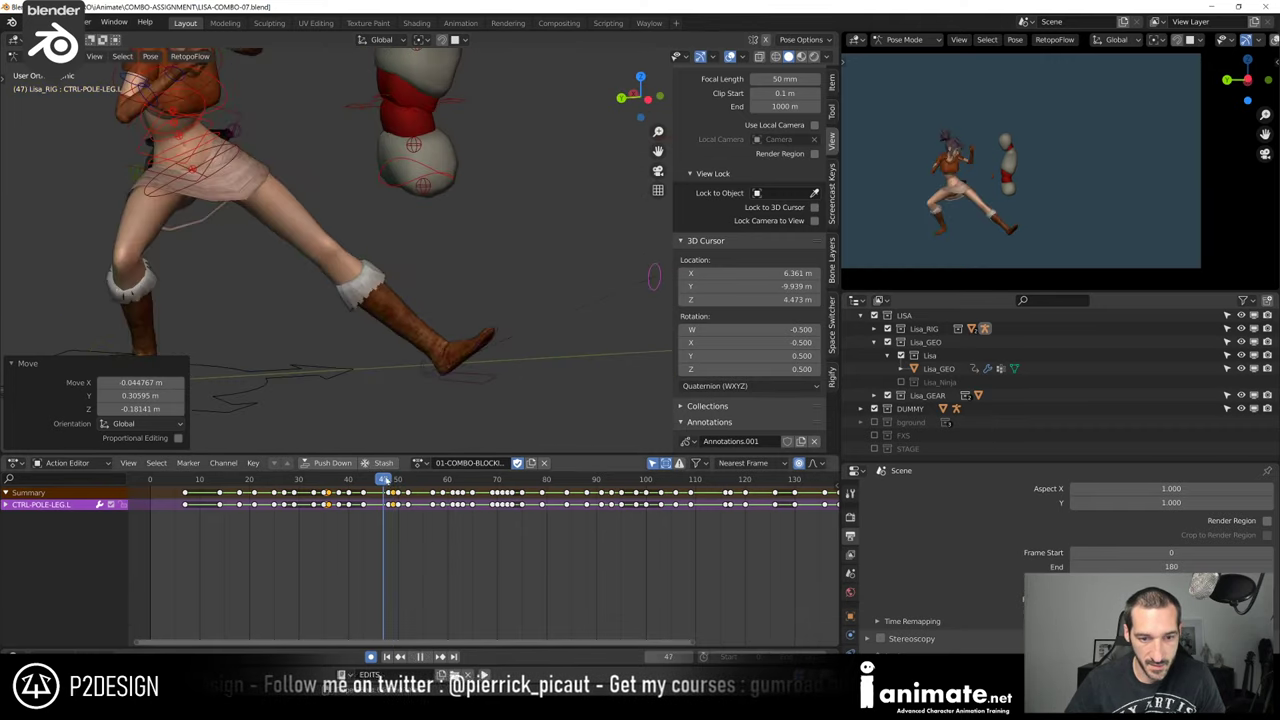
pyautogui.moveTo(389, 480); pyautogui.dragTo(353, 479)
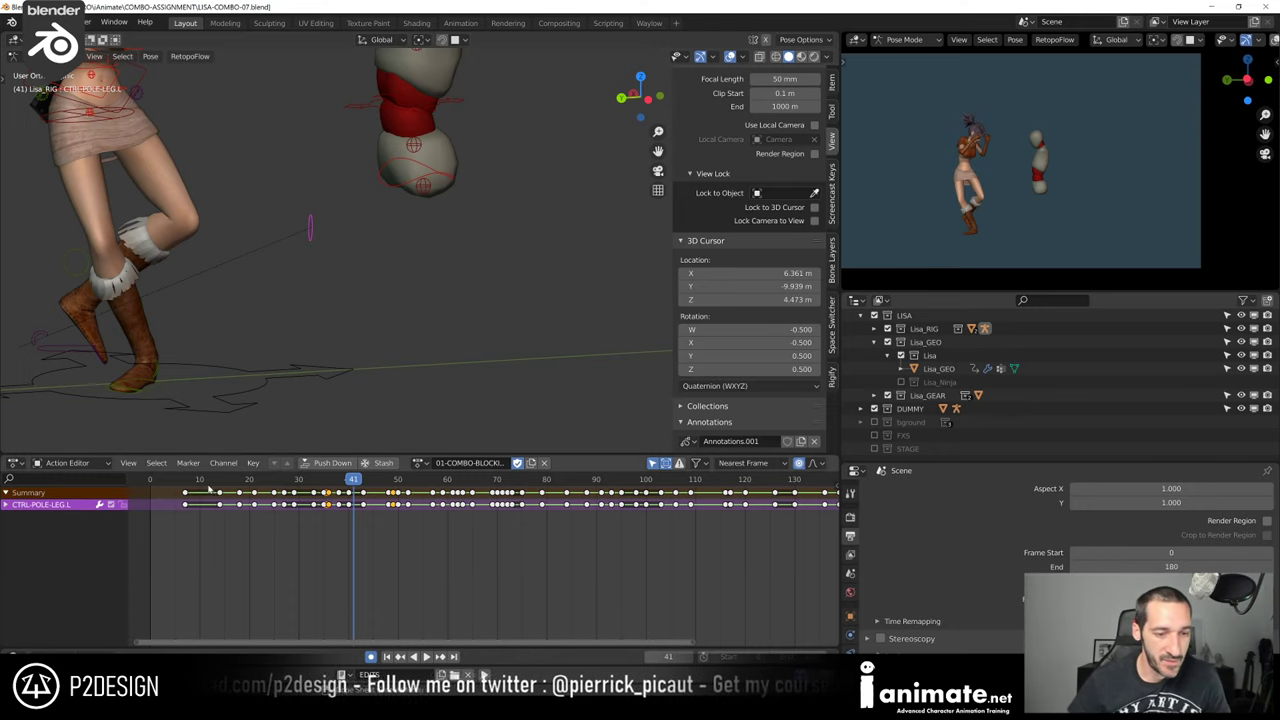
pyautogui.moveTo(209, 485); pyautogui.dragTo(194, 482)
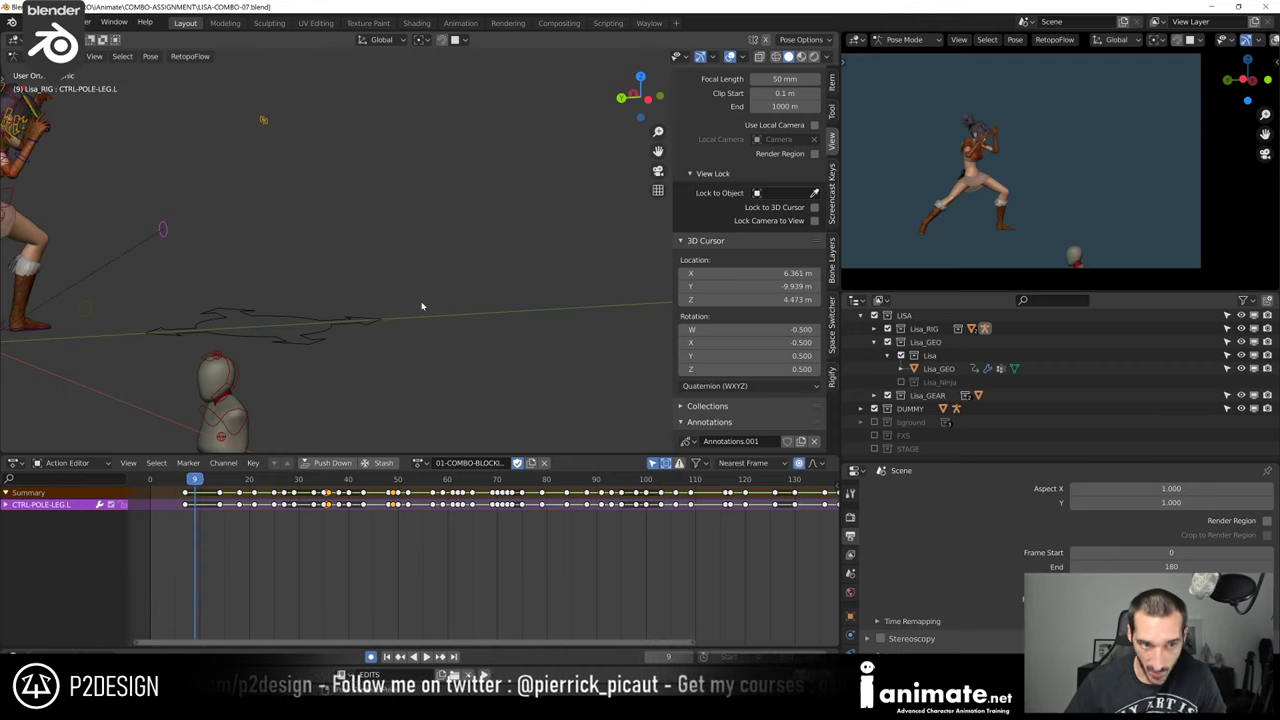
pyautogui.press('space')
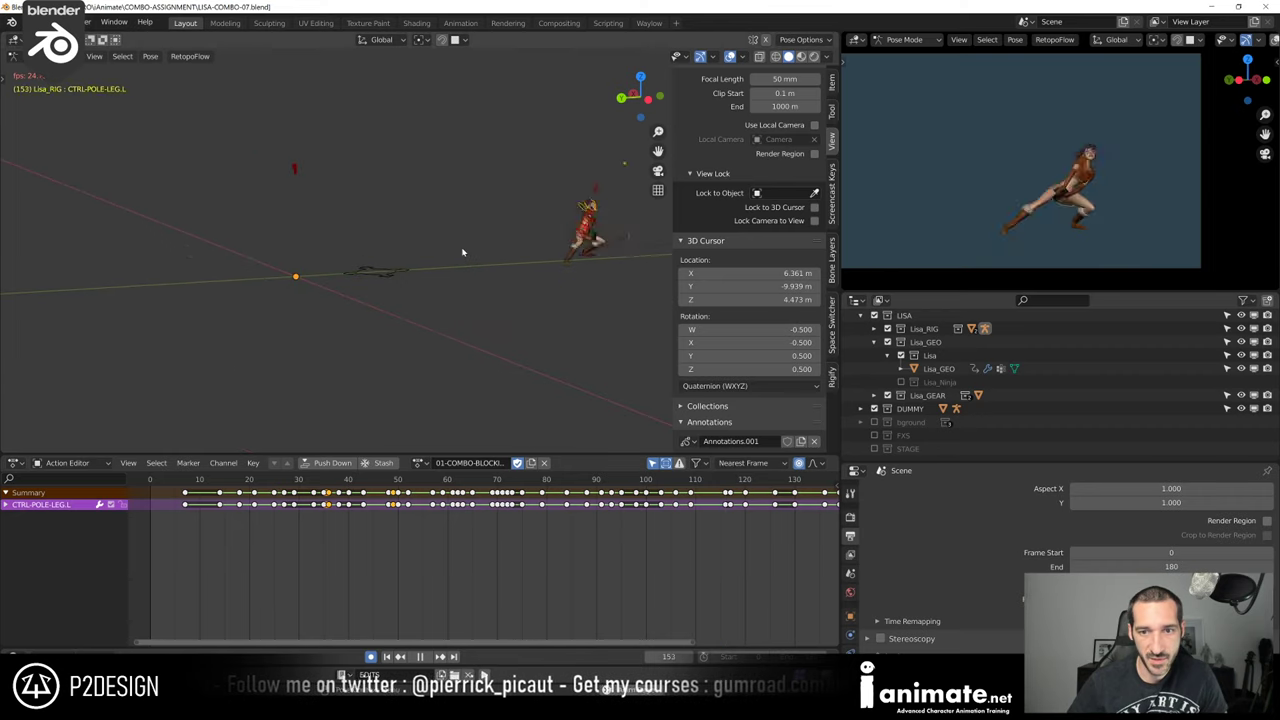
pyautogui.scroll(2, 456, 250)
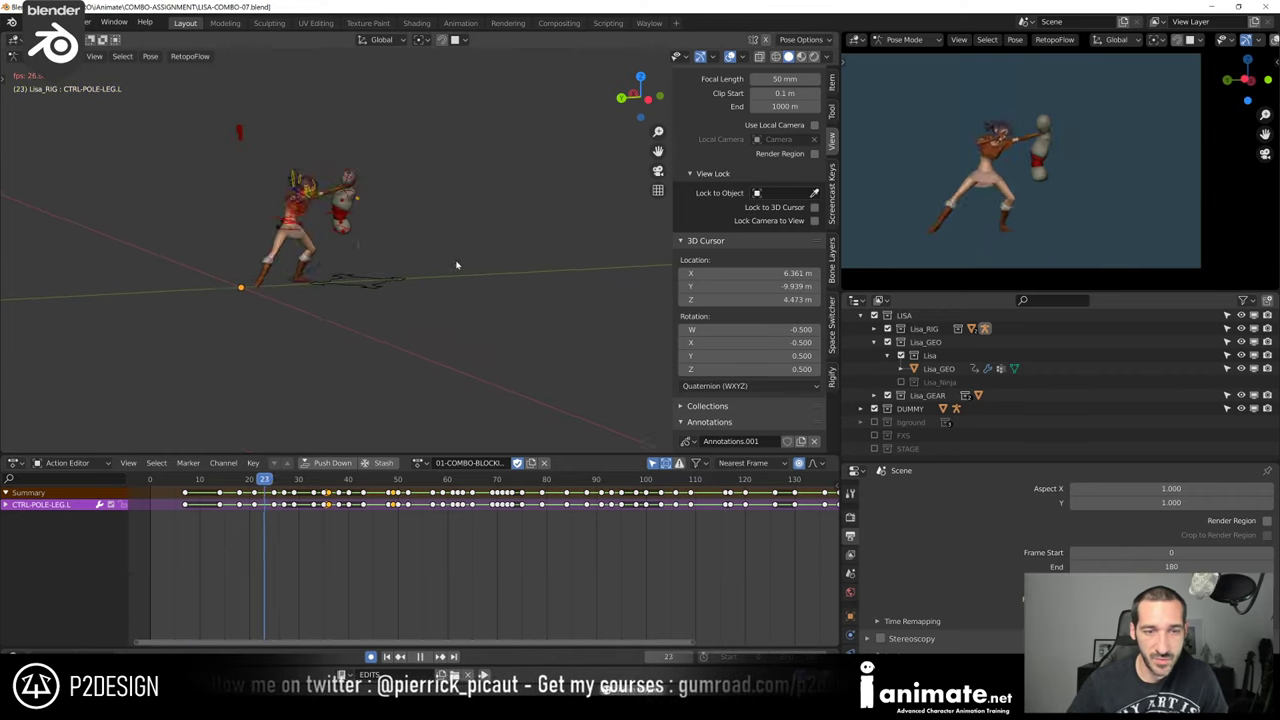
pyautogui.moveTo(458, 264); pyautogui.dragTo(437, 260, button='middle')
pyautogui.press('KP_3')
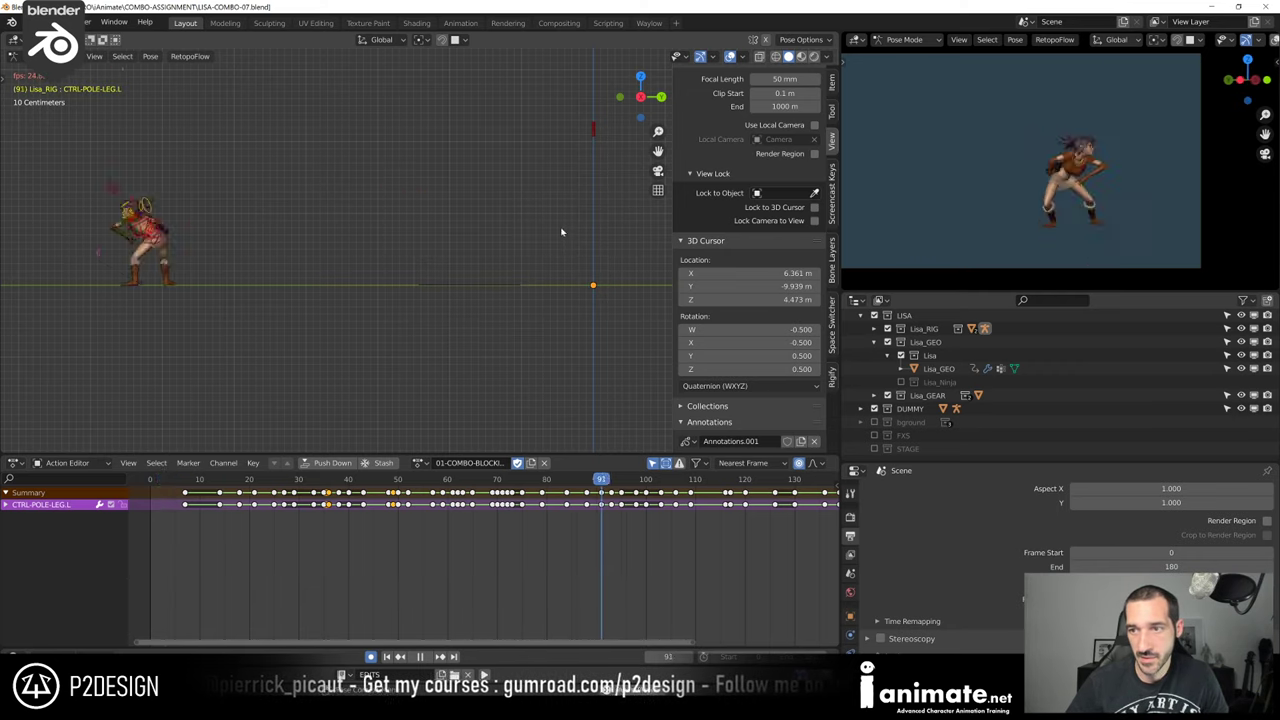
# Compare frames 48 and 49 in the right view, and examine the frame 49 pose up close in the preview viewport
pyautogui.press('space')
pyautogui.click(389, 480)
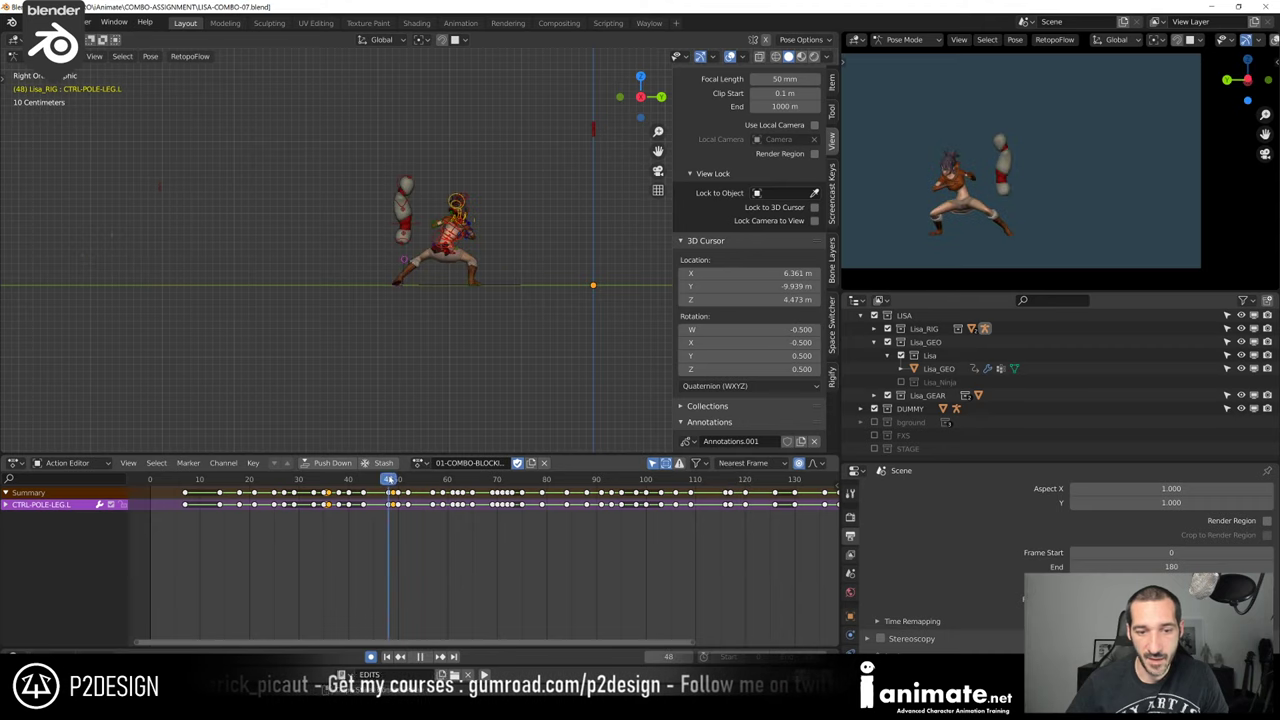
pyautogui.moveTo(389, 480)
pyautogui.mouseDown()
pyautogui.moveTo(443, 480)
pyautogui.moveTo(393, 480)
pyautogui.mouseUp()
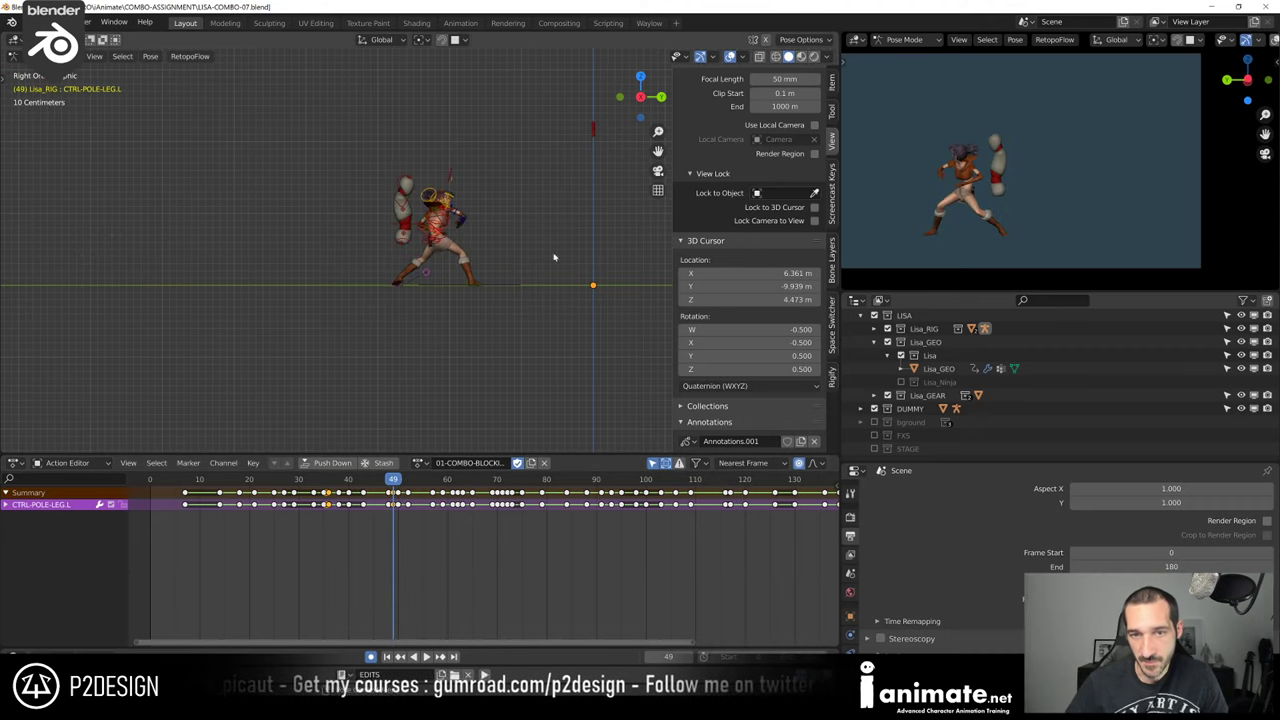
pyautogui.click(389, 480)
pyautogui.press('space')
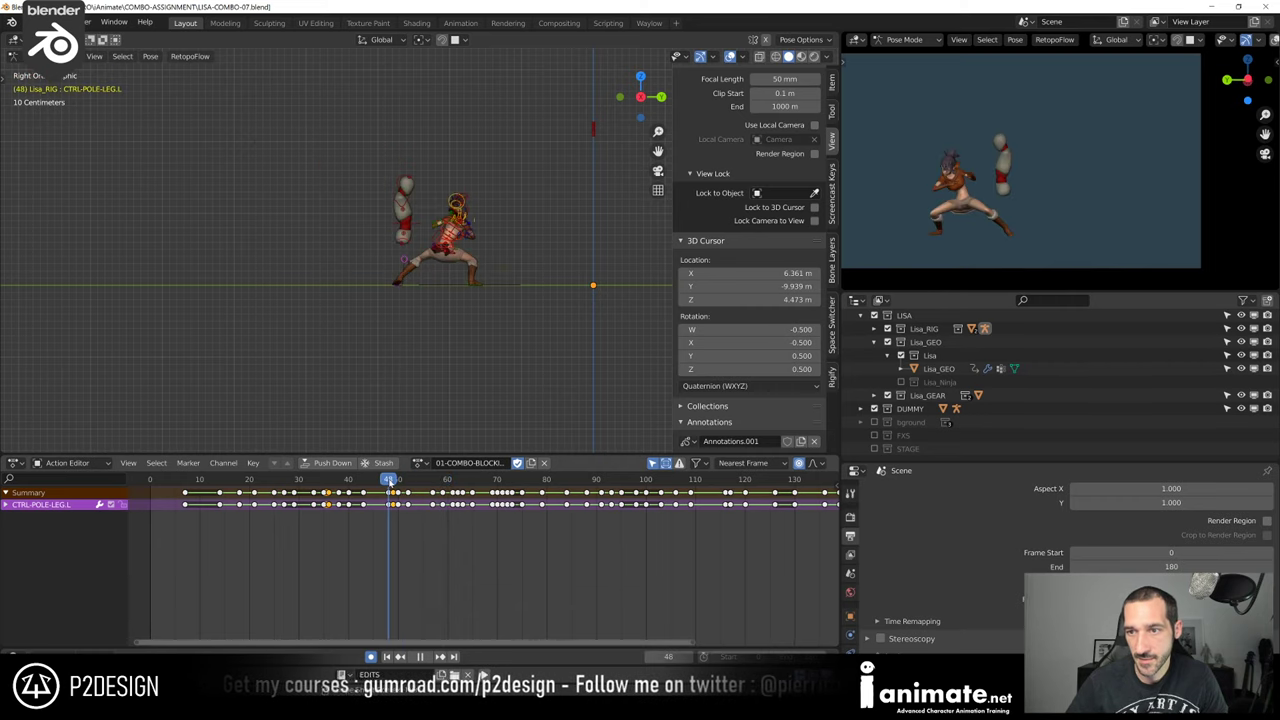
pyautogui.moveTo(398, 486); pyautogui.dragTo(393, 491)
pyautogui.scroll(7, 426, 354)
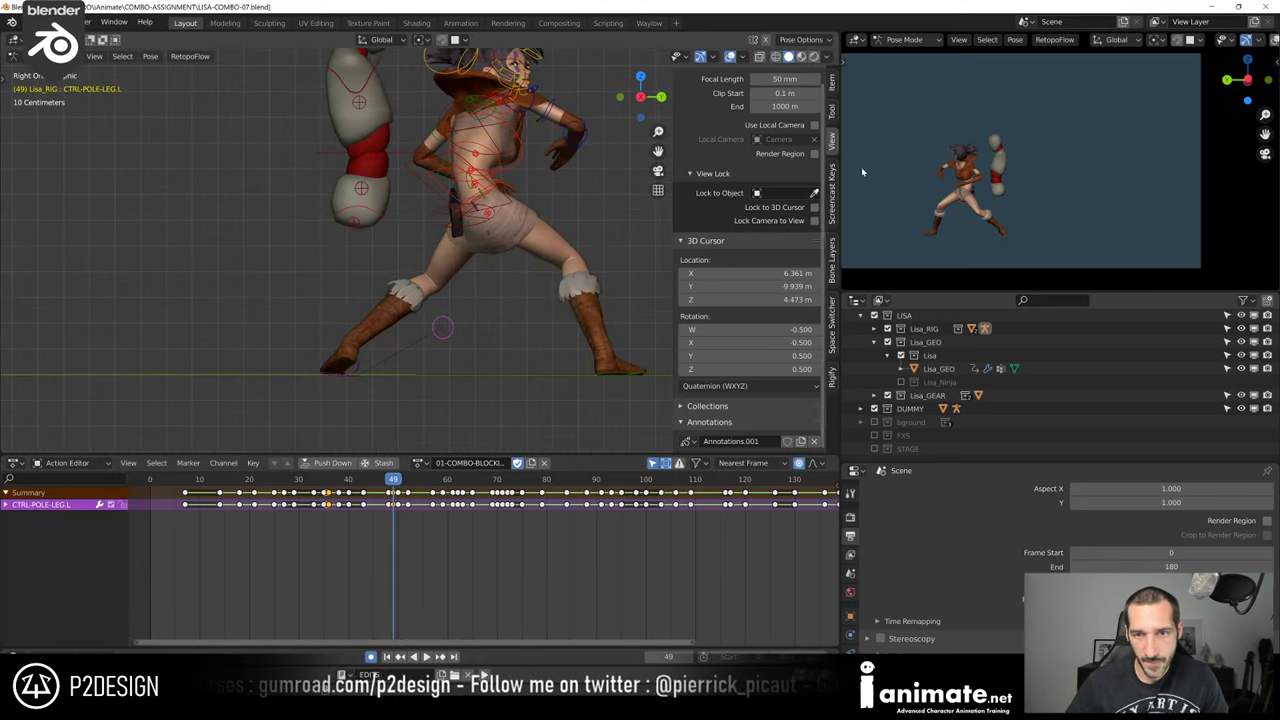
pyautogui.scroll(3, 924, 185)
pyautogui.moveTo(904, 210); pyautogui.dragTo(966, 205, button='middle')
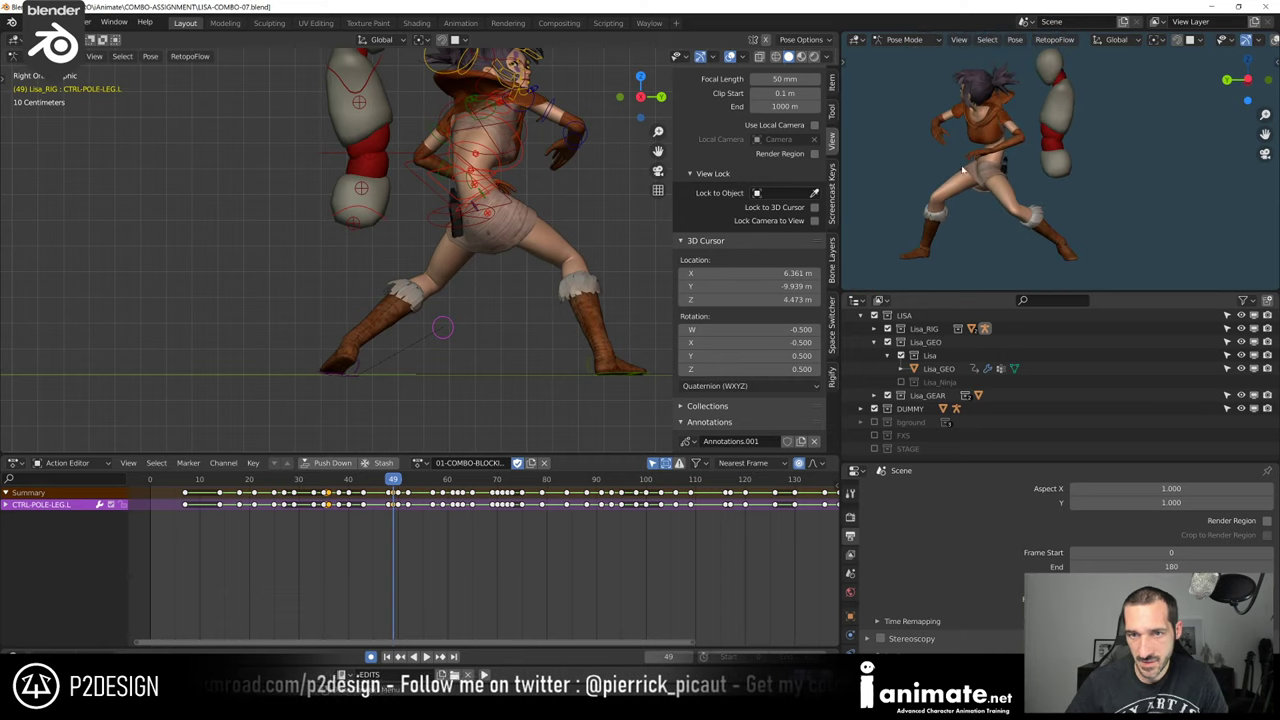
pyautogui.moveTo(394, 480); pyautogui.dragTo(395, 503)
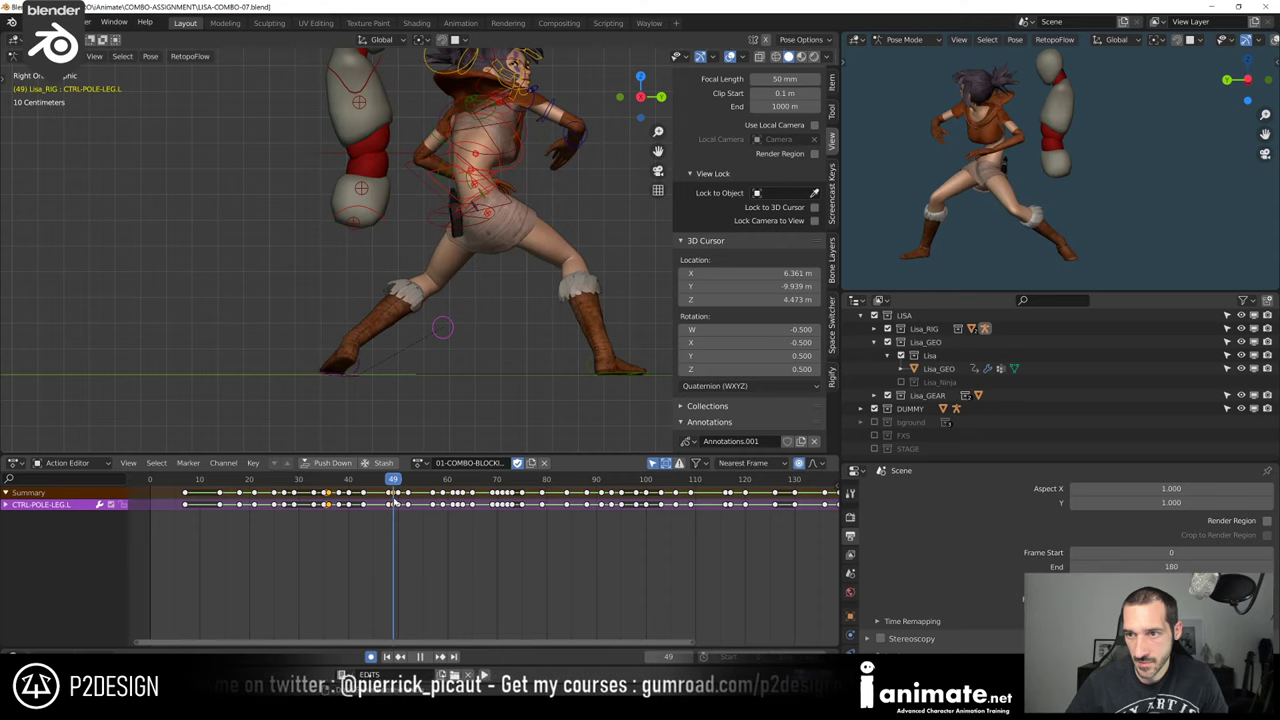
# Rotate the left arm control CTRL-ARM-FK.L at frame 49 by about 4° and again by about -13° in view orientation
pyautogui.moveTo(600, 214); pyautogui.dragTo(330, 154, button='middle')
pyautogui.click(378, 118)
pyautogui.scroll(2, 385, 130)
pyautogui.moveTo(530, 200); pyautogui.dragTo(455, 175, button='middle')
pyautogui.keyDown('shift'); pyautogui.moveTo(455, 175); pyautogui.dragTo(514, 183, button='middle'); pyautogui.keyUp('shift')
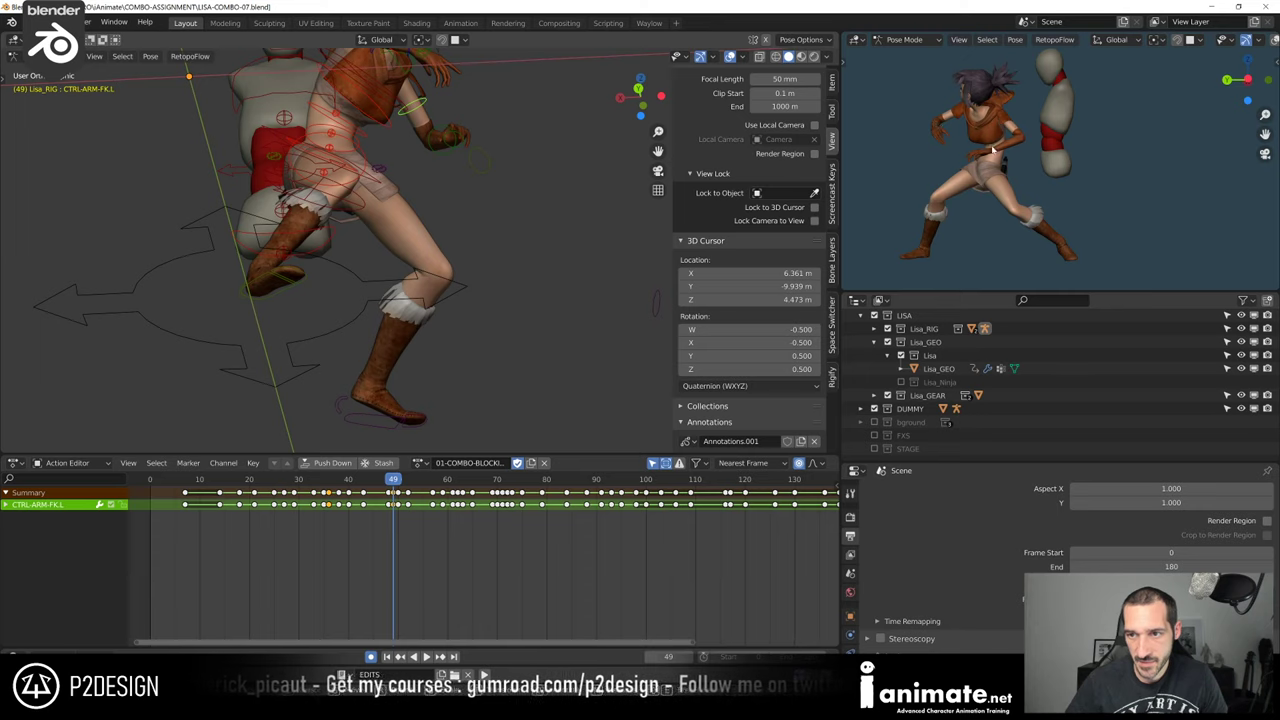
pyautogui.moveTo(580, 194); pyautogui.dragTo(520, 172, button='middle')
pyautogui.press('r')
pyautogui.click(513, 150)
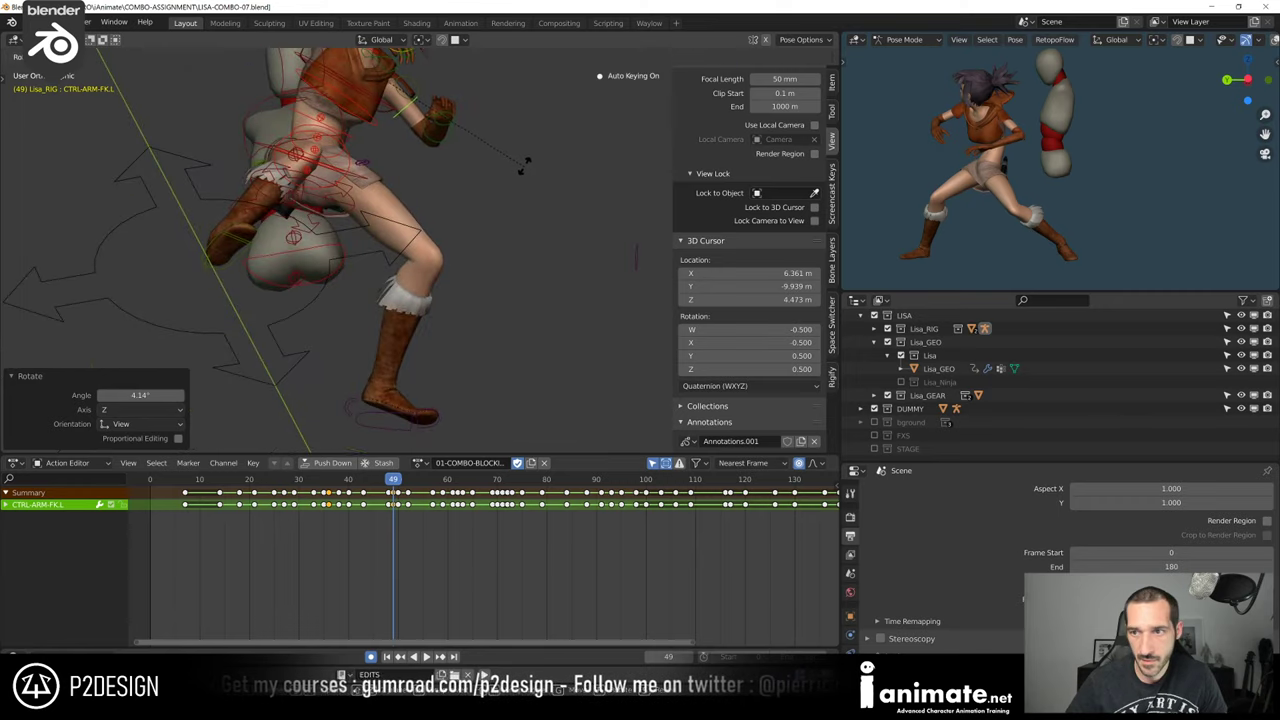
pyautogui.click(523, 148)
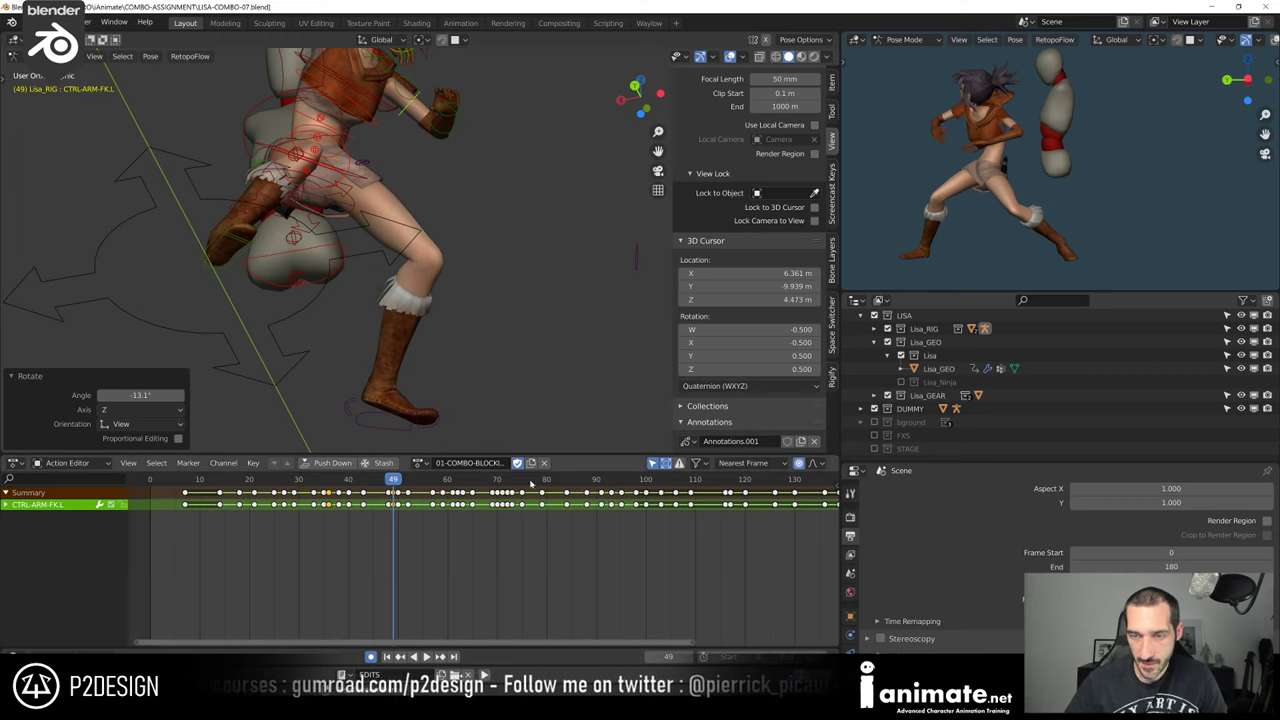
# Step back and forth between frames 48, 49 and 50 to examine the arm and body motion up to the impact
pyautogui.moveTo(393, 481); pyautogui.dragTo(393, 481)
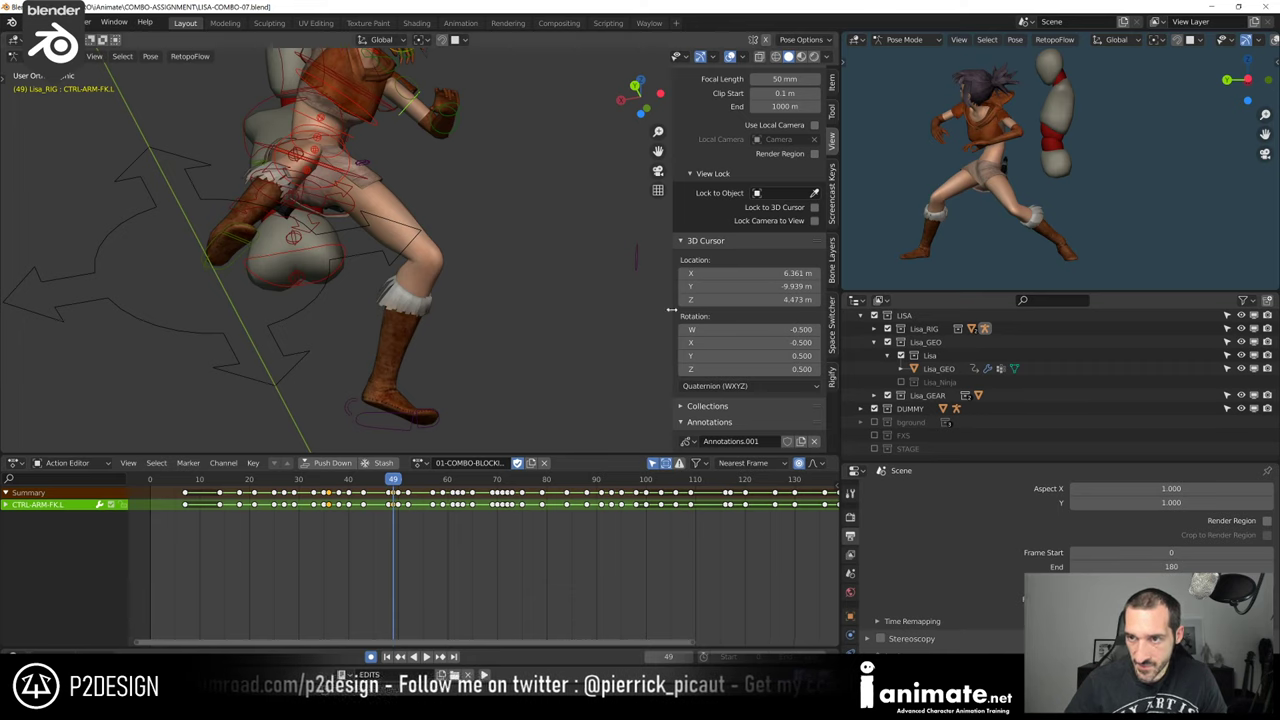
pyautogui.moveTo(395, 481); pyautogui.dragTo(398, 481)
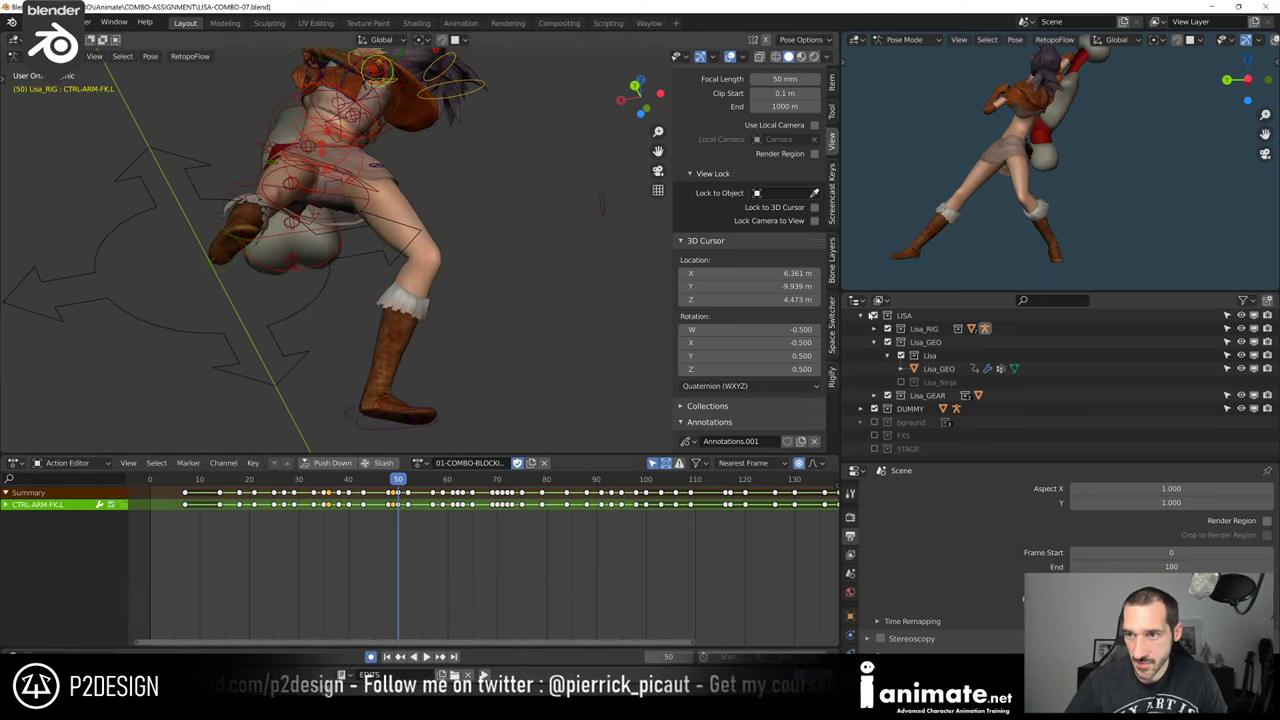
pyautogui.moveTo(1120, 217); pyautogui.dragTo(1053, 219, button='middle')
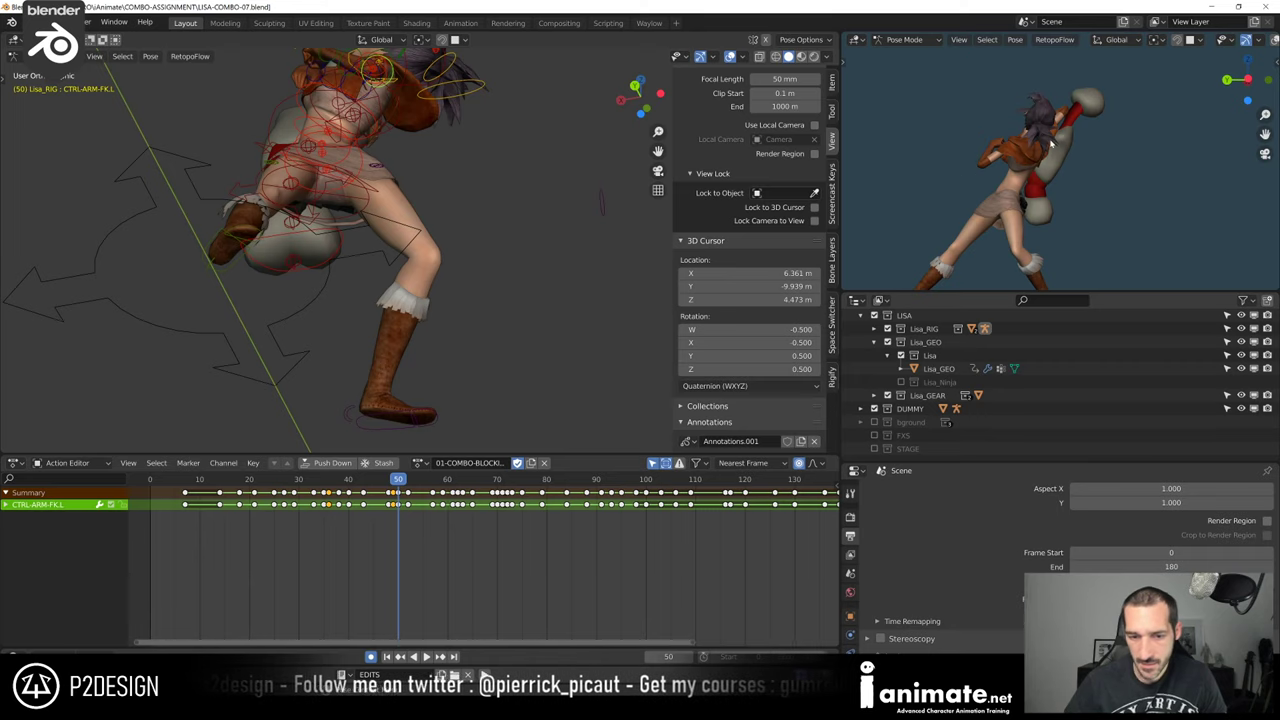
pyautogui.press('Left')
pyautogui.press('Right')
pyautogui.press('Left')
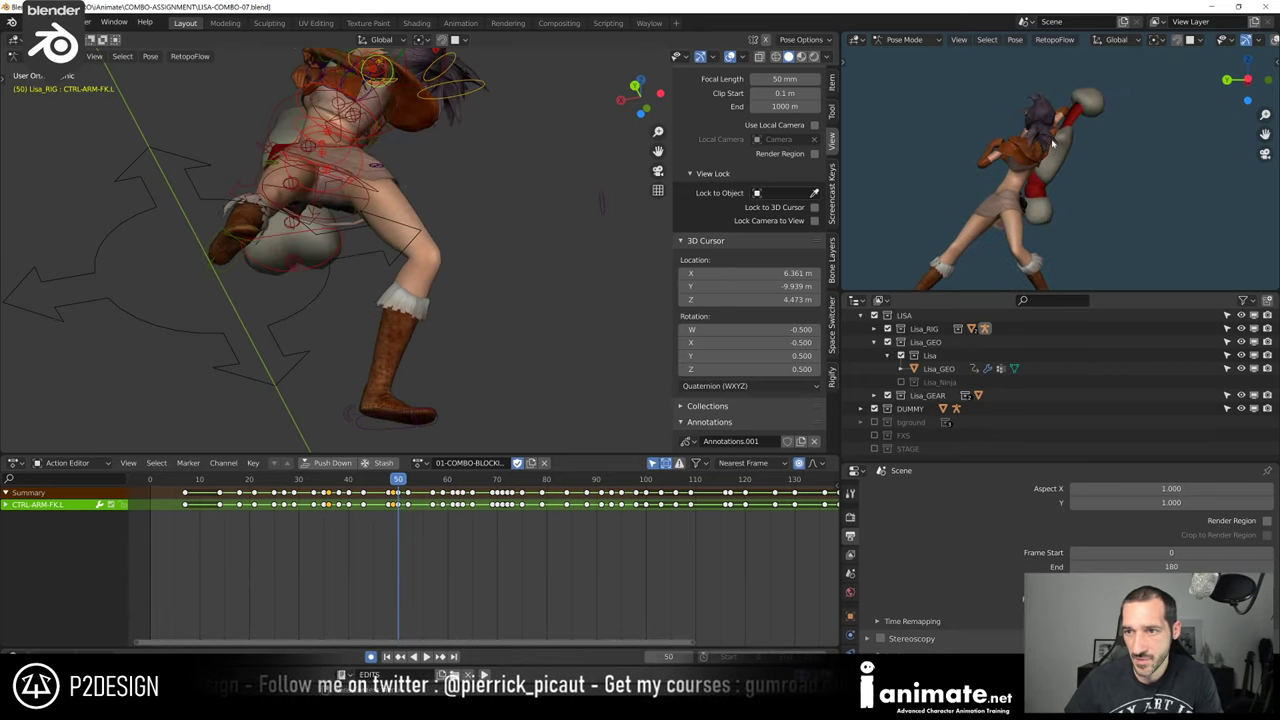
pyautogui.press('Left')
pyautogui.press('Left')
pyautogui.press('Right')
pyautogui.press('Right')
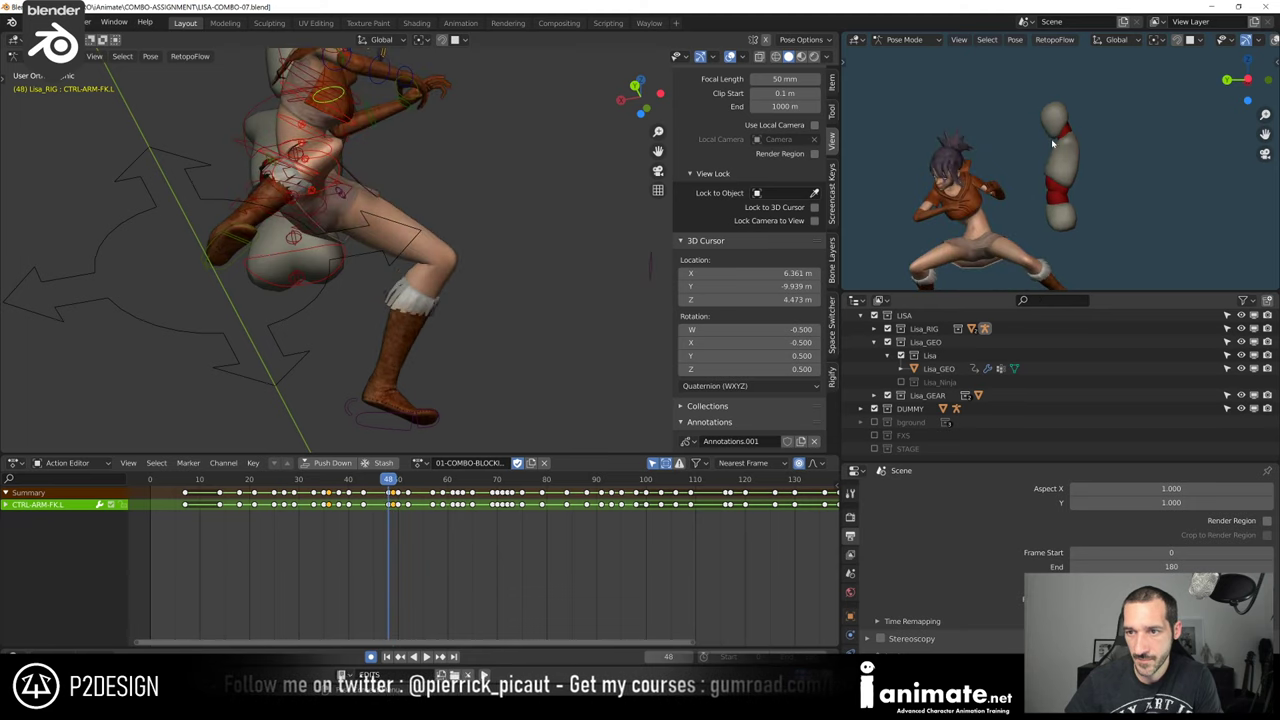
pyautogui.press('Right')
pyautogui.press('Left')
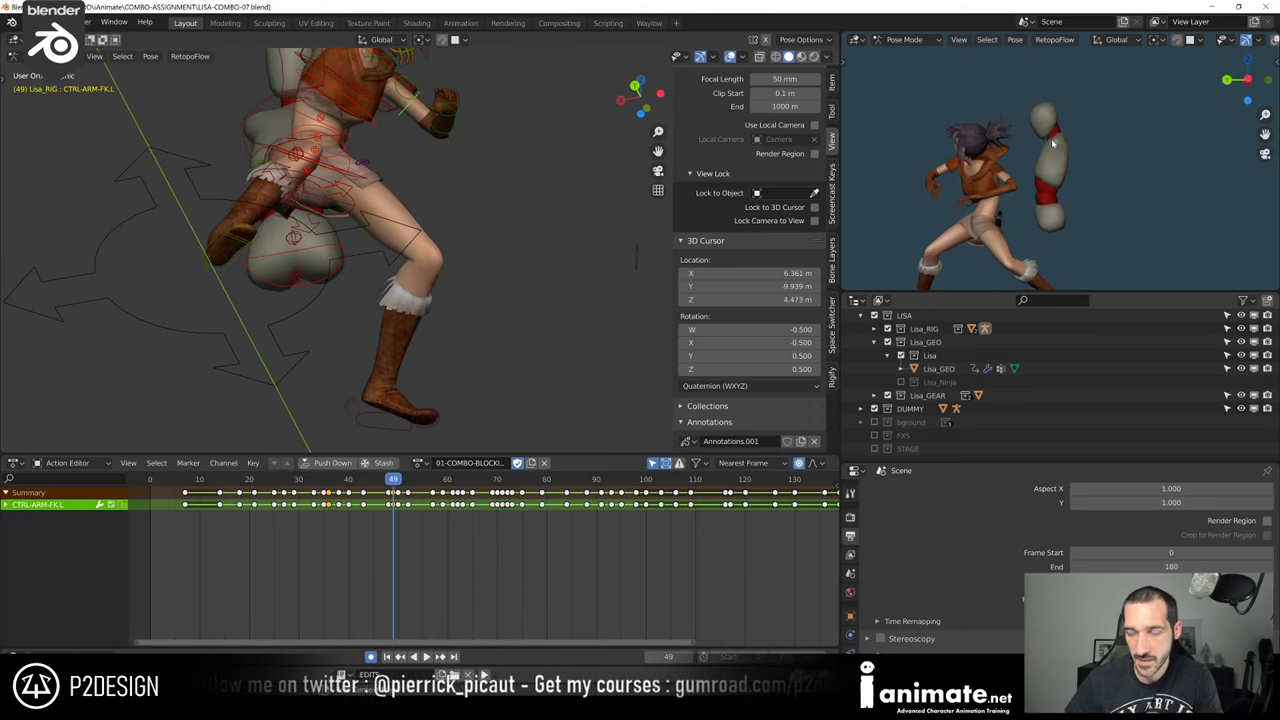
pyautogui.press('Right')
pyautogui.press('Left')
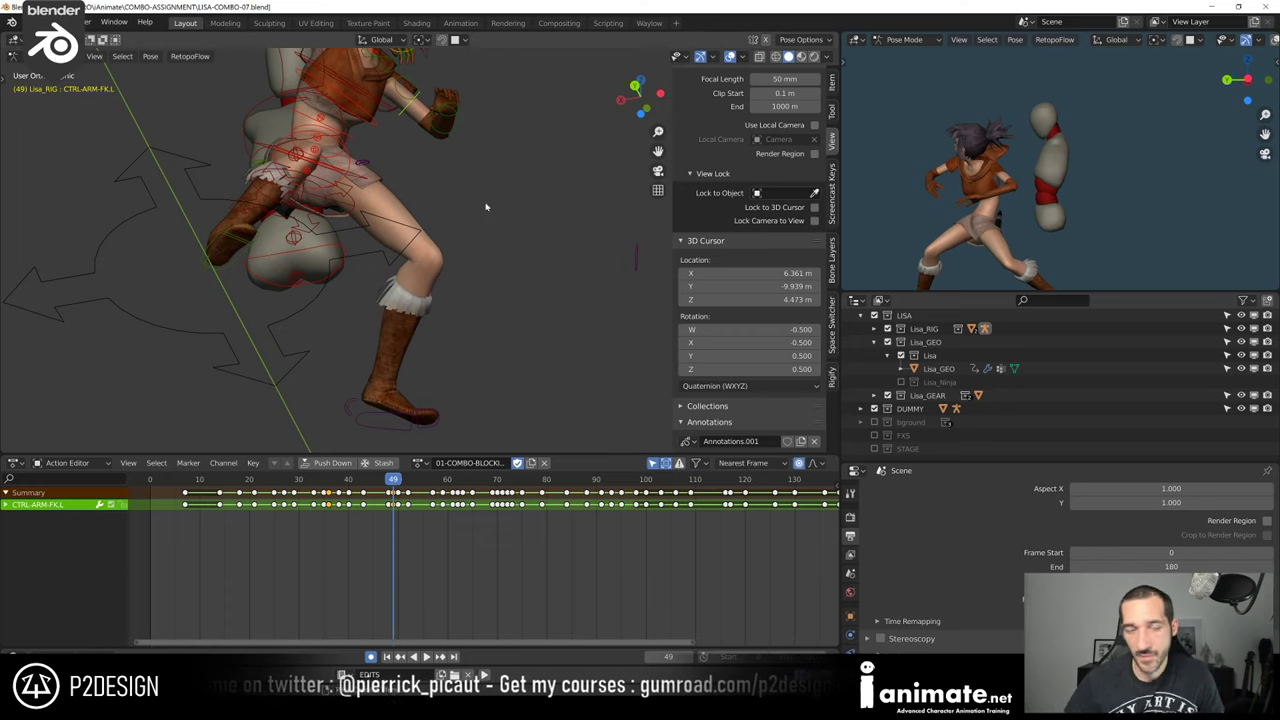
pyautogui.moveTo(404, 173); pyautogui.dragTo(388, 350, button='middle')
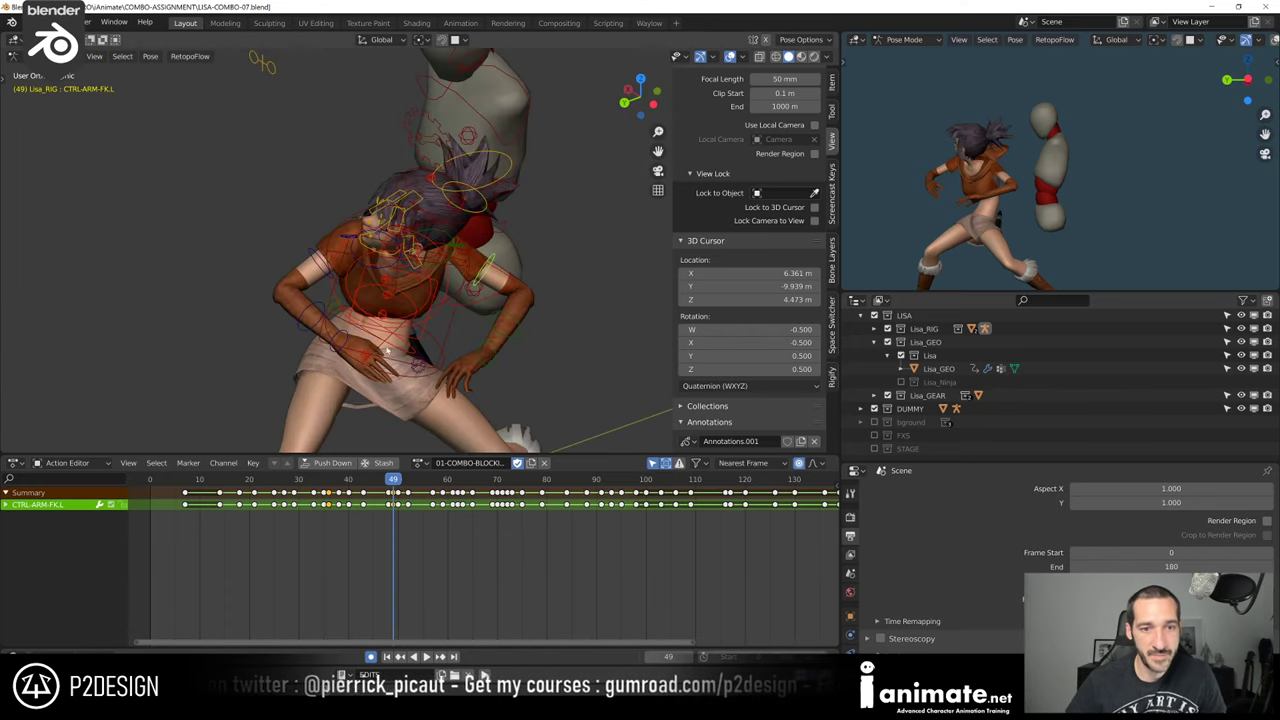
pyautogui.moveTo(313, 262); pyautogui.dragTo(170, 208, button='middle')
pyautogui.moveTo(417, 289); pyautogui.dragTo(363, 266, button='middle')
pyautogui.click(361, 266)
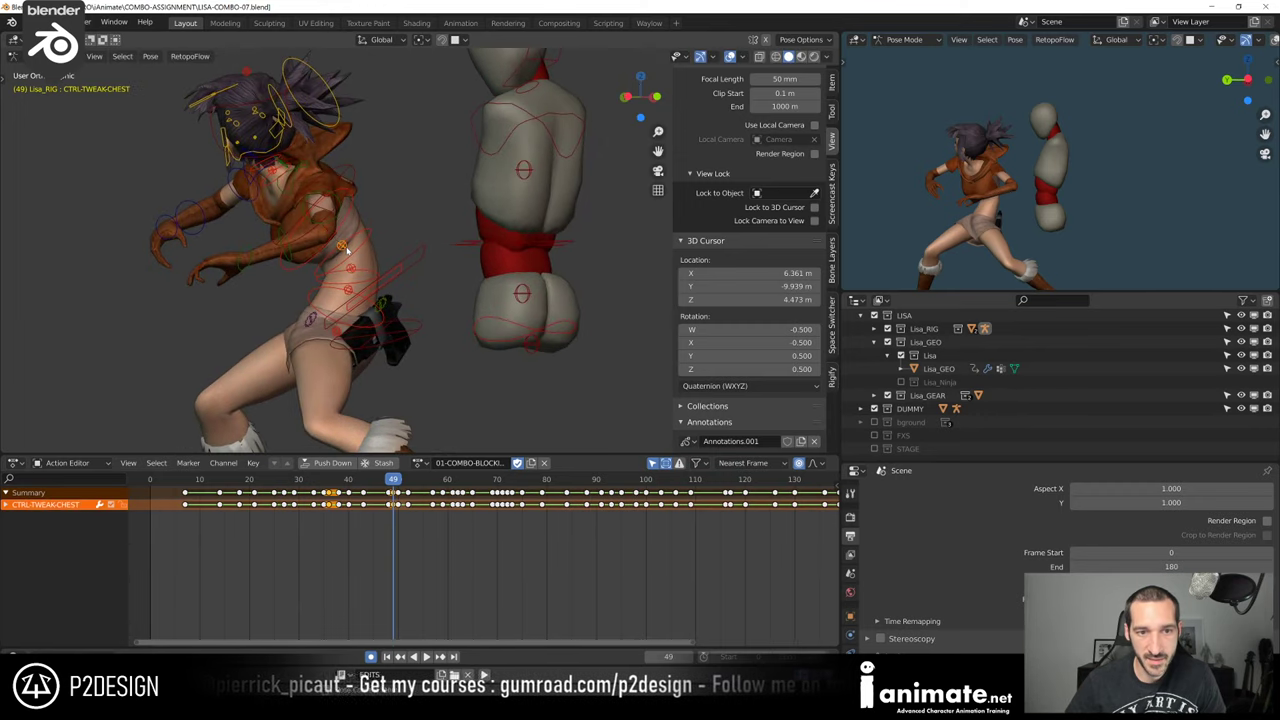
pyautogui.press('g')
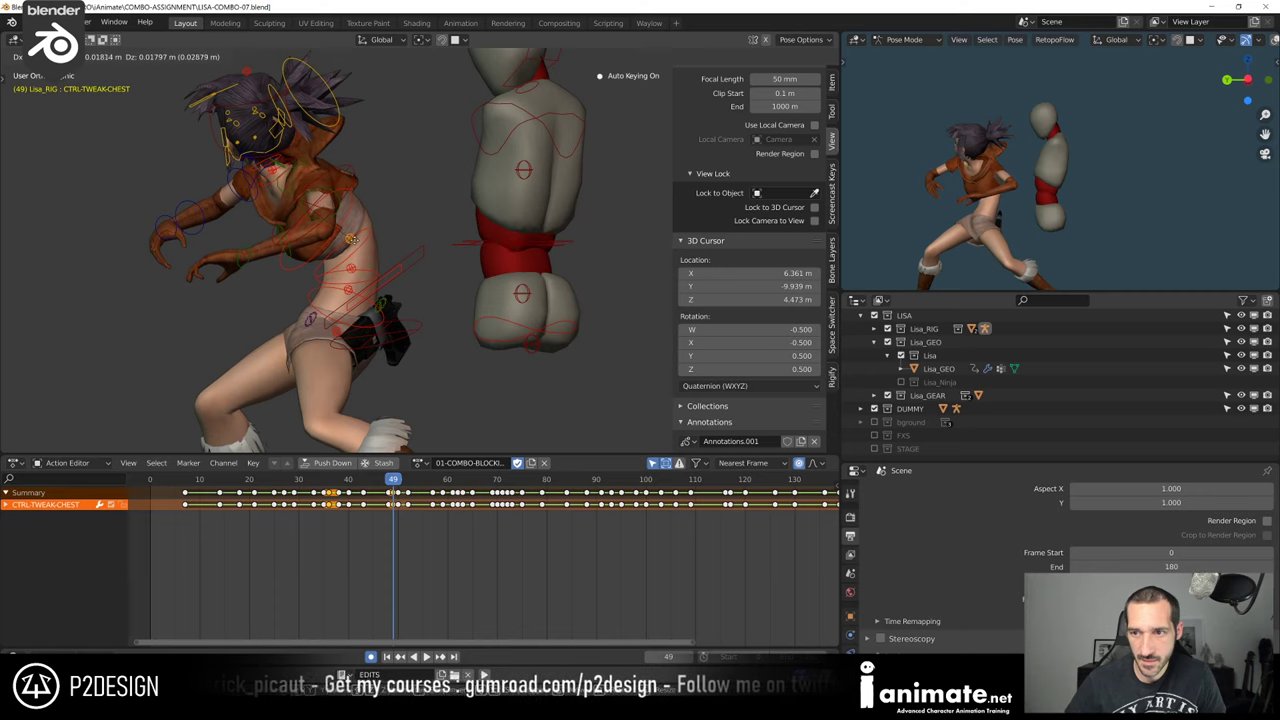
pyautogui.rightClick(354, 240)
# Nudge the spine controls CTRL-FK-Spine1 and CTRL-FK-Spine0 slightly at frame 49 to refine the torso's curve
pyautogui.moveTo(383, 274); pyautogui.dragTo(360, 256, button='middle')
pyautogui.click(362, 250)
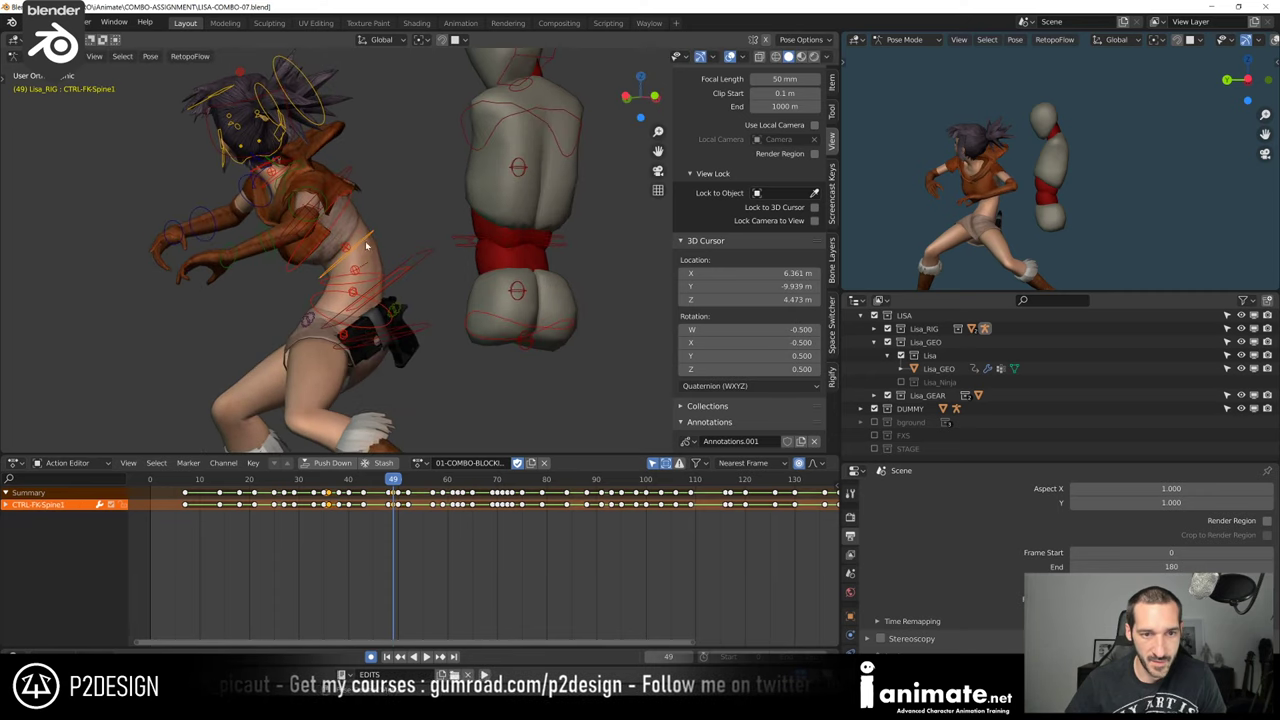
pyautogui.press('g')
pyautogui.click(391, 262)
pyautogui.click(382, 275)
pyautogui.press('g')
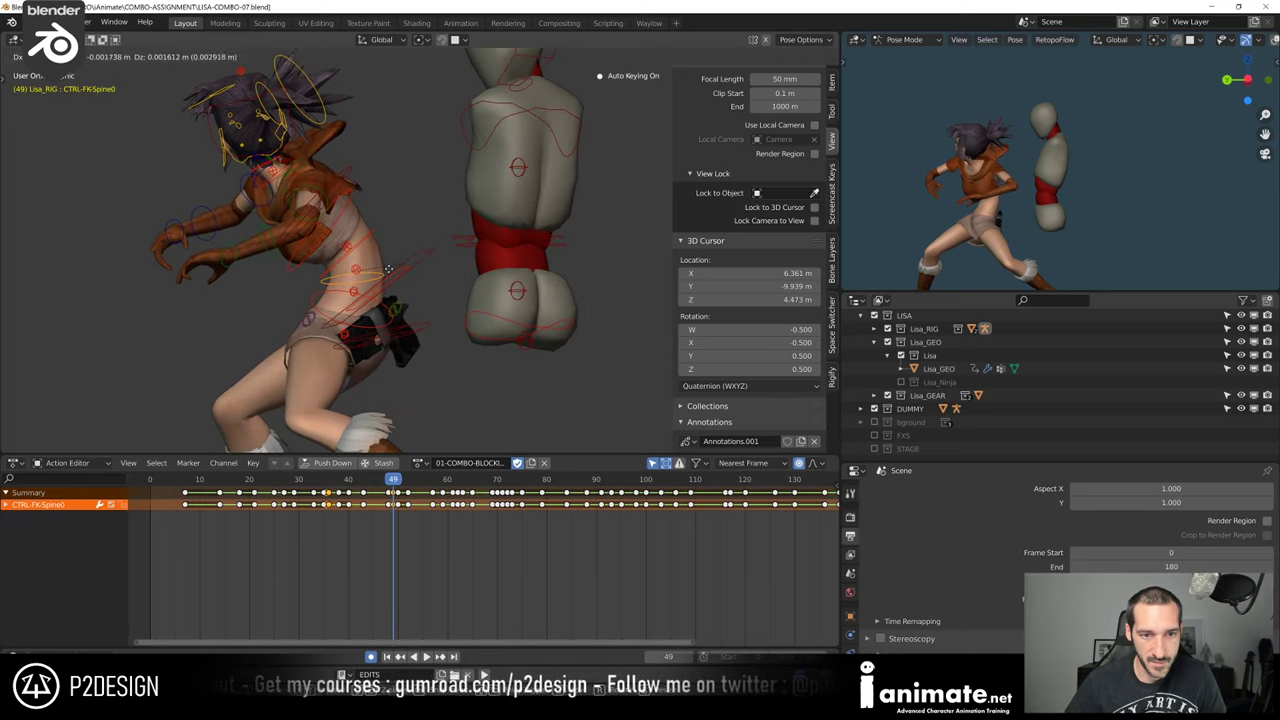
pyautogui.click(384, 272)
# Scrub forward through the later part of the combo to around frame 105 and examine the character's pose there
pyautogui.scroll(-3, 558, 605)
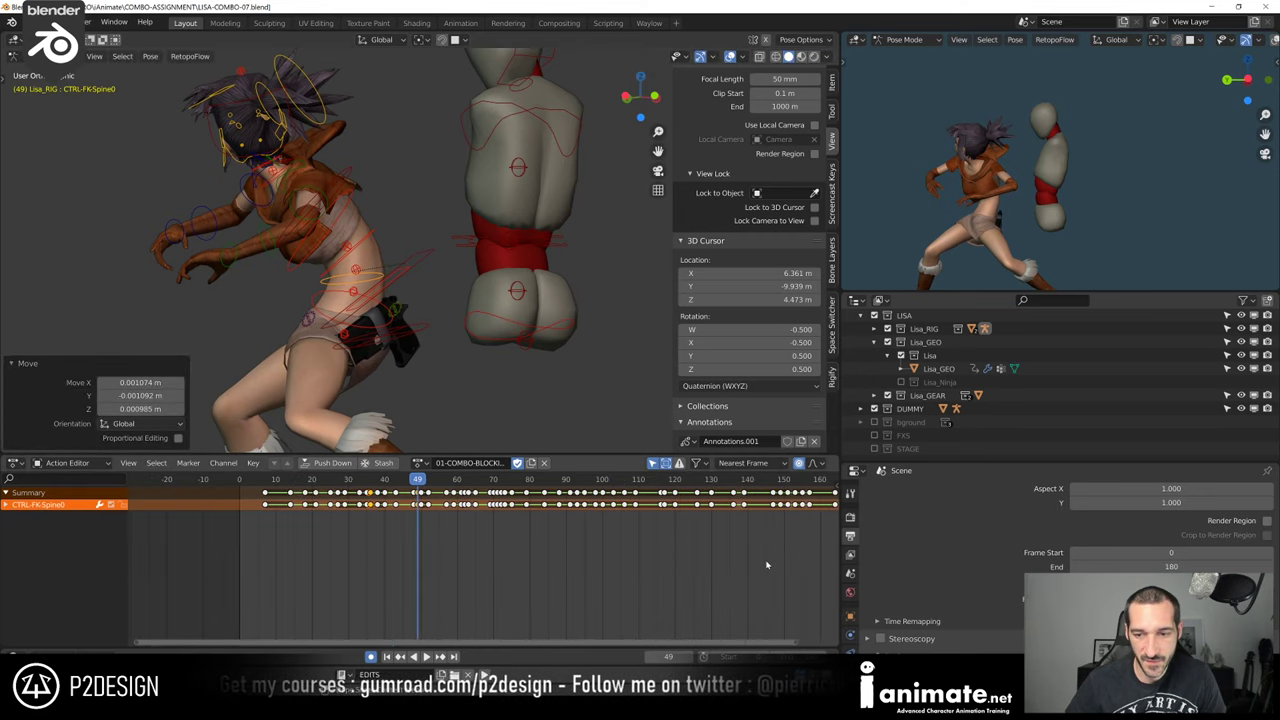
pyautogui.moveTo(558, 605); pyautogui.dragTo(334, 580, button='middle')
pyautogui.scroll(3, 274, 580)
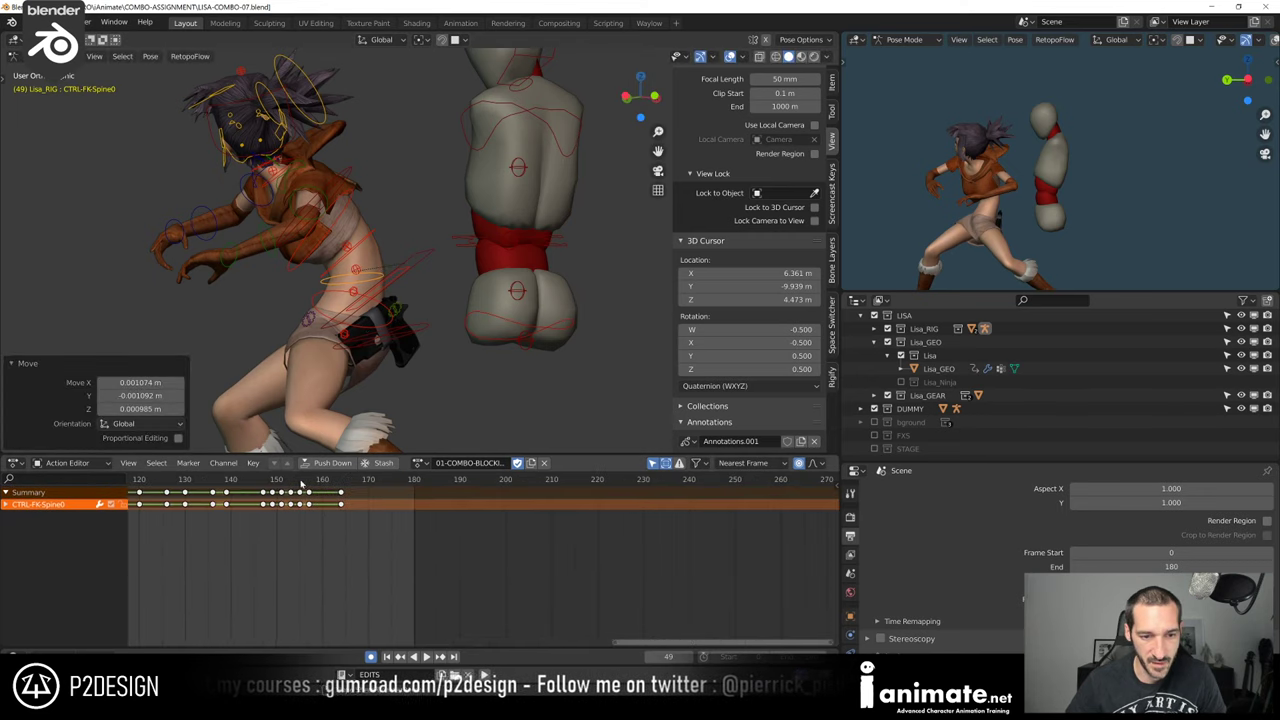
pyautogui.moveTo(301, 482); pyautogui.dragTo(146, 509)
pyautogui.moveTo(182, 560); pyautogui.dragTo(376, 562, button='middle')
pyautogui.moveTo(244, 483); pyautogui.dragTo(263, 484)
pyautogui.scroll(-8, 346, 309)
pyautogui.keyDown('shift'); pyautogui.moveTo(479, 309); pyautogui.dragTo(353, 328, button='middle'); pyautogui.keyUp('shift')
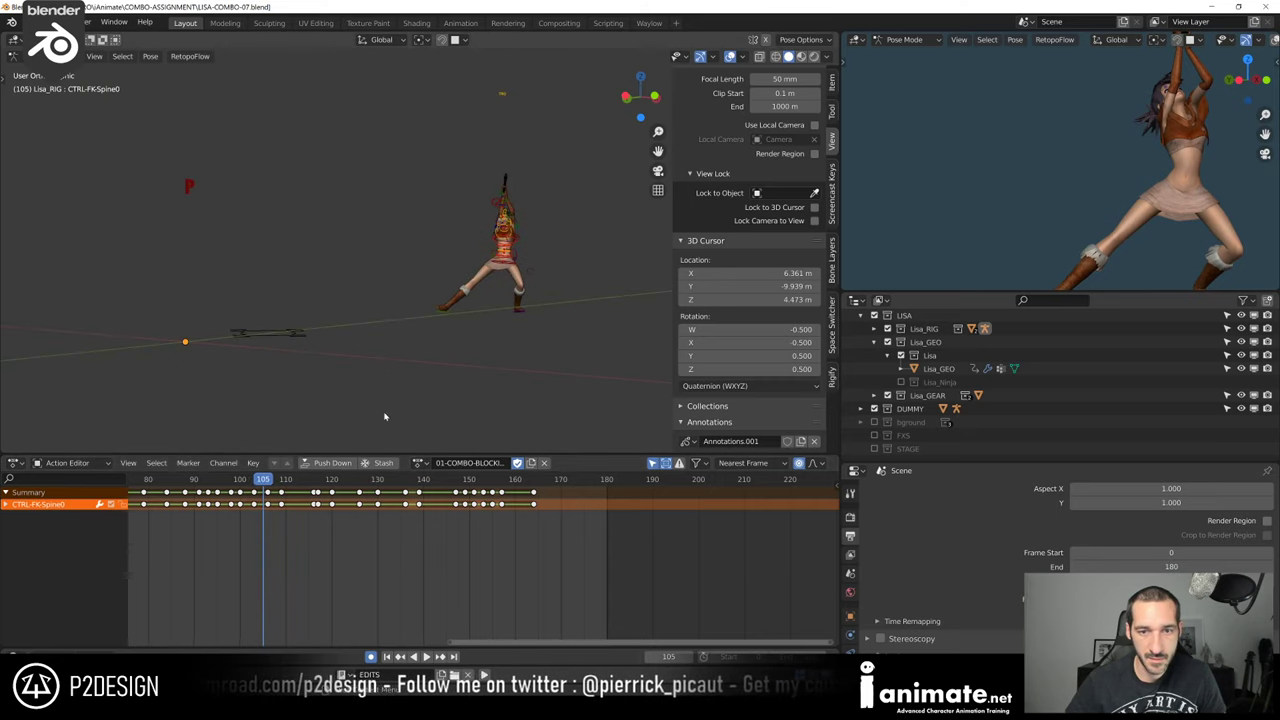
# Examine the poses between frames 91 and 95 in the preview viewport, stepping between keyframes and playing back the motion
pyautogui.moveTo(222, 485); pyautogui.dragTo(213, 490)
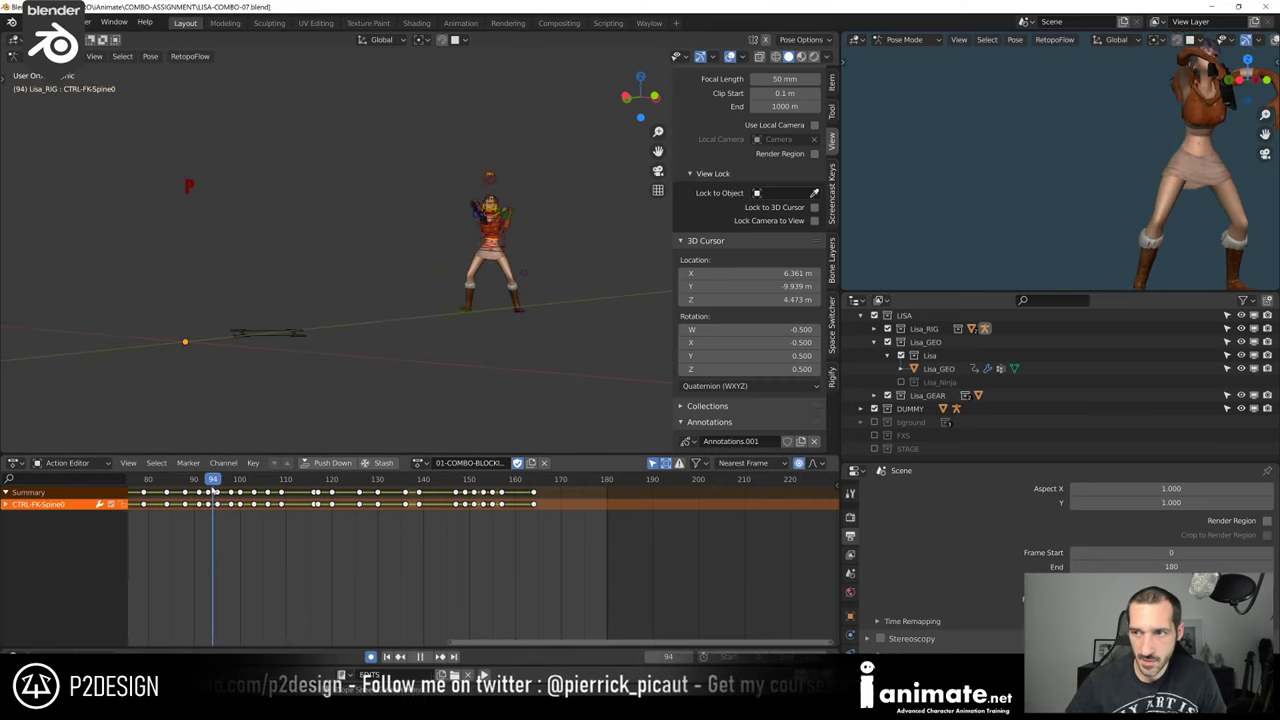
pyautogui.keyDown('shift'); pyautogui.moveTo(1129, 166); pyautogui.dragTo(1021, 215, button='middle'); pyautogui.keyUp('shift')
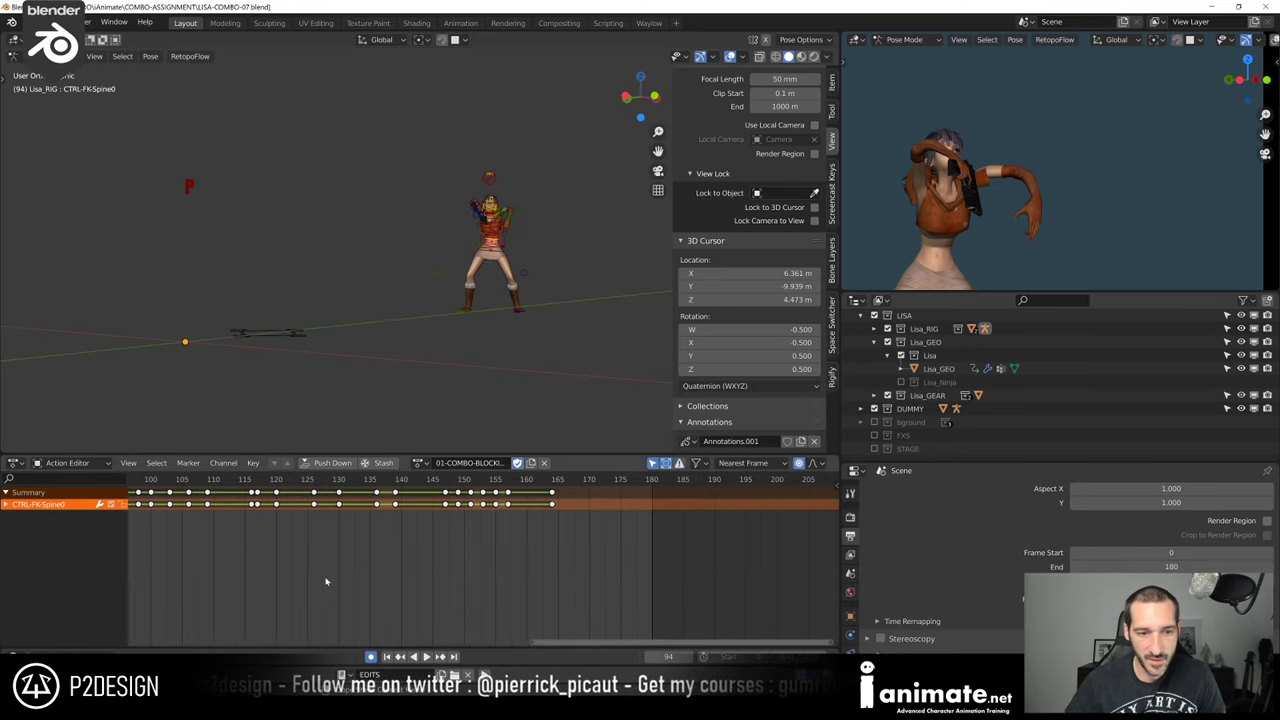
pyautogui.press('Down')
pyautogui.press('Down')
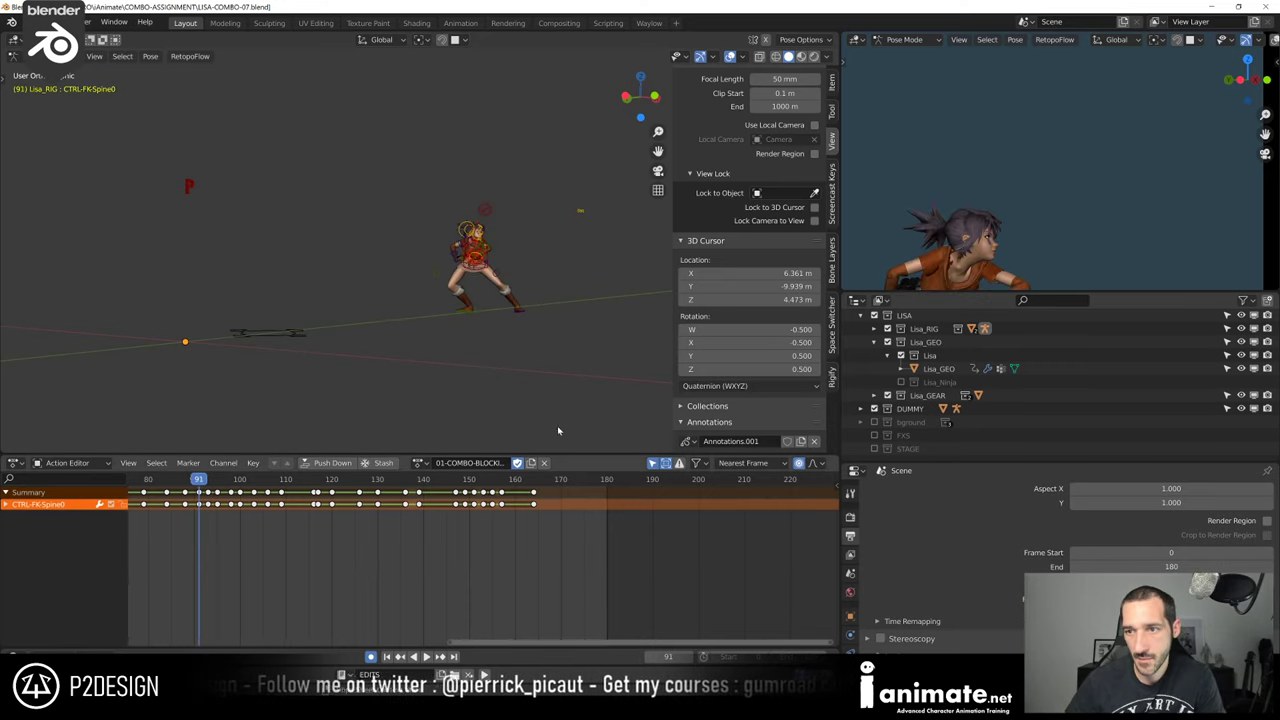
pyautogui.scroll(-3, 1157, 171)
pyautogui.press('Up')
pyautogui.press('Up')
pyautogui.press('space')
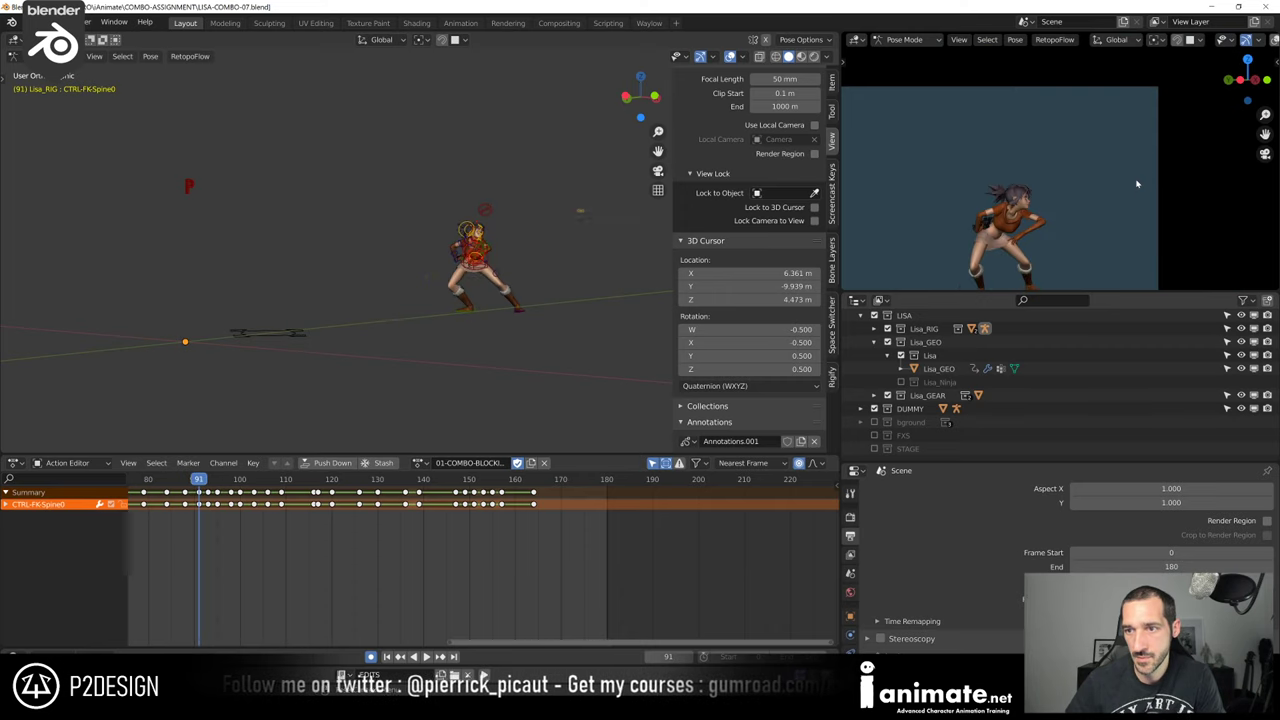
pyautogui.press('Escape')
pyautogui.keyDown('ctrl'); pyautogui.moveTo(385, 588); pyautogui.dragTo(342, 616, button='middle'); pyautogui.keyUp('ctrl')
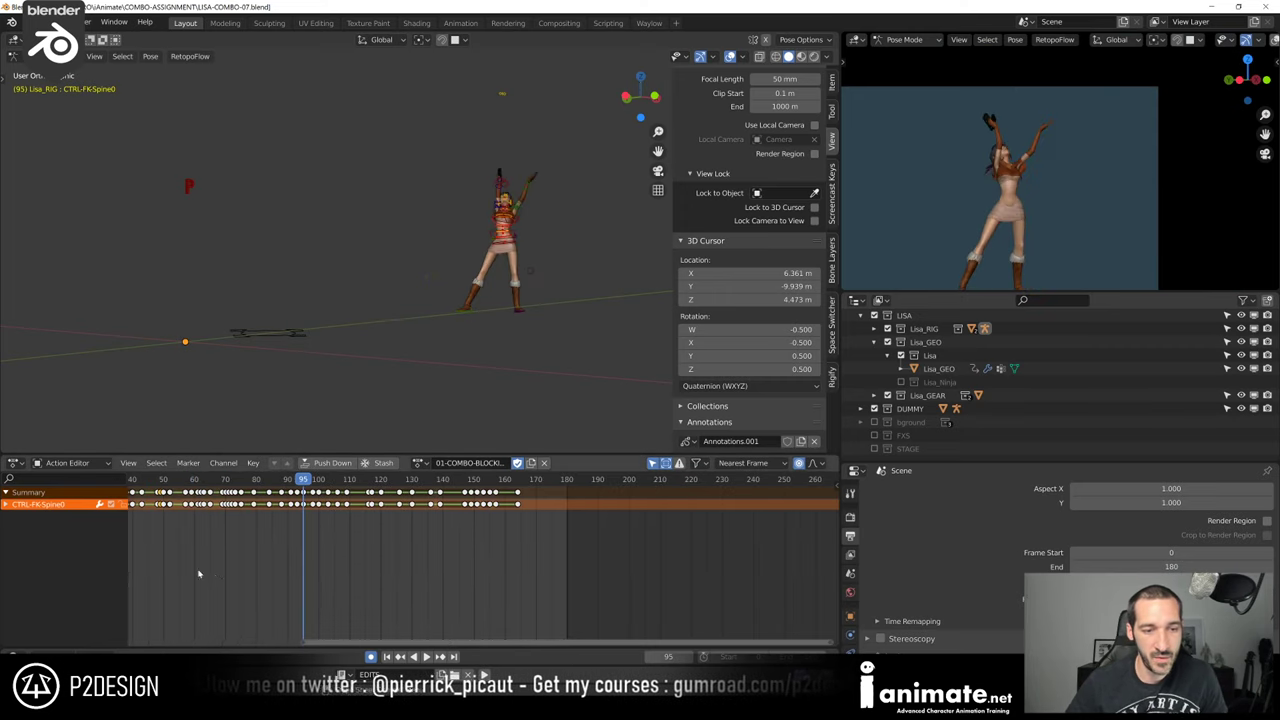
# Return to frames 48 and 49 and examine the character up close in the left orthographic view
pyautogui.moveTo(200, 574); pyautogui.dragTo(300, 525, button='middle')
pyautogui.moveTo(263, 482); pyautogui.dragTo(260, 482)
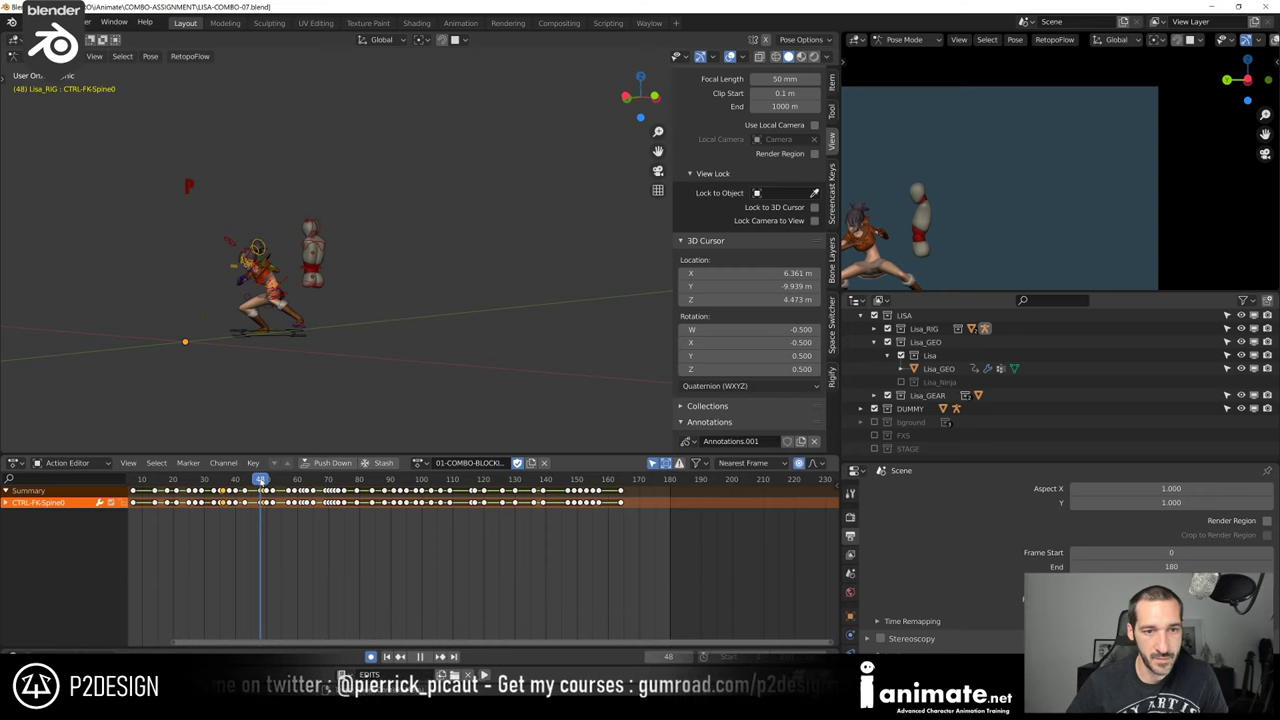
pyautogui.keyDown('shift'); pyautogui.moveTo(392, 309); pyautogui.dragTo(505, 284, button='middle'); pyautogui.keyUp('shift')
pyautogui.scroll(6, 585, 269)
pyautogui.press('ctrl+KP_3')
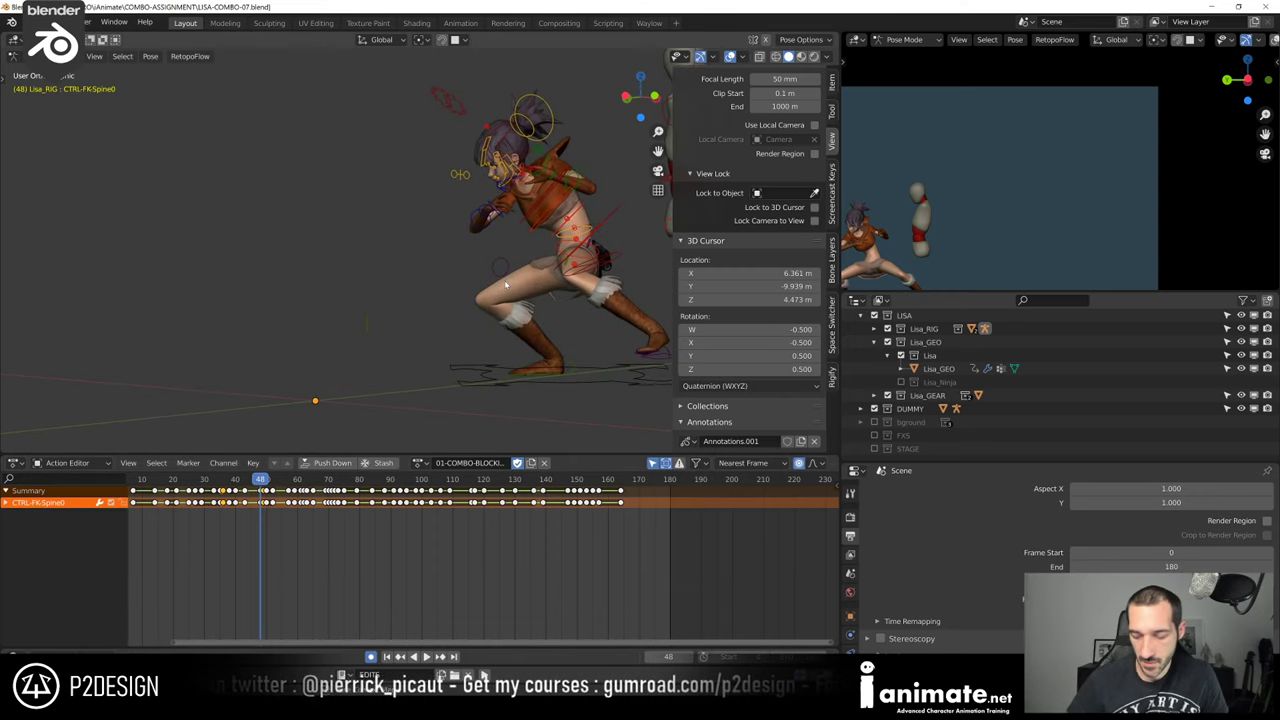
pyautogui.scroll(2, 288, 583)
pyautogui.scroll(4, 288, 583)
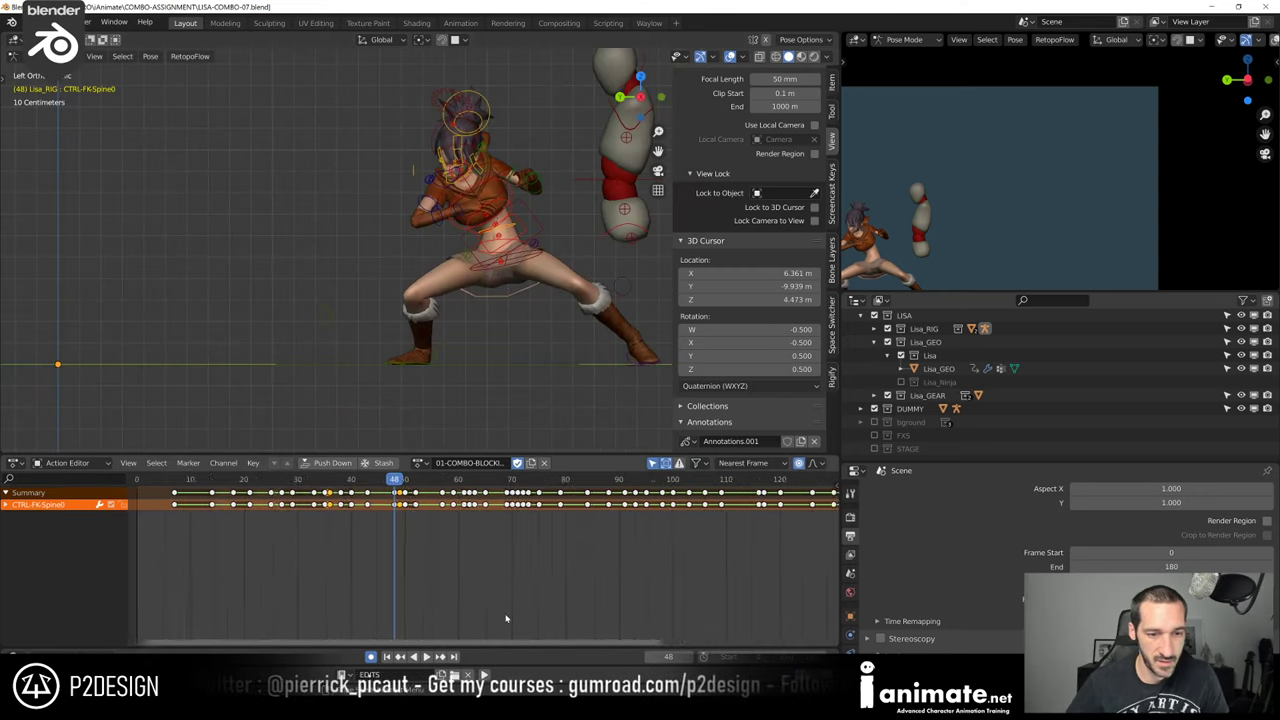
pyautogui.click(314, 481)
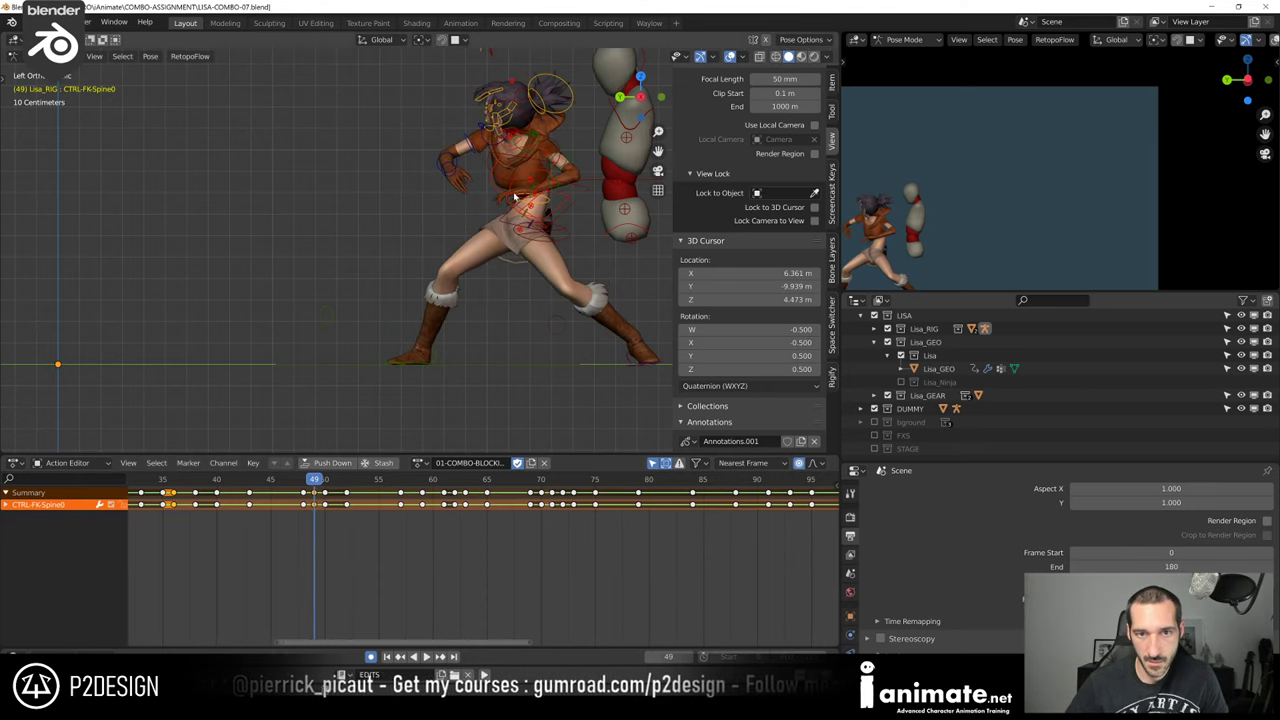
# Select the right arm control CTRL-ARM-FK.R at frame 49 and show the rig's Arm.L tweak layer
pyautogui.moveTo(420, 180); pyautogui.dragTo(450, 172, button='middle')
pyautogui.scroll(3, 455, 165)
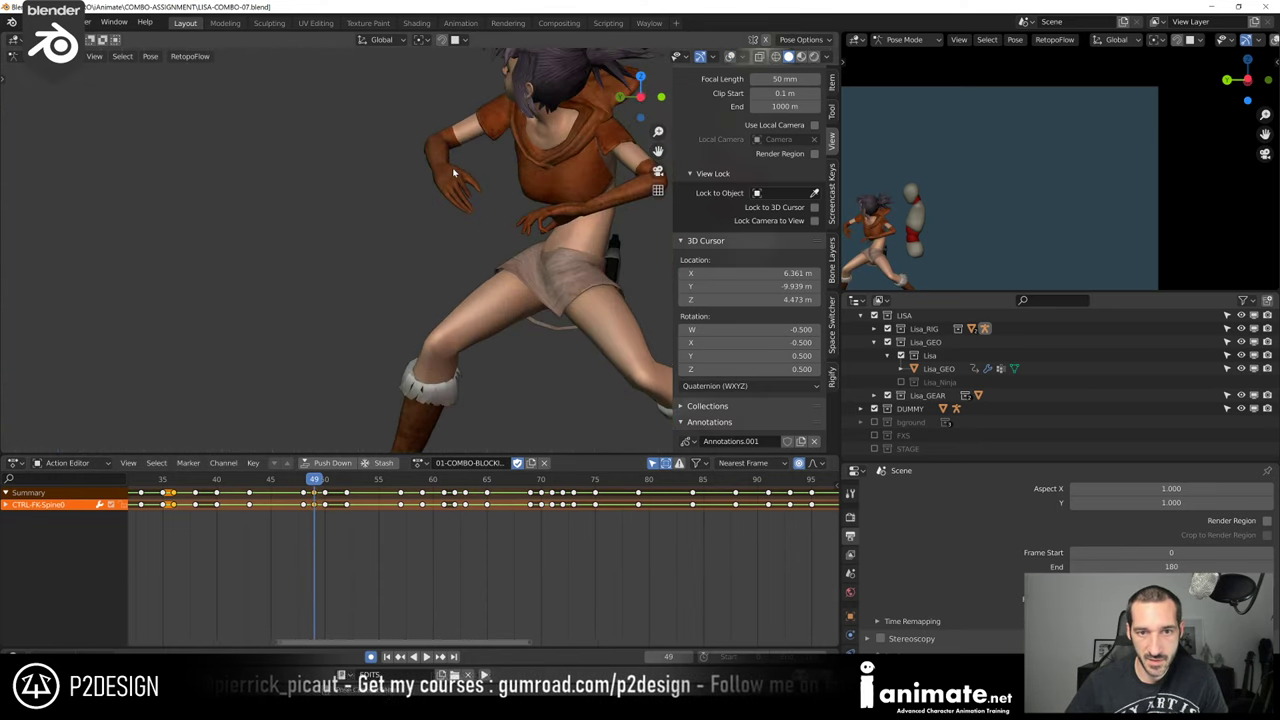
pyautogui.click(480, 138)
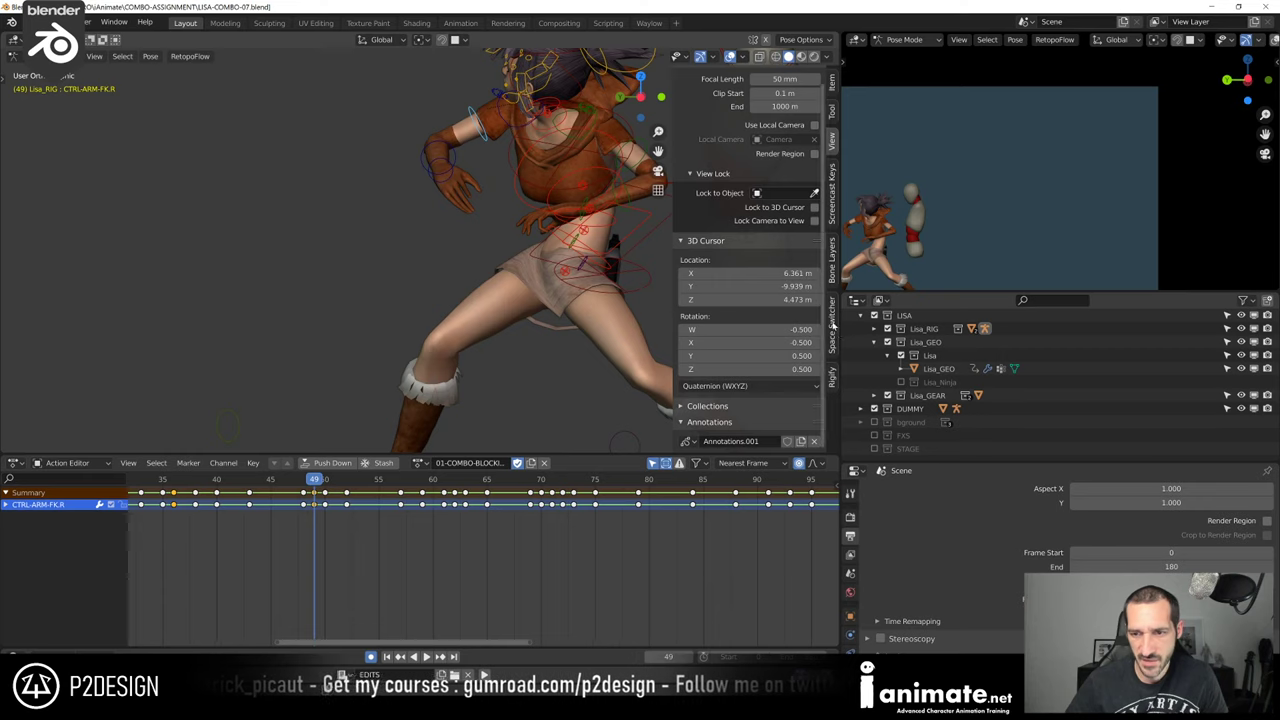
pyautogui.click(831, 255)
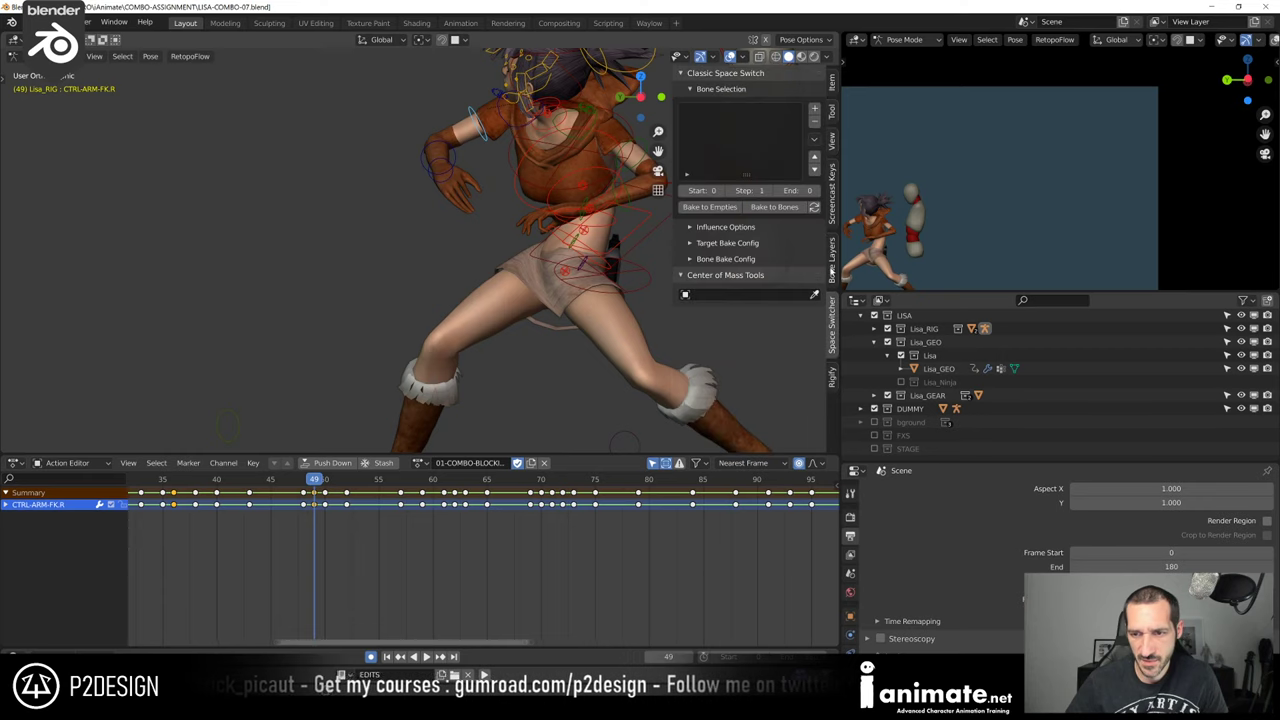
pyautogui.click(832, 82)
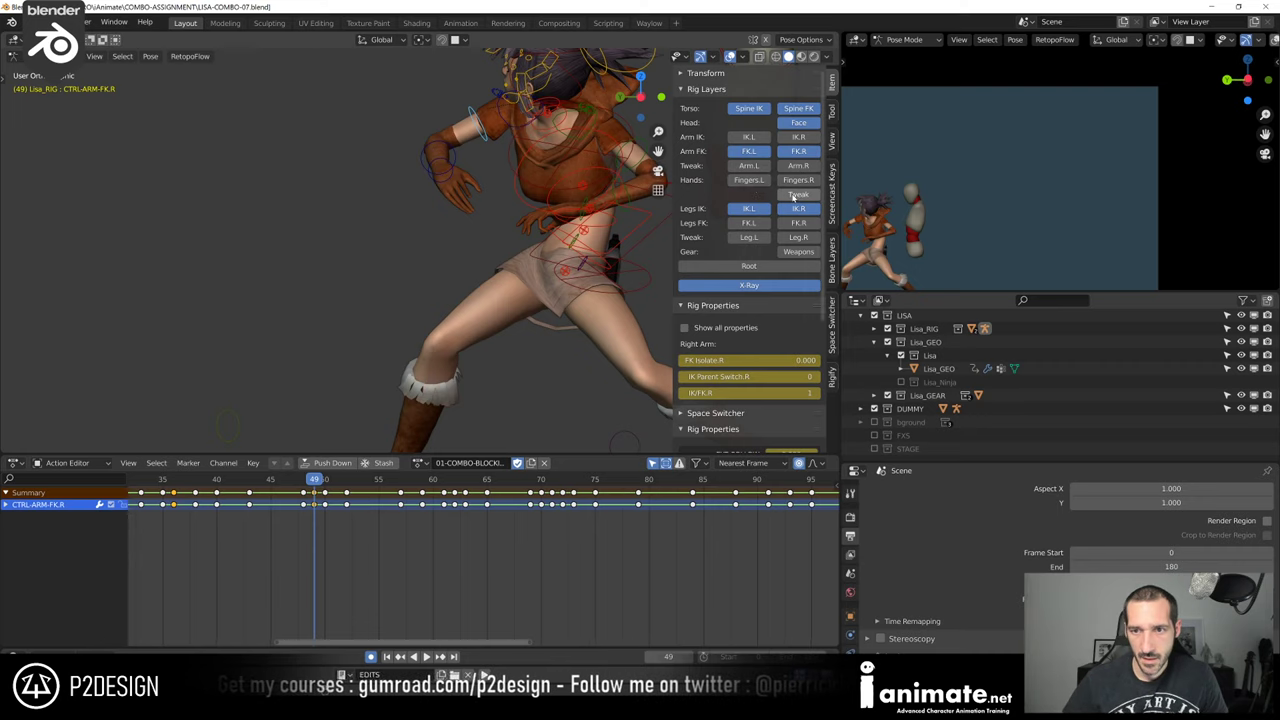
pyautogui.scroll(-5, 441, 188)
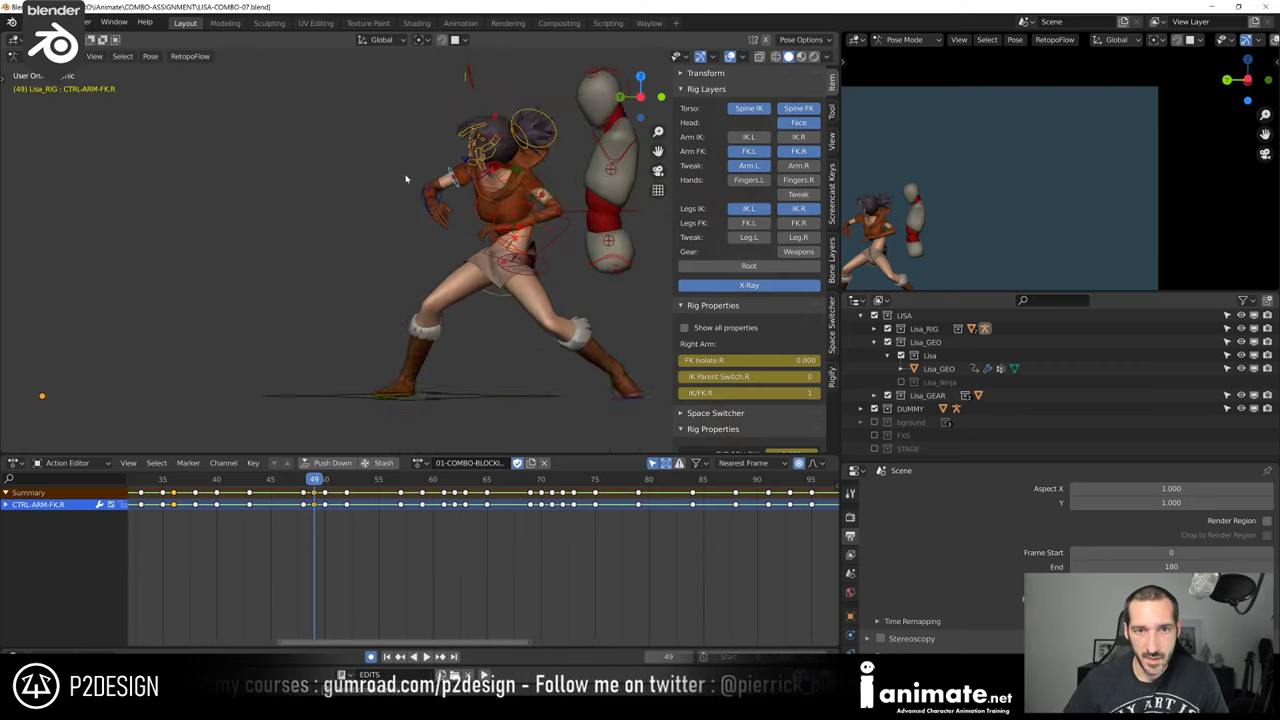
# Move the right upper arm tweak control CTRL-TWEAK-ARM-01.R by about 0.015 m at frame 49
pyautogui.click(430, 203)
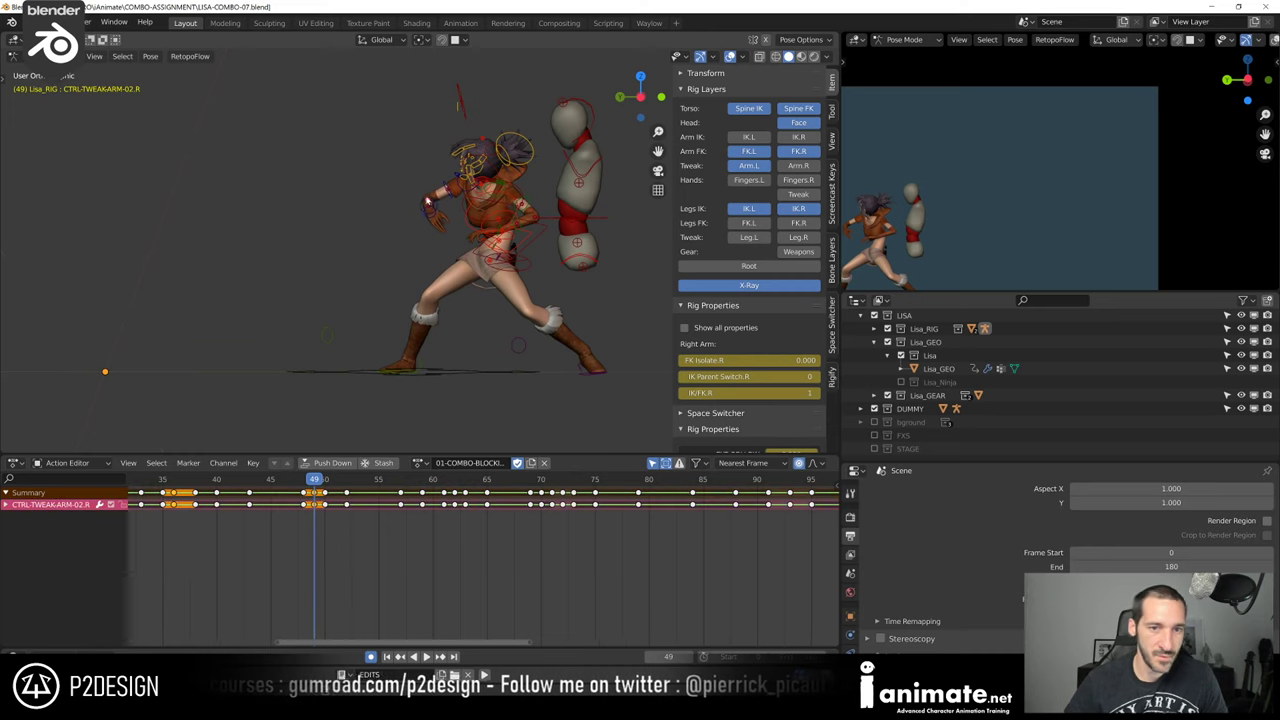
pyautogui.moveTo(430, 203); pyautogui.dragTo(473, 319, button='middle')
pyautogui.scroll(4, 473, 319)
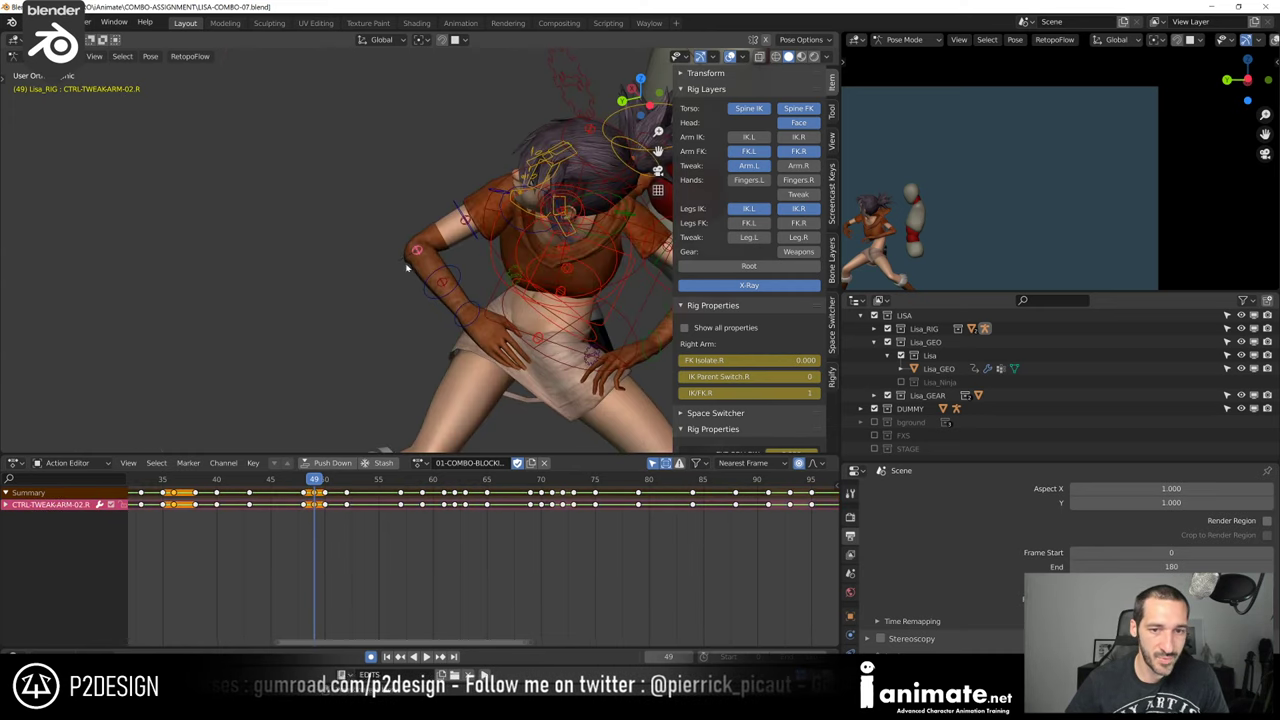
pyautogui.moveTo(406, 267); pyautogui.dragTo(450, 262, button='middle')
pyautogui.moveTo(400, 228); pyautogui.dragTo(432, 214, button='middle')
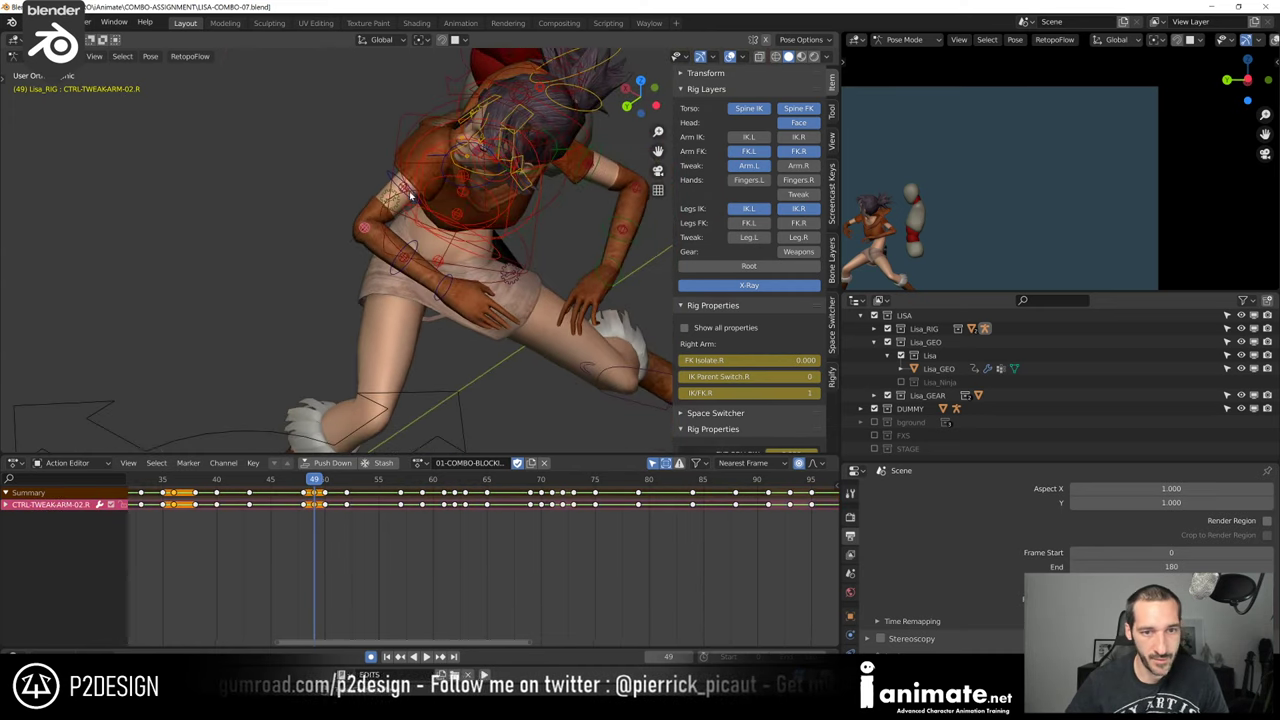
pyautogui.click(410, 196)
pyautogui.scroll(2, 410, 180)
pyautogui.click(397, 145)
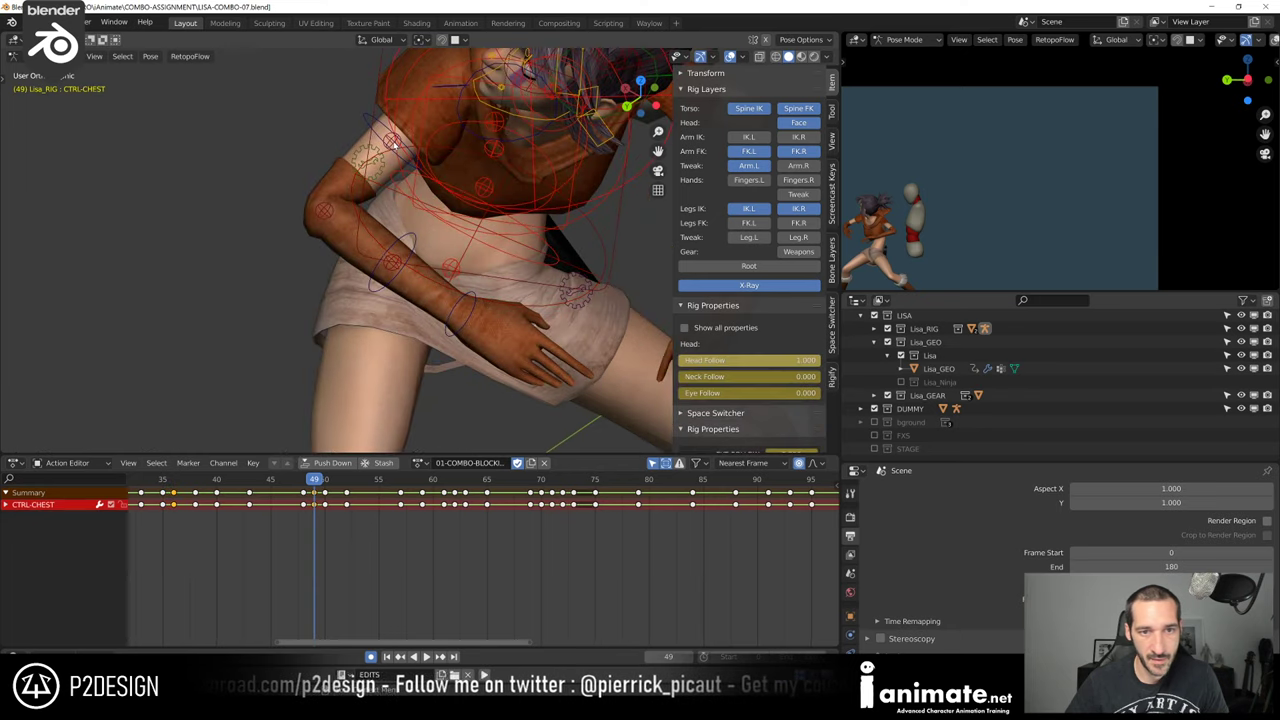
pyautogui.press('g')
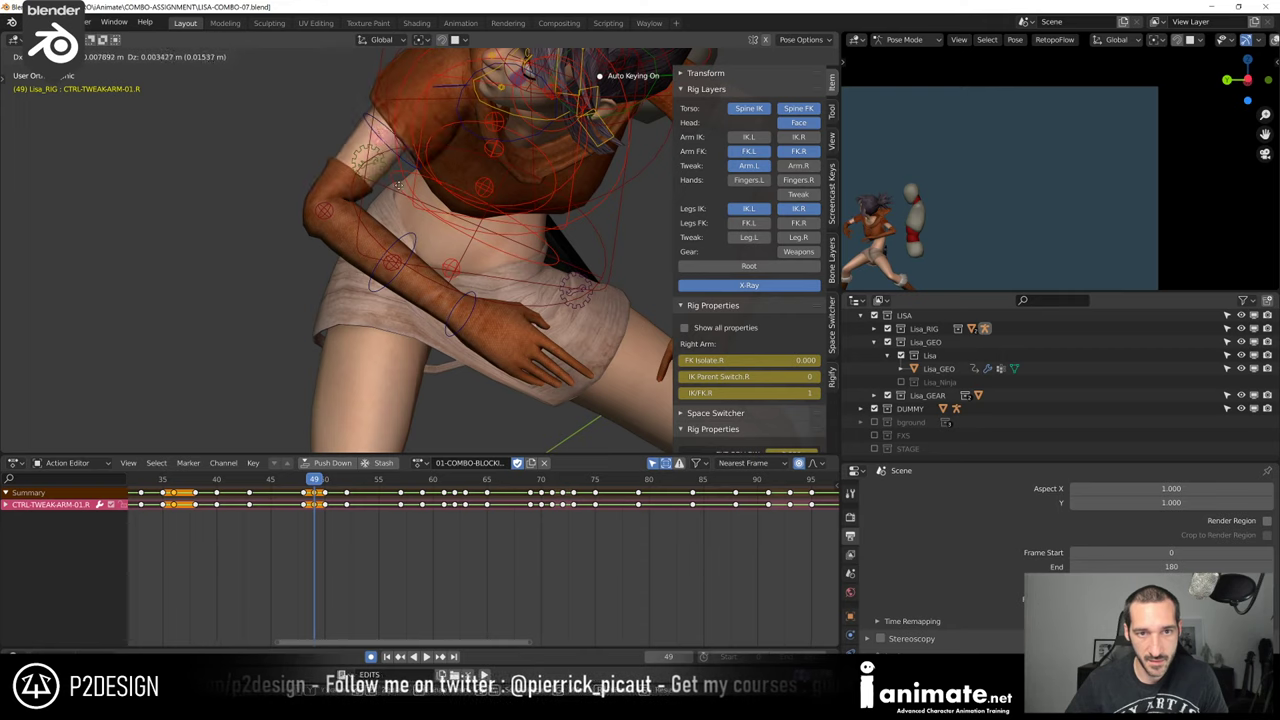
pyautogui.click(396, 186)
# Nudge the elbow tweak CTRL-TWEAK-ARM-02.R, and move CTRL-TWEAK-FOREARM-01.R about 0.018 m in Y and -0.017 m in Z
pyautogui.click(326, 216)
pyautogui.press('g')
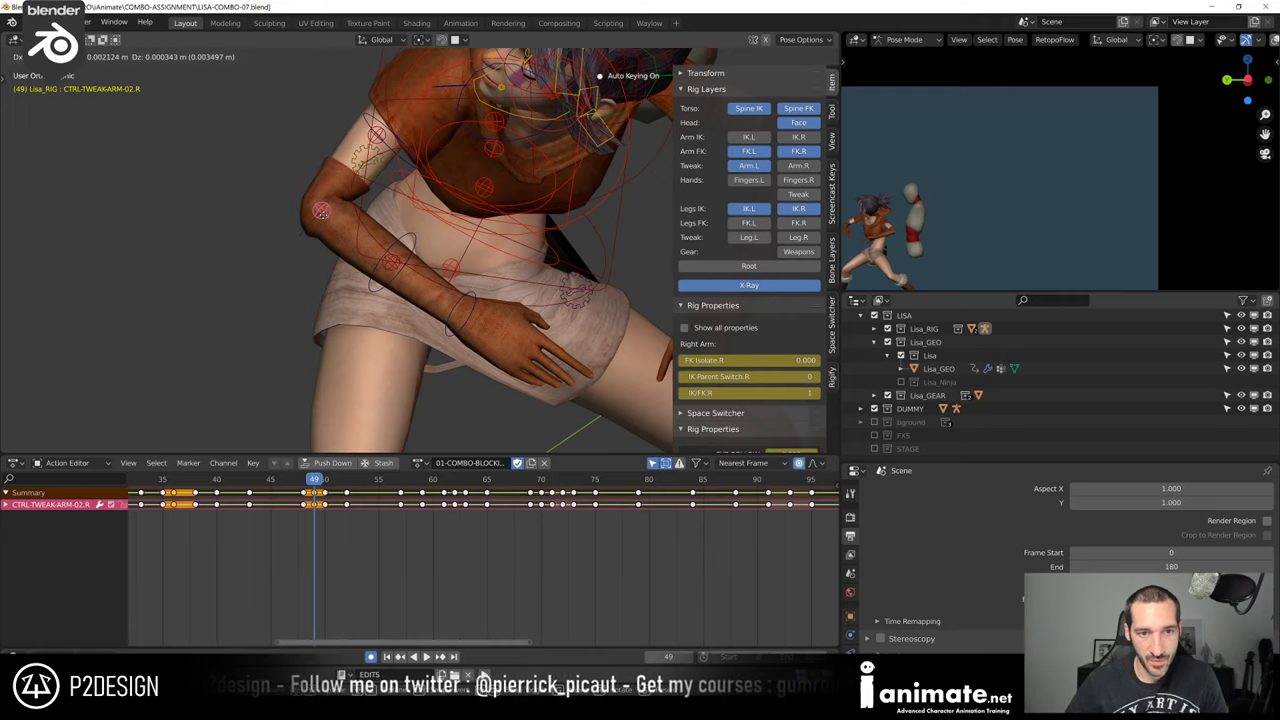
pyautogui.click(324, 216)
pyautogui.click(391, 272)
pyautogui.press('g')
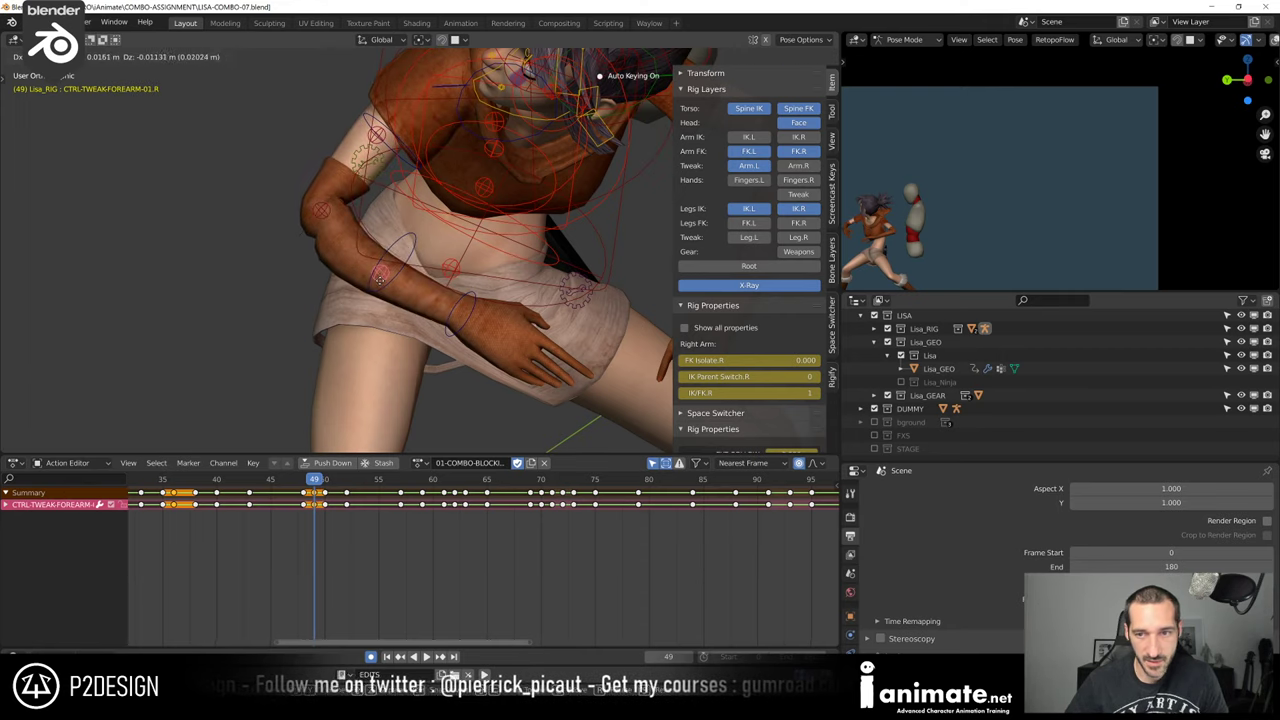
pyautogui.click(380, 285)
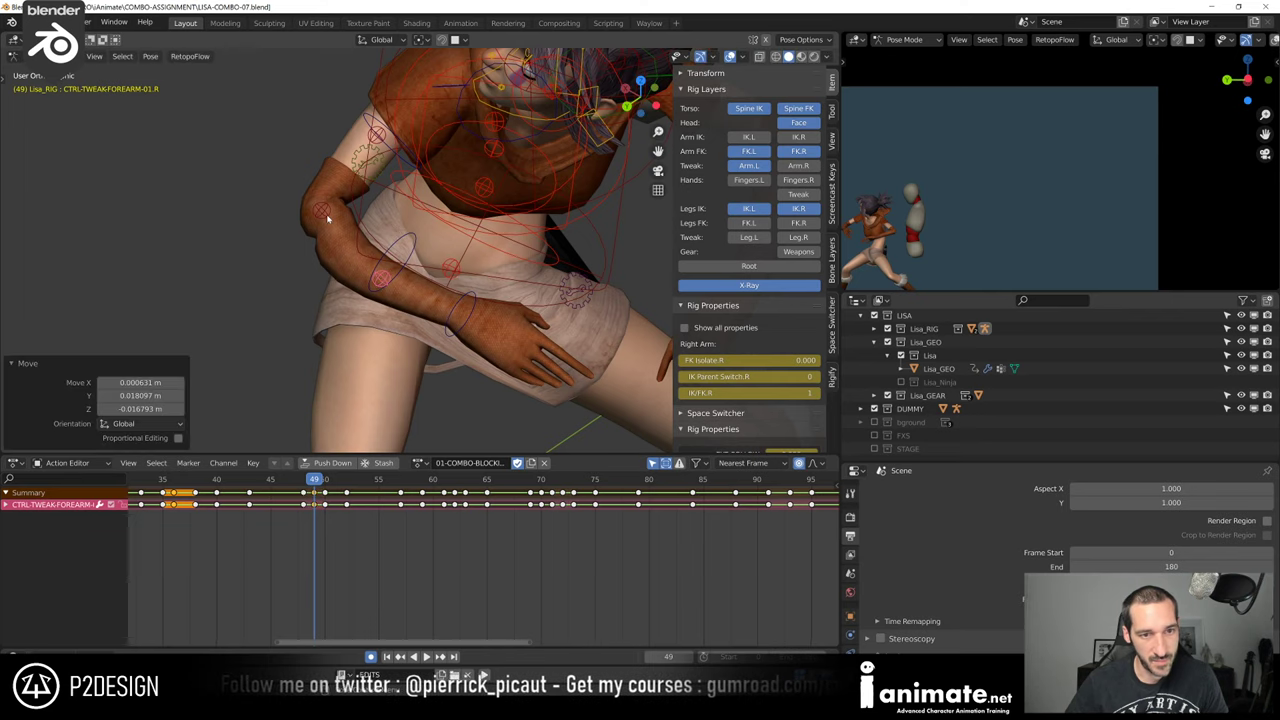
# Adjust the right elbow tweak, and move CTRL-TWEAK-ARM-01.R about 0.006 m in X, -0.002 m in Y and 0.003 m in Z
pyautogui.click(325, 215)
pyautogui.moveTo(327, 218); pyautogui.dragTo(434, 263, button='middle')
pyautogui.press('r')
pyautogui.click(303, 258)
pyautogui.click(390, 138)
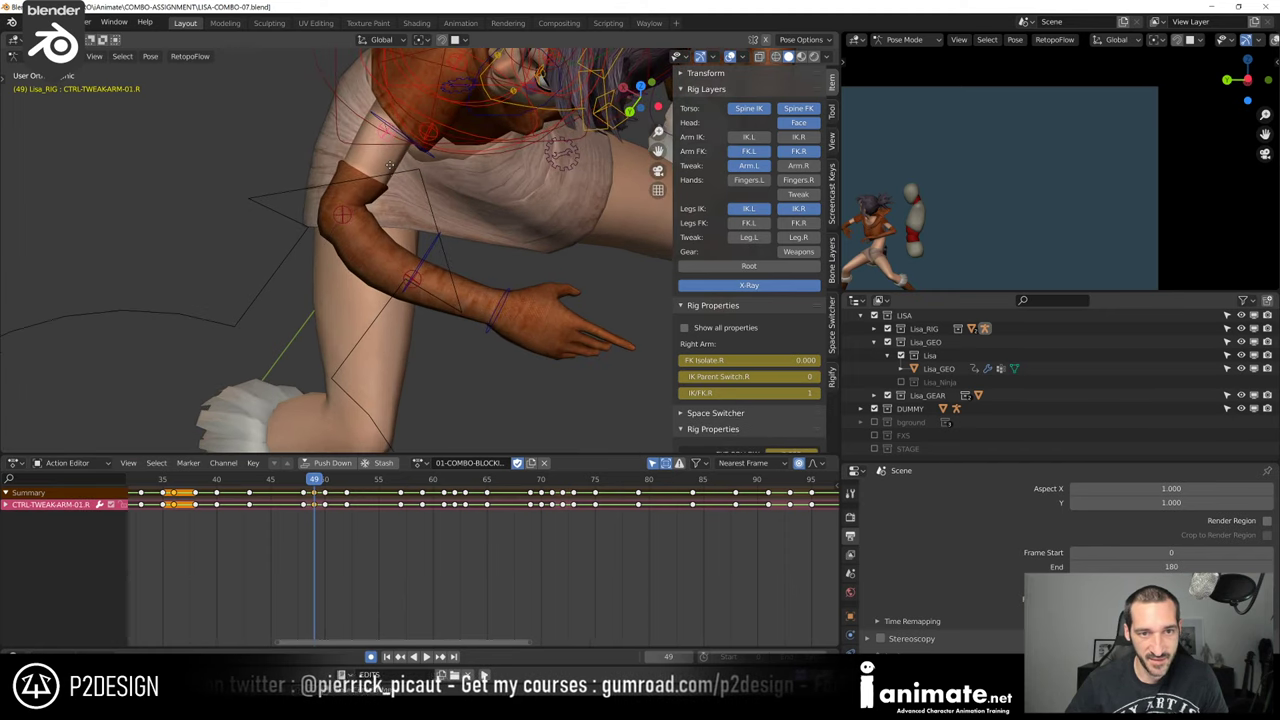
pyautogui.press('g')
pyautogui.click(387, 160)
pyautogui.moveTo(387, 160); pyautogui.dragTo(394, 230, button='middle')
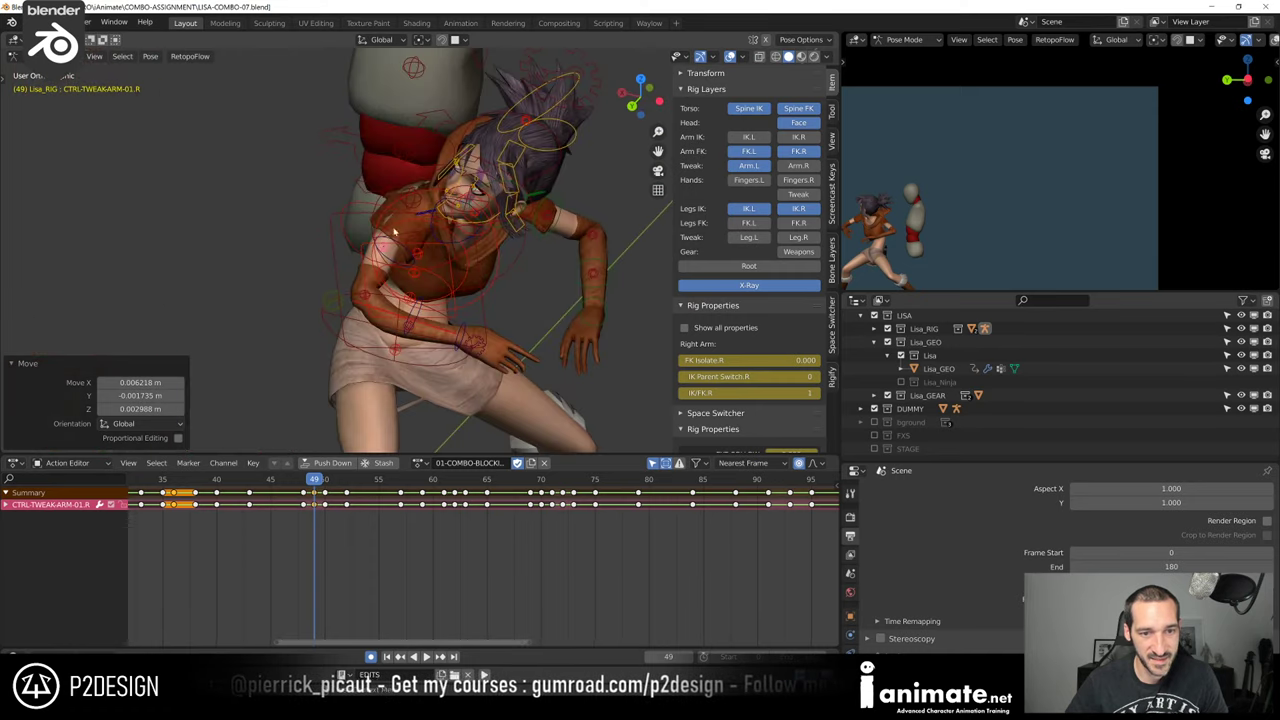
# Move the right elbow tweak control CTRL-TWEAK-ARM-02.R outward at frame 49 to reshape the arm's bend
pyautogui.press('g')
pyautogui.click(364, 295)
pyautogui.click(364, 296)
pyautogui.moveTo(364, 298)
pyautogui.mouseDown(button='middle')
pyautogui.moveTo(365, 325)
pyautogui.moveTo(366, 308)
pyautogui.mouseUp(button='middle')
pyautogui.press('g')
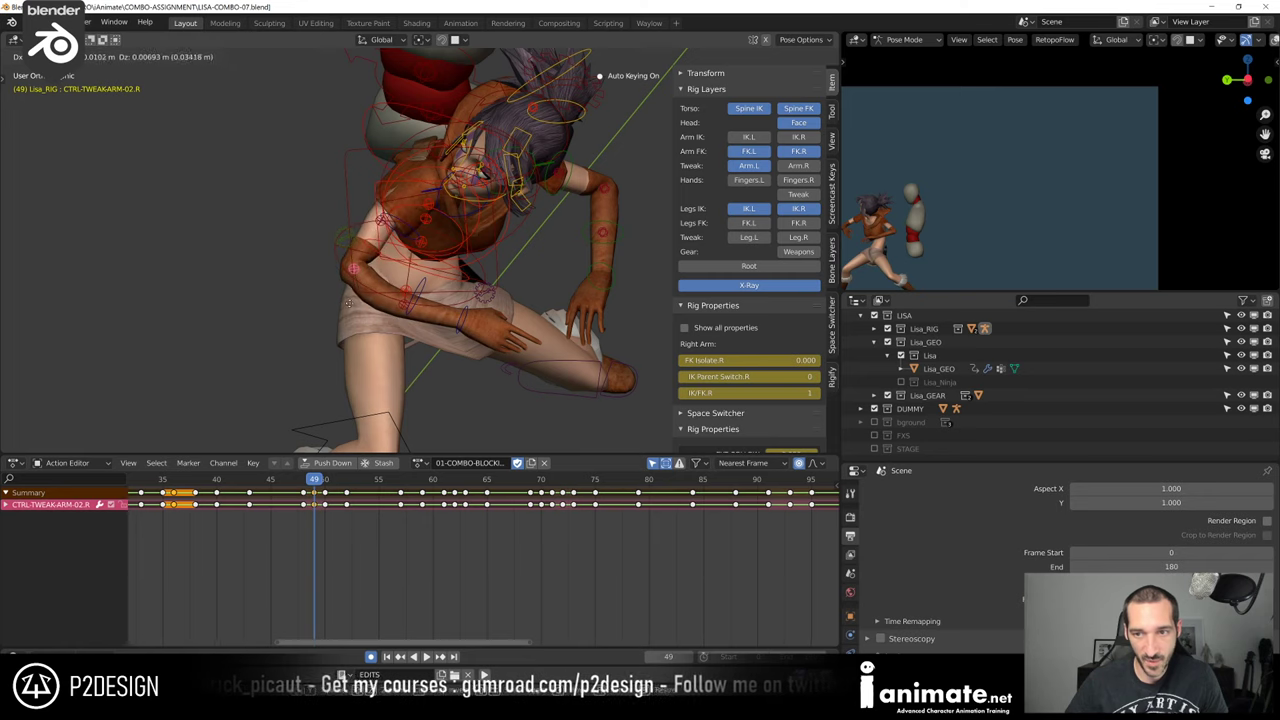
pyautogui.click(390, 311)
# Move CTRL-TWEAK-FOREARM-01.R about -0.004 m in X, 0.015 m in Y and -0.009 m in Z to curve the right forearm
pyautogui.click(399, 311)
pyautogui.moveTo(399, 311); pyautogui.dragTo(385, 314, button='middle')
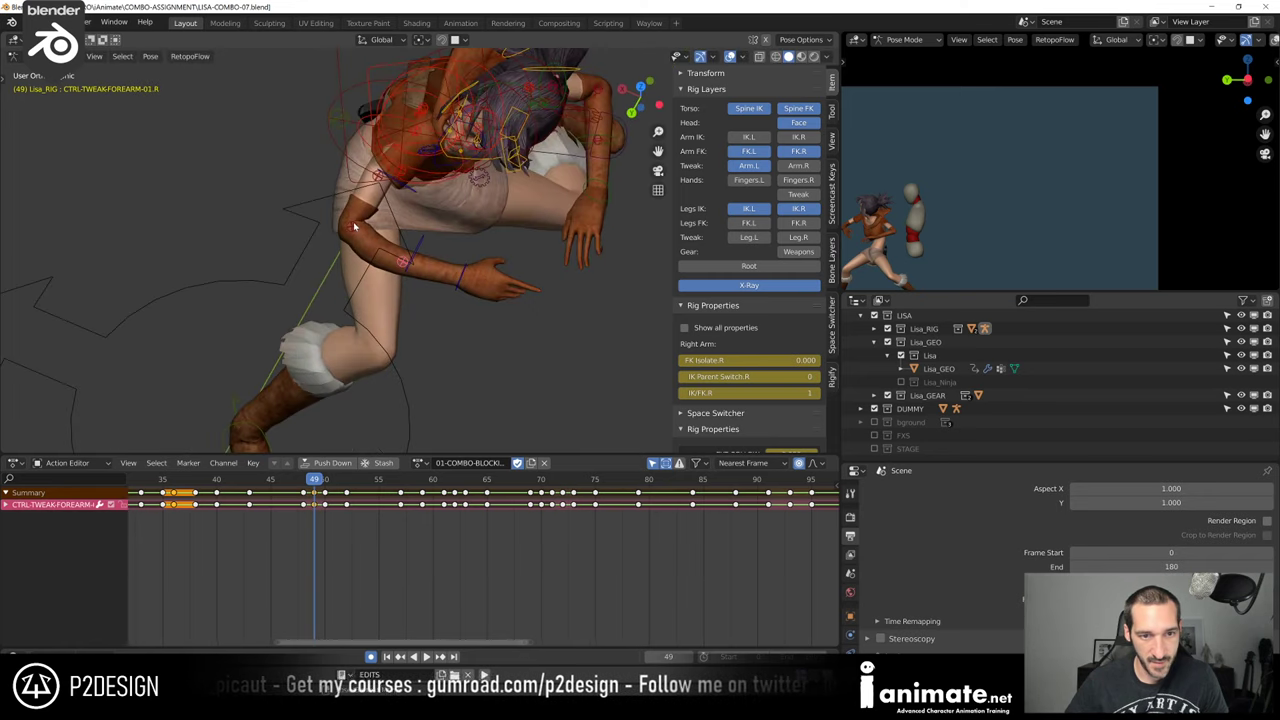
pyautogui.press('r')
pyautogui.click(390, 250)
pyautogui.click(403, 263)
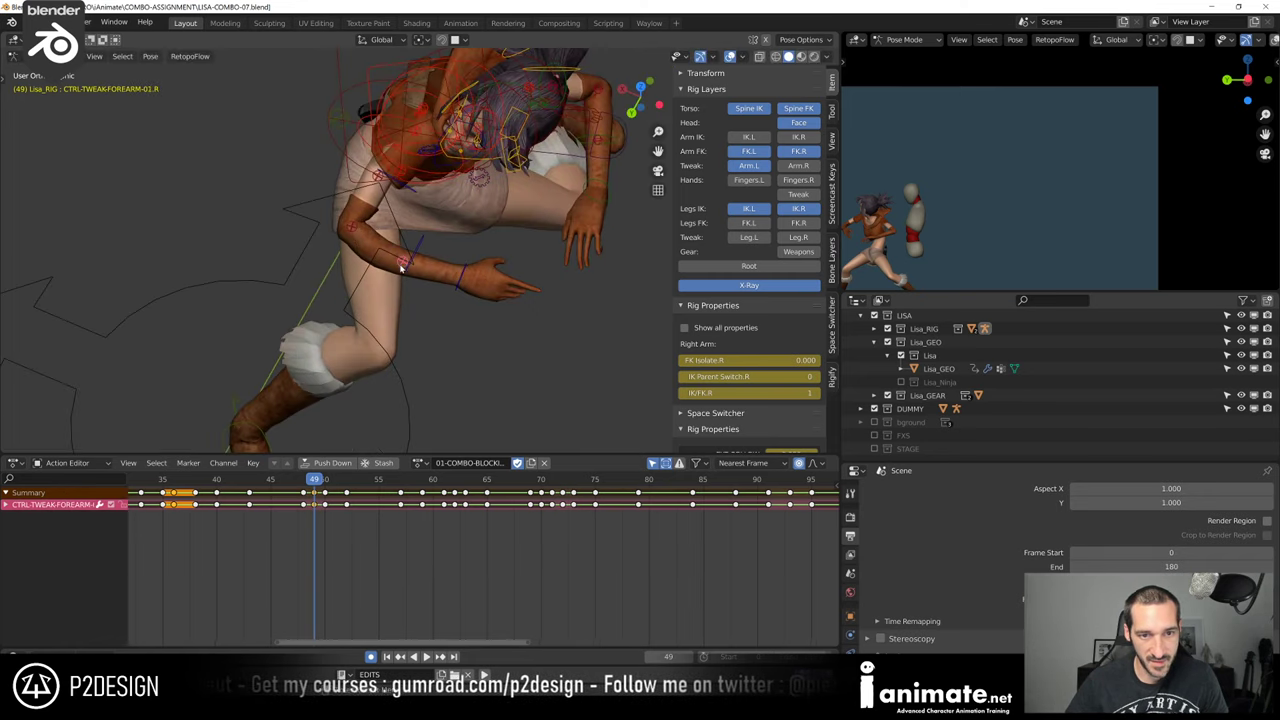
pyautogui.press('g')
pyautogui.click(399, 268)
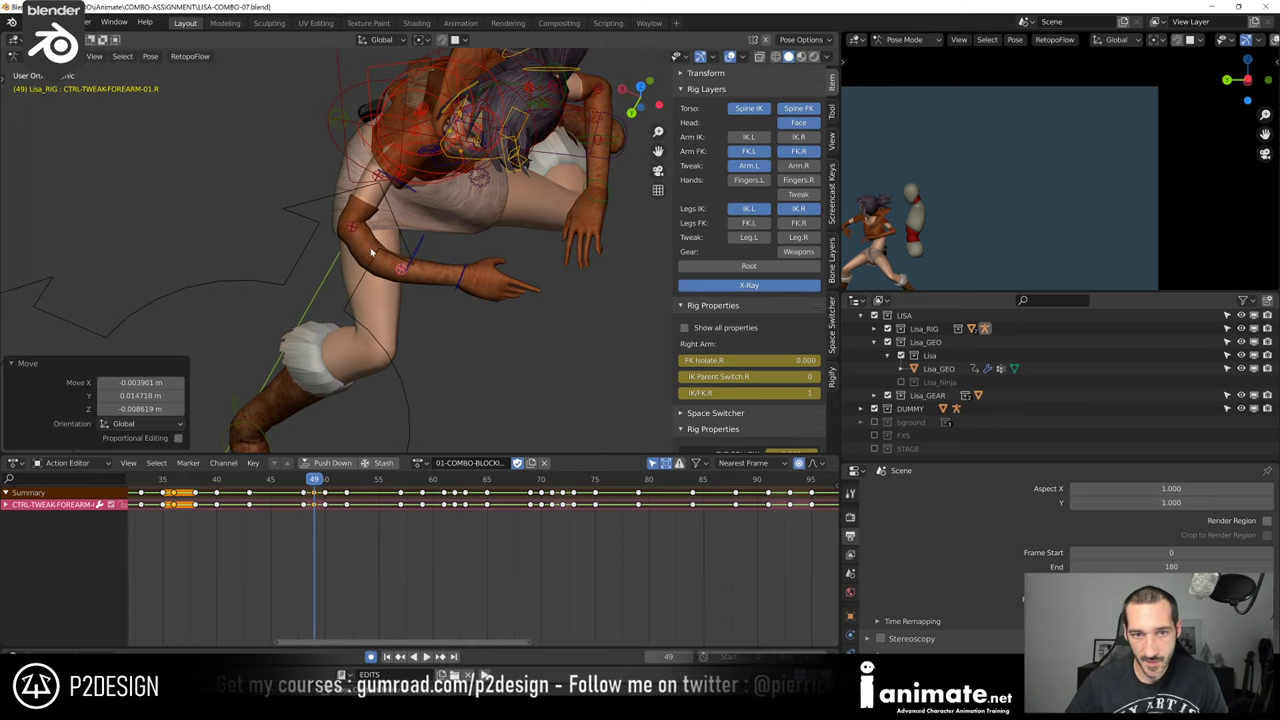
# Reposition the elbow tweak CTRL-TWEAK-ARM-02.R slightly to even out the right arm's curve at frame 49
pyautogui.click(350, 226)
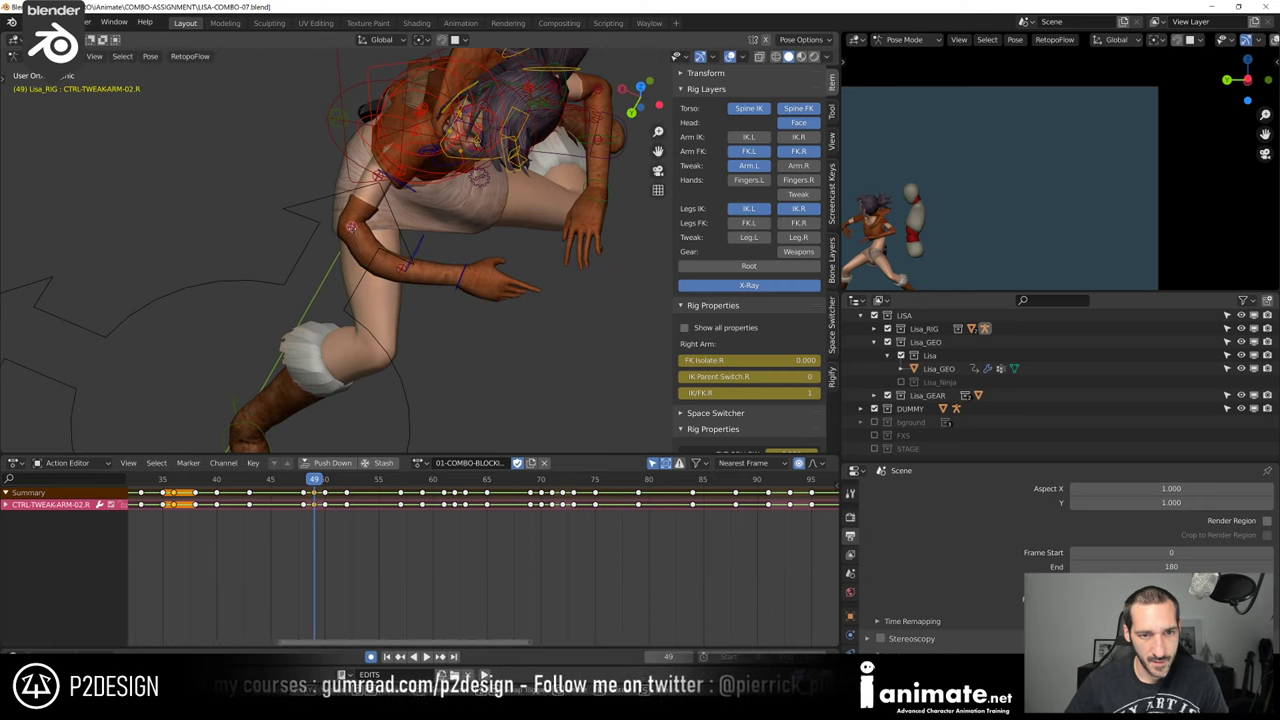
pyautogui.press('g')
pyautogui.click(367, 213)
pyautogui.click(376, 178)
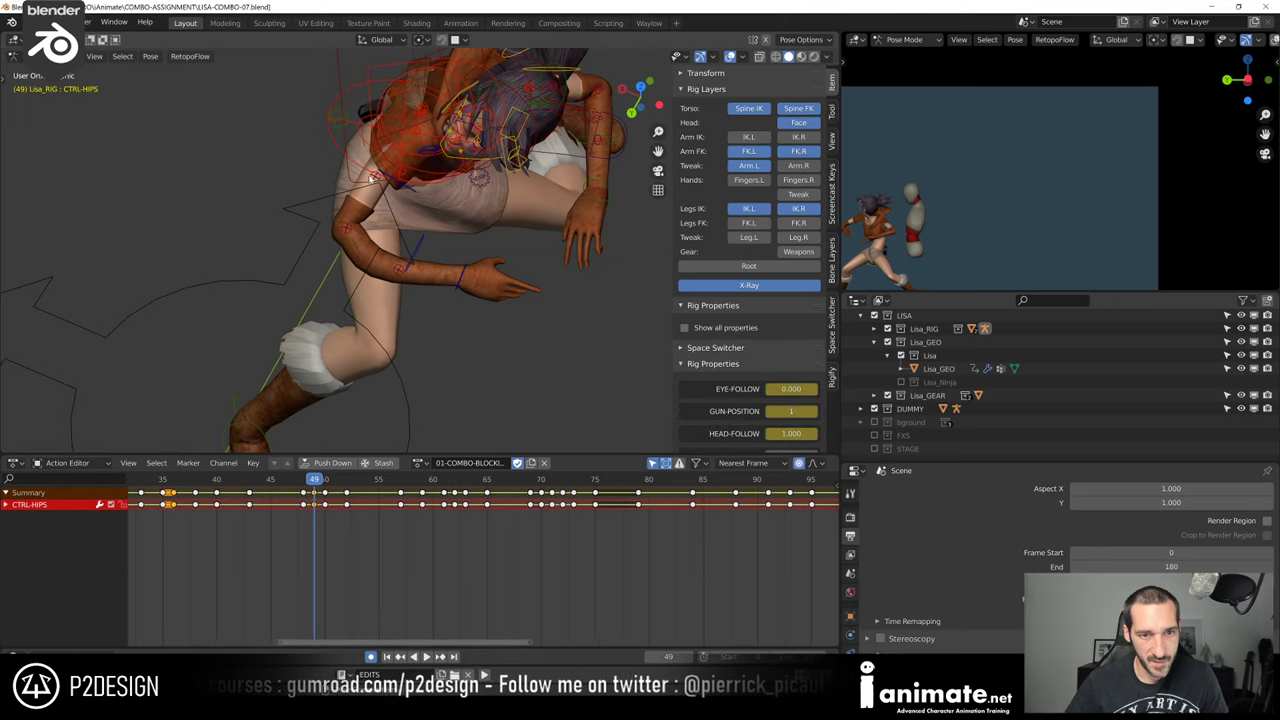
# Scale the right elbow tweak CTRL-TWEAK-ARM-02.R and nudge the upper-arm tweak CTRL-TWEAK-ARM-01.R slightly at frame 49
pyautogui.click(376, 177)
pyautogui.click(347, 229)
pyautogui.press('s')
pyautogui.click(351, 241)
pyautogui.scroll(1, 360, 216)
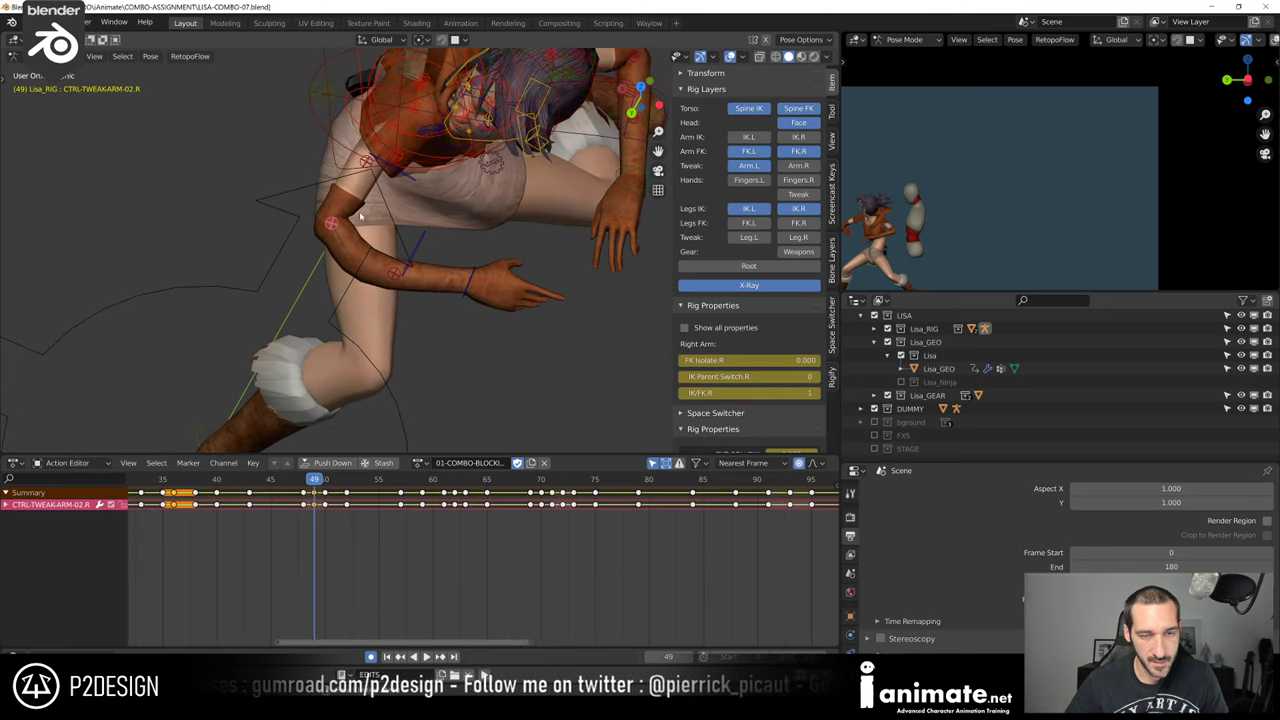
pyautogui.click(365, 164)
pyautogui.press('g')
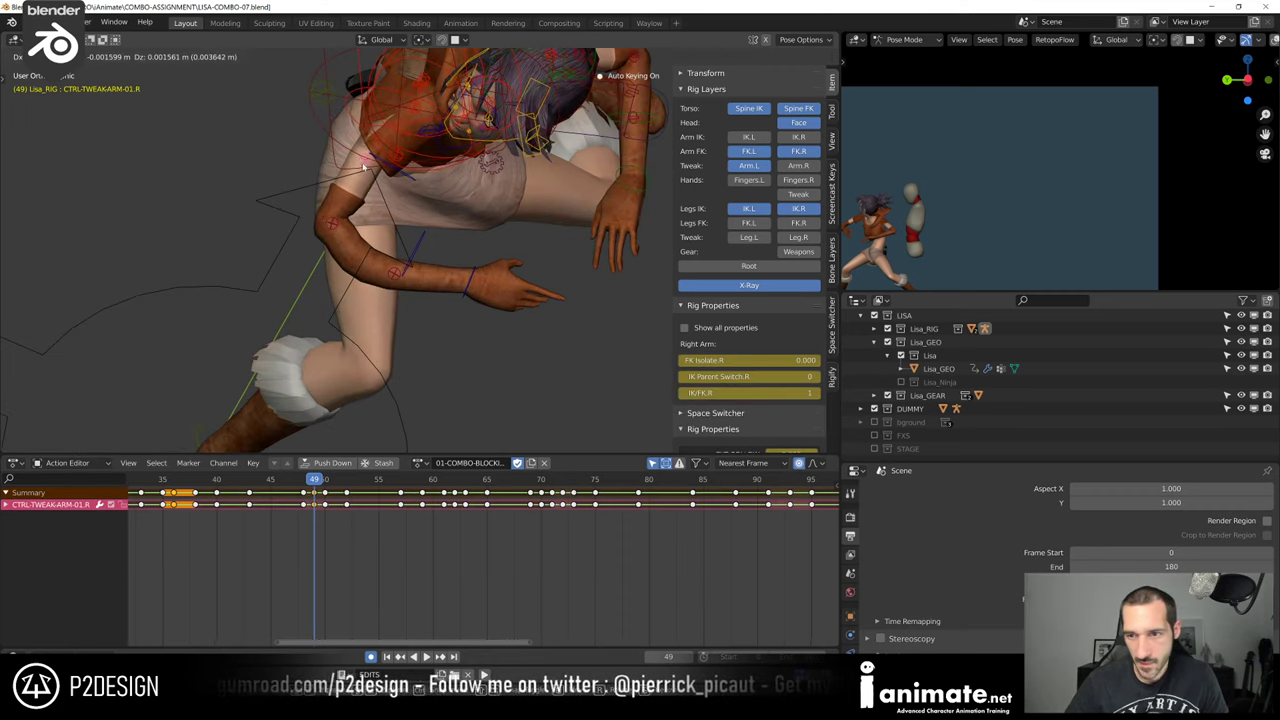
pyautogui.click(359, 160)
# Clear the location offsets of the right elbow tweak CTRL-TWEAK-ARM-02.R and the forearm tweak CTRL-TWEAK-FOREARM-01.R at frame 49
pyautogui.scroll(-3, 901, 191)
pyautogui.moveTo(901, 190); pyautogui.dragTo(1008, 195, button='middle')
pyautogui.scroll(3, 946, 242)
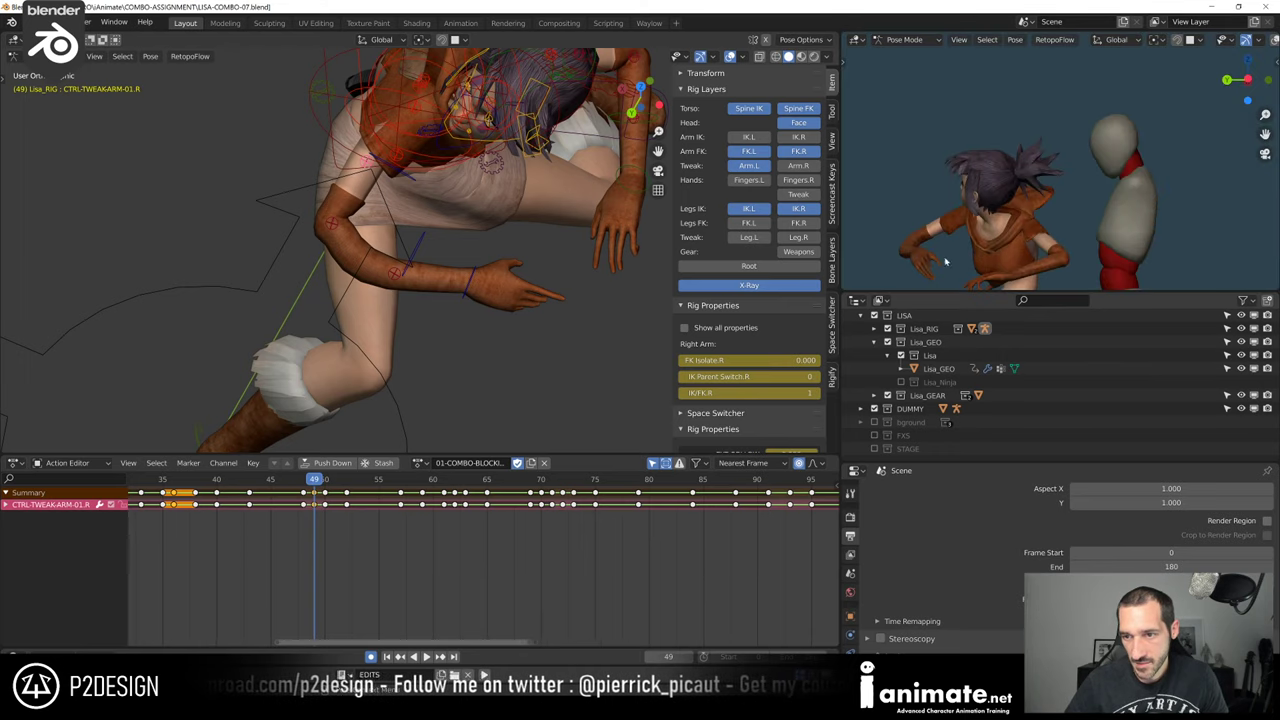
pyautogui.click(334, 230)
pyautogui.hotkey('alt', 'g')
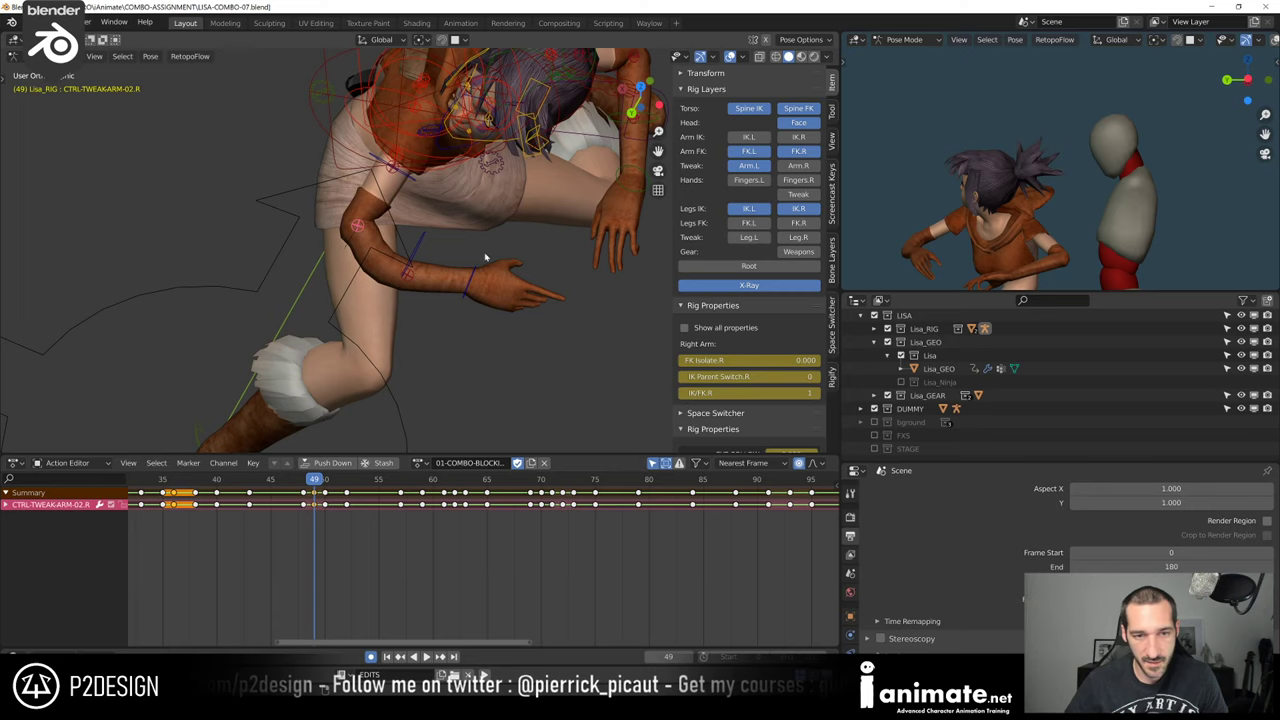
pyautogui.click(400, 282)
pyautogui.click(408, 282)
pyautogui.hotkey('alt', 'g')
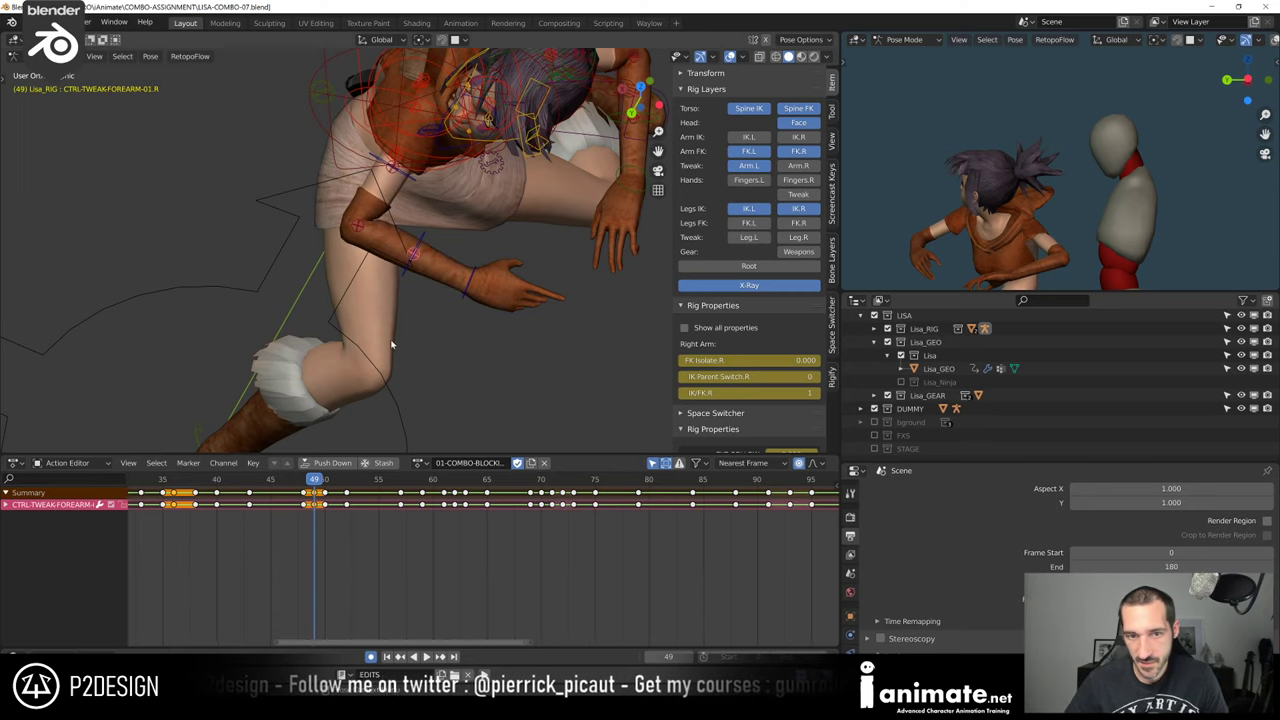
pyautogui.click(389, 171)
pyautogui.press('g')
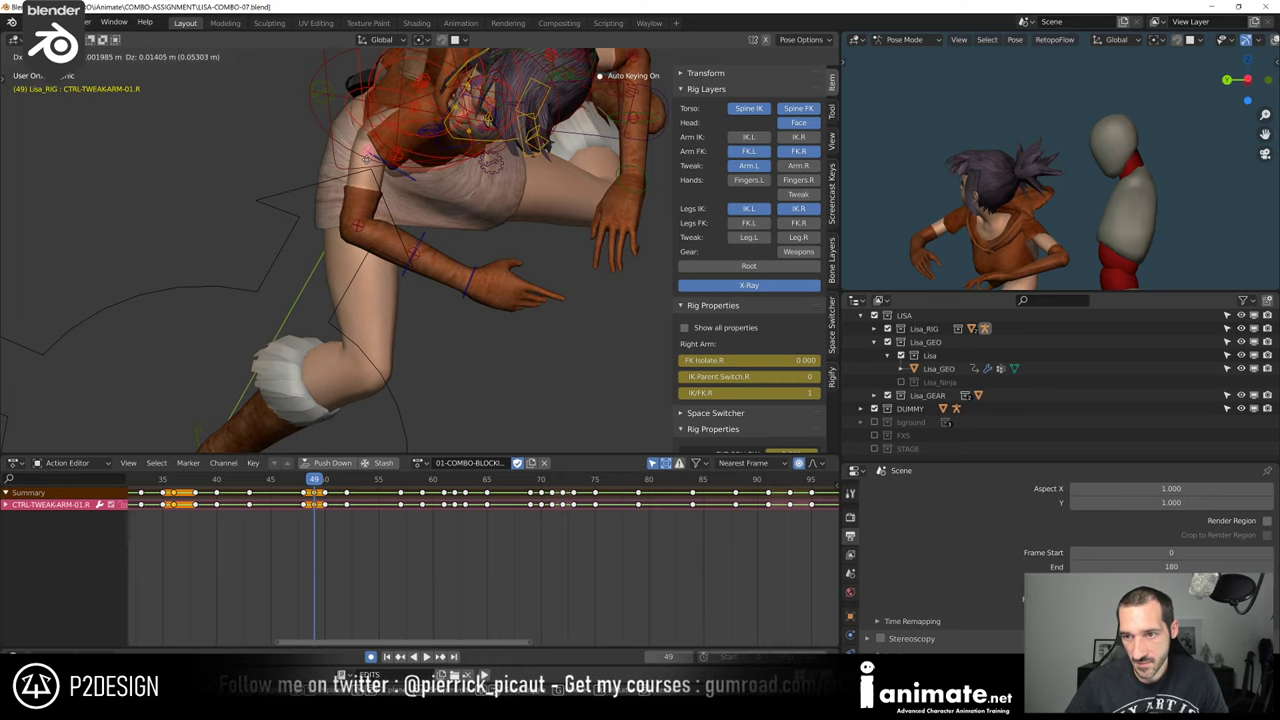
pyautogui.click(365, 168)
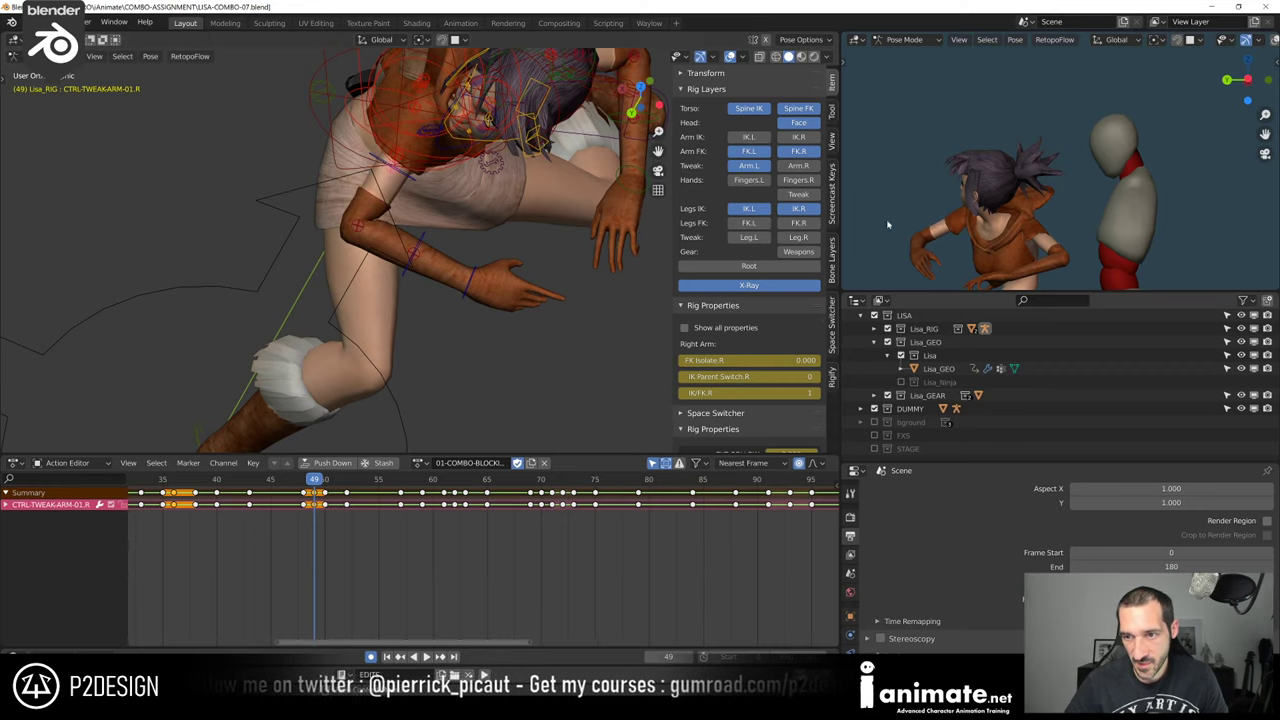
# Move the right upper-arm tweak CTRL-TWEAK-ARM-01.R about 0.015 m in Y and 0.024 m in Z at frame 49
pyautogui.moveTo(515, 275); pyautogui.dragTo(448, 187, button='middle')
pyautogui.moveTo(733, 258); pyautogui.dragTo(505, 328, button='middle')
pyautogui.press('g')
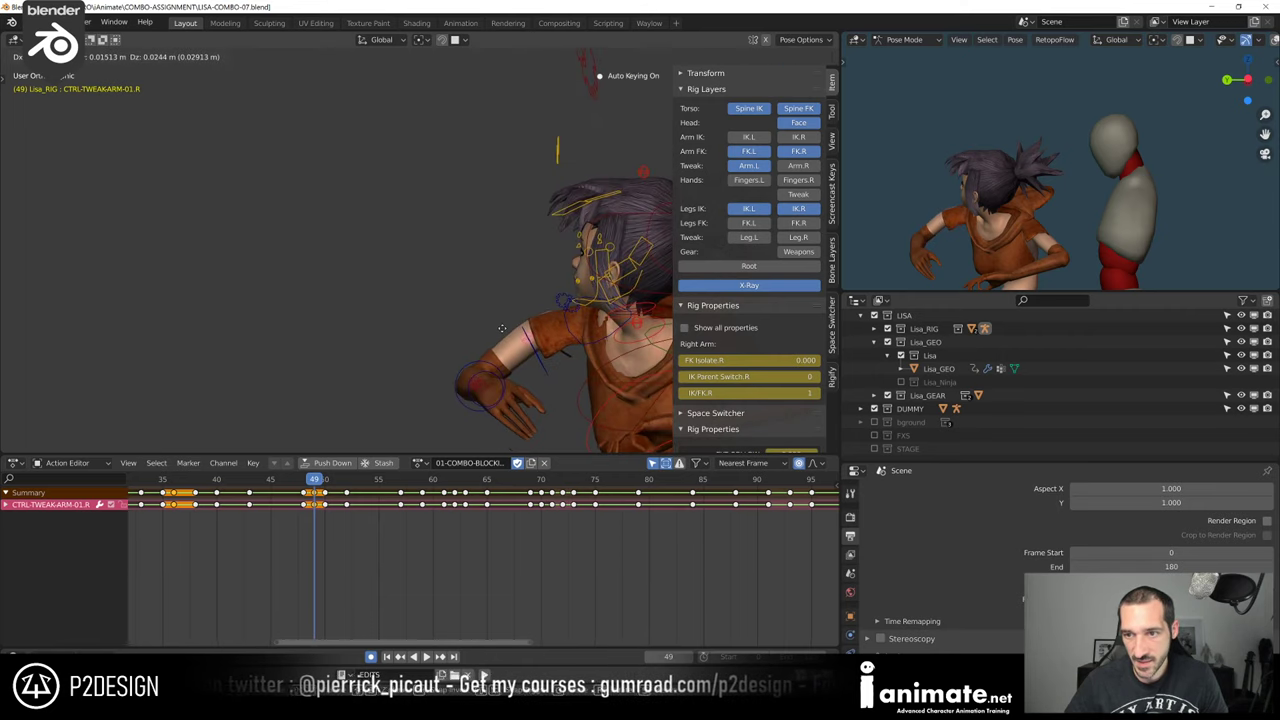
pyautogui.click(502, 328)
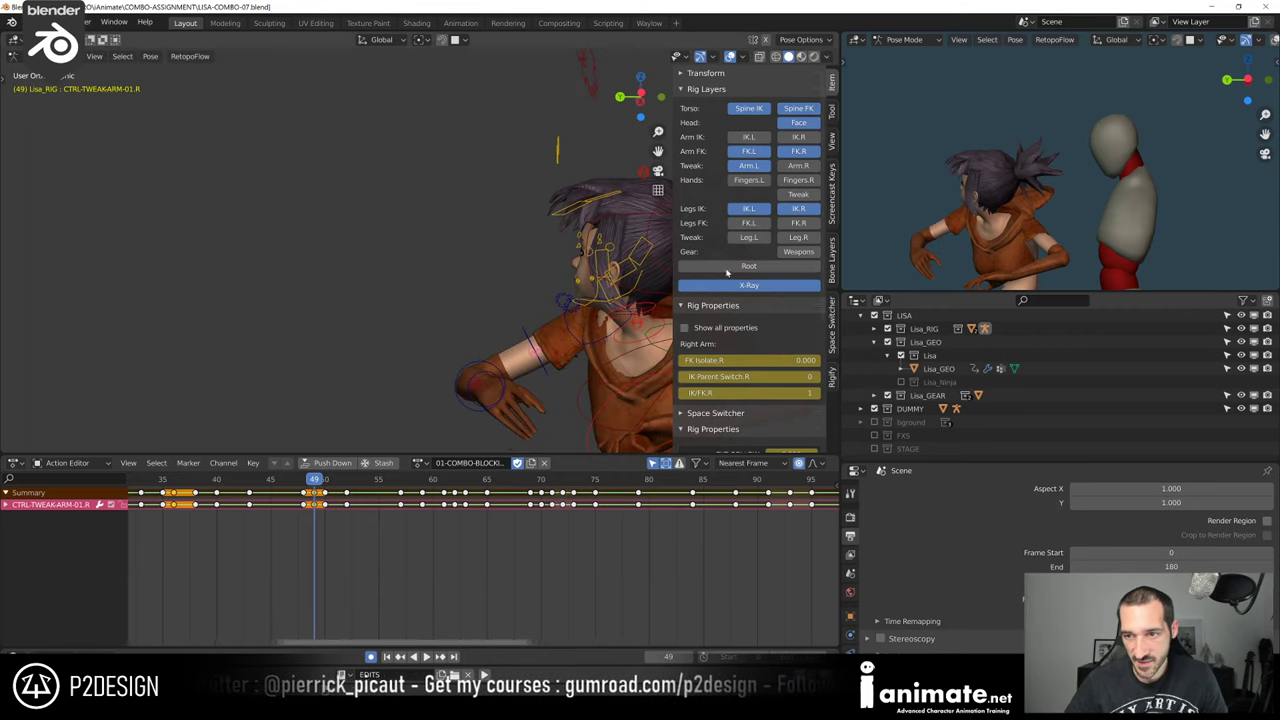
pyautogui.moveTo(502, 328); pyautogui.dragTo(453, 370, button='middle')
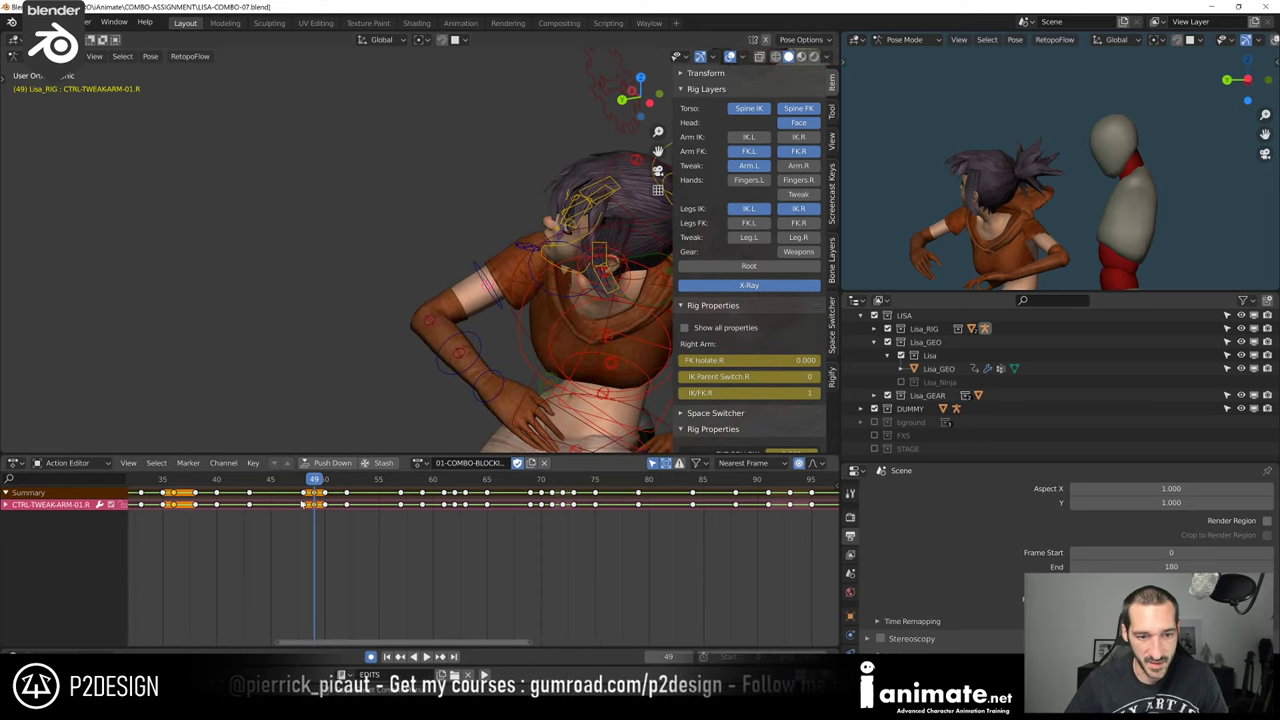
# Scrub the animation to frame 55, then return to frame 35 to review the motion around the edited pose
pyautogui.moveTo(299, 489); pyautogui.dragTo(297, 489)
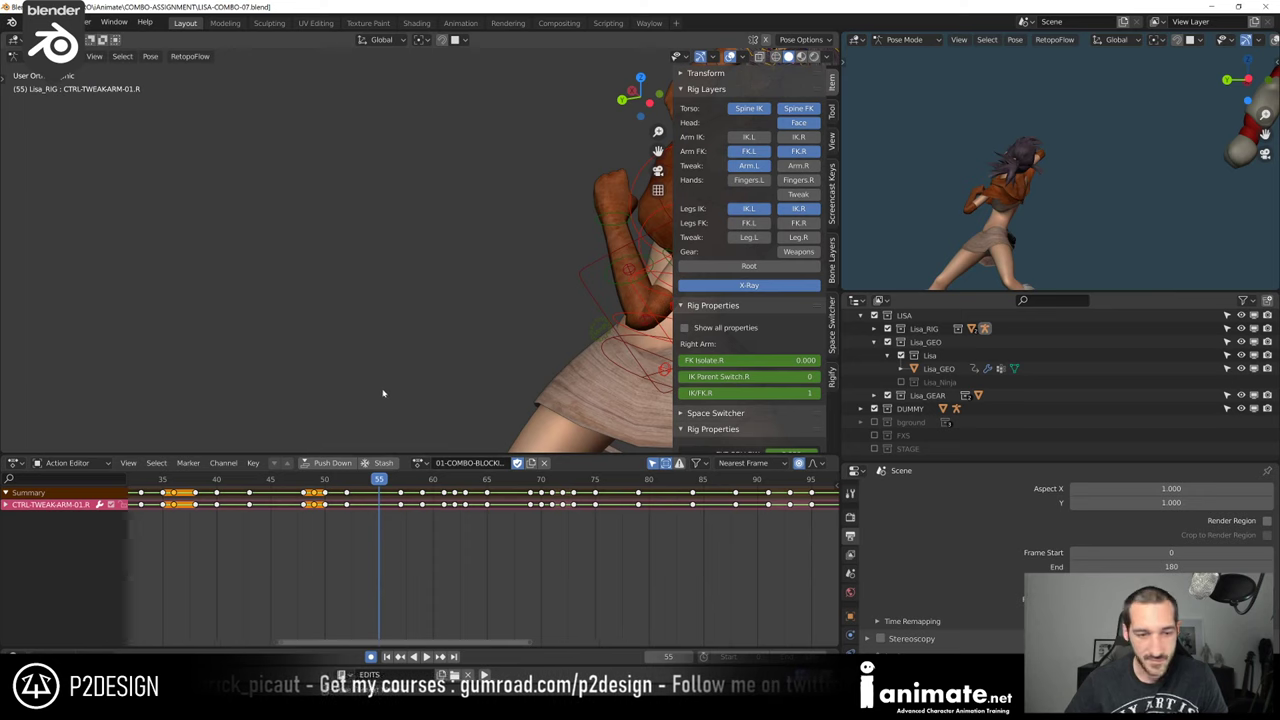
pyautogui.scroll(-4, 382, 386)
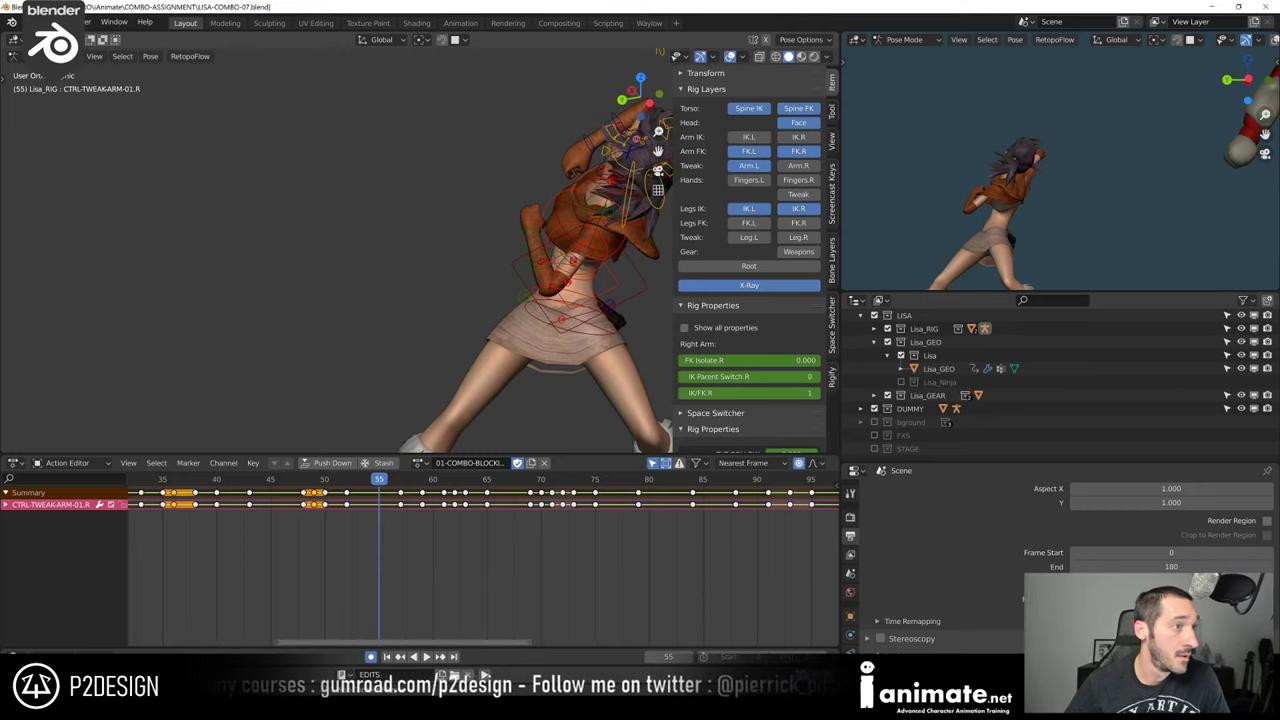
pyautogui.scroll(-3, 357, 541)
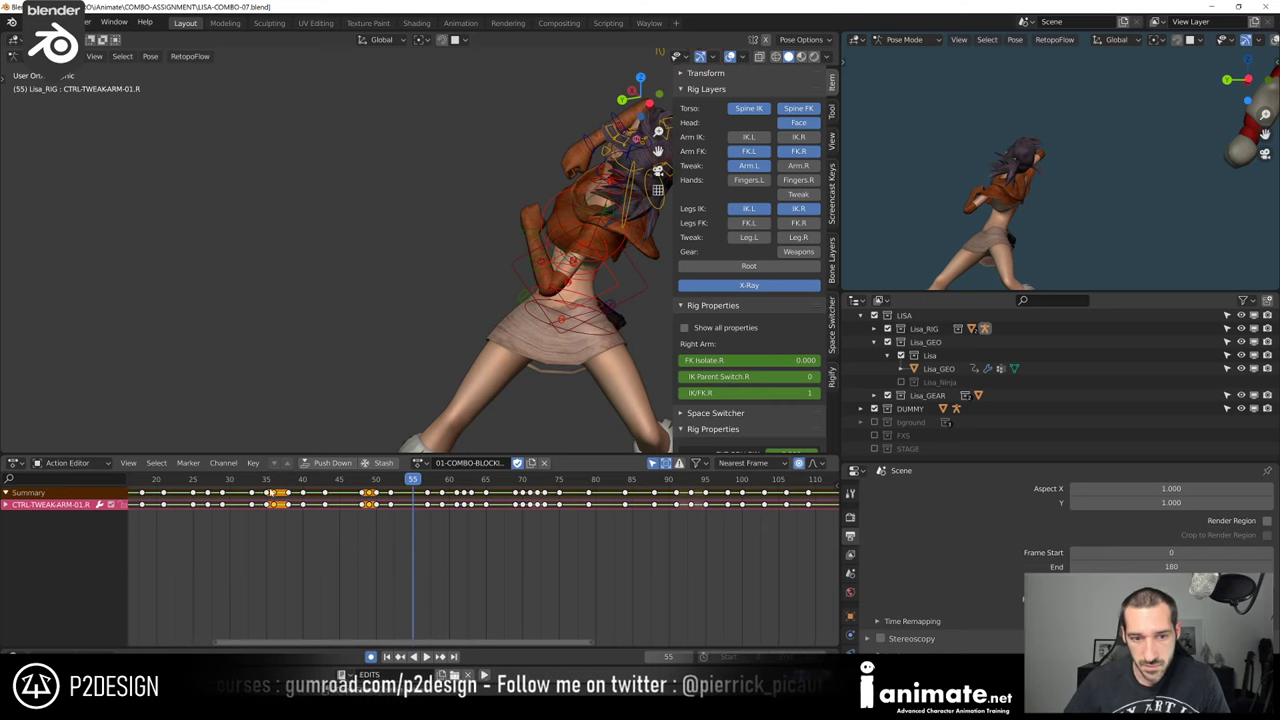
pyautogui.click(267, 481)
pyautogui.press('space')
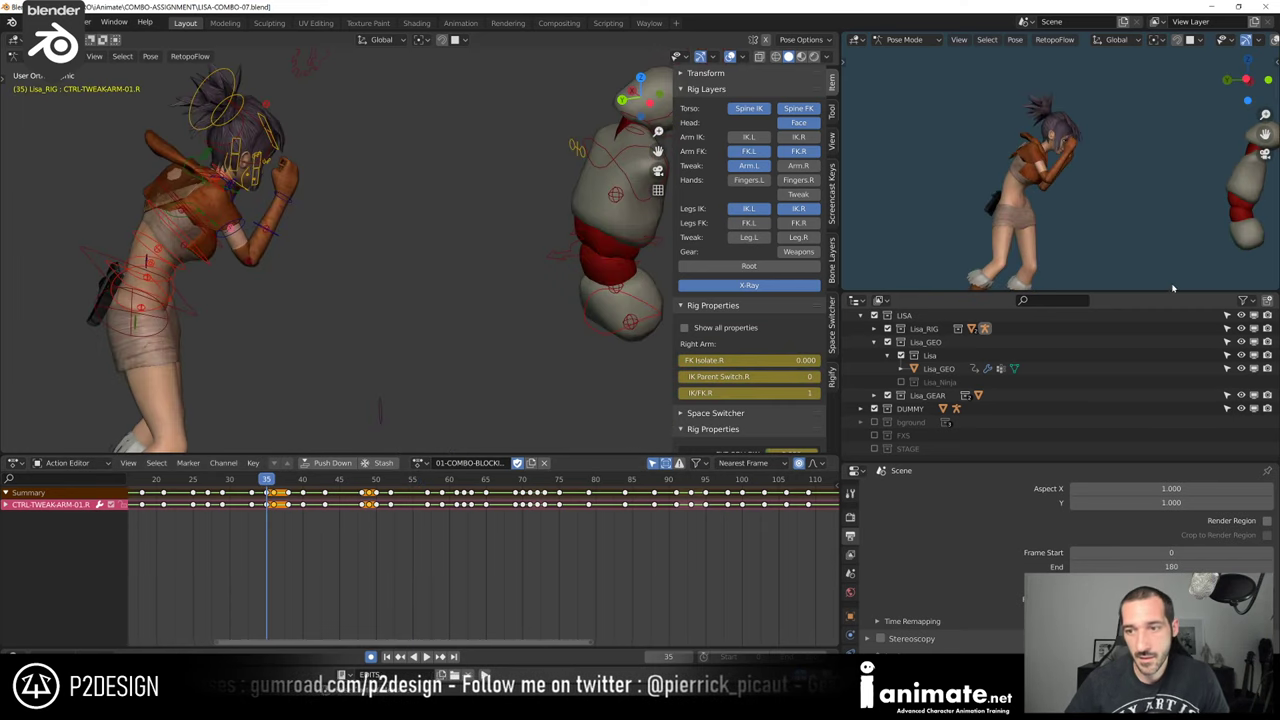
# Enlarge the secondary viewport with the full camera view and play the combo from frame 6
pyautogui.moveTo(1166, 291); pyautogui.dragTo(1166, 386)
pyautogui.press('KP_0')
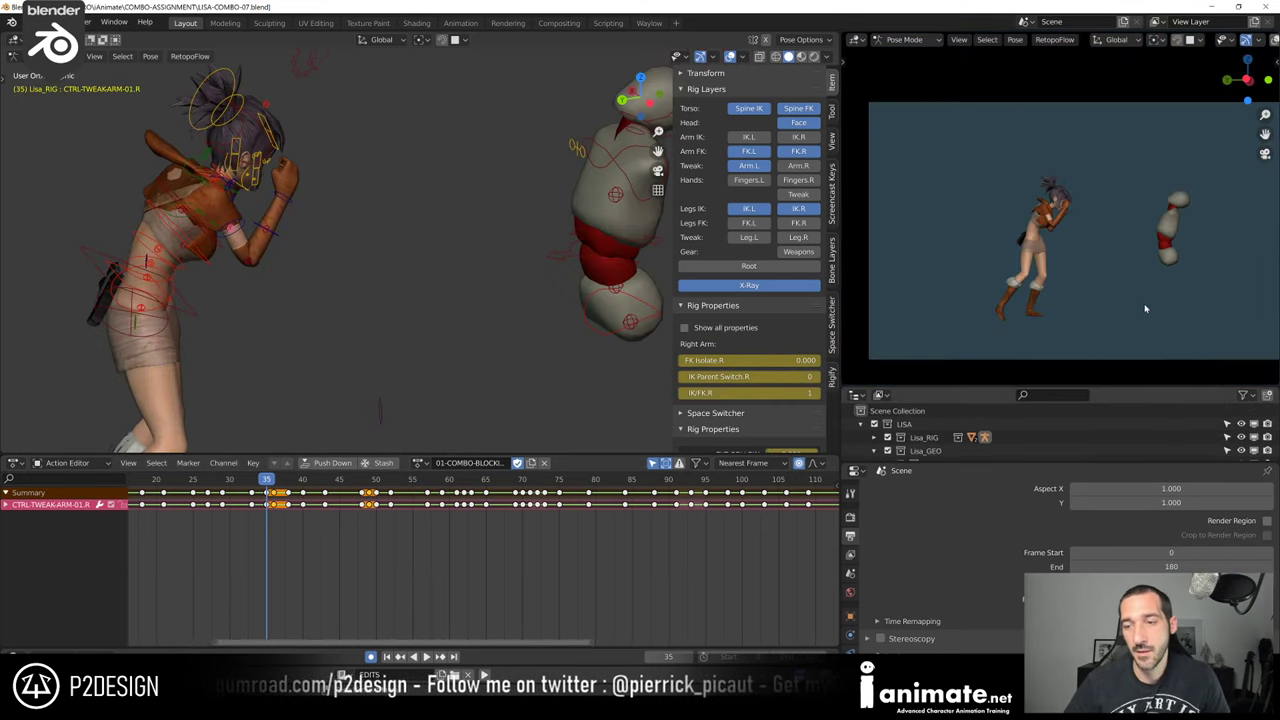
pyautogui.scroll(-3, 205, 560)
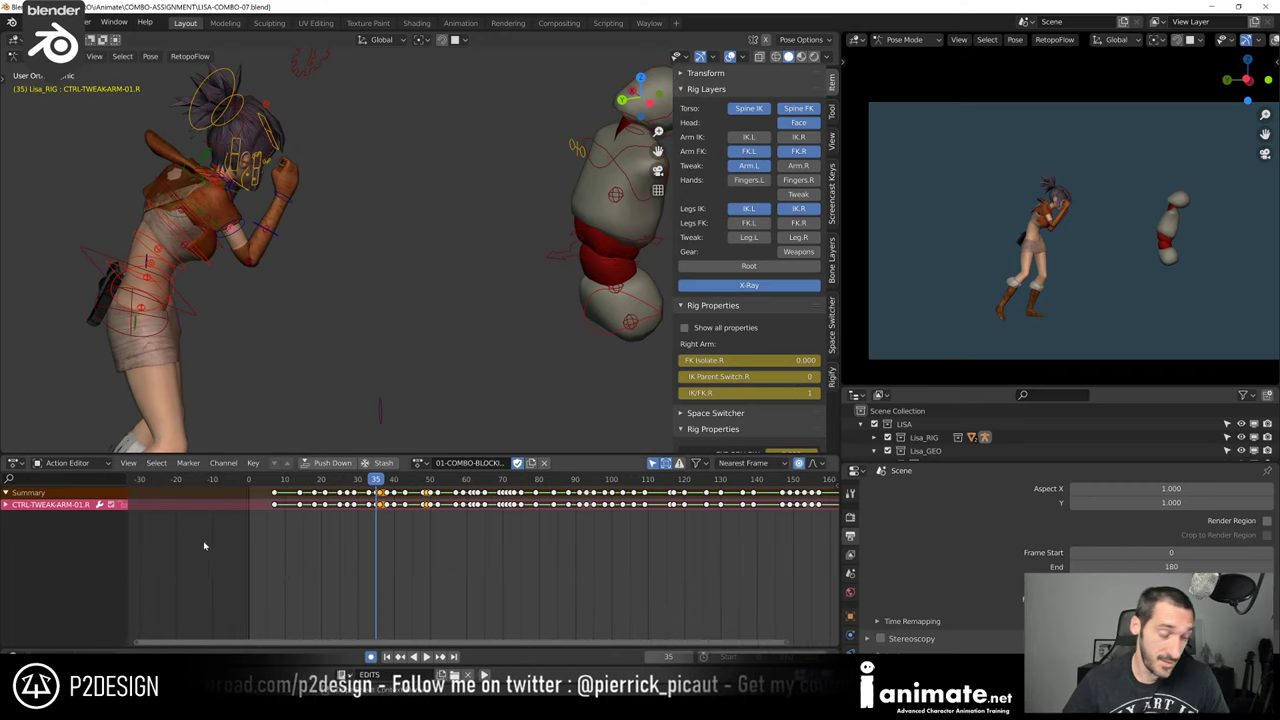
pyautogui.click(275, 481)
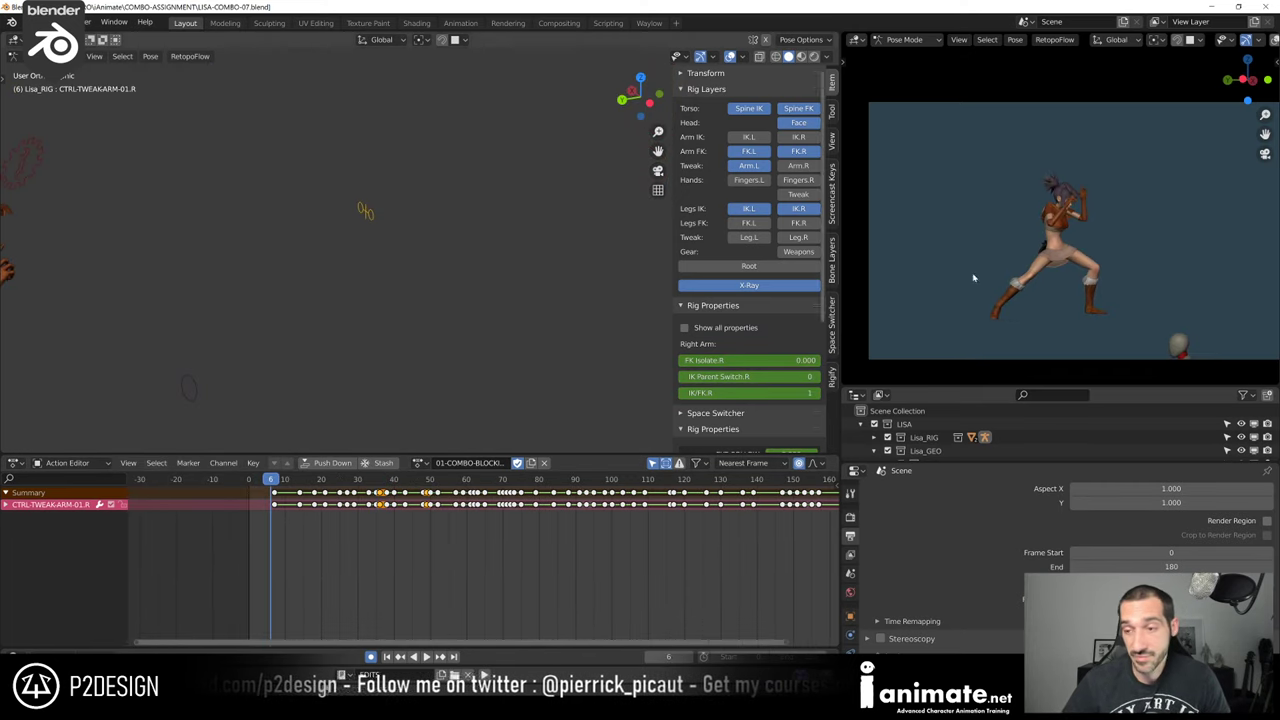
pyautogui.press('space')
pyautogui.press('space')
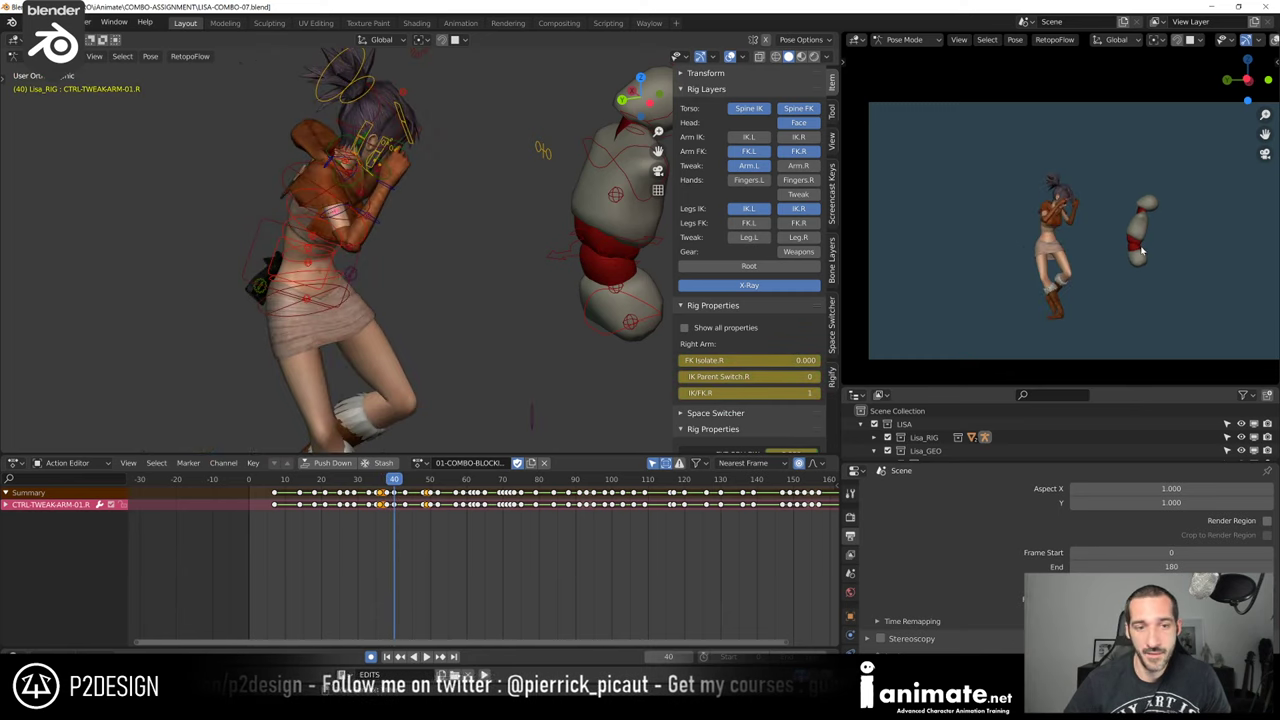
# Set the main viewport to left orthographic view and play the combo from frame 7, scrubbing through the frames up to 51
pyautogui.scroll(-5, 485, 295)
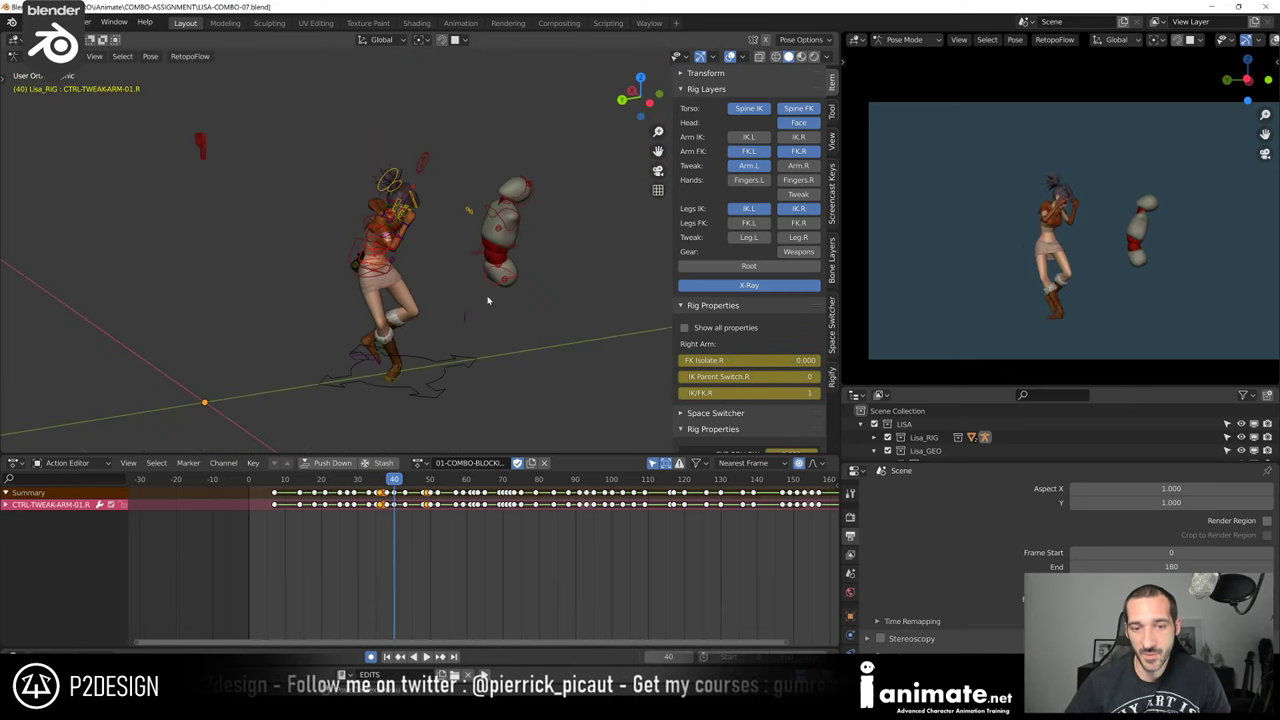
pyautogui.press('ctrl+KP_3')
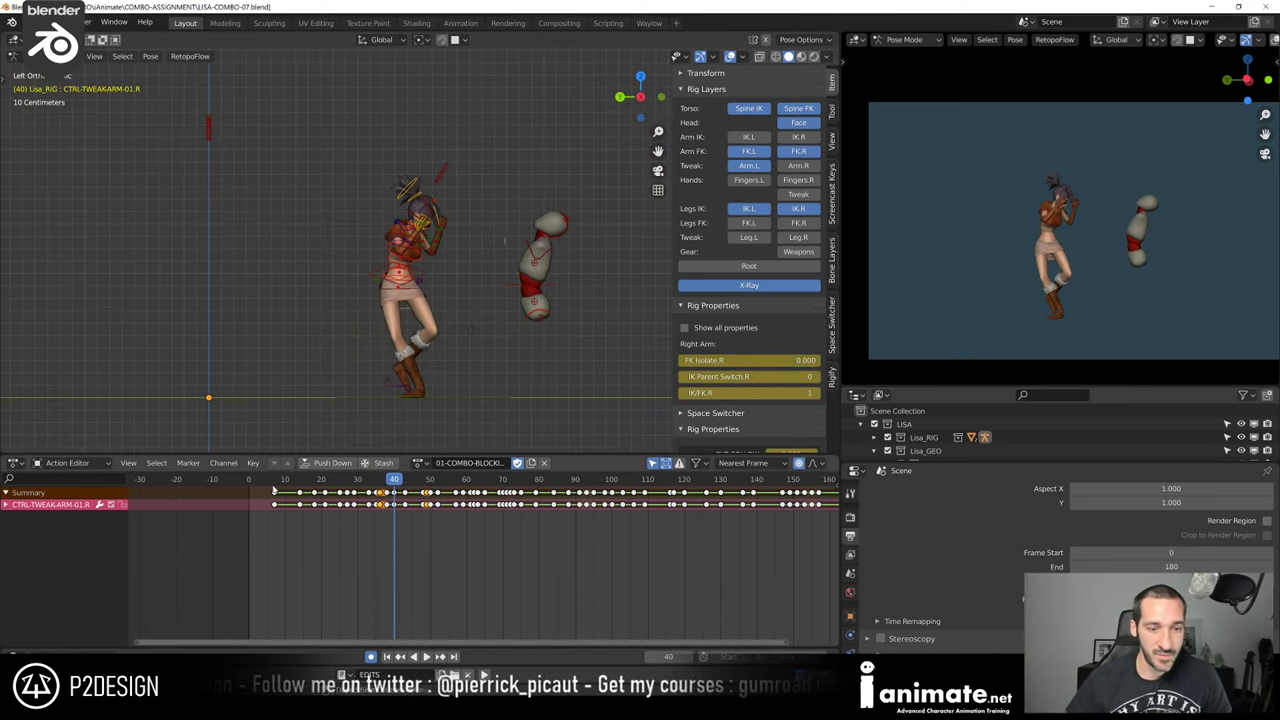
pyautogui.click(274, 488)
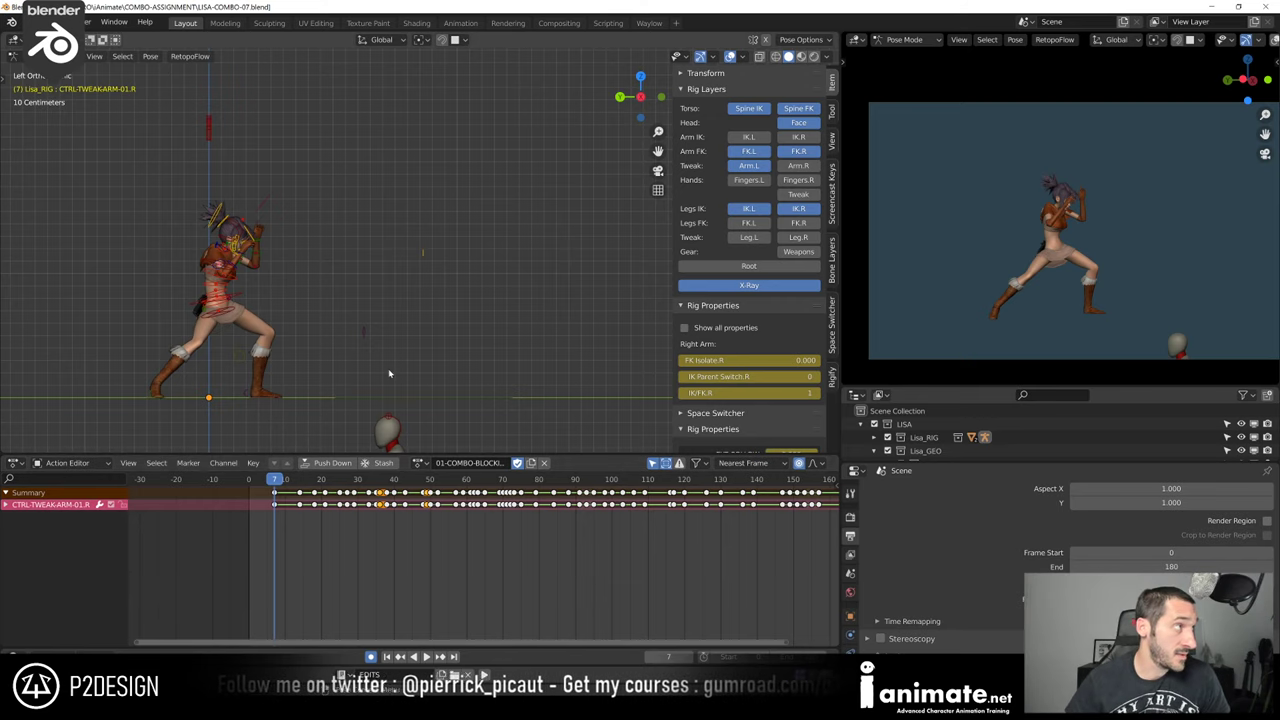
pyautogui.press('space')
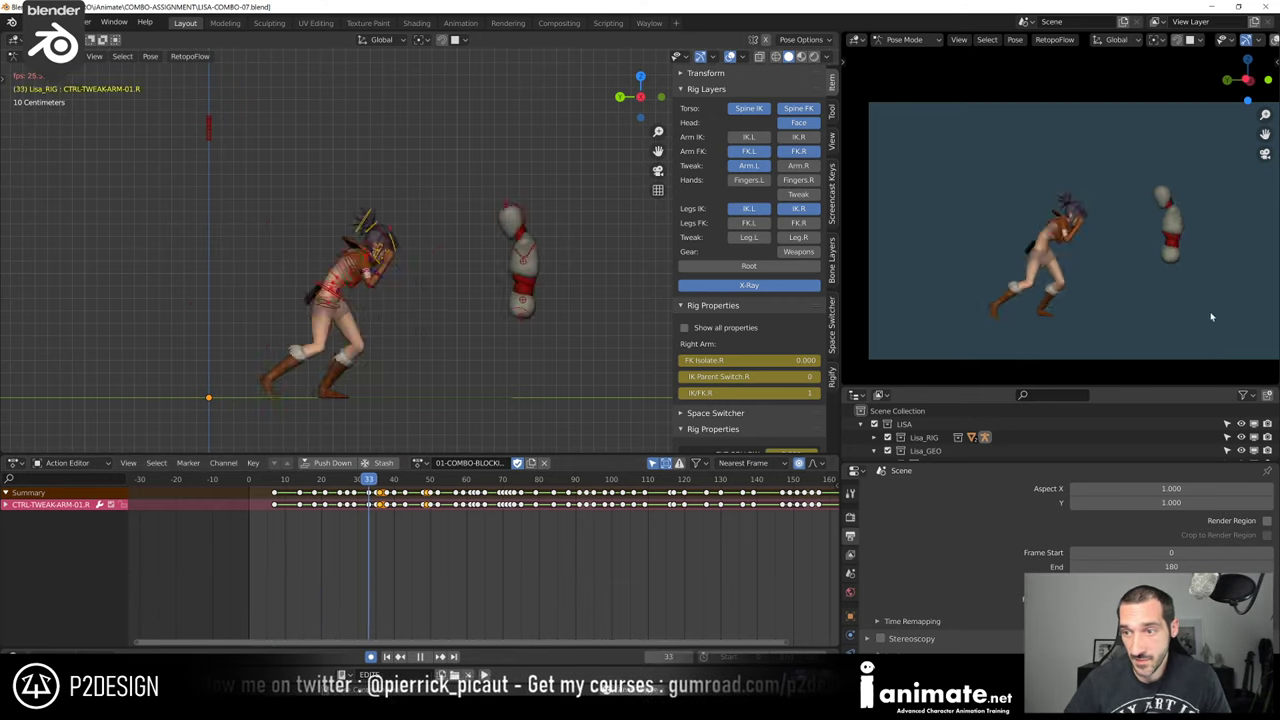
pyautogui.press('space')
pyautogui.press('space')
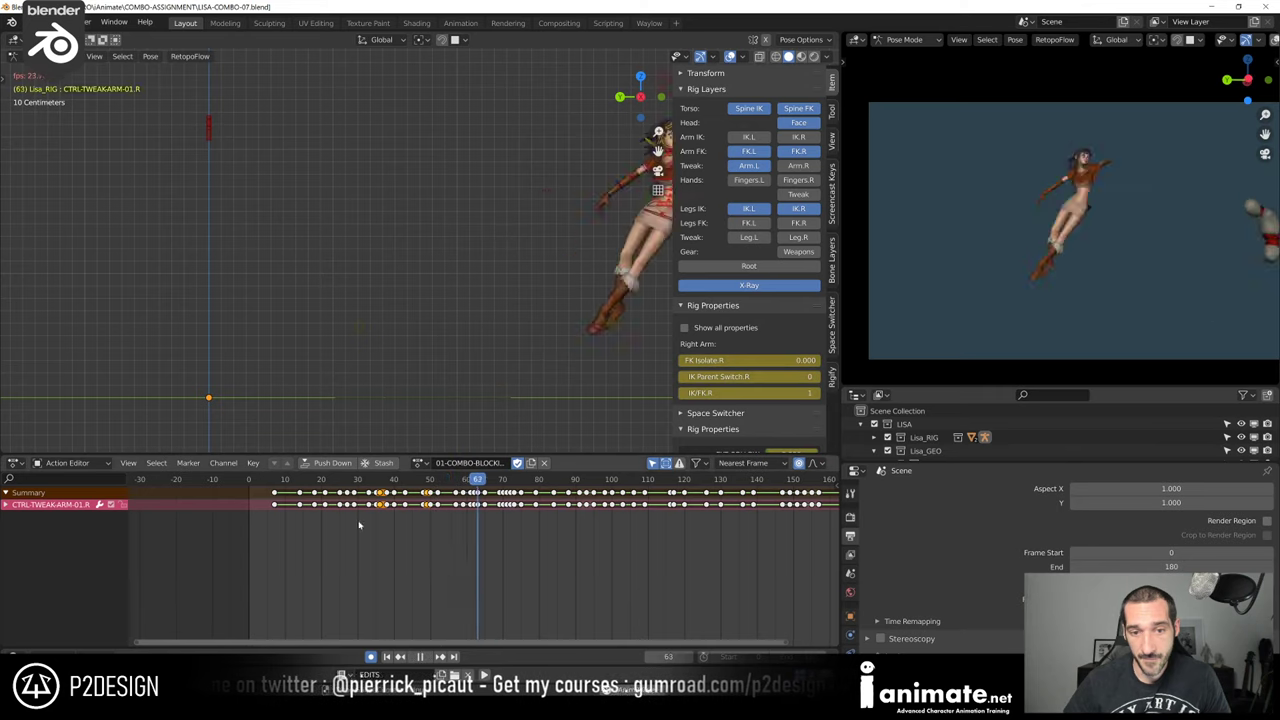
pyautogui.moveTo(399, 483); pyautogui.dragTo(435, 506)
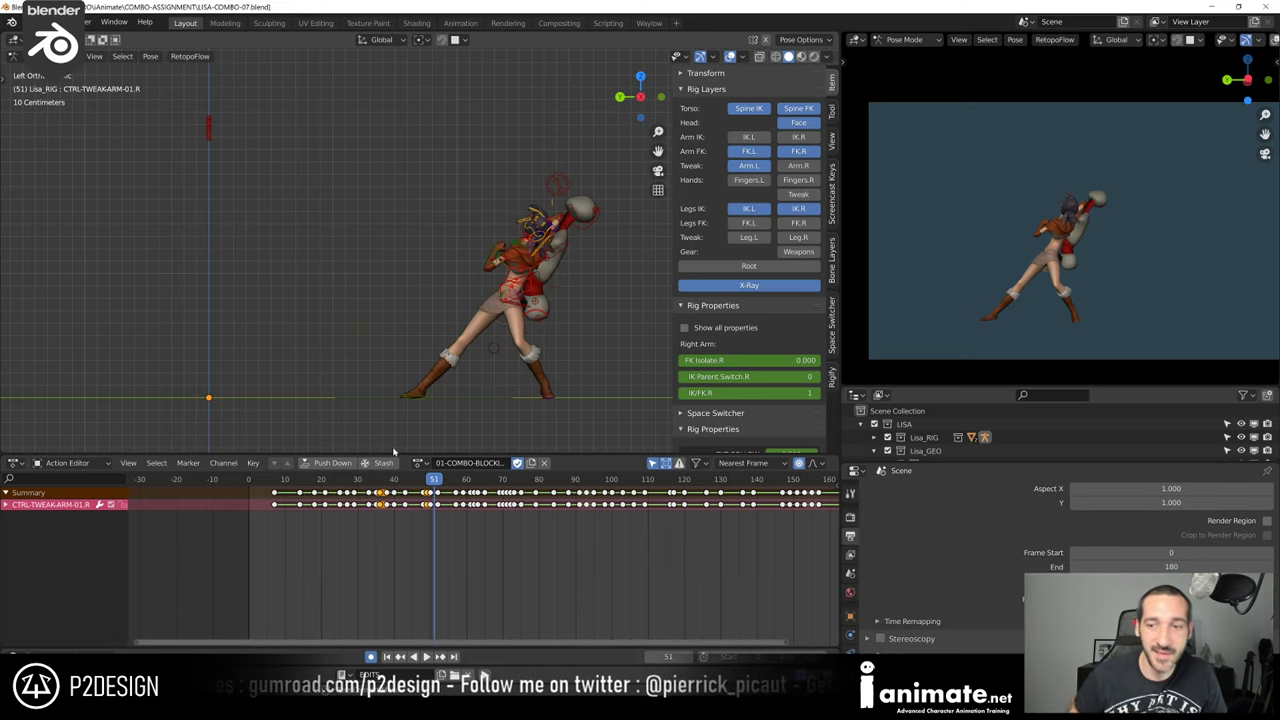
# Replay the combo from frame 8 and examine the transition around frame 46 into the frame 49 pose
pyautogui.click(278, 490)
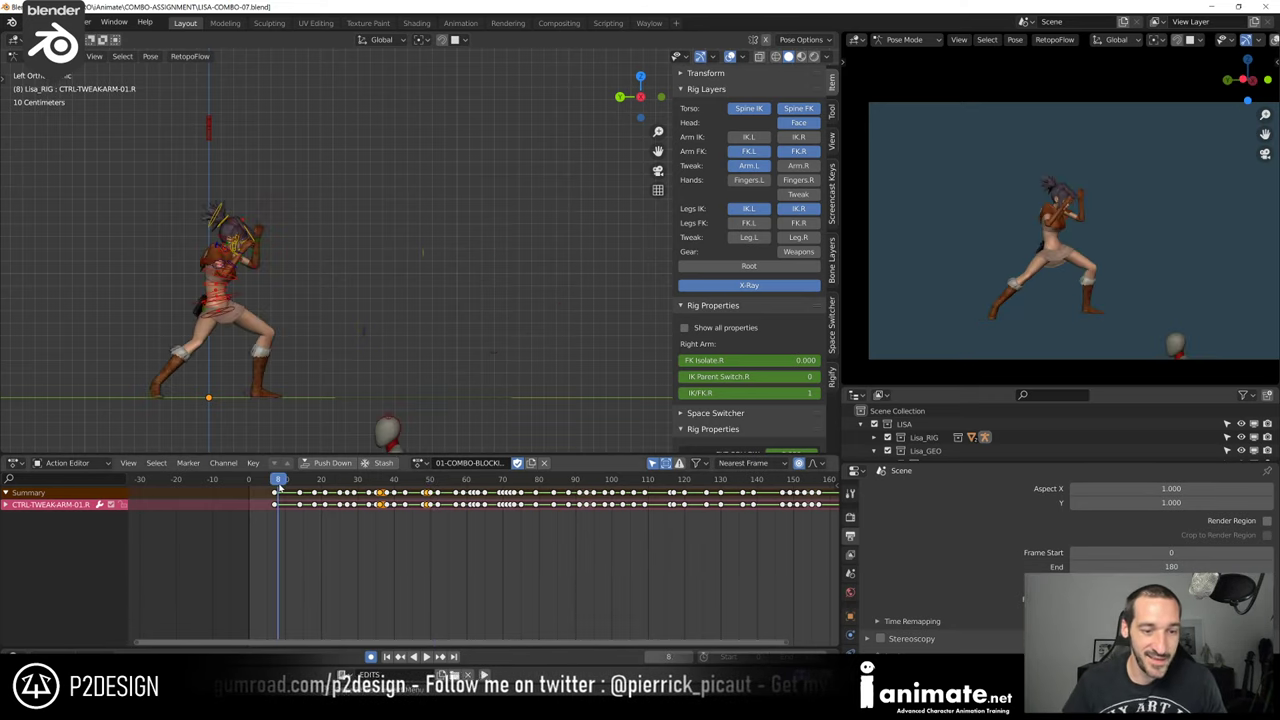
pyautogui.press('space')
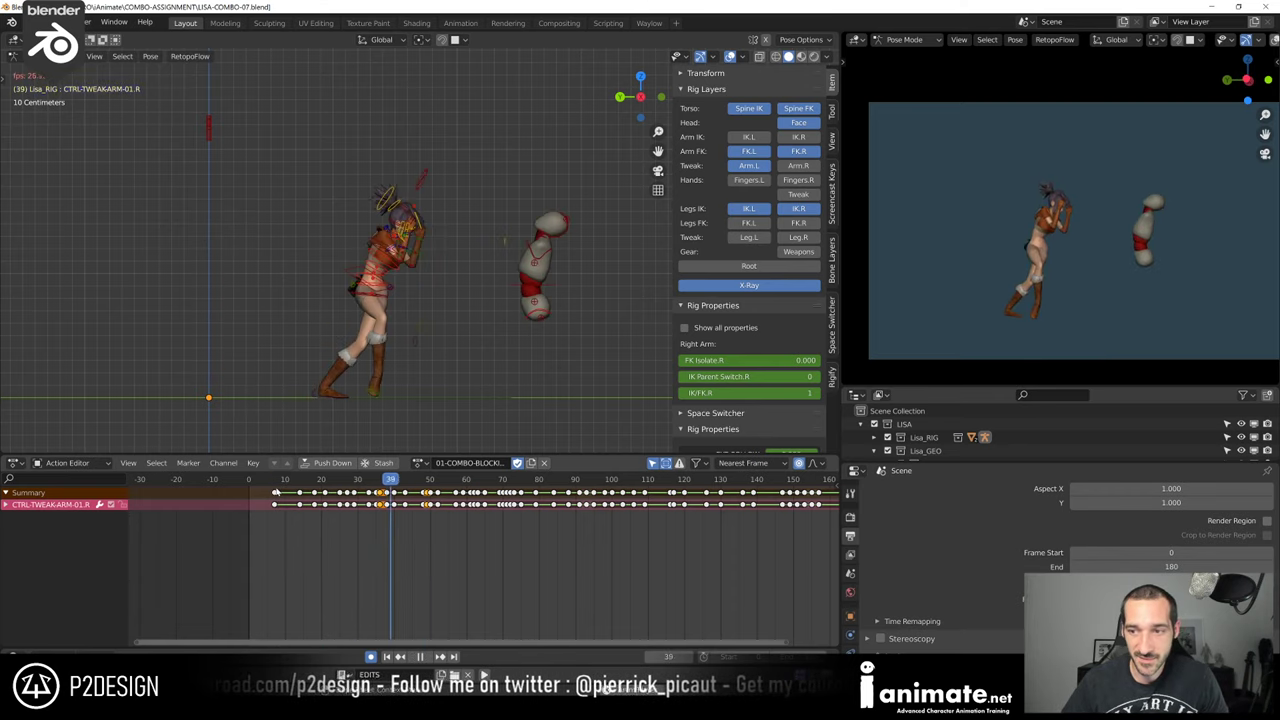
pyautogui.press('space')
pyautogui.moveTo(337, 493); pyautogui.dragTo(411, 488)
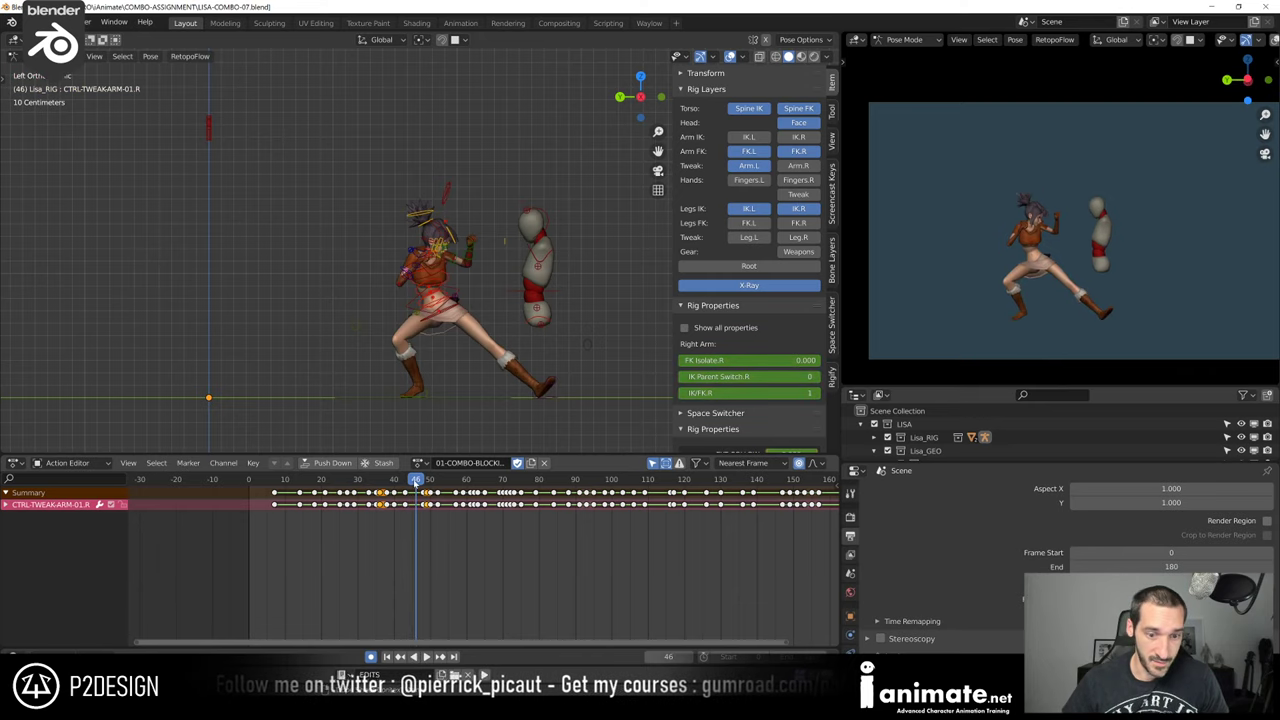
pyautogui.press('space')
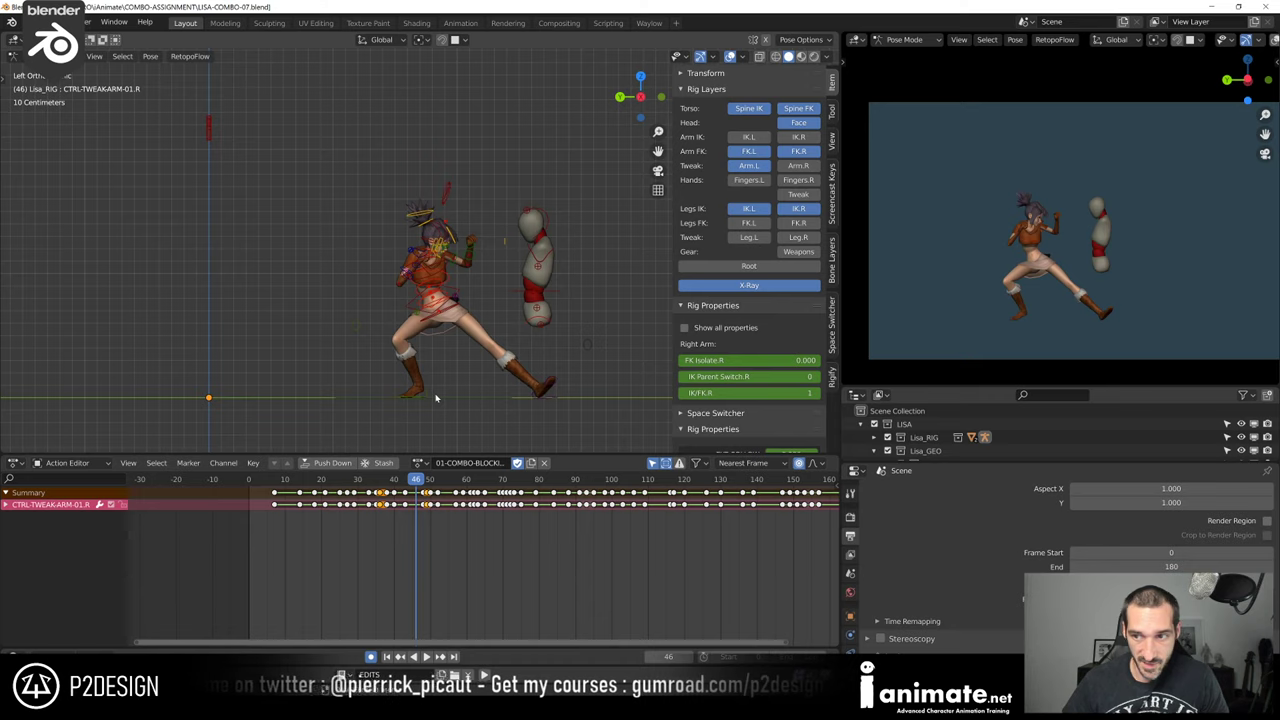
pyautogui.press('space')
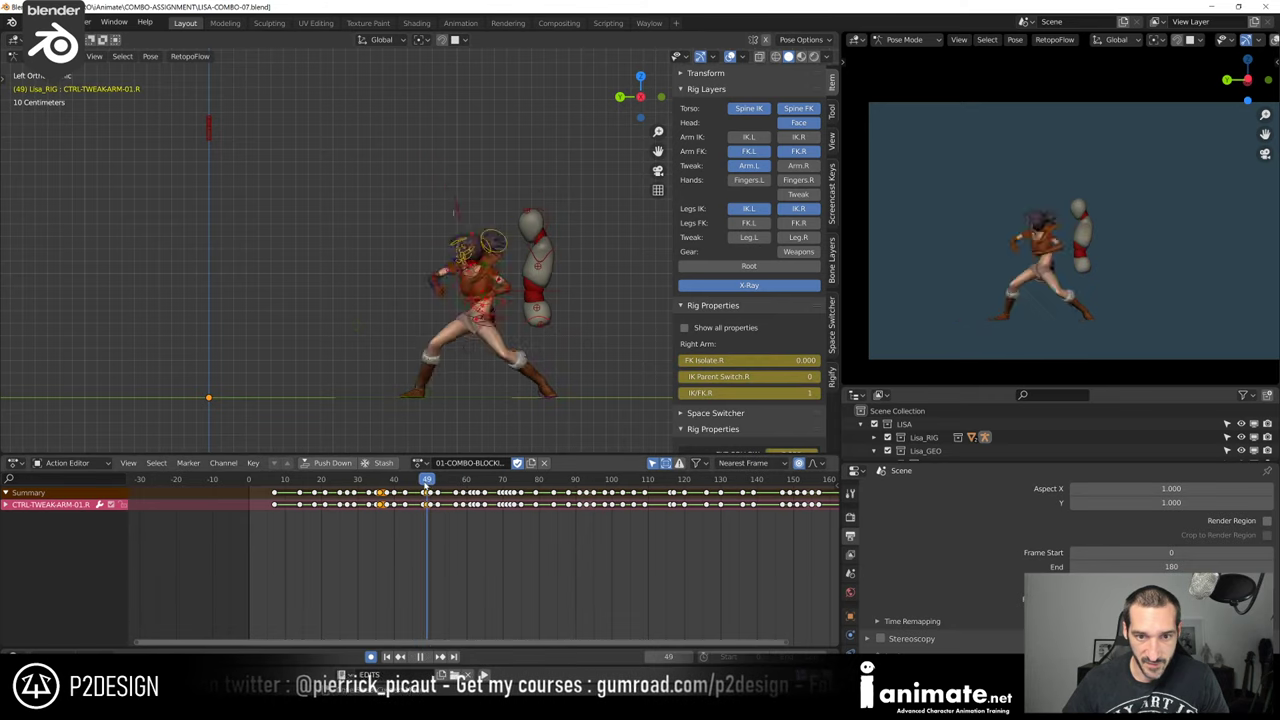
# Scrub on to frame 70, replay from about frame 30 and scrub back to frame 24 to examine the hit timing
pyautogui.moveTo(436, 486); pyautogui.dragTo(503, 515)
pyautogui.press('KP_Decimal')
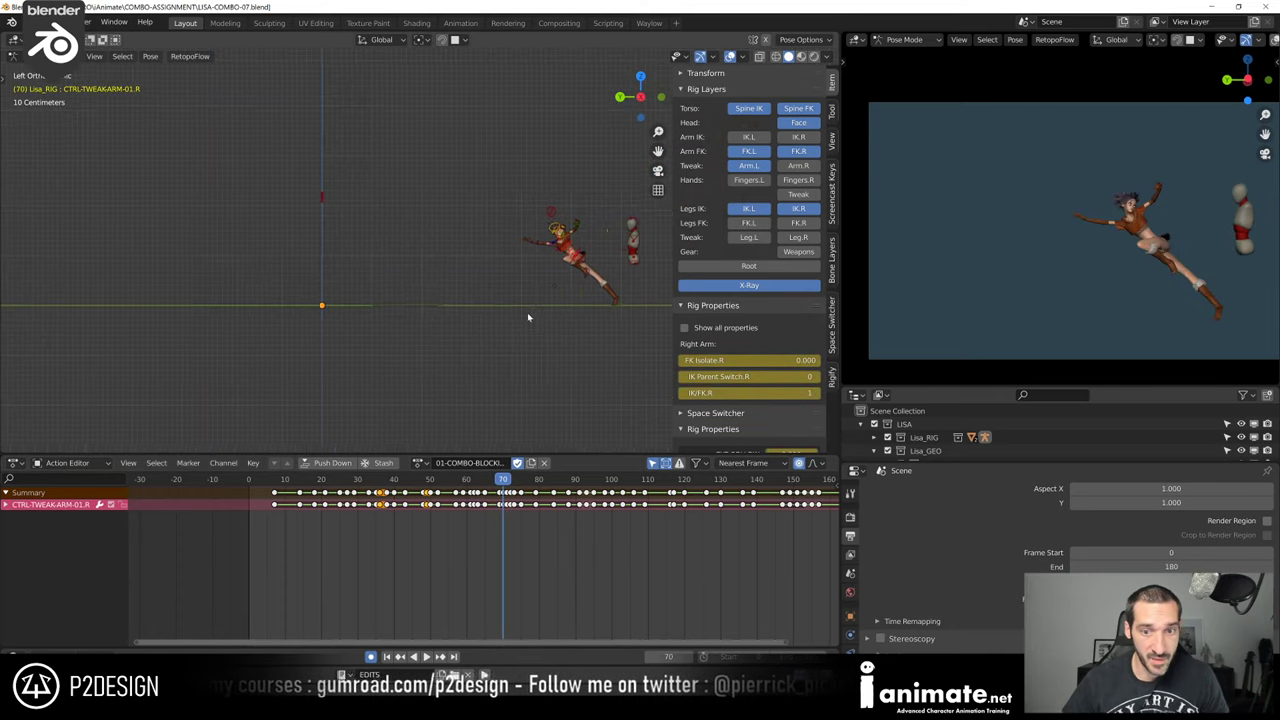
pyautogui.click(359, 480)
pyautogui.press('space')
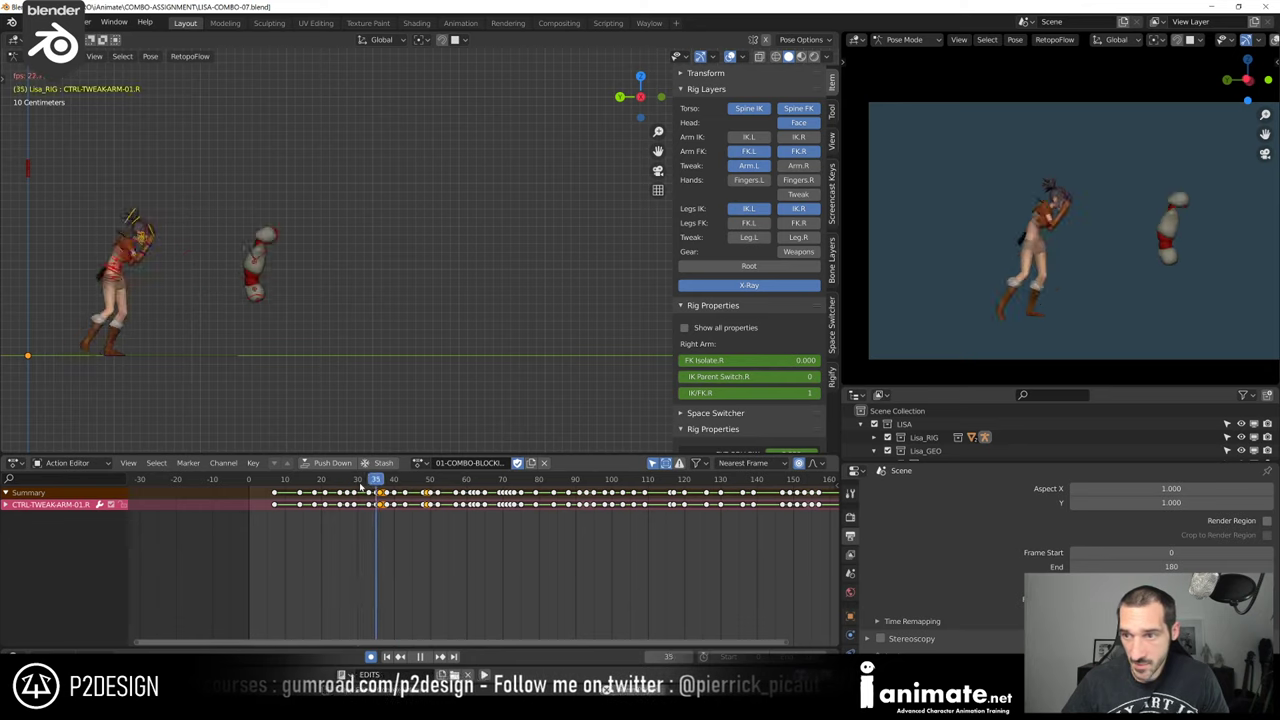
pyautogui.click(364, 484)
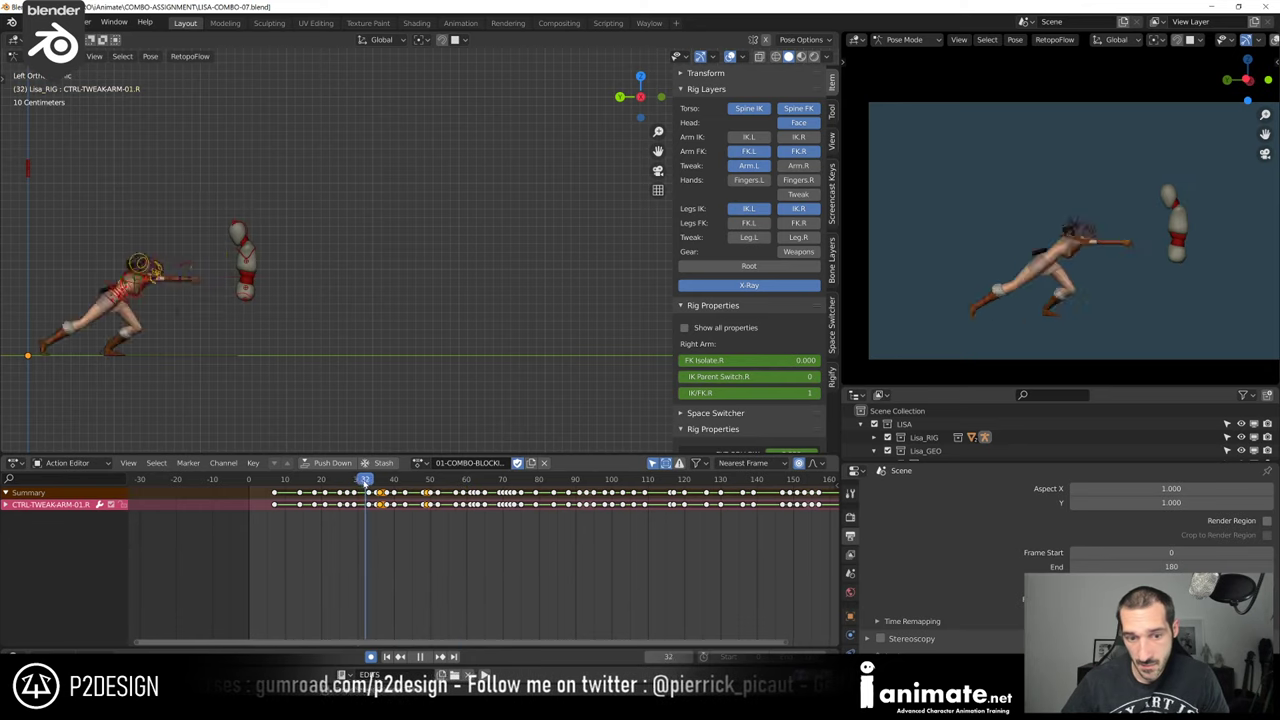
pyautogui.click(366, 484)
pyautogui.moveTo(366, 481); pyautogui.dragTo(339, 488)
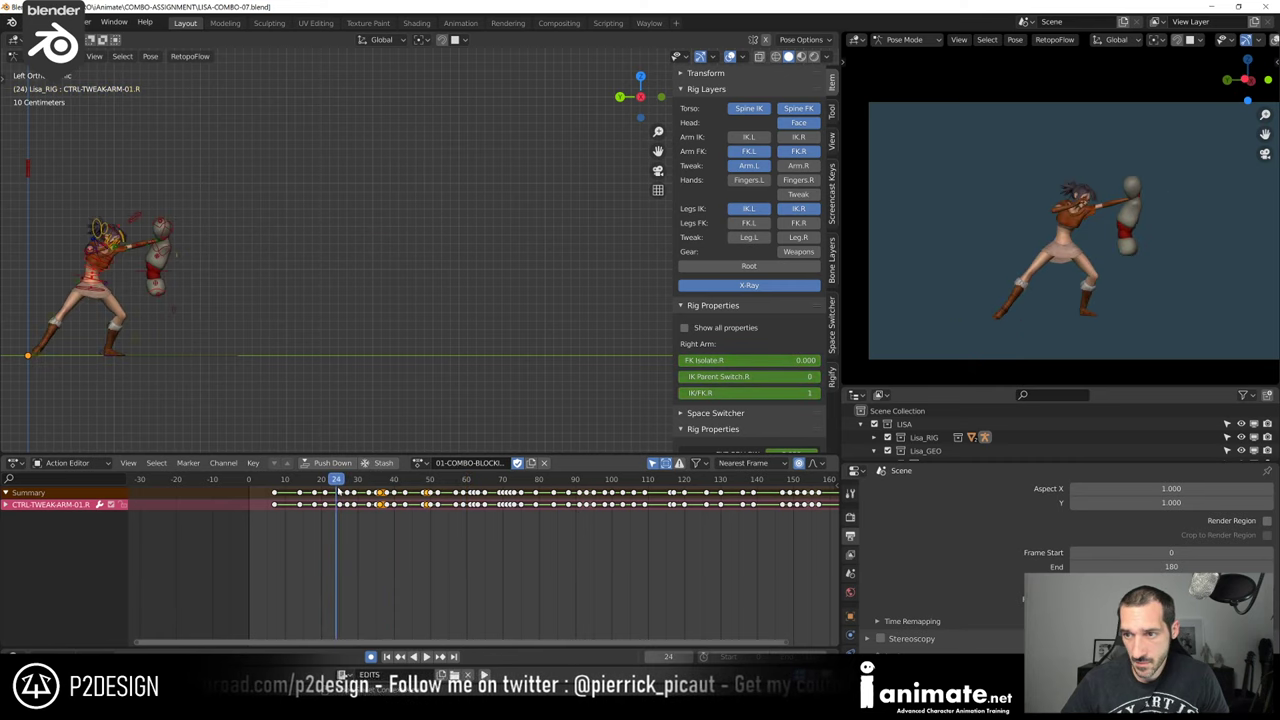
# Show the keyframes of all rig controls instead of only the selected one, and play the animation through frame 50
pyautogui.click(652, 463)
pyautogui.scroll(9, 456, 550)
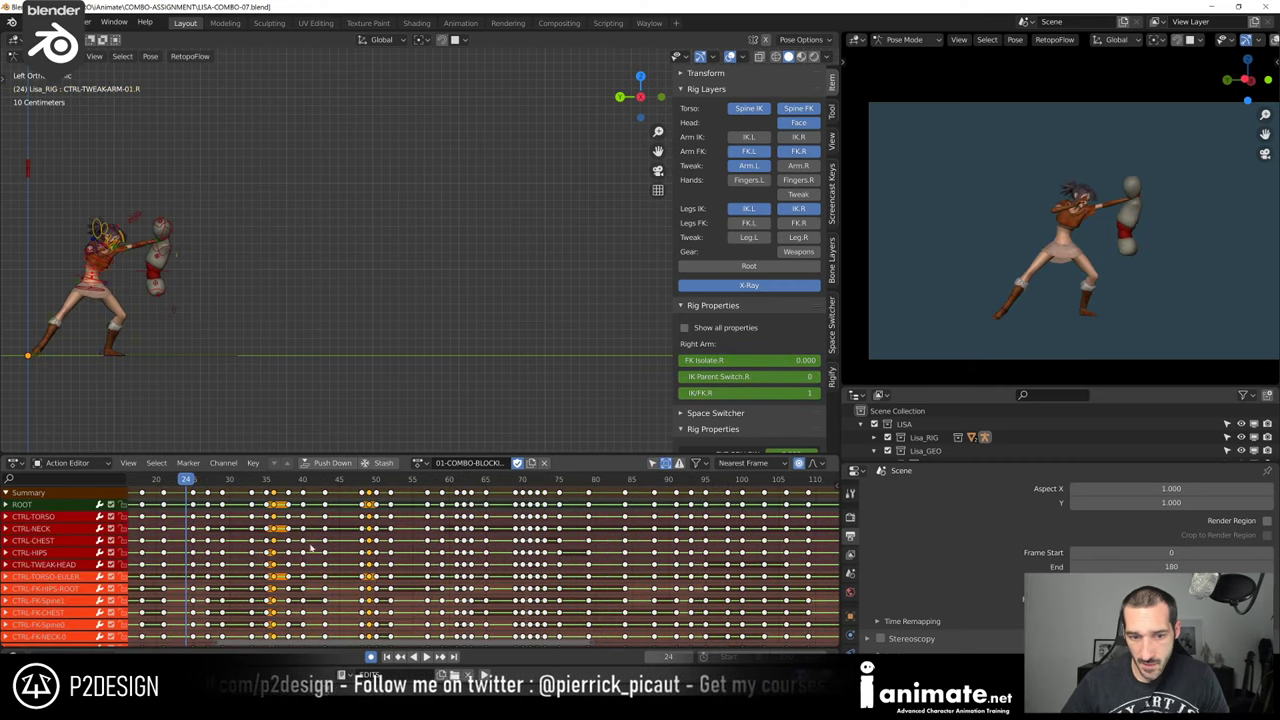
pyautogui.moveTo(336, 550); pyautogui.dragTo(443, 548, button='middle')
pyautogui.scroll(2, 443, 548)
pyautogui.press('space')
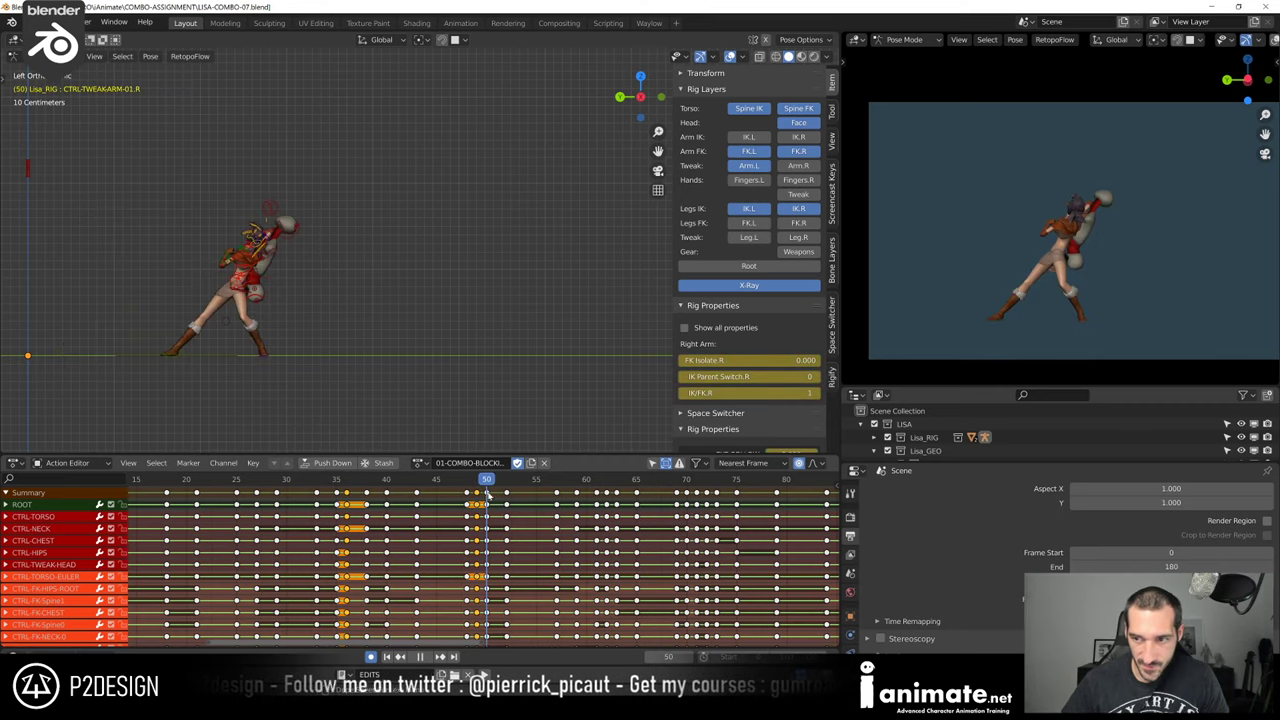
# Insert keyframes on all channels at frame 49 and scrub on to frame 50 to check the pose change
pyautogui.press('i')
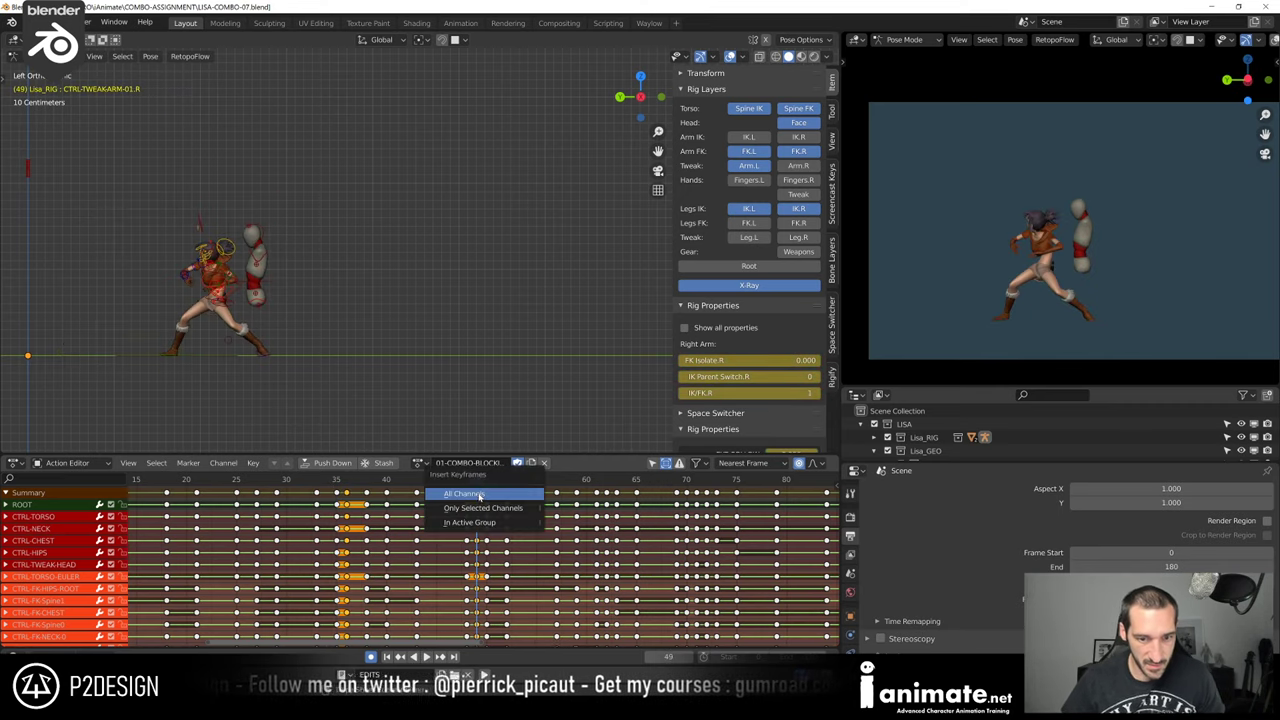
pyautogui.click(479, 495)
pyautogui.moveTo(477, 485)
pyautogui.mouseDown()
pyautogui.moveTo(466, 490)
pyautogui.moveTo(487, 494)
pyautogui.mouseUp()
pyautogui.click(477, 483)
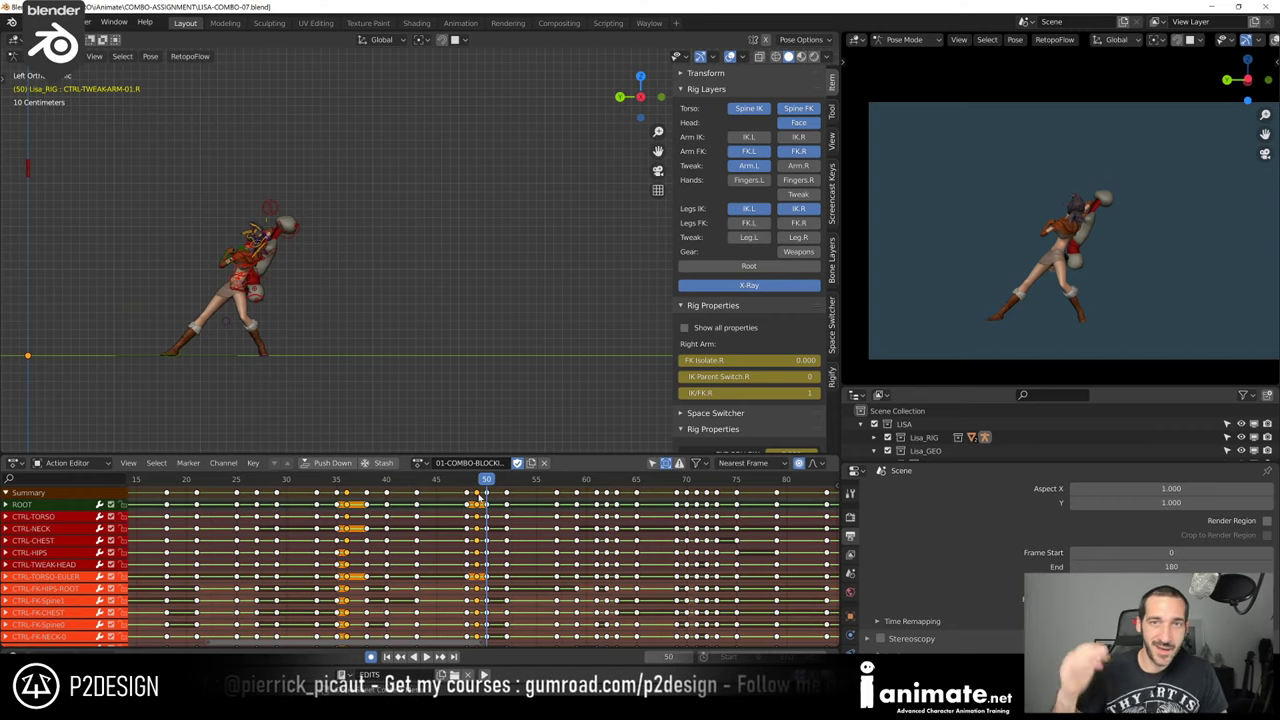
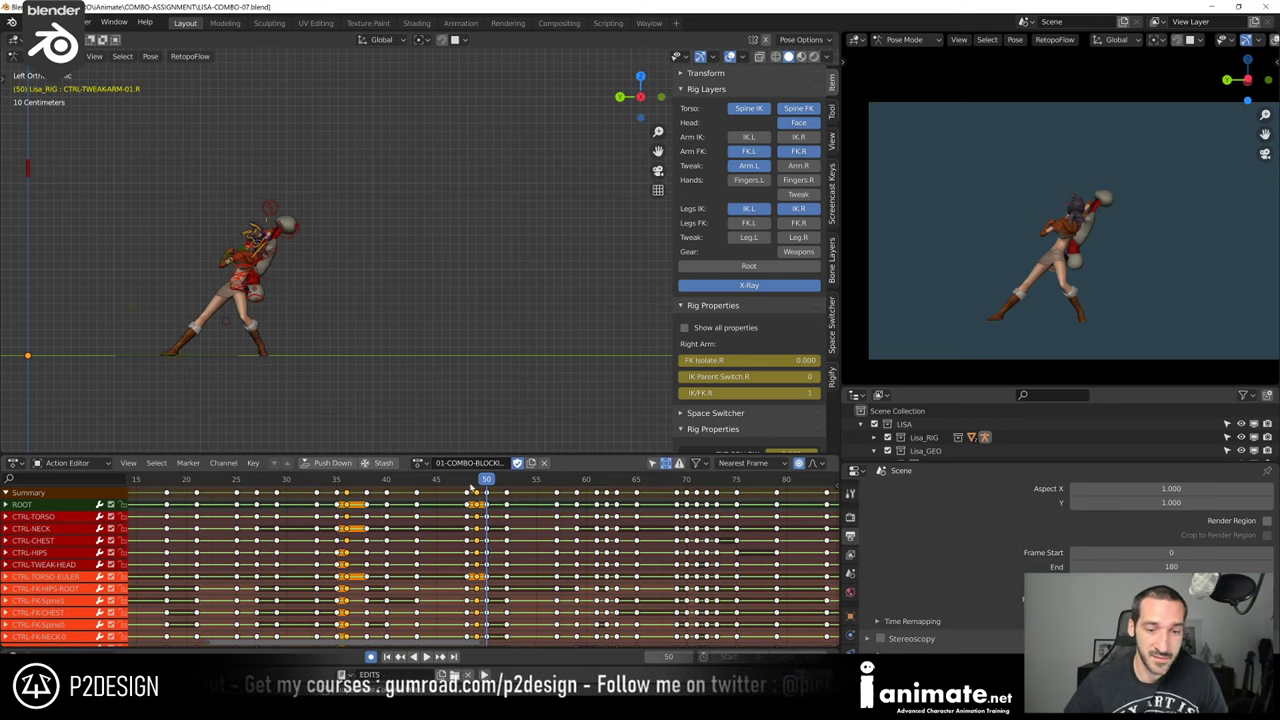
# Scrub and replay between frames 48 and 49 to examine how the body launches into the hit
pyautogui.moveTo(471, 487)
pyautogui.mouseDown()
pyautogui.moveTo(486, 497)
pyautogui.moveTo(475, 499)
pyautogui.mouseUp()
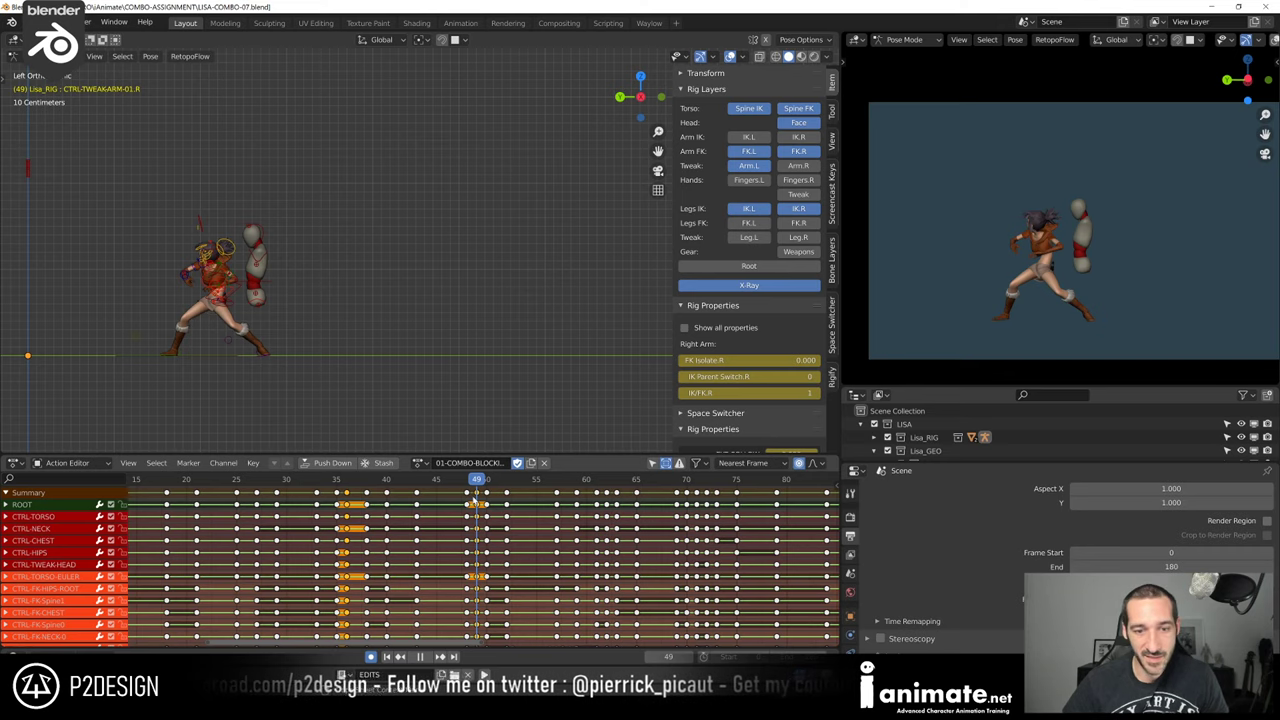
pyautogui.moveTo(474, 499)
pyautogui.mouseDown()
pyautogui.moveTo(486, 500)
pyautogui.moveTo(469, 512)
pyautogui.mouseUp()
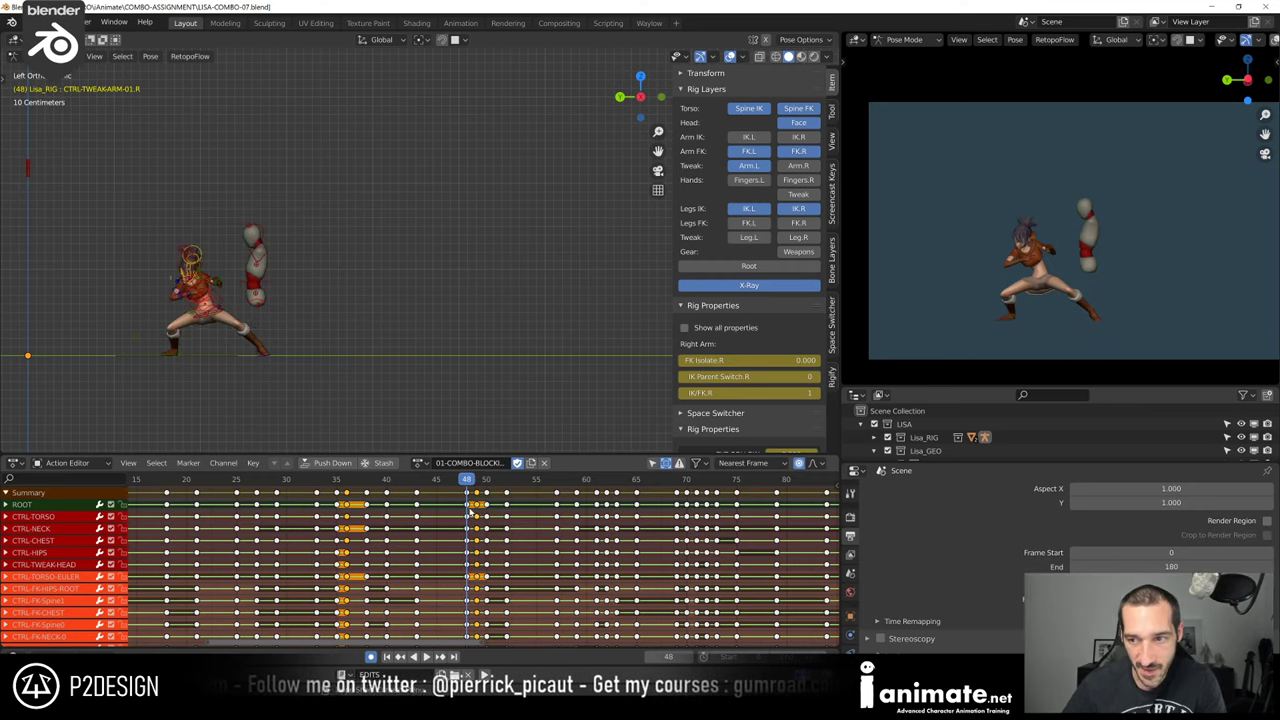
pyautogui.press('Escape')
pyautogui.press('space')
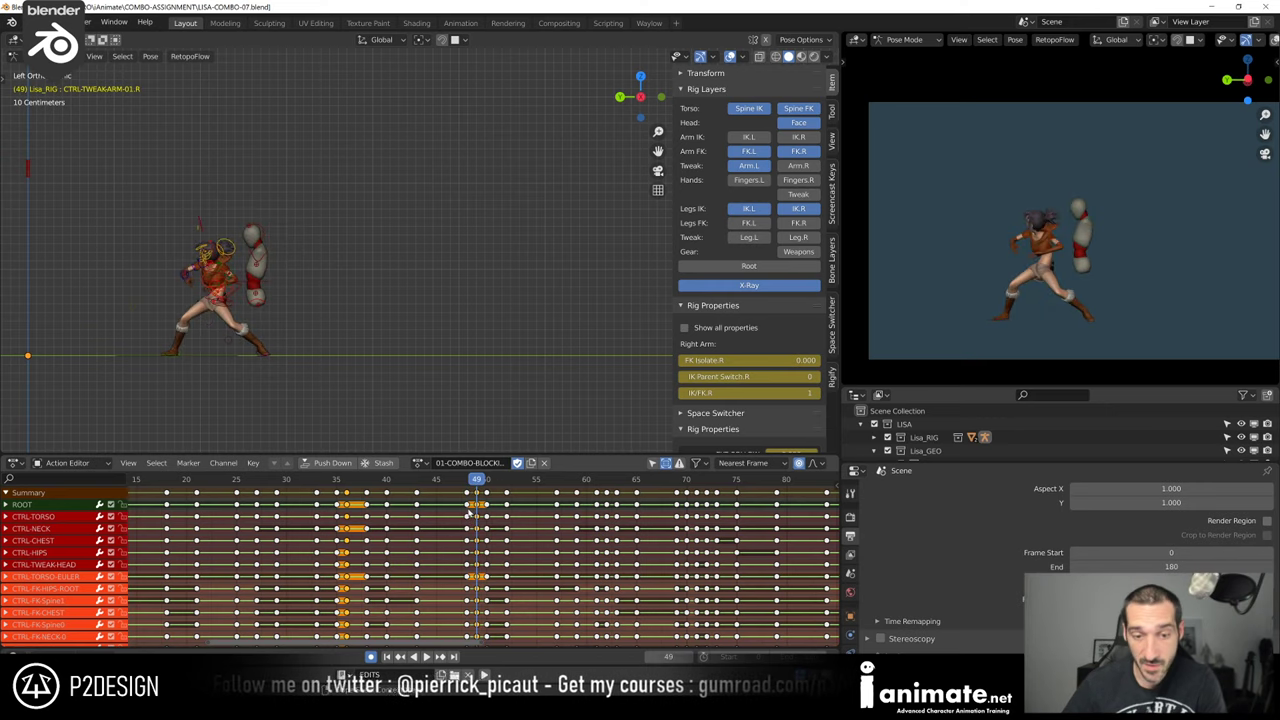
pyautogui.press('Escape')
pyautogui.press('space')
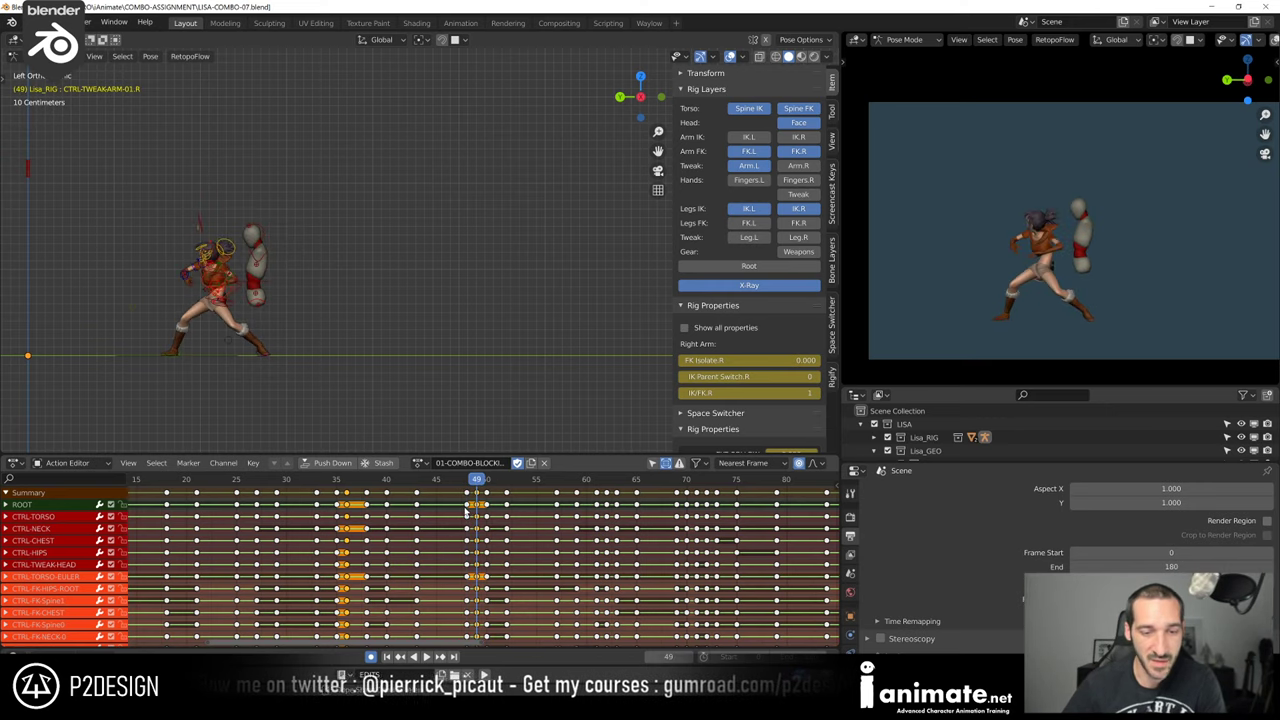
pyautogui.press('Escape')
# Step and play through frames 48 to 51 to examine the hit
pyautogui.press('Right')
pyautogui.press('Right')
pyautogui.press('Right')
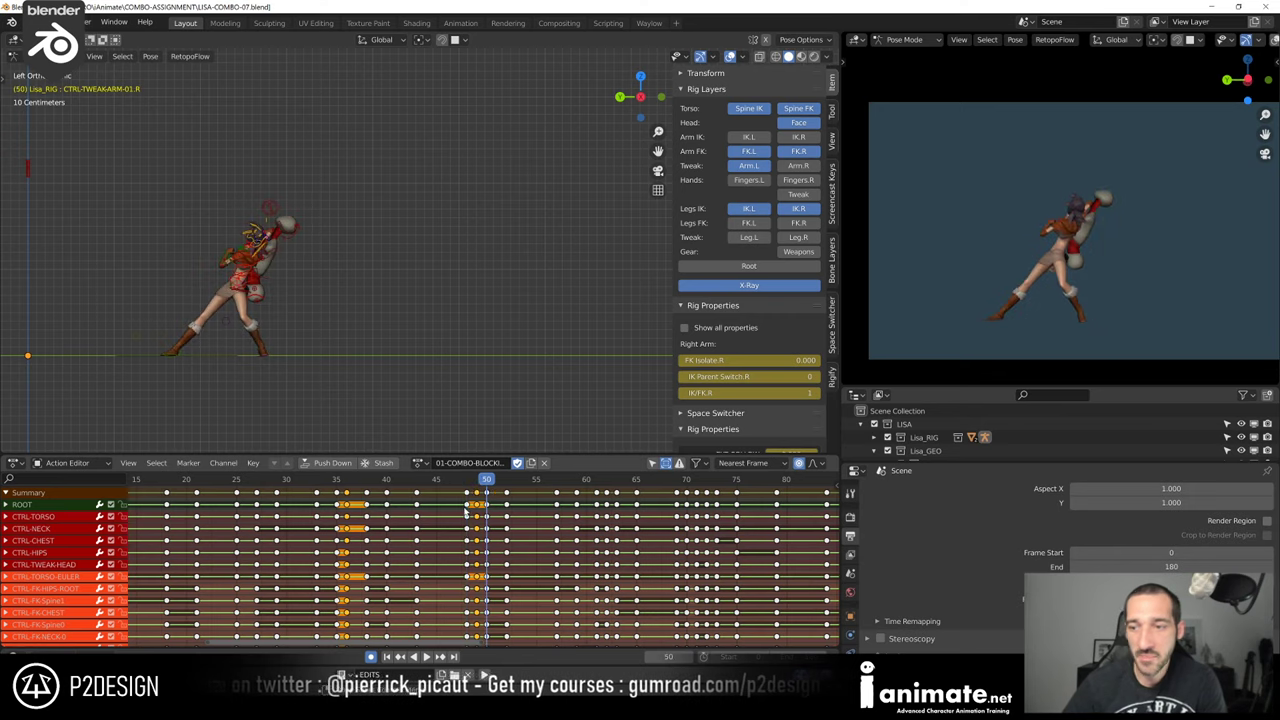
pyautogui.press('Left')
pyautogui.press('Left')
pyautogui.press('Left')
pyautogui.press('Left')
pyautogui.press('space')
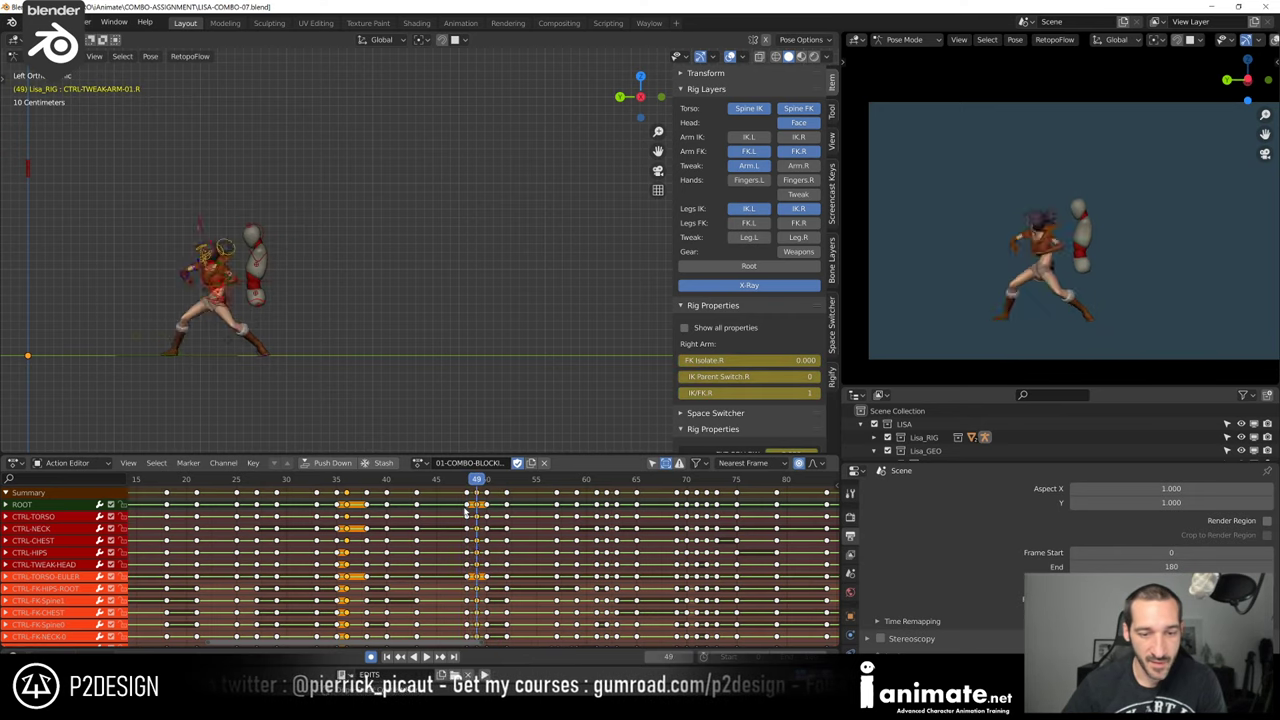
pyautogui.press('space')
pyautogui.press('space')
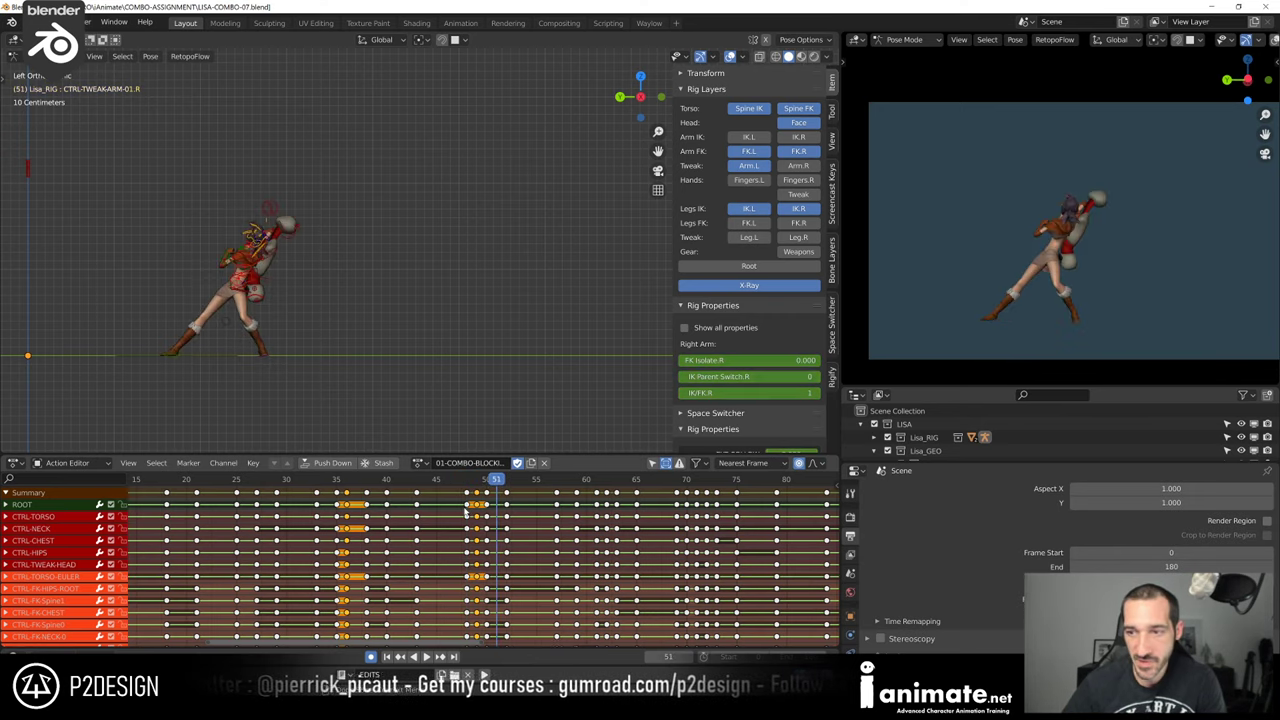
pyautogui.press('Escape')
pyautogui.click(466, 510)
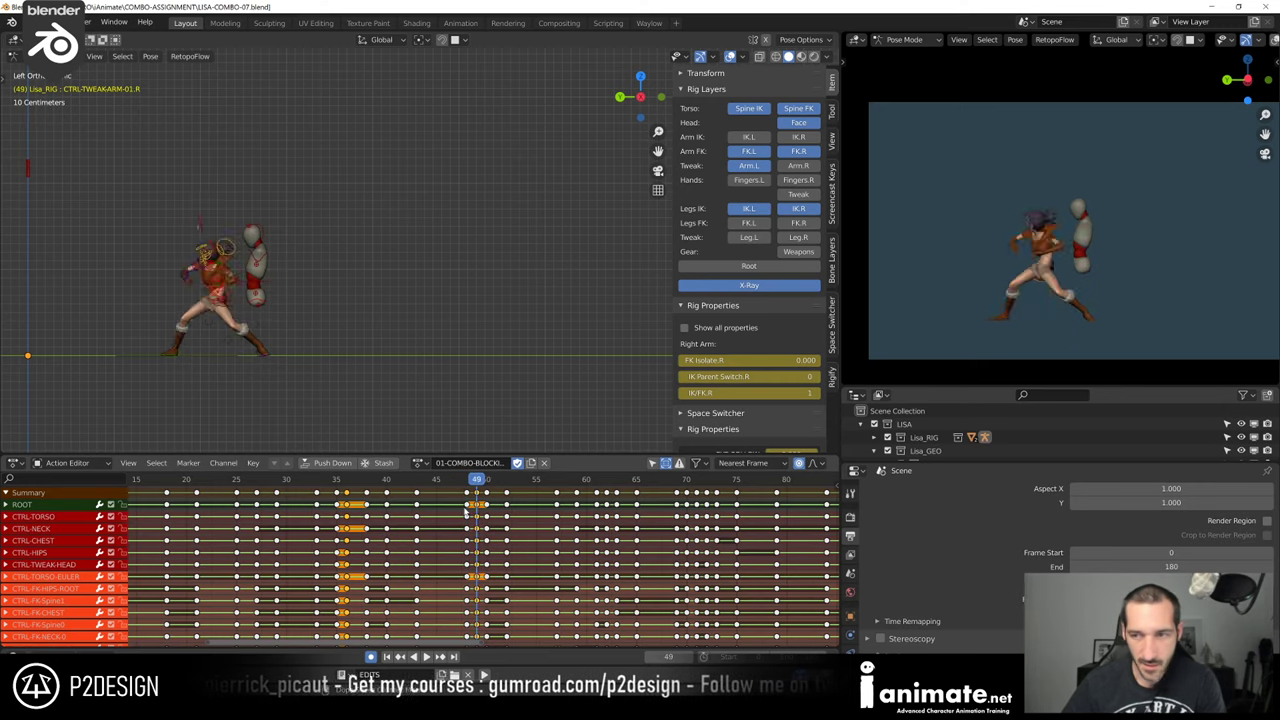
pyautogui.press('Escape')
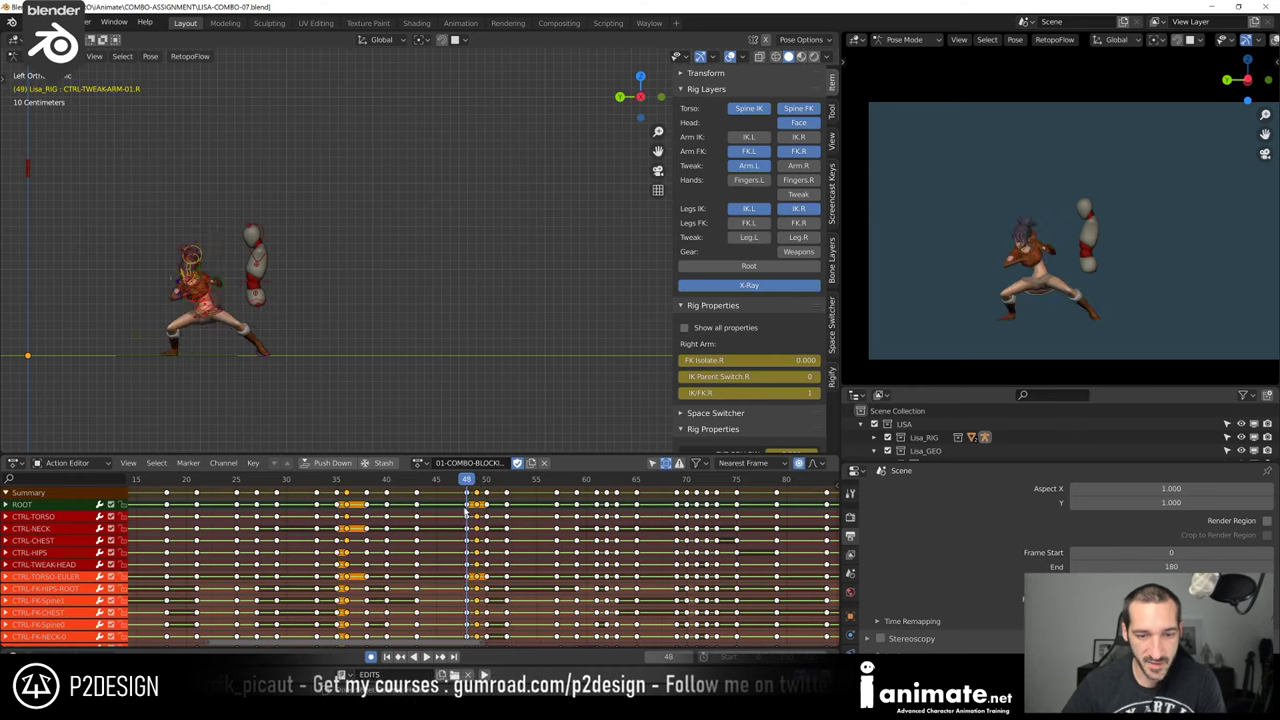
# Flip back and forth between frames 48, 49 and 50 to compare the crouch, breakdown and hit poses
pyautogui.press('Right')
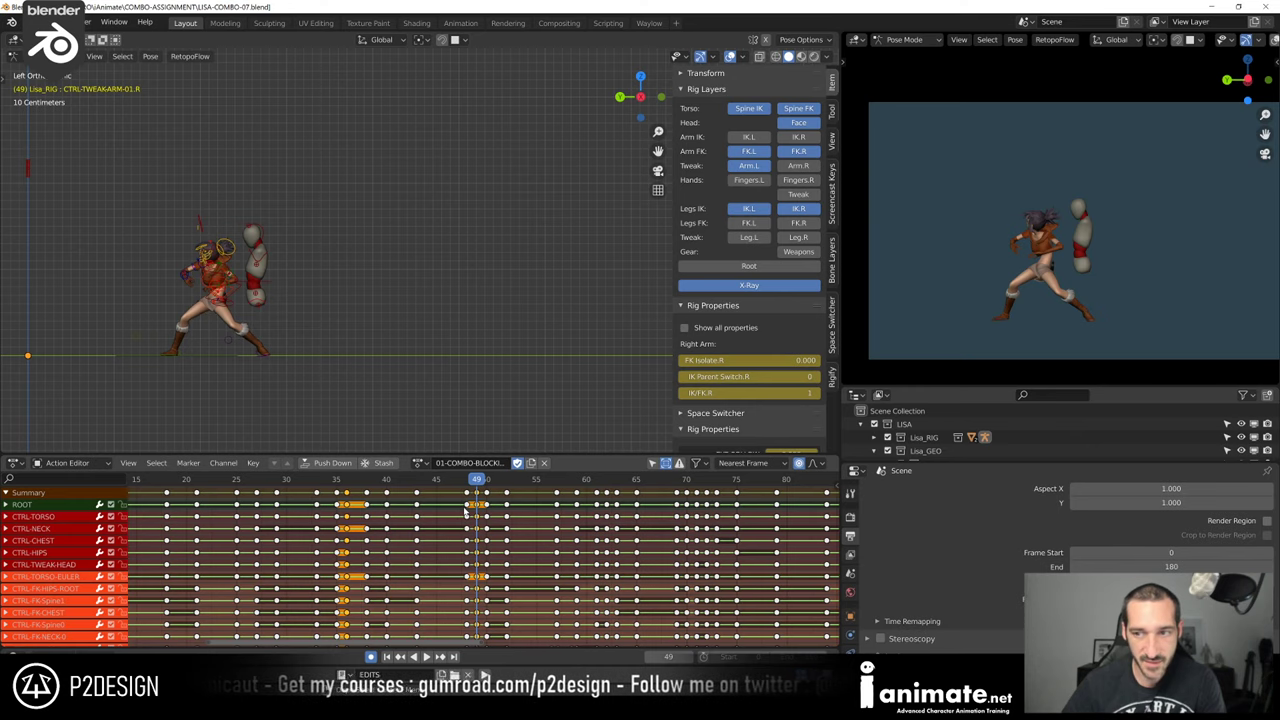
pyautogui.press('Left')
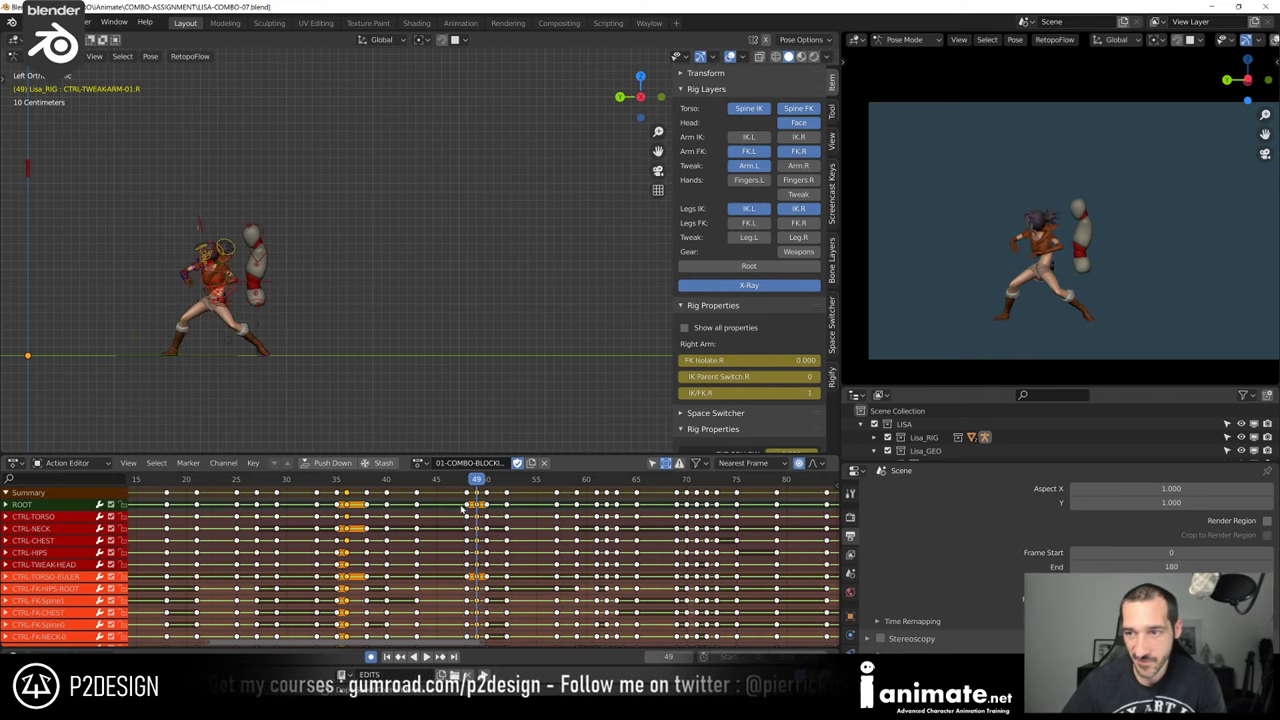
pyautogui.press('Right')
pyautogui.press('Left')
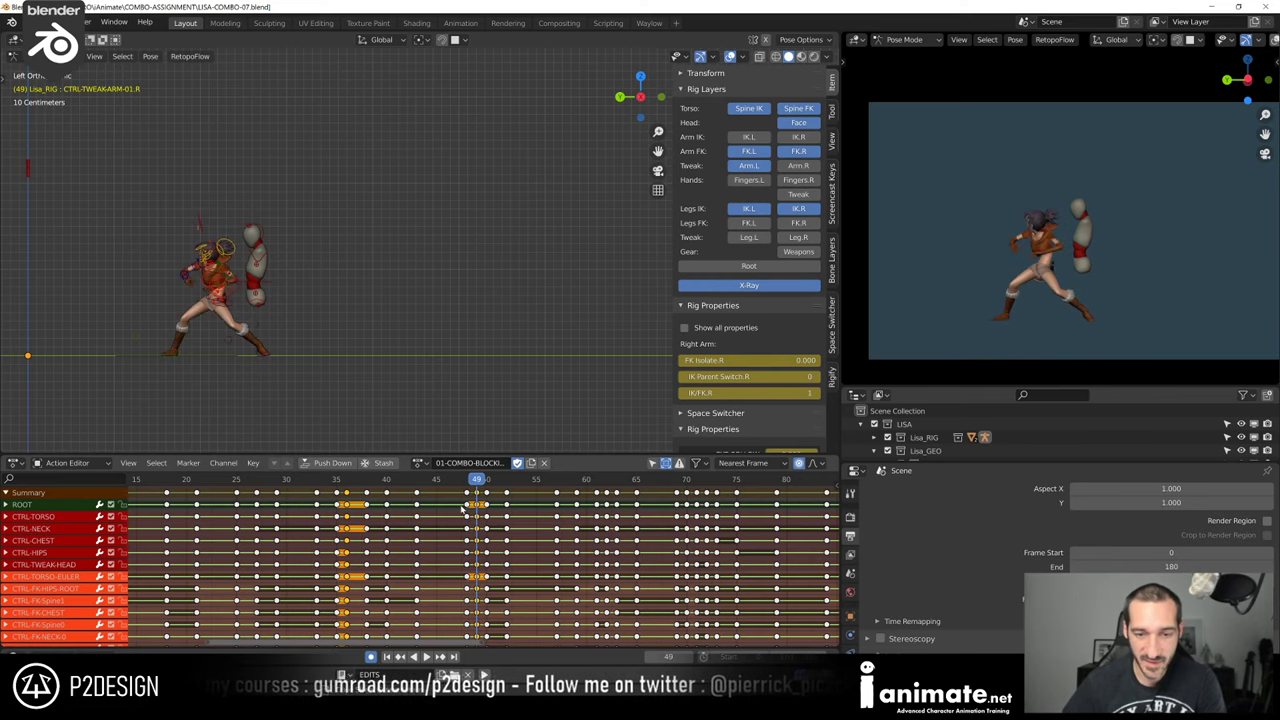
pyautogui.press('Right')
pyautogui.press('Left')
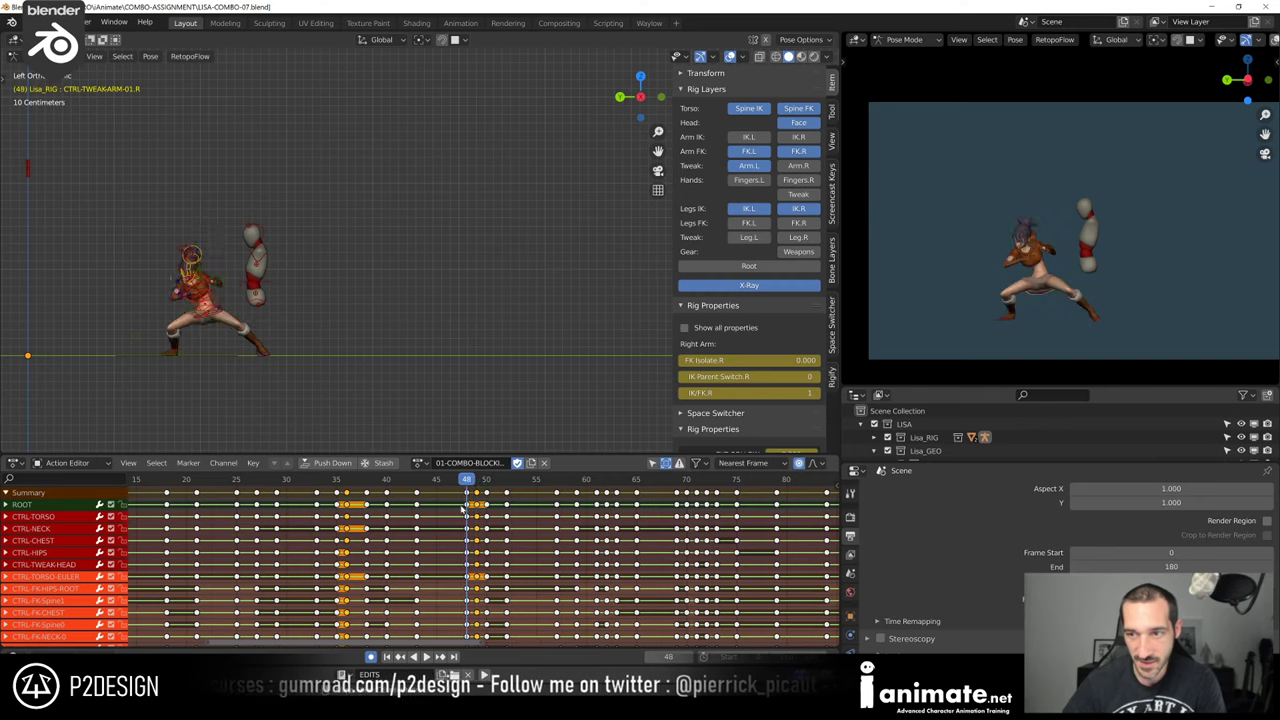
pyautogui.press('Right')
pyautogui.press('Right')
pyautogui.press('Left')
pyautogui.press('Left')
pyautogui.press('Right')
pyautogui.press('Right')
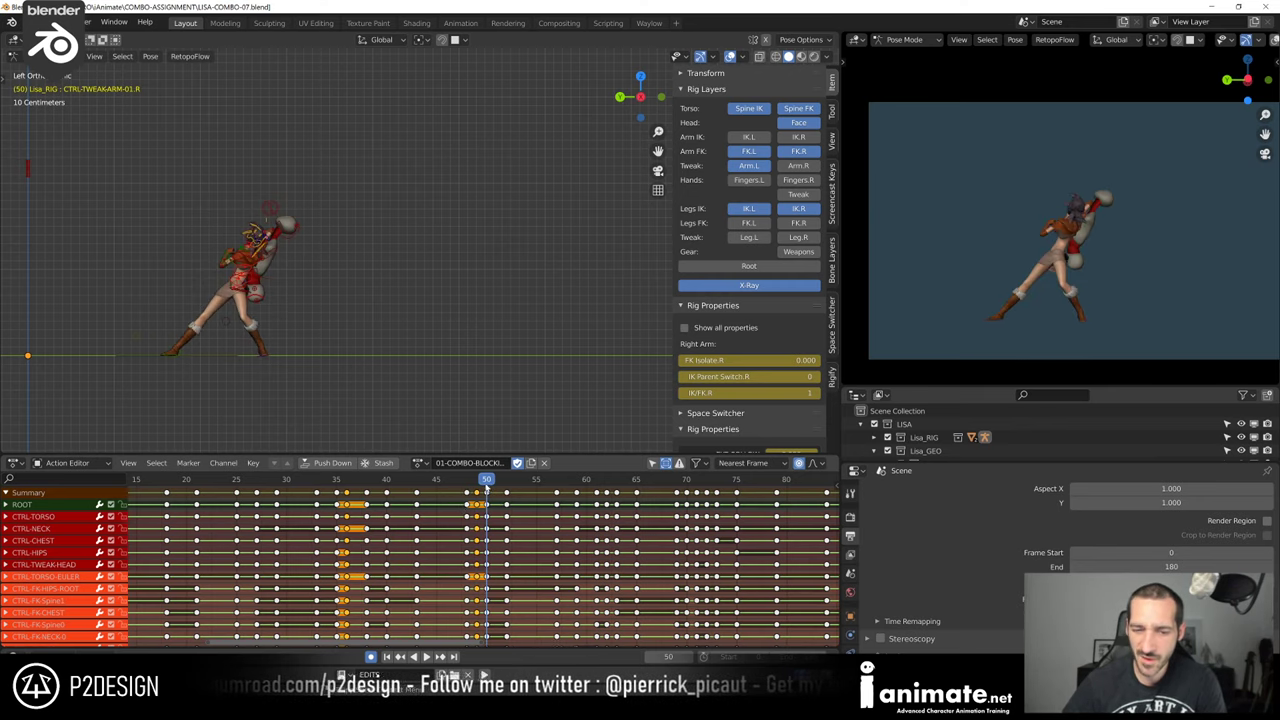
pyautogui.press('Left')
pyautogui.press('Left')
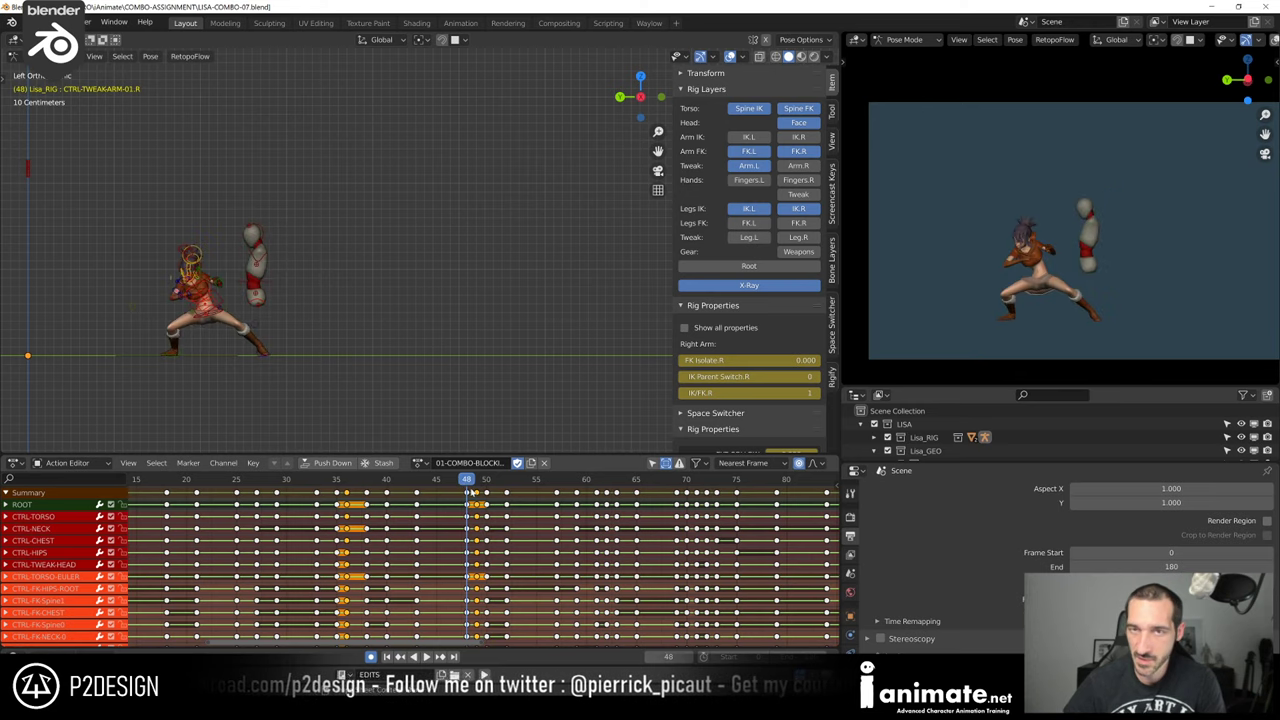
pyautogui.press('Right')
pyautogui.press('Right')
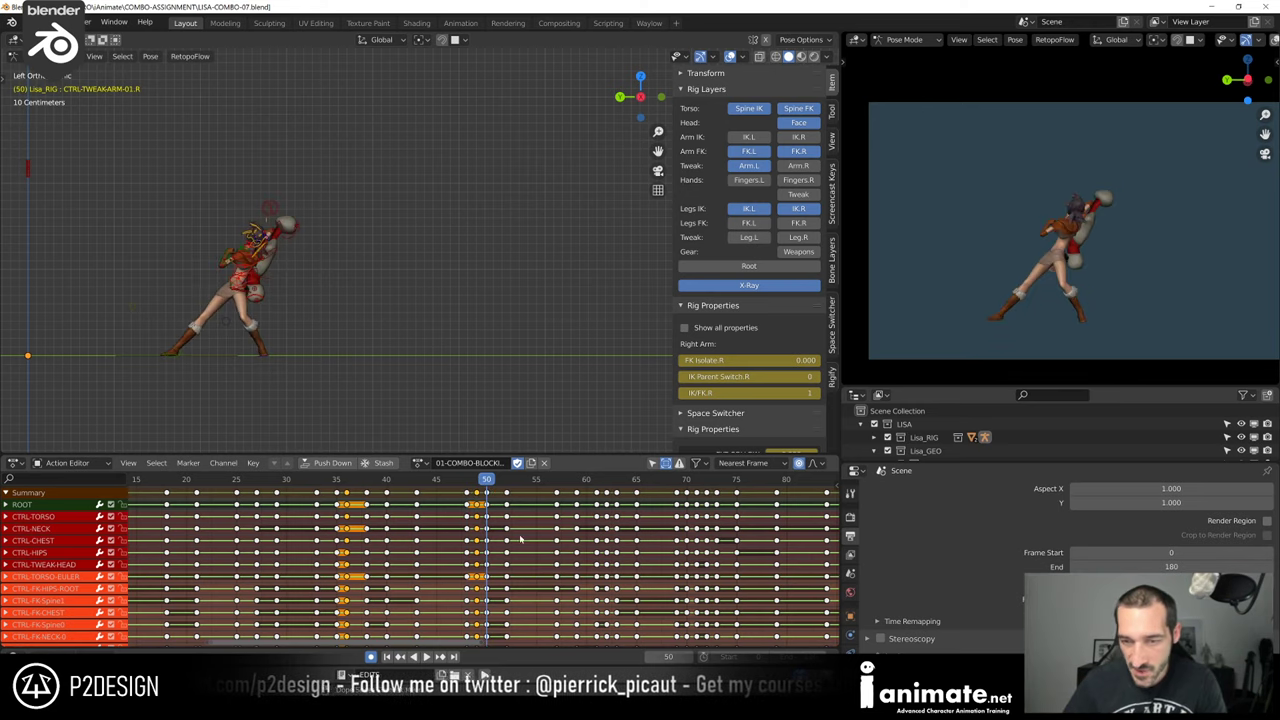
# Step forward to frame 53 and back through frame 48 to examine the follow-through after the hit
pyautogui.press('Right')
pyautogui.press('Right')
pyautogui.press('Right')
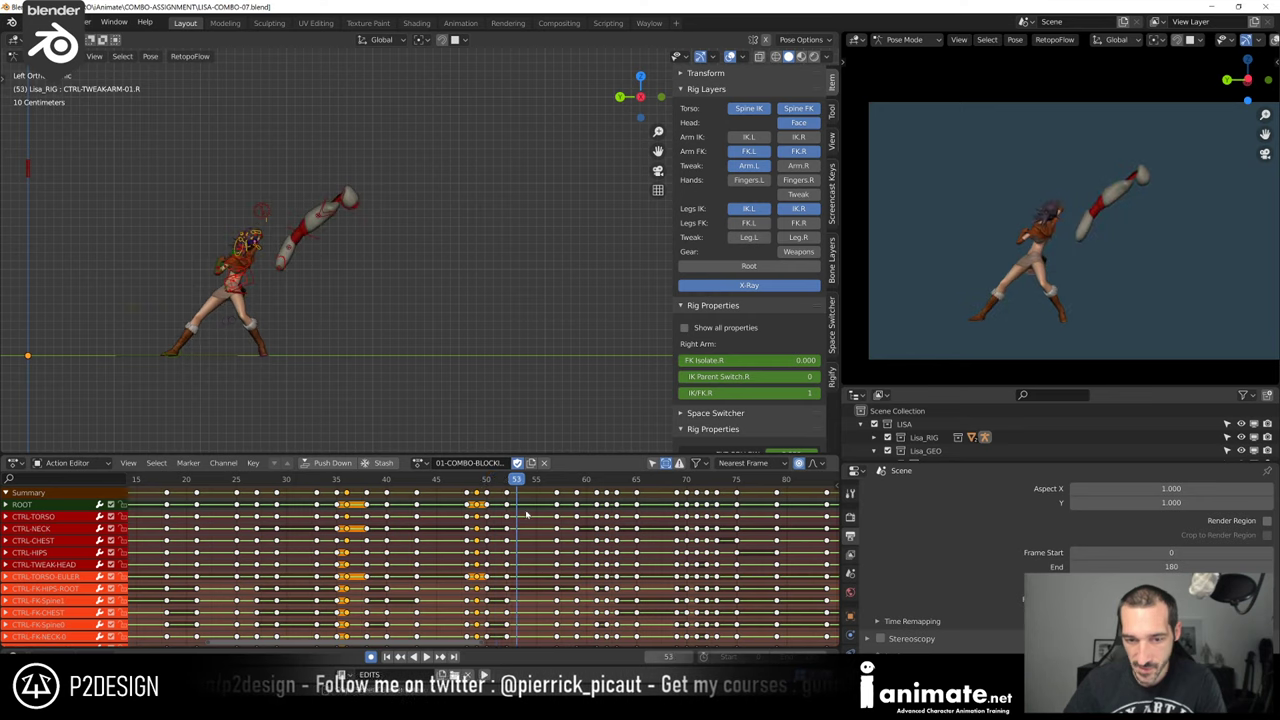
pyautogui.press('Left')
pyautogui.press('Left')
pyautogui.press('Left')
pyautogui.press('Left')
pyautogui.press('Left')
pyautogui.press('Right')
pyautogui.press('Right')
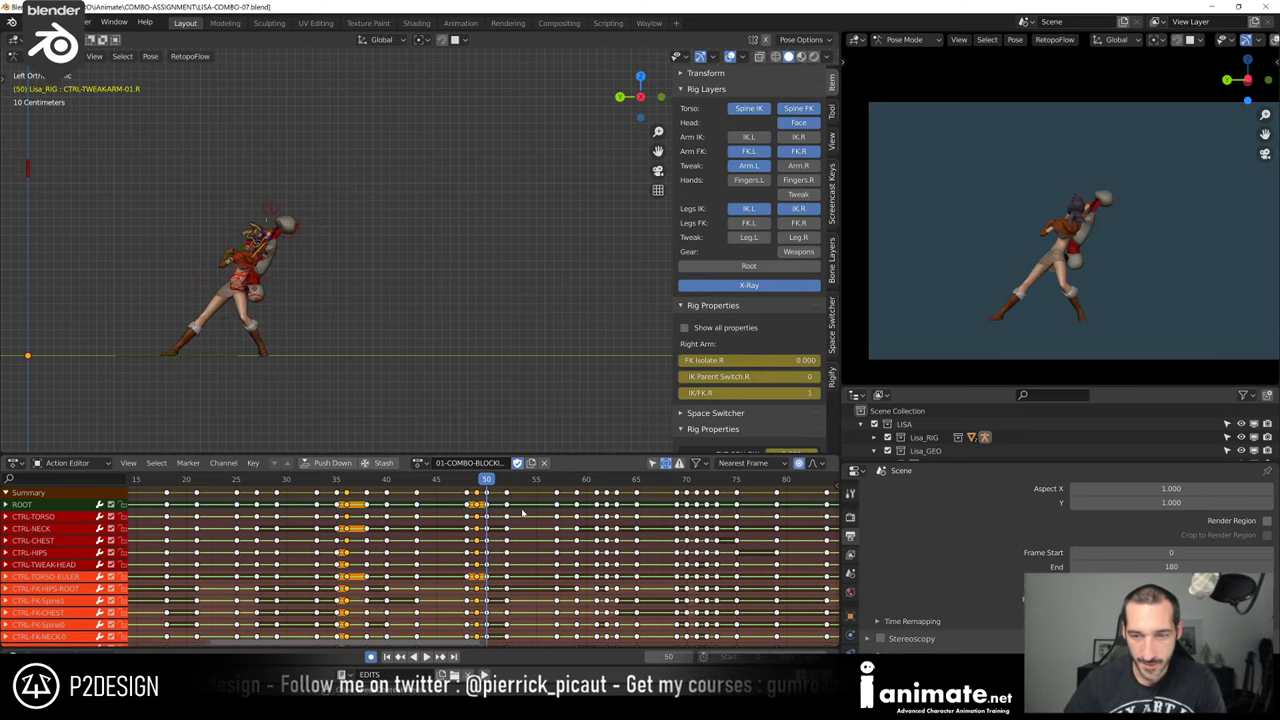
# Compare the torso shape between frames 48 and 50 again, stopping on frame 49
pyautogui.press('Left')
pyautogui.press('Left')
pyautogui.press('Right')
pyautogui.press('Right')
pyautogui.press('Left')
pyautogui.press('Left')
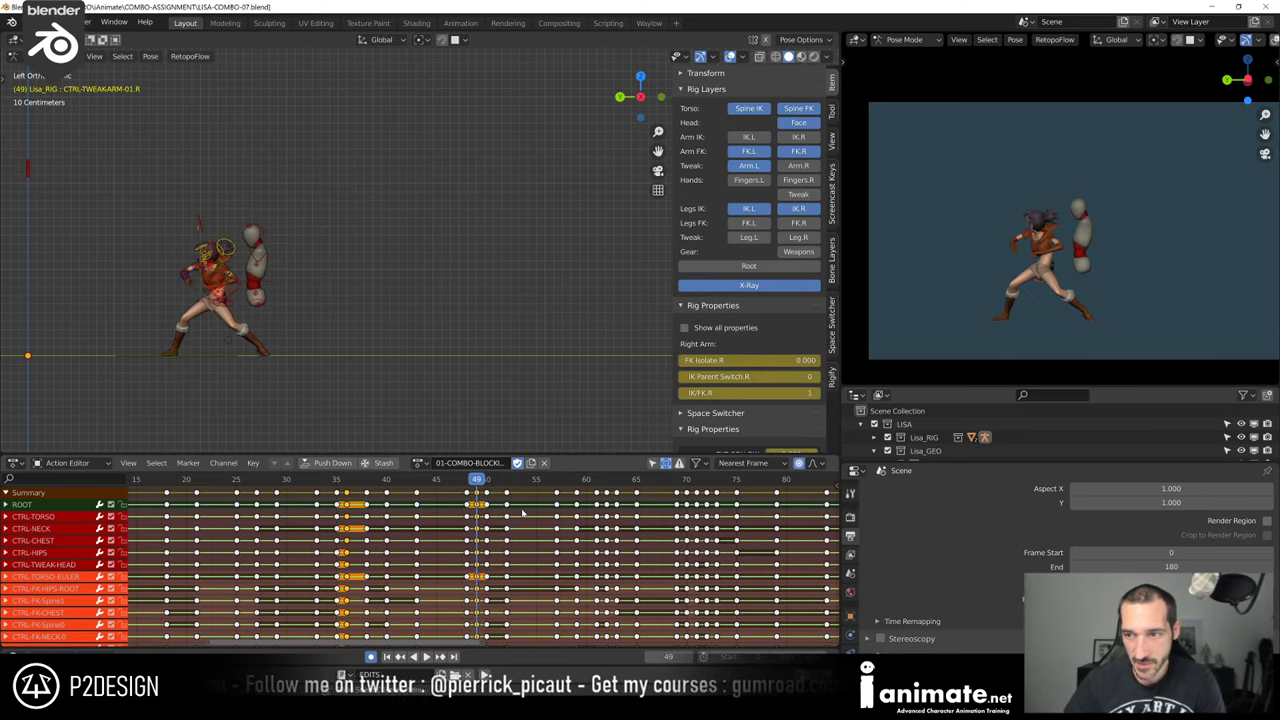
pyautogui.press('Right')
# Move the lower spine control CTRL-FK-Spine0 at frame 49 by about 0.002, -0.004 and -0.003 m in global X, Y and Z
pyautogui.scroll(2, 280, 357)
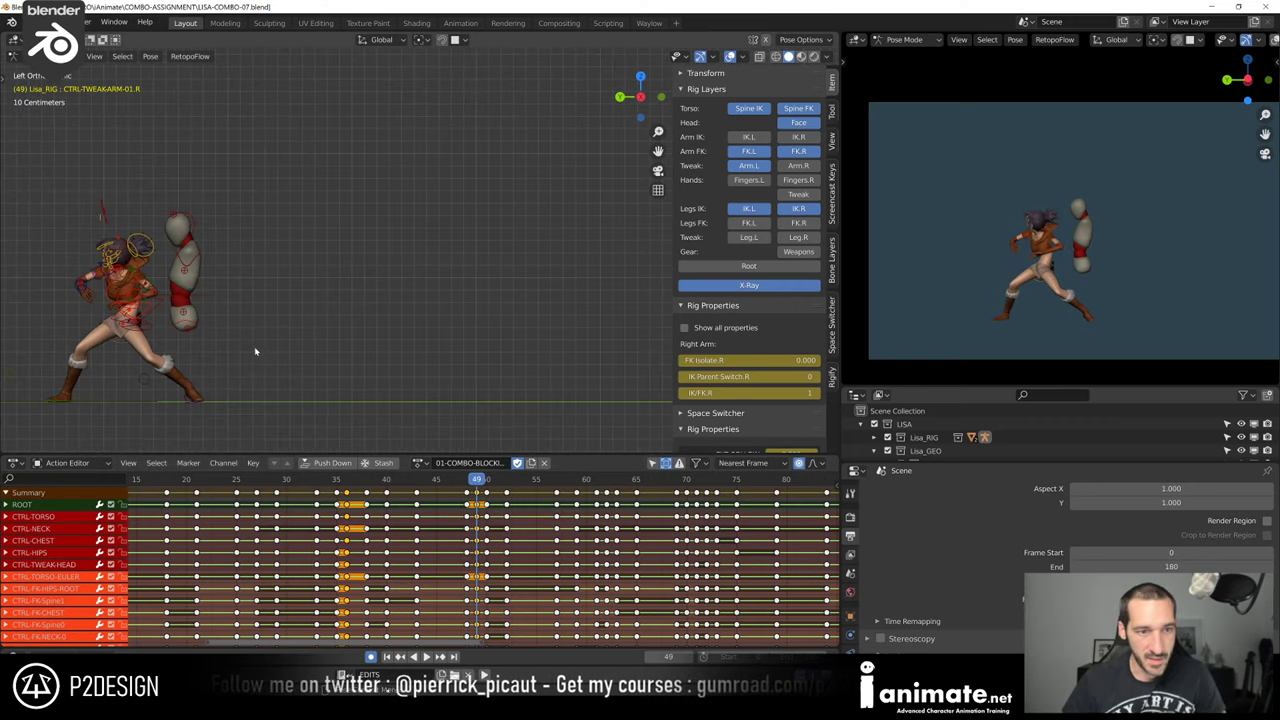
pyautogui.moveTo(262, 372); pyautogui.dragTo(330, 330, button='middle')
pyautogui.scroll(5, 400, 285)
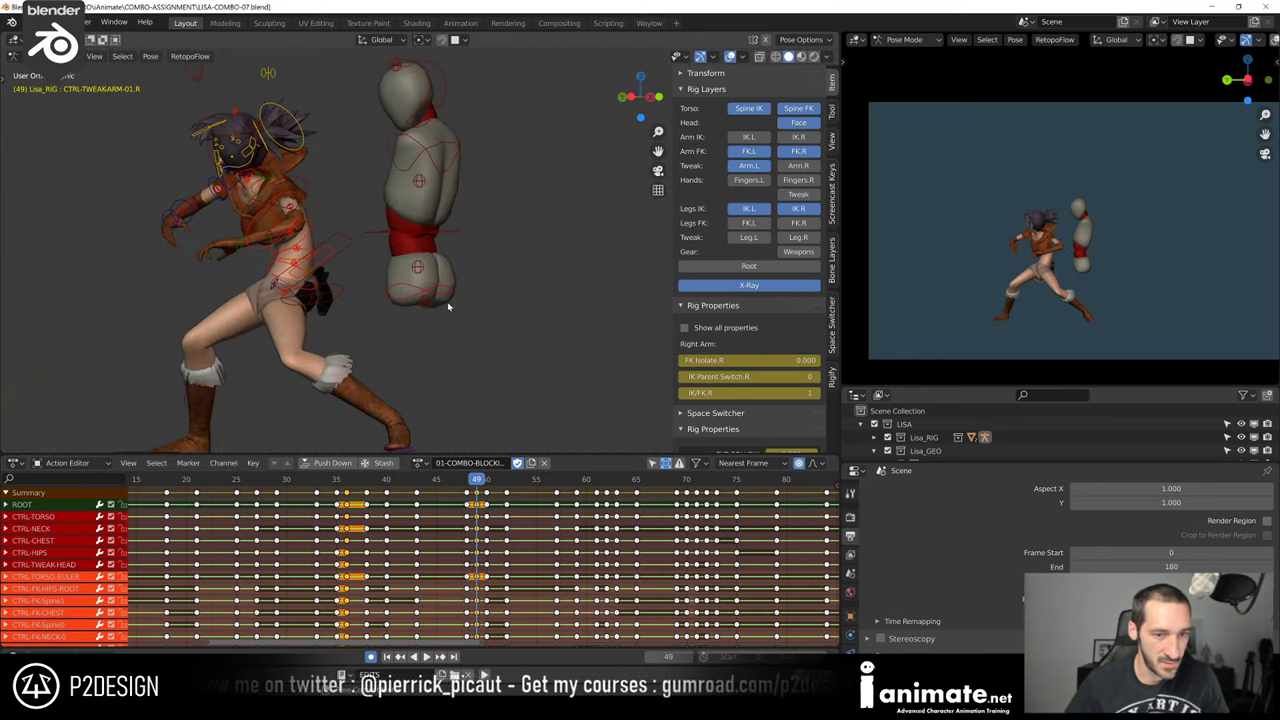
pyautogui.click(401, 260)
pyautogui.moveTo(401, 260); pyautogui.dragTo(408, 280, button='middle')
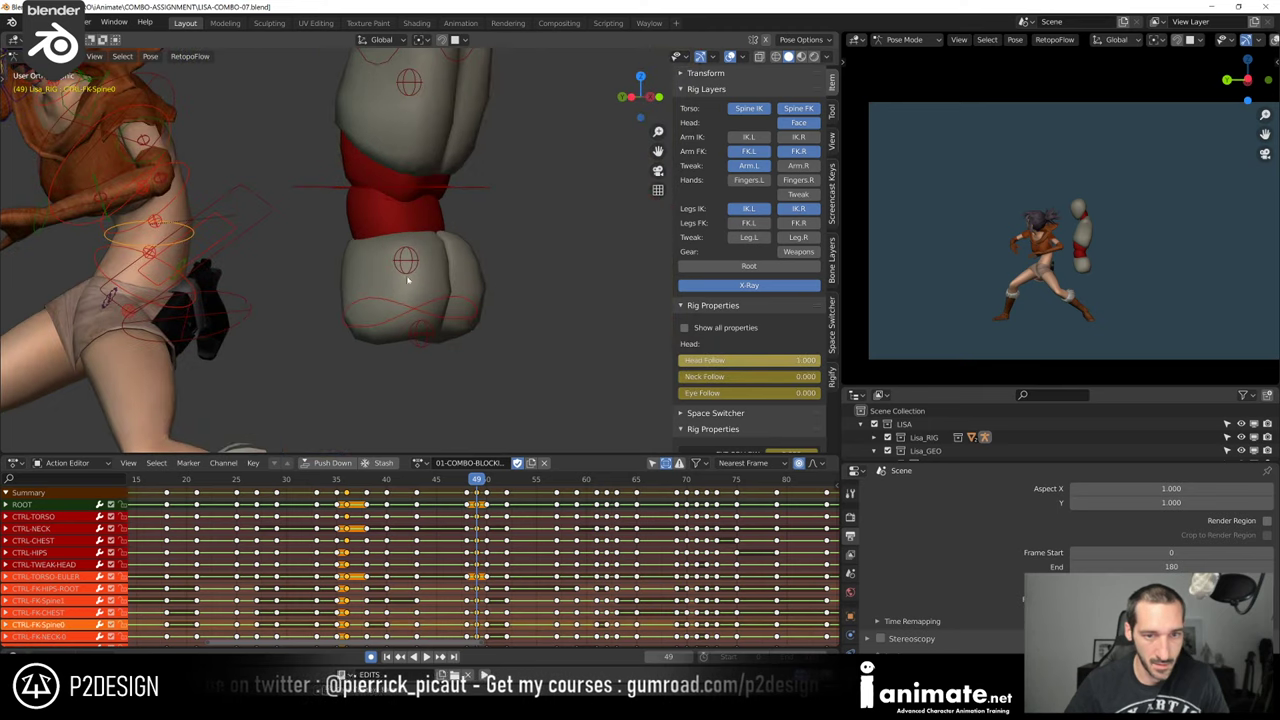
pyautogui.keyDown('shift'); pyautogui.moveTo(313, 306); pyautogui.dragTo(527, 307, button='middle'); pyautogui.keyUp('shift')
pyautogui.press('g')
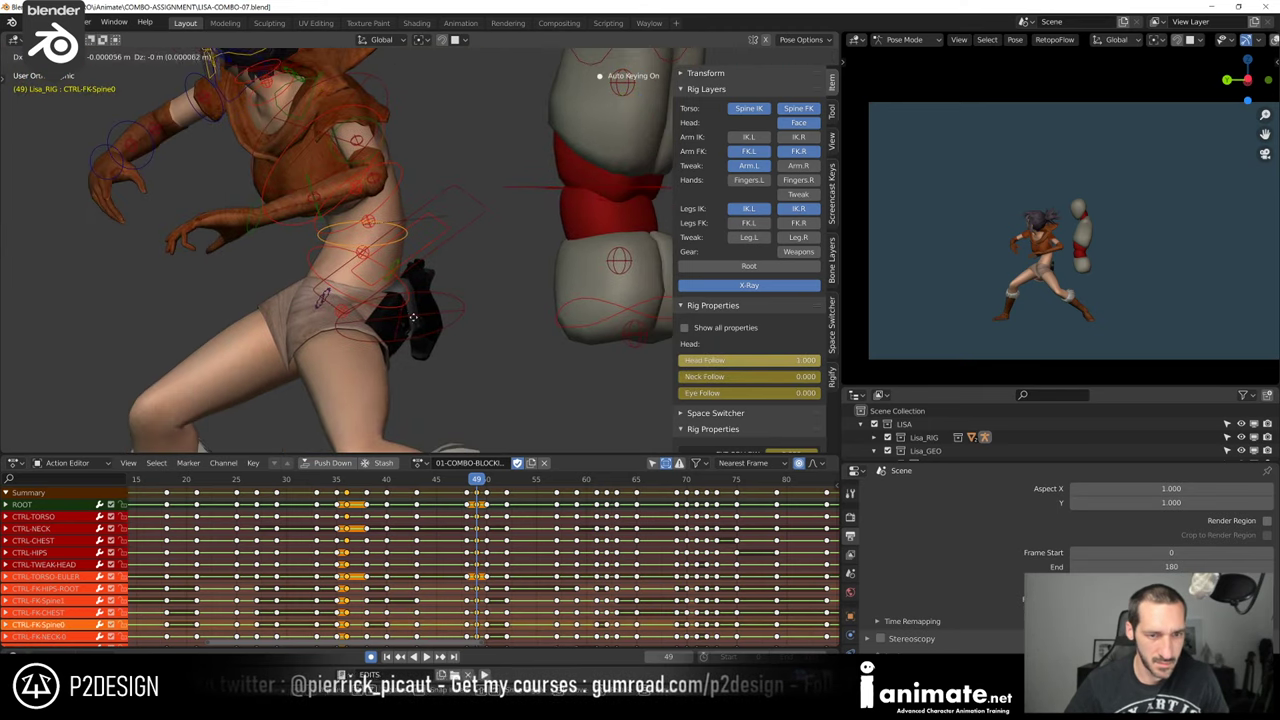
pyautogui.click(432, 330)
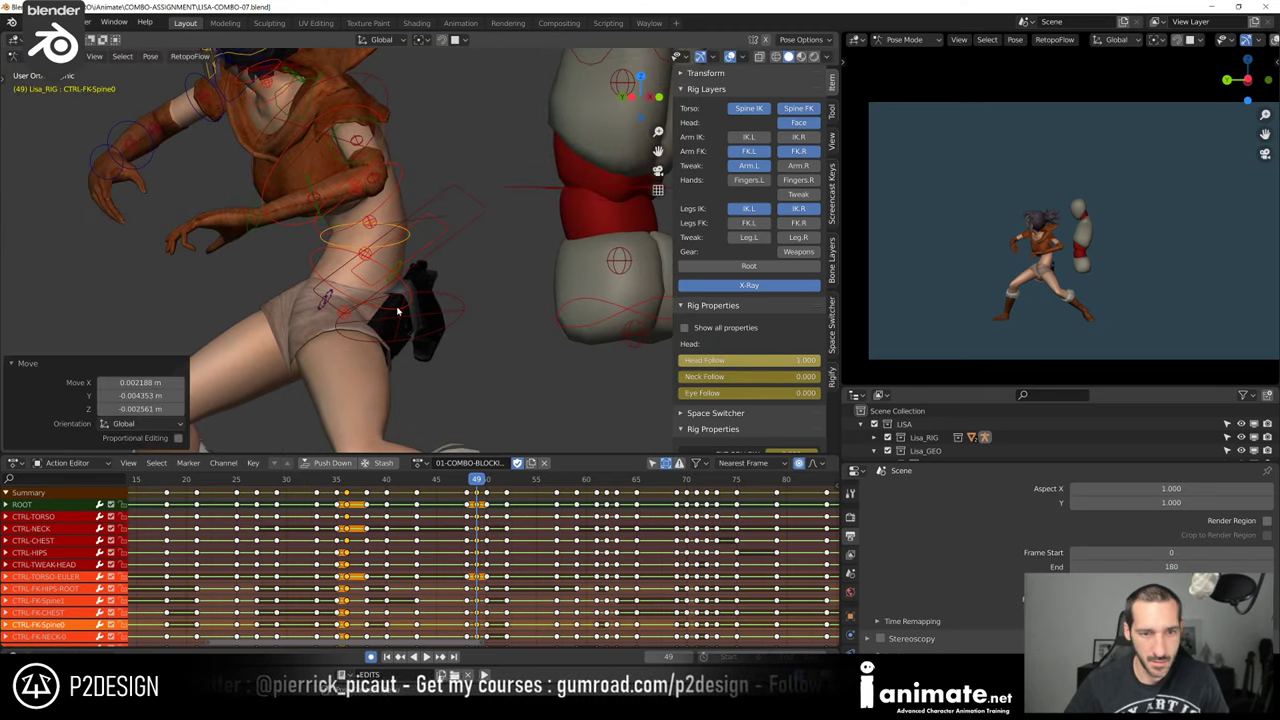
# Reposition the CTRL-FK-HIPS-ROOT control slightly and rotate it about 1° at frame 49
pyautogui.click(397, 312)
pyautogui.press('g')
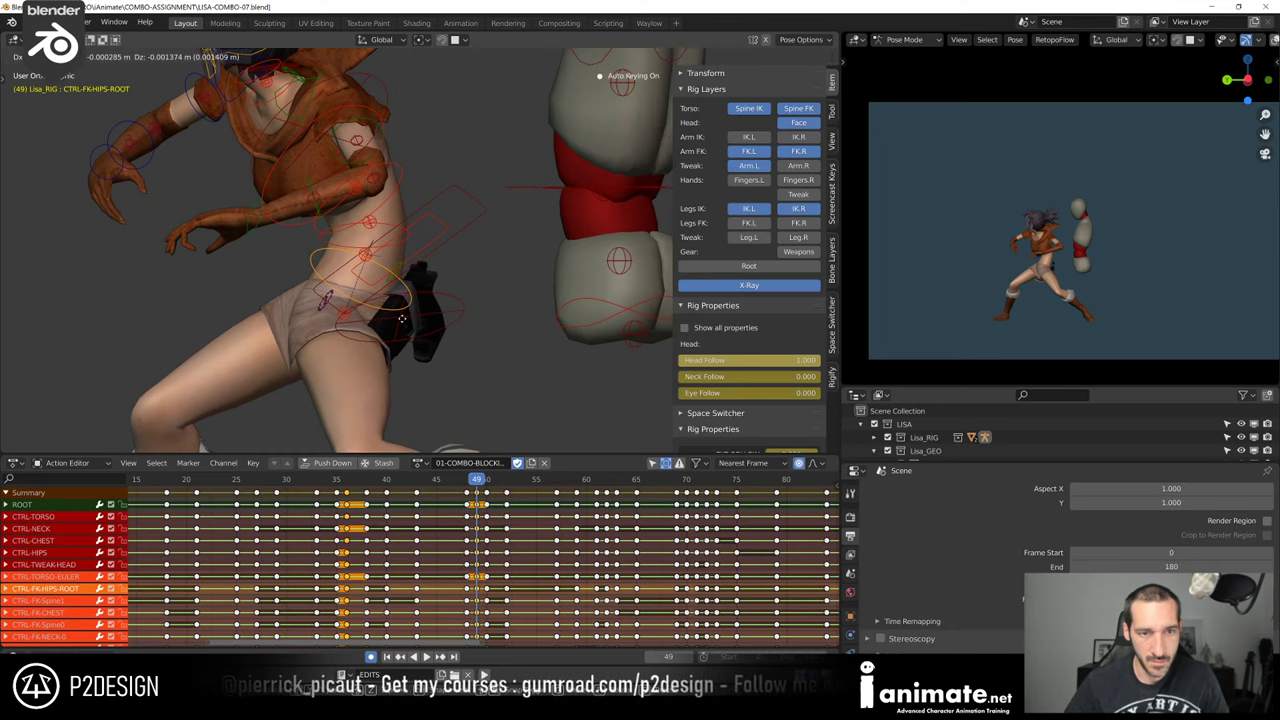
pyautogui.click(432, 322)
pyautogui.keyDown('shift'); pyautogui.moveTo(434, 323); pyautogui.dragTo(455, 348, button='middle'); pyautogui.keyUp('shift')
pyautogui.press('r')
pyautogui.click(455, 346)
pyautogui.press('g')
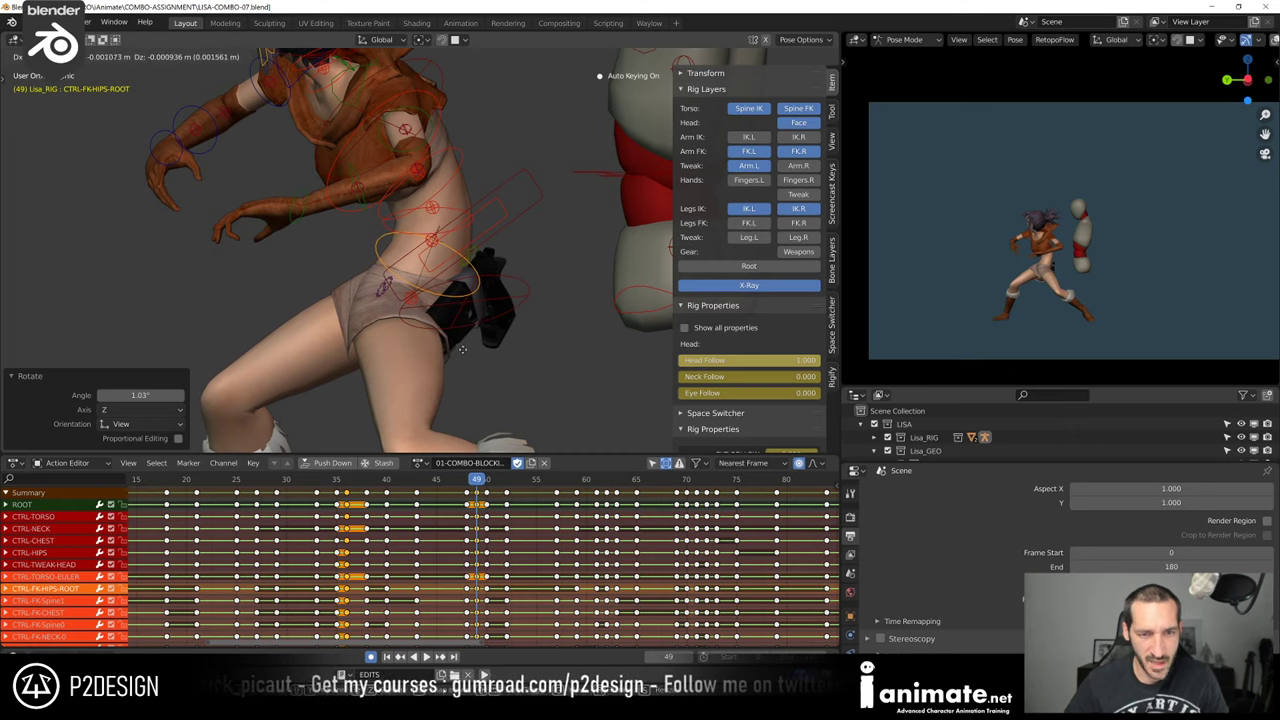
pyautogui.click(463, 346)
# Nudge the CTRL-FK-Spine0, CTRL-FK-Spine1 and CTRL-FK-CHEST controls at frame 49, moving the chest about 0.005 m along Y
pyautogui.click(473, 226)
pyautogui.press('g')
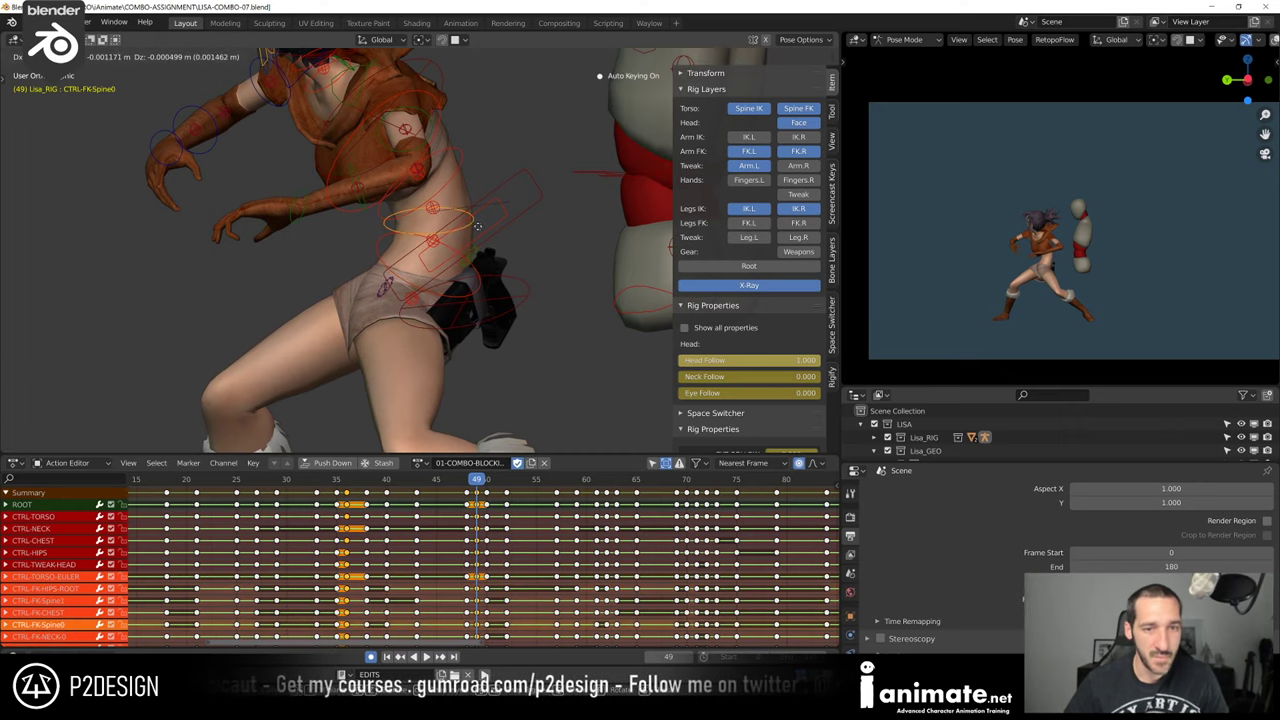
pyautogui.click(486, 233)
pyautogui.click(456, 161)
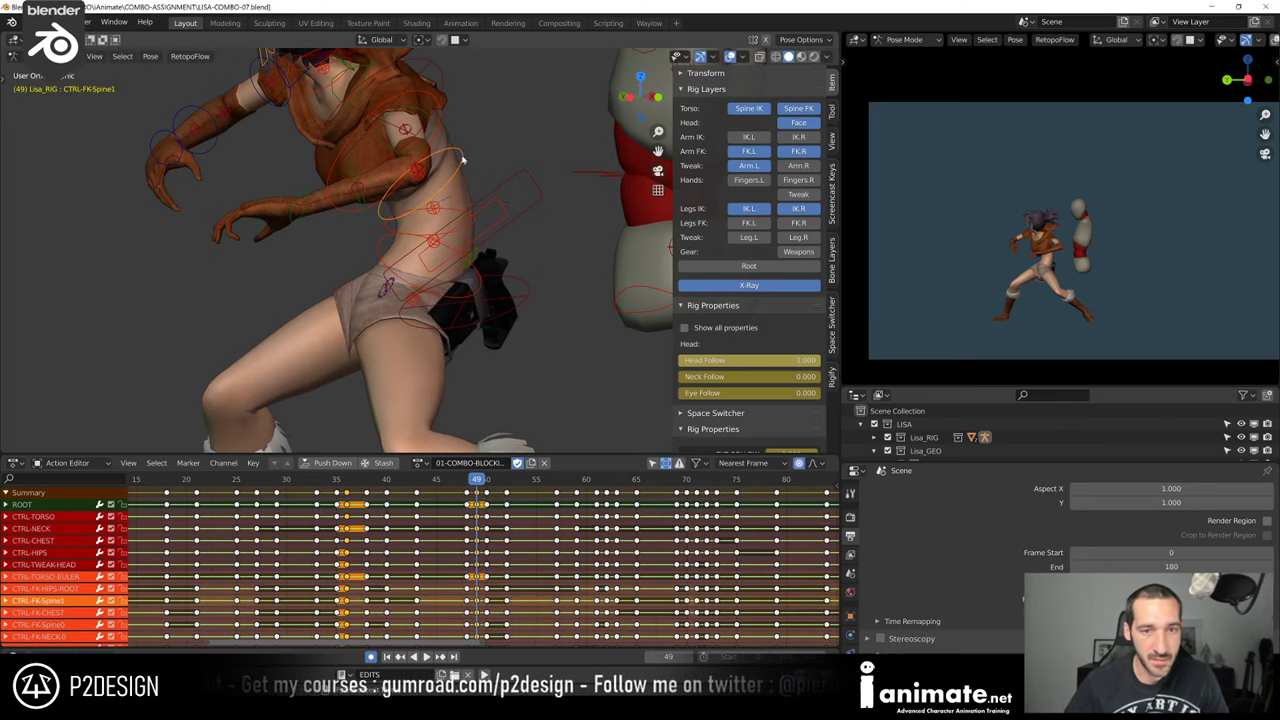
pyautogui.press('g')
pyautogui.click(467, 150)
pyautogui.click(440, 112)
pyautogui.press('g')
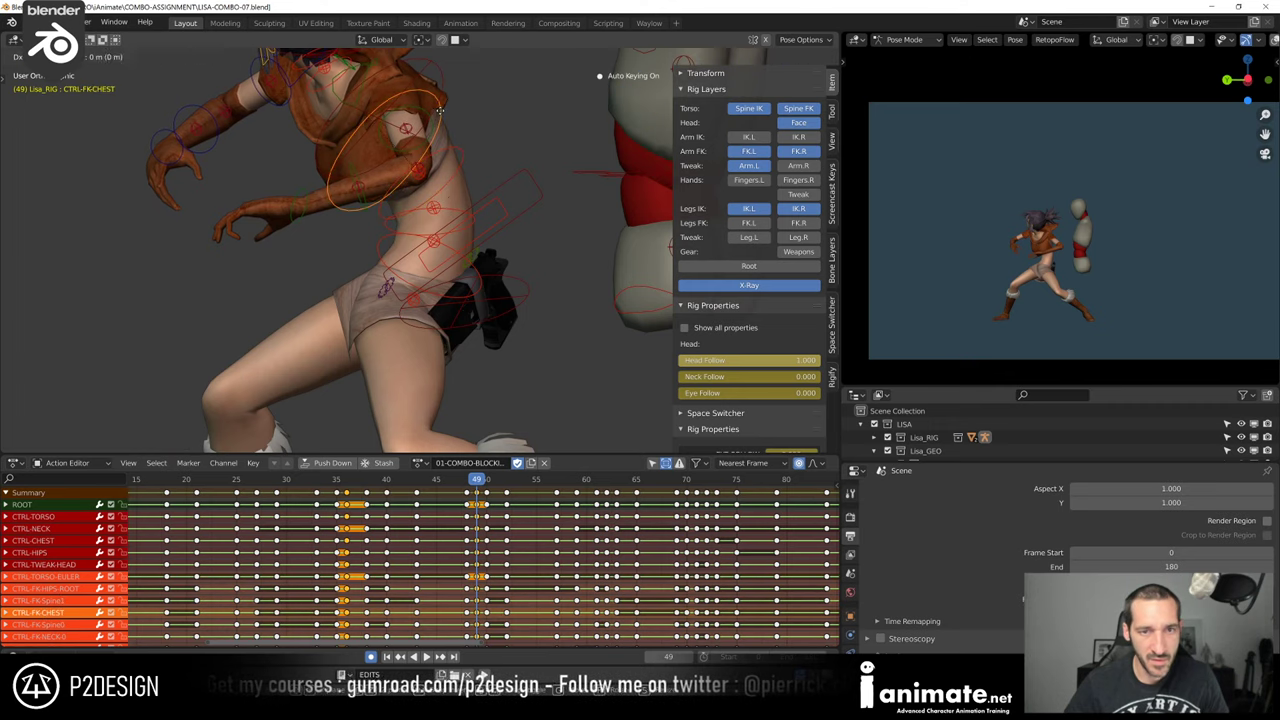
pyautogui.click(408, 109)
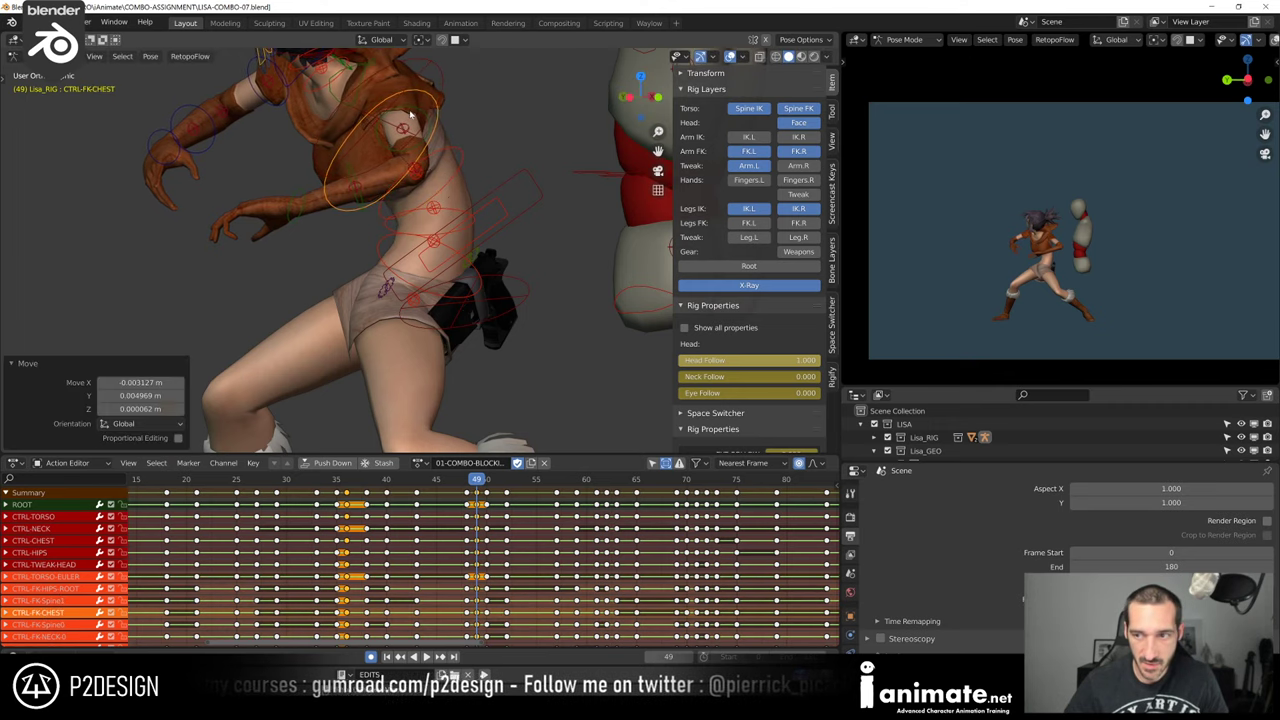
# Play from frame 49 and scrub to frame 50 to check how the adjusted torso leads into the hit
pyautogui.press('space')
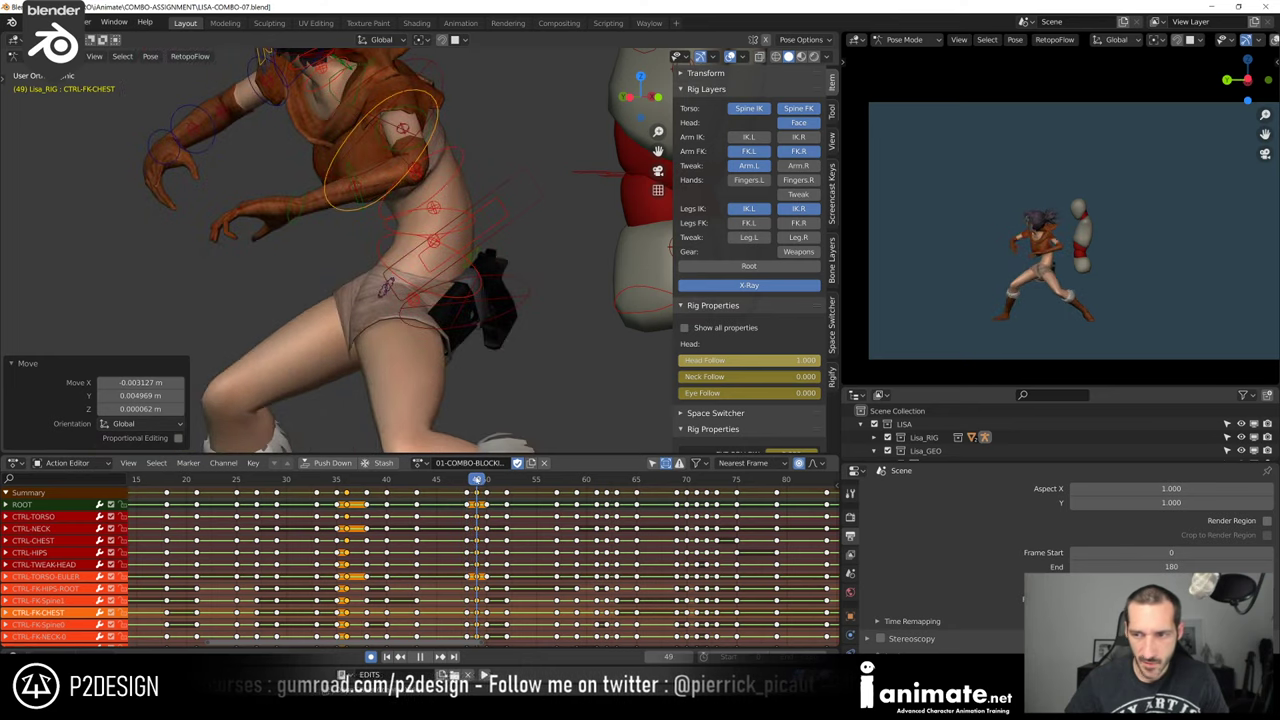
pyautogui.moveTo(480, 479); pyautogui.dragTo(487, 506)
pyautogui.scroll(-4, 531, 363)
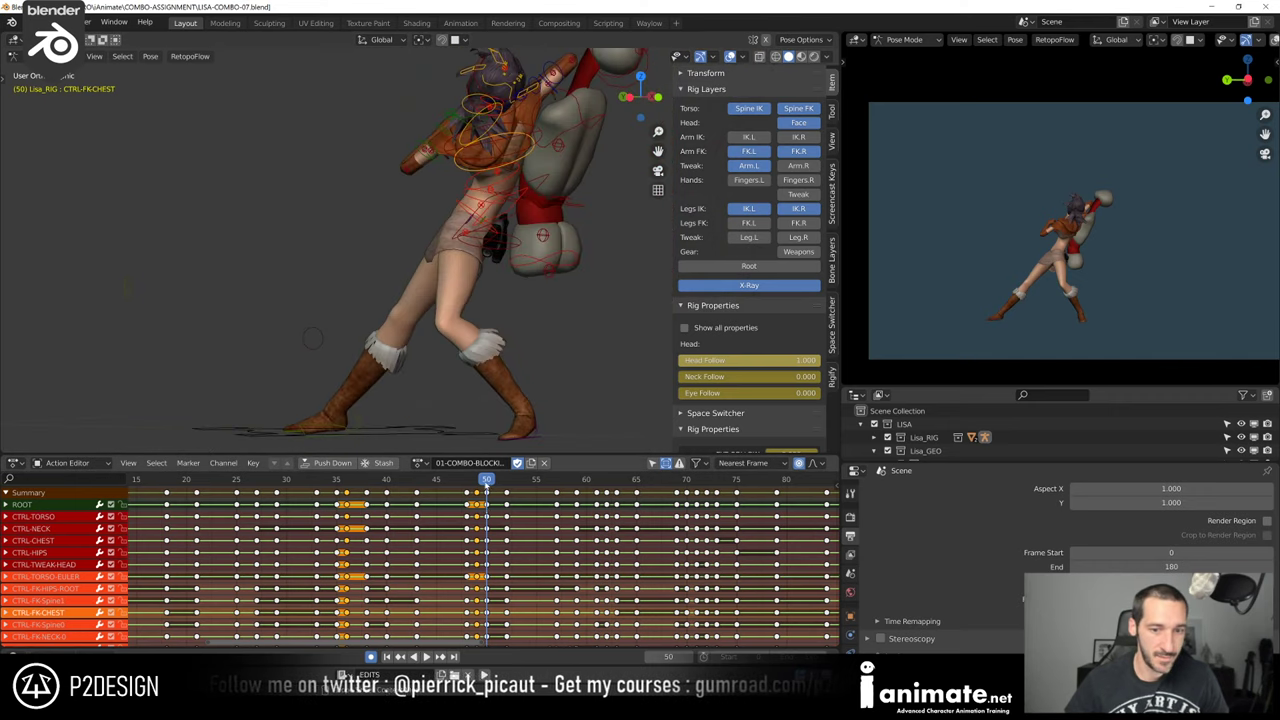
# Replay the hit several times from about frame 48 to check the torso motion through frame 56
pyautogui.press('space')
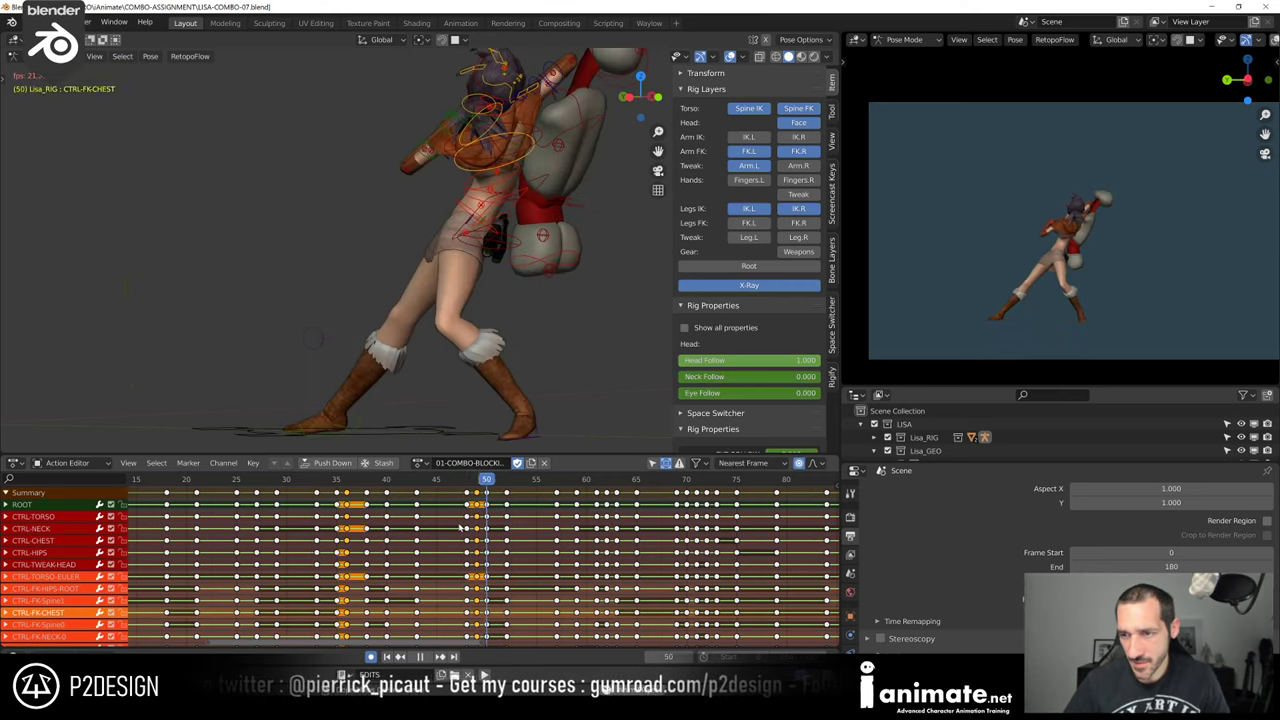
pyautogui.press('space')
pyautogui.click(462, 484)
pyautogui.press('space')
pyautogui.press('space')
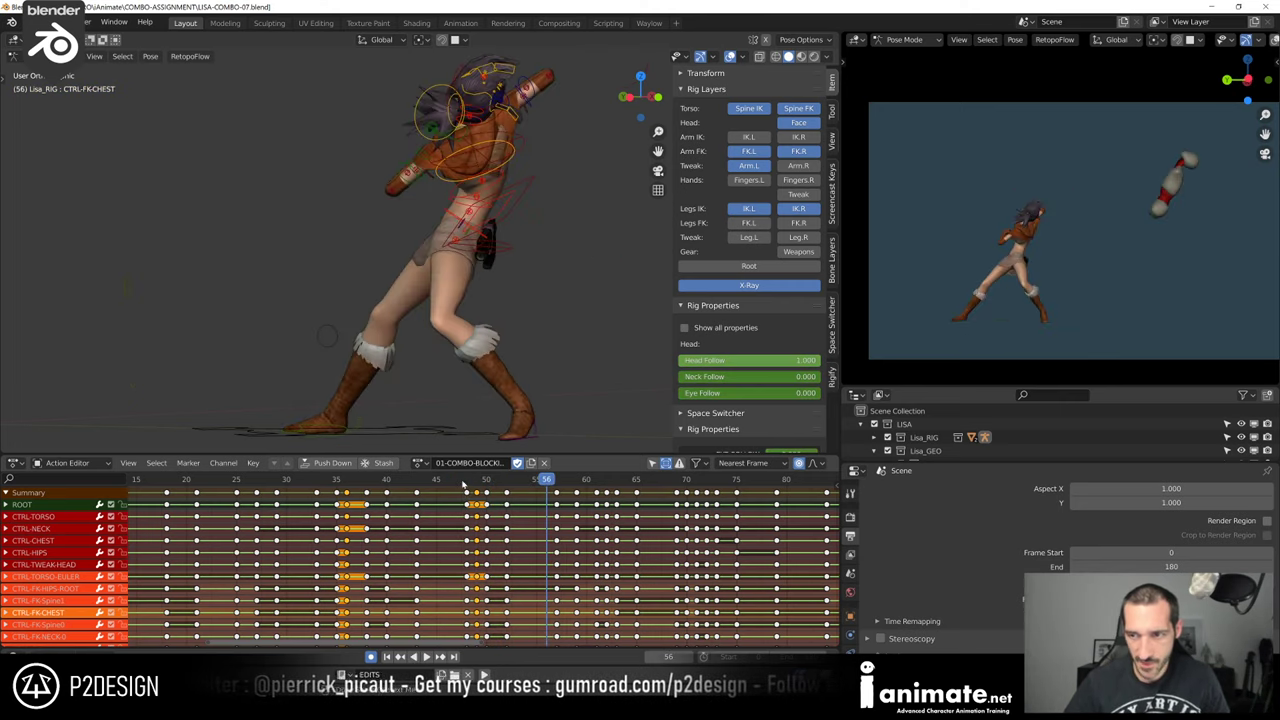
pyautogui.click(465, 484)
pyautogui.press('space')
pyautogui.press('space')
pyautogui.press('space')
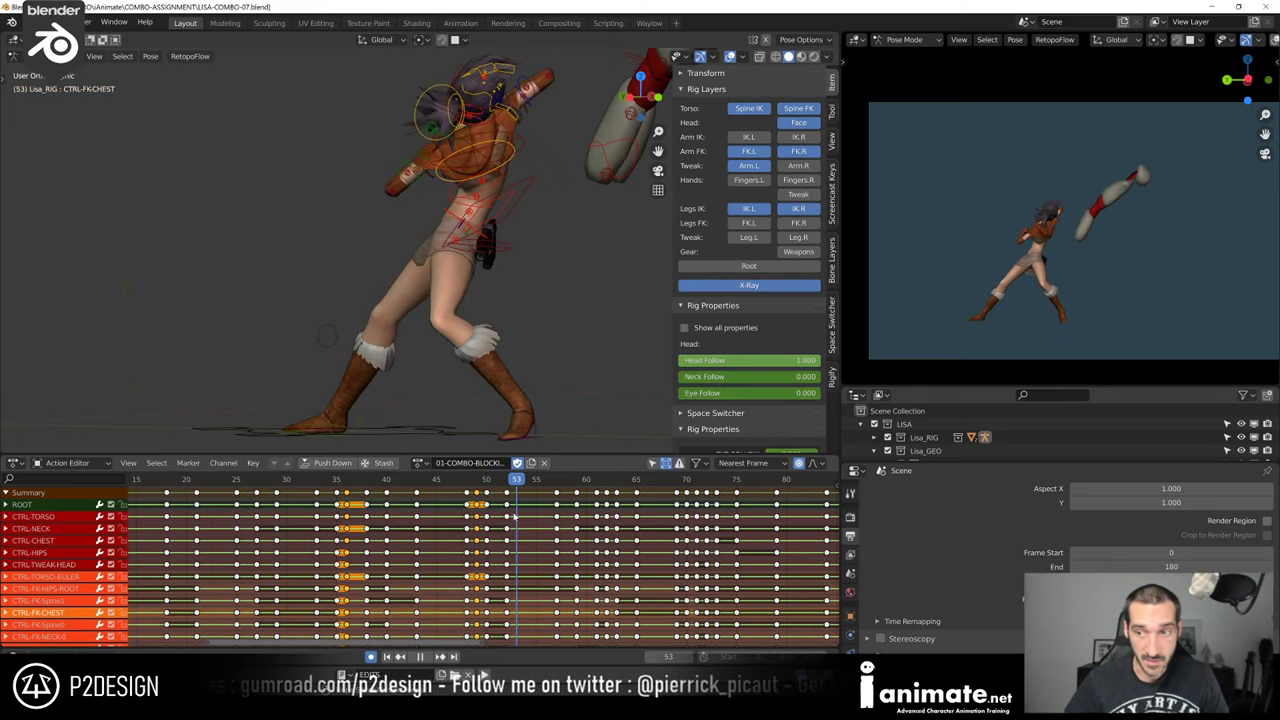
# Scrub forward to frame 63 and examine the jump pose in the left orthographic view
pyautogui.moveTo(487, 517); pyautogui.dragTo(603, 537)
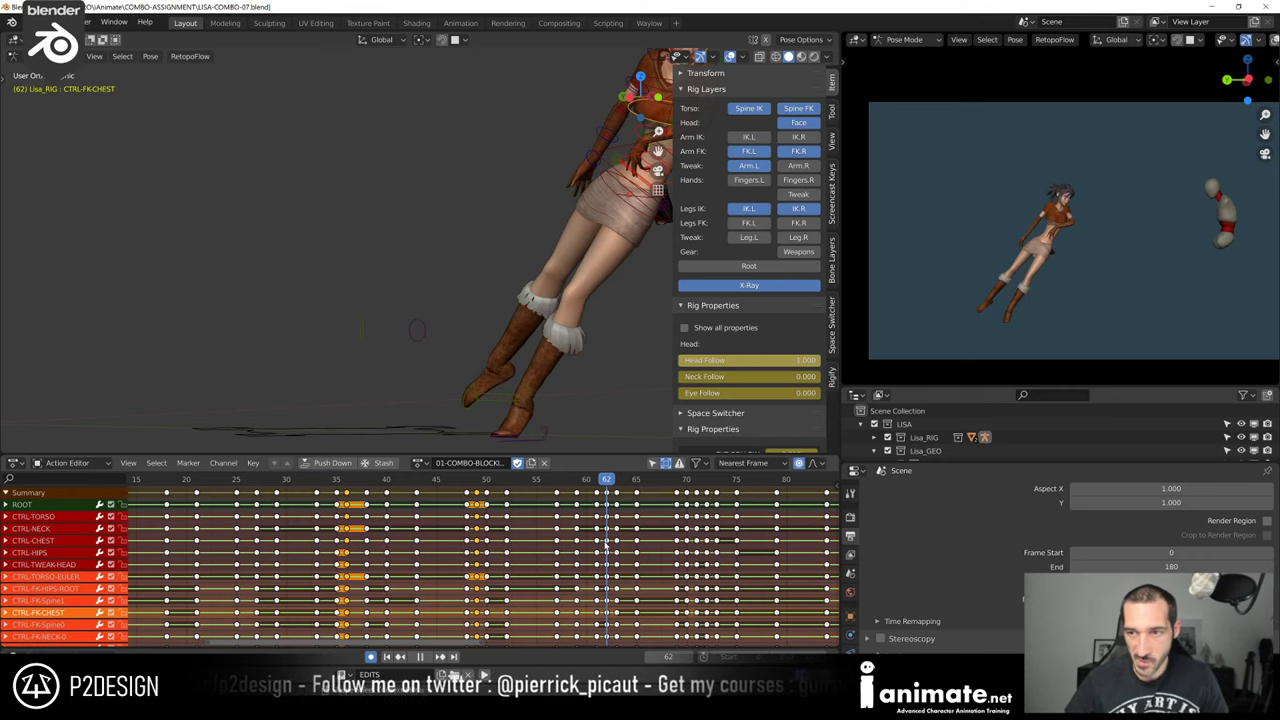
pyautogui.moveTo(606, 548); pyautogui.dragTo(614, 544)
pyautogui.scroll(-3, 583, 234)
pyautogui.moveTo(571, 229); pyautogui.dragTo(508, 266, button='middle')
pyautogui.press('KP_3')
pyautogui.press('ctrl+KP_3')
pyautogui.scroll(1, 523, 349)
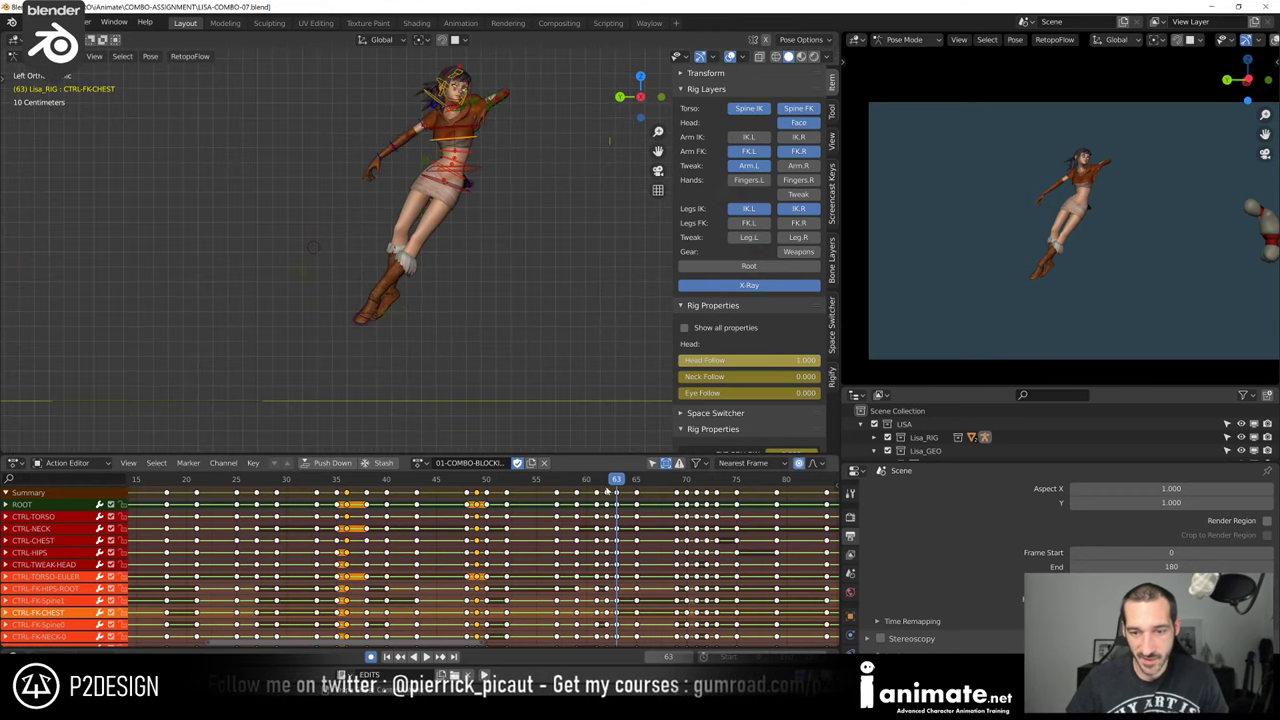
# Scrub to frame 71, then review the combo playback from the side with the character and camera framing in view
pyautogui.moveTo(610, 488); pyautogui.dragTo(696, 506)
pyautogui.scroll(-3, 610, 378)
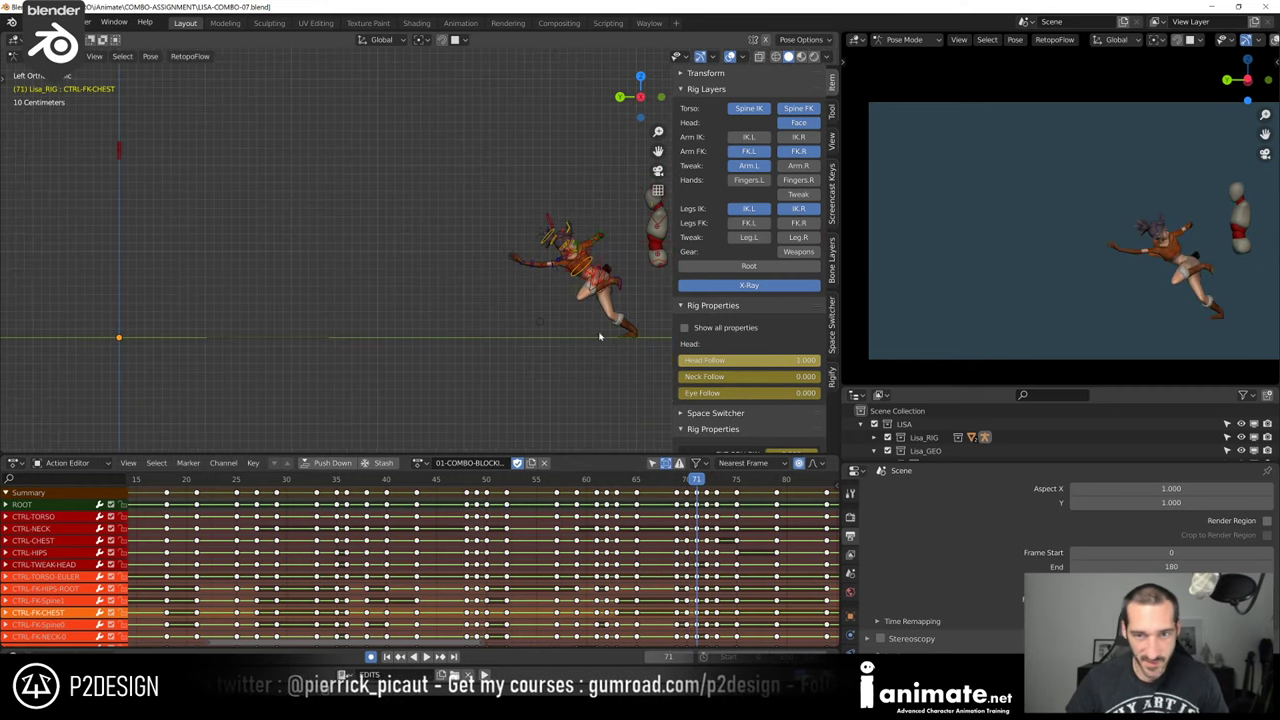
pyautogui.keyDown('shift'); pyautogui.moveTo(602, 337); pyautogui.dragTo(497, 340, button='middle'); pyautogui.keyUp('shift')
pyautogui.press('space')
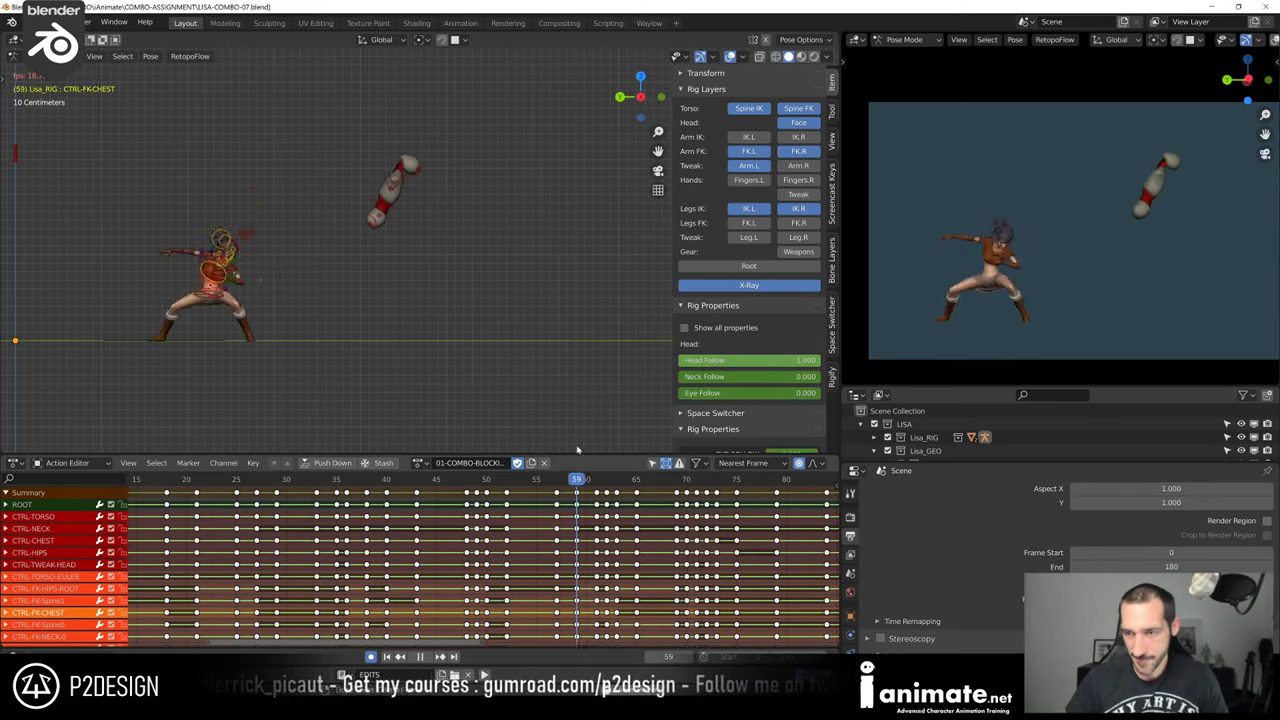
pyautogui.click(310, 484)
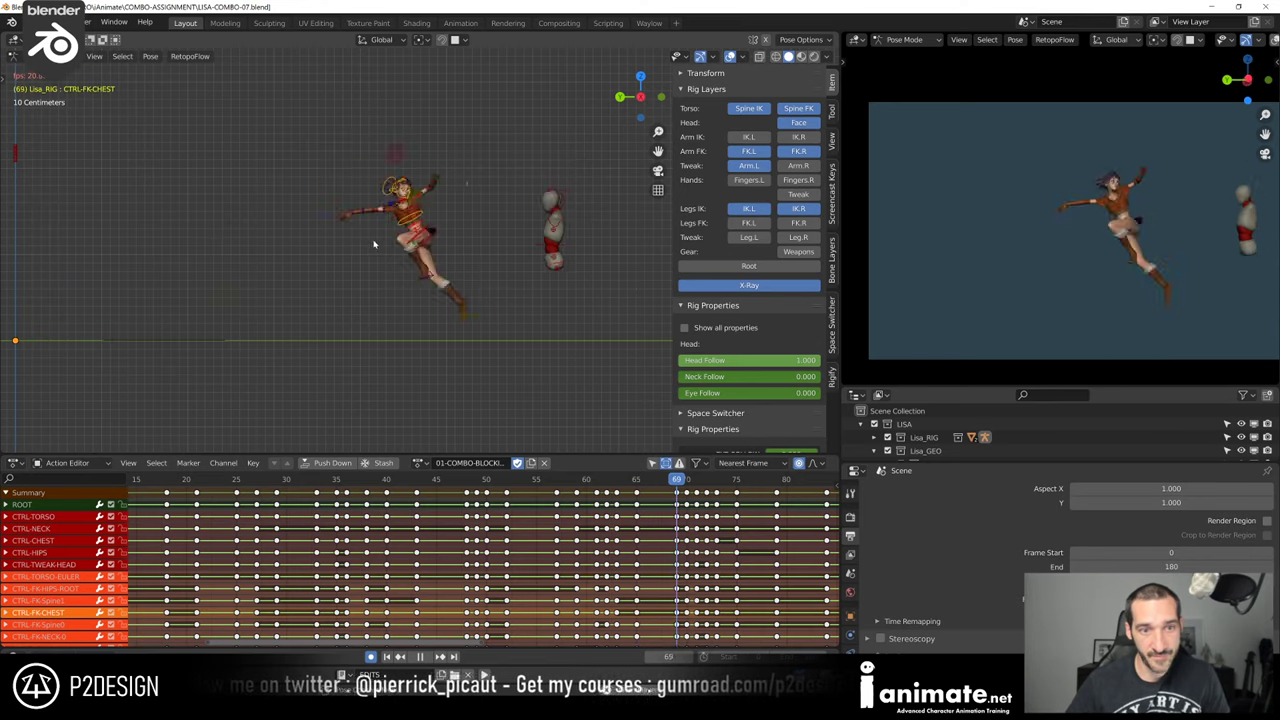
pyautogui.scroll(-1, 970, 168)
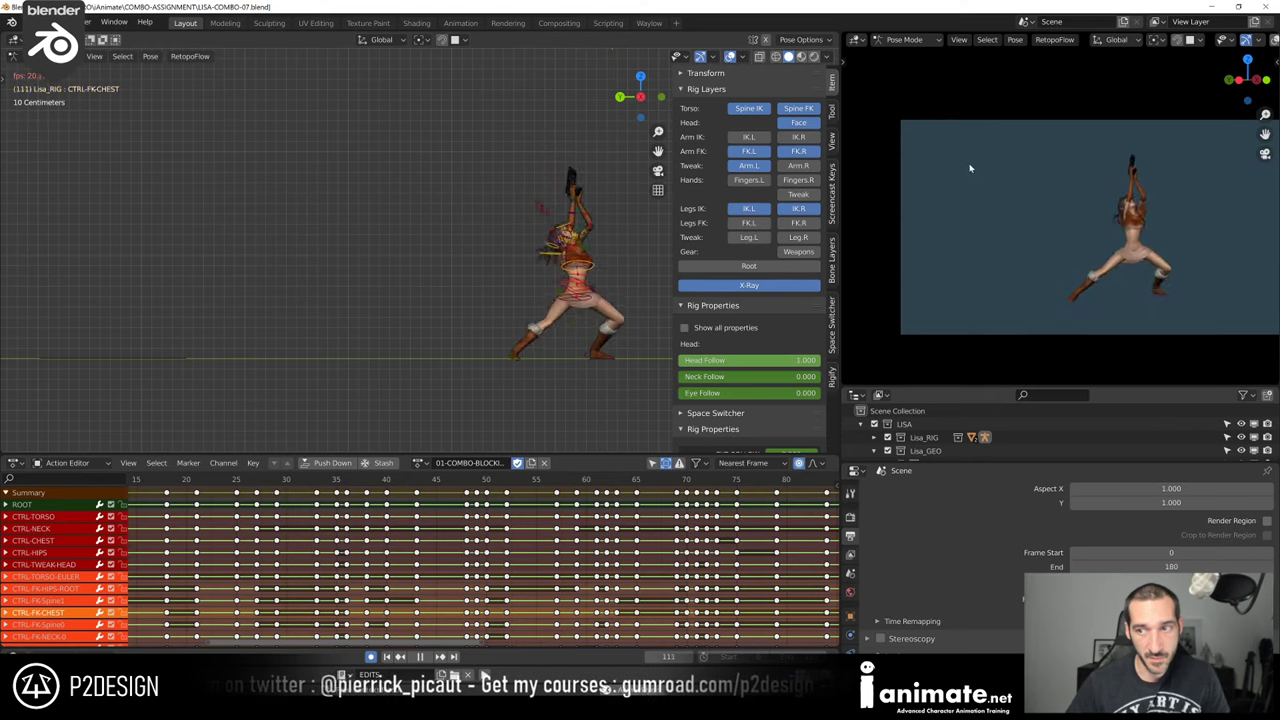
pyautogui.keyDown('shift'); pyautogui.moveTo(1015, 198); pyautogui.dragTo(1004, 195, button='middle'); pyautogui.keyUp('shift')
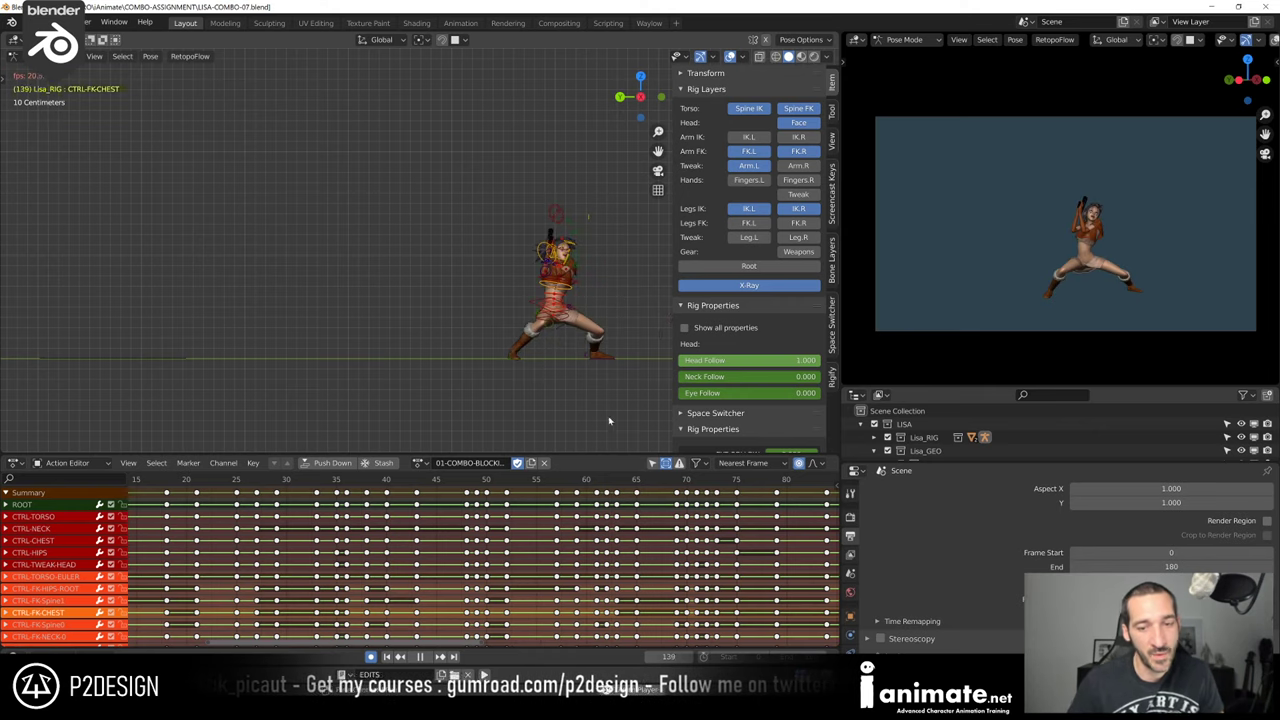
# Scrub the combo to frame 47 with only the selected control's channels shown, and restore all channels
pyautogui.click(651, 464)
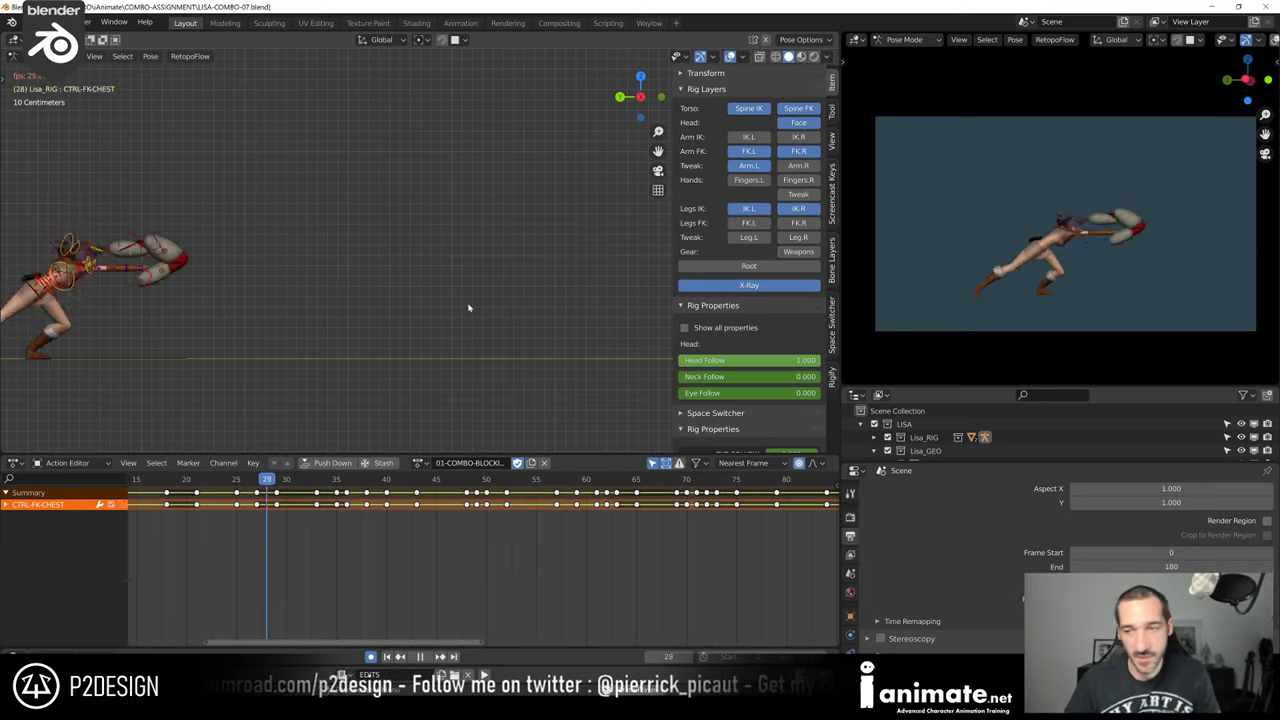
pyautogui.press('space')
pyautogui.scroll(-11, 366, 546)
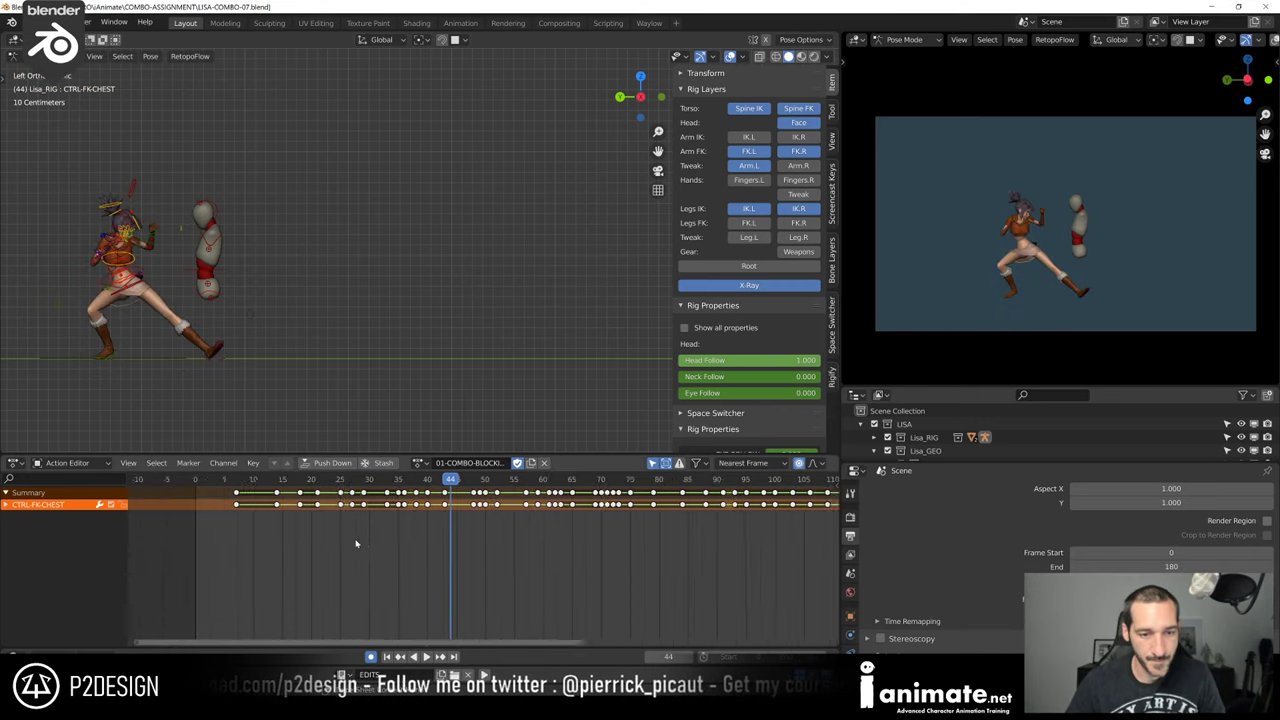
pyautogui.moveTo(379, 483); pyautogui.dragTo(474, 513)
pyautogui.click(652, 464)
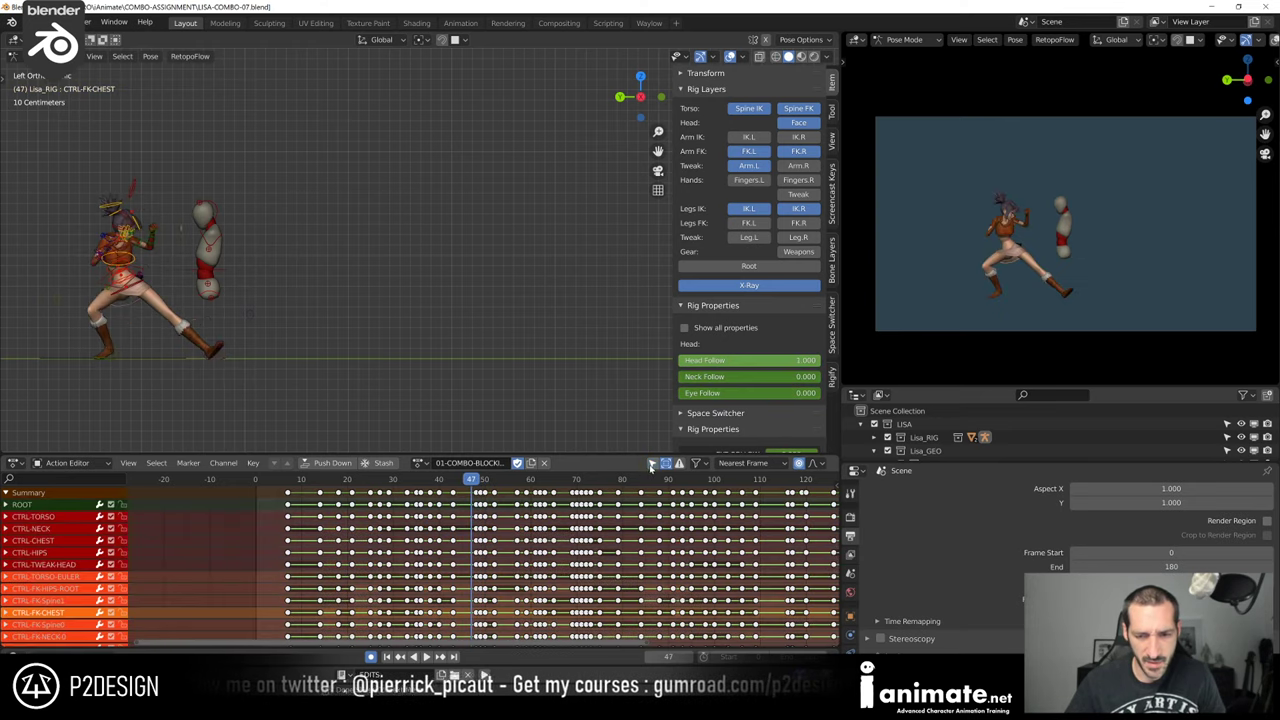
# Examine the progression from the frame 50 hit to the crouch at frame 61 and the jump at frame 63
pyautogui.press('space')
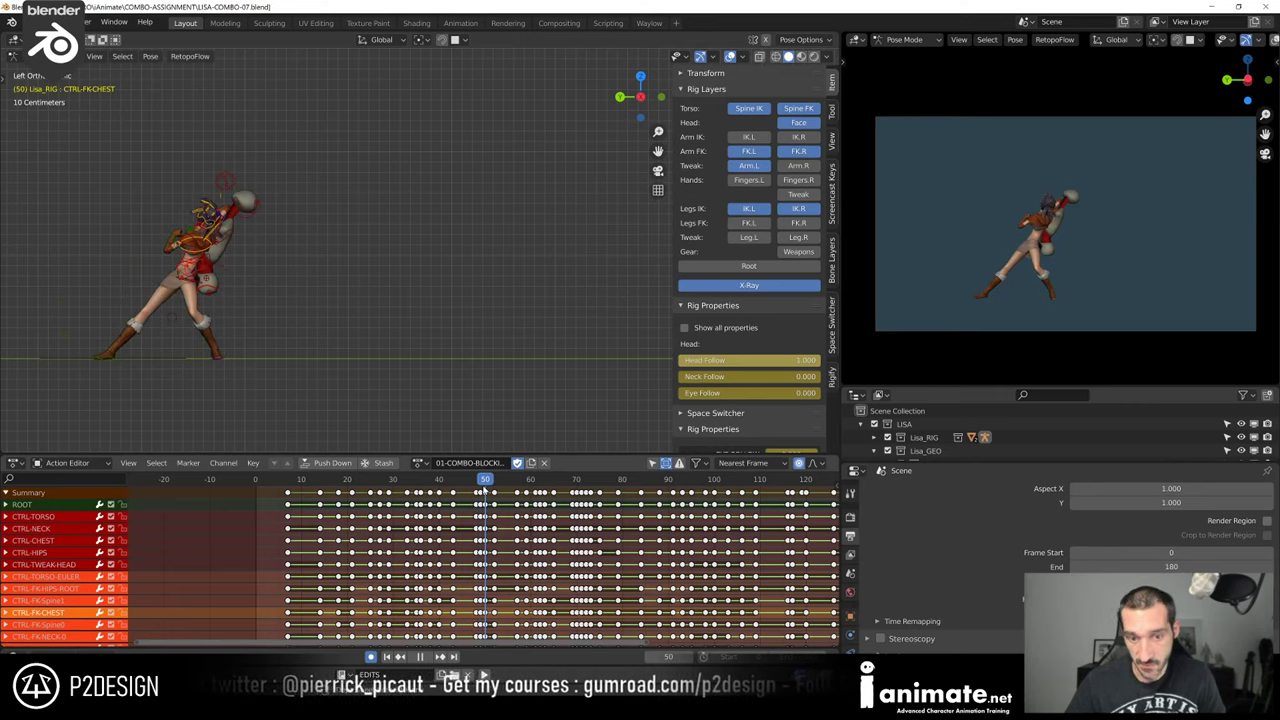
pyautogui.moveTo(484, 488); pyautogui.dragTo(537, 518)
pyautogui.scroll(3, 540, 510)
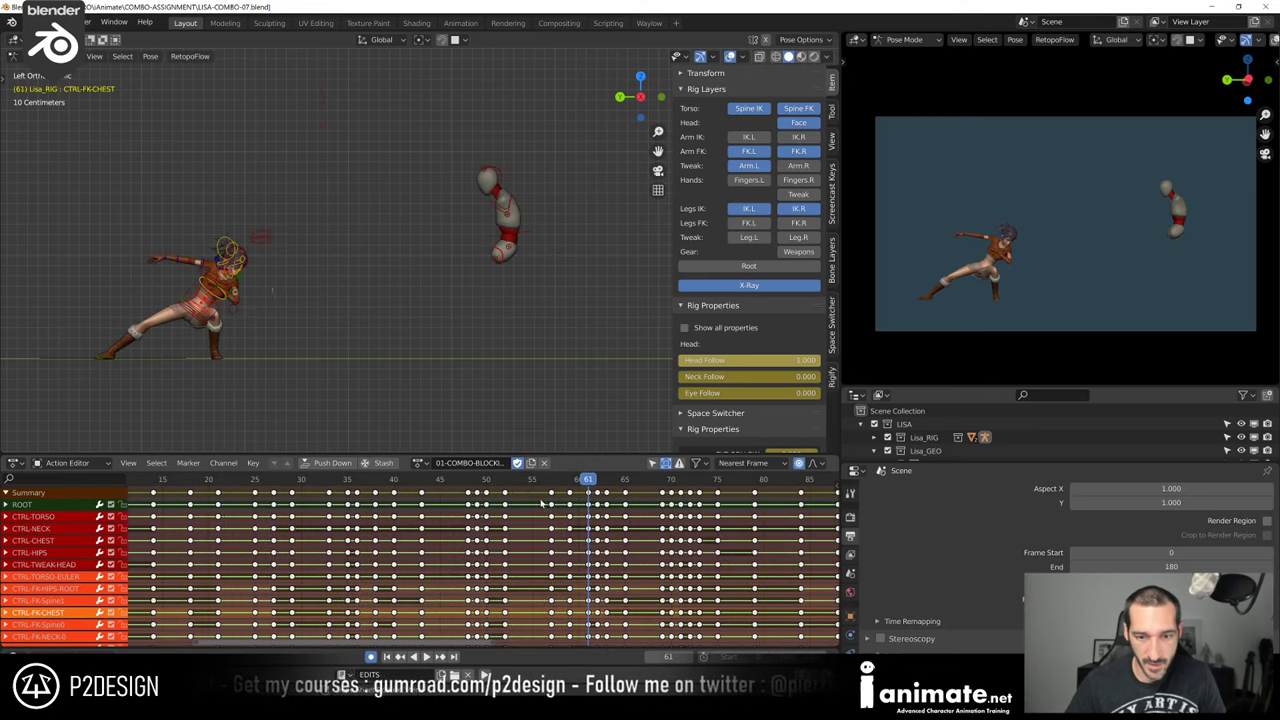
pyautogui.press('space')
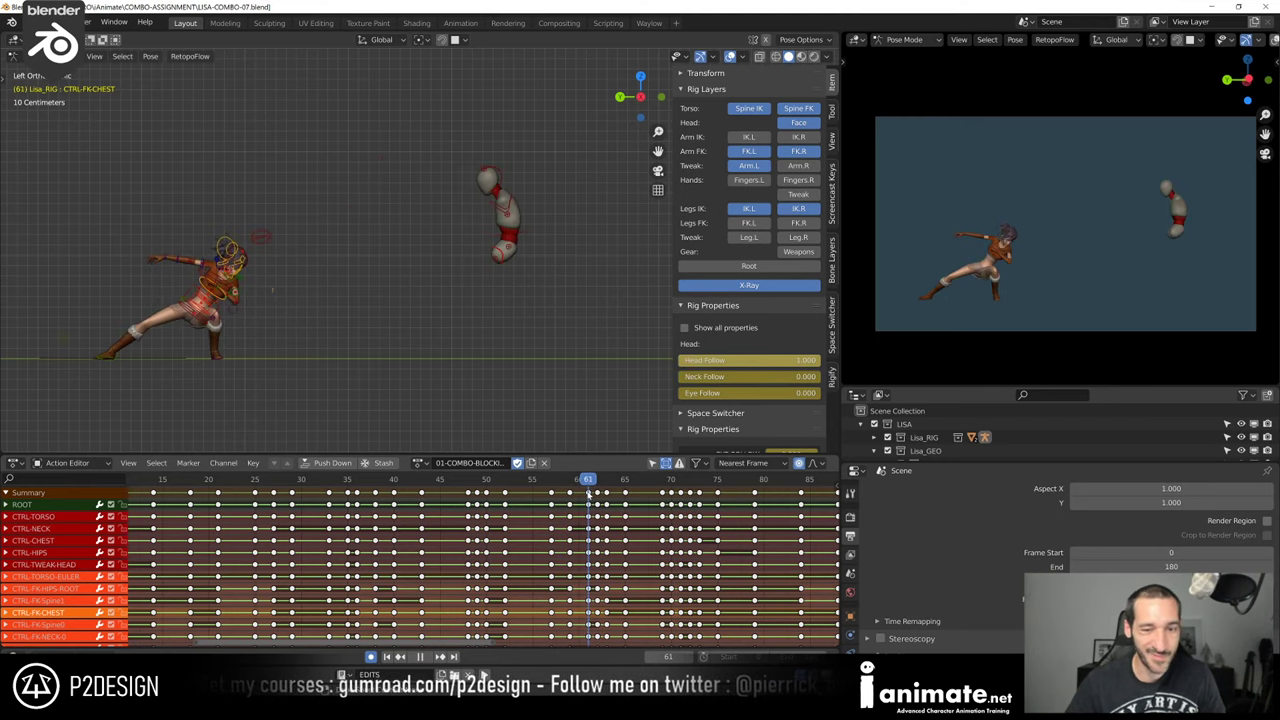
pyautogui.moveTo(591, 494)
pyautogui.mouseDown()
pyautogui.moveTo(605, 512)
pyautogui.moveTo(590, 513)
pyautogui.moveTo(626, 517)
pyautogui.moveTo(571, 518)
pyautogui.moveTo(627, 524)
pyautogui.moveTo(675, 480)
pyautogui.moveTo(633, 482)
pyautogui.moveTo(607, 504)
pyautogui.mouseUp()
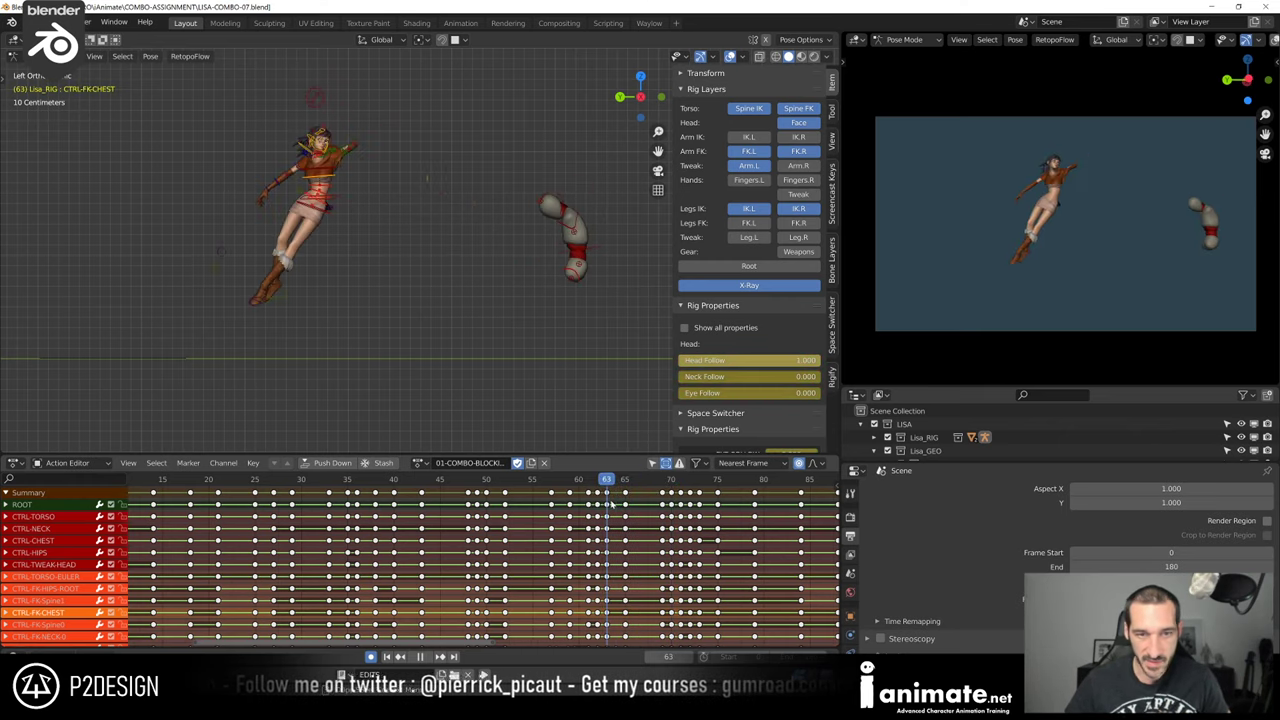
# Show only the selected control's channels in the Action Editor and replay the combo from frame 30
pyautogui.click(653, 464)
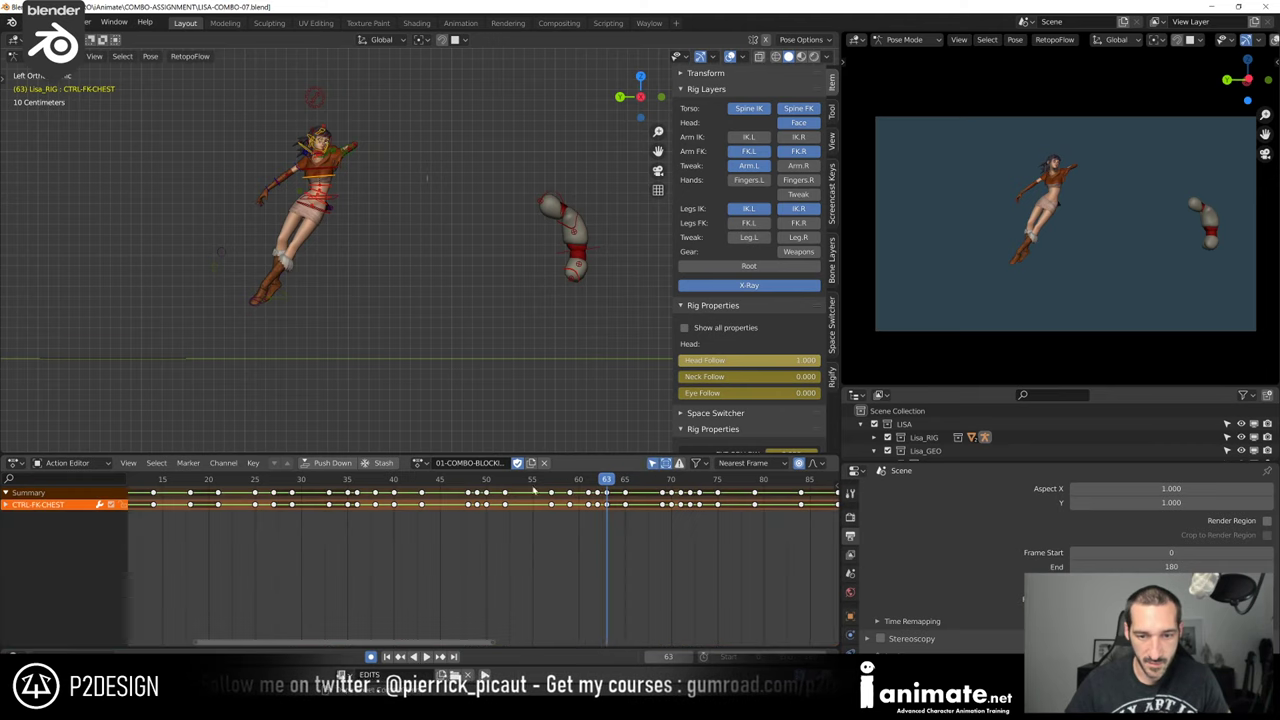
pyautogui.scroll(-4, 534, 490)
pyautogui.click(388, 482)
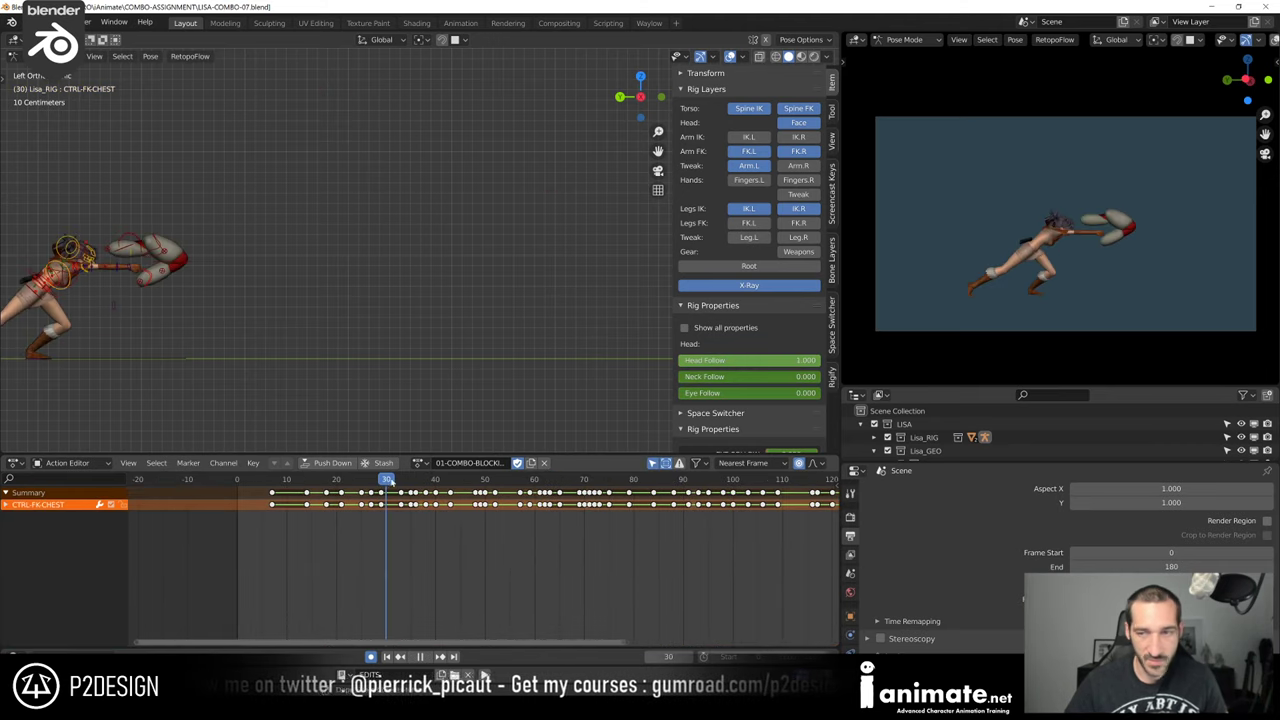
pyautogui.press('space')
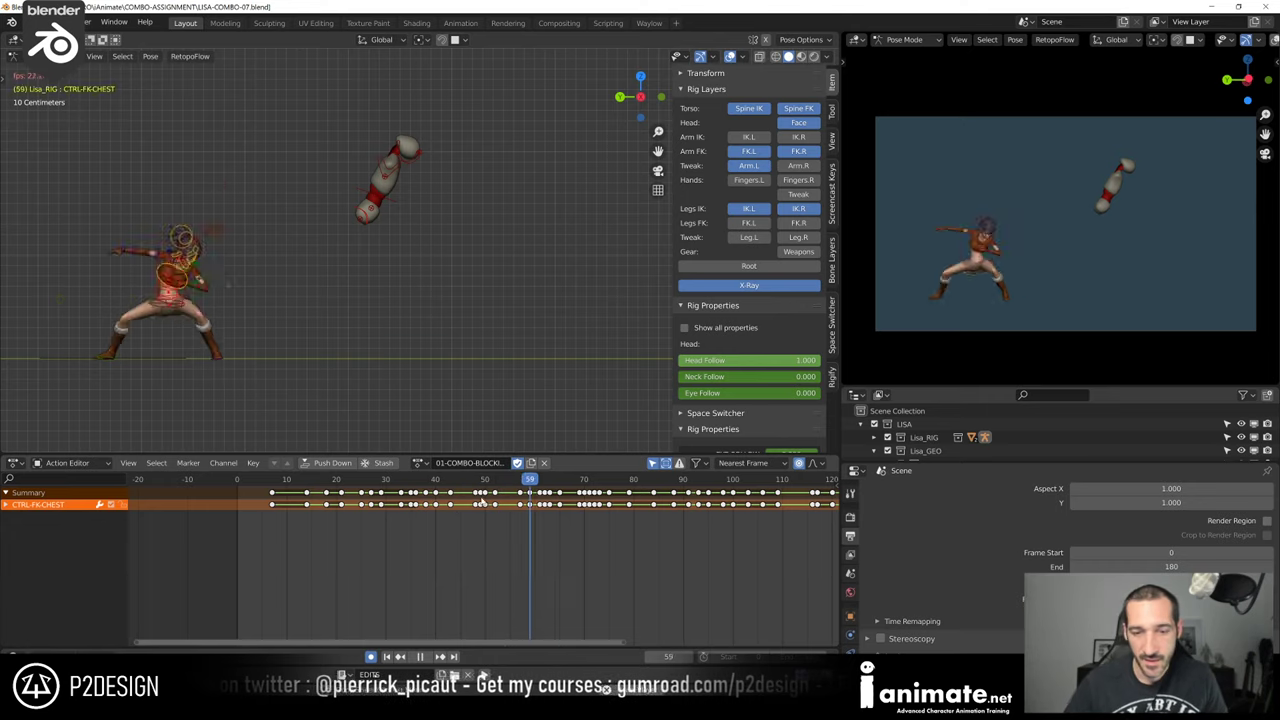
pyautogui.press('space')
pyautogui.press('space')
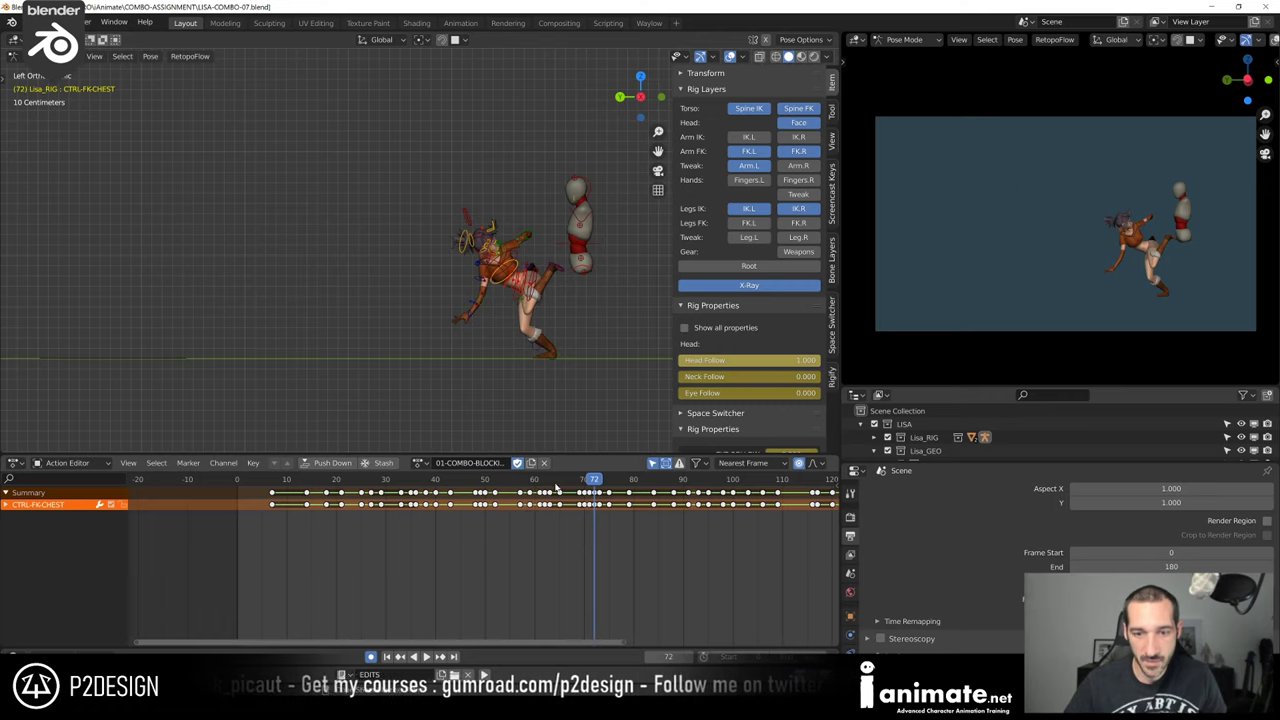
# Scrub and replay the jump's anticipation around frames 55 to 61 to check its timing
pyautogui.moveTo(556, 487)
pyautogui.mouseDown()
pyautogui.moveTo(520, 495)
pyautogui.moveTo(551, 505)
pyautogui.moveTo(540, 505)
pyautogui.mouseUp()
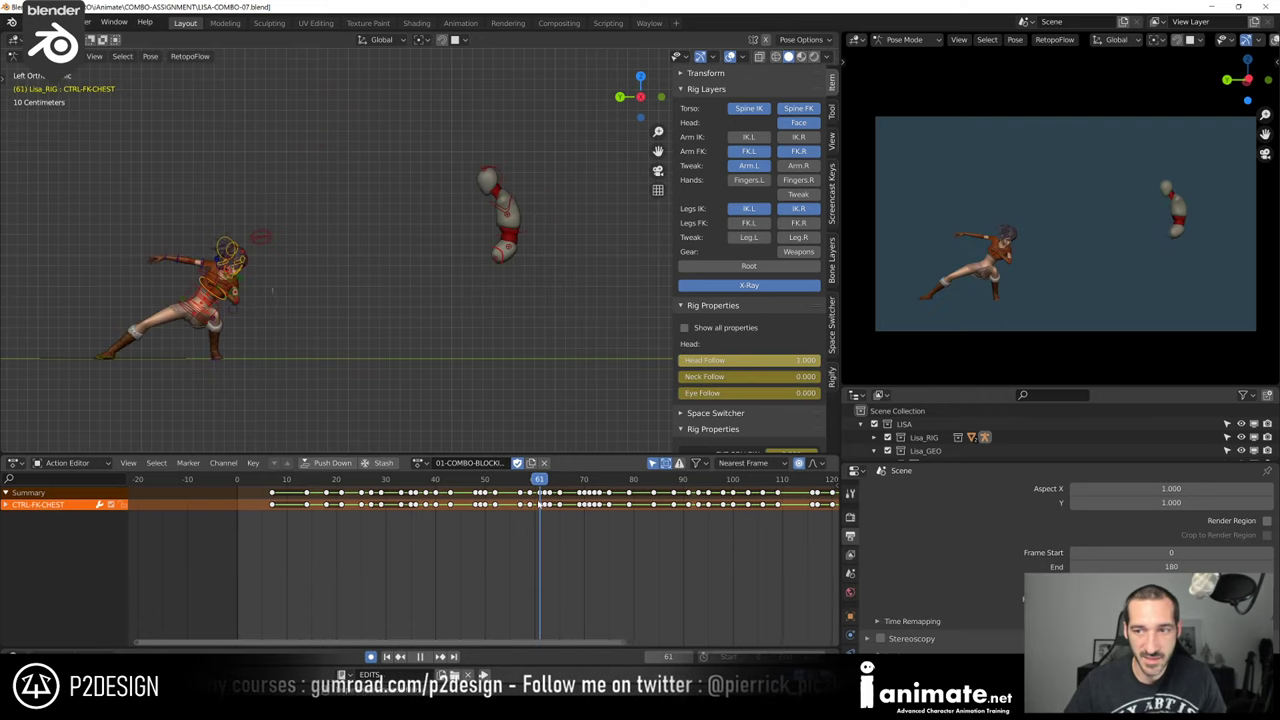
pyautogui.press('space')
pyautogui.click(537, 487)
pyautogui.press('space')
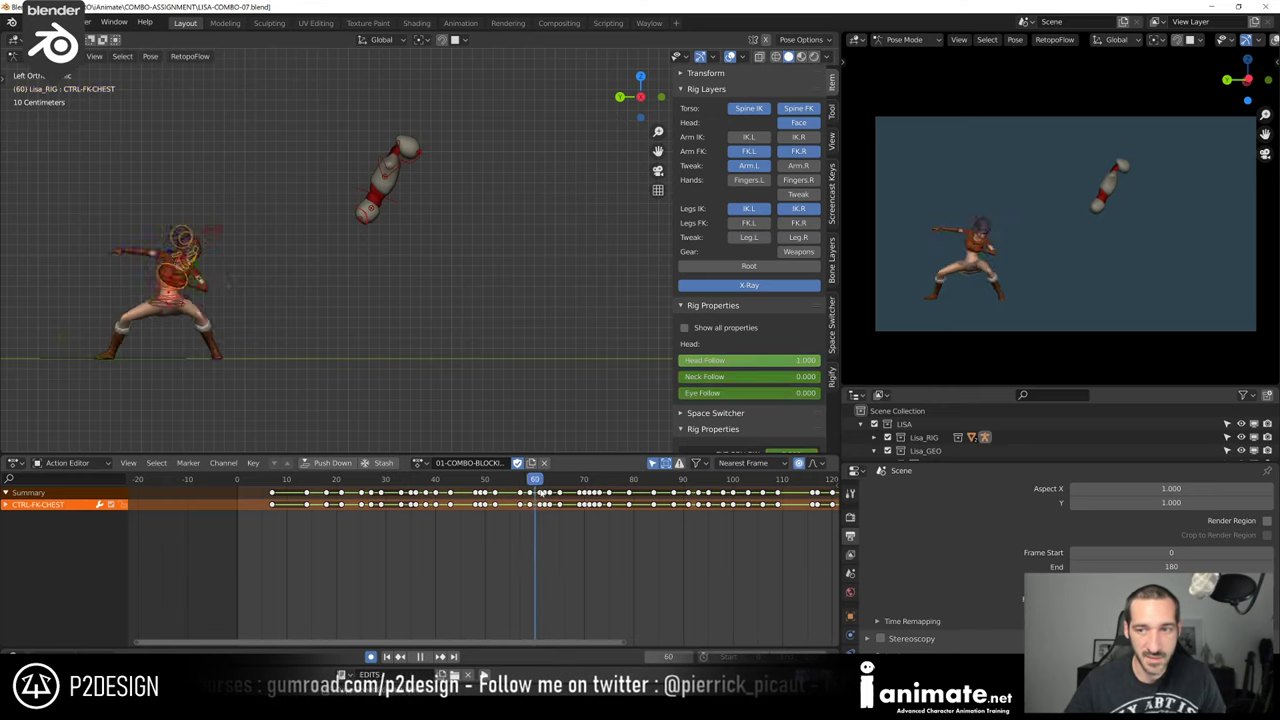
pyautogui.press('space')
pyautogui.moveTo(560, 490); pyautogui.dragTo(510, 505)
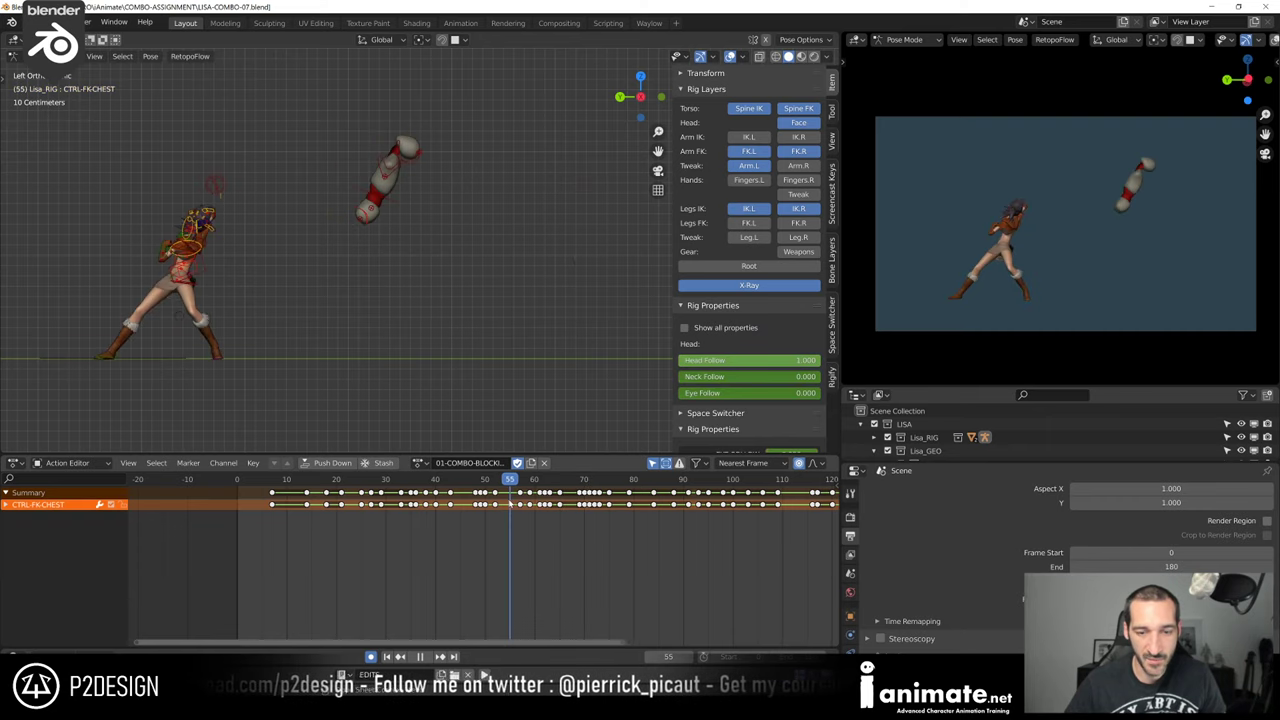
pyautogui.press('space')
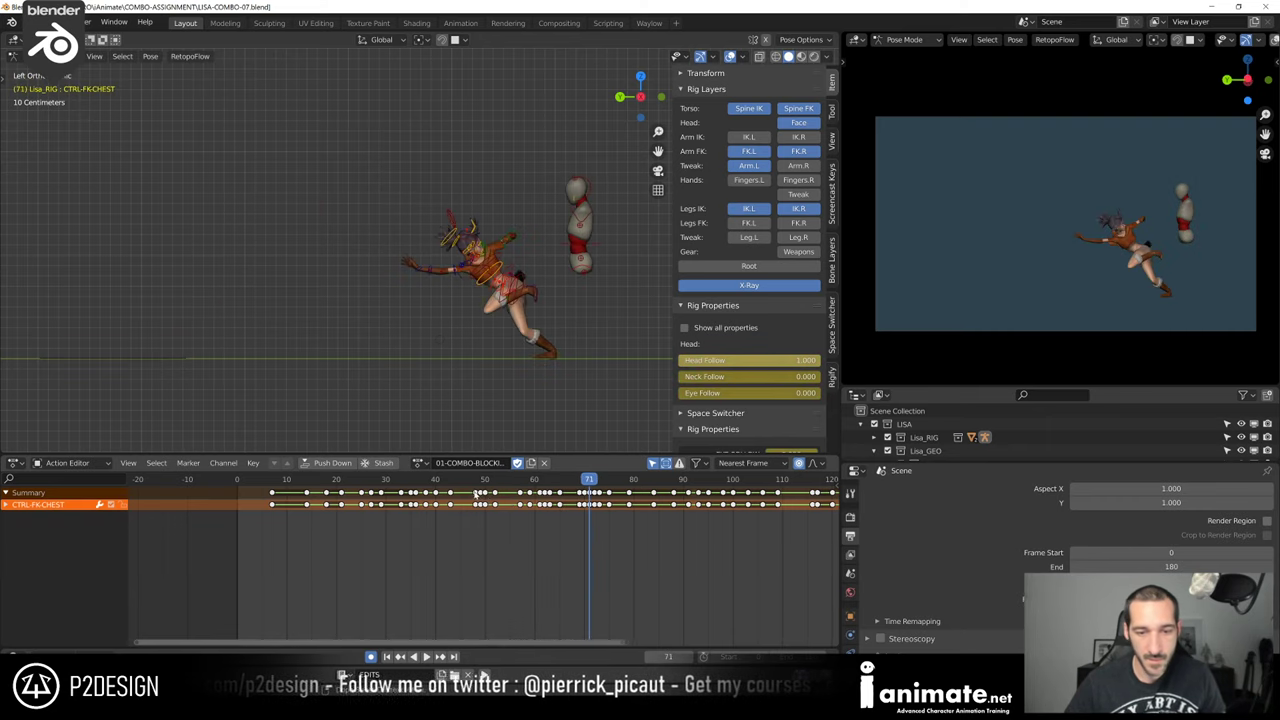
# Play from about frame 49 and examine the high kick at frame 73
pyautogui.click(480, 484)
pyautogui.press('space')
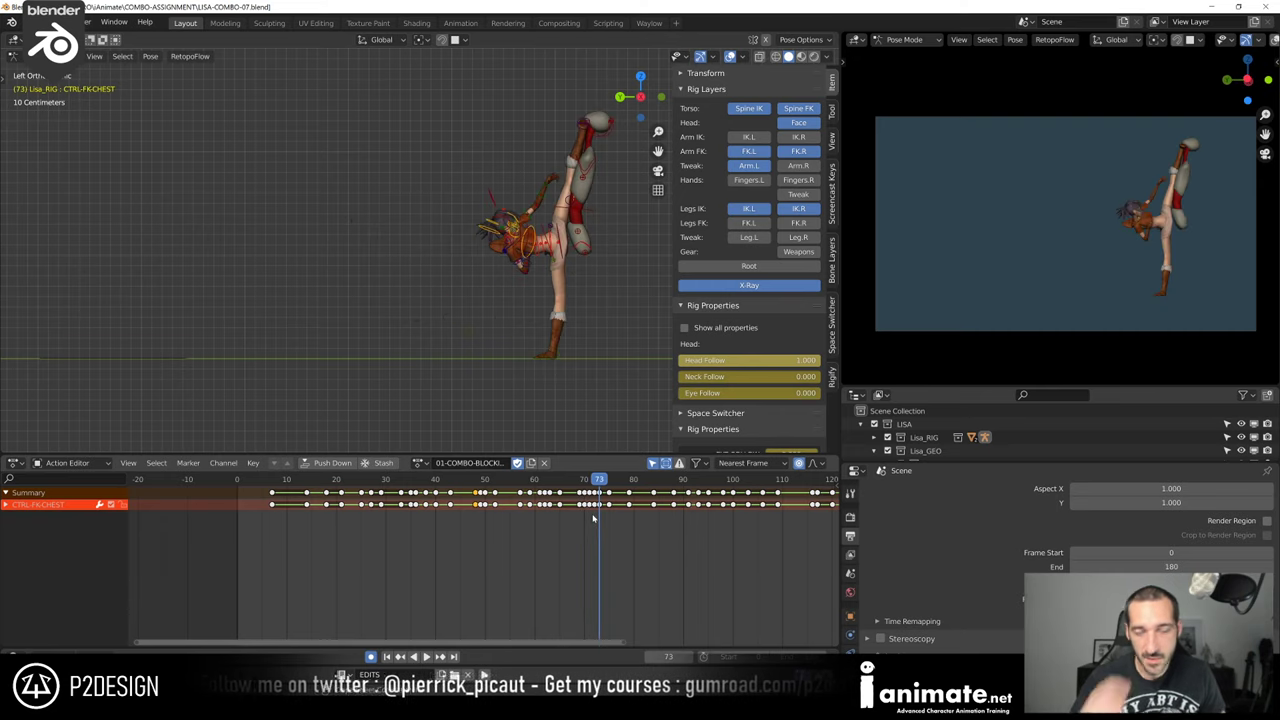
pyautogui.scroll(2, 590, 535)
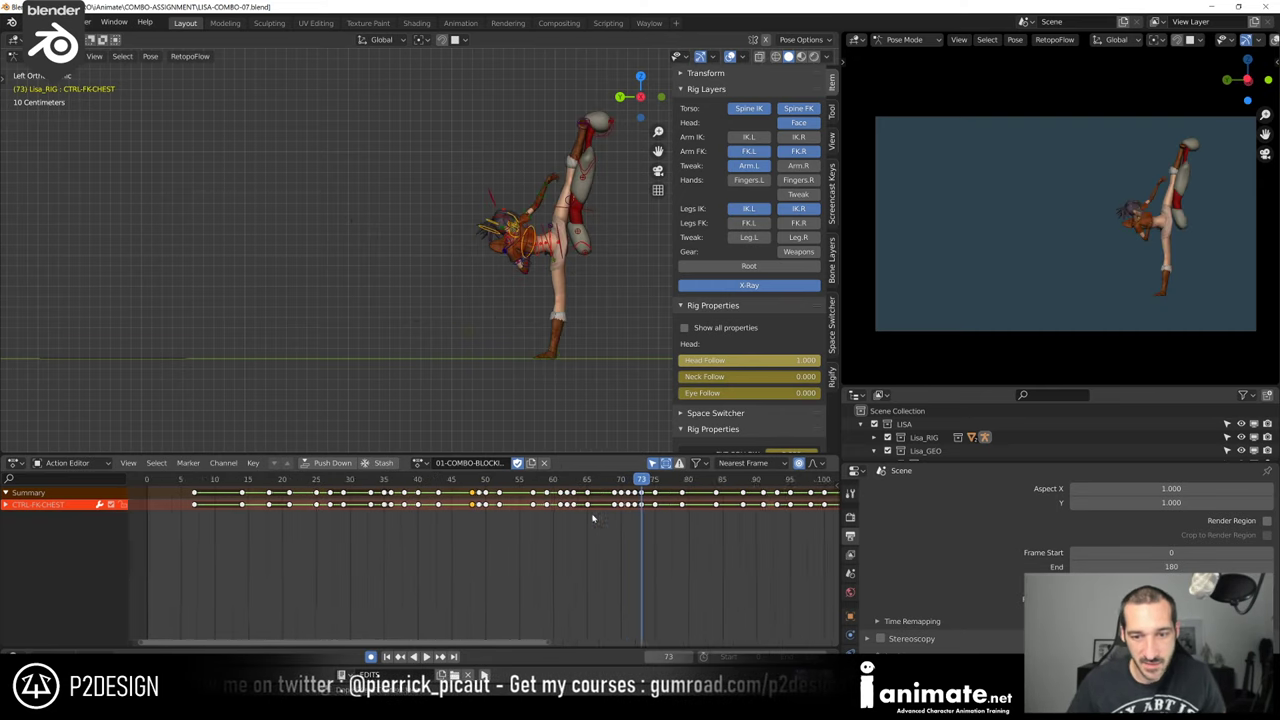
pyautogui.moveTo(588, 552); pyautogui.dragTo(524, 574, button='middle')
pyautogui.scroll(2, 539, 581)
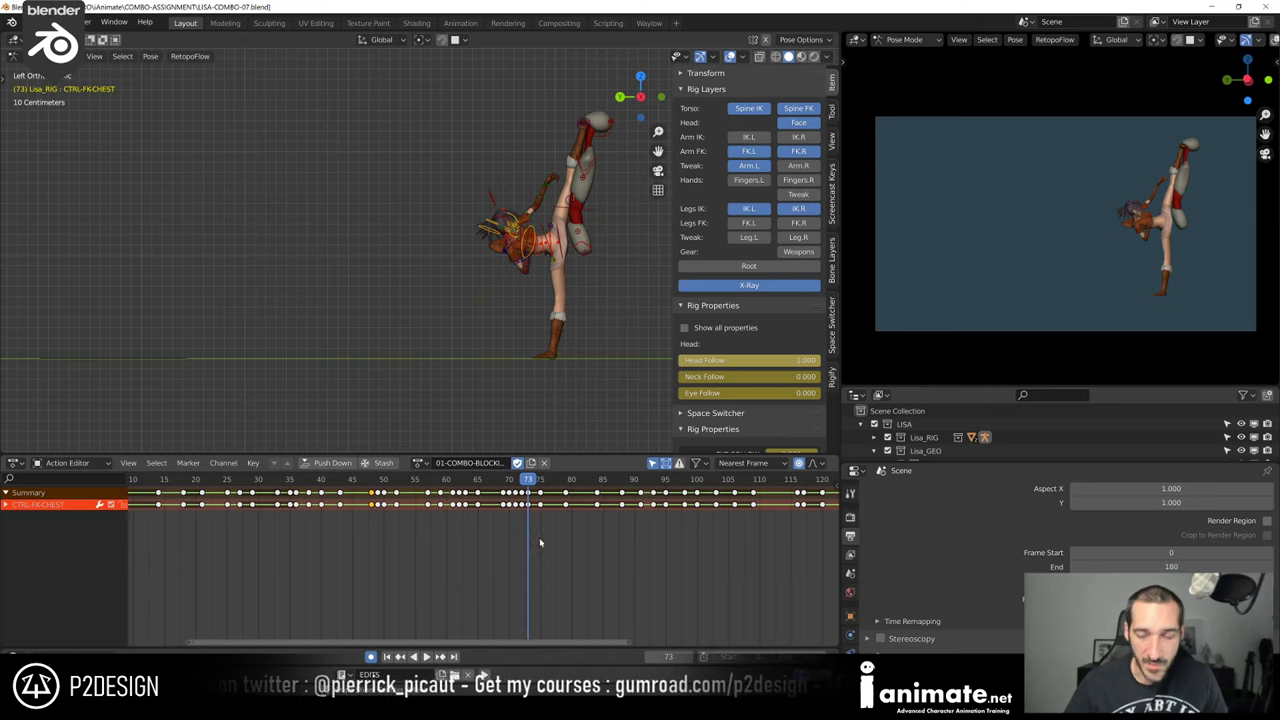
pyautogui.moveTo(520, 480)
pyautogui.mouseDown()
pyautogui.moveTo(509, 488)
pyautogui.moveTo(528, 494)
pyautogui.mouseUp()
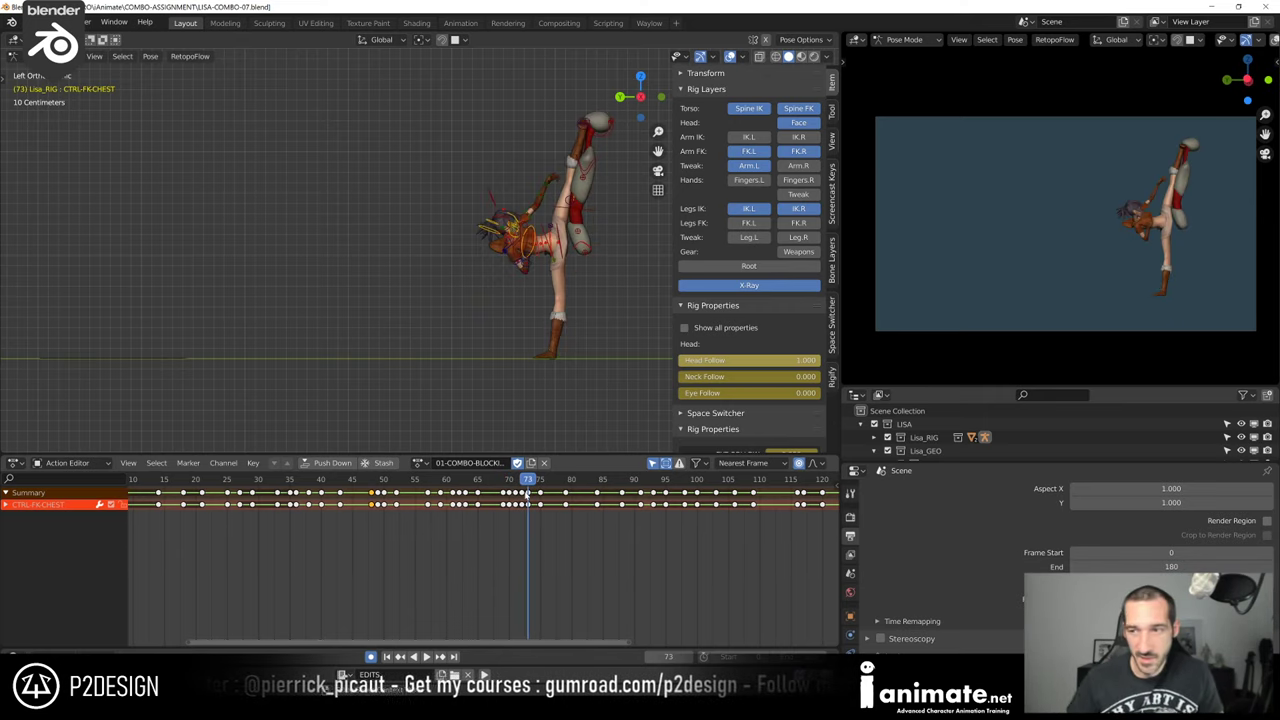
# Scrub back from the kick to about frame 30 and replay the motion through the frame 50 hit
pyautogui.moveTo(516, 484); pyautogui.dragTo(259, 527)
pyautogui.press('space')
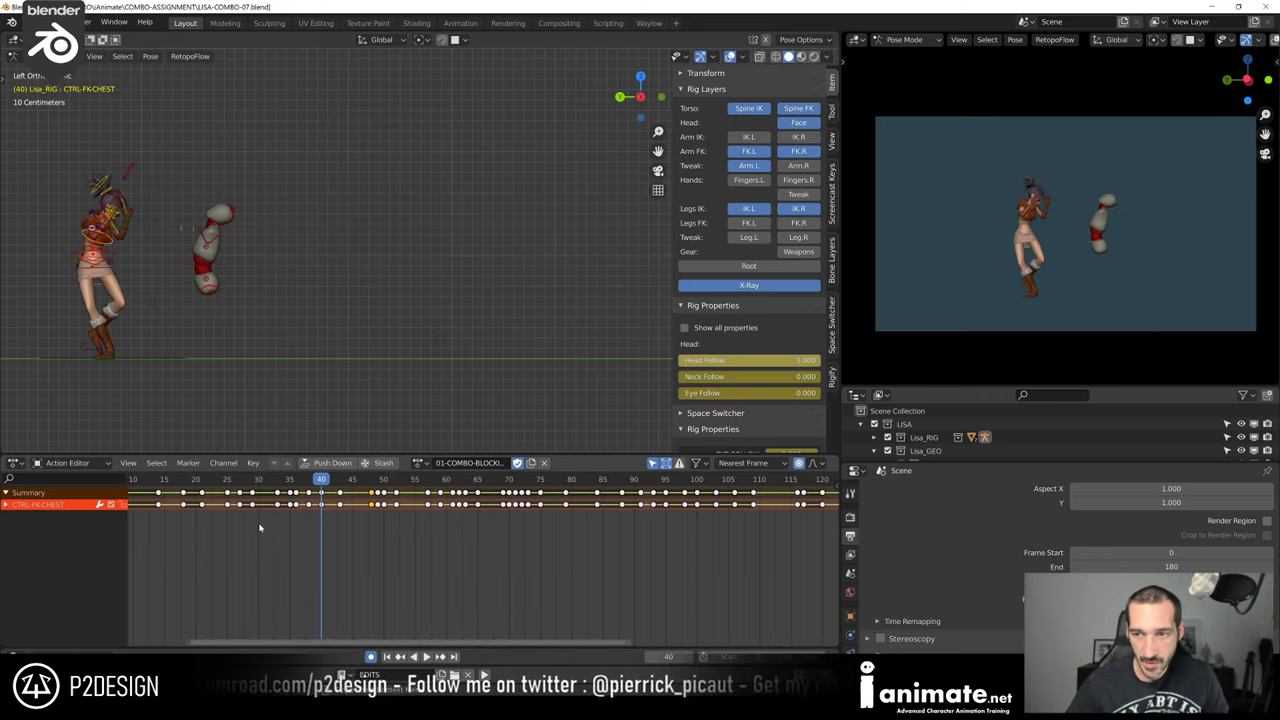
pyautogui.press('space')
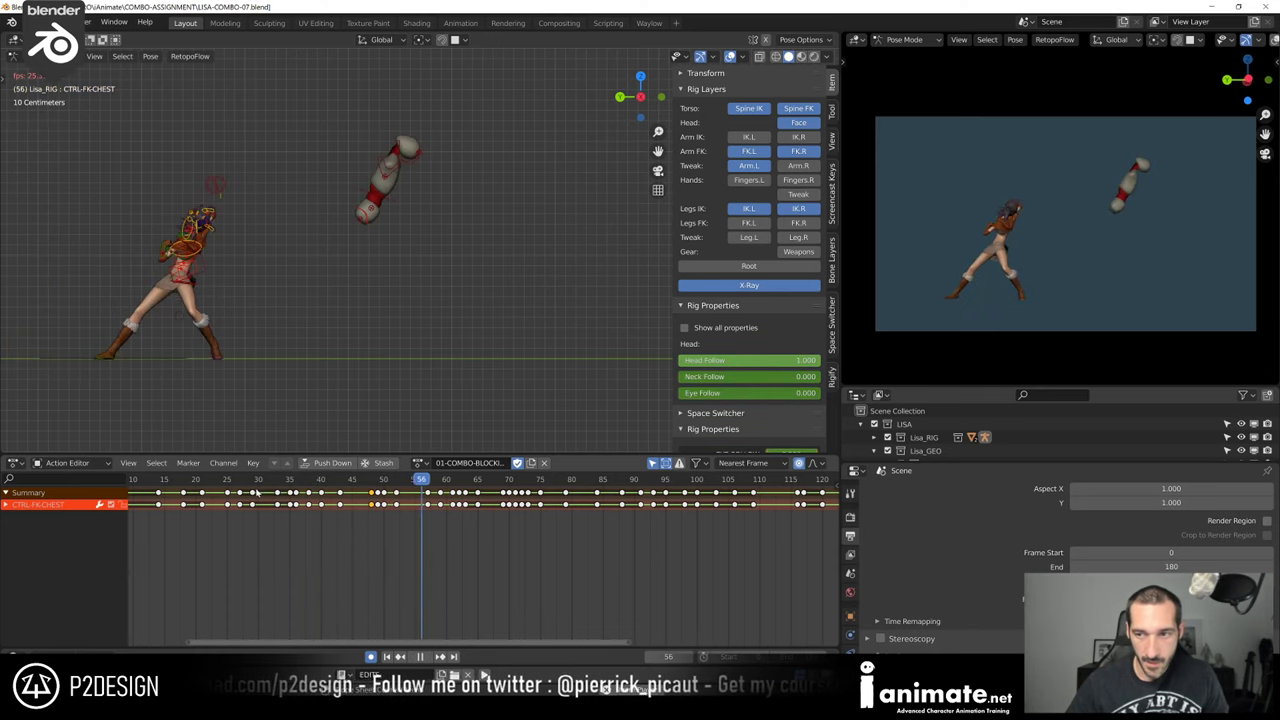
pyautogui.press('space')
# Replay the combo's opening from frame 7 and again from frame 15 to compare the rhythm of the hits
pyautogui.scroll(-3, 260, 498)
pyautogui.click(270, 486)
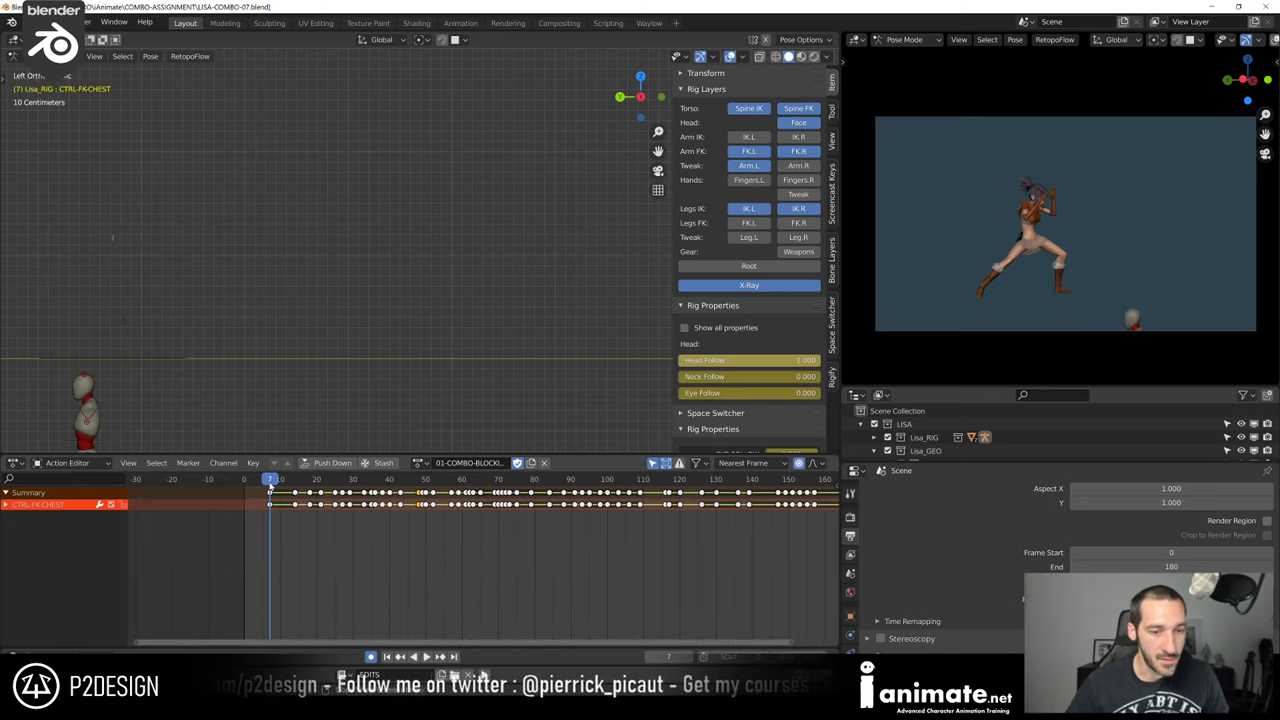
pyautogui.press('space')
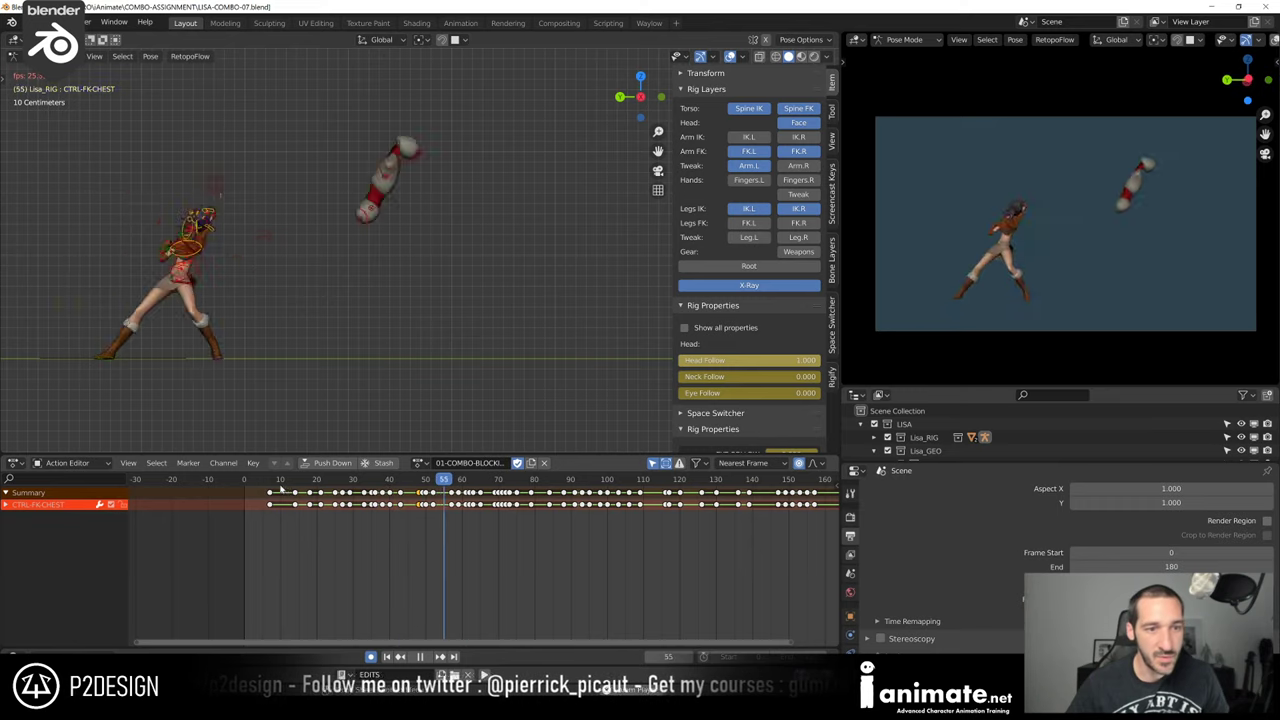
pyautogui.press('space')
pyautogui.click(298, 486)
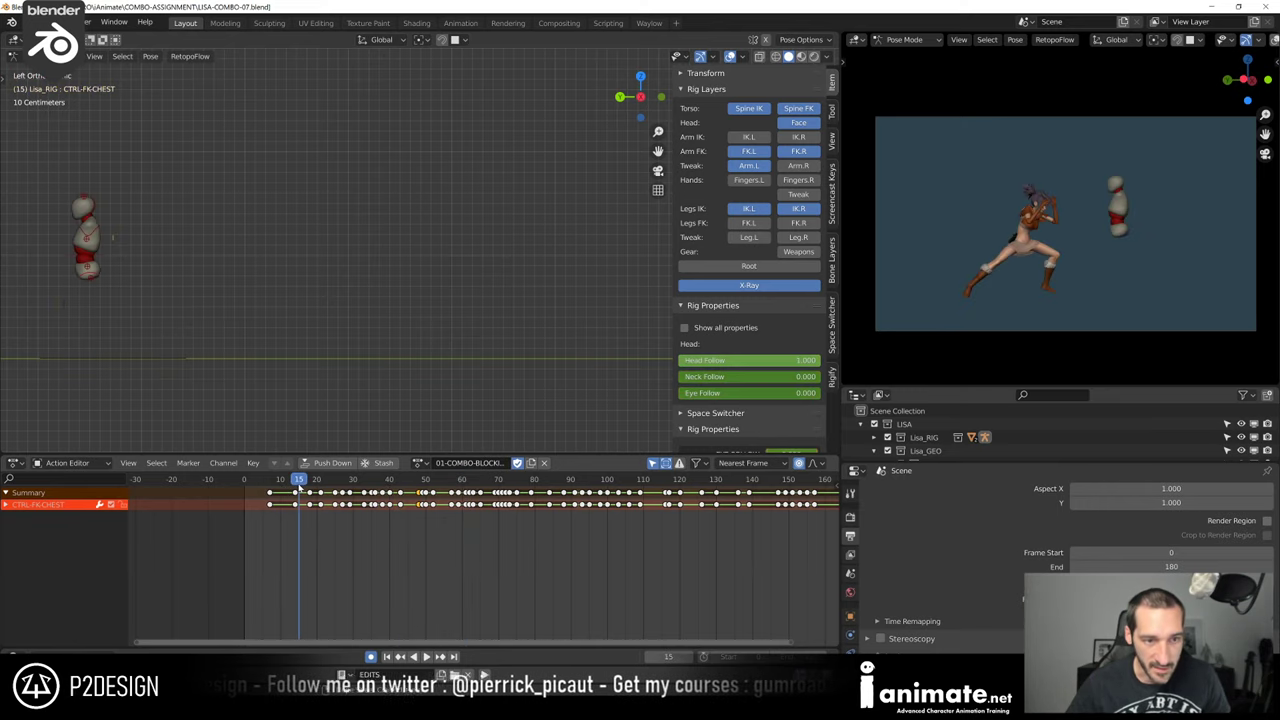
pyautogui.press('space')
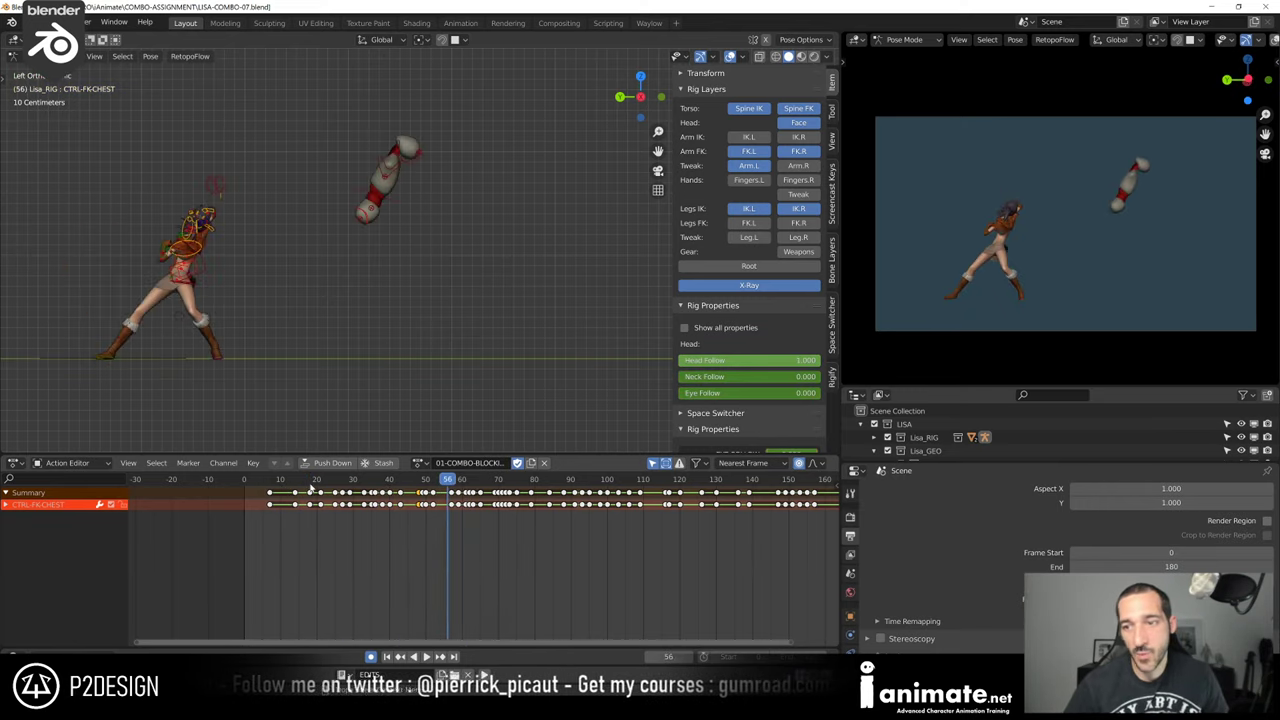
# Scrub repeatedly from the frame 50 hit through the jump, up to frame 71, to check the motion's timing
pyautogui.press('space')
pyautogui.moveTo(428, 483); pyautogui.dragTo(464, 496)
pyautogui.press('space')
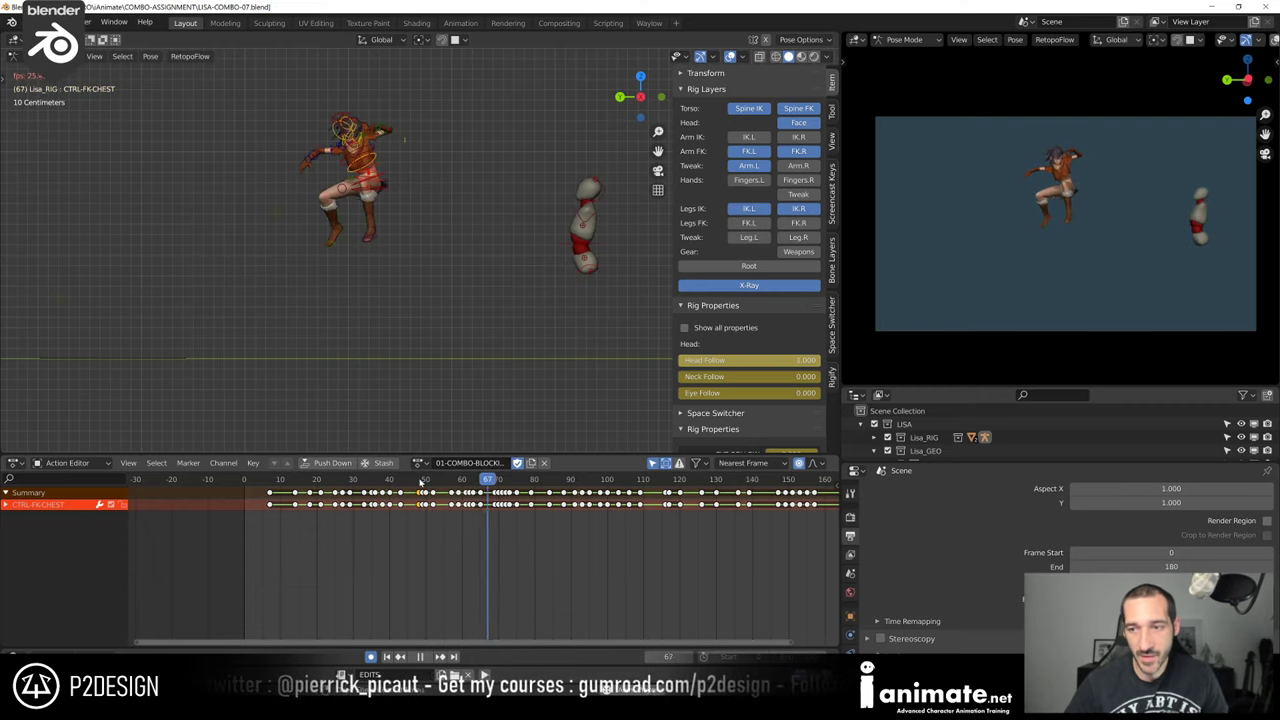
pyautogui.moveTo(424, 483); pyautogui.dragTo(503, 495)
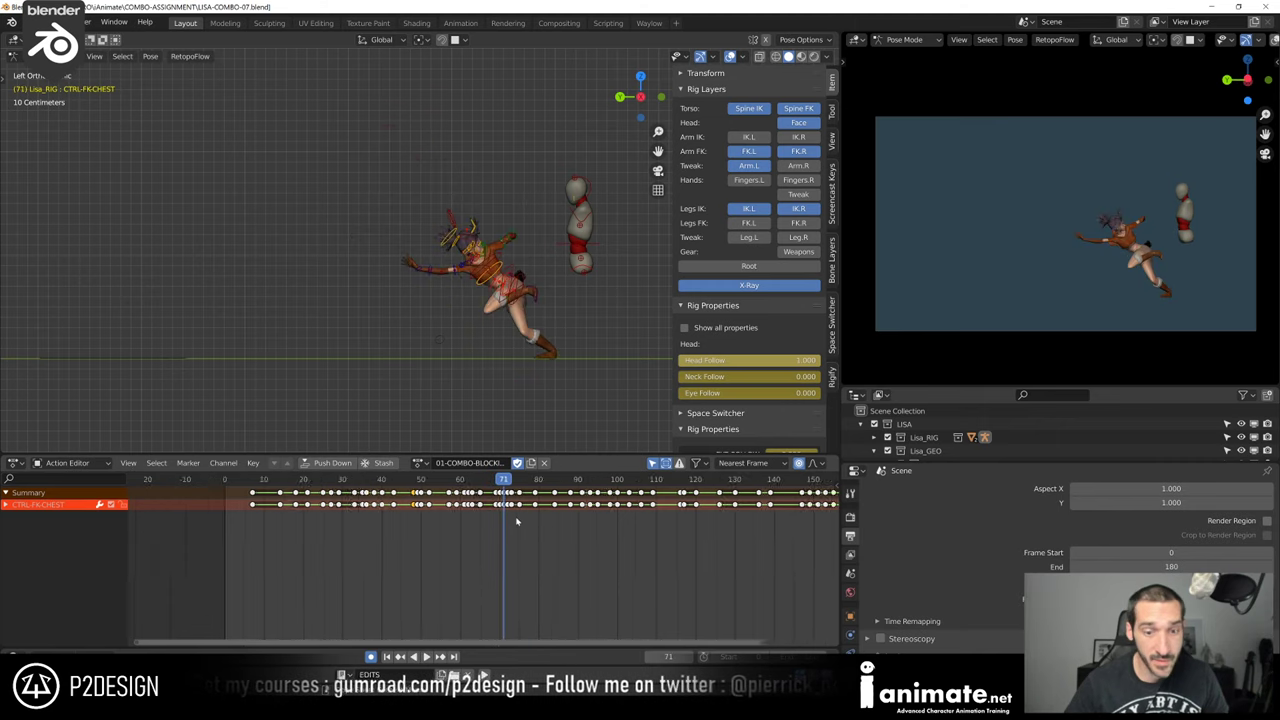
pyautogui.scroll(3, 499, 516)
pyautogui.click(357, 481)
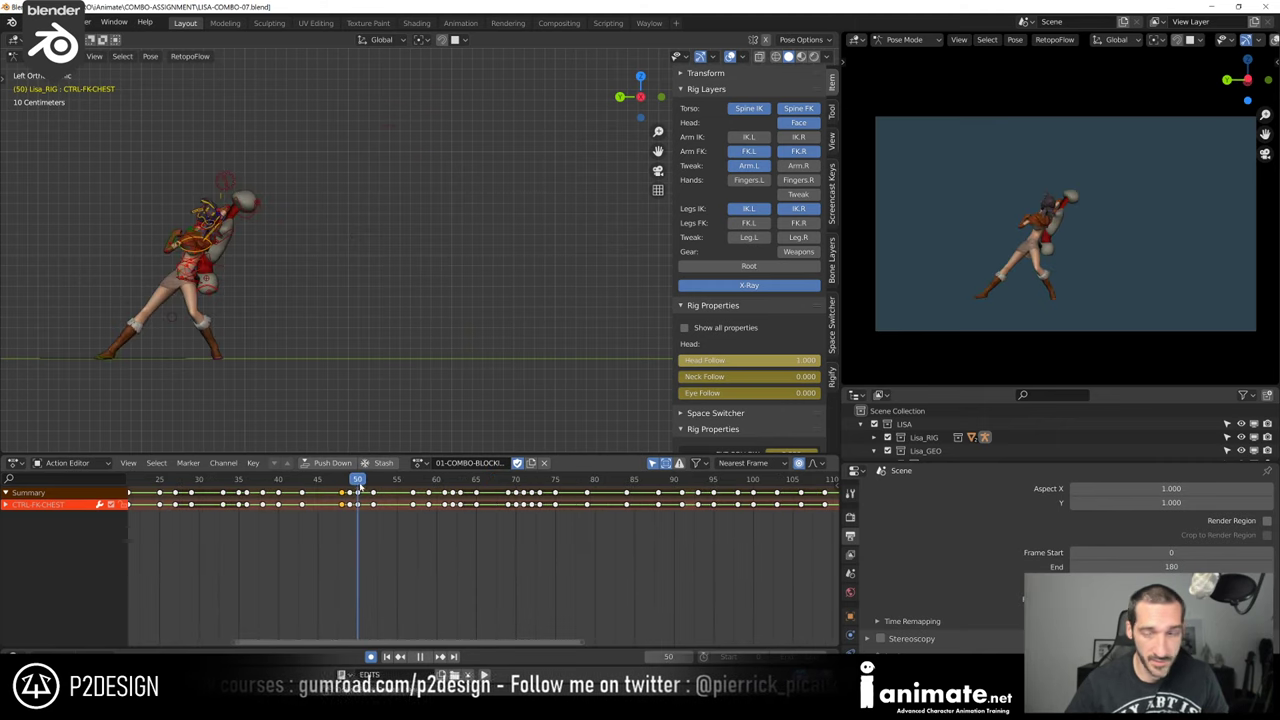
pyautogui.moveTo(360, 487); pyautogui.dragTo(486, 512)
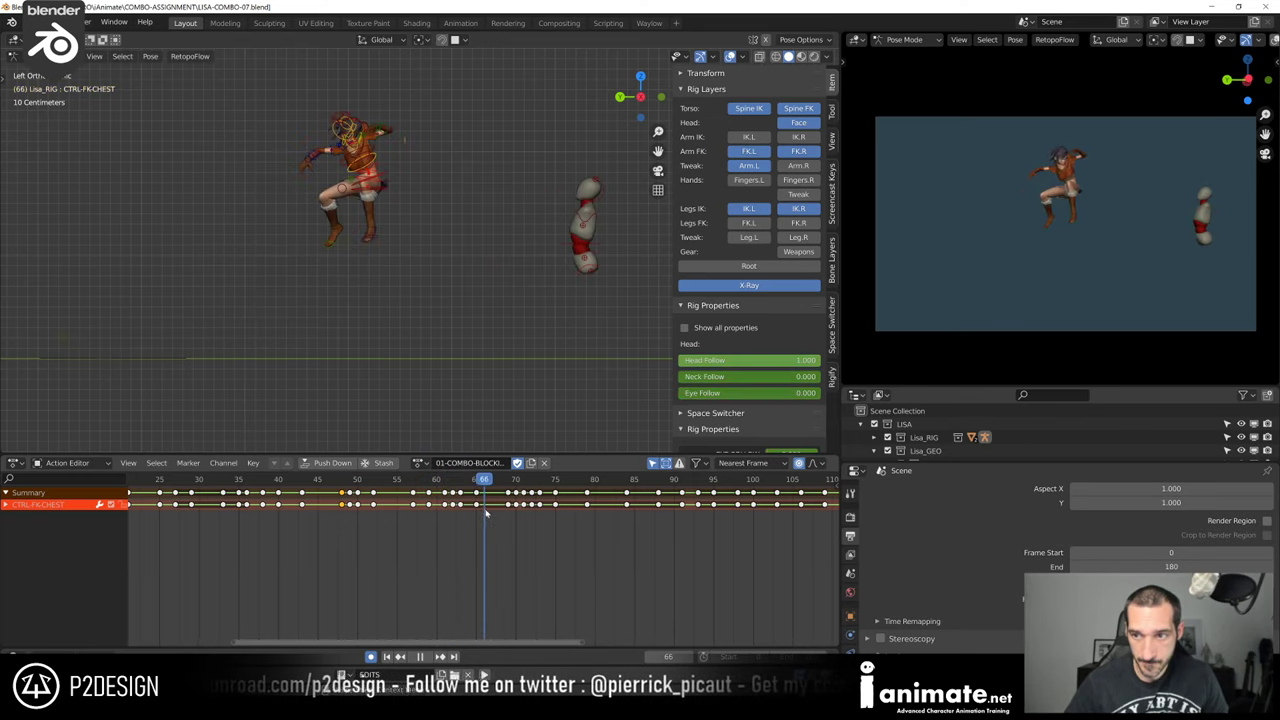
# Replay the combo several times from the early hits through the high kick at frame 76 to judge its rhythm
pyautogui.press('space')
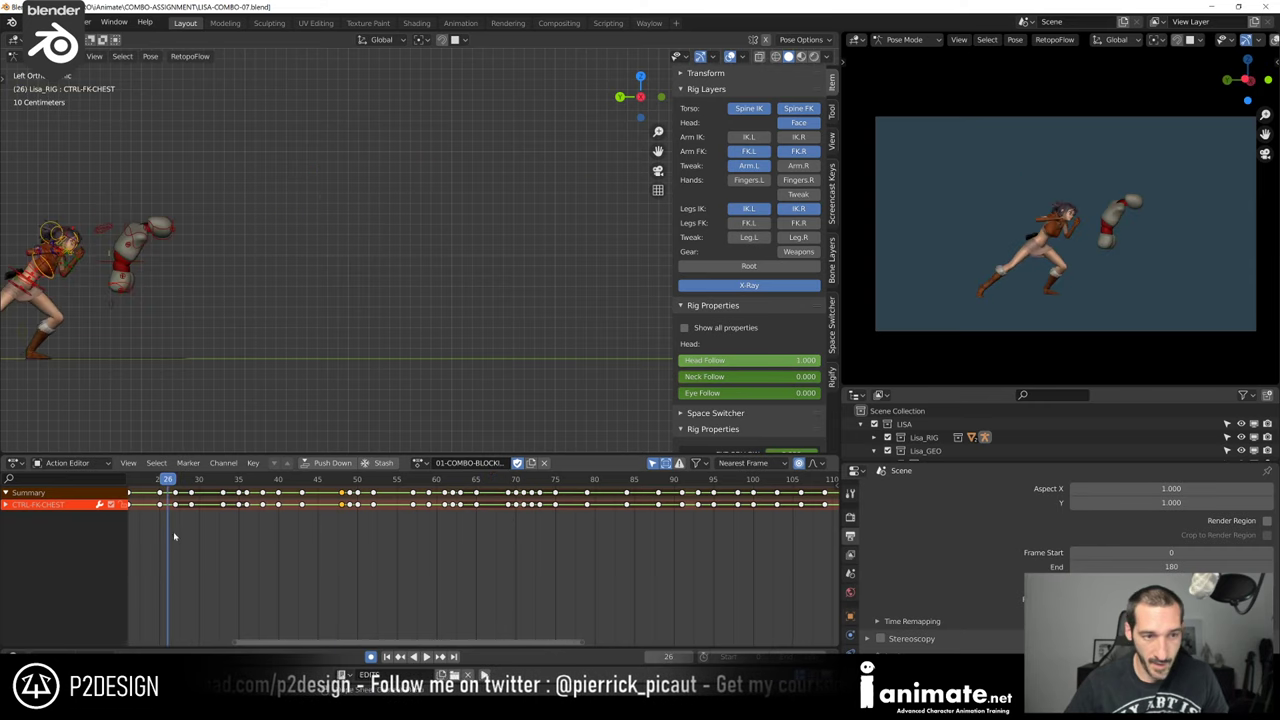
pyautogui.press('space')
pyautogui.scroll(-2, 213, 532)
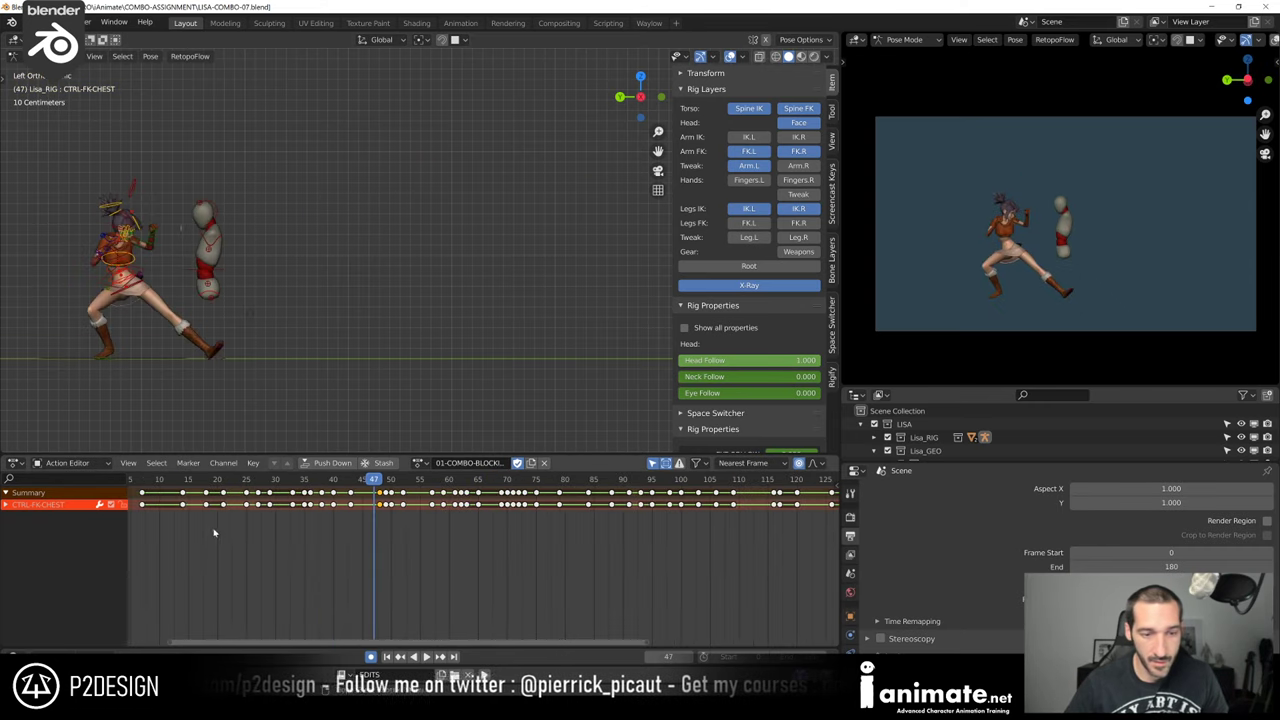
pyautogui.press('space')
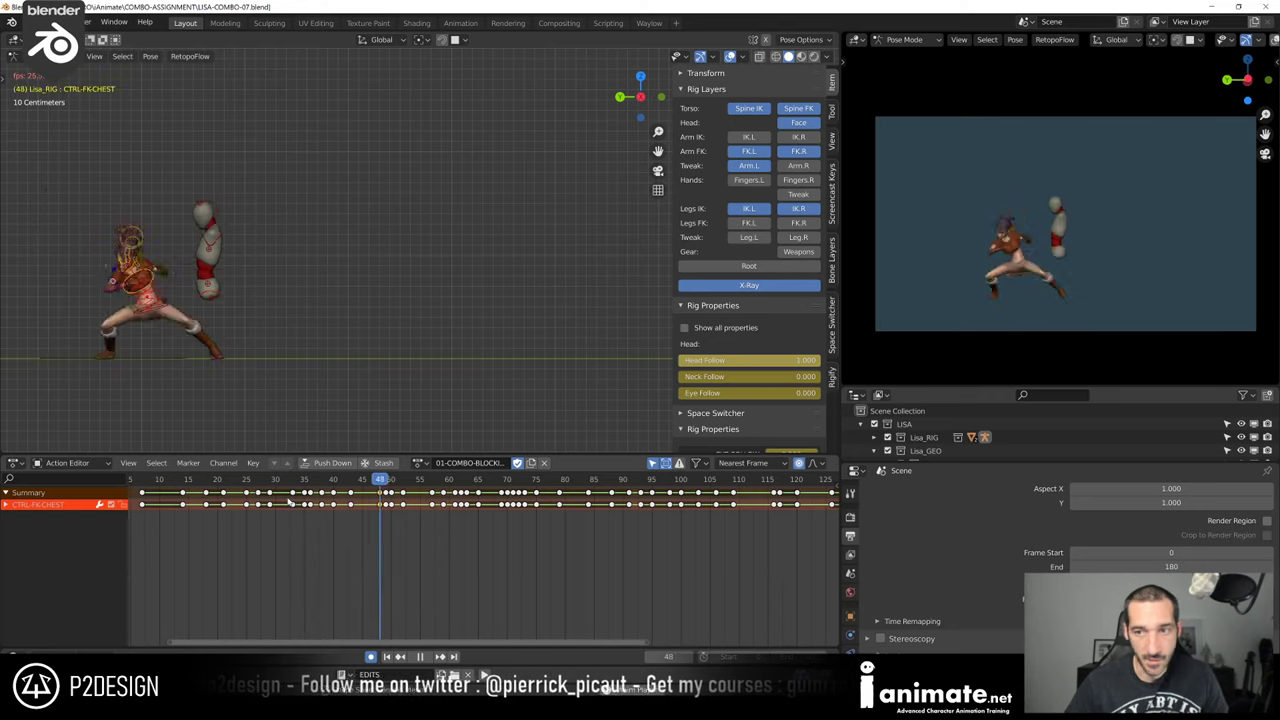
pyautogui.press('space')
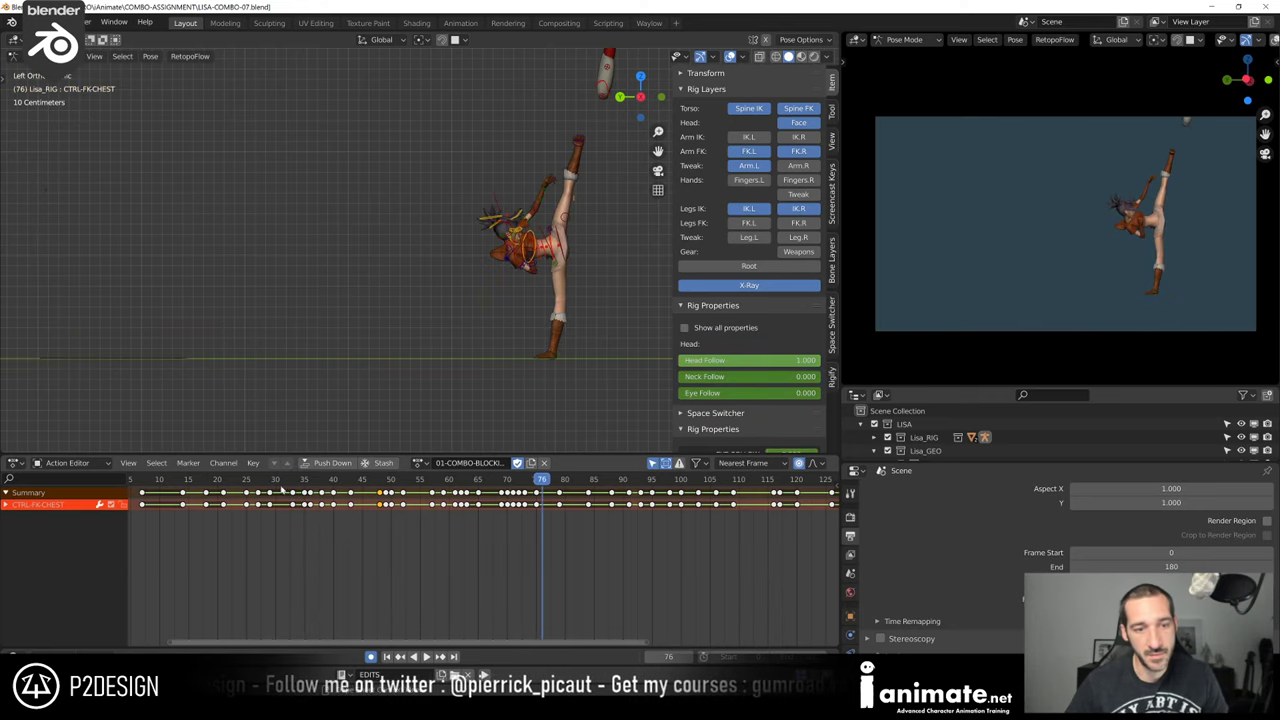
pyautogui.press('space')
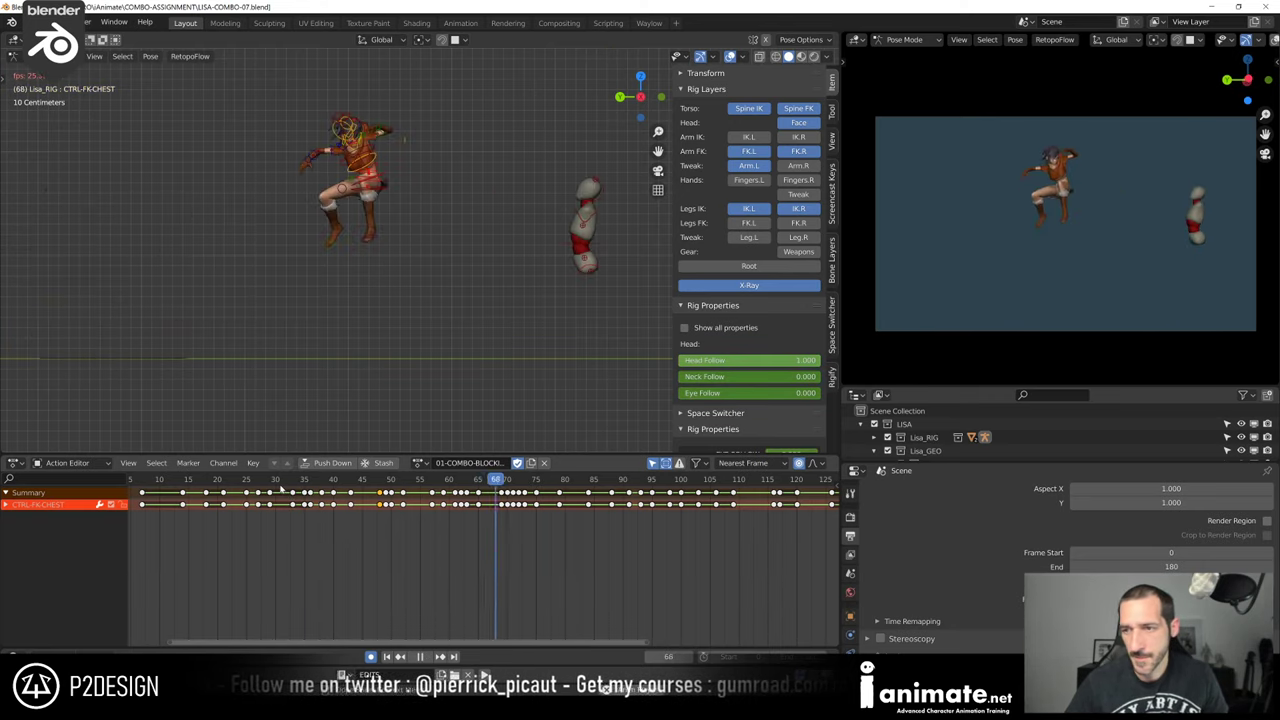
pyautogui.press('space')
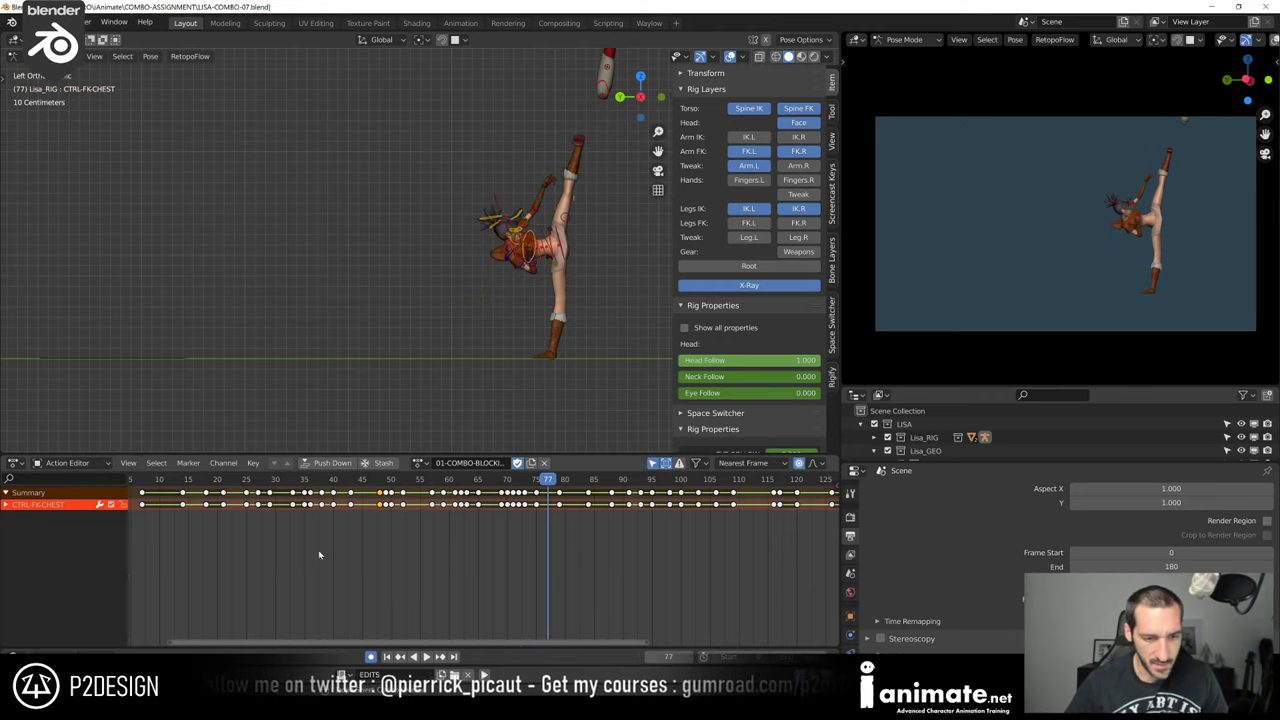
# At frame 49, rotate the torso control about -8.3° in the view and nudge its position to adjust the body's lean
pyautogui.moveTo(348, 484); pyautogui.dragTo(386, 368)
pyautogui.keyDown('shift'); pyautogui.moveTo(333, 347); pyautogui.dragTo(400, 340, button='middle'); pyautogui.keyUp('shift')
pyautogui.scroll(5, 420, 309)
pyautogui.moveTo(150, 289); pyautogui.dragTo(570, 283, button='middle')
pyautogui.scroll(3, 554, 263)
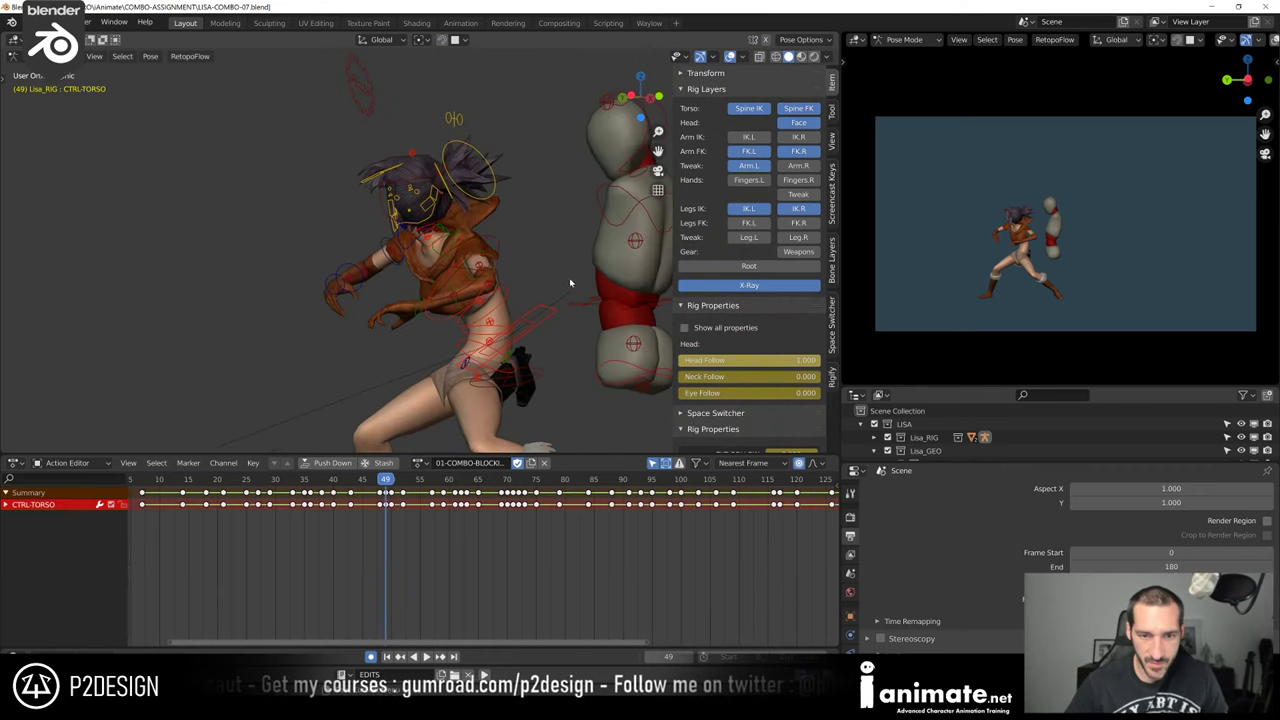
pyautogui.click(563, 270)
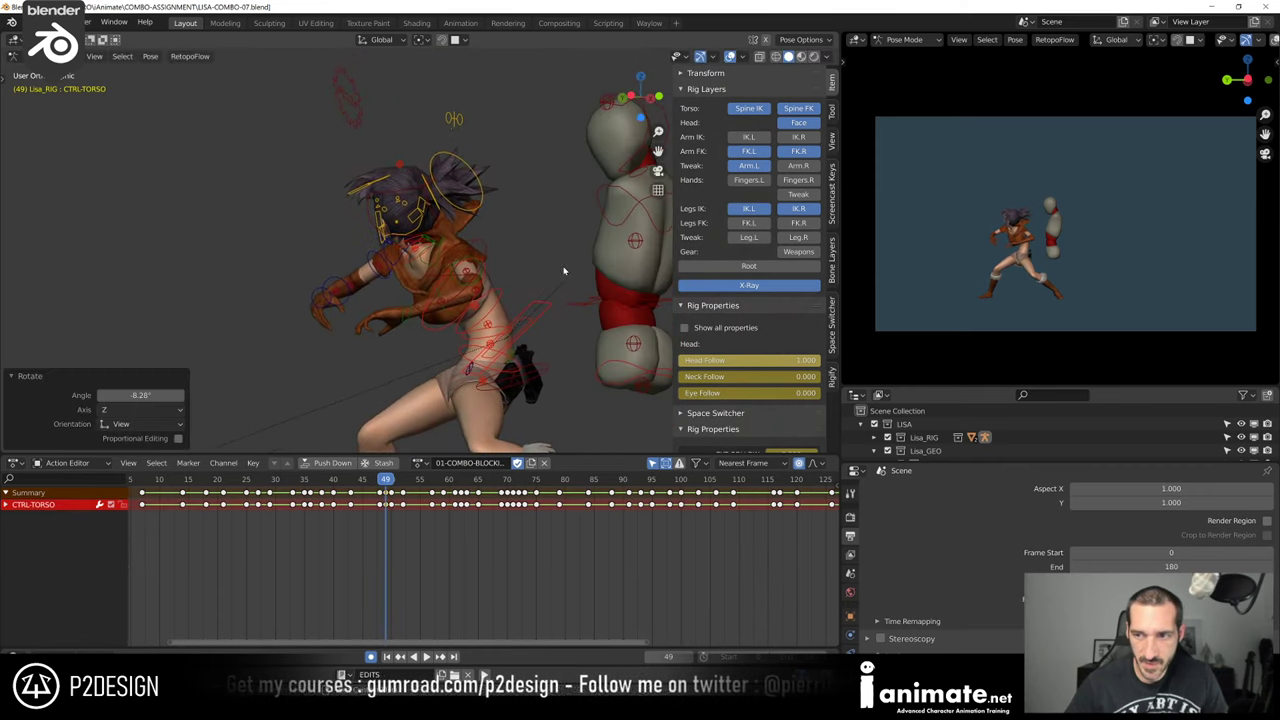
pyautogui.click(606, 224)
pyautogui.press('r')
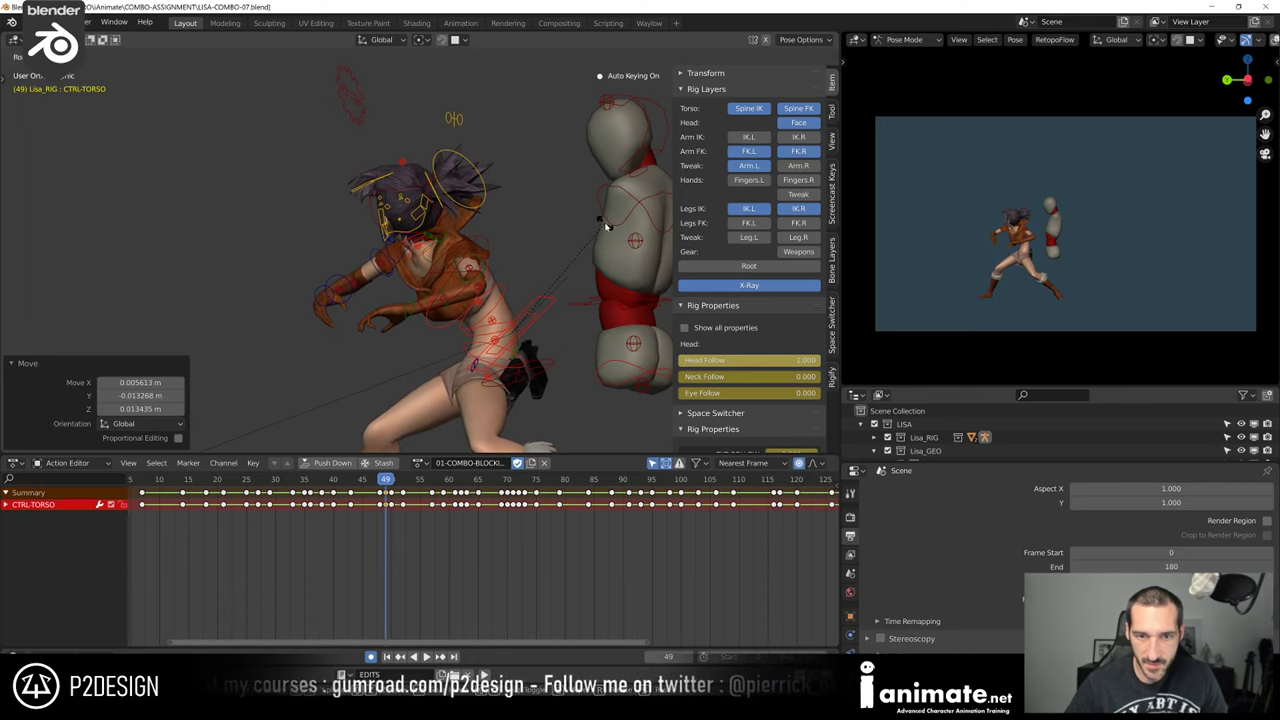
pyautogui.click(606, 226)
# Nudge and rotate the lower neck control at frame 49, and rotate the second neck control about -3.5°
pyautogui.scroll(2, 436, 245)
pyautogui.click(436, 245)
pyautogui.moveTo(436, 245); pyautogui.dragTo(440, 272, button='middle')
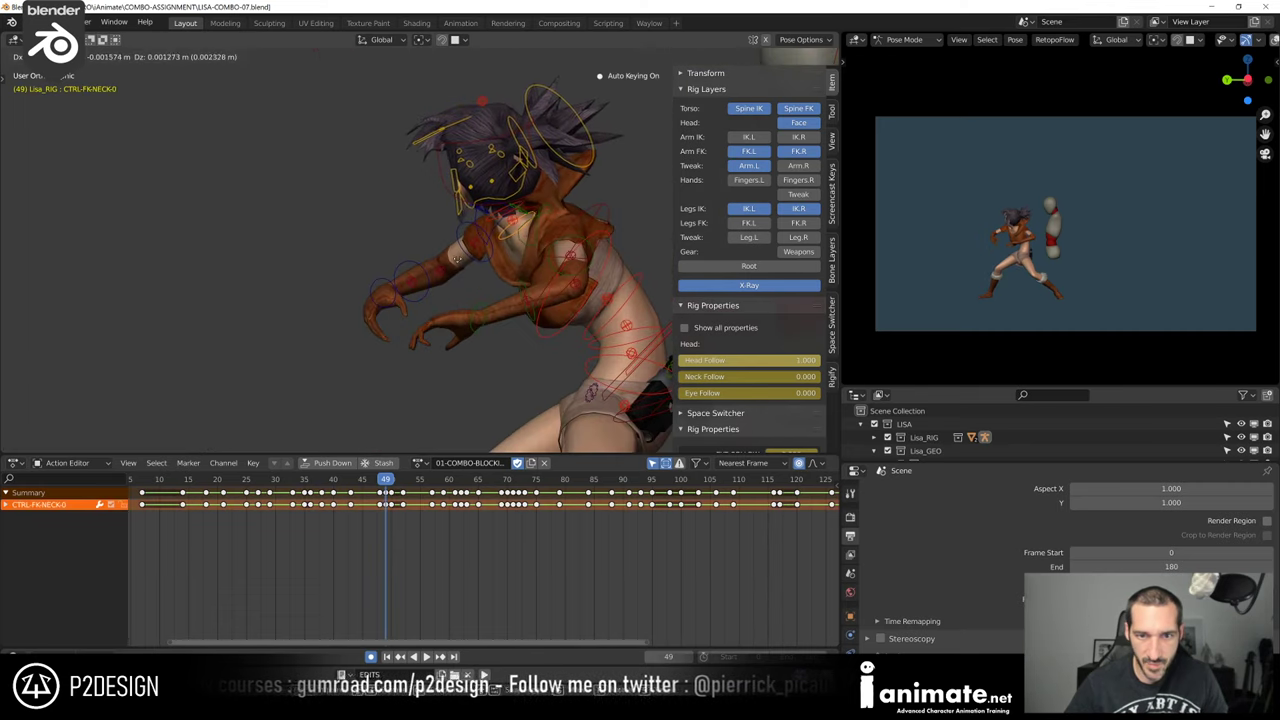
pyautogui.click(469, 256)
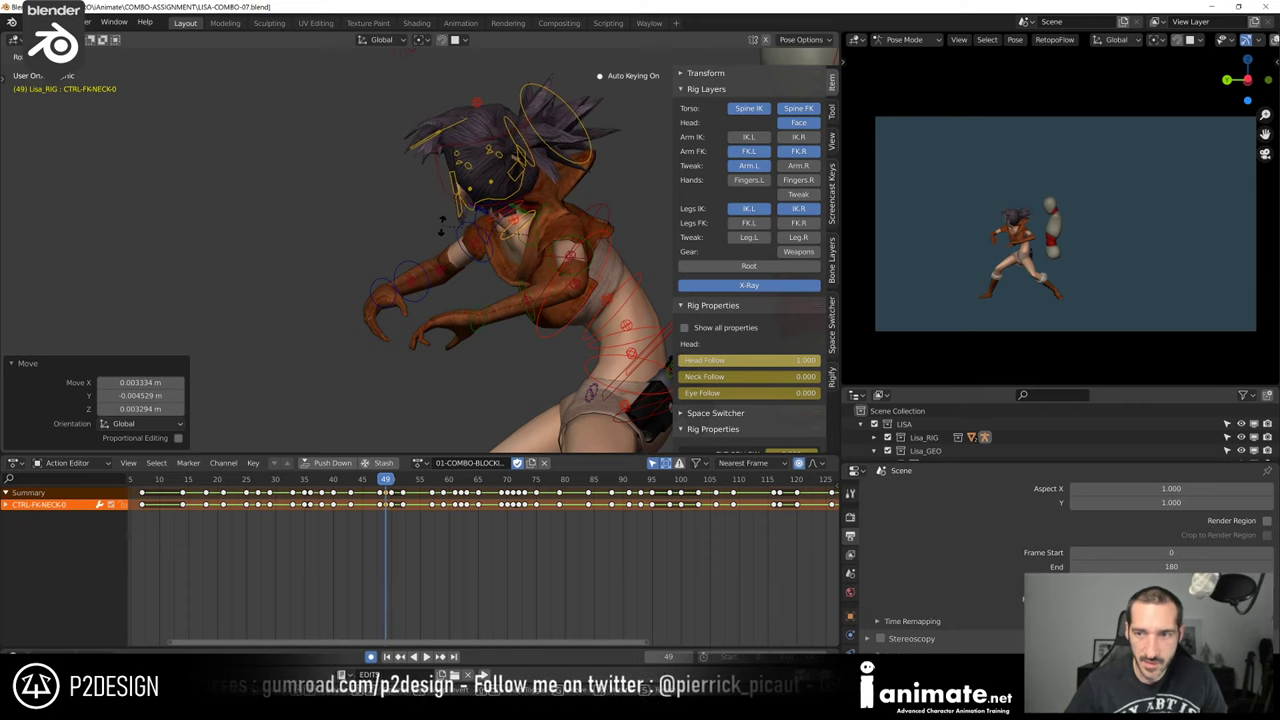
pyautogui.click(443, 223)
pyautogui.press('g')
pyautogui.click(445, 224)
pyautogui.press('r')
pyautogui.click(441, 224)
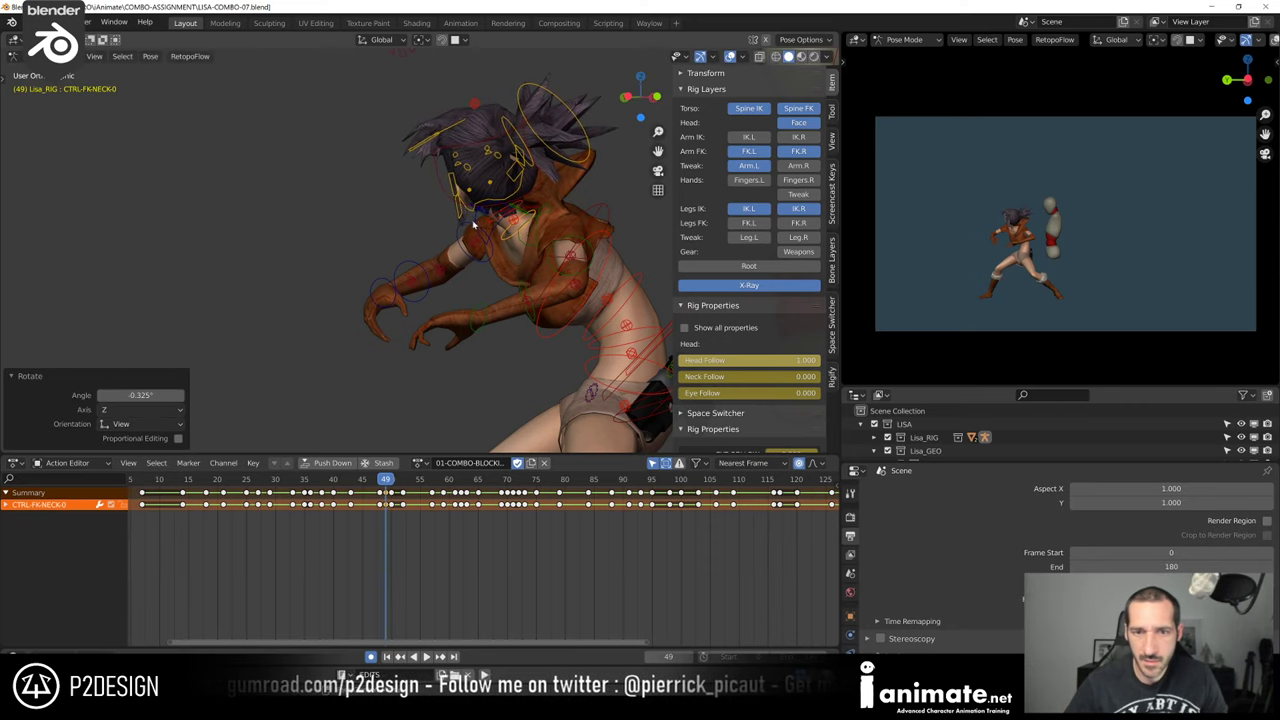
pyautogui.press('r')
pyautogui.click(447, 226)
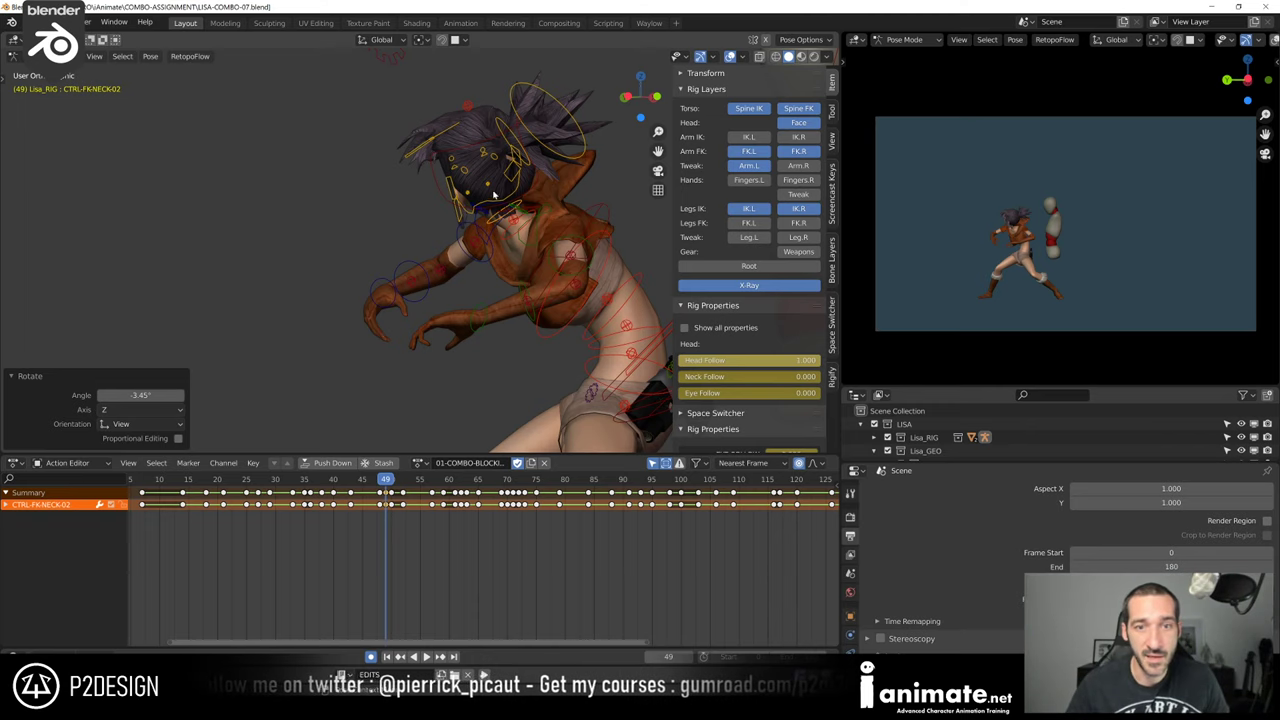
# Rotate the head tweak control about 1.8° in the view at frame 49
pyautogui.click(468, 106)
pyautogui.moveTo(510, 140); pyautogui.dragTo(334, 211, button='middle')
pyautogui.scroll(-3, 526, 149)
pyautogui.press('r')
pyautogui.click(378, 170)
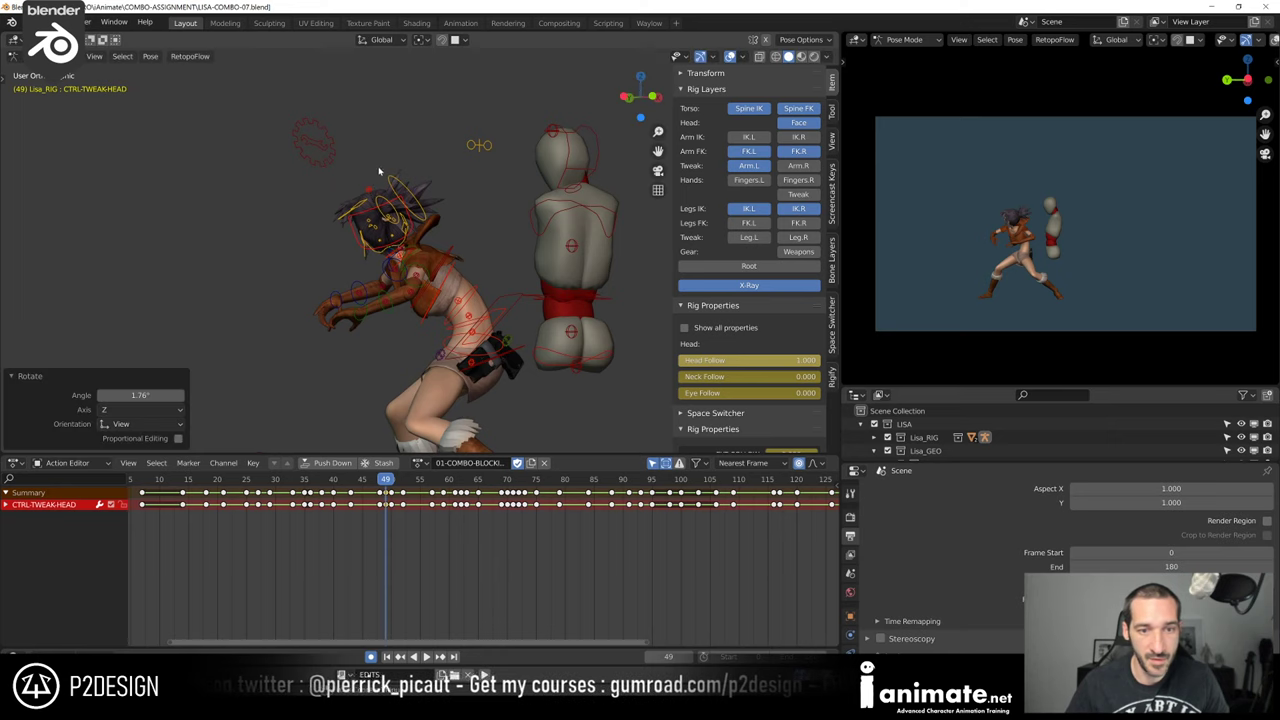
# Rotate the left upper arm FK control from several viewing angles to refine the arm's pose at frame 49
pyautogui.click(430, 266)
pyautogui.moveTo(430, 266)
pyautogui.mouseDown(button='middle')
pyautogui.moveTo(399, 285)
pyautogui.moveTo(424, 249)
pyautogui.moveTo(430, 285)
pyautogui.mouseUp(button='middle')
pyautogui.press('r')
pyautogui.click(428, 251)
pyautogui.scroll(4, 470, 300)
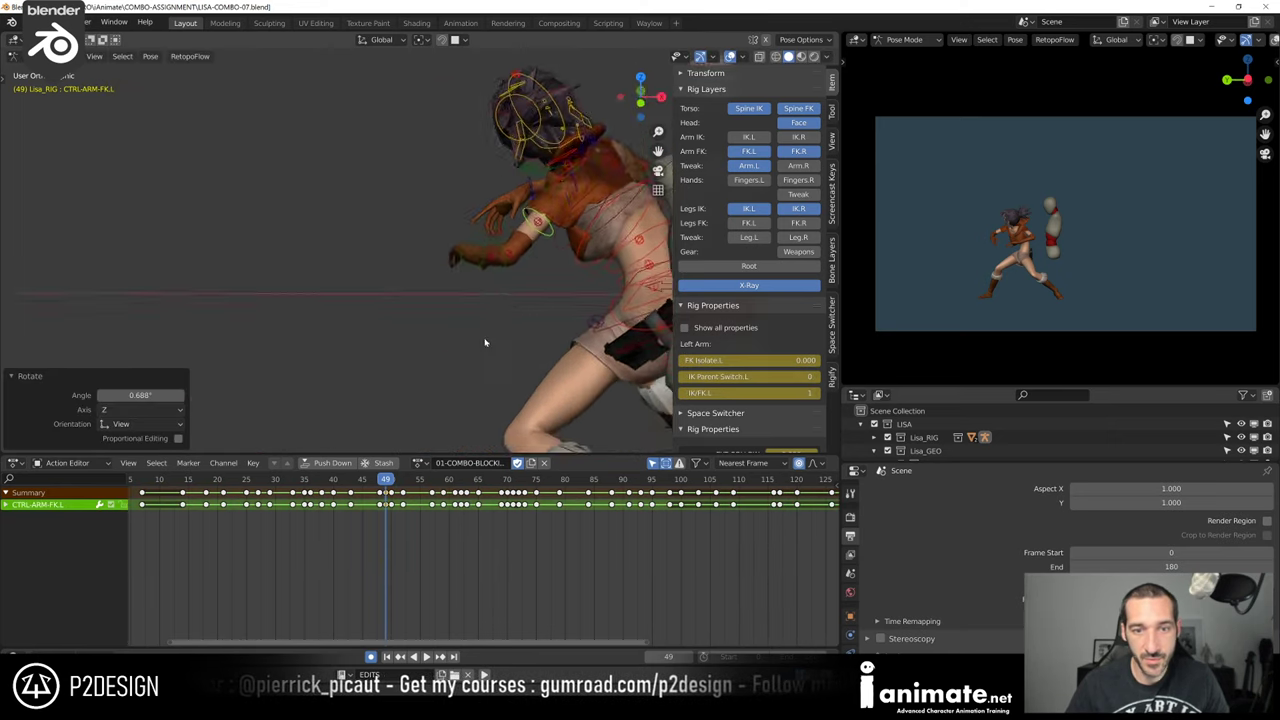
pyautogui.press('r')
pyautogui.click(463, 286)
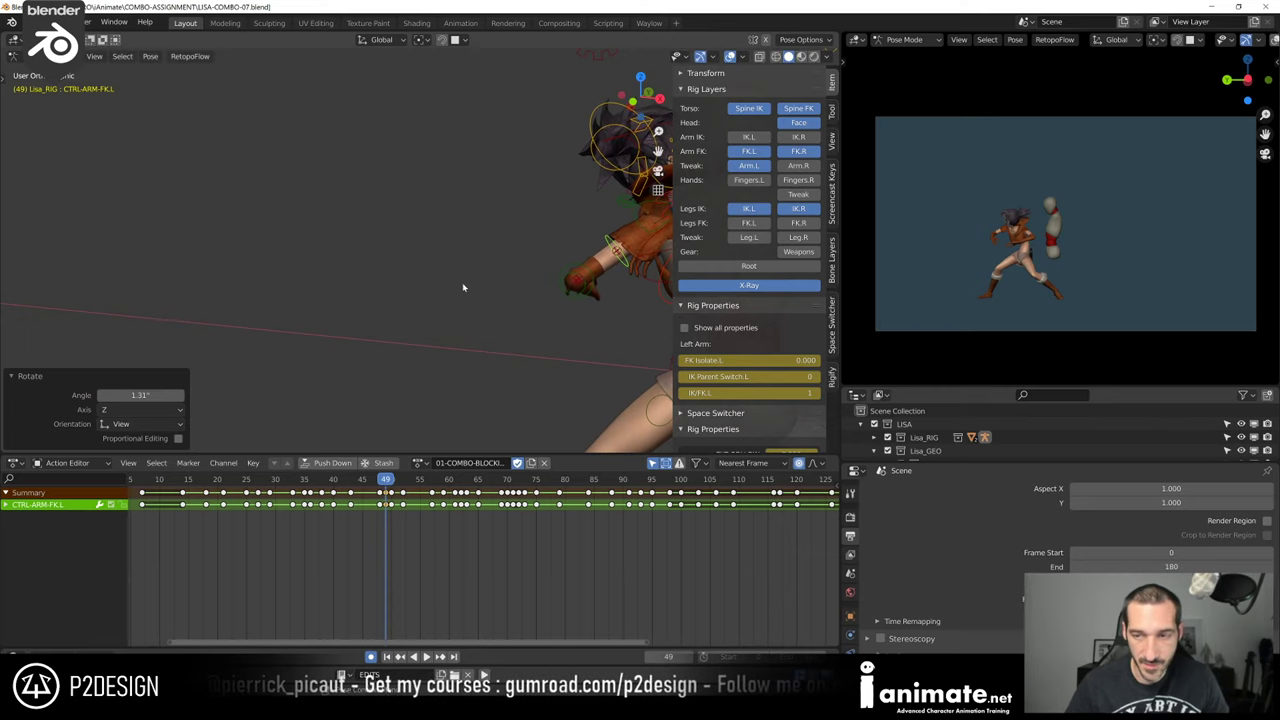
pyautogui.moveTo(463, 286); pyautogui.dragTo(380, 400, button='middle')
pyautogui.press('r')
pyautogui.rightClick(503, 298)
pyautogui.press('r')
pyautogui.click(478, 290)
pyautogui.scroll(-3, 505, 314)
pyautogui.press('r')
pyautogui.click(437, 366)
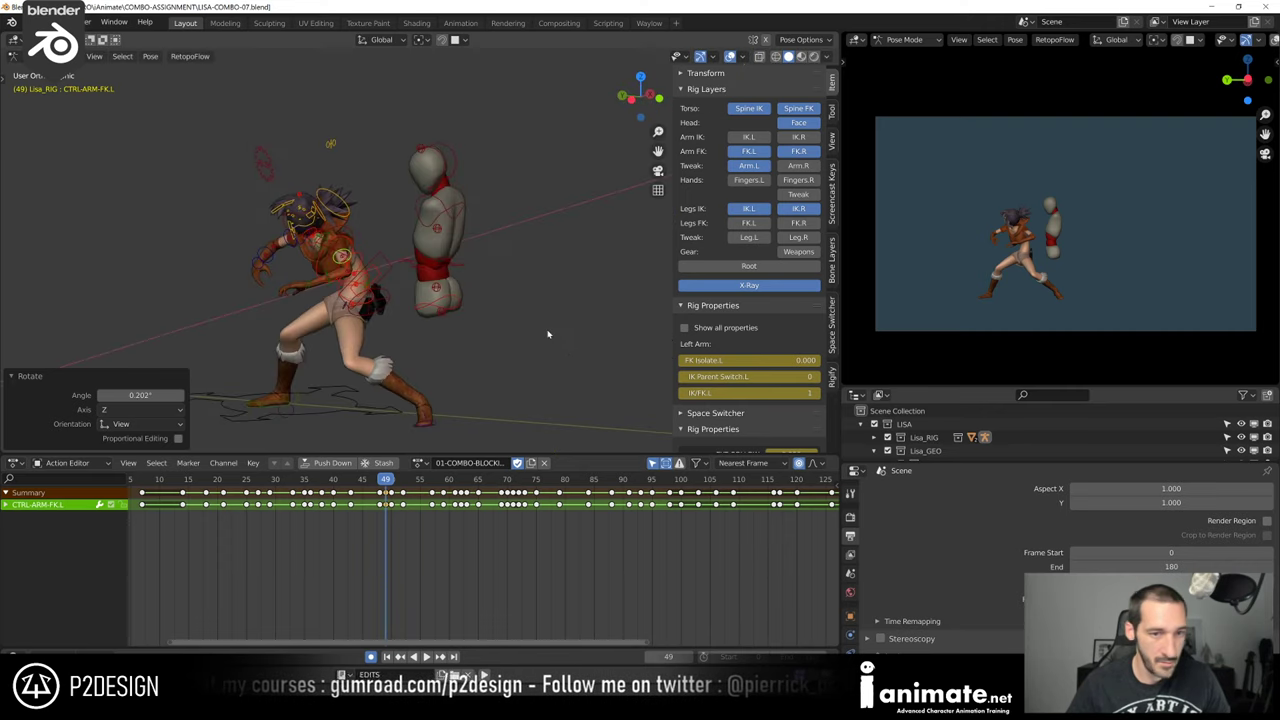
# Scrub and replay frames 48 to 59 in the angled view to check how the revised frame 49 pose moves
pyautogui.moveTo(383, 479); pyautogui.dragTo(380, 479)
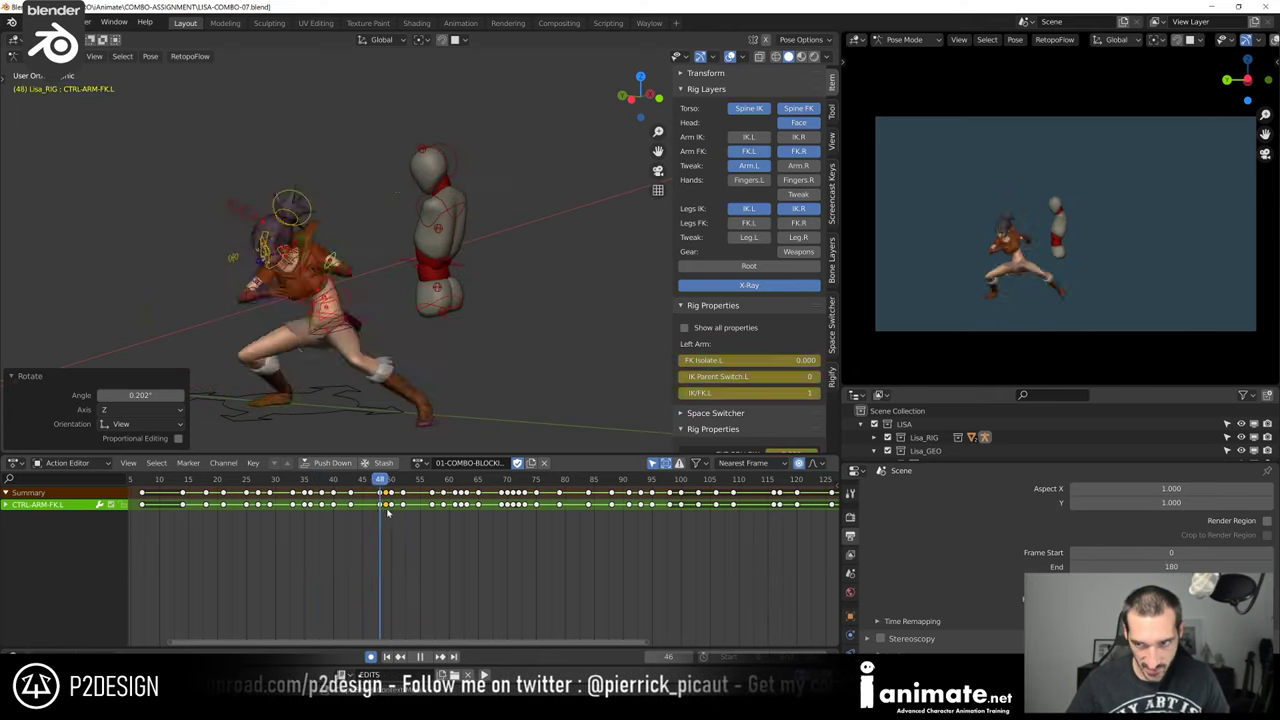
pyautogui.moveTo(435, 515); pyautogui.dragTo(363, 540)
pyautogui.press('space')
pyautogui.press('space')
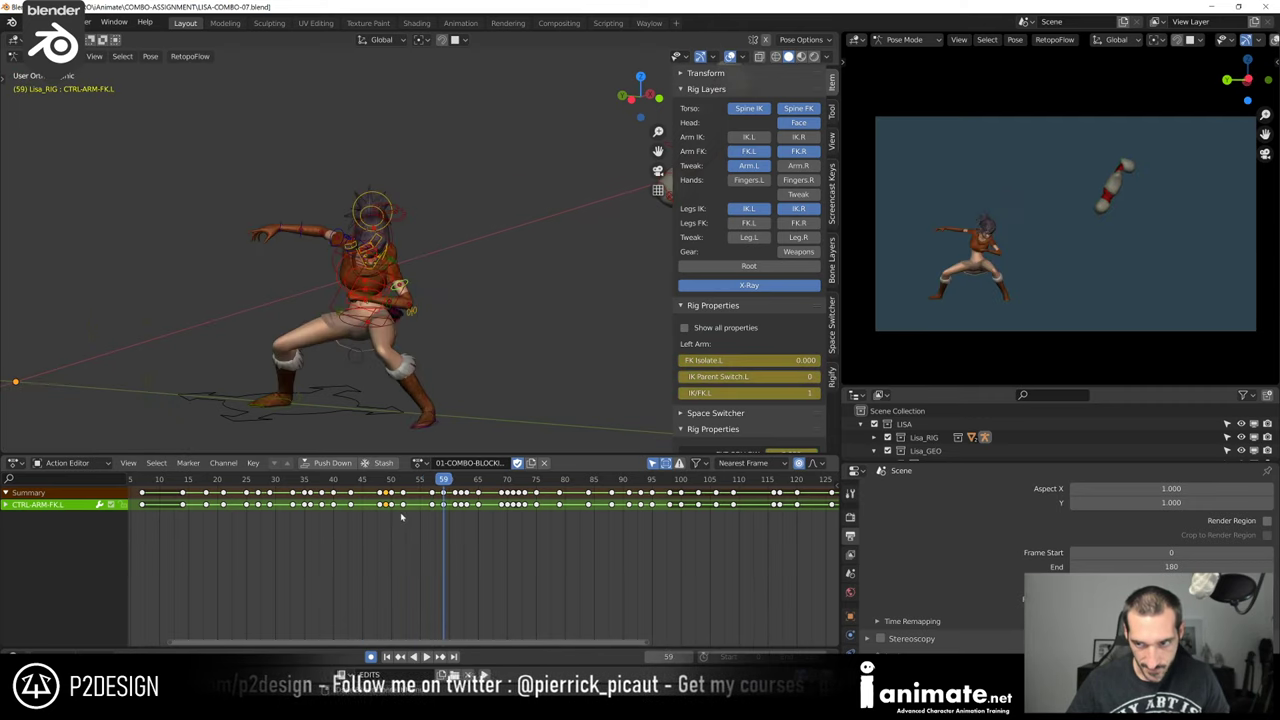
pyautogui.click(379, 480)
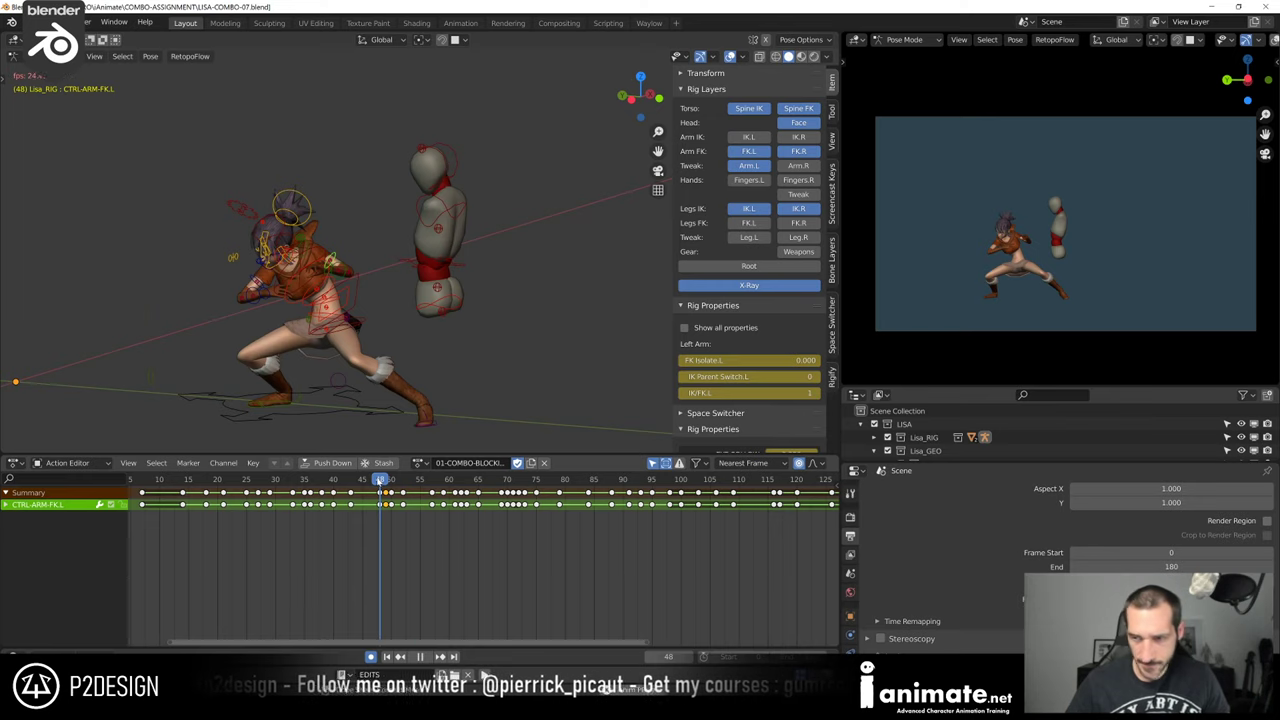
pyautogui.moveTo(379, 481); pyautogui.dragTo(444, 510)
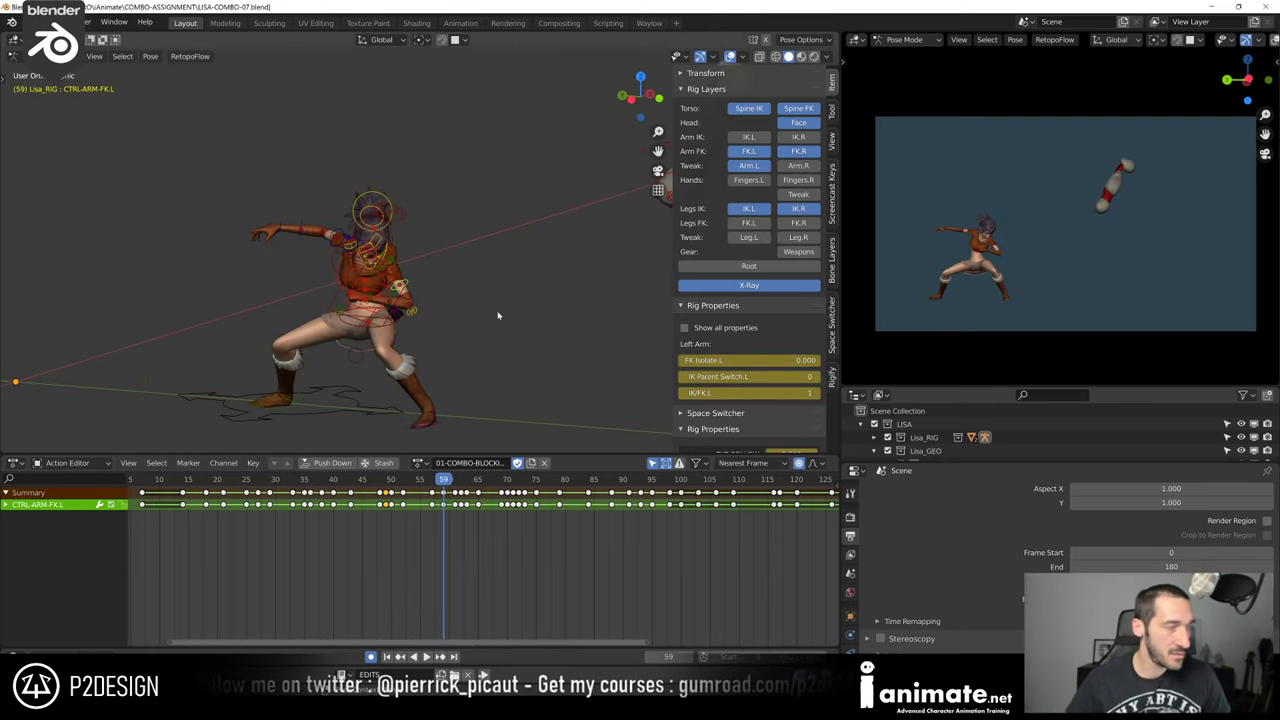
# Return to the left orthographic view and replay the combo, including from about frame 40, to review the hit and kick
pyautogui.moveTo(470, 330); pyautogui.dragTo(497, 327, button='middle')
pyautogui.press('ctrl+KP_3')
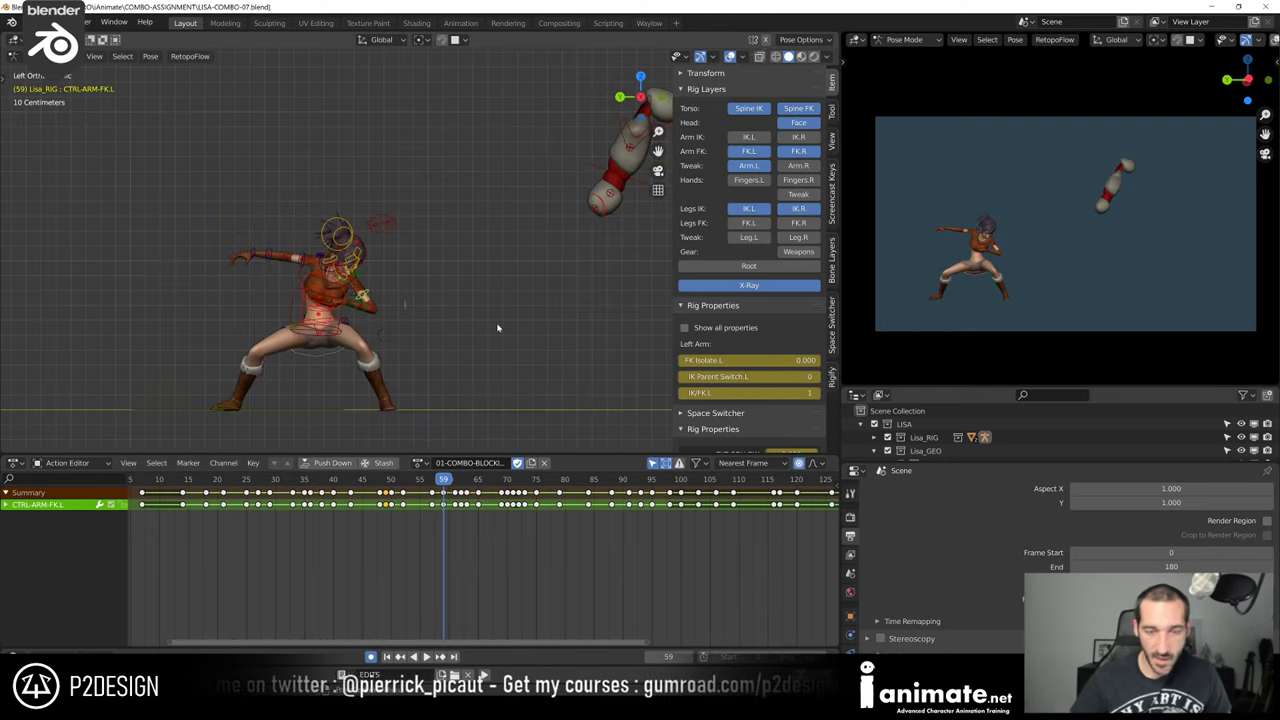
pyautogui.press('space')
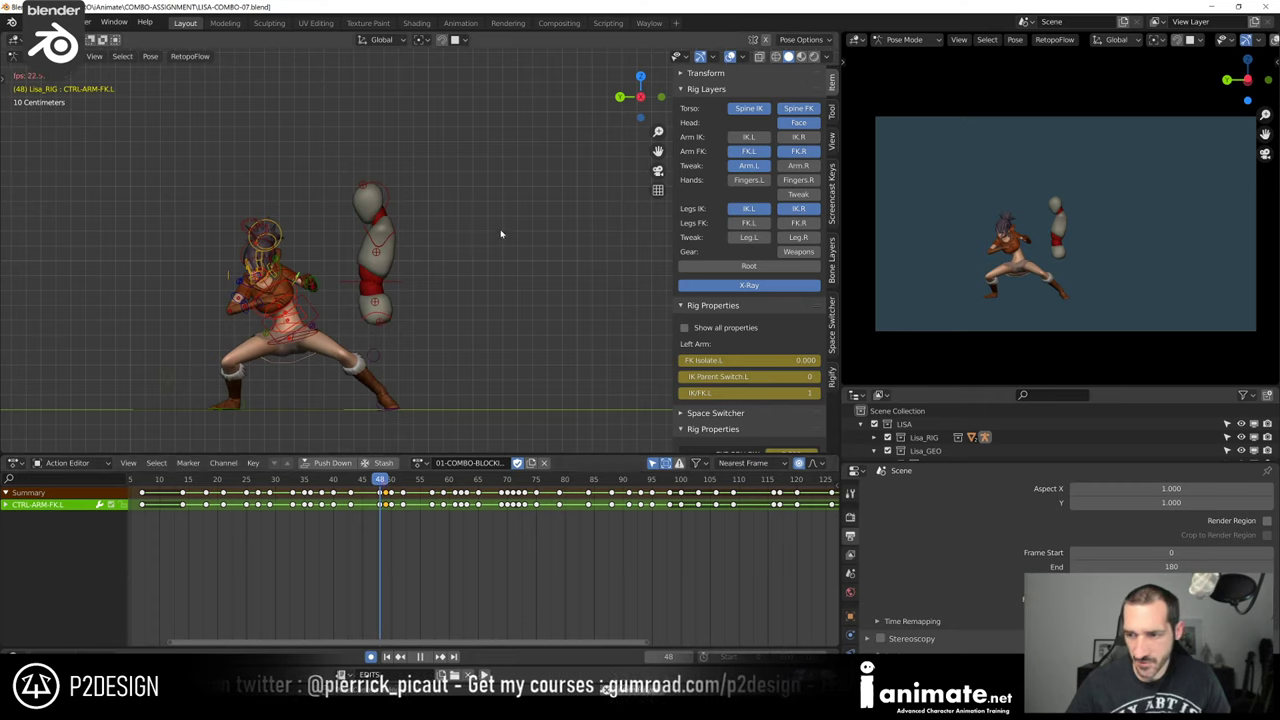
pyautogui.press('space')
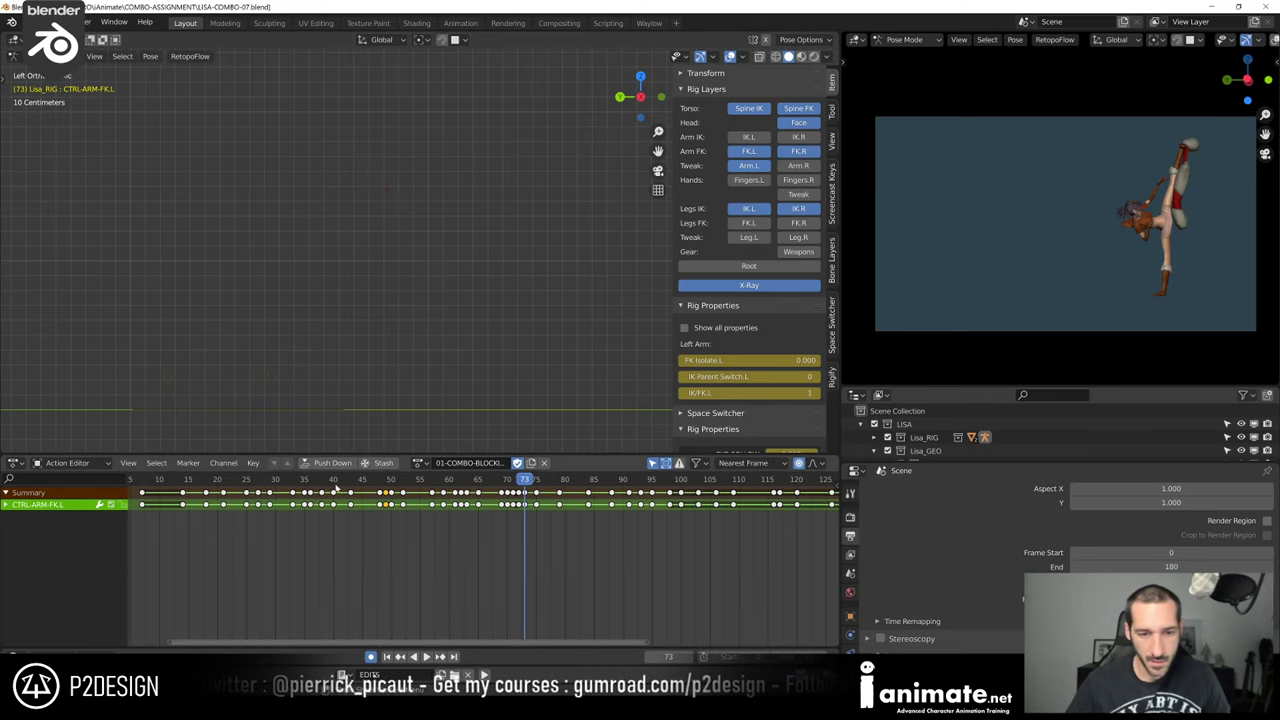
pyautogui.click(336, 488)
pyautogui.press('space')
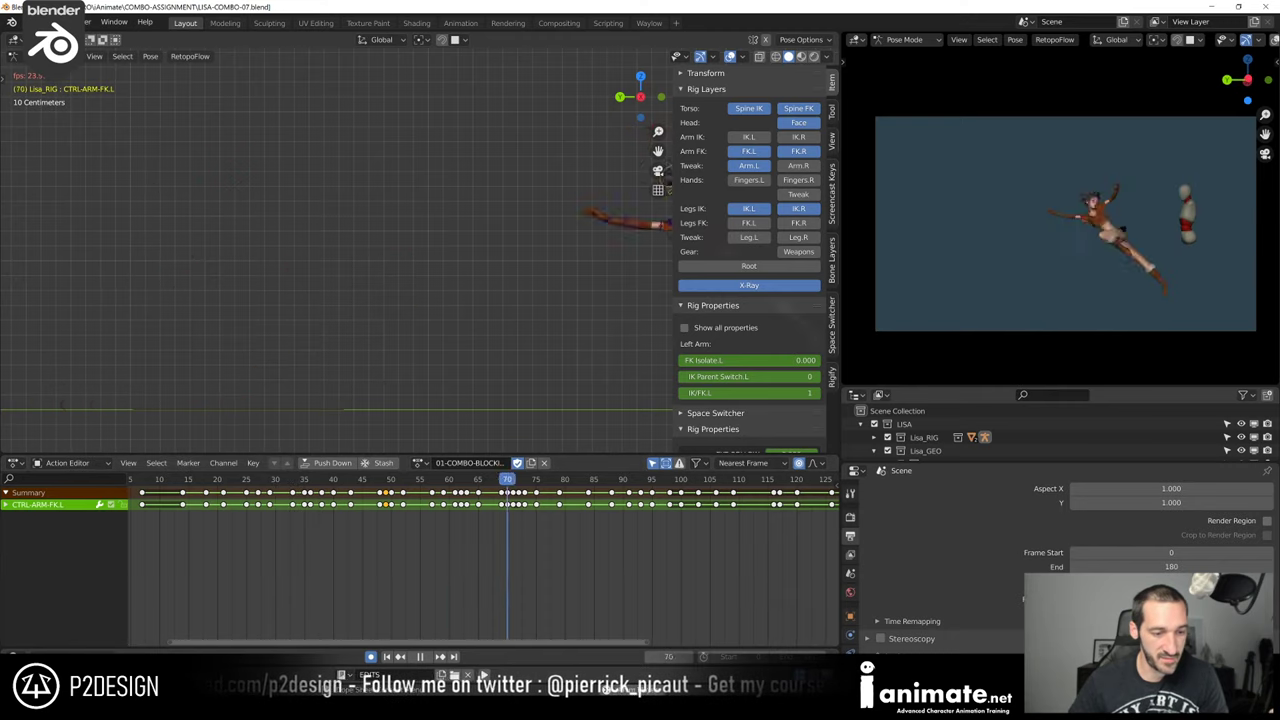
# Switch to the File Explorer window showing the combo-references folder and move it off to another screen
pyautogui.hotkey('alt', 'Tab')
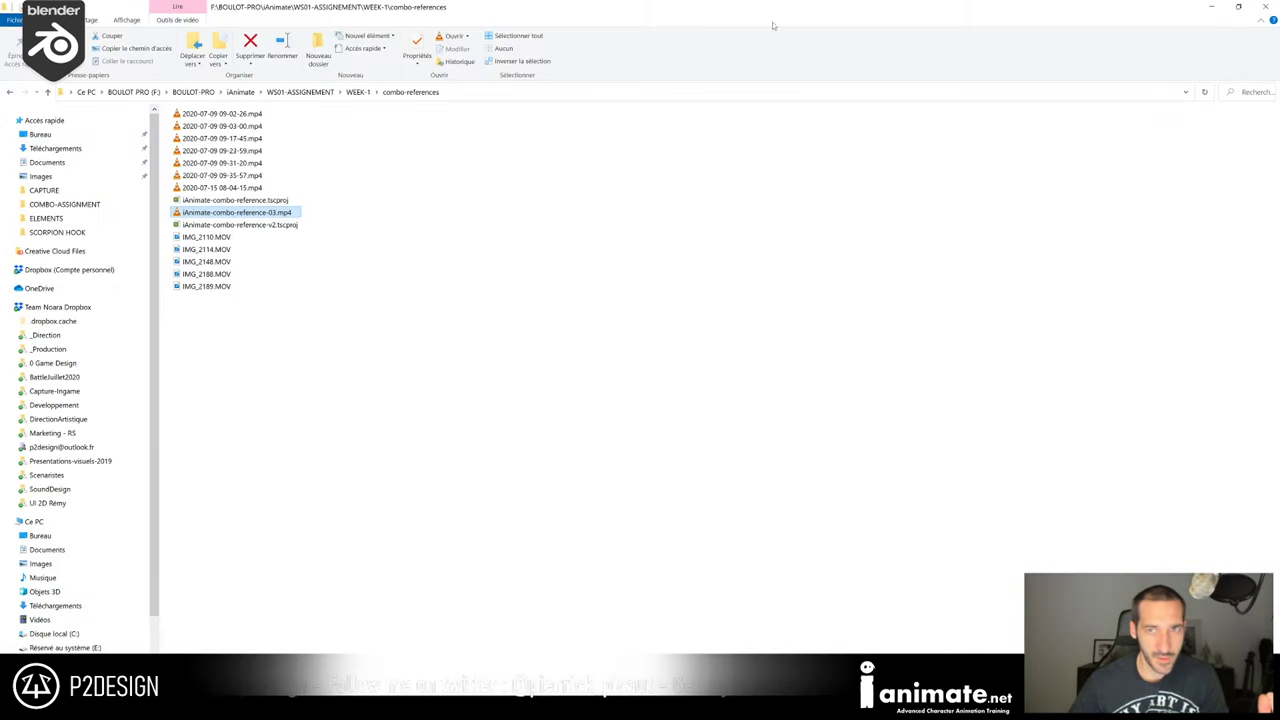
pyautogui.moveTo(773, 8); pyautogui.dragTo(0, 130)
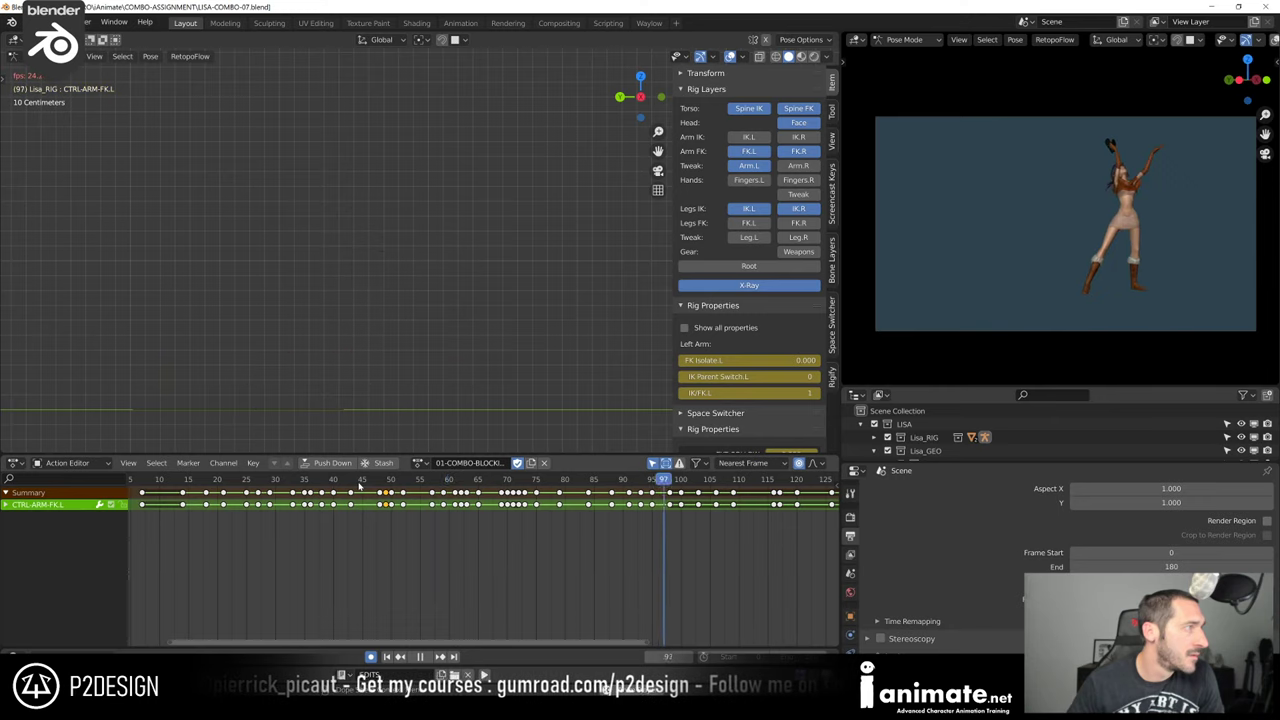
# Scrub back to frame 49, replay the hit, and stop at frame 55 to examine the follow-through pose
pyautogui.press('space')
pyautogui.moveTo(398, 482); pyautogui.dragTo(385, 543)
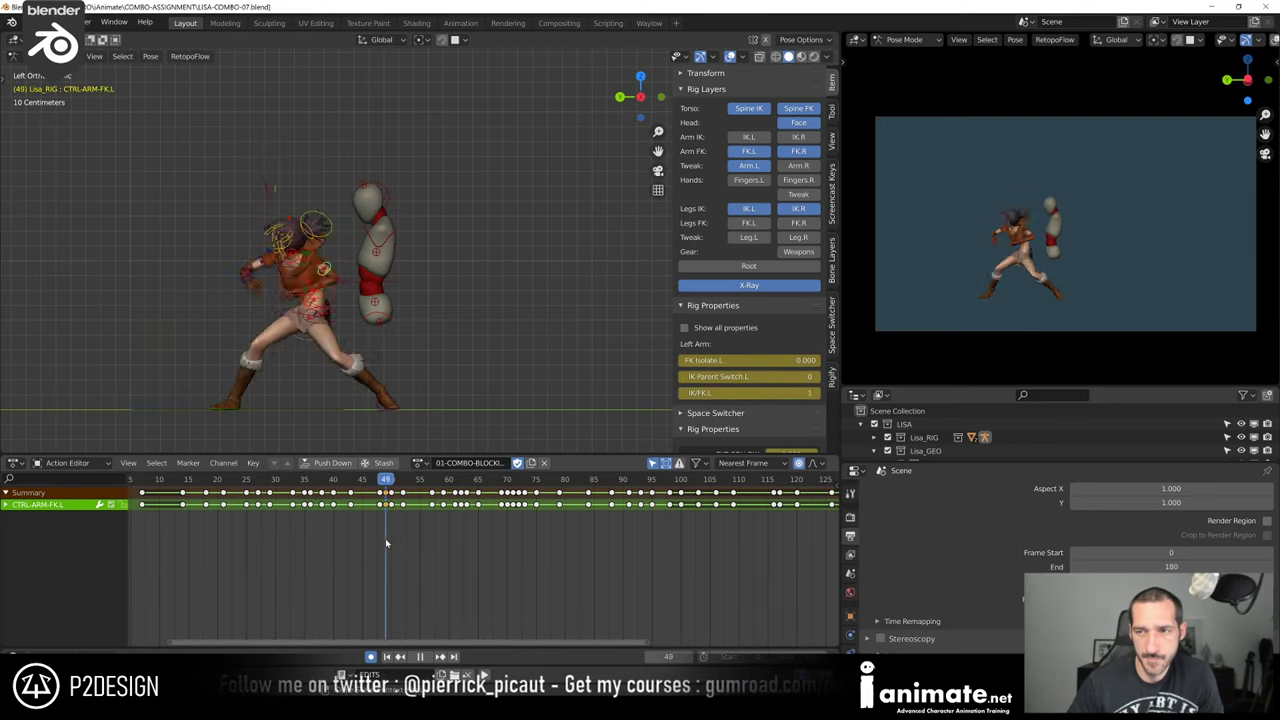
pyautogui.press('space')
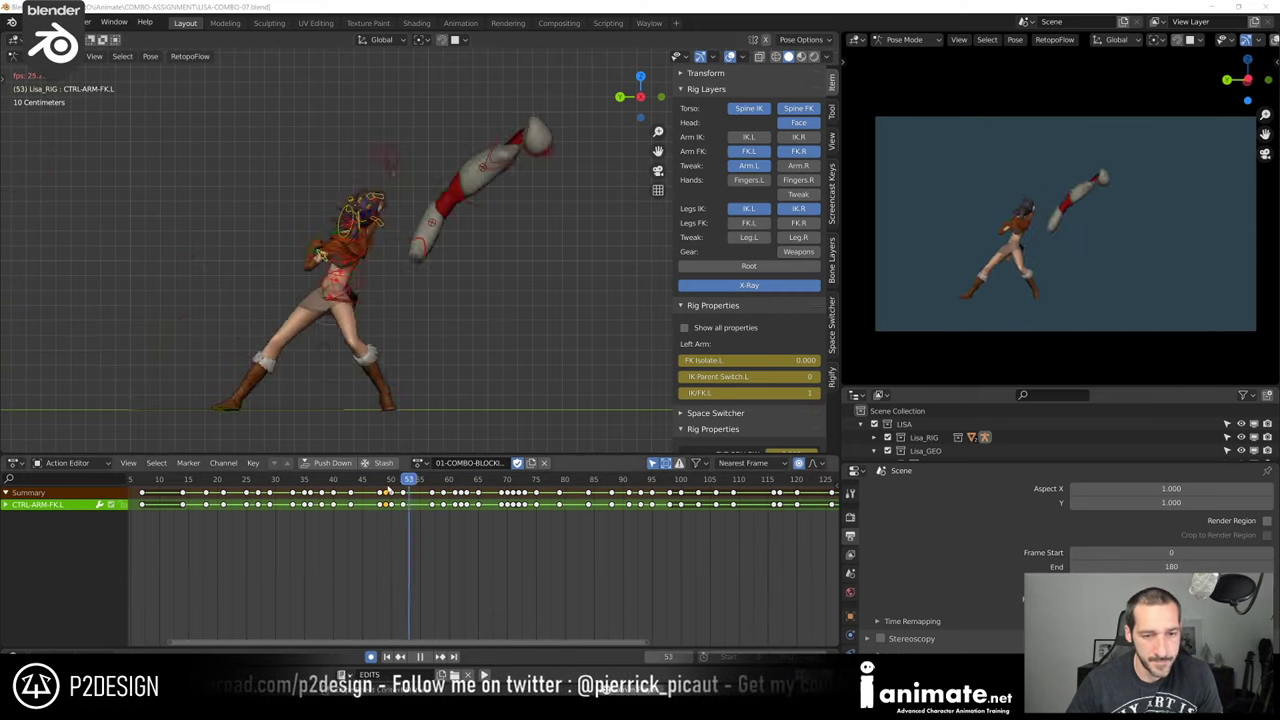
pyautogui.click(408, 484)
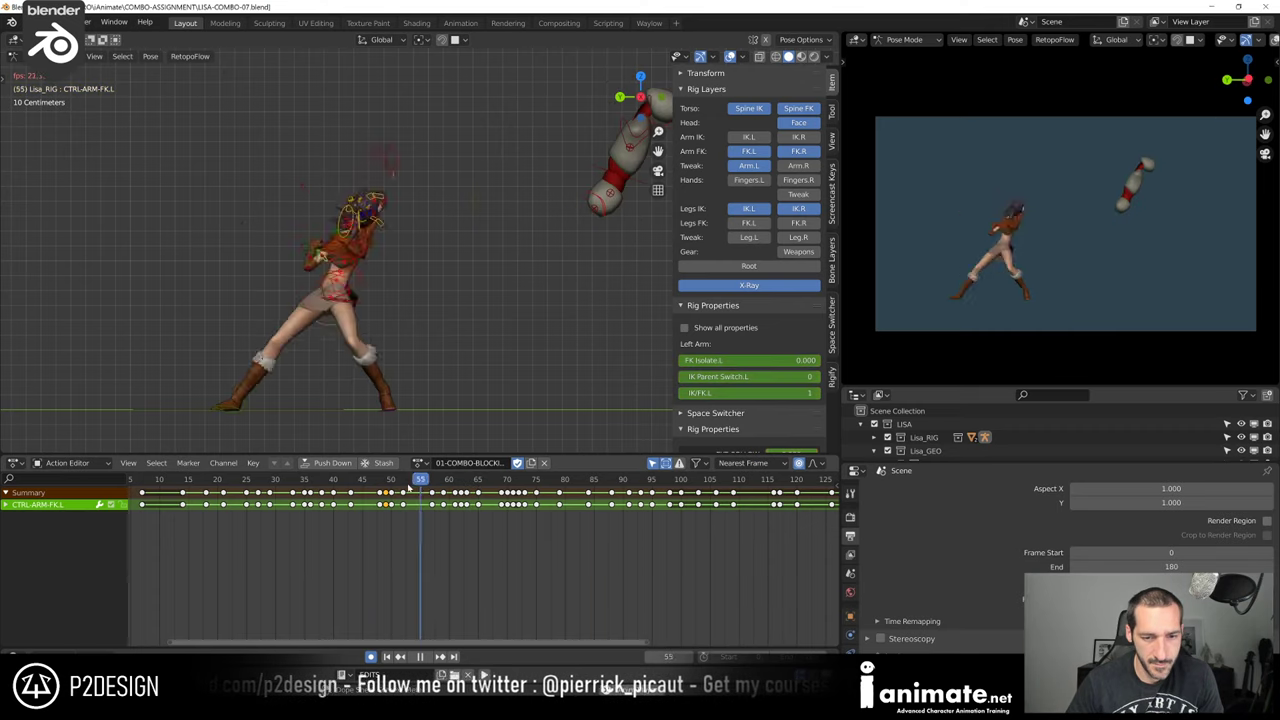
pyautogui.press('Escape')
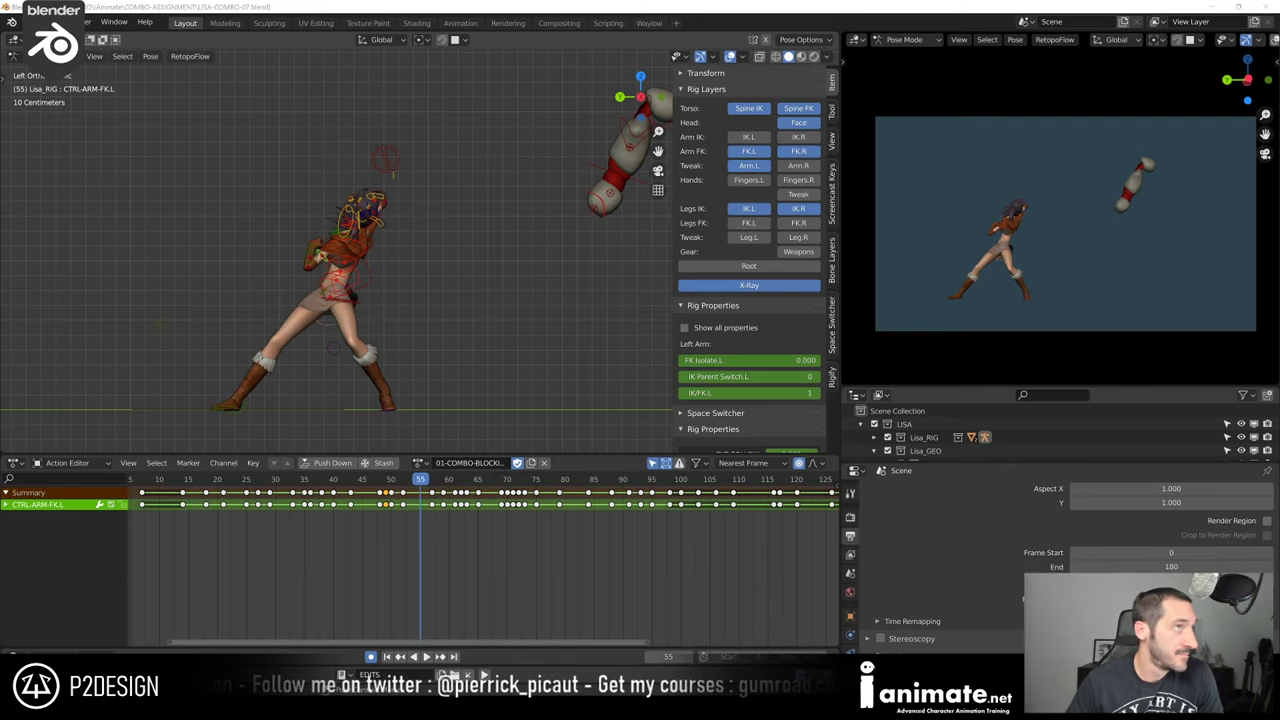
# Switch to Discord to check the latest-video channel and return to the Blender scene
pyautogui.press('space')
pyautogui.press('Escape')
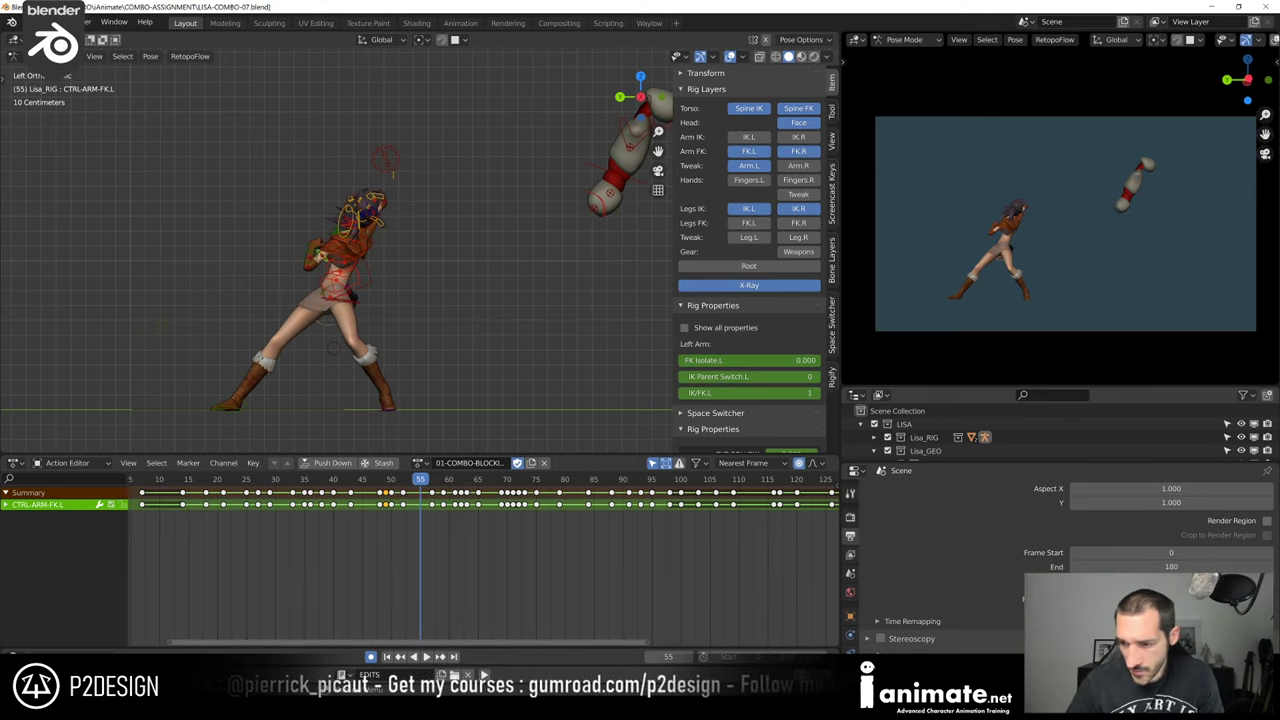
pyautogui.hotkey('alt', 'Tab')
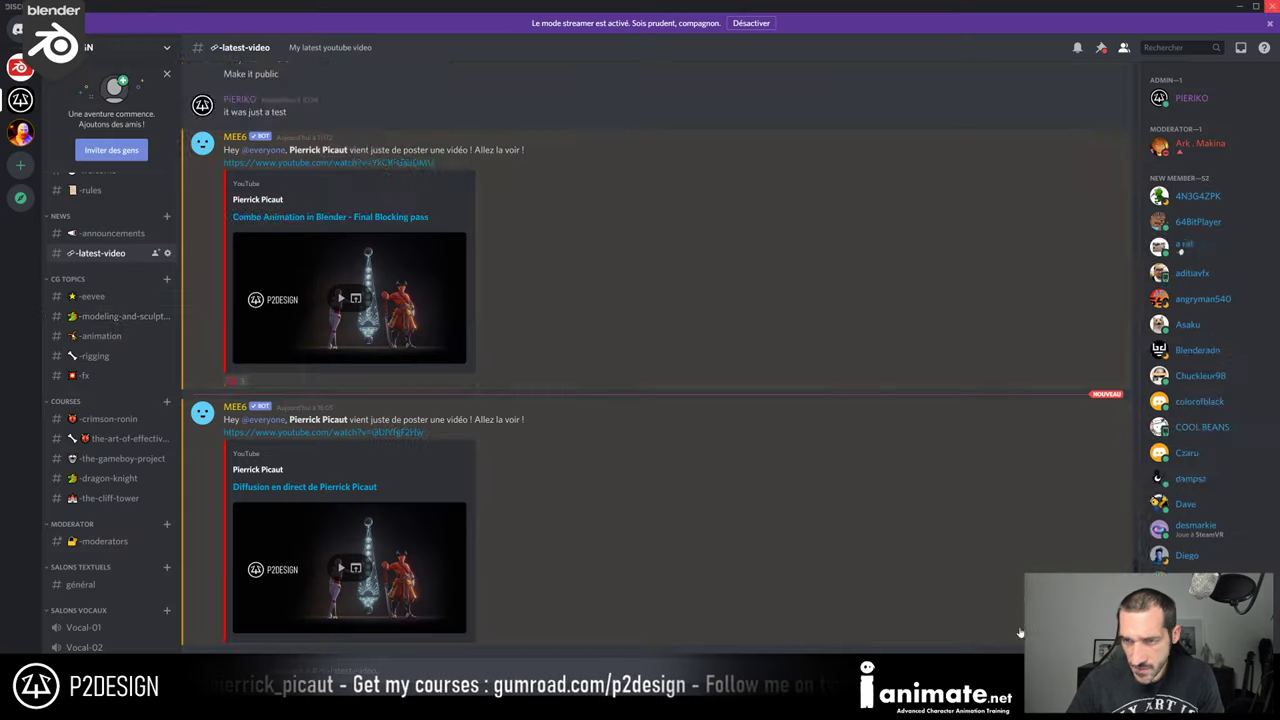
pyautogui.hotkey('alt', 'Tab')
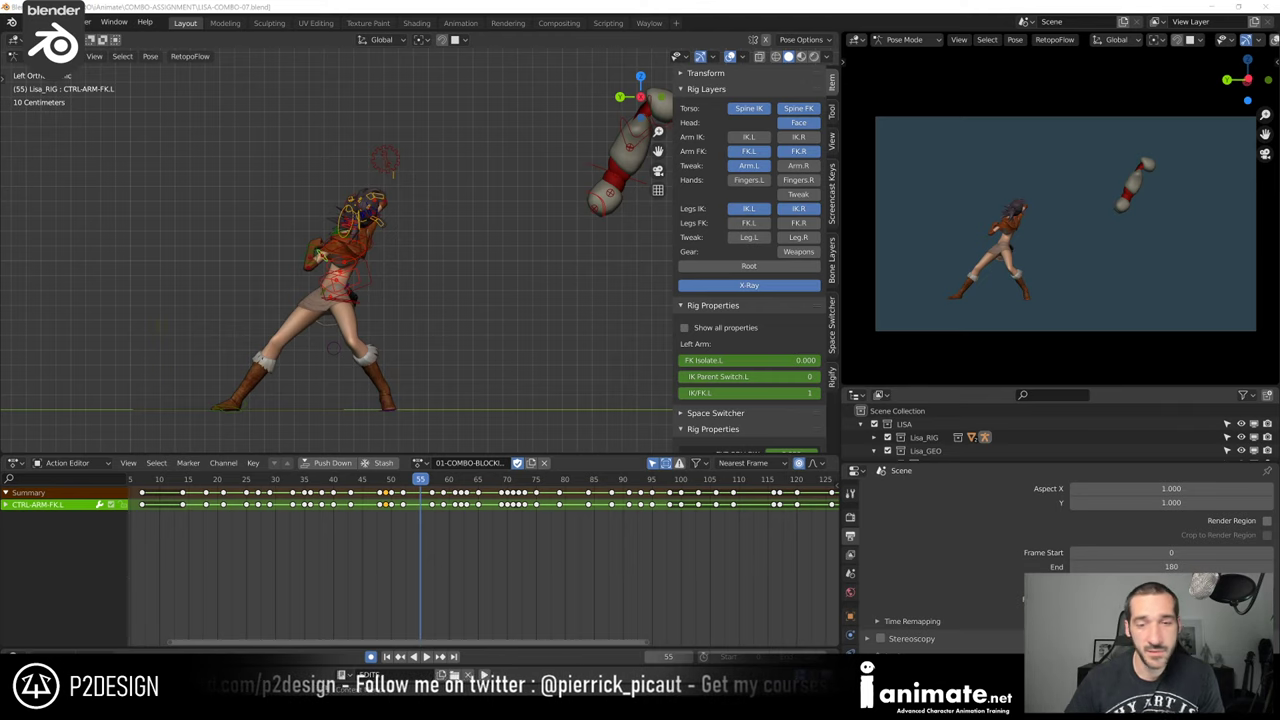
# Go to frame 49 and shift the character's torso control slightly to adjust the body position
pyautogui.scroll(2, 491, 528)
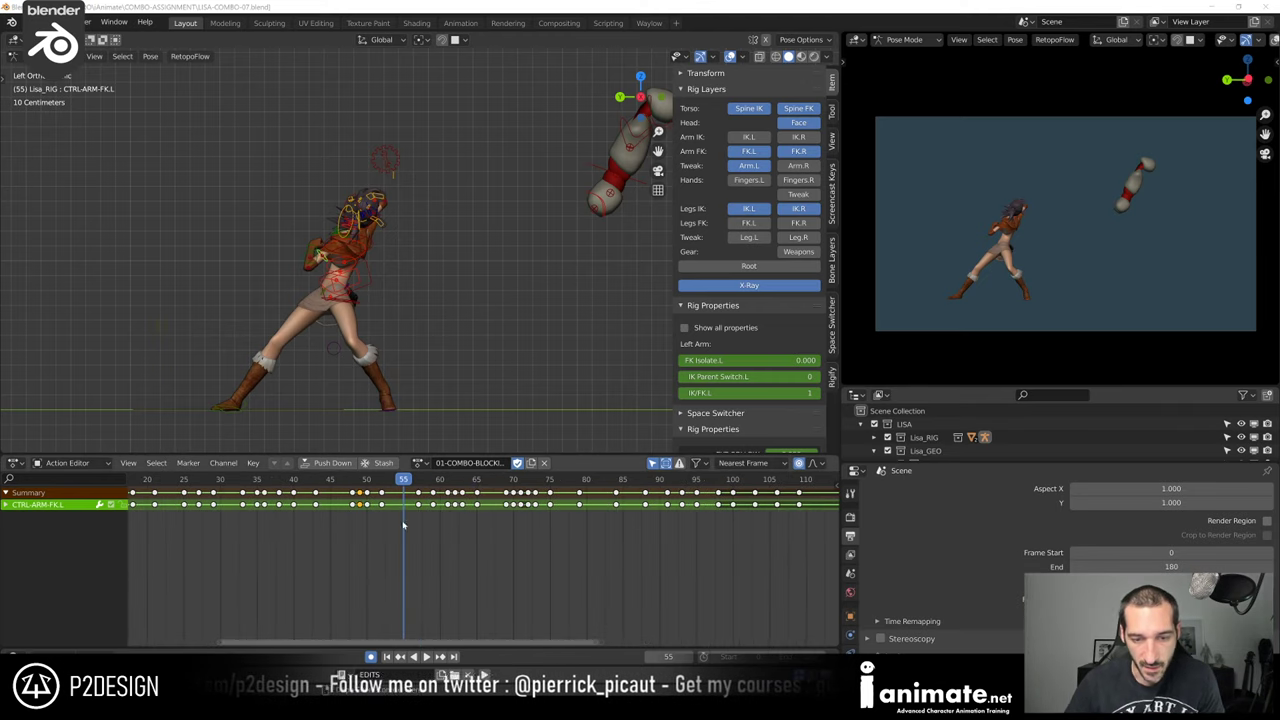
pyautogui.click(349, 484)
pyautogui.press('space')
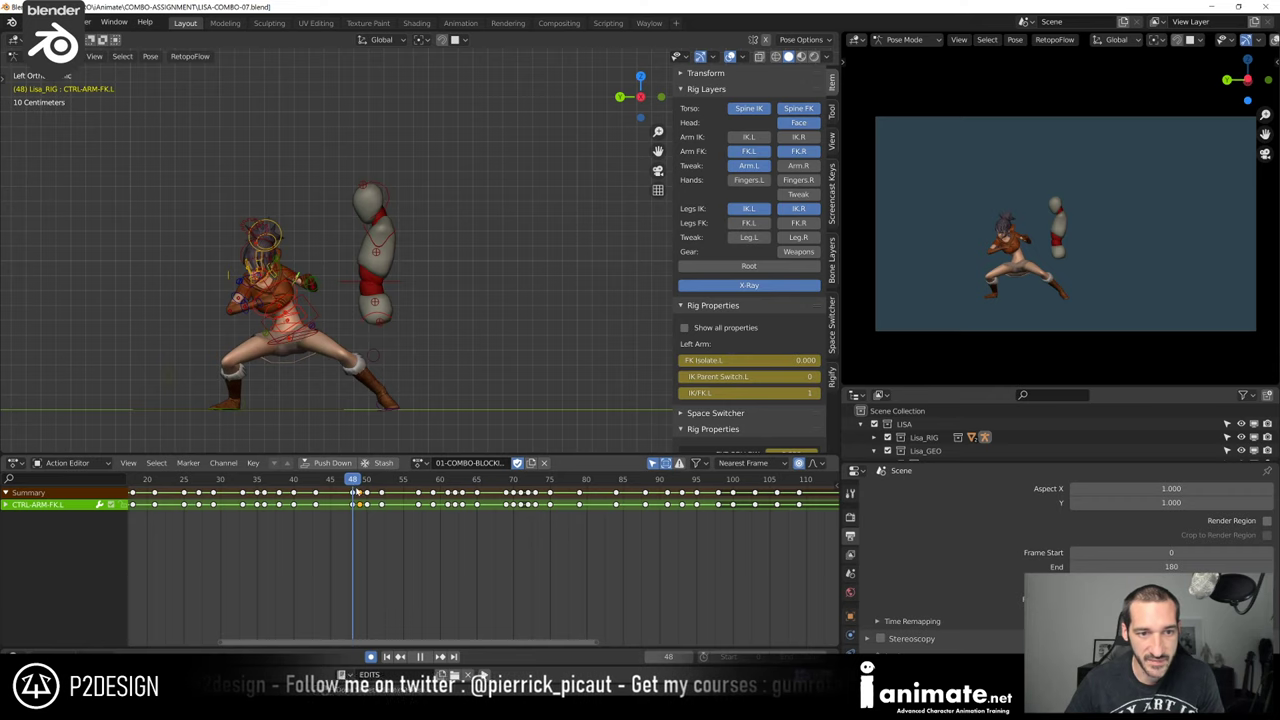
pyautogui.moveTo(356, 490)
pyautogui.mouseDown()
pyautogui.moveTo(372, 495)
pyautogui.moveTo(354, 495)
pyautogui.moveTo(374, 502)
pyautogui.moveTo(362, 503)
pyautogui.mouseUp()
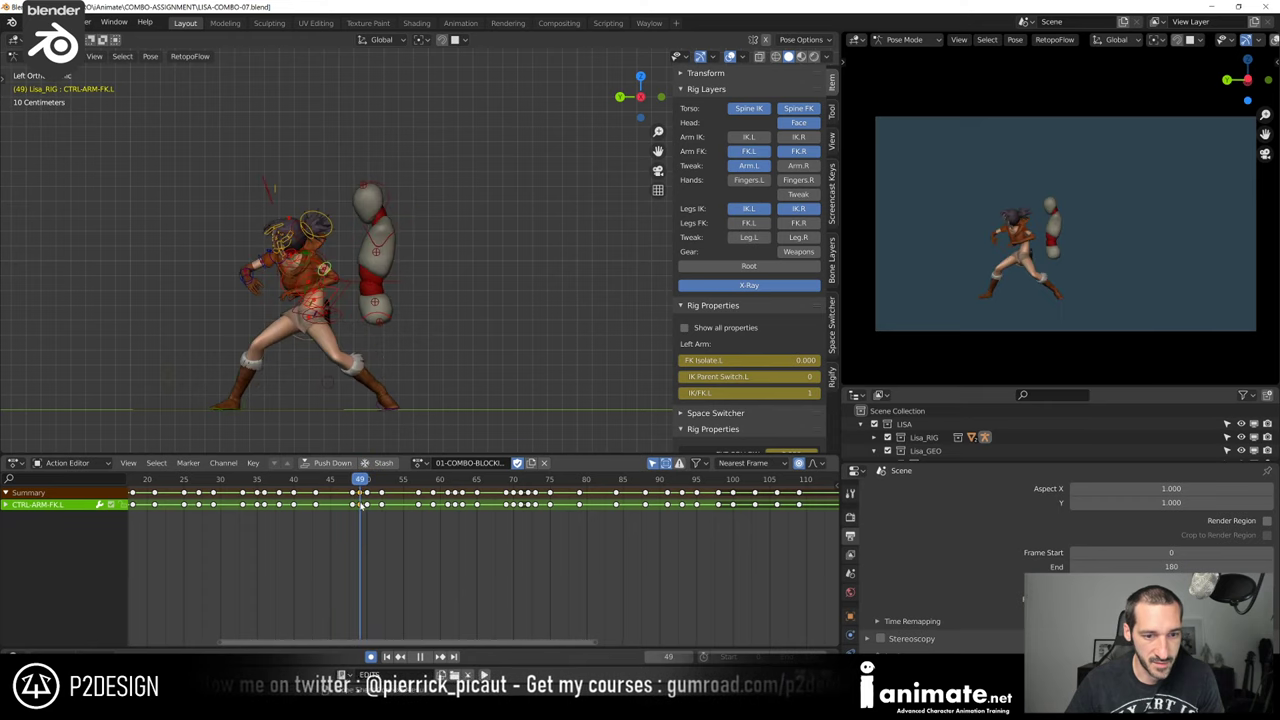
pyautogui.scroll(2, 328, 307)
pyautogui.click(320, 307)
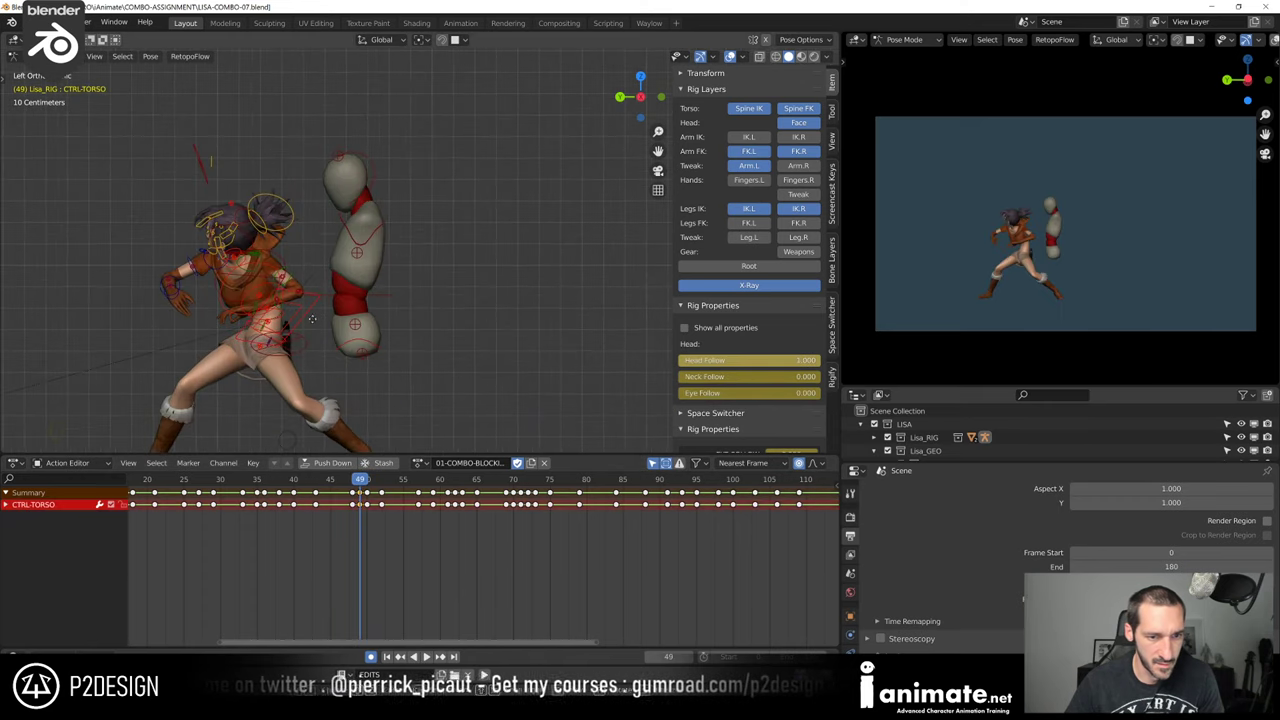
pyautogui.press('g')
pyautogui.click(339, 289)
# Rotate the chest control freely from an angled view and nudge the torso control at frame 49
pyautogui.click(294, 267)
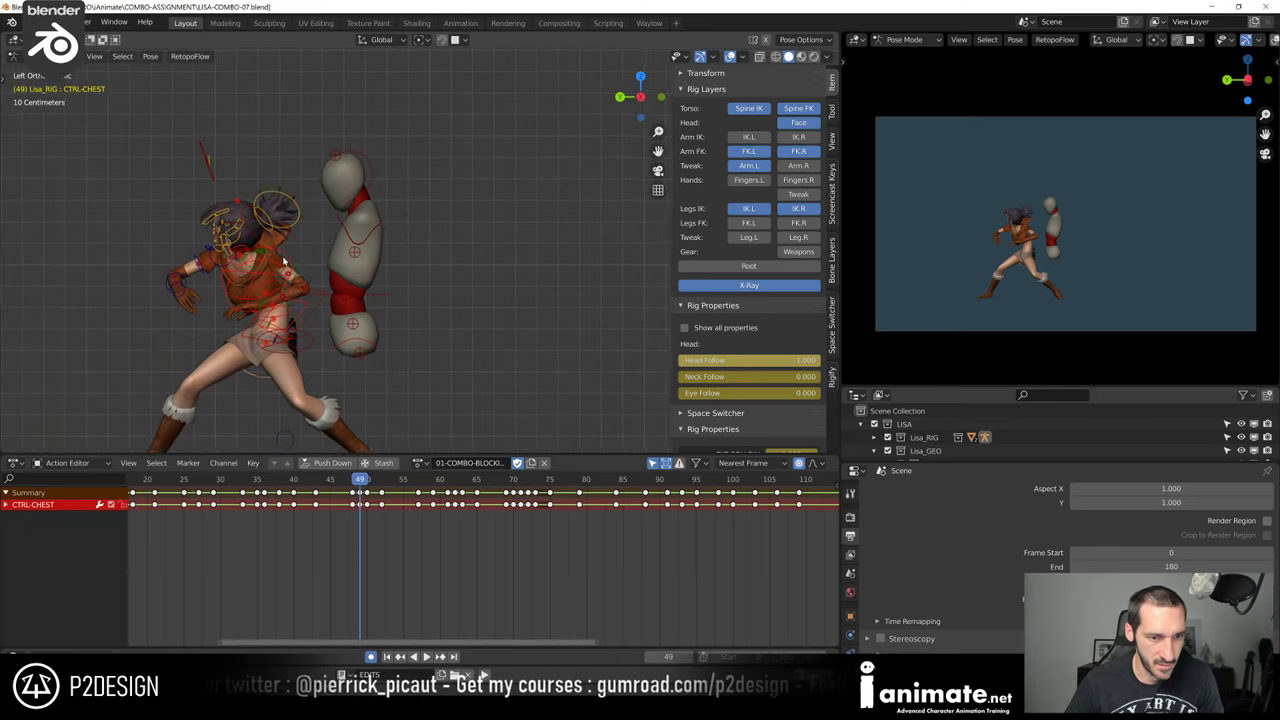
pyautogui.moveTo(288, 262); pyautogui.dragTo(232, 241, button='middle')
pyautogui.press('r')
pyautogui.press('r')
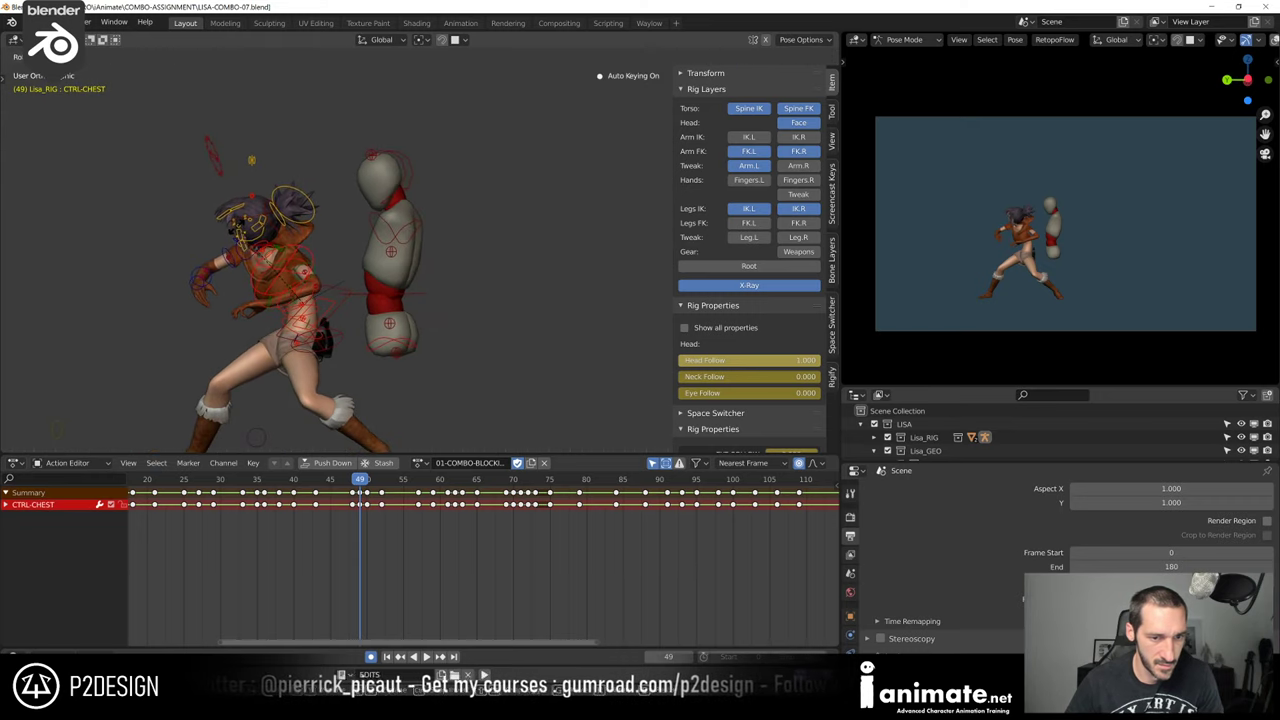
pyautogui.click(350, 315)
pyautogui.click(342, 305)
pyautogui.press('g')
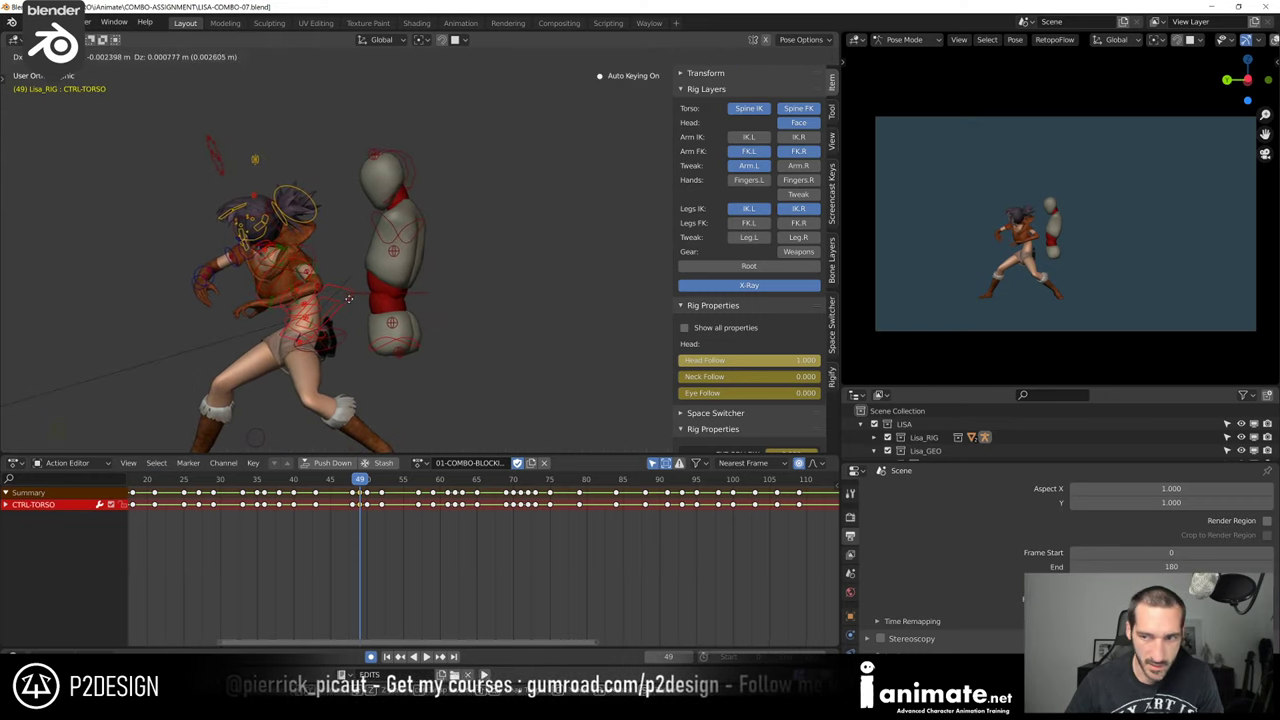
pyautogui.click(346, 297)
pyautogui.moveTo(346, 297); pyautogui.dragTo(324, 298, button='middle')
# Fine-tune the chest control's rotation at frame 49 from two different viewing angles
pyautogui.click(338, 266)
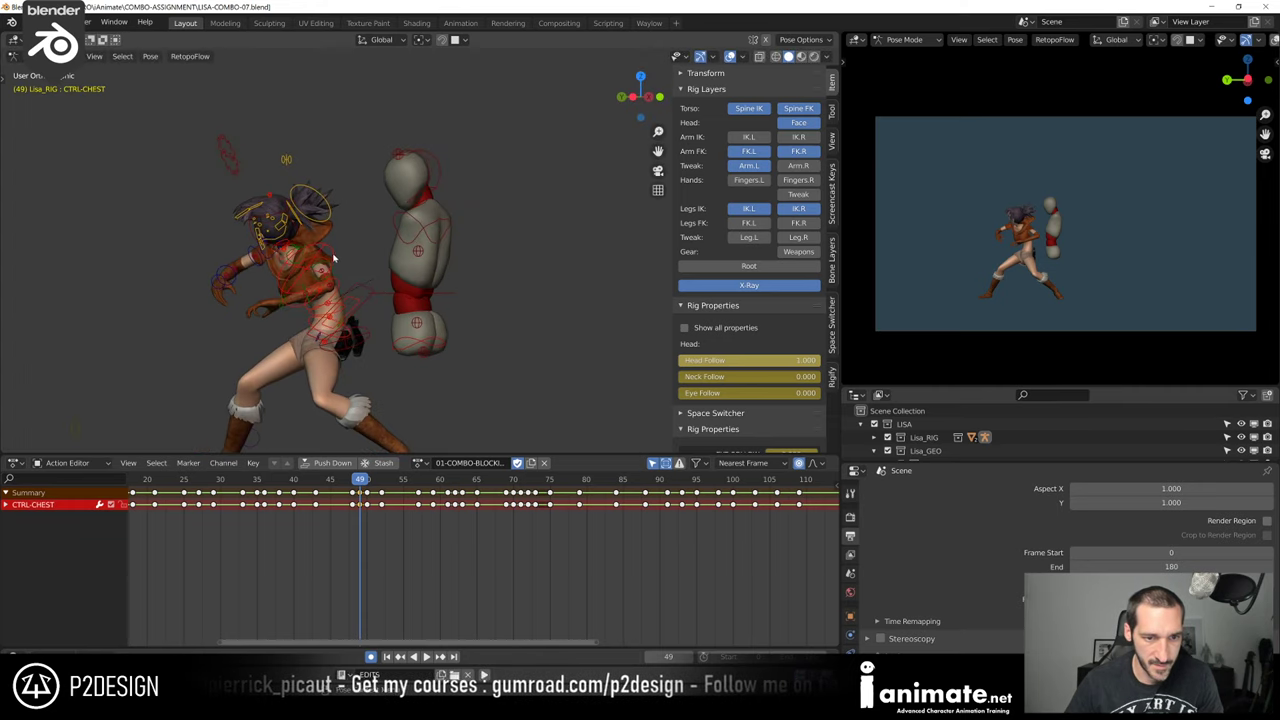
pyautogui.press('r')
pyautogui.click(333, 254)
pyautogui.moveTo(333, 249); pyautogui.dragTo(477, 314, button='middle')
pyautogui.press('r')
pyautogui.click(414, 243)
# Hide the rig overlays, scrub frames 48 to 50 to check the chest motion, and restore the overlays at frame 49
pyautogui.hotkey('shift', 'alt', 'z')
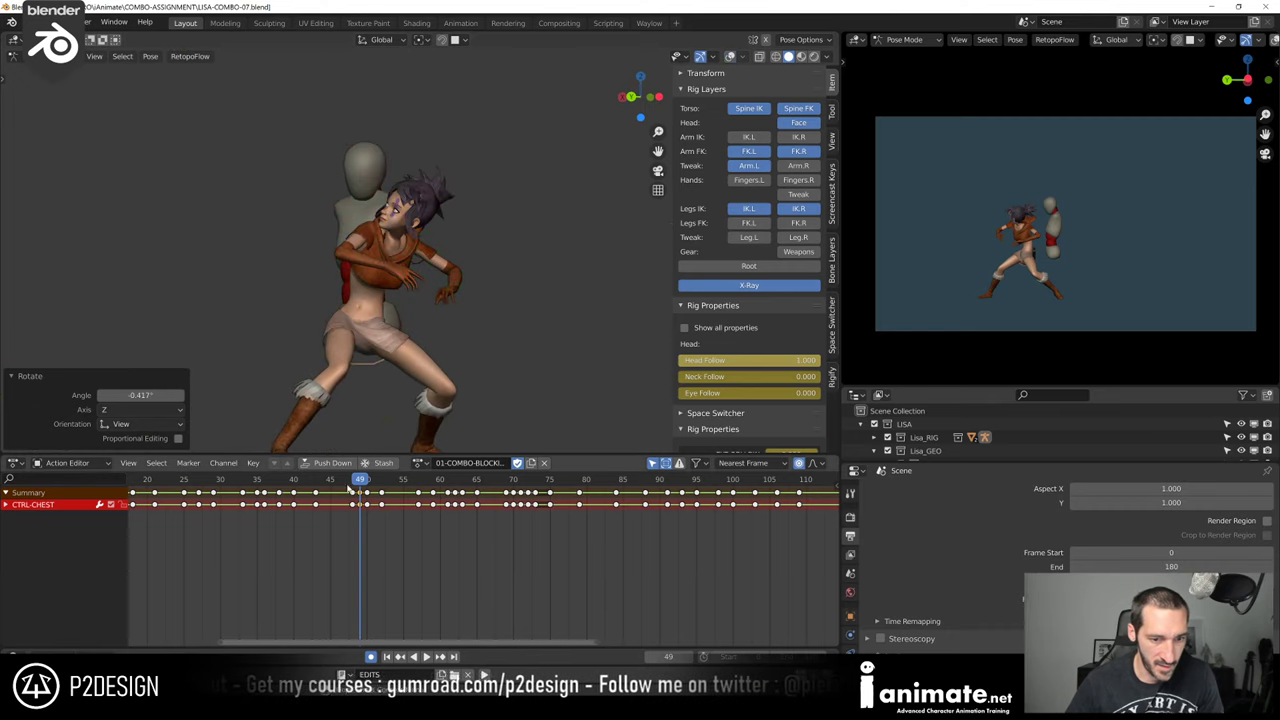
pyautogui.moveTo(355, 486); pyautogui.dragTo(352, 488)
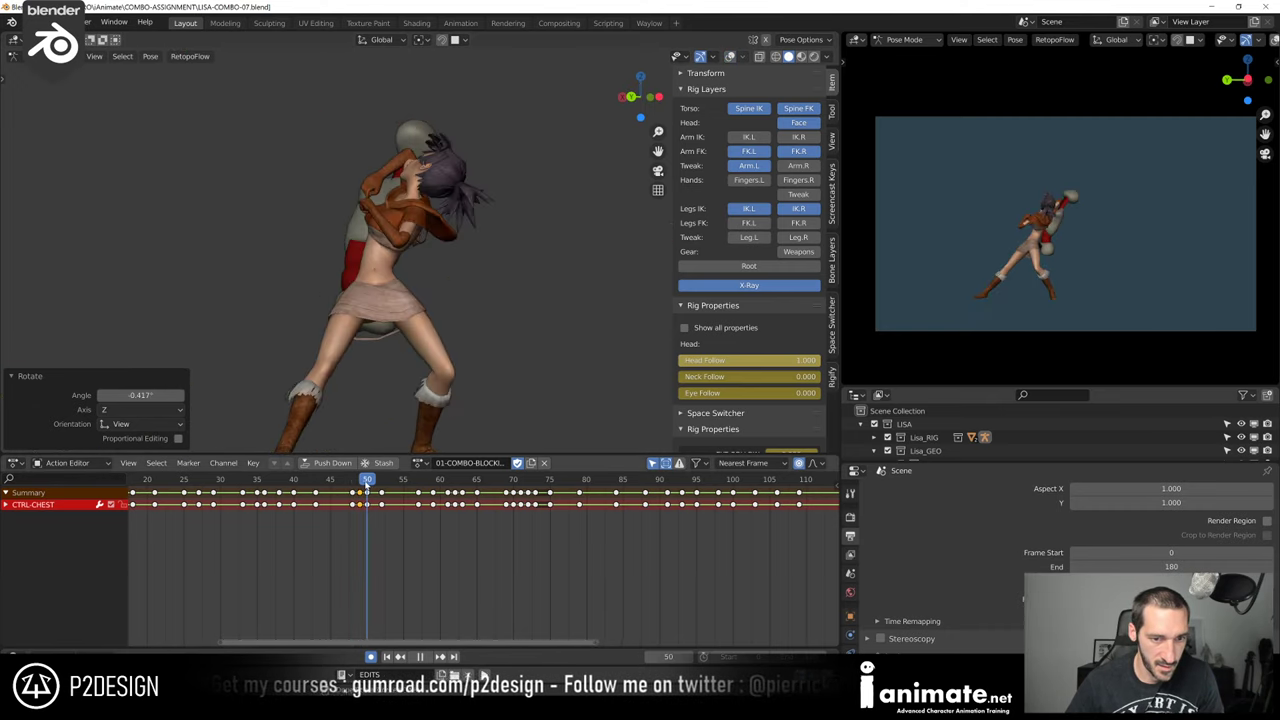
pyautogui.moveTo(353, 485)
pyautogui.mouseDown()
pyautogui.moveTo(372, 486)
pyautogui.moveTo(362, 489)
pyautogui.mouseUp()
pyautogui.scroll(2, 400, 280)
pyautogui.moveTo(410, 275); pyautogui.dragTo(322, 273, button='middle')
pyautogui.hotkey('shift', 'alt', 'z')
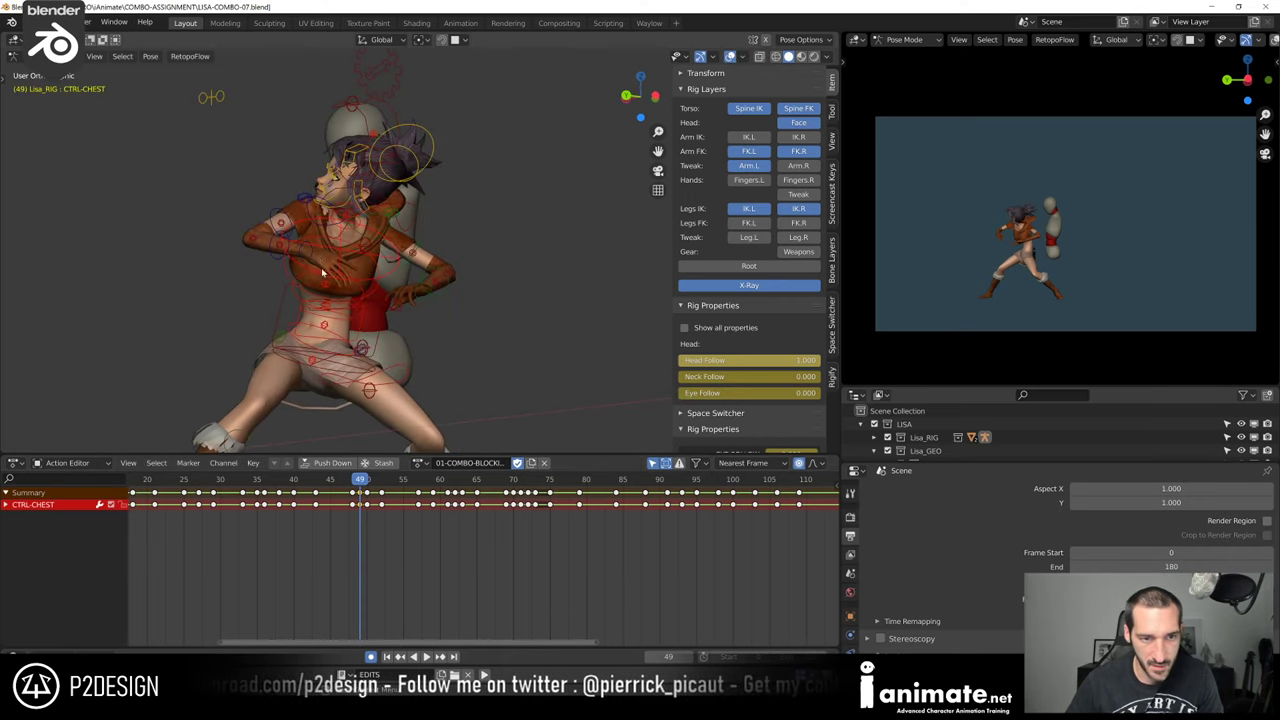
# Move and rotate the right shoulder control at frame 49
pyautogui.click(306, 214)
pyautogui.moveTo(306, 214); pyautogui.dragTo(332, 213, button='middle')
pyautogui.press('g')
pyautogui.click(298, 204)
pyautogui.press('r')
pyautogui.click(282, 187)
# Rotate the right upper-arm FK control in several passes at frame 49, including from the opposite side
pyautogui.click(270, 204)
pyautogui.press('r')
pyautogui.click(256, 182)
pyautogui.press('r')
pyautogui.click(181, 168)
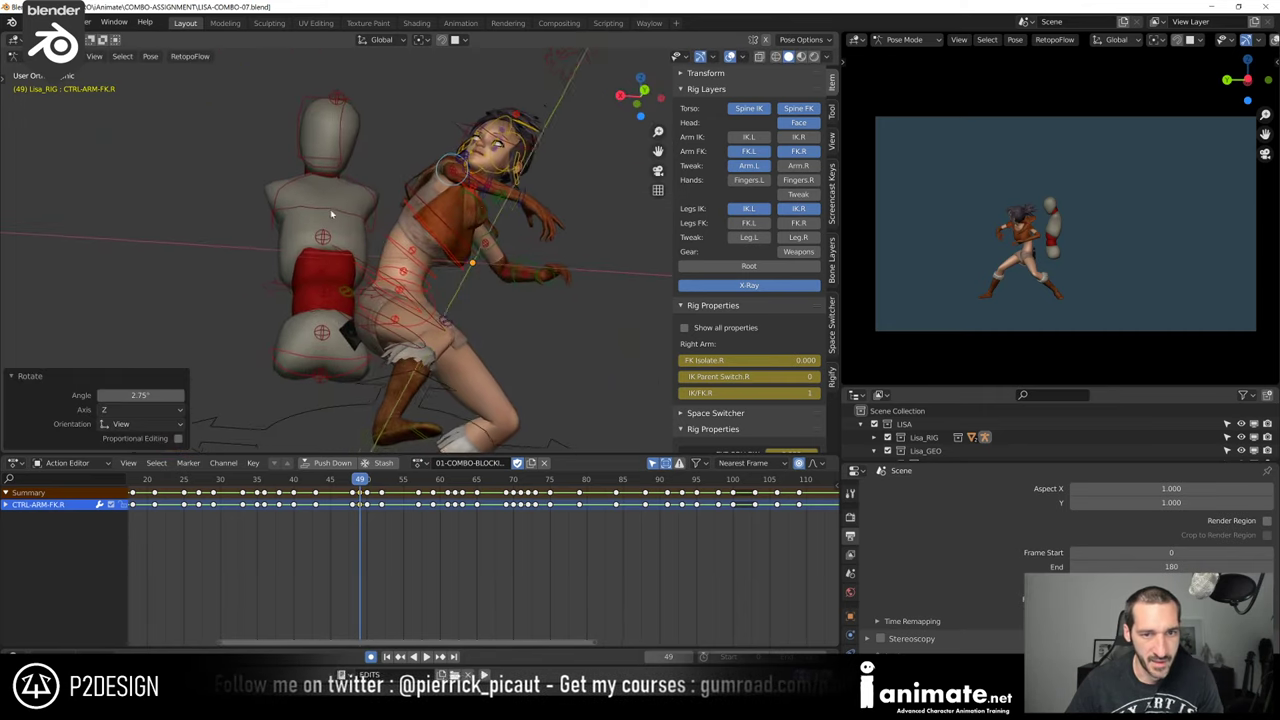
pyautogui.press('r')
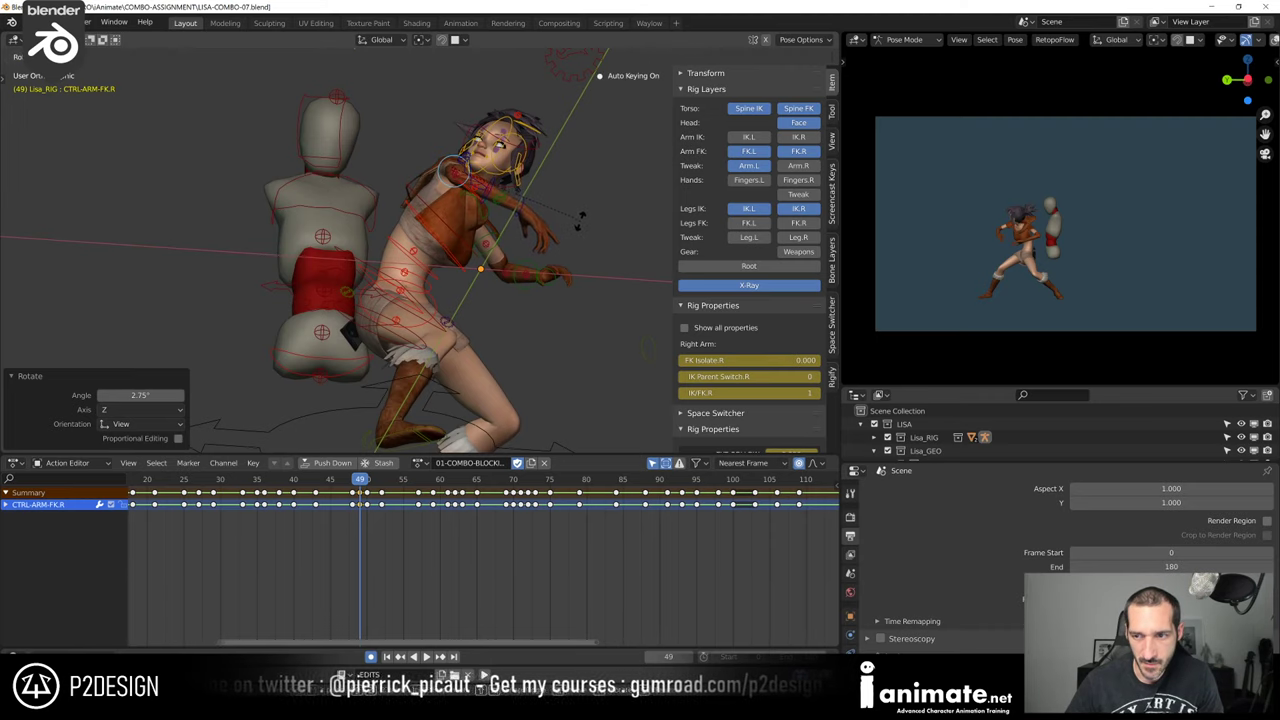
pyautogui.click(581, 216)
# Rotate the right forearm FK control, and turn the right hand FK control about 4.2°, at frame 49
pyautogui.moveTo(582, 225); pyautogui.dragTo(250, 285, button='middle')
pyautogui.click(248, 268)
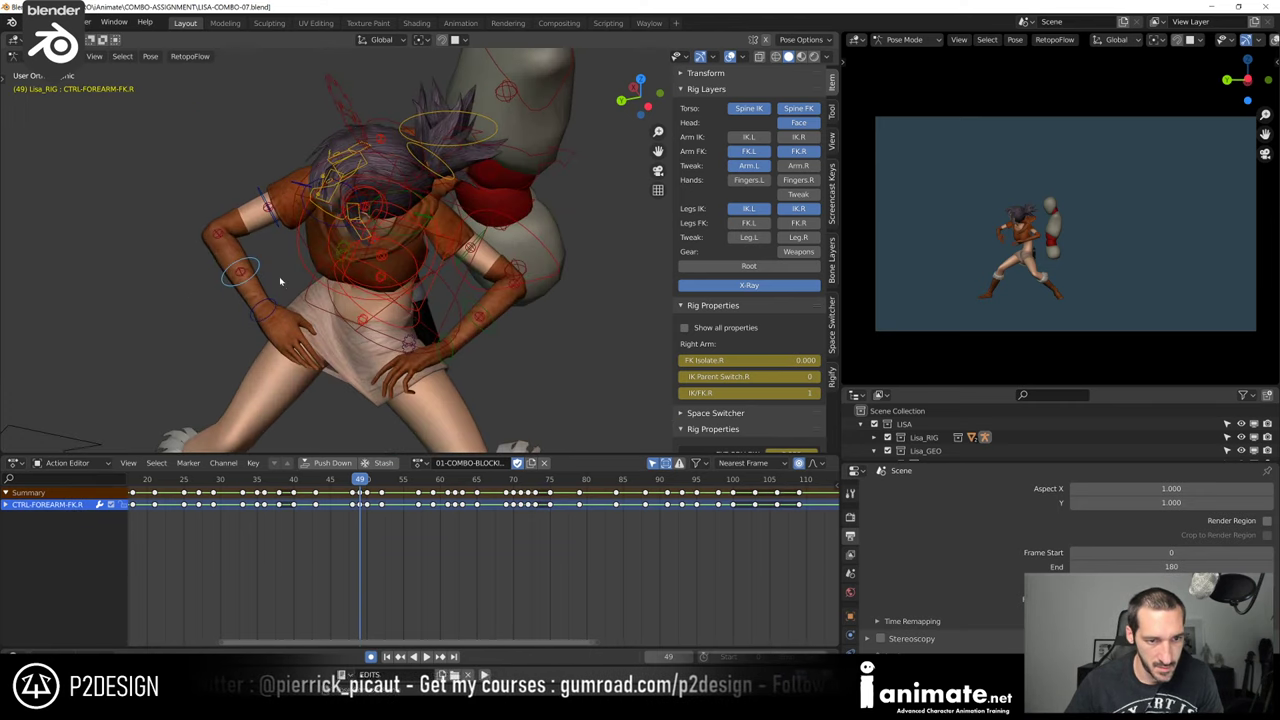
pyautogui.press('r')
pyautogui.press('z')
pyautogui.click(285, 285)
pyautogui.click(281, 316)
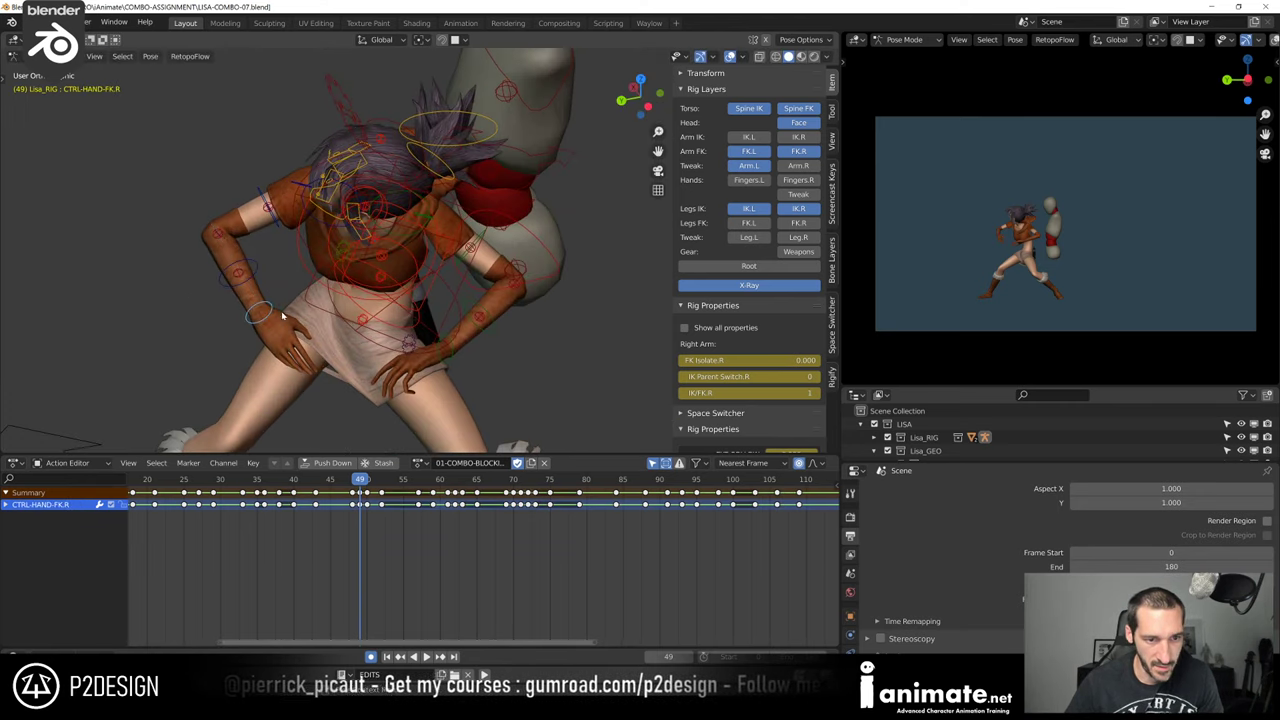
pyautogui.press('r')
pyautogui.press('z')
pyautogui.click(282, 302)
# Rotate the right upper-arm FK control a further 2.5° at frame 49
pyautogui.moveTo(282, 302); pyautogui.dragTo(392, 229, button='middle')
pyautogui.click(478, 186)
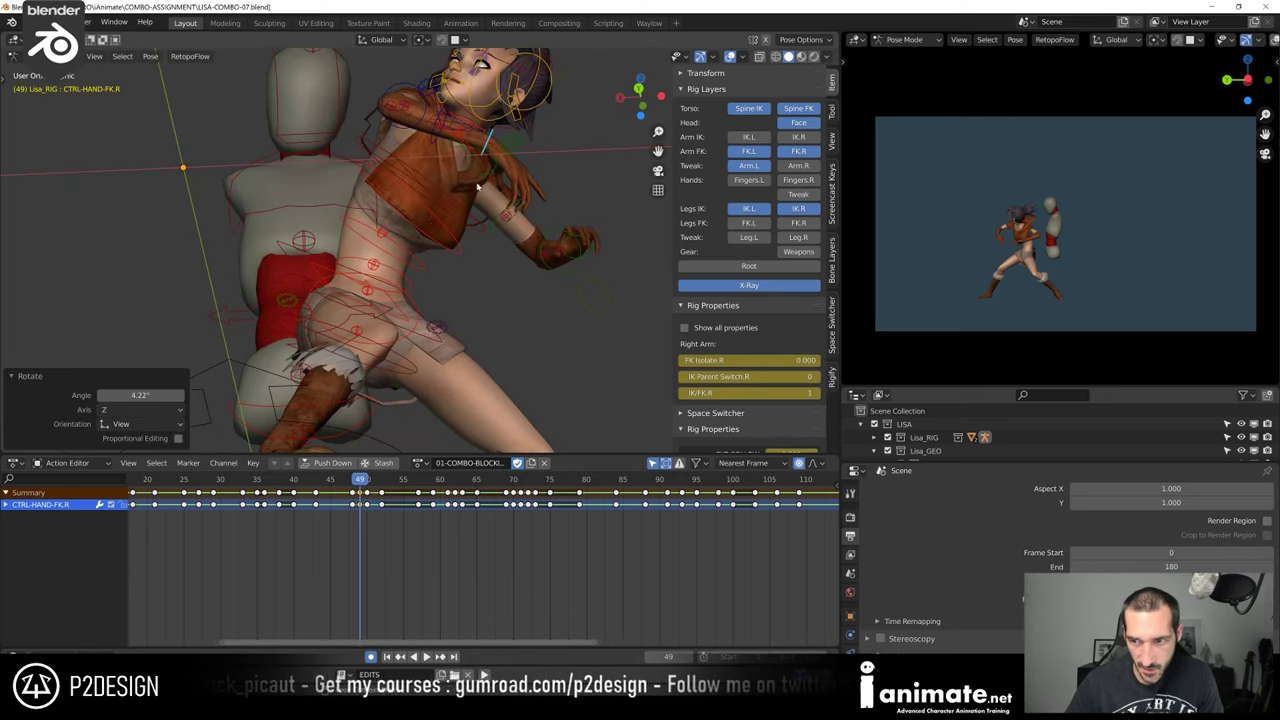
pyautogui.click(424, 112)
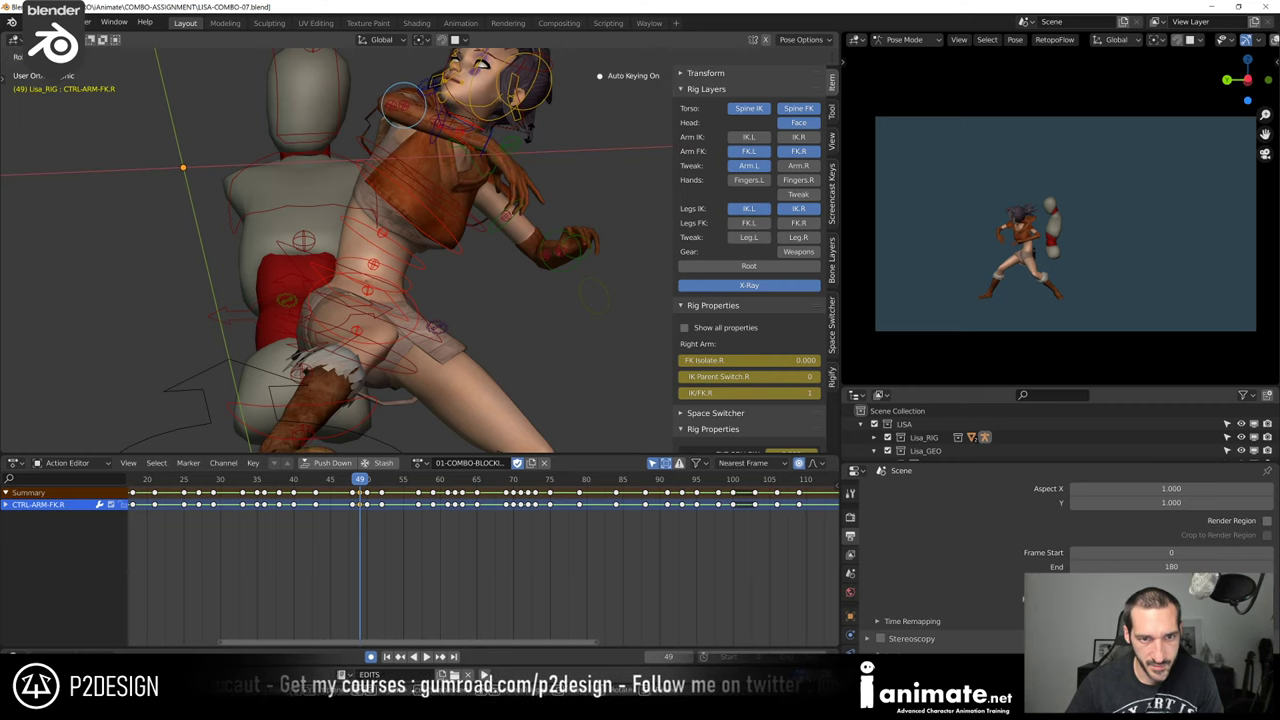
pyautogui.moveTo(515, 165); pyautogui.dragTo(380, 380, button='middle')
pyautogui.press('r')
pyautogui.click(587, 152)
# Scrub between frames 48 and 50 to check how the revised right arm moves into the hit
pyautogui.press('space')
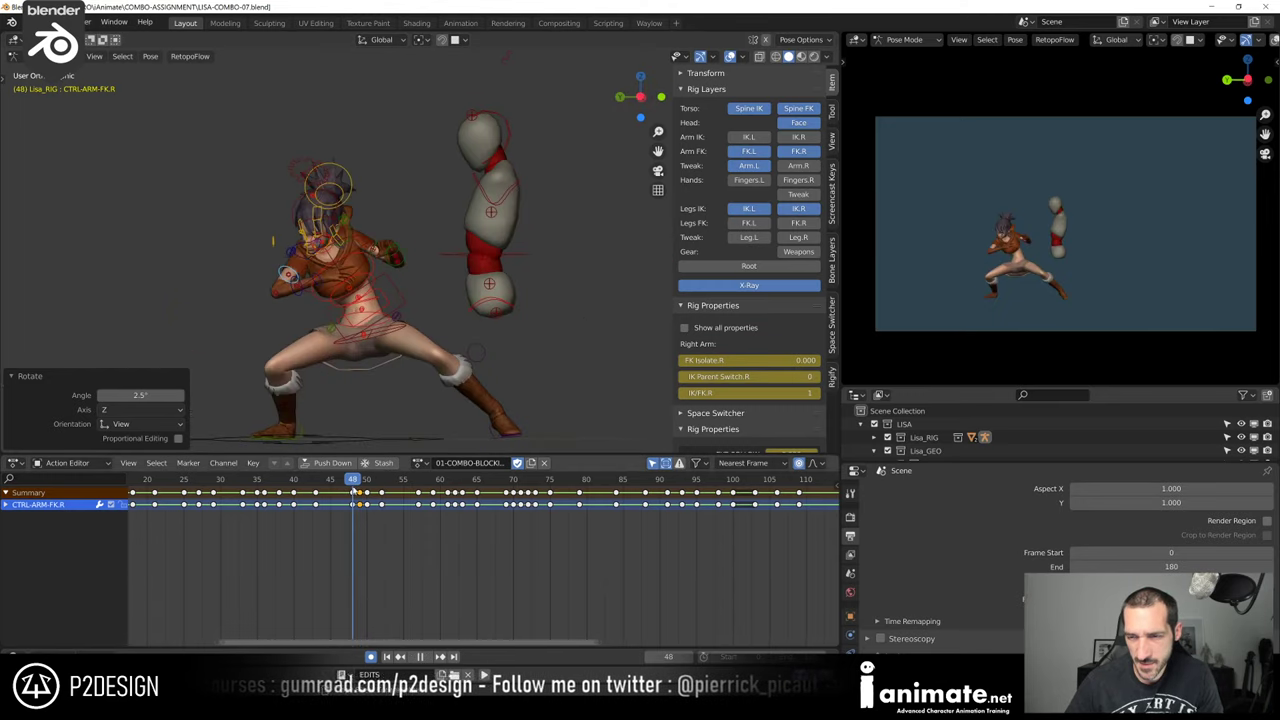
pyautogui.moveTo(354, 489); pyautogui.dragTo(359, 487)
pyautogui.moveTo(360, 487); pyautogui.dragTo(368, 484)
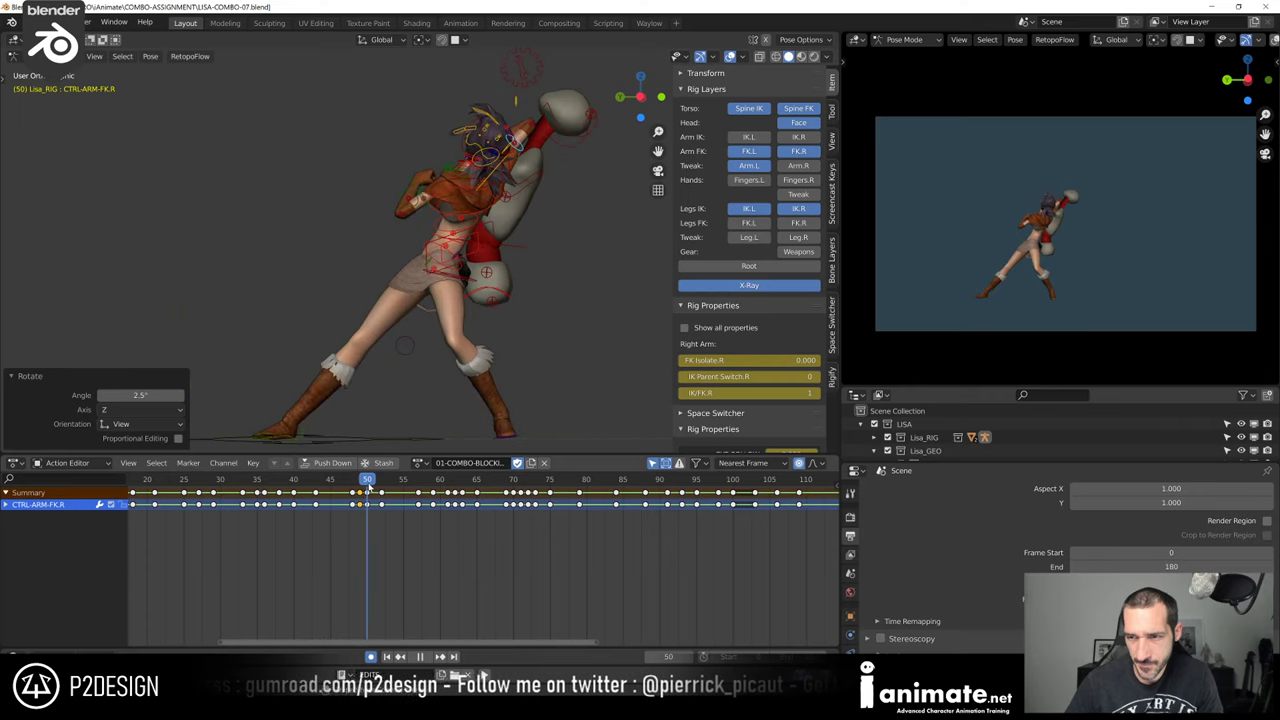
pyautogui.press('space')
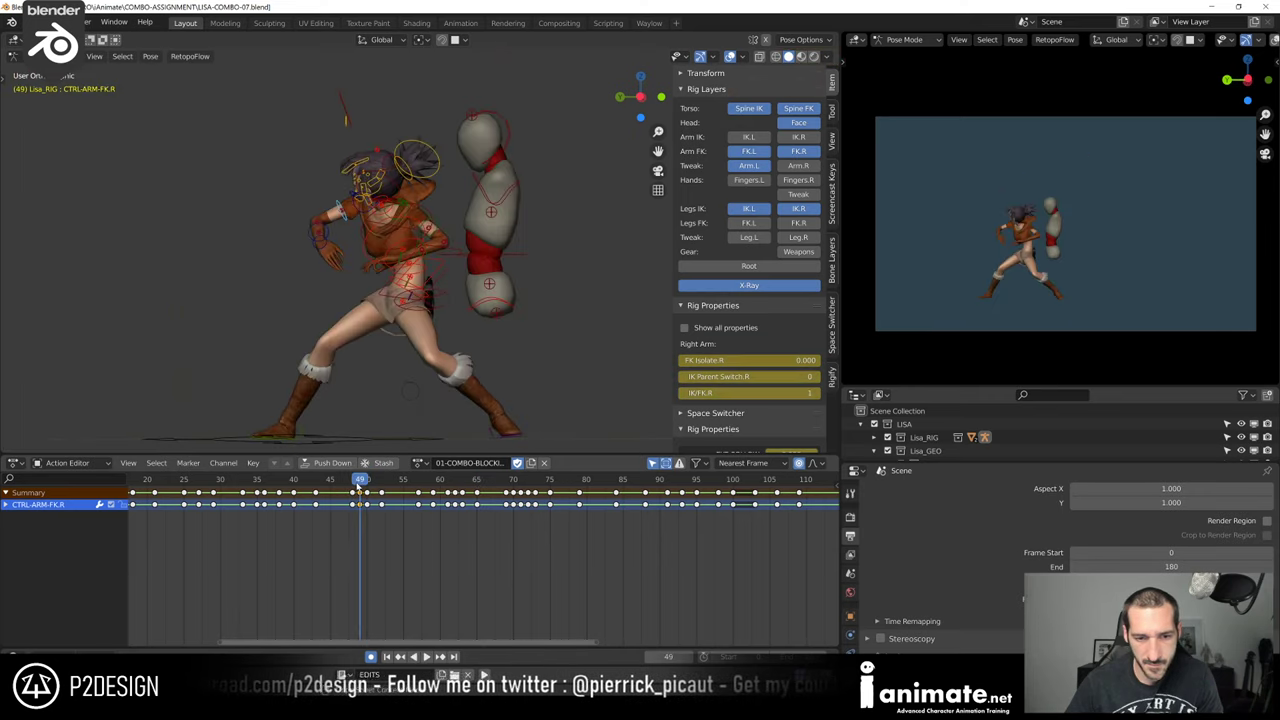
# Go to frame 59 and rotate the extended right upper arm
pyautogui.moveTo(362, 487); pyautogui.dragTo(433, 503)
pyautogui.moveTo(410, 380); pyautogui.dragTo(373, 228, button='middle')
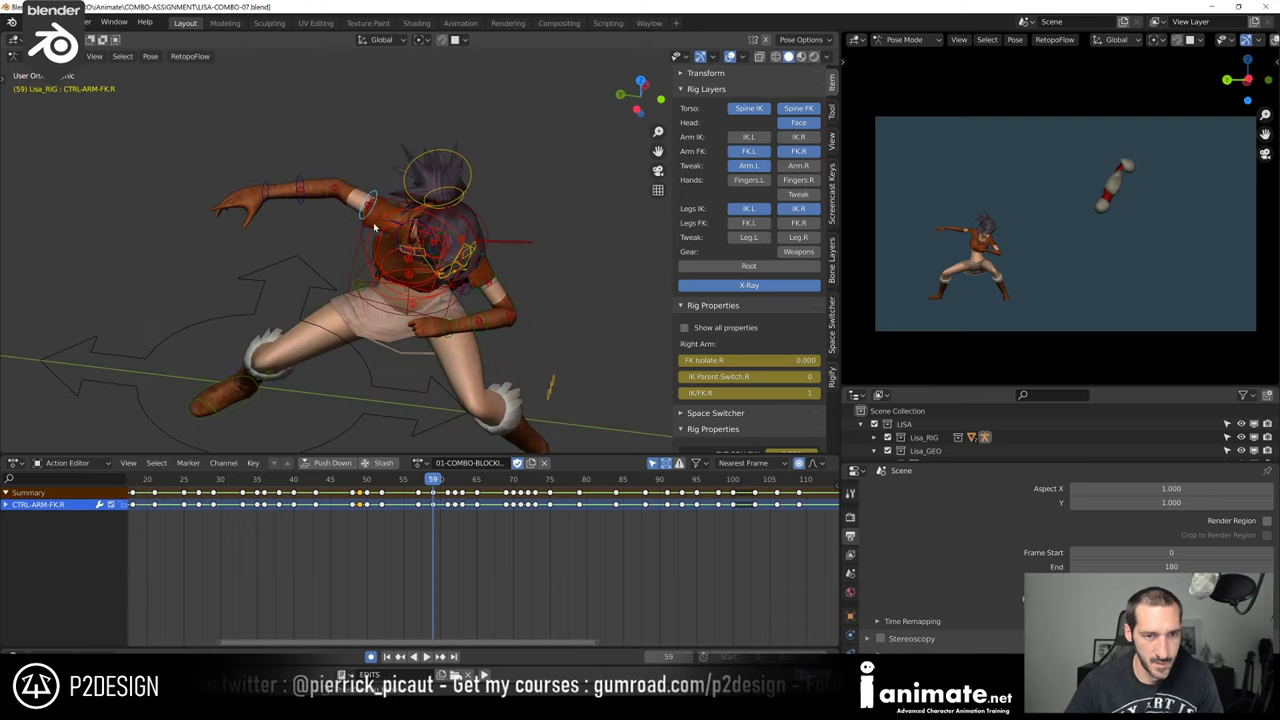
pyautogui.moveTo(302, 199); pyautogui.dragTo(341, 200, button='middle')
pyautogui.press('r')
pyautogui.click(305, 213)
# Rotate the right forearm in two passes to reshape the extended arm at frame 59
pyautogui.click(300, 214)
pyautogui.press('r')
pyautogui.press('z')
pyautogui.click(268, 242)
pyautogui.press('r')
pyautogui.click(300, 127)
# Refine the rotations of the right upper-arm and forearm FK controls at frame 59
pyautogui.click(357, 220)
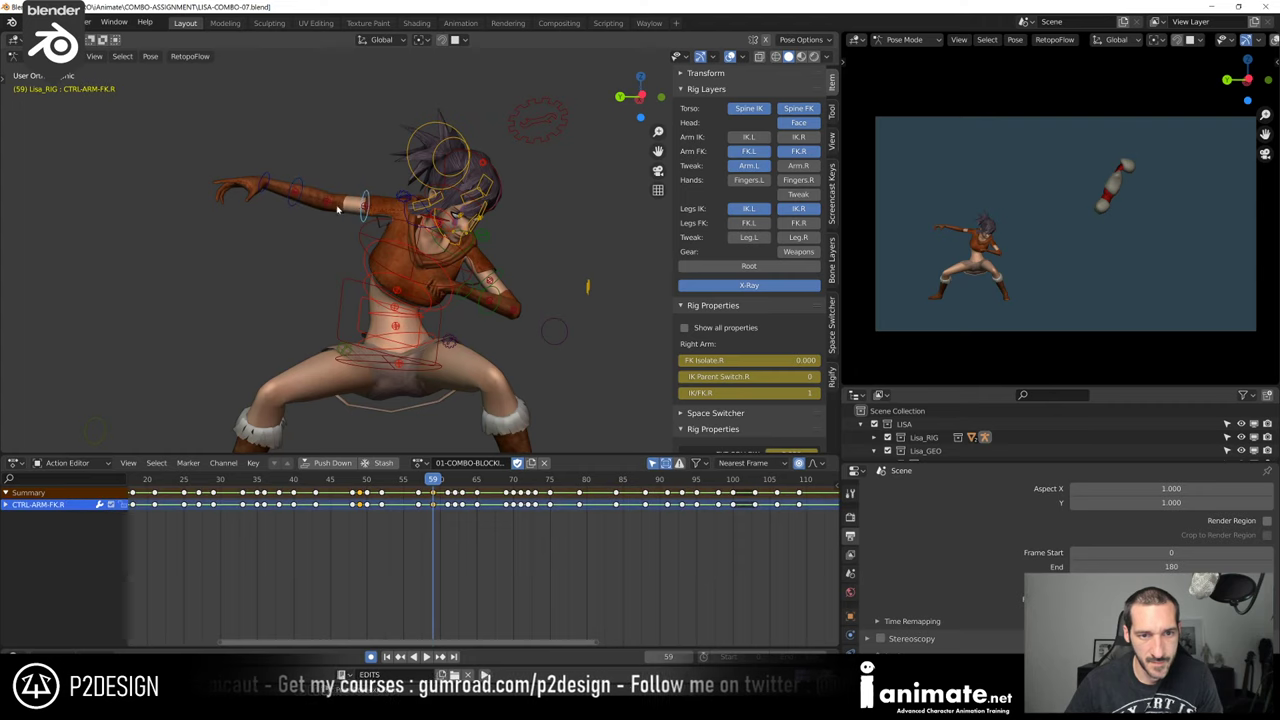
pyautogui.press('r')
pyautogui.click(307, 197)
pyautogui.click(296, 186)
pyautogui.press('r')
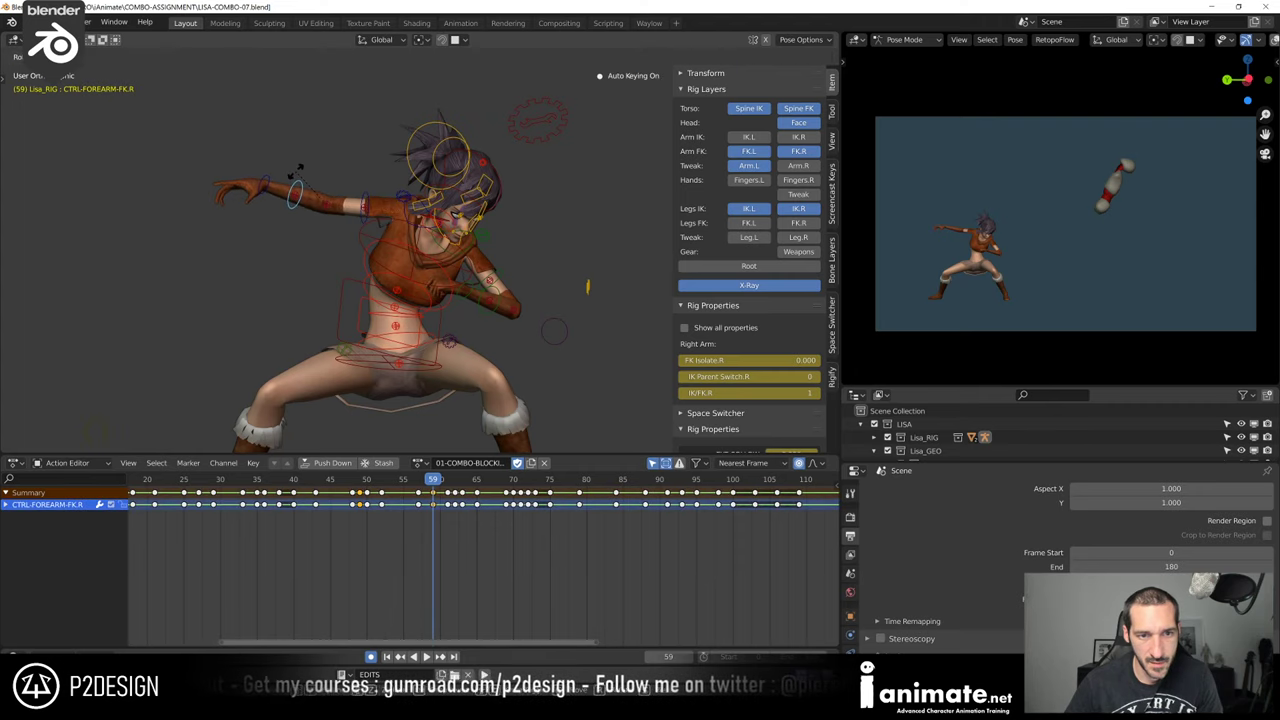
pyautogui.click(290, 195)
# Readjust the right upper arm from an angled view and rotate the right hand about 10° at frame 59
pyautogui.moveTo(290, 195); pyautogui.dragTo(328, 155, button='middle')
pyautogui.click(370, 218)
pyautogui.press('r')
pyautogui.click(500, 221)
pyautogui.click(287, 160)
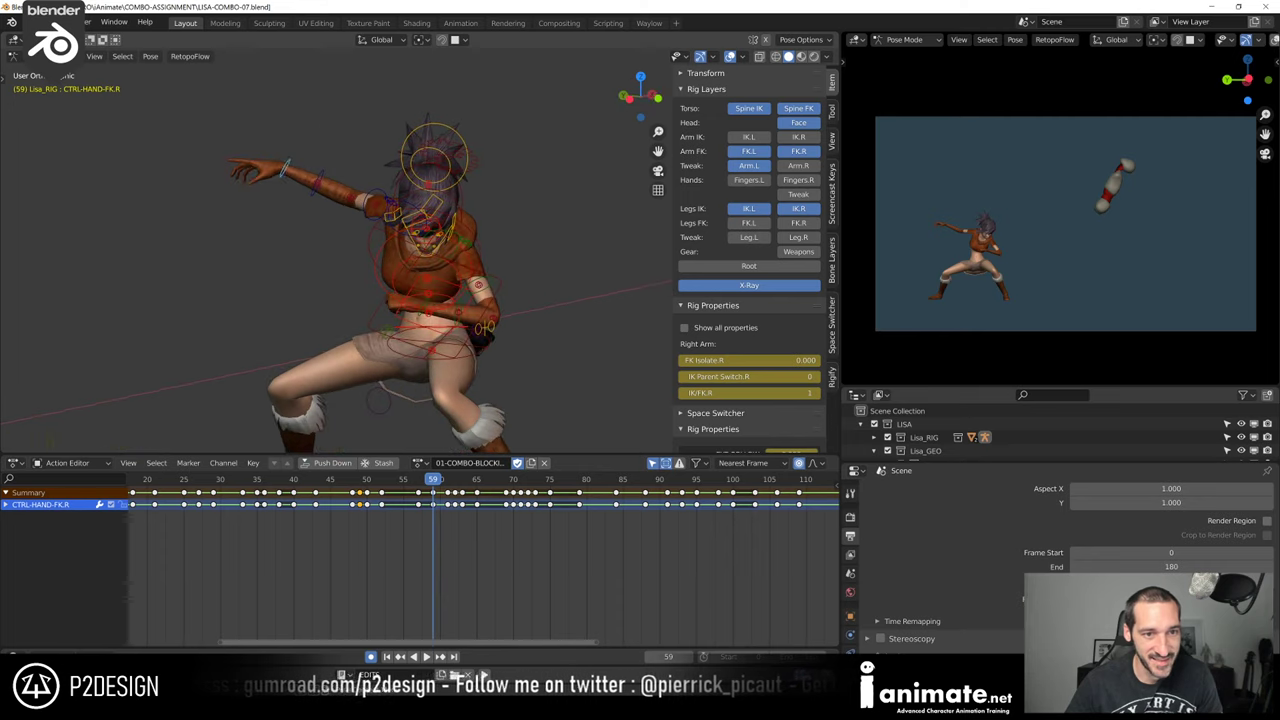
pyautogui.press('r')
pyautogui.click(331, 130)
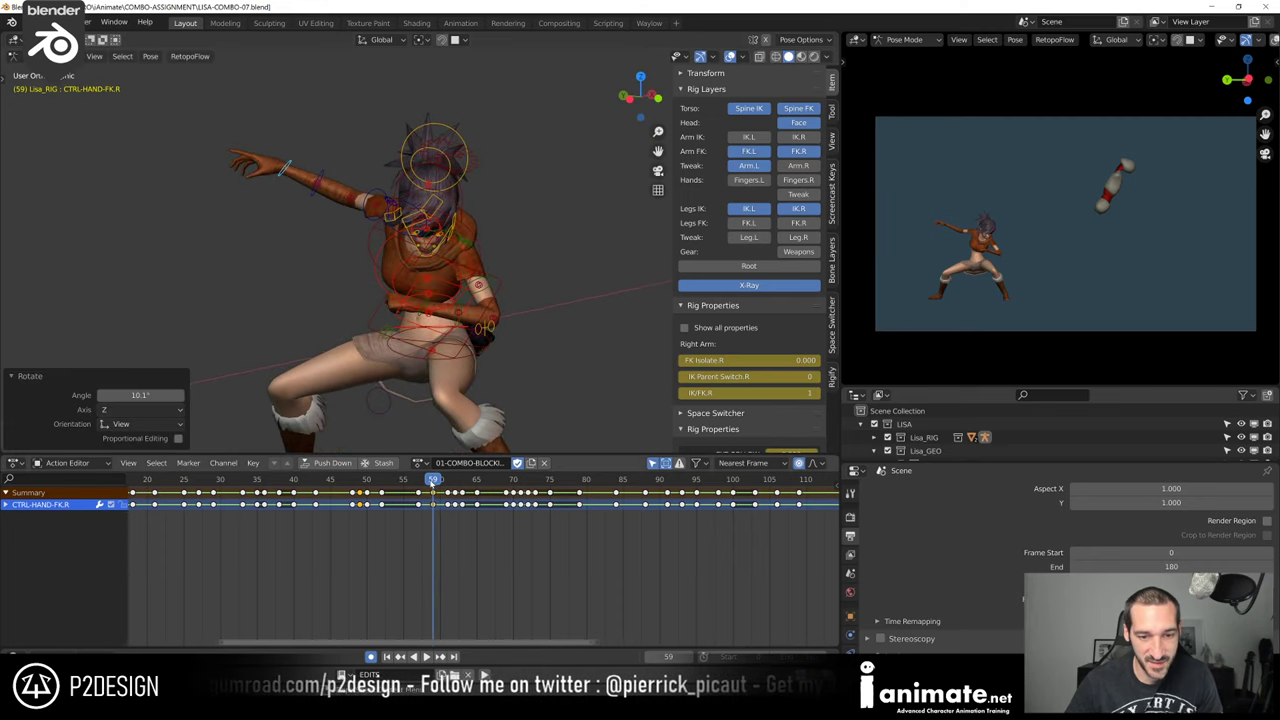
# Go to frame 61 and rotate the right upper-arm FK control about -9.5°
pyautogui.press('space')
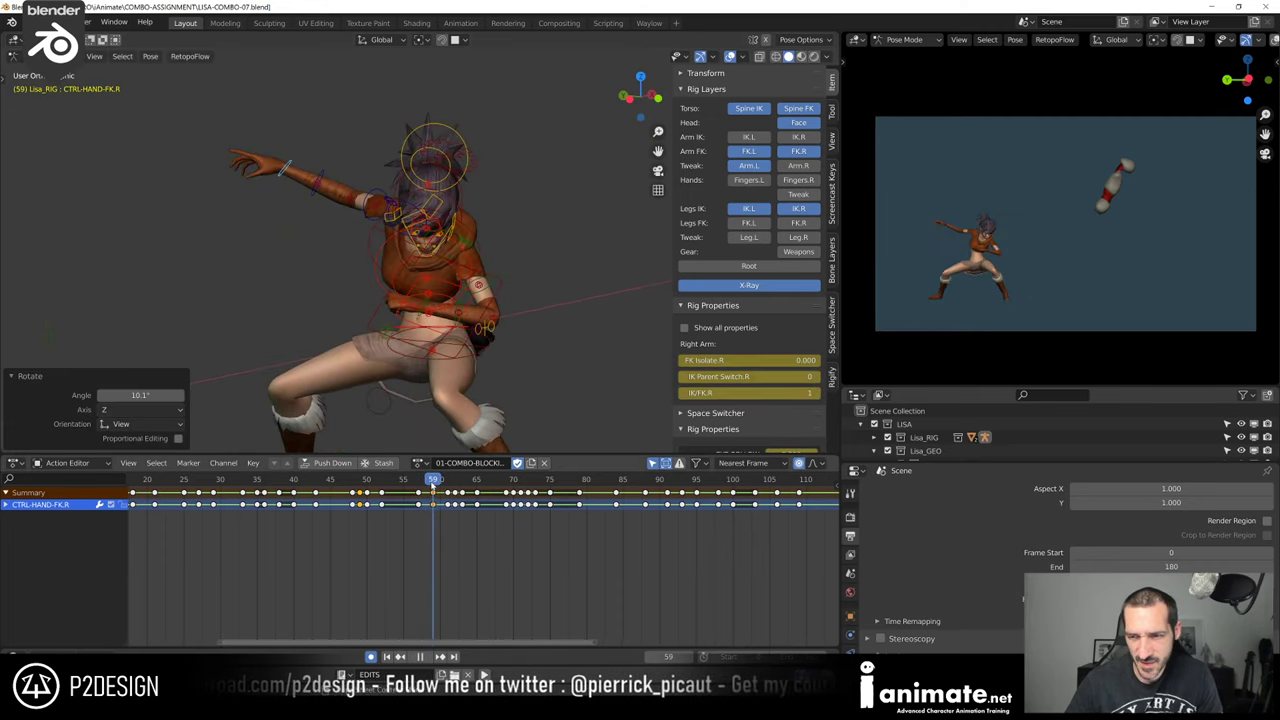
pyautogui.press('Escape')
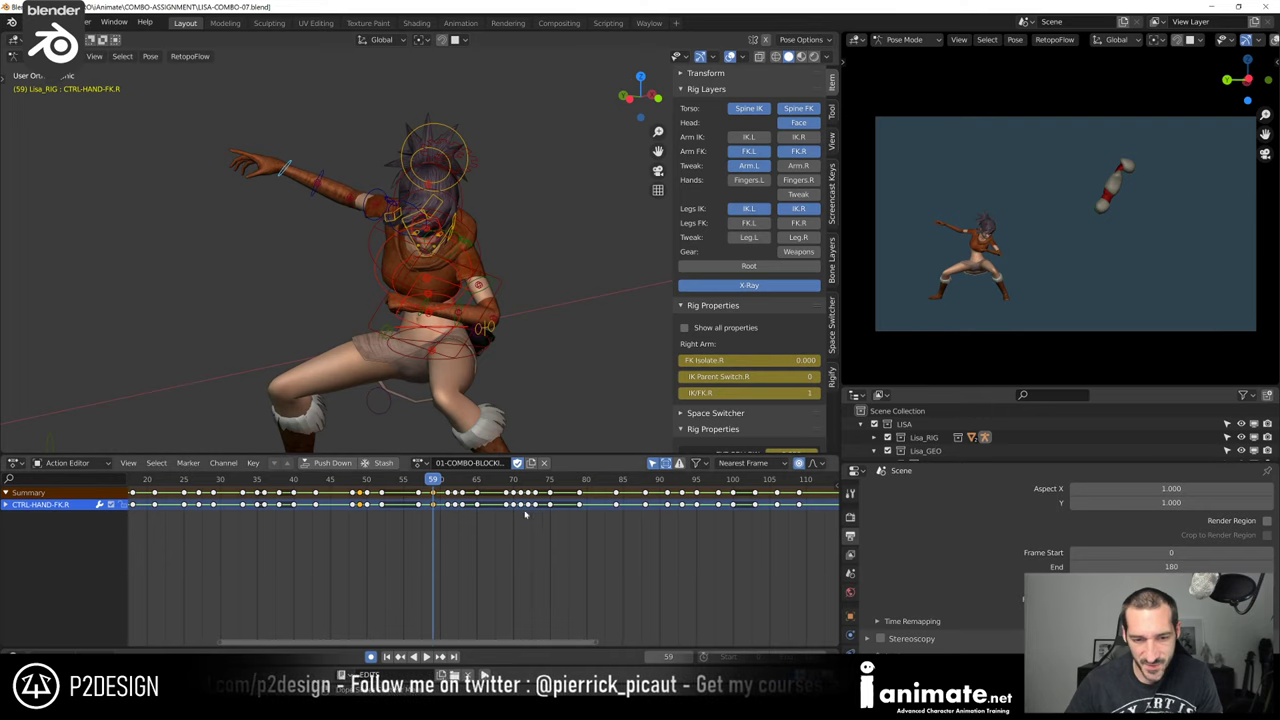
pyautogui.press('space')
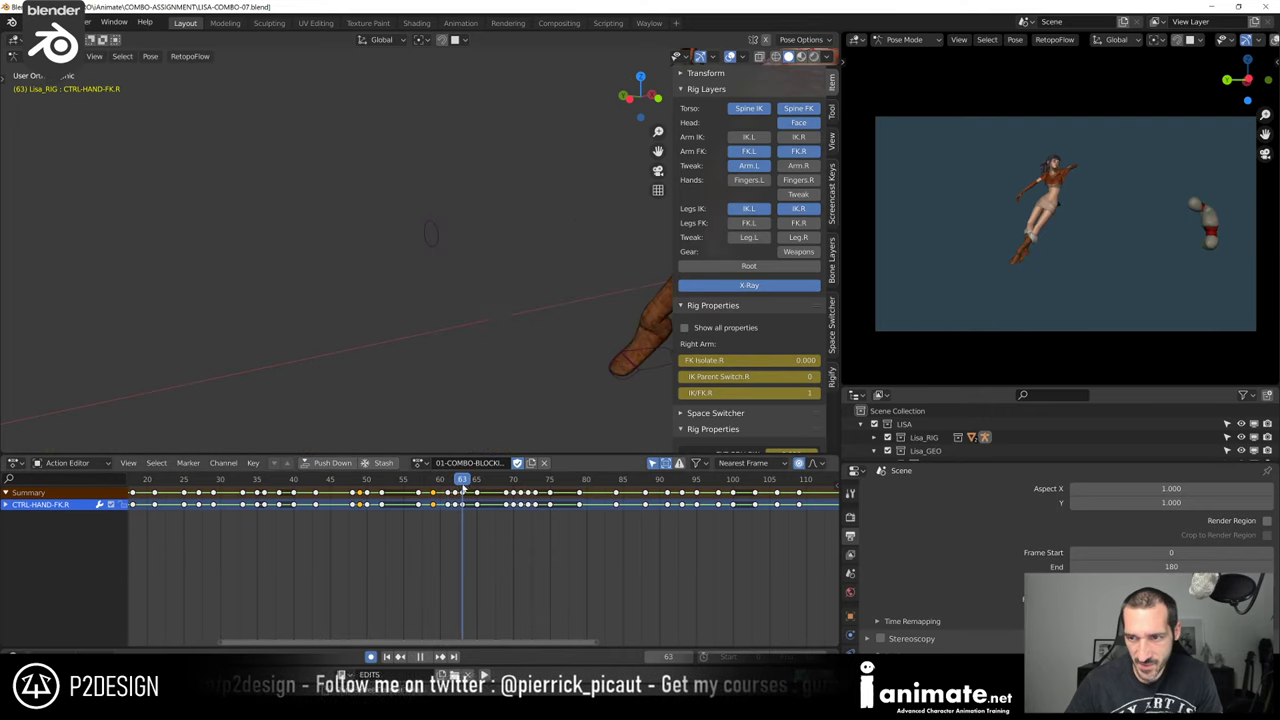
pyautogui.moveTo(458, 488)
pyautogui.mouseDown()
pyautogui.moveTo(437, 492)
pyautogui.moveTo(450, 493)
pyautogui.mouseUp()
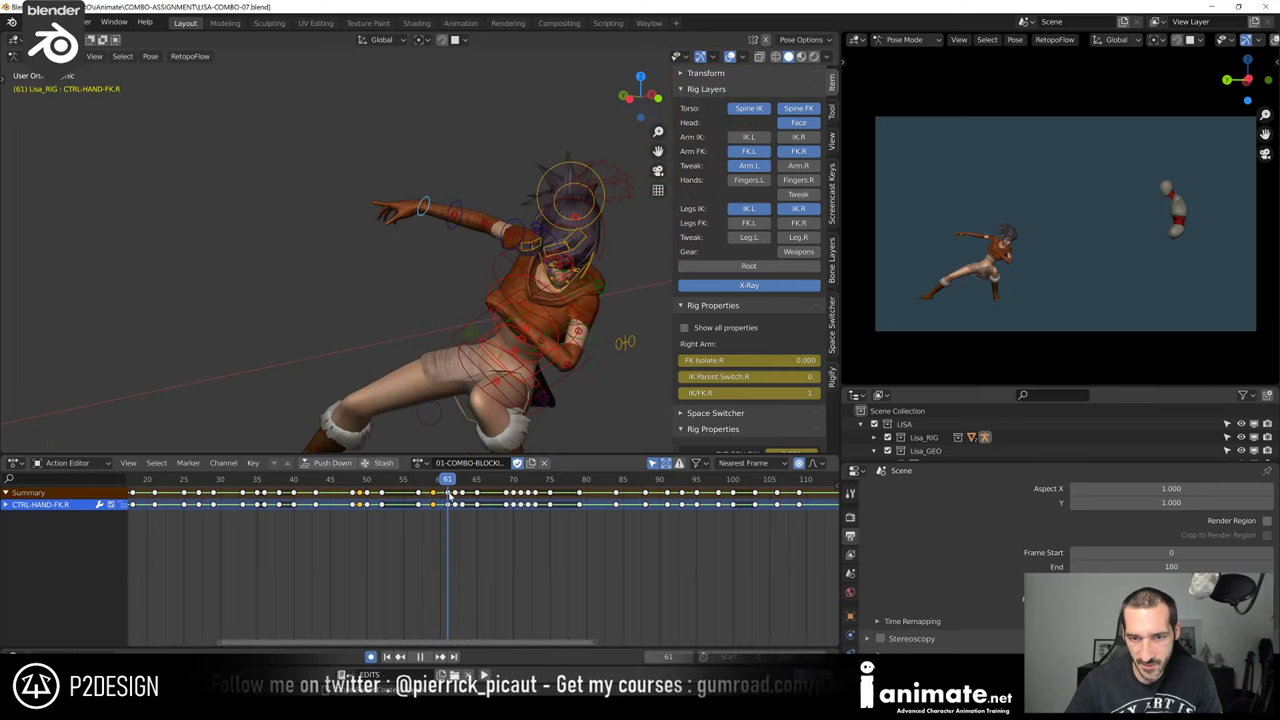
pyautogui.moveTo(455, 420); pyautogui.dragTo(512, 287, button='middle')
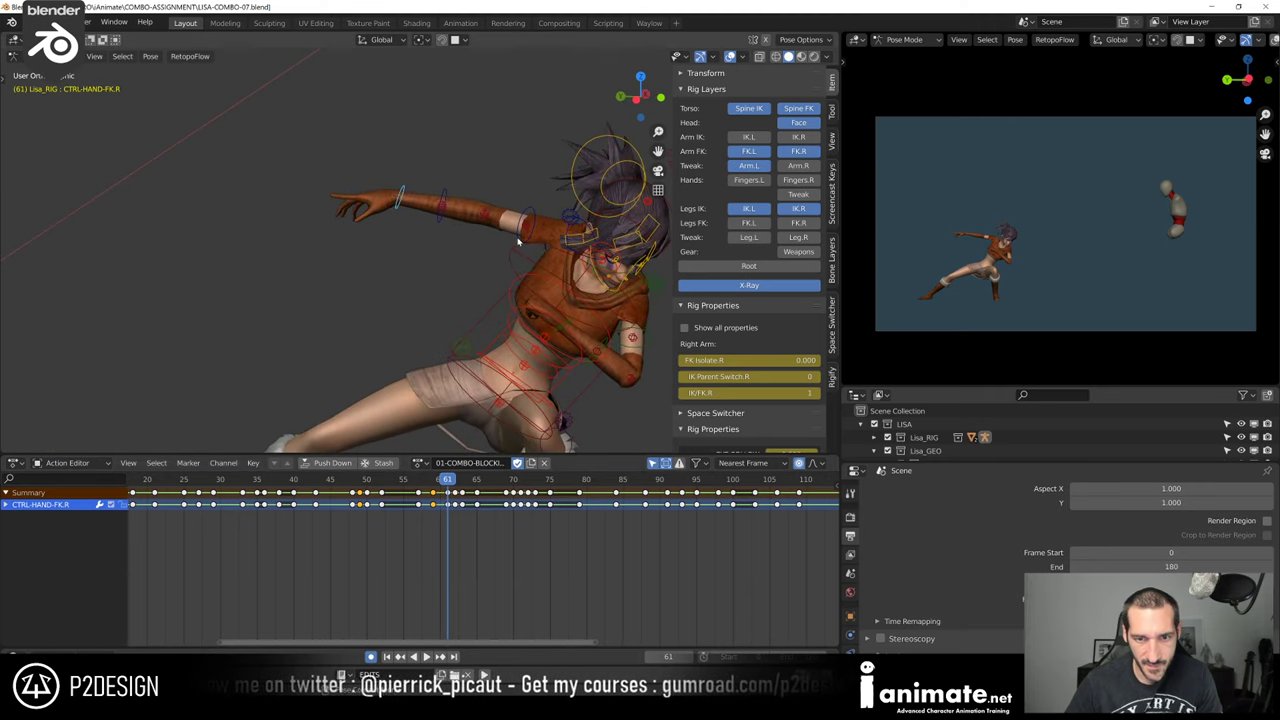
pyautogui.click(518, 241)
pyautogui.press('r')
pyautogui.click(470, 231)
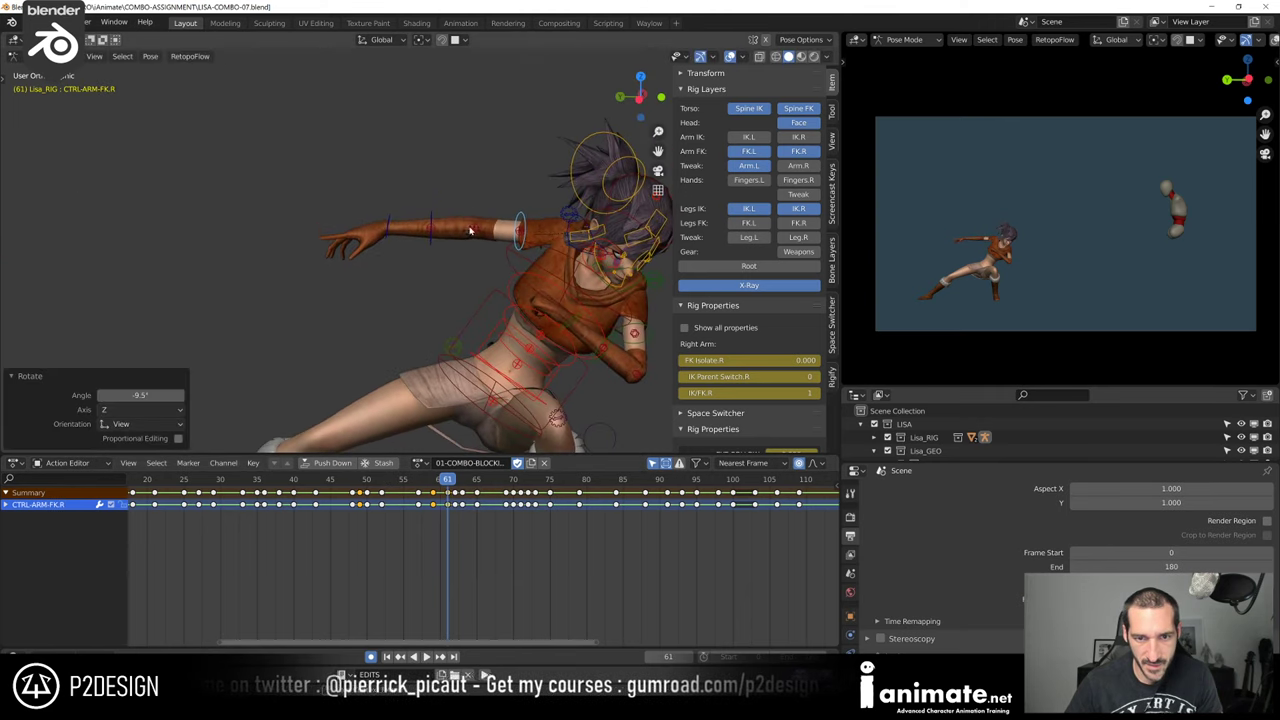
# Fine-tune the right upper arm's rotation by about -1° from another angle at frame 61
pyautogui.moveTo(437, 218); pyautogui.dragTo(306, 214, button='middle')
pyautogui.click(464, 206)
pyautogui.press('r')
pyautogui.click(316, 222)
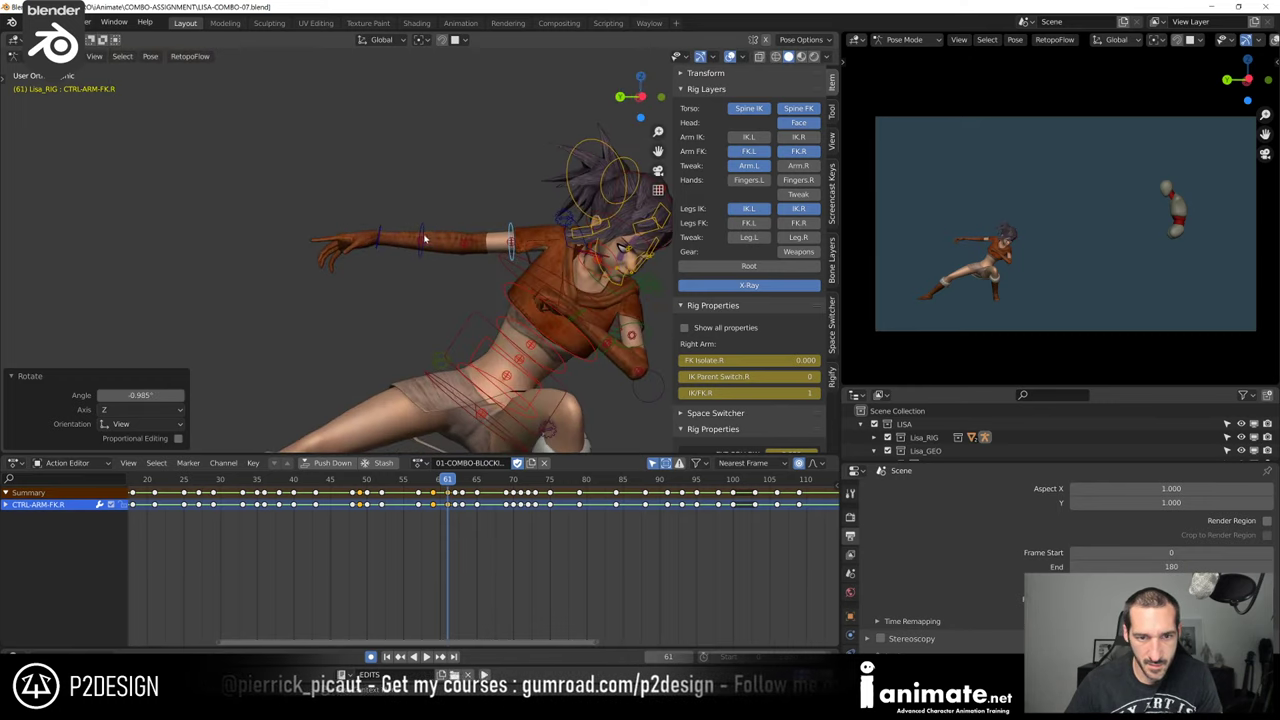
# Rotate the right forearm FK control about 8.6° and the right upper-arm FK control about -3.2° at frame 61
pyautogui.click(424, 238)
pyautogui.press('r')
pyautogui.click(423, 224)
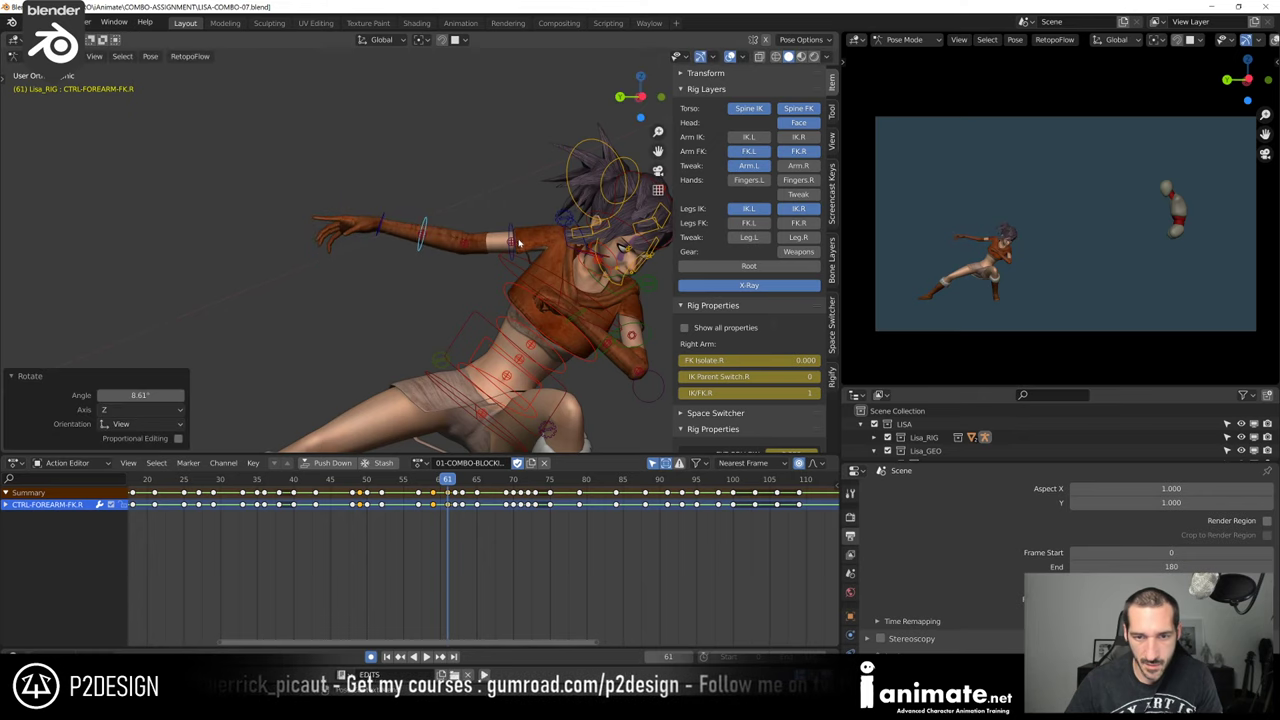
pyautogui.click(512, 231)
pyautogui.press('r')
pyautogui.click(434, 237)
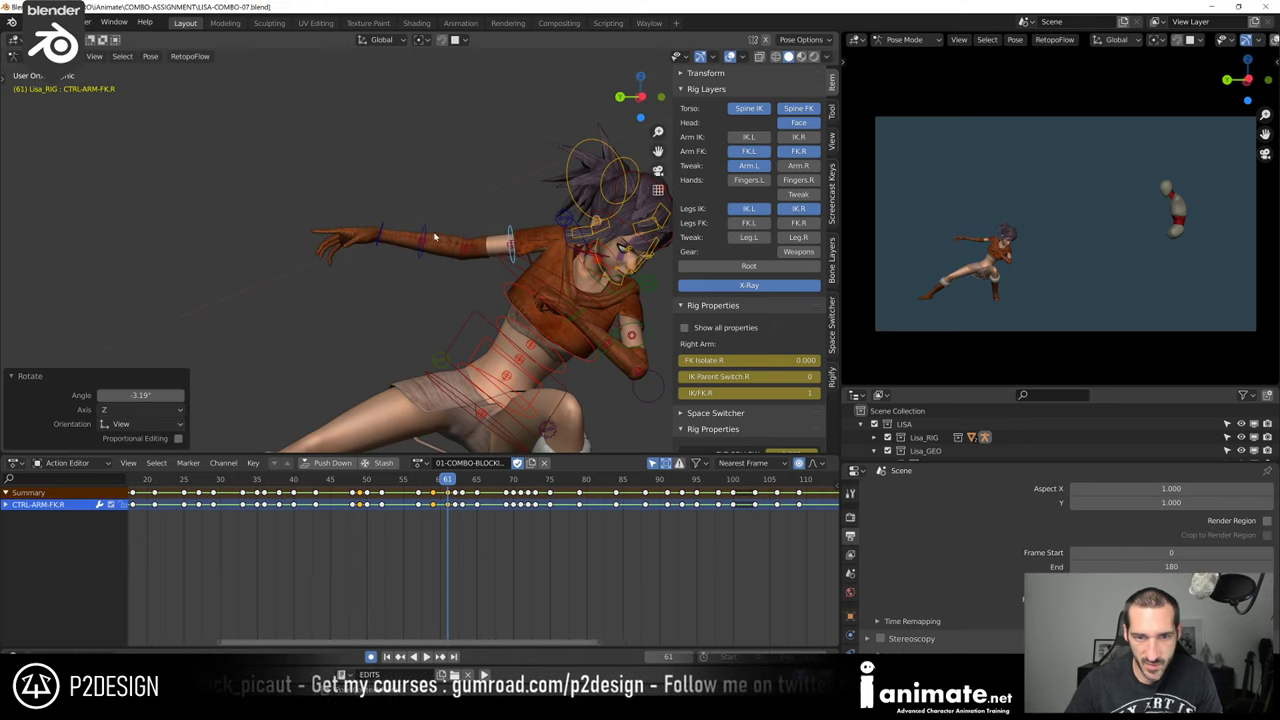
# Refine the right forearm's rotation and rotate the right hand FK control about 20° at frame 61
pyautogui.click(428, 237)
pyautogui.press('r')
pyautogui.click(397, 217)
pyautogui.click(377, 220)
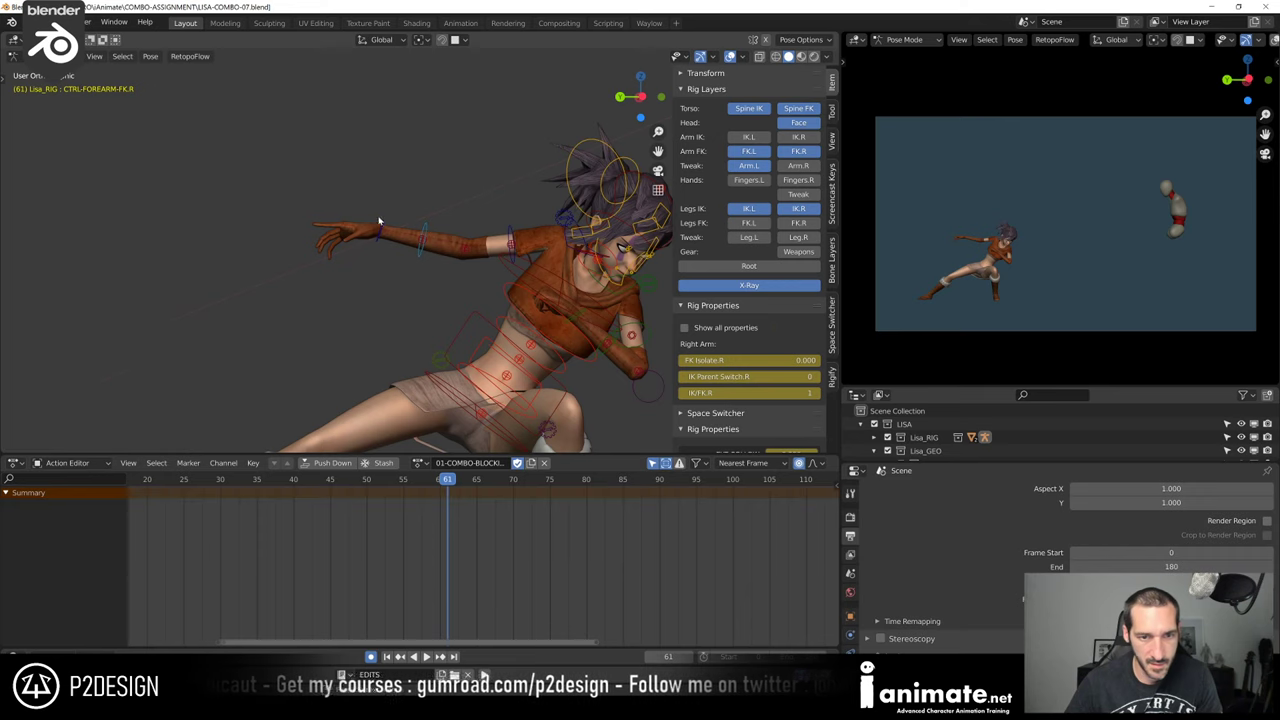
pyautogui.click(378, 226)
pyautogui.moveTo(378, 226); pyautogui.dragTo(364, 244, button='middle')
pyautogui.press('r')
pyautogui.click(362, 220)
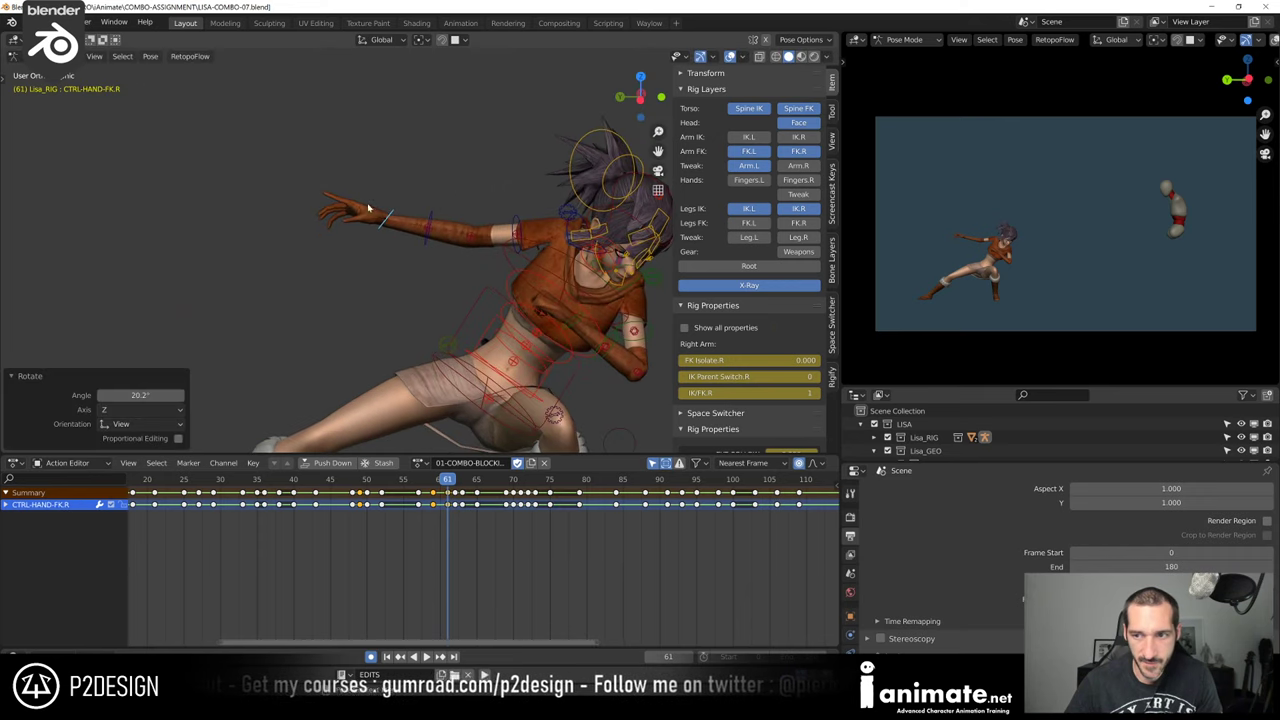
# Check the pose around frames 59–62 from the side and camera views and sketch a U-shaped annotation arc at frame 59
pyautogui.press('space')
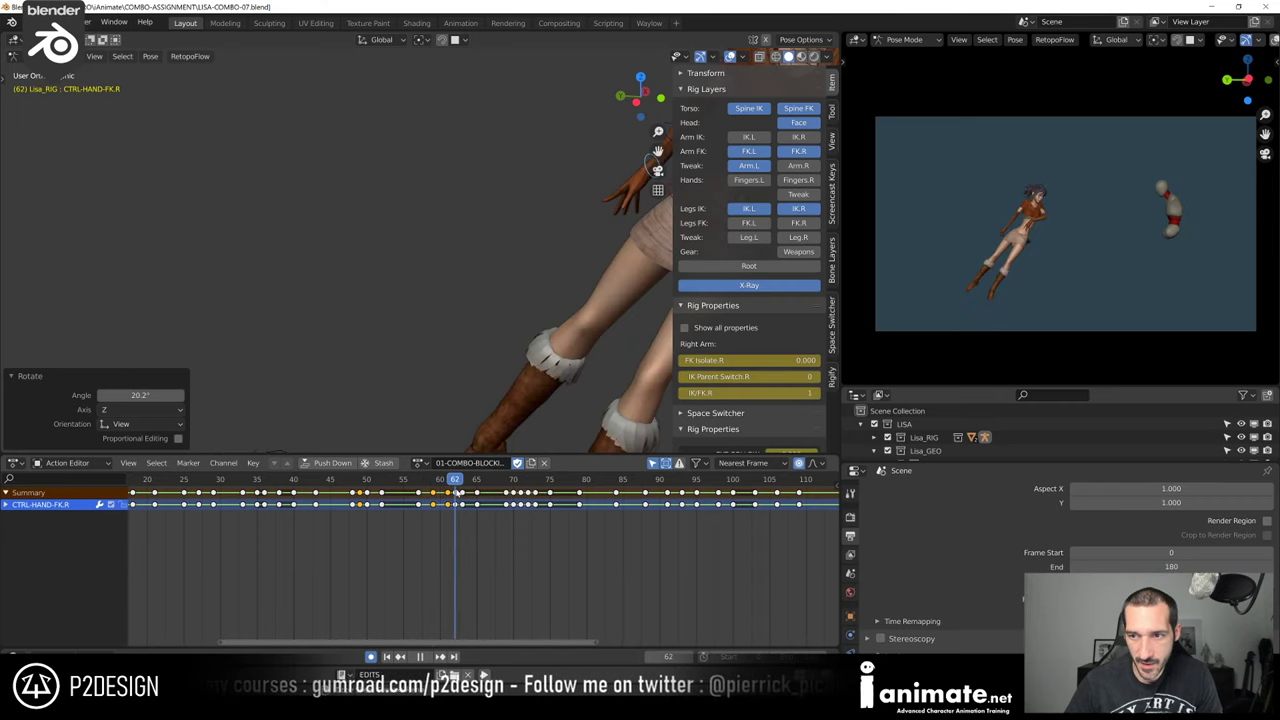
pyautogui.moveTo(433, 492)
pyautogui.mouseDown()
pyautogui.moveTo(418, 493)
pyautogui.moveTo(440, 492)
pyautogui.mouseUp()
pyautogui.press('ctrl+KP_3')
pyautogui.scroll(-3, 505, 323)
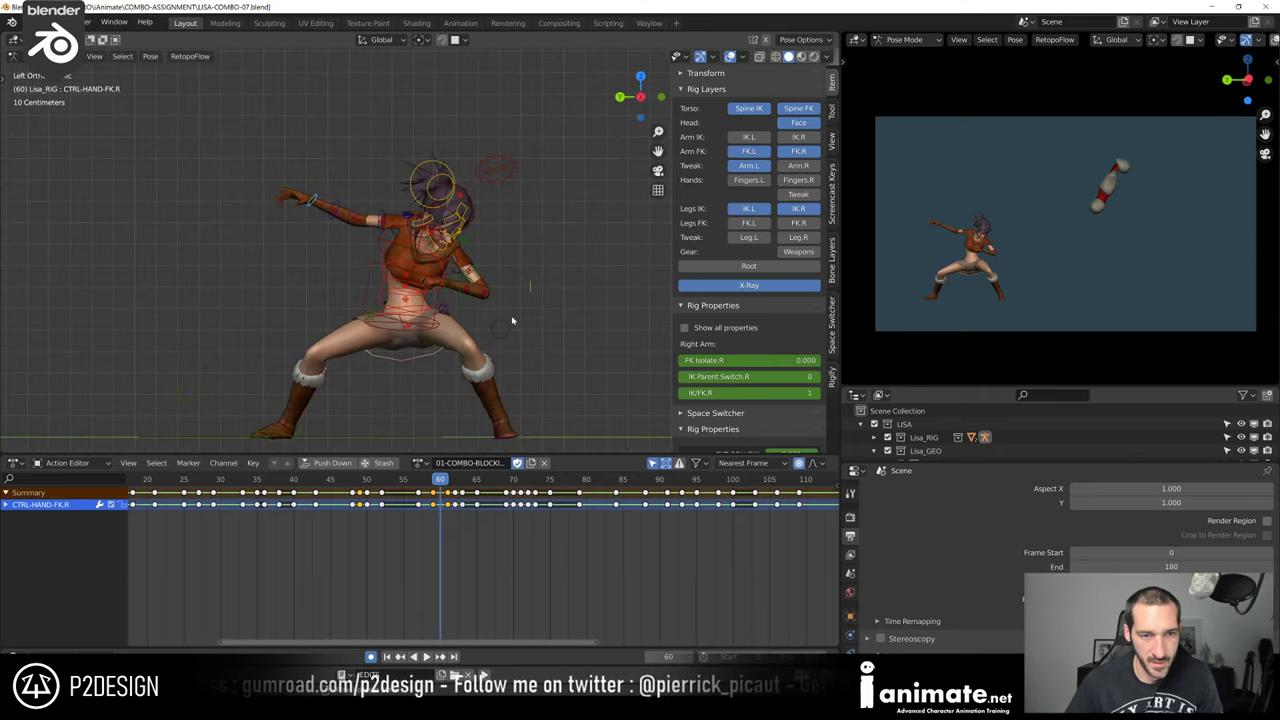
pyautogui.press('KP_0')
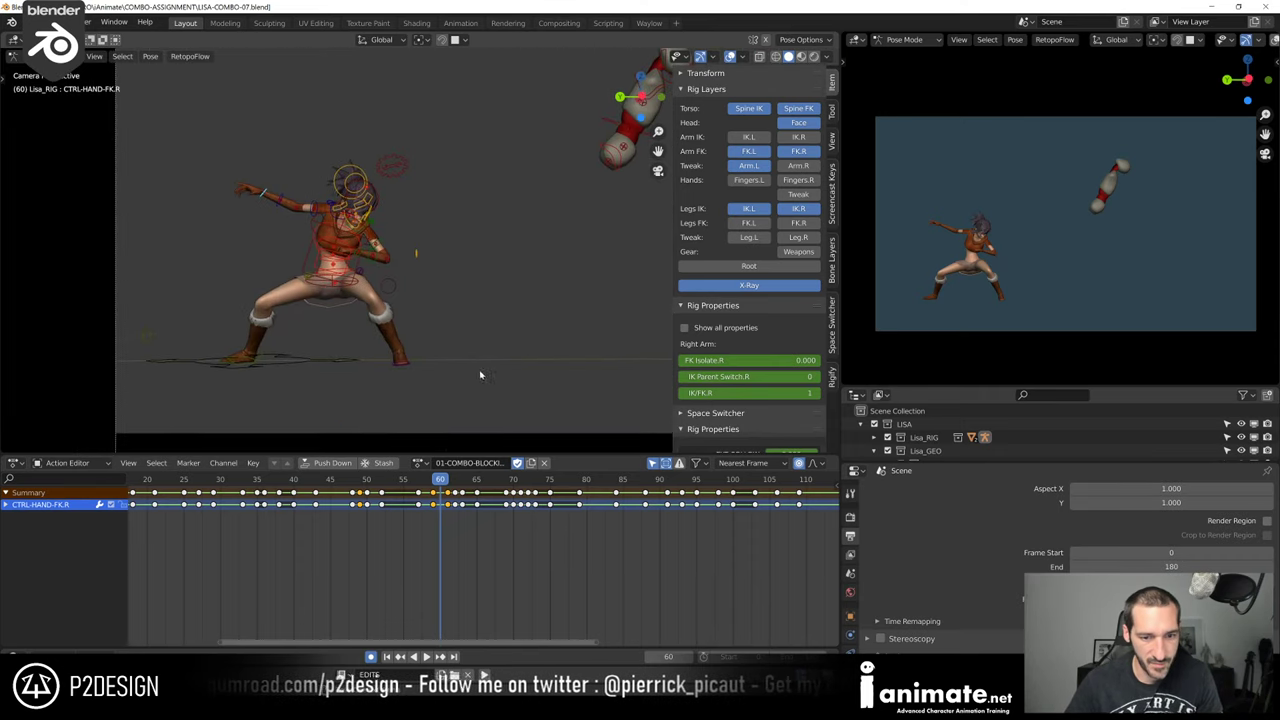
pyautogui.press('Left')
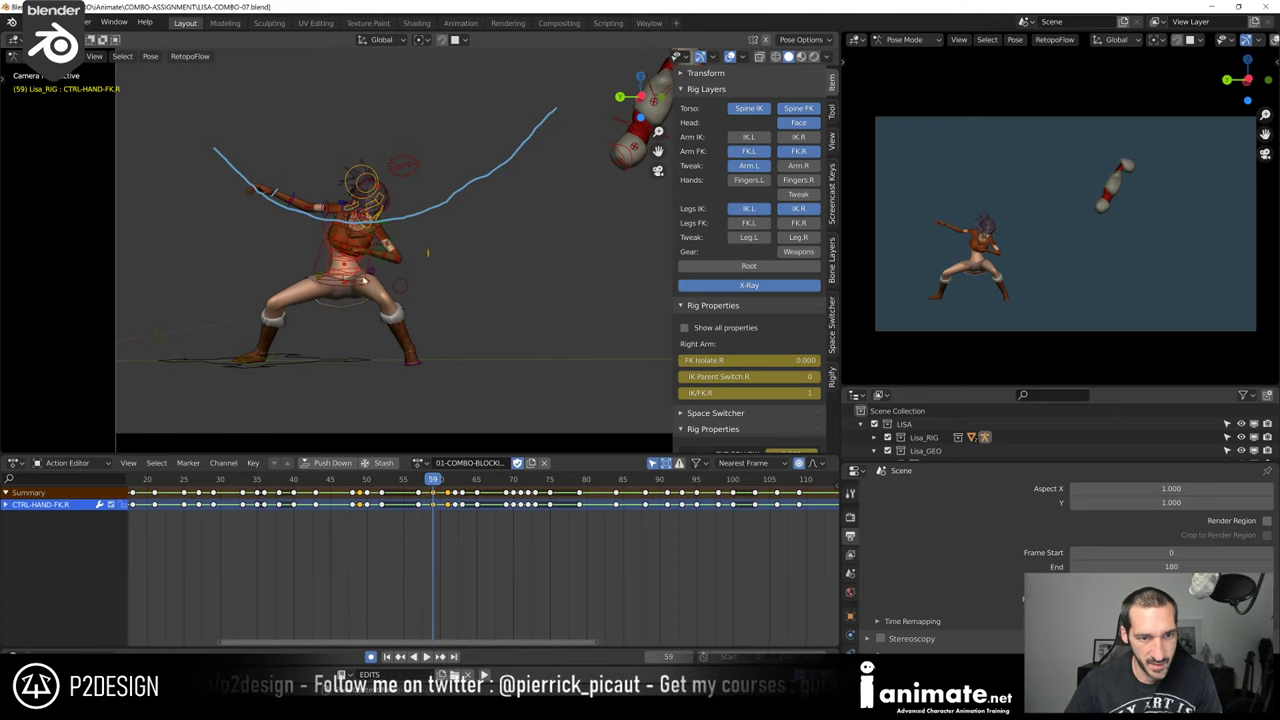
pyautogui.moveTo(440, 481)
pyautogui.mouseDown()
pyautogui.moveTo(471, 485)
pyautogui.moveTo(418, 500)
pyautogui.moveTo(435, 505)
pyautogui.mouseUp()
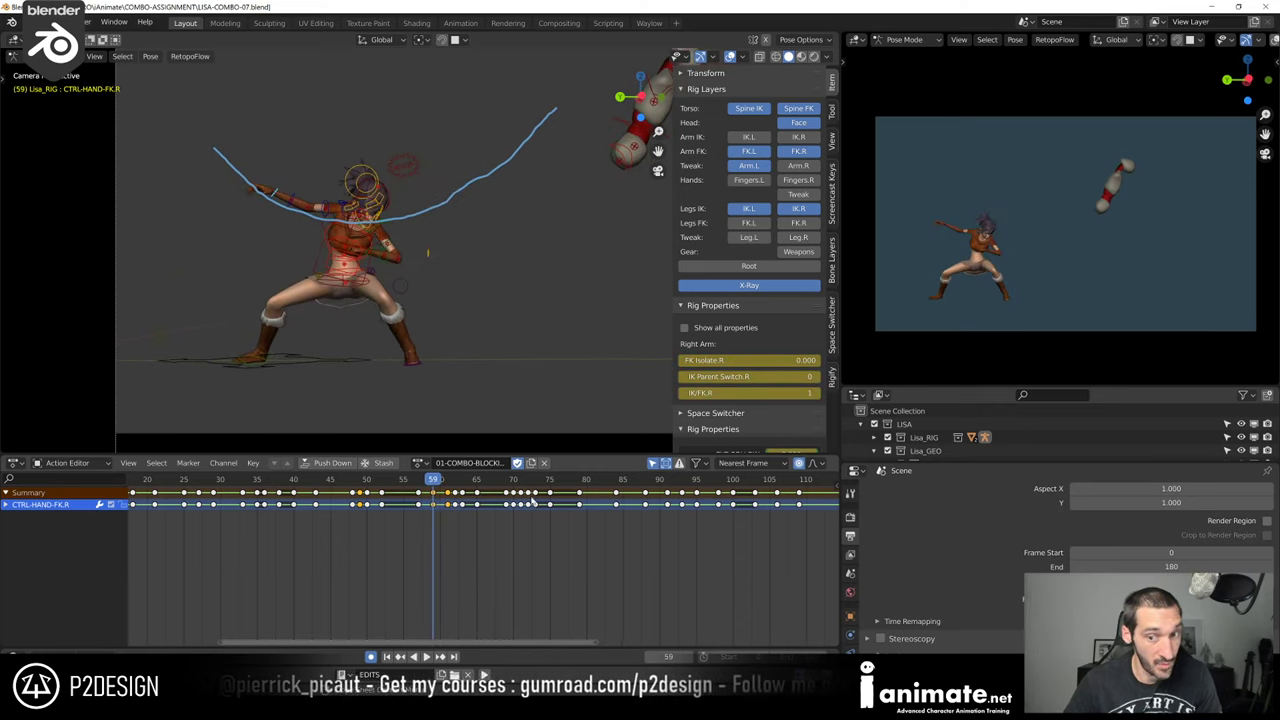
# Delete the Note annotation layer
pyautogui.scroll(-5, 768, 347)
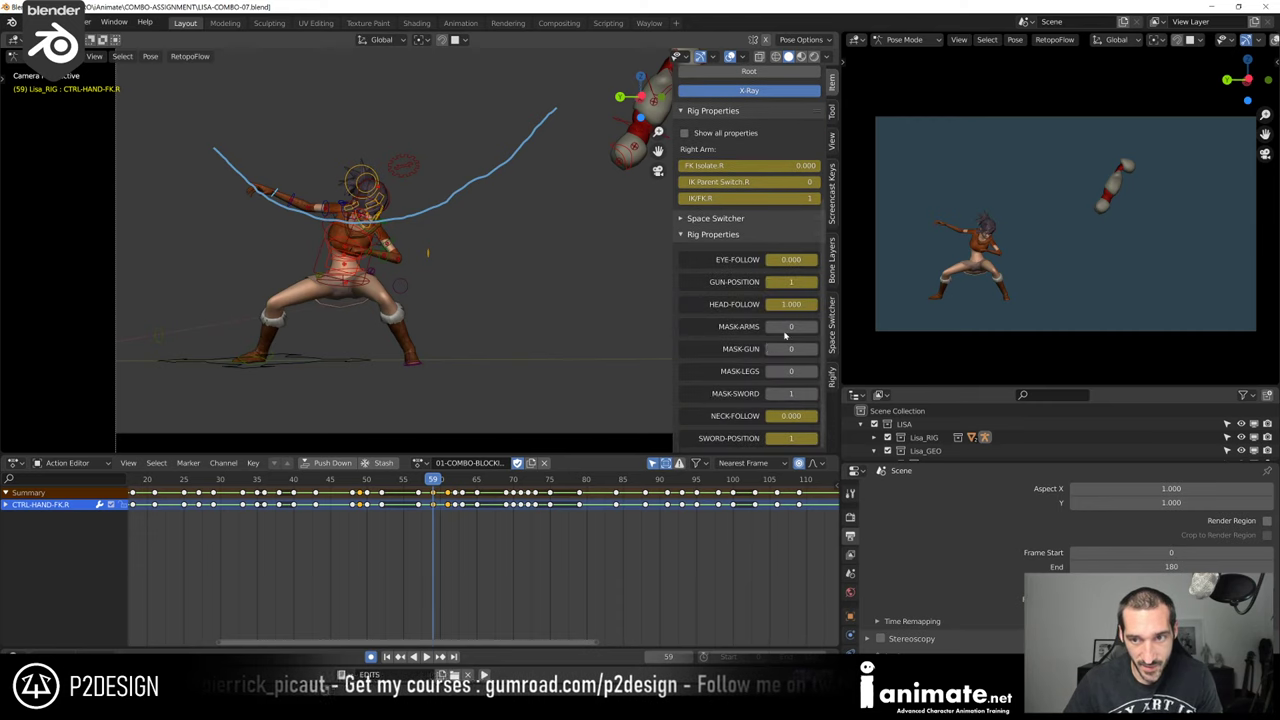
pyautogui.click(832, 141)
pyautogui.scroll(-3, 790, 355)
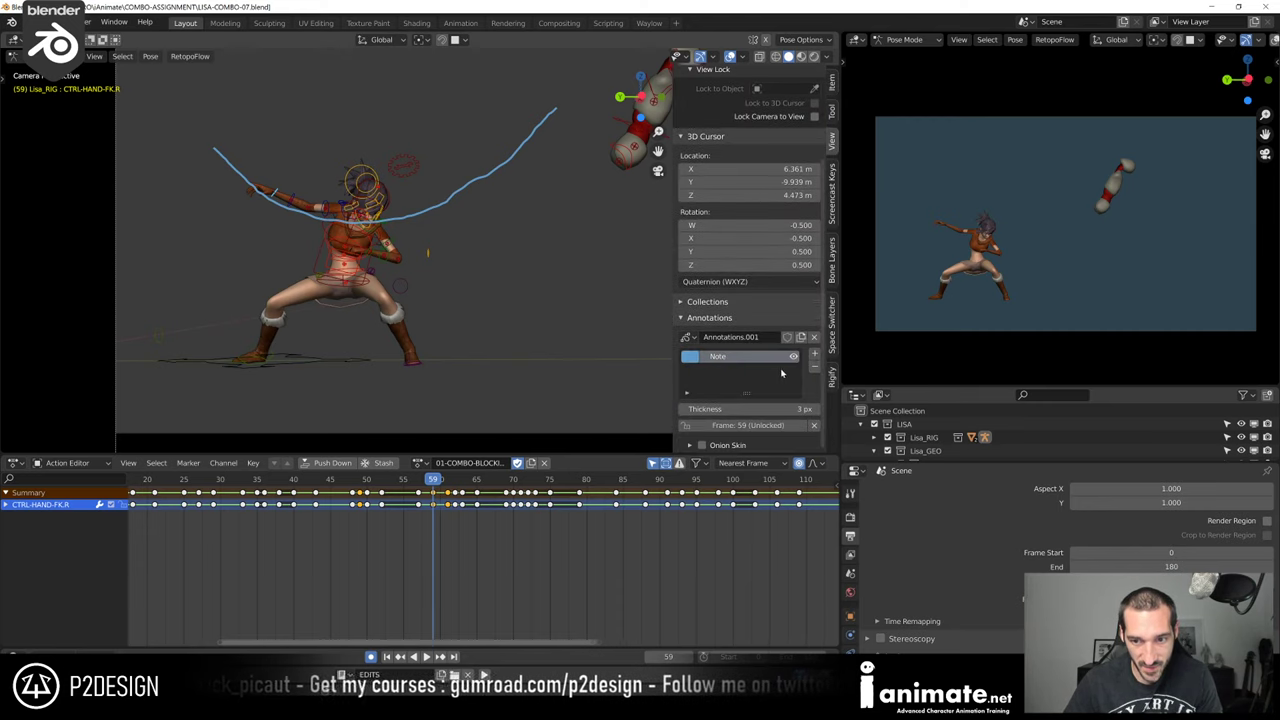
pyautogui.click(814, 368)
# Play back and scrub the jump from frame 58 to frame 70 to check its motion
pyautogui.press('space')
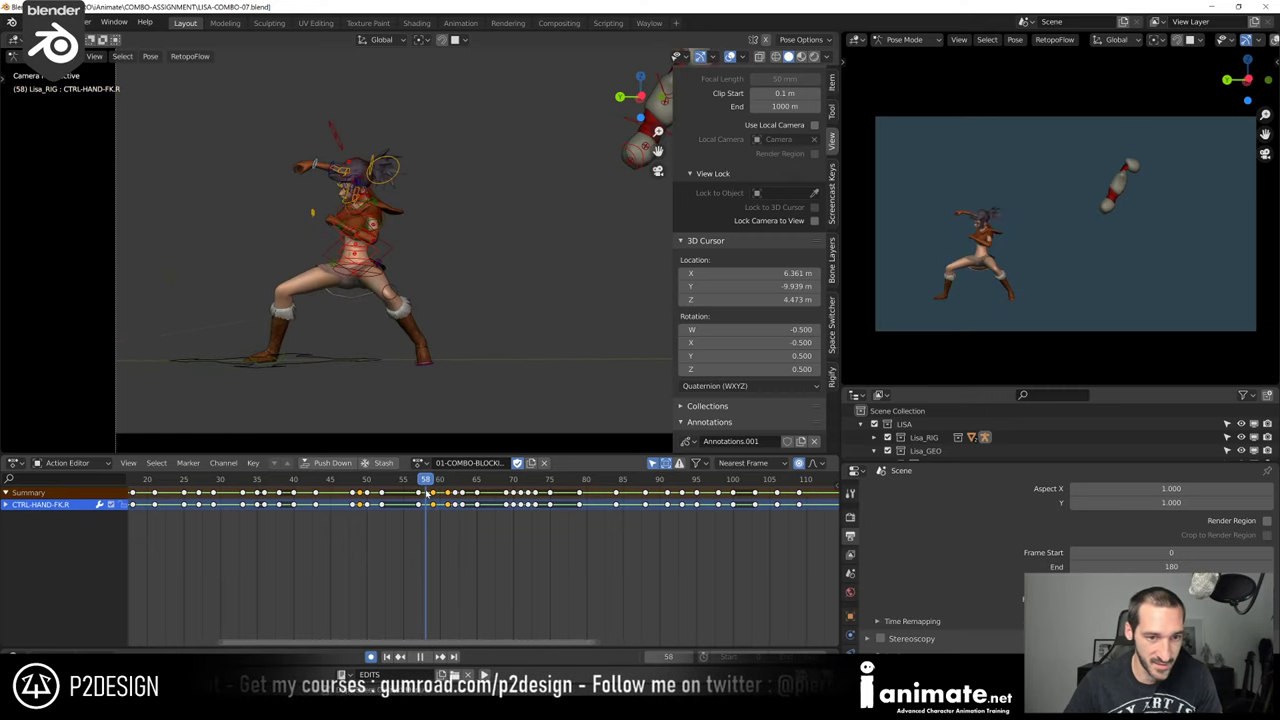
pyautogui.press('space')
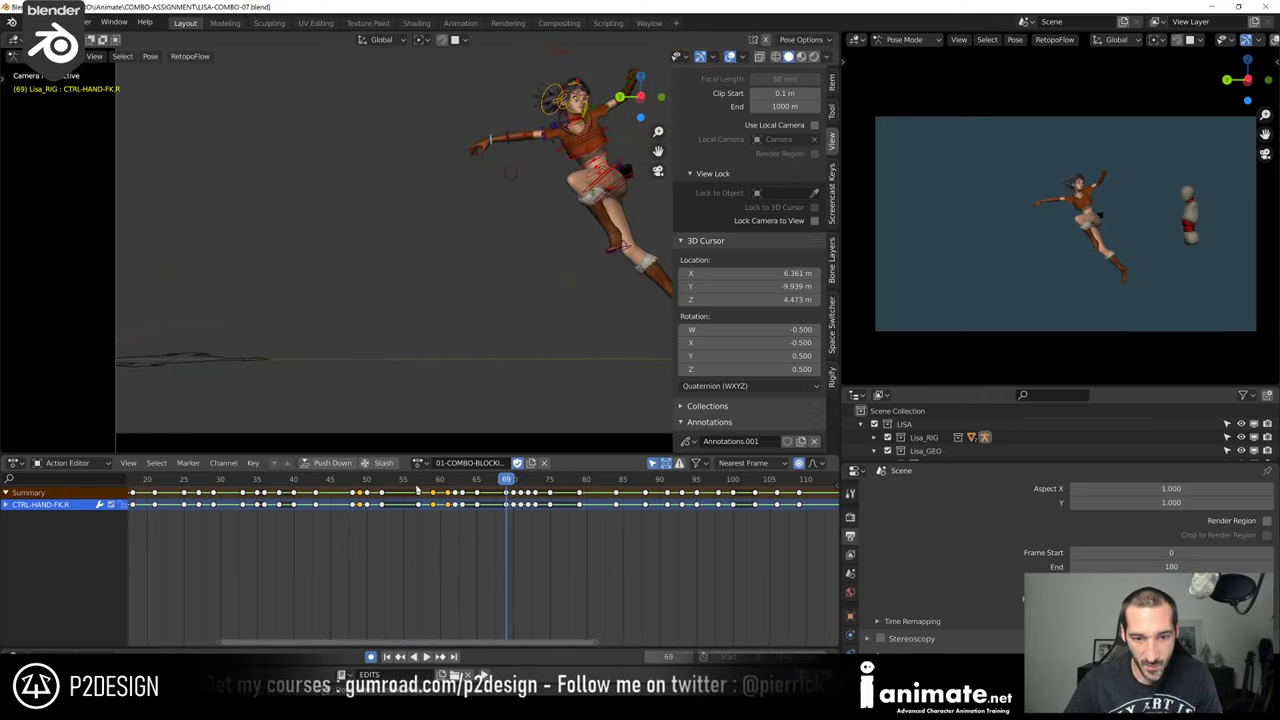
pyautogui.press('space')
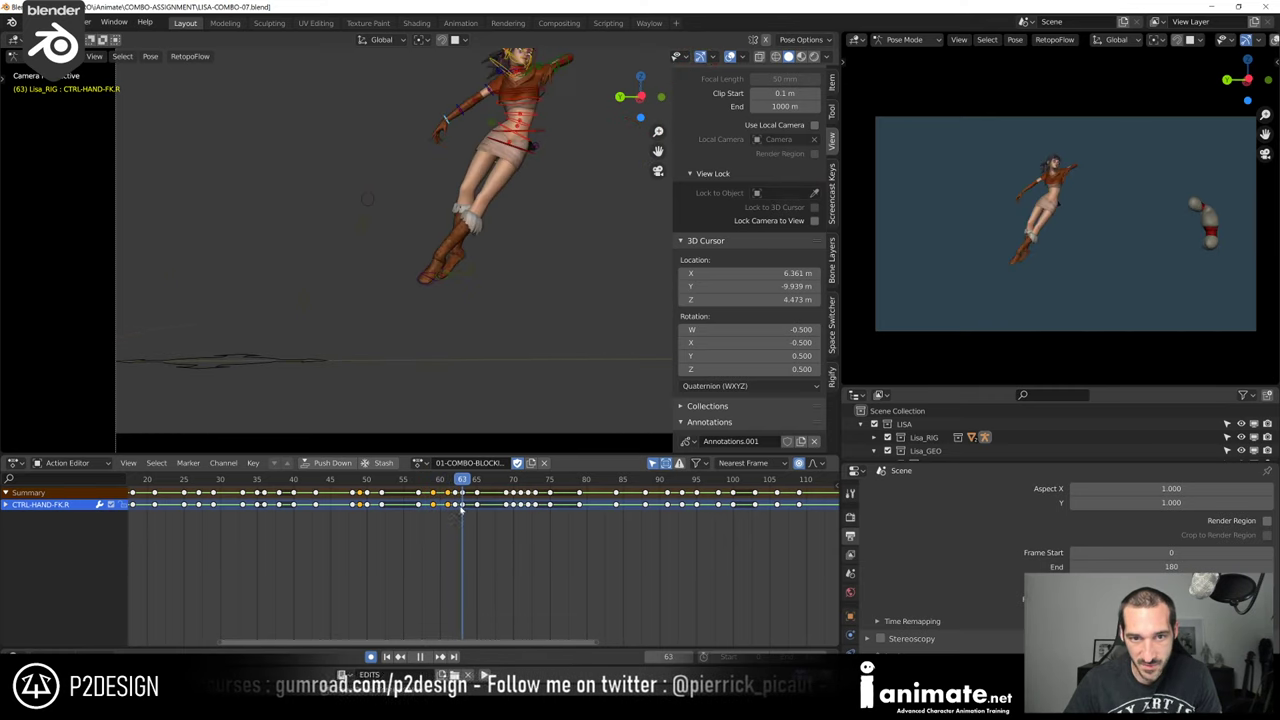
pyautogui.moveTo(463, 511); pyautogui.dragTo(513, 513)
# Sketch annotation arcs curving from the character to the punching bag at frames 70 and 71 in the camera view
pyautogui.press('KP_0')
pyautogui.keyDown('shift'); pyautogui.moveTo(506, 371); pyautogui.dragTo(393, 354, button='middle'); pyautogui.keyUp('shift')
pyautogui.scroll(4, 423, 346)
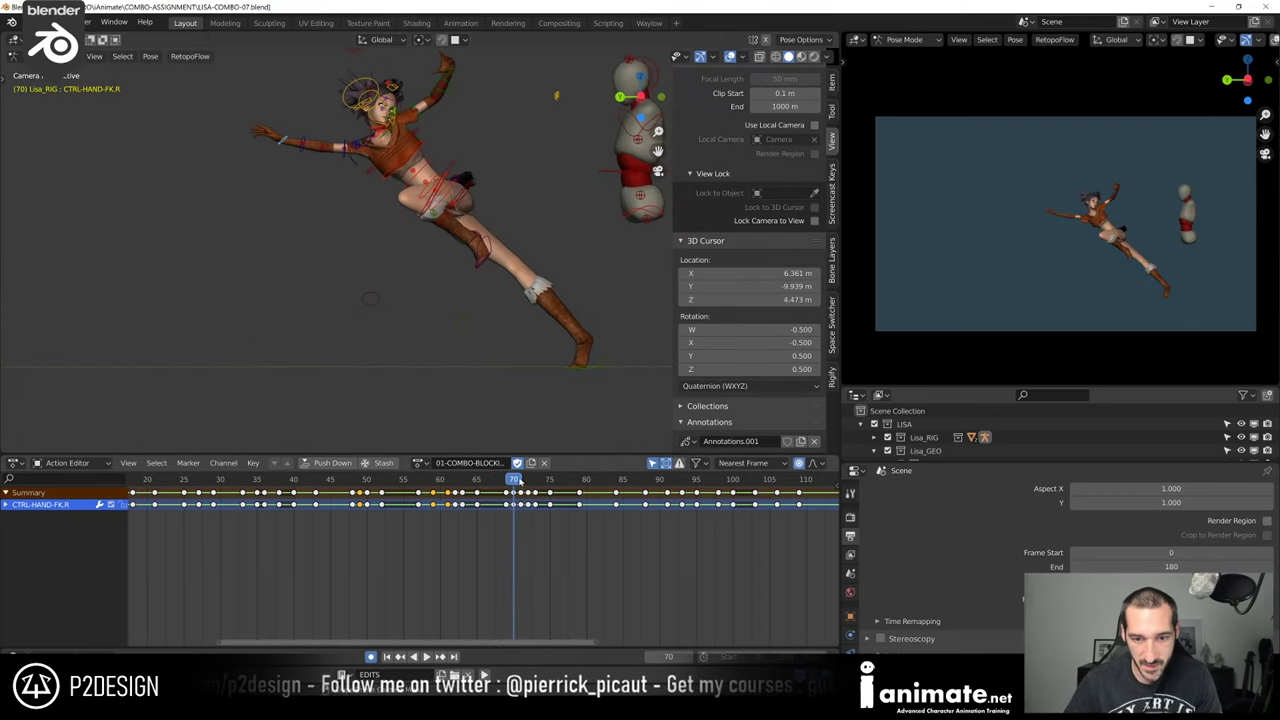
pyautogui.moveTo(517, 482)
pyautogui.mouseDown()
pyautogui.moveTo(536, 485)
pyautogui.moveTo(517, 489)
pyautogui.mouseUp()
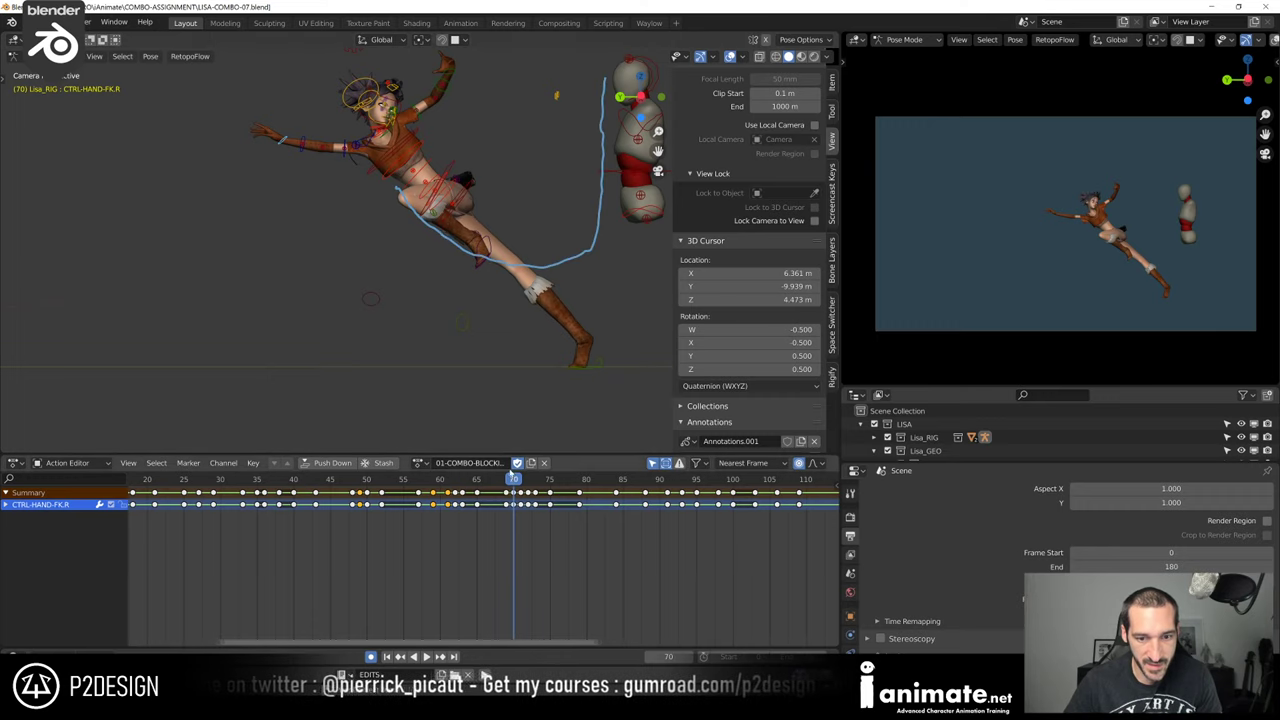
pyautogui.moveTo(519, 484); pyautogui.dragTo(520, 484)
pyautogui.moveTo(408, 198); pyautogui.dragTo(435, 253)
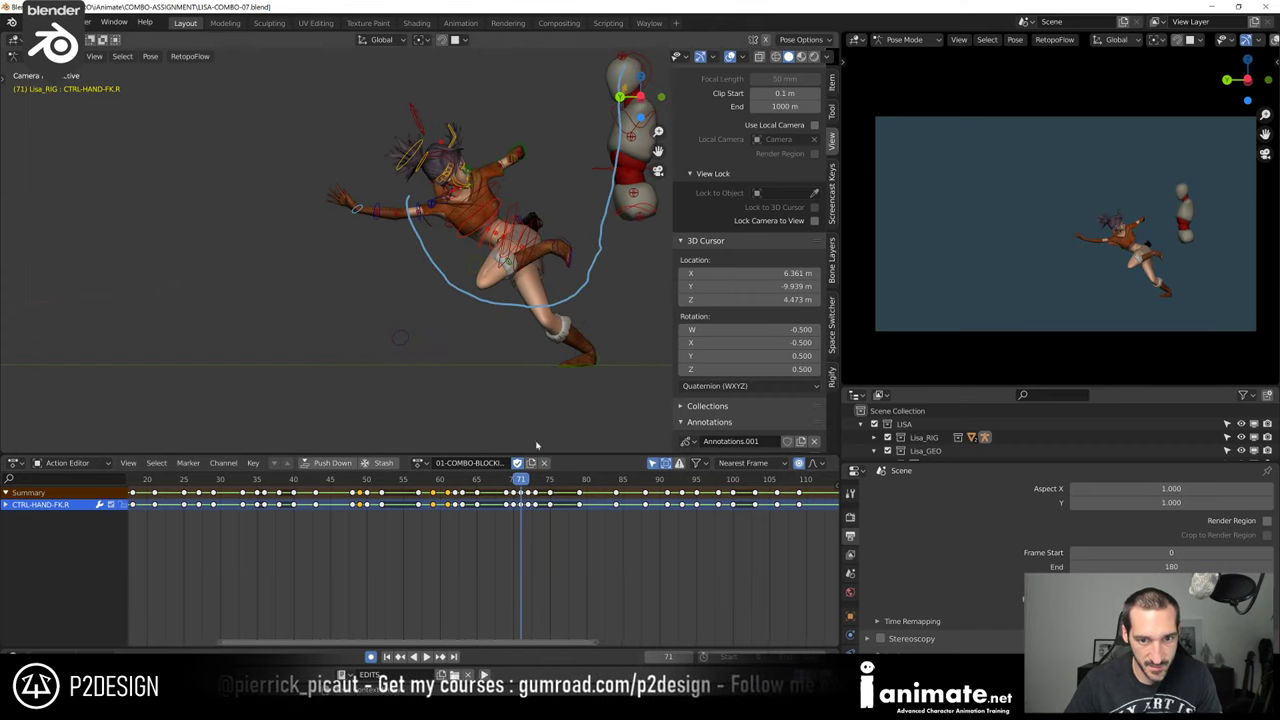
# Play back the combo from about frame 50 through the kick at frame 75 to review its timing
pyautogui.moveTo(528, 481); pyautogui.dragTo(385, 484)
pyautogui.press('space')
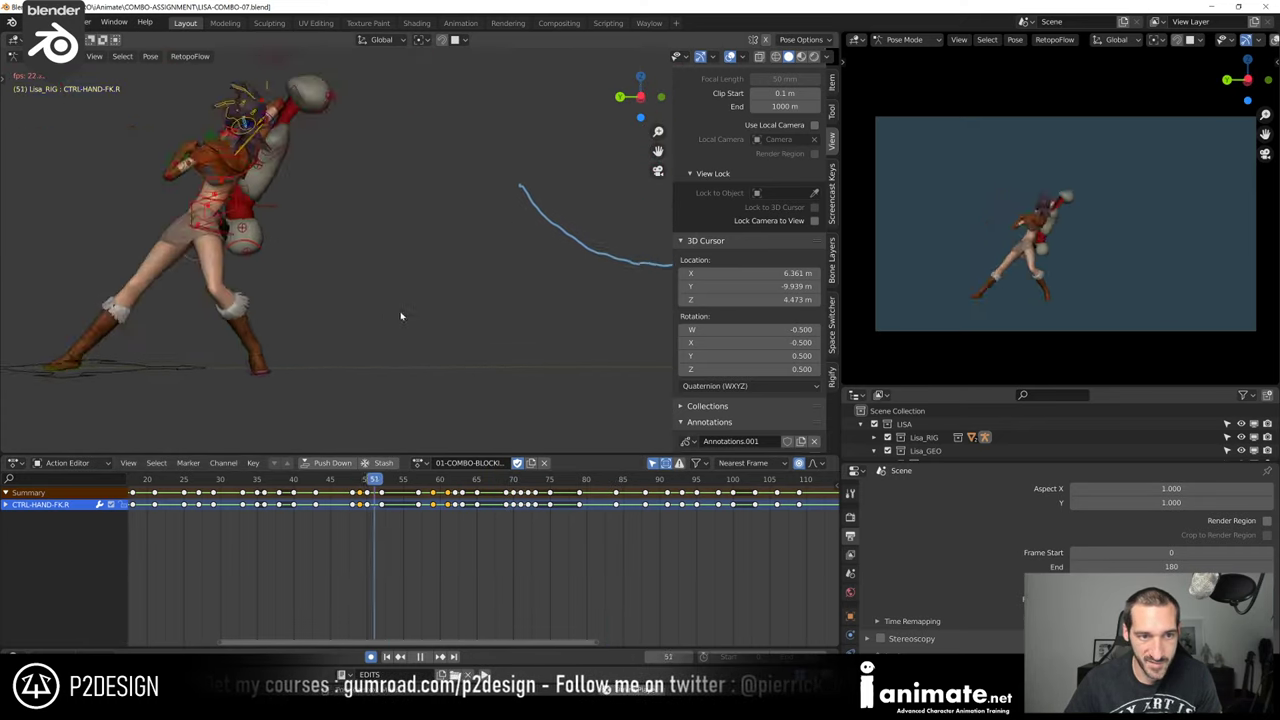
pyautogui.press('space')
pyautogui.press('space')
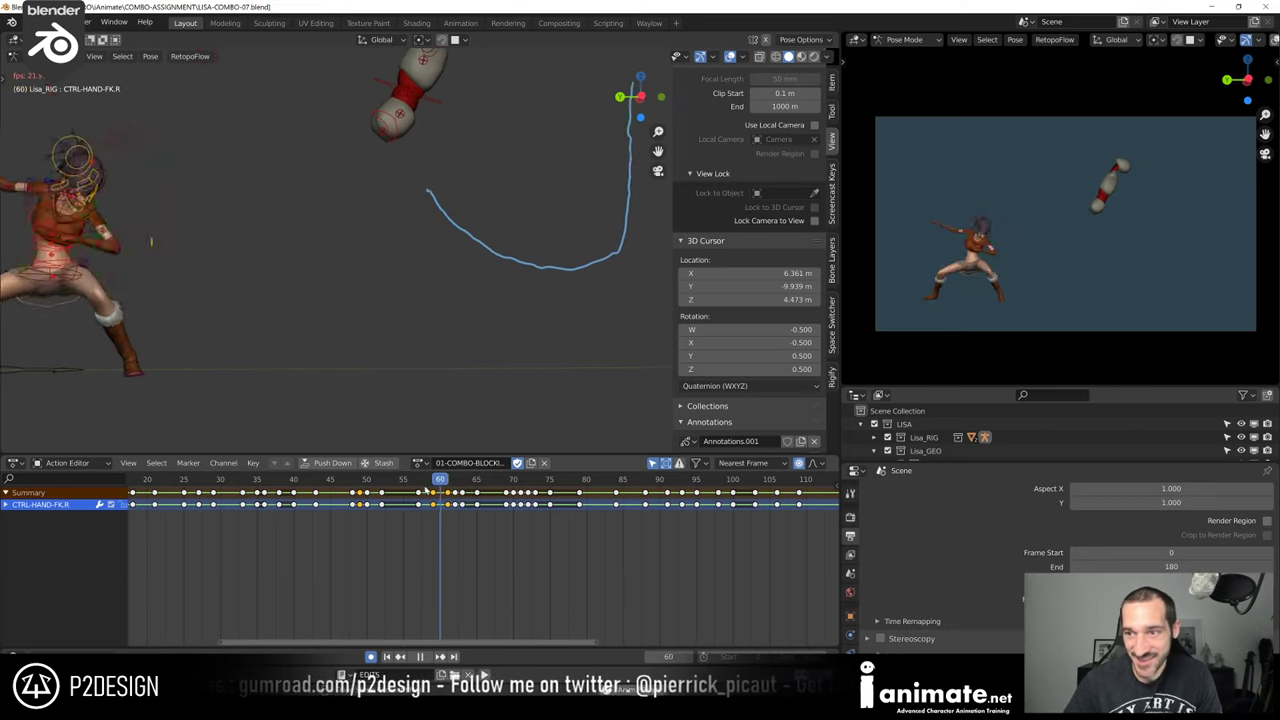
pyautogui.moveTo(430, 488); pyautogui.dragTo(301, 488)
pyautogui.scroll(-5, 298, 488)
pyautogui.press('space')
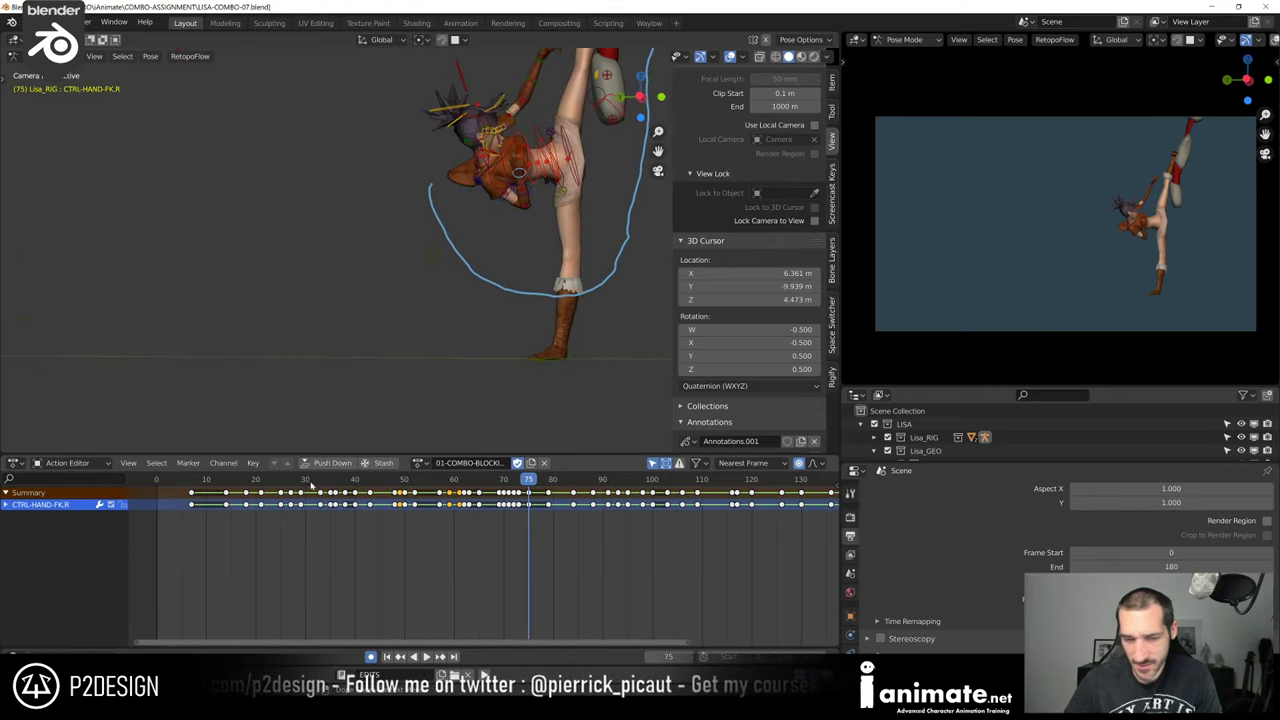
# Go to frame 18 and lower the torso control by about 0.015 m in the side view
pyautogui.moveTo(279, 484); pyautogui.dragTo(246, 503)
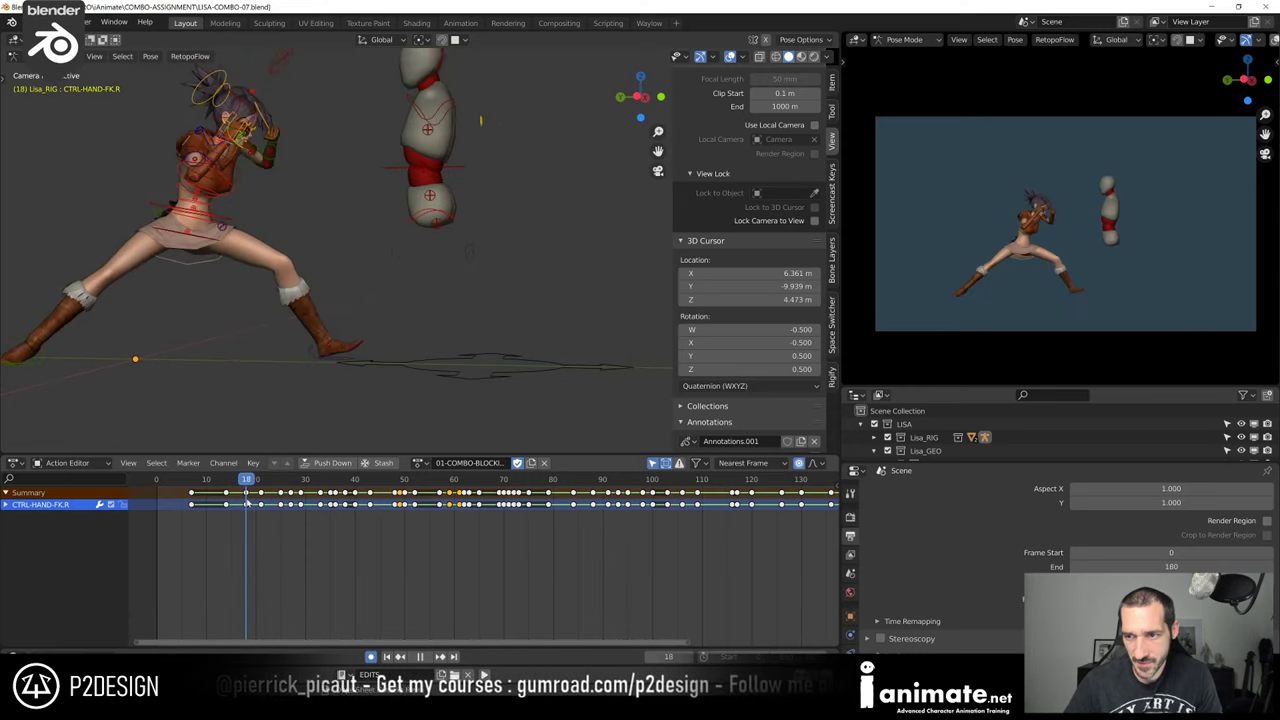
pyautogui.moveTo(239, 268); pyautogui.dragTo(305, 281, button='middle')
pyautogui.scroll(2, 305, 281)
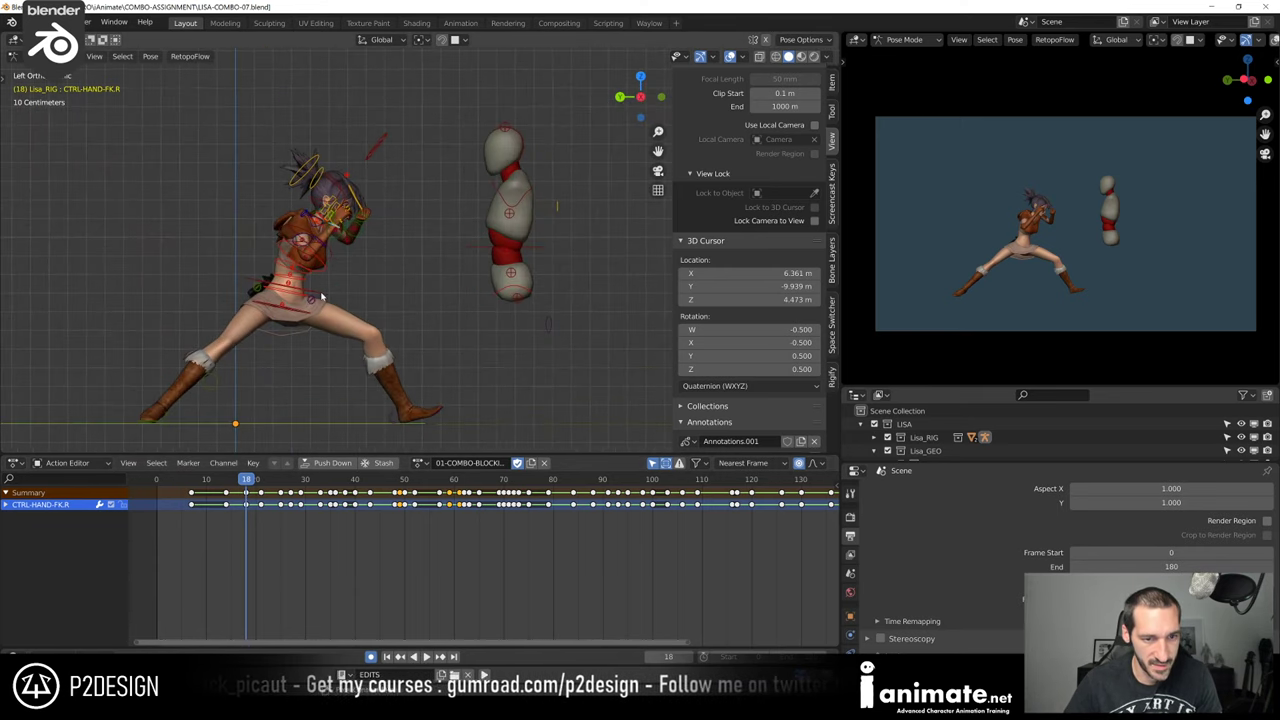
pyautogui.click(316, 295)
pyautogui.press('g')
pyautogui.click(320, 300)
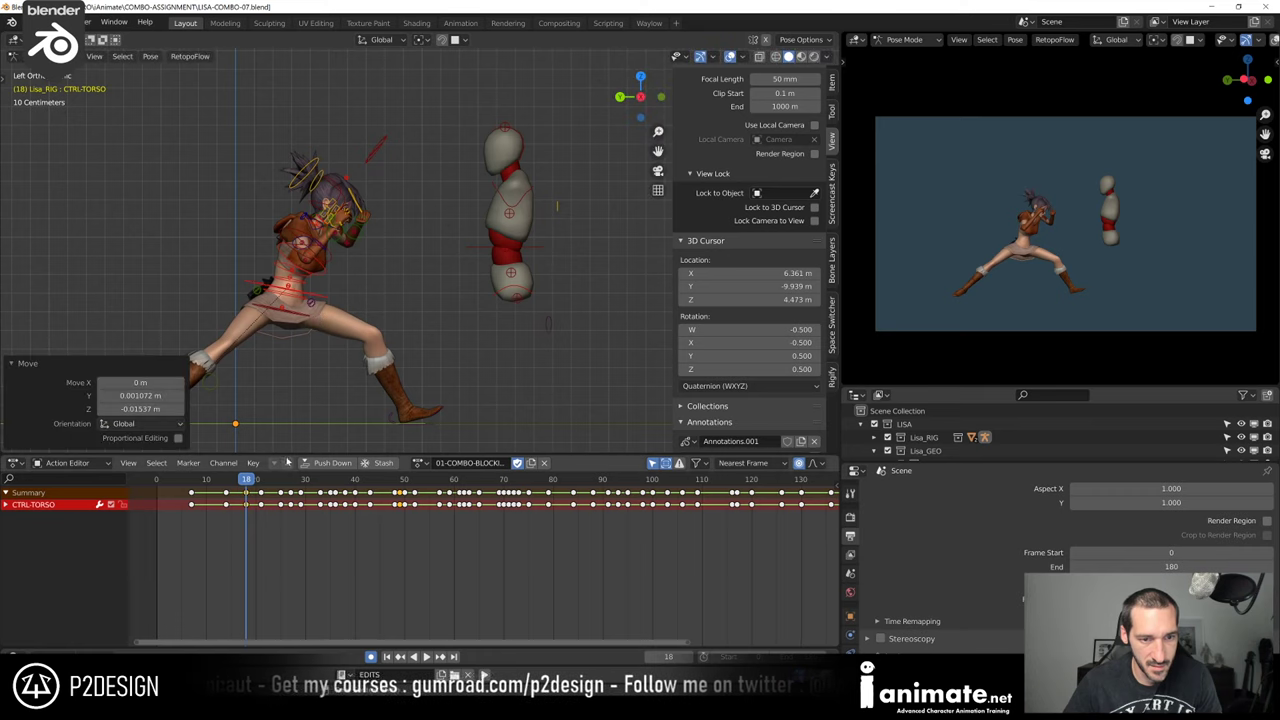
# Compare the poses across frames 18–21 and sketch annotation strokes beneath the hips at frame 21
pyautogui.press('space')
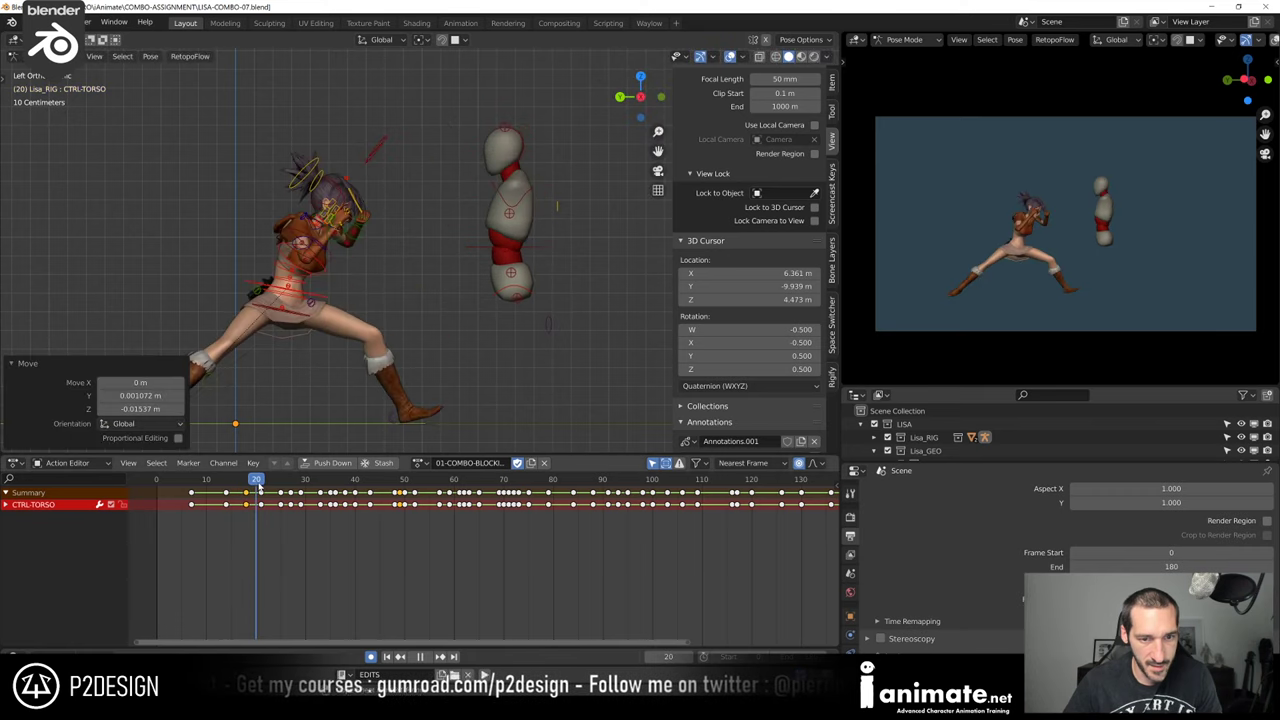
pyautogui.moveTo(258, 484); pyautogui.dragTo(246, 486)
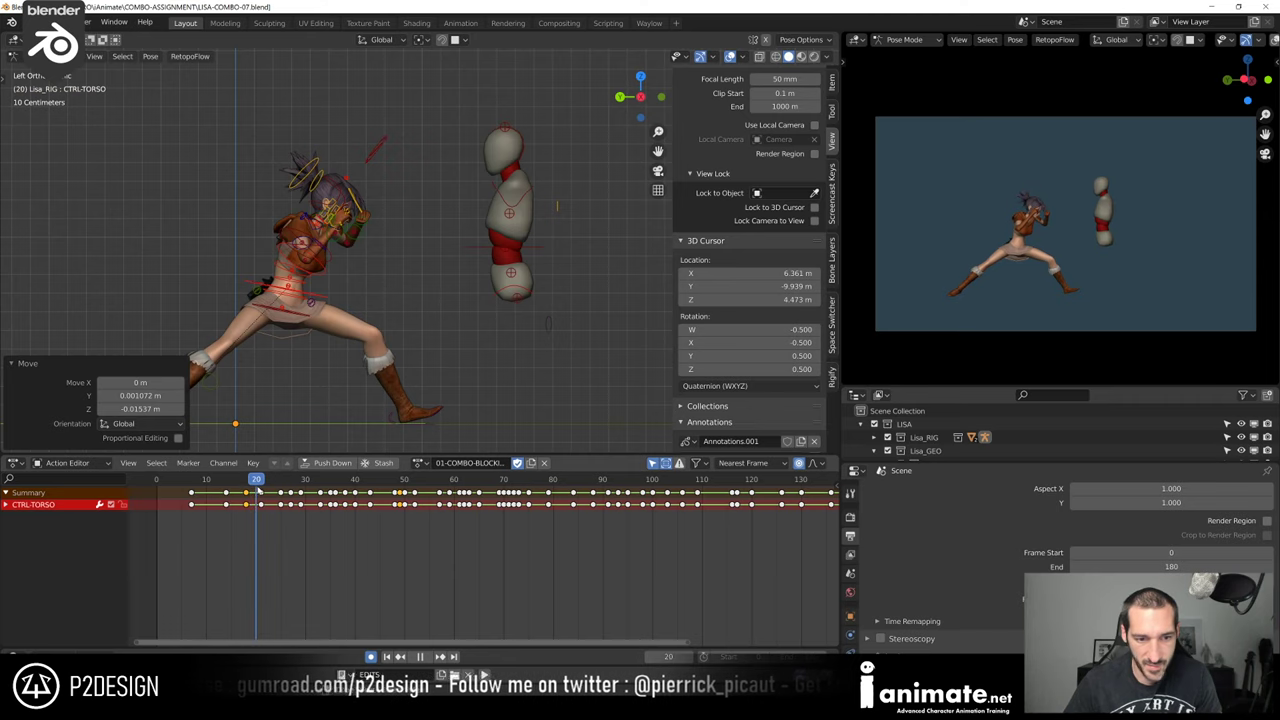
pyautogui.moveTo(253, 489)
pyautogui.mouseDown()
pyautogui.moveTo(264, 490)
pyautogui.moveTo(244, 494)
pyautogui.moveTo(259, 500)
pyautogui.mouseUp()
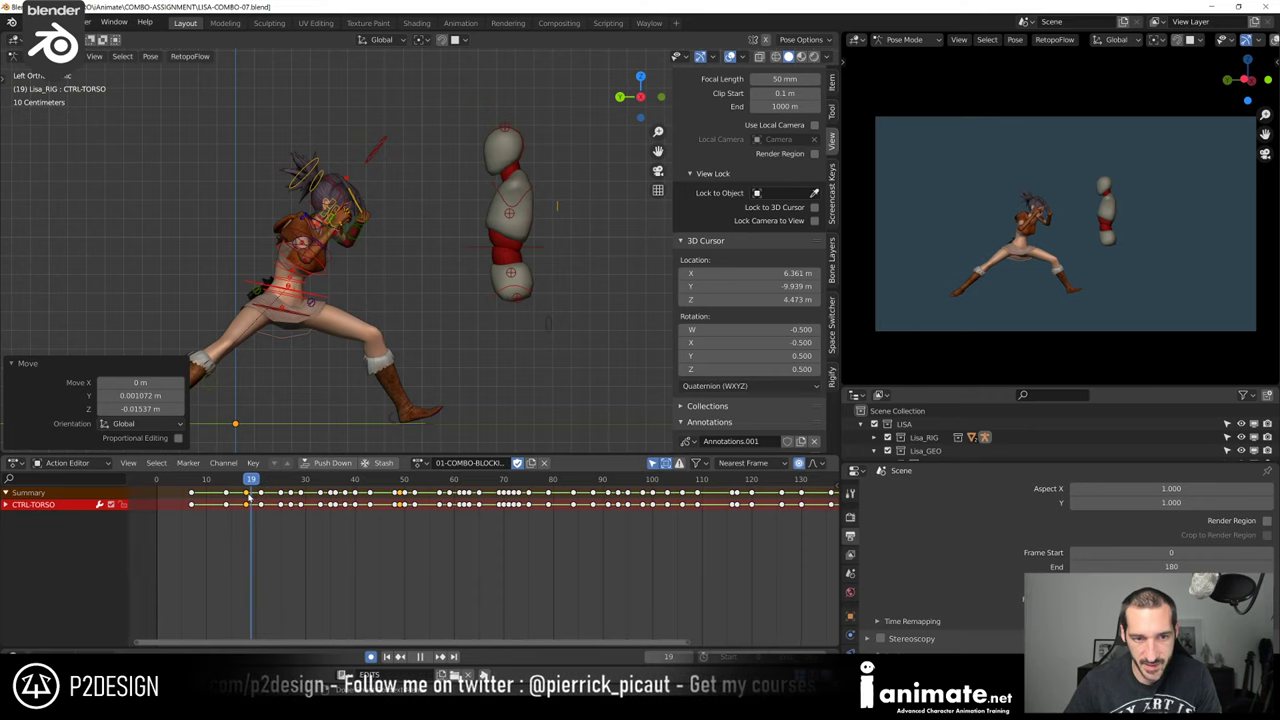
pyautogui.moveTo(258, 499); pyautogui.dragTo(261, 499)
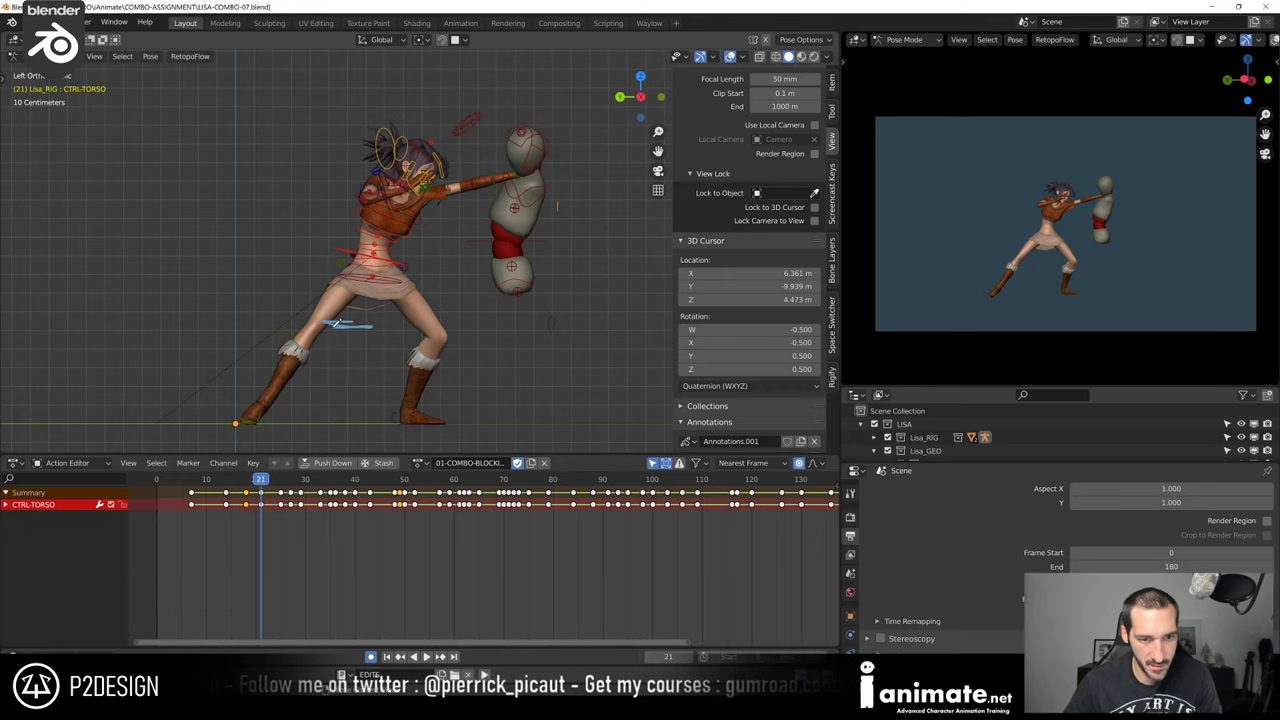
# Show the channels of all rig controls and break down the torso control at frame 20 toward the frame 21 pose
pyautogui.scroll(5, 291, 514)
pyautogui.moveTo(246, 516); pyautogui.dragTo(540, 537, button='middle')
pyautogui.scroll(5, 540, 537)
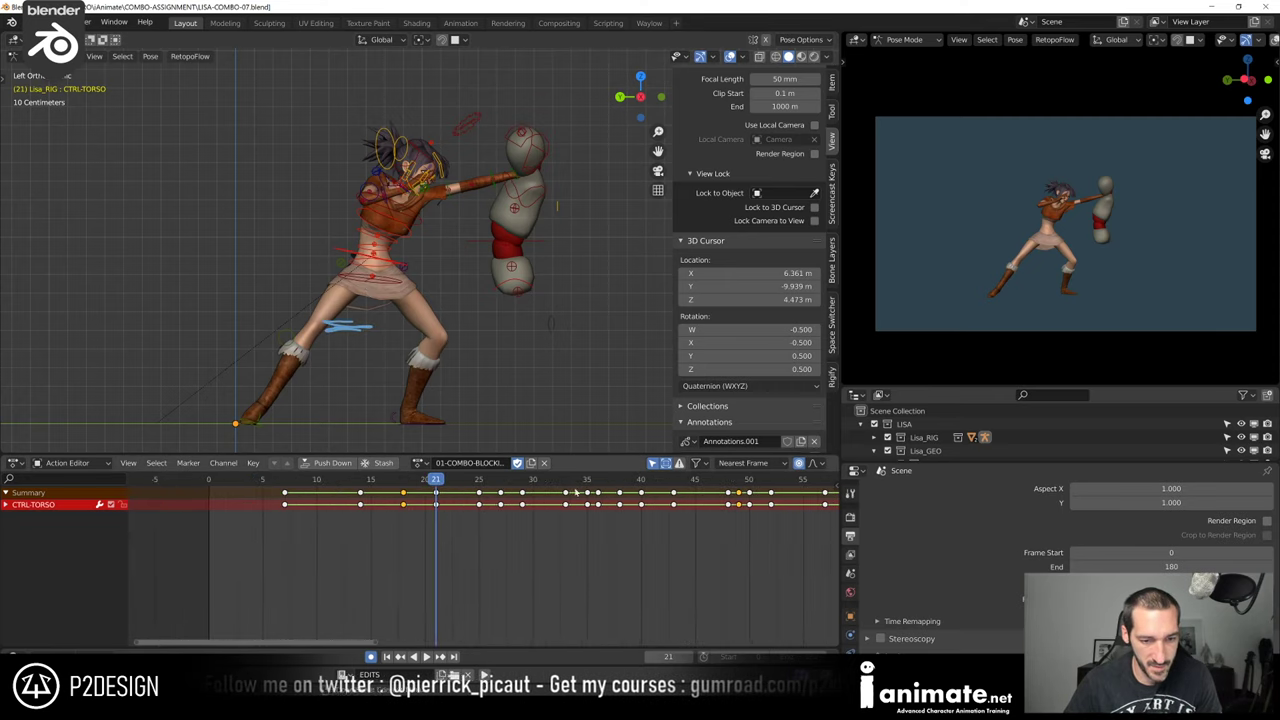
pyautogui.click(653, 463)
pyautogui.scroll(3, 342, 500)
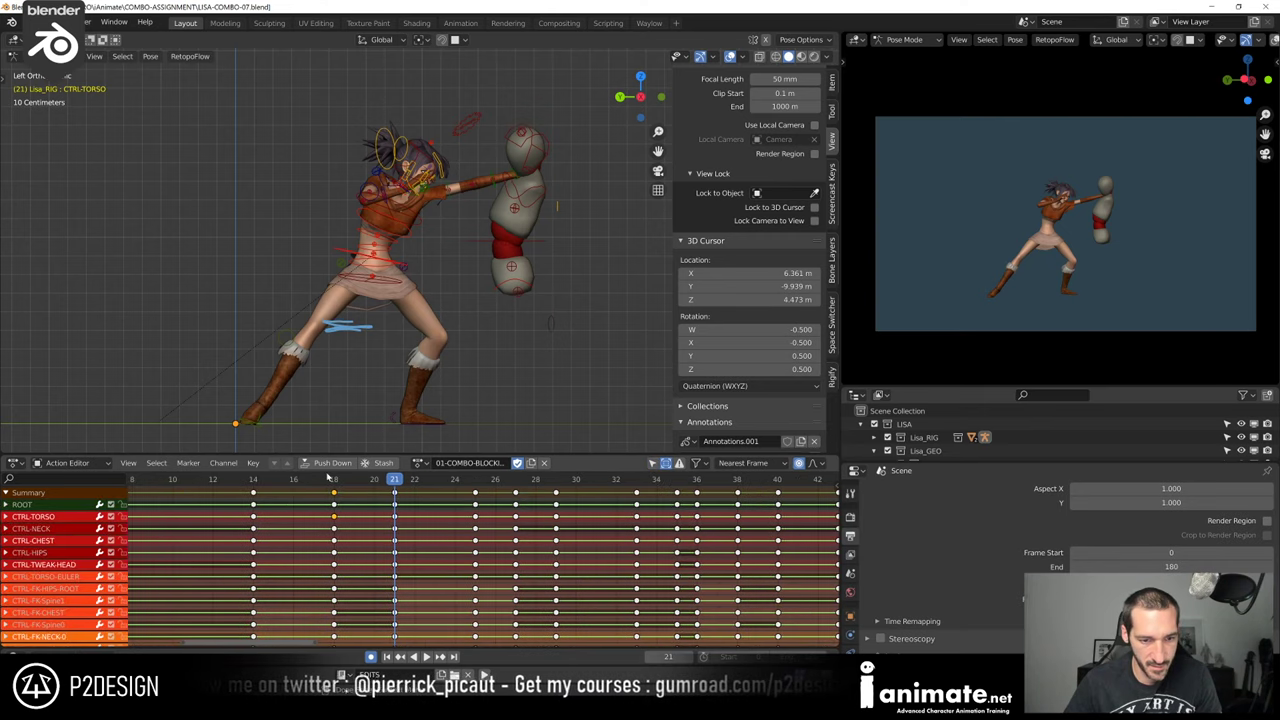
pyautogui.moveTo(327, 477); pyautogui.dragTo(362, 492)
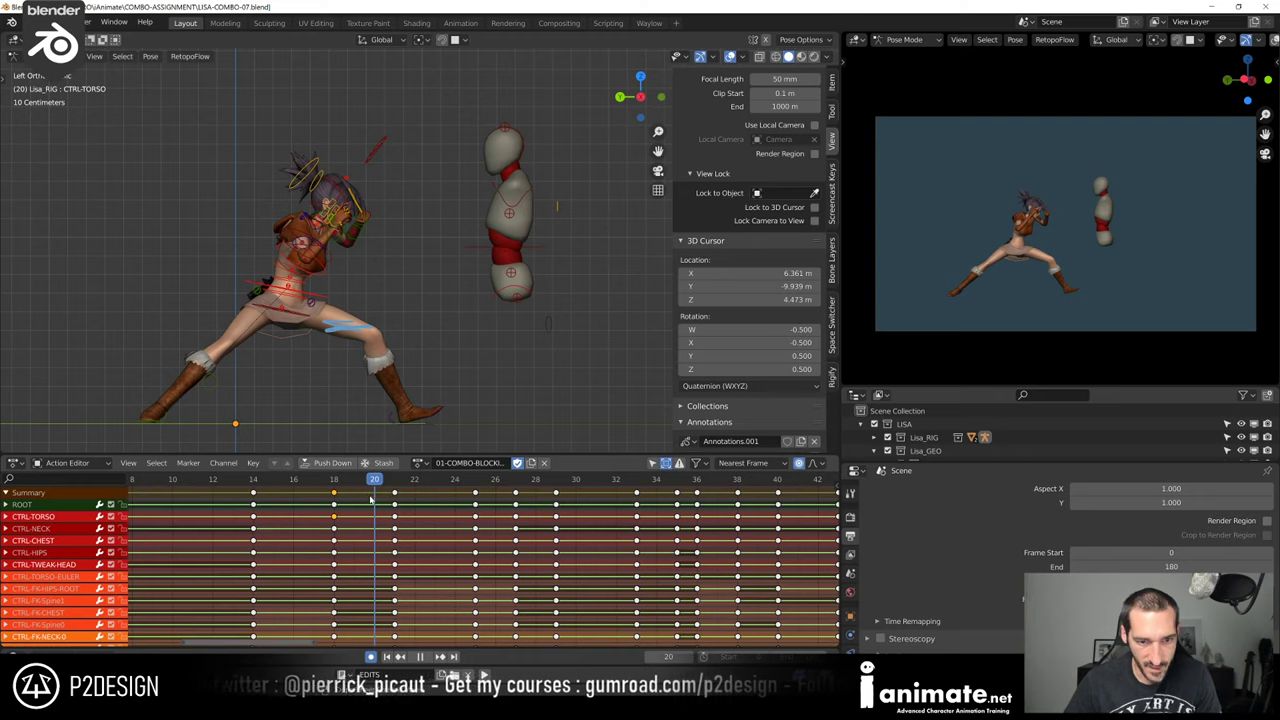
pyautogui.press('space')
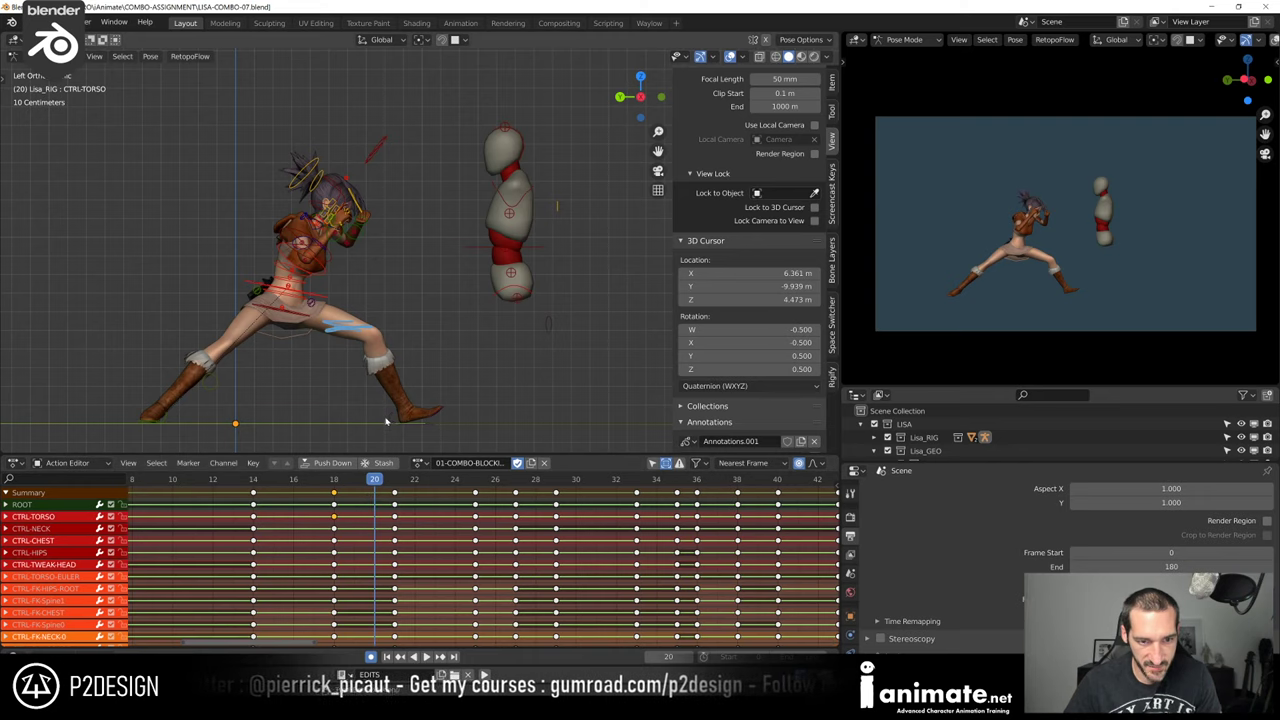
pyautogui.hotkey('shift', 'e')
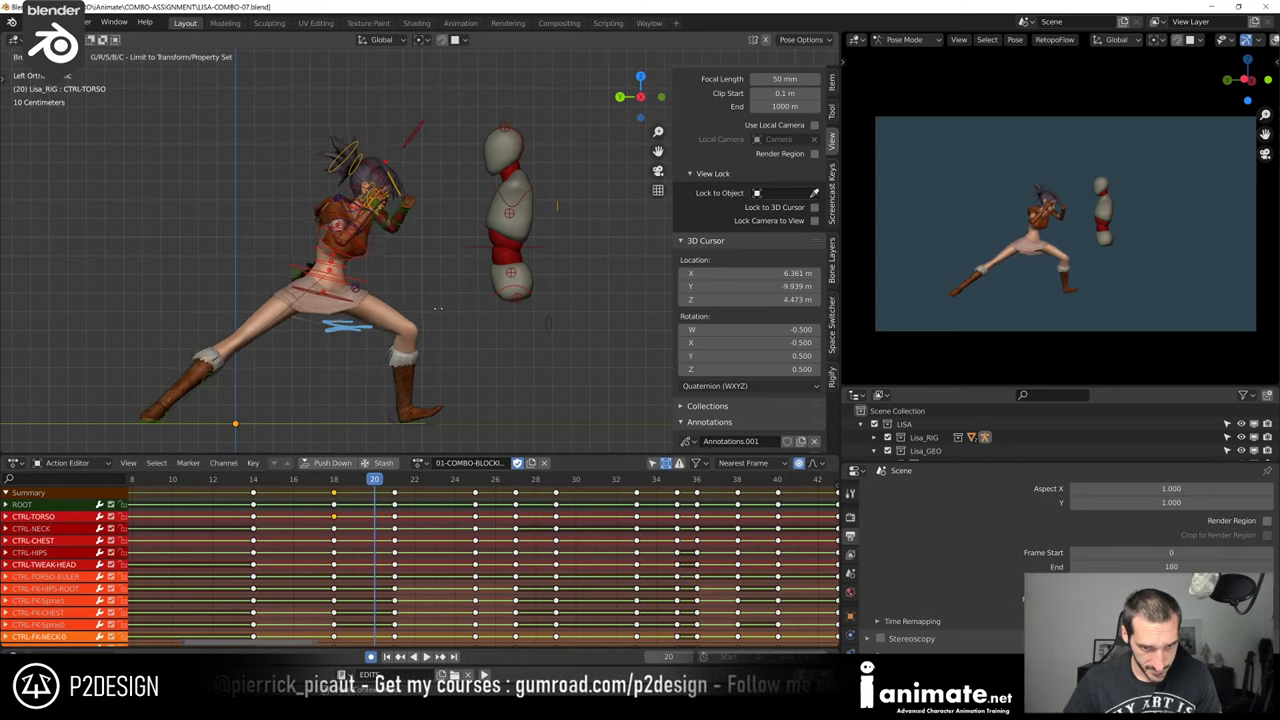
pyautogui.click(474, 329)
# Break down the right IK foot control at frame 20 between the frame 18 and 21 poses, at about 0.52
pyautogui.click(397, 410)
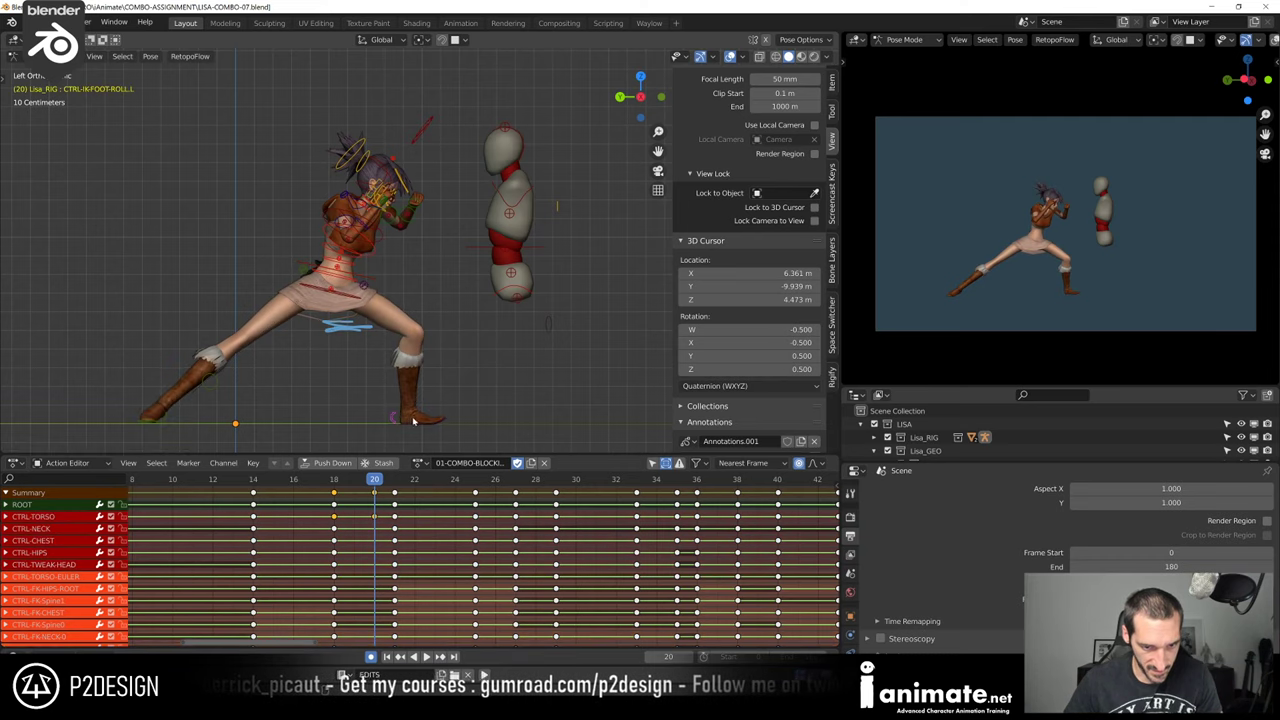
pyautogui.moveTo(414, 421); pyautogui.dragTo(164, 456, button='middle')
pyautogui.click(159, 414)
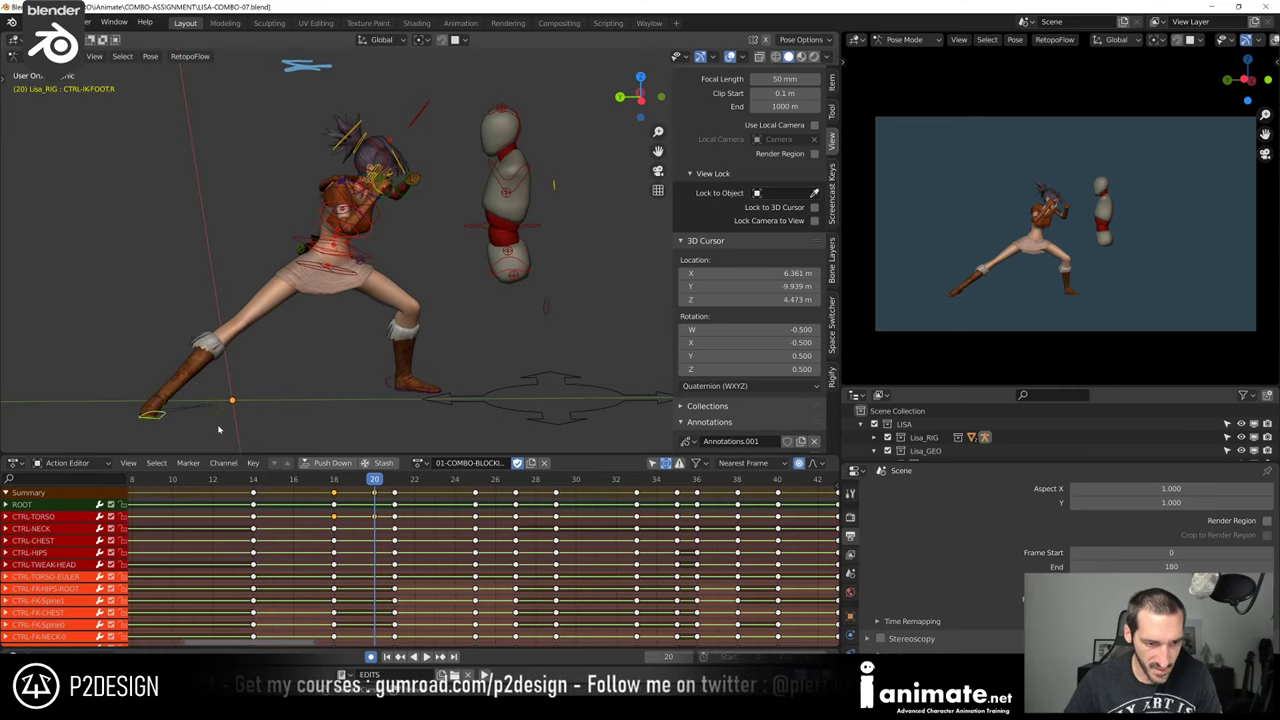
pyautogui.press('g')
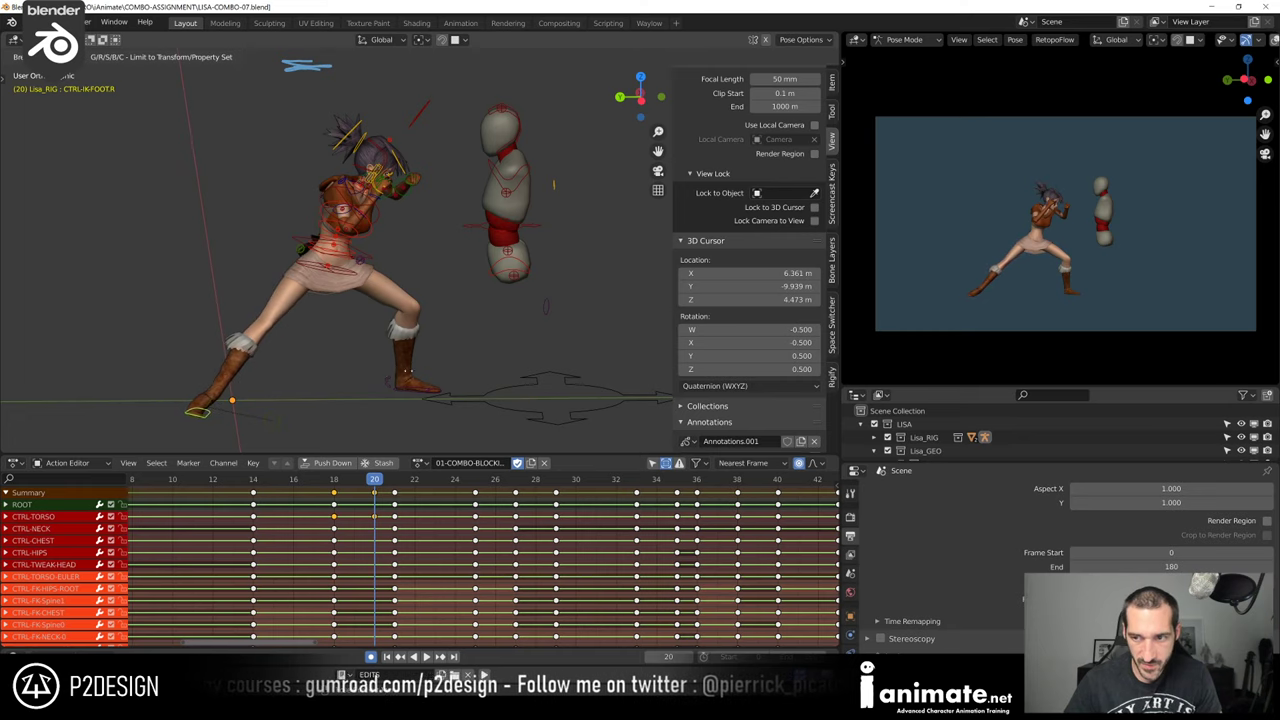
pyautogui.click(436, 388)
pyautogui.keyDown('shift'); pyautogui.moveTo(307, 398); pyautogui.dragTo(346, 349, button='middle'); pyautogui.keyUp('shift')
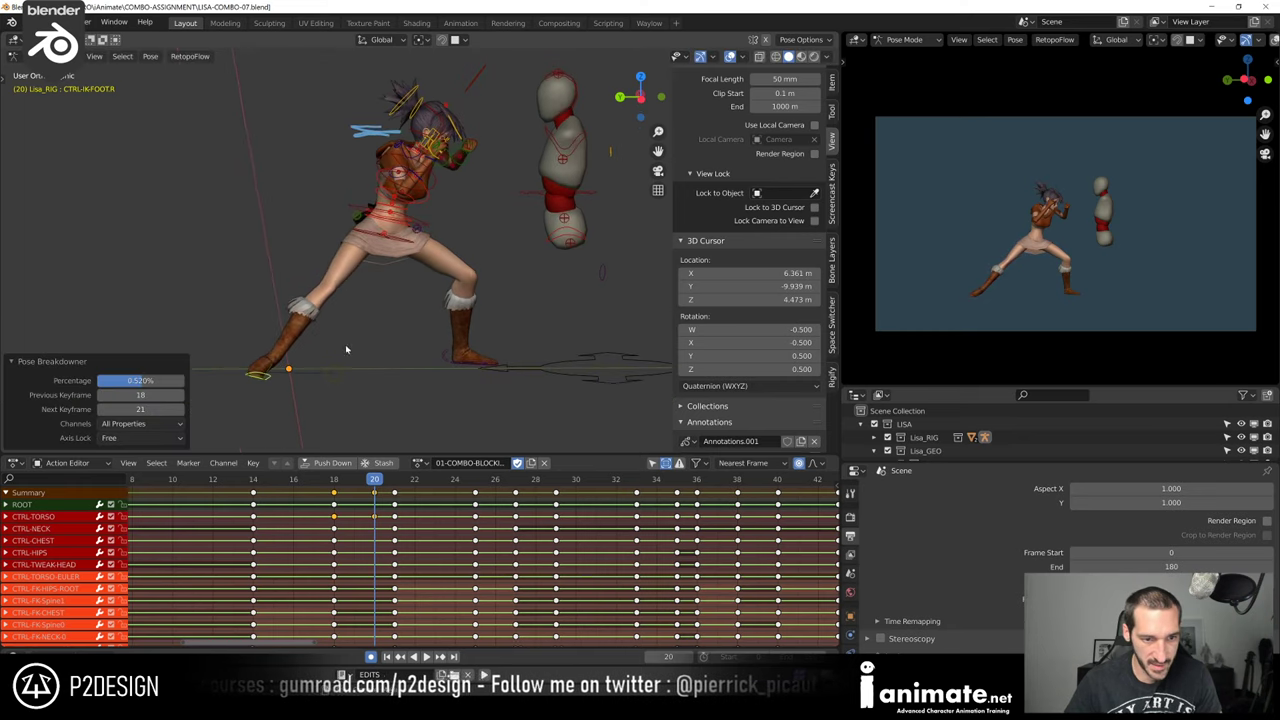
# Rotate the right foot control slightly to adjust the back foot's angle at frame 20
pyautogui.click(270, 380)
pyautogui.moveTo(272, 380); pyautogui.dragTo(274, 368, button='middle')
pyautogui.press('r')
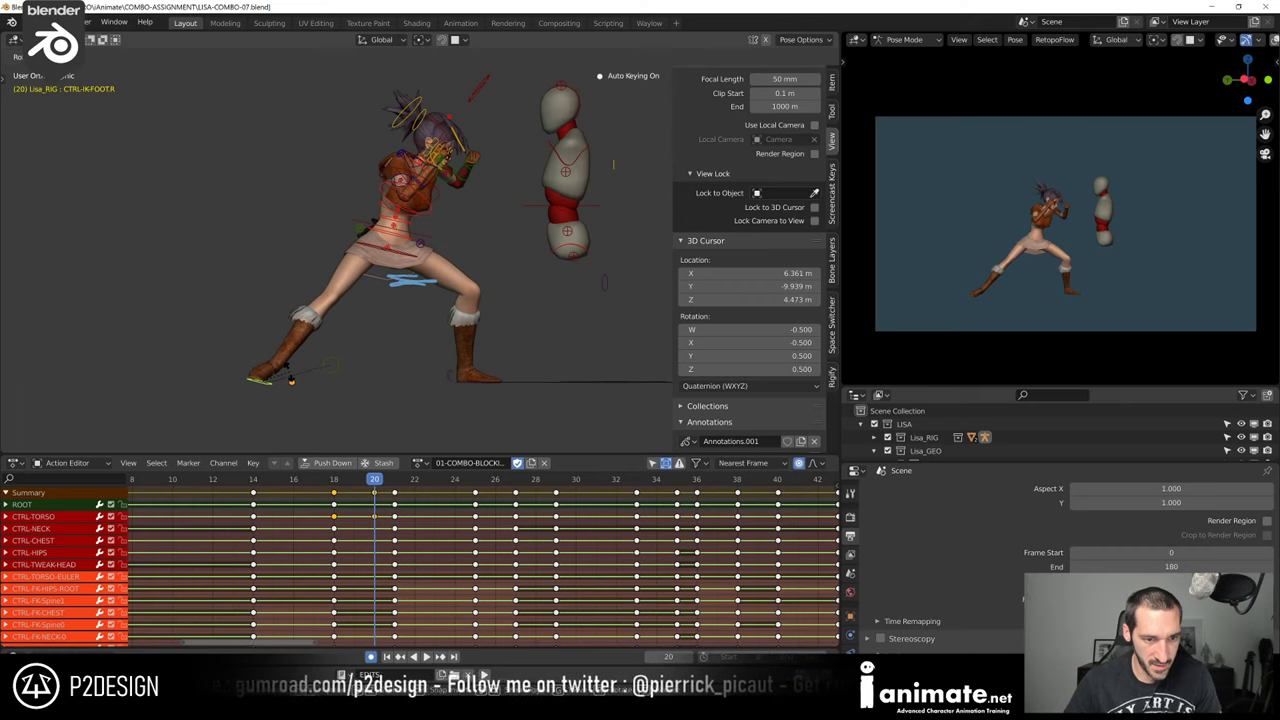
pyautogui.click(291, 373)
pyautogui.moveTo(366, 310); pyautogui.dragTo(358, 322, button='middle')
# Lower the torso control by about 0.034 m at frame 20 and scrub the neighbouring frames to check it
pyautogui.click(434, 229)
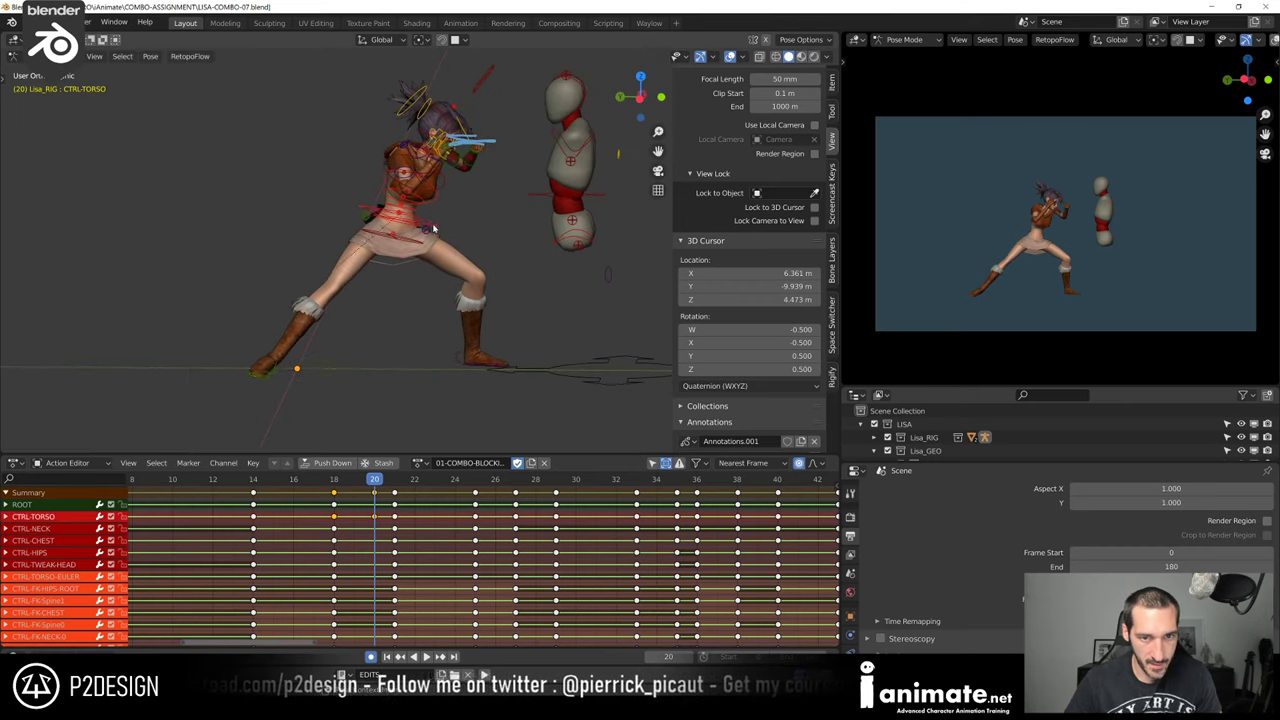
pyautogui.moveTo(434, 229); pyautogui.dragTo(430, 260, button='middle')
pyautogui.press('g')
pyautogui.click(424, 407)
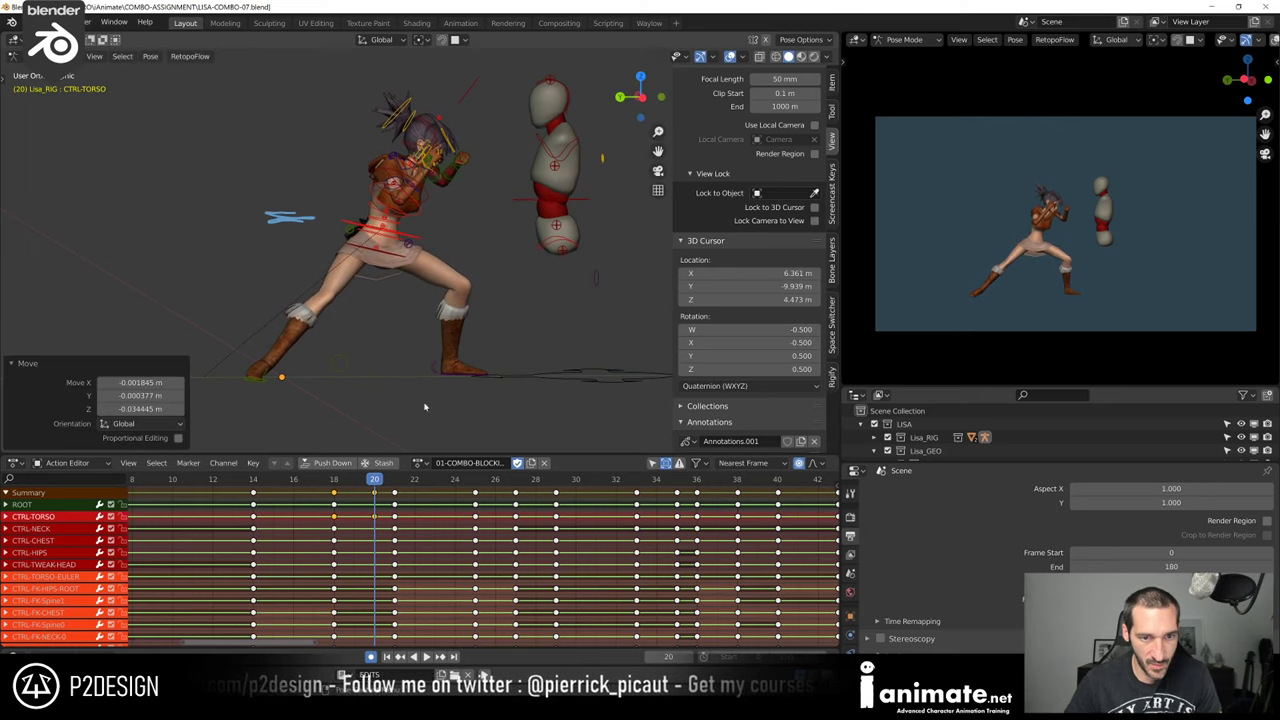
pyautogui.moveTo(346, 483); pyautogui.dragTo(385, 463)
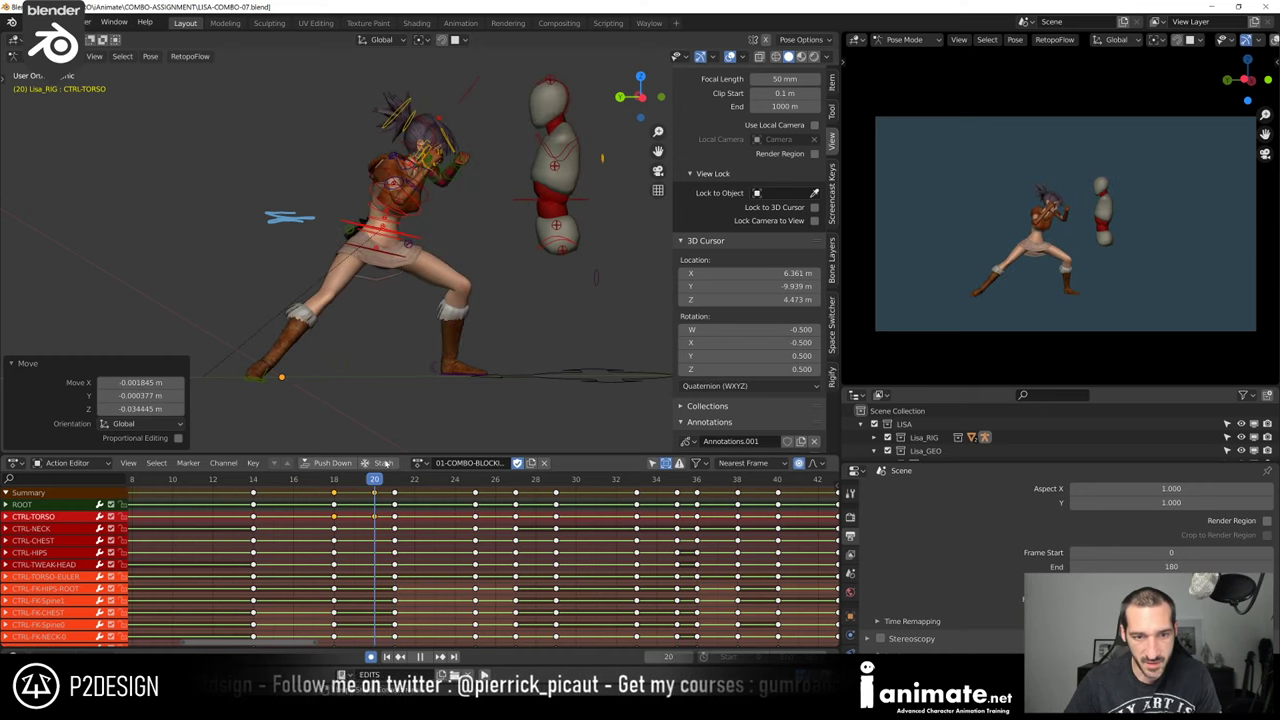
# Shift the torso control about 0.017 m along Y and 0.02 m down, then lower it another 0.007 m
pyautogui.moveTo(405, 330); pyautogui.dragTo(425, 318, button='middle')
pyautogui.press('g')
pyautogui.click(432, 281)
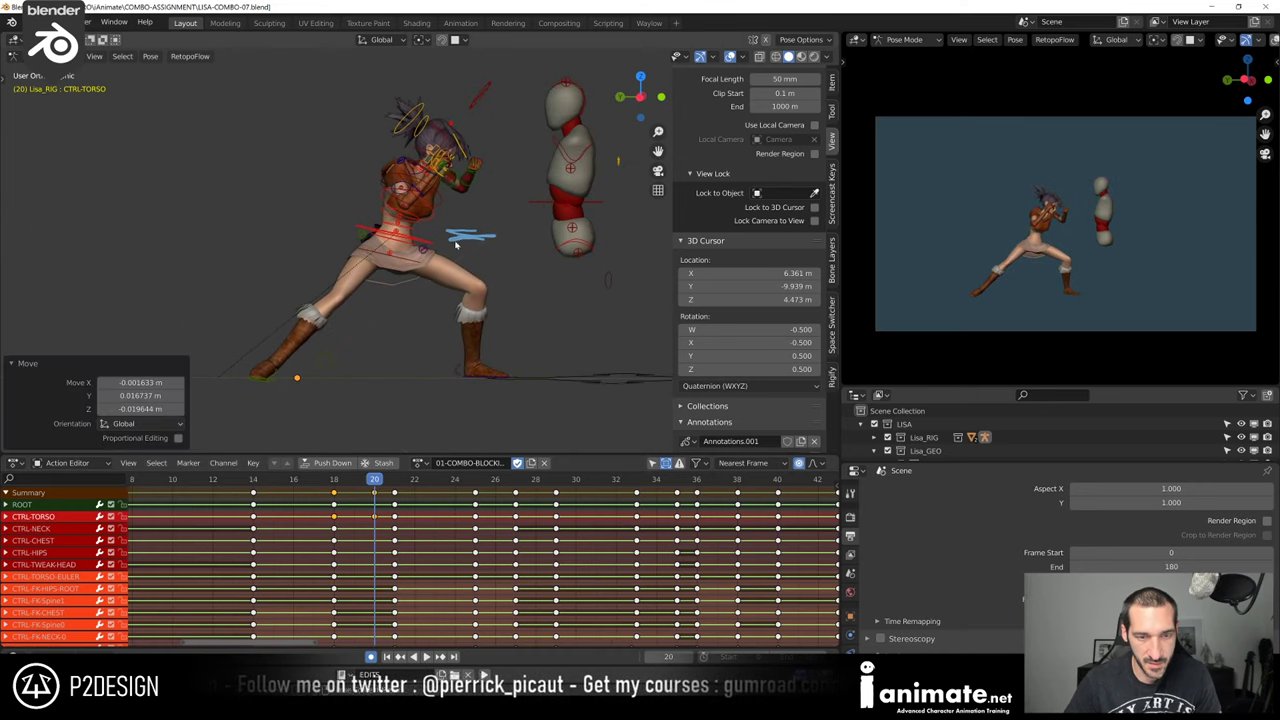
pyautogui.press('g')
pyautogui.click(456, 258)
pyautogui.moveTo(456, 258); pyautogui.dragTo(430, 320, button='middle')
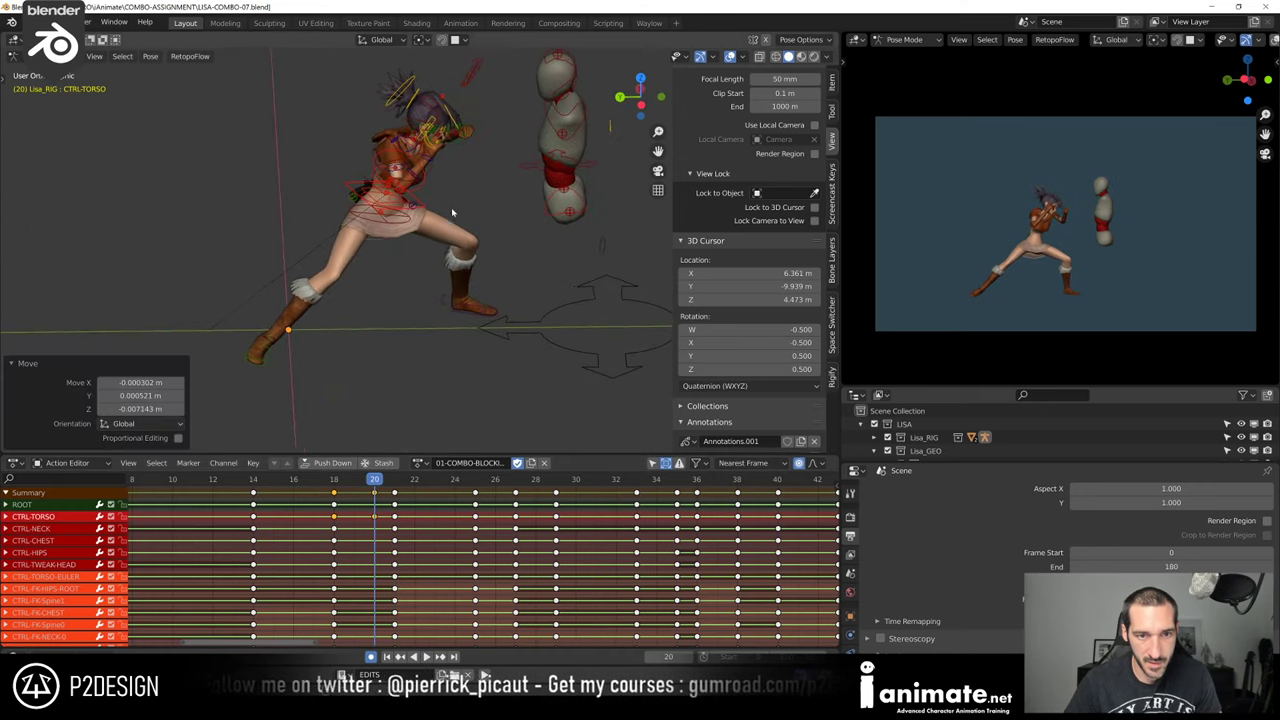
# Sketch an annotation arc from the chest up to the target's head at frame 16 in side view and compare the poses up to frame 20
pyautogui.moveTo(384, 478); pyautogui.dragTo(297, 484)
pyautogui.press('ctrl+KP_3')
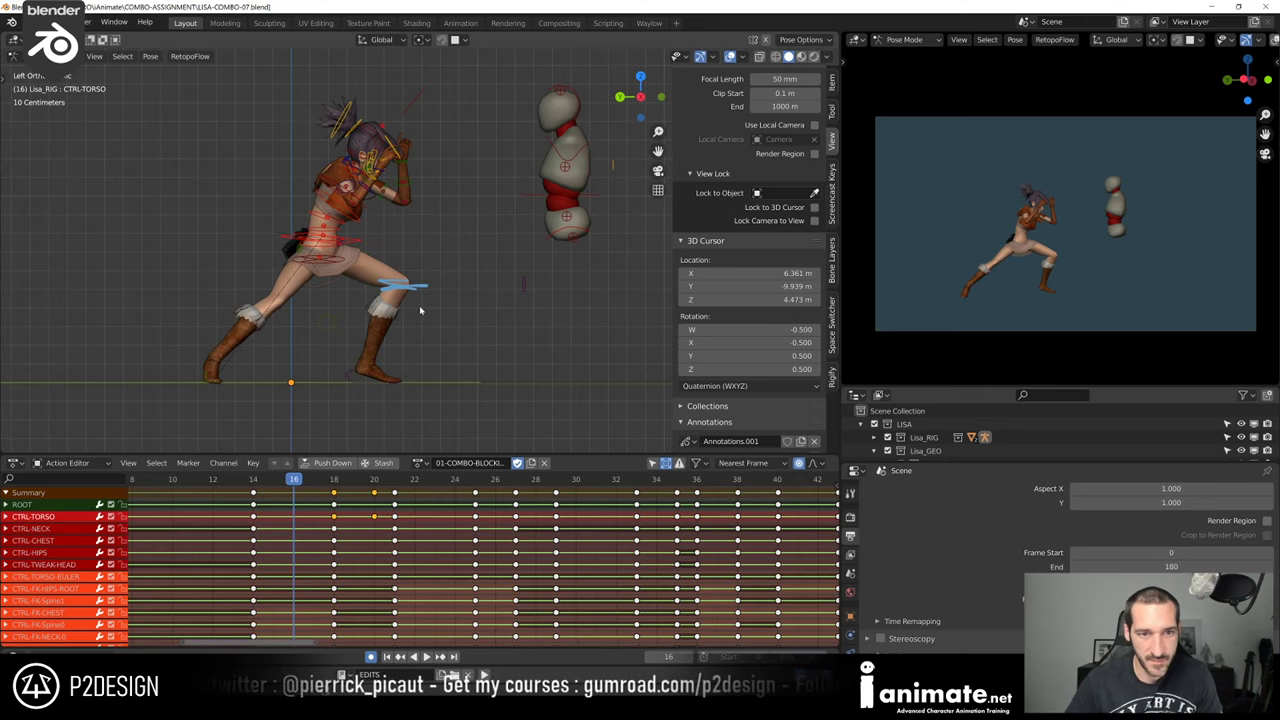
pyautogui.keyDown('shift'); pyautogui.moveTo(420, 311); pyautogui.dragTo(405, 319, button='middle'); pyautogui.keyUp('shift')
pyautogui.moveTo(357, 205); pyautogui.dragTo(603, 78)
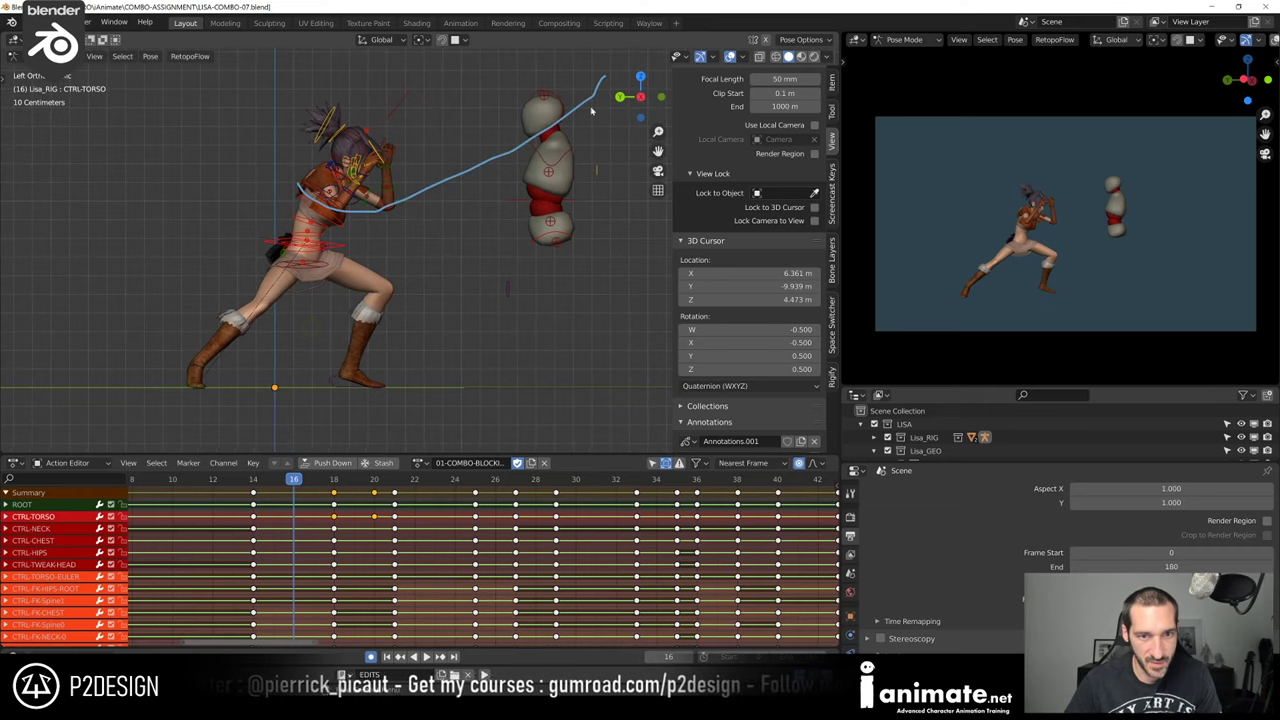
pyautogui.hotkey('ctrl', 'z')
pyautogui.scroll(-3, 700, 340)
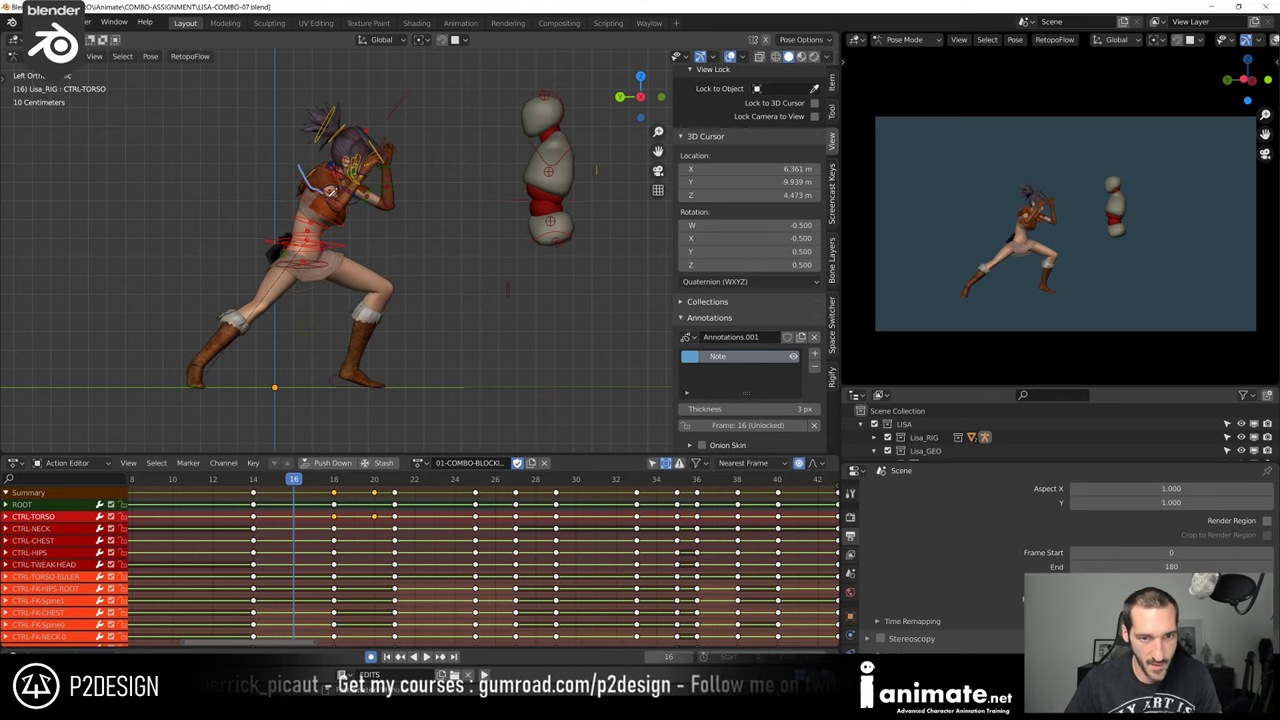
pyautogui.press('space')
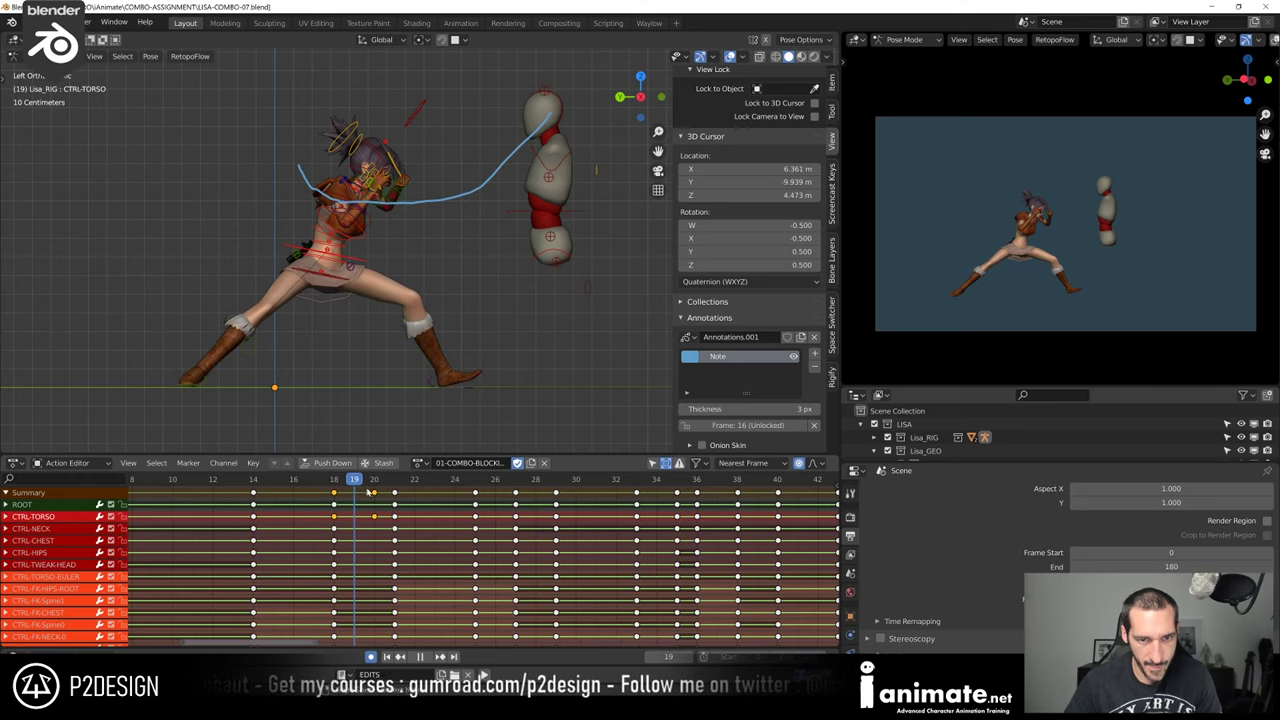
pyautogui.moveTo(363, 491)
pyautogui.mouseDown()
pyautogui.moveTo(392, 494)
pyautogui.moveTo(376, 494)
pyautogui.mouseUp()
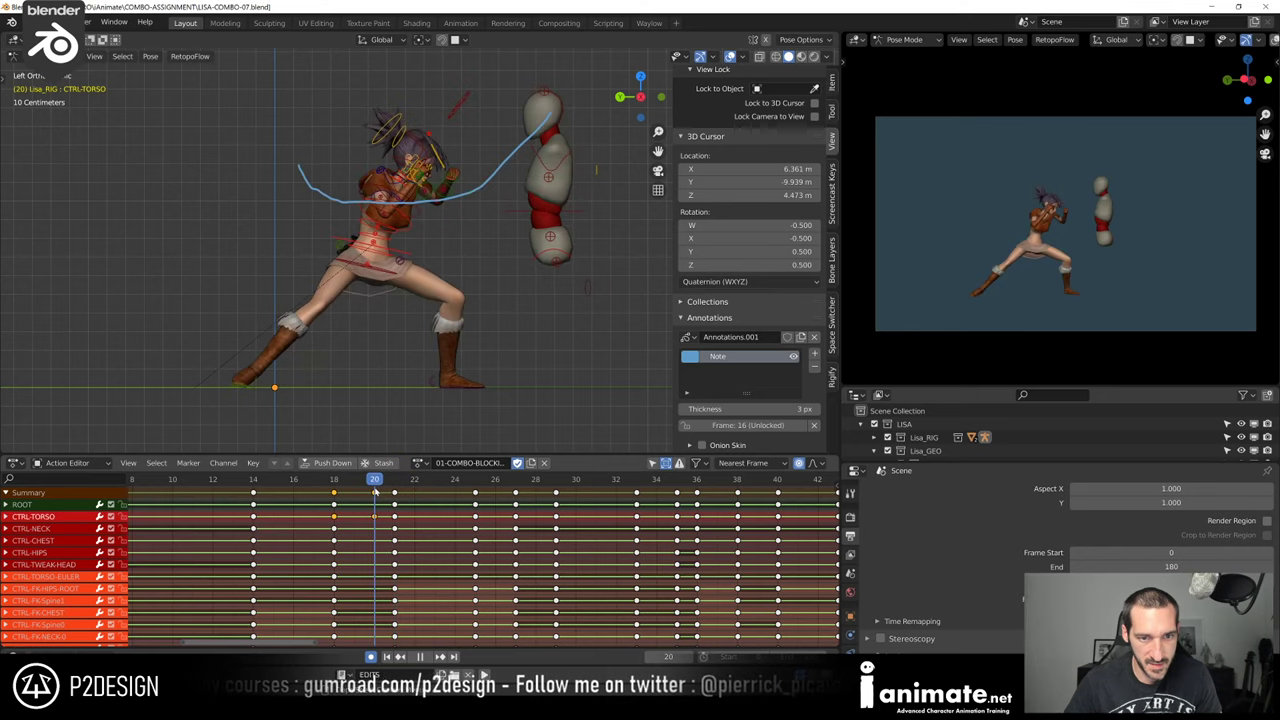
# Rotate the hips control about -5.15° around the global Z axis at frame 20
pyautogui.click(384, 274)
pyautogui.press('r')
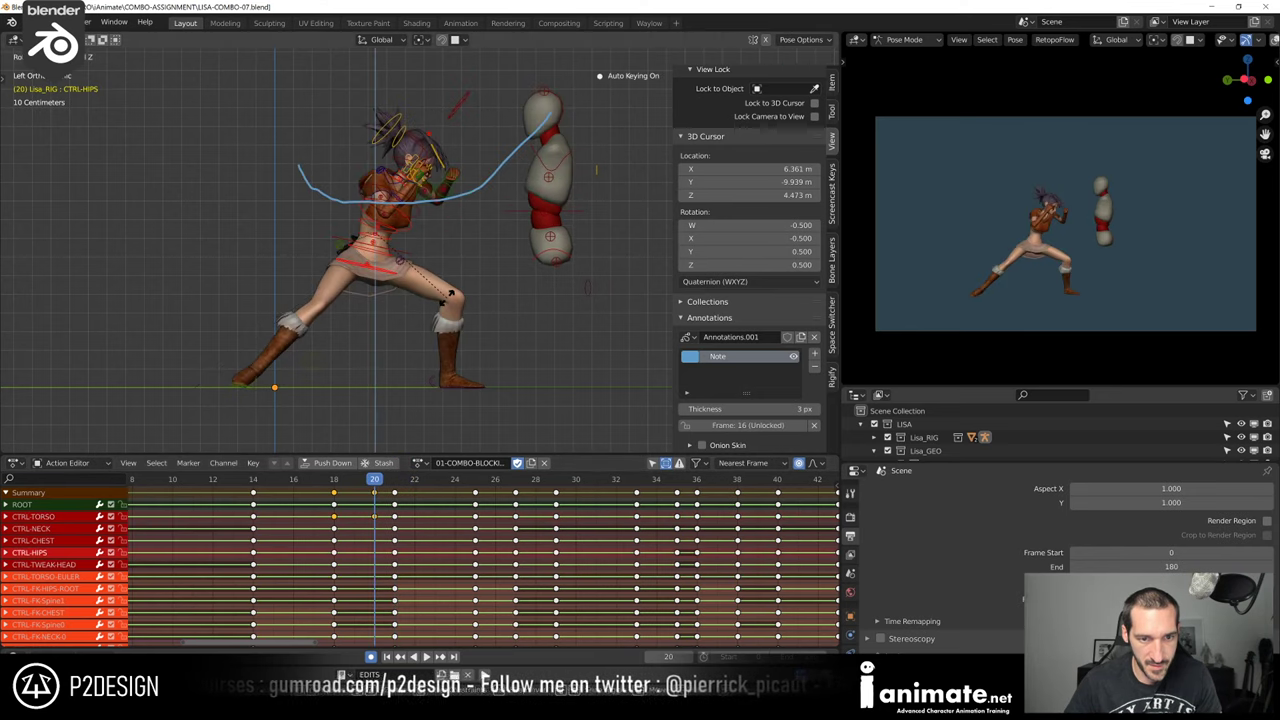
pyautogui.click(440, 296)
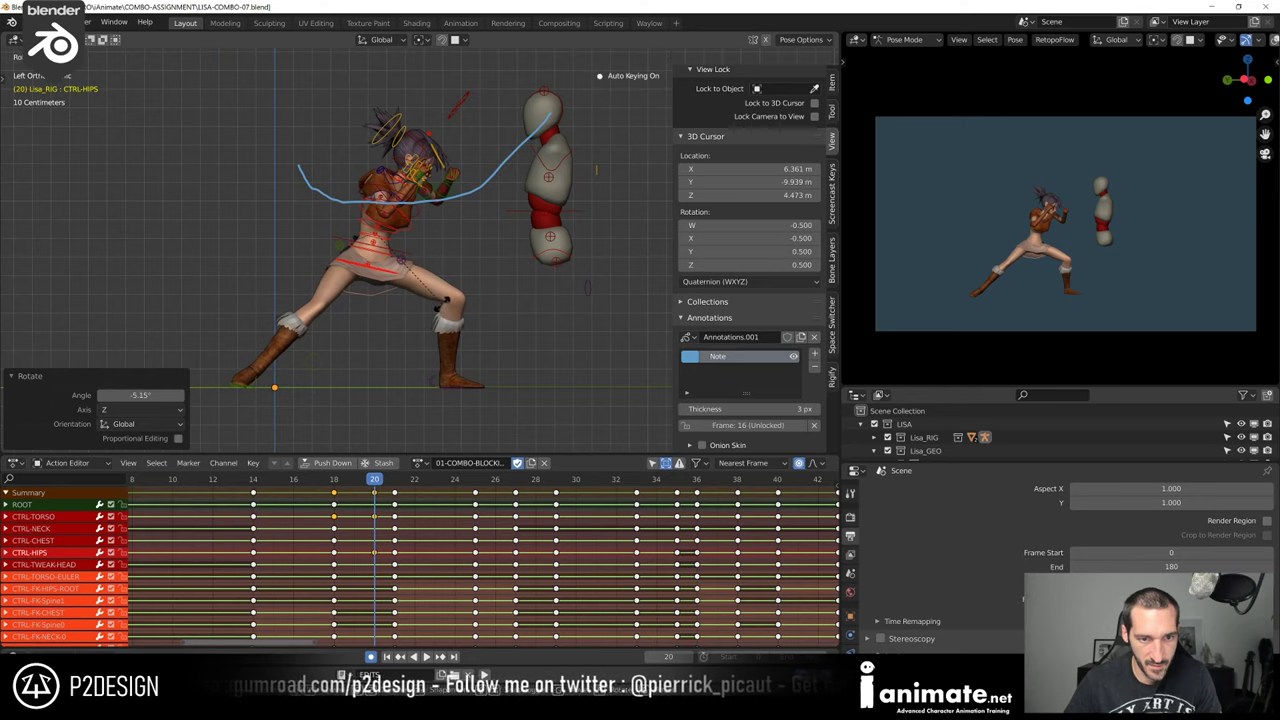
# Break down the chest control at frame 20 toward the frame 21 pose
pyautogui.click(424, 215)
pyautogui.scroll(1, 421, 215)
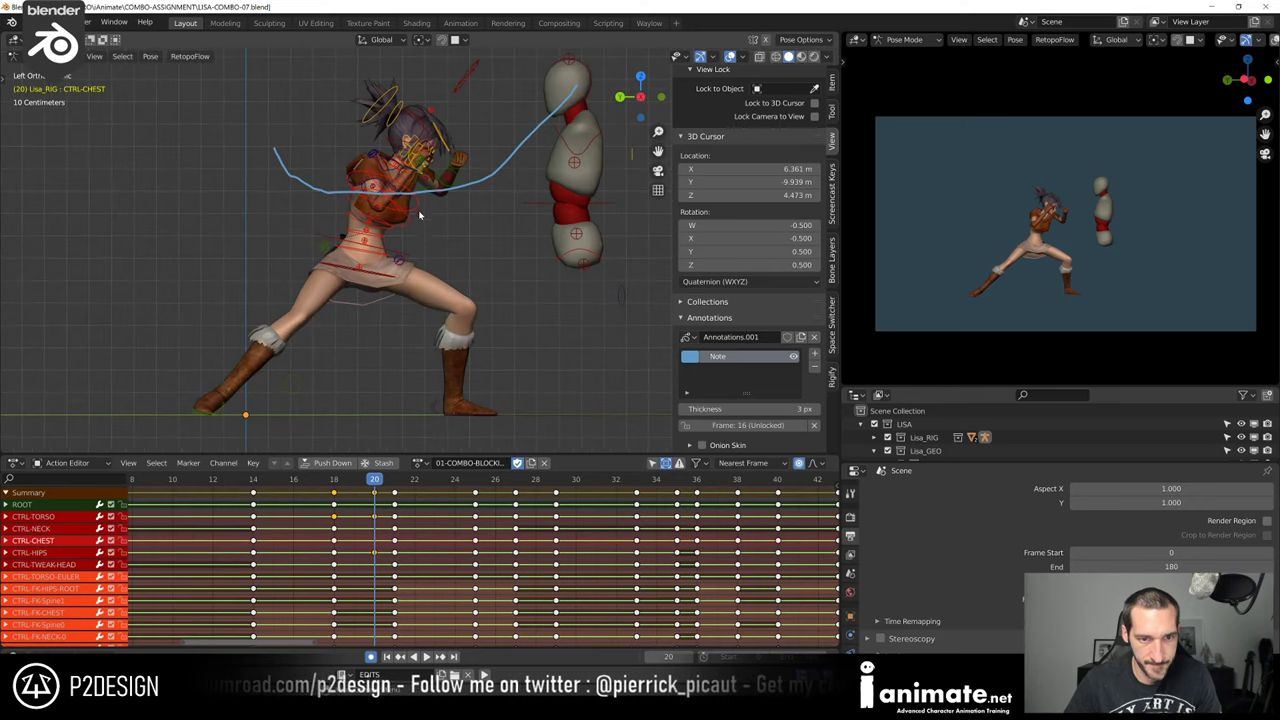
pyautogui.press('r')
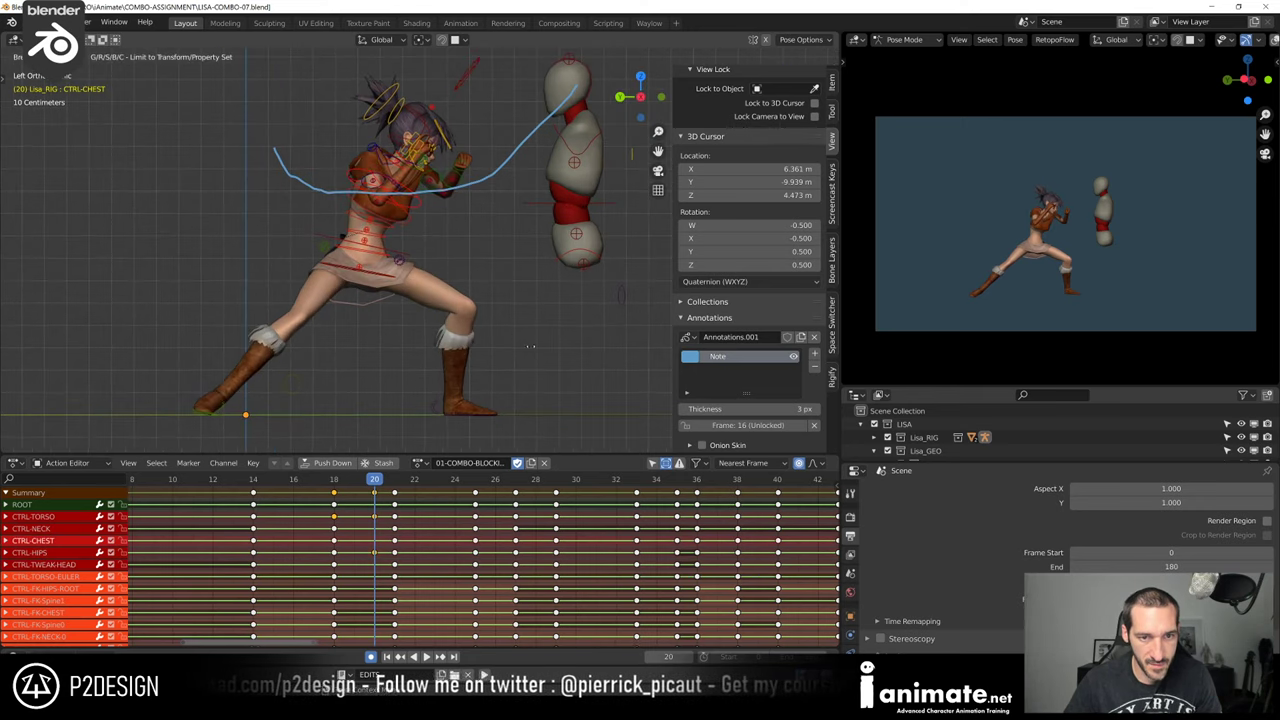
pyautogui.click(594, 328)
# Rotate the chest control about -5.21° around global Z, fine-tune it by 0.33° in the view, and scrub frames 18–20 to check the motion
pyautogui.moveTo(566, 262); pyautogui.dragTo(543, 217, button='middle')
pyautogui.press('r')
pyautogui.press('z')
pyautogui.click(531, 272)
pyautogui.press('r')
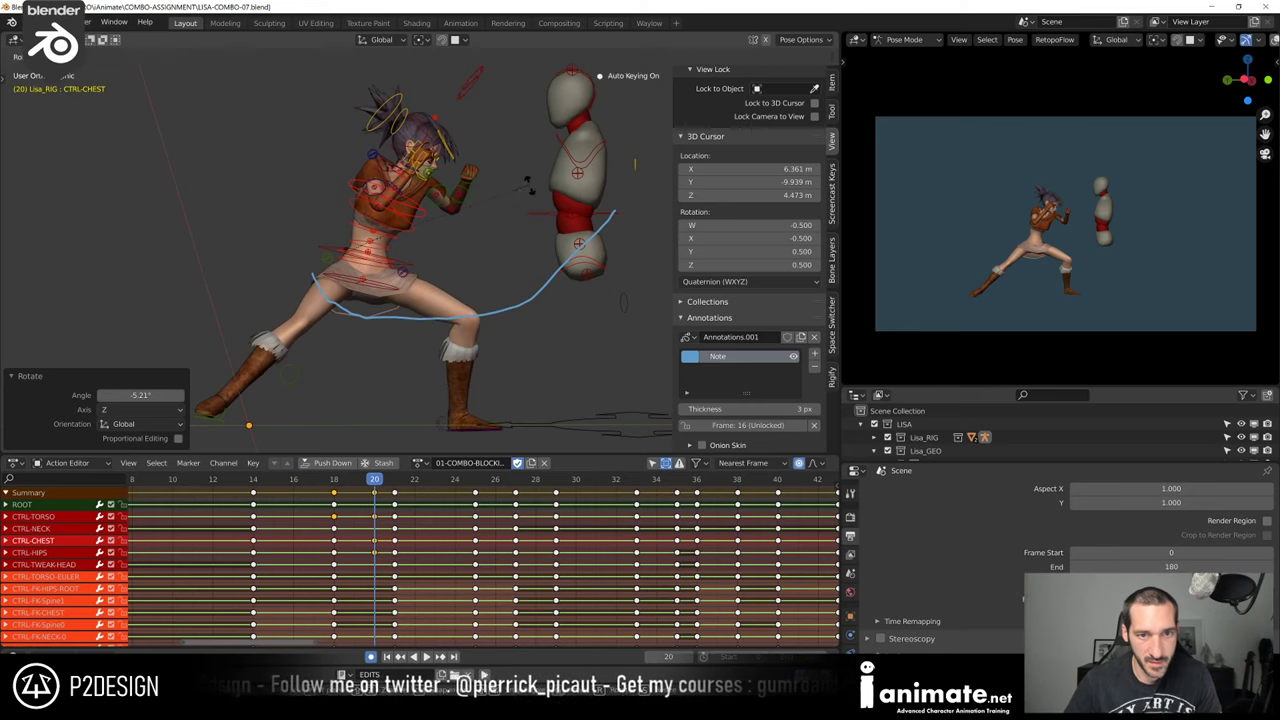
pyautogui.click(532, 190)
pyautogui.moveTo(376, 483); pyautogui.dragTo(326, 488)
pyautogui.click(372, 485)
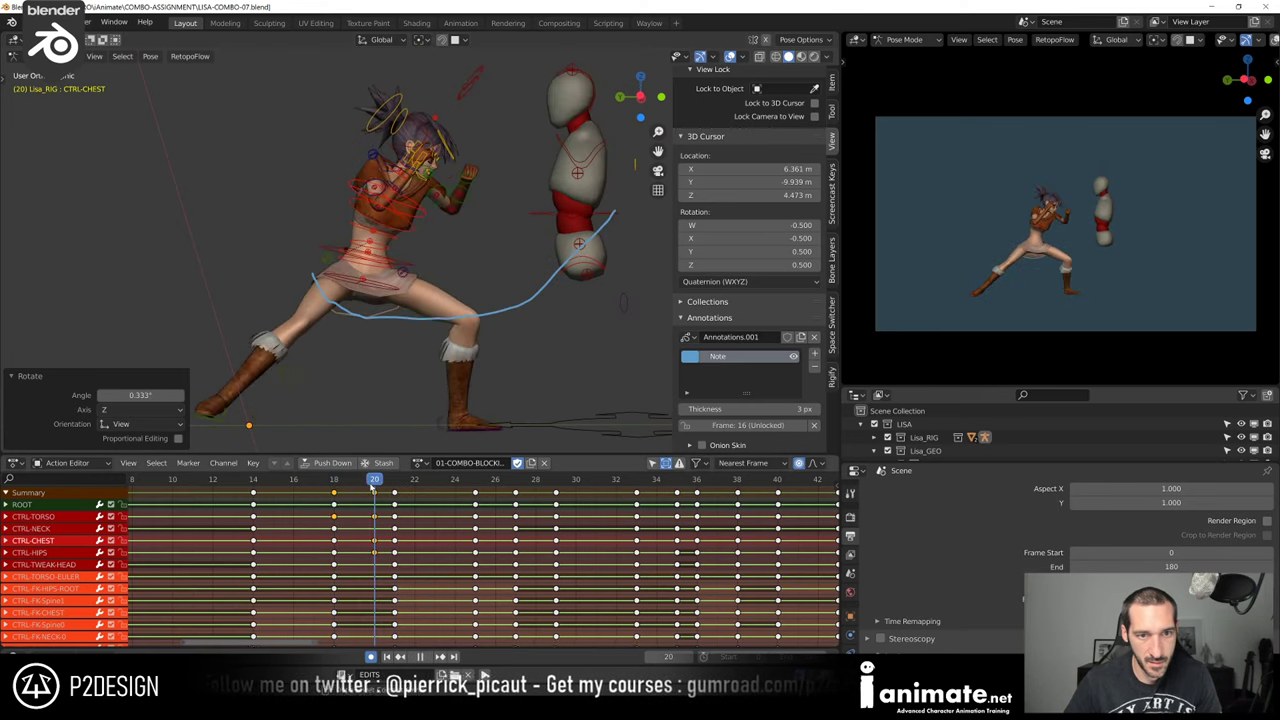
# Rotate the left shoulder control about -4.61° in the view and -2.52° around global Z at frame 20
pyautogui.moveTo(385, 208); pyautogui.dragTo(370, 264, button='middle')
pyautogui.scroll(3, 426, 190)
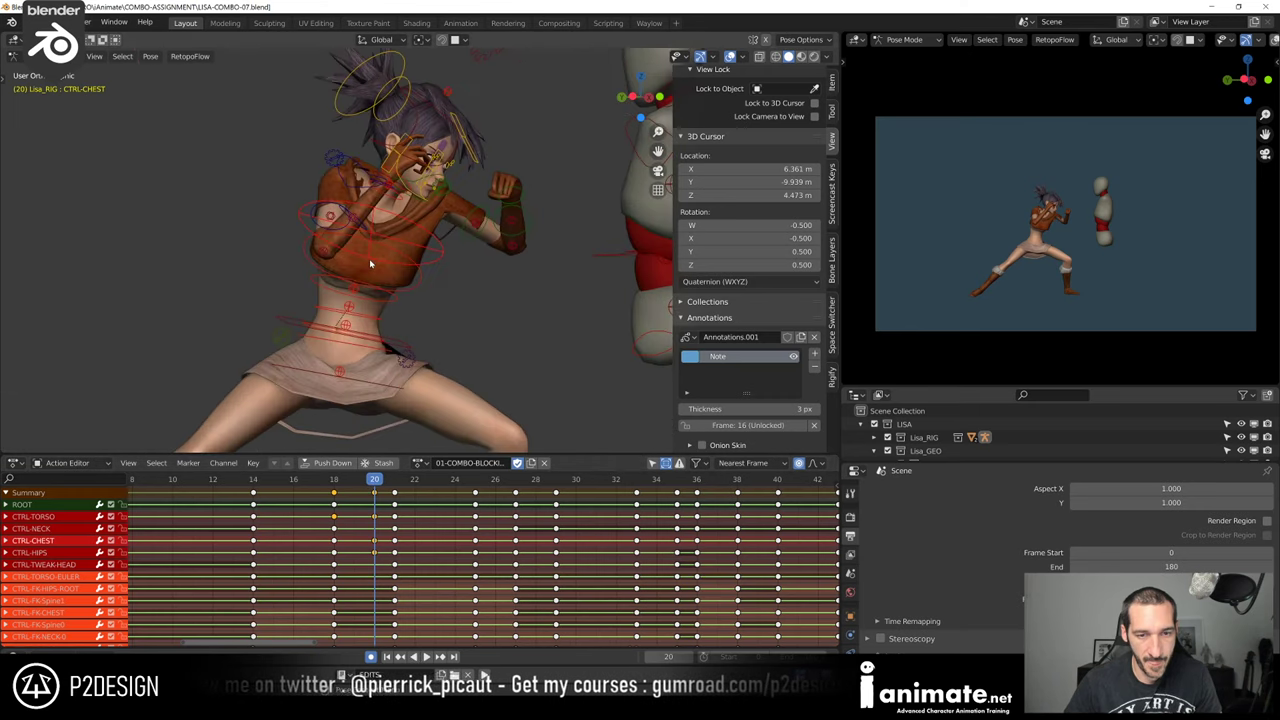
pyautogui.click(433, 201)
pyautogui.press('r')
pyautogui.click(508, 200)
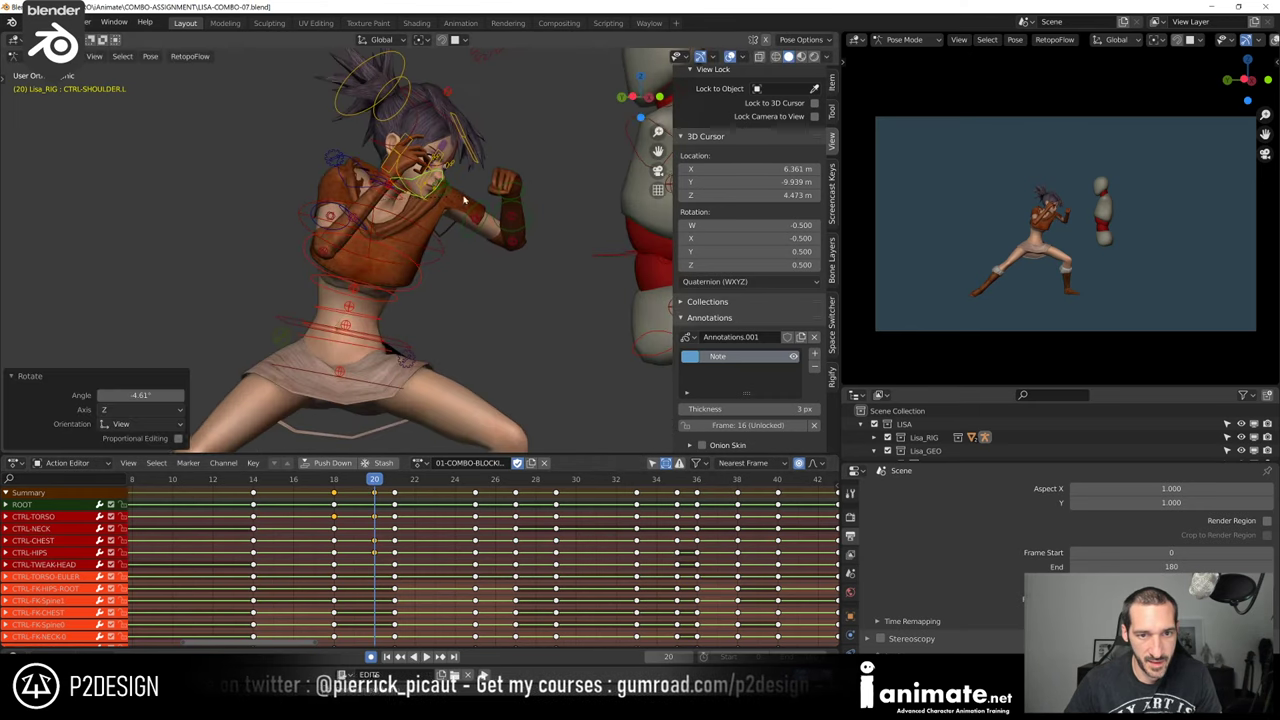
pyautogui.moveTo(505, 190); pyautogui.dragTo(486, 231, button='middle')
pyautogui.press('r')
pyautogui.press('z')
pyautogui.click(480, 229)
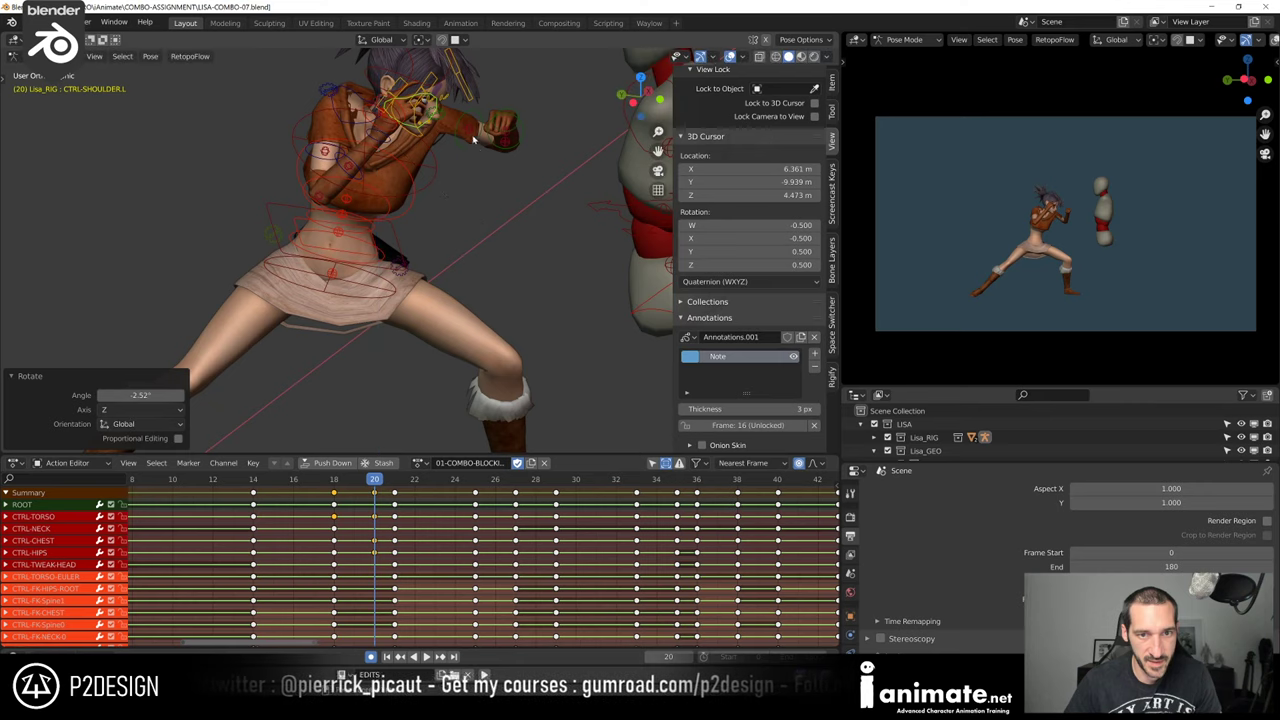
# Rotate the left FK upper arm control by about -11° and, from the front, another -7.2° at frame 20
pyautogui.click(472, 139)
pyautogui.moveTo(474, 141); pyautogui.dragTo(546, 323, button='middle')
pyautogui.press('r')
pyautogui.click(490, 128)
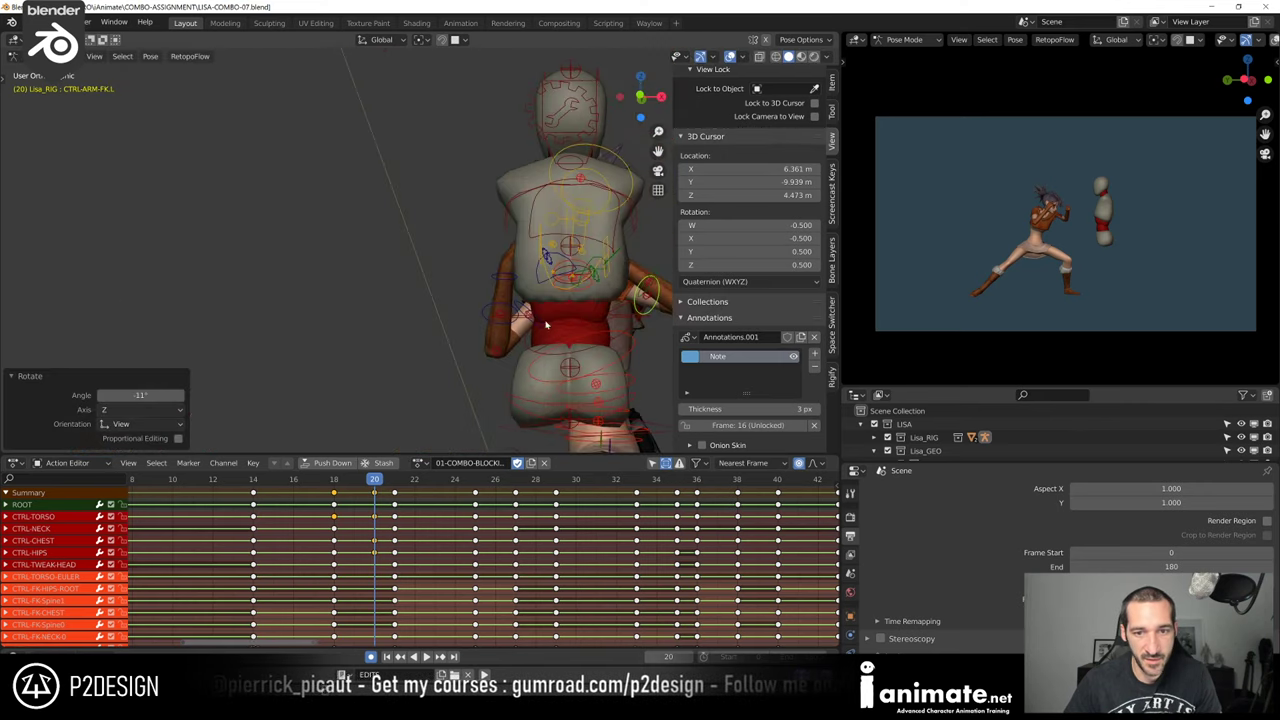
pyautogui.press('r')
pyautogui.click(616, 312)
pyautogui.moveTo(450, 295); pyautogui.dragTo(546, 289, button='middle')
pyautogui.moveTo(426, 275); pyautogui.dragTo(497, 289, button='middle')
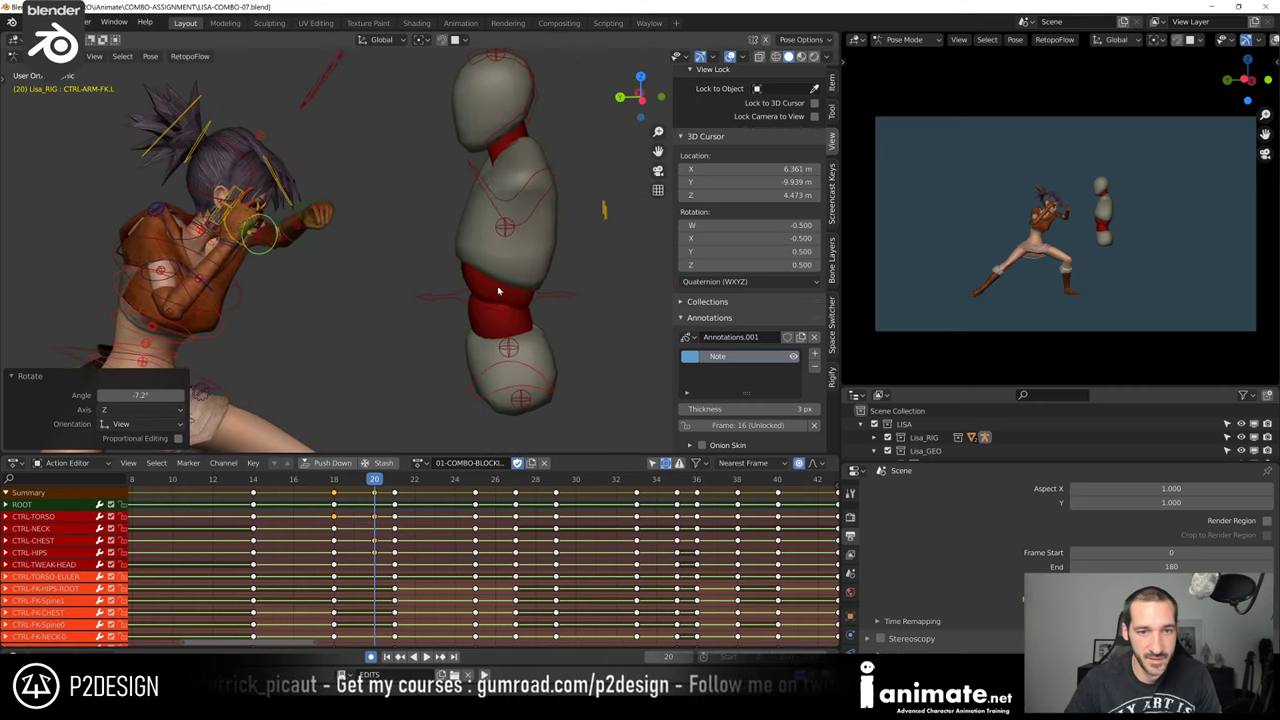
# Rotate the character's left forearm FK control about 13.3° around its local Z axis at frame 20
pyautogui.click(305, 246)
pyautogui.moveTo(305, 246); pyautogui.dragTo(329, 281, button='middle')
pyautogui.press('r')
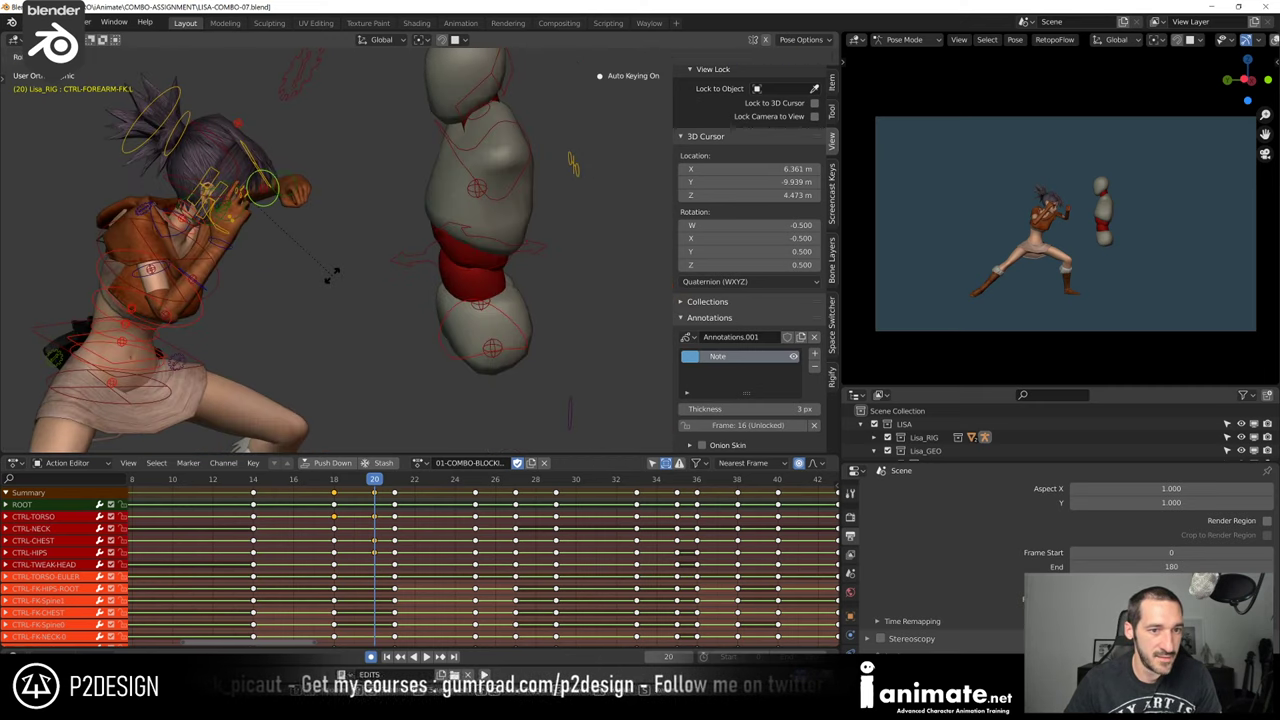
pyautogui.press('z')
pyautogui.click(349, 258)
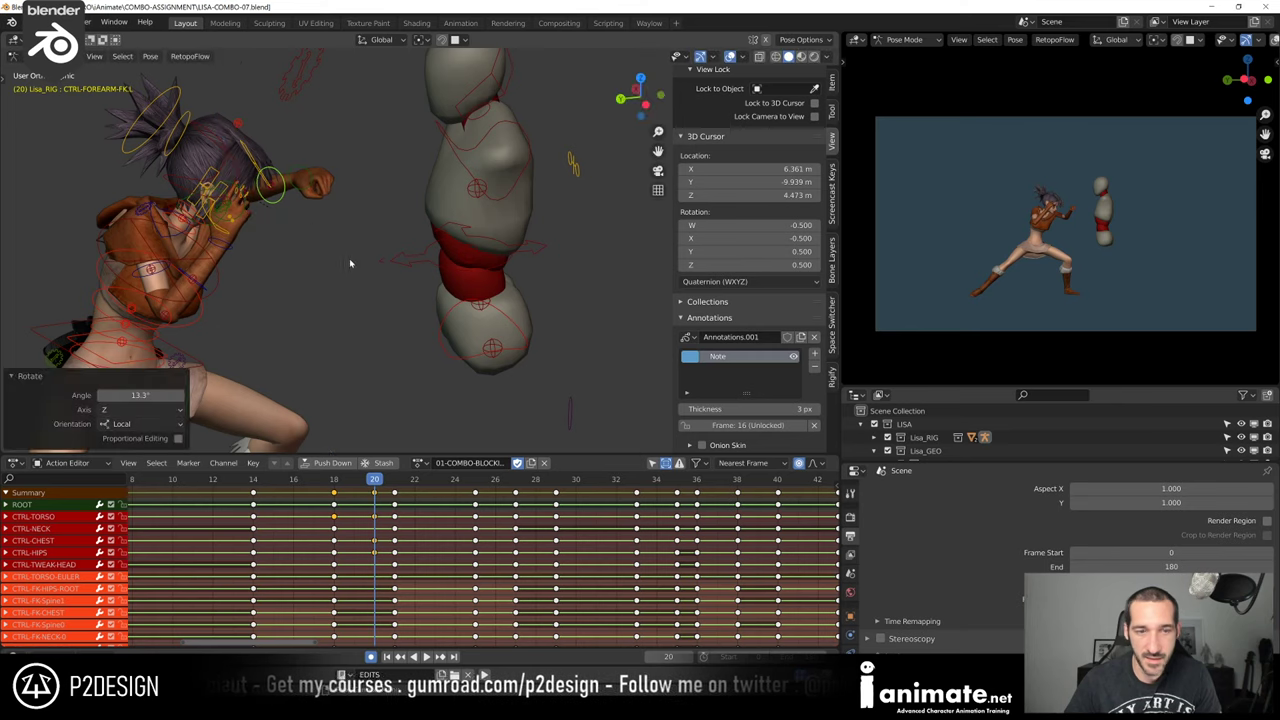
# Rotate the left upper arm FK control about -13.9° and a further -4.4° in view space at frame 20
pyautogui.moveTo(349, 258); pyautogui.dragTo(550, 342, button='middle')
pyautogui.click(370, 263)
pyautogui.keyDown('shift'); pyautogui.moveTo(550, 342); pyautogui.dragTo(394, 355, button='middle'); pyautogui.keyUp('shift')
pyautogui.press('r')
pyautogui.press('r')
pyautogui.click(524, 328)
pyautogui.press('r')
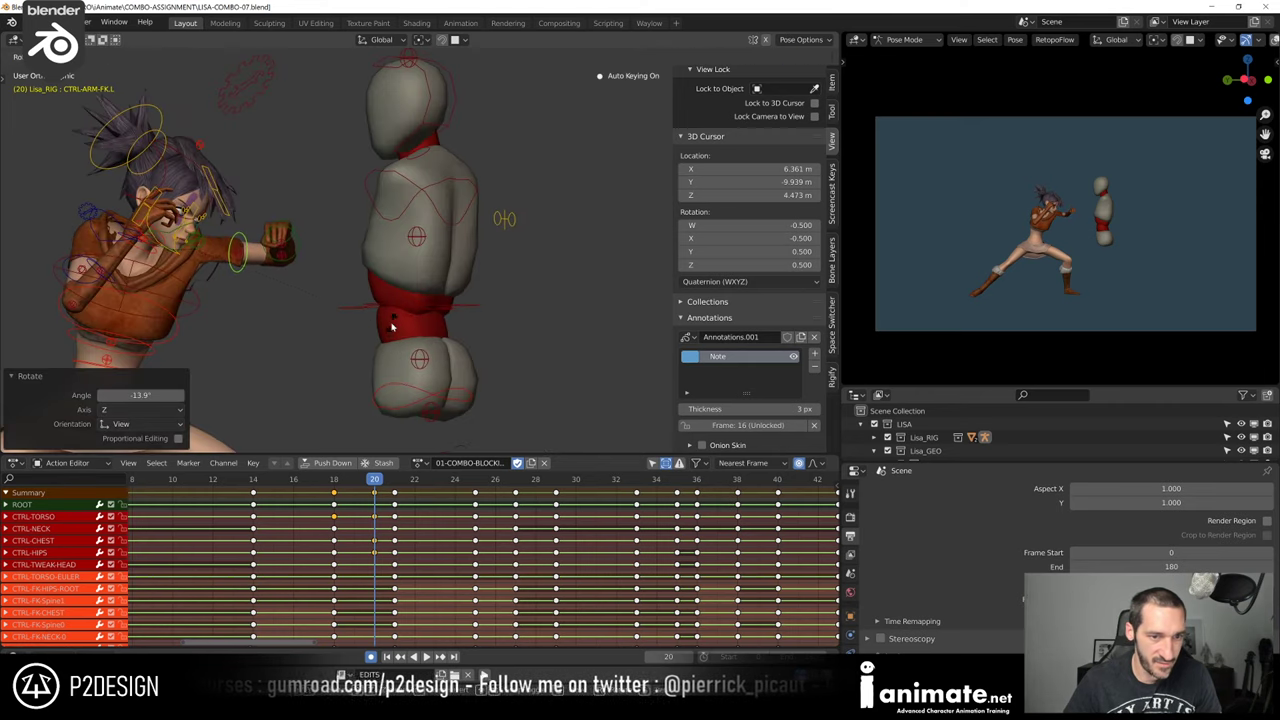
pyautogui.click(363, 318)
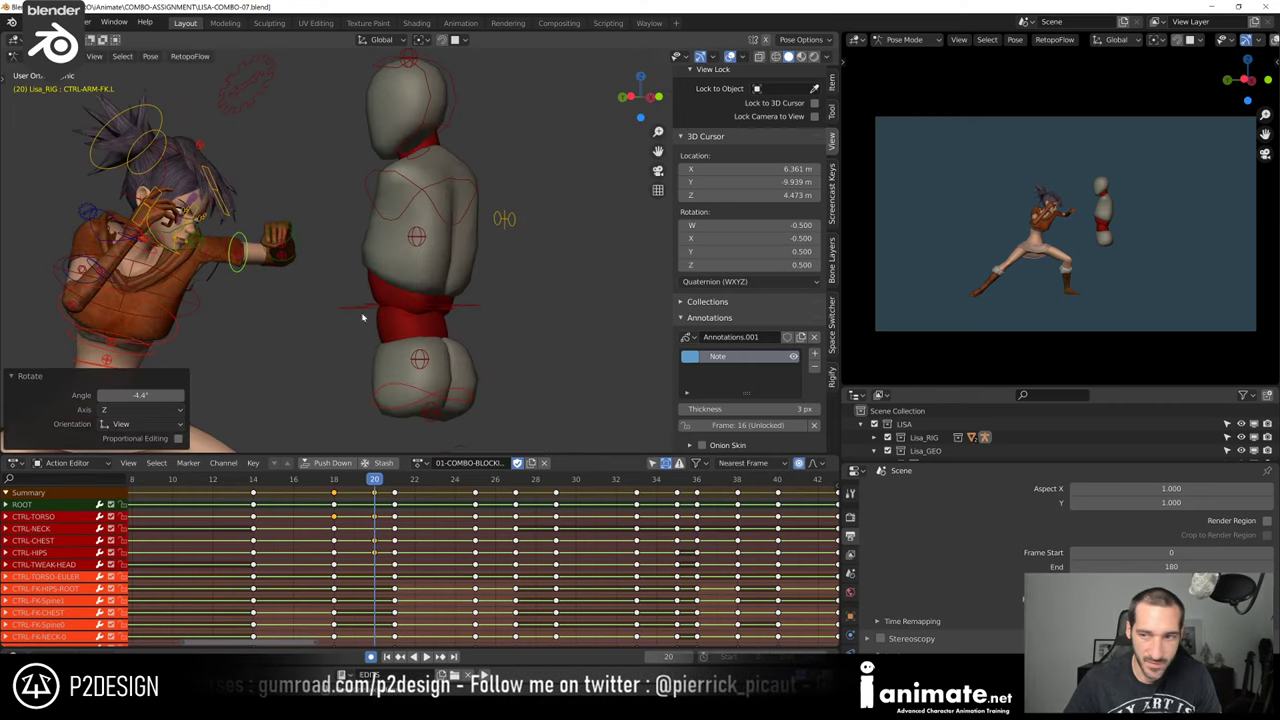
# Adjust the left shoulder's rotation and turn the left upper arm FK control about 1.55° in view space
pyautogui.click(195, 230)
pyautogui.moveTo(195, 230); pyautogui.dragTo(329, 249, button='middle')
pyautogui.press('r')
pyautogui.click(243, 227)
pyautogui.click(238, 240)
pyautogui.press('r')
pyautogui.click(331, 252)
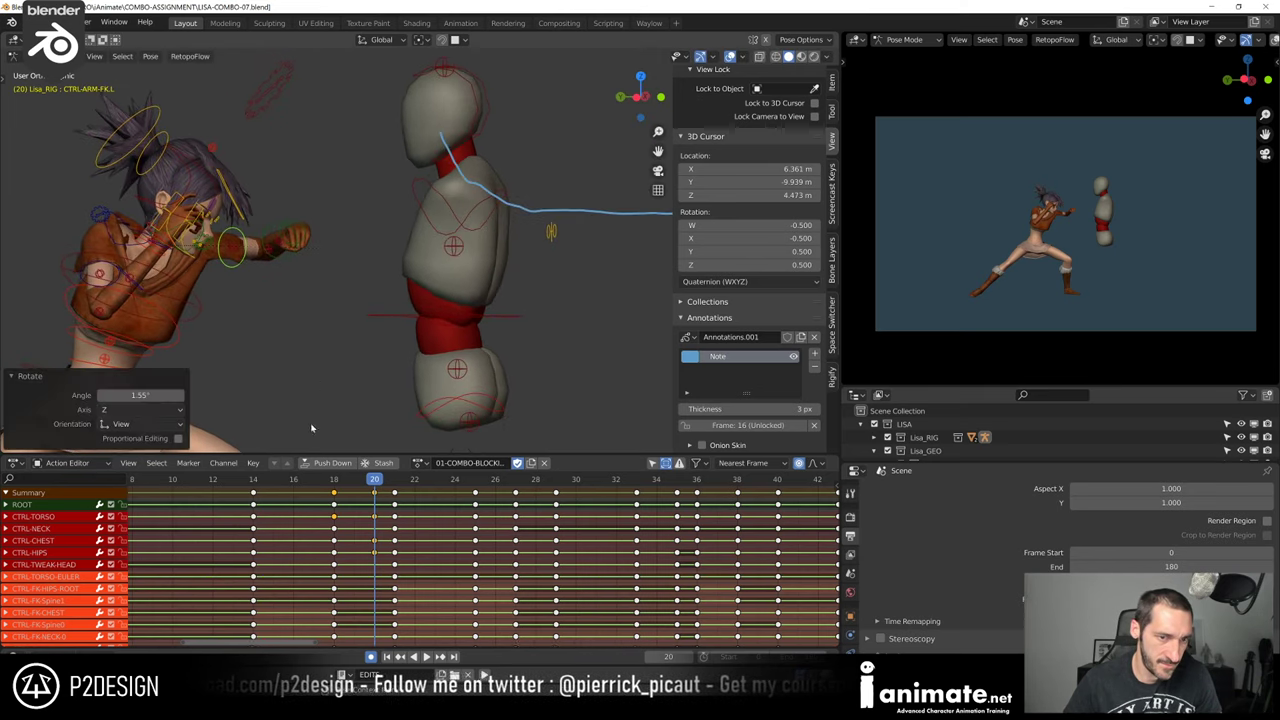
# Compare the punch poses at frames 20 and 21, and insert a keyframe on all channels at frame 20
pyautogui.press('space')
pyautogui.click(374, 481)
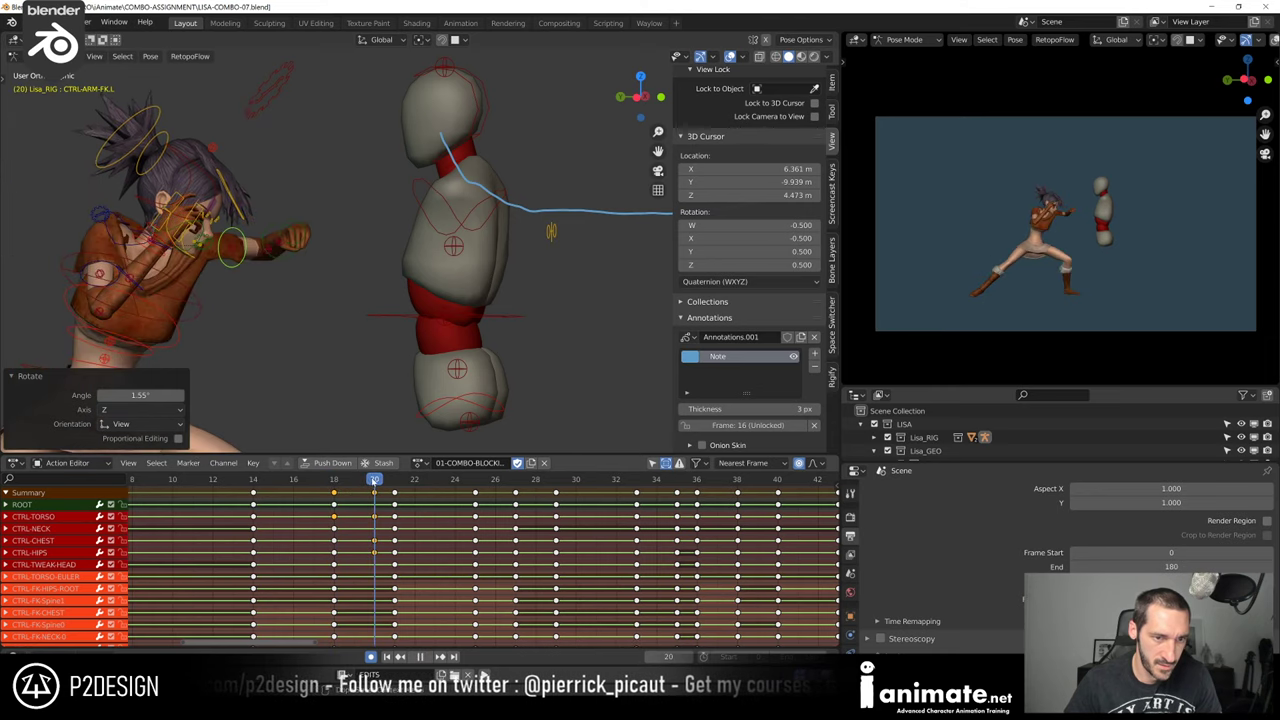
pyautogui.press('space')
pyautogui.moveTo(290, 268); pyautogui.dragTo(337, 213, button='middle')
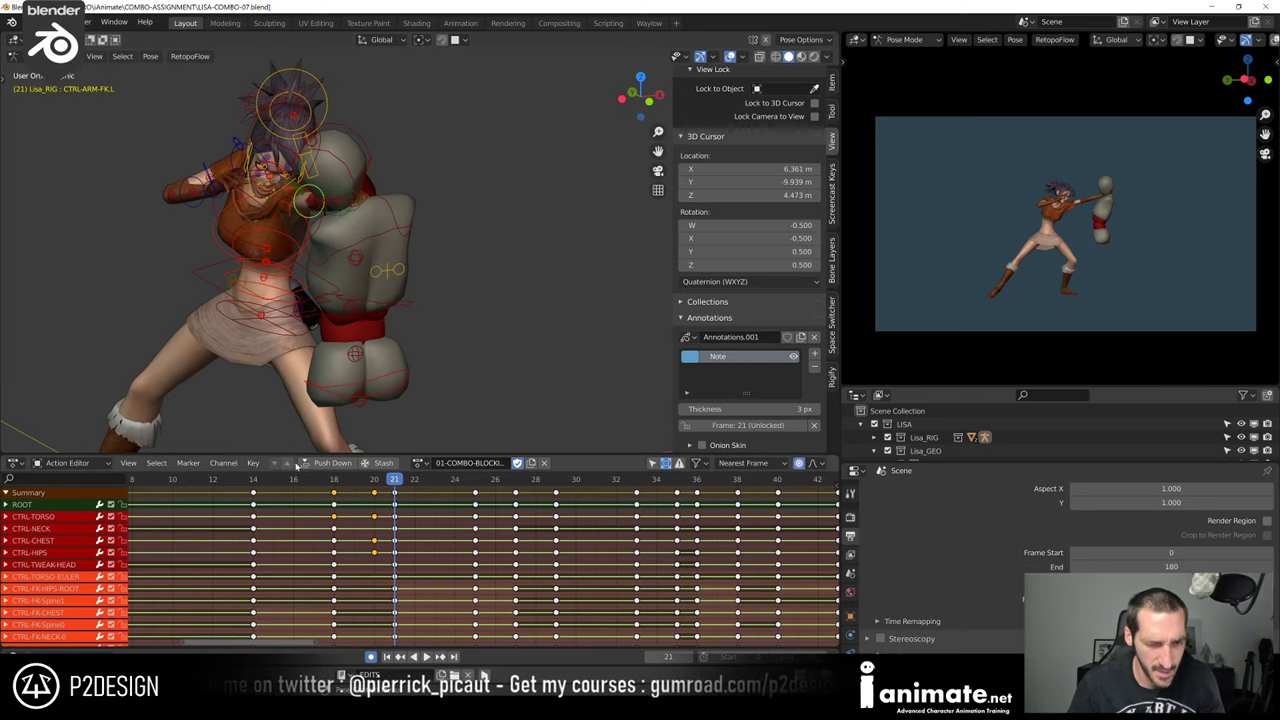
pyautogui.press('space')
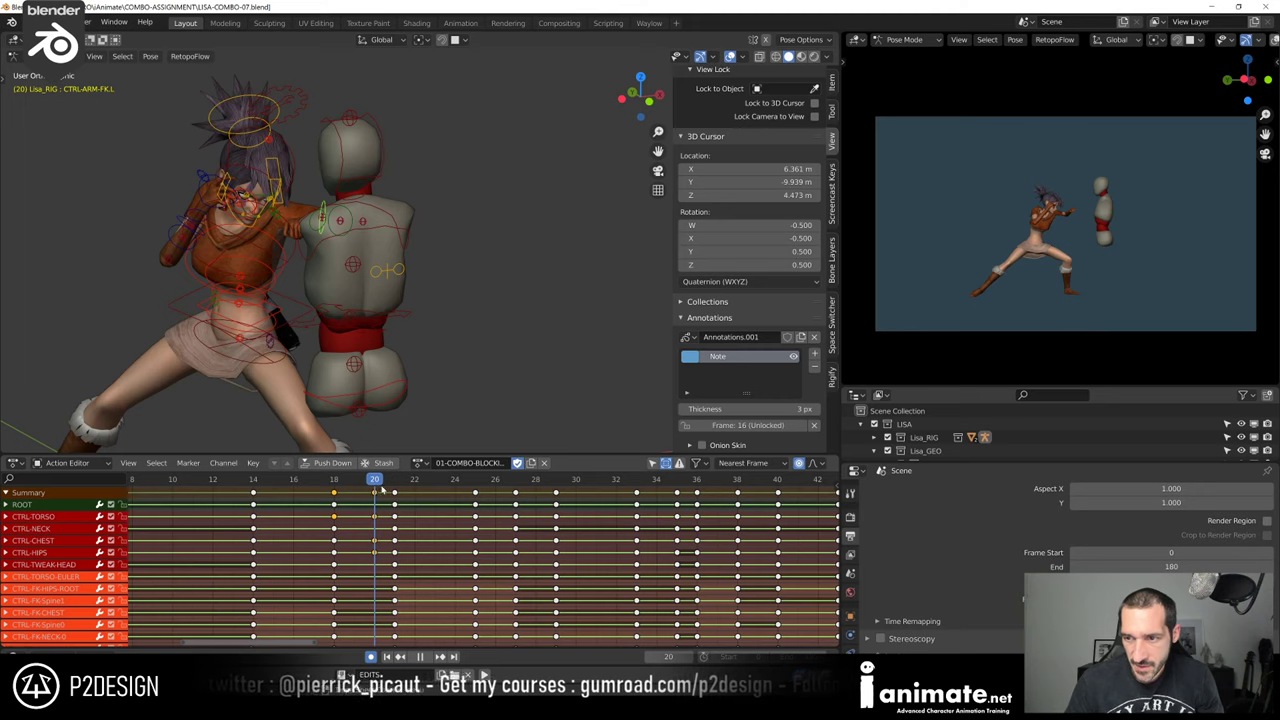
pyautogui.moveTo(390, 490); pyautogui.dragTo(370, 490)
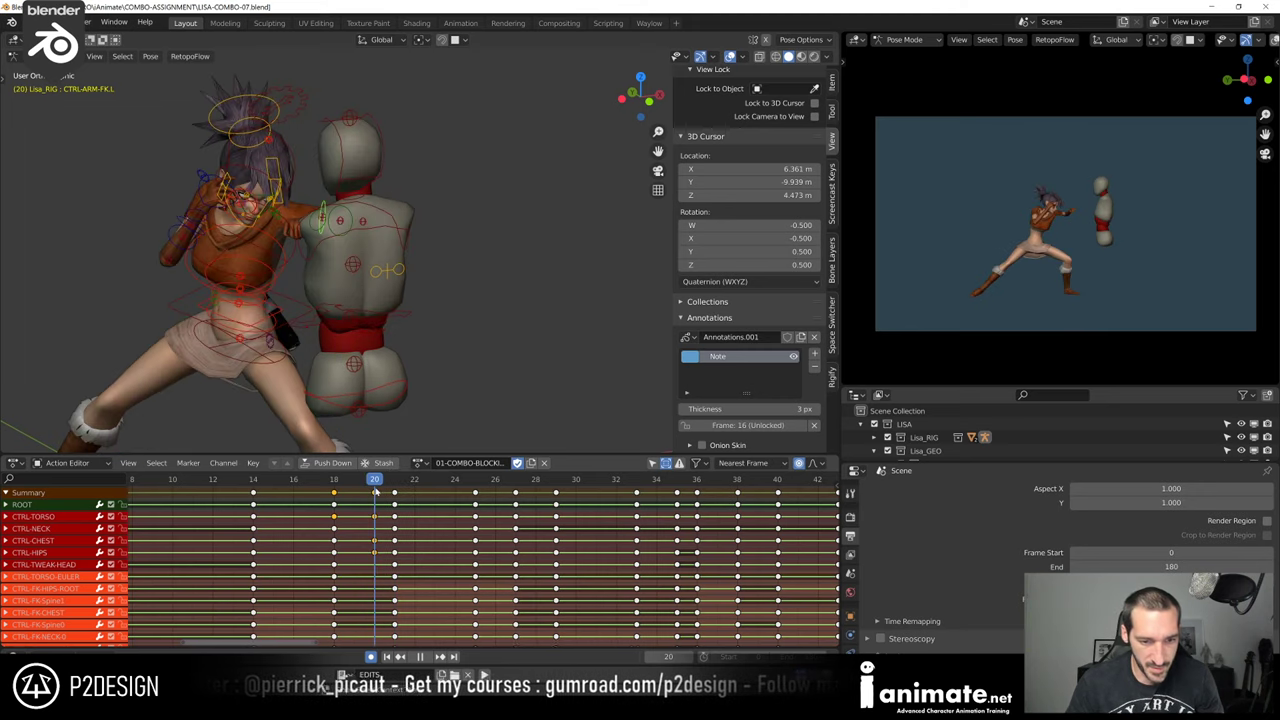
pyautogui.press('i')
pyautogui.click(380, 494)
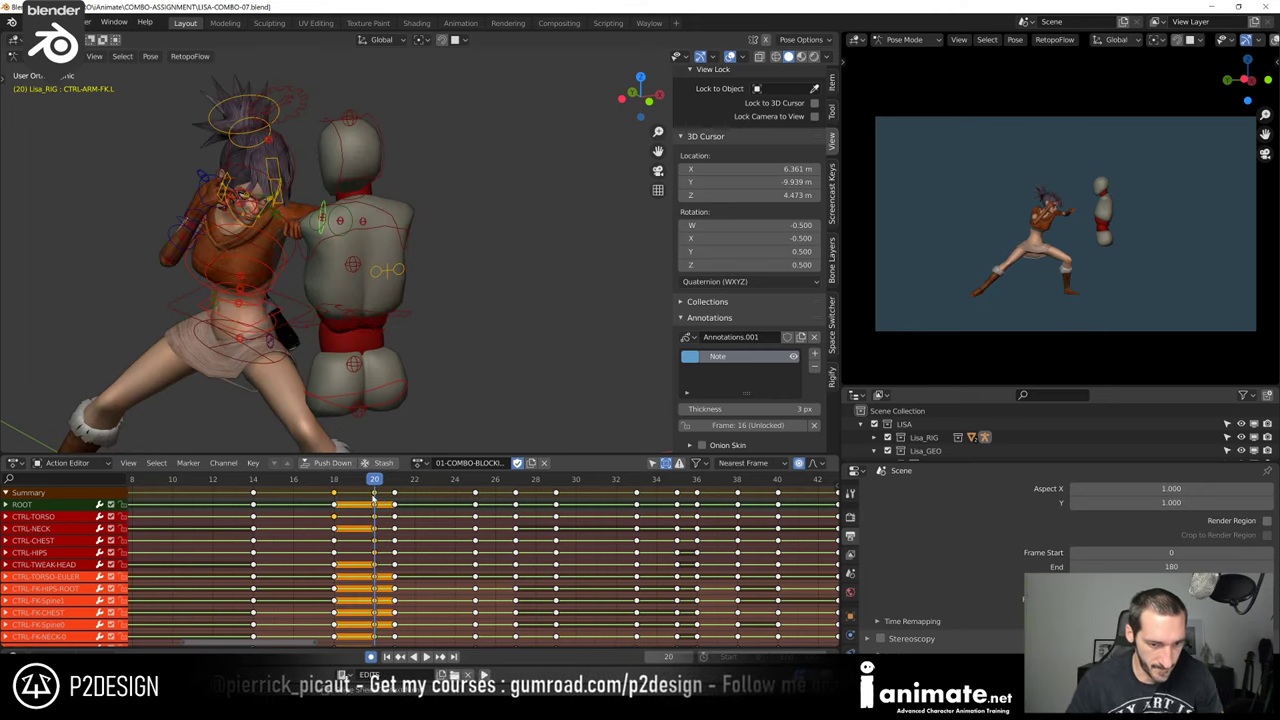
# Examine the left punch's arc between frames 18 and 21 from the side and from an angled view
pyautogui.scroll(-3, 280, 306)
pyautogui.moveTo(282, 305); pyautogui.dragTo(308, 300, button='middle')
pyautogui.press('ctrl+KP_3')
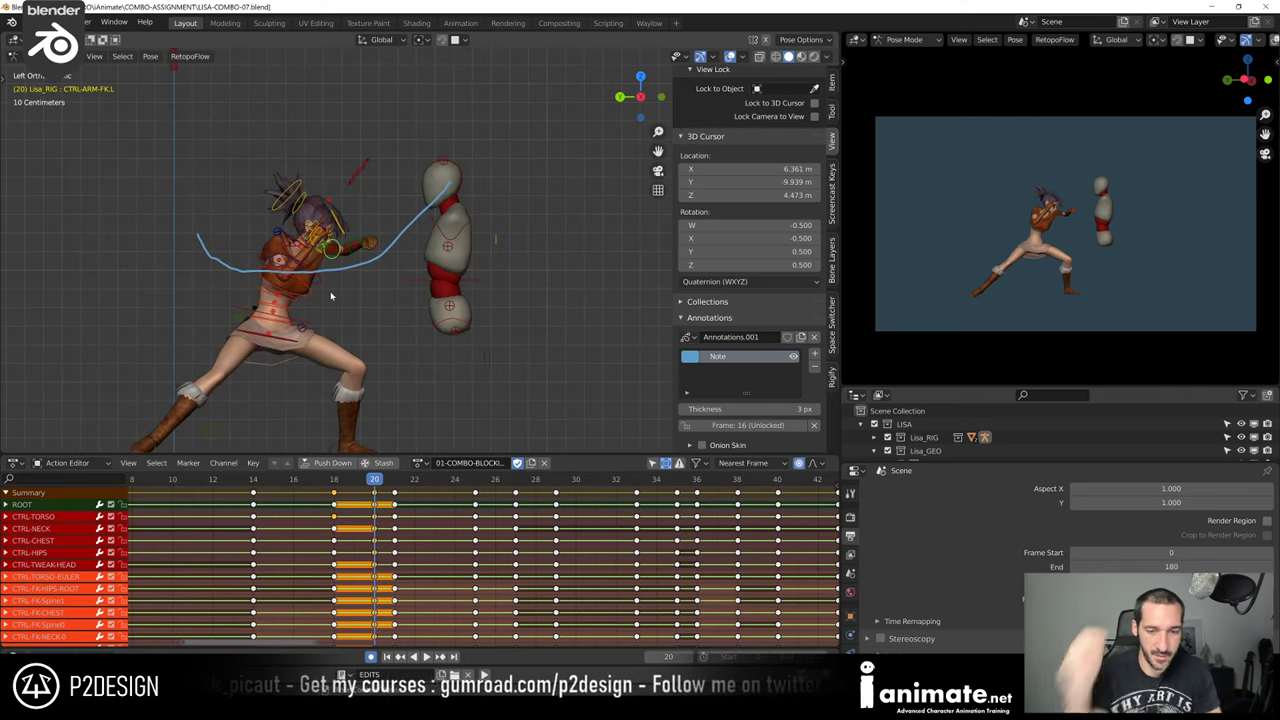
pyautogui.click(333, 481)
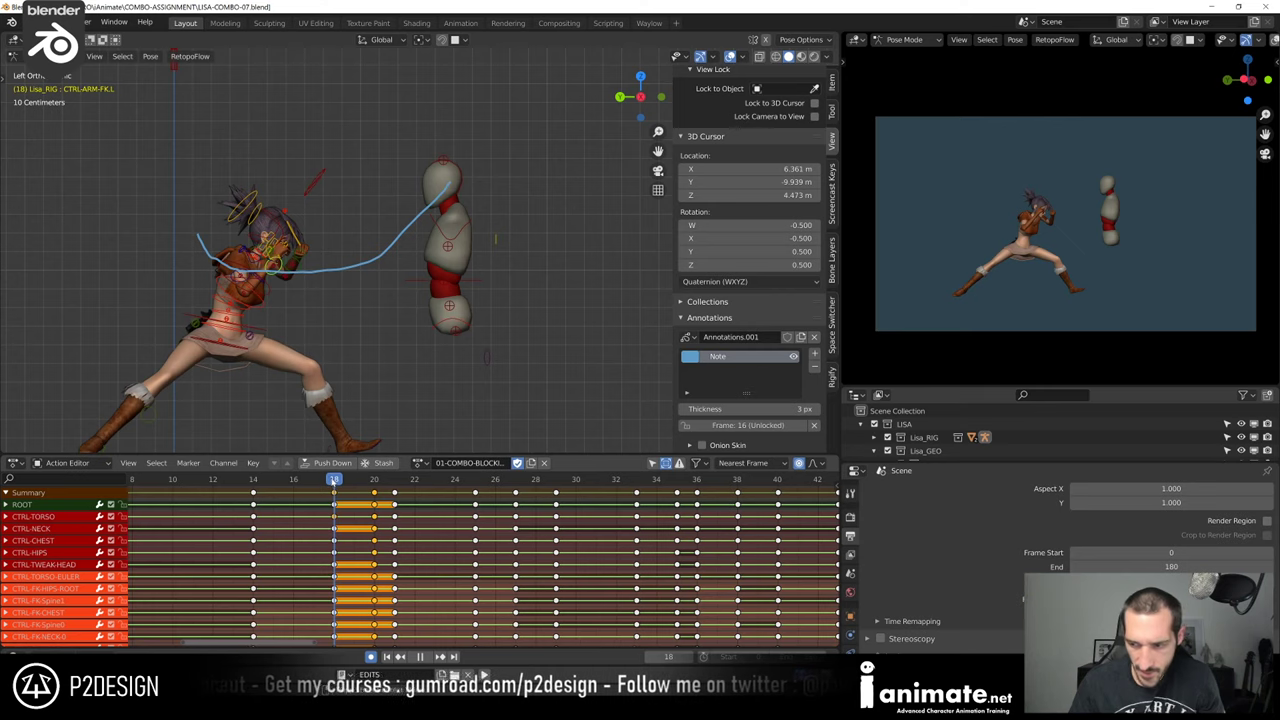
pyautogui.moveTo(333, 481); pyautogui.dragTo(389, 490)
pyautogui.scroll(4, 392, 288)
pyautogui.moveTo(374, 308); pyautogui.dragTo(318, 298, button='middle')
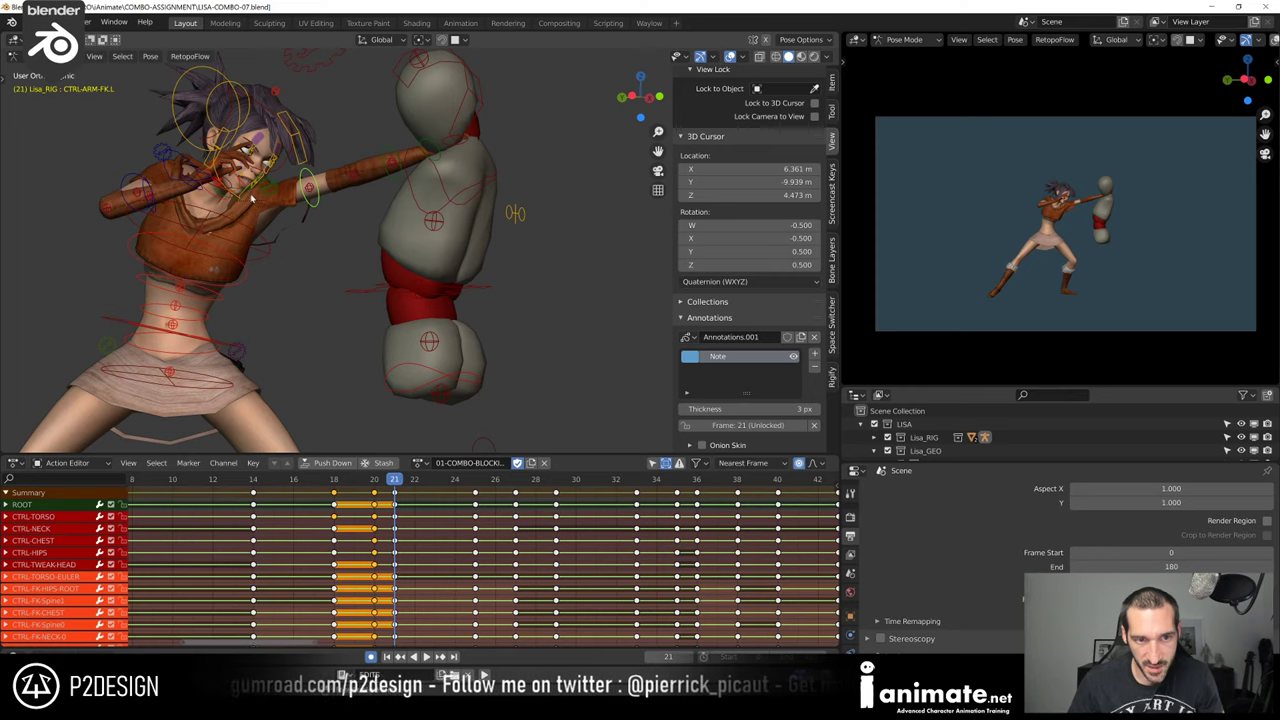
pyautogui.press('space')
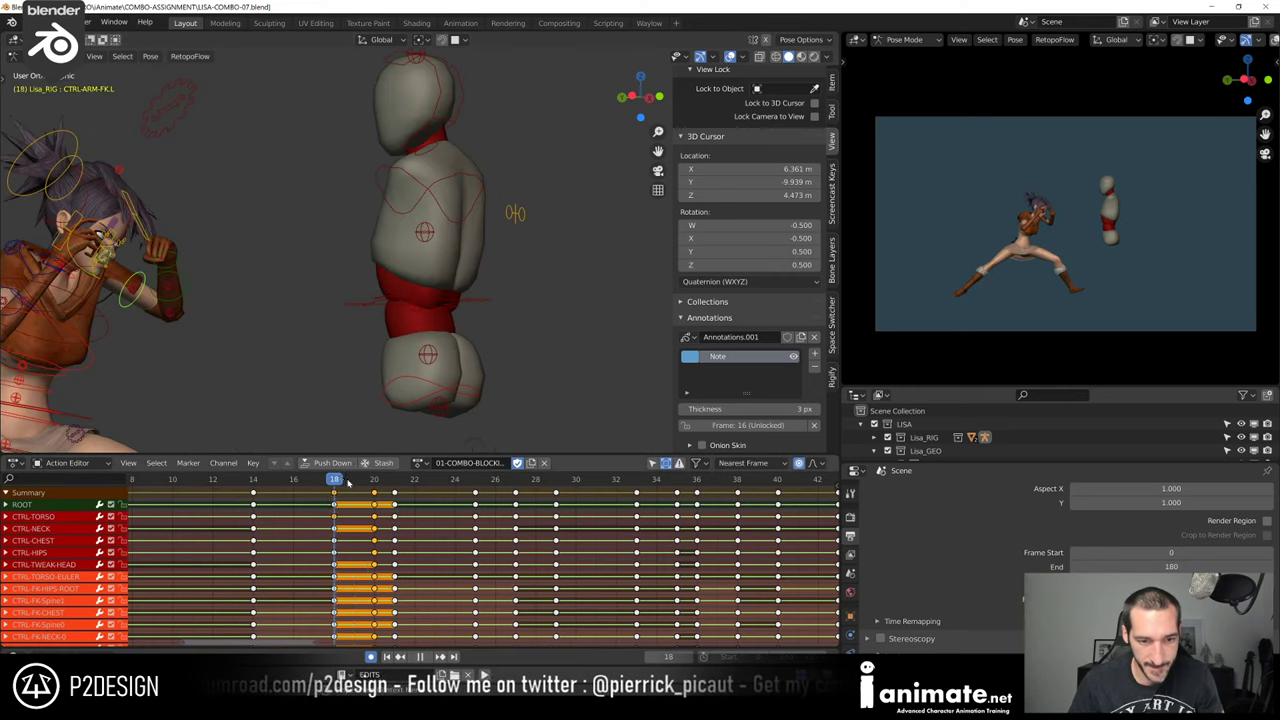
pyautogui.moveTo(336, 494); pyautogui.dragTo(417, 494)
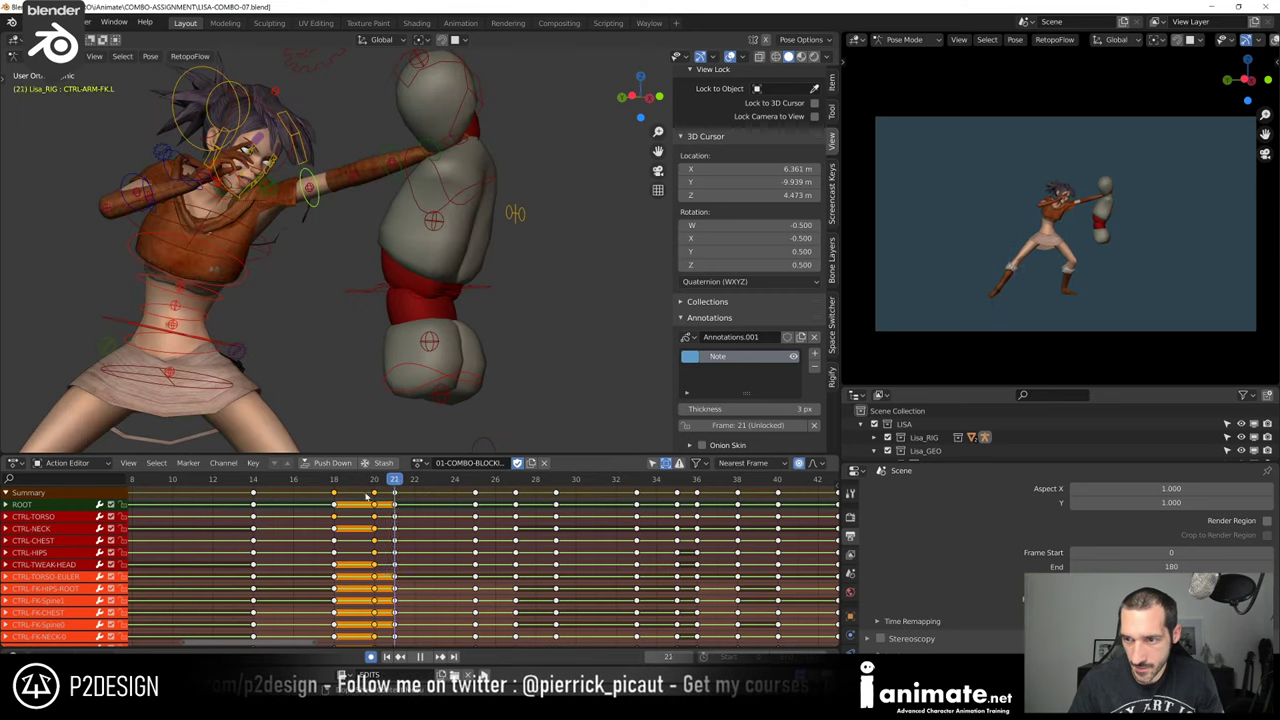
pyautogui.press('space')
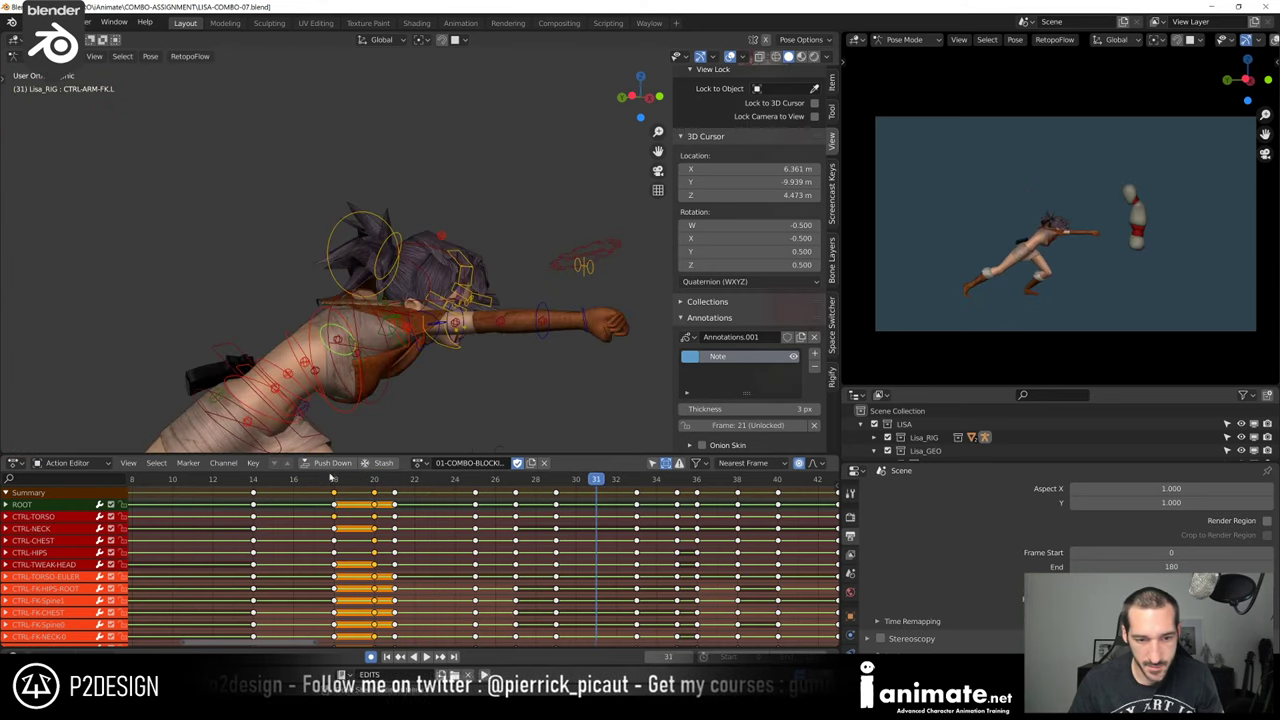
# Play back the combo from frame 18 to review the timing of the punches and the moves that follow
pyautogui.click(333, 478)
pyautogui.press('space')
pyautogui.press('space')
pyautogui.scroll(-5, 320, 490)
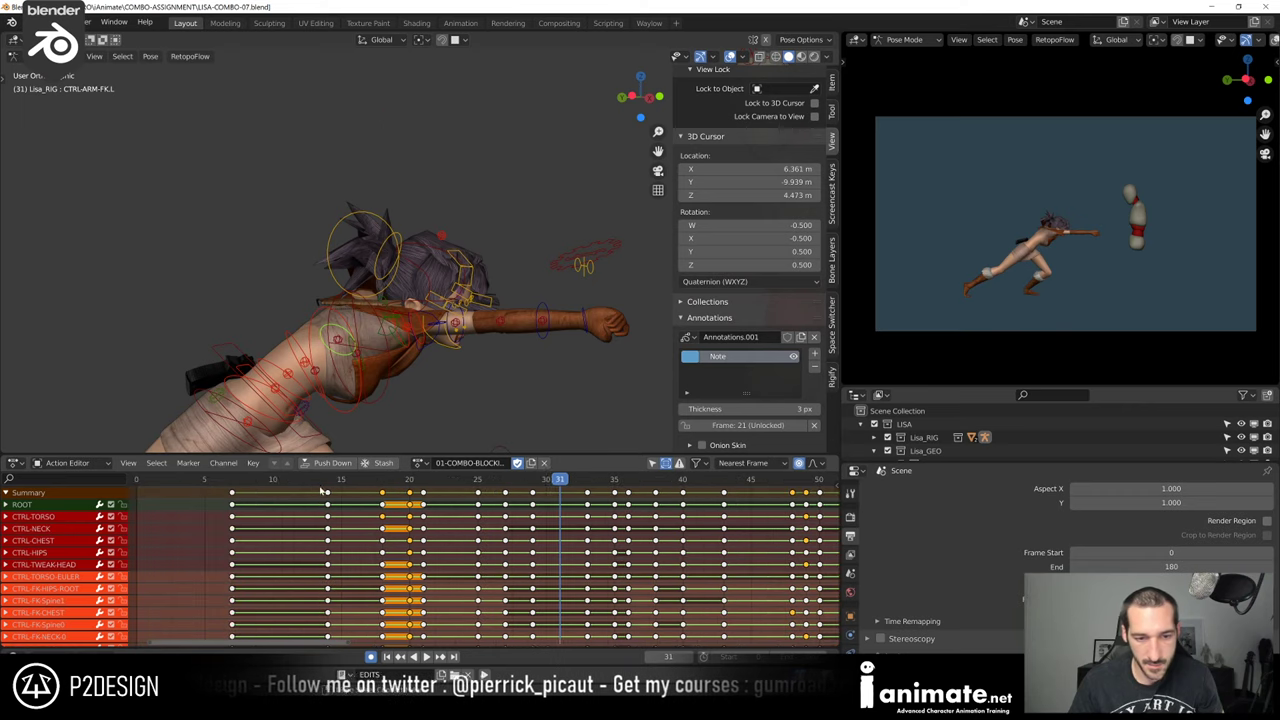
pyautogui.press('space')
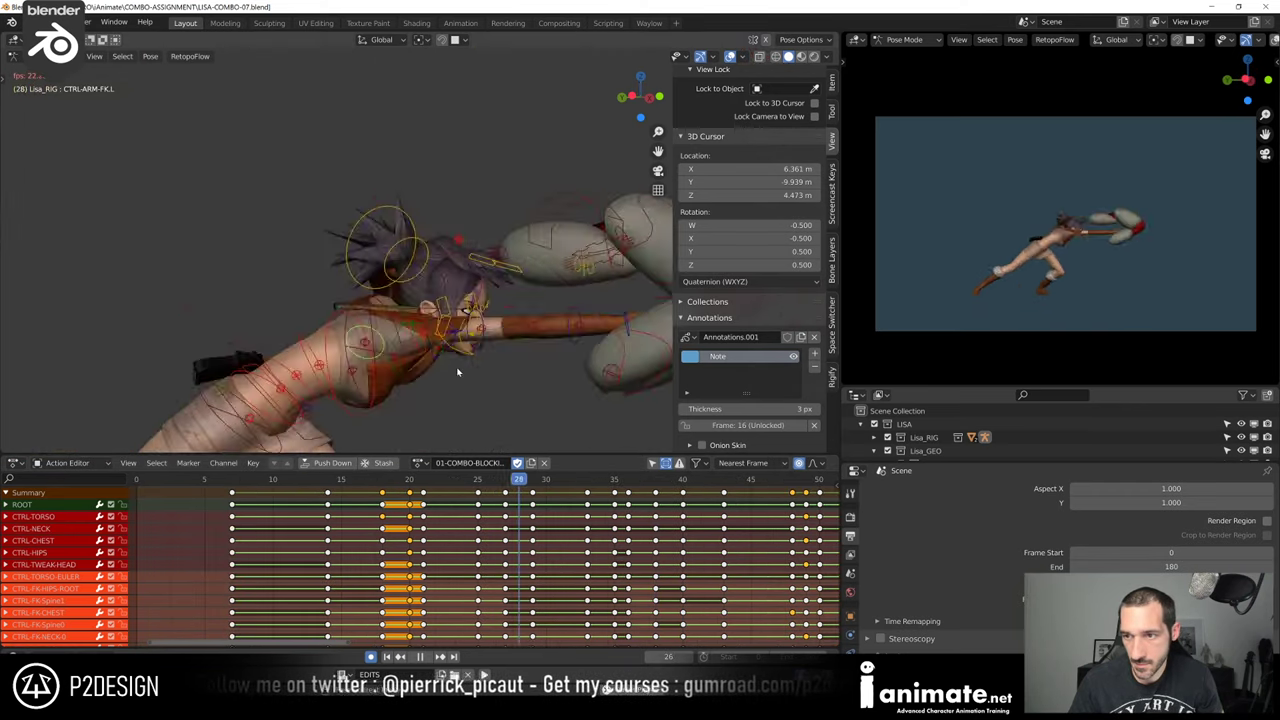
pyautogui.press('space')
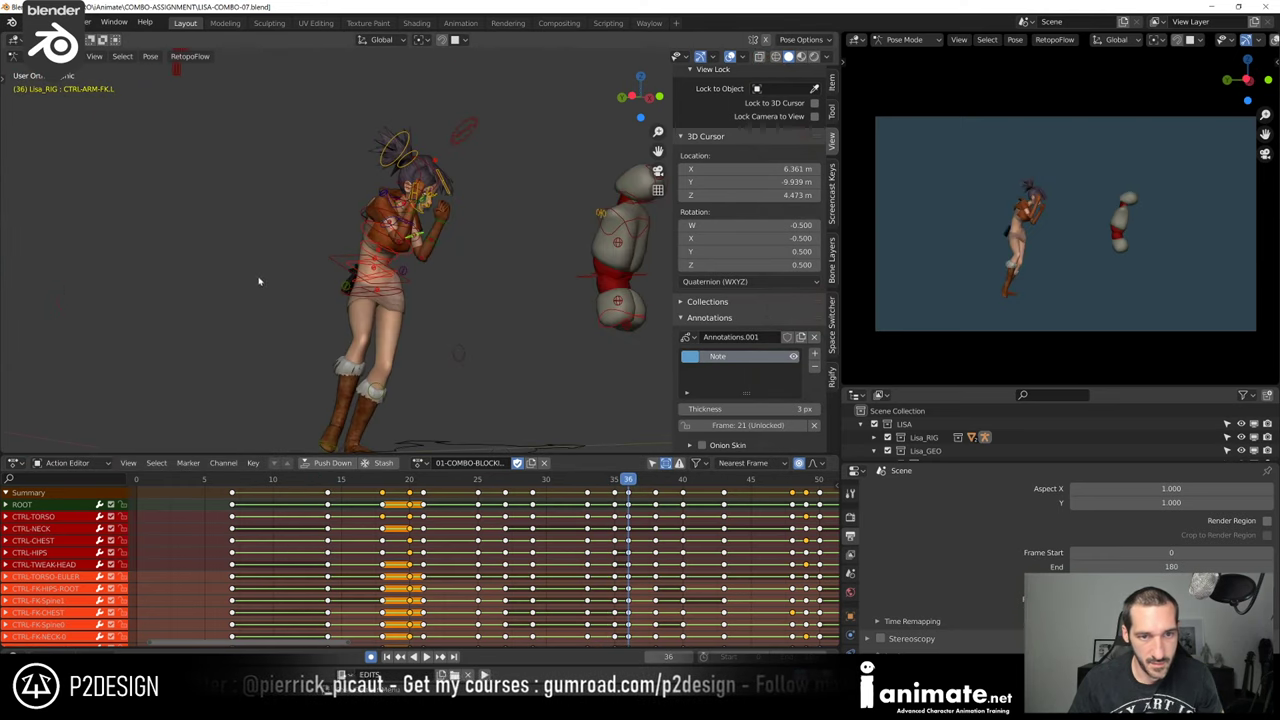
pyautogui.press('Escape')
pyautogui.scroll(-2, 482, 562)
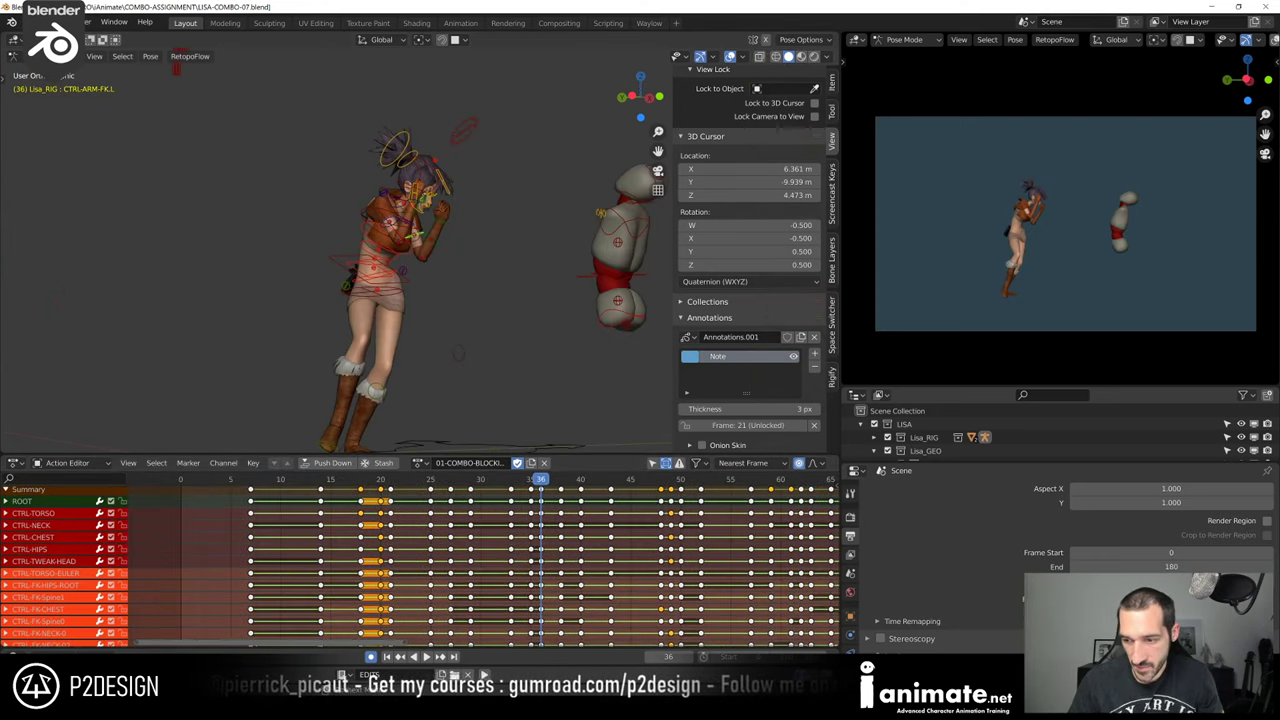
pyautogui.press('space')
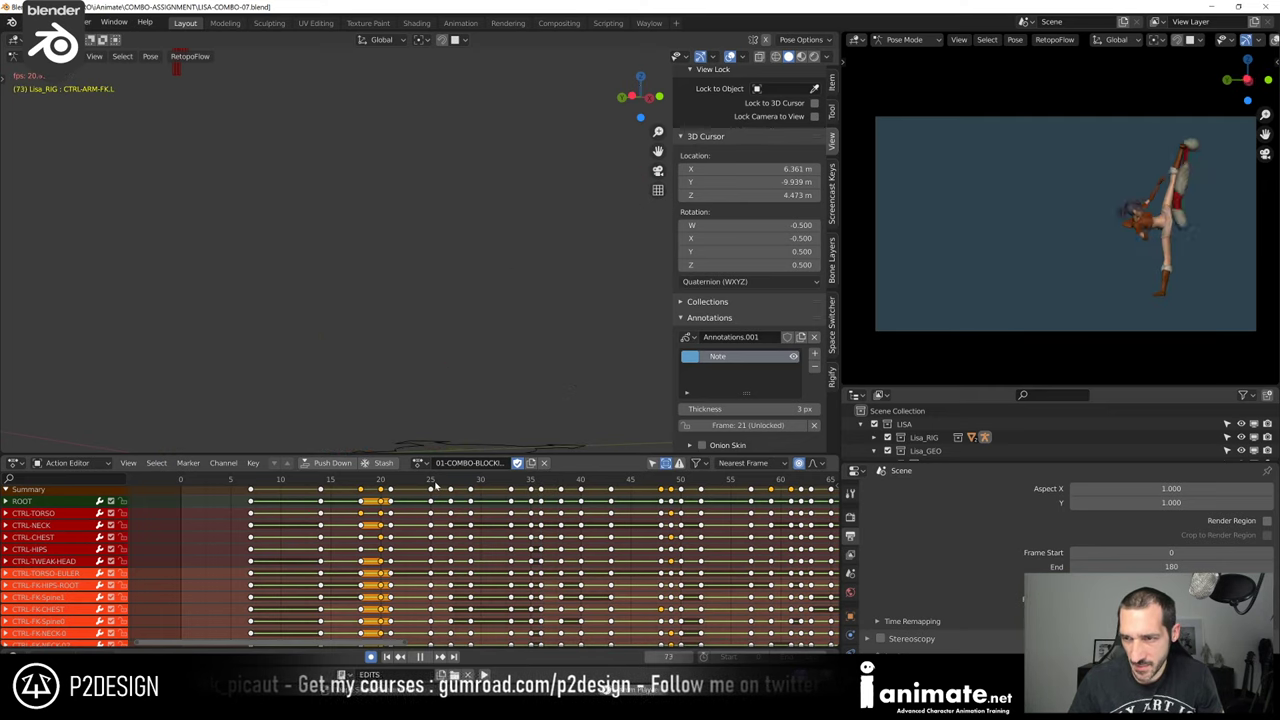
pyautogui.press('space')
pyautogui.scroll(-1, 547, 517)
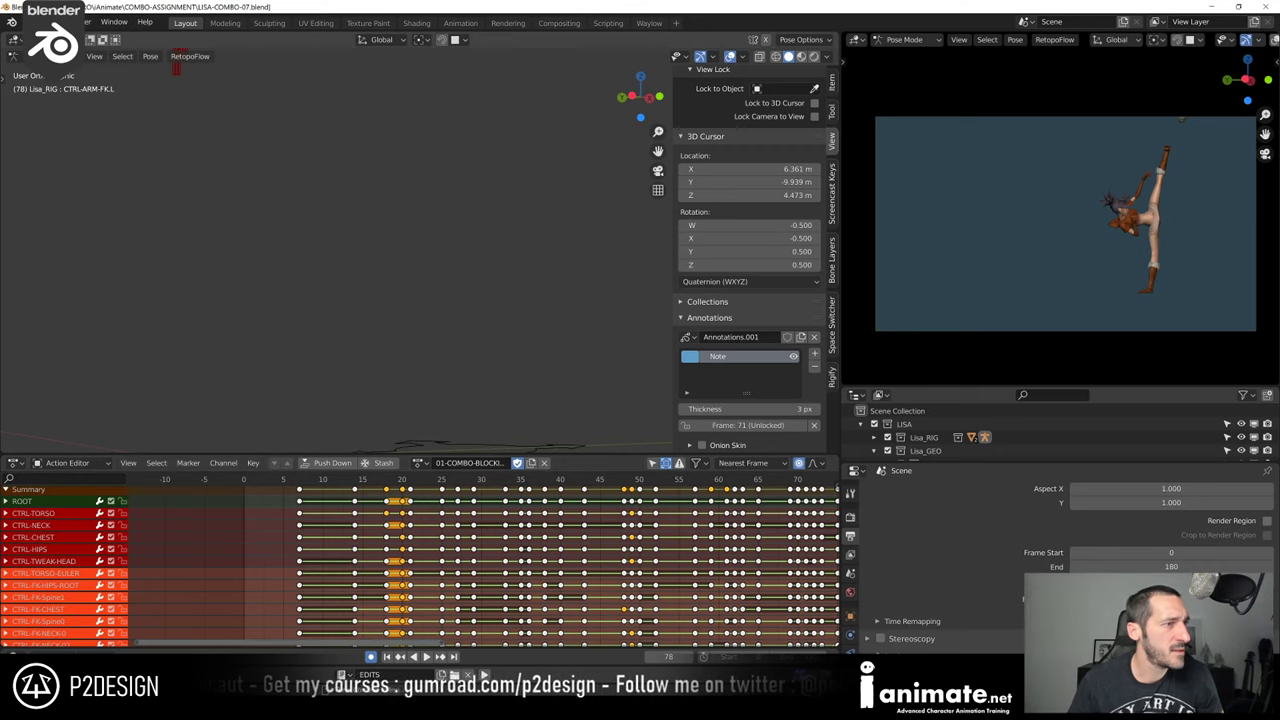
# Restrict the Action Editor to the selected control's channels and play back the animation
pyautogui.moveTo(371, 483); pyautogui.dragTo(558, 484)
pyautogui.click(652, 463)
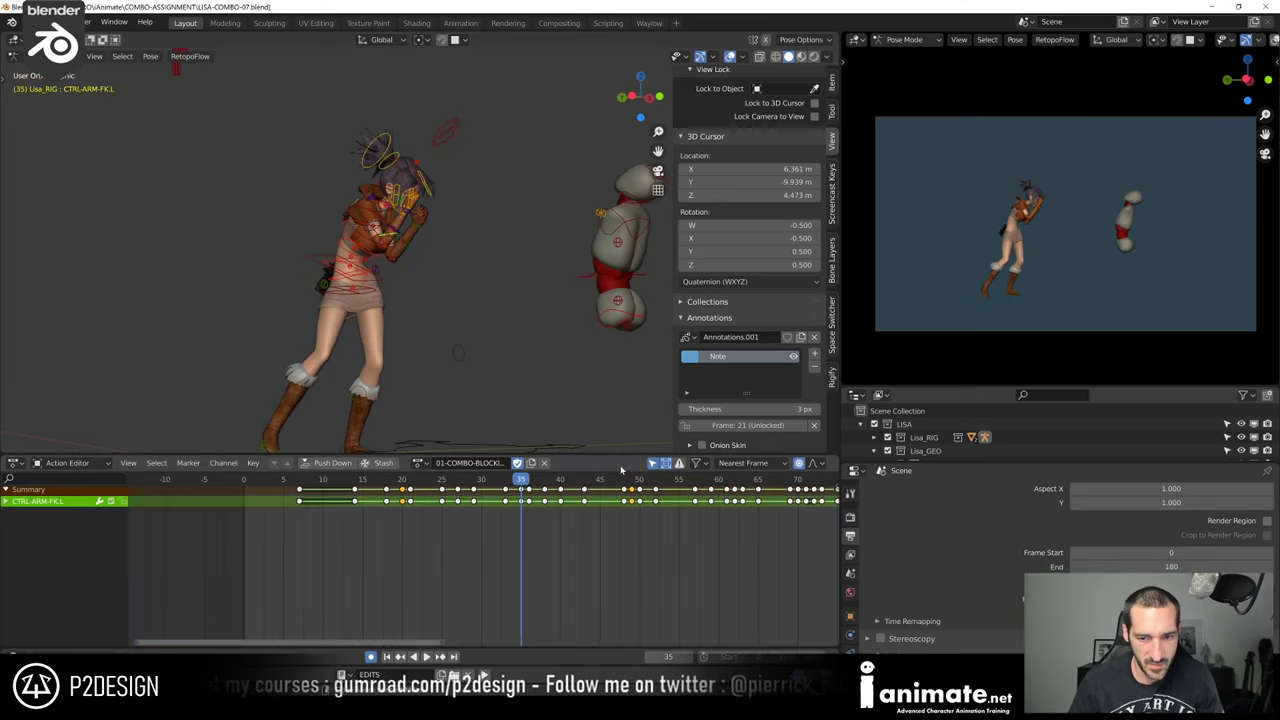
pyautogui.press('space')
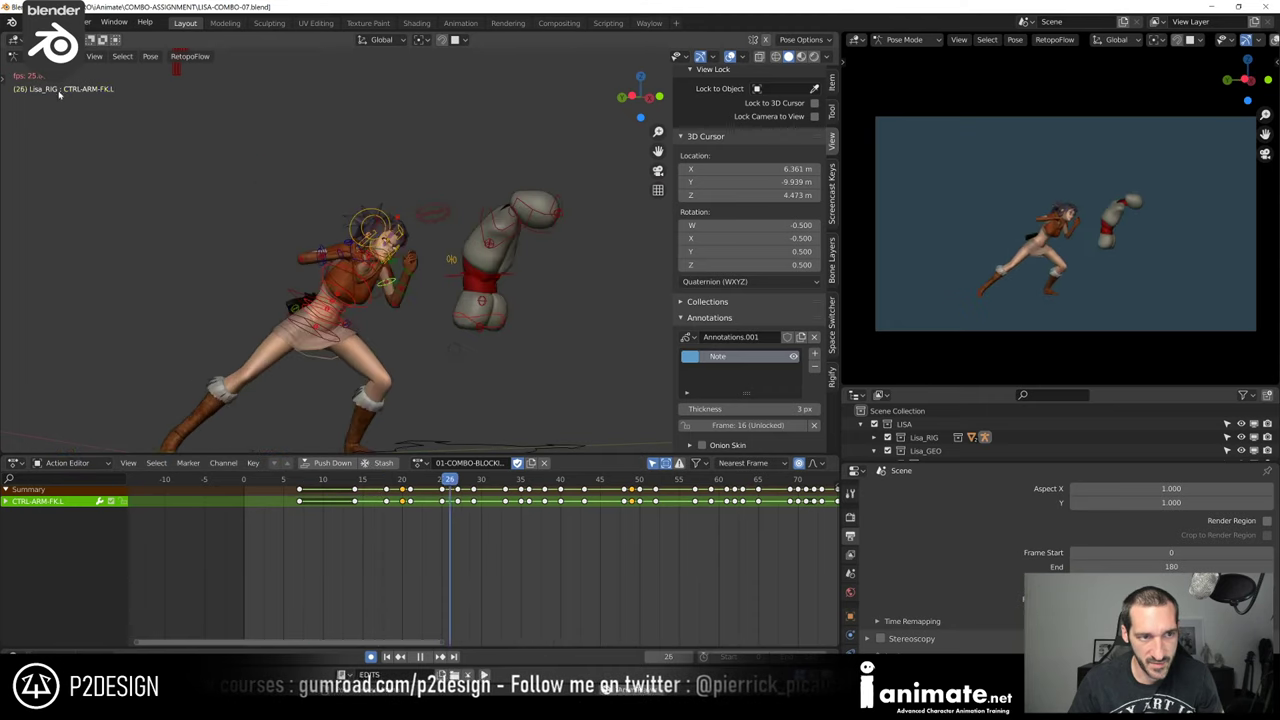
pyautogui.press('space')
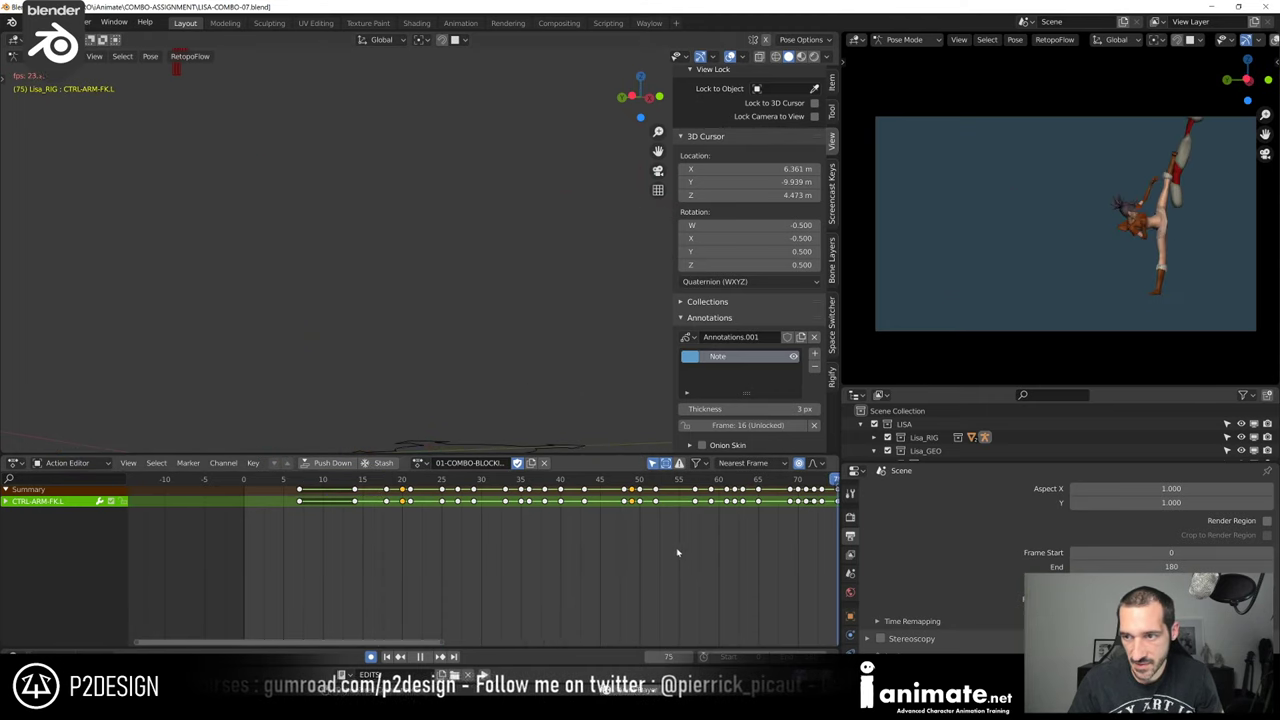
# Scrub the keyframes around frames 27 to 31 and play the combo through to its final pose
pyautogui.scroll(-2, 746, 543)
pyautogui.moveTo(609, 555); pyautogui.dragTo(440, 558, button='middle')
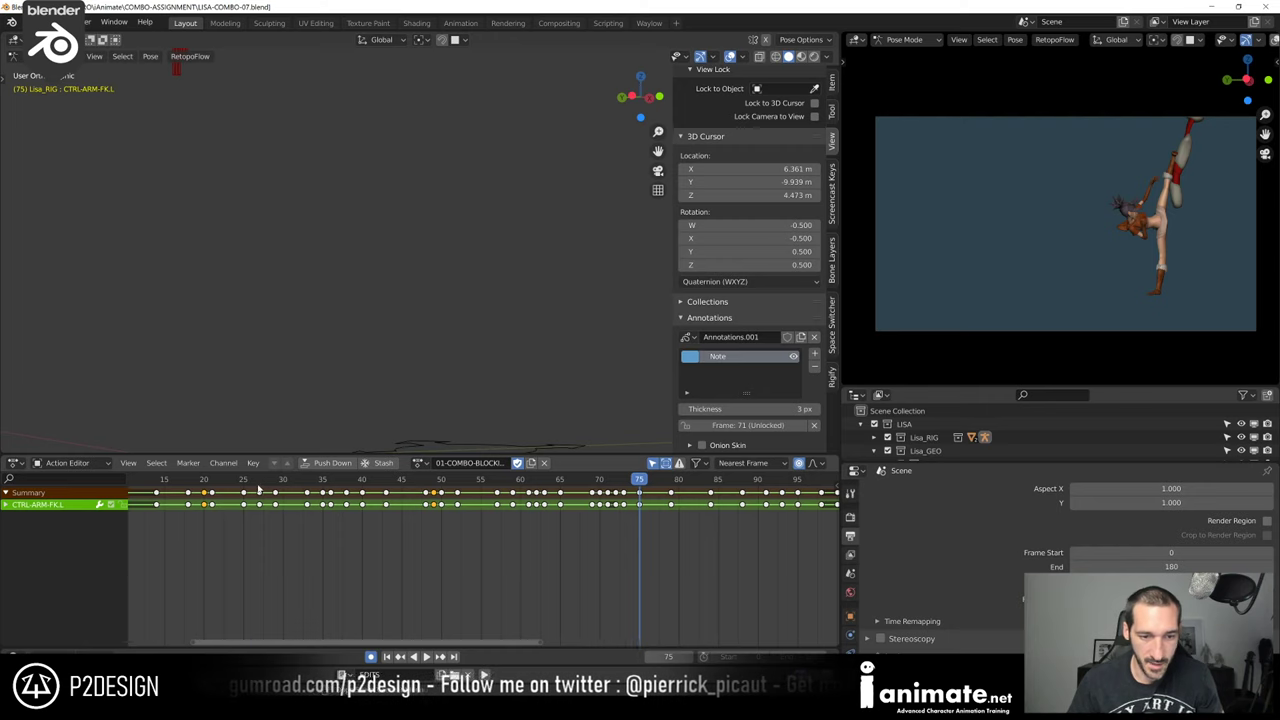
pyautogui.press('space')
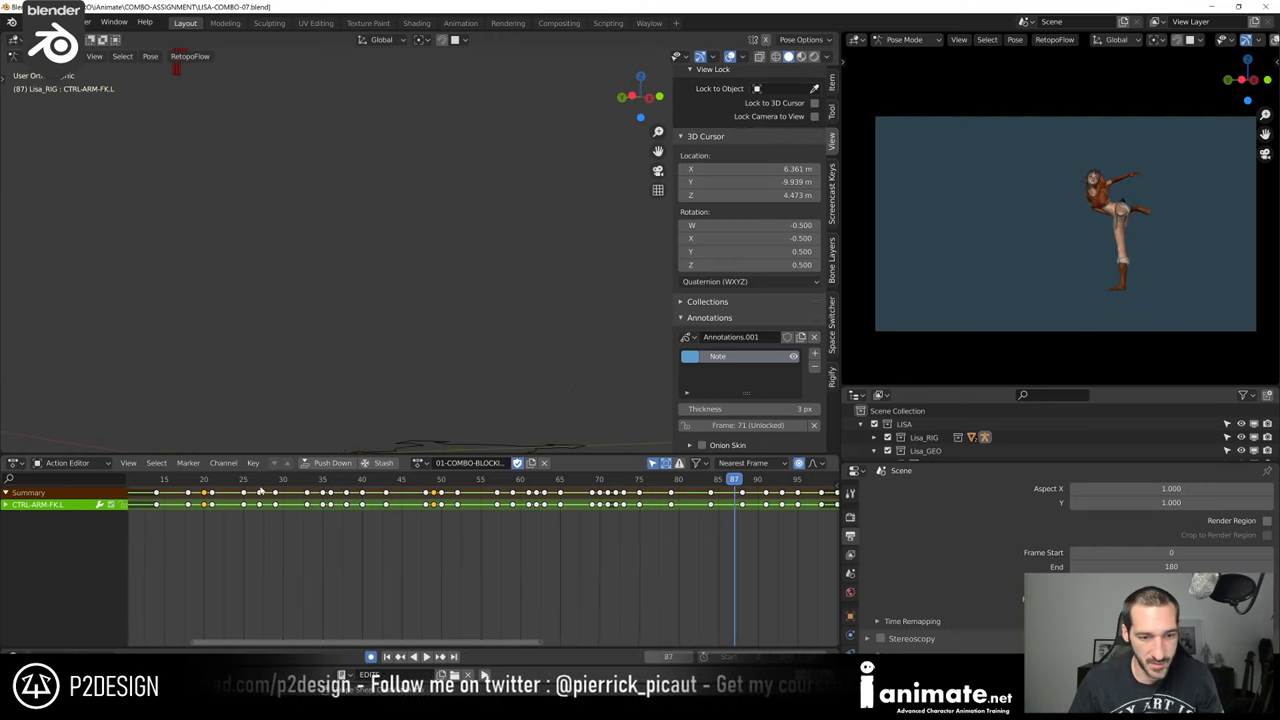
pyautogui.moveTo(260, 485); pyautogui.dragTo(291, 488)
pyautogui.press('space')
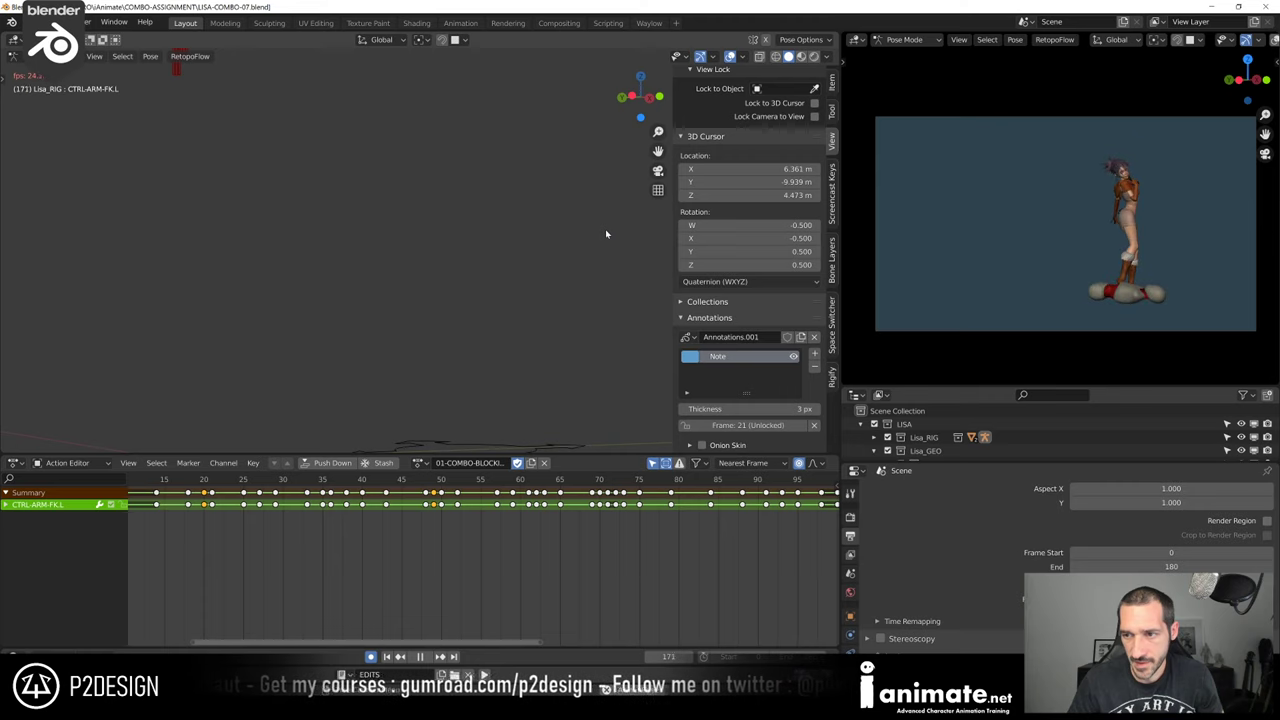
pyautogui.press('space')
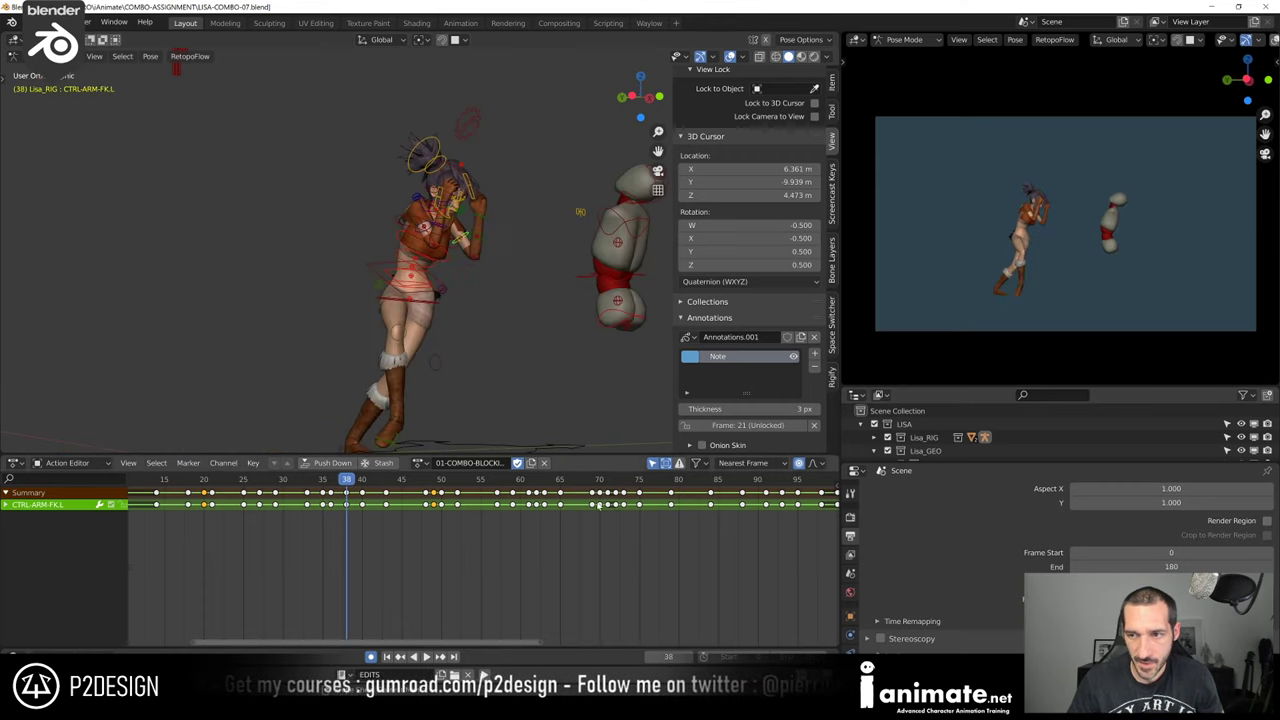
# Display the action's keyframes up to frame 180 and play back the remaining part of the combo
pyautogui.scroll(-6, 620, 540)
pyautogui.moveTo(650, 564); pyautogui.dragTo(424, 563, button='middle')
pyautogui.scroll(-2, 604, 516)
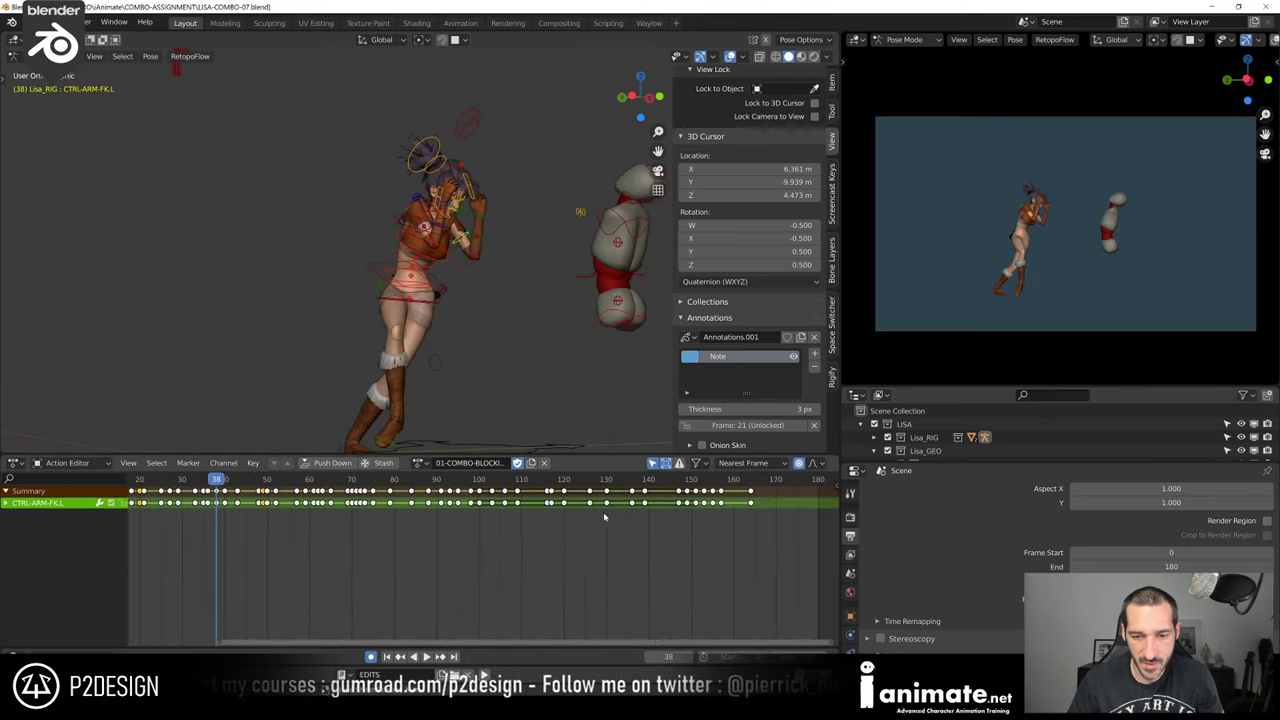
pyautogui.click(551, 482)
pyautogui.press('space')
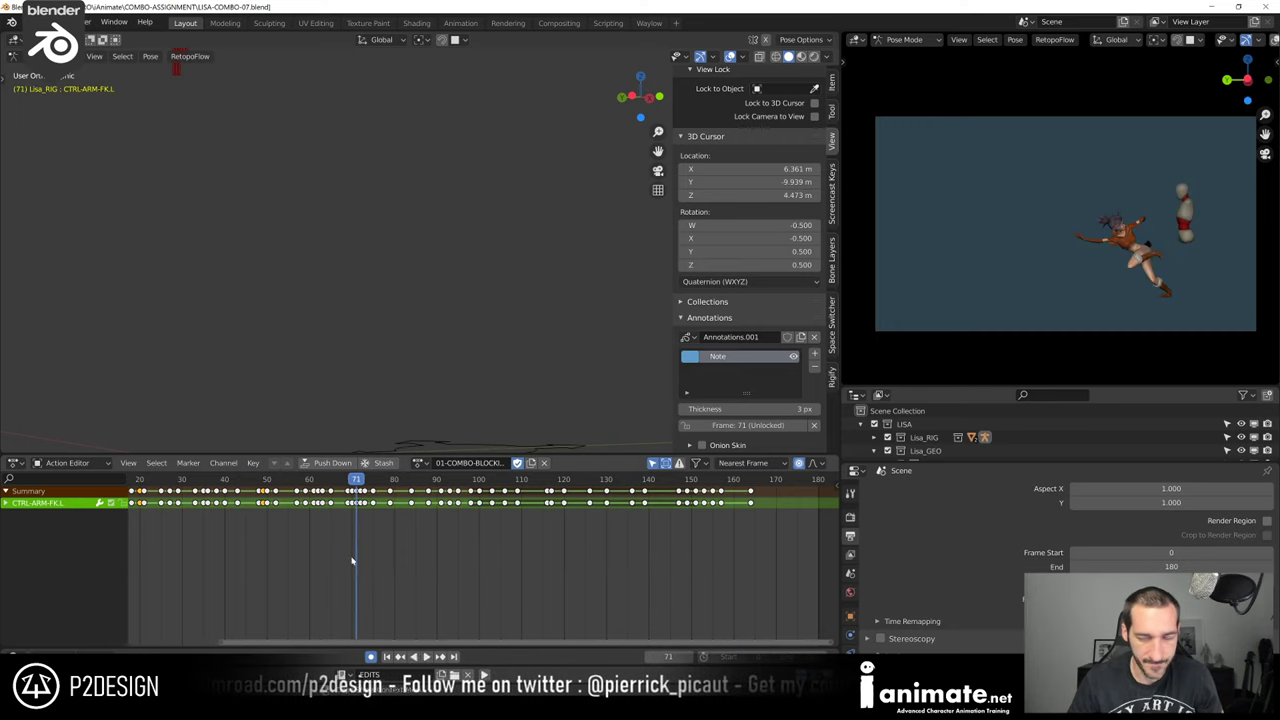
pyautogui.press('space')
# Play back the combo from frame 55, then stop on frame 62 and examine Lisa's airborne pose up close
pyautogui.click(290, 485)
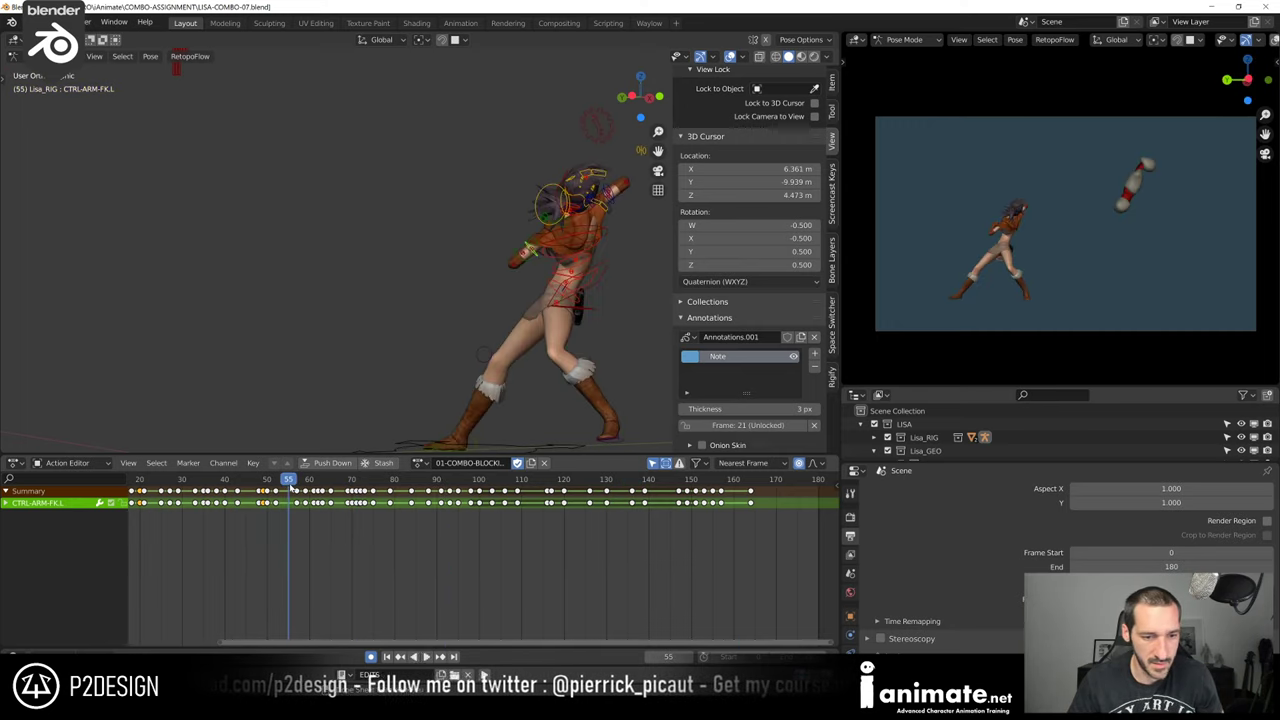
pyautogui.press('space')
pyautogui.moveTo(291, 485); pyautogui.dragTo(318, 495)
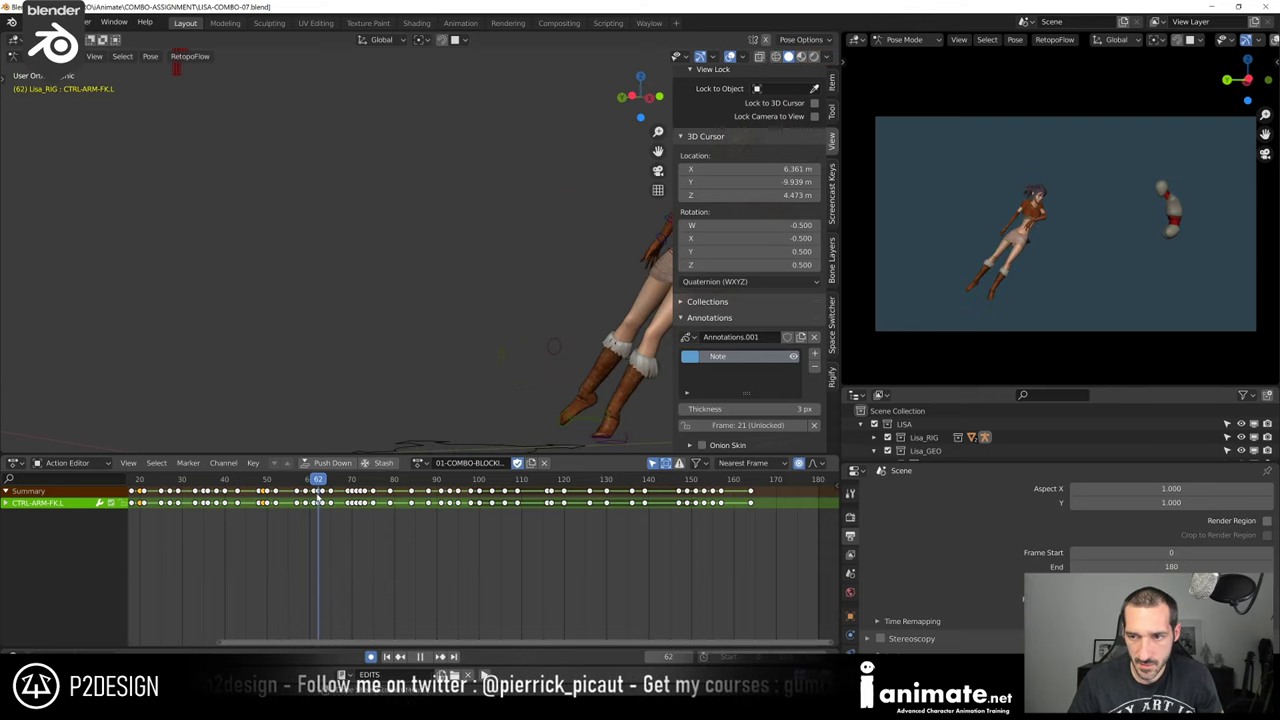
pyautogui.scroll(-2, 480, 280)
pyautogui.keyDown('shift'); pyautogui.moveTo(496, 309); pyautogui.dragTo(431, 334, button='middle'); pyautogui.keyUp('shift')
pyautogui.scroll(4, 431, 334)
pyautogui.keyDown('shift'); pyautogui.moveTo(509, 300); pyautogui.dragTo(448, 335, button='middle'); pyautogui.keyUp('shift')
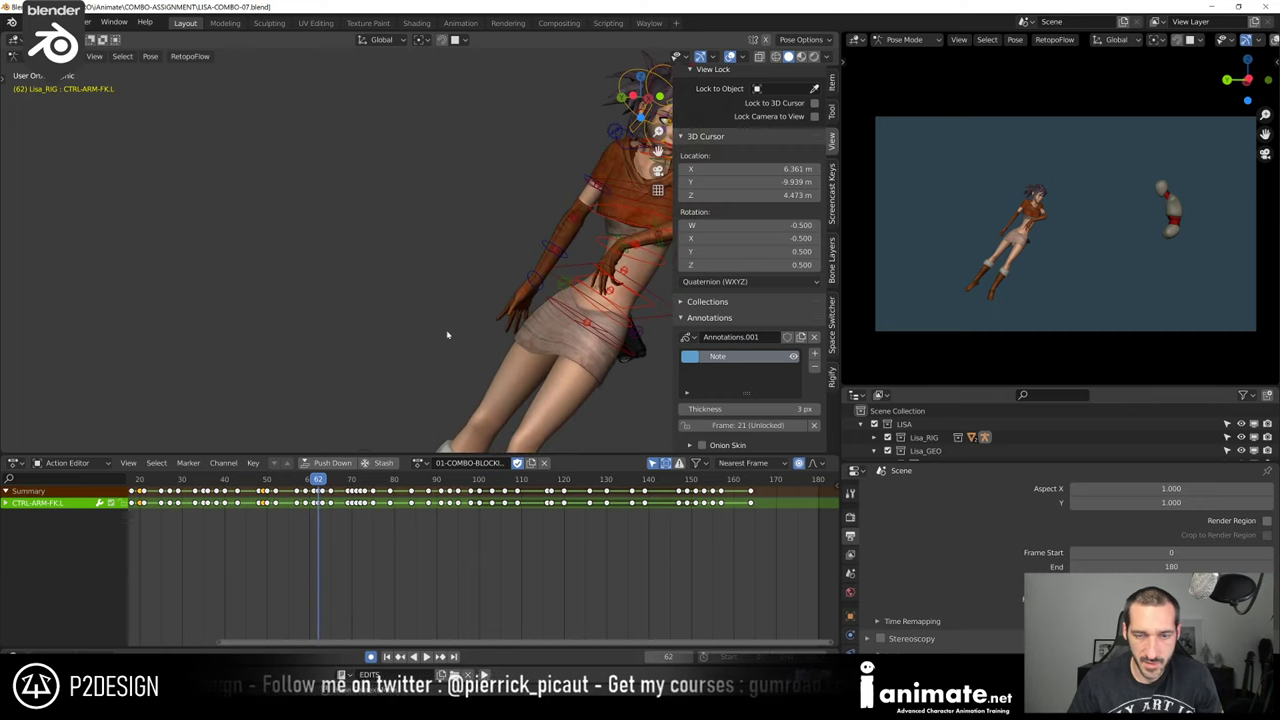
# Select the right upper arm FK control and show it in a maximized viewport without overlays
pyautogui.click(604, 198)
pyautogui.moveTo(561, 200); pyautogui.dragTo(616, 206, button='middle')
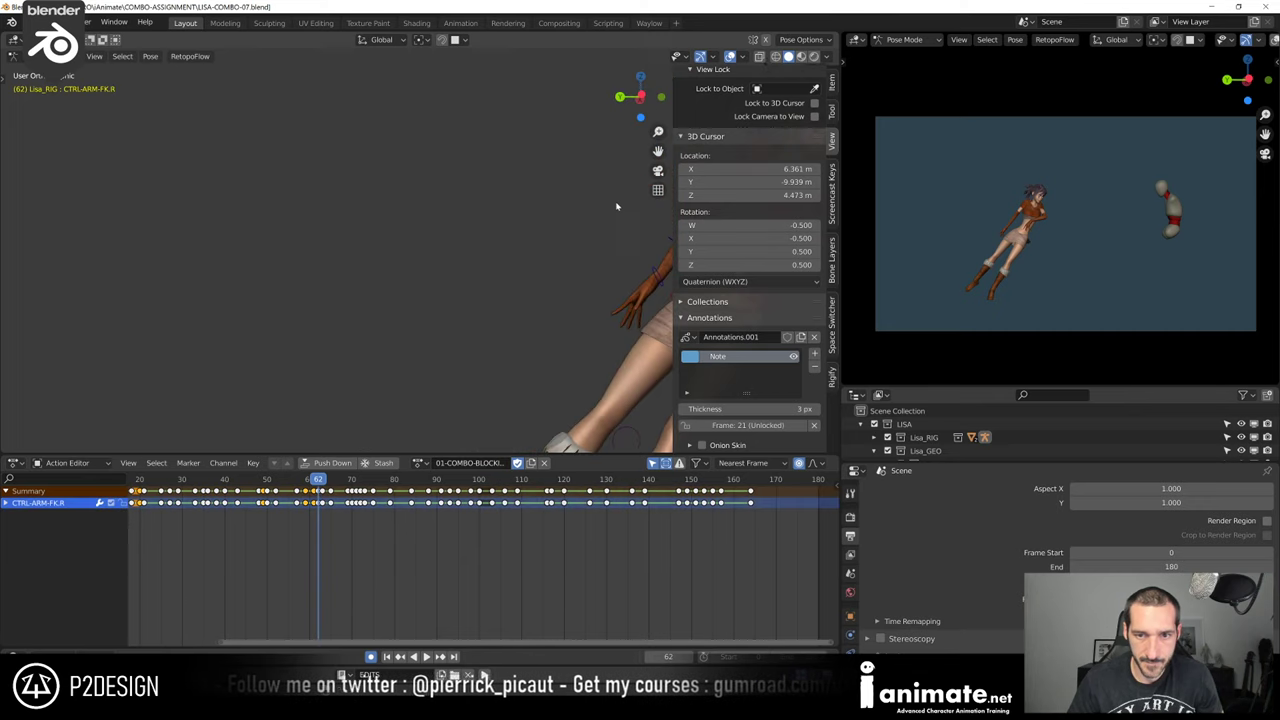
pyautogui.press('KP_Decimal')
pyautogui.scroll(-11, 616, 206)
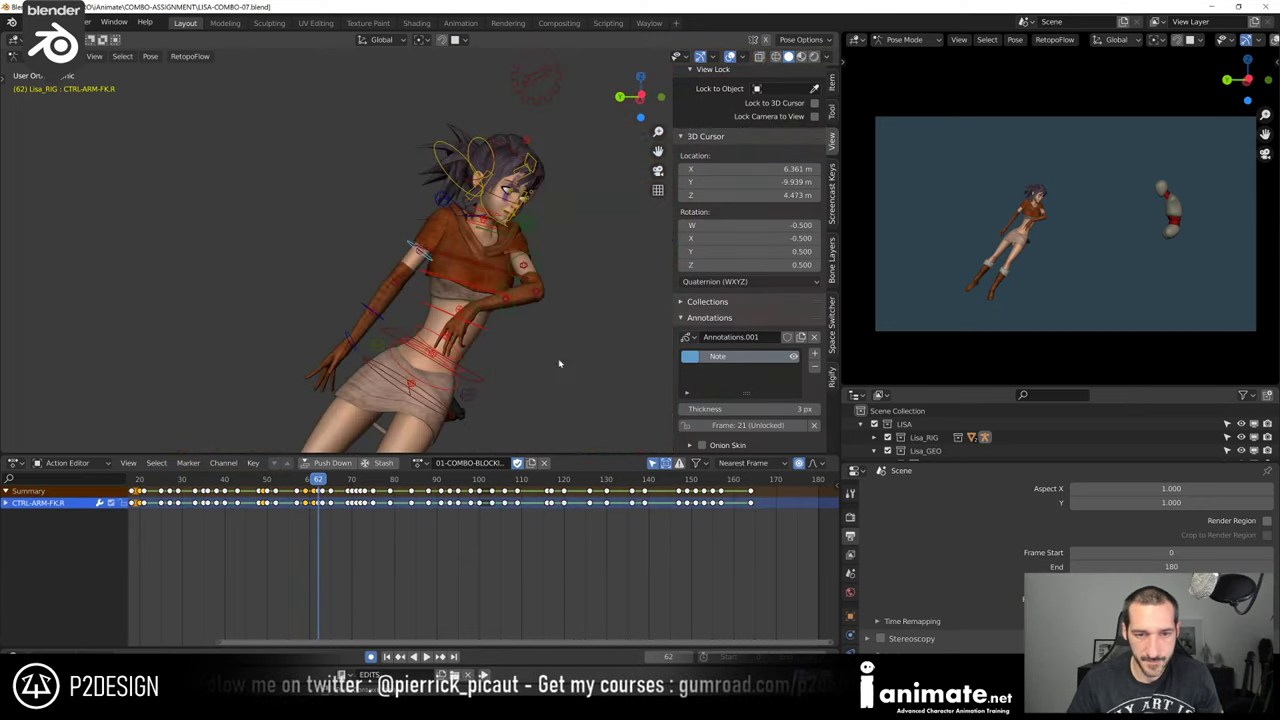
pyautogui.moveTo(446, 388); pyautogui.dragTo(497, 374, button='middle')
pyautogui.press('n')
pyautogui.hotkey('ctrl', 'space')
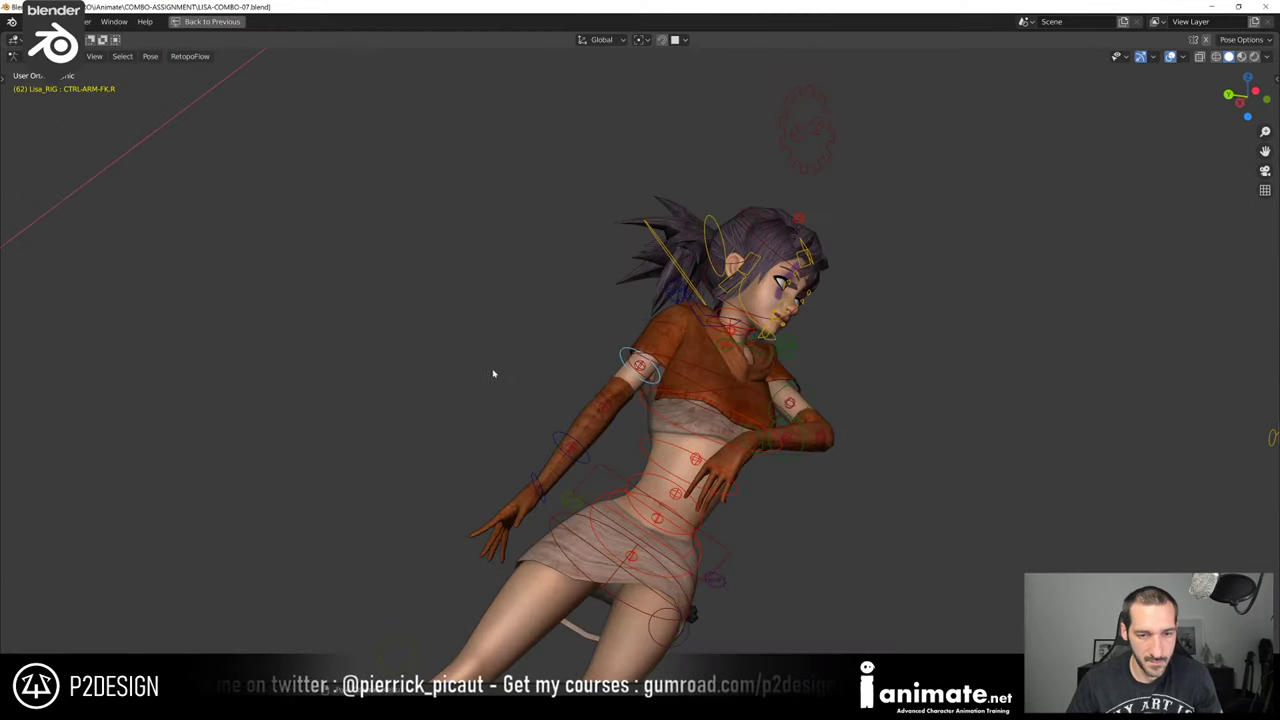
pyautogui.hotkey('shift', 'alt', 'z')
# Rotate the right upper arm at frame 62 by about -29.2° from below, refine it from the front, and restore the overlays
pyautogui.moveTo(631, 443); pyautogui.dragTo(757, 400, button='middle')
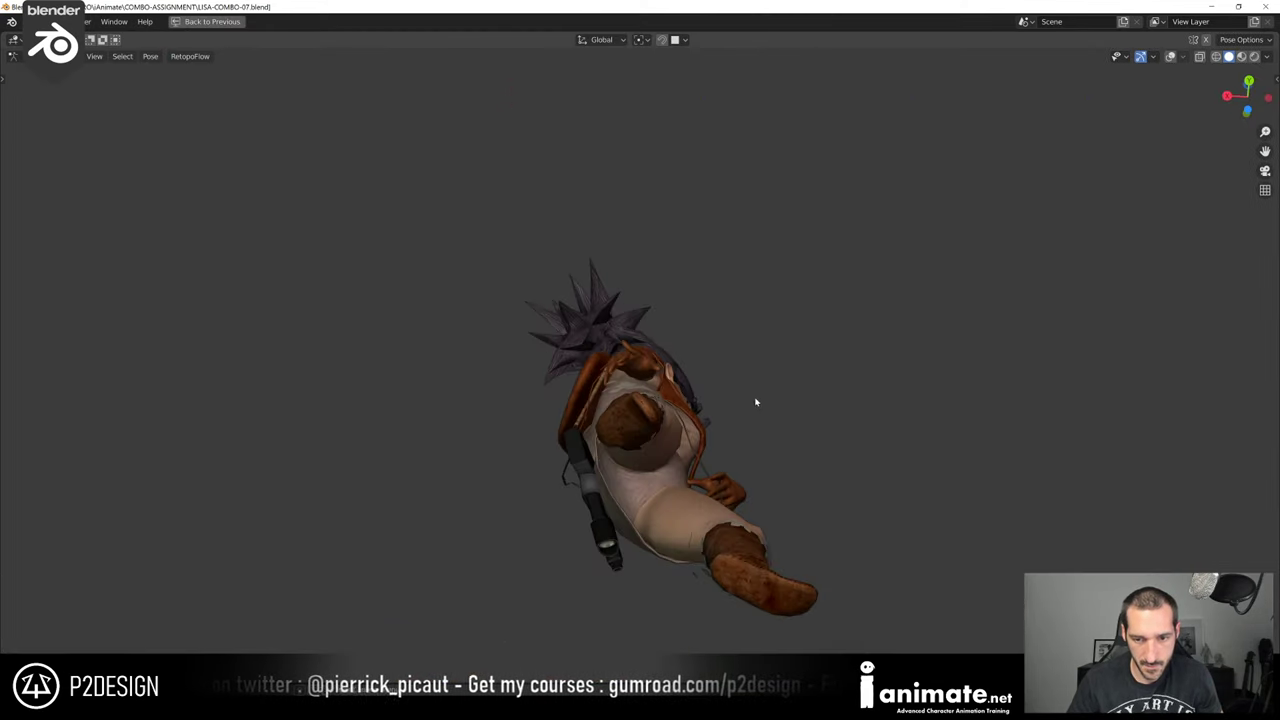
pyautogui.press('r')
pyautogui.click(754, 341)
pyautogui.moveTo(754, 341); pyautogui.dragTo(580, 420, button='middle')
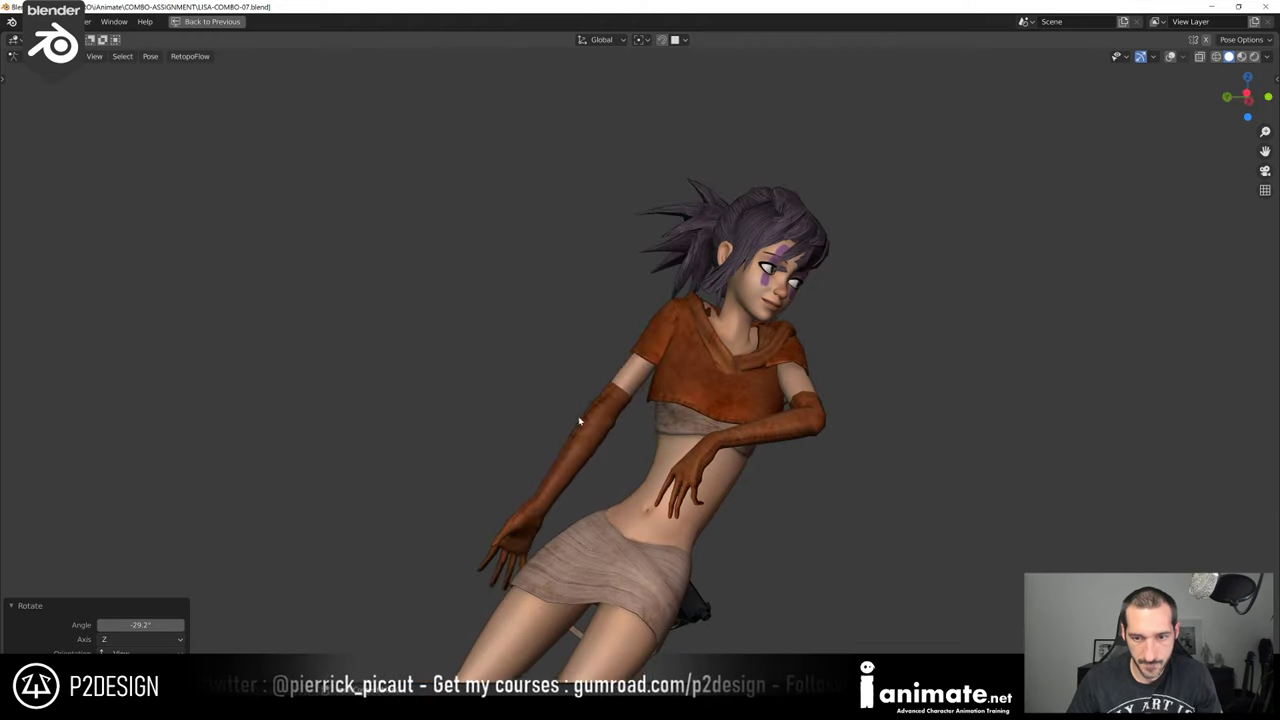
pyautogui.press('r')
pyautogui.click(586, 426)
pyautogui.hotkey('shift', 'alt', 'z')
# Rotate the right forearm by about 10.7° and the right hand by about 18° in the frame 62 pose
pyautogui.click(591, 468)
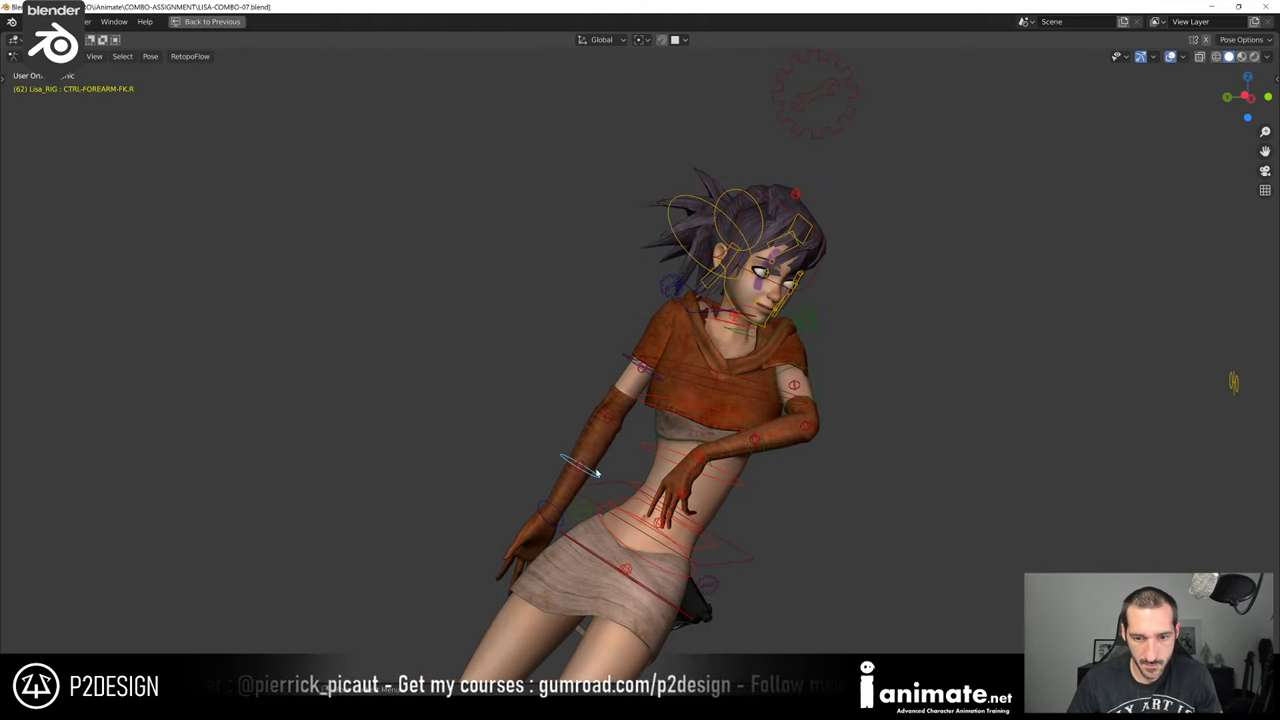
pyautogui.moveTo(595, 474); pyautogui.dragTo(594, 494, button='middle')
pyautogui.press('r')
pyautogui.click(578, 492)
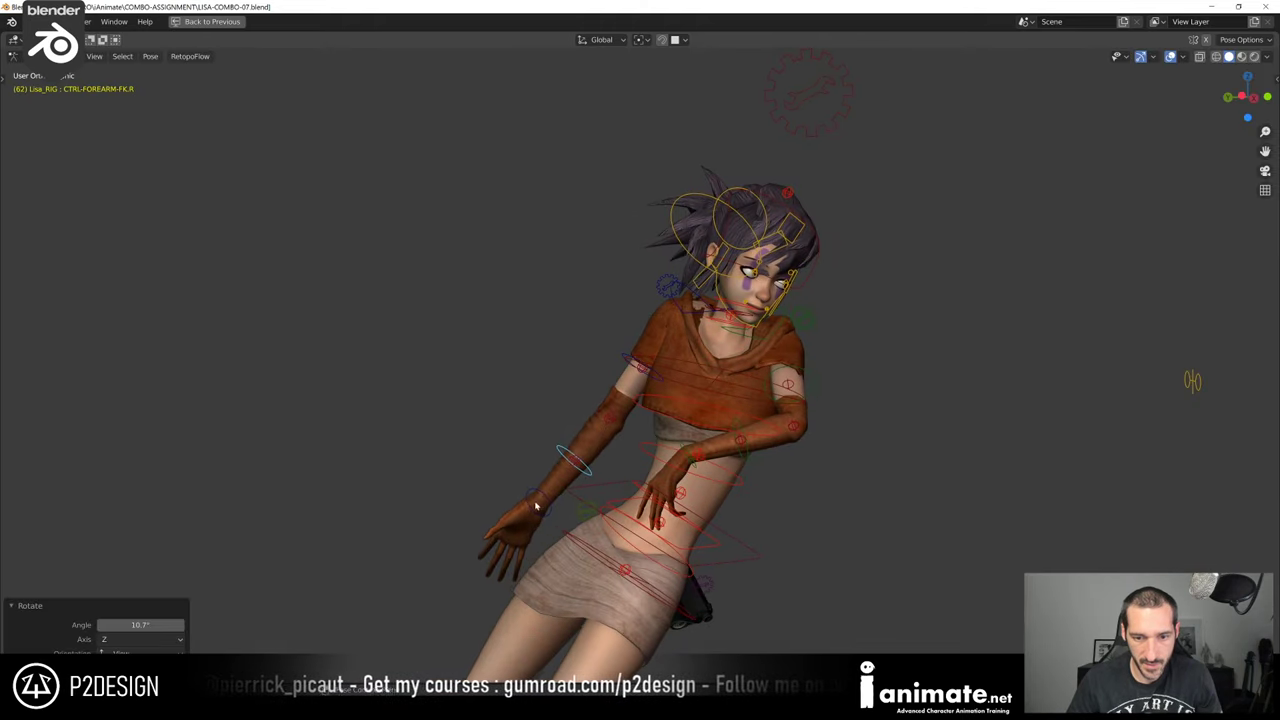
pyautogui.click(544, 514)
pyautogui.press('r')
pyautogui.click(558, 530)
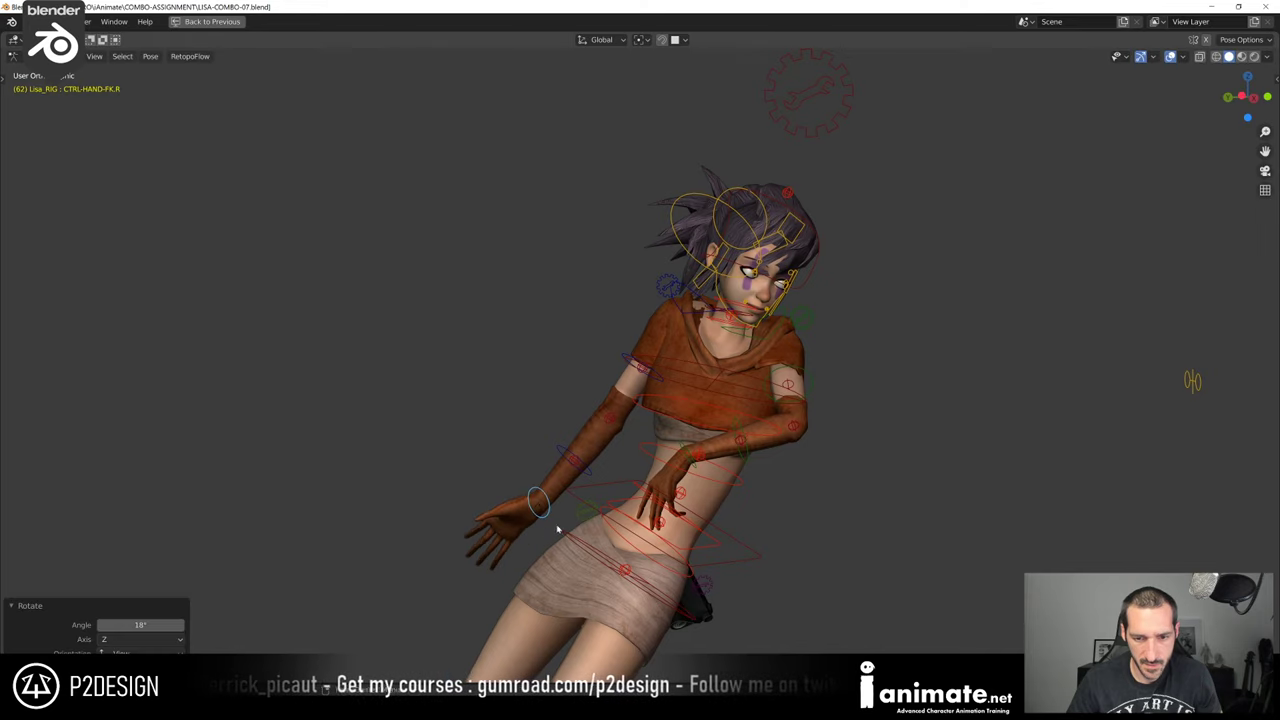
# Rotate the right forearm by a further 2.37° or so and return to the multi-editor layout
pyautogui.click(590, 488)
pyautogui.click(589, 481)
pyautogui.press('r')
pyautogui.click(603, 486)
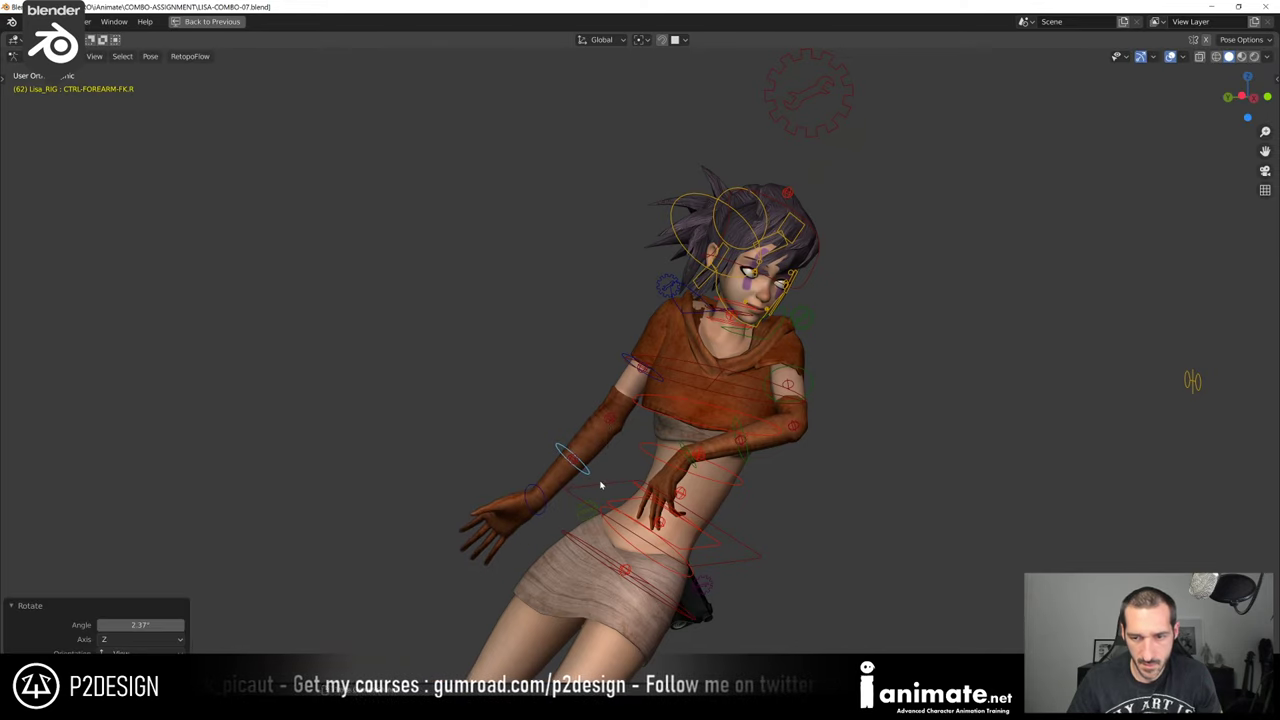
pyautogui.press('KP_Decimal')
pyautogui.scroll(-5, 601, 486)
pyautogui.hotkey('ctrl', 'space')
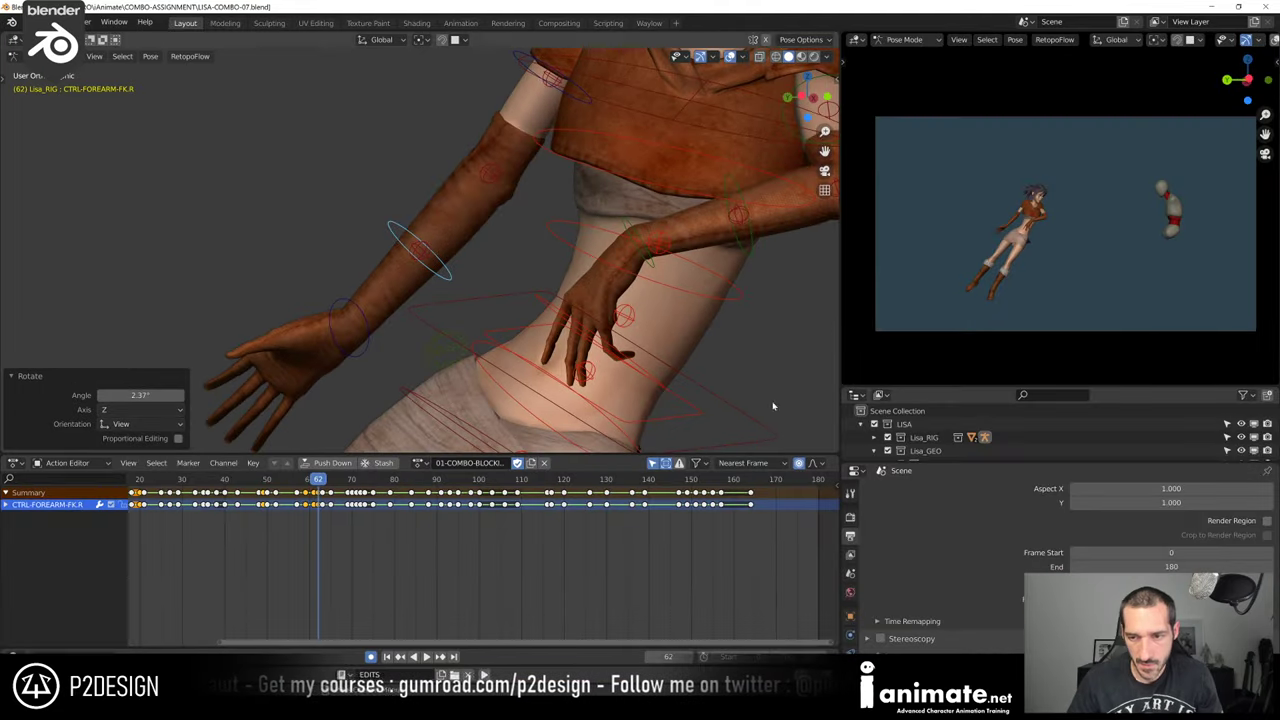
pyautogui.moveTo(674, 298); pyautogui.dragTo(535, 197, button='middle')
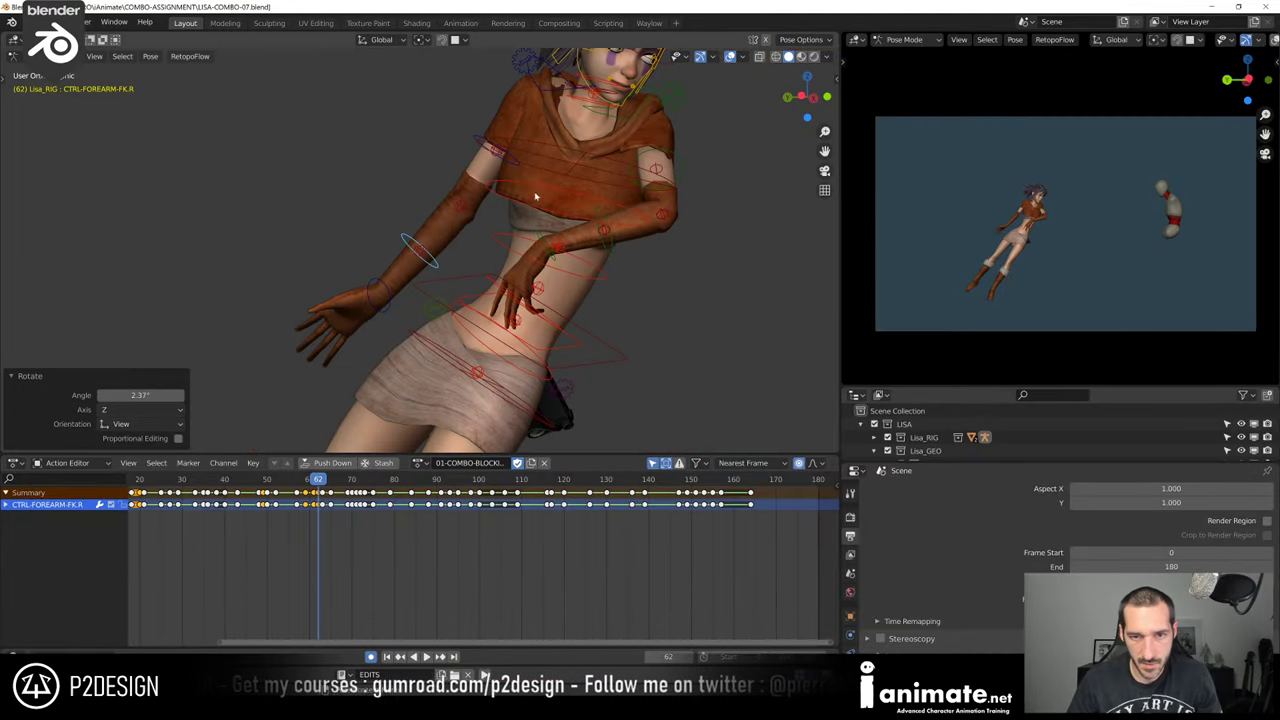
# Rotate the right upper arm by about -2.06° and the right hand by about -5.29°
pyautogui.click(497, 150)
pyautogui.press('r')
pyautogui.click(471, 263)
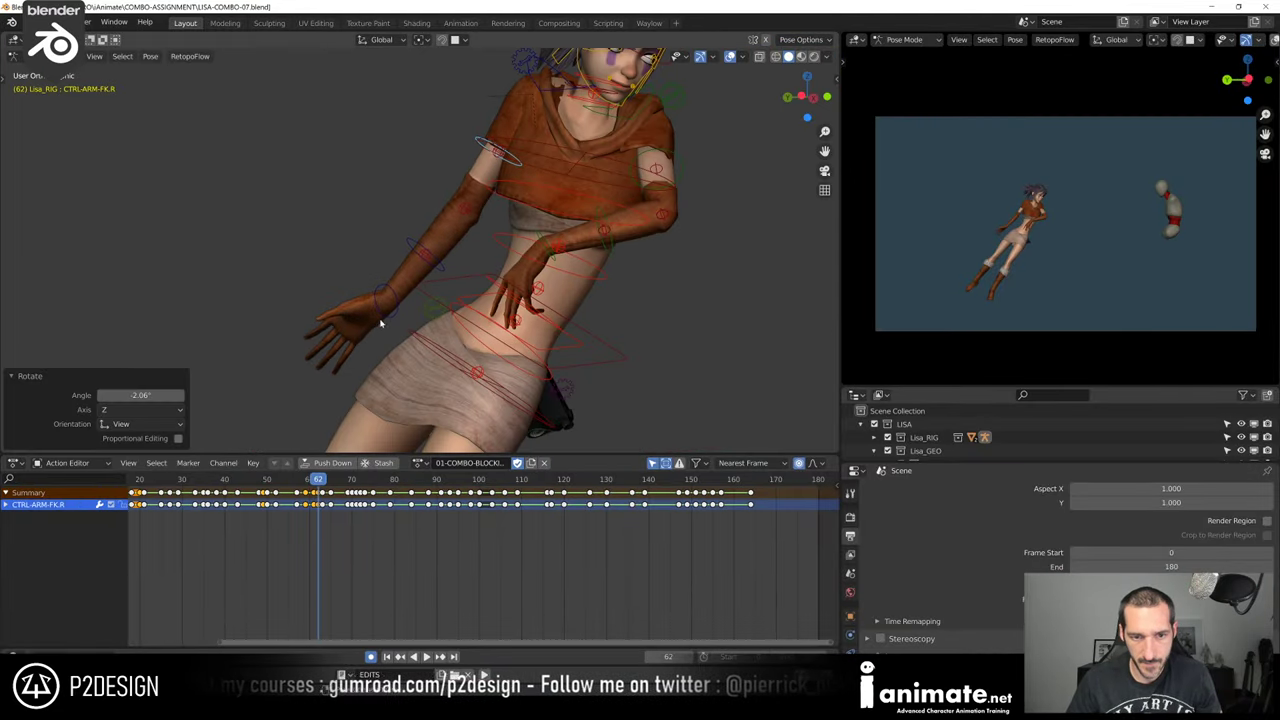
pyautogui.click(380, 318)
pyautogui.press('r')
pyautogui.click(211, 345)
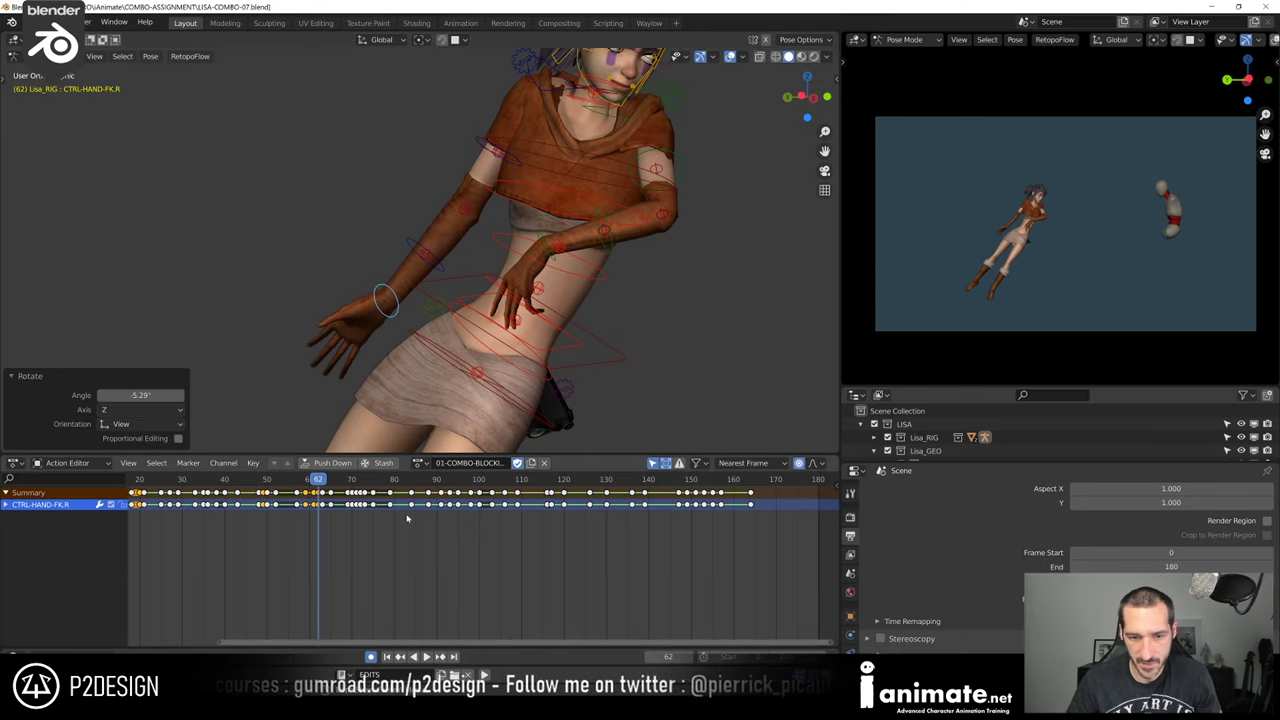
# Compare the pose with frame 61, then rotate the right hand by about 23.1° at frame 62
pyautogui.moveTo(307, 486); pyautogui.dragTo(313, 487)
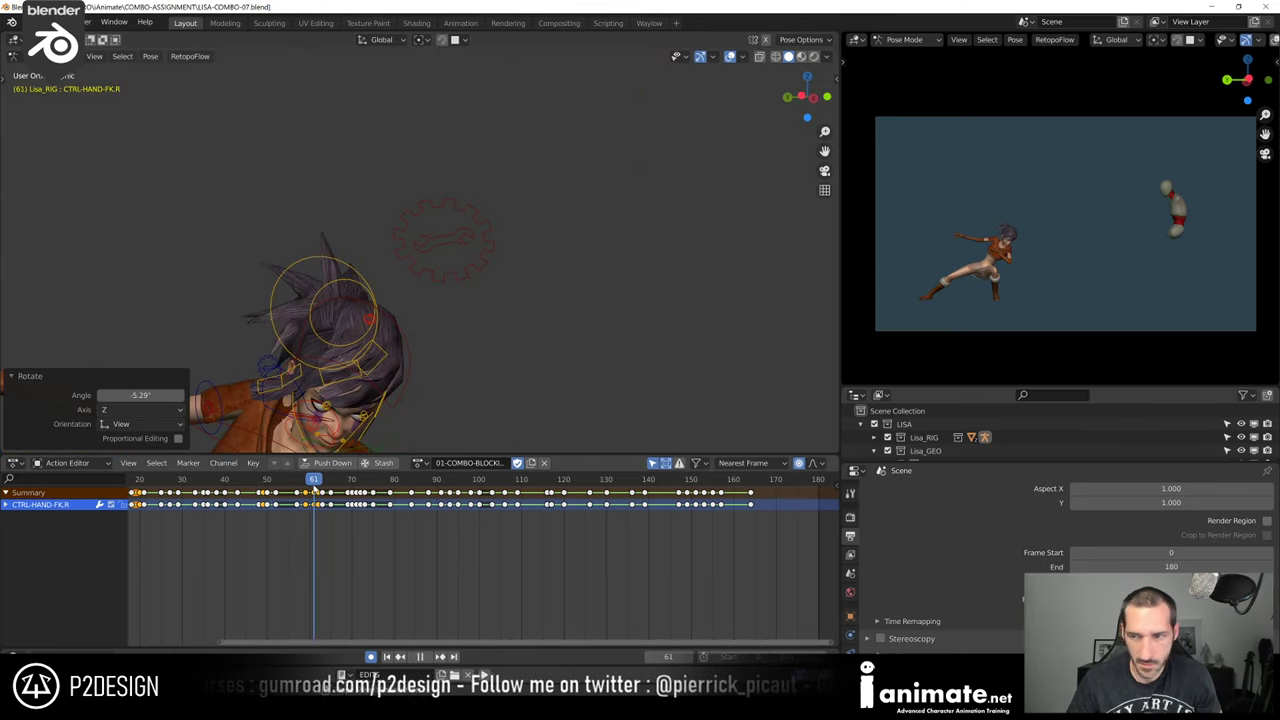
pyautogui.keyDown('shift'); pyautogui.moveTo(440, 345); pyautogui.dragTo(577, 269, button='middle'); pyautogui.keyUp('shift')
pyautogui.scroll(1, 434, 300)
pyautogui.press('r')
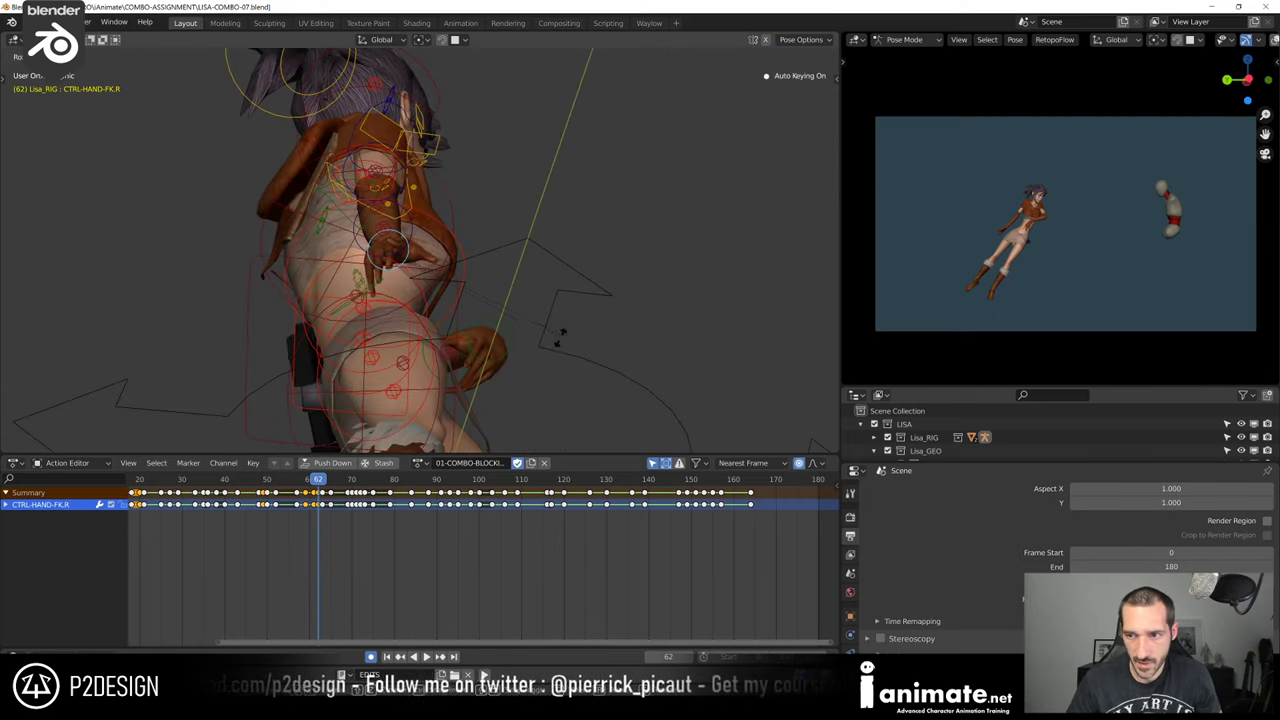
pyautogui.click(561, 349)
# Check the arm close up in the camera view and rotate the right hand by about 0.87°
pyautogui.scroll(7, 1059, 262)
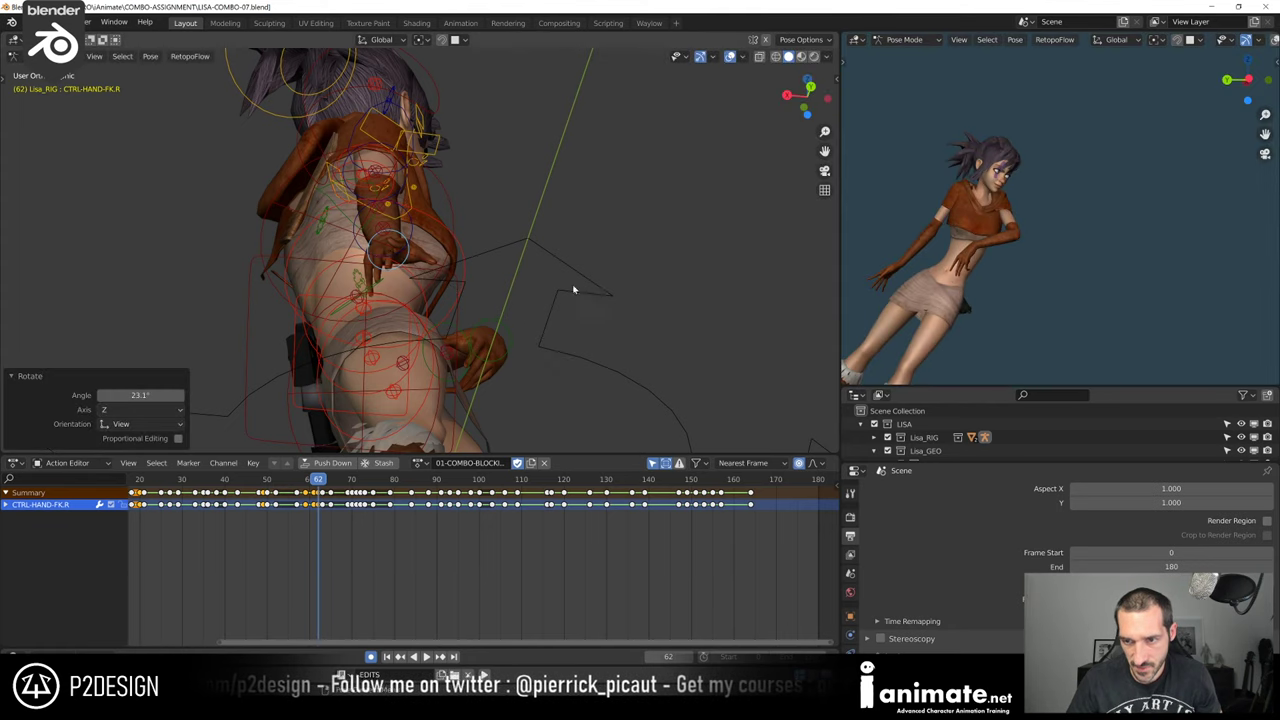
pyautogui.scroll(-3, 574, 289)
pyautogui.moveTo(574, 289); pyautogui.dragTo(400, 329, button='middle')
pyautogui.scroll(2, 420, 340)
pyautogui.press('r')
pyautogui.click(437, 351)
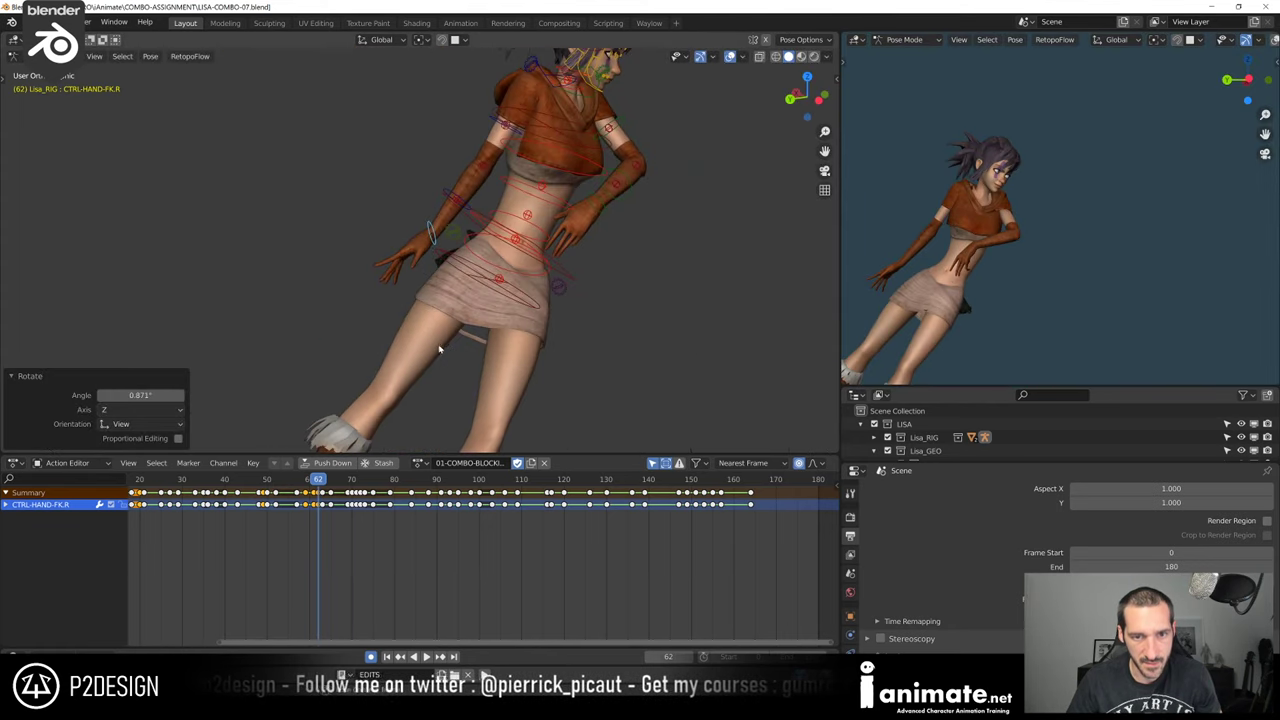
# Fine-tune the rotation of the right upper arm FK control at frame 62
pyautogui.scroll(-1, 450, 330)
pyautogui.click(529, 143)
pyautogui.moveTo(529, 143); pyautogui.dragTo(511, 180, button='middle')
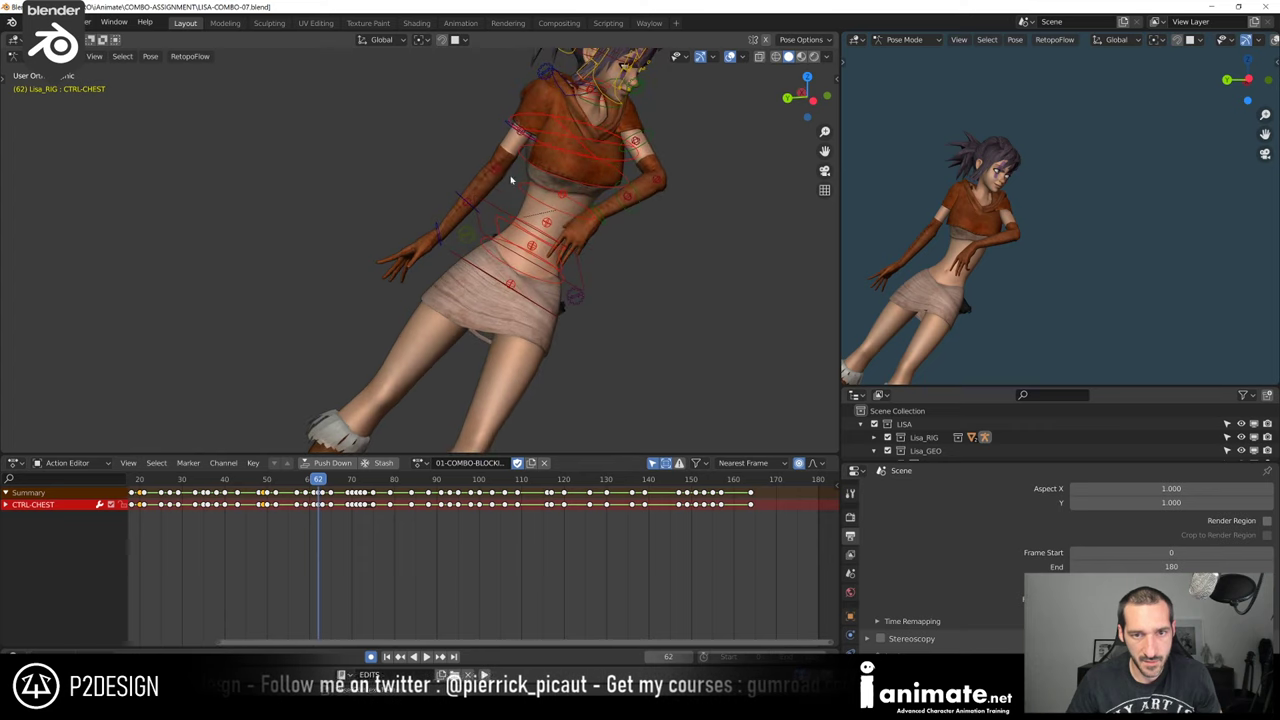
pyautogui.click(506, 128)
pyautogui.moveTo(506, 128); pyautogui.dragTo(494, 134, button='middle')
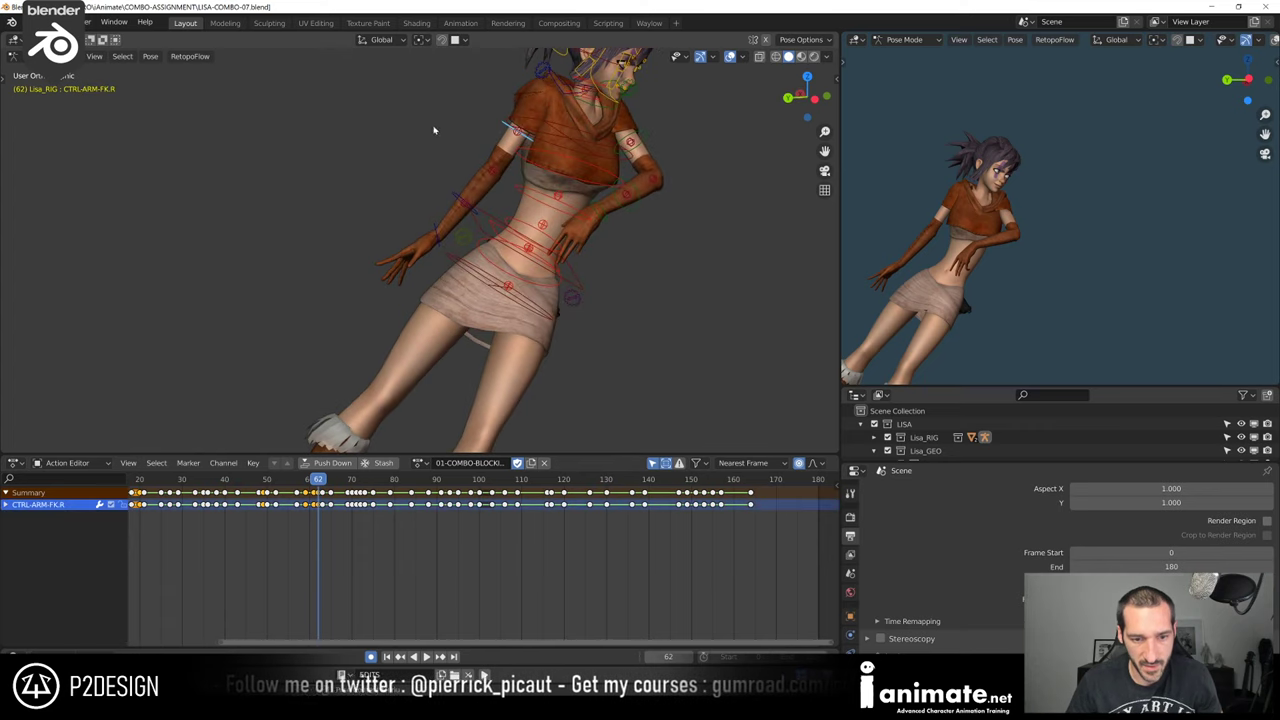
pyautogui.press('r')
pyautogui.click(434, 130)
# Nudge the right upper arm and forearm tweak controls by a few millimetres at frame 62
pyautogui.scroll(1, 492, 164)
pyautogui.click(509, 168)
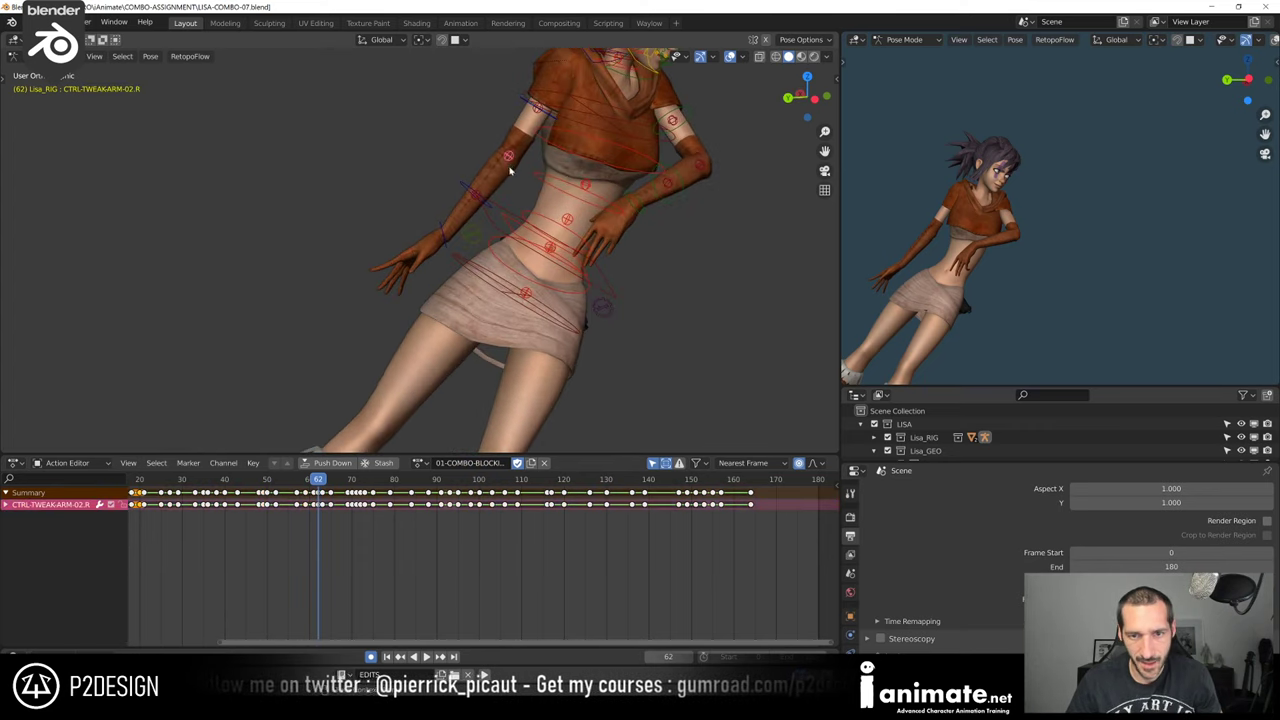
pyautogui.press('g')
pyautogui.click(523, 184)
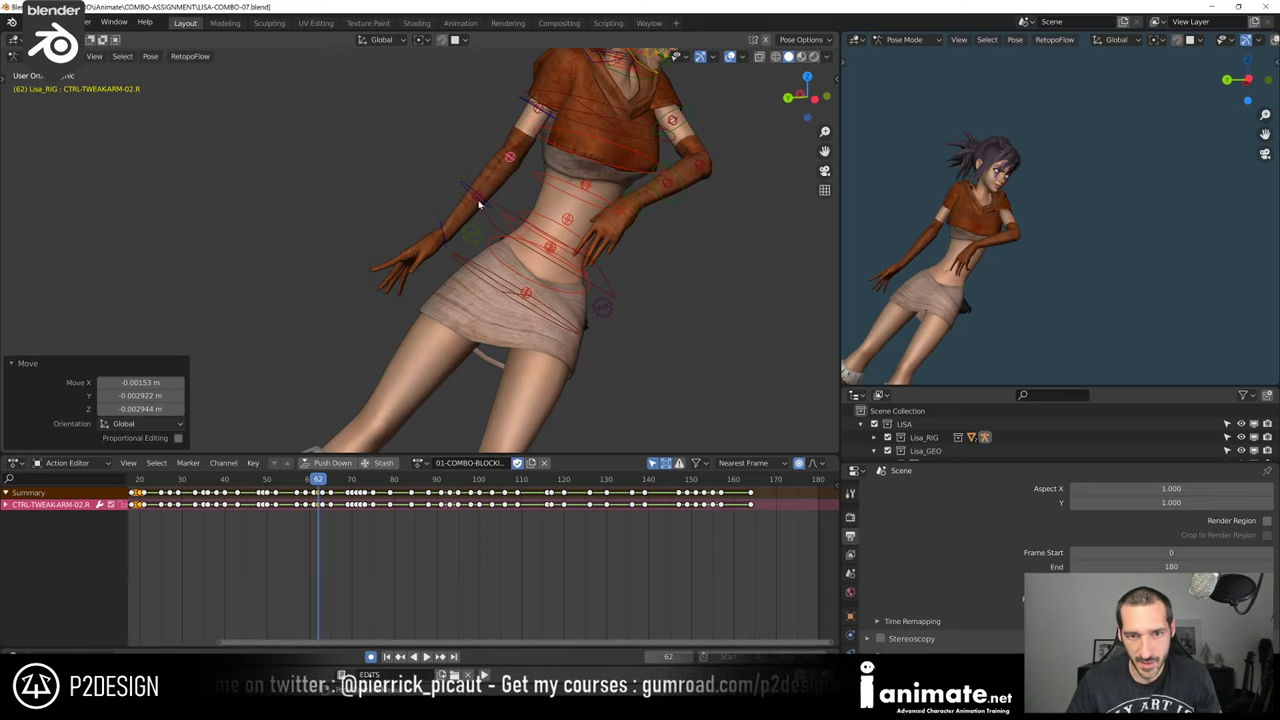
pyautogui.click(479, 200)
pyautogui.press('g')
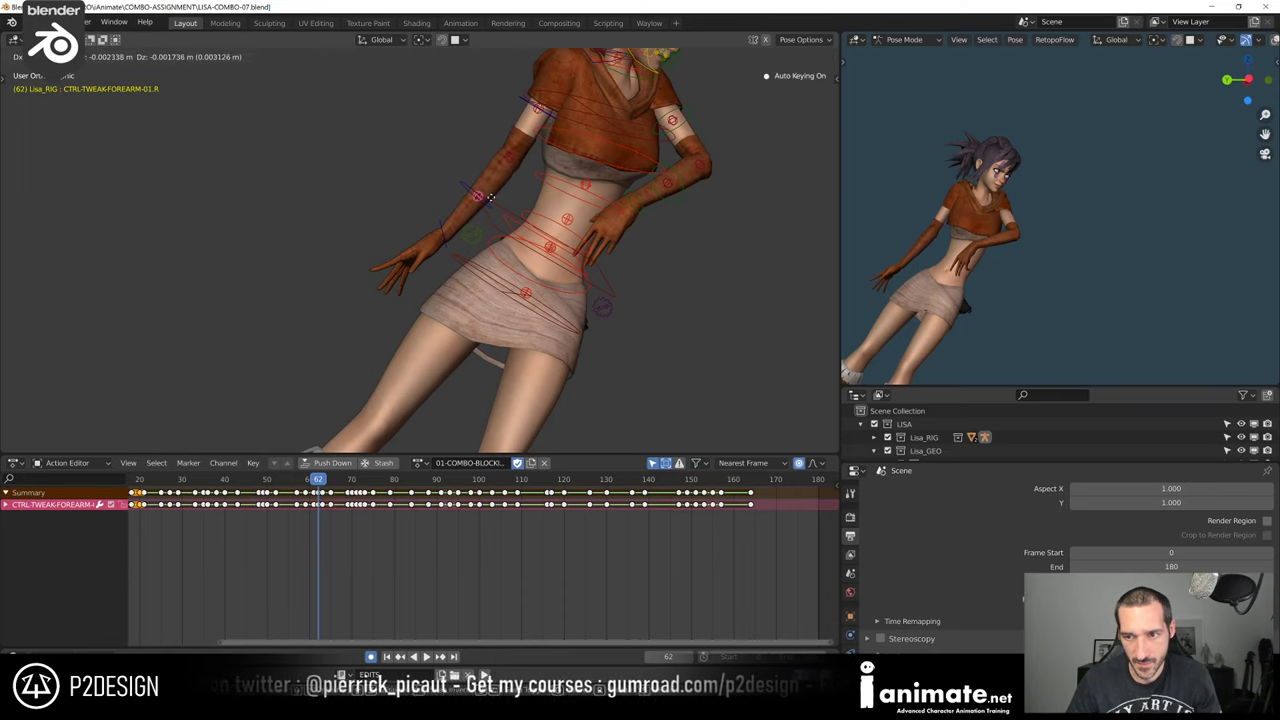
pyautogui.click(491, 198)
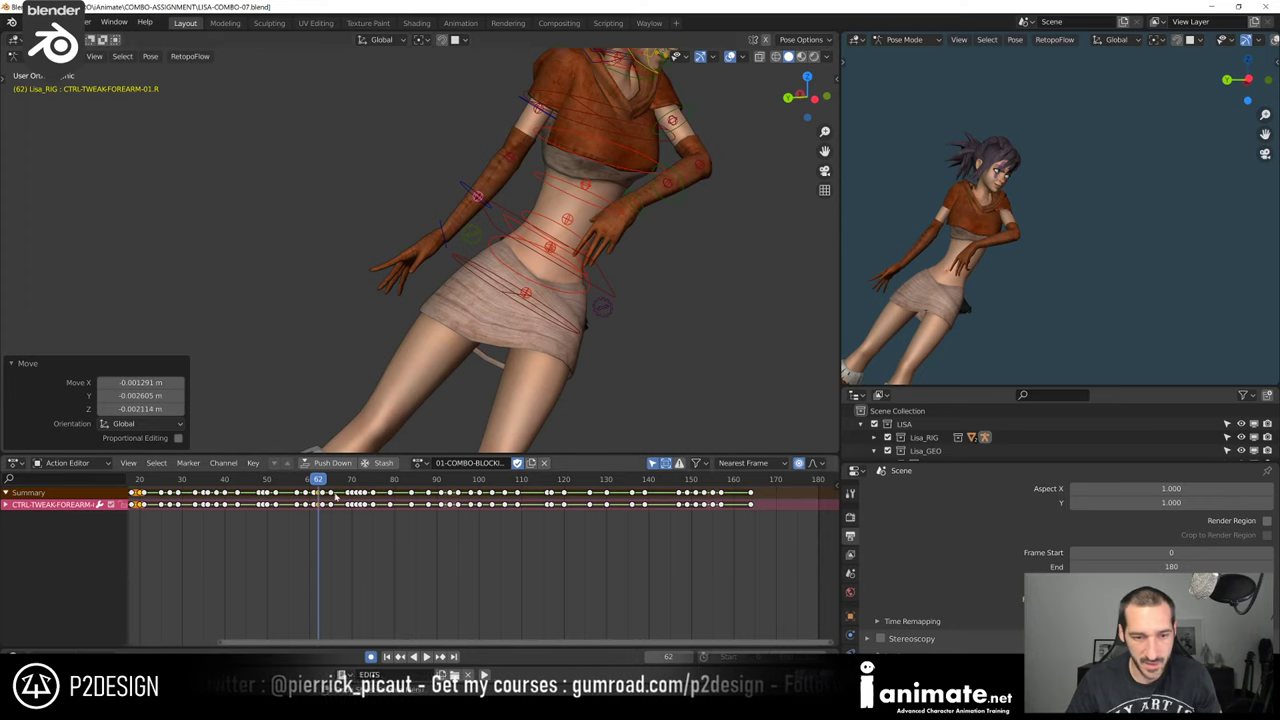
# Compare frames 61 and 62, then play the combo from around frame 50 in the maximized camera view
pyautogui.moveTo(331, 485); pyautogui.dragTo(314, 489)
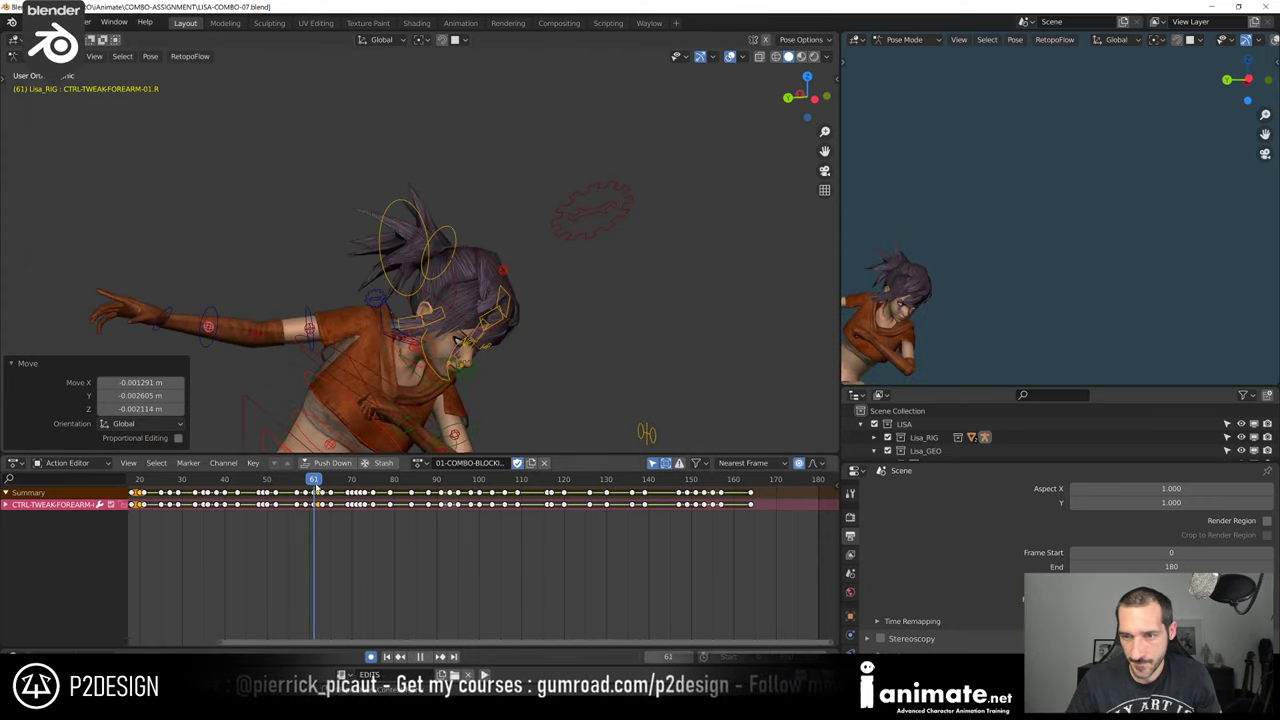
pyautogui.scroll(-3, 395, 322)
pyautogui.keyDown('shift'); pyautogui.moveTo(395, 322); pyautogui.dragTo(477, 300, button='middle'); pyautogui.keyUp('shift')
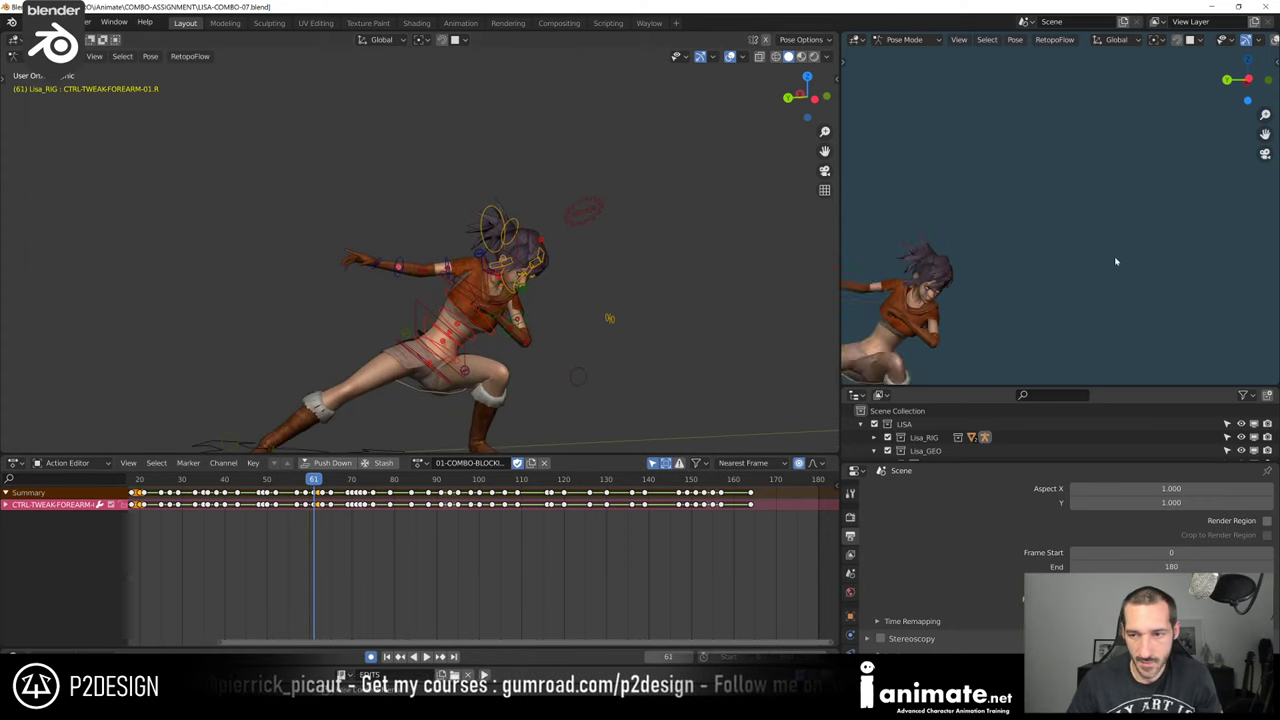
pyautogui.scroll(-4, 1114, 260)
pyautogui.click(268, 486)
pyautogui.press('space')
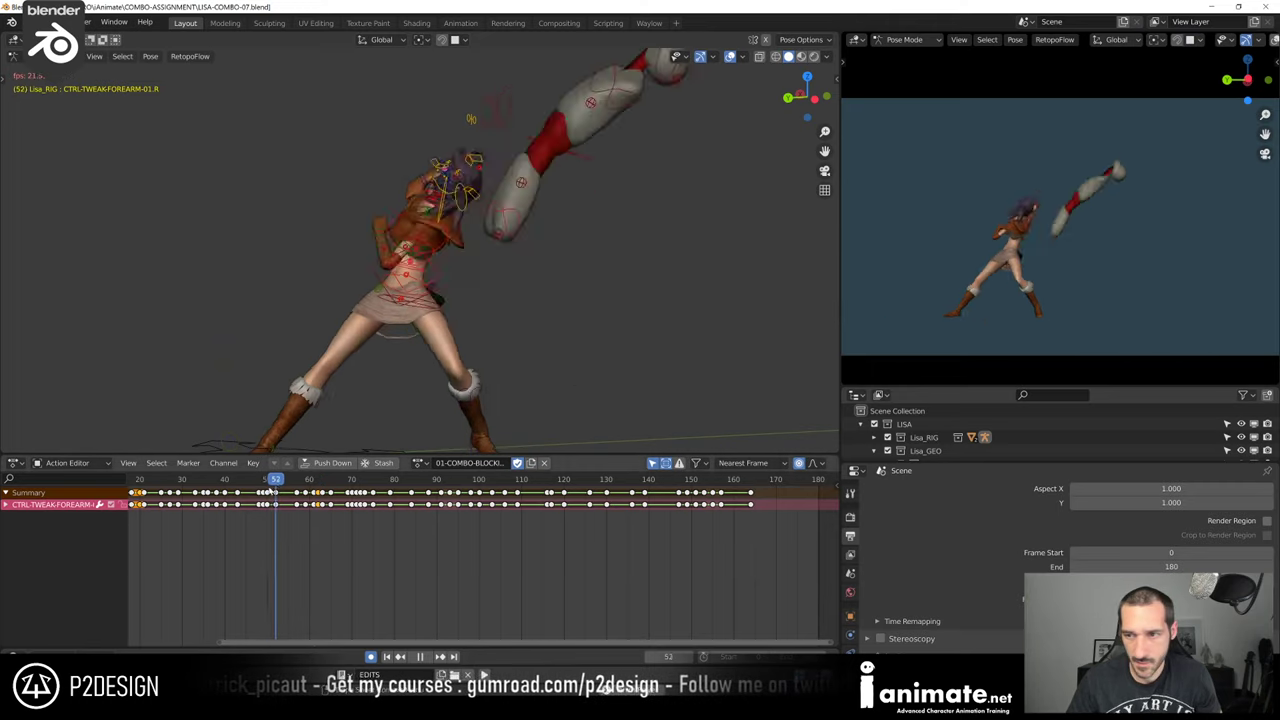
pyautogui.hotkey('ctrl', 'alt', 'space')
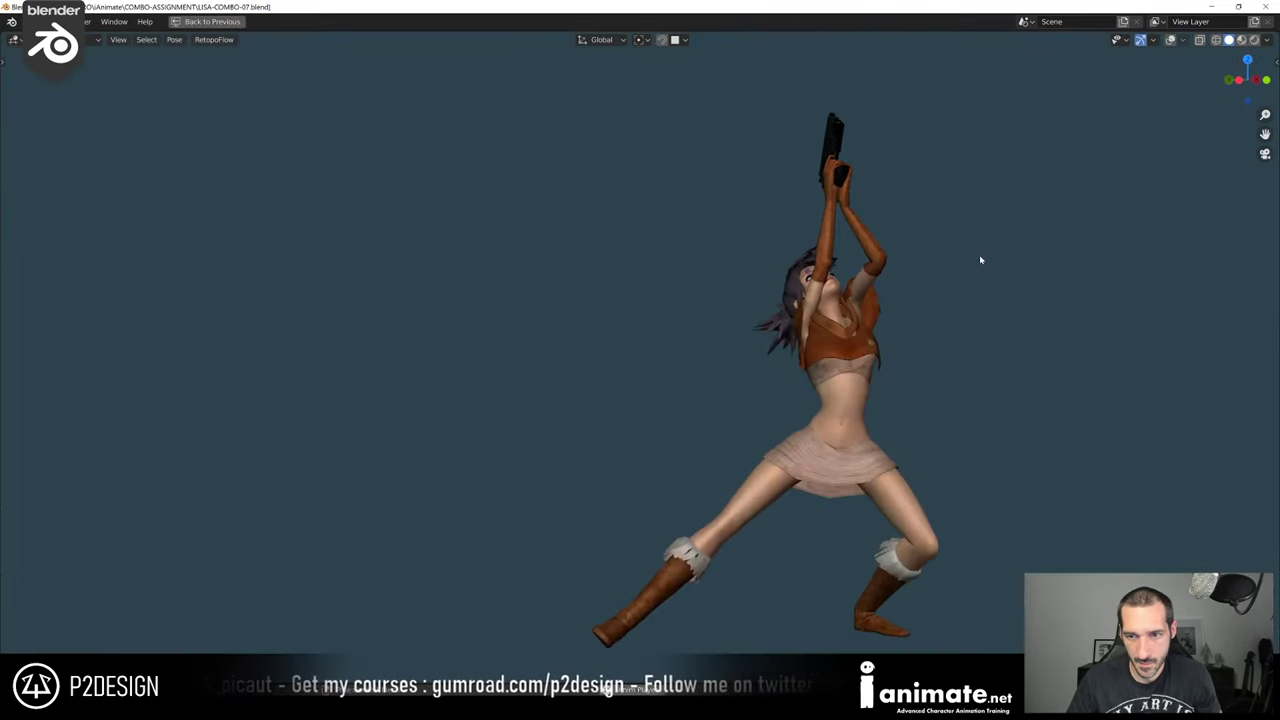
pyautogui.scroll(-5, 925, 255)
pyautogui.scroll(2, 925, 257)
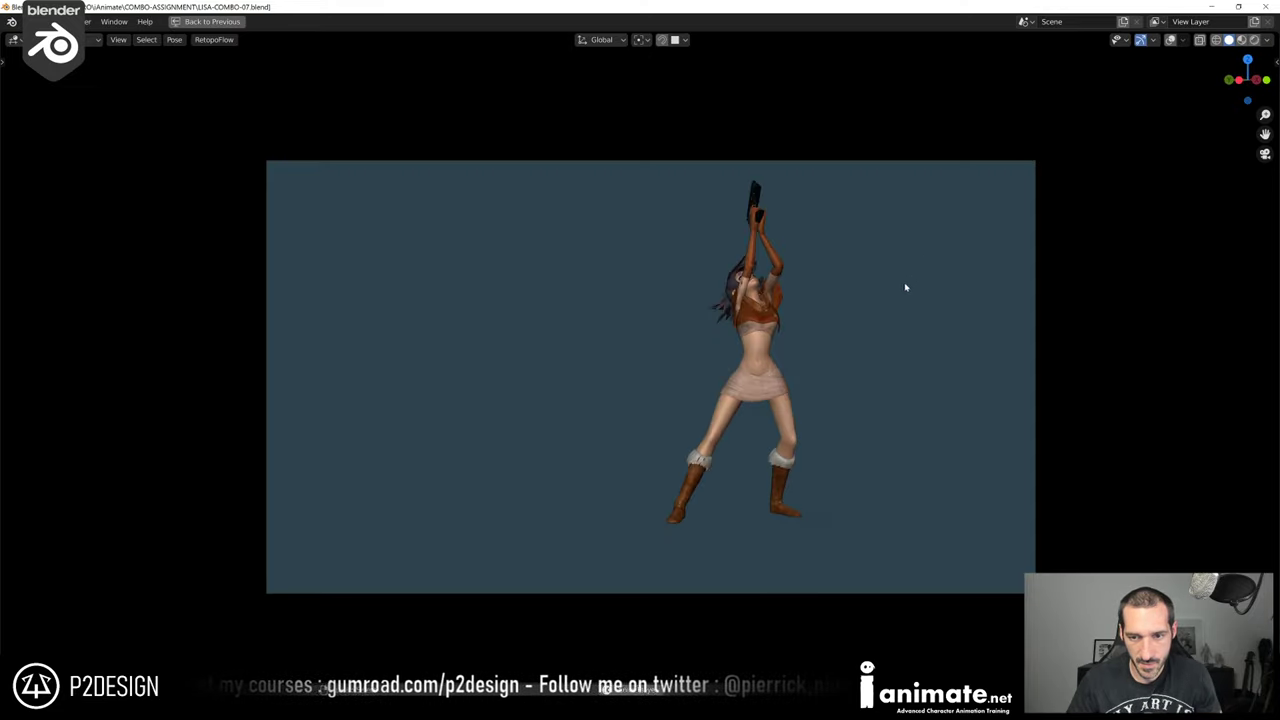
# Return to the multi-editor layout and show the whole scene with the annotated arc in right orthographic view
pyautogui.hotkey('ctrl', 'space')
pyautogui.keyDown('shift'); pyautogui.moveTo(590, 307); pyautogui.dragTo(503, 325, button='middle'); pyautogui.keyUp('shift')
pyautogui.press('KP_0')
pyautogui.press('KP_3')
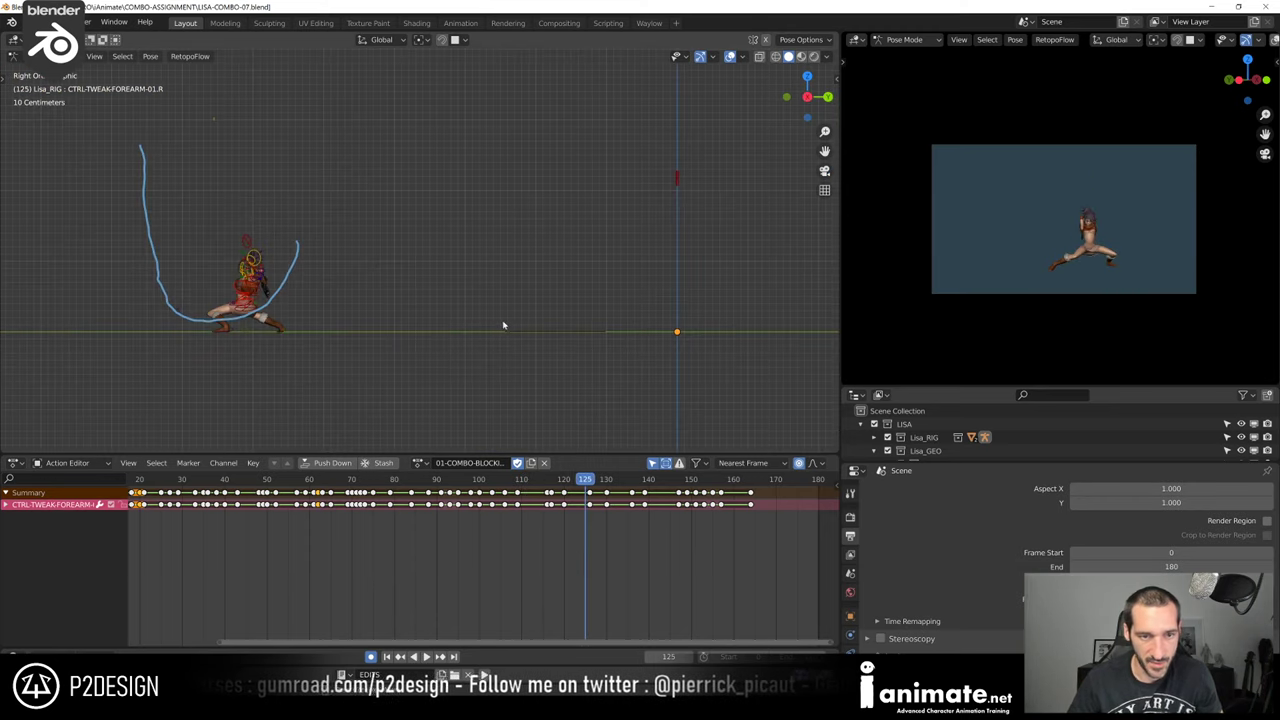
pyautogui.scroll(-4, 503, 325)
# Scrub from frame 62 to 77 and play back the combo repeatedly in the side and camera views
pyautogui.moveTo(319, 479); pyautogui.dragTo(381, 479)
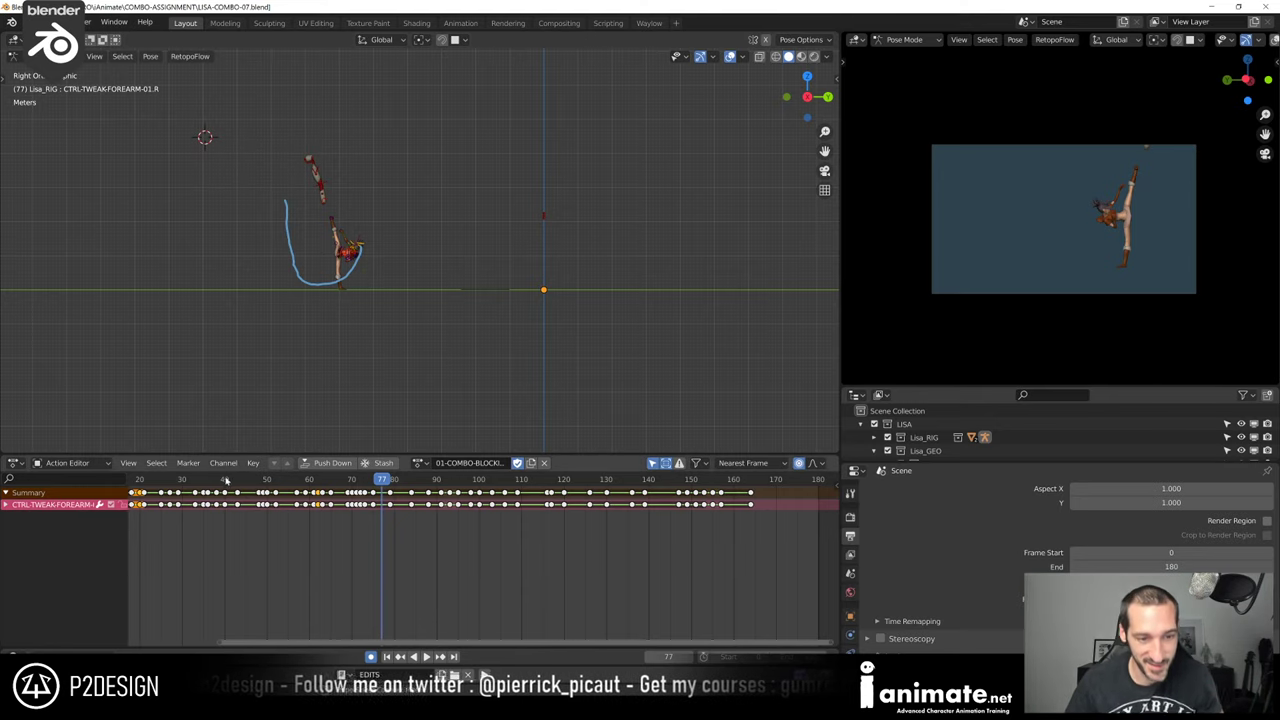
pyautogui.press('space')
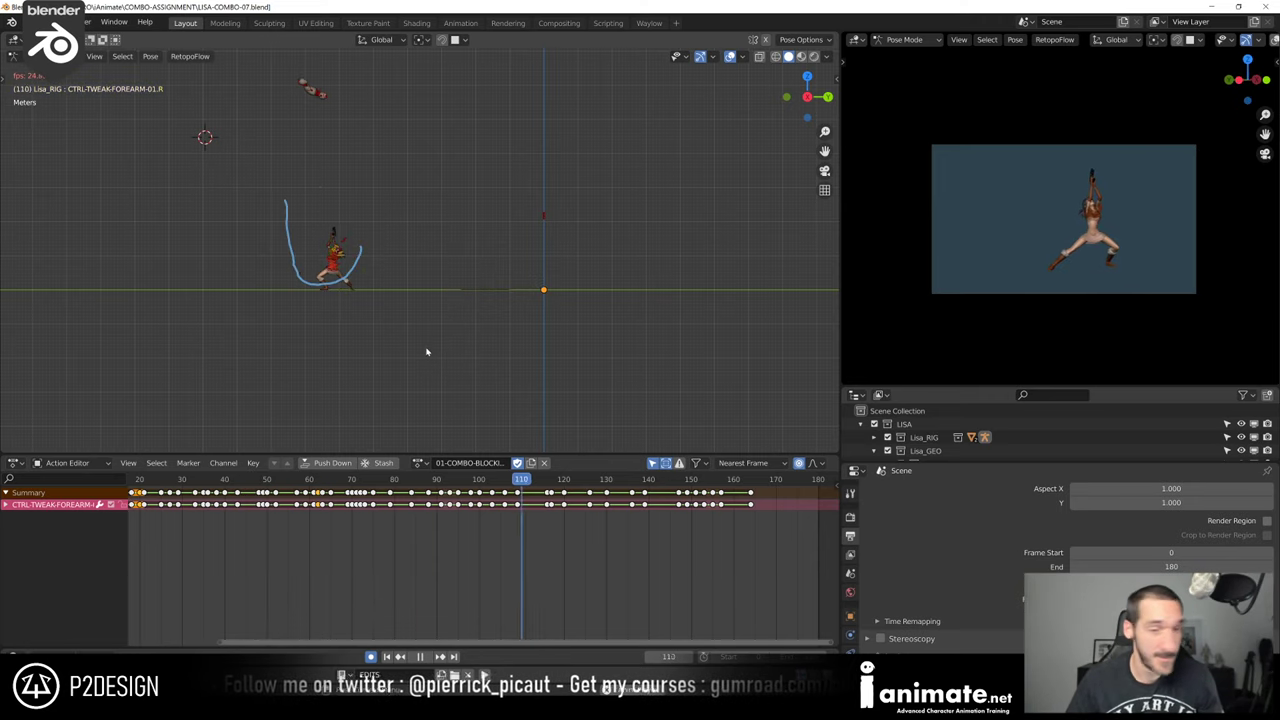
pyautogui.moveTo(237, 480); pyautogui.dragTo(172, 480)
pyautogui.press('space')
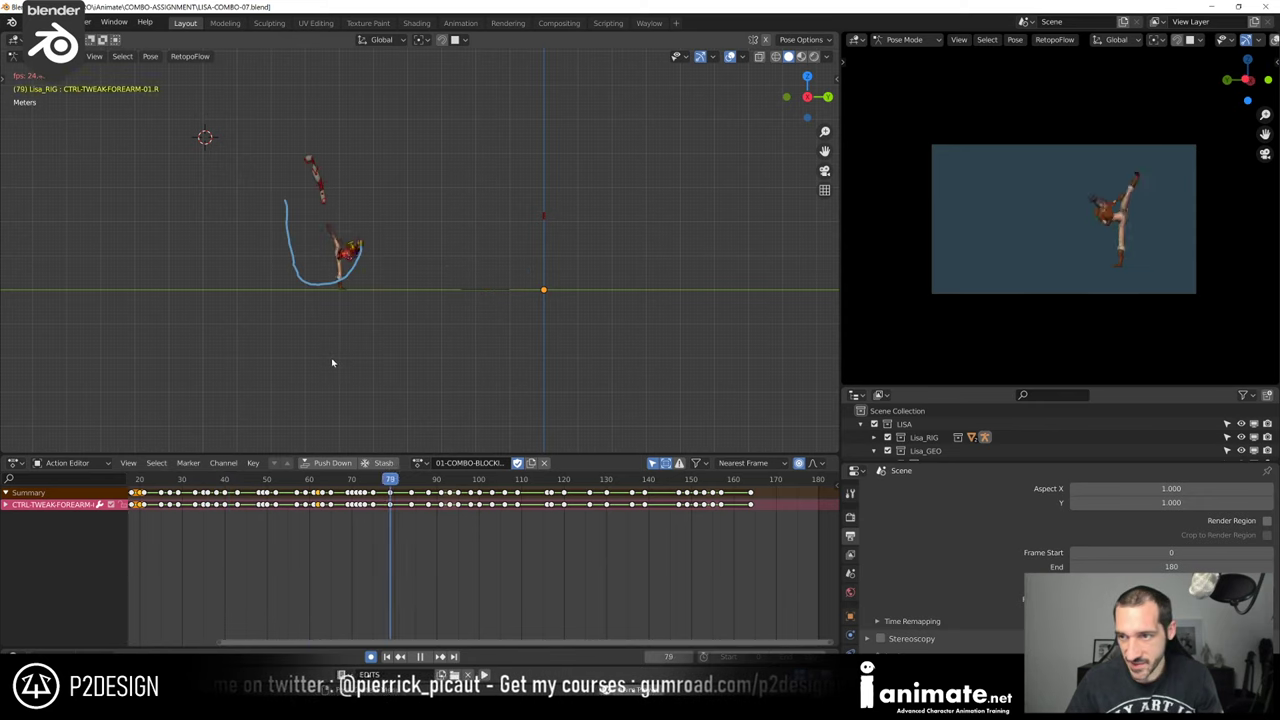
# Stop playback and delete the Note annotation layer holding the blue arc
pyautogui.press('space')
pyautogui.scroll(2, 334, 357)
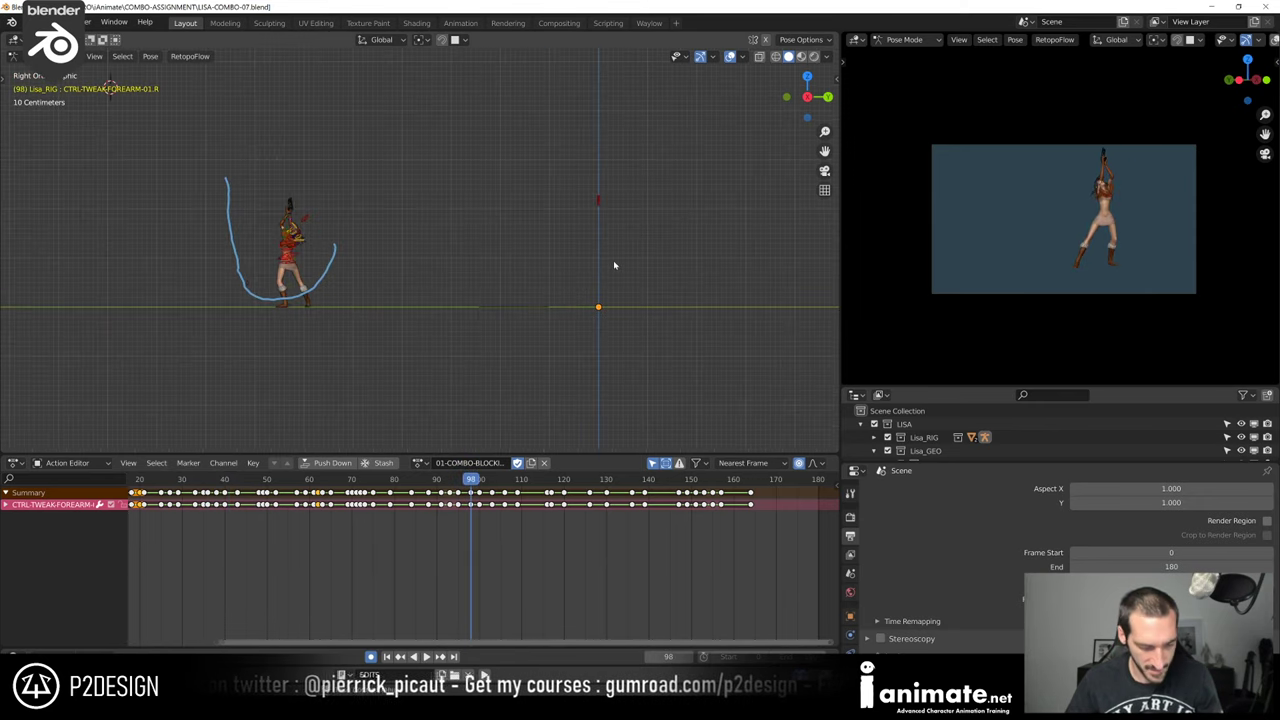
pyautogui.press('n')
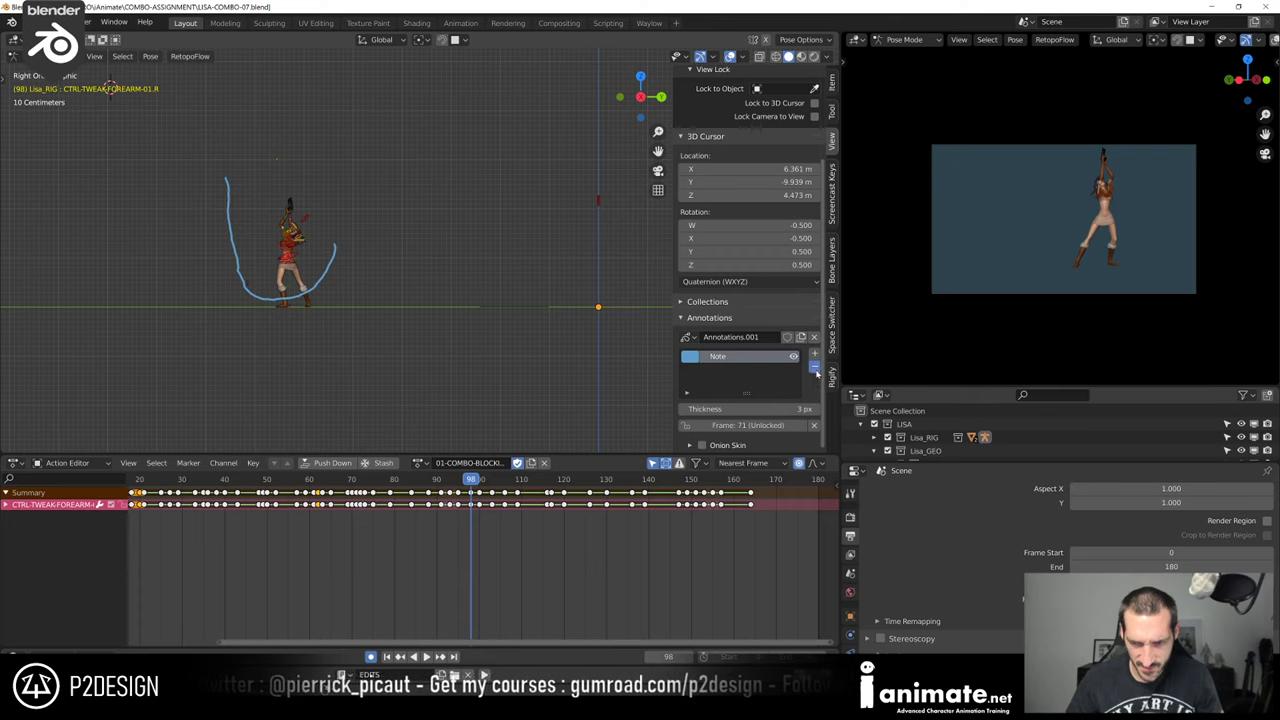
pyautogui.click(816, 368)
pyautogui.press('n')
pyautogui.scroll(-3, 376, 353)
# Play the combo around the kick, and scrub back through frame 33 to the opening stance around frames 13 to 16
pyautogui.hotkey('ctrl', 'shift', 'space')
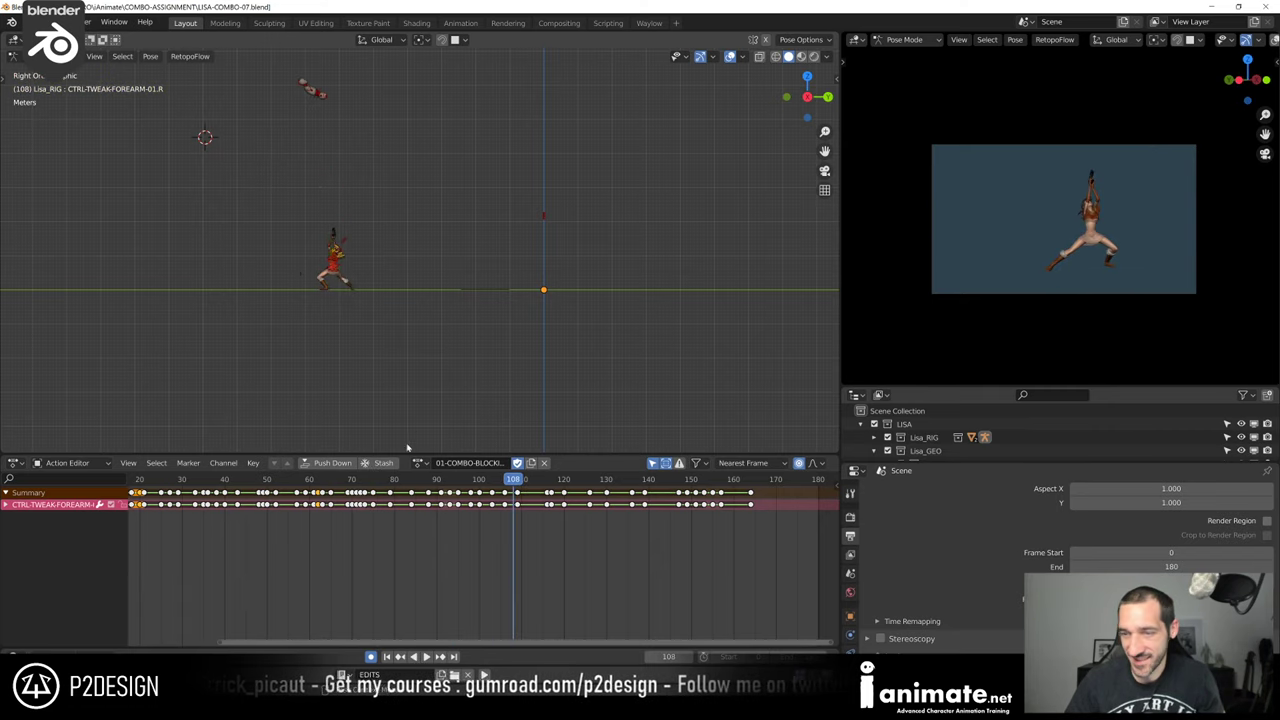
pyautogui.click(338, 480)
pyautogui.press('space')
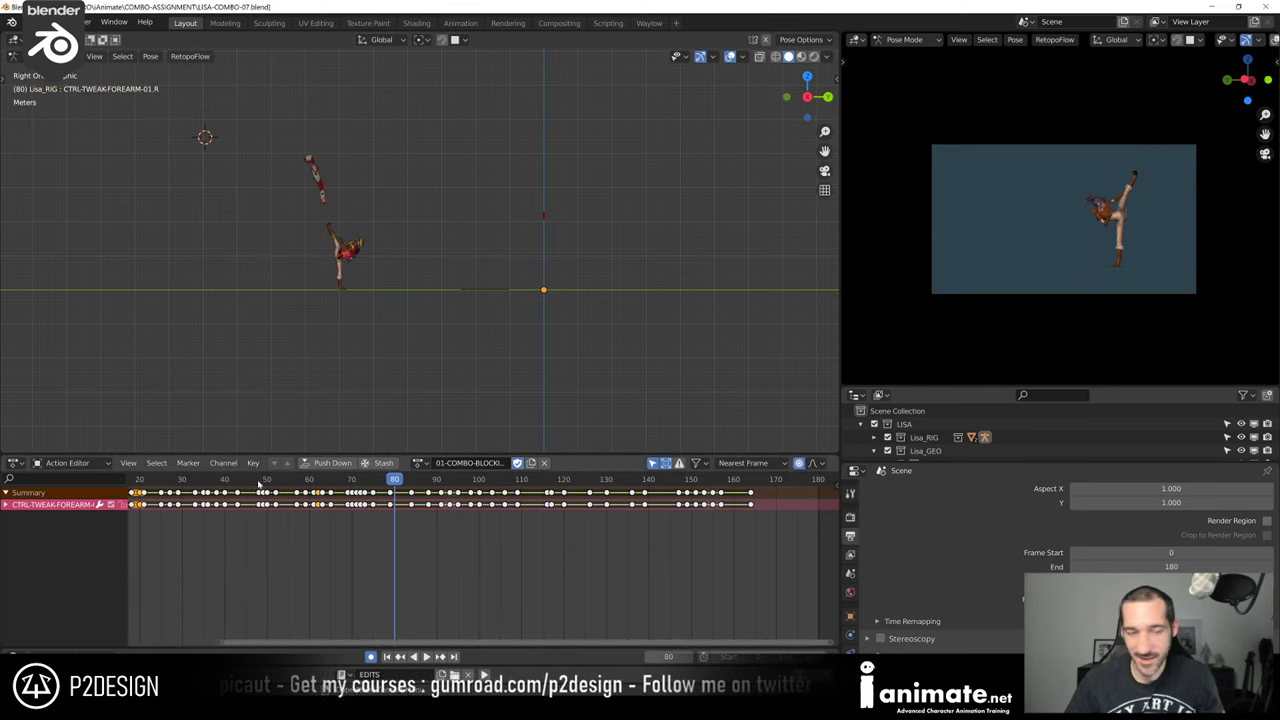
pyautogui.moveTo(145, 481); pyautogui.dragTo(194, 482)
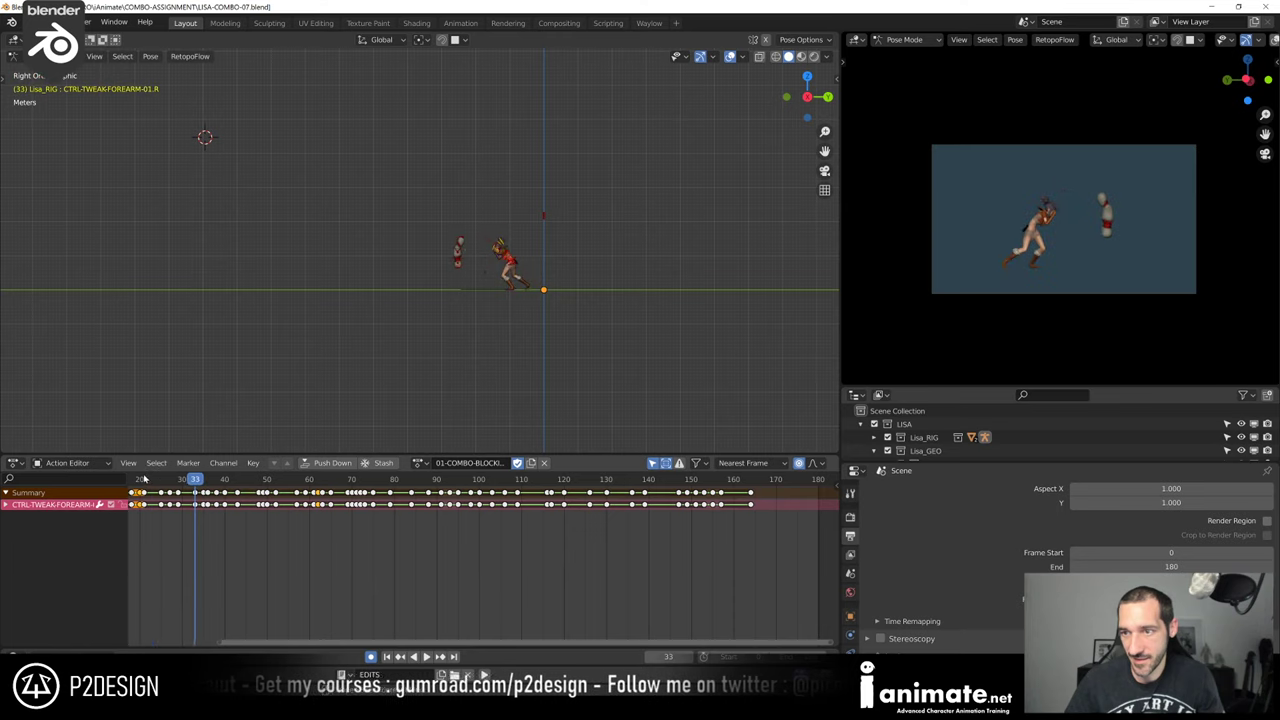
pyautogui.scroll(-6, 193, 482)
pyautogui.click(250, 482)
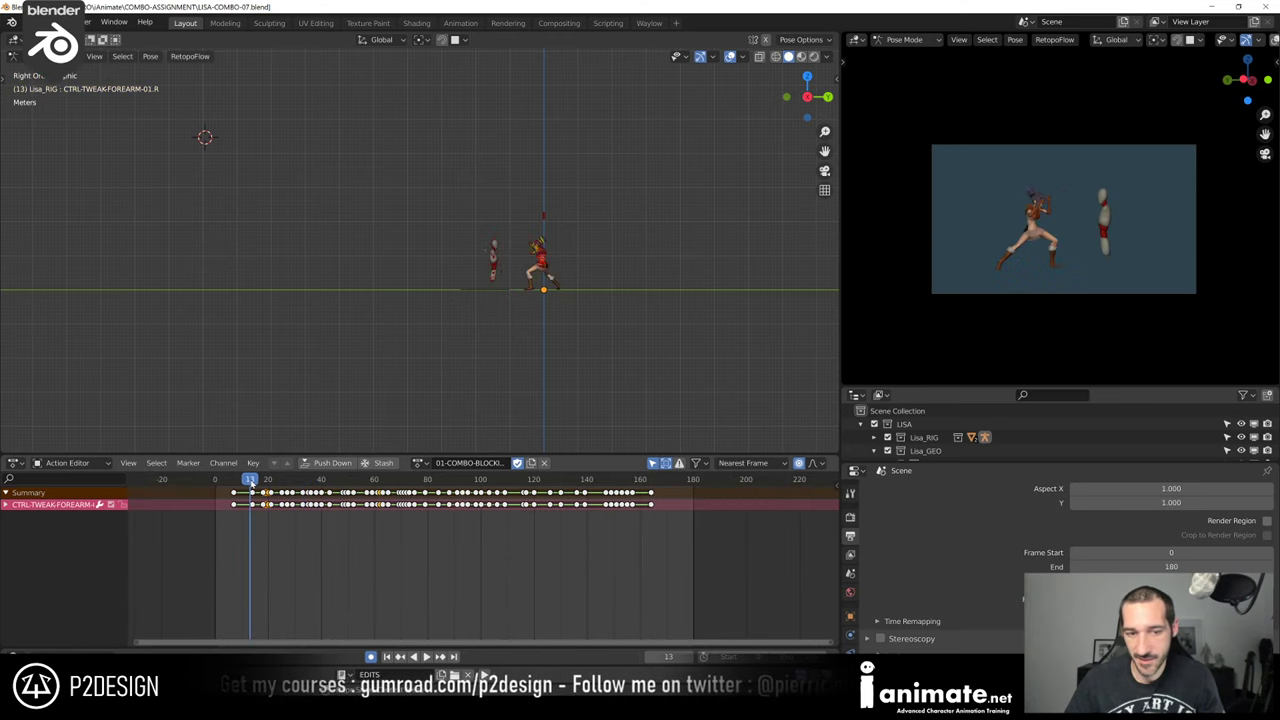
pyautogui.press('space')
pyautogui.click(254, 484)
pyautogui.moveTo(257, 484); pyautogui.dragTo(268, 499)
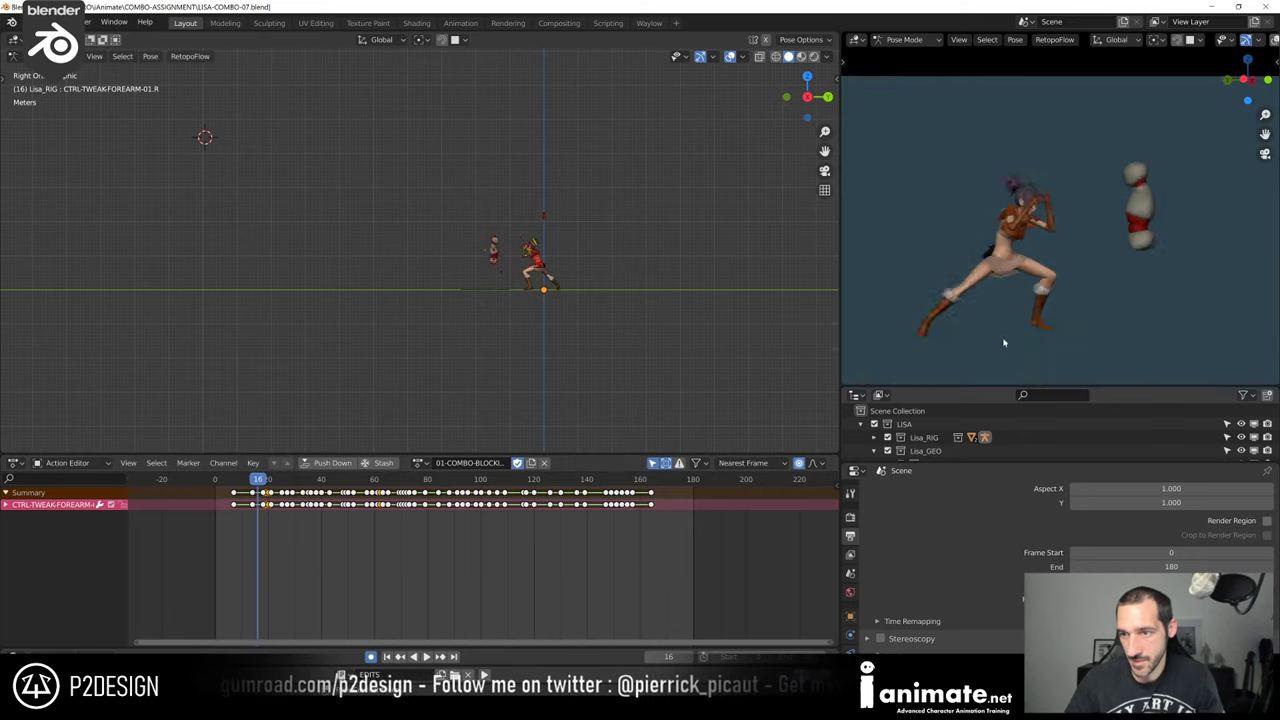
# Play and scrub the opening punches from frame 16 to 27 in a close camera view
pyautogui.scroll(6, 1003, 340)
pyautogui.scroll(3, 212, 533)
pyautogui.moveTo(212, 533); pyautogui.dragTo(510, 530, button='middle')
pyautogui.scroll(5, 456, 527)
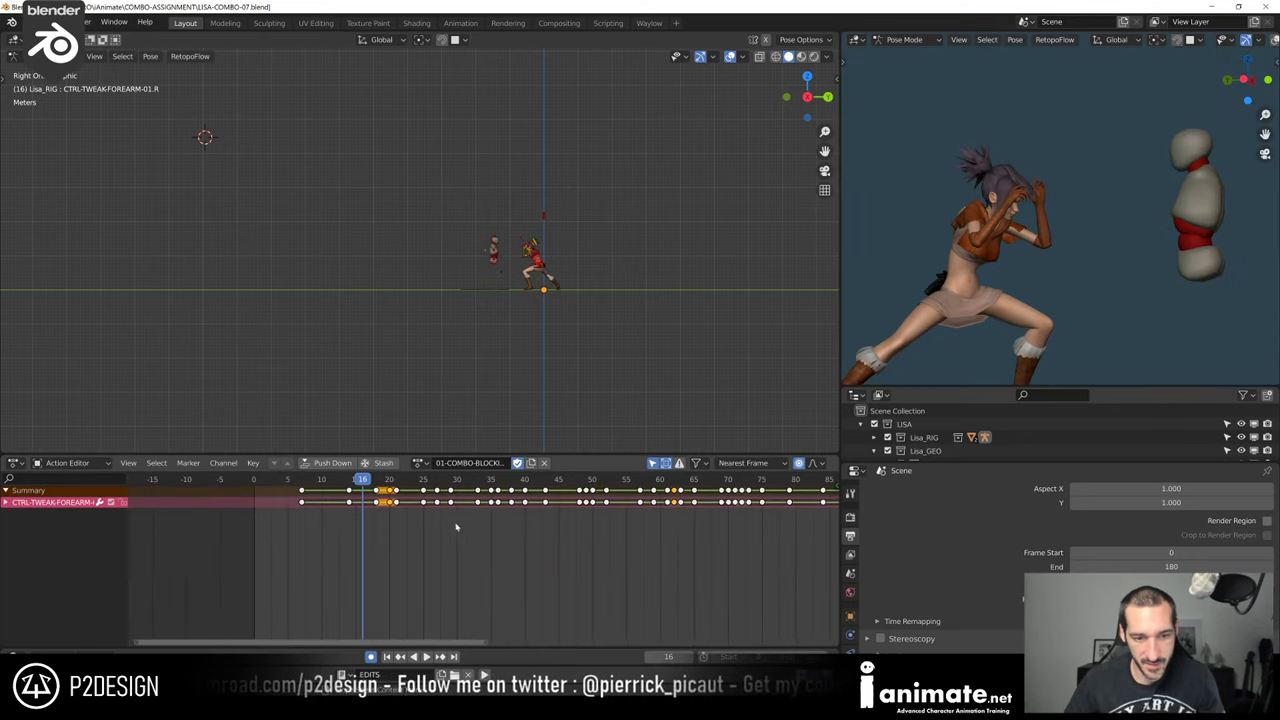
pyautogui.press('space')
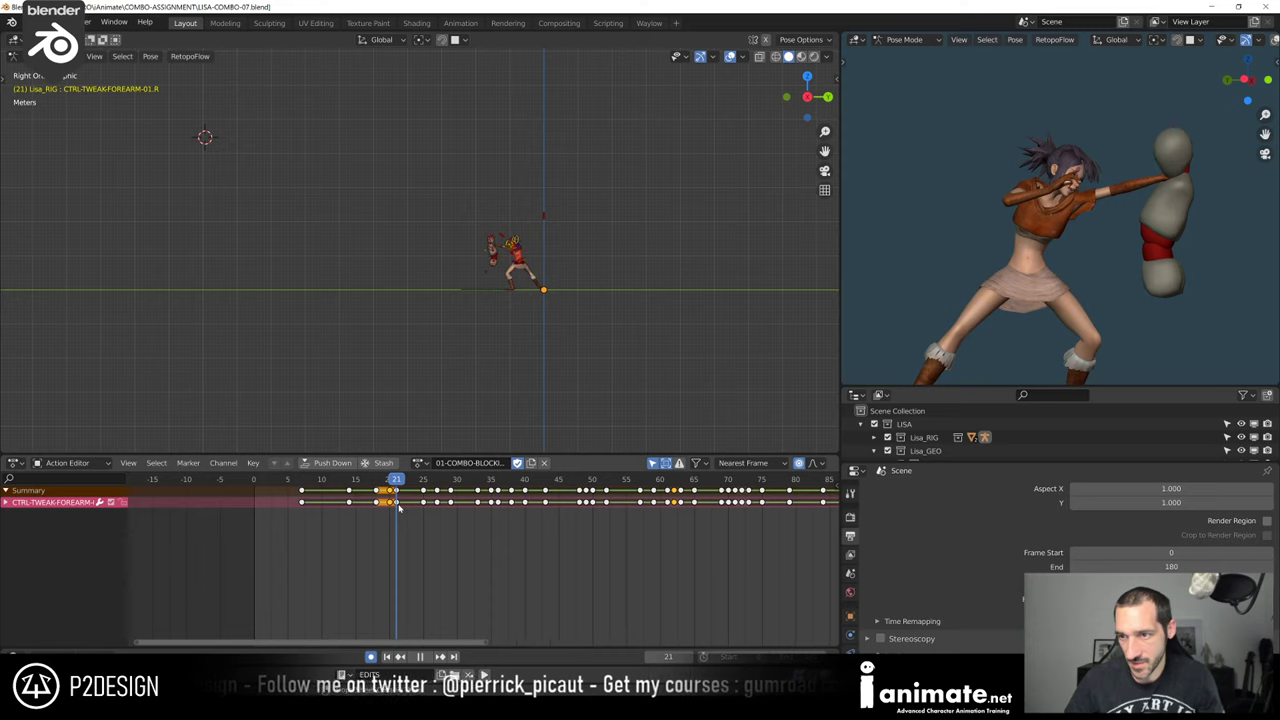
pyautogui.moveTo(399, 507); pyautogui.dragTo(438, 515)
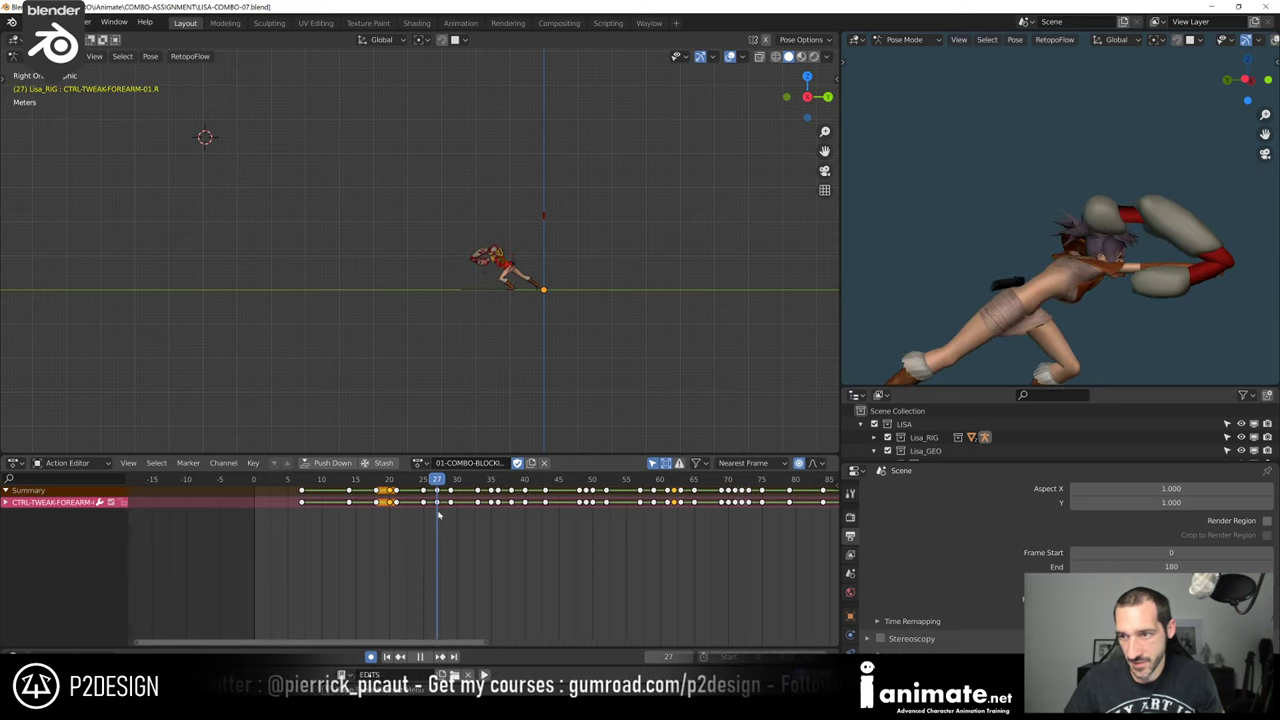
# Enlarge the Outliner and exclude the DUMMY collection so only Lisa remains in view at frame 27
pyautogui.scroll(2, 957, 357)
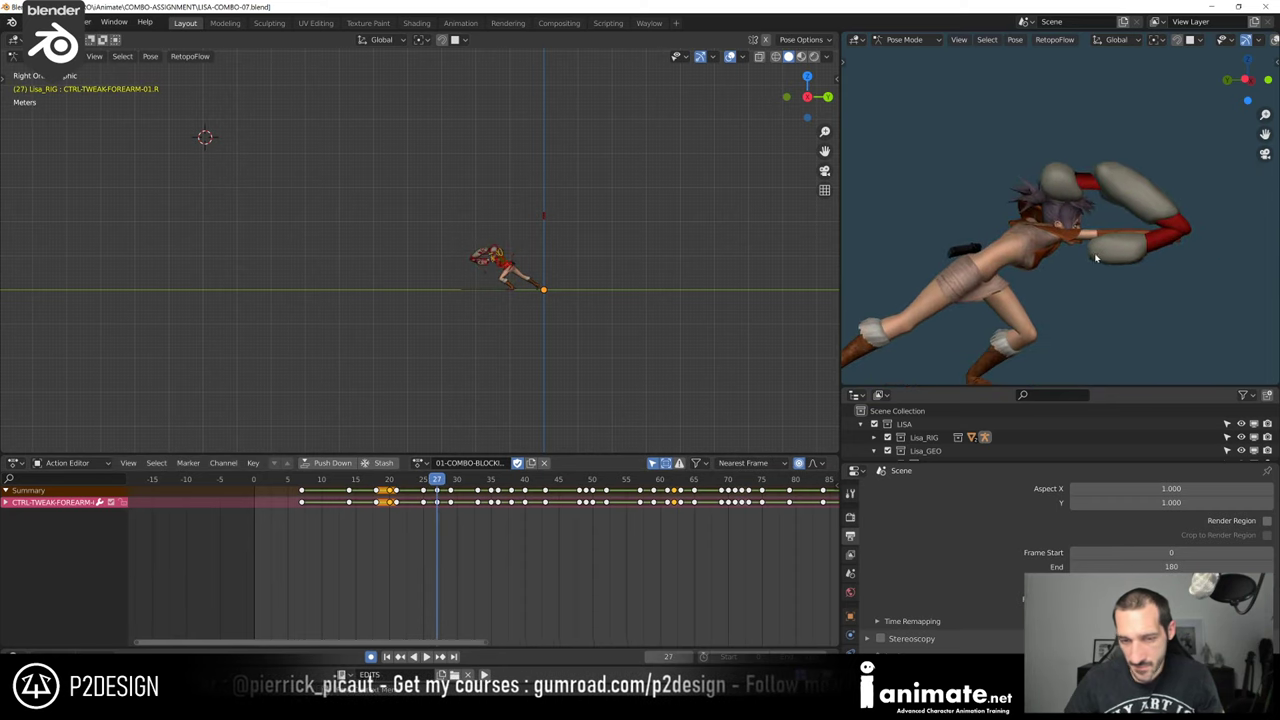
pyautogui.scroll(1, 957, 357)
pyautogui.scroll(6, 632, 323)
pyautogui.keyDown('shift'); pyautogui.moveTo(632, 323); pyautogui.dragTo(564, 332, button='middle'); pyautogui.keyUp('shift')
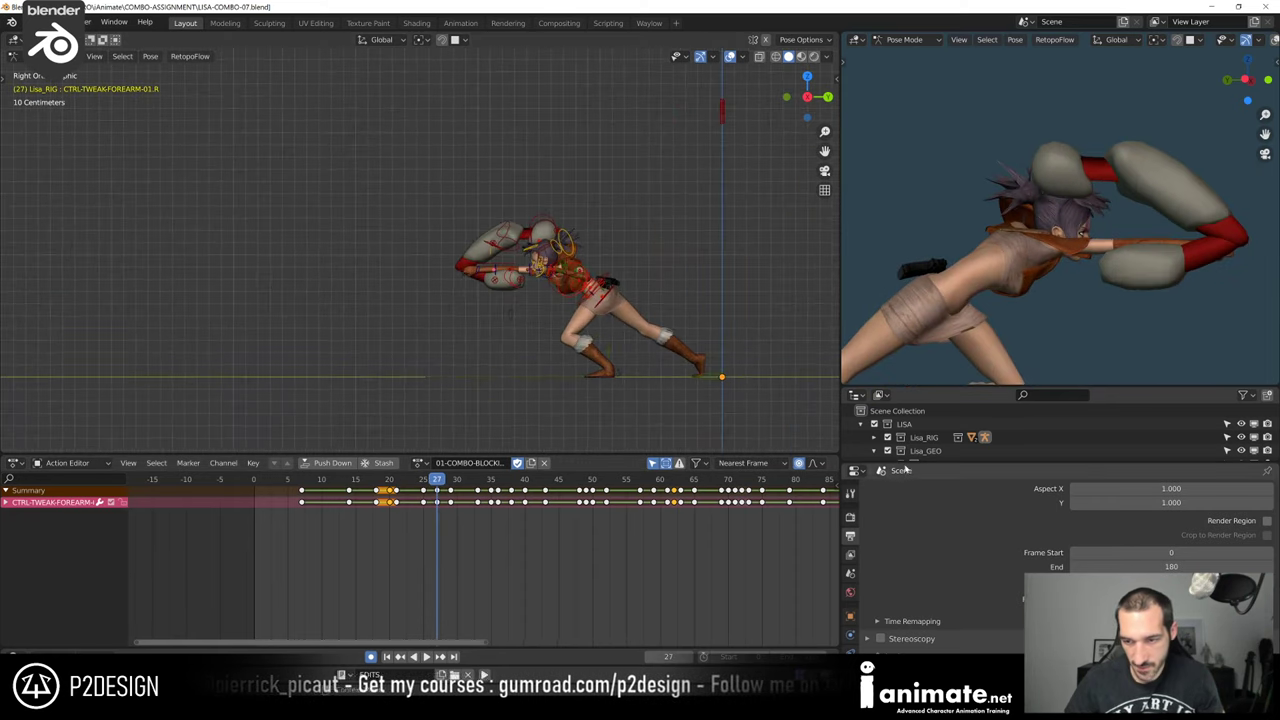
pyautogui.moveTo(881, 461); pyautogui.dragTo(881, 582)
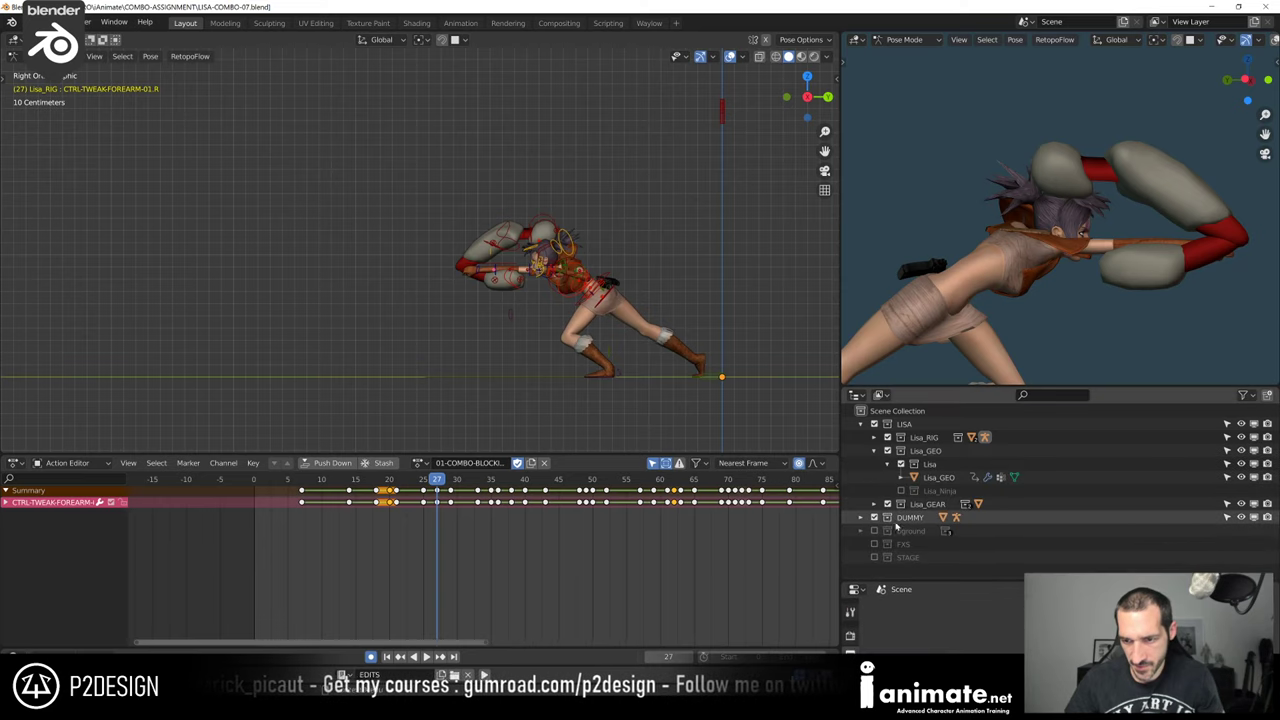
pyautogui.click(876, 517)
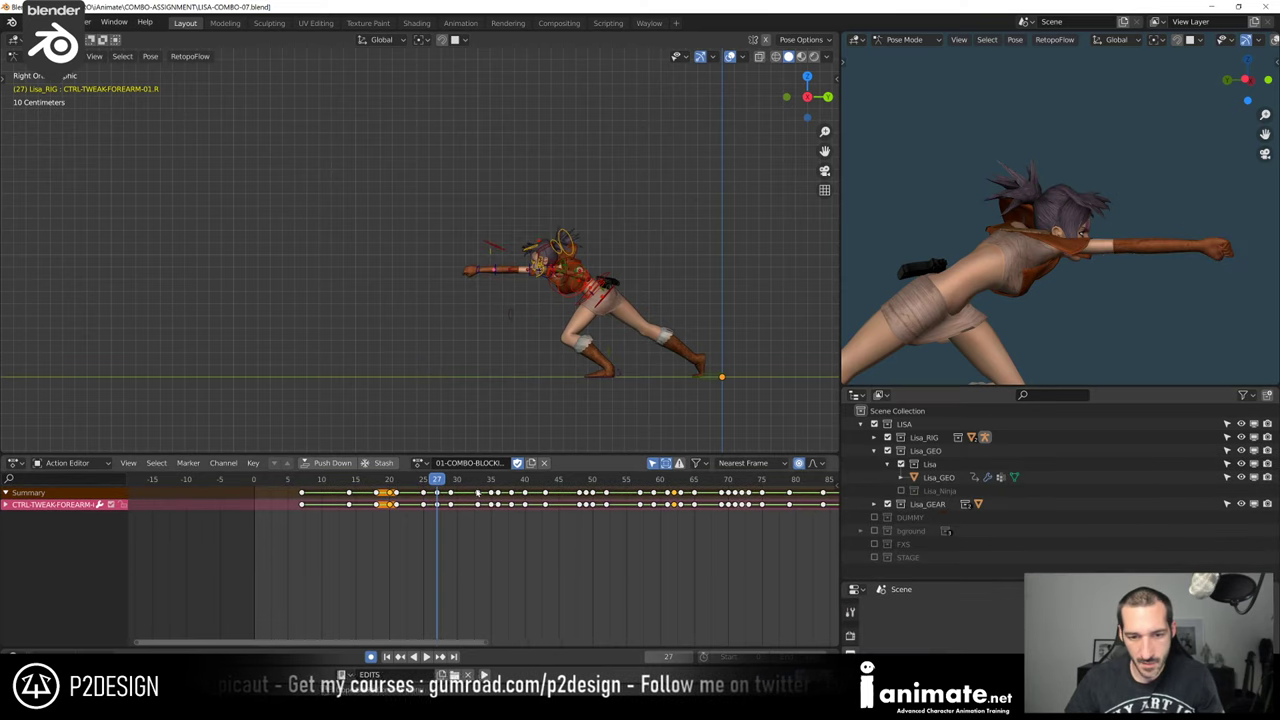
# Compare the keyed poses around the frame 27 punch with the full figure framed in the camera view
pyautogui.press('Up')
pyautogui.press('Down')
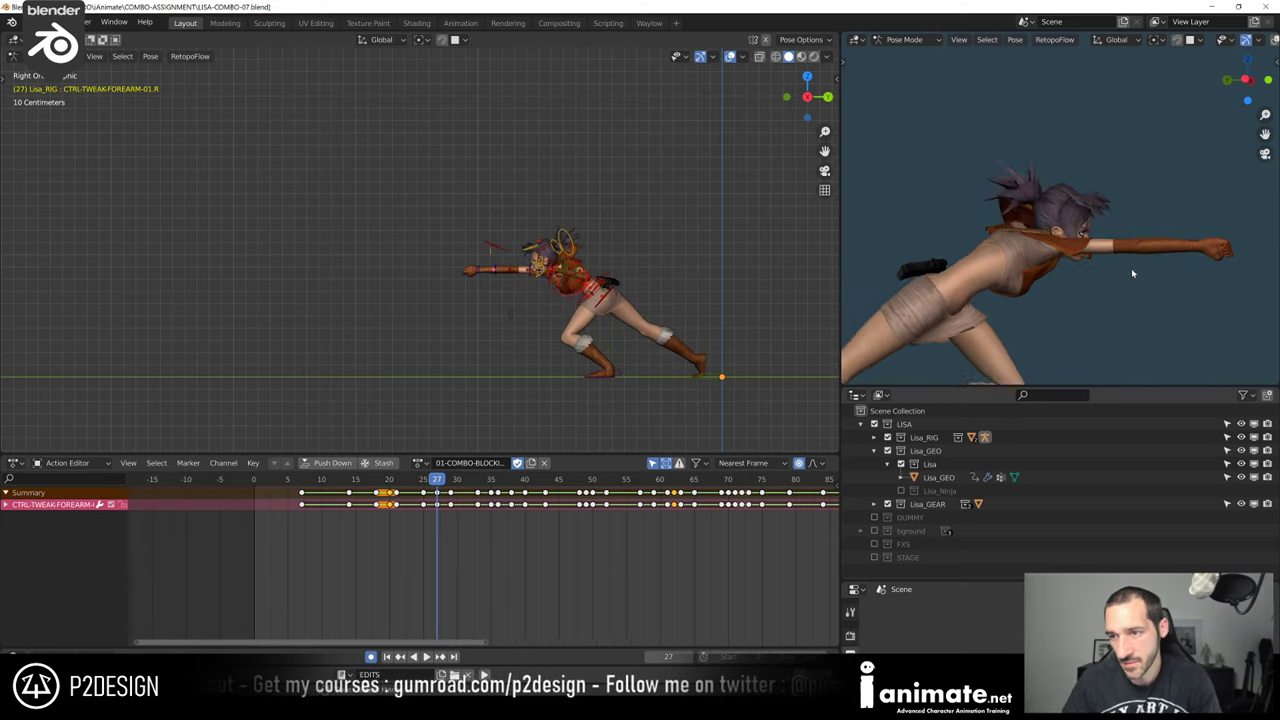
pyautogui.scroll(-3, 1131, 268)
pyautogui.press('Down')
pyautogui.press('Right')
pyautogui.press('Right')
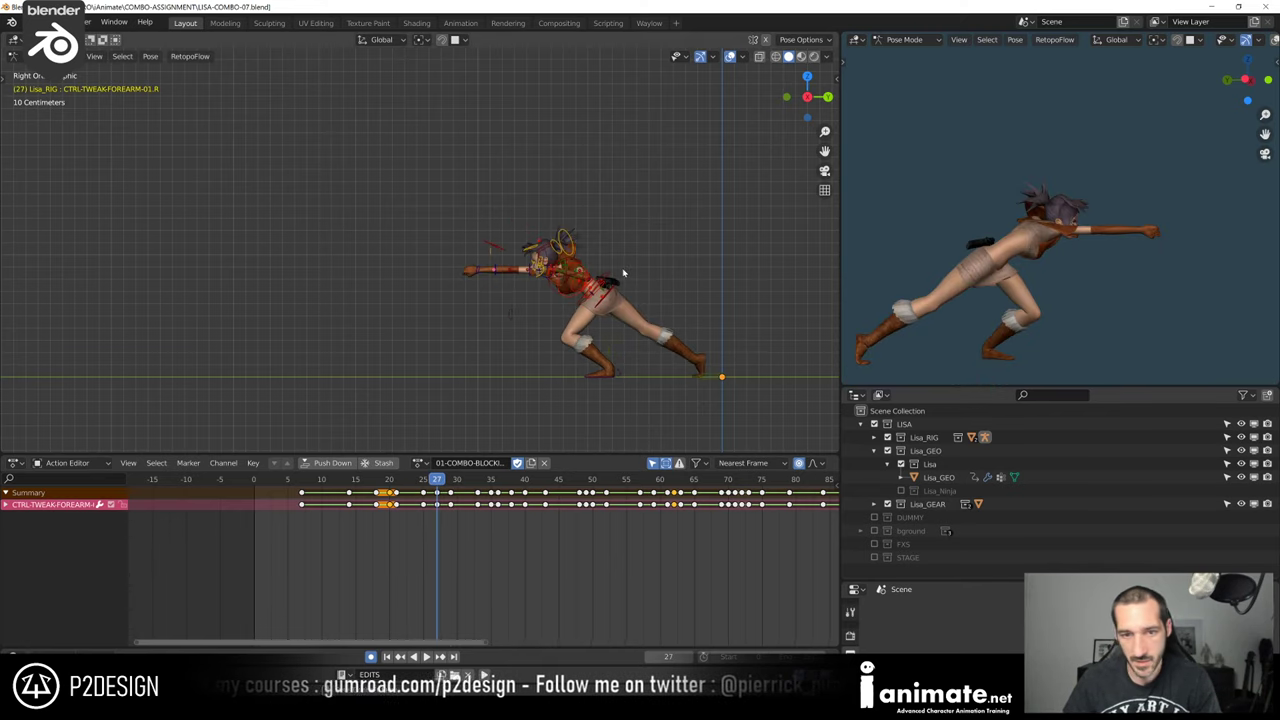
# Show Lisa in left orthographic view without overlays and compare the poses at frames 25 and 27
pyautogui.press('ctrl+KP_3')
pyautogui.scroll(5, 549, 233)
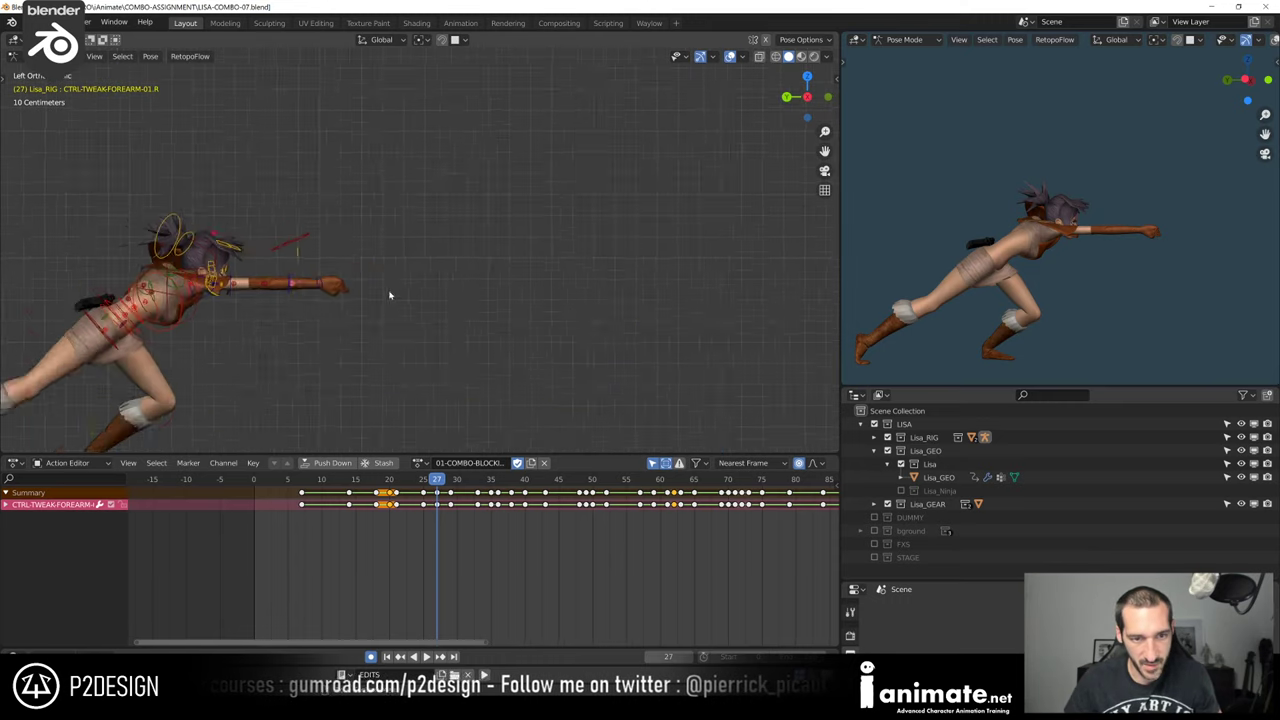
pyautogui.moveTo(549, 233); pyautogui.dragTo(609, 264, button='middle')
pyautogui.press('Down')
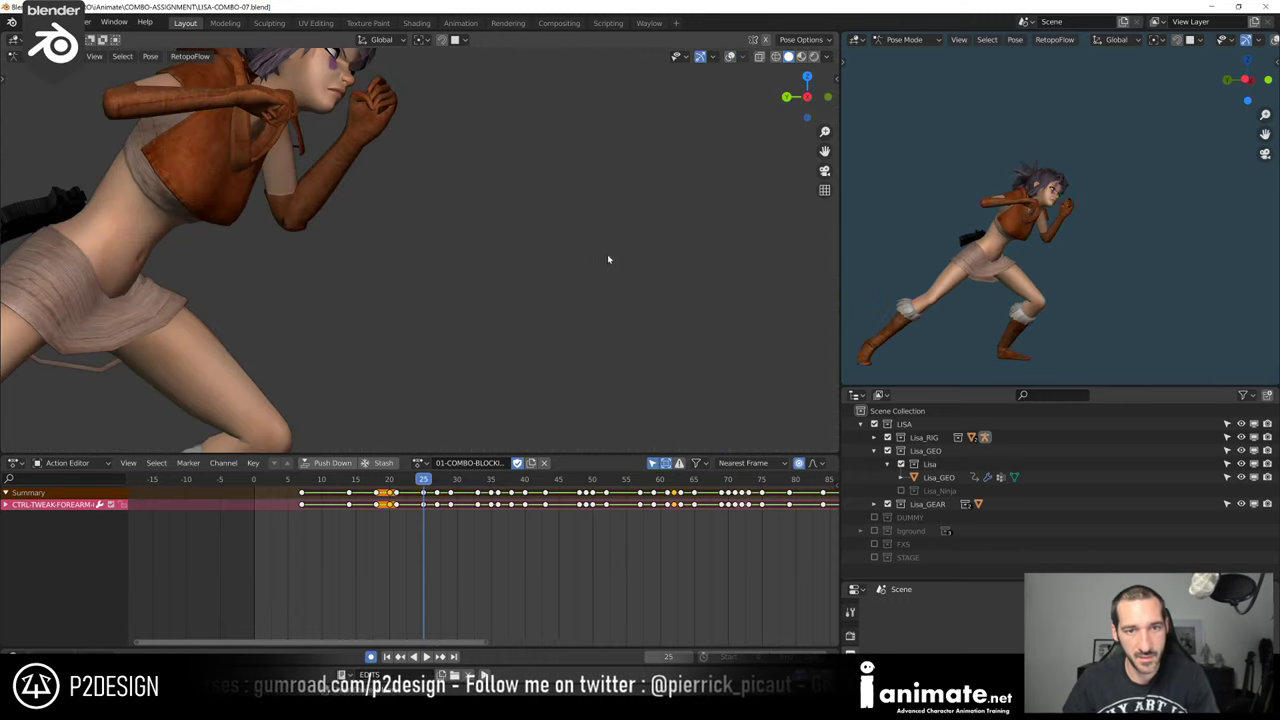
pyautogui.scroll(-2, 606, 250)
pyautogui.press('Up')
pyautogui.press('Up')
pyautogui.press('Down')
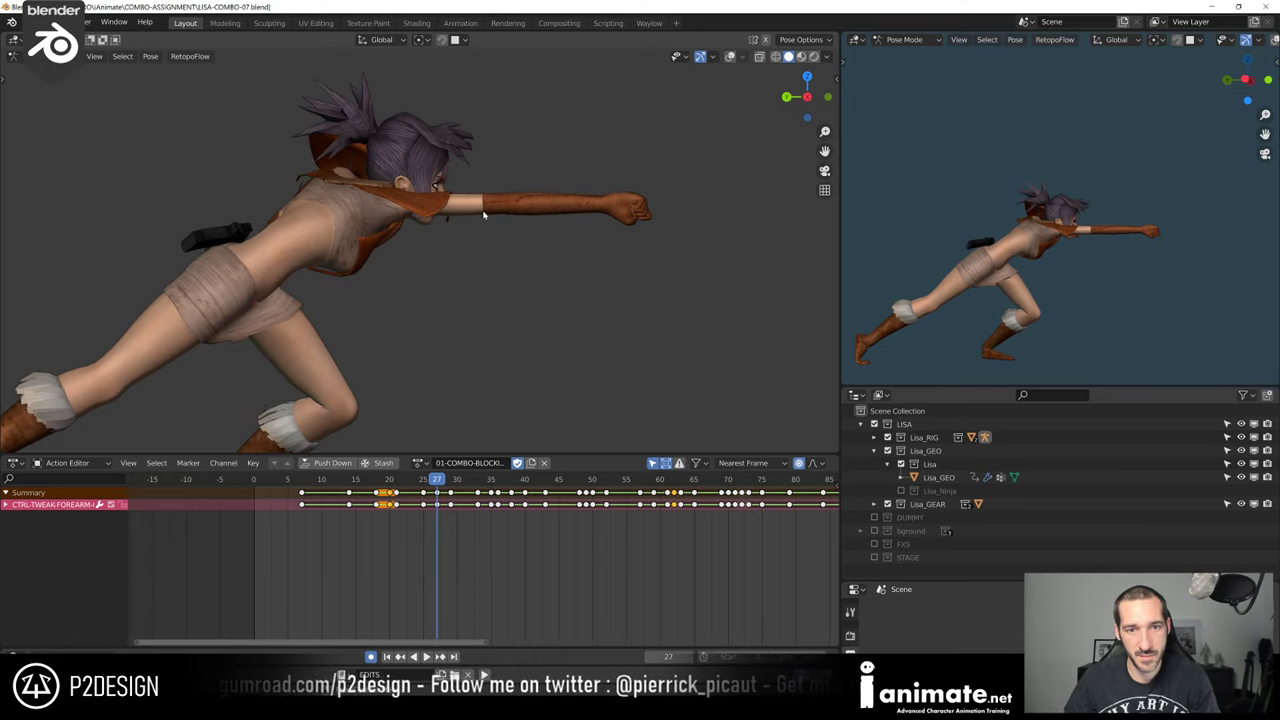
# Step back and forth between frames 25, 27 and 29 to examine the extended punching arm
pyautogui.press('Up')
pyautogui.press('Down')
pyautogui.press('Down')
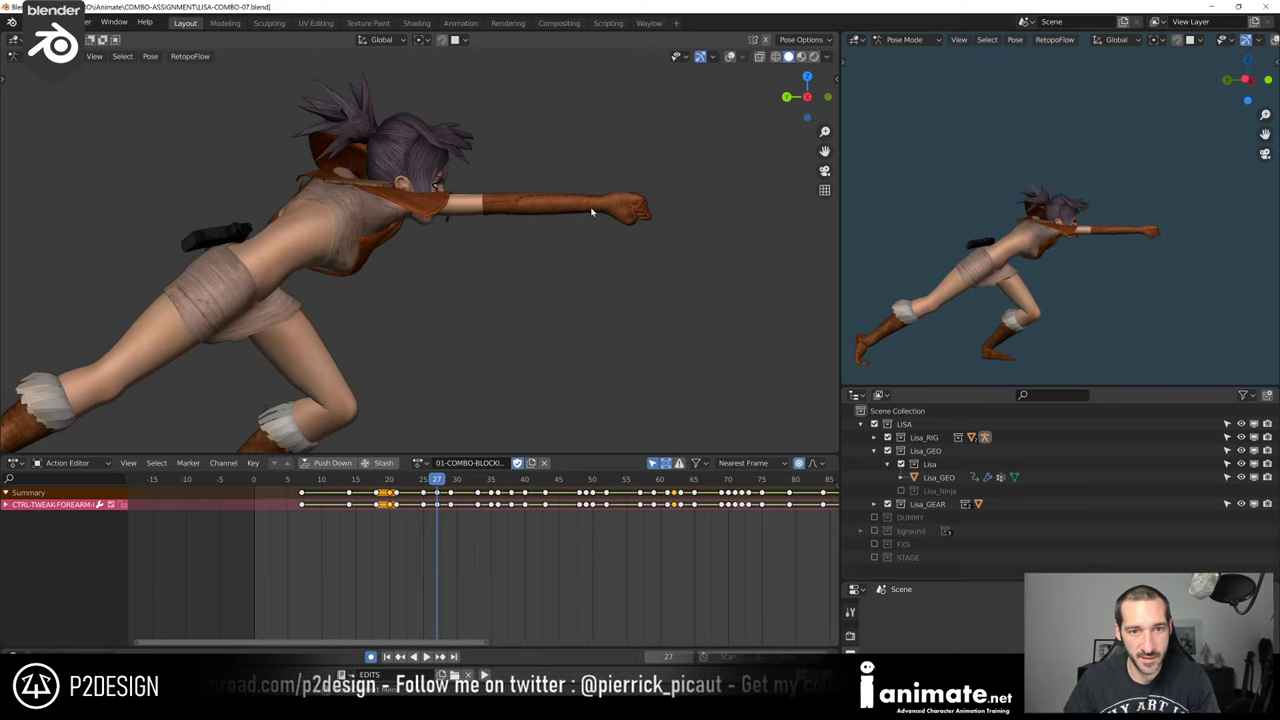
pyautogui.press('Up')
pyautogui.press('Right')
pyautogui.press('Right')
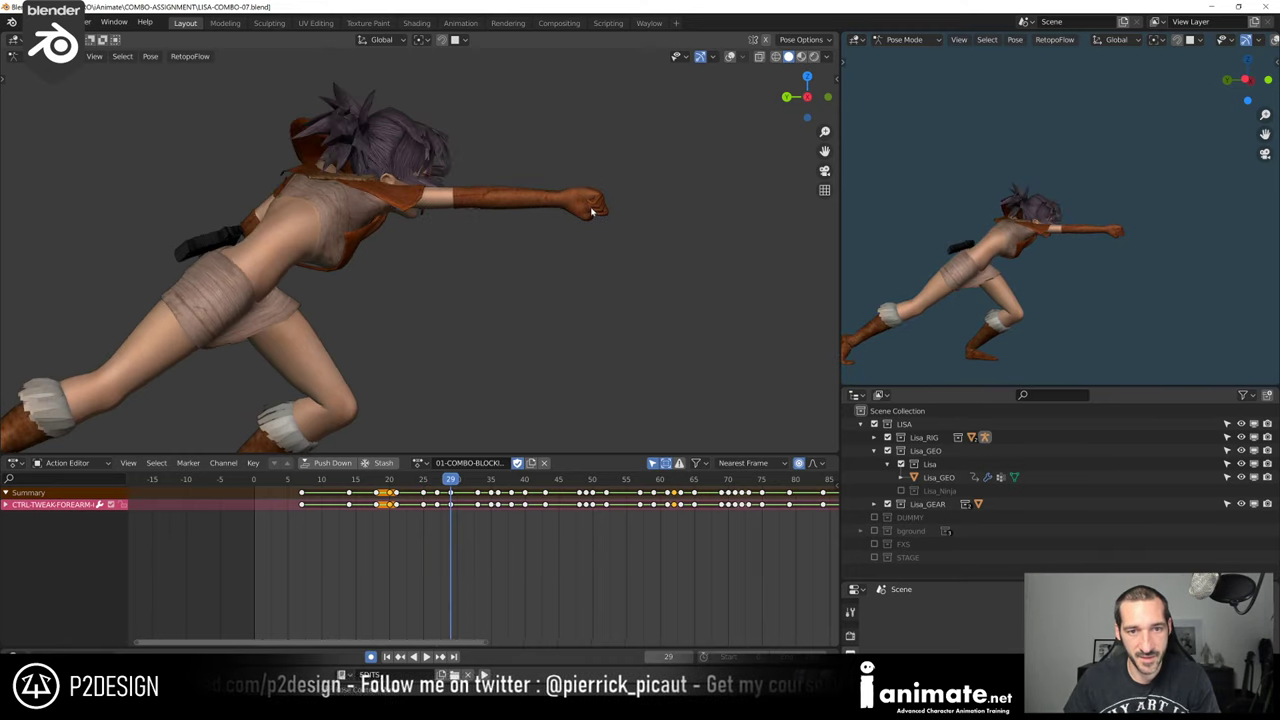
pyautogui.press('Left')
pyautogui.press('Left')
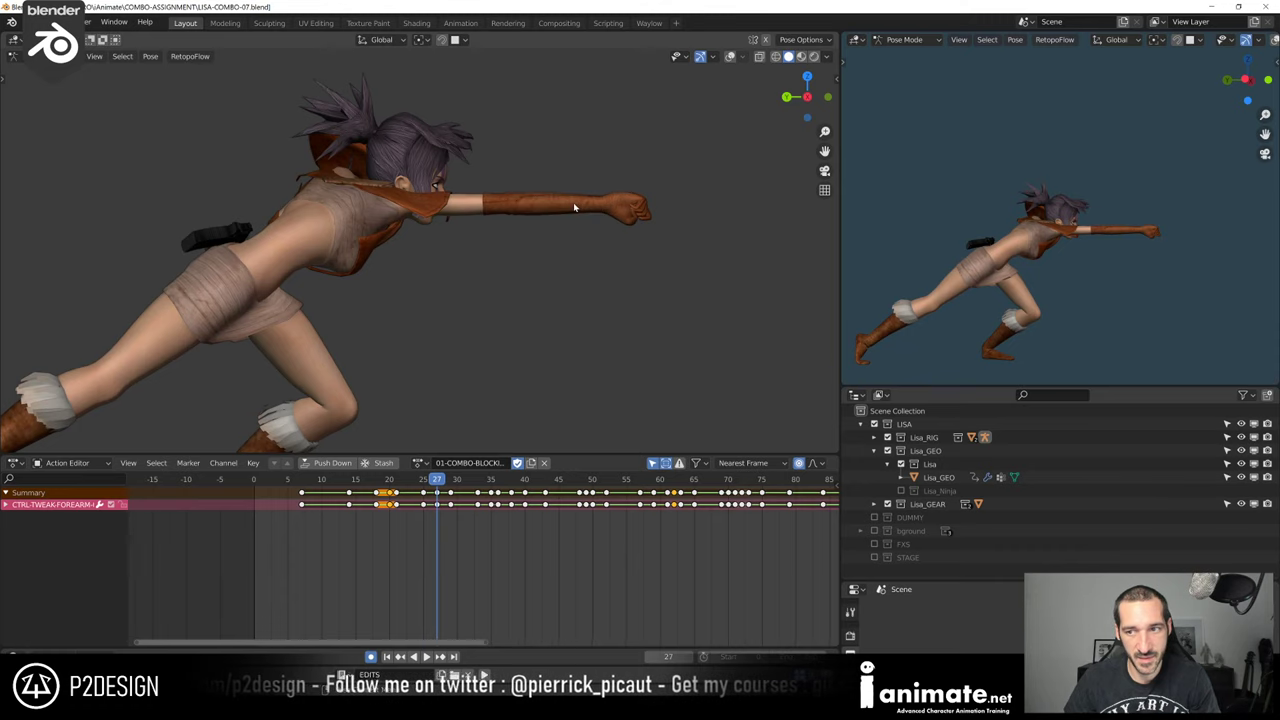
pyautogui.press('Up')
pyautogui.press('Down')
pyautogui.press('Down')
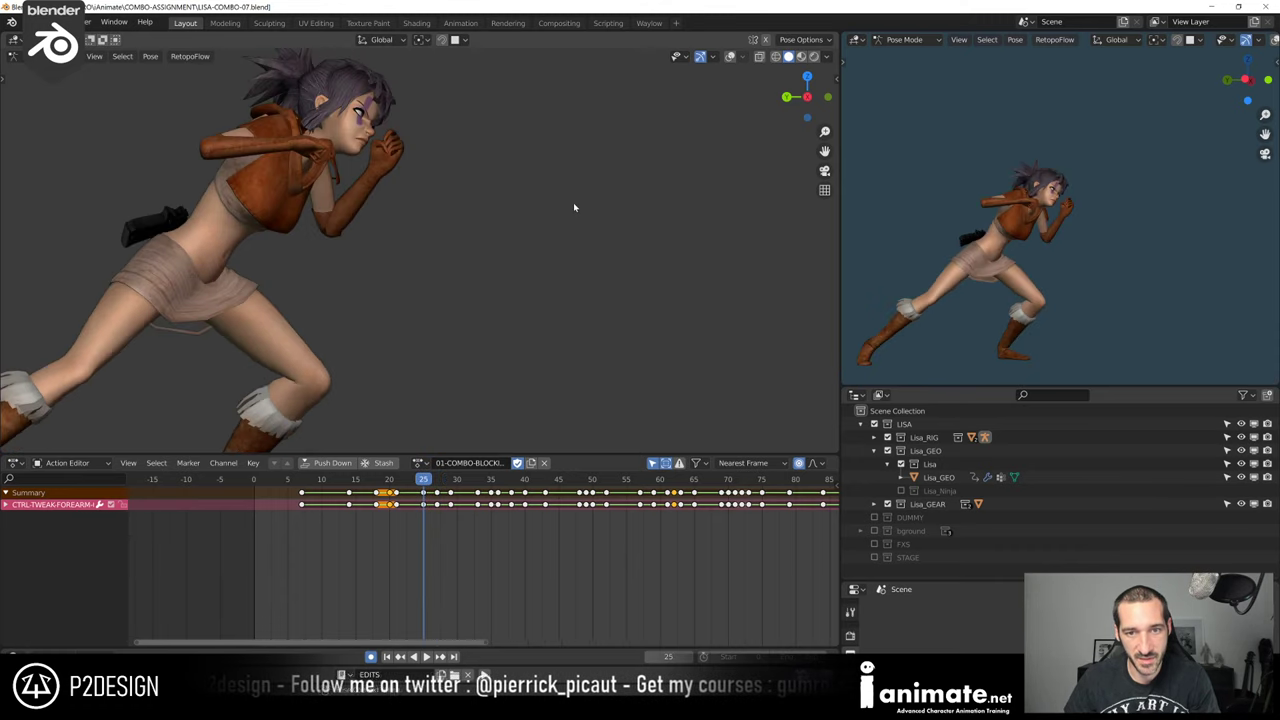
# Step through the following key poses, return to frame 18 and play the opening punches in the side view
pyautogui.scroll(-3, 574, 204)
pyautogui.press('Up')
pyautogui.press('Up')
pyautogui.press('Up')
pyautogui.press('Up')
pyautogui.click(378, 484)
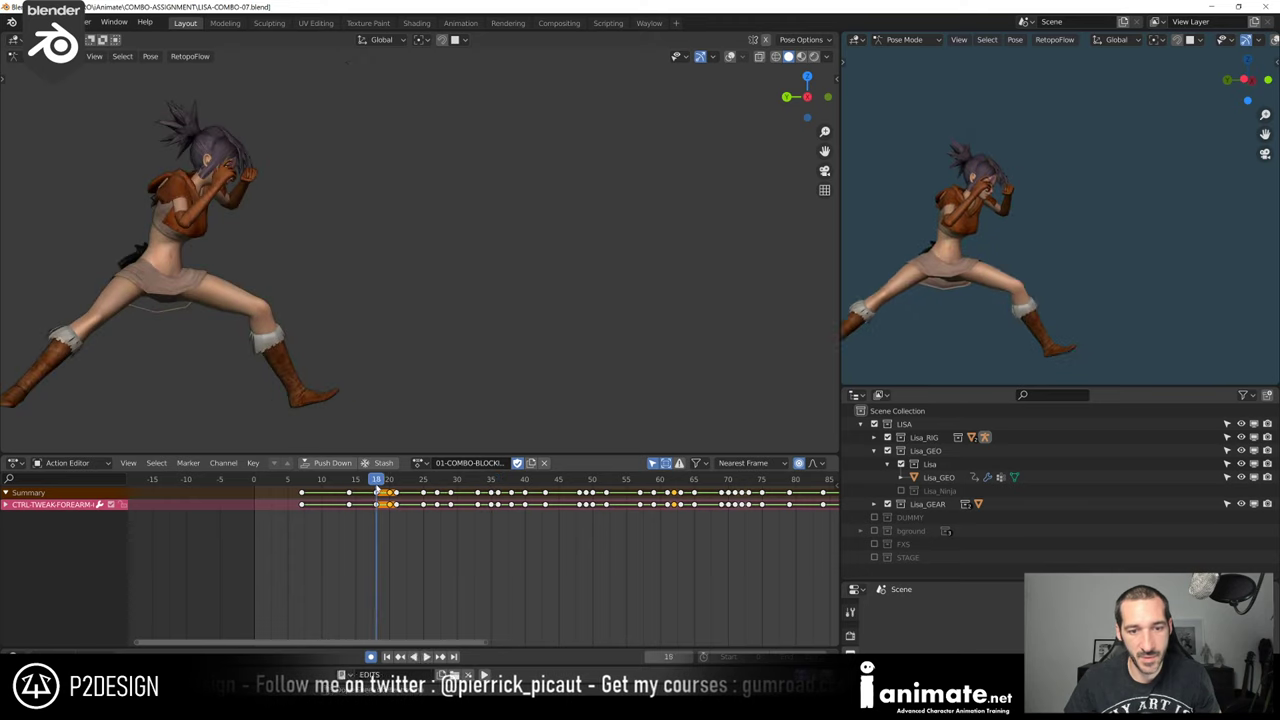
pyautogui.press('space')
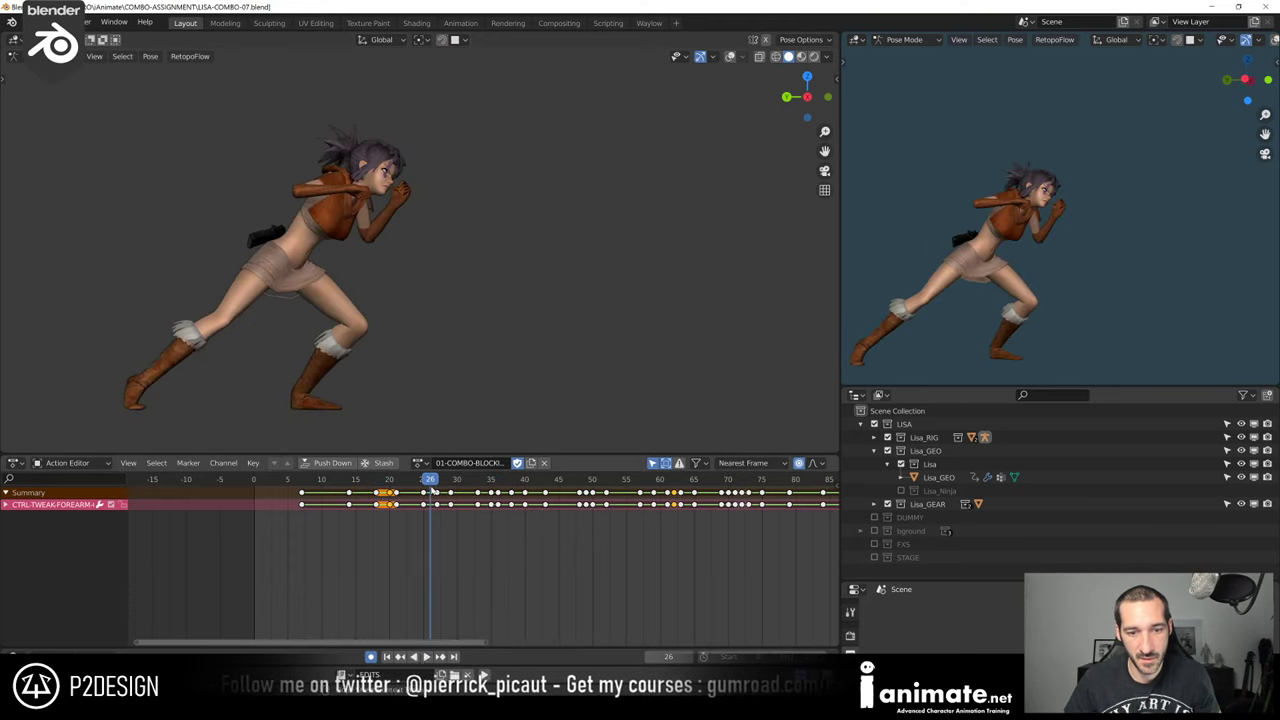
# Scrub to the high kick at frame 73, center Lisa in both viewports and play the kick
pyautogui.scroll(-2, 588, 521)
pyautogui.moveTo(588, 521); pyautogui.dragTo(489, 521, button='middle')
pyautogui.moveTo(432, 484); pyautogui.dragTo(515, 484)
pyautogui.keyDown('shift'); pyautogui.moveTo(1118, 250); pyautogui.dragTo(923, 284, button='middle'); pyautogui.keyUp('shift')
pyautogui.scroll(5, 580, 346)
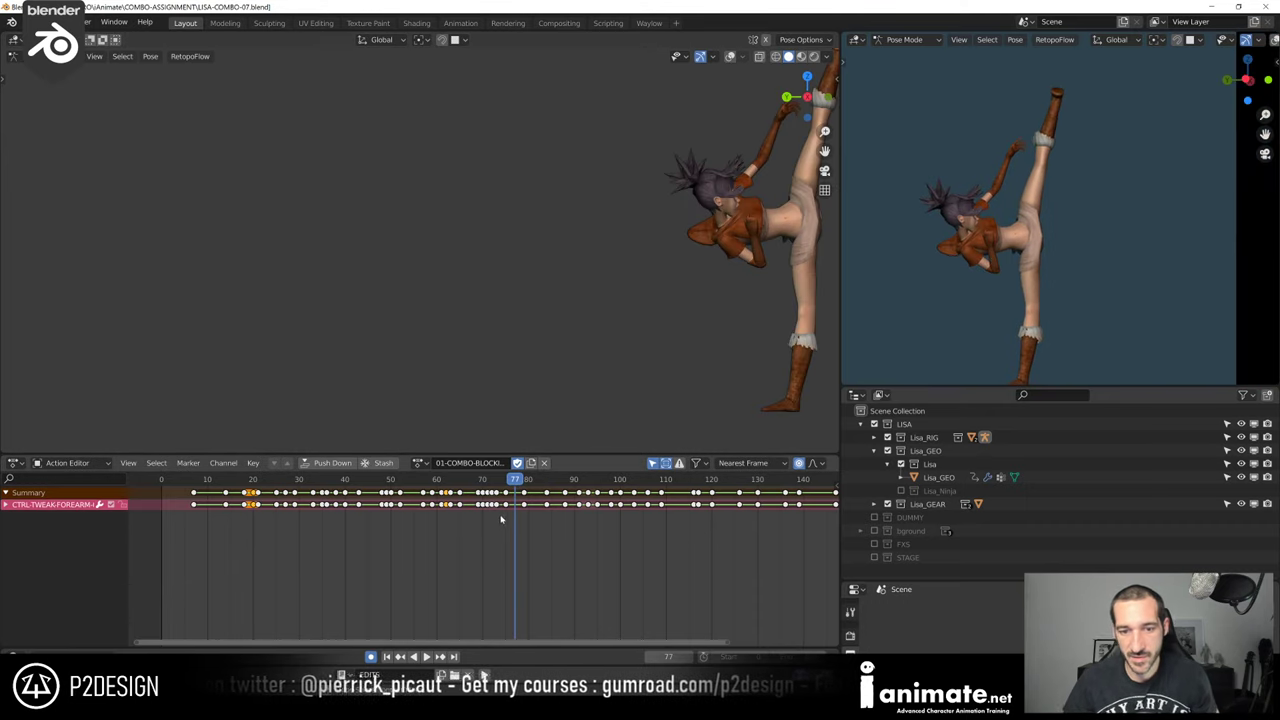
pyautogui.moveTo(493, 483); pyautogui.dragTo(498, 491)
pyautogui.keyDown('shift'); pyautogui.moveTo(765, 222); pyautogui.dragTo(501, 298, button='middle'); pyautogui.keyUp('shift')
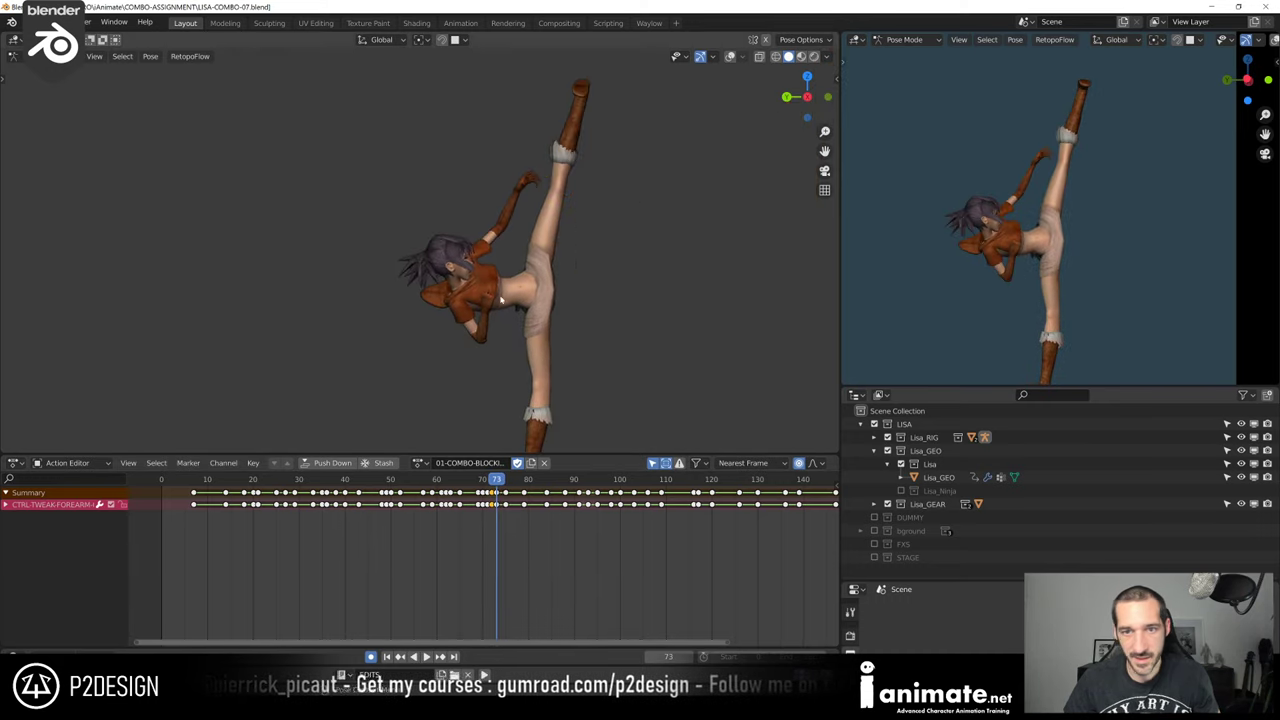
pyautogui.press('space')
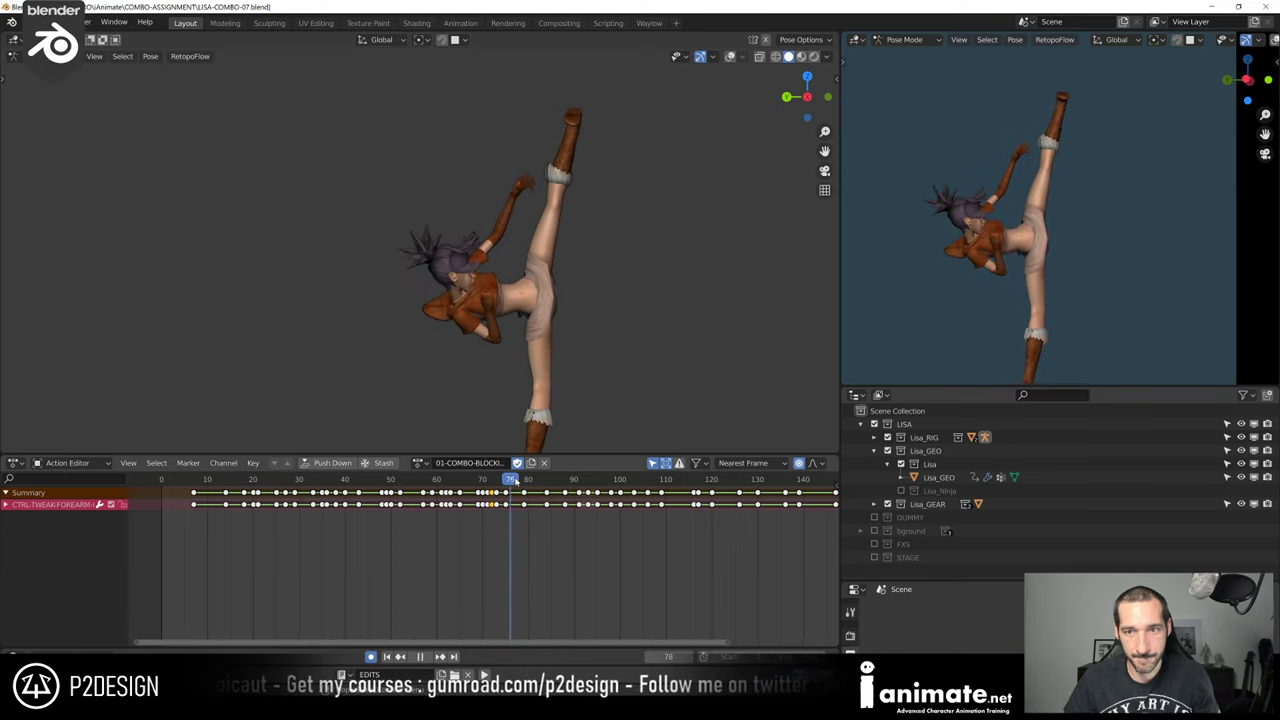
pyautogui.click(468, 480)
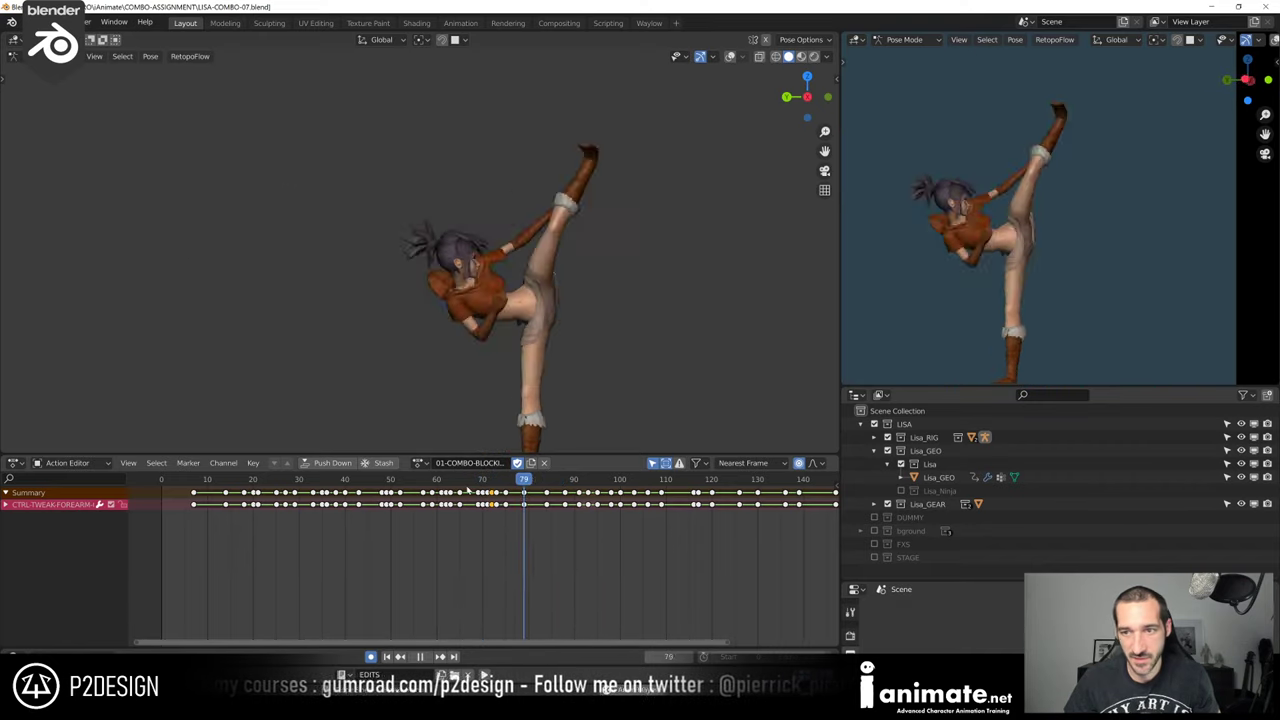
# Review the whole combo in a wider camera viewport, stop playback and fit the keyframes in the Action Editor
pyautogui.scroll(-2, 954, 283)
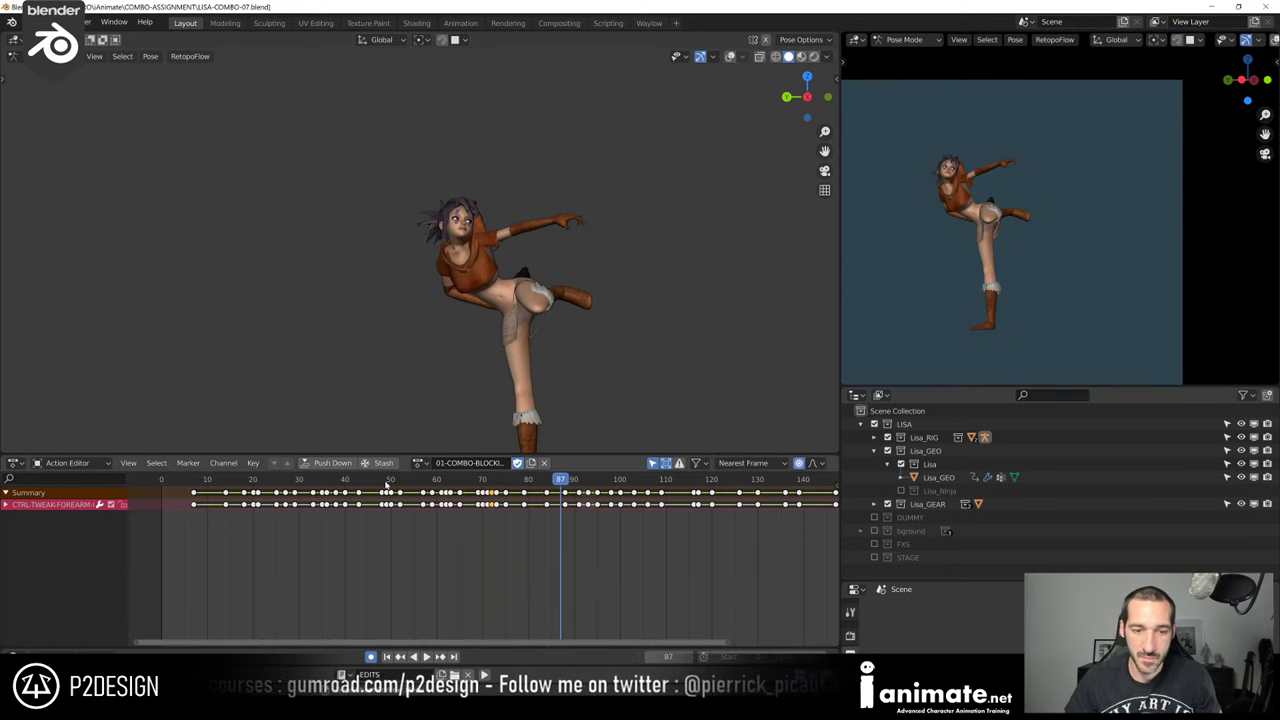
pyautogui.scroll(-2, 1072, 243)
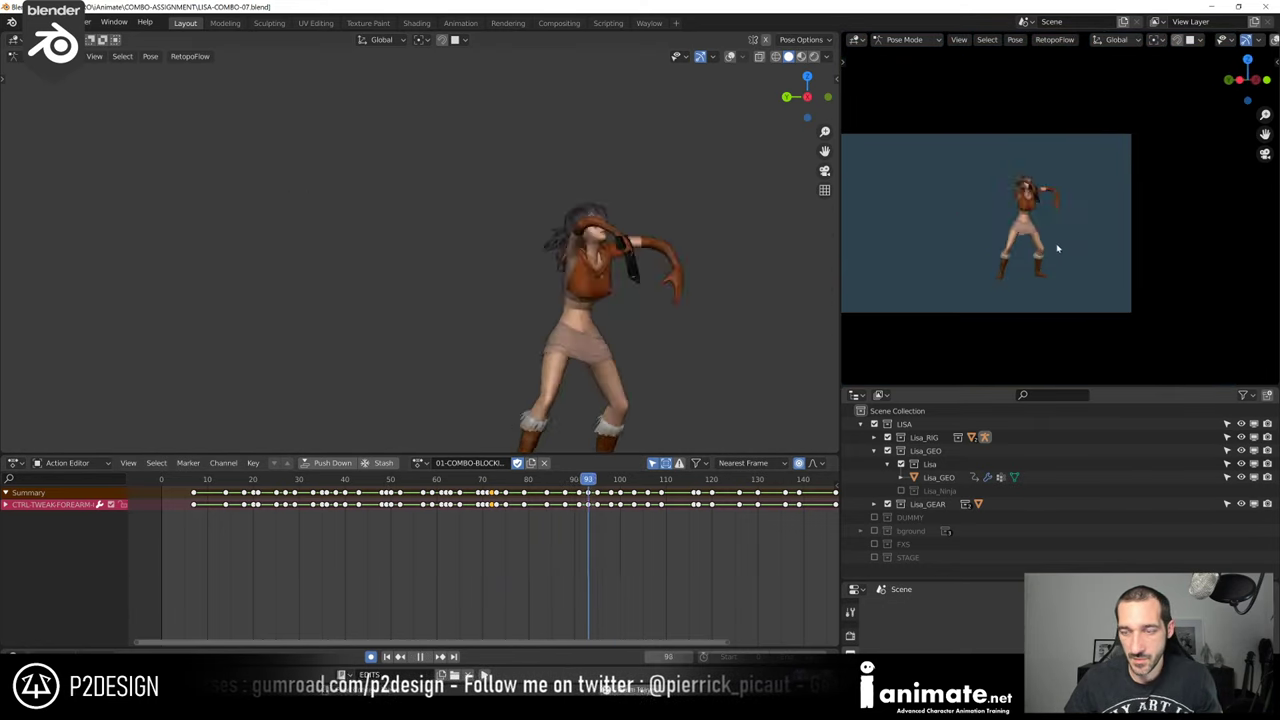
pyautogui.scroll(-1, 1055, 249)
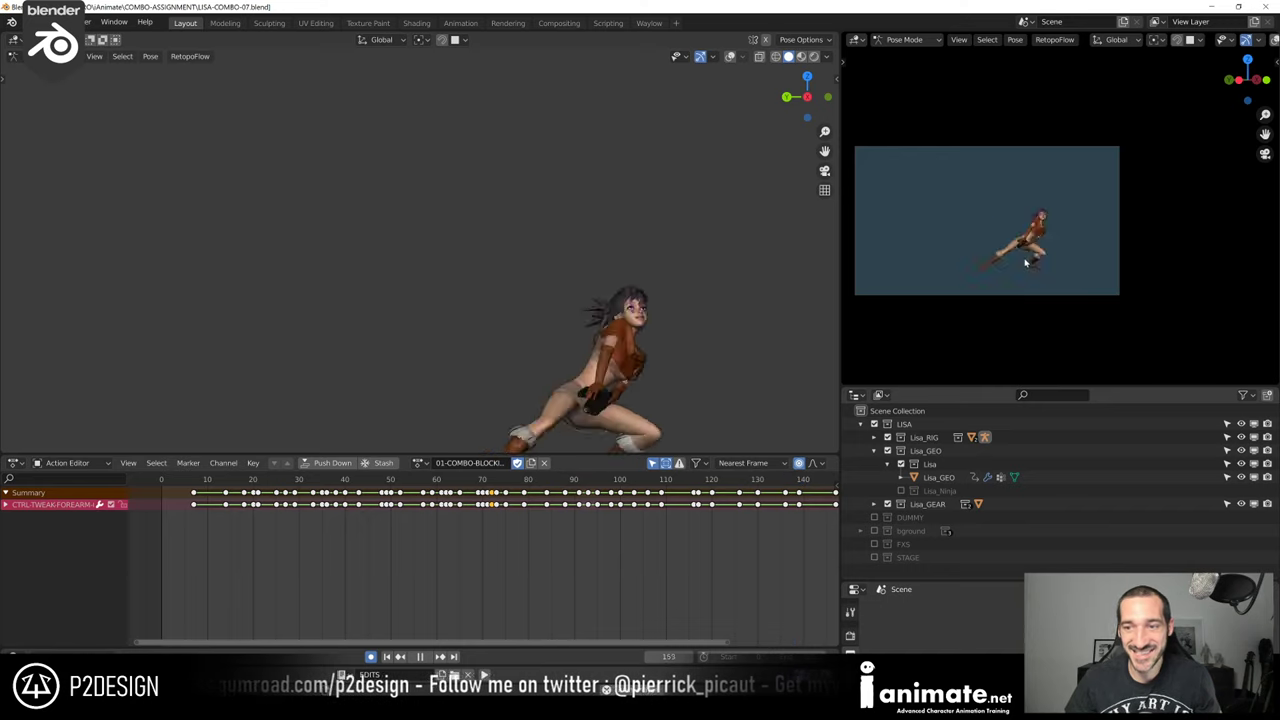
pyautogui.scroll(2, 1105, 280)
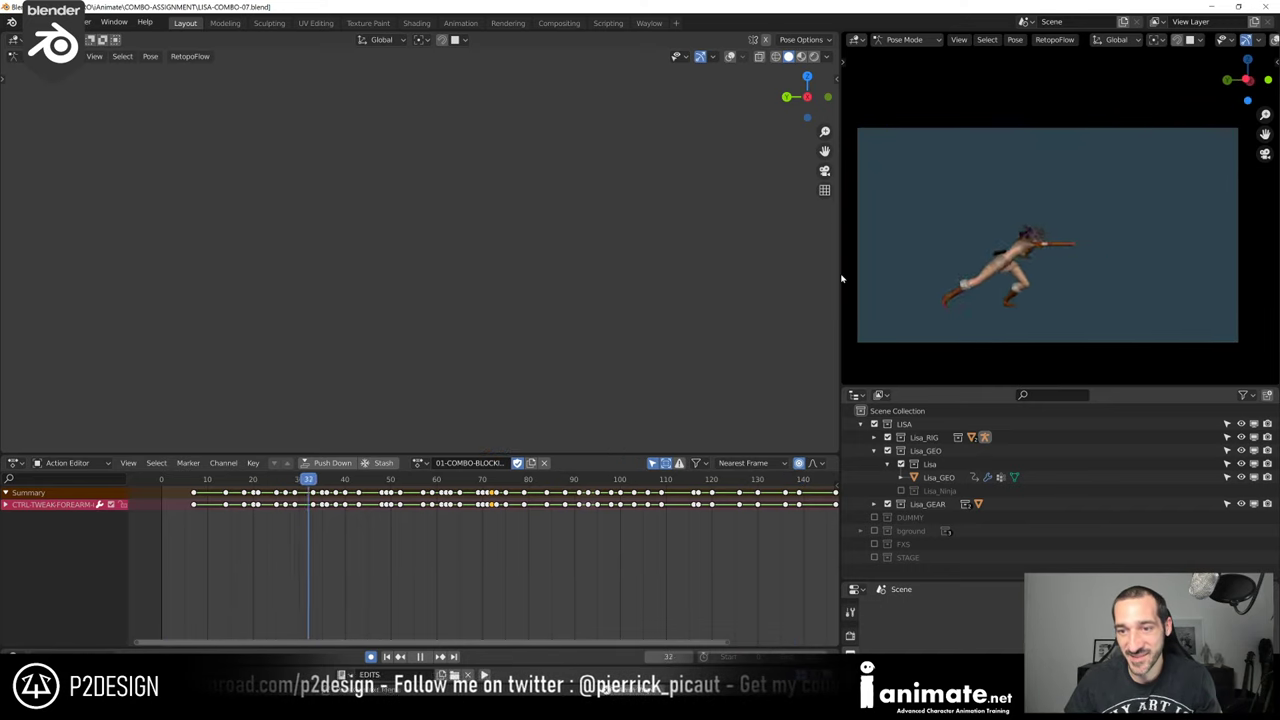
pyautogui.moveTo(842, 279); pyautogui.dragTo(792, 276)
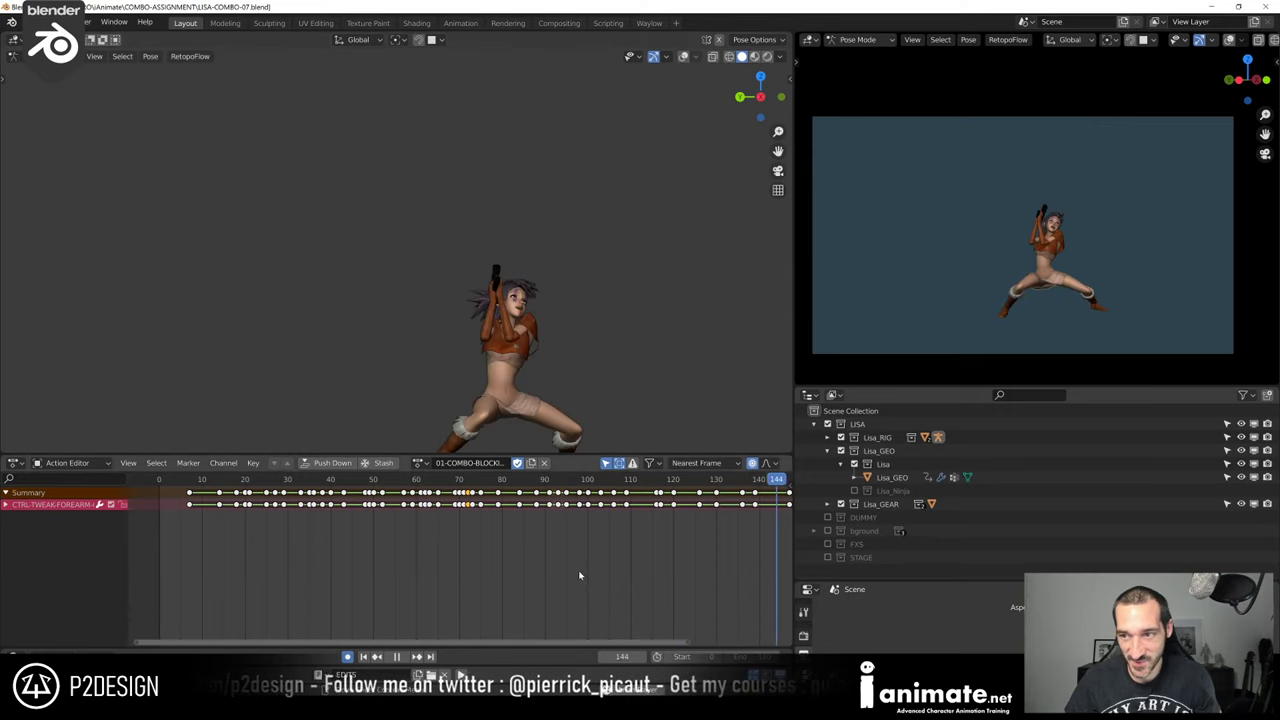
pyautogui.press('Escape')
pyautogui.press('Home')
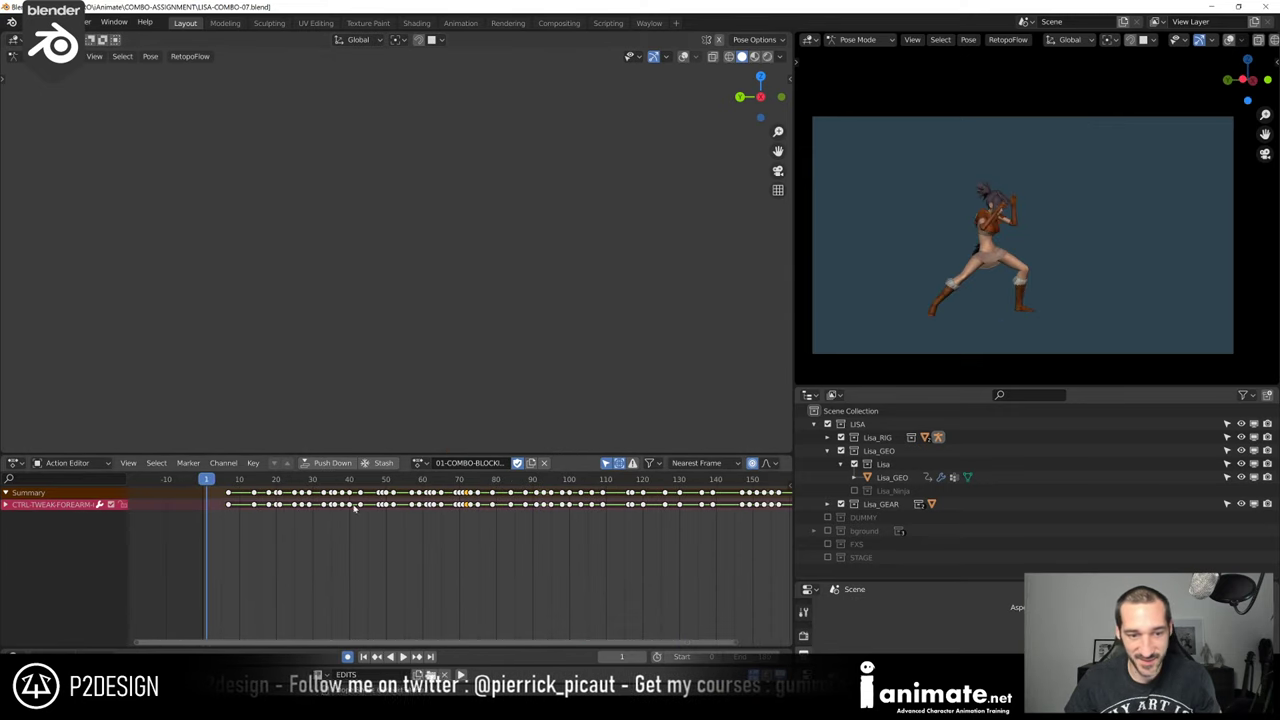
# Play the combo from the start, jump between earlier moments and scrub back to the airborne pose at frame 66
pyautogui.press('space')
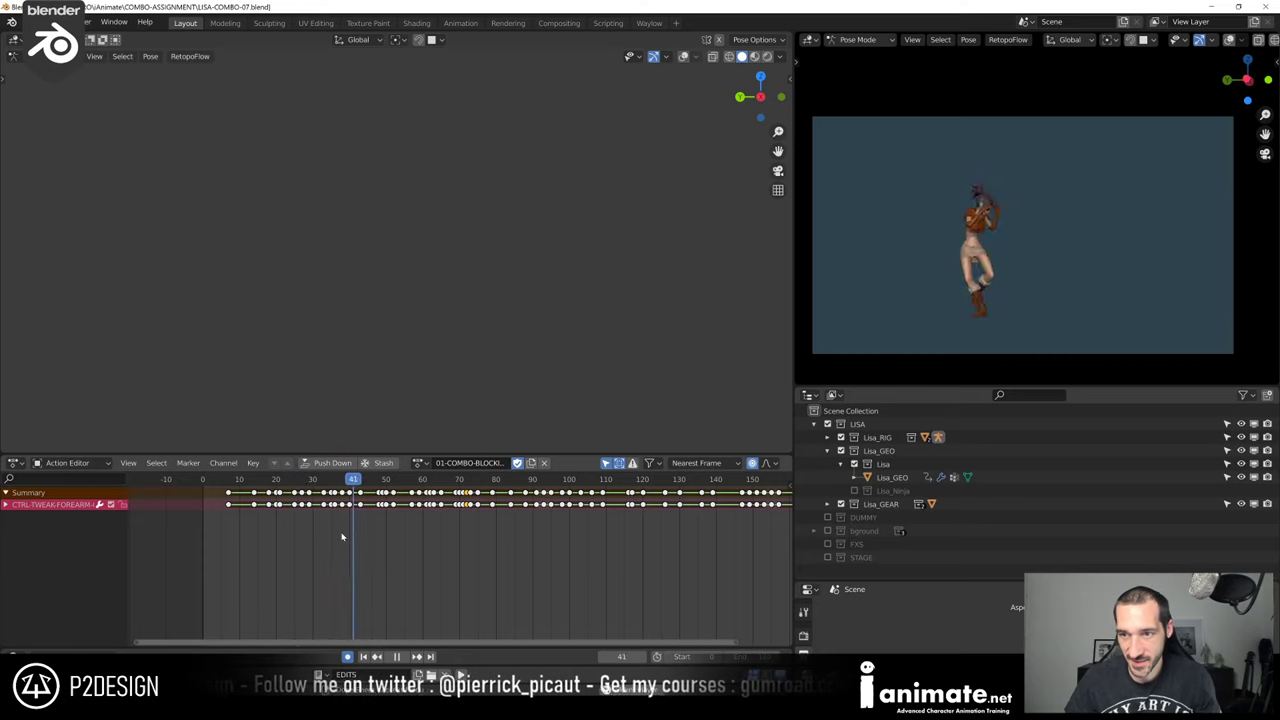
pyautogui.click(259, 481)
pyautogui.press('space')
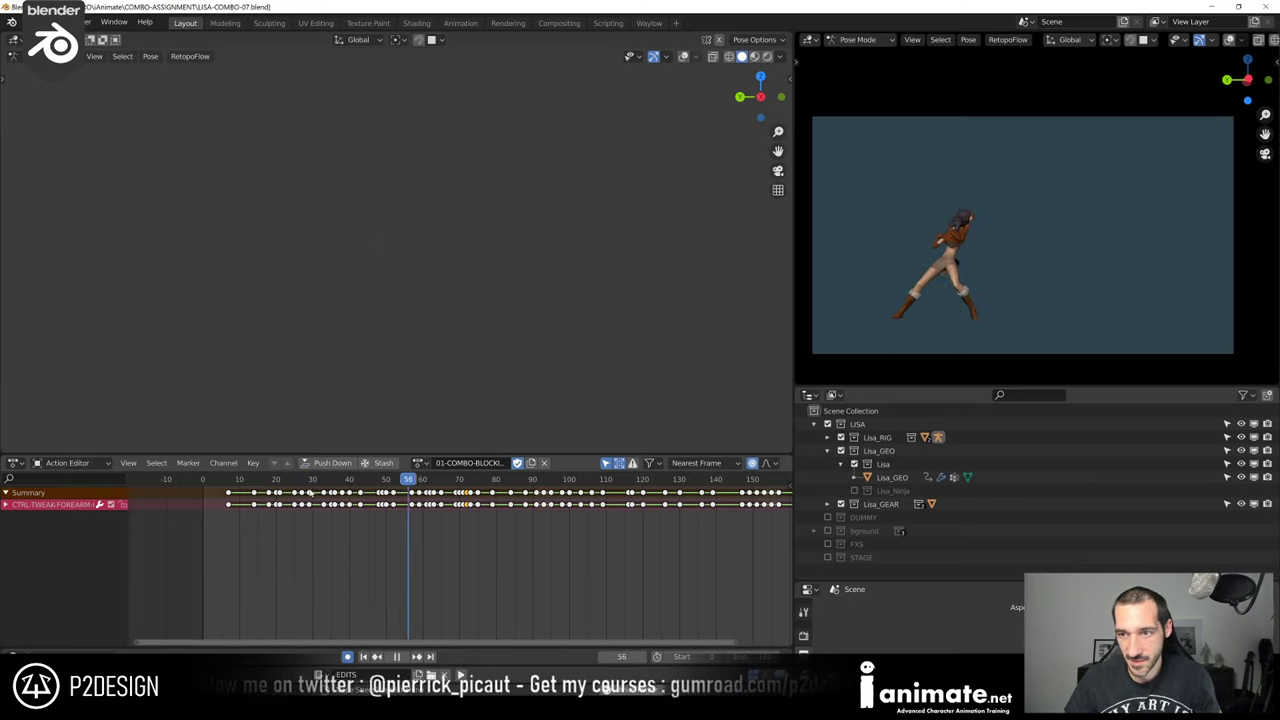
pyautogui.press('space')
pyautogui.click(323, 480)
pyautogui.press('space')
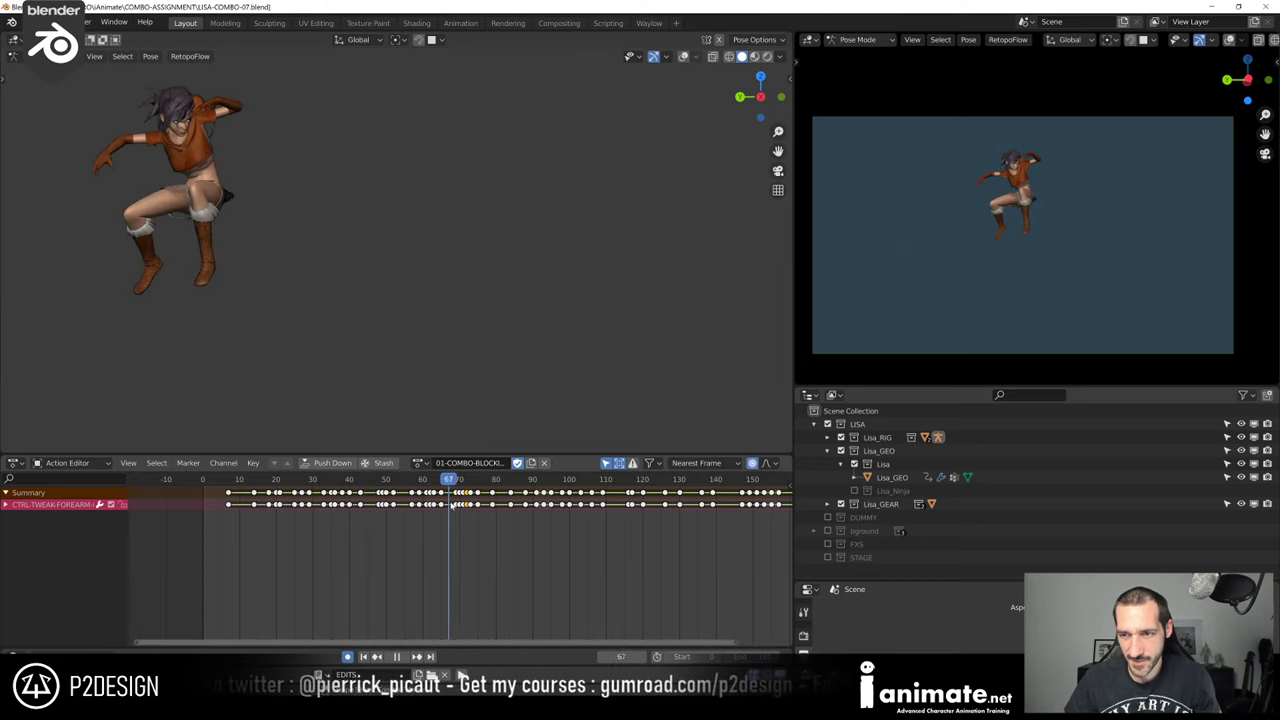
pyautogui.moveTo(475, 507); pyautogui.dragTo(447, 510)
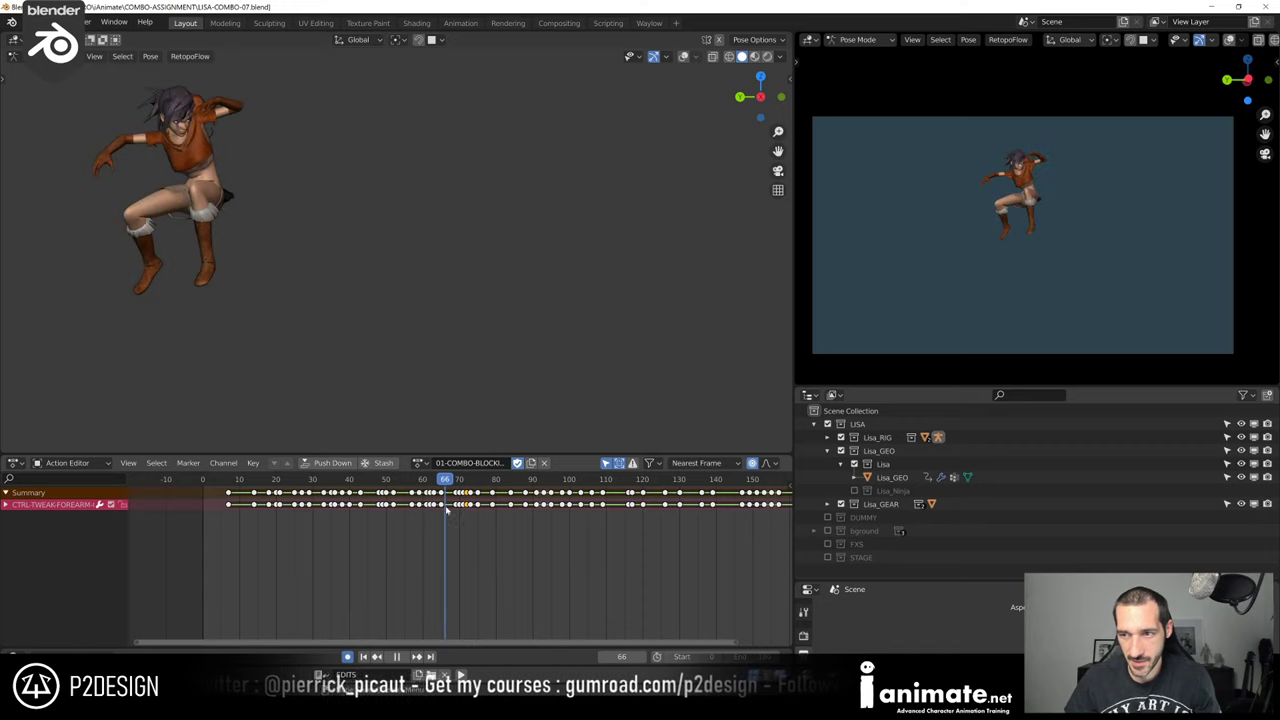
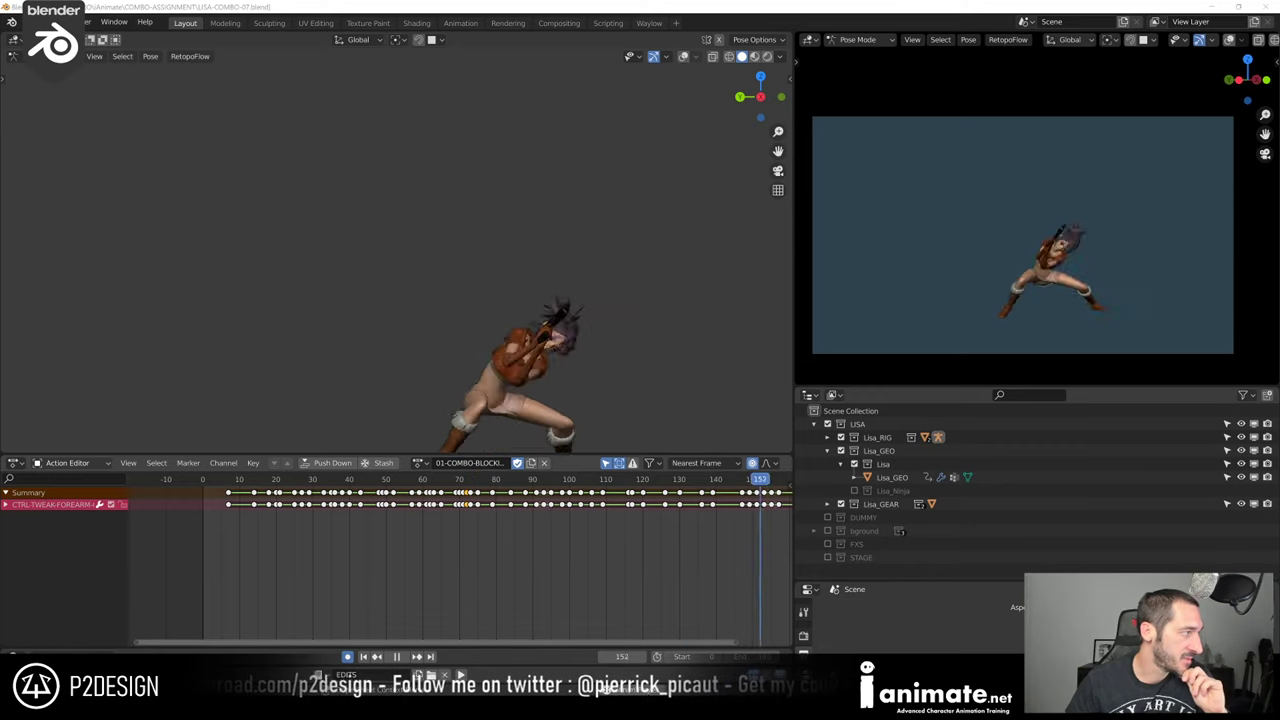
# Scrub from the airborne pose to the landing at frame 71, closing in on Lisa and the surrounding keyframes
pyautogui.click(572, 480)
pyautogui.click(453, 480)
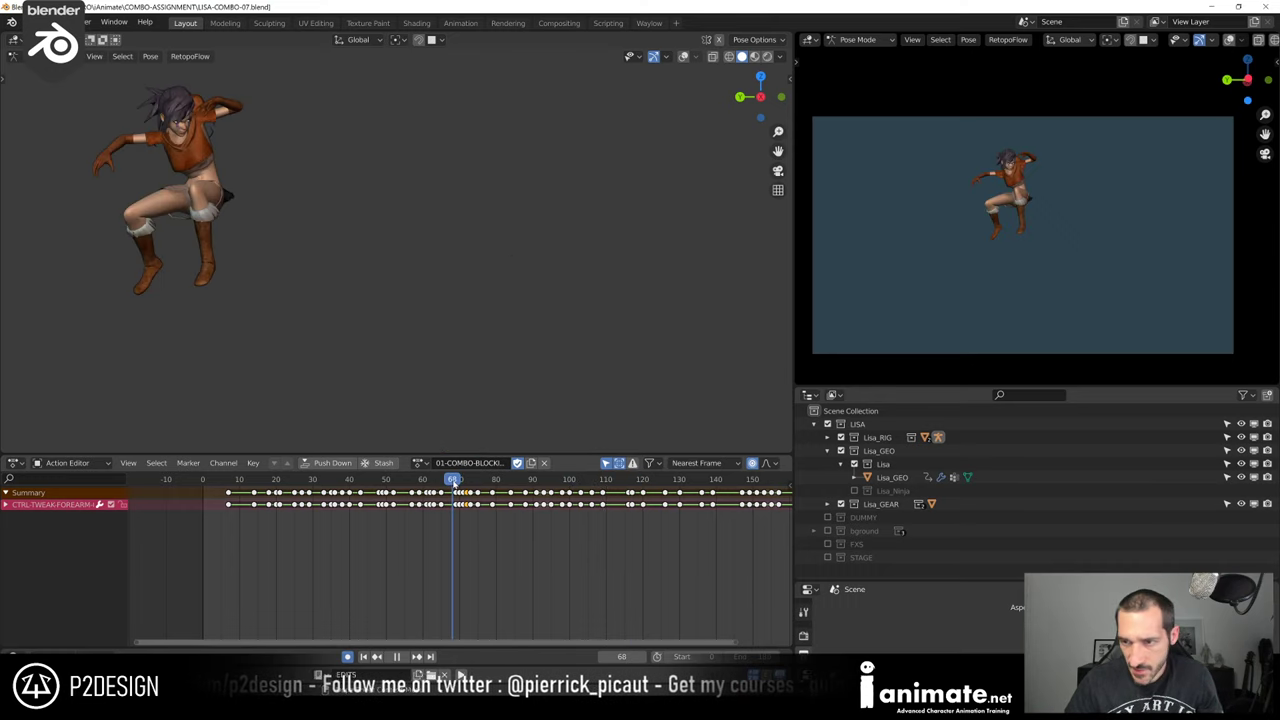
pyautogui.moveTo(453, 484); pyautogui.dragTo(463, 503)
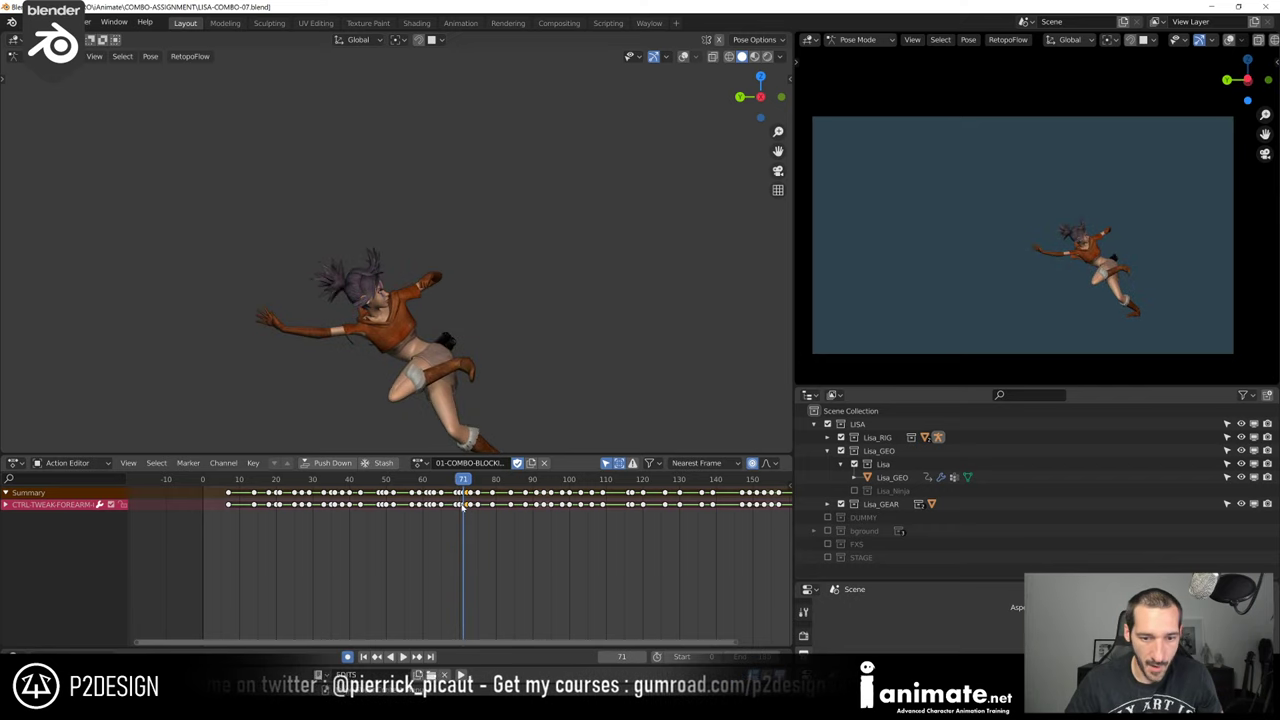
pyautogui.scroll(4, 459, 354)
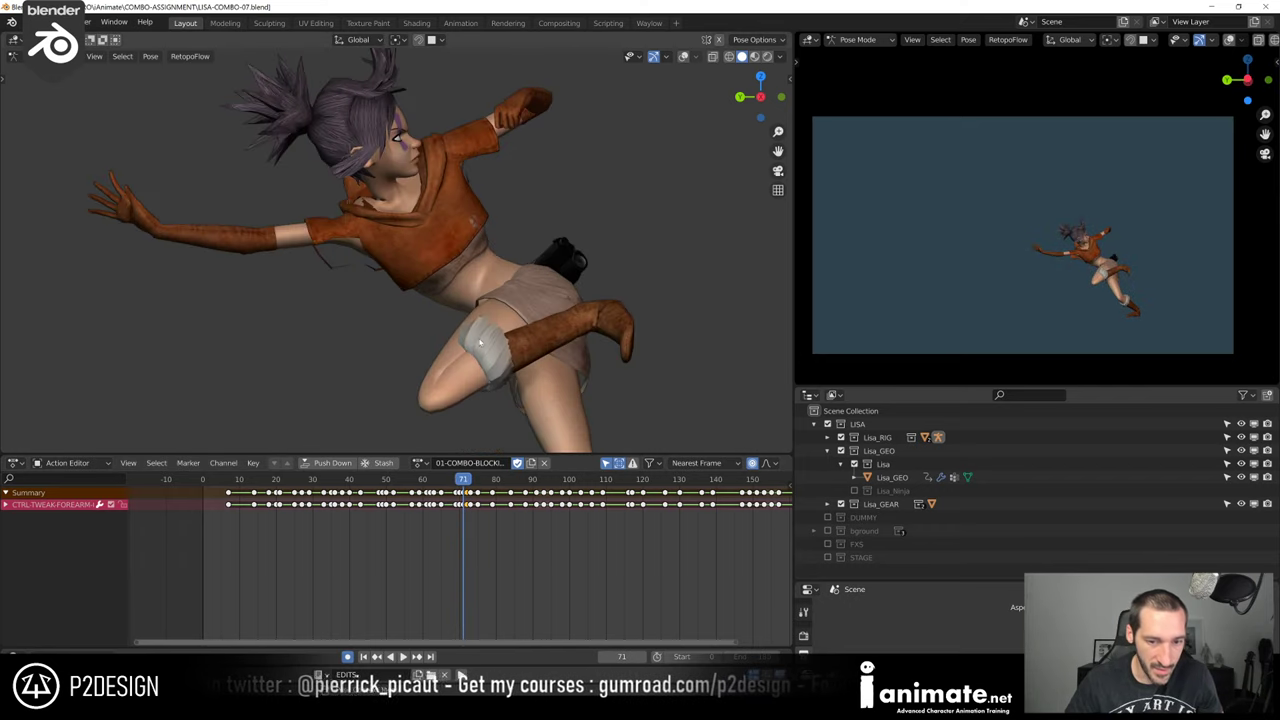
pyautogui.scroll(5, 459, 537)
pyautogui.scroll(1, 466, 528)
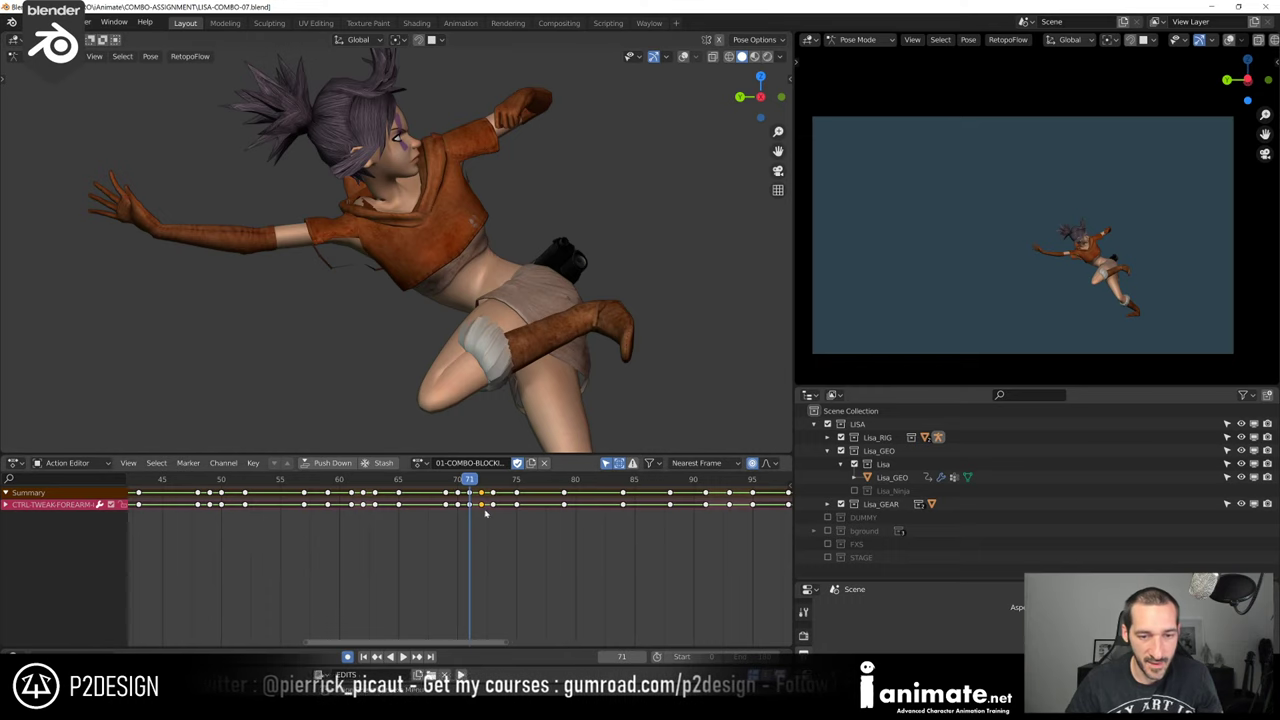
# Play the kick and compare the poses at frames 71, 72 and 73 to examine the right arm
pyautogui.press('space')
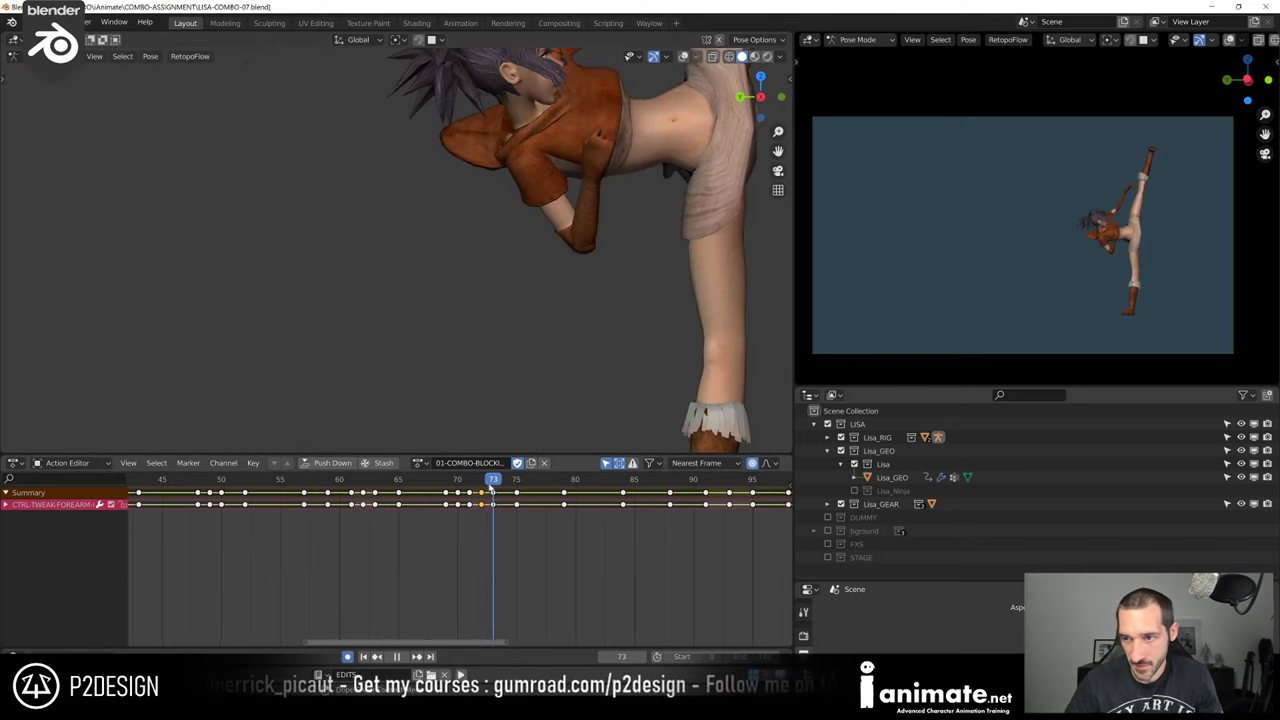
pyautogui.moveTo(491, 487); pyautogui.dragTo(467, 484)
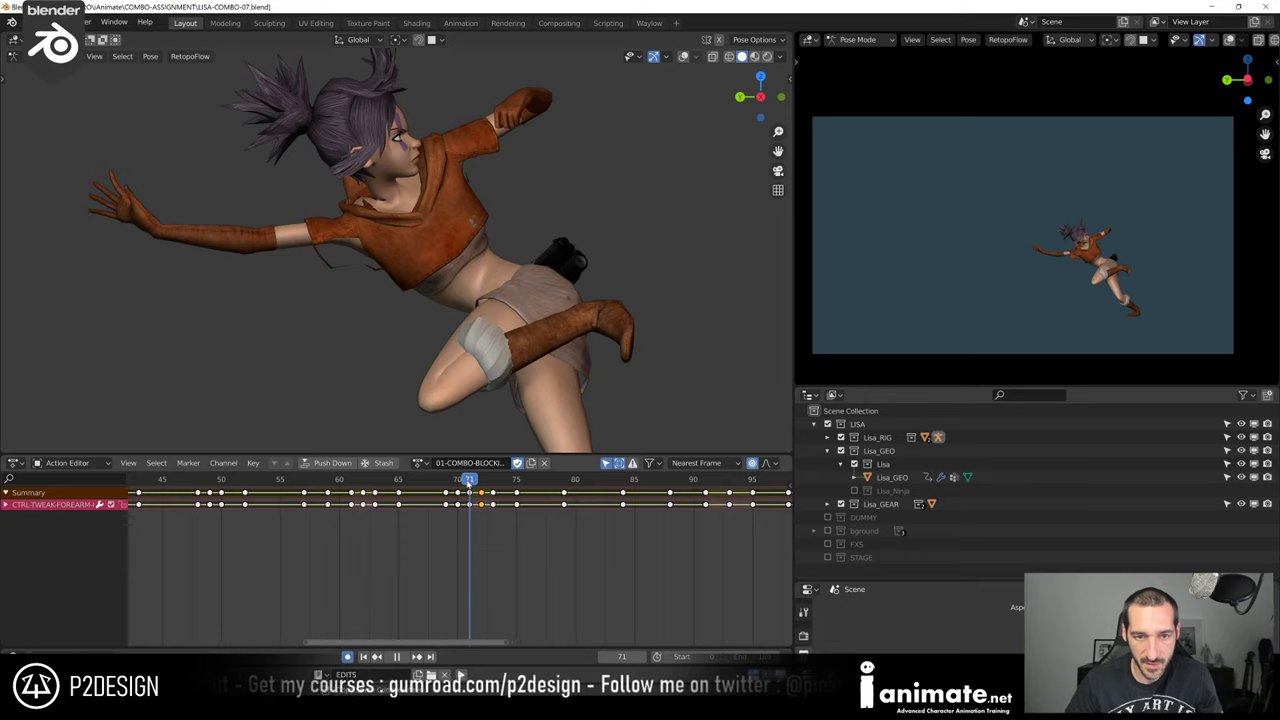
pyautogui.click(494, 483)
pyautogui.scroll(-1, 523, 337)
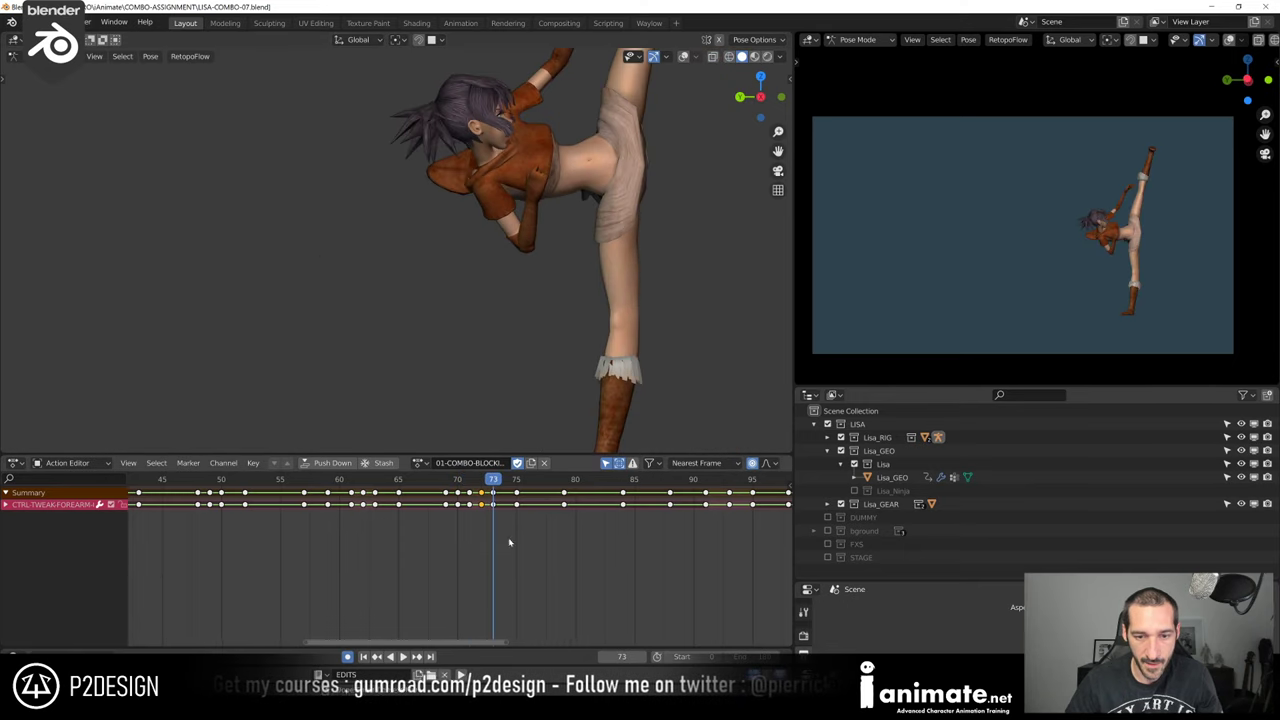
pyautogui.moveTo(480, 488); pyautogui.dragTo(480, 486)
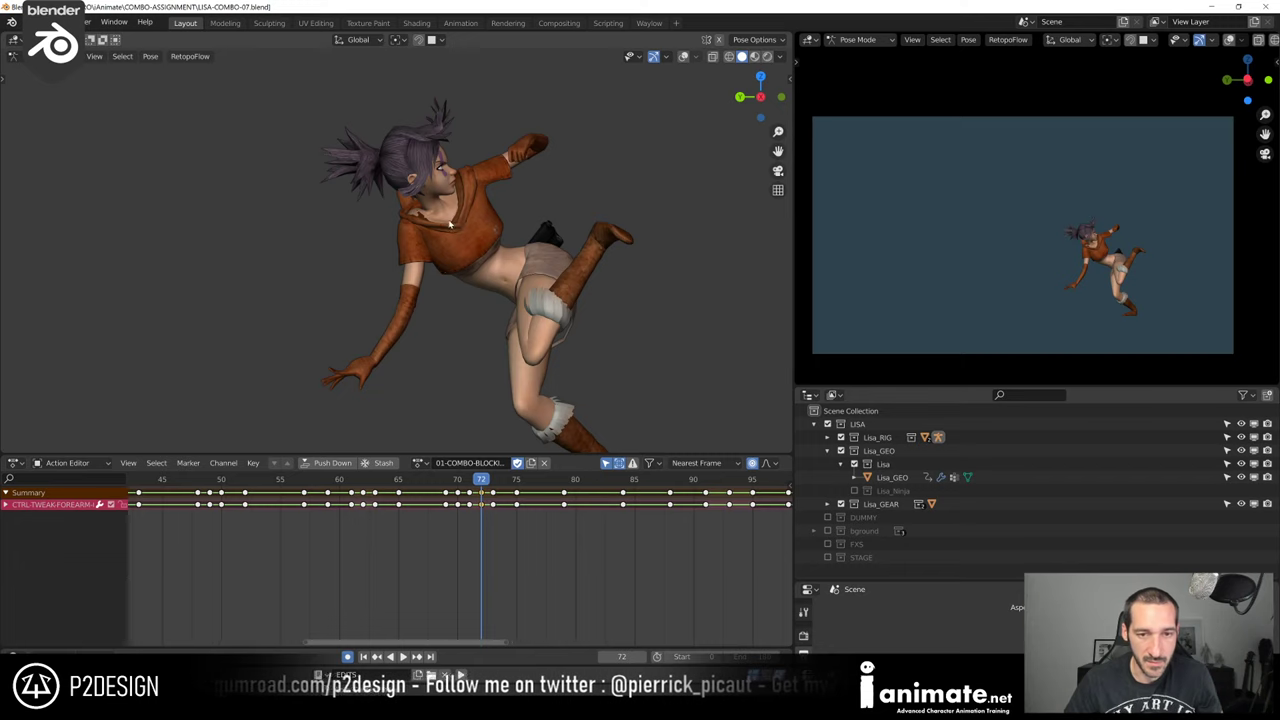
pyautogui.moveTo(480, 490)
pyautogui.mouseDown()
pyautogui.moveTo(491, 492)
pyautogui.moveTo(453, 492)
pyautogui.moveTo(492, 488)
pyautogui.moveTo(449, 492)
pyautogui.moveTo(493, 497)
pyautogui.moveTo(481, 504)
pyautogui.mouseUp()
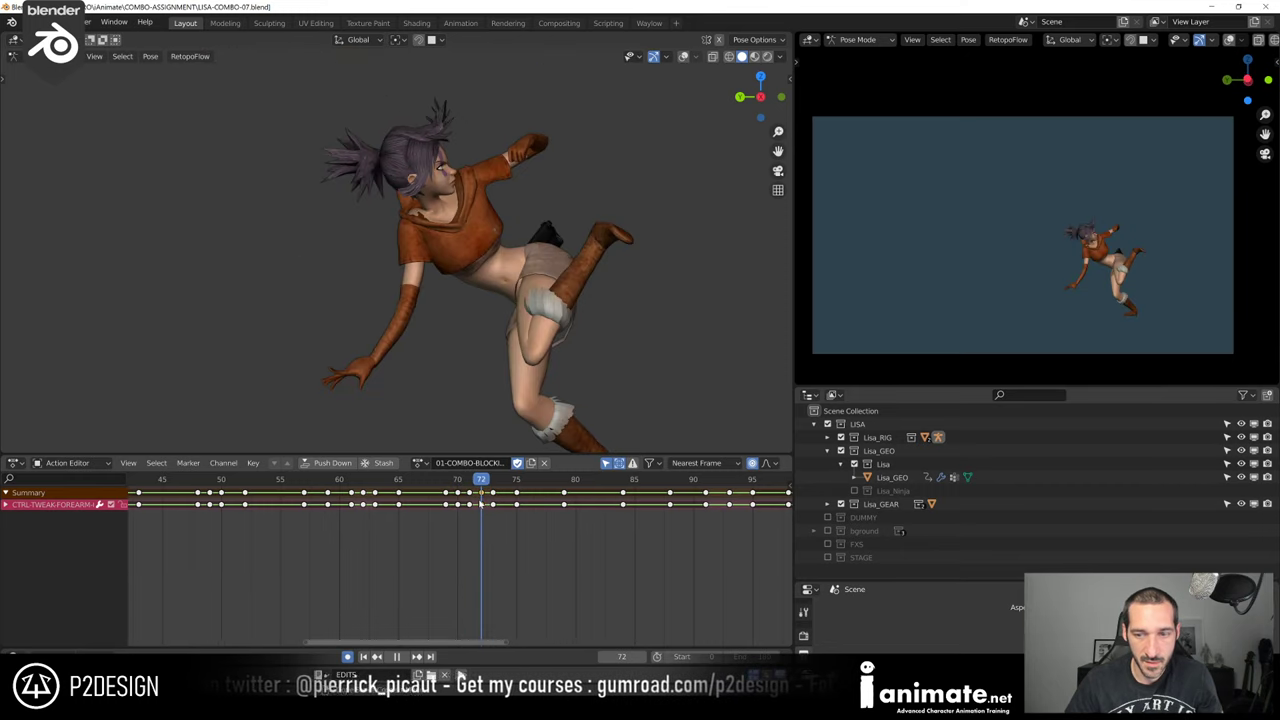
# Show the rig controls and straighten Lisa's right arm at frame 72 through its arm and forearm tweak controls
pyautogui.scroll(-4, 446, 348)
pyautogui.scroll(3, 446, 348)
pyautogui.hotkey('alt', 'shift', 'z')
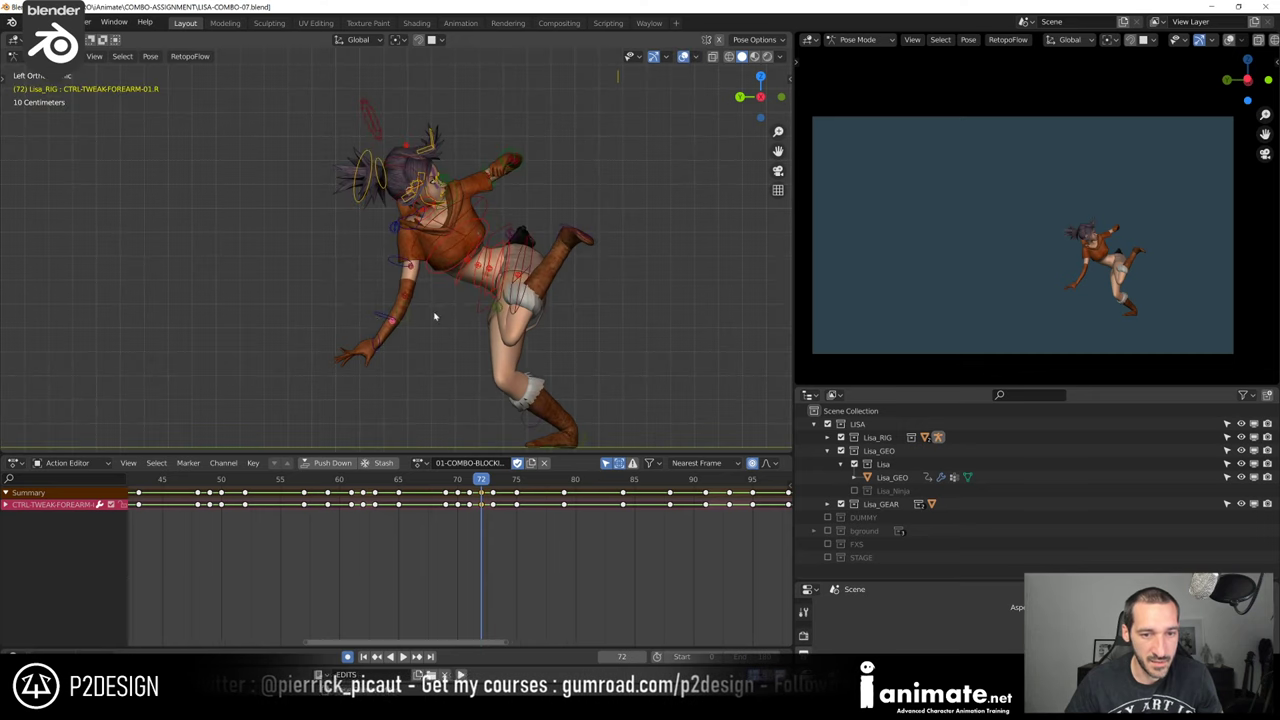
pyautogui.click(386, 320)
pyautogui.click(394, 327)
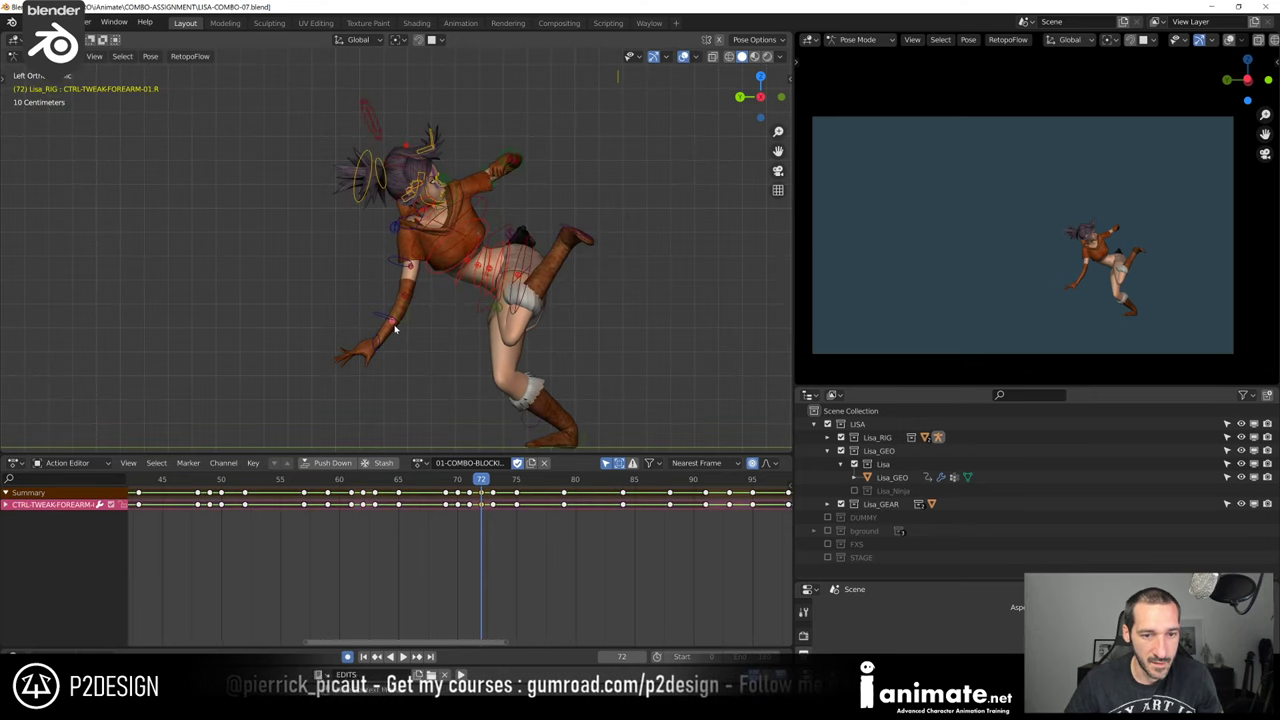
pyautogui.click(407, 299)
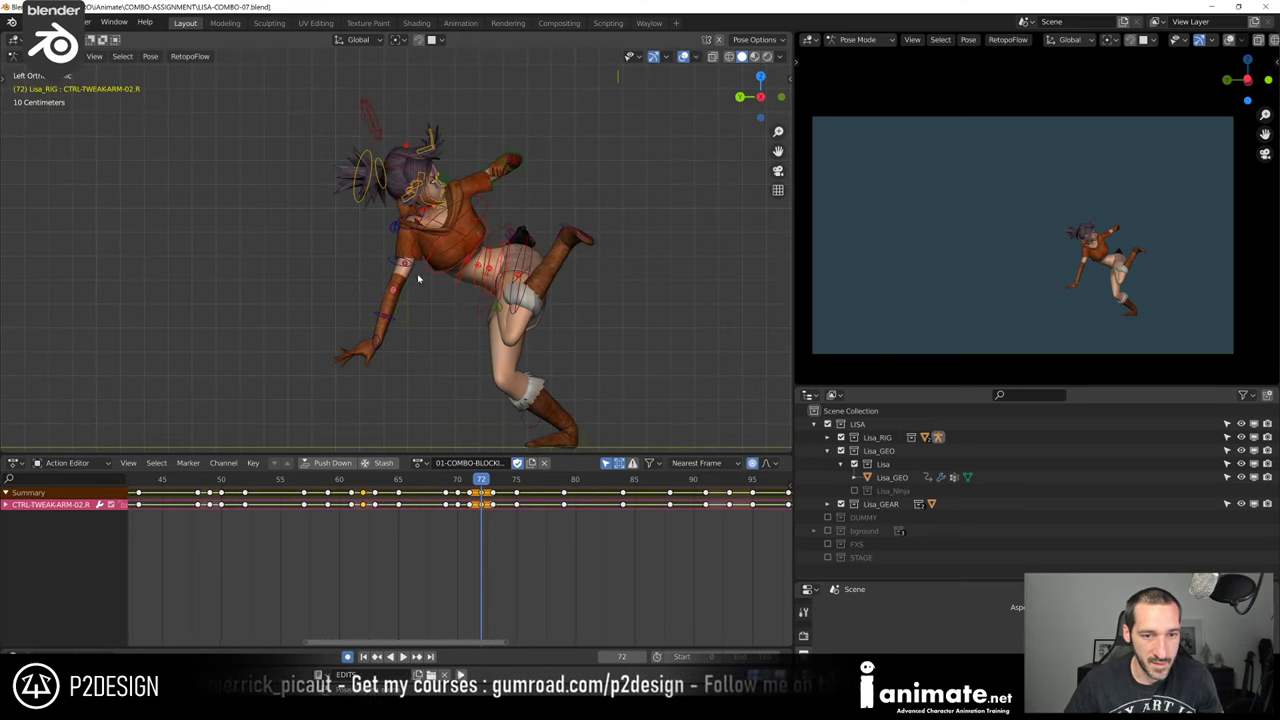
pyautogui.click(394, 321)
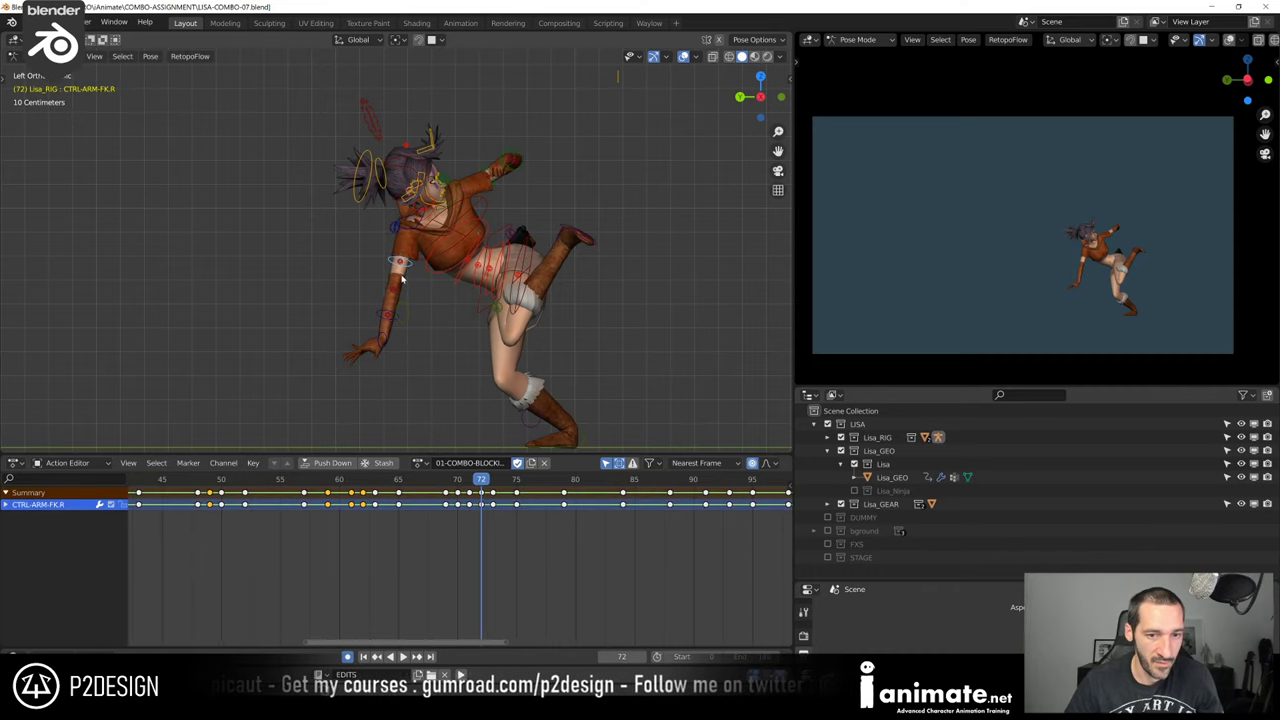
# Rotate the right upper arm FK control at frame 72, first in the side view and again around the Z axis
pyautogui.press('r')
pyautogui.click(388, 278)
pyautogui.moveTo(390, 279); pyautogui.dragTo(517, 349, button='middle')
pyautogui.press('r')
pyautogui.press('z')
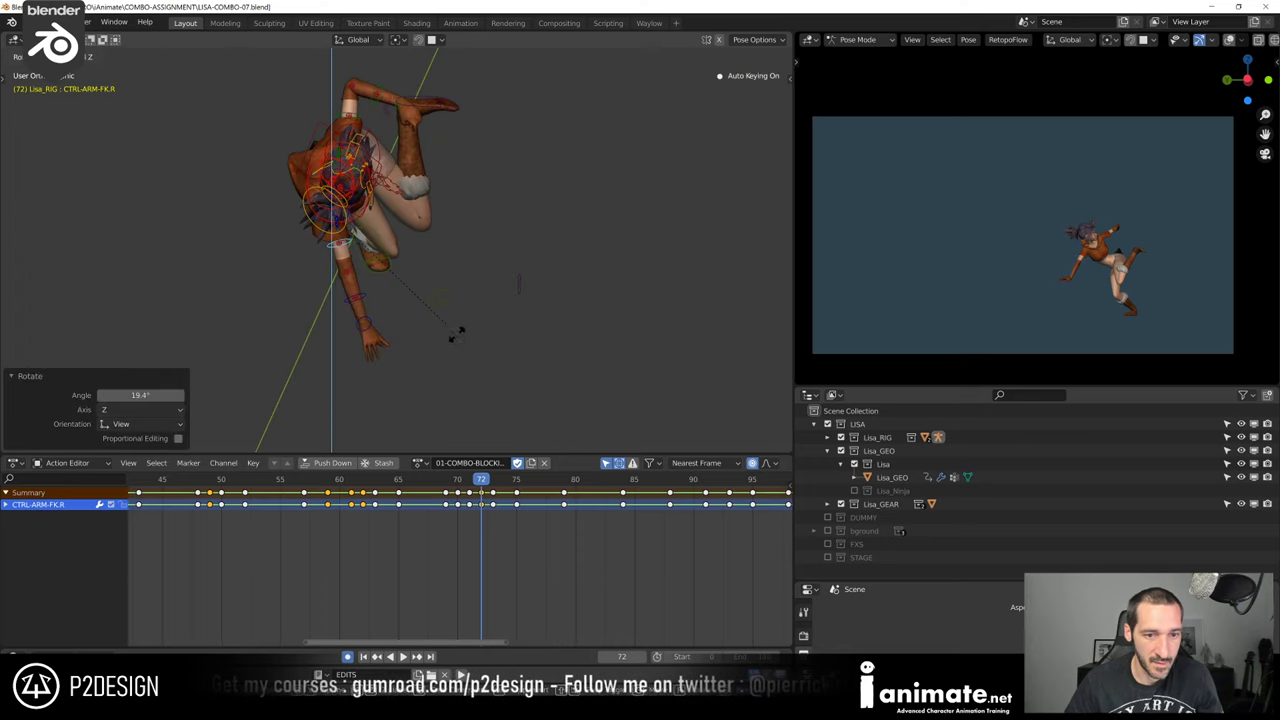
pyautogui.click(457, 334)
# Rotate the right forearm FK control around the Z axis to start bending the elbow at frame 72
pyautogui.click(360, 300)
pyautogui.press('r')
pyautogui.press('z')
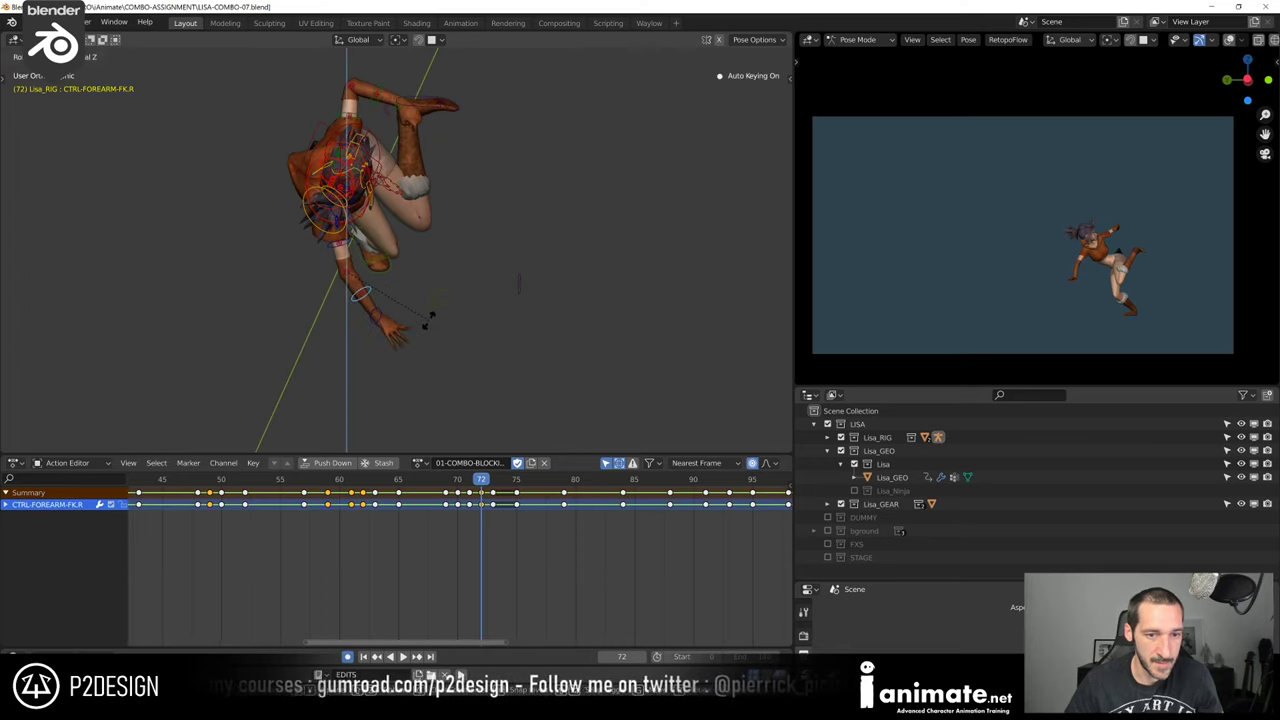
pyautogui.click(445, 258)
pyautogui.moveTo(380, 334); pyautogui.dragTo(416, 313, button='middle')
pyautogui.moveTo(388, 291); pyautogui.dragTo(352, 282, button='middle')
# Bend the right arm further at frame 72 with successive rotations, ending with the forearm turned 14.5° around its local Z axis
pyautogui.press('r')
pyautogui.click(461, 320)
pyautogui.press('r')
pyautogui.click(449, 322)
pyautogui.press('r')
pyautogui.click(453, 305)
pyautogui.press('r')
pyautogui.click(488, 348)
pyautogui.click(377, 318)
pyautogui.press('r')
pyautogui.click(415, 336)
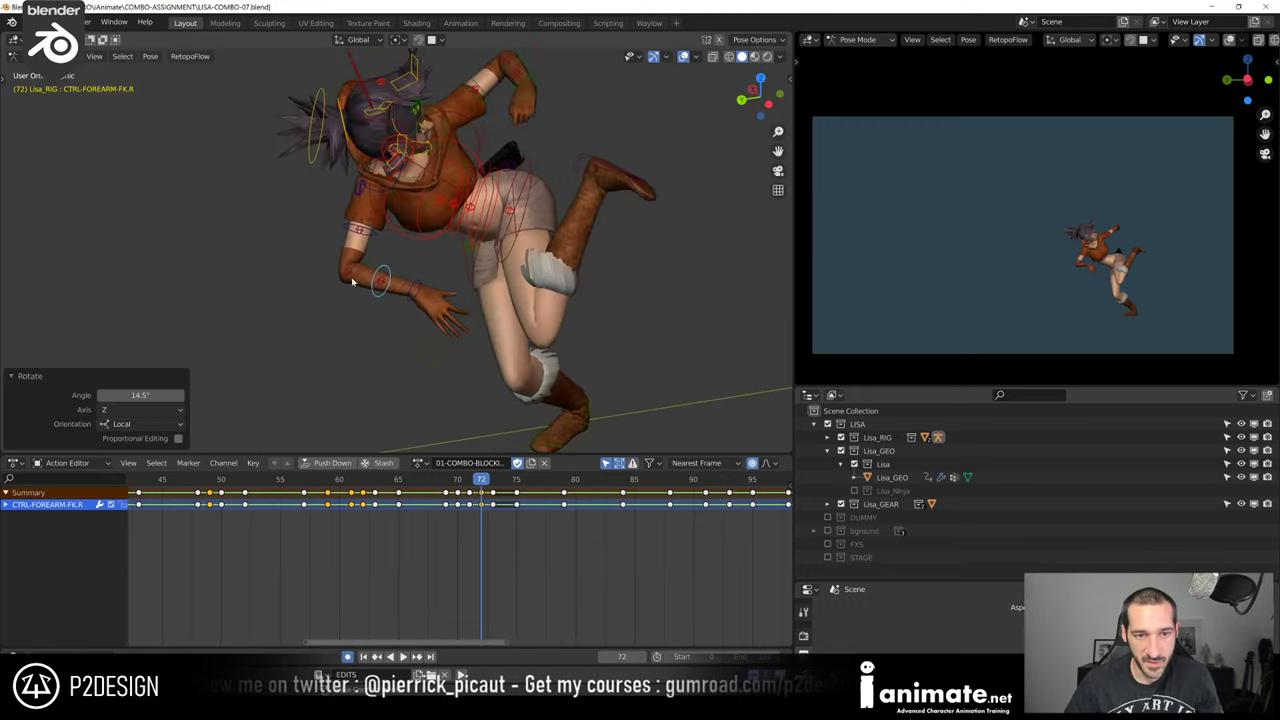
# Rotate the right upper arm around the Z axis to reposition the bent arm at frame 72
pyautogui.click(368, 234)
pyautogui.moveTo(370, 237); pyautogui.dragTo(302, 217, button='middle')
pyautogui.press('r')
pyautogui.press('z')
pyautogui.click(402, 274)
# Rotate the right shoulder control 3.92° in the view and shift it slightly at frame 72
pyautogui.click(426, 214)
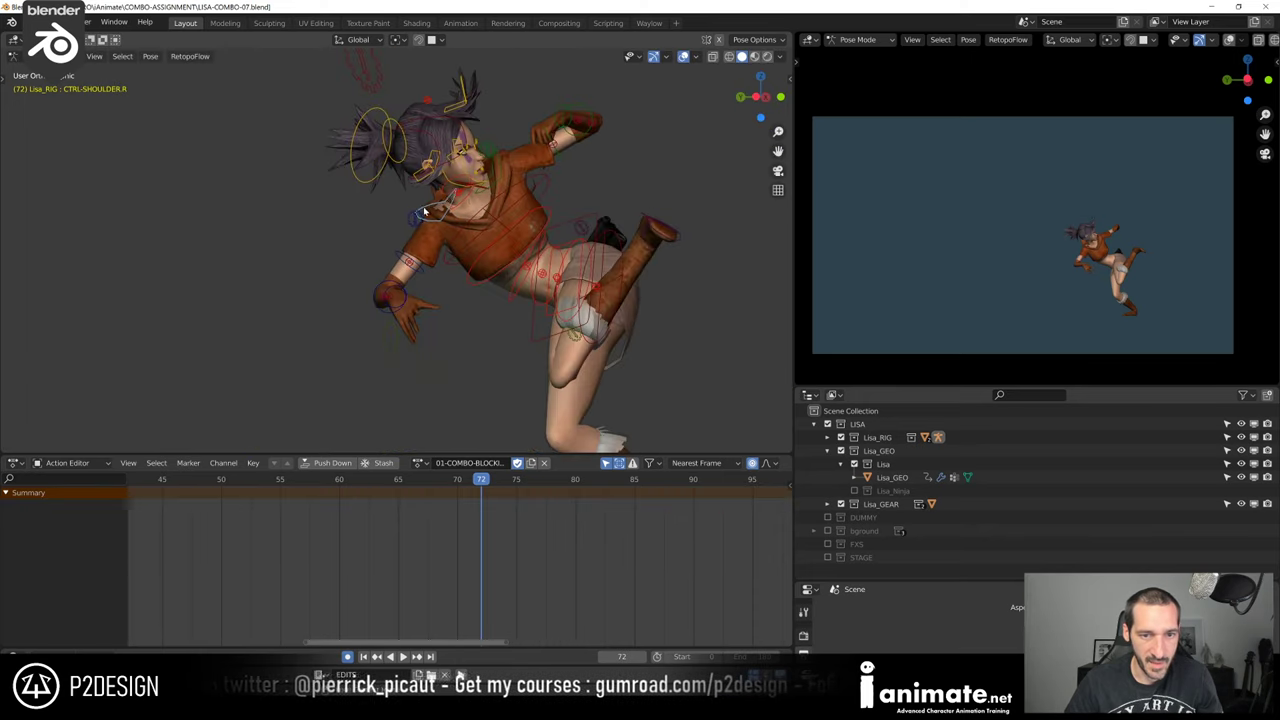
pyautogui.moveTo(426, 214); pyautogui.dragTo(387, 207, button='middle')
pyautogui.press('r')
pyautogui.click(385, 196)
pyautogui.press('g')
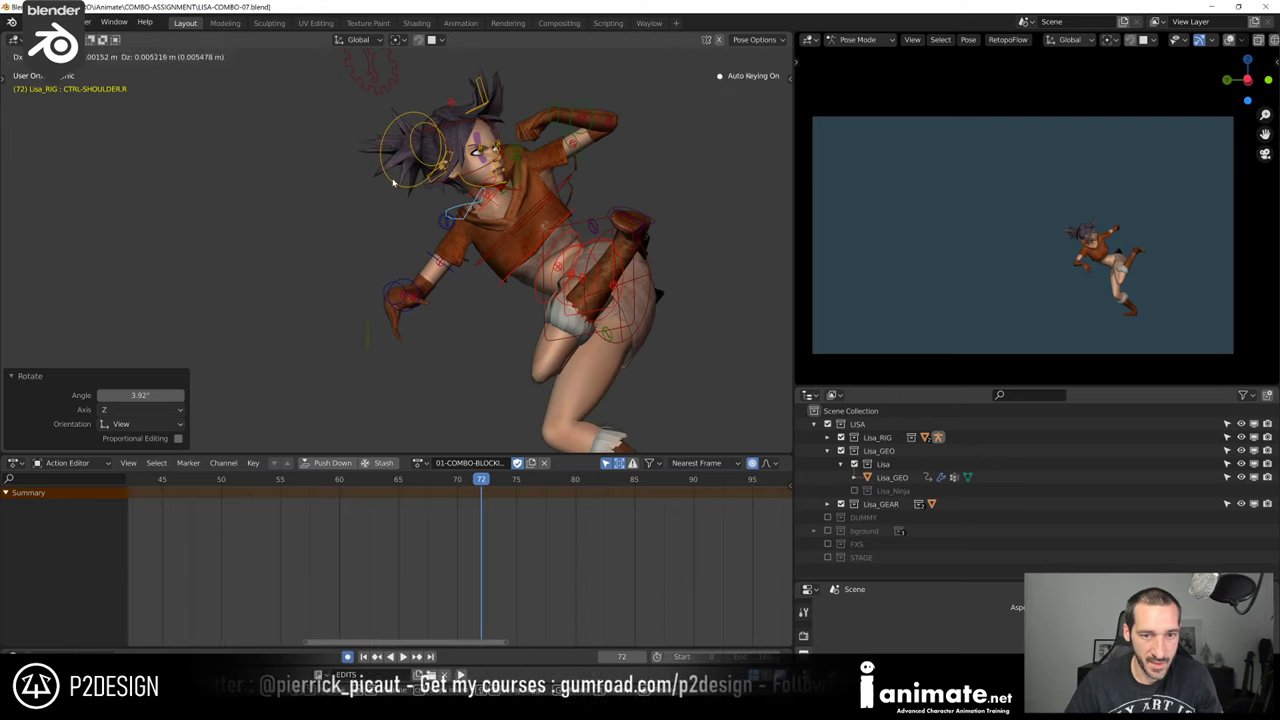
pyautogui.click(423, 255)
# Rotate the right upper arm FK control 6.32° in the current view at frame 72
pyautogui.click(426, 256)
pyautogui.press('r')
pyautogui.click(426, 242)
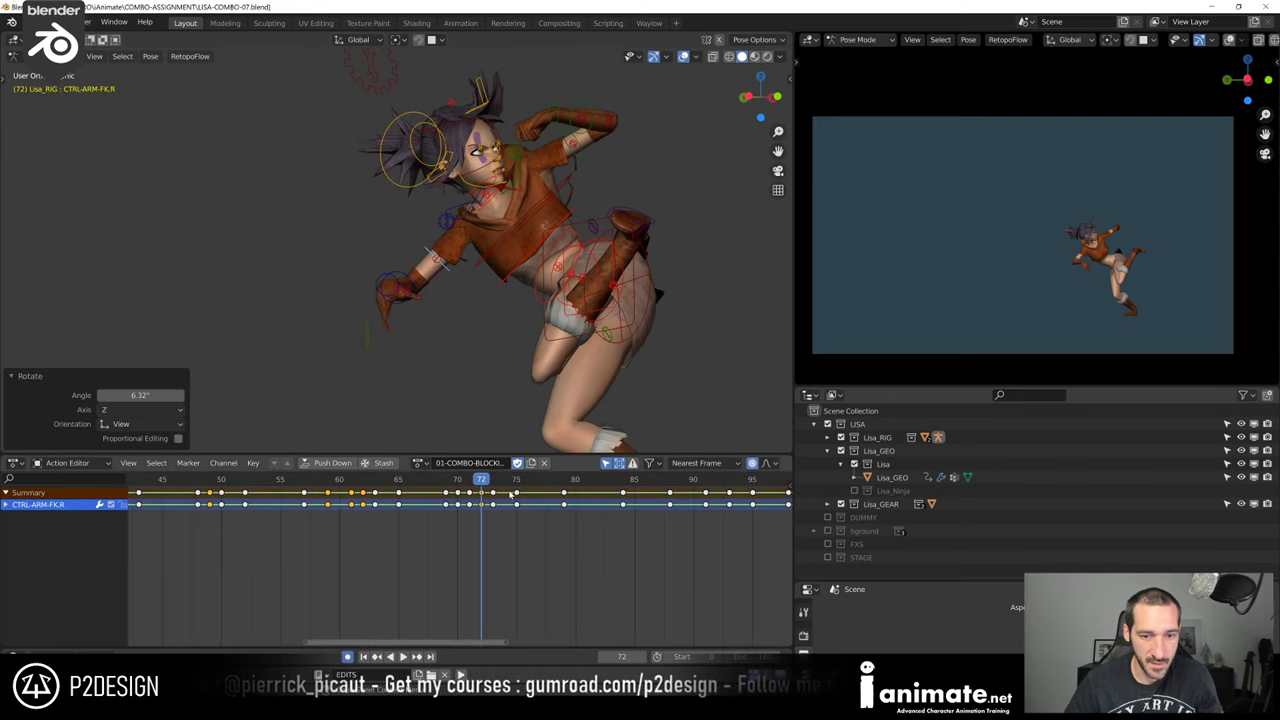
# Scrub the frames around 70 to 72 and play the kick to check the revised arm swing
pyautogui.moveTo(481, 486); pyautogui.dragTo(457, 485)
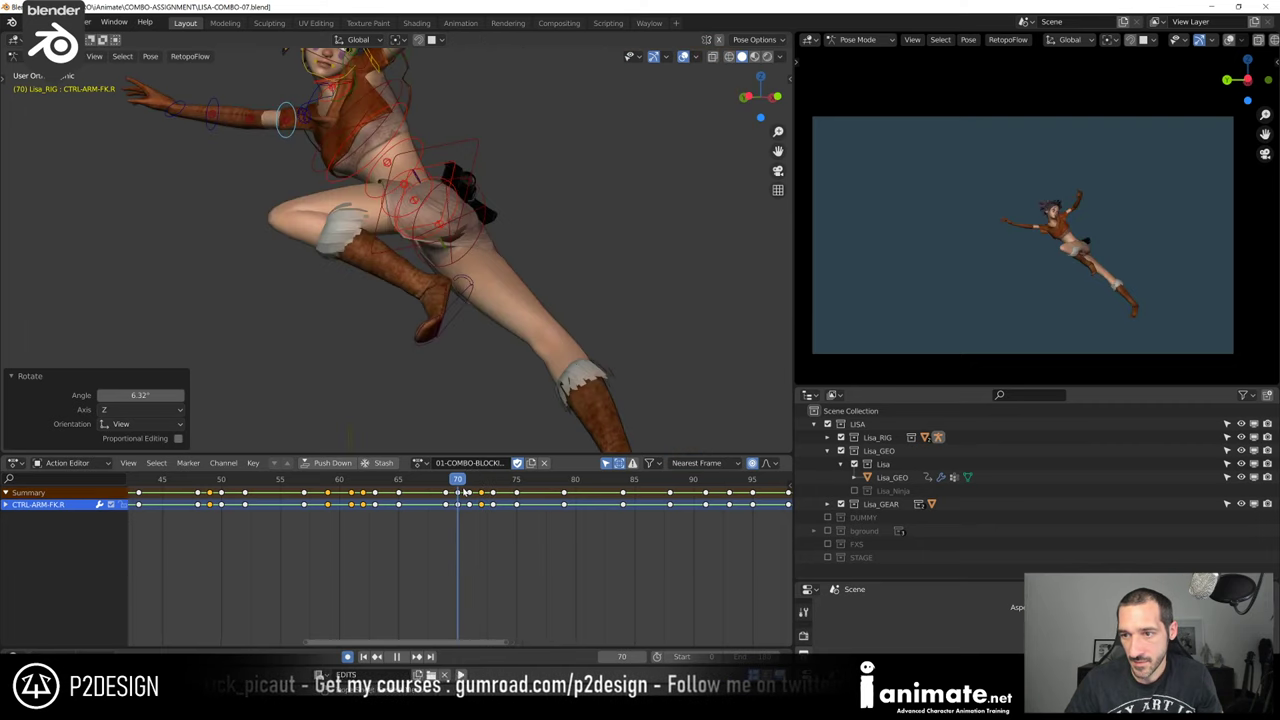
pyautogui.moveTo(469, 494)
pyautogui.mouseDown()
pyautogui.moveTo(494, 508)
pyautogui.moveTo(454, 509)
pyautogui.mouseUp()
pyautogui.press('space')
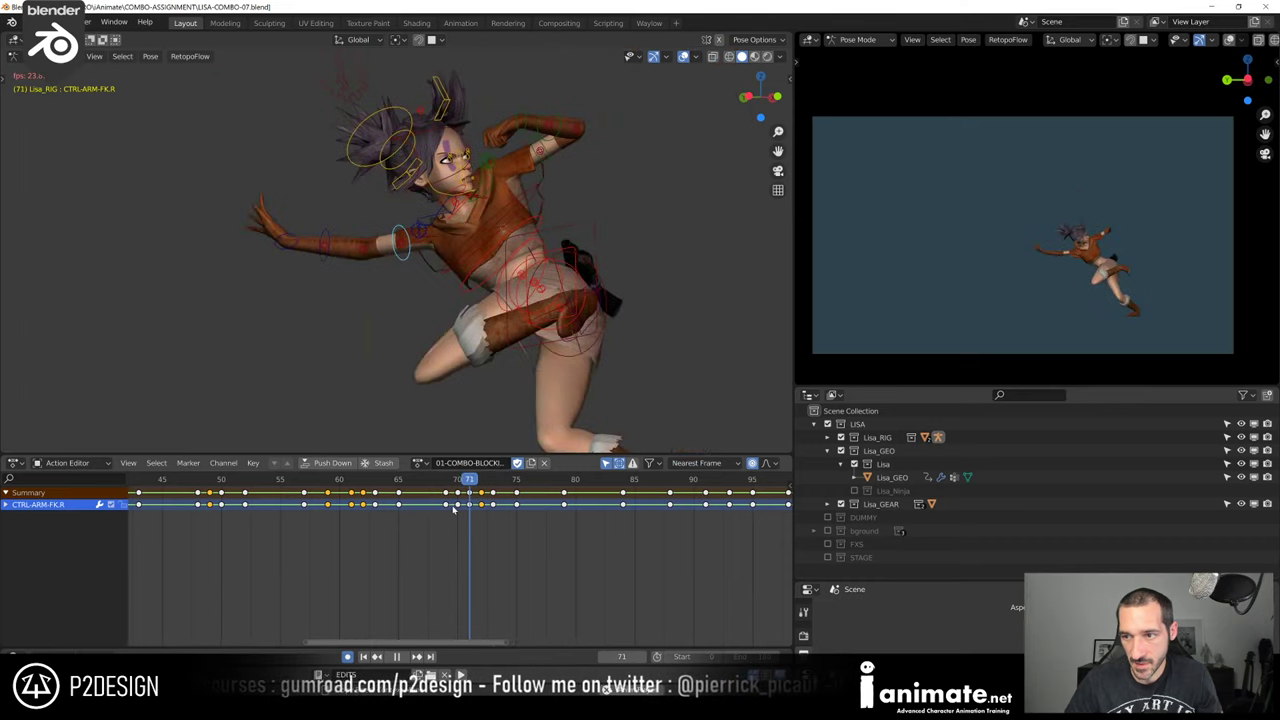
pyautogui.press('space')
pyautogui.press('space')
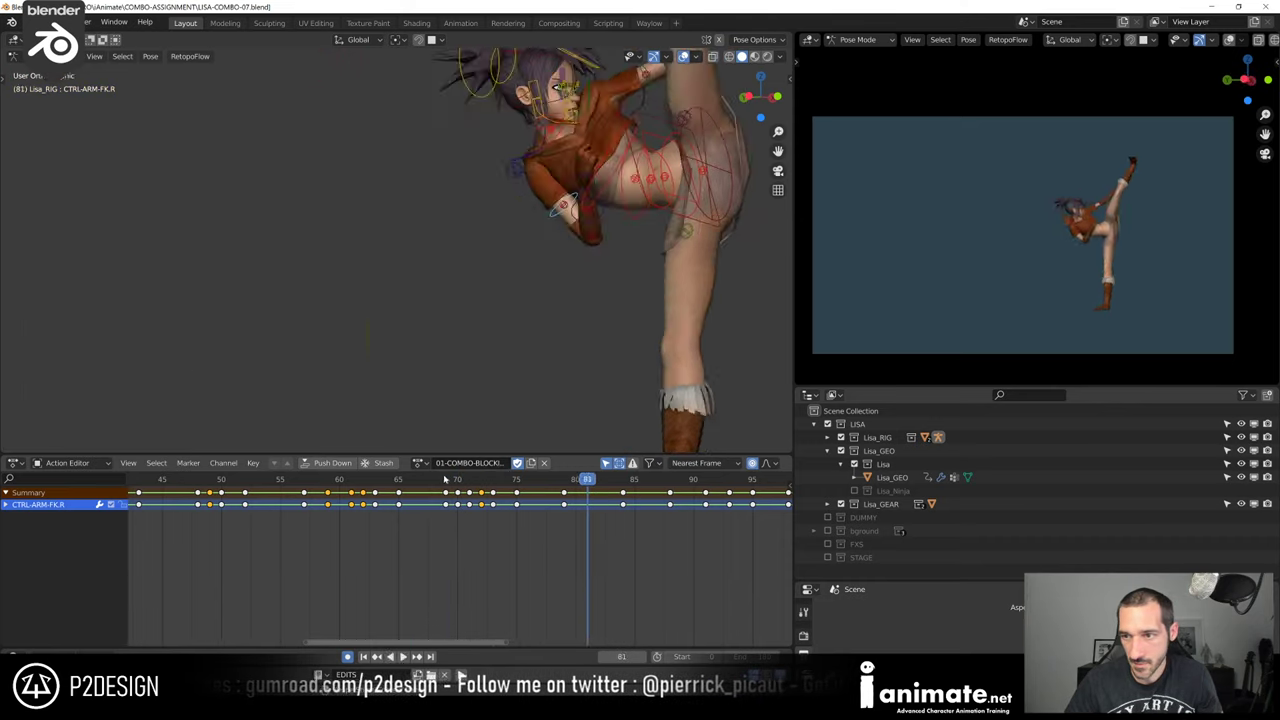
# Replay the landing into the high kick and compare the right arm's poses at frames 71 and 72
pyautogui.moveTo(430, 487); pyautogui.dragTo(463, 507)
pyautogui.press('space')
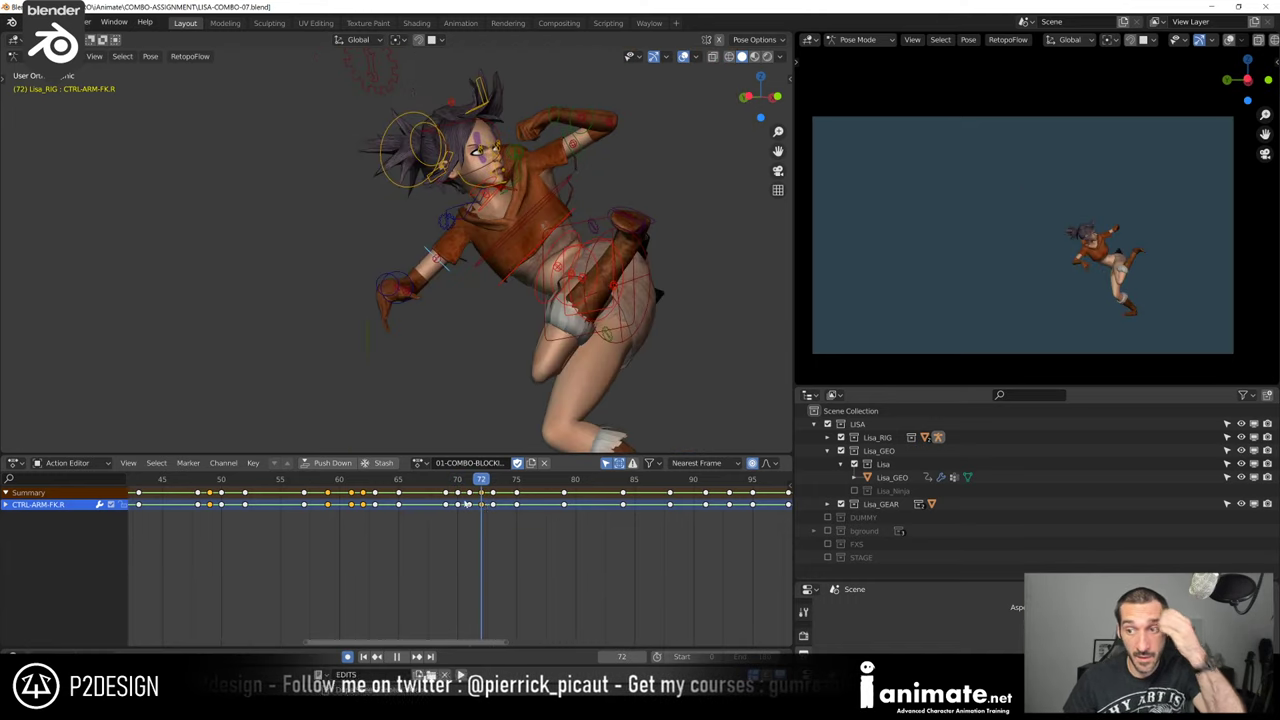
pyautogui.press('space')
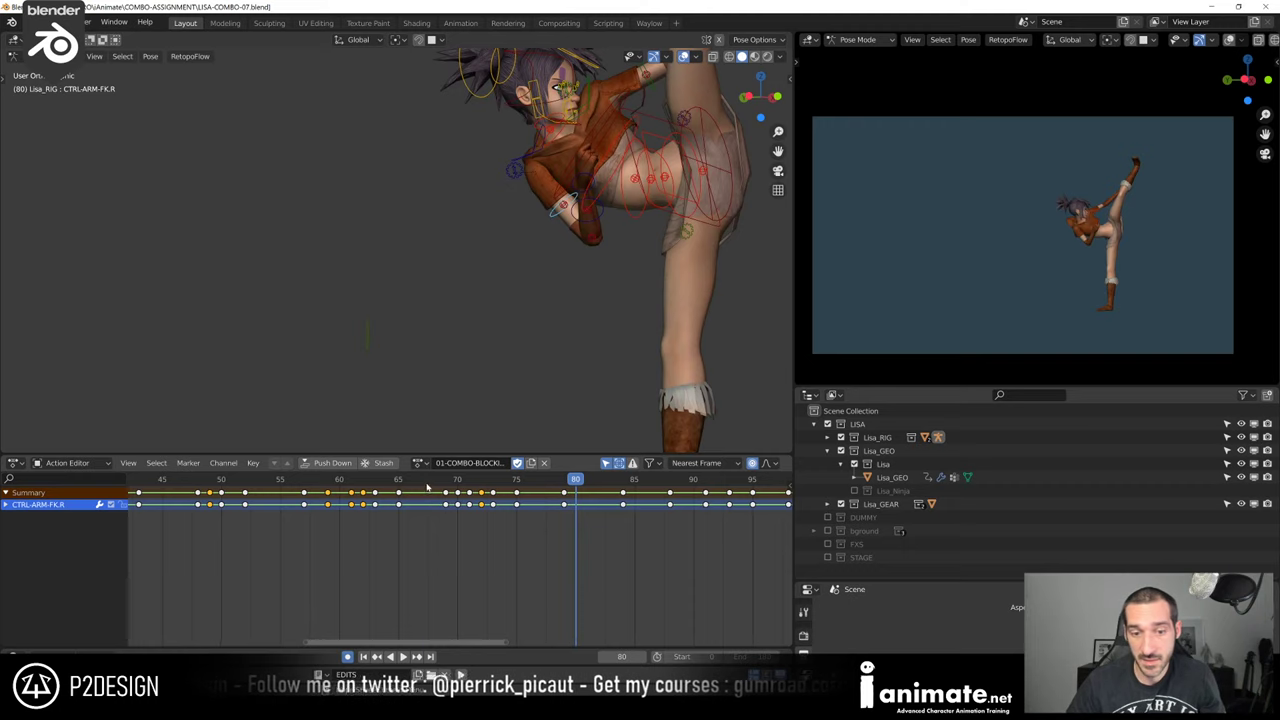
pyautogui.press('space')
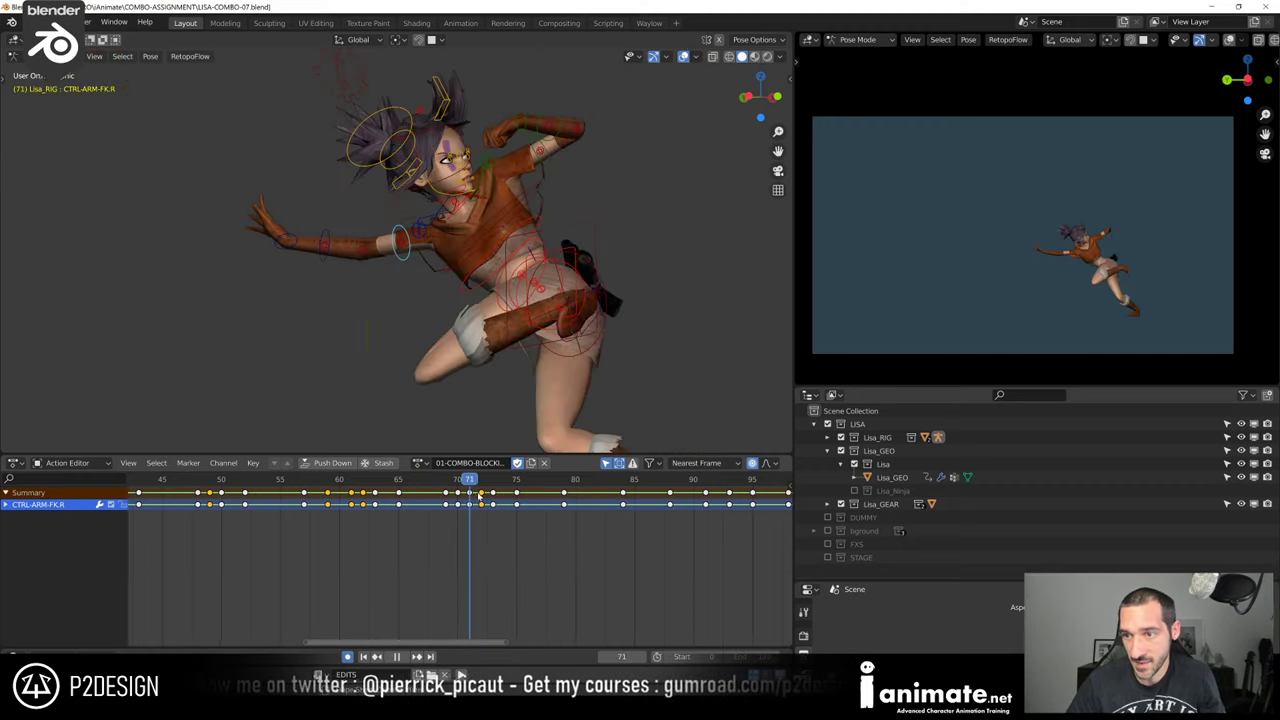
pyautogui.moveTo(480, 495); pyautogui.dragTo(469, 493)
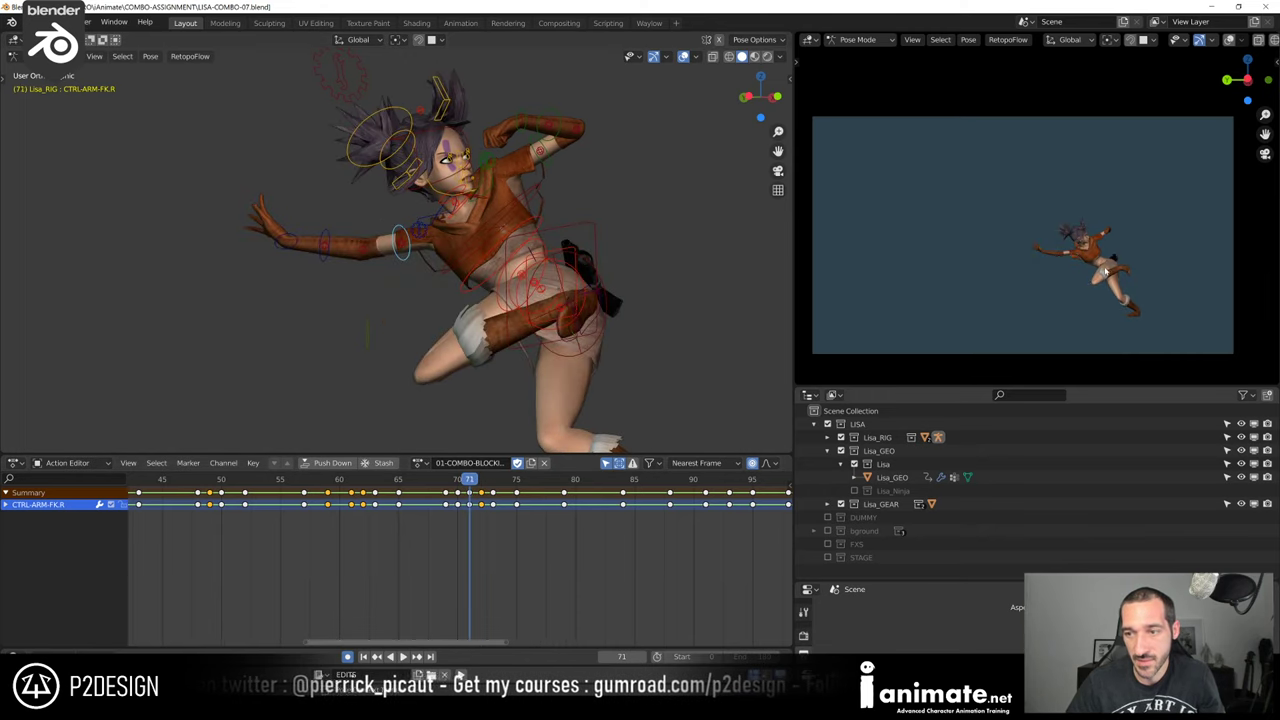
# Return to frame 66, play the combo in the maximized camera viewport, and restore the previous layout
pyautogui.moveTo(473, 484); pyautogui.dragTo(417, 484)
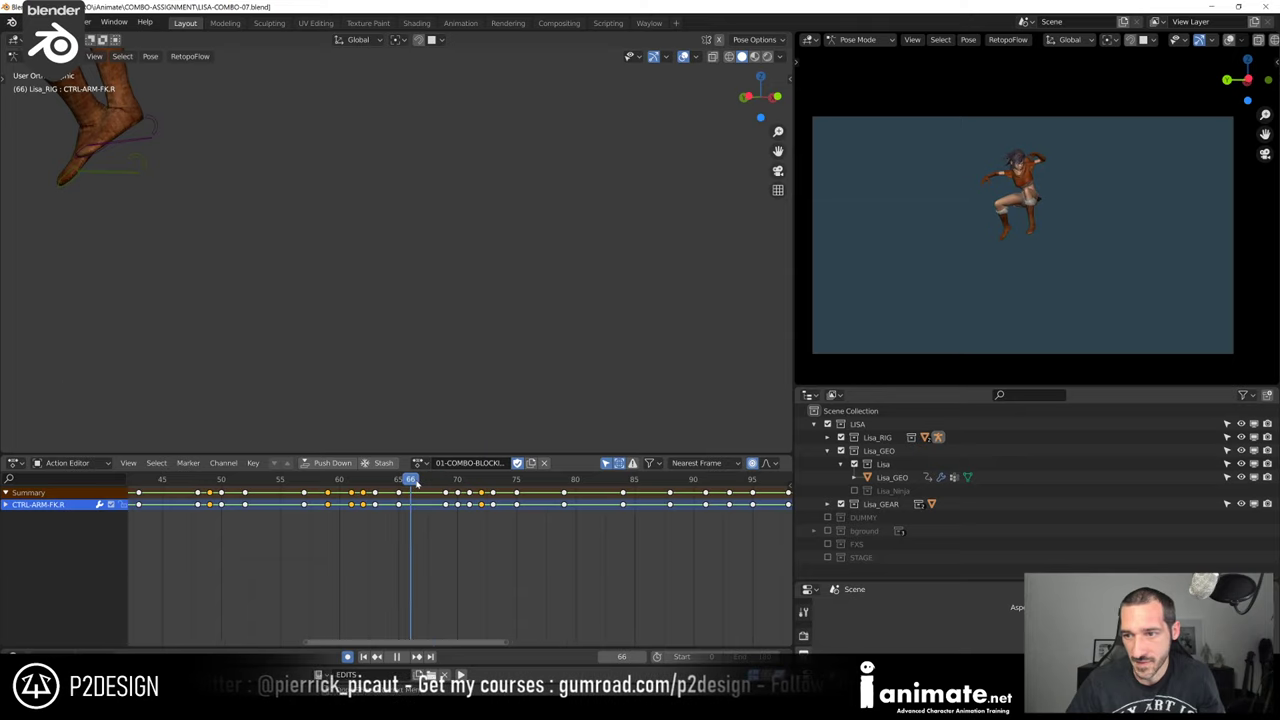
pyautogui.hotkey('ctrl', 'space')
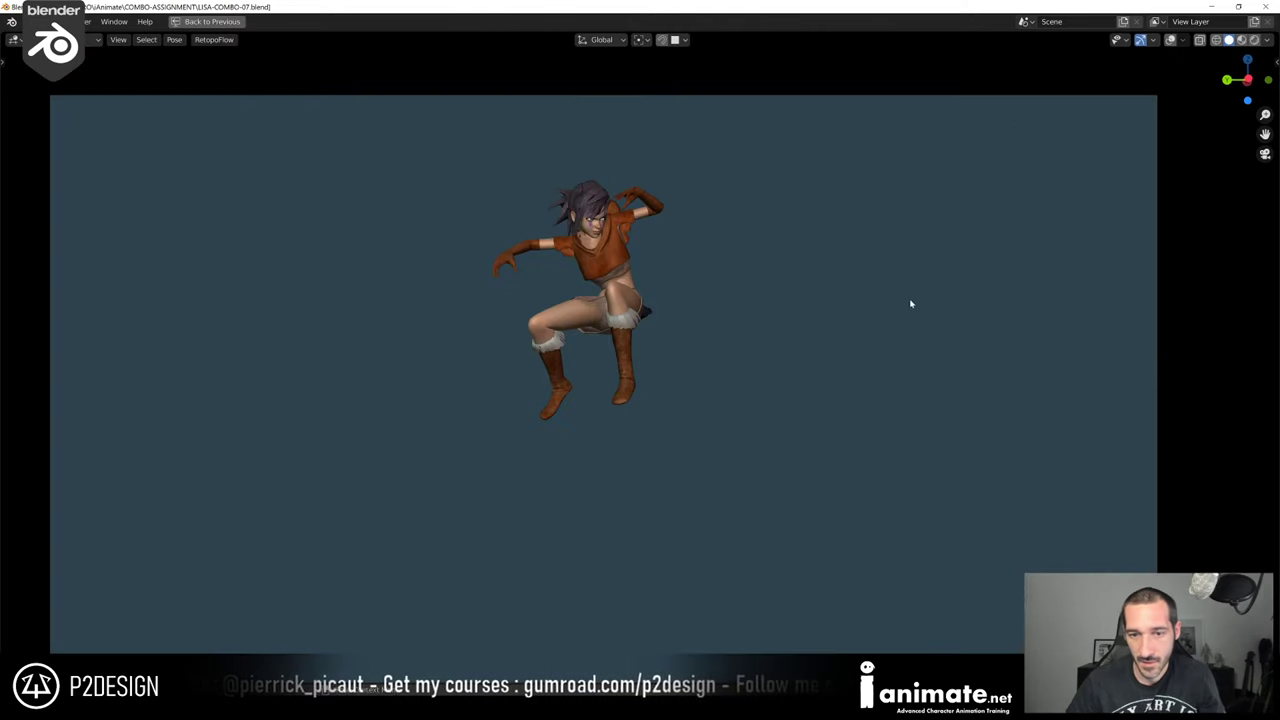
pyautogui.press('space')
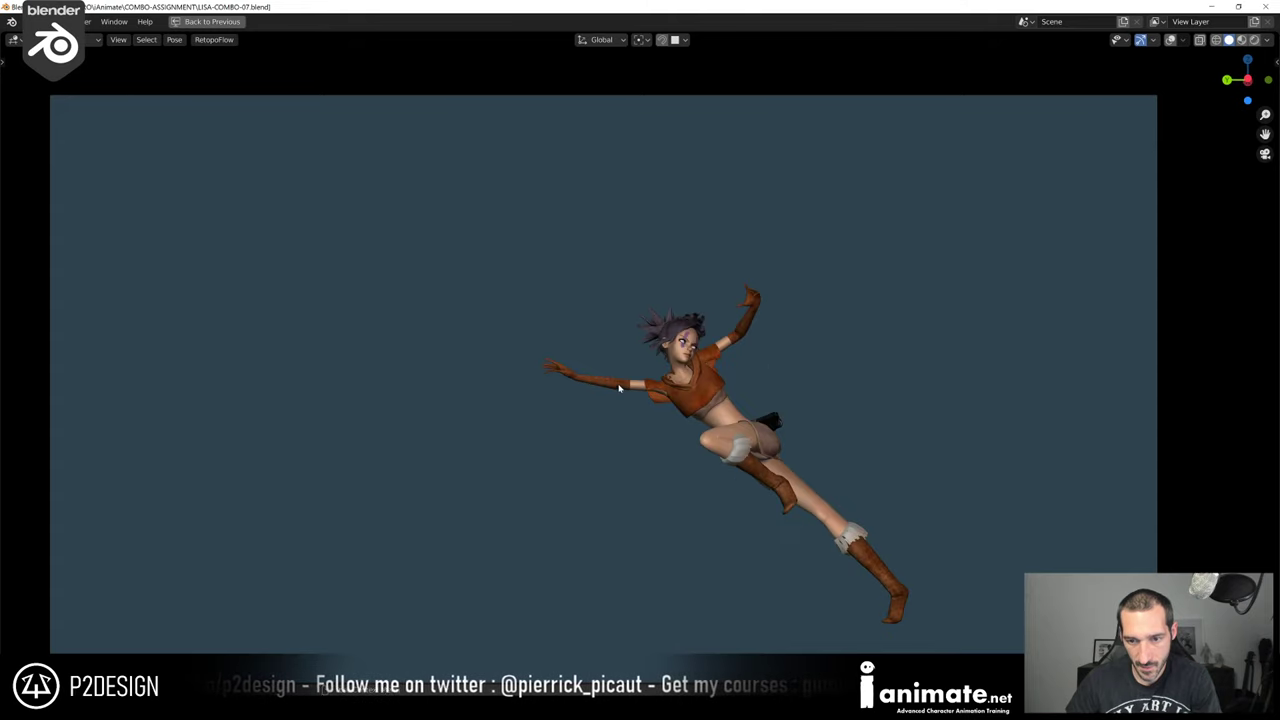
pyautogui.press('space')
pyautogui.hotkey('ctrl', 'space')
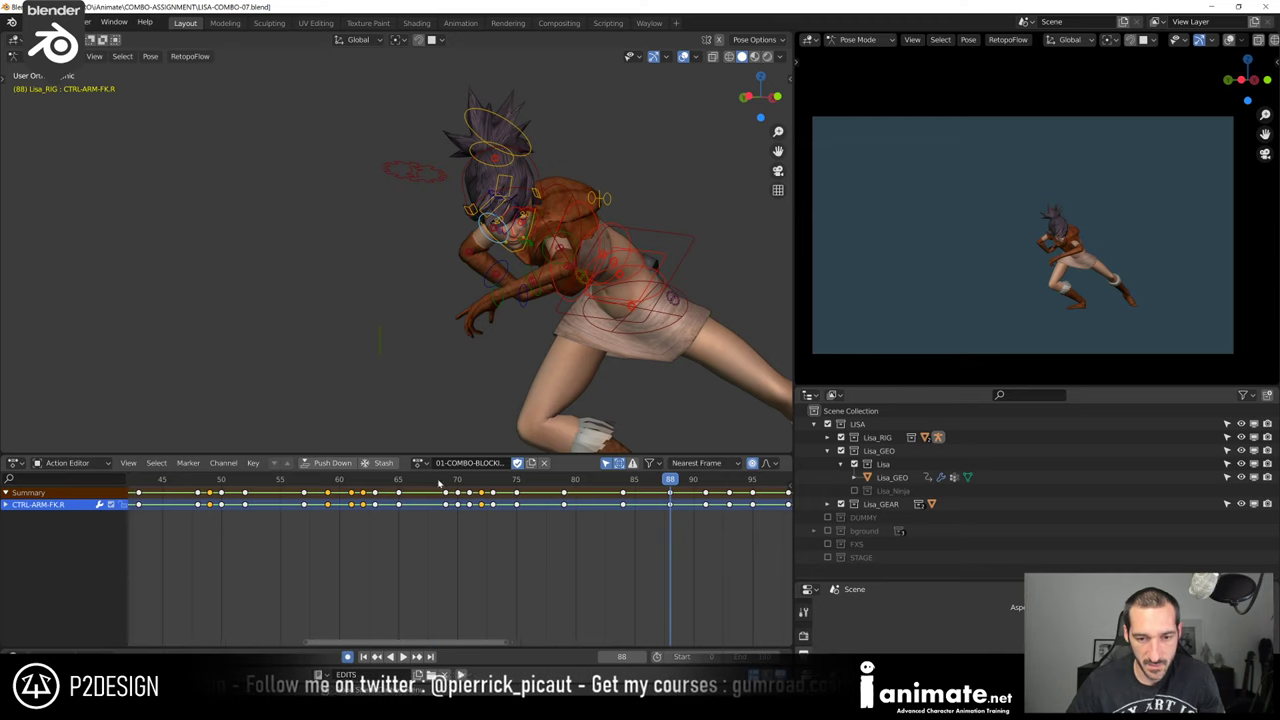
# Select the right hand FK control at frame 69 and open the armature's Motion Paths settings
pyautogui.moveTo(438, 483); pyautogui.dragTo(444, 483)
pyautogui.scroll(-3, 448, 406)
pyautogui.keyDown('shift'); pyautogui.moveTo(356, 330); pyautogui.dragTo(418, 306, button='middle'); pyautogui.keyUp('shift')
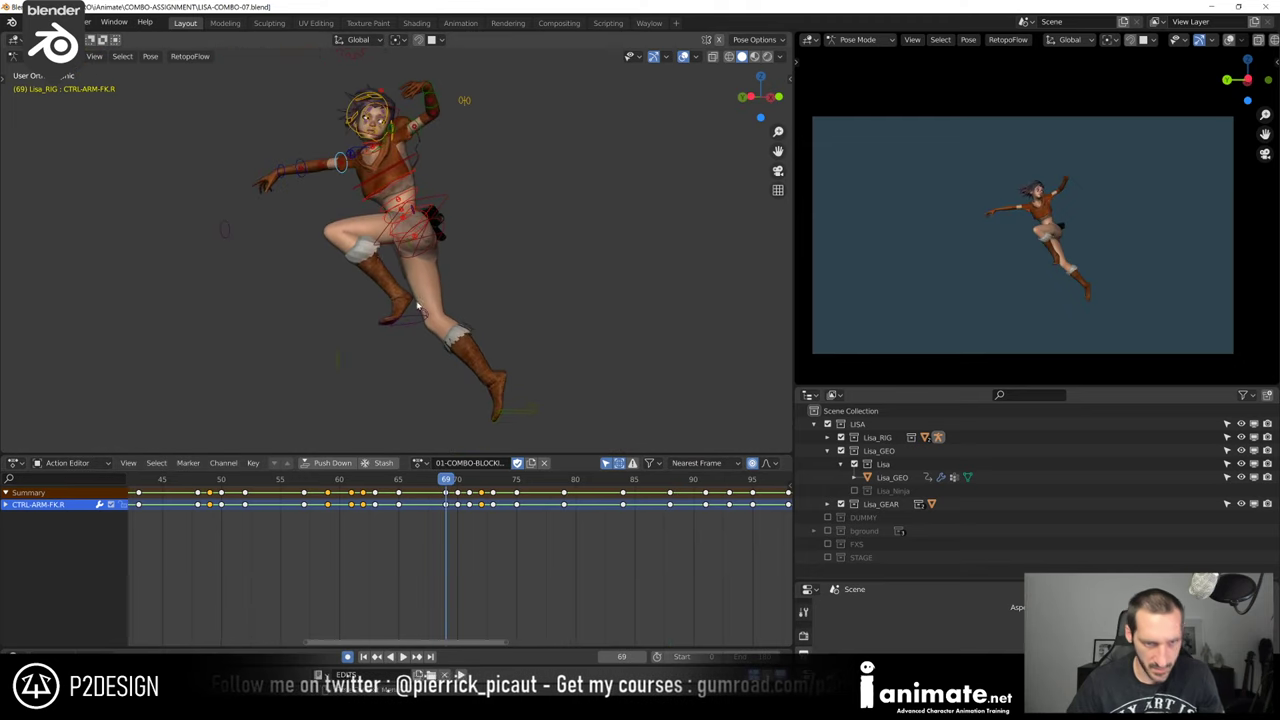
pyautogui.click(280, 172)
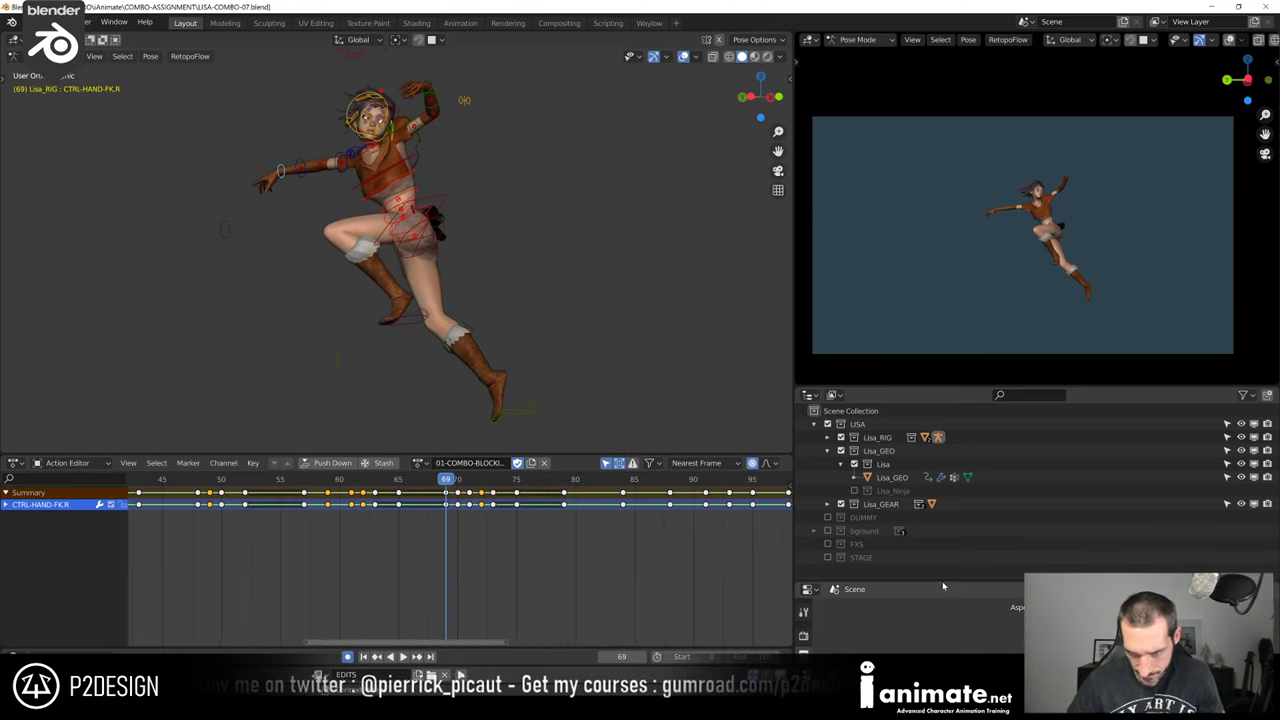
pyautogui.moveTo(942, 579); pyautogui.dragTo(942, 408)
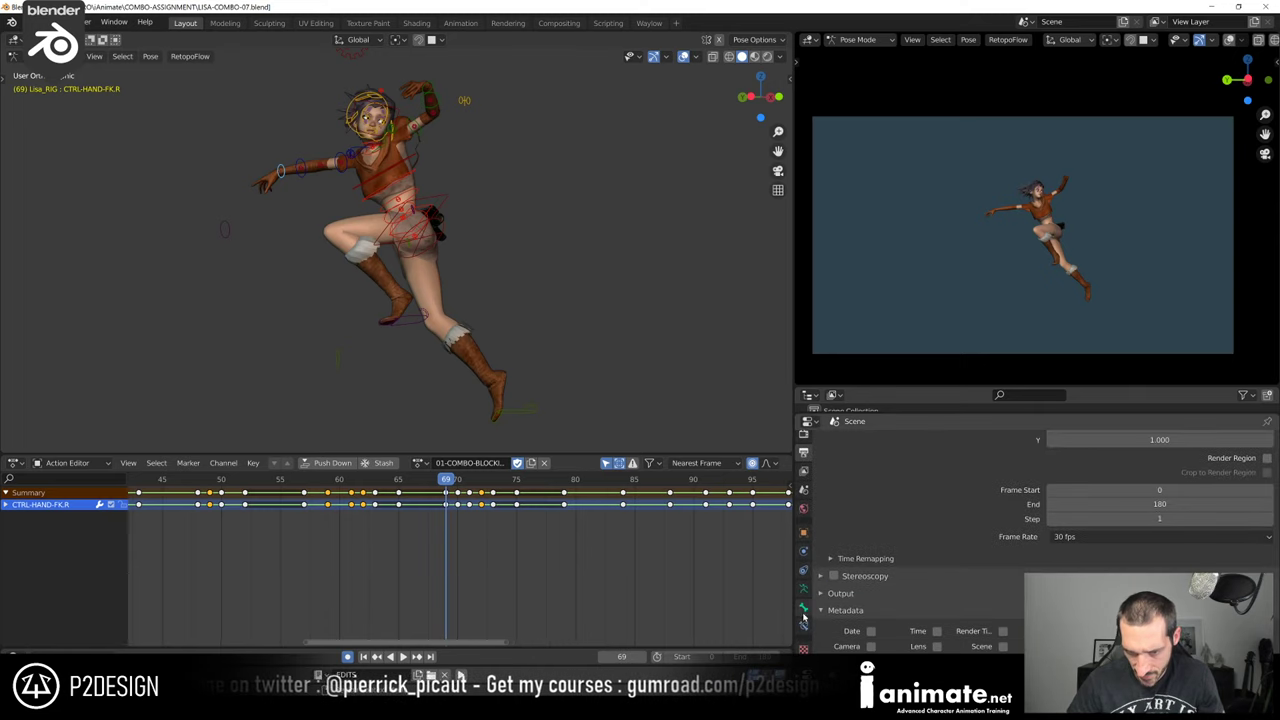
pyautogui.click(803, 591)
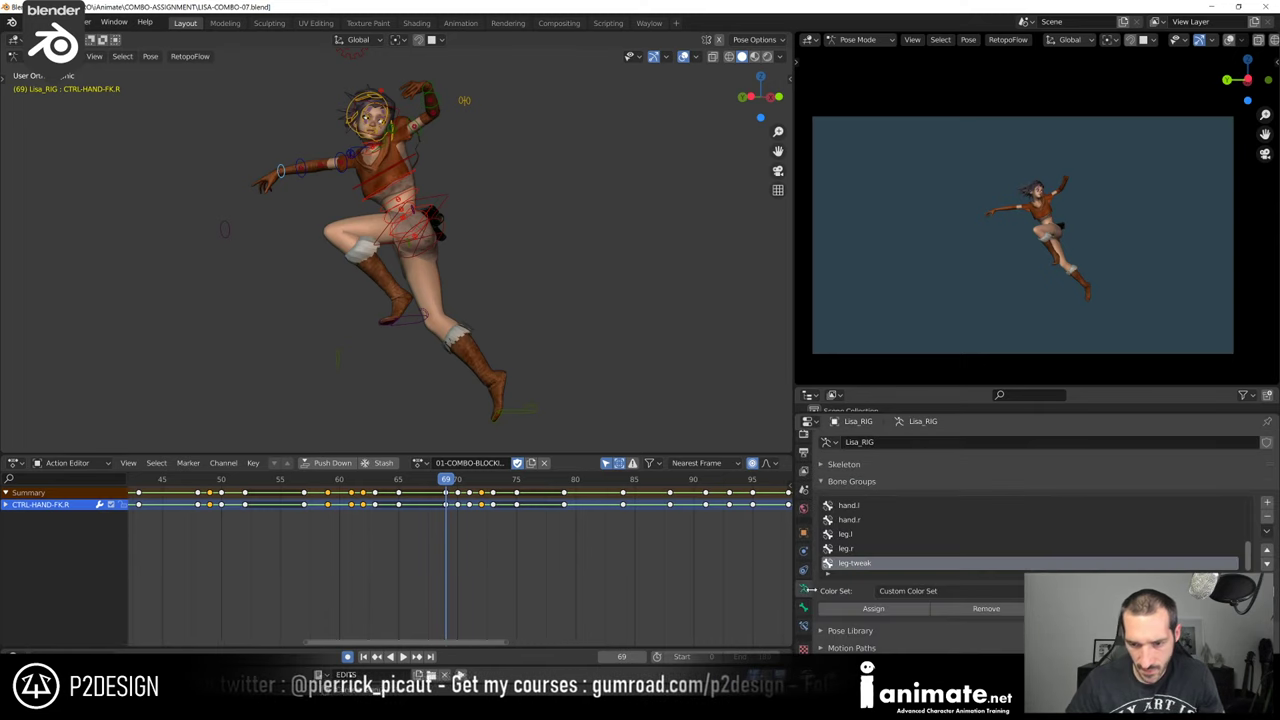
pyautogui.click(831, 480)
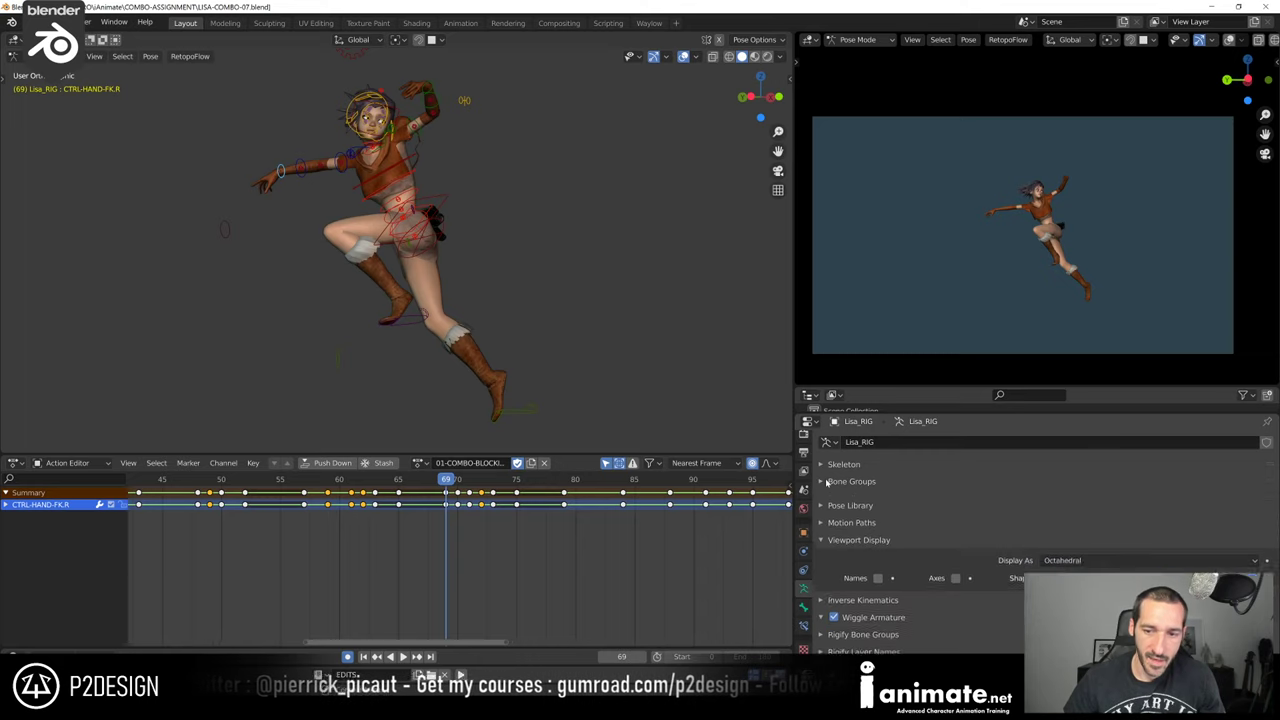
pyautogui.scroll(-2, 819, 462)
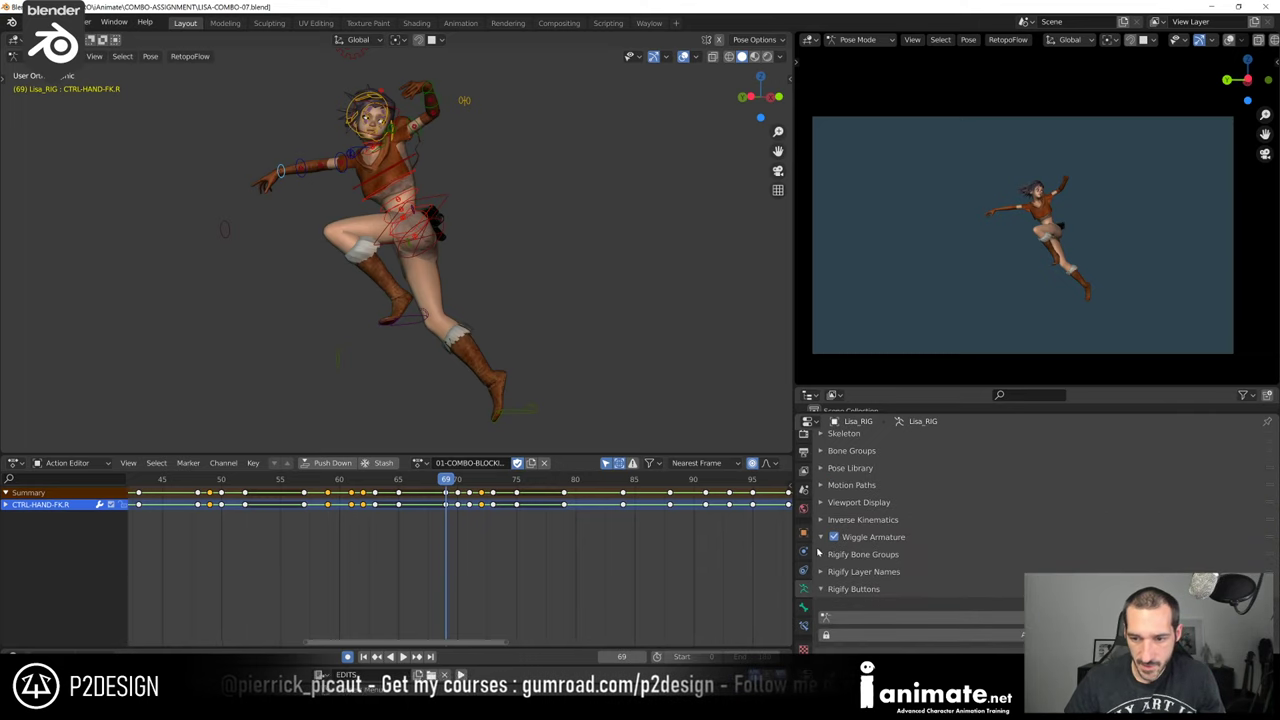
pyautogui.click(824, 486)
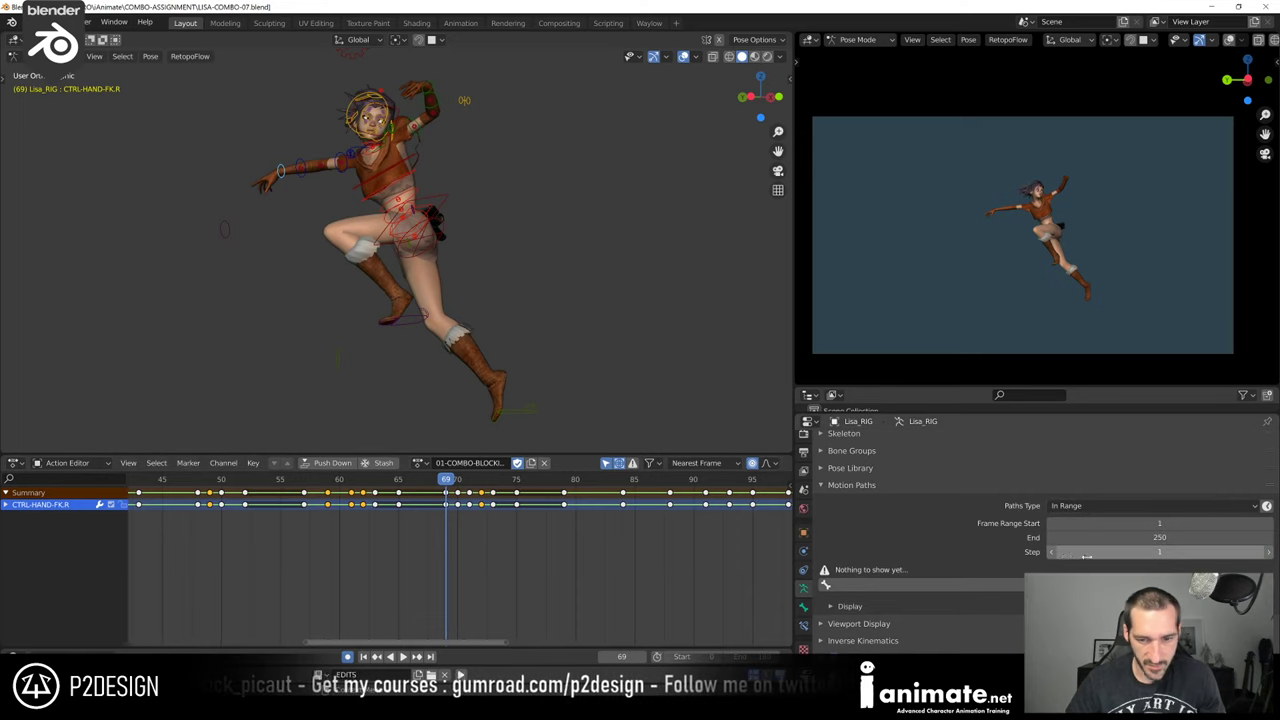
# Calculate a motion path for the right hand FK control over frames 65 to 75
pyautogui.click(1159, 523)
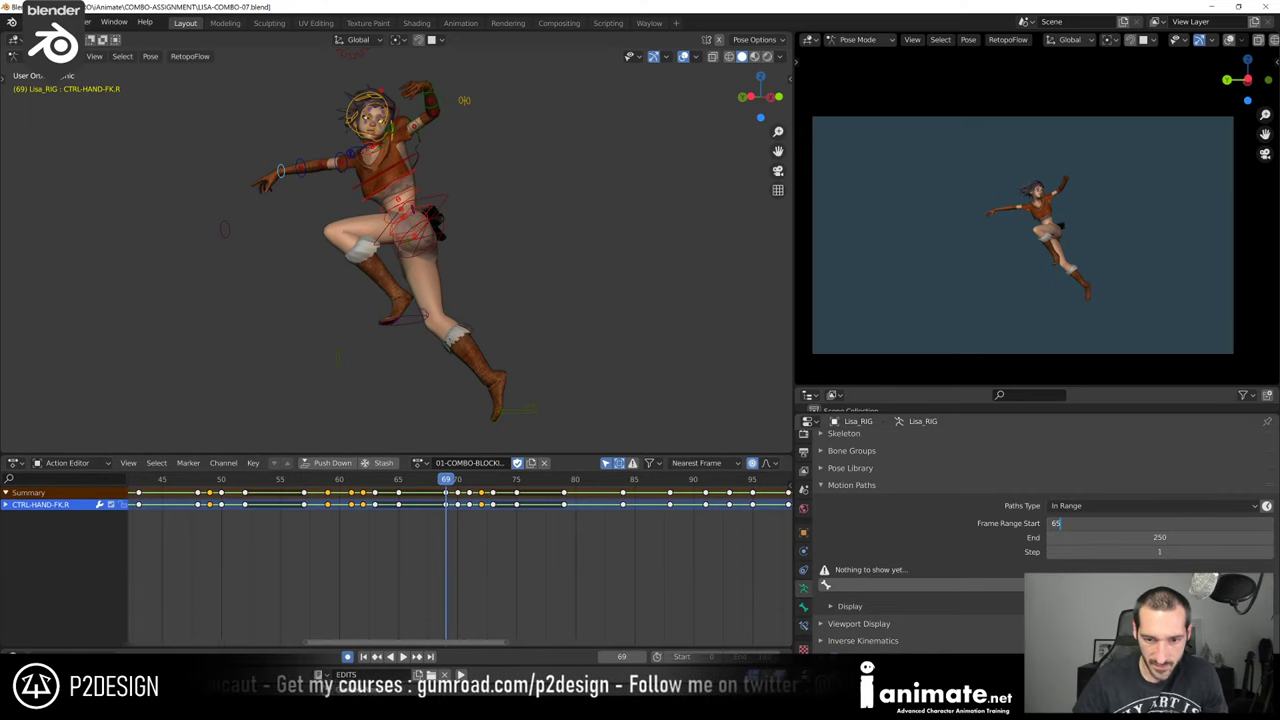
pyautogui.write('65')
pyautogui.press('Tab')
pyautogui.write('75')
pyautogui.press('Return')
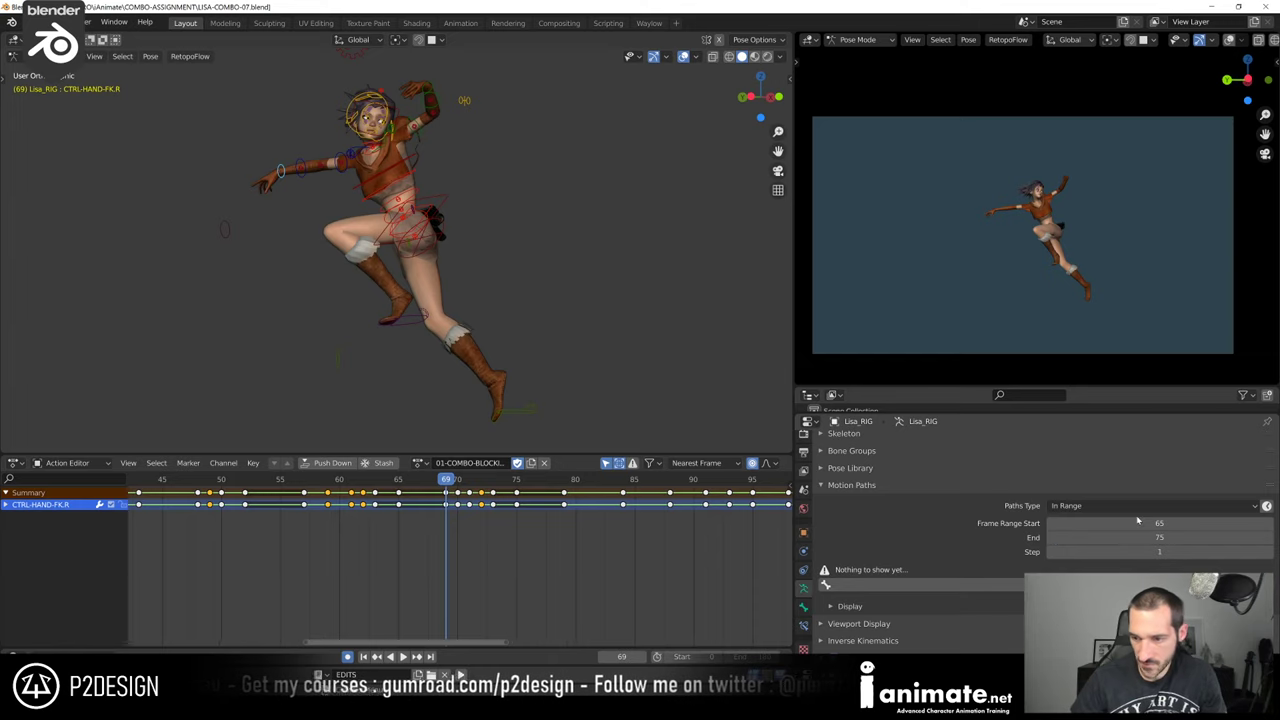
pyautogui.click(903, 586)
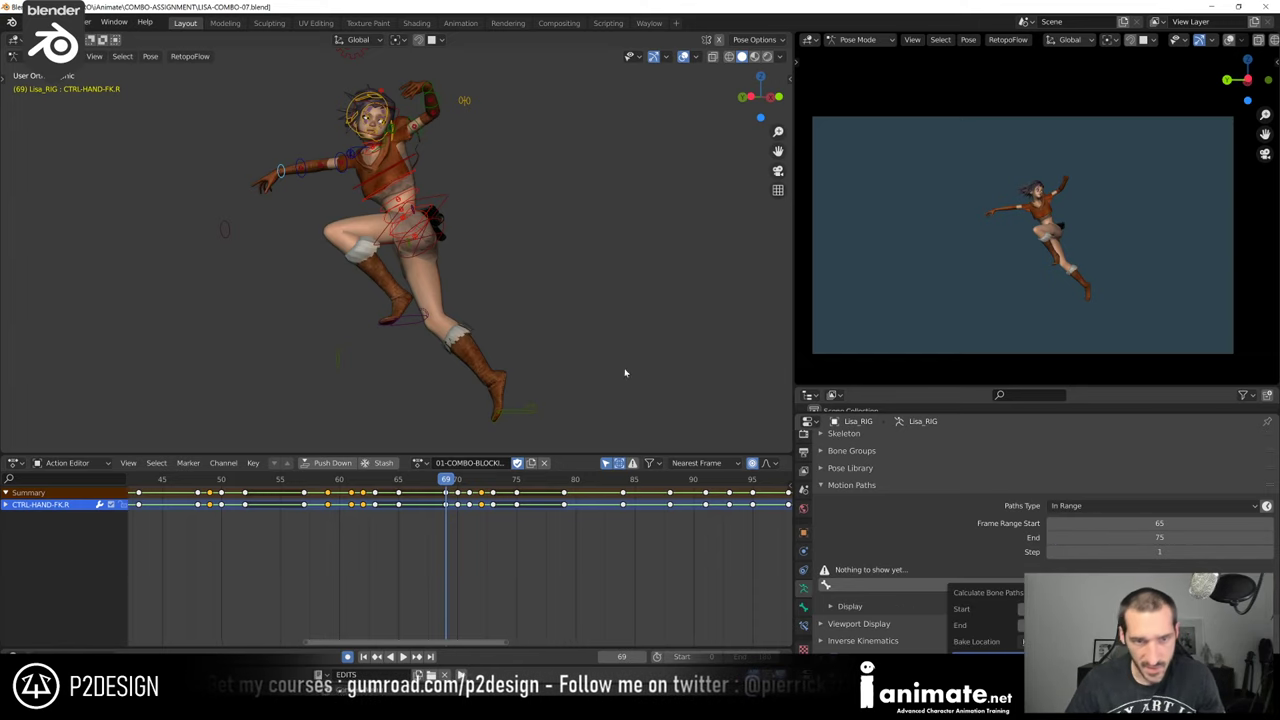
pyautogui.click(987, 656)
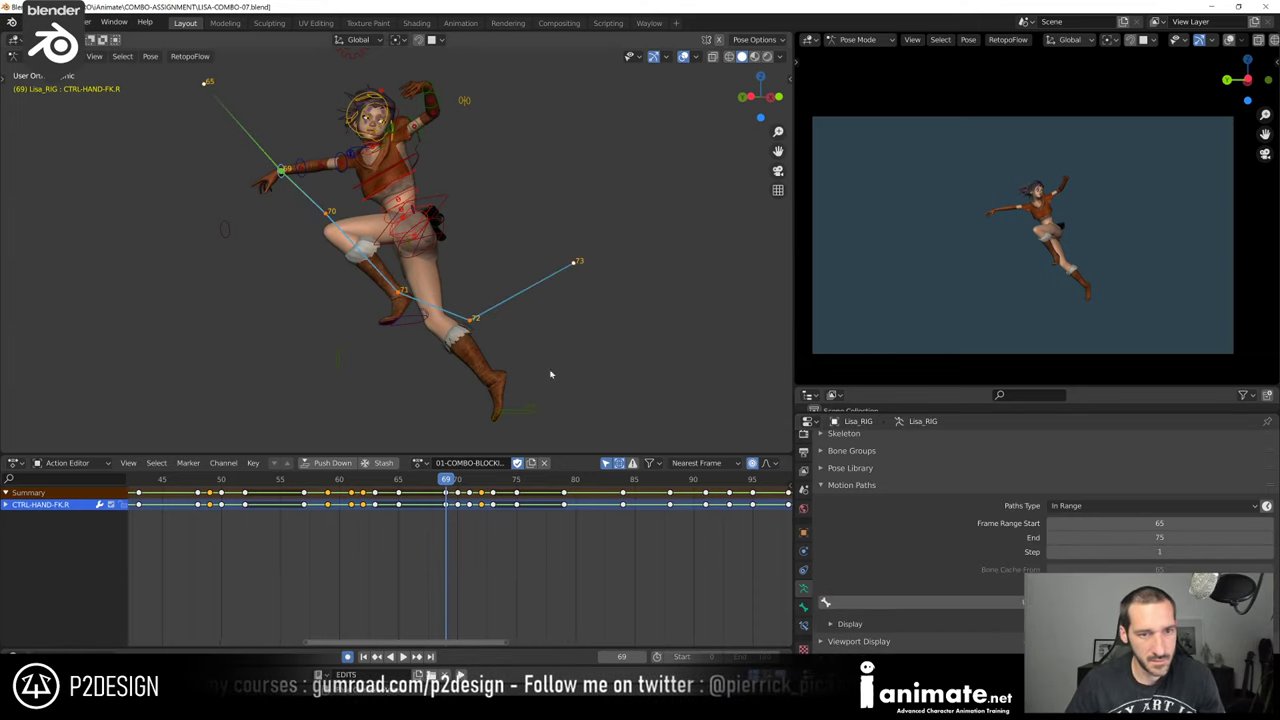
# Examine the right hand's motion path through the camera while playing and scrubbing frames 69 to 71, ending on frame 70
pyautogui.moveTo(452, 330); pyautogui.dragTo(487, 336, button='middle')
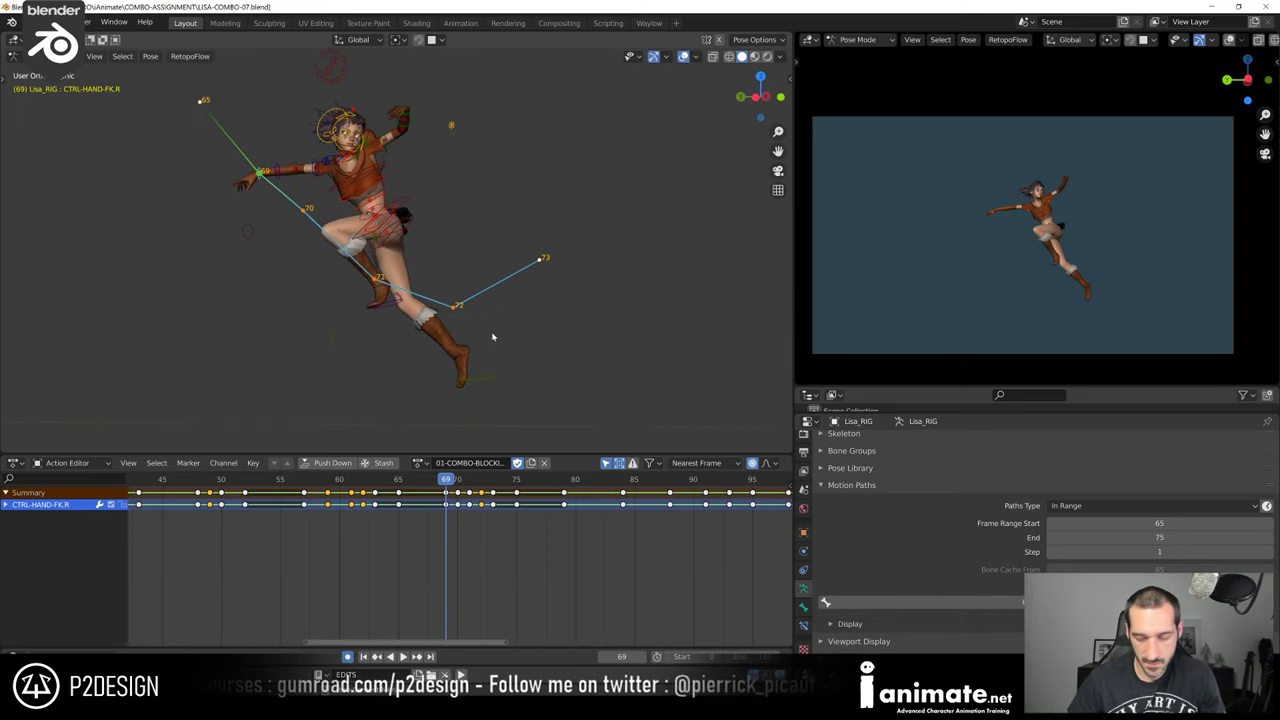
pyautogui.press('KP_0')
pyautogui.scroll(-3, 493, 337)
pyautogui.scroll(2, 493, 337)
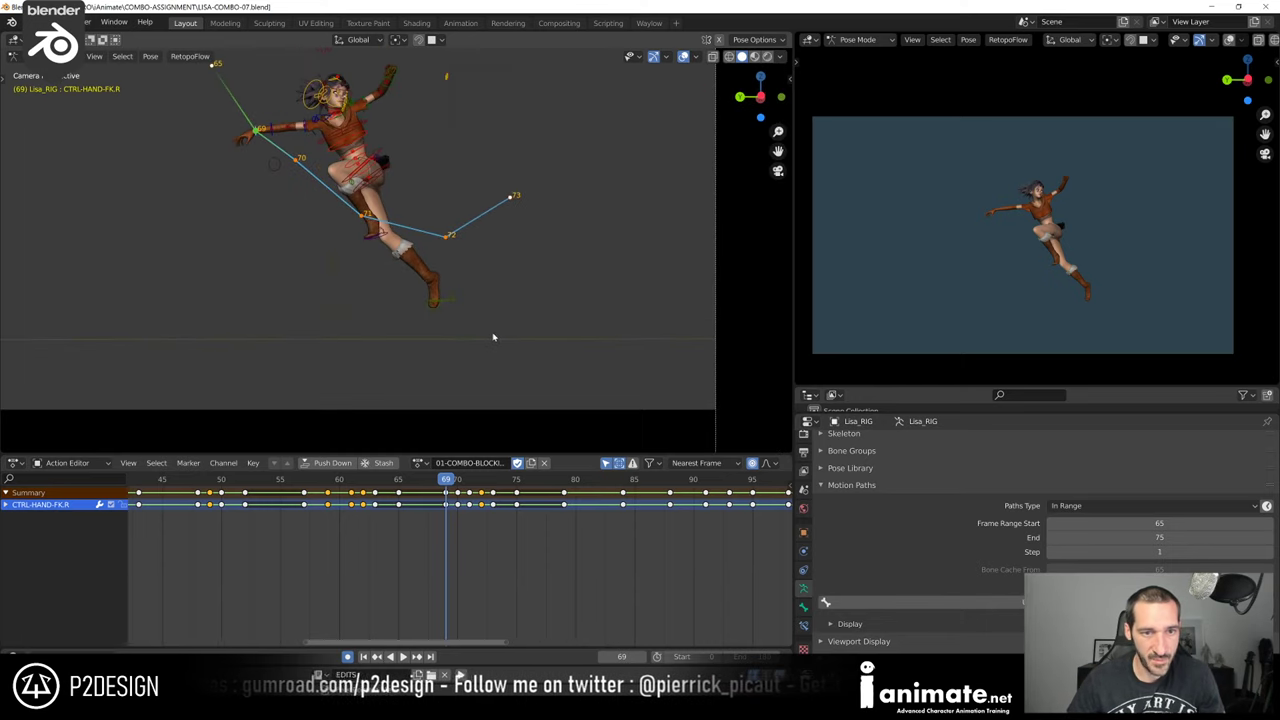
pyautogui.scroll(-1, 493, 337)
pyautogui.press('space')
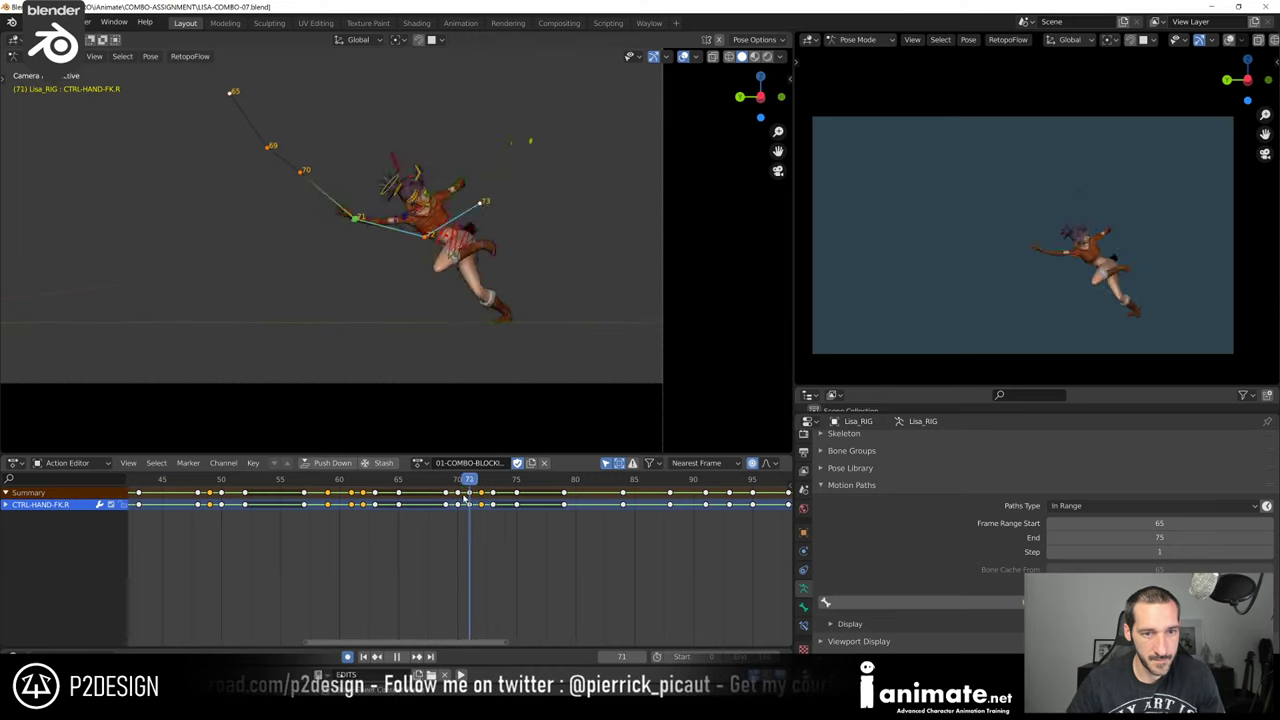
pyautogui.moveTo(463, 498); pyautogui.dragTo(455, 501)
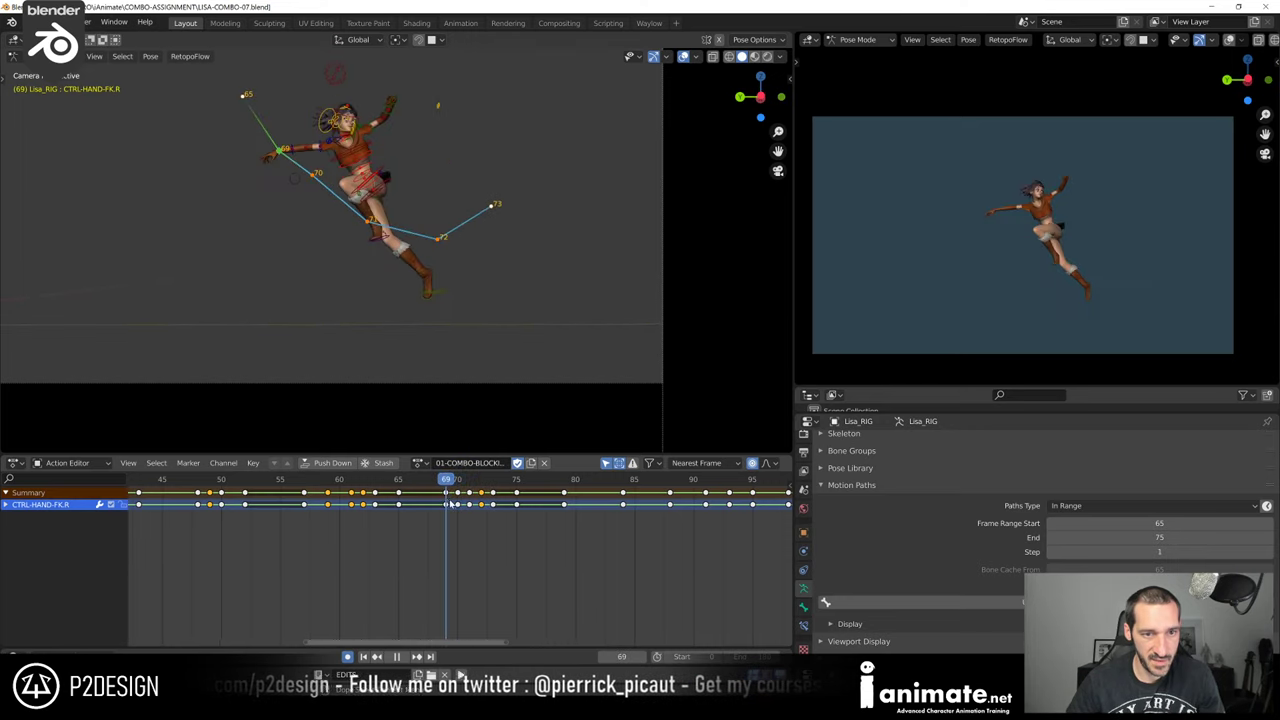
pyautogui.press('space')
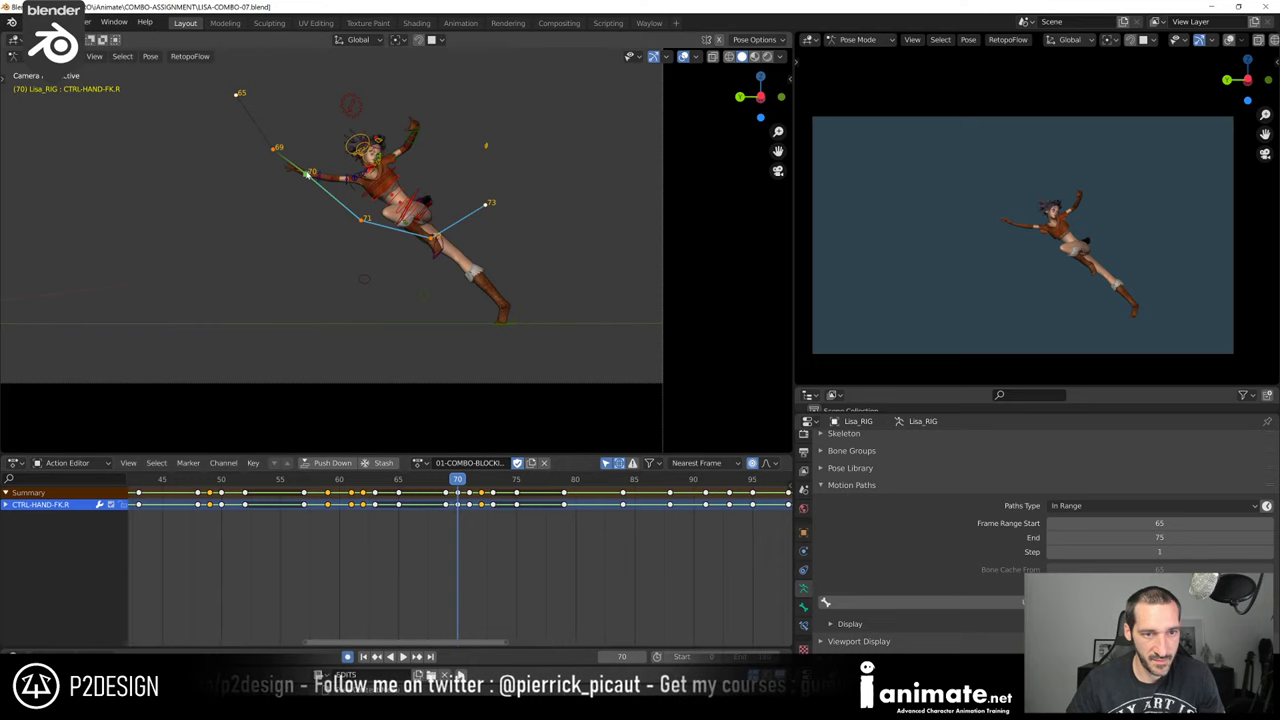
# Rotate the right upper arm FK control slightly downward at frame 70 and the forearm control 7.11° about its local Z axis
pyautogui.scroll(1, 310, 207)
pyautogui.scroll(2, 310, 207)
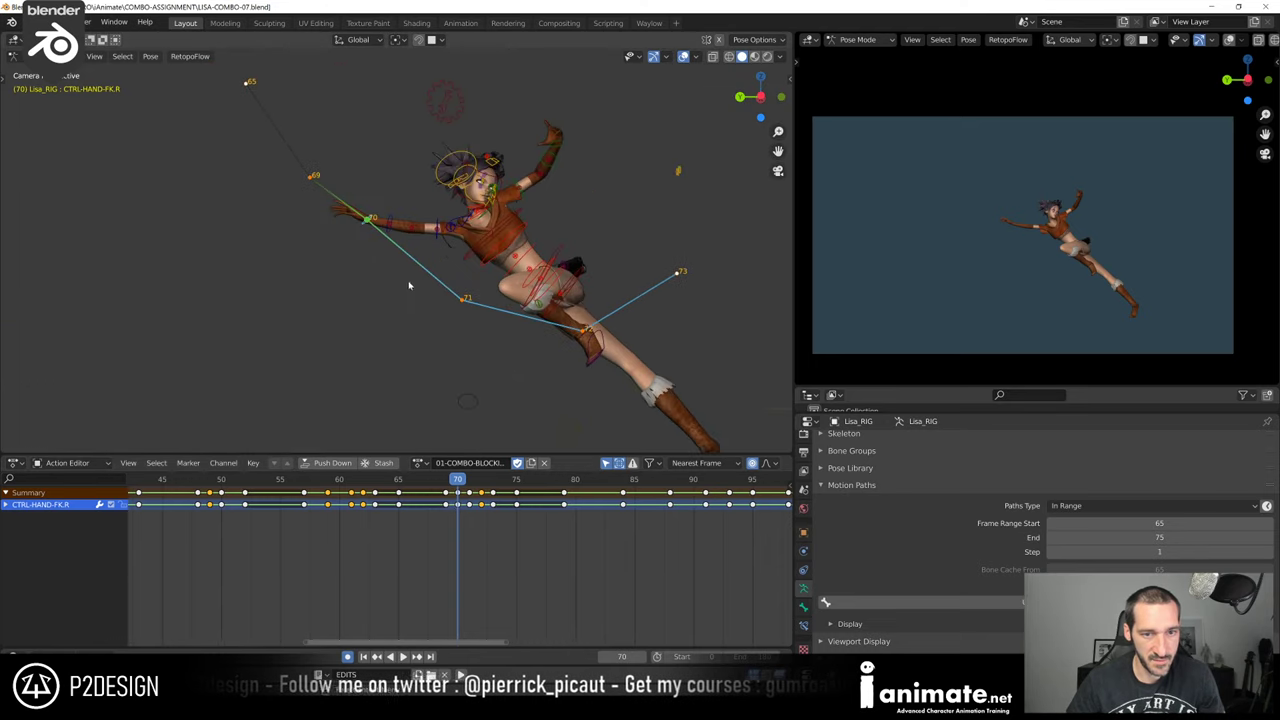
pyautogui.click(436, 233)
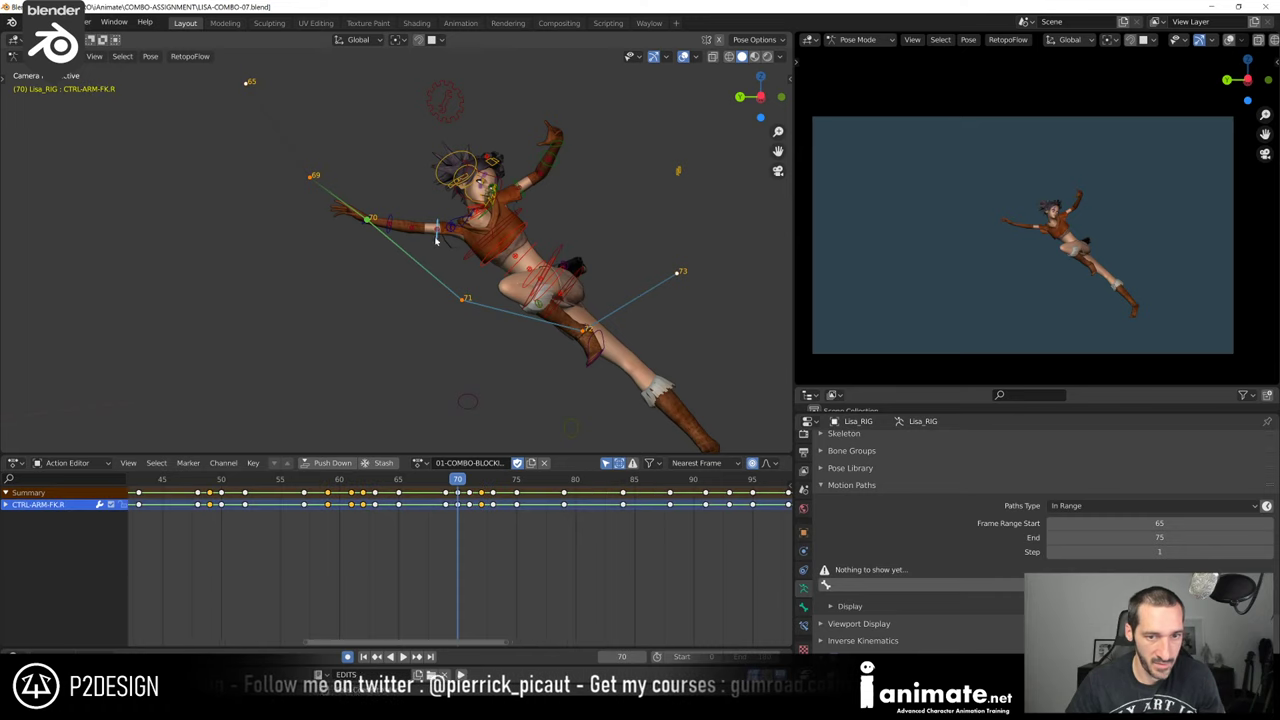
pyautogui.press('r')
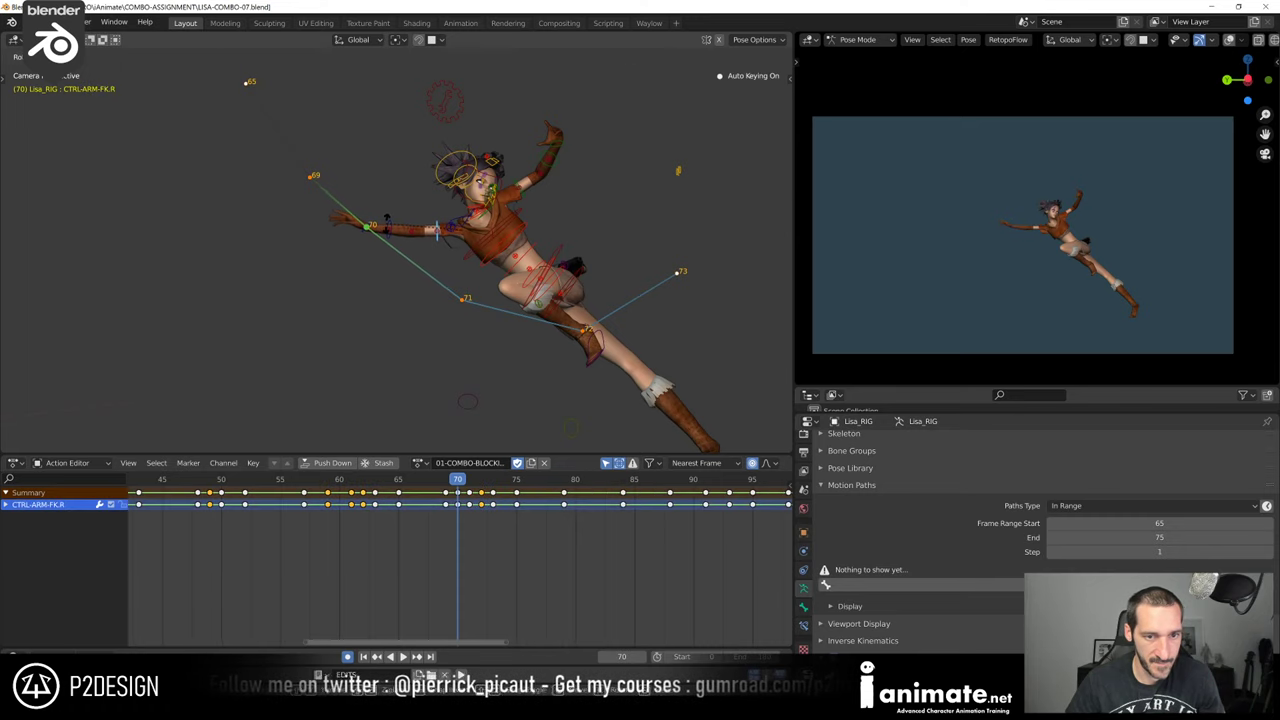
pyautogui.click(387, 223)
pyautogui.click(392, 229)
pyautogui.press('r')
pyautogui.press('z')
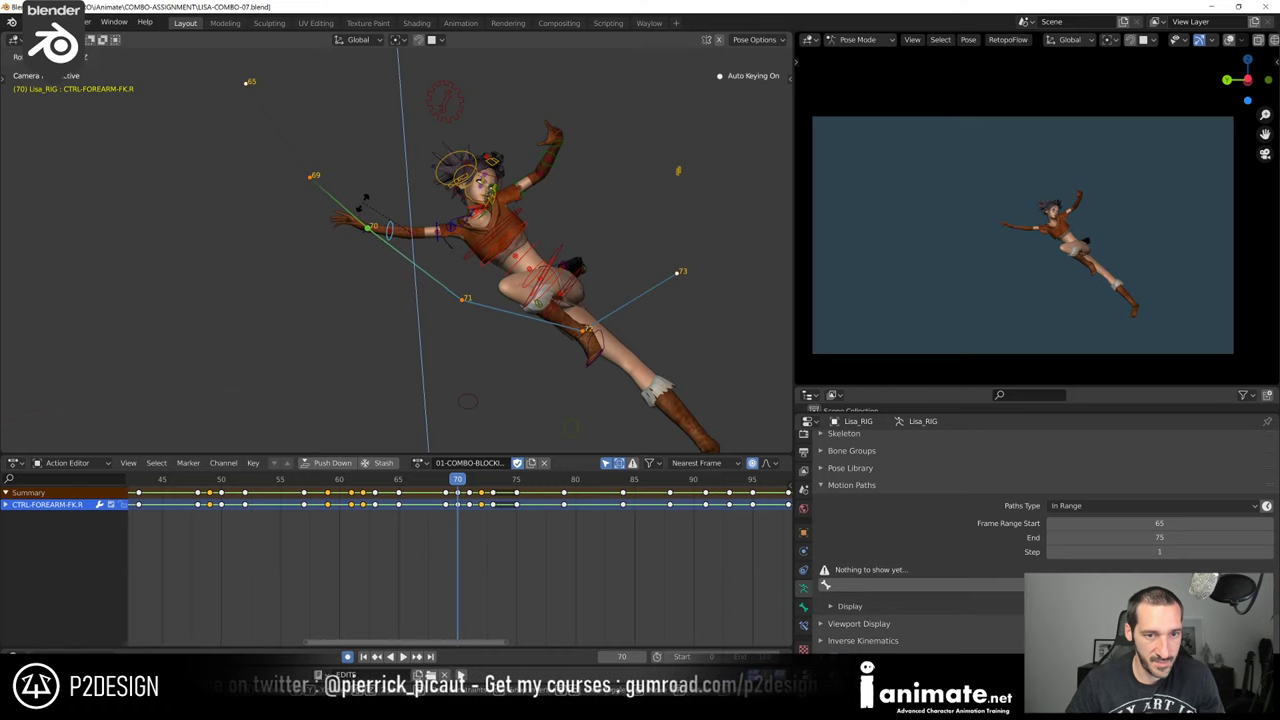
pyautogui.click(367, 198)
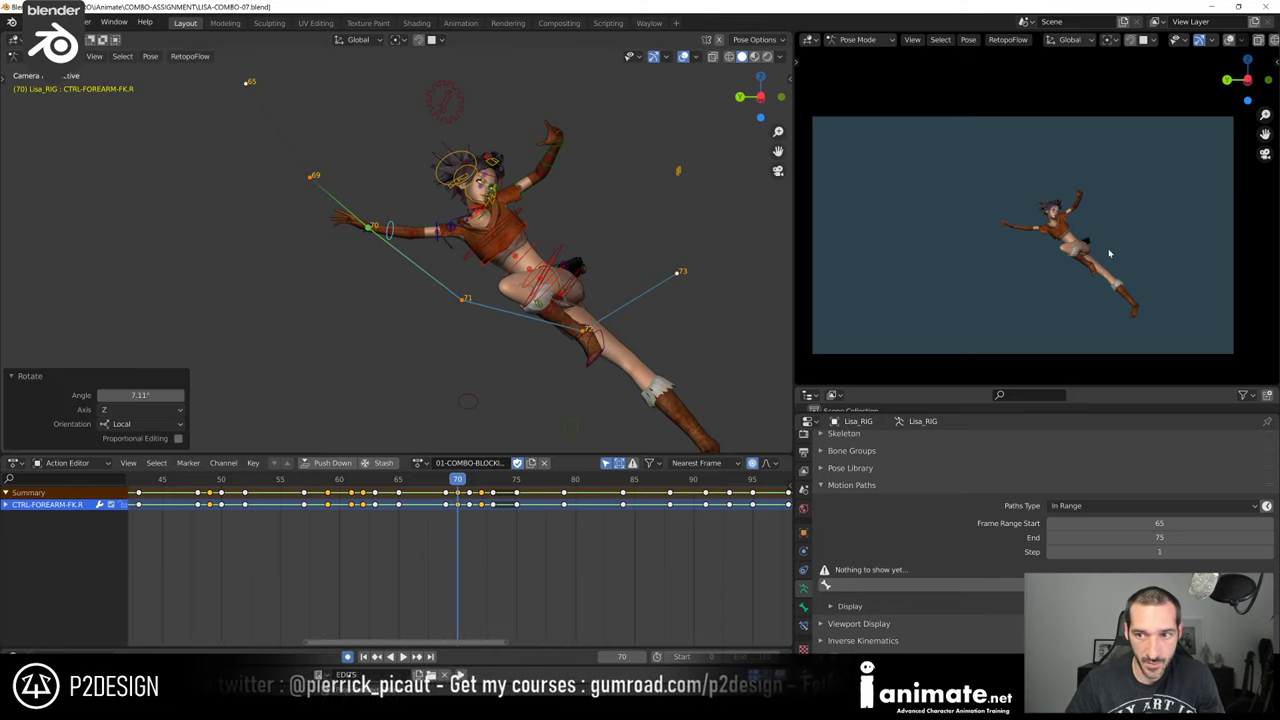
# Rotate the right shoulder control 3° in the current view at frame 70
pyautogui.scroll(2, 483, 210)
pyautogui.click(483, 210)
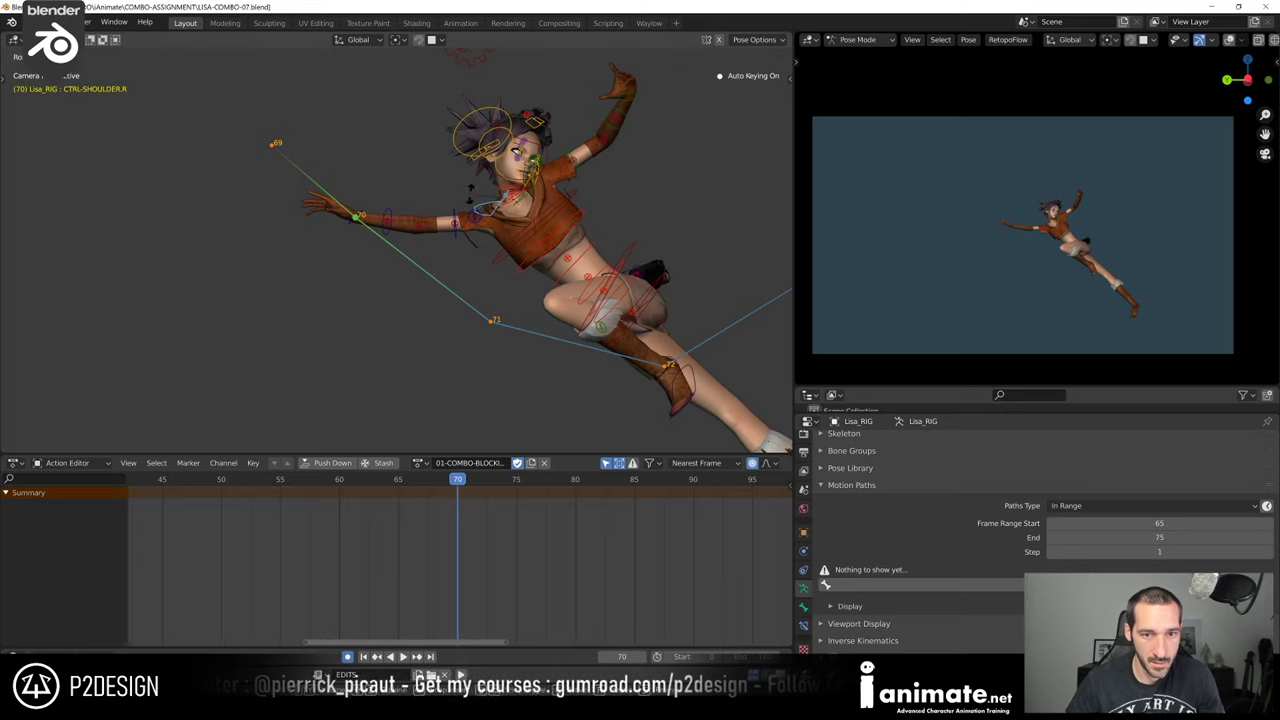
pyautogui.press('g')
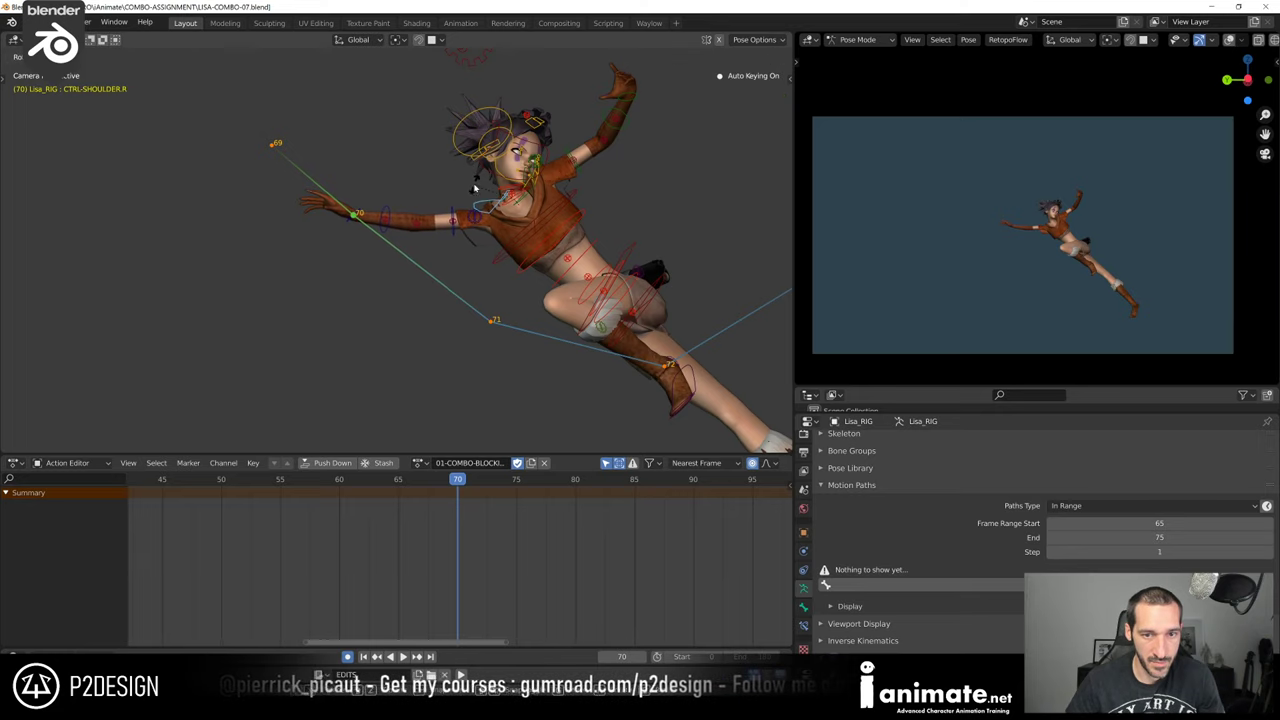
pyautogui.click(470, 198)
pyautogui.press('r')
pyautogui.click(465, 200)
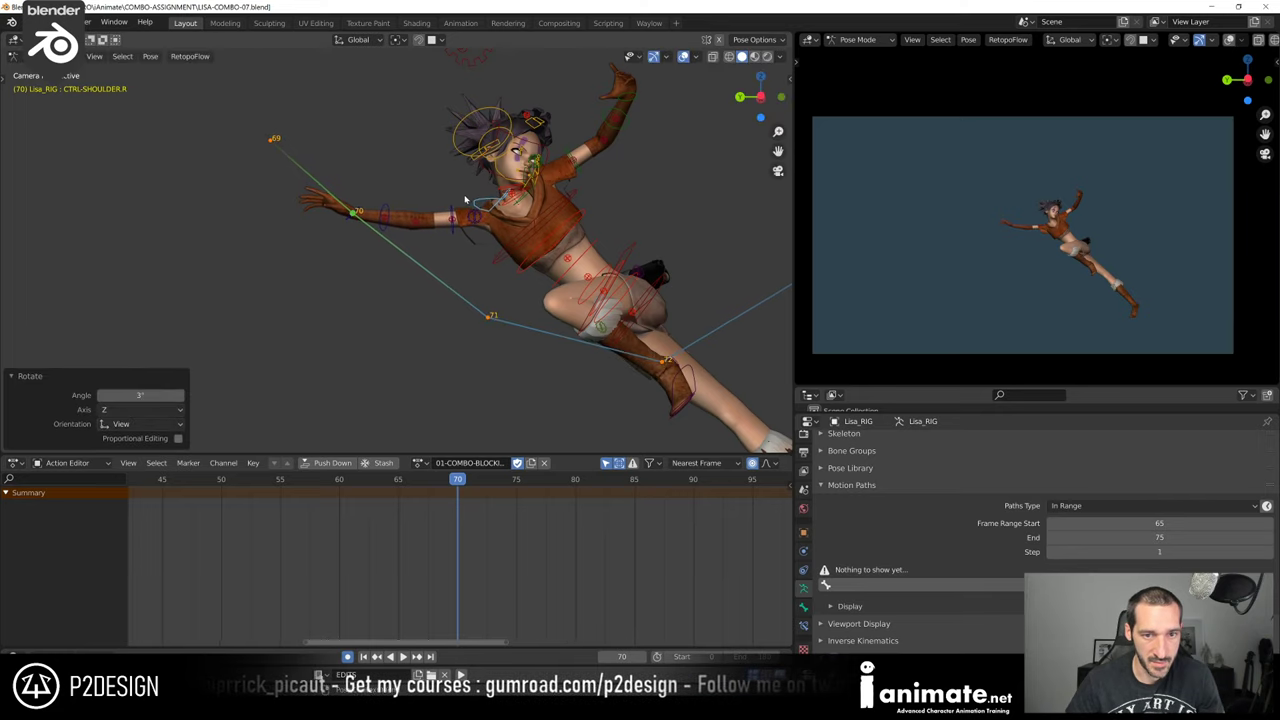
# Rotate the right upper arm FK control -7.16° in the current view at frame 70
pyautogui.click(452, 208)
pyautogui.press('r')
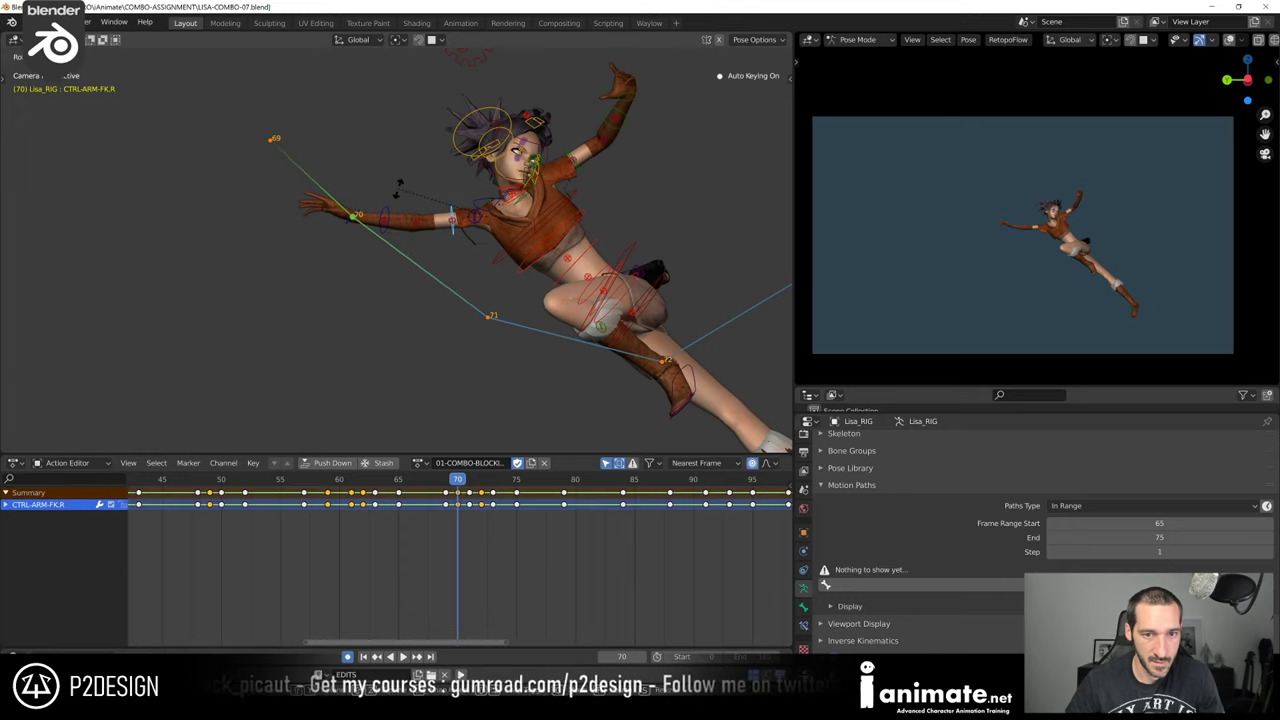
pyautogui.click(394, 217)
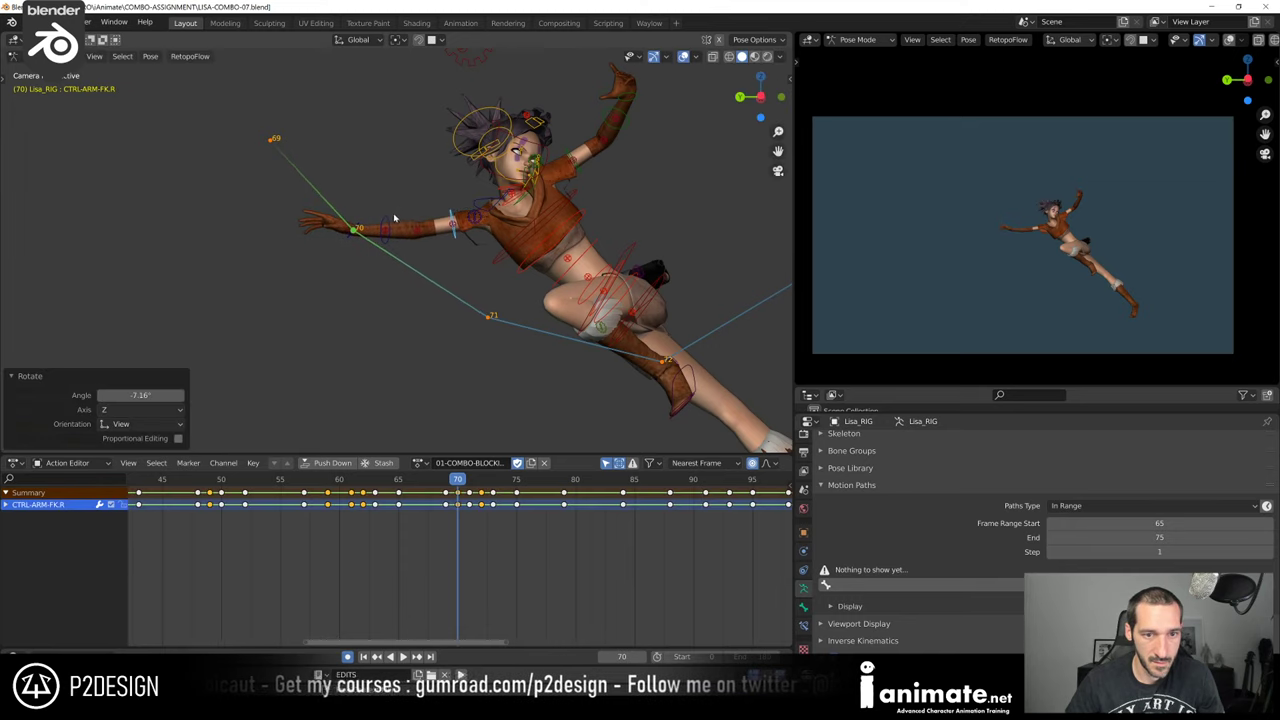
# Rotate the right forearm FK control 3.06° about its local Z axis at frame 70
pyautogui.click(394, 217)
pyautogui.click(390, 220)
pyautogui.press('r')
pyautogui.press('z')
pyautogui.press('z')
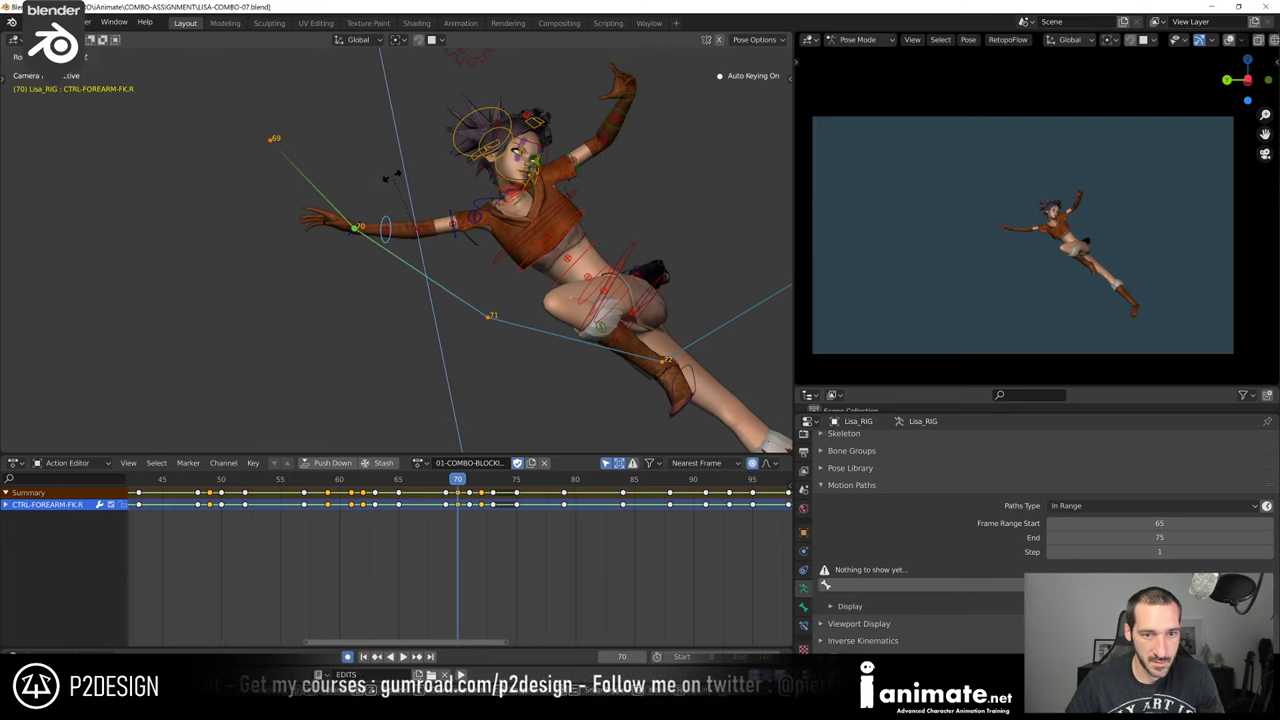
pyautogui.click(405, 192)
# Replay the arm swing around frame 70 and annotate a wide downward arc from the path's frame 65 point to beyond frame 73
pyautogui.scroll(-3, 411, 198)
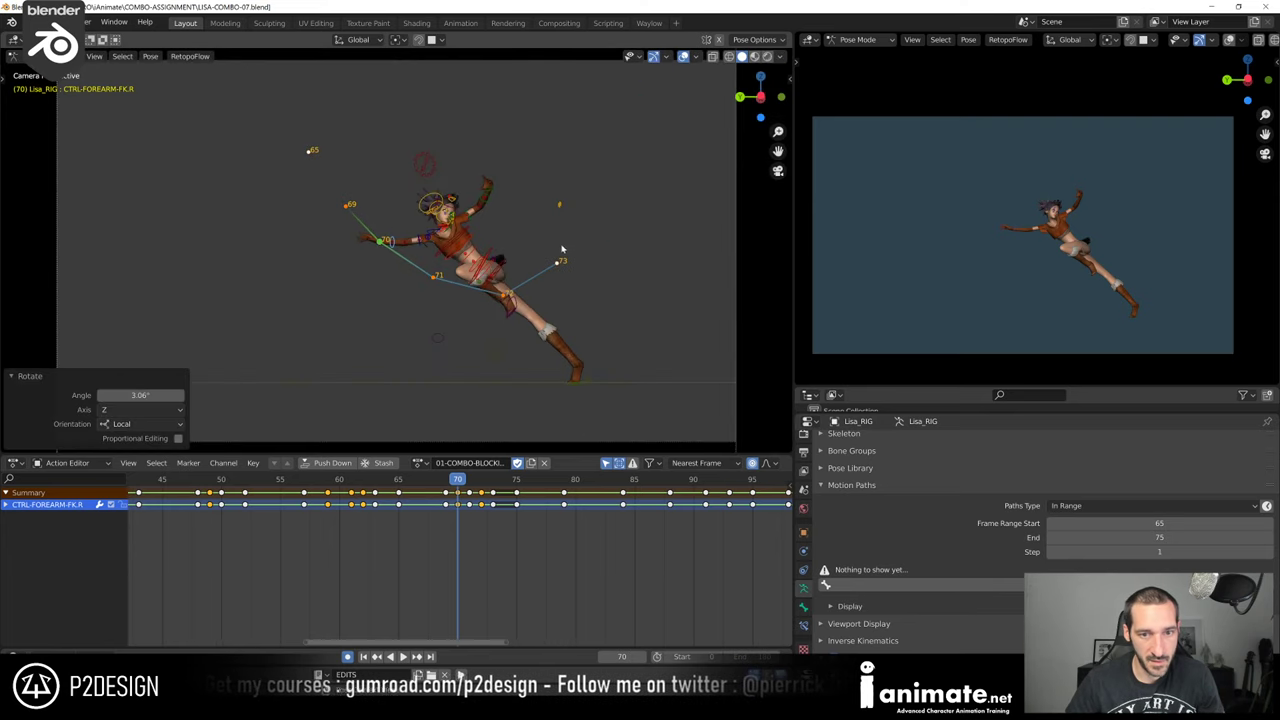
pyautogui.press('space')
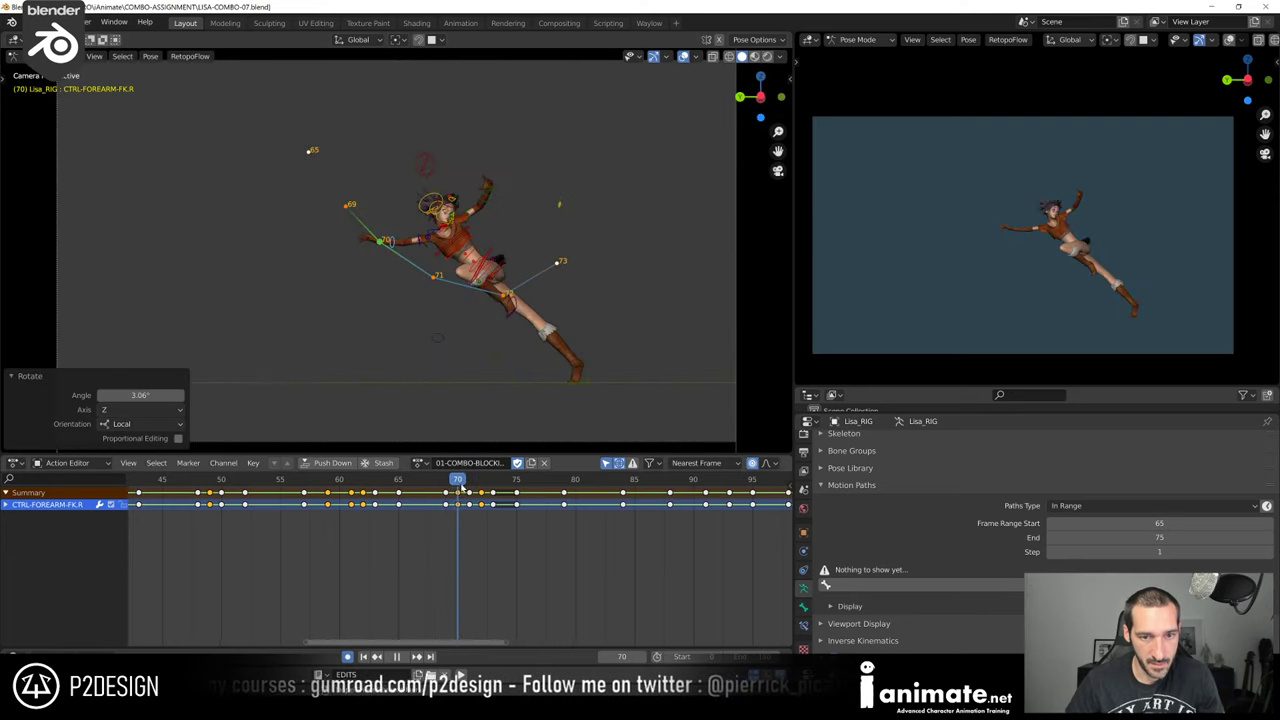
pyautogui.moveTo(474, 489)
pyautogui.mouseDown()
pyautogui.moveTo(495, 490)
pyautogui.moveTo(437, 490)
pyautogui.moveTo(499, 492)
pyautogui.moveTo(459, 488)
pyautogui.mouseUp()
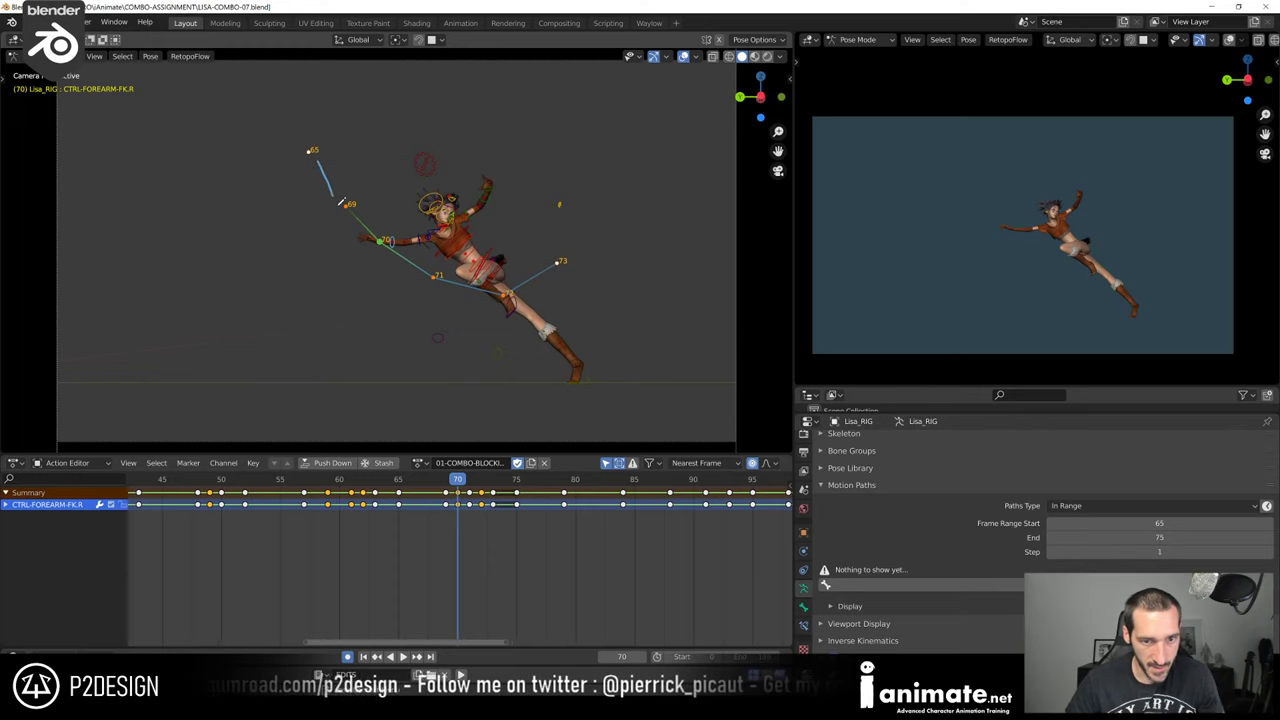
pyautogui.moveTo(458, 350); pyautogui.dragTo(597, 257)
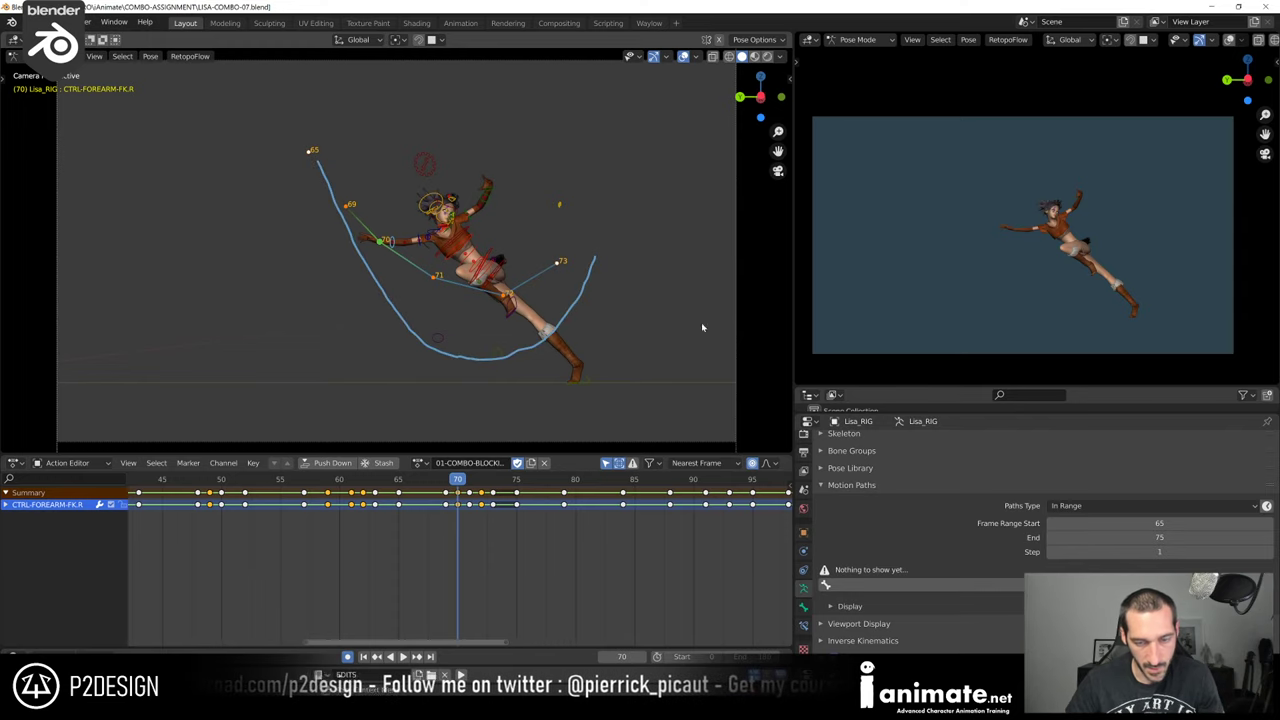
# Play and scrub the high kick from frame 70 onward to compare the right arm's swing with the drawn arc
pyautogui.press('space')
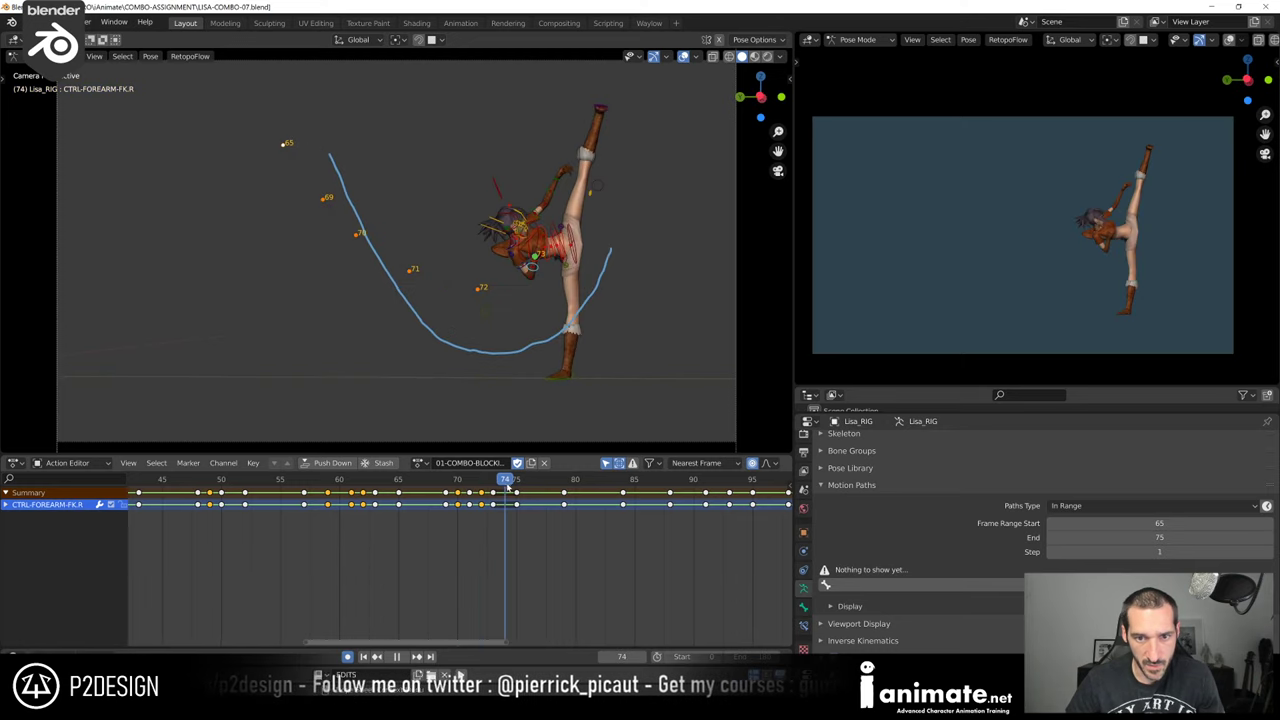
pyautogui.moveTo(527, 488); pyautogui.dragTo(623, 488)
pyautogui.press('space')
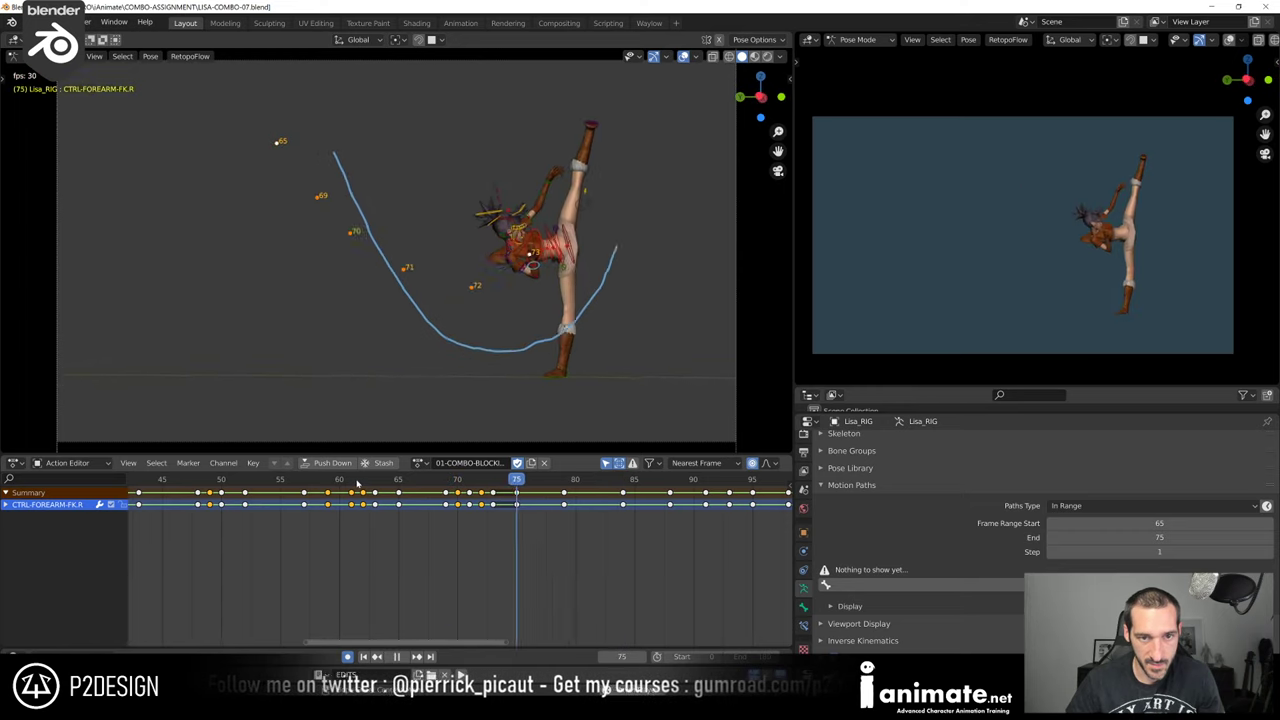
pyautogui.press('space')
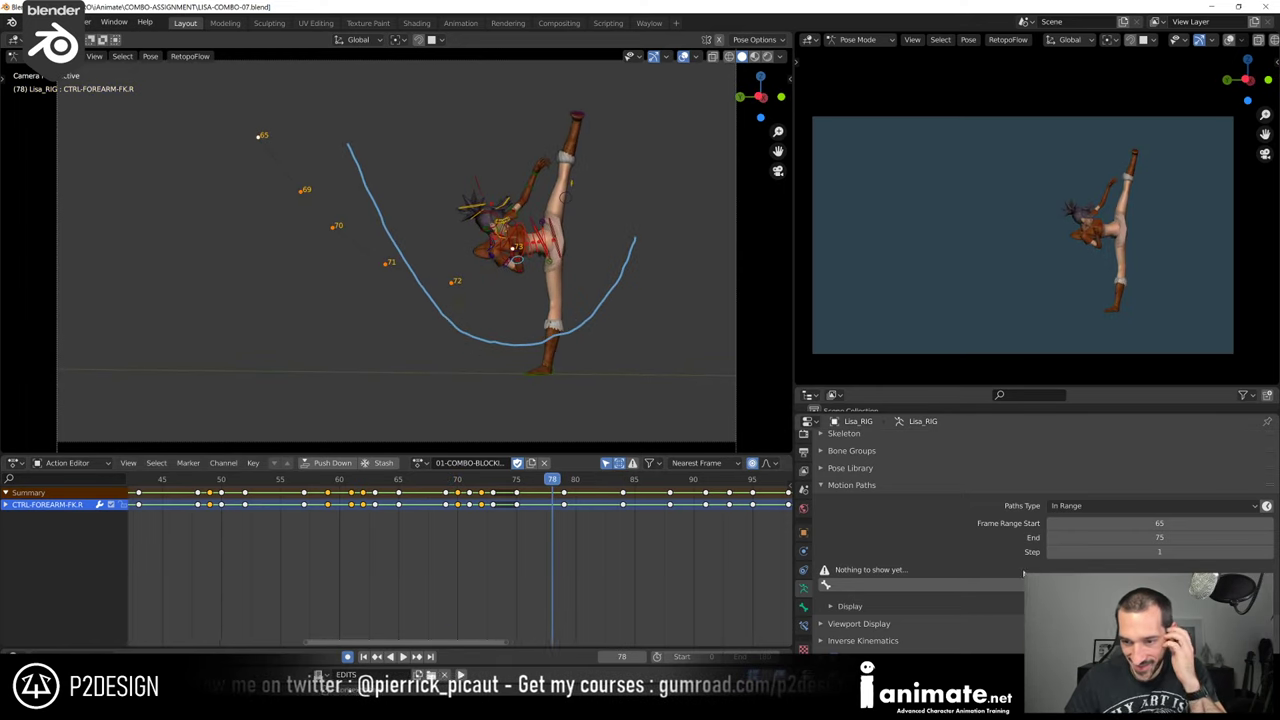
pyautogui.scroll(-2, 1221, 551)
pyautogui.scroll(2, 1221, 551)
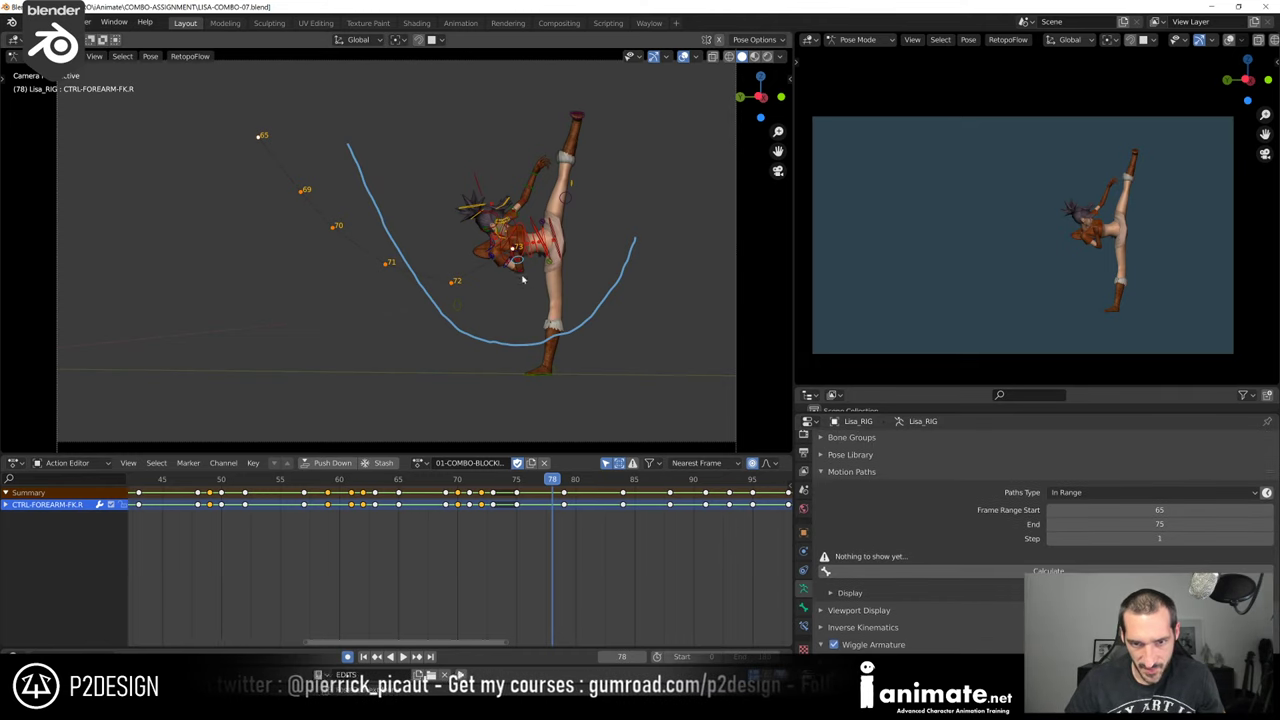
# Look through the rig's object, bone and armature properties for the motion path display options
pyautogui.scroll(-1, 919, 566)
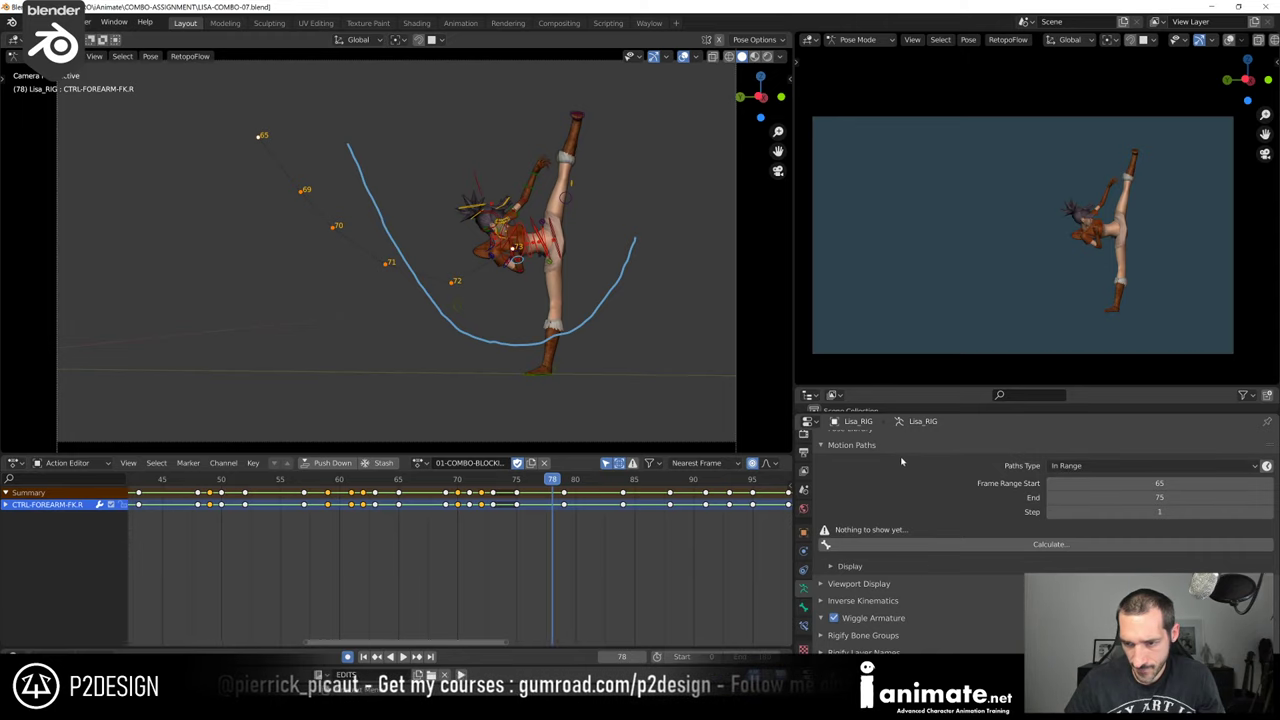
pyautogui.click(804, 533)
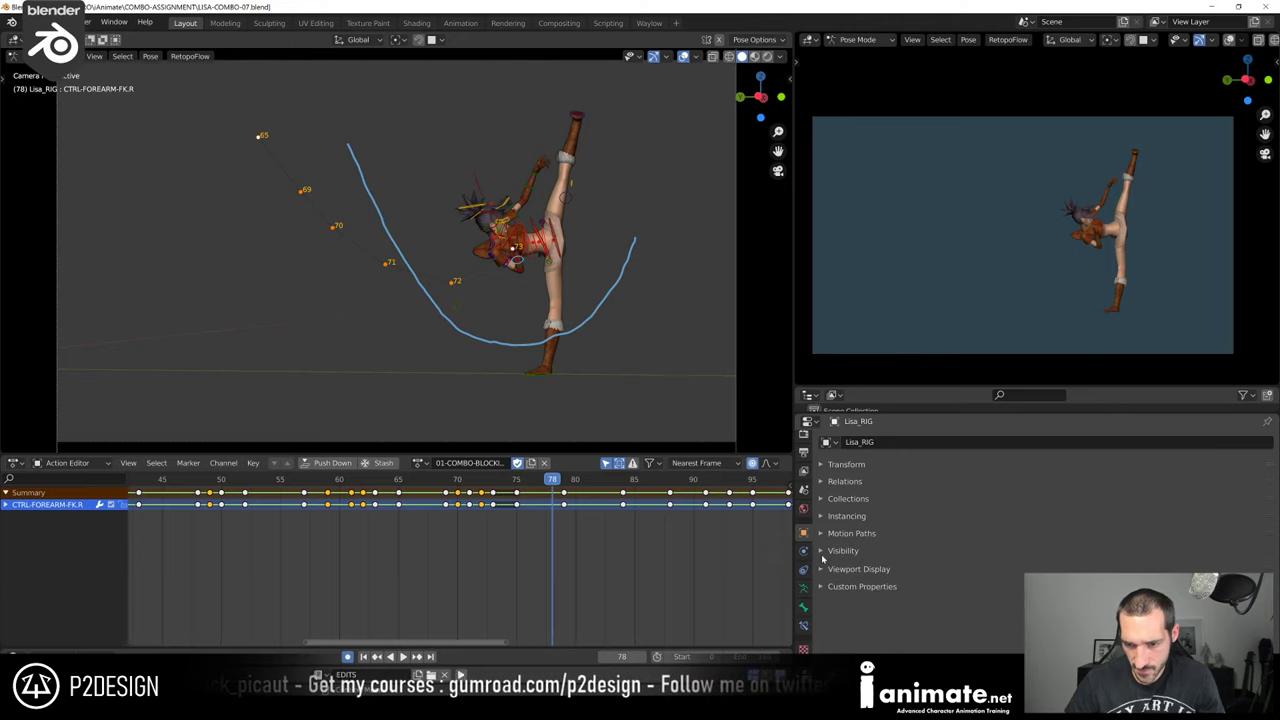
pyautogui.click(804, 607)
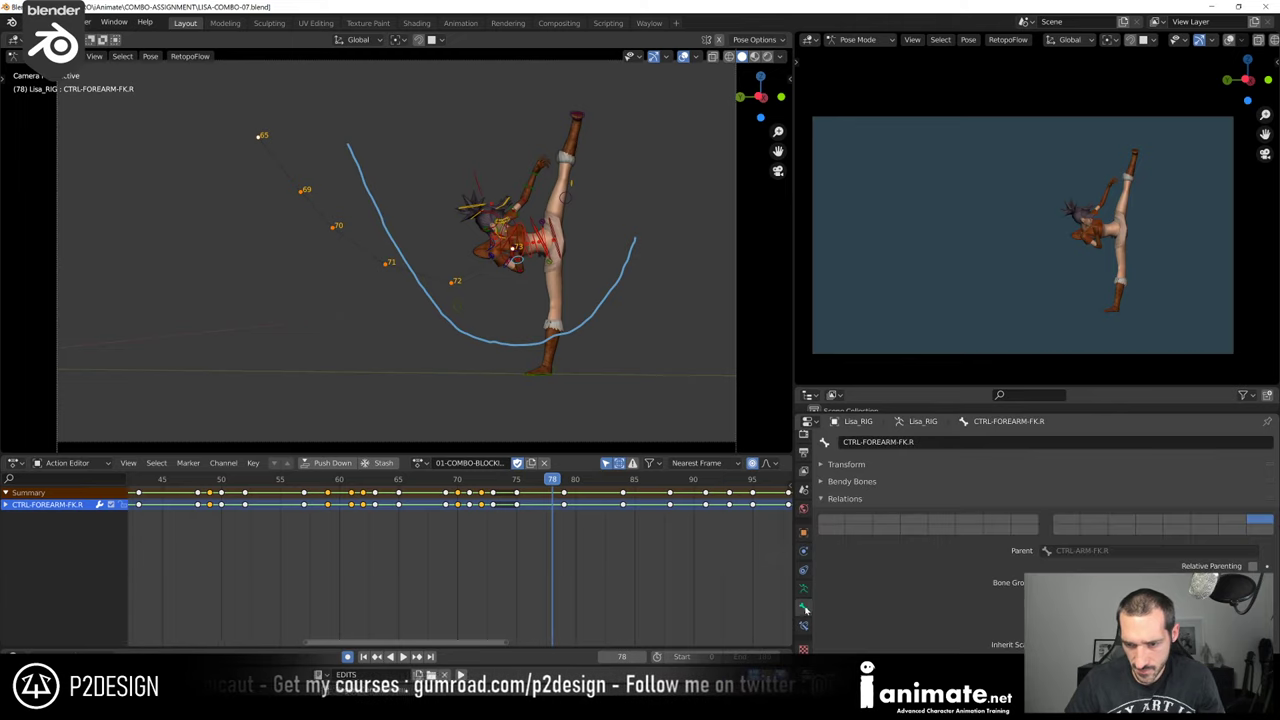
pyautogui.click(825, 503)
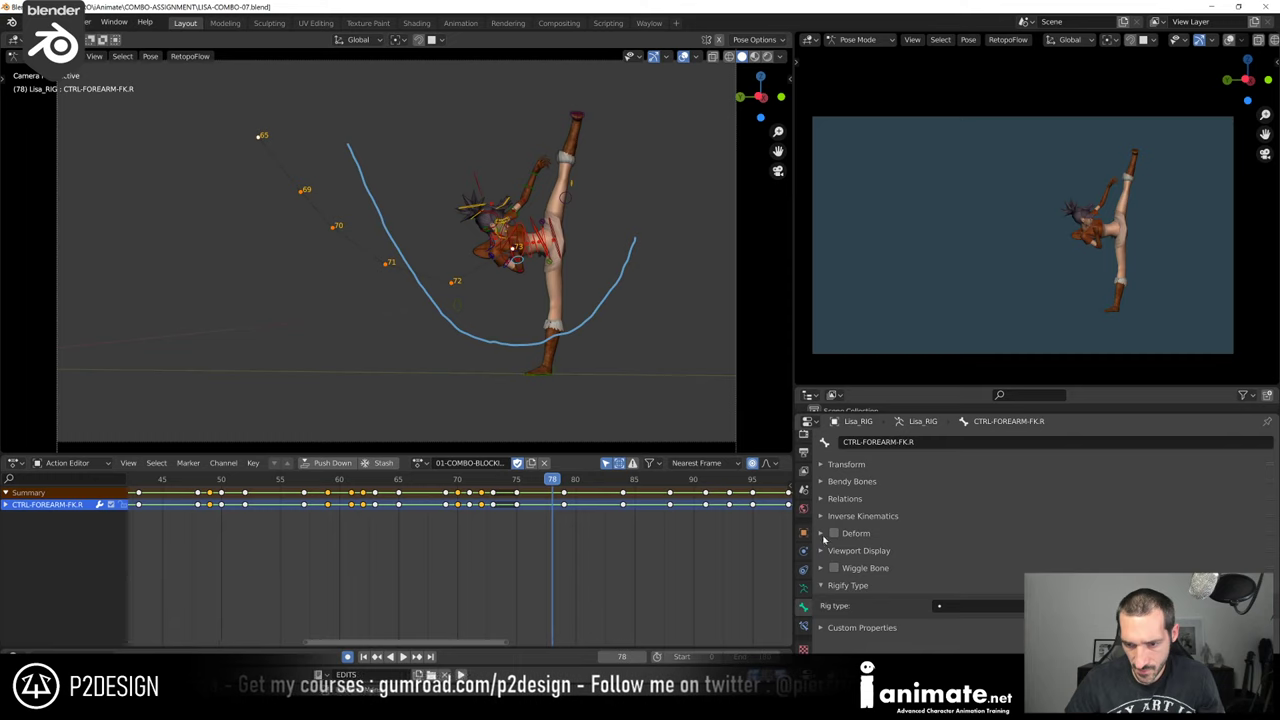
pyautogui.click(803, 587)
pyautogui.scroll(-2, 907, 572)
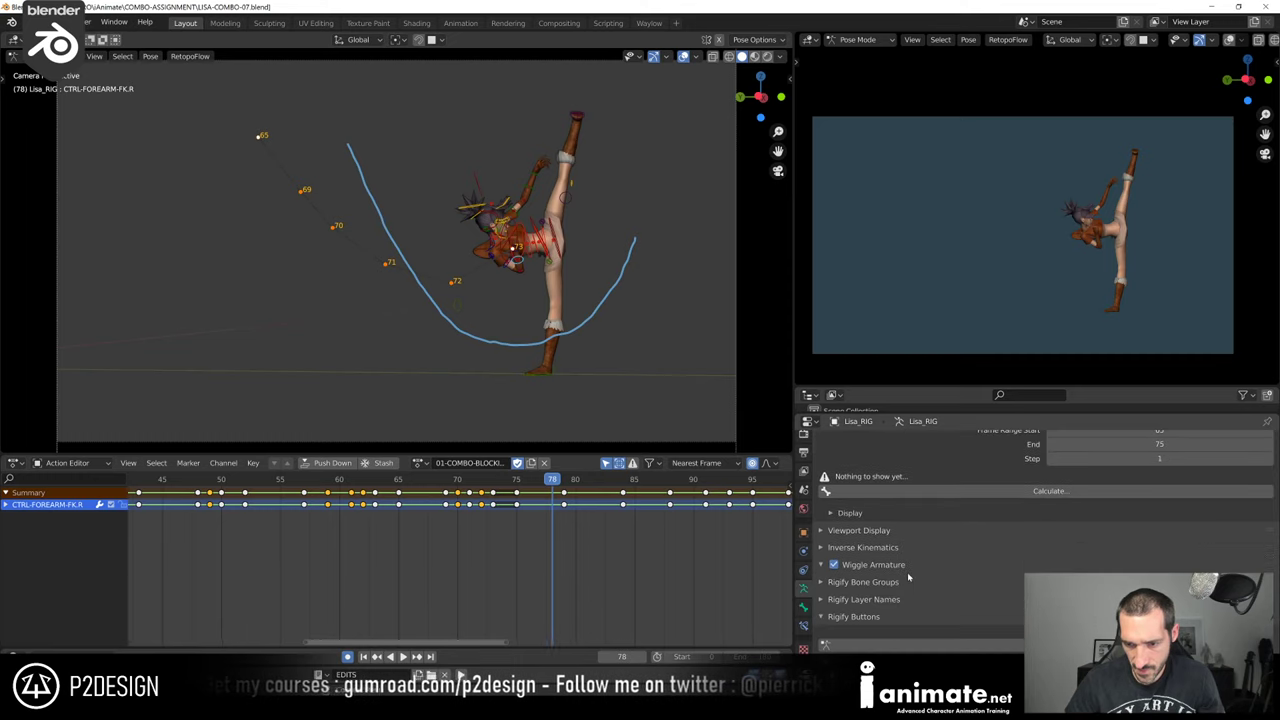
pyautogui.click(849, 513)
pyautogui.scroll(2, 969, 516)
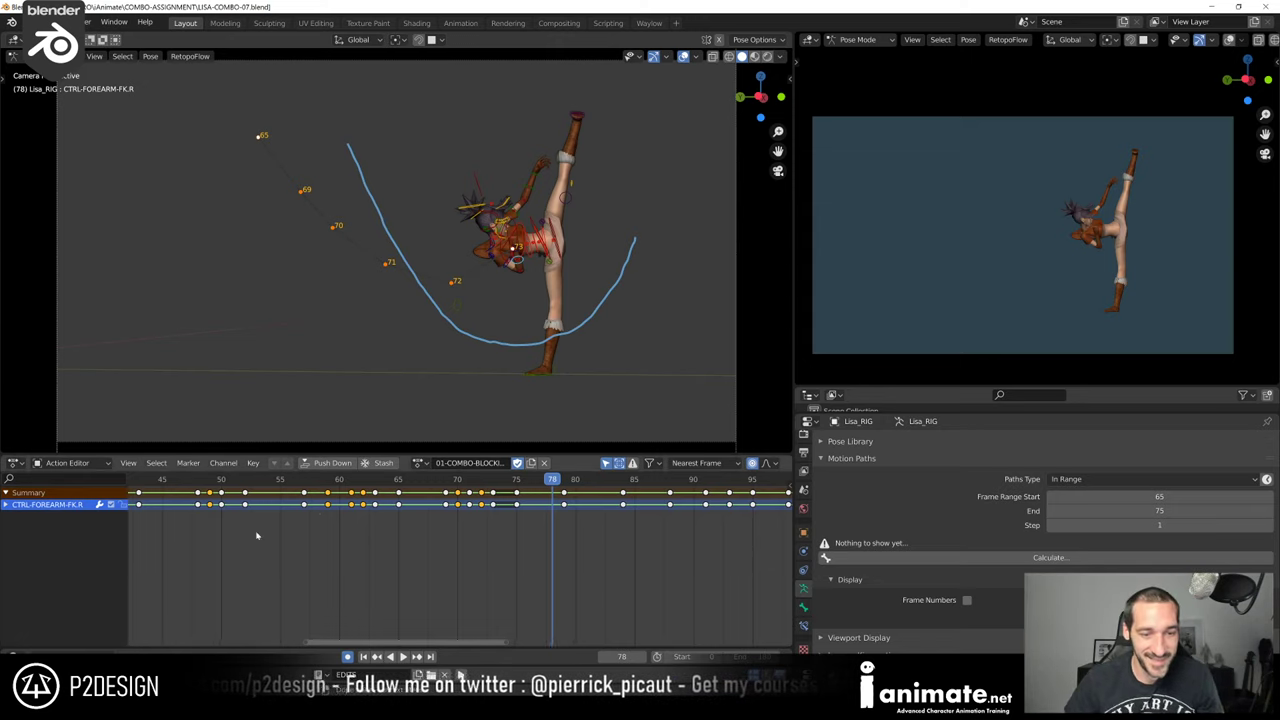
# Play the jump and high kick in the camera view and scrub to frame 72 to compare the arm with the drawn arc
pyautogui.press('space')
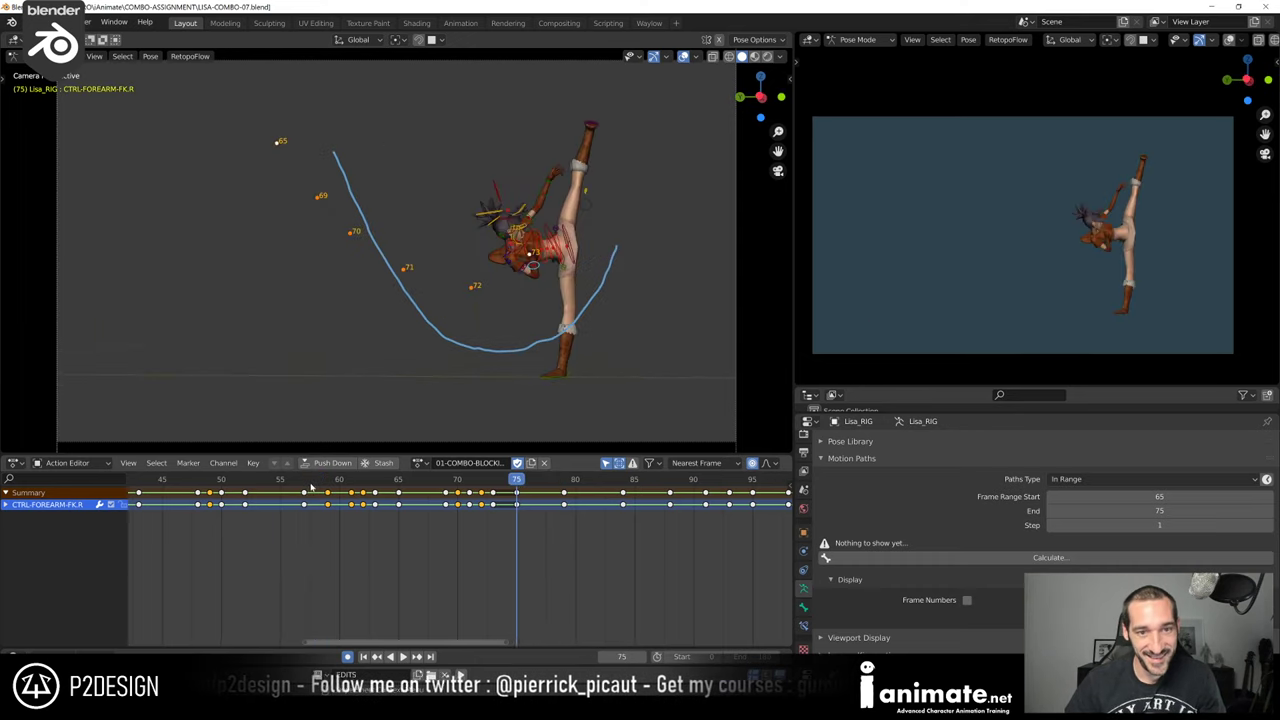
pyautogui.moveTo(338, 487); pyautogui.dragTo(278, 513)
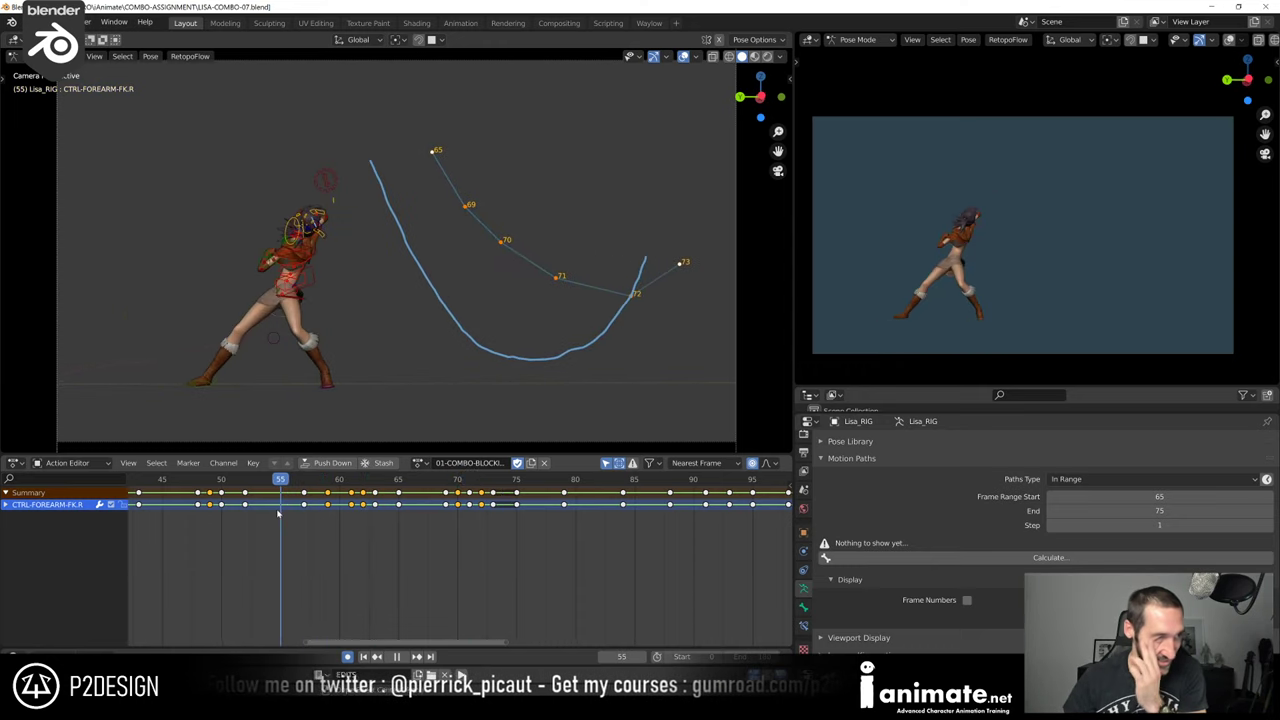
pyautogui.press('KP_0')
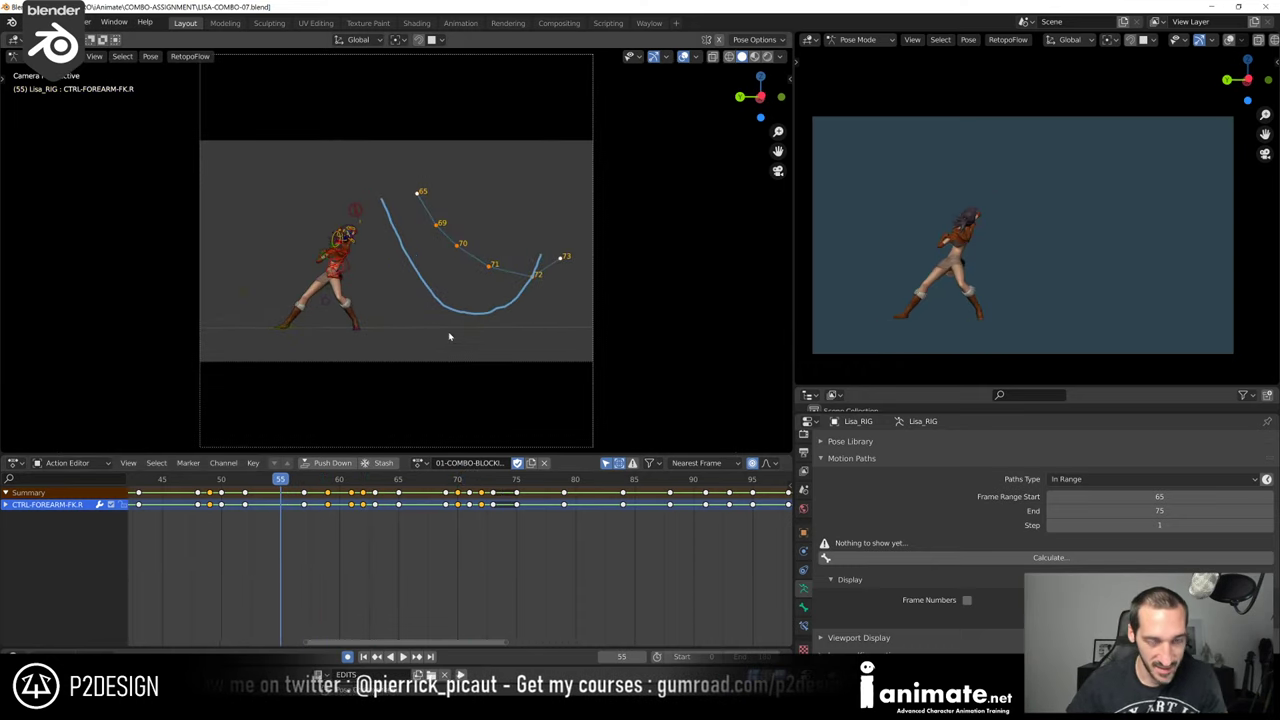
pyautogui.scroll(-2, 233, 539)
pyautogui.scroll(-3, 233, 539)
pyautogui.hotkey('shift', 'Left')
pyautogui.press('space')
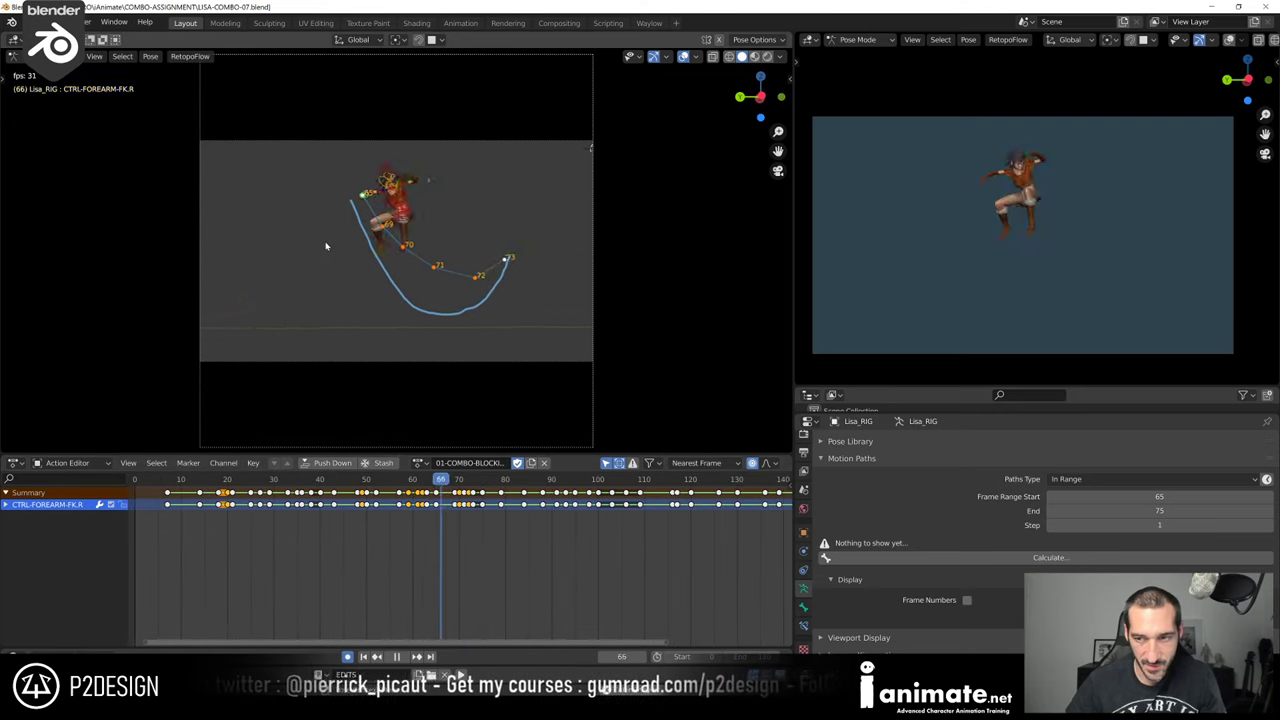
pyautogui.press('space')
pyautogui.moveTo(414, 482); pyautogui.dragTo(468, 497)
pyautogui.scroll(2, 477, 375)
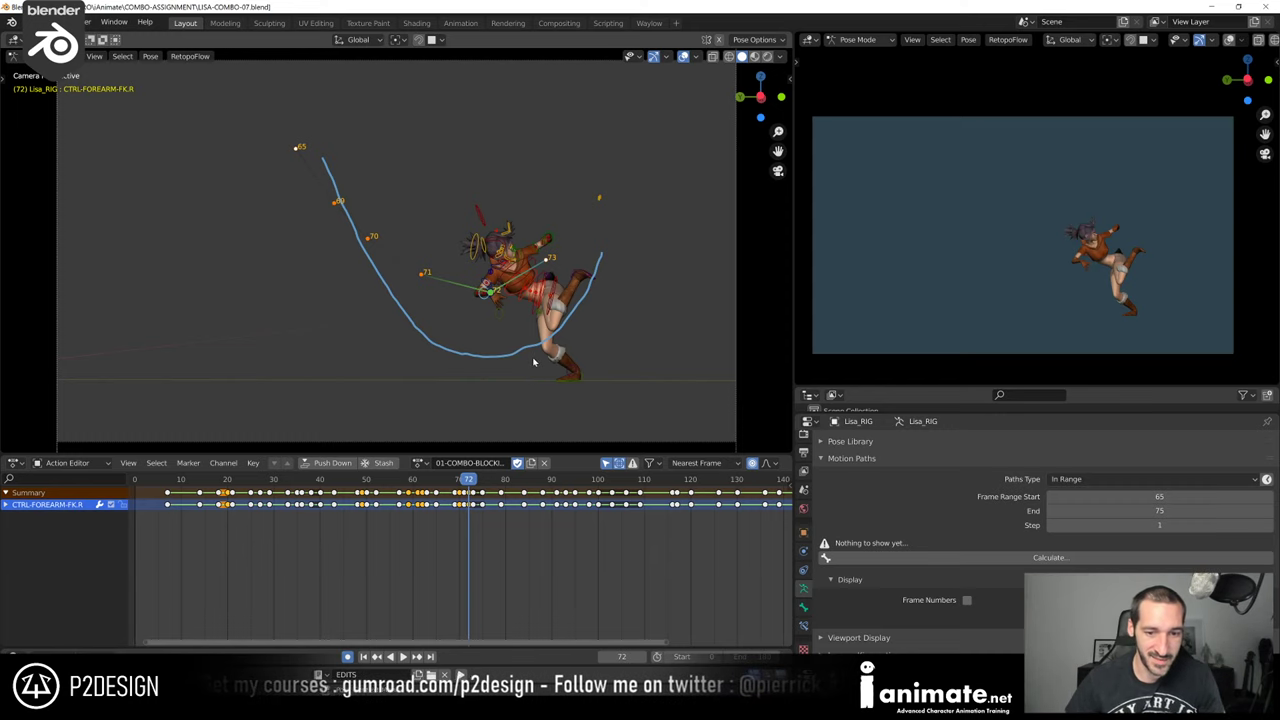
# Replay the combo from around frames 60 and 49 through the high kick to check the right arm's swing
pyautogui.press('space')
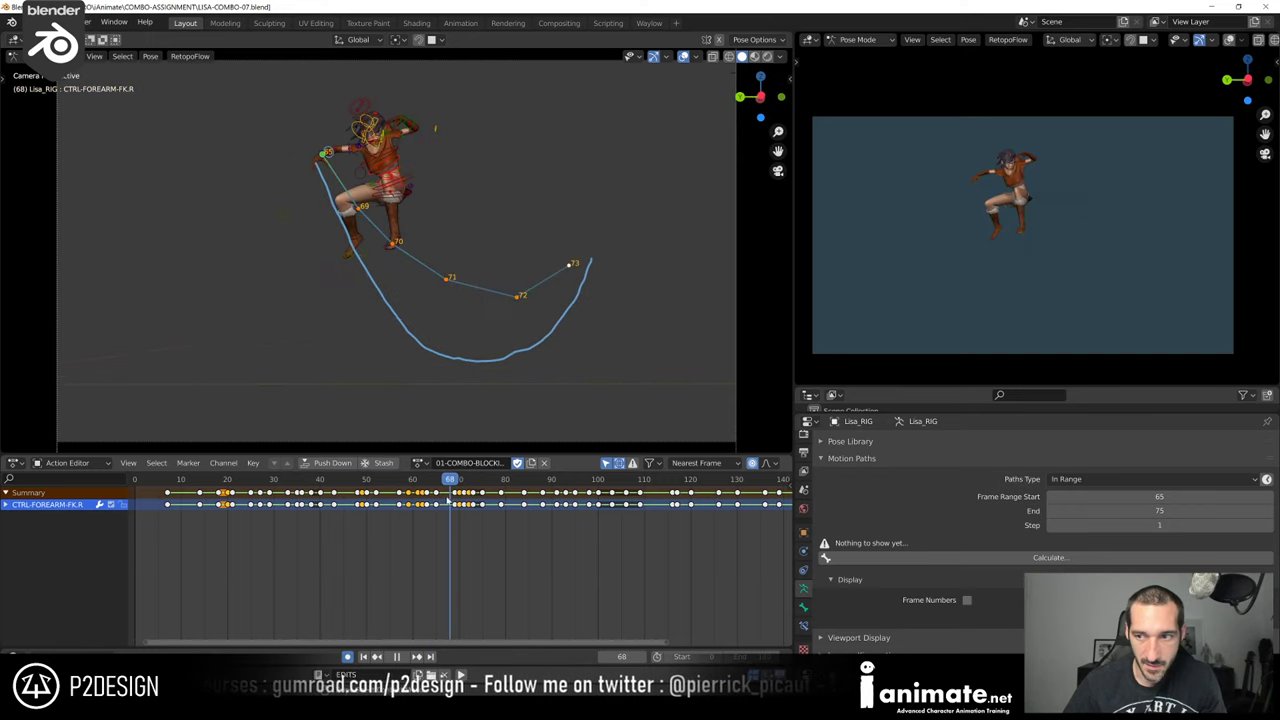
pyautogui.moveTo(447, 498); pyautogui.dragTo(432, 498)
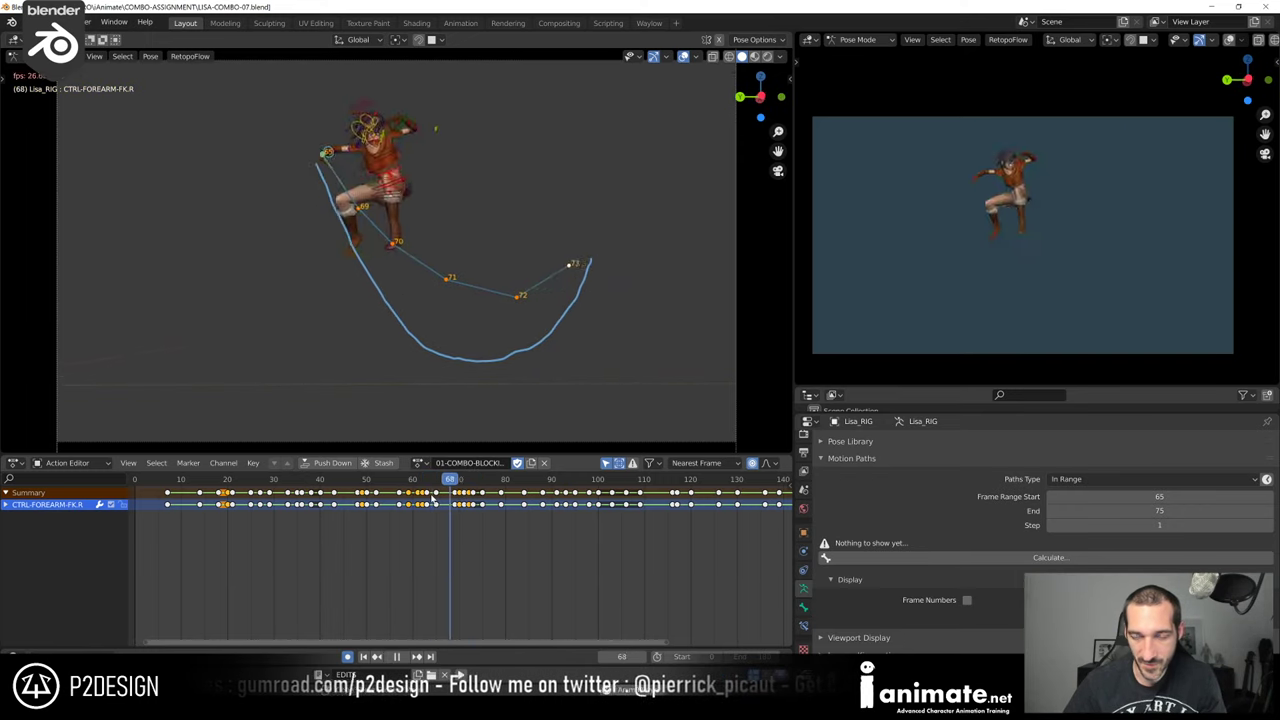
pyautogui.press('space')
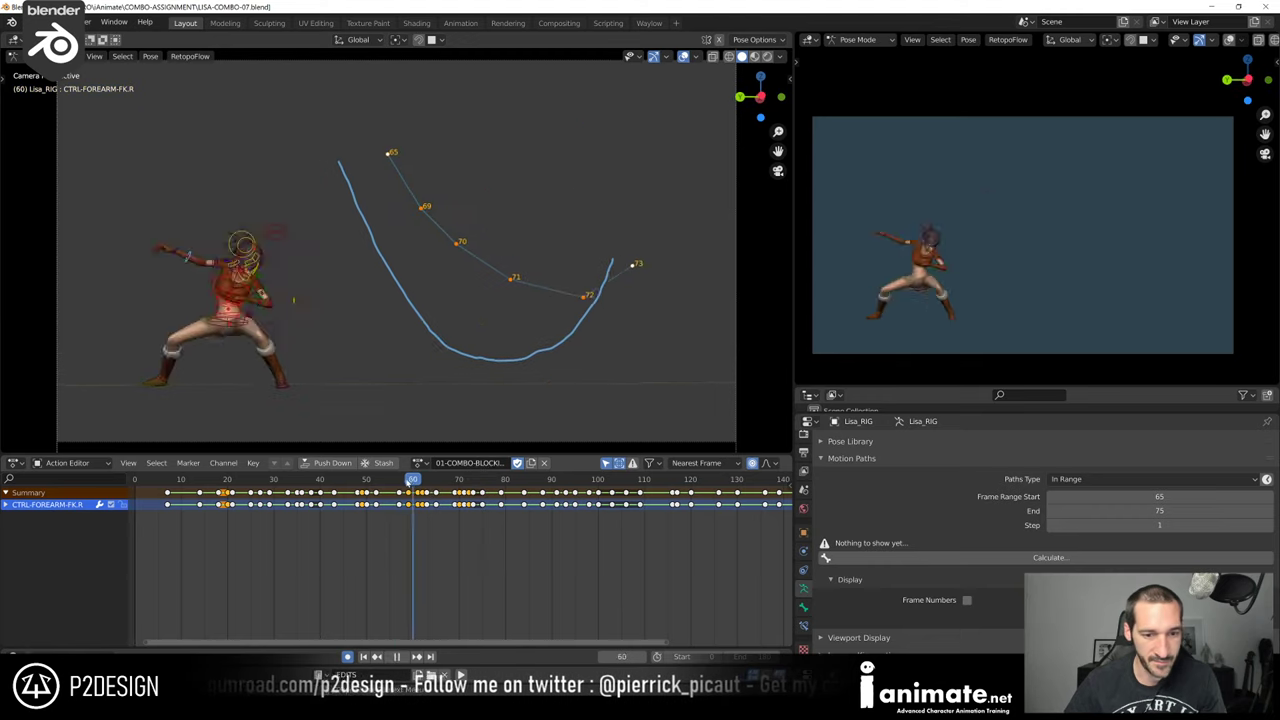
pyautogui.moveTo(441, 489); pyautogui.dragTo(363, 480)
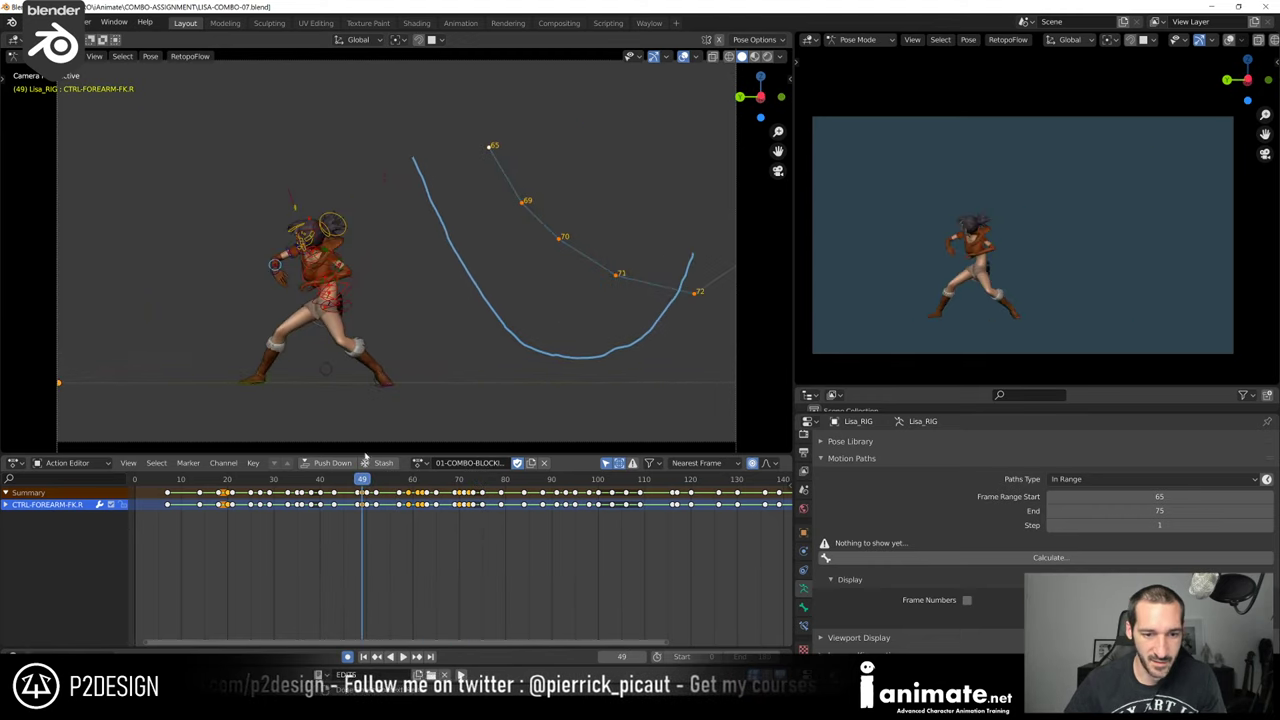
pyautogui.press('space')
pyautogui.press('space')
pyautogui.press('Up')
pyautogui.press('Up')
pyautogui.press('Up')
pyautogui.press('Up')
pyautogui.press('Up')
pyautogui.press('Up')
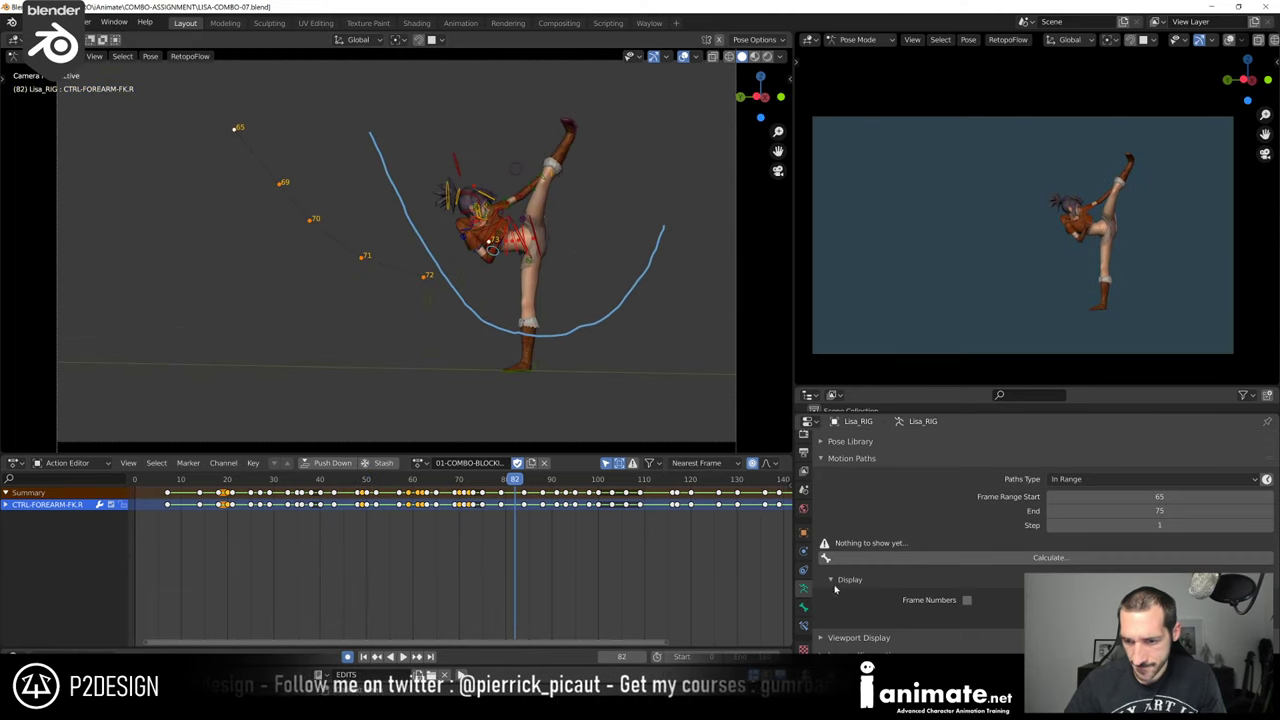
# Examine the armature's and the object's Motion Paths and Viewport Display settings for a way to remove the displayed path
pyautogui.click(878, 460)
pyautogui.click(859, 489)
pyautogui.scroll(-5, 880, 530)
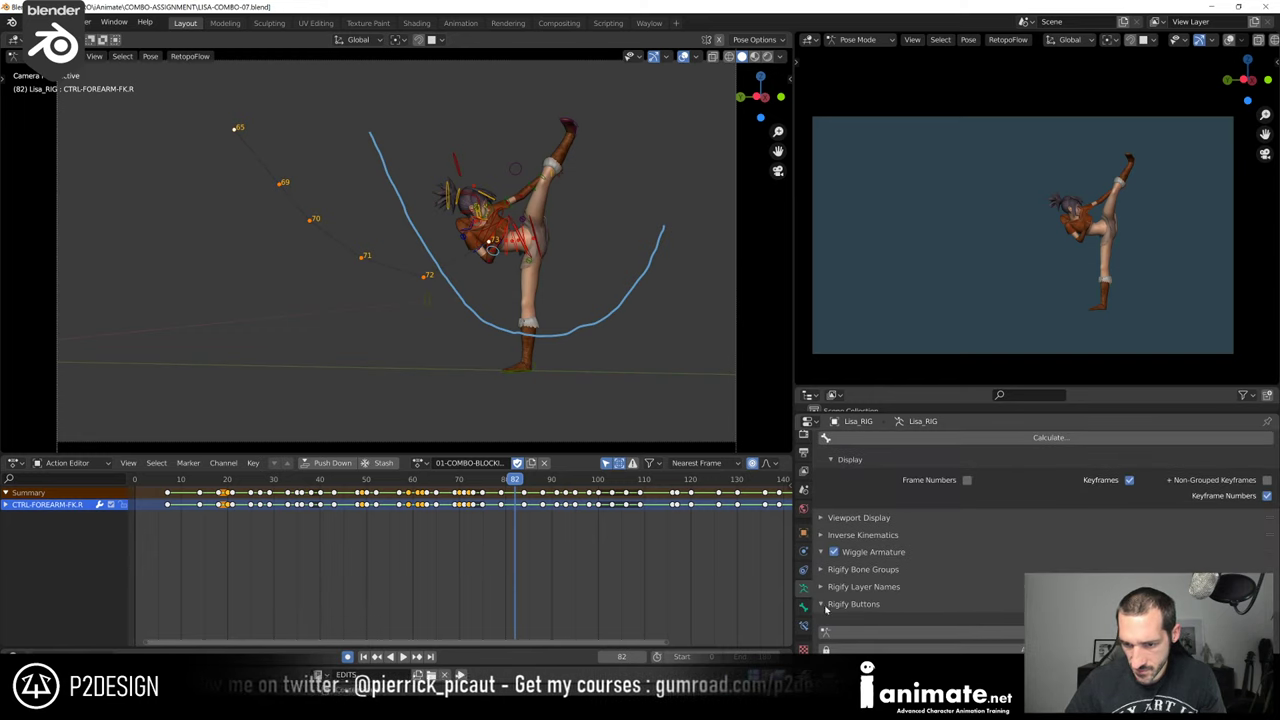
pyautogui.scroll(2, 830, 600)
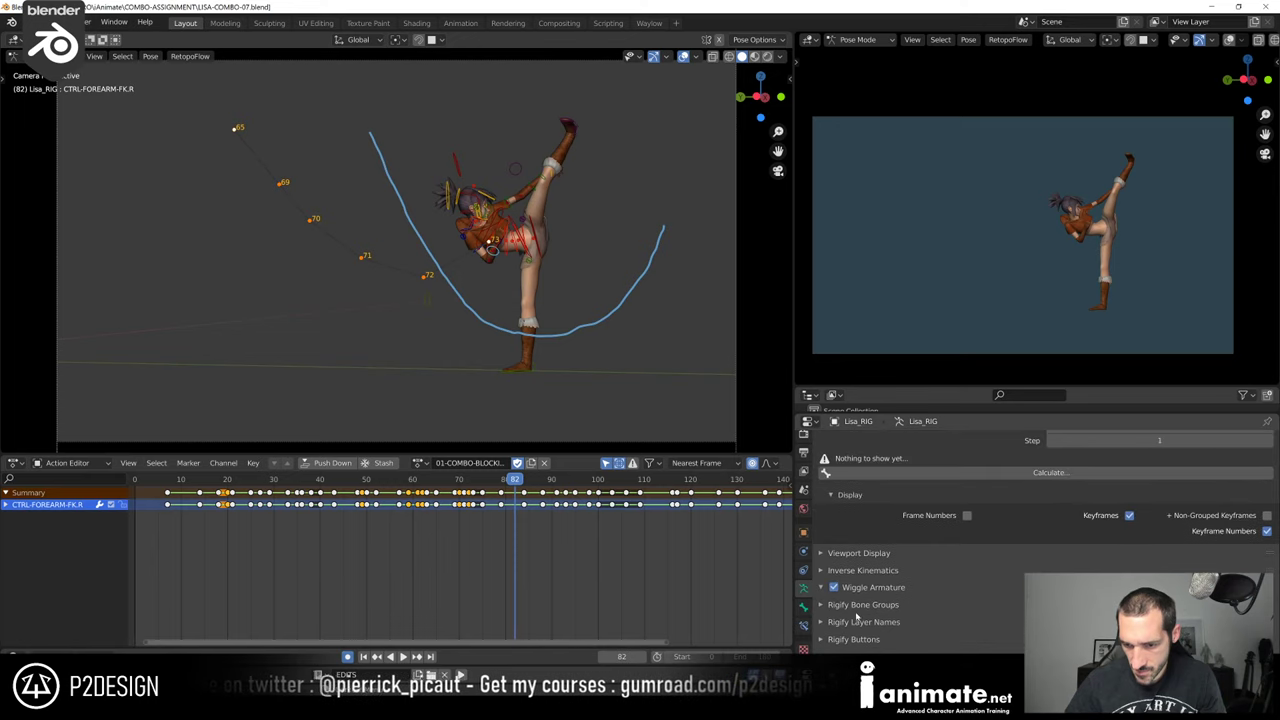
pyautogui.click(856, 553)
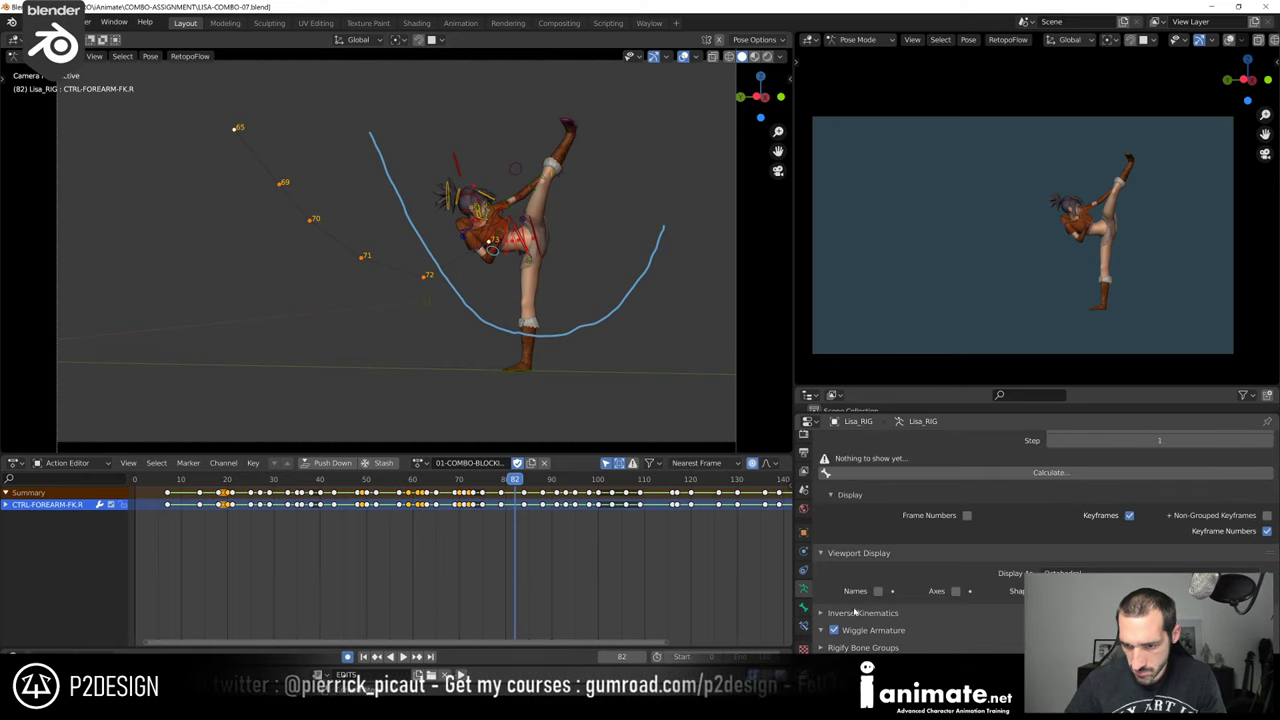
pyautogui.scroll(5, 846, 550)
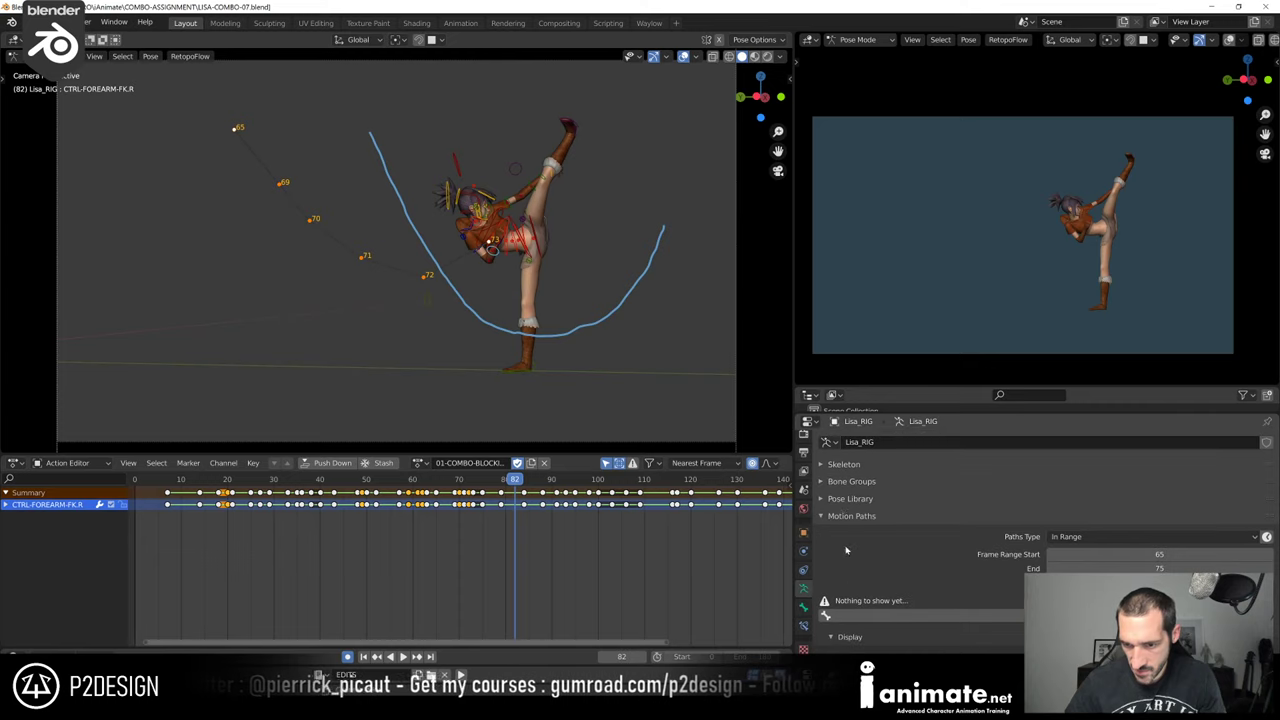
pyautogui.click(802, 534)
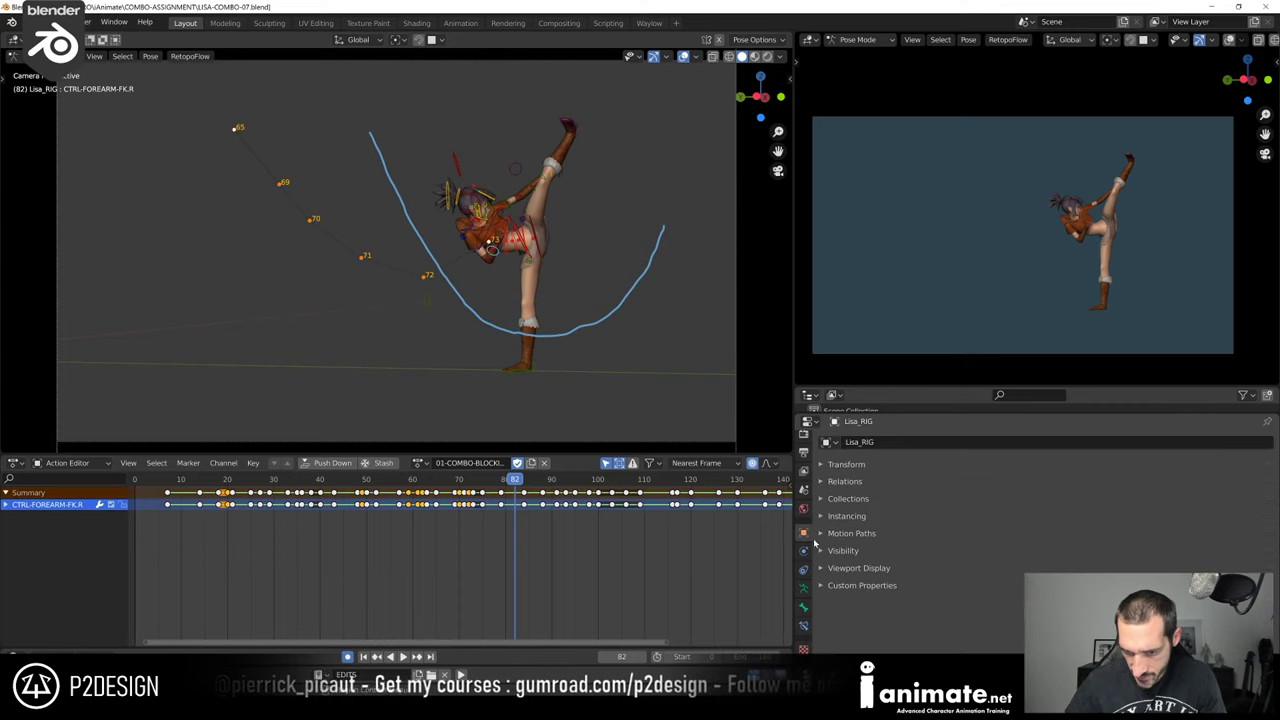
pyautogui.click(819, 568)
pyautogui.click(819, 568)
pyautogui.click(820, 533)
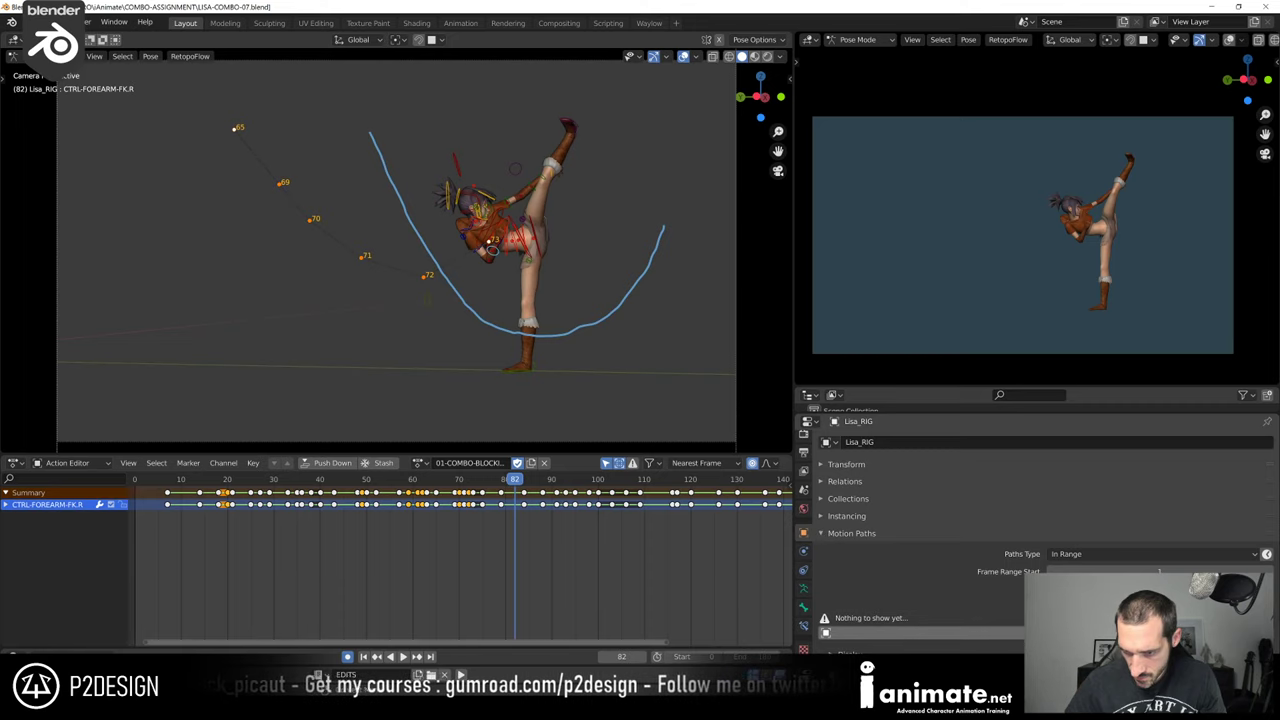
pyautogui.click(824, 534)
pyautogui.click(804, 588)
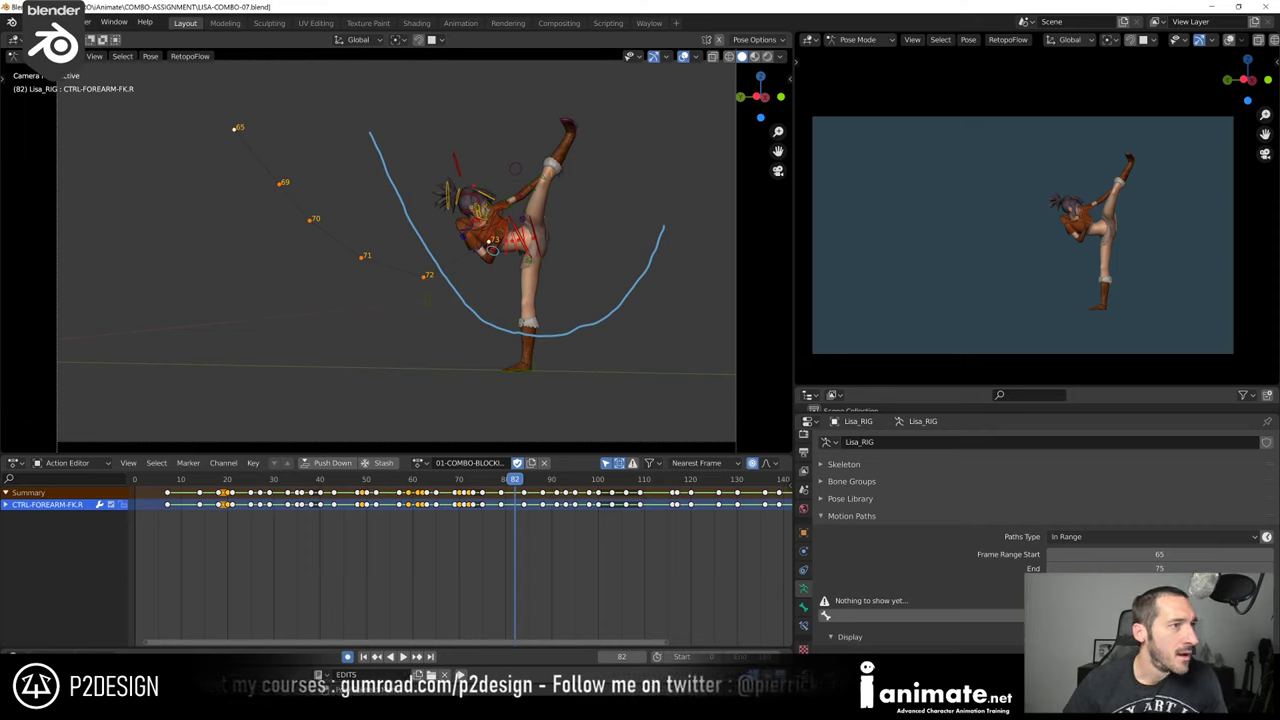
# Try the Around Frame path type while playing the combo, and restore the In Range type
pyautogui.click(1254, 537)
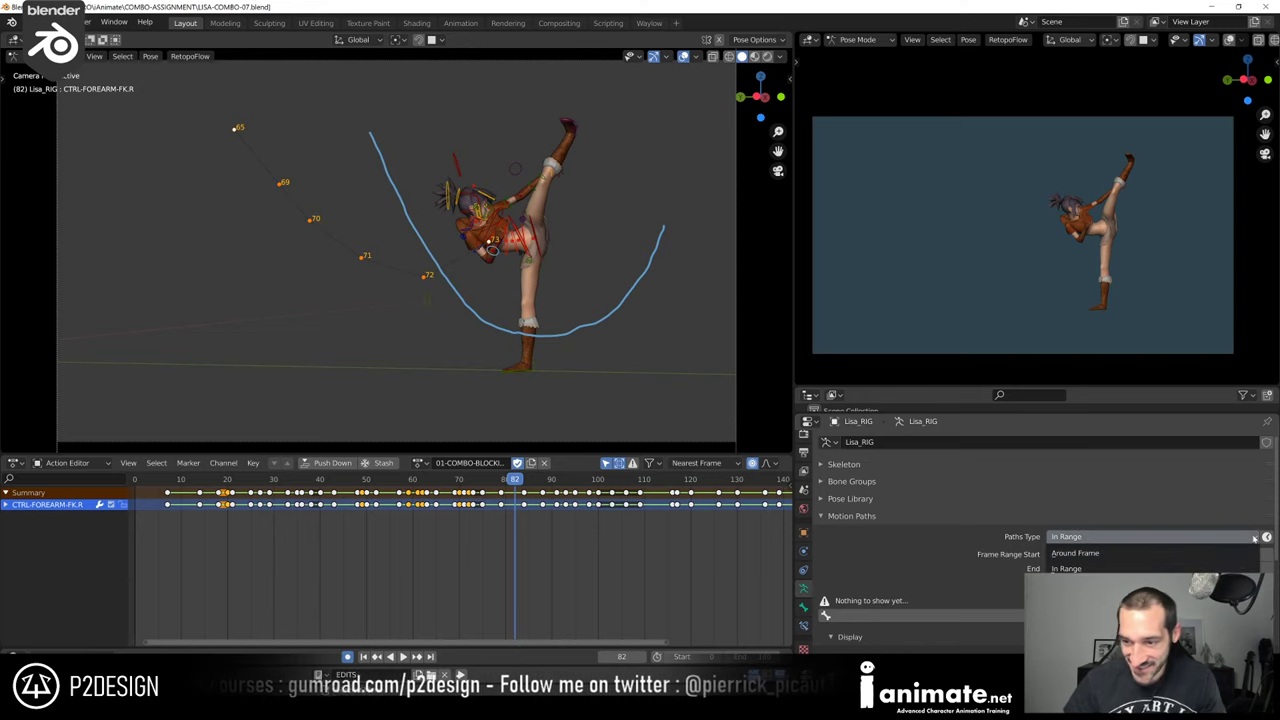
pyautogui.click(1202, 555)
pyautogui.press('space')
pyautogui.click(411, 485)
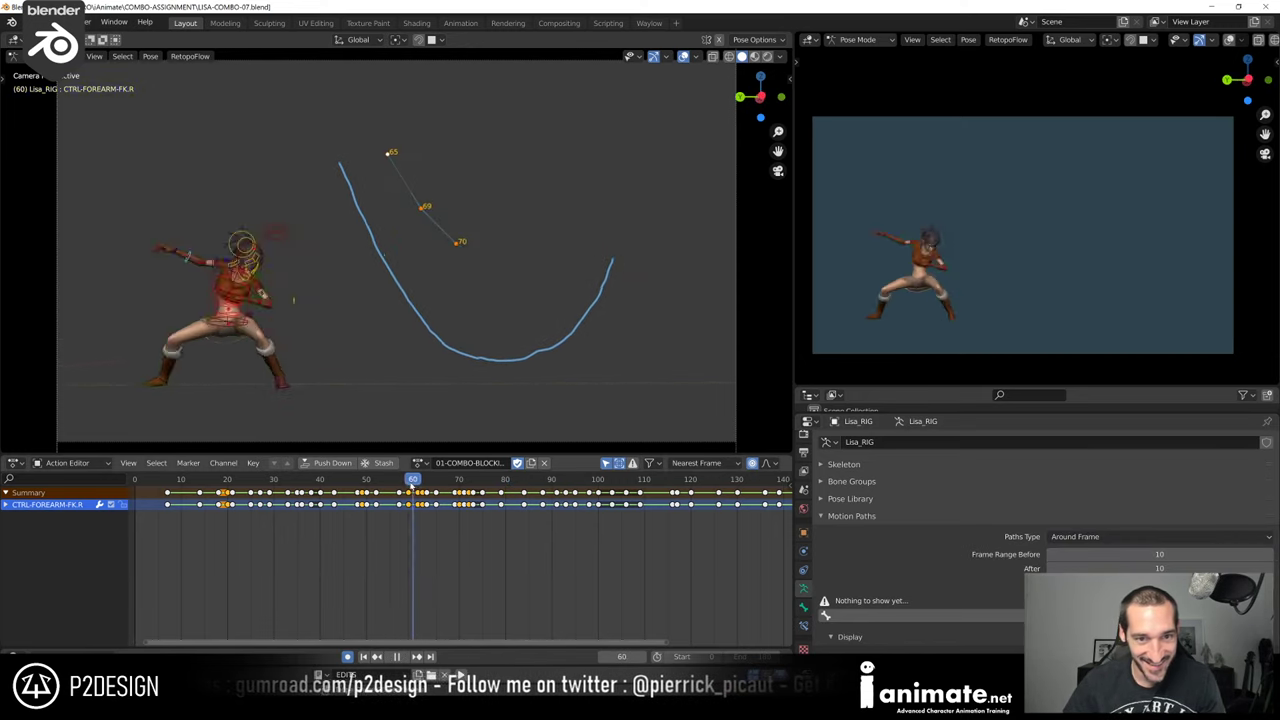
pyautogui.moveTo(411, 485); pyautogui.dragTo(369, 487)
pyautogui.press('space')
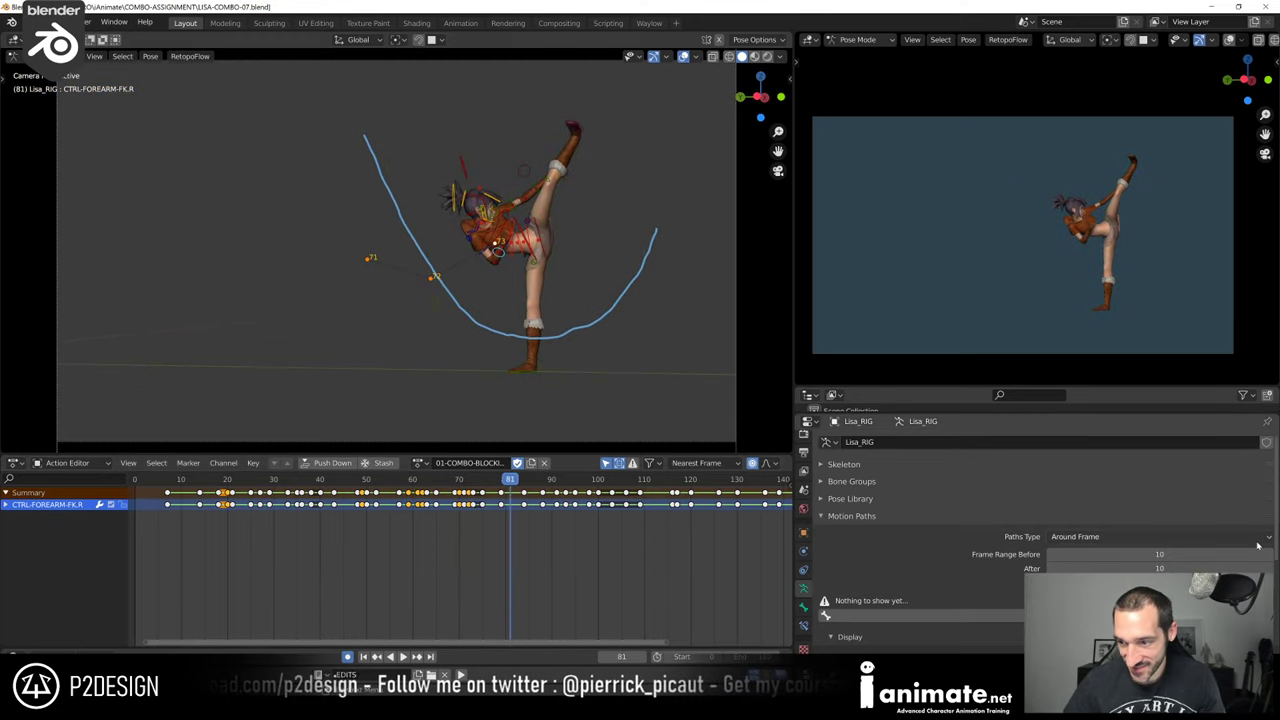
pyautogui.click(1209, 537)
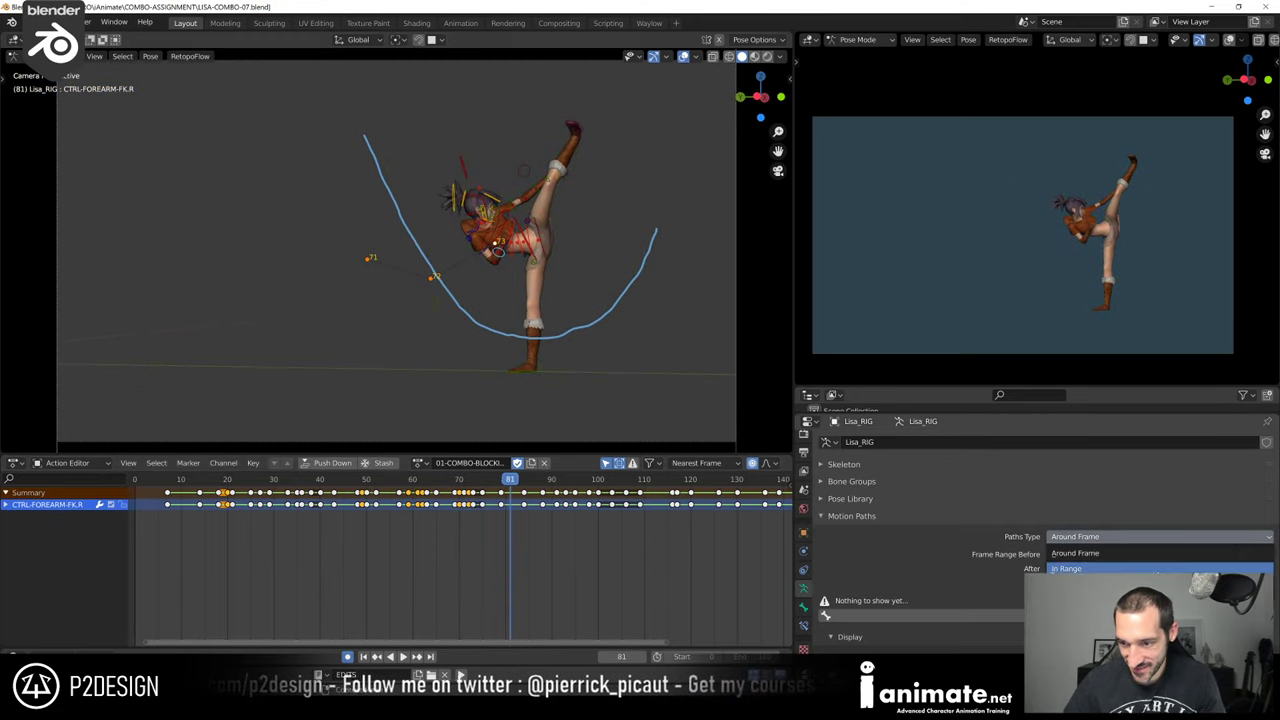
pyautogui.click(1080, 569)
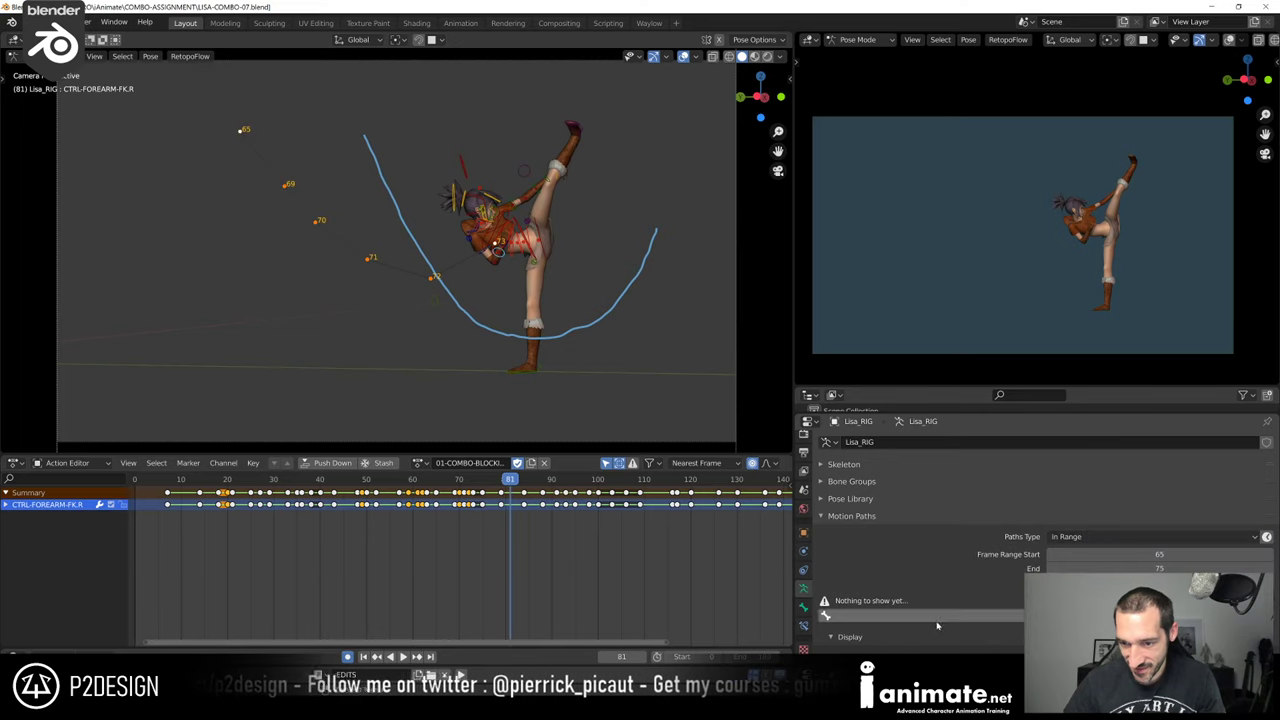
# Hide the keyframe numbers on the motion path
pyautogui.scroll(-2, 947, 622)
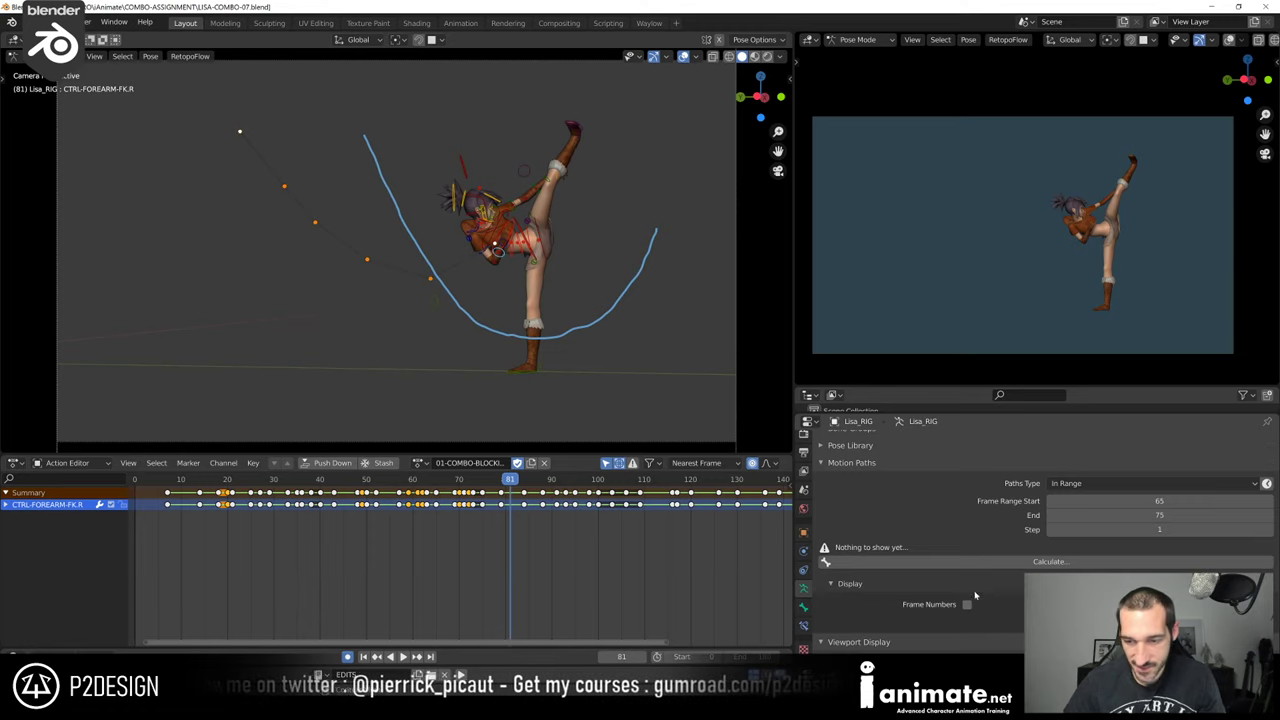
pyautogui.scroll(-4, 975, 596)
pyautogui.scroll(5, 1000, 560)
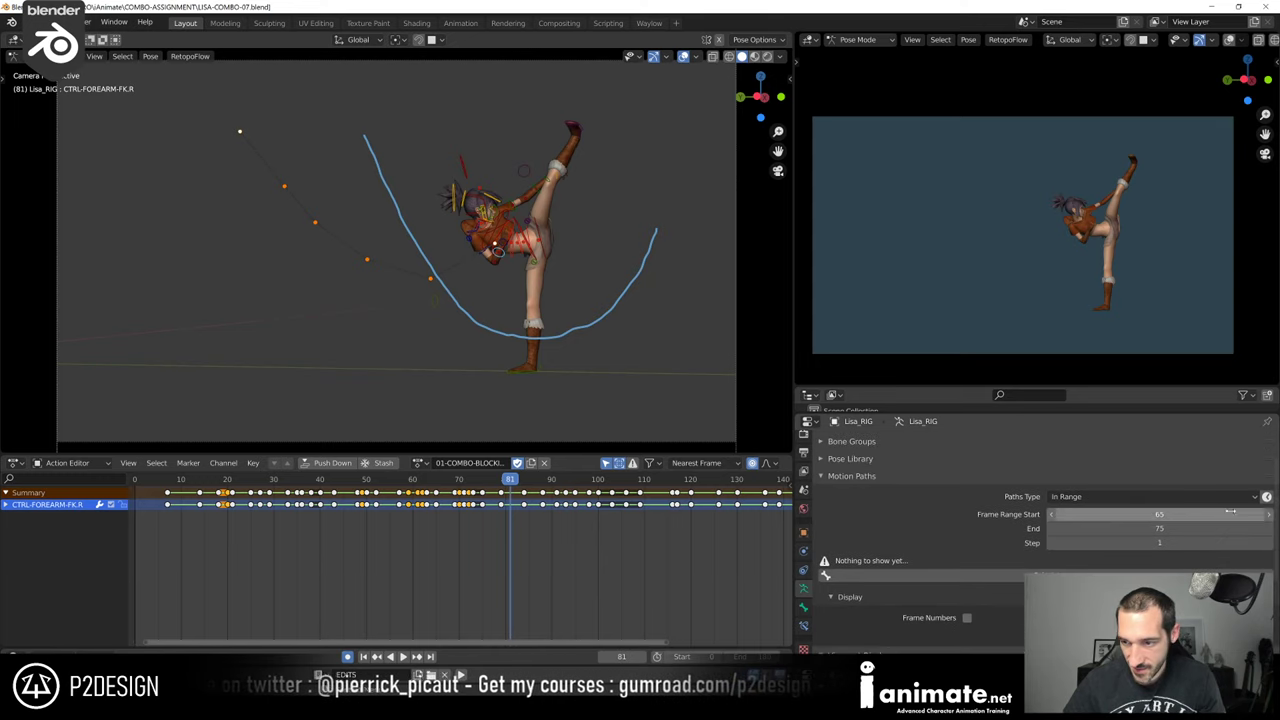
pyautogui.scroll(1, 852, 518)
# Check the armature's Pose Library and Skeleton sections, and switch the rig to Object Mode and back to Pose Mode
pyautogui.click(845, 504)
pyautogui.click(840, 501)
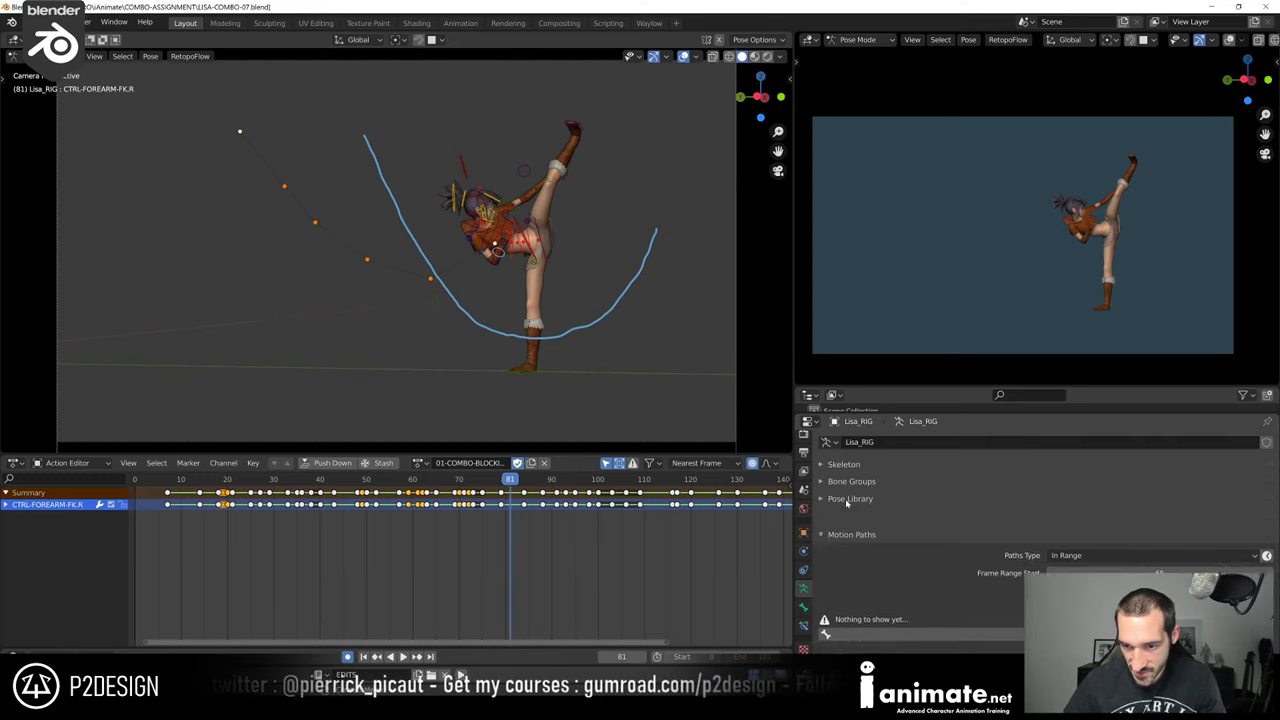
pyautogui.click(832, 468)
pyautogui.click(832, 468)
pyautogui.hotkey('ctrl', 'Tab')
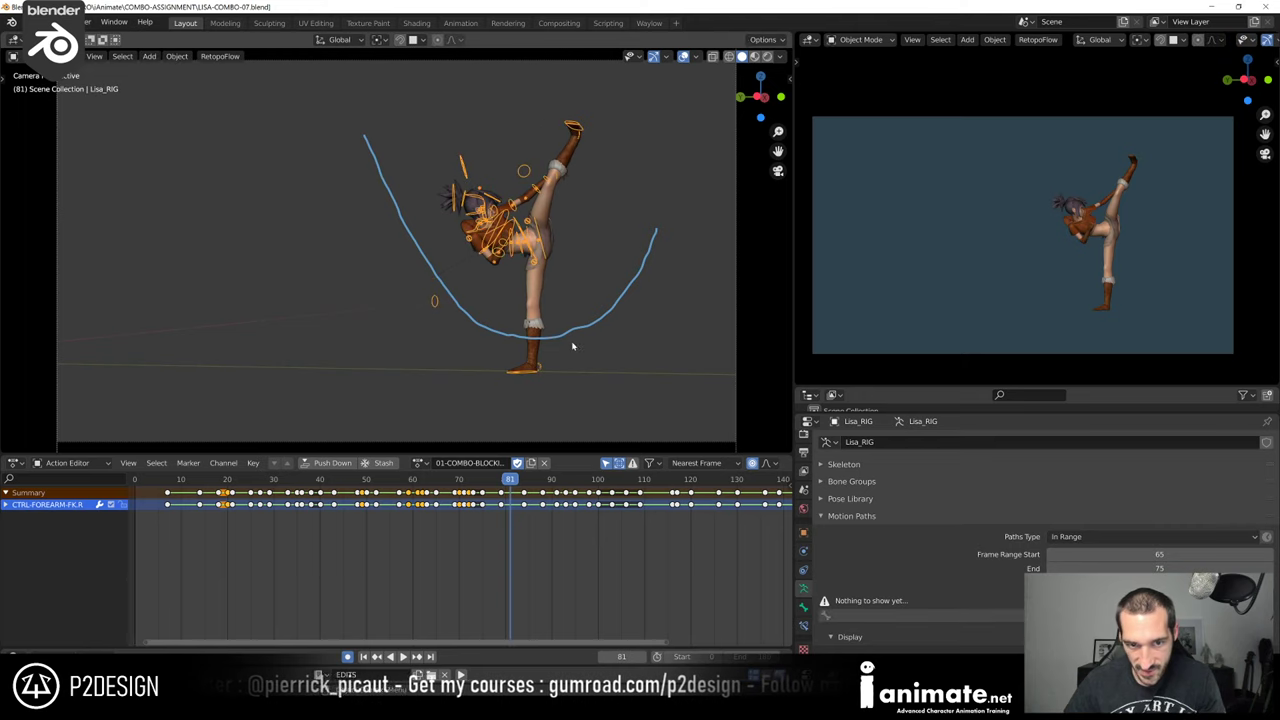
pyautogui.hotkey('ctrl', 'Tab')
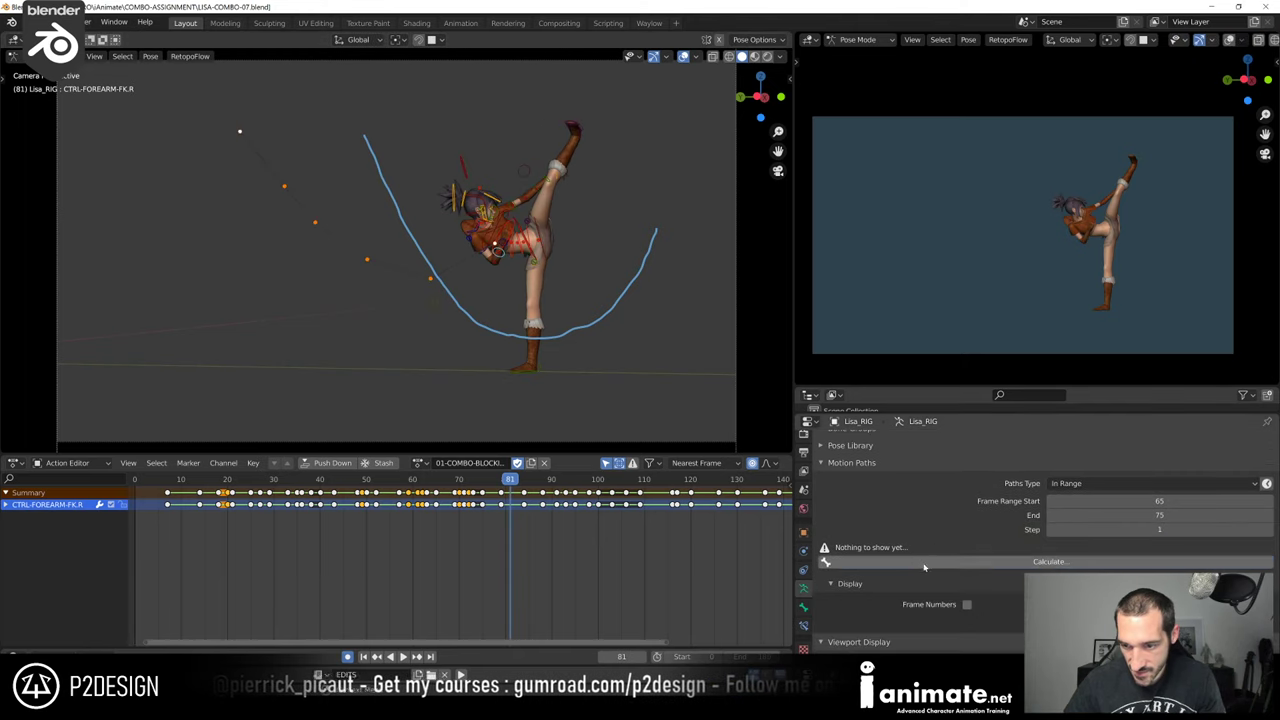
# Calculate the right forearm FK control's motion path for frames 65 to 75 and clear all motion paths from the rig
pyautogui.click(925, 562)
pyautogui.click(925, 636)
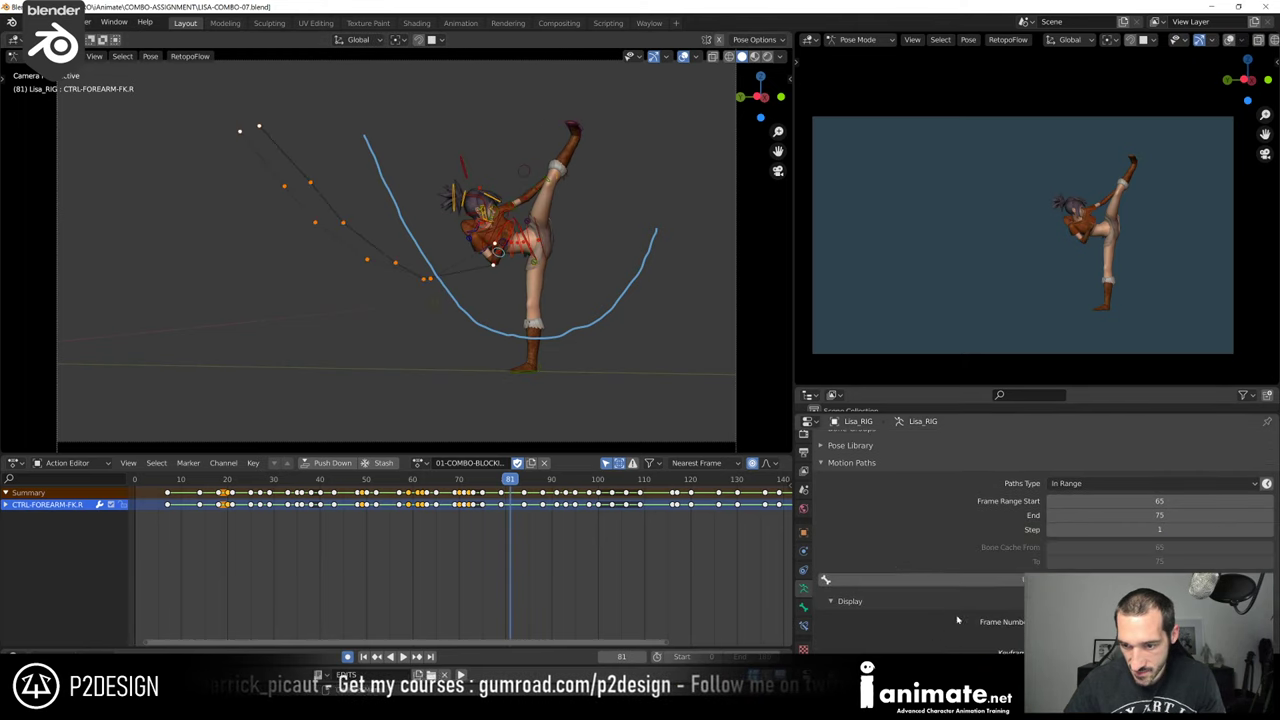
pyautogui.click(1272, 580)
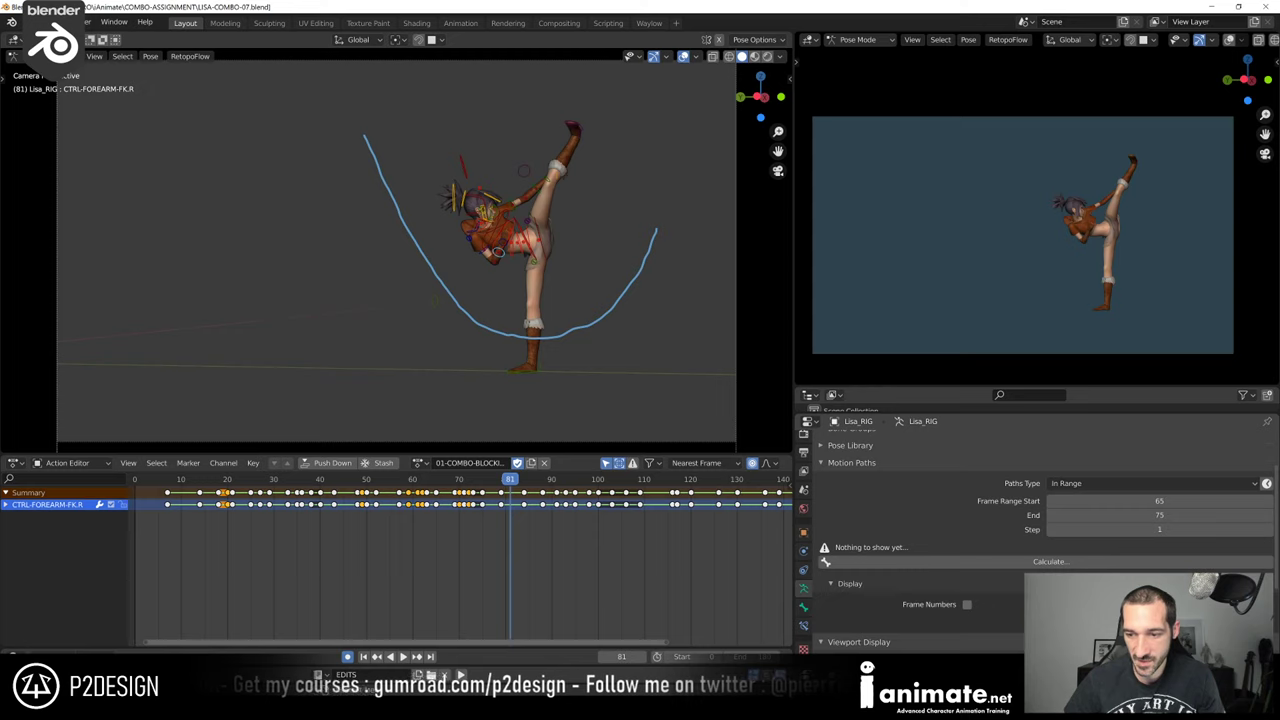
# Remove the blue annotation arc drawn over the high kick and fit the full camera frame in the main viewport
pyautogui.moveTo(504, 482)
pyautogui.mouseDown()
pyautogui.moveTo(445, 485)
pyautogui.moveTo(497, 482)
pyautogui.mouseUp()
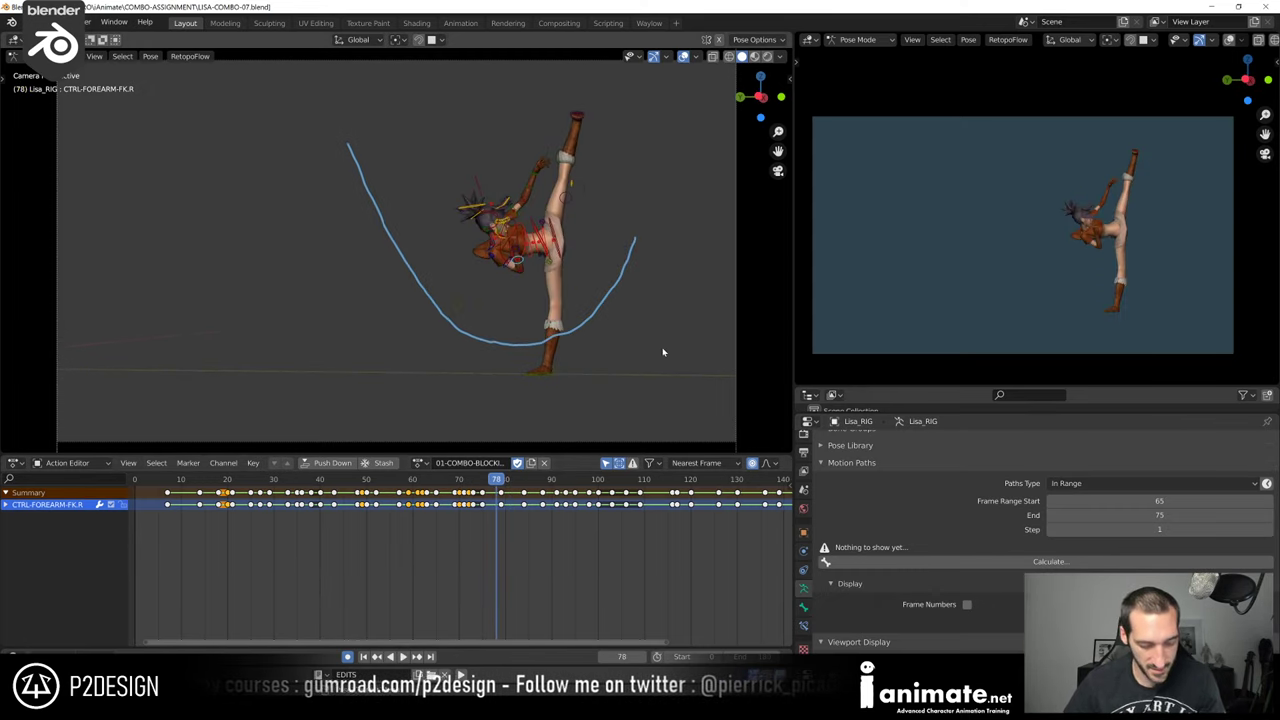
pyautogui.press('n')
pyautogui.scroll(-3, 730, 386)
pyautogui.scroll(4, 768, 372)
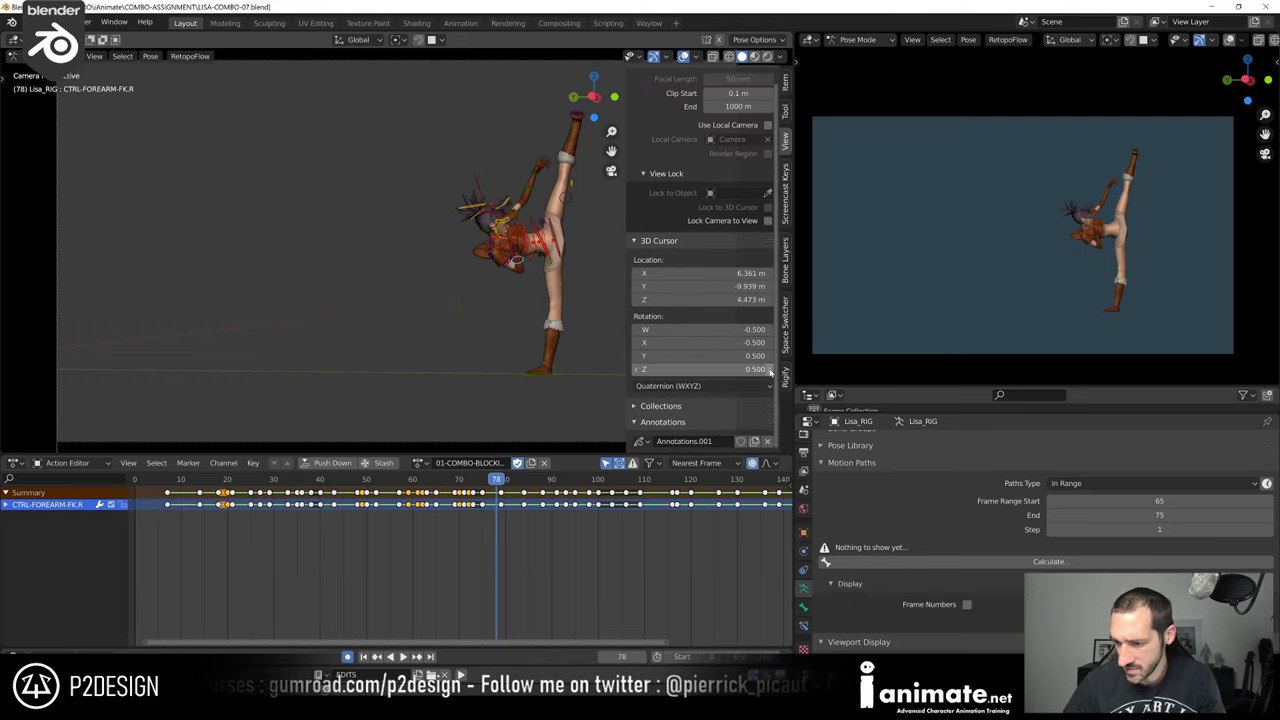
pyautogui.press('KP_0')
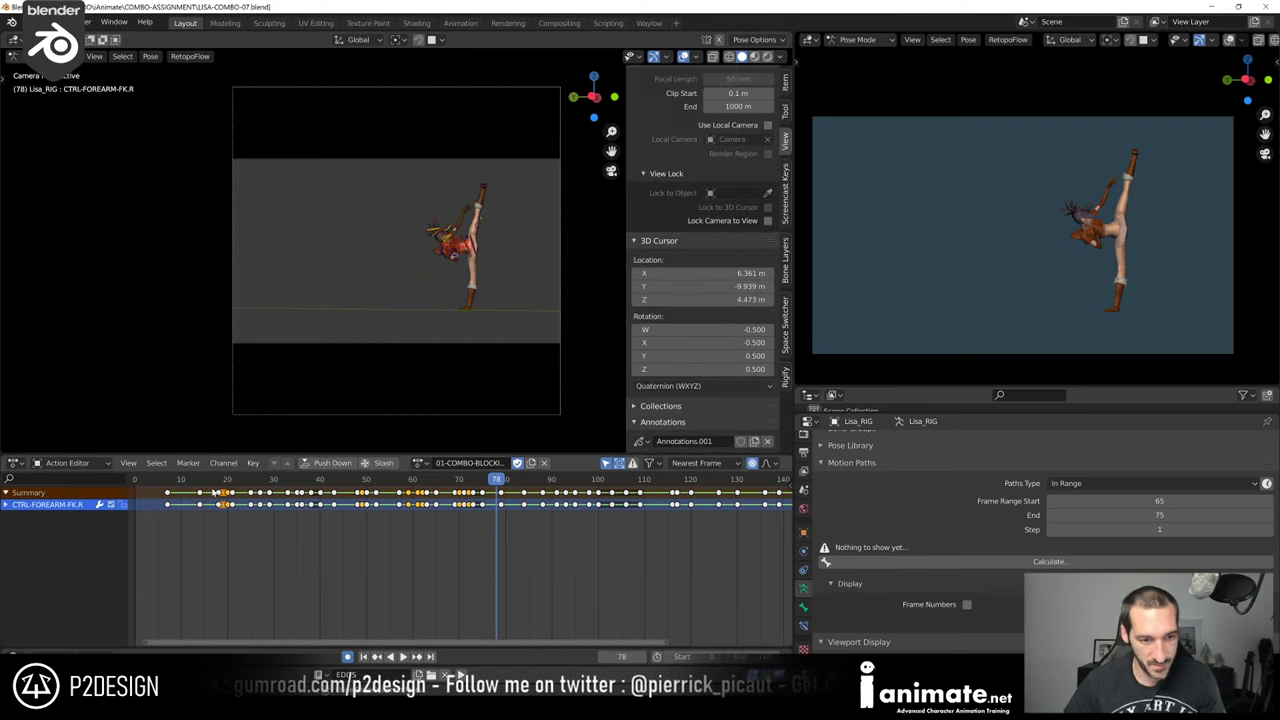
# Play the combo and scrub through the high kick around frames 71 to 74 to examine its poses
pyautogui.click(213, 492)
pyautogui.click(216, 485)
pyautogui.press('space')
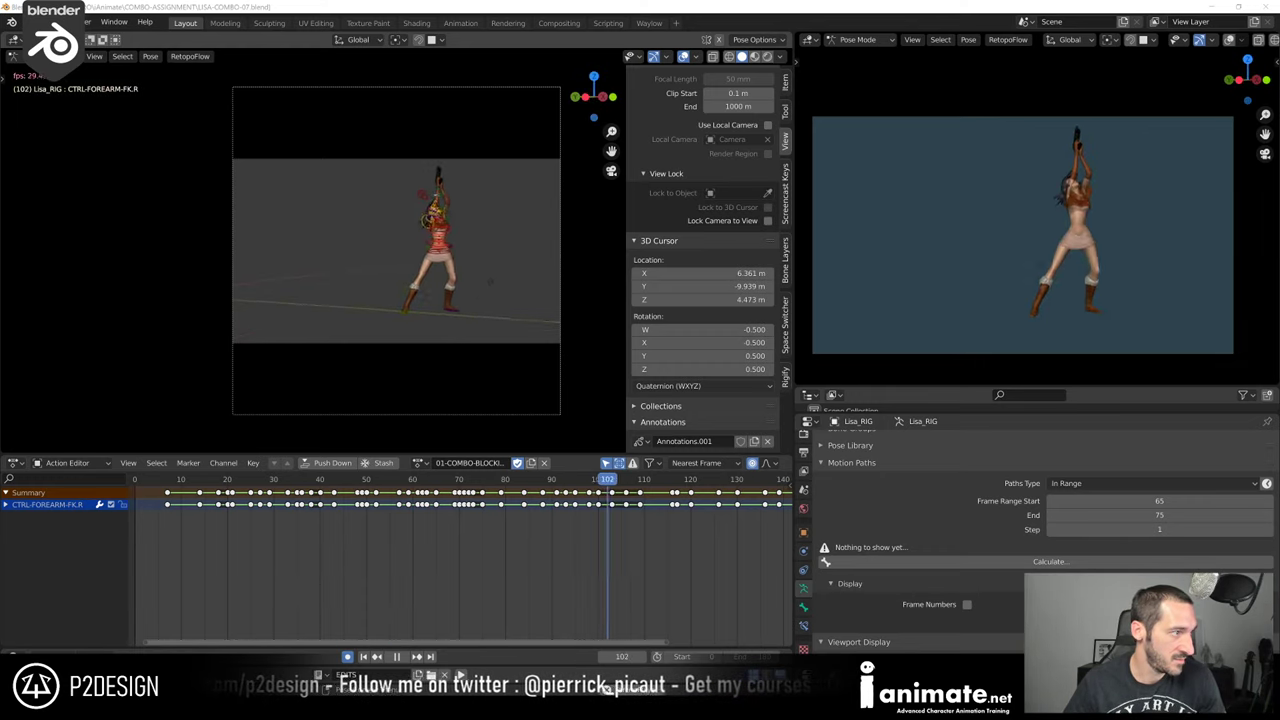
pyautogui.click(445, 483)
pyautogui.press('space')
pyautogui.moveTo(444, 486); pyautogui.dragTo(464, 486)
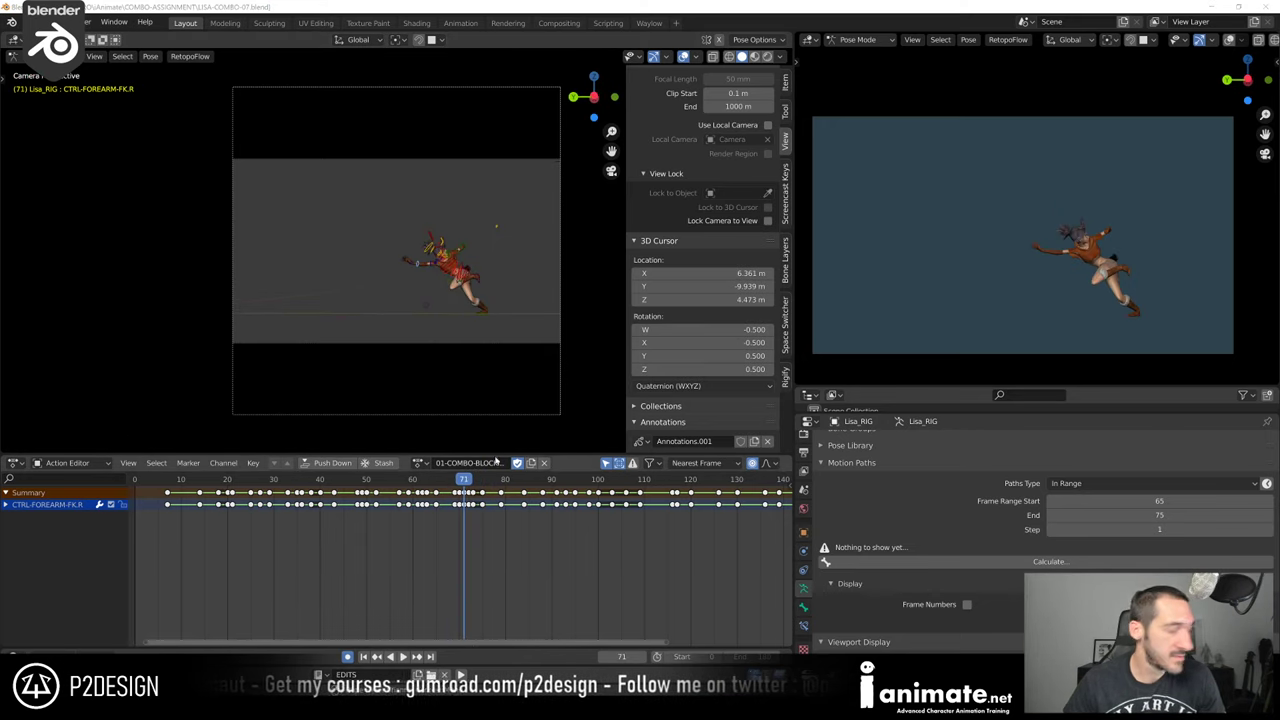
pyautogui.scroll(3, 460, 320)
pyautogui.scroll(6, 478, 529)
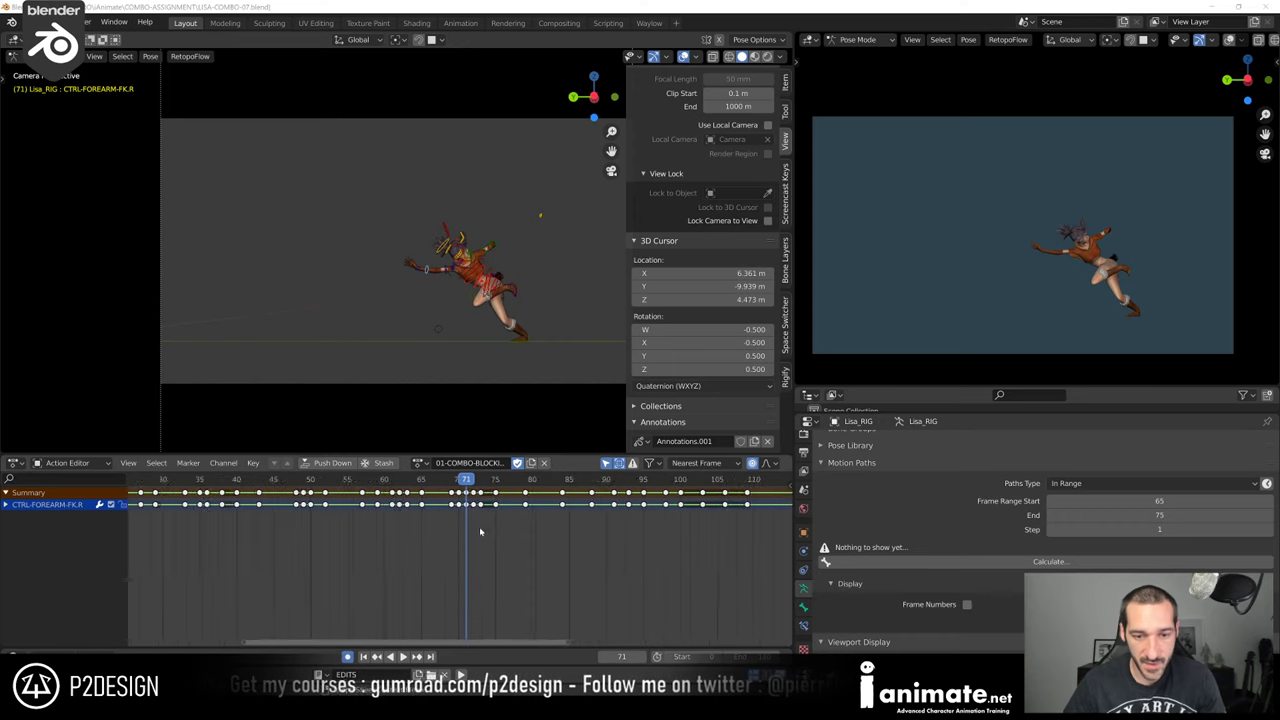
pyautogui.scroll(2, 460, 510)
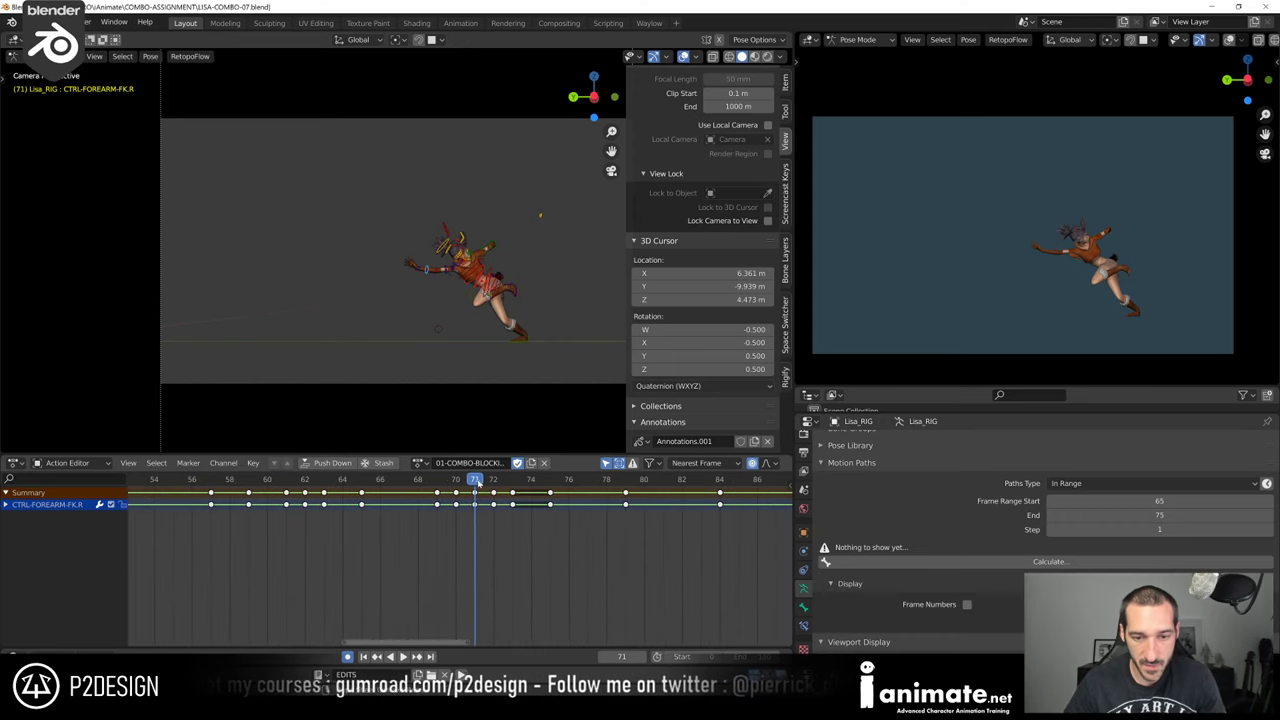
pyautogui.press('space')
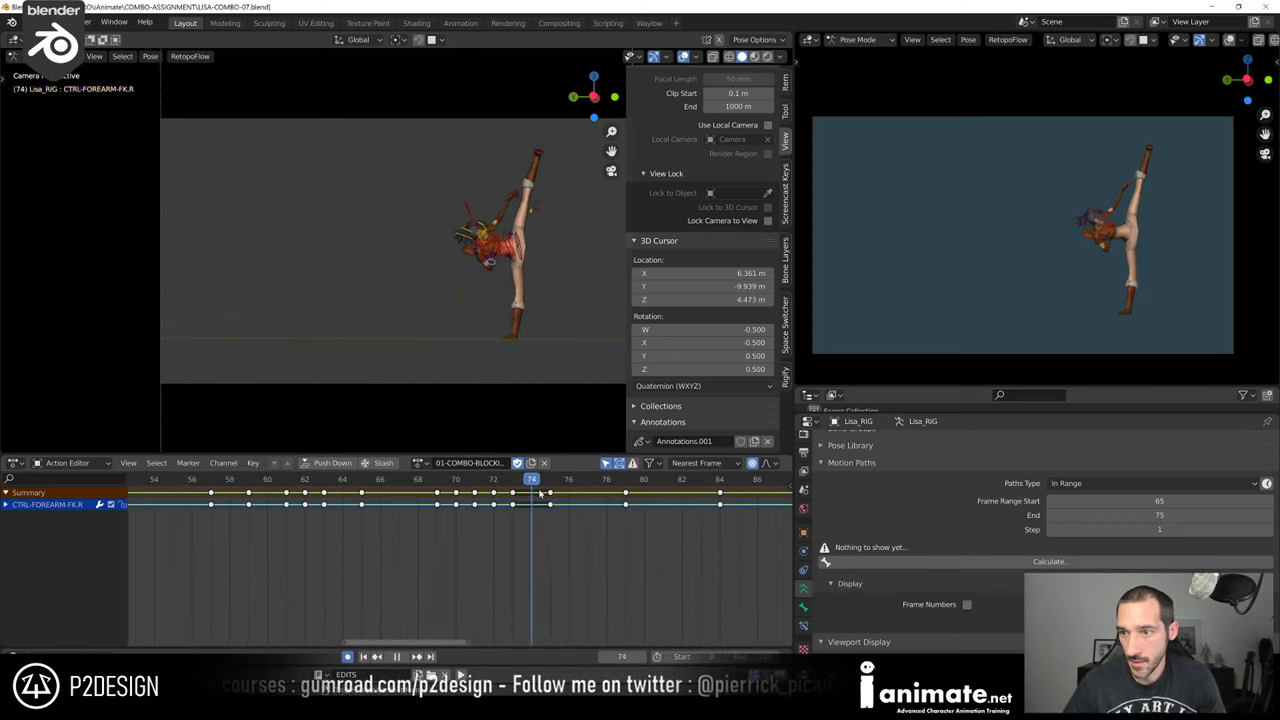
pyautogui.press('space')
# Move the hips control slightly upward in the high-kick pose at frame 73
pyautogui.scroll(5, 476, 268)
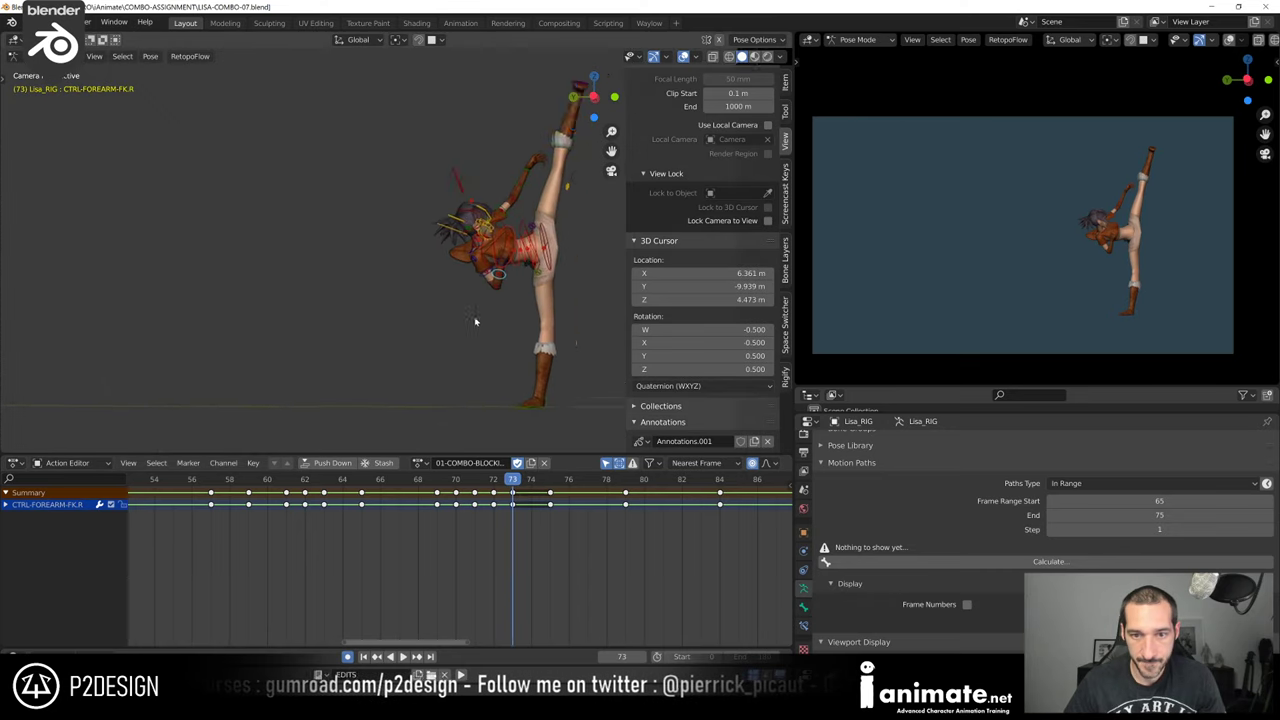
pyautogui.keyDown('shift'); pyautogui.moveTo(480, 275); pyautogui.dragTo(308, 330, button='middle'); pyautogui.keyUp('shift')
pyautogui.click(442, 279)
pyautogui.press('g')
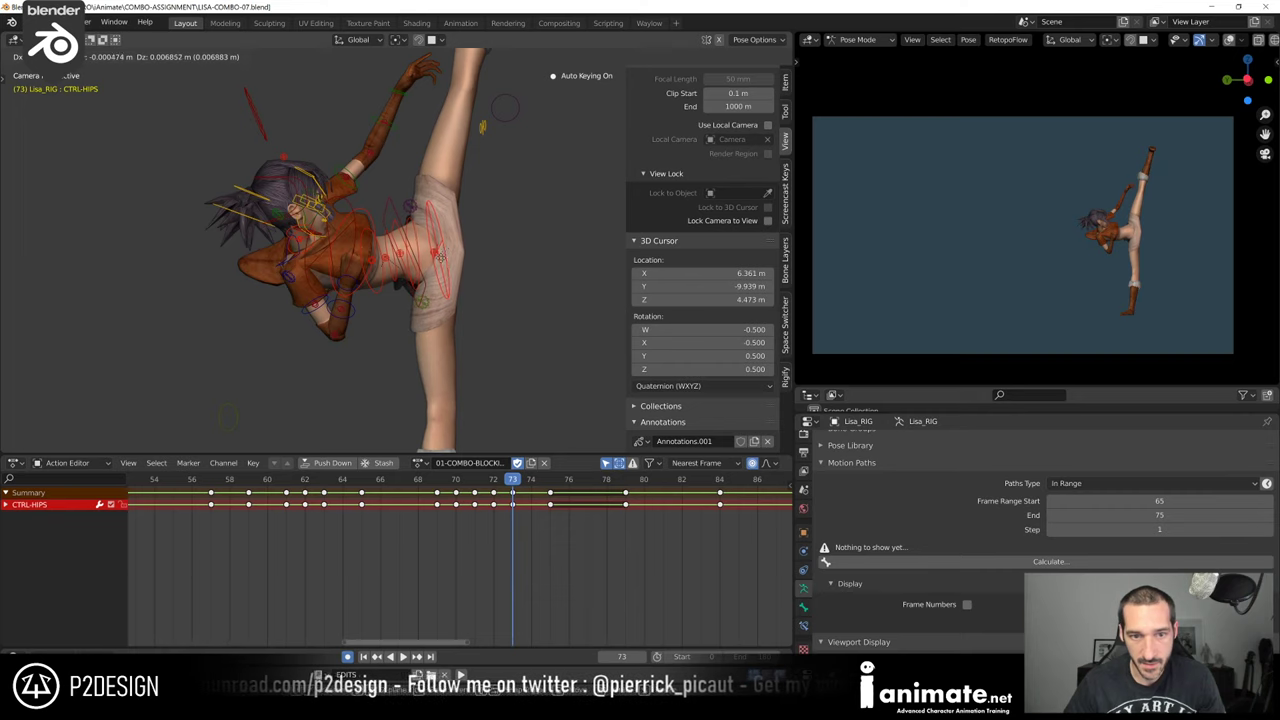
pyautogui.click(443, 248)
pyautogui.press('g')
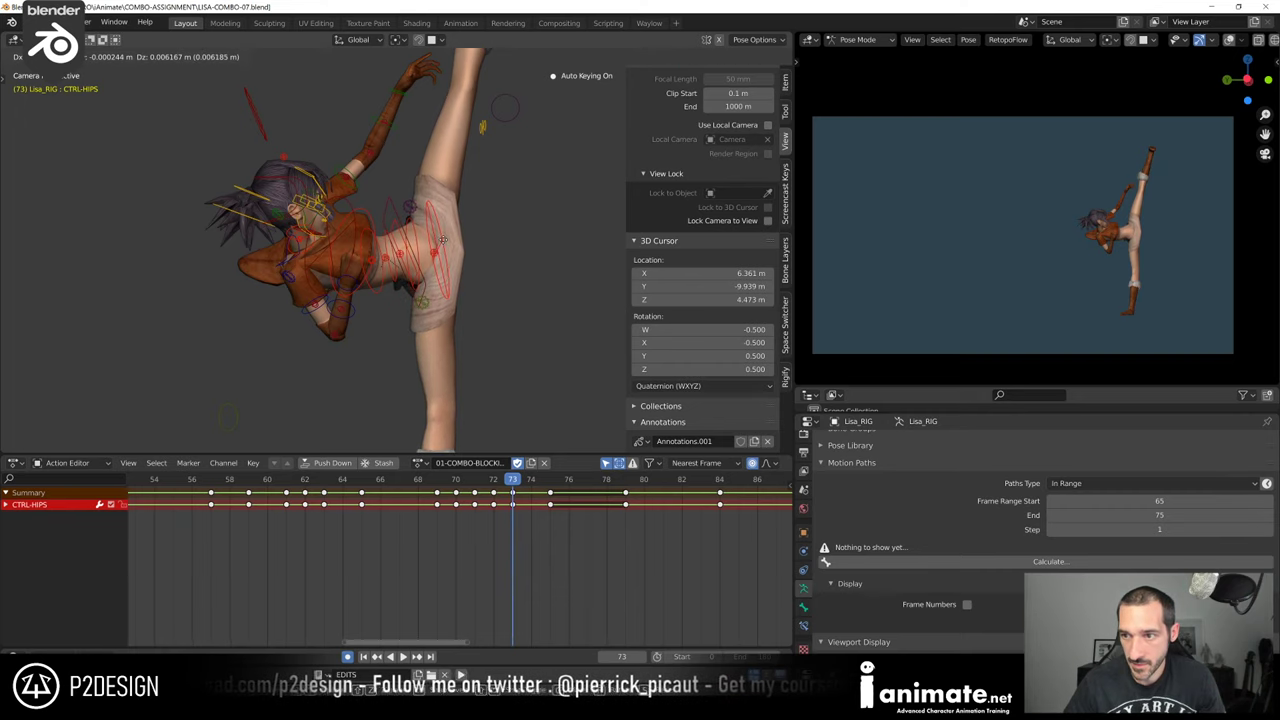
pyautogui.click(443, 227)
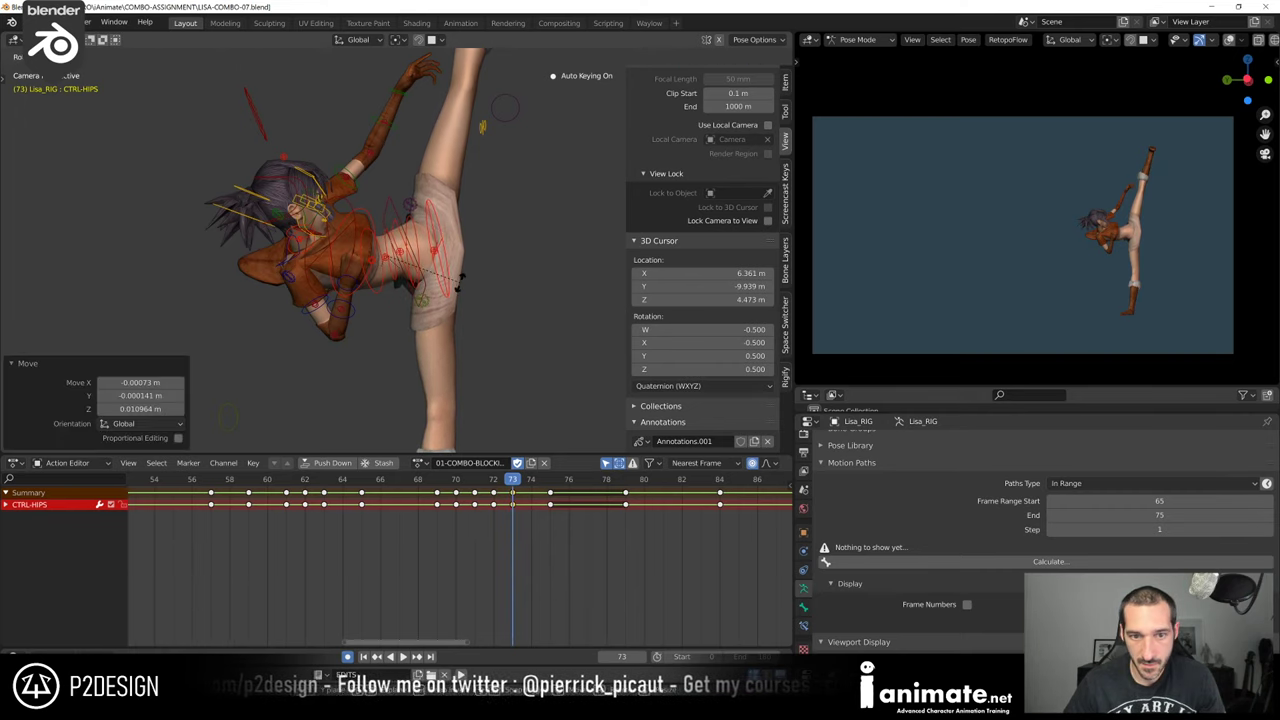
pyautogui.click(461, 281)
pyautogui.click(458, 262)
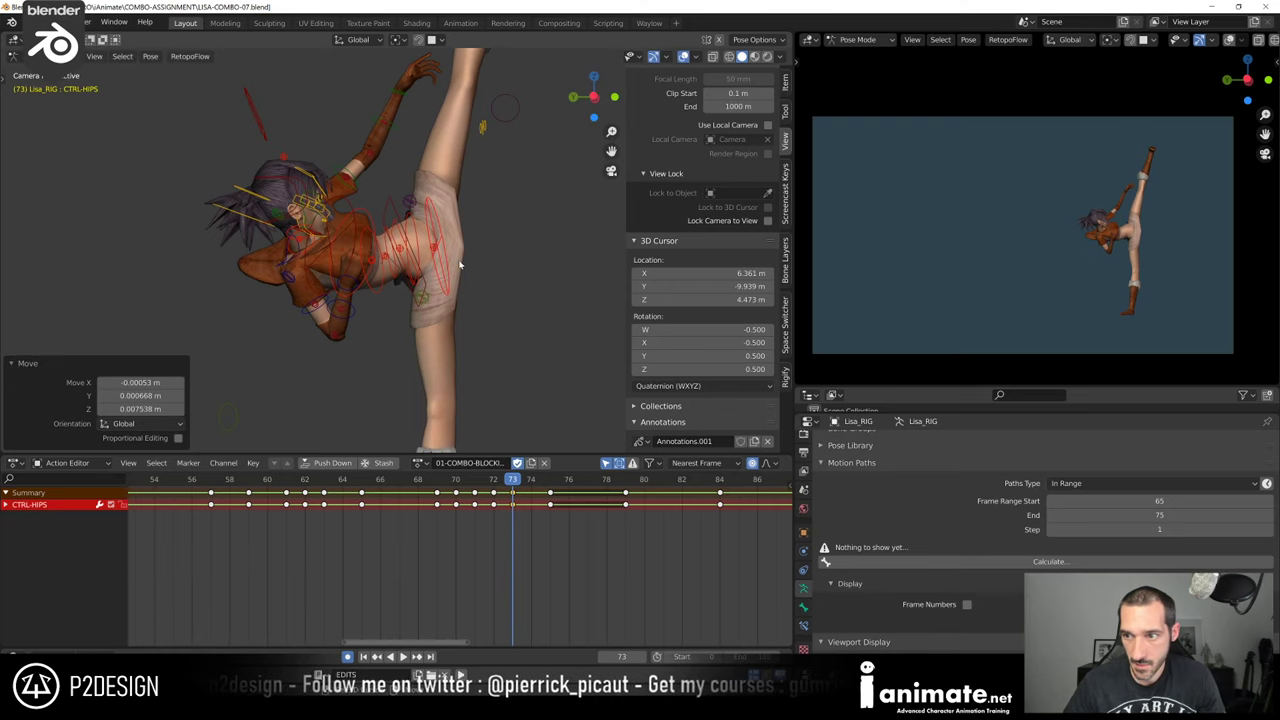
# Play and scrub through the high kick up to frame 87 to check the adjusted hips motion
pyautogui.click(497, 481)
pyautogui.moveTo(504, 483); pyautogui.dragTo(400, 487)
pyautogui.press('space')
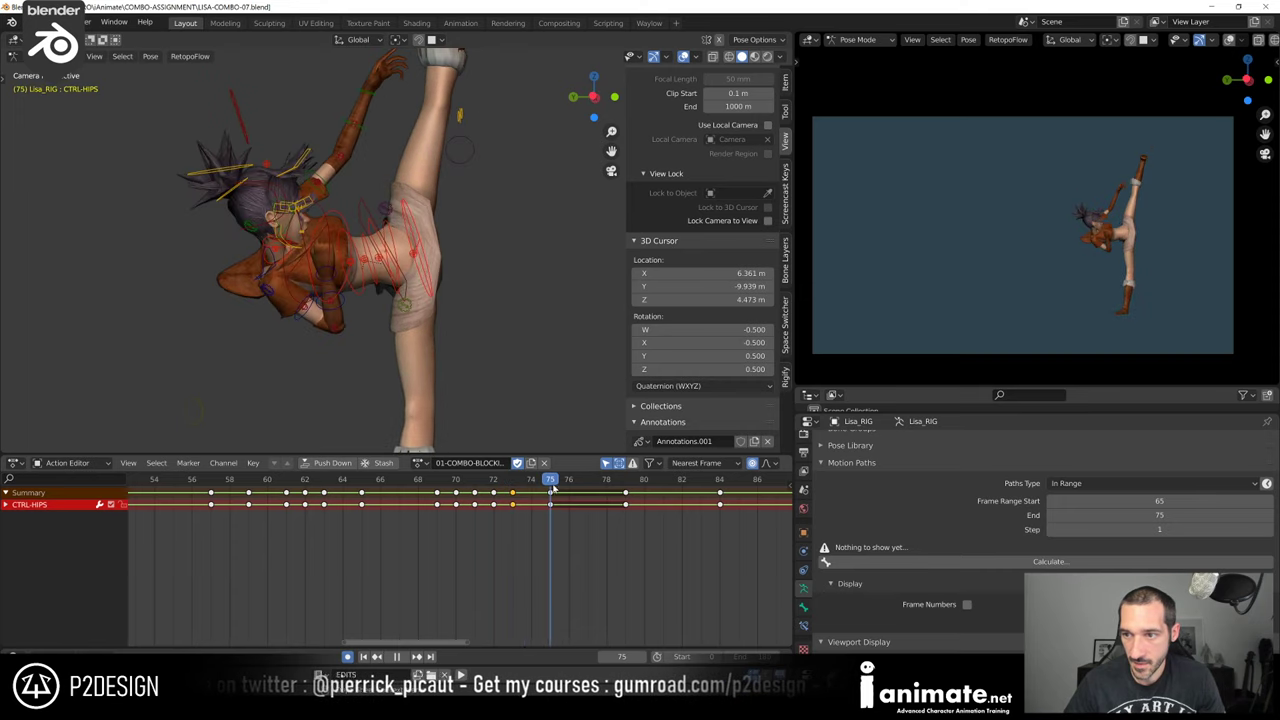
pyautogui.press('space')
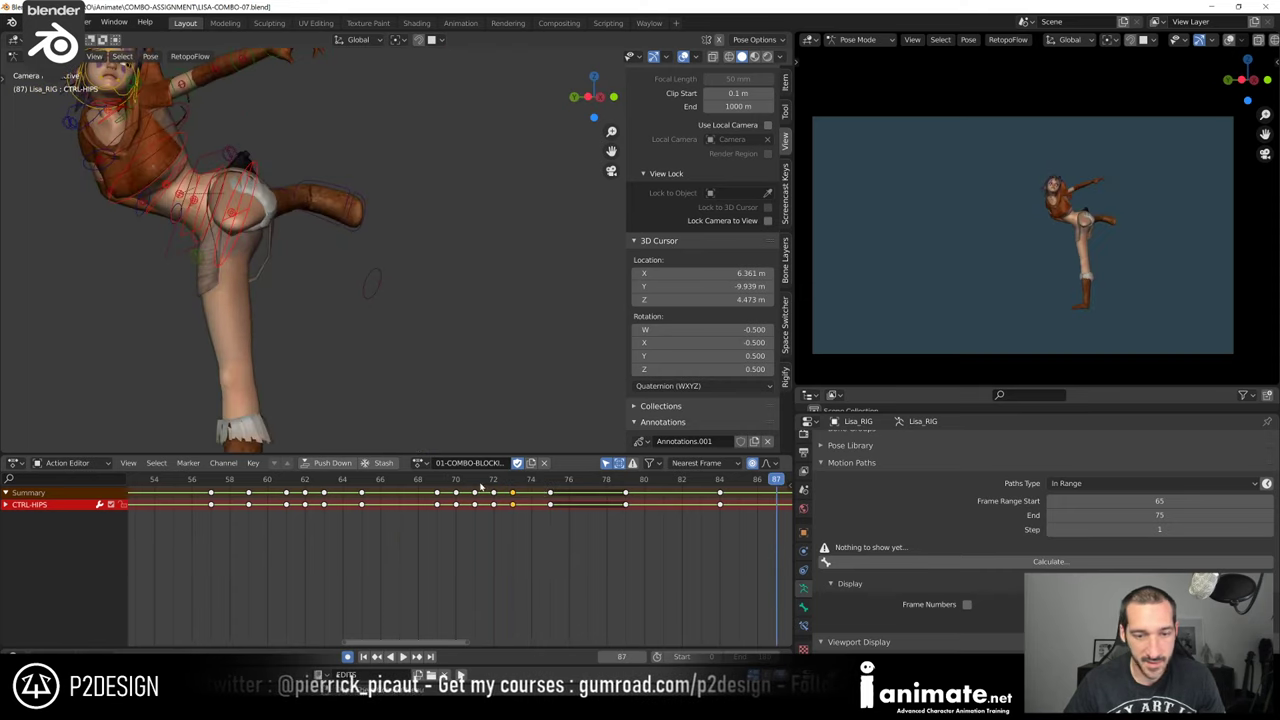
pyautogui.press('space')
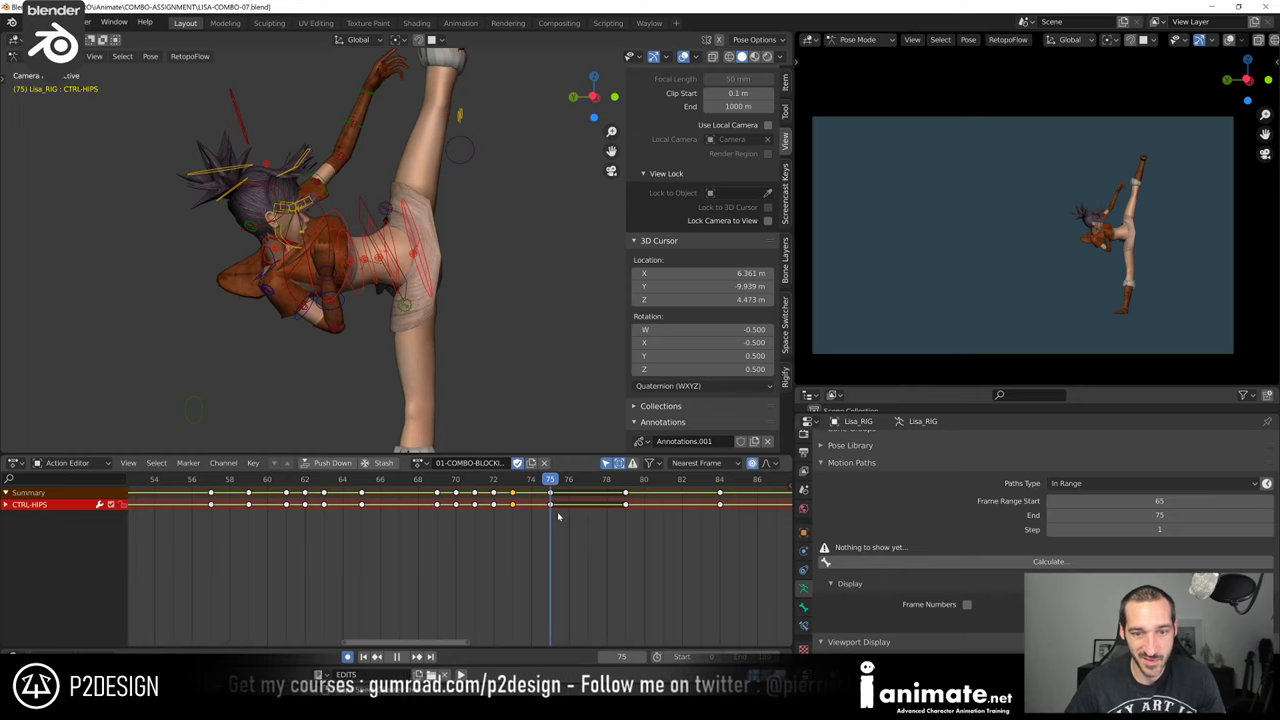
pyautogui.press('space')
# Examine the end of the combo, focusing on the poses around frames 151 to 153
pyautogui.scroll(-12, 590, 519)
pyautogui.moveTo(691, 523); pyautogui.dragTo(514, 534, button='middle')
pyautogui.scroll(-9, 514, 534)
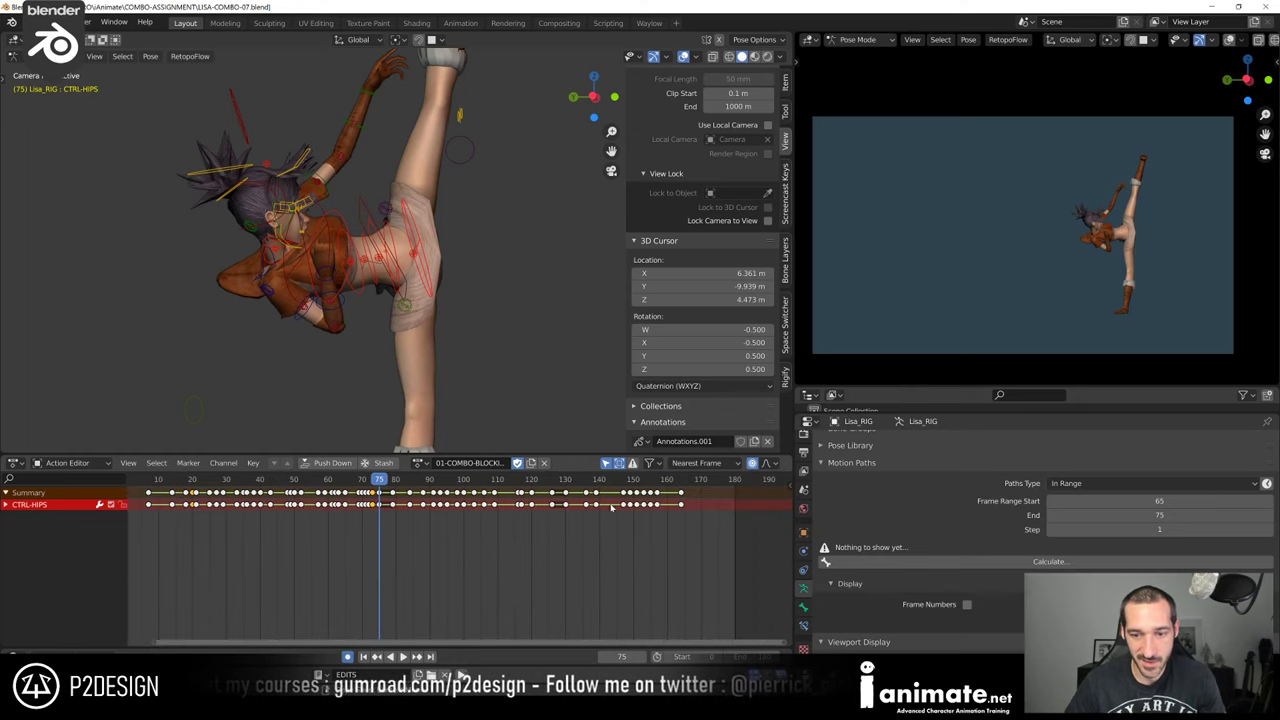
pyautogui.click(628, 488)
pyautogui.press('space')
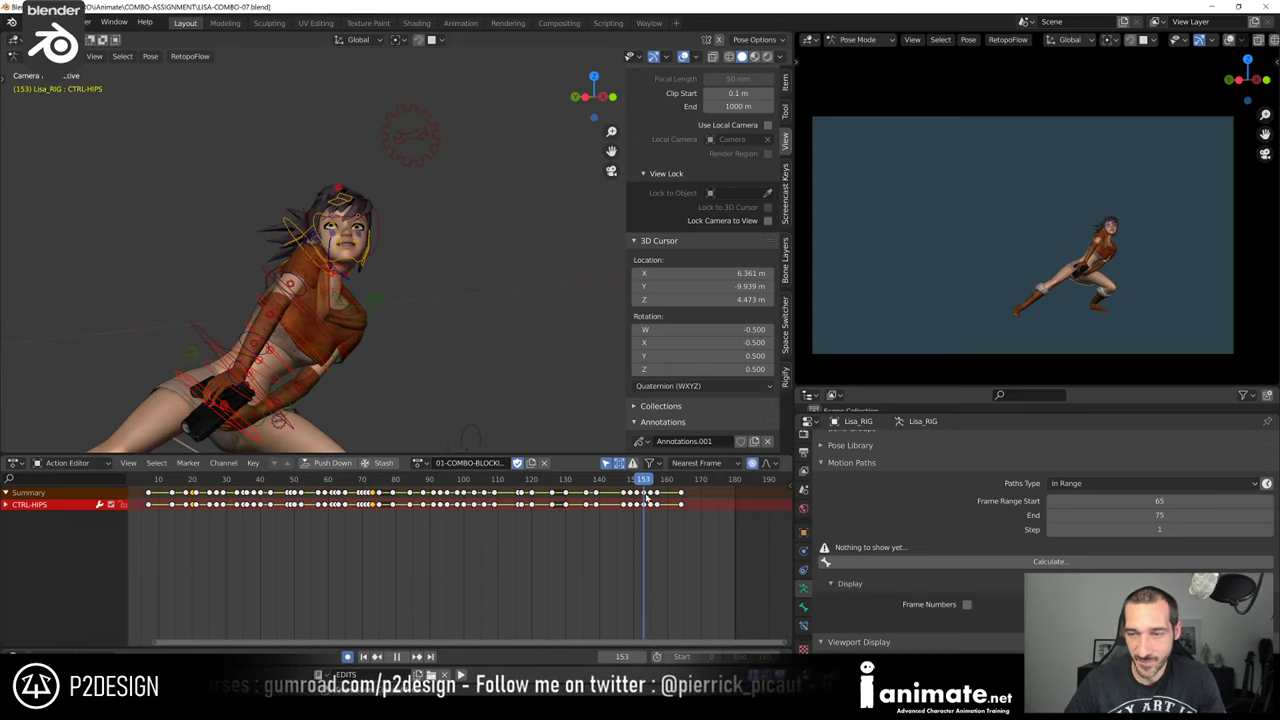
pyautogui.press('space')
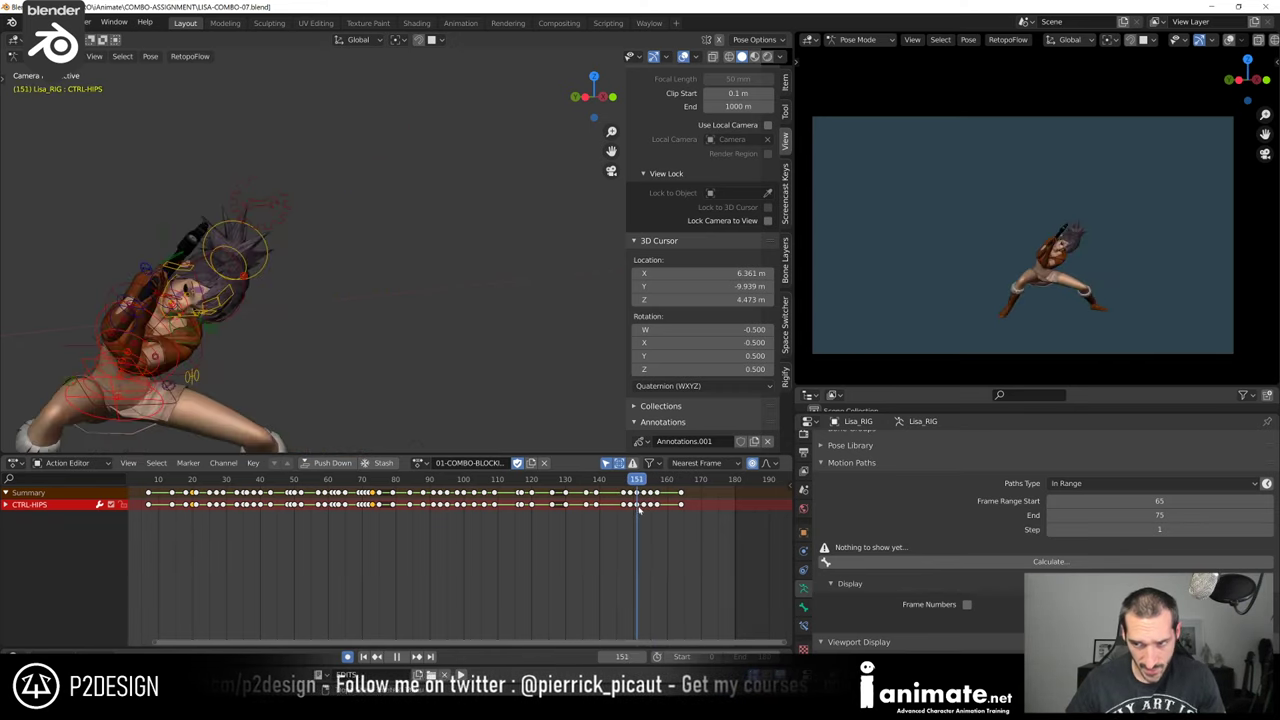
# Replay the middle of the combo from the jump through the high kick and its landing
pyautogui.moveTo(643, 511); pyautogui.dragTo(518, 505)
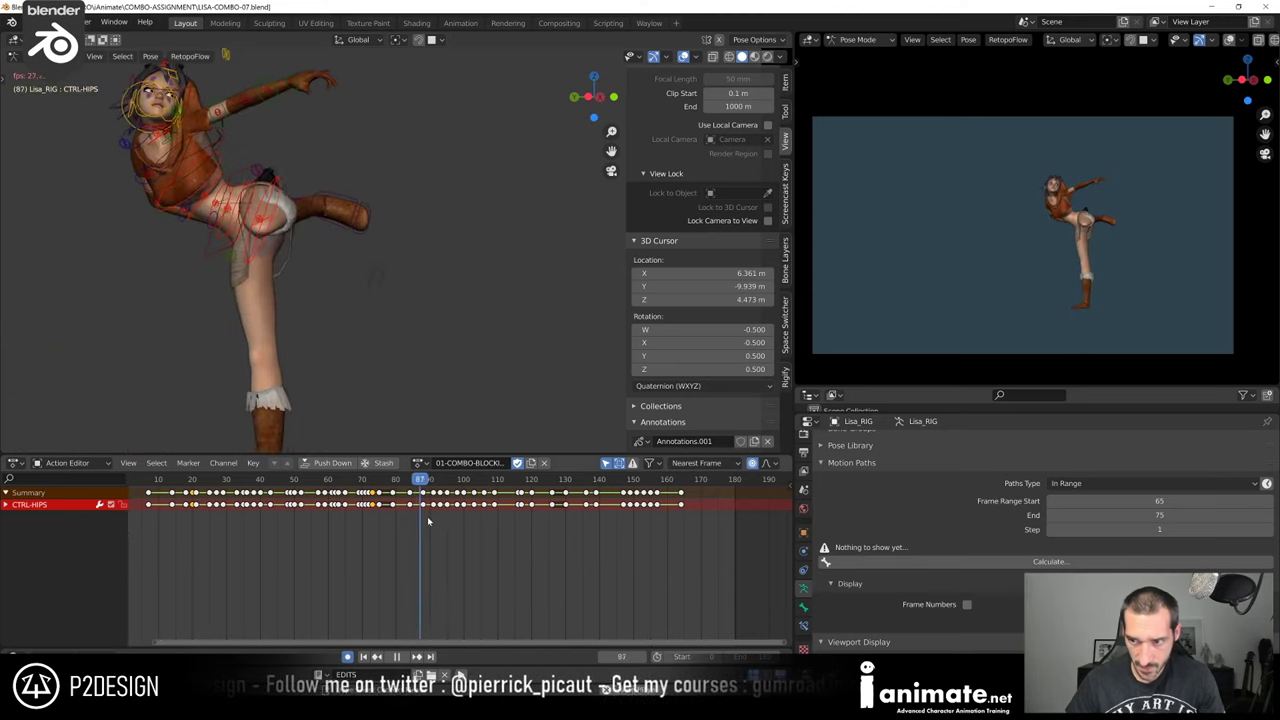
pyautogui.press('space')
pyautogui.press('space')
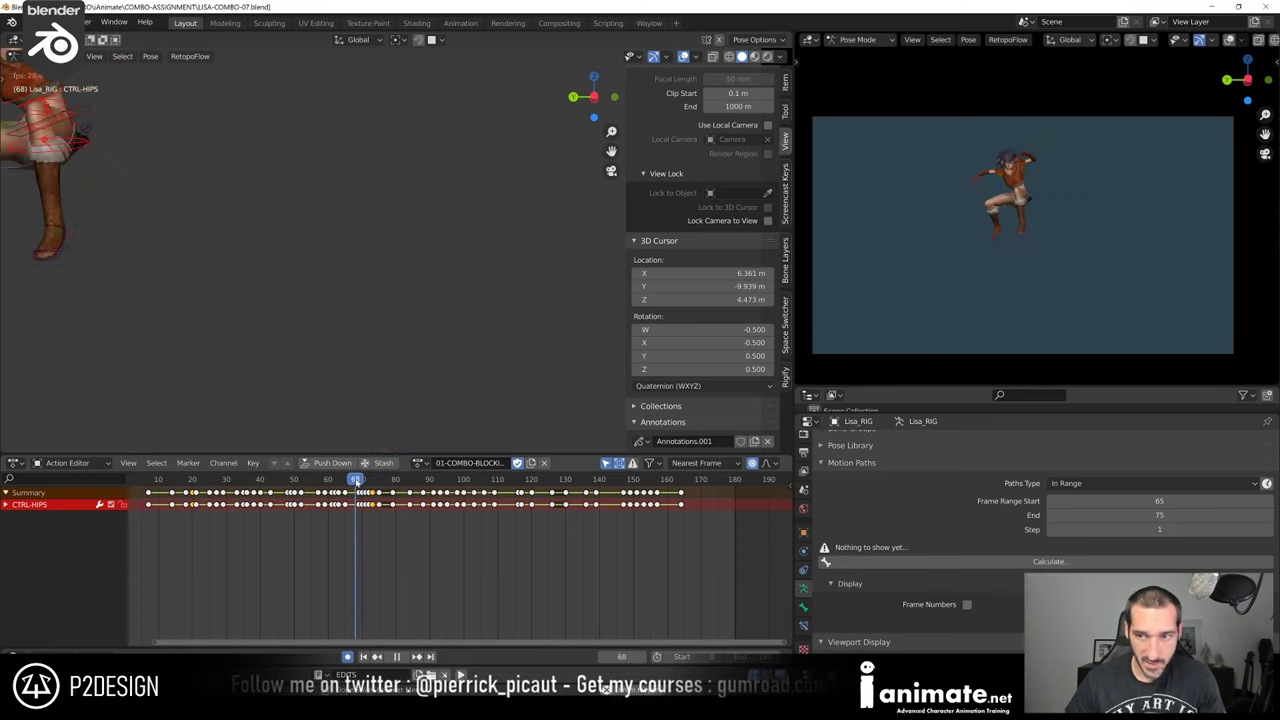
pyautogui.moveTo(358, 481); pyautogui.dragTo(447, 489)
pyautogui.press('space')
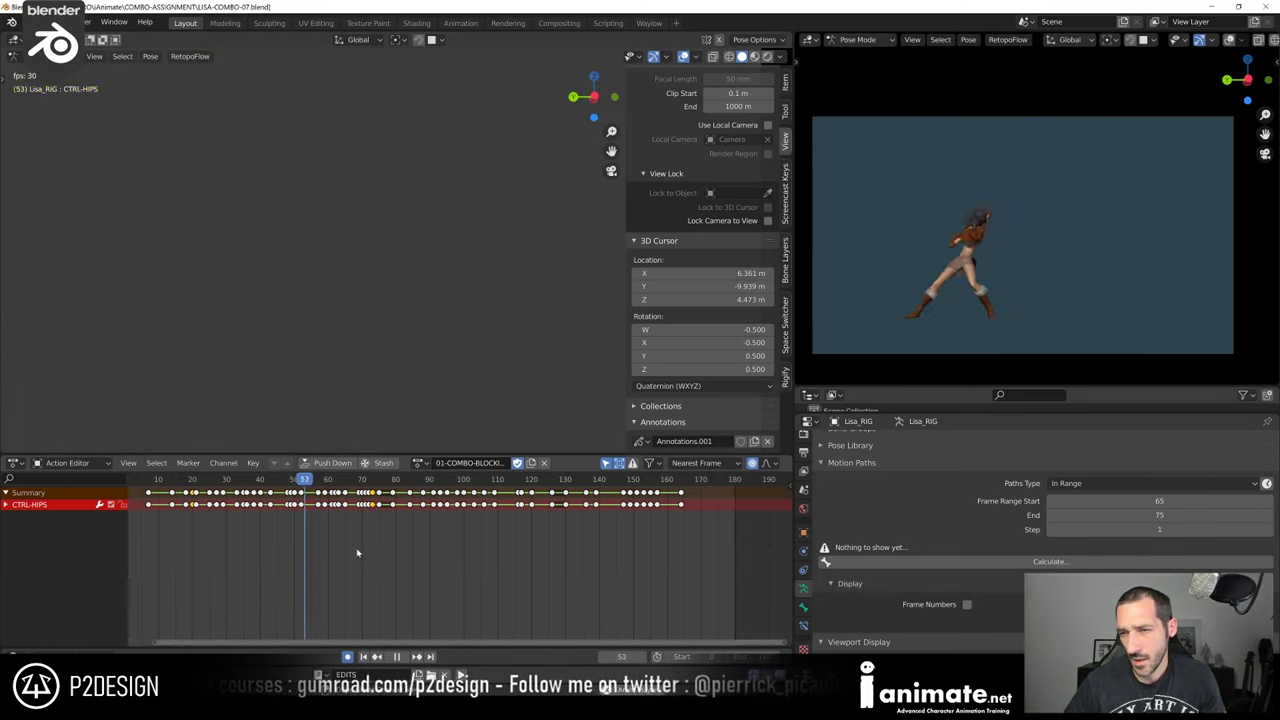
pyautogui.scroll(-3, 259, 547)
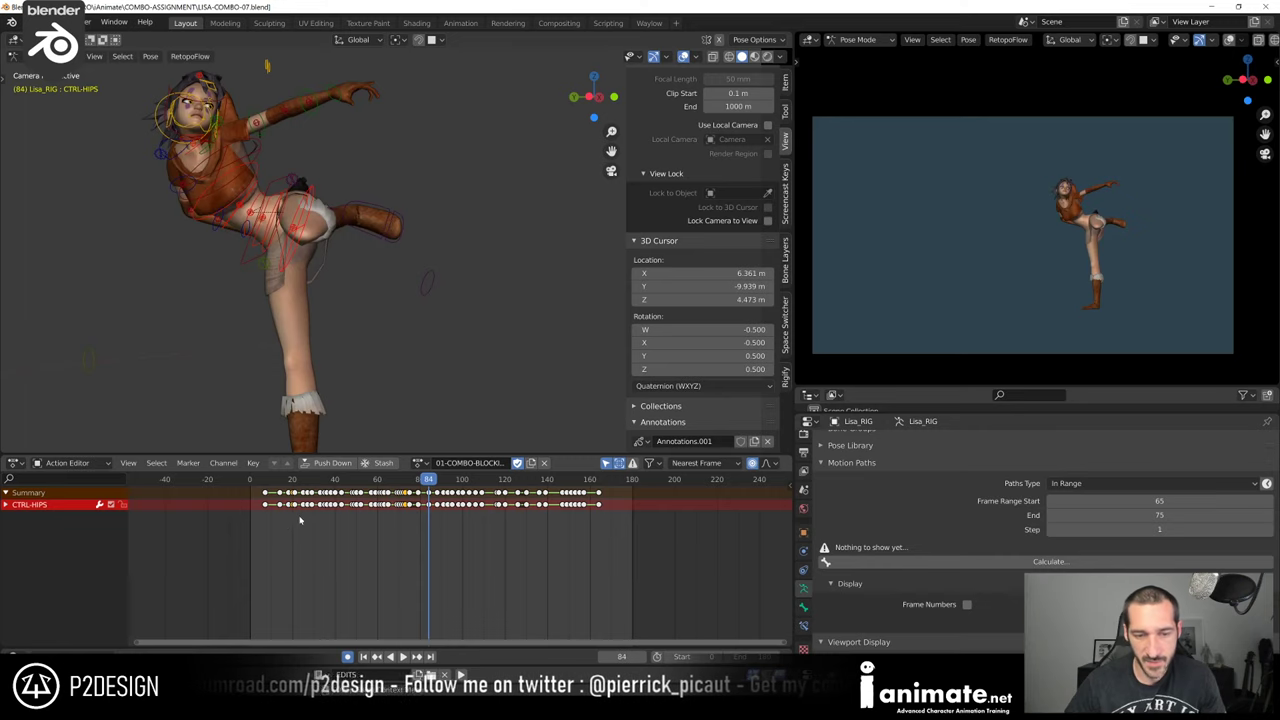
pyautogui.click(340, 483)
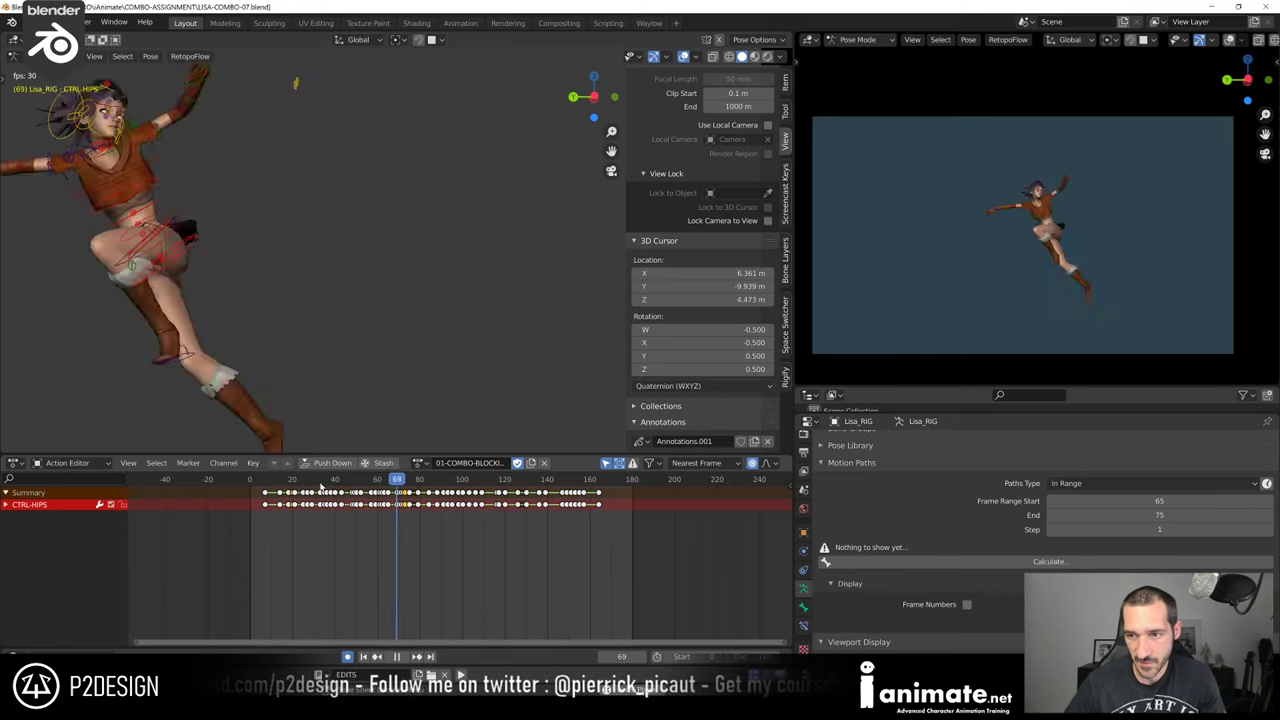
pyautogui.click(370, 483)
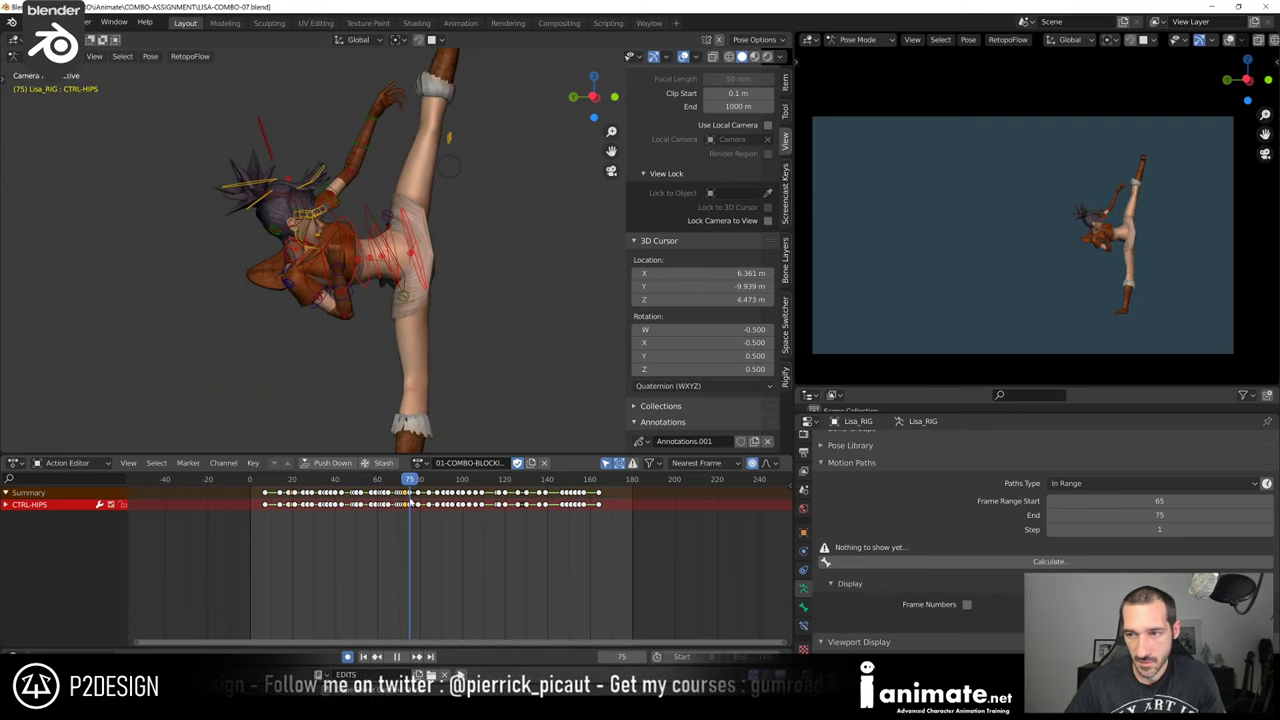
pyautogui.moveTo(414, 505)
pyautogui.mouseDown()
pyautogui.moveTo(447, 505)
pyautogui.moveTo(436, 505)
pyautogui.mouseUp()
# Examine the transition between the poses at frames 88 and 91 after the high kick
pyautogui.scroll(5, 446, 495)
pyautogui.scroll(3, 449, 490)
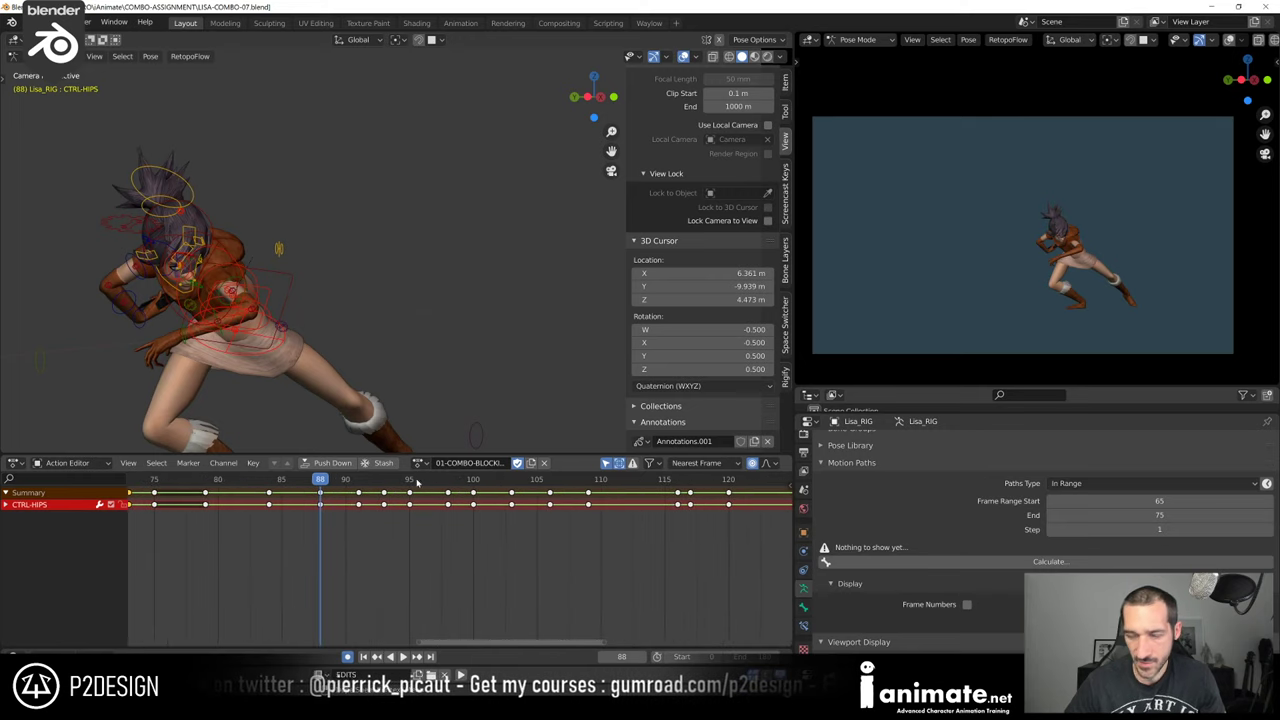
pyautogui.press('space')
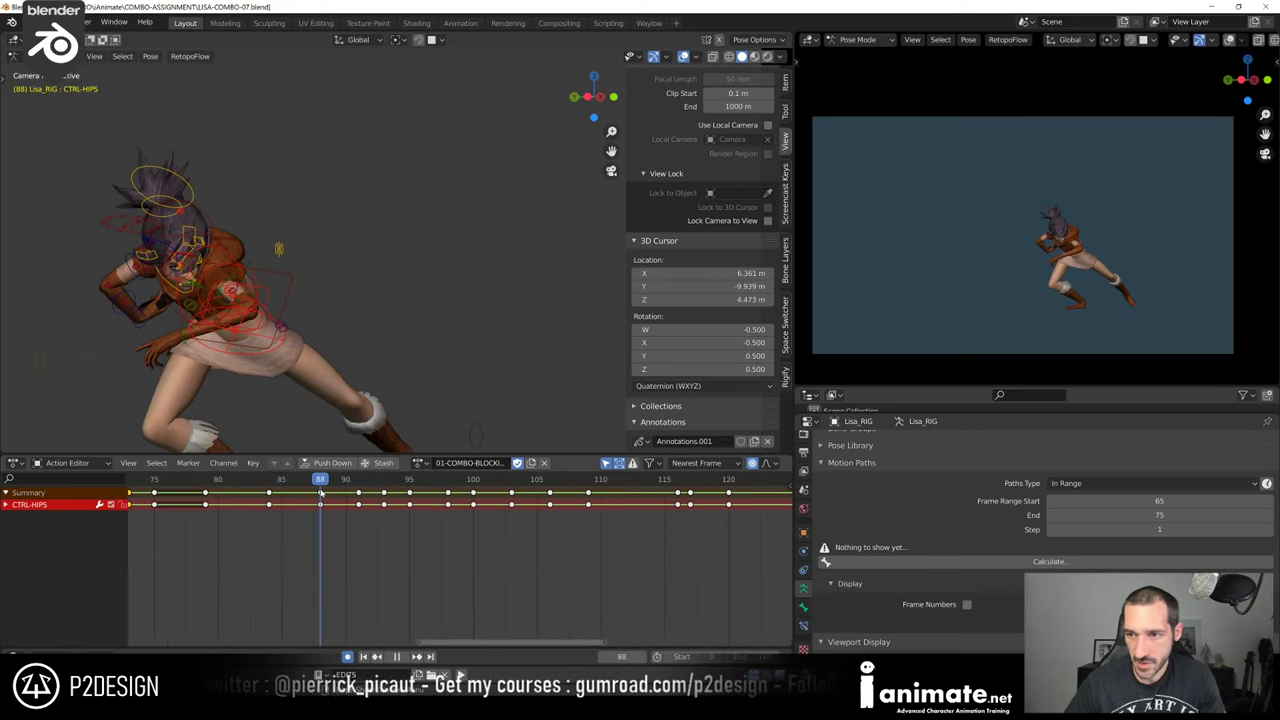
pyautogui.moveTo(320, 494); pyautogui.dragTo(362, 503)
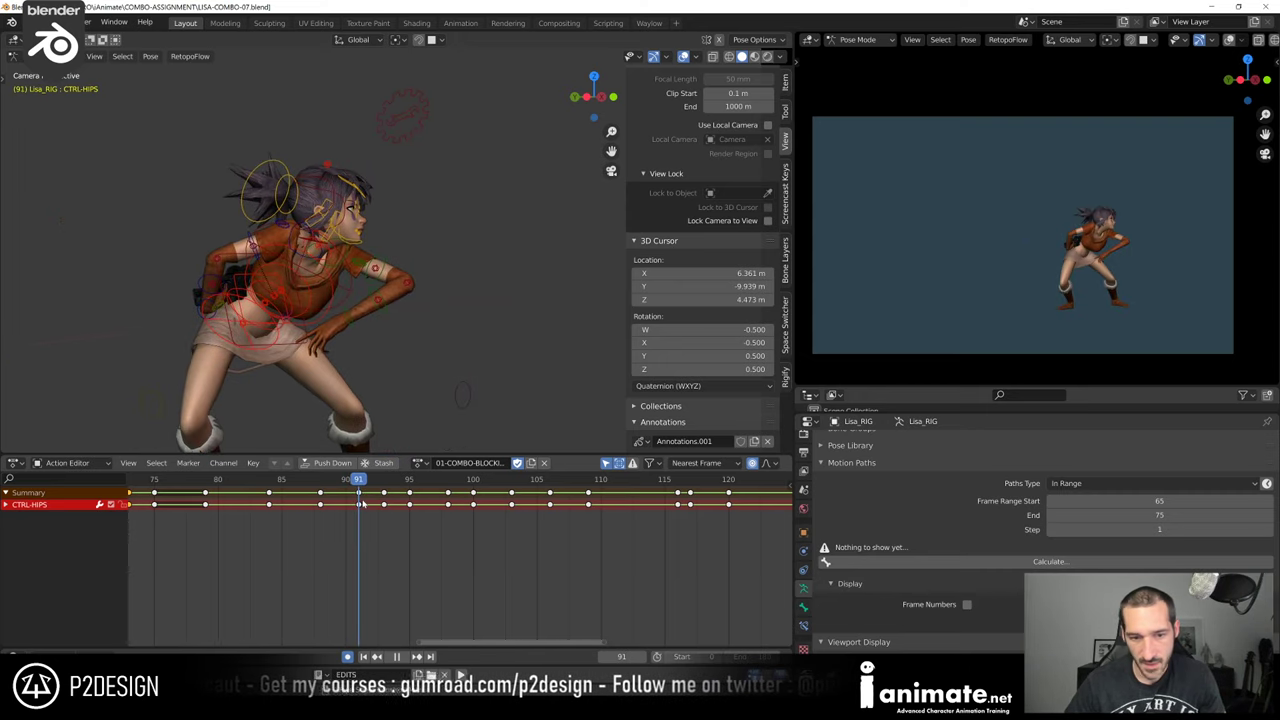
pyautogui.scroll(3, 330, 525)
pyautogui.moveTo(347, 538); pyautogui.dragTo(357, 537, button='middle')
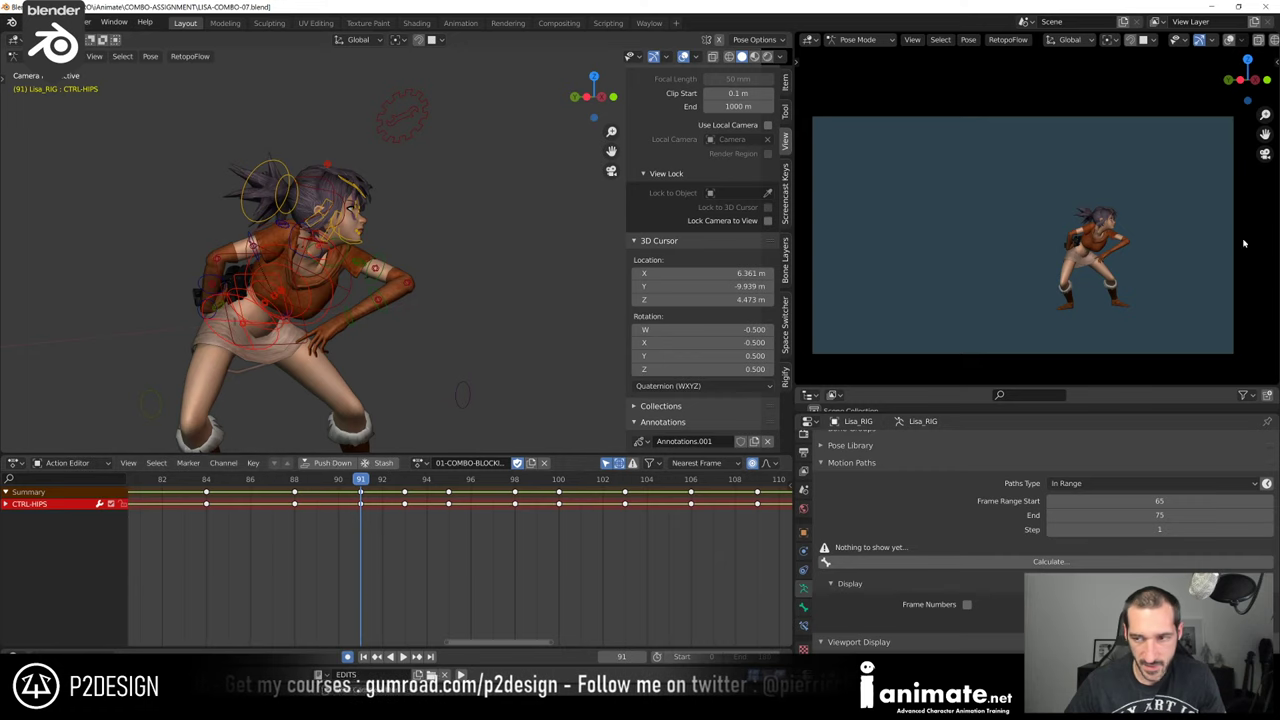
# Look at the frame 91 crouch outside the camera view, and return to the camera view
pyautogui.press('KP_0')
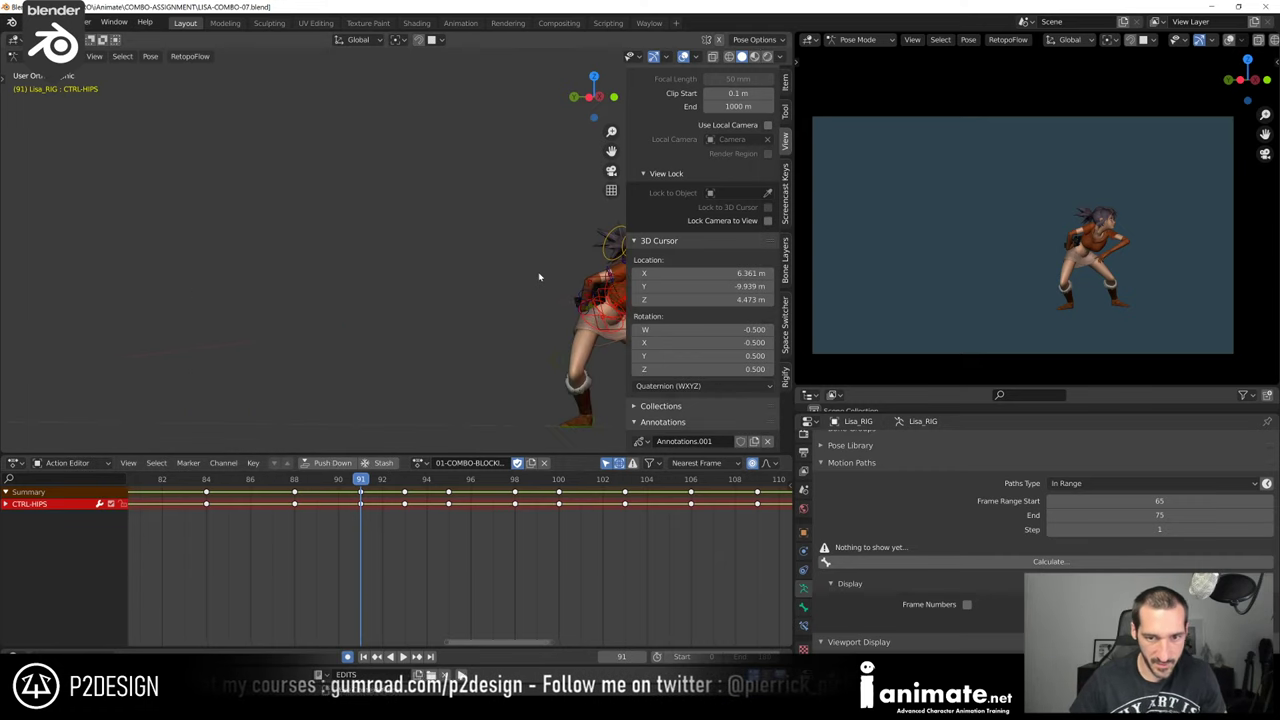
pyautogui.scroll(-3, 539, 277)
pyautogui.keyDown('shift'); pyautogui.moveTo(525, 328); pyautogui.dragTo(405, 343, button='middle'); pyautogui.keyUp('shift')
pyautogui.scroll(4, 405, 343)
pyautogui.scroll(-6, 411, 344)
pyautogui.press('KP_0')
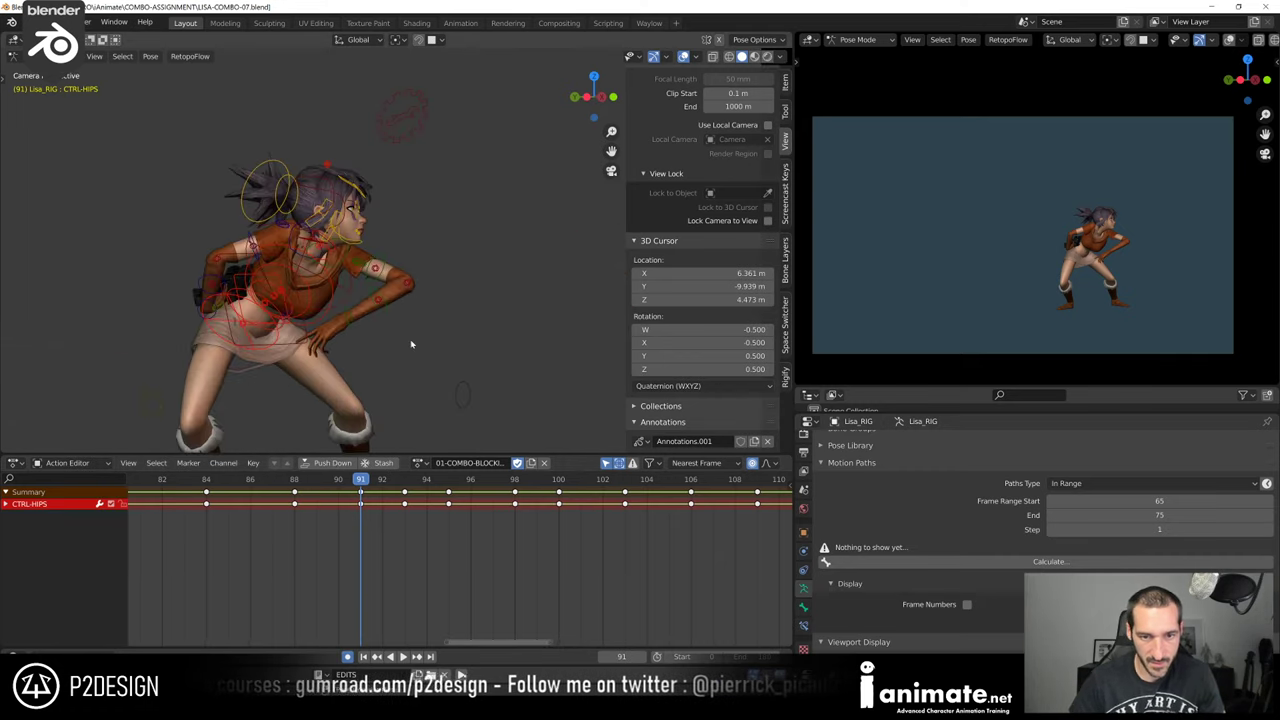
# Draw an annotation tracing the upper body's path between frames 88 and 93 and compare the poses against it
pyautogui.press('space')
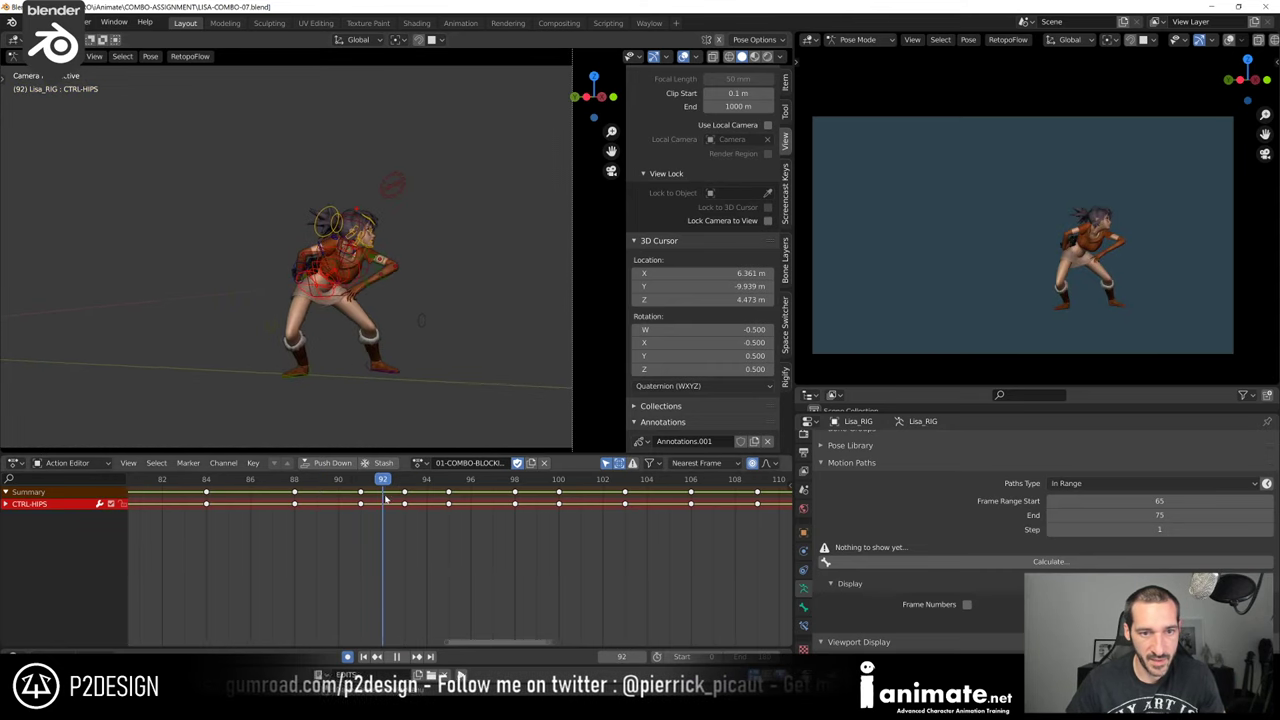
pyautogui.press('space')
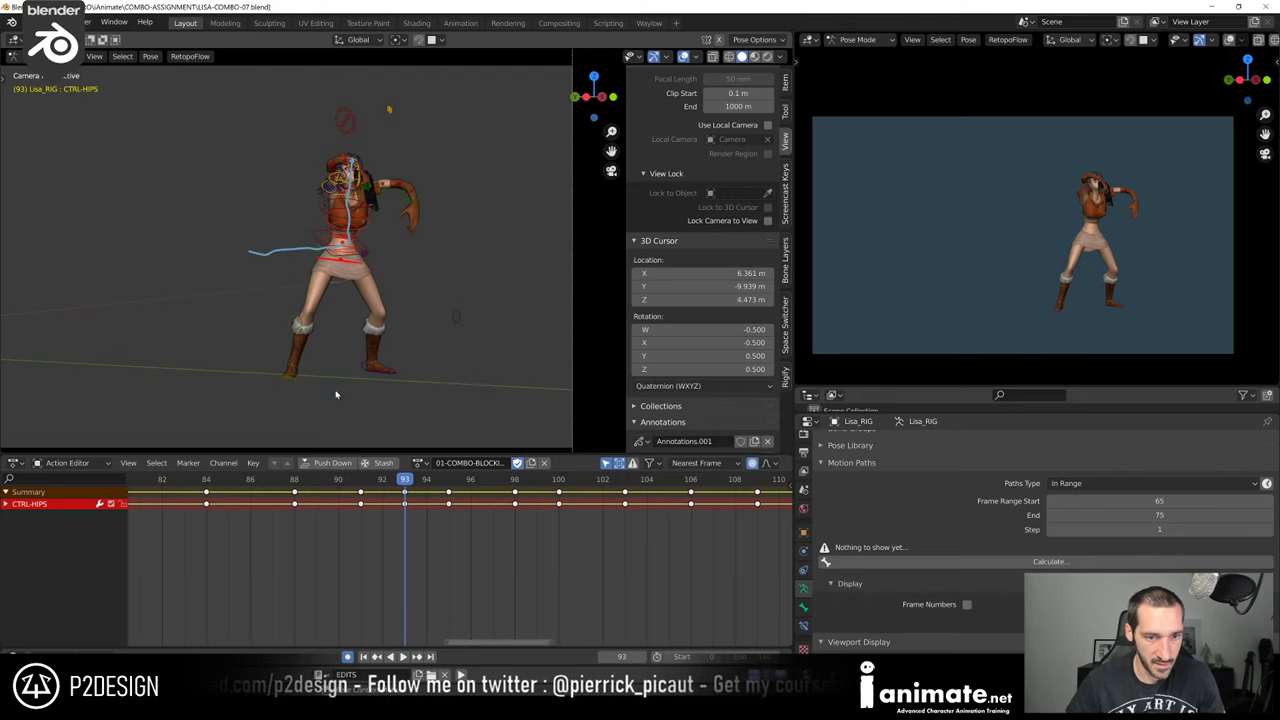
pyautogui.click(296, 480)
pyautogui.press('space')
pyautogui.press('space')
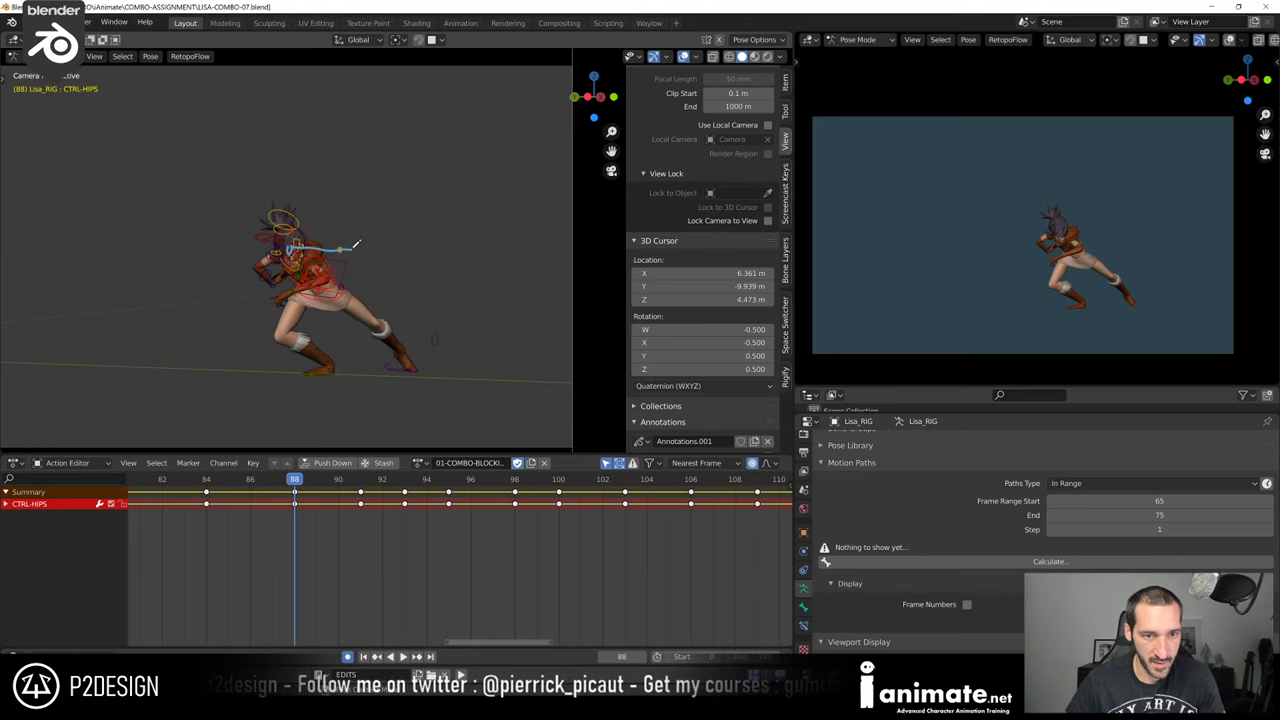
pyautogui.press('space')
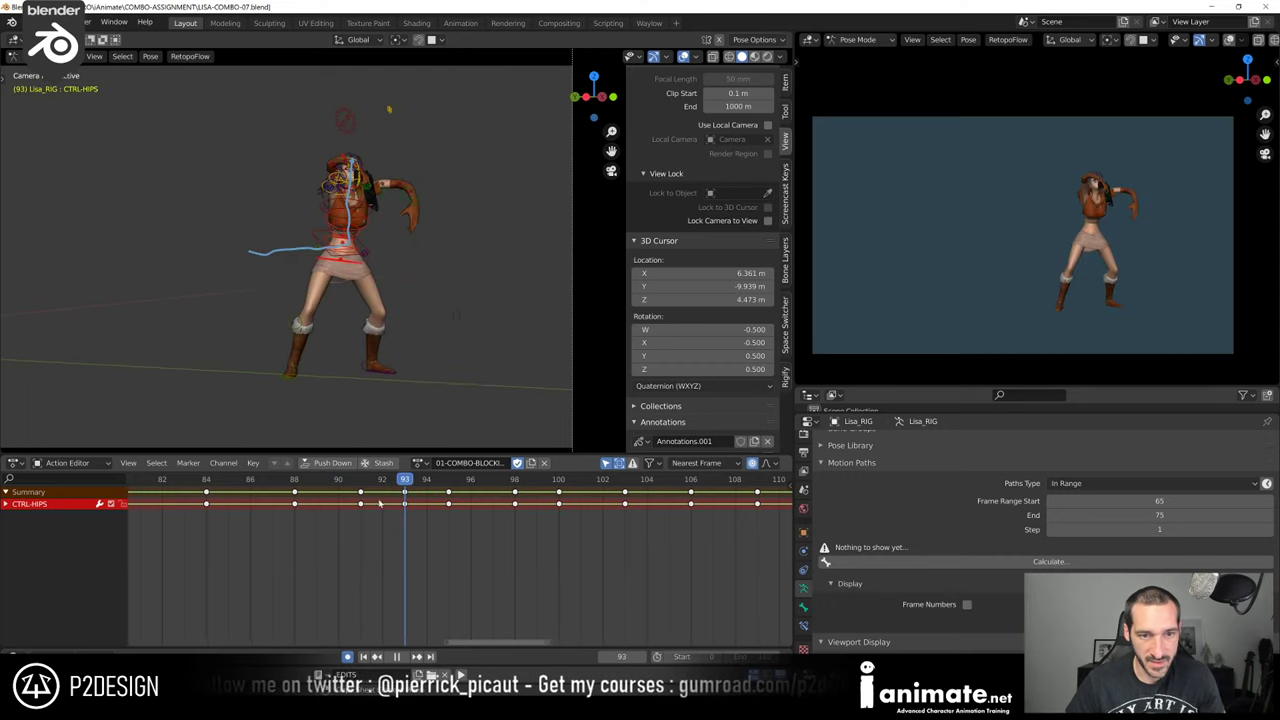
# Compare the poses from frame 88 onward against the annotated body path by scrubbing and playing the transition
pyautogui.press('space')
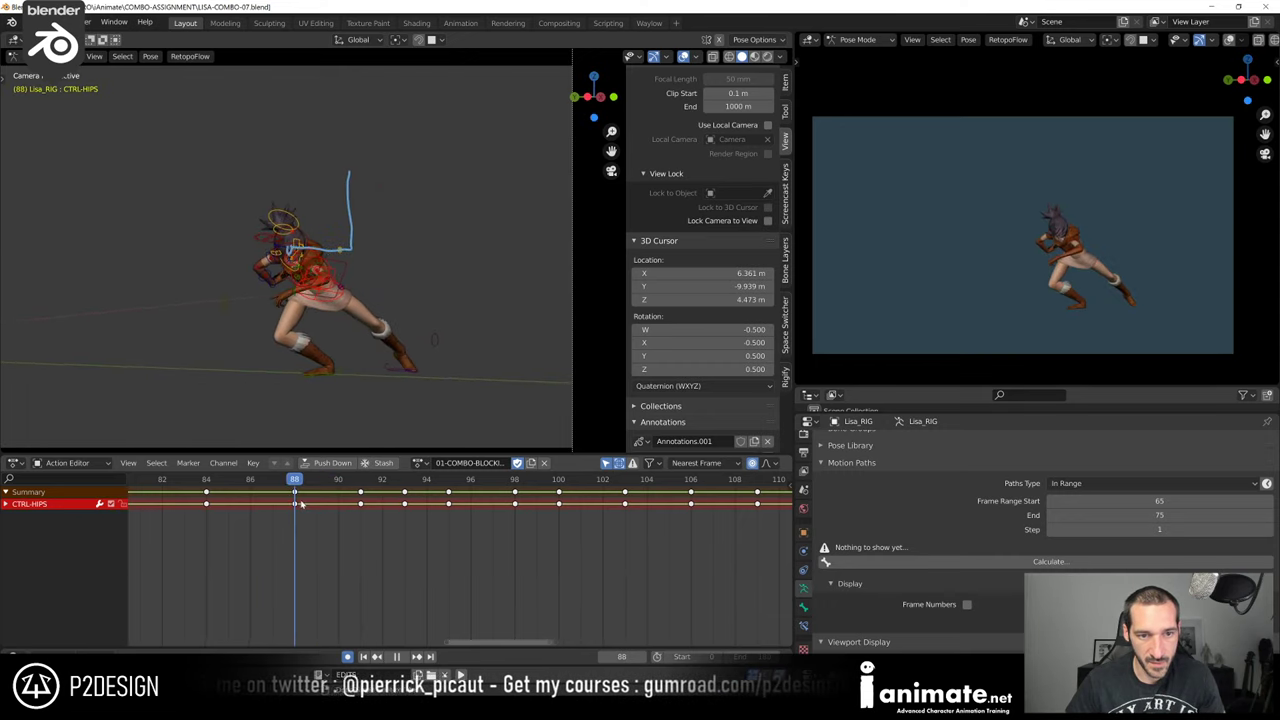
pyautogui.scroll(-3, 674, 266)
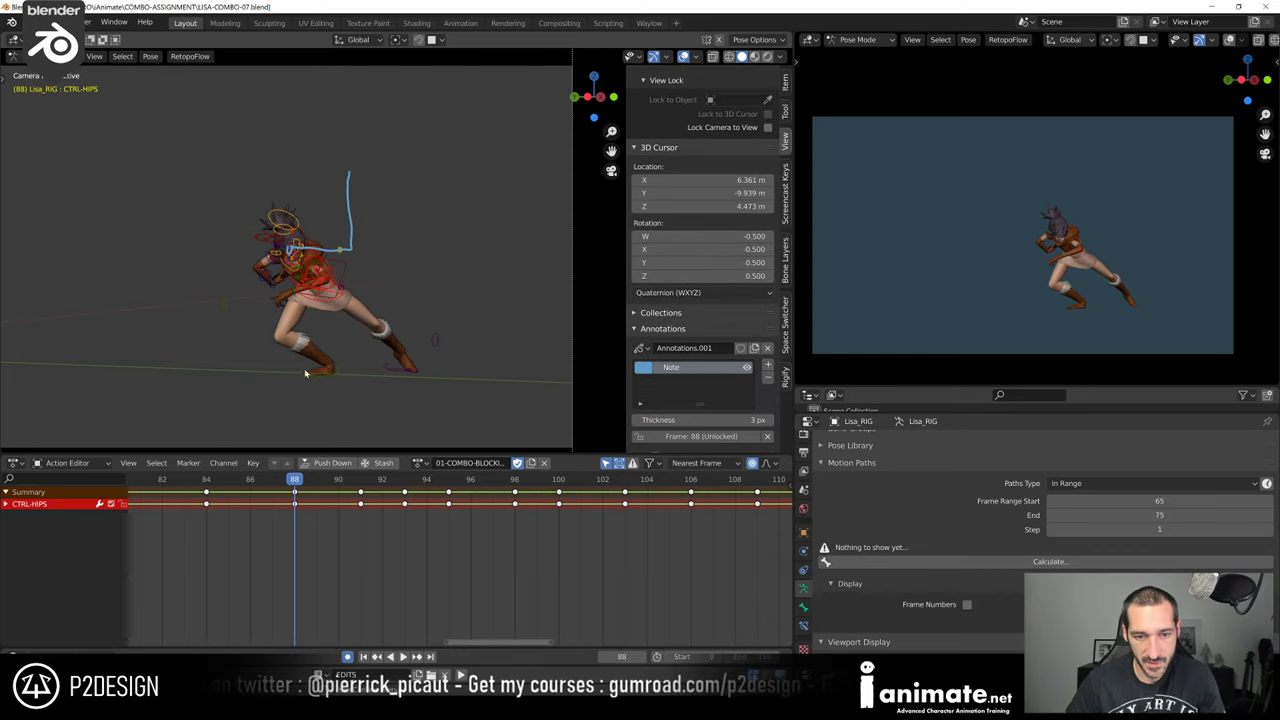
pyautogui.scroll(2, 245, 492)
pyautogui.moveTo(230, 487); pyautogui.dragTo(388, 499)
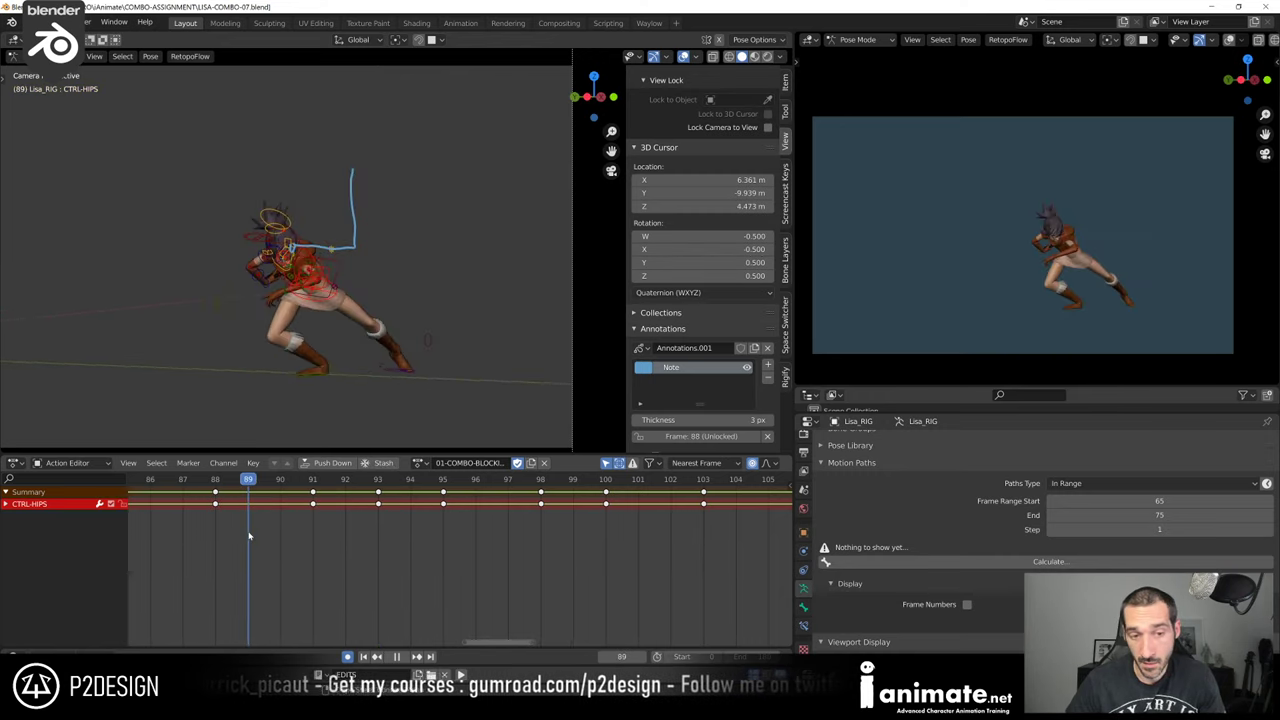
pyautogui.press('space')
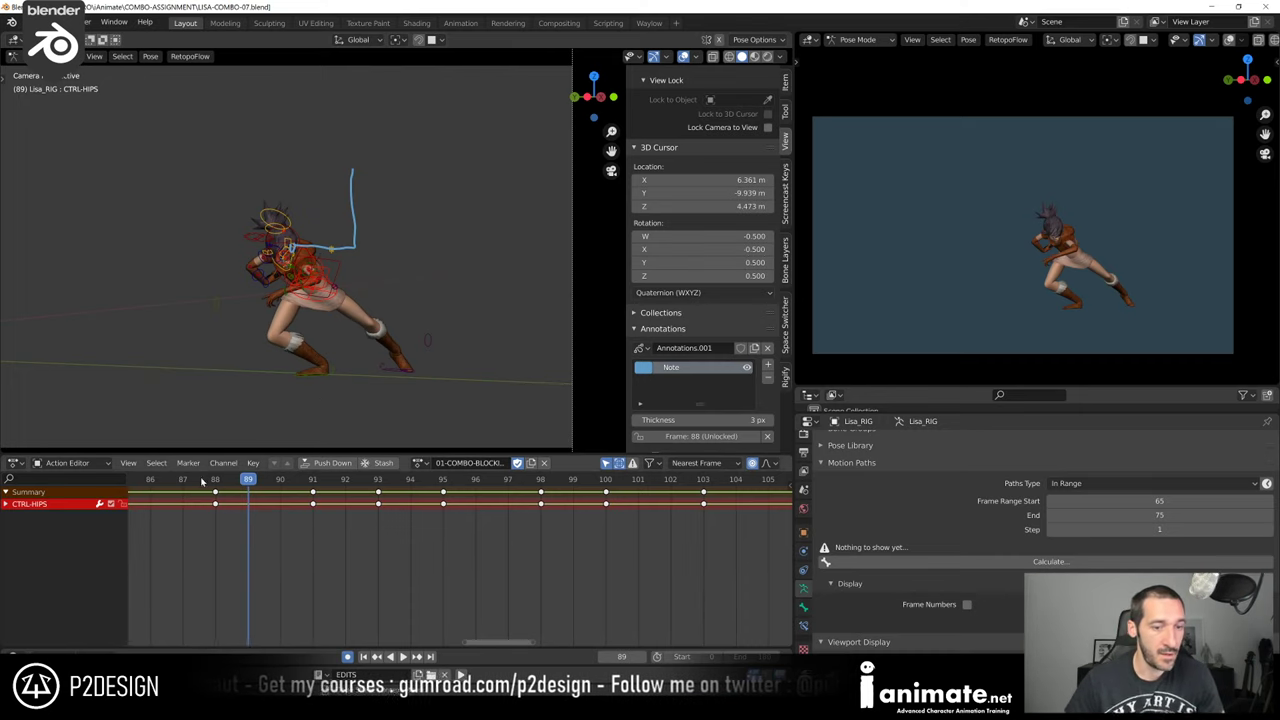
pyautogui.press('space')
pyautogui.press('Escape')
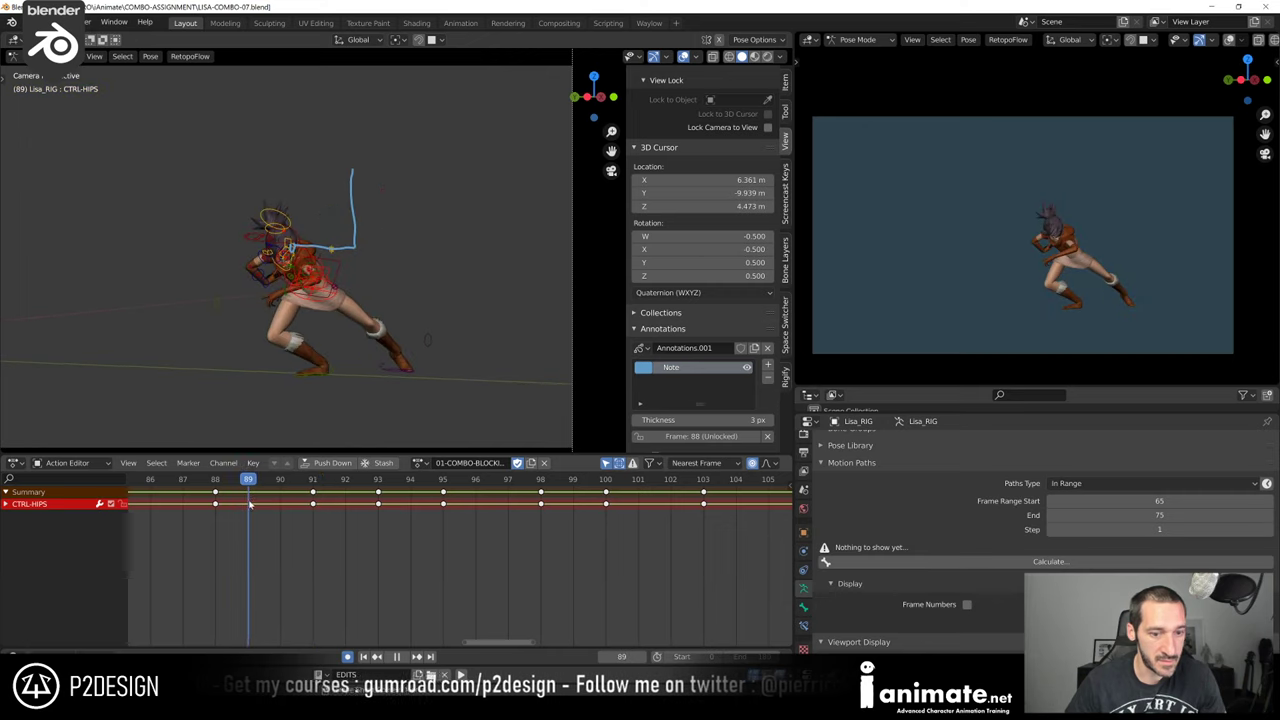
pyautogui.press('space')
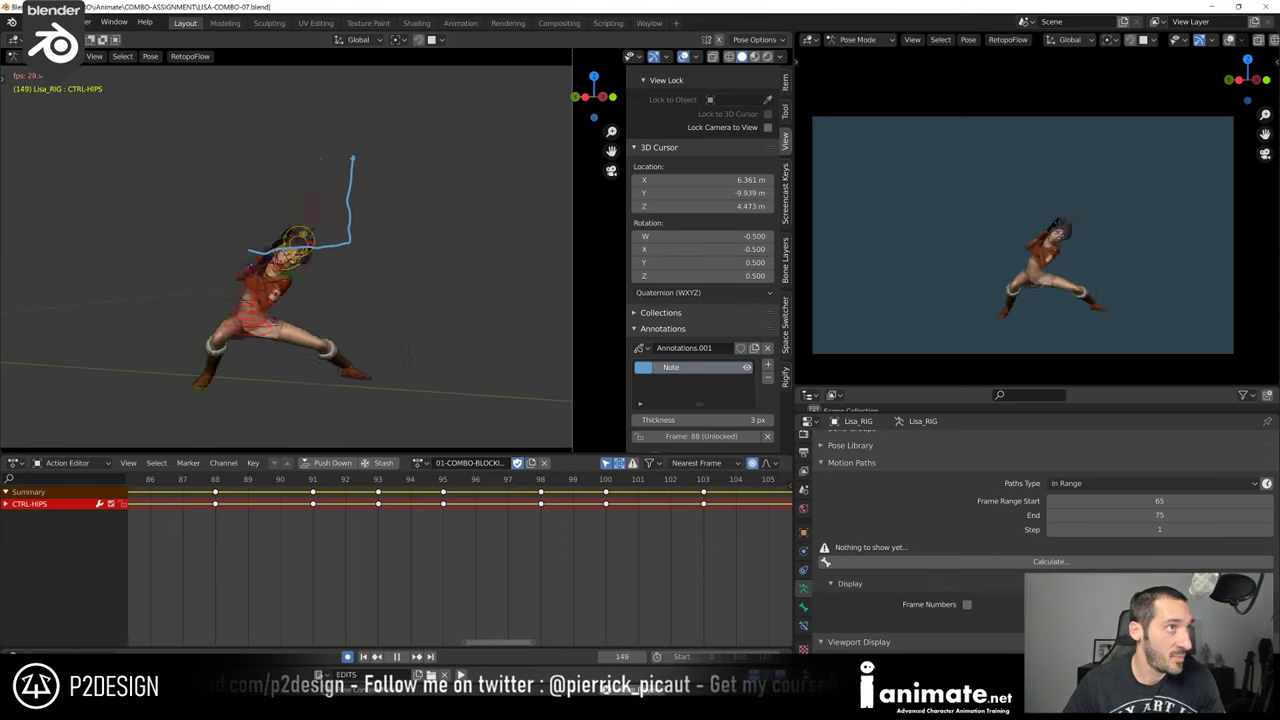
# Replay the whole combo across its full keyframe range and check the opening poses up to frame 19
pyautogui.scroll(-20, 460, 623)
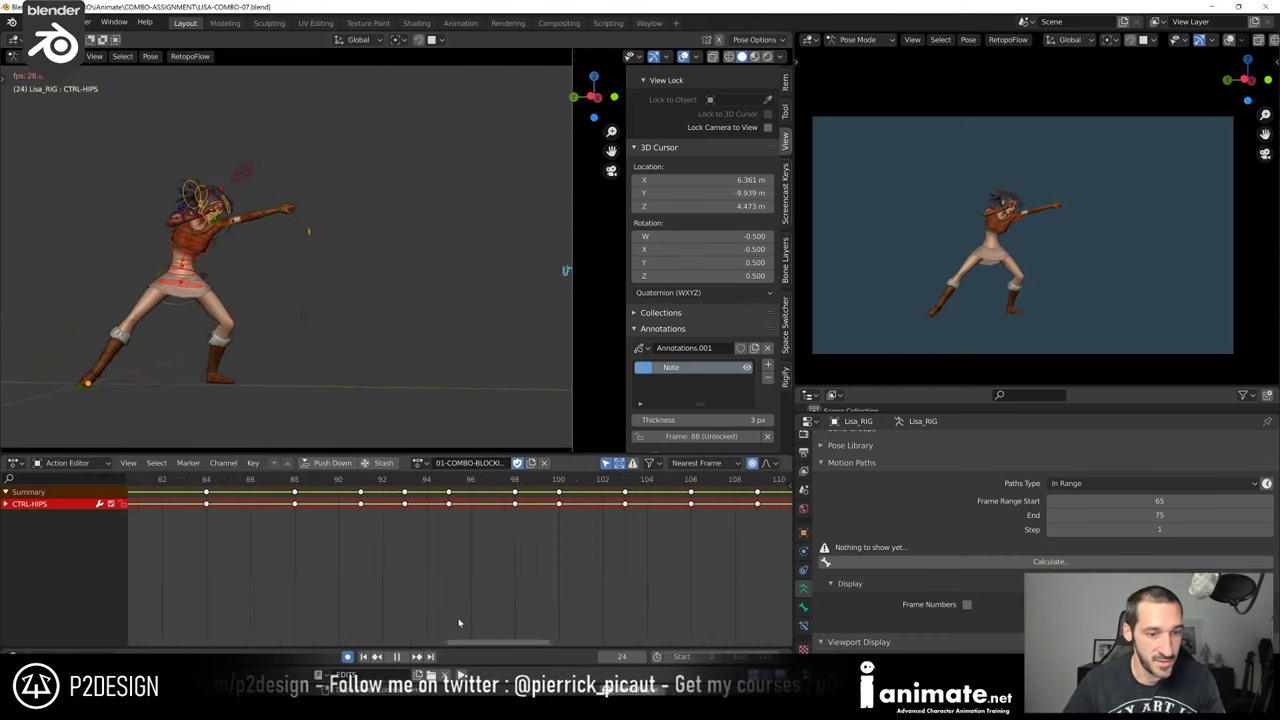
pyautogui.press('space')
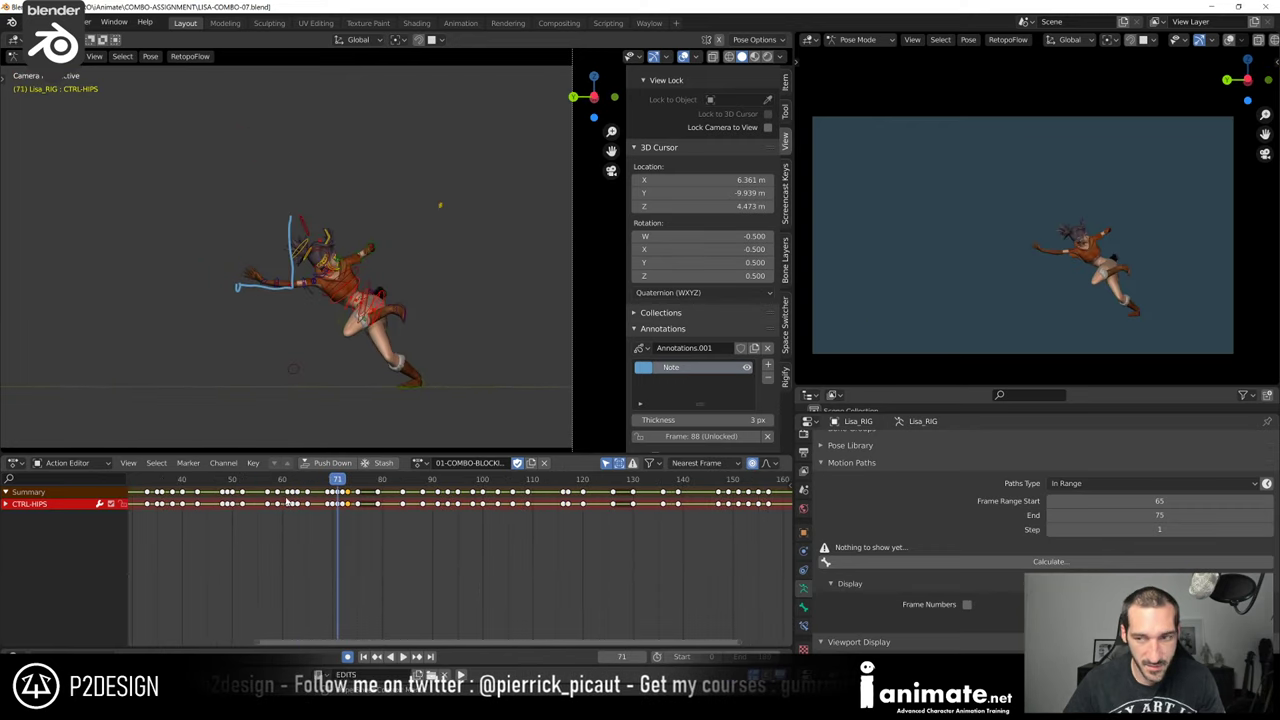
pyautogui.scroll(-3, 284, 510)
pyautogui.press('space')
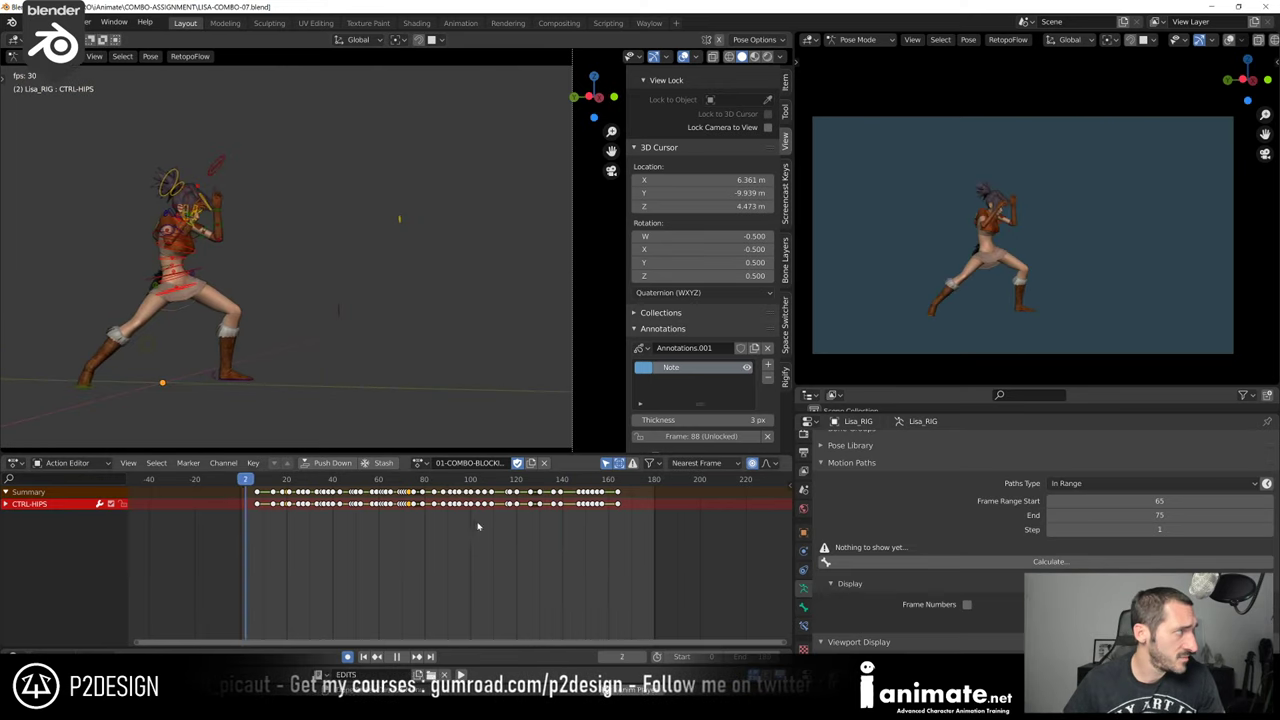
pyautogui.press('space')
pyautogui.moveTo(260, 481); pyautogui.dragTo(284, 481)
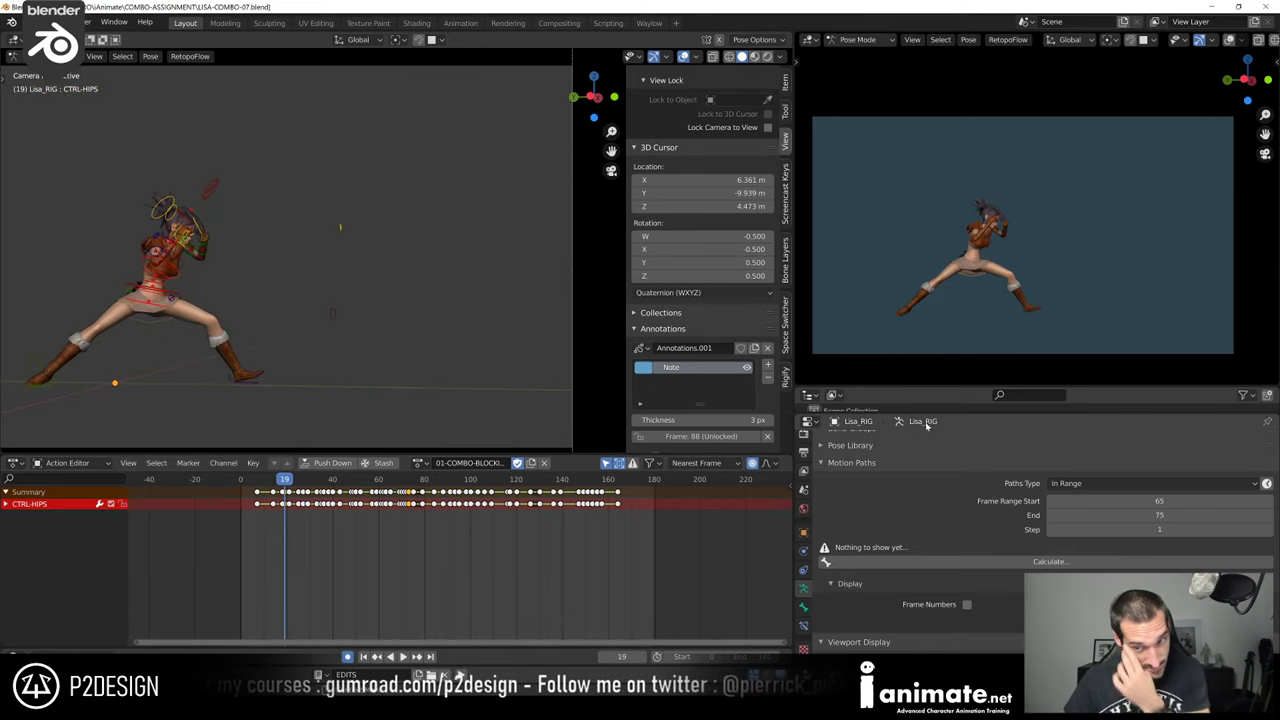
# Enable the DUMMY collection and play the animation with the work view outside the camera
pyautogui.moveTo(926, 408); pyautogui.dragTo(926, 531)
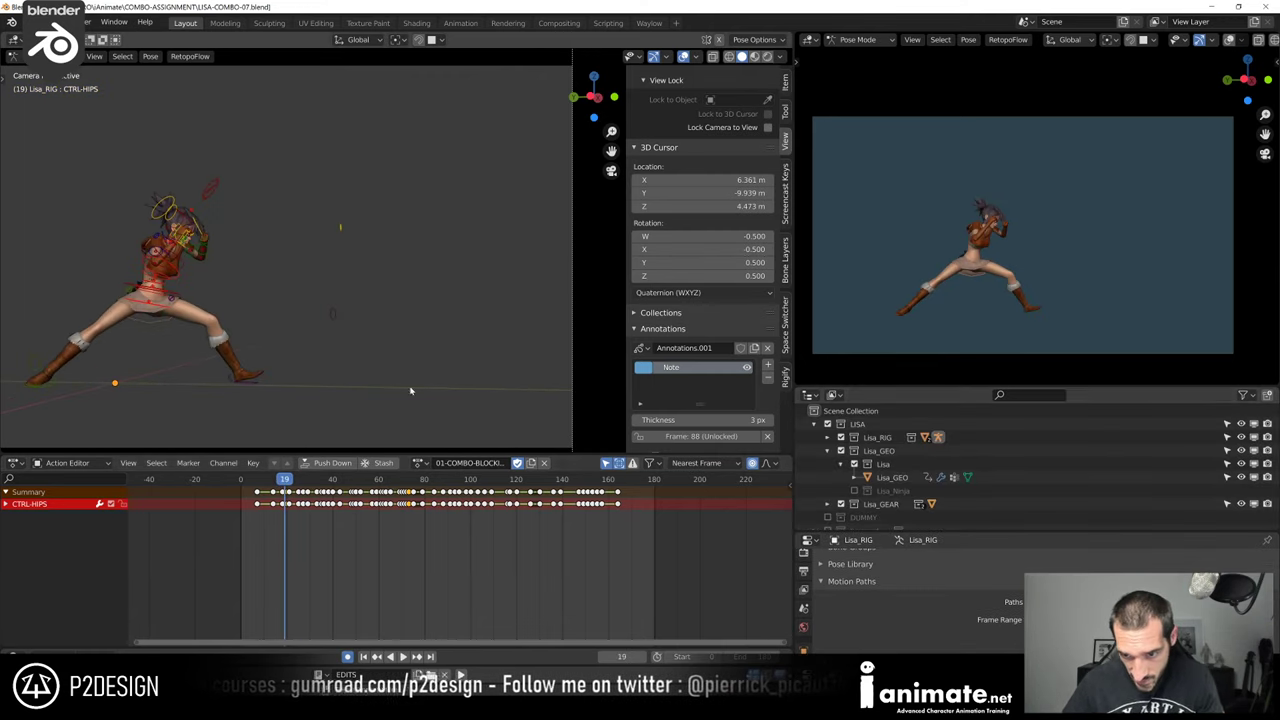
pyautogui.scroll(-6, 349, 391)
pyautogui.moveTo(349, 391); pyautogui.dragTo(403, 395, button='middle')
pyautogui.scroll(-4, 400, 386)
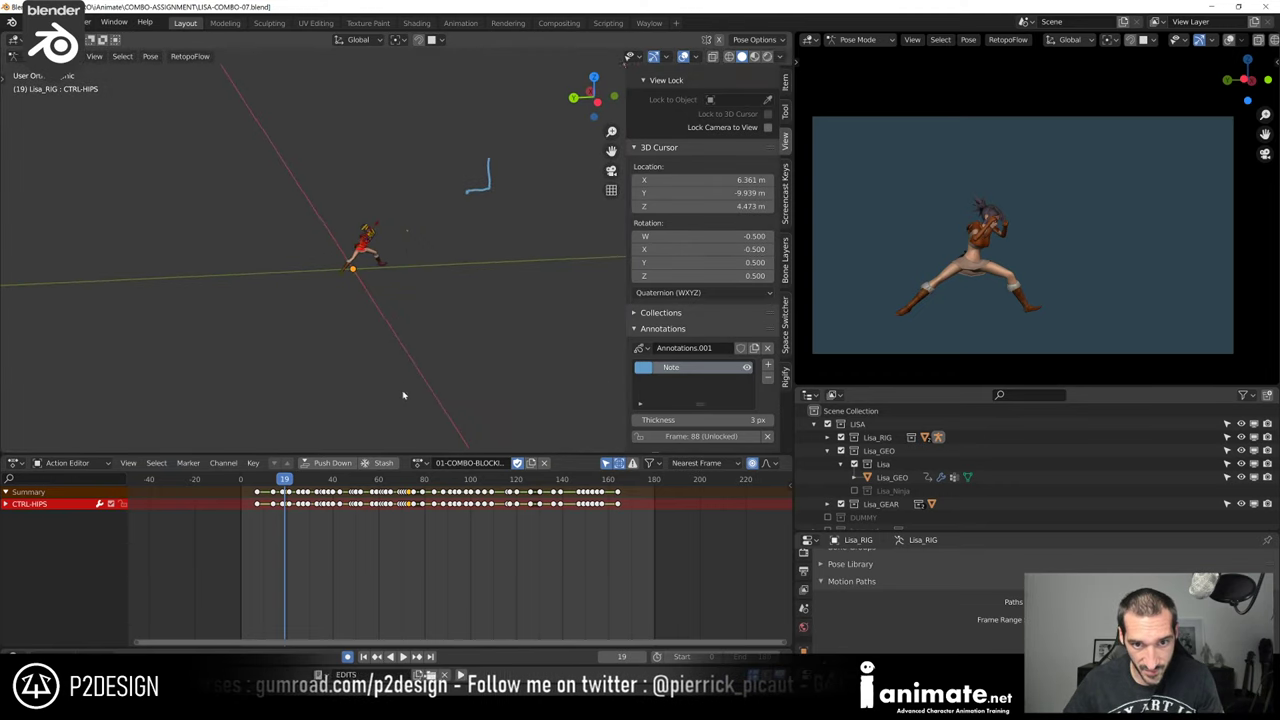
pyautogui.scroll(-3, 870, 470)
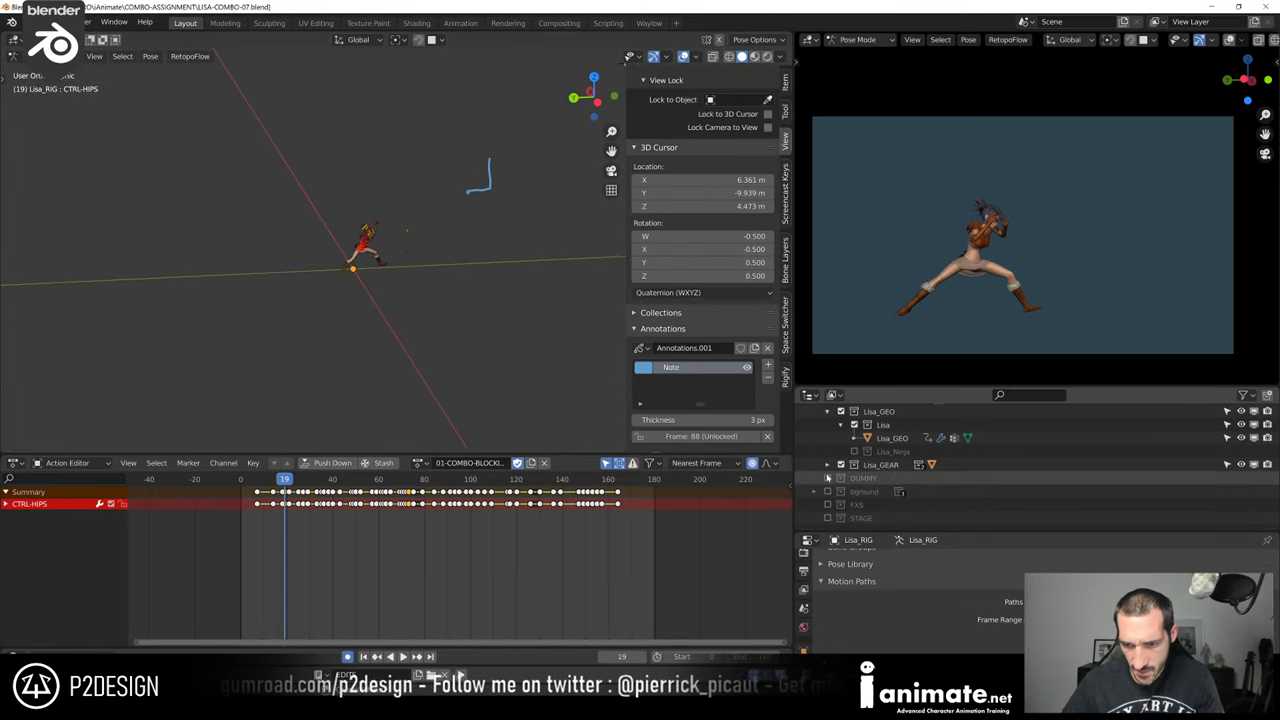
pyautogui.click(828, 478)
pyautogui.press('space')
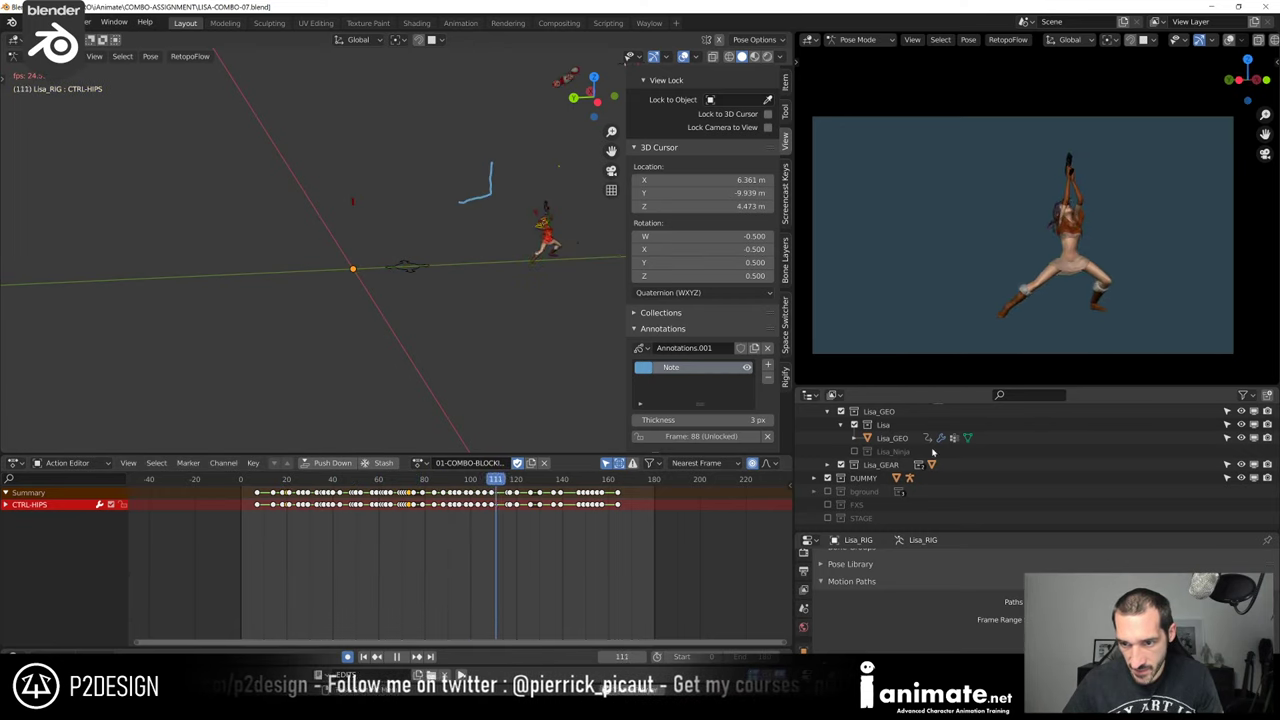
pyautogui.press('space')
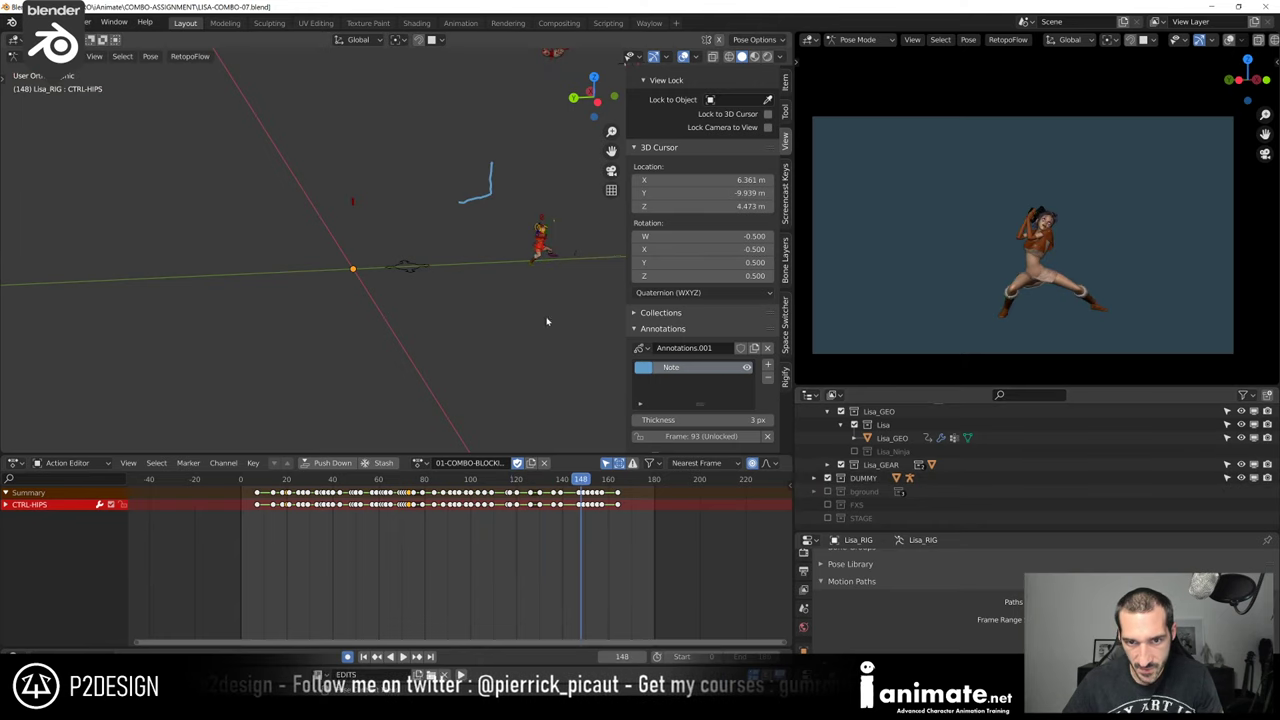
# Swap the Lisa collection for Lisa_Ninja and enable the bground collection
pyautogui.click(854, 452)
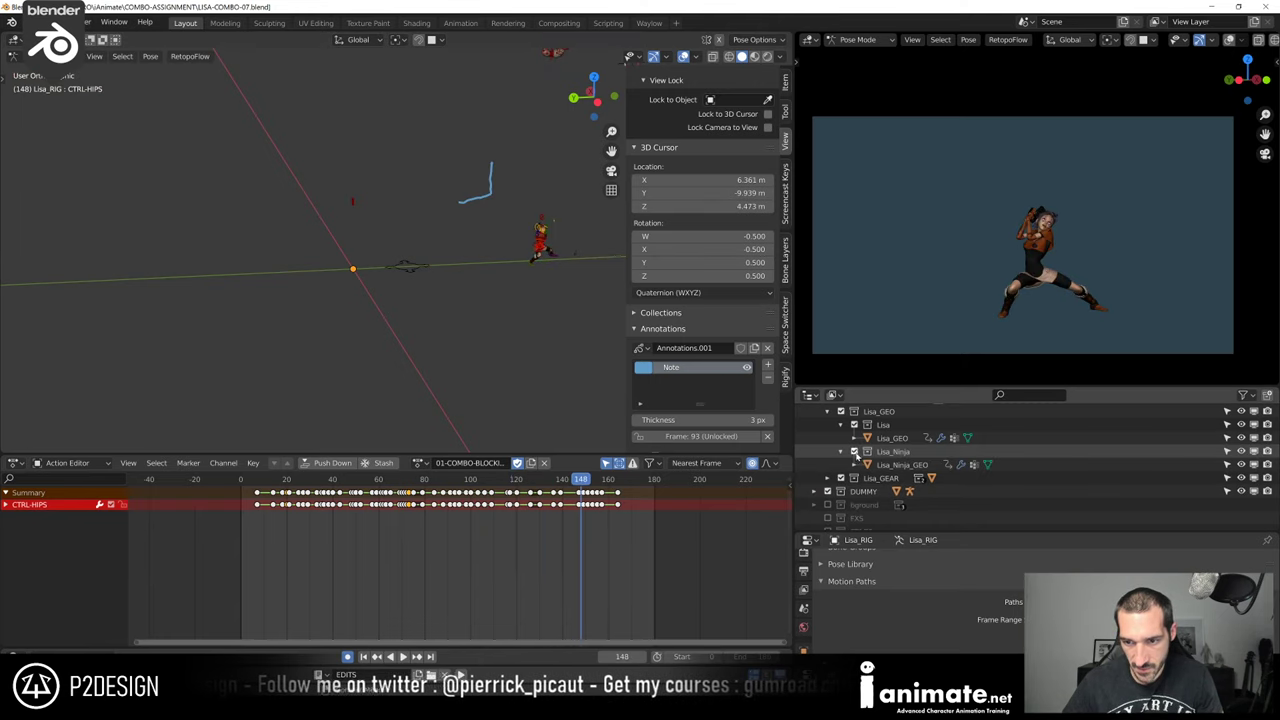
pyautogui.click(855, 425)
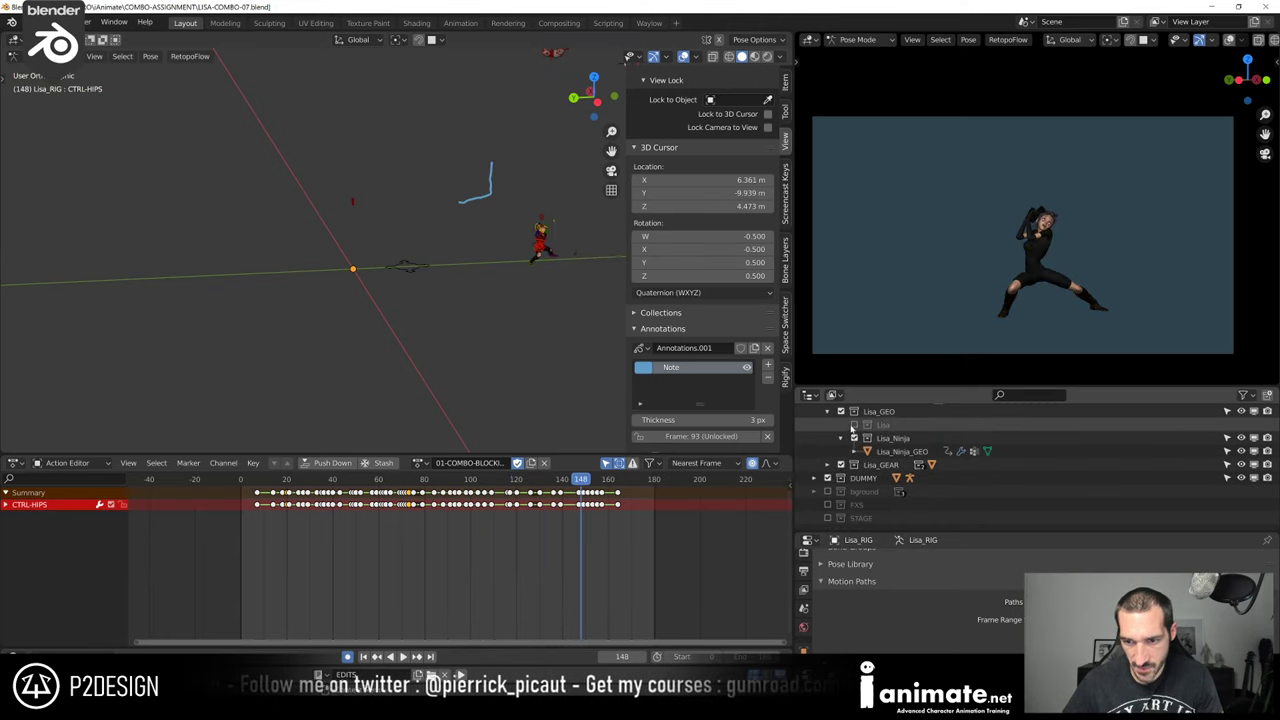
pyautogui.click(827, 492)
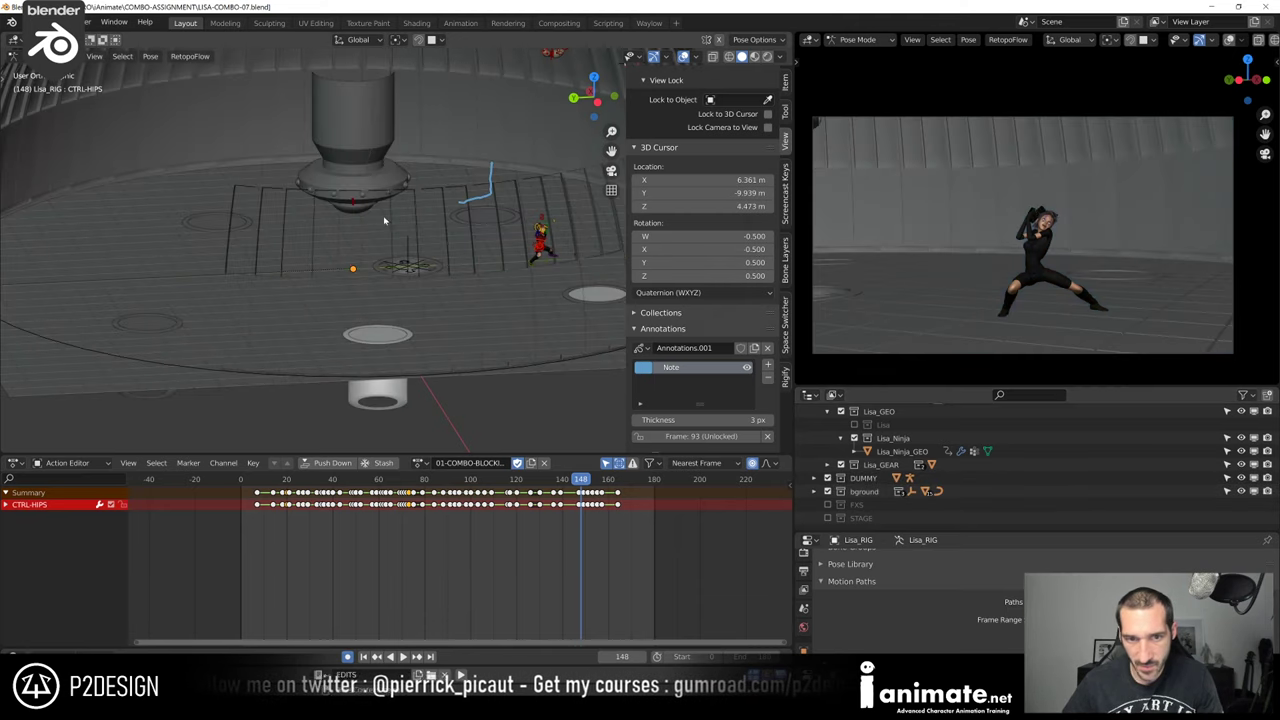
# Play the shot inside the background set, return to frame 0, and enable the FXS collection
pyautogui.scroll(-2, 397, 257)
pyautogui.scroll(3, 410, 300)
pyautogui.moveTo(429, 331); pyautogui.dragTo(483, 485, button='middle')
pyautogui.press('space')
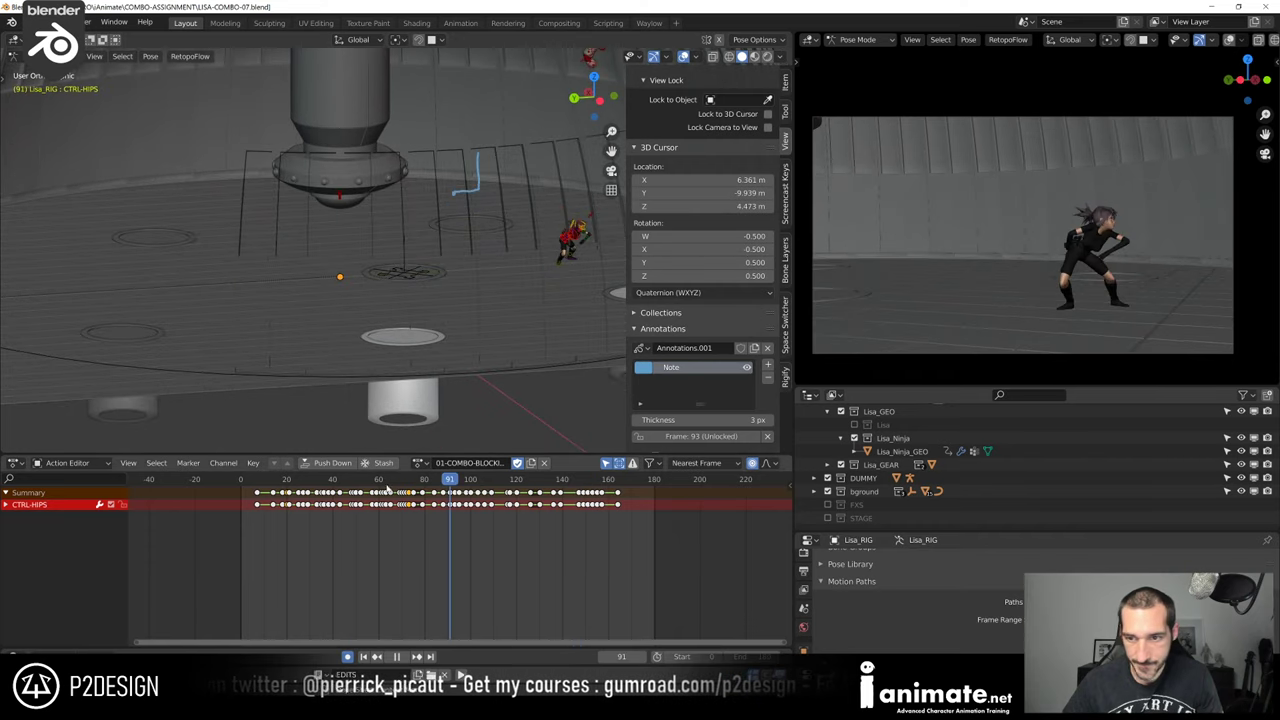
pyautogui.click(240, 485)
pyautogui.press('space')
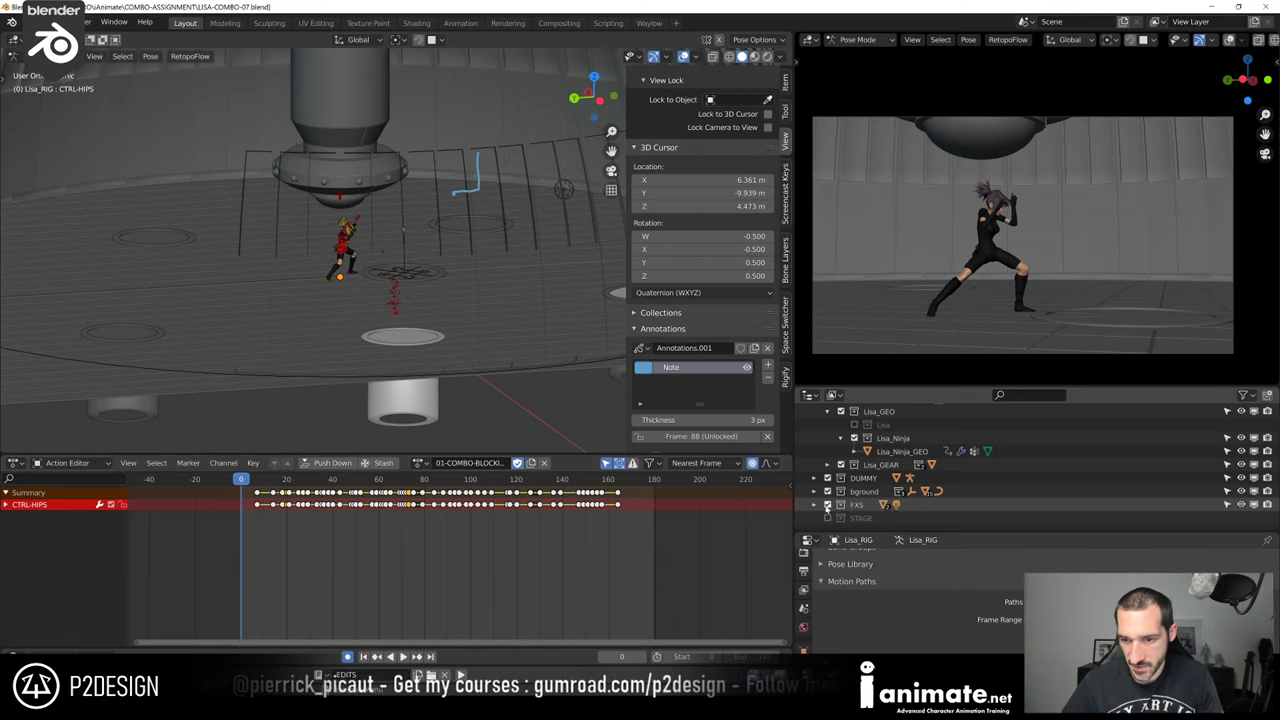
# Examine the section between frames 99 and 118 with the effects collection enabled
pyautogui.click(474, 480)
pyautogui.press('space')
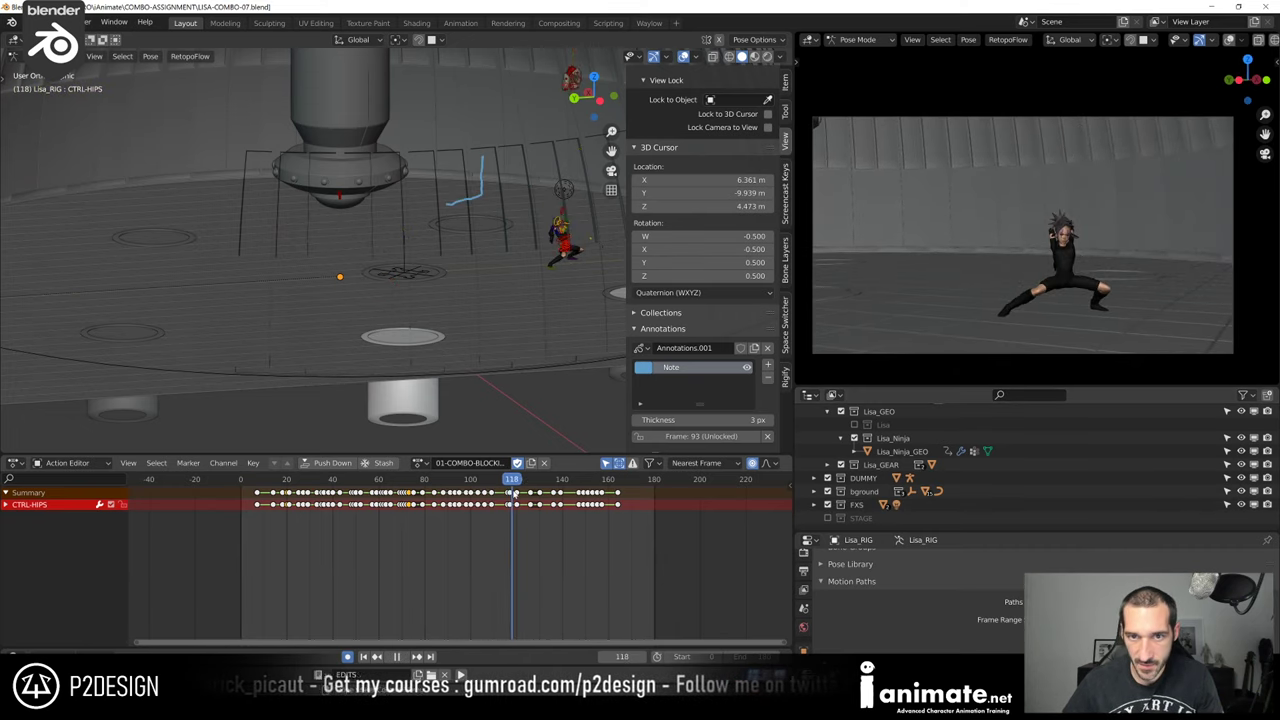
pyautogui.moveTo(511, 495); pyautogui.dragTo(509, 495)
pyautogui.scroll(-4, 551, 377)
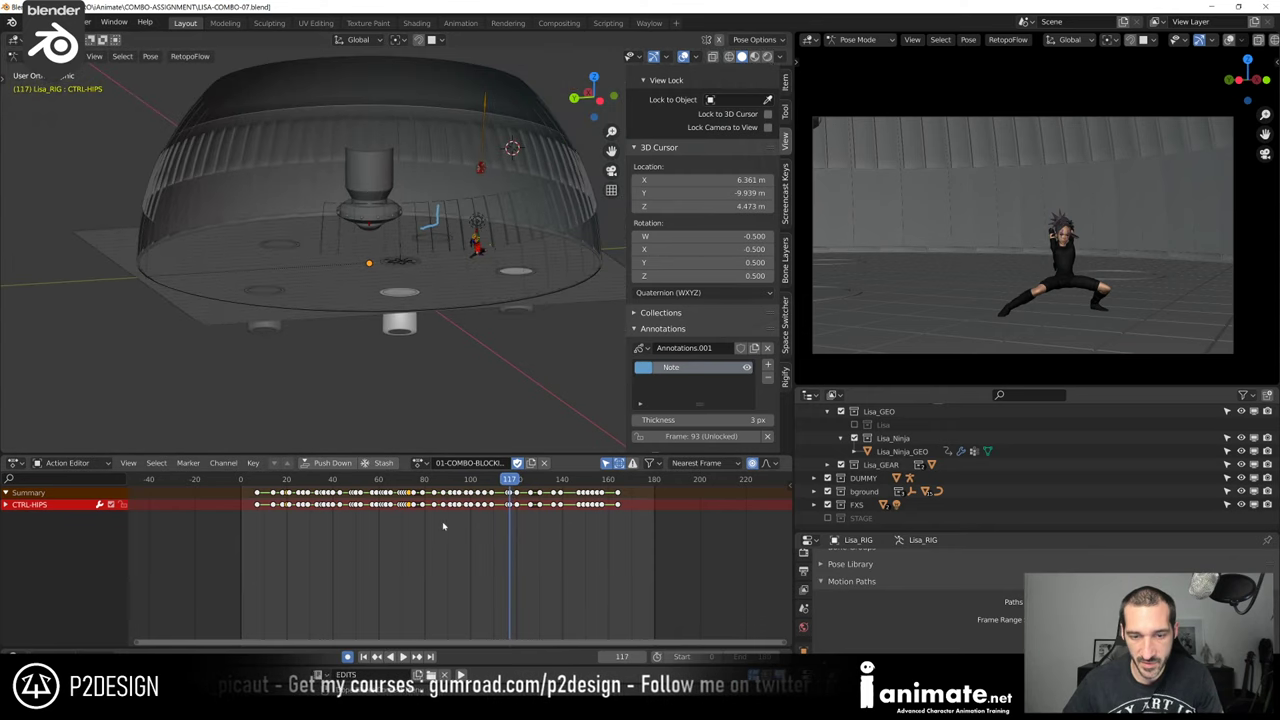
pyautogui.click(484, 484)
pyautogui.press('space')
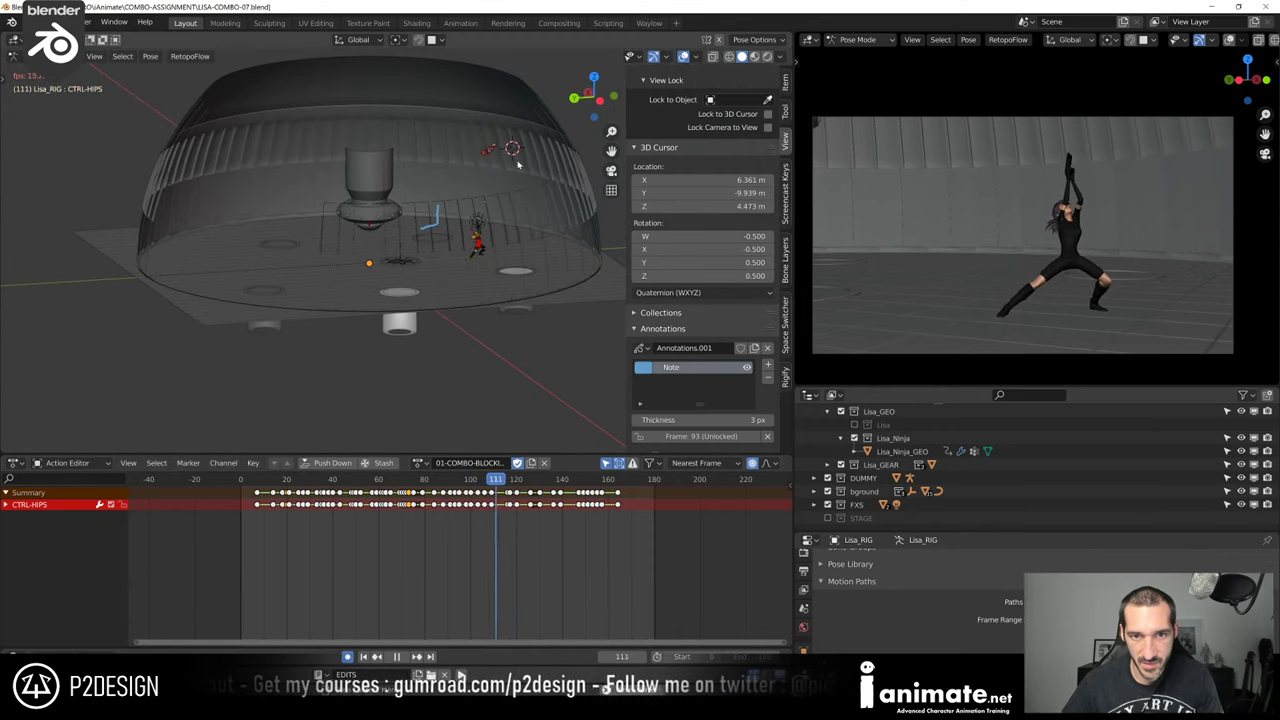
pyautogui.press('space')
pyautogui.moveTo(494, 484); pyautogui.dragTo(468, 492)
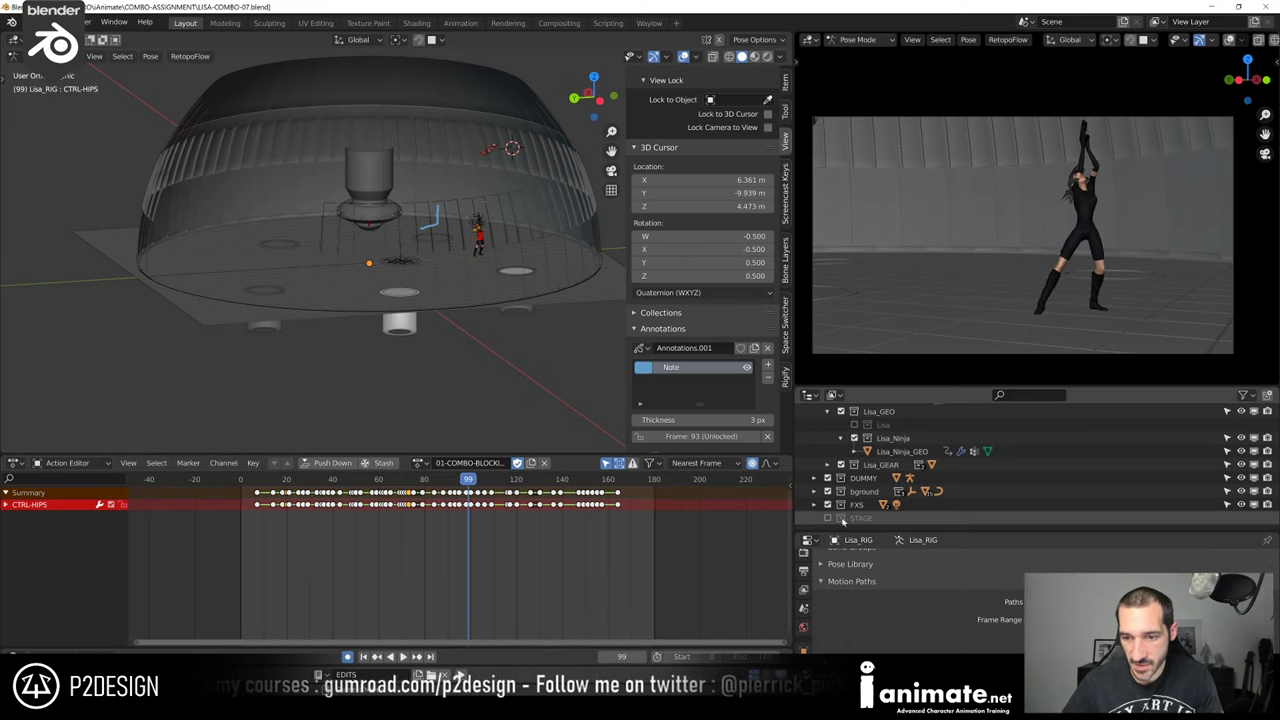
# Enable the STAGE collection and move to frame 46 to check the set
pyautogui.scroll(2, 417, 321)
pyautogui.moveTo(418, 320); pyautogui.dragTo(322, 349, button='middle')
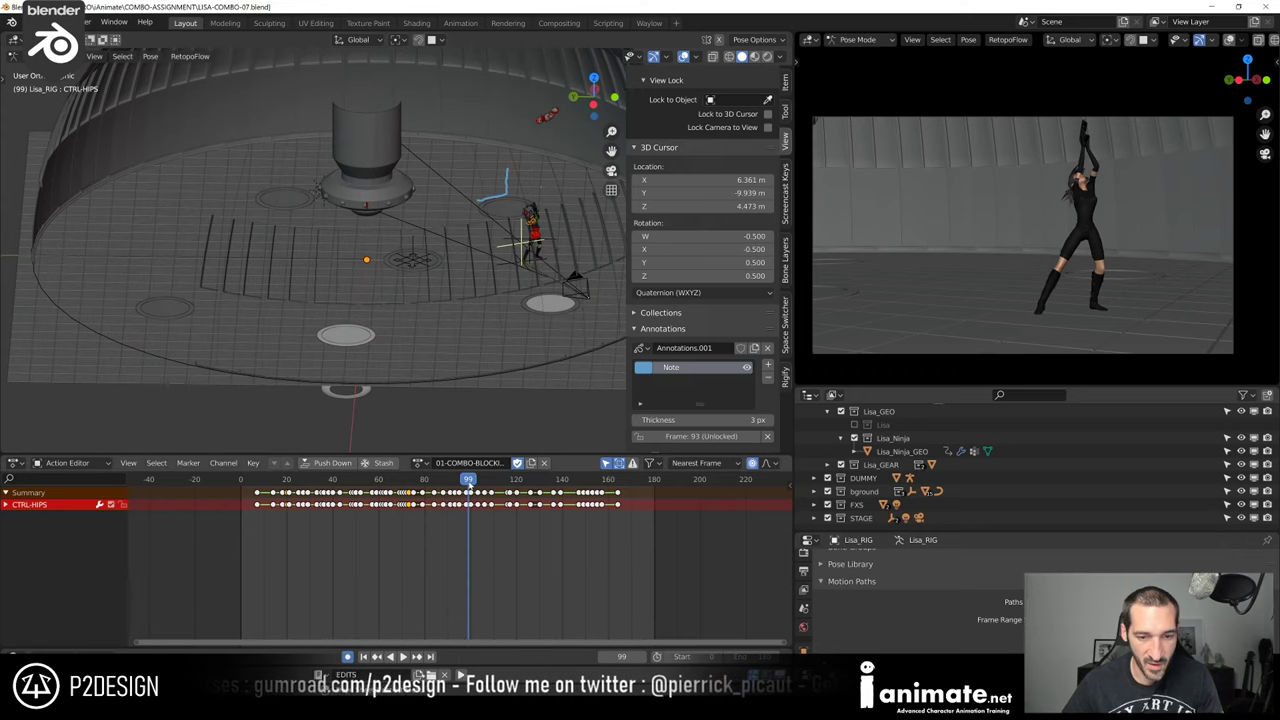
pyautogui.moveTo(469, 481); pyautogui.dragTo(346, 500)
# Review the scene's render output properties, covering the dimensions, burned-in metadata, post processing, output path and file format
pyautogui.moveTo(897, 532); pyautogui.dragTo(880, 432)
pyautogui.click(801, 472)
pyautogui.scroll(3, 951, 530)
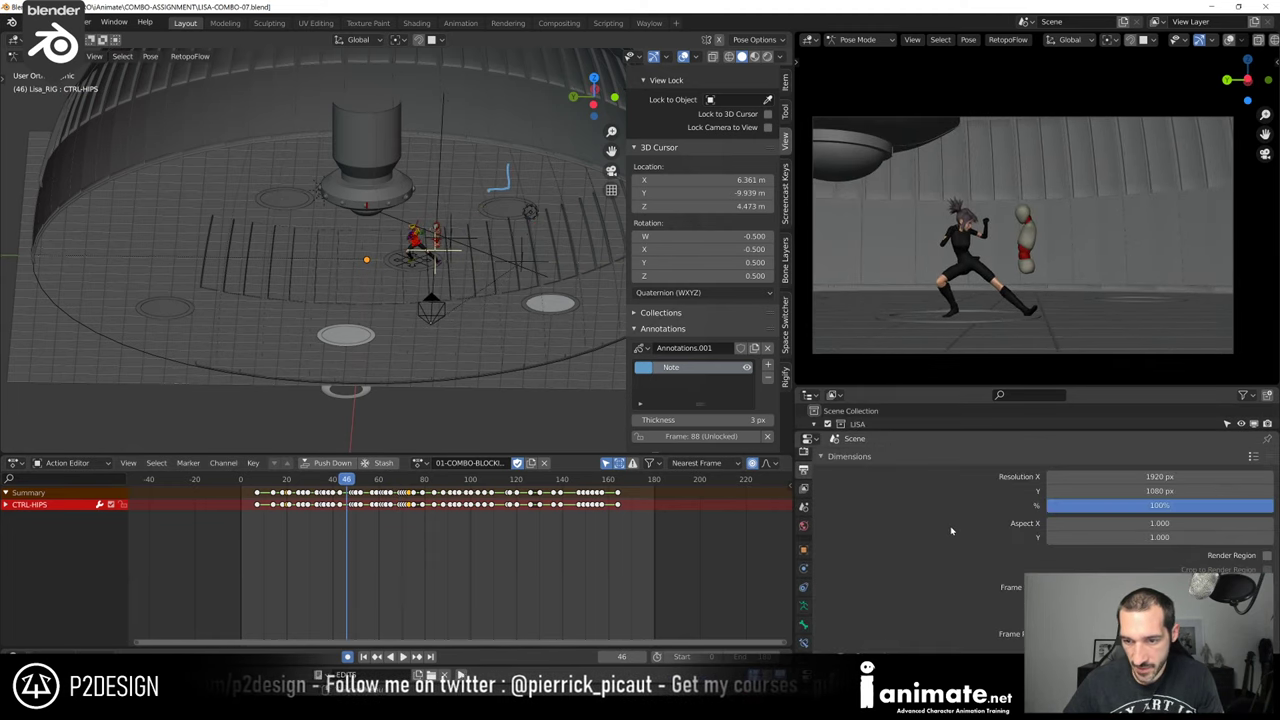
pyautogui.click(848, 456)
pyautogui.click(829, 507)
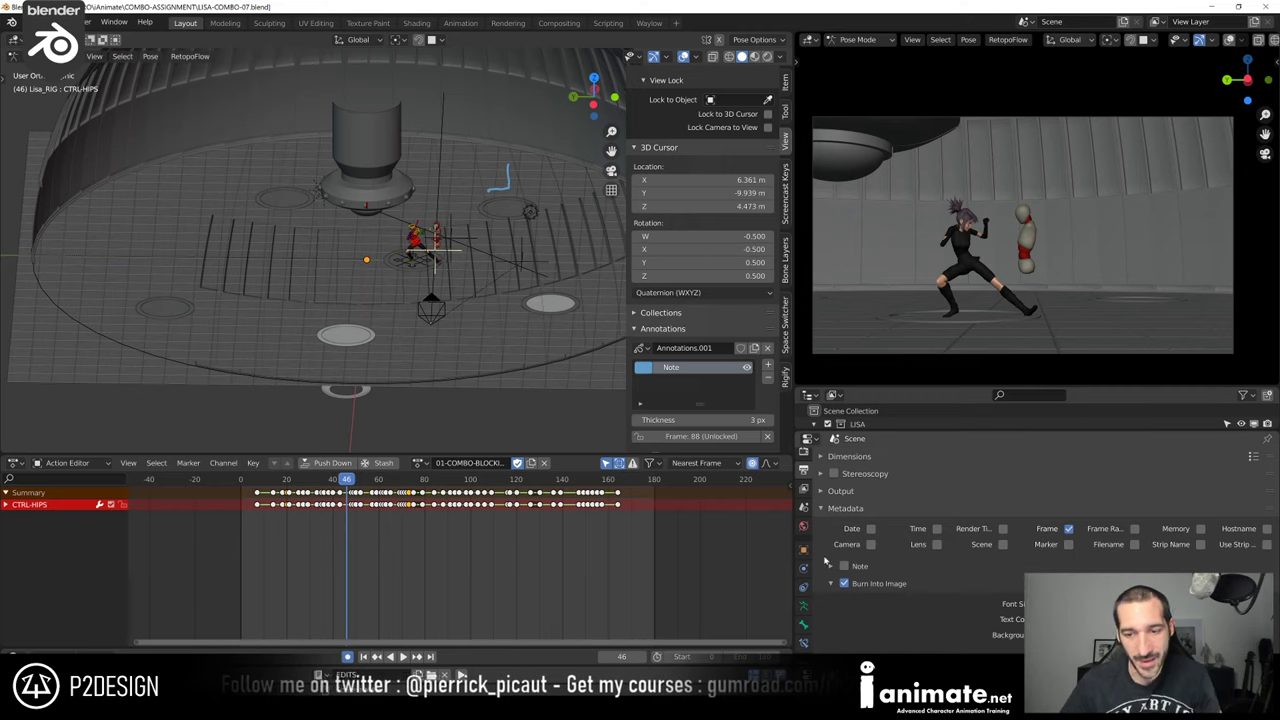
pyautogui.click(841, 509)
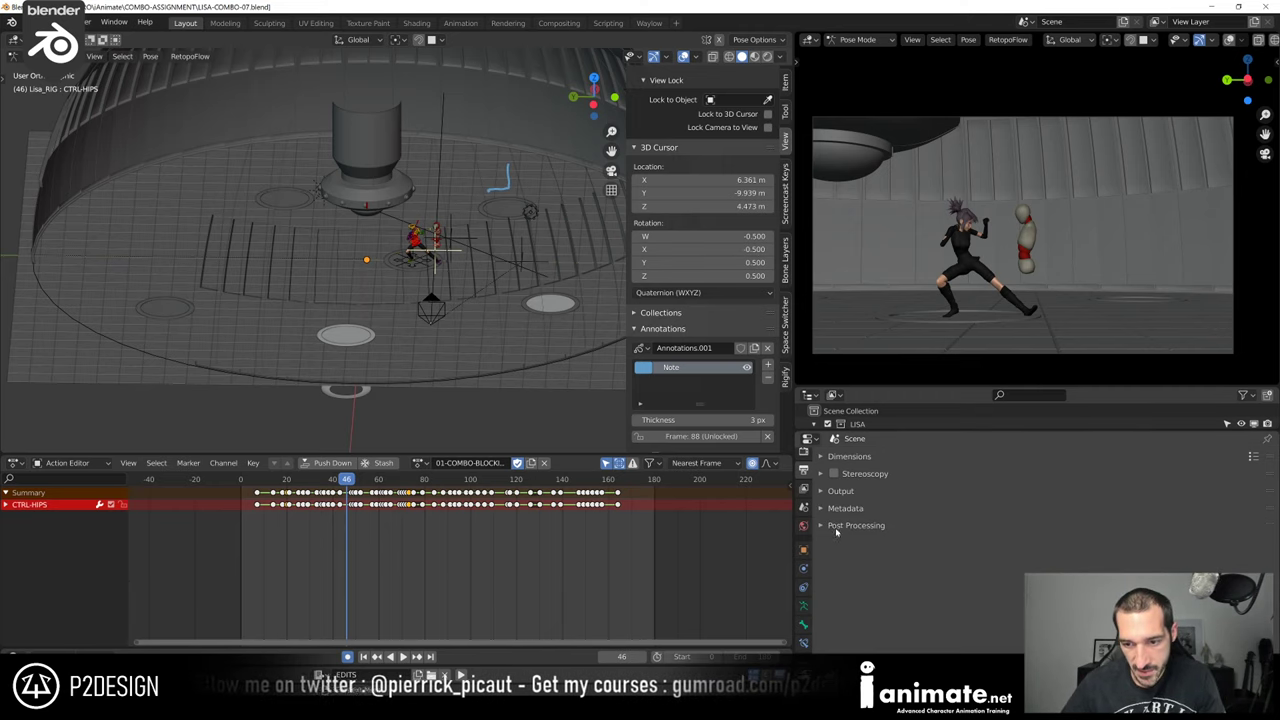
pyautogui.click(836, 529)
pyautogui.click(836, 526)
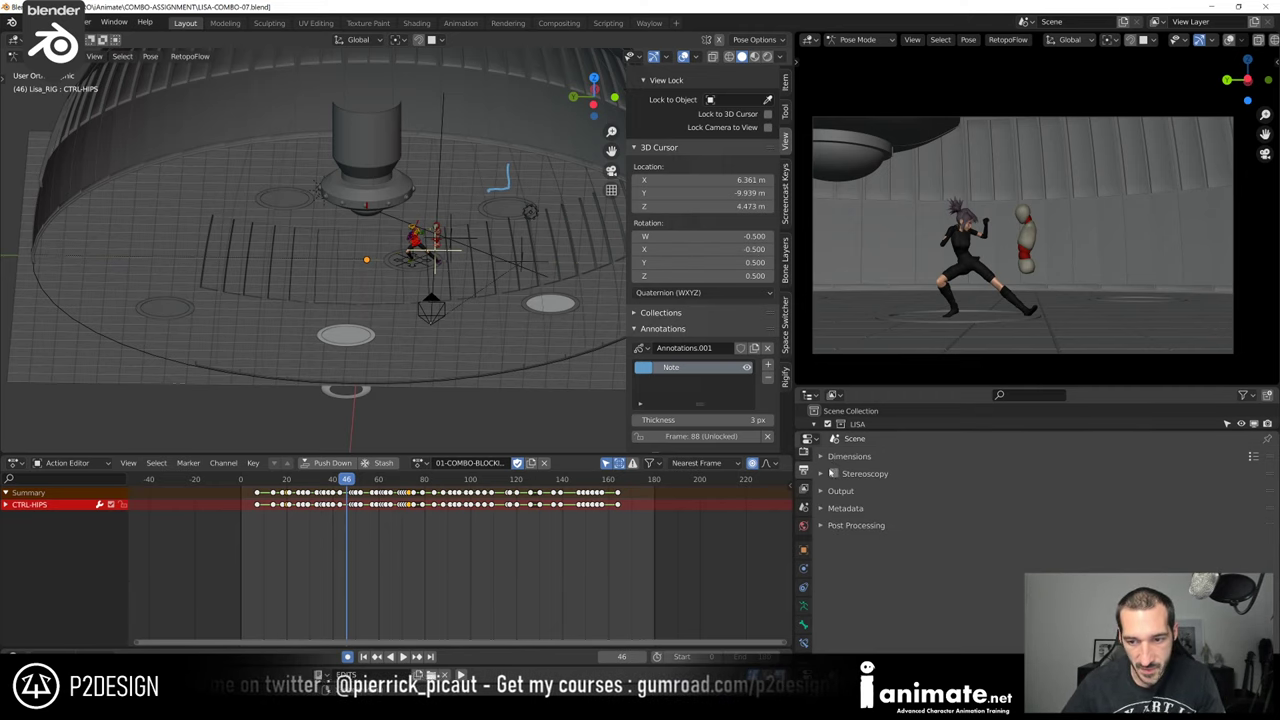
pyautogui.click(845, 457)
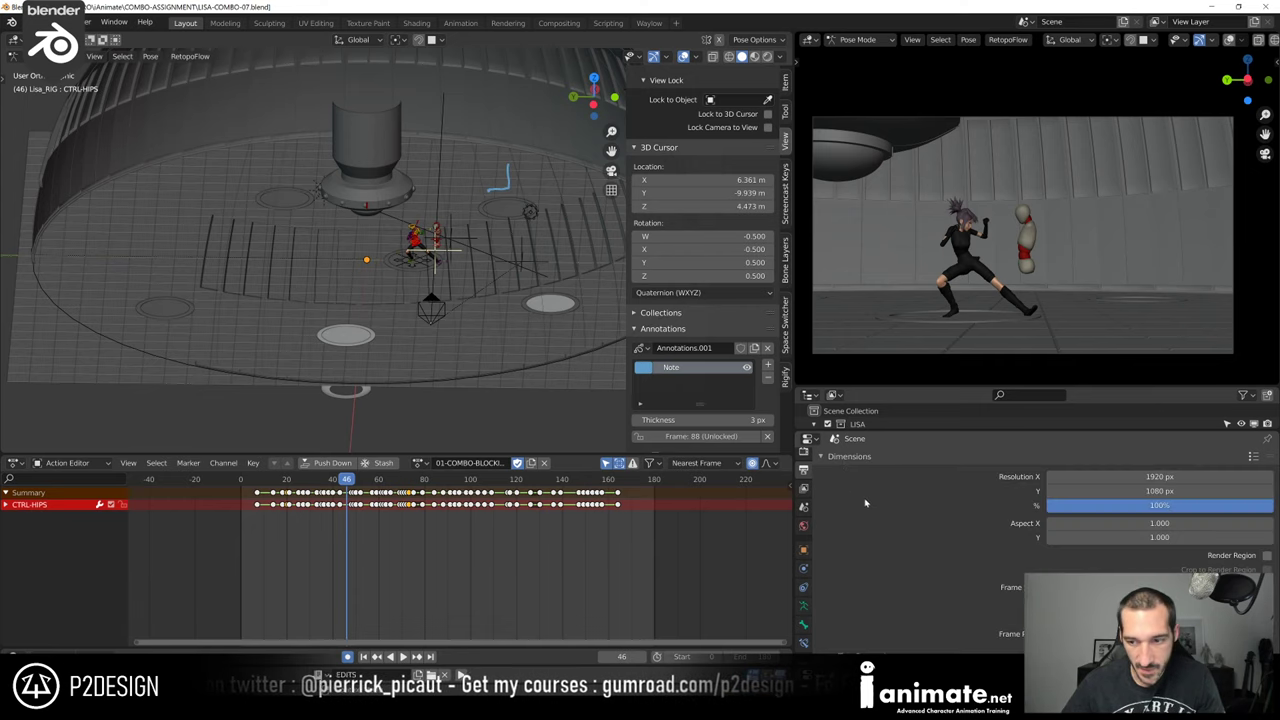
pyautogui.click(848, 461)
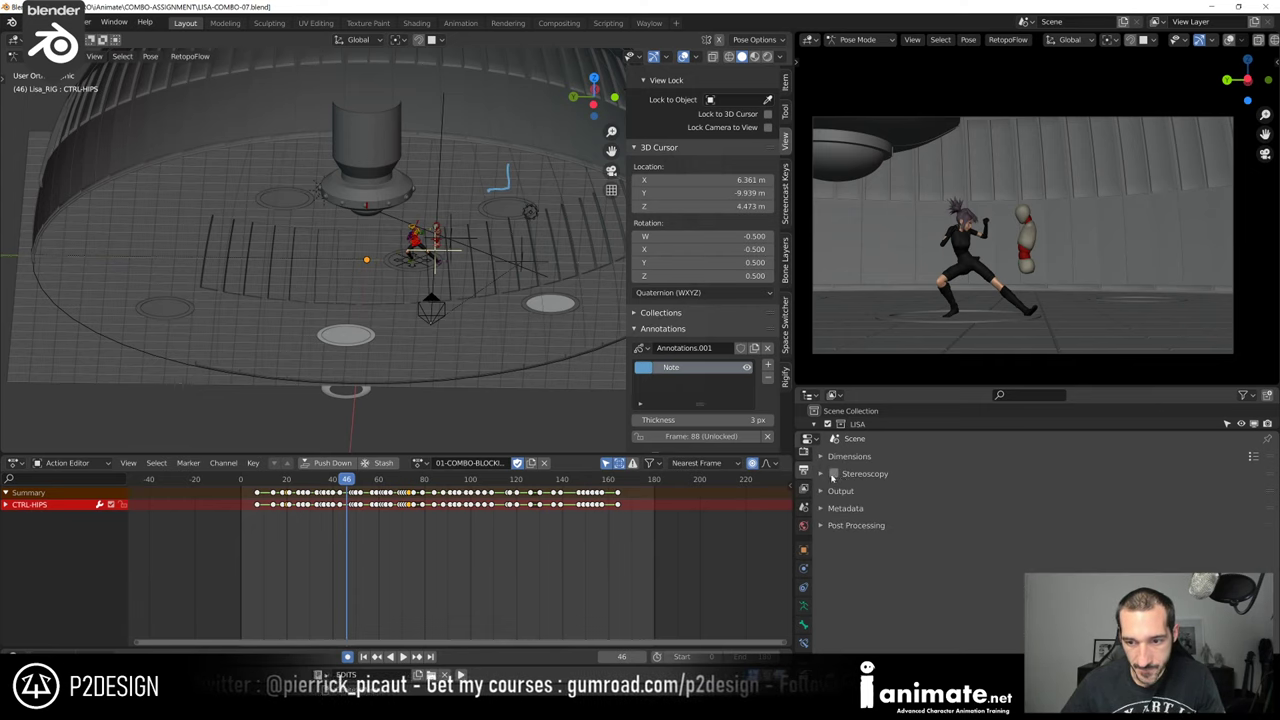
pyautogui.click(825, 491)
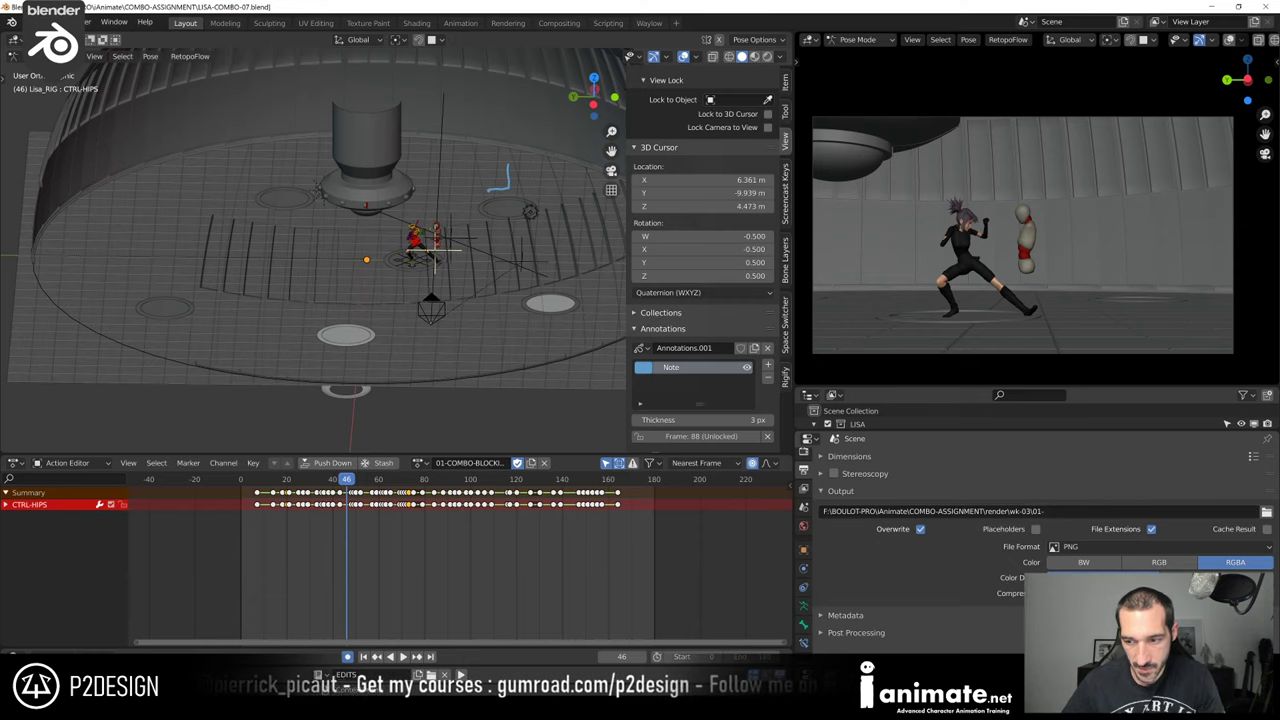
# Render the shot from the camera viewport with Viewport Render Animation
pyautogui.click(913, 40)
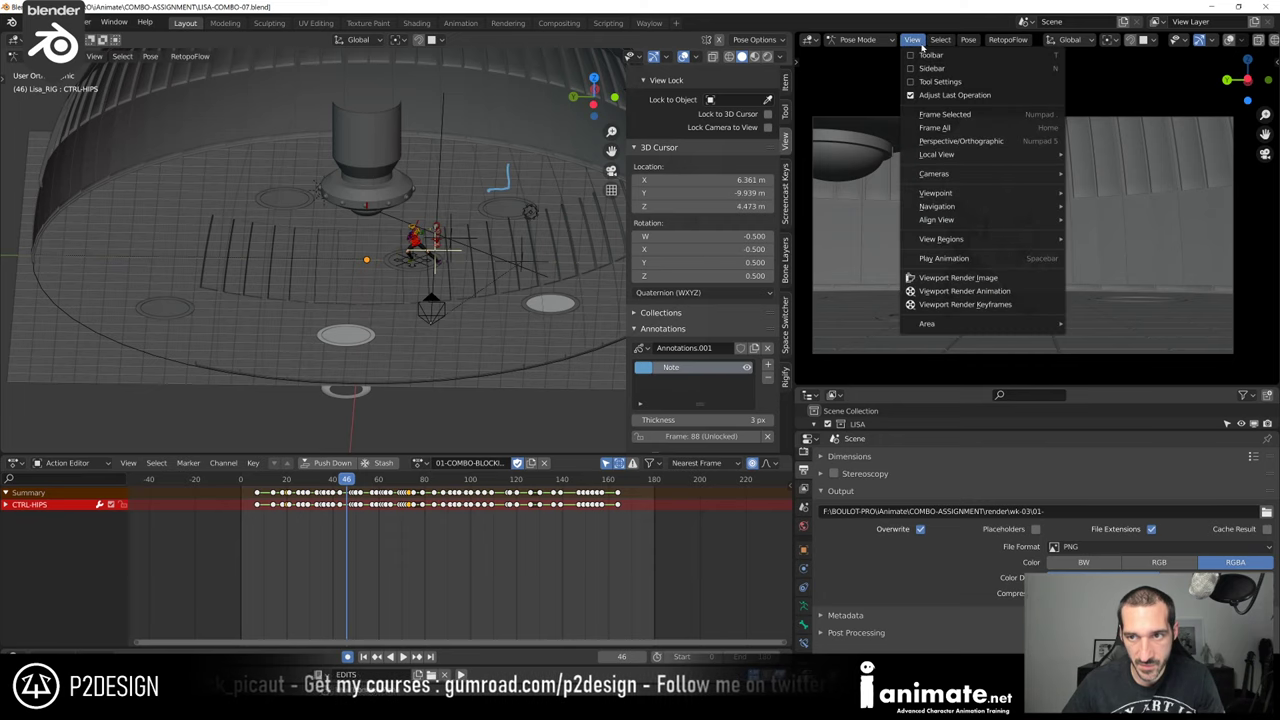
pyautogui.click(967, 303)
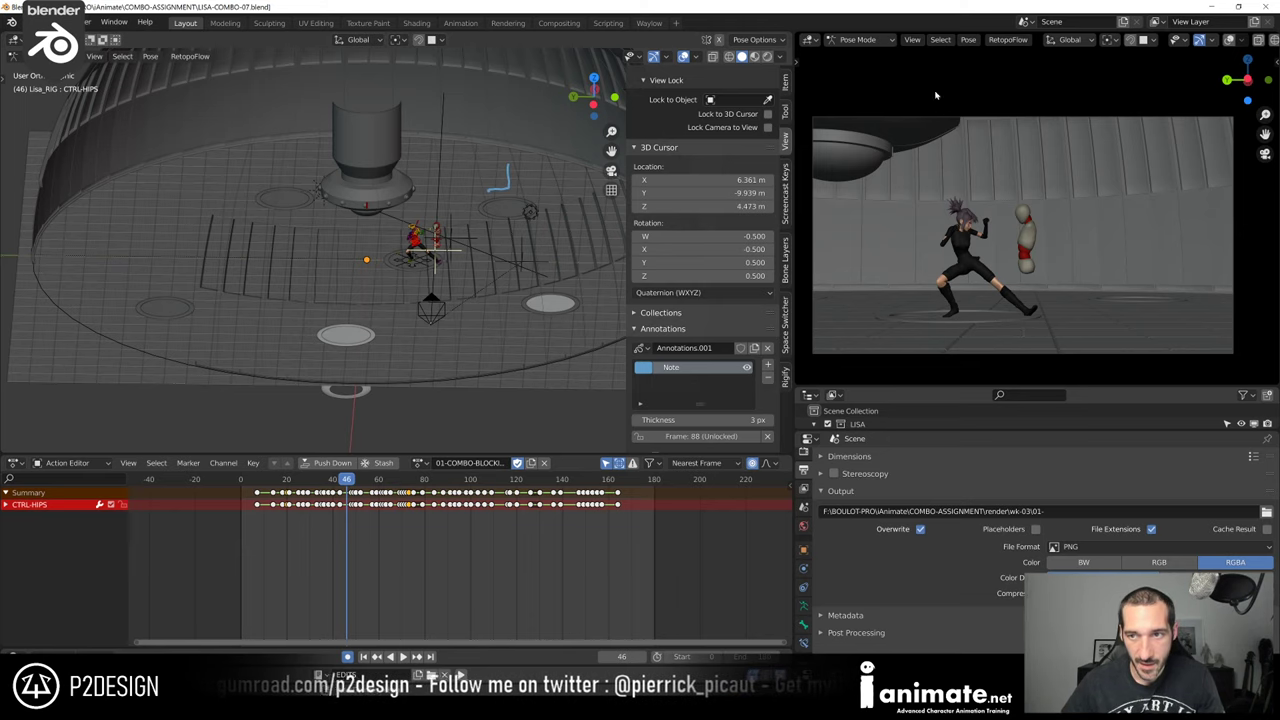
pyautogui.click(913, 40)
pyautogui.click(955, 296)
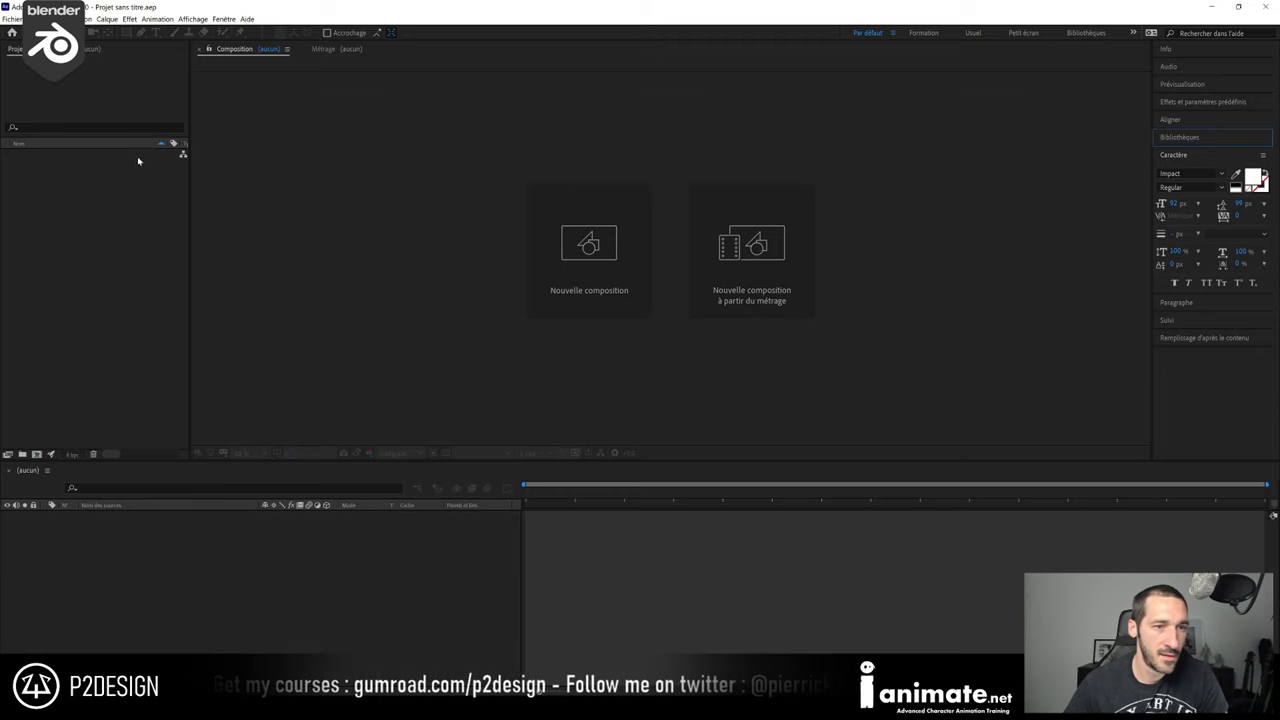
# Switch to After Effects, open the recent combo-renders project, and display the 01- 2 composition
pyautogui.click(12, 19)
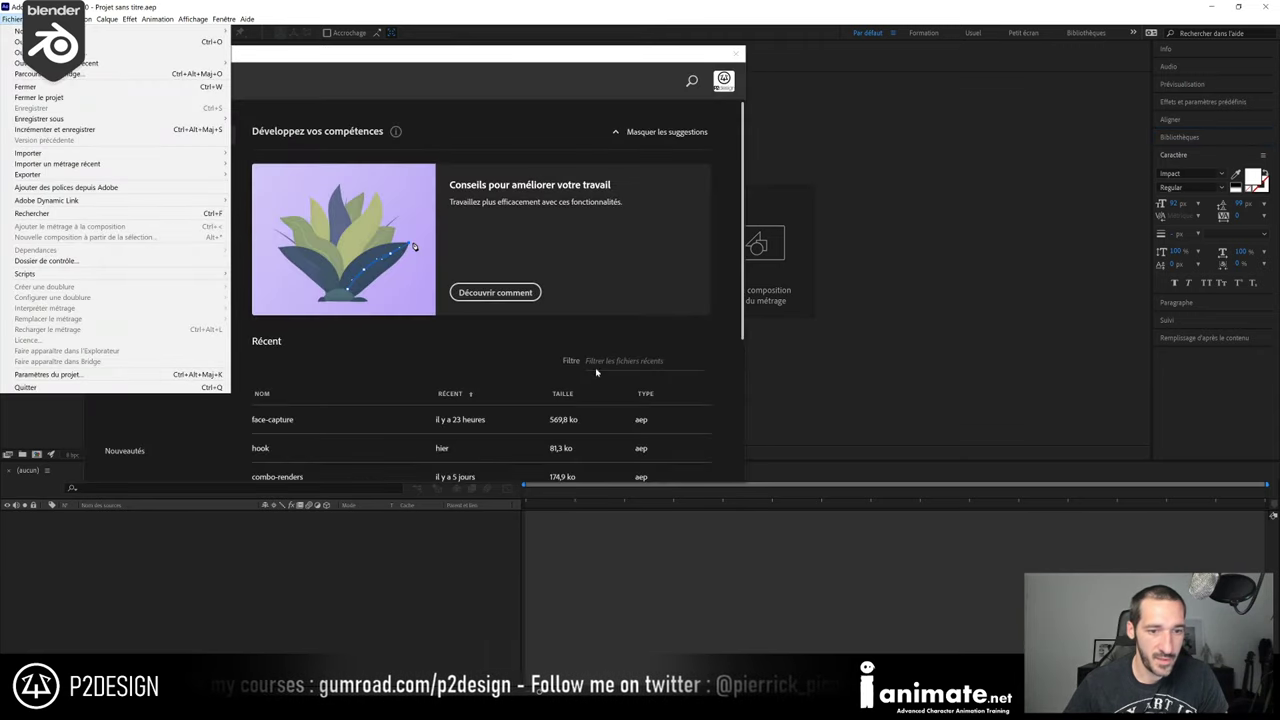
pyautogui.scroll(-2, 296, 374)
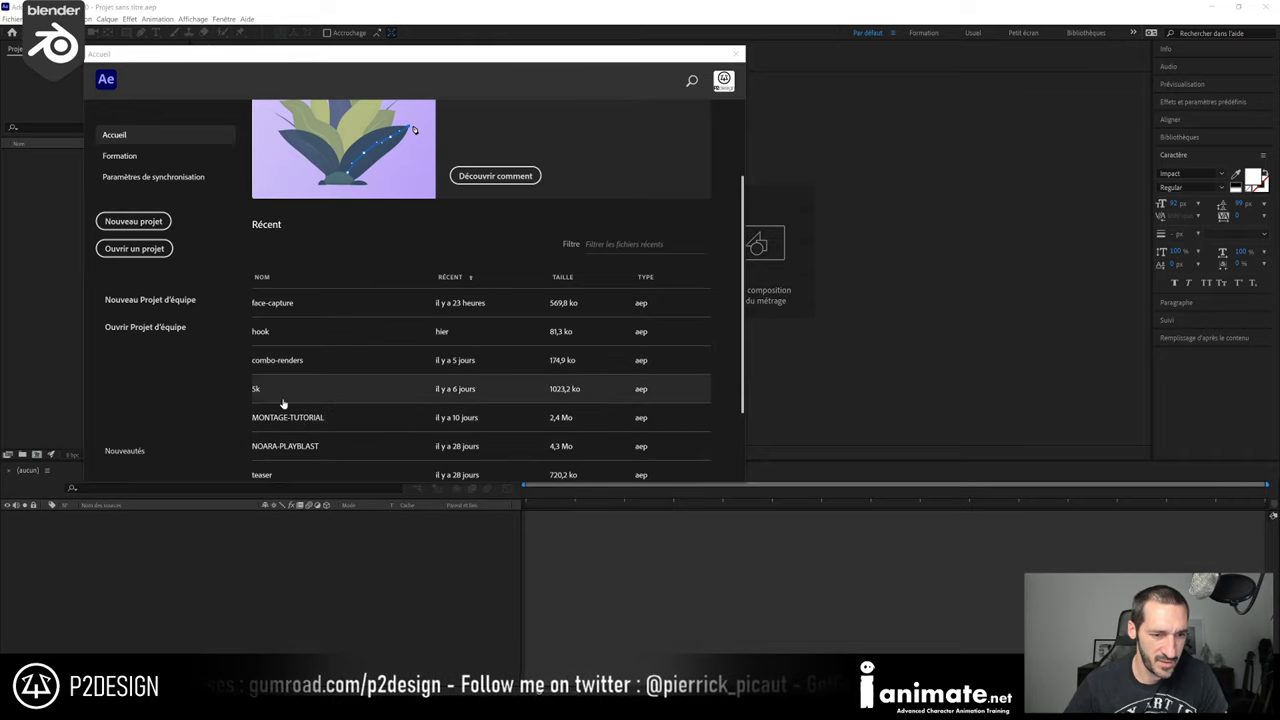
pyautogui.click(304, 370)
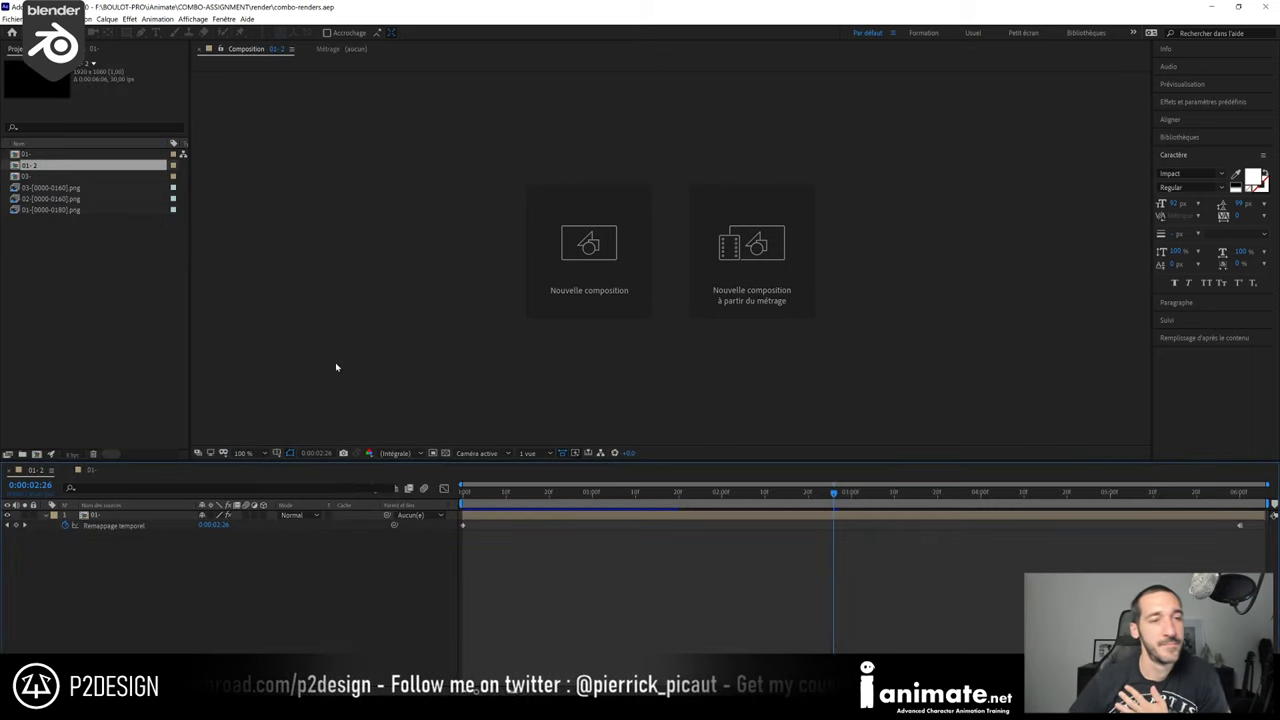
pyautogui.doubleClick(55, 166)
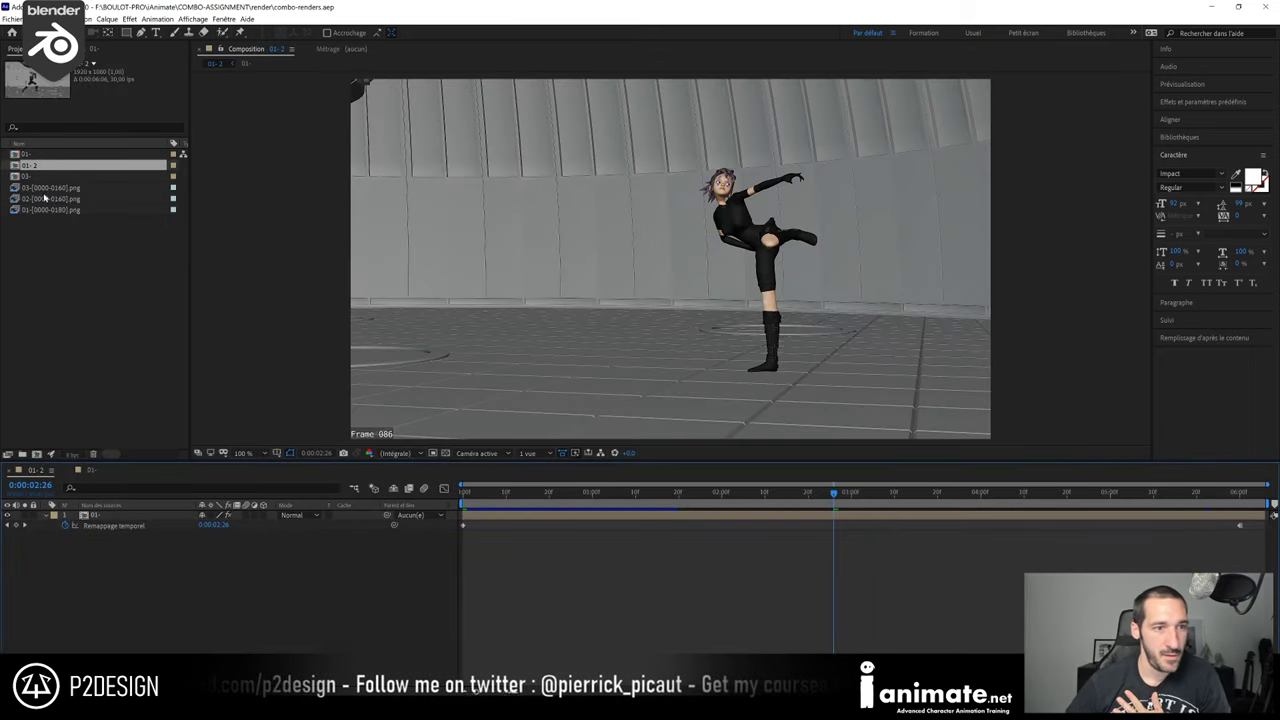
# Reload the 01-[0000-0180].png image sequence so the project uses the newly rendered frames
pyautogui.click(44, 198)
pyautogui.click(49, 210)
pyautogui.rightClick(61, 213)
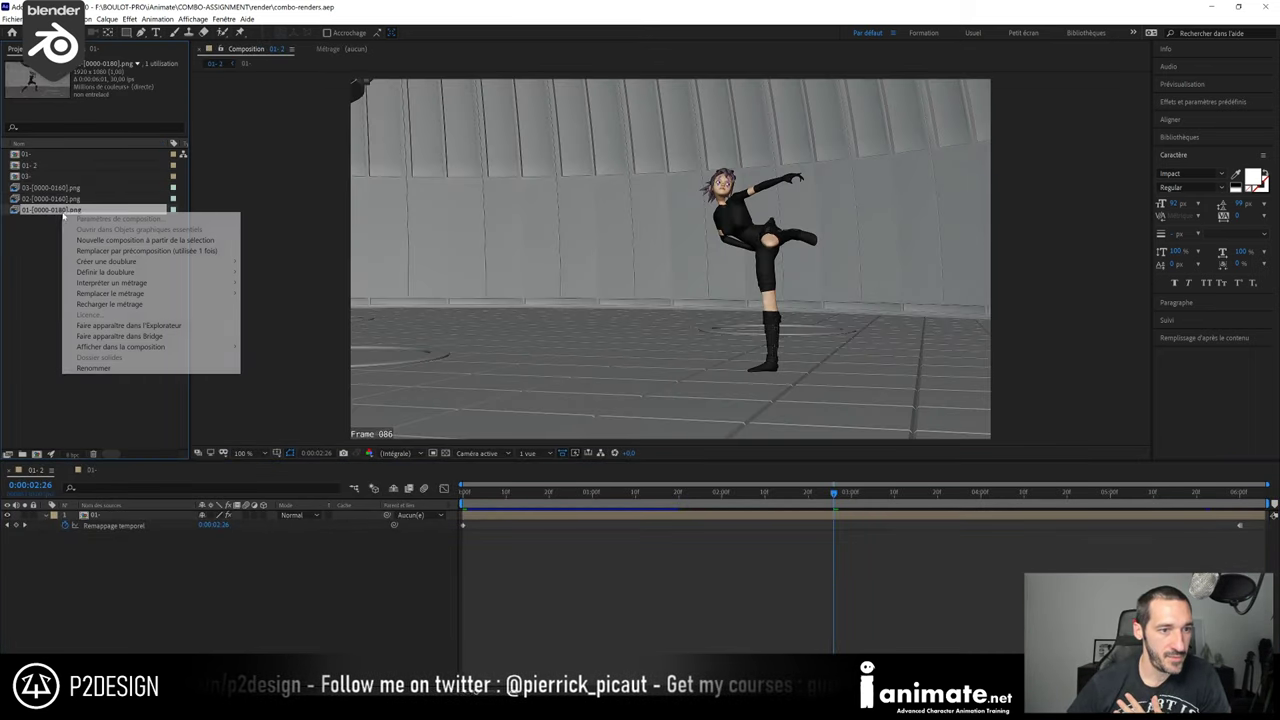
pyautogui.click(137, 305)
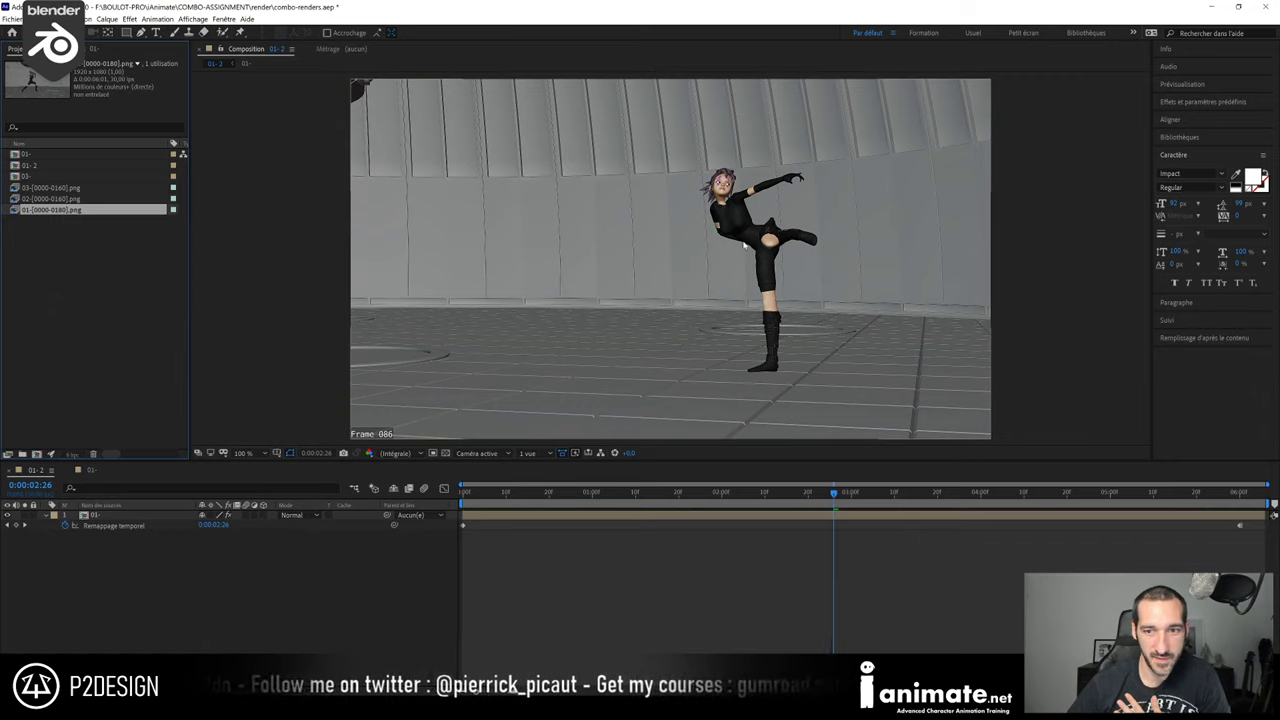
# Scrub through the 01- 2 composition to check the updated shot, ending on its first frame
pyautogui.moveTo(835, 492); pyautogui.dragTo(1228, 508)
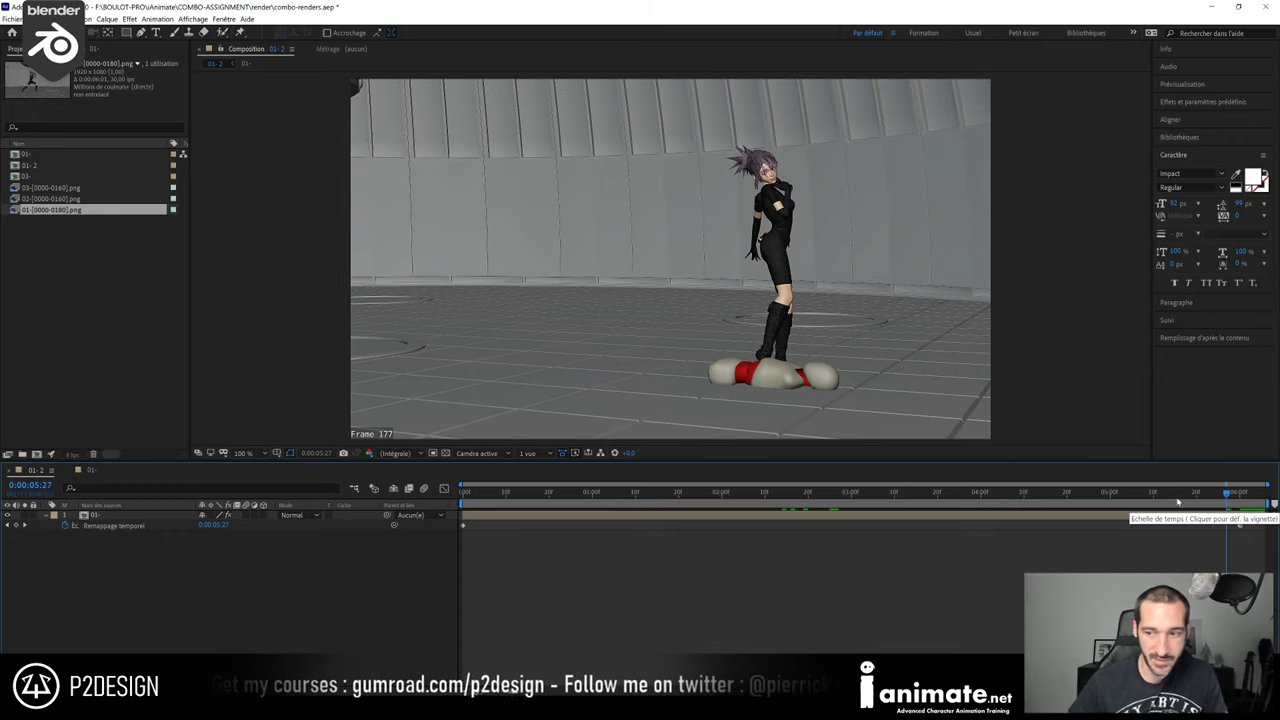
pyautogui.moveTo(1230, 509); pyautogui.dragTo(695, 492)
pyautogui.press('Home')
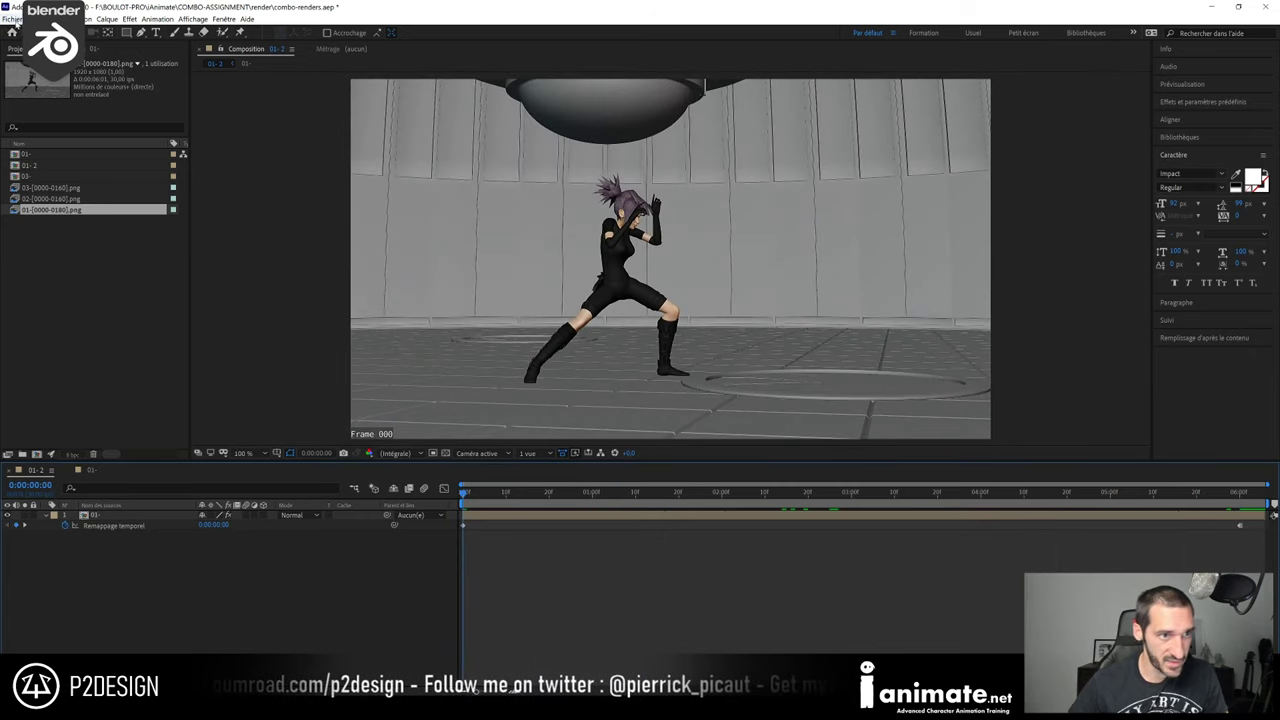
# Send the 01- 2 composition to the Adobe Media Encoder queue and enable maximum render quality in its export settings
pyautogui.click(12, 19)
pyautogui.moveTo(100, 174)
pyautogui.click(316, 174)
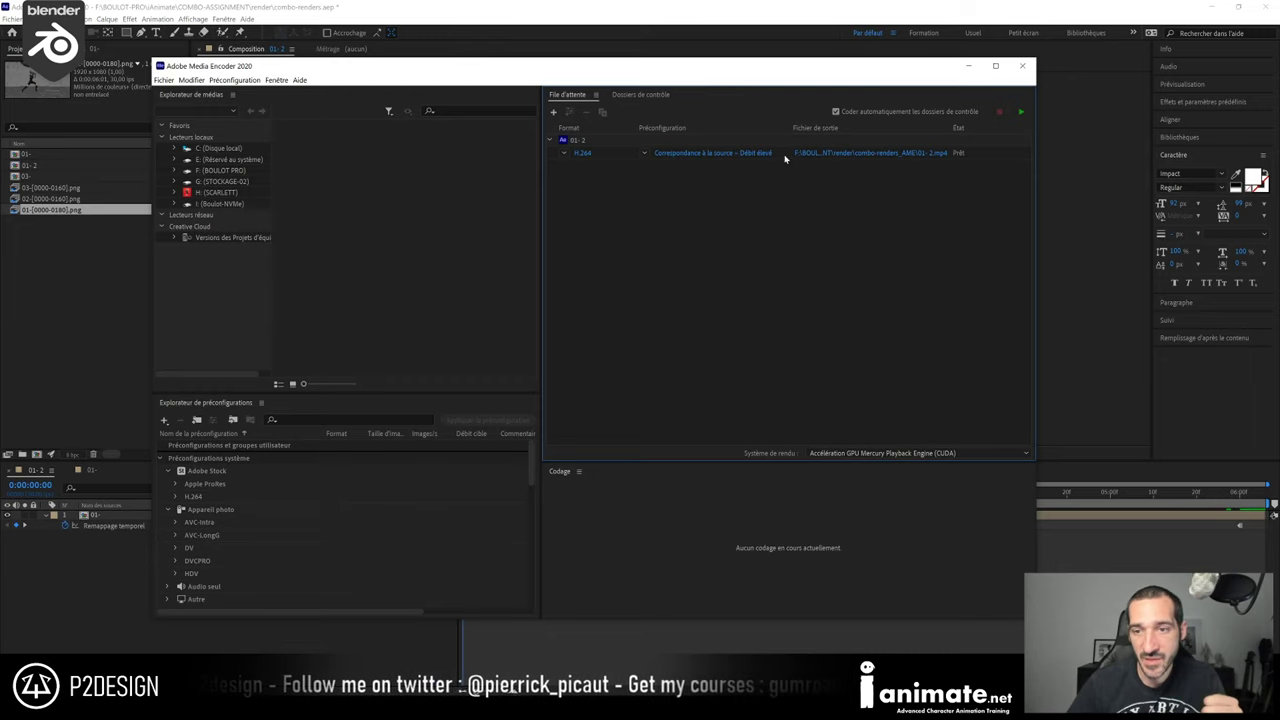
pyautogui.click(758, 153)
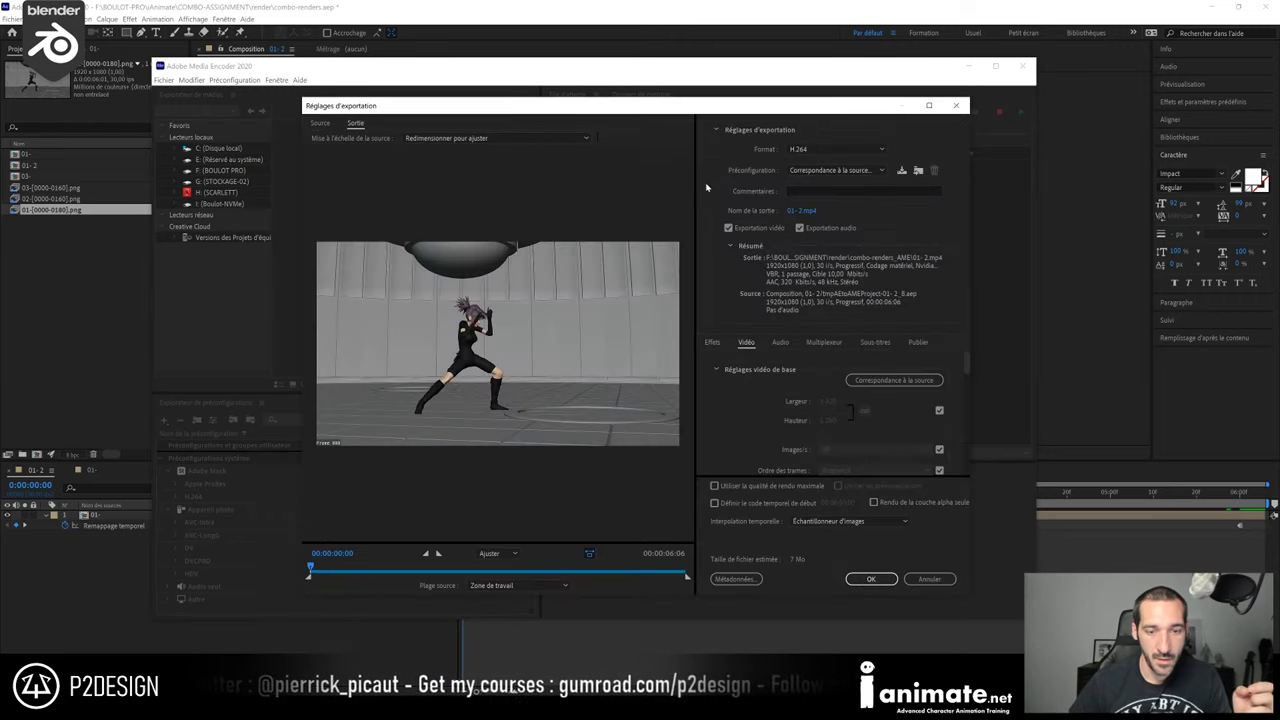
pyautogui.click(713, 486)
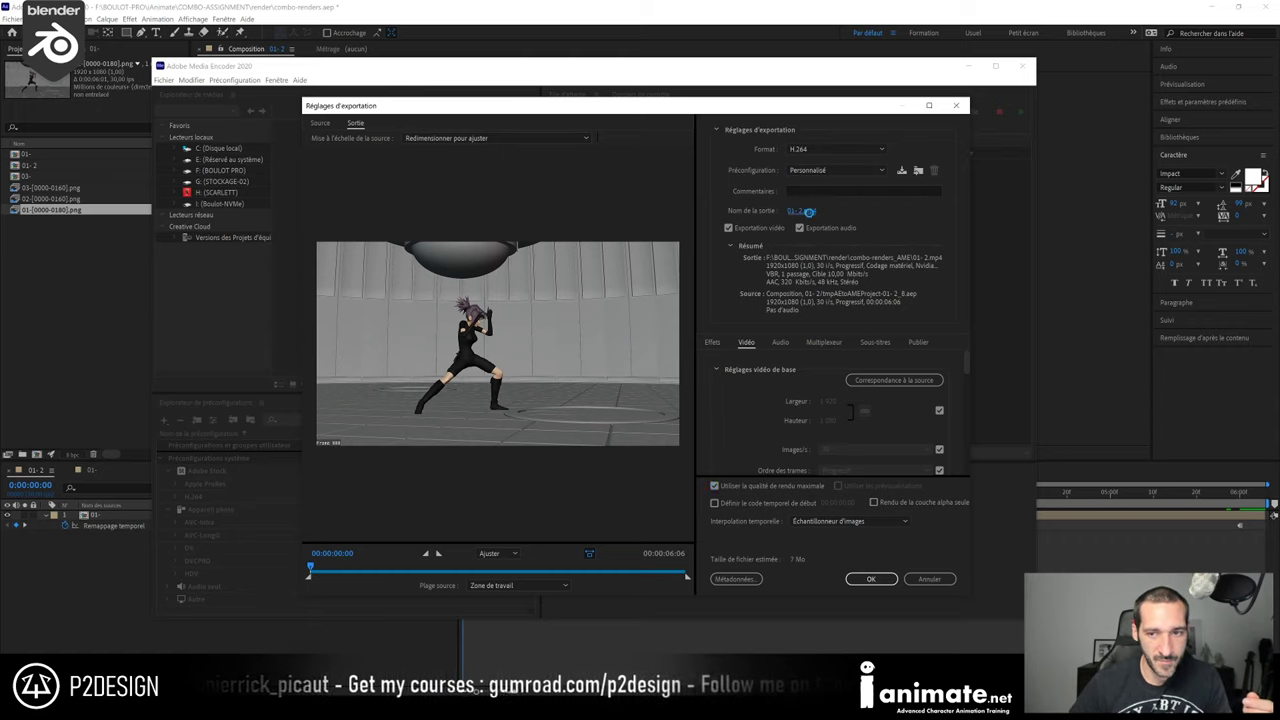
# Set the export's output file to combo-wk05.mp4 in the Bureau (desktop) folder
pyautogui.click(801, 211)
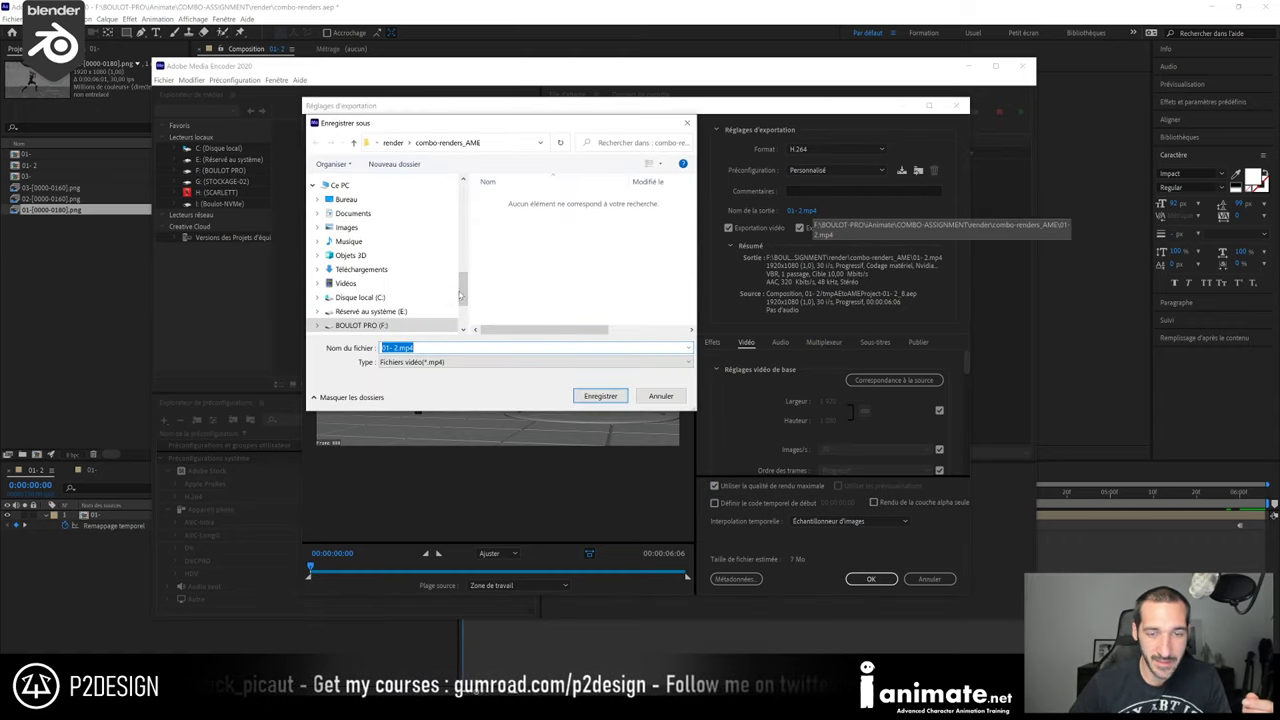
pyautogui.moveTo(463, 290)
pyautogui.mouseDown()
pyautogui.moveTo(461, 232)
pyautogui.moveTo(465, 308)
pyautogui.mouseUp()
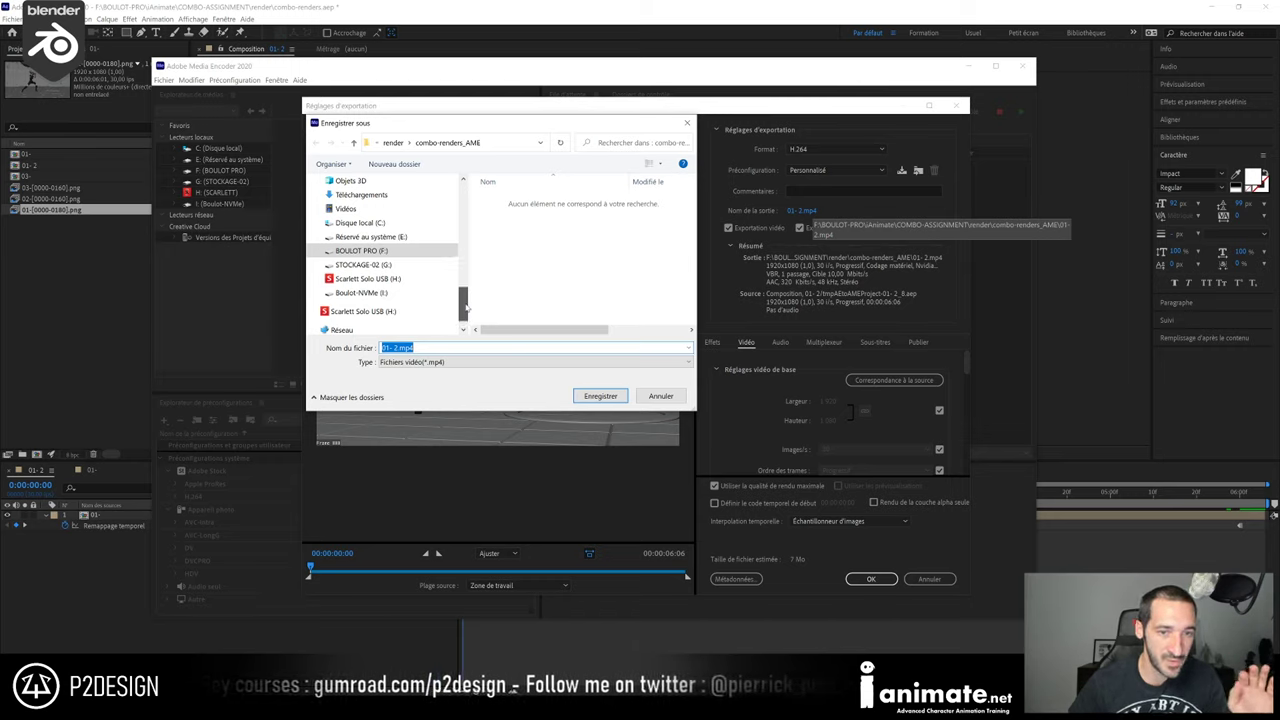
pyautogui.click(393, 142)
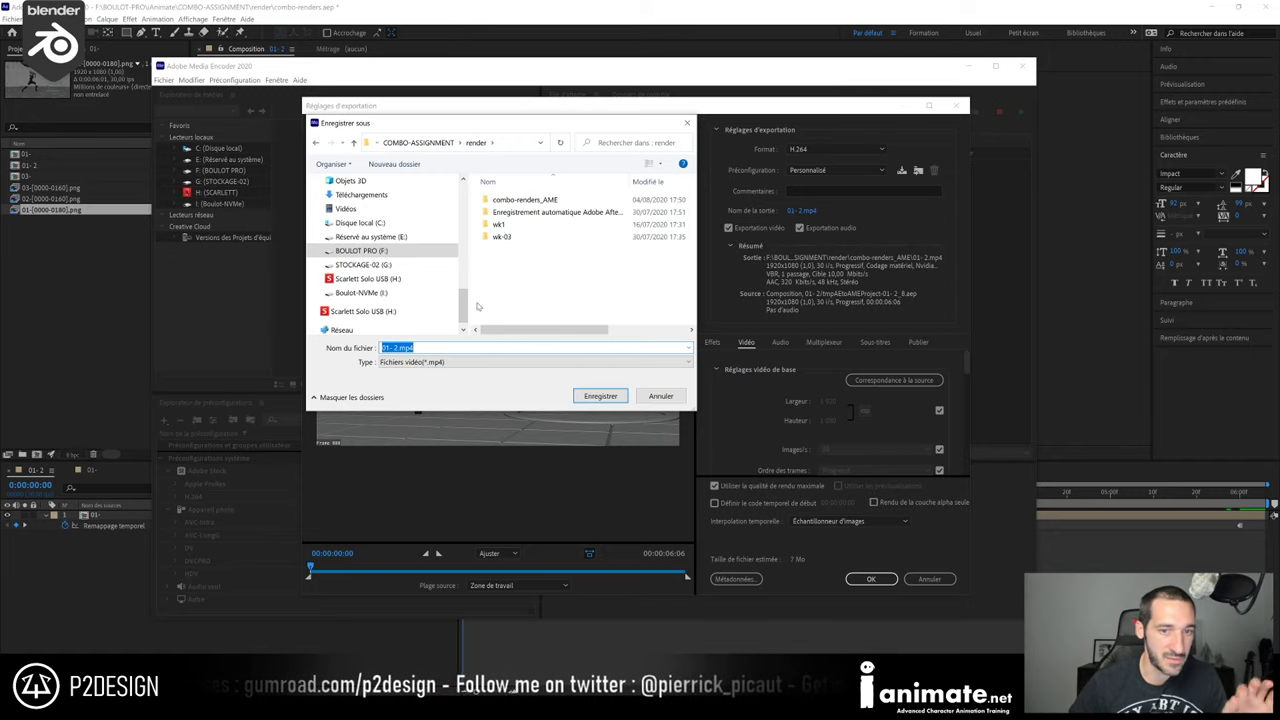
pyautogui.moveTo(464, 306); pyautogui.dragTo(462, 208)
pyautogui.click(369, 209)
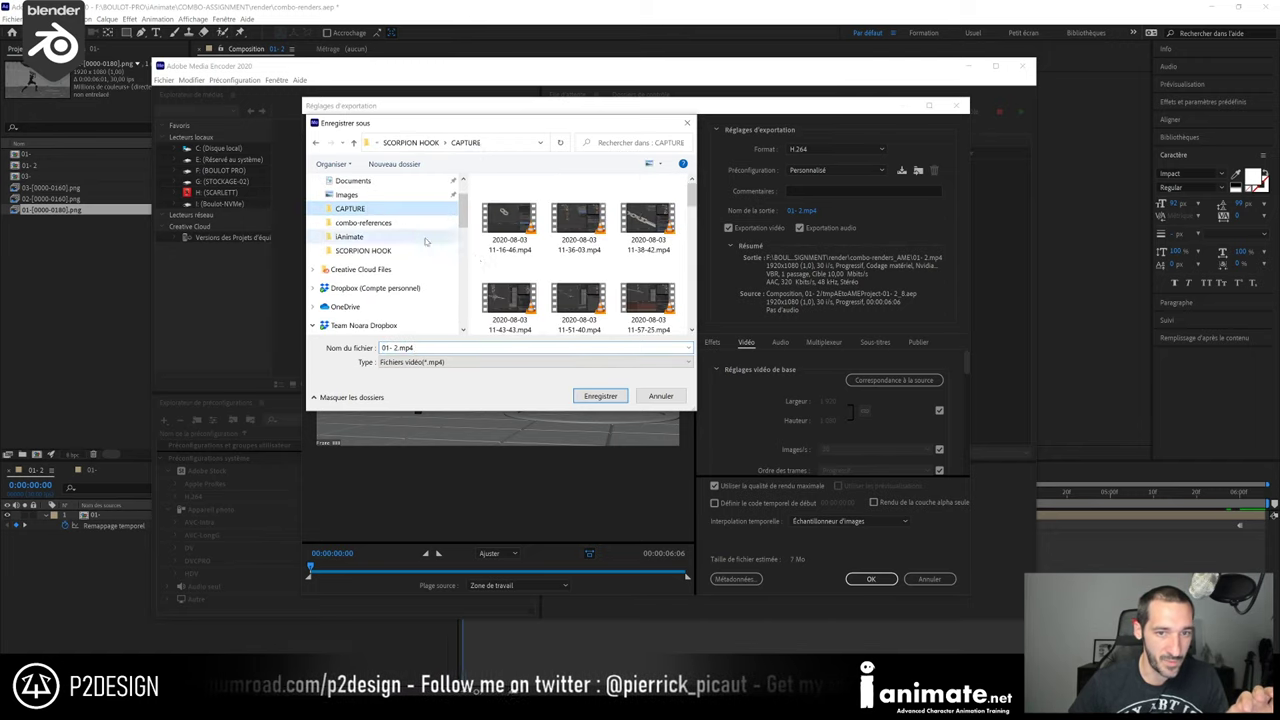
pyautogui.scroll(2, 400, 230)
pyautogui.click(346, 204)
pyautogui.click(420, 349)
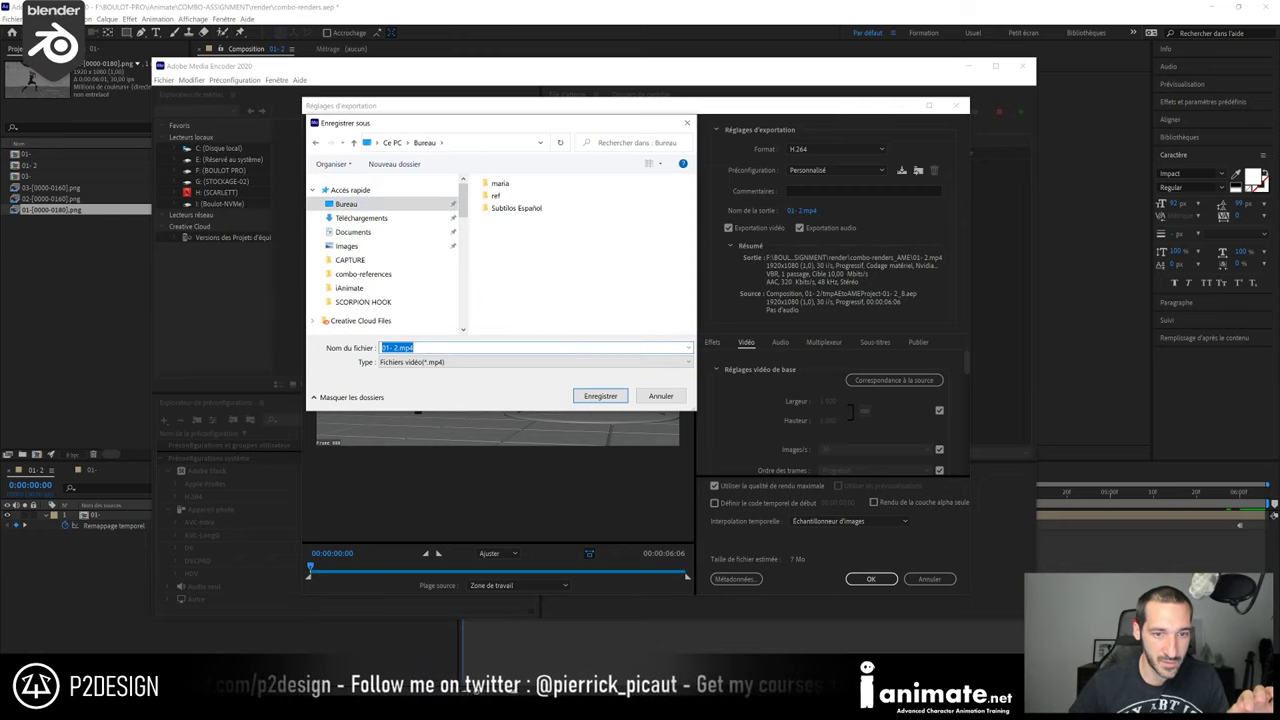
pyautogui.moveTo(398, 348); pyautogui.dragTo(382, 348)
pyautogui.write('combo-w')
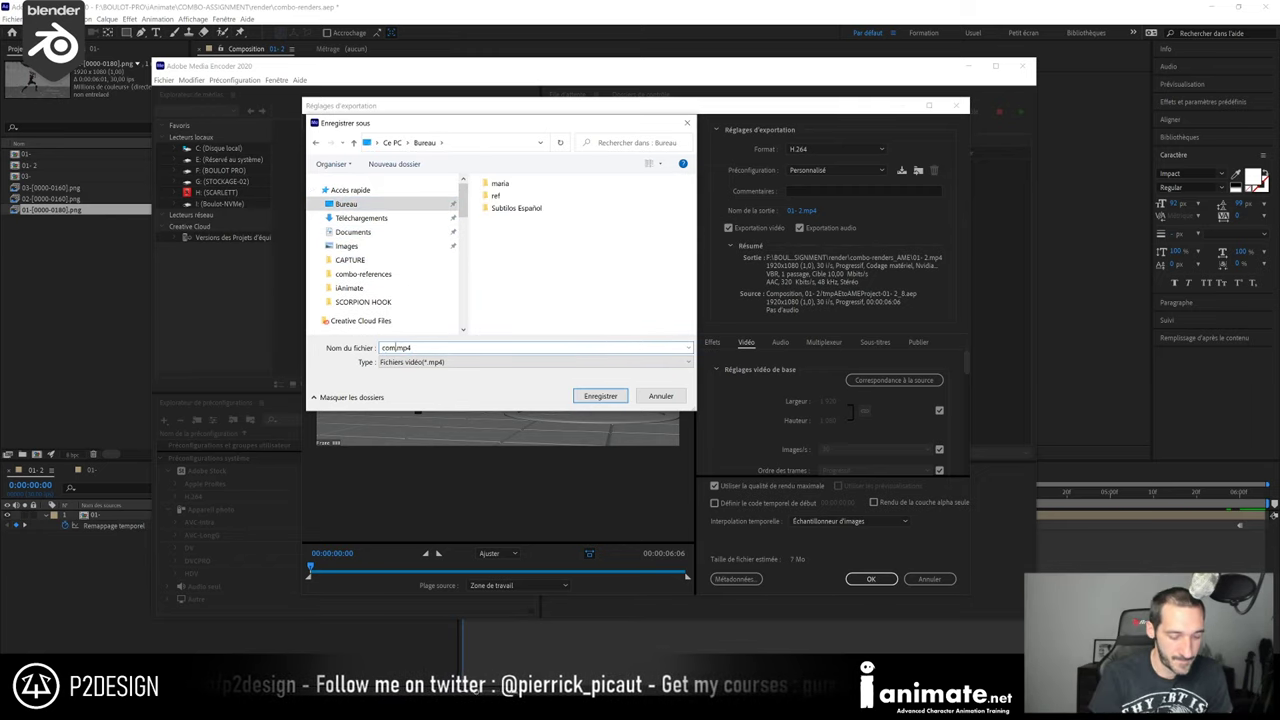
pyautogui.write('k05')
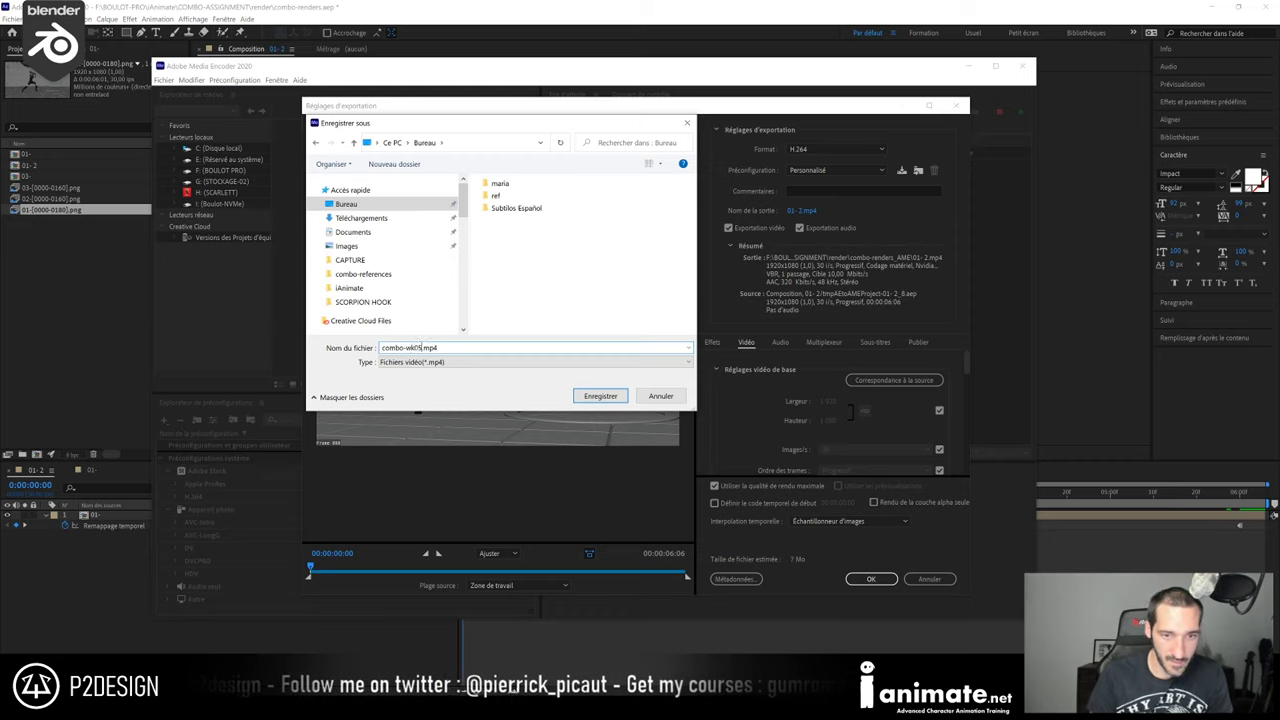
pyautogui.press('Return')
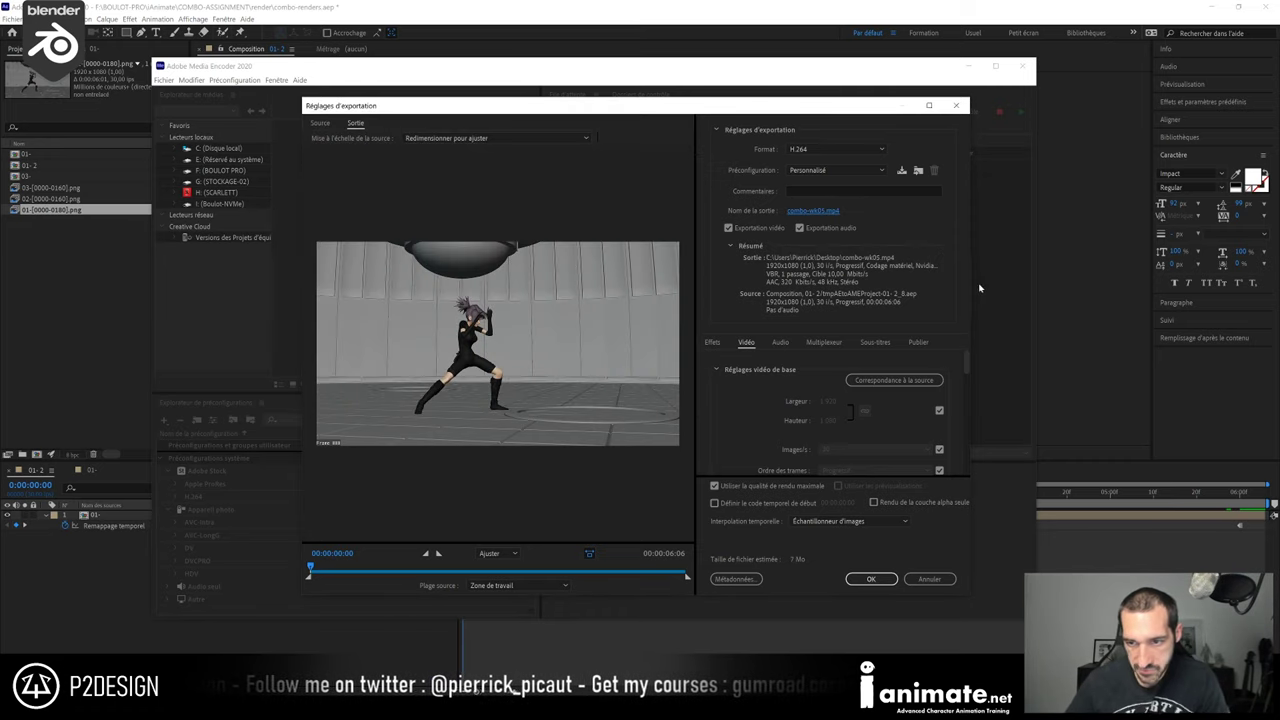
# Check the remaining H.264 video settings, accept the export settings, and start encoding the queue
pyautogui.scroll(-3, 950, 385)
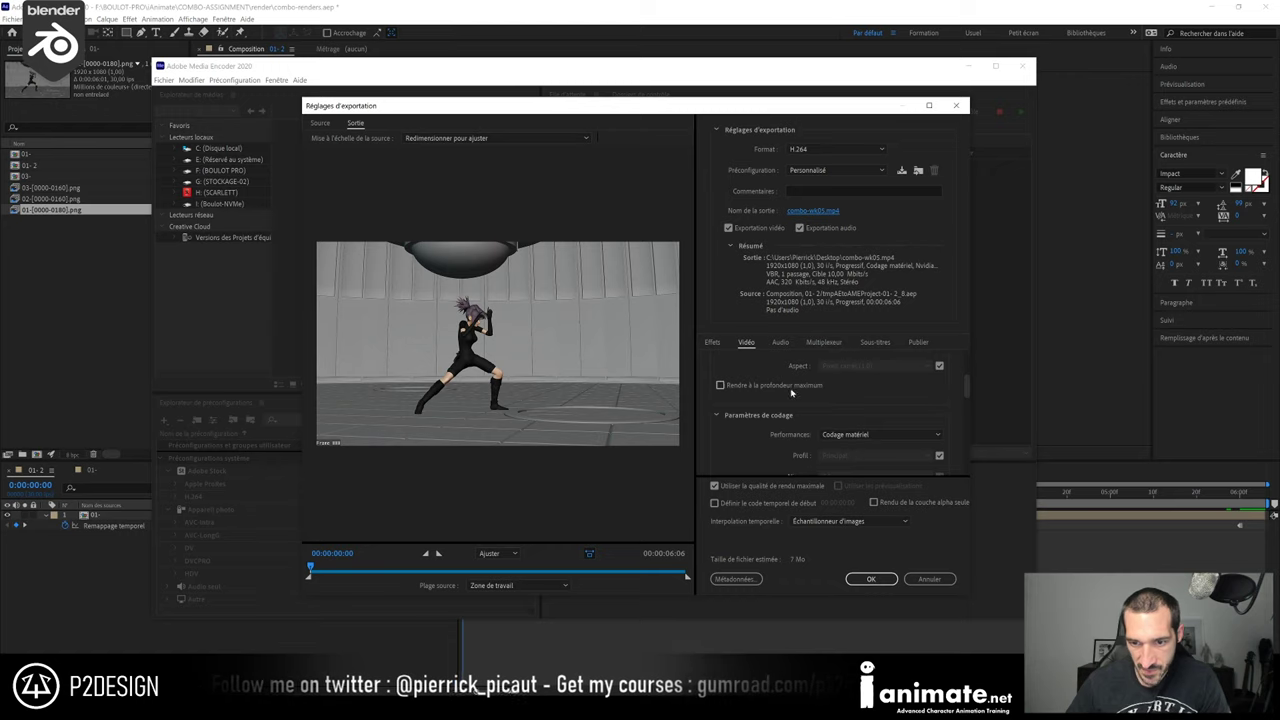
pyautogui.moveTo(966, 385); pyautogui.dragTo(968, 466)
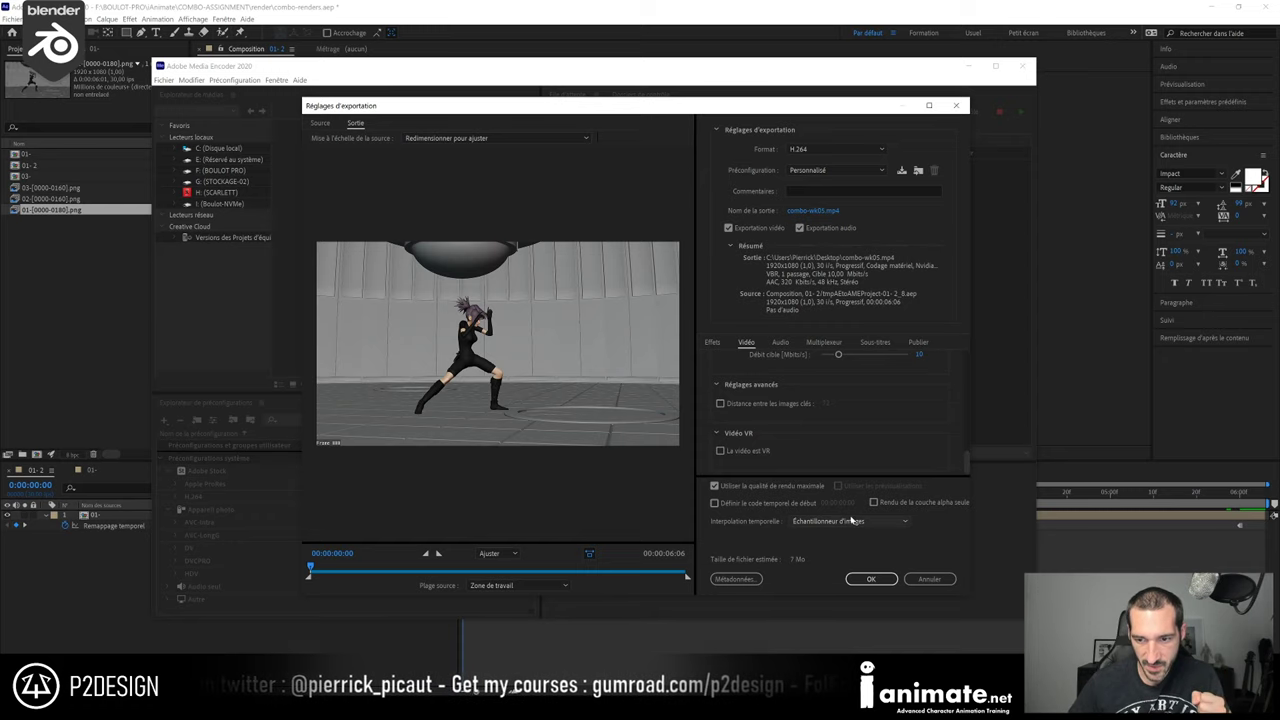
pyautogui.click(870, 579)
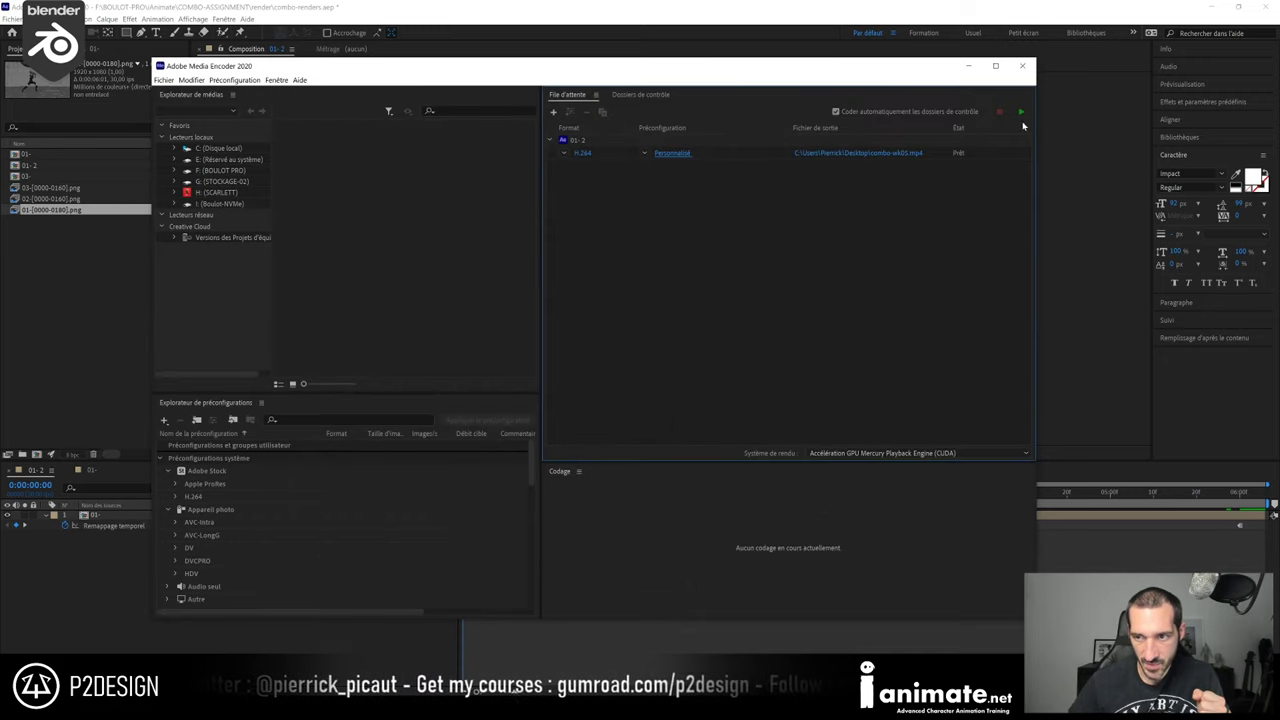
pyautogui.click(1020, 112)
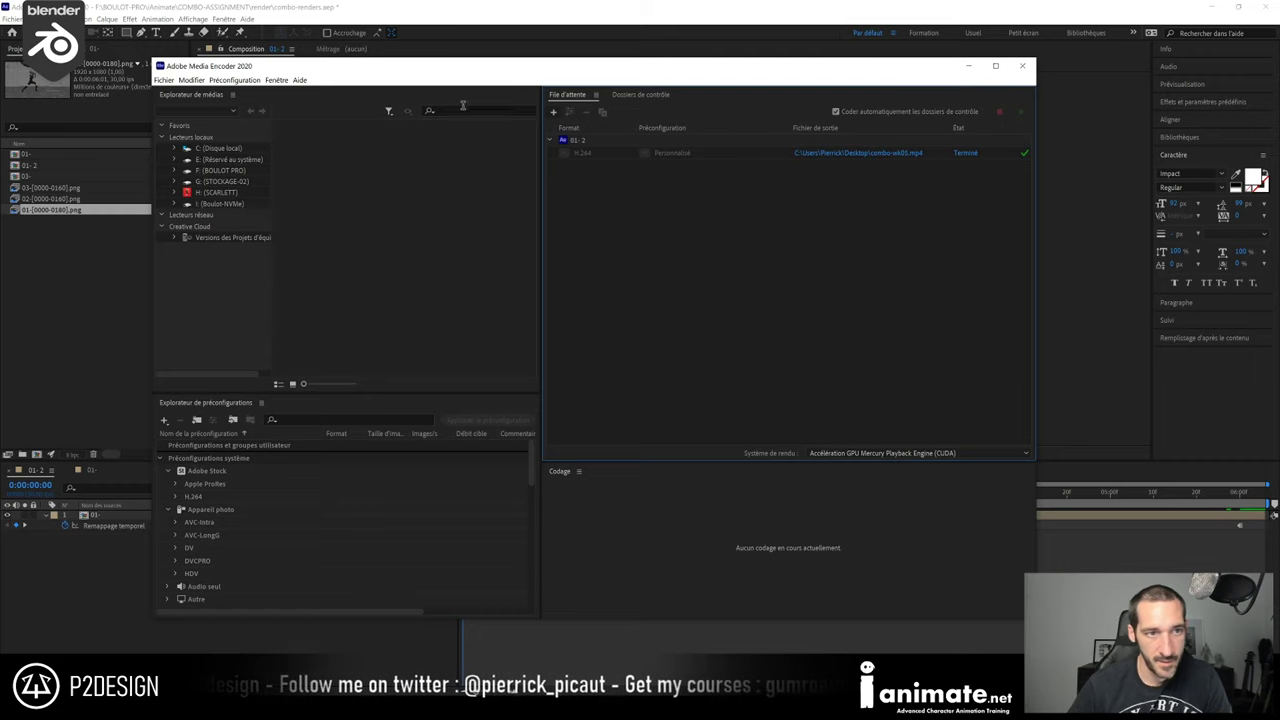
# Clear the screen down to the desktop, closing Media Encoder, the Blender render result and the reference video player
pyautogui.click(1019, 68)
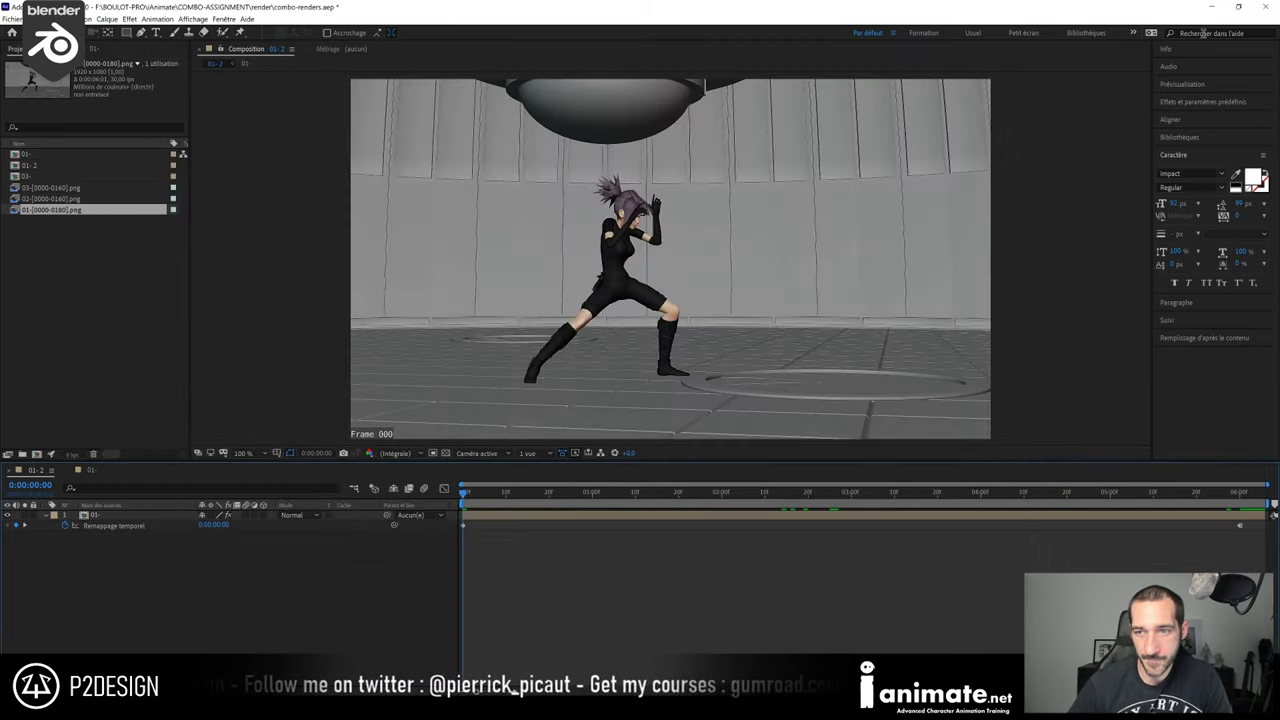
pyautogui.click(1222, 7)
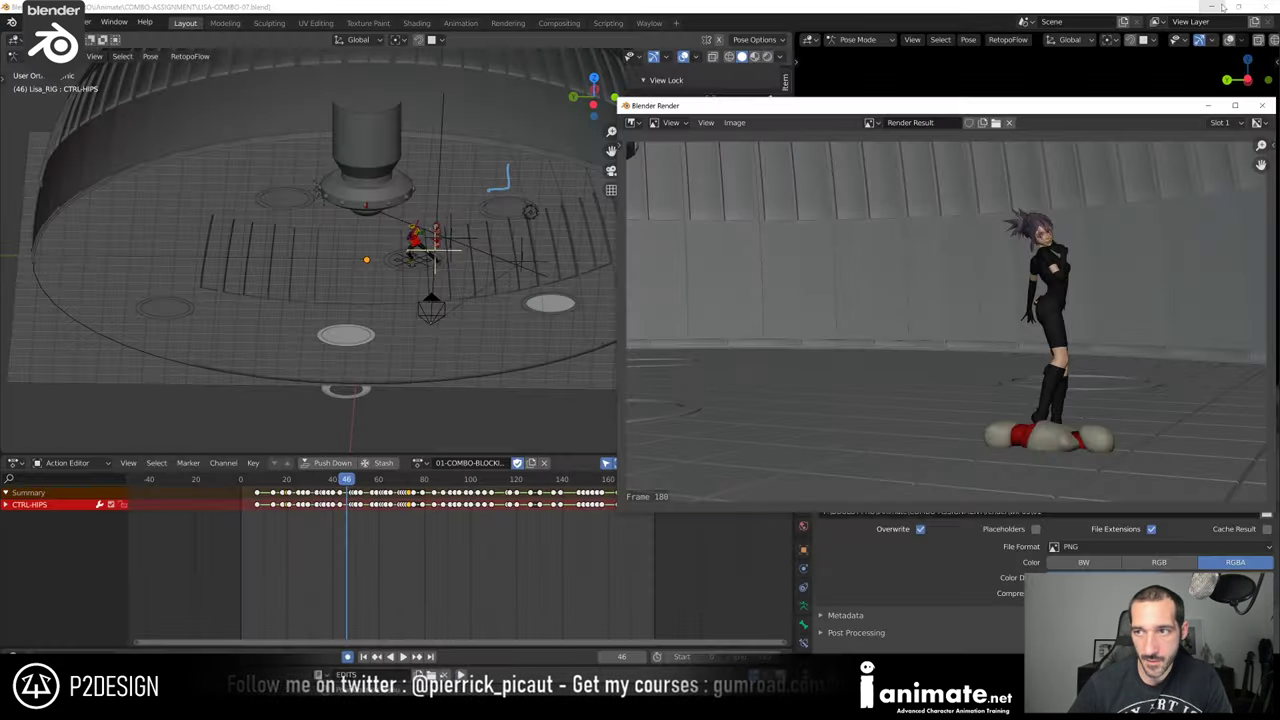
pyautogui.moveTo(1175, 111); pyautogui.dragTo(1103, 119)
pyautogui.click(1190, 117)
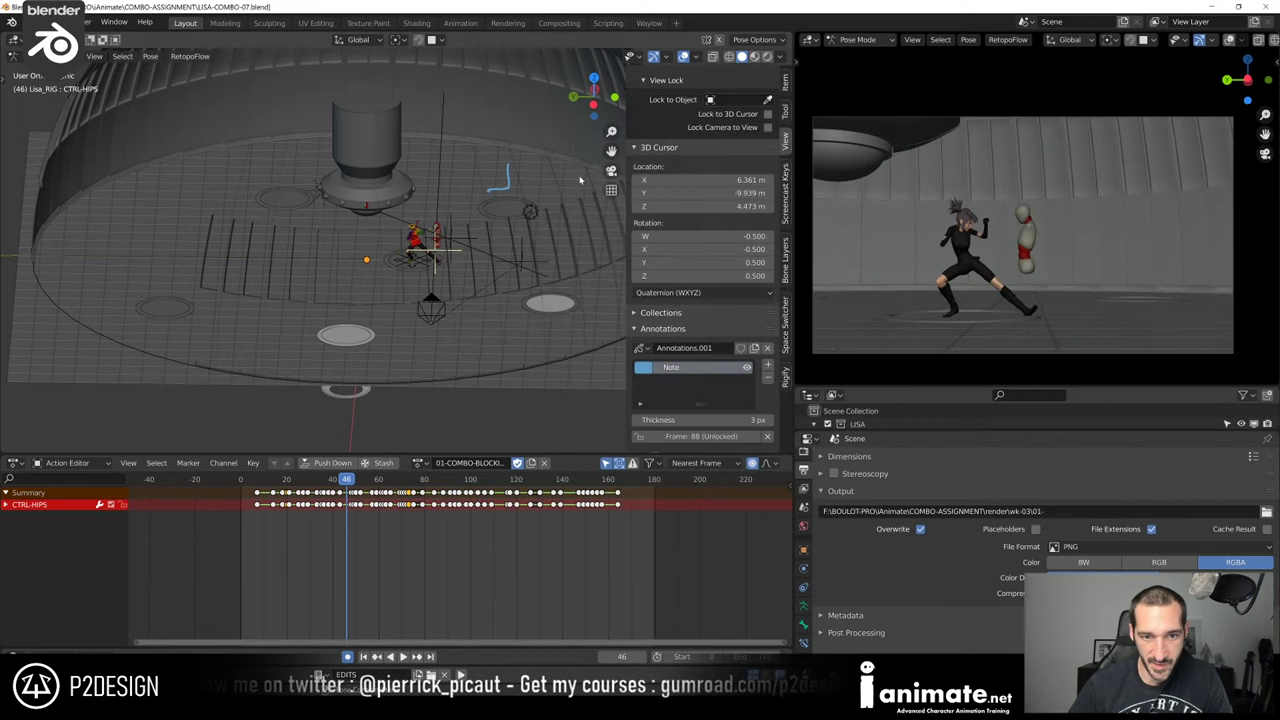
pyautogui.click(1210, 6)
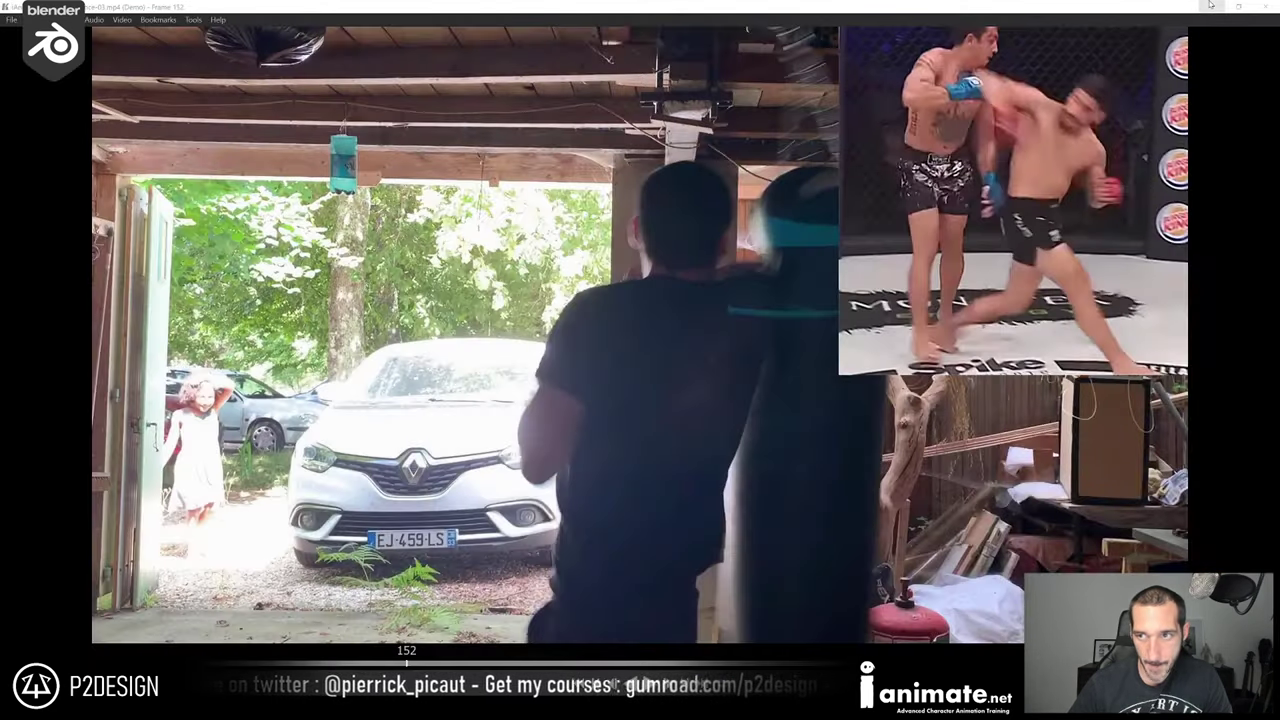
pyautogui.click(1263, 7)
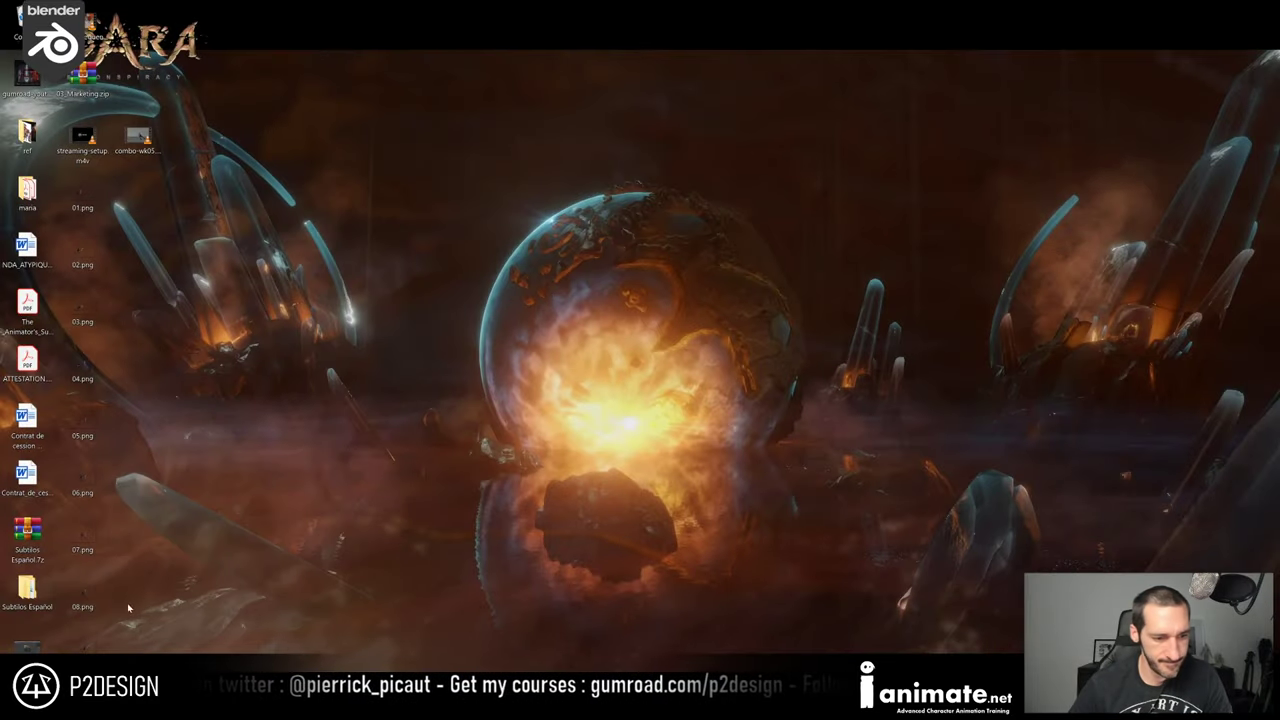
# Play the exported combo-wk05.mp4 full screen in VLC to review the combo animation
pyautogui.click(152, 143)
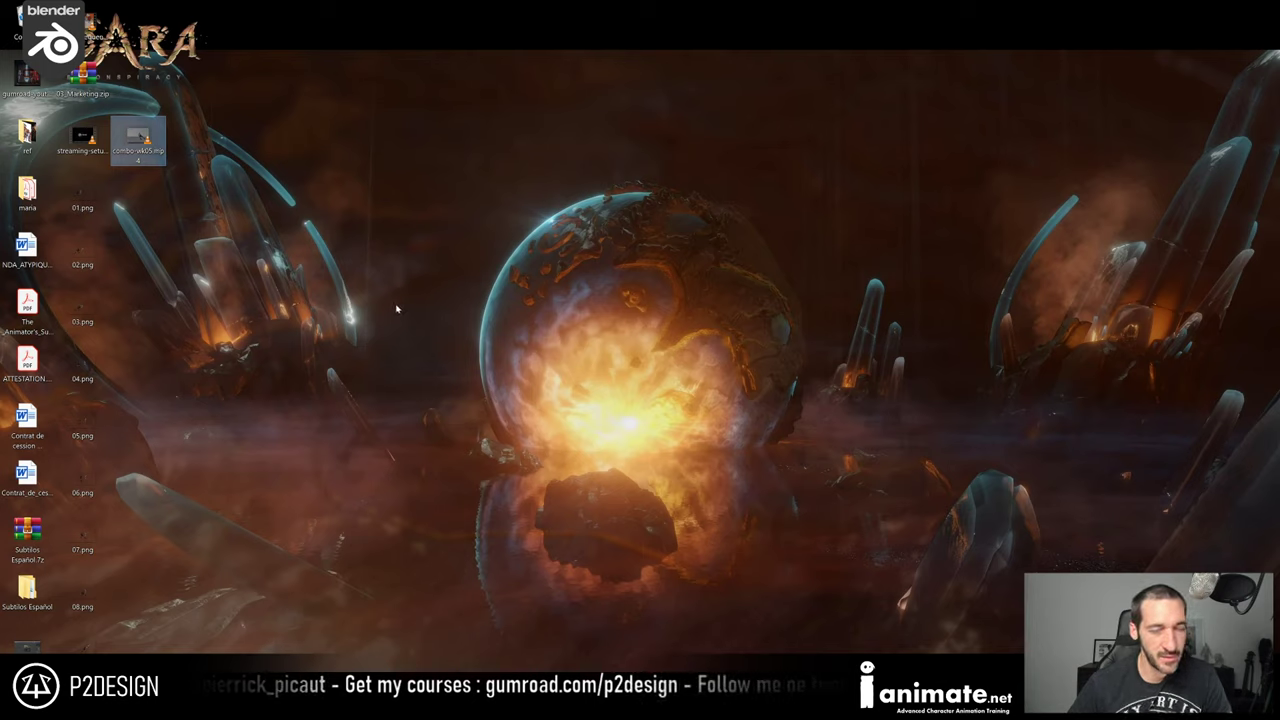
pyautogui.click(327, 472)
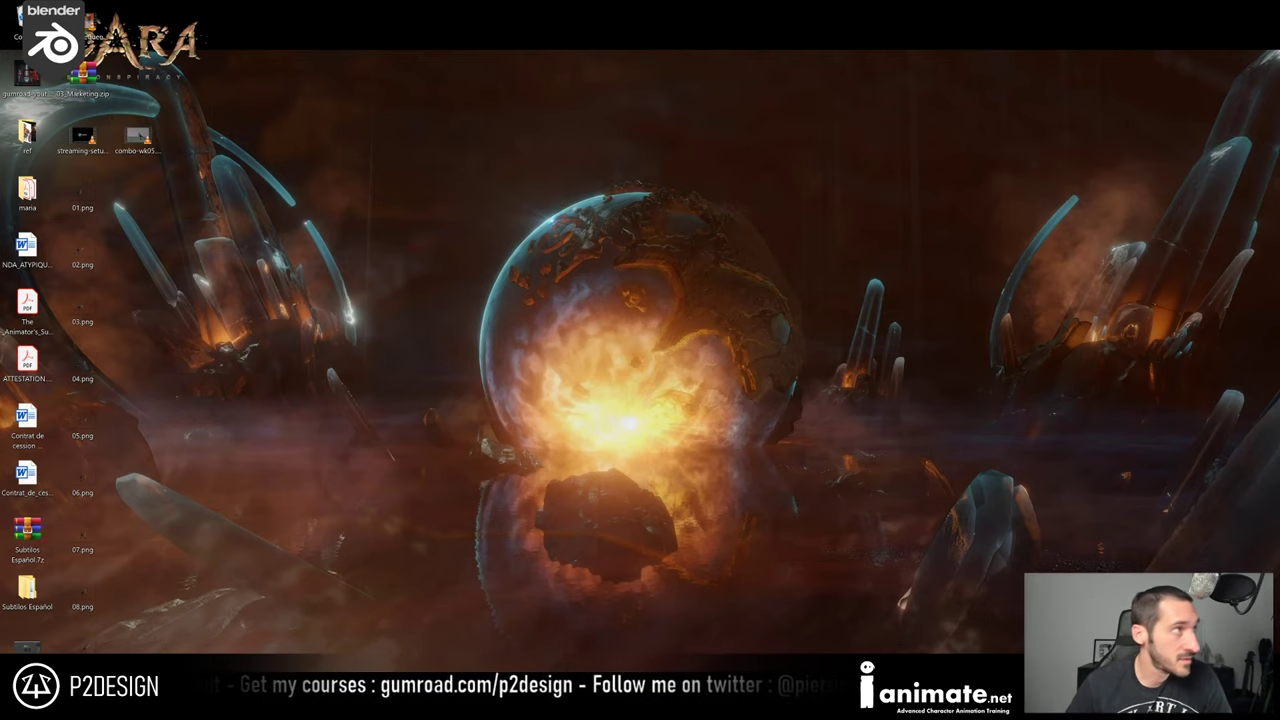
pyautogui.moveTo(0, 28); pyautogui.dragTo(315, 42)
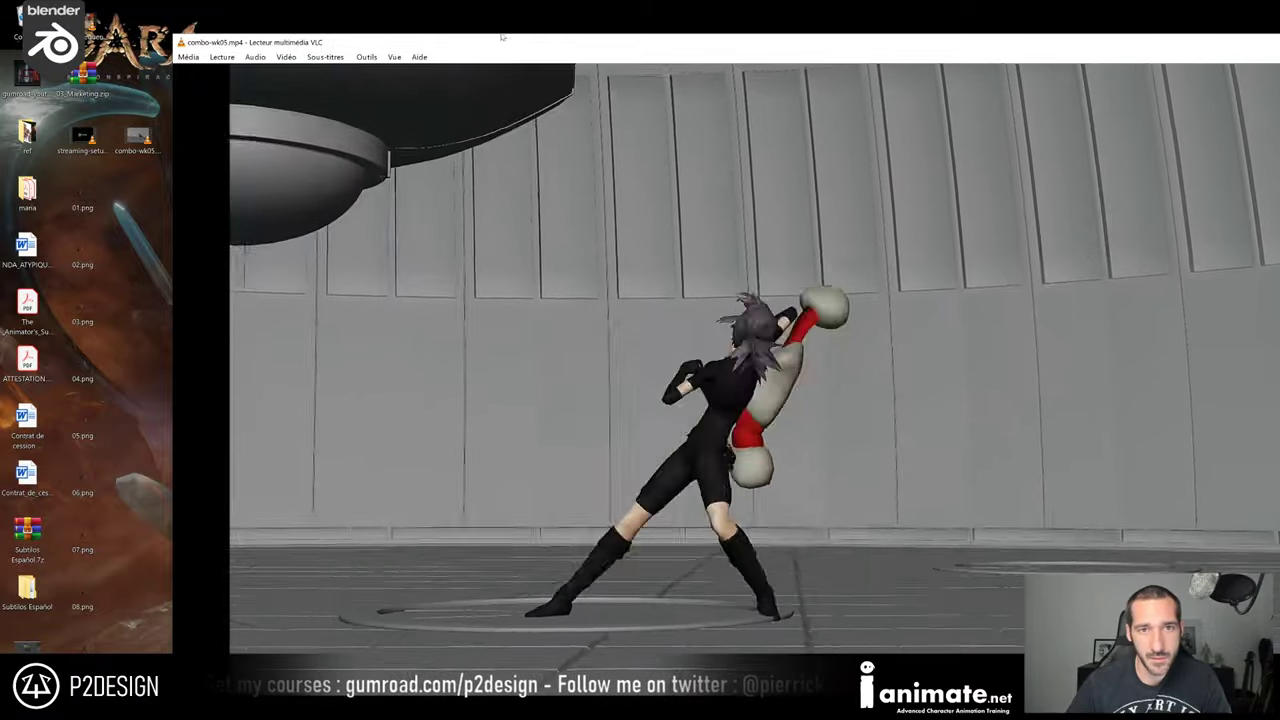
pyautogui.doubleClick(509, 40)
pyautogui.doubleClick(1074, 331)
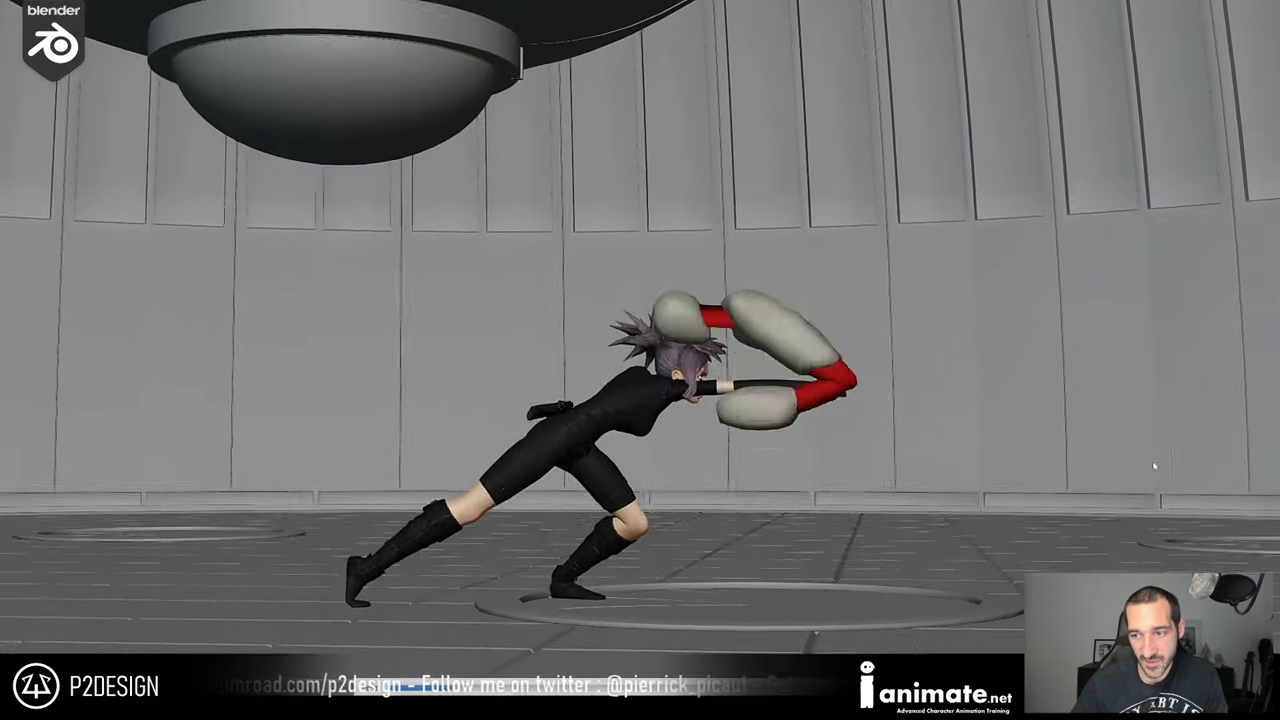
# Leave full-screen playback and reduce the VLC player to a small window over the desktop
pyautogui.doubleClick(1152, 466)
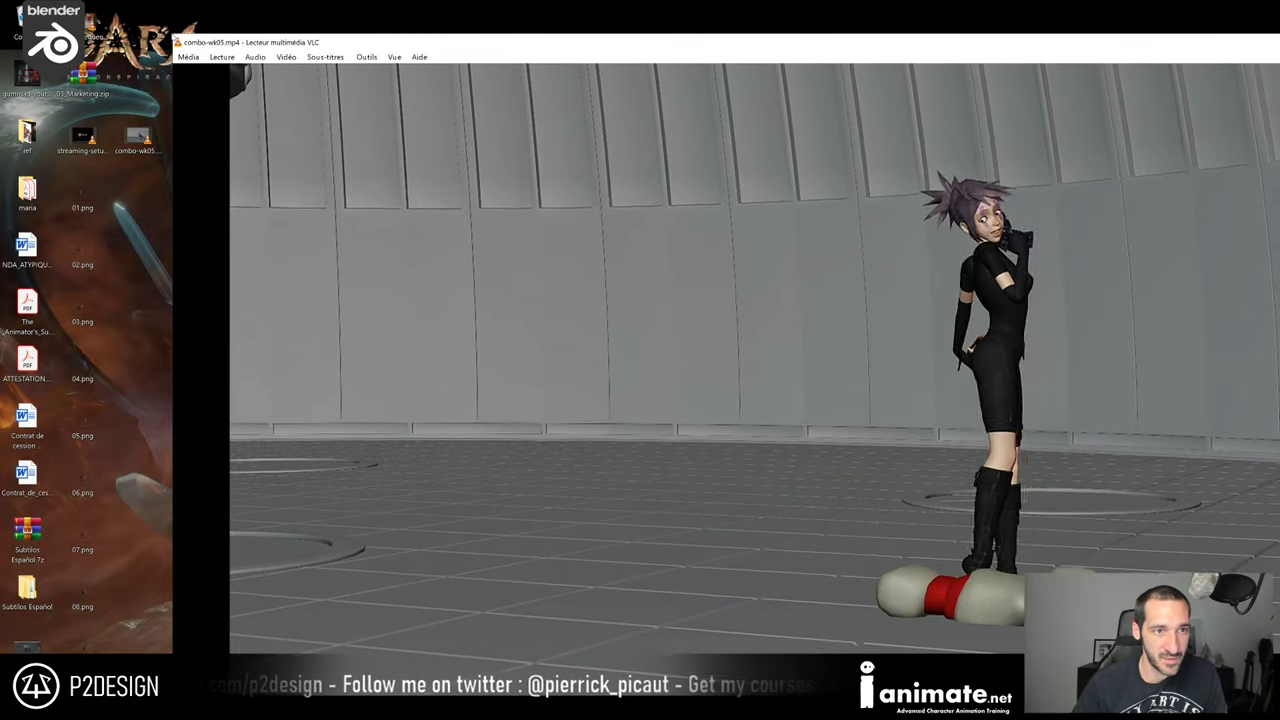
pyautogui.doubleClick(254, 41)
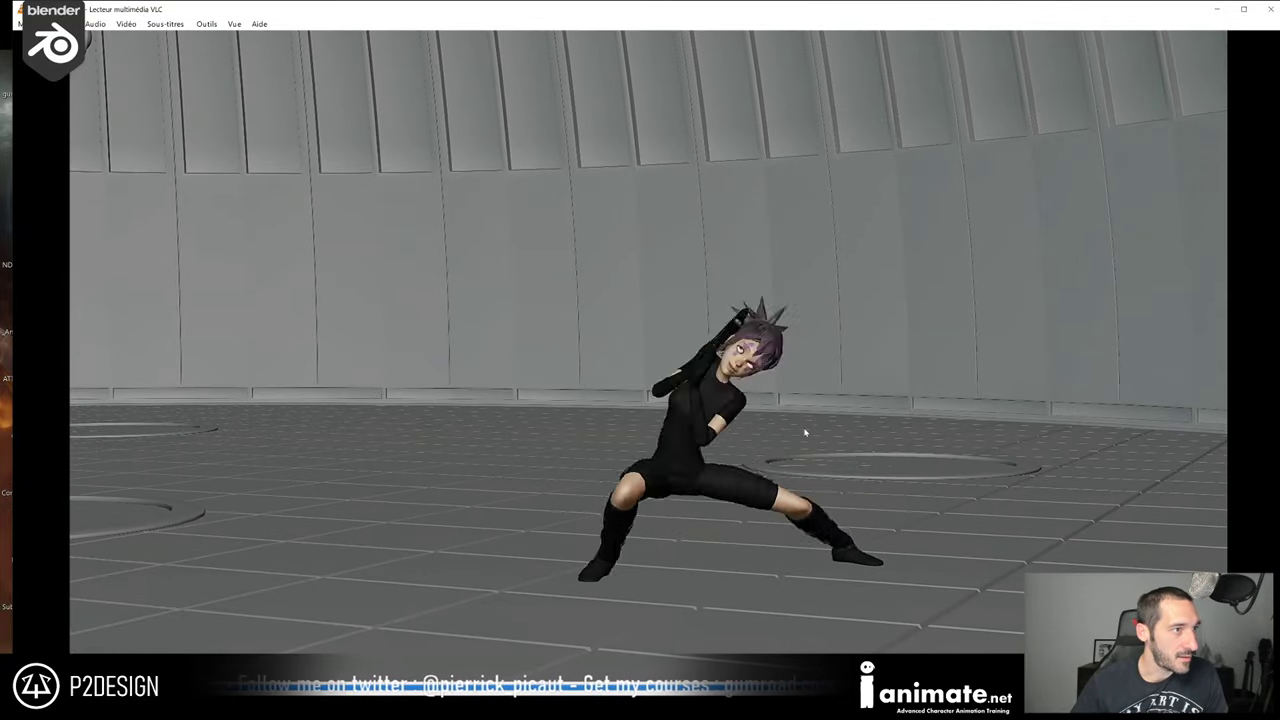
pyautogui.press('super+Down')
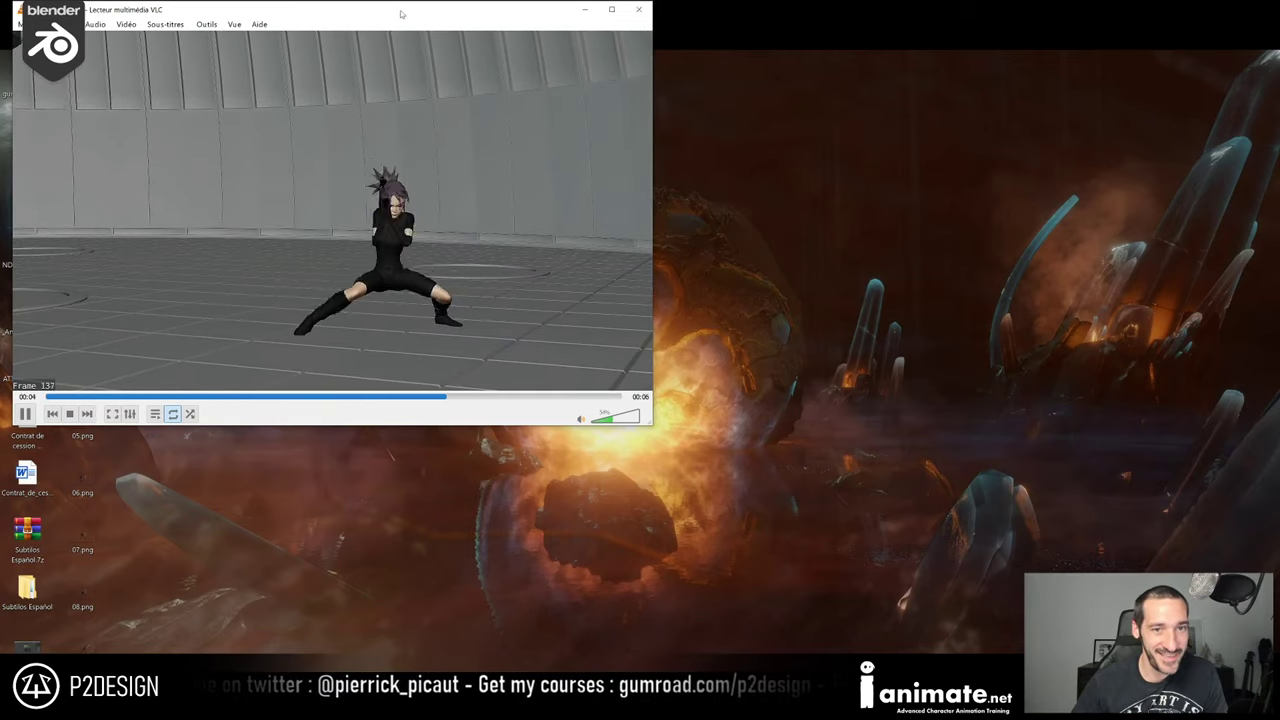
# Move the VLC window away from the desktop's corner, try to enlarge it, and close the combo-wk05.mp4 playback
pyautogui.moveTo(400, 13); pyautogui.dragTo(500, 24)
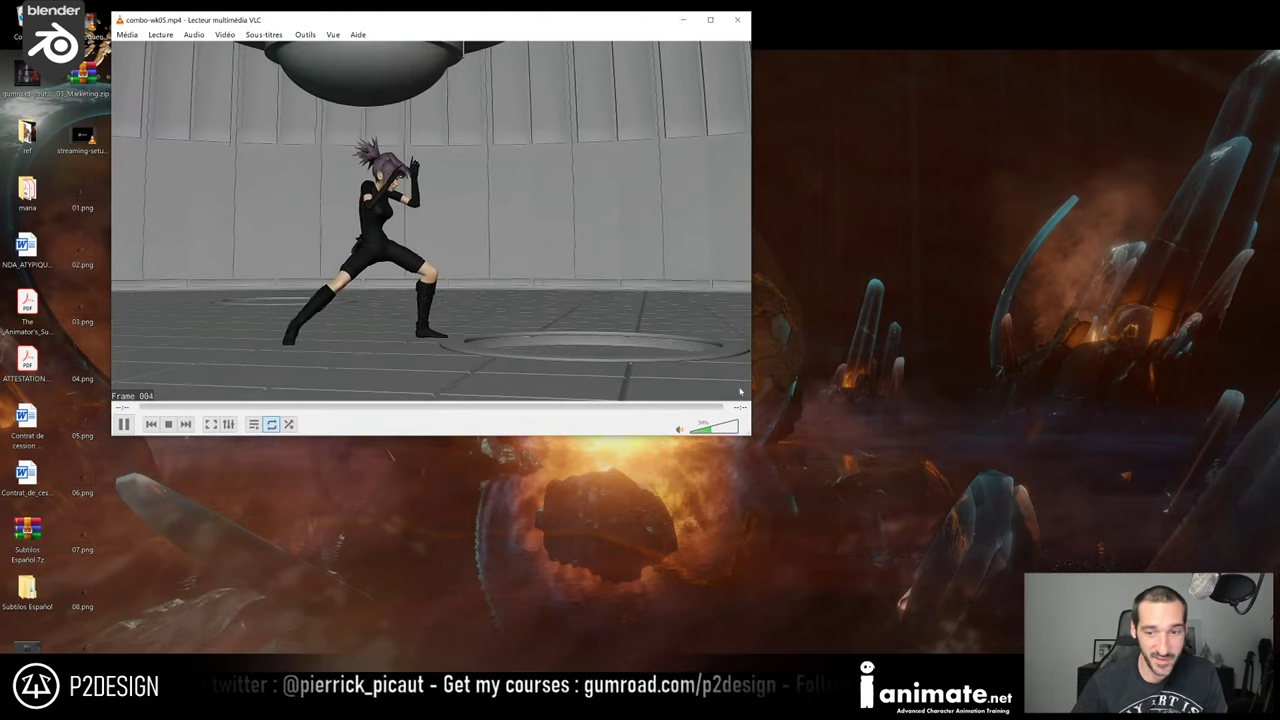
pyautogui.moveTo(750, 436); pyautogui.dragTo(1045, 608)
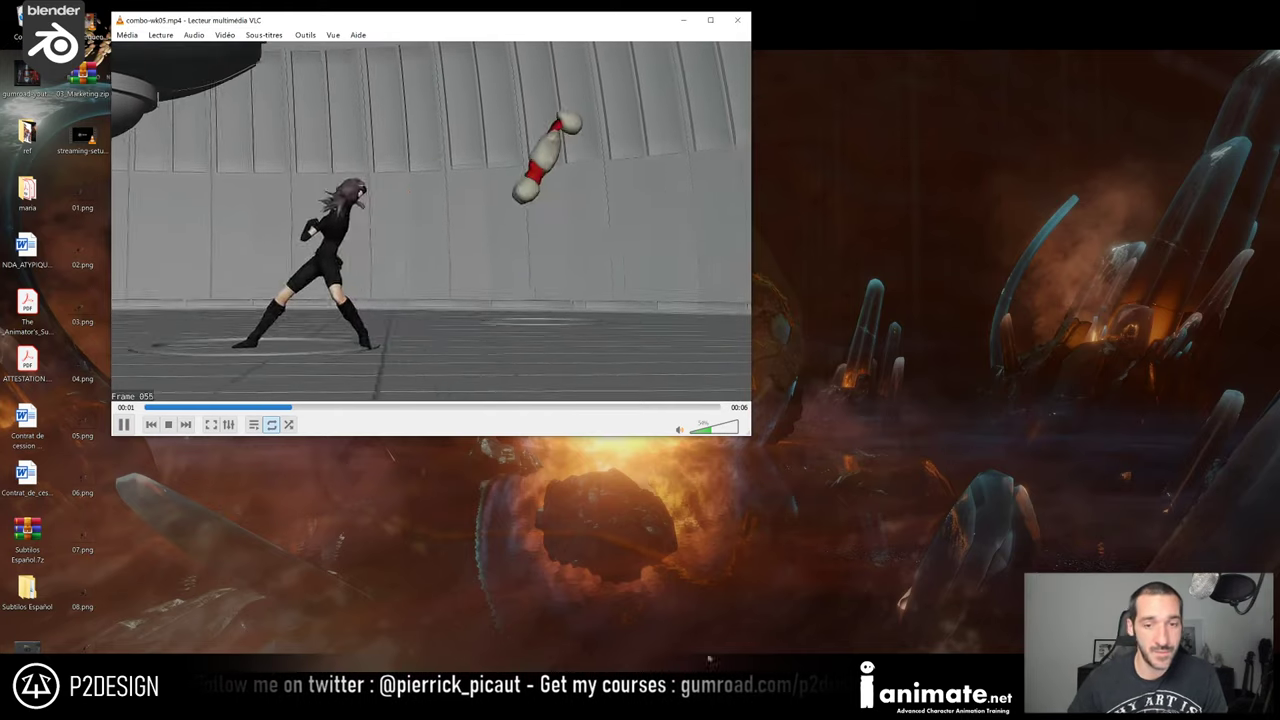
pyautogui.moveTo(749, 436); pyautogui.dragTo(937, 545)
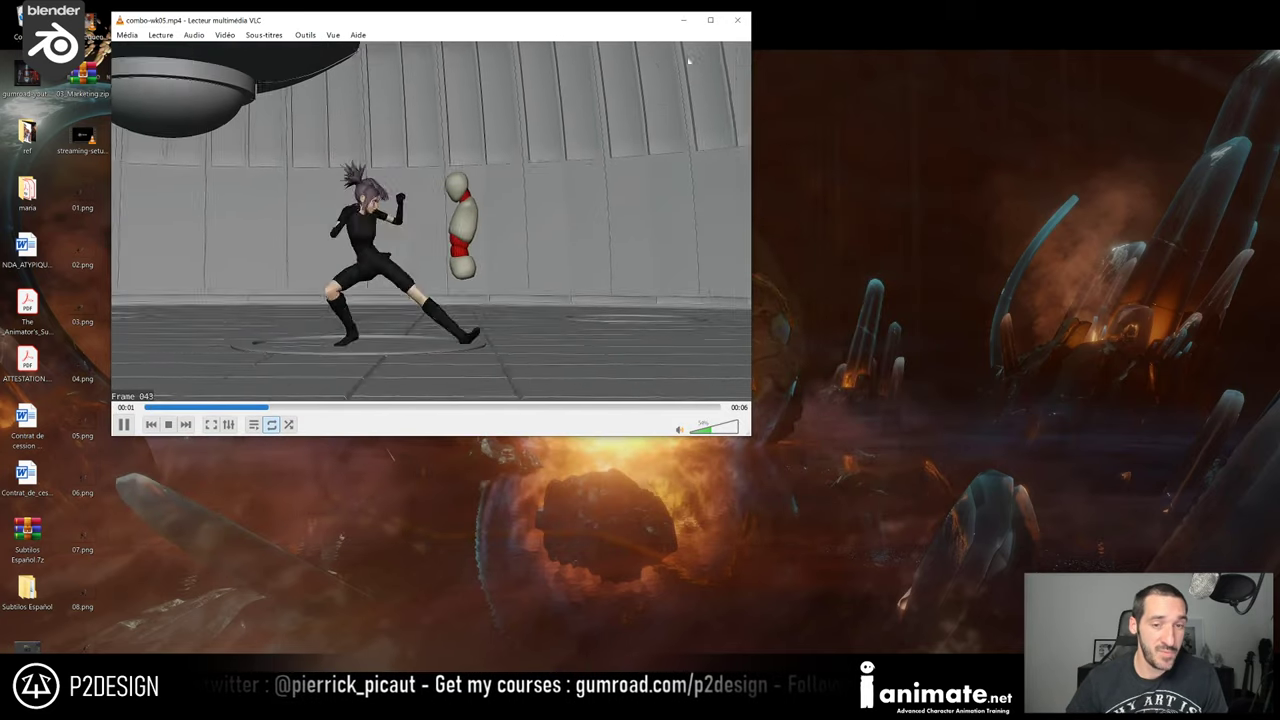
pyautogui.click(734, 22)
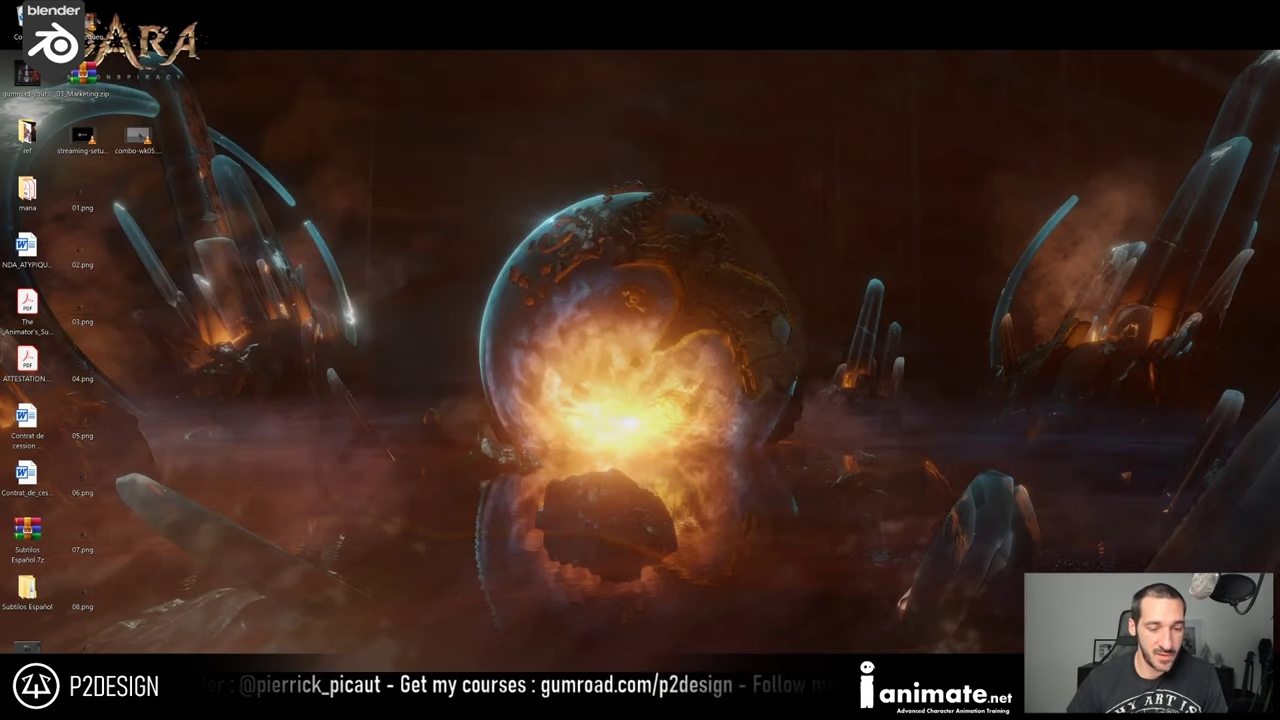
# Switch to Blender and play the opening of the combo in the viewport, stopping at frame 34
pyautogui.hotkey('alt', 'Tab')
pyautogui.moveTo(272, 483); pyautogui.dragTo(263, 486)
pyautogui.press('space')
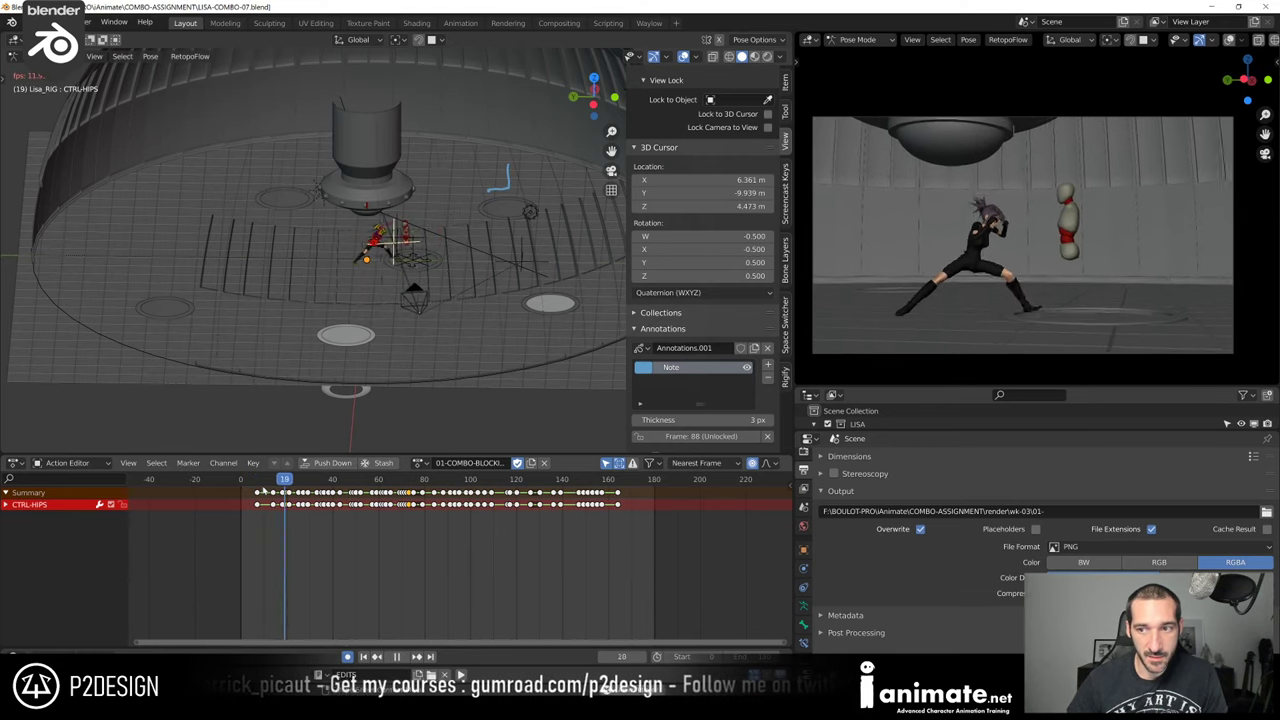
pyautogui.press('space')
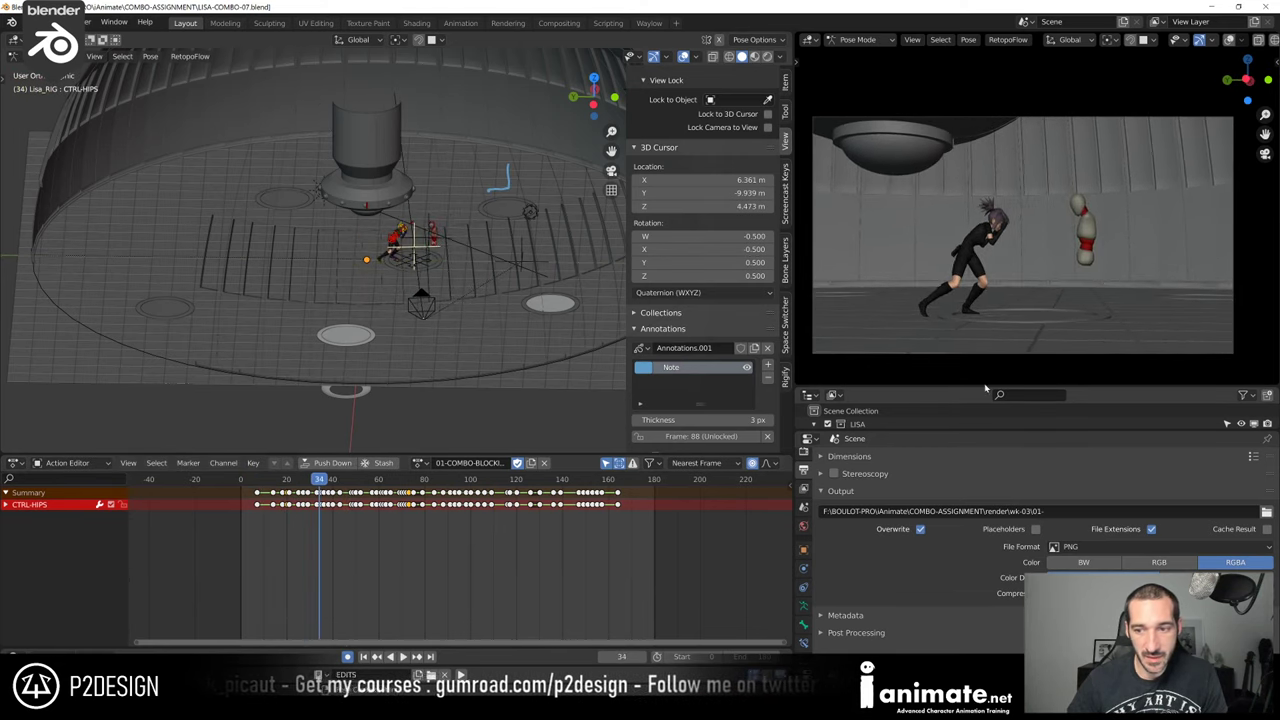
# Enlarge the outliner and, inside Lisa_GEO, enable the Lisa collection and exclude Lisa_Ninja
pyautogui.moveTo(985, 387); pyautogui.dragTo(985, 345)
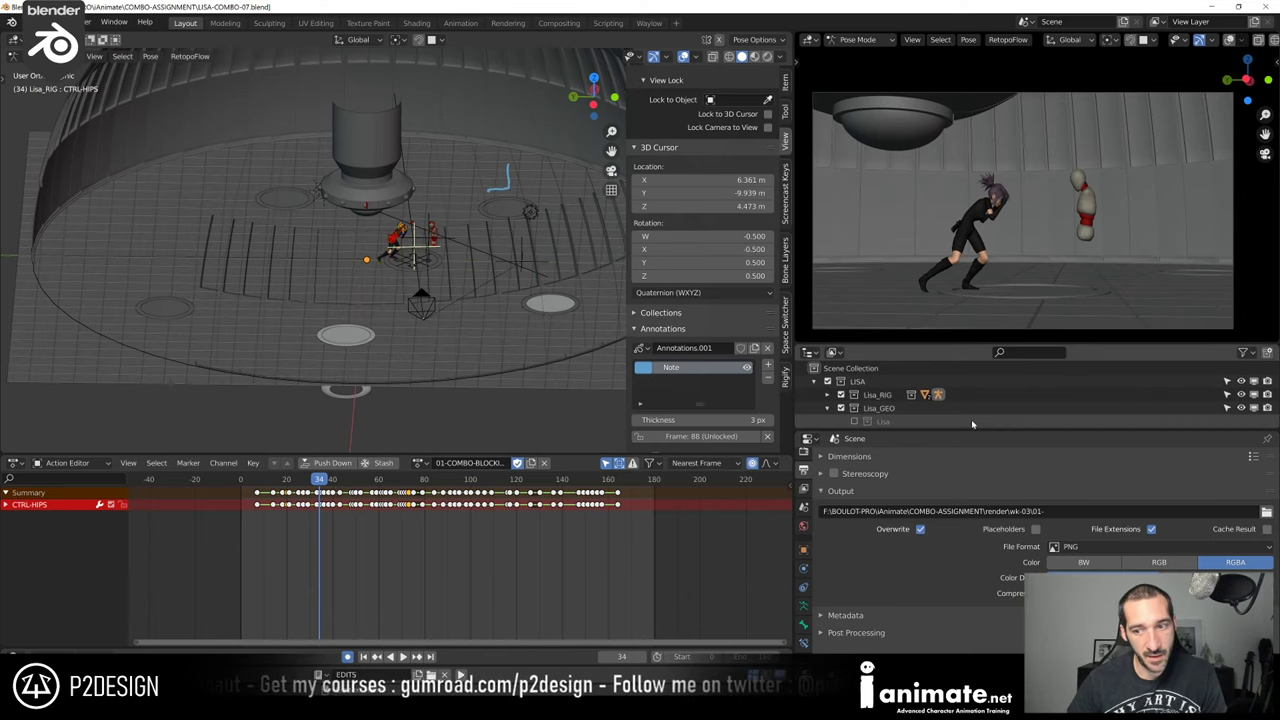
pyautogui.moveTo(970, 431); pyautogui.dragTo(970, 592)
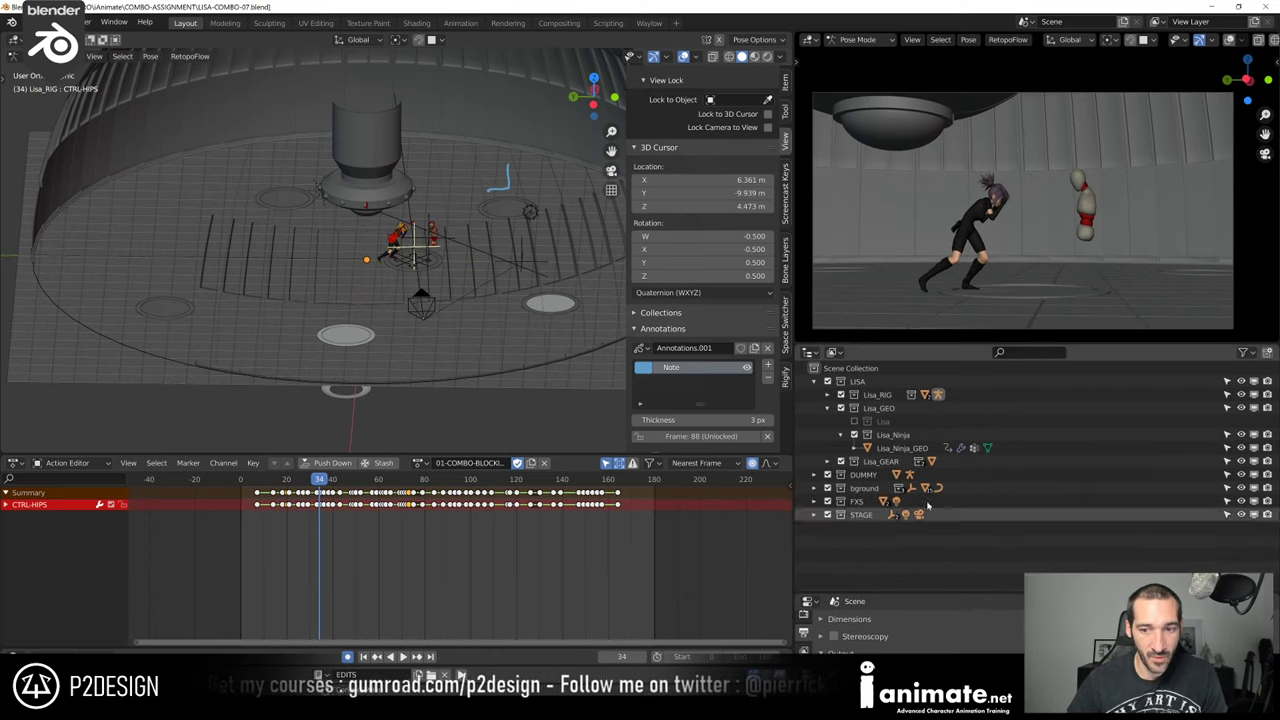
pyautogui.click(827, 408)
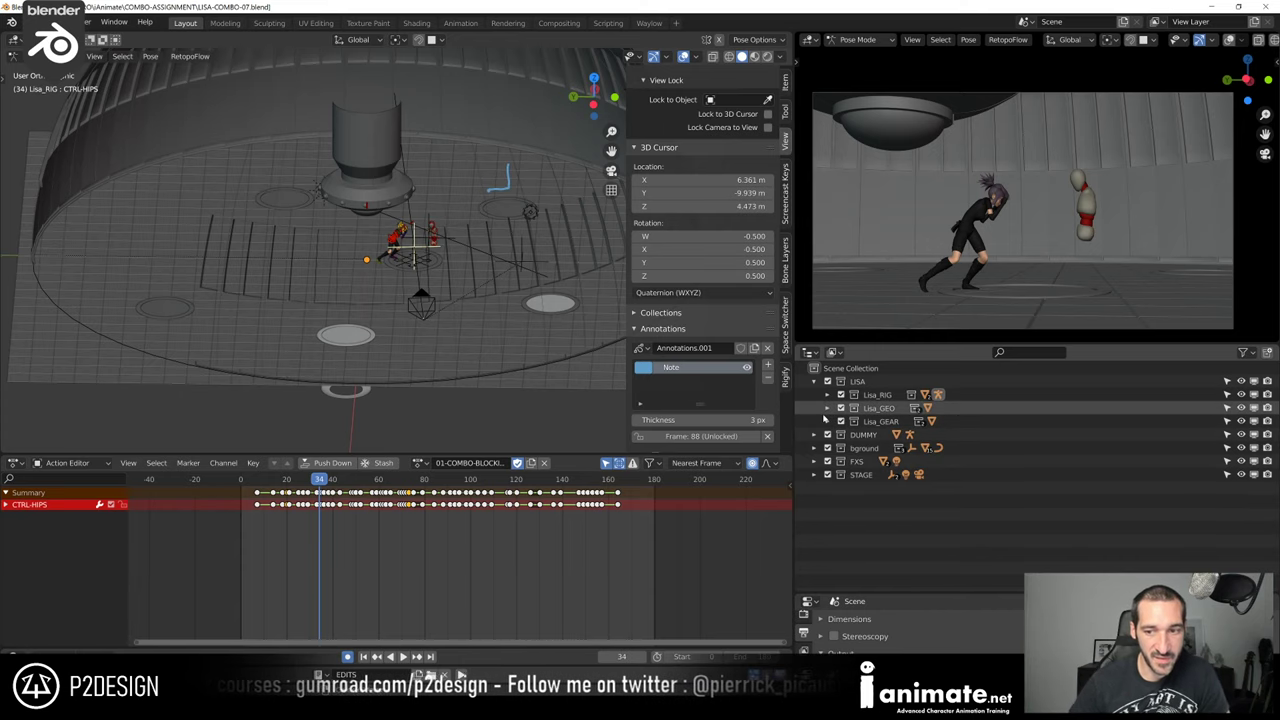
pyautogui.click(827, 409)
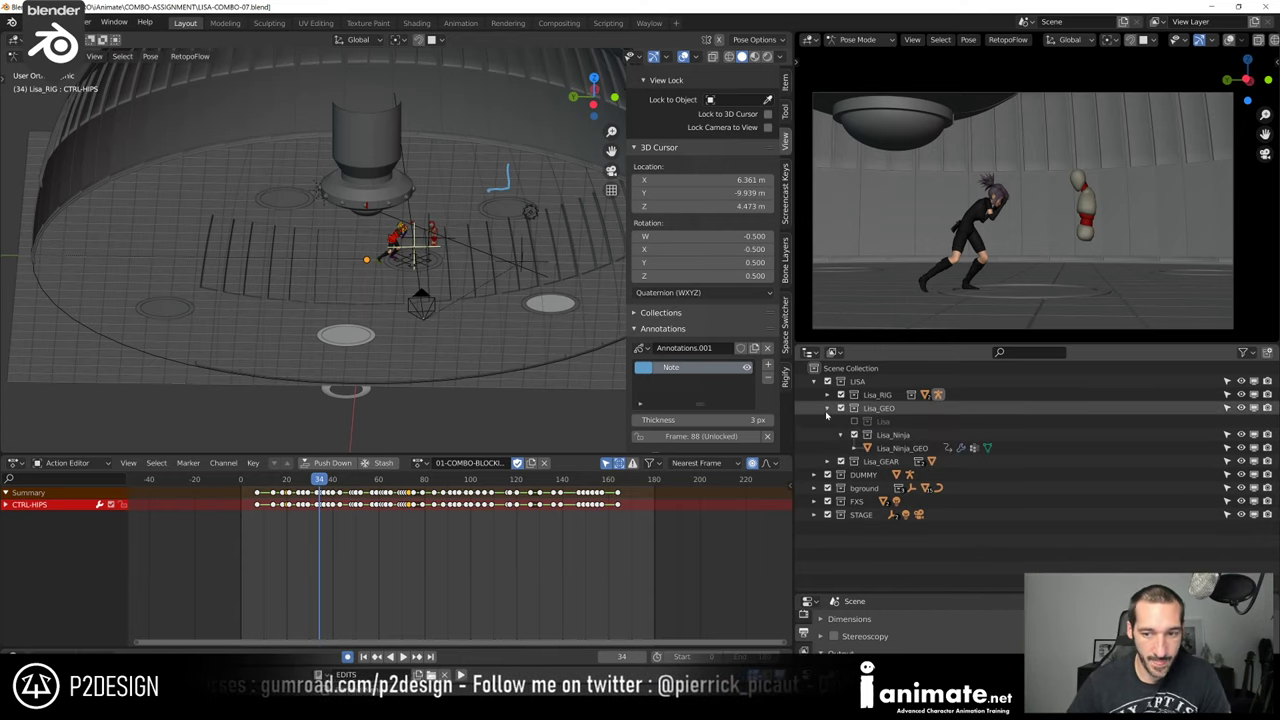
pyautogui.click(854, 421)
pyautogui.click(854, 447)
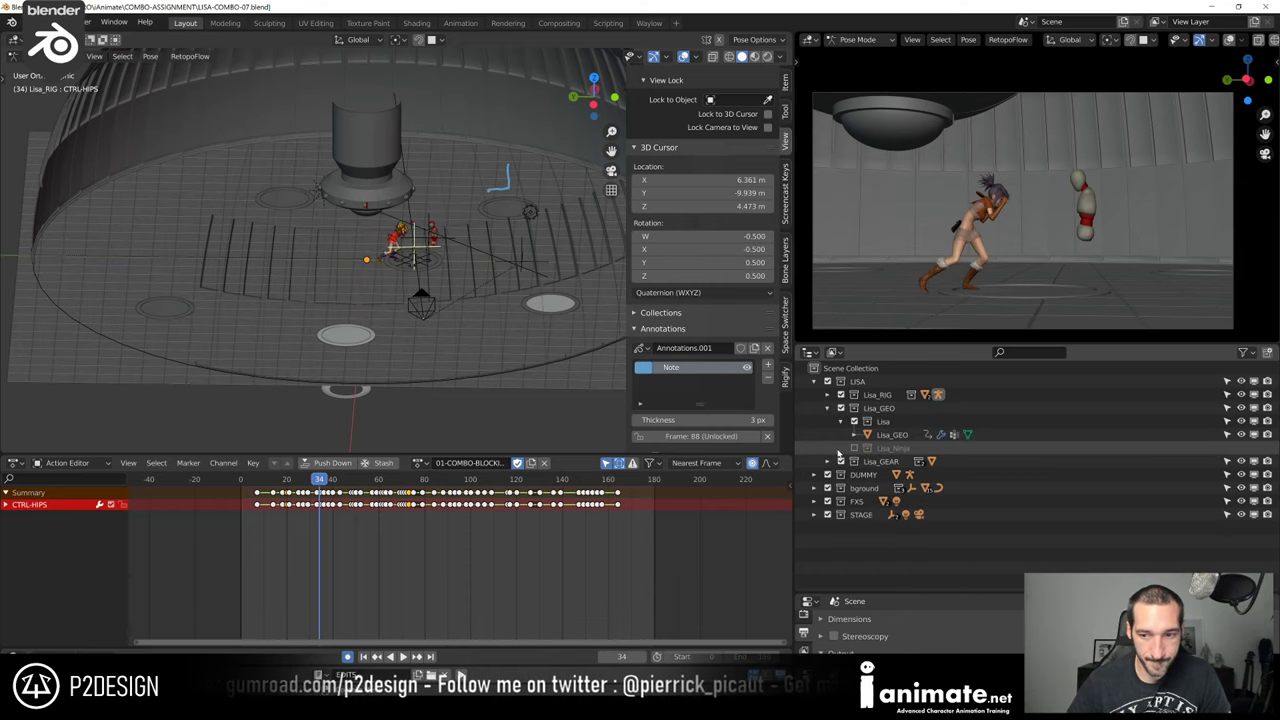
# Exclude the bground, FXS and STAGE collections from the view layer, keeping DUMMY enabled
pyautogui.click(828, 475)
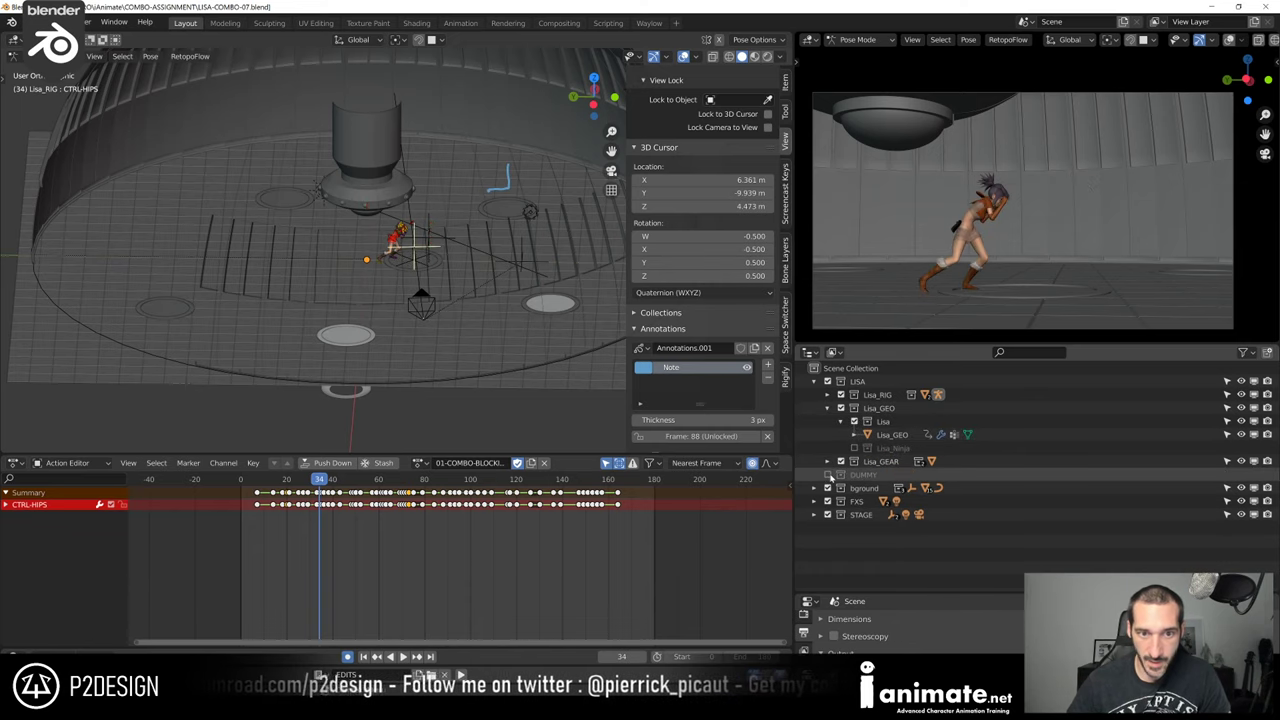
pyautogui.click(828, 475)
pyautogui.click(828, 488)
pyautogui.click(828, 501)
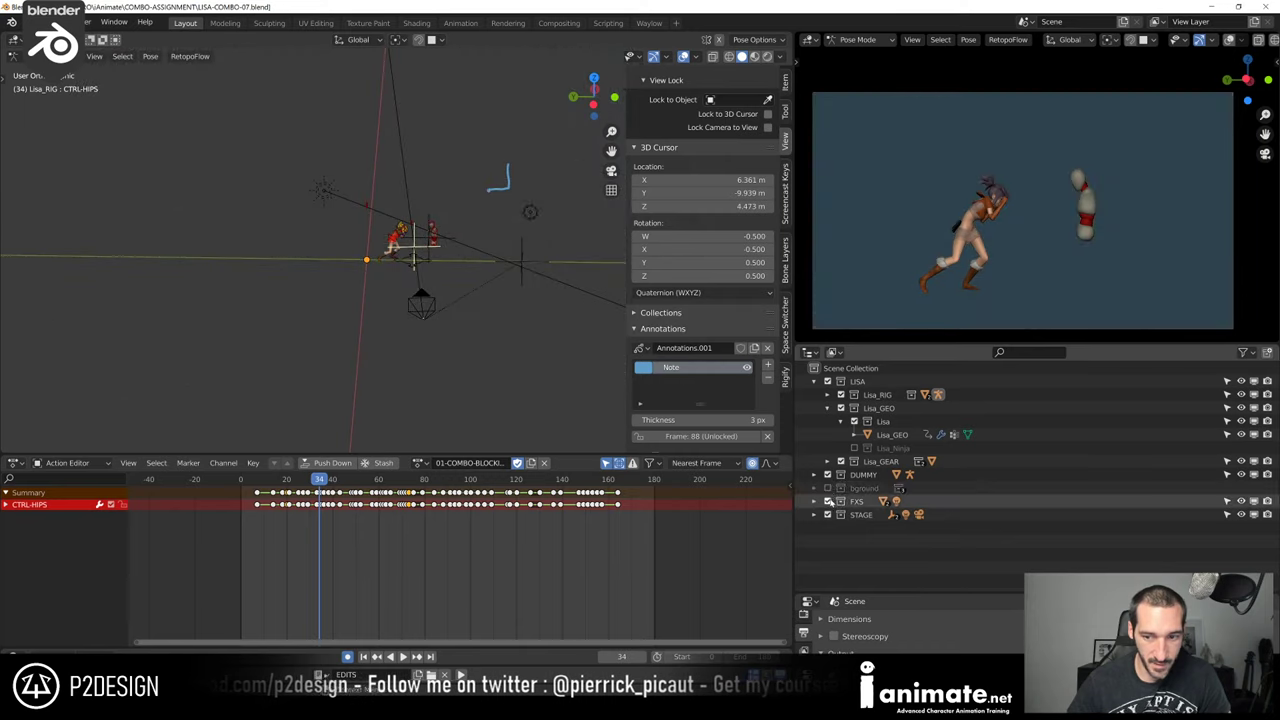
pyautogui.click(828, 514)
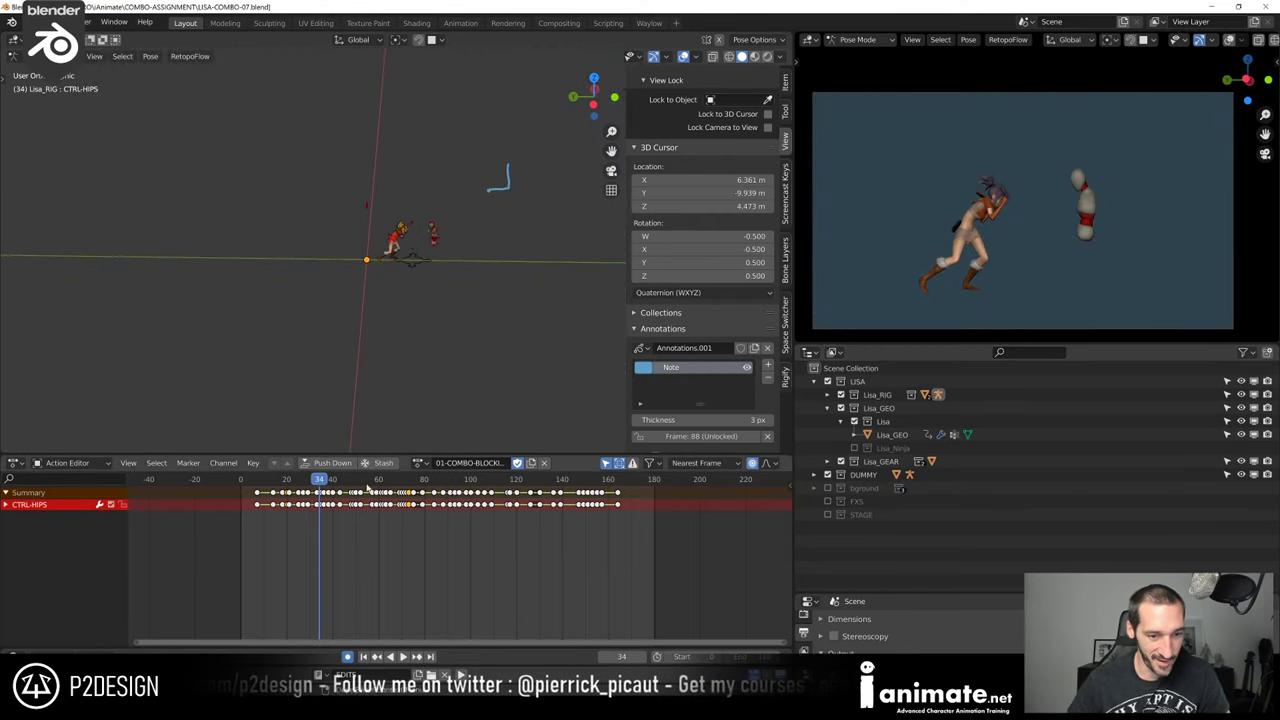
# Go to frame 20, remove the Note annotation layer, and frame Lisa closely in the larger 3D viewport
pyautogui.moveTo(321, 482); pyautogui.dragTo(288, 484)
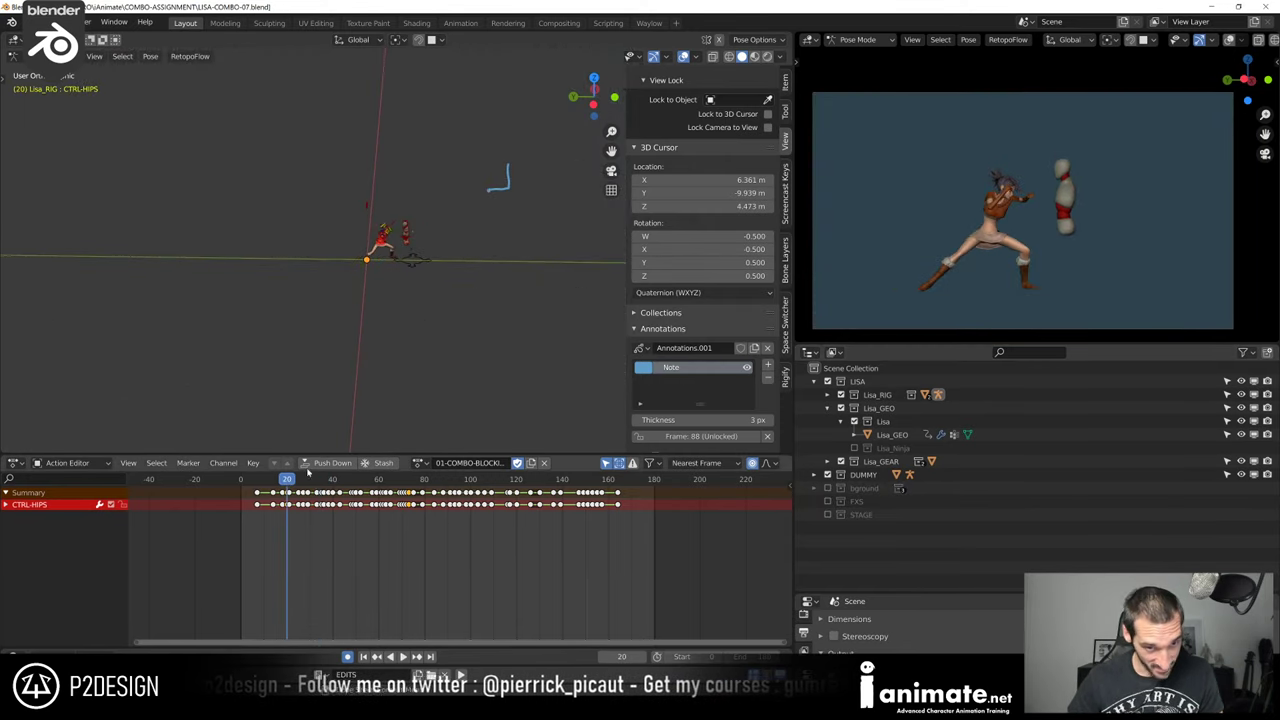
pyautogui.click(768, 378)
pyautogui.press('KP_Decimal')
pyautogui.scroll(1, 341, 365)
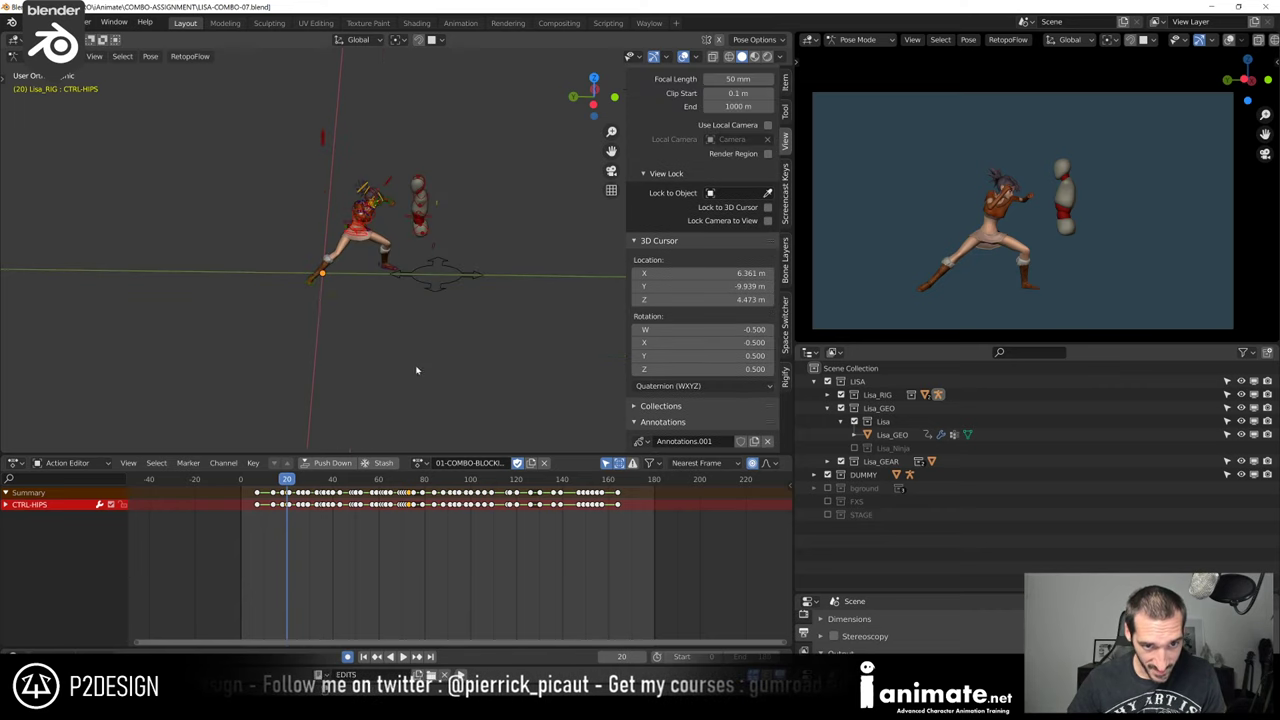
pyautogui.moveTo(417, 371); pyautogui.dragTo(378, 346, button='middle')
pyautogui.scroll(4, 417, 340)
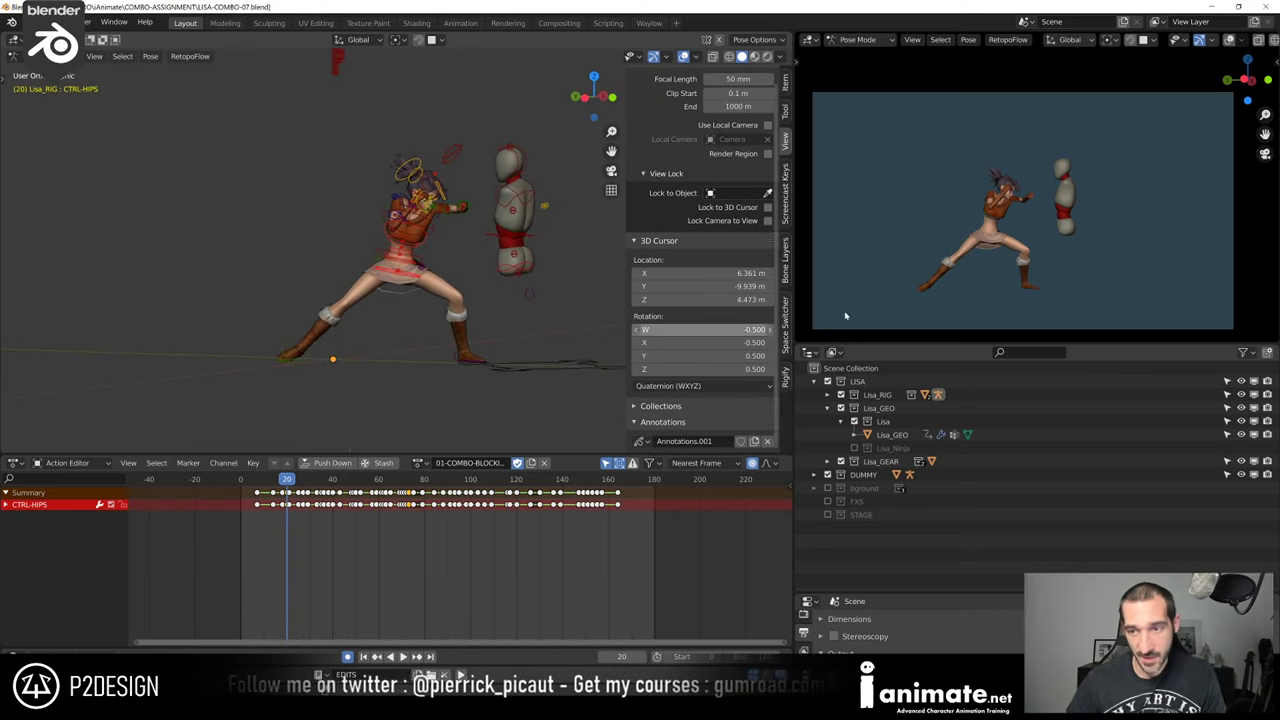
# Play the combo through the camera view to review it with the background hidden, stopping at frame 134
pyautogui.scroll(2, 846, 314)
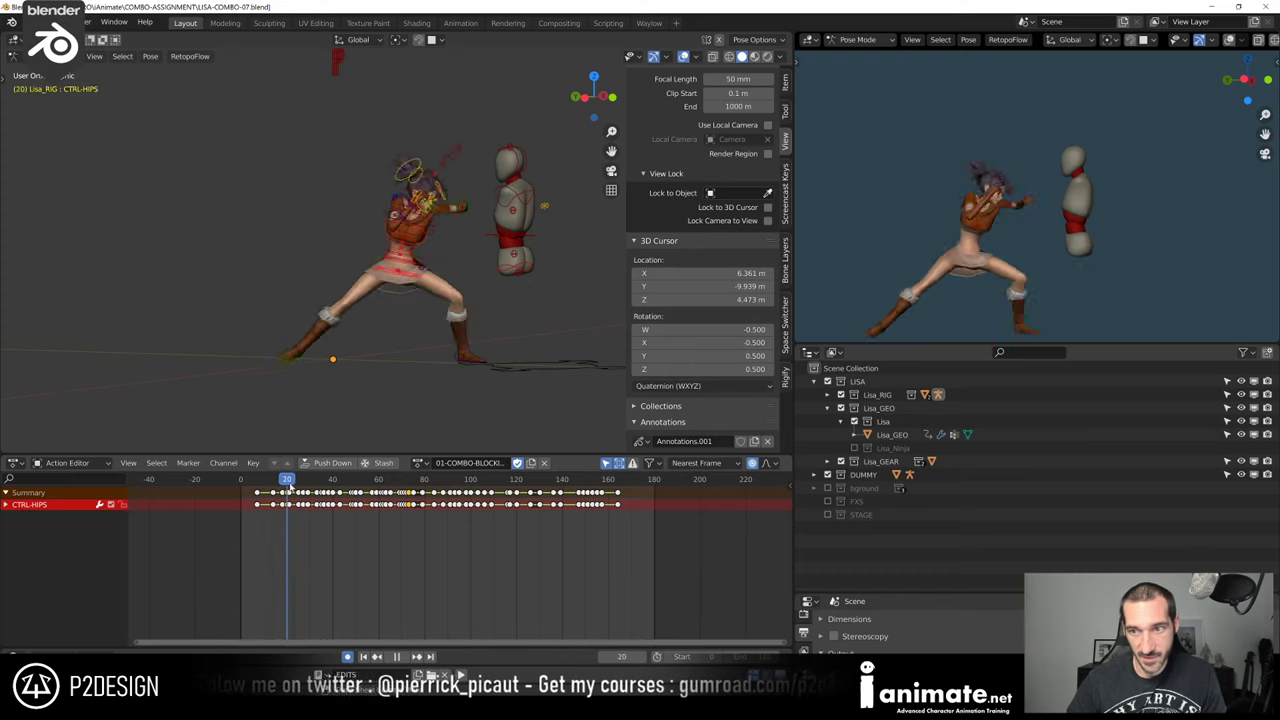
pyautogui.moveTo(290, 486); pyautogui.dragTo(310, 487)
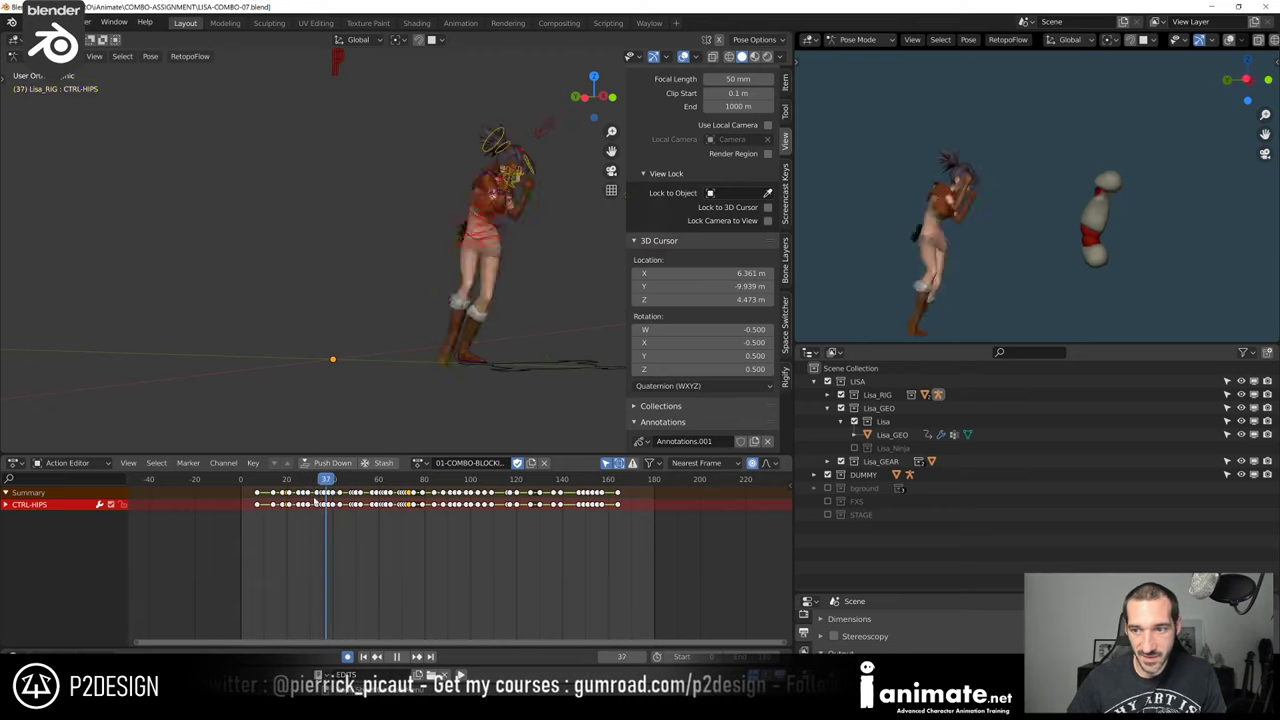
pyautogui.press('Escape')
pyautogui.press('KP_0')
pyautogui.press('space')
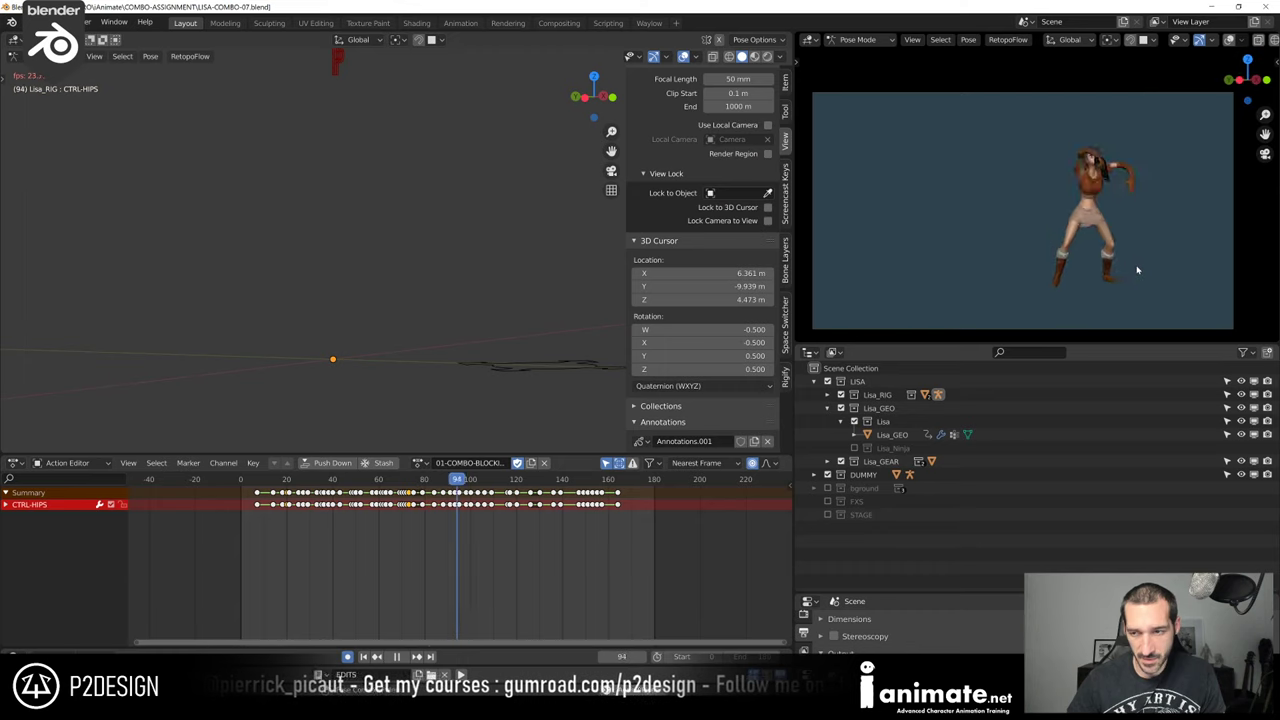
pyautogui.press('space')
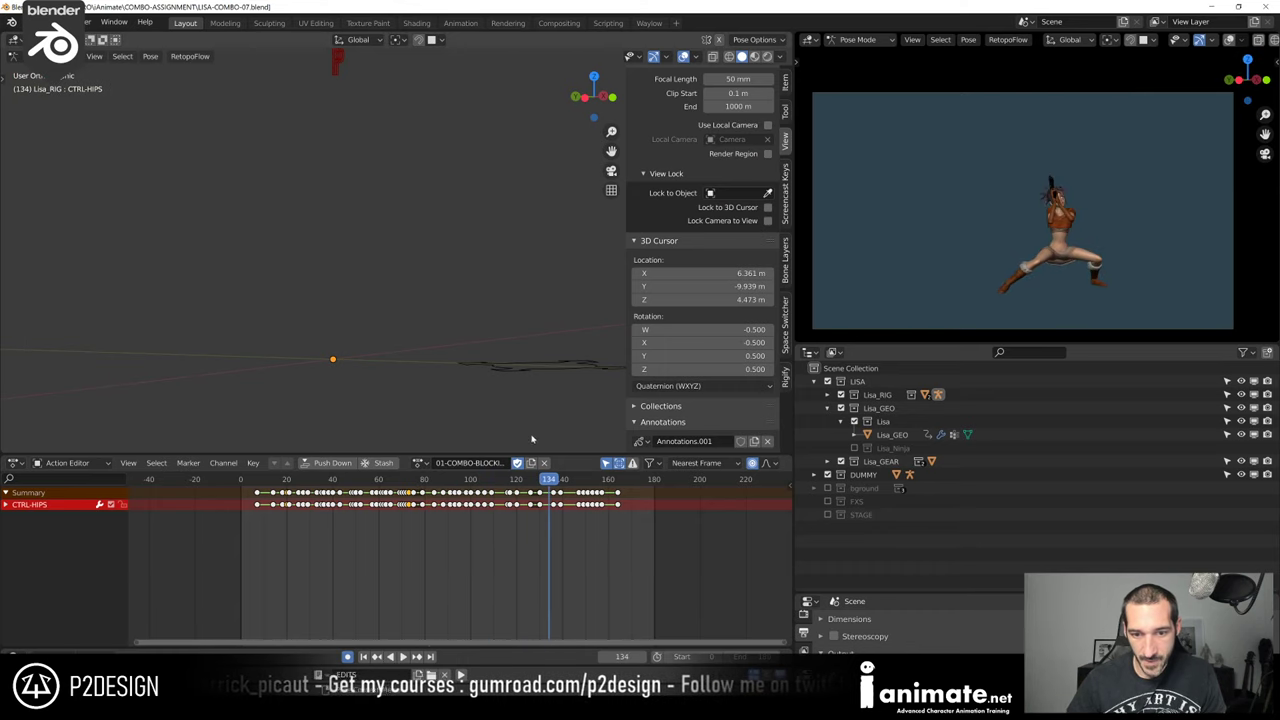
# Go to frame 41 and hide the larger viewport's sidebar, with Lisa and the dummy seen from an angle
pyautogui.moveTo(553, 485); pyautogui.dragTo(335, 478)
pyautogui.scroll(-2, 456, 354)
pyautogui.moveTo(456, 354)
pyautogui.mouseDown(button='middle')
pyautogui.moveTo(497, 380)
pyautogui.moveTo(463, 380)
pyautogui.moveTo(444, 362)
pyautogui.mouseUp(button='middle')
pyautogui.press('n')
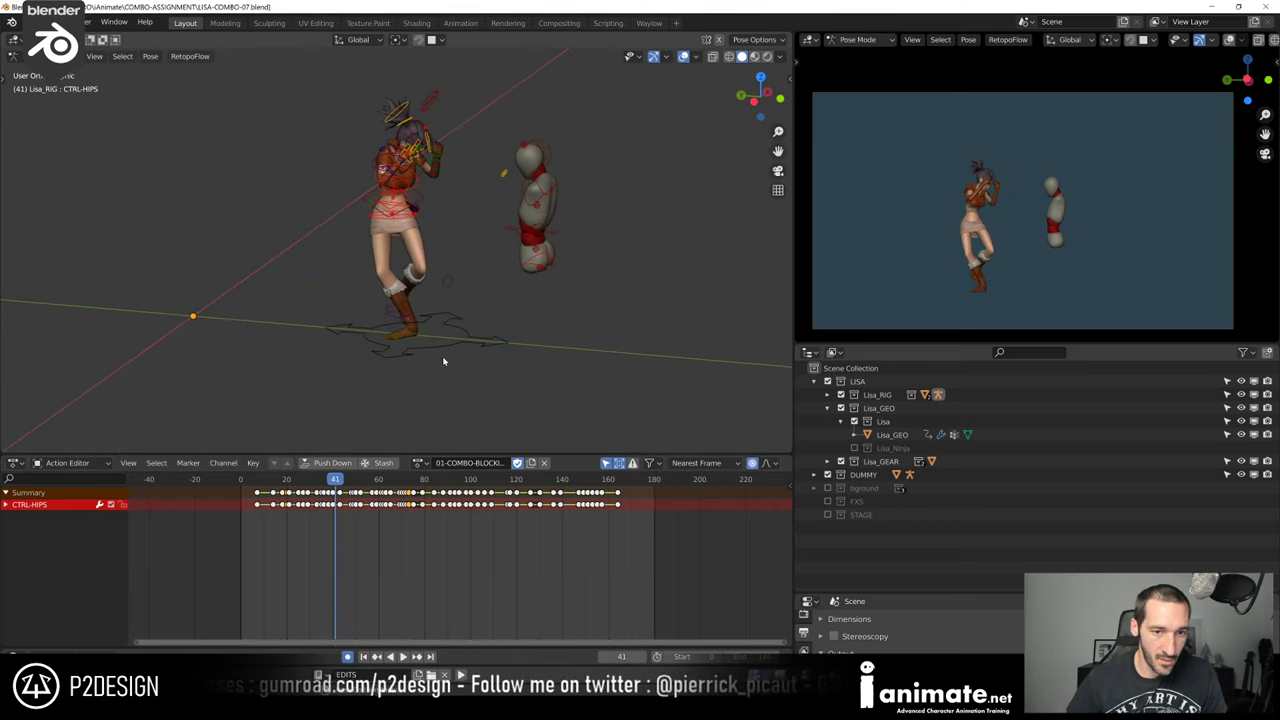
# Scrub the first attack up to frame 44, then replay the combo from its start and stop at frame 33
pyautogui.press('space')
pyautogui.moveTo(290, 482); pyautogui.dragTo(346, 497)
pyautogui.moveTo(345, 496)
pyautogui.mouseDown()
pyautogui.moveTo(330, 492)
pyautogui.moveTo(343, 493)
pyautogui.mouseUp()
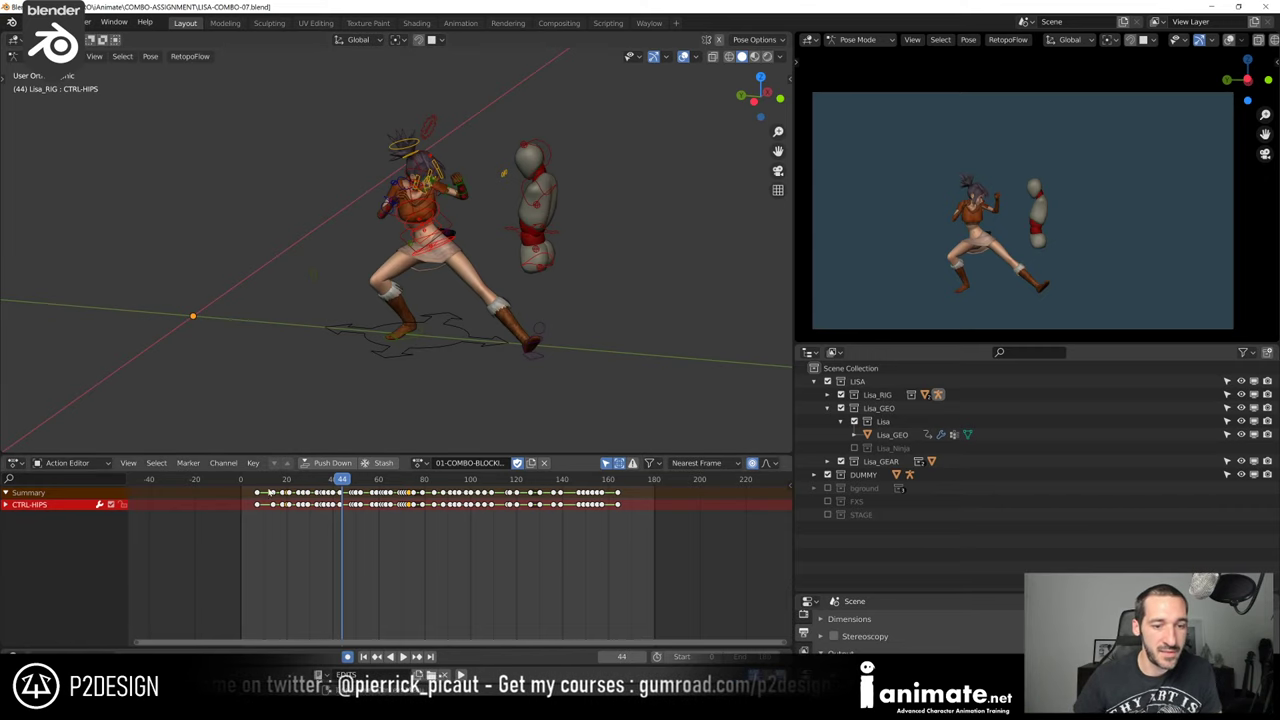
pyautogui.hotkey('shift', 'Left')
pyautogui.press('space')
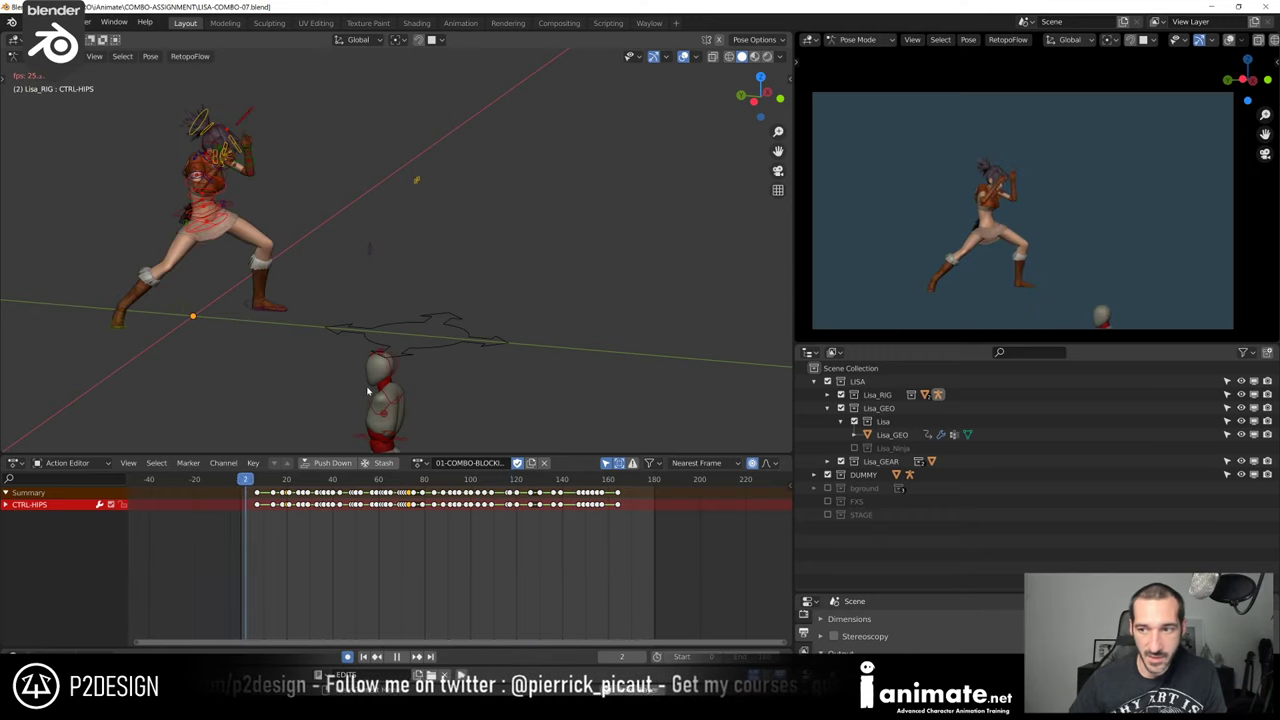
pyautogui.press('space')
pyautogui.moveTo(408, 403); pyautogui.dragTo(433, 390, button='middle')
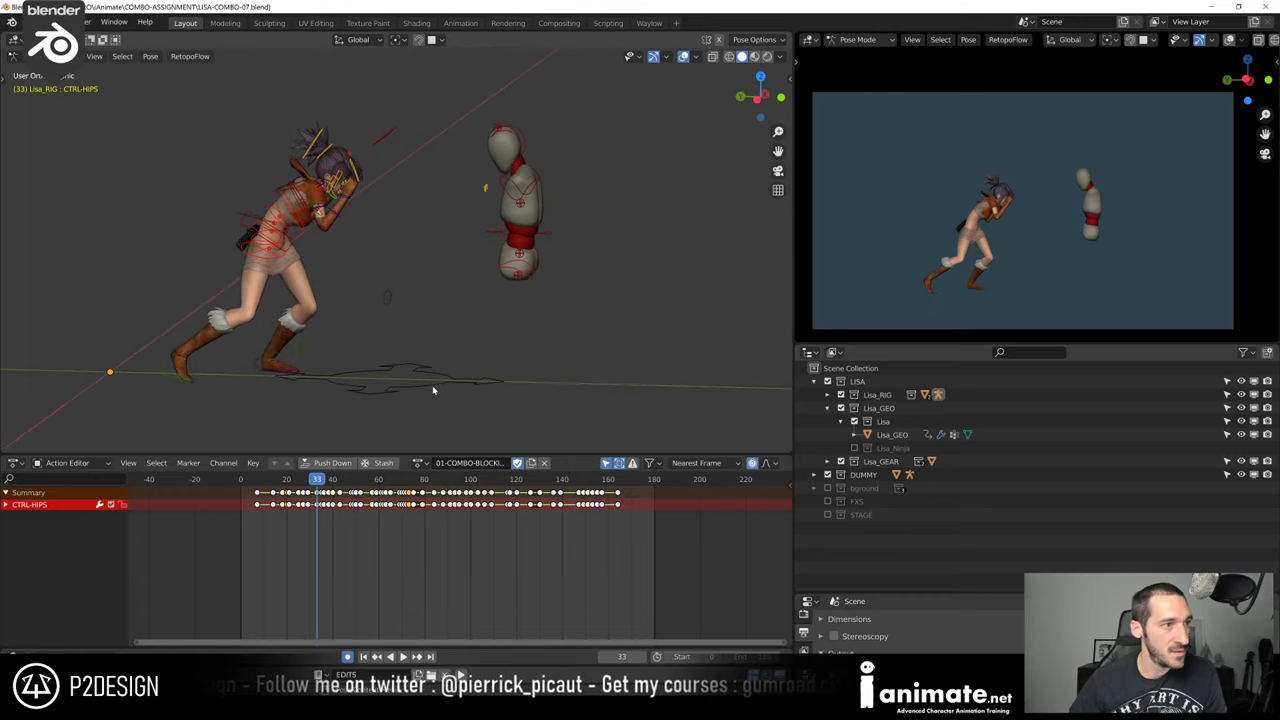